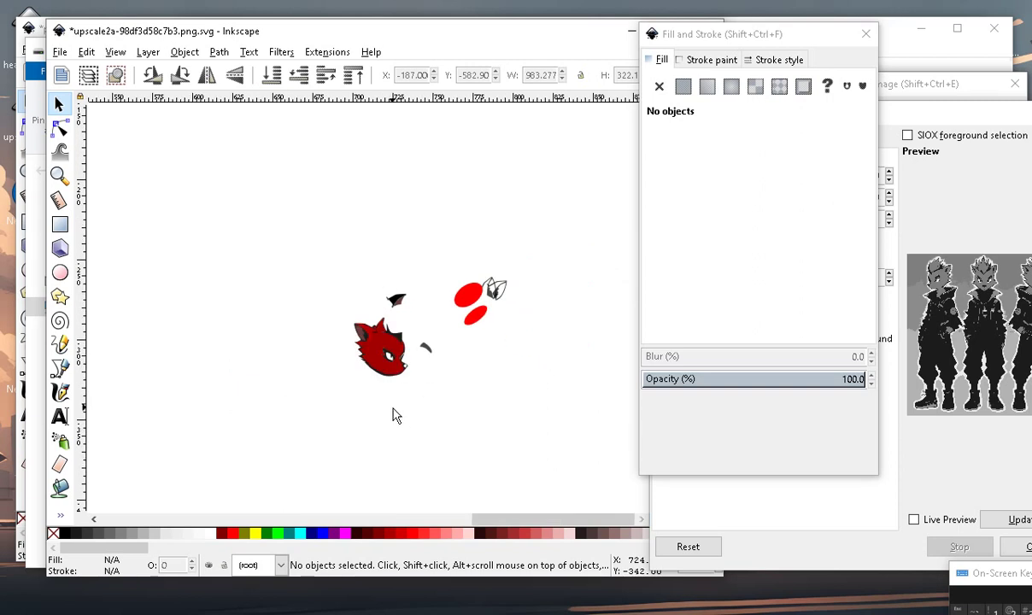
Enter the traced head group and drag its dark red fill shape off to the left.
scroll(396, 399, up, 2)
scroll(373, 395, down, 2)
scroll(374, 395, up, 3)
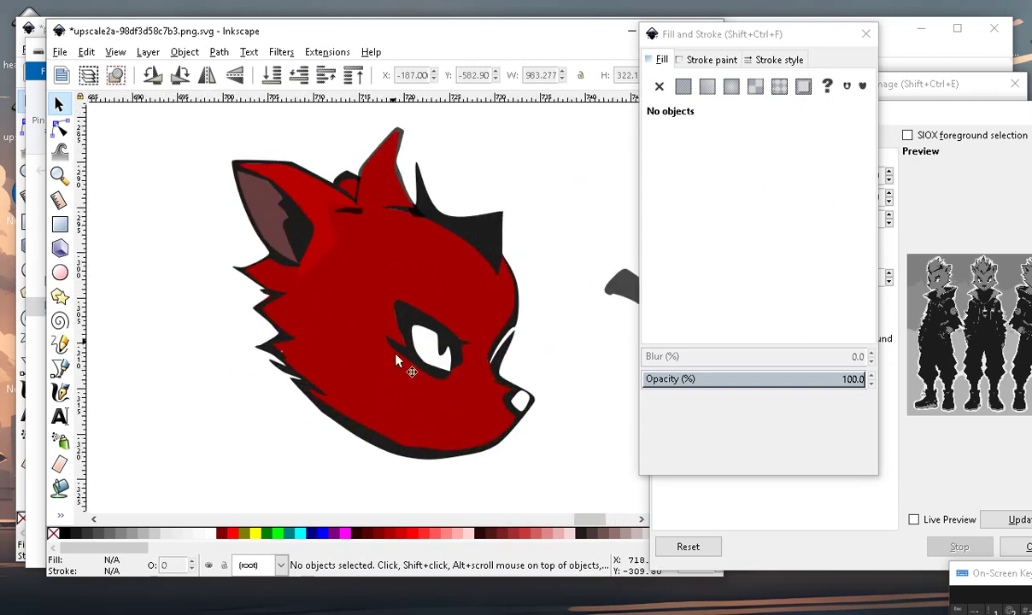
scroll(463, 303, down, 3)
click(430, 286)
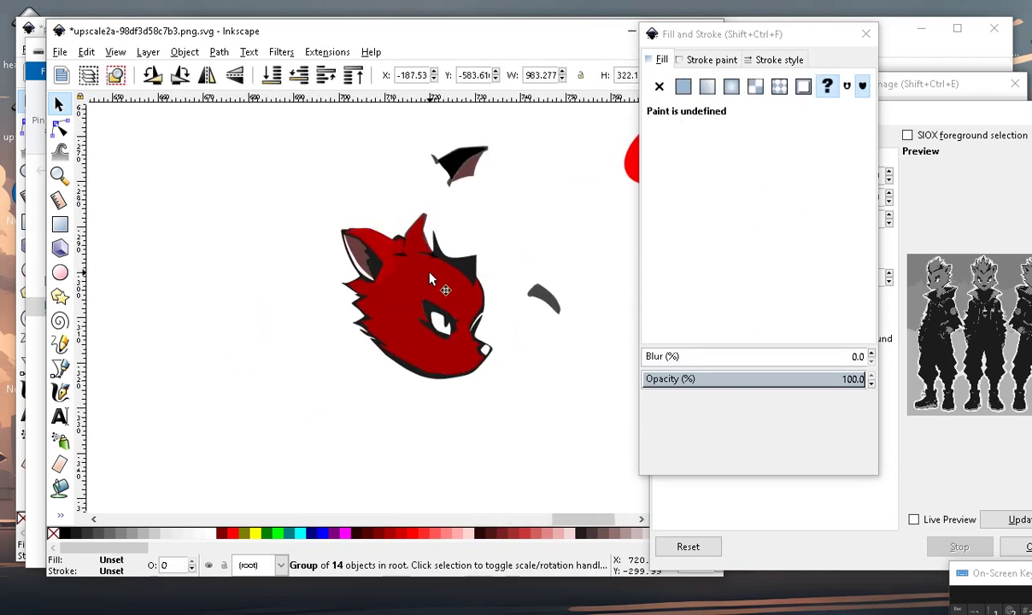
double_click(430, 286)
drag(430, 286, 208, 286)
scroll(461, 447, up, 1)
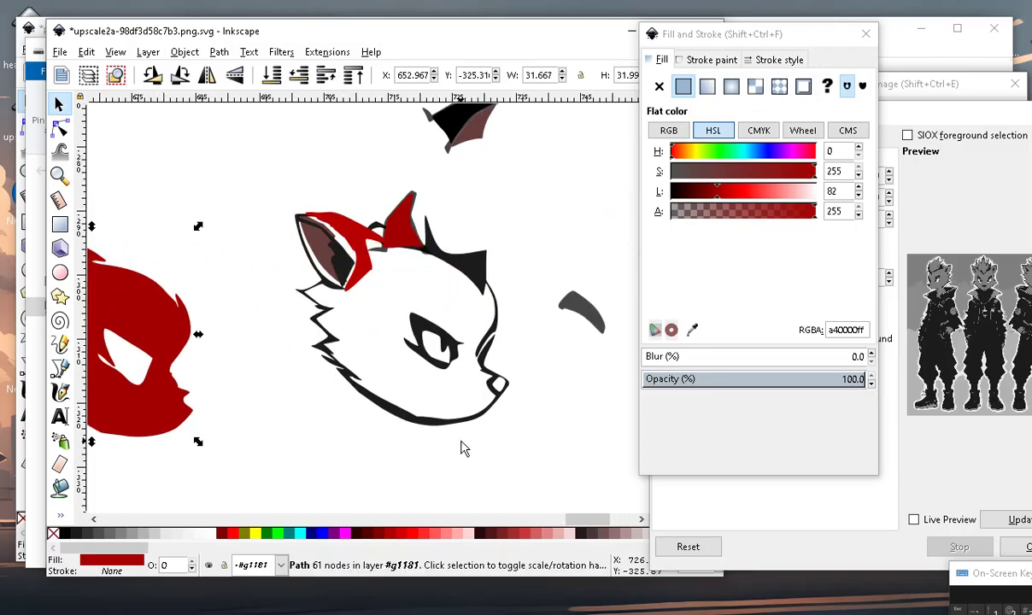
scroll(426, 261, up, 2)
scroll(418, 342, down, 3)
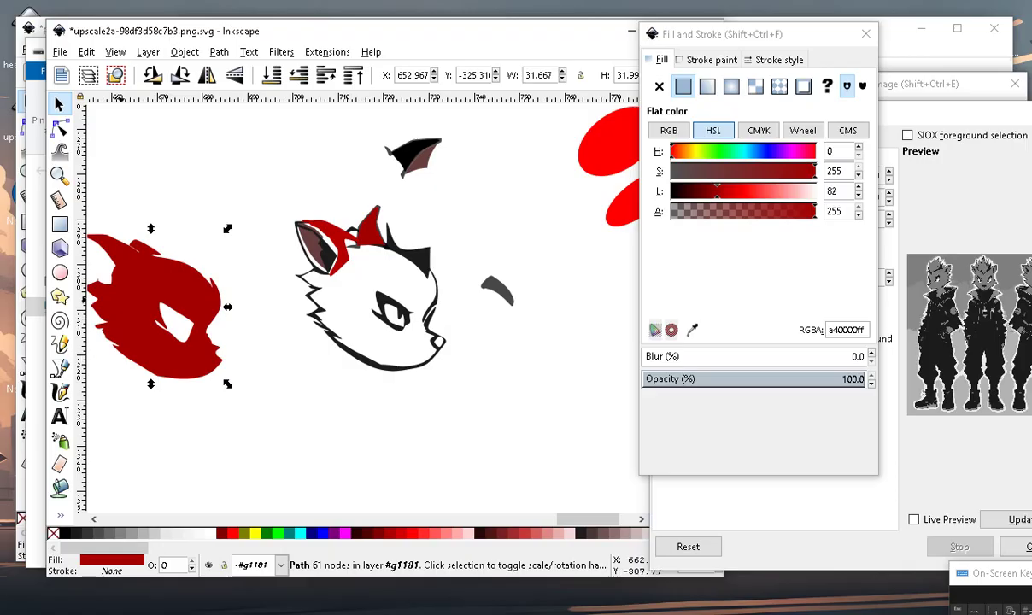
Zoom around the canvas to inspect the black line-art now visible on white.
scroll(491, 395, down, 1)
scroll(443, 296, up, 2)
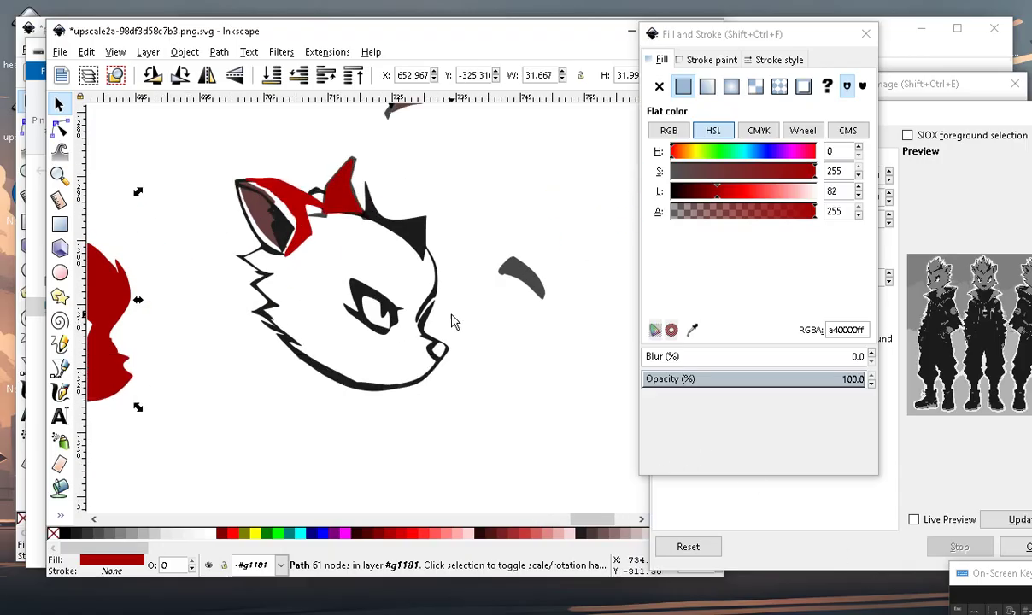
scroll(408, 331, up, 2)
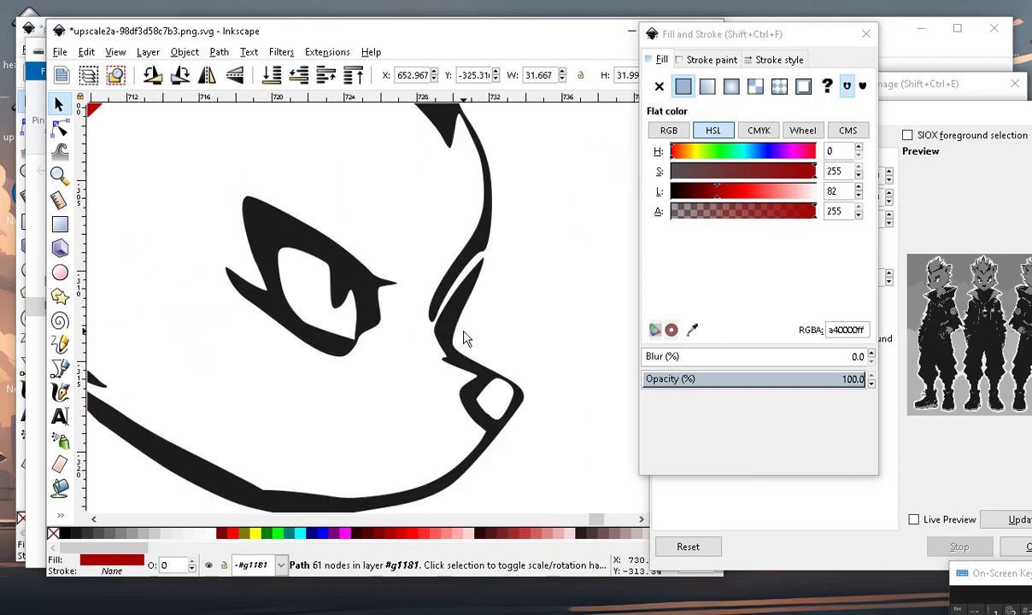
scroll(464, 338, down, 2)
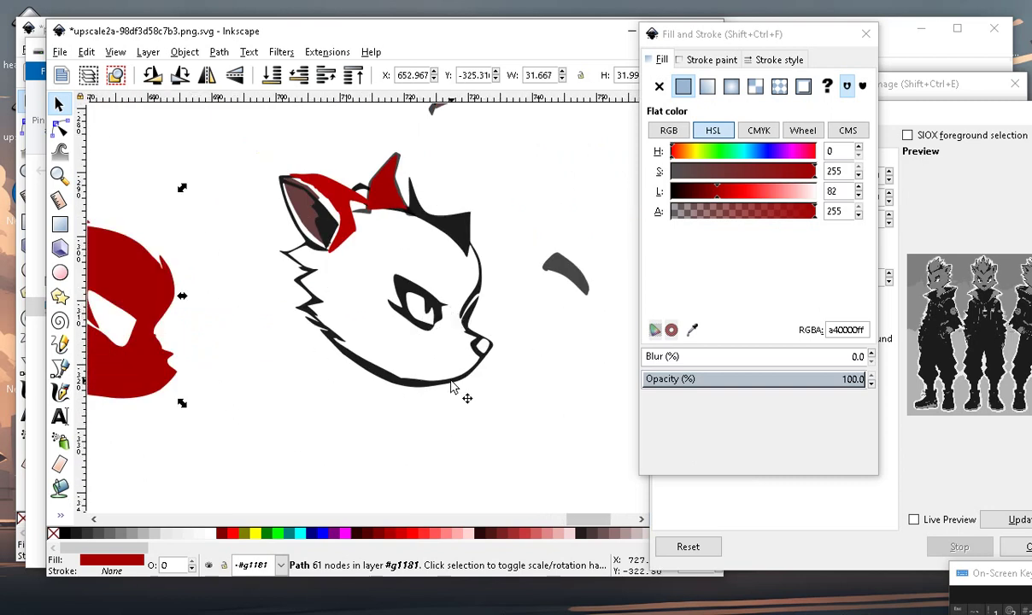
scroll(460, 357, up, 2)
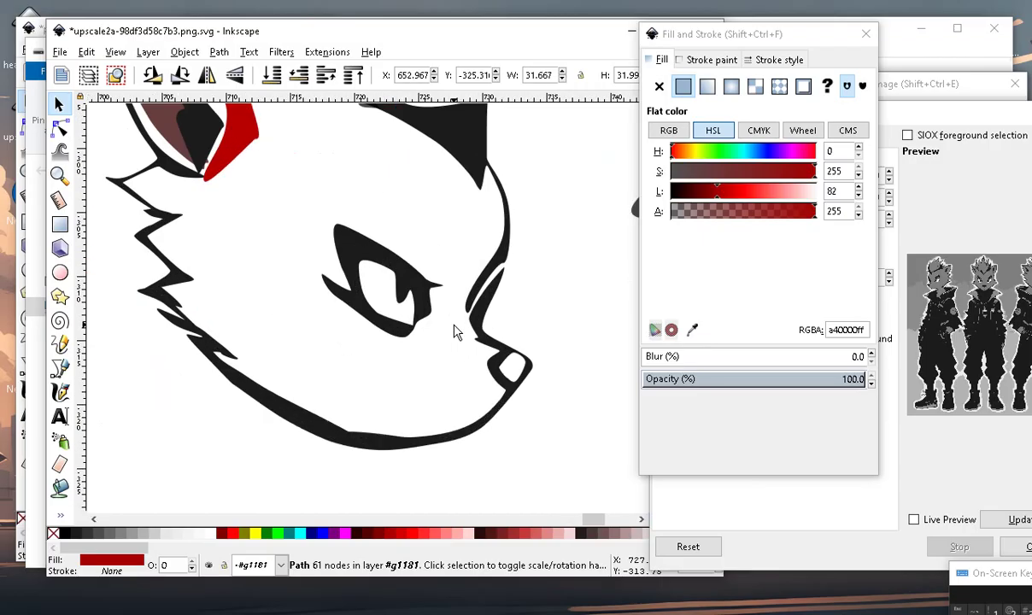
scroll(484, 320, down, 2)
scroll(470, 393, up, 1)
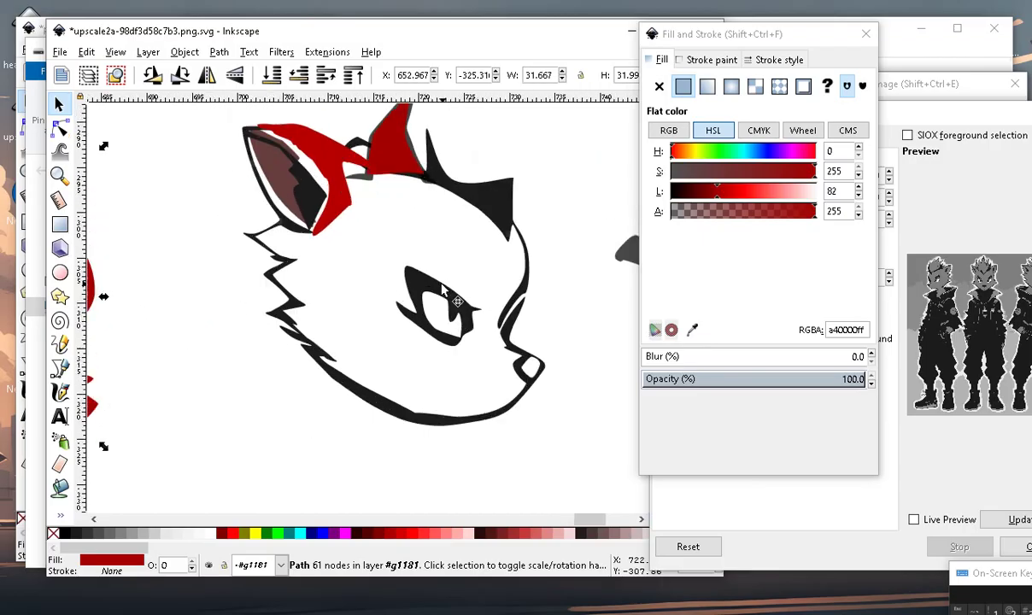
scroll(464, 449, up, 1)
Reshape the black outline's lower jaw curve by dragging two jaw nodes with the Node tool.
click(376, 464)
scroll(421, 437, up, 1)
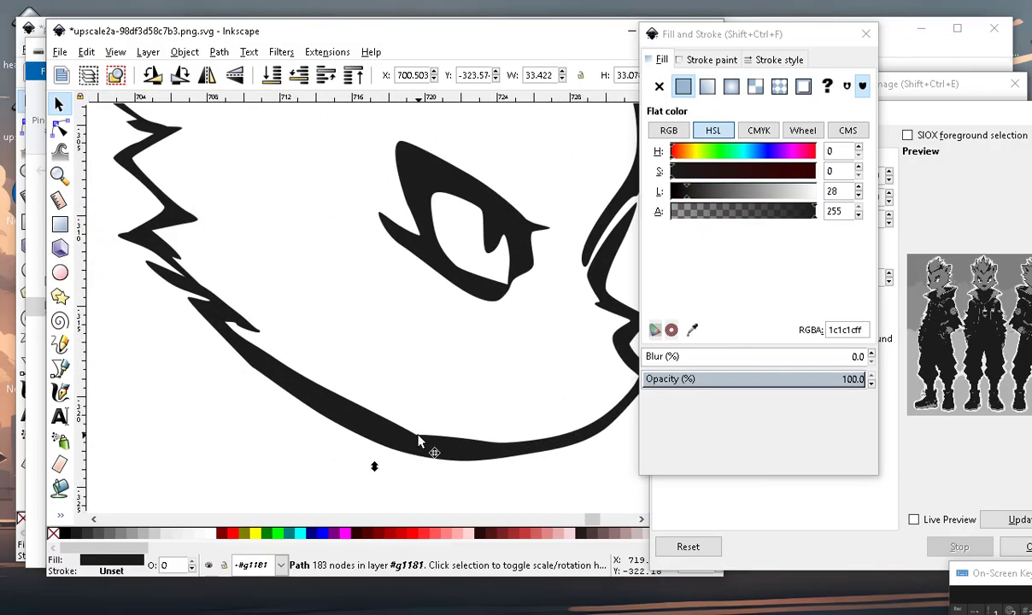
click(60, 128)
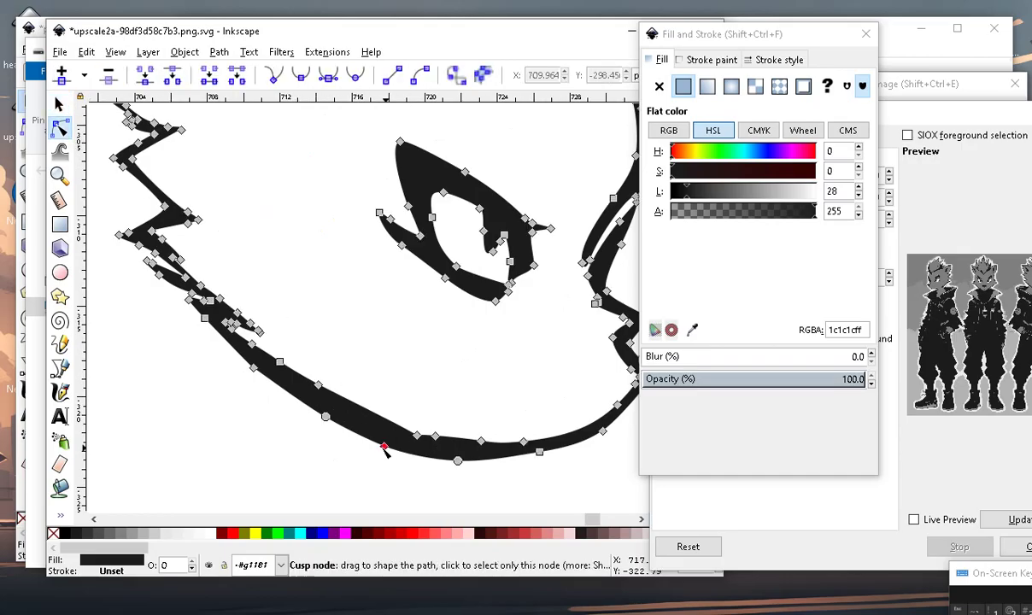
drag(384, 433, 342, 412)
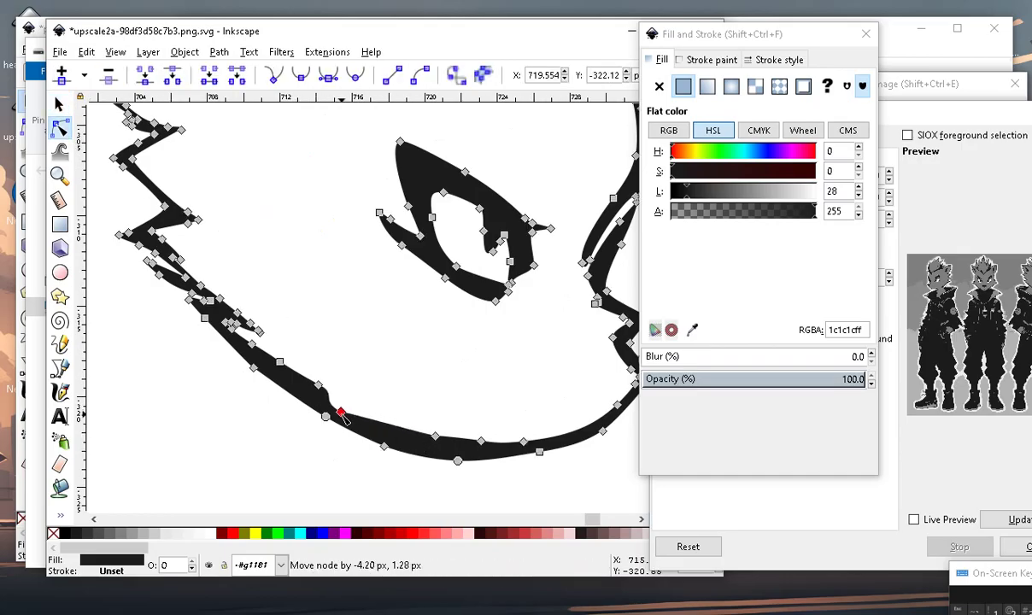
key(minus)
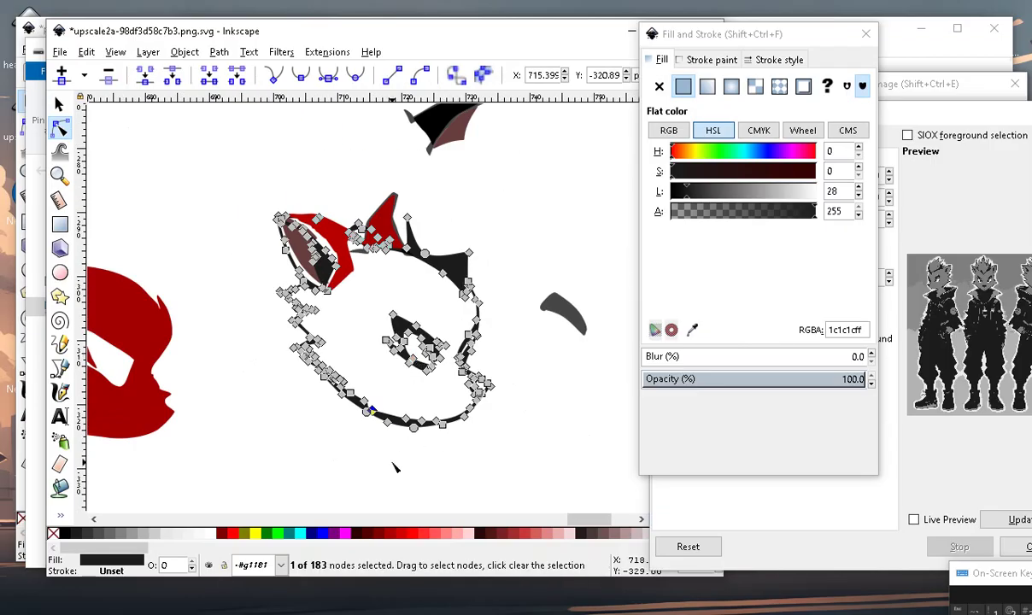
drag(412, 388, 404, 397)
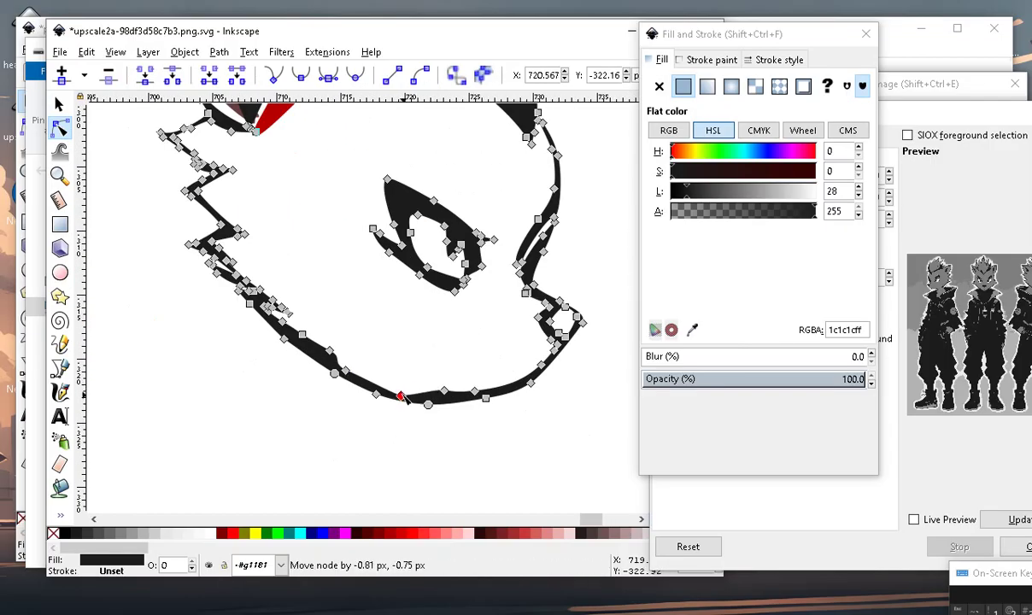
scroll(384, 350, down, 2)
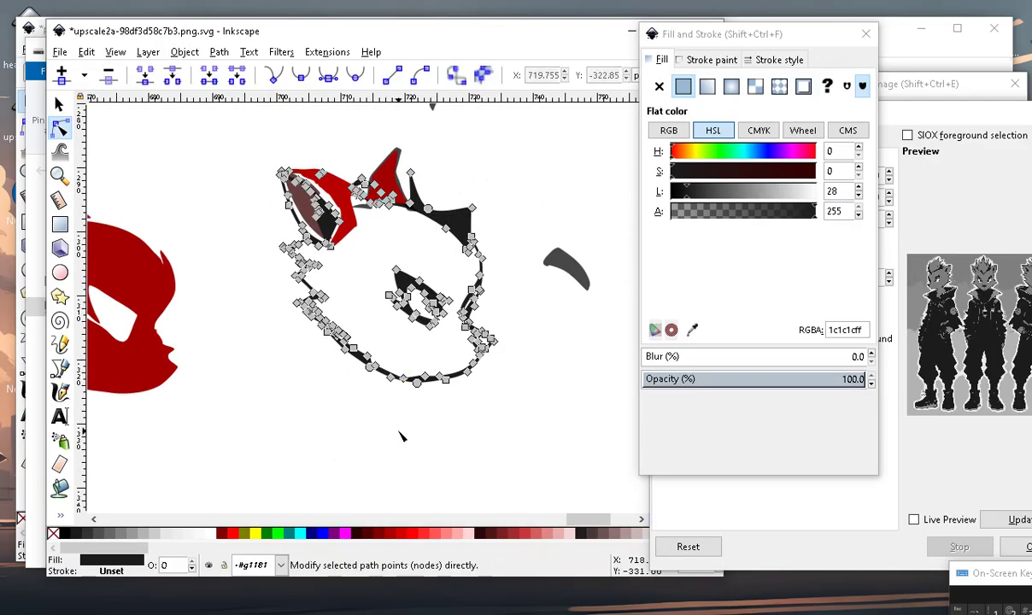
click(376, 409)
Drag a node on the eye shape to refine its outline, then deselect it.
scroll(399, 433, down, 2)
scroll(414, 425, up, 4)
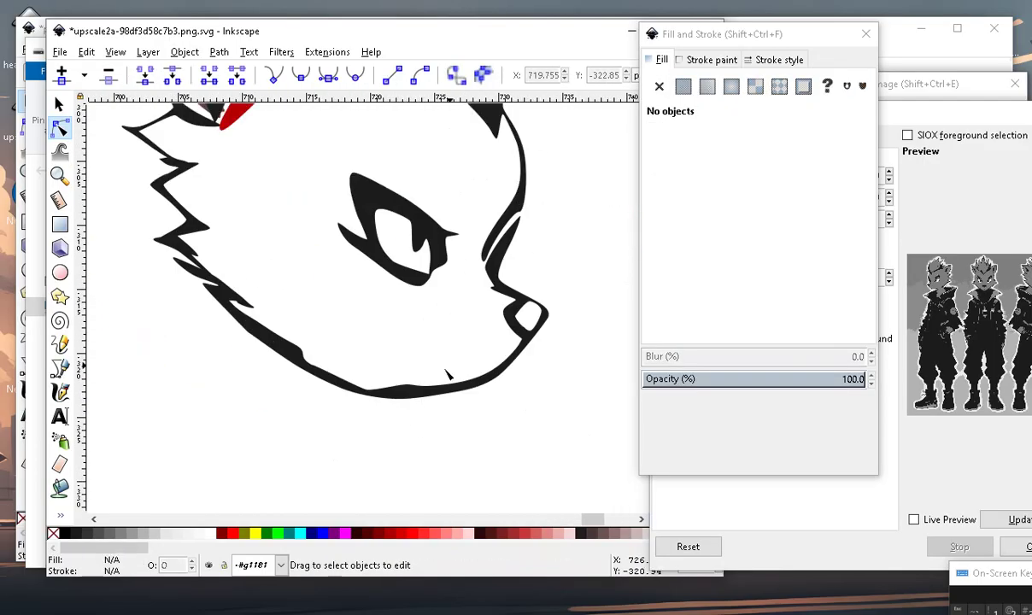
scroll(448, 374, down, 2)
scroll(440, 395, up, 2)
scroll(436, 341, down, 2)
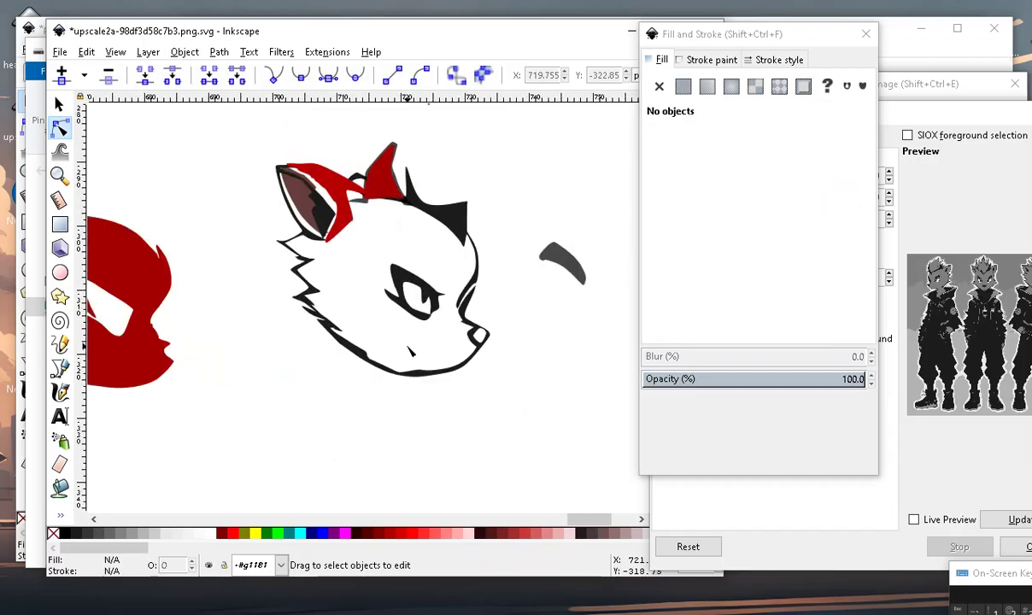
scroll(429, 280, up, 2)
scroll(429, 279, up, 3)
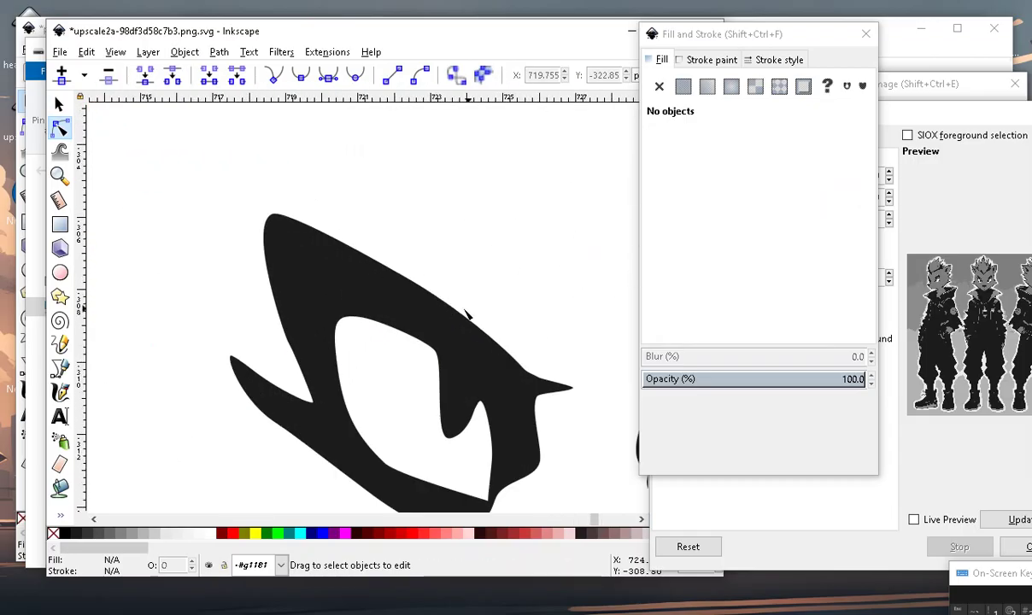
scroll(468, 315, down, 2)
scroll(444, 316, up, 1)
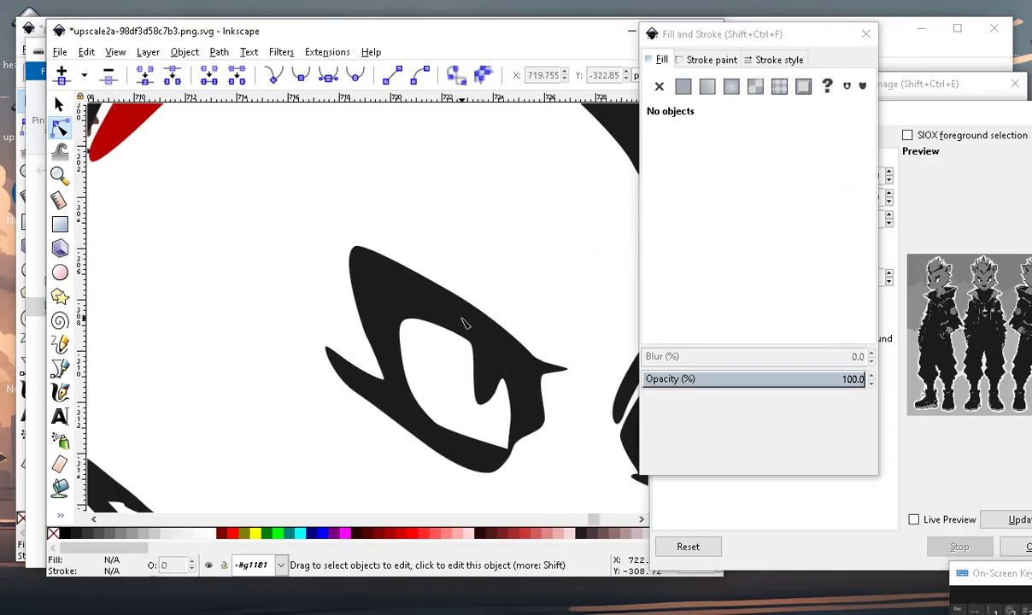
click(464, 323)
drag(387, 269, 373, 271)
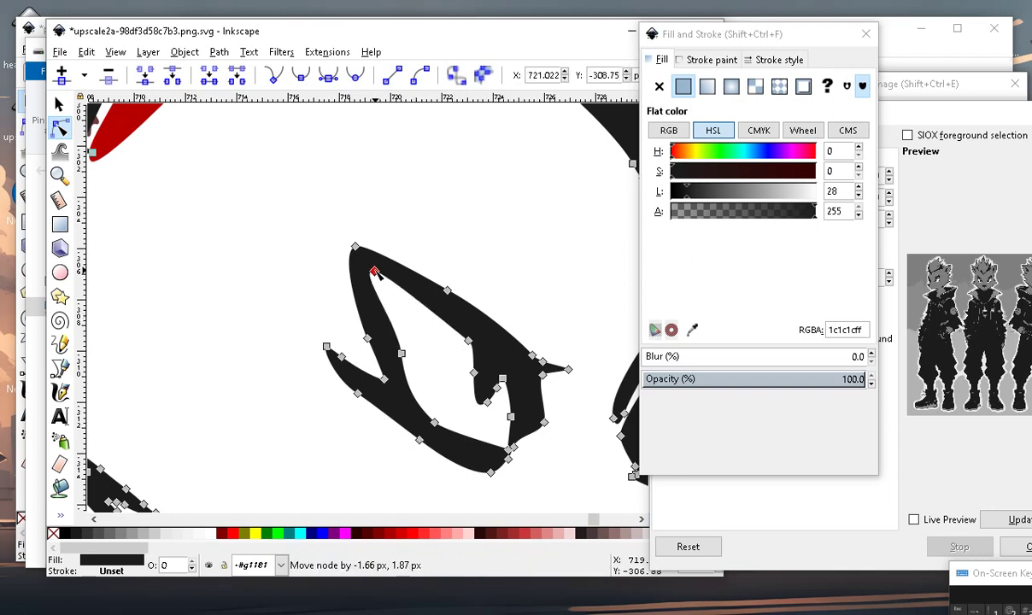
scroll(393, 299, down, 2)
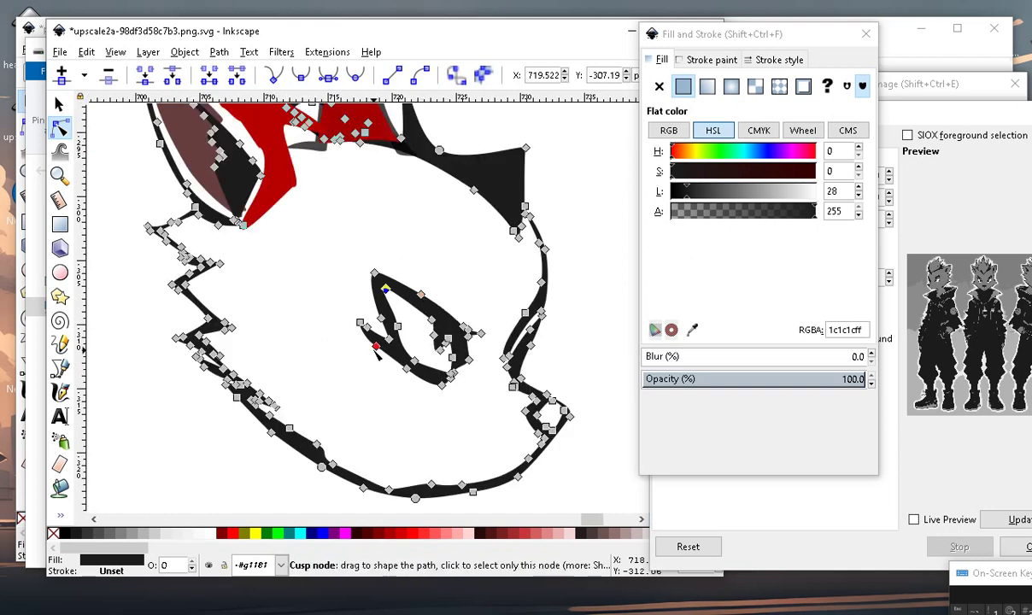
click(422, 397)
Reselect the eye shape to check it, then deselect so nothing stays selected.
scroll(422, 398, down, 3)
scroll(422, 397, up, 2)
scroll(422, 397, up, 3)
scroll(422, 393, down, 3)
scroll(422, 393, down, 1)
scroll(409, 386, up, 4)
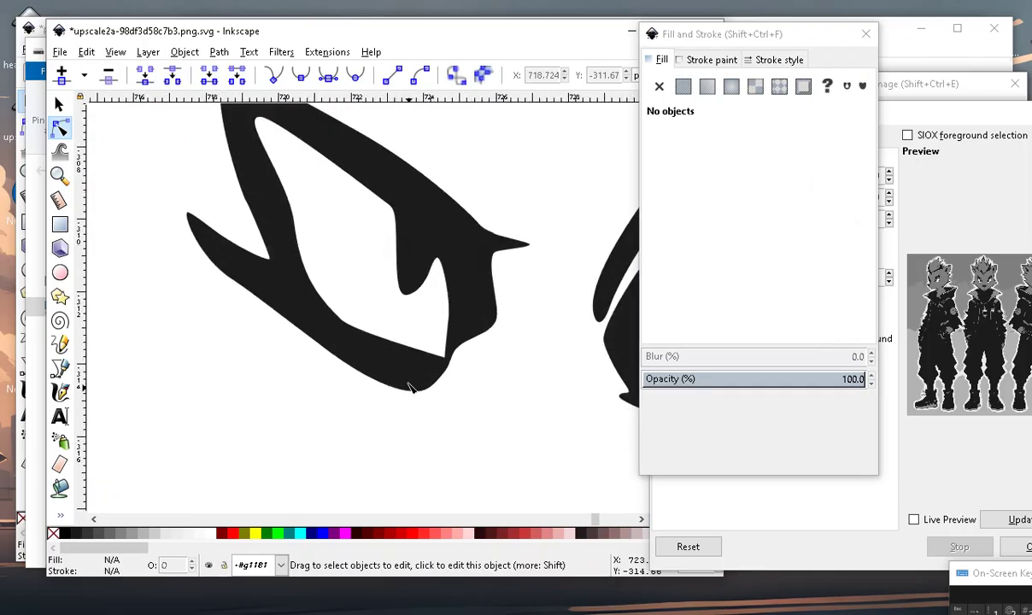
click(411, 386)
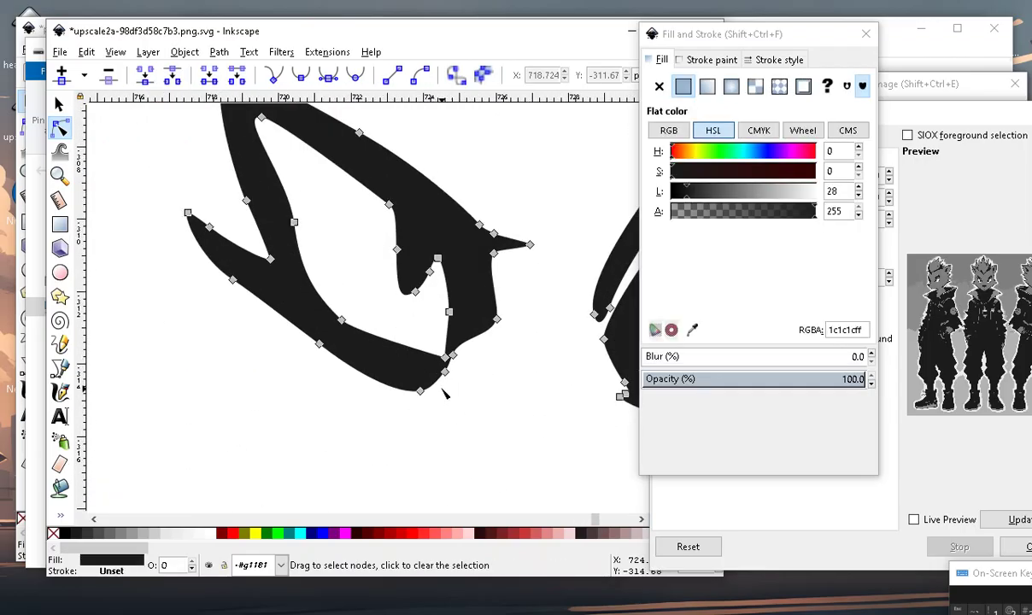
scroll(474, 378, down, 2)
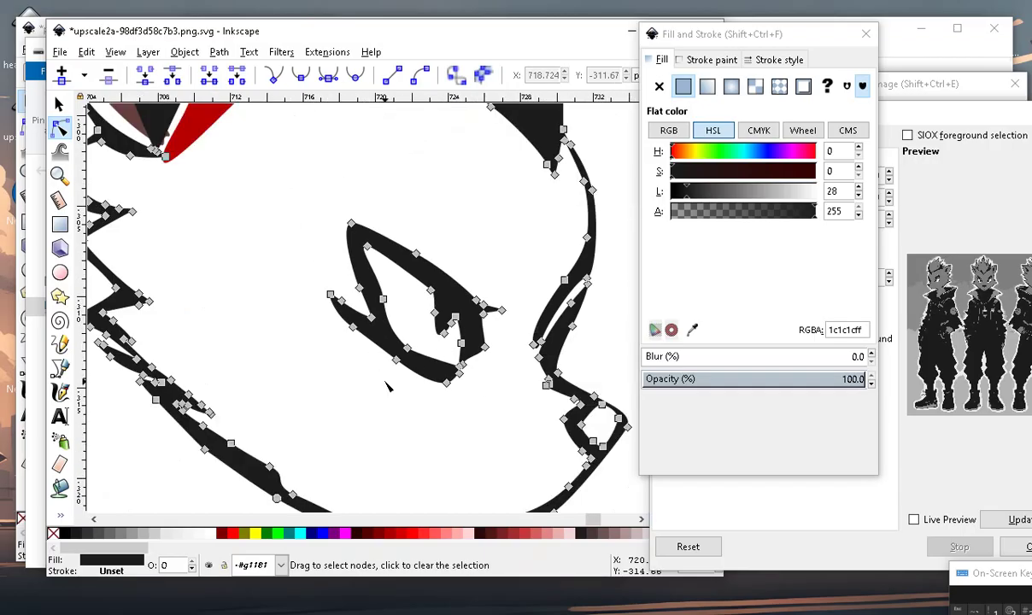
click(387, 386)
scroll(475, 382, down, 3)
scroll(478, 390, up, 2)
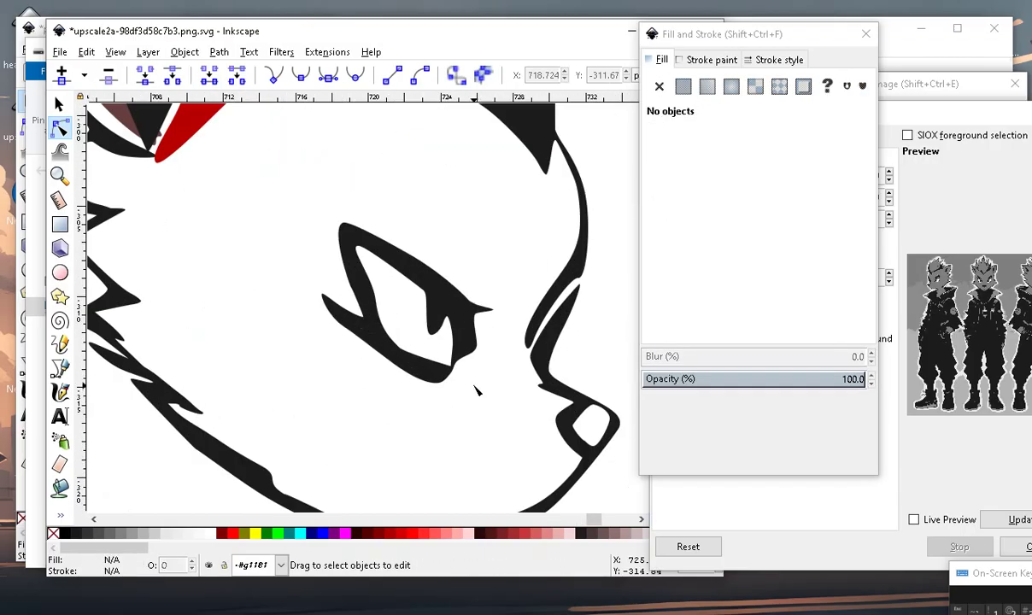
scroll(397, 373, up, 2)
Pull the eye outline's lower tip down and to the right.
click(398, 372)
mouse_move(436, 346)
mouse_down()
mouse_move(480, 369)
mouse_move(467, 401)
mouse_up()
scroll(463, 352, down, 4)
scroll(473, 351, up, 2)
scroll(467, 368, up, 2)
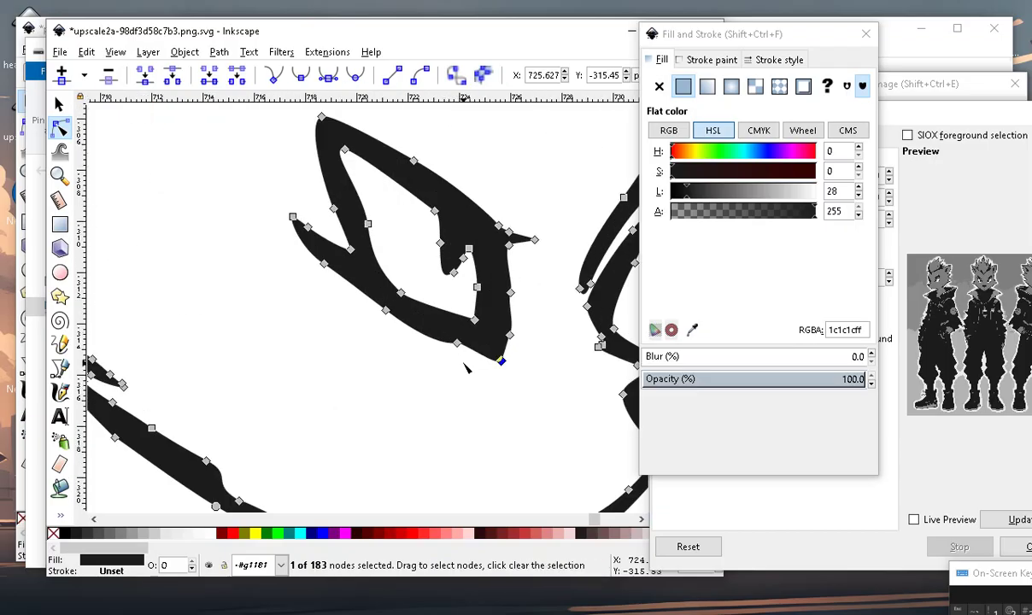
scroll(466, 367, down, 4)
scroll(483, 369, up, 3)
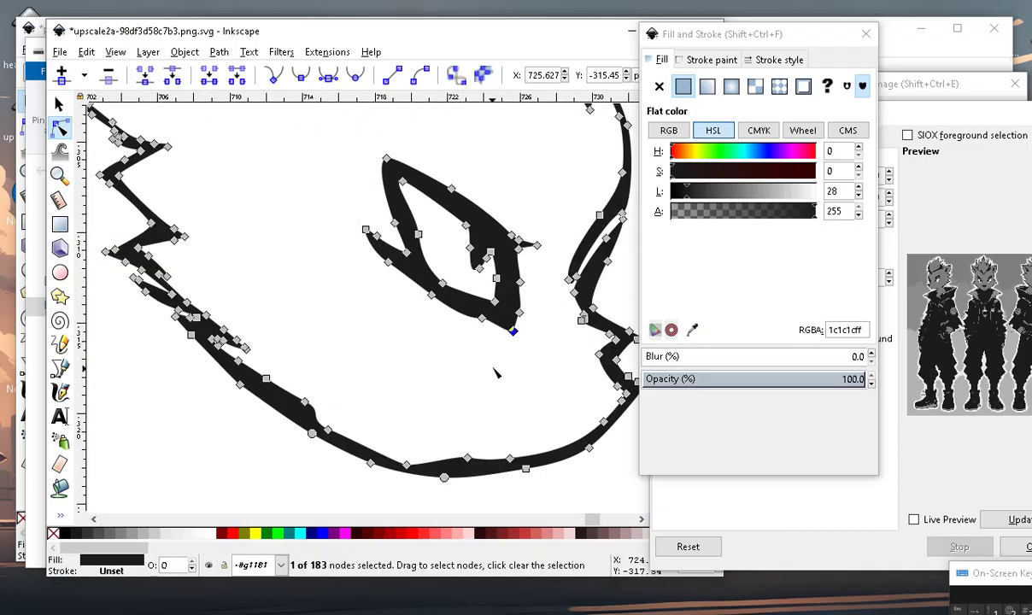
scroll(530, 333, up, 2)
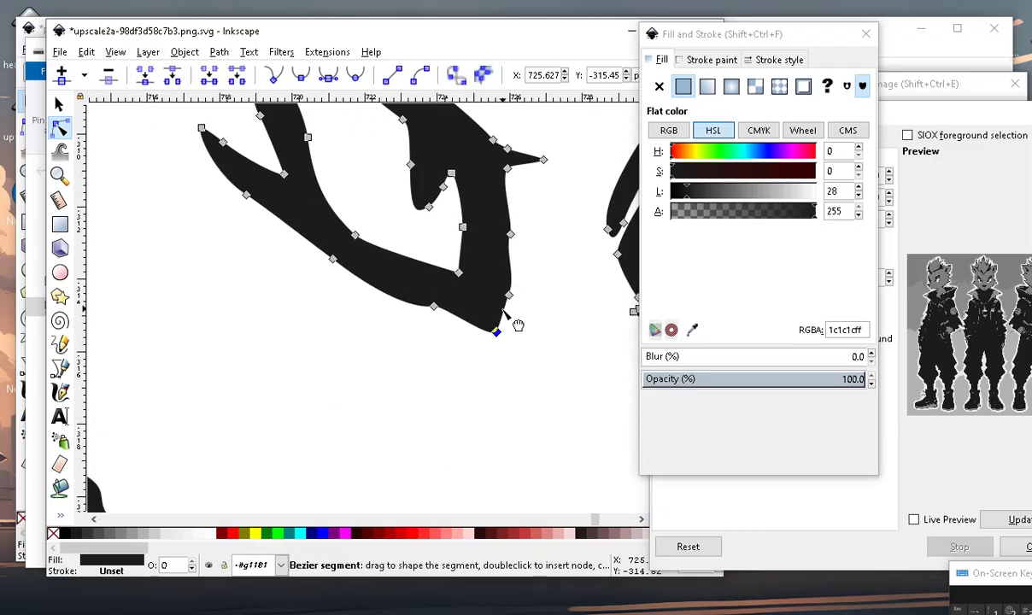
Add a node on the eye's lower edge and stretch it into a long pointed spike.
double_click(505, 307)
drag(505, 308, 513, 401)
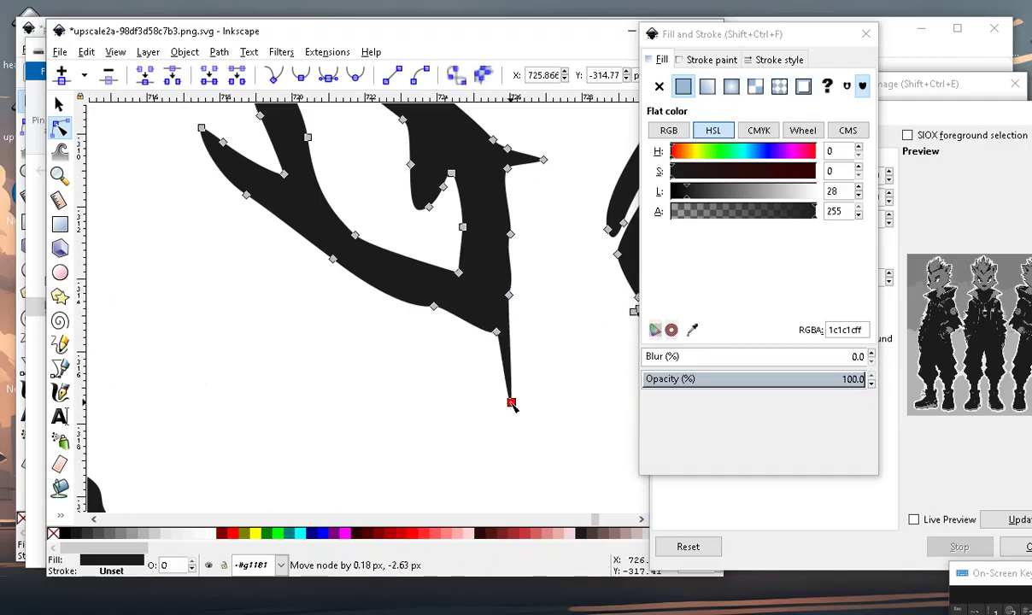
click(488, 330)
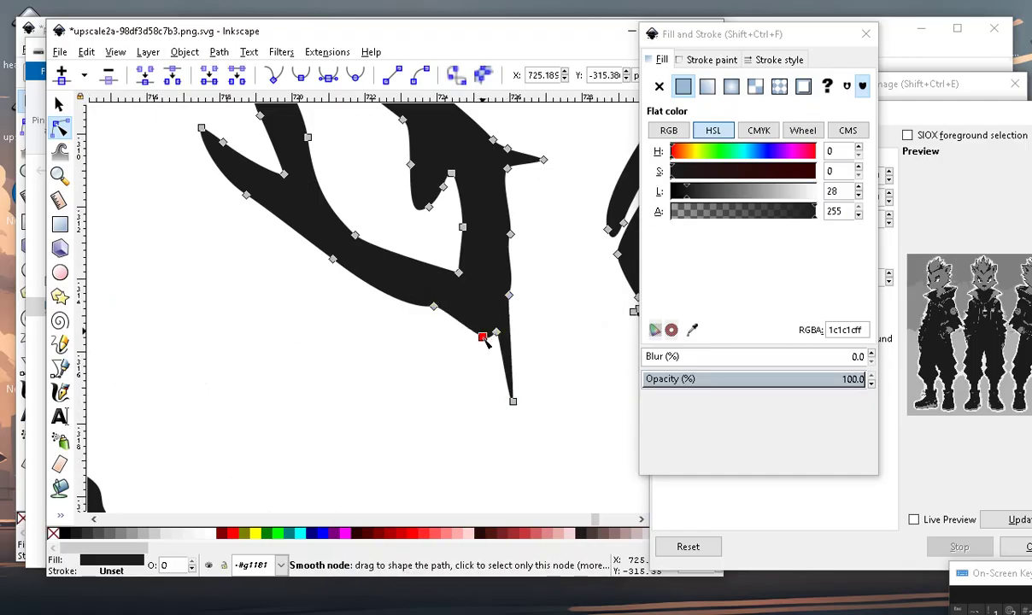
drag(495, 333, 443, 385)
scroll(454, 349, down, 3)
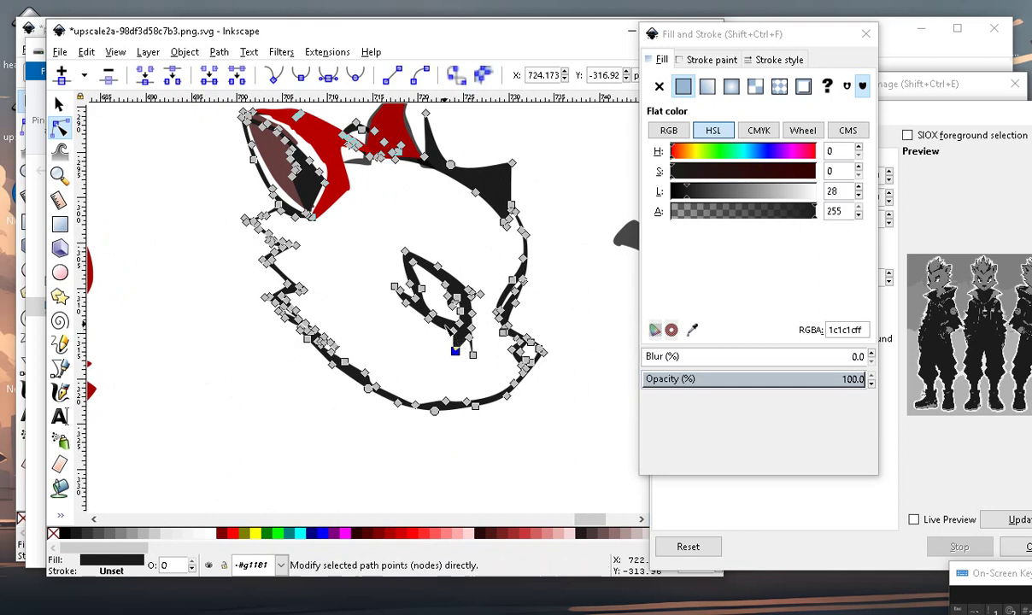
scroll(445, 337, up, 2)
scroll(444, 369, up, 2)
click(486, 337)
scroll(478, 342, down, 3)
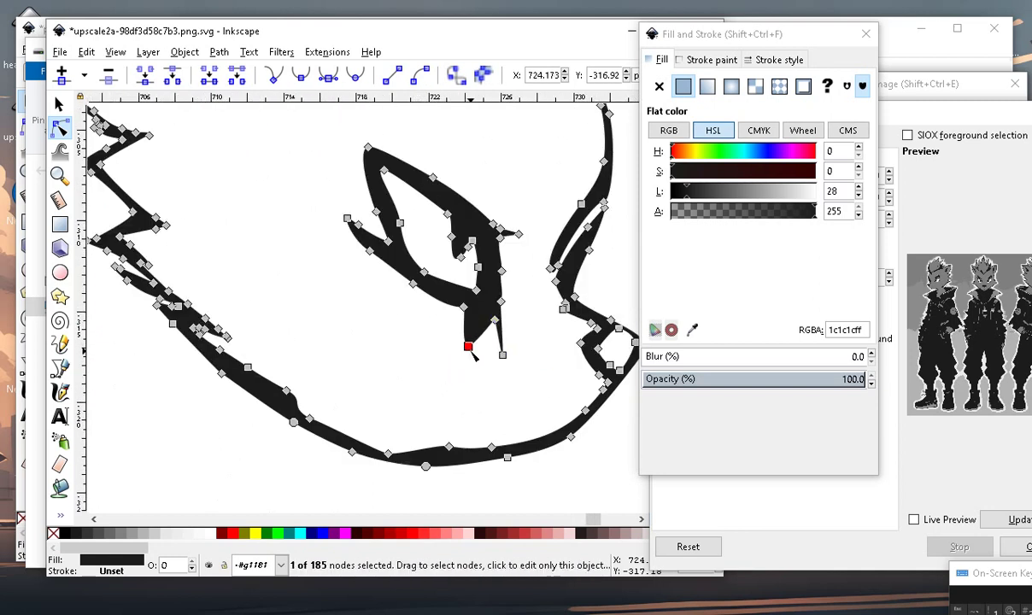
scroll(538, 353, up, 3)
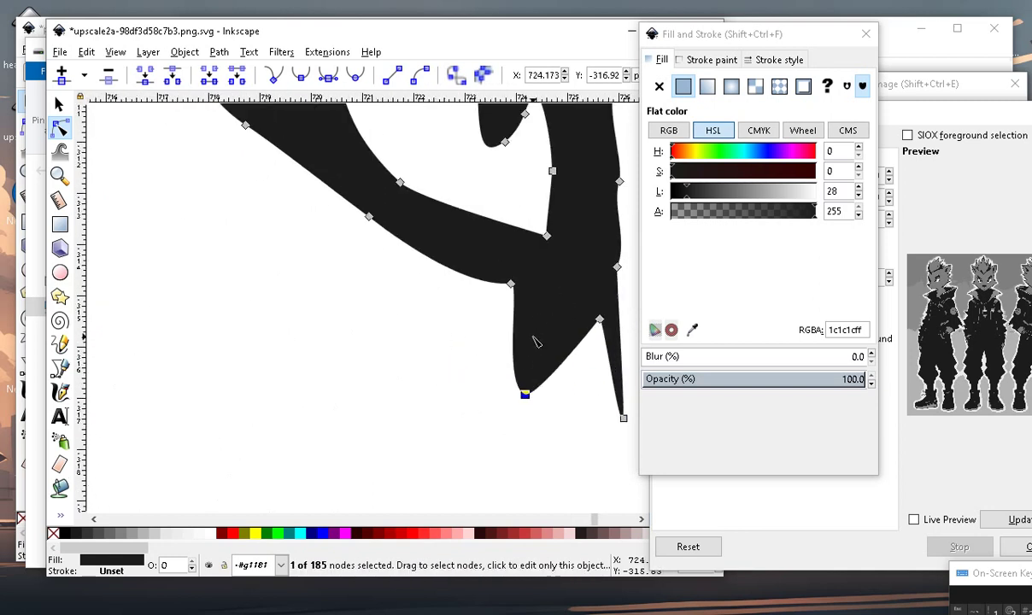
Add a node on the spike's left edge and pull it right into a smoother curve.
double_click(511, 330)
drag(511, 330, 547, 331)
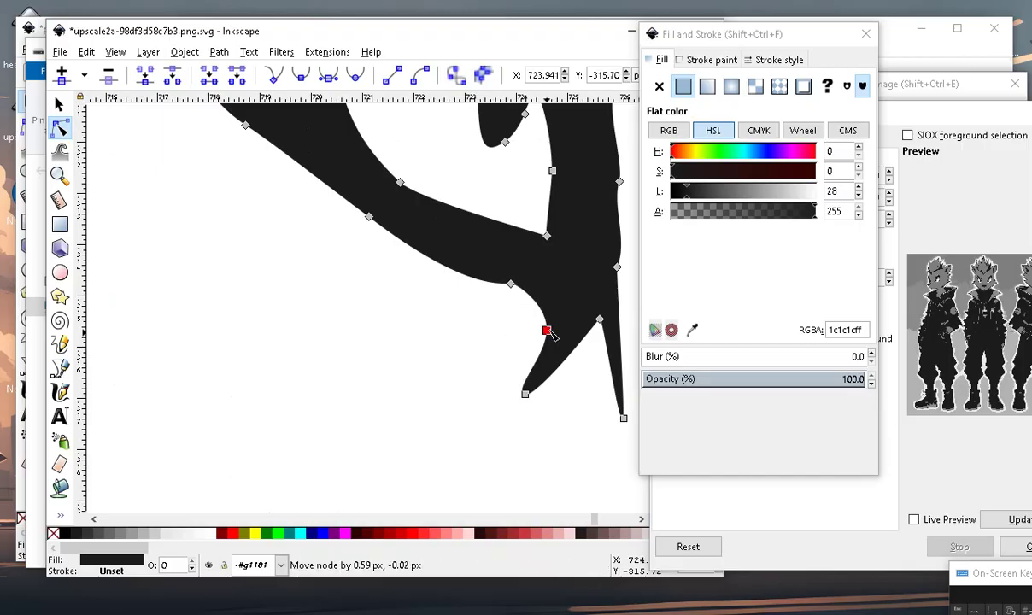
scroll(549, 335, down, 5)
click(527, 373)
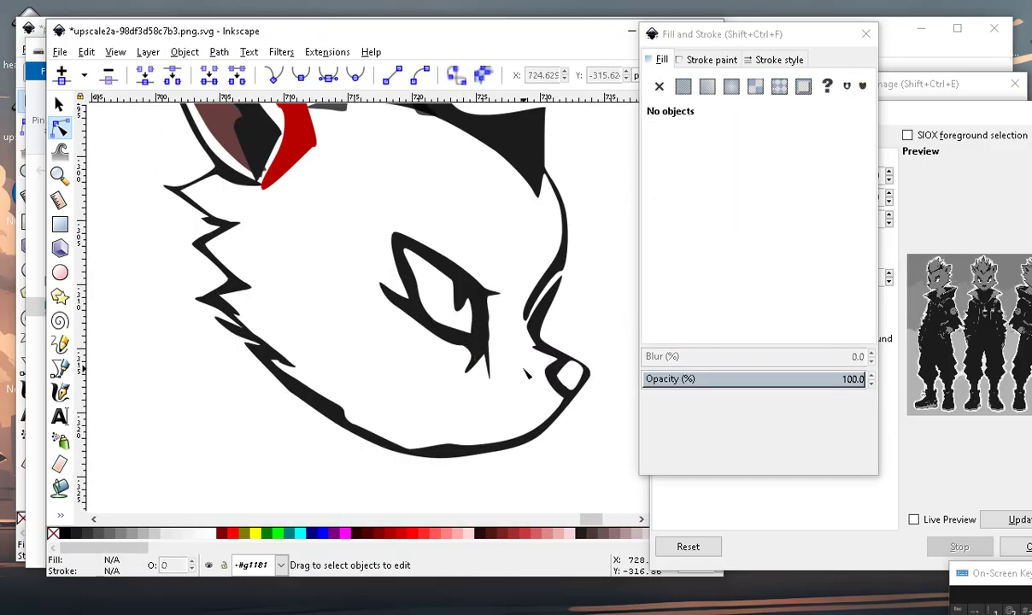
scroll(528, 374, down, 2)
scroll(527, 384, up, 3)
scroll(527, 401, up, 2)
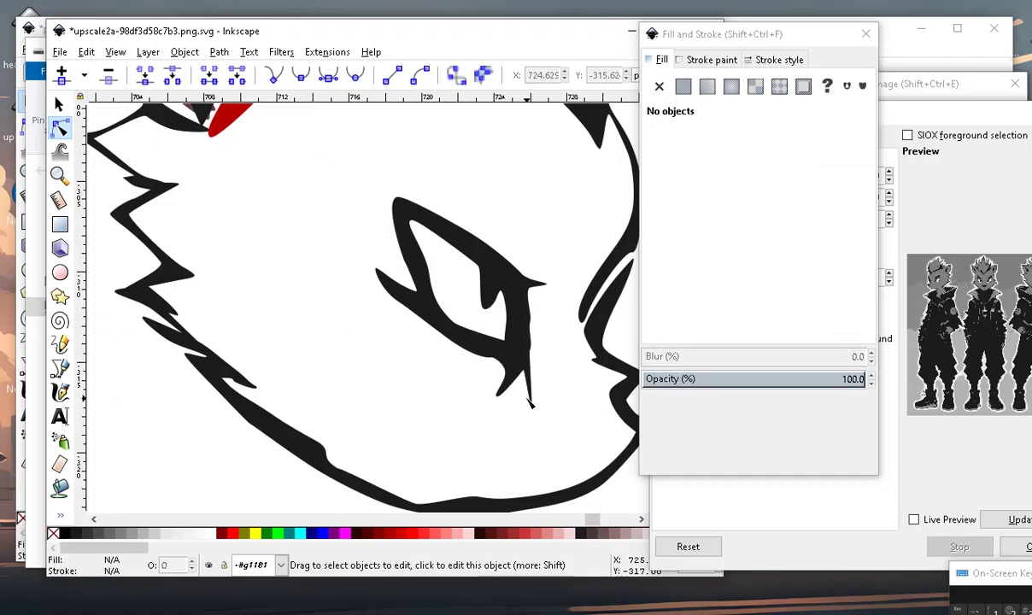
scroll(529, 402, down, 4)
scroll(529, 408, up, 2)
scroll(530, 414, up, 1)
scroll(530, 418, up, 1)
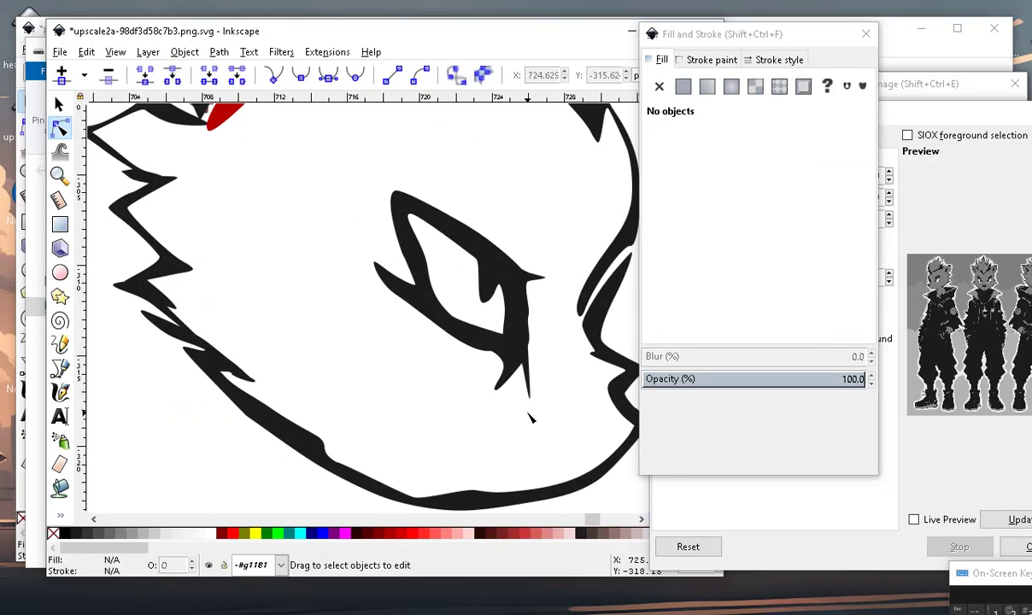
Reselect the eye line-art, pick a node on the spike's edge, then clear the selection with Escape.
scroll(529, 384, down, 4)
scroll(547, 400, up, 3)
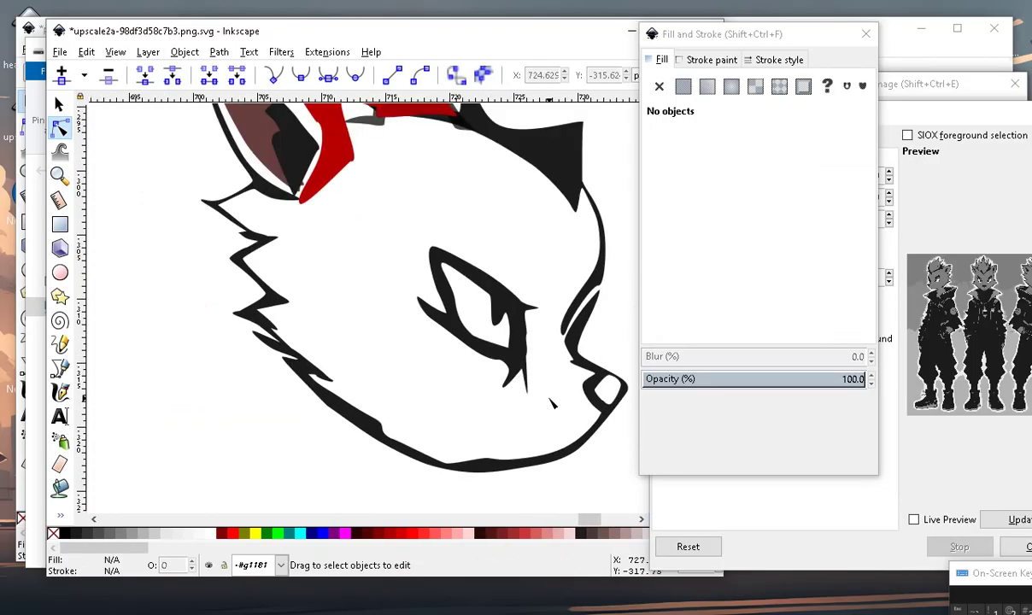
scroll(529, 362, down, 3)
scroll(525, 361, up, 1)
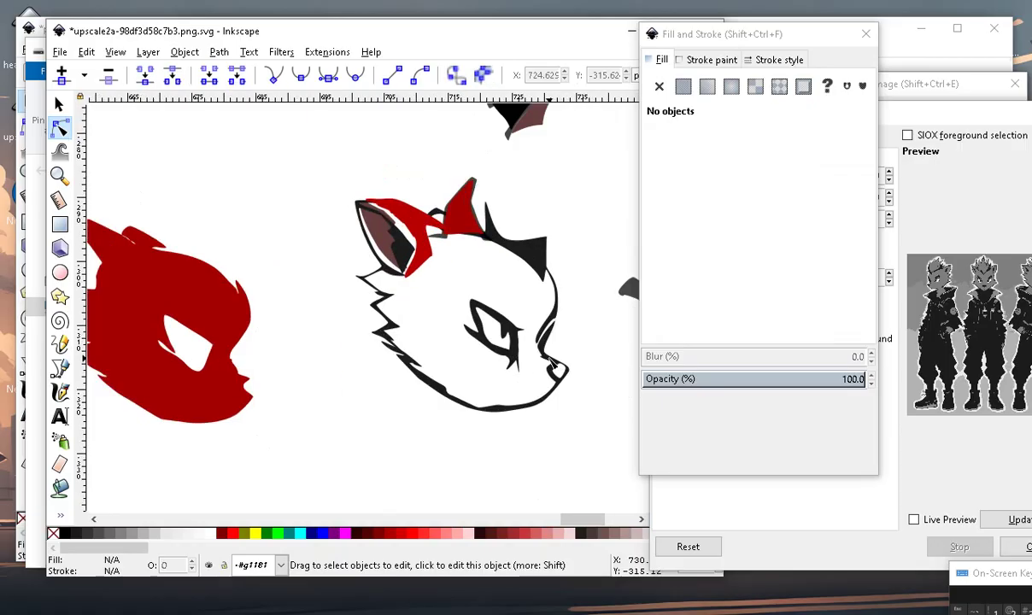
scroll(522, 359, up, 1)
scroll(518, 356, up, 1)
scroll(536, 359, up, 2)
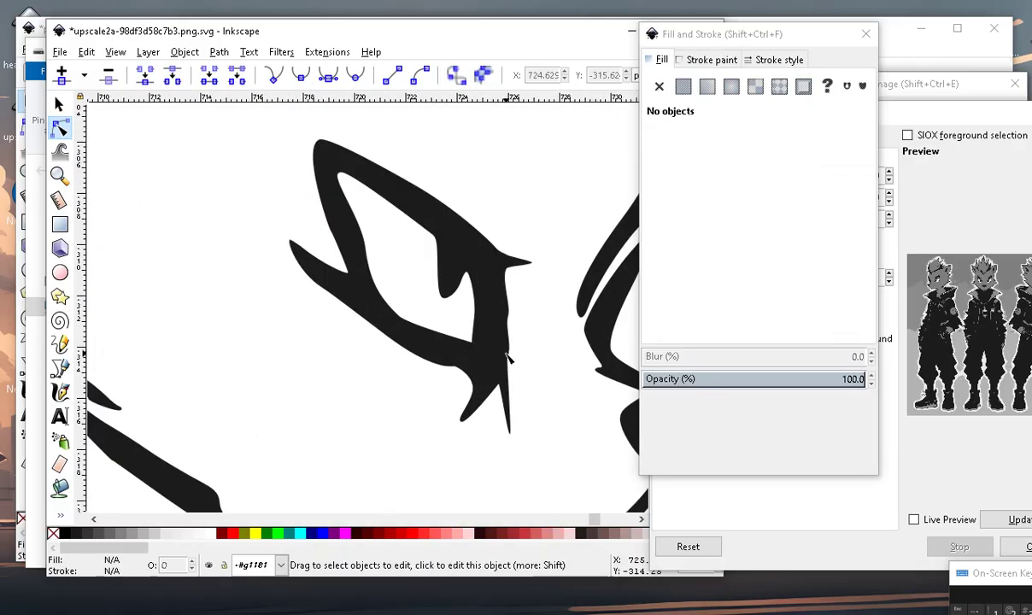
click(507, 361)
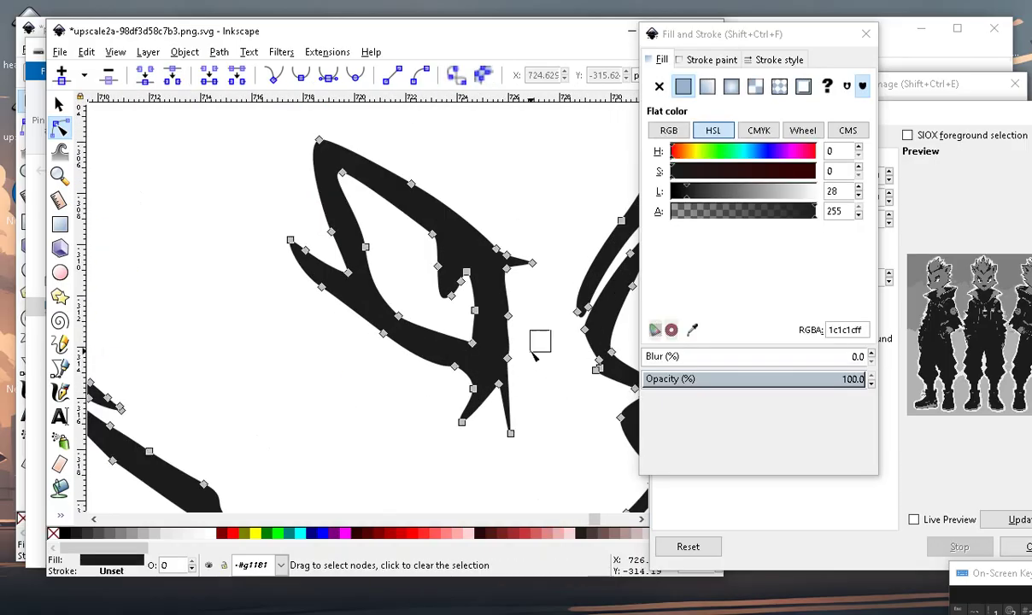
drag(553, 330, 503, 376)
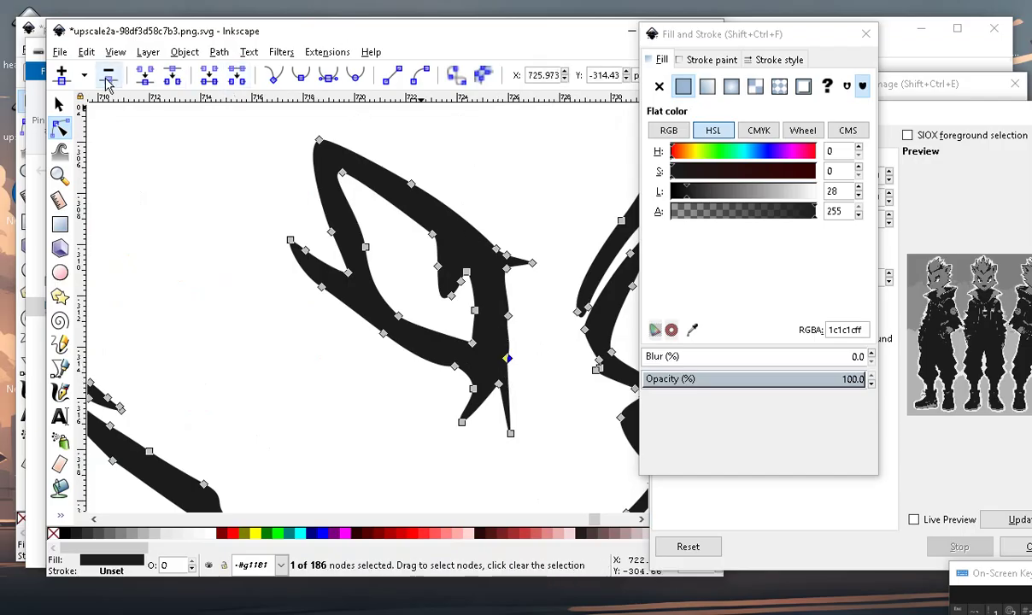
scroll(396, 322, down, 2)
key(Escape)
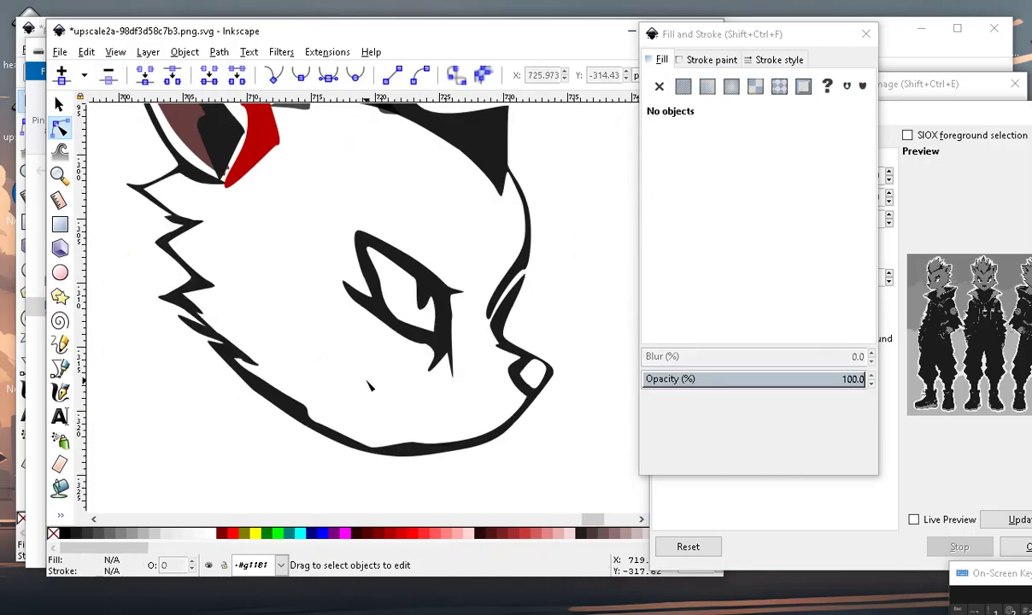
scroll(434, 366, down, 2)
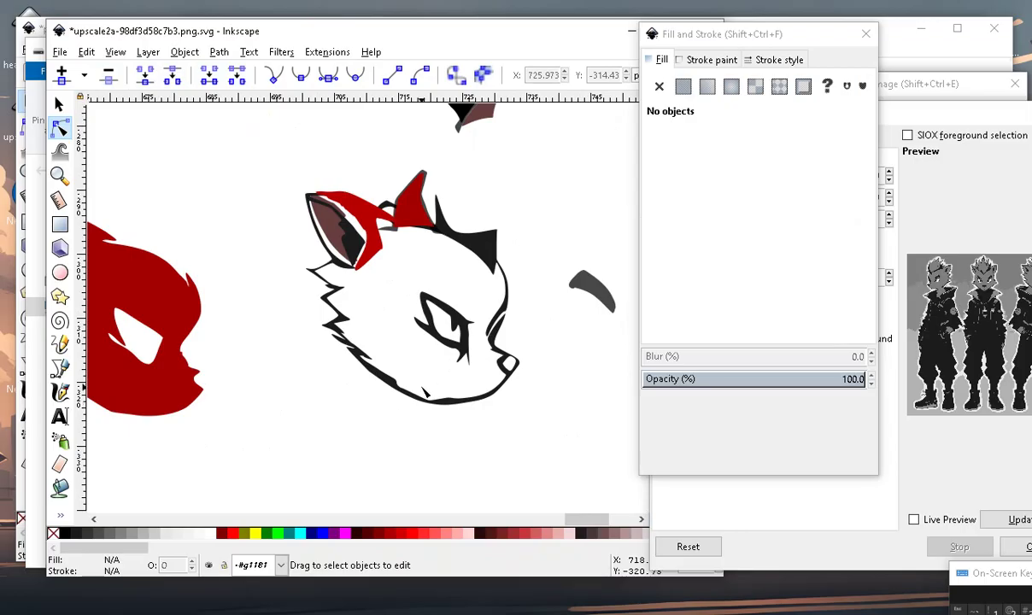
scroll(446, 391, up, 1)
scroll(466, 386, up, 1)
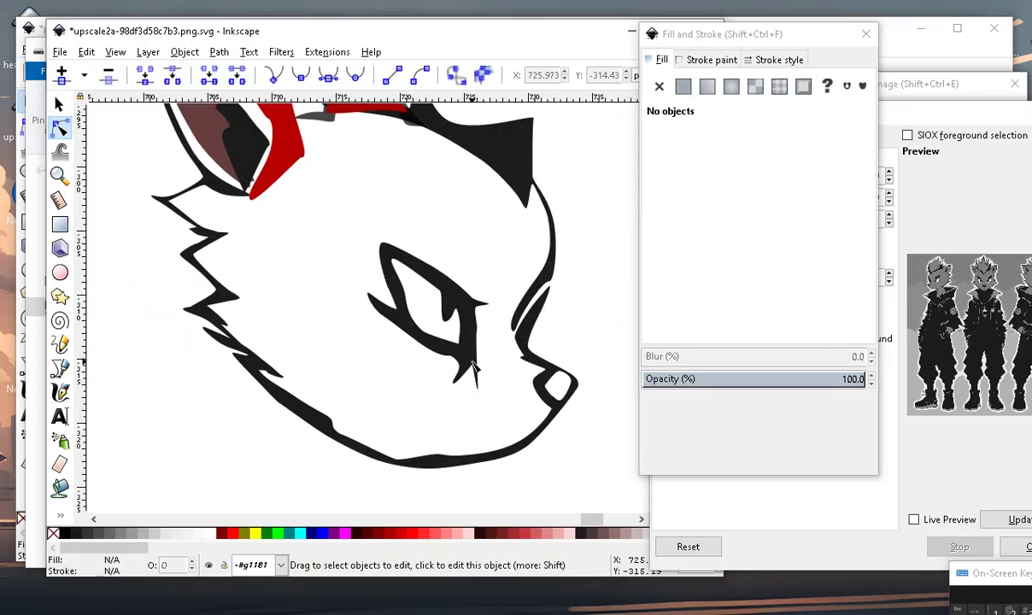
scroll(478, 379, up, 2)
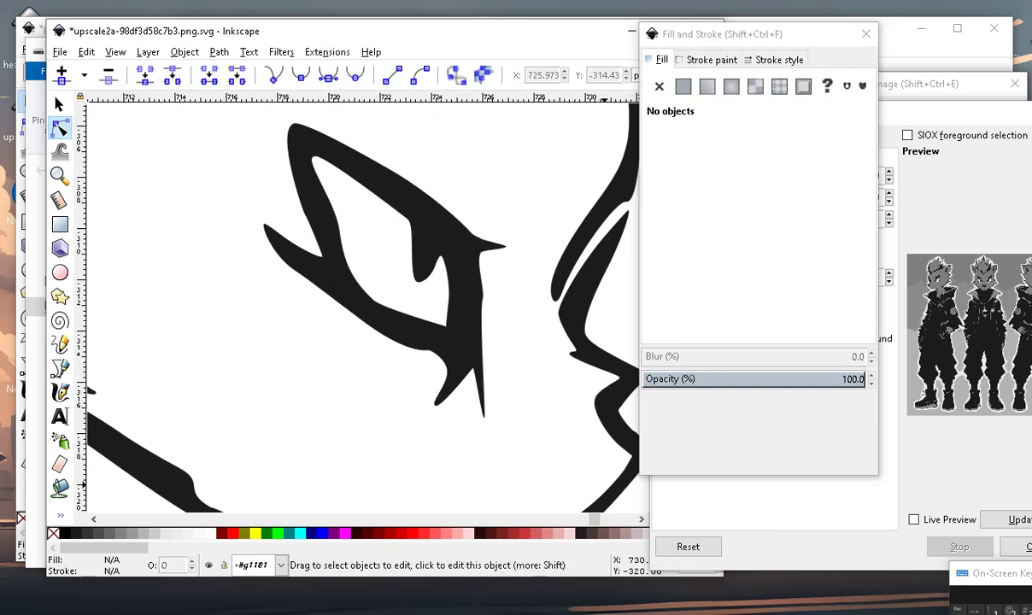
scroll(416, 384, down, 2)
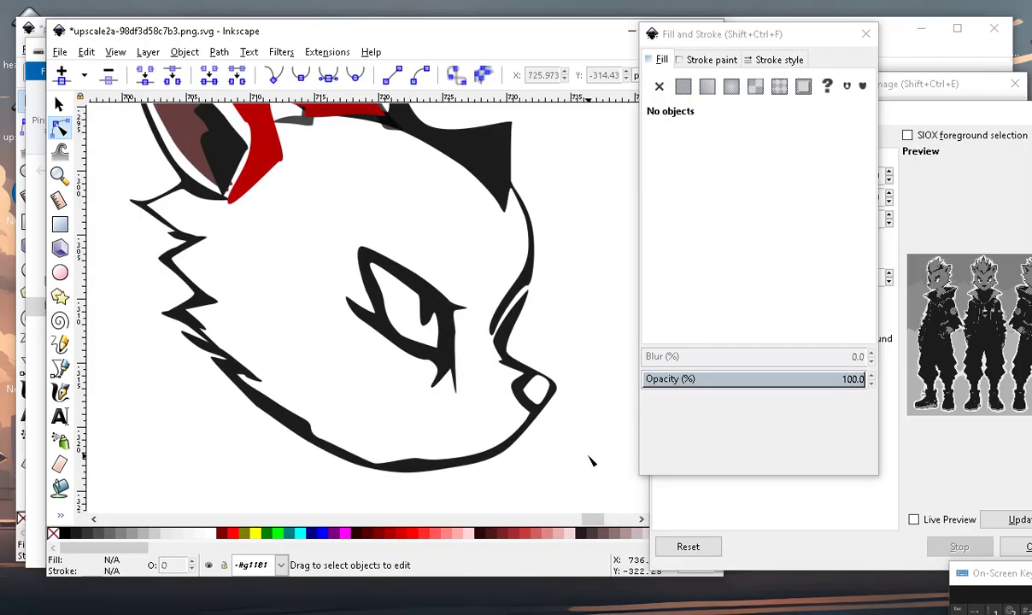
scroll(589, 462, down, 1)
scroll(513, 402, up, 2)
scroll(470, 368, down, 1)
scroll(438, 340, up, 3)
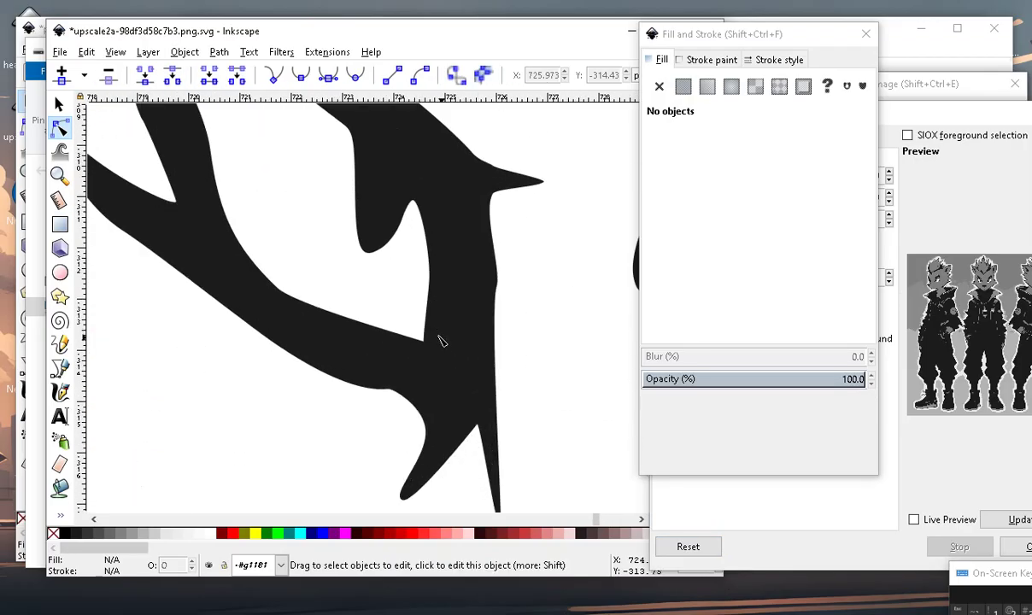
Select a node on the eye spike's right edge, then clear the selection.
click(464, 335)
drag(518, 227, 457, 328)
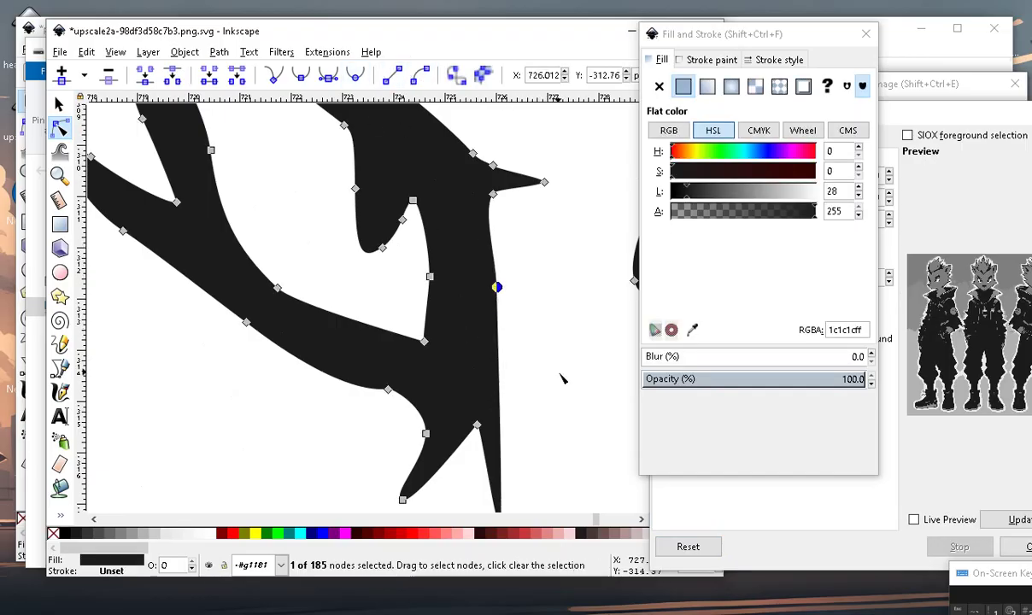
scroll(359, 299, down, 4)
scroll(359, 299, down, 3)
key(Escape)
scroll(434, 293, up, 2)
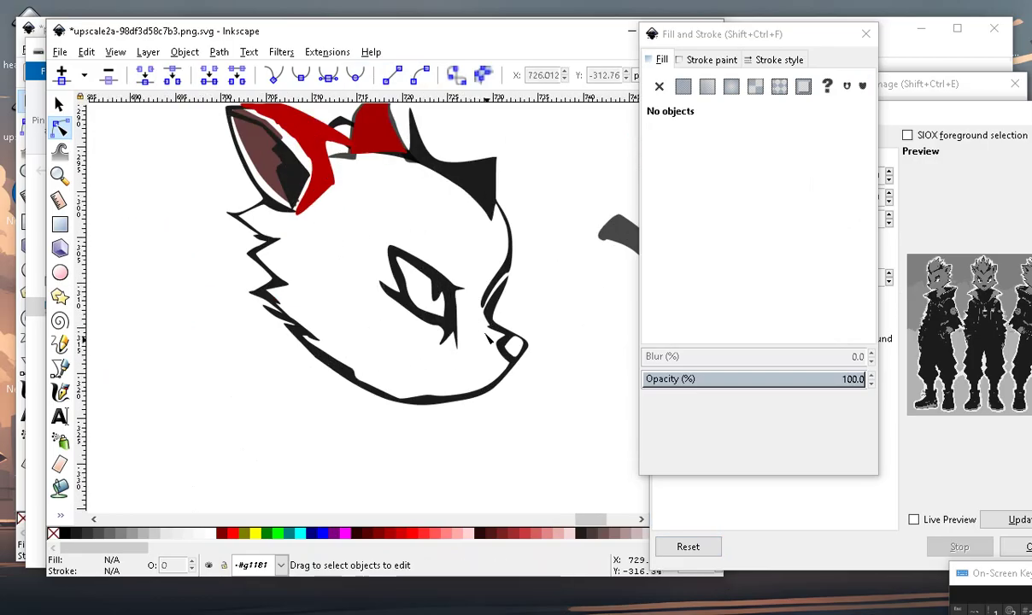
scroll(434, 293, up, 1)
scroll(433, 293, up, 1)
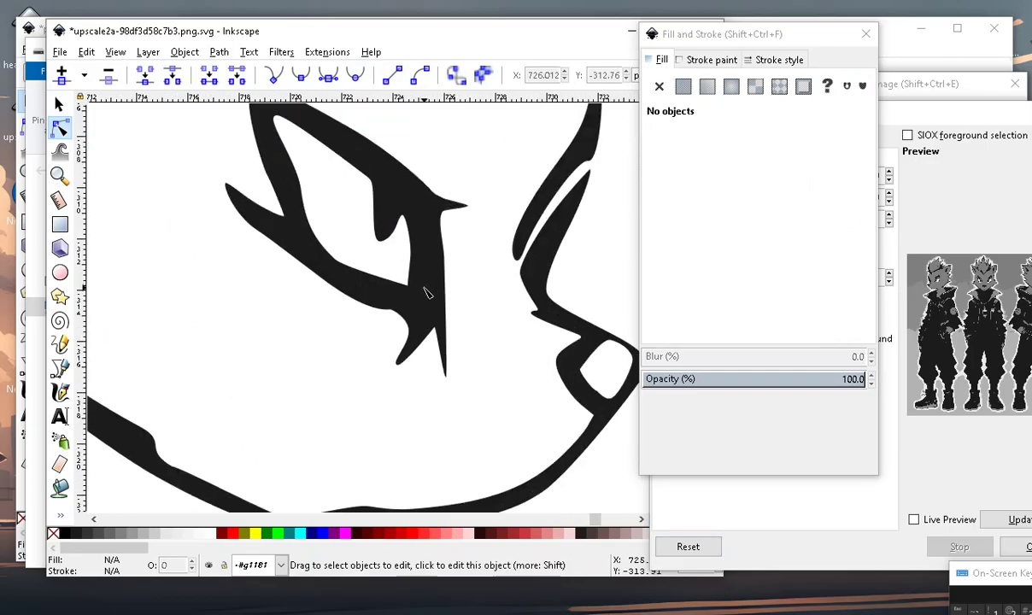
Add nodes on the spike's right edge and drag them outward into a new curved point.
click(427, 293)
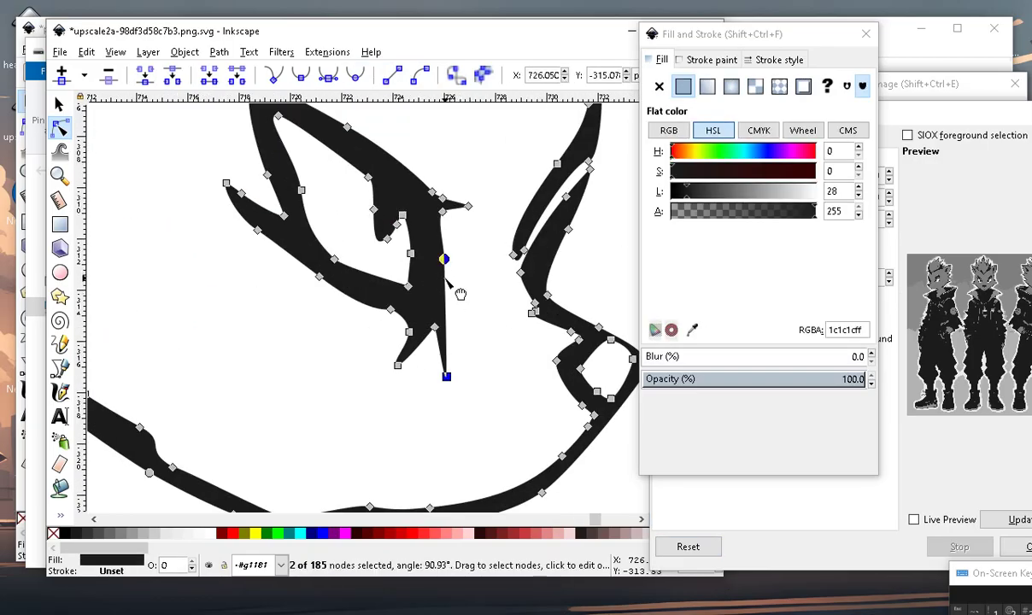
double_click(445, 299)
double_click(444, 280)
mouse_move(444, 281)
mouse_down()
mouse_move(460, 282)
mouse_move(481, 339)
mouse_up()
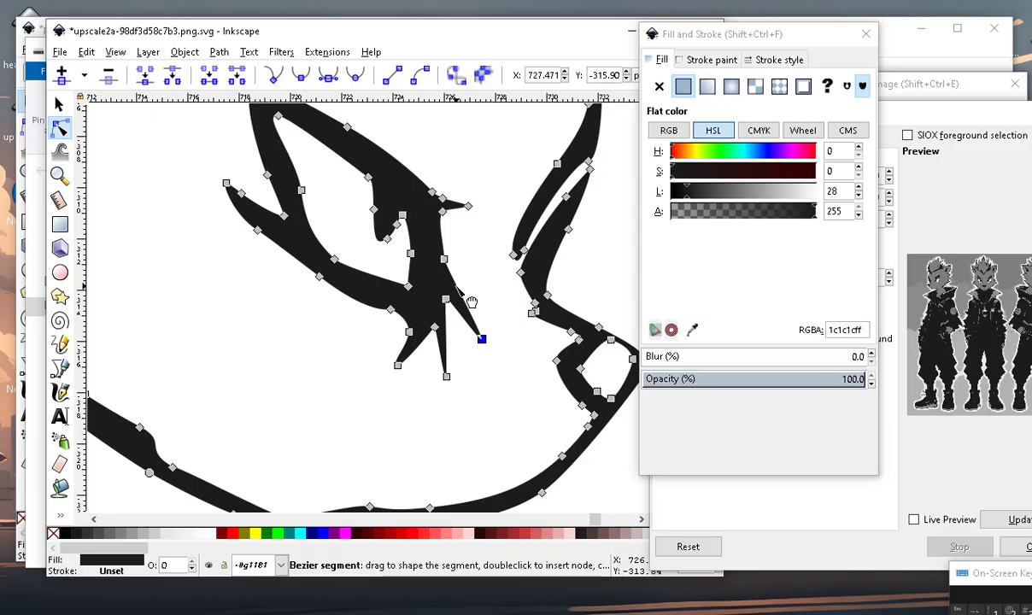
click(445, 299)
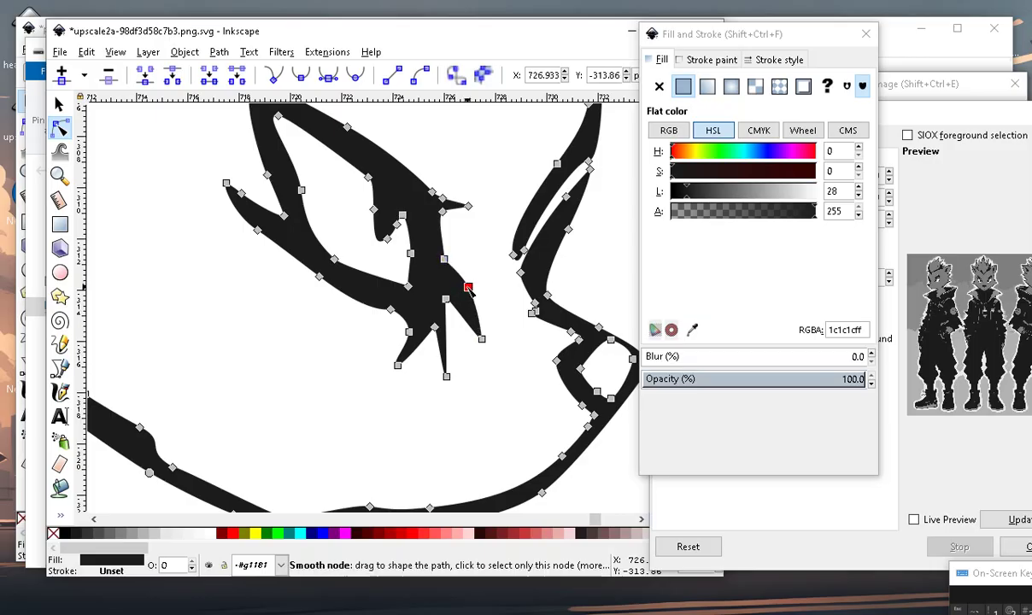
double_click(464, 299)
drag(464, 299, 465, 299)
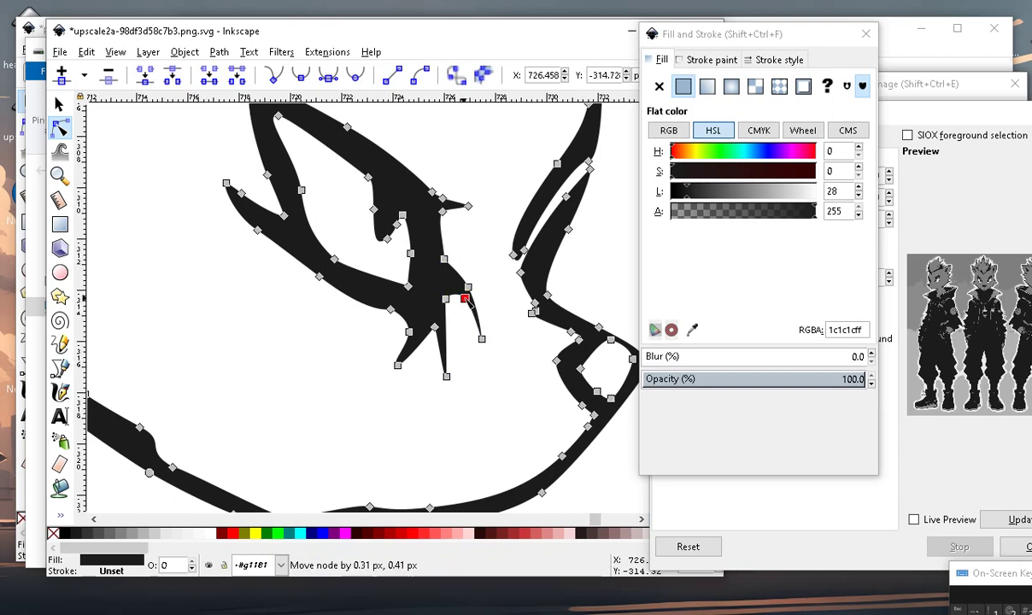
scroll(472, 431, down, 3)
click(526, 461)
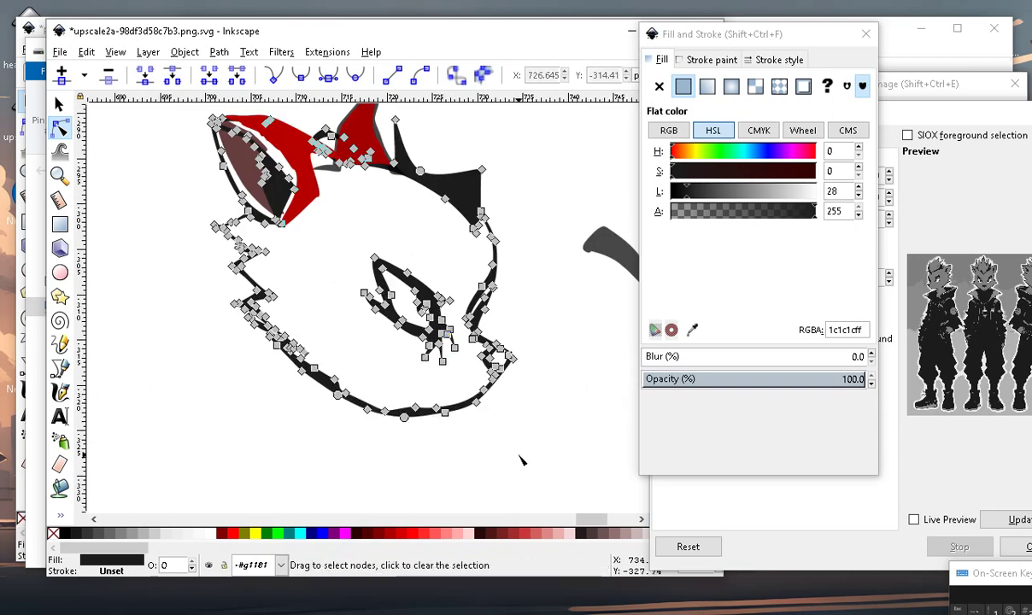
click(521, 462)
scroll(522, 462, down, 1)
scroll(470, 411, up, 1)
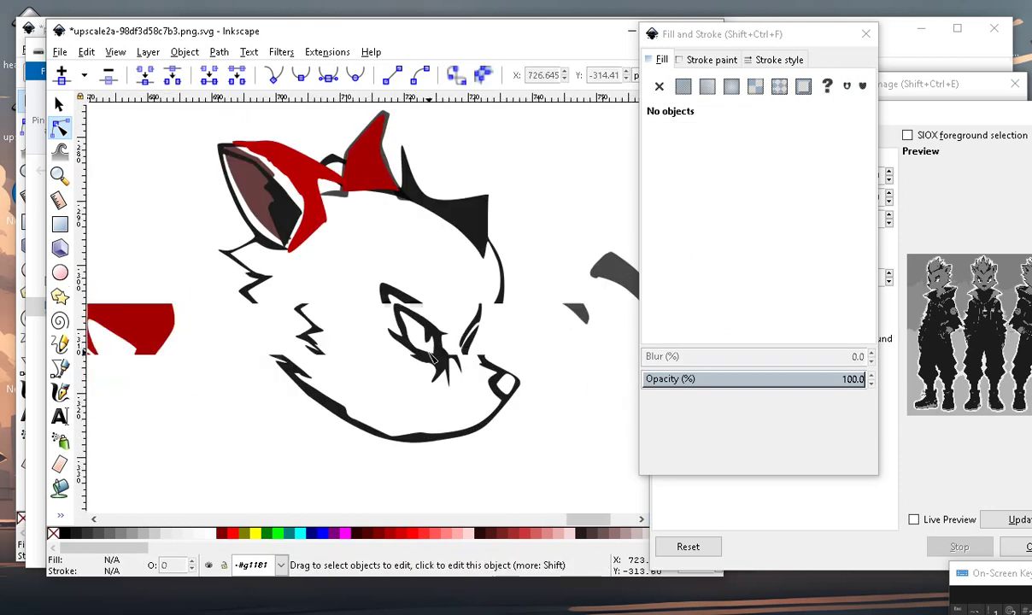
scroll(419, 363, down, 1)
scroll(418, 363, up, 1)
scroll(419, 364, up, 1)
scroll(406, 326, up, 2)
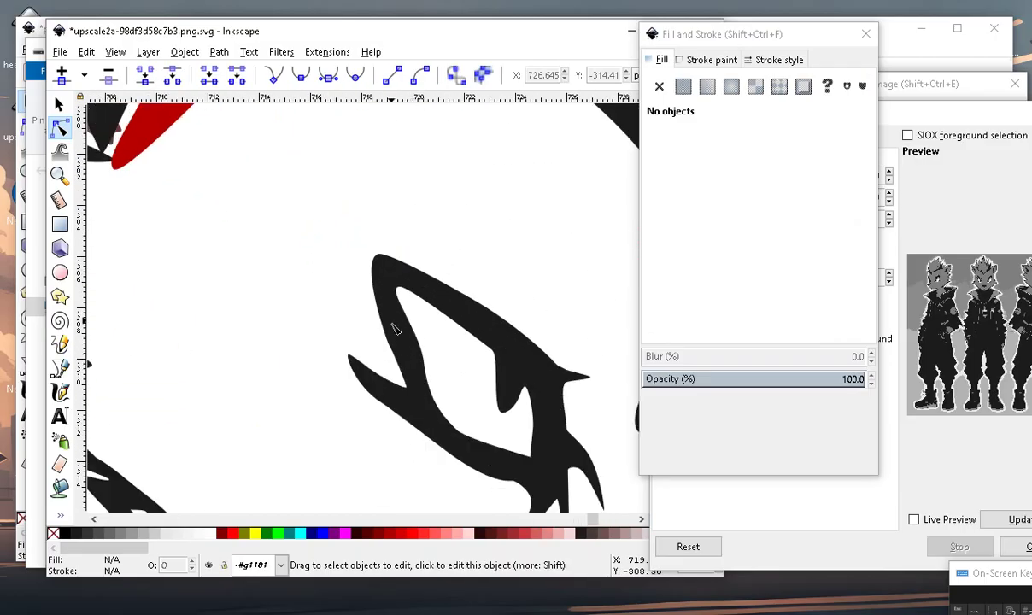
scroll(395, 329, down, 2)
scroll(402, 316, down, 1)
scroll(442, 262, down, 1)
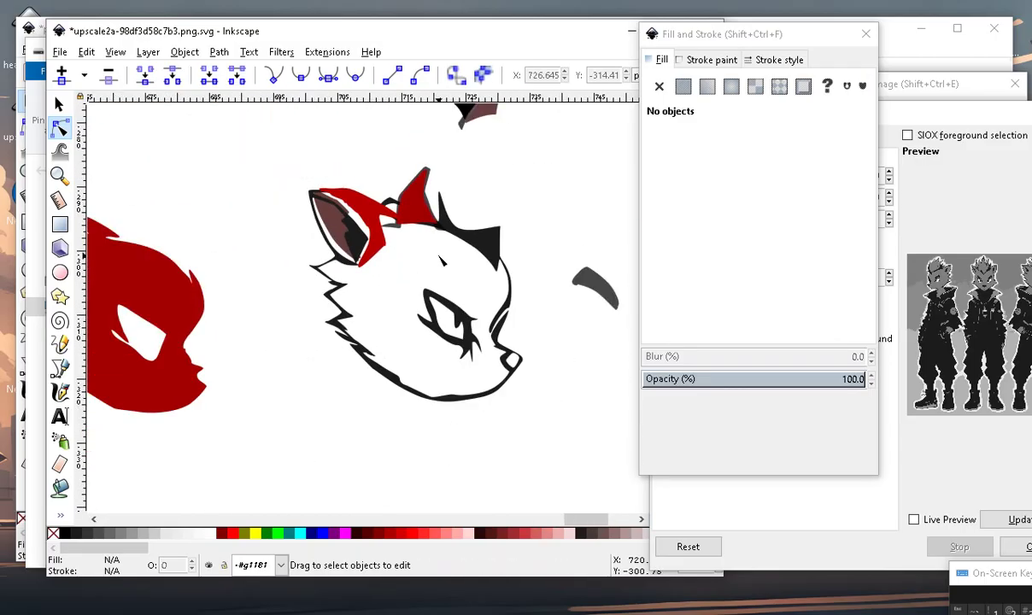
scroll(442, 262, up, 2)
scroll(466, 260, down, 4)
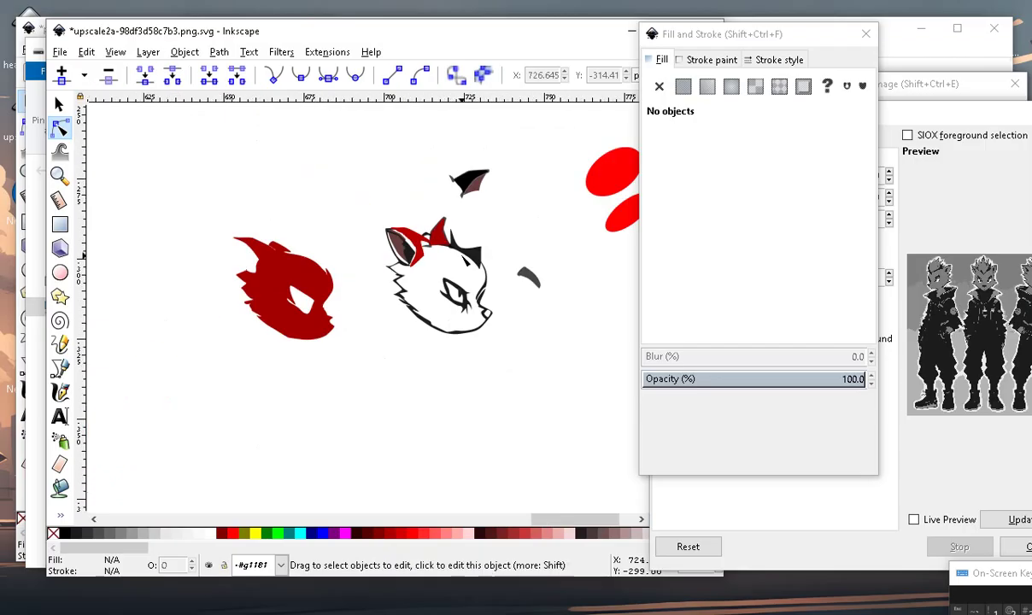
scroll(462, 265, up, 2)
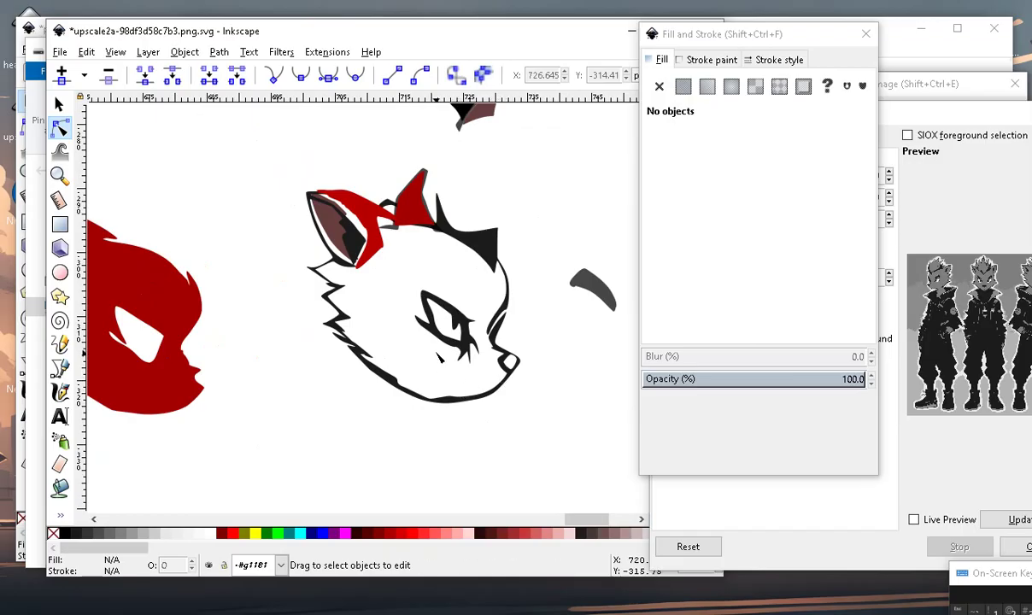
scroll(440, 359, down, 1)
scroll(453, 355, up, 1)
scroll(466, 352, up, 1)
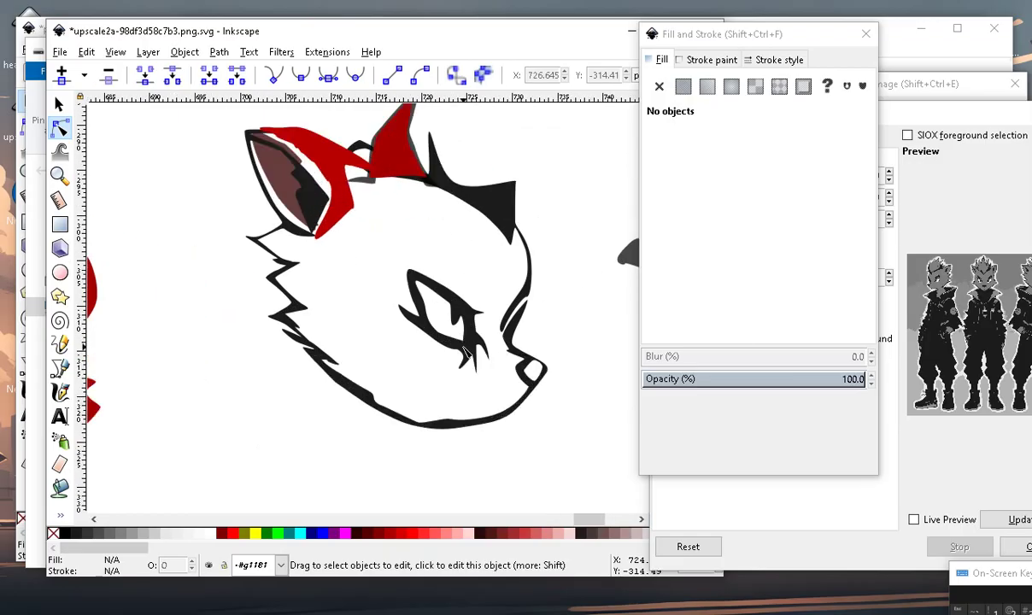
scroll(444, 337, up, 2)
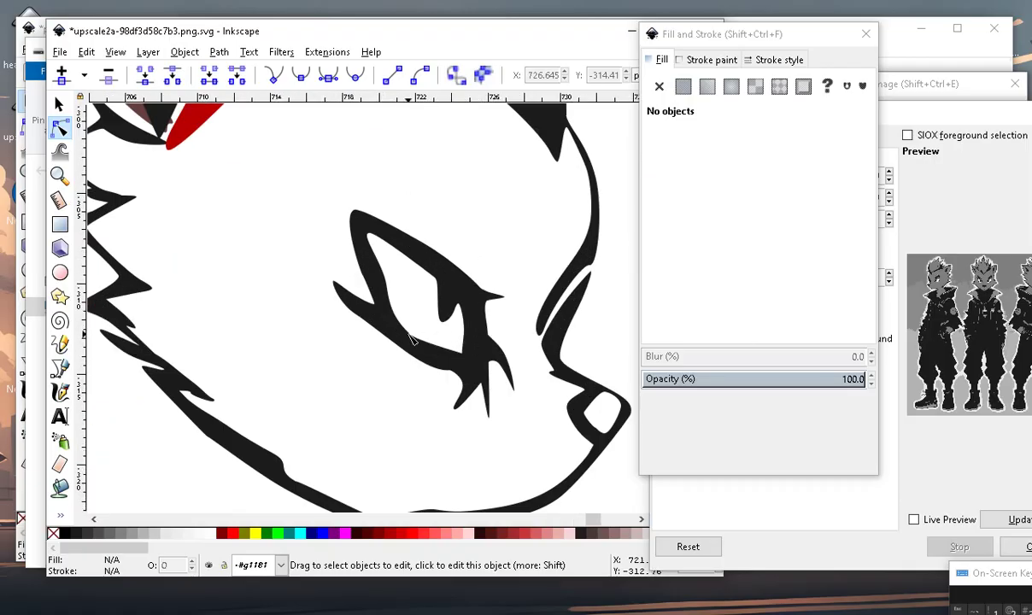
scroll(414, 256, up, 2)
Make the eye's inner top corner node smooth and nudge it to round the curve.
scroll(376, 324, up, 2)
click(359, 291)
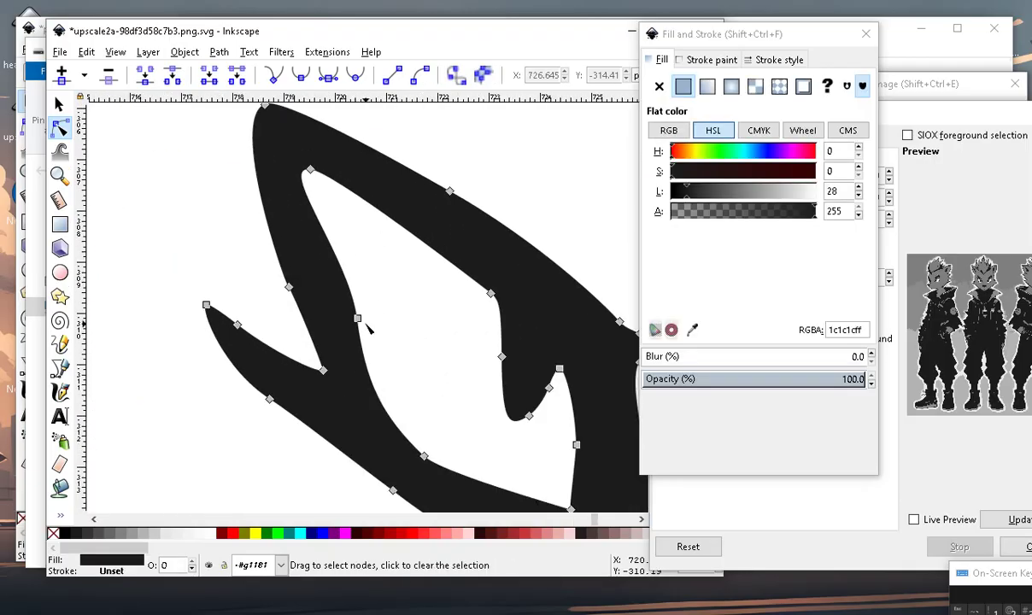
click(358, 317)
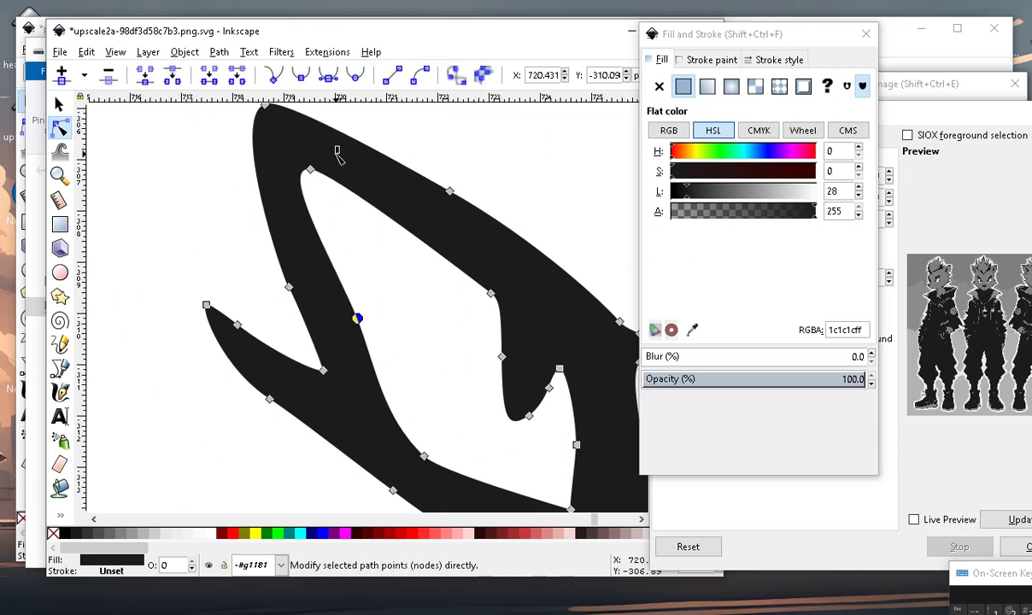
drag(339, 144, 299, 196)
click(359, 79)
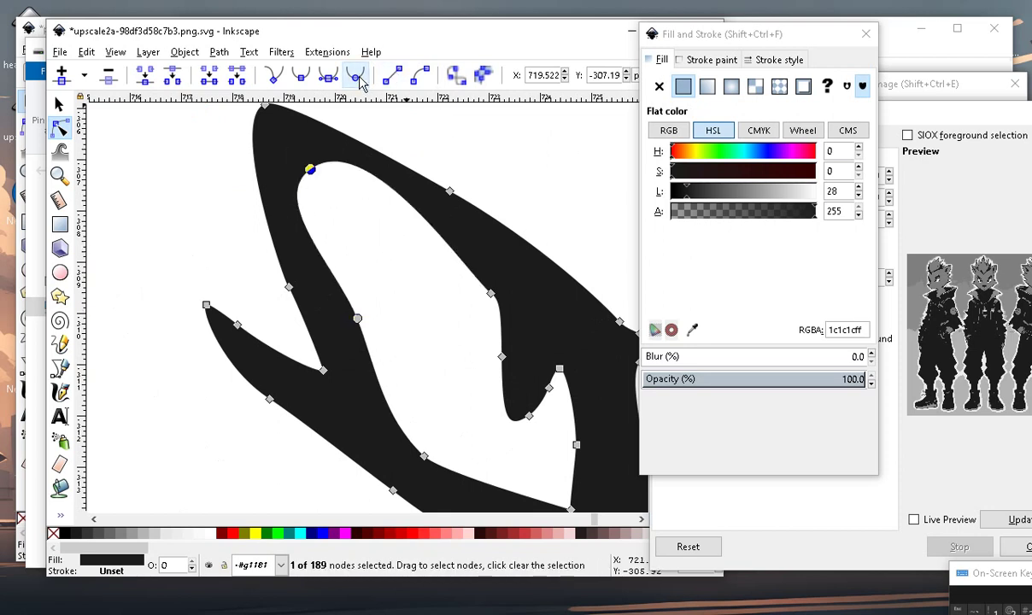
scroll(367, 162, down, 3)
scroll(379, 171, up, 2)
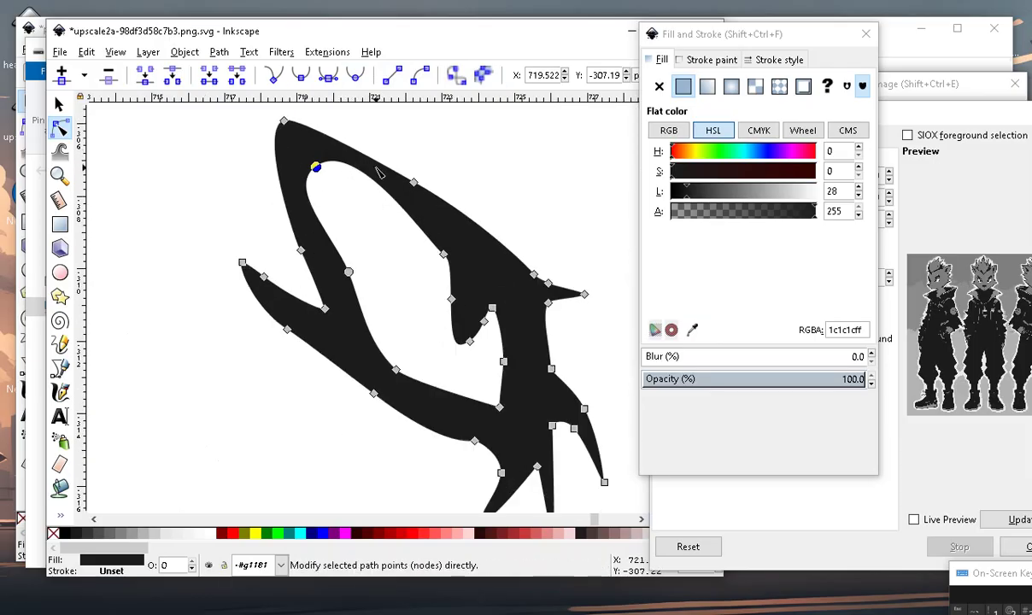
drag(316, 168, 326, 178)
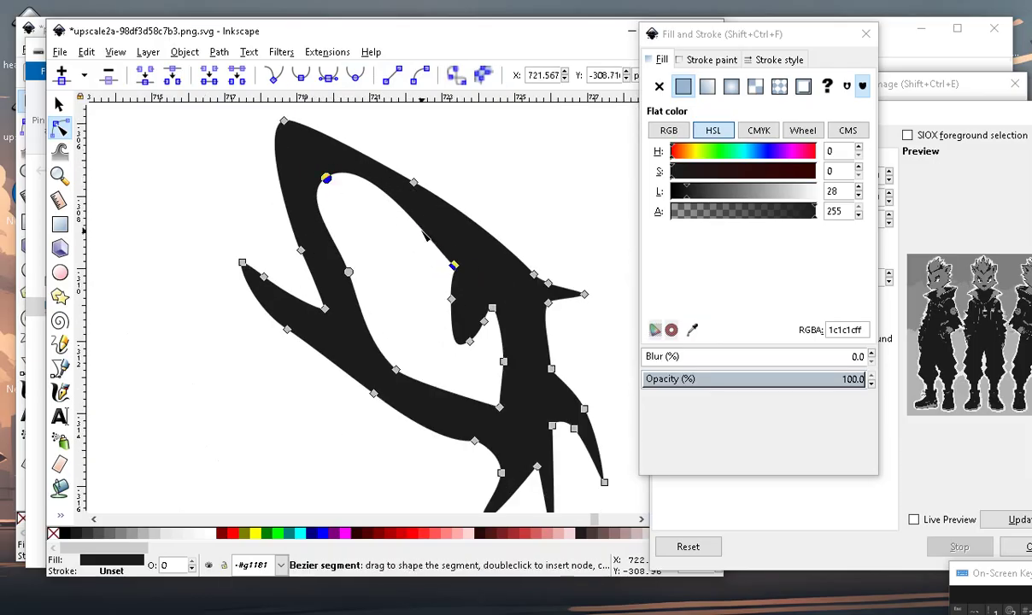
Box-select the nodes around the eye's inner opening.
scroll(424, 233, up, 2)
scroll(376, 171, down, 2)
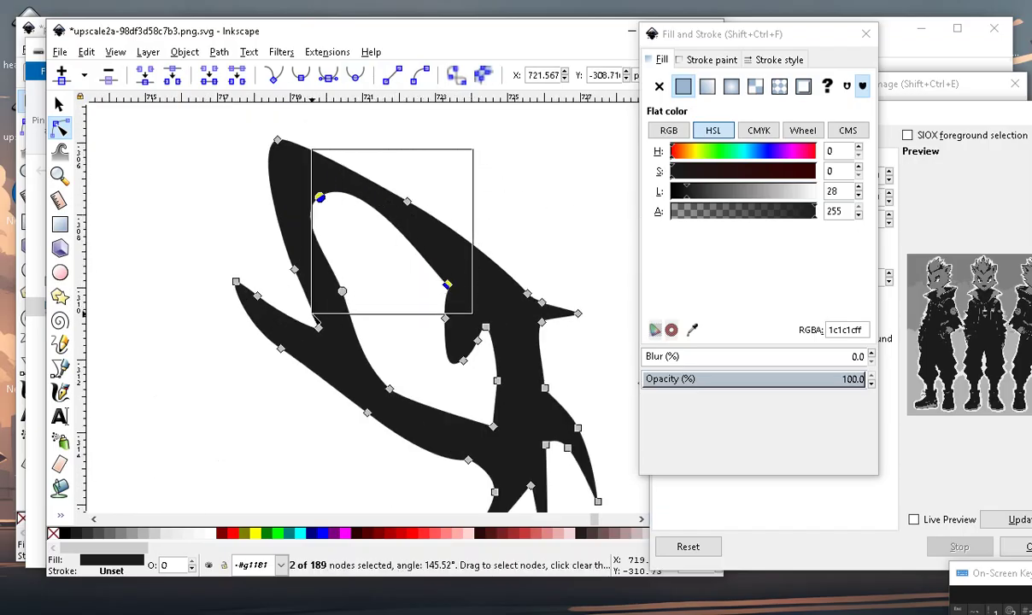
drag(479, 171, 314, 311)
scroll(471, 440, down, 3)
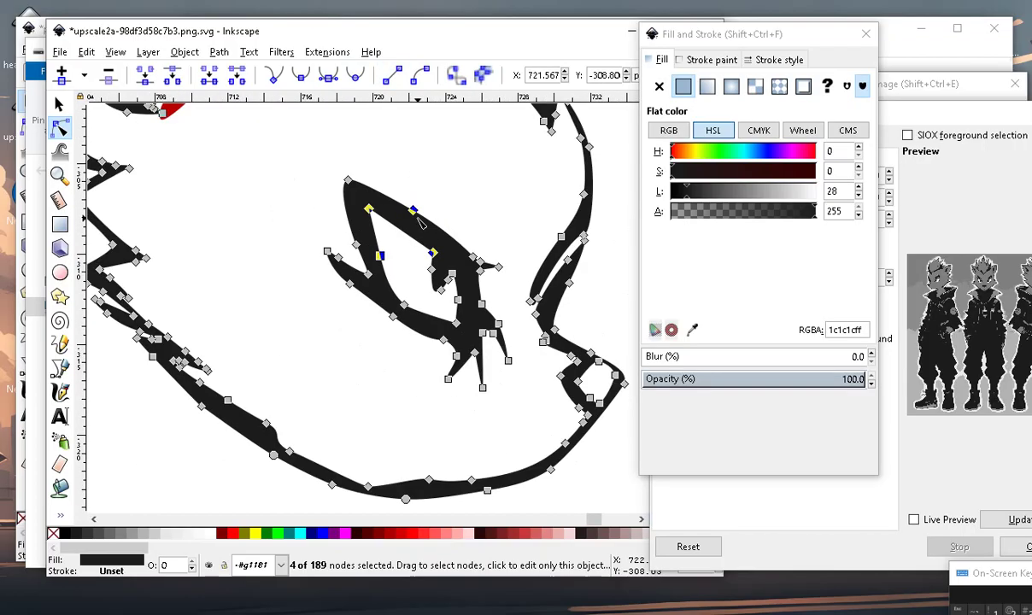
Nudge a lower-edge node of the nose outline and shift another nose node up-left.
click(471, 440)
scroll(470, 440, down, 3)
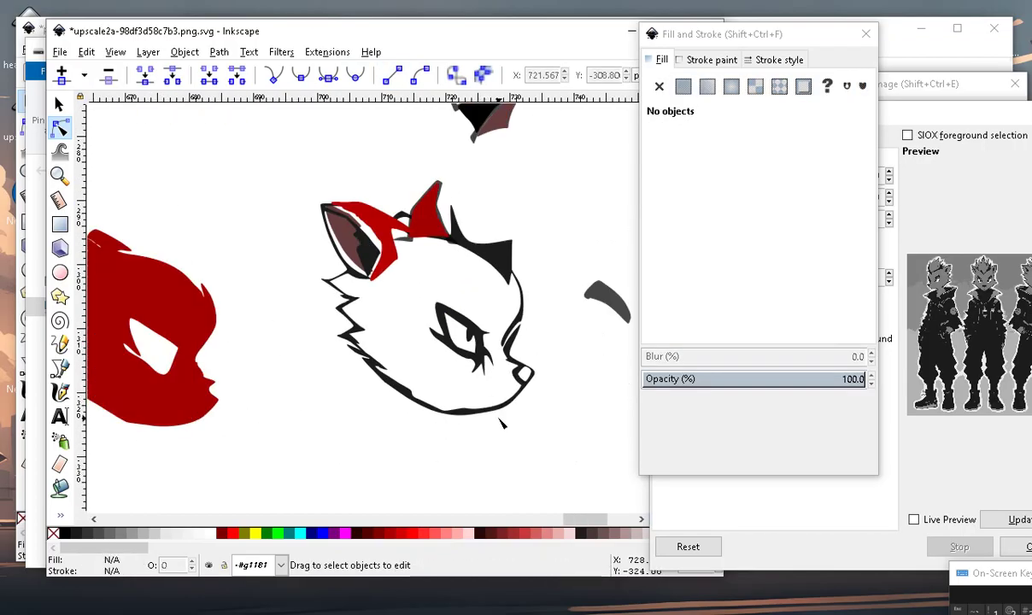
scroll(501, 424, up, 5)
scroll(526, 406, down, 4)
scroll(521, 376, up, 4)
scroll(492, 340, up, 2)
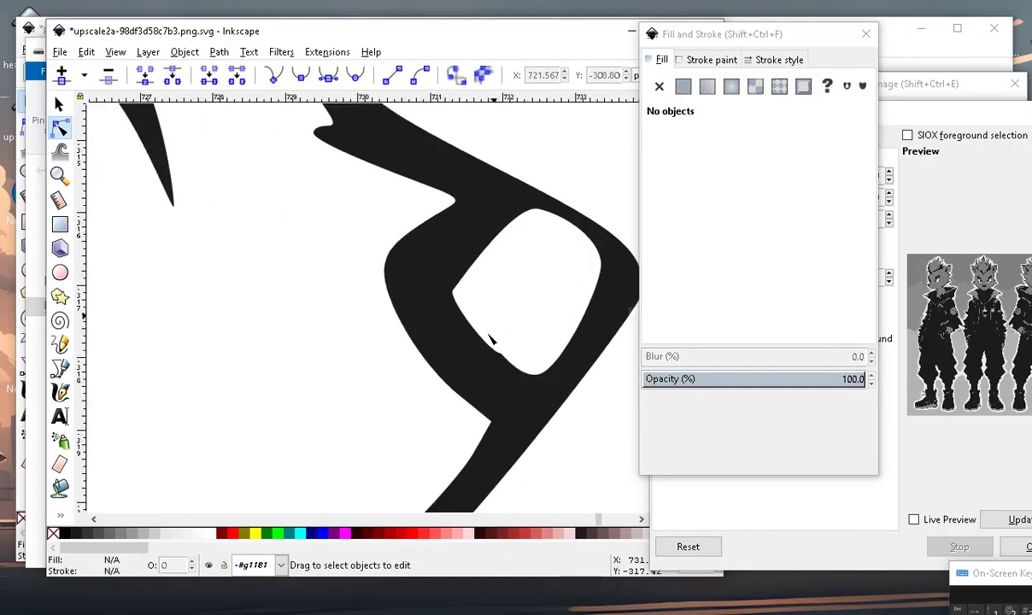
click(491, 340)
drag(500, 402, 501, 400)
scroll(501, 400, down, 2)
scroll(549, 417, down, 2)
scroll(516, 348, up, 2)
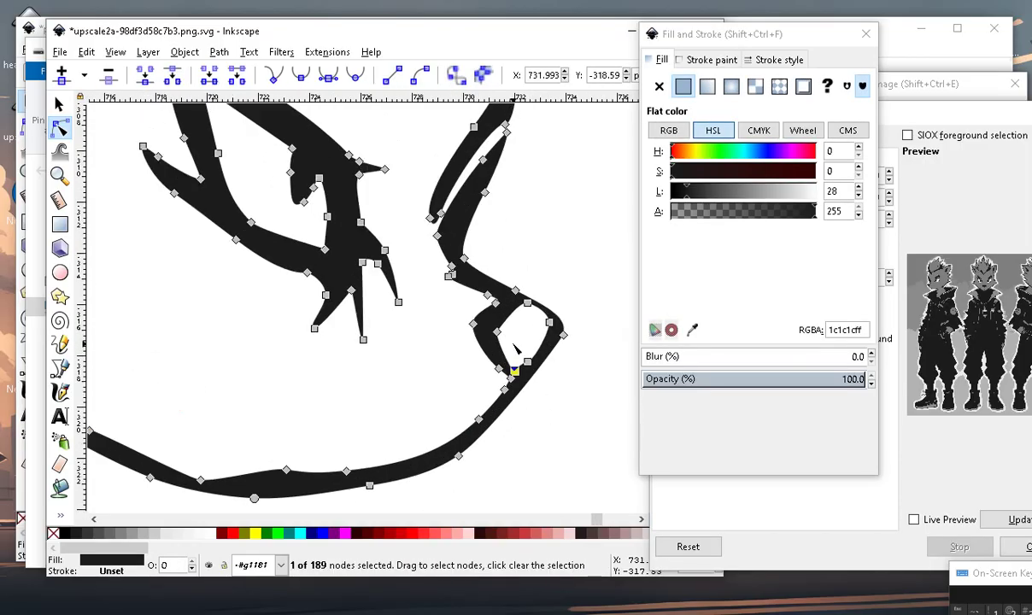
drag(494, 331, 484, 329)
Reselect the nose line-art path and marquee-select a node on its outline.
scroll(553, 410, down, 2)
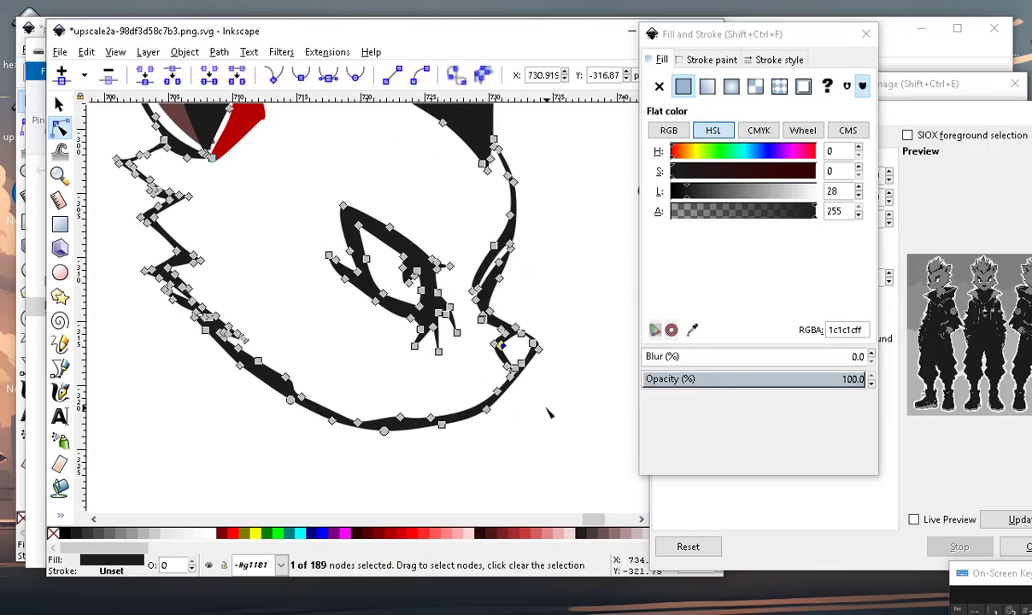
click(553, 410)
scroll(528, 350, down, 1)
scroll(512, 346, up, 3)
click(512, 345)
scroll(523, 362, up, 2)
drag(492, 245, 439, 410)
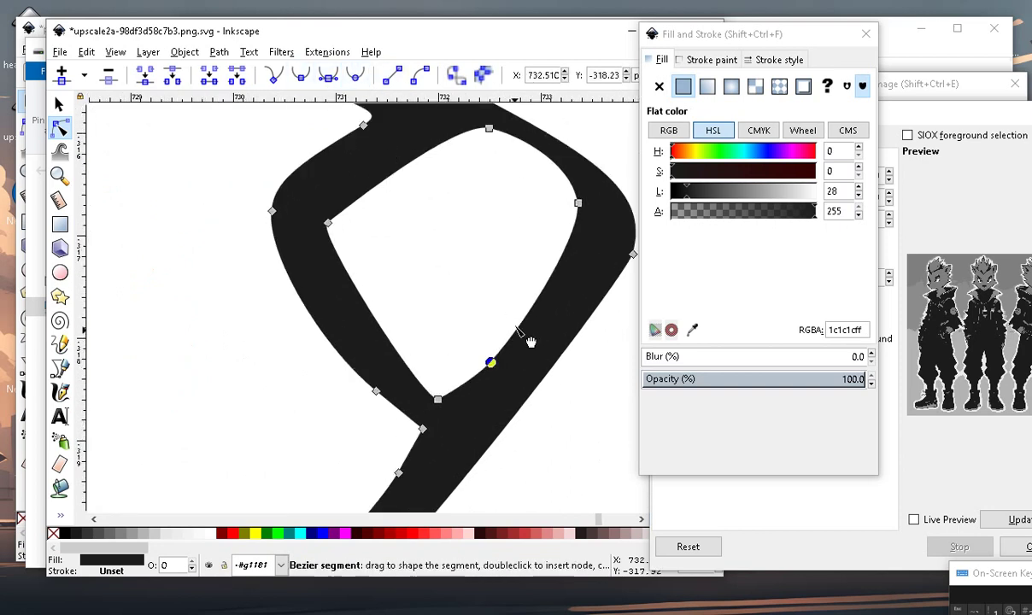
scroll(534, 338, down, 2)
scroll(550, 325, down, 3)
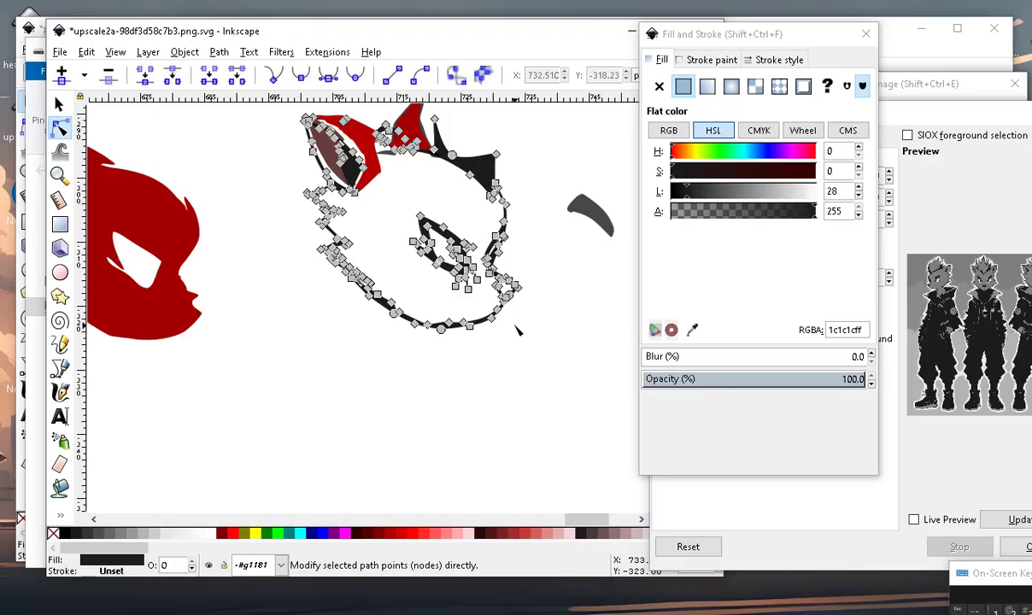
Clear the node selection and zoom around to review the refined nose outline.
click(513, 330)
scroll(504, 310, up, 4)
scroll(504, 307, down, 3)
scroll(508, 303, up, 3)
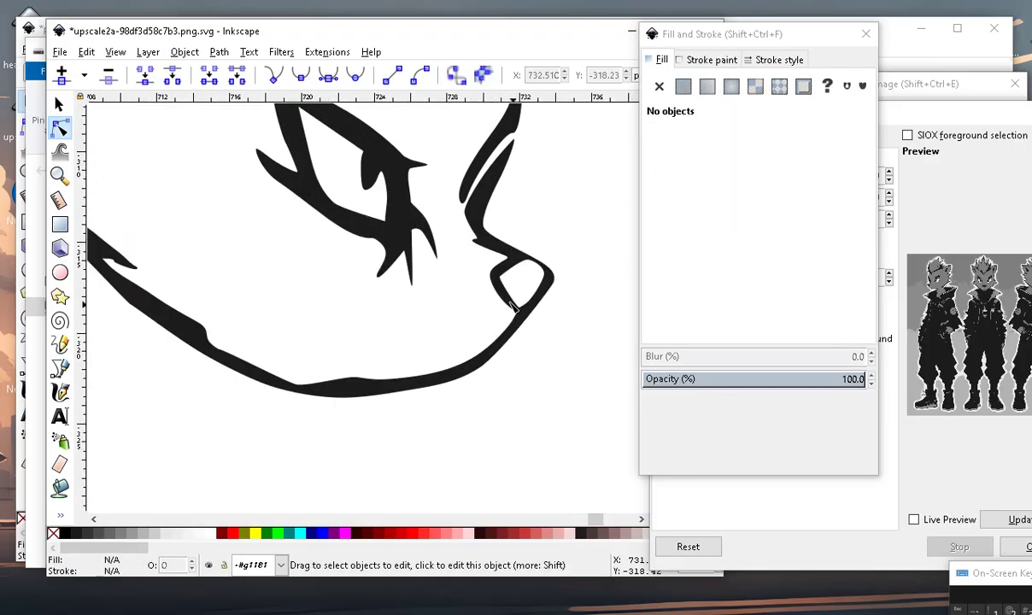
scroll(513, 325, down, 3)
scroll(520, 343, up, 2)
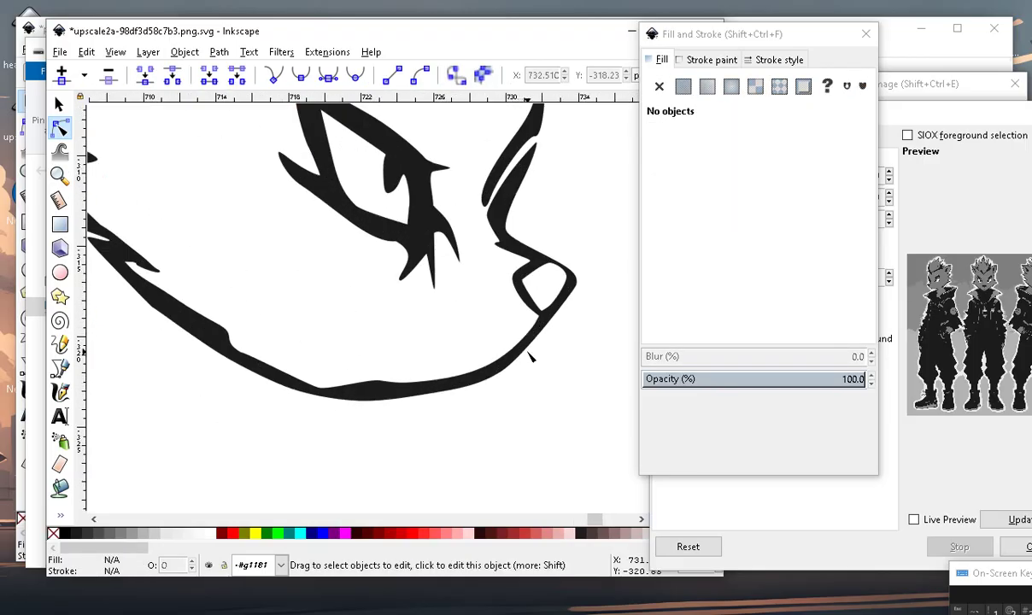
scroll(410, 384, up, 2)
scroll(410, 384, down, 4)
scroll(436, 428, down, 2)
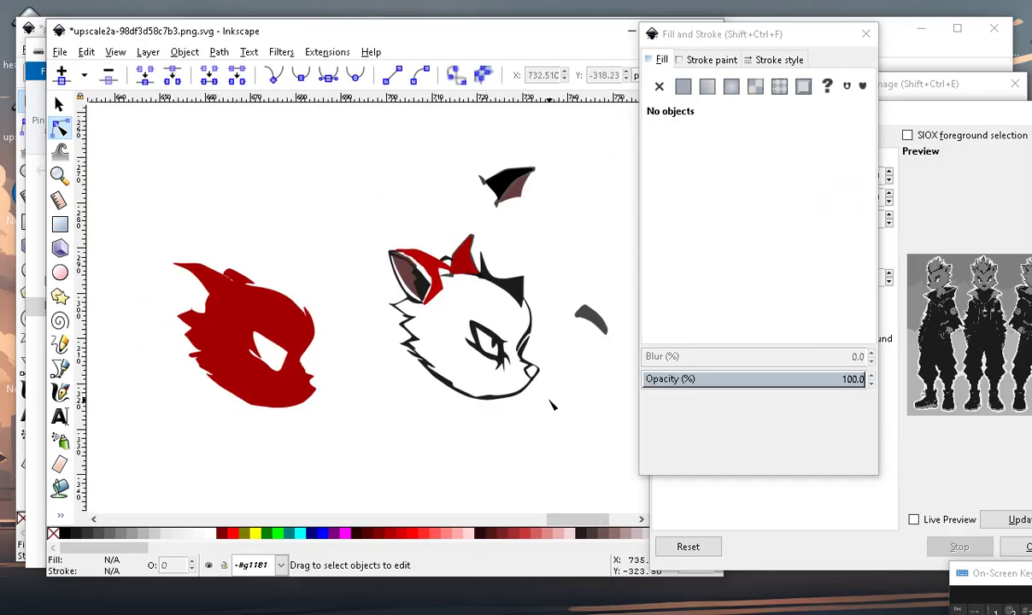
scroll(455, 463, up, 2)
scroll(453, 457, up, 2)
scroll(437, 451, down, 3)
scroll(436, 428, up, 3)
scroll(447, 405, up, 1)
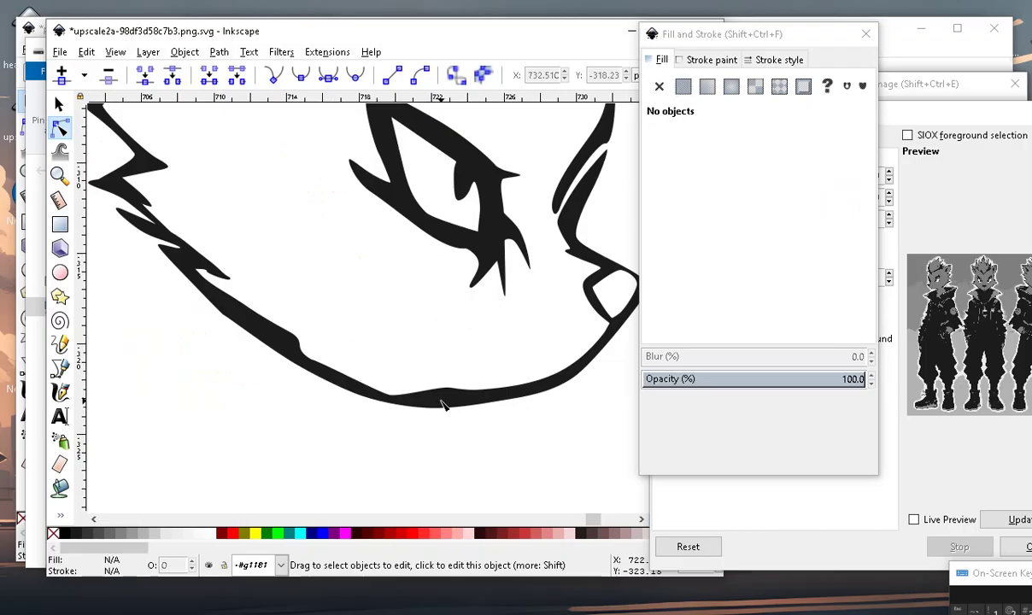
click(496, 393)
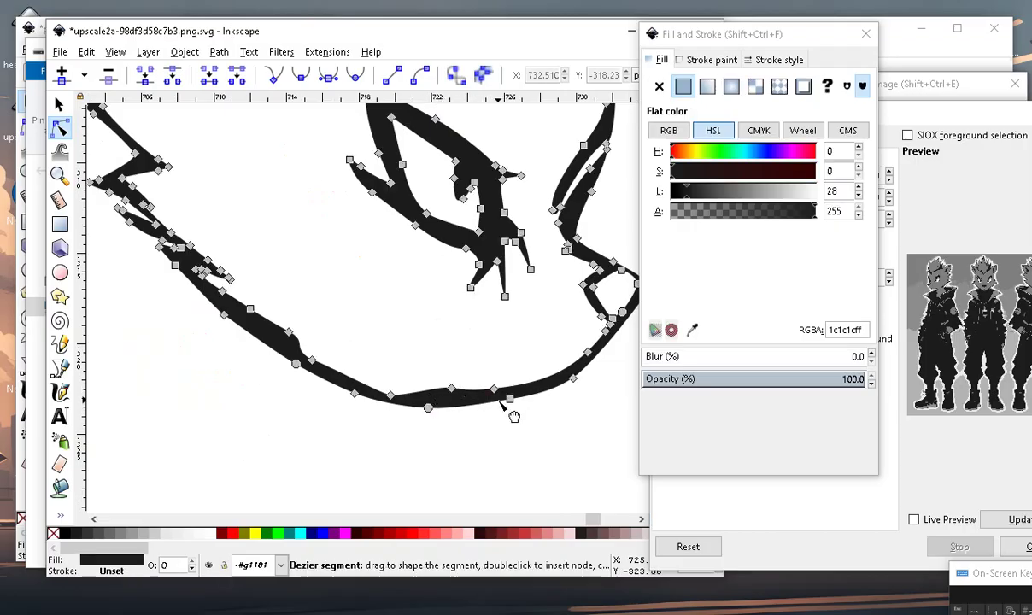
click(491, 402)
double_click(473, 394)
mouse_move(472, 394)
mouse_down()
mouse_move(372, 330)
mouse_move(384, 357)
mouse_up()
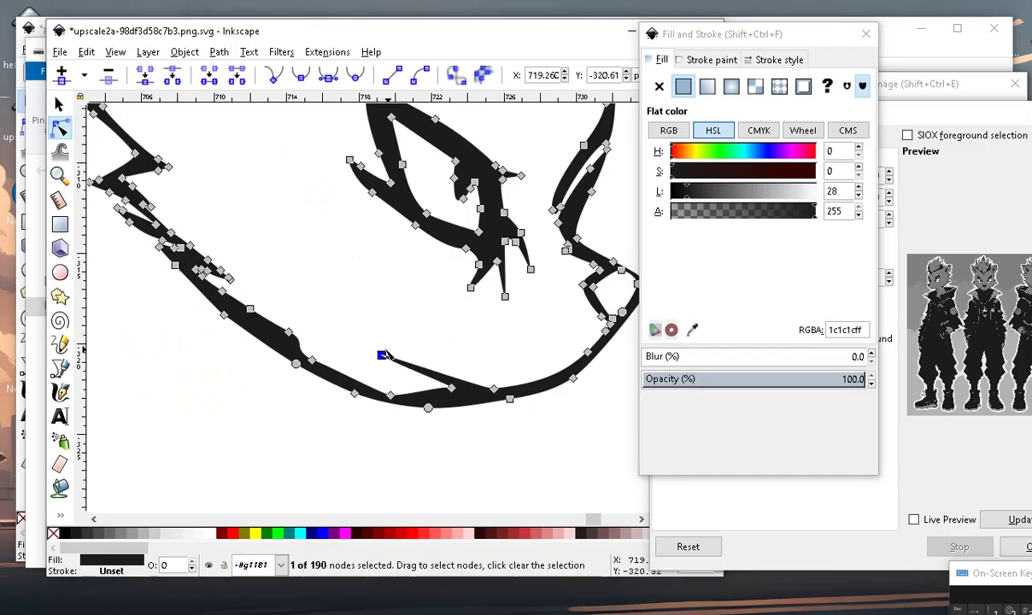
scroll(432, 424, down, 3)
scroll(432, 425, up, 2)
scroll(451, 398, up, 1)
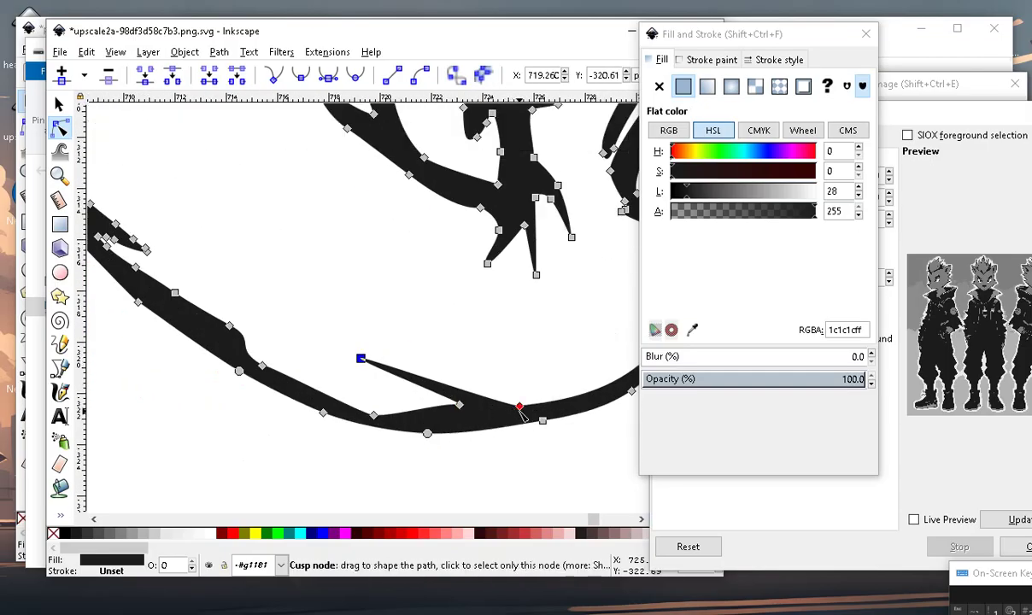
drag(520, 411, 528, 392)
scroll(445, 387, down, 3)
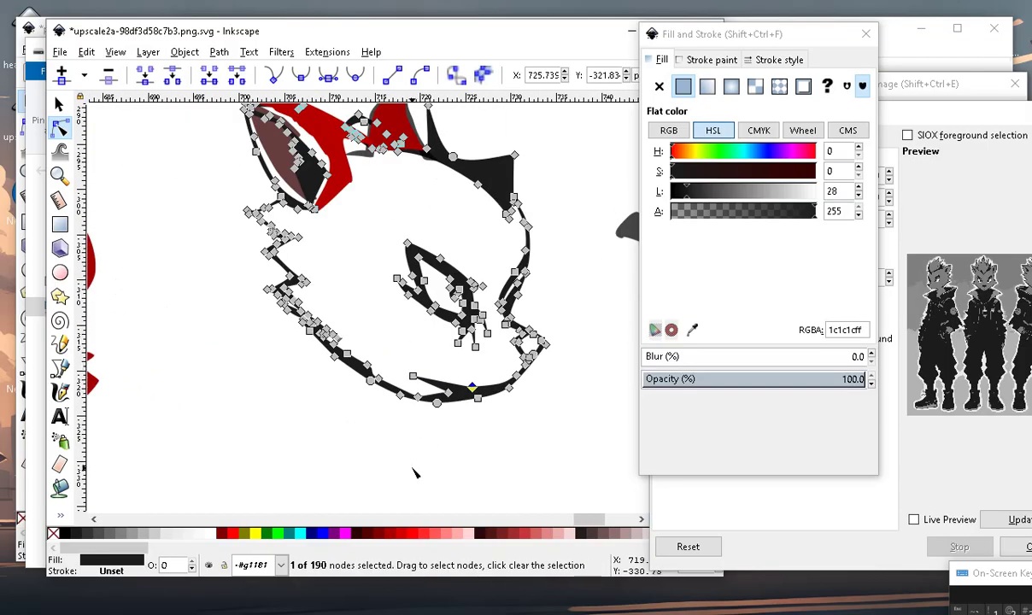
click(419, 475)
scroll(419, 475, down, 2)
scroll(478, 411, up, 3)
scroll(502, 404, up, 2)
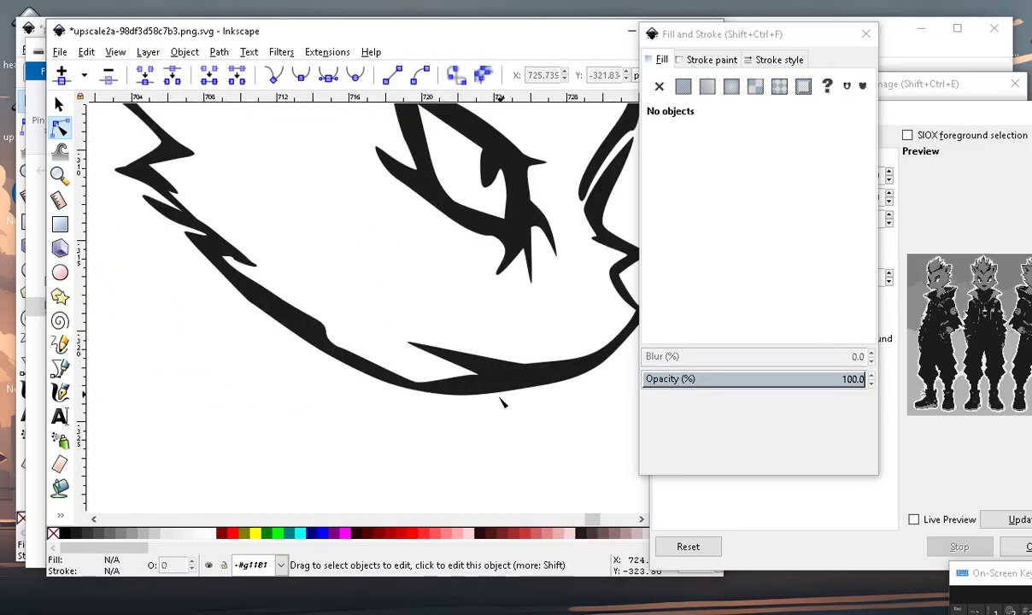
click(492, 386)
scroll(492, 385, up, 3)
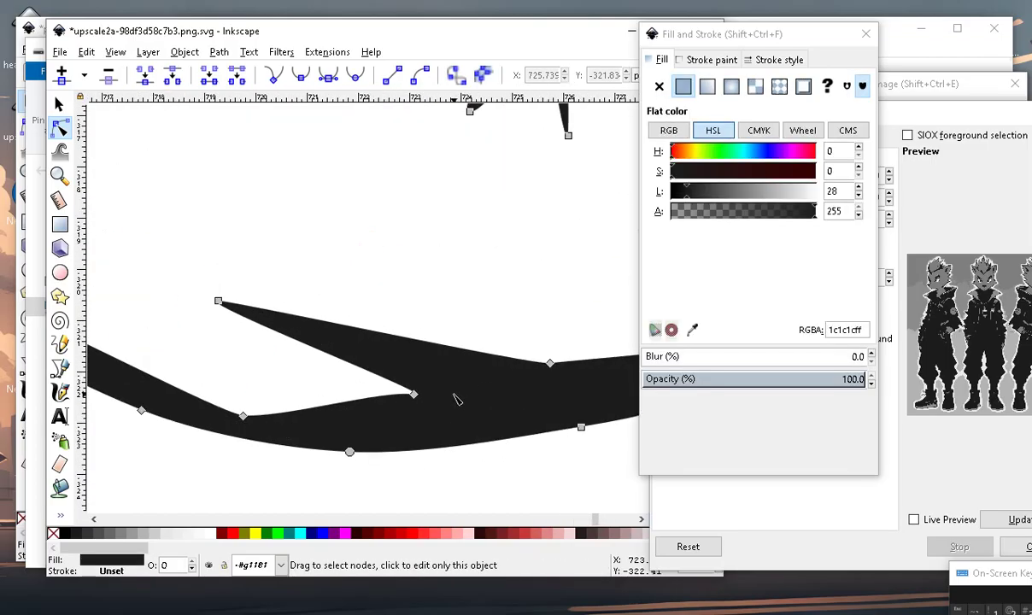
click(356, 366)
click(396, 389)
key(Insert)
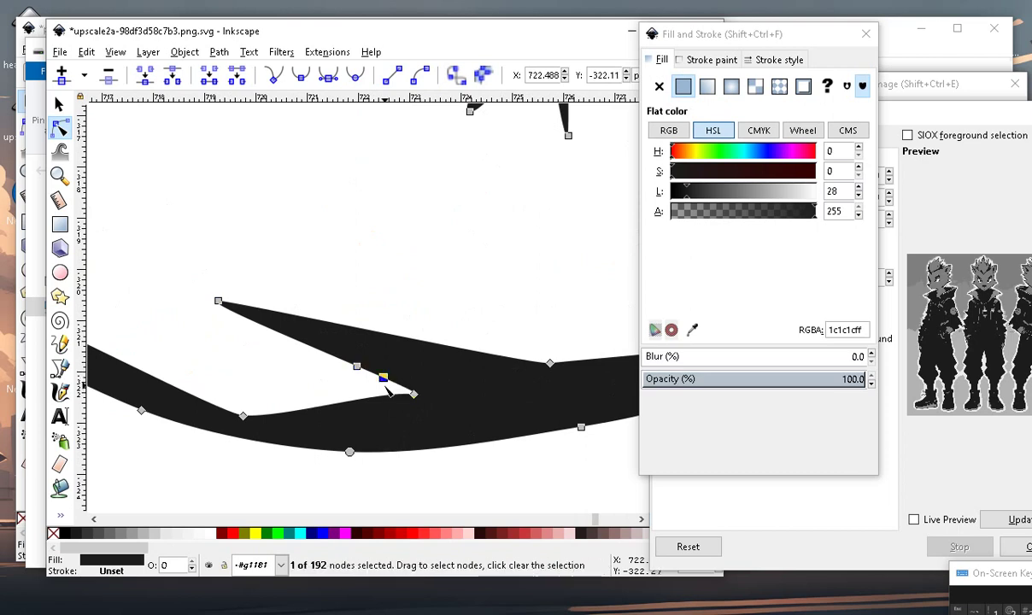
click(298, 343)
key(Insert)
mouse_move(357, 365)
mouse_down()
mouse_move(461, 387)
mouse_move(443, 373)
mouse_up()
scroll(438, 401, down, 5)
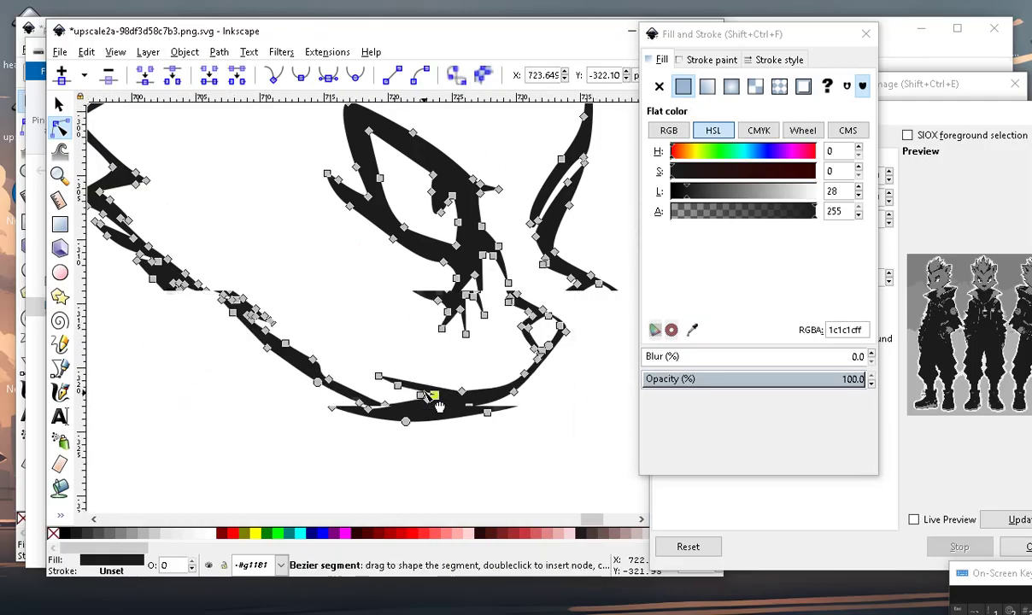
scroll(437, 402, down, 5)
click(437, 444)
scroll(438, 445, up, 2)
scroll(397, 416, up, 5)
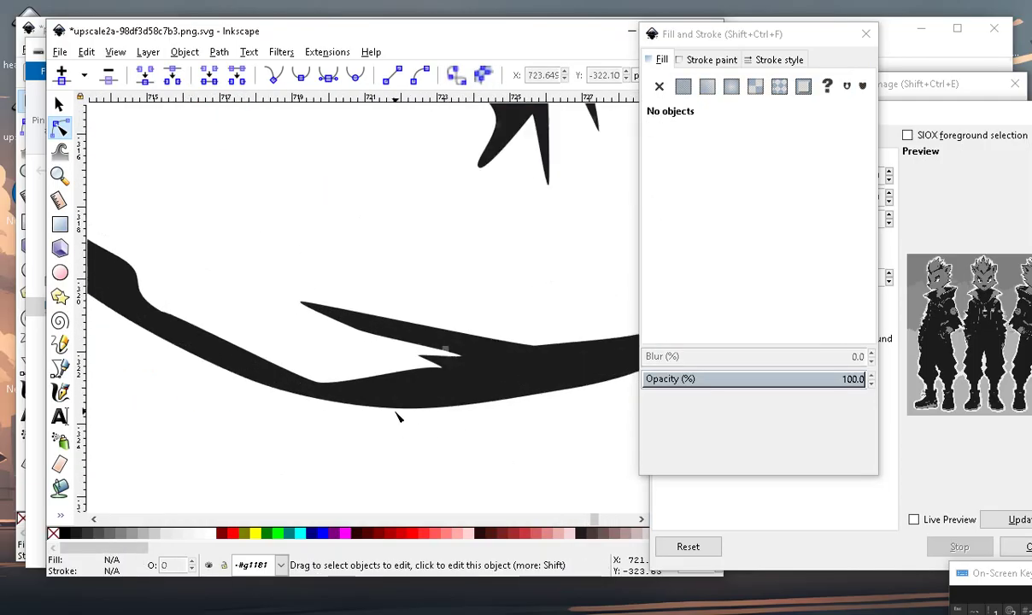
scroll(397, 416, down, 4)
scroll(444, 410, up, 1)
scroll(502, 411, down, 2)
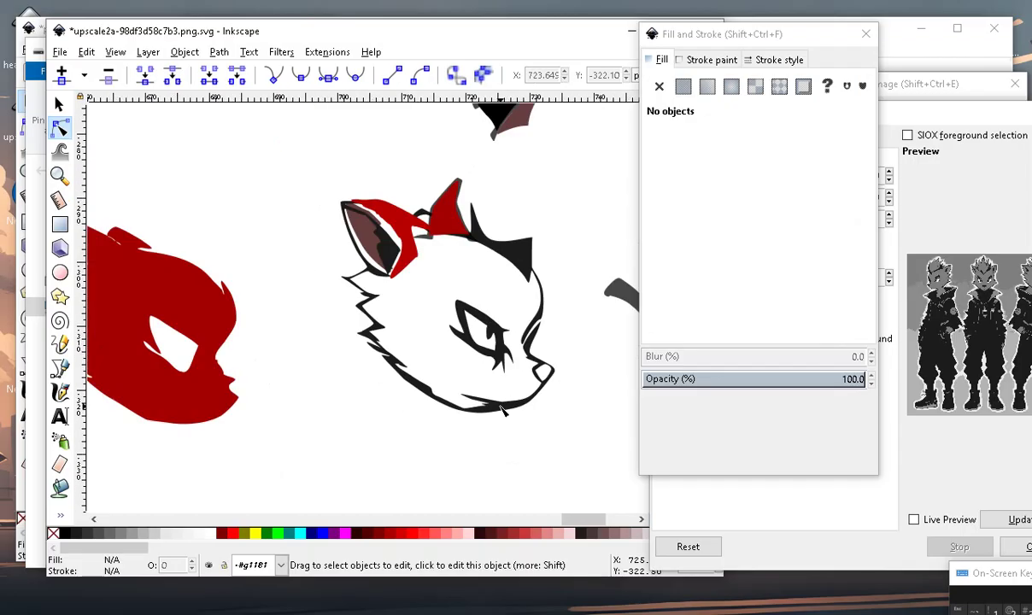
scroll(503, 411, up, 2)
scroll(531, 400, down, 1)
scroll(531, 402, up, 1)
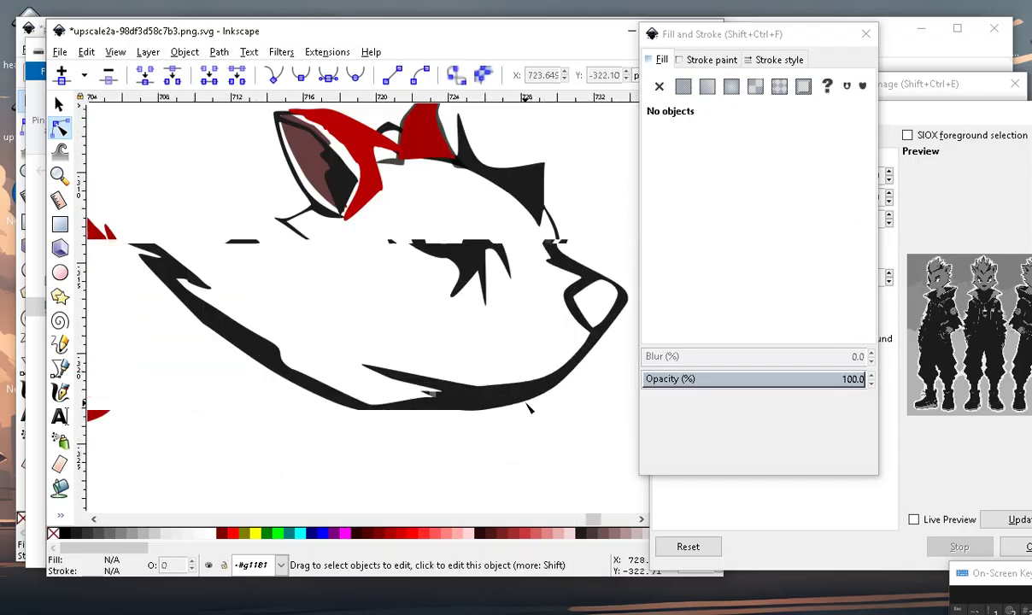
scroll(531, 401, down, 1)
scroll(530, 402, down, 1)
scroll(532, 404, up, 2)
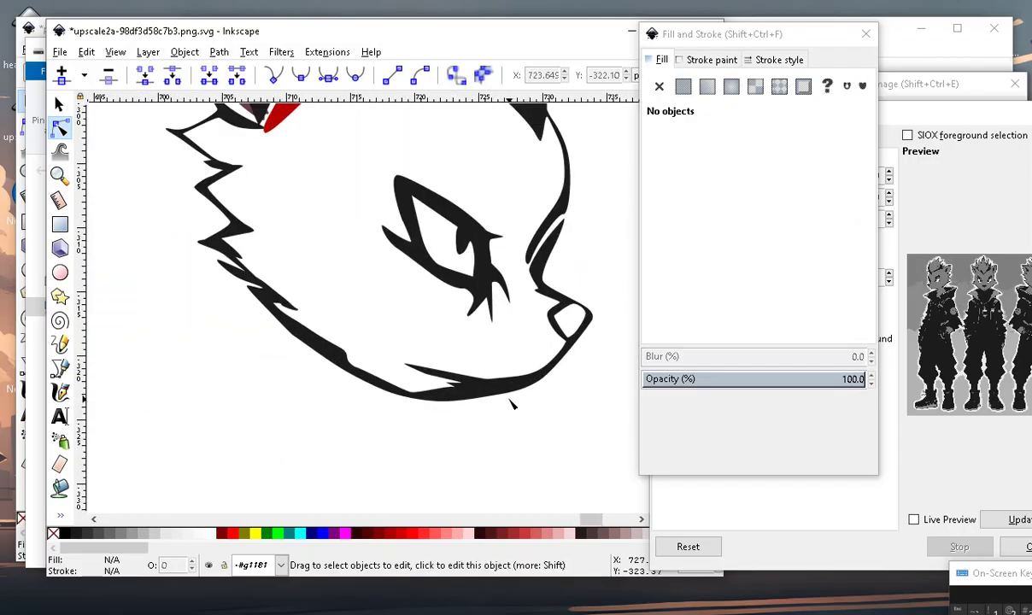
scroll(518, 386, up, 1)
scroll(513, 390, down, 3)
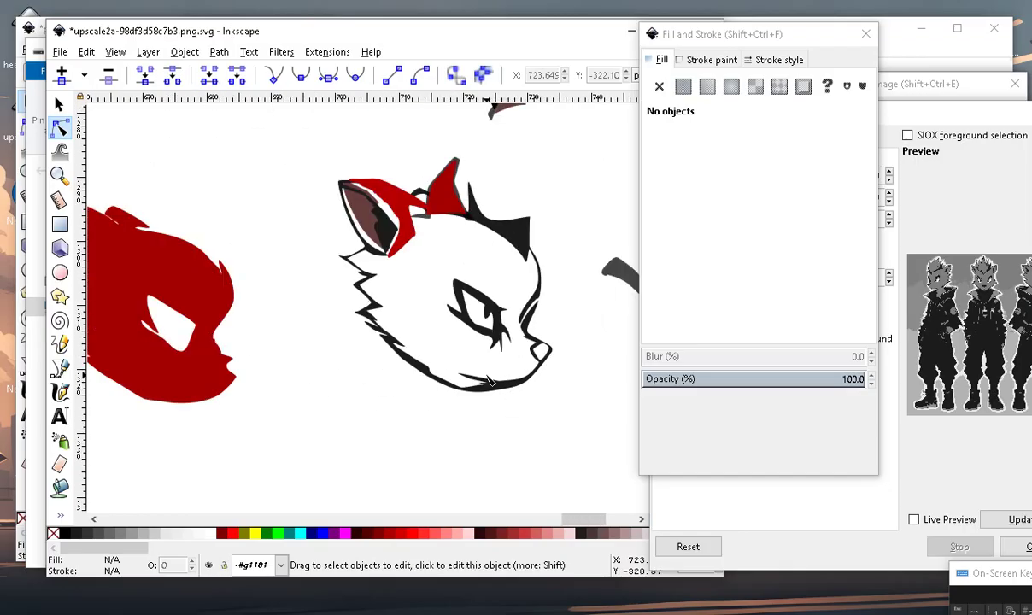
scroll(490, 381, up, 2)
scroll(527, 391, up, 2)
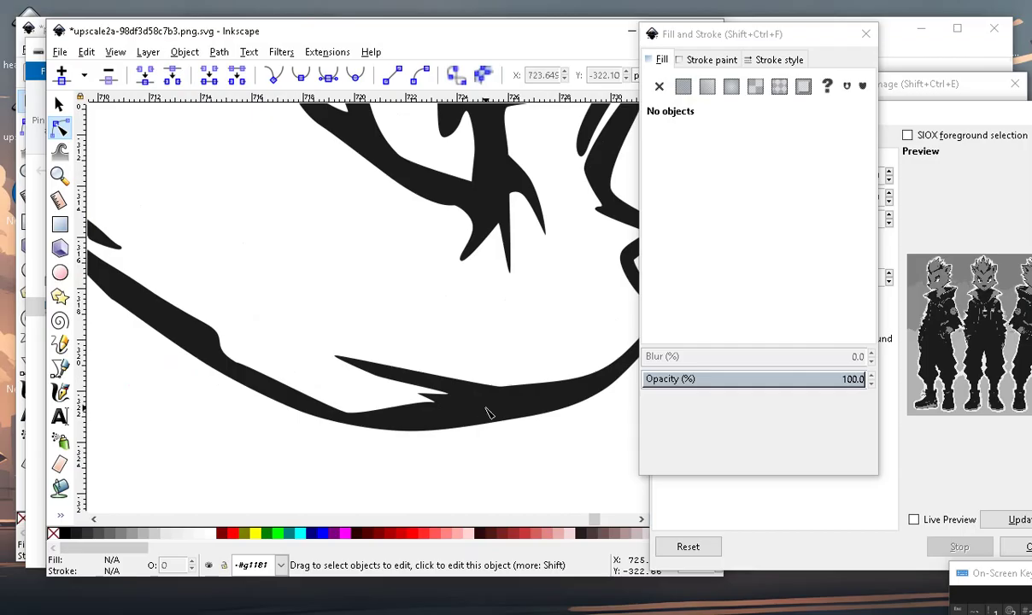
Insert a new node on the lower jaw curve of the black line-art.
click(487, 418)
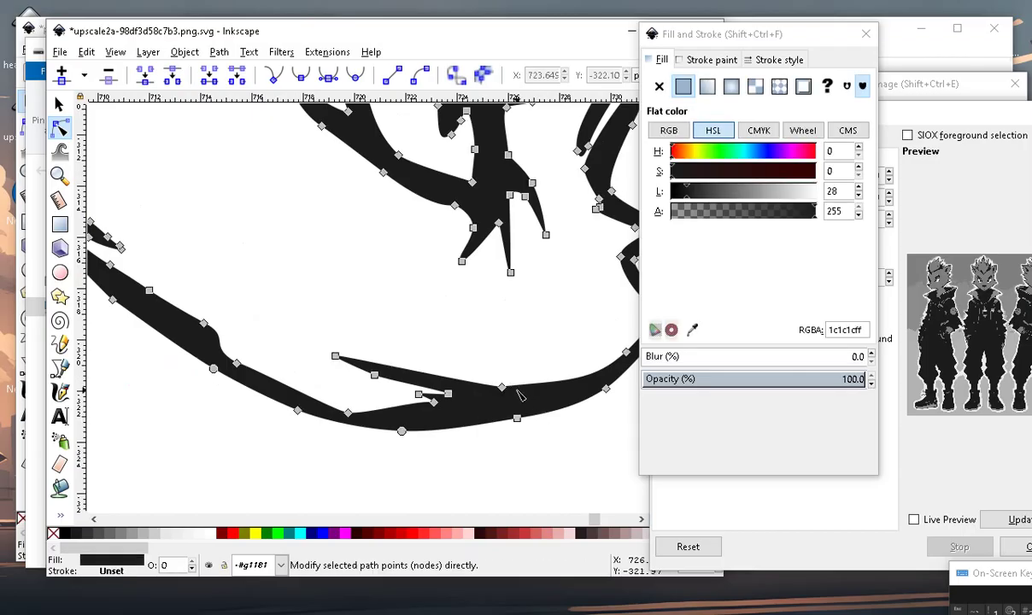
double_click(571, 390)
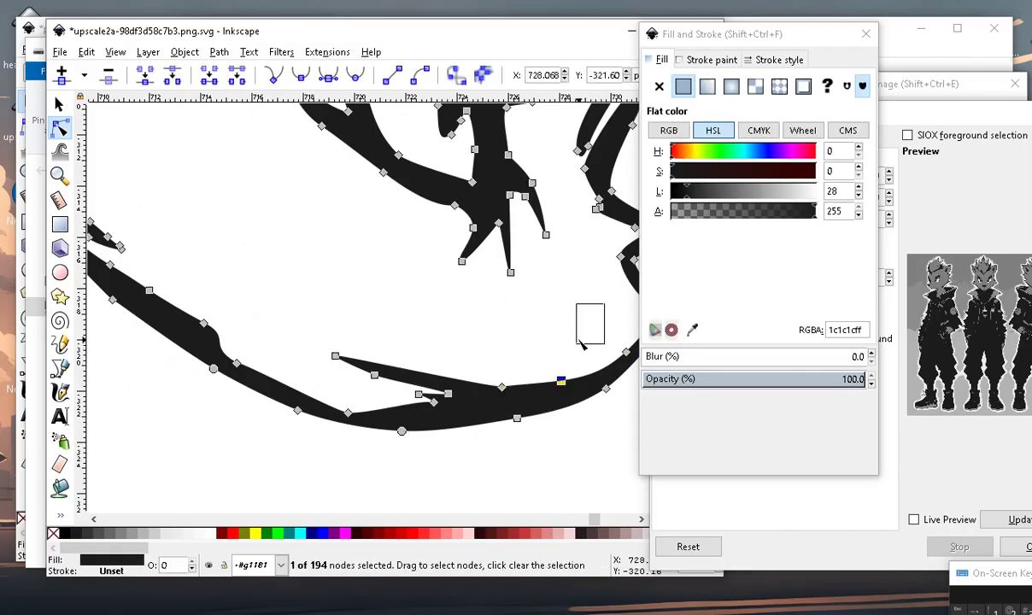
drag(579, 342, 475, 411)
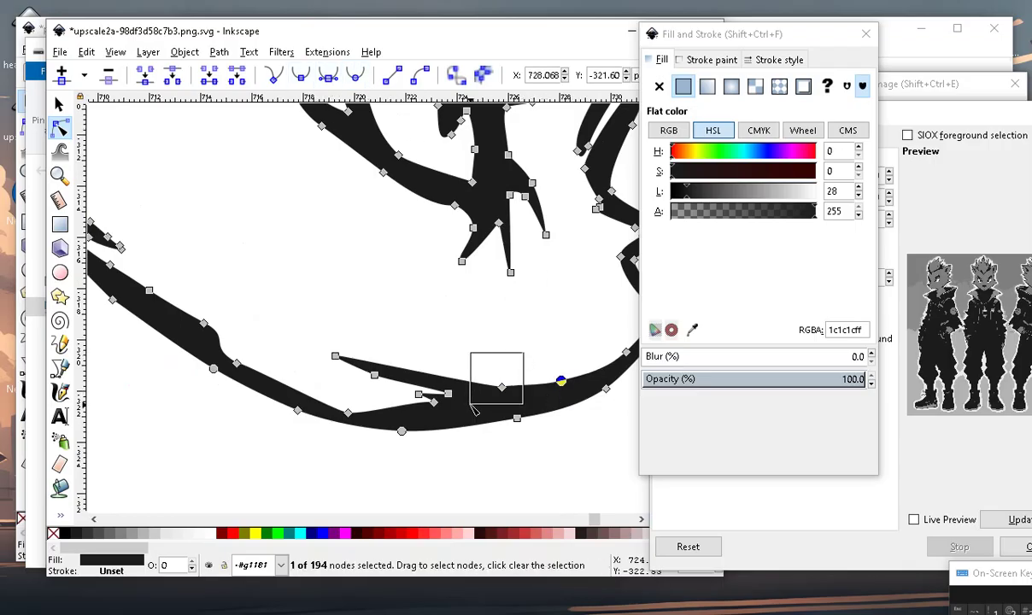
drag(475, 411, 475, 411)
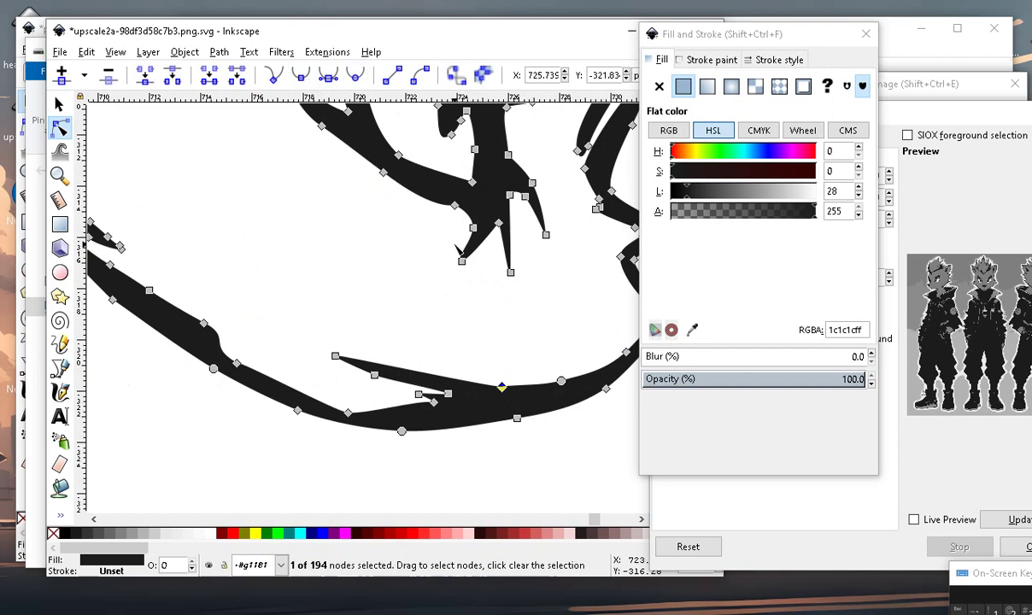
Clear the node selection and zoom out to view the whole head.
key(minus)
key(minus)
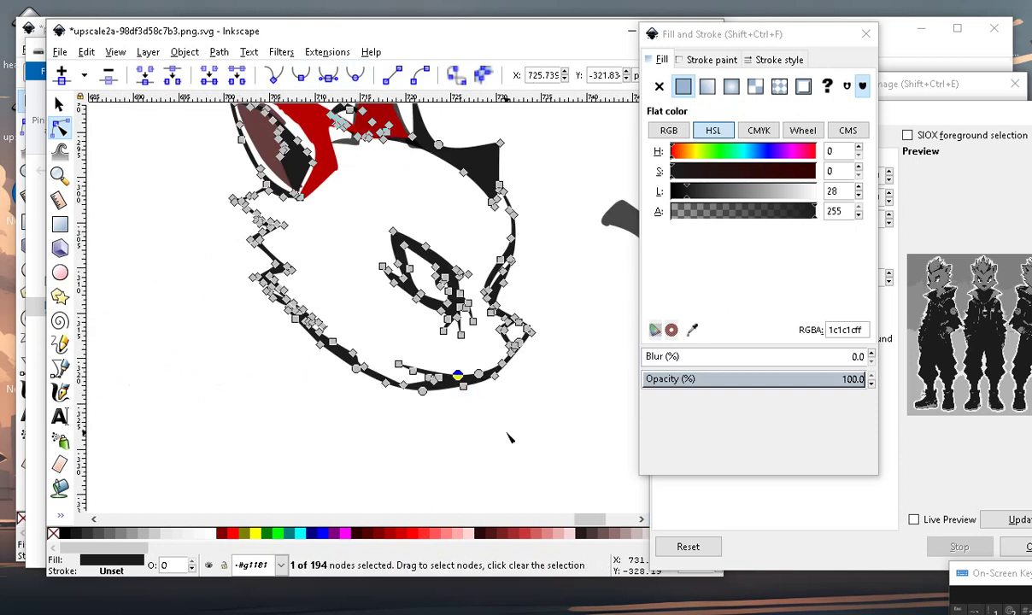
key(Escape)
key(Escape)
key(minus)
key(minus)
key(minus)
scroll(468, 413, up, 3)
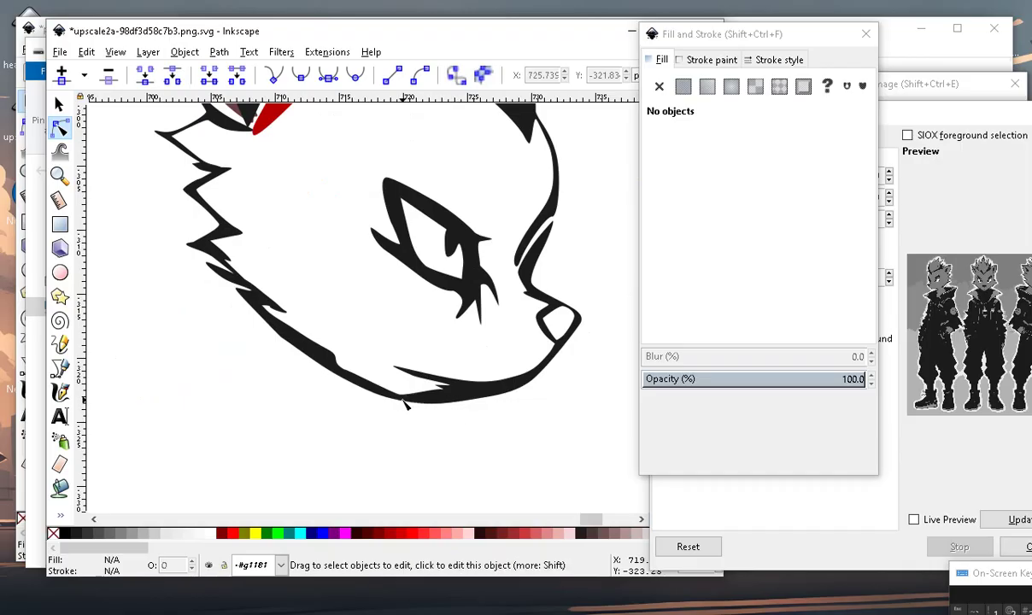
scroll(393, 408, down, 1)
scroll(333, 427, down, 2)
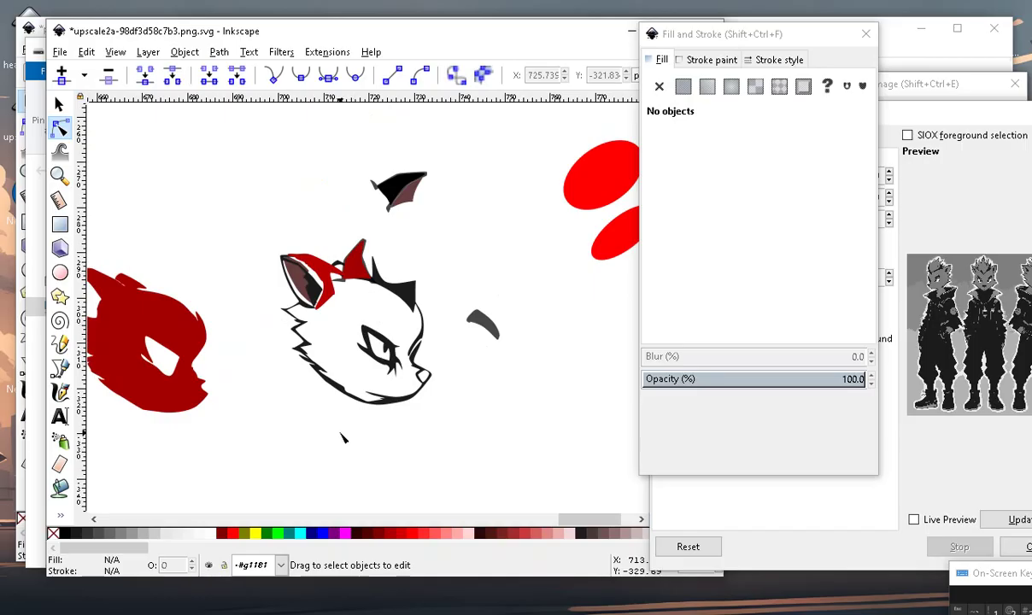
scroll(318, 293, up, 1)
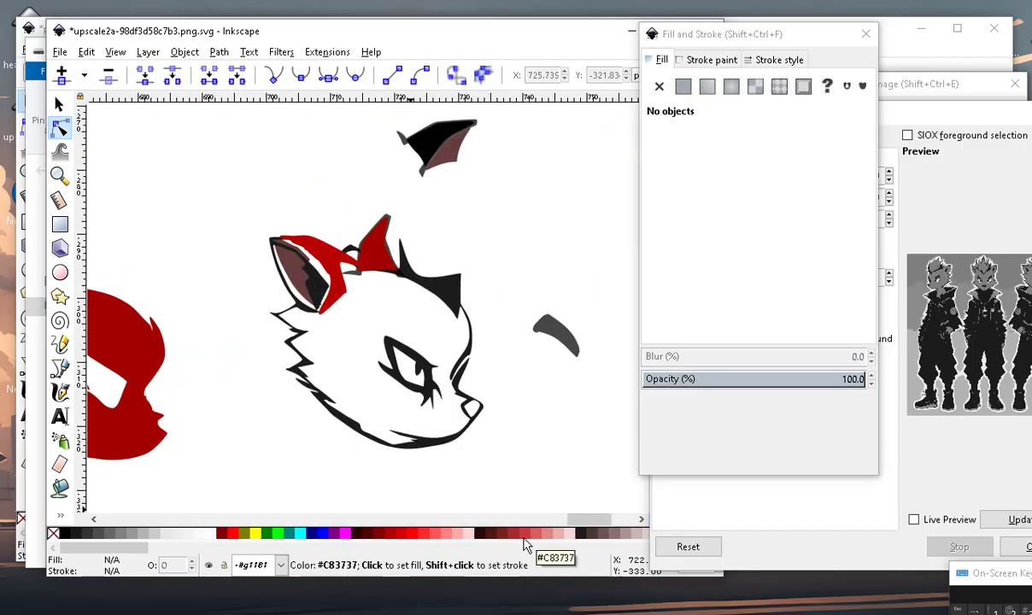
scroll(453, 436, down, 2)
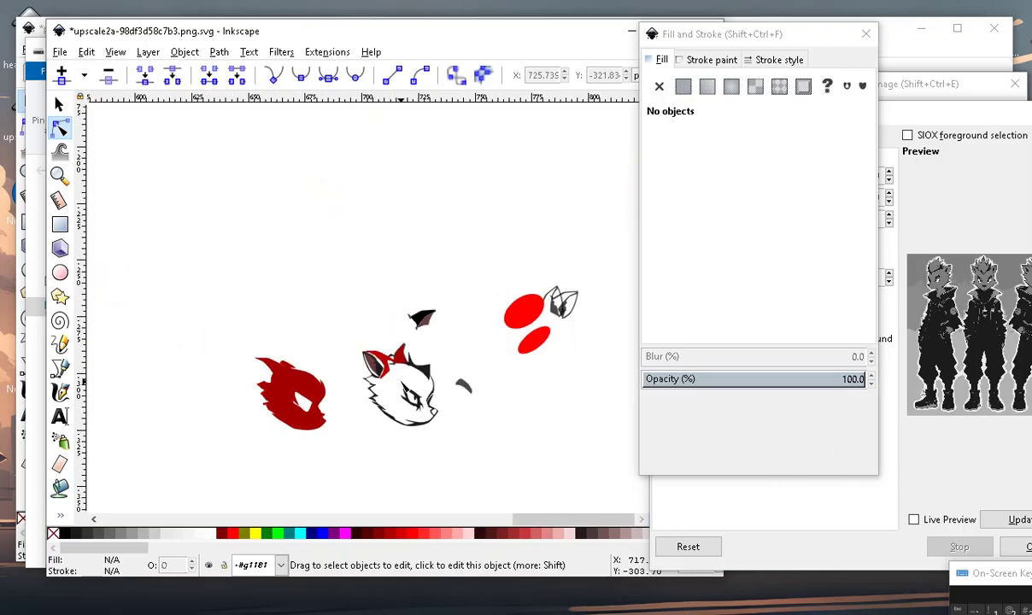
scroll(371, 342, up, 4)
scroll(372, 342, down, 2)
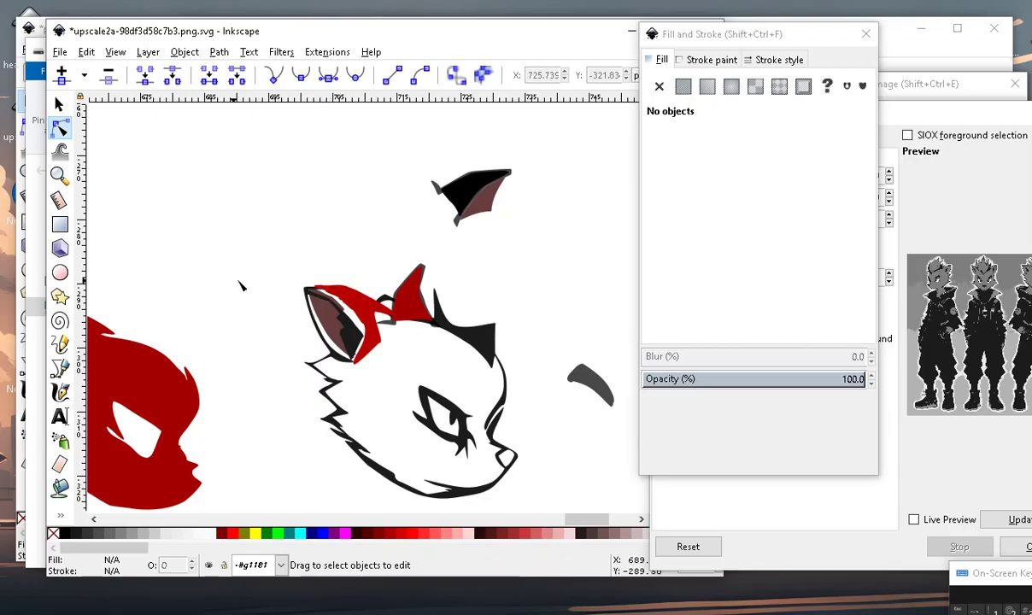
Move the red ear piece up-left off the head with the Selector tool.
click(60, 102)
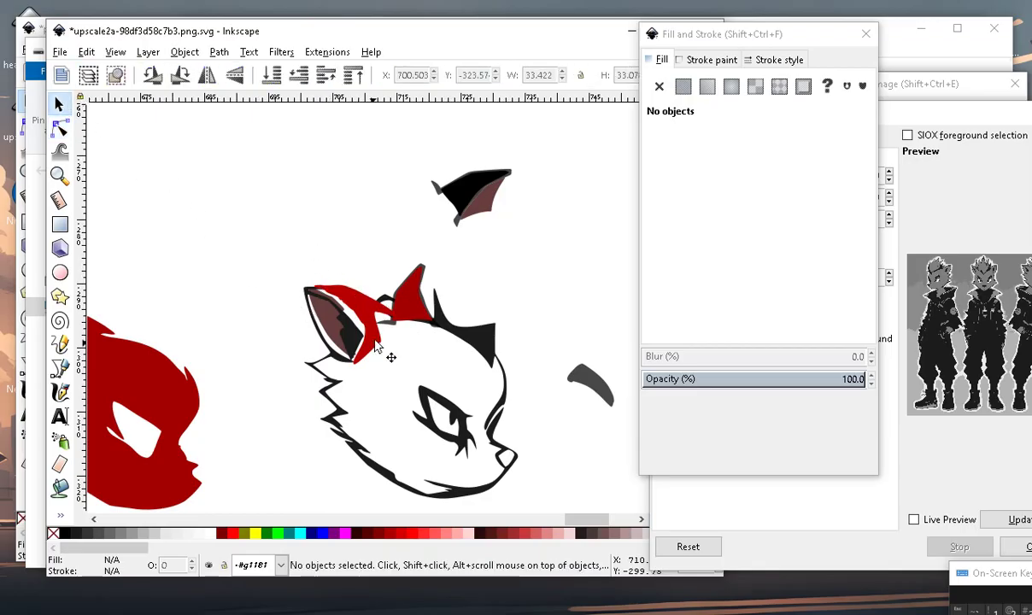
click(359, 309)
drag(359, 310, 236, 185)
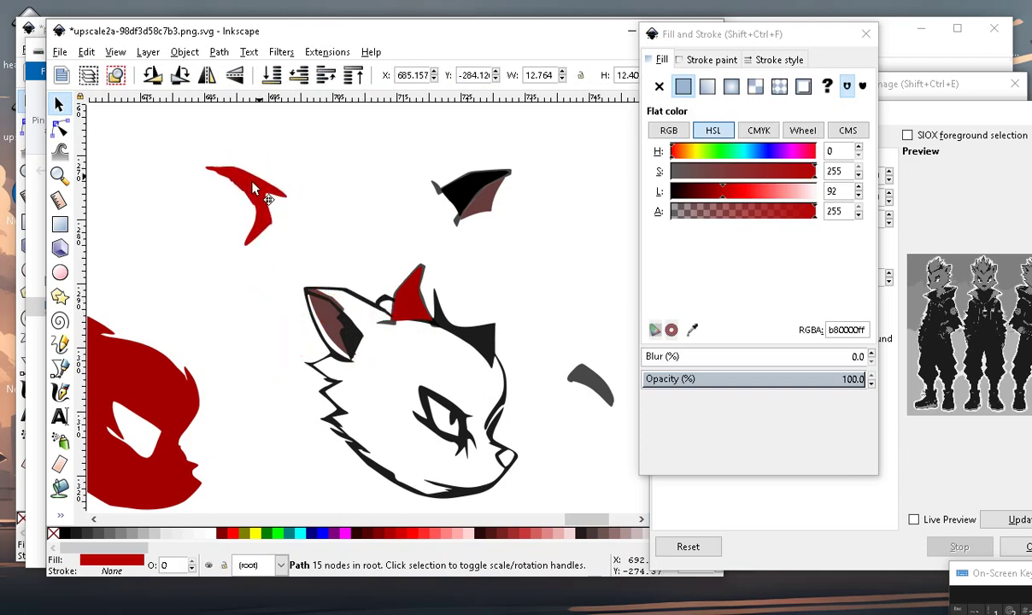
Enter the group and drag the red inner-ear group up above the head.
click(413, 309)
double_click(402, 304)
click(402, 303)
click(338, 218)
click(409, 299)
drag(416, 314, 345, 156)
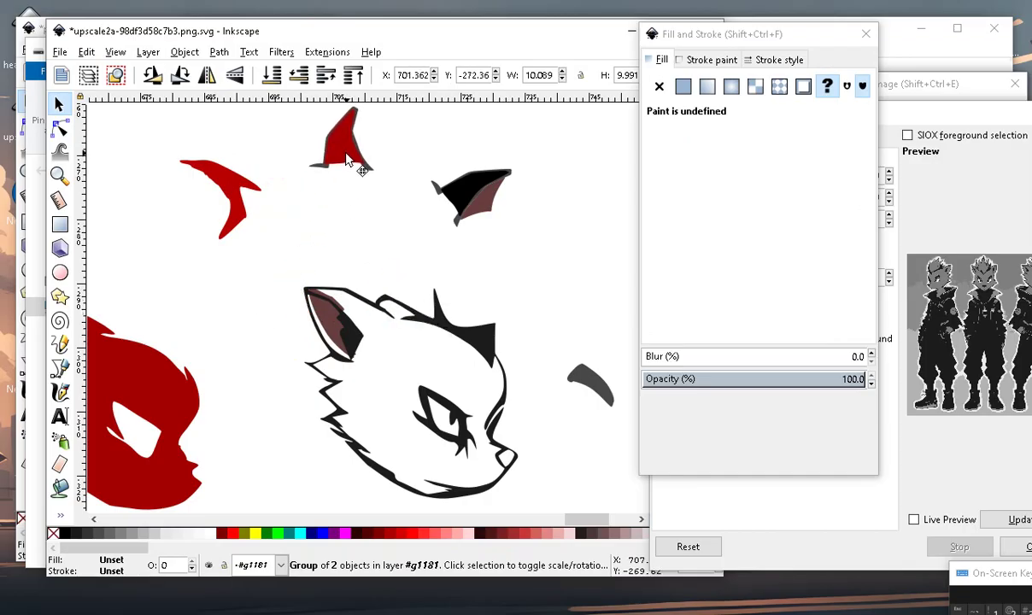
Inspect the forehead spike outline's nodes with the Node tool, then clear the selection.
scroll(361, 260, down, 1)
scroll(473, 309, up, 4)
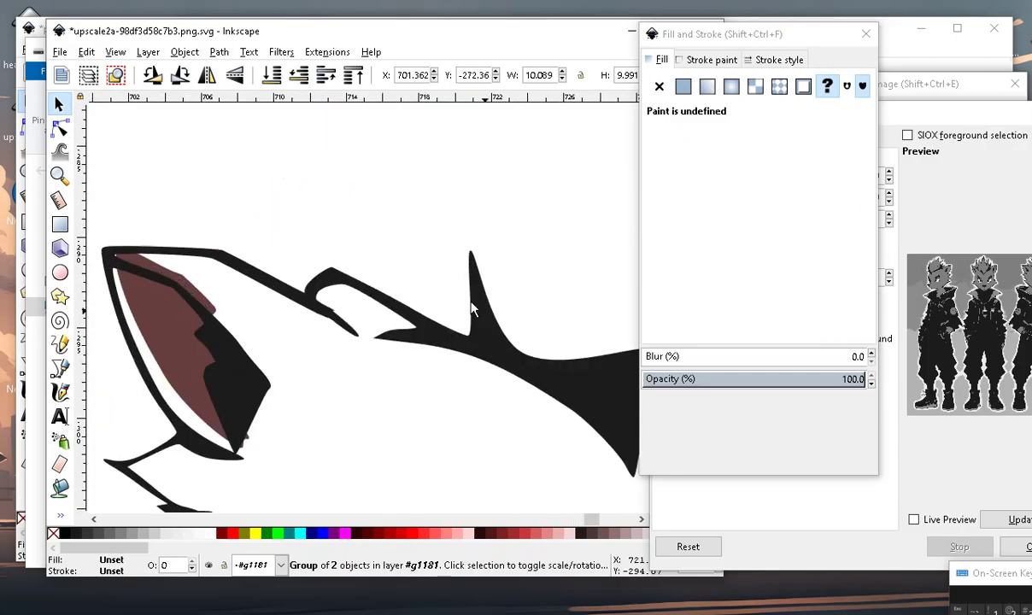
scroll(472, 310, down, 4)
scroll(442, 340, up, 2)
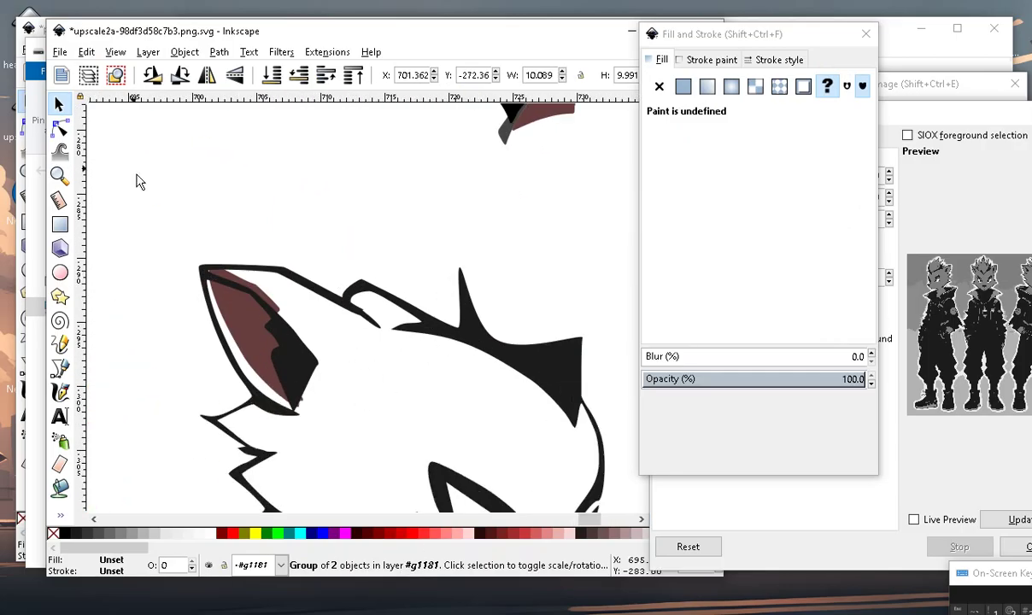
click(60, 128)
scroll(444, 333, up, 2)
click(459, 347)
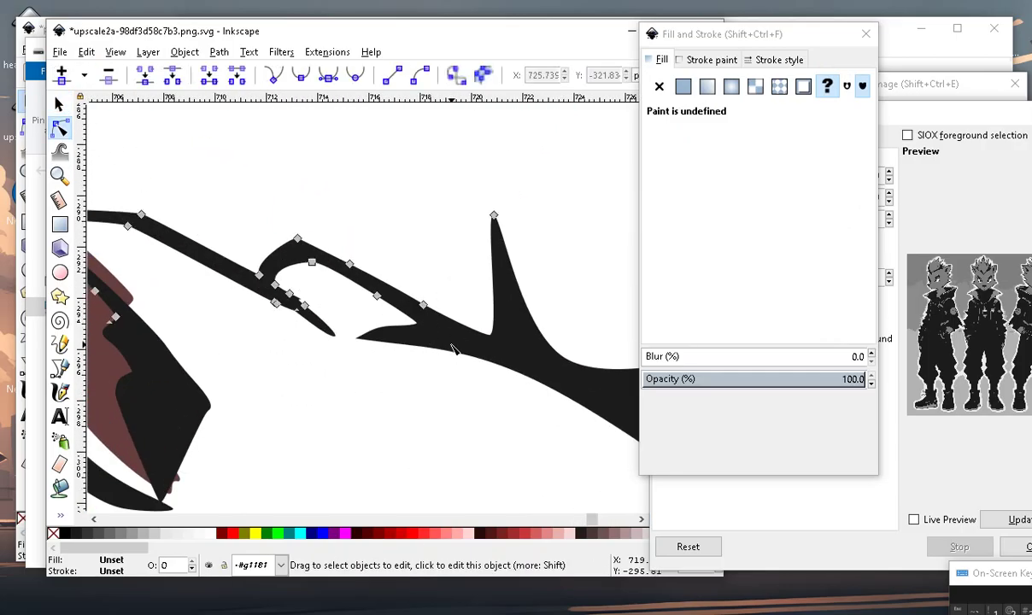
scroll(414, 284, down, 4)
key(Escape)
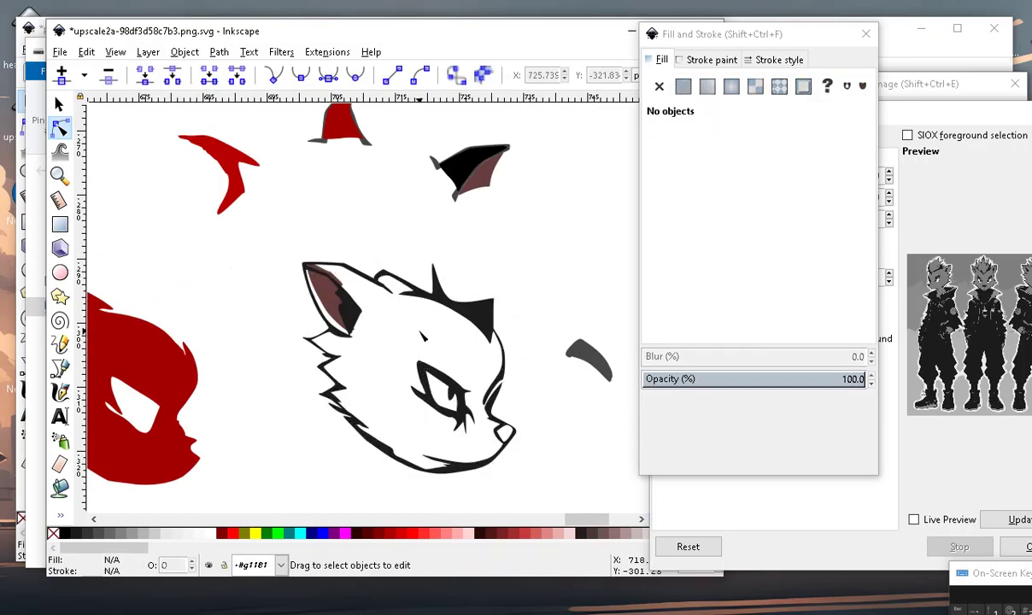
scroll(398, 282, down, 1)
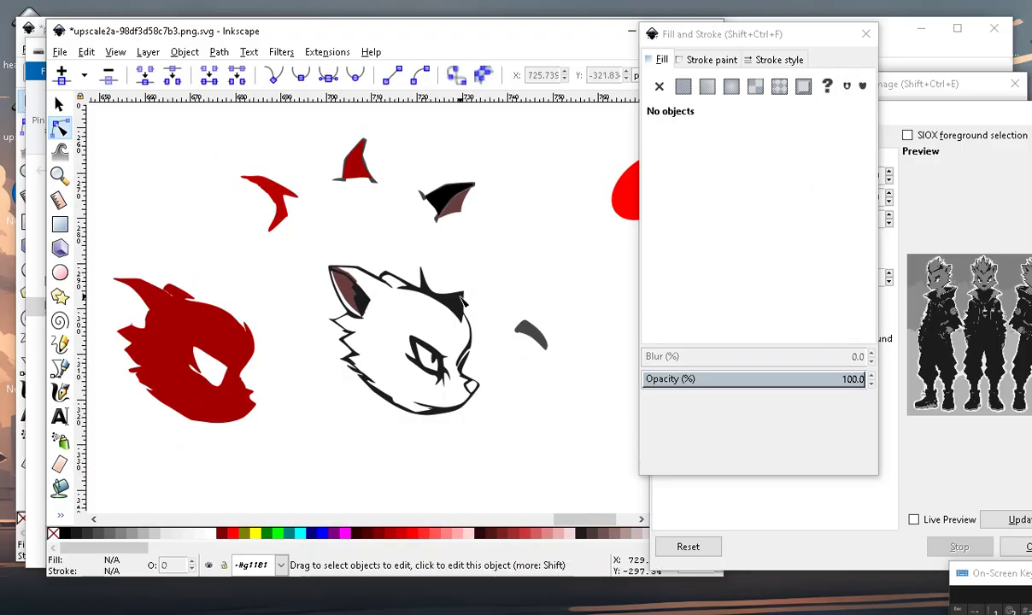
scroll(428, 295, up, 3)
scroll(423, 299, up, 2)
scroll(418, 306, down, 4)
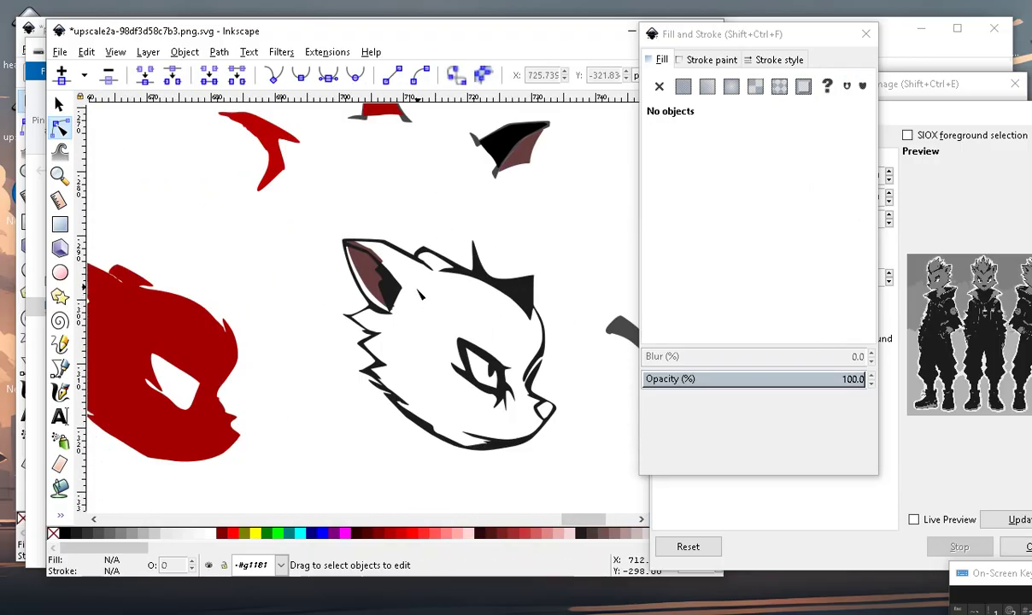
scroll(423, 295, up, 3)
scroll(495, 287, up, 1)
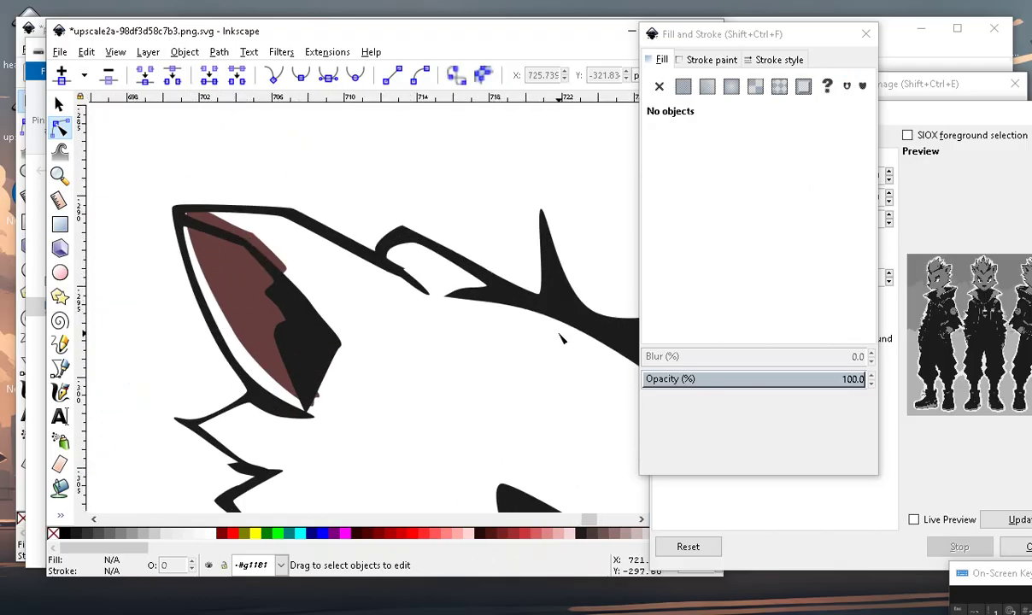
Pull the forehead cusp node up-left to widen the black tuft beside the spike.
click(478, 299)
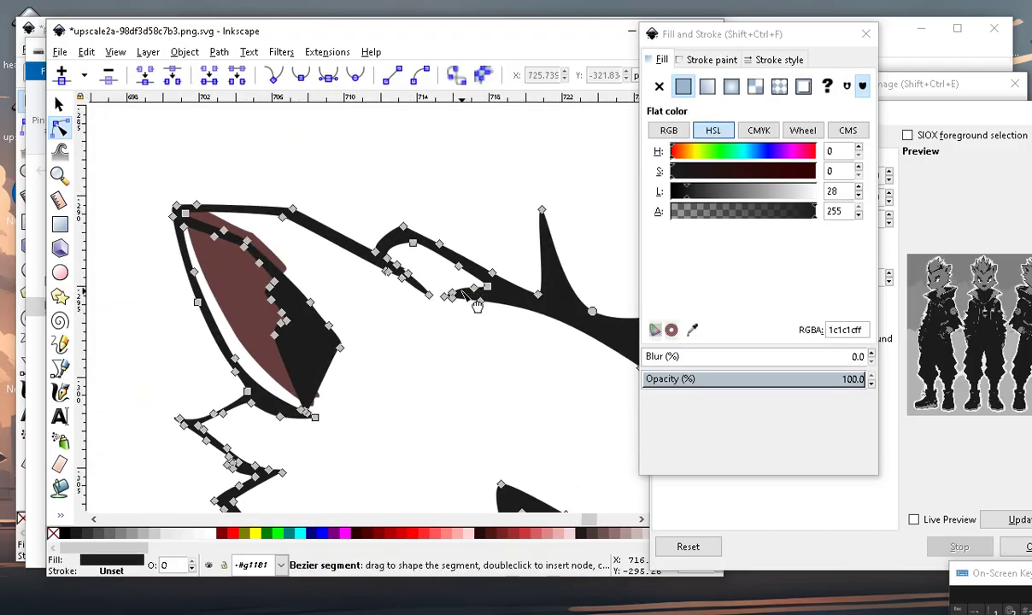
scroll(479, 304, up, 1)
drag(450, 306, 382, 262)
scroll(377, 255, down, 1)
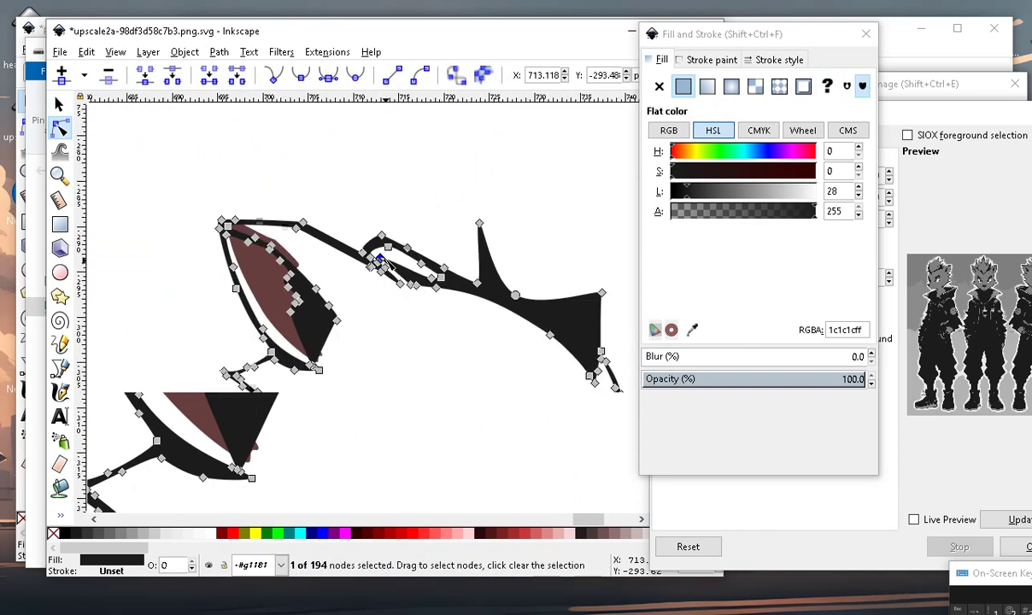
scroll(377, 256, down, 1)
key(Escape)
scroll(395, 346, down, 1)
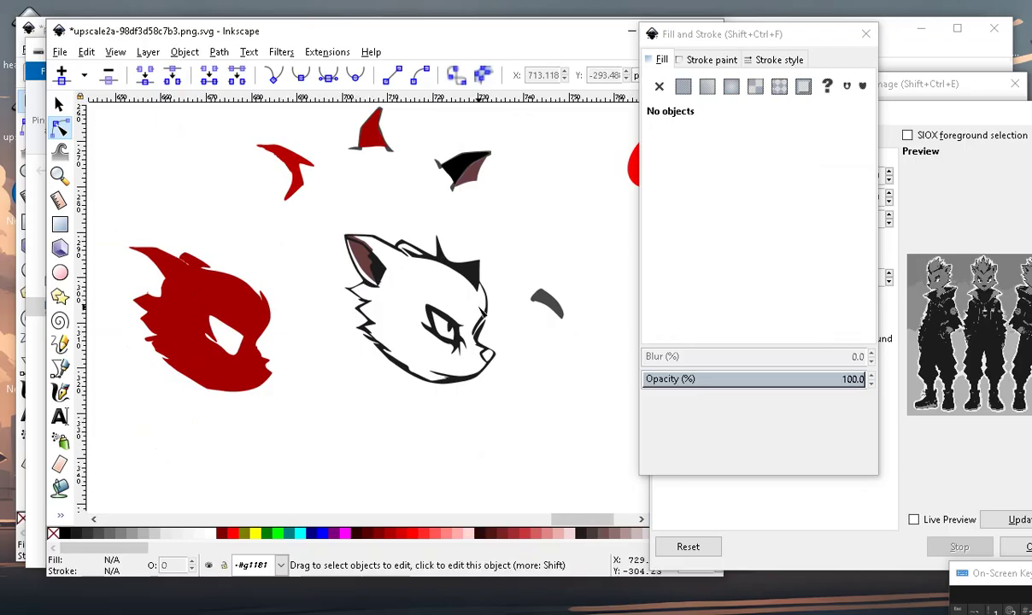
Move a forehead node of the head outline right to reshape the tuft.
scroll(472, 259, down, 2)
scroll(458, 260, up, 2)
scroll(459, 259, up, 2)
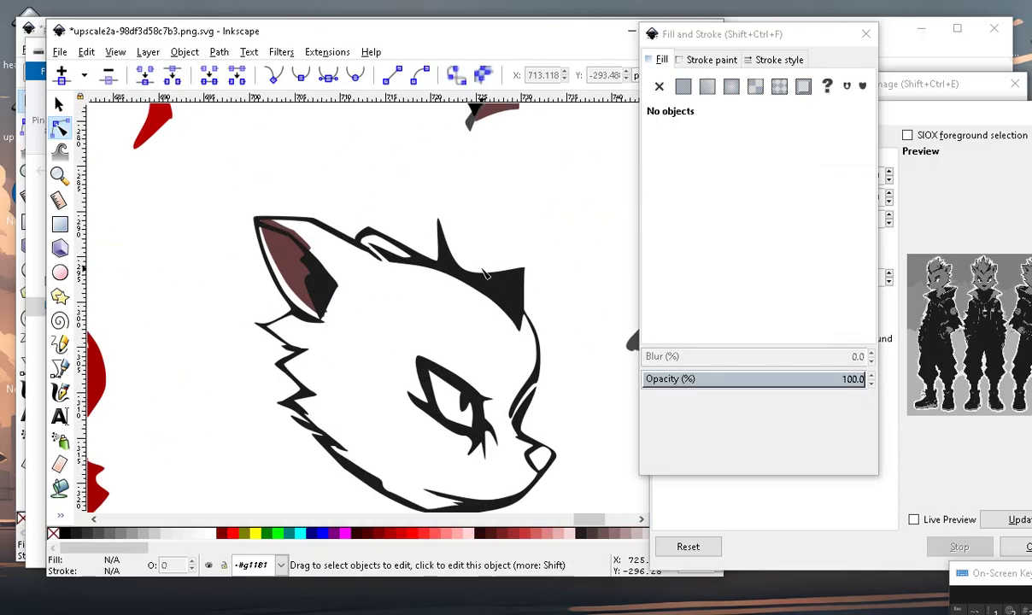
click(493, 288)
scroll(498, 241, up, 2)
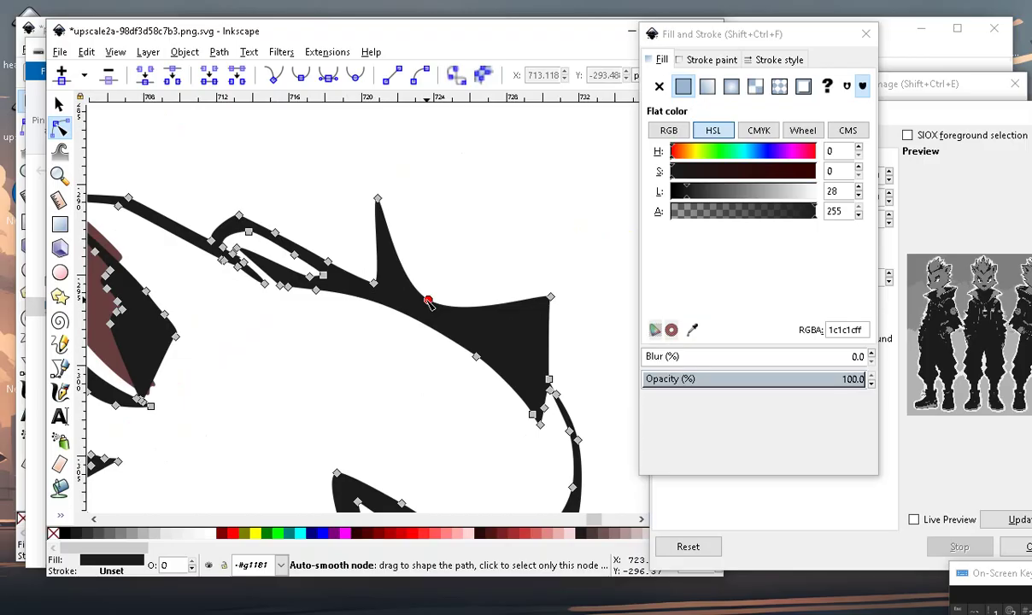
drag(429, 300, 459, 288)
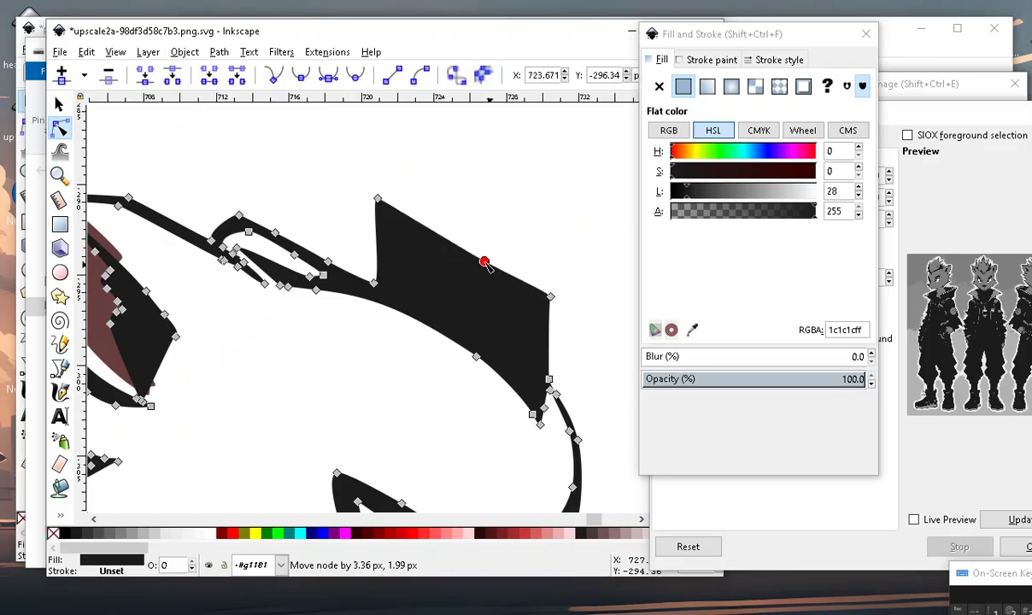
scroll(449, 247, down, 4)
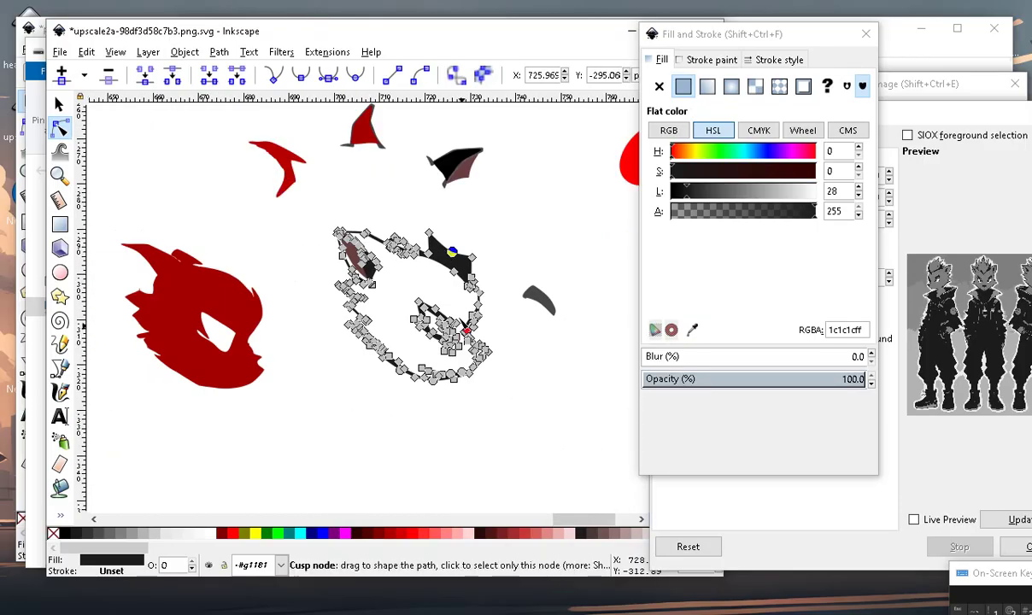
click(470, 422)
scroll(470, 402, down, 1)
scroll(466, 328, up, 2)
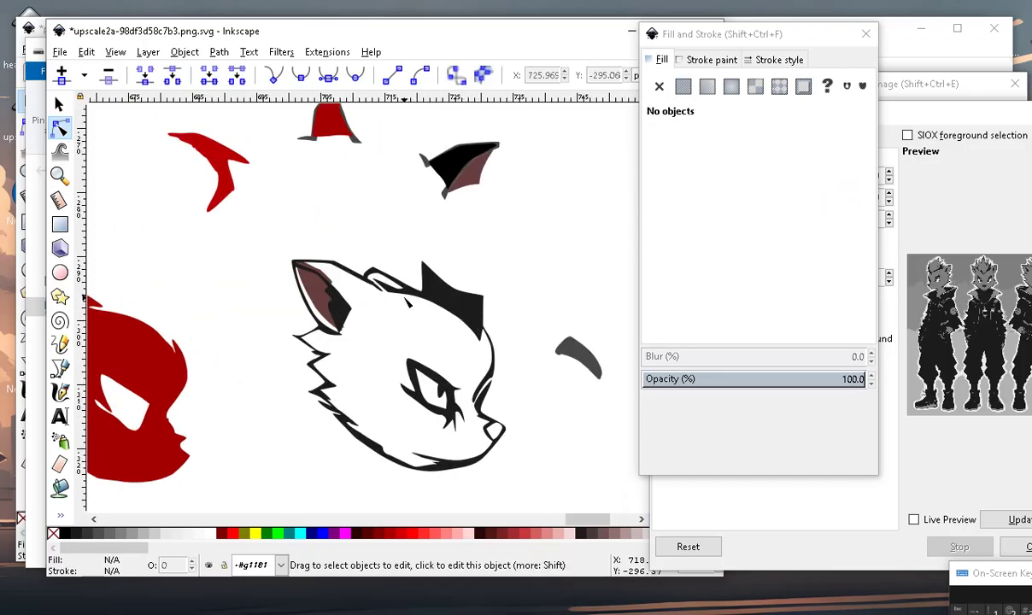
scroll(411, 301, up, 3)
Drag a node left to reshape the ear's left edge on the head outline.
click(470, 276)
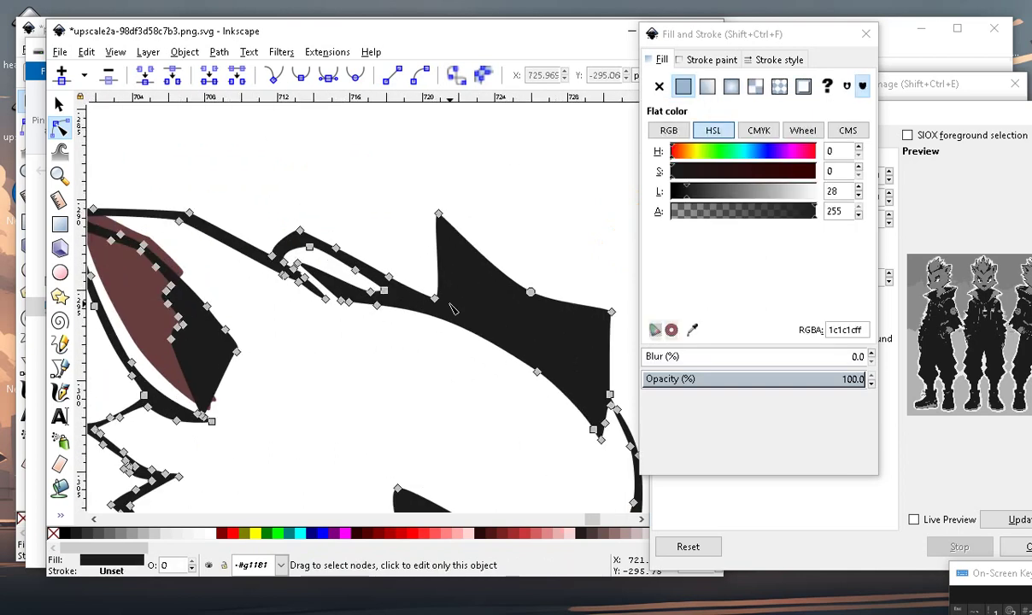
drag(435, 299, 393, 289)
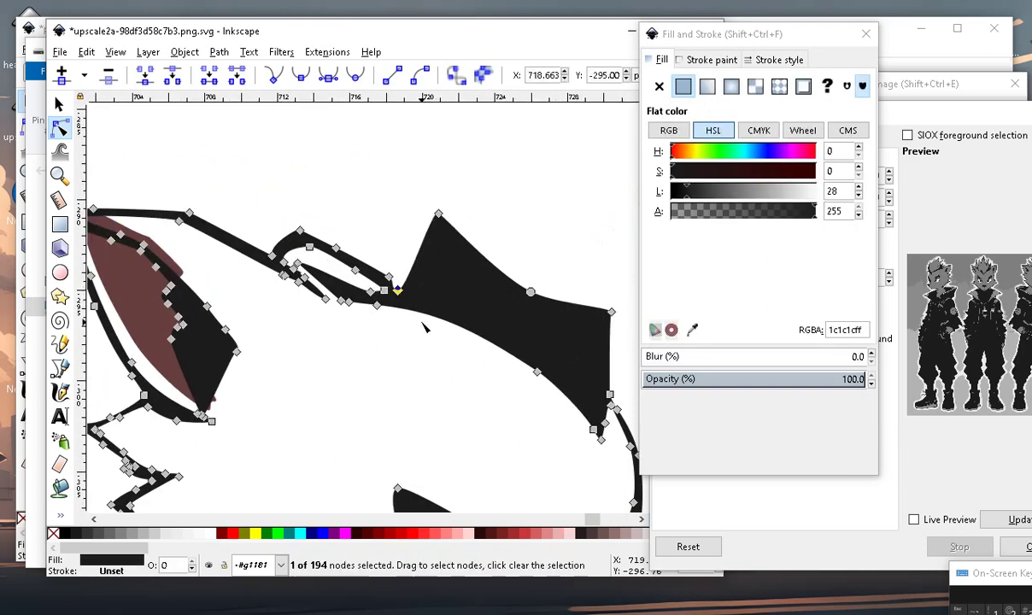
scroll(397, 290, down, 3)
click(501, 258)
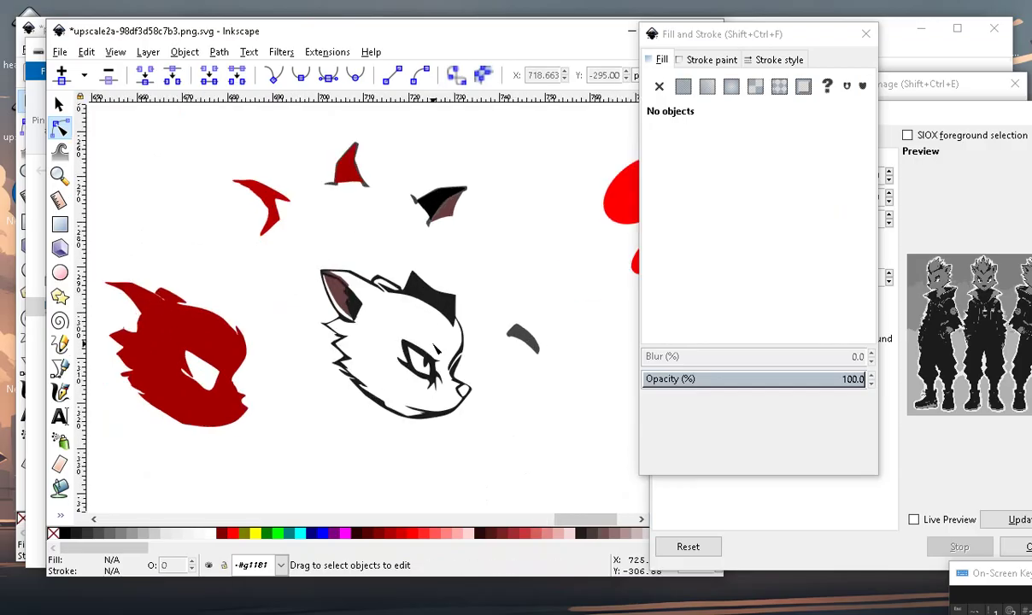
scroll(483, 278, down, 2)
scroll(527, 247, up, 2)
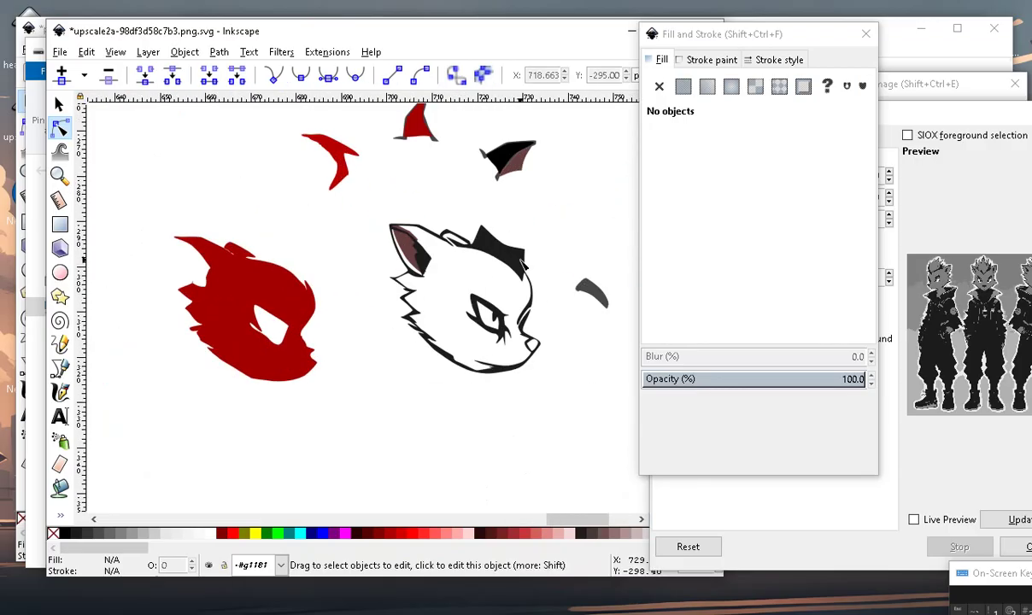
scroll(528, 273, up, 3)
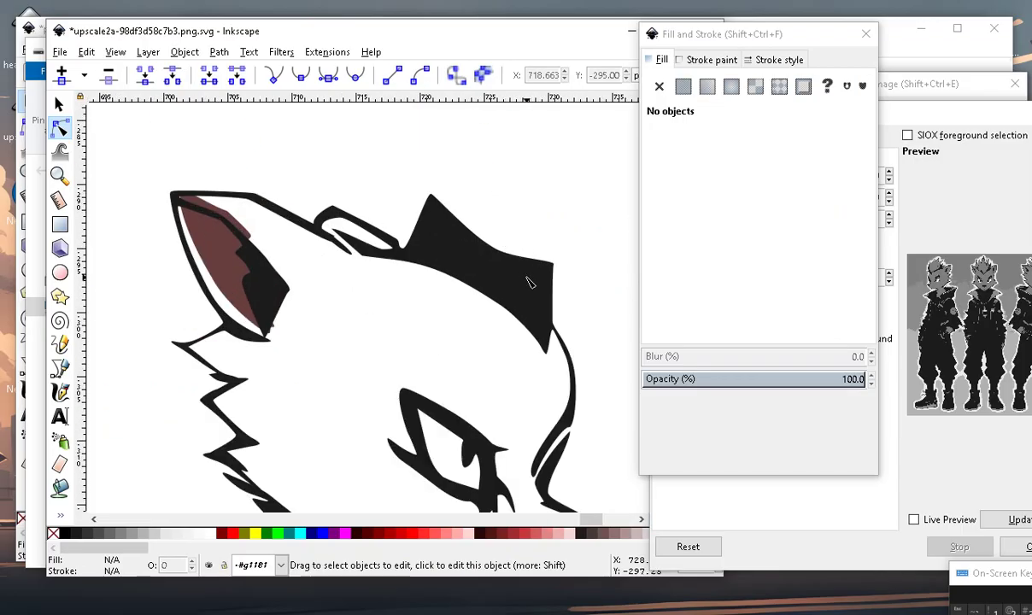
Insert a node on the top wedge and pull it down to carve a spike.
click(481, 256)
double_click(468, 227)
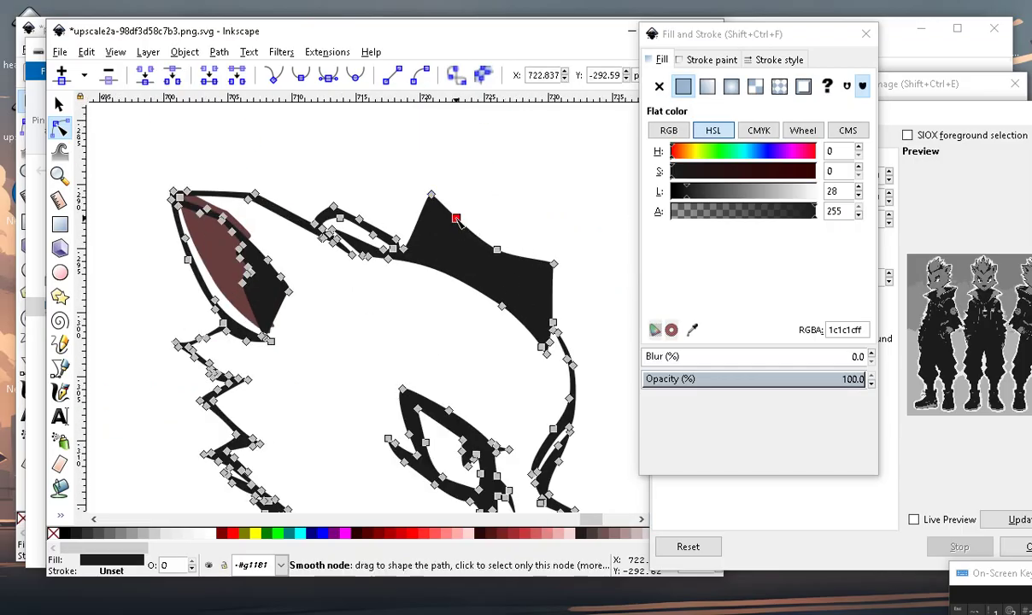
drag(458, 220, 434, 243)
click(462, 250)
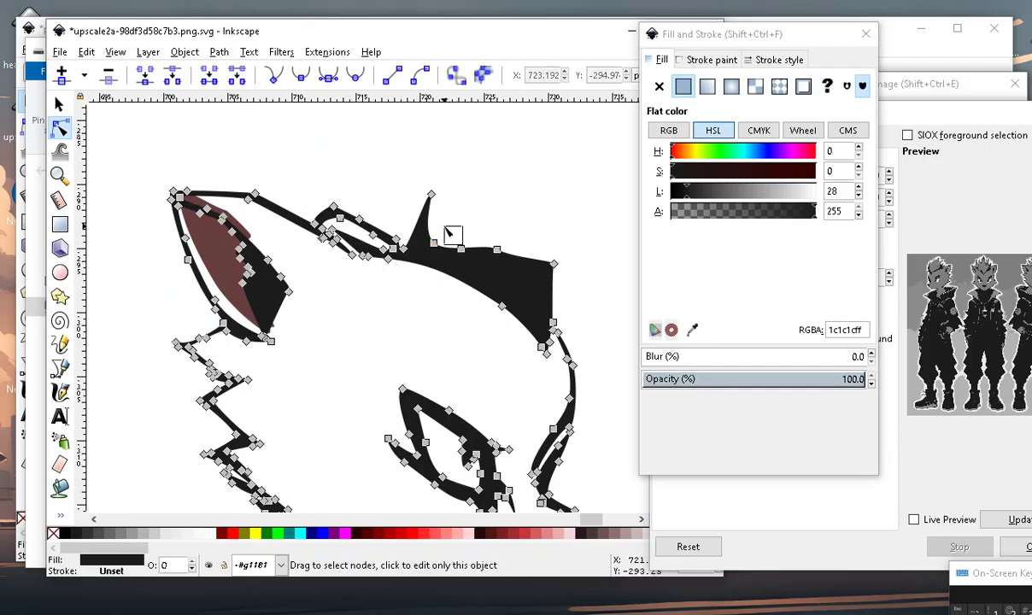
mouse_move(461, 248)
mouse_down()
mouse_move(449, 220)
mouse_move(451, 247)
mouse_up()
Add another edge node, move the spike tip right, and refine its curves.
shift+click(496, 250)
double_click(473, 232)
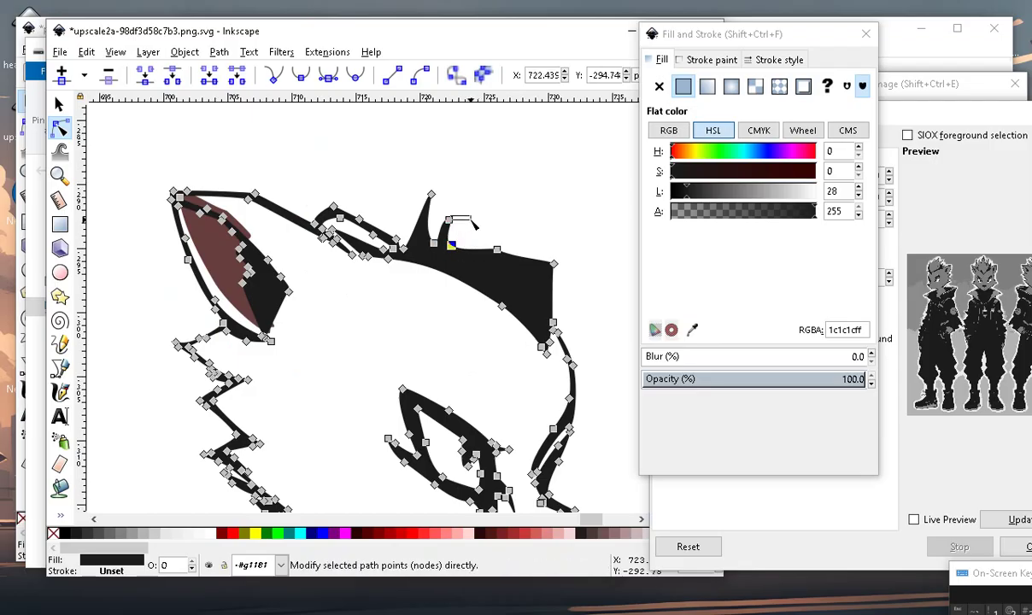
click(449, 220)
drag(449, 221, 497, 219)
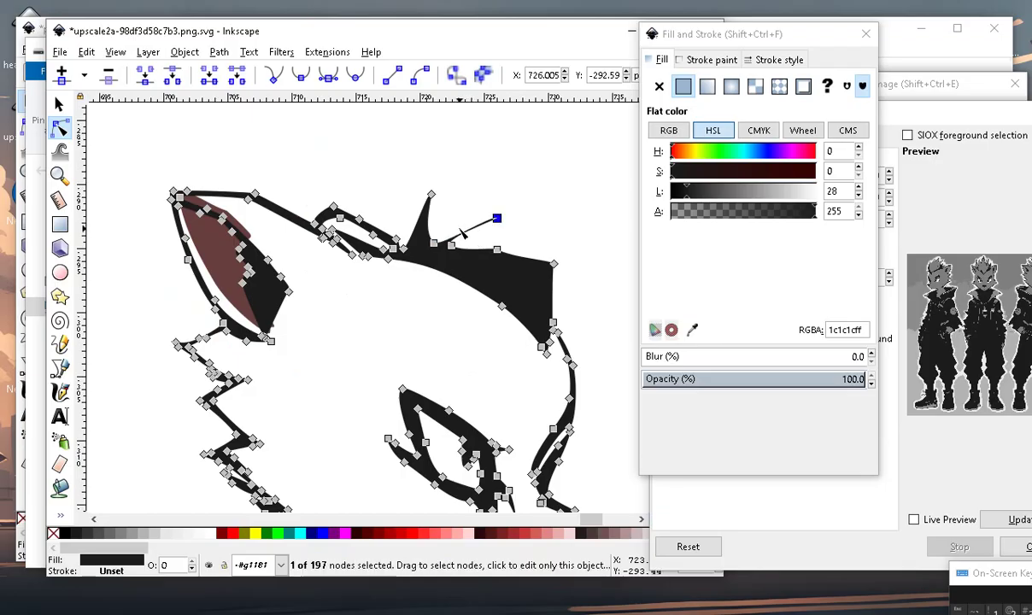
drag(462, 233, 454, 223)
drag(480, 247, 480, 247)
scroll(480, 247, down, 2)
click(432, 282)
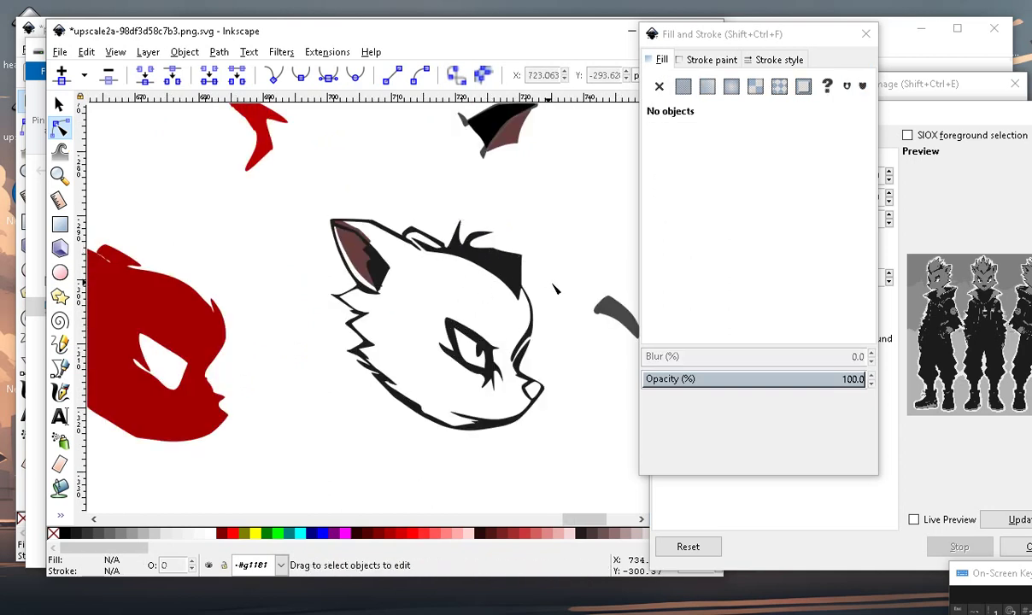
Pull a node down to notch the right forehead tuft into an extra small point.
scroll(547, 282, up, 2)
scroll(513, 265, down, 2)
scroll(478, 248, down, 2)
scroll(453, 231, up, 4)
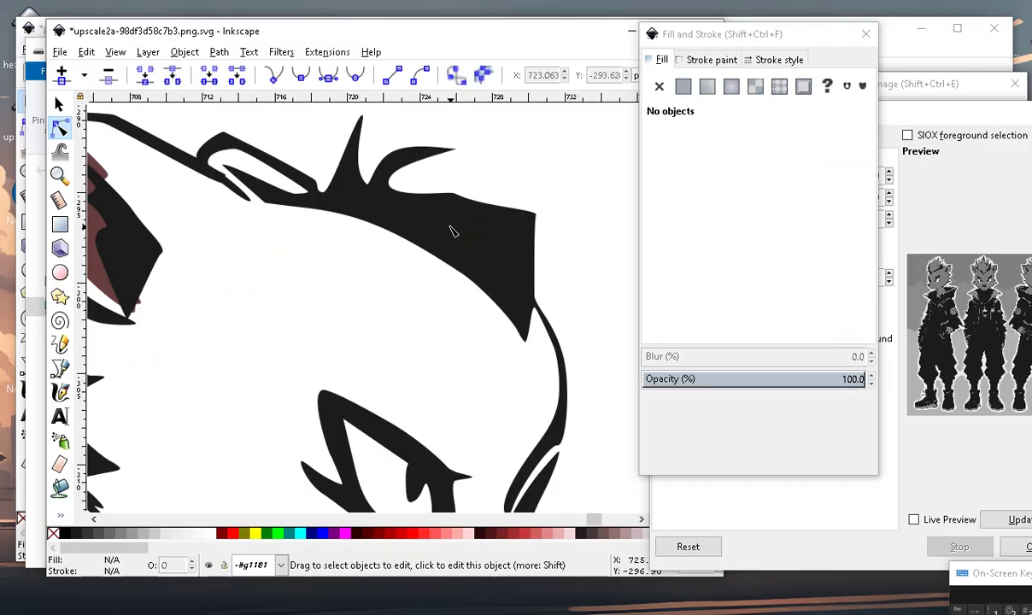
click(483, 235)
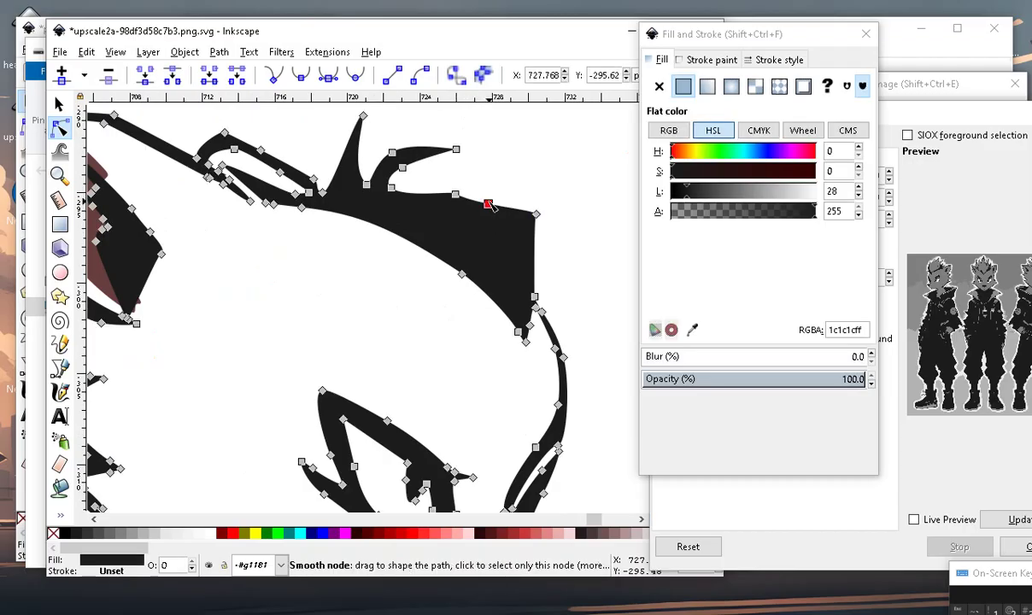
mouse_move(494, 212)
mouse_down()
mouse_move(525, 224)
mouse_move(511, 258)
mouse_up()
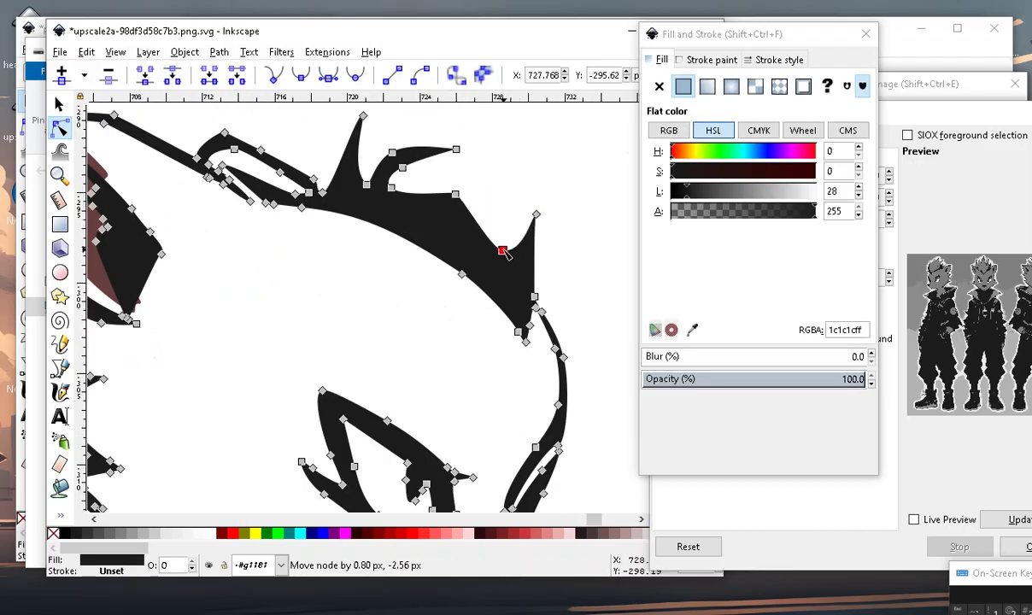
scroll(504, 252, down, 5)
scroll(491, 248, up, 2)
scroll(482, 244, up, 2)
scroll(475, 239, down, 5)
scroll(474, 241, up, 2)
scroll(466, 247, up, 2)
scroll(457, 253, down, 1)
scroll(450, 256, down, 1)
scroll(462, 270, down, 1)
scroll(495, 316, down, 2)
key(Escape)
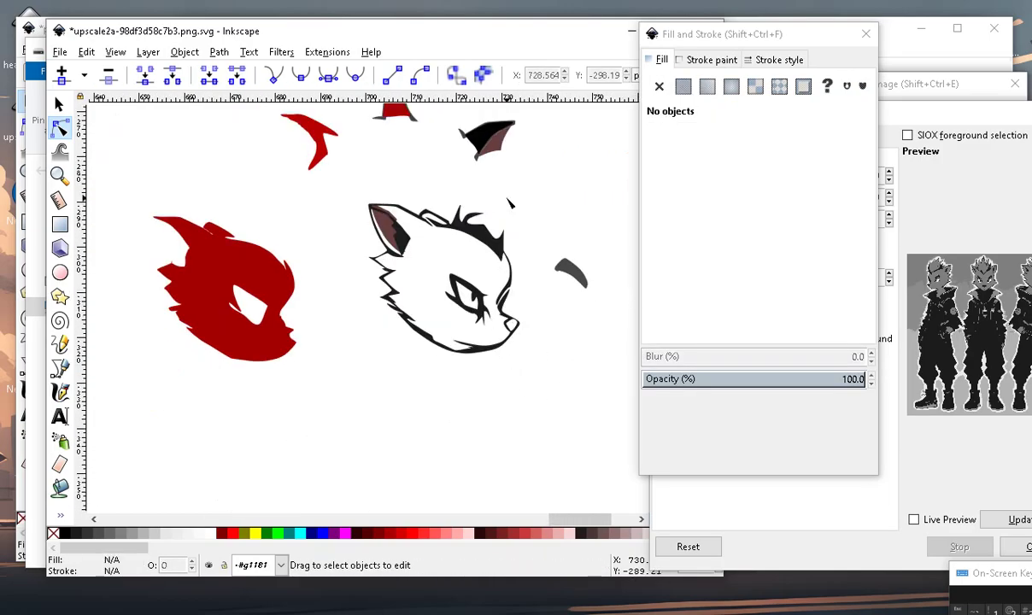
Raise the right spike's tip higher and pull a new node up into another head-outline spike.
scroll(509, 204, up, 2)
scroll(521, 293, up, 3)
click(516, 357)
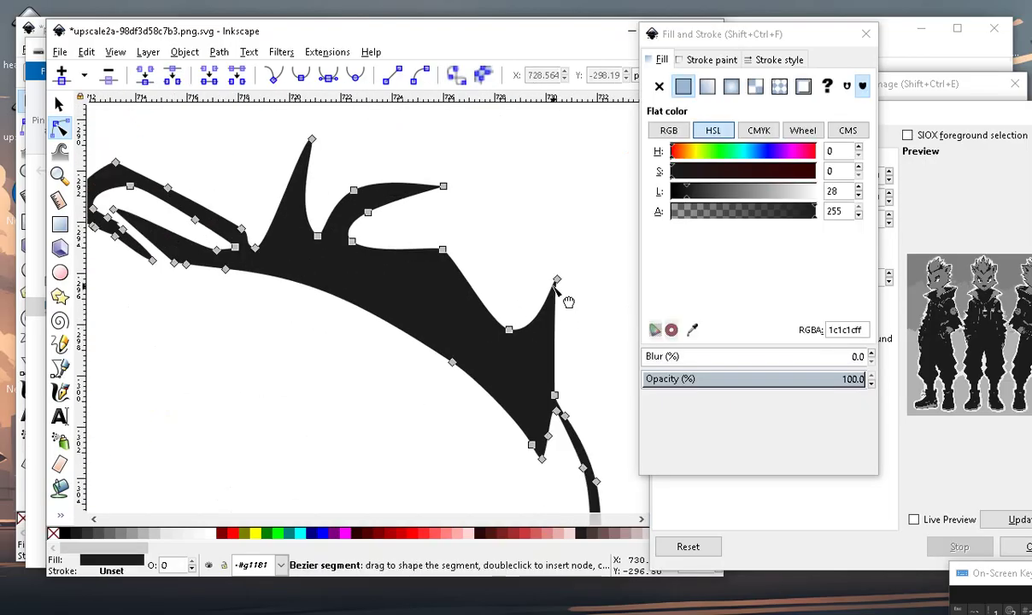
drag(556, 279, 545, 215)
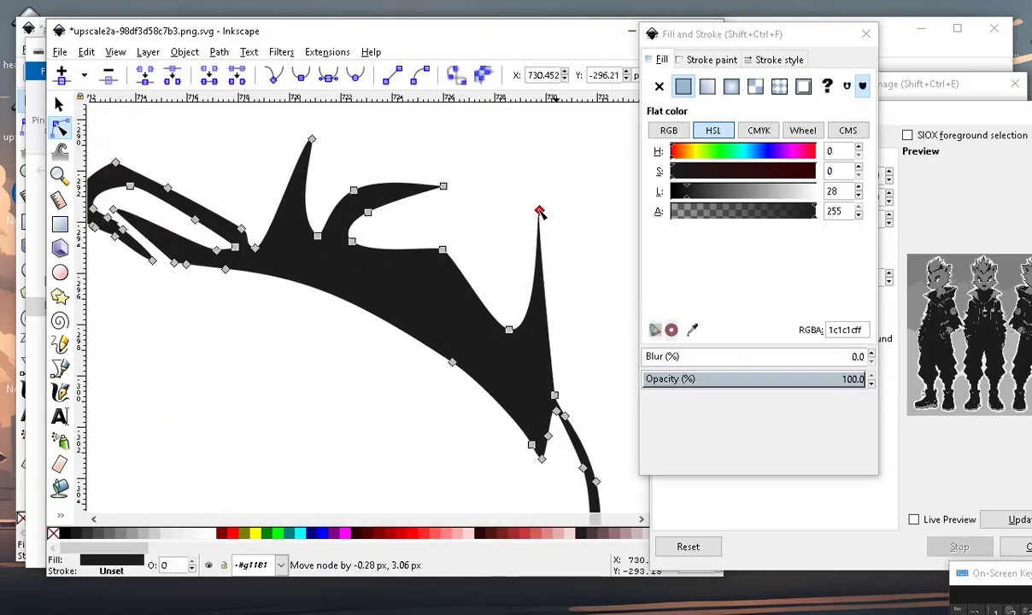
double_click(476, 293)
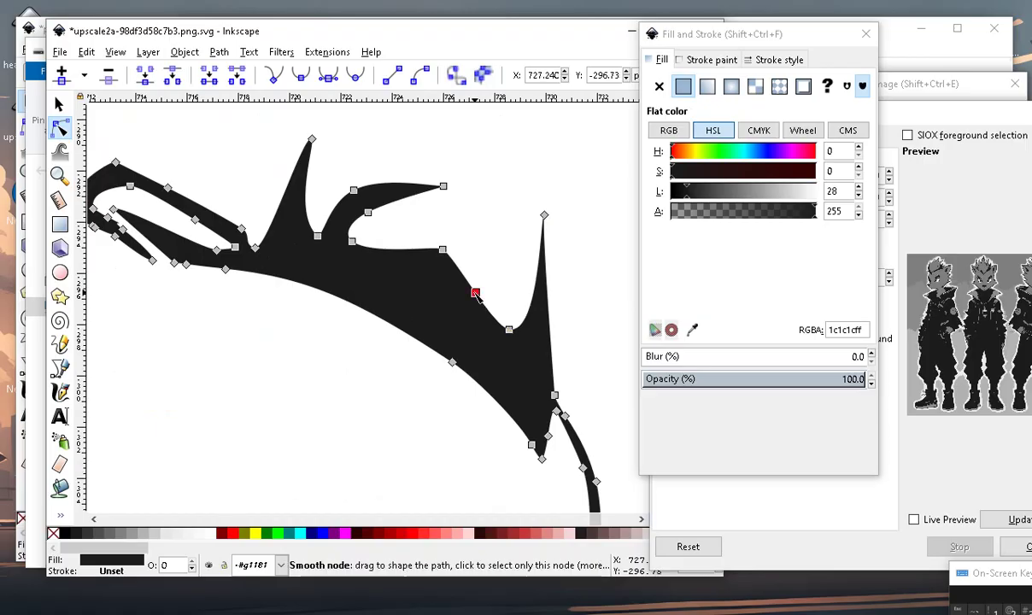
mouse_move(476, 293)
mouse_down()
mouse_move(500, 197)
mouse_move(479, 261)
mouse_up()
double_click(472, 222)
ctrl+scroll(420, 244, down, 2)
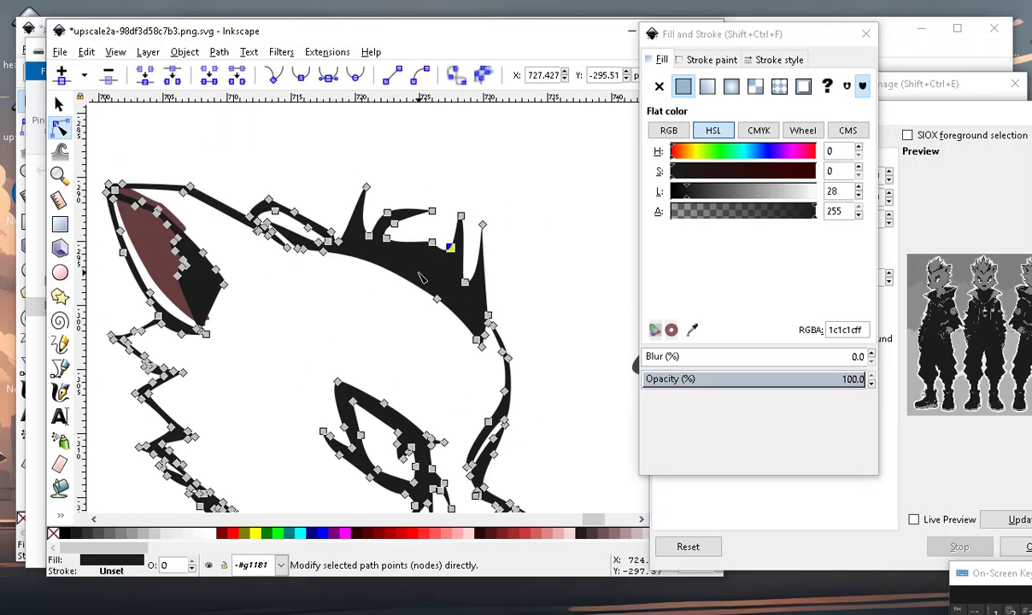
ctrl+scroll(419, 277, up, 2)
drag(486, 275, 478, 255)
ctrl+scroll(461, 247, down, 1)
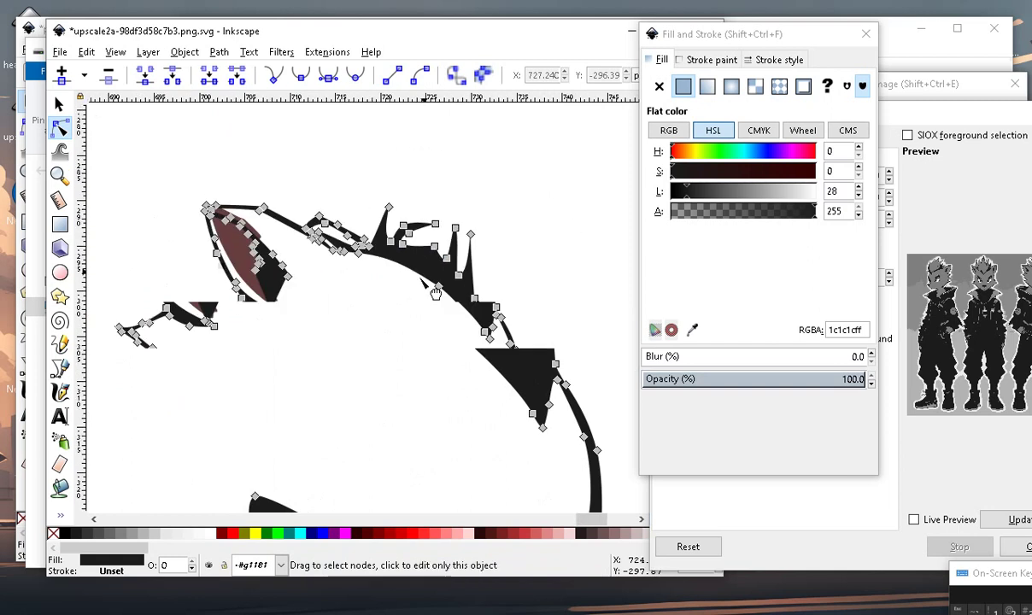
ctrl+scroll(445, 240, down, 1)
key(Escape)
Add a thin, curled spike to the forehead tuft with a deepened curve beside it.
ctrl+scroll(423, 229, down, 1)
ctrl+scroll(391, 241, down, 3)
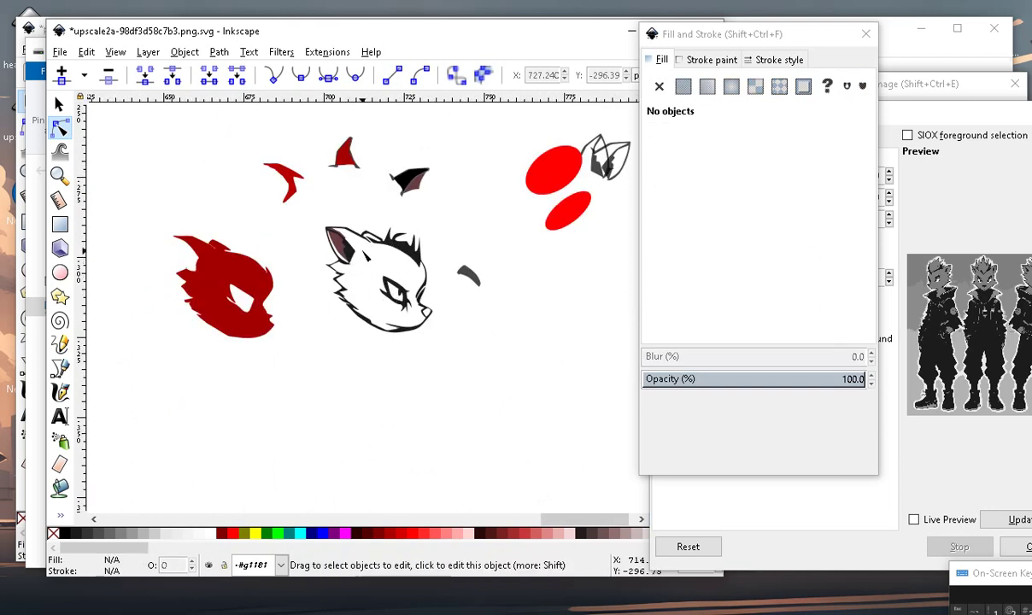
ctrl+scroll(401, 231, up, 3)
ctrl+scroll(404, 231, down, 2)
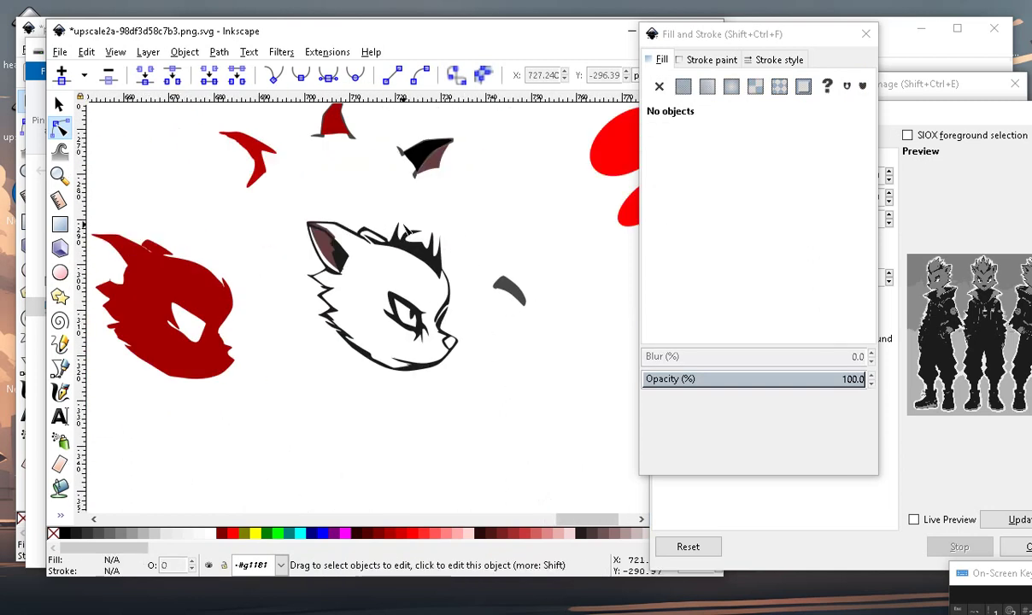
ctrl+scroll(384, 224, up, 2)
ctrl+scroll(451, 285, down, 2)
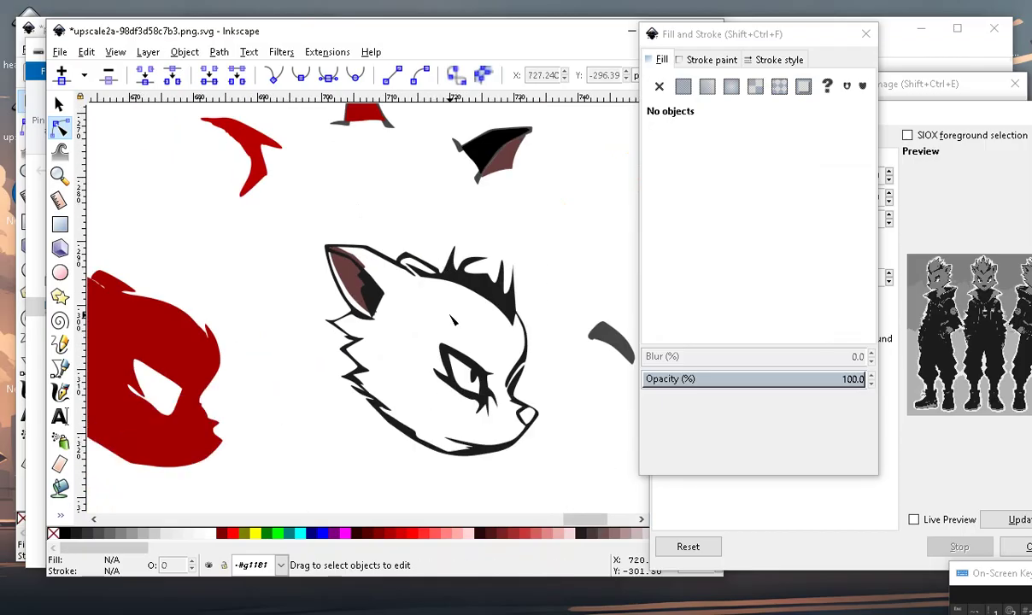
ctrl+scroll(421, 292, up, 1)
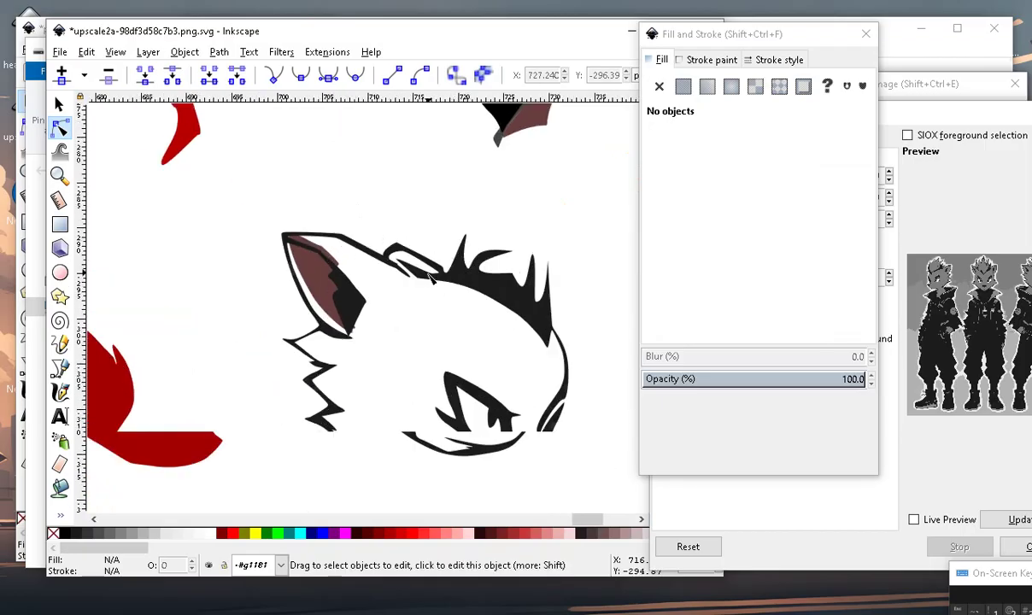
ctrl+scroll(444, 316, up, 2)
ctrl+scroll(466, 333, up, 2)
click(491, 327)
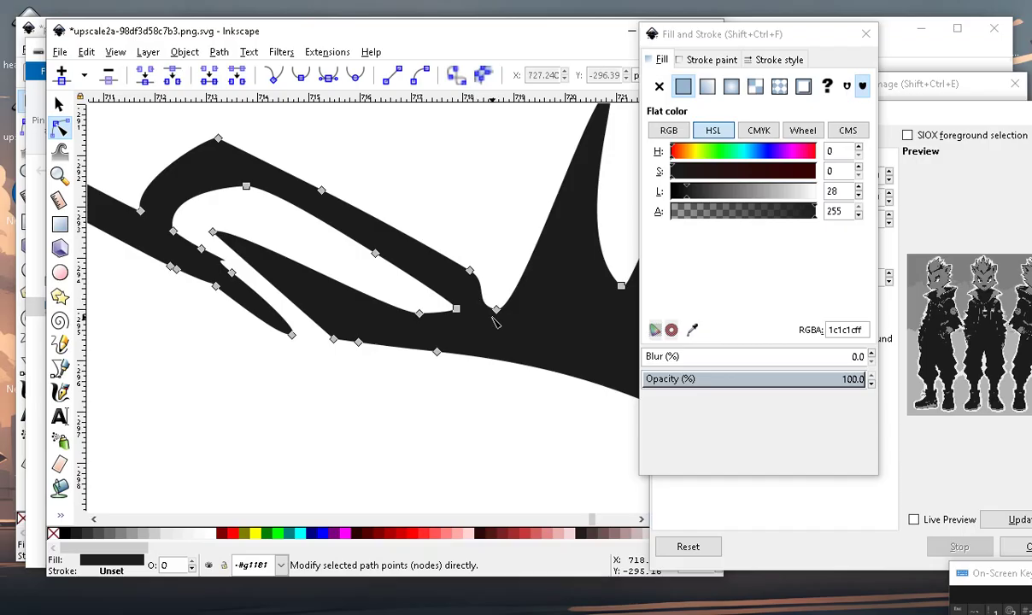
mouse_move(456, 308)
mouse_down()
mouse_move(355, 223)
mouse_move(408, 193)
mouse_up()
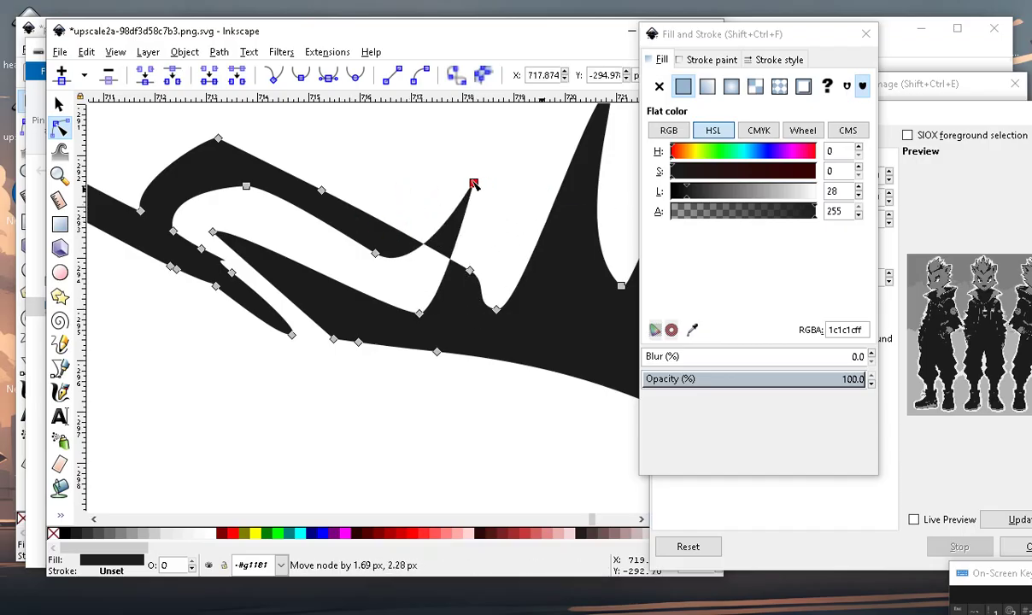
ctrl+scroll(421, 295, down, 3)
ctrl+scroll(421, 294, up, 2)
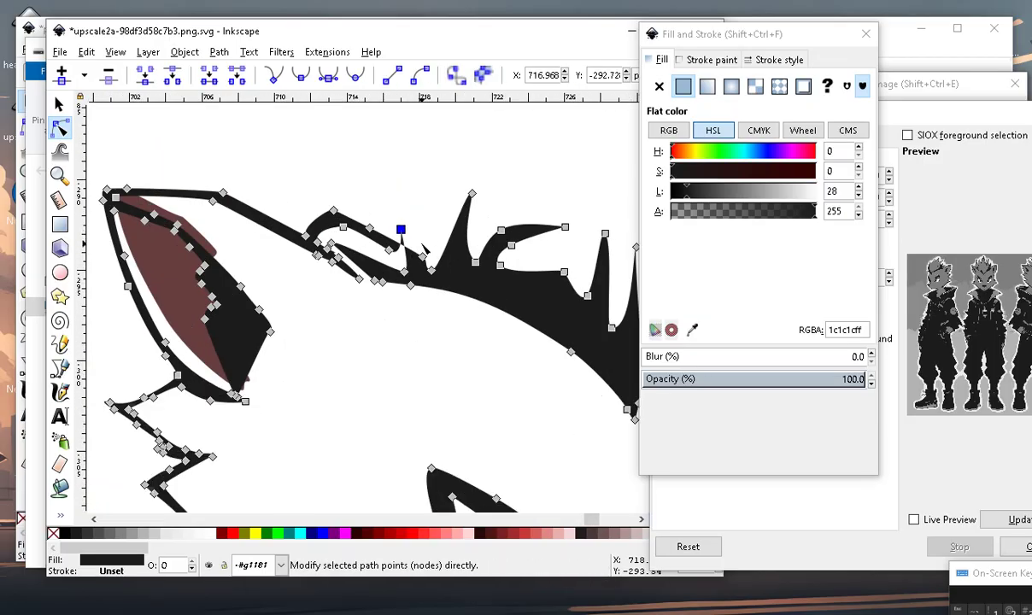
ctrl+scroll(402, 257, up, 2)
double_click(381, 238)
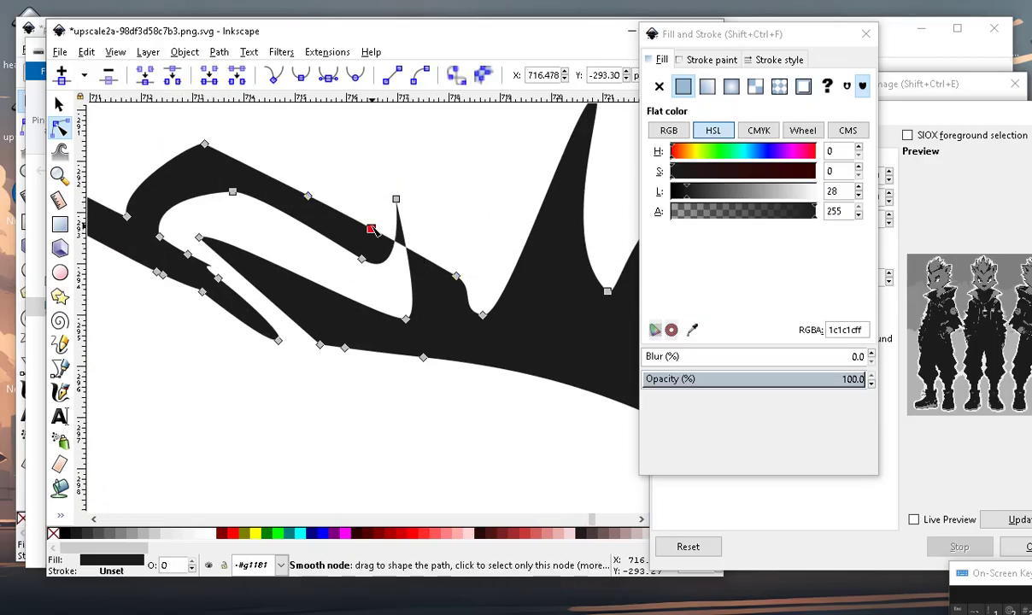
drag(380, 238, 404, 156)
double_click(345, 178)
mouse_move(345, 179)
mouse_down()
mouse_move(380, 231)
mouse_move(372, 224)
mouse_up()
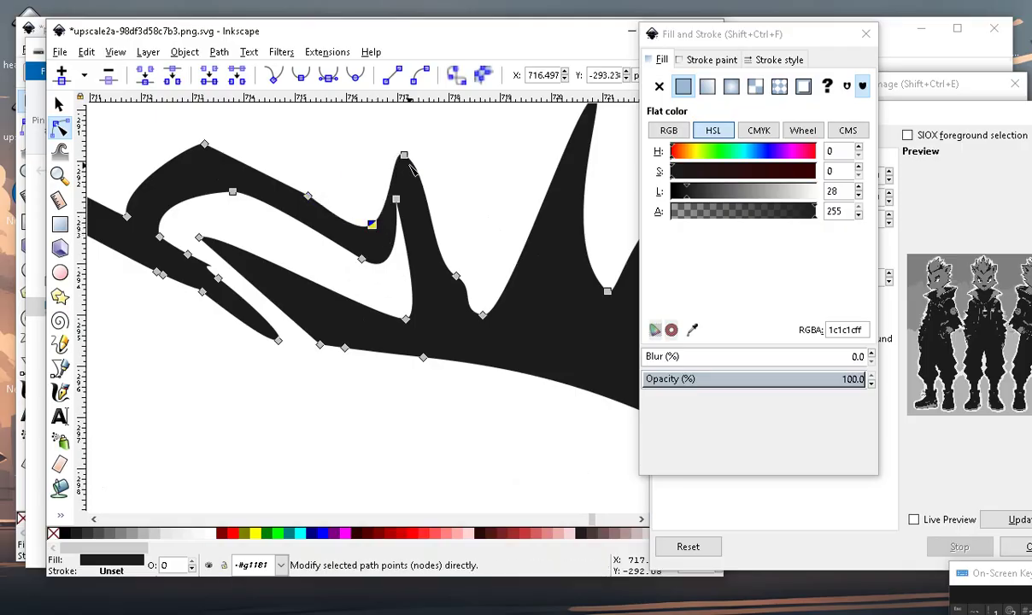
drag(404, 155, 382, 165)
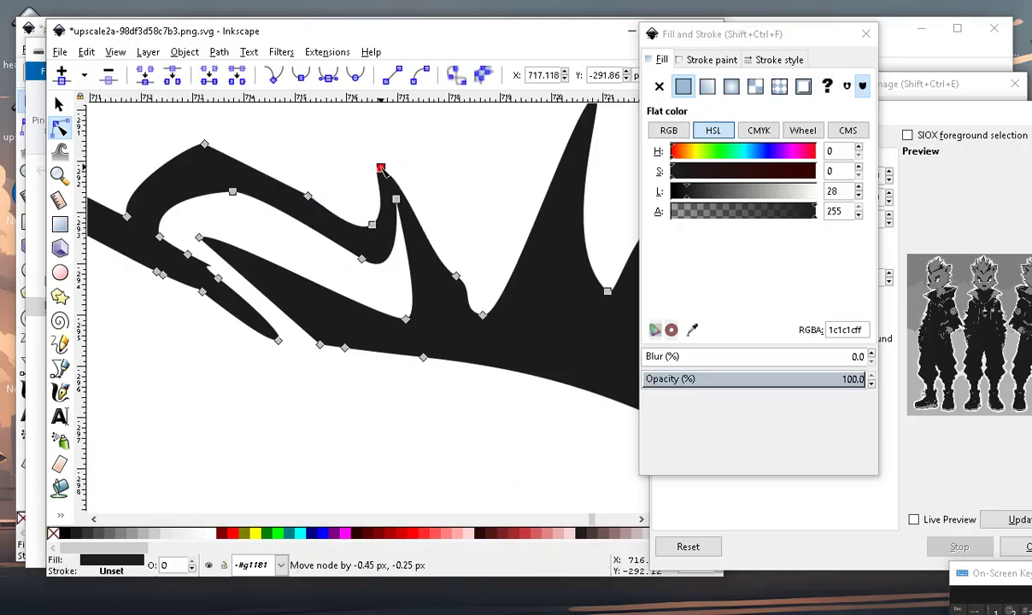
scroll(382, 168, down, 3)
scroll(381, 169, down, 2)
key(Escape)
Reshape the valley between forehead spikes and add a node on the tuft outline.
scroll(384, 170, down, 2)
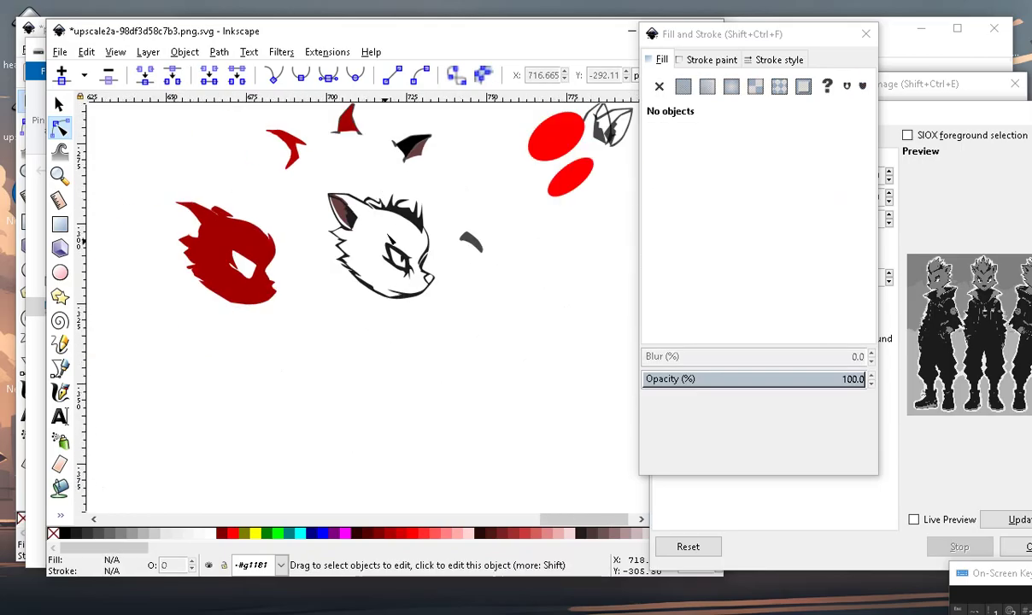
scroll(380, 223, up, 2)
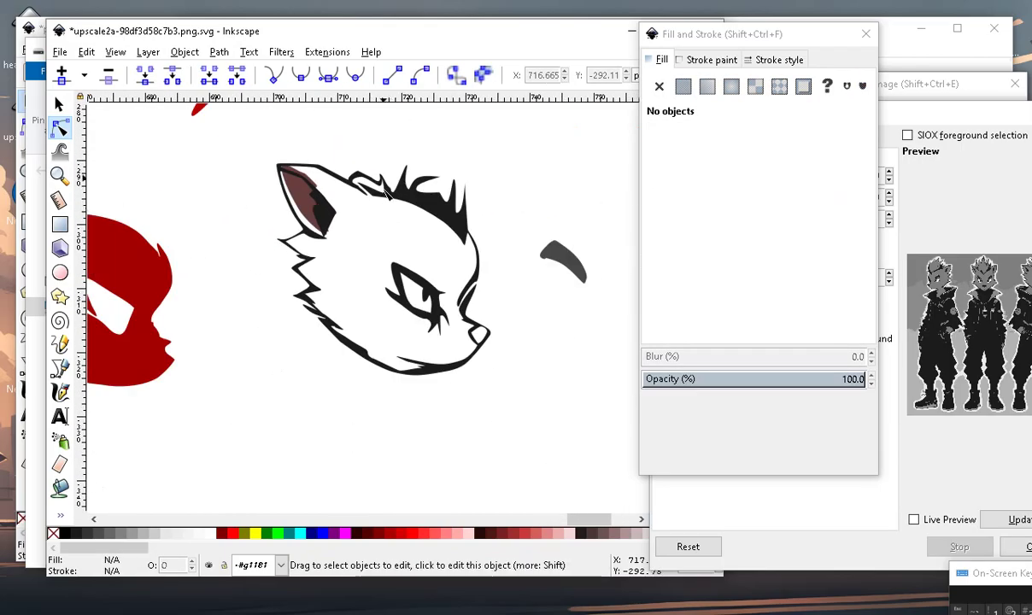
scroll(376, 137, up, 2)
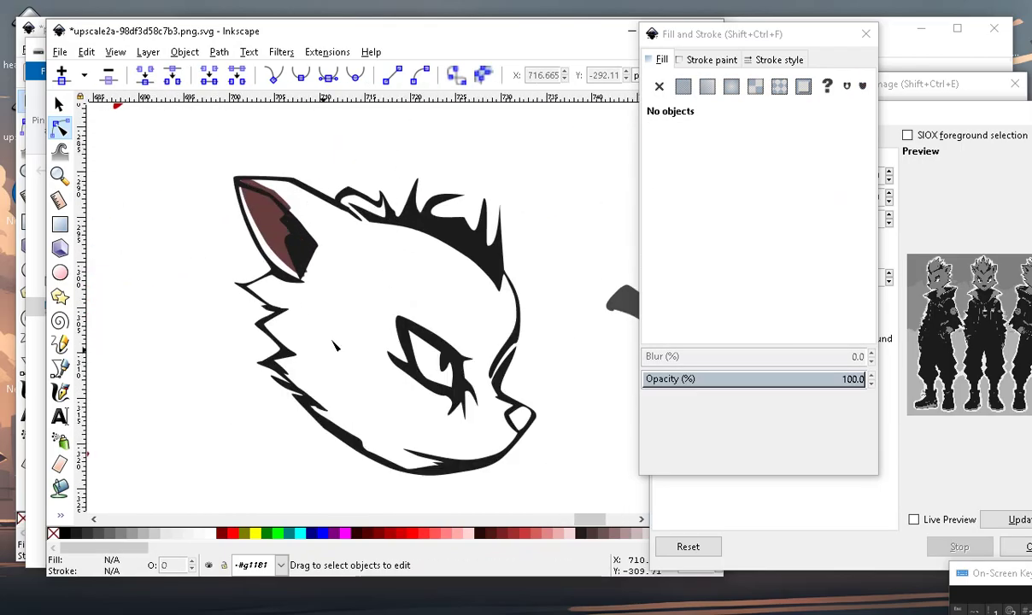
scroll(368, 278, up, 2)
scroll(415, 244, up, 2)
click(402, 312)
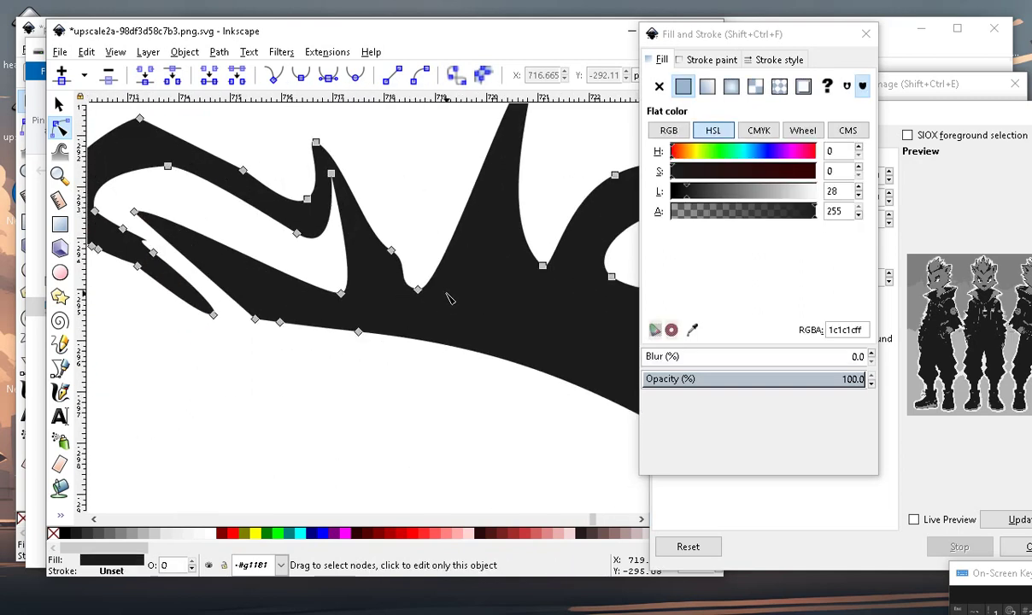
mouse_move(415, 288)
mouse_down()
mouse_move(456, 244)
mouse_move(443, 260)
mouse_move(401, 158)
mouse_up()
double_click(417, 258)
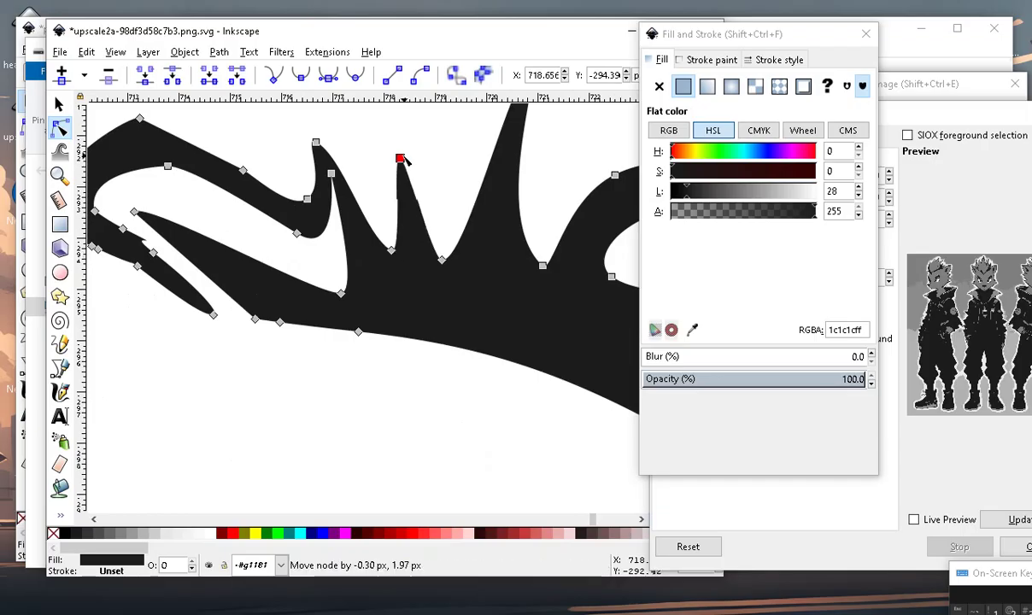
key(3)
click(359, 316)
scroll(359, 316, down, 2)
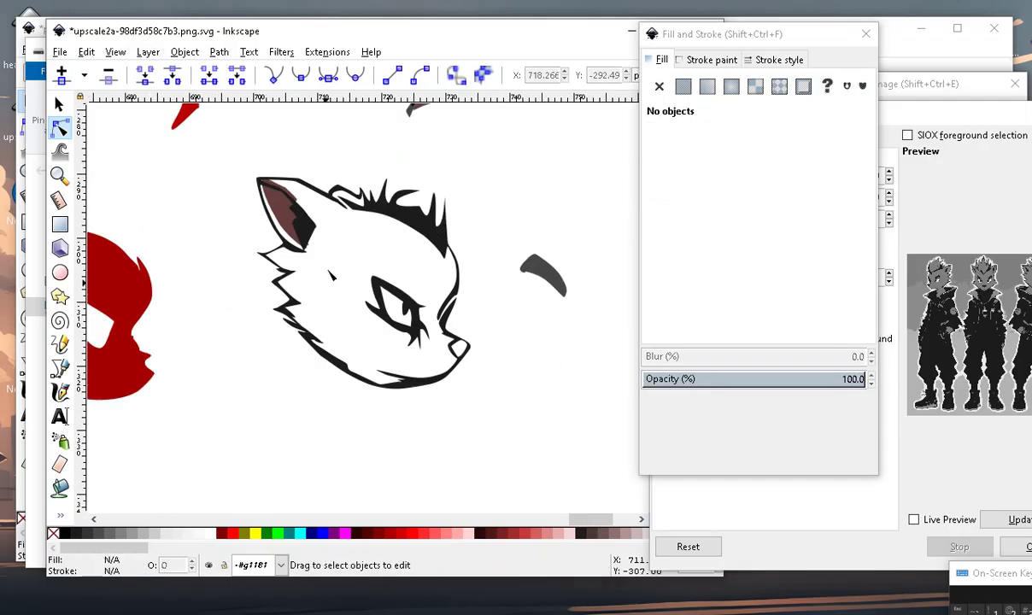
scroll(427, 184, up, 4)
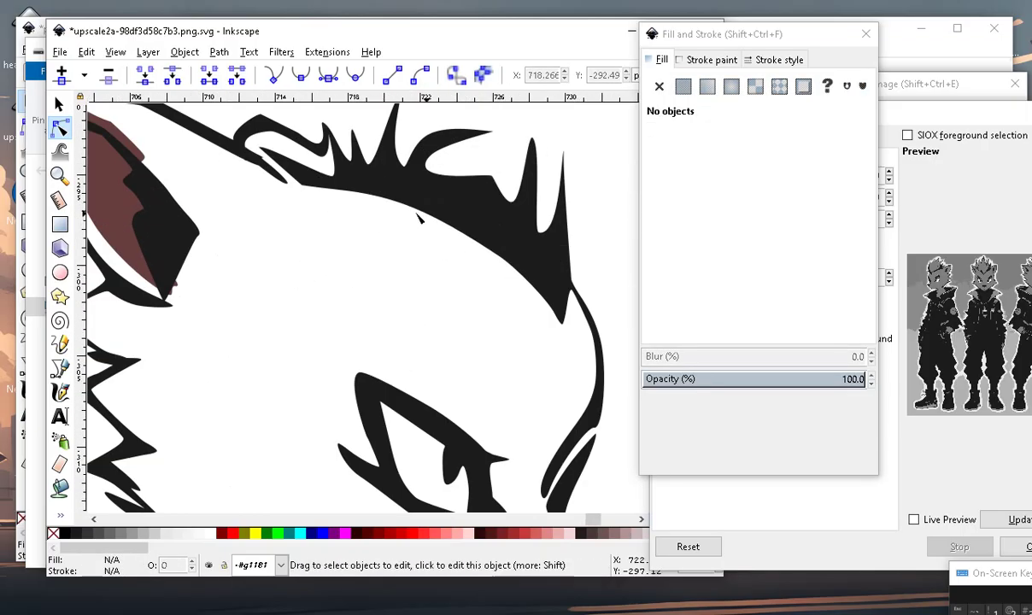
scroll(494, 218, down, 5)
scroll(493, 219, up, 3)
scroll(437, 286, down, 2)
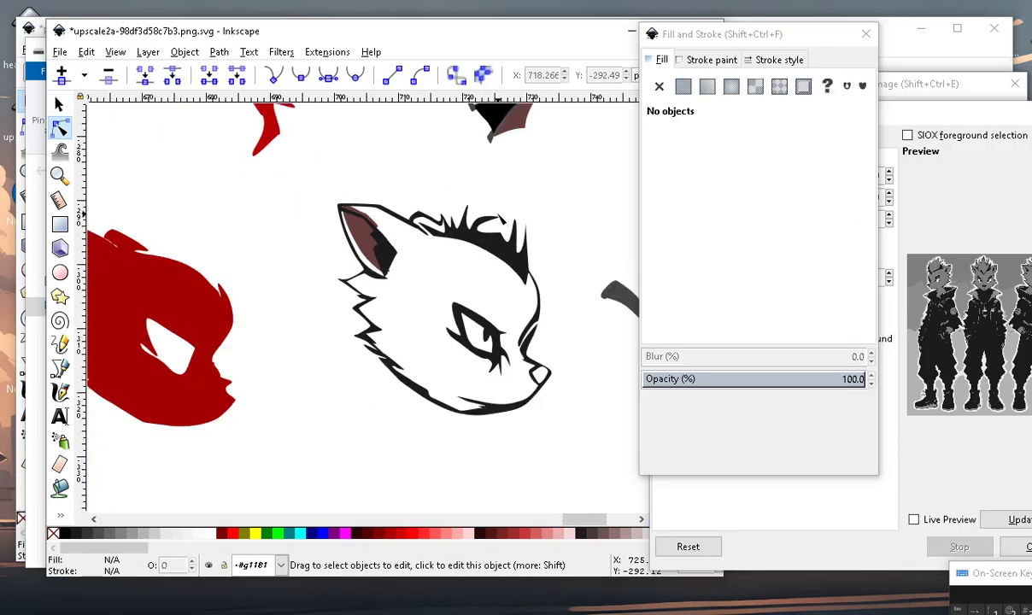
scroll(491, 253, up, 2)
scroll(491, 253, up, 3)
Add a node to the tuft path, pull it up into another spike, and refine it.
click(488, 293)
click(483, 261)
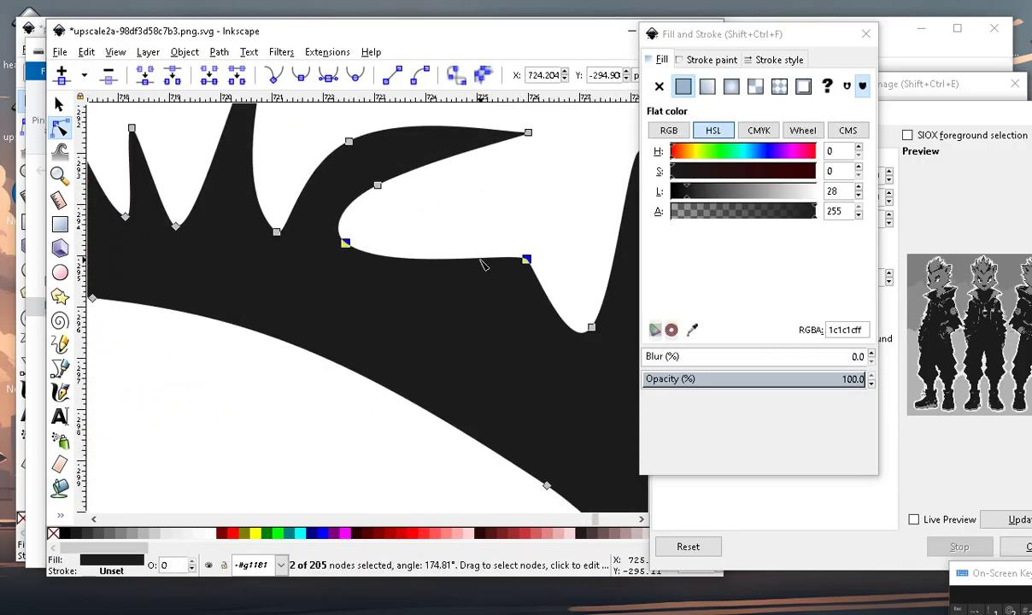
double_click(409, 258)
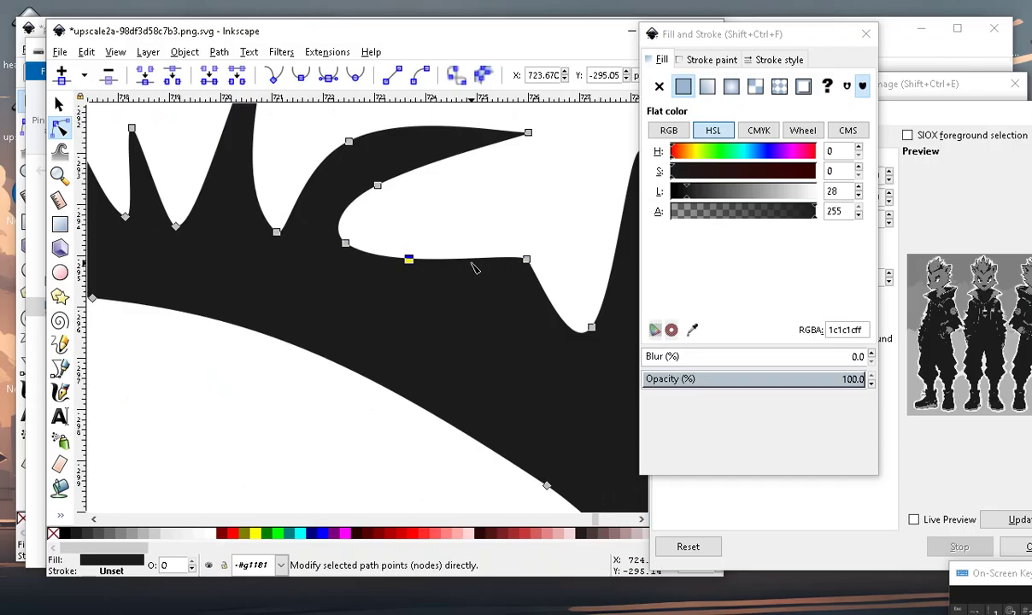
click(478, 269)
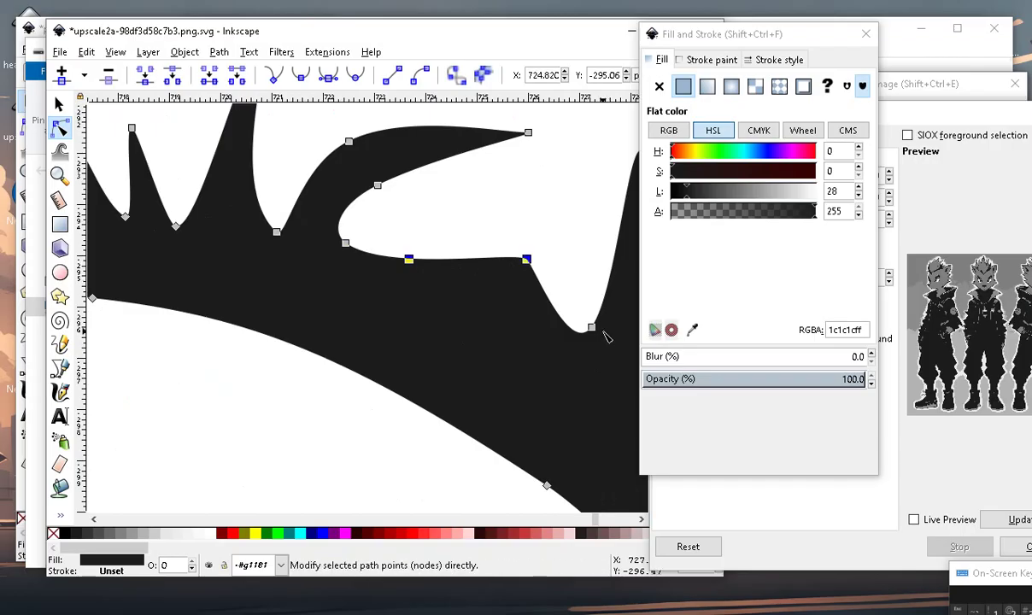
click(489, 268)
double_click(470, 258)
drag(470, 258, 473, 175)
scroll(416, 218, down, 5)
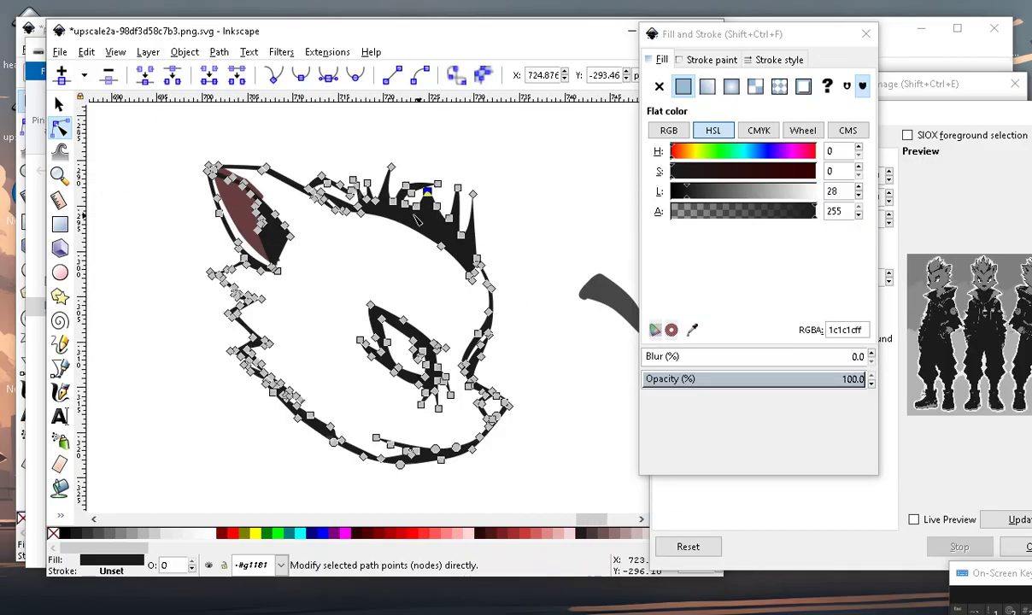
scroll(415, 217, up, 3)
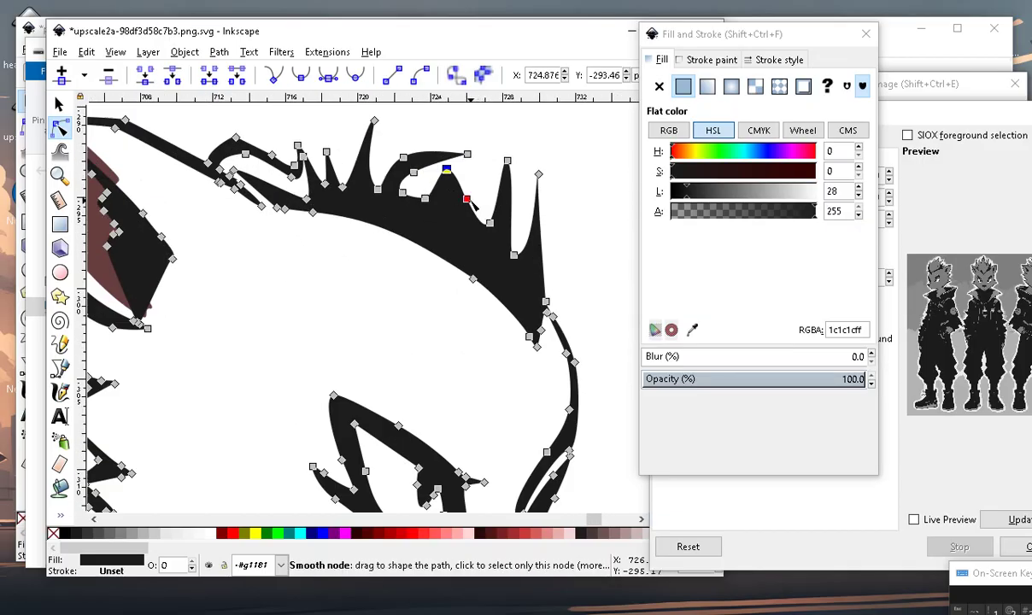
drag(467, 200, 446, 202)
scroll(446, 201, down, 4)
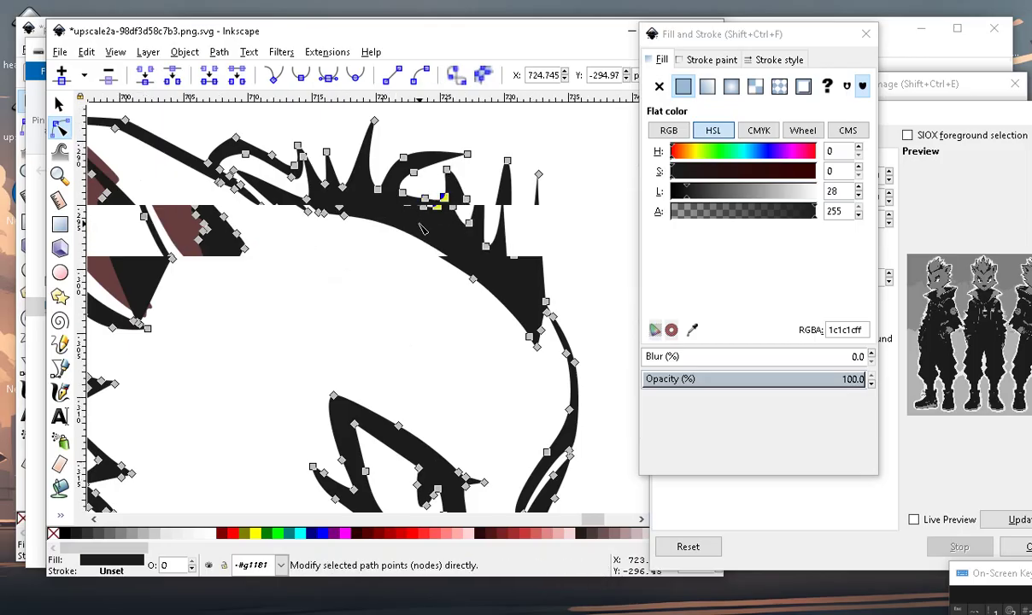
key(Escape)
scroll(386, 224, down, 1)
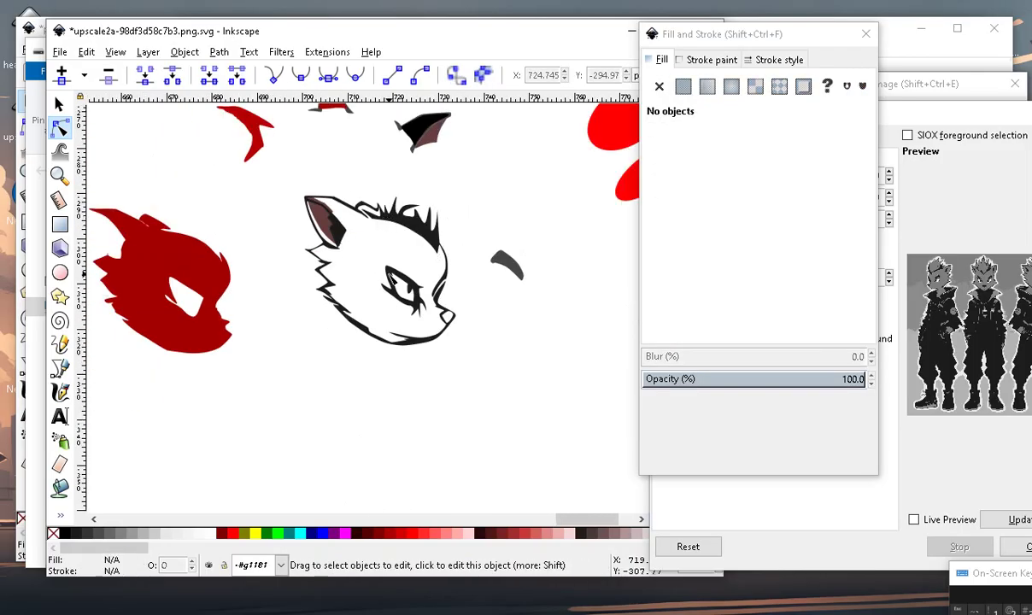
scroll(369, 327, up, 3)
scroll(402, 333, down, 1)
scroll(393, 342, up, 1)
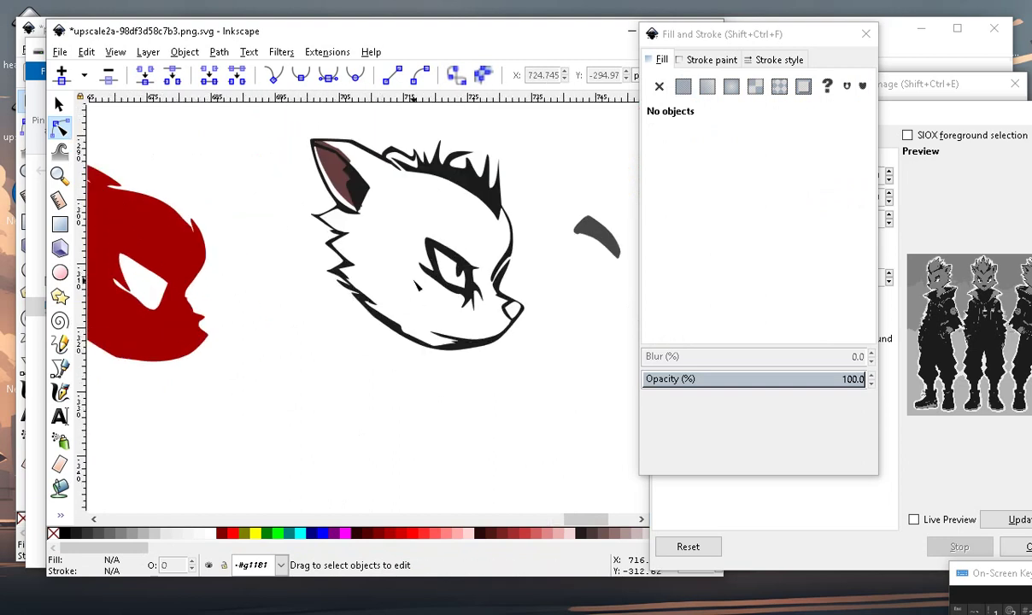
scroll(406, 350, up, 1)
scroll(406, 388, up, 1)
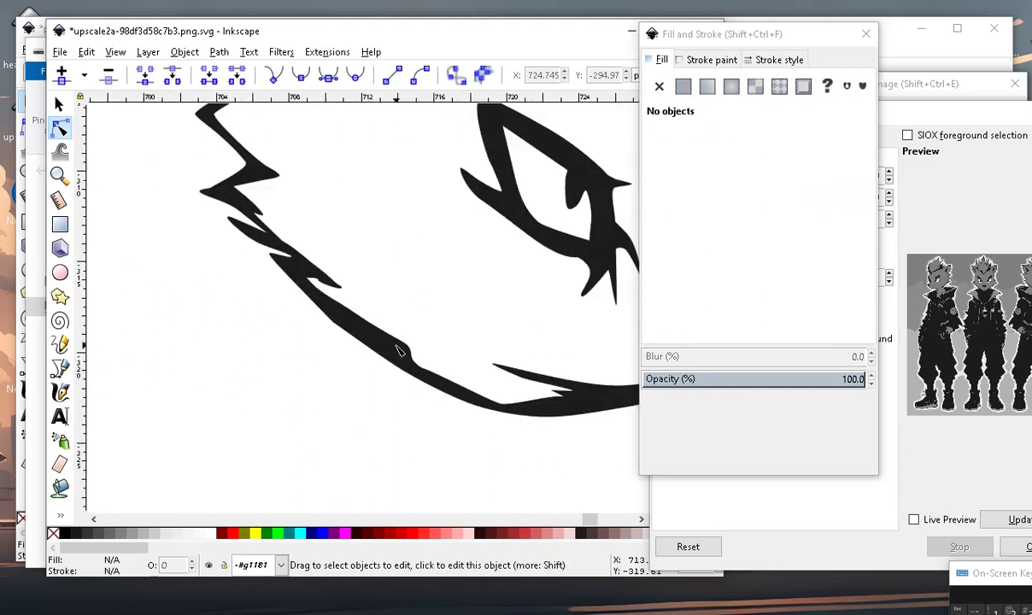
Make one jaw-line node smooth and delete another jaw node.
click(399, 350)
scroll(402, 350, up, 2)
drag(471, 249, 371, 352)
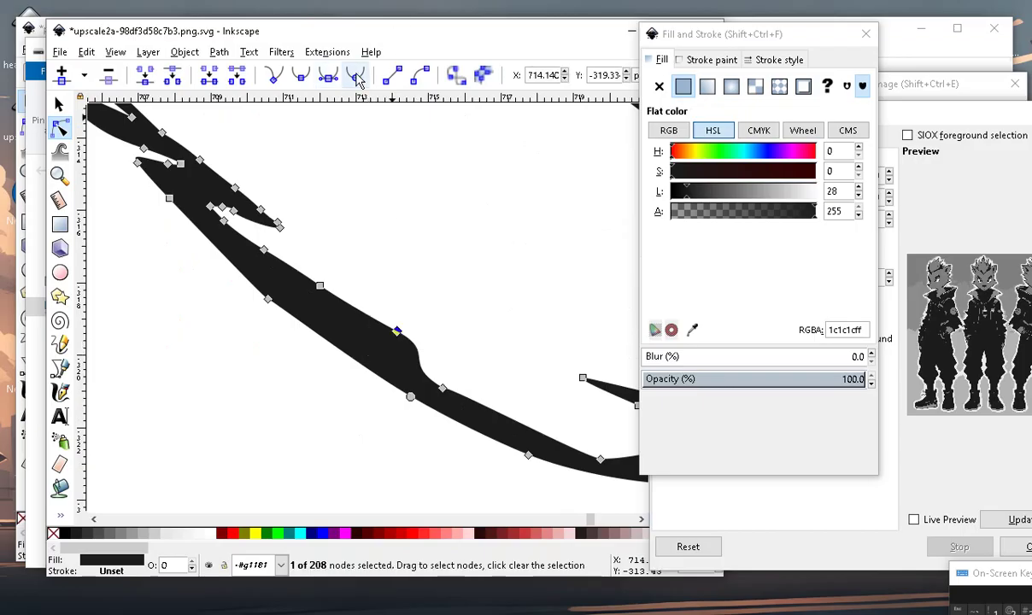
click(358, 77)
drag(375, 232, 299, 327)
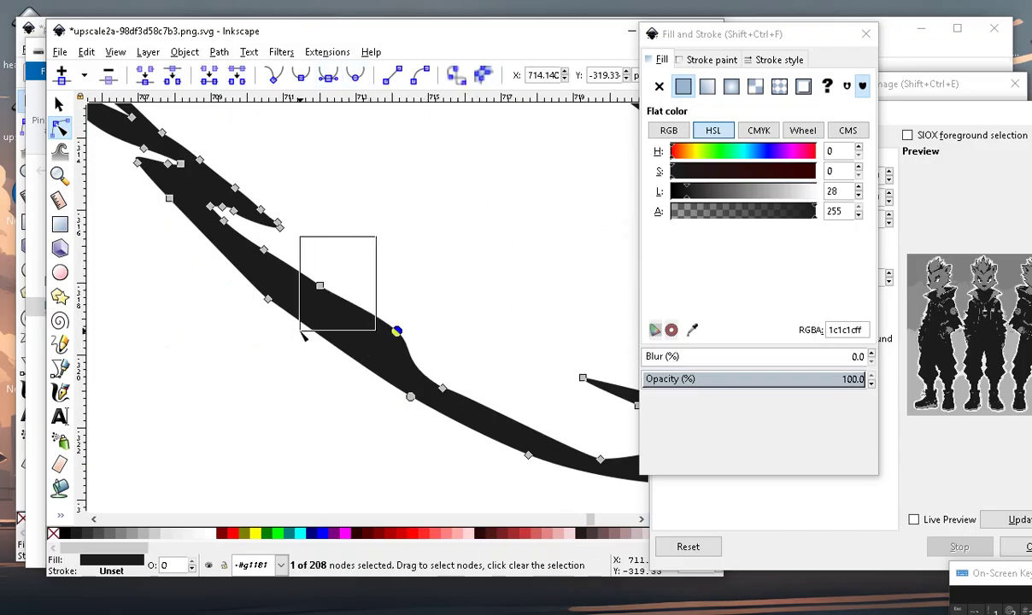
click(117, 77)
Drag the remaining jaw and chin nodes to smooth the lower head curve.
click(264, 250)
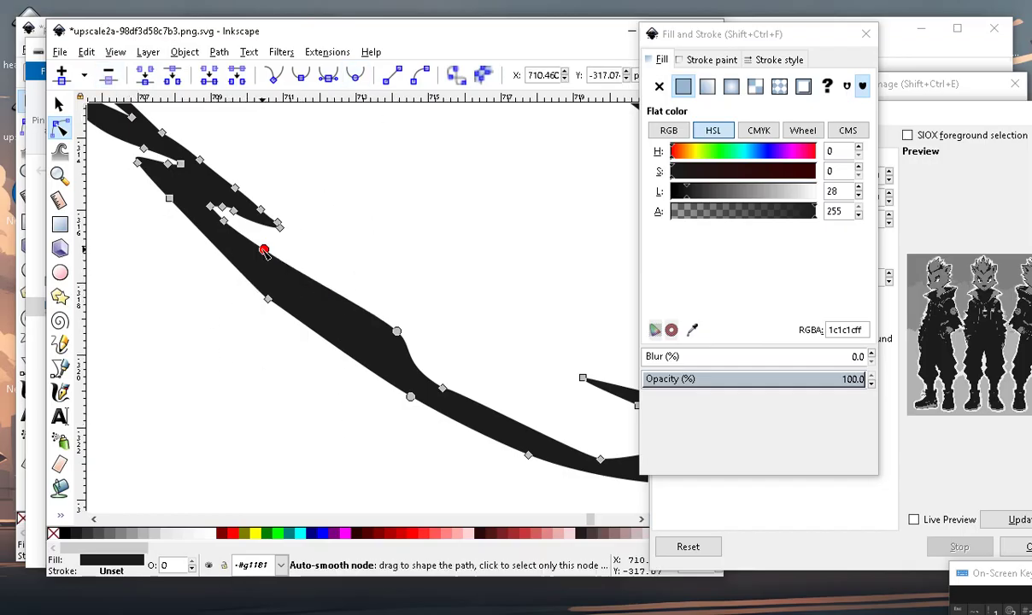
drag(264, 249, 258, 265)
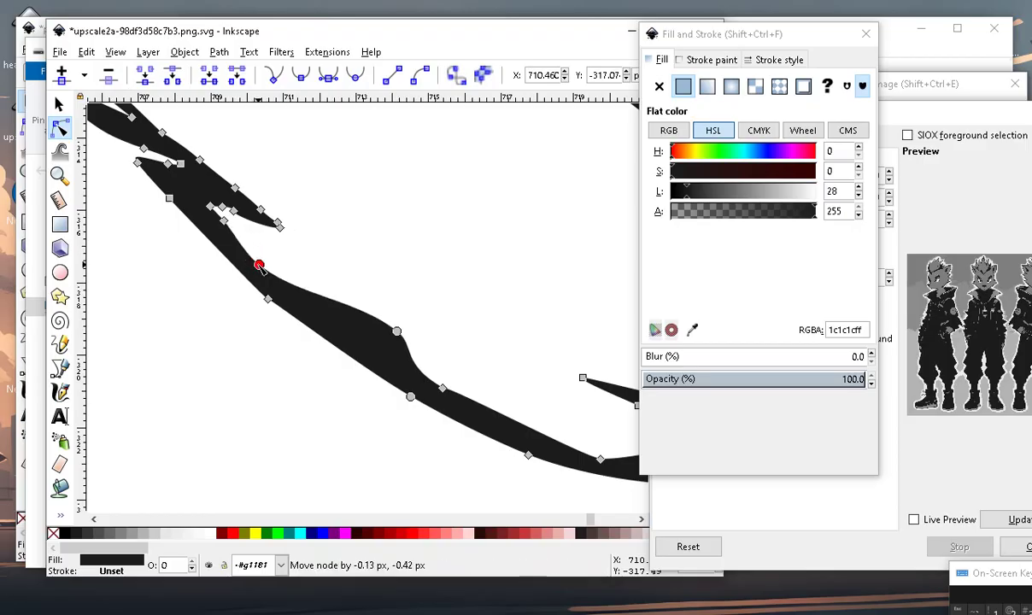
scroll(296, 394, down, 3)
scroll(296, 394, up, 2)
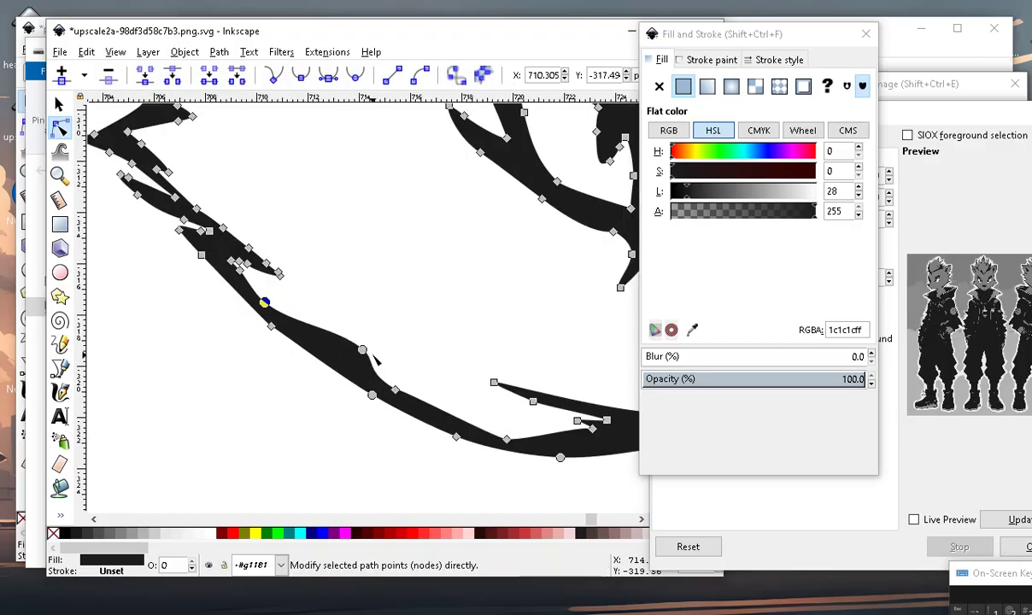
drag(359, 352, 345, 364)
scroll(345, 367, down, 3)
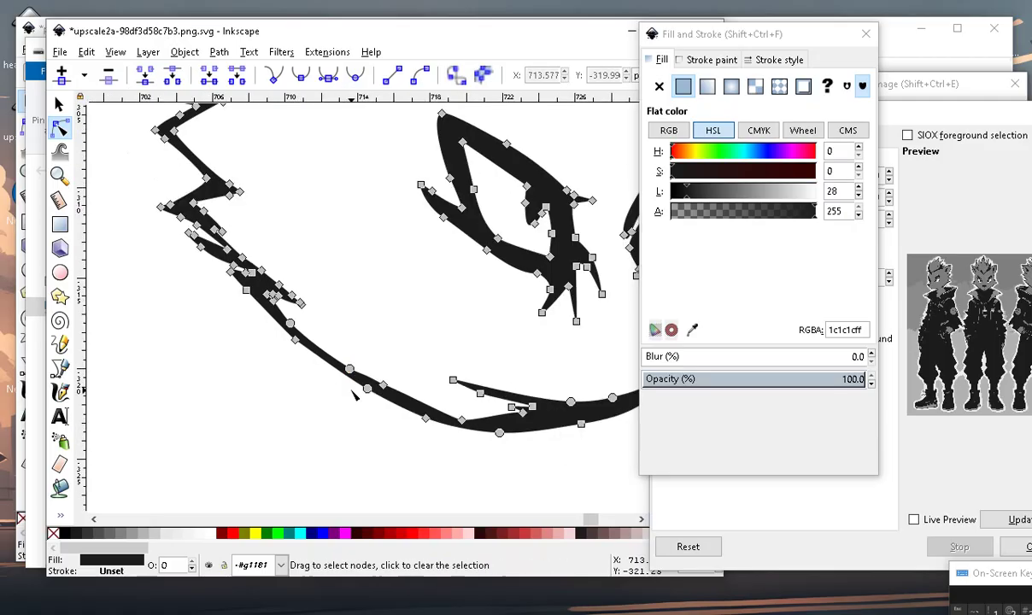
click(334, 373)
scroll(340, 351, down, 2)
scroll(339, 344, down, 2)
scroll(340, 345, up, 2)
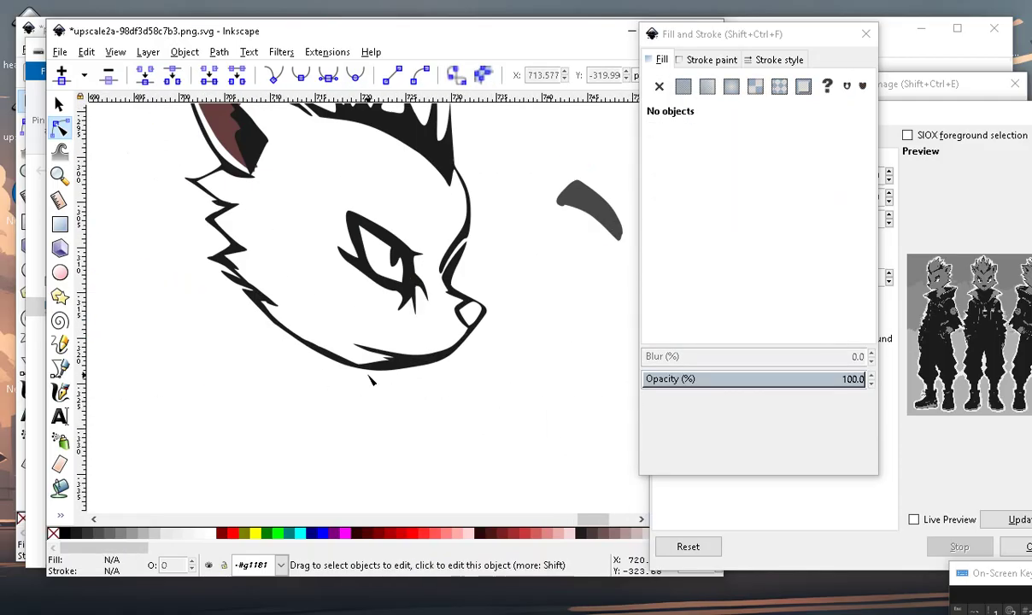
scroll(294, 359, up, 3)
click(289, 351)
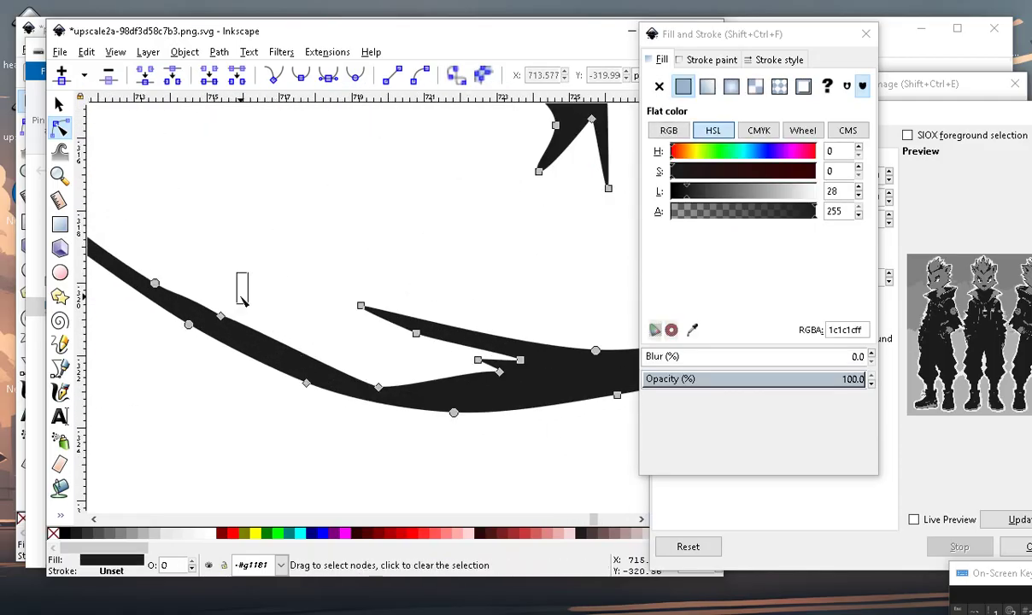
drag(242, 296, 215, 408)
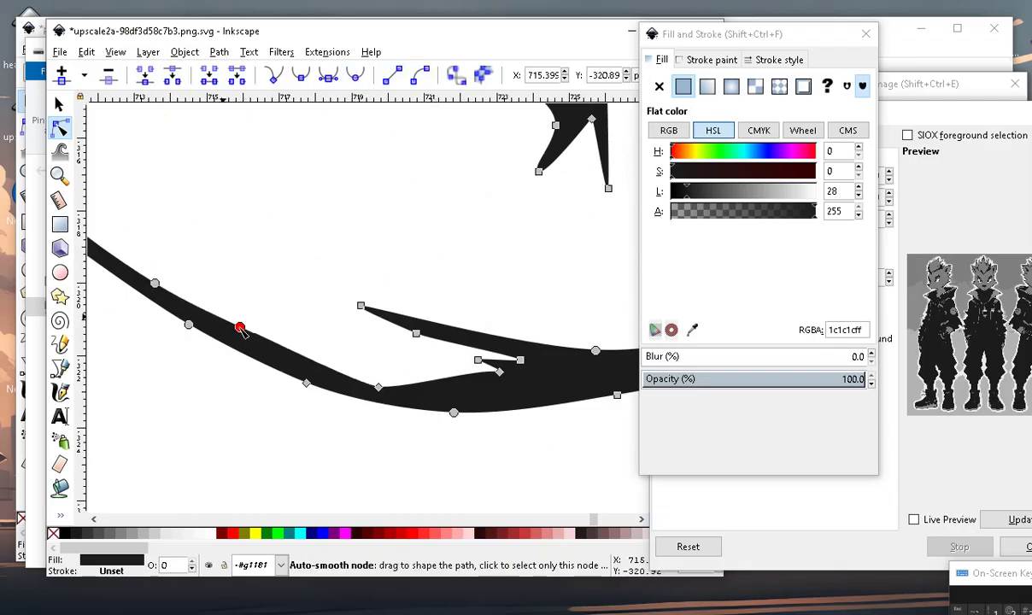
drag(242, 331, 259, 350)
ctrl+scroll(395, 349, down, 3)
Move the red ear shape down beside the head.
ctrl+scroll(395, 348, down, 2)
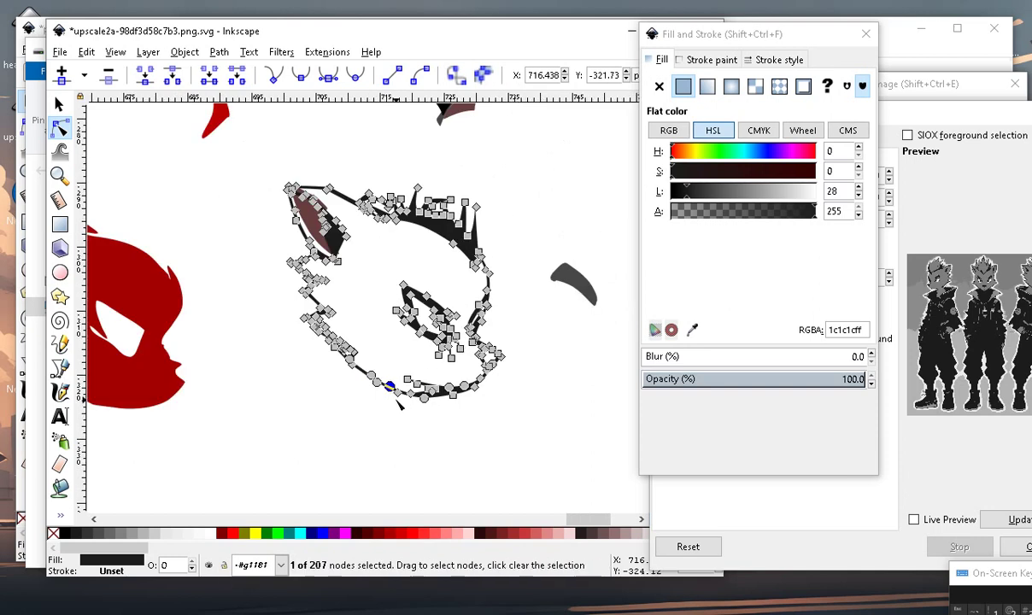
key(Escape)
key(Escape)
ctrl+scroll(398, 351, down, 2)
ctrl+scroll(398, 351, up, 1)
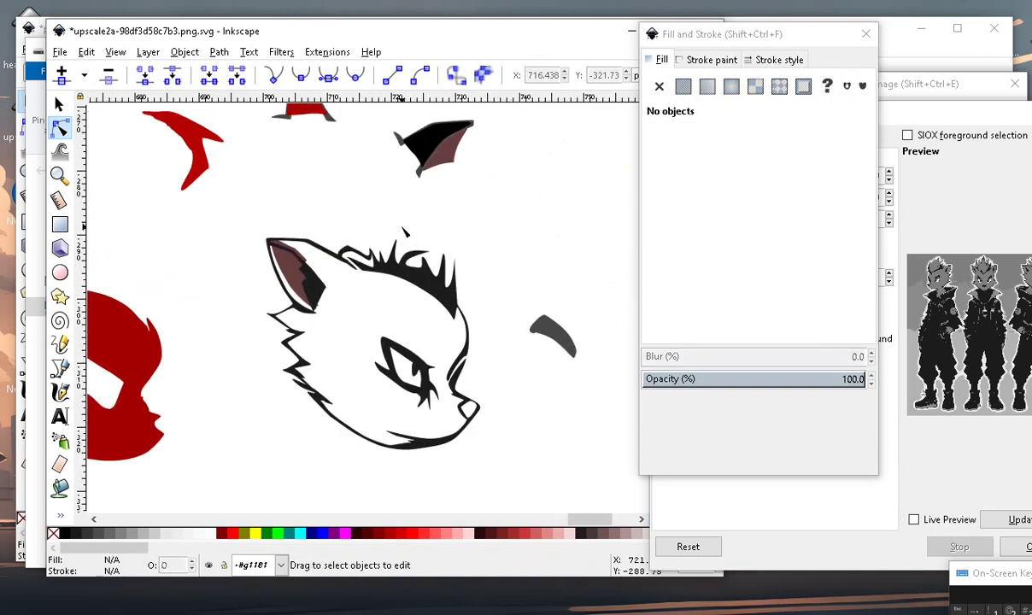
ctrl+scroll(399, 351, down, 2)
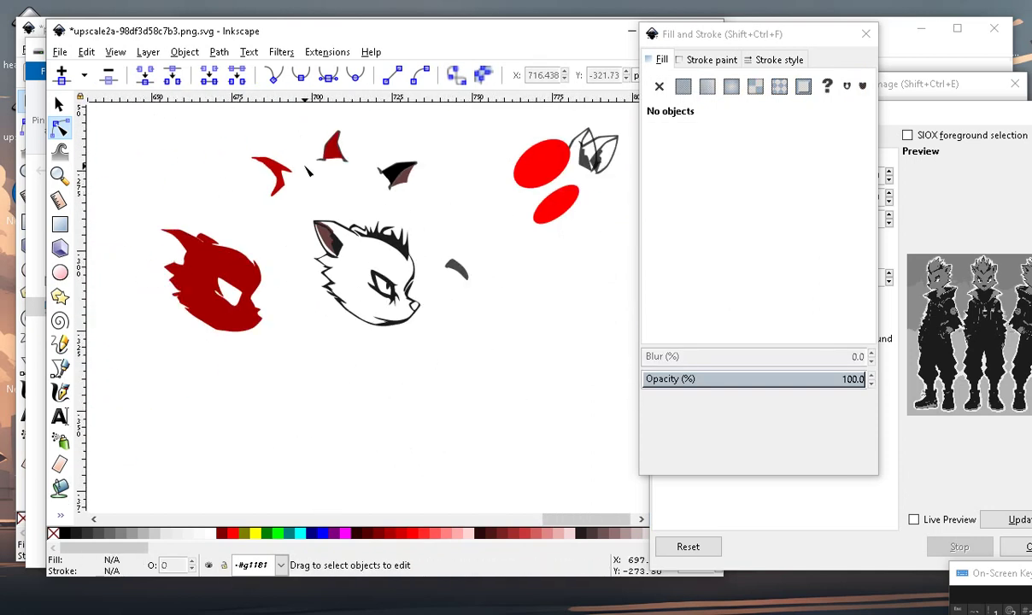
ctrl+scroll(333, 143, up, 1)
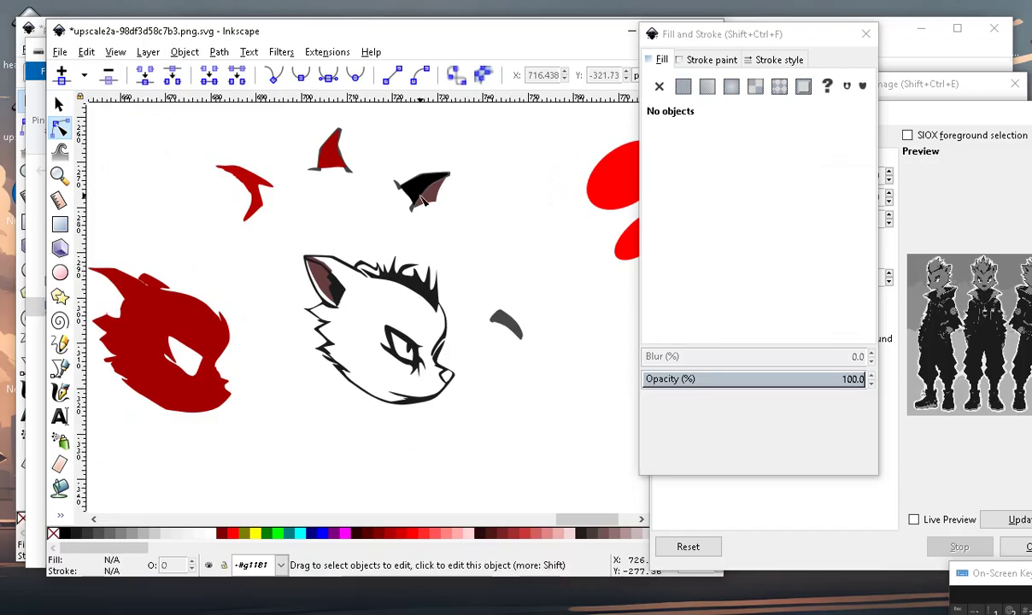
ctrl+scroll(451, 198, up, 2)
ctrl+scroll(439, 220, down, 2)
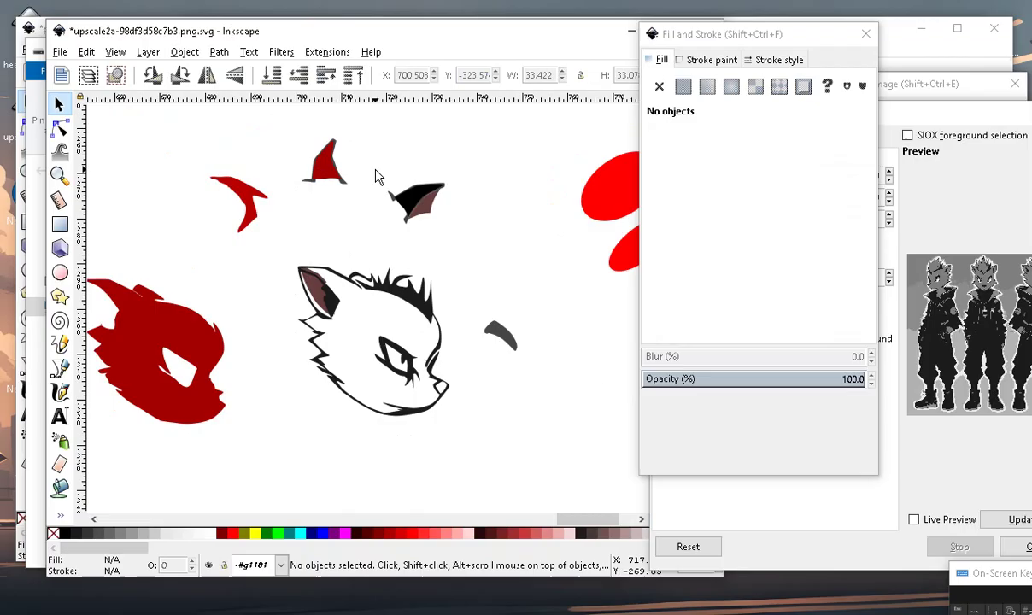
mouse_move(325, 163)
mouse_down()
mouse_move(278, 239)
mouse_move(277, 393)
mouse_up()
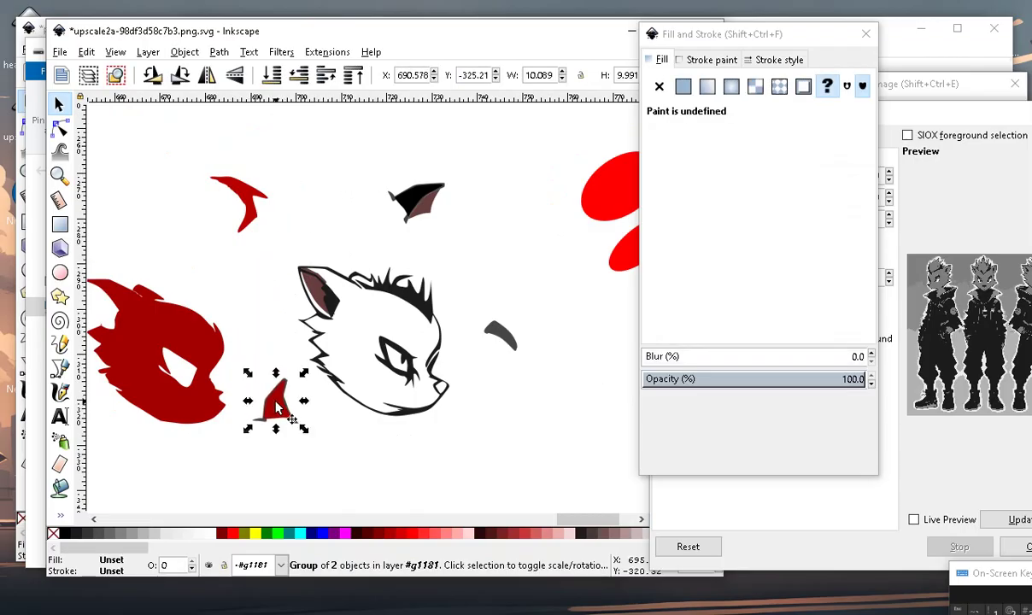
Duplicate the red ear, move the copy below the head, and separate its outline from the fill.
ctrl+scroll(282, 418, up, 2)
ctrl+scroll(284, 433, up, 3)
ctrl+scroll(351, 403, down, 2)
ctrl+scroll(285, 409, down, 2)
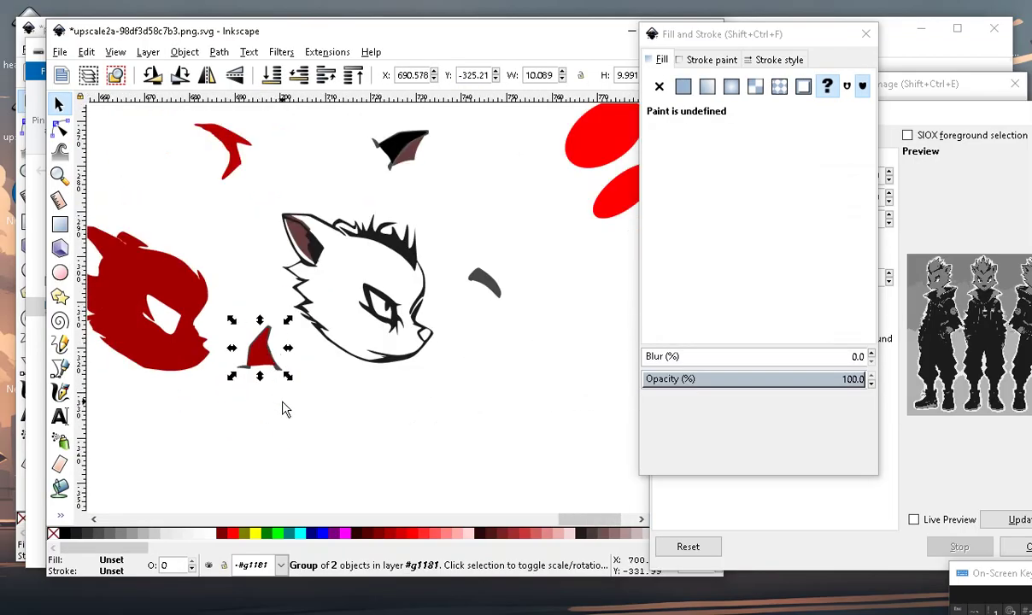
click(88, 53)
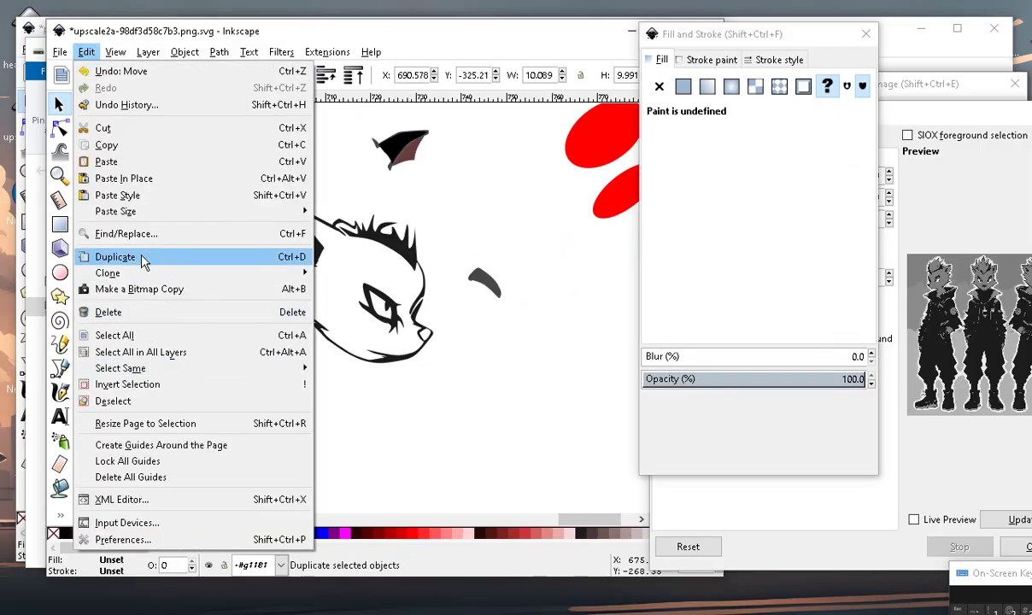
click(139, 256)
drag(274, 366, 377, 448)
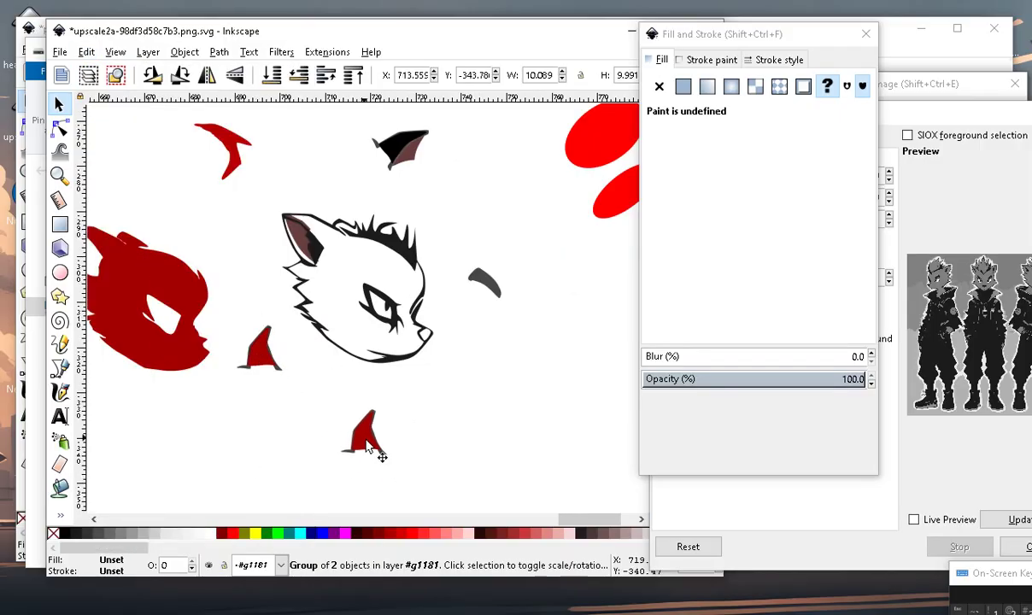
click(425, 466)
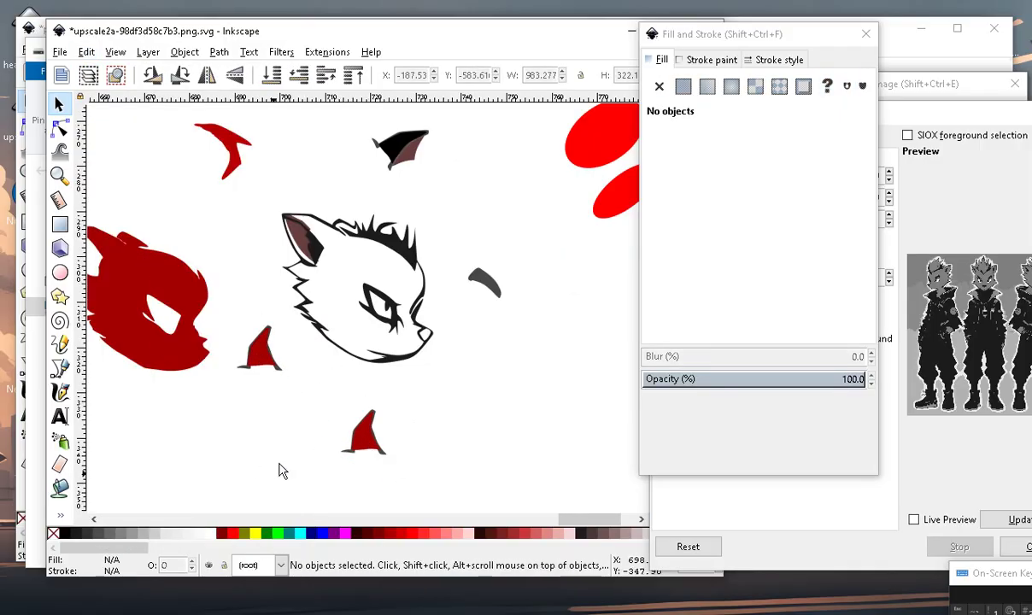
double_click(362, 434)
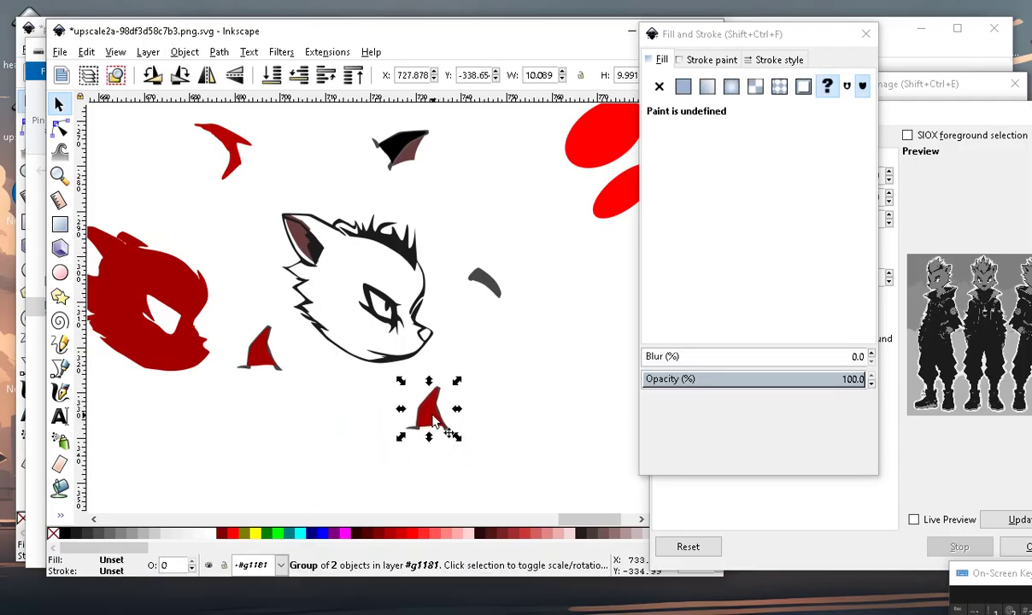
mouse_move(365, 441)
mouse_down()
mouse_move(391, 448)
mouse_move(331, 449)
mouse_up()
Move the grey outline piece onto the top of the cat's head.
scroll(333, 449, down, 2)
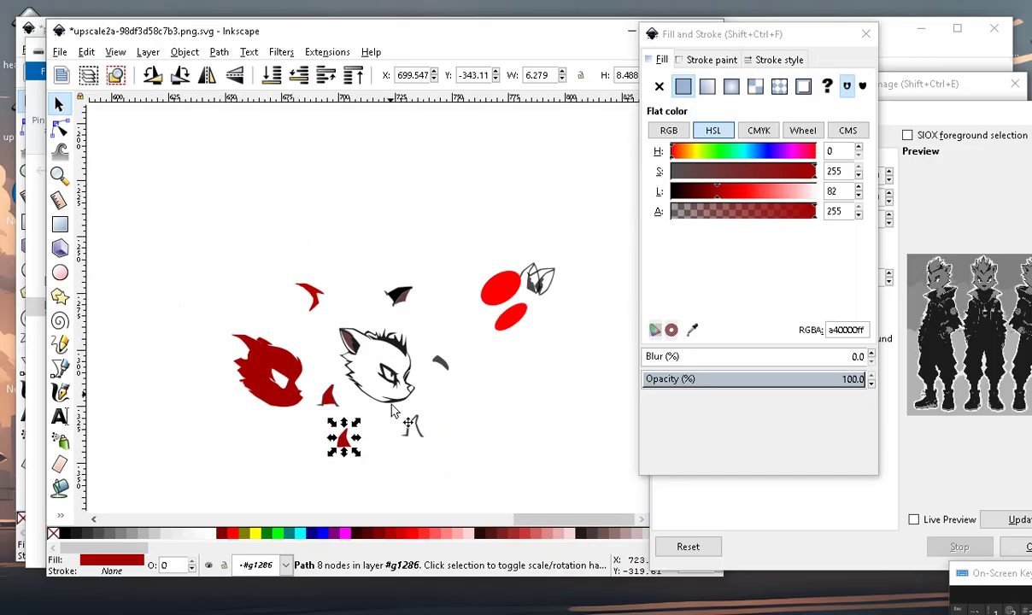
scroll(328, 376, up, 2)
drag(444, 482, 368, 273)
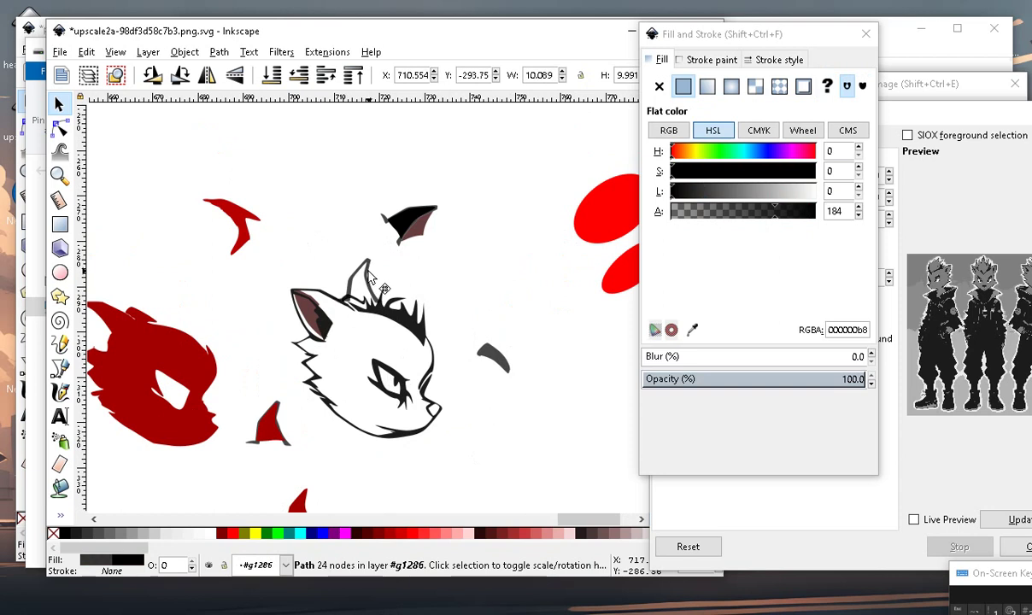
drag(370, 276, 369, 273)
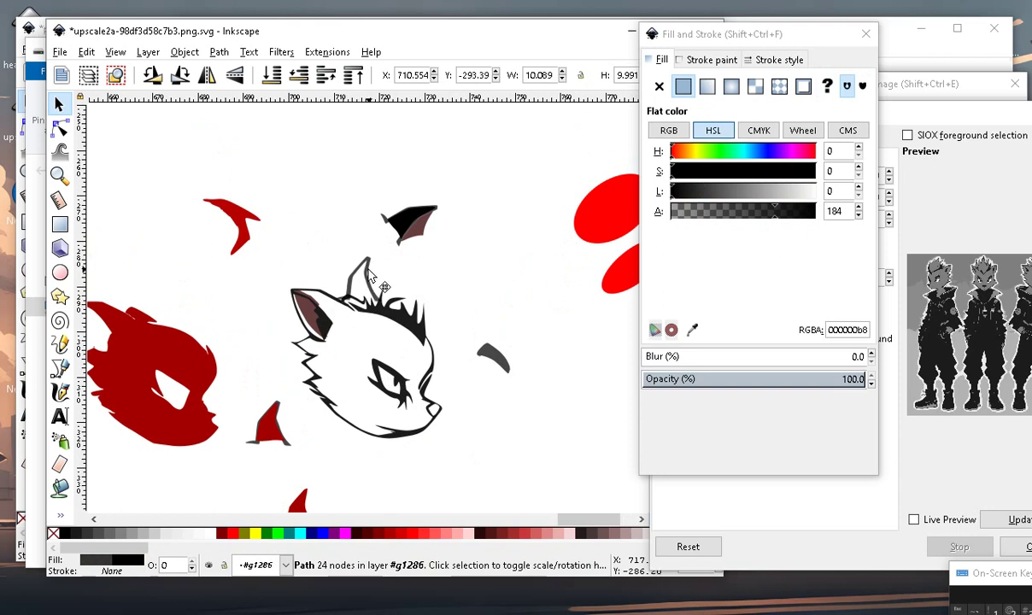
Rotate the grey piece clockwise around its base and nudge it into place as a tuft.
scroll(369, 272, up, 2)
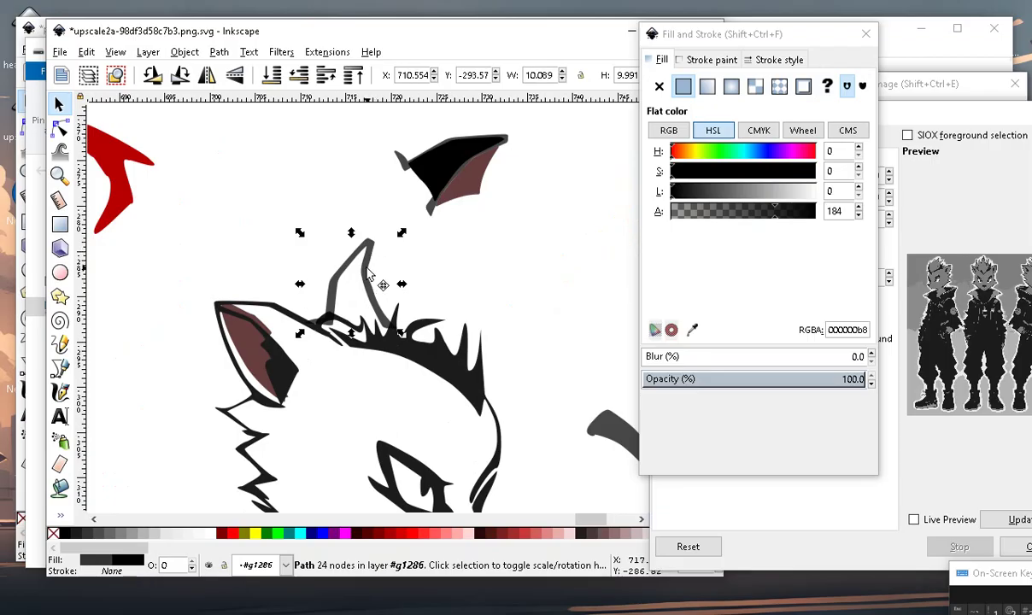
click(369, 273)
drag(352, 288, 352, 333)
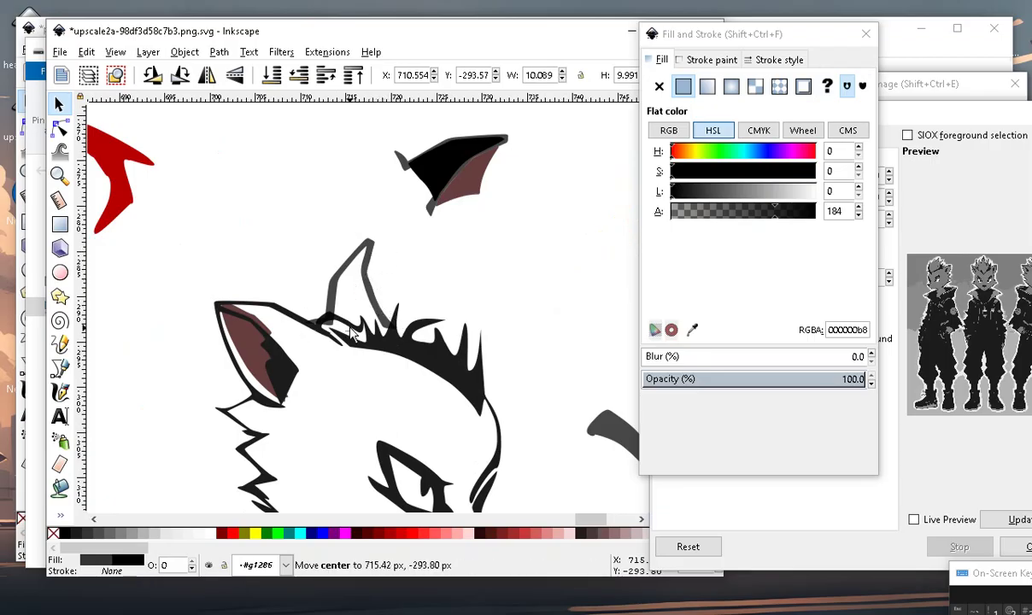
drag(400, 232, 424, 272)
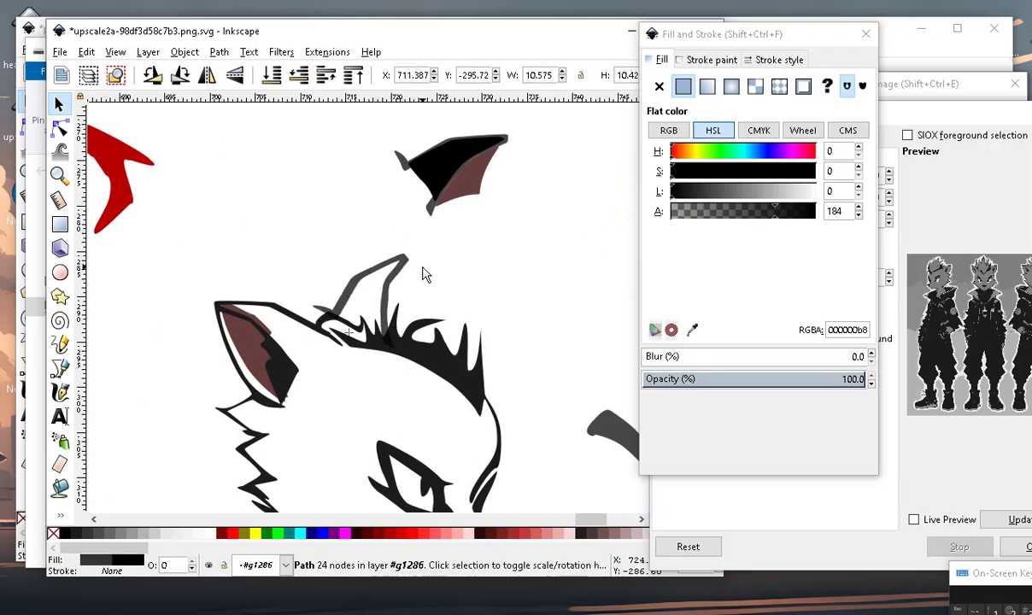
scroll(340, 293, down, 2)
scroll(351, 311, up, 1)
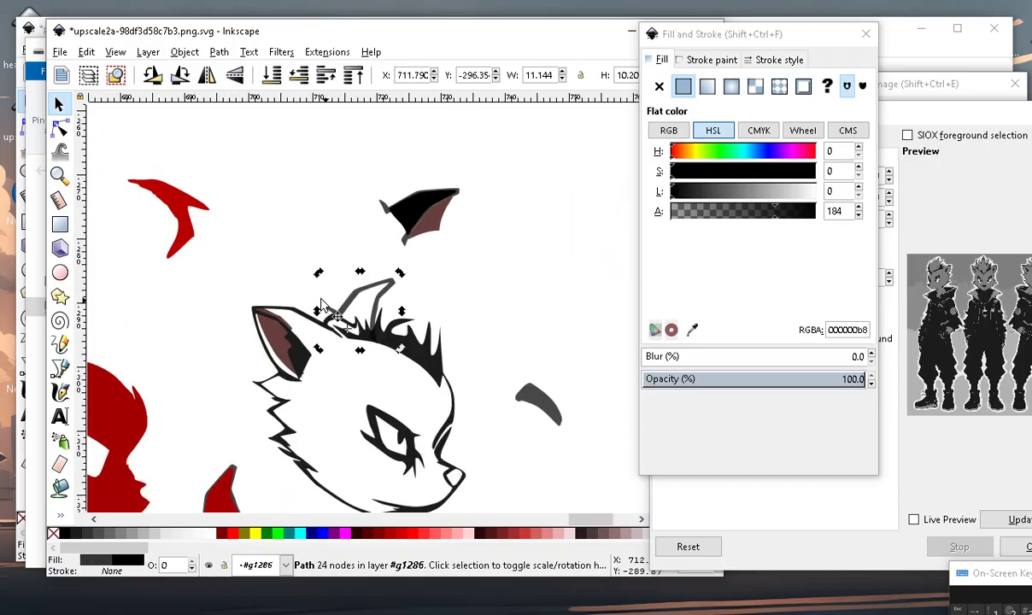
drag(382, 295, 364, 301)
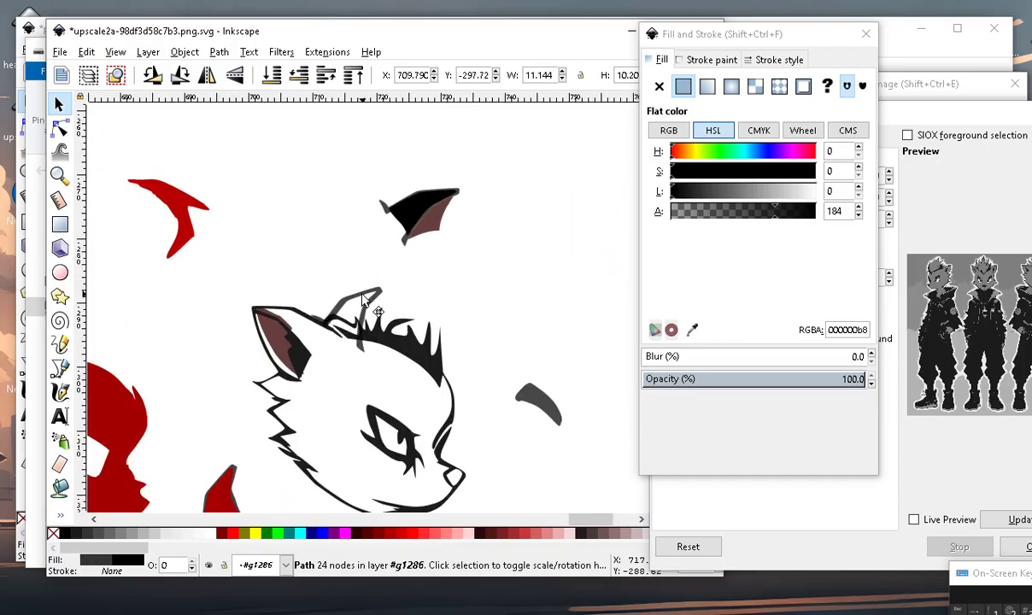
scroll(398, 303, down, 2)
scroll(379, 306, up, 1)
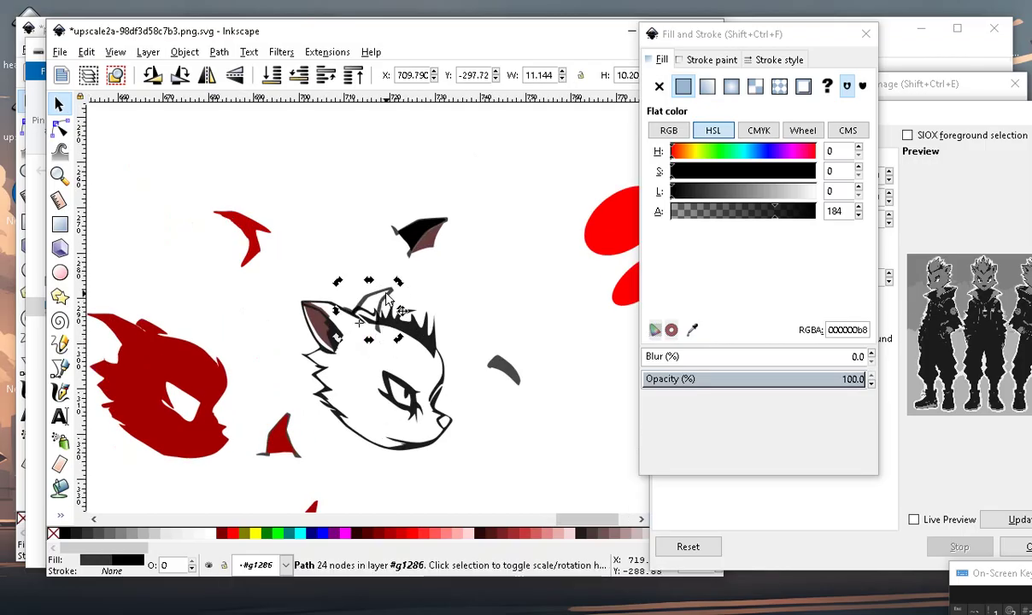
drag(395, 300, 397, 299)
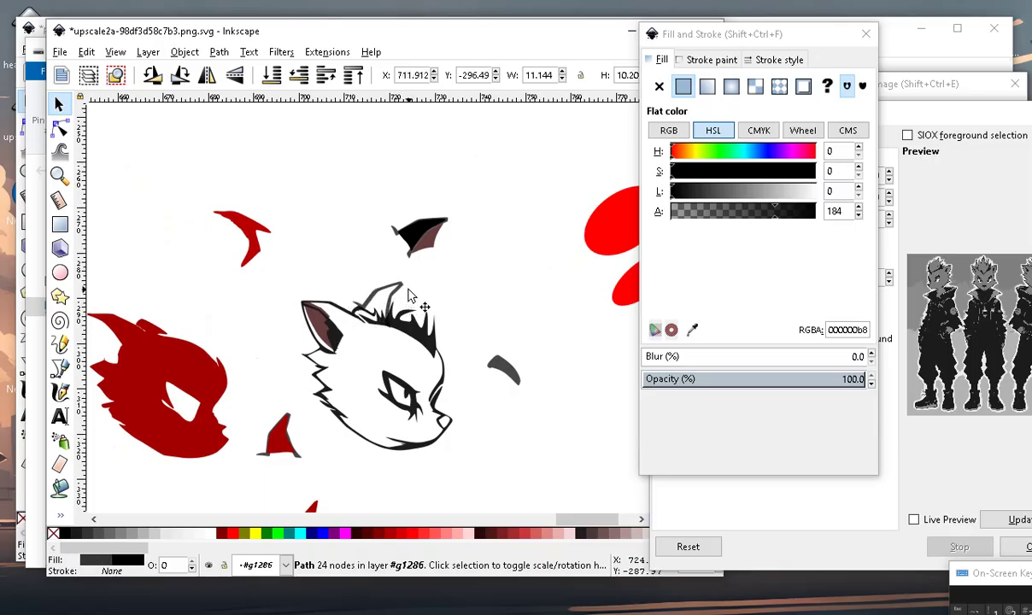
click(468, 287)
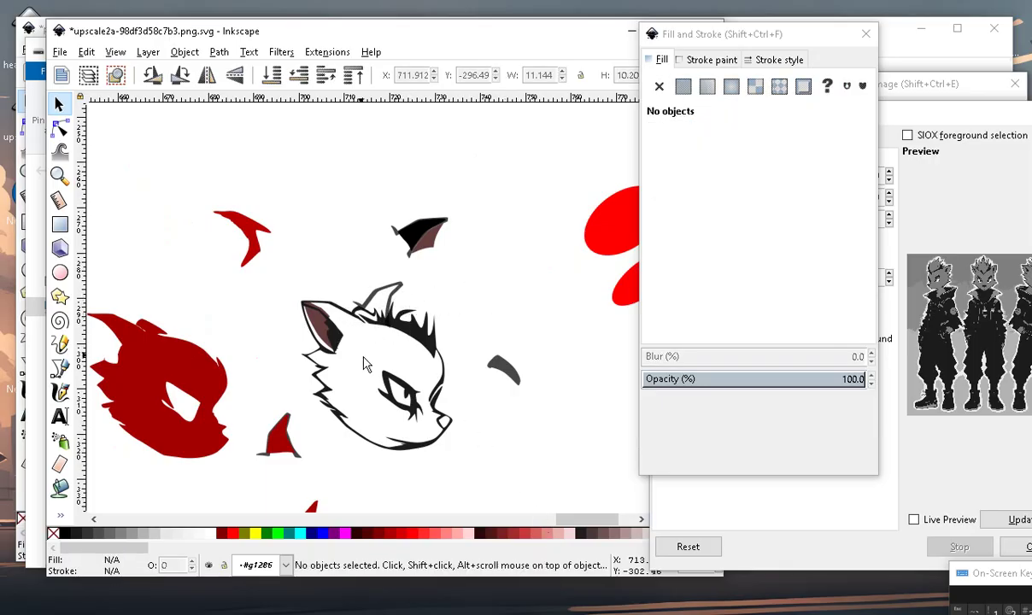
With the Node tool, drag two grey tuft nodes to stretch it into a taller peak.
scroll(381, 346, up, 1)
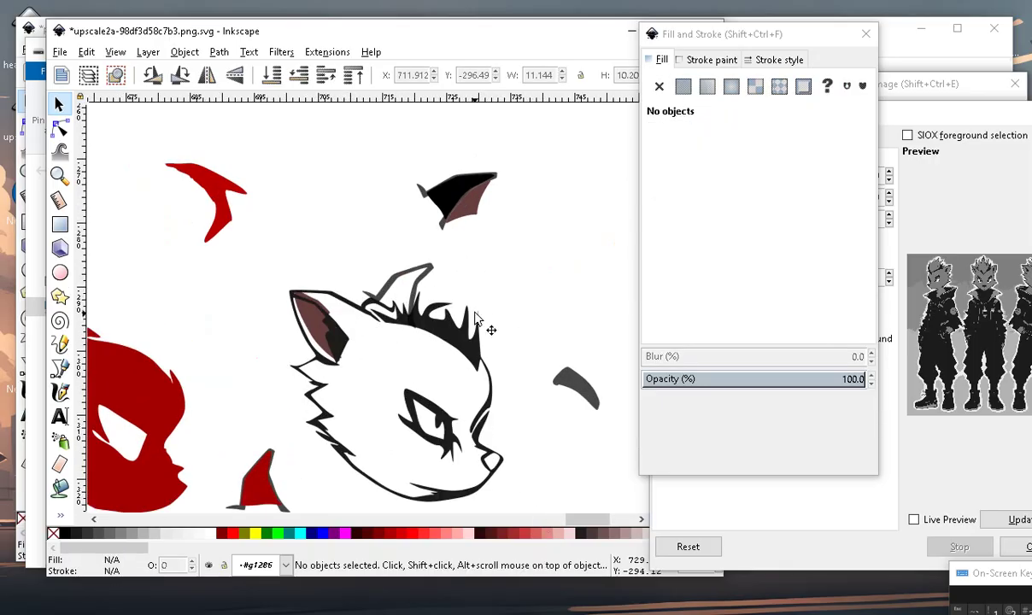
scroll(395, 341, down, 3)
scroll(399, 342, up, 3)
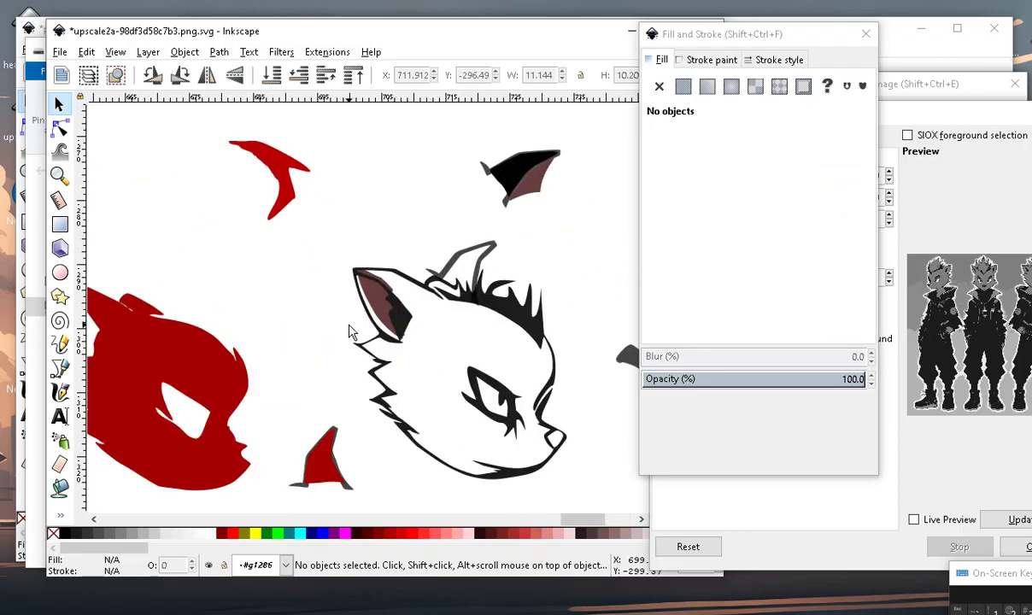
scroll(398, 299, down, 1)
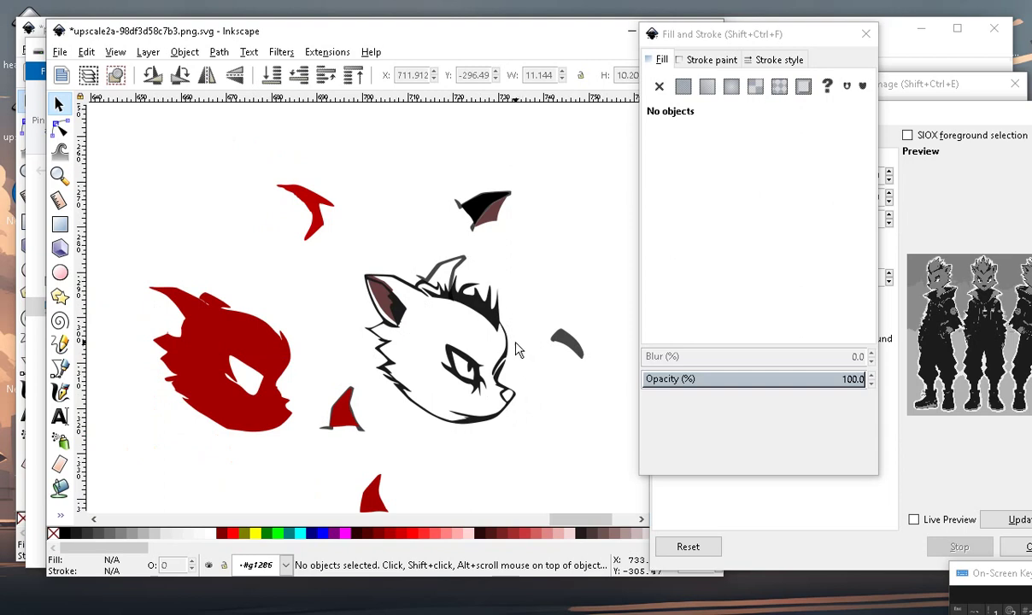
scroll(474, 336, up, 2)
scroll(504, 282, up, 2)
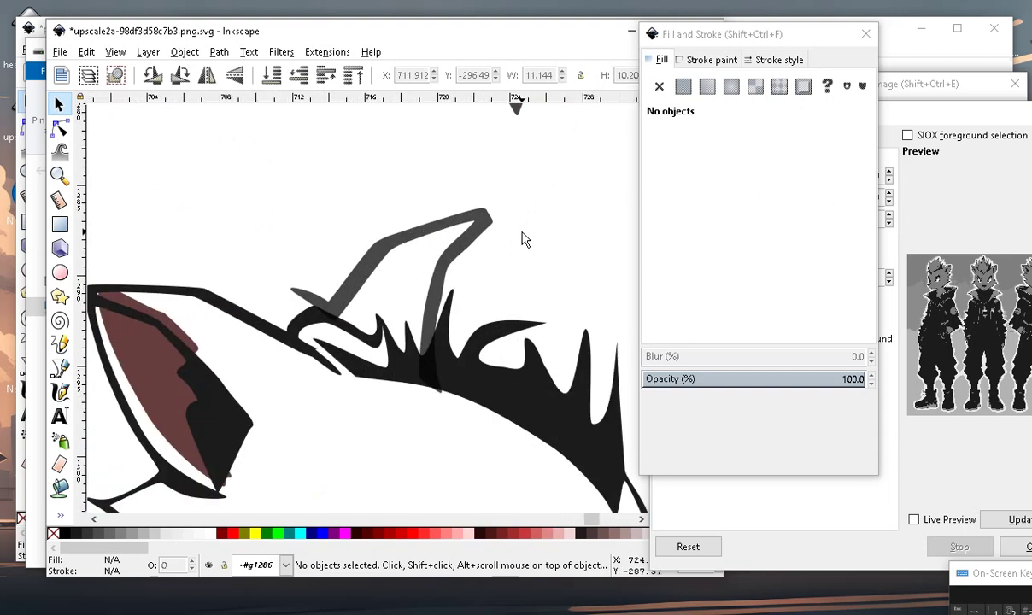
click(59, 126)
scroll(529, 272, up, 2)
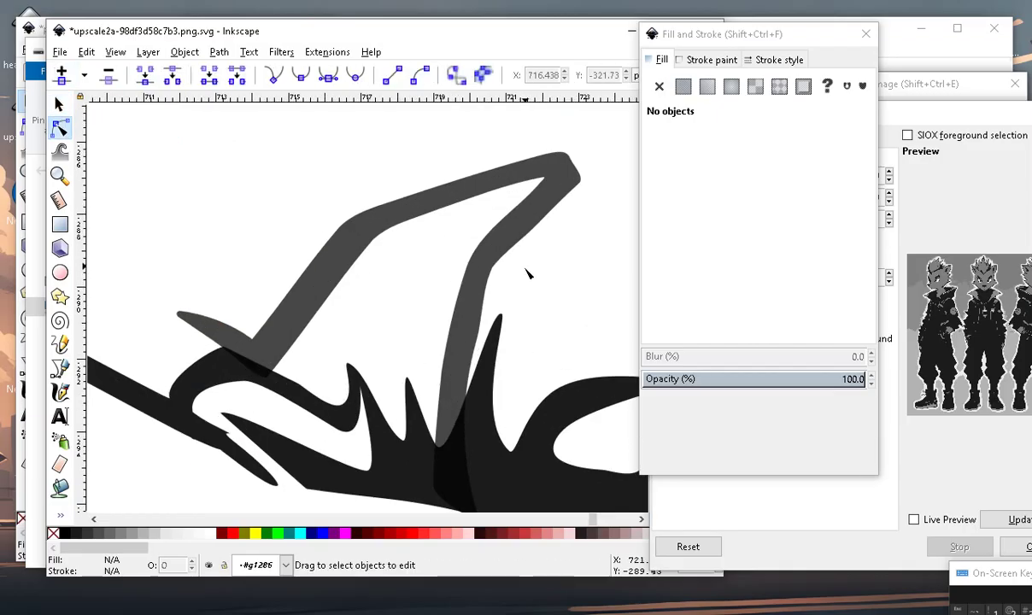
click(517, 244)
mouse_move(538, 225)
mouse_down()
mouse_move(500, 481)
mouse_move(489, 480)
mouse_up()
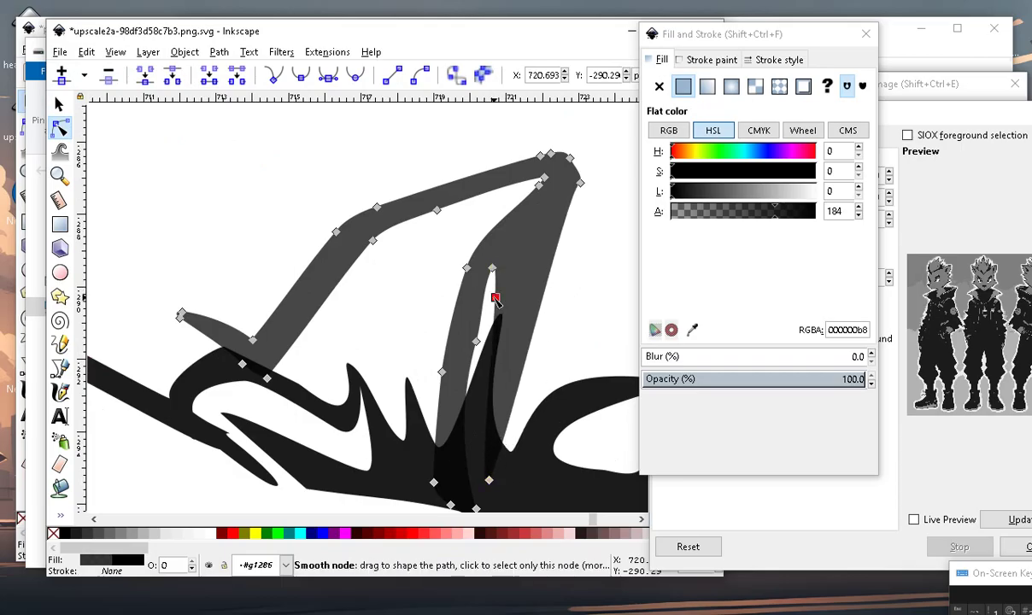
drag(494, 298, 552, 200)
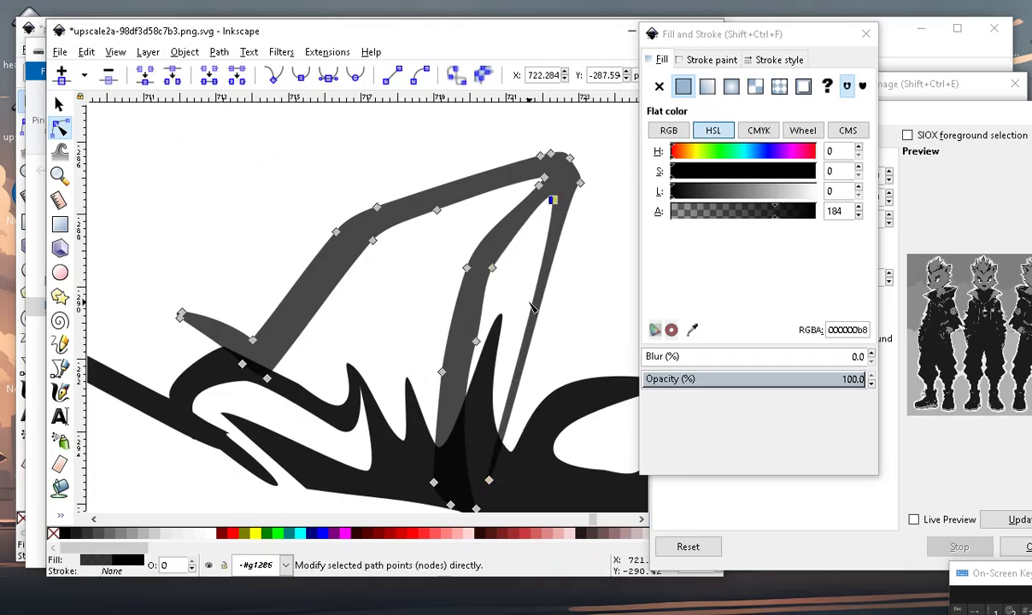
scroll(481, 335, down, 4)
click(347, 220)
scroll(385, 273, down, 2)
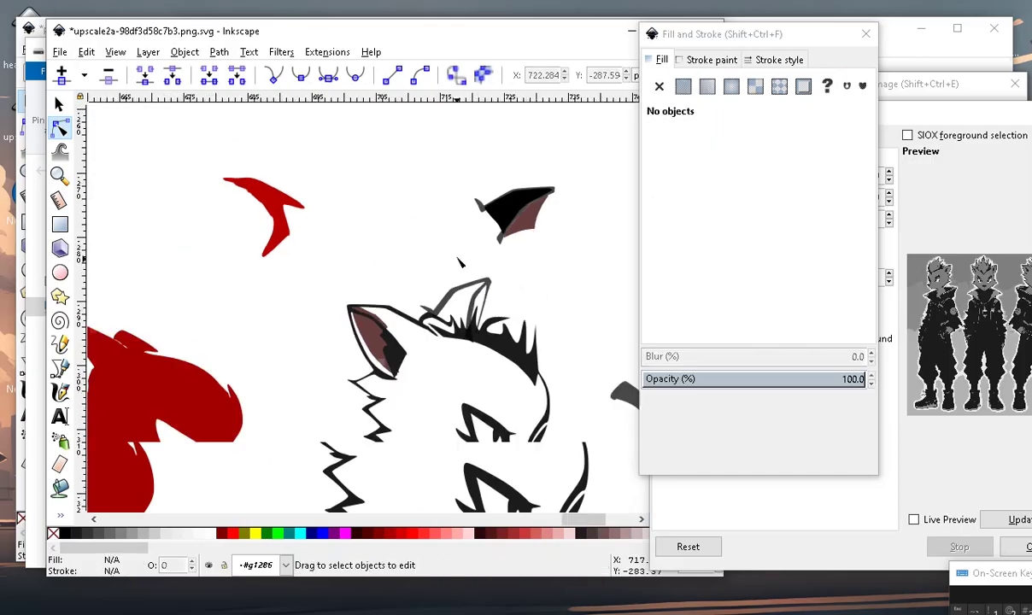
scroll(428, 317, down, 2)
Add a new node on the tuft's right edge and pull it down-left.
scroll(443, 331, up, 4)
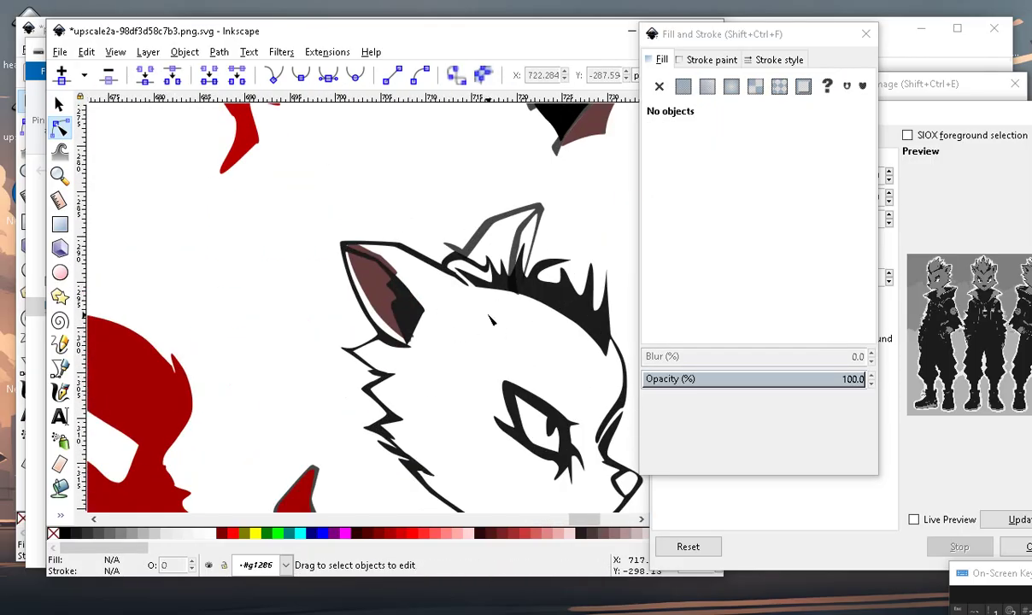
scroll(491, 319, up, 2)
scroll(512, 299, up, 1)
scroll(575, 275, down, 4)
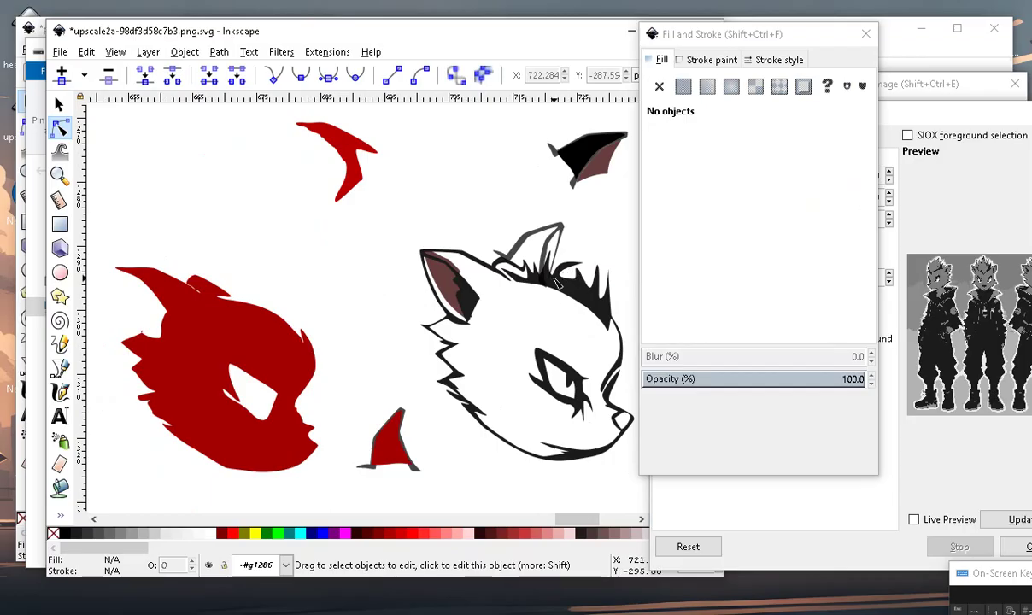
scroll(562, 287, up, 3)
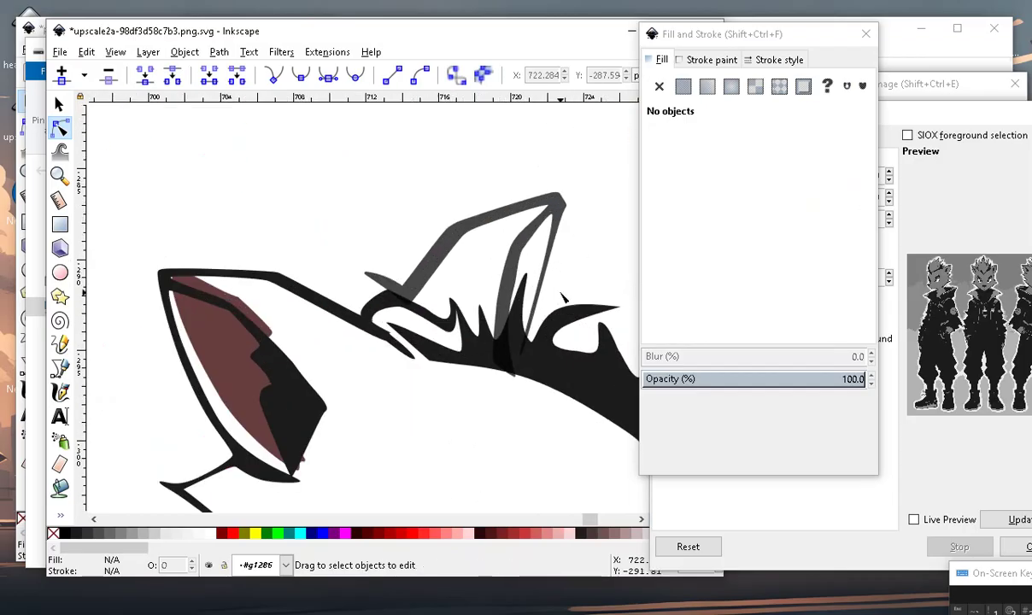
scroll(561, 291, down, 3)
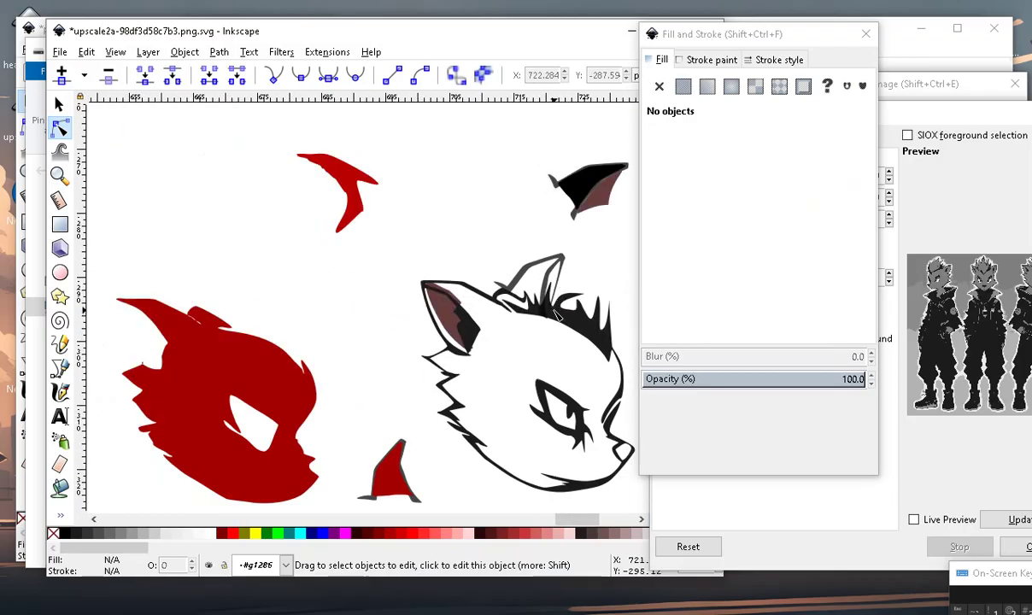
scroll(554, 313, up, 2)
scroll(525, 312, up, 2)
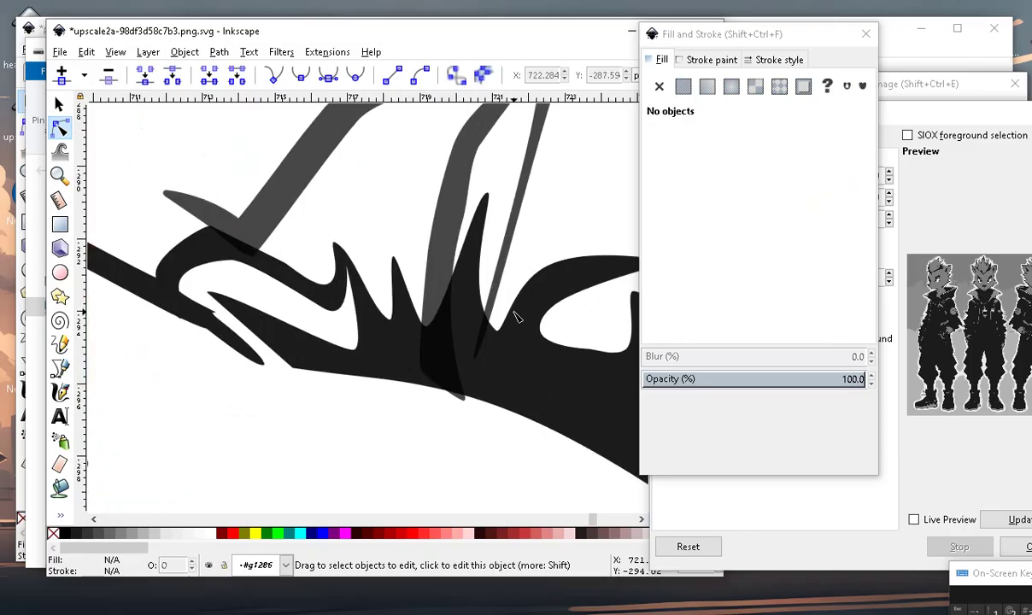
click(503, 263)
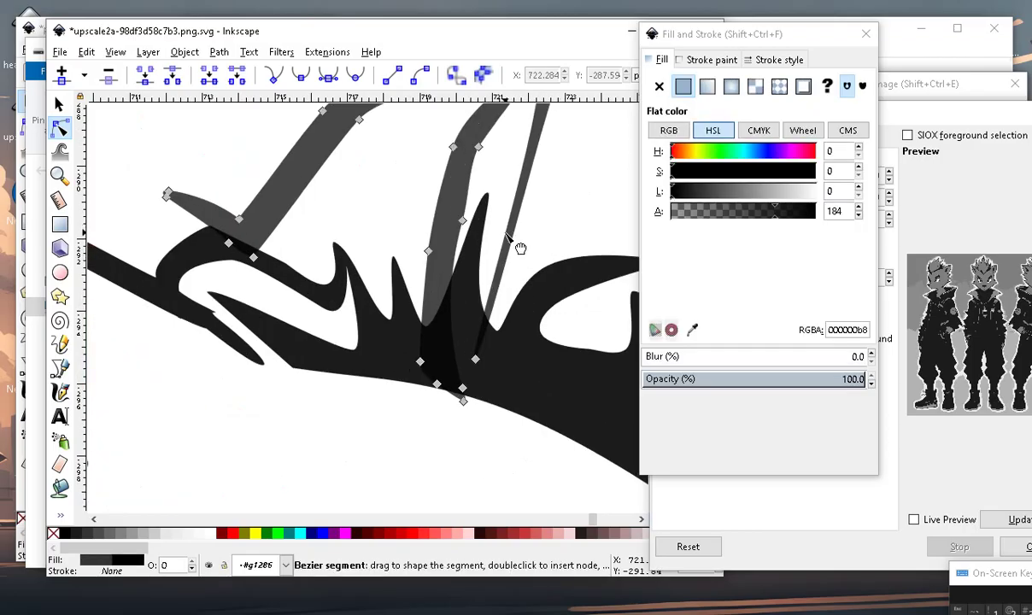
click(510, 236)
double_click(506, 233)
drag(505, 232, 470, 279)
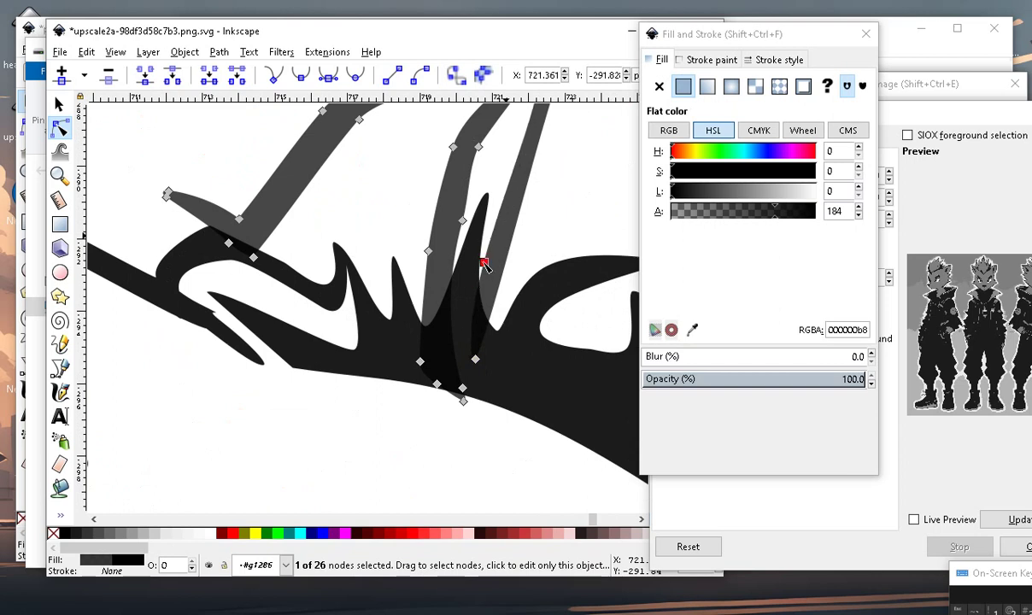
scroll(470, 278, down, 5)
scroll(462, 301, up, 2)
scroll(461, 301, up, 3)
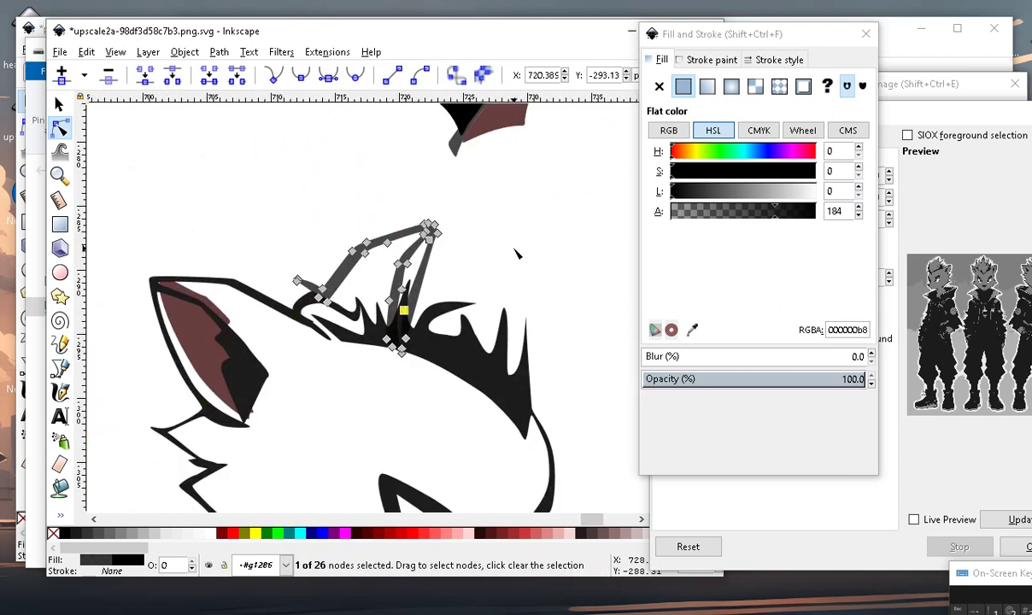
key(Escape)
Nudge three more grey tuft points slightly down-left, then deselect to review.
scroll(463, 305, down, 5)
scroll(457, 287, up, 1)
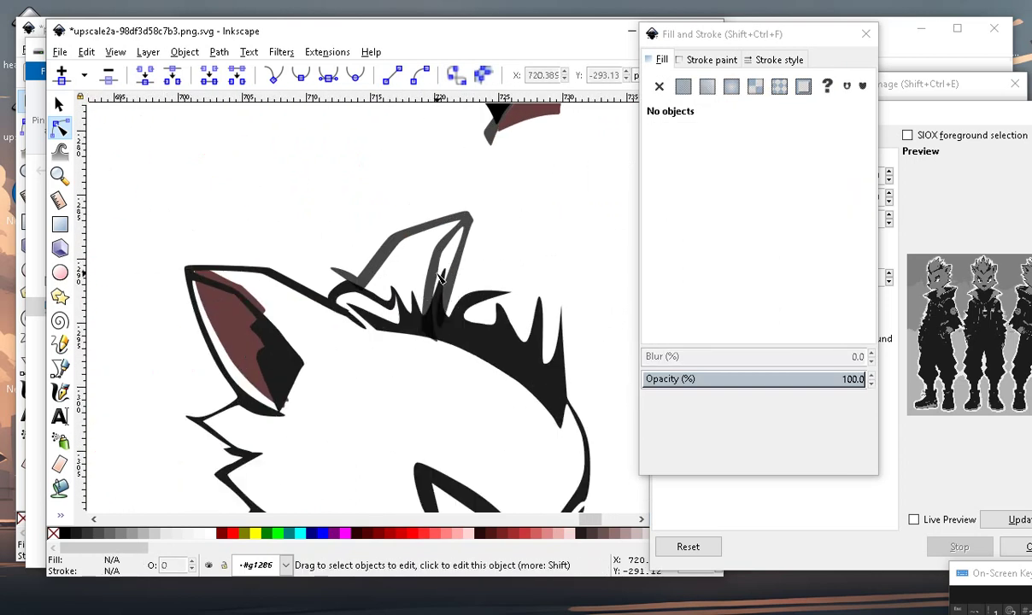
scroll(470, 257, up, 1)
click(461, 251)
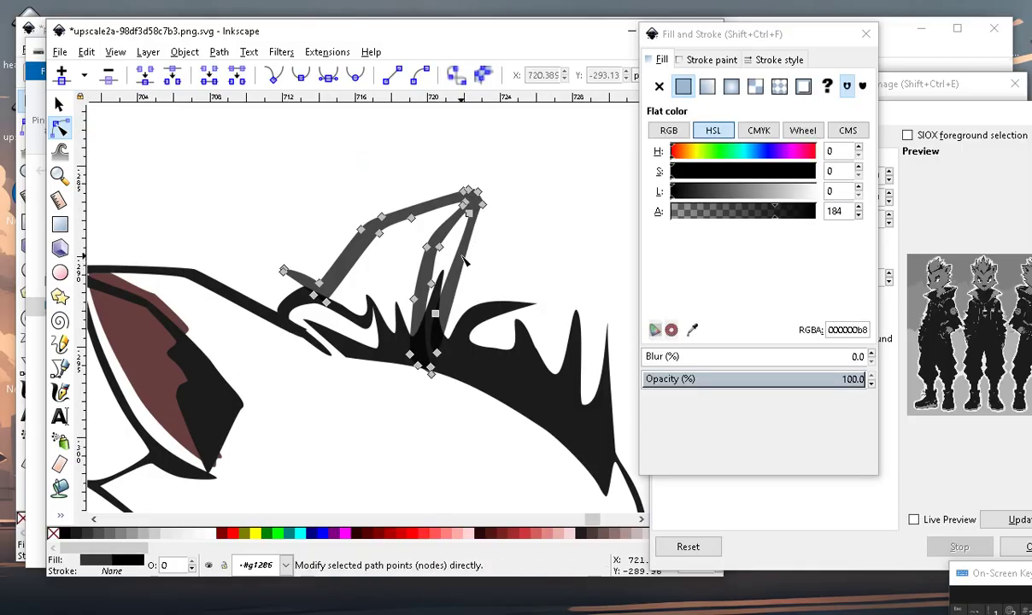
mouse_move(470, 245)
mouse_down()
mouse_move(476, 261)
mouse_move(461, 261)
mouse_up()
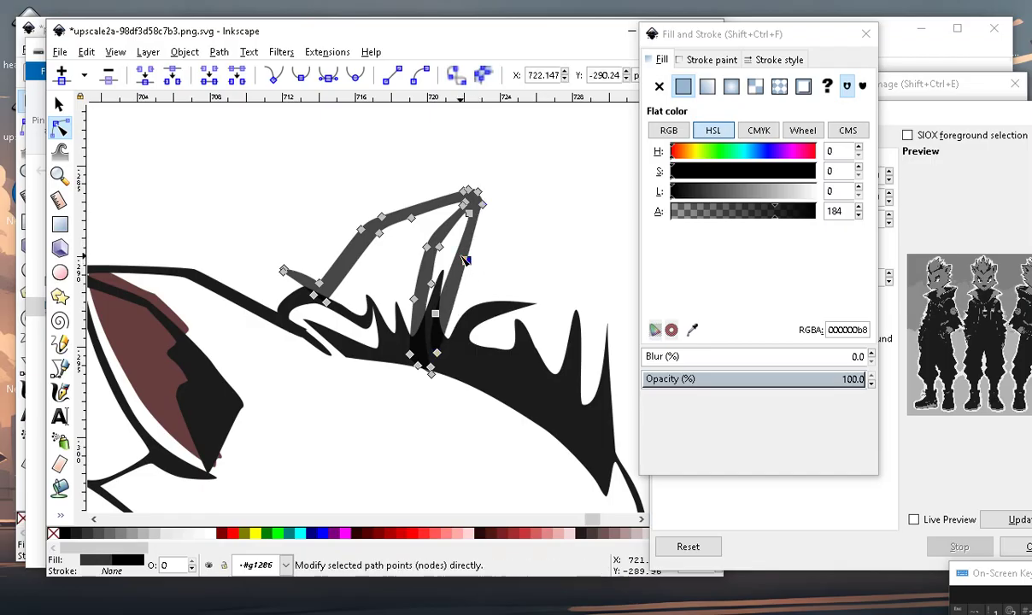
scroll(475, 278, down, 2)
scroll(472, 273, up, 2)
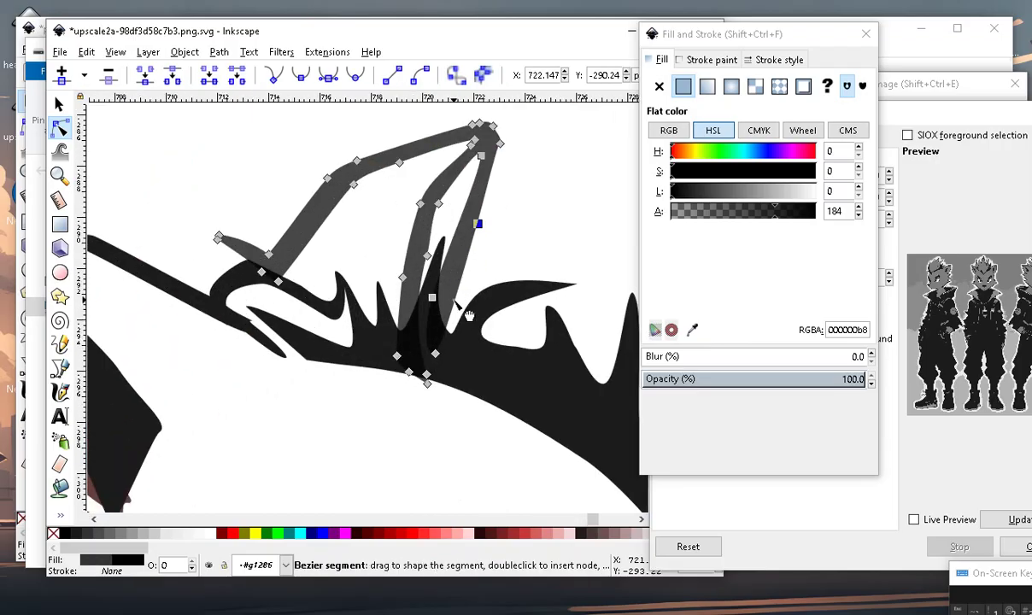
drag(456, 295, 437, 313)
scroll(478, 225, down, 4)
scroll(456, 271, up, 2)
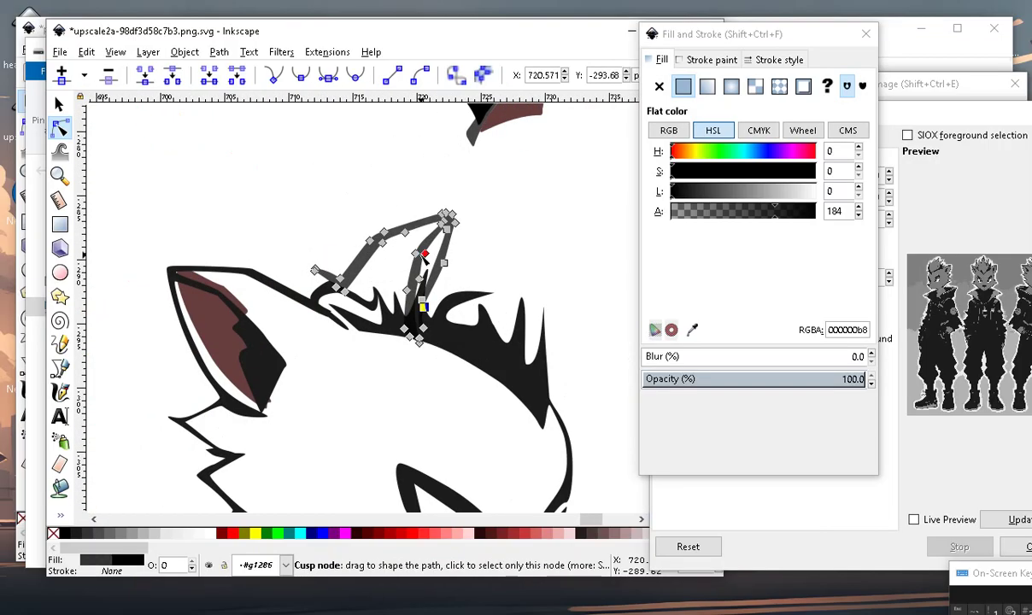
scroll(458, 268, up, 3)
drag(459, 269, 440, 285)
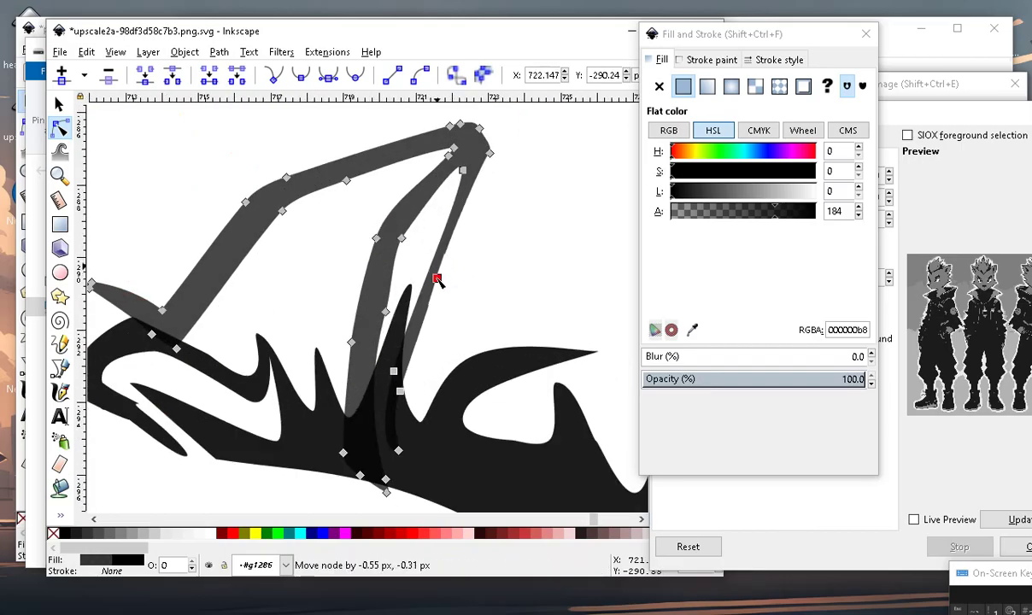
scroll(441, 282, down, 4)
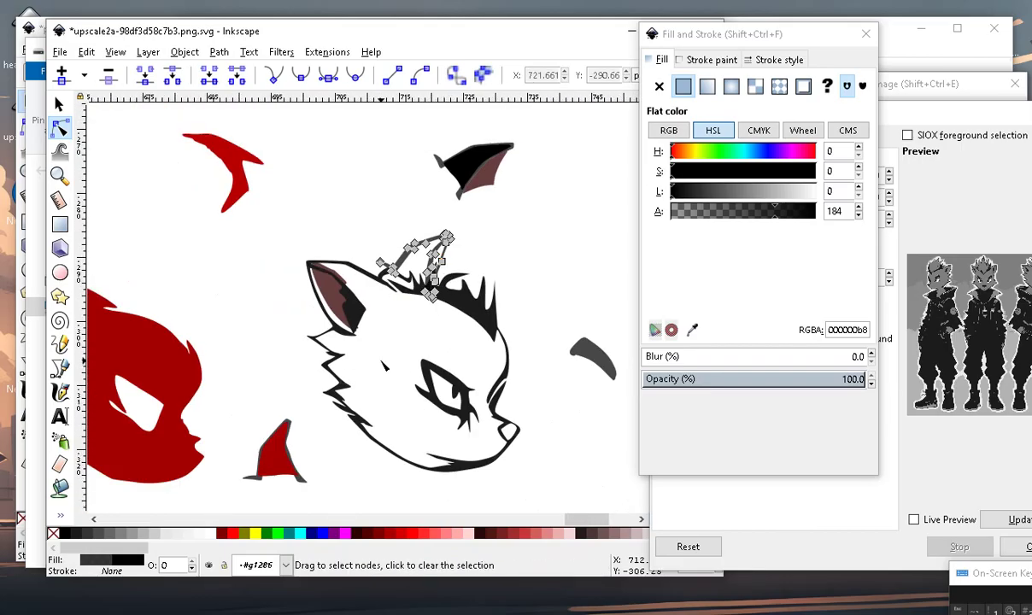
click(440, 339)
scroll(440, 339, down, 2)
scroll(440, 339, up, 2)
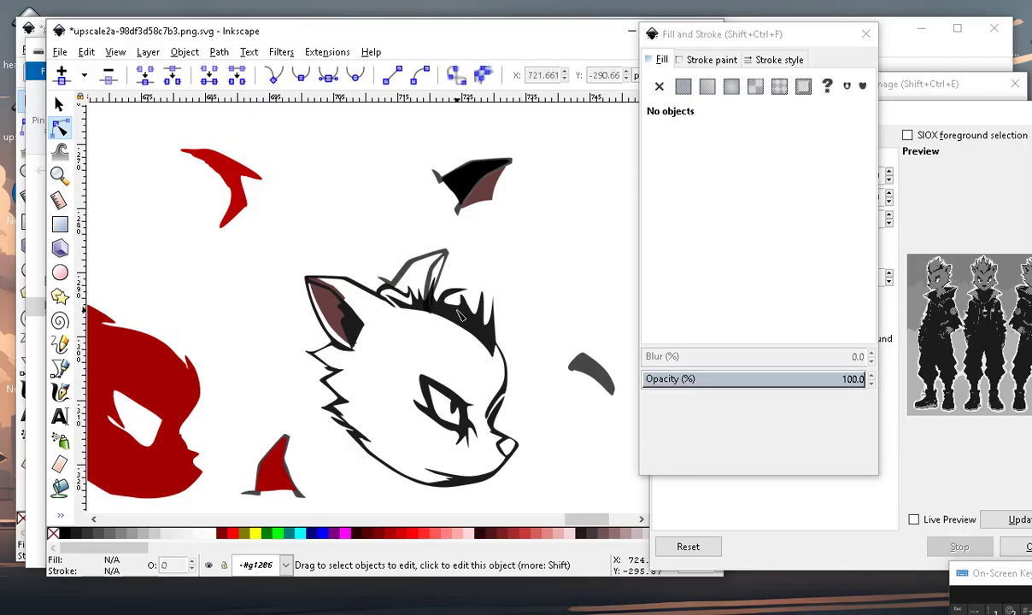
Shift one grey tuft point slightly left, check the result, then reselect the tuft.
scroll(428, 291, up, 2)
scroll(431, 286, down, 4)
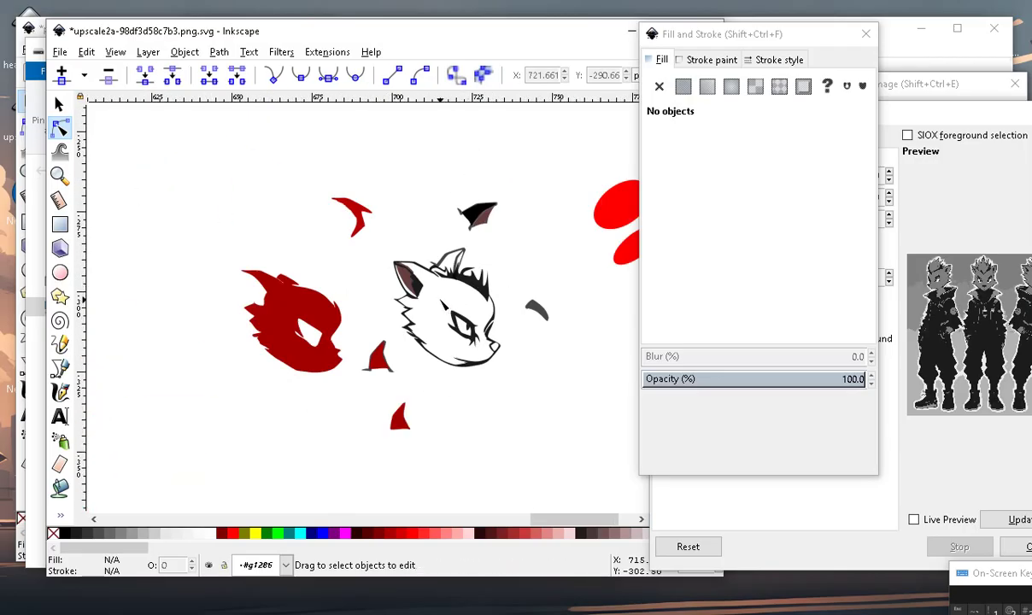
scroll(441, 273, up, 2)
scroll(444, 287, down, 2)
scroll(459, 324, up, 2)
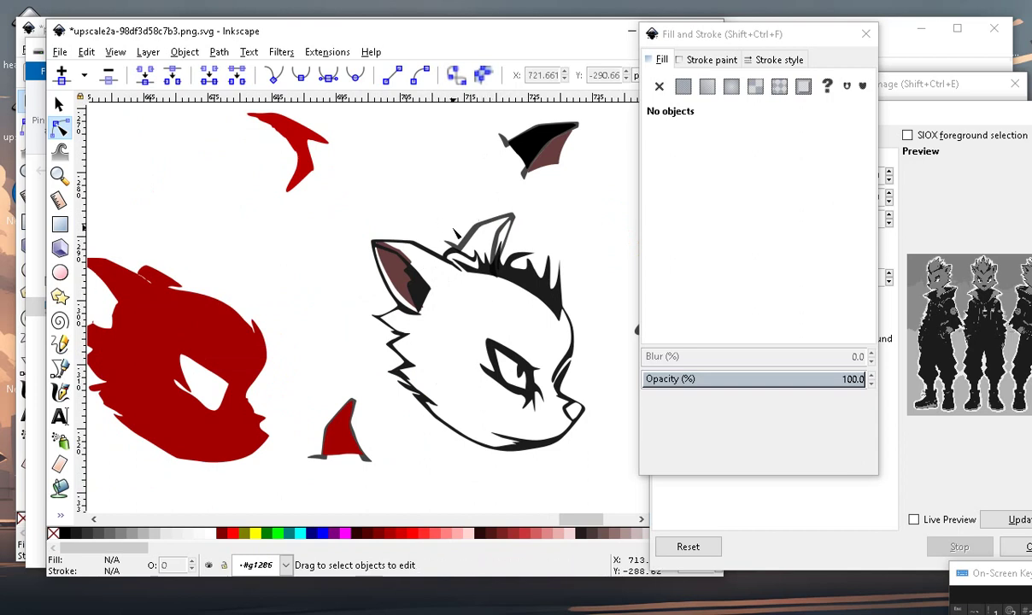
scroll(456, 247, up, 3)
click(507, 204)
drag(455, 265, 446, 268)
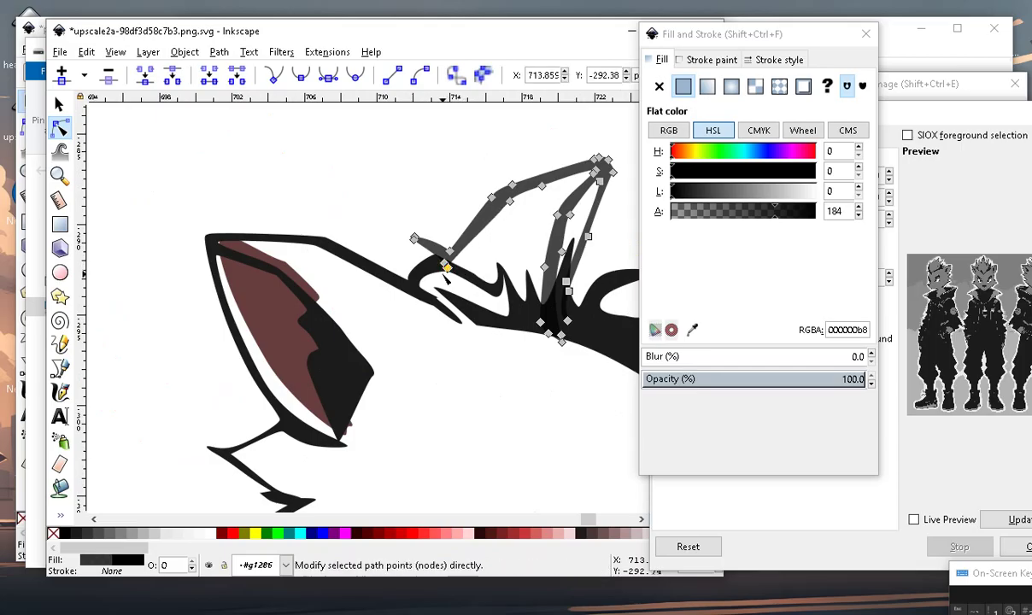
scroll(443, 273, down, 1)
click(203, 307)
scroll(405, 286, down, 2)
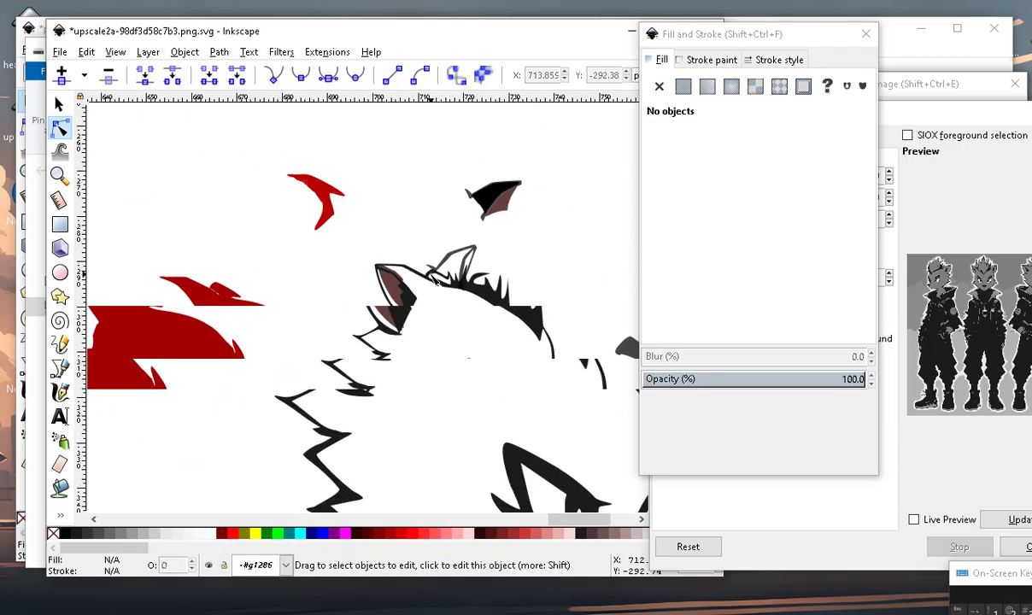
scroll(405, 286, down, 1)
scroll(405, 290, up, 2)
scroll(497, 317, down, 2)
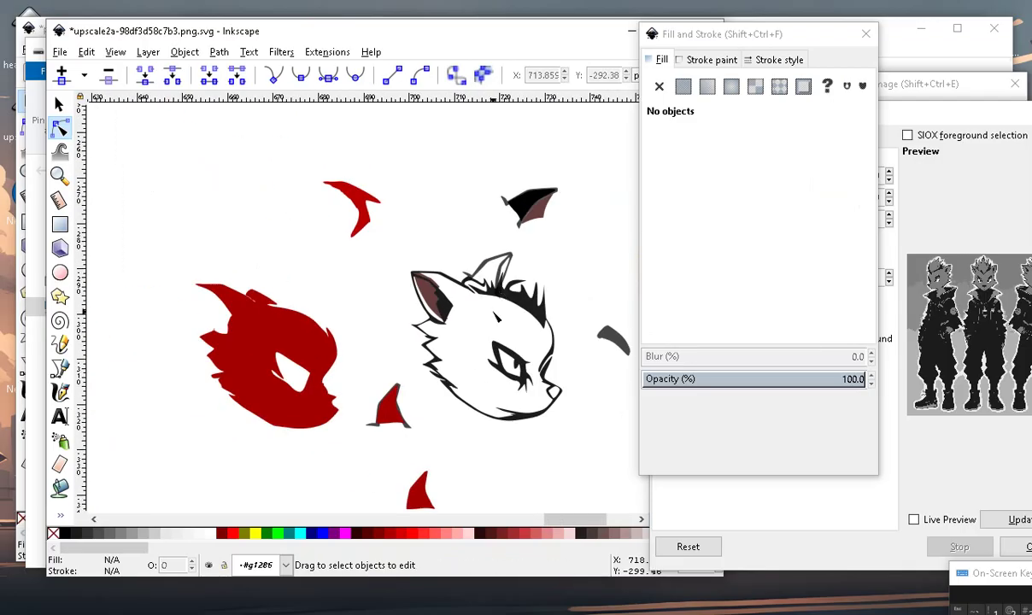
scroll(493, 311, up, 2)
scroll(490, 287, down, 3)
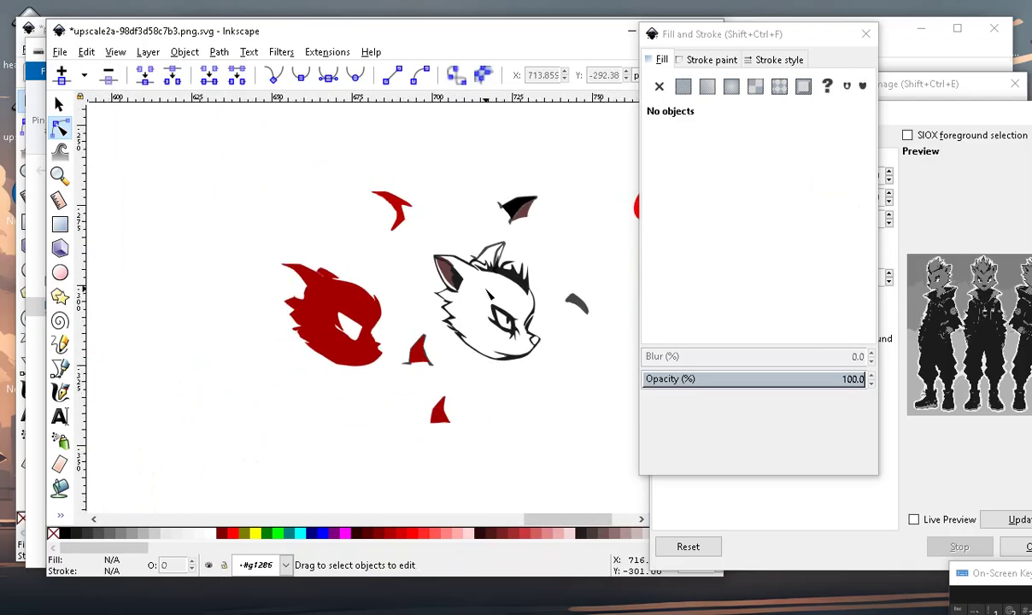
scroll(489, 295, up, 3)
scroll(491, 296, down, 3)
scroll(494, 298, up, 2)
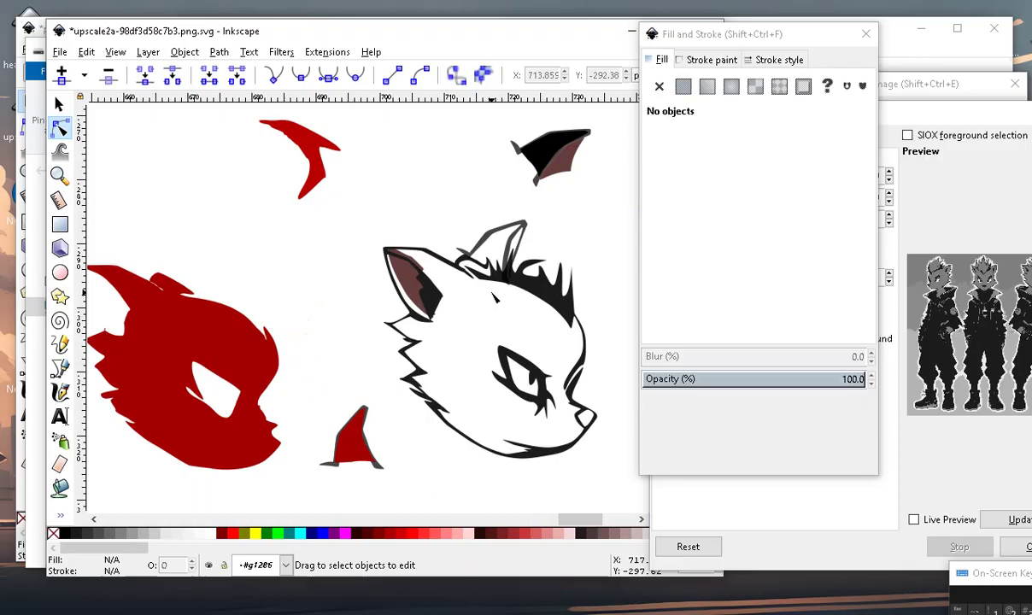
scroll(488, 298, up, 2)
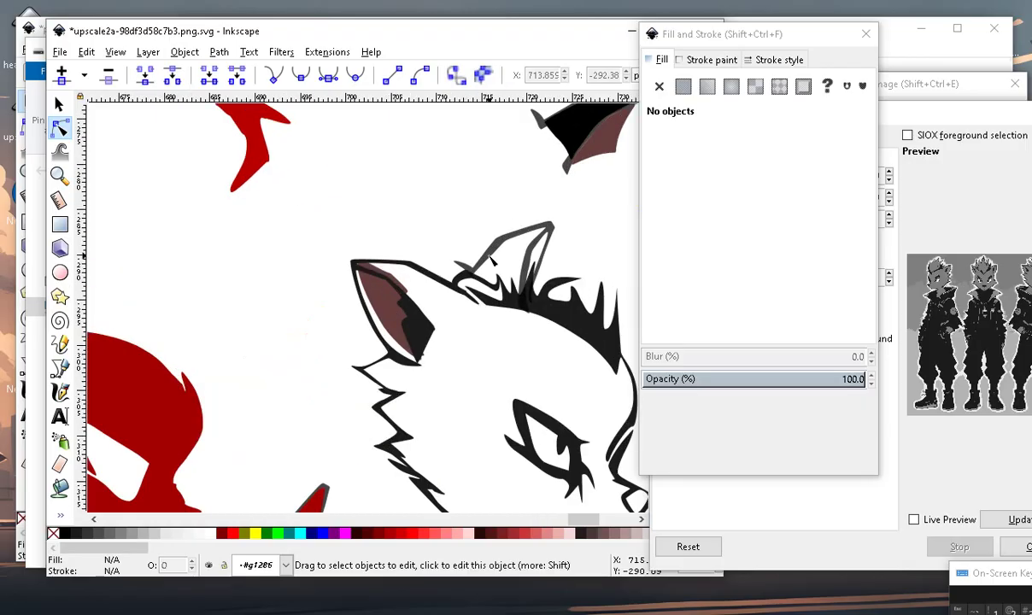
scroll(478, 317, down, 3)
scroll(464, 329, up, 2)
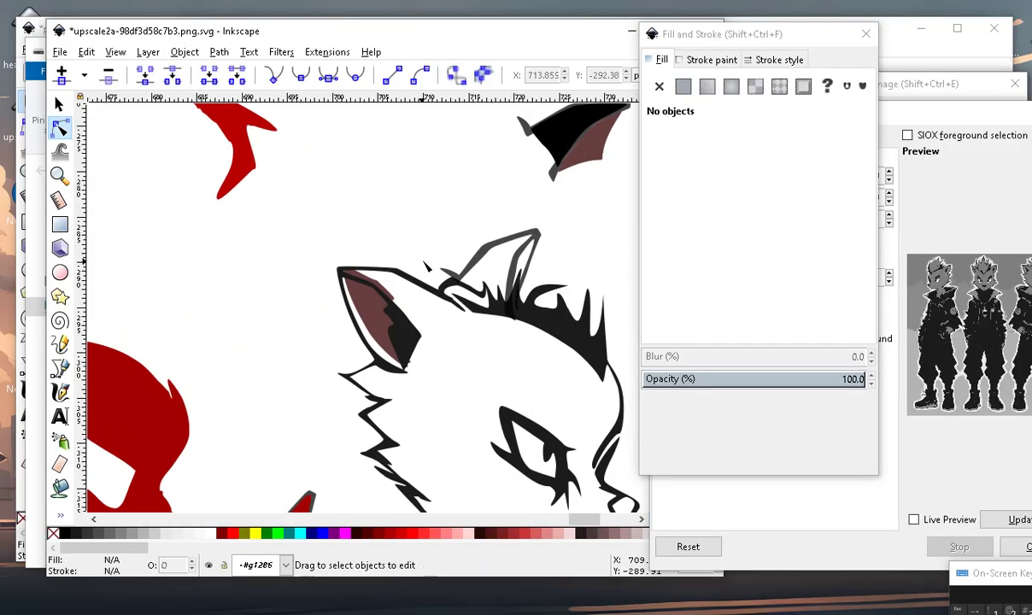
scroll(412, 320, down, 2)
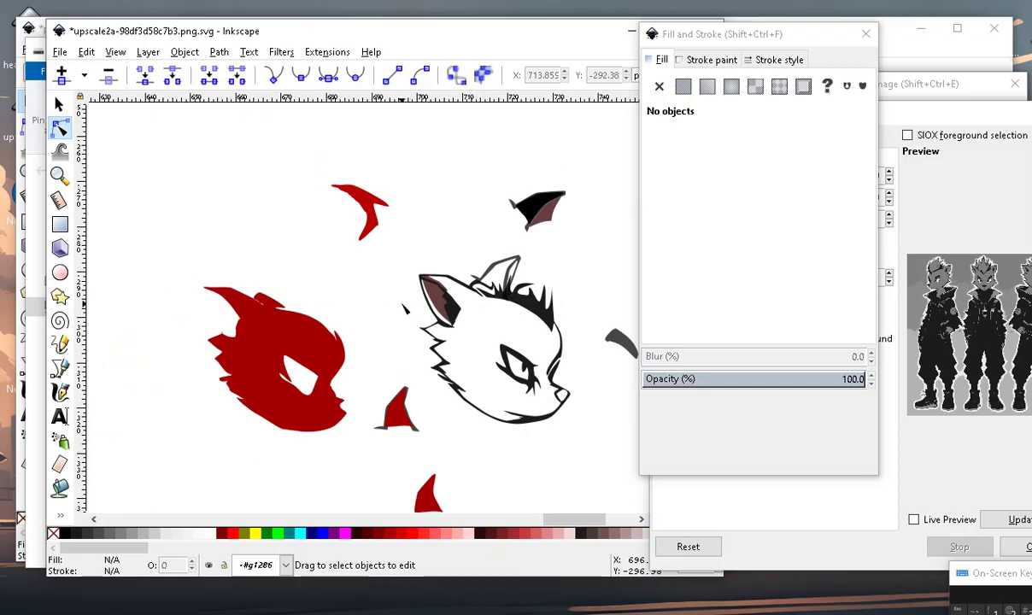
scroll(462, 265, up, 2)
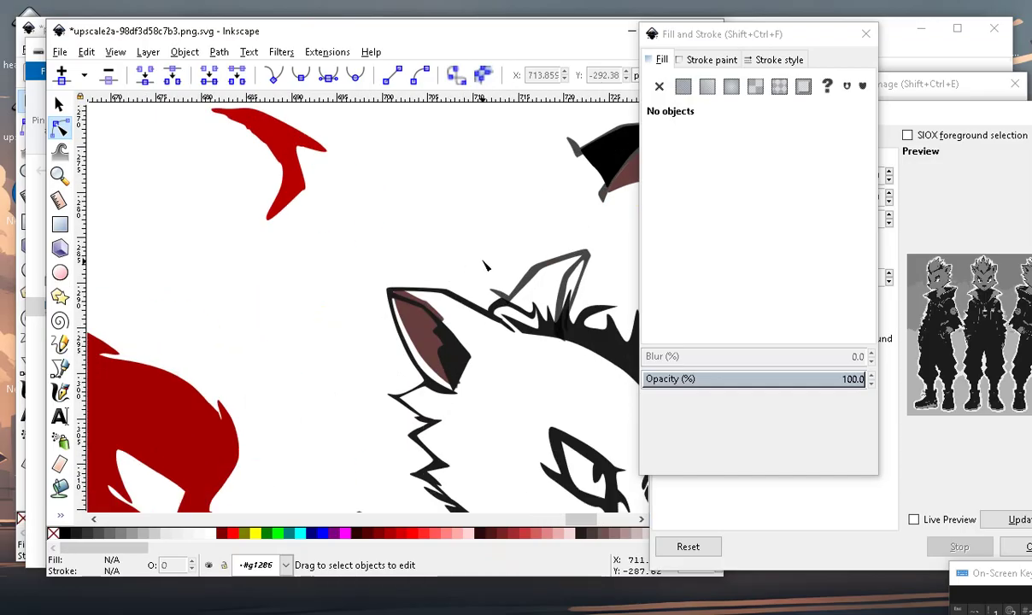
scroll(461, 265, up, 1)
click(561, 292)
scroll(561, 292, up, 2)
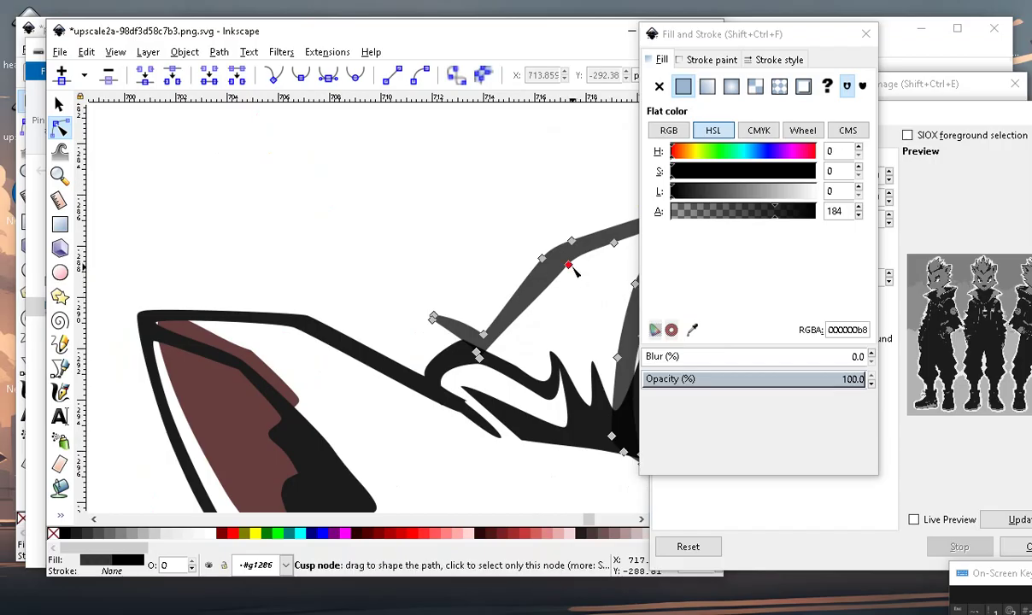
Insert a midpoint node on the tuft's left arm and make the nodes auto-smooth.
click(523, 316)
key(Insert)
drag(487, 248, 557, 346)
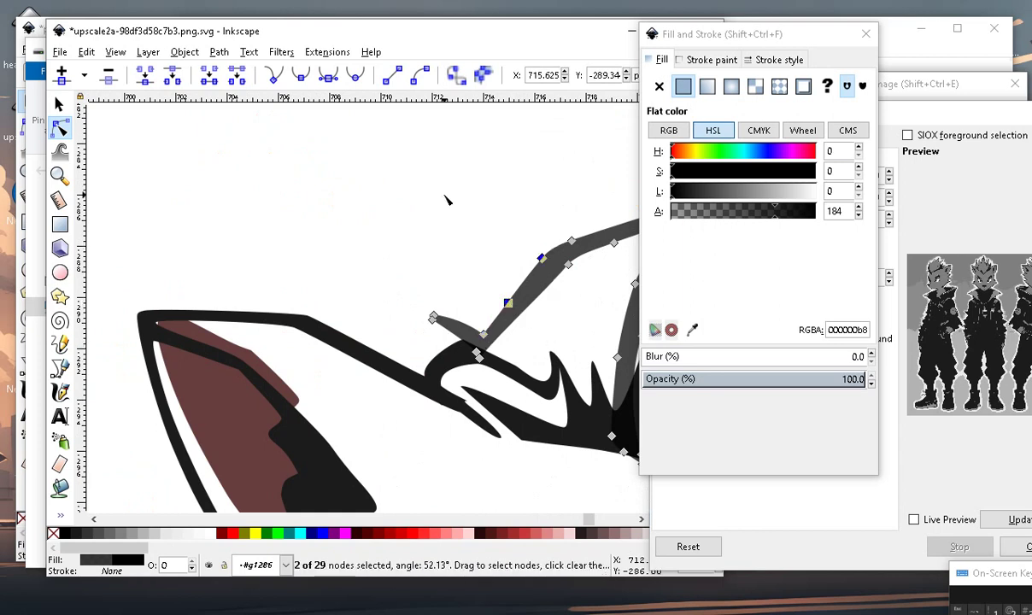
click(359, 77)
Drag the new middle point and a neighbouring point left to smooth the curve.
drag(598, 279, 604, 256)
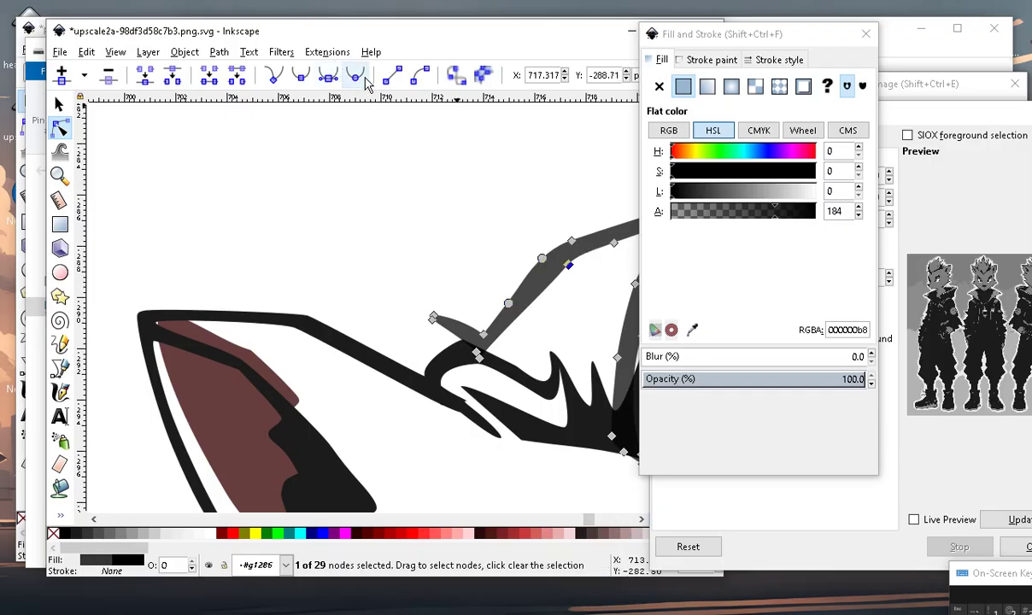
drag(511, 310, 479, 337)
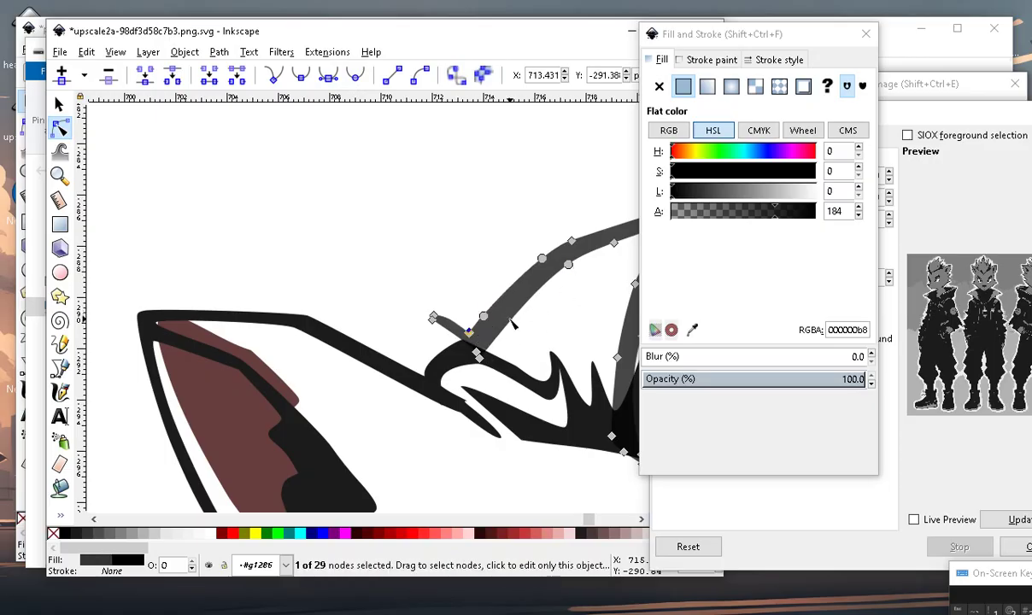
drag(511, 321, 495, 323)
scroll(493, 329, down, 3)
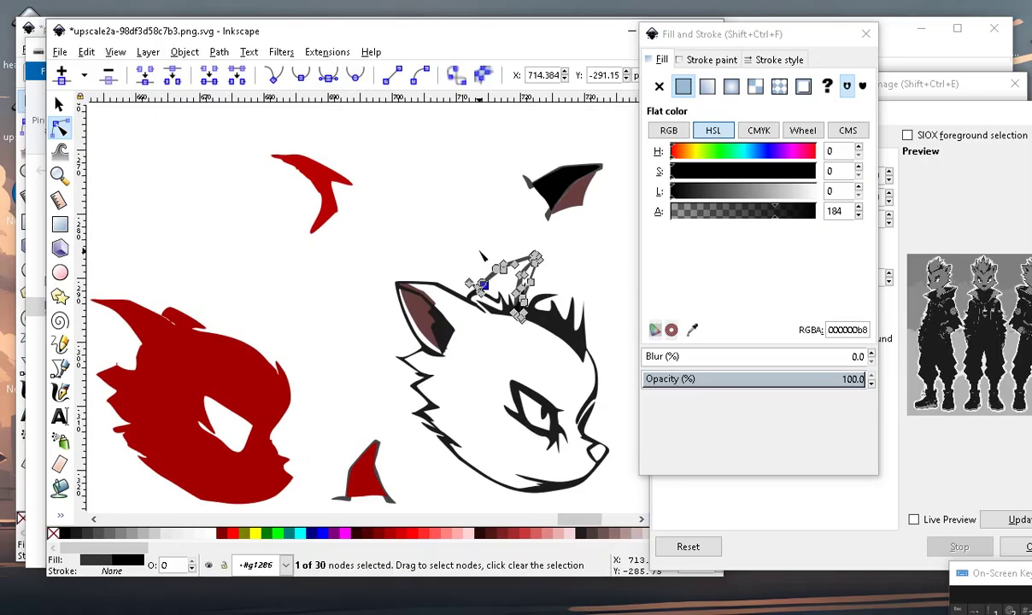
scroll(420, 402, down, 1)
click(446, 426)
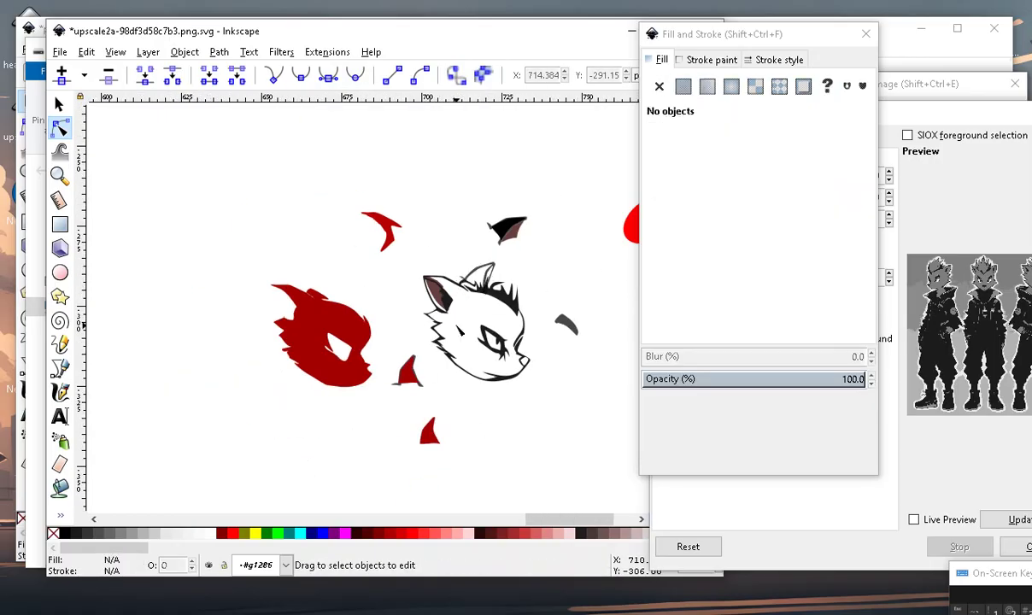
scroll(454, 316, up, 2)
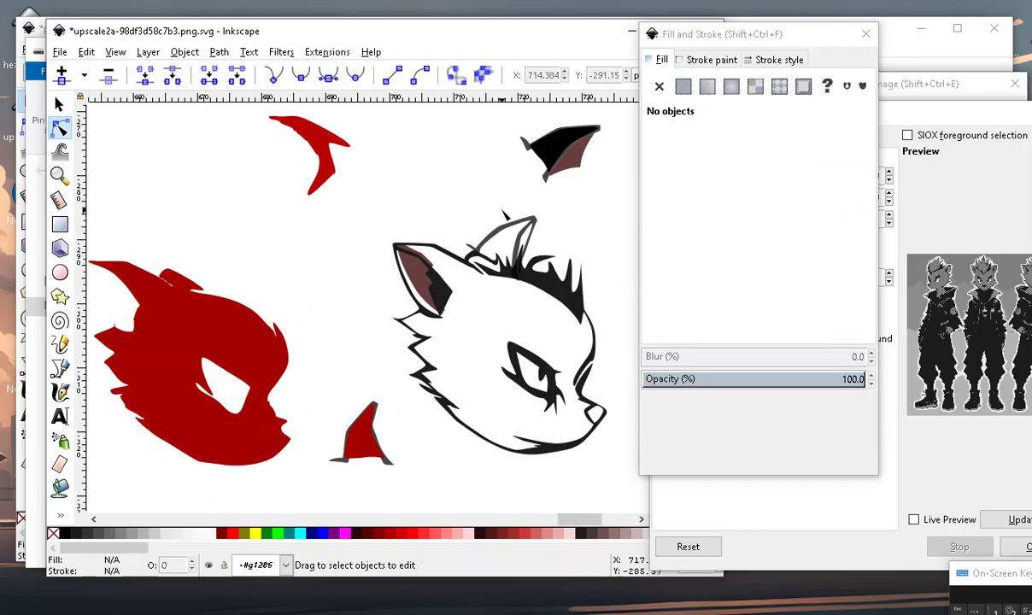
scroll(468, 254, up, 1)
scroll(540, 257, down, 3)
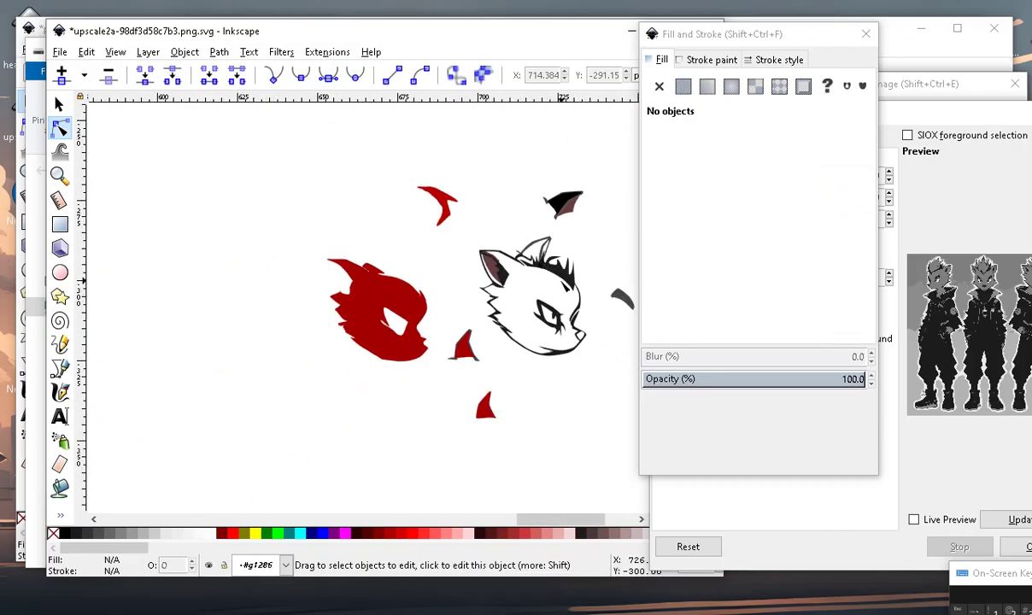
scroll(549, 253, up, 2)
scroll(555, 250, up, 1)
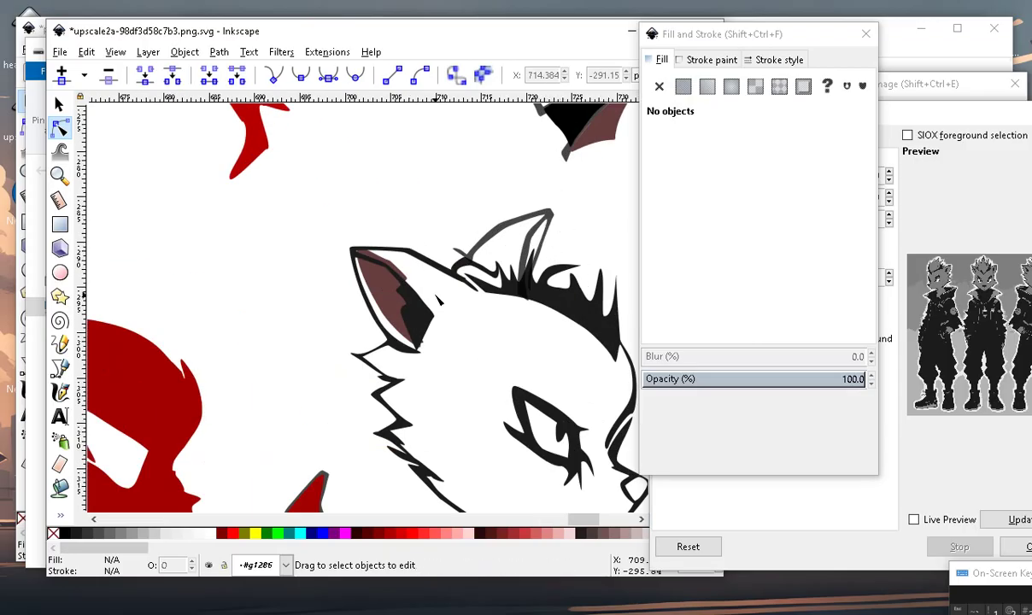
scroll(575, 221, down, 3)
scroll(571, 224, up, 2)
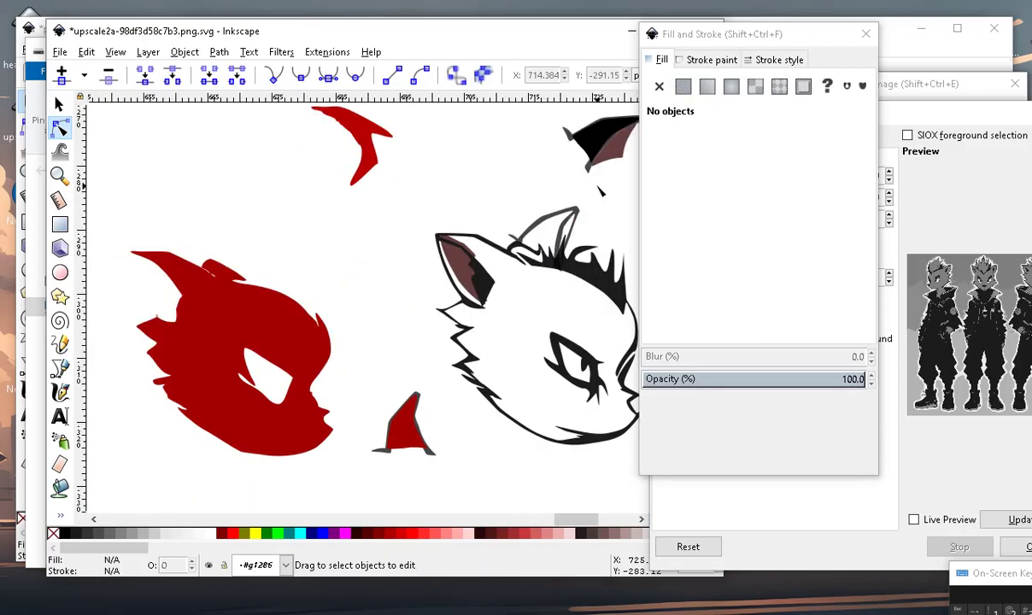
scroll(444, 284, down, 2)
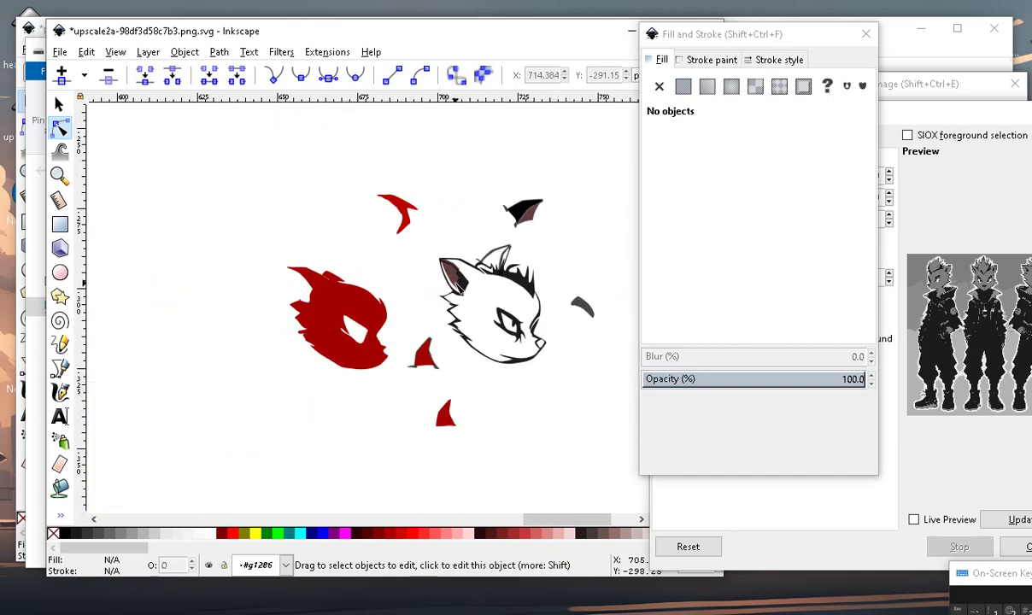
scroll(478, 265, up, 2)
scroll(530, 264, up, 1)
scroll(555, 263, down, 1)
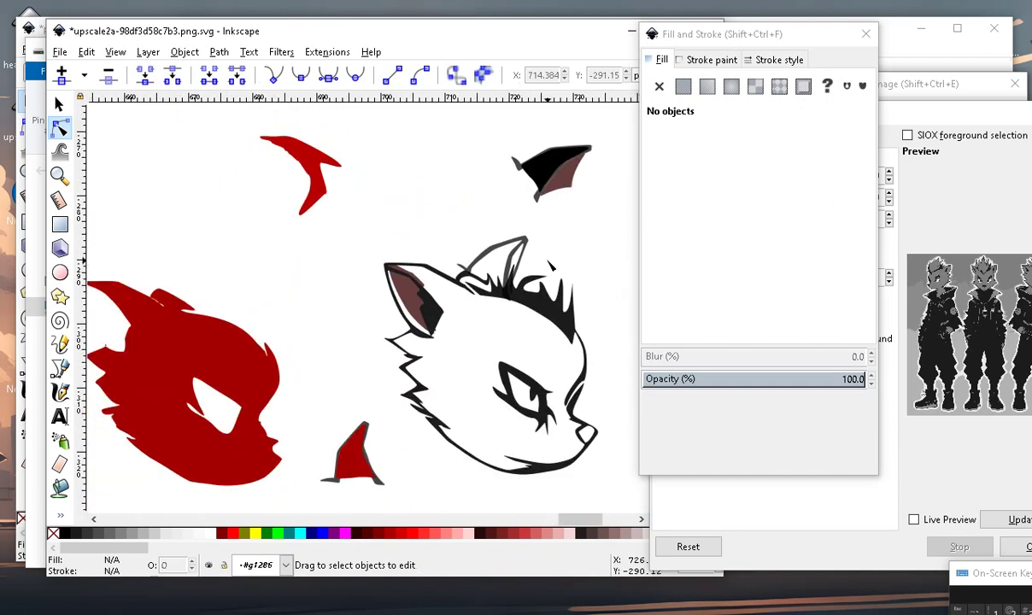
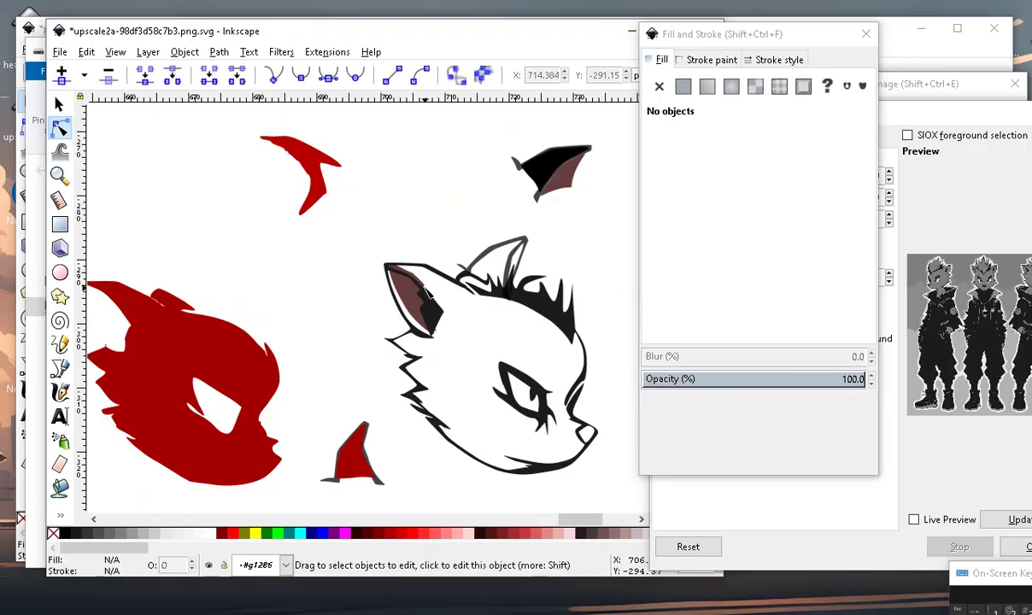
Nudge one node of the grey ear stroke slightly up-left, then deselect the stroke.
scroll(485, 268, up, 2)
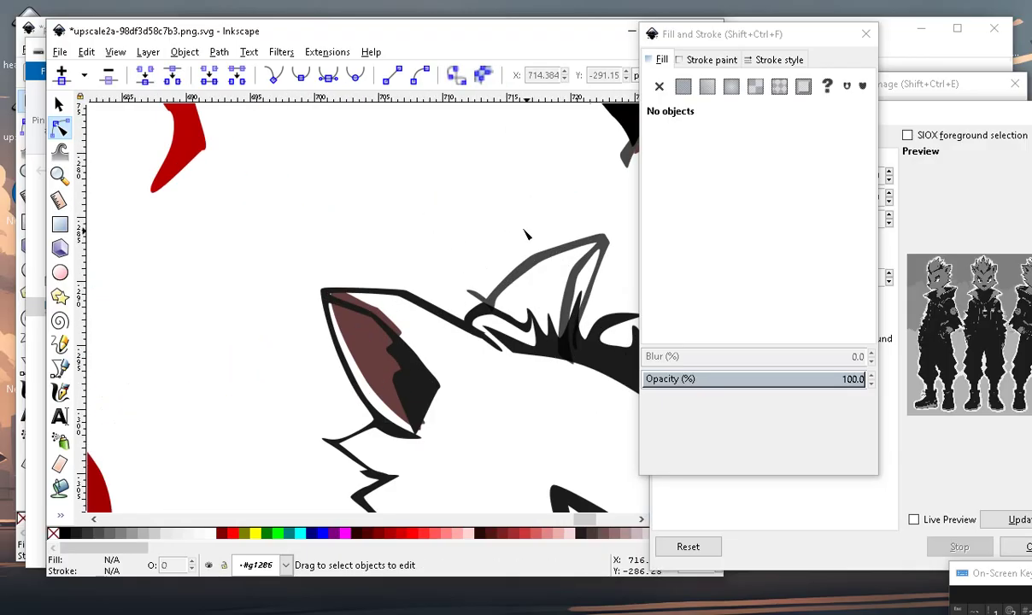
scroll(486, 269, up, 2)
click(534, 278)
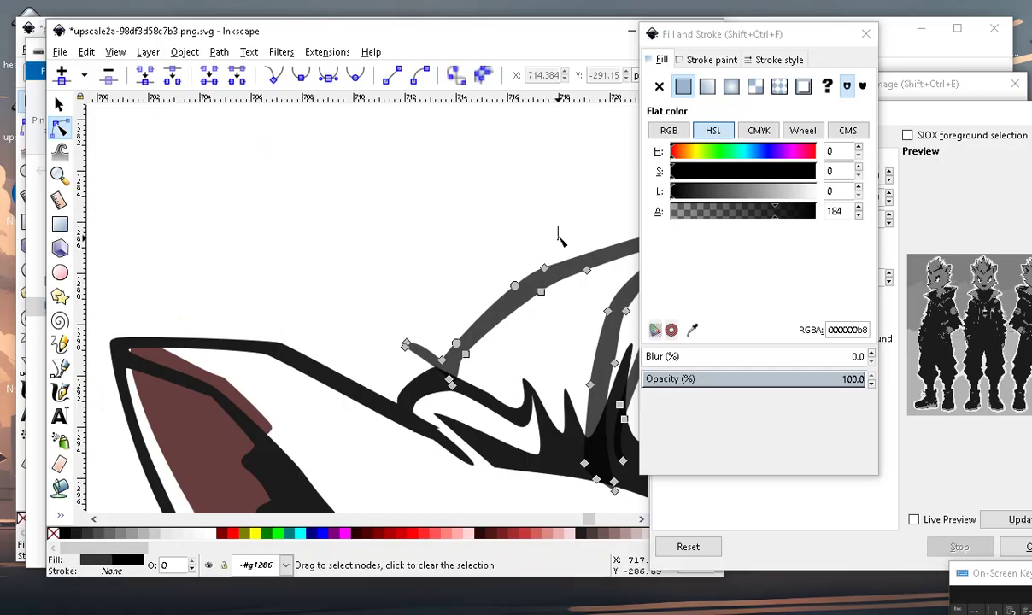
click(544, 268)
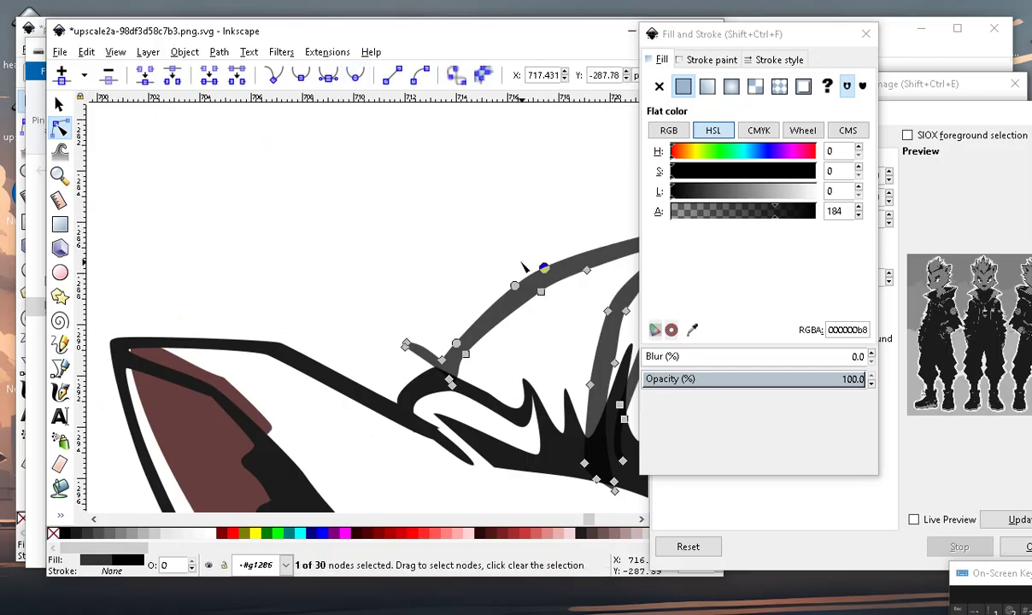
drag(544, 268, 535, 261)
scroll(482, 270, down, 4)
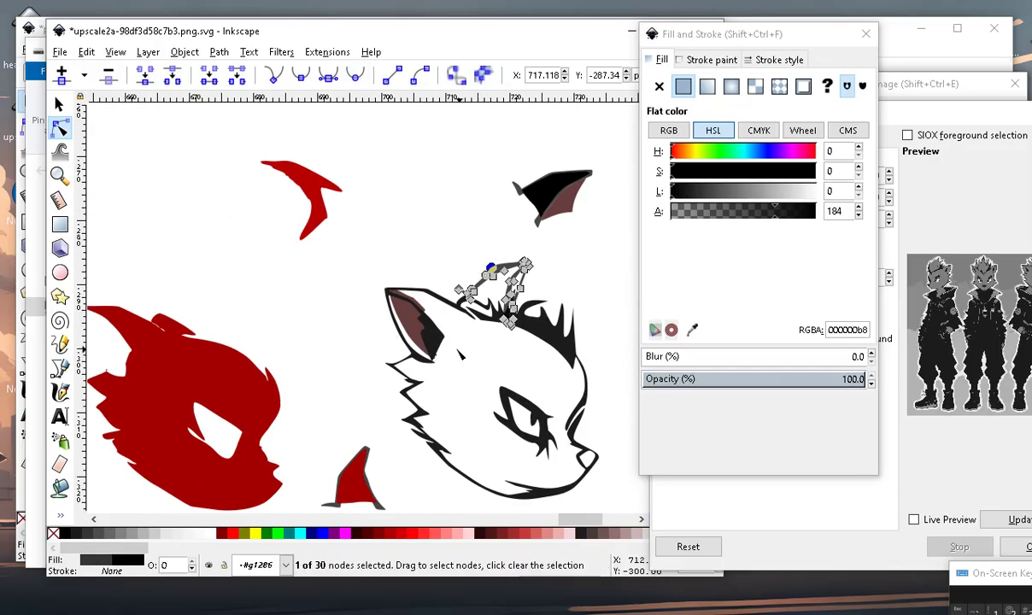
click(444, 280)
click(444, 279)
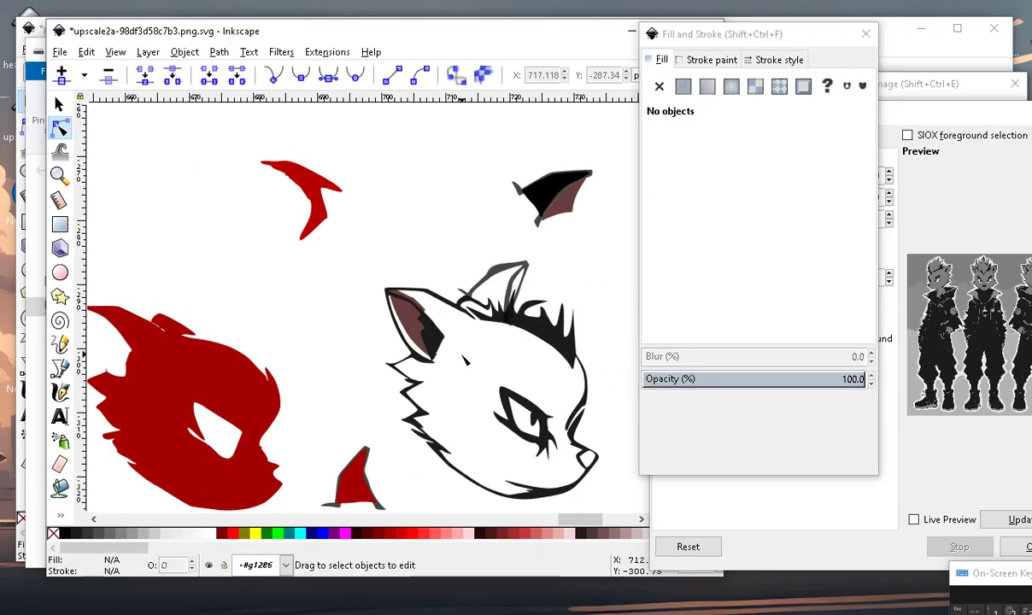
Drag another node of the grey ear stroke to reshape it, then deselect and review.
scroll(467, 359, up, 5)
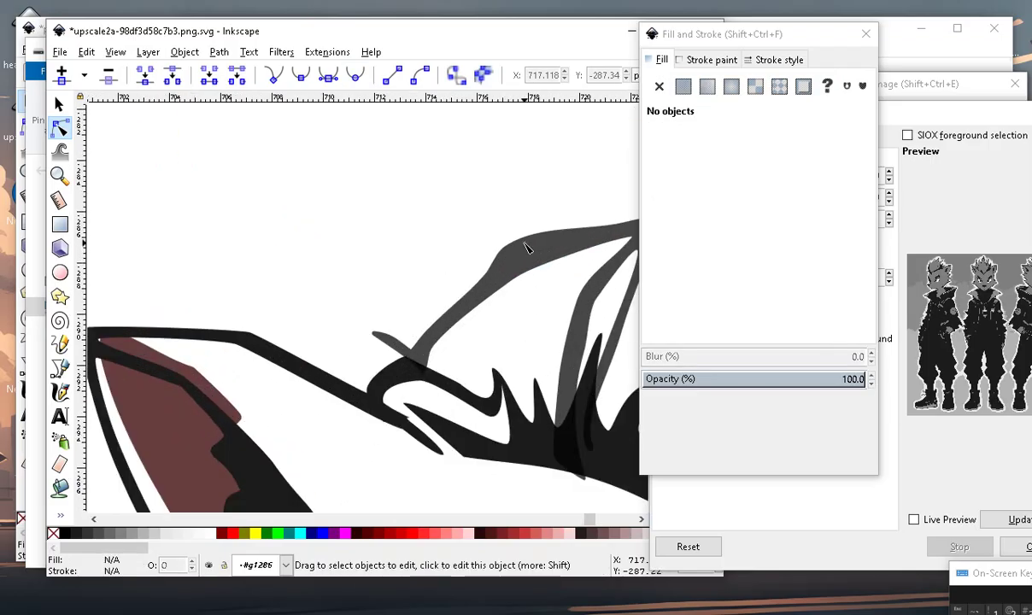
click(531, 258)
mouse_move(506, 247)
mouse_down()
mouse_move(533, 255)
mouse_move(443, 305)
mouse_move(438, 320)
mouse_move(431, 314)
mouse_move(417, 349)
mouse_up()
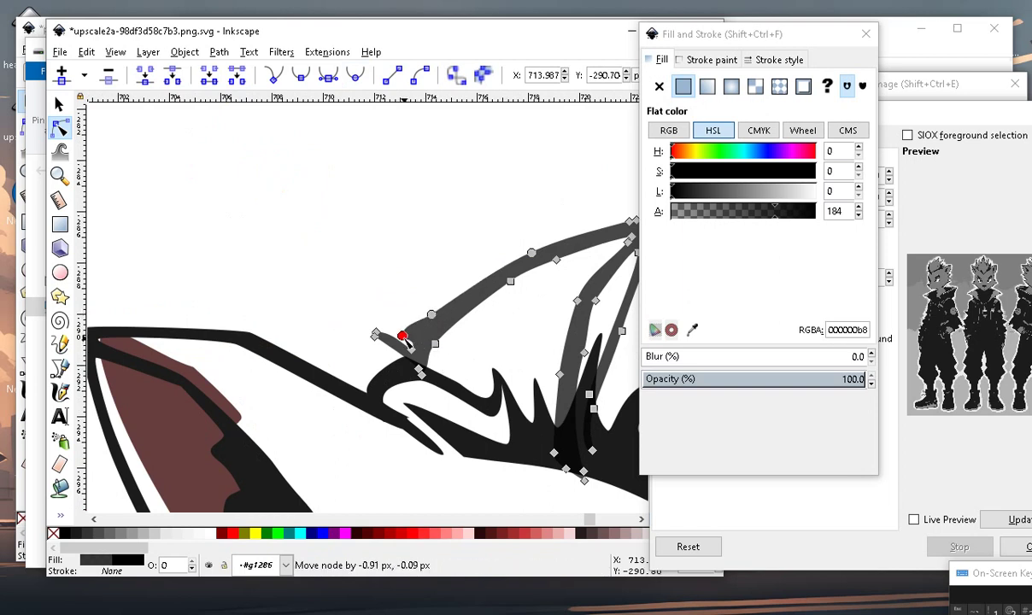
drag(391, 342, 396, 348)
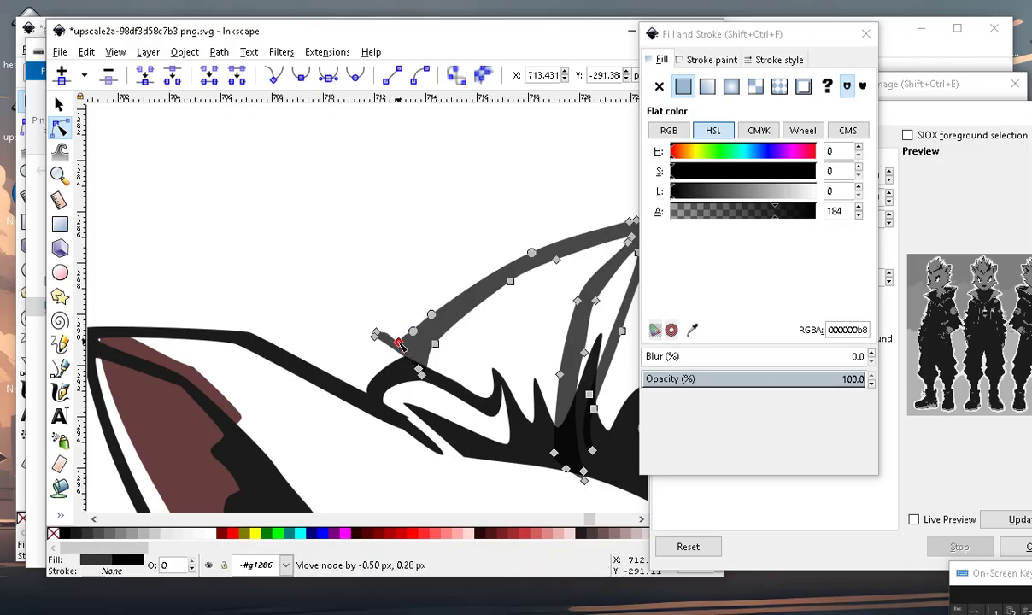
scroll(398, 344, down, 2)
scroll(318, 242, down, 2)
click(318, 242)
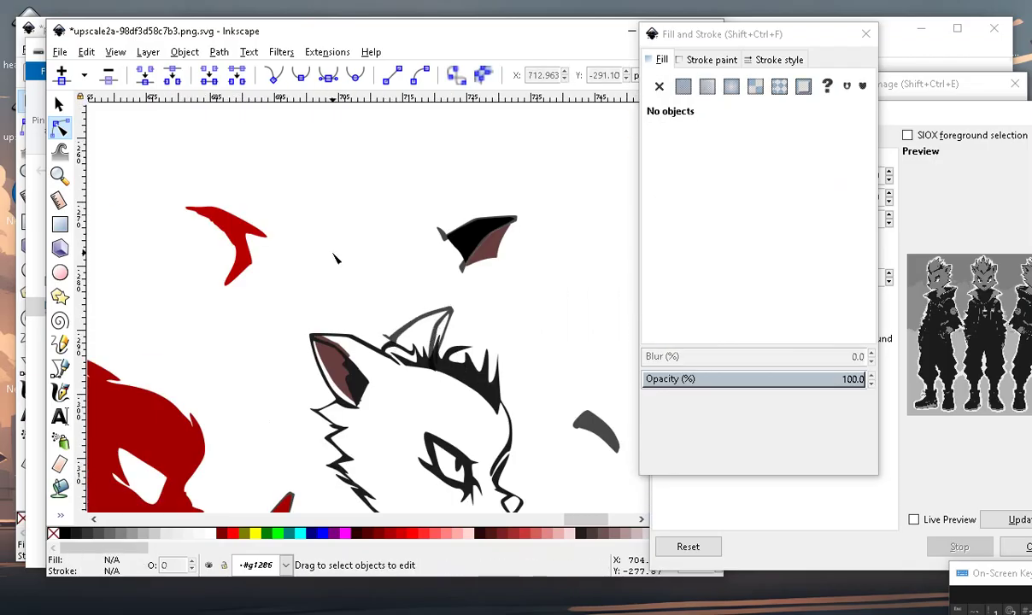
scroll(487, 323, down, 2)
scroll(487, 322, up, 3)
scroll(466, 300, down, 2)
scroll(443, 259, up, 4)
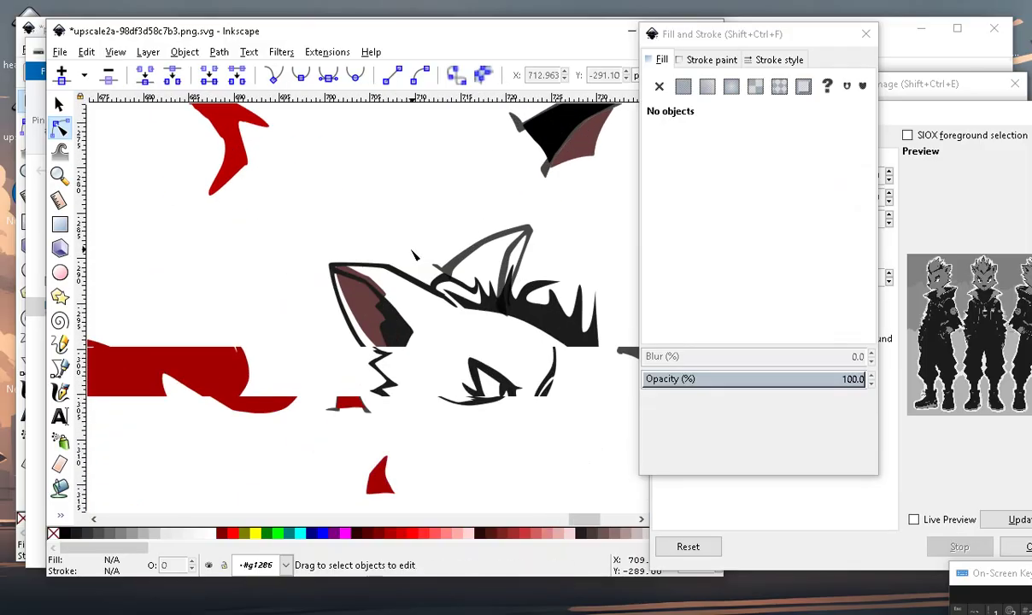
scroll(442, 259, down, 3)
scroll(443, 259, up, 3)
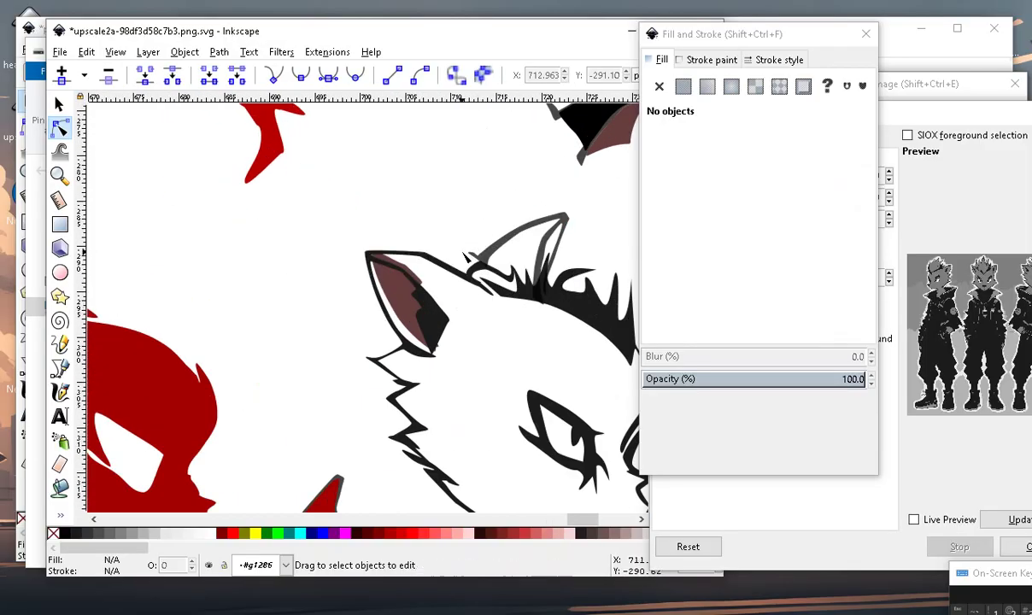
scroll(436, 291, down, 3)
scroll(410, 271, up, 3)
scroll(422, 269, down, 3)
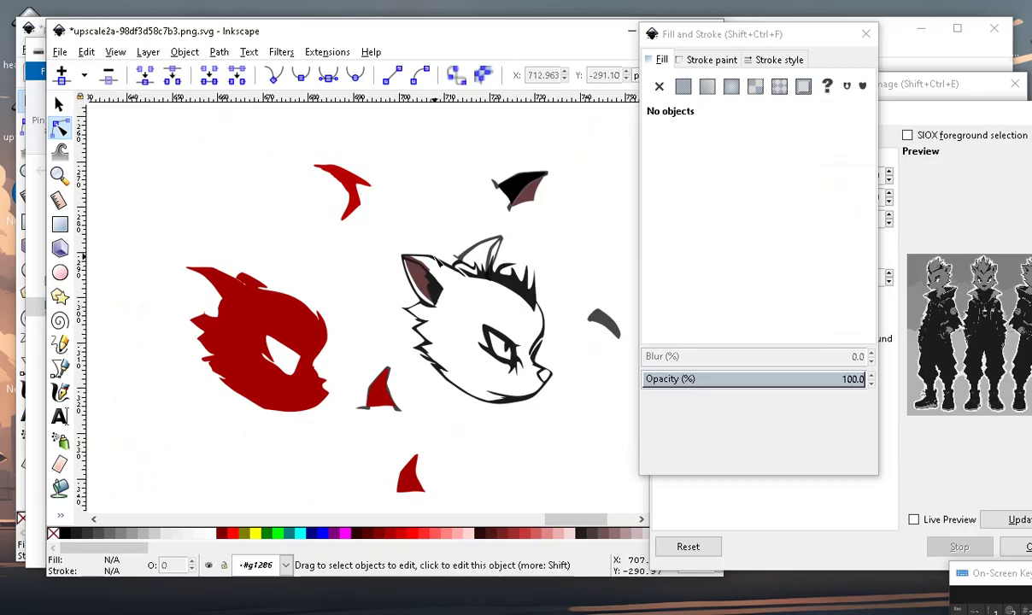
scroll(445, 275, up, 3)
scroll(479, 295, down, 2)
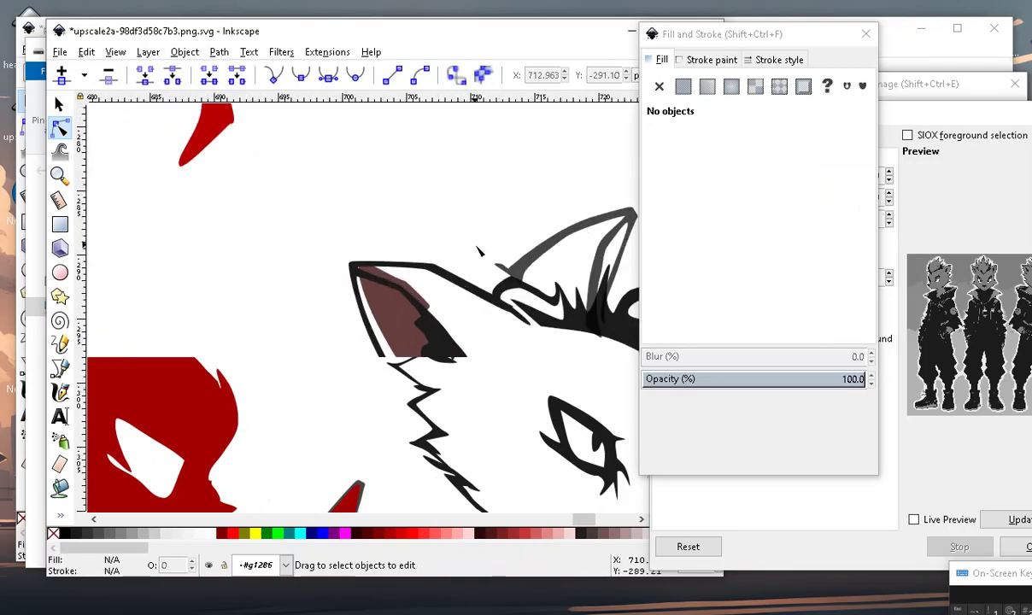
scroll(493, 308, up, 2)
click(476, 300)
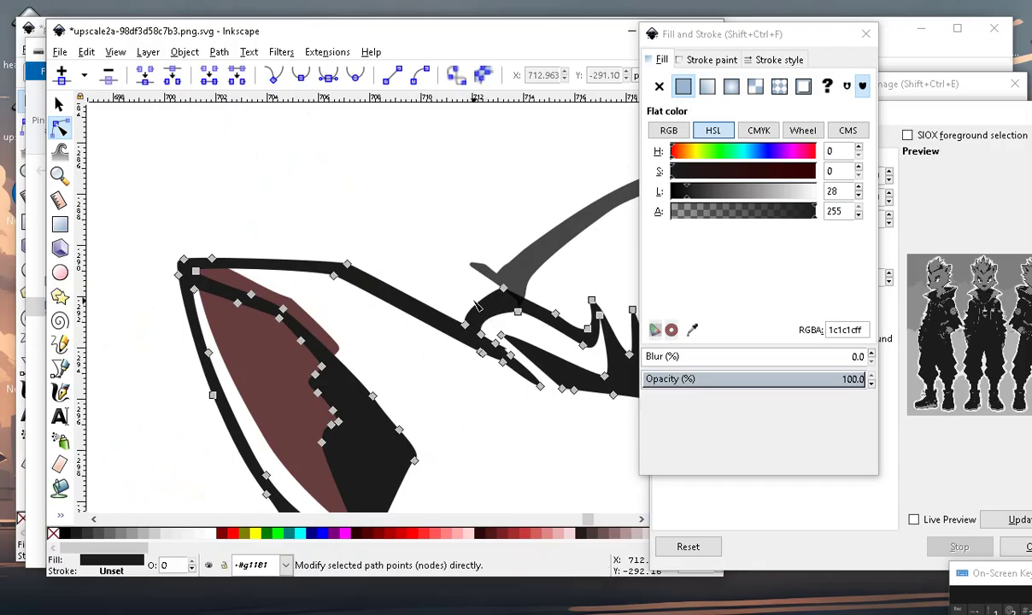
drag(474, 303, 322, 228)
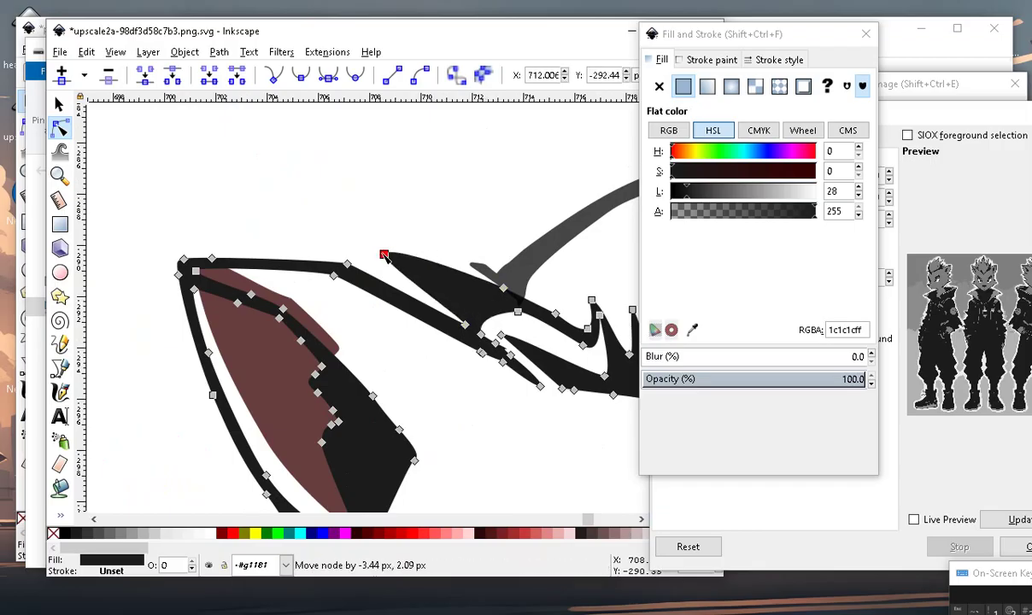
scroll(325, 230, down, 3)
scroll(335, 238, up, 2)
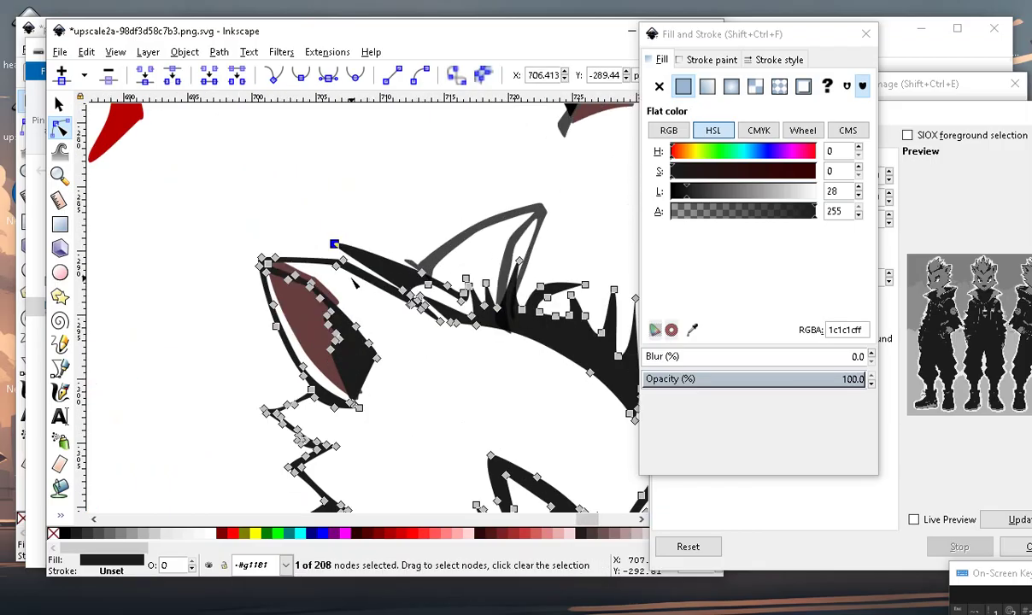
scroll(389, 267, up, 1)
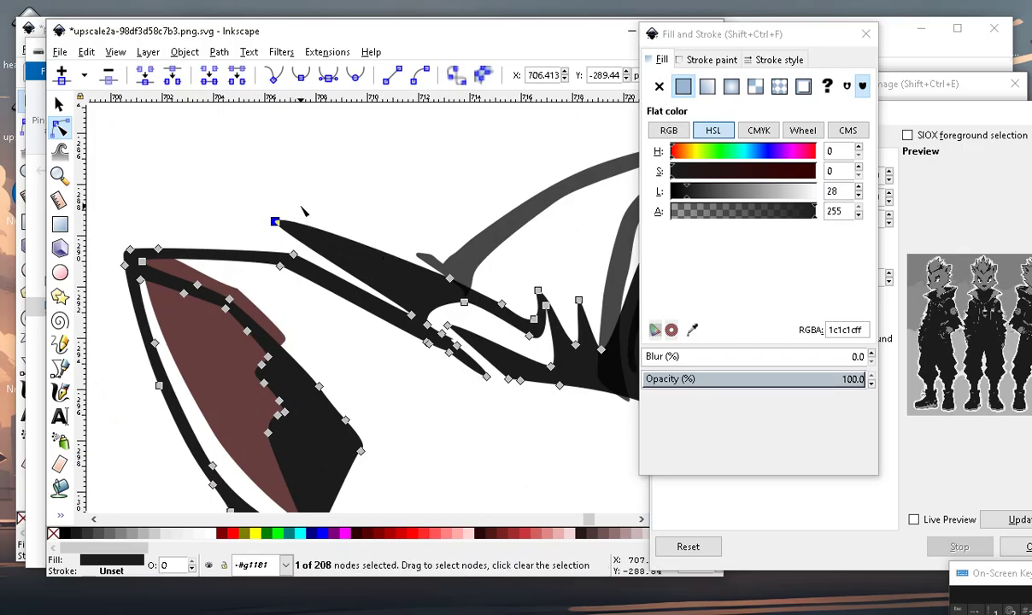
drag(274, 222, 338, 269)
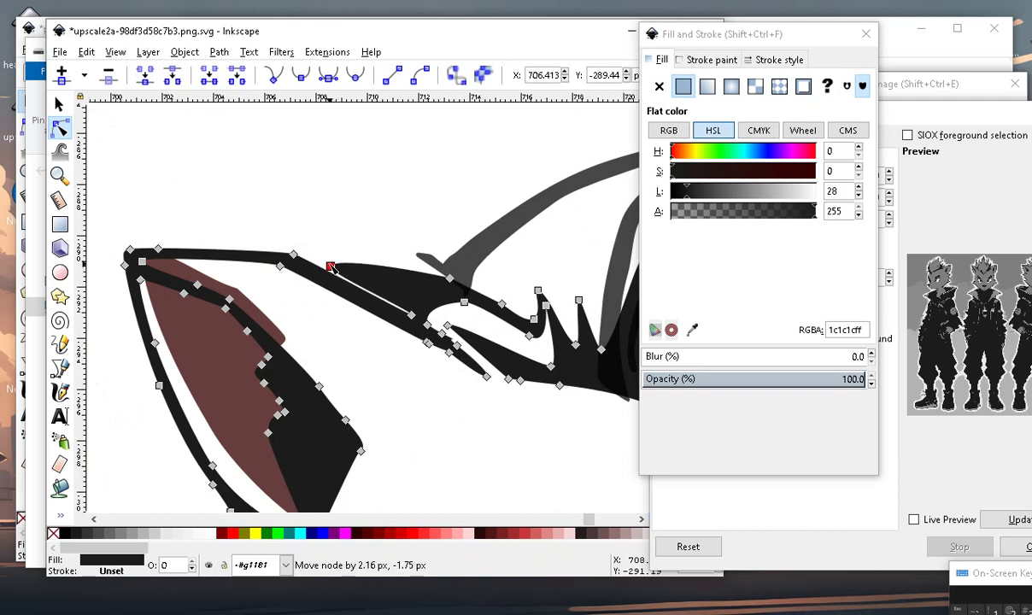
drag(332, 268, 340, 272)
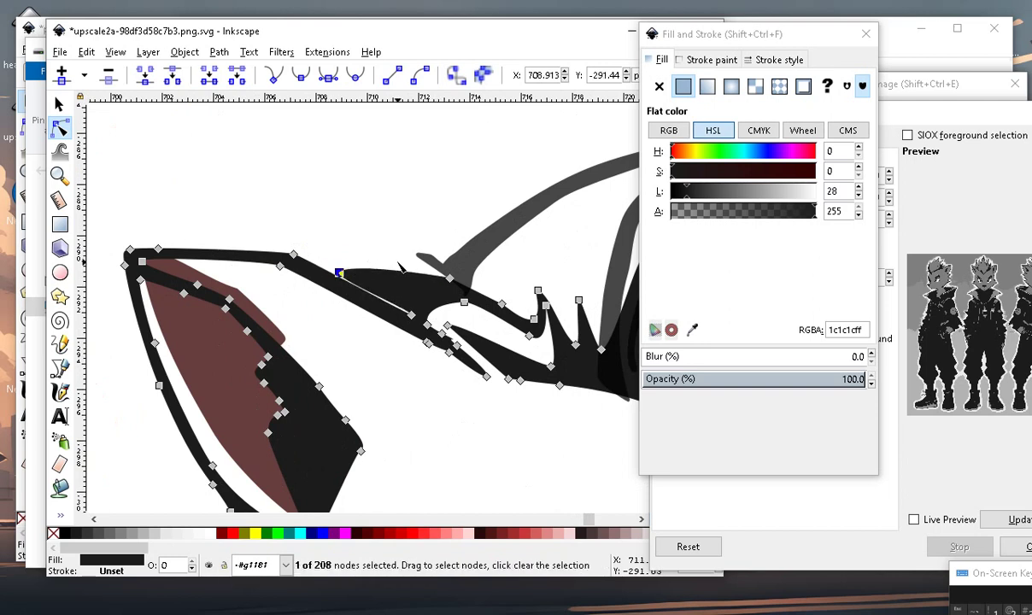
double_click(357, 272)
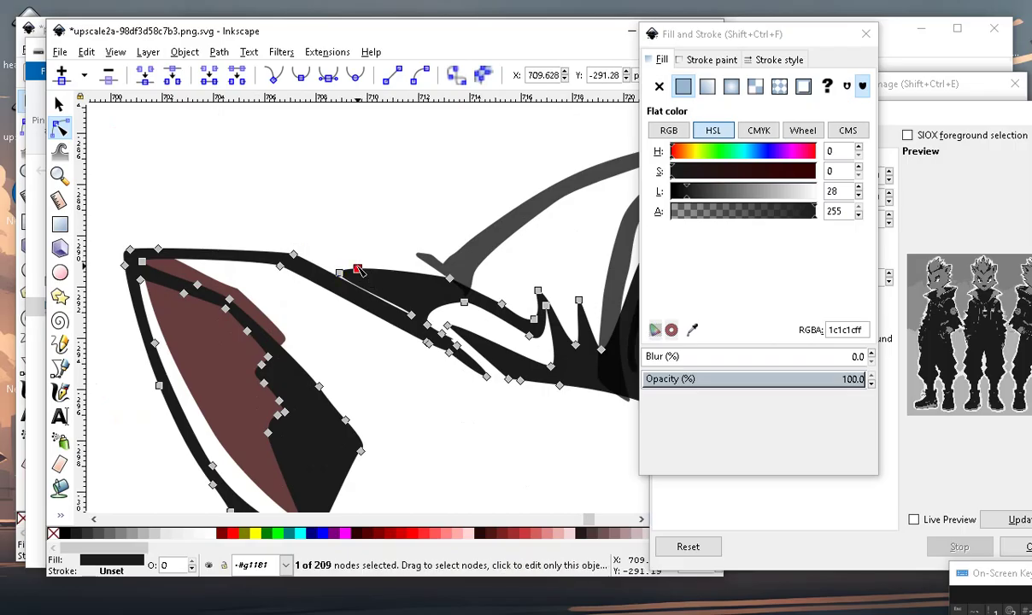
double_click(396, 271)
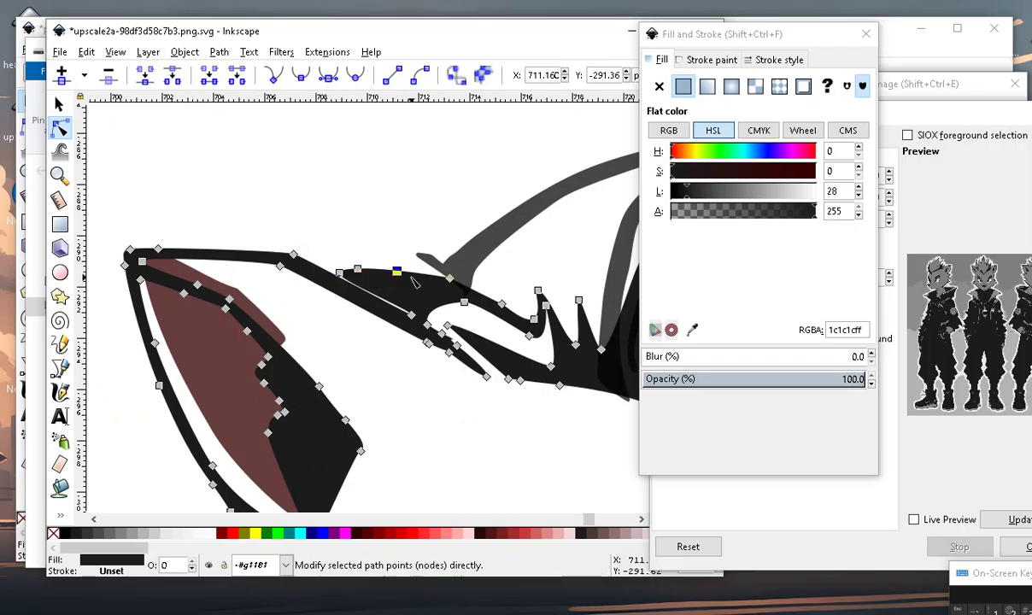
double_click(425, 274)
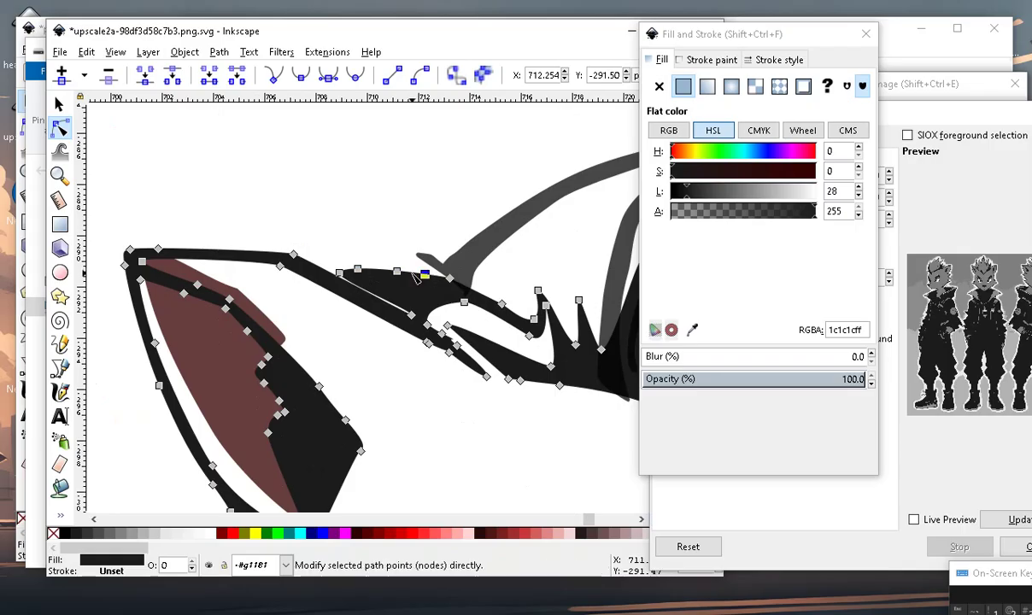
drag(357, 270, 364, 195)
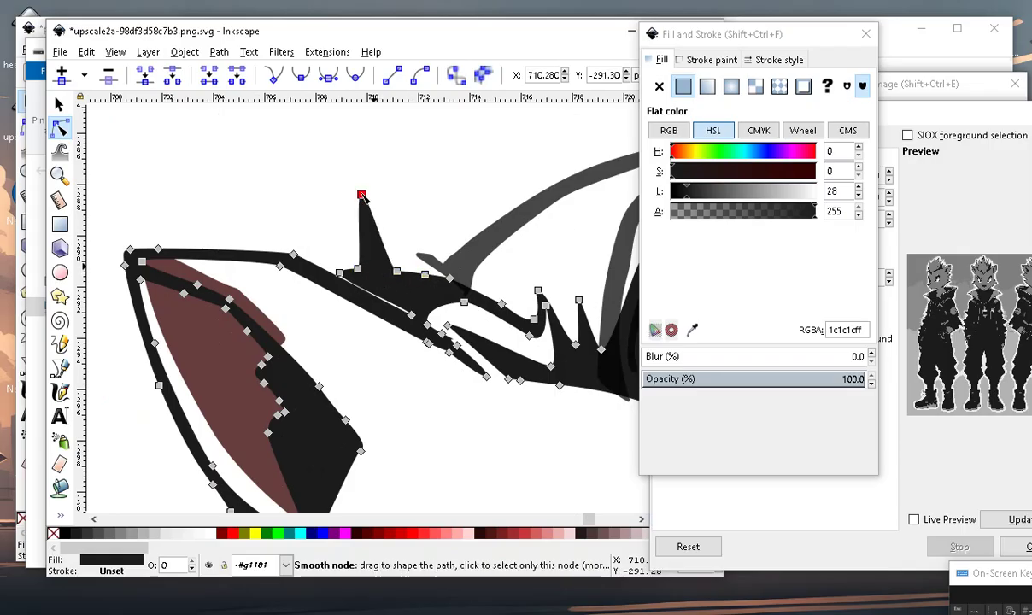
scroll(334, 193, down, 3)
scroll(335, 195, up, 2)
scroll(342, 256, up, 1)
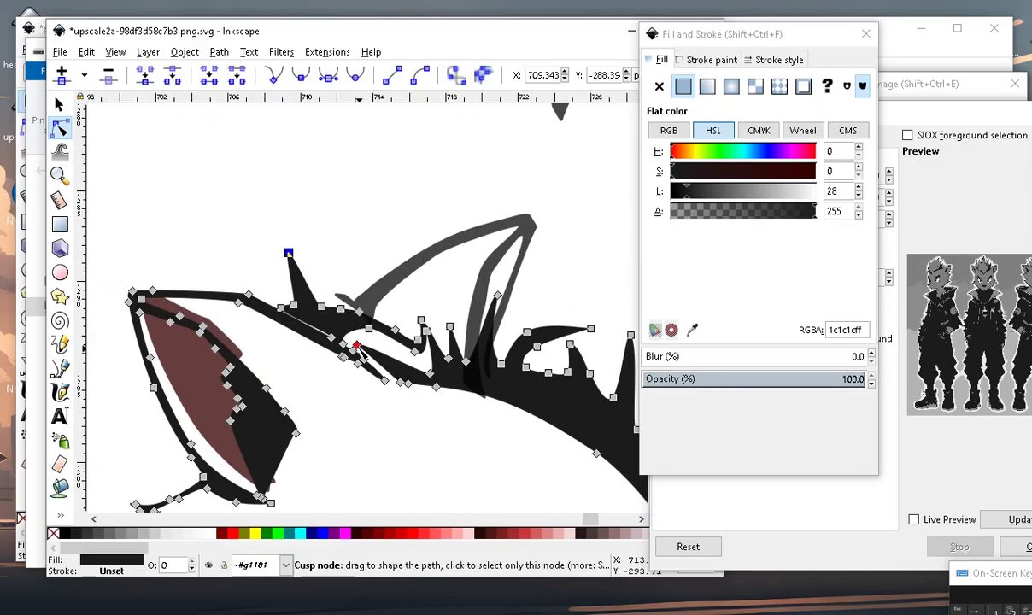
drag(342, 309, 337, 236)
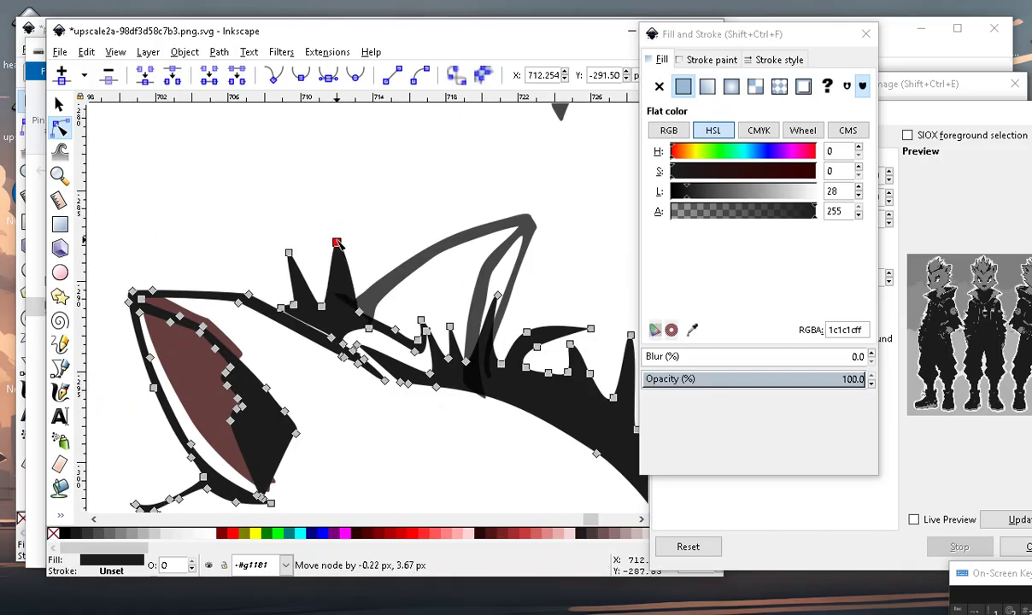
scroll(337, 236, down, 3)
click(301, 432)
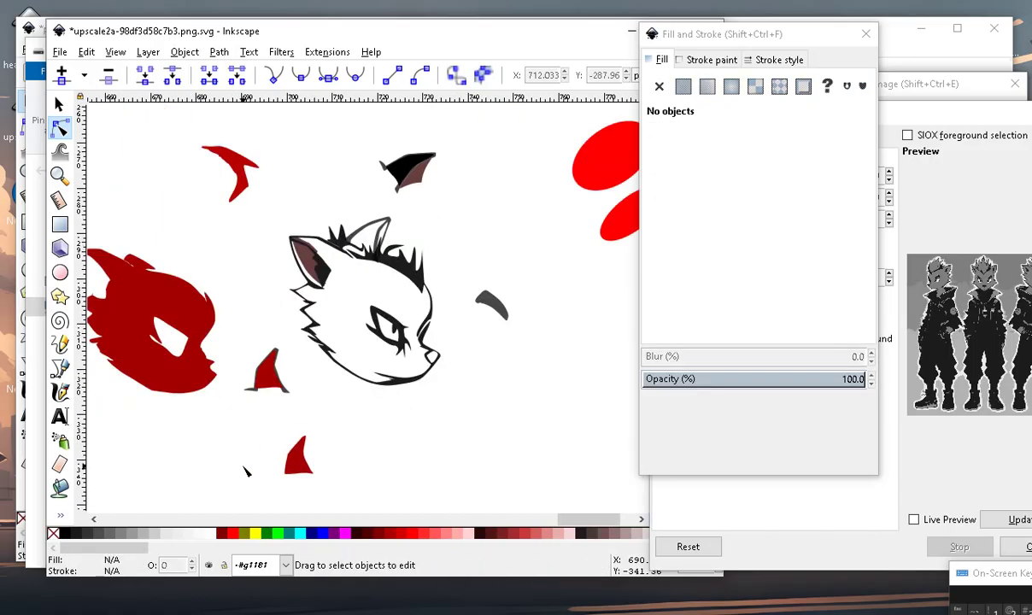
scroll(262, 342, up, 1)
scroll(376, 218, down, 1)
scroll(402, 223, up, 1)
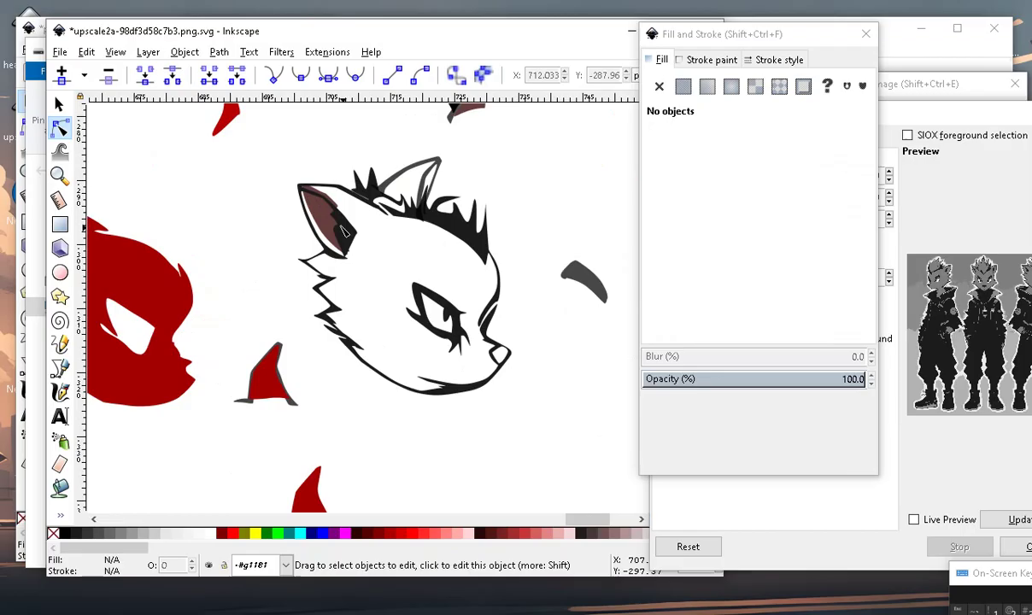
scroll(328, 250, up, 2)
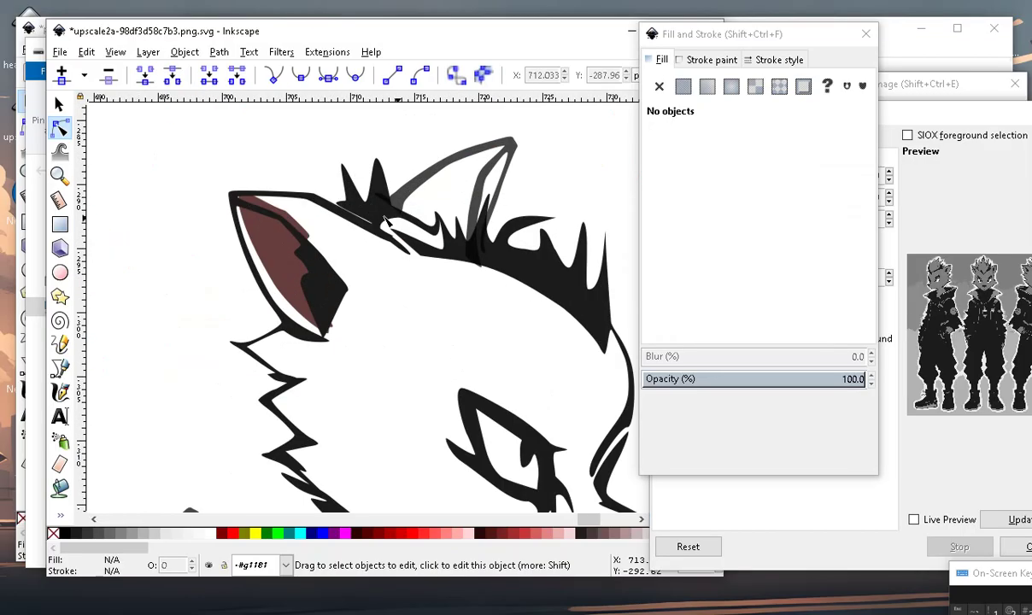
scroll(333, 248, up, 1)
scroll(367, 230, down, 1)
scroll(382, 221, down, 1)
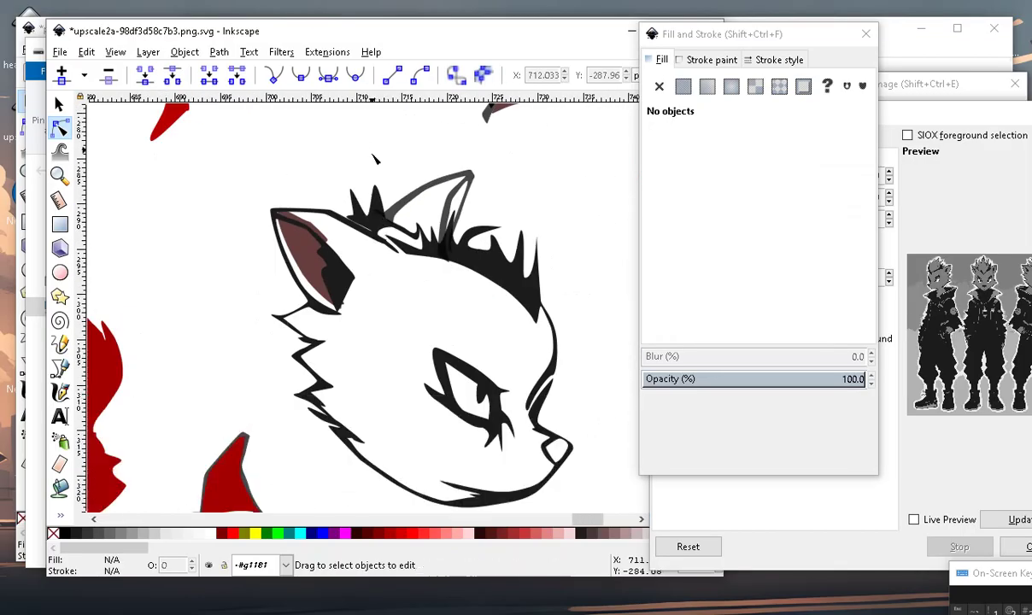
scroll(372, 231, down, 2)
scroll(355, 248, up, 2)
scroll(342, 260, down, 1)
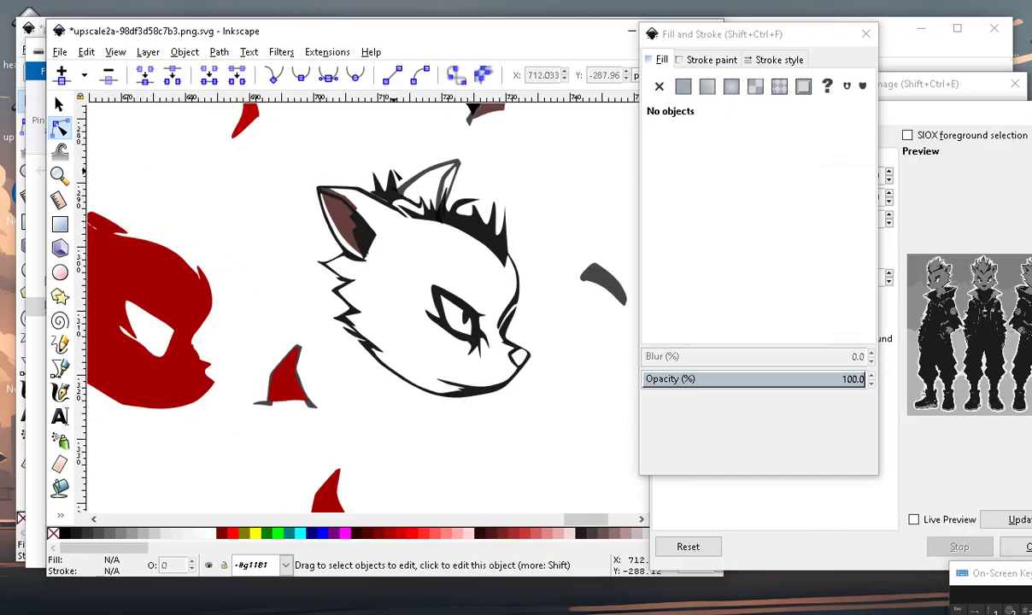
scroll(395, 177, up, 2)
scroll(398, 193, up, 2)
scroll(400, 202, up, 1)
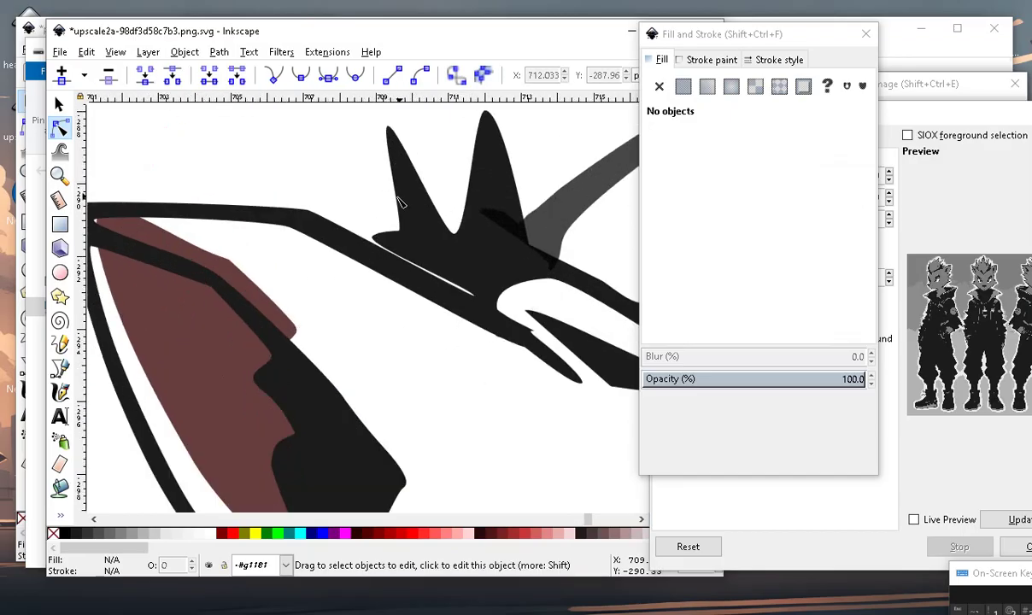
Nudge the black outline node where the outline meets the hair spikes.
click(411, 265)
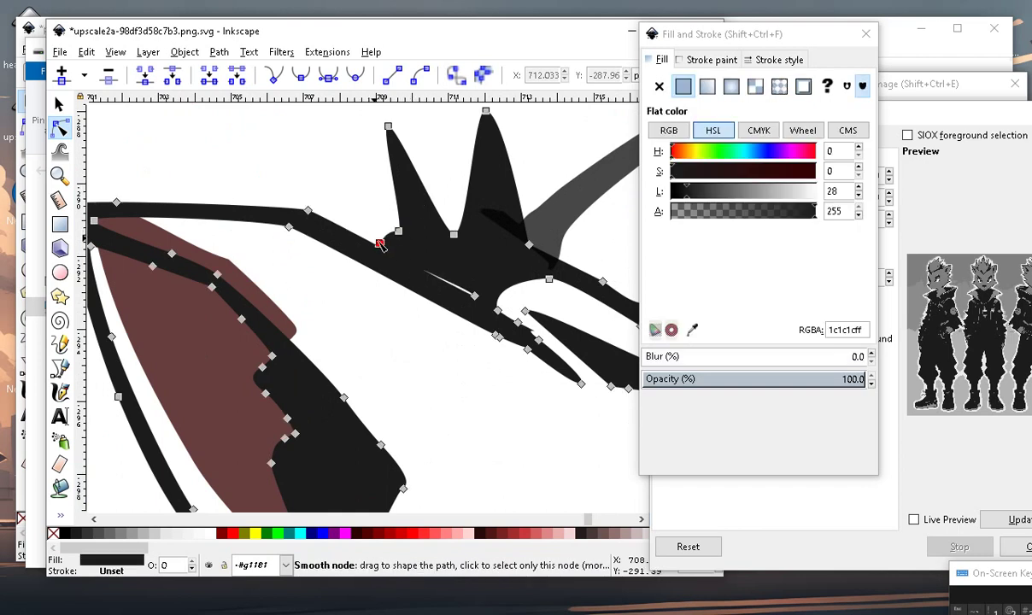
drag(380, 244, 403, 279)
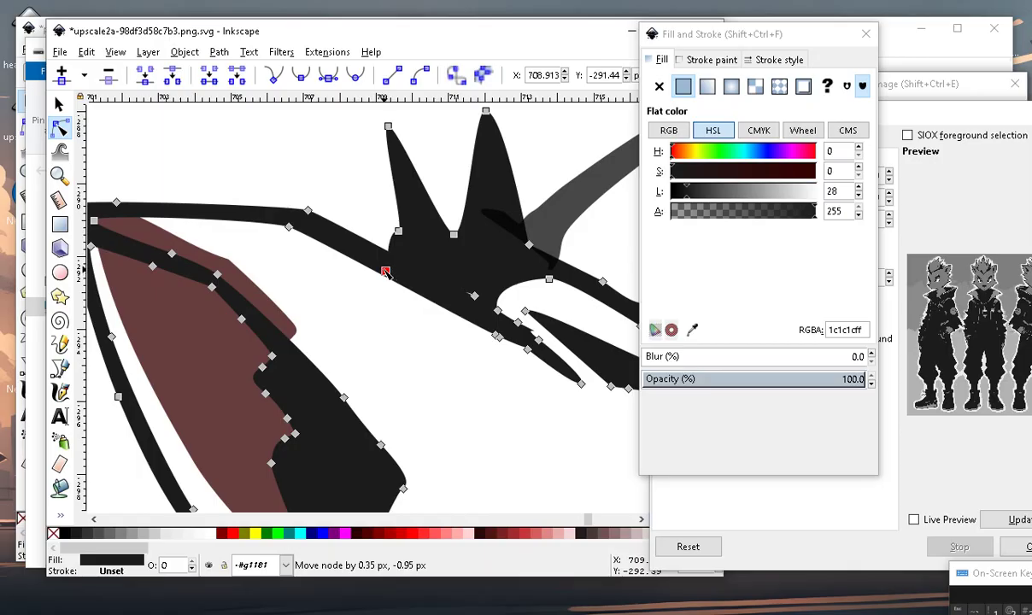
ctrl+scroll(386, 272, down, 5)
key(Escape)
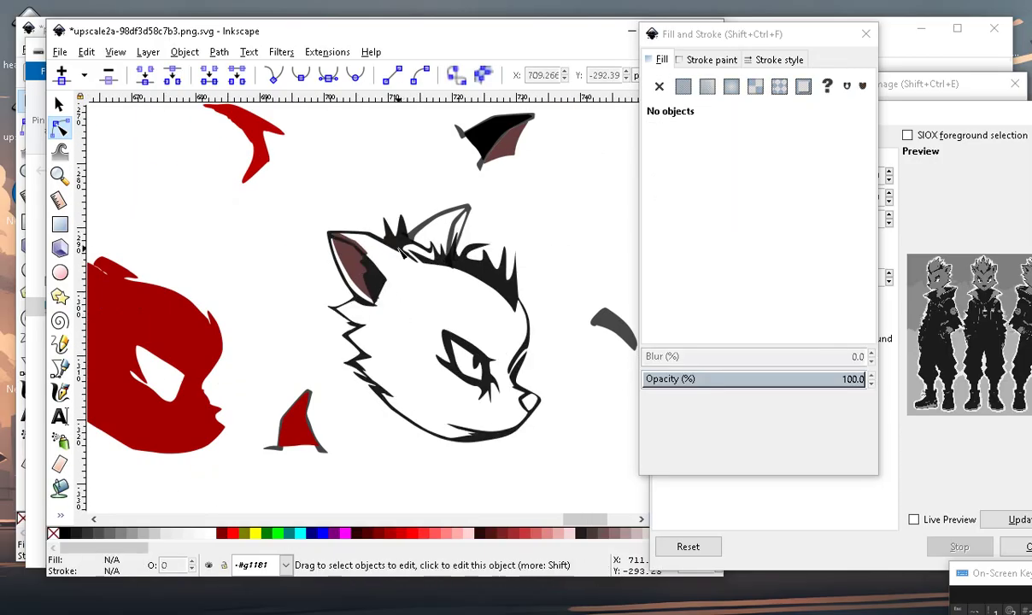
ctrl+scroll(400, 249, down, 1)
ctrl+scroll(419, 244, up, 1)
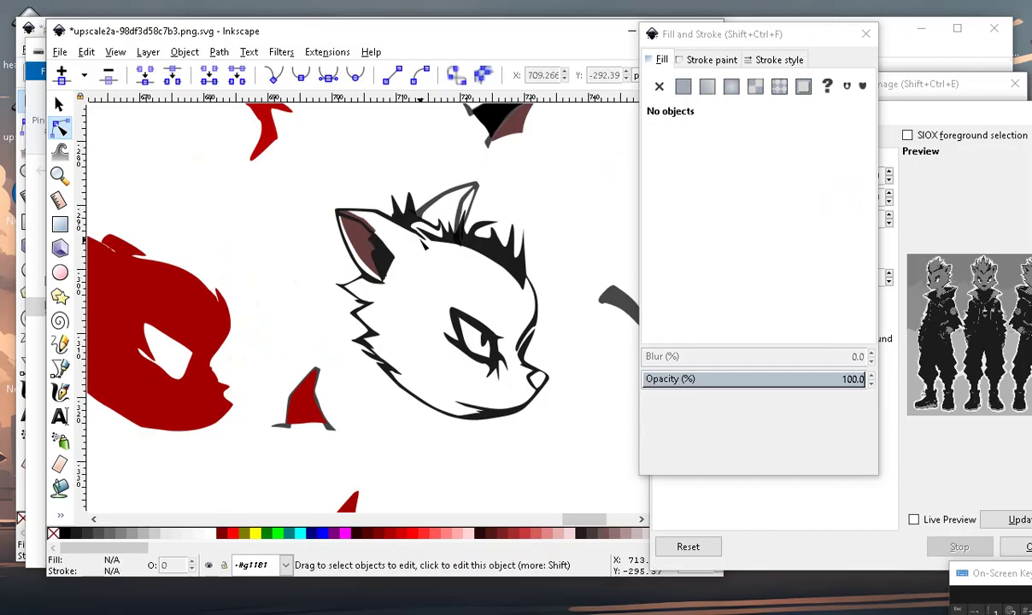
ctrl+scroll(420, 231, up, 2)
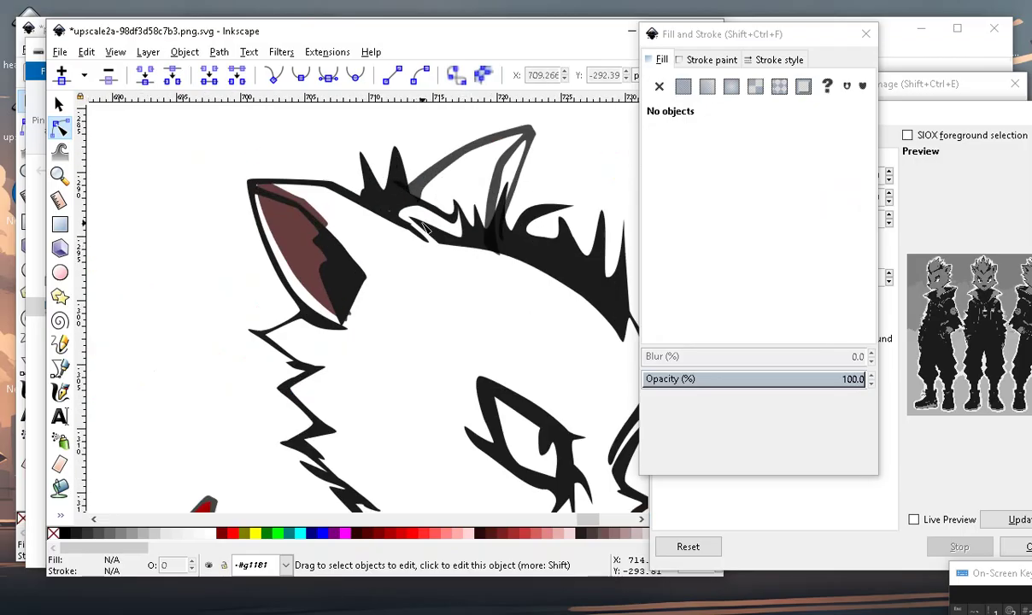
ctrl+scroll(436, 244, up, 1)
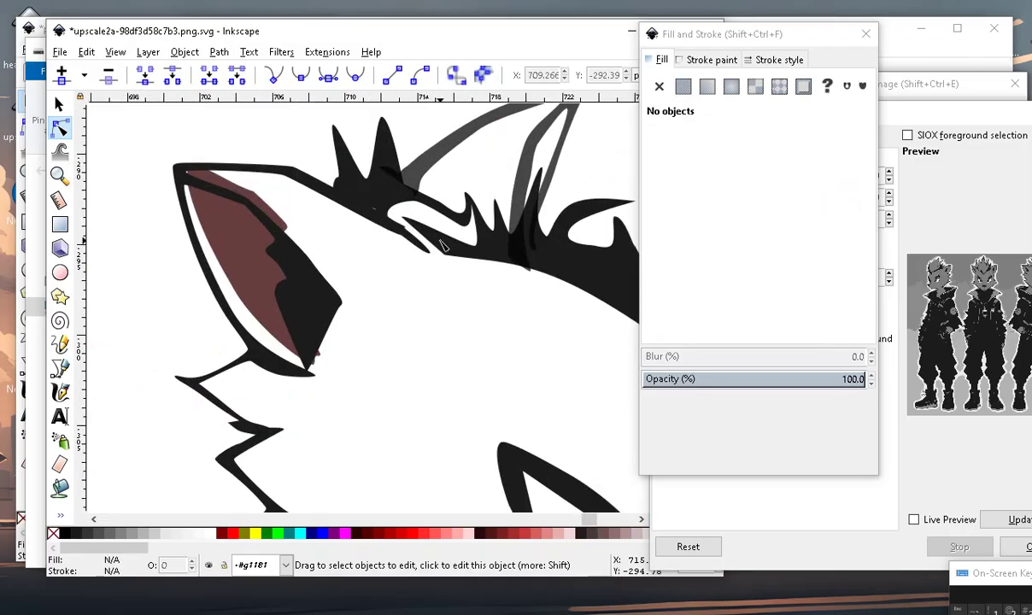
Pull a hair-curl node up-left to reshape the curl between spikes.
click(442, 245)
ctrl+scroll(453, 252, up, 1)
click(457, 255)
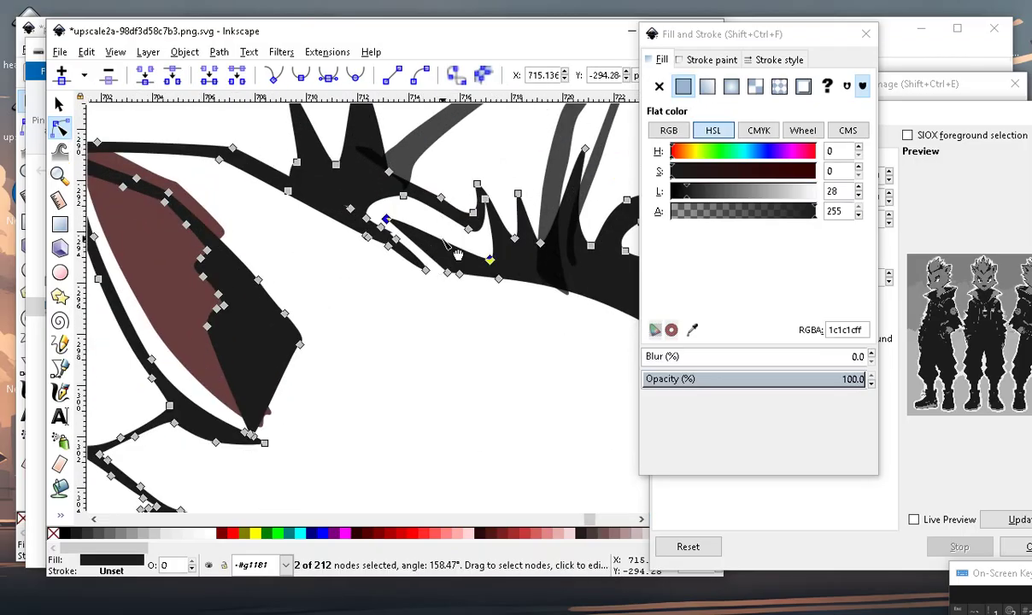
click(442, 241)
mouse_move(442, 241)
mouse_down()
mouse_move(395, 207)
mouse_move(408, 209)
mouse_up()
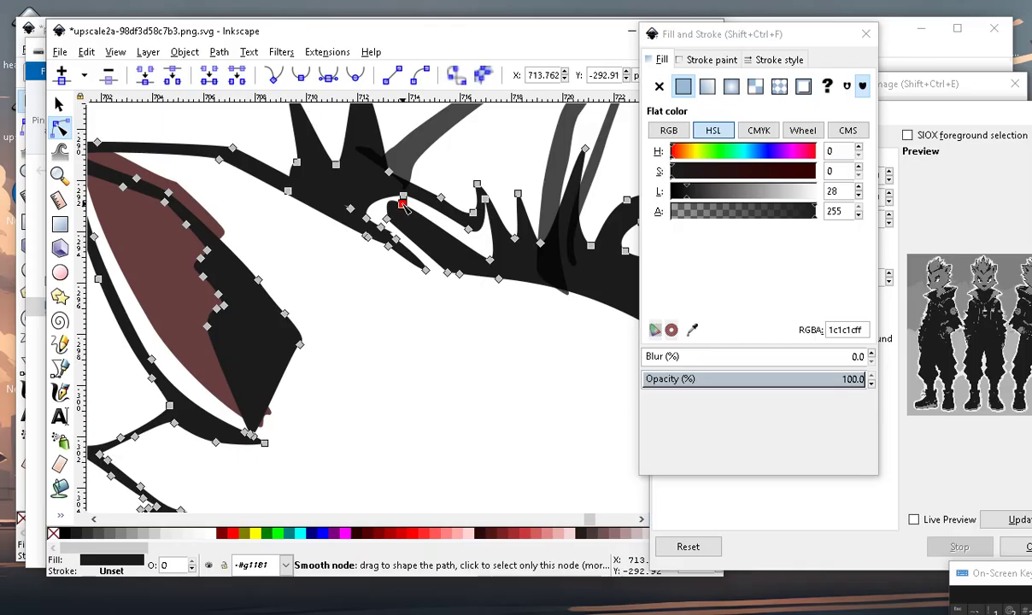
scroll(394, 314, down, 2)
scroll(392, 345, down, 1)
click(394, 342)
scroll(421, 287, down, 1)
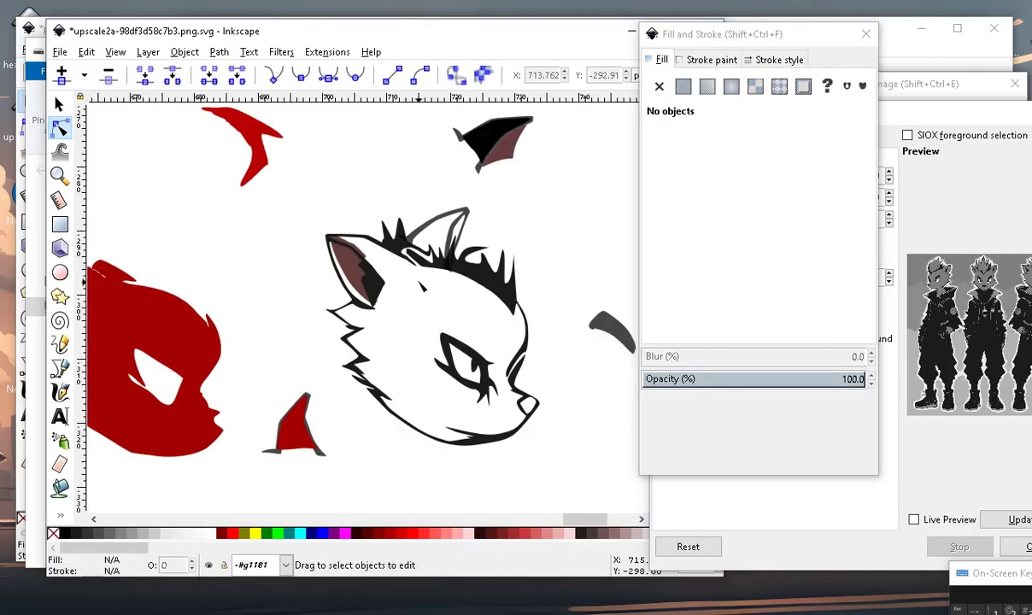
scroll(419, 279, up, 2)
scroll(501, 236, up, 3)
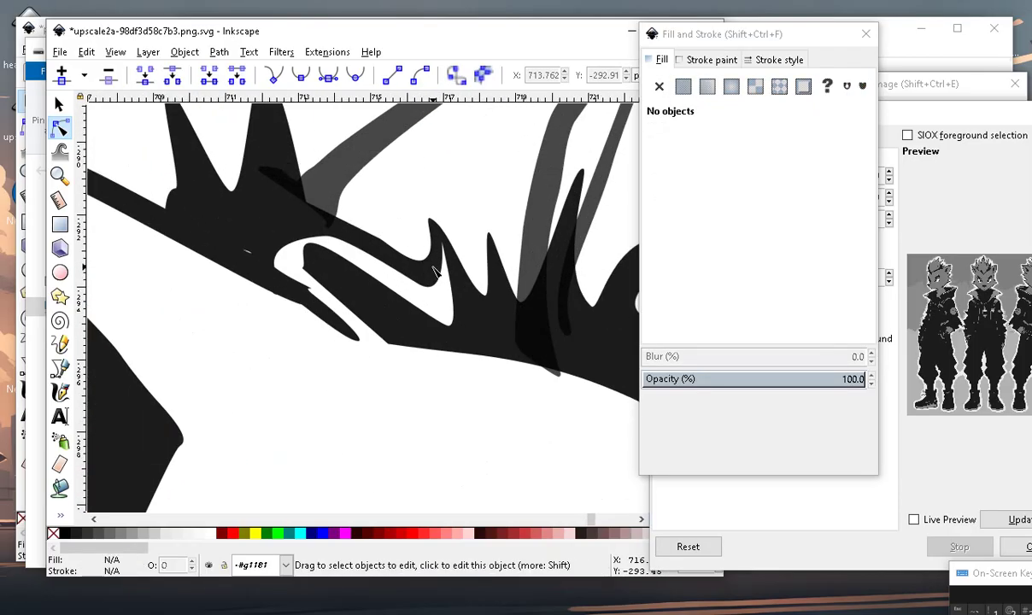
Pull one black hair spike tip far upward to lengthen it.
click(499, 234)
drag(489, 232, 470, 139)
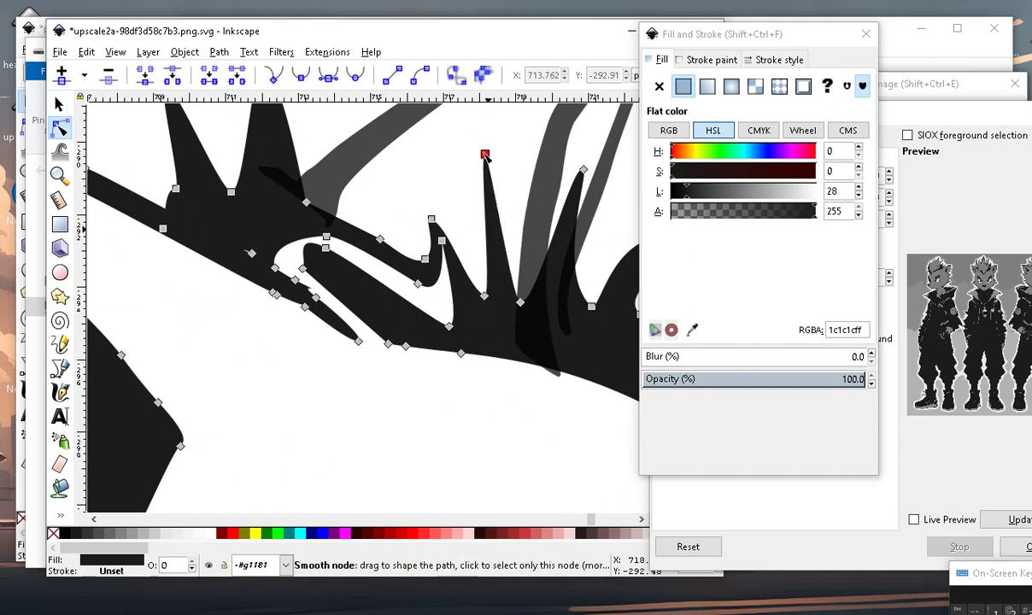
scroll(437, 323, down, 3)
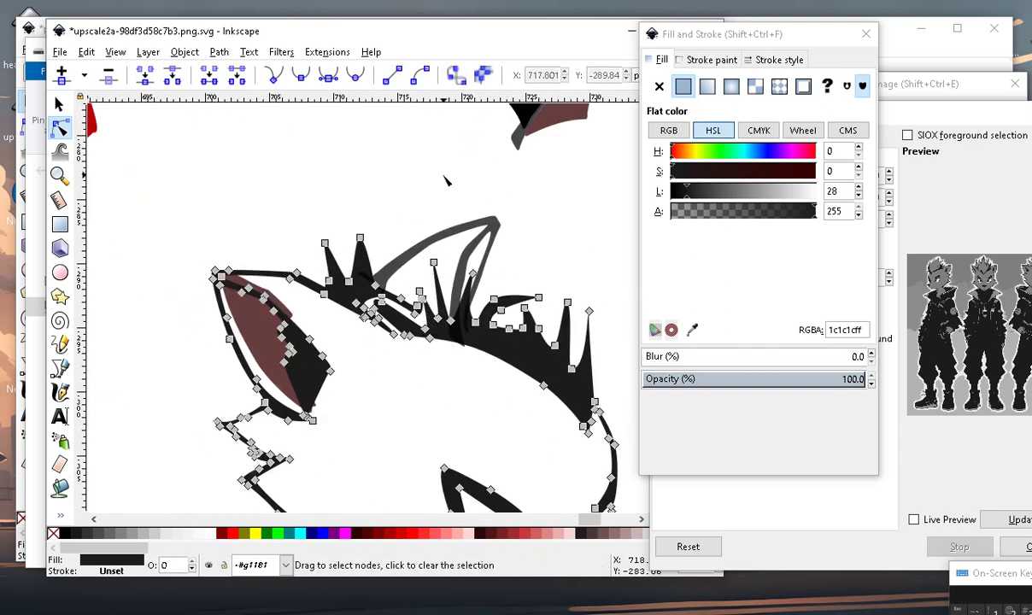
scroll(449, 178, down, 3)
click(411, 293)
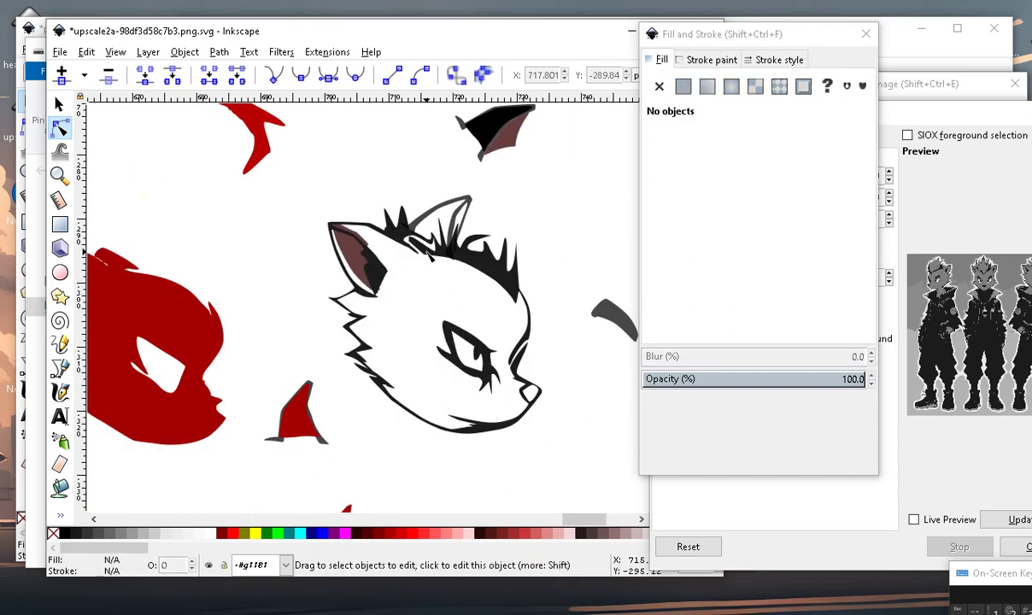
scroll(405, 253, up, 5)
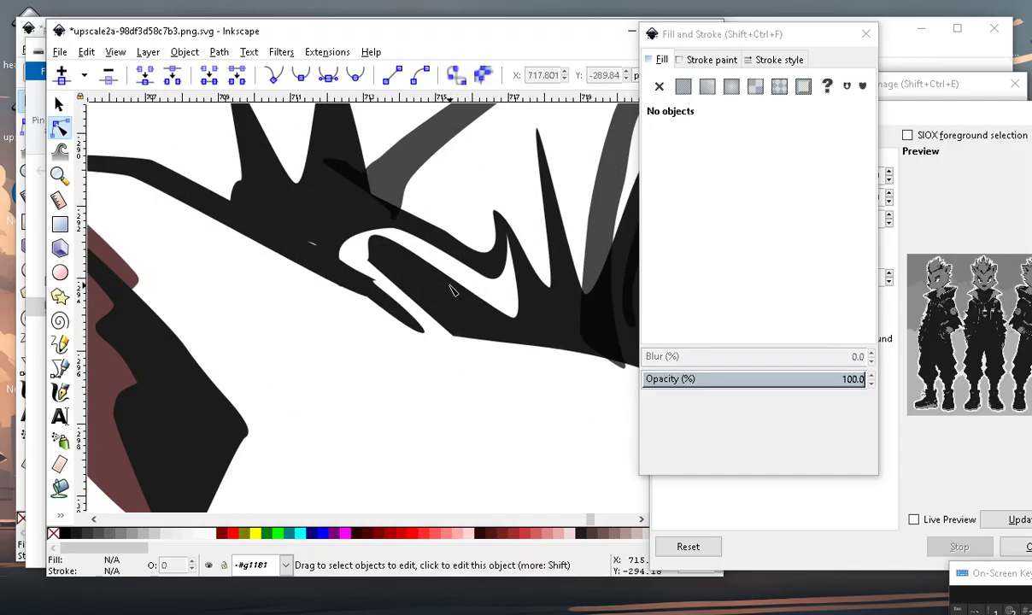
Reshape another spike's base and inner edge, stretching its tip upward.
click(536, 336)
mouse_move(507, 233)
mouse_down()
mouse_move(512, 278)
mouse_move(488, 302)
mouse_up()
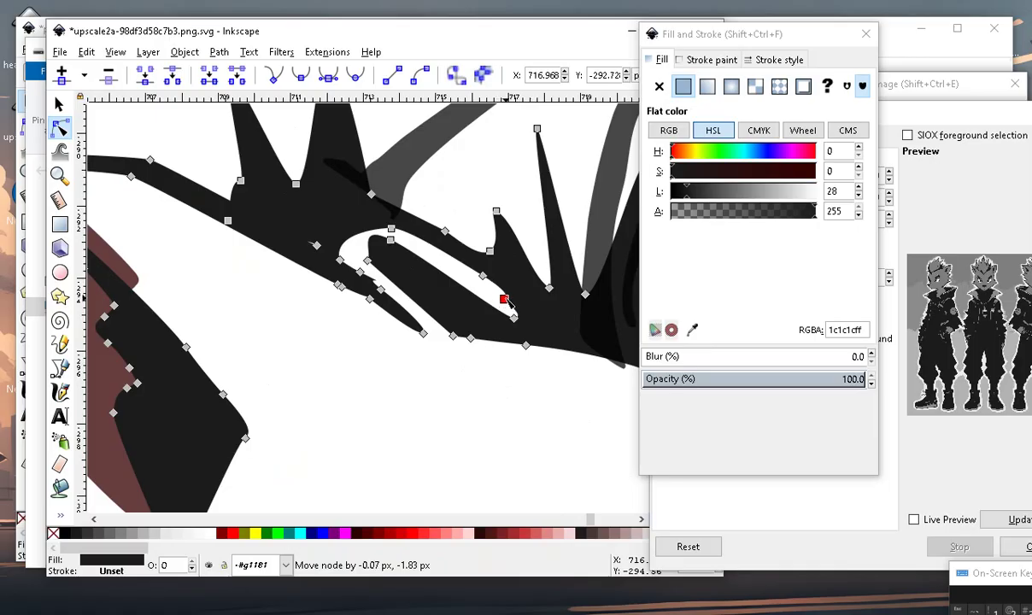
drag(496, 211, 486, 133)
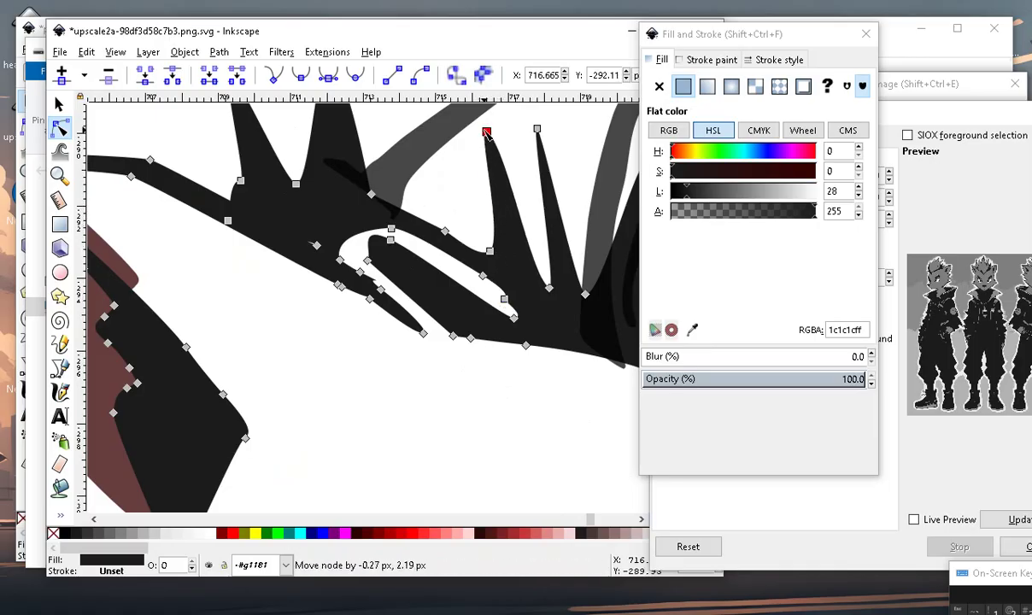
drag(489, 251, 434, 228)
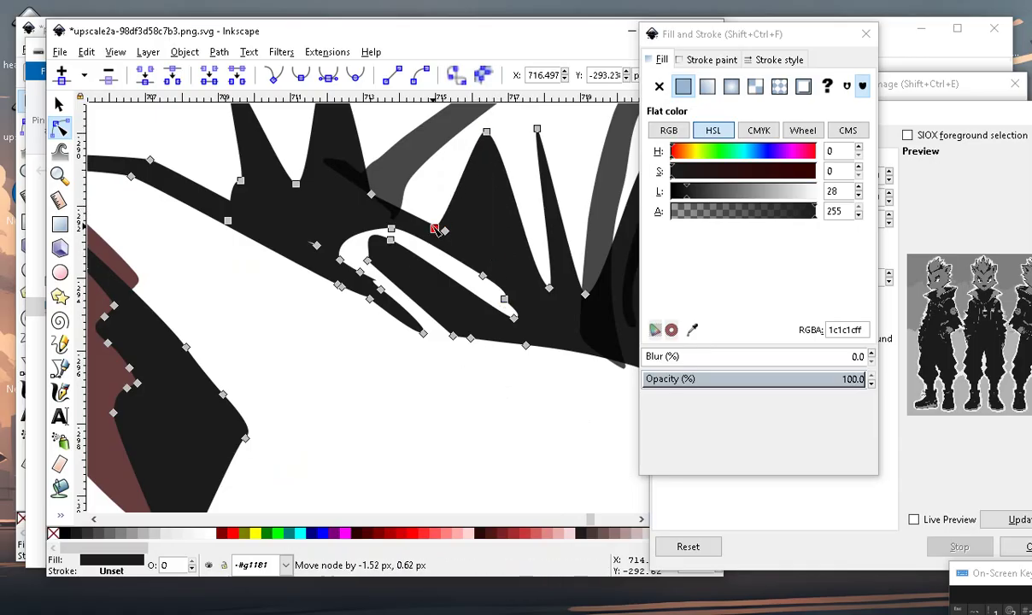
scroll(436, 229, down, 6)
key(Escape)
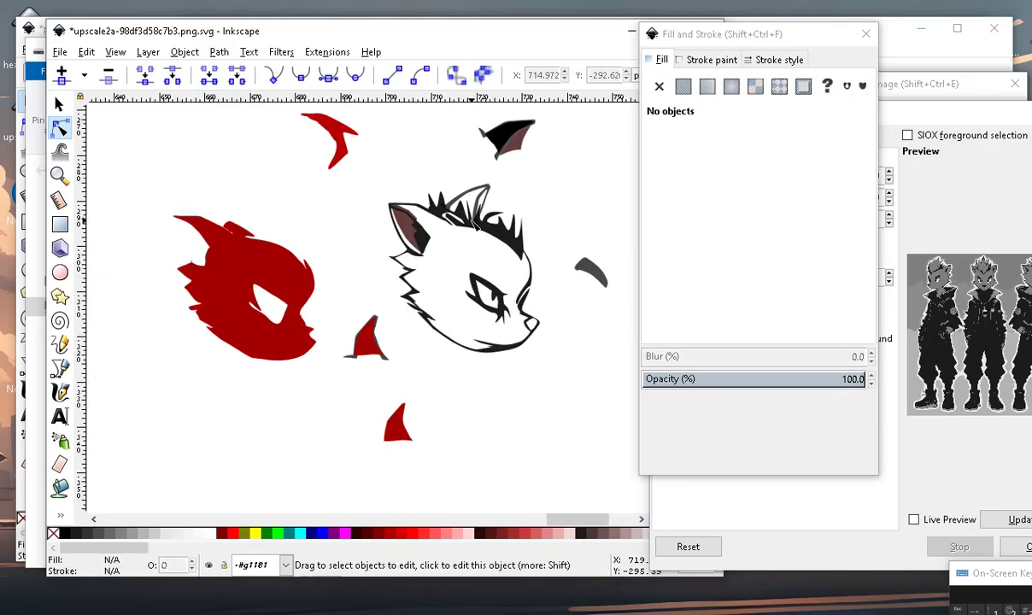
scroll(449, 201, up, 2)
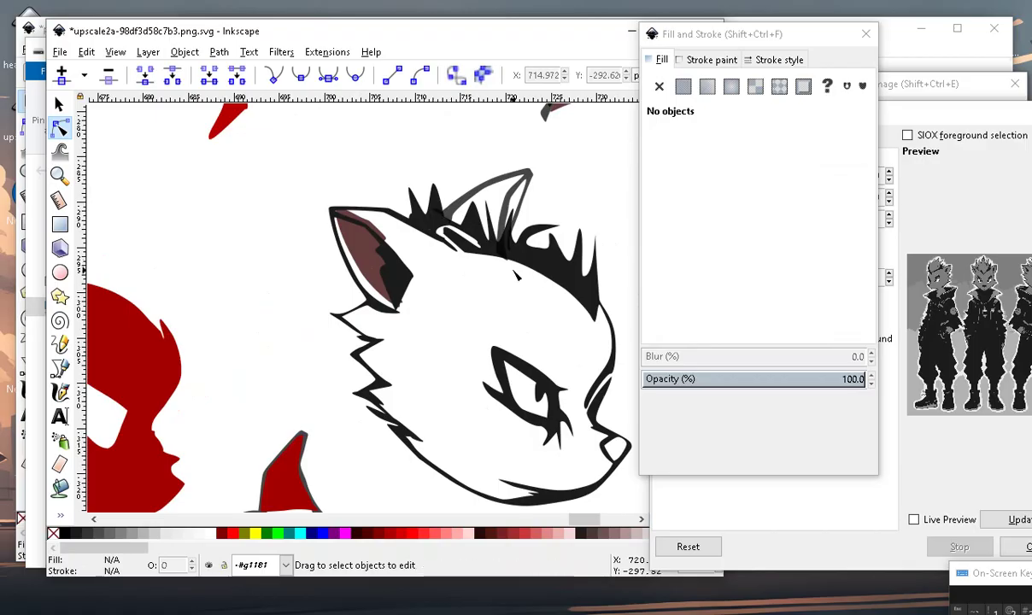
scroll(538, 313, down, 1)
scroll(469, 253, up, 1)
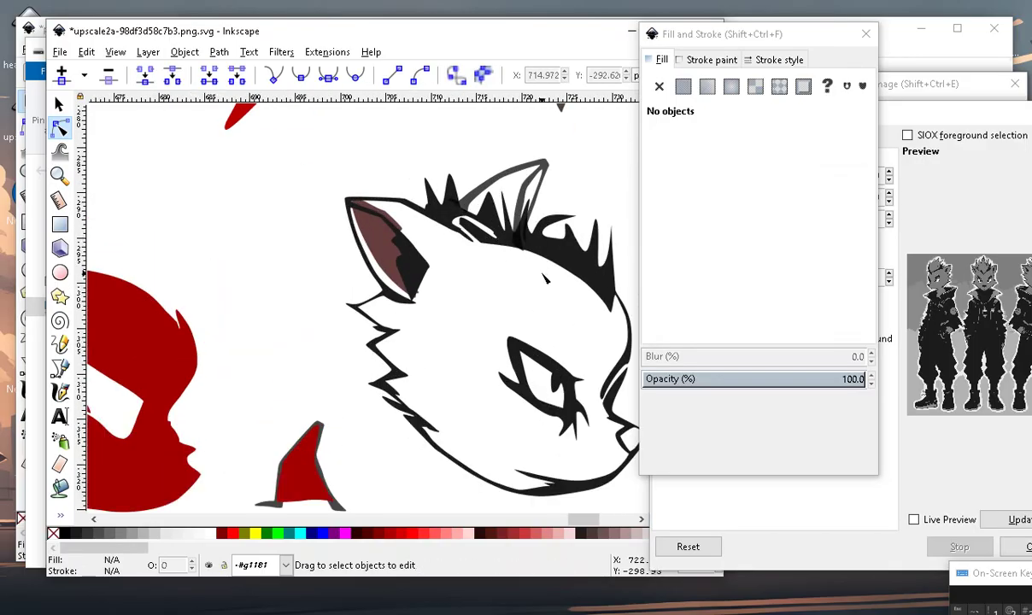
scroll(474, 243, down, 2)
scroll(484, 229, up, 4)
scroll(484, 229, down, 1)
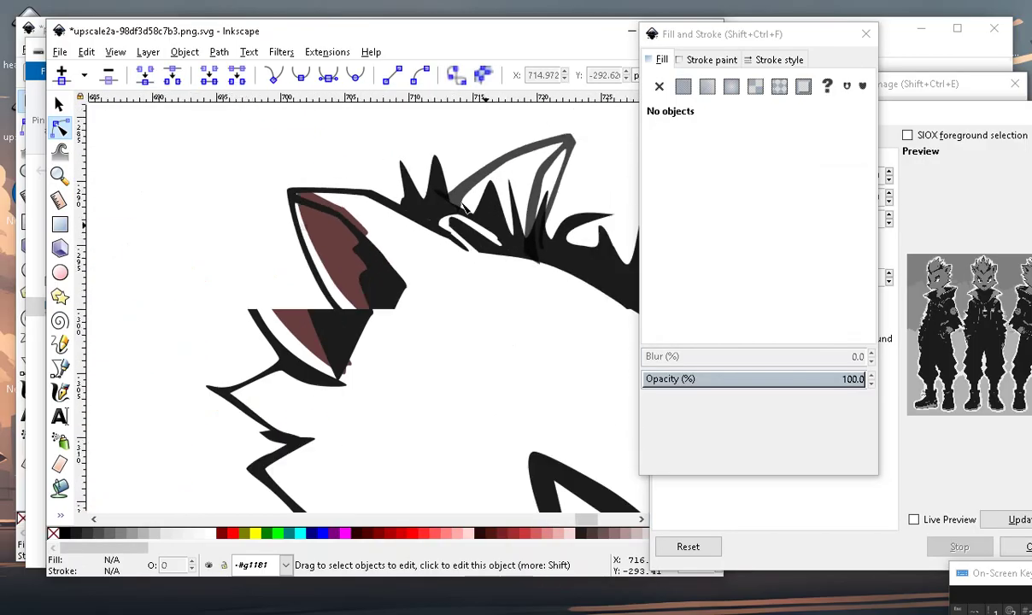
scroll(488, 257, down, 3)
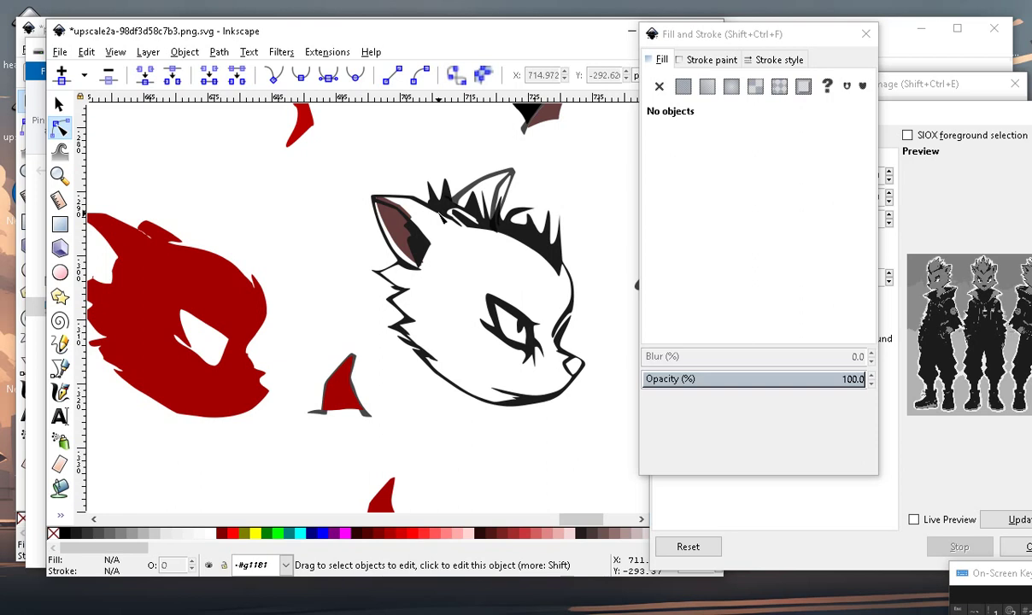
scroll(442, 223, up, 4)
scroll(442, 235, up, 2)
Drag a node on the black hair path to reshape its inner curl.
click(409, 193)
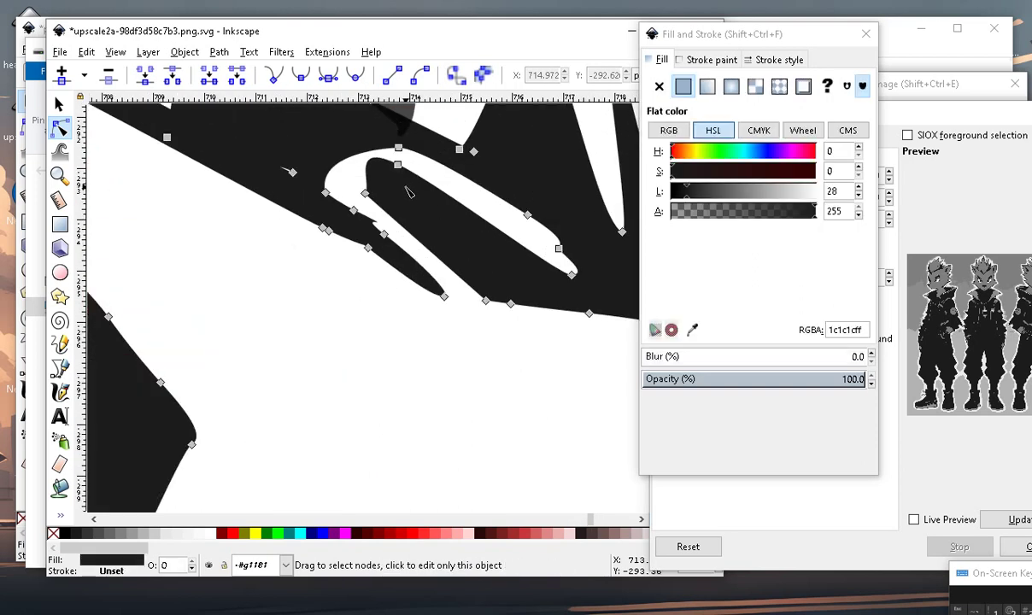
drag(397, 164, 495, 278)
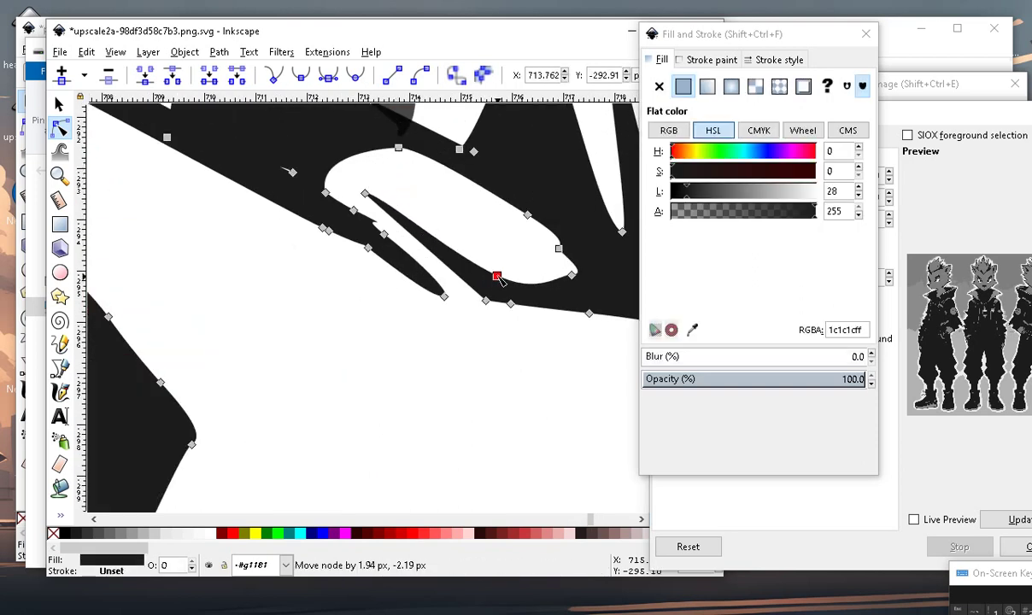
scroll(466, 312, down, 2)
scroll(466, 312, down, 2)
scroll(466, 312, up, 1)
key(Escape)
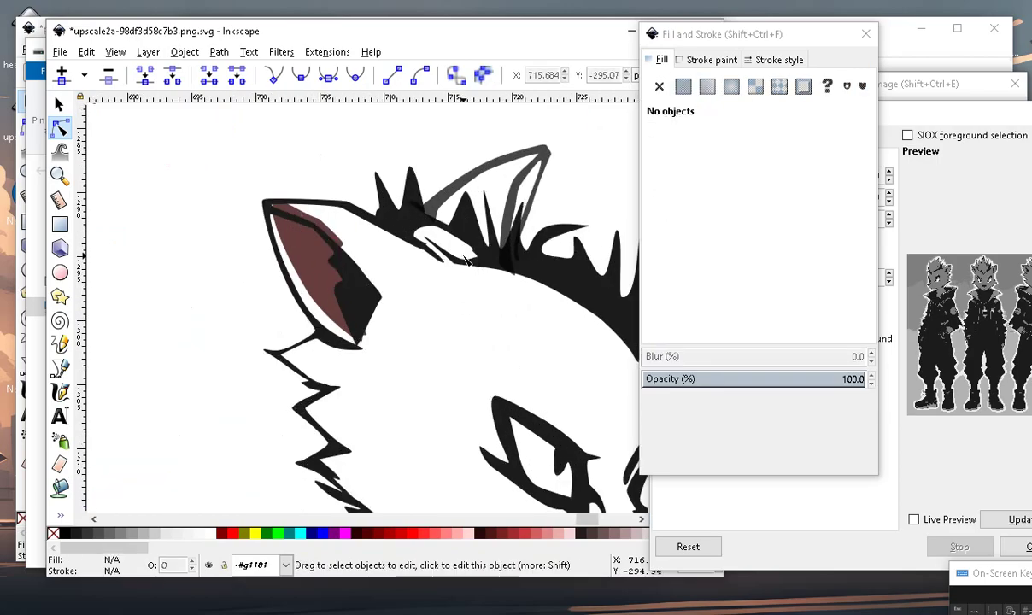
scroll(463, 270, down, 2)
scroll(462, 270, up, 1)
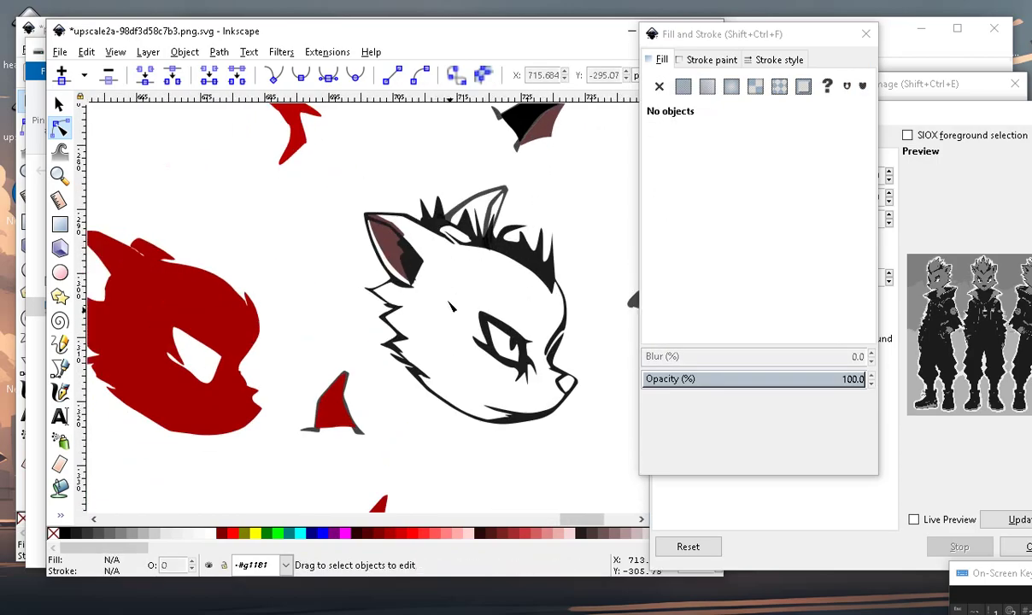
scroll(466, 256, up, 2)
scroll(466, 256, up, 2)
Pull an outline node out to form a new small spike near the ear.
click(498, 258)
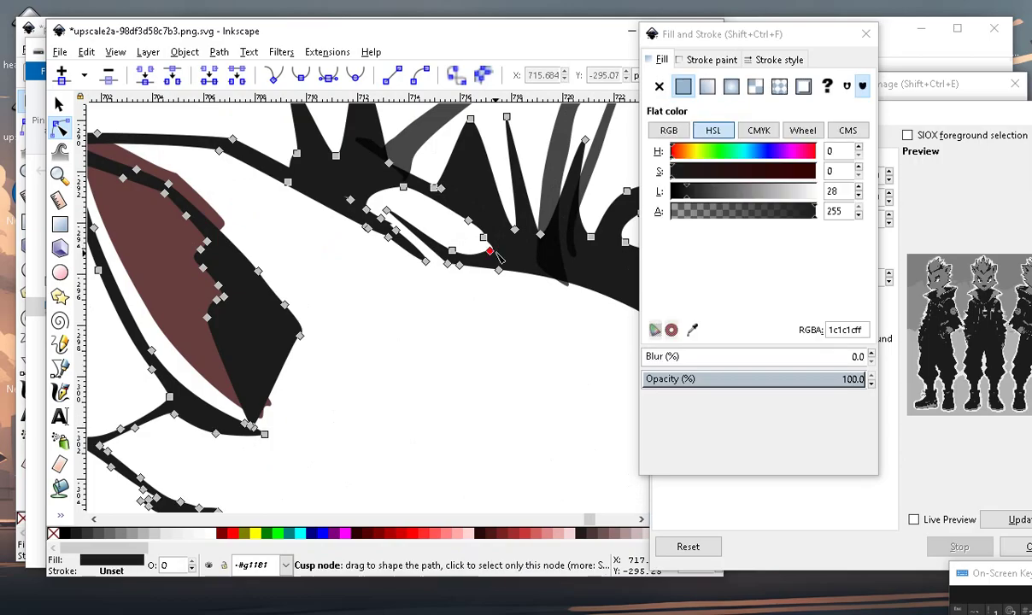
drag(489, 251, 407, 314)
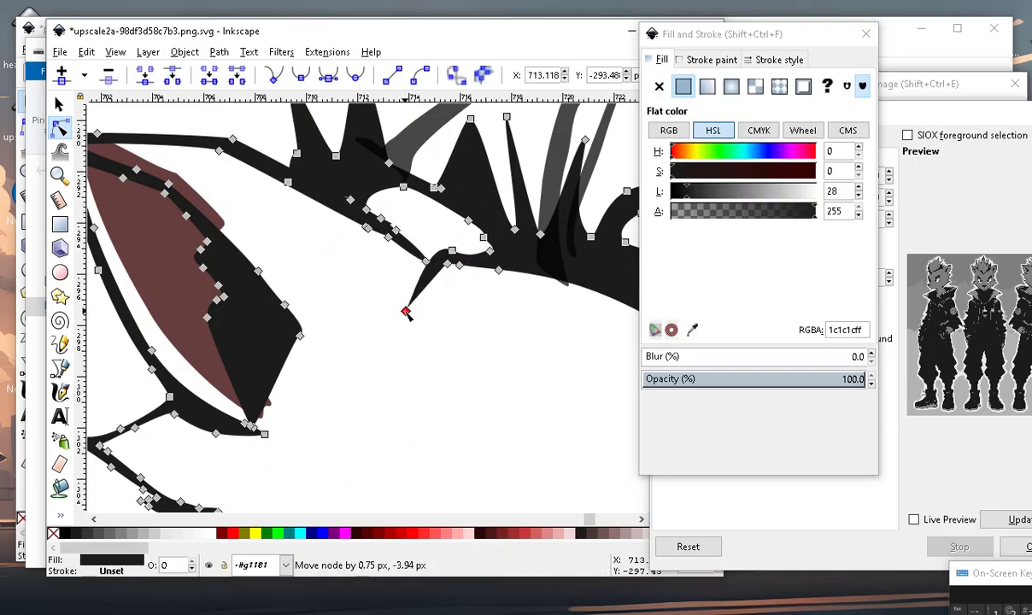
scroll(406, 314, down, 5)
key(Escape)
scroll(423, 293, up, 1)
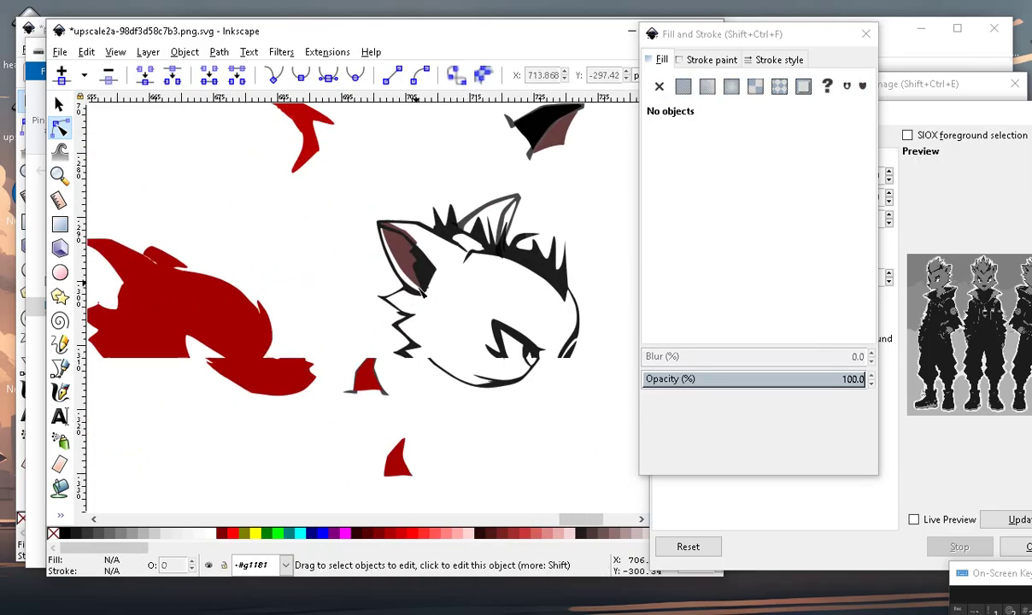
scroll(423, 291, up, 1)
scroll(444, 257, down, 1)
scroll(466, 210, up, 1)
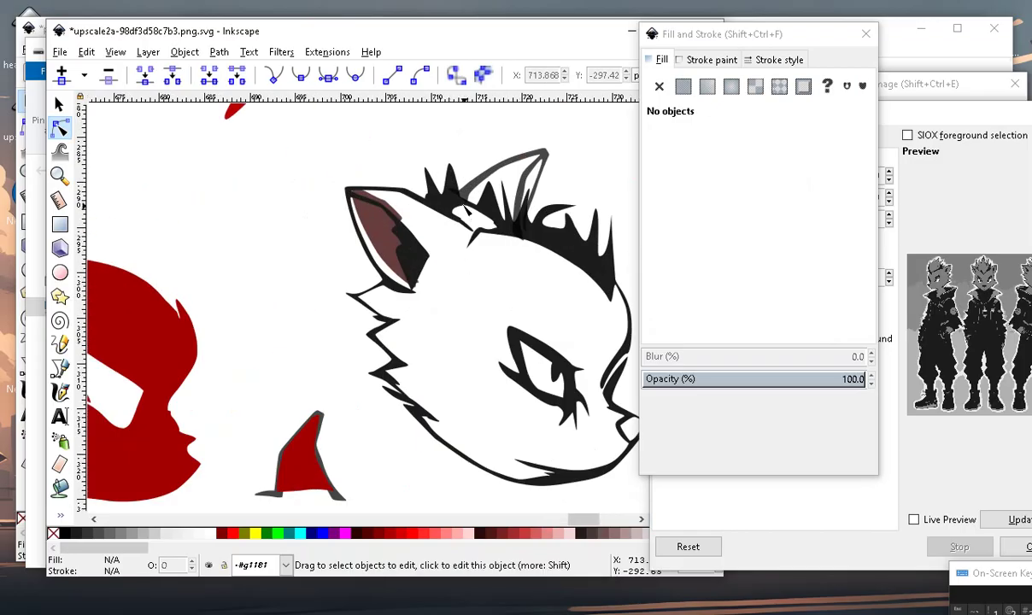
scroll(465, 209, up, 1)
scroll(470, 248, down, 4)
scroll(473, 280, up, 3)
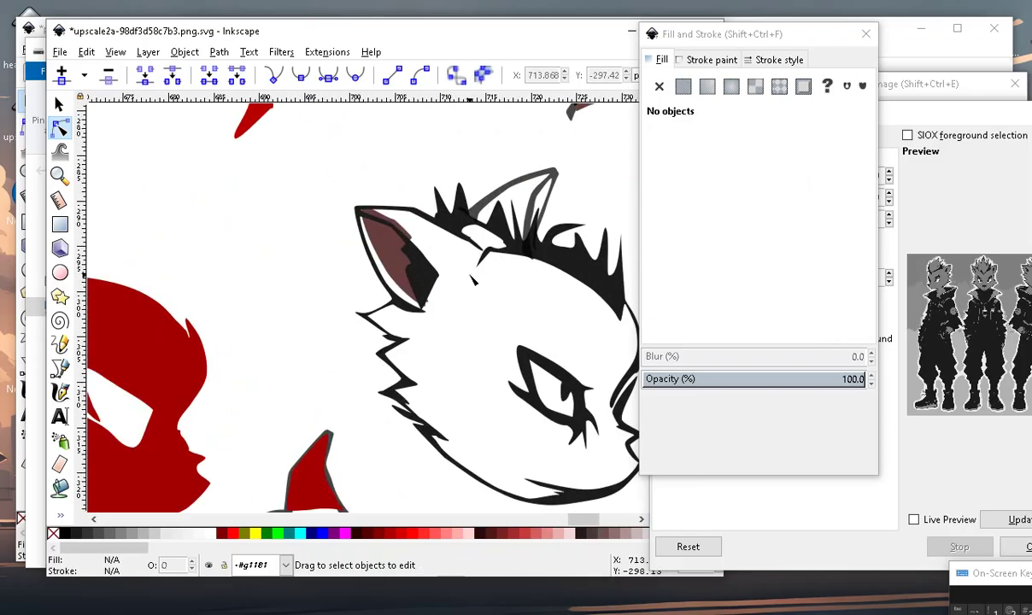
scroll(453, 209, up, 2)
Nudge the nodes around the spike-ear junction slightly down-left to tidy it.
click(451, 205)
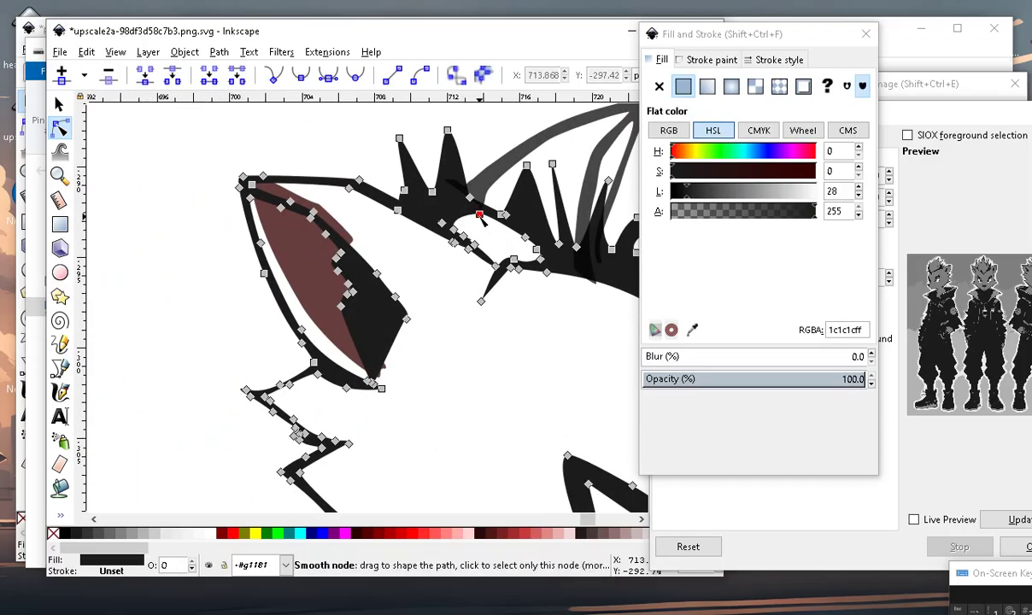
drag(480, 215, 471, 239)
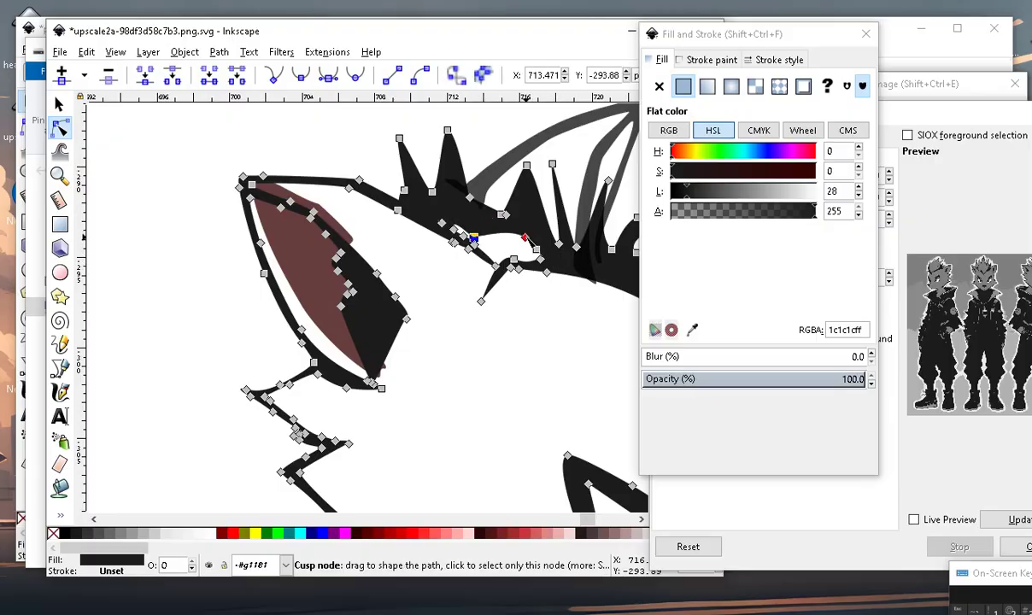
click(525, 237)
mouse_move(525, 238)
mouse_down()
mouse_move(490, 253)
mouse_move(508, 235)
mouse_move(525, 256)
mouse_up()
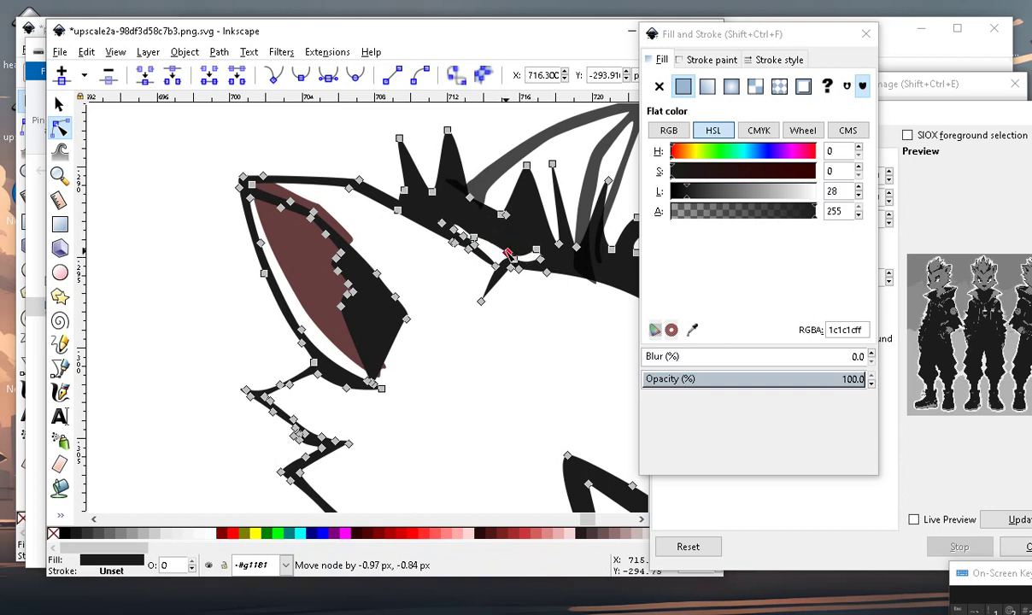
drag(503, 250, 529, 254)
scroll(538, 297, down, 5)
Clear the selection and zoom in on the cat's left cheek outline.
key(Escape)
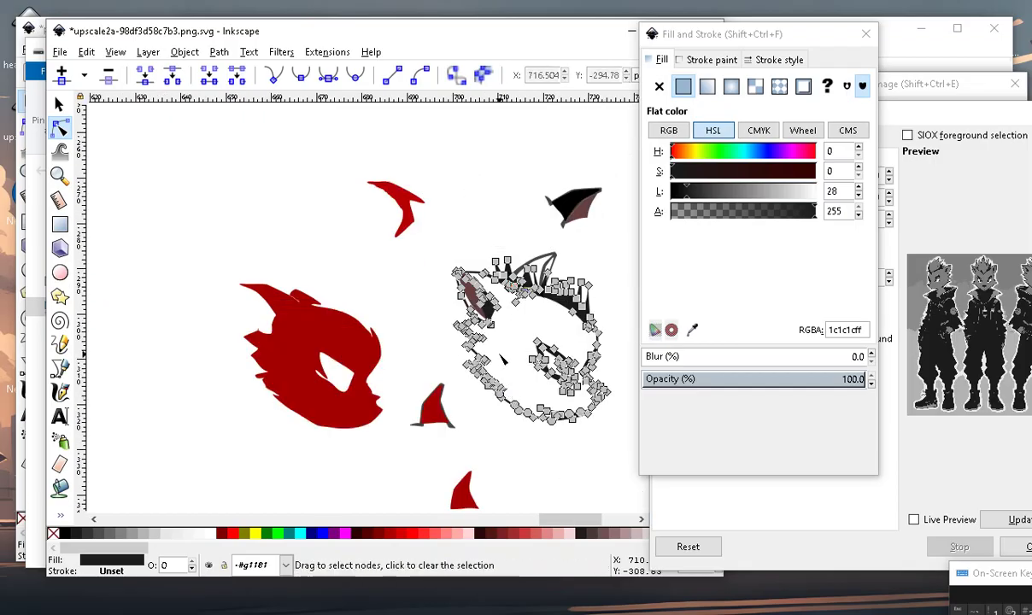
key(Escape)
scroll(527, 332, up, 5)
scroll(527, 331, down, 5)
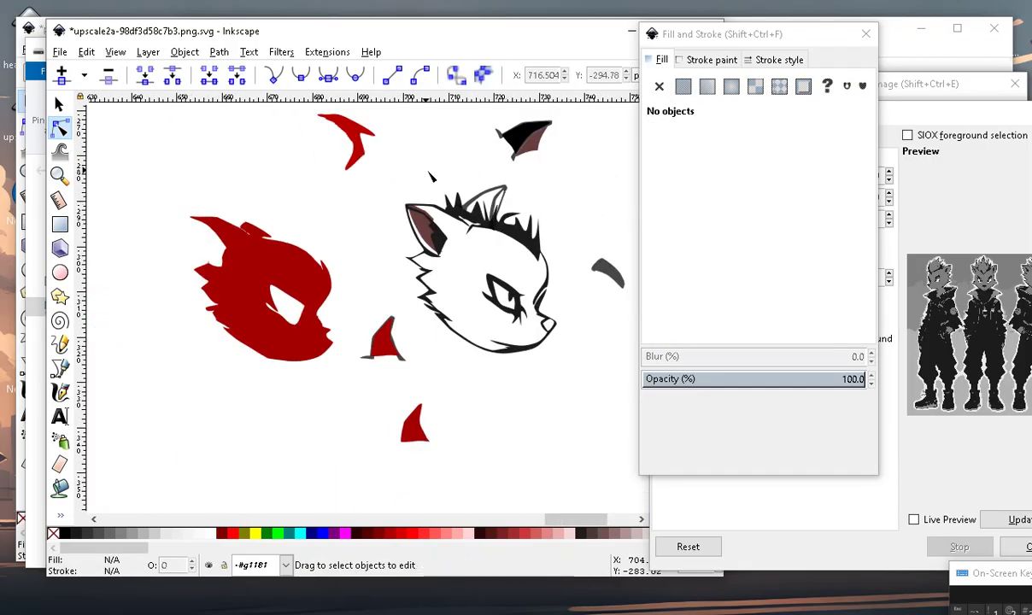
scroll(526, 240, up, 5)
scroll(526, 241, down, 1)
scroll(500, 309, up, 1)
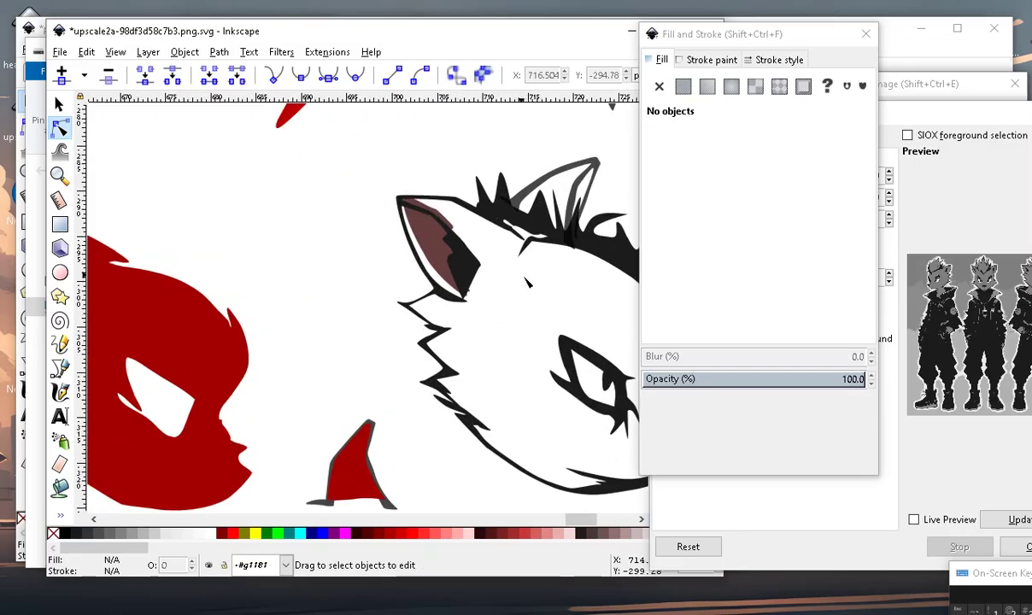
scroll(527, 283, down, 2)
scroll(527, 283, up, 2)
scroll(521, 287, down, 1)
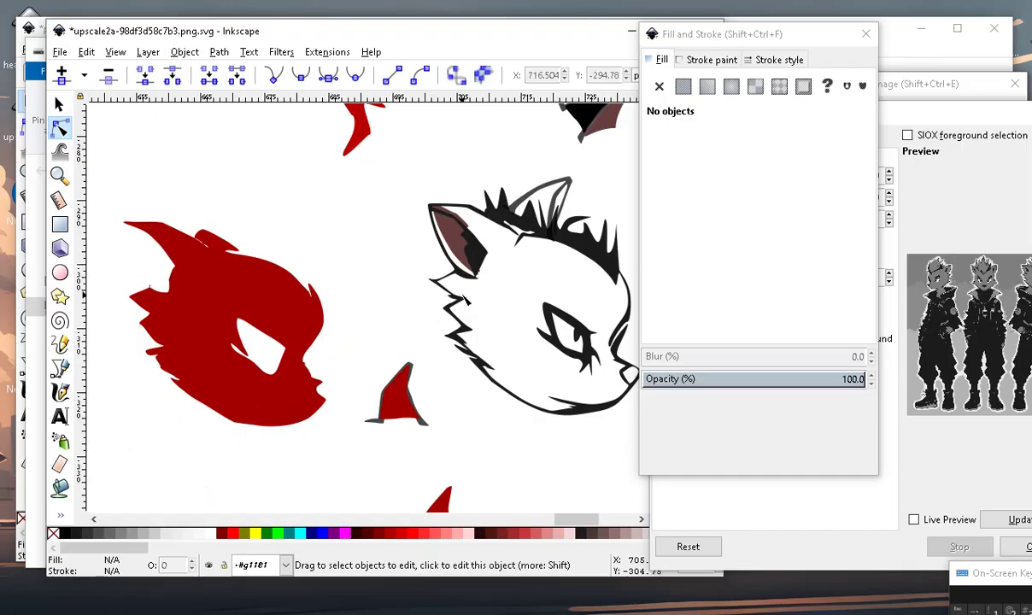
scroll(462, 299, up, 2)
scroll(391, 258, up, 2)
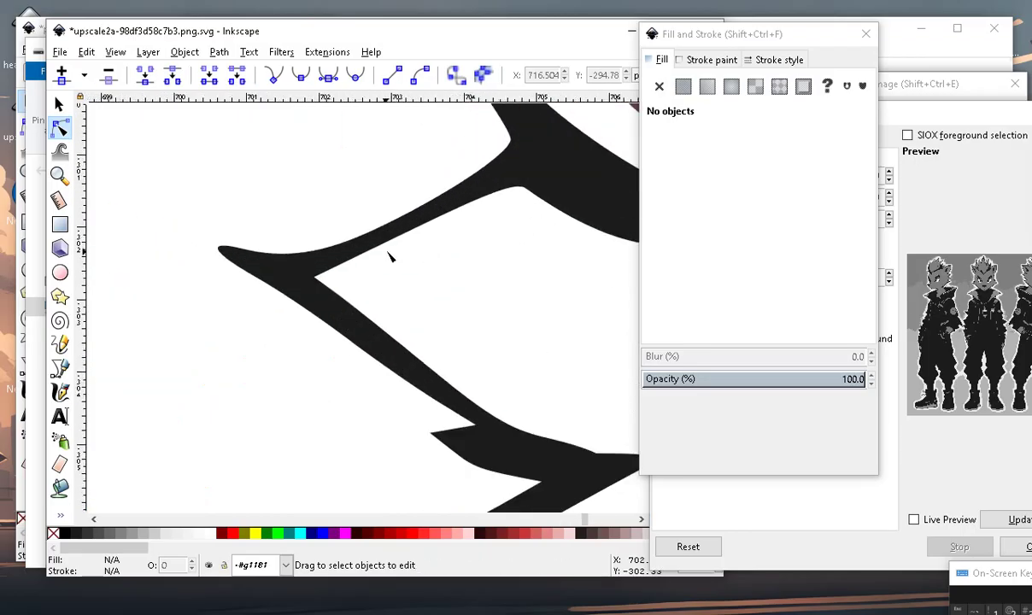
Move the cheek notch nodes and pull the inner corner node to smooth the curve.
click(275, 267)
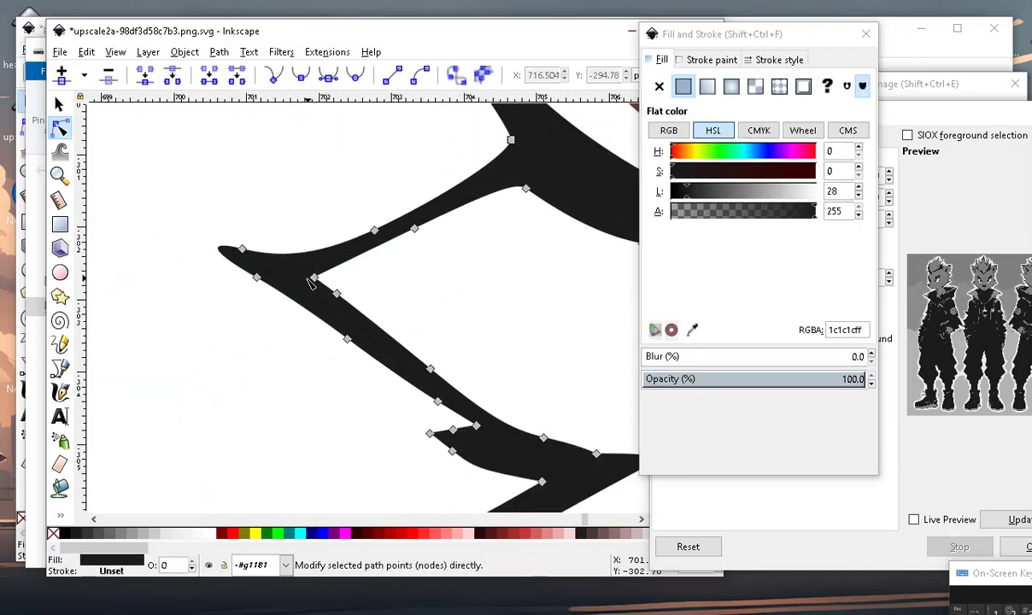
drag(315, 278, 338, 294)
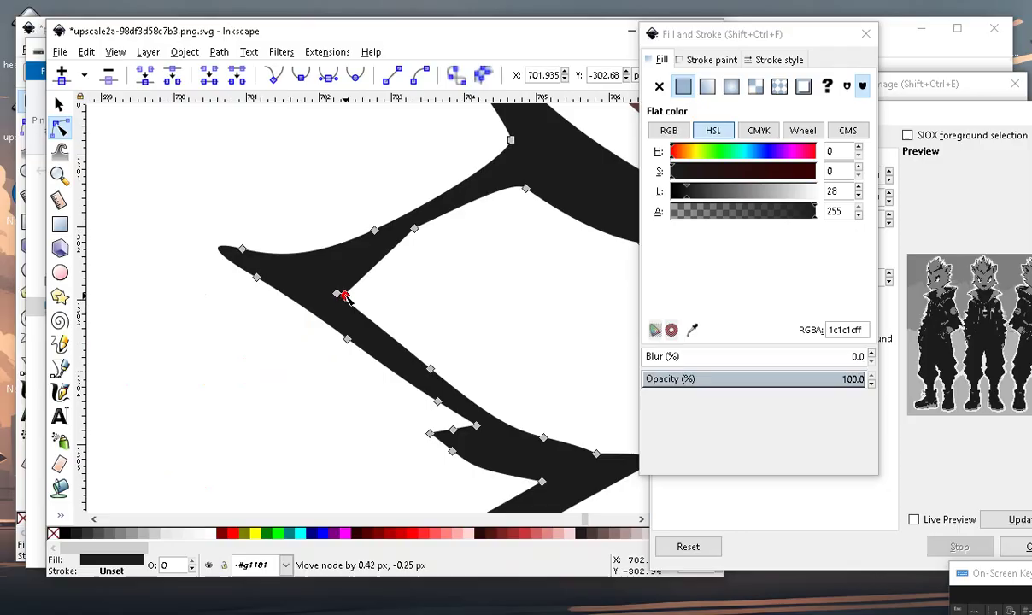
drag(417, 237, 443, 271)
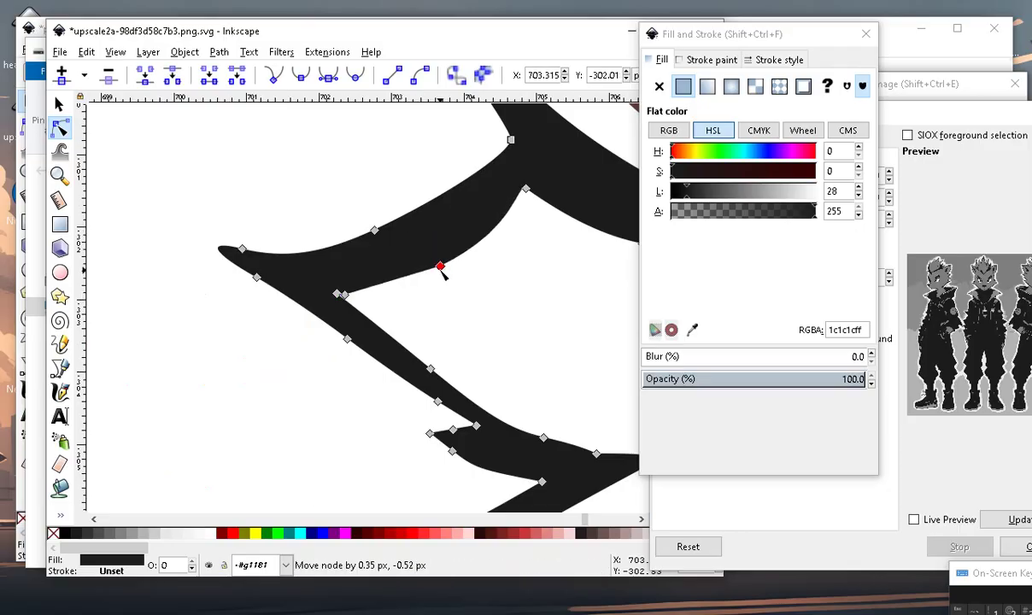
scroll(408, 311, down, 4)
key(Page_Up)
key(Page_Up)
scroll(406, 248, up, 4)
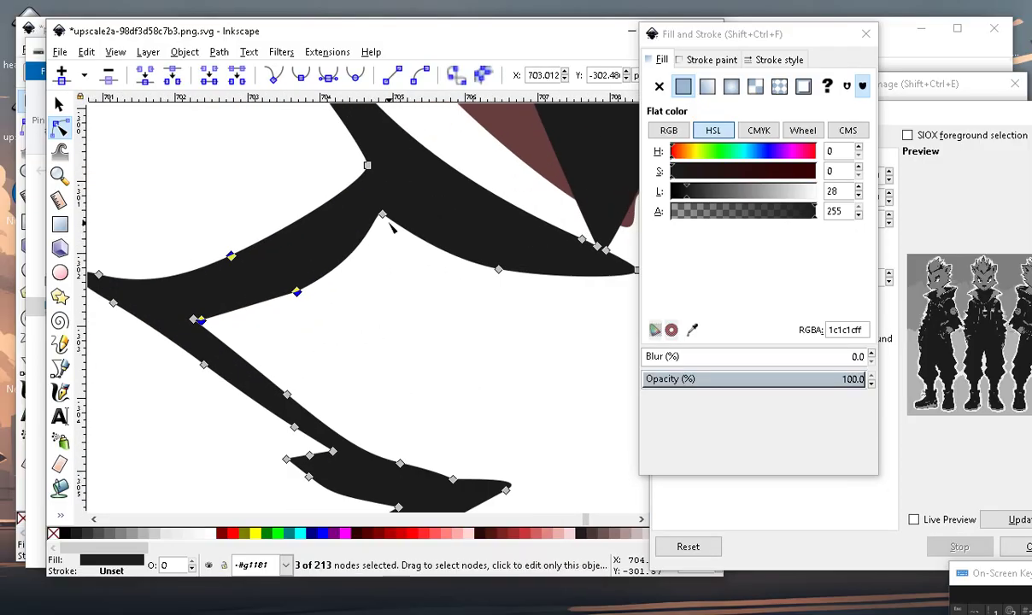
drag(387, 220, 397, 258)
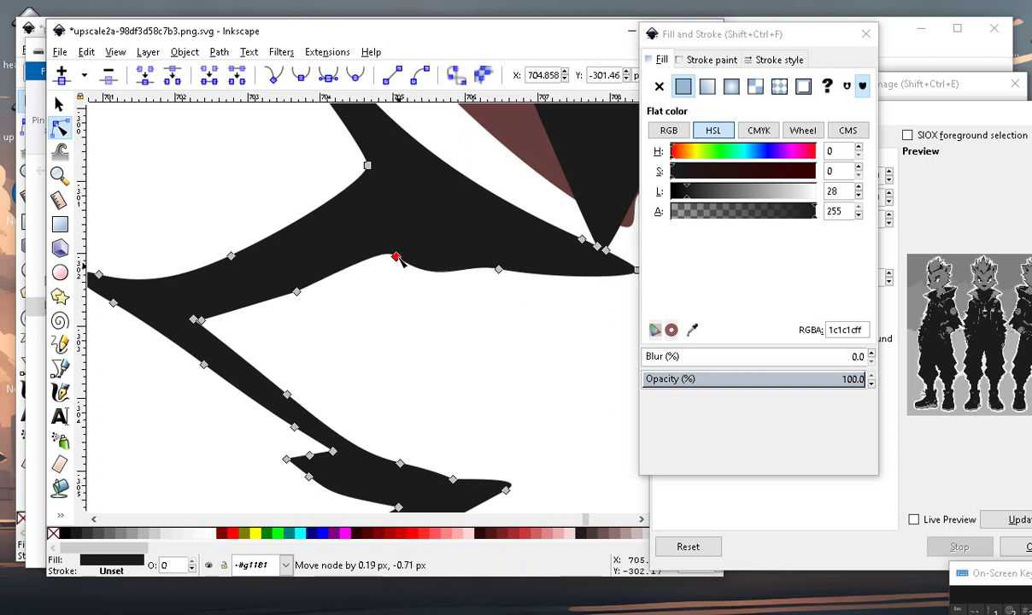
scroll(421, 271, down, 6)
key(Escape)
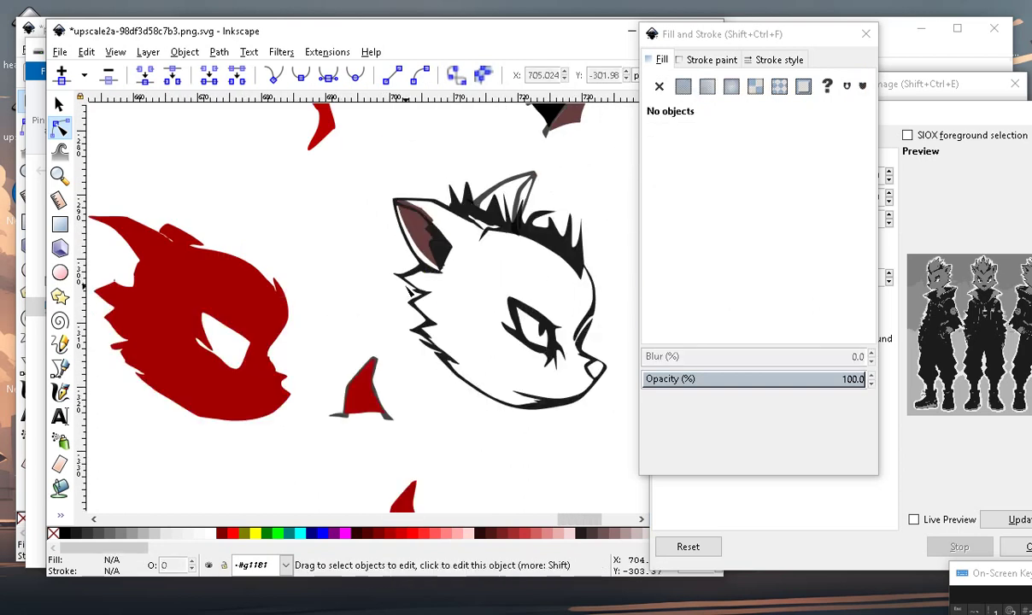
scroll(411, 270, up, 3)
scroll(410, 270, down, 3)
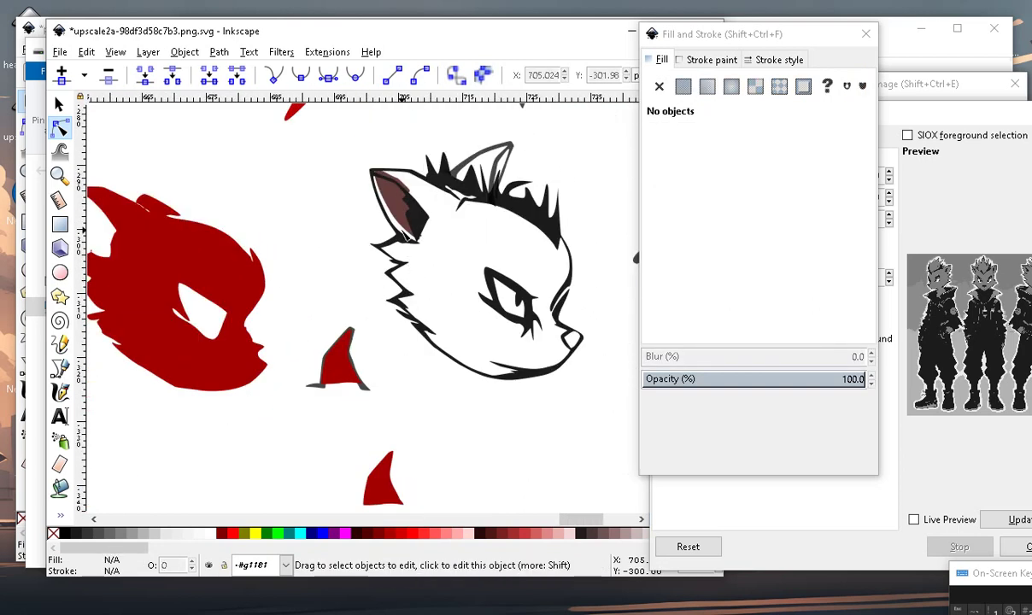
scroll(464, 382, down, 1)
scroll(464, 382, up, 1)
scroll(464, 382, up, 1)
scroll(464, 382, down, 2)
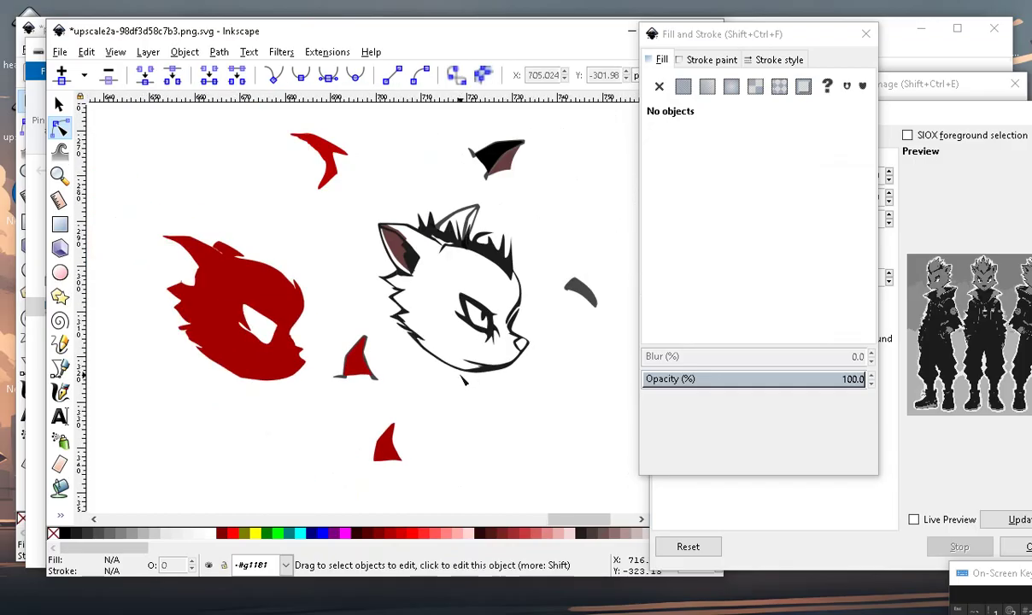
scroll(464, 382, up, 2)
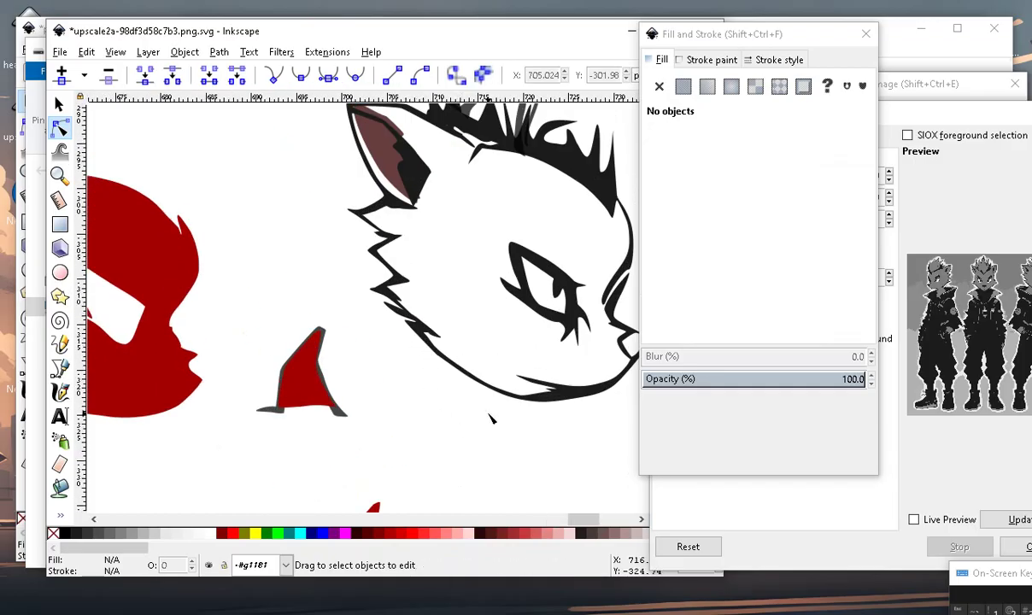
scroll(426, 367, up, 1)
scroll(409, 342, down, 3)
scroll(435, 355, down, 2)
scroll(449, 366, up, 3)
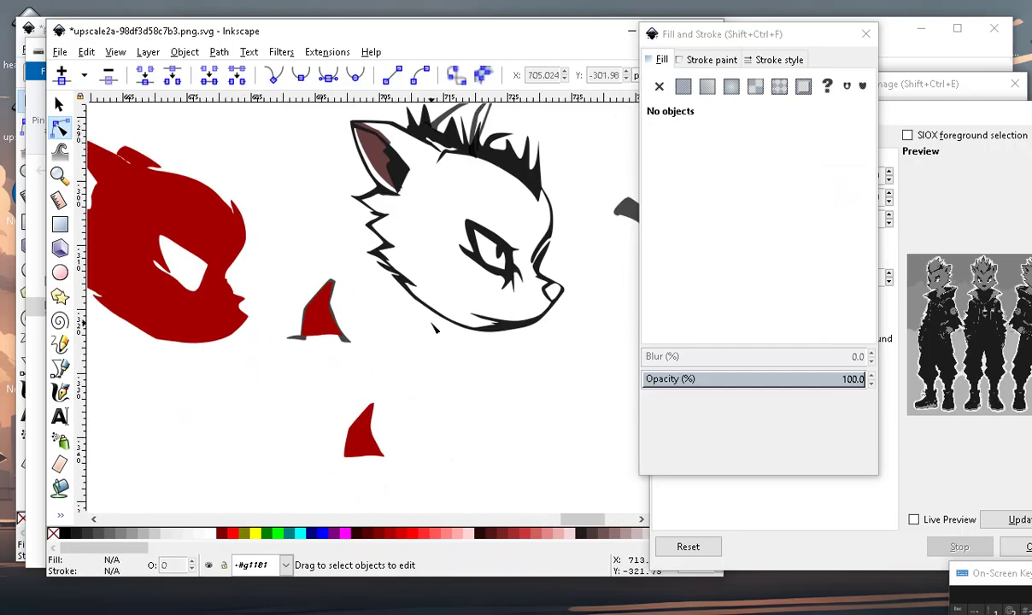
scroll(446, 350, up, 2)
Add a node on the black jaw curve and pull it into a spike below the jaw.
click(444, 325)
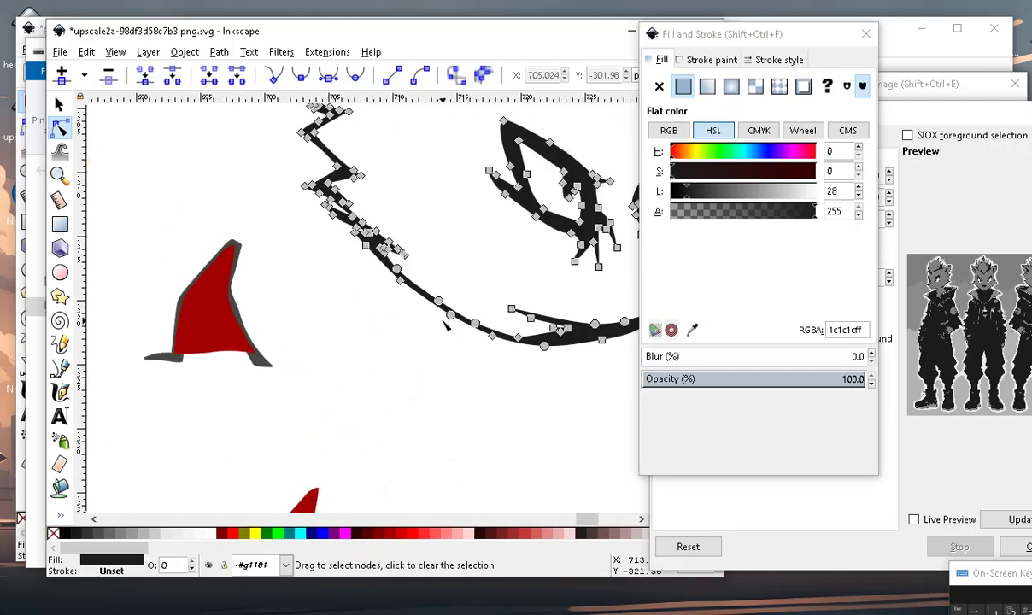
double_click(412, 288)
drag(412, 288, 384, 374)
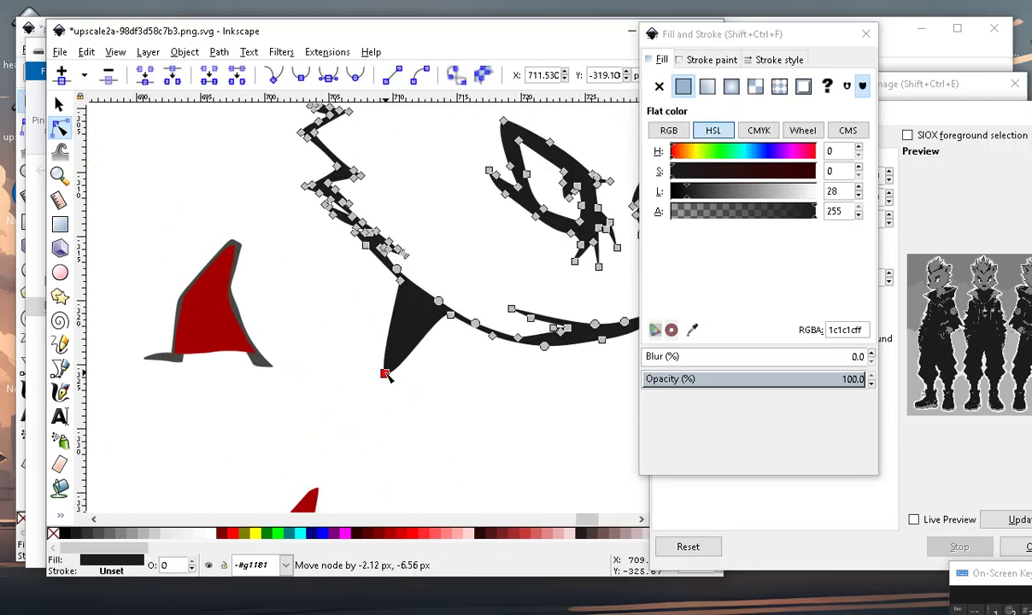
scroll(417, 364, down, 4)
click(459, 417)
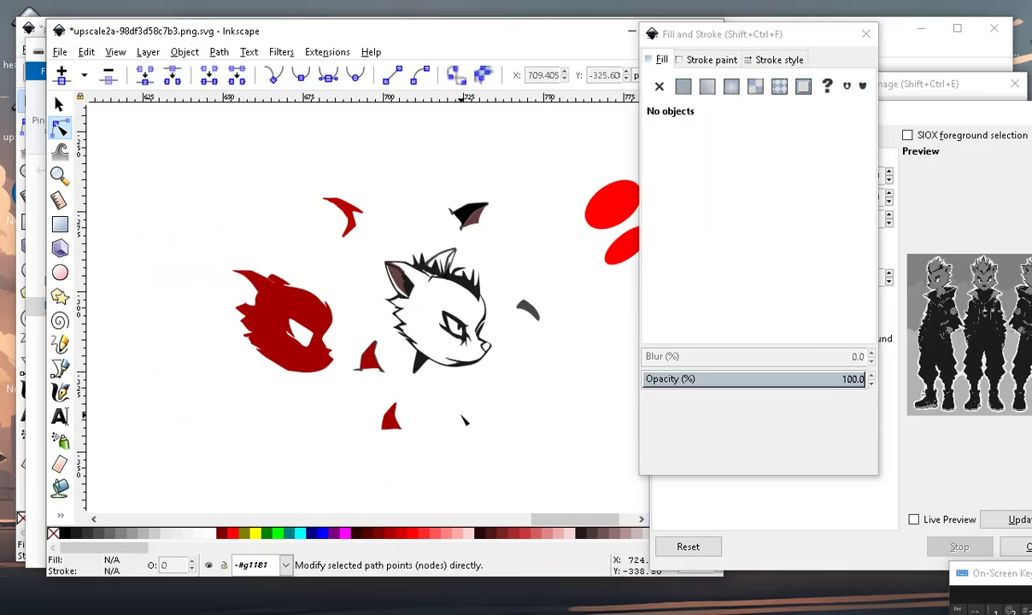
scroll(461, 418, up, 2)
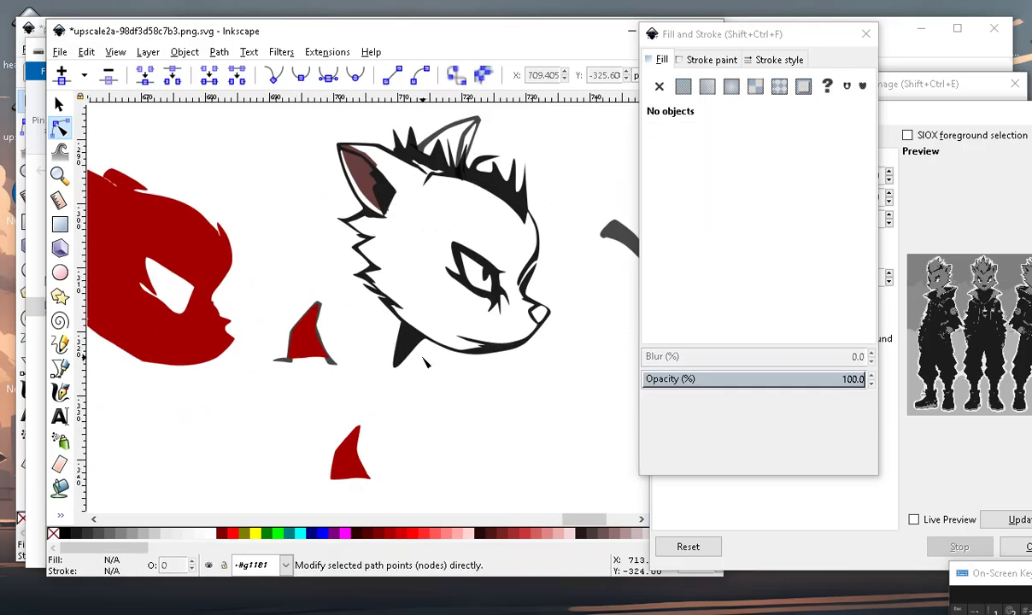
scroll(425, 362, up, 2)
Enlarge the jaw spike by dragging its corner node down.
click(415, 330)
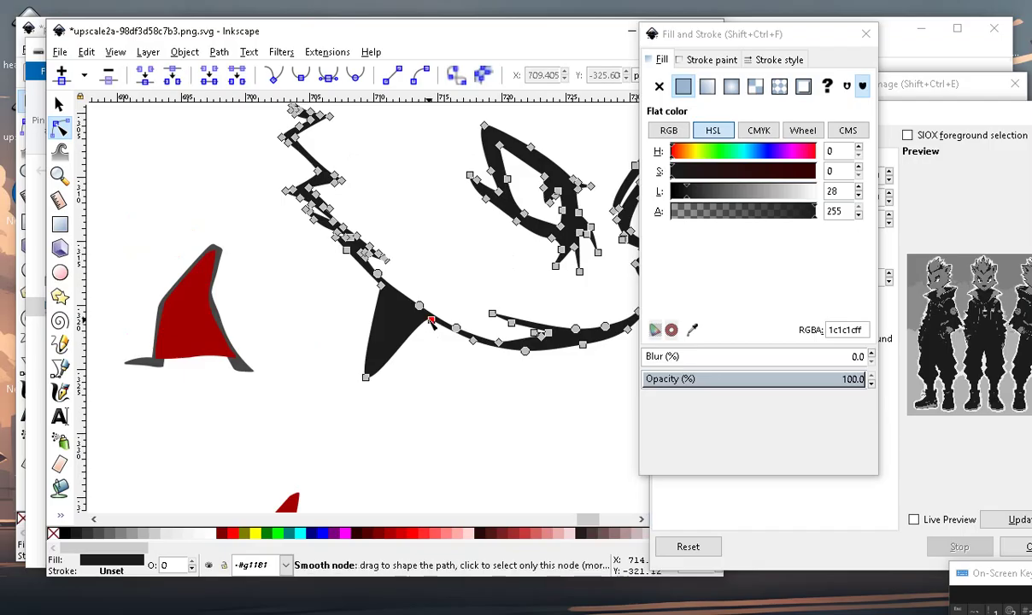
drag(430, 320, 424, 407)
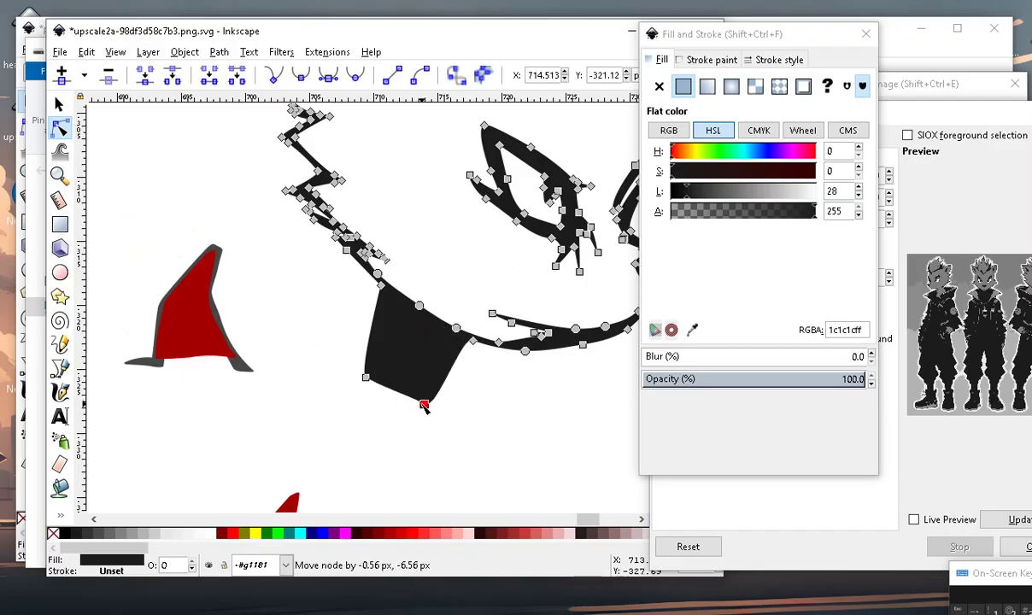
scroll(425, 407, down, 3)
click(425, 380)
scroll(424, 376, up, 1)
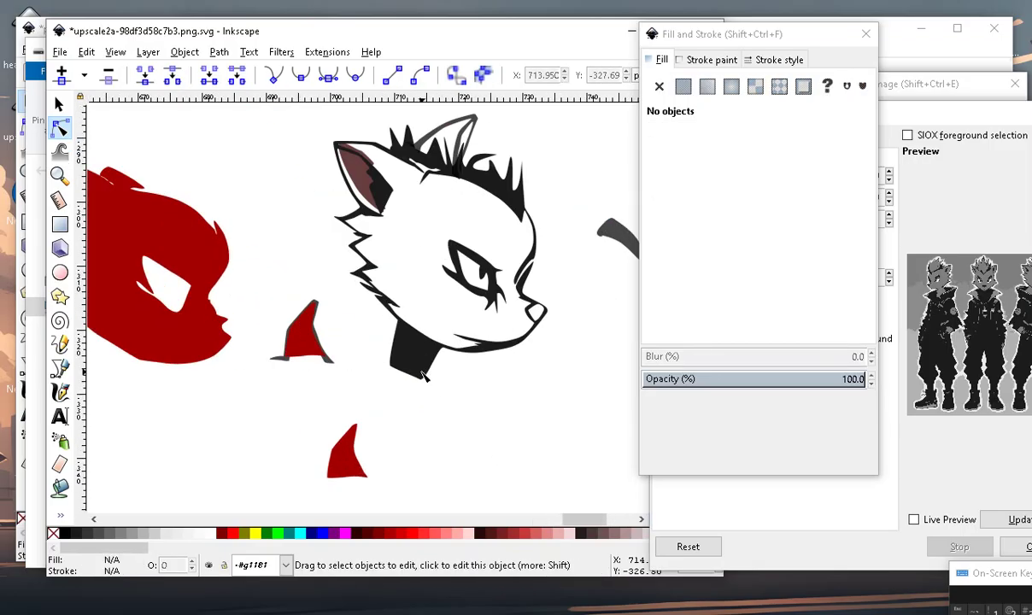
Pull the neck piece's bottom tip down and to the right.
click(419, 367)
mouse_move(426, 380)
mouse_down()
mouse_move(437, 398)
mouse_move(440, 382)
mouse_up()
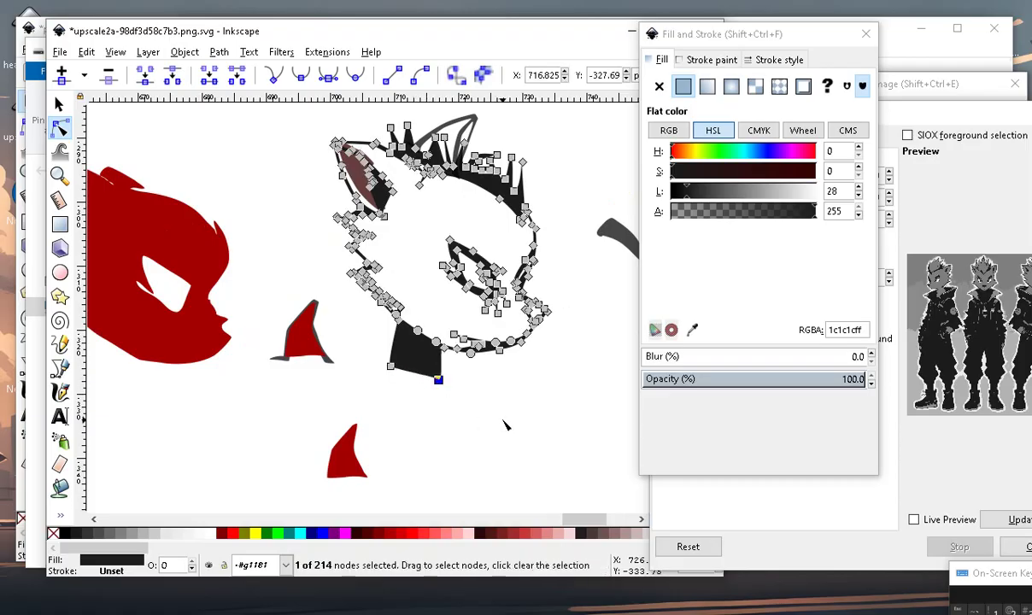
click(446, 383)
scroll(448, 382, down, 3)
scroll(448, 382, up, 2)
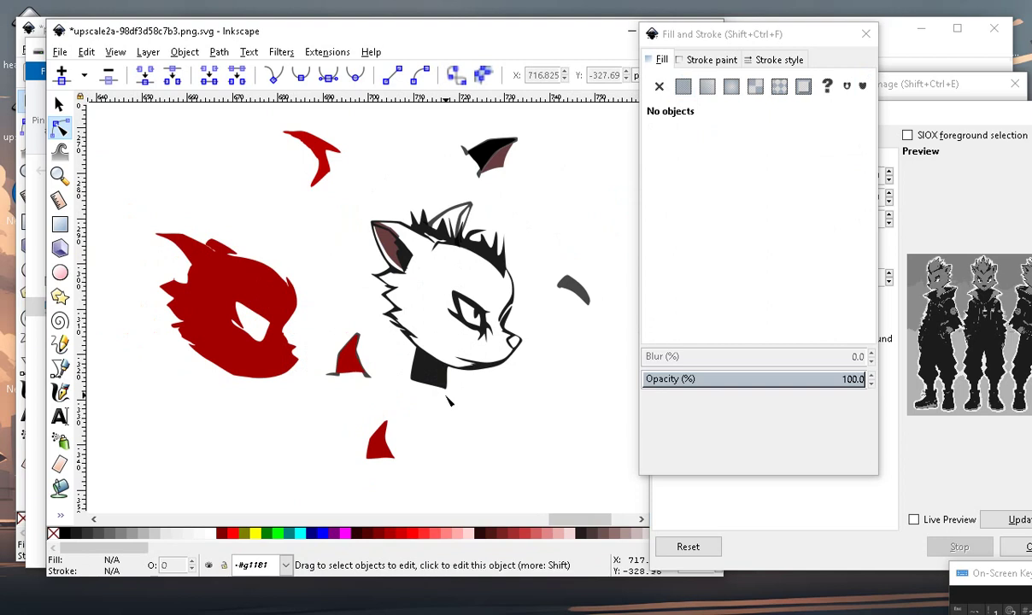
scroll(442, 406, up, 1)
scroll(444, 401, up, 1)
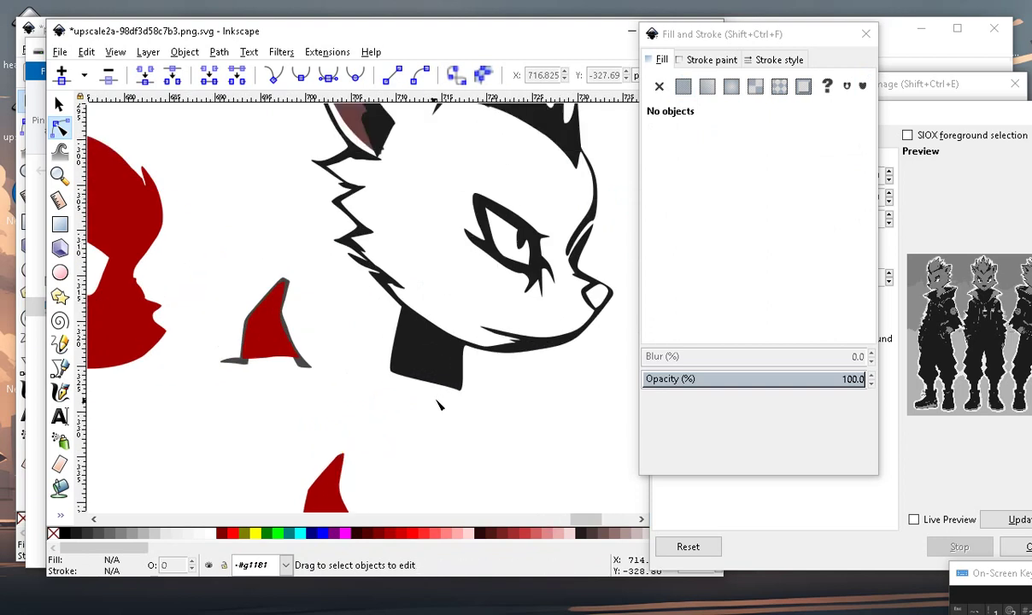
scroll(476, 390, down, 3)
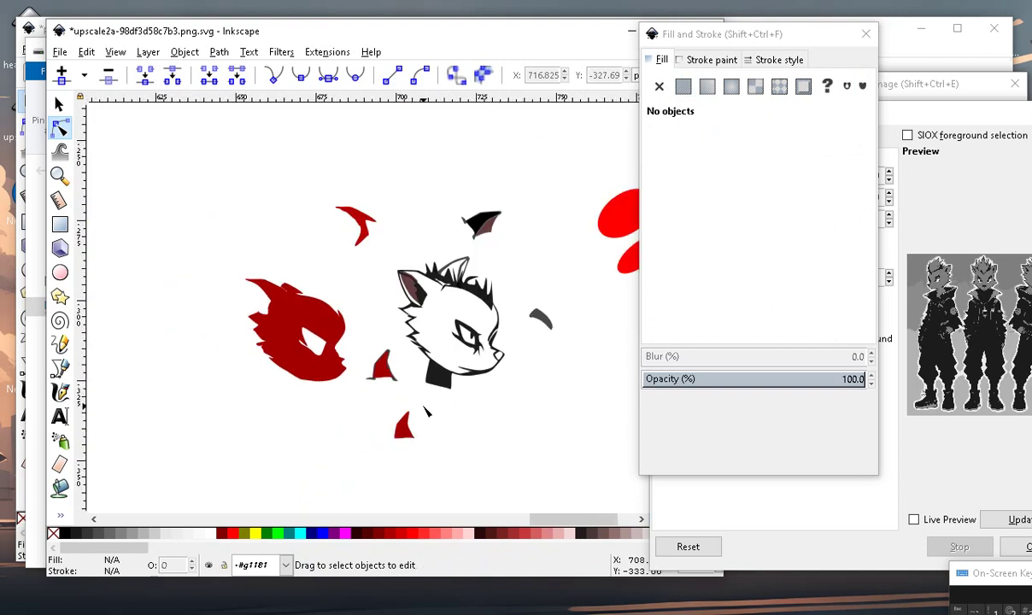
scroll(466, 381, up, 2)
scroll(459, 366, up, 2)
Move the neck's bottom node down-left to round its lower edge.
click(459, 366)
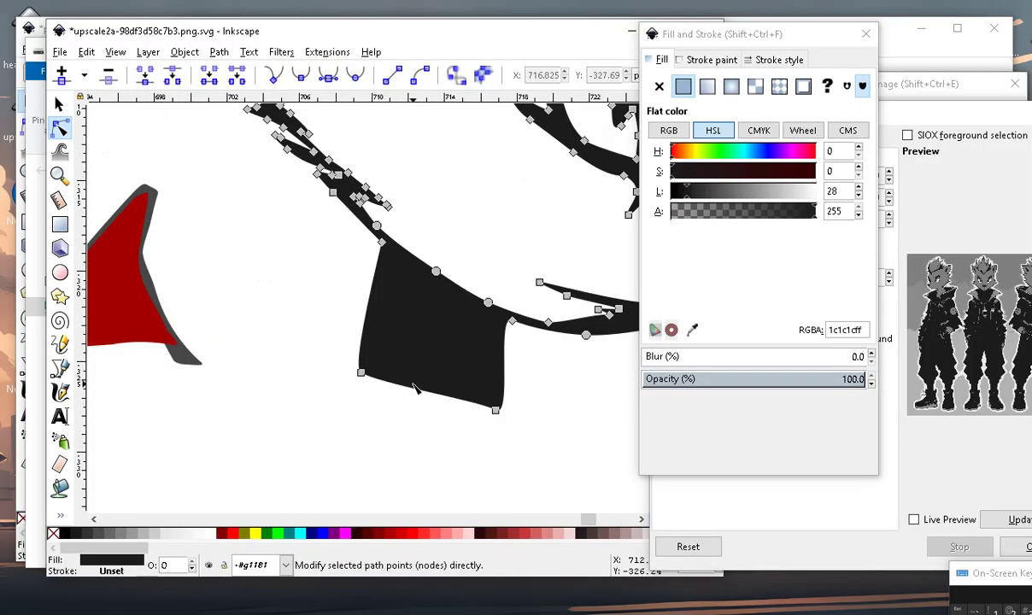
drag(414, 389, 403, 430)
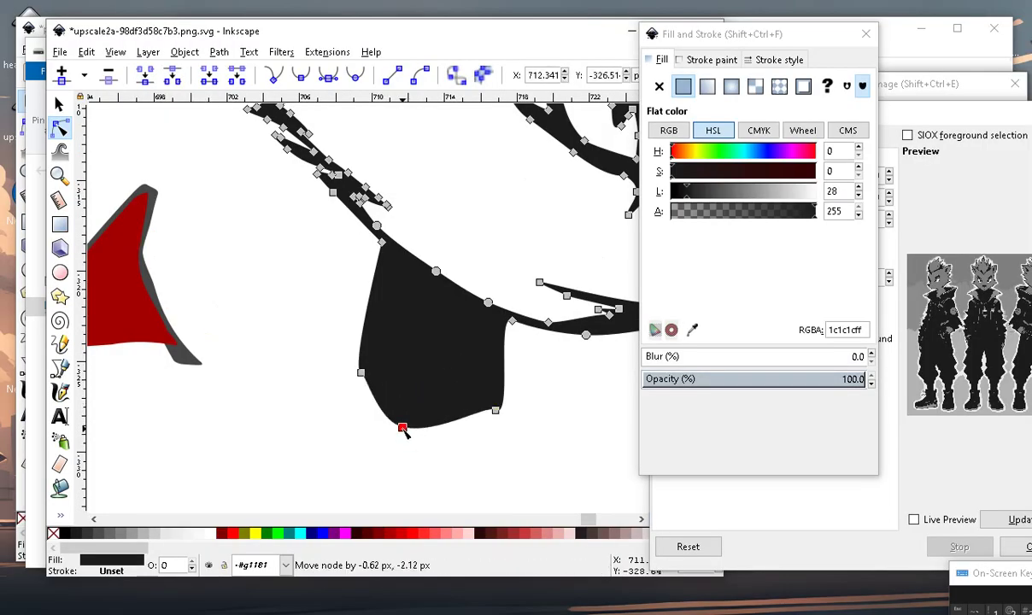
scroll(403, 430, down, 3)
key(Escape)
key(Escape)
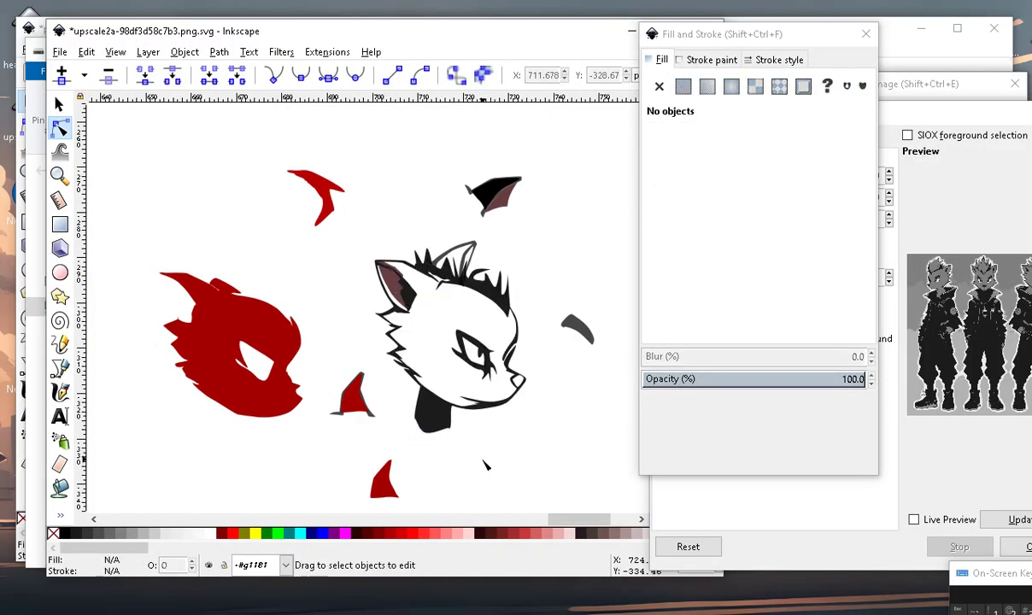
scroll(445, 419, up, 3)
scroll(397, 385, down, 3)
scroll(419, 379, up, 1)
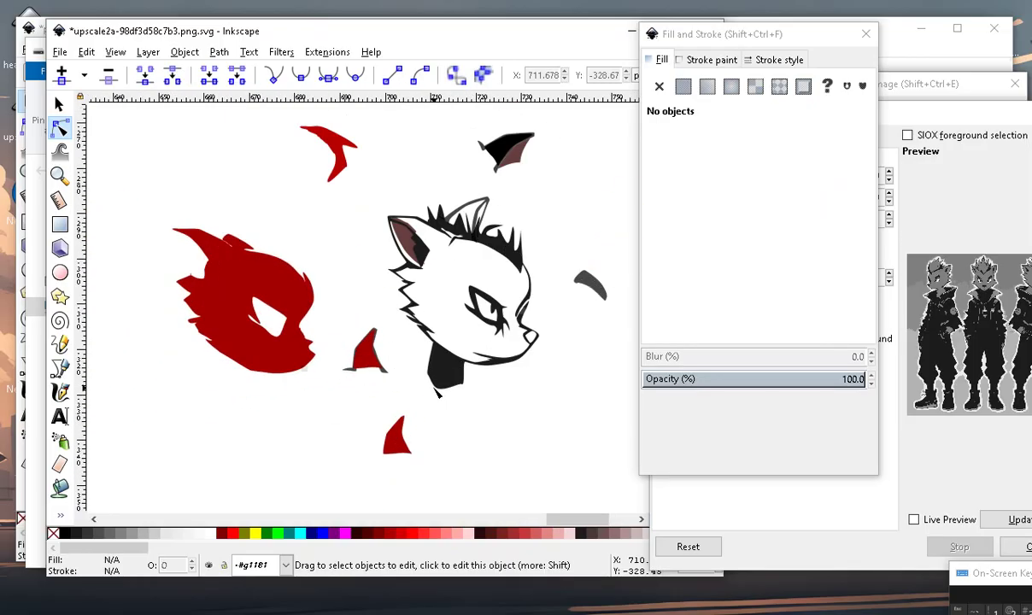
scroll(427, 376, up, 2)
scroll(427, 376, up, 2)
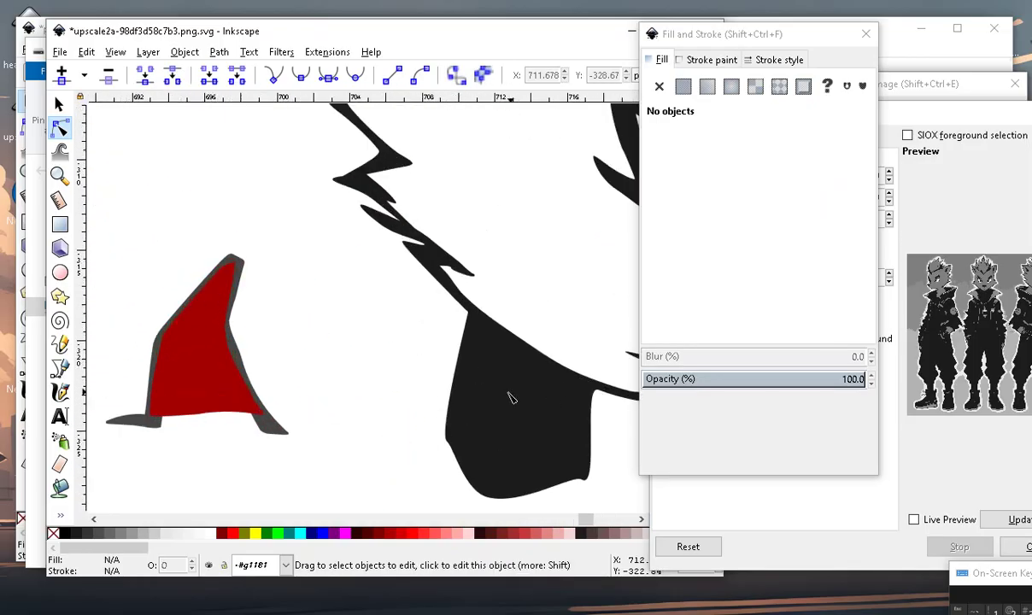
Shift a neck node left and smooth the neck's upper corner, then review the result.
click(472, 390)
drag(441, 443, 378, 441)
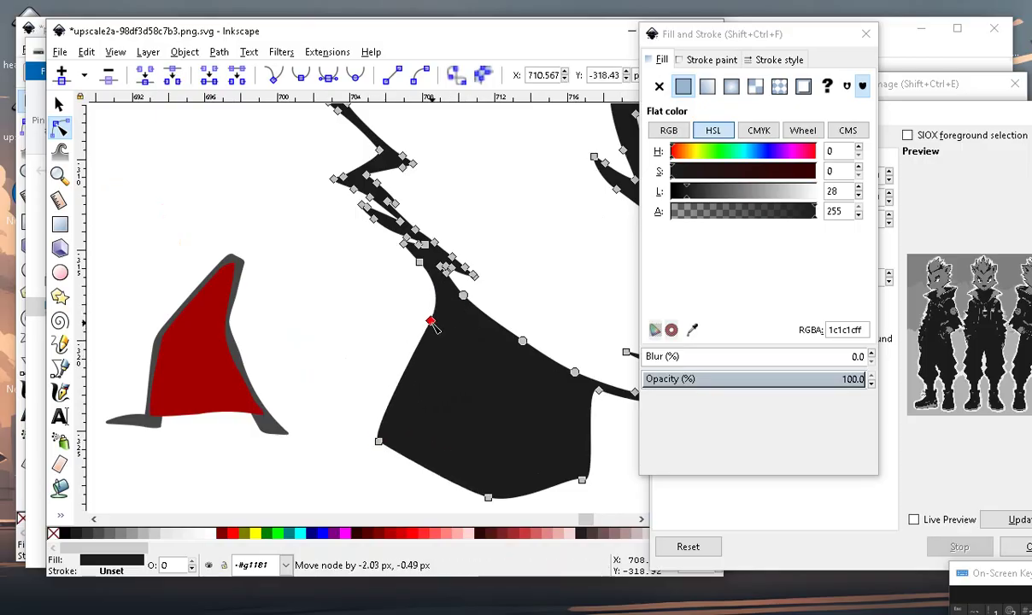
drag(468, 313, 419, 325)
scroll(456, 362, down, 4)
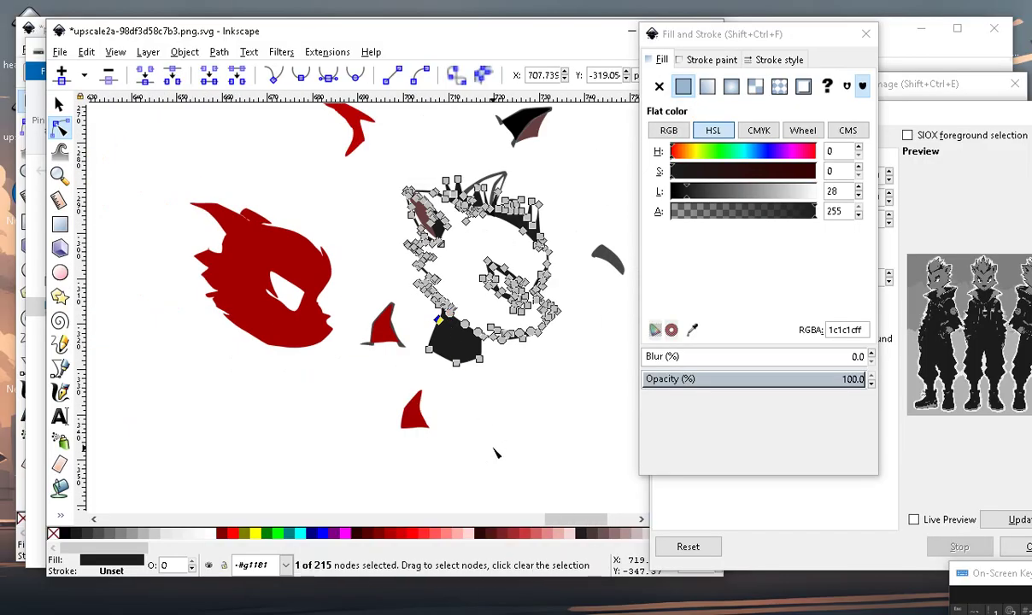
key(Escape)
scroll(500, 384, up, 3)
scroll(500, 385, down, 2)
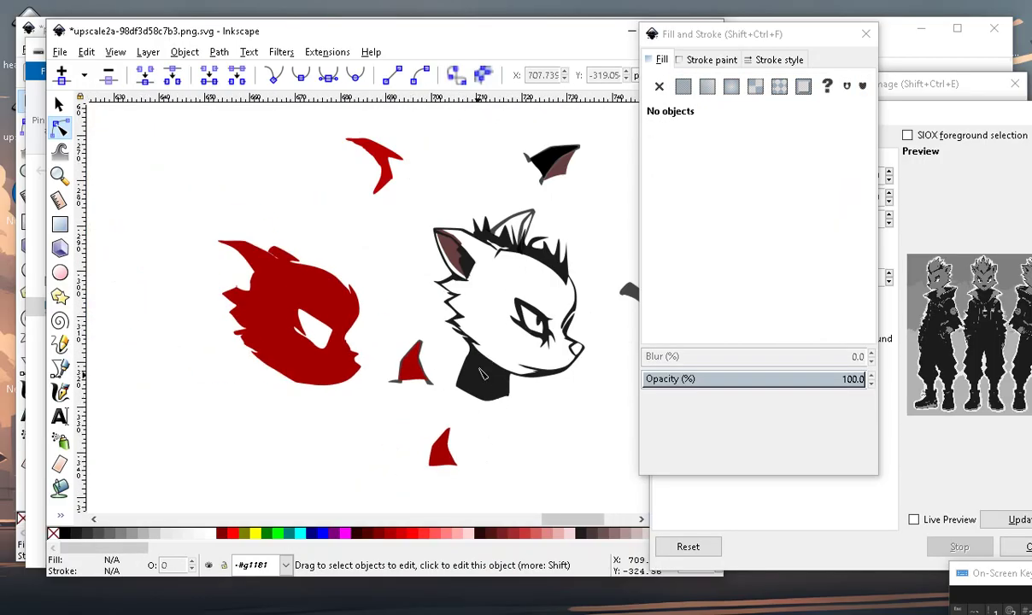
scroll(462, 371, up, 1)
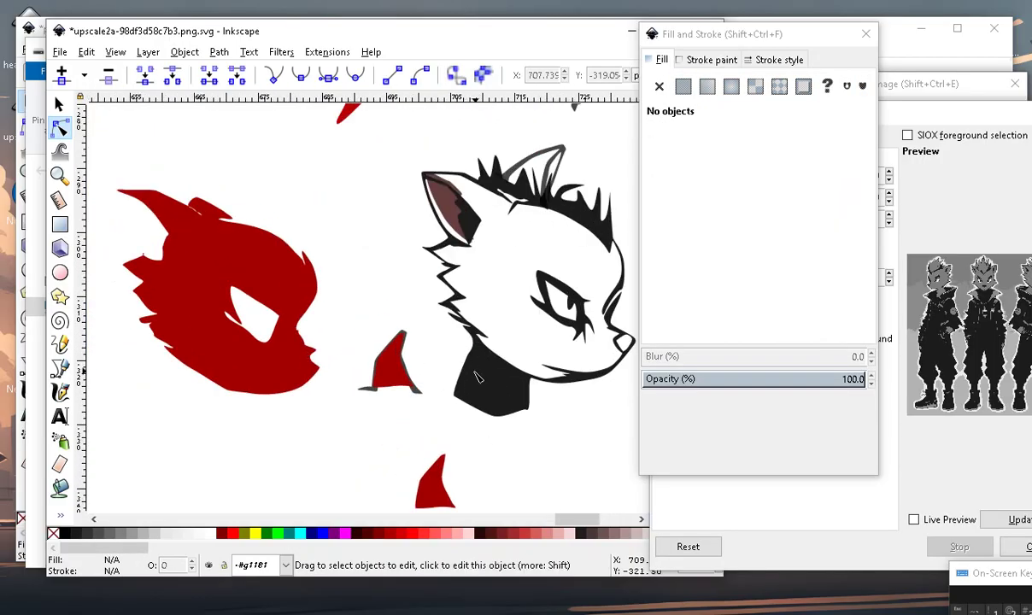
scroll(477, 377, up, 2)
scroll(474, 367, down, 2)
scroll(374, 345, up, 2)
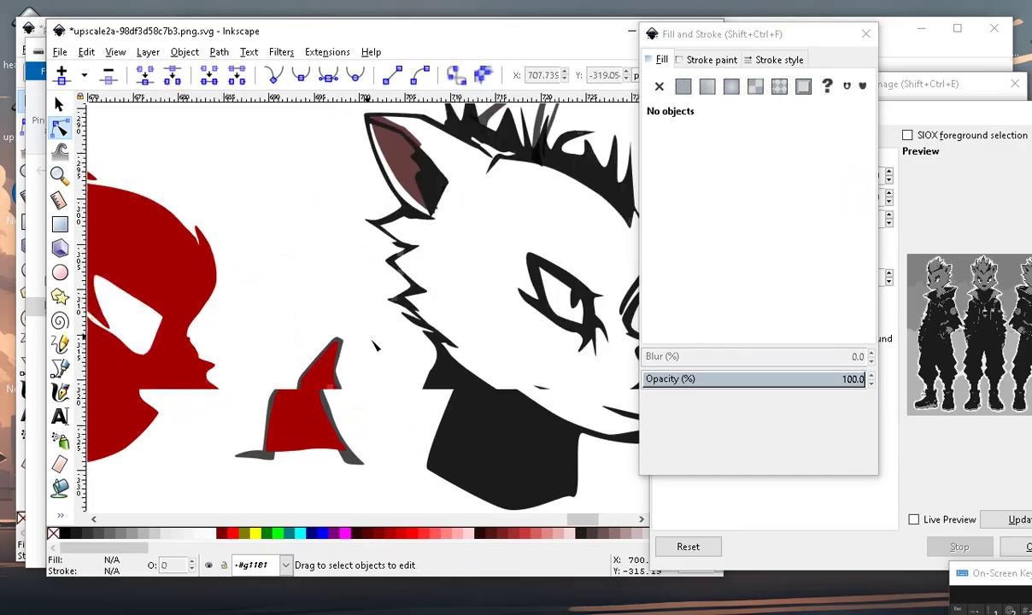
scroll(374, 345, down, 2)
scroll(376, 342, up, 2)
scroll(376, 342, down, 2)
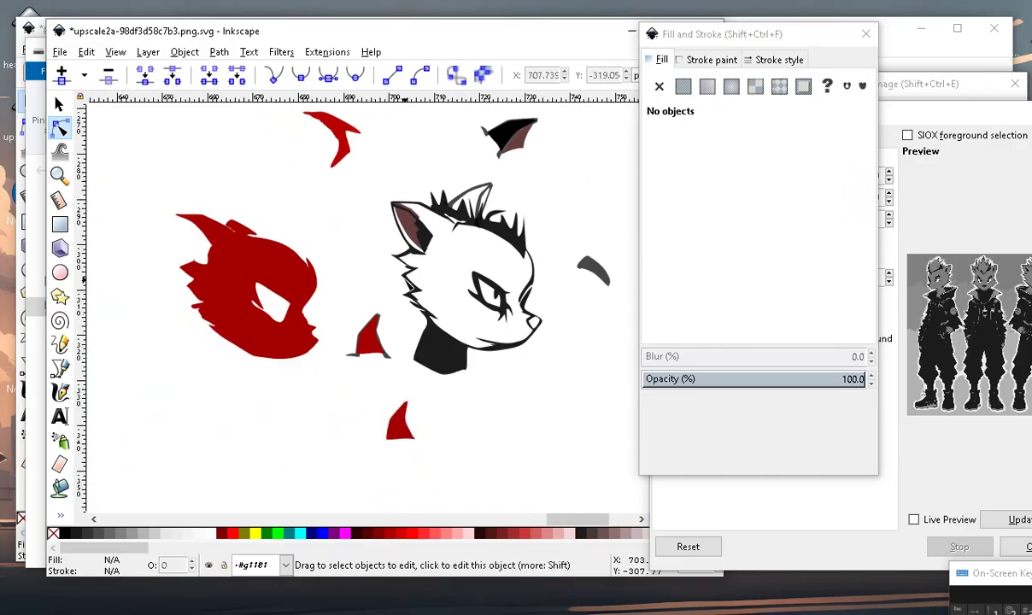
scroll(444, 248, up, 2)
scroll(444, 248, down, 2)
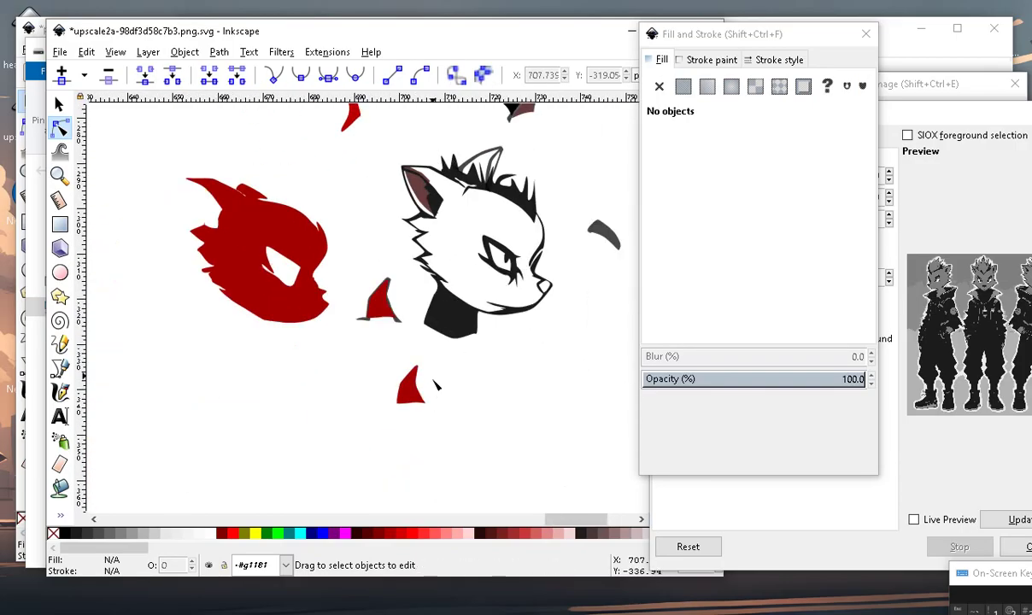
scroll(462, 238, up, 2)
scroll(470, 239, down, 2)
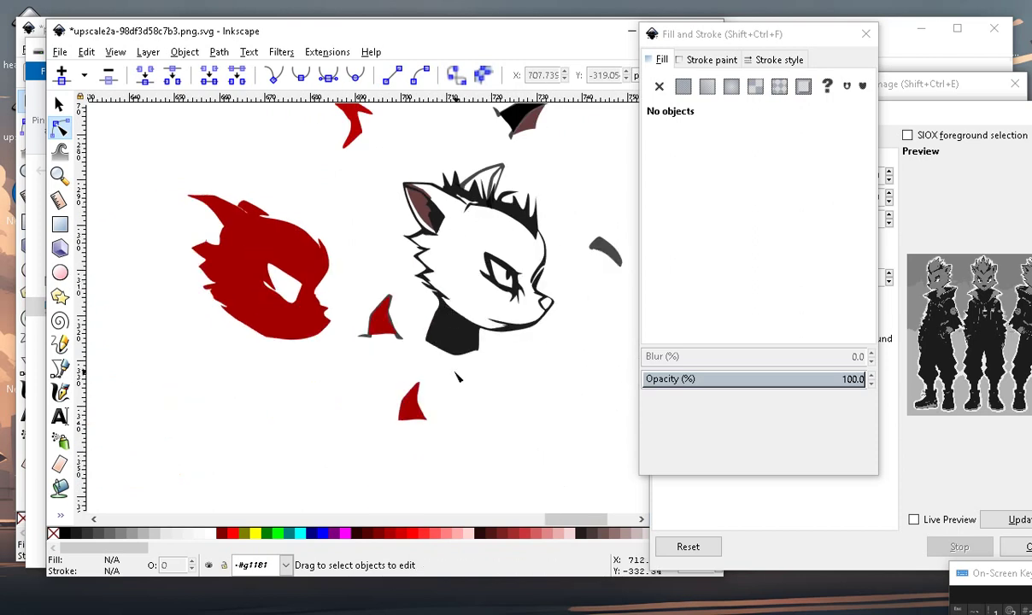
scroll(502, 361, up, 1)
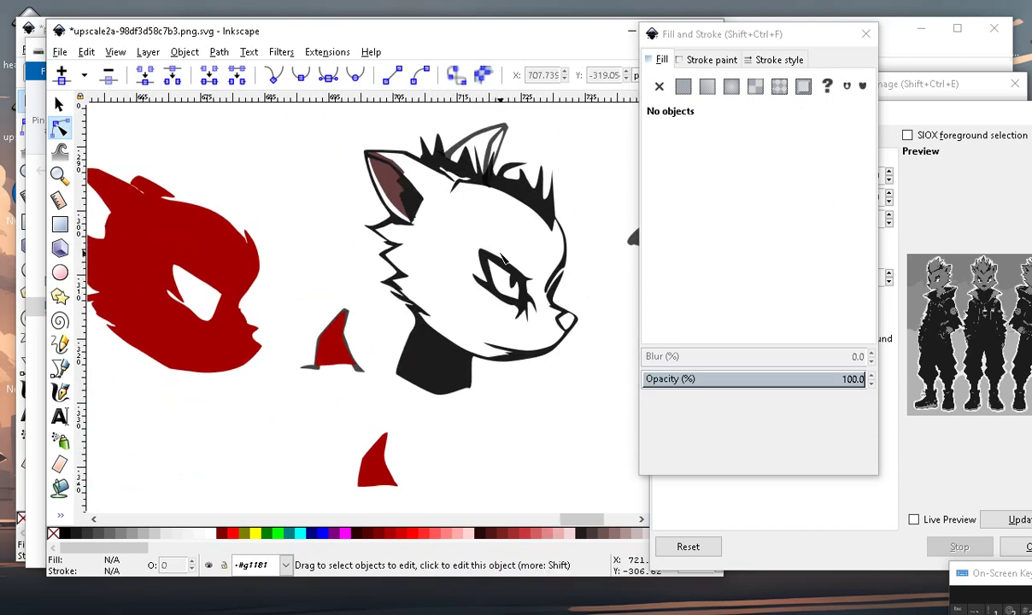
scroll(502, 261, up, 1)
scroll(503, 276, up, 1)
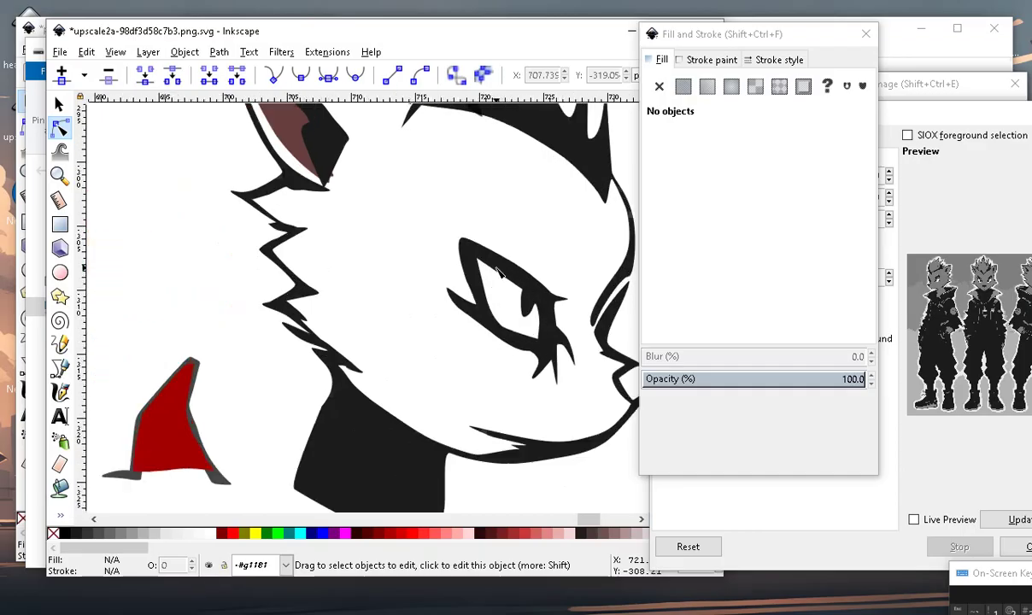
scroll(503, 276, up, 1)
scroll(487, 299, down, 1)
scroll(467, 334, down, 2)
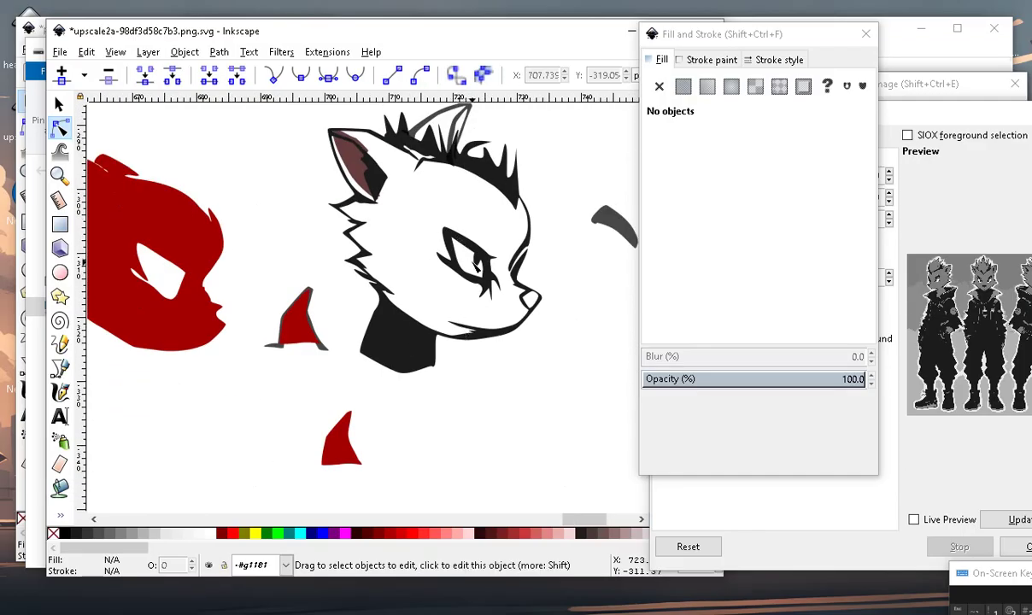
scroll(476, 265, up, 3)
Drag a node of the black eye outline down toward the muzzle.
scroll(476, 265, up, 2)
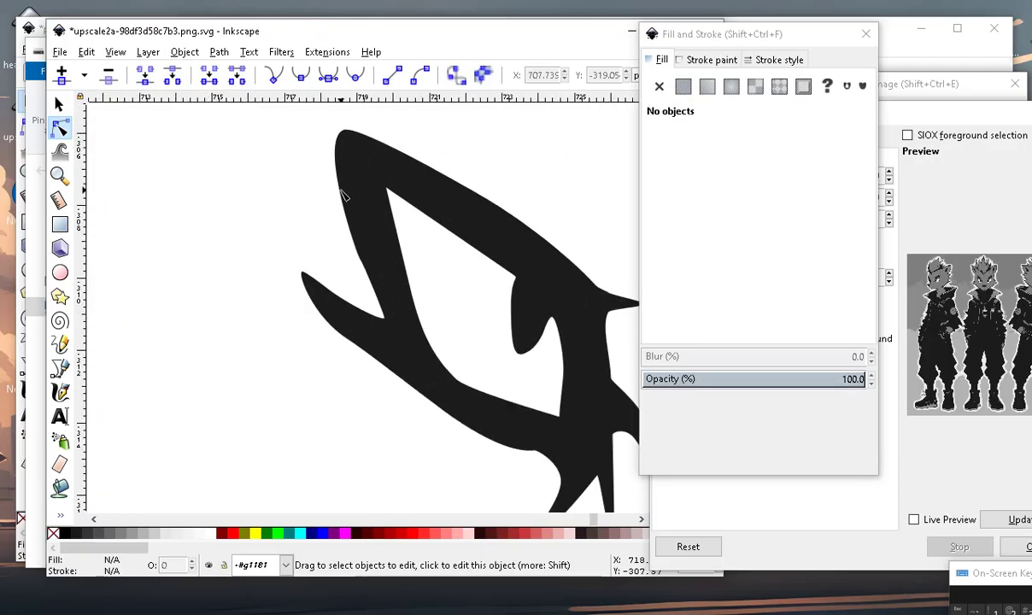
click(370, 259)
drag(363, 260, 414, 338)
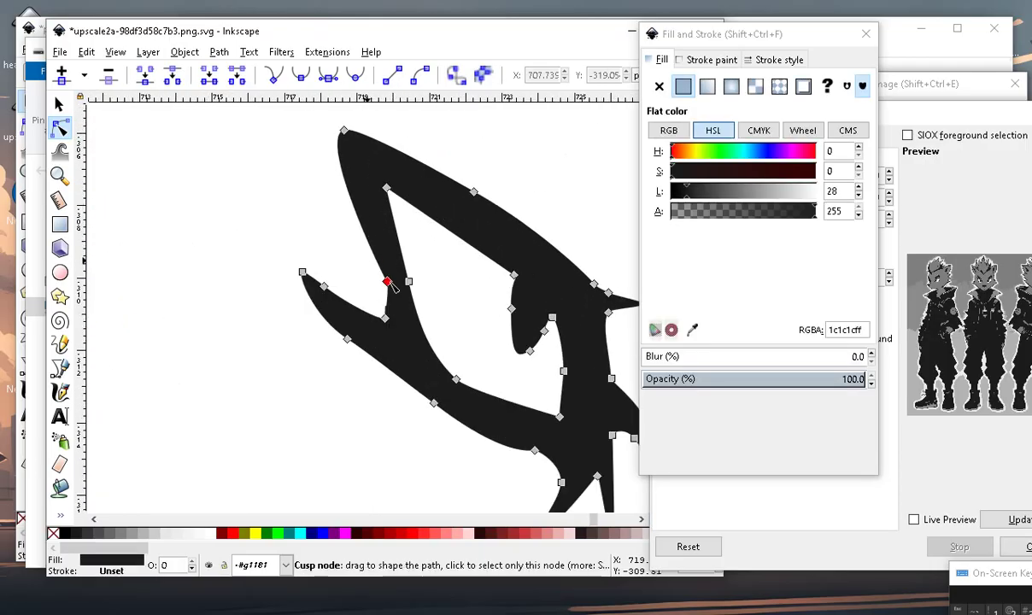
scroll(413, 339, down, 3)
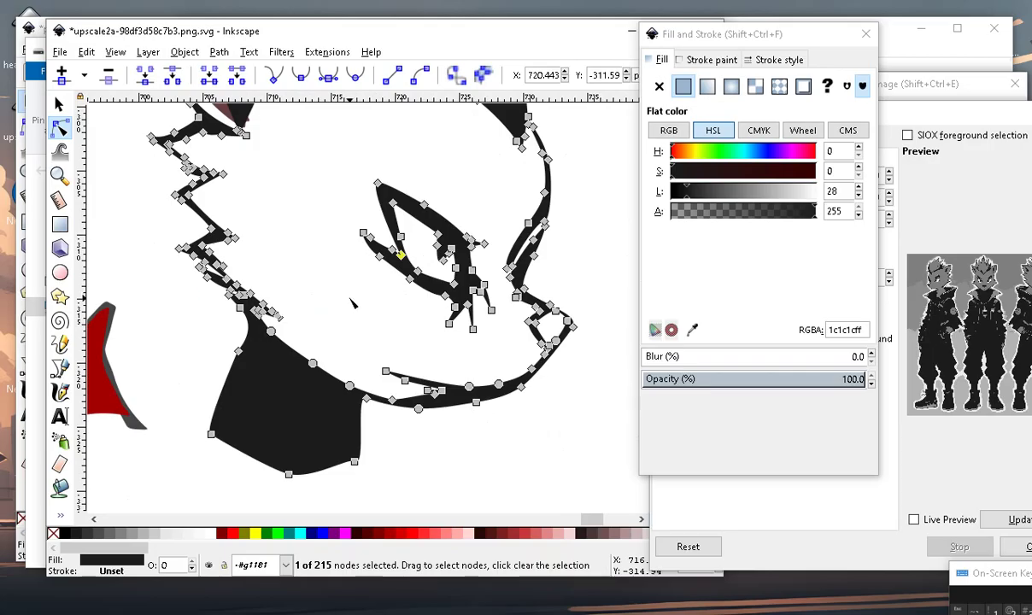
key(Escape)
scroll(352, 303, down, 1)
scroll(418, 305, down, 1)
scroll(419, 304, up, 3)
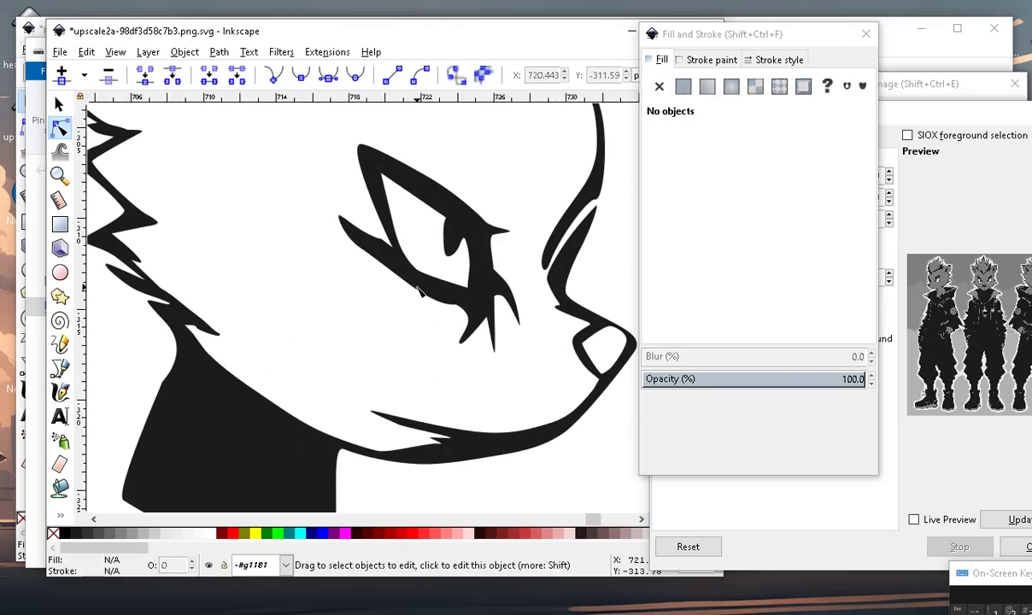
scroll(380, 242, up, 3)
Nudge another eye-outline node slightly downward to tidy its tip.
click(359, 230)
drag(347, 207, 377, 244)
click(369, 213)
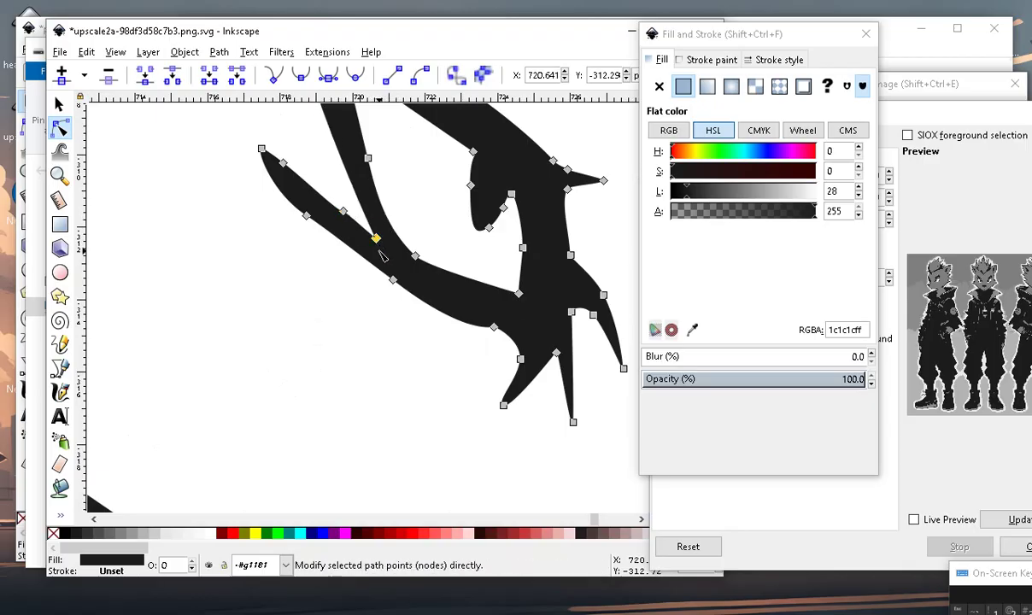
ctrl+scroll(376, 239, down, 5)
key(Escape)
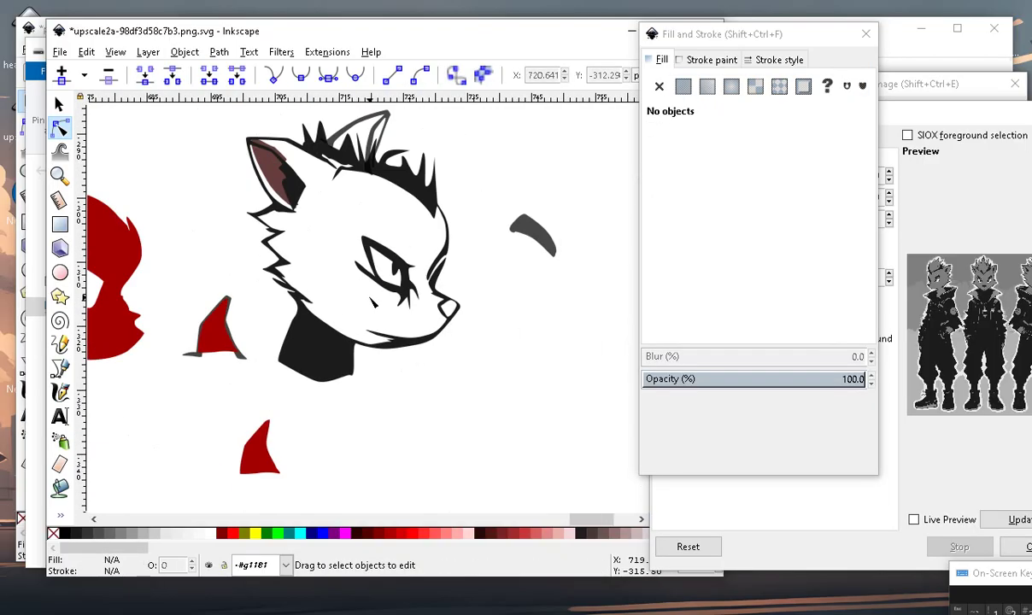
ctrl+scroll(372, 302, up, 3)
ctrl+scroll(411, 295, down, 3)
ctrl+scroll(450, 292, up, 2)
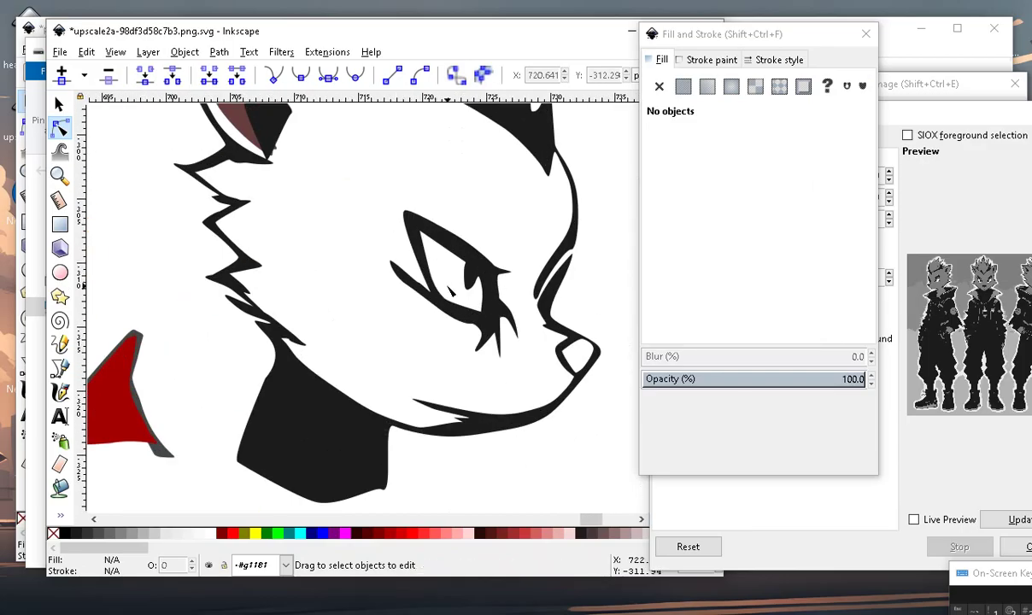
ctrl+scroll(461, 289, down, 2)
ctrl+scroll(504, 274, up, 3)
ctrl+scroll(534, 263, down, 1)
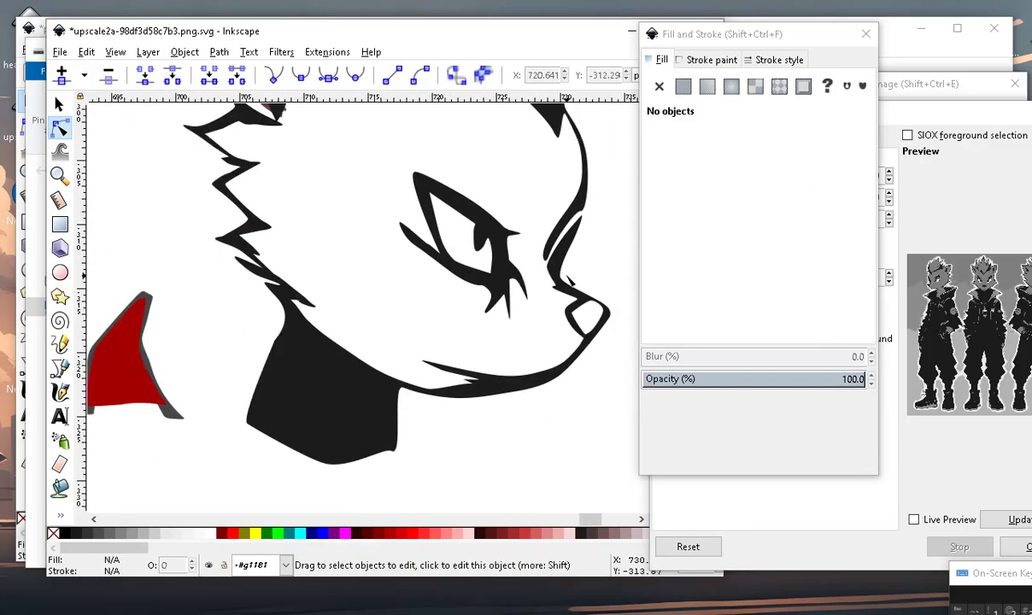
ctrl+scroll(566, 276, up, 3)
Pull a node of the black outline near the muzzle down to reshape the line.
click(547, 272)
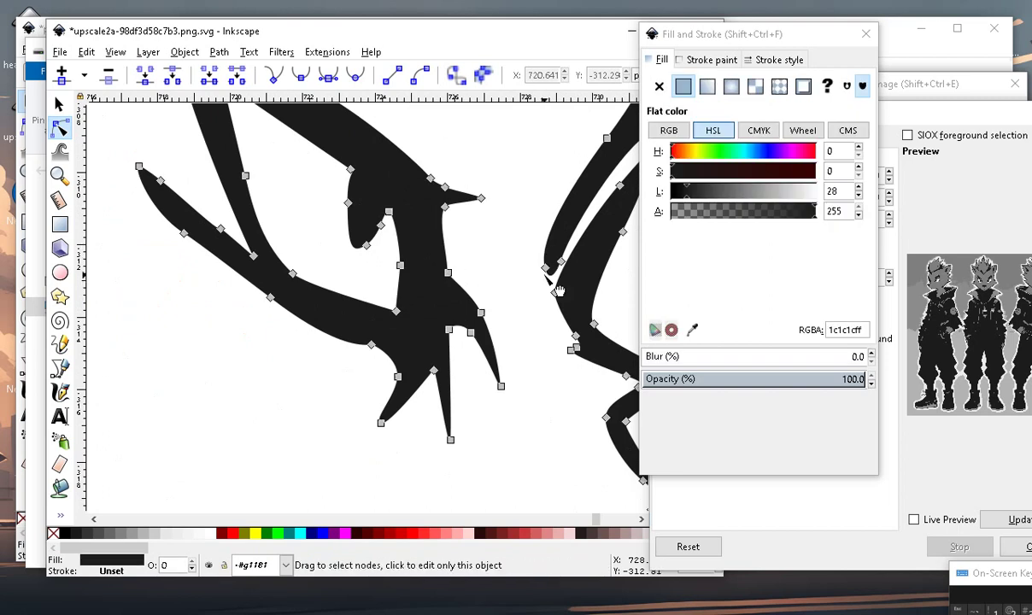
drag(546, 271, 534, 357)
ctrl+scroll(526, 376, down, 3)
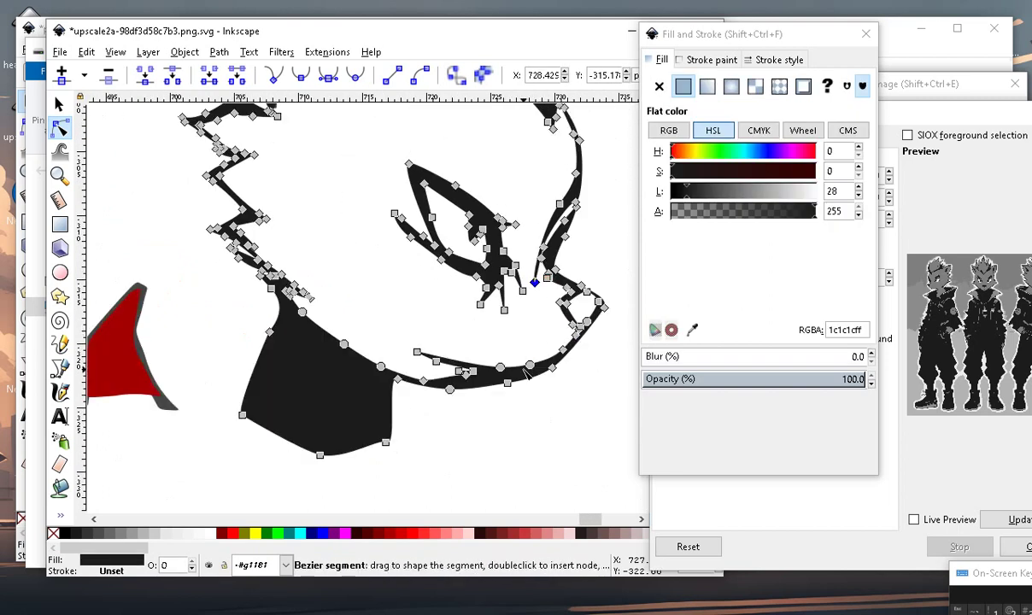
ctrl+scroll(542, 308, down, 1)
click(586, 371)
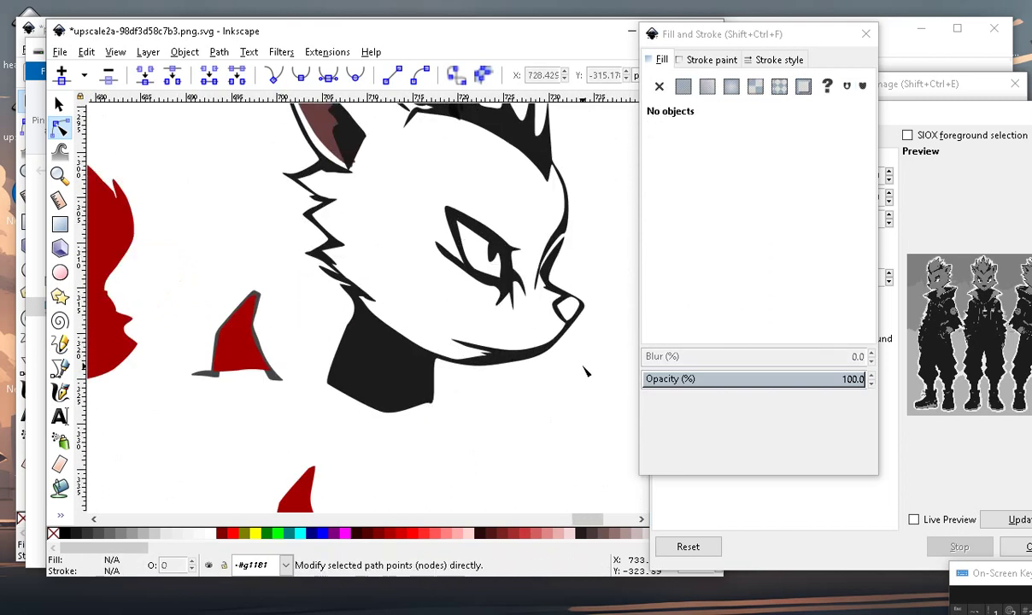
ctrl+scroll(586, 371, down, 1)
ctrl+scroll(542, 274, up, 1)
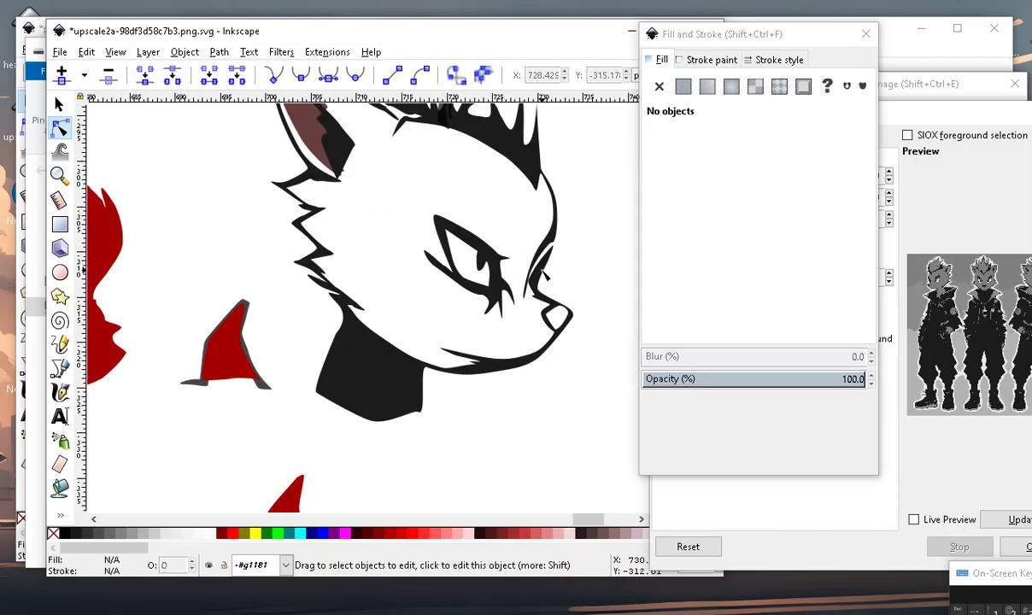
ctrl+scroll(532, 303, up, 2)
ctrl+scroll(512, 291, up, 1)
Move a stray outline point up into the linework and review the face.
click(498, 329)
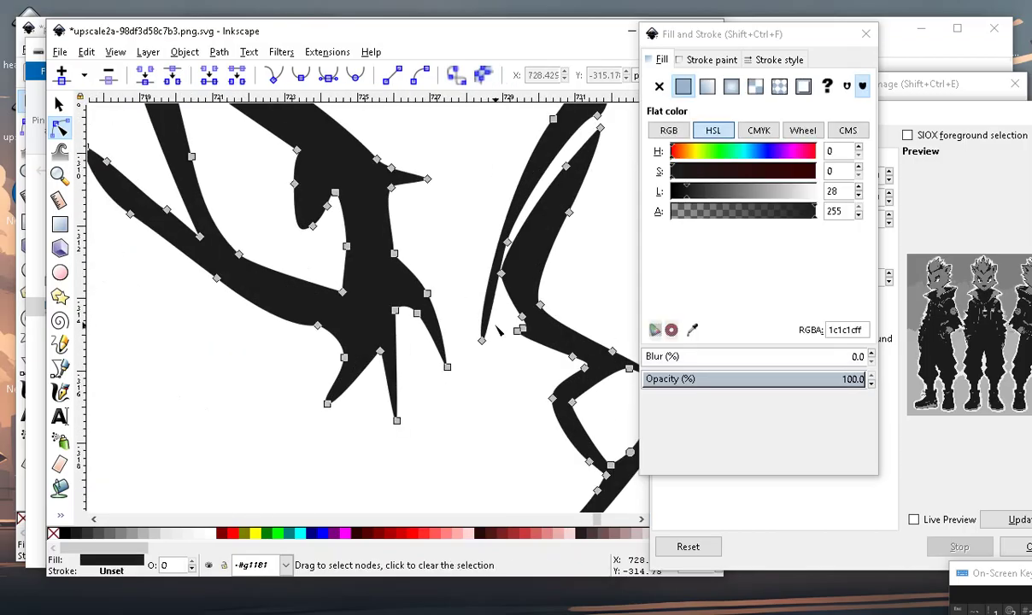
drag(484, 341, 501, 291)
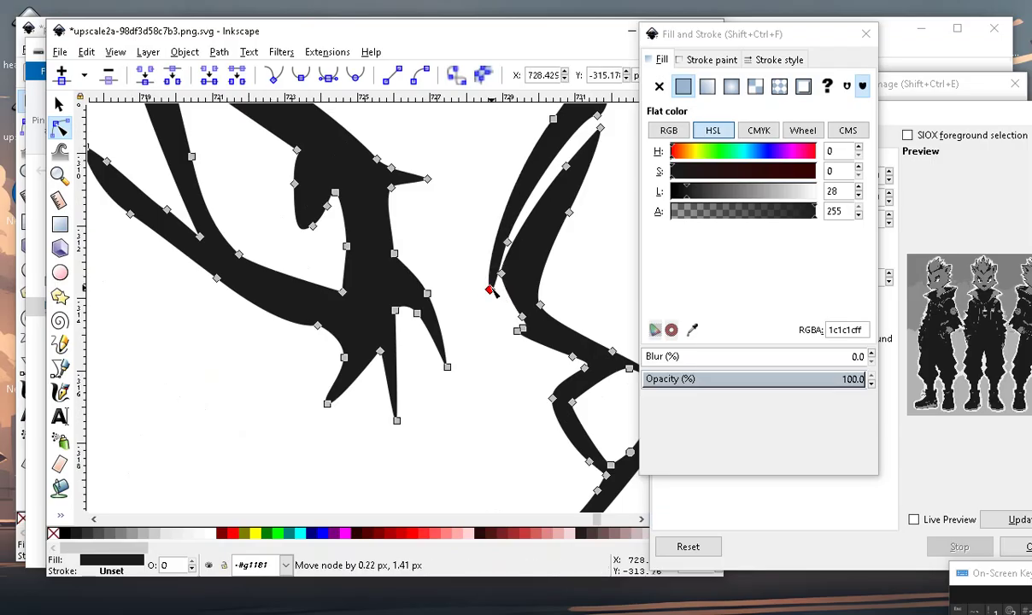
ctrl+scroll(504, 295, down, 4)
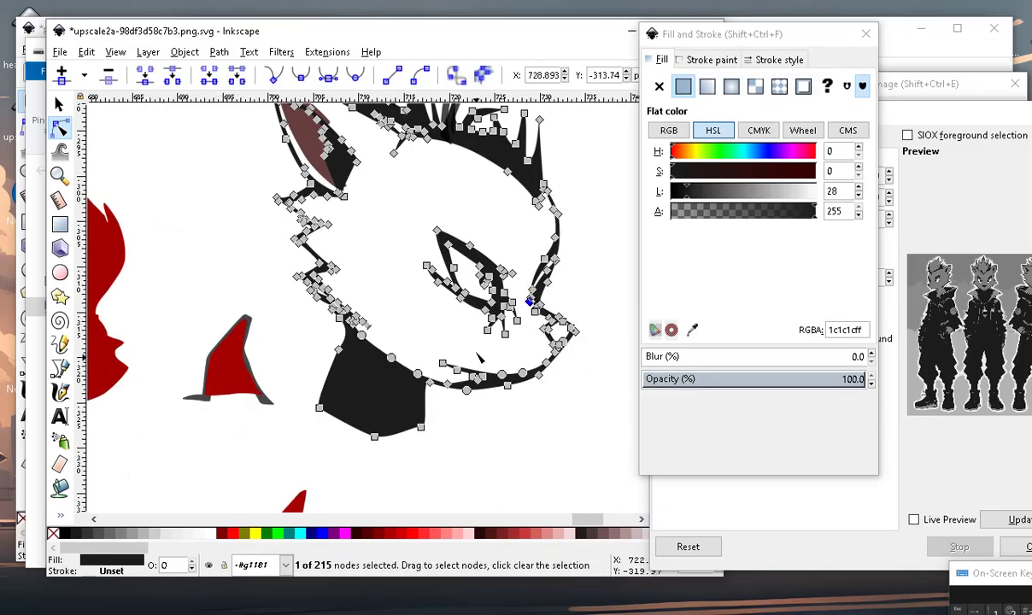
click(531, 399)
ctrl+scroll(530, 399, down, 2)
ctrl+scroll(538, 367, up, 2)
ctrl+scroll(548, 343, down, 1)
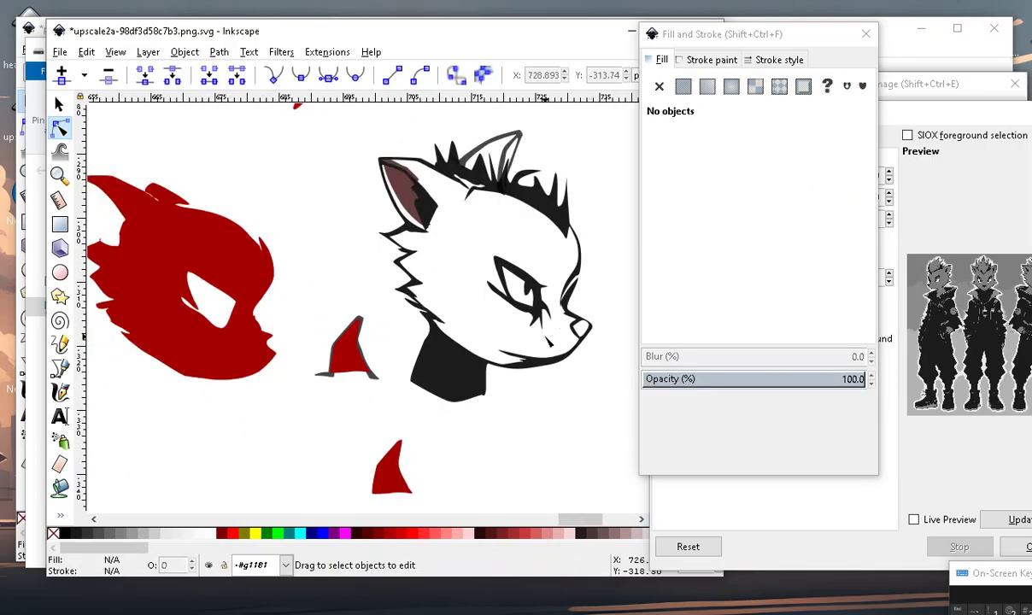
ctrl+scroll(512, 306, up, 1)
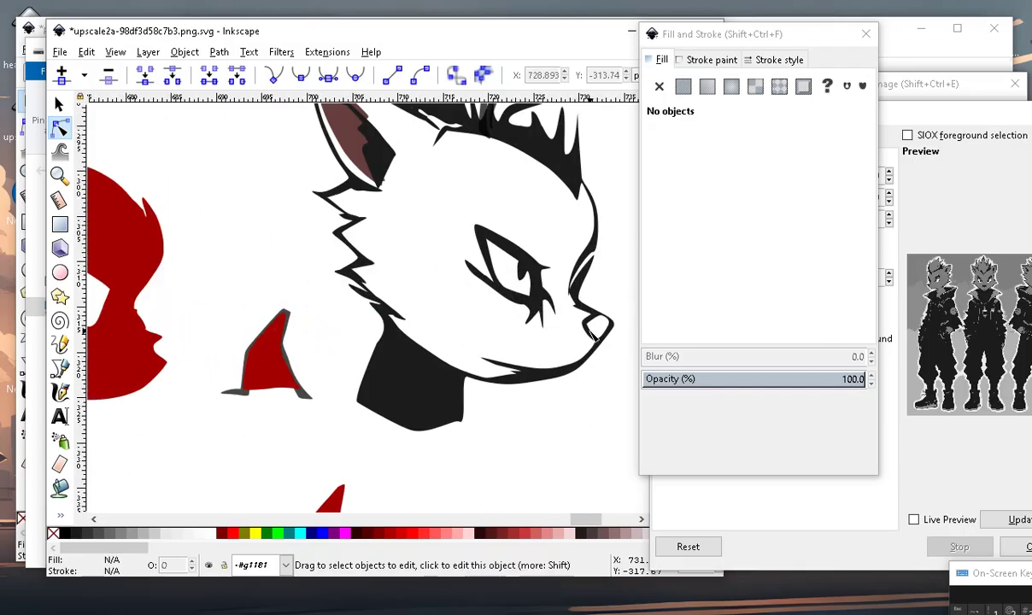
ctrl+scroll(556, 380, up, 1)
ctrl+scroll(554, 399, down, 1)
ctrl+scroll(512, 367, up, 3)
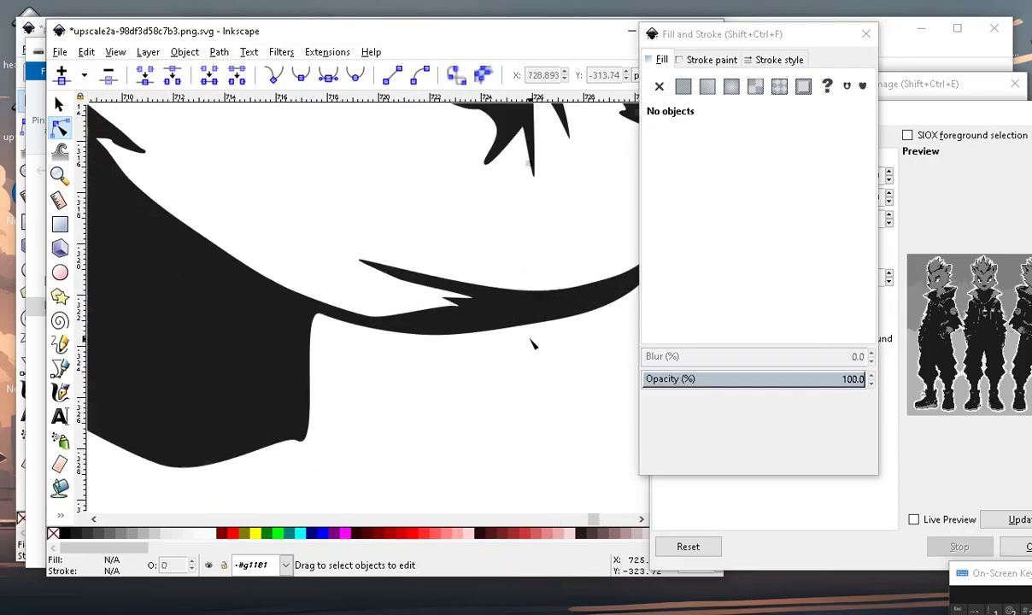
ctrl+scroll(487, 351, down, 1)
ctrl+scroll(468, 337, down, 2)
ctrl+scroll(481, 345, up, 2)
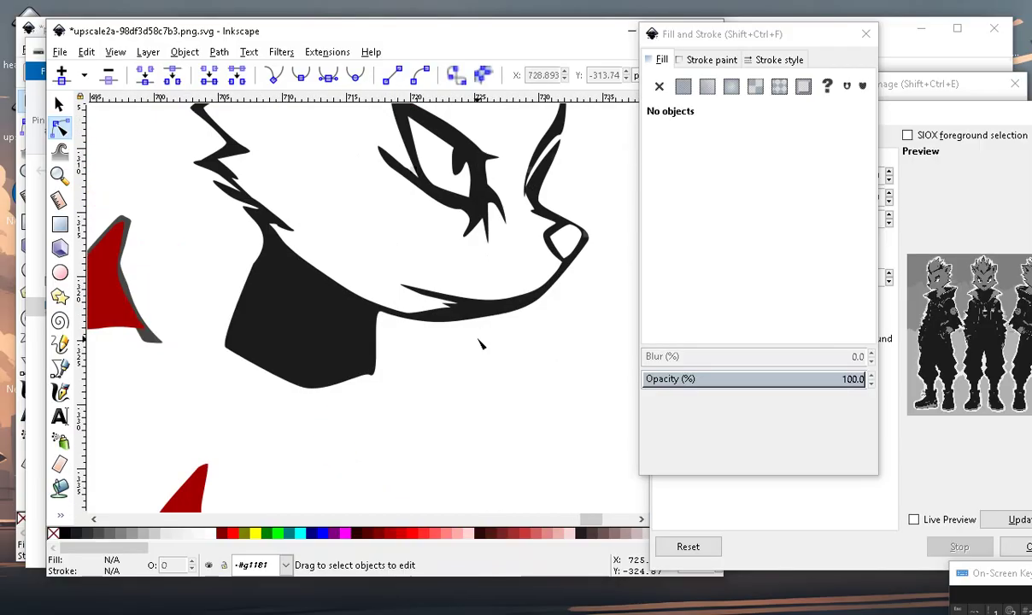
ctrl+scroll(495, 333, up, 5)
Add a node on the black jaw edge and drag a node down to cut a notch.
click(564, 280)
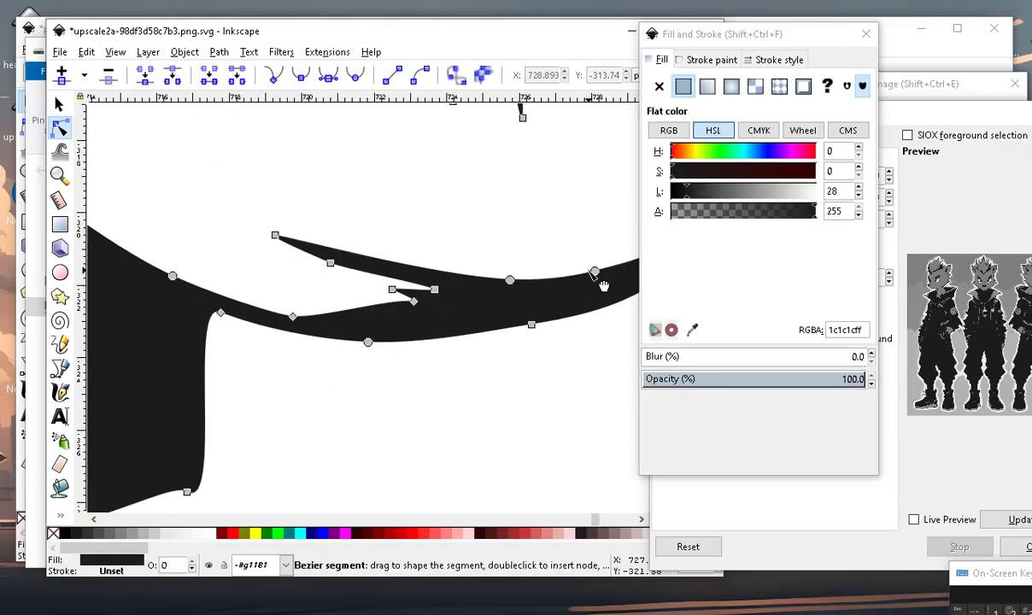
click(566, 282)
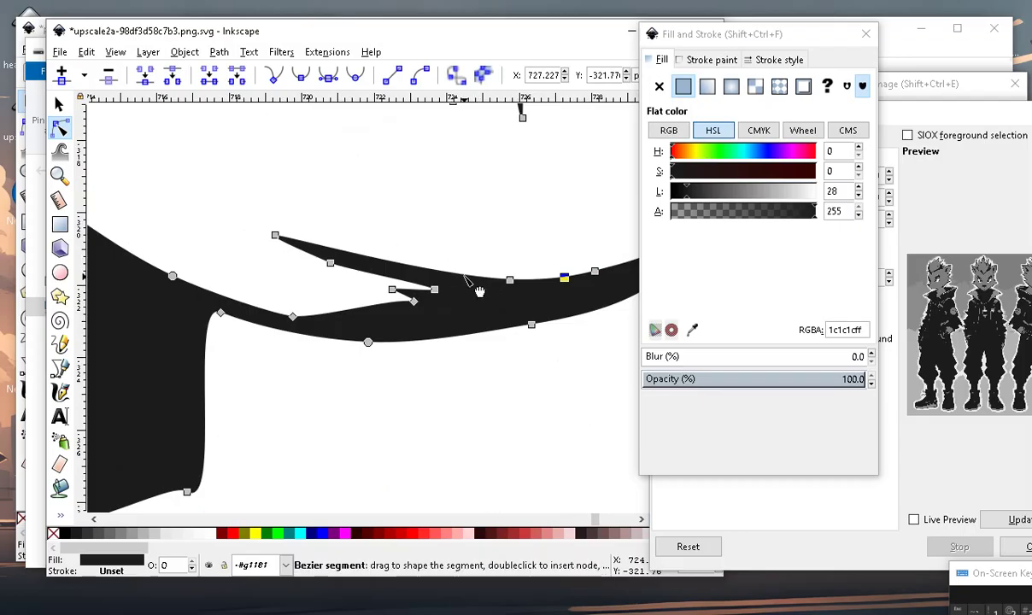
double_click(464, 277)
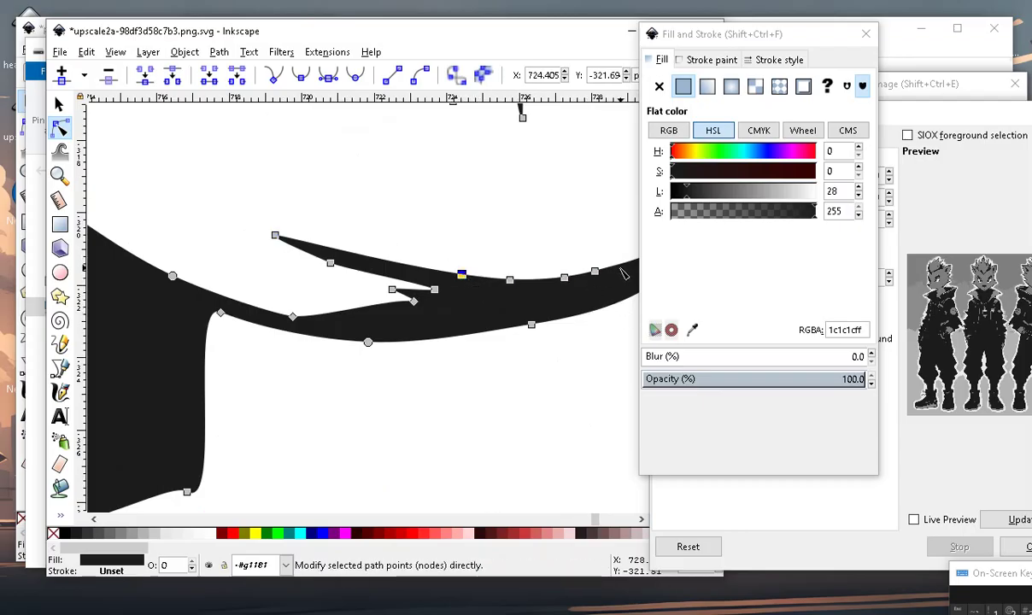
mouse_move(564, 278)
mouse_down()
mouse_move(550, 296)
mouse_move(516, 299)
mouse_up()
scroll(465, 374, down, 5)
click(465, 375)
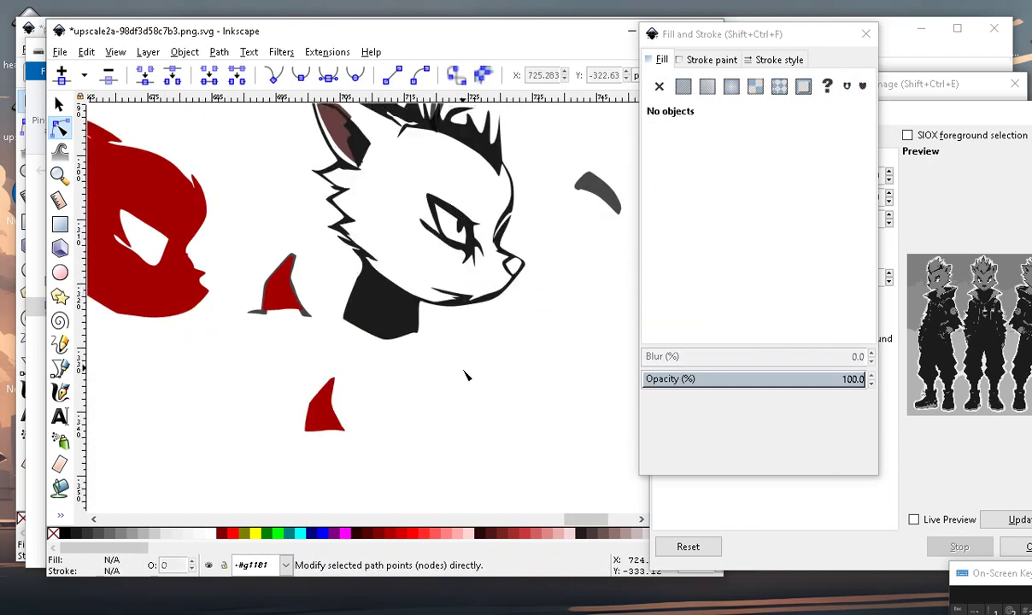
scroll(475, 347, up, 3)
scroll(475, 323, up, 2)
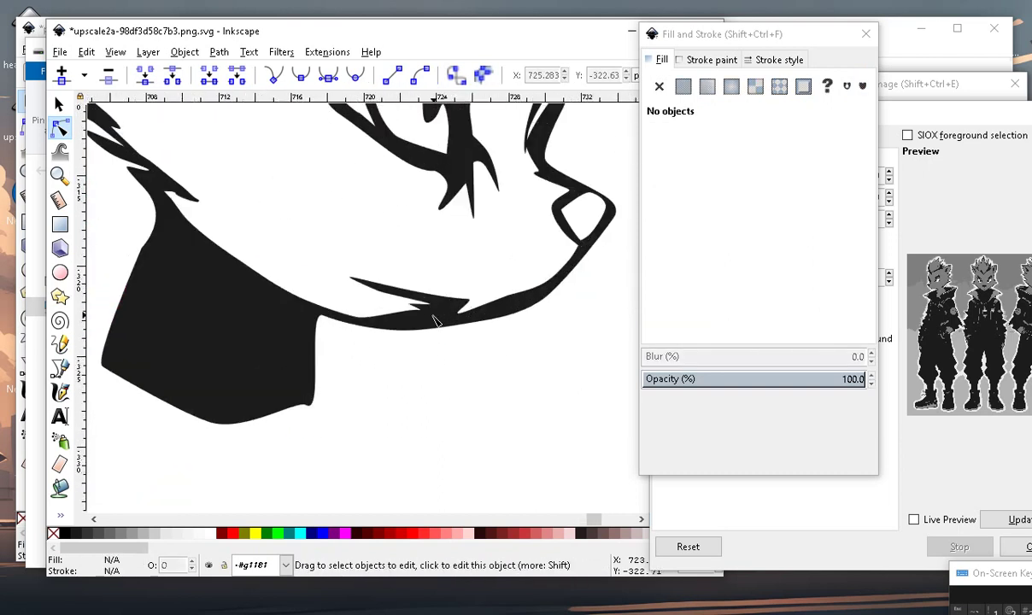
scroll(504, 291, up, 1)
Fine-tune a node on the jaw notch to shape the spike.
click(530, 307)
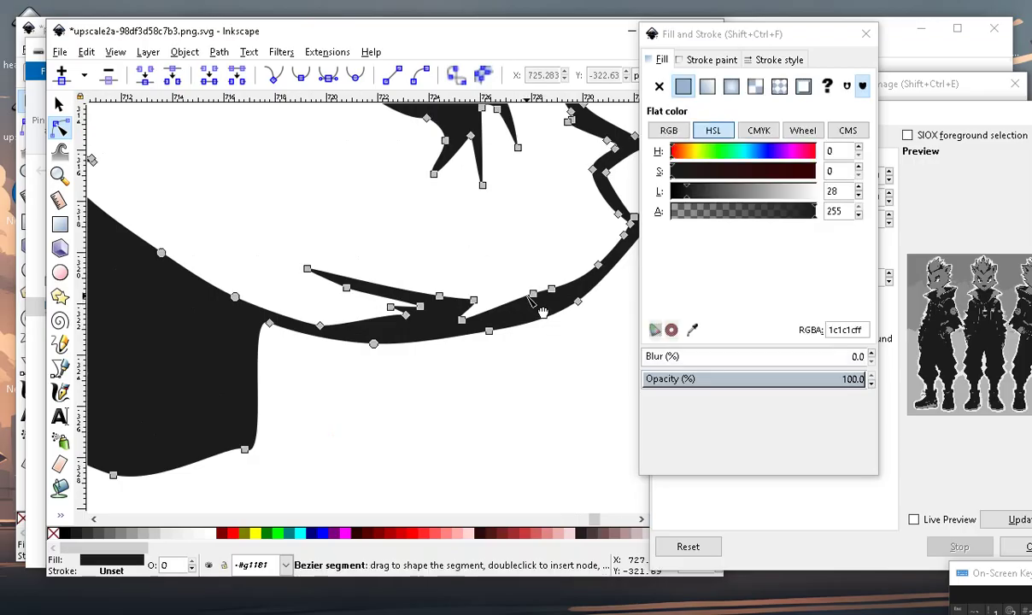
drag(534, 304, 563, 294)
scroll(562, 297, down, 5)
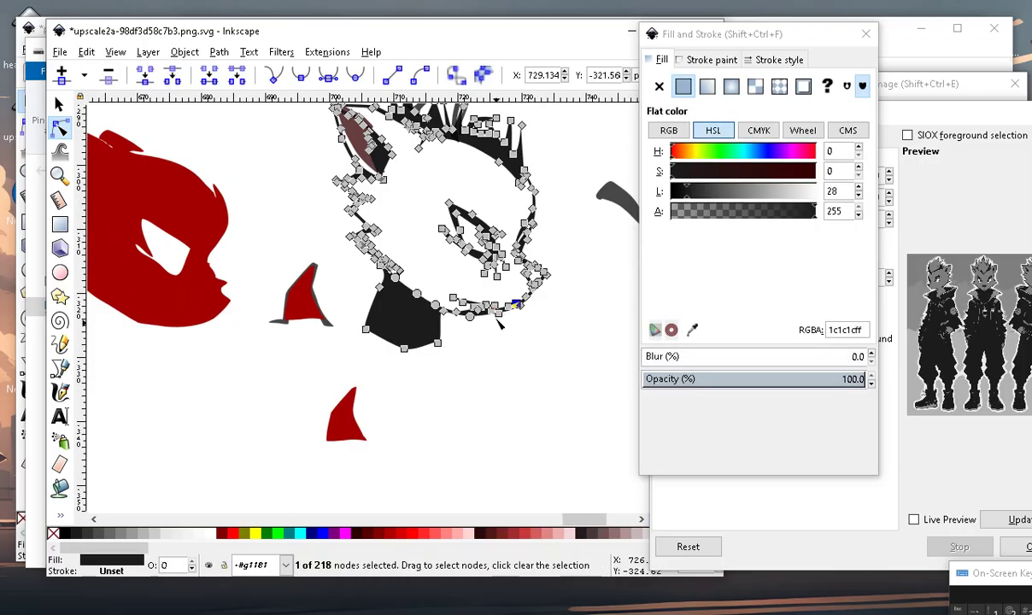
key(Escape)
scroll(496, 345, down, 1)
scroll(497, 344, up, 5)
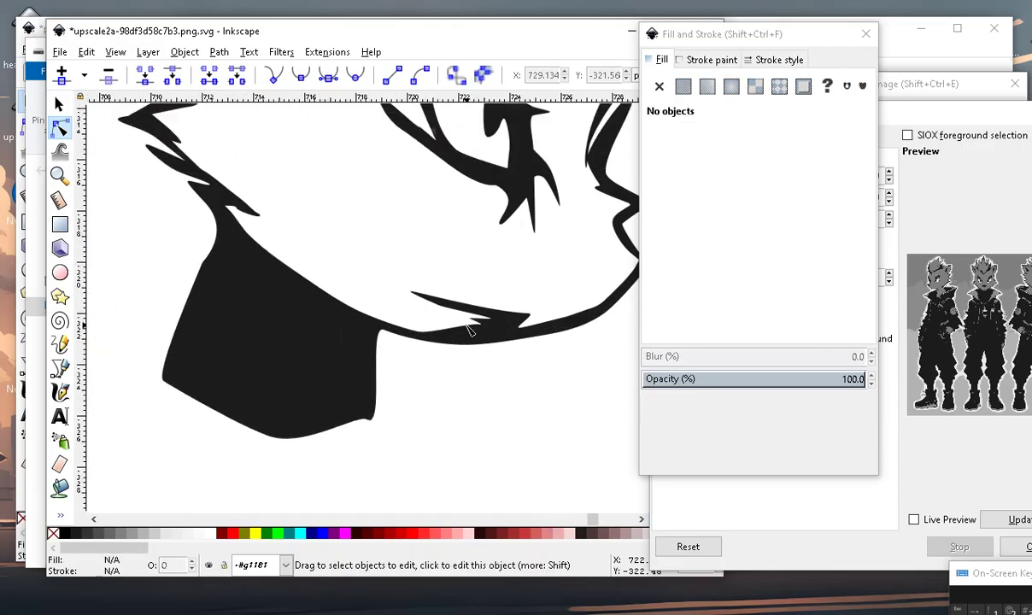
scroll(487, 352, down, 3)
scroll(480, 358, down, 2)
scroll(478, 359, up, 2)
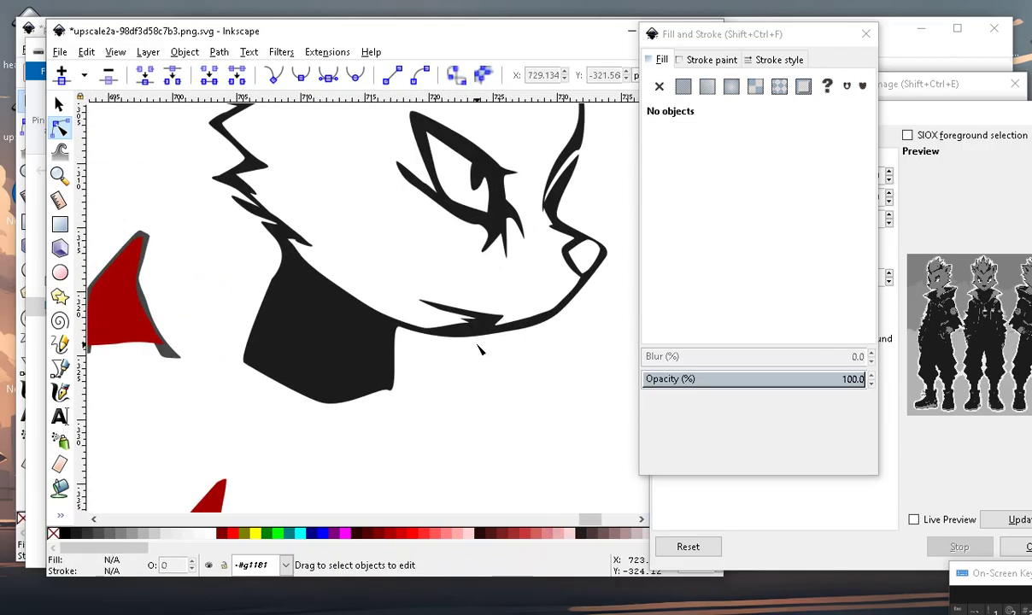
scroll(474, 338, up, 3)
Select the cusp node at the notch tip, then deselect to review the finished head.
click(453, 335)
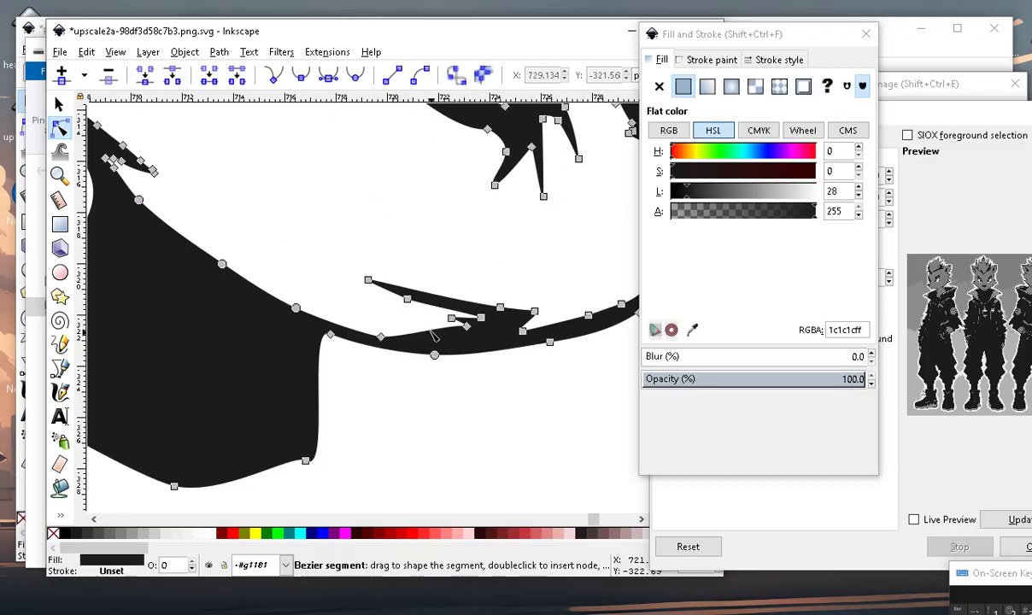
click(464, 340)
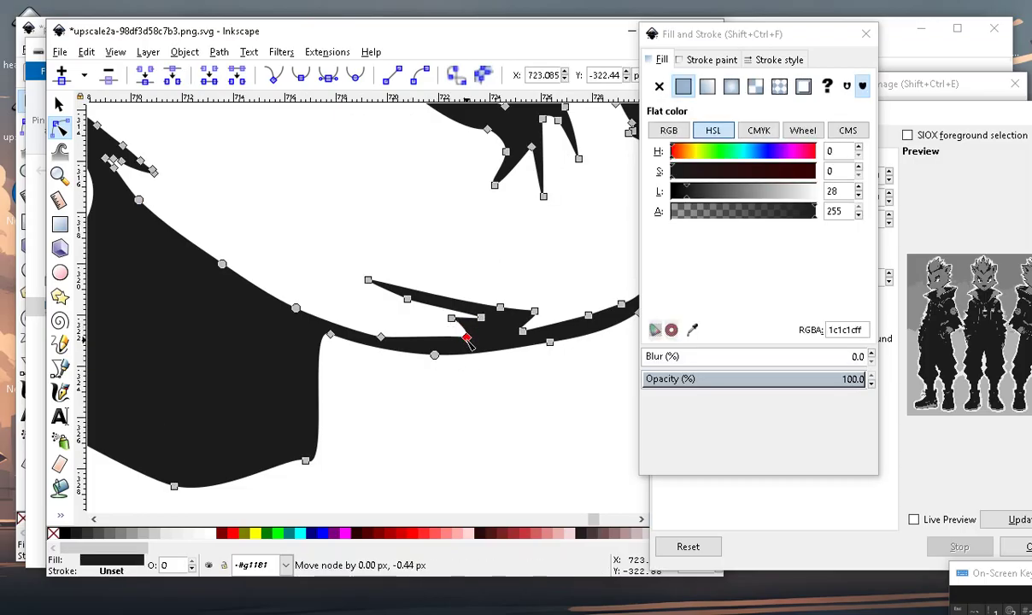
scroll(473, 343, down, 2)
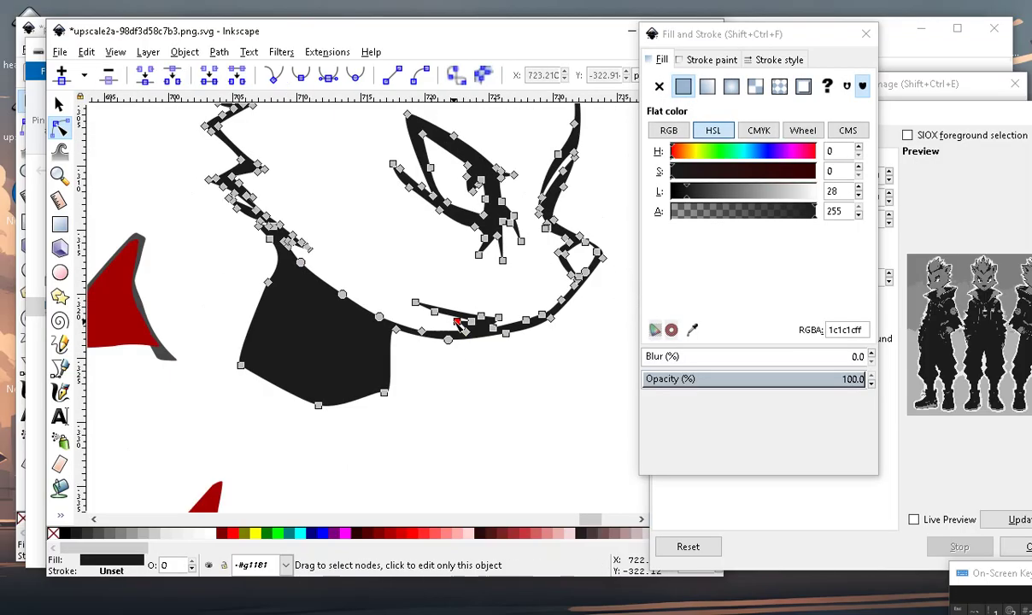
click(483, 434)
scroll(478, 402, down, 1)
scroll(474, 359, down, 2)
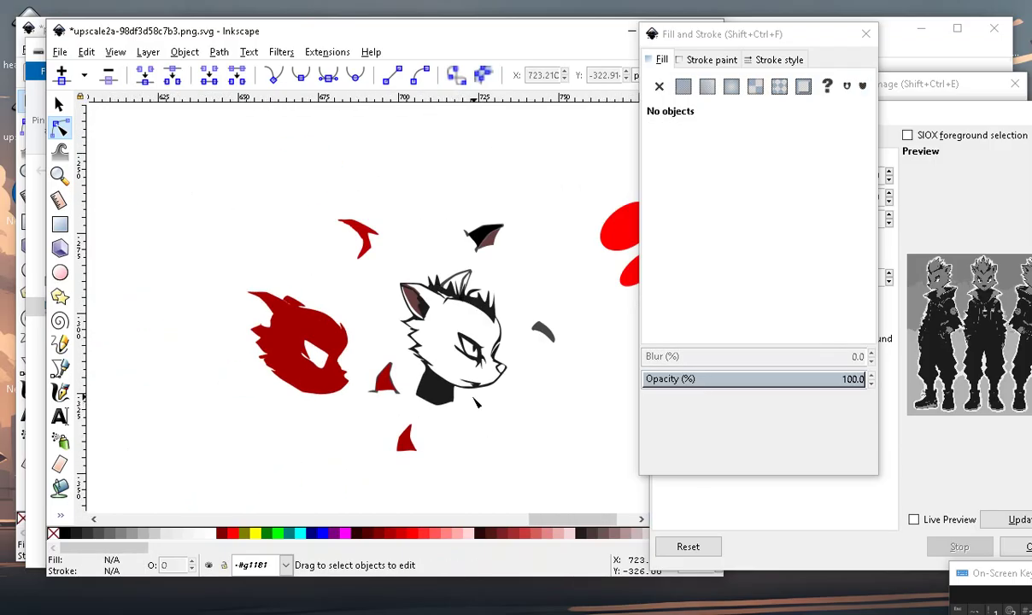
scroll(473, 337, up, 3)
scroll(419, 310, down, 4)
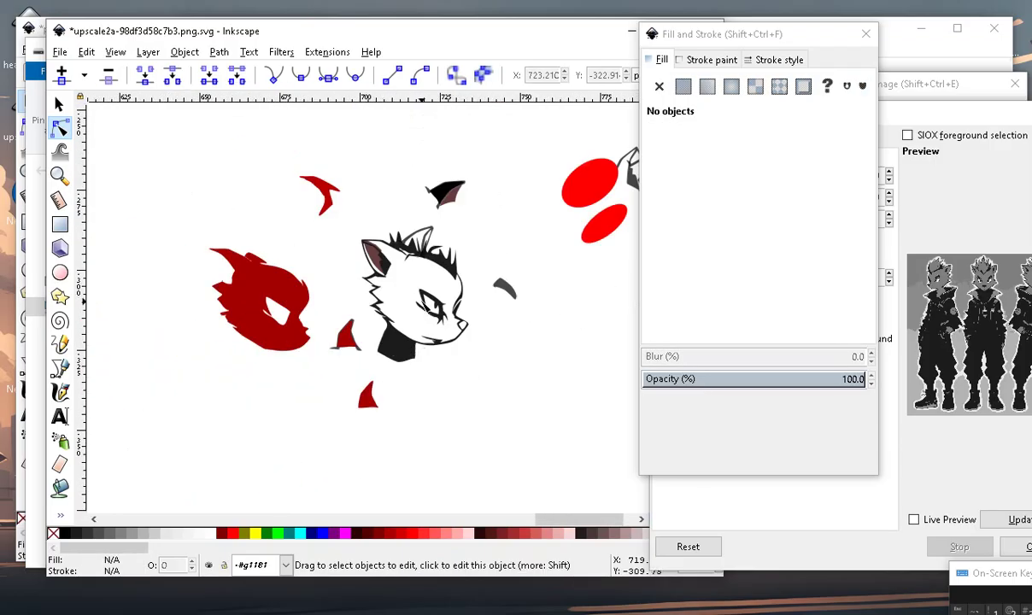
scroll(420, 310, up, 3)
scroll(285, 426, down, 2)
scroll(139, 444, up, 1)
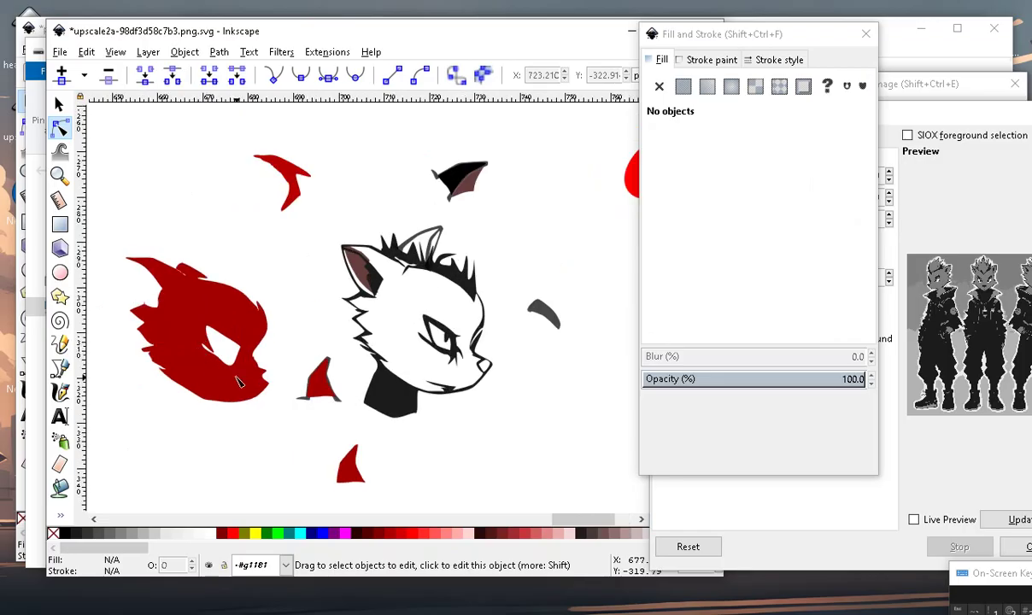
Recolour the new black eye shape dark red (800000ff) and place it over the cat's eye.
click(60, 487)
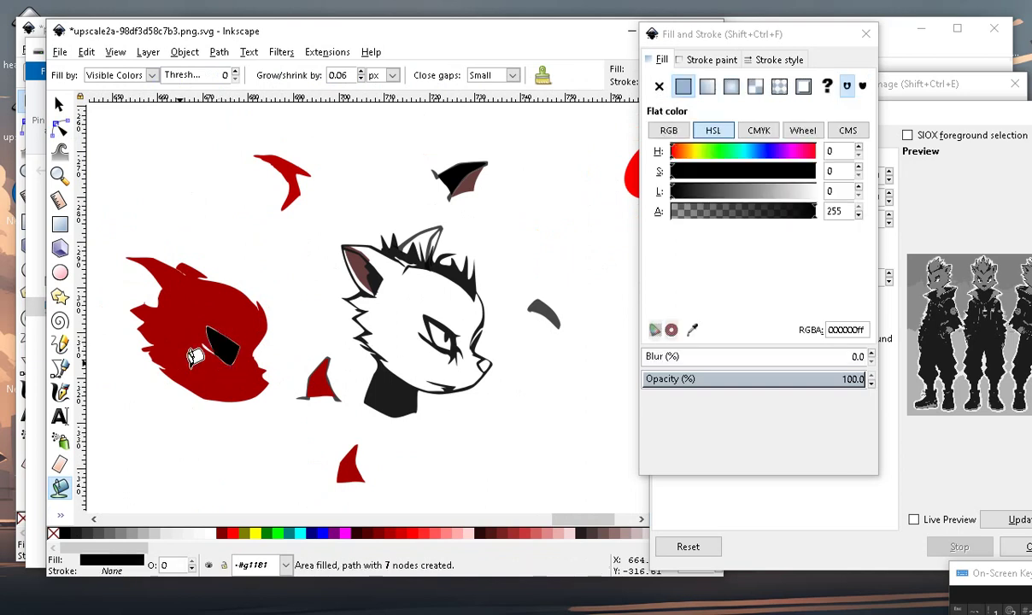
click(62, 104)
mouse_move(227, 346)
mouse_down()
mouse_move(317, 316)
mouse_move(308, 311)
mouse_move(290, 332)
mouse_move(324, 339)
mouse_up()
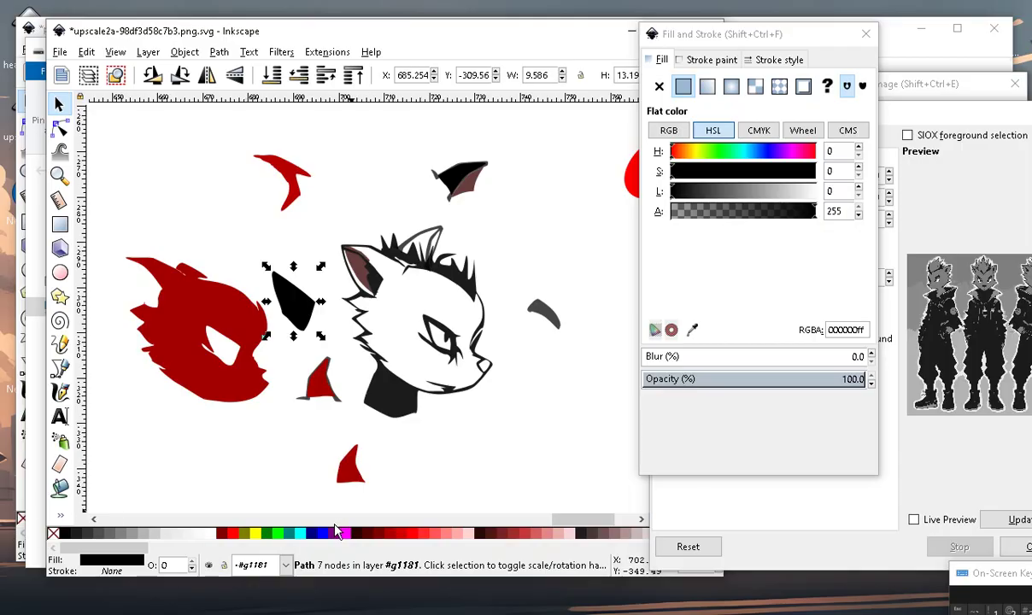
click(220, 534)
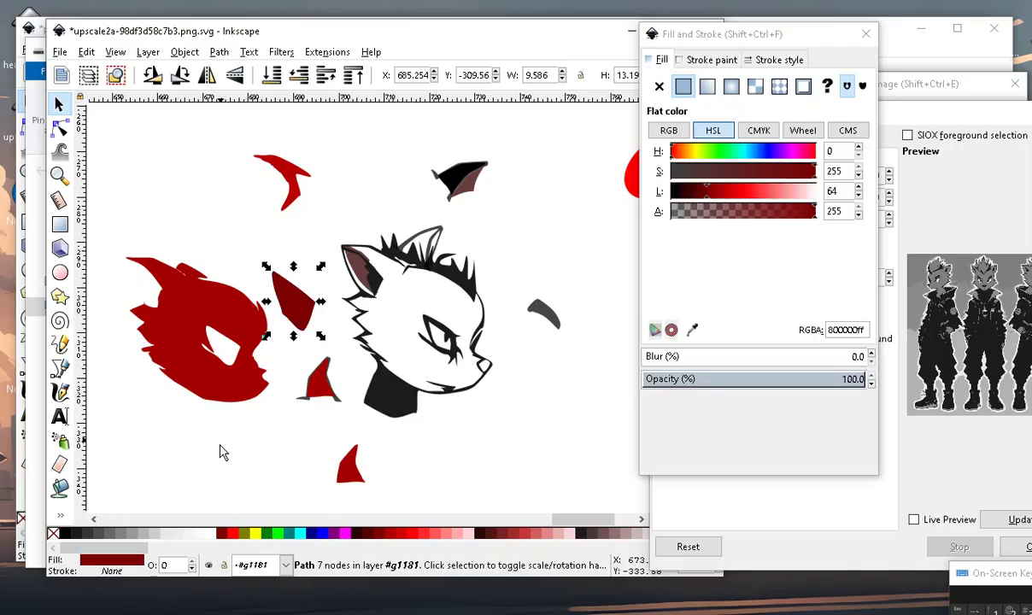
drag(299, 316, 443, 359)
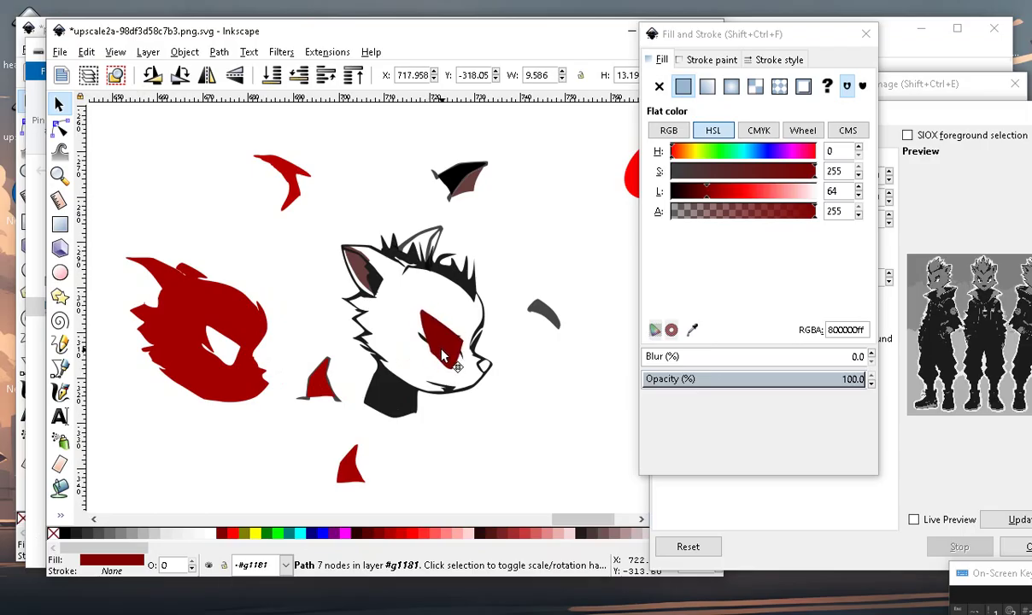
scroll(442, 359, up, 2)
Lower the red mask behind the black eye lines and erase a thin slit through it.
click(272, 76)
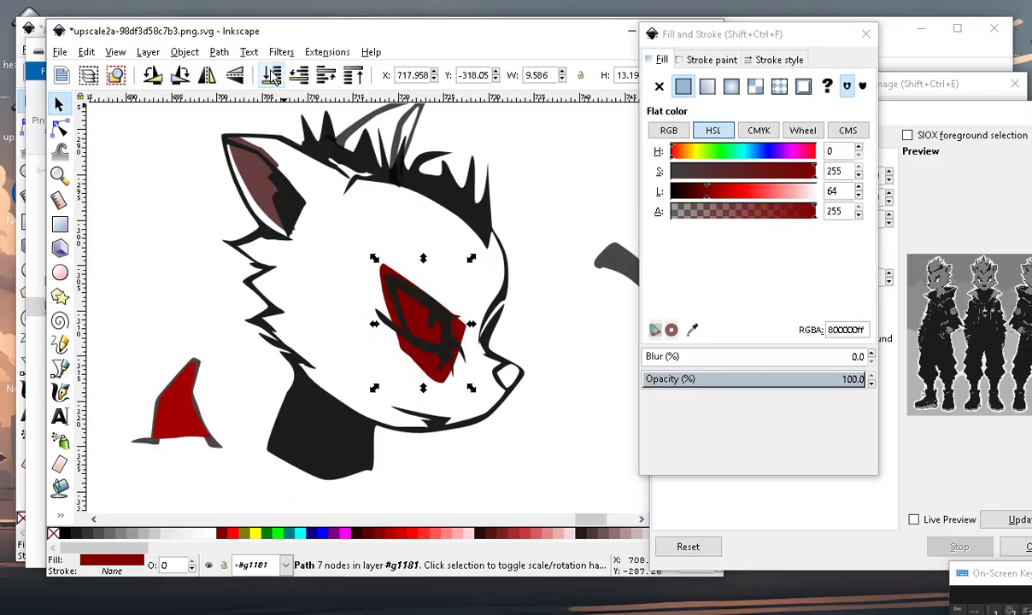
scroll(434, 393, up, 1)
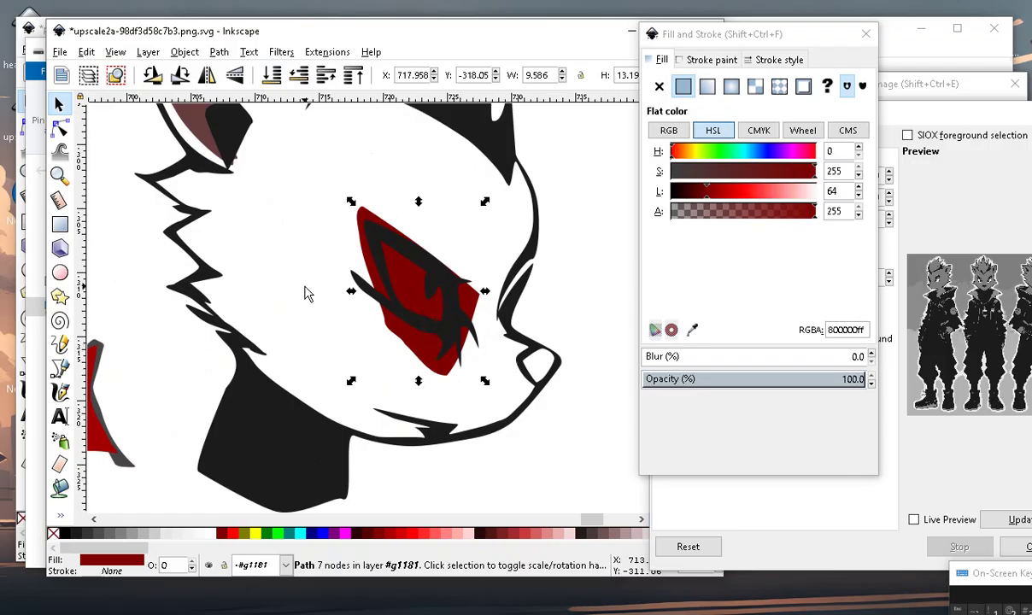
click(60, 466)
scroll(491, 322, up, 2)
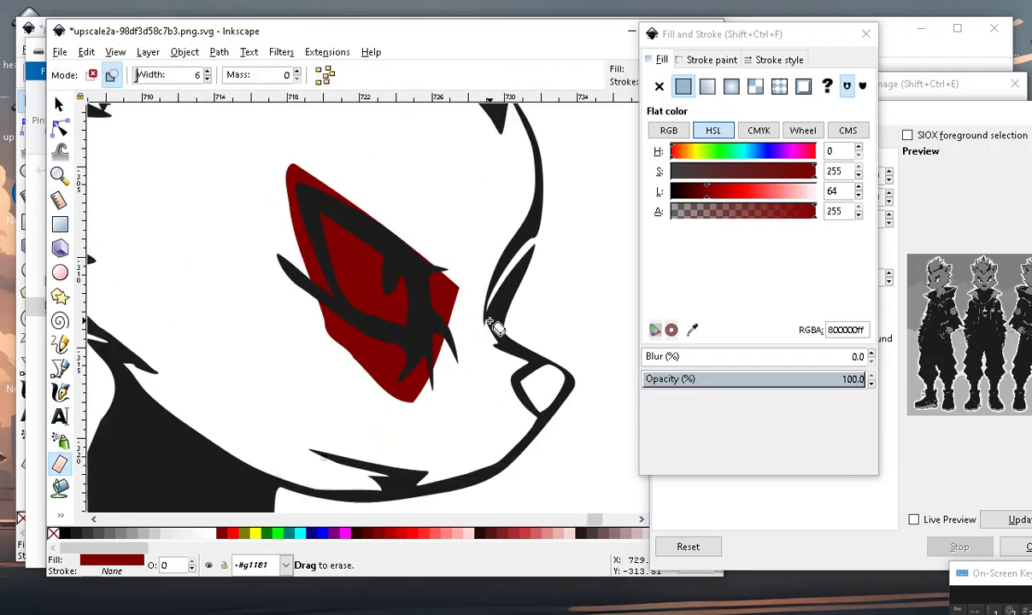
scroll(322, 269, up, 1)
drag(322, 269, 368, 272)
scroll(402, 282, down, 4)
scroll(401, 282, up, 2)
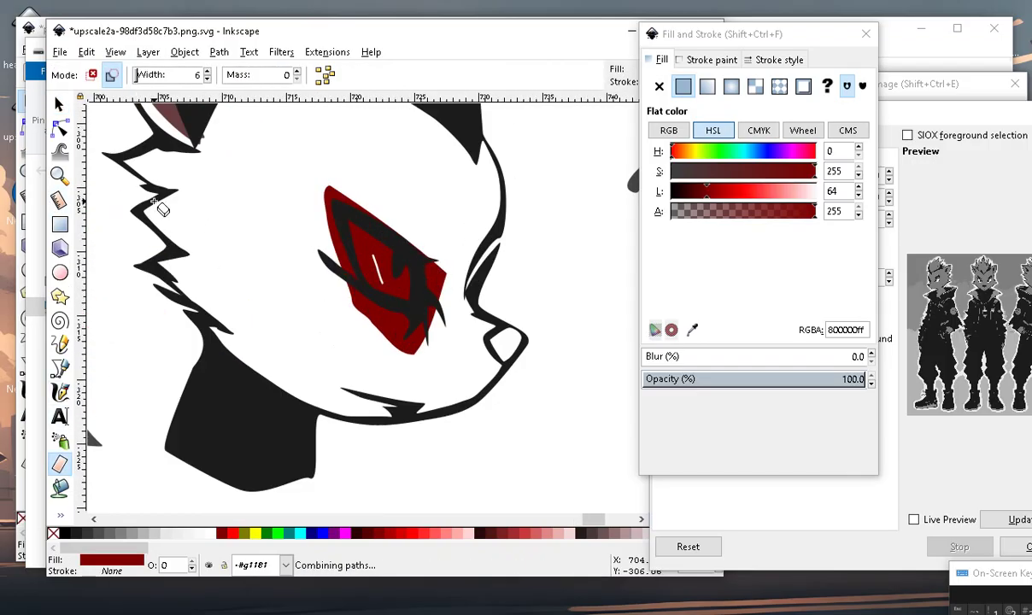
Drag the slit's nodes down and up to stretch it into a white eye opening.
click(60, 128)
scroll(243, 387, up, 4)
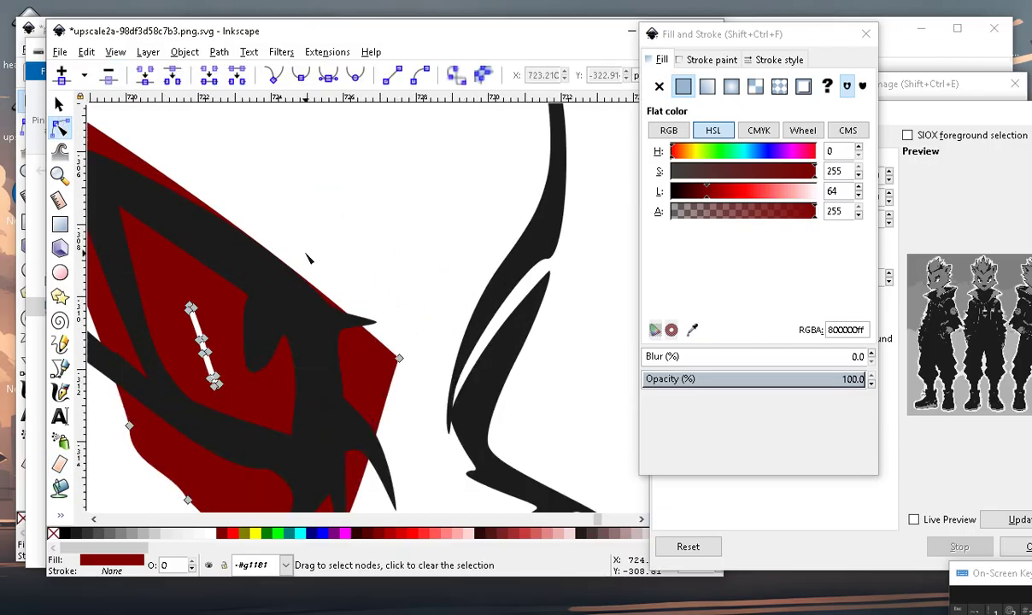
scroll(244, 387, down, 1)
scroll(244, 387, up, 1)
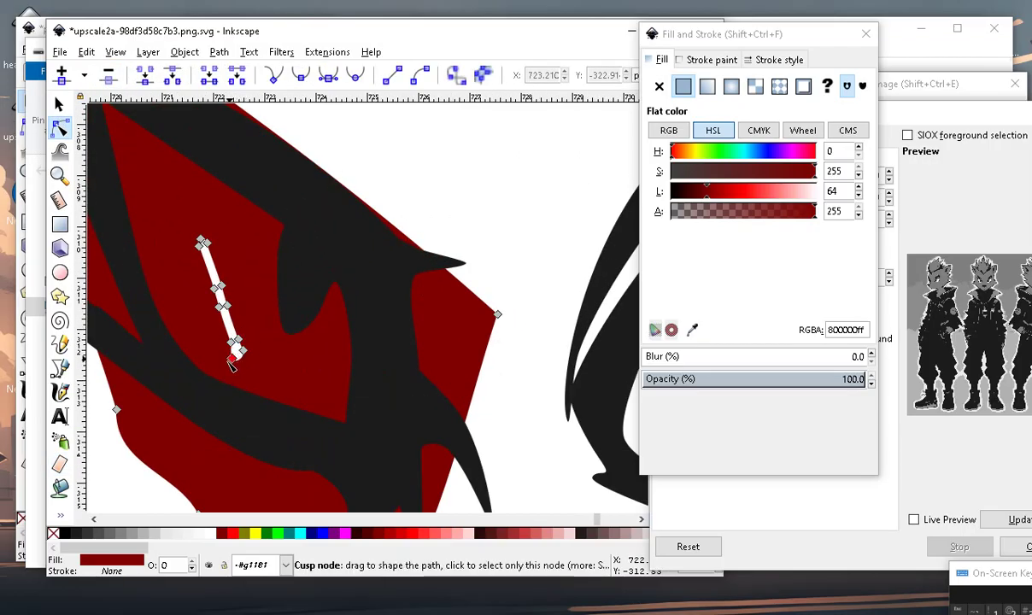
mouse_move(238, 351)
mouse_down()
mouse_move(189, 365)
mouse_move(350, 429)
mouse_up()
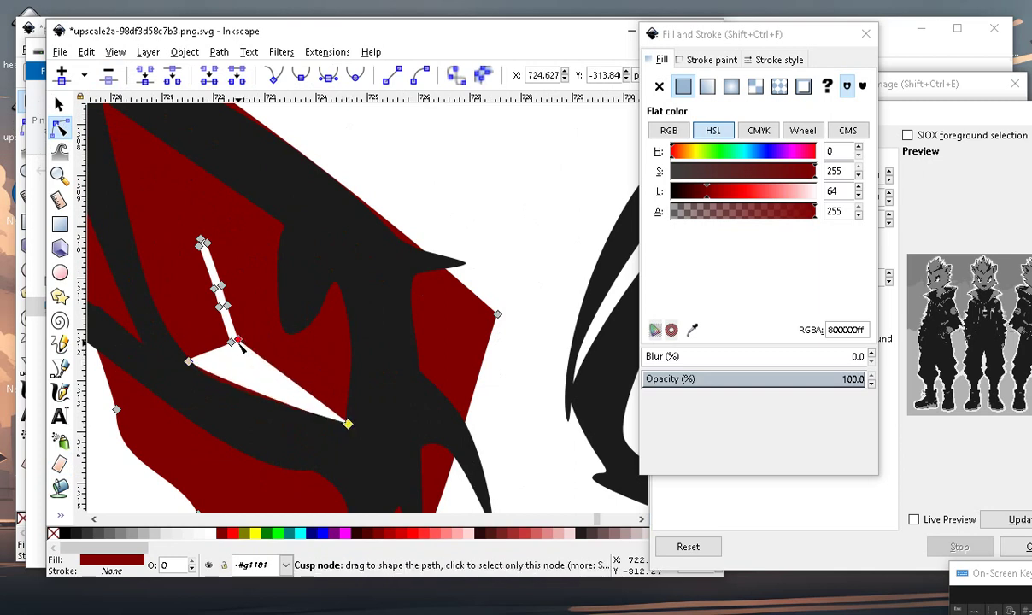
drag(244, 341, 340, 254)
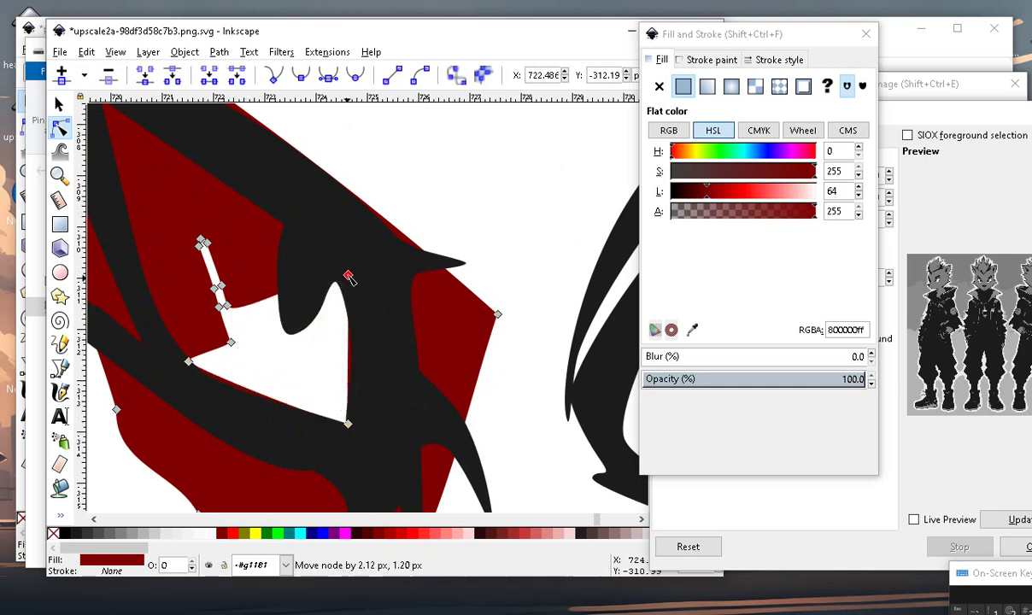
mouse_move(357, 373)
mouse_down()
mouse_move(218, 320)
mouse_move(184, 107)
mouse_move(163, 143)
mouse_up()
key(minus)
Move more mask nodes up to widen the opening and clear the inner red wedge.
scroll(257, 342, down, 3)
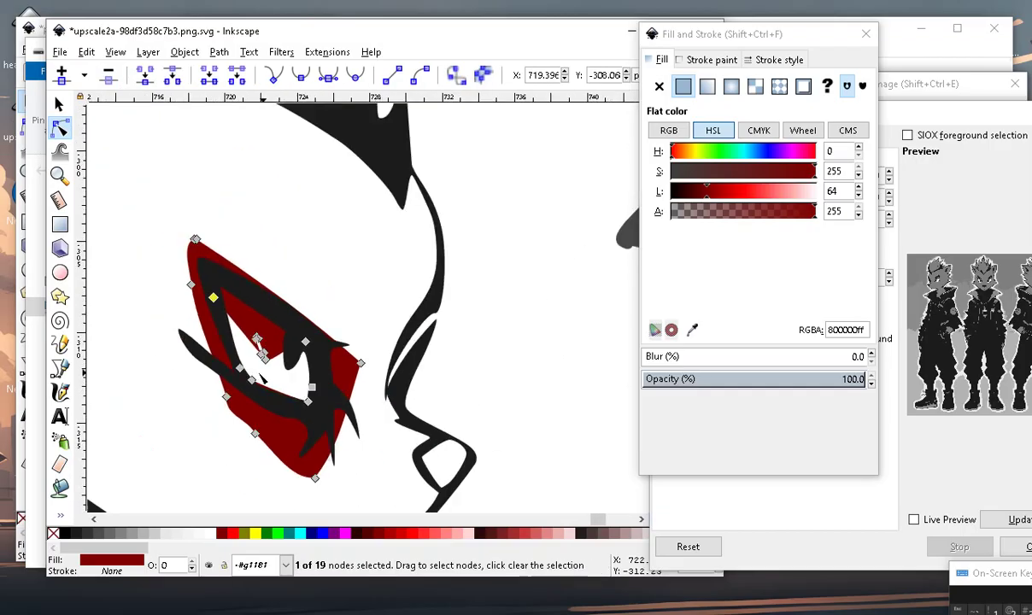
scroll(277, 427, up, 2)
scroll(277, 425, up, 2)
drag(253, 394, 223, 383)
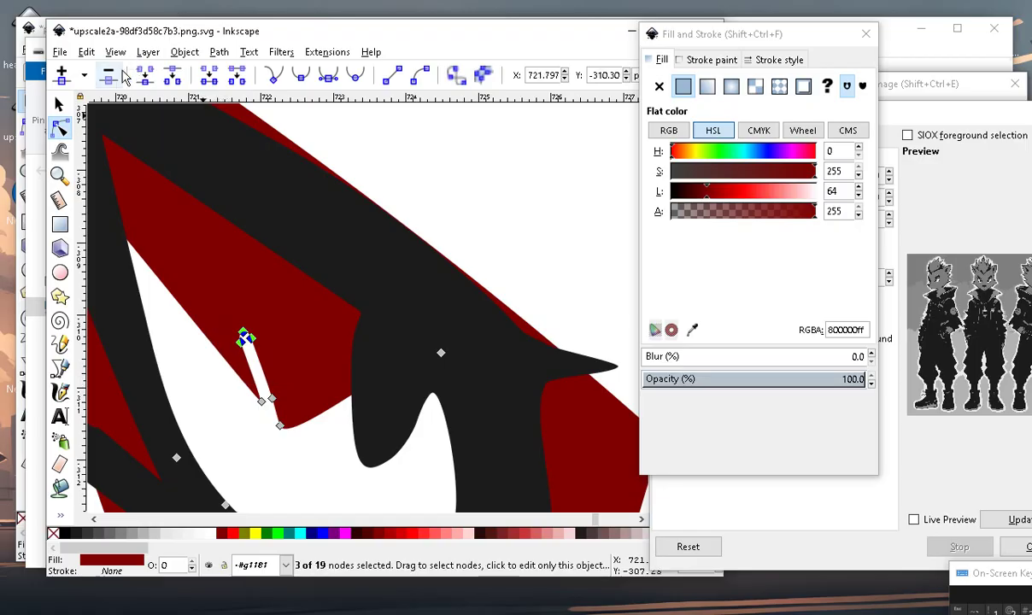
scroll(289, 433, down, 2)
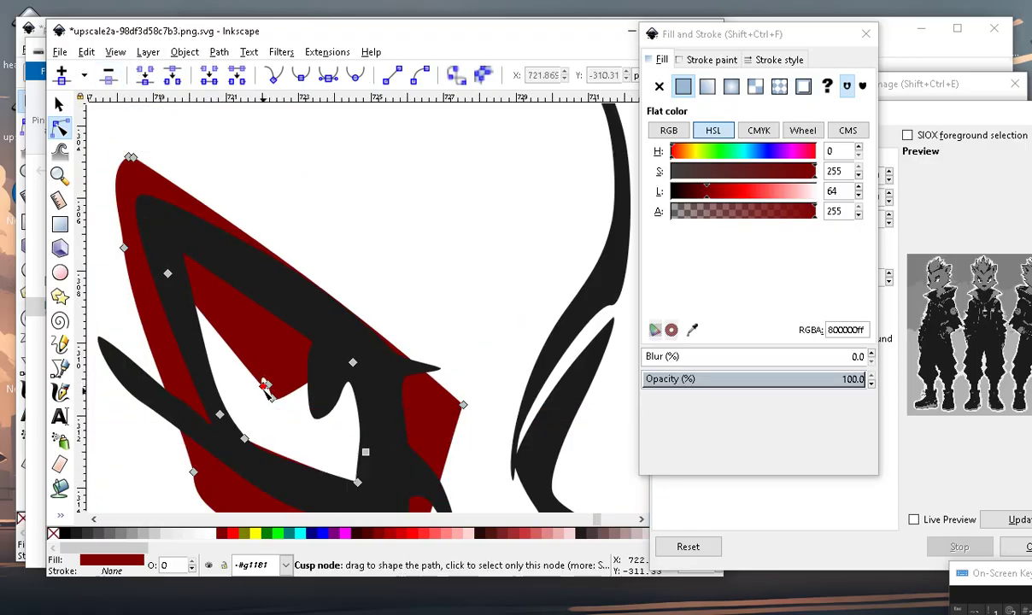
drag(205, 256, 174, 230)
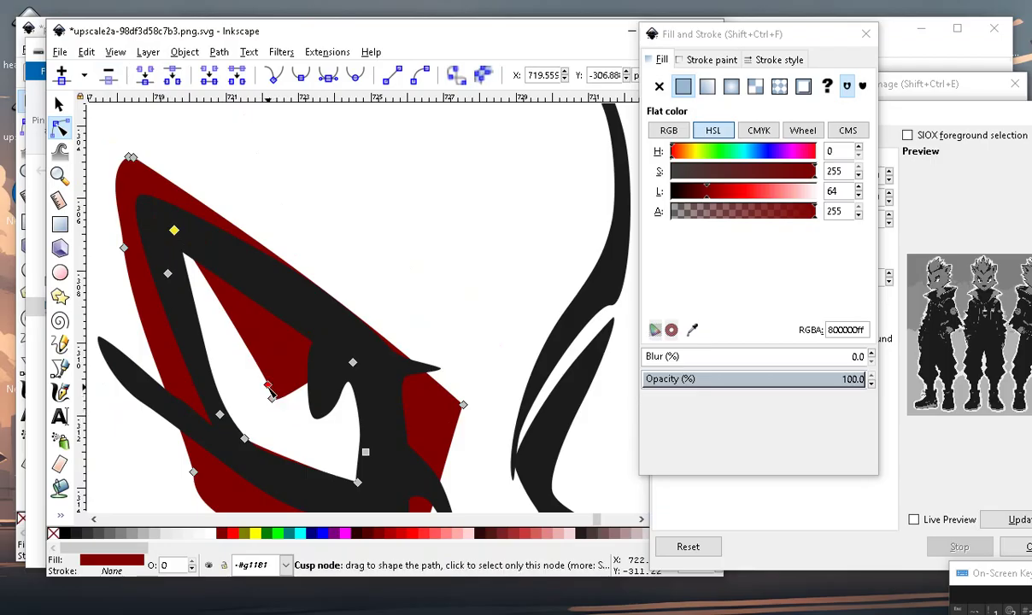
drag(268, 386, 227, 253)
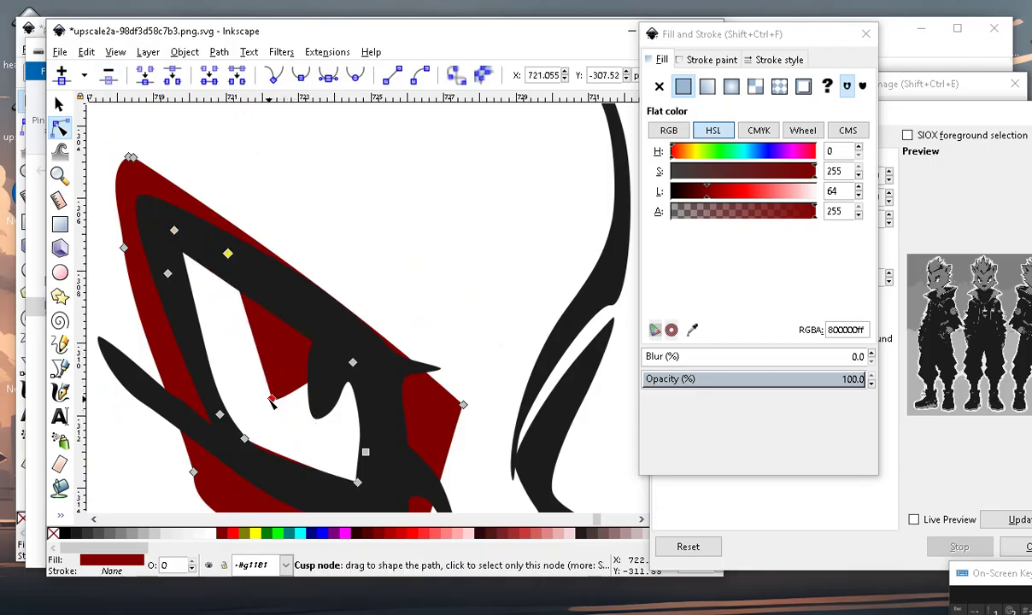
drag(272, 401, 286, 297)
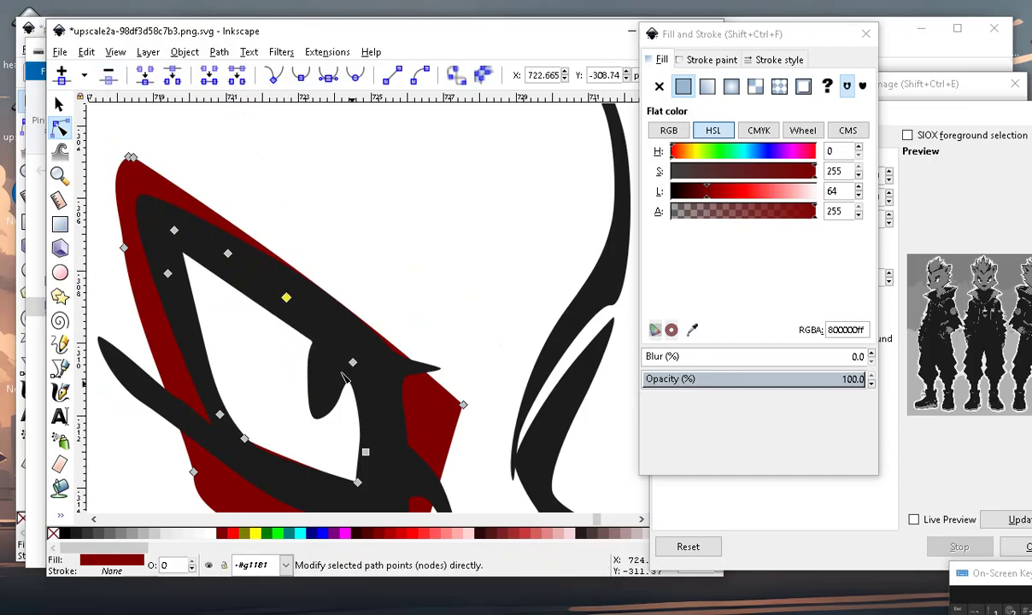
Pull the mask's right corner outward and add a top-edge node bent inward.
click(130, 158)
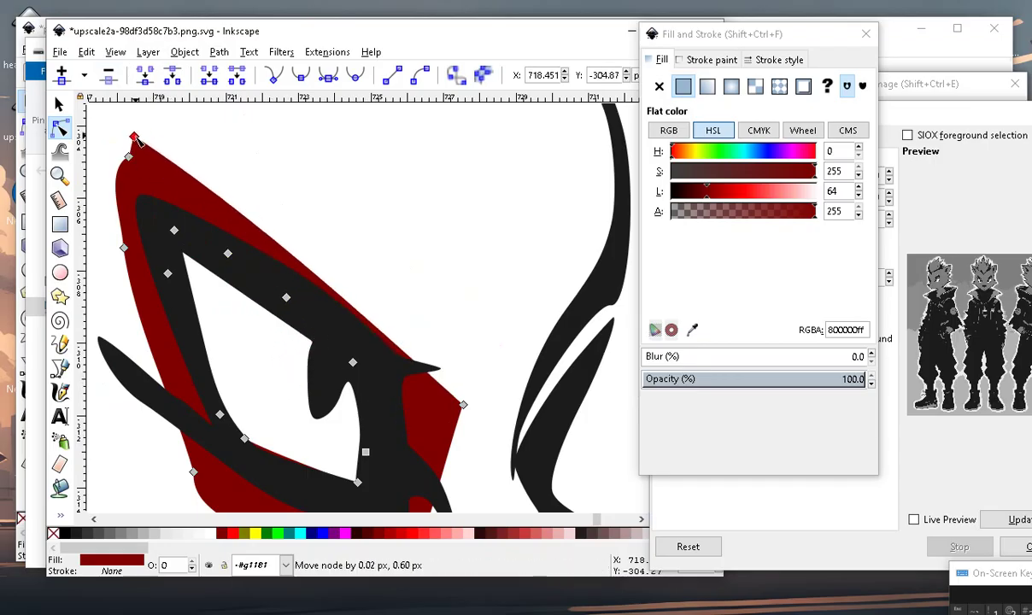
ctrl+scroll(285, 265, down, 3)
ctrl+scroll(296, 303, up, 2)
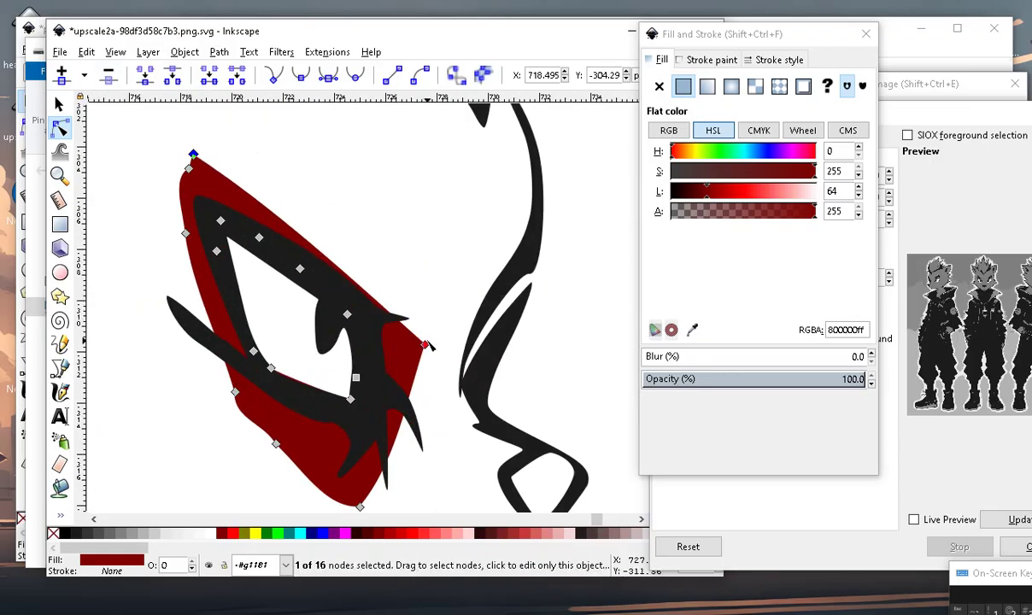
drag(426, 346, 446, 291)
double_click(314, 215)
drag(315, 214, 389, 302)
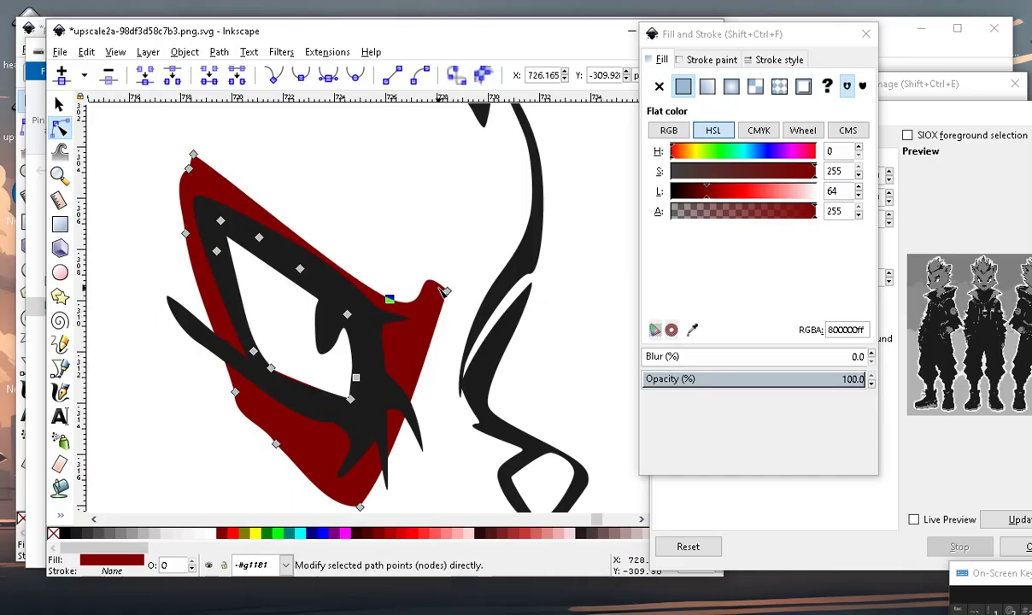
mouse_move(446, 291)
mouse_down()
mouse_move(468, 335)
mouse_move(433, 305)
mouse_up()
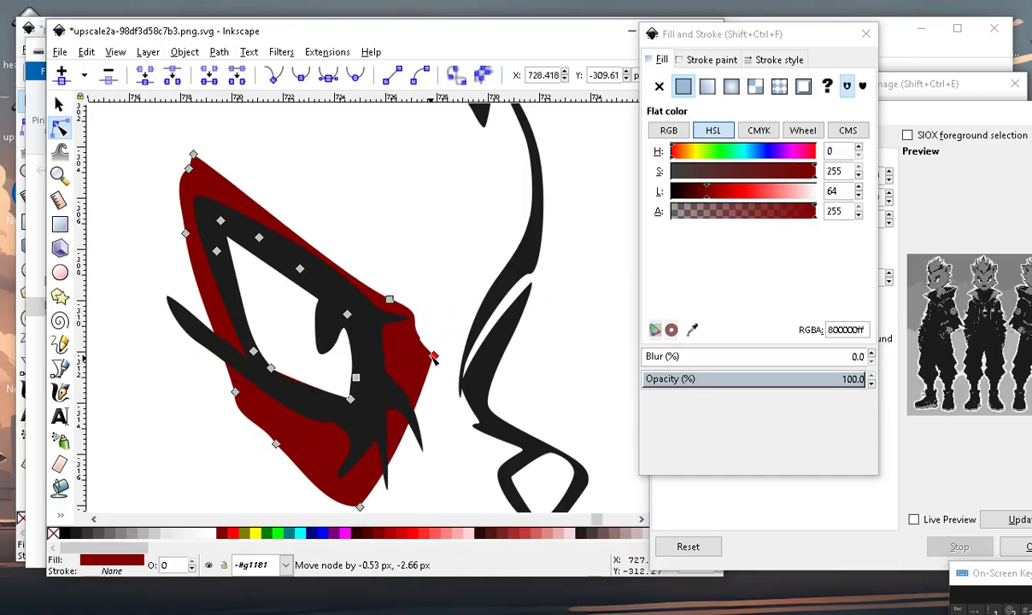
ctrl+scroll(431, 299, down, 2)
ctrl+scroll(425, 269, up, 2)
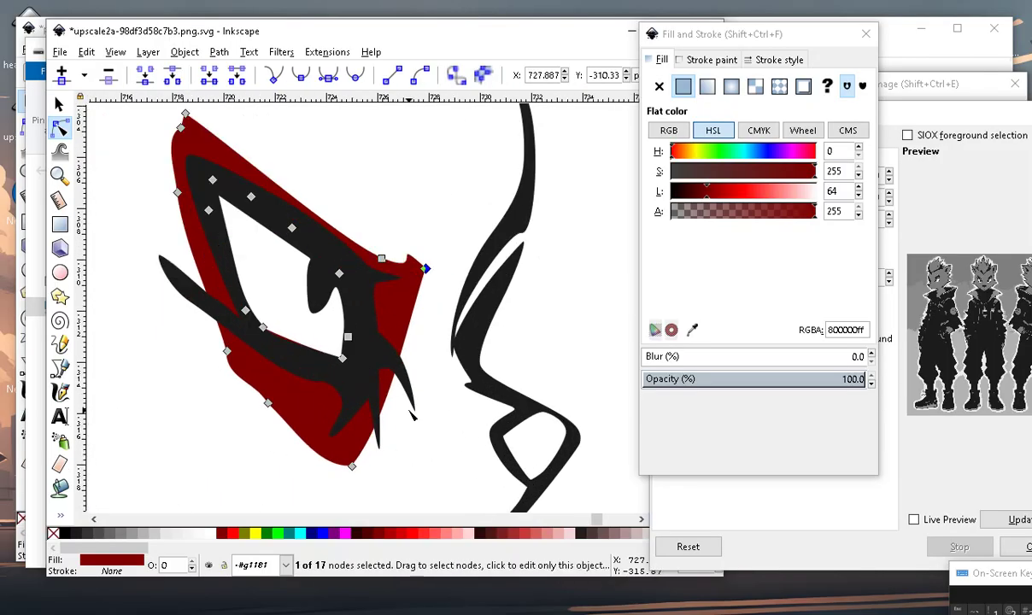
Extend the mask's bottom down and reshape its lower edge with a new node.
click(407, 334)
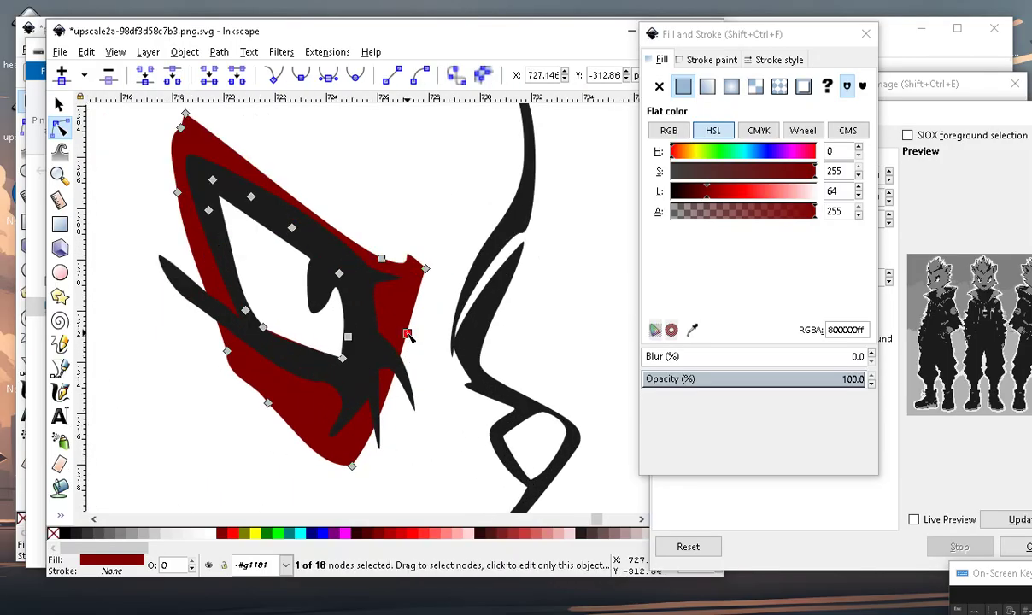
drag(410, 340, 437, 418)
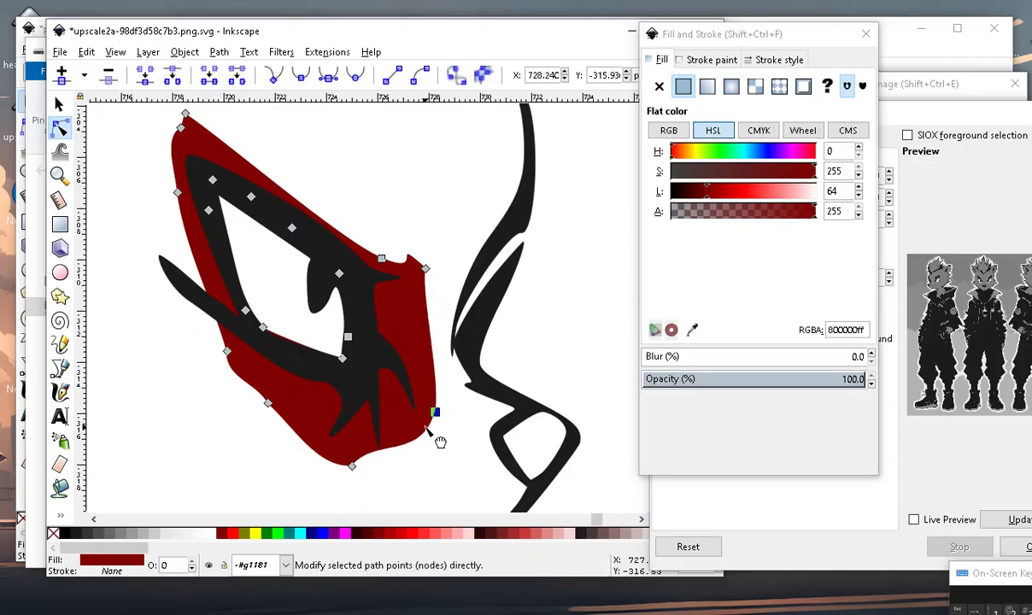
double_click(391, 448)
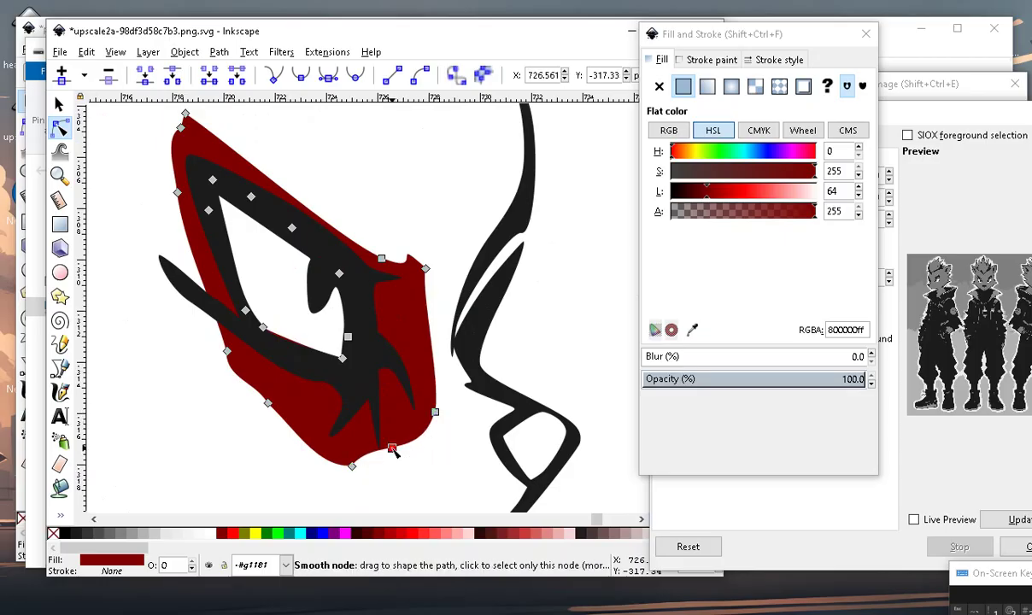
drag(393, 452, 389, 391)
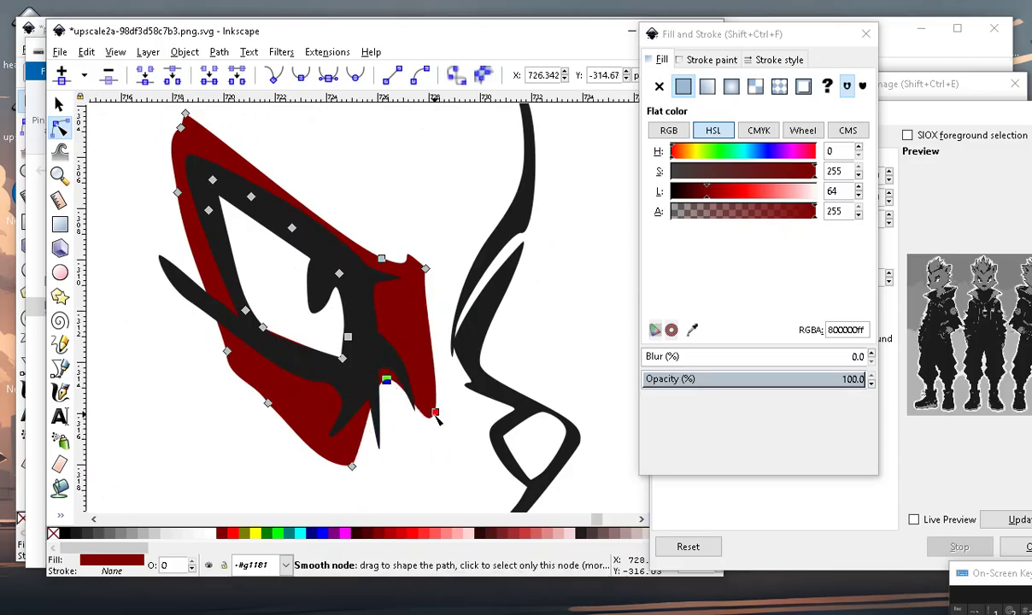
drag(438, 415, 426, 430)
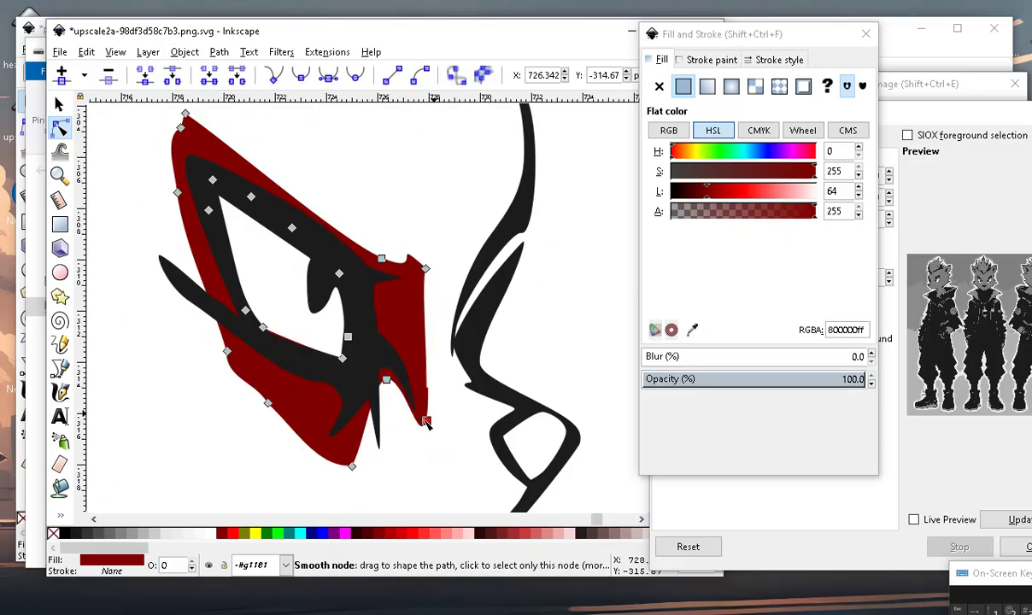
Add two right-edge nodes and pull them inward to notch along the eye spike.
double_click(424, 299)
double_click(425, 381)
shift+click(424, 316)
drag(424, 316, 390, 328)
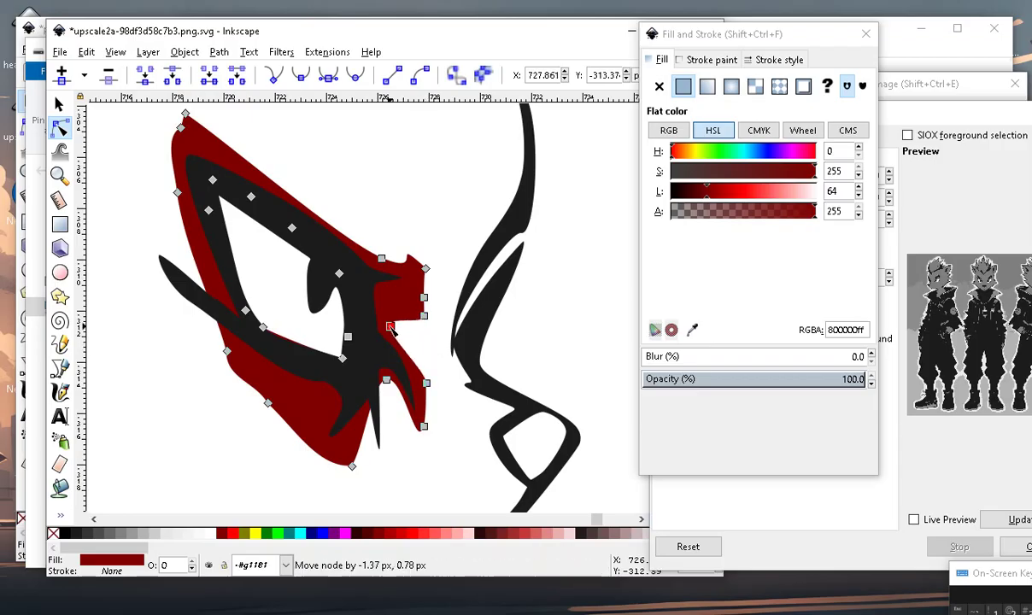
drag(425, 382, 411, 385)
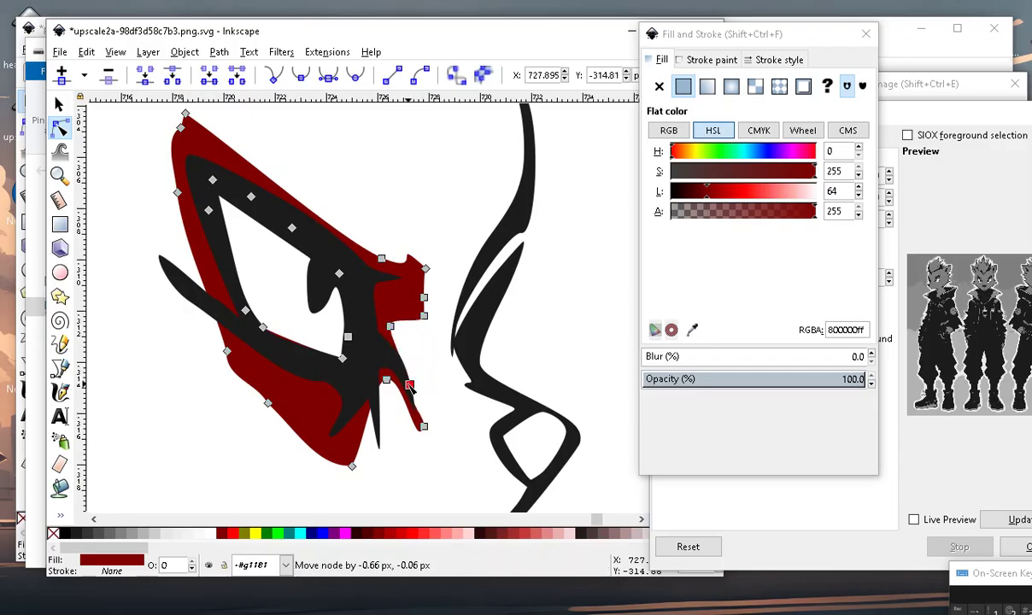
scroll(422, 394, down, 1)
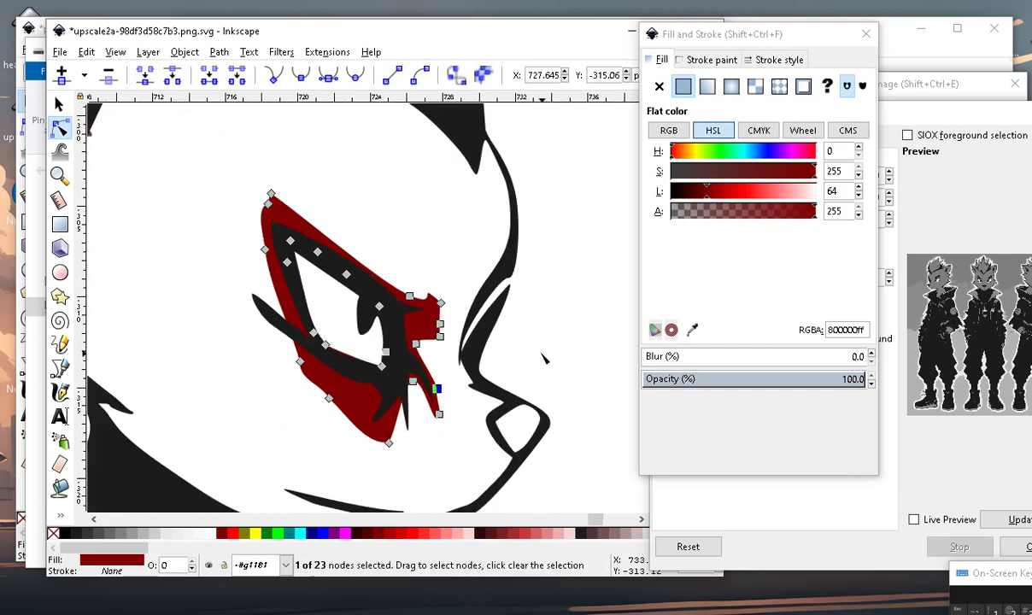
key(Escape)
scroll(363, 413, down, 3)
scroll(363, 413, up, 2)
Extend the eye mask's lower edge downward and reshape it with a new node.
scroll(427, 431, up, 2)
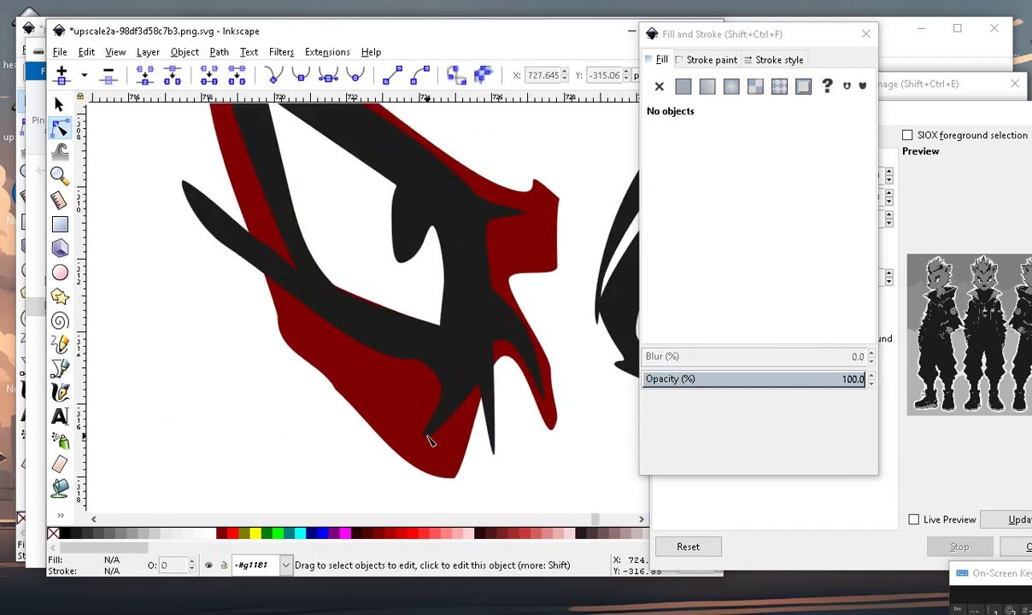
scroll(427, 433, down, 1)
scroll(429, 447, up, 1)
click(429, 446)
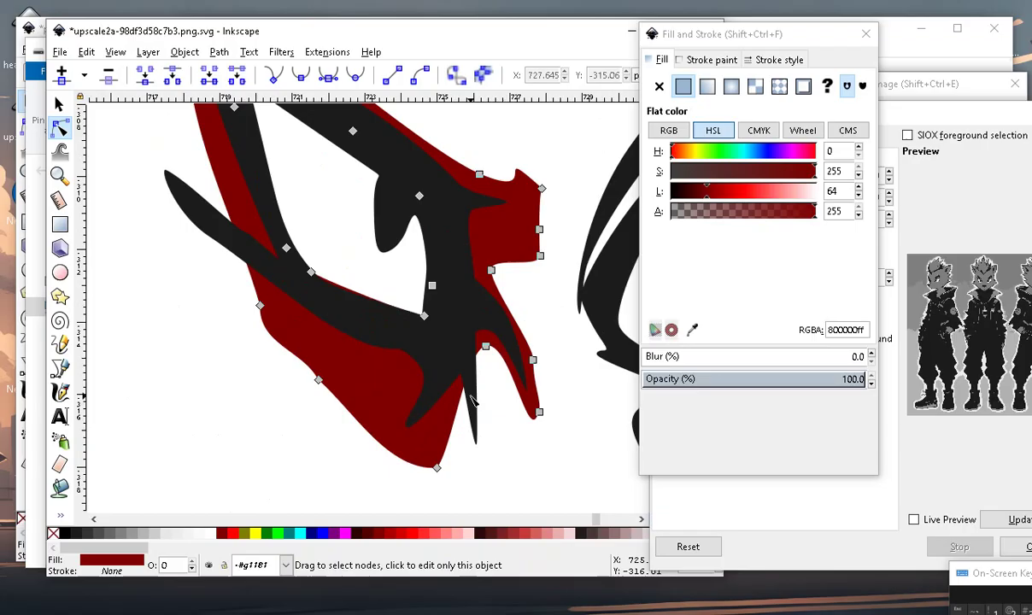
mouse_move(453, 425)
mouse_down()
mouse_move(489, 457)
mouse_move(456, 398)
mouse_up()
key(ctrl+z)
drag(467, 474, 468, 475)
mouse_move(402, 409)
mouse_down()
mouse_move(409, 436)
mouse_move(399, 443)
mouse_up()
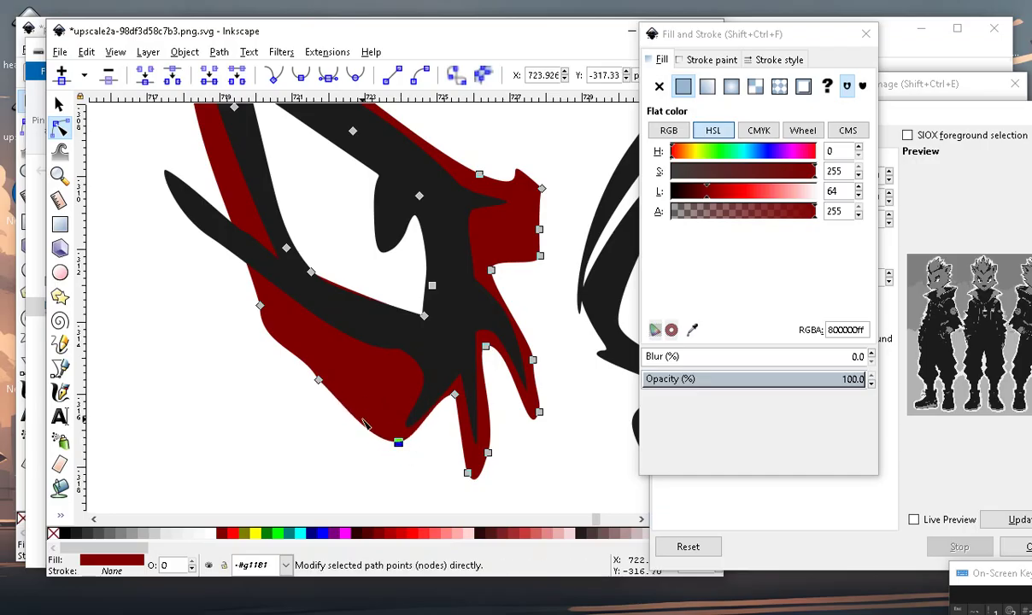
double_click(357, 420)
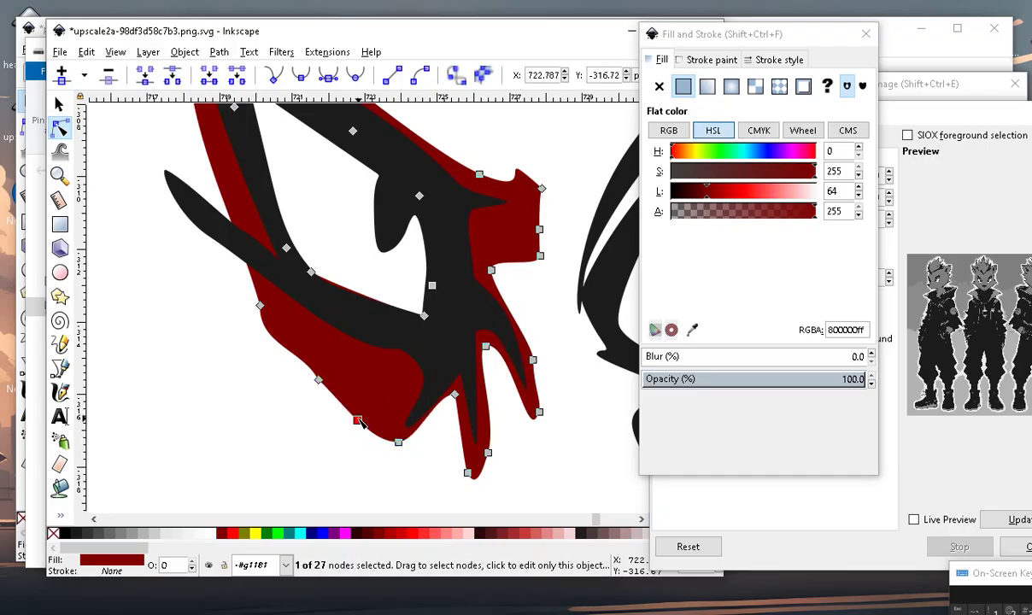
drag(357, 420, 412, 379)
scroll(384, 397, down, 2)
scroll(385, 397, down, 2)
key(Escape)
key(Escape)
scroll(380, 415, up, 2)
scroll(358, 397, up, 2)
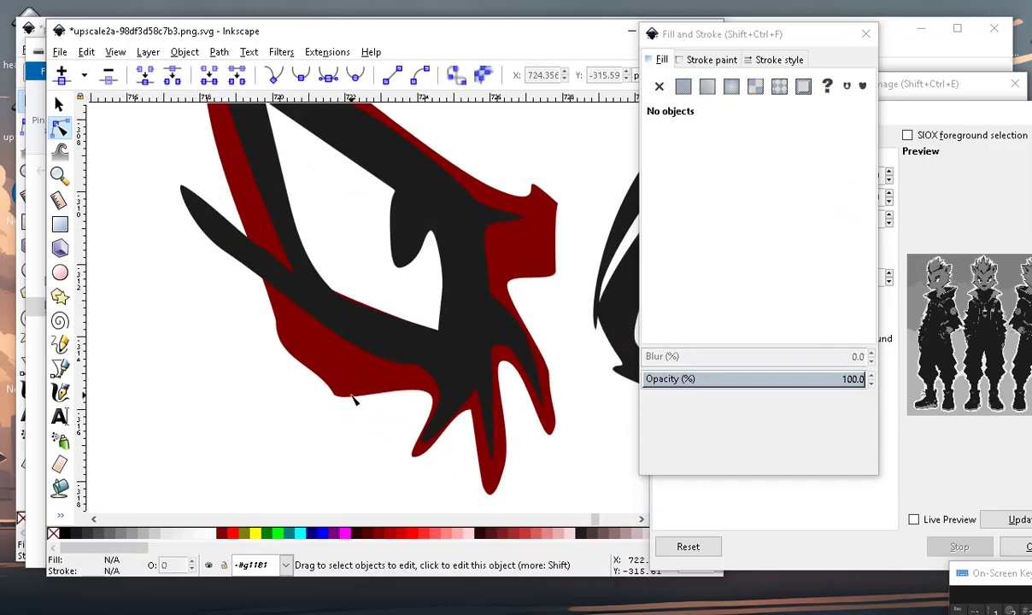
Move the mask's lower-left nodes up and left to reshape the spike.
click(357, 397)
scroll(403, 410, down, 1)
scroll(408, 416, up, 2)
scroll(359, 457, down, 2)
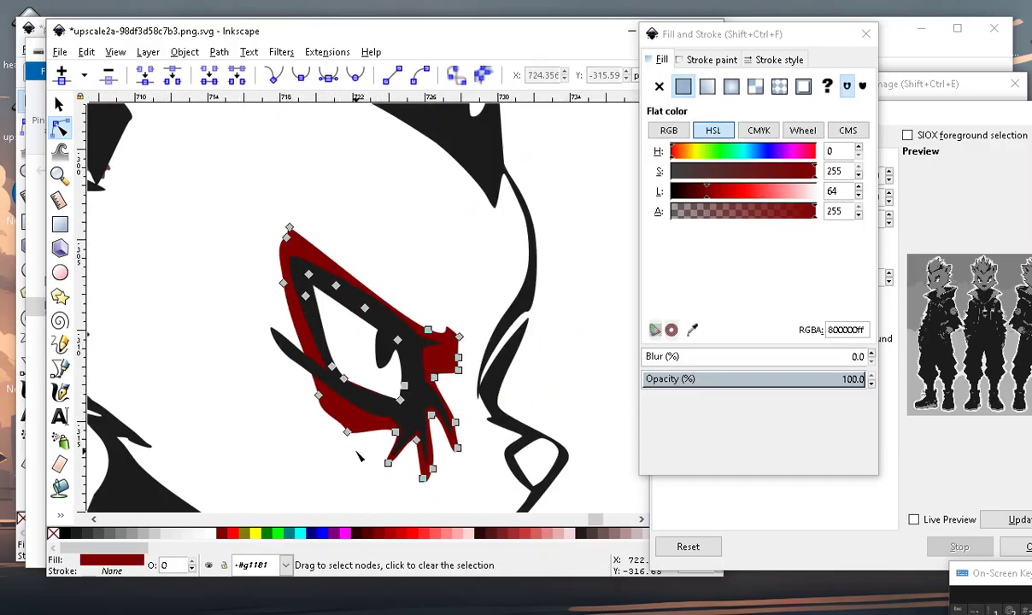
click(292, 437)
click(357, 425)
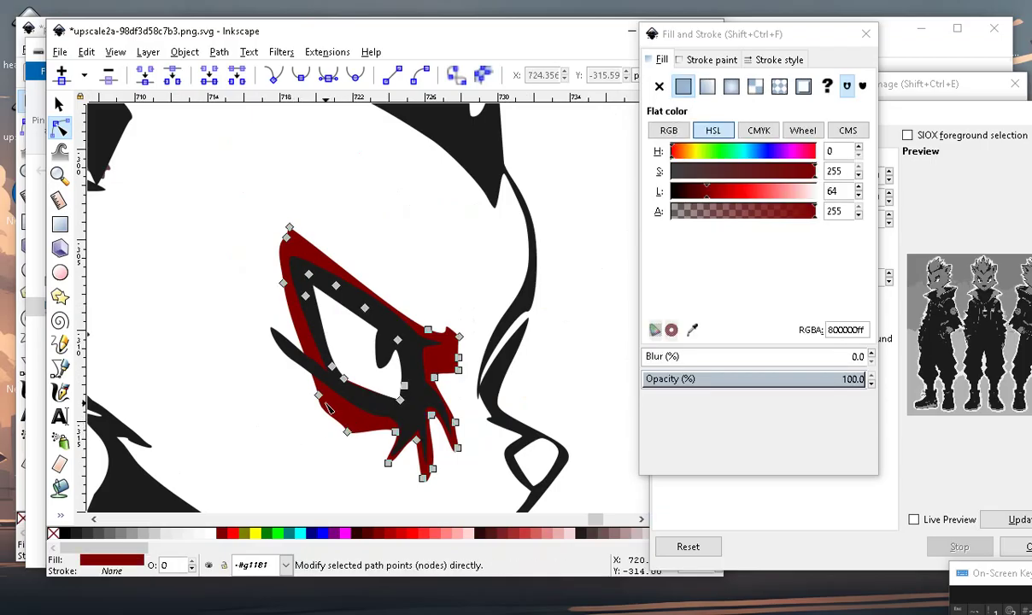
mouse_move(313, 388)
mouse_down()
mouse_move(257, 320)
mouse_move(269, 340)
mouse_up()
drag(346, 432, 332, 399)
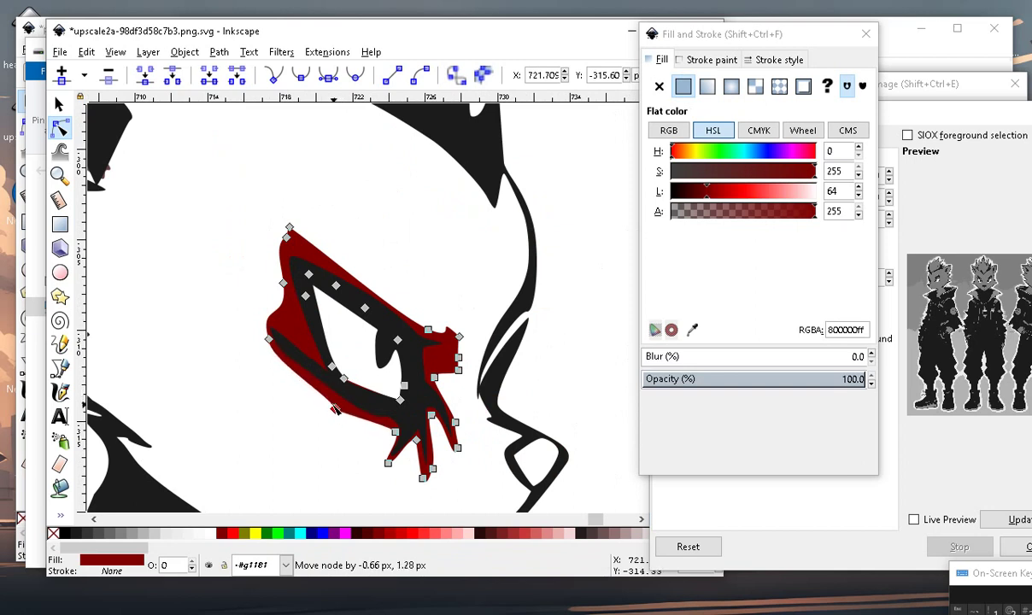
scroll(337, 406, down, 5)
drag(354, 342, 376, 401)
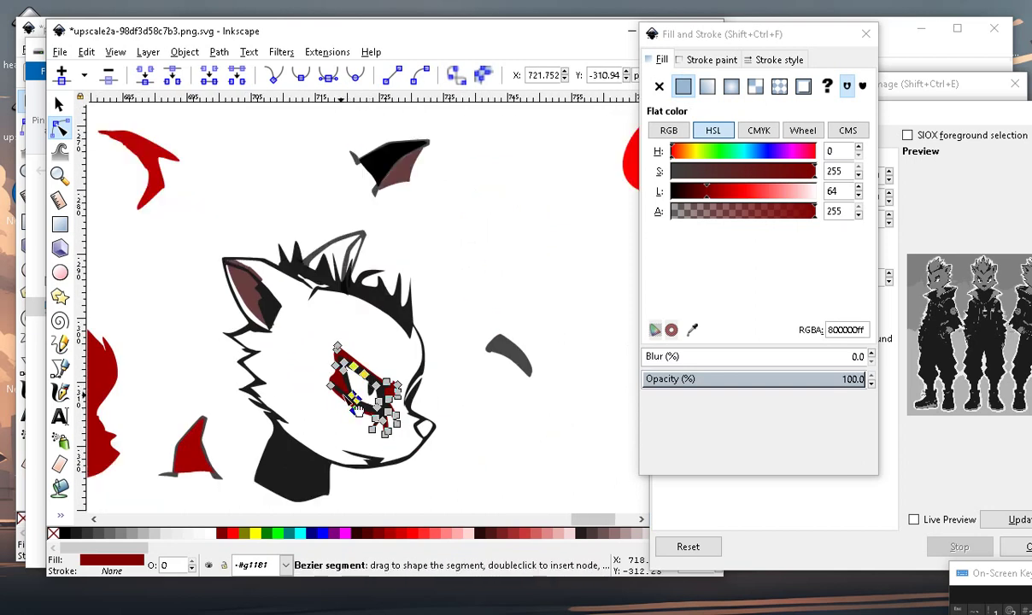
scroll(333, 402, up, 5)
scroll(342, 384, up, 2)
Shift the notch node down-right and lengthen the mask's left spike.
click(302, 341)
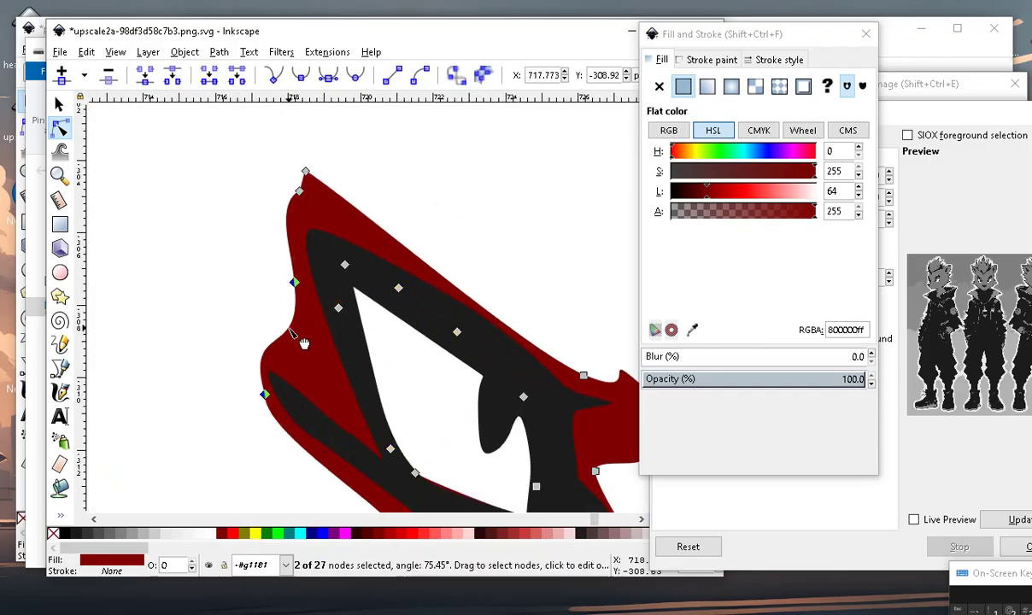
drag(312, 351, 346, 415)
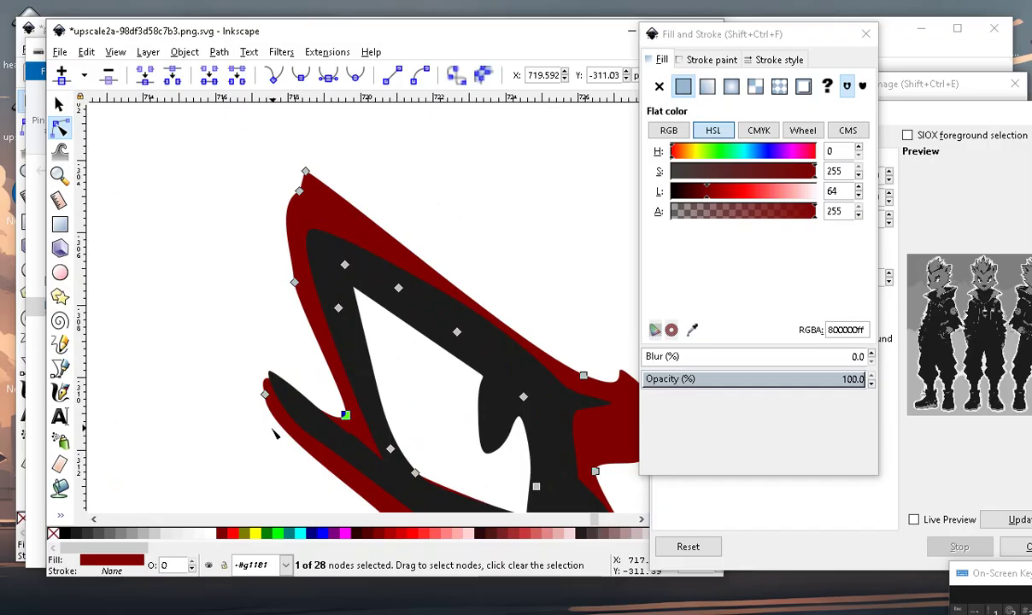
drag(265, 395, 249, 359)
drag(294, 282, 313, 295)
scroll(277, 261, down, 3)
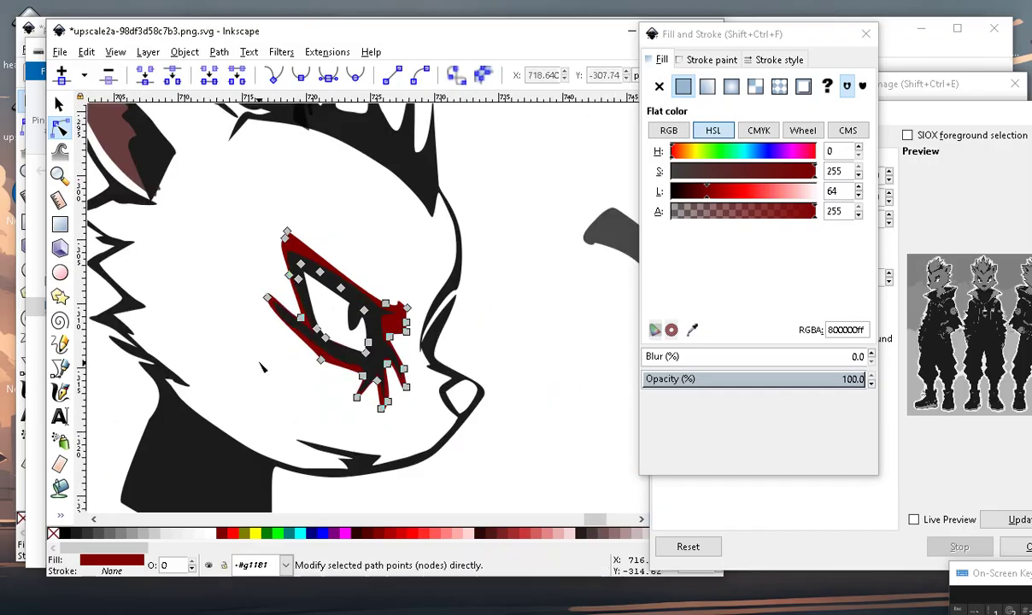
key(Escape)
scroll(287, 231, up, 3)
scroll(314, 260, up, 2)
Sharpen the mask's upper tip outward and add a node on its lower-left edge.
click(315, 261)
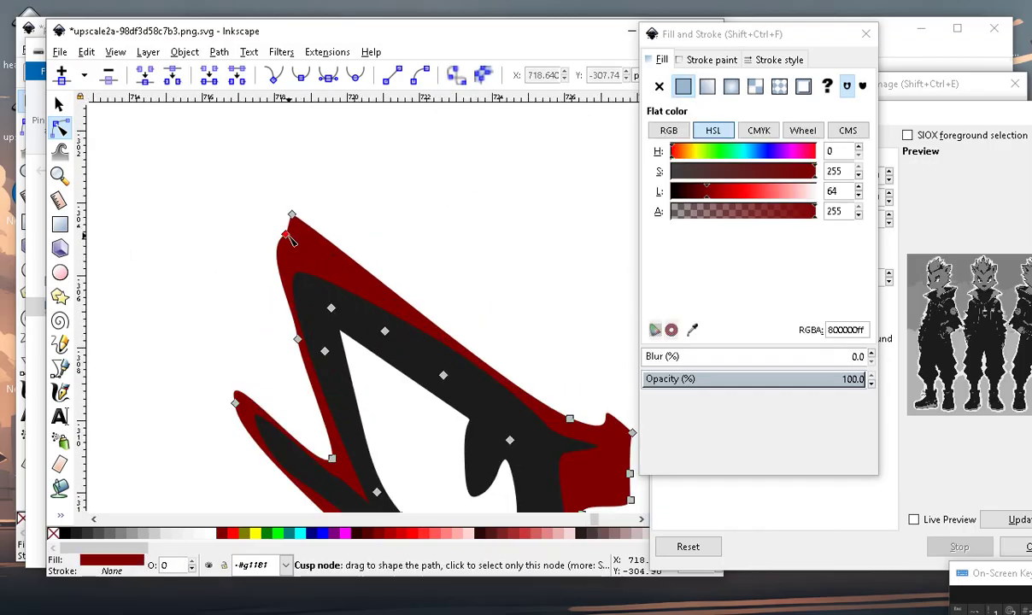
drag(290, 215, 257, 182)
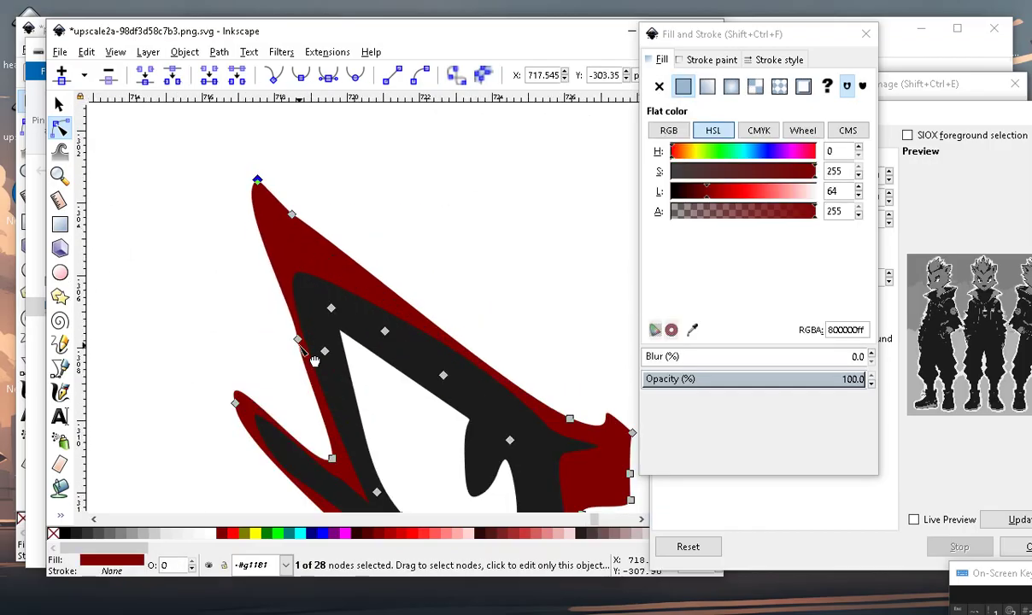
drag(297, 339, 292, 343)
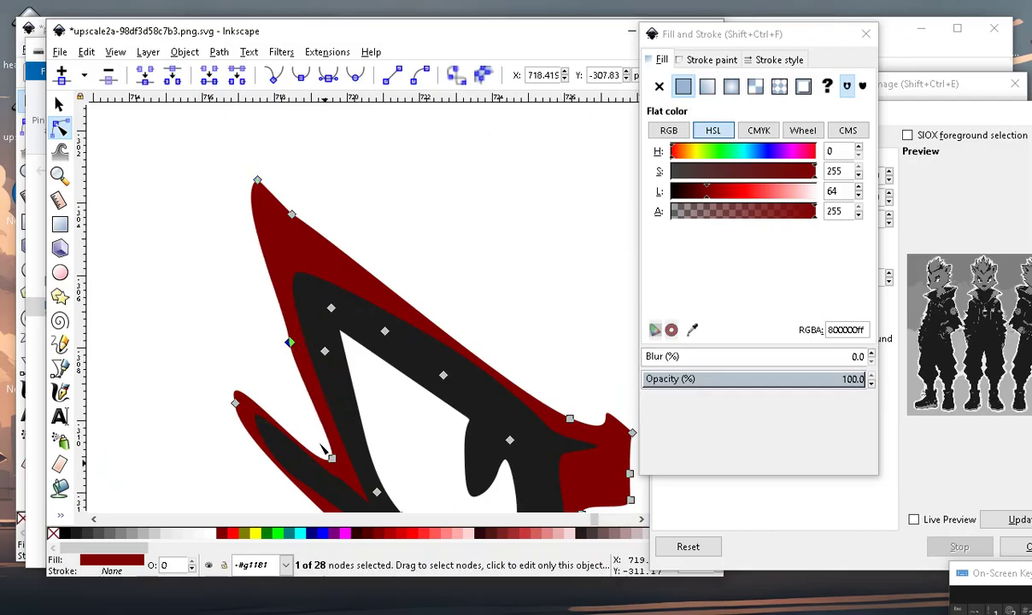
double_click(263, 396)
drag(263, 396, 264, 399)
scroll(259, 400, down, 5)
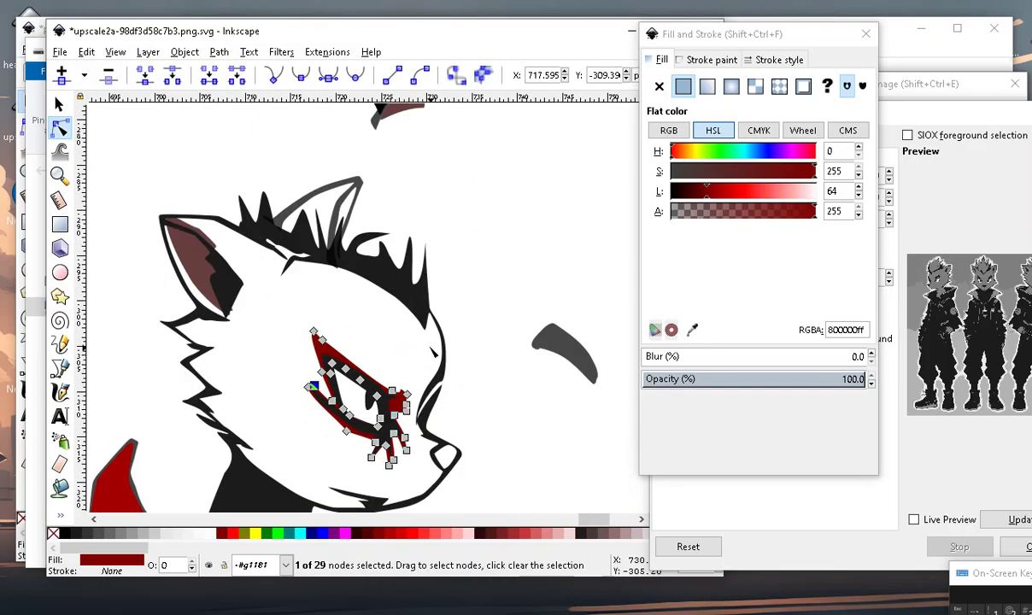
click(472, 286)
scroll(428, 384, up, 2)
scroll(417, 392, up, 3)
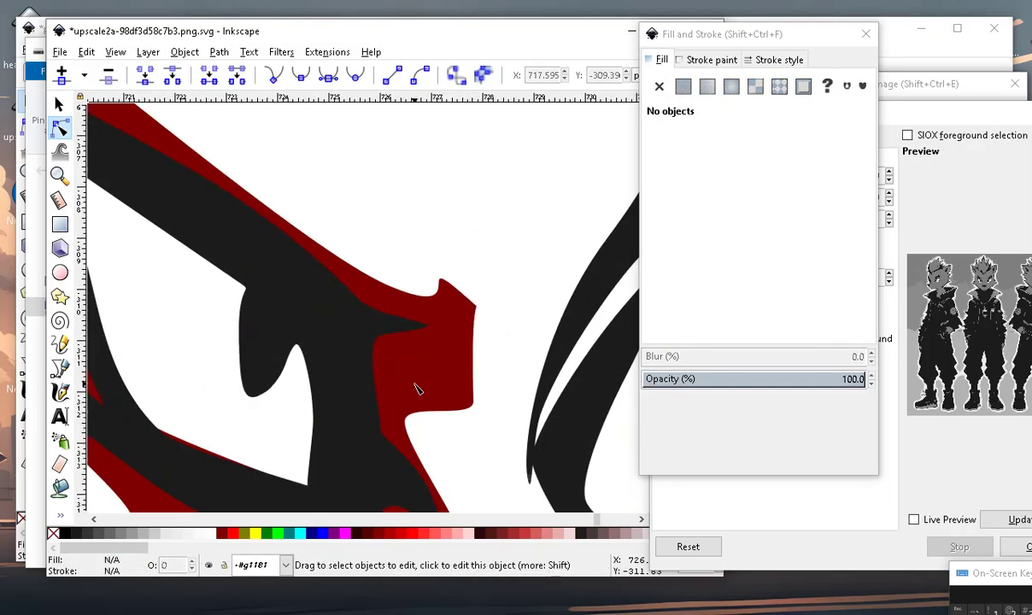
scroll(417, 391, down, 3)
scroll(424, 462, down, 2)
scroll(424, 463, down, 3)
scroll(232, 254, up, 2)
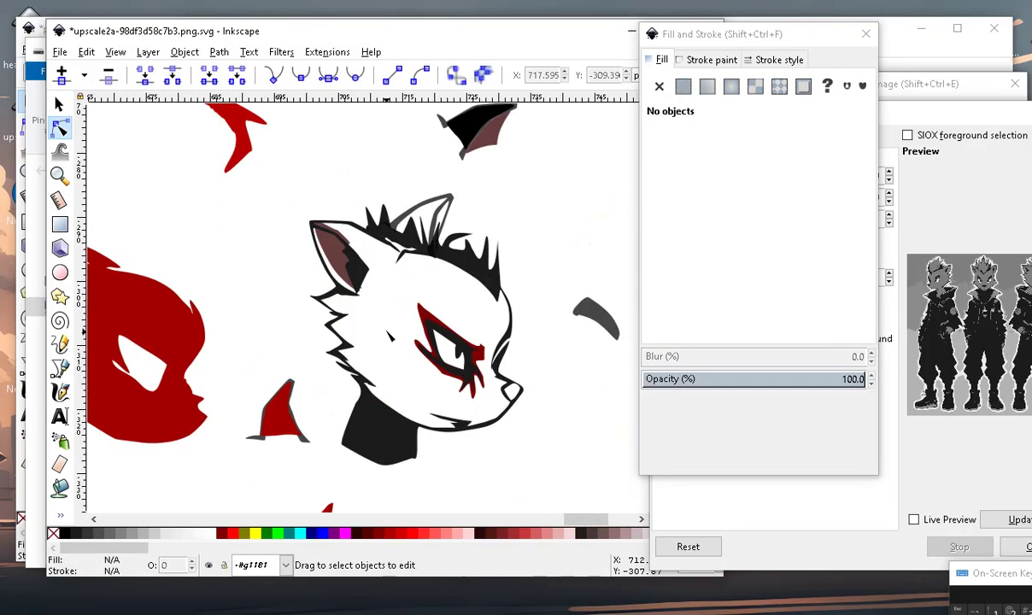
Move the red fur shape over the white face and rescale it slightly.
click(59, 106)
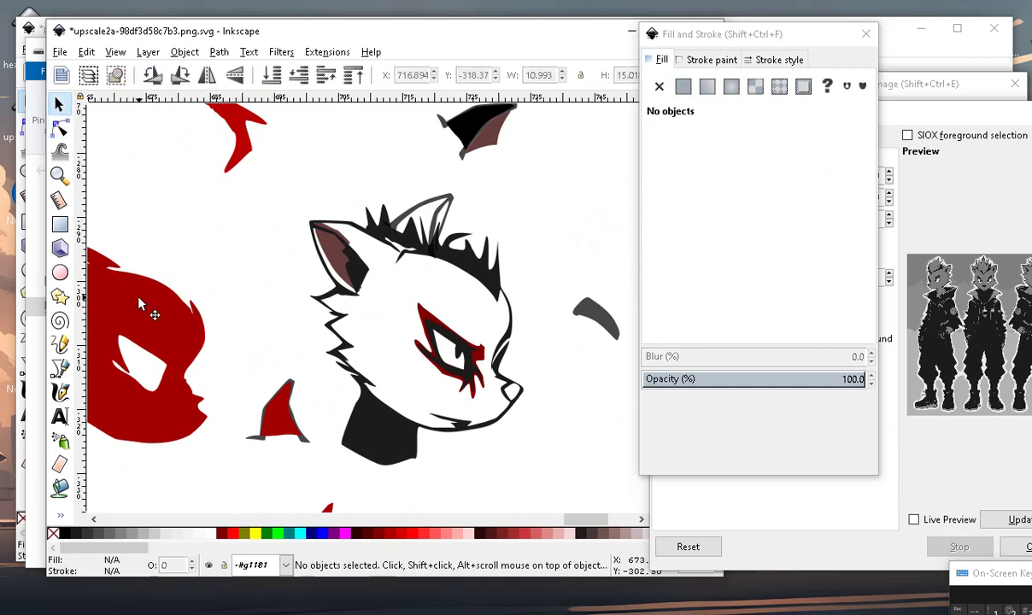
drag(141, 305, 453, 305)
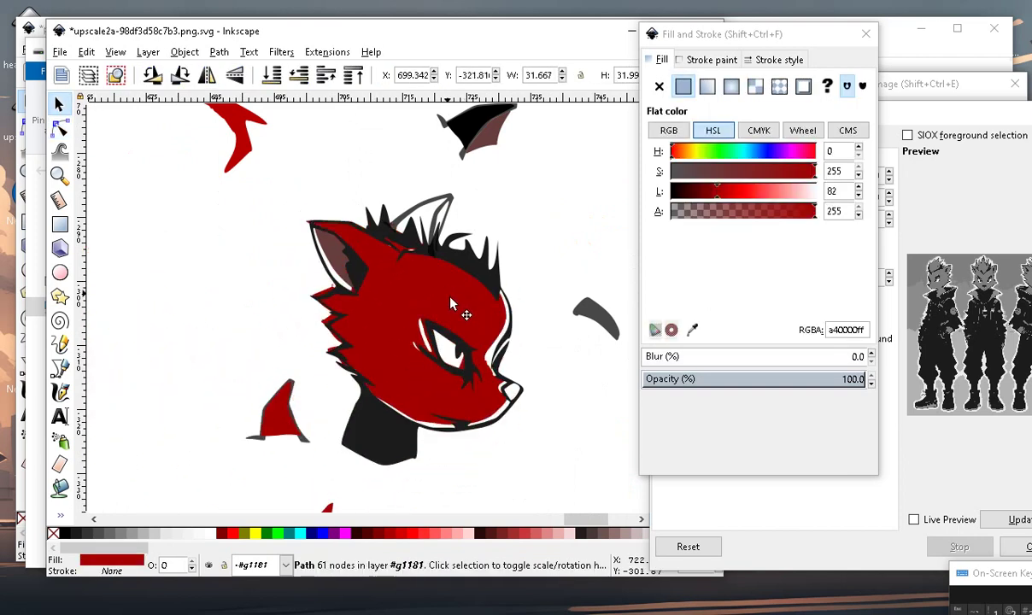
drag(451, 304, 454, 306)
scroll(495, 393, up, 2)
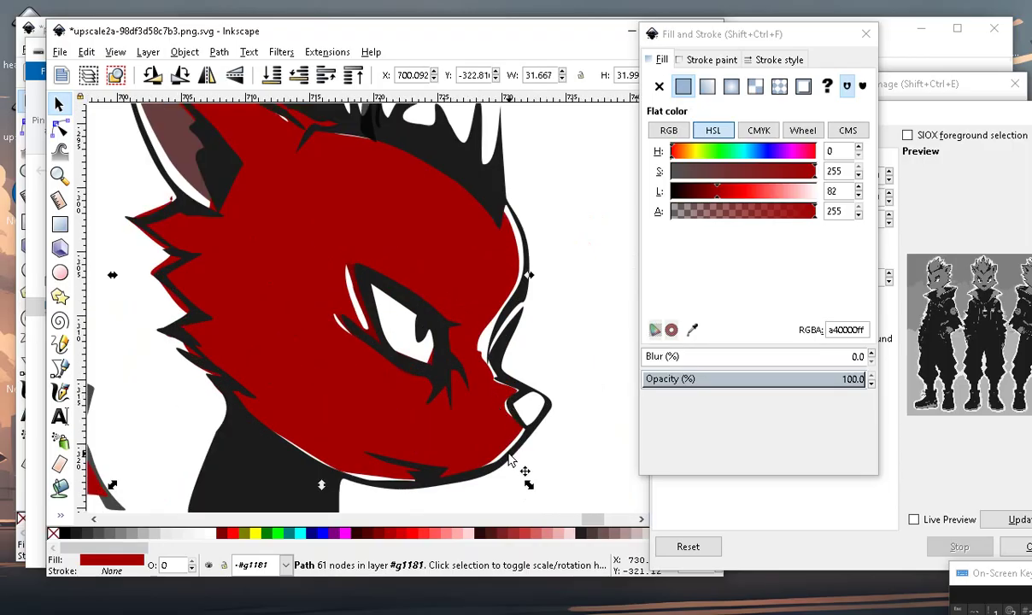
mouse_move(529, 485)
mouse_down()
mouse_move(495, 480)
mouse_move(525, 495)
mouse_up()
scroll(485, 308, down, 2)
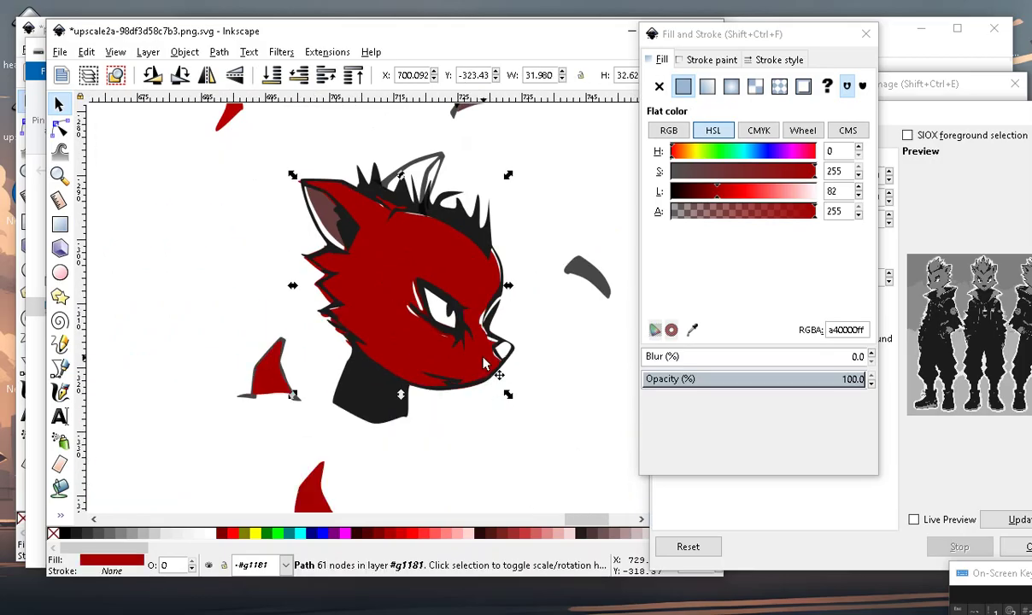
Brighten the head's red fill to c90000ff with HSL lightness 100.
drag(722, 199, 728, 201)
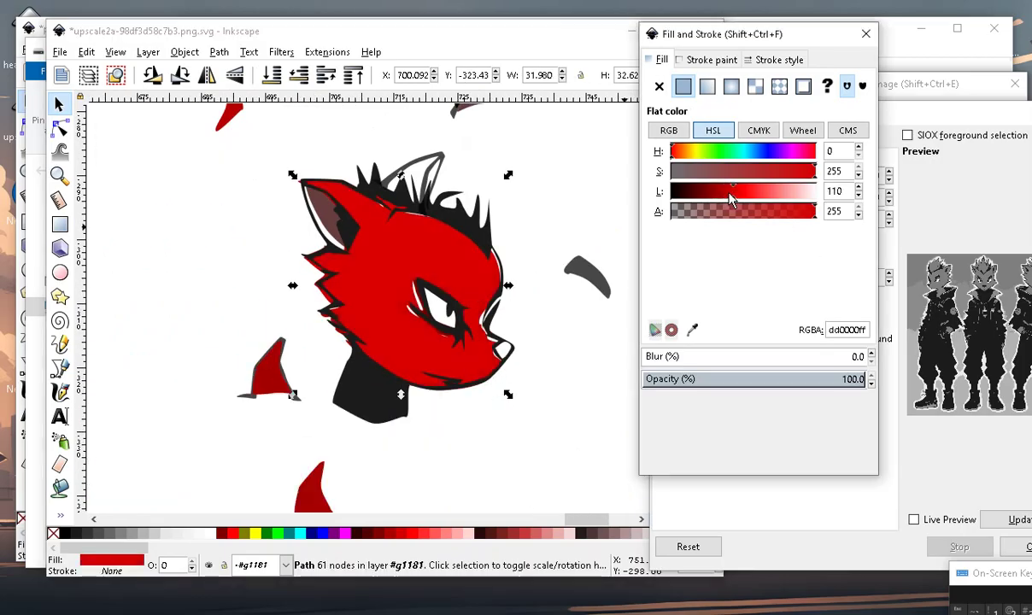
click(272, 75)
scroll(449, 279, up, 2)
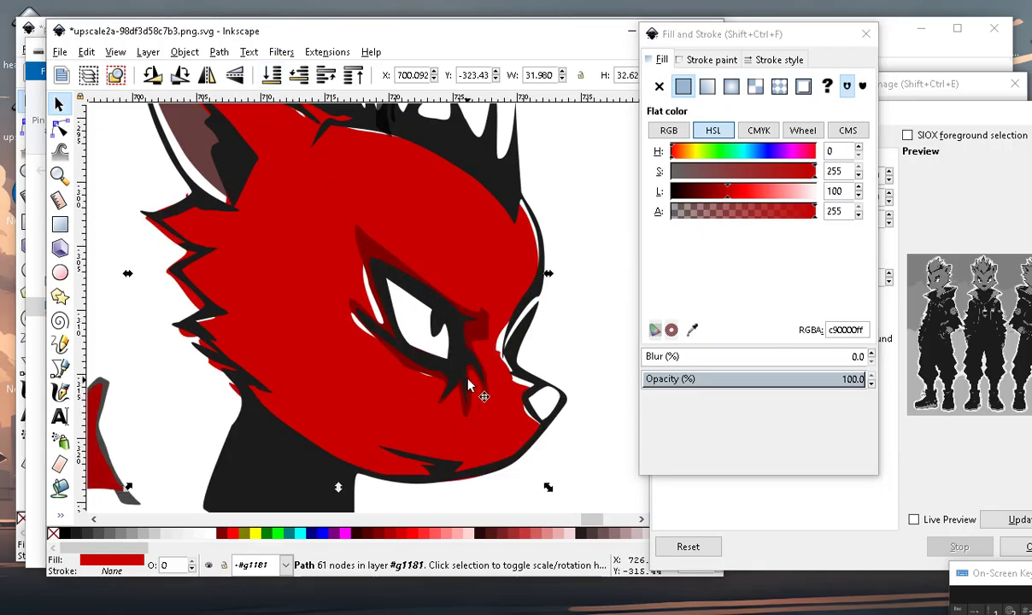
scroll(468, 386, down, 2)
click(460, 457)
scroll(360, 400, down, 1)
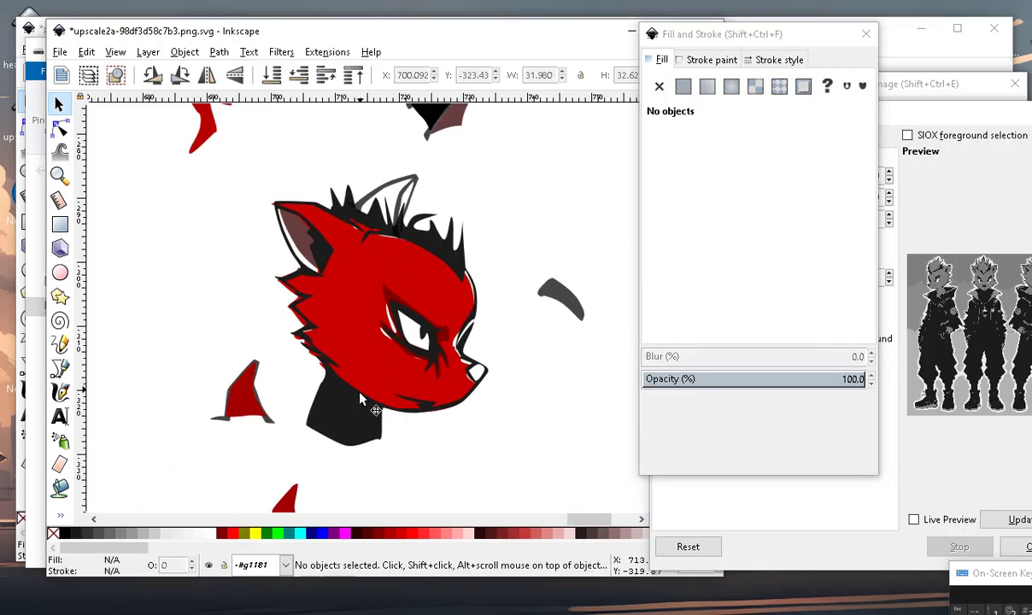
scroll(359, 400, up, 2)
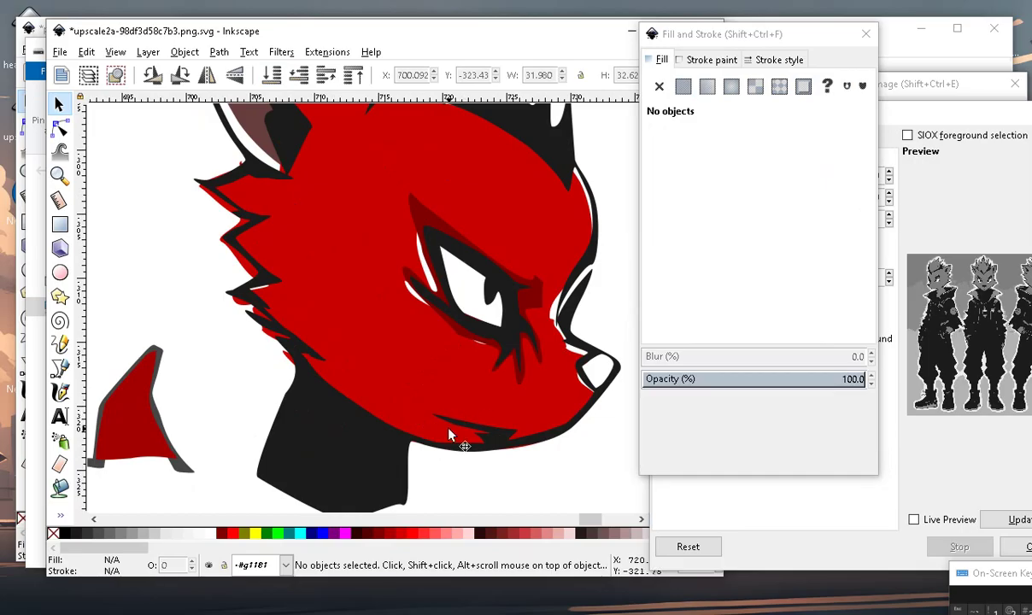
scroll(446, 440, down, 1)
scroll(436, 443, down, 1)
scroll(436, 441, up, 1)
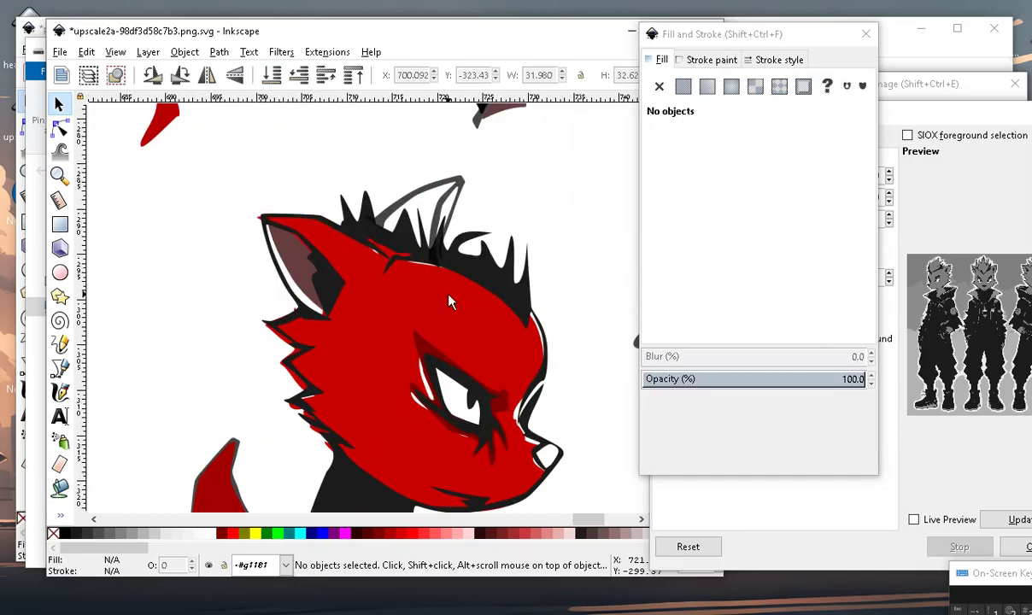
scroll(431, 439, up, 1)
scroll(408, 412, down, 2)
scroll(393, 291, up, 3)
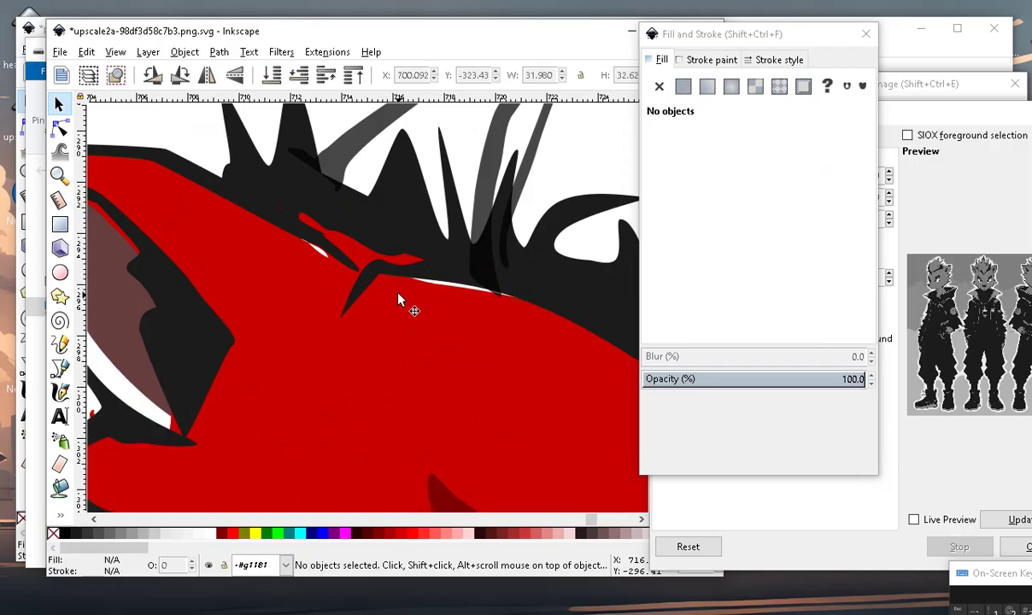
Reselect the red head shape and inspect it.
click(393, 333)
scroll(353, 301, down, 2)
scroll(353, 305, down, 2)
scroll(322, 292, up, 2)
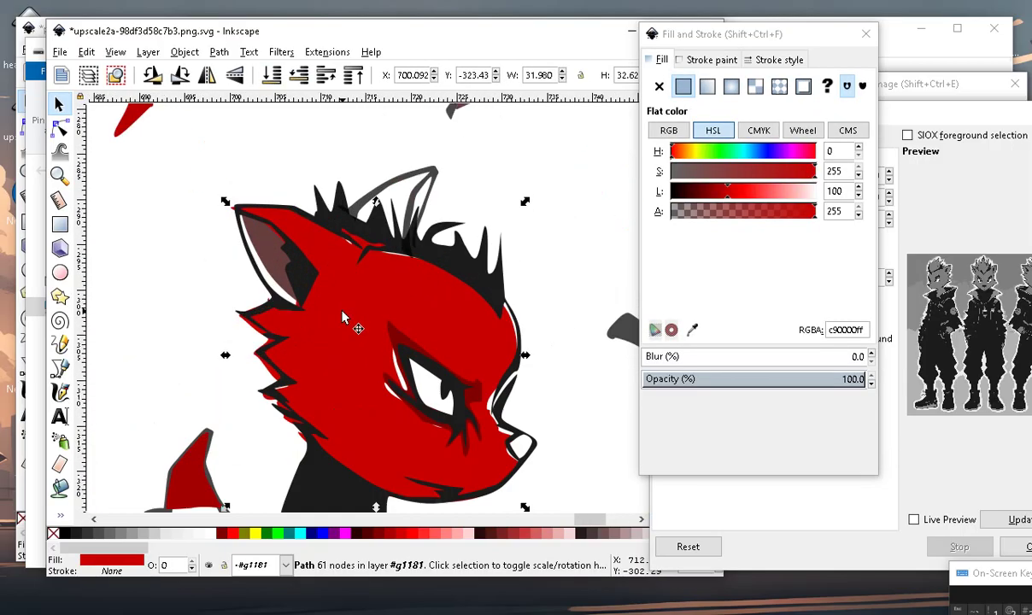
scroll(203, 235, up, 2)
scroll(424, 355, up, 1)
scroll(318, 299, down, 3)
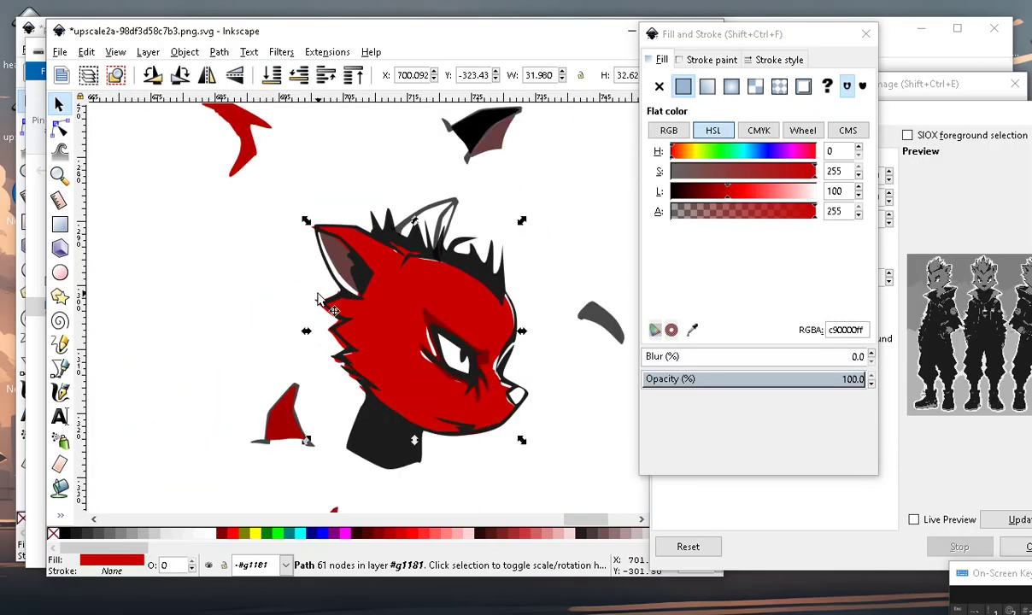
Select the brown inner-ear piece and nudge its position.
click(355, 252)
scroll(342, 252, up, 2)
click(322, 247)
mouse_move(322, 248)
mouse_down()
mouse_move(207, 258)
mouse_move(335, 259)
mouse_up()
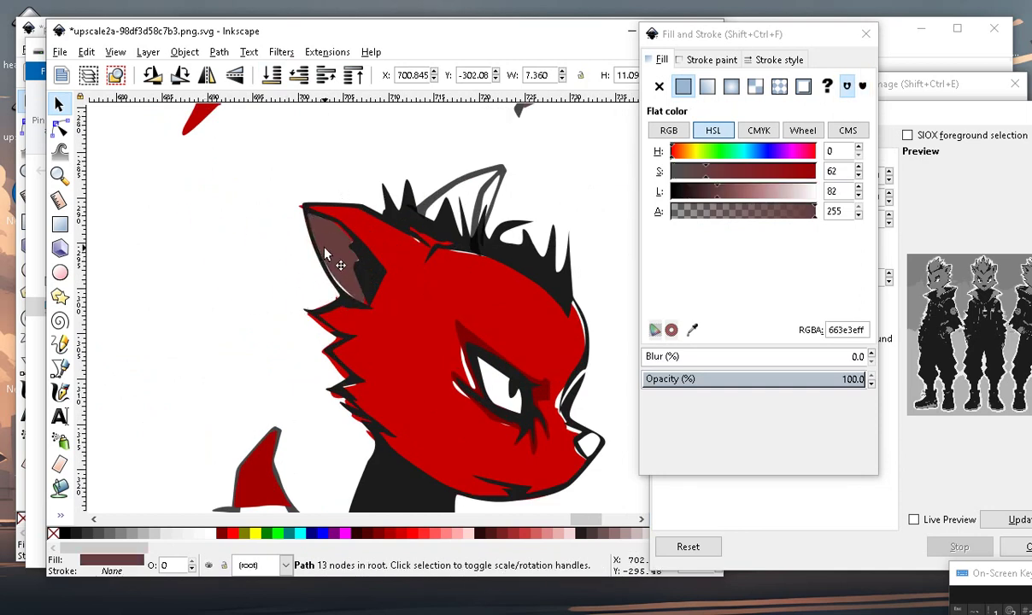
scroll(334, 278, up, 3)
scroll(406, 306, down, 3)
scroll(406, 308, up, 1)
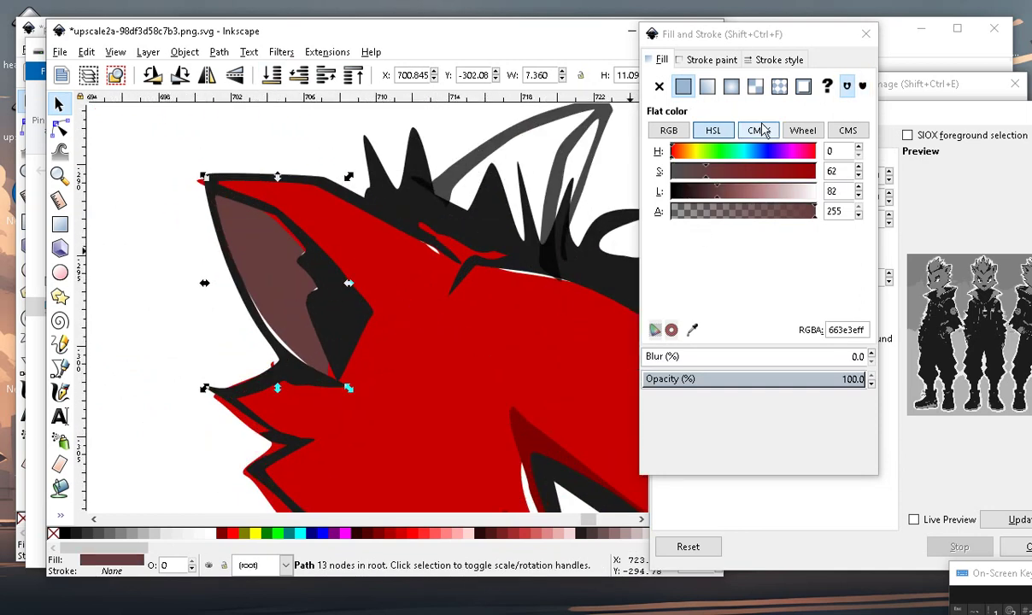
Adjust the ear's HSL hue, saturation and lightness to muted tan a9a178ff.
drag(726, 194, 743, 194)
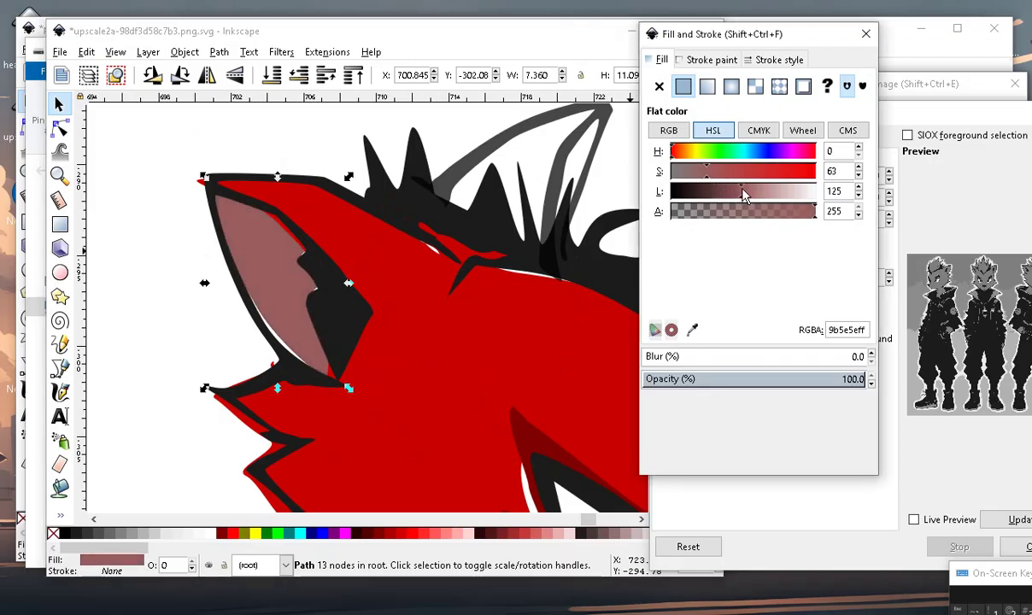
drag(707, 152, 694, 160)
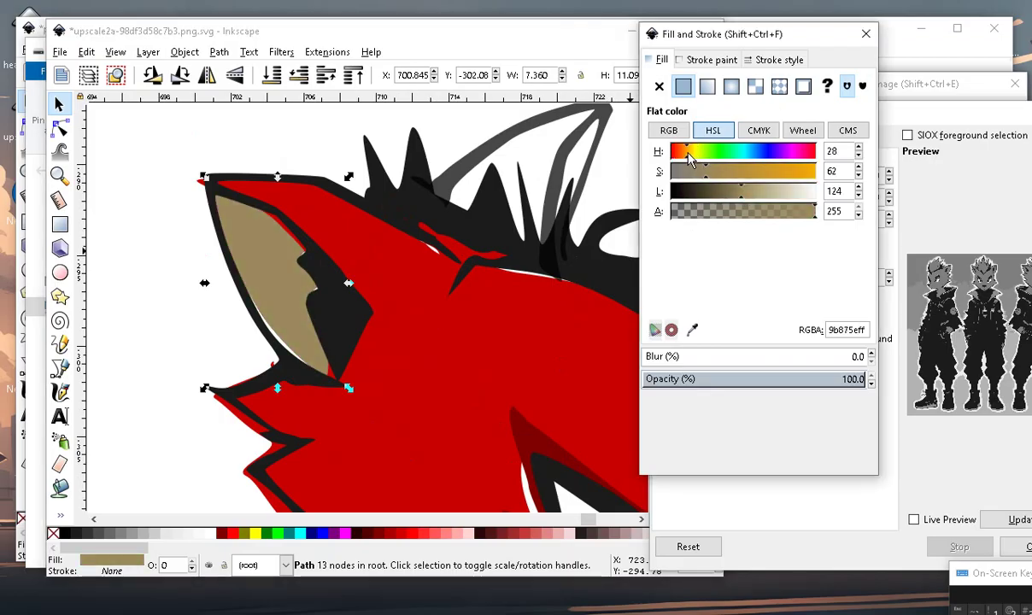
click(767, 175)
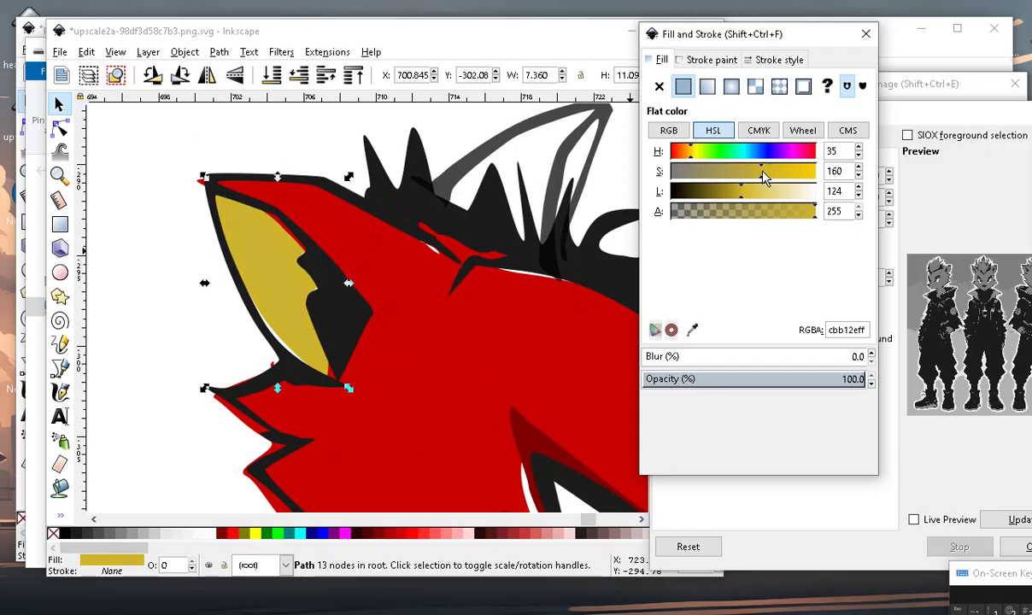
click(706, 173)
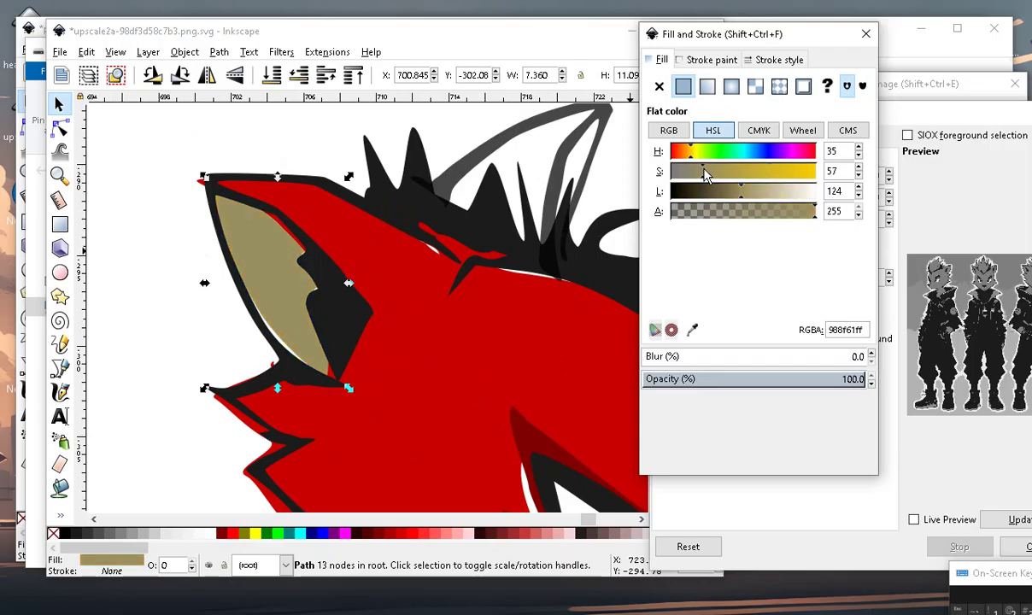
drag(732, 202, 762, 199)
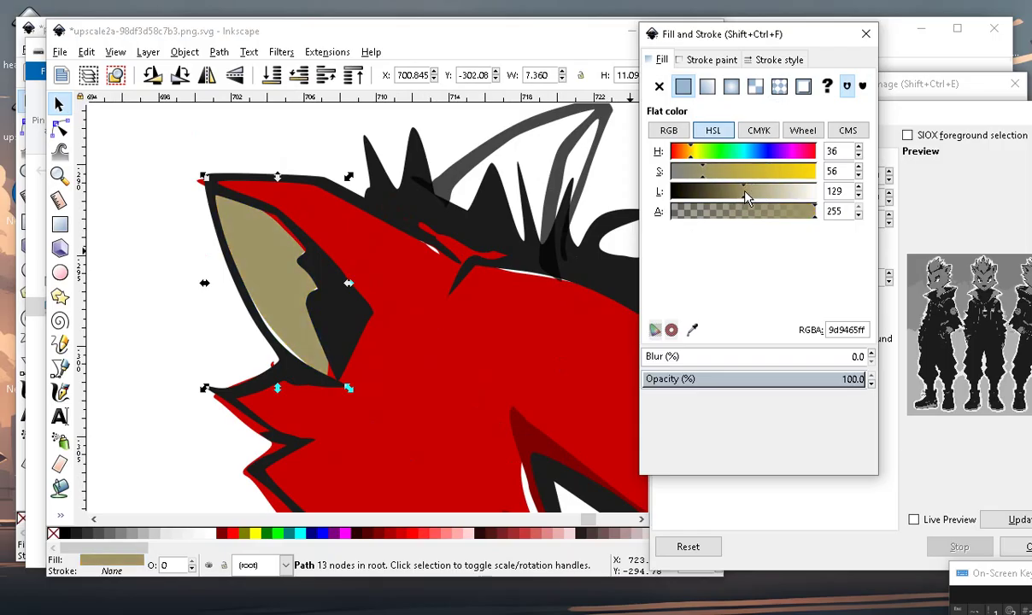
ctrl+scroll(410, 239, down, 2)
click(279, 295)
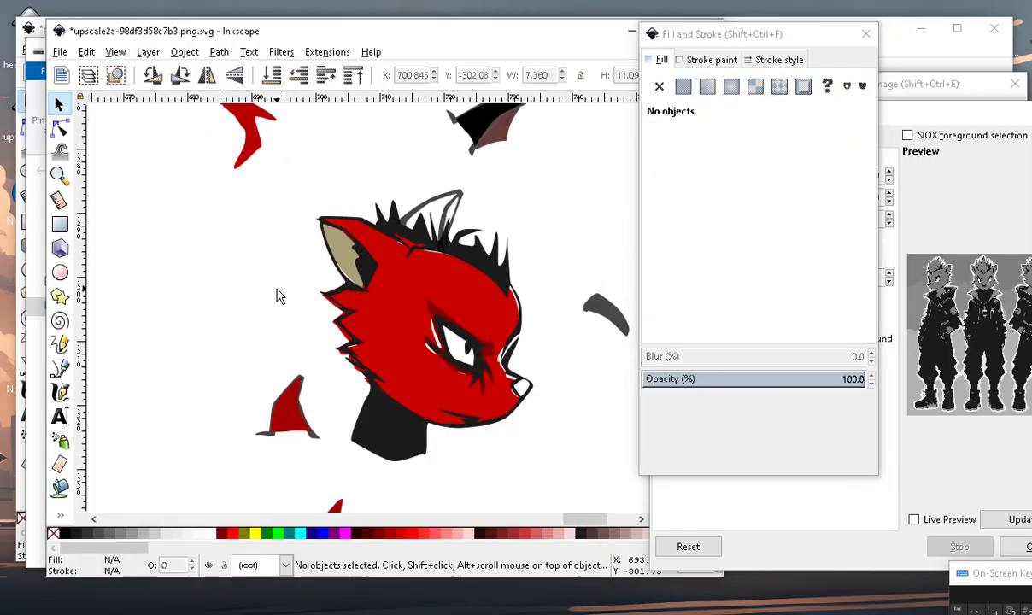
ctrl+scroll(417, 298, up, 2)
ctrl+scroll(387, 188, up, 2)
click(332, 295)
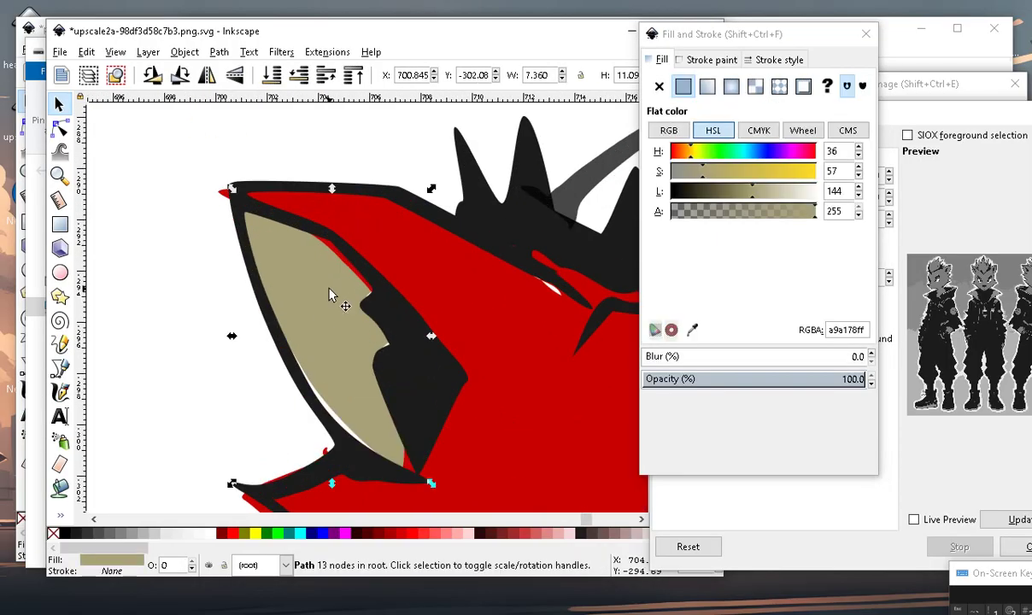
click(150, 148)
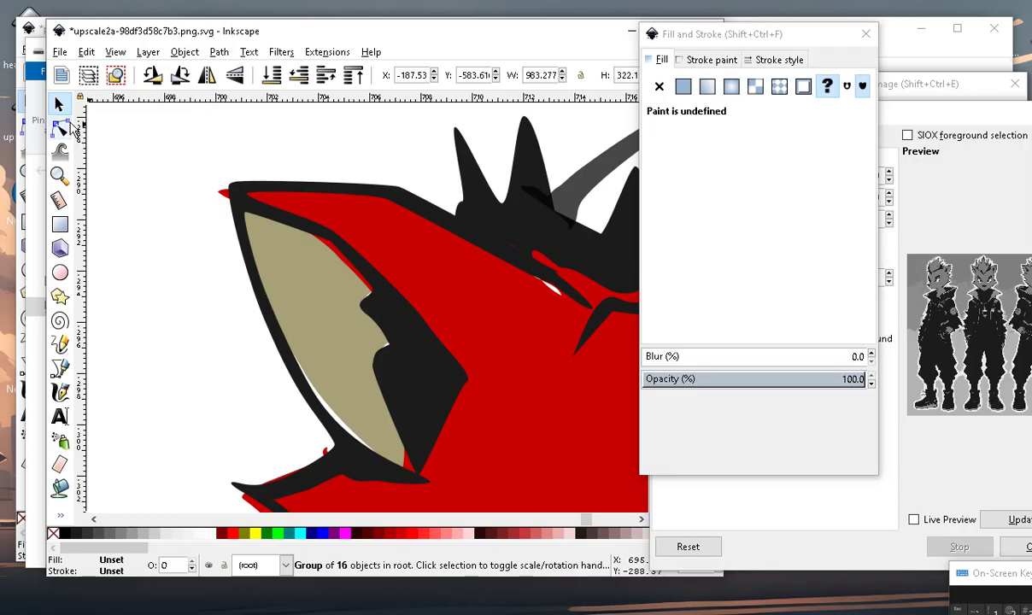
Drag the red fur path's nodes to extend its tip at the ear corner and below the inner ear.
click(60, 127)
ctrl+scroll(453, 276, up, 1)
click(128, 161)
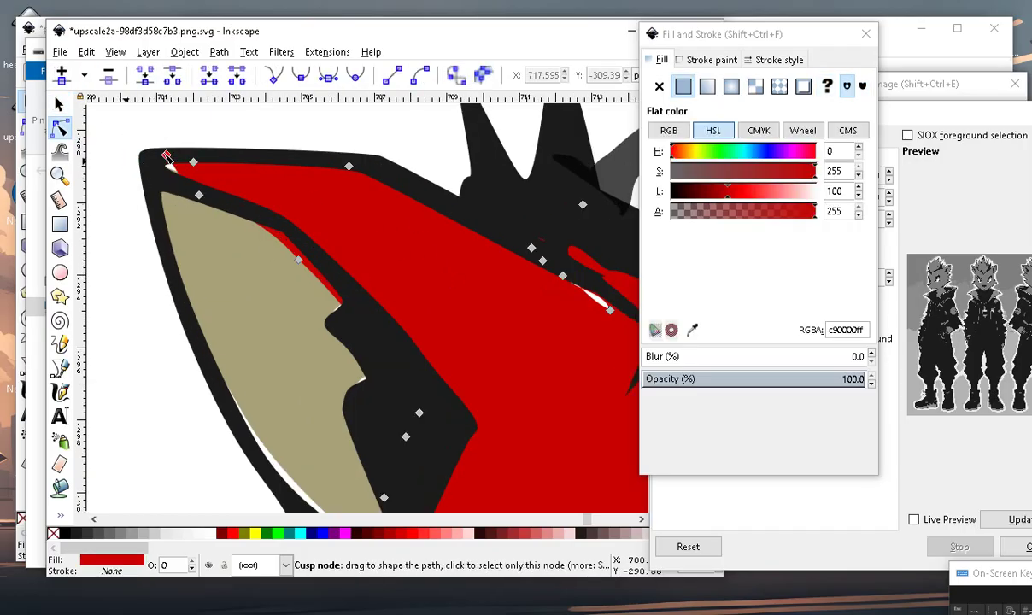
drag(166, 159, 153, 158)
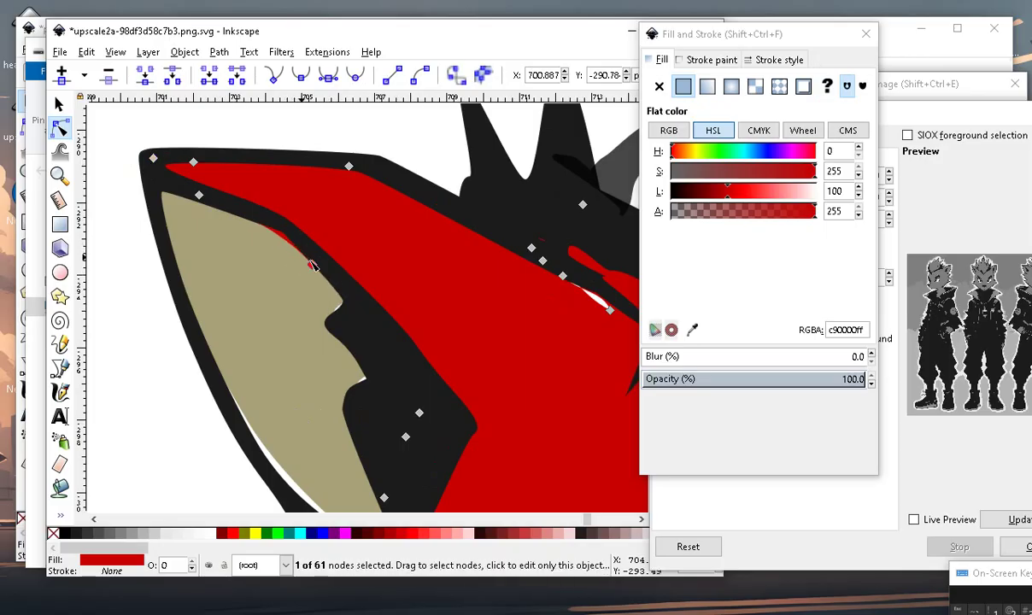
drag(312, 266, 291, 229)
scroll(359, 342, down, 4)
scroll(360, 342, right, 2)
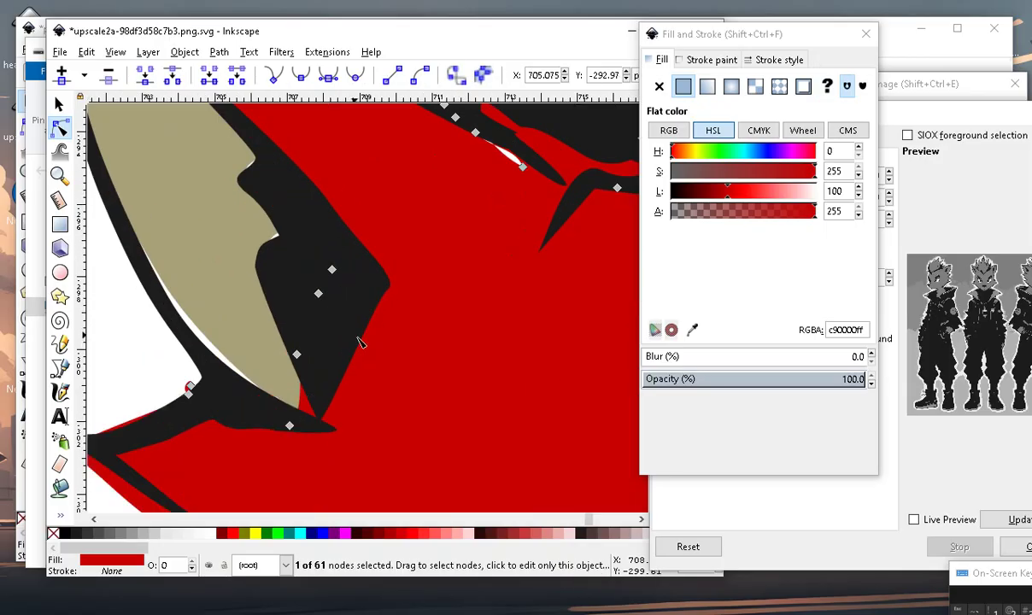
drag(315, 417, 323, 428)
scroll(323, 428, down, 5)
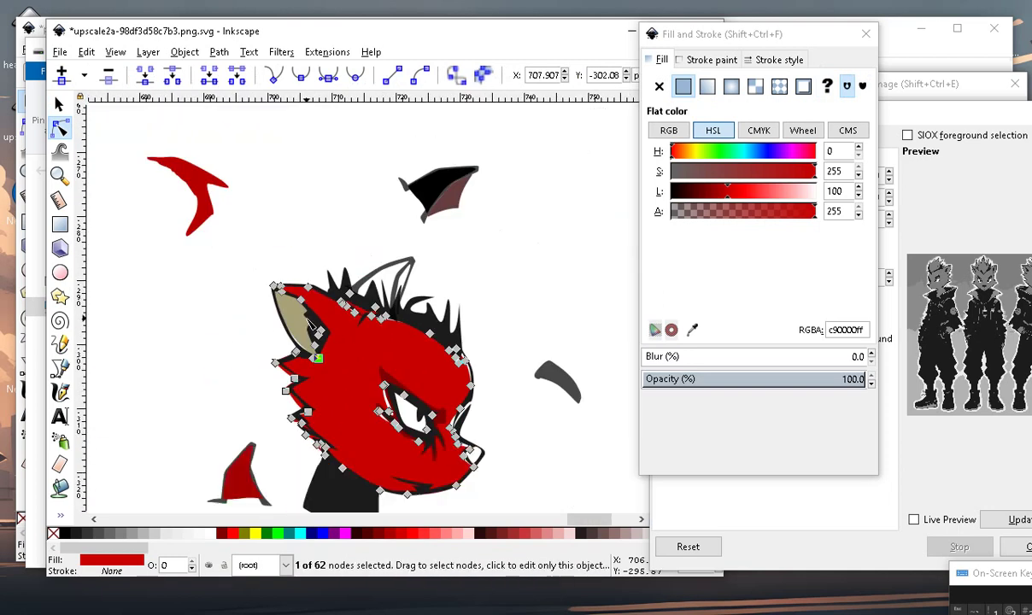
click(254, 341)
Adjust the tan inner ear's nodes so its edges fit inside the black ear lining.
scroll(282, 316, up, 3)
click(243, 265)
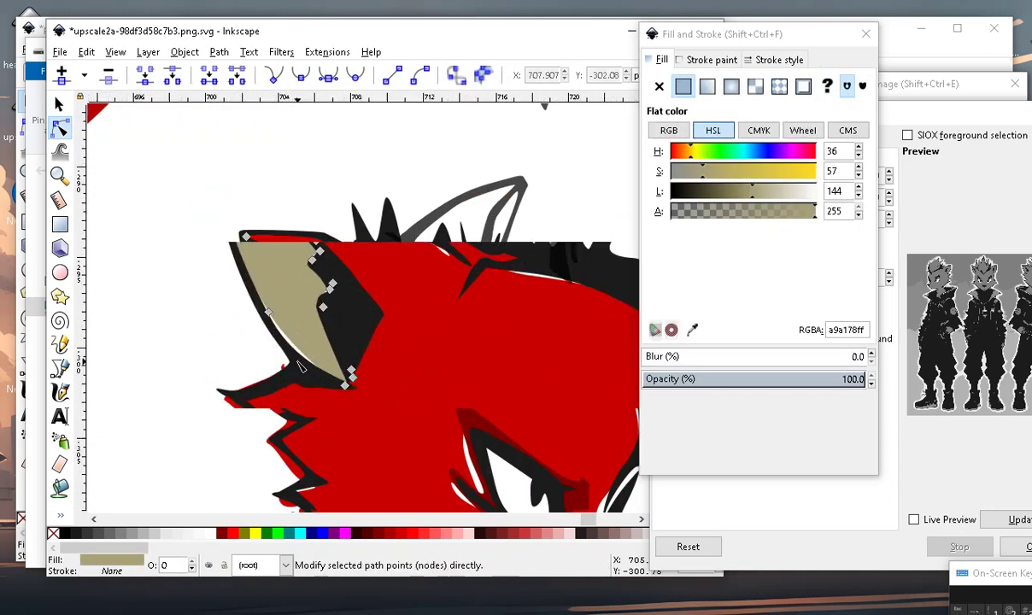
scroll(241, 264, up, 2)
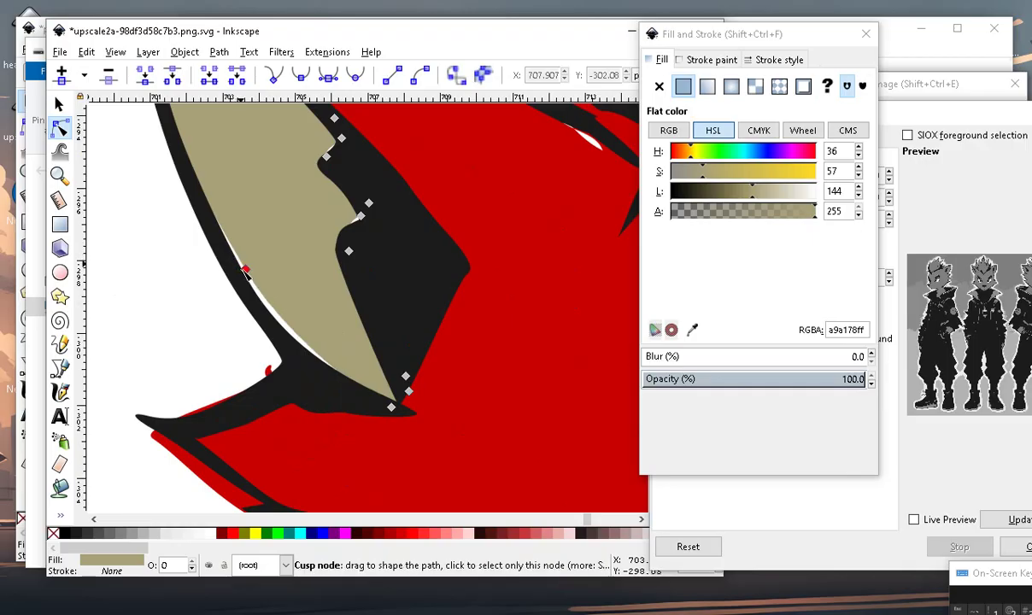
drag(245, 271, 245, 294)
scroll(282, 308, down, 2)
scroll(358, 318, up, 3)
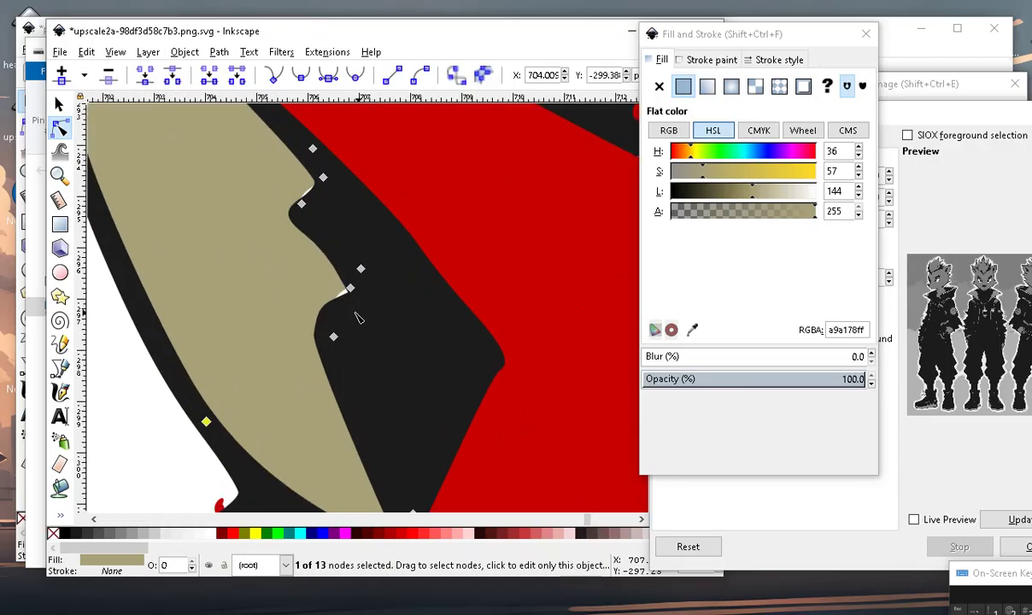
drag(350, 289, 369, 298)
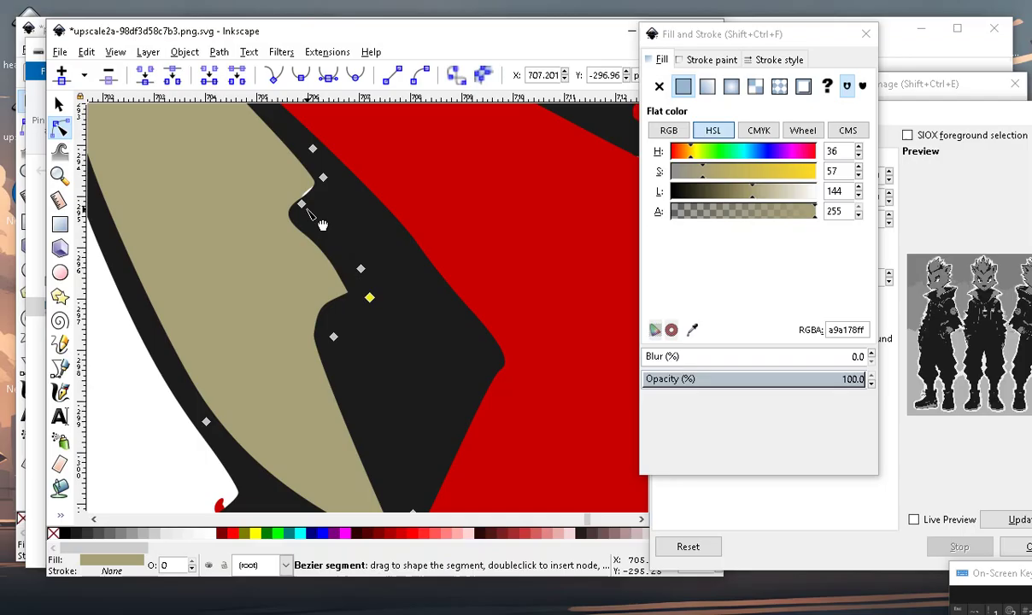
drag(302, 204, 304, 205)
scroll(303, 205, down, 3)
scroll(224, 271, down, 3)
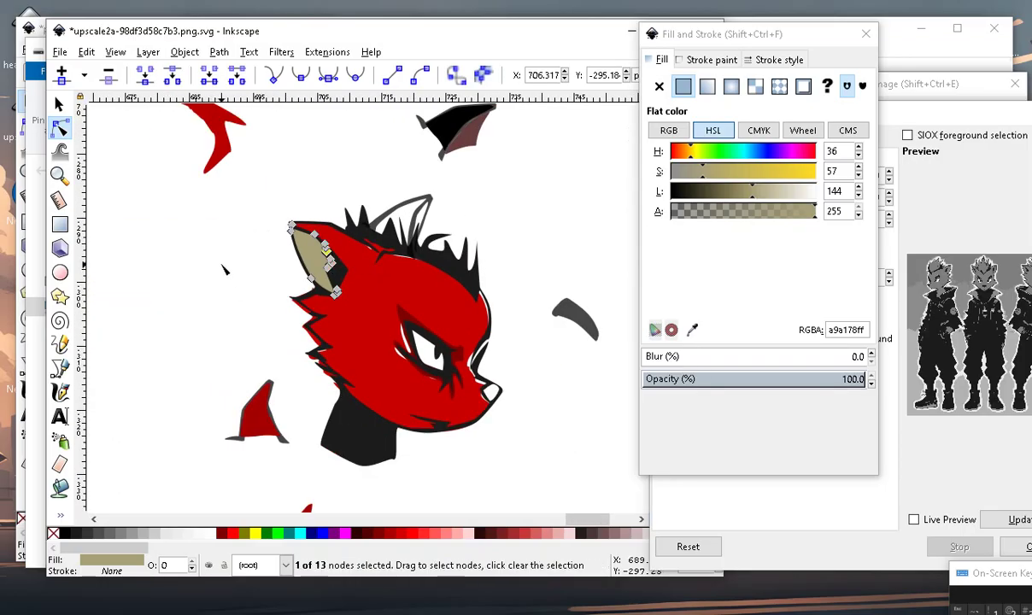
click(224, 270)
scroll(309, 252, up, 1)
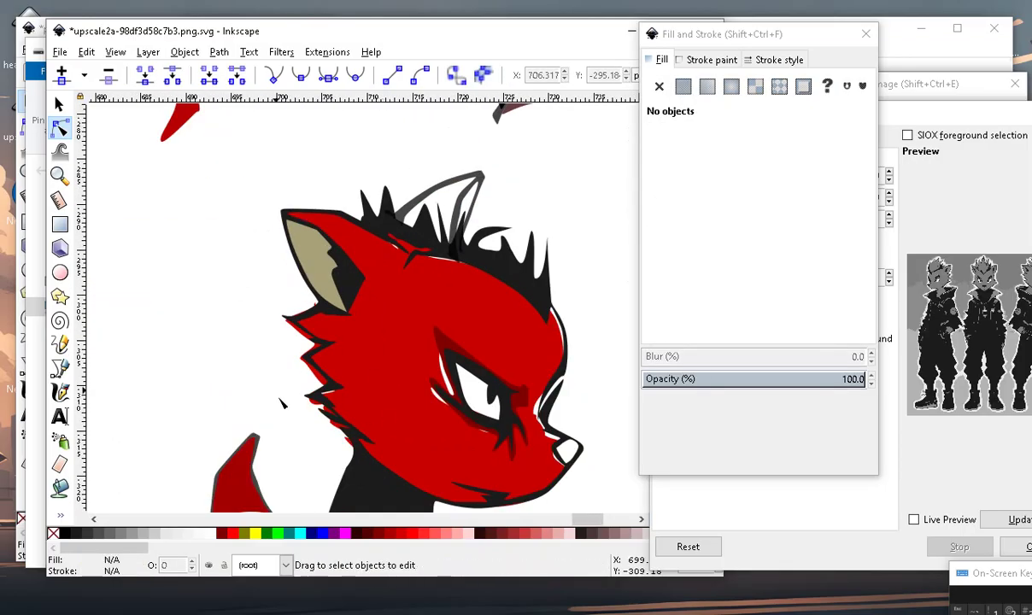
scroll(333, 246, up, 1)
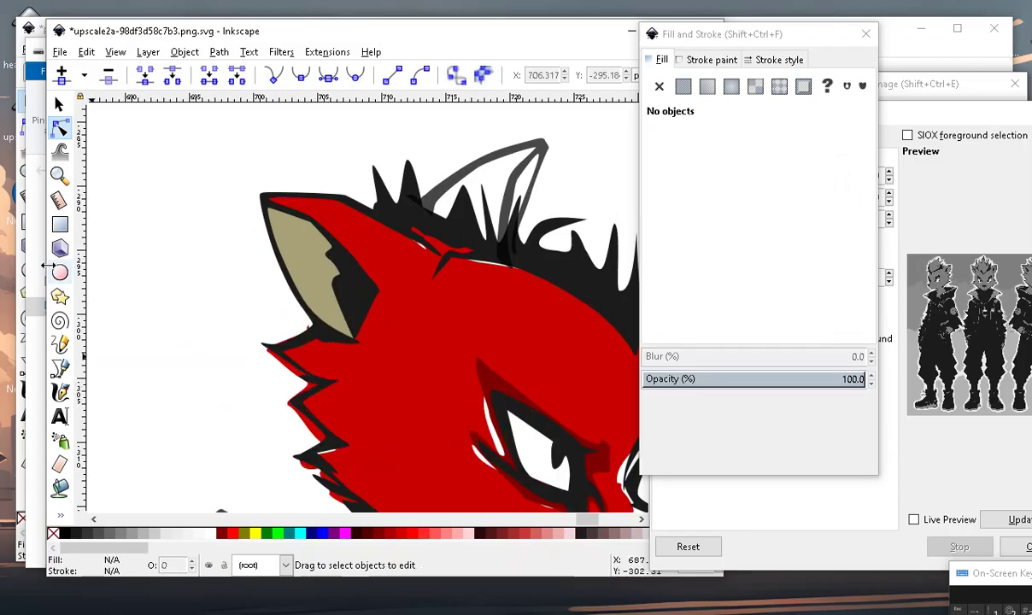
scroll(216, 222, down, 3)
scroll(161, 182, up, 1)
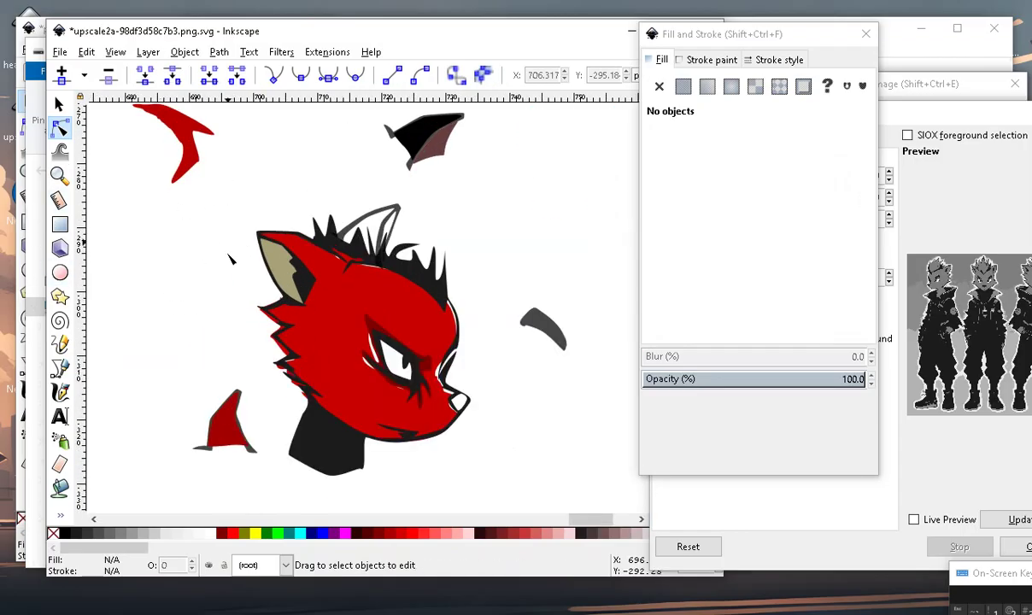
scroll(218, 259, up, 2)
scroll(192, 260, down, 3)
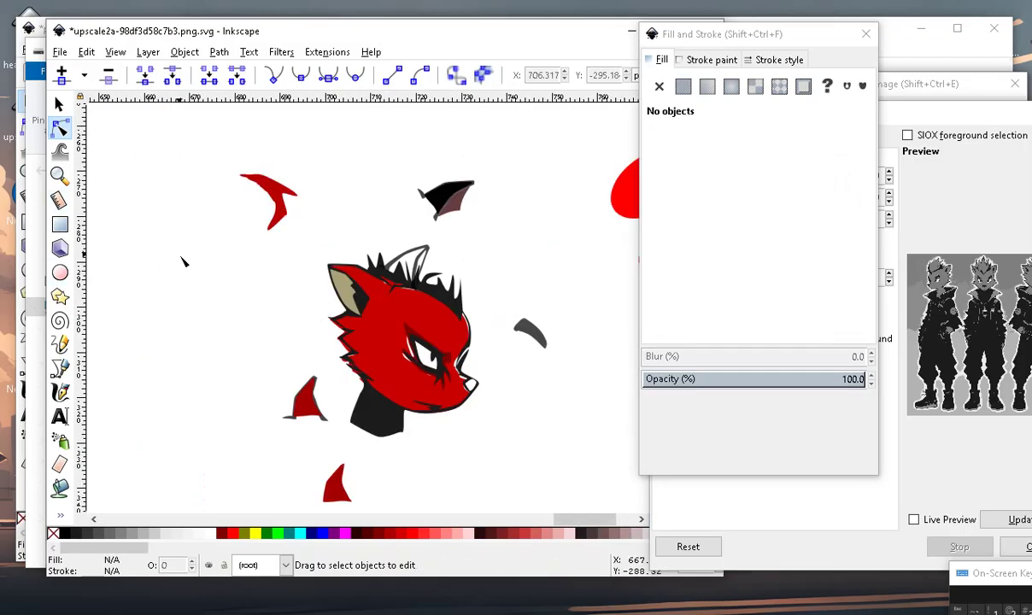
Place the bright red ff0000 ellipse over the cat's left ear and rotate it slightly.
click(59, 103)
click(633, 218)
drag(627, 200, 365, 292)
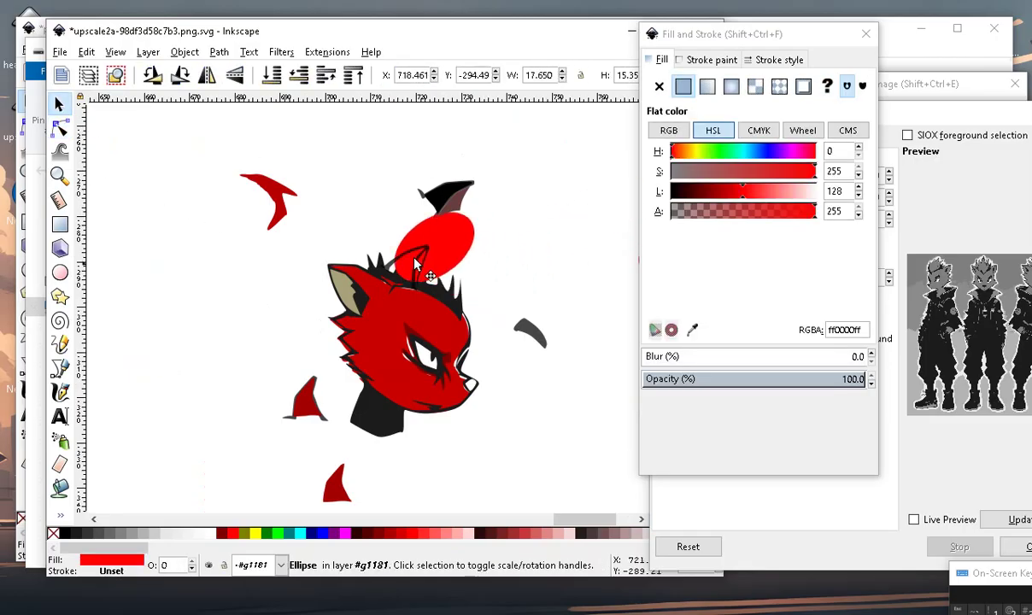
scroll(367, 296, up, 2)
click(359, 258)
mouse_move(326, 202)
mouse_down()
mouse_move(386, 256)
mouse_move(339, 268)
mouse_up()
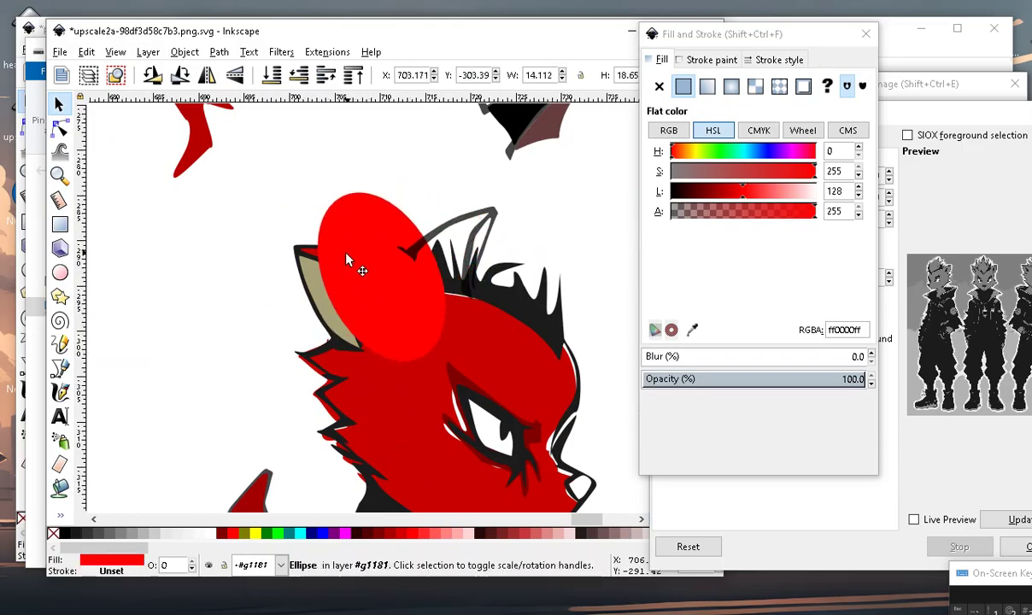
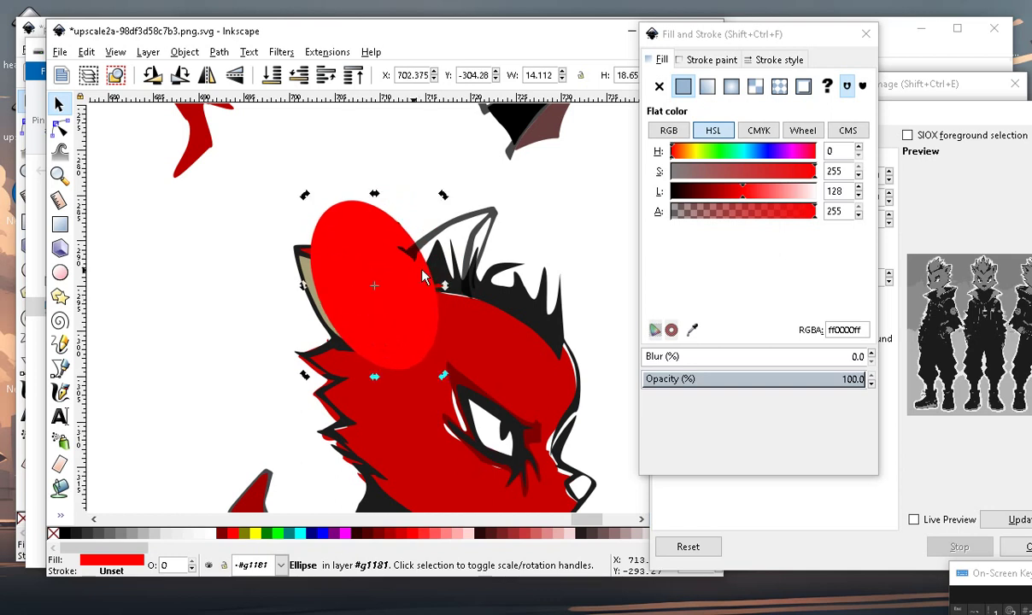
Fill the inner ear with the Paint Bucket and boost the new fill's saturation.
click(60, 488)
scroll(321, 322, up, 2)
scroll(394, 250, up, 1)
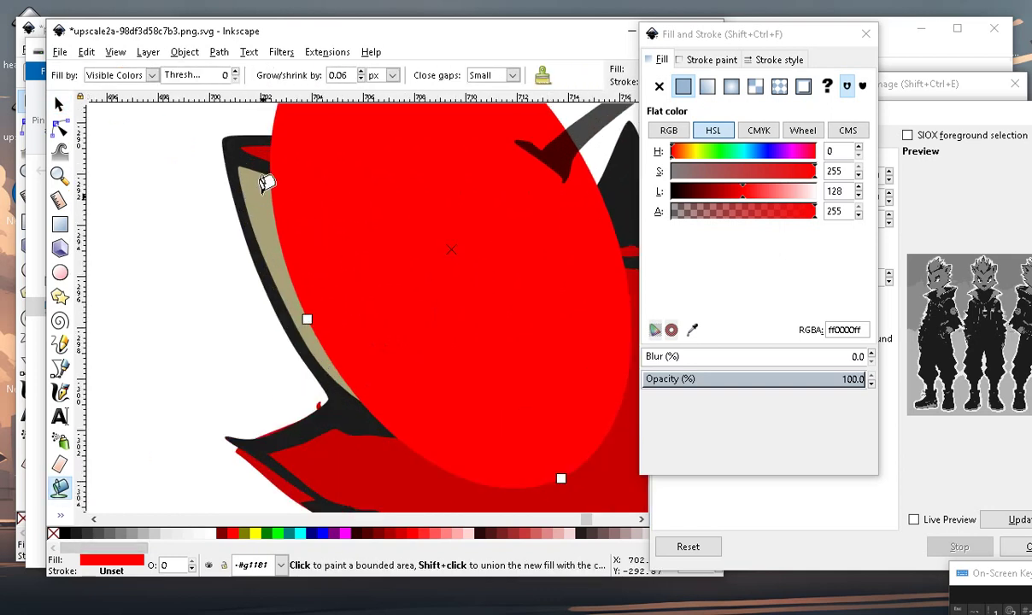
scroll(288, 249, down, 2)
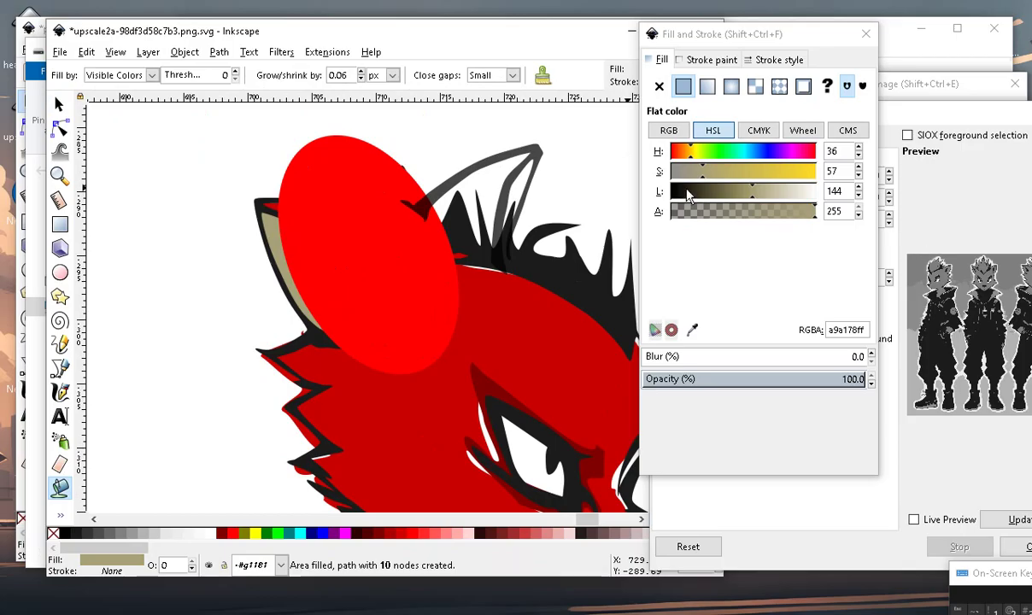
click(714, 174)
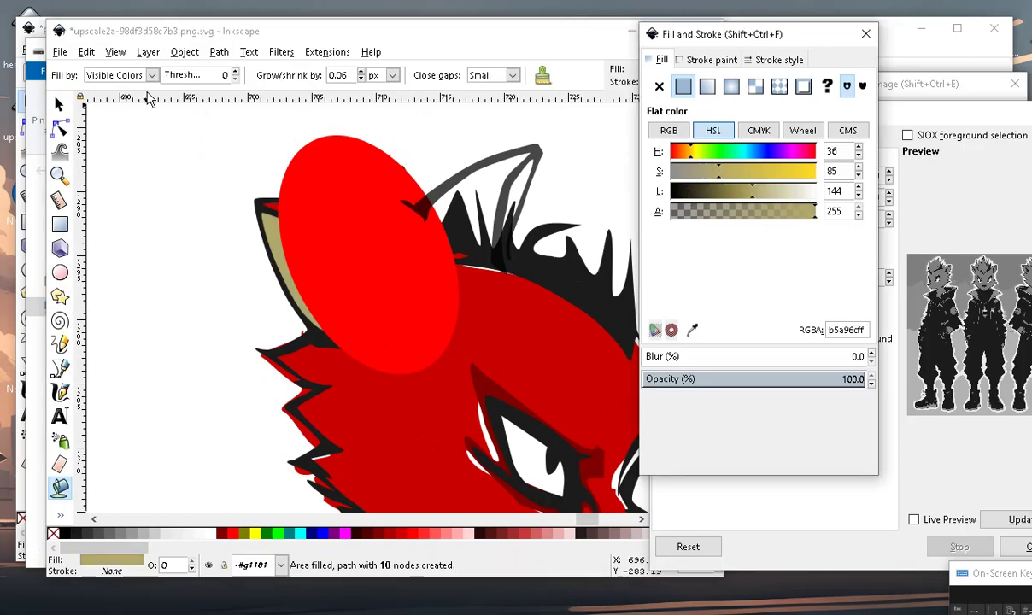
Move the red ellipse off the fox head to the lower left.
click(62, 103)
scroll(322, 254, down, 2)
drag(322, 254, 174, 442)
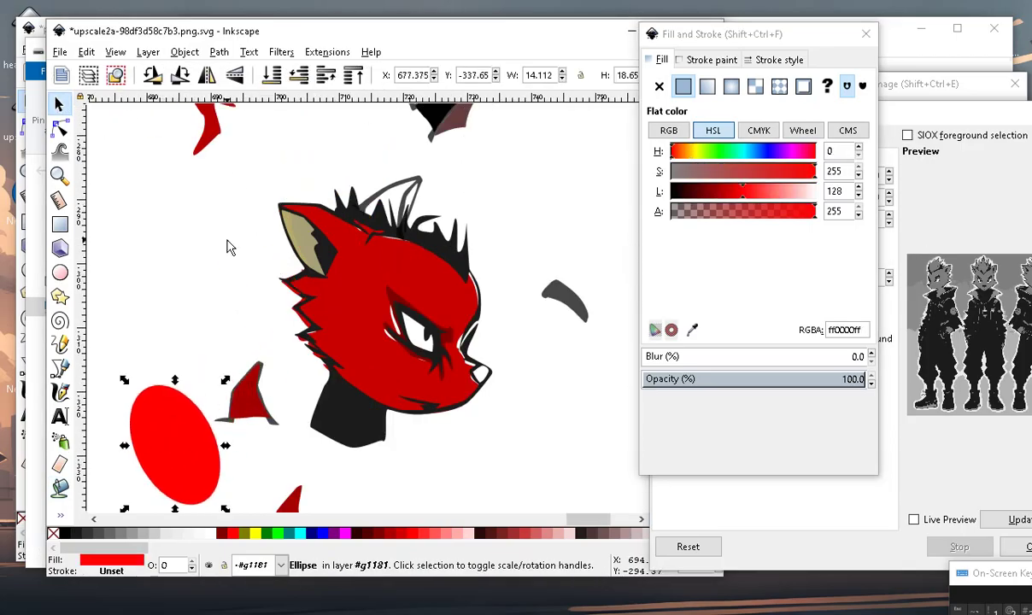
scroll(465, 320, up, 3)
scroll(411, 273, down, 2)
scroll(265, 235, up, 2)
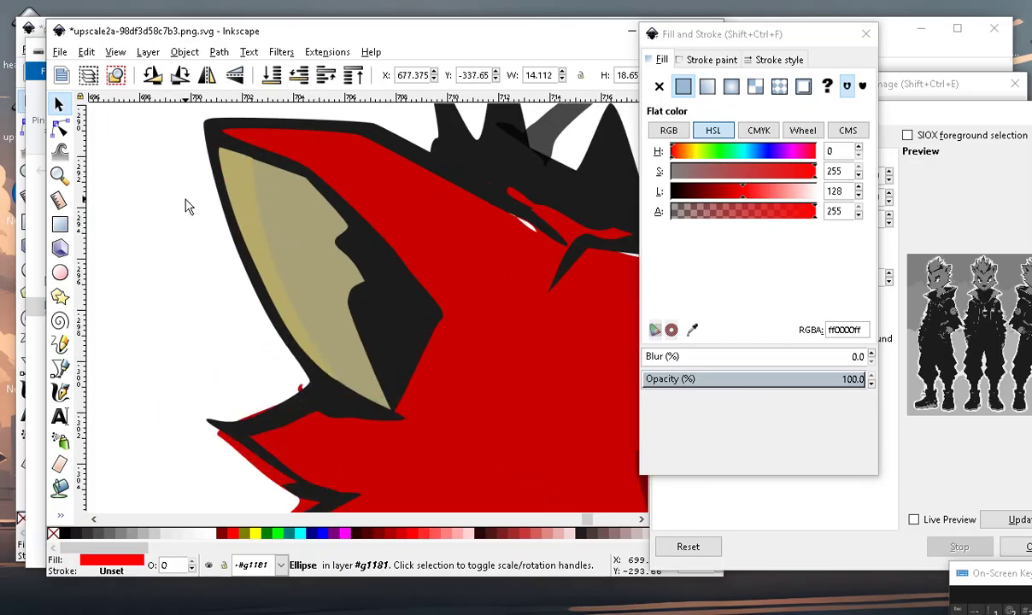
Set the tan ear fill's saturation to 64.
click(228, 160)
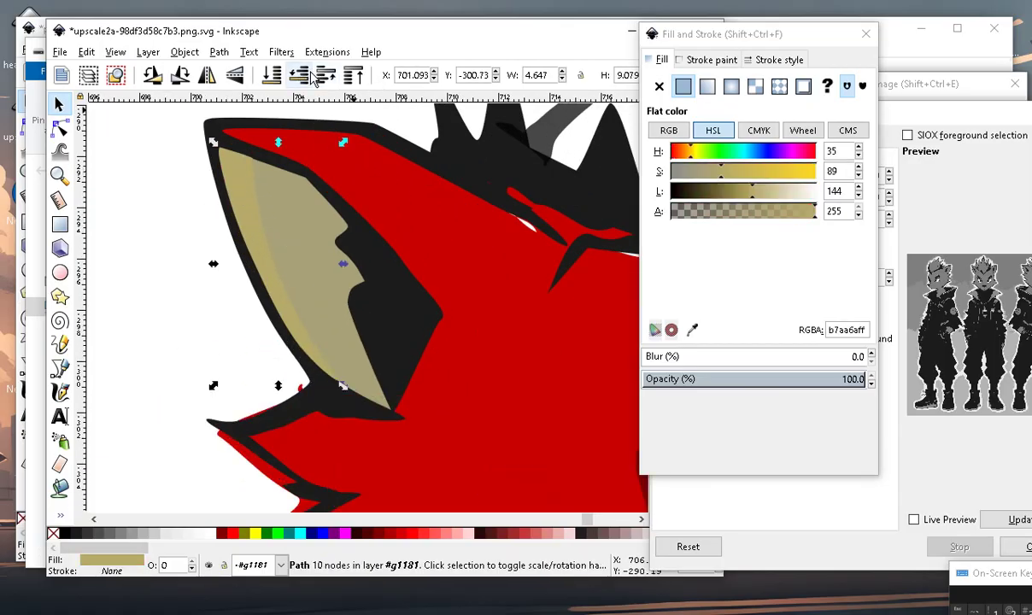
scroll(347, 272, down, 3)
click(221, 322)
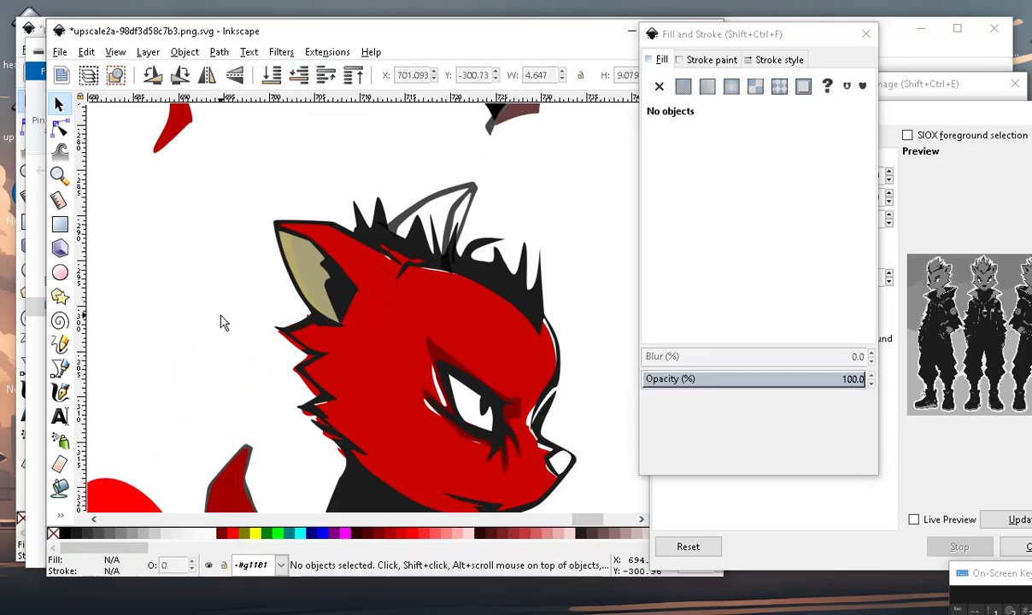
scroll(372, 265, up, 3)
scroll(323, 231, up, 1)
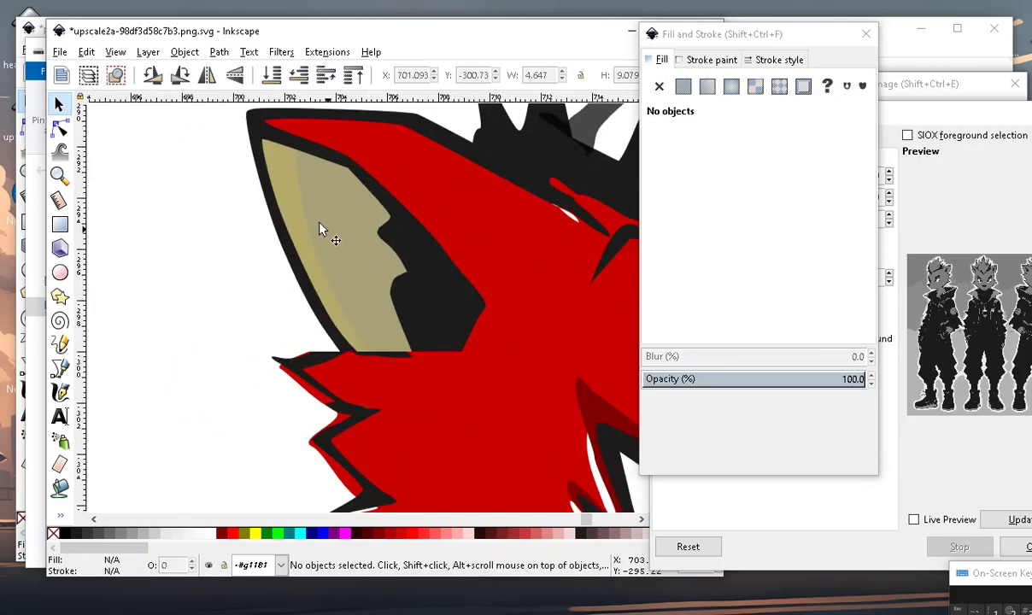
scroll(316, 282, down, 3)
scroll(334, 208, up, 2)
scroll(249, 241, up, 1)
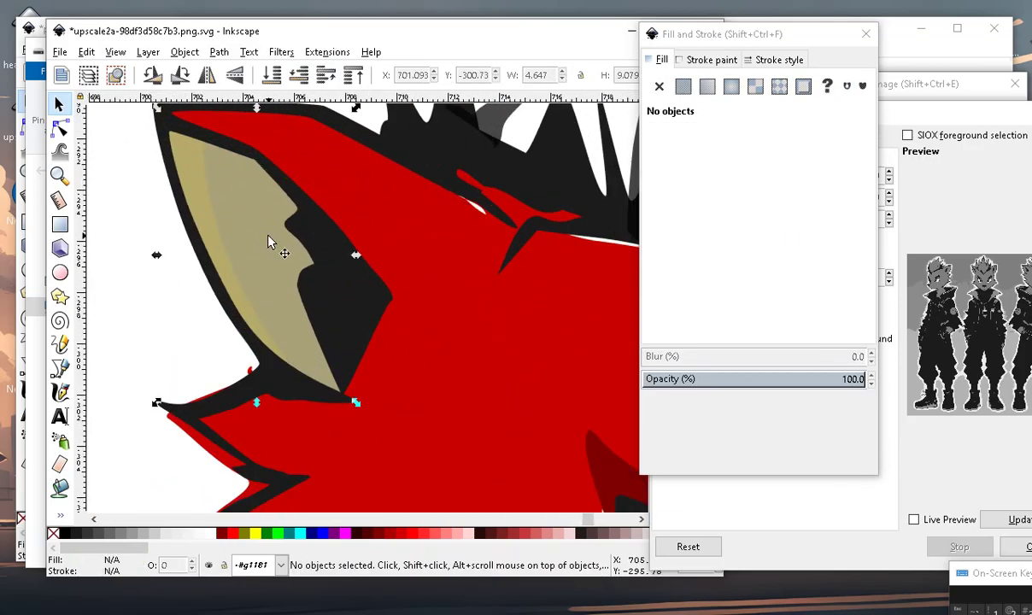
click(267, 242)
click(709, 177)
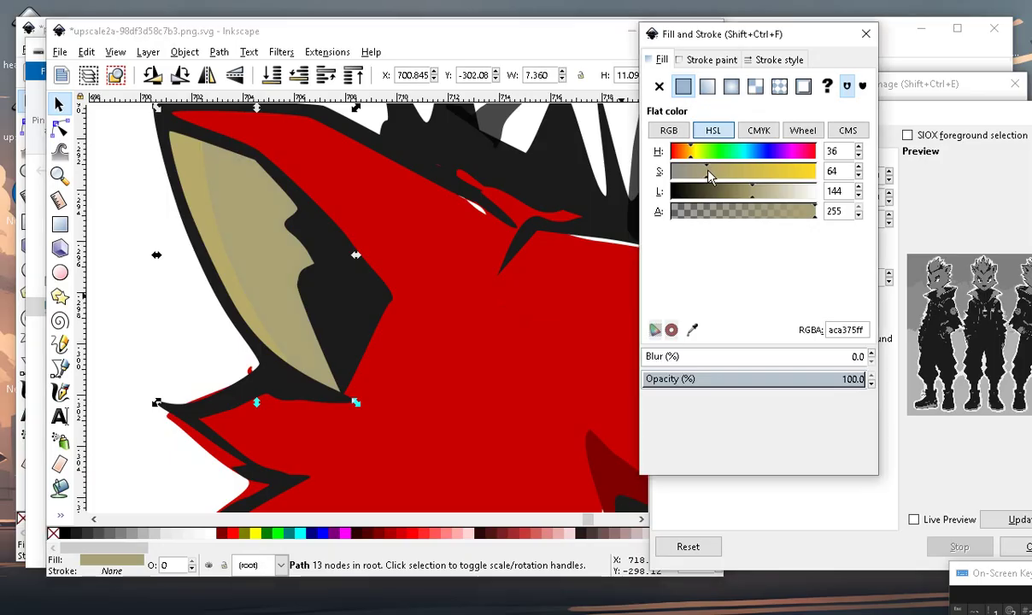
Darken the tan ear fill to lightness 116.
scroll(277, 254, down, 3)
click(224, 277)
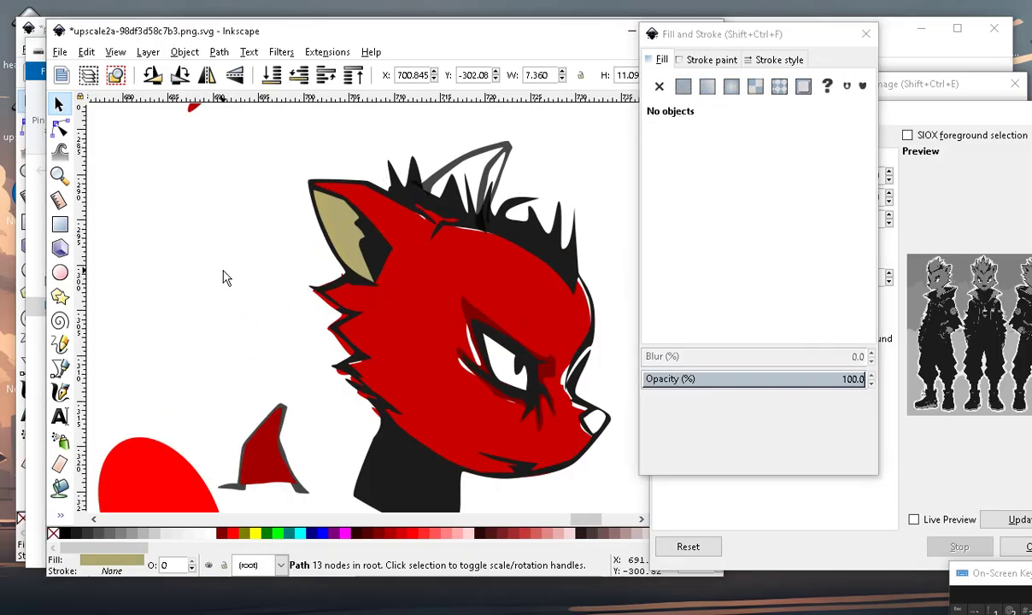
scroll(406, 229, up, 3)
click(265, 246)
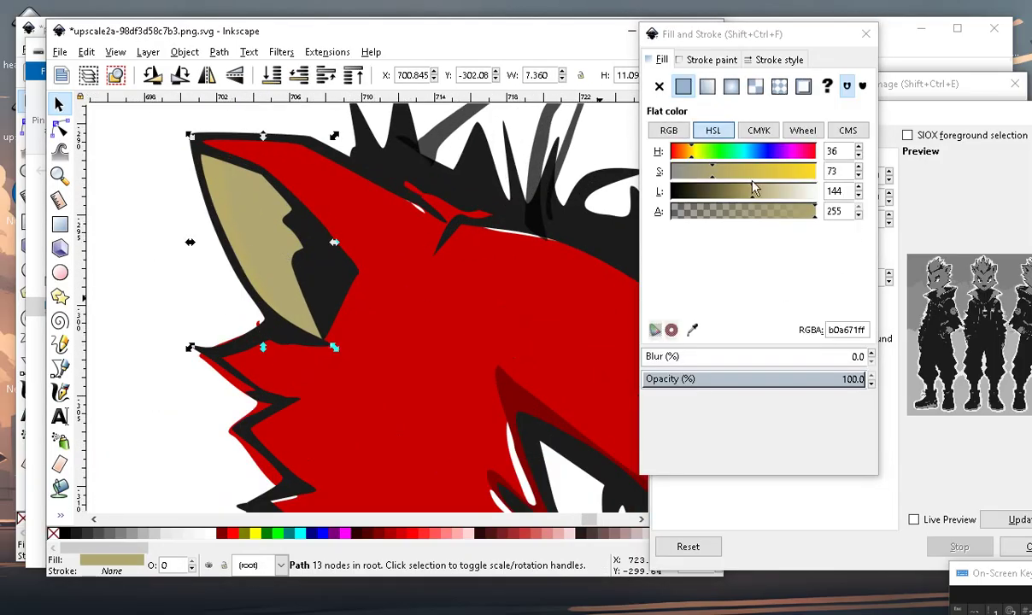
drag(754, 189, 738, 200)
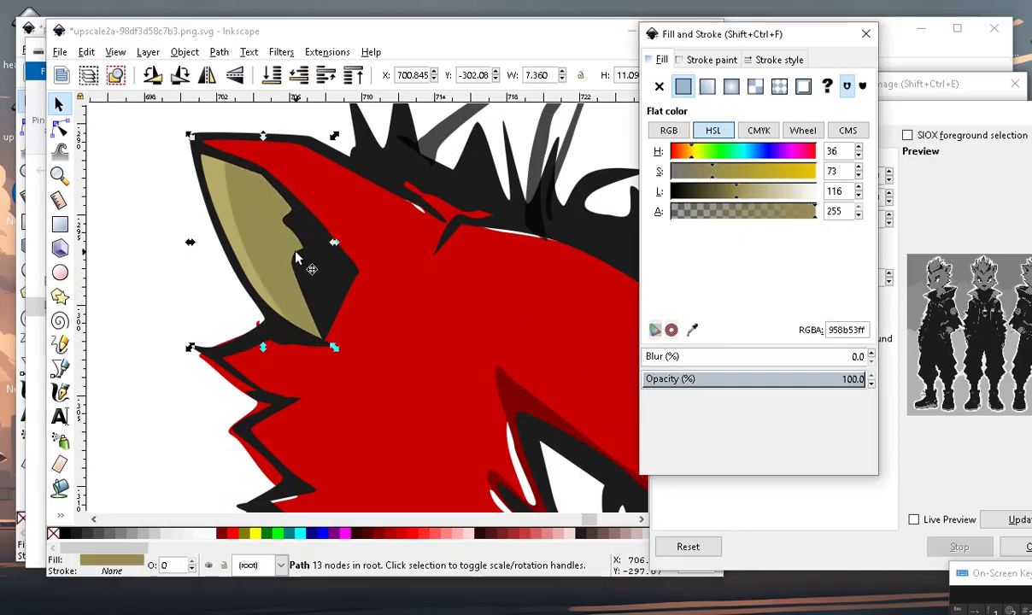
Darken the ear fill further to lightness 99, giving 7f7747.
scroll(278, 236, down, 3)
click(158, 321)
scroll(405, 293, up, 3)
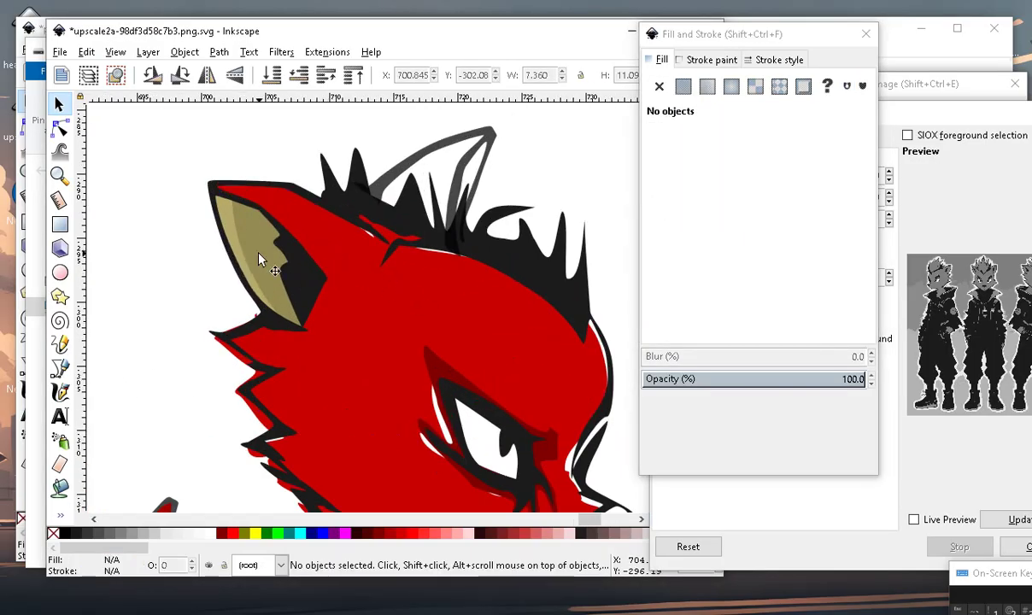
scroll(312, 280, down, 2)
scroll(367, 299, up, 2)
scroll(353, 291, down, 2)
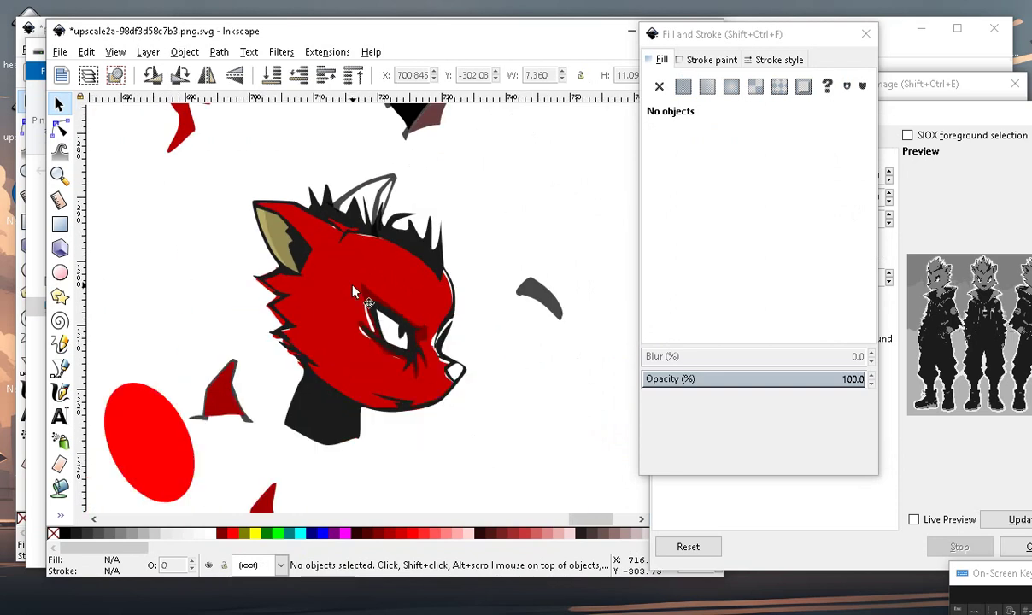
scroll(304, 373, up, 2)
scroll(311, 380, down, 2)
scroll(320, 388, up, 2)
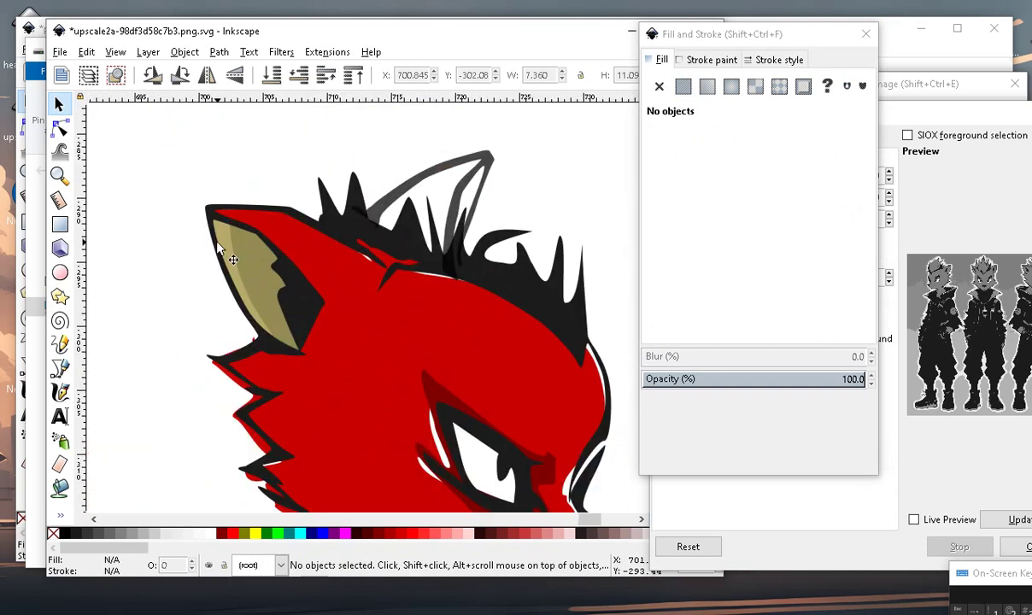
click(258, 274)
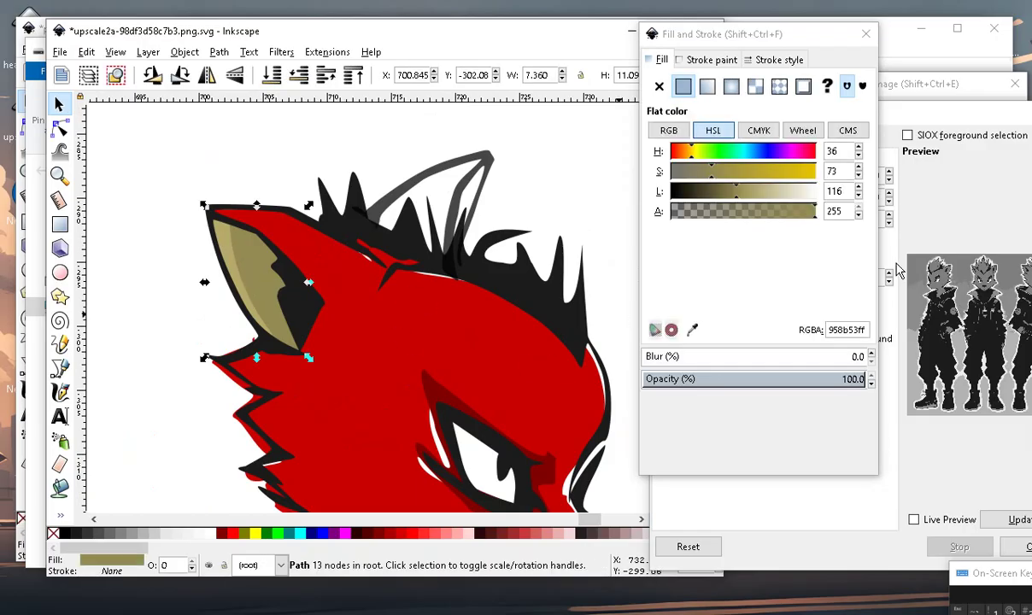
click(729, 191)
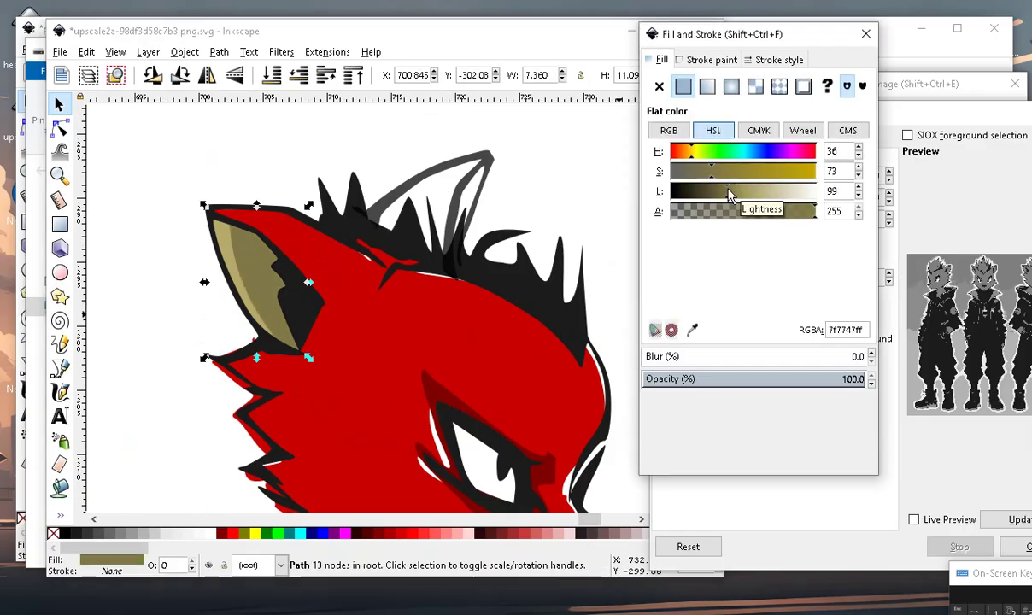
scroll(251, 321, down, 1)
click(224, 389)
Shift the fox head group upward on the canvas.
scroll(283, 282, down, 1)
scroll(269, 325, up, 2)
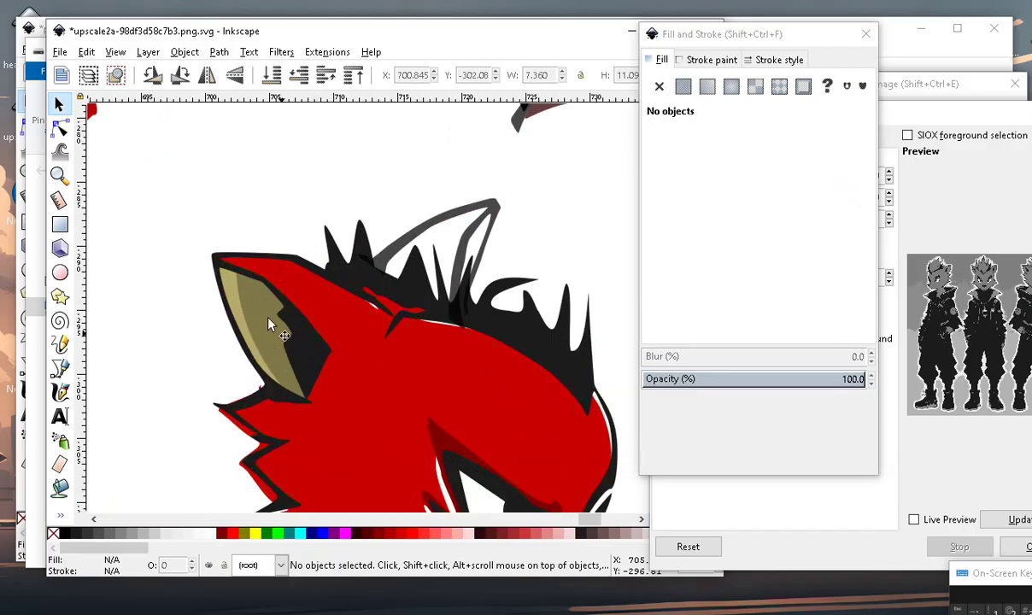
scroll(268, 322, down, 1)
scroll(359, 337, down, 1)
scroll(286, 372, down, 1)
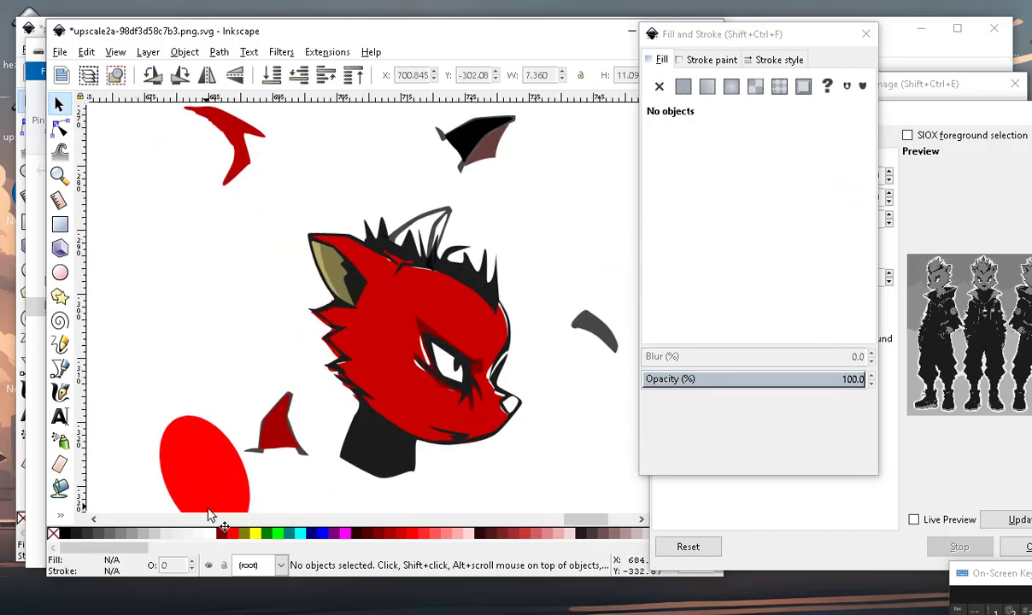
drag(188, 459, 173, 359)
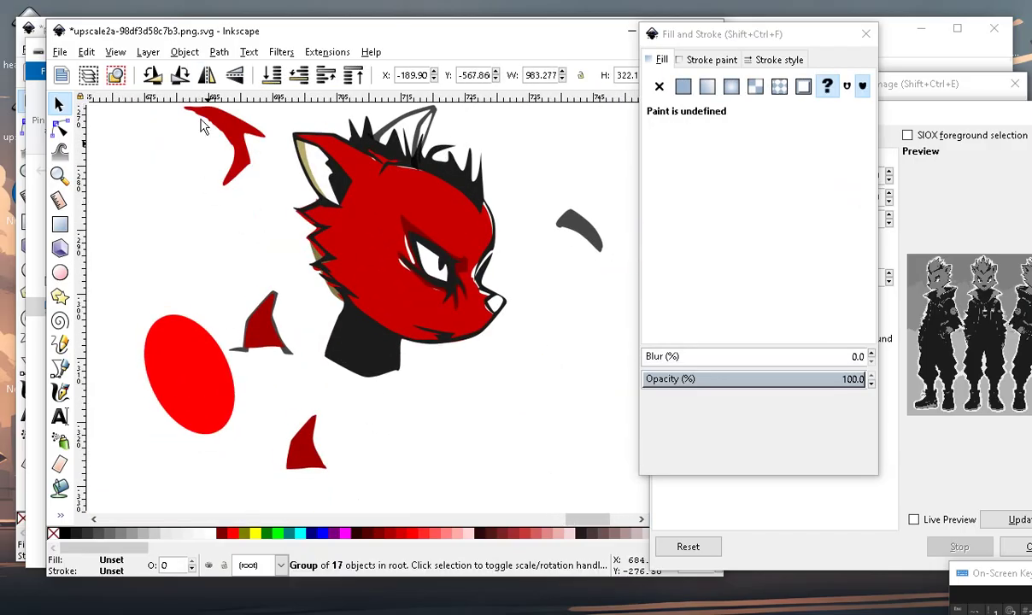
Undo the head move, then drag the grouped red ellipse over the fox head.
click(81, 52)
click(102, 73)
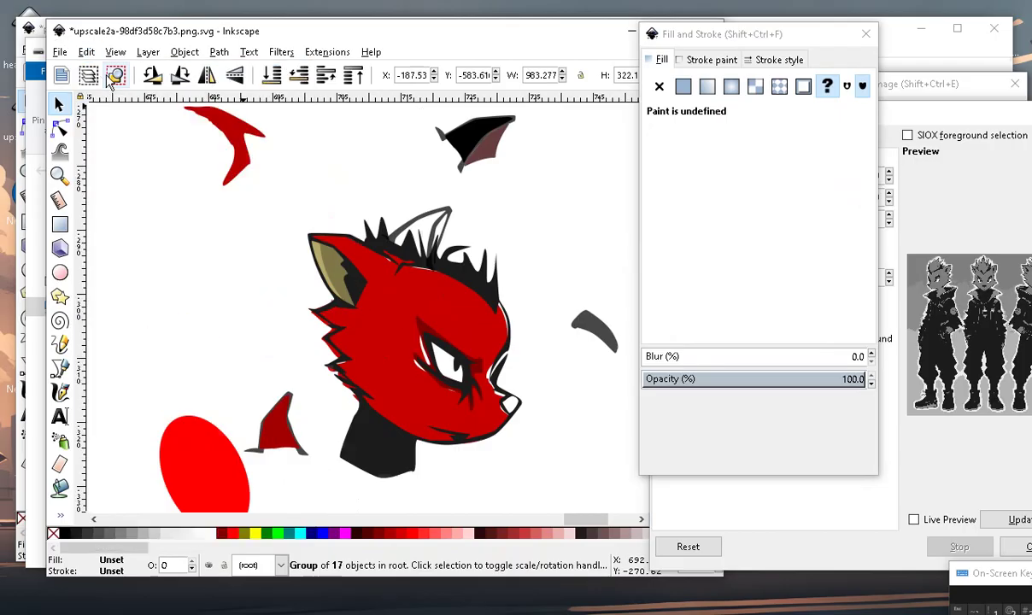
scroll(315, 425, down, 2)
double_click(330, 454)
click(293, 466)
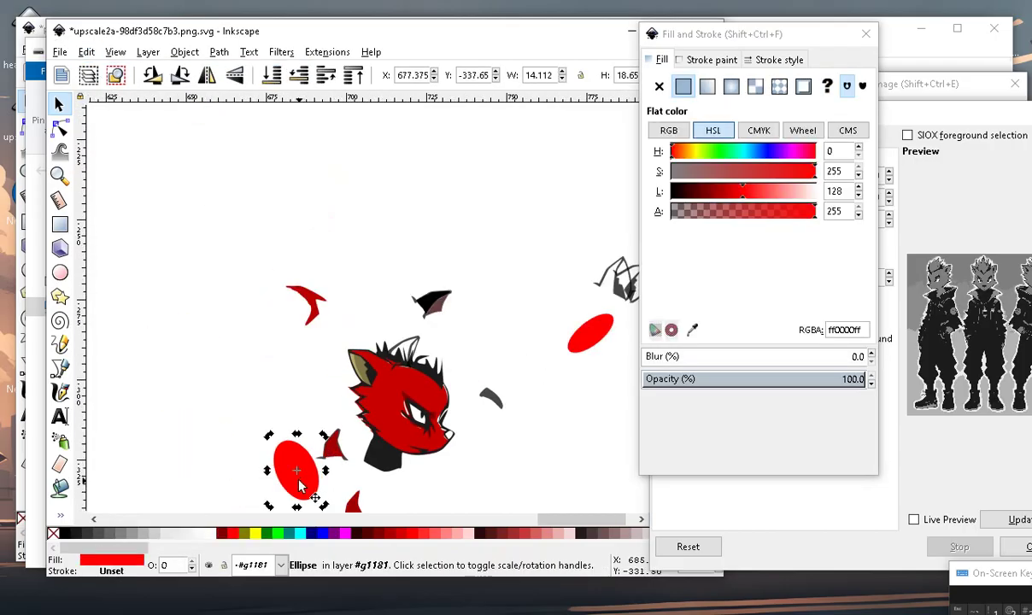
mouse_move(293, 465)
mouse_down()
mouse_move(381, 378)
mouse_move(373, 301)
mouse_move(376, 309)
mouse_up()
scroll(386, 380, up, 3)
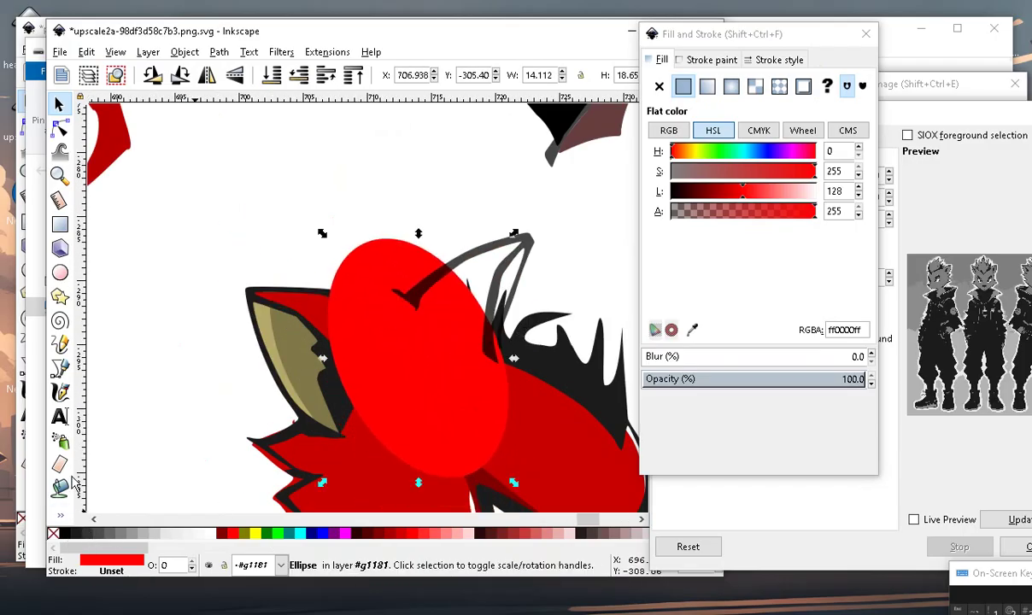
Fill the upper ear with khaki, move the red ellipse left of the head, and pick the Dropper.
click(59, 489)
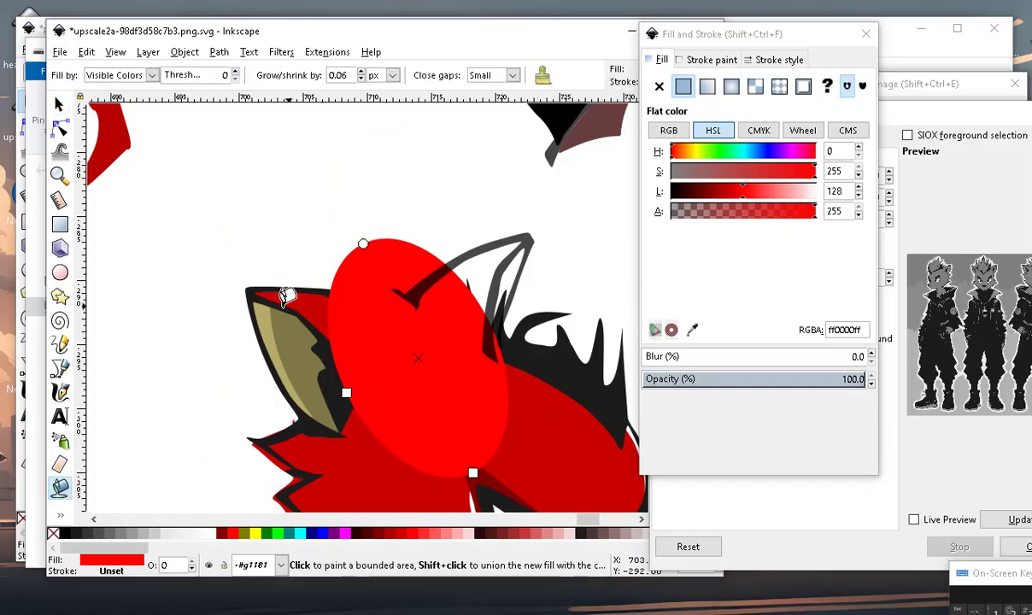
click(305, 296)
click(58, 103)
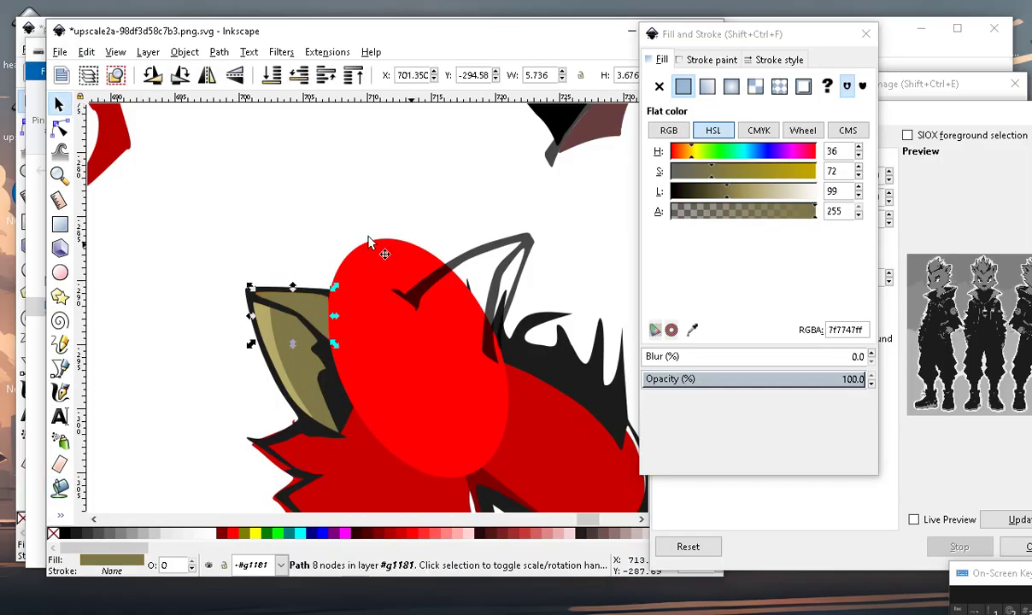
scroll(449, 339, down, 2)
drag(411, 302, 258, 380)
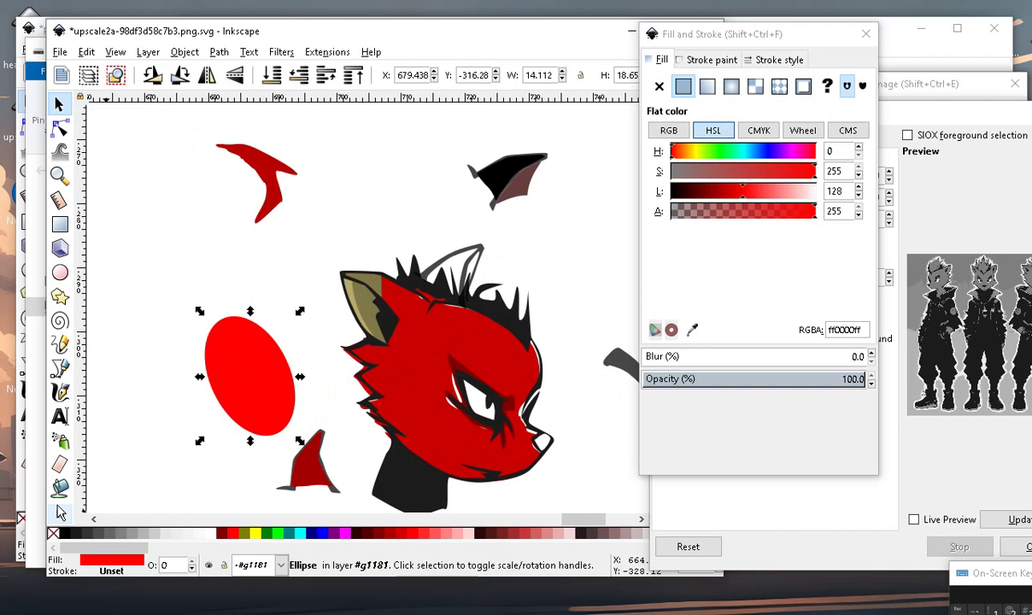
click(61, 512)
click(119, 545)
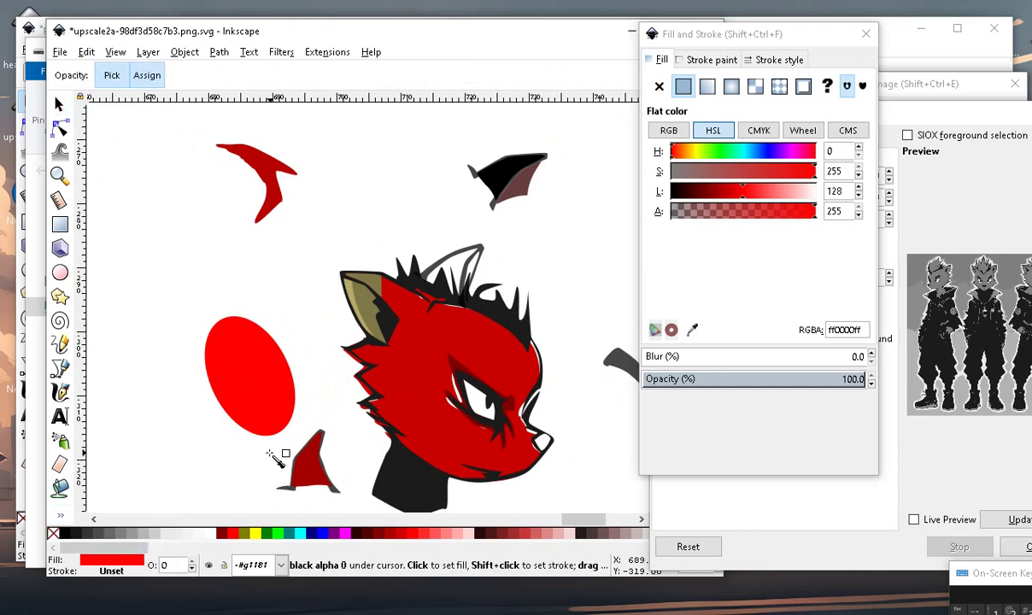
Give the red ellipse the head's darker a40000 red with the Dropper.
click(301, 455)
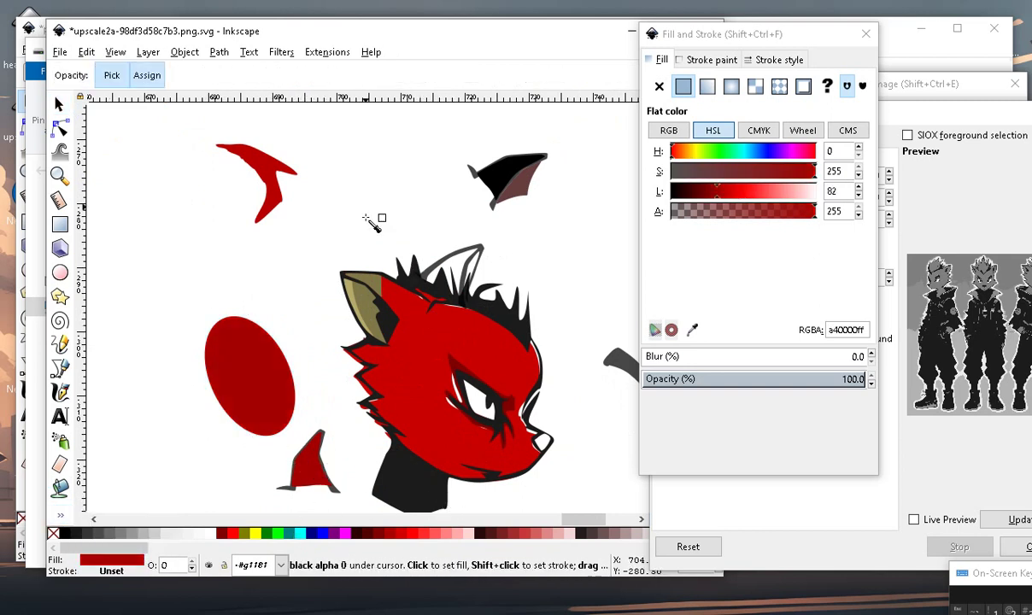
key(plus)
key(plus)
key(s)
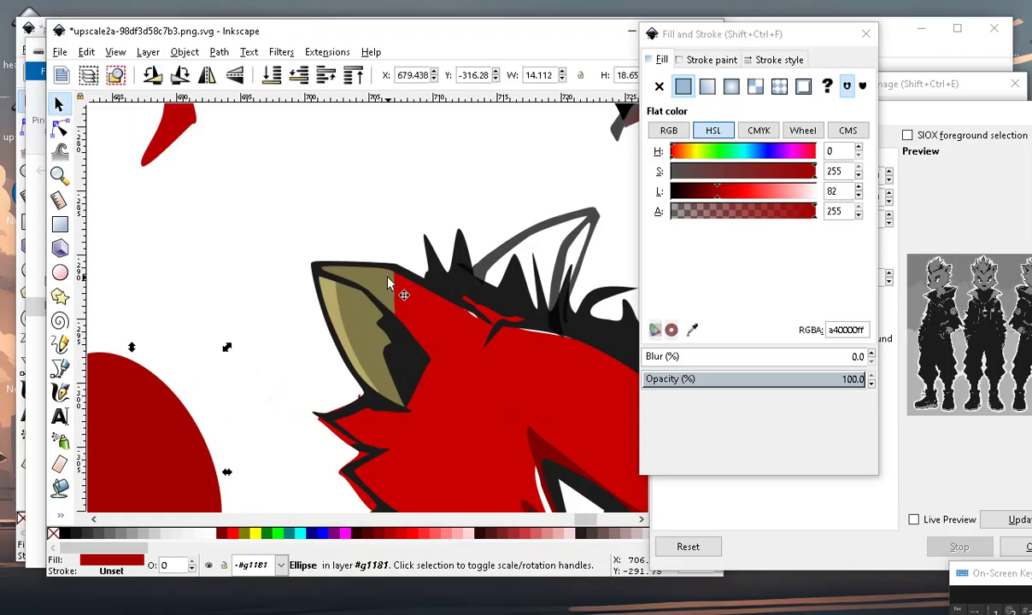
Copy the head's red onto the khaki ear shape and brighten it to e30000.
click(389, 281)
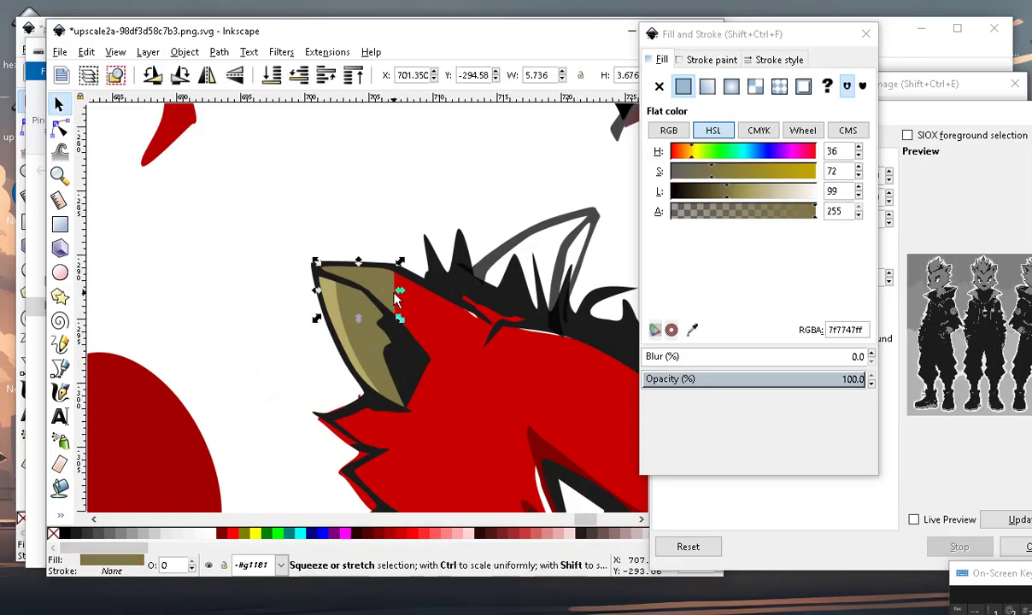
click(62, 516)
click(107, 543)
click(435, 435)
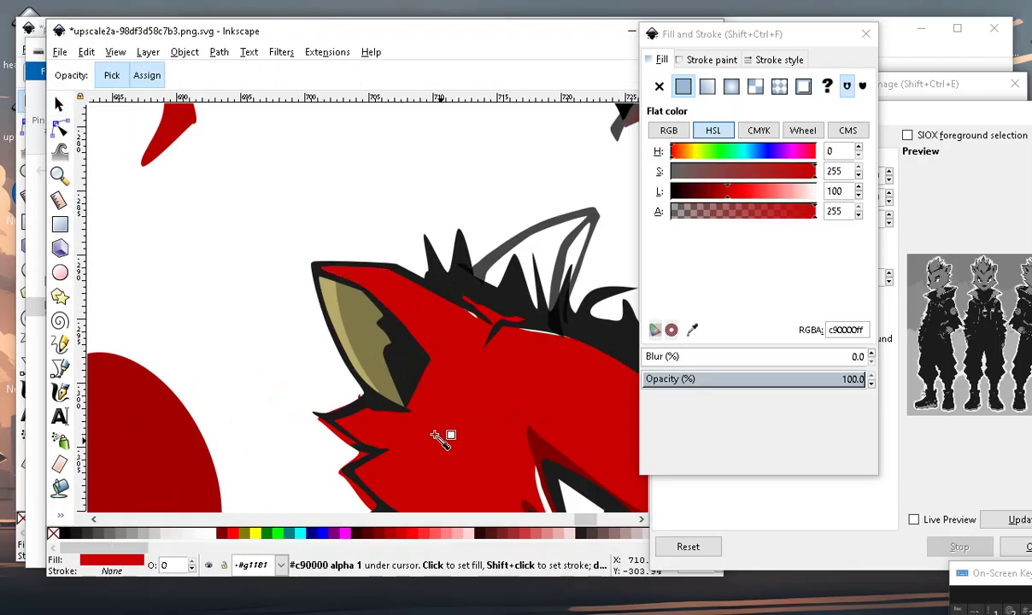
scroll(479, 410, down, 3)
scroll(523, 383, up, 2)
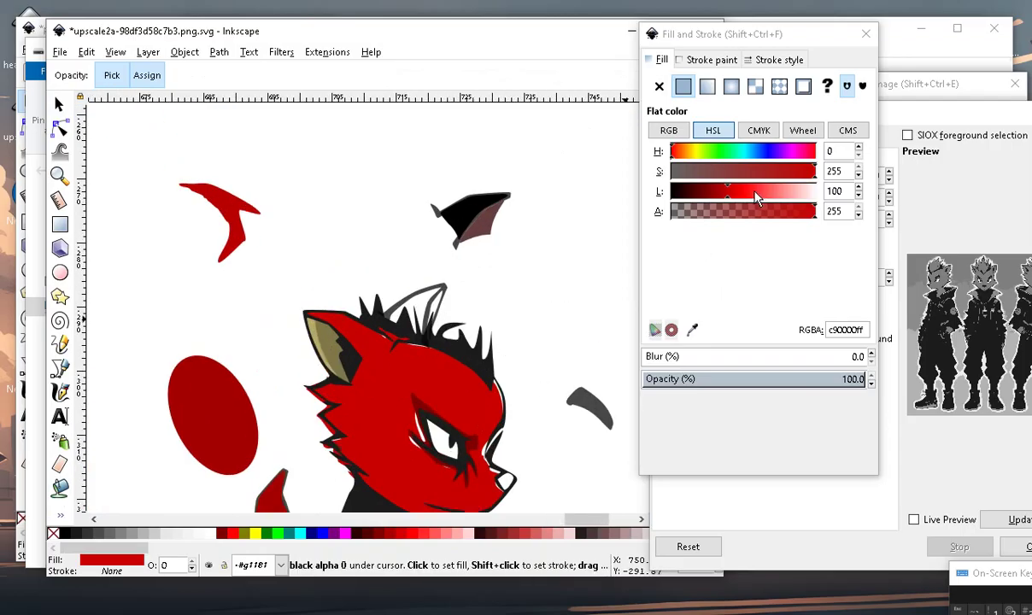
drag(756, 196, 735, 193)
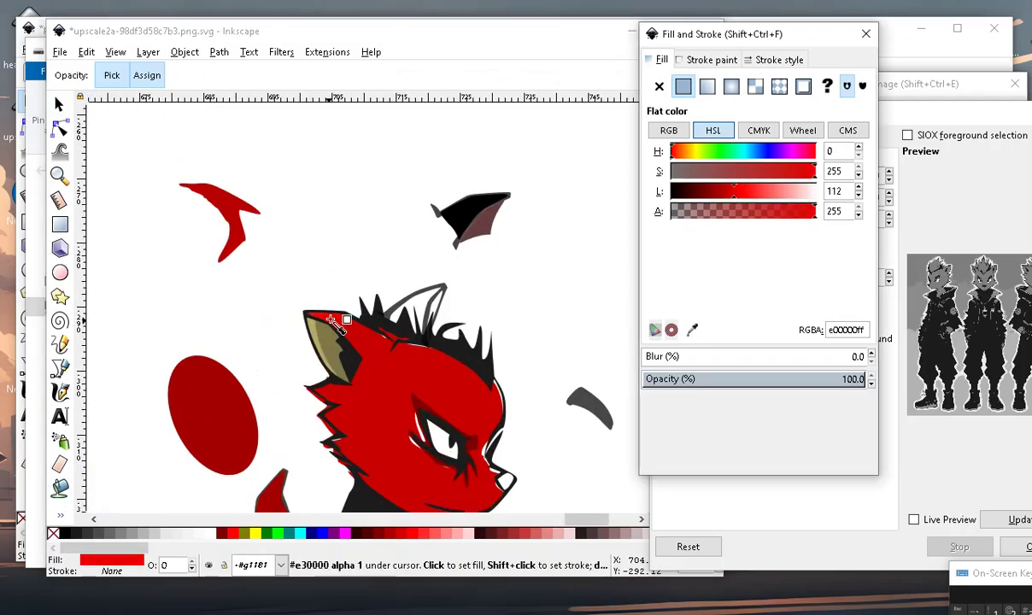
scroll(427, 345, up, 3)
scroll(424, 396, down, 1)
scroll(398, 293, down, 2)
scroll(333, 419, up, 1)
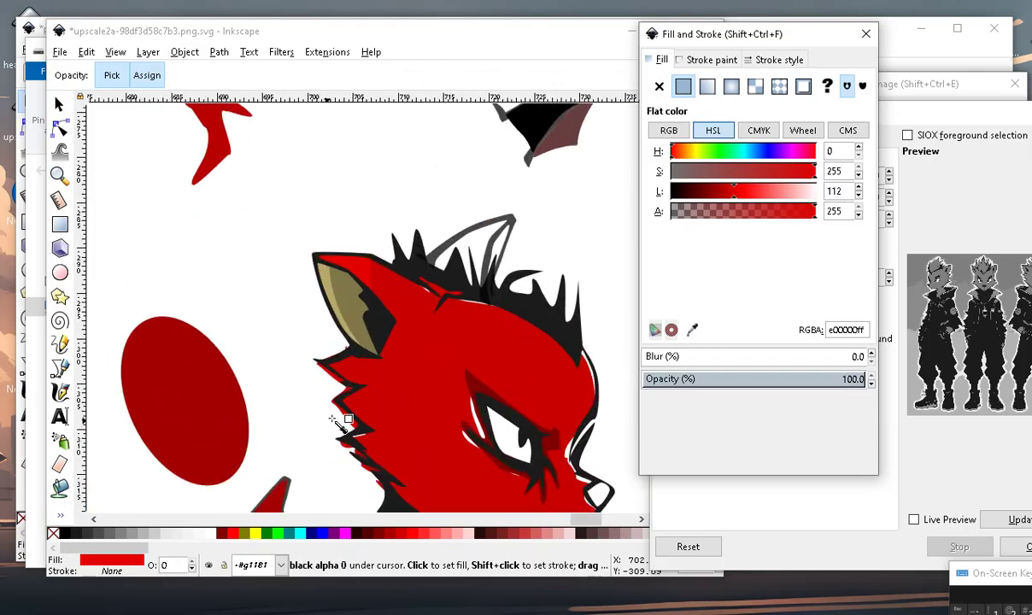
scroll(346, 421, up, 1)
Drag nodes of the bright red ear patch to reshape its tip and lower edge.
click(60, 129)
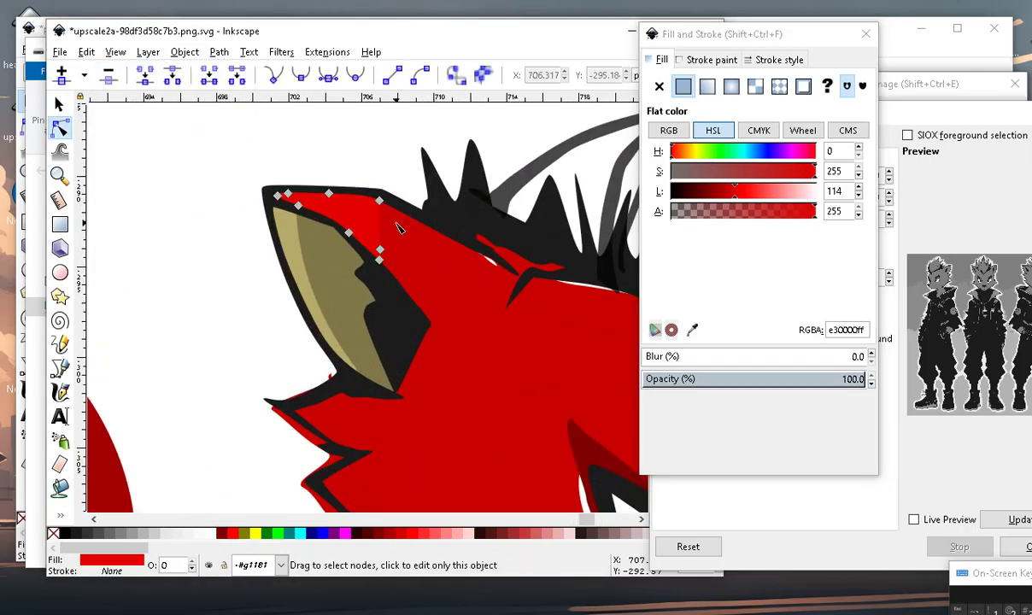
drag(380, 250, 434, 306)
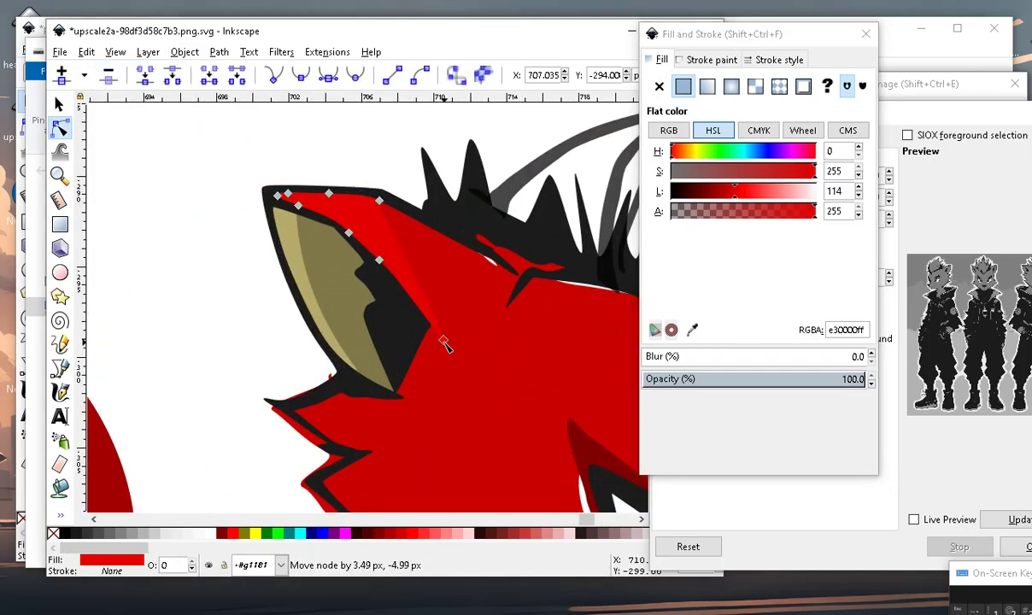
scroll(449, 336, down, 2)
scroll(461, 307, up, 3)
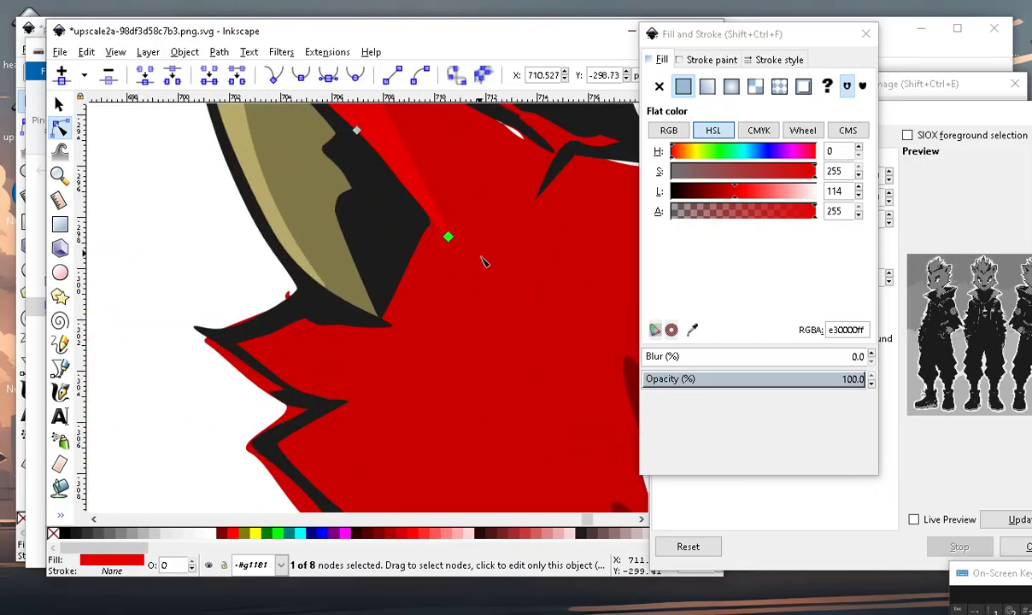
drag(448, 236, 497, 271)
drag(462, 239, 401, 386)
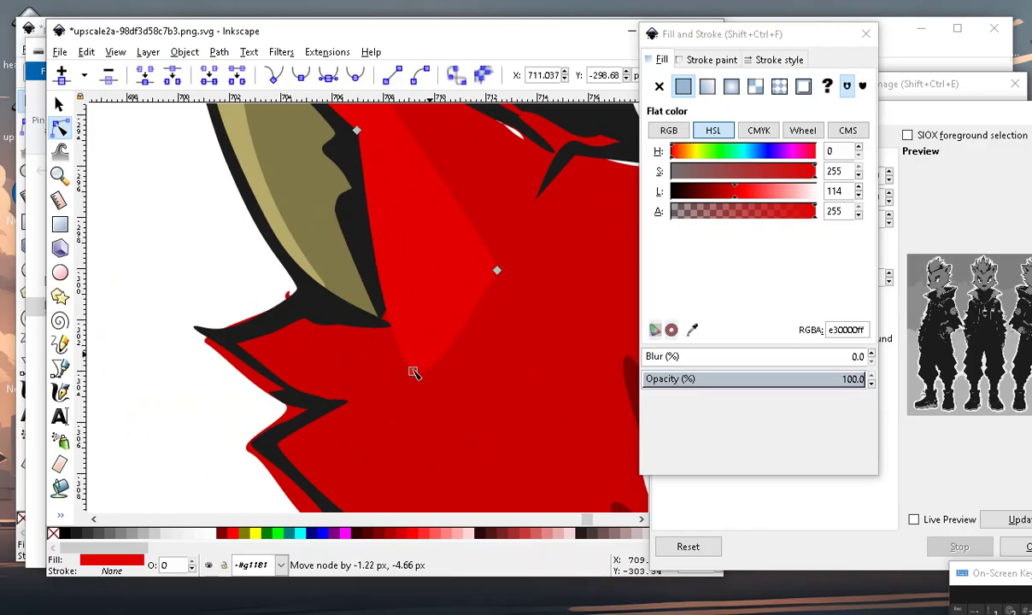
Add a node on the red patch and pull nodes along the black inner-ear edge.
double_click(369, 243)
mouse_move(369, 242)
mouse_down()
mouse_move(432, 204)
mouse_move(436, 273)
mouse_up()
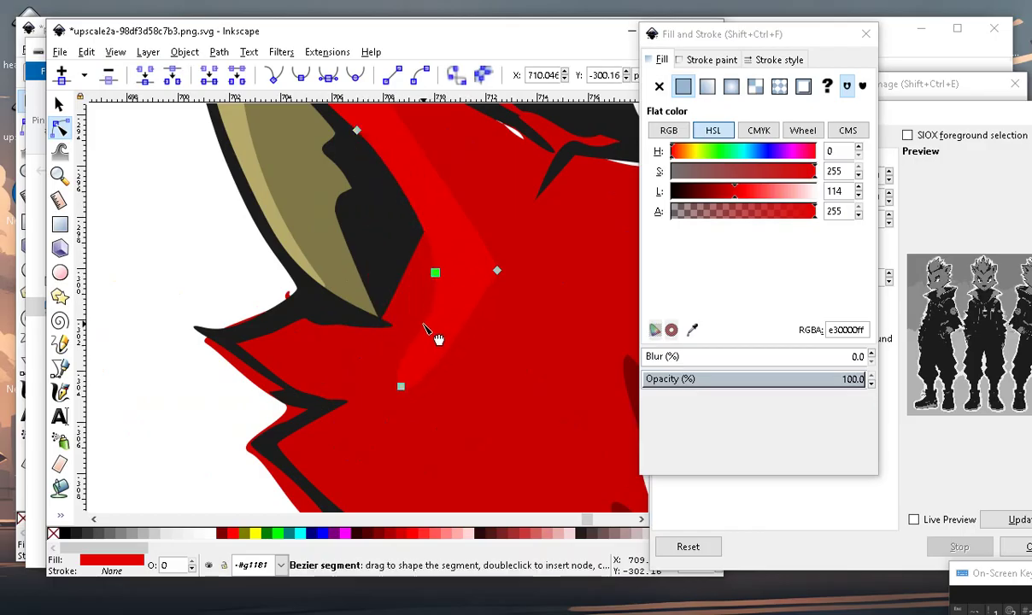
drag(390, 320, 389, 320)
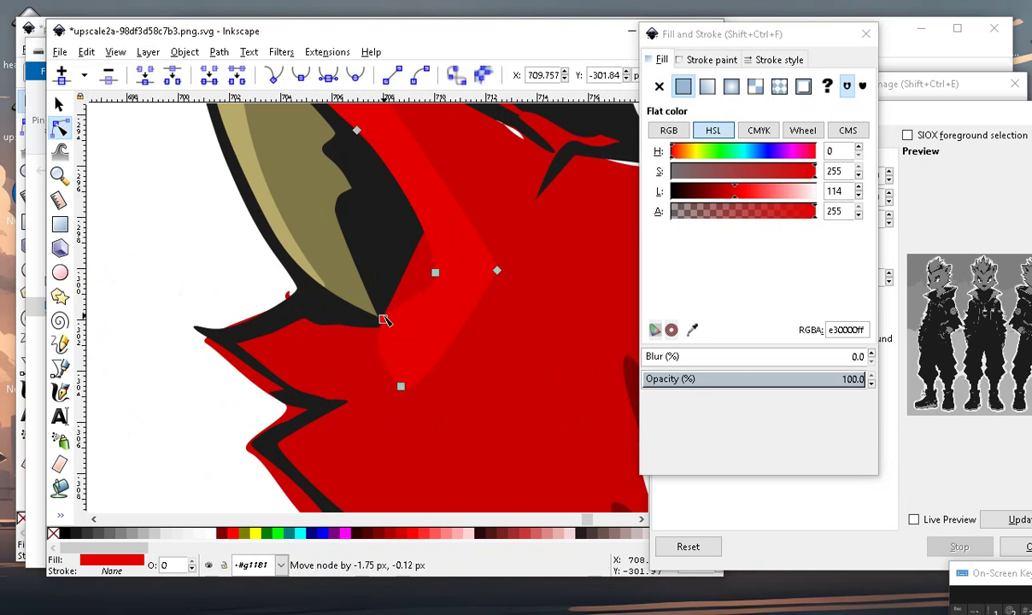
click(436, 272)
drag(436, 273, 426, 228)
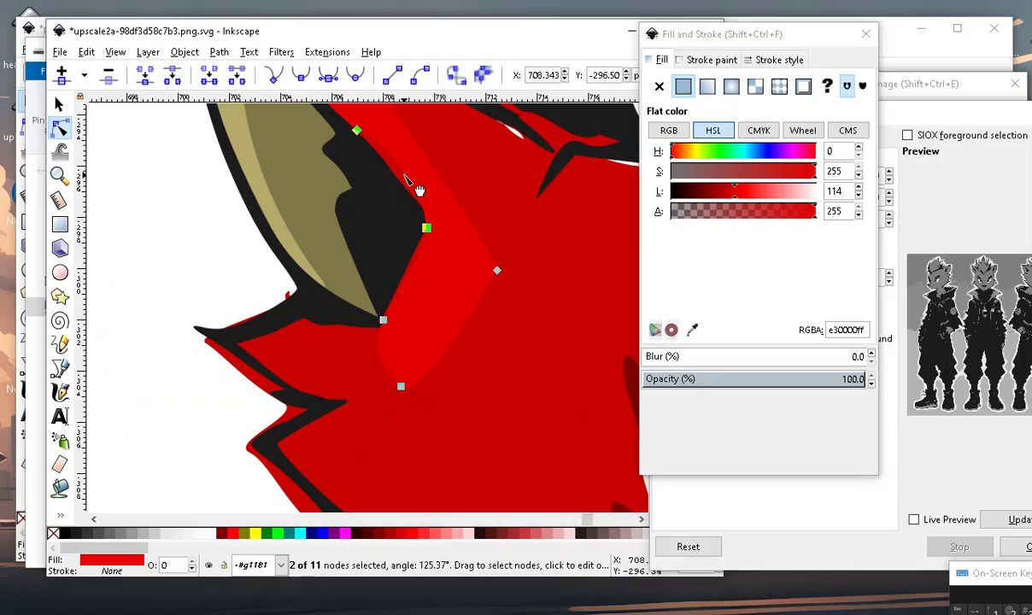
Zoom in on the ear and nudge another node of the red patch.
key(minus)
key(minus)
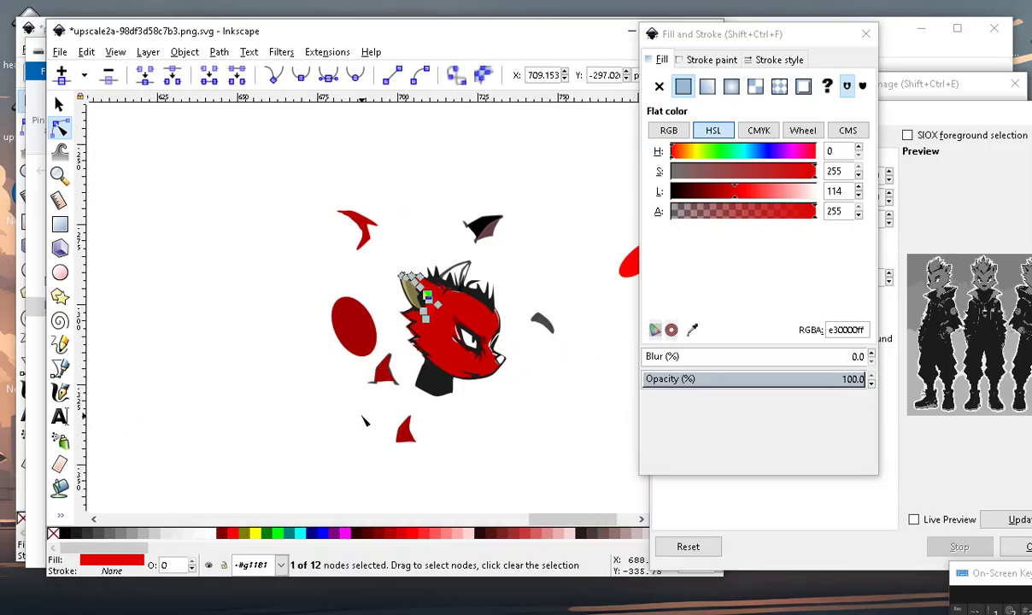
key(Escape)
key(plus)
key(plus)
key(plus)
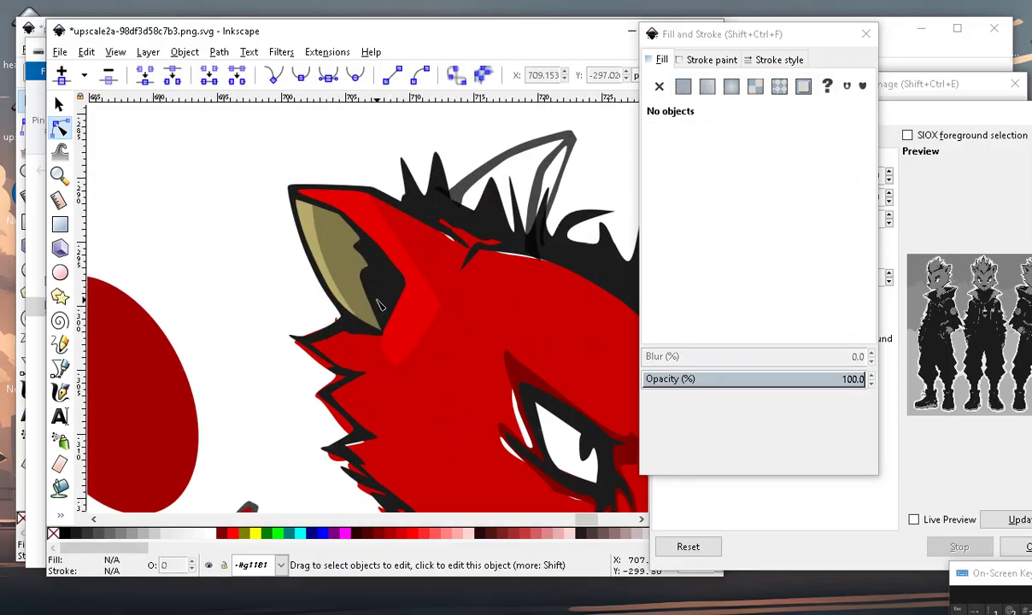
key(minus)
key(minus)
key(minus)
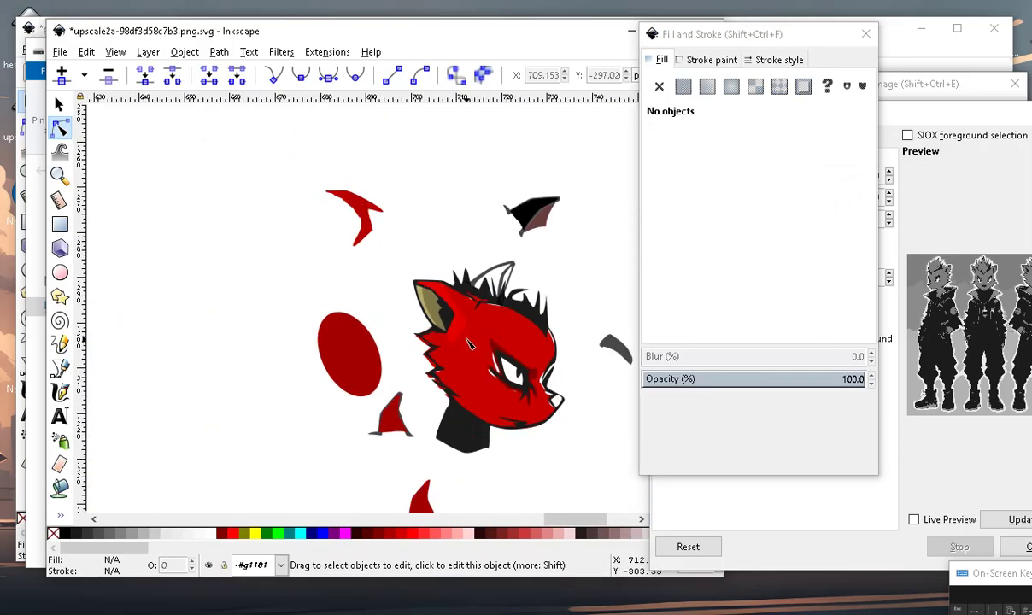
key(plus)
key(plus)
key(plus)
click(435, 361)
key(plus)
key(plus)
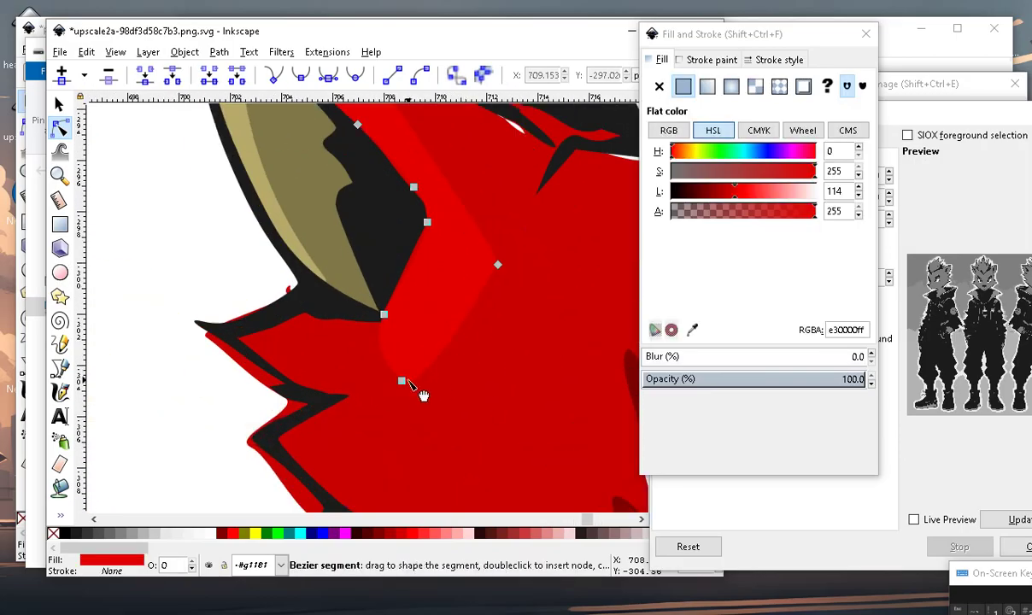
drag(427, 222, 407, 230)
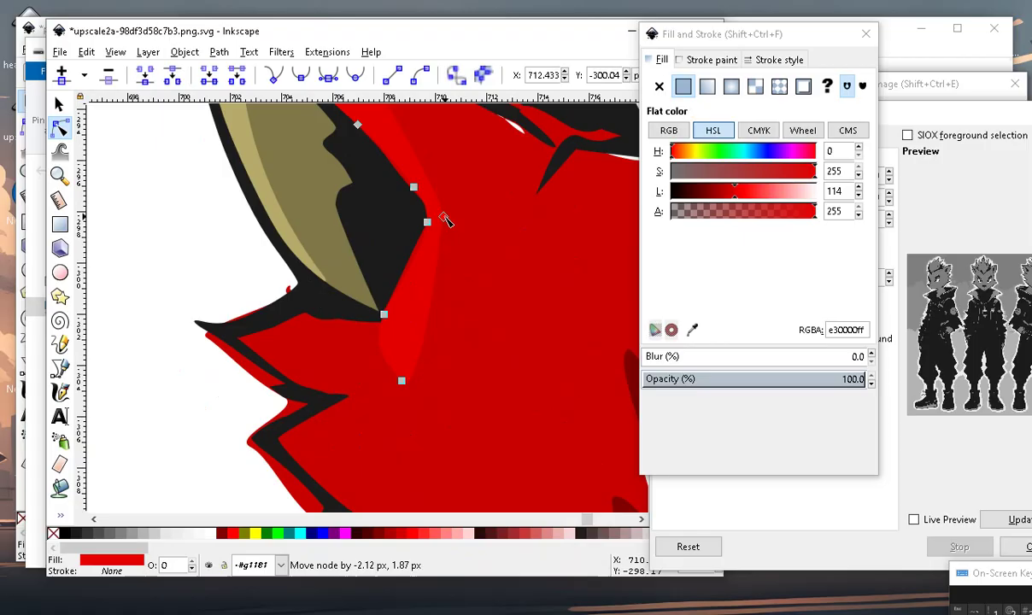
Review the reshaped red patch against the black inner ear at different zoom levels.
key(minus)
key(minus)
key(minus)
key(plus)
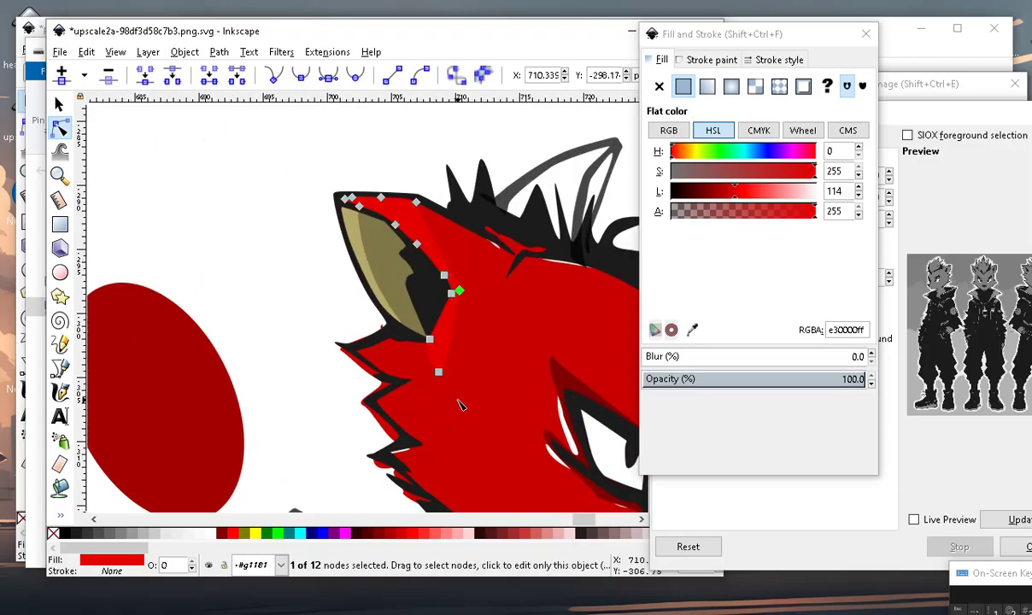
key(plus)
key(plus)
key(plus)
key(minus)
key(minus)
key(minus)
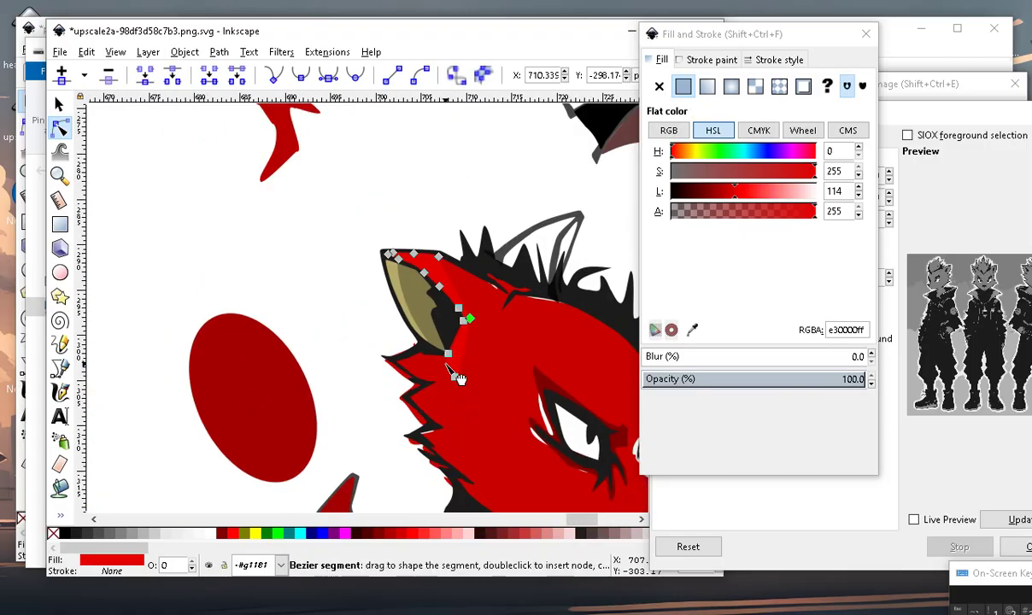
key(Escape)
key(Escape)
key(minus)
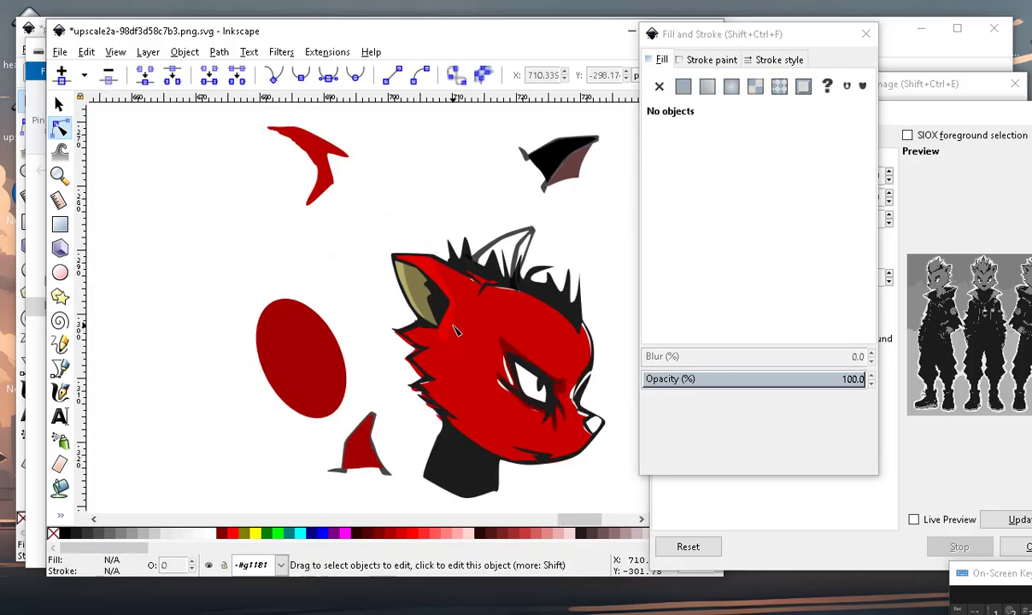
key(plus)
key(plus)
click(430, 363)
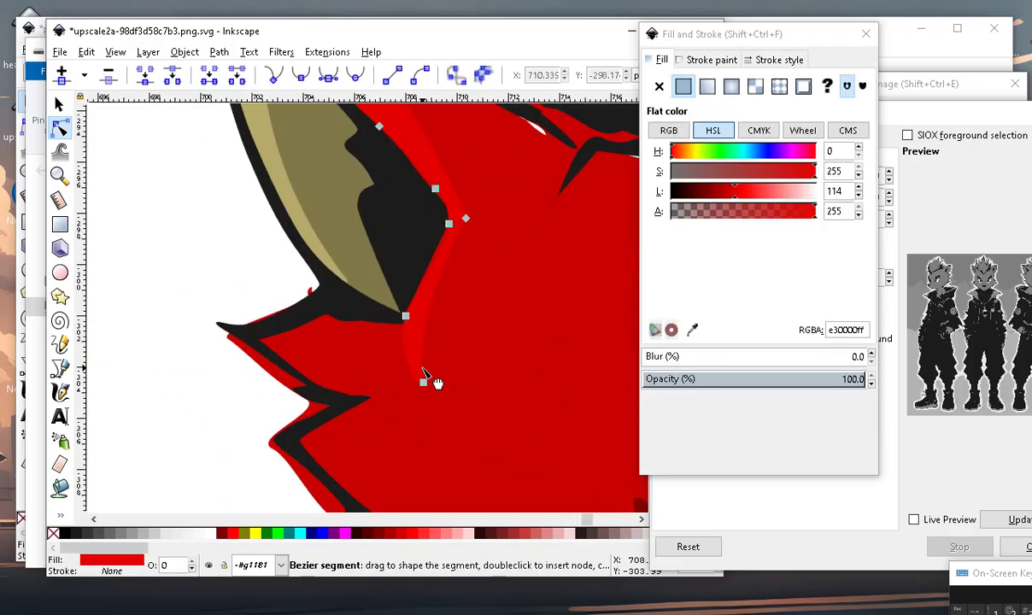
ctrl+scroll(421, 370, down, 1)
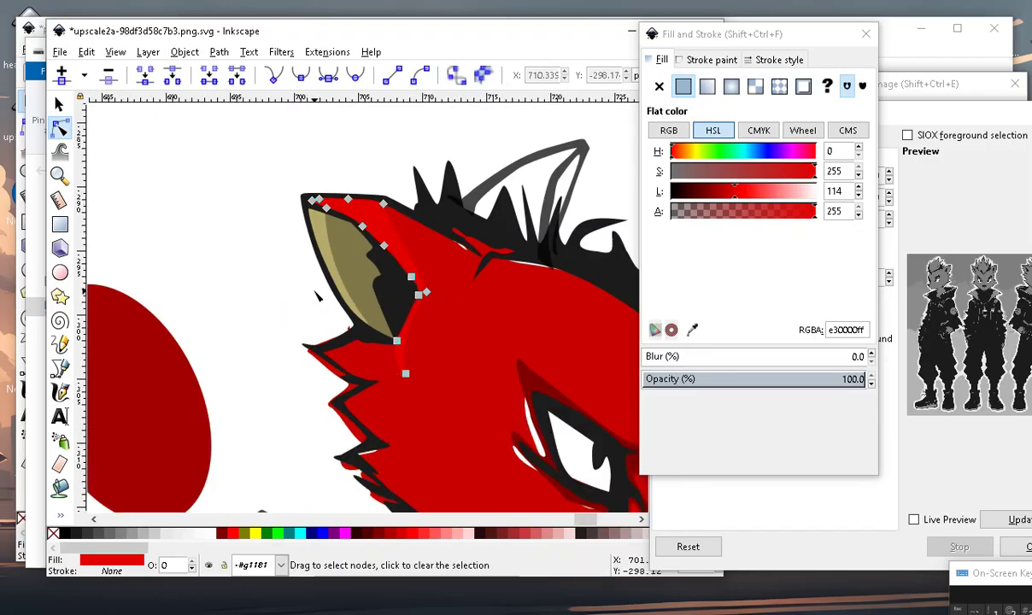
click(247, 288)
ctrl+scroll(281, 306, down, 2)
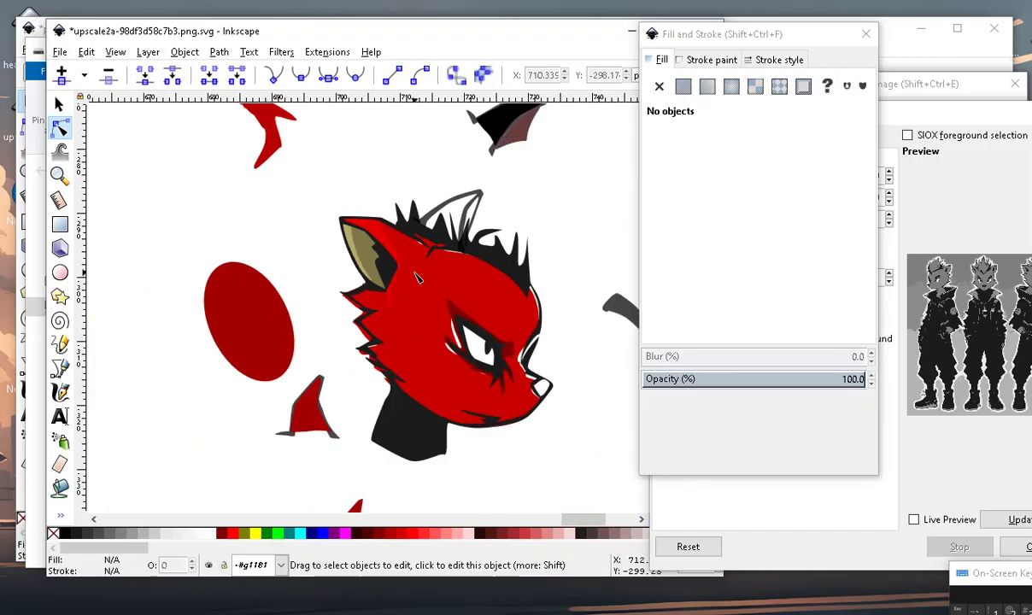
ctrl+scroll(388, 261, up, 2)
ctrl+scroll(291, 216, down, 1)
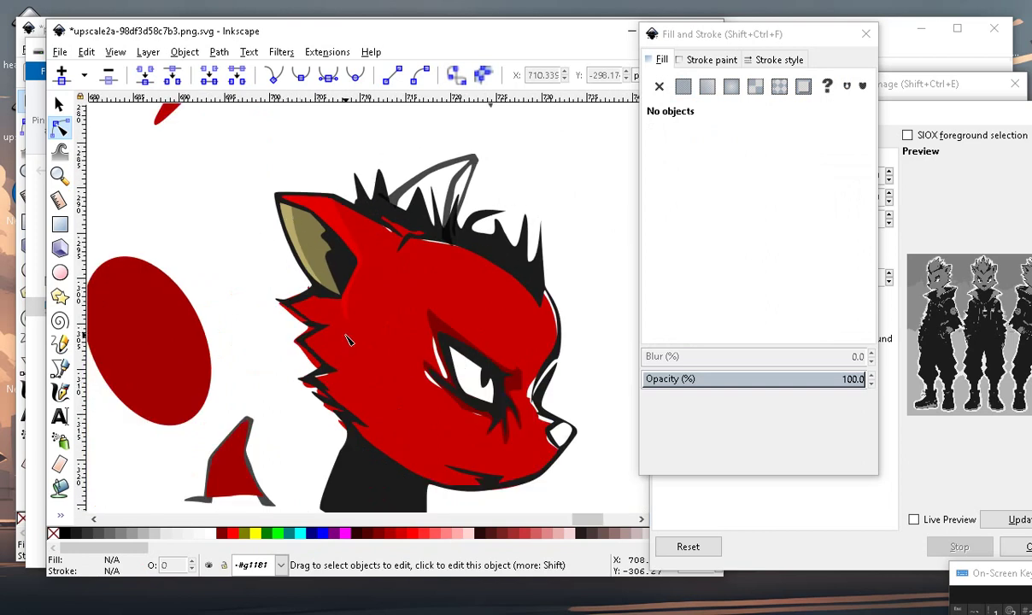
ctrl+scroll(348, 340, up, 2)
ctrl+scroll(381, 331, down, 2)
Select the fox head outline path and nudge the cheek spike's node.
click(367, 327)
ctrl+scroll(325, 282, up, 2)
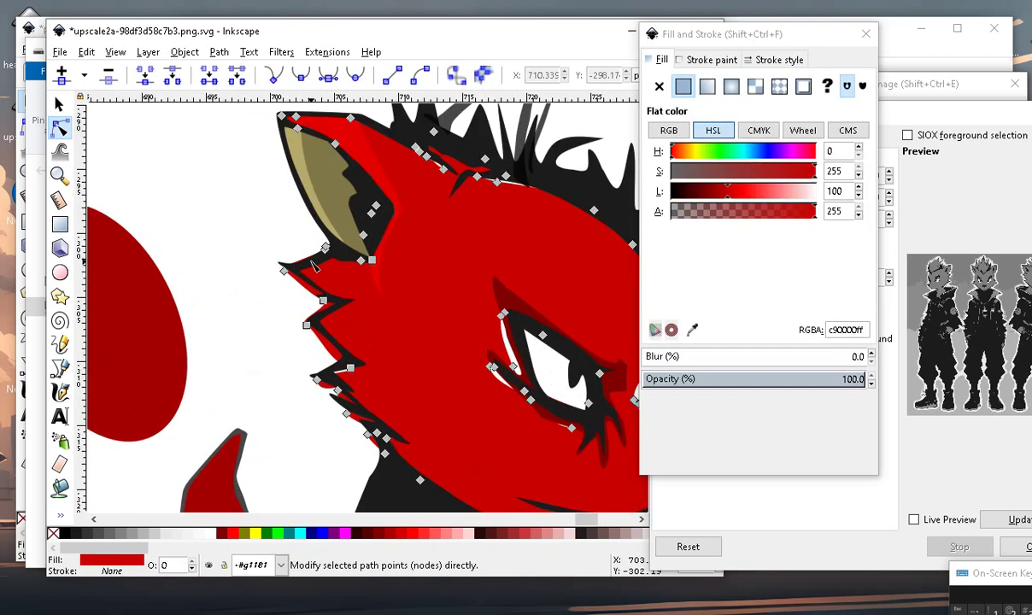
ctrl+scroll(308, 274, up, 1)
click(277, 272)
drag(280, 272, 290, 281)
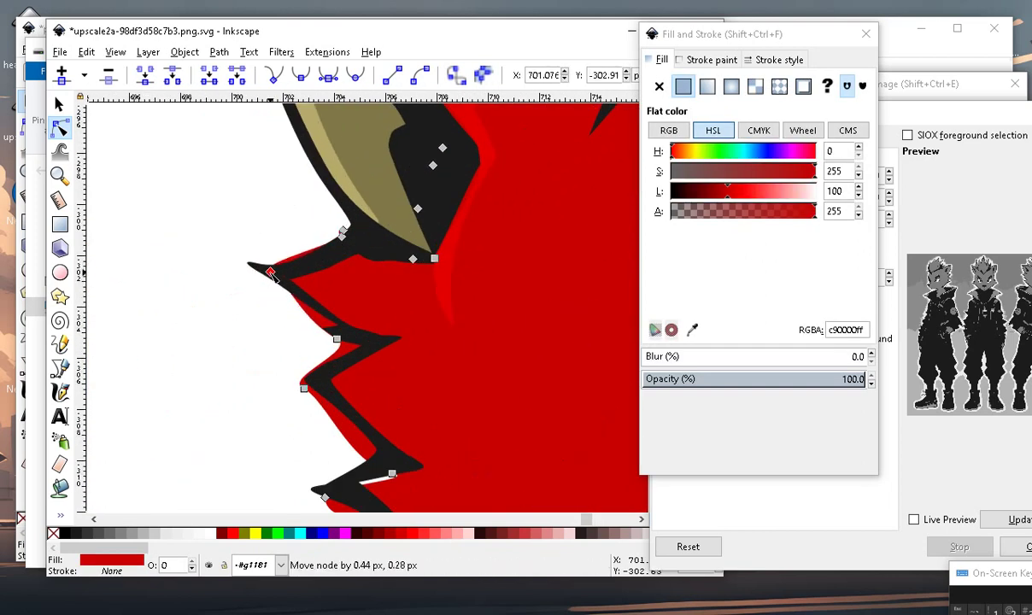
Add a node on the black cheek edge and pull nodes to reshape the red/black boundary.
ctrl+scroll(296, 251, up, 2)
click(293, 247)
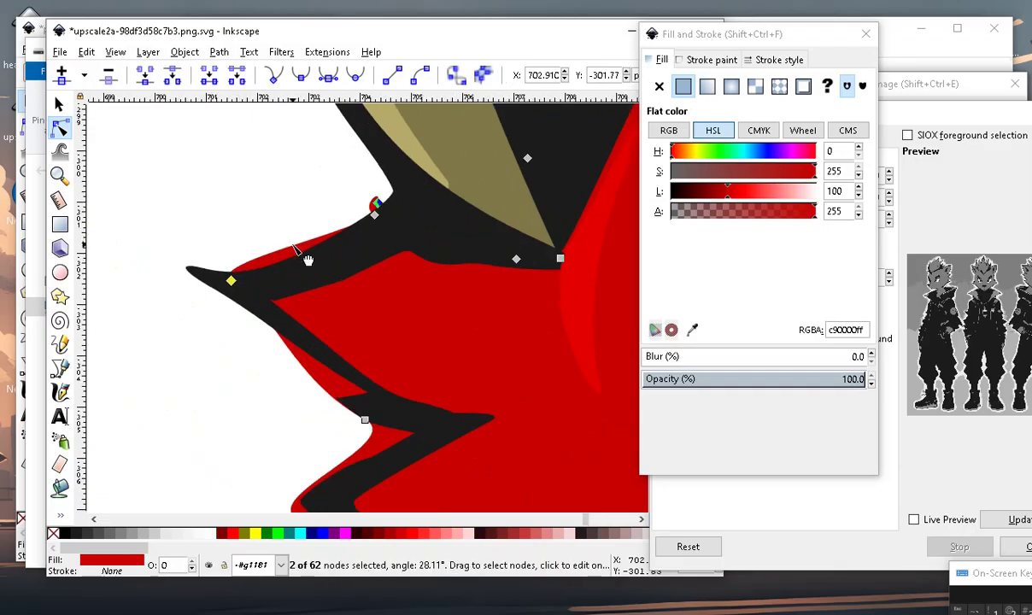
double_click(295, 246)
drag(295, 246, 312, 275)
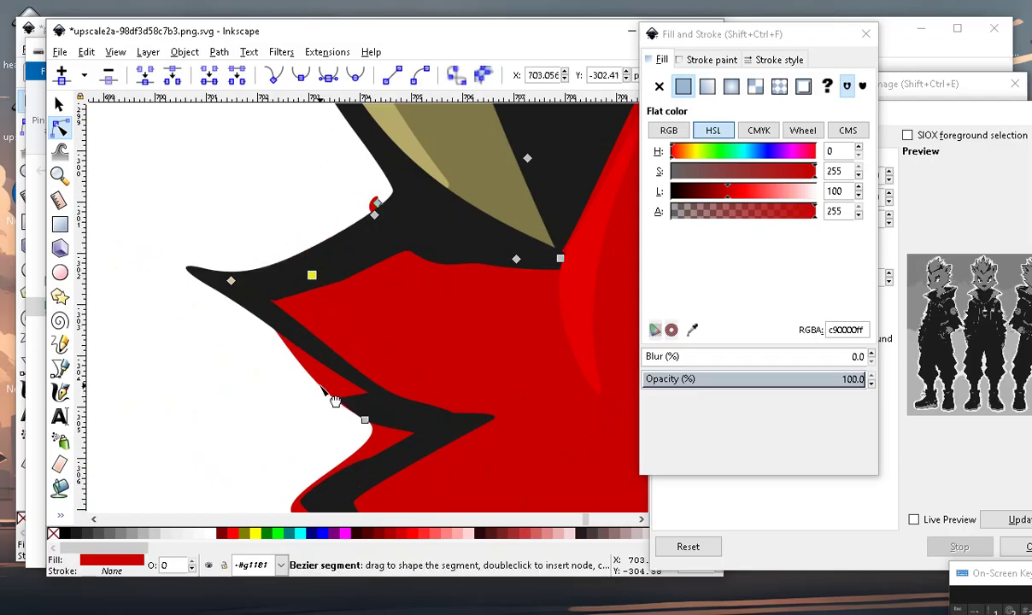
drag(320, 387, 259, 306)
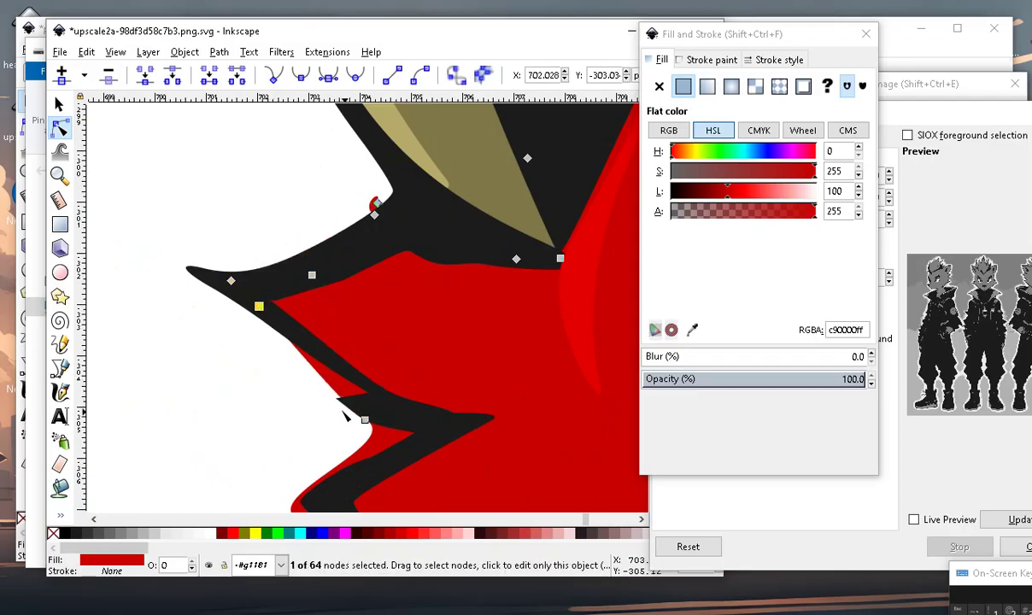
Insert nodes at the black notch and pull one right to fill the notch.
double_click(383, 397)
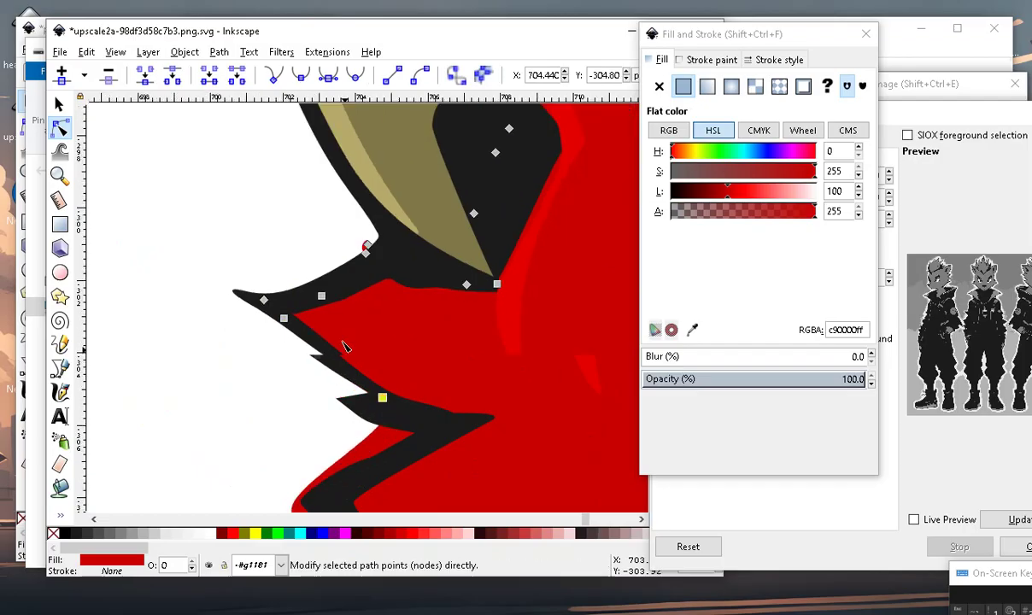
scroll(408, 445, up, 1)
double_click(301, 382)
mouse_move(302, 382)
mouse_down()
mouse_move(408, 375)
mouse_move(411, 366)
mouse_up()
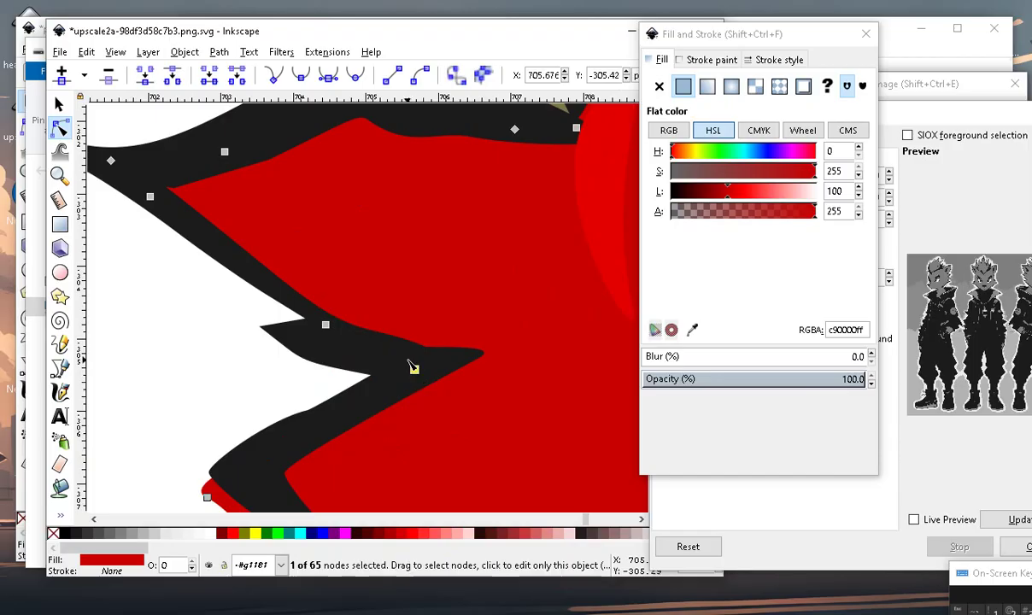
scroll(411, 366, down, 2)
scroll(150, 283, up, 2)
Straighten the lower cheek segments and pull a new node right over the red bulge.
drag(150, 311, 165, 284)
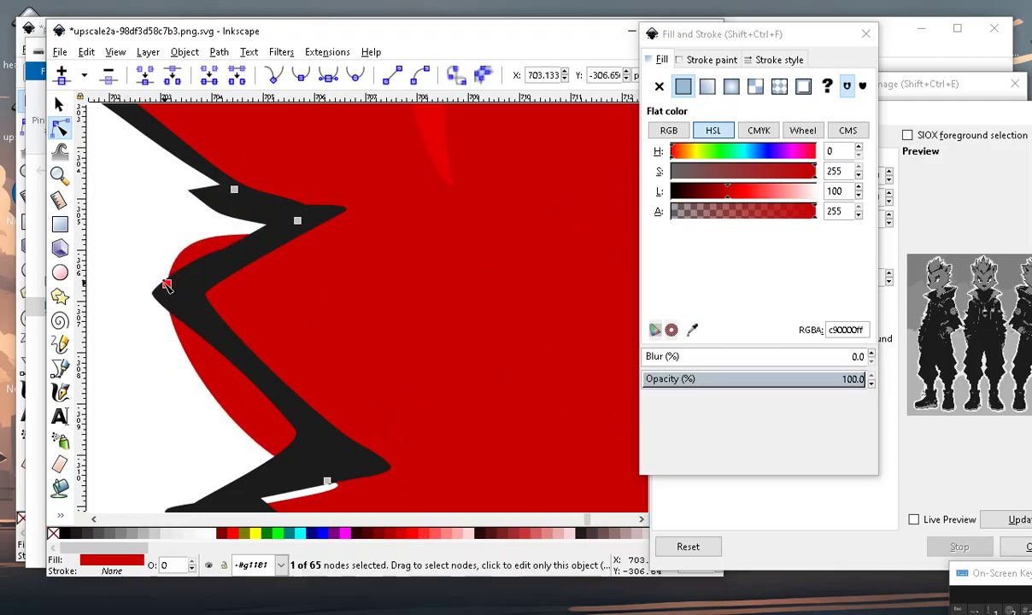
click(203, 258)
drag(203, 260, 212, 270)
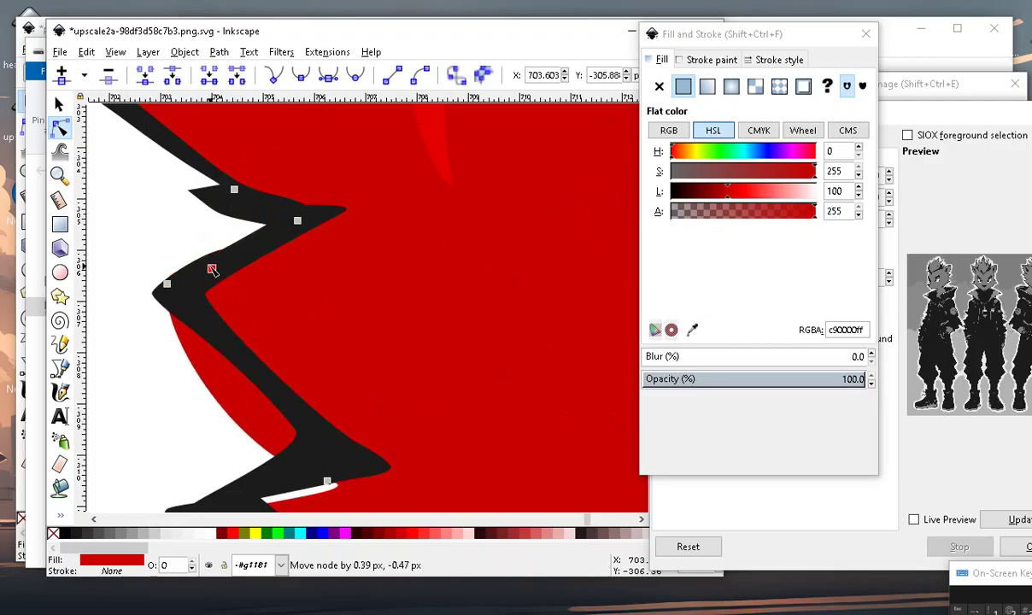
double_click(238, 426)
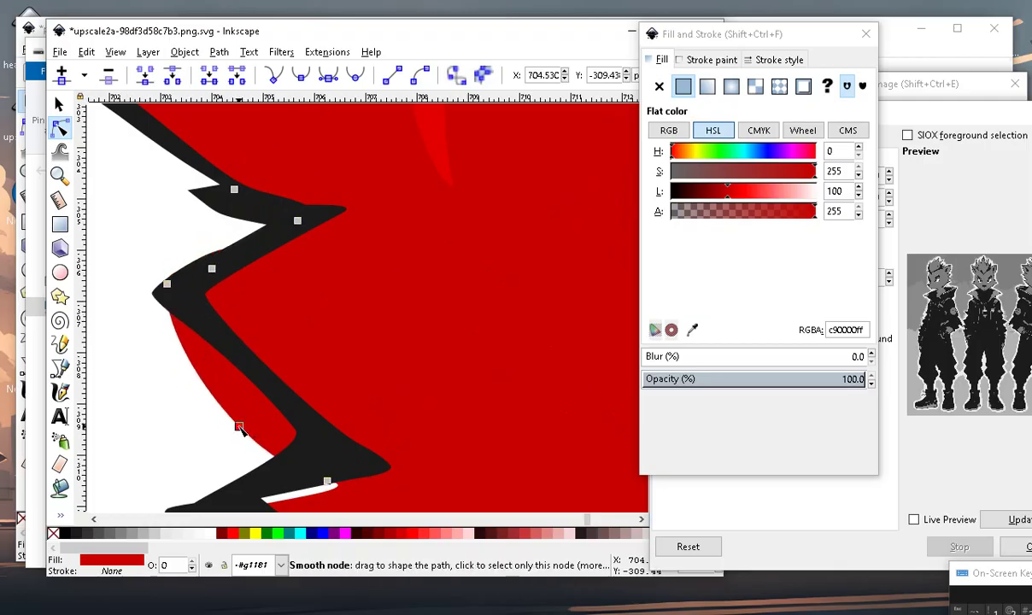
drag(240, 430, 331, 429)
Fine-tune one more head outline node, then undo a stray move from the Edit menu.
scroll(292, 313, down, 1)
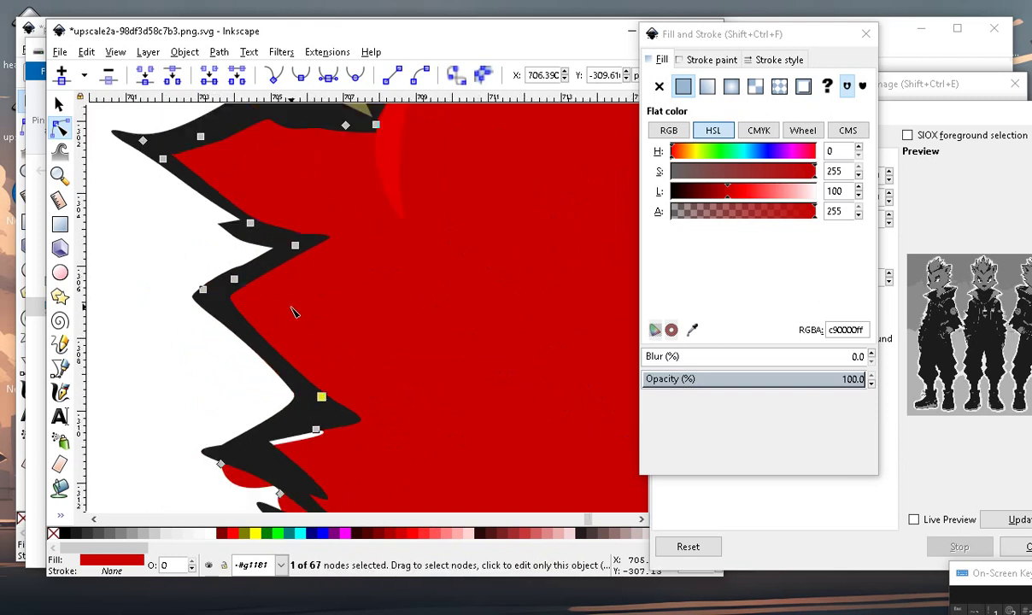
scroll(292, 313, down, 2)
scroll(292, 359, up, 2)
scroll(292, 366, up, 1)
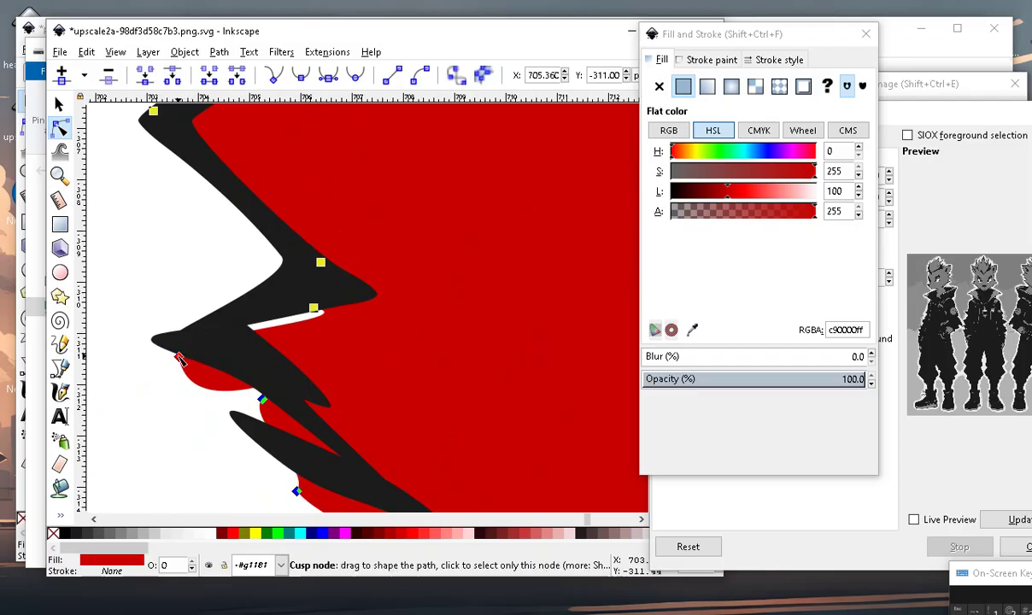
drag(179, 356, 181, 356)
scroll(156, 317, down, 3)
scroll(156, 317, up, 2)
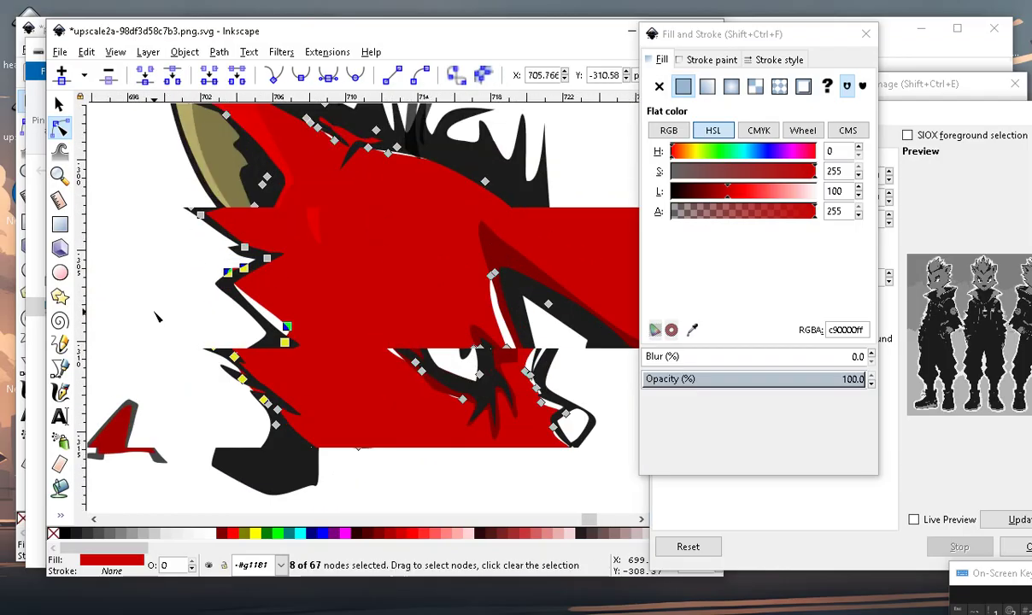
click(86, 51)
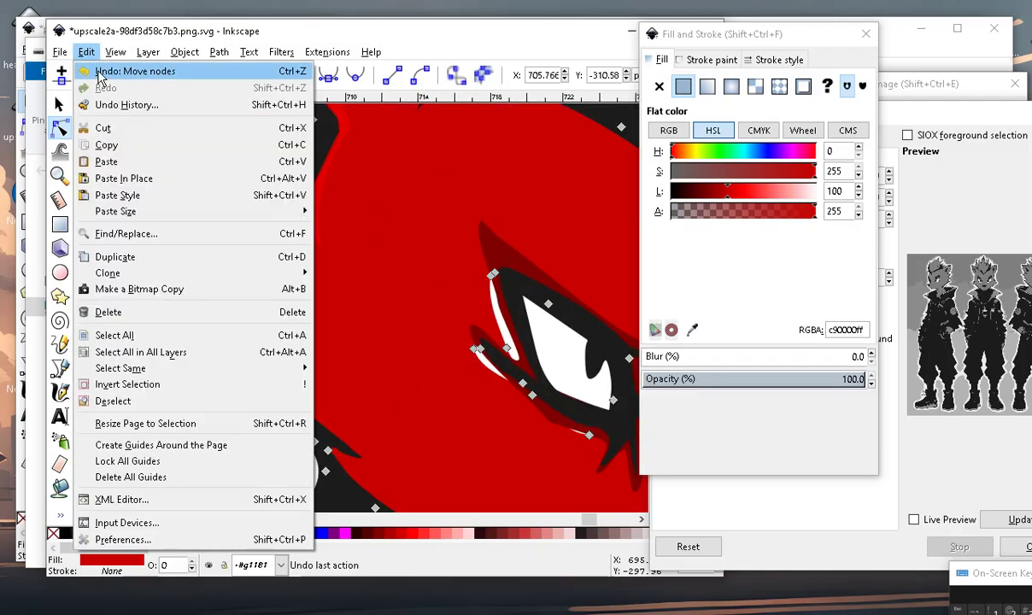
Undo the last node move and clear the current node selection.
click(126, 67)
scroll(309, 391, down, 3)
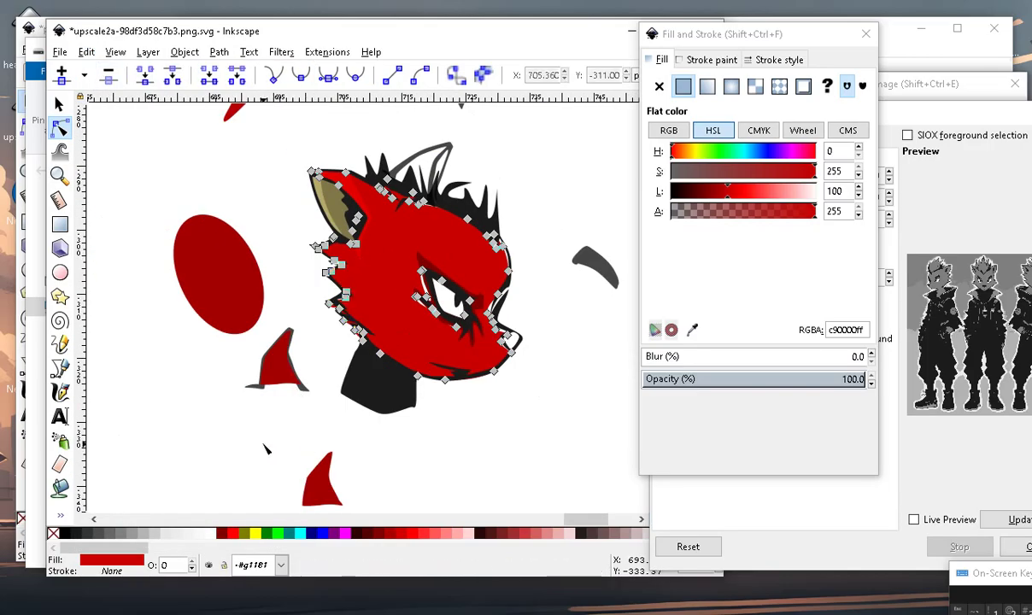
click(323, 287)
scroll(323, 286, up, 5)
On the red head path, drag a jagged-outline node to close the white gap and reshape a cusp.
click(361, 292)
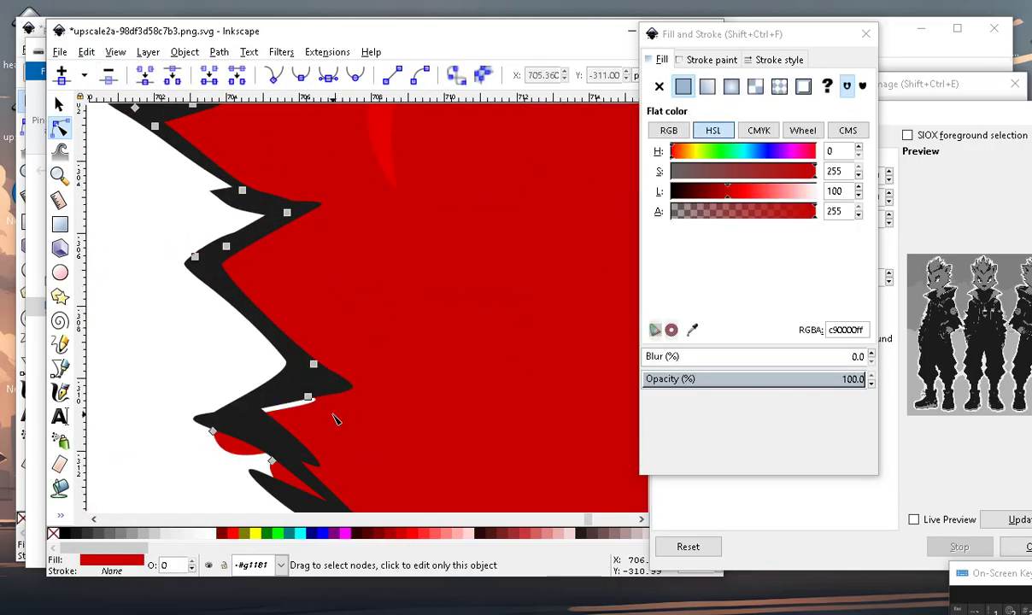
click(309, 400)
drag(308, 399, 318, 381)
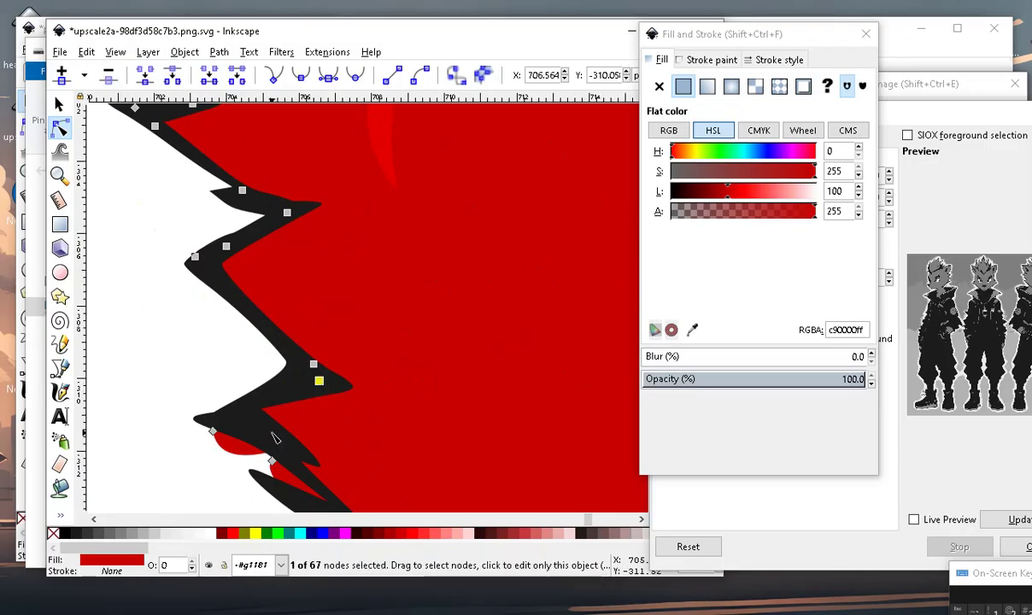
drag(212, 433, 233, 418)
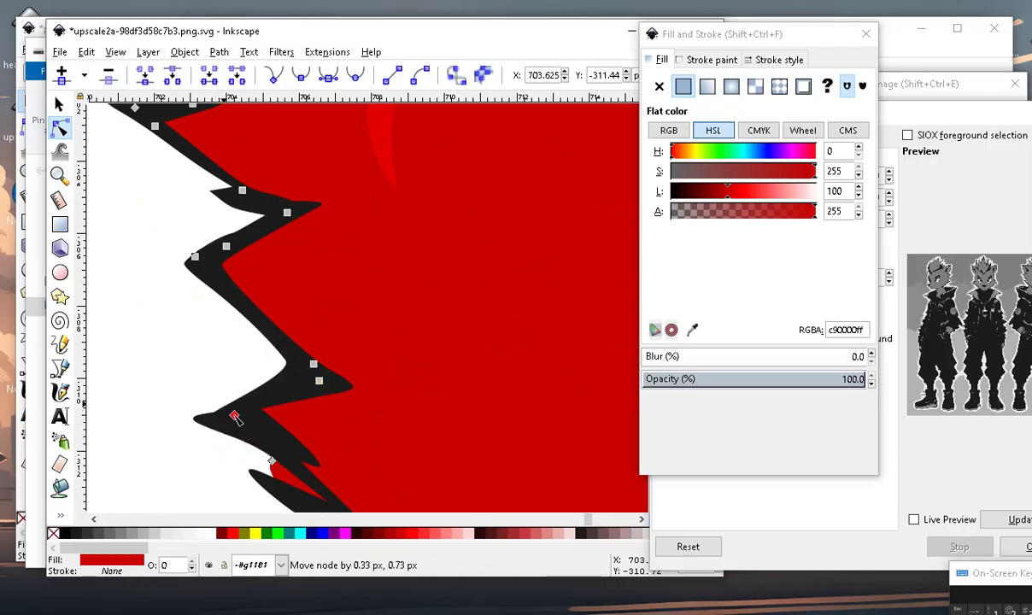
scroll(232, 418, down, 3)
scroll(248, 431, up, 5)
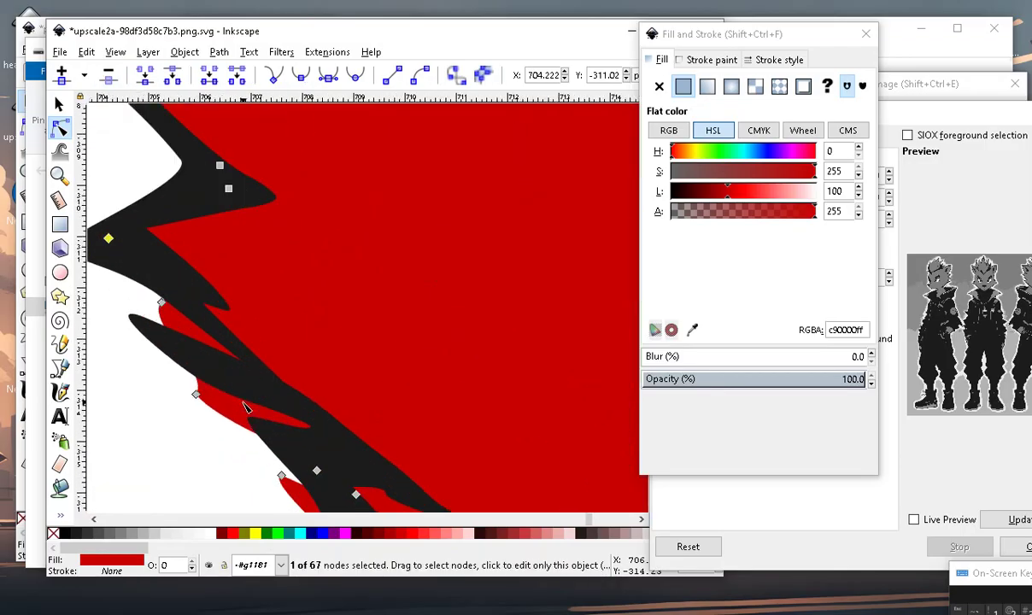
Add a node to the outline and pull the cusp up to close the red sliver.
click(172, 329)
double_click(257, 360)
drag(256, 361, 249, 352)
drag(164, 308, 171, 285)
scroll(171, 285, down, 2)
scroll(203, 346, up, 2)
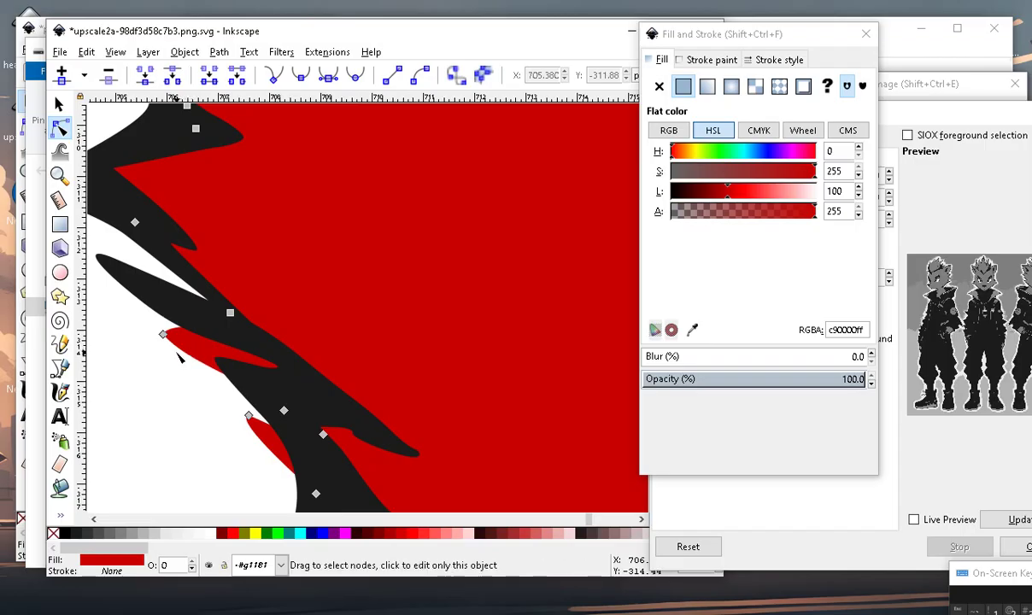
Move the red sliver's tip node inward to trim it.
click(173, 341)
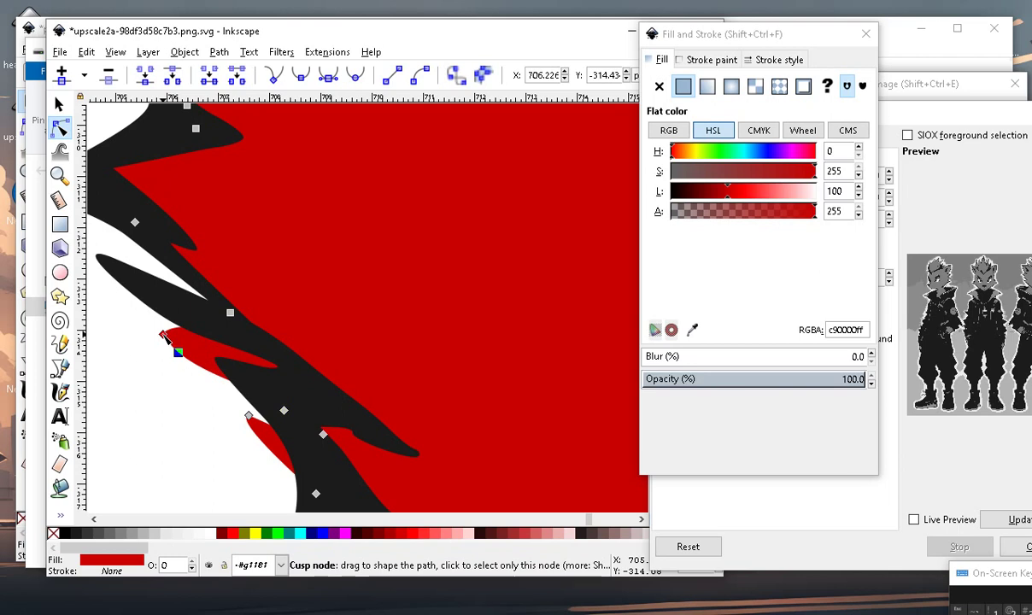
drag(164, 336, 306, 384)
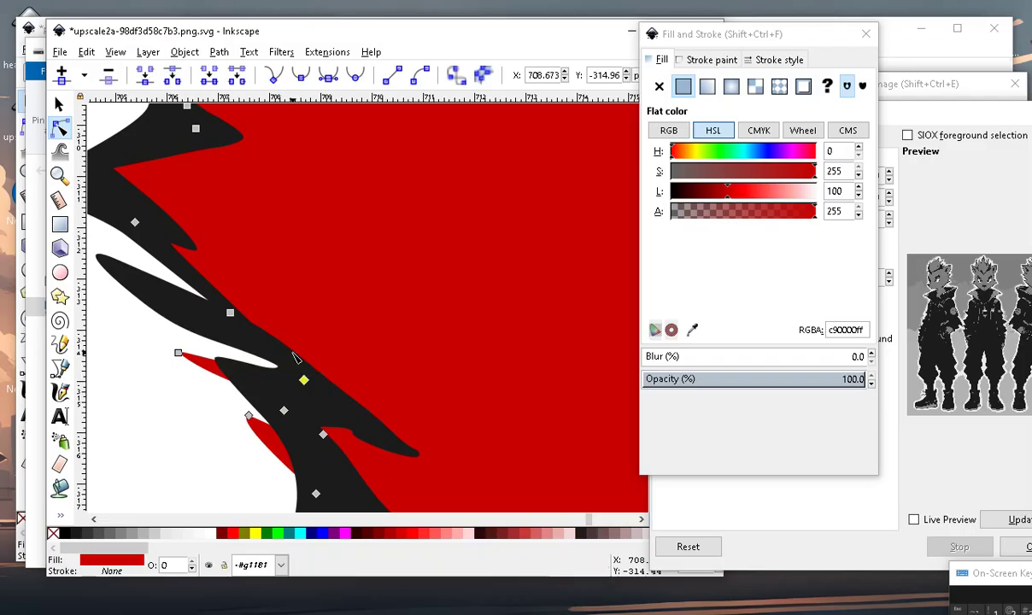
scroll(304, 381, down, 2)
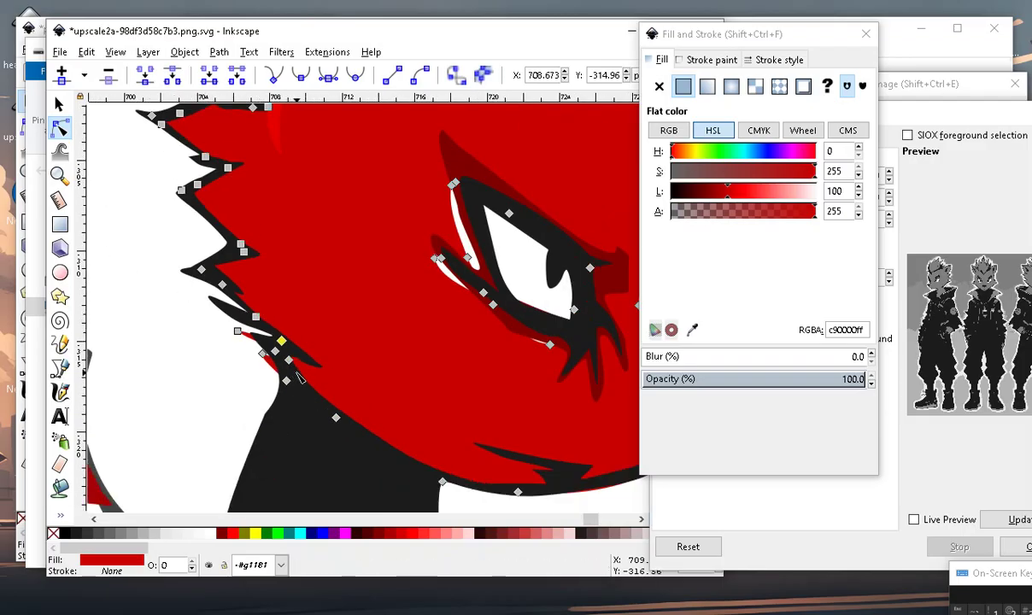
scroll(300, 374, up, 1)
scroll(293, 366, up, 2)
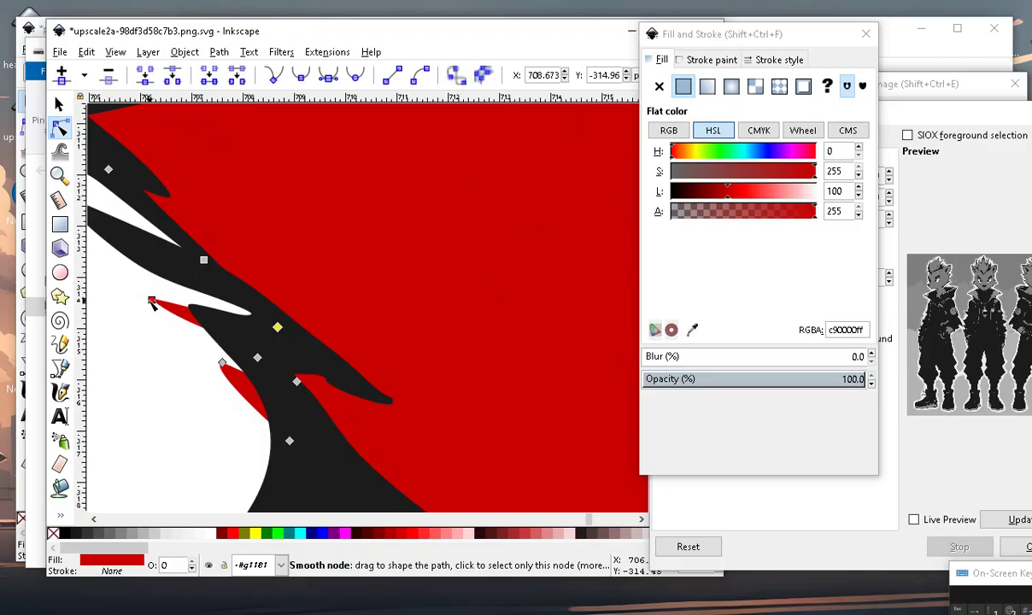
Tuck the red spike node behind the black outline and deselect the head path.
drag(151, 303, 229, 309)
scroll(229, 324, down, 2)
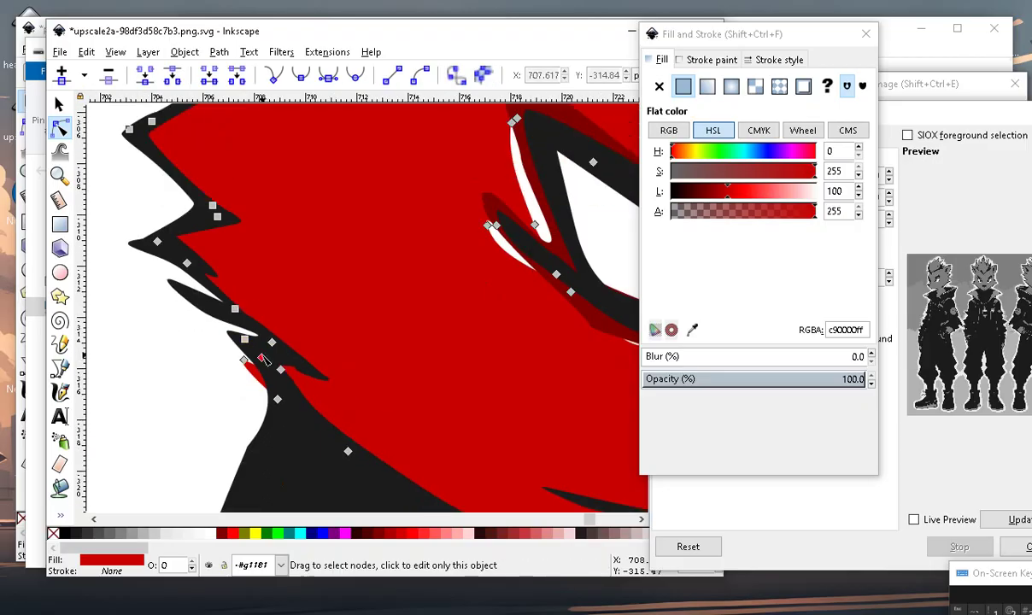
scroll(220, 376, down, 2)
click(220, 376)
scroll(220, 376, down, 2)
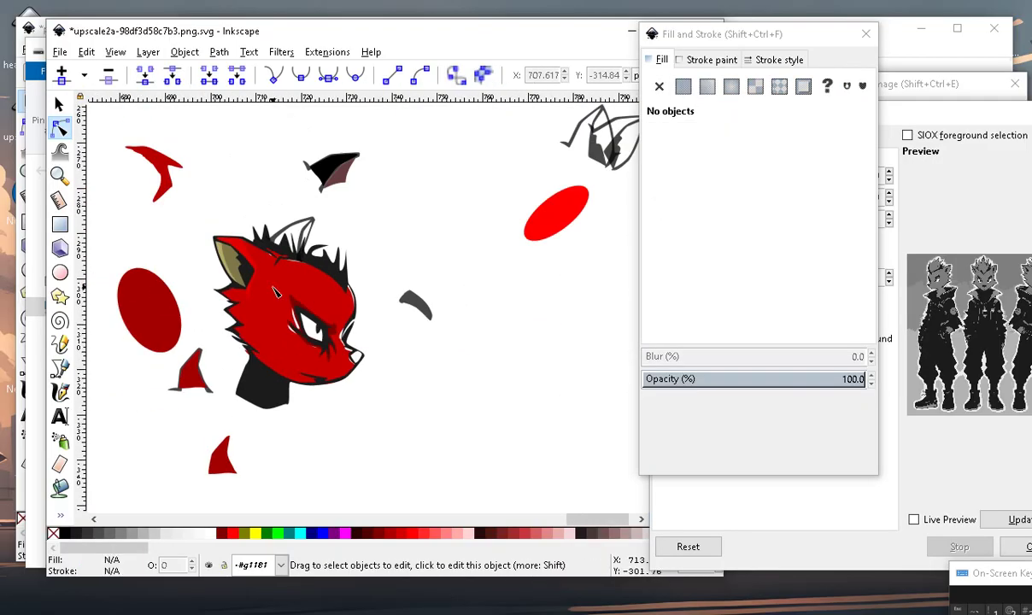
scroll(201, 258, up, 3)
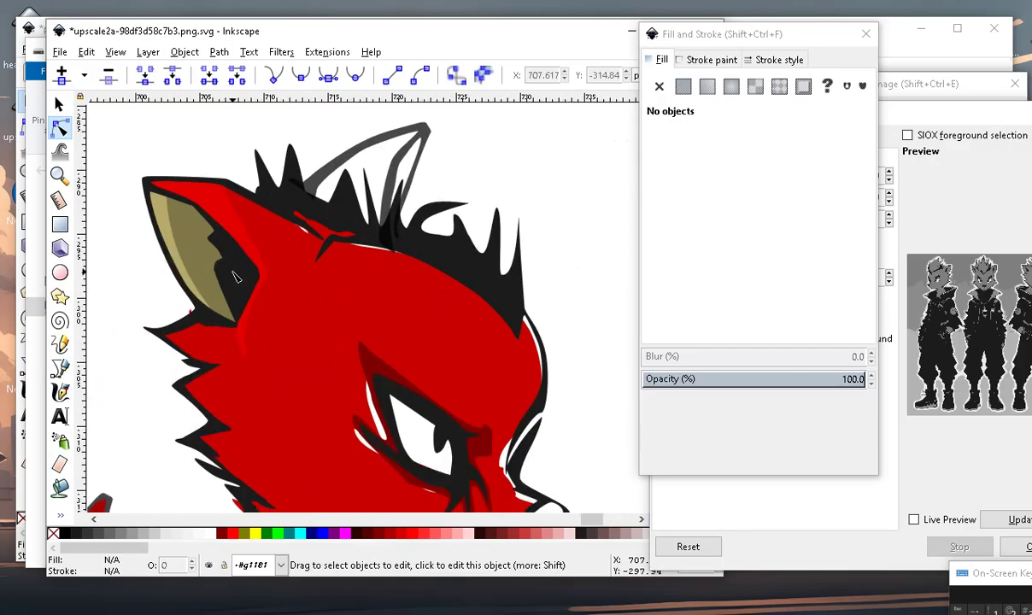
scroll(234, 275, down, 1)
scroll(234, 275, down, 1)
Shift the ear's fill hue toward brown and make the inner ear band greyer.
scroll(222, 261, up, 2)
click(219, 255)
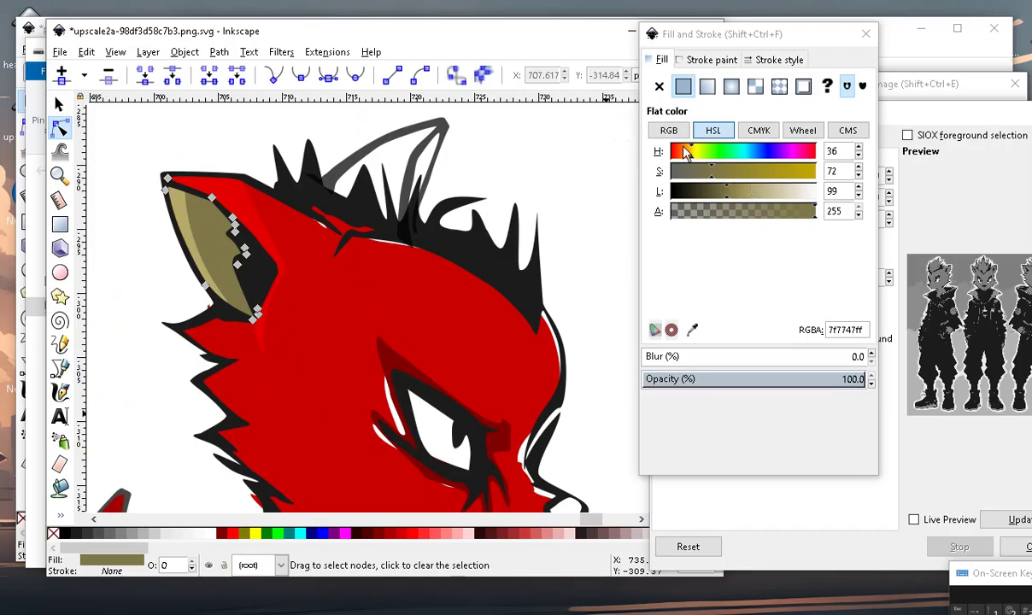
drag(801, 157, 689, 162)
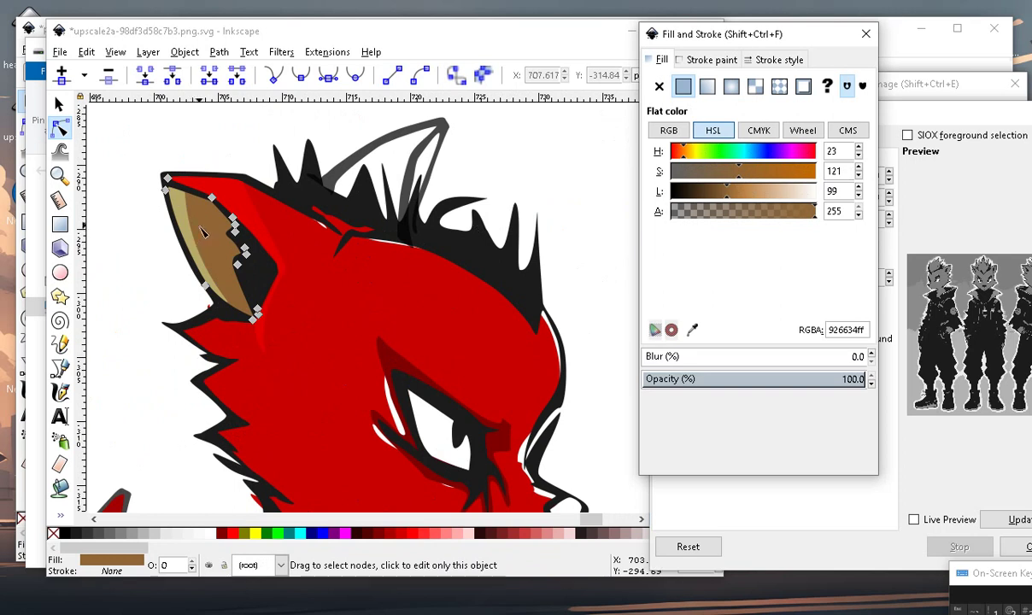
click(181, 209)
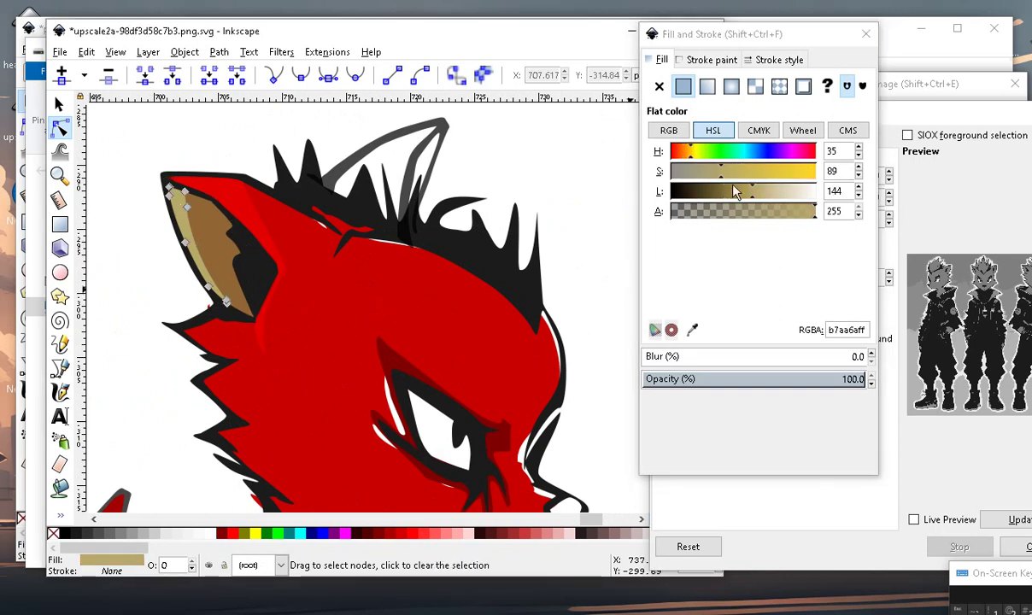
drag(721, 171, 700, 182)
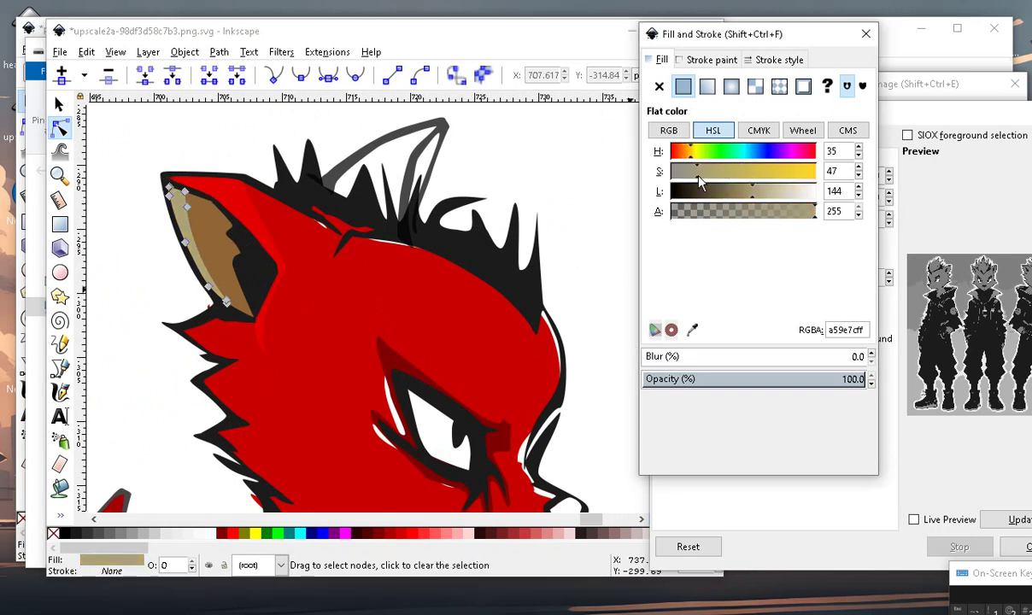
click(164, 286)
Darken the ear fill and raise its saturation slightly to a warmer tan, 9d7f56.
scroll(175, 274, down, 2)
scroll(175, 273, up, 2)
scroll(205, 273, up, 2)
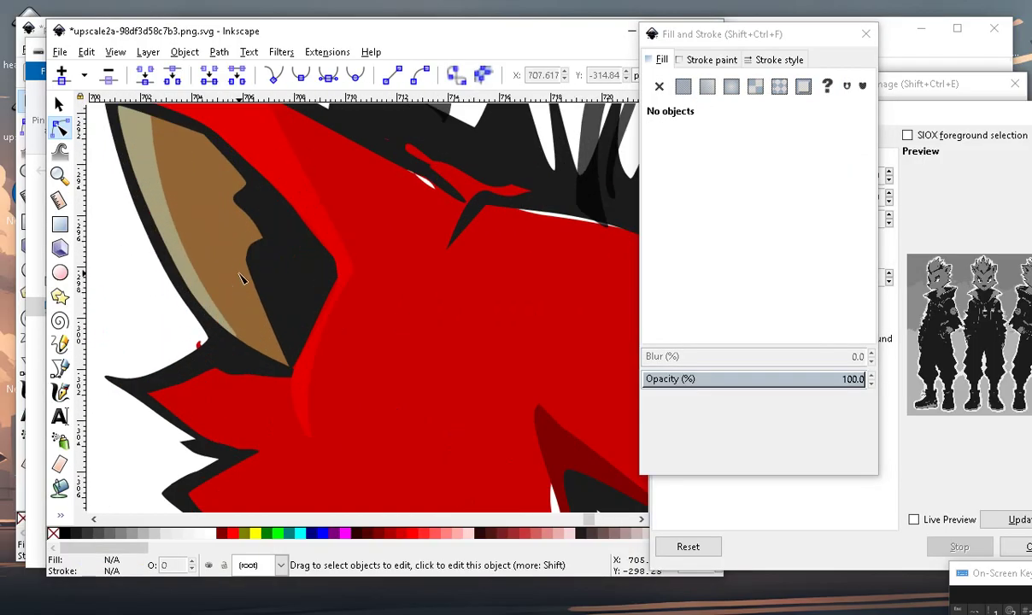
click(241, 272)
mouse_move(722, 198)
mouse_down()
mouse_move(744, 196)
mouse_move(714, 197)
mouse_move(740, 200)
mouse_move(751, 172)
mouse_move(699, 177)
mouse_up()
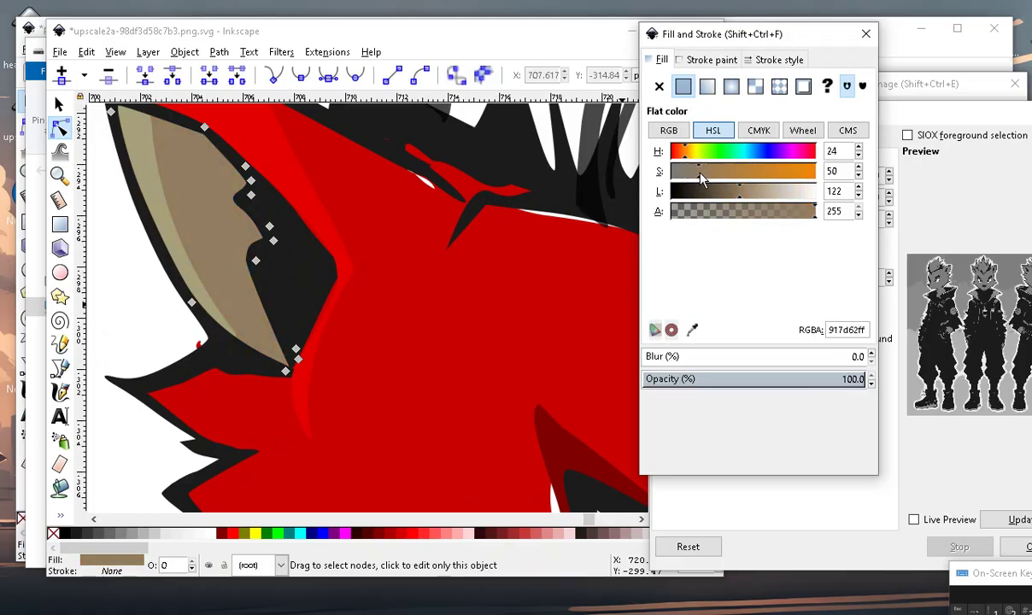
drag(708, 172, 714, 171)
key(minus)
key(Escape)
scroll(299, 341, down, 2)
Drag a node of the red head path to close the sliver at the jaw.
scroll(299, 354, up, 3)
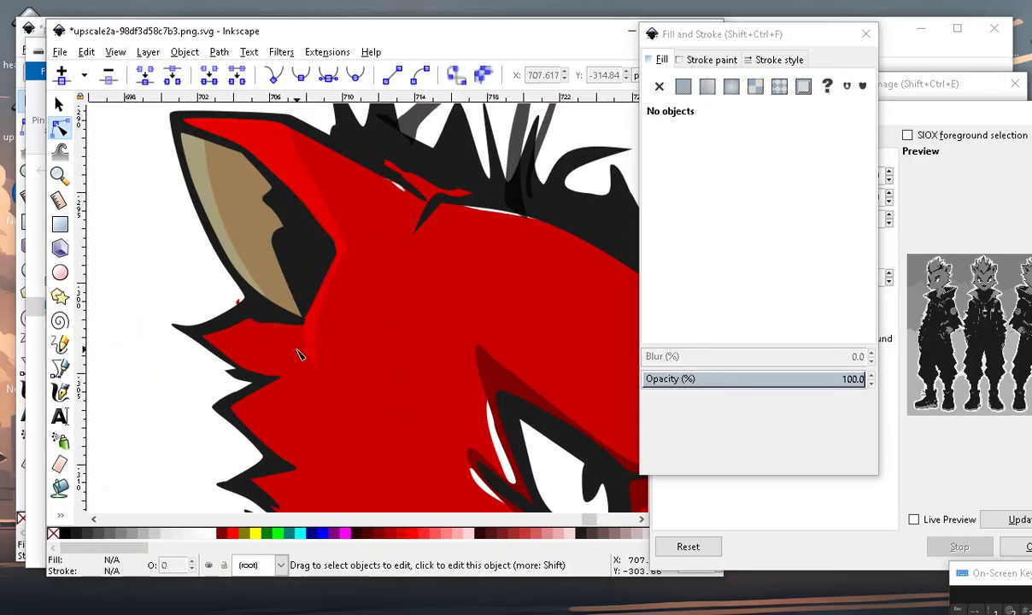
scroll(291, 342, down, 4)
scroll(295, 368, up, 3)
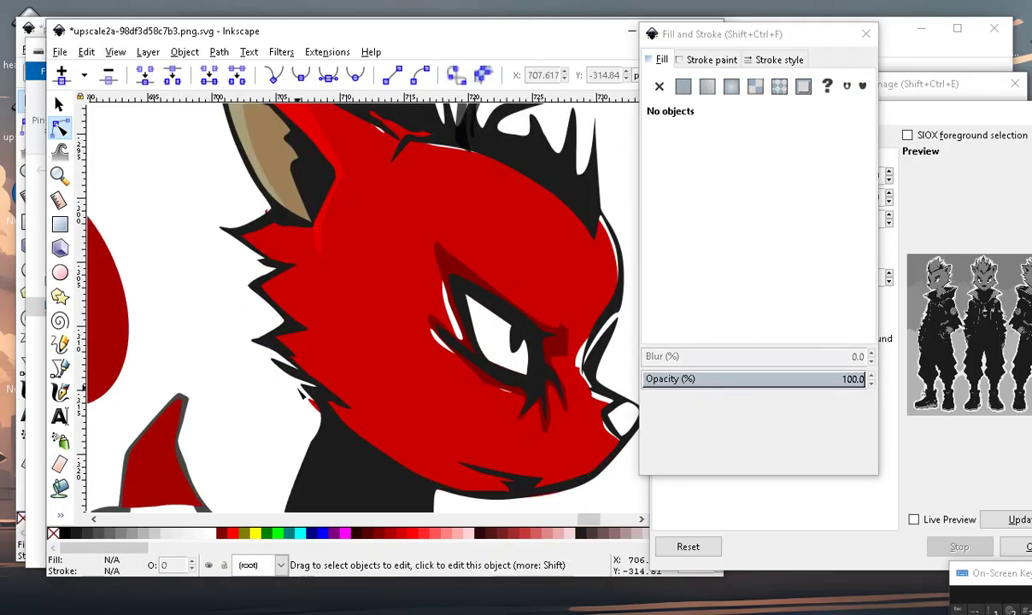
scroll(327, 396, up, 2)
scroll(311, 376, down, 4)
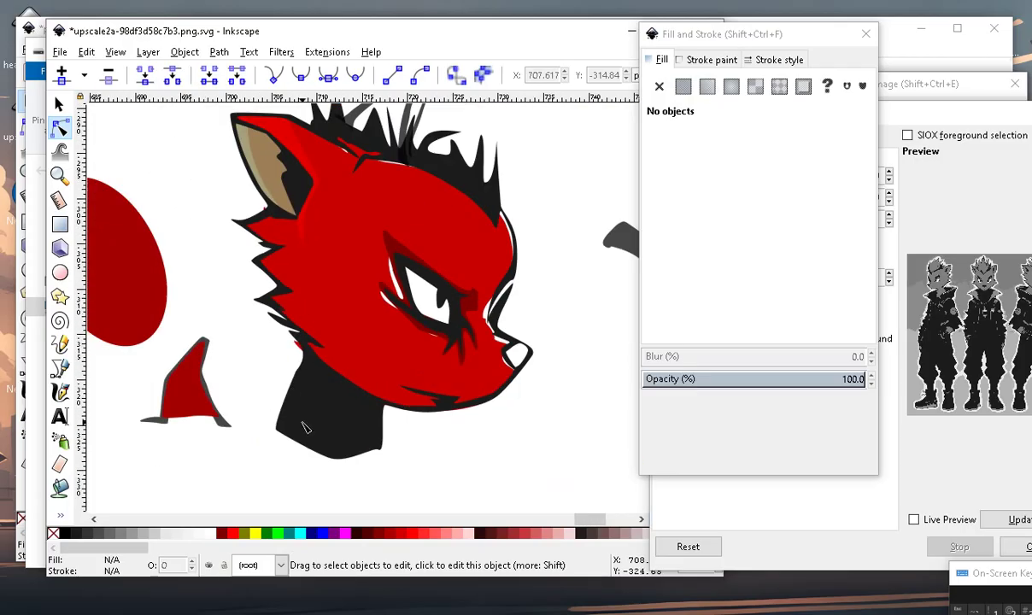
scroll(295, 359, up, 3)
scroll(289, 336, up, 2)
click(329, 315)
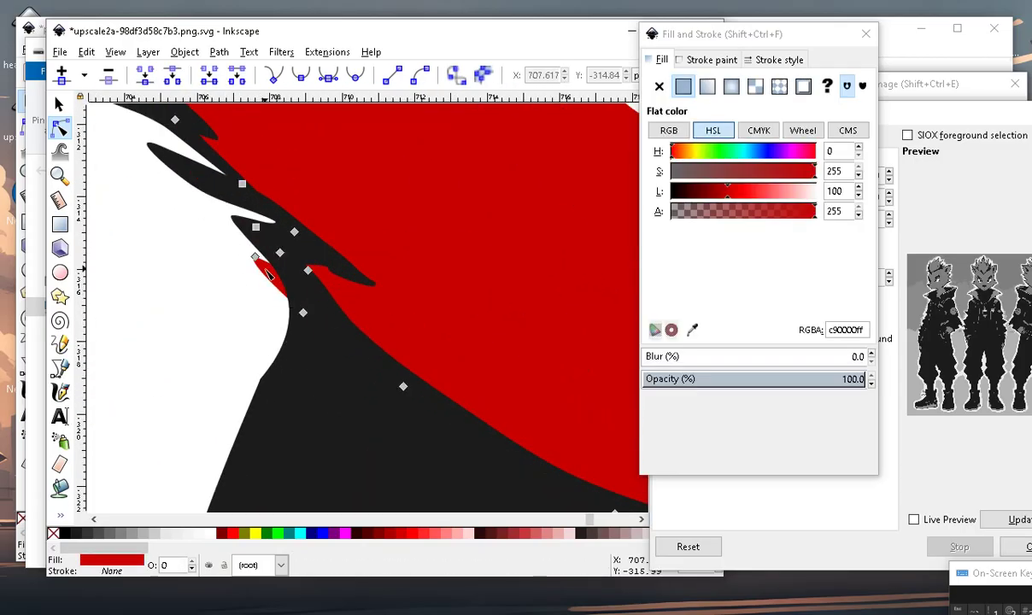
drag(308, 259, 271, 240)
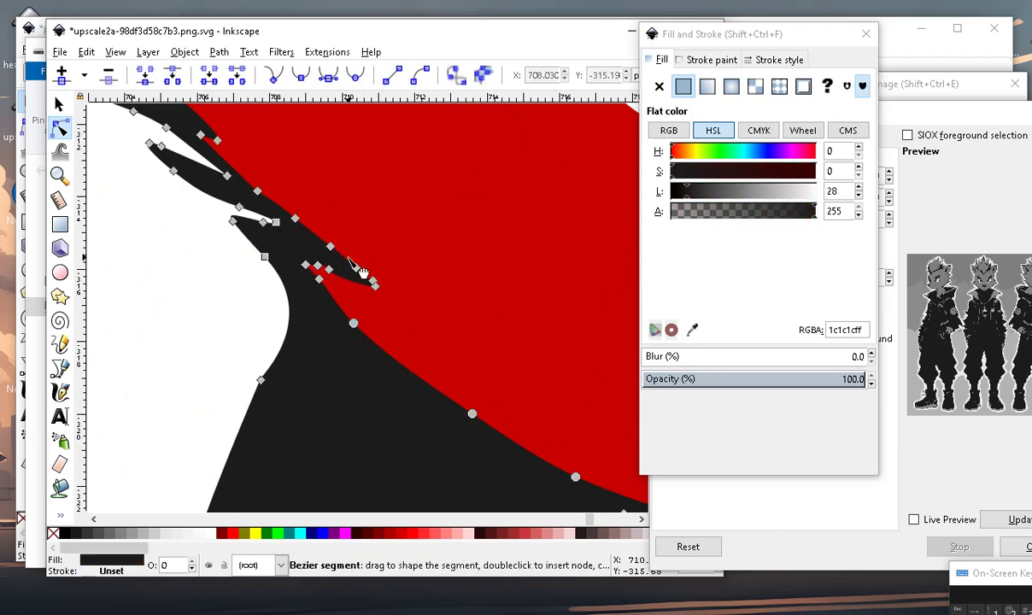
Delete the two notch nodes from the black outline path at the lower cheek.
click(271, 257)
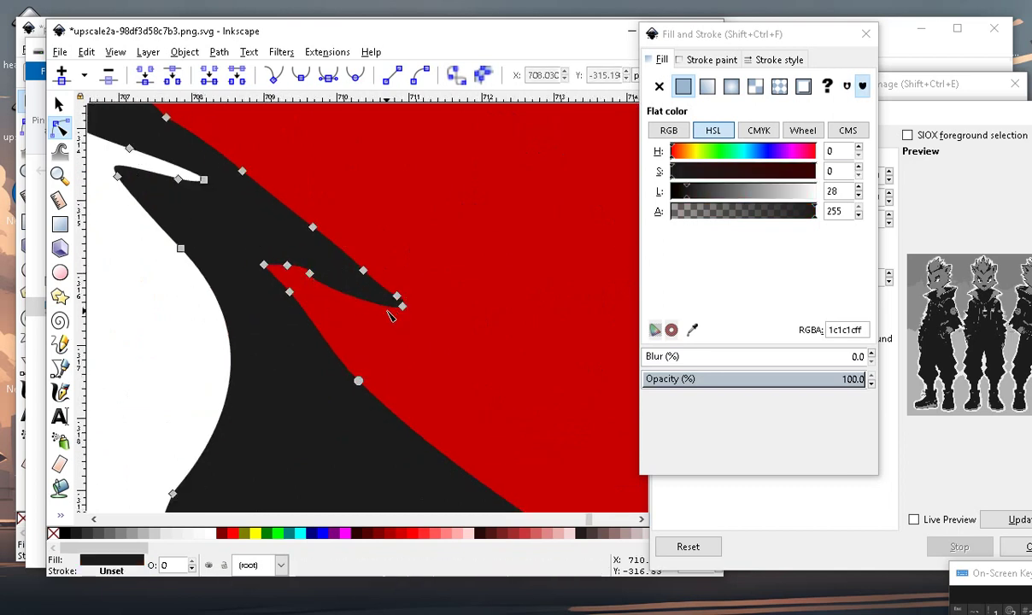
mouse_move(358, 241)
mouse_down()
mouse_move(288, 292)
mouse_move(285, 270)
mouse_up()
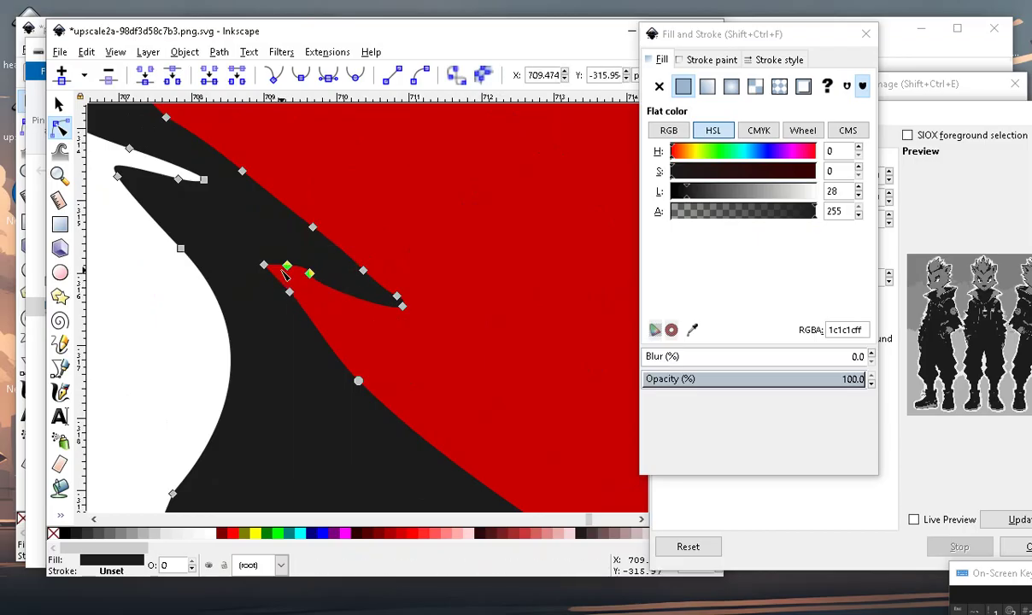
click(108, 75)
scroll(341, 334, down, 3)
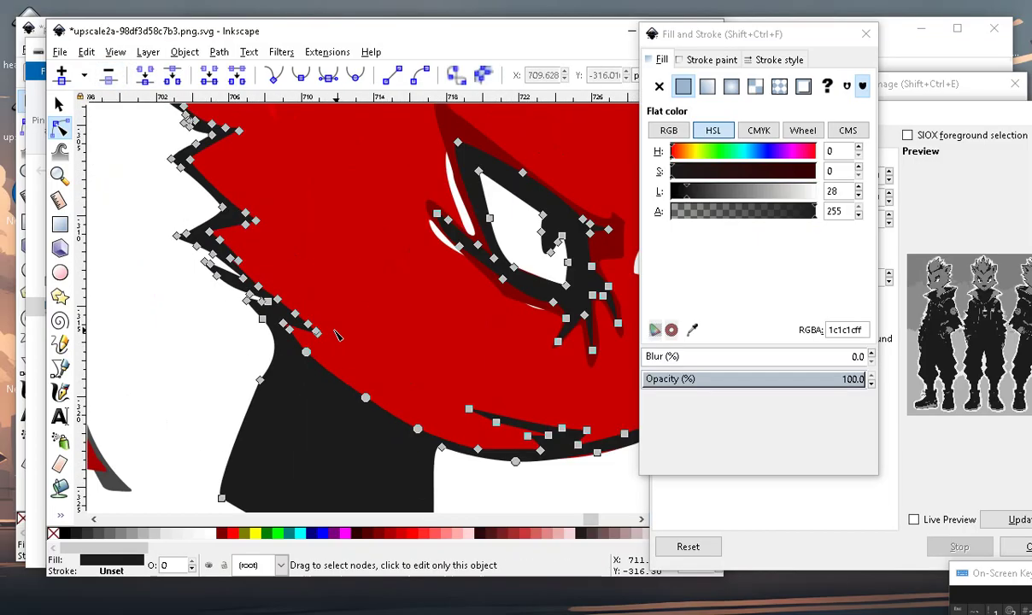
click(248, 353)
Delete the two red head path nodes at the ear's base.
scroll(291, 342, down, 2)
scroll(308, 340, up, 2)
scroll(316, 338, up, 3)
scroll(317, 339, down, 3)
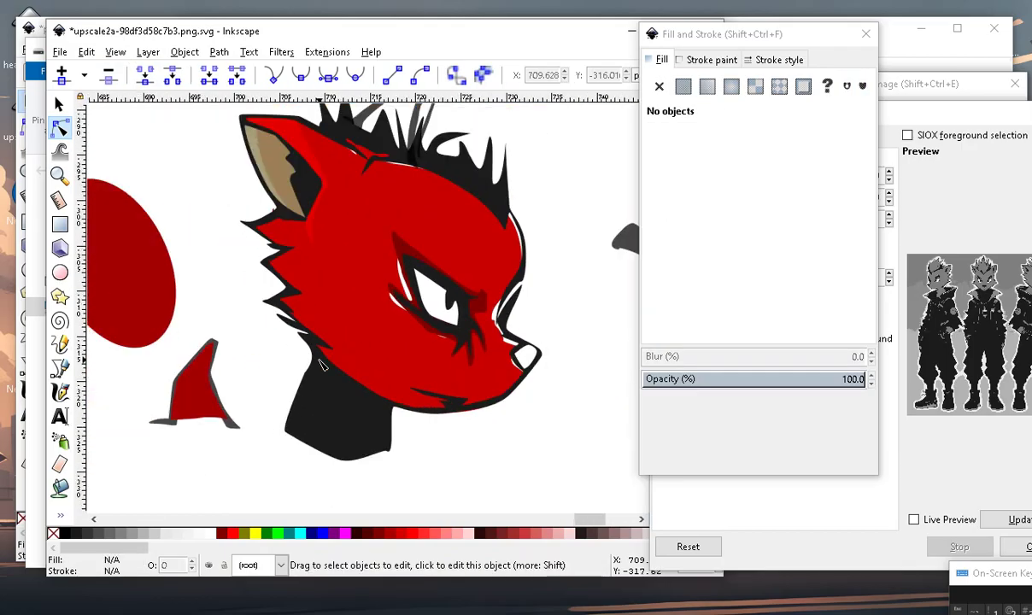
scroll(493, 409, down, 1)
scroll(461, 279, up, 1)
scroll(409, 329, up, 1)
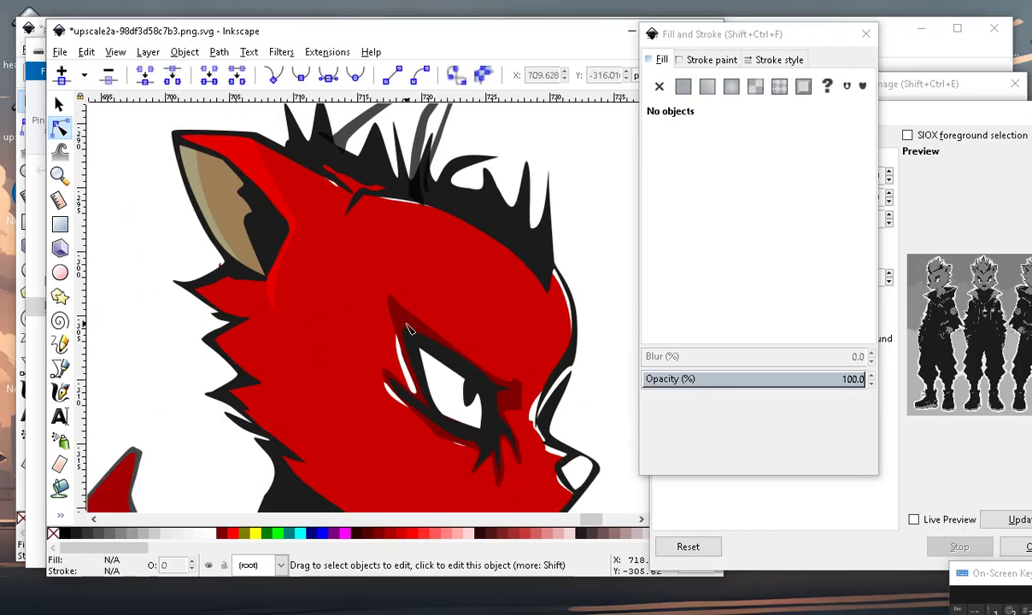
scroll(276, 249, up, 4)
click(322, 426)
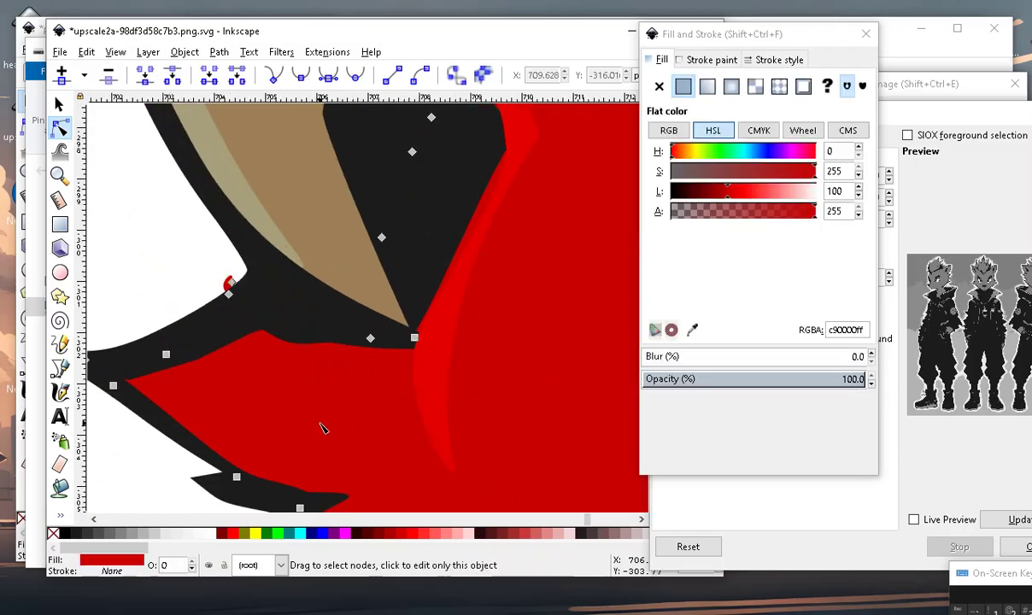
drag(189, 262, 264, 318)
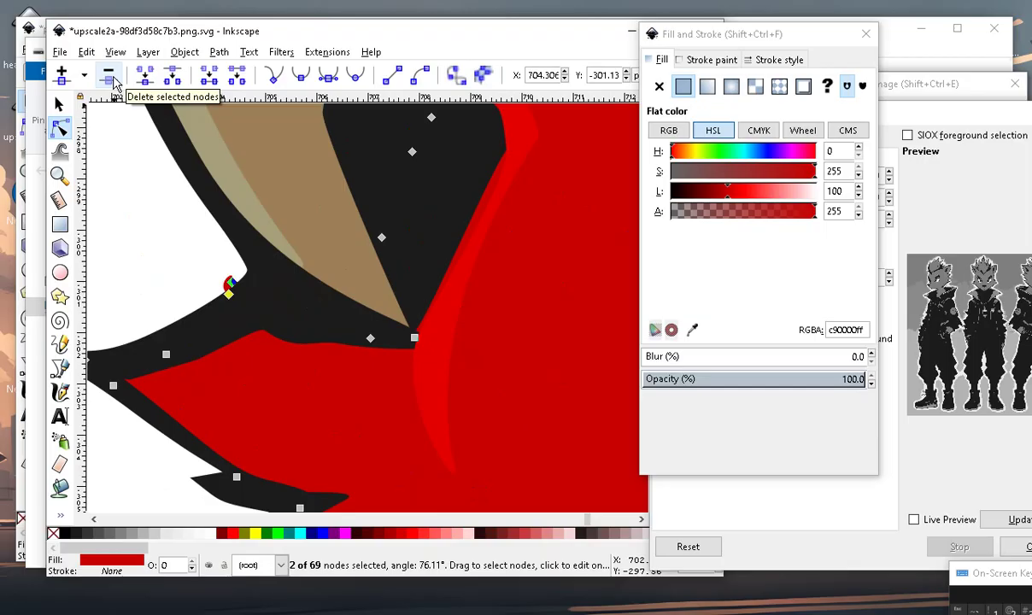
click(109, 78)
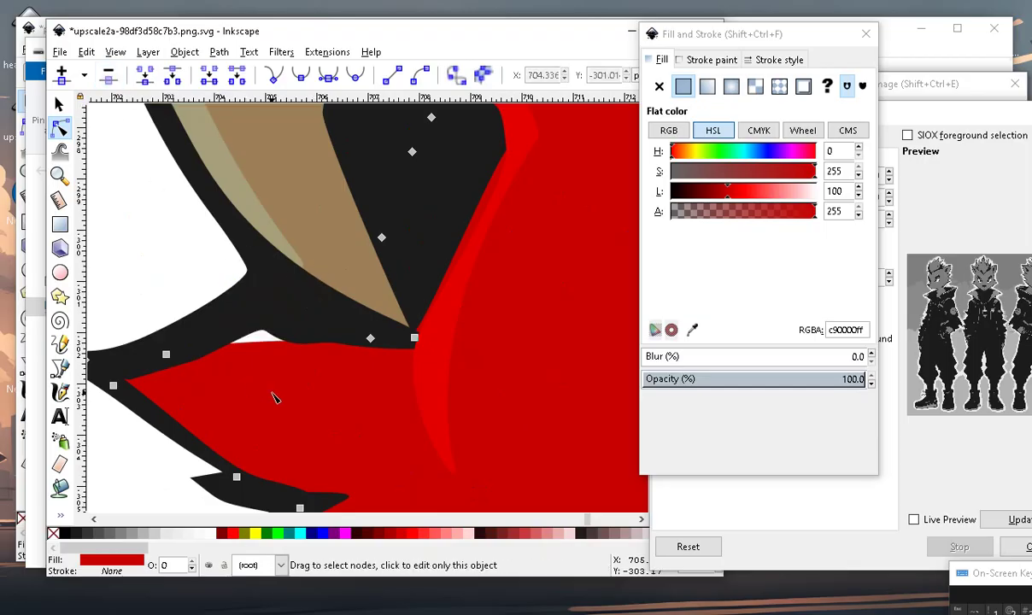
Nudge the remaining node at the ear's base to tidy the red edge, then deselect.
click(267, 349)
click(267, 301)
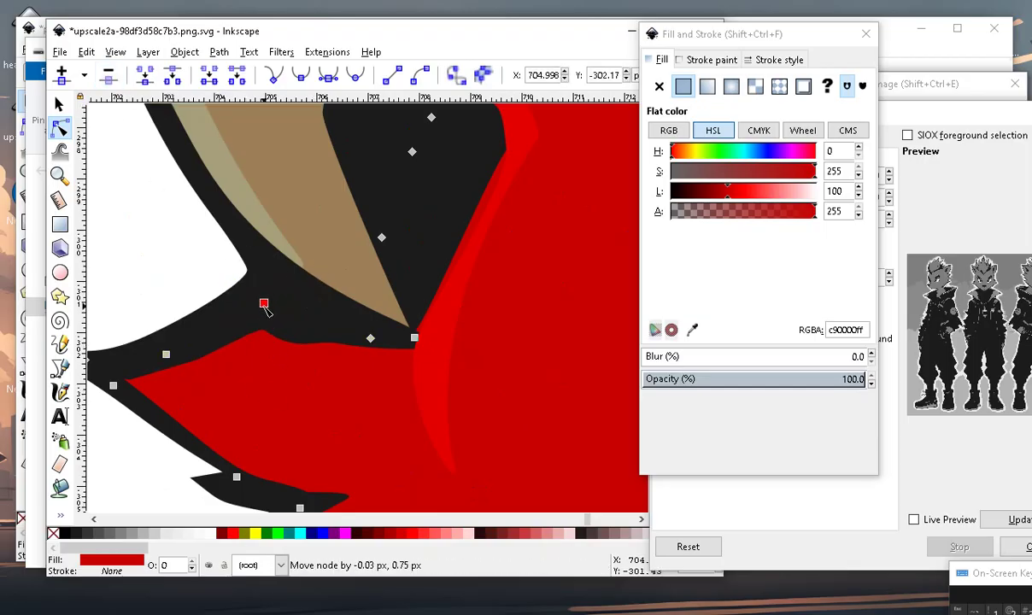
scroll(273, 341, down, 5)
scroll(278, 380, down, 3)
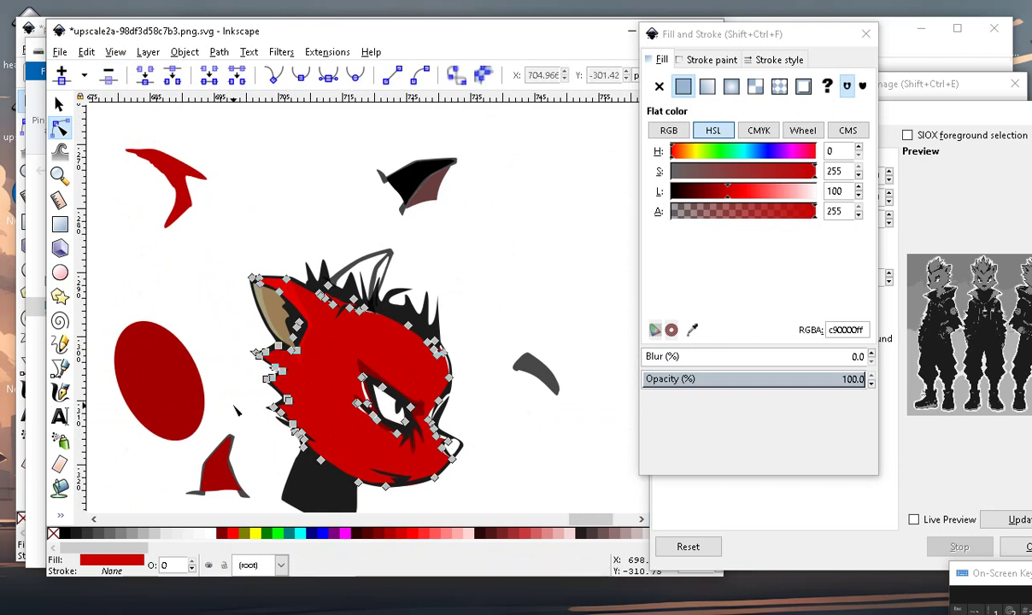
click(276, 343)
scroll(276, 343, up, 2)
scroll(325, 427, up, 1)
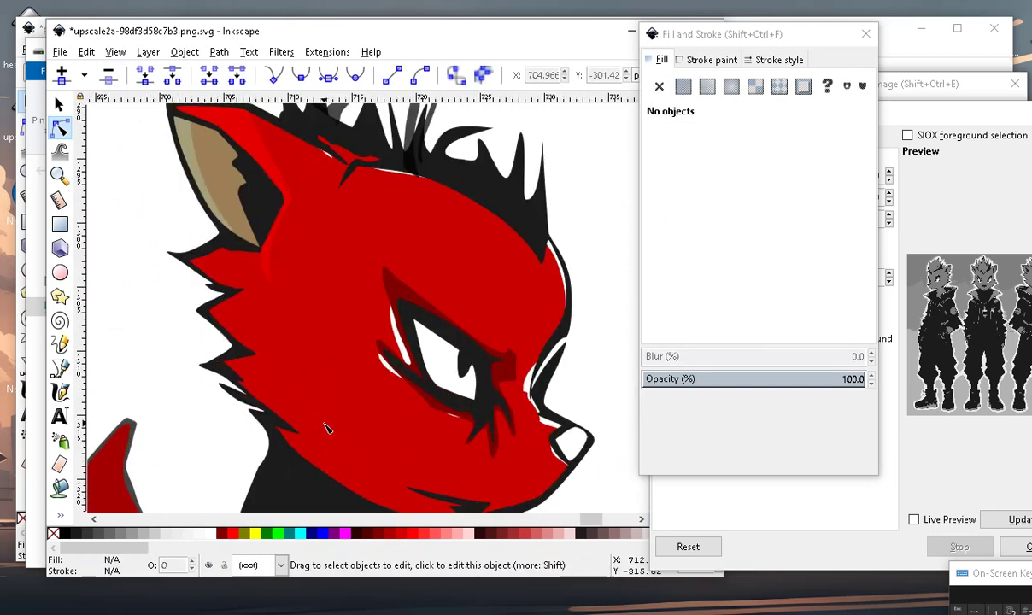
scroll(325, 427, down, 1)
scroll(359, 427, up, 1)
scroll(403, 429, up, 1)
scroll(403, 429, down, 1)
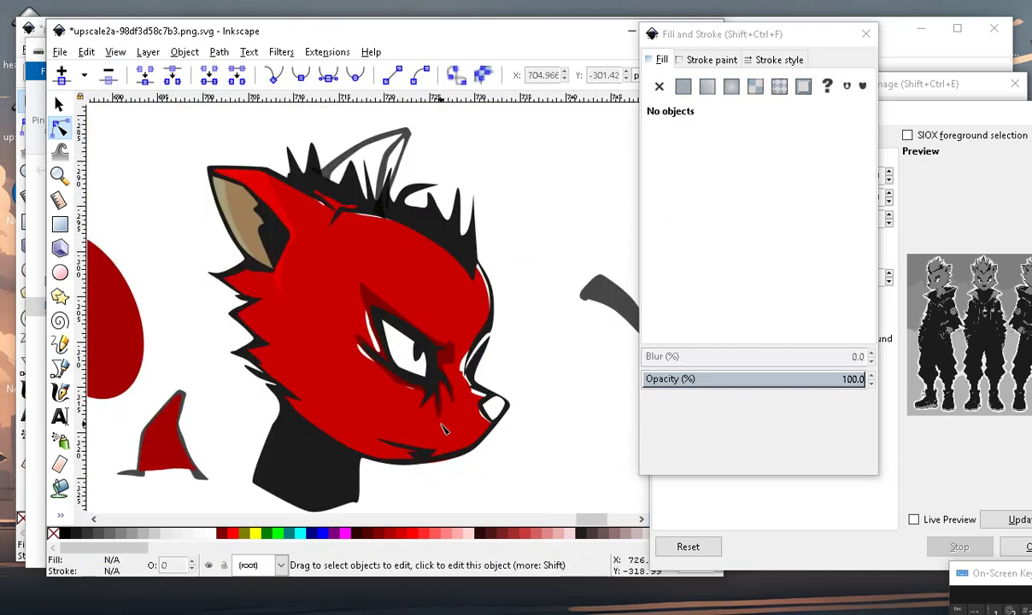
scroll(444, 385, up, 2)
scroll(481, 335, up, 1)
Recolour the eye marking from dark red 800000 to orange-red e32e00 using the hue and lightness sliders.
click(503, 369)
scroll(503, 369, down, 3)
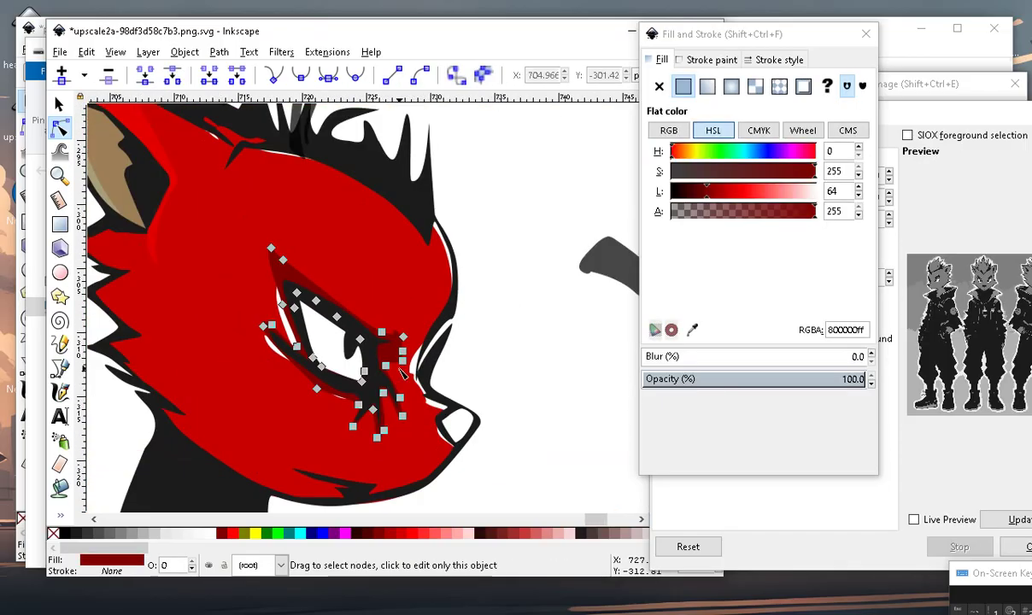
scroll(479, 359, down, 1)
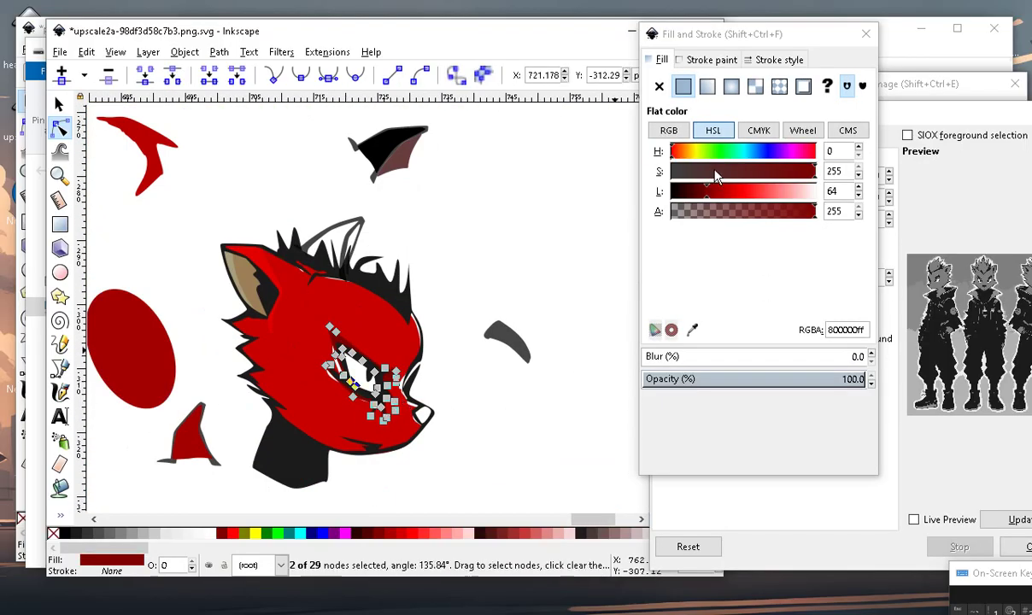
drag(695, 158, 720, 154)
scroll(512, 357, up, 3)
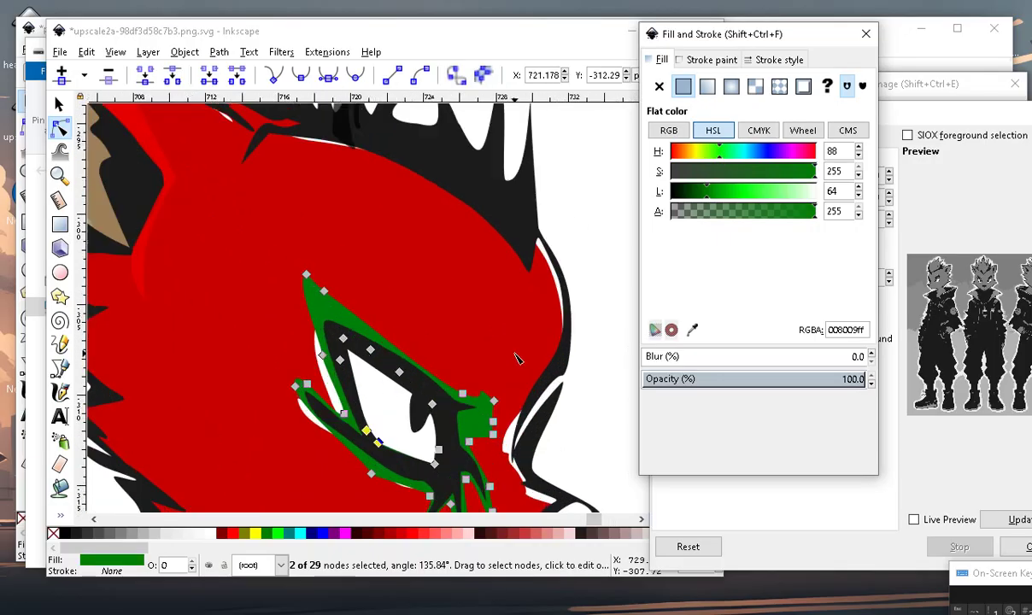
scroll(351, 342, down, 2)
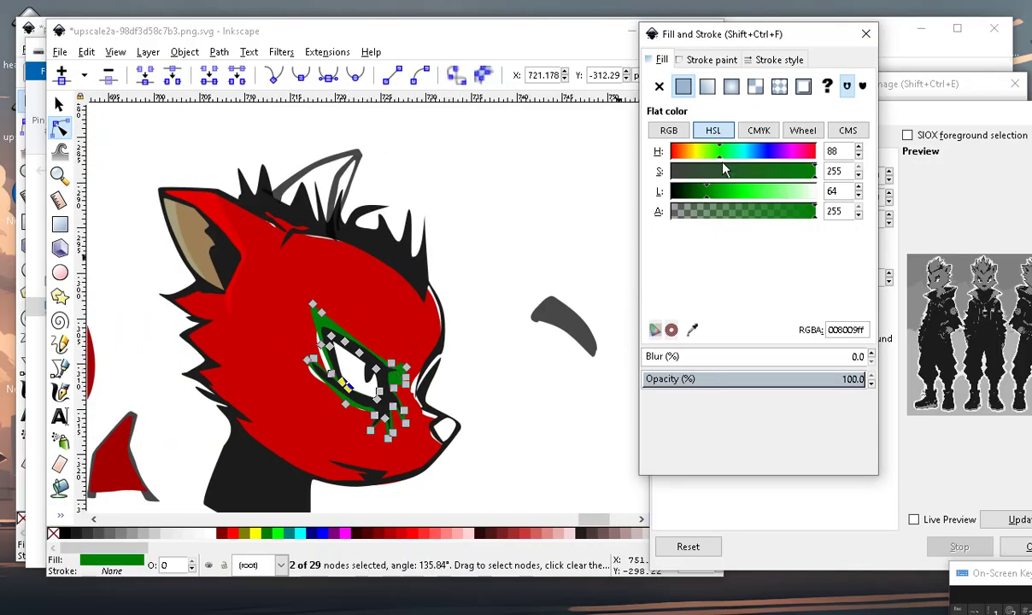
drag(726, 159, 675, 154)
drag(722, 198, 737, 193)
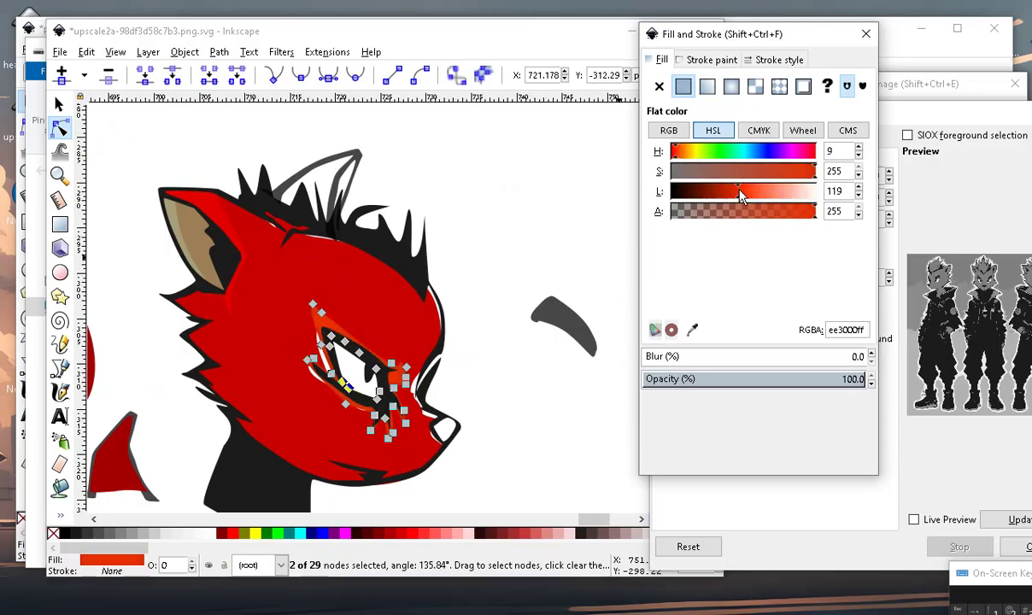
click(562, 405)
scroll(363, 372, up, 3)
scroll(364, 376, down, 4)
Move a red head path node beside the eye to close a white gap.
scroll(363, 355, up, 3)
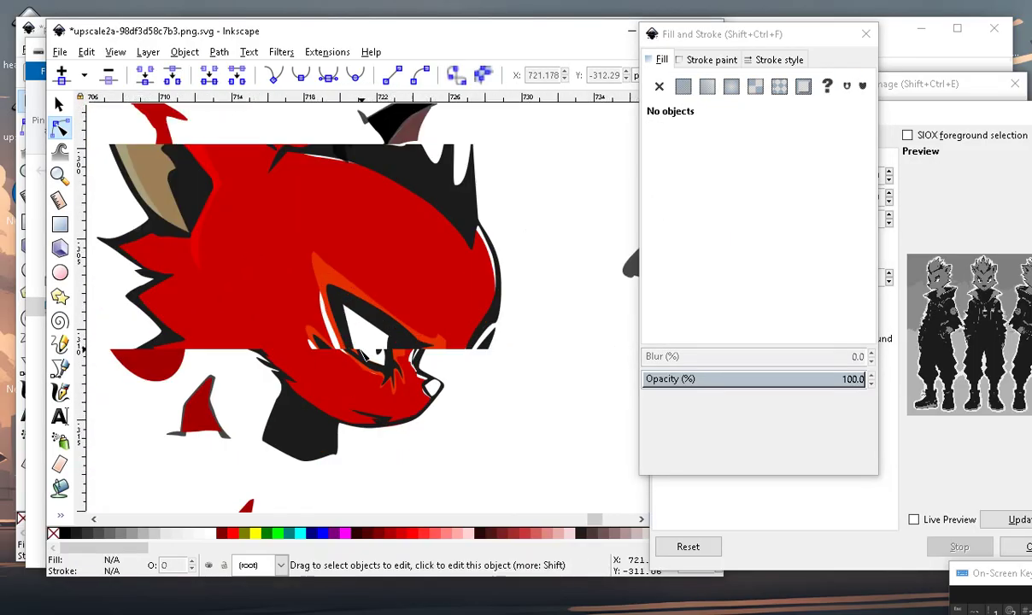
scroll(293, 353, up, 2)
click(301, 434)
scroll(369, 444, down, 3)
scroll(386, 443, up, 4)
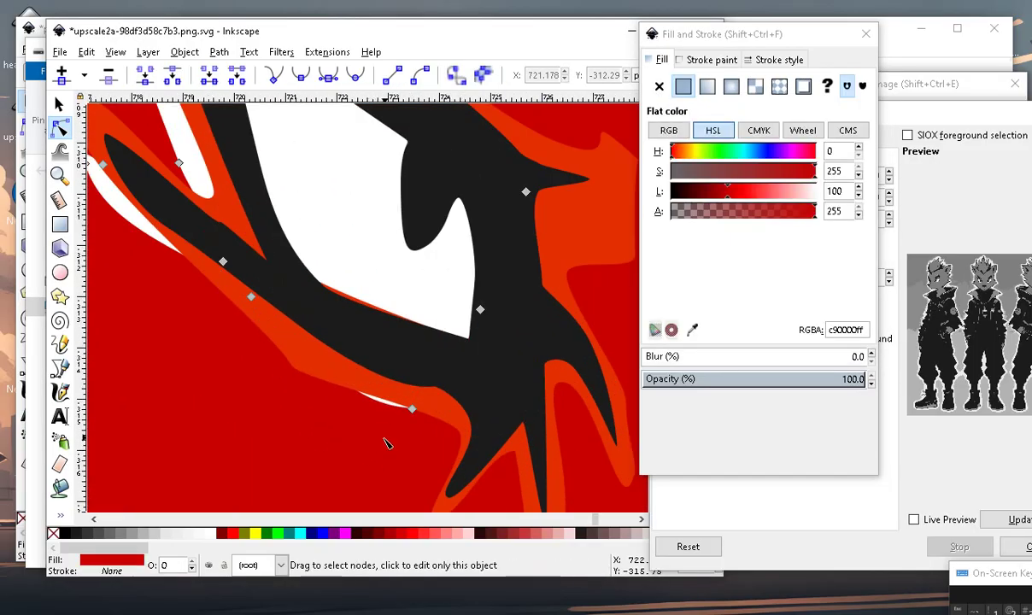
click(435, 379)
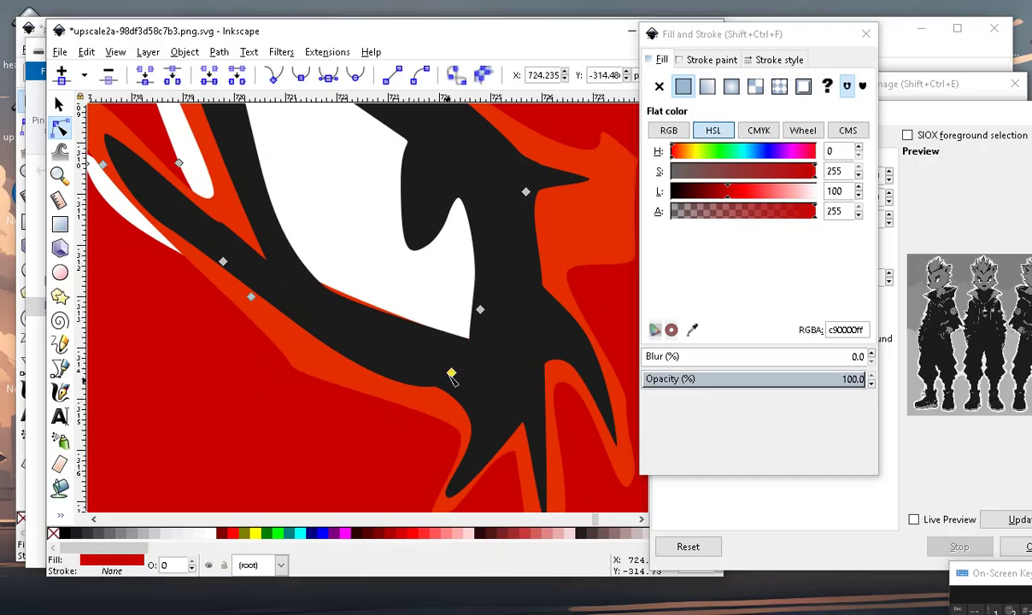
scroll(327, 397, down, 2)
scroll(368, 411, up, 2)
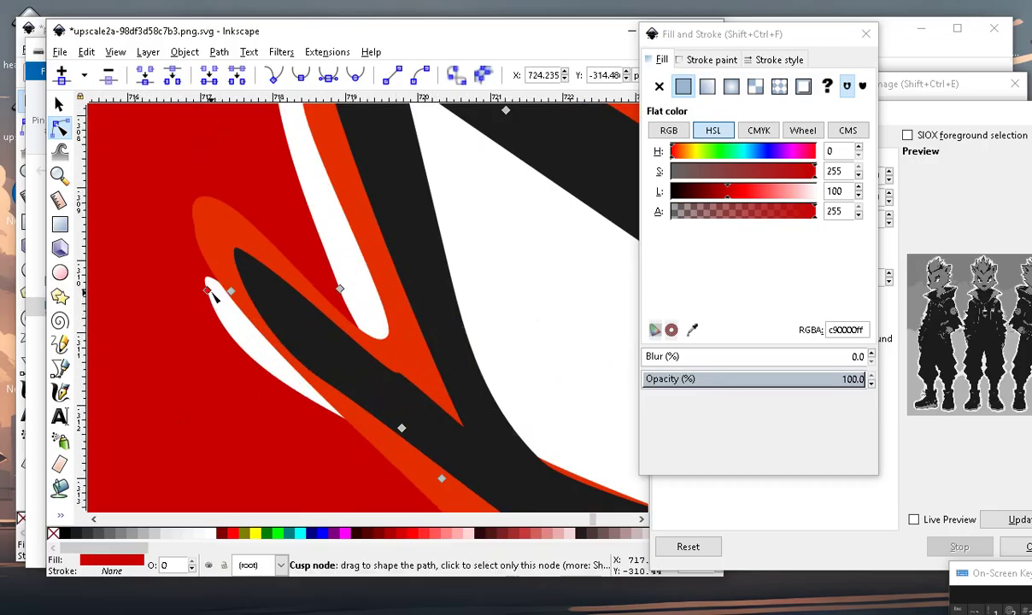
mouse_move(207, 290)
mouse_down()
mouse_move(306, 335)
mouse_move(283, 307)
mouse_up()
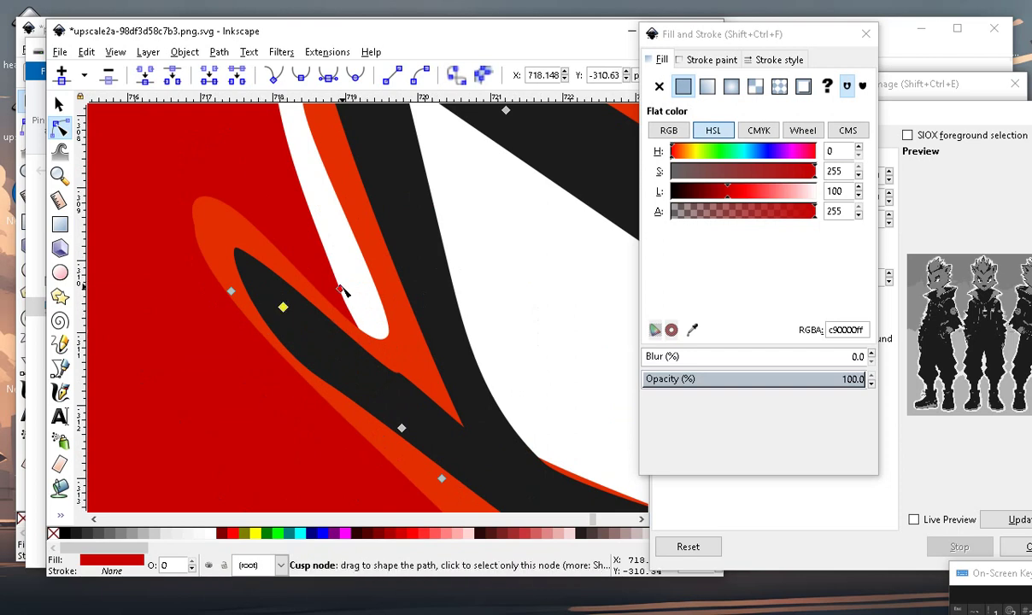
Pull in further head path nodes to hide the remaining white sliver near the eye.
drag(341, 290, 448, 365)
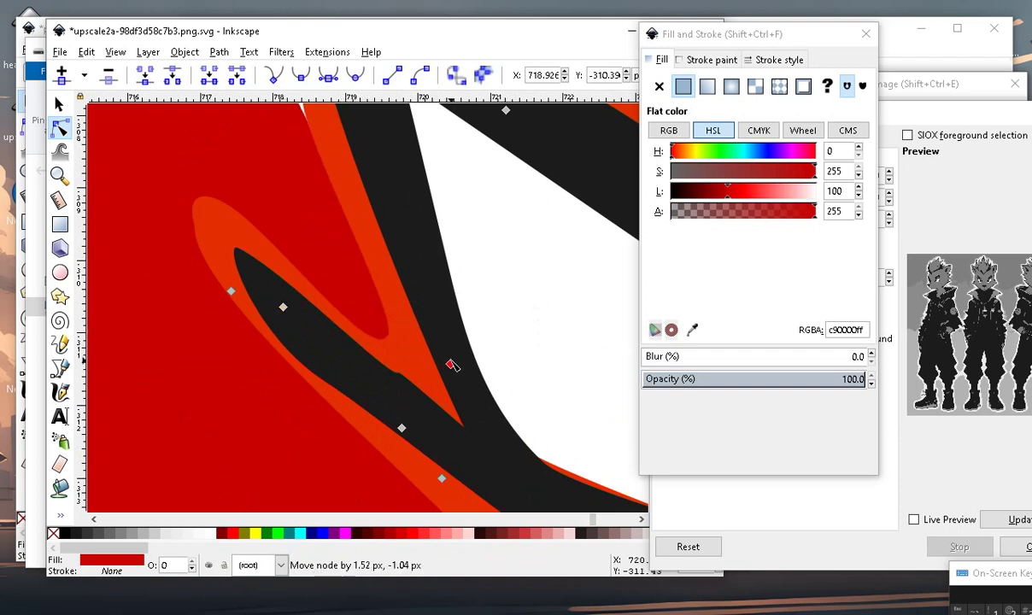
ctrl+scroll(452, 366, down, 3)
ctrl+scroll(351, 286, up, 2)
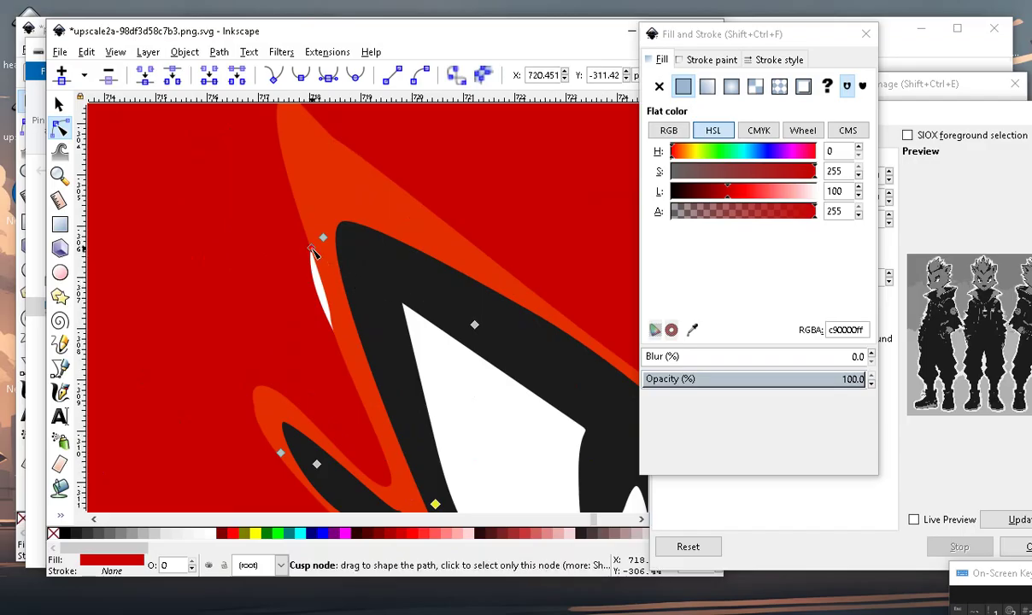
drag(360, 246, 353, 257)
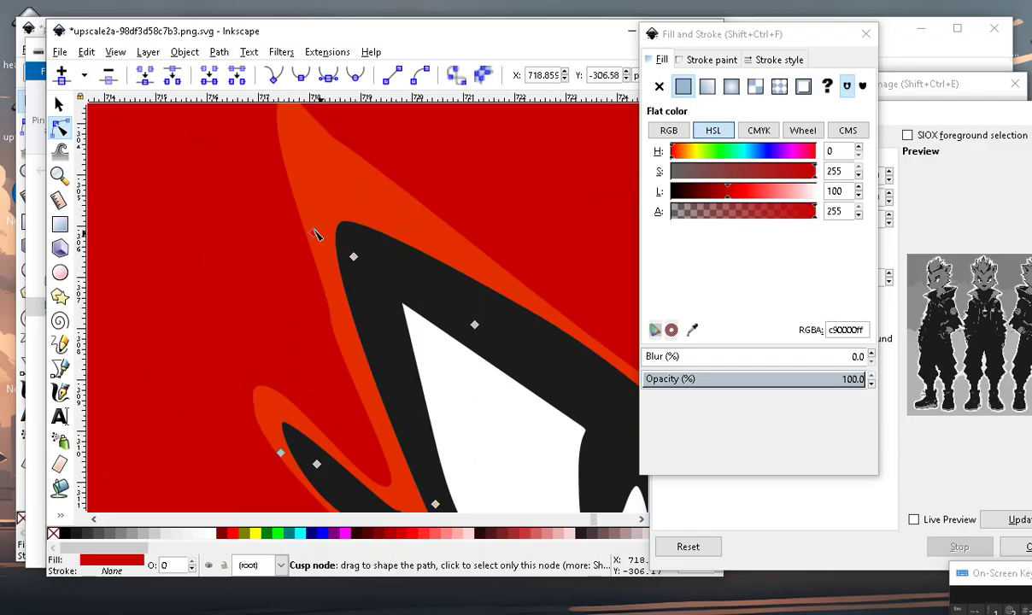
ctrl+scroll(407, 265, down, 3)
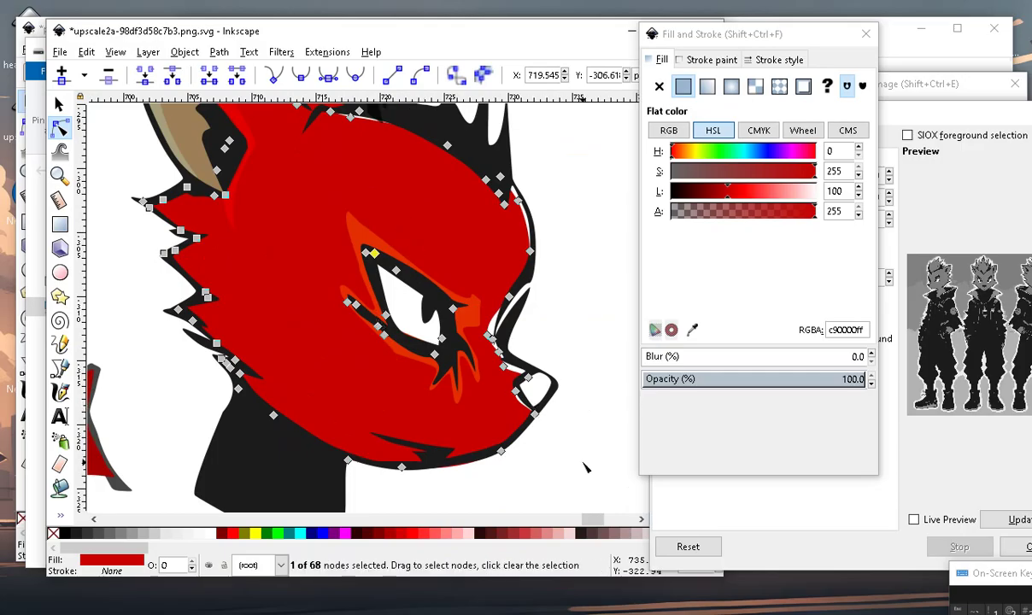
click(553, 442)
Drag an orange-red eye marking node toward the upper left to extend it.
ctrl+scroll(427, 372, down, 3)
ctrl+scroll(428, 371, up, 3)
ctrl+scroll(323, 271, up, 2)
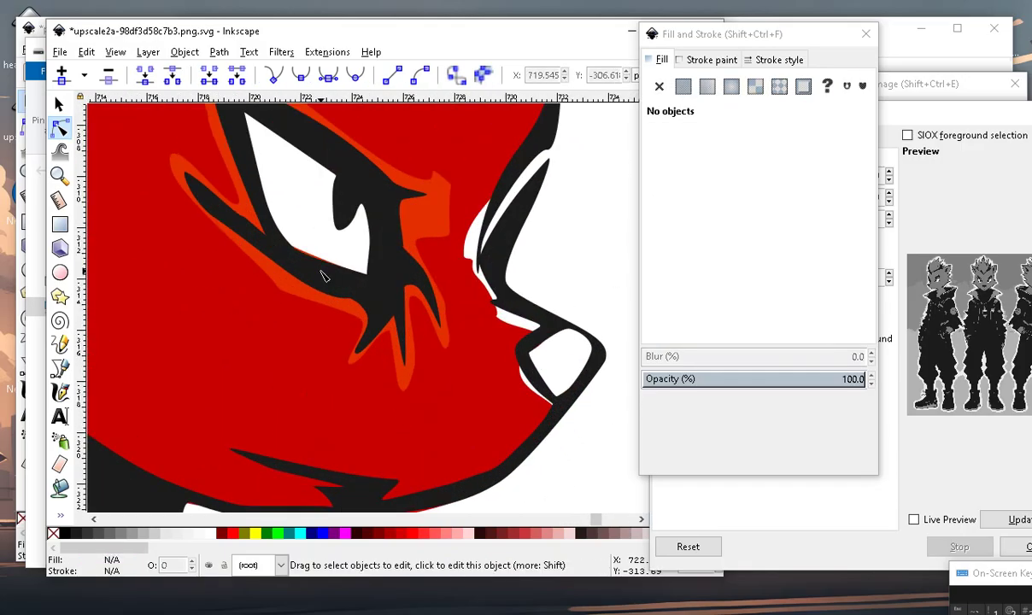
ctrl+scroll(284, 299, up, 2)
click(397, 350)
mouse_move(262, 292)
mouse_down()
mouse_move(134, 182)
mouse_move(146, 199)
mouse_up()
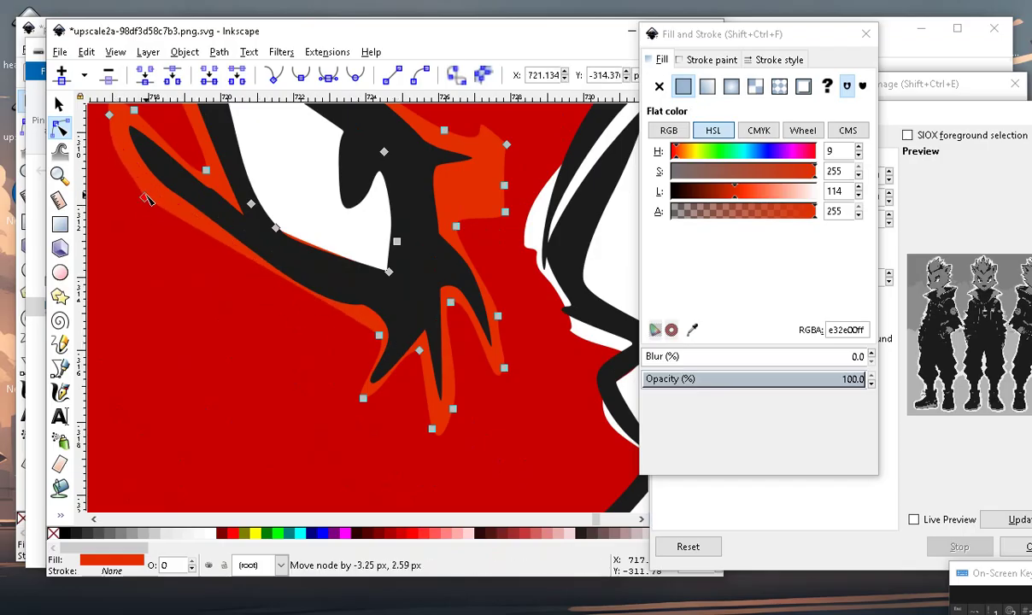
ctrl+scroll(445, 316, down, 3)
ctrl+scroll(461, 320, down, 3)
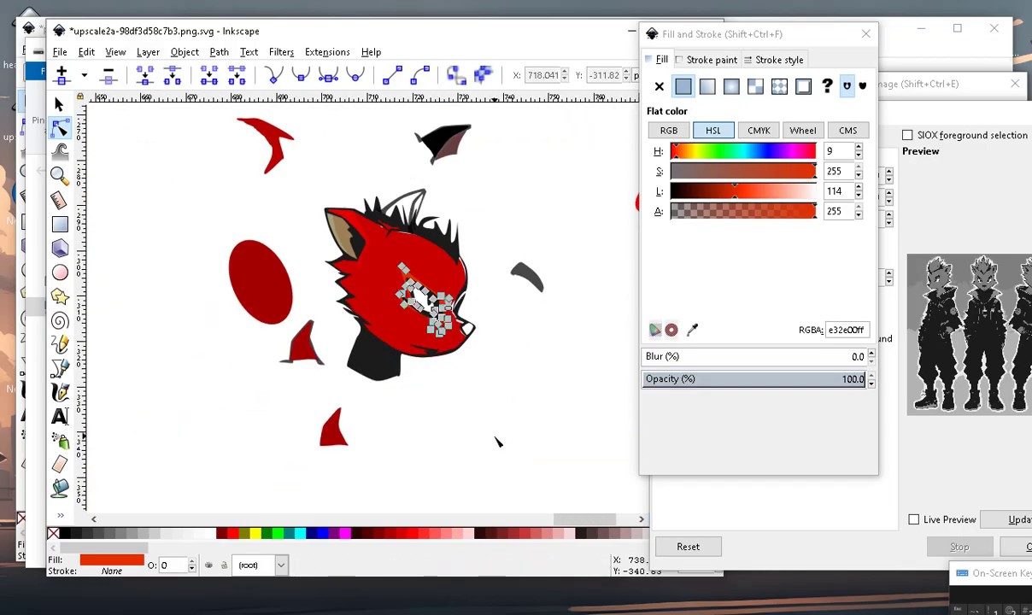
key(Escape)
ctrl+scroll(461, 318, up, 5)
ctrl+scroll(474, 397, down, 3)
Nudge a red head path node at the top of the head.
ctrl+scroll(351, 276, up, 1)
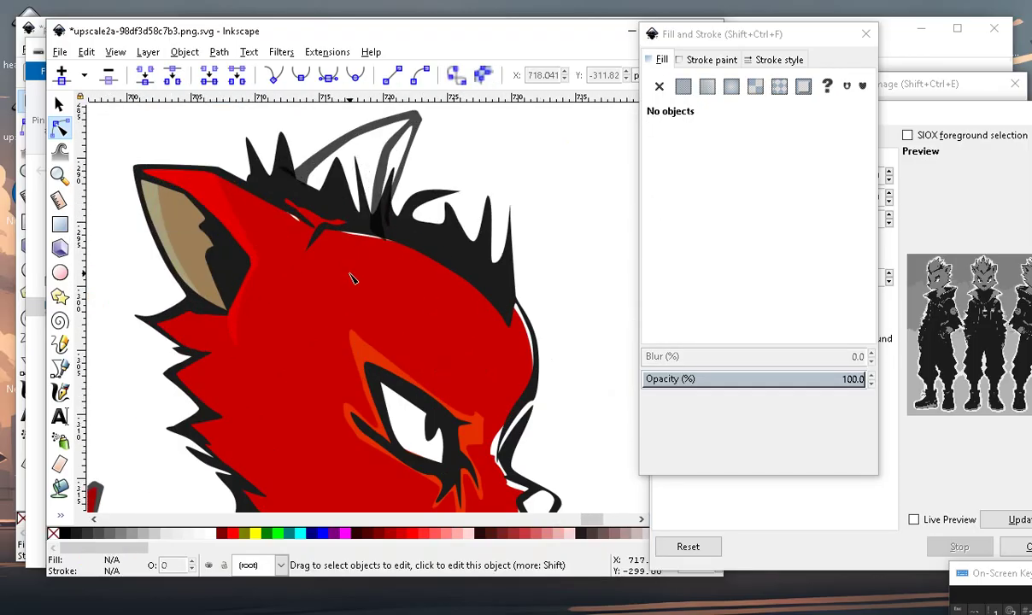
click(366, 222)
ctrl+scroll(366, 224, up, 3)
drag(350, 258, 373, 244)
Adjust a node of the translucent dark hair strip above the brow.
click(459, 291)
click(422, 287)
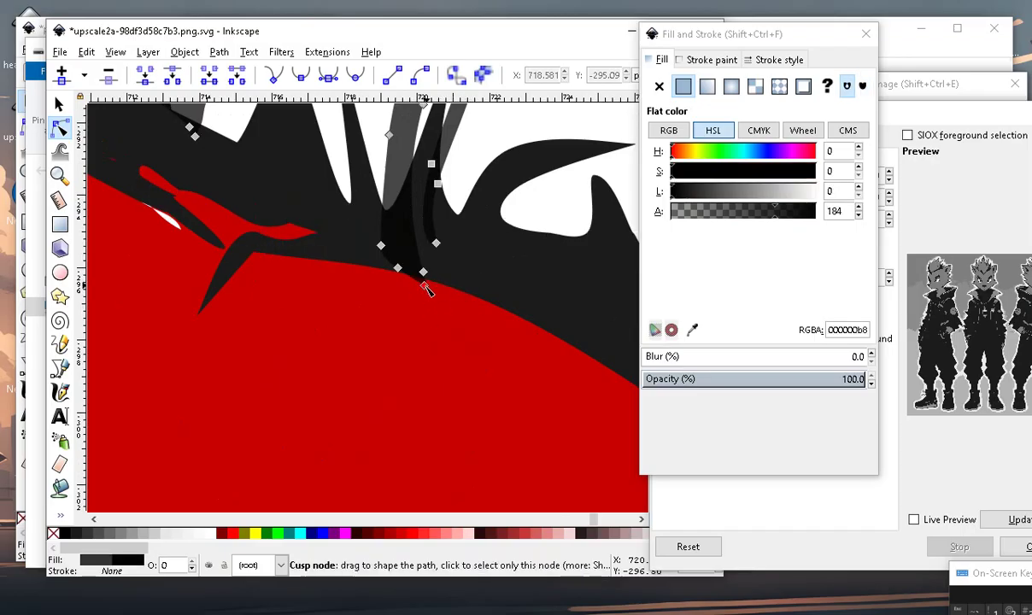
drag(425, 289, 445, 283)
ctrl+scroll(427, 283, down, 2)
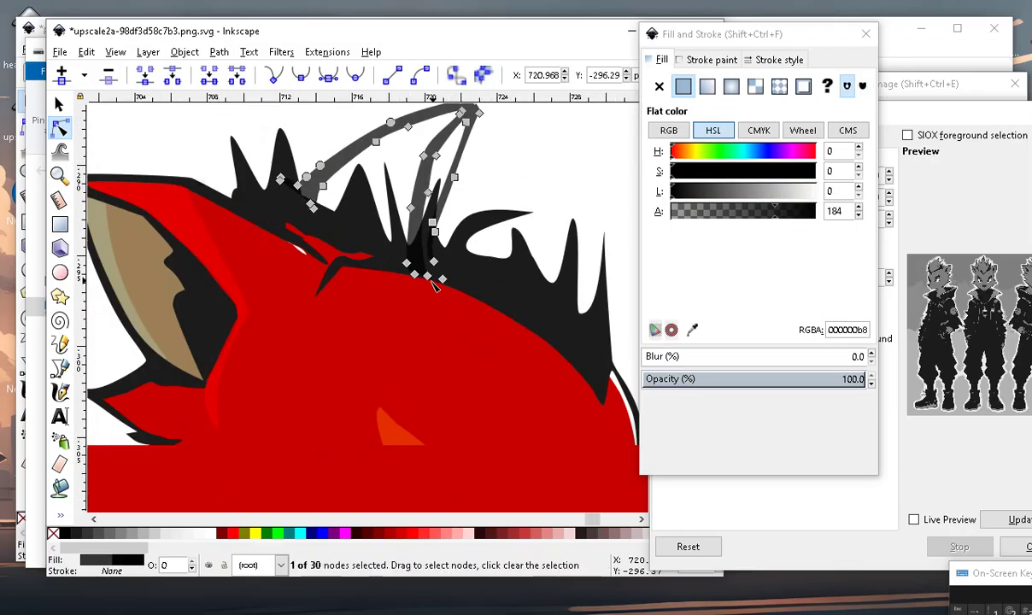
ctrl+scroll(427, 284, down, 2)
click(531, 227)
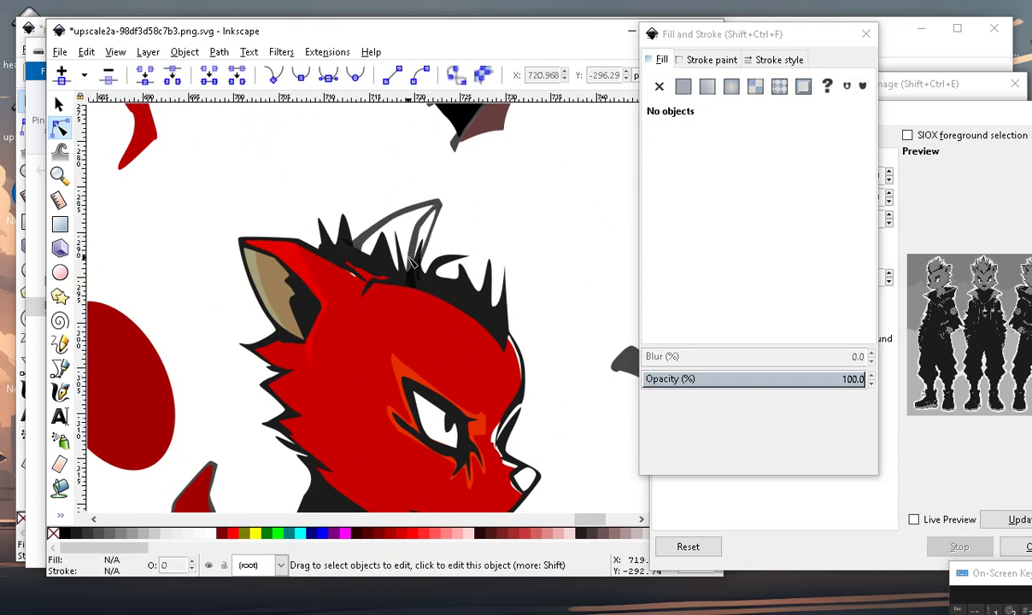
Nudge the red path's edge node near the brow to close the gap under the black hair.
ctrl+scroll(359, 273, up, 2)
ctrl+scroll(326, 284, down, 2)
ctrl+scroll(341, 285, up, 2)
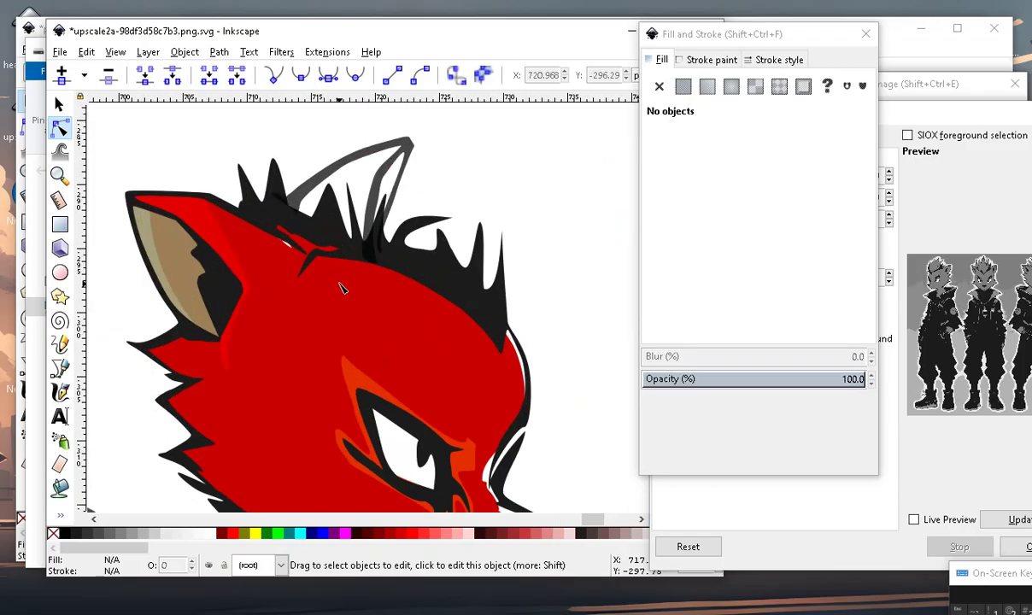
ctrl+scroll(259, 308, up, 2)
click(259, 308)
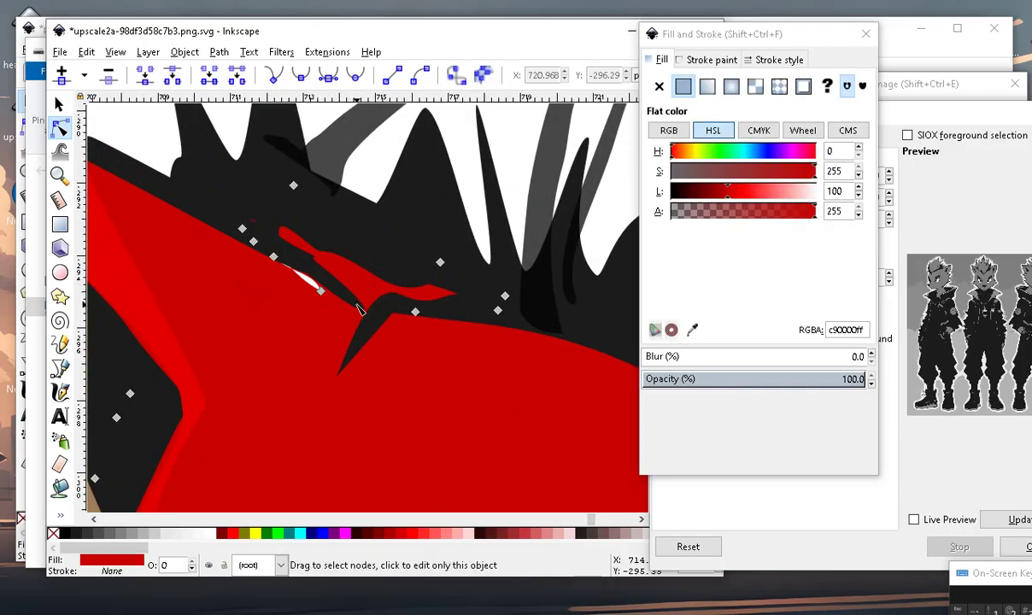
drag(300, 250, 300, 253)
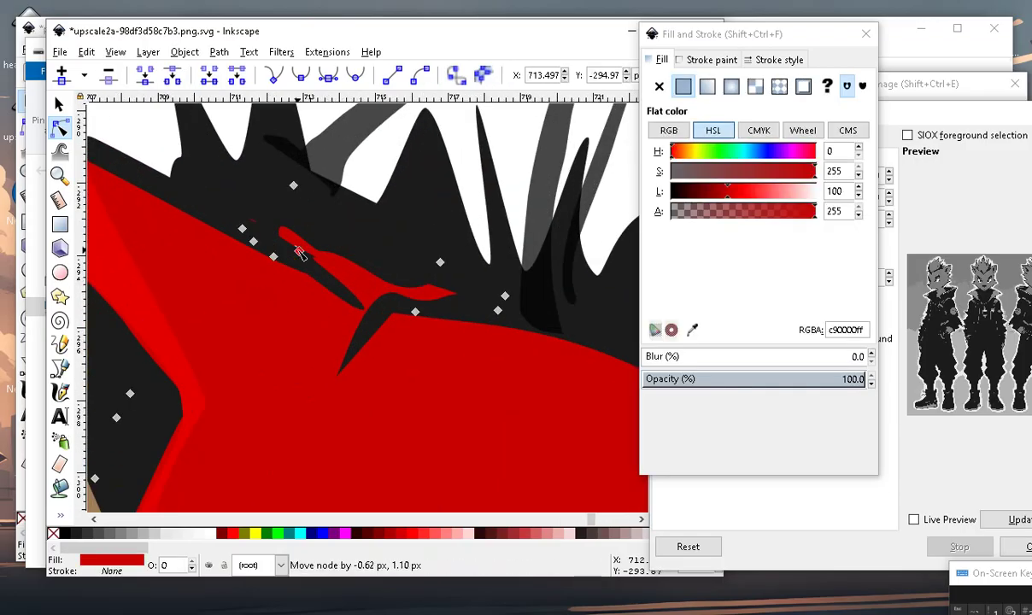
ctrl+scroll(384, 307, down, 1)
ctrl+scroll(526, 366, down, 1)
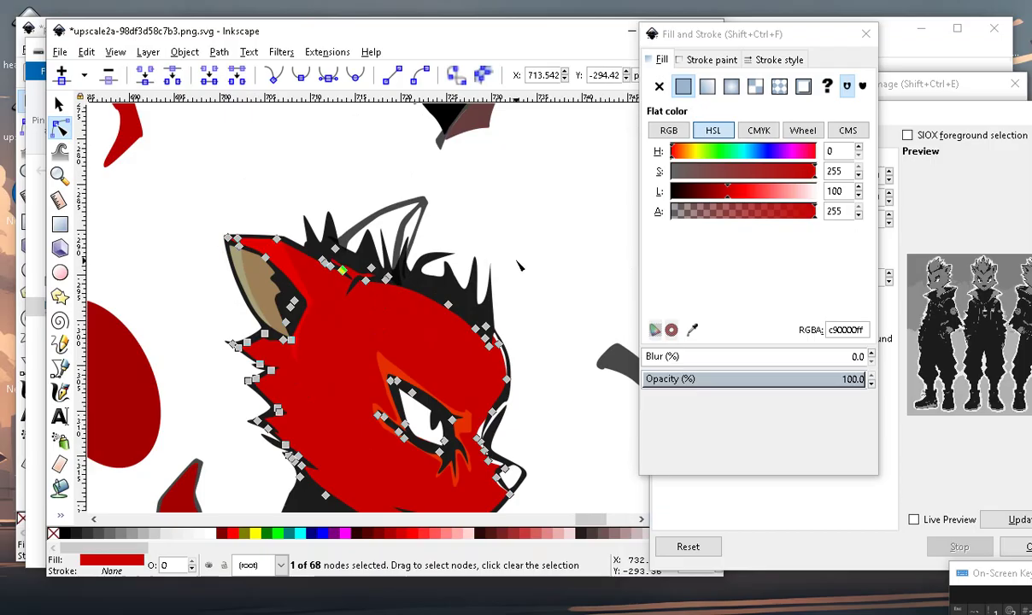
key(Escape)
key(Escape)
ctrl+scroll(323, 246, down, 2)
Drag the red head's forehead edge nodes up onto the black outline.
ctrl+scroll(418, 323, up, 2)
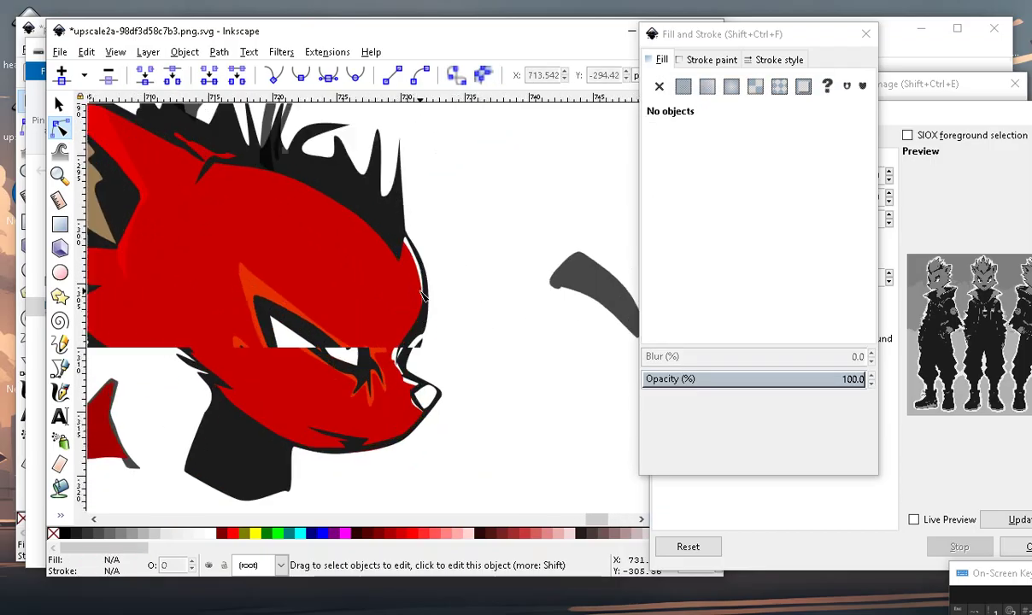
ctrl+scroll(367, 278, up, 1)
click(371, 275)
drag(404, 212, 389, 173)
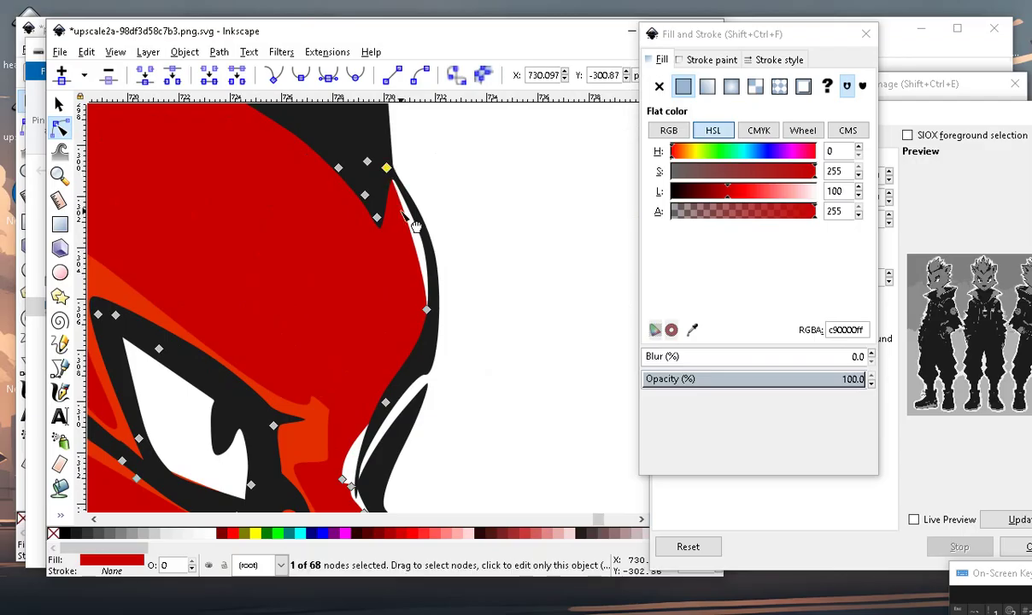
click(403, 200)
drag(406, 210, 420, 225)
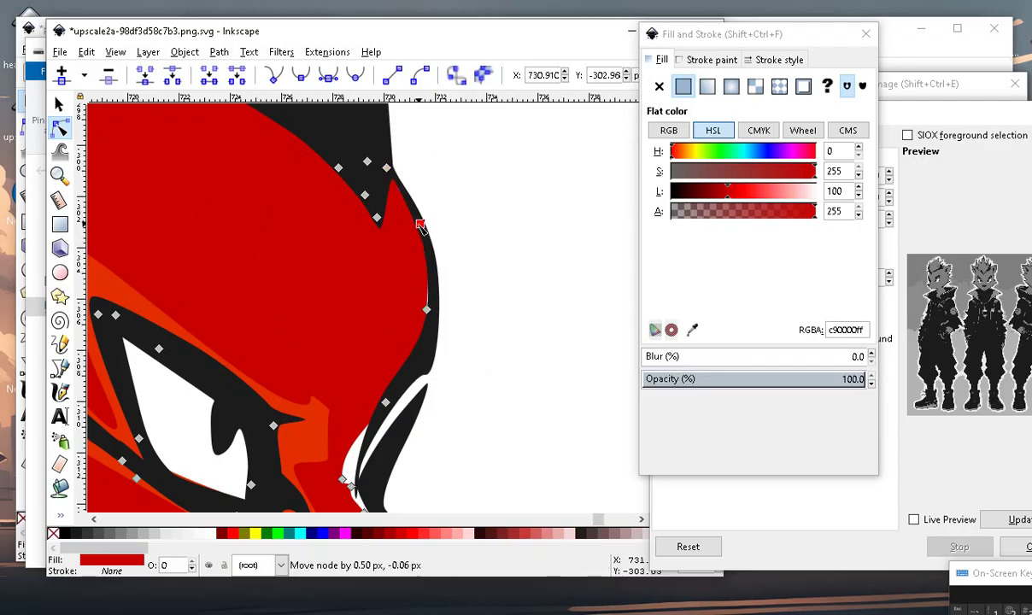
drag(431, 314, 436, 319)
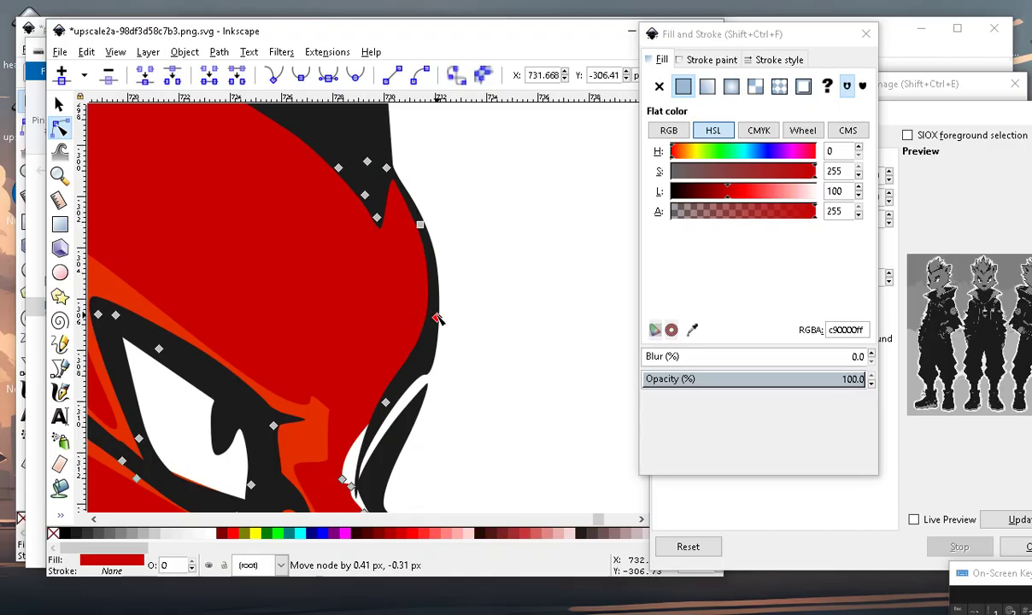
Push the red edge nodes beside the muzzle out to the outline and down toward the nose.
ctrl+scroll(436, 319, down, 4)
ctrl+scroll(359, 329, up, 2)
ctrl+scroll(355, 331, up, 1)
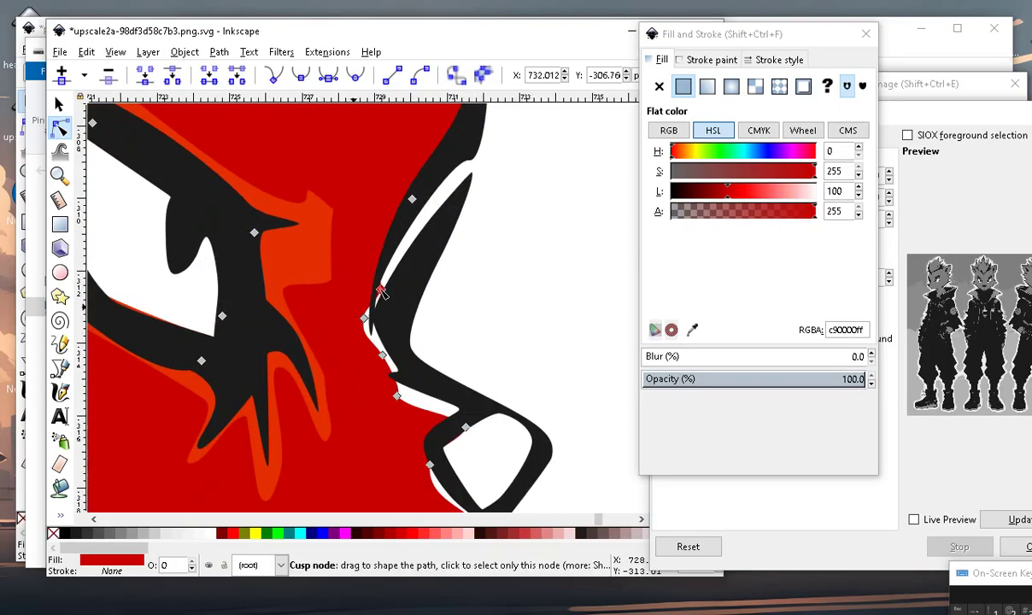
drag(381, 292, 391, 252)
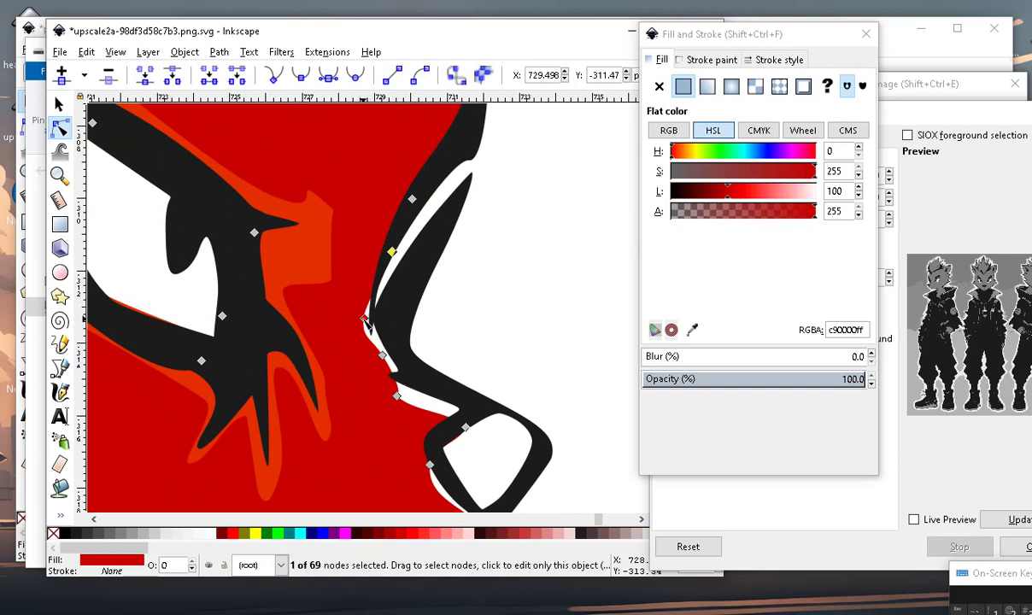
drag(366, 320, 382, 317)
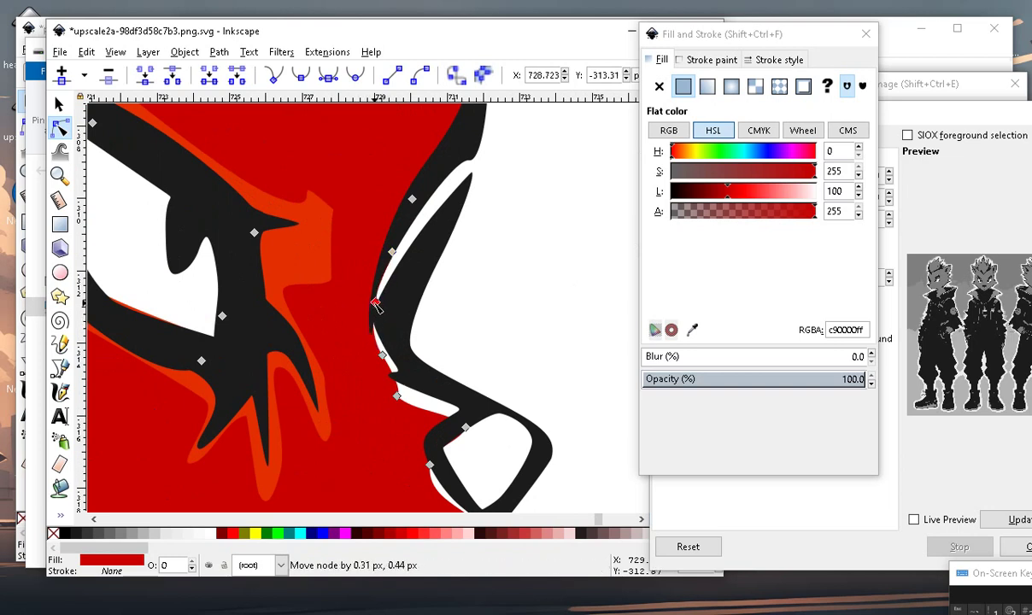
drag(382, 355, 405, 366)
drag(457, 404, 463, 408)
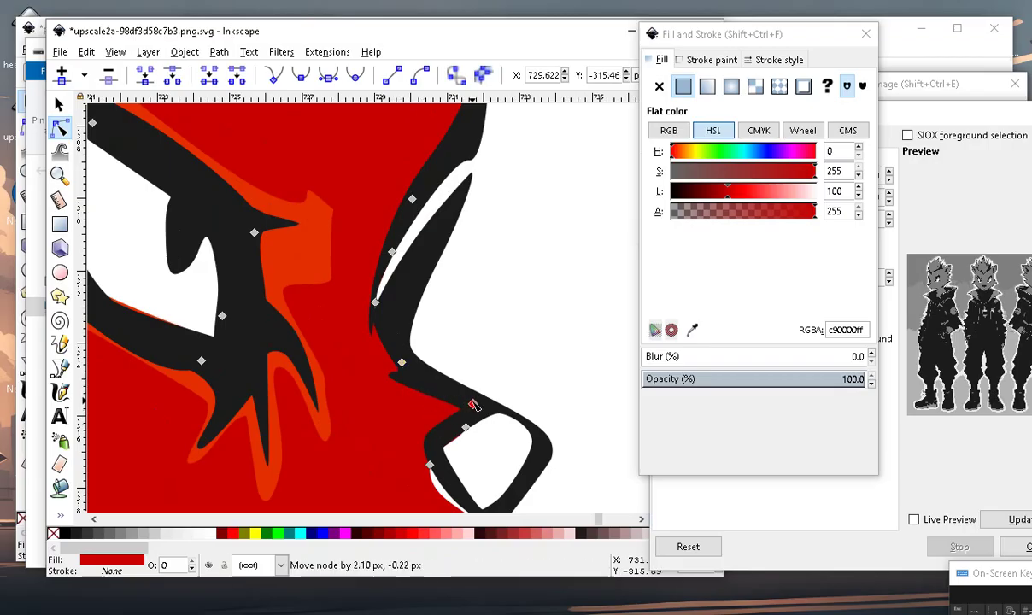
scroll(512, 483, down, 4)
click(514, 439)
Move the red node beside the nose up-right, then zoom around to check the snout.
scroll(465, 396, up, 2)
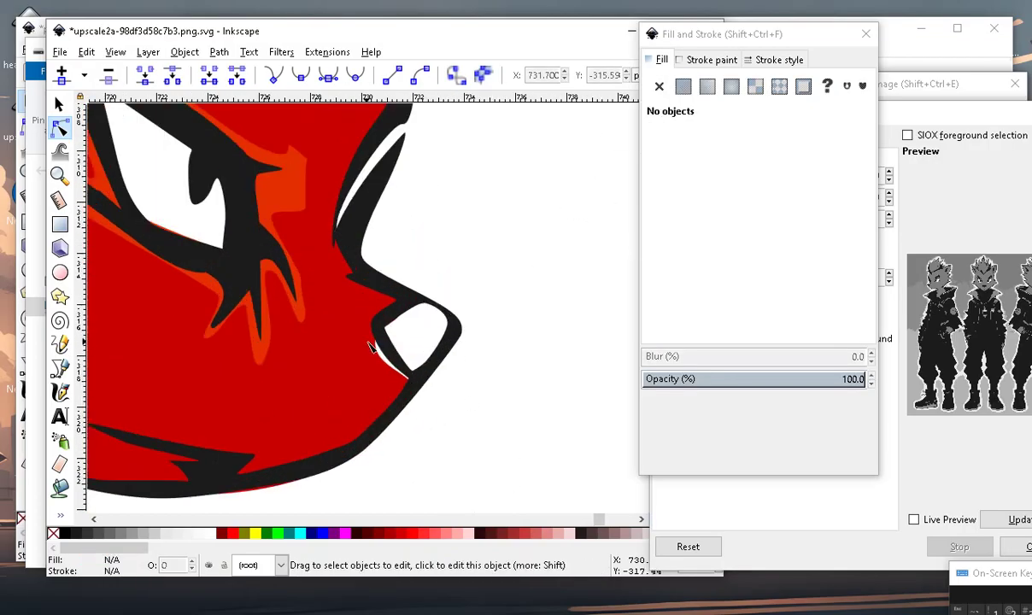
scroll(465, 397, up, 1)
click(311, 397)
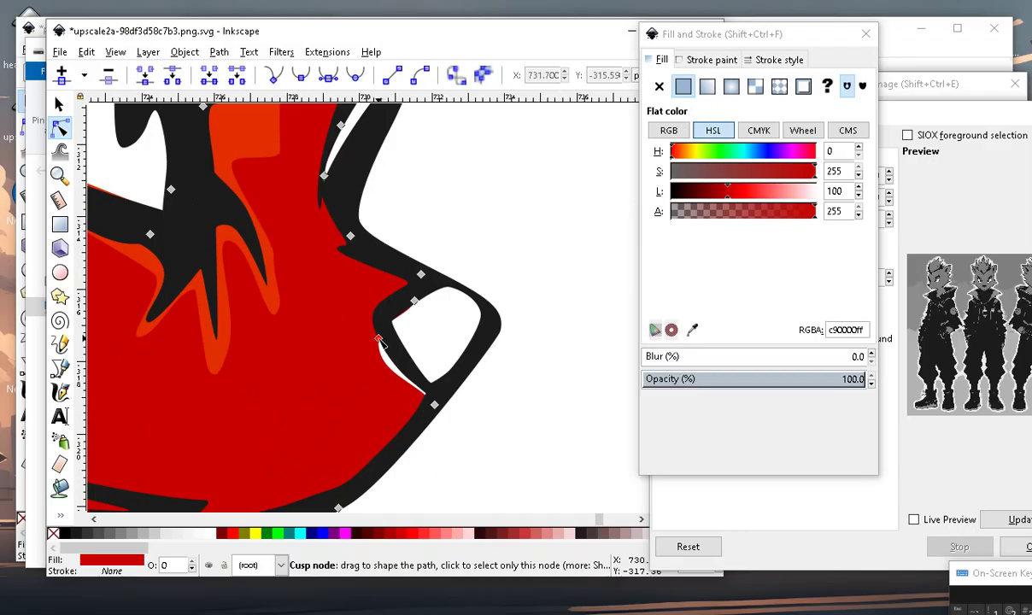
drag(380, 342, 387, 318)
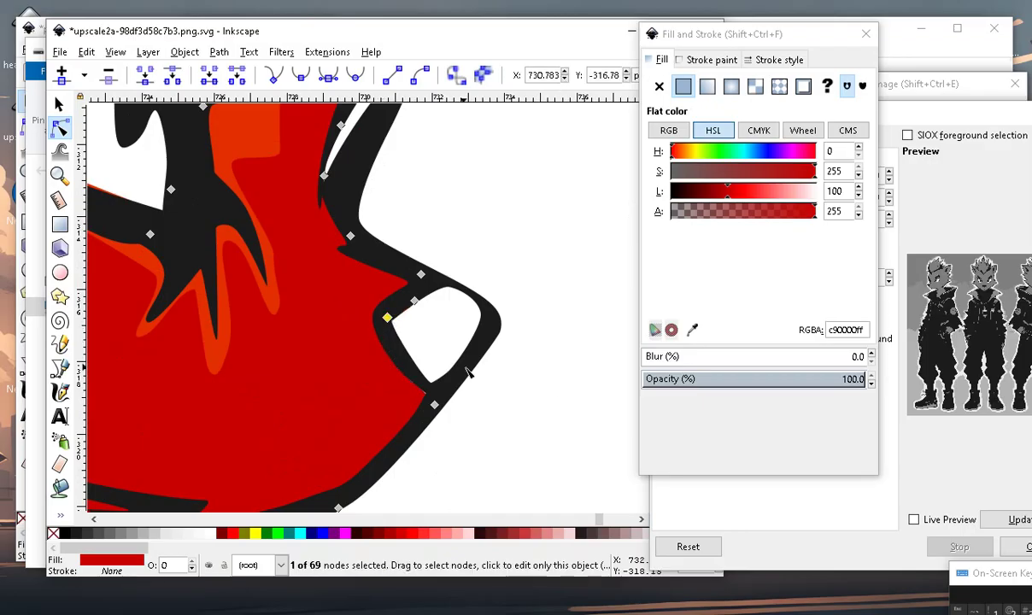
scroll(513, 395, down, 3)
click(528, 458)
scroll(512, 389, up, 1)
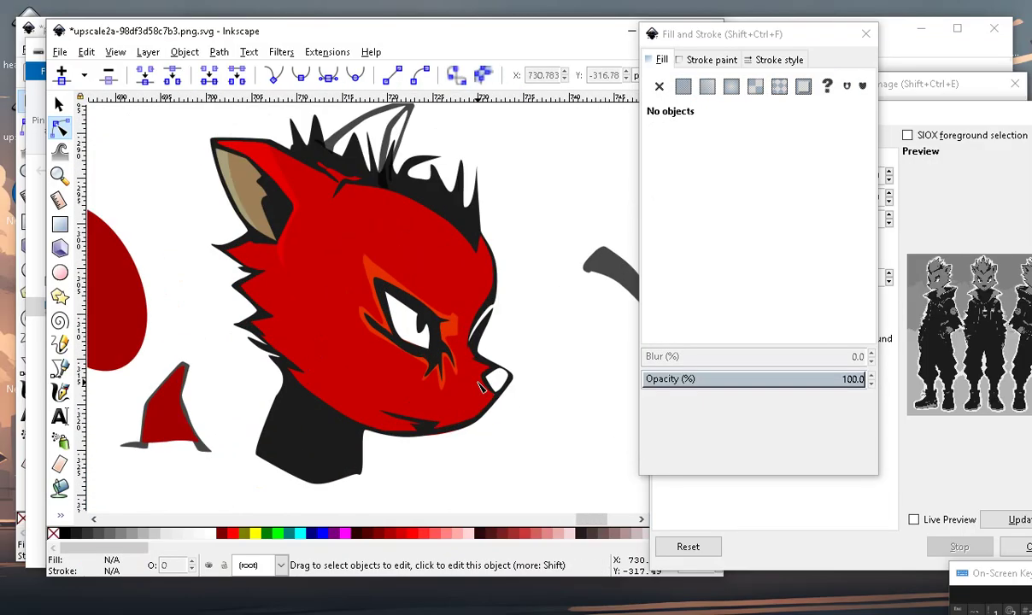
scroll(513, 389, up, 2)
scroll(444, 402, down, 3)
scroll(418, 412, up, 1)
scroll(419, 412, down, 1)
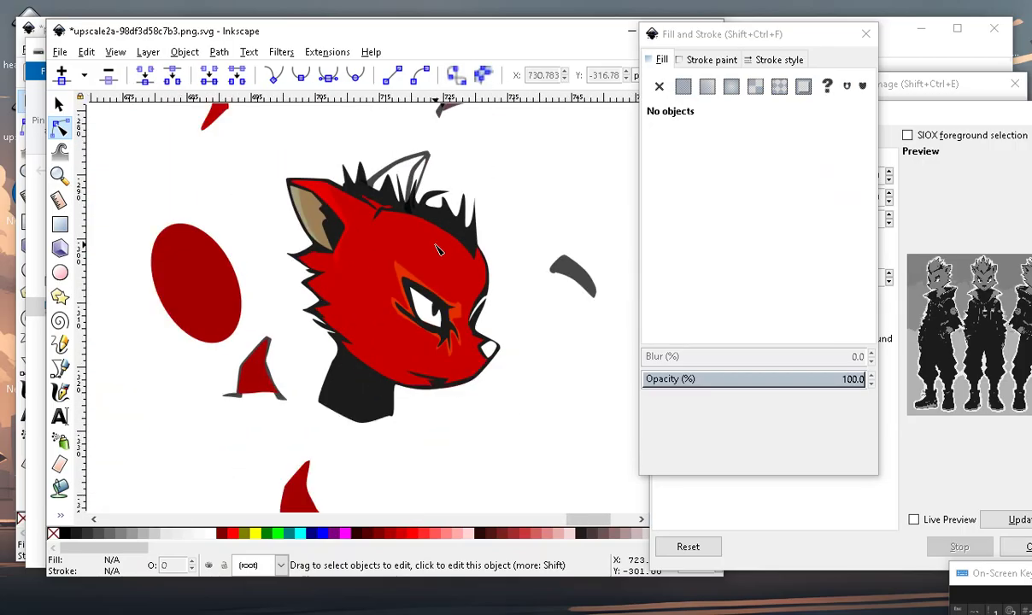
scroll(431, 428, up, 2)
scroll(399, 428, up, 2)
scroll(284, 318, down, 3)
scroll(284, 318, up, 3)
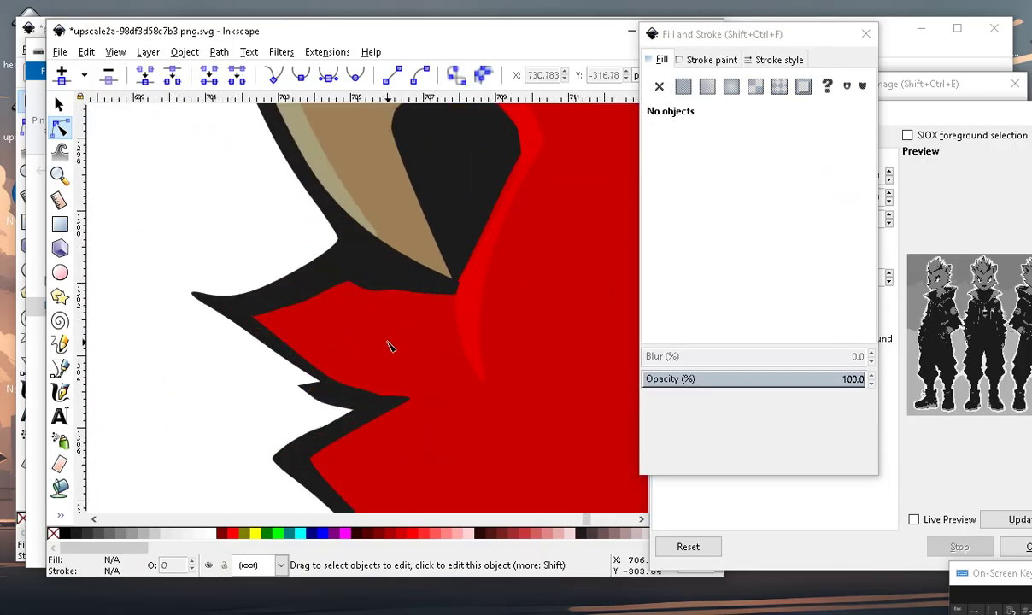
scroll(392, 345, down, 3)
Shift the red cheek edge segment down-left toward the black outline.
scroll(328, 300, down, 2)
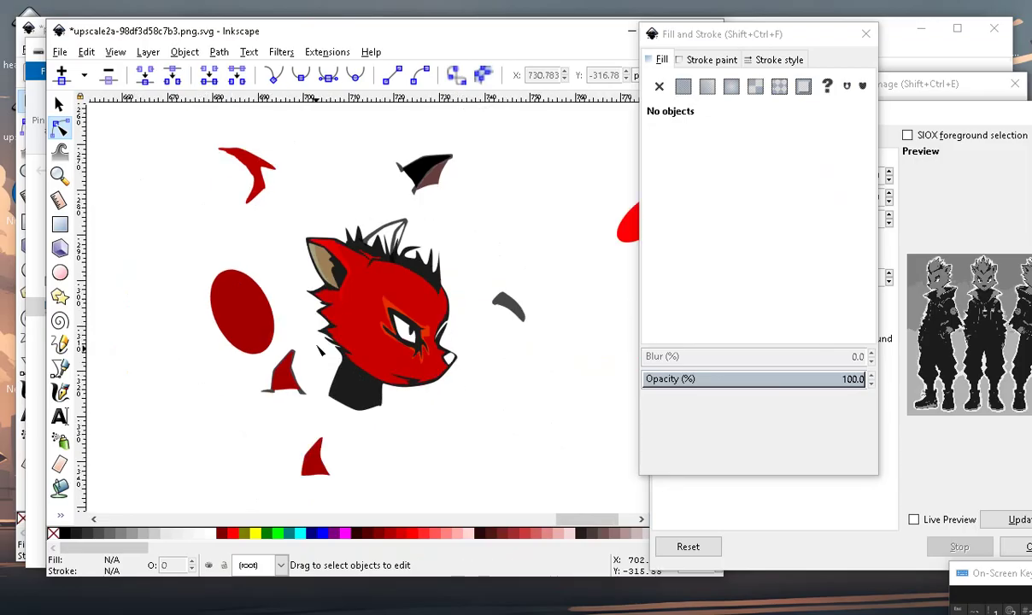
scroll(333, 438, up, 3)
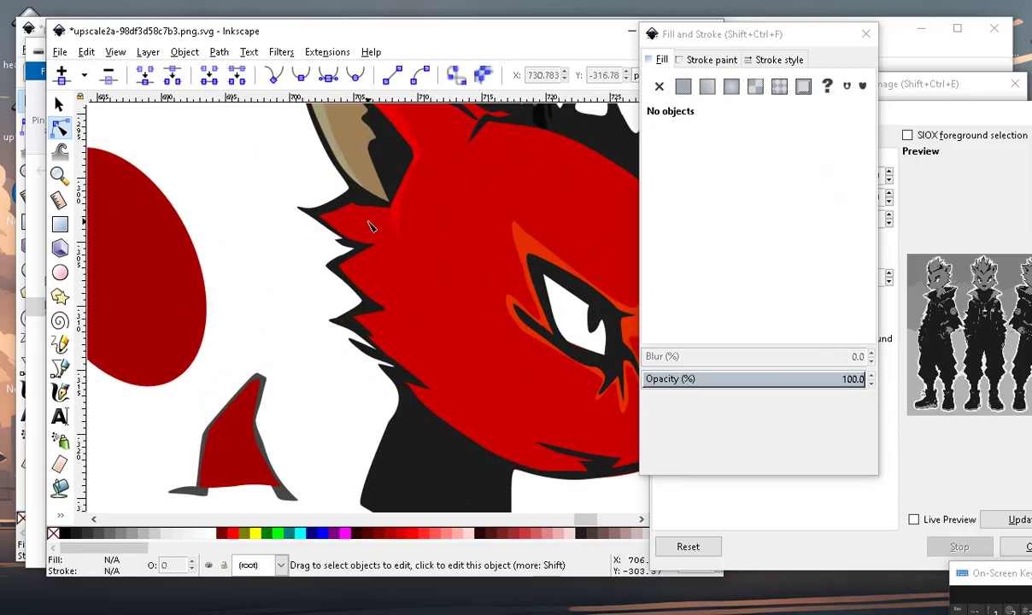
scroll(352, 334, down, 1)
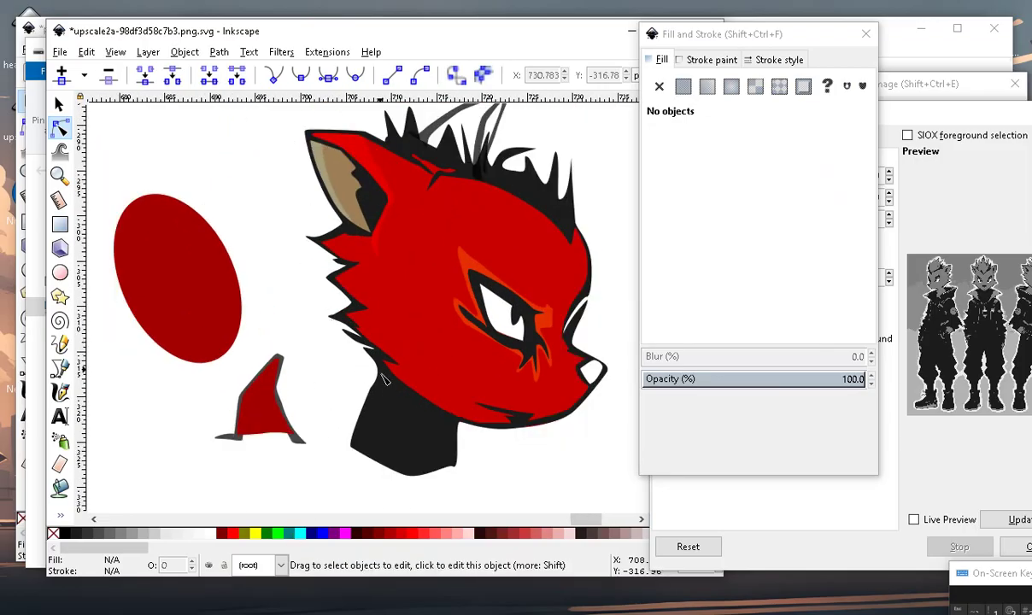
scroll(385, 379, up, 3)
scroll(368, 350, down, 2)
scroll(355, 329, down, 1)
scroll(348, 321, up, 1)
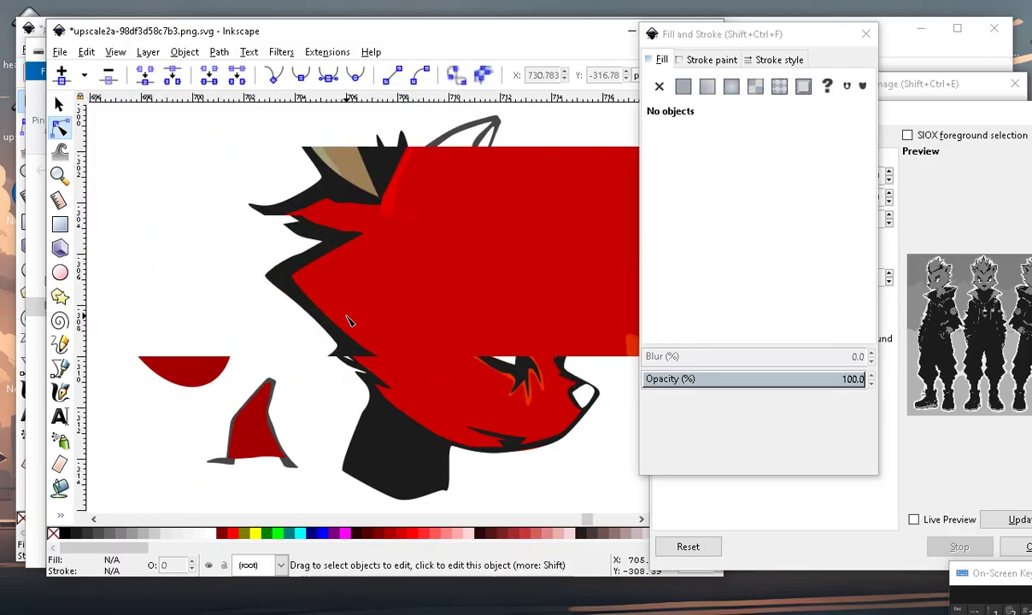
click(324, 285)
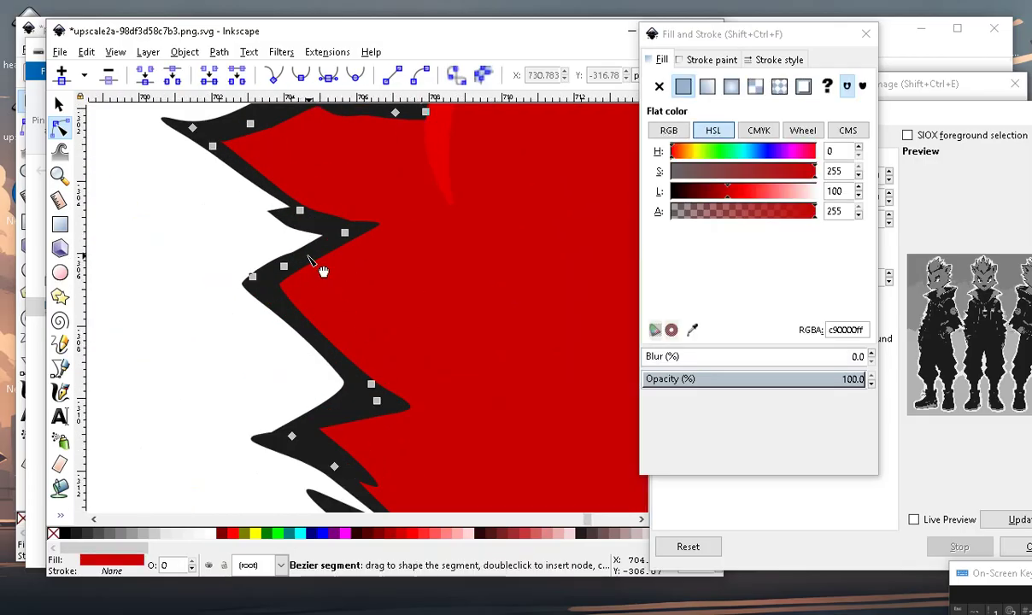
click(309, 258)
drag(294, 275, 281, 276)
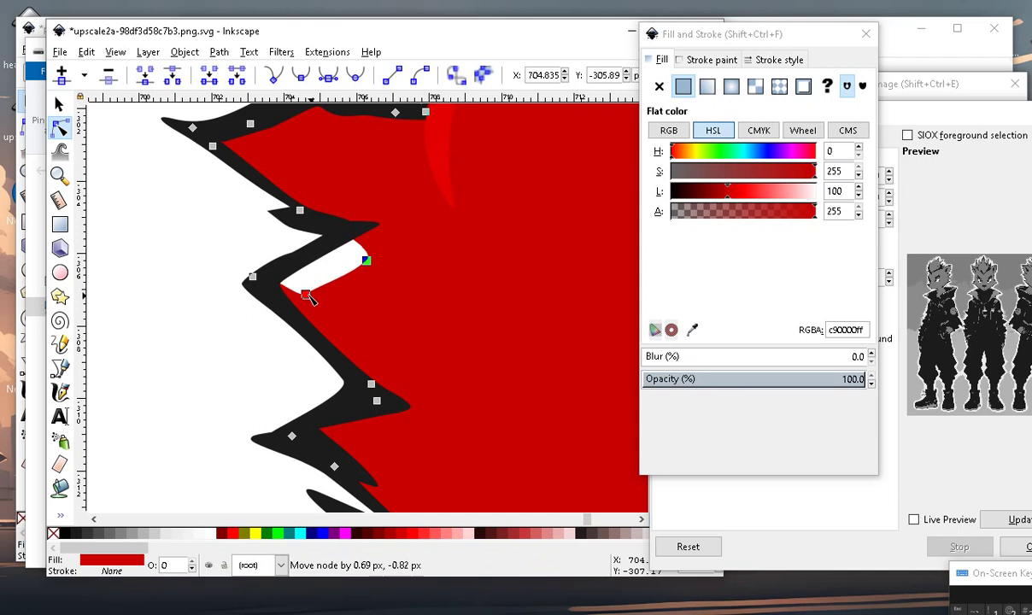
click(224, 350)
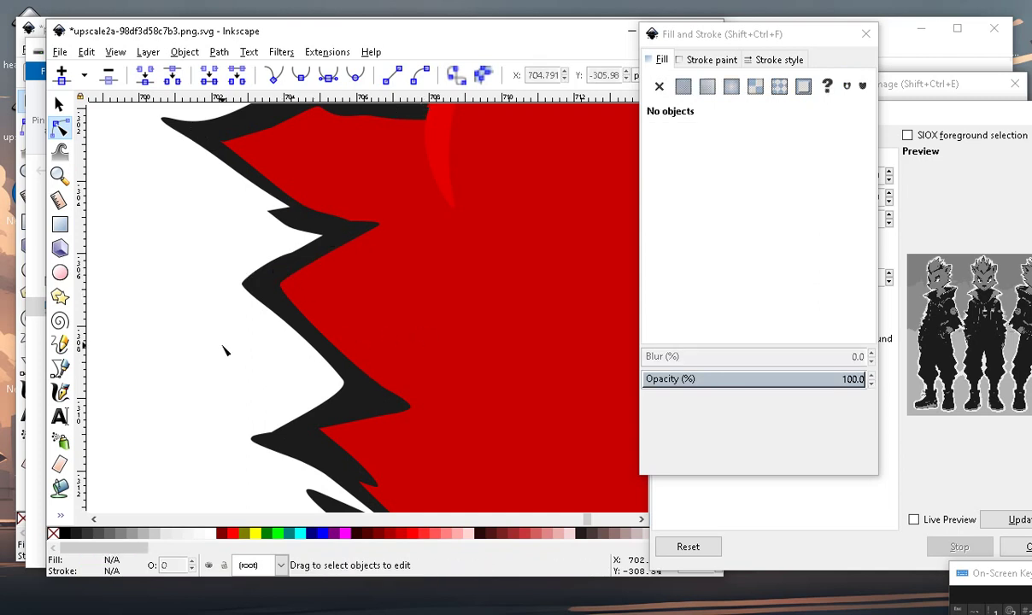
Reshape the jagged black cheek fur, pulling a spike left and deleting one node.
click(267, 294)
scroll(282, 299, down, 2)
key(Escape)
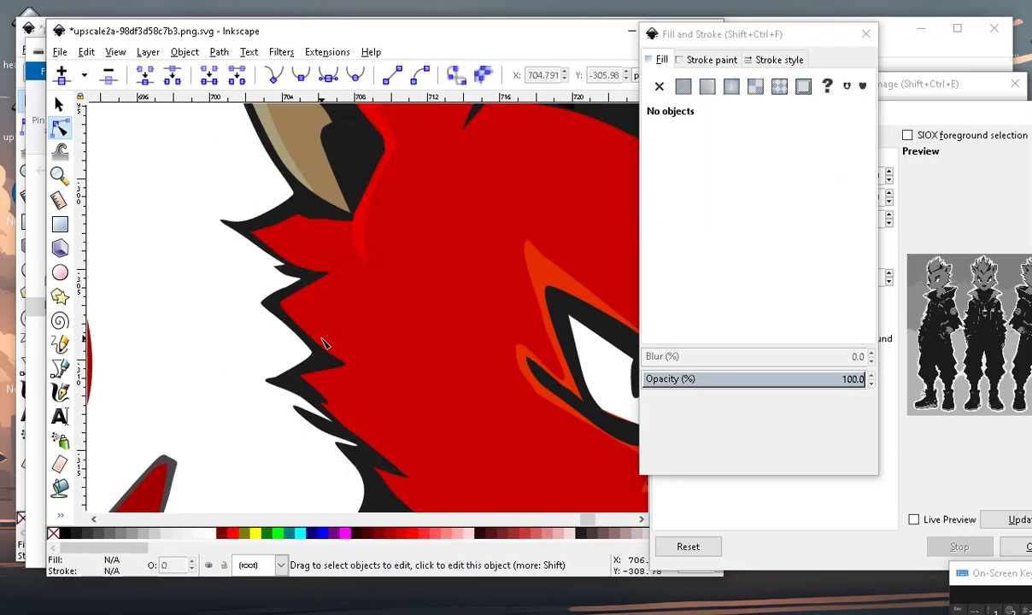
scroll(323, 342, up, 2)
scroll(248, 269, up, 1)
click(224, 256)
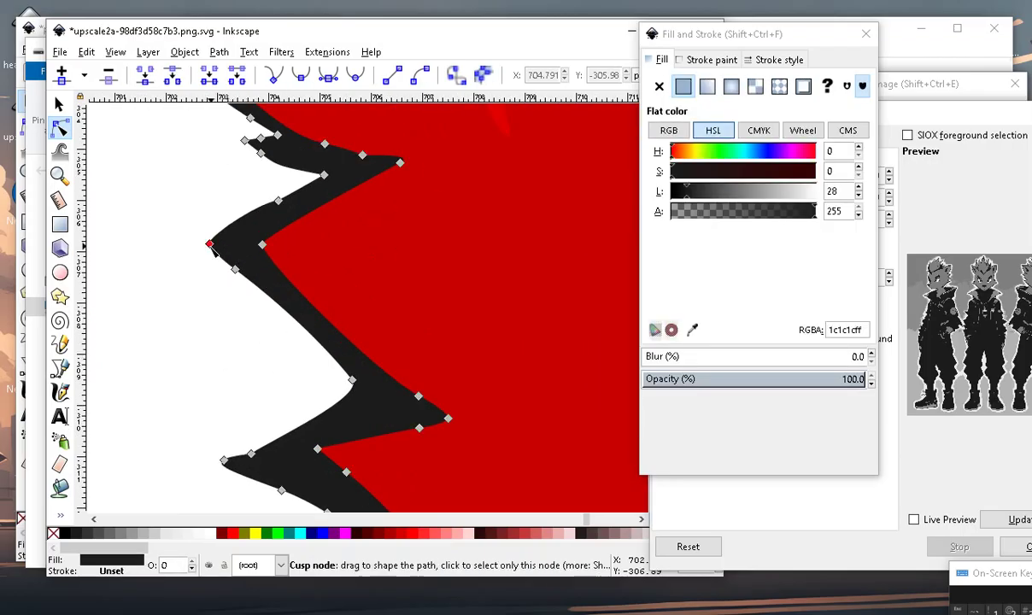
drag(209, 244, 176, 254)
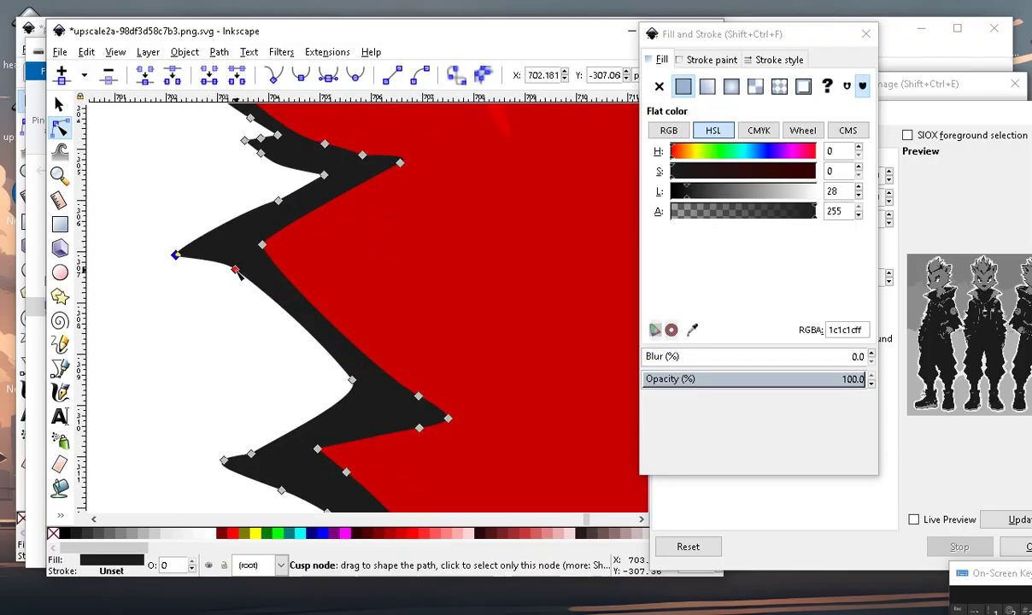
drag(235, 269, 219, 297)
key(Delete)
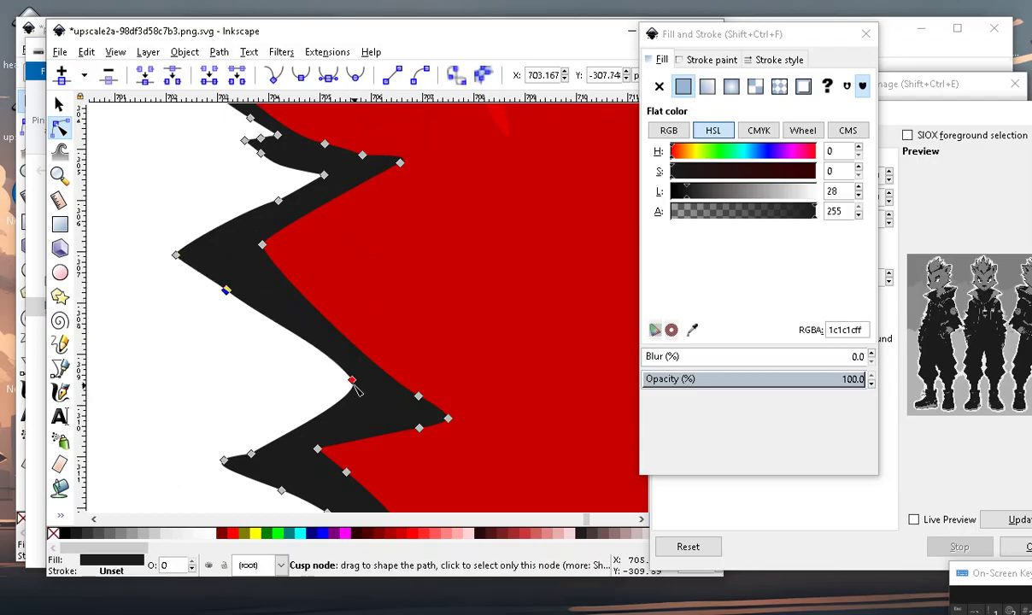
drag(352, 381, 335, 384)
scroll(323, 344, down, 3)
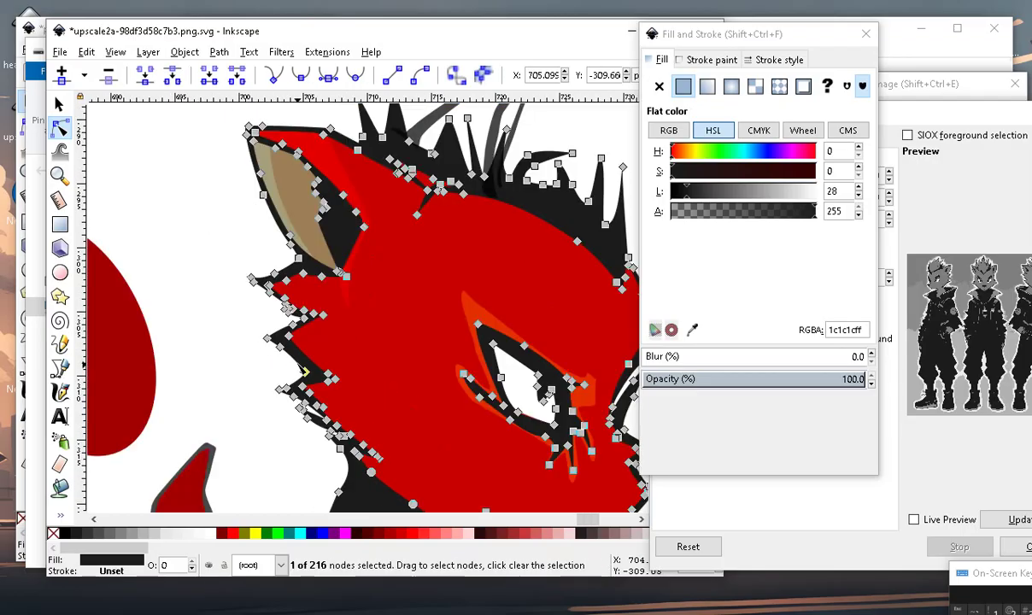
scroll(323, 345, down, 2)
click(512, 237)
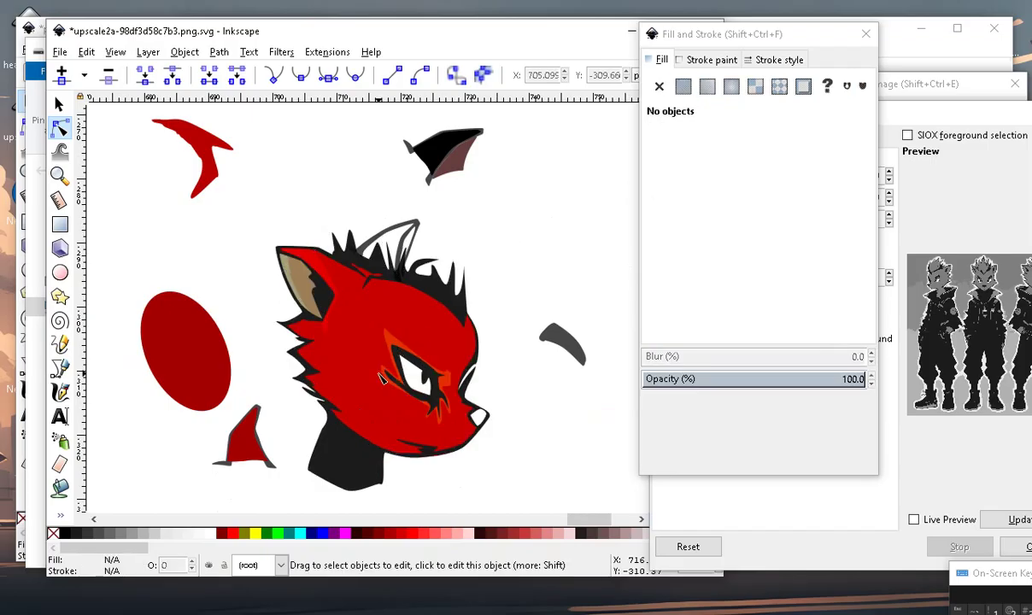
scroll(326, 408, up, 3)
scroll(315, 352, up, 2)
Pull two jaw spikes of the black outline up and to the left.
scroll(317, 350, up, 2)
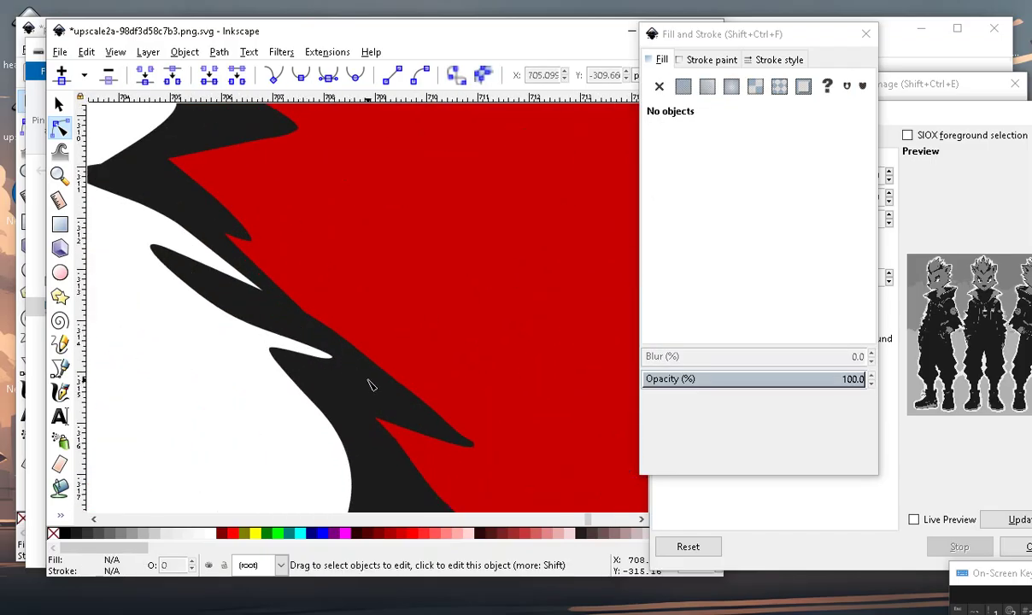
click(325, 346)
mouse_move(333, 360)
mouse_down()
mouse_move(281, 343)
mouse_move(288, 351)
mouse_up()
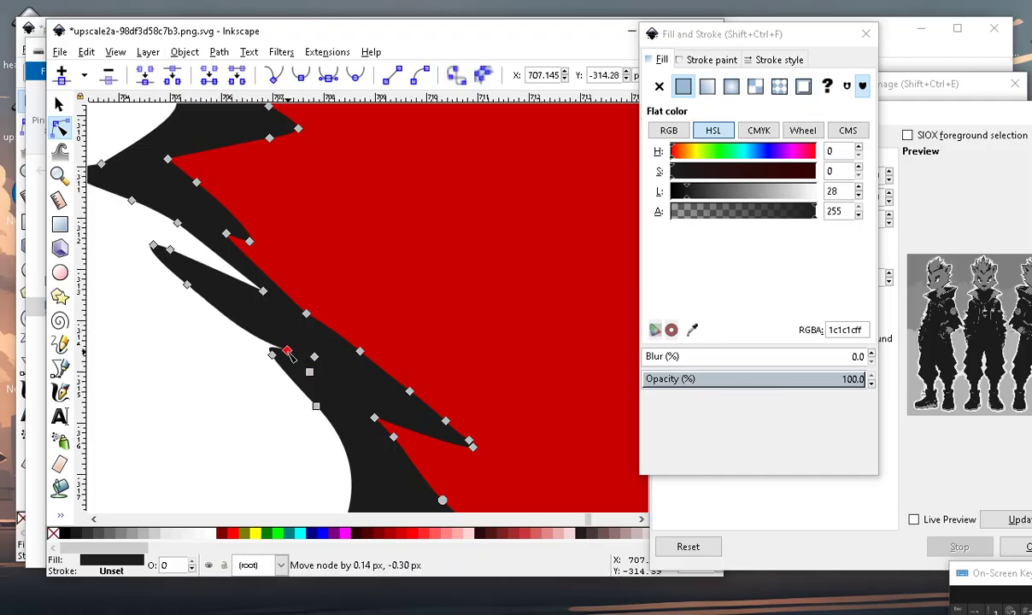
scroll(291, 353, down, 3)
key(Escape)
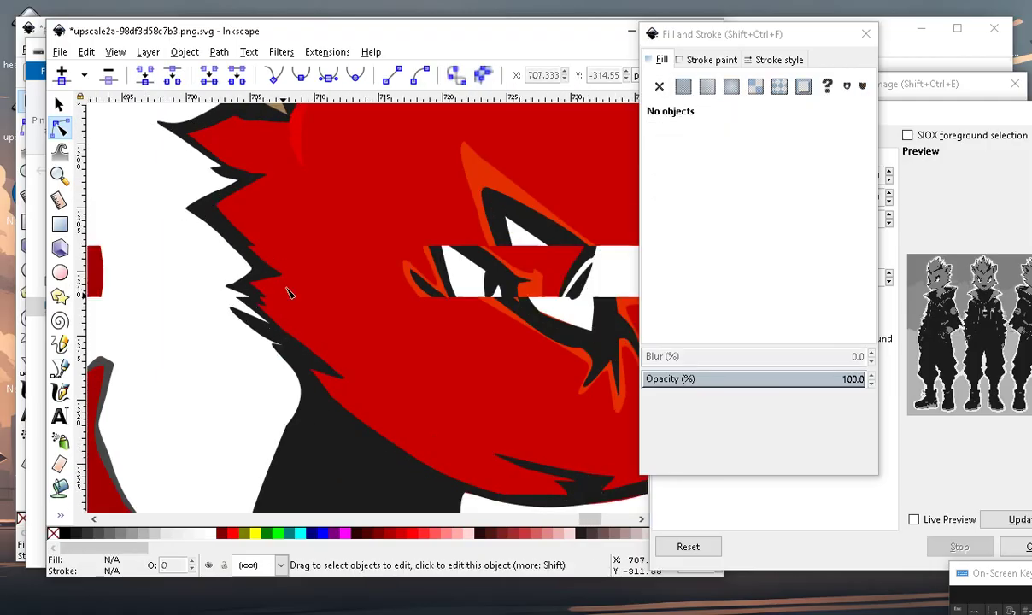
scroll(270, 290, down, 2)
scroll(272, 291, up, 3)
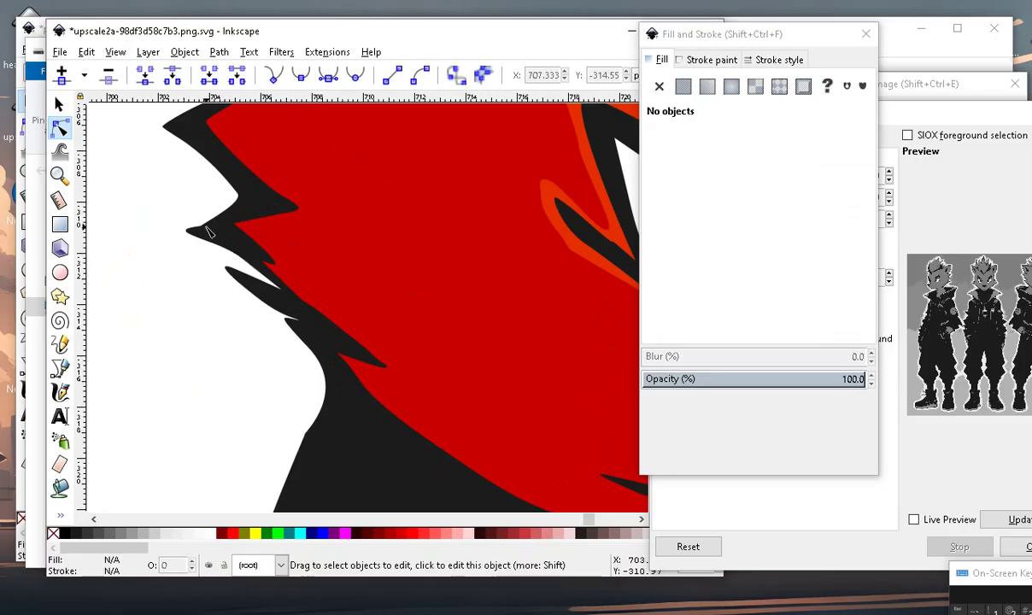
click(206, 232)
scroll(207, 232, up, 3)
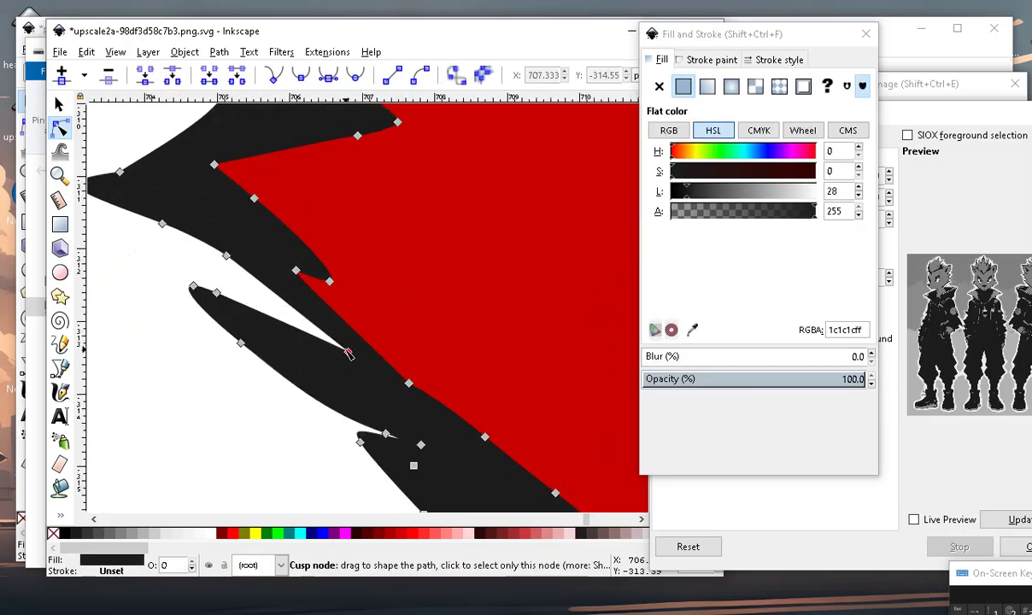
drag(349, 354, 272, 299)
scroll(271, 308, down, 2)
scroll(269, 410, down, 3)
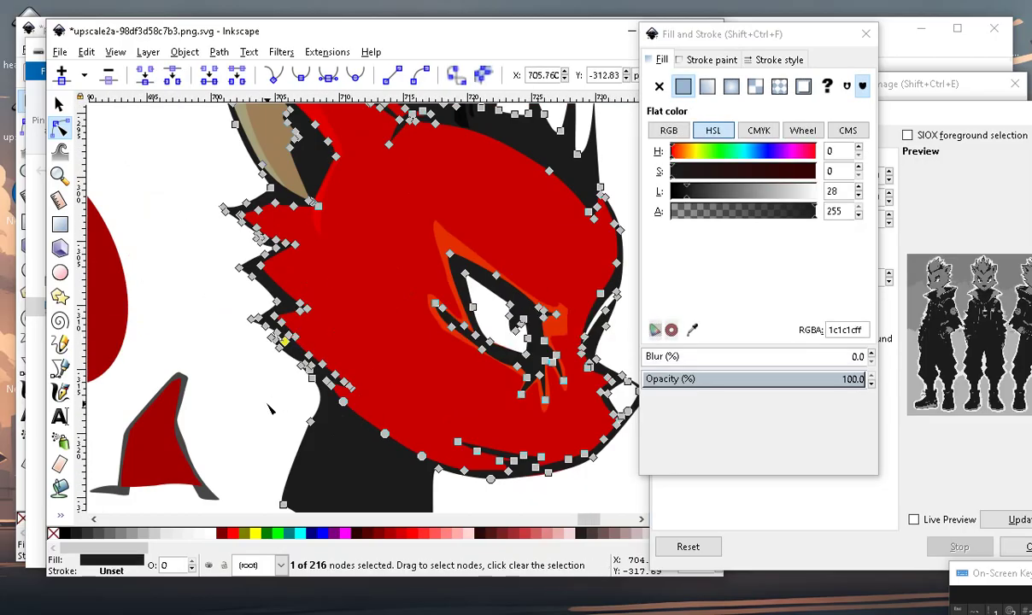
click(269, 410)
Nudge the left spike-tip node and two lower spike nodes on the black outline.
scroll(270, 410, down, 2)
scroll(316, 409, up, 3)
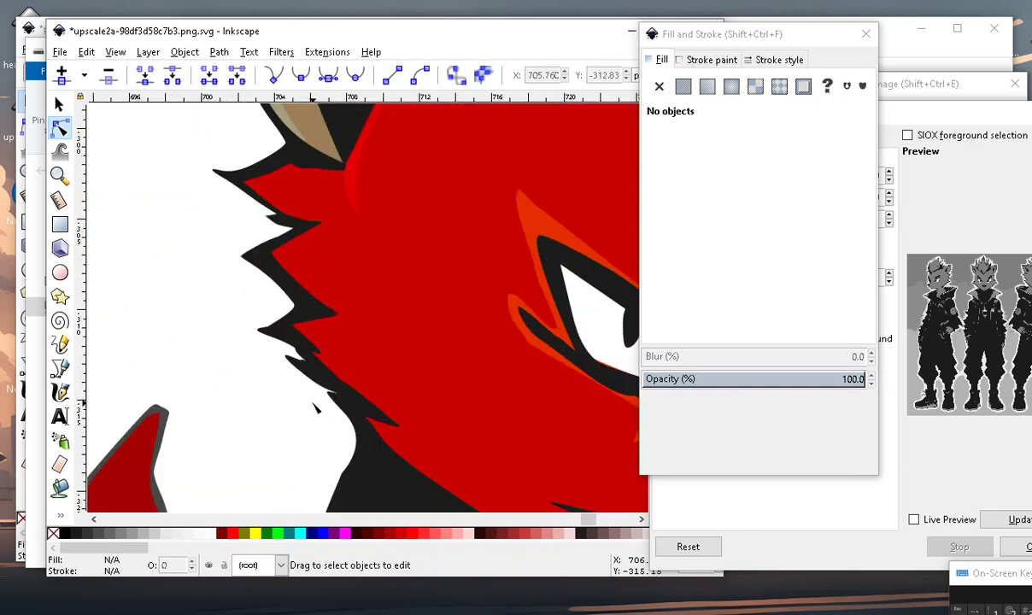
scroll(316, 409, up, 2)
click(325, 386)
click(215, 367)
mouse_move(216, 367)
mouse_down()
mouse_move(224, 353)
mouse_move(215, 354)
mouse_up()
scroll(282, 434, down, 2)
click(282, 433)
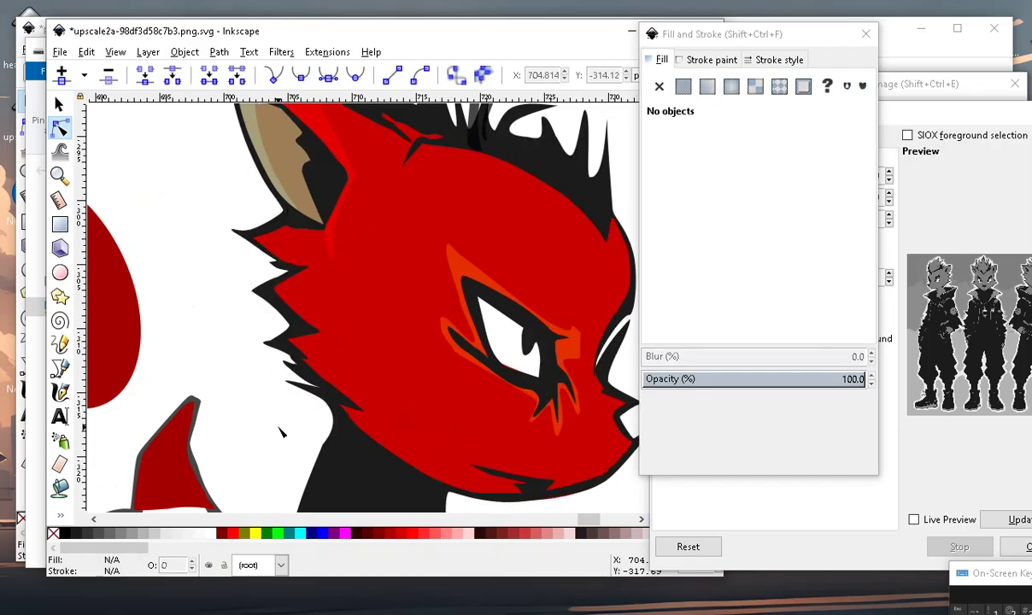
scroll(282, 433, down, 3)
scroll(256, 410, up, 3)
scroll(231, 389, up, 1)
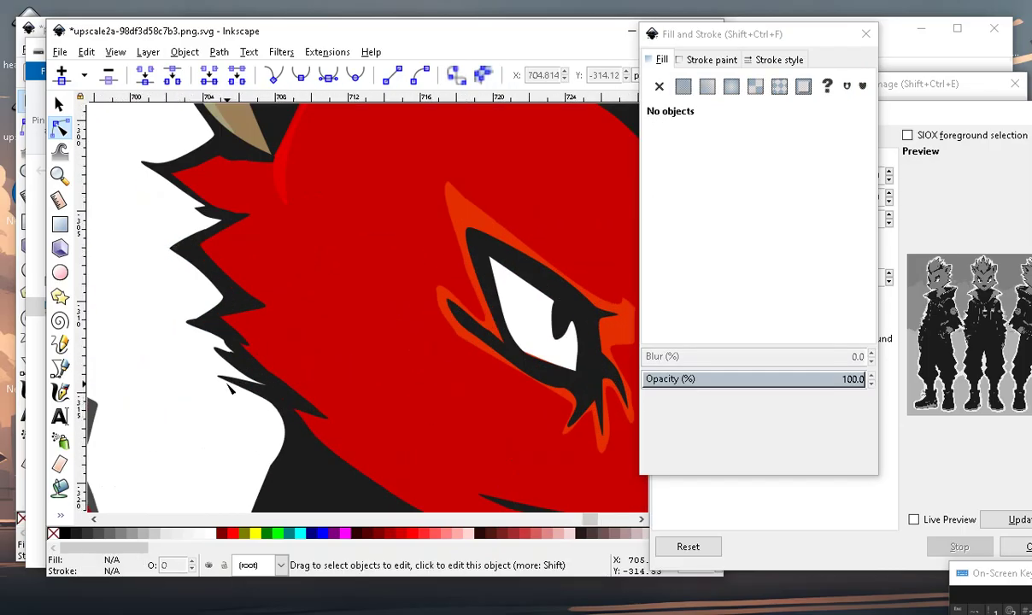
click(267, 397)
mouse_move(248, 405)
mouse_down()
mouse_move(262, 404)
mouse_move(288, 430)
mouse_up()
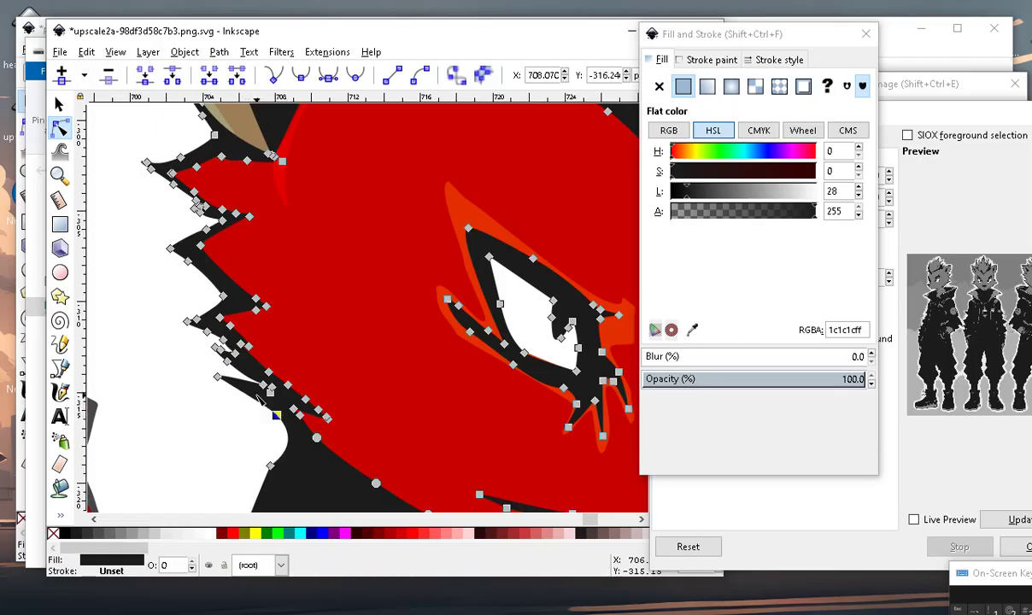
drag(243, 361, 248, 391)
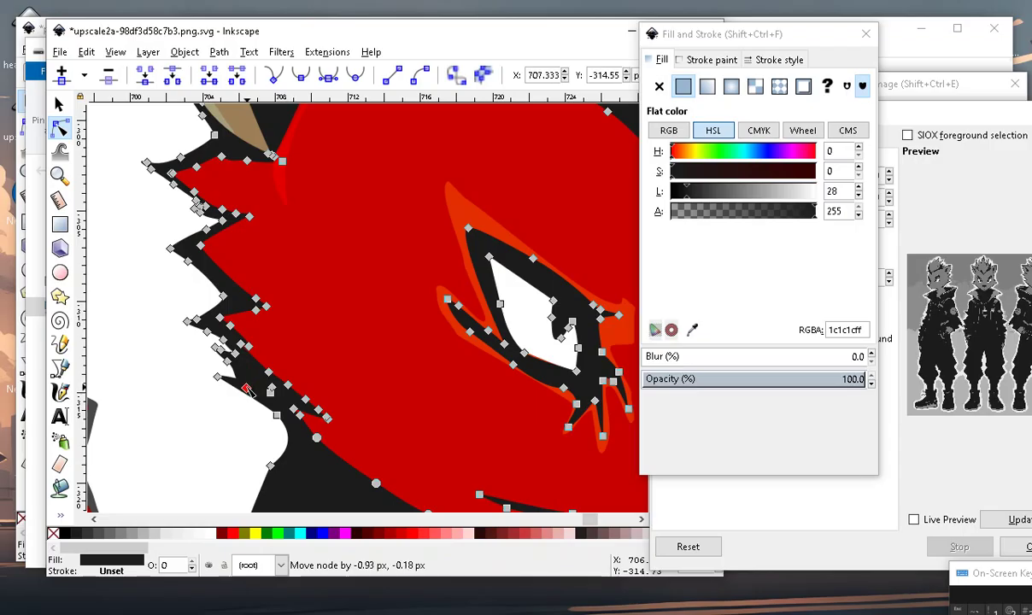
scroll(237, 389, down, 3)
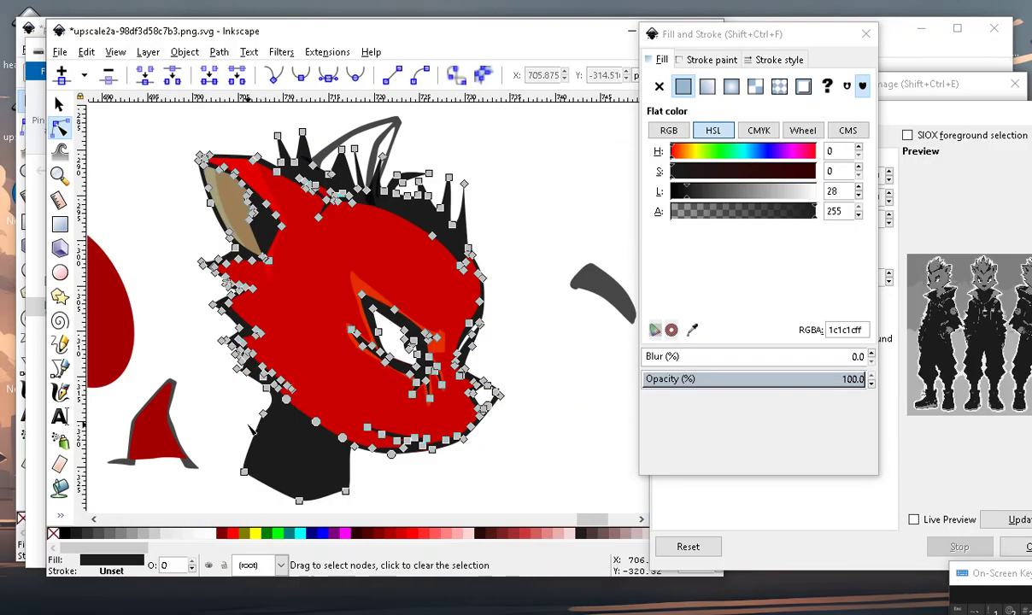
click(235, 402)
Delete the three nodes at the stray spike tip of the black outline.
scroll(235, 405, down, 2)
scroll(236, 404, up, 1)
scroll(288, 391, up, 1)
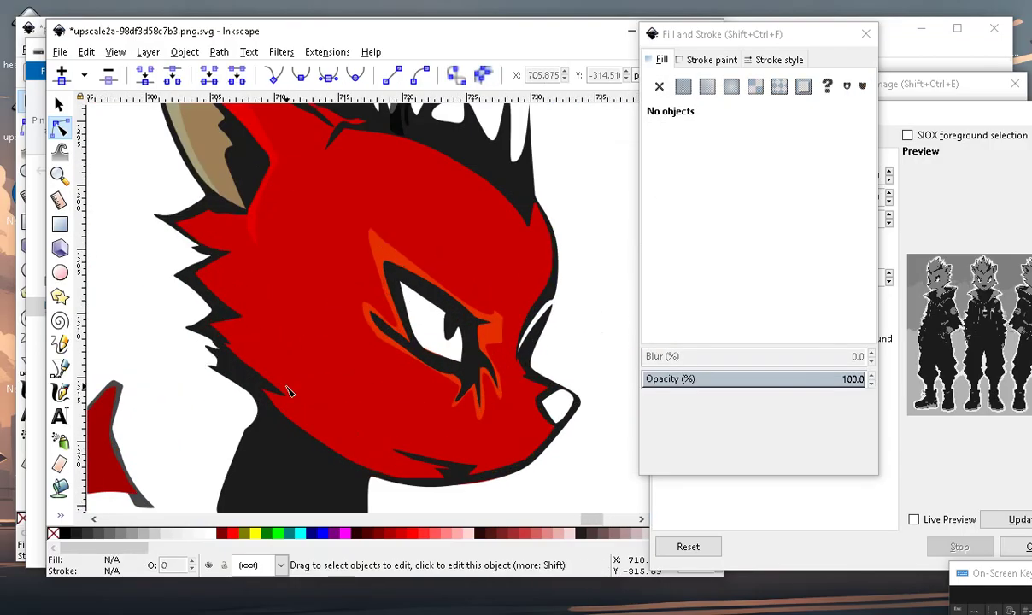
click(247, 377)
scroll(295, 398, up, 3)
drag(364, 367, 286, 460)
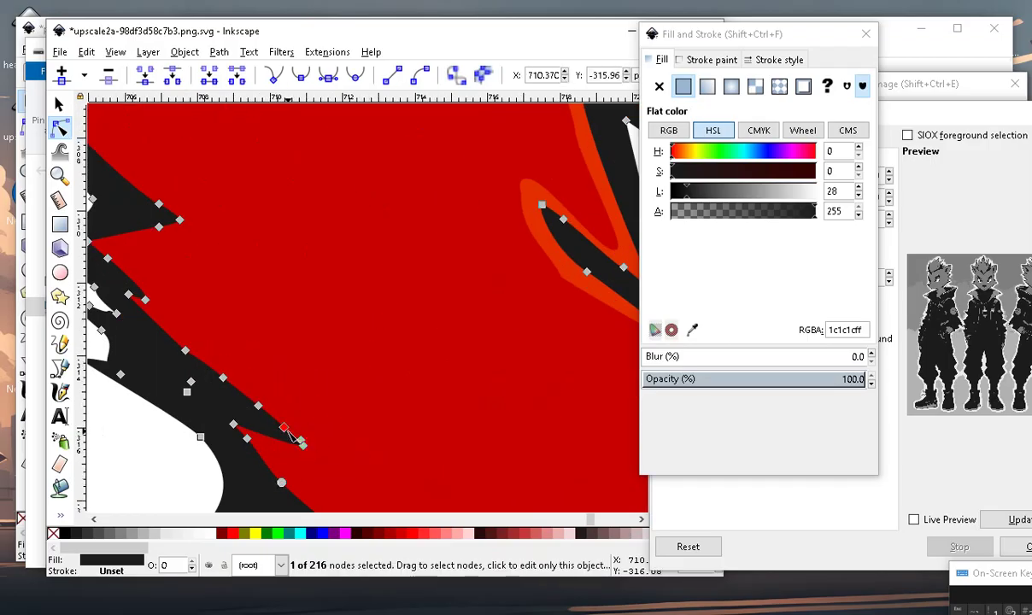
drag(268, 476, 266, 473)
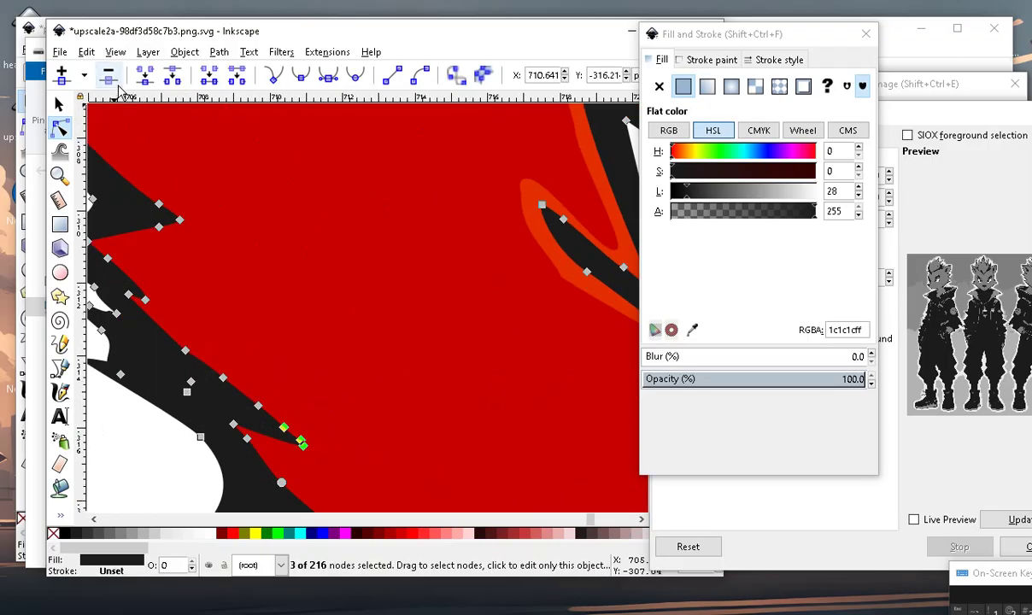
click(107, 75)
scroll(257, 273, down, 5)
click(297, 407)
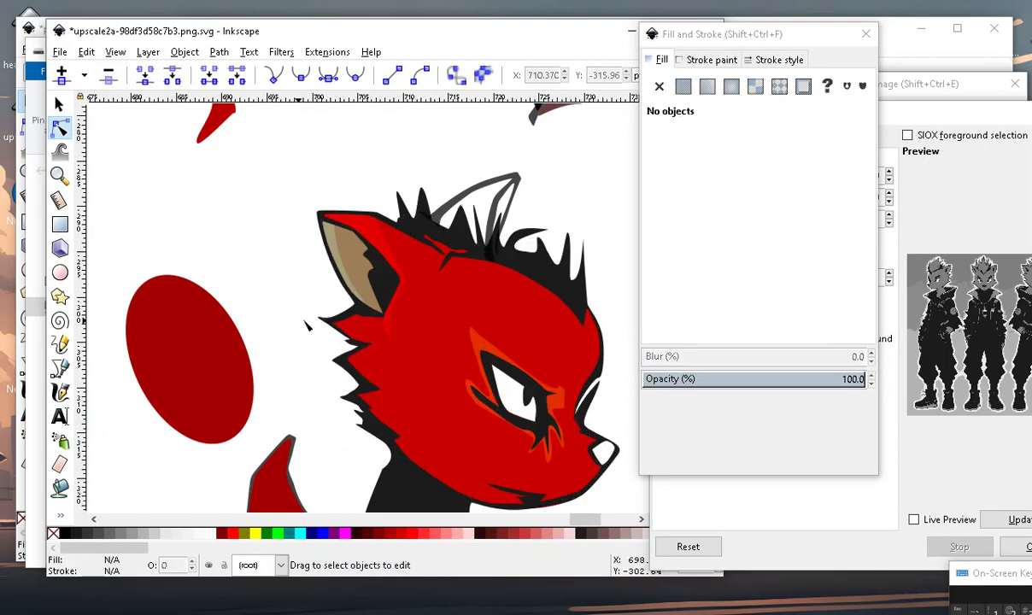
Pull a black outline node on the left cheek up and to the left.
scroll(307, 325, down, 1)
scroll(392, 431, up, 4)
scroll(391, 431, down, 2)
scroll(215, 213, up, 1)
scroll(215, 214, down, 1)
scroll(258, 281, down, 2)
scroll(265, 350, up, 2)
scroll(261, 367, down, 2)
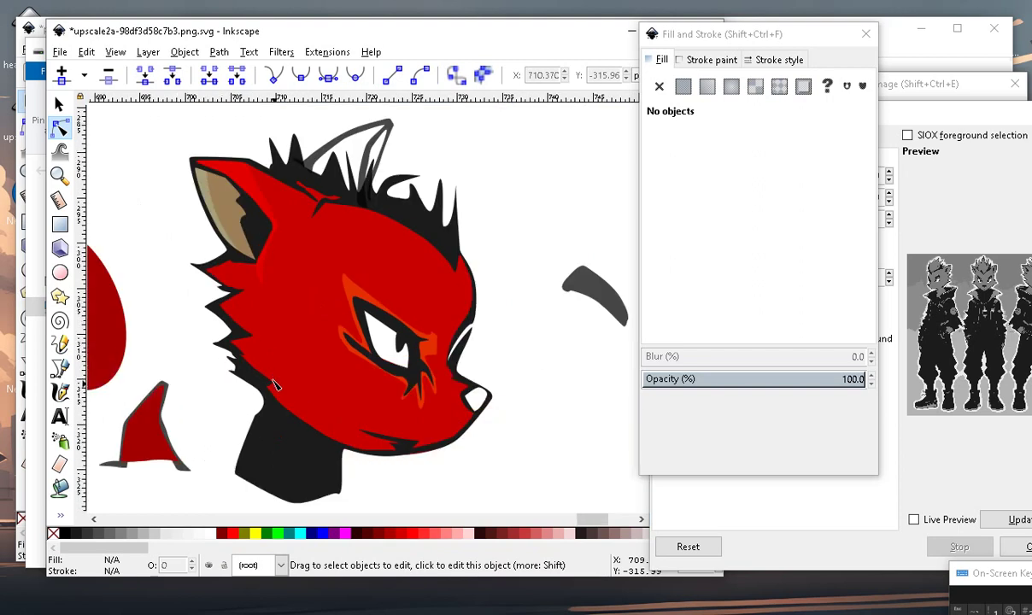
scroll(381, 384, up, 3)
click(373, 380)
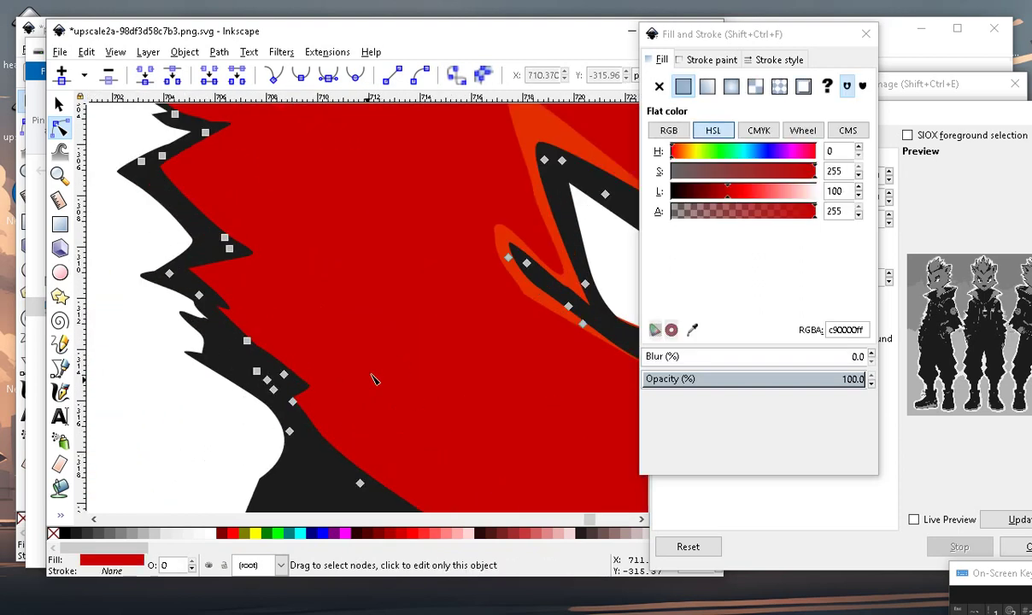
click(310, 389)
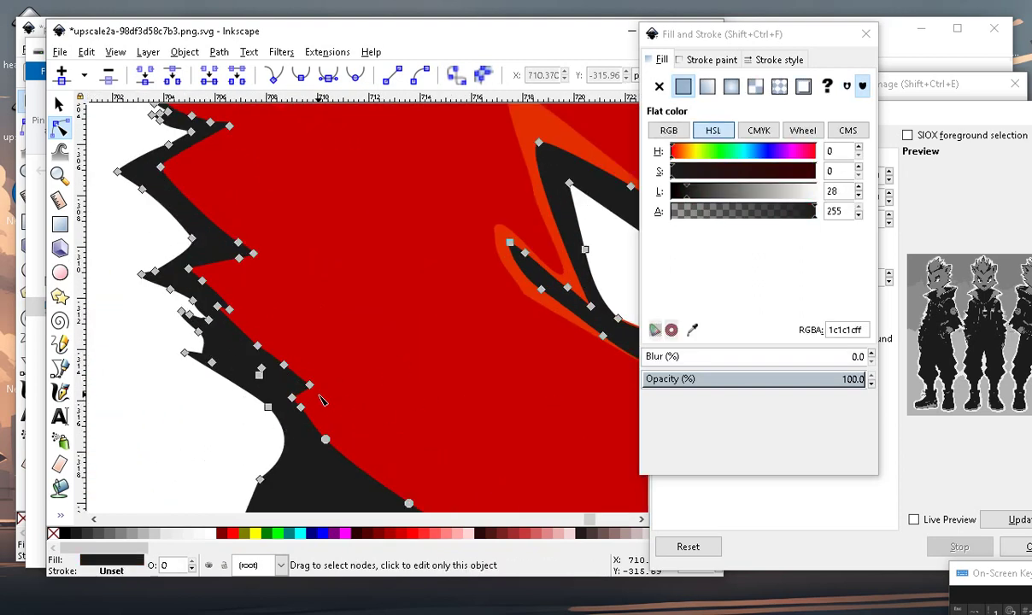
drag(267, 373, 243, 366)
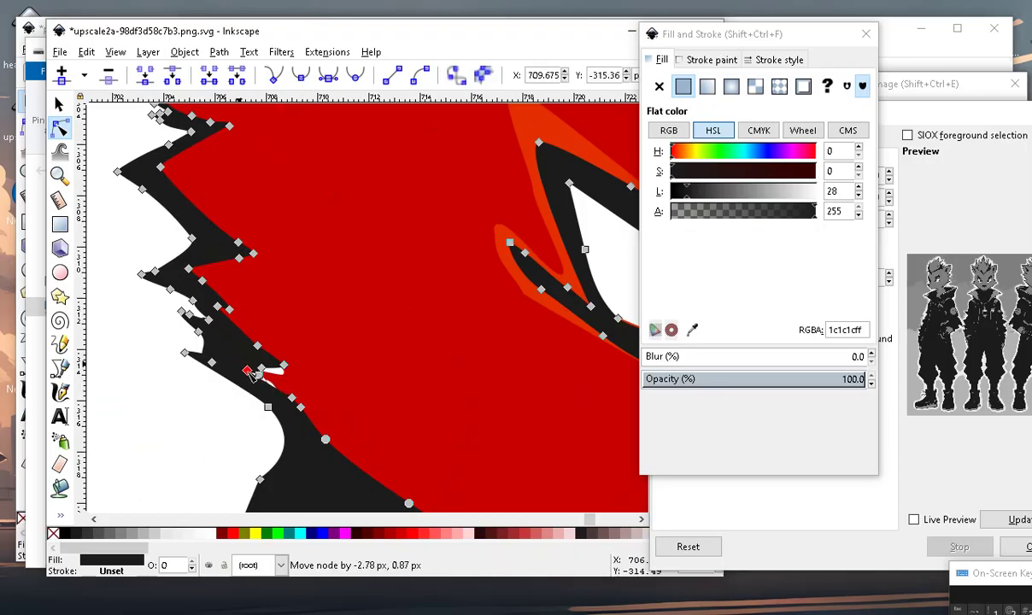
scroll(249, 371, down, 2)
key(Escape)
scroll(235, 410, down, 2)
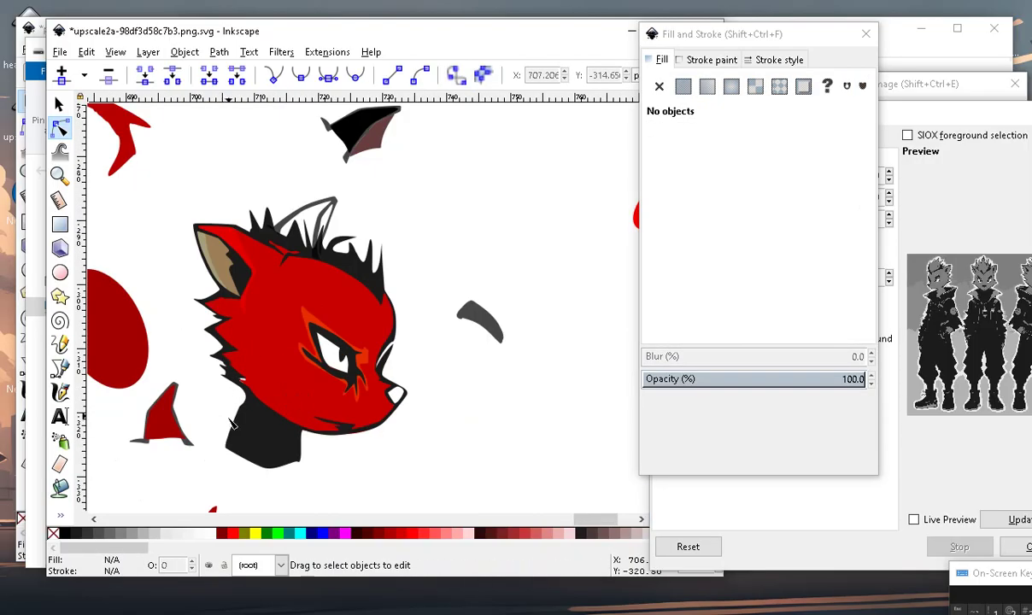
scroll(231, 423, up, 4)
Move a red face node along the lower cheek and select four cheek-edge nodes.
click(246, 406)
drag(249, 407, 202, 378)
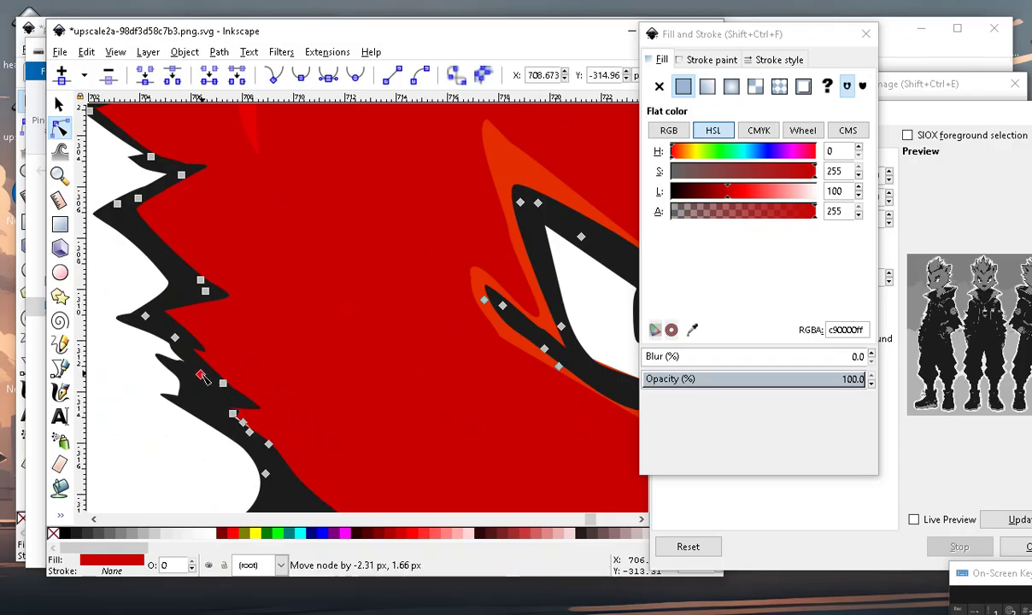
drag(333, 381, 226, 461)
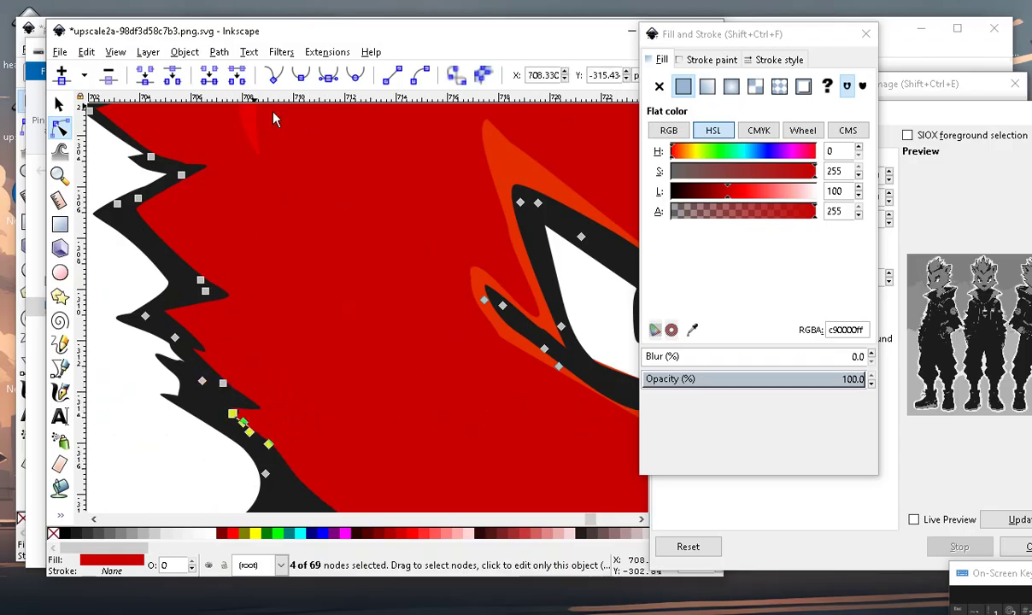
scroll(284, 368, down, 1)
scroll(284, 368, down, 1)
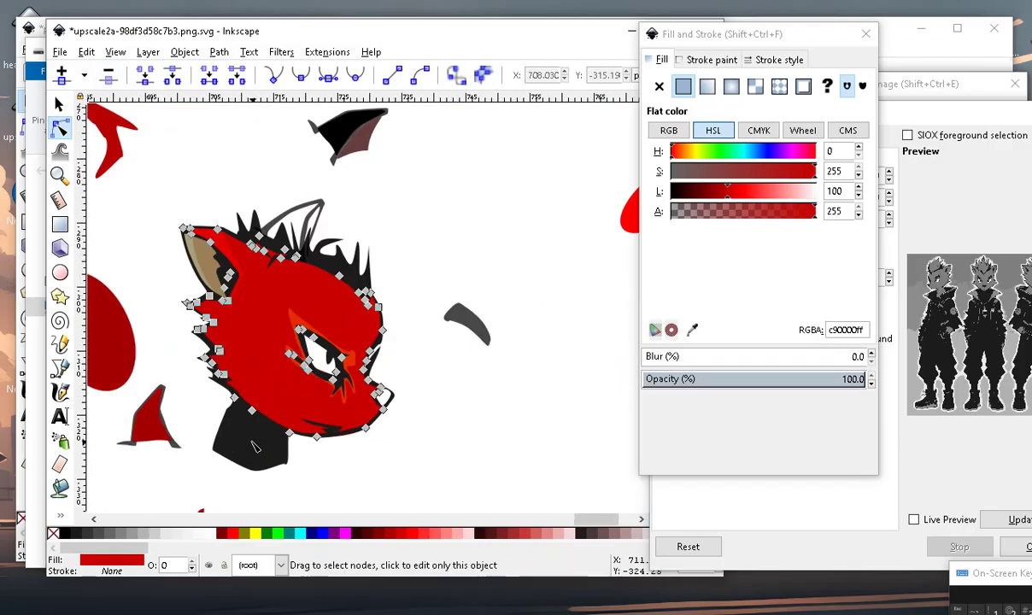
click(483, 467)
scroll(433, 448, up, 2)
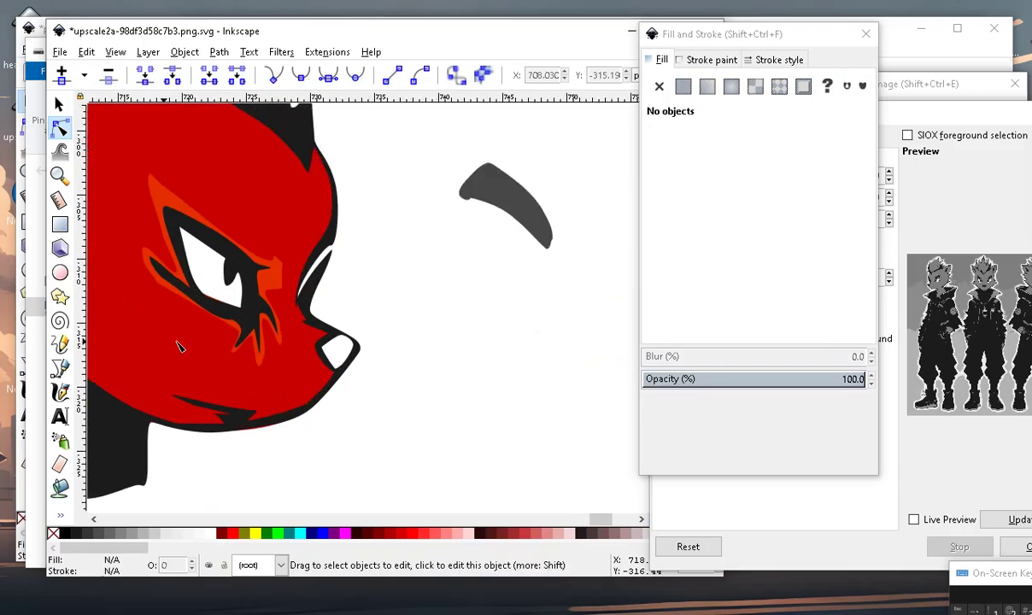
Fill the white nose area and lower its saturation to brown.
scroll(329, 361, up, 3)
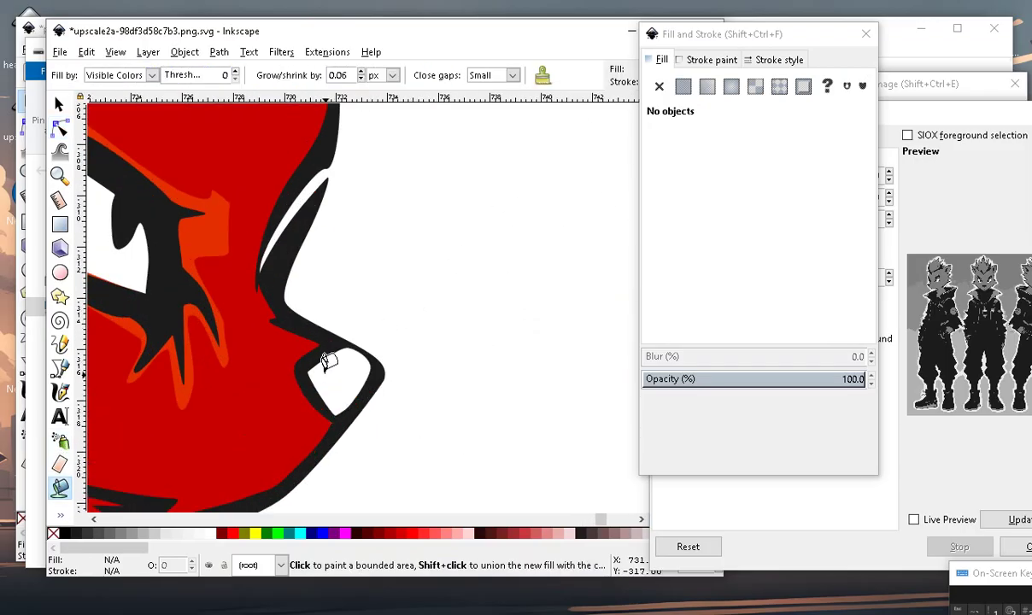
scroll(426, 341, up, 2)
click(427, 346)
scroll(433, 338, down, 5)
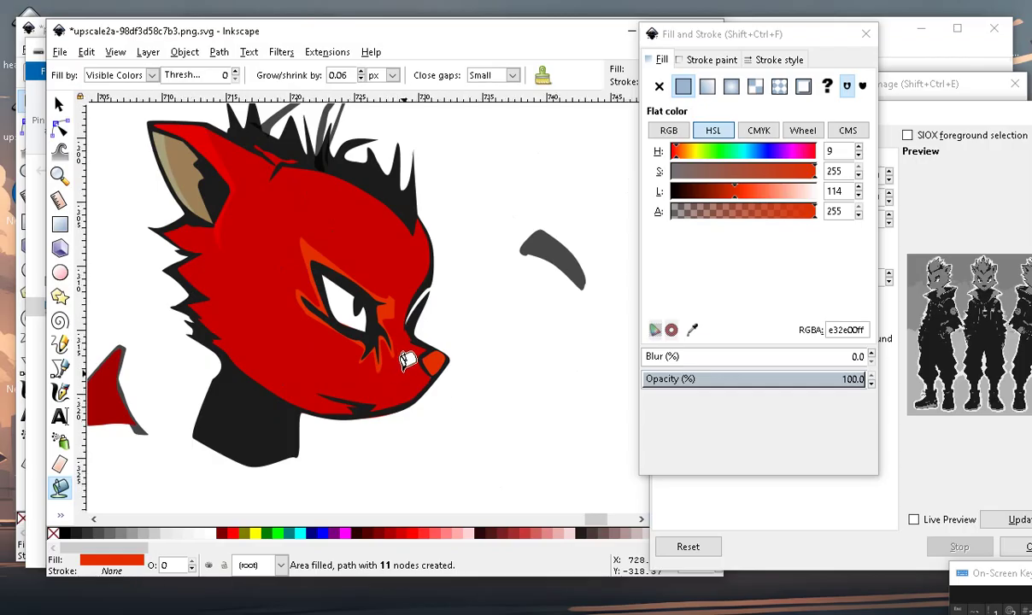
scroll(413, 364, up, 2)
click(714, 172)
Fill the grey curved shape above the nose with brown-red and select it.
scroll(461, 339, up, 1)
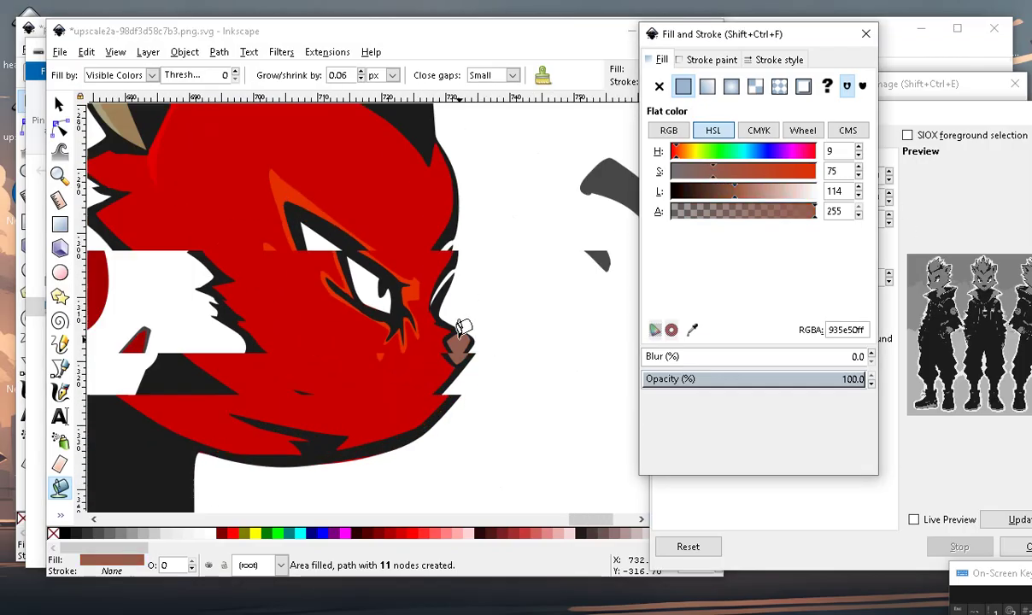
scroll(481, 350, up, 1)
scroll(365, 377, up, 1)
scroll(365, 377, down, 2)
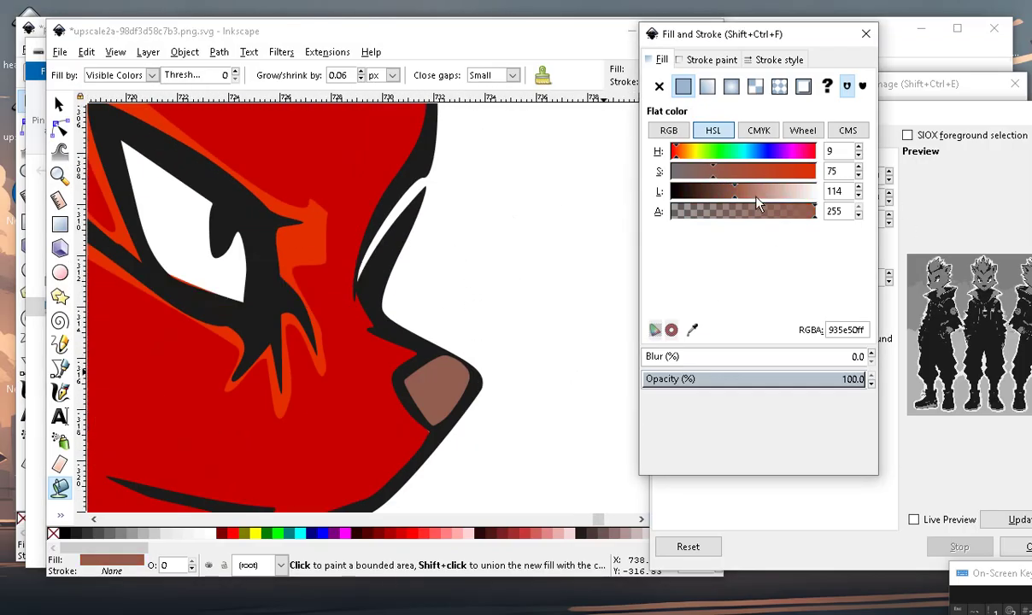
scroll(500, 454, down, 3)
scroll(334, 322, up, 3)
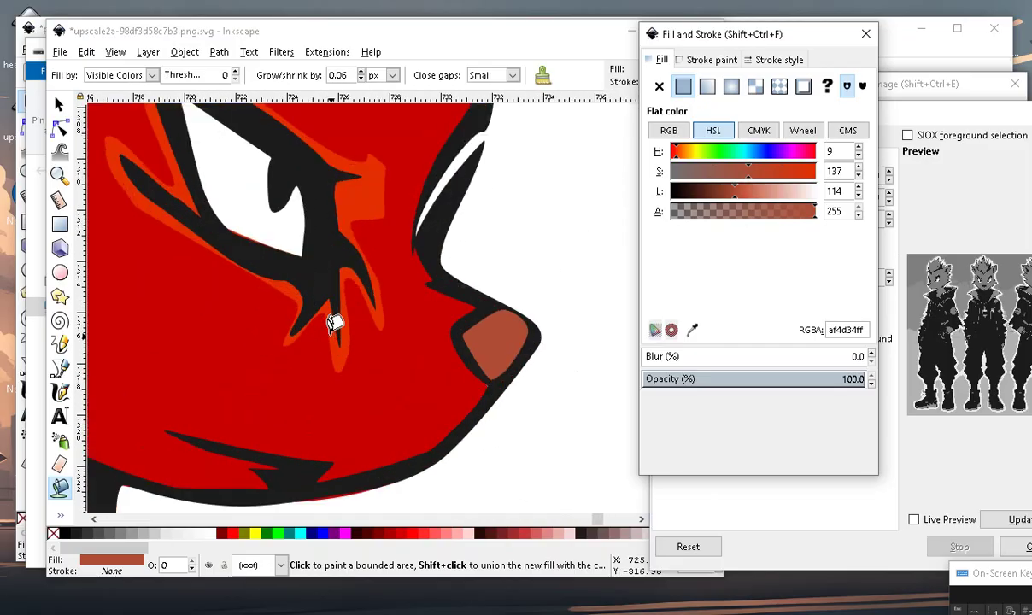
scroll(553, 366, up, 3)
scroll(445, 351, down, 4)
scroll(447, 353, down, 3)
scroll(459, 473, up, 3)
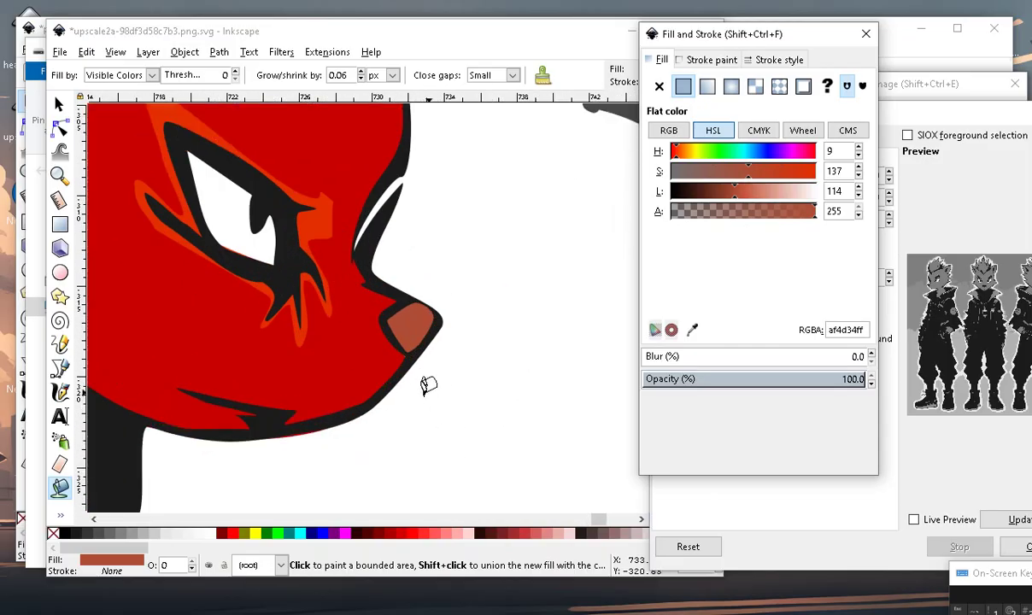
scroll(428, 387, up, 1)
scroll(447, 339, down, 2)
scroll(388, 359, down, 3)
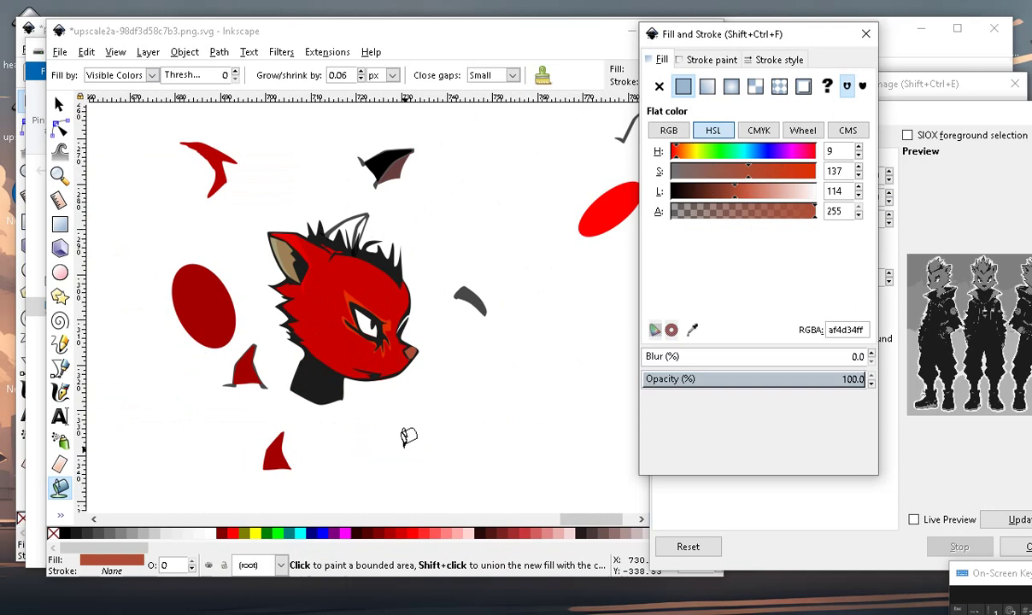
scroll(408, 437, up, 1)
scroll(512, 199, up, 3)
click(453, 234)
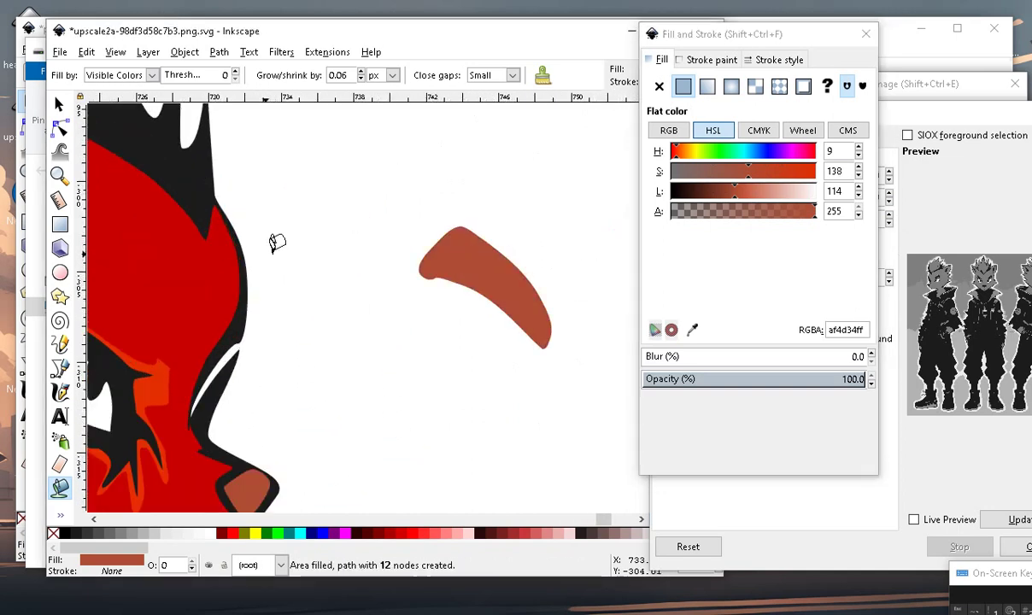
click(59, 101)
Shrink the new piece to about two thirds and lighten it to d27c66.
mouse_move(553, 352)
mouse_down()
mouse_move(407, 234)
mouse_move(310, 432)
mouse_up()
scroll(357, 290, up, 2)
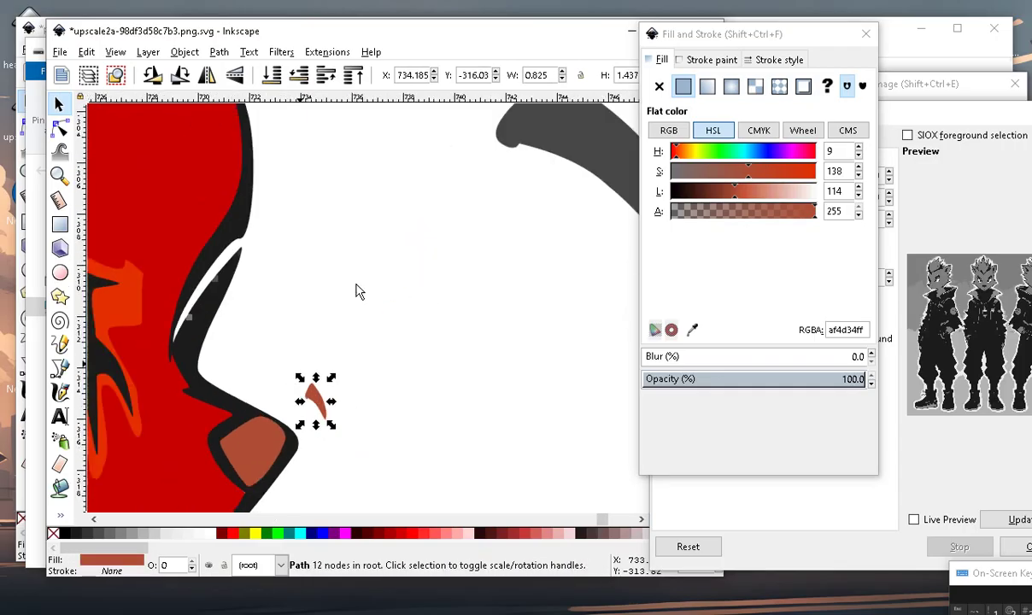
scroll(312, 342, up, 2)
drag(743, 195, 759, 195)
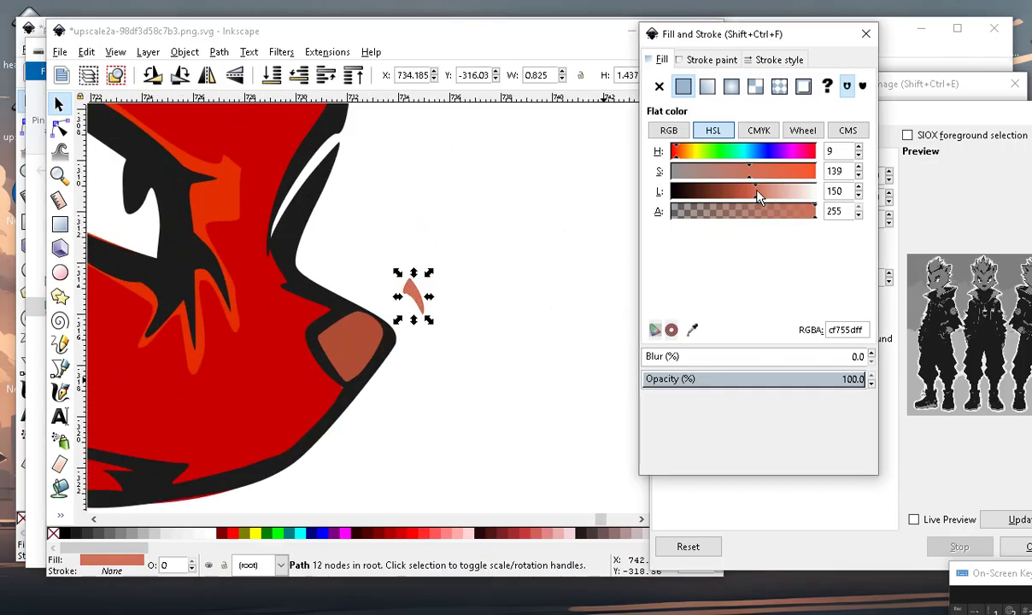
scroll(395, 312, up, 1)
Move the light highlight onto the nose, then inspect the red head path's nodes.
drag(478, 261, 346, 300)
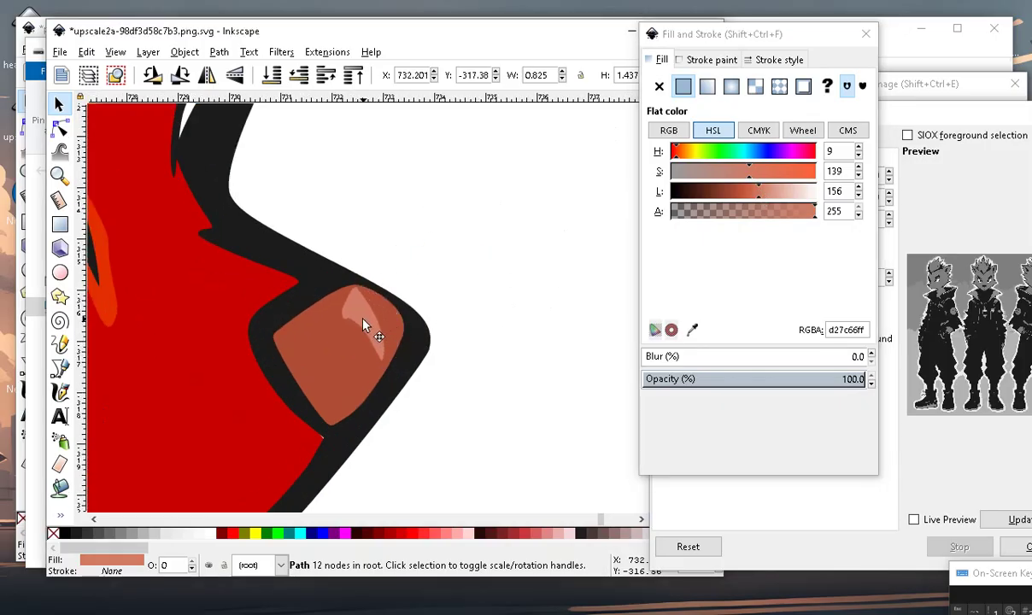
scroll(367, 324, down, 2)
scroll(419, 367, down, 2)
key(Escape)
scroll(421, 427, up, 2)
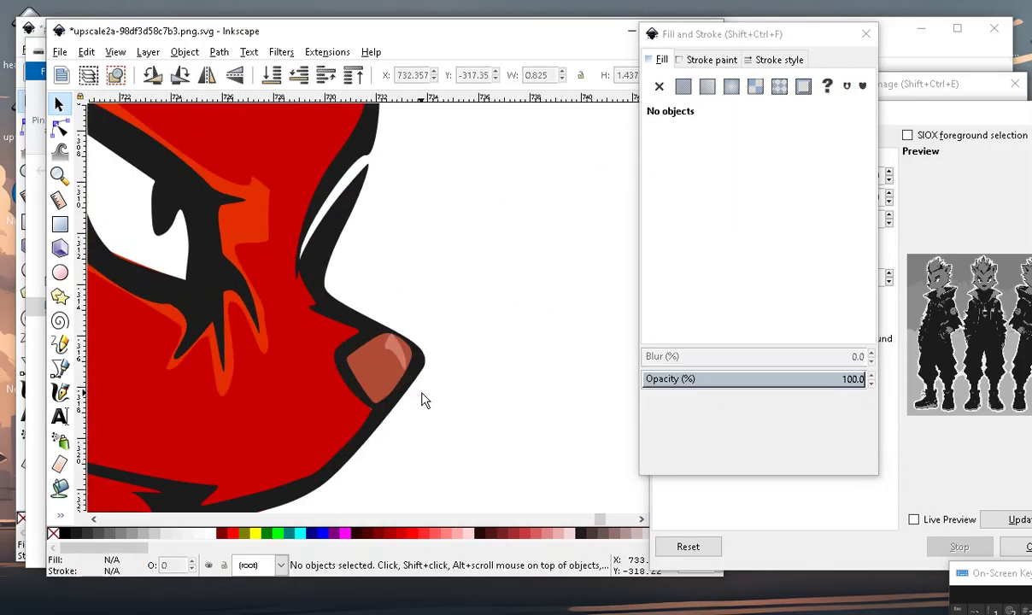
scroll(401, 288, up, 3)
click(382, 282)
click(273, 464)
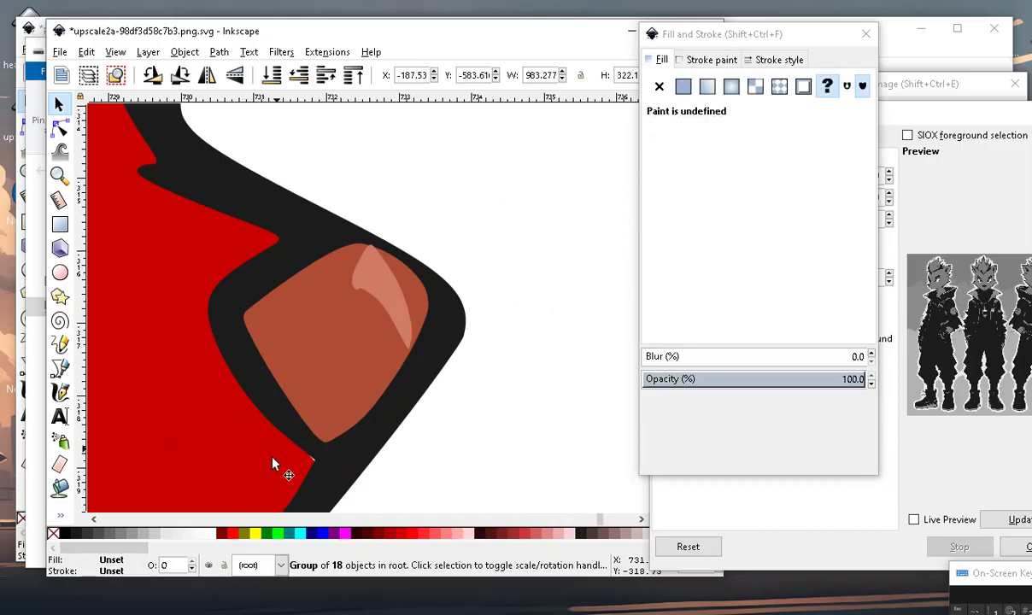
click(60, 127)
click(299, 445)
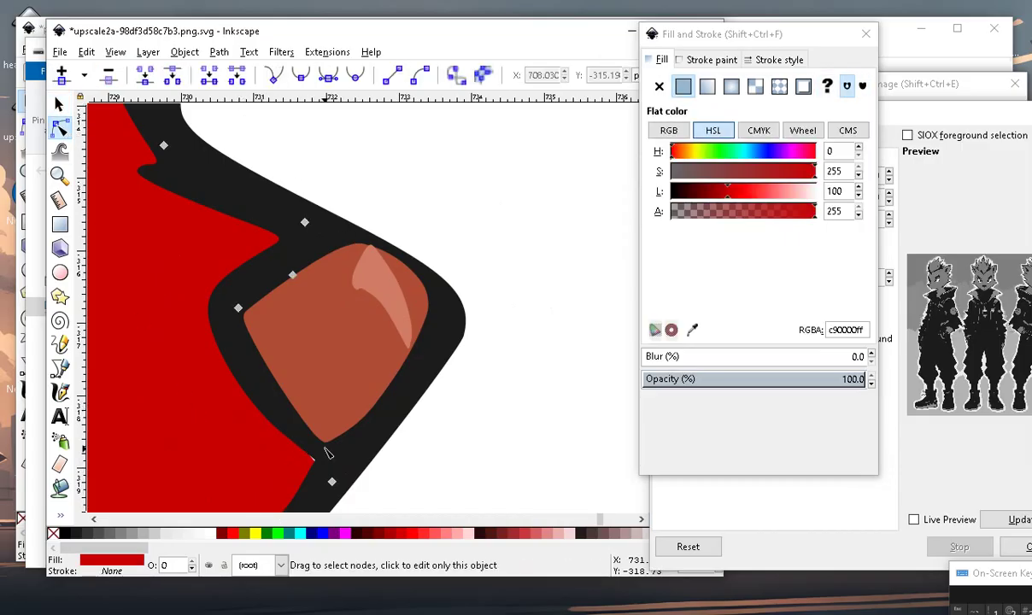
Reselect the nose highlight and nudge it slightly into place.
scroll(458, 424, down, 3)
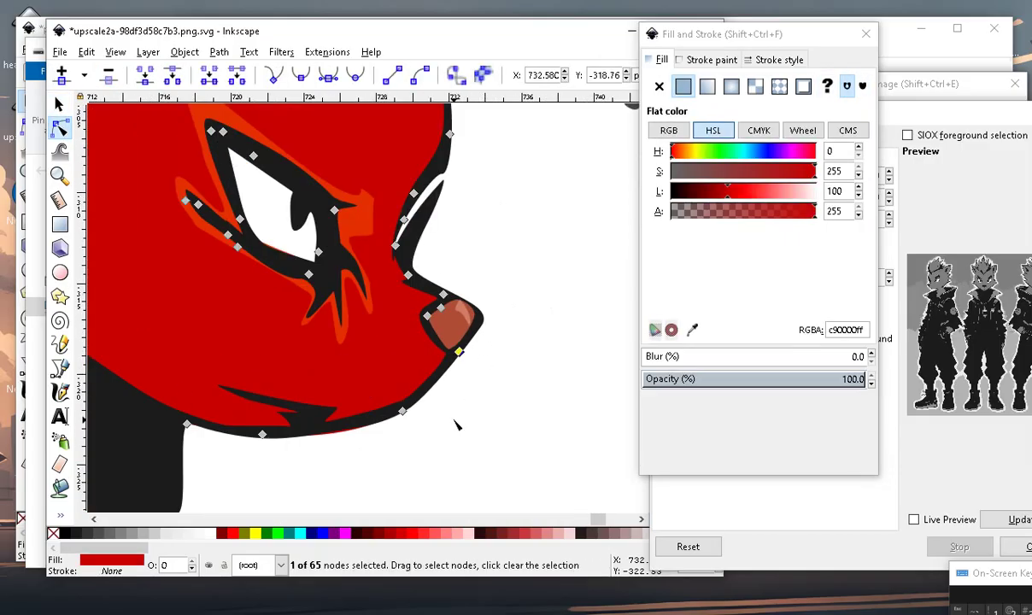
scroll(477, 417, down, 3)
click(487, 429)
scroll(487, 427, up, 2)
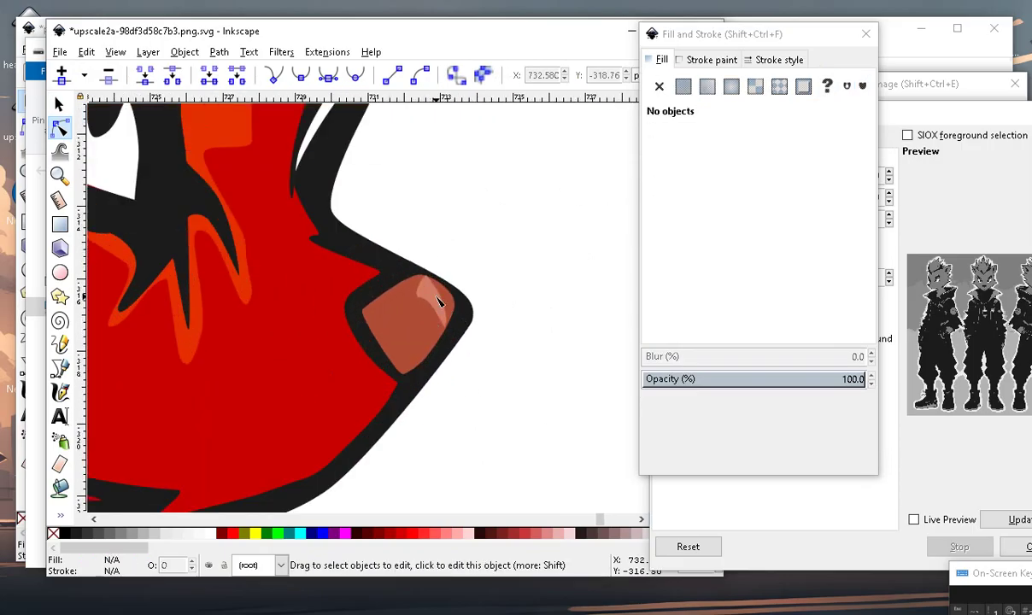
click(438, 301)
scroll(438, 300, up, 1)
click(58, 104)
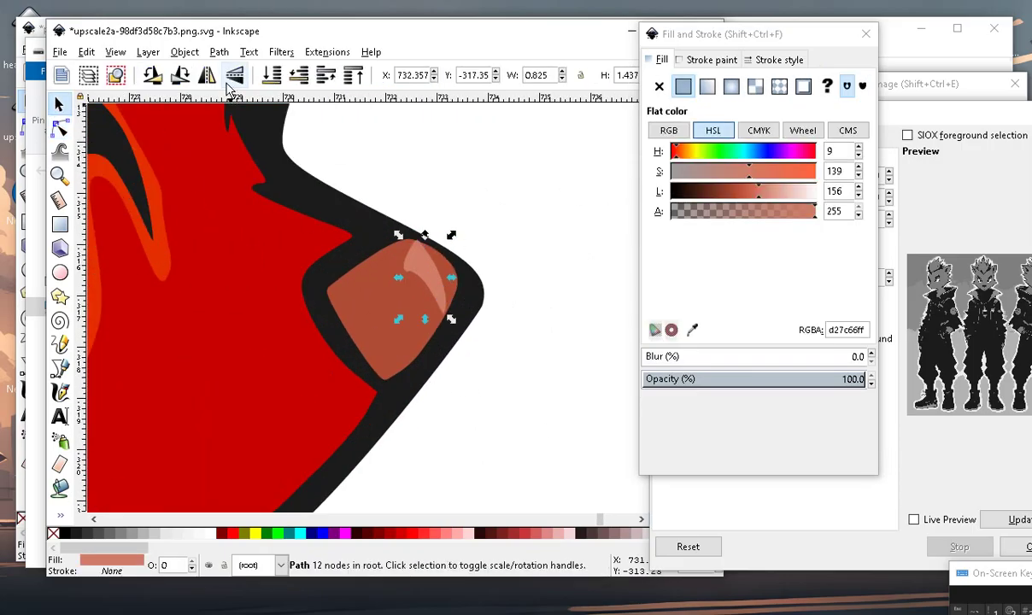
drag(425, 282, 421, 294)
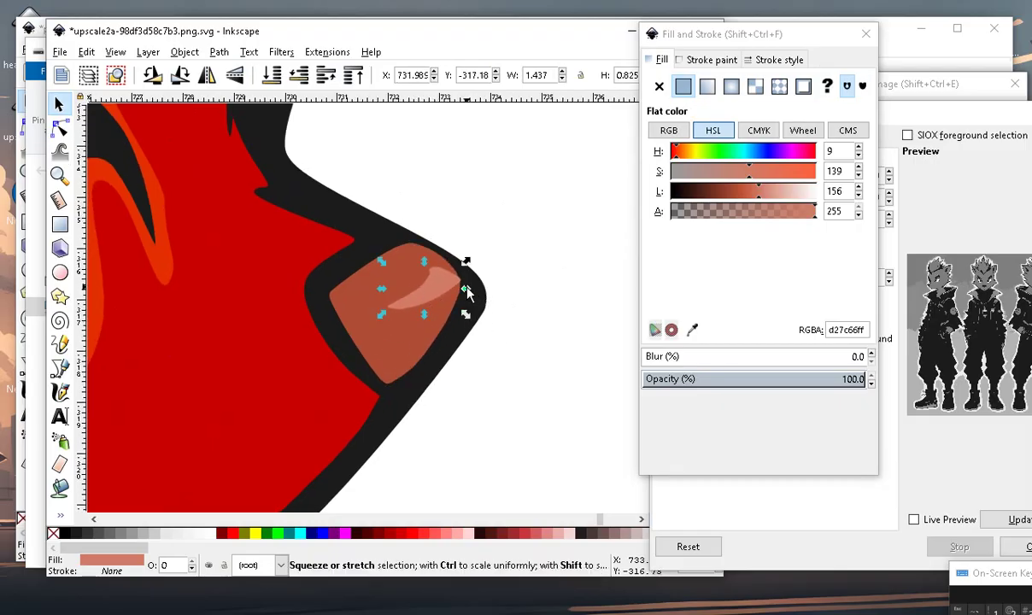
Flip and narrow the highlight horizontally, then shift it left.
mouse_move(467, 293)
mouse_down()
mouse_move(329, 316)
mouse_move(419, 296)
mouse_up()
ctrl+scroll(413, 295, down, 5)
click(483, 417)
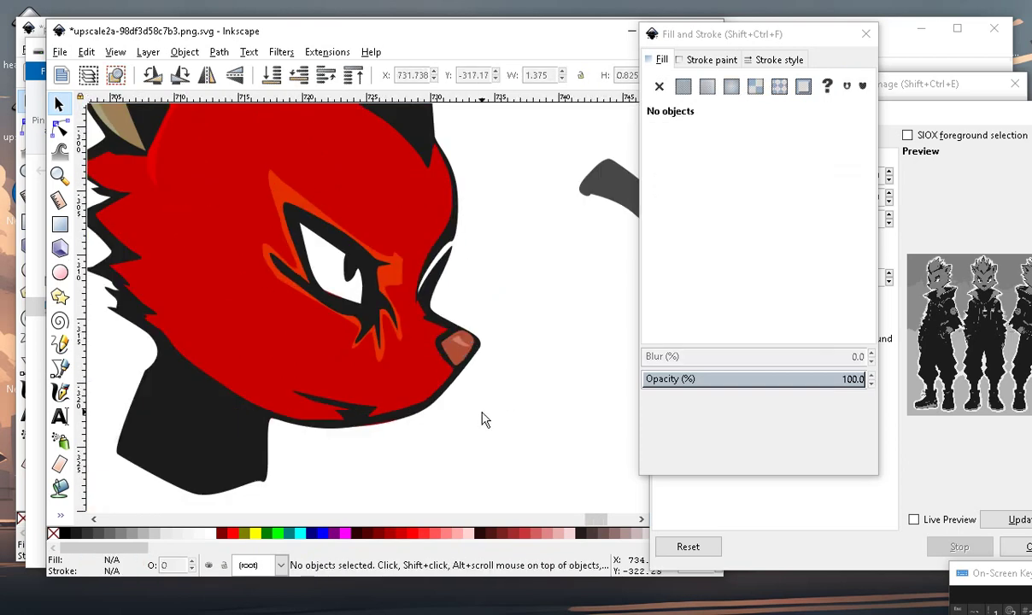
ctrl+scroll(463, 351, up, 4)
ctrl+scroll(472, 327, up, 1)
drag(473, 327, 422, 341)
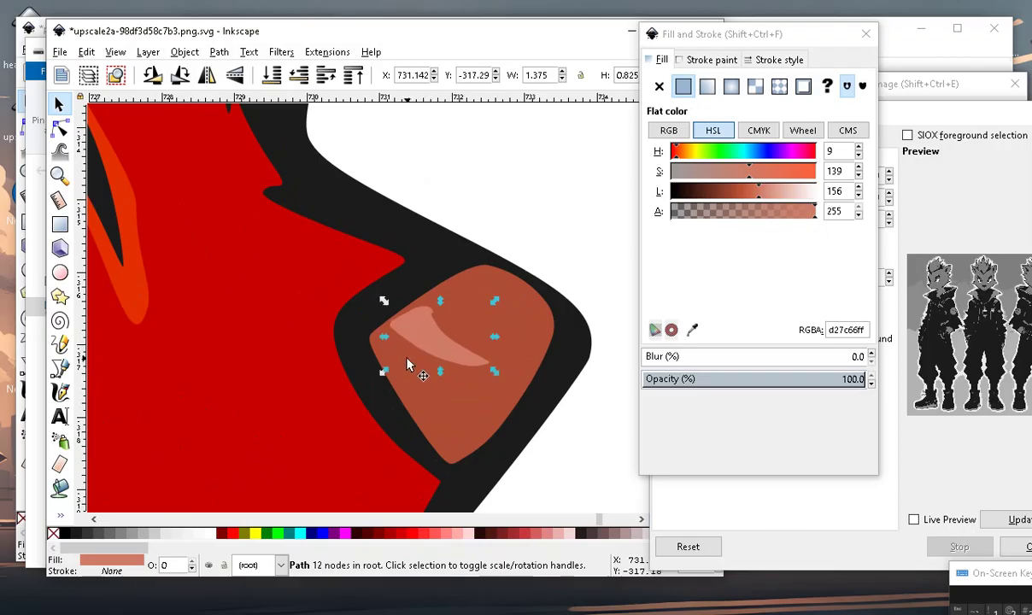
Rotate the highlight 180° and move it to the nose's upper-right edge.
ctrl+scroll(536, 345, down, 4)
key(Escape)
ctrl+scroll(478, 352, down, 2)
ctrl+scroll(484, 357, up, 2)
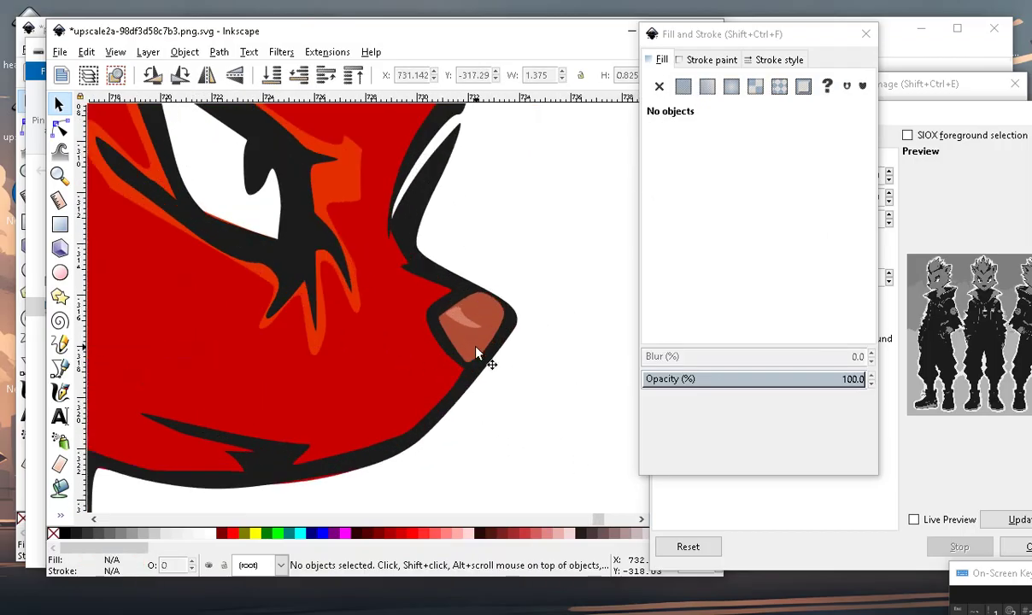
ctrl+scroll(478, 359, up, 3)
click(436, 284)
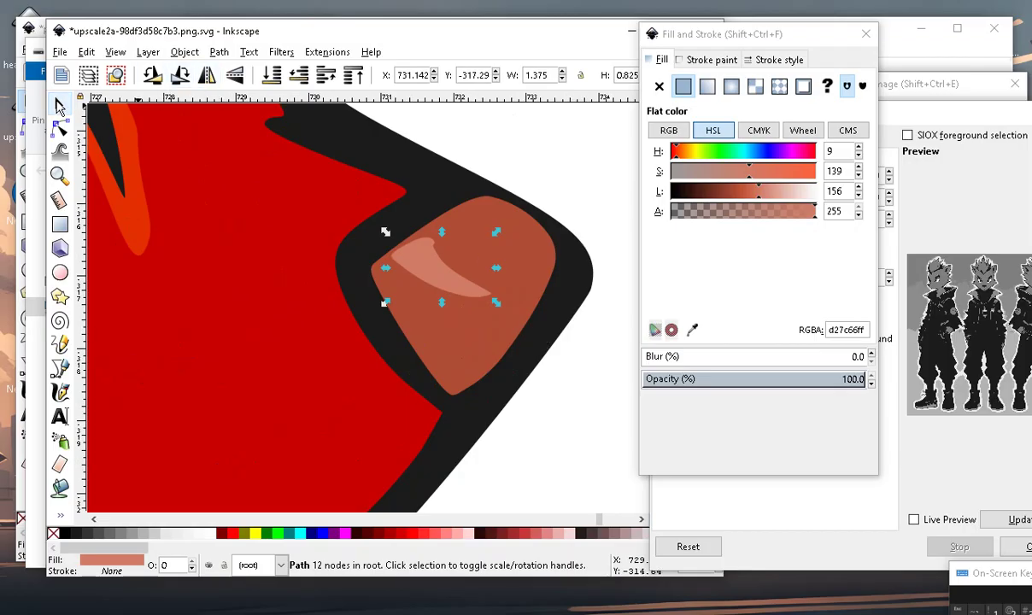
click(180, 76)
click(180, 76)
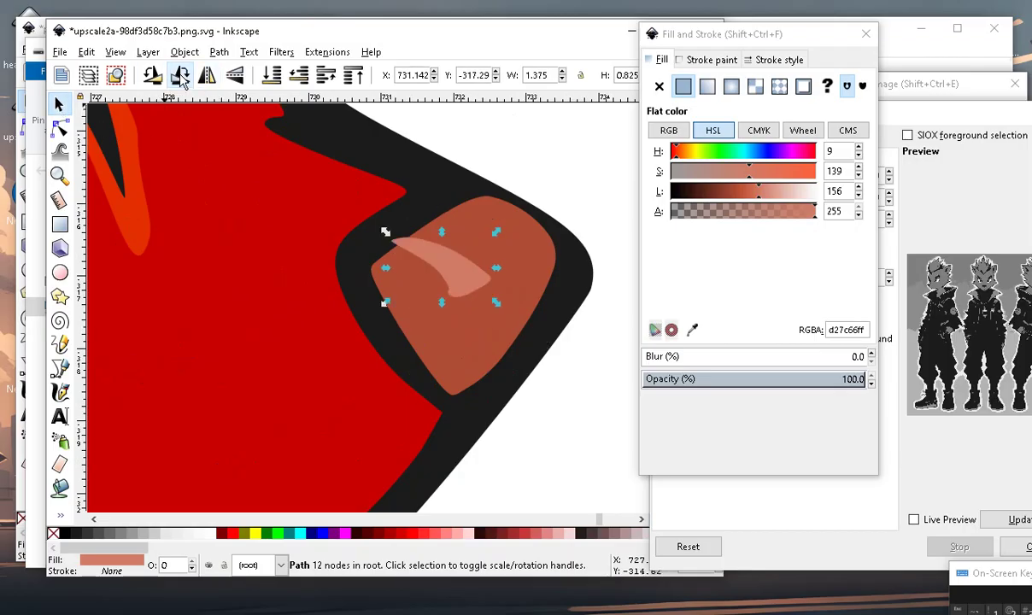
drag(408, 258, 524, 228)
Nudge the highlight left and enlarge it to about 1.652 by 1.212.
scroll(520, 295, down, 5)
scroll(481, 295, up, 4)
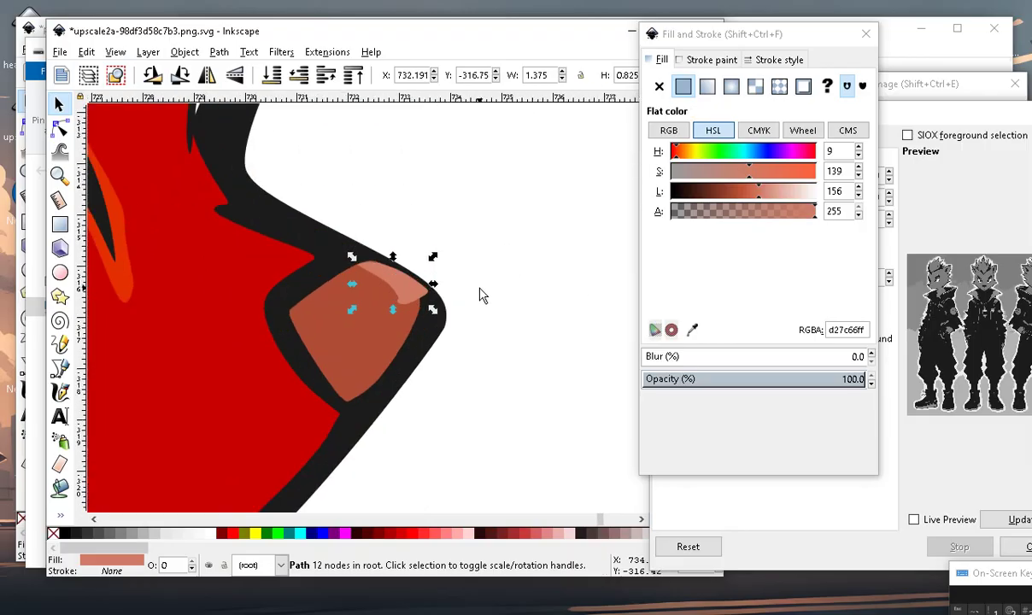
scroll(387, 295, up, 1)
drag(388, 295, 369, 301)
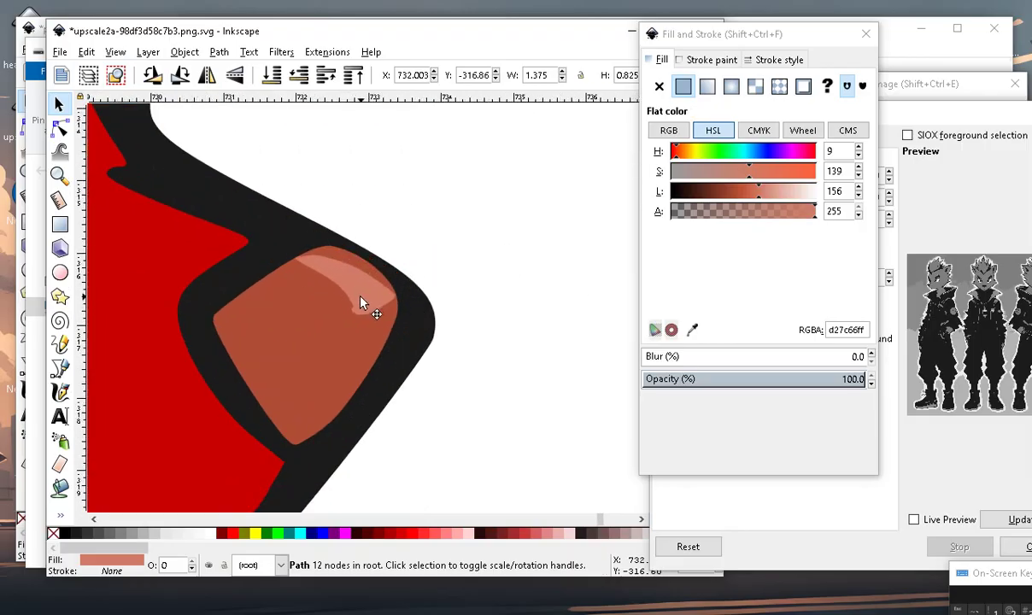
drag(395, 317, 420, 351)
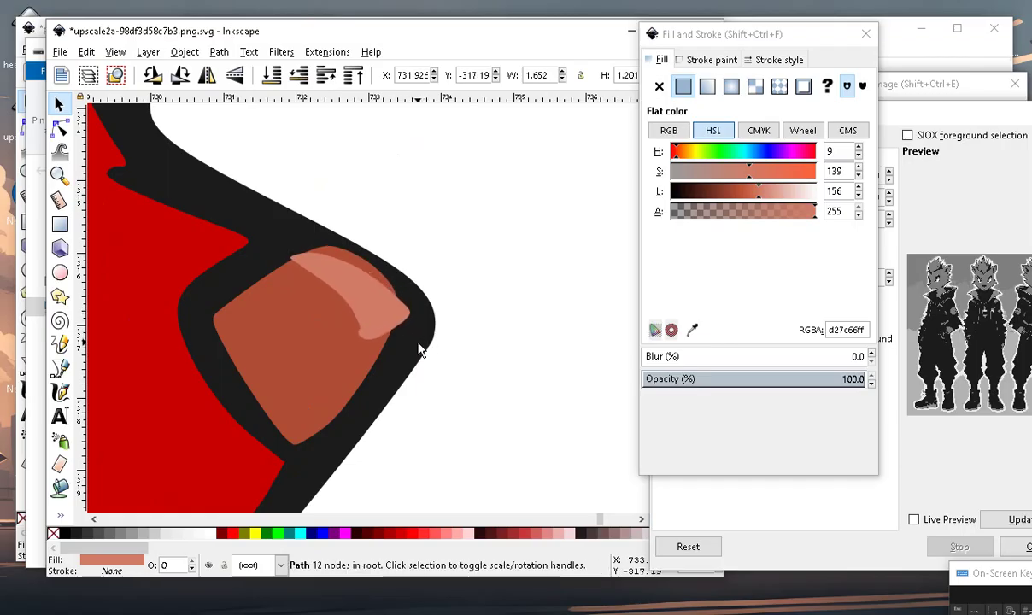
scroll(427, 346, down, 2)
click(461, 397)
scroll(406, 331, up, 2)
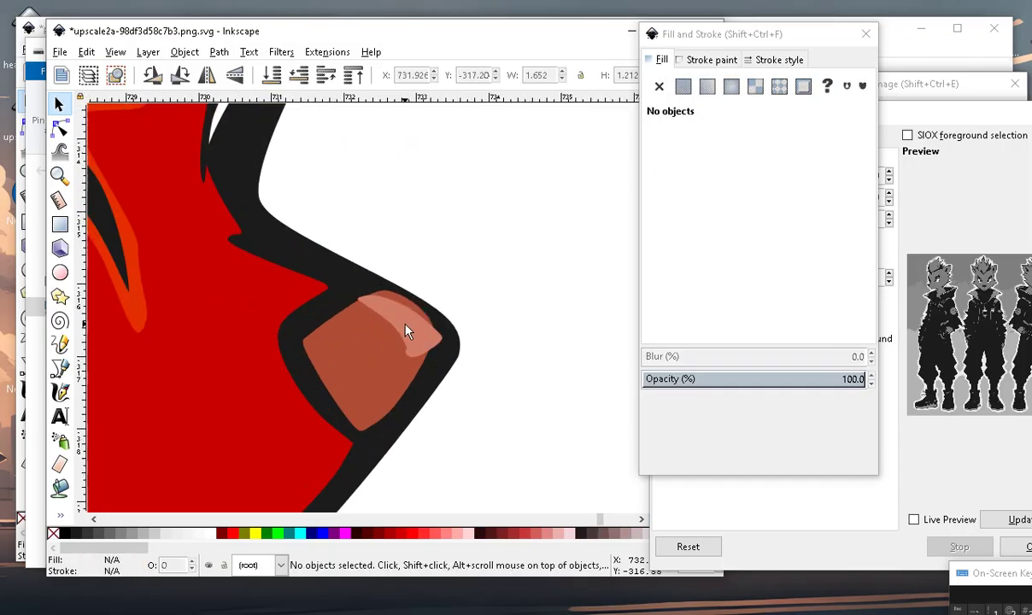
scroll(406, 332, up, 1)
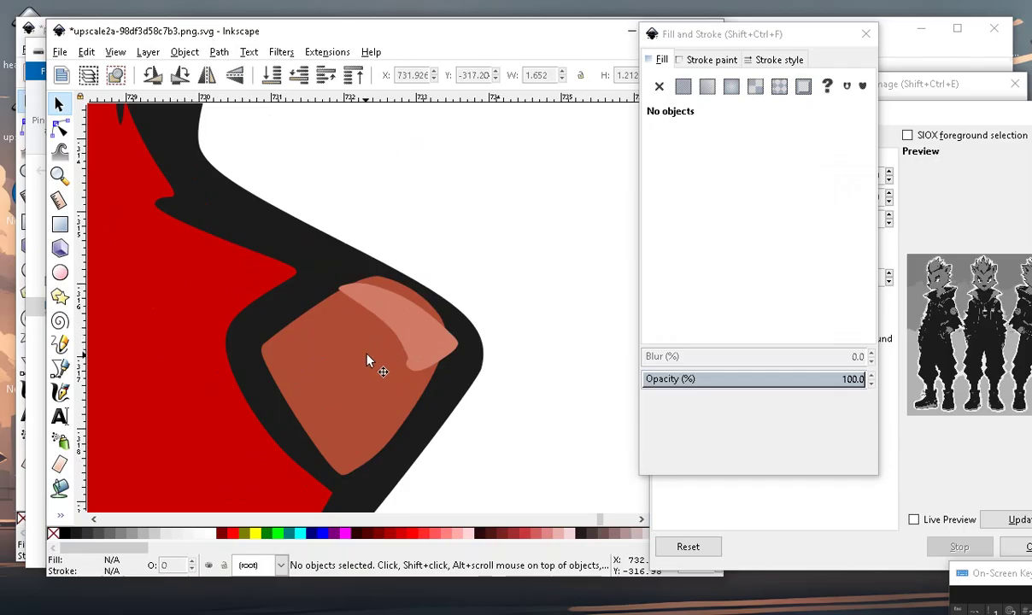
click(60, 127)
Pull the highlight's top edge up-left and add a node to reshape its right edge.
scroll(385, 371, up, 2)
click(410, 267)
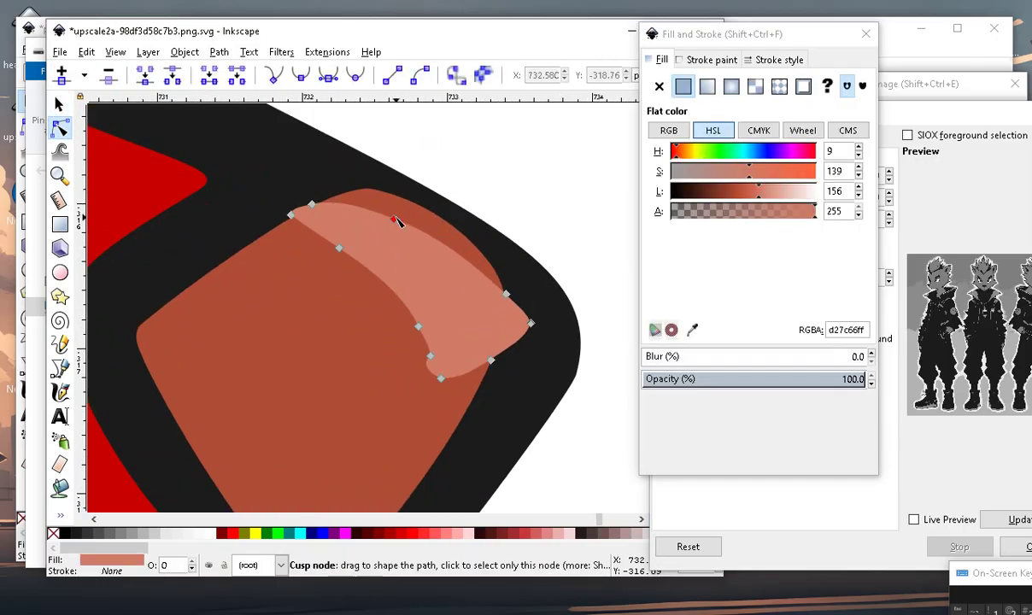
drag(397, 225, 381, 191)
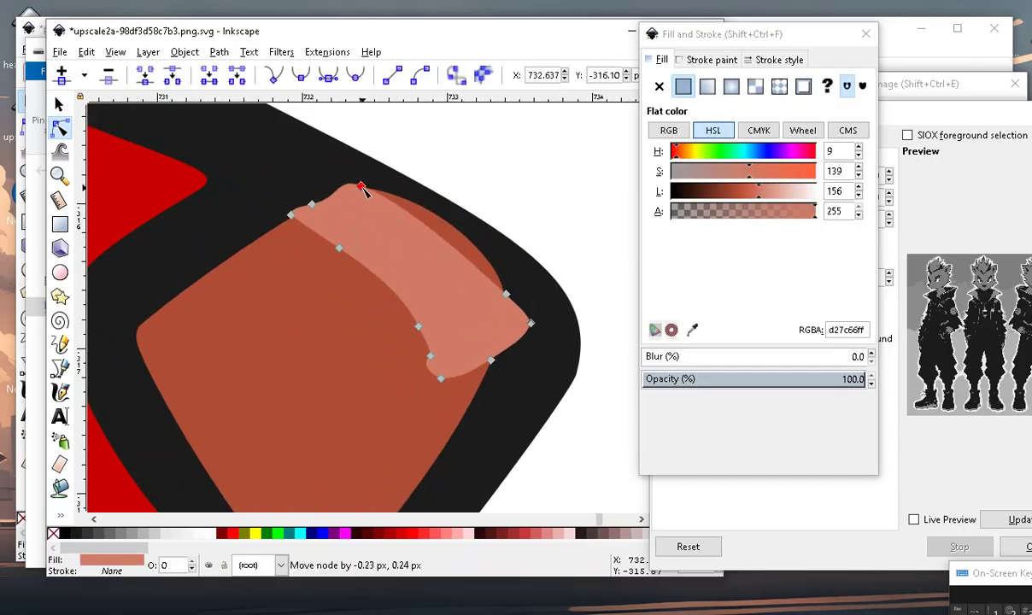
double_click(460, 254)
drag(461, 253, 481, 251)
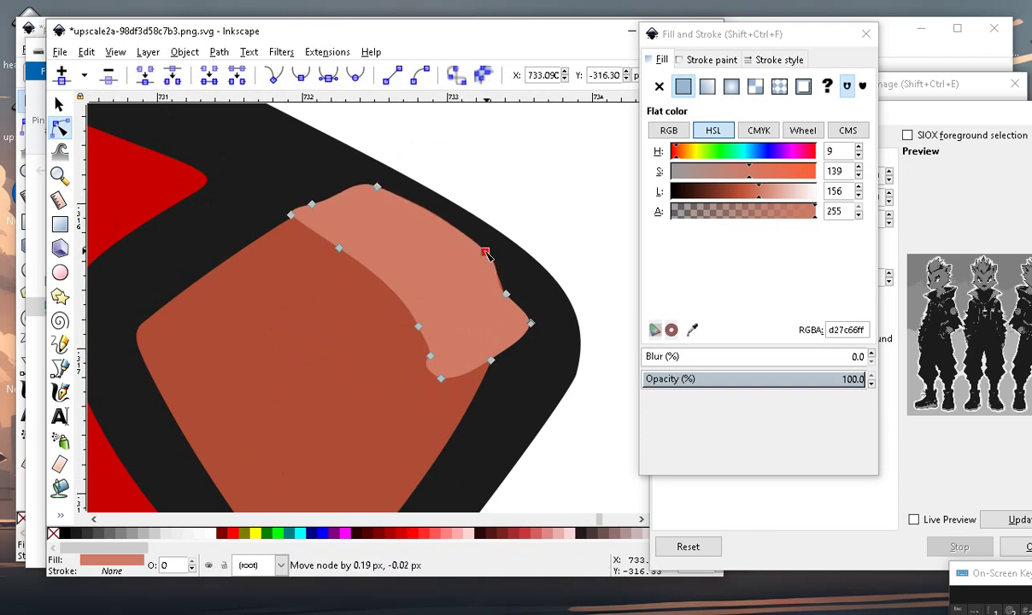
drag(506, 294, 511, 299)
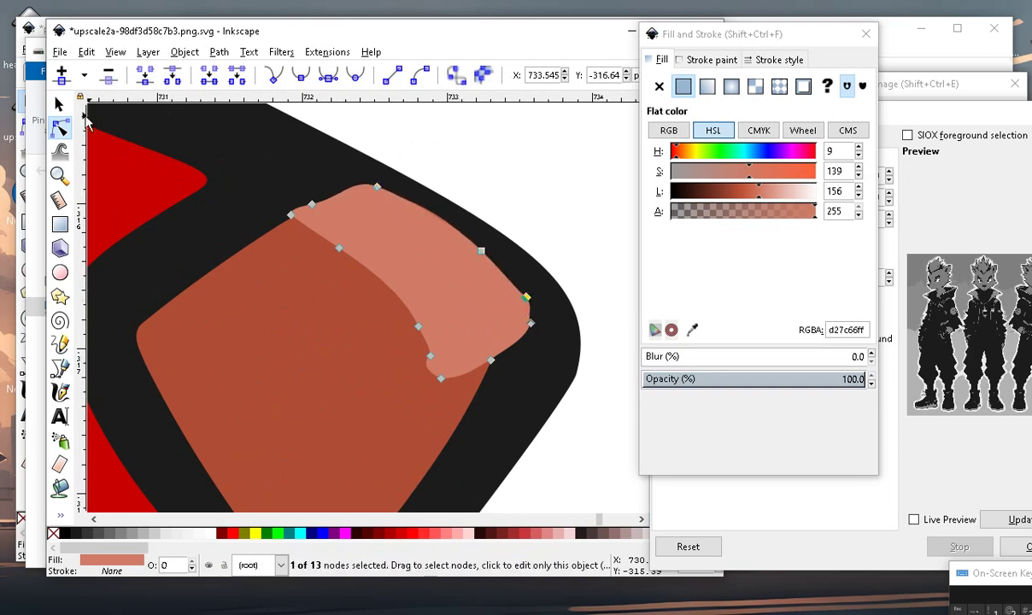
Reorder the highlight and the brown nose shape in the stacking order.
click(60, 103)
click(305, 77)
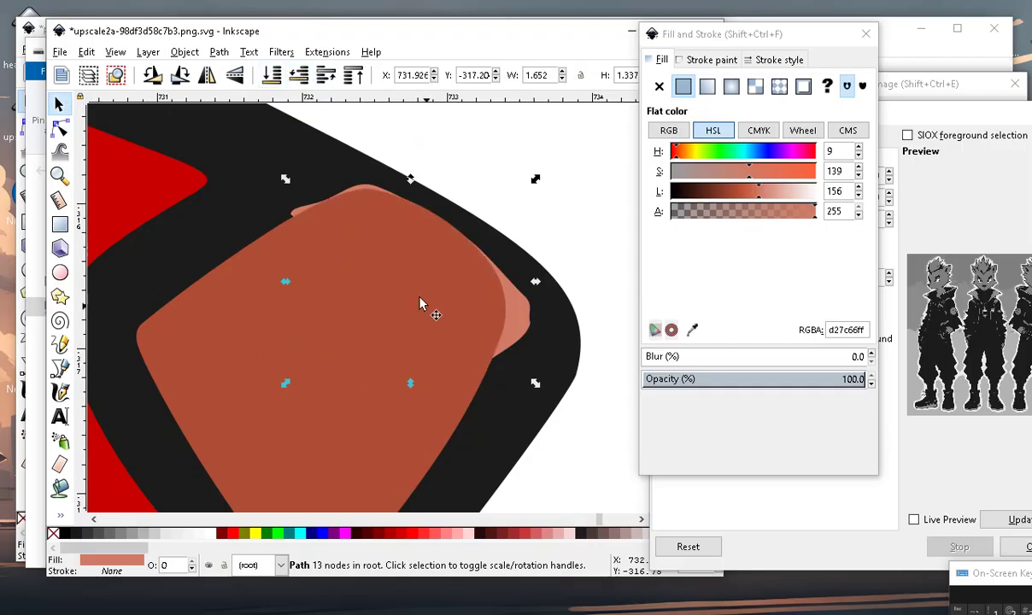
ctrl+scroll(402, 290, down, 2)
click(380, 363)
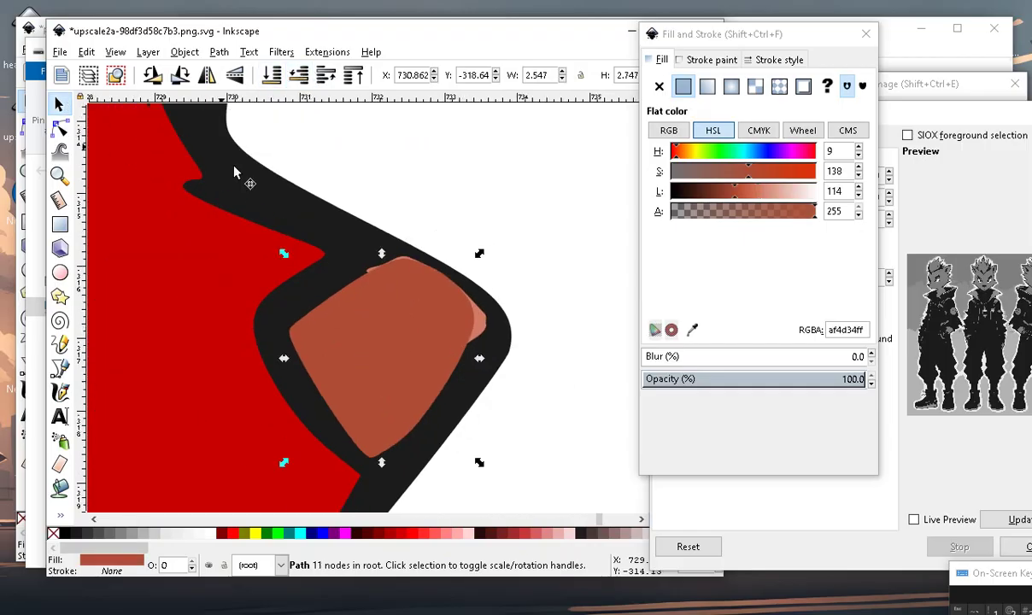
click(284, 75)
ctrl+scroll(430, 310, down, 2)
key(Escape)
Move a node of the red head path downward below the nose.
ctrl+scroll(431, 348, up, 2)
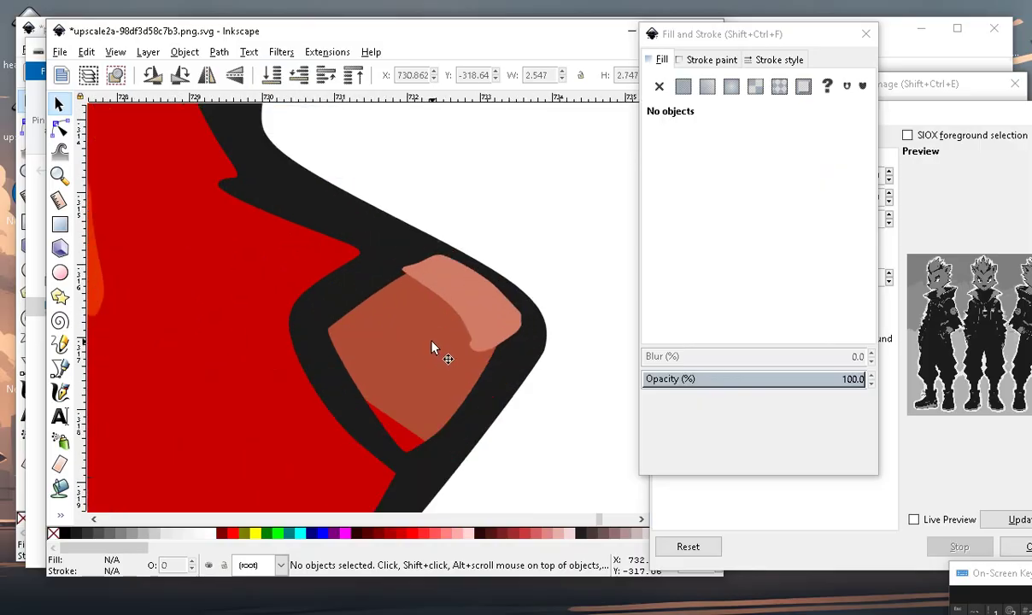
click(410, 392)
click(62, 130)
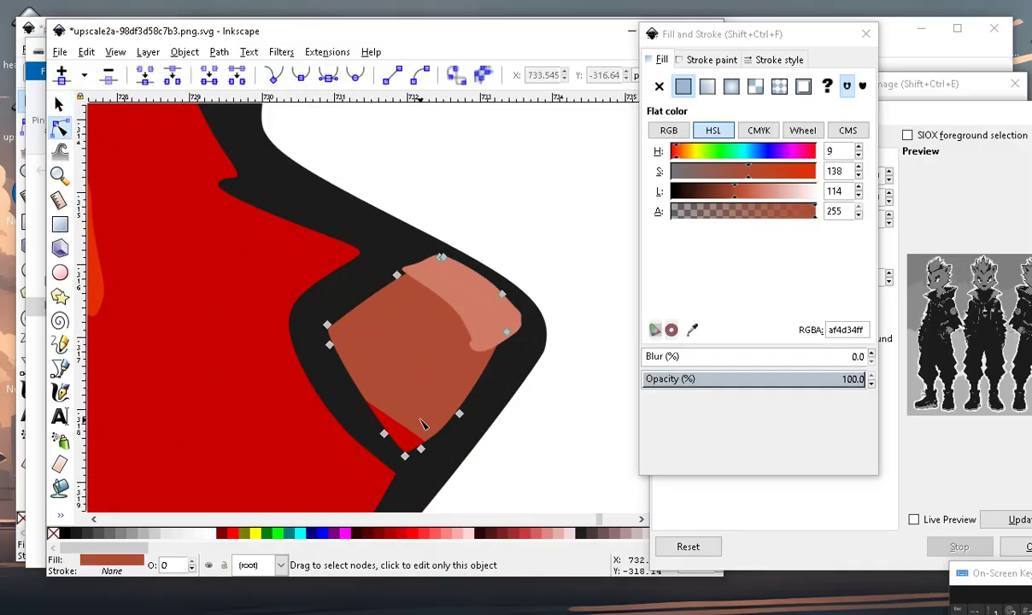
click(409, 429)
drag(407, 429, 405, 465)
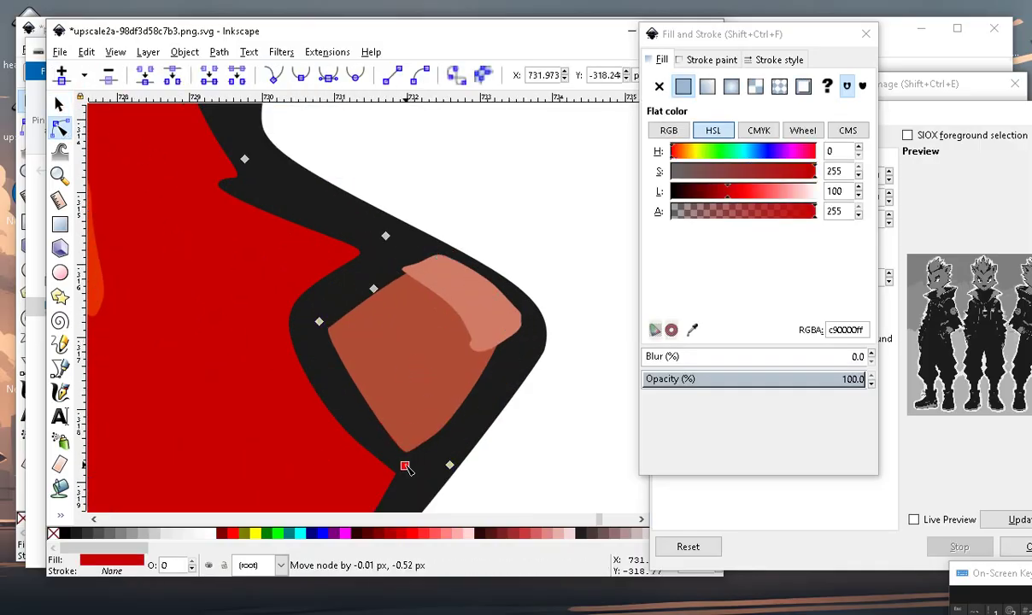
ctrl+scroll(428, 402, down, 2)
ctrl+scroll(454, 345, up, 2)
ctrl+scroll(454, 345, up, 1)
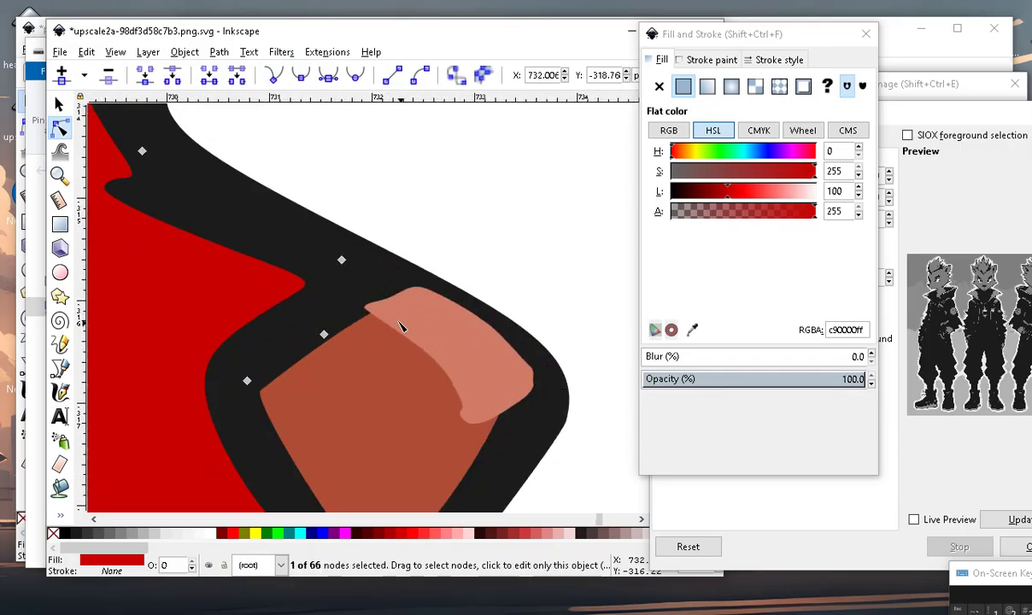
click(400, 323)
click(60, 104)
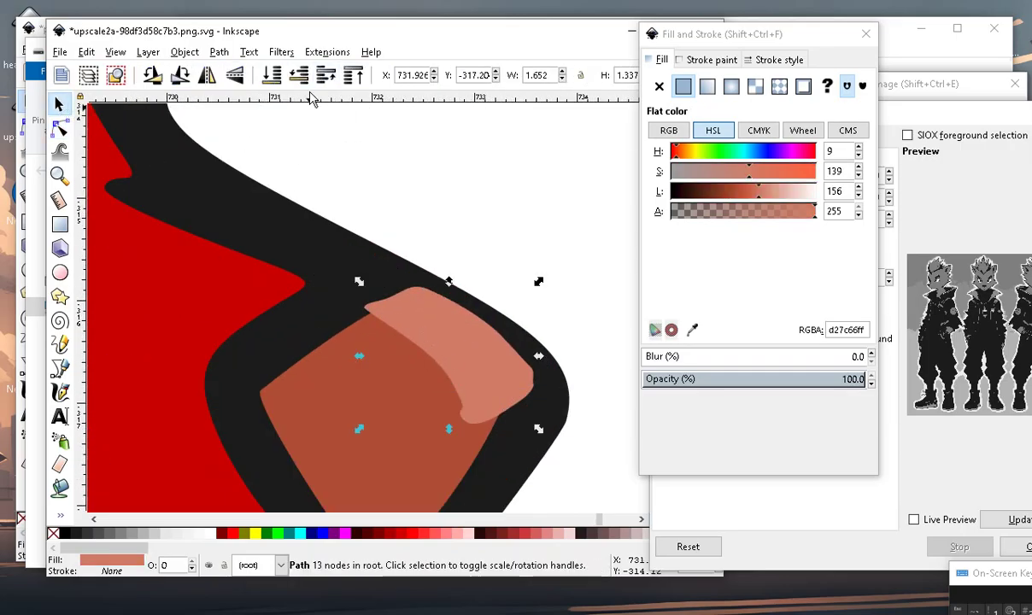
Bend the highlight's lower edge curve downward.
ctrl+scroll(484, 376, down, 4)
click(533, 411)
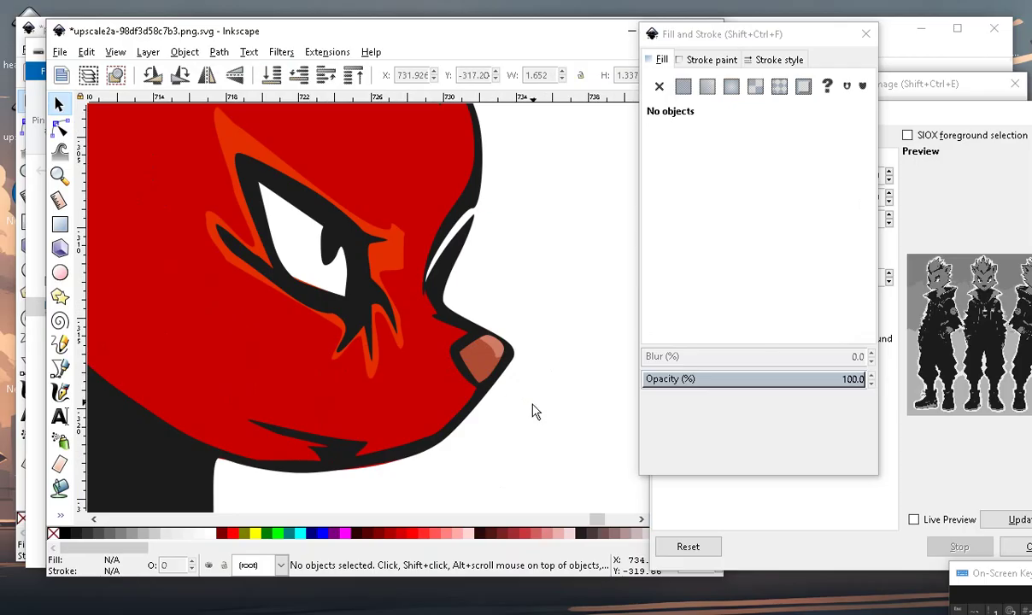
ctrl+scroll(437, 299, up, 3)
click(438, 299)
click(60, 126)
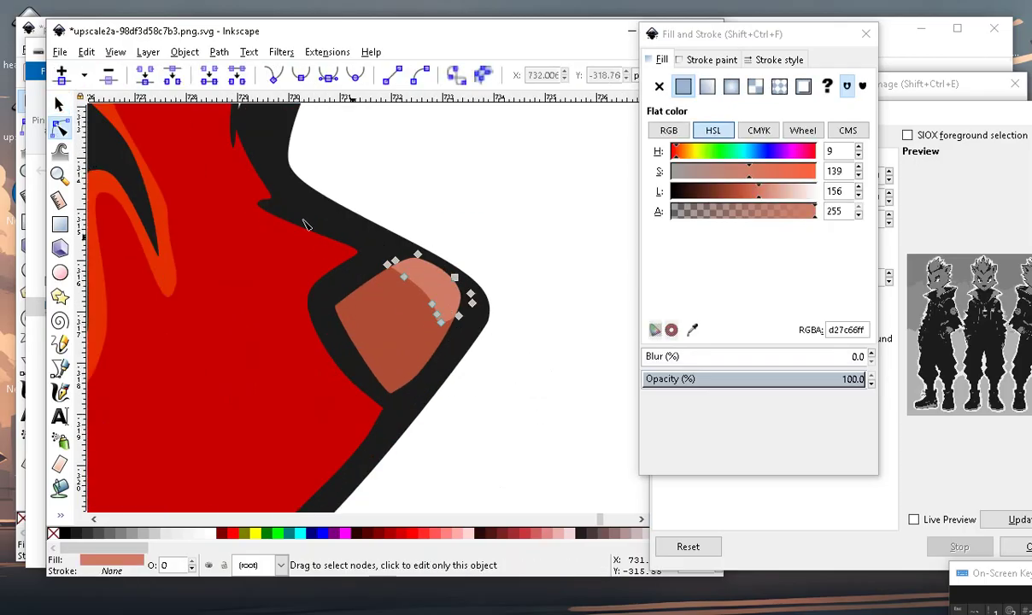
ctrl+scroll(360, 275, up, 1)
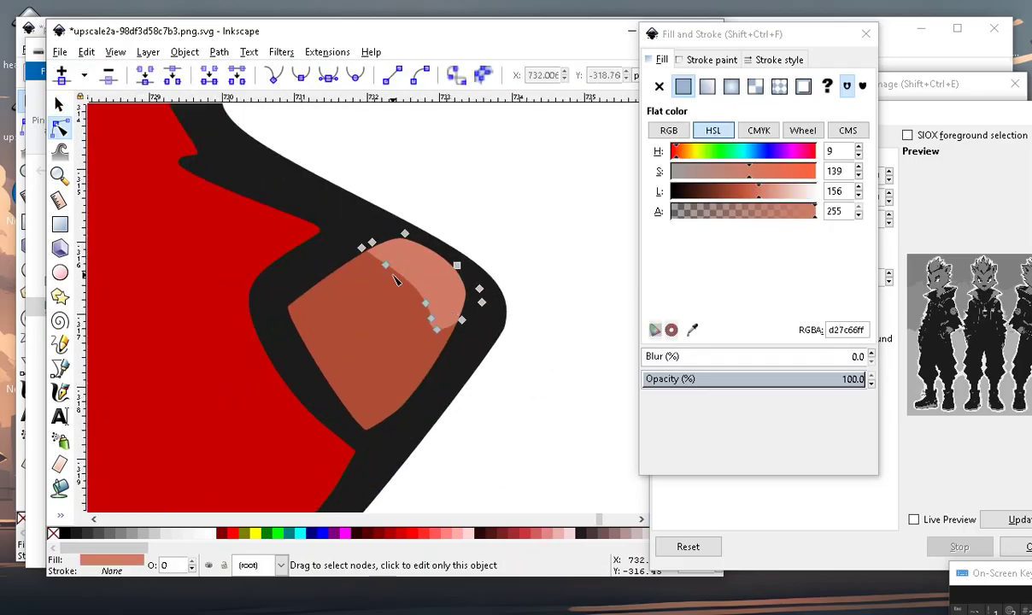
mouse_move(403, 281)
mouse_down()
mouse_move(409, 305)
mouse_move(421, 275)
mouse_move(422, 303)
mouse_move(445, 325)
mouse_up()
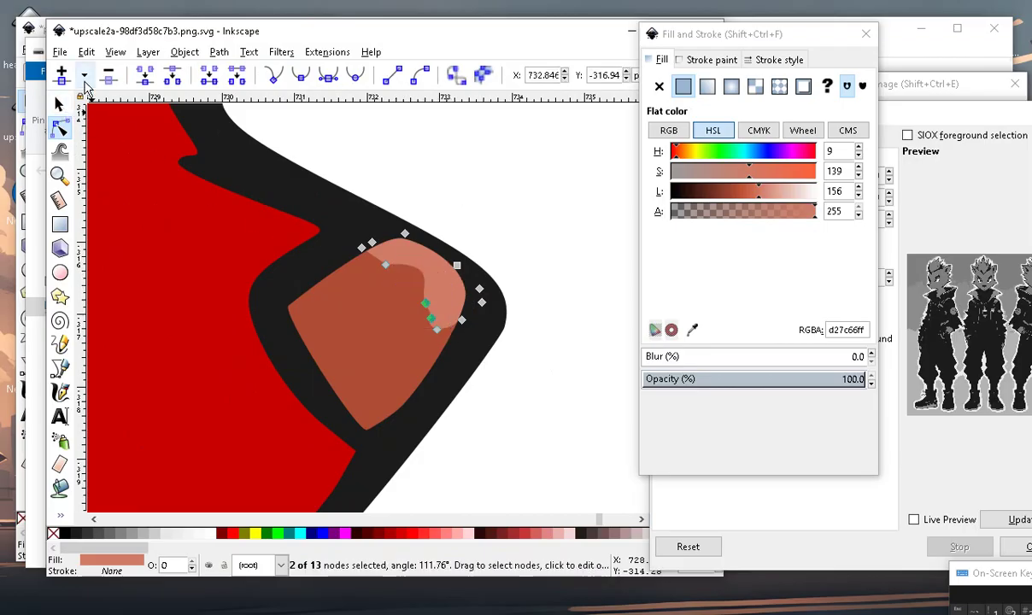
Pull the highlight's top node up toward the nose's upper edge.
scroll(513, 356, down, 5)
click(526, 414)
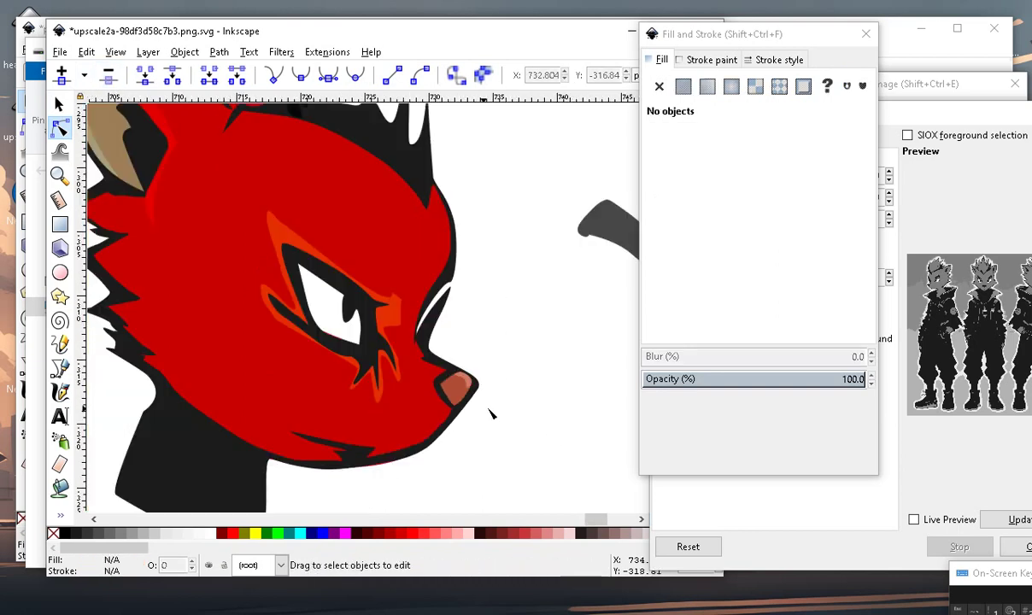
scroll(459, 385, up, 5)
click(440, 288)
drag(396, 268, 398, 254)
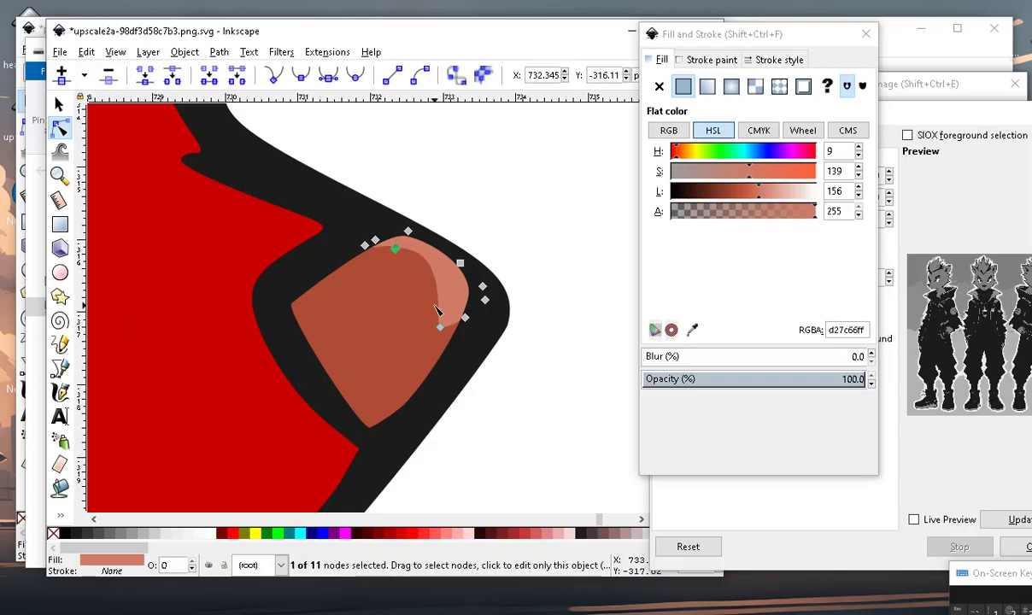
scroll(472, 342, down, 3)
Draw a tall black-filled ellipse just right of the fox's nose.
click(517, 389)
scroll(517, 389, down, 3)
scroll(479, 401, down, 2)
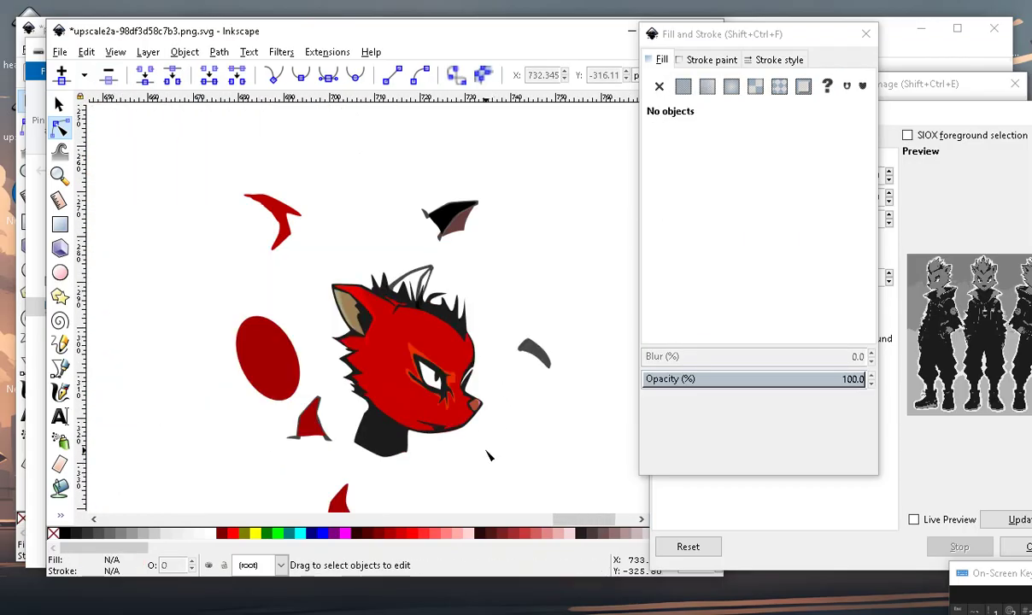
scroll(439, 324, up, 5)
scroll(438, 325, down, 2)
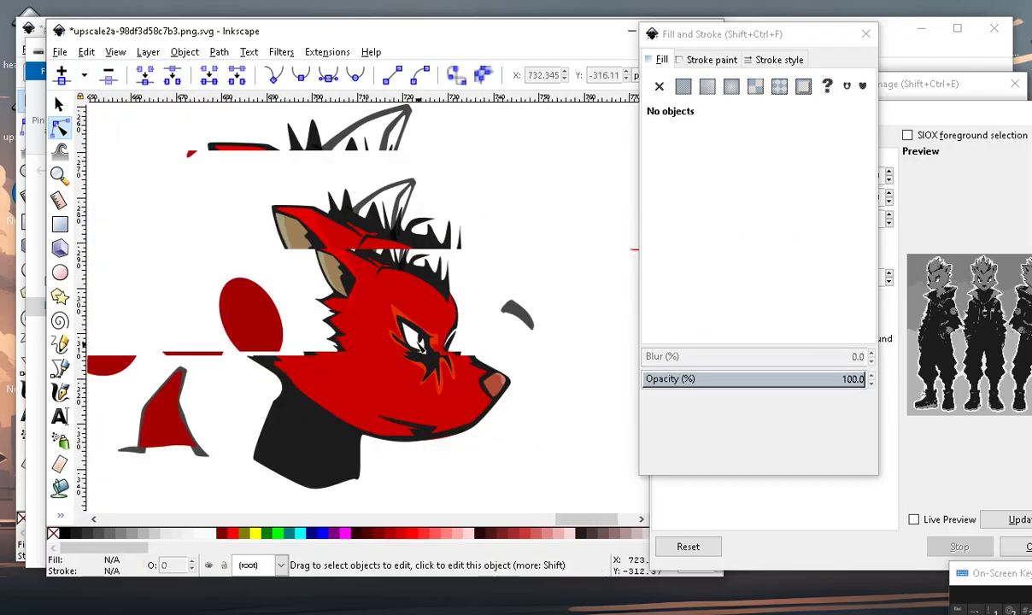
scroll(396, 379, up, 3)
scroll(448, 387, down, 2)
scroll(519, 417, up, 2)
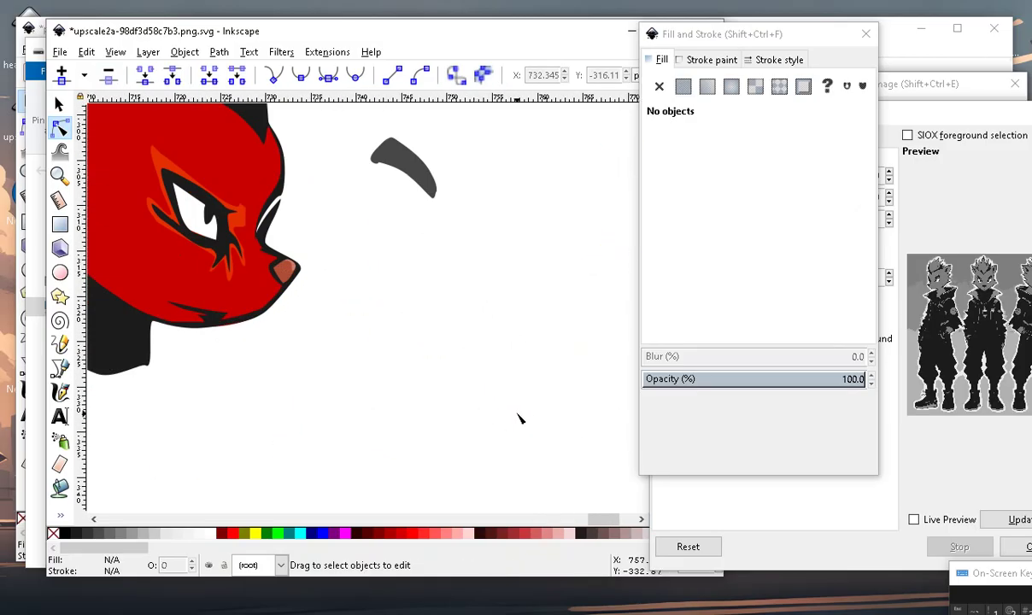
scroll(171, 329, down, 1)
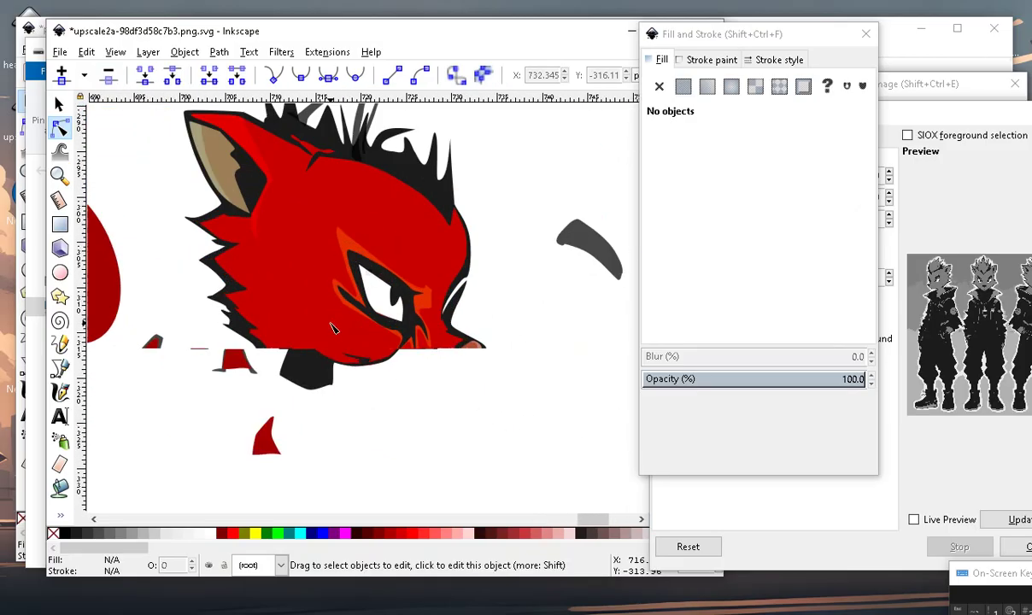
click(60, 273)
scroll(341, 342, down, 2)
scroll(393, 376, up, 2)
drag(369, 349, 402, 393)
click(65, 534)
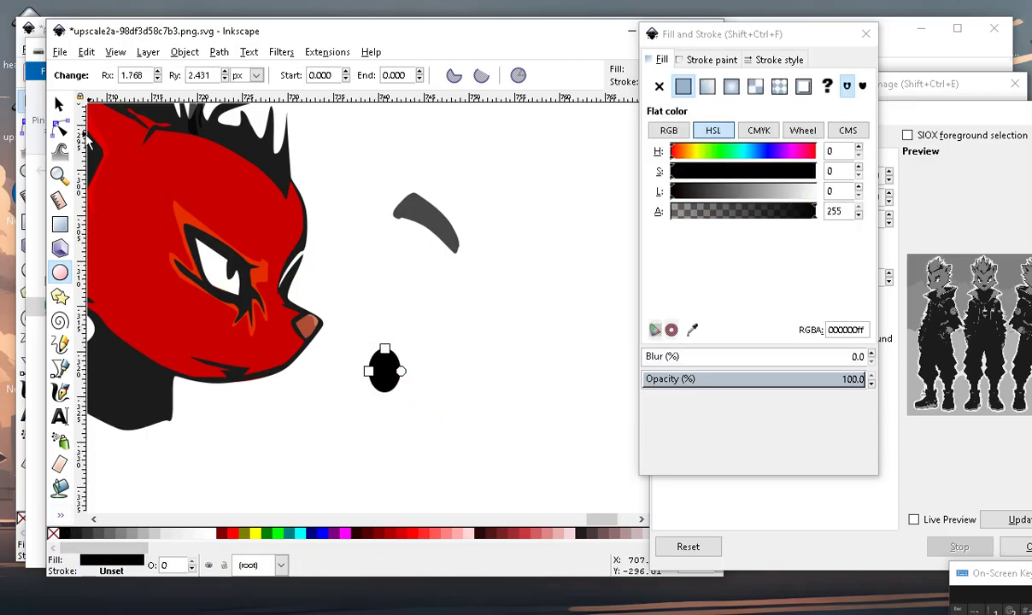
Paint-bucket fill the black ellipse's area and make it a muted red (ab5454).
click(59, 103)
click(473, 421)
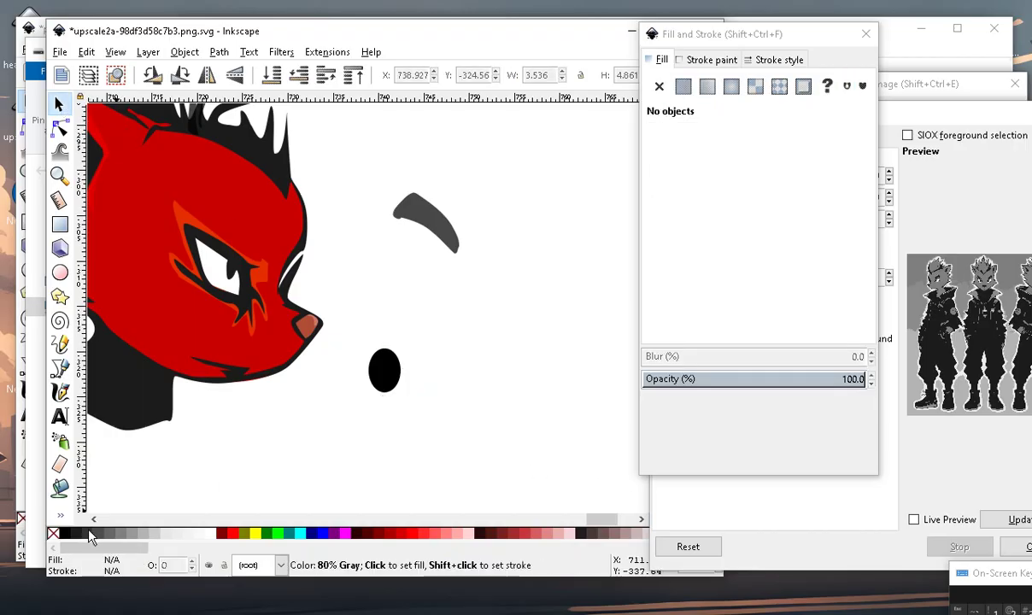
click(60, 489)
ctrl+scroll(269, 374, up, 2)
click(497, 341)
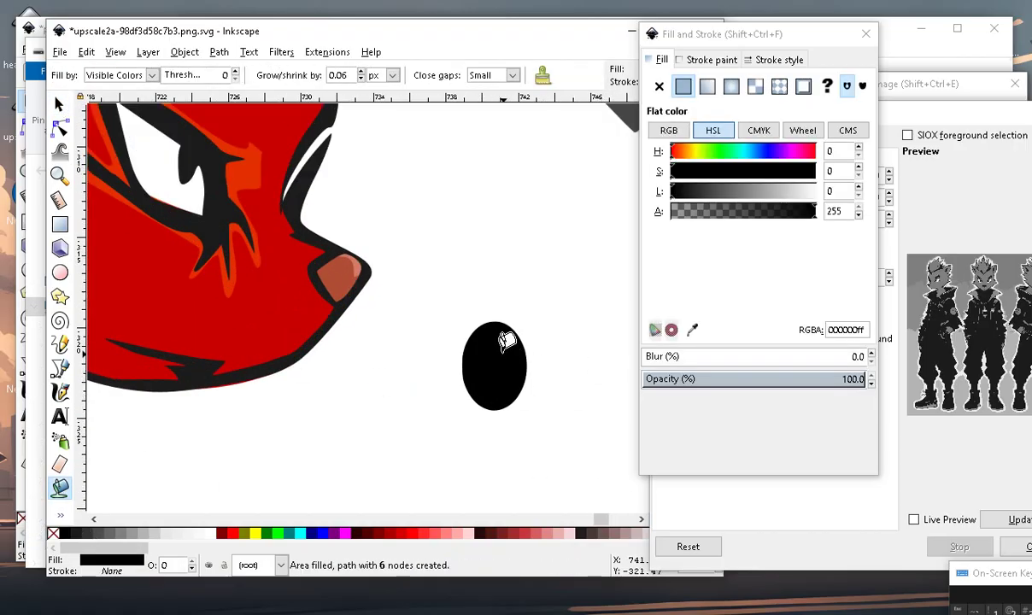
click(415, 535)
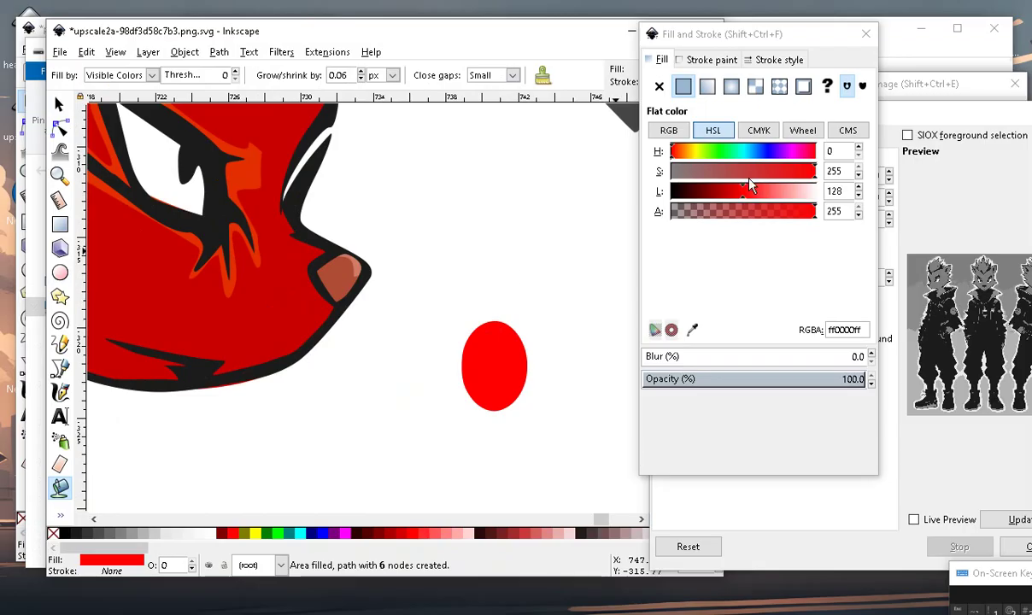
click(719, 172)
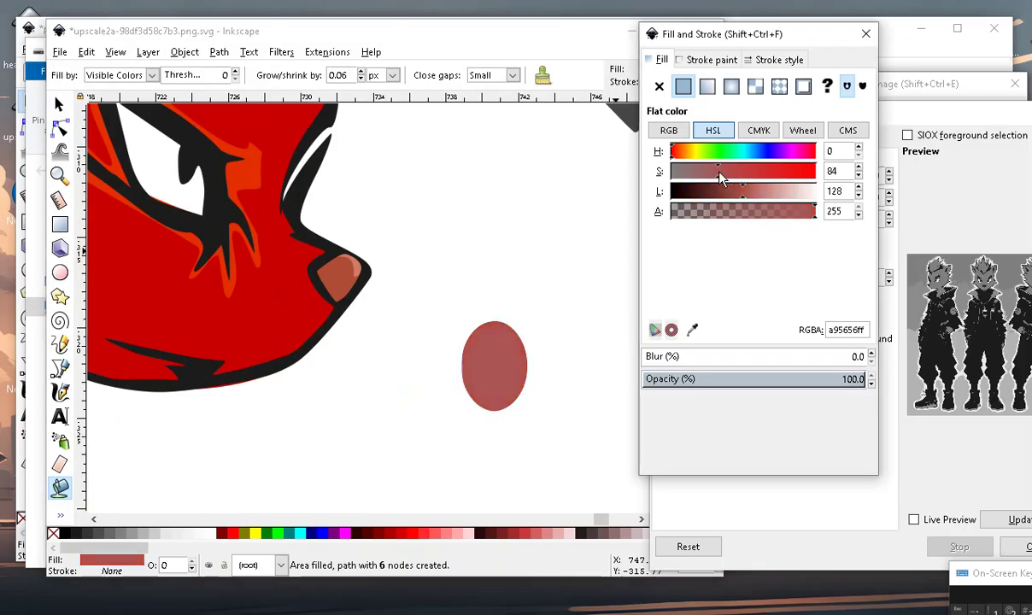
Shrink the red fill inside the black ring, then squash the pair vertically.
click(59, 103)
ctrl+scroll(529, 413, up, 2)
mouse_move(386, 227)
mouse_down()
mouse_move(459, 355)
mouse_move(468, 350)
mouse_up()
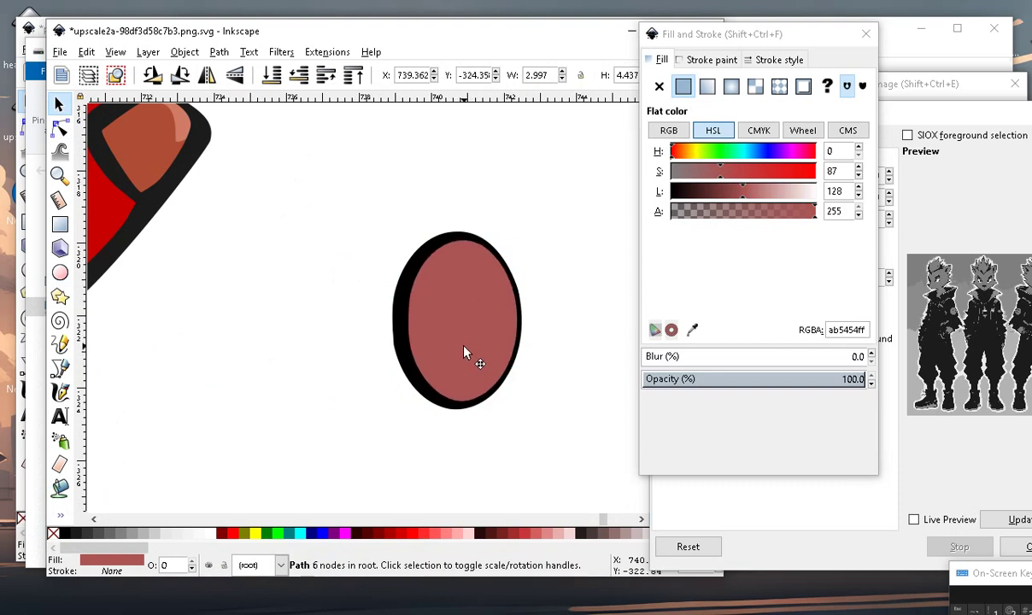
ctrl+scroll(470, 359, down, 4)
click(429, 431)
ctrl+scroll(440, 357, up, 1)
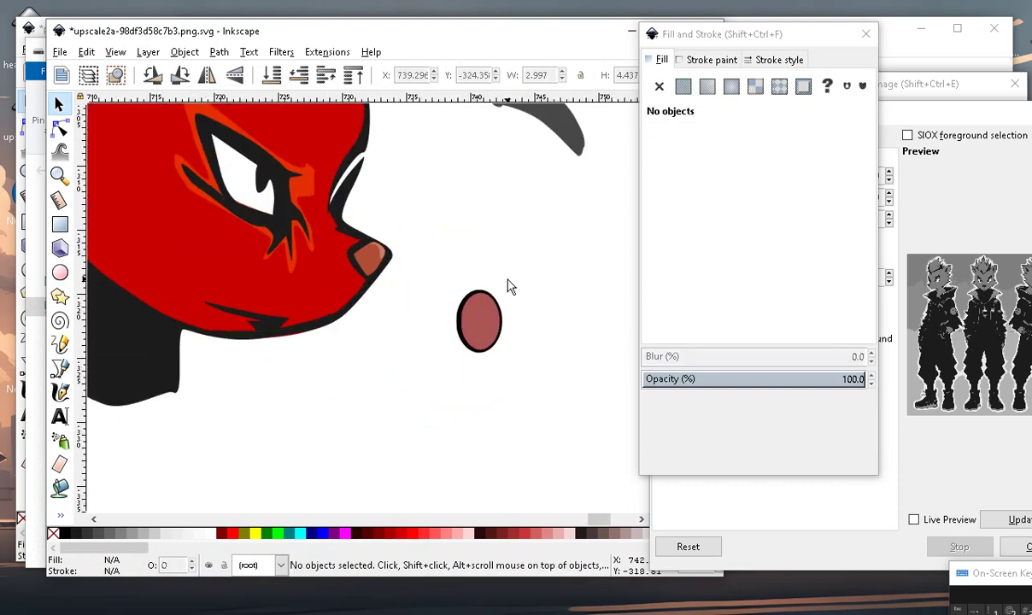
drag(440, 247, 579, 403)
drag(480, 285, 464, 321)
Move the fox head group downward.
ctrl+scroll(457, 335, up, 3)
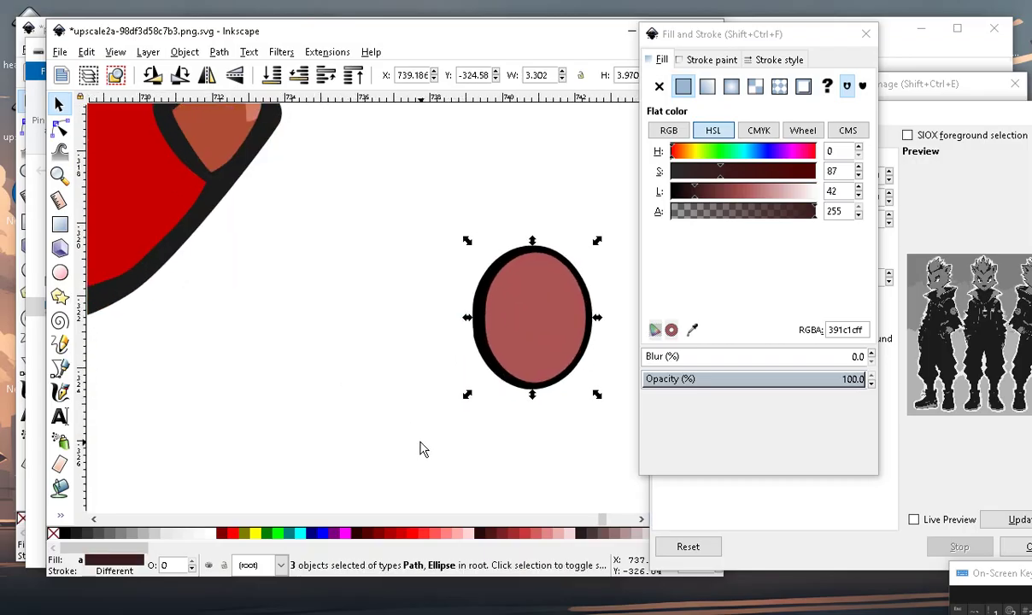
ctrl+scroll(416, 373, down, 3)
click(427, 424)
drag(466, 203, 445, 293)
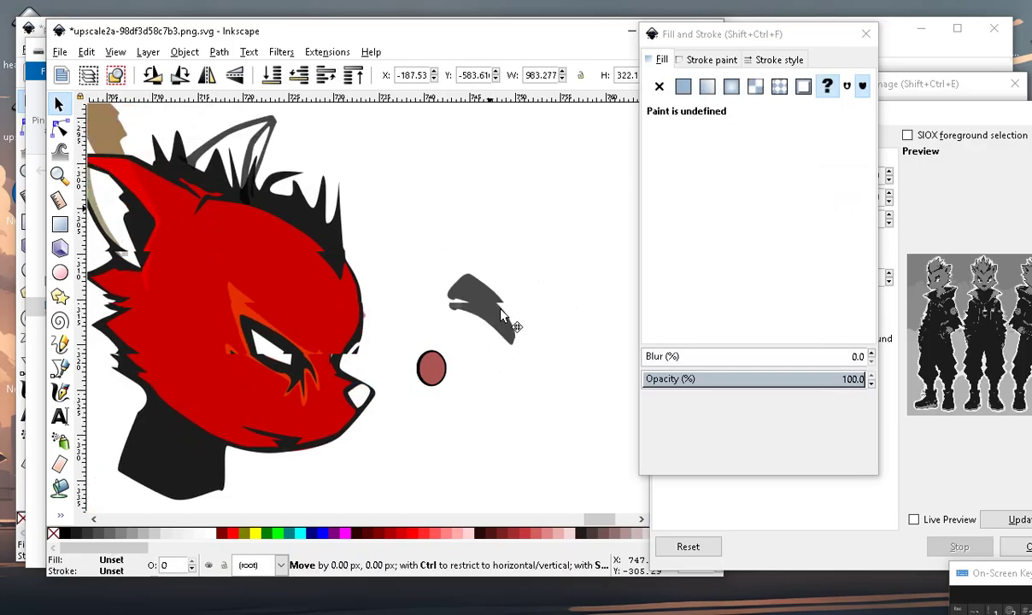
ctrl+scroll(445, 297, down, 2)
ctrl+scroll(486, 387, up, 1)
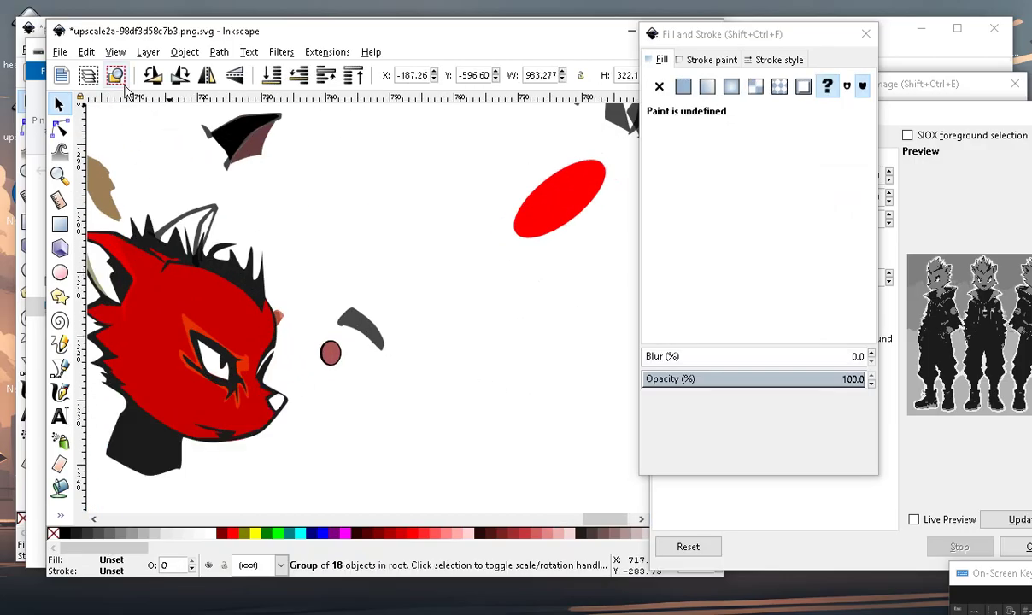
Undo the head move and drag the dark grey curved shape onto the eye.
click(86, 52)
click(101, 69)
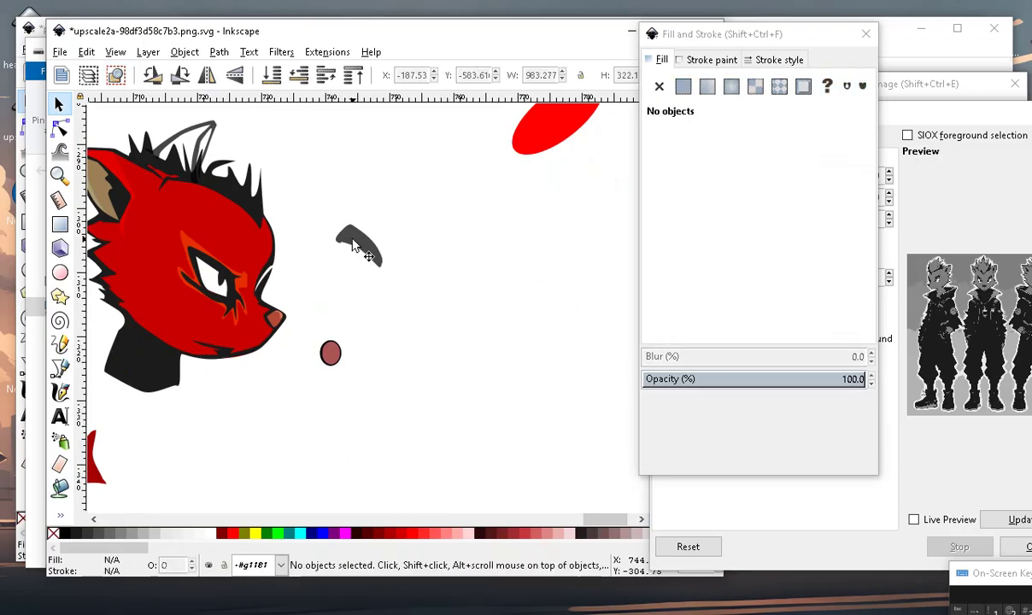
click(353, 248)
drag(376, 256, 361, 361)
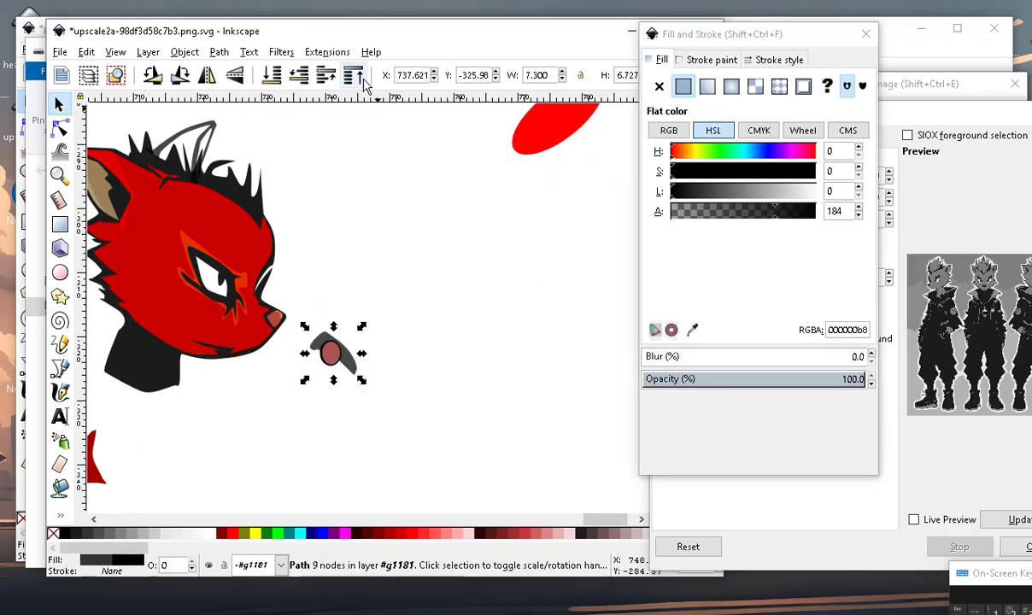
ctrl+scroll(318, 367, up, 3)
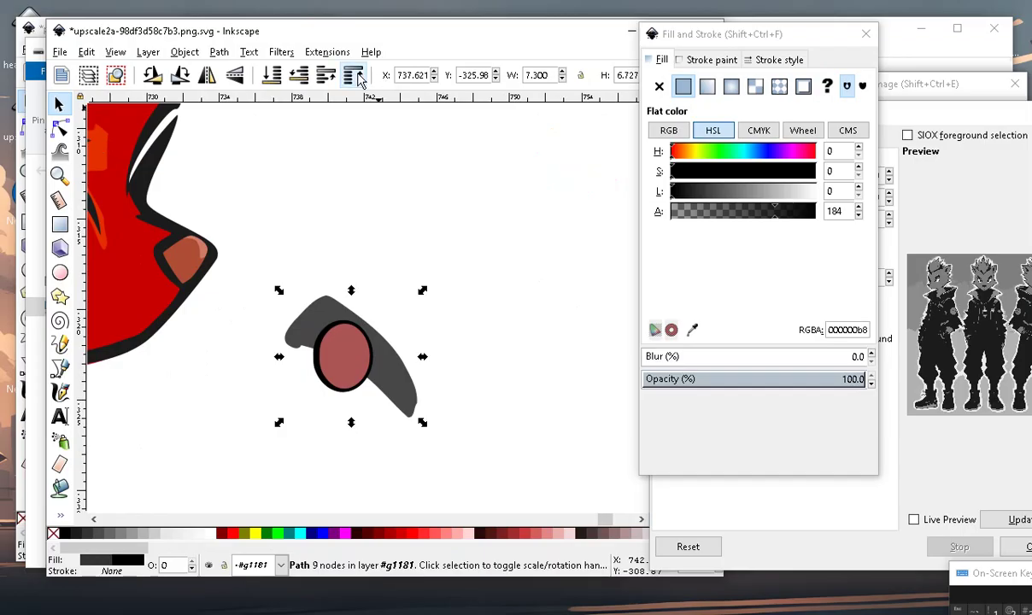
mouse_move(401, 420)
mouse_down()
mouse_move(472, 392)
mouse_move(393, 419)
mouse_up()
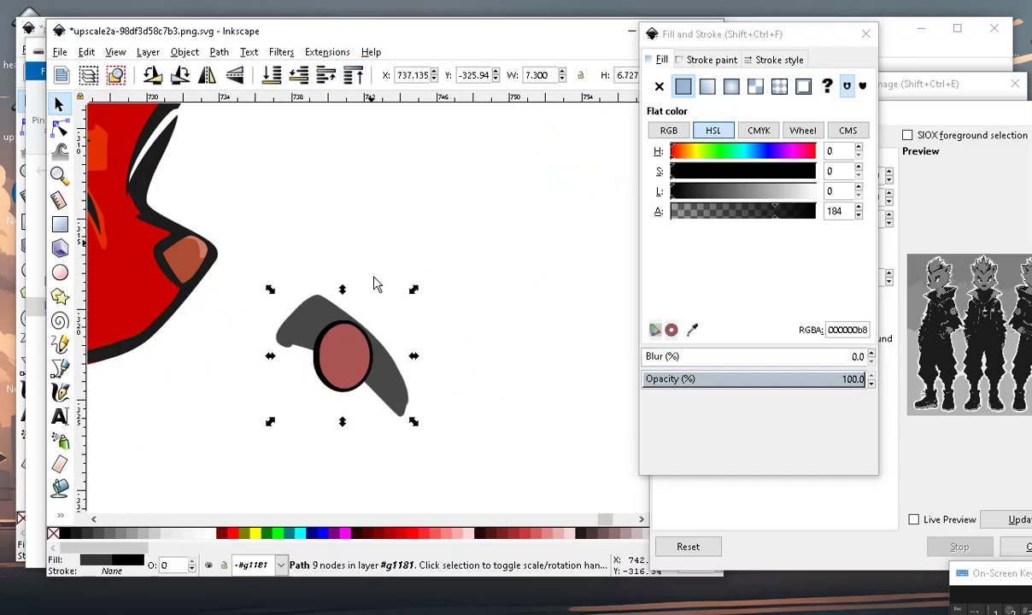
click(275, 400)
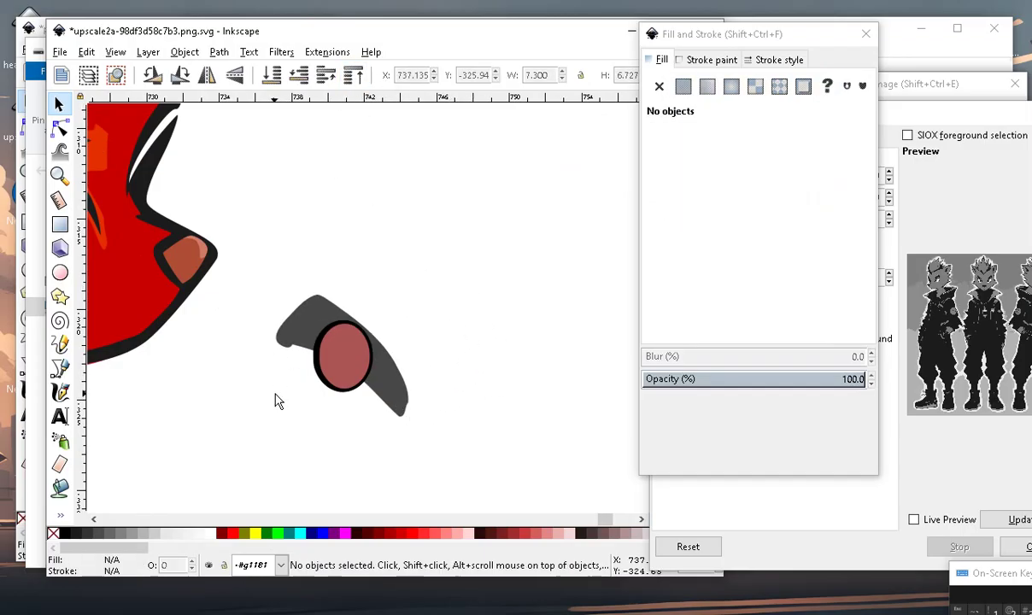
click(340, 369)
click(335, 309)
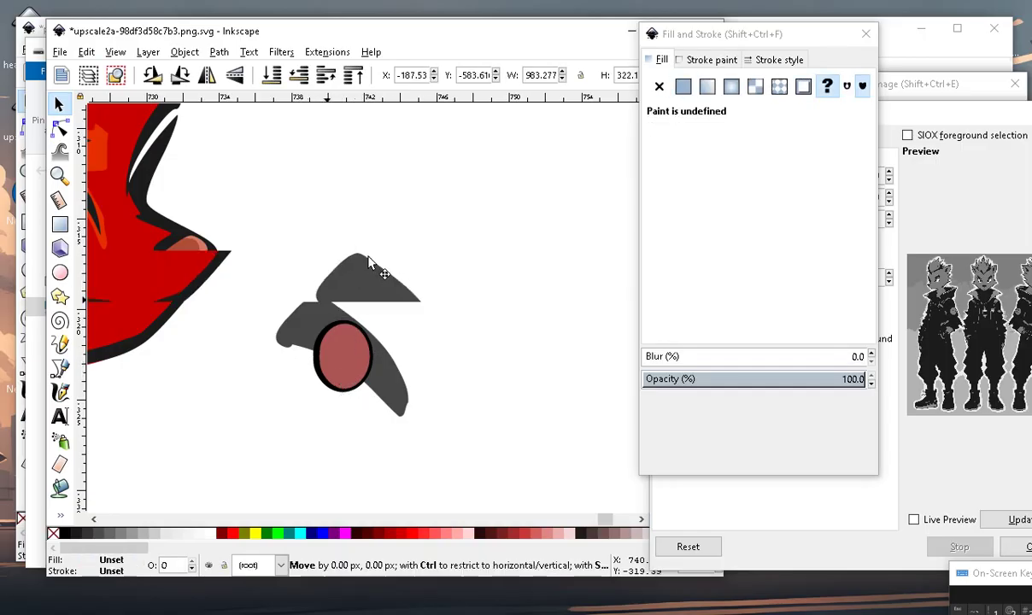
scroll(367, 347, down, 2)
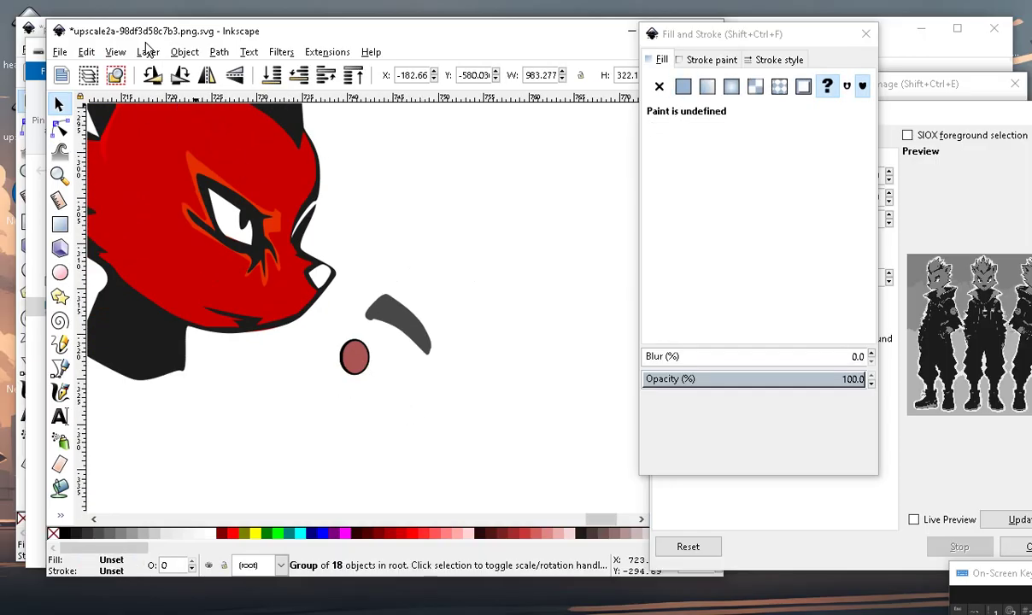
Undo that, then move the group's bright red ellipse under the eye beside the snout.
click(85, 53)
click(92, 69)
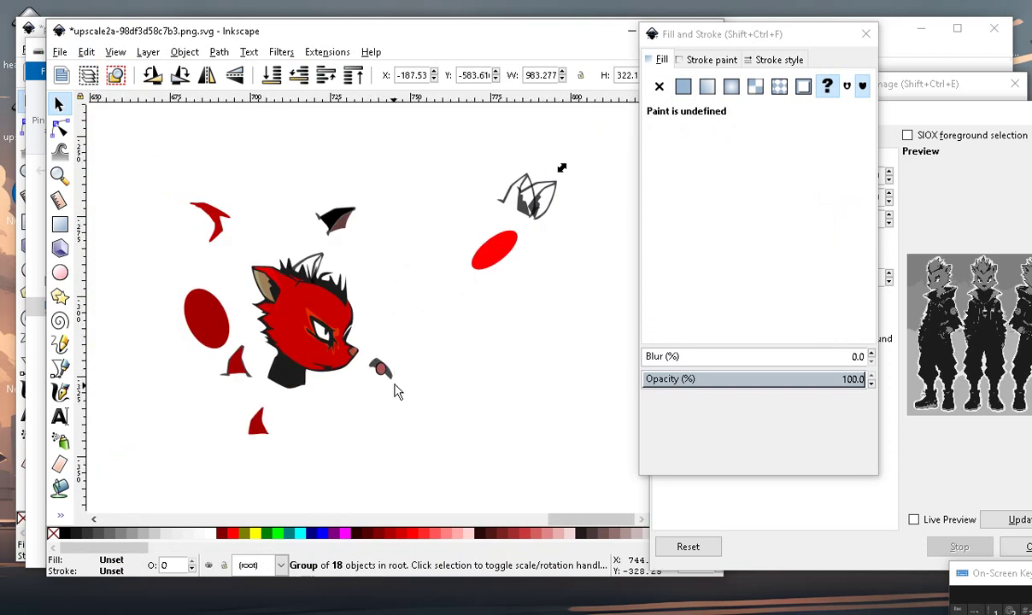
click(365, 421)
click(510, 259)
double_click(511, 260)
mouse_move(509, 256)
mouse_down()
mouse_move(386, 384)
mouse_move(388, 374)
mouse_up()
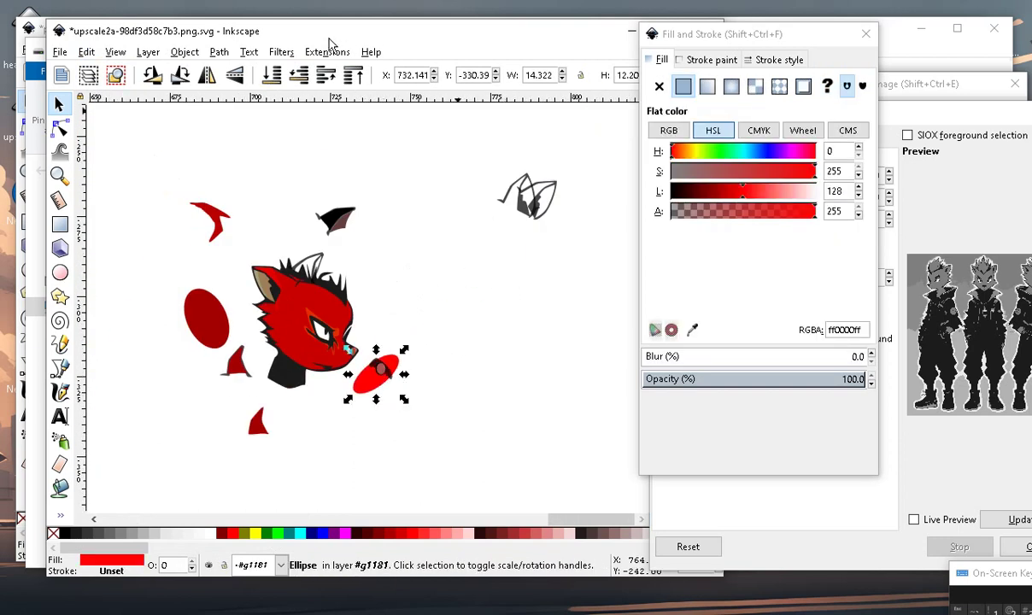
scroll(282, 414, up, 2)
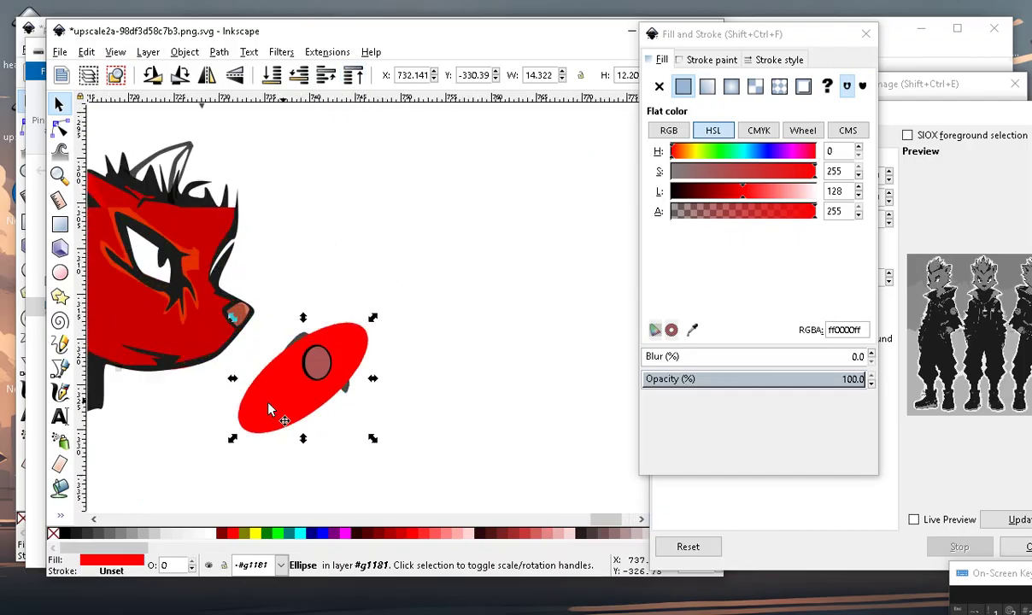
scroll(261, 414, up, 2)
mouse_move(258, 414)
mouse_down()
mouse_move(379, 418)
mouse_move(325, 379)
mouse_up()
scroll(300, 298, up, 1)
scroll(299, 298, up, 2)
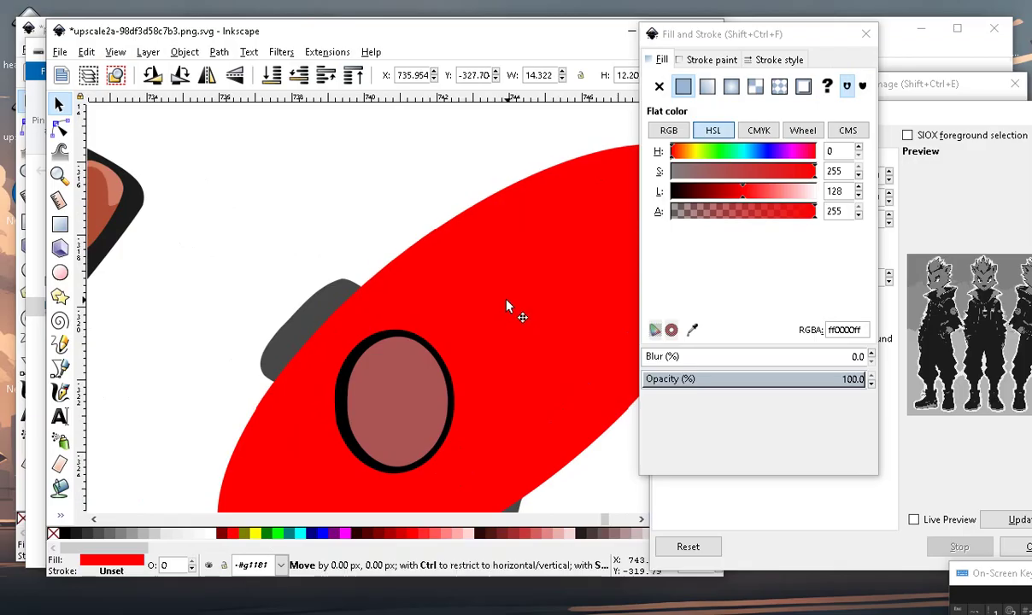
drag(512, 306, 495, 304)
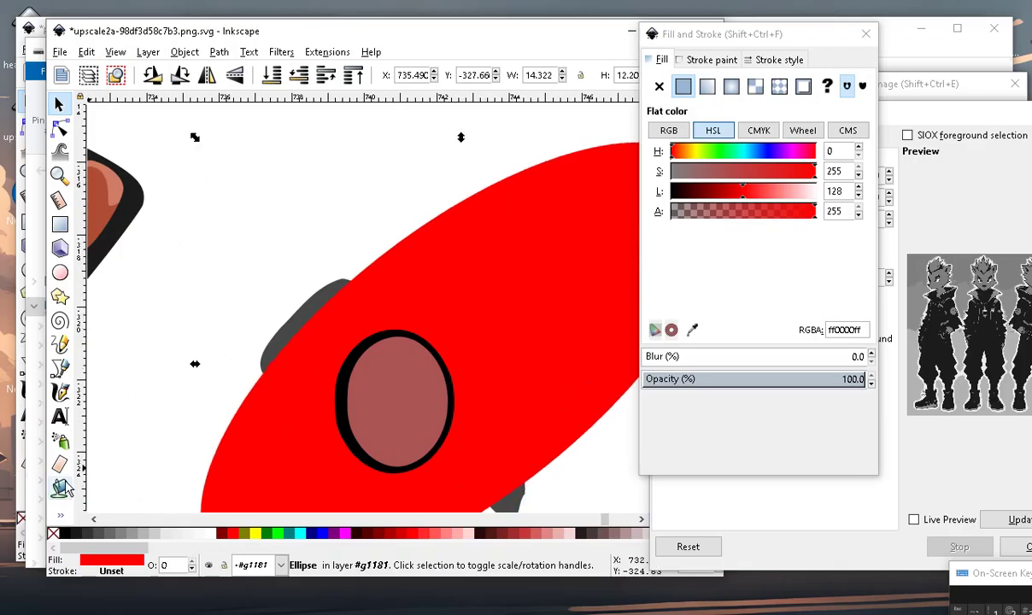
Fill the grey shape, lighten it to pale pink, blur it and place it on the eye.
key(u)
click(318, 316)
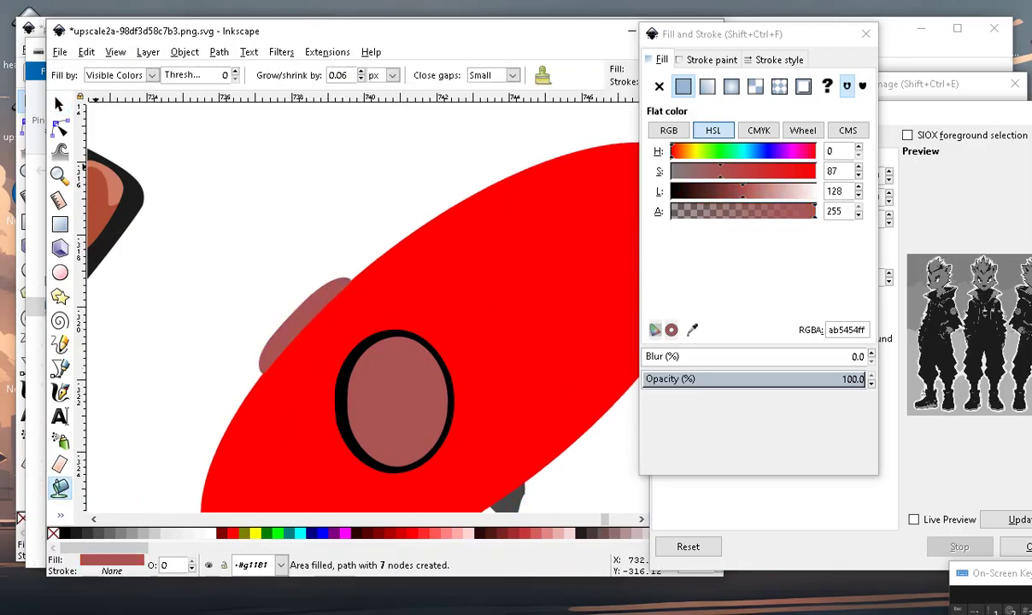
click(58, 106)
mouse_move(766, 193)
mouse_down()
mouse_move(797, 195)
mouse_move(784, 193)
mouse_up()
drag(665, 363, 655, 359)
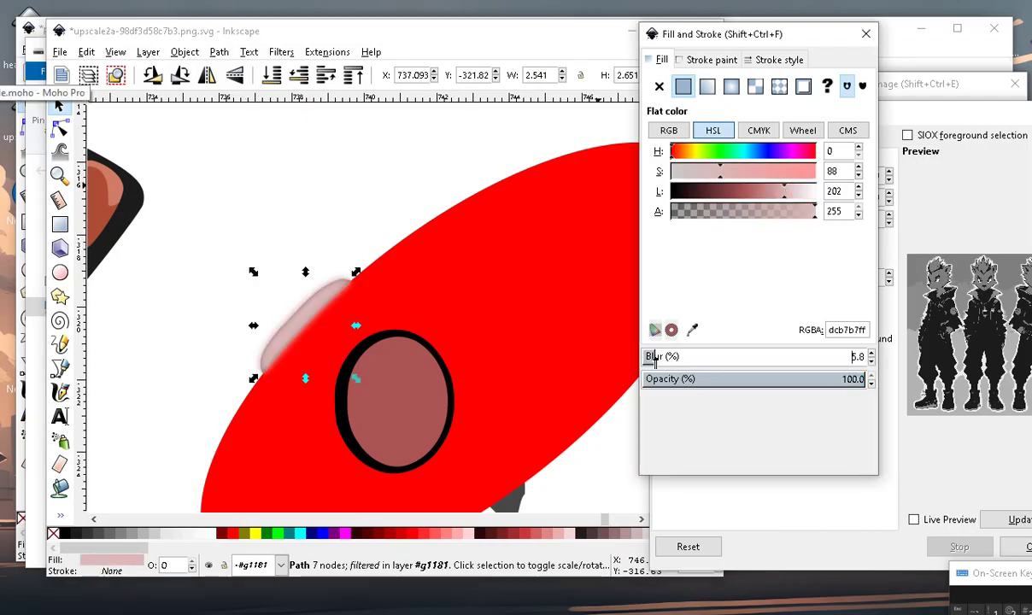
drag(316, 315, 409, 396)
Rubber-band select the small eye ellipse and its parts and copy them.
click(410, 398)
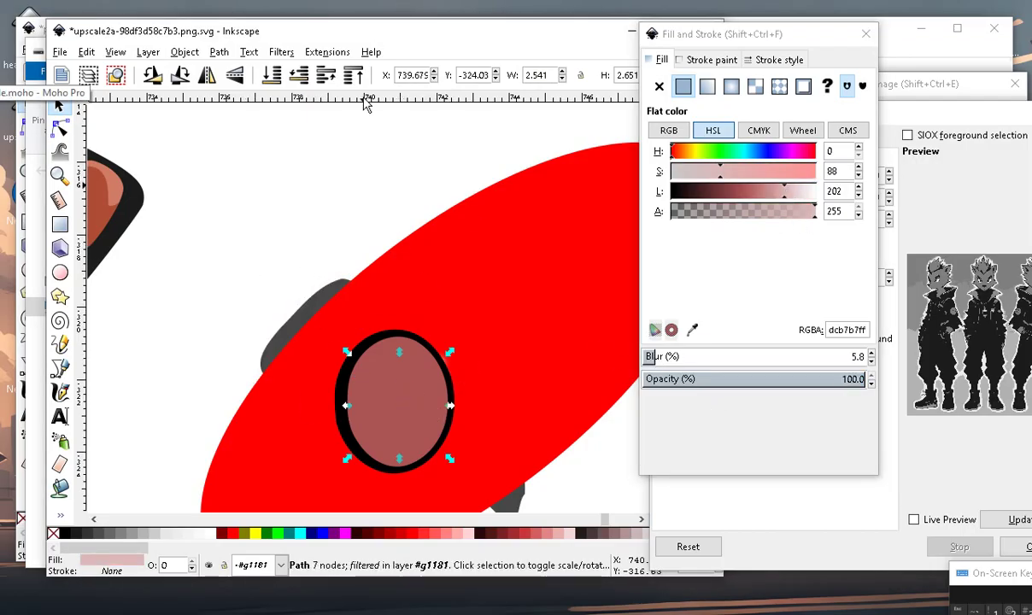
scroll(438, 265, down, 5)
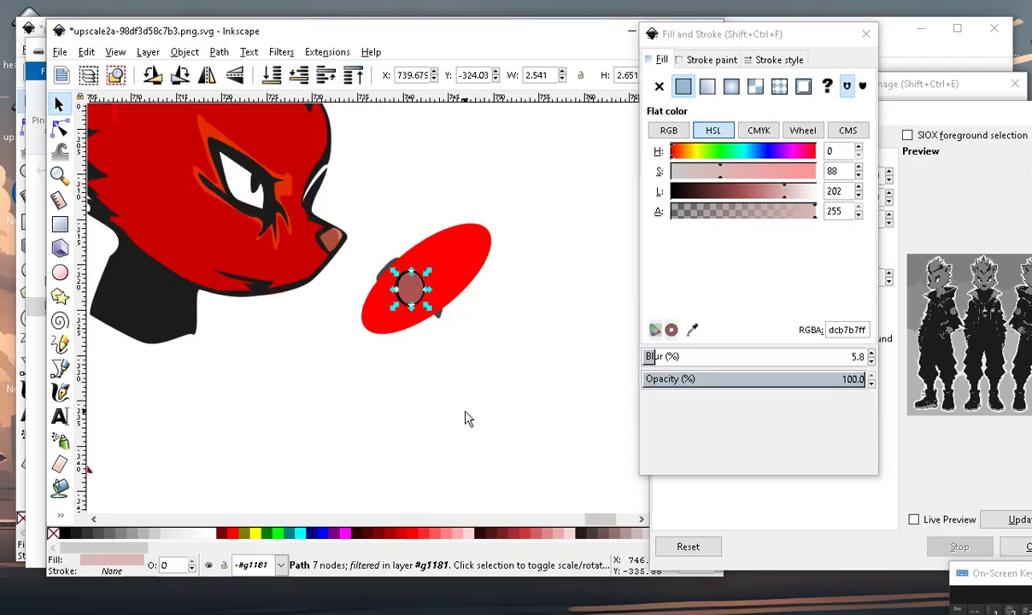
click(468, 417)
scroll(434, 298, up, 3)
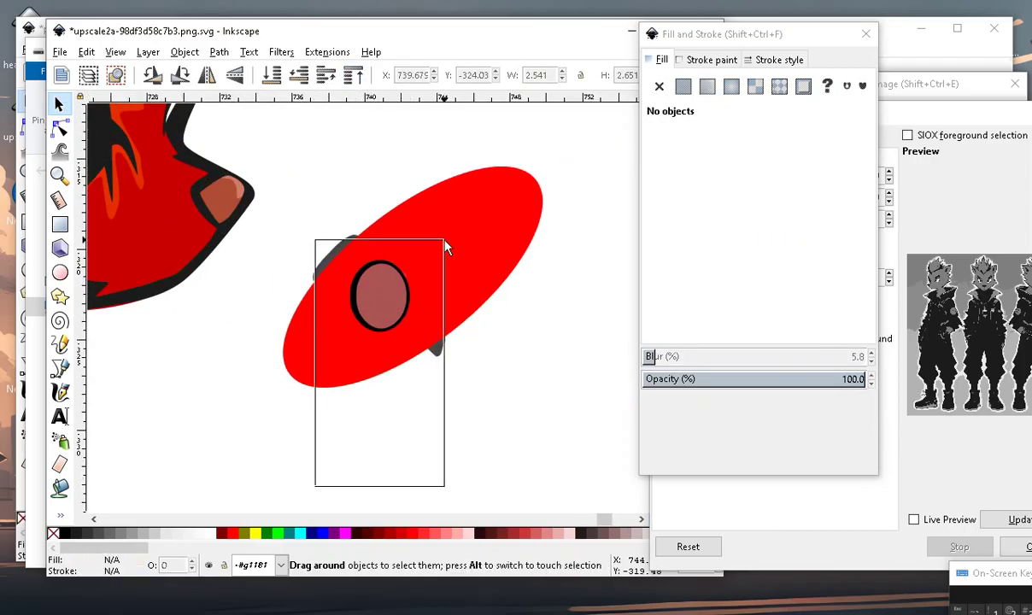
drag(315, 484, 437, 244)
scroll(437, 248, up, 1)
click(86, 52)
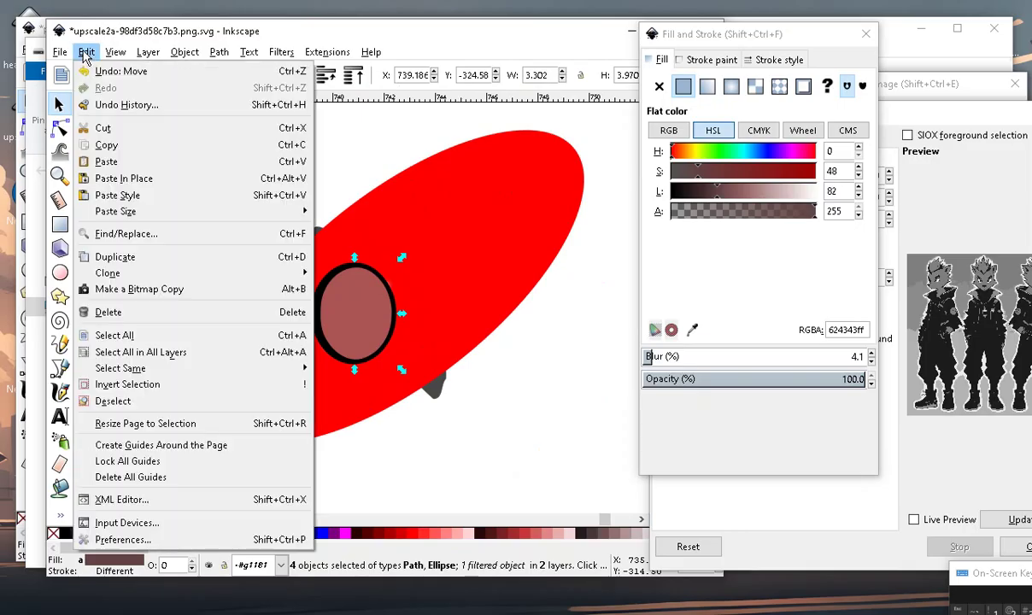
click(105, 143)
Duplicate the eye parts and move the copy below the red oval.
click(504, 430)
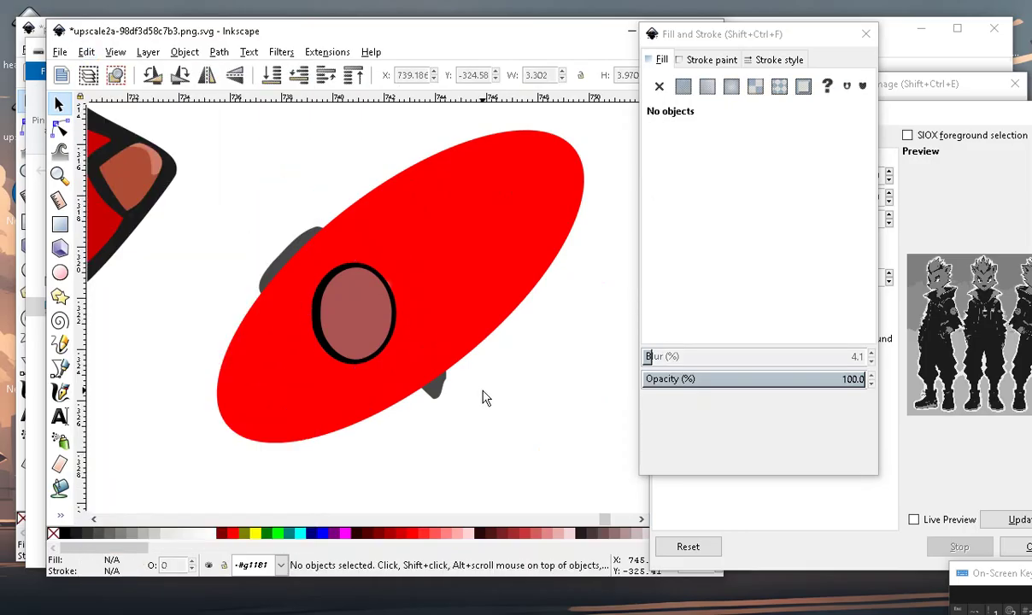
click(480, 282)
key(e)
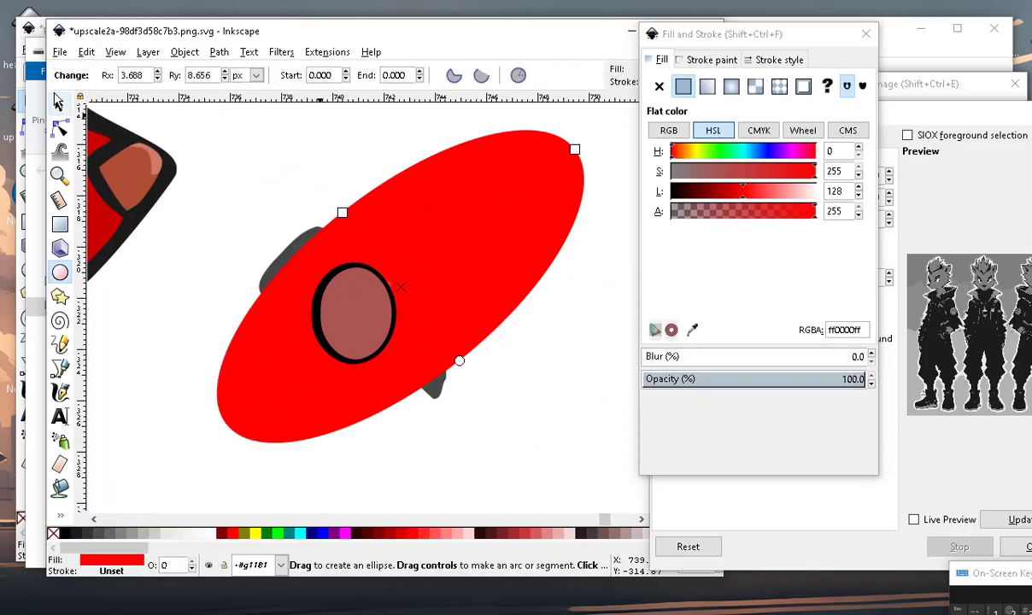
click(57, 99)
click(86, 52)
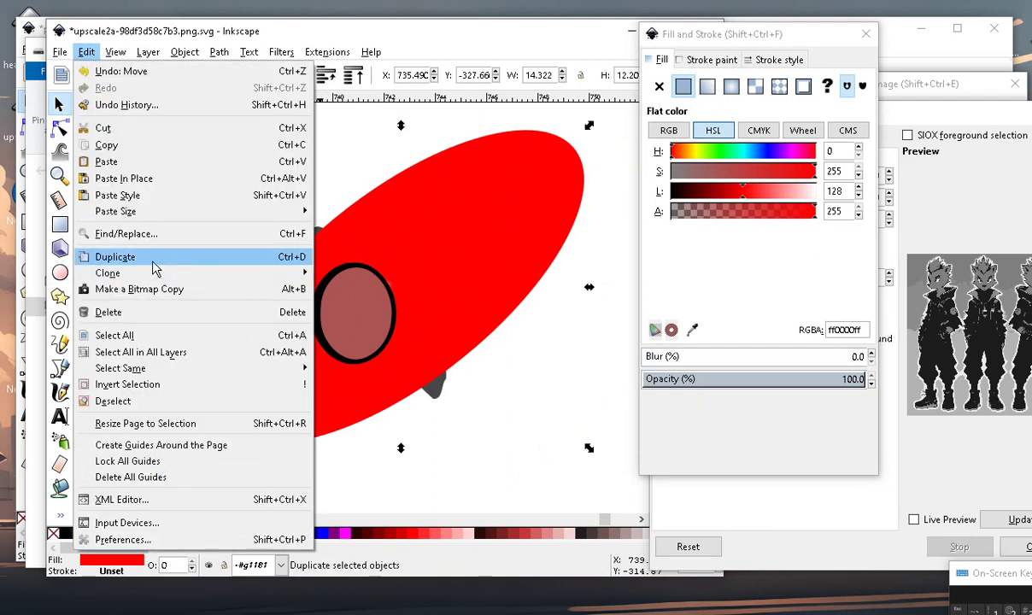
scroll(333, 299, down, 3)
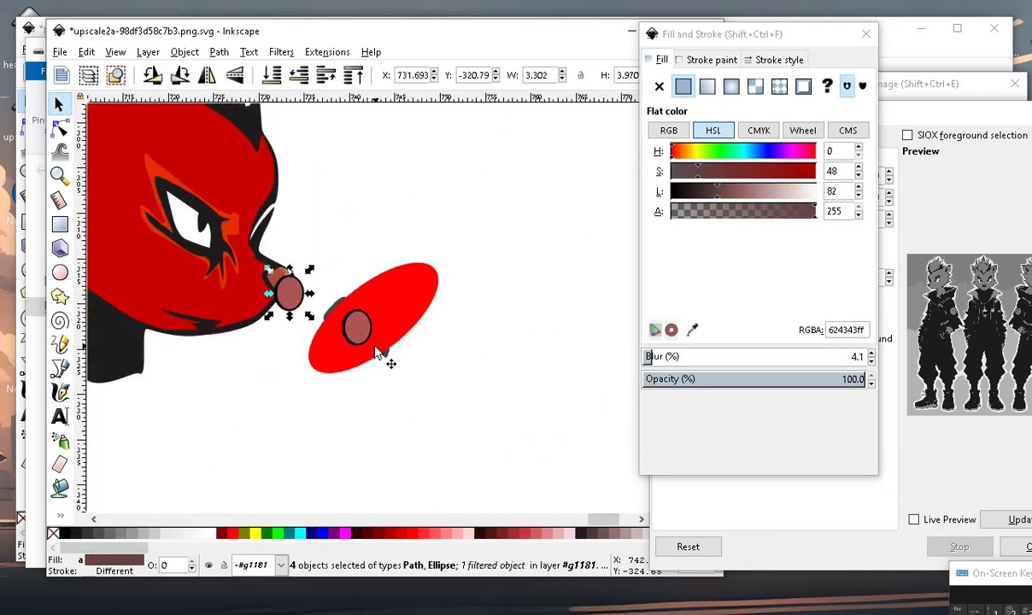
scroll(282, 291, up, 1)
mouse_move(282, 273)
mouse_down()
mouse_move(333, 357)
mouse_move(546, 350)
mouse_up()
Drag the dark grey curve below the red oval and shift the fox artwork down-left.
click(331, 357)
click(351, 304)
drag(350, 303, 527, 391)
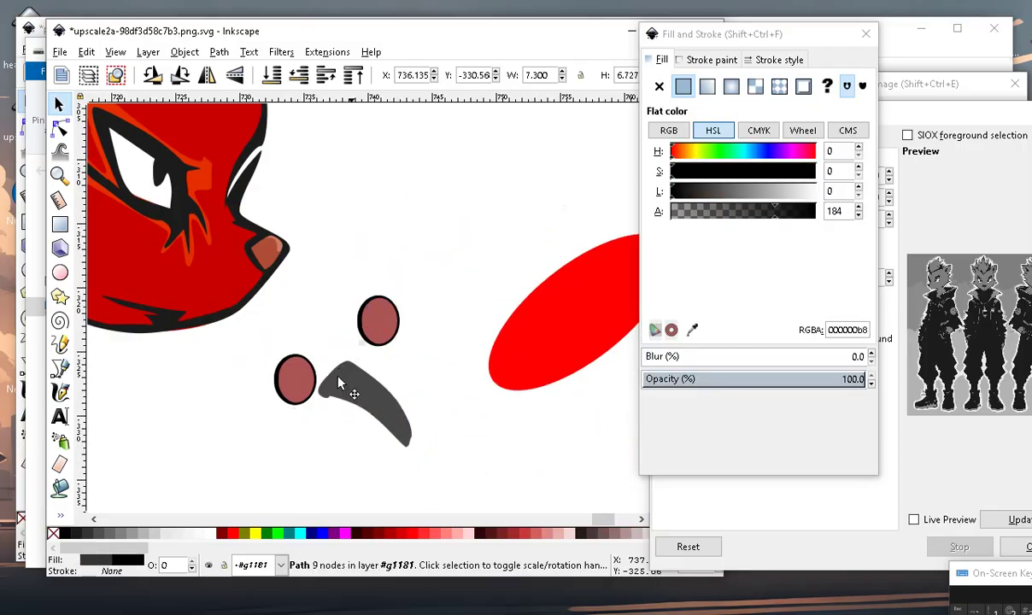
click(386, 392)
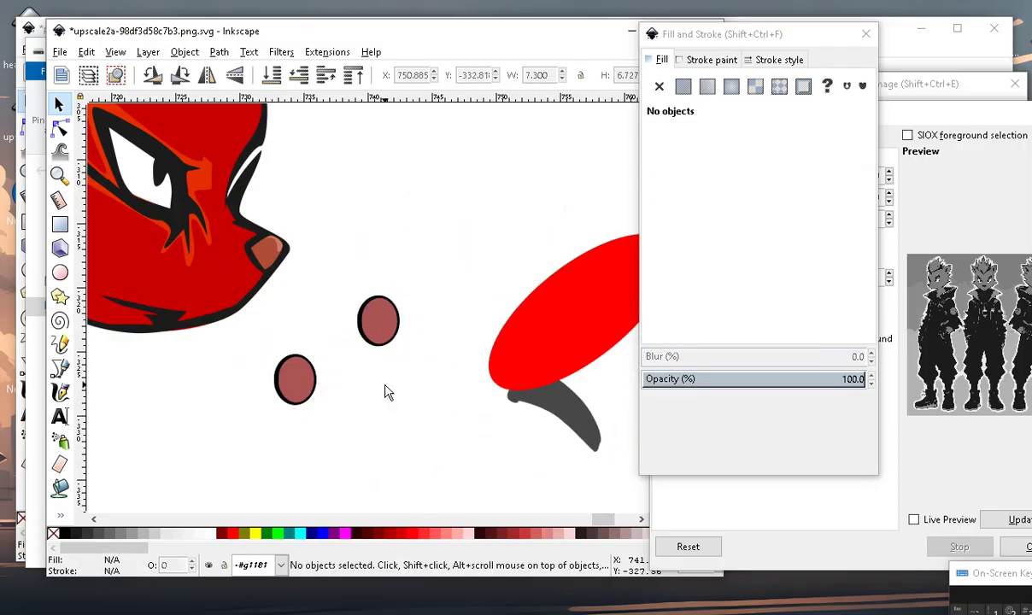
click(382, 333)
click(446, 238)
mouse_move(445, 198)
mouse_down()
mouse_move(325, 468)
mouse_move(347, 346)
mouse_move(577, 318)
mouse_up()
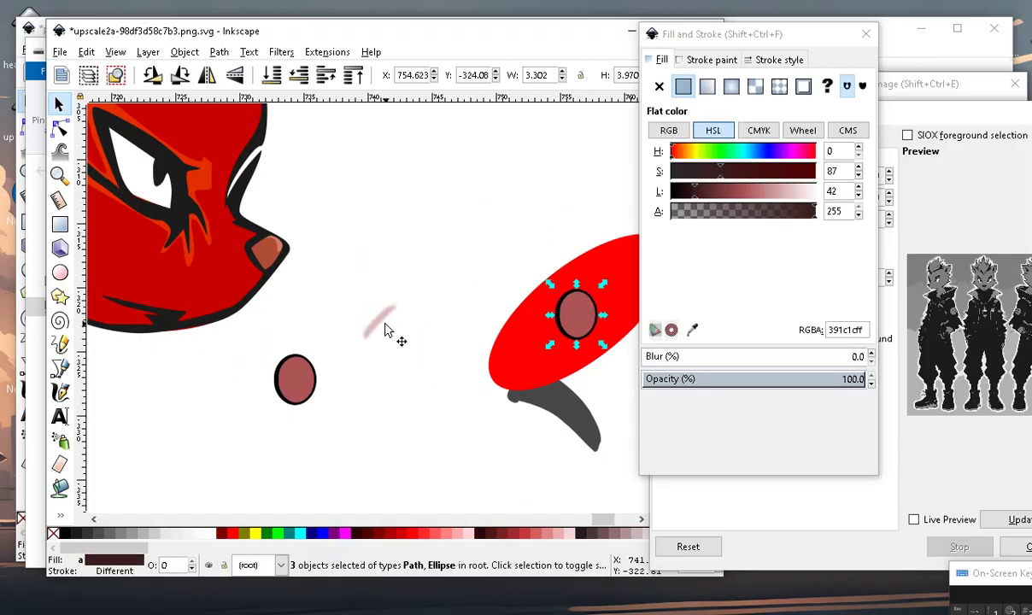
drag(385, 331, 326, 402)
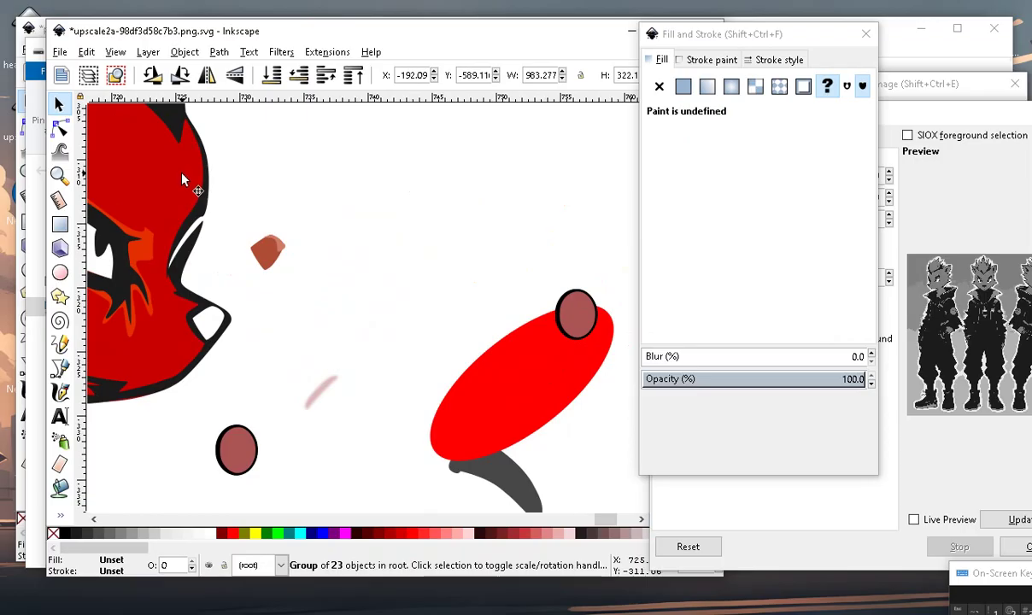
Undo the fox move; raise the pink blurred stroke onto the eye's upper-left edge.
click(87, 52)
click(93, 71)
click(393, 342)
click(395, 335)
double_click(384, 331)
drag(384, 332, 290, 377)
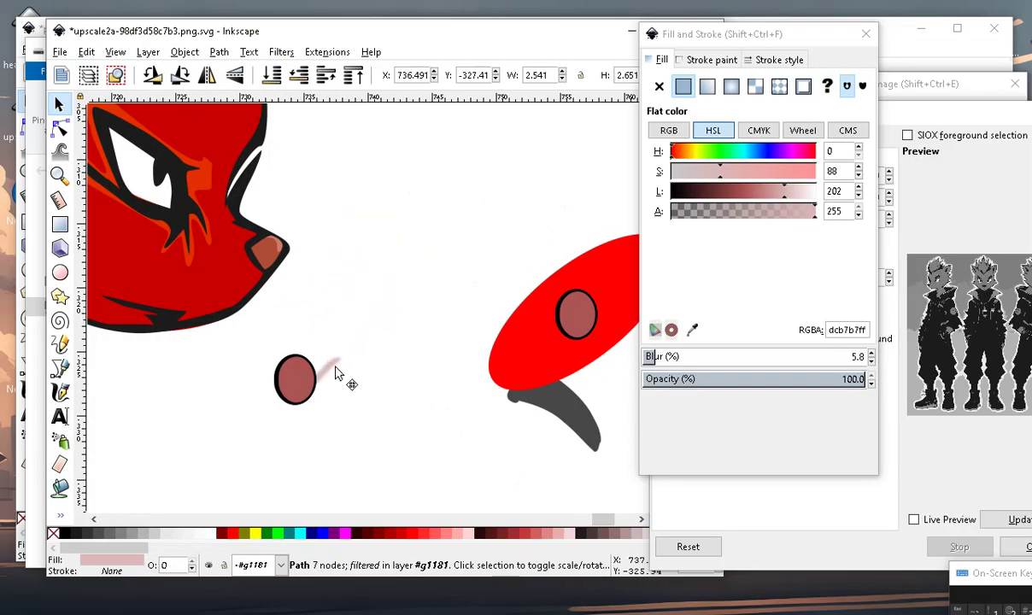
ctrl+scroll(291, 389, up, 4)
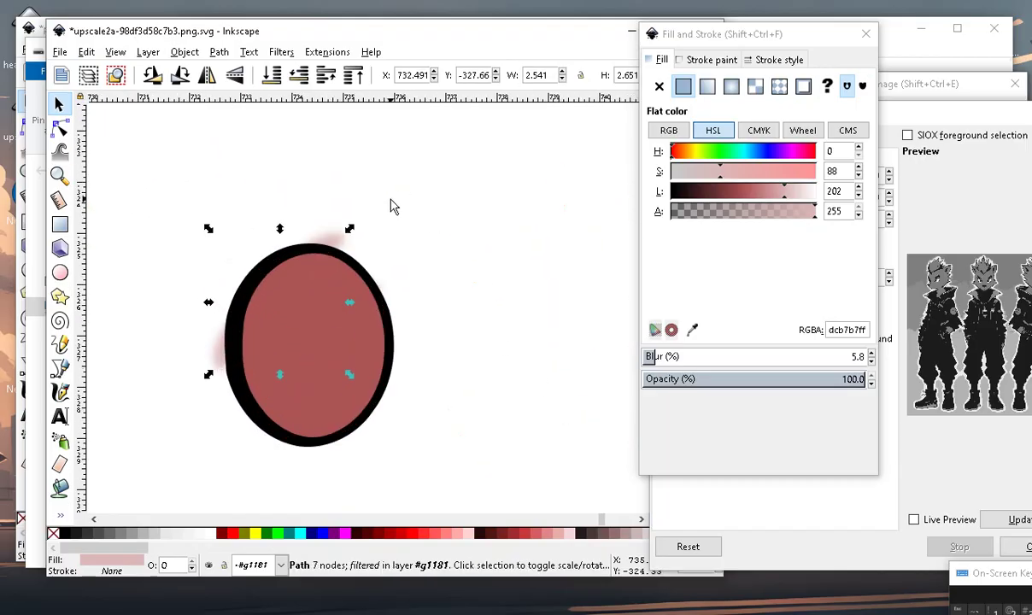
click(326, 76)
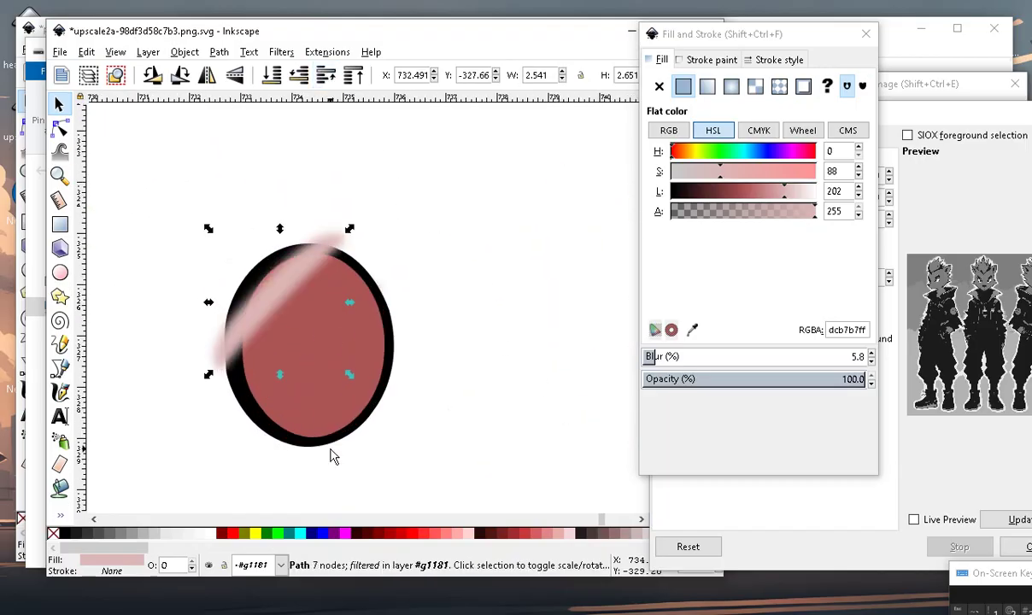
drag(209, 373, 287, 351)
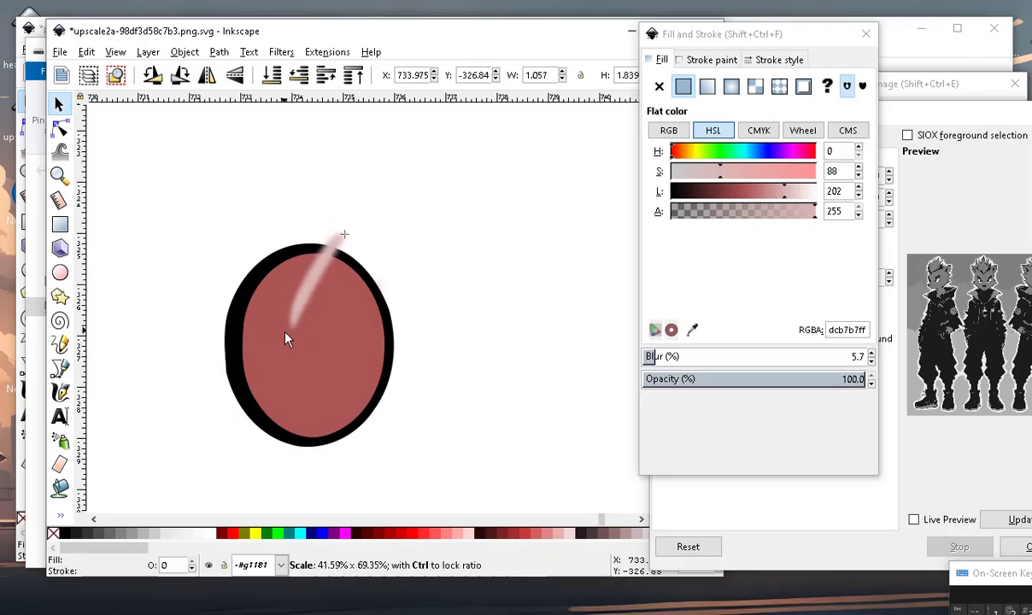
drag(333, 296, 279, 315)
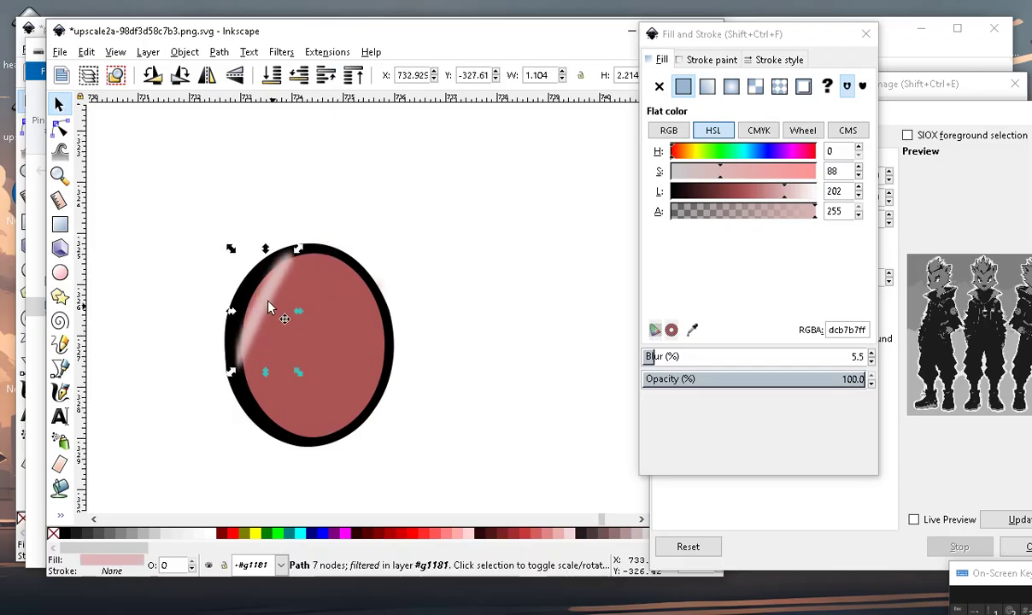
Reshape the highlight's nodes to stretch, tilt and widen it across the eye.
click(60, 127)
click(274, 326)
drag(269, 350, 287, 425)
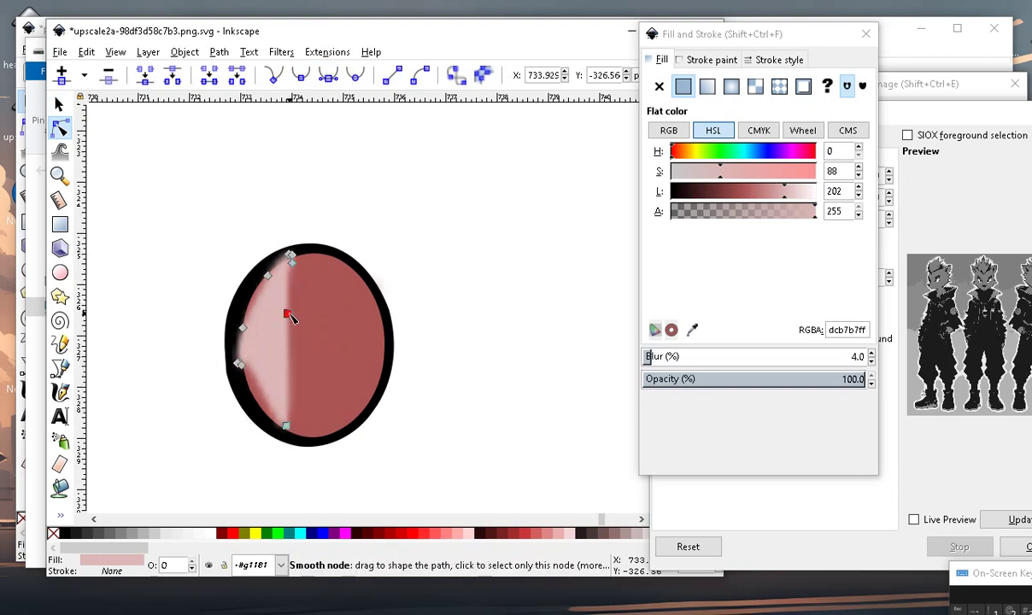
drag(288, 315, 338, 267)
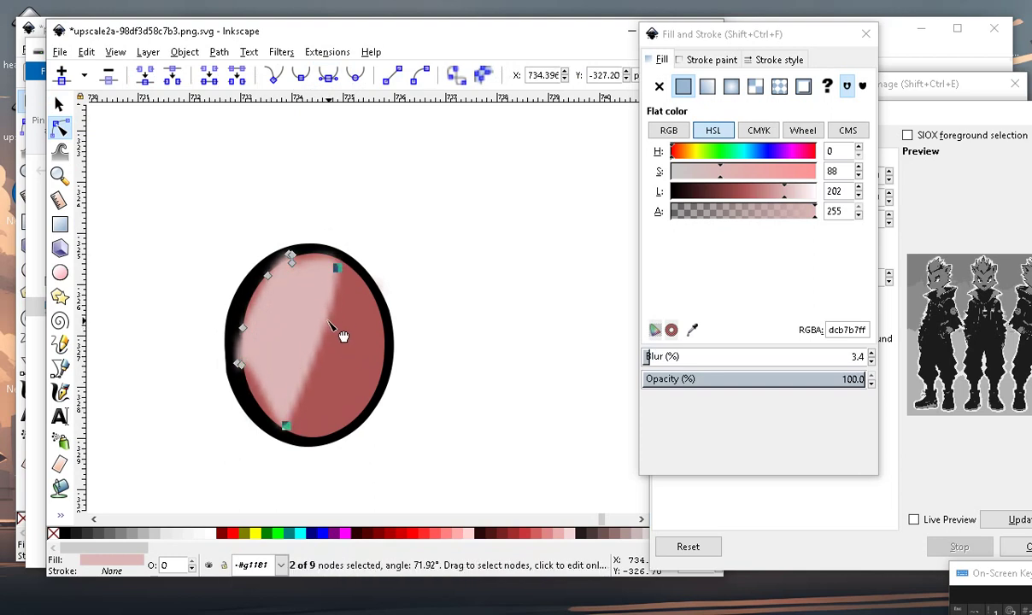
drag(329, 323, 372, 305)
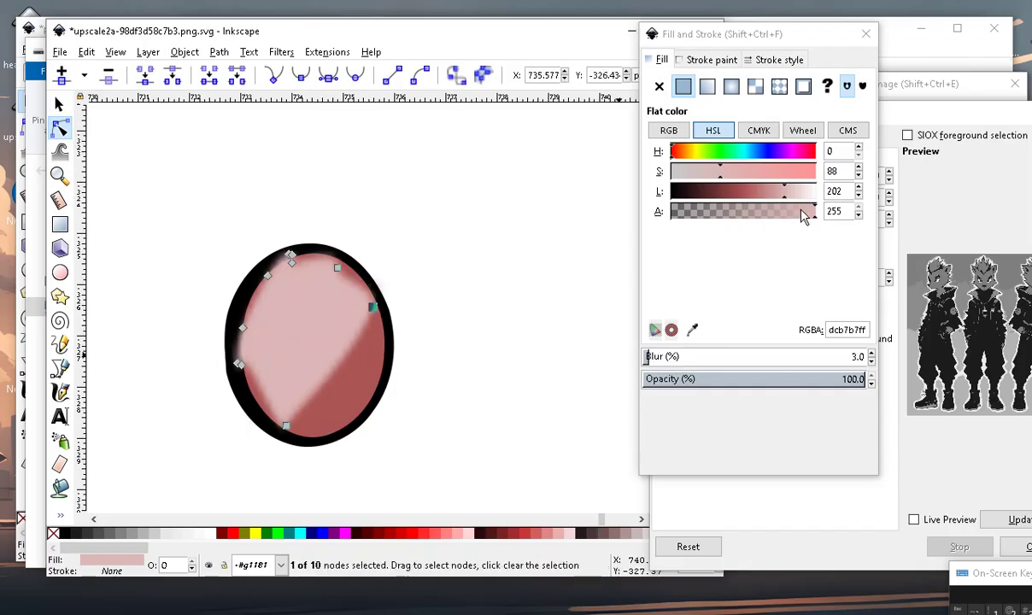
Make the highlight a more translucent, more saturated pink (f89b9b84).
drag(803, 216, 746, 214)
scroll(410, 387, down, 1)
scroll(352, 338, up, 1)
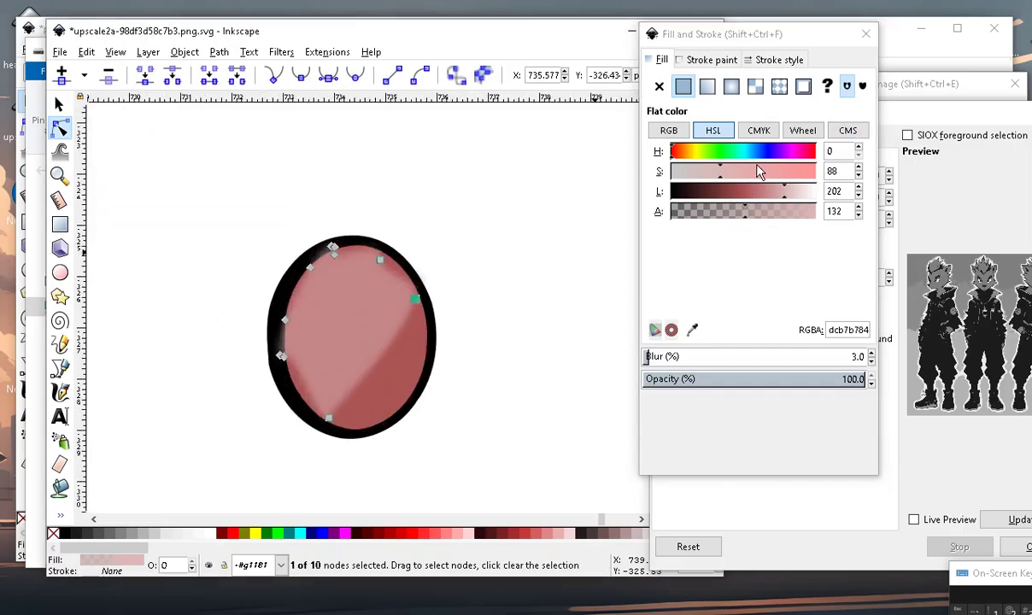
drag(795, 179, 809, 177)
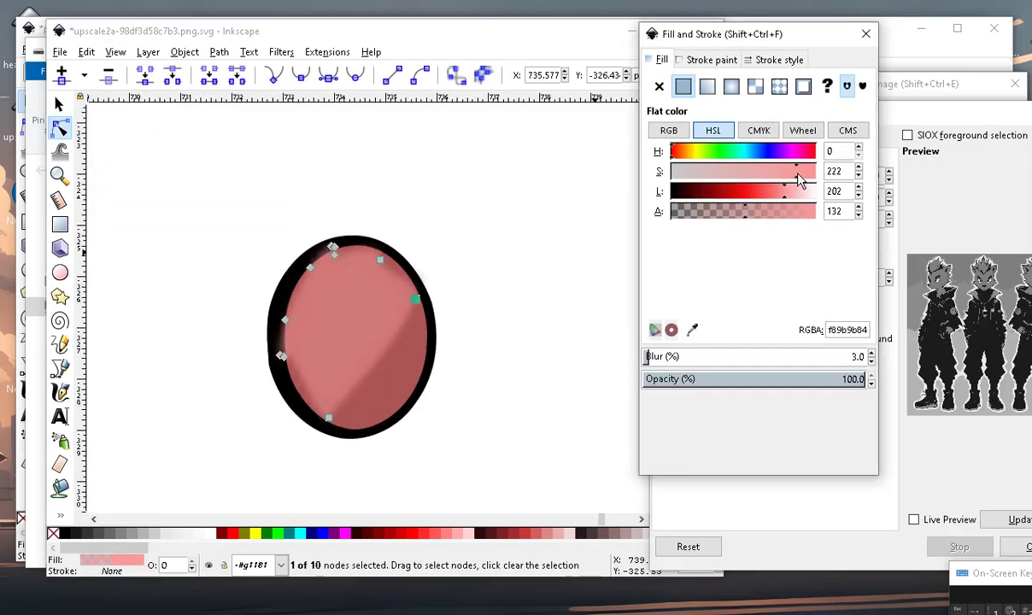
scroll(415, 367, down, 3)
click(447, 383)
scroll(407, 397, down, 1)
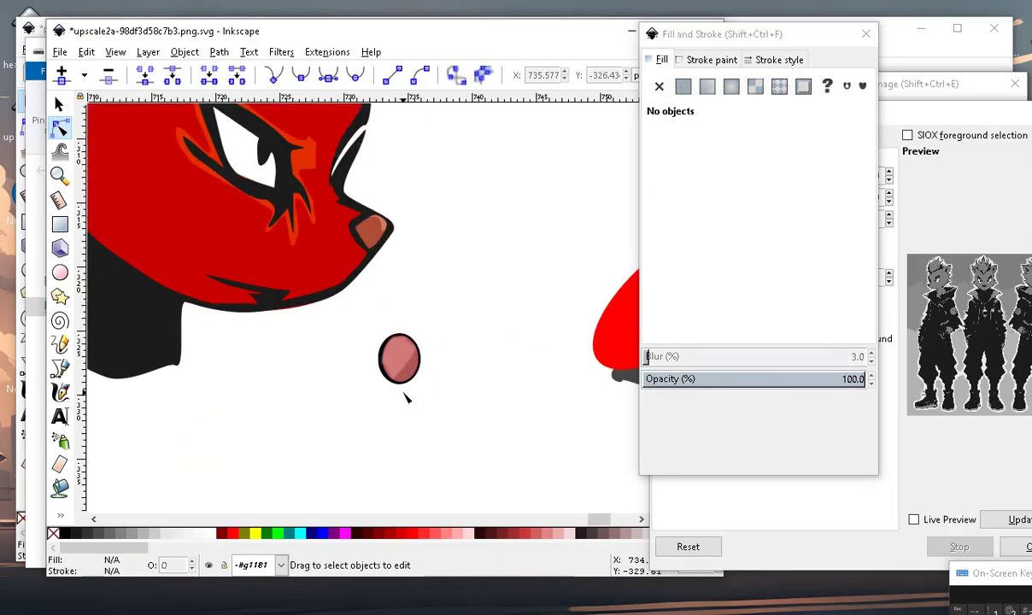
scroll(407, 389, up, 4)
click(438, 318)
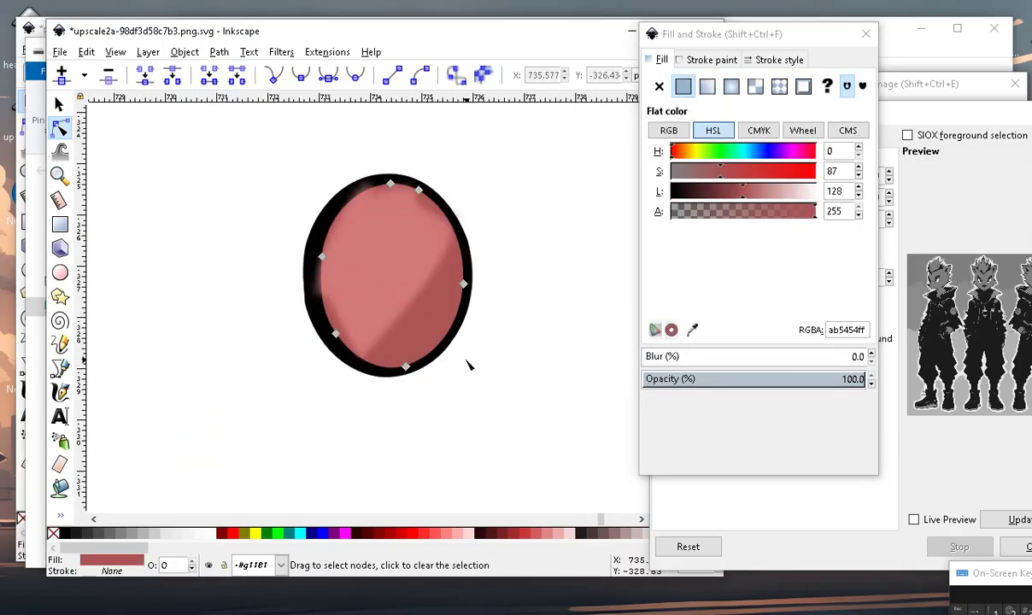
Draw a small black ellipse and place it inside the eye as the pupil.
click(61, 274)
drag(132, 212, 195, 337)
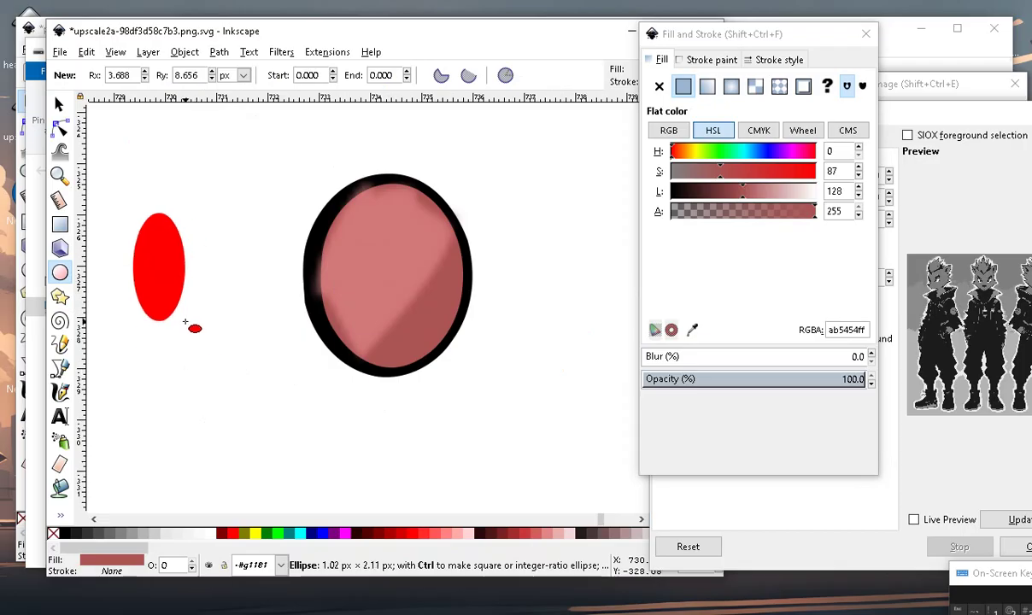
click(64, 534)
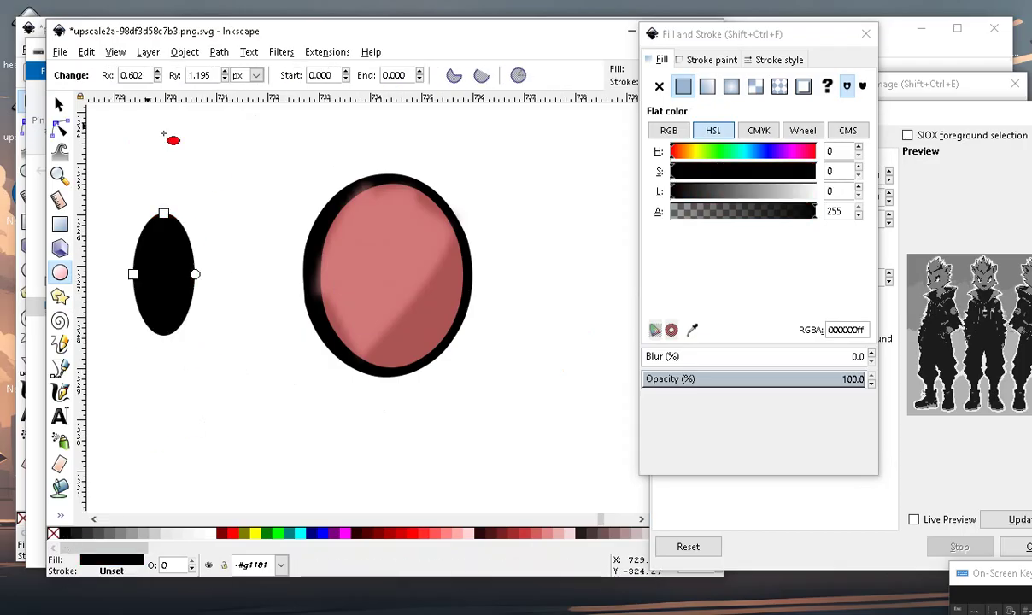
click(63, 108)
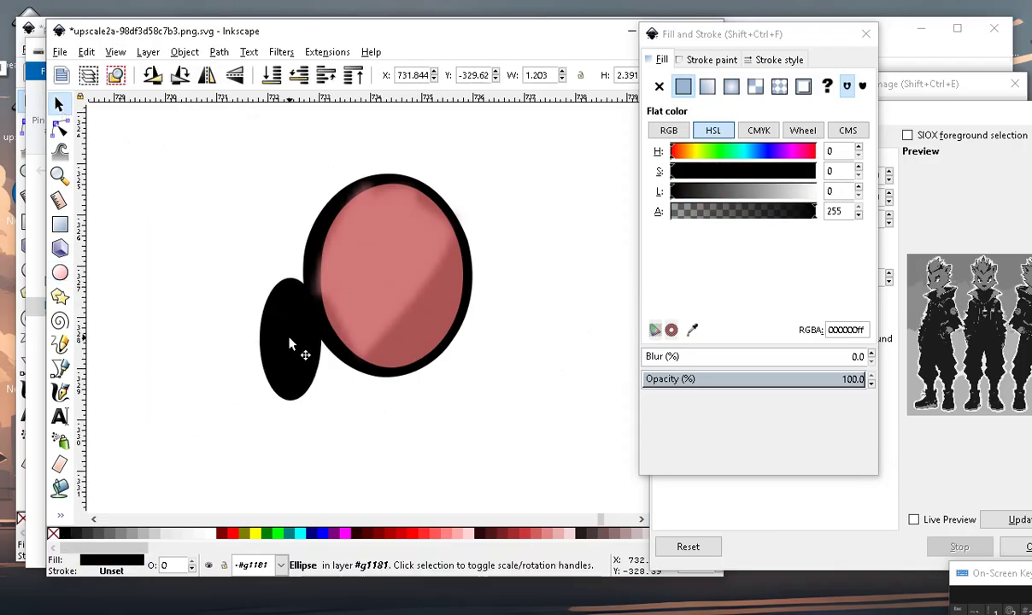
drag(154, 294, 401, 290)
ctrl+scroll(401, 401, down, 3)
click(425, 446)
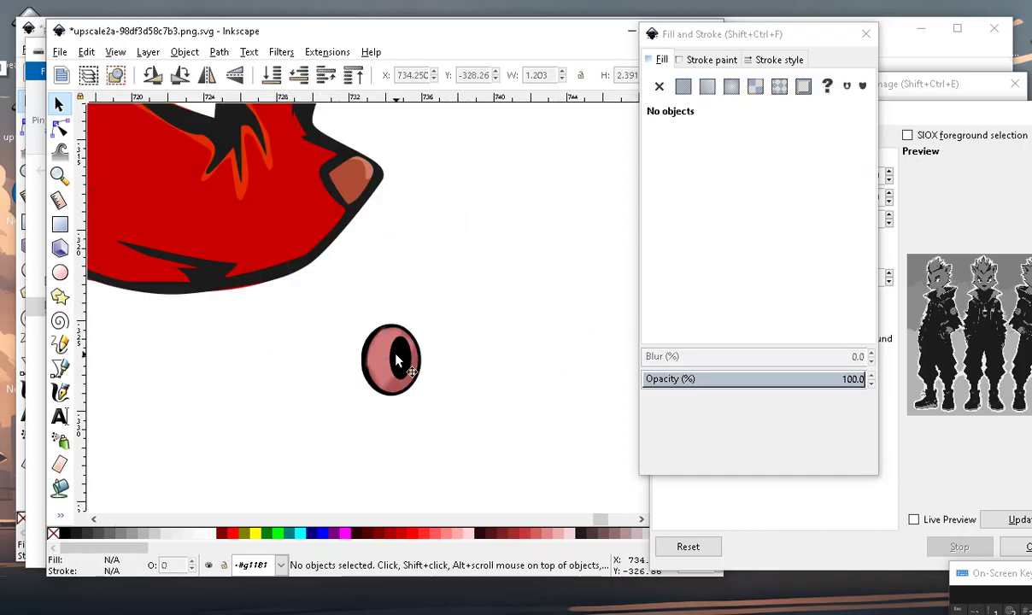
ctrl+scroll(385, 376, up, 3)
Adjust the pink highlight's nodes and delete its top nodes.
click(347, 357)
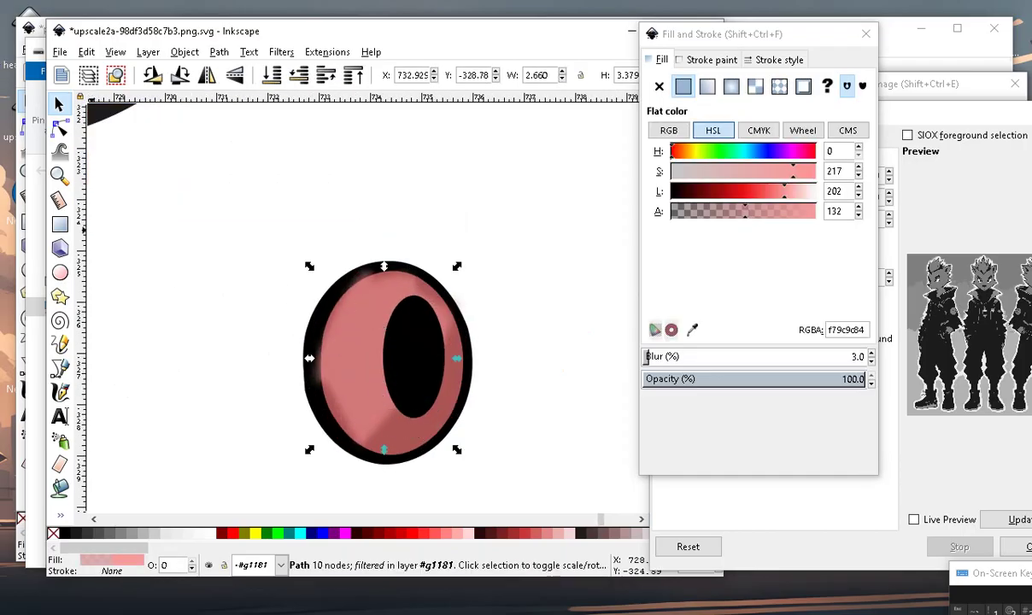
click(60, 129)
drag(370, 302, 370, 306)
drag(321, 346, 359, 368)
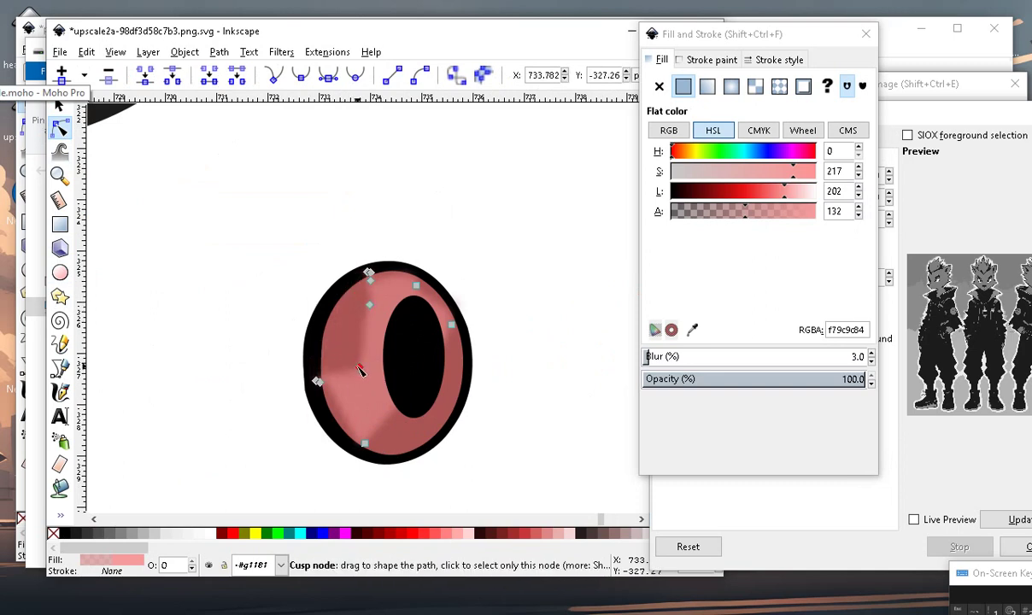
drag(376, 279, 354, 224)
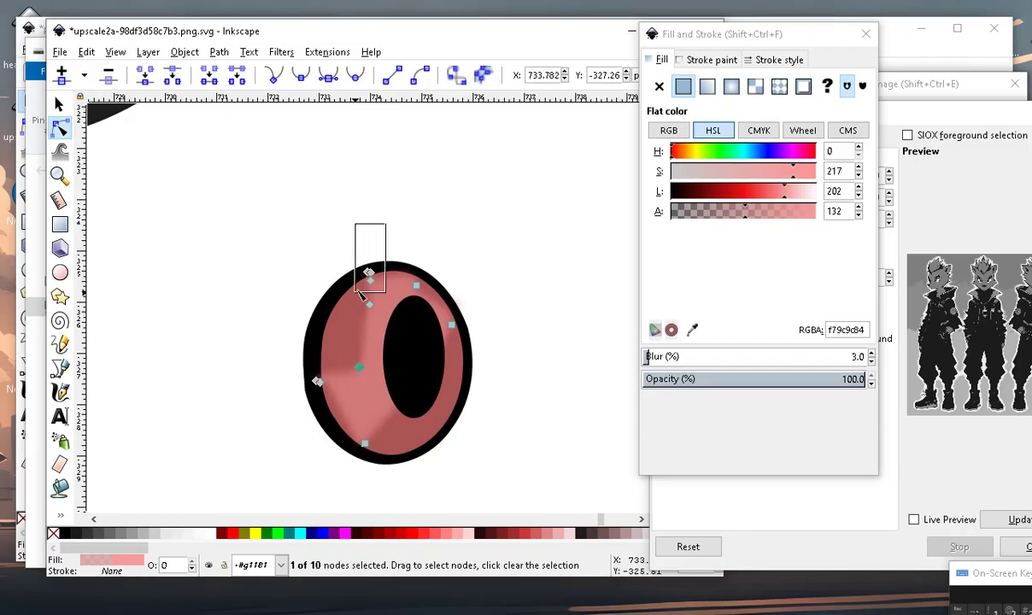
click(108, 75)
scroll(333, 286, down, 1)
scroll(388, 342, down, 1)
scroll(393, 337, up, 2)
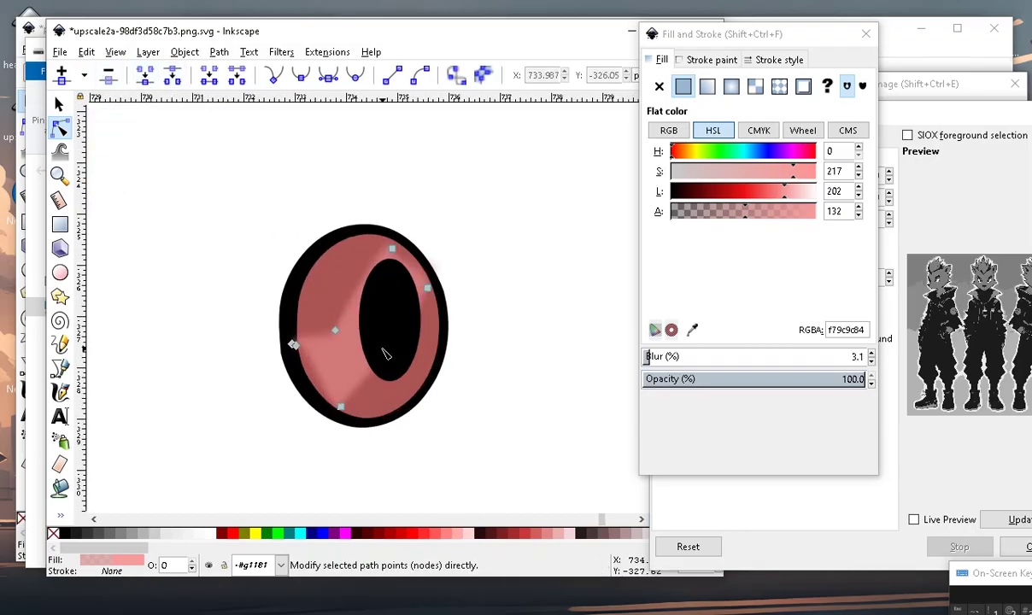
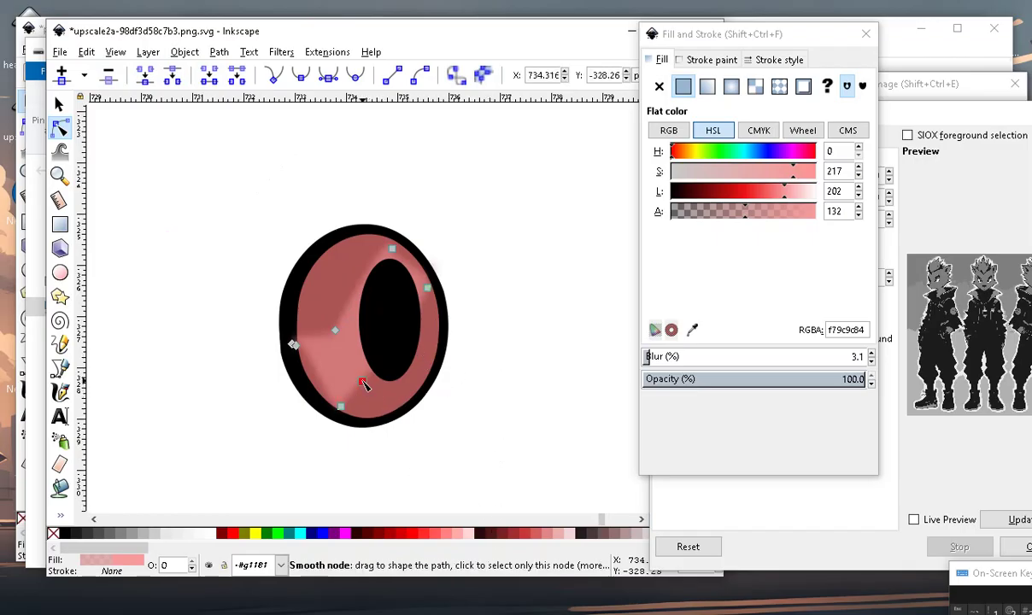
Add a node to the pink shading's inner contour and drag nodes to reshape the edge beside the pupil.
click(364, 382)
double_click(365, 274)
drag(365, 274, 334, 254)
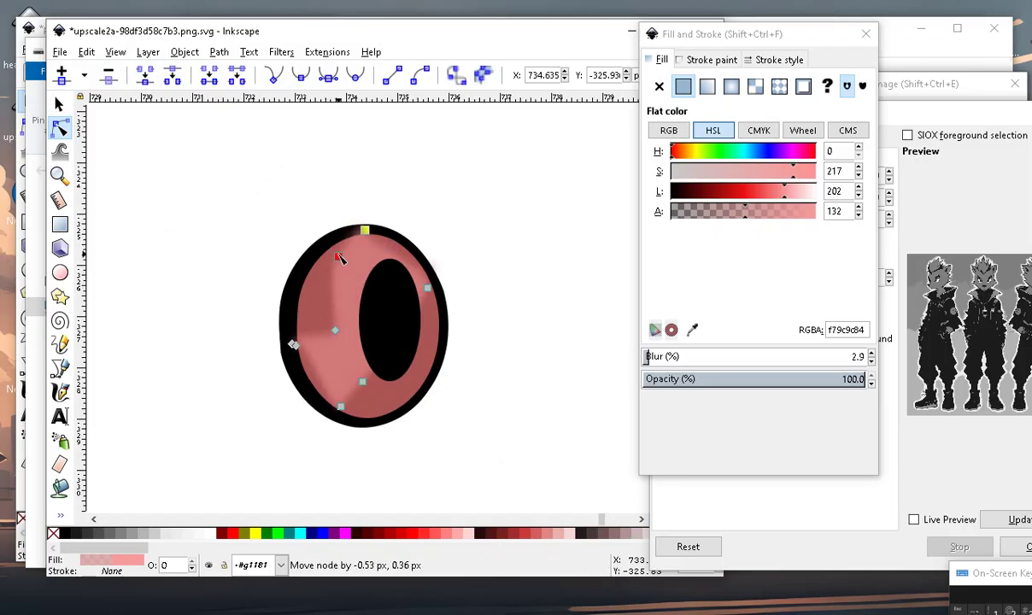
click(464, 218)
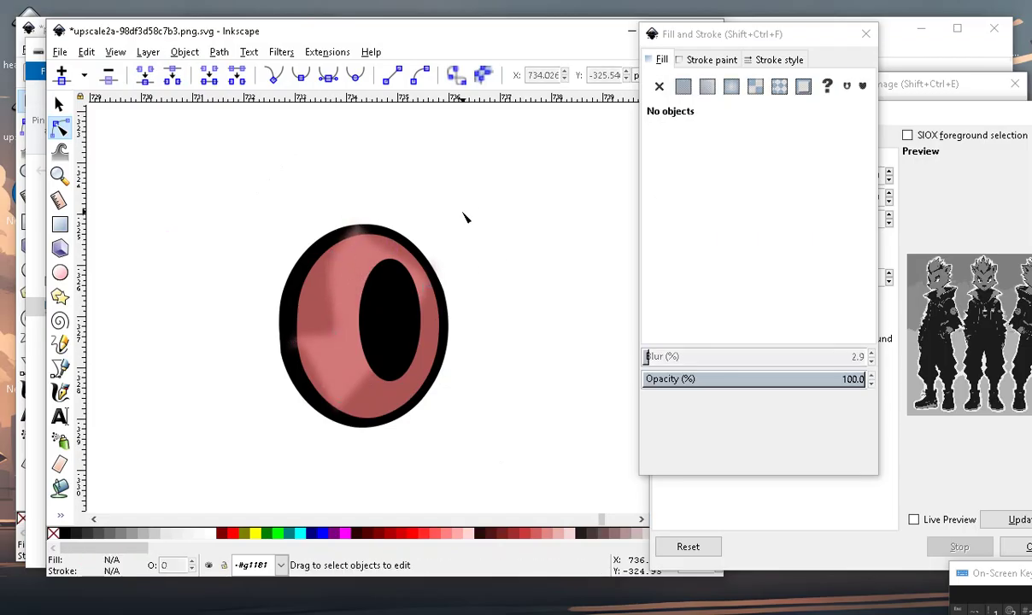
click(352, 265)
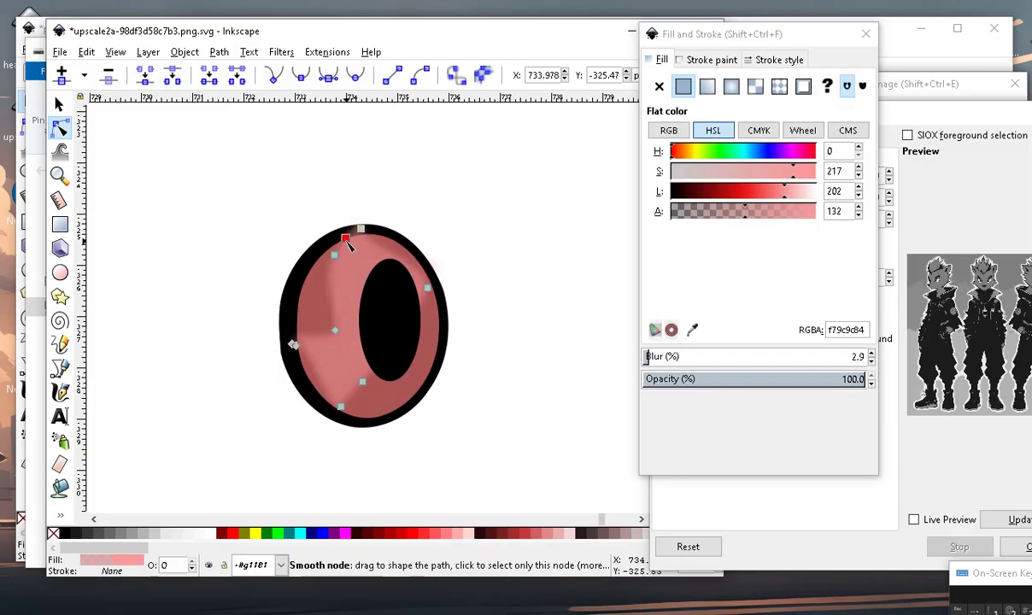
drag(346, 243, 367, 275)
scroll(368, 358, down, 4)
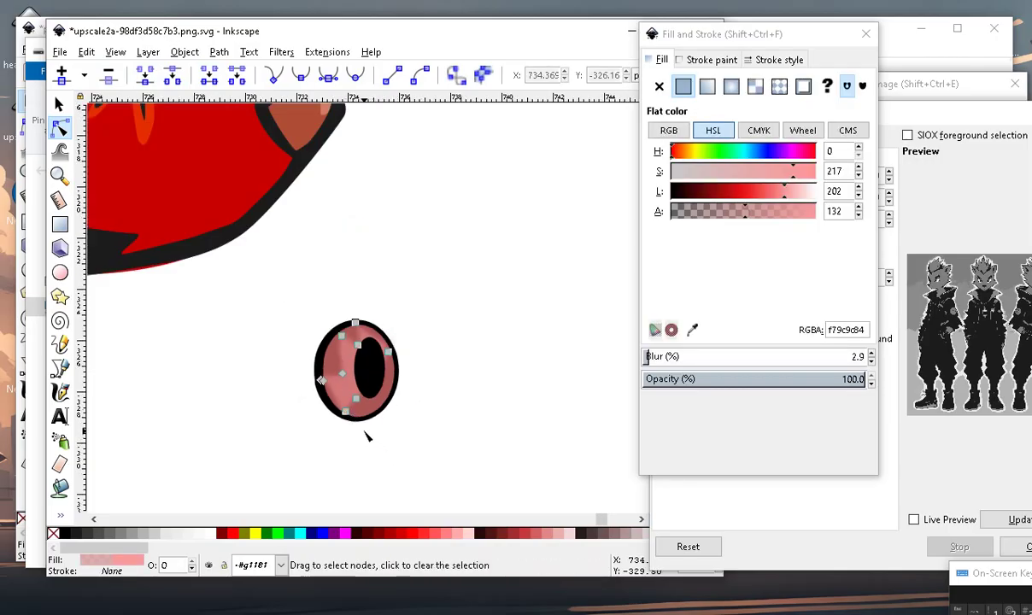
scroll(369, 431, up, 4)
click(436, 457)
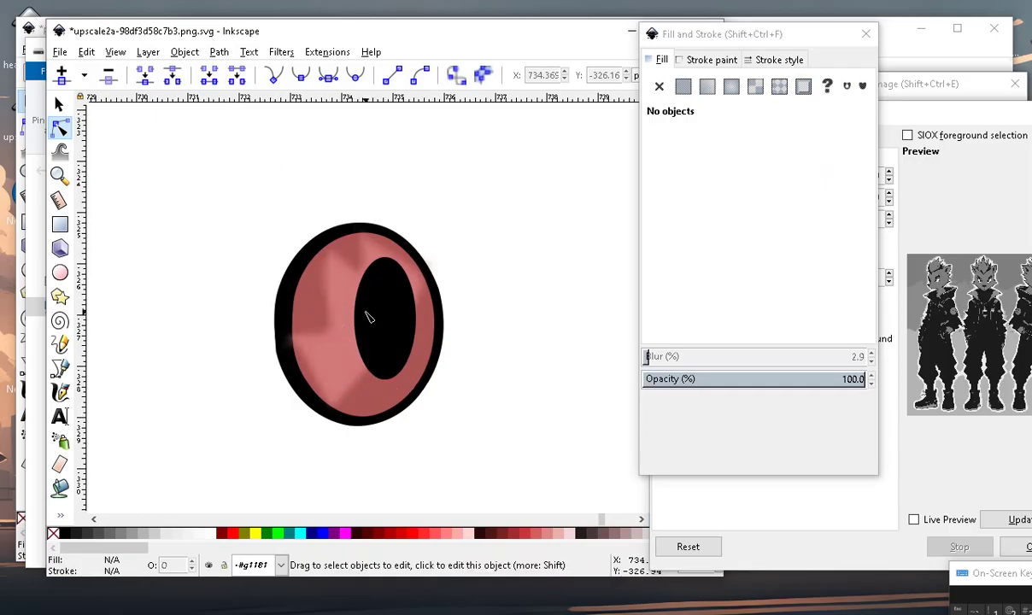
scroll(367, 318, up, 1)
Fill the eye's iris area with a new shape using the Paint Bucket.
click(59, 488)
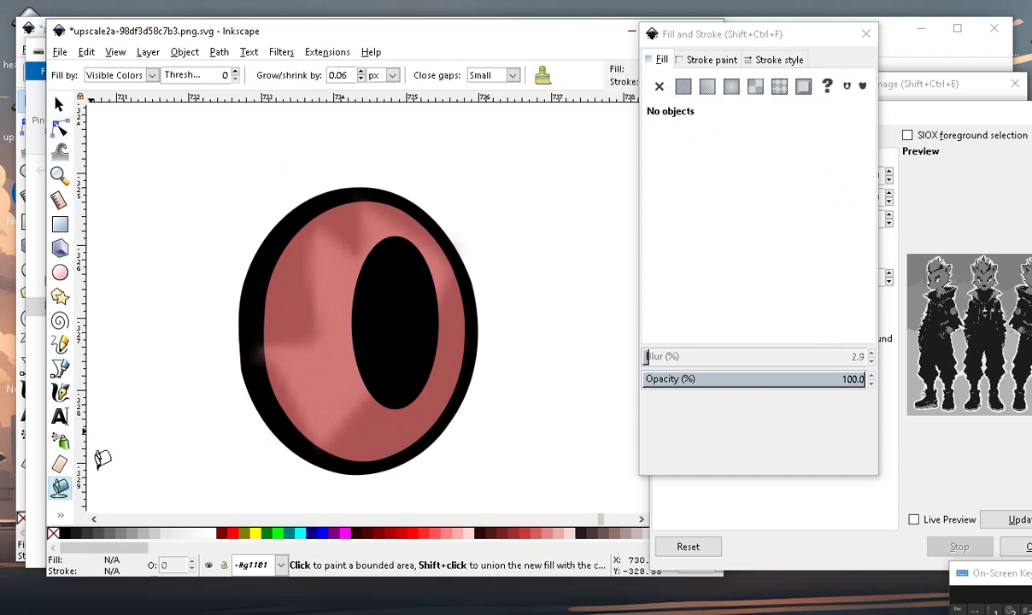
scroll(367, 337, down, 1)
scroll(400, 376, up, 1)
scroll(383, 427, up, 1)
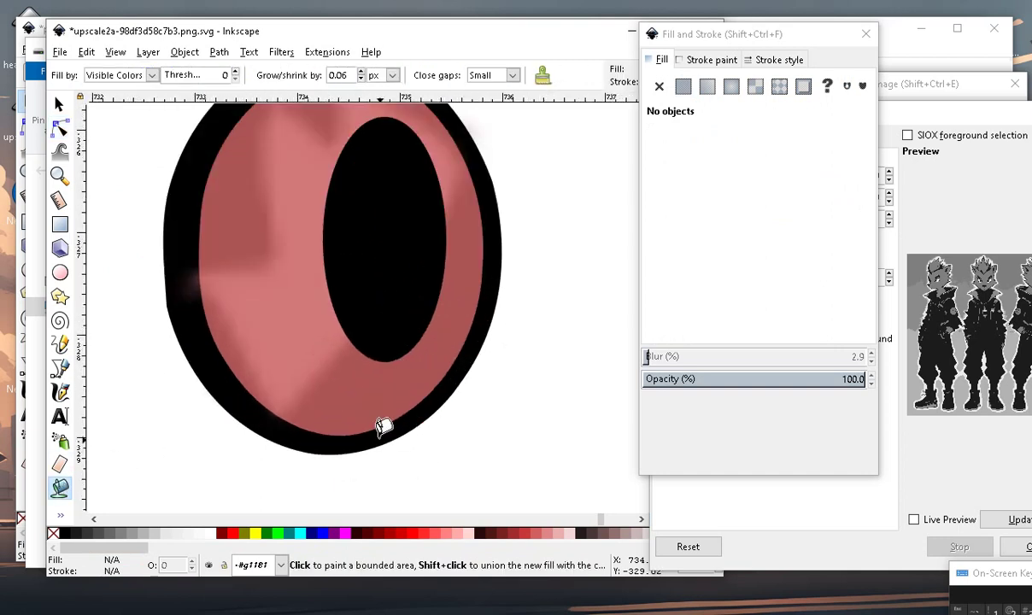
click(369, 368)
scroll(359, 376, down, 3)
scroll(342, 376, up, 1)
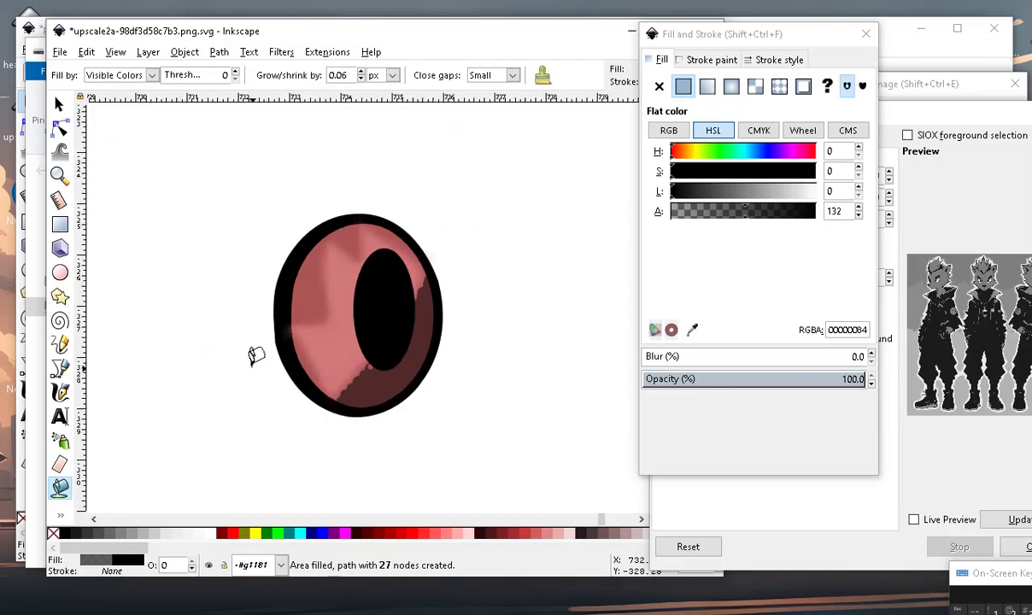
Sample the iris pink, lighten it to f57070ff, and blur the new fill about 23.7%.
click(61, 516)
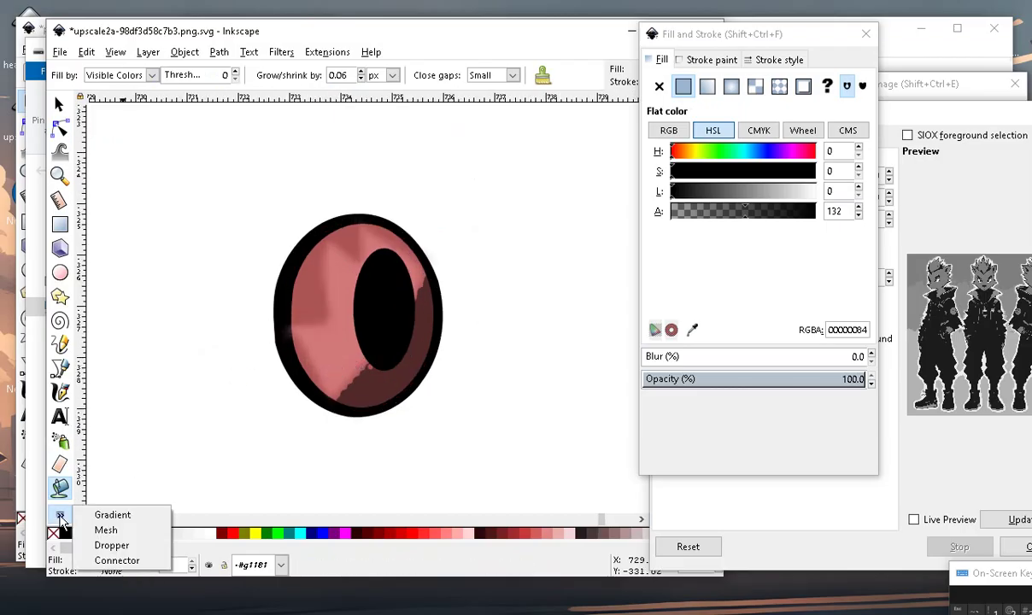
click(136, 545)
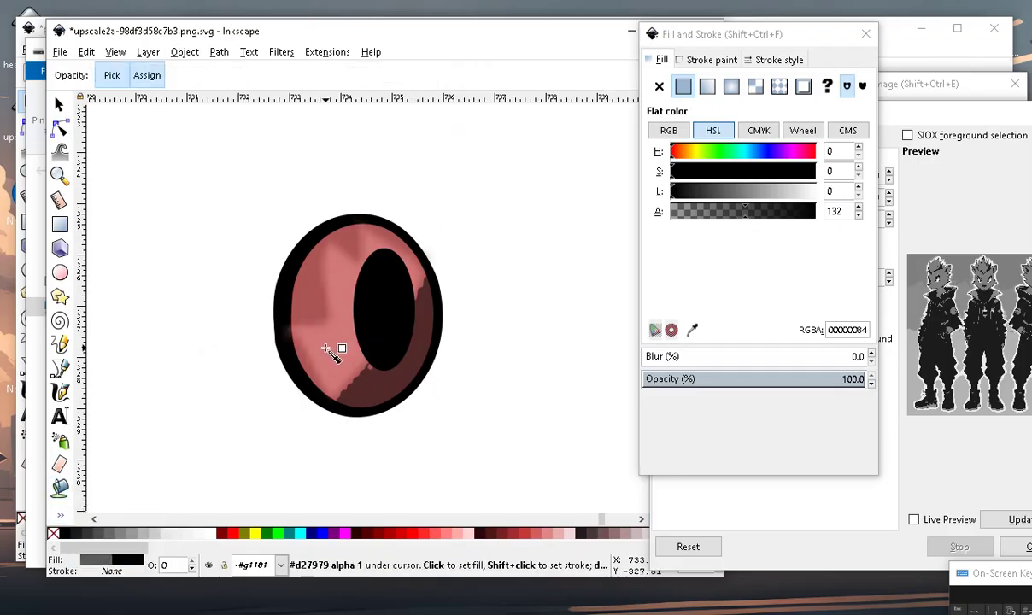
click(326, 349)
scroll(389, 406, down, 2)
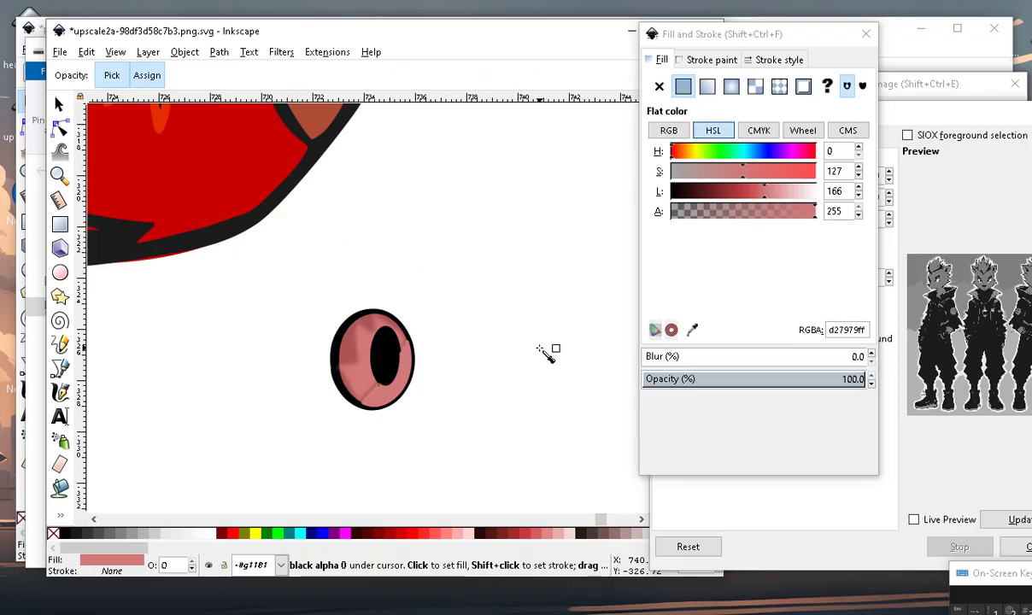
mouse_move(768, 199)
mouse_down()
mouse_move(784, 202)
mouse_move(773, 200)
mouse_move(795, 172)
mouse_up()
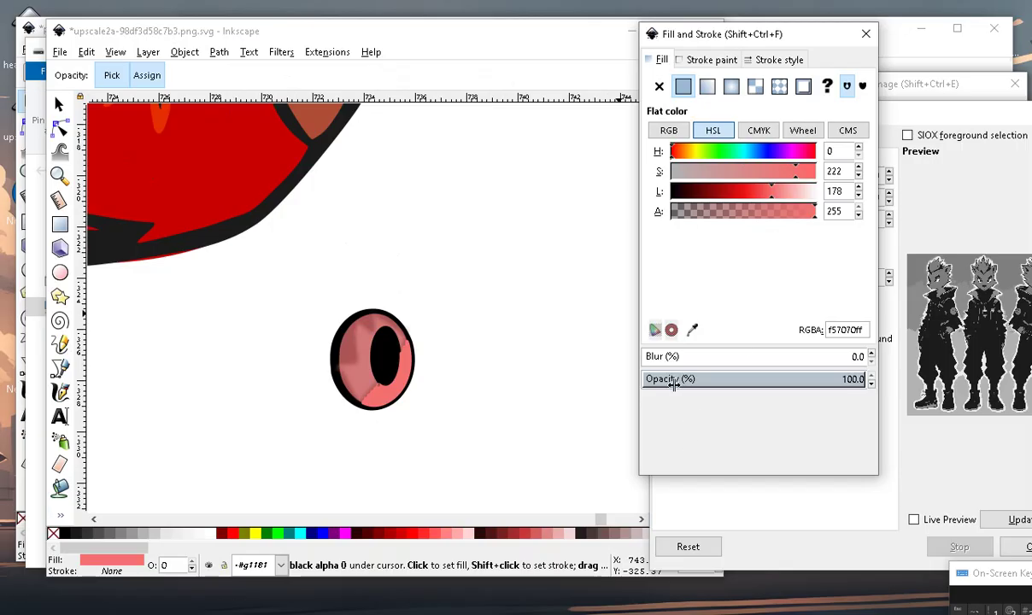
drag(652, 358, 671, 357)
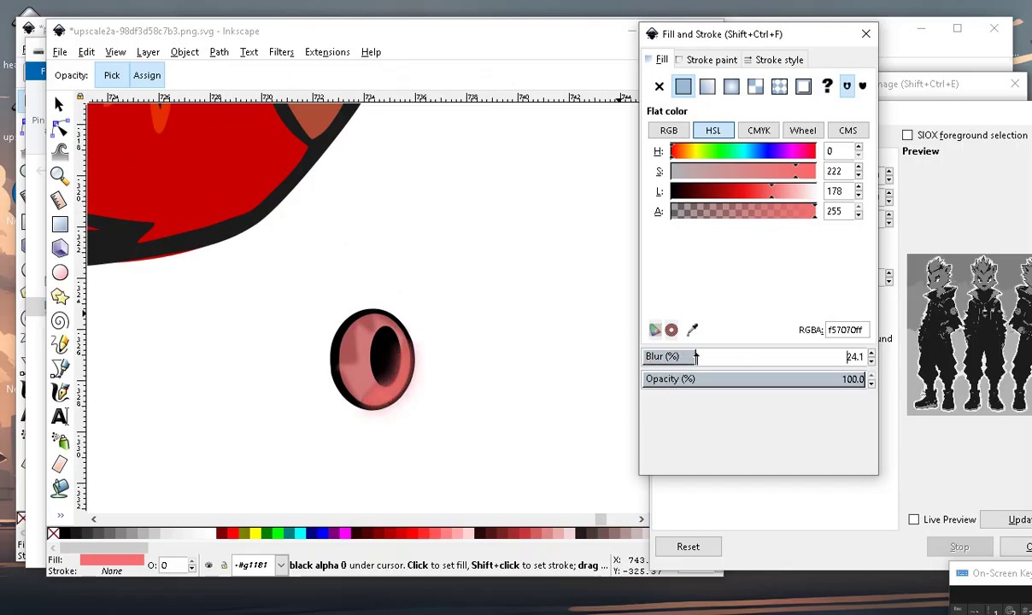
scroll(368, 365, up, 2)
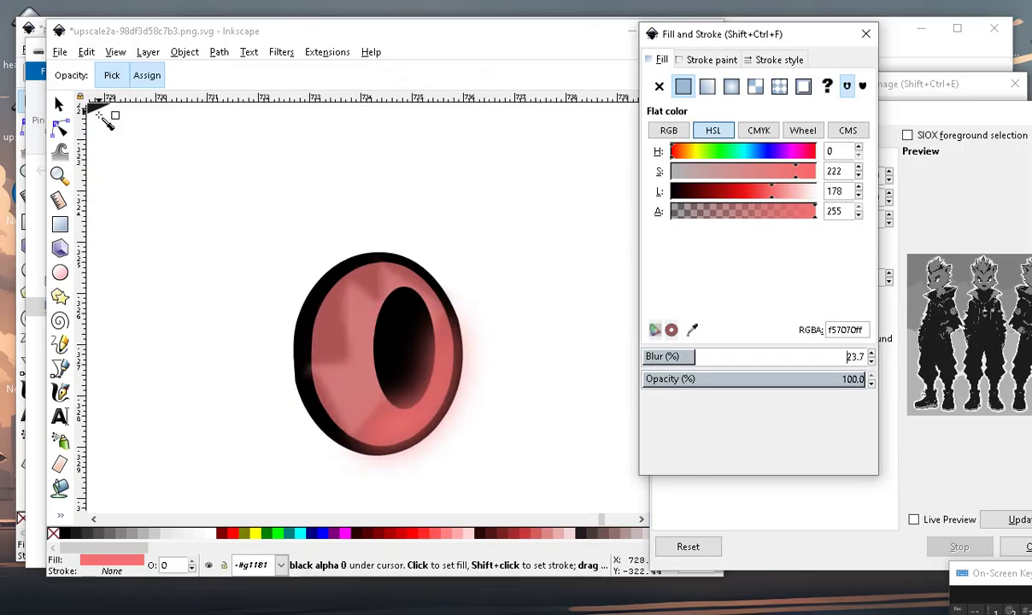
Reposition the iris fill, then adjust the pink shading's transparency and blur it to 10.1%.
click(59, 103)
scroll(487, 376, up, 1)
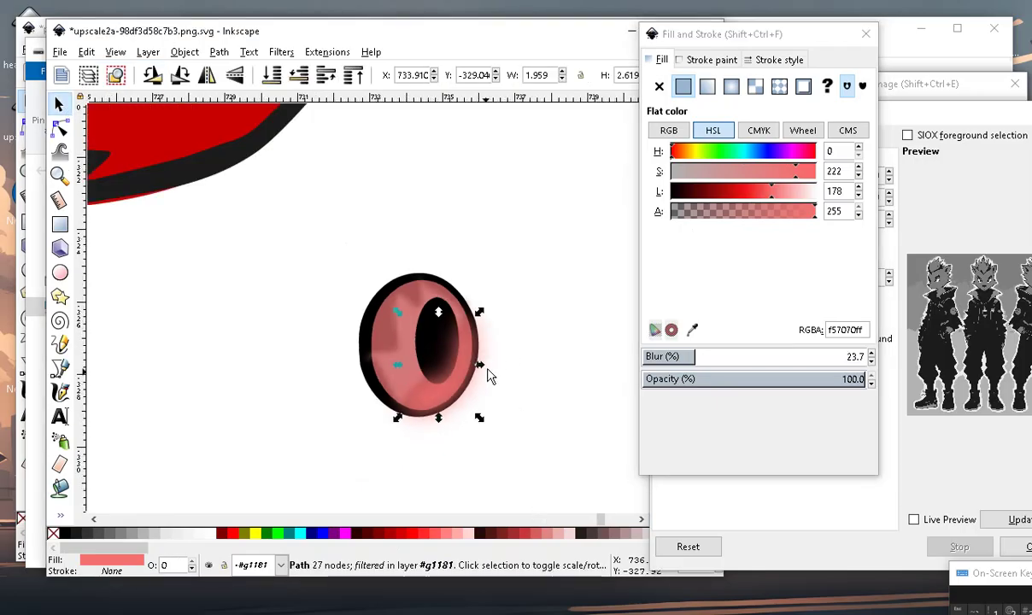
drag(378, 407, 357, 376)
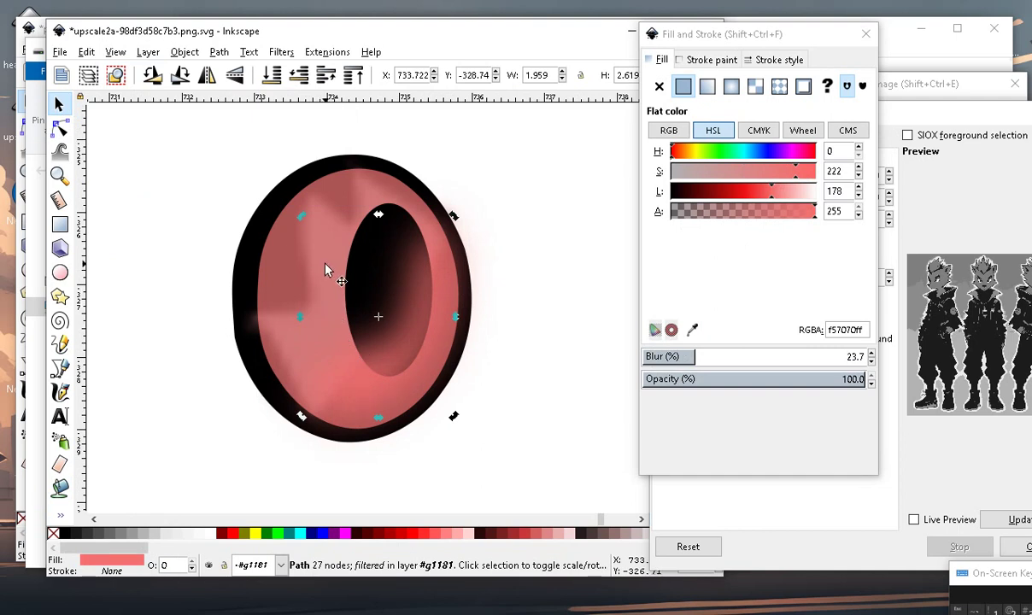
click(307, 247)
drag(792, 221, 752, 215)
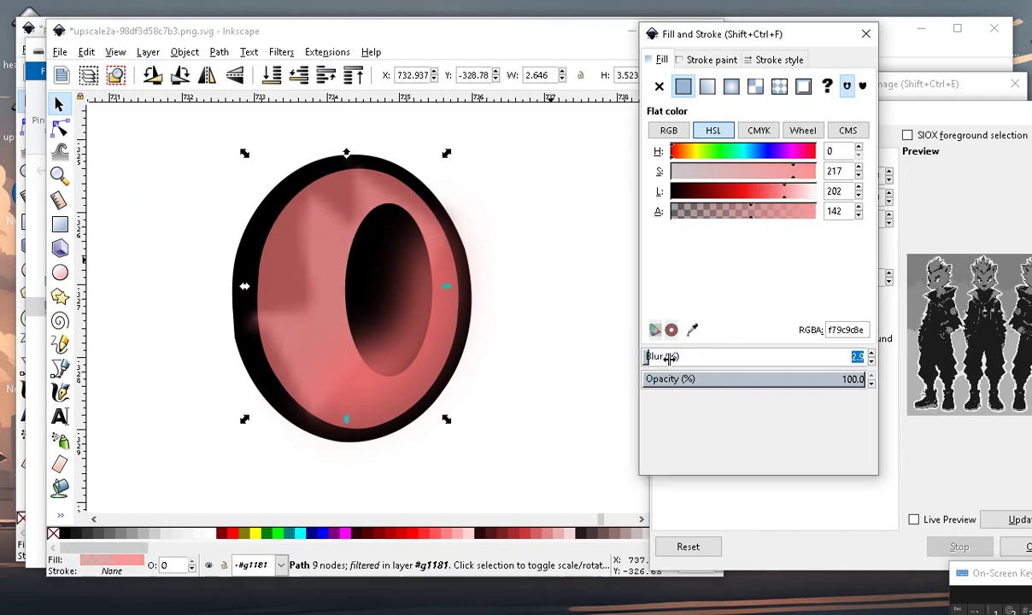
drag(669, 358, 660, 358)
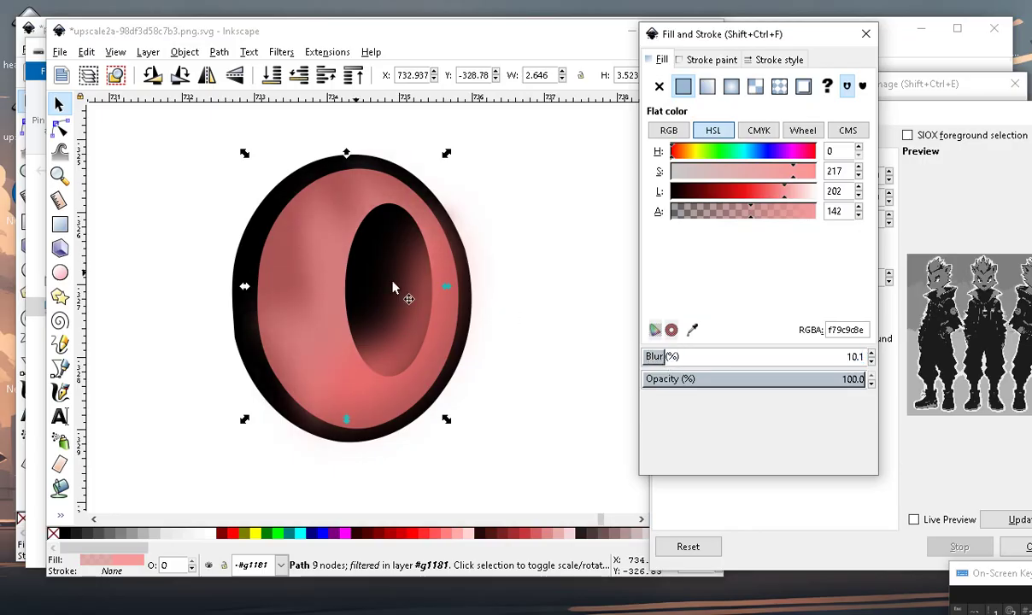
scroll(393, 288, down, 3)
Raise the black pupil to the top, above the blurred shapes.
click(444, 387)
click(398, 315)
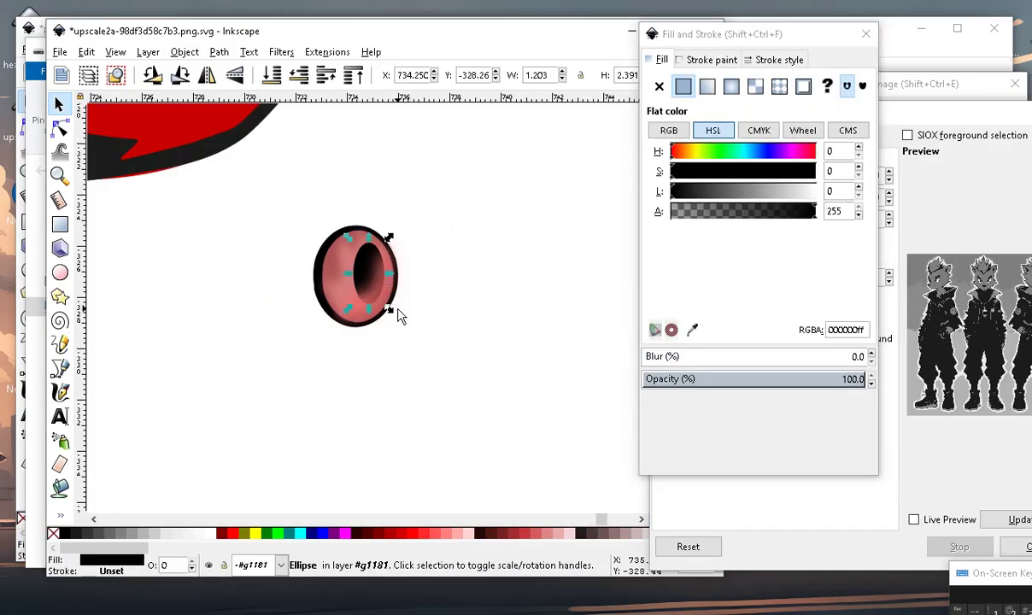
click(357, 81)
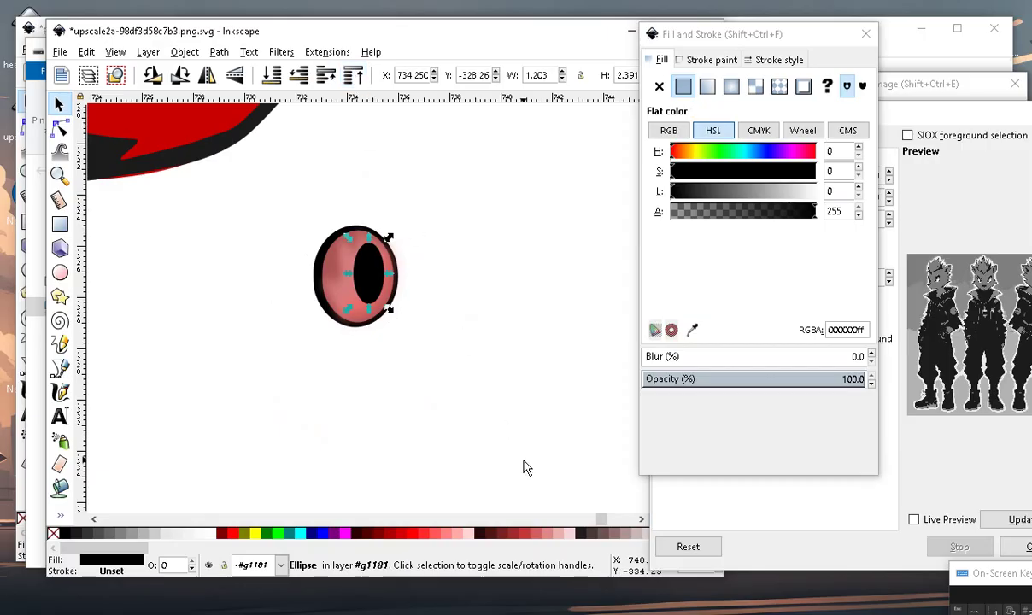
click(497, 436)
scroll(433, 404, down, 2)
scroll(408, 421, up, 1)
scroll(408, 420, up, 3)
Duplicate the pupil, blur the copy to 18%, and nudge it slightly left.
click(421, 389)
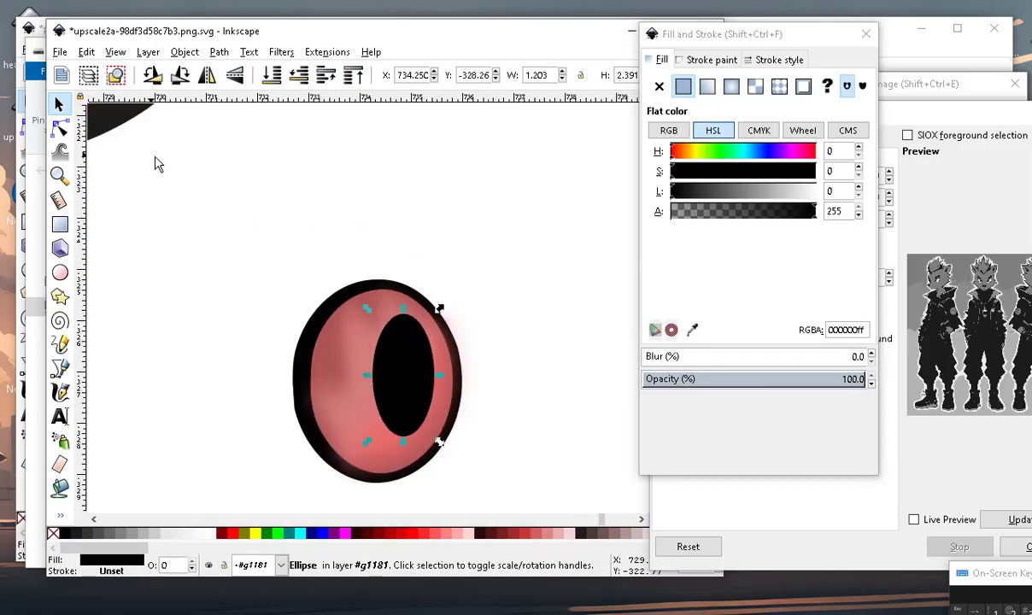
click(86, 52)
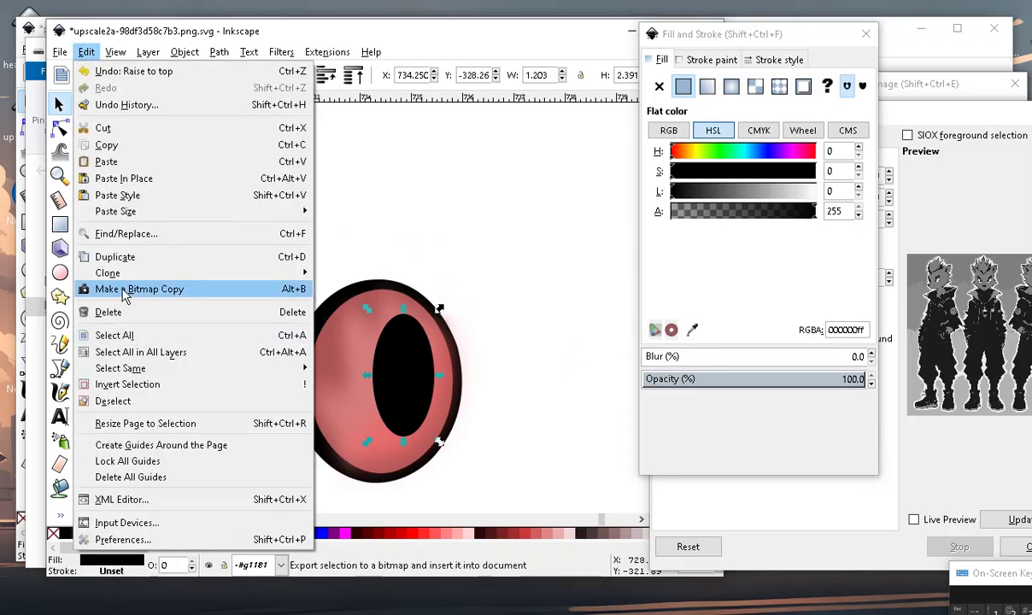
click(119, 258)
drag(647, 357, 683, 358)
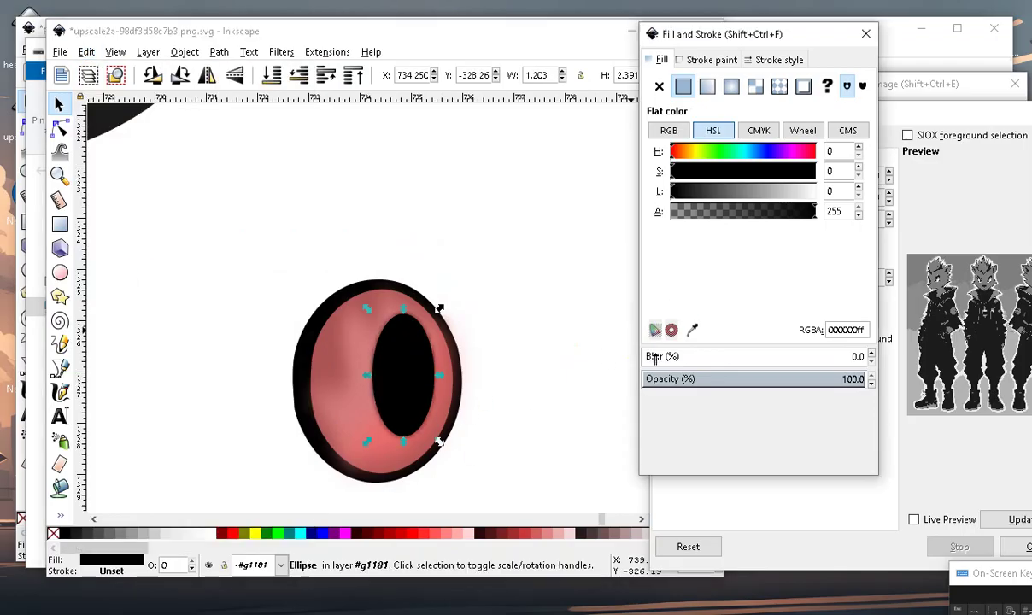
drag(408, 367, 396, 369)
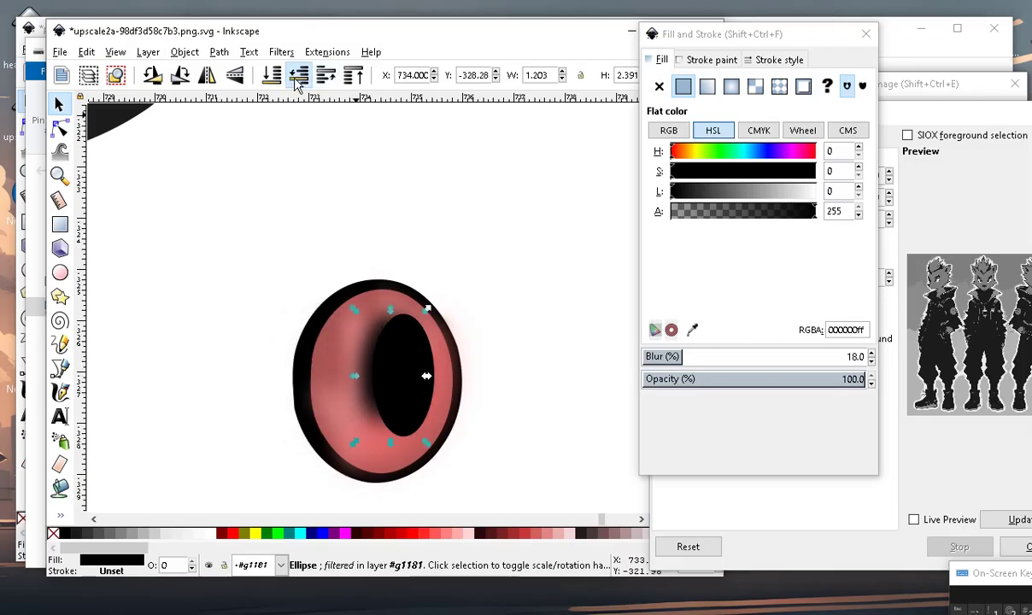
scroll(431, 307, down, 3)
click(438, 422)
scroll(363, 369, up, 3)
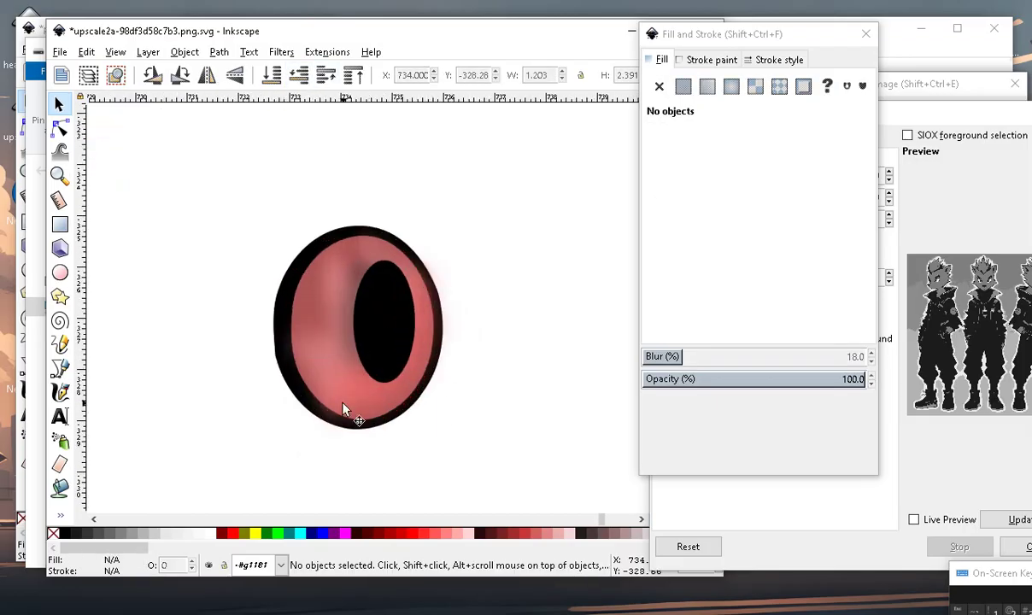
scroll(367, 395, down, 2)
scroll(397, 386, down, 2)
scroll(387, 389, up, 3)
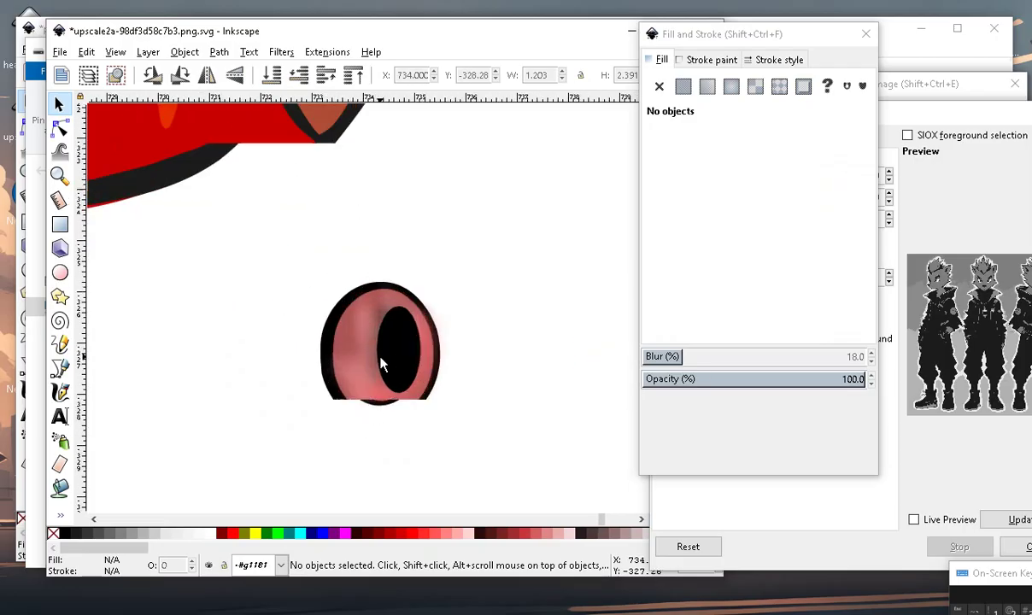
scroll(419, 359, up, 2)
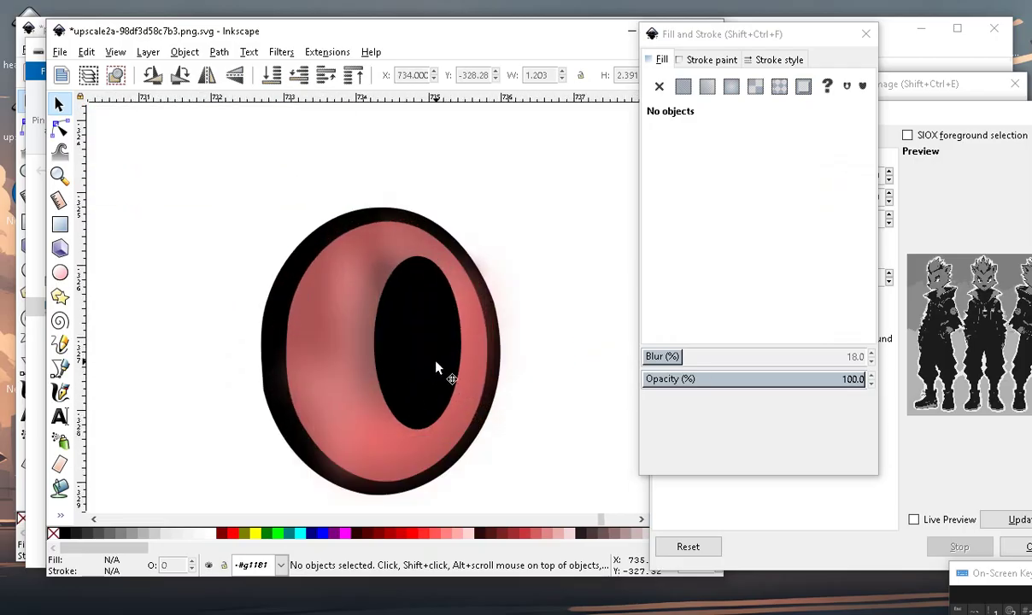
Draw a small white ellipse on the upper iris and lower its alpha to 128 (ffffff80).
click(60, 271)
drag(356, 244, 393, 299)
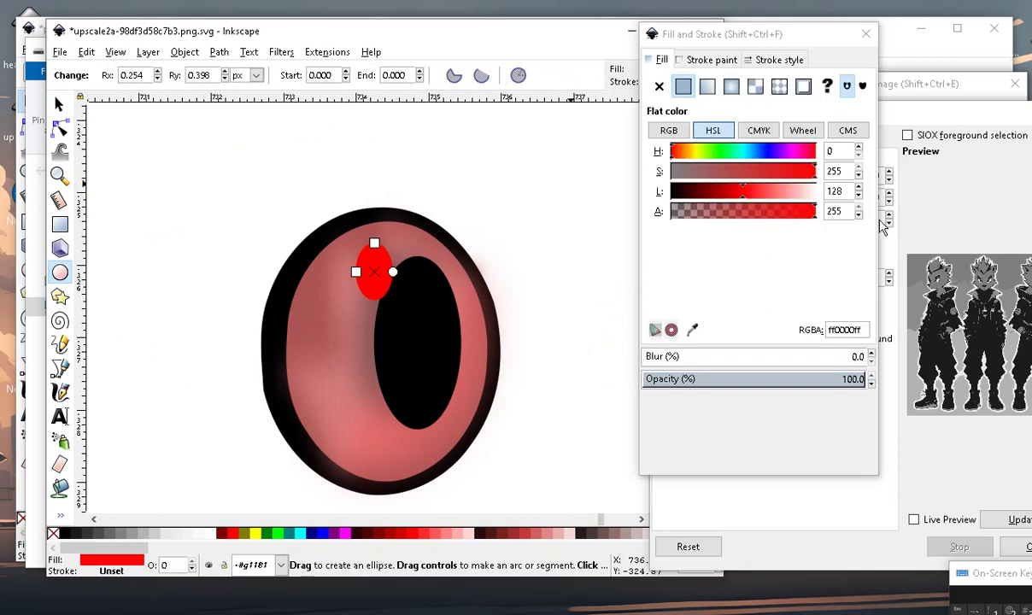
click(815, 196)
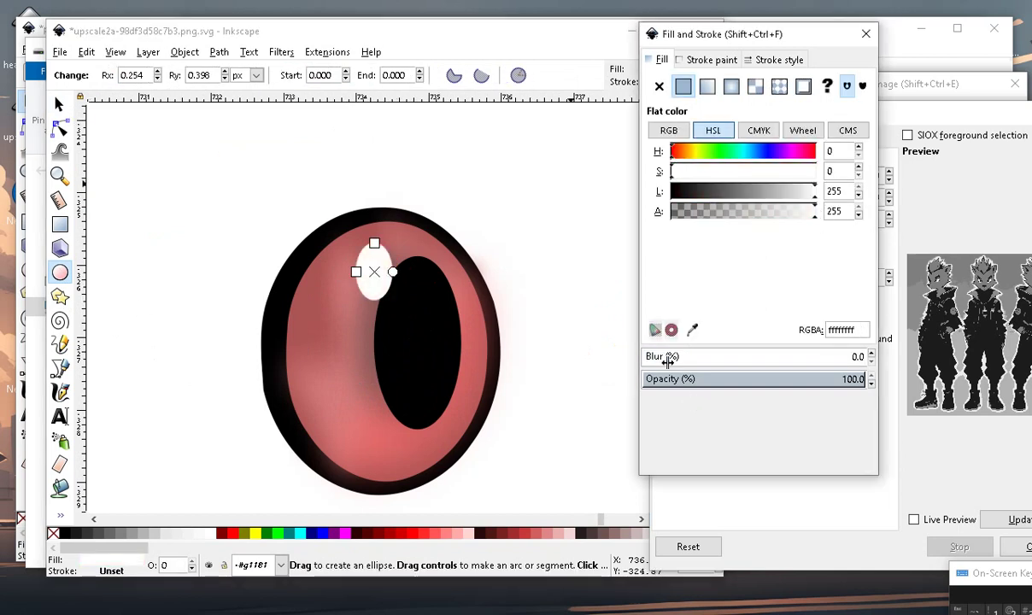
drag(792, 217, 743, 214)
scroll(405, 324, down, 4)
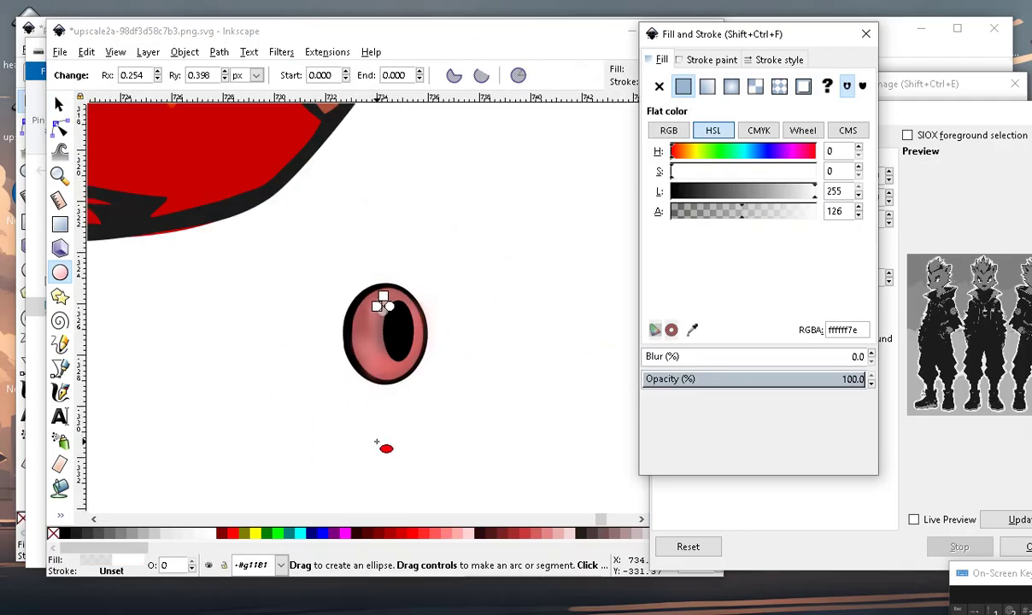
scroll(376, 427, up, 2)
Narrow the white highlight ellipse by dragging its left handle inward.
key(Escape)
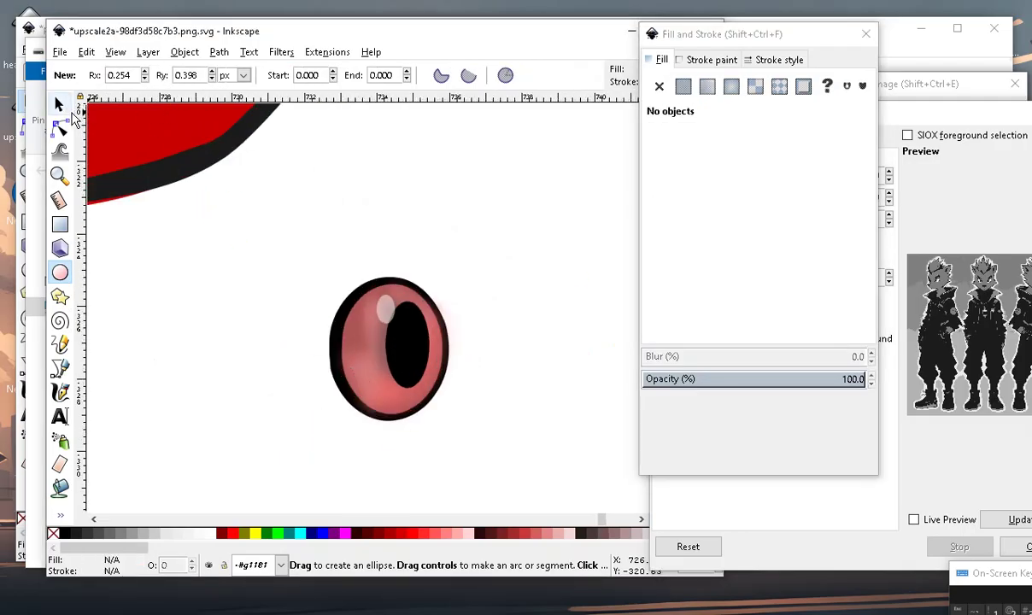
click(59, 103)
scroll(466, 367, up, 2)
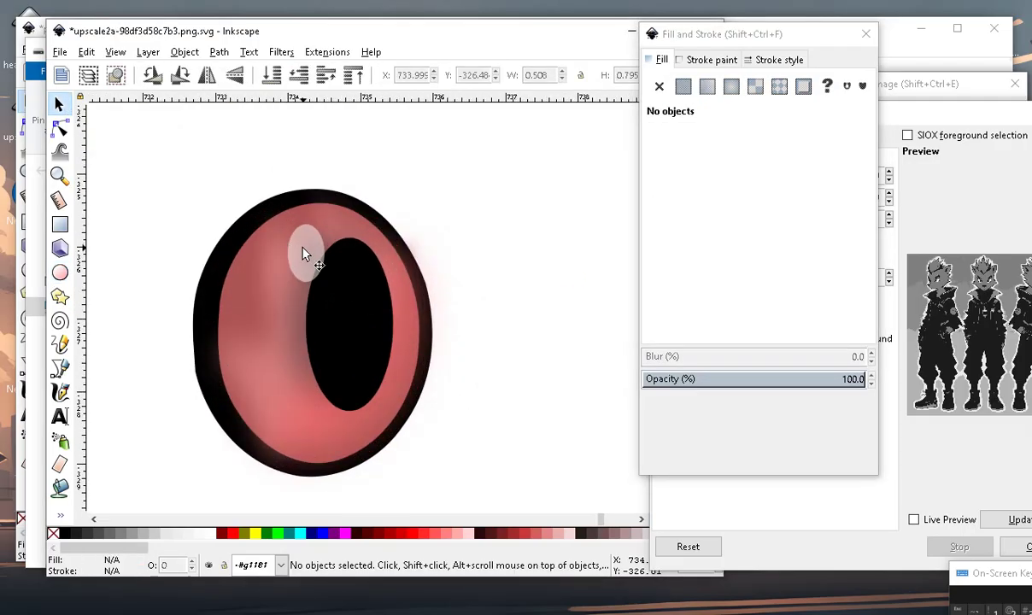
click(299, 248)
drag(287, 259, 292, 263)
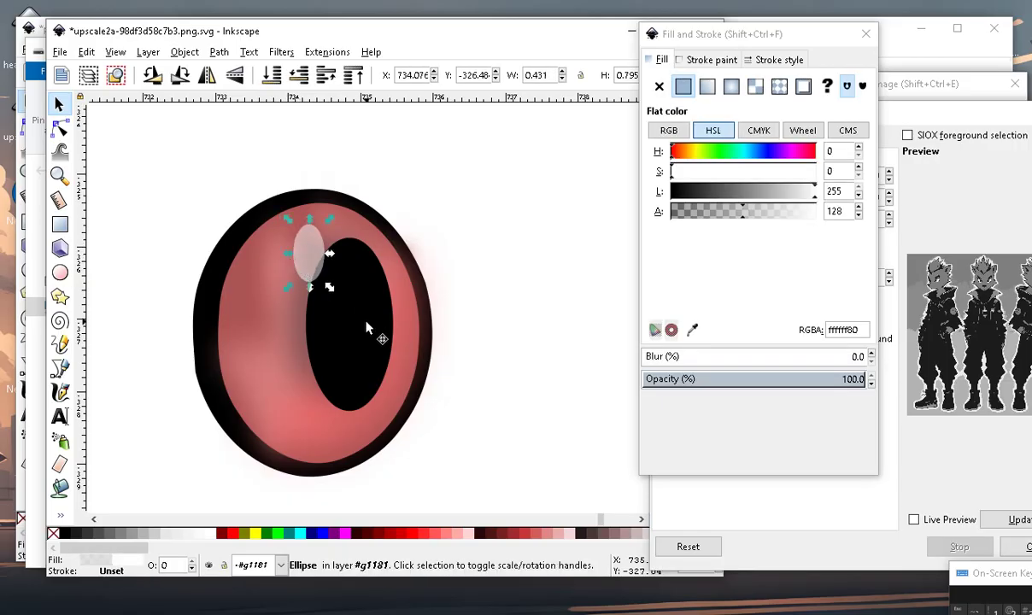
scroll(404, 291, down, 4)
Select all the eye's pieces and move them into the head's eye socket to check the fit.
click(443, 418)
scroll(442, 421, down, 1)
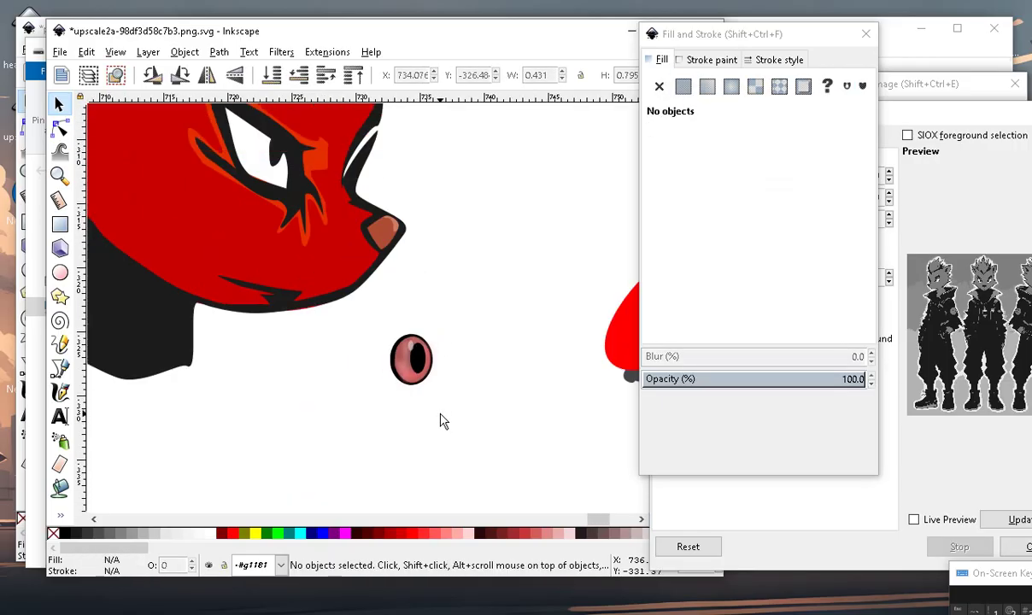
drag(496, 305, 326, 469)
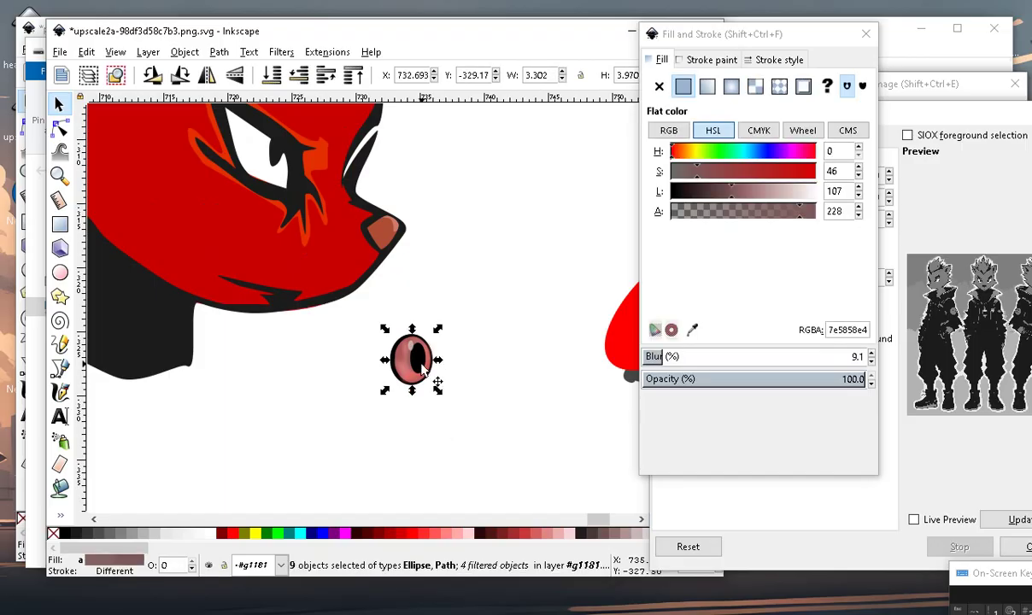
drag(423, 366, 271, 152)
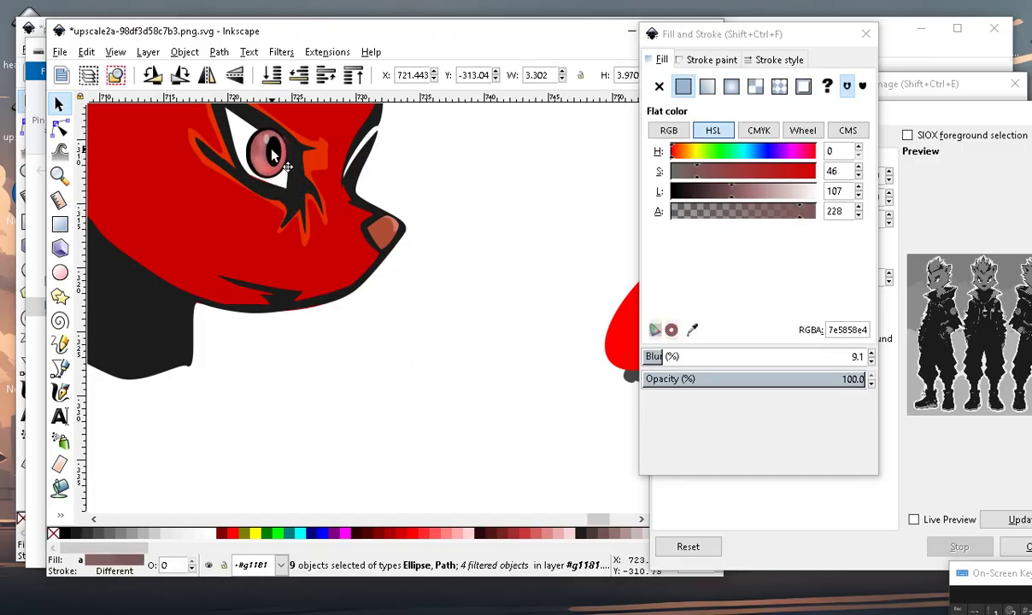
scroll(271, 153, up, 1)
scroll(261, 171, up, 1)
scroll(227, 376, up, 1)
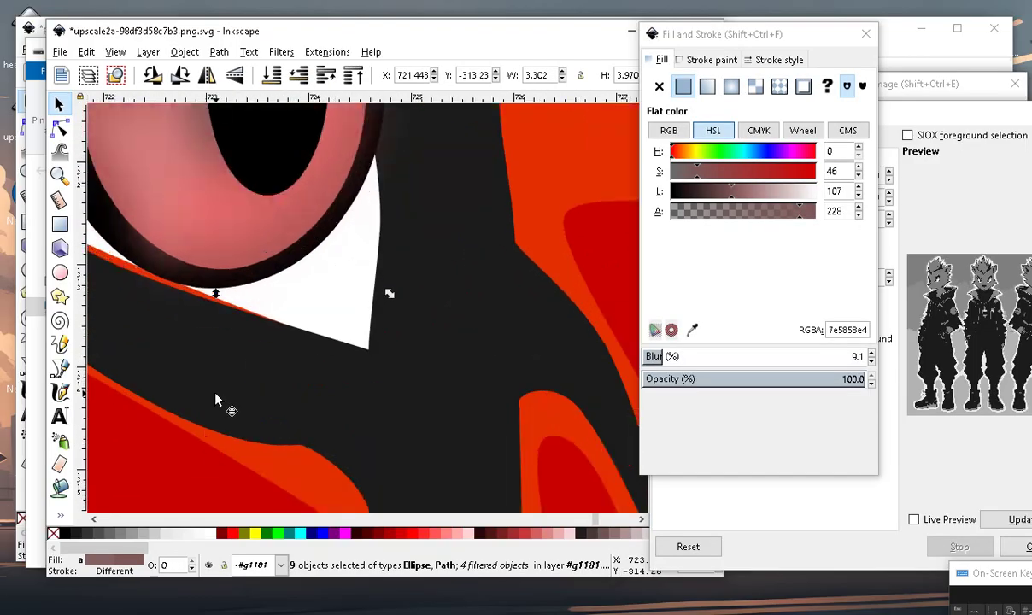
scroll(216, 400, down, 2)
scroll(233, 380, down, 1)
scroll(230, 369, up, 2)
scroll(245, 301, up, 1)
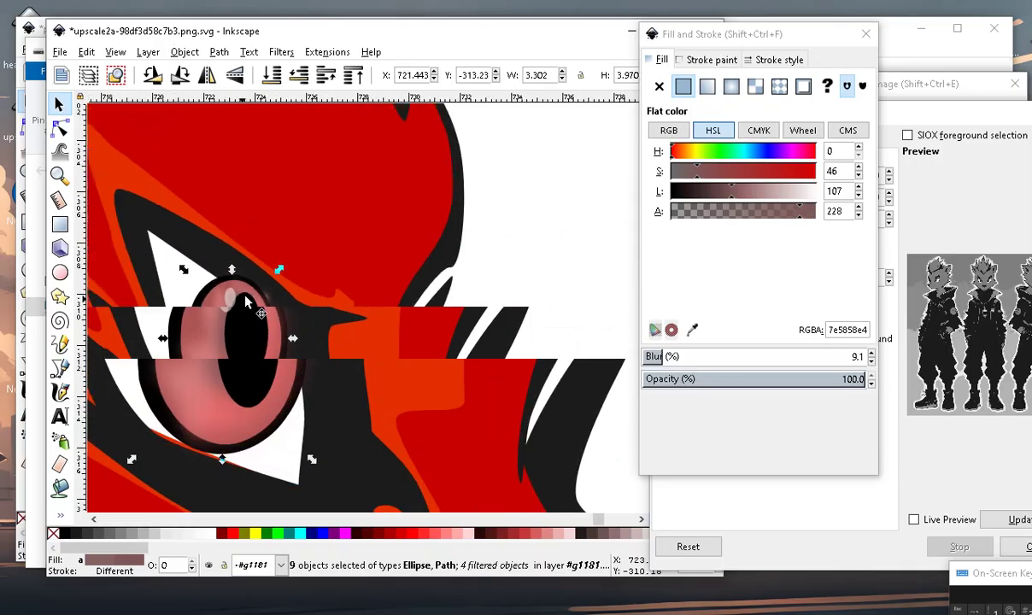
scroll(245, 301, down, 3)
scroll(263, 356, down, 1)
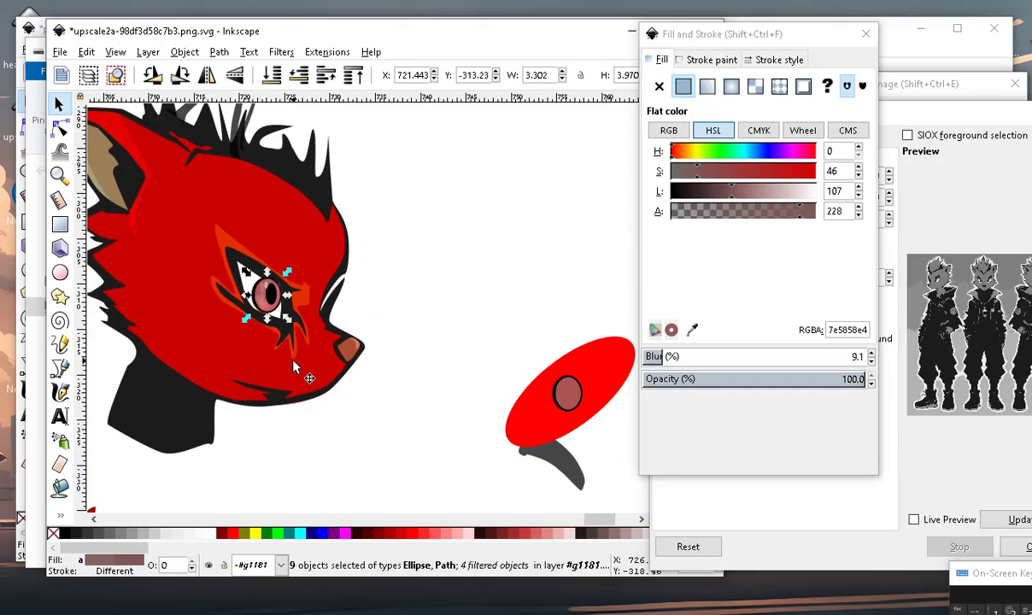
scroll(293, 364, up, 4)
scroll(181, 222, up, 1)
scroll(193, 231, down, 3)
Move the eye back beside the head, narrow the pink shading, and widen the red iris ellipse to 2.918.
drag(254, 301, 555, 399)
click(512, 479)
scroll(512, 398, up, 2)
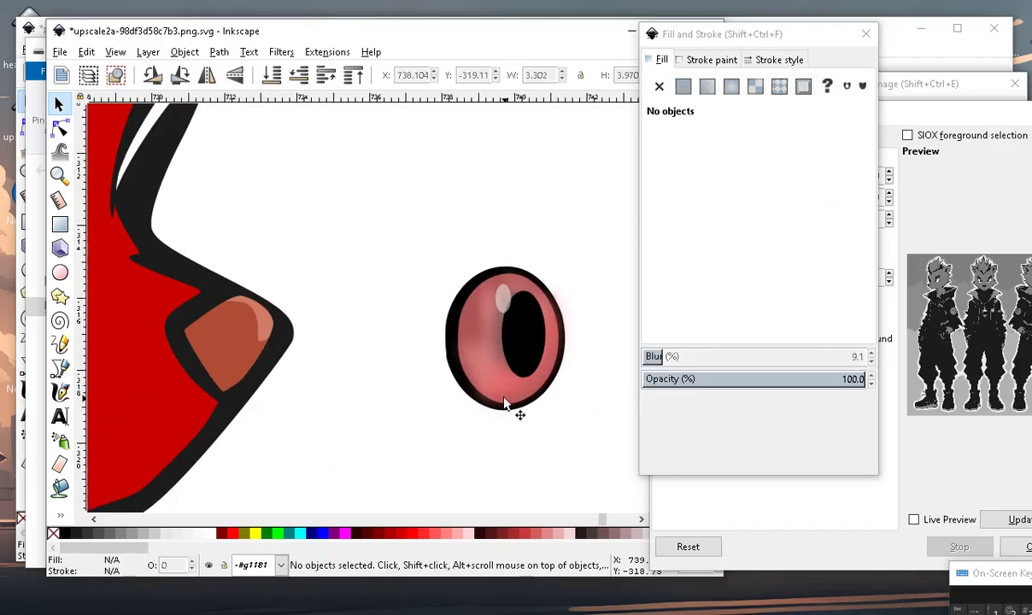
click(484, 376)
scroll(484, 377, up, 2)
drag(409, 295, 448, 295)
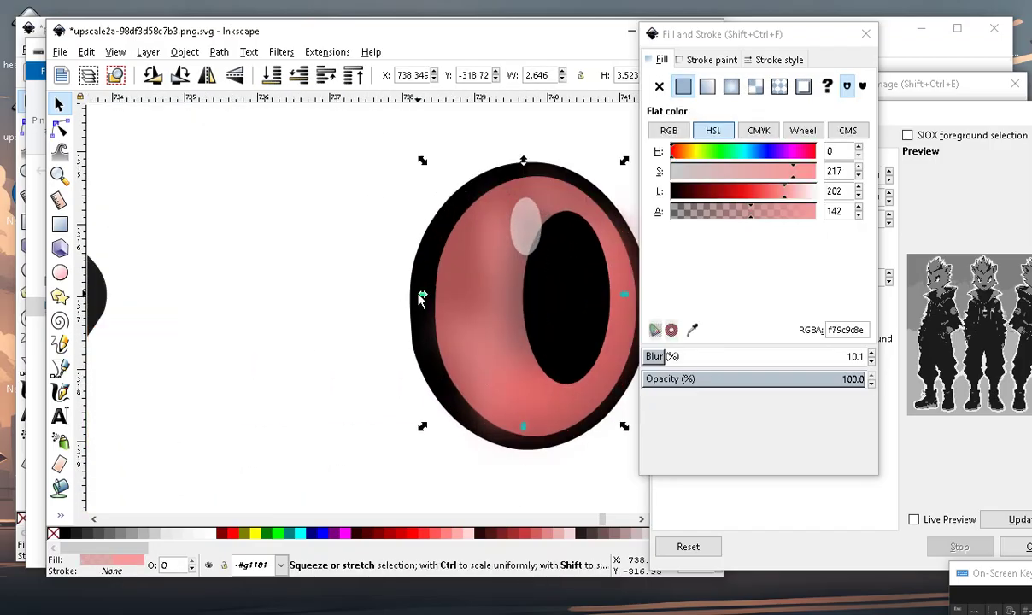
click(457, 293)
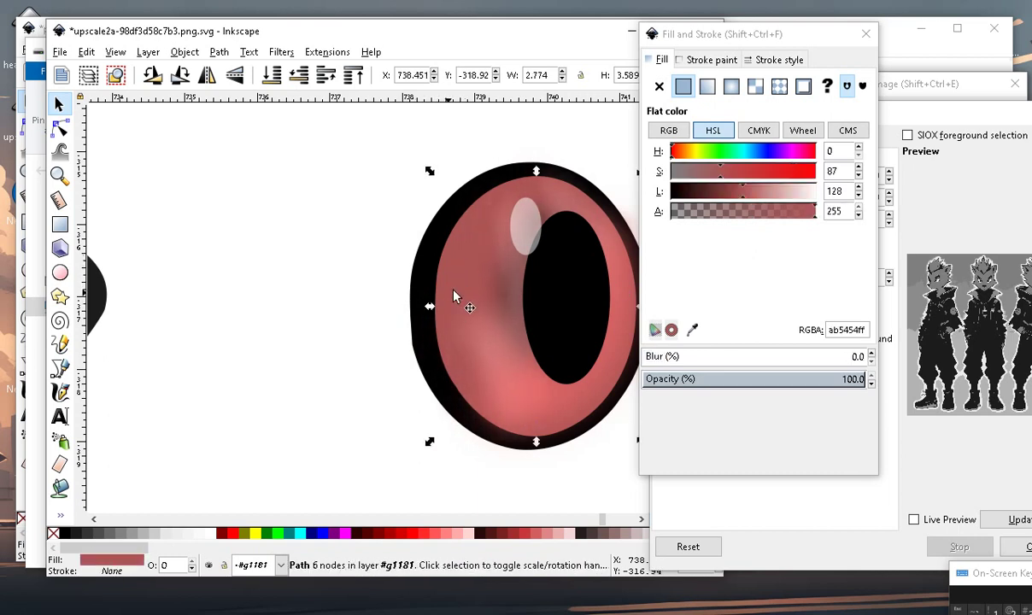
drag(429, 307, 417, 311)
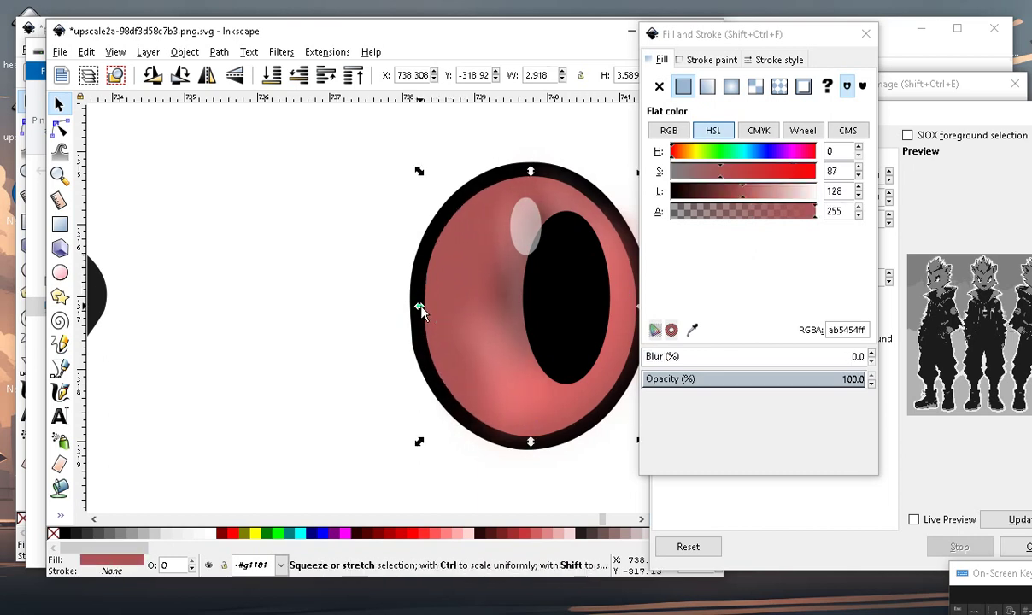
Undo an accidental rightward shift of the eye group.
scroll(422, 311, down, 3)
click(445, 408)
scroll(440, 353, up, 2)
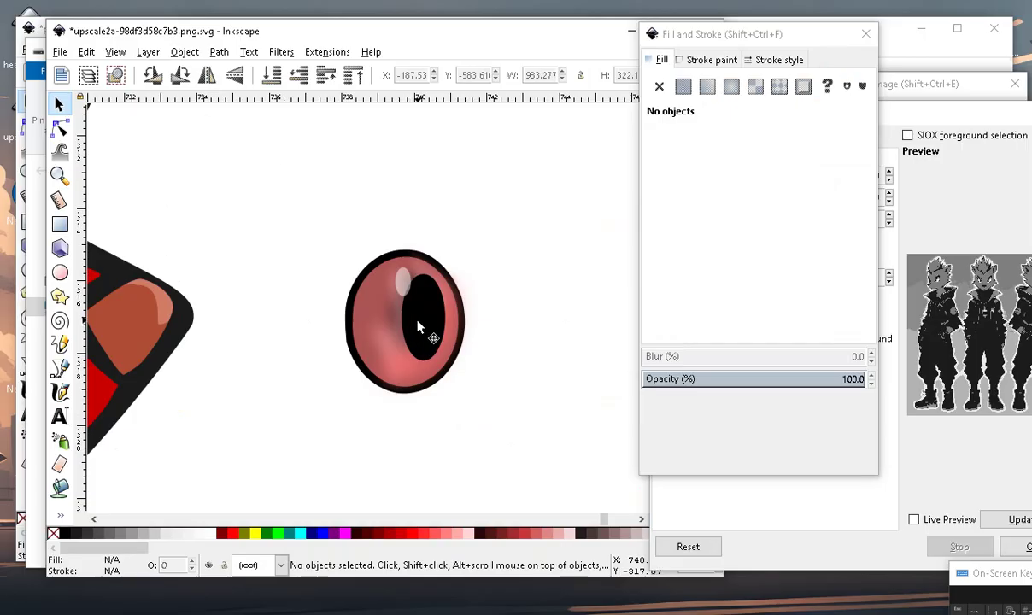
drag(417, 325, 425, 326)
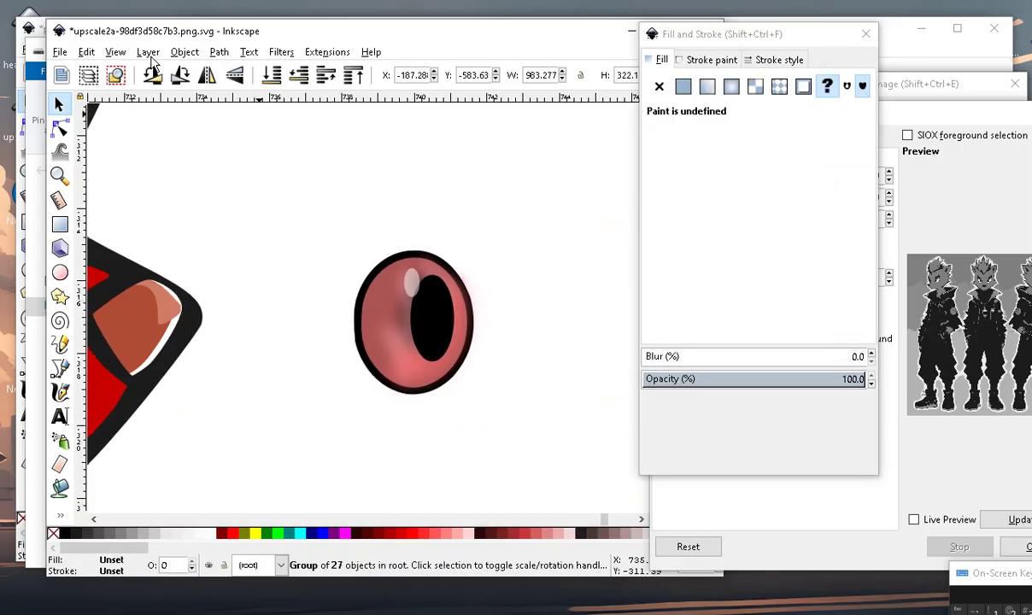
click(86, 52)
click(104, 69)
click(431, 417)
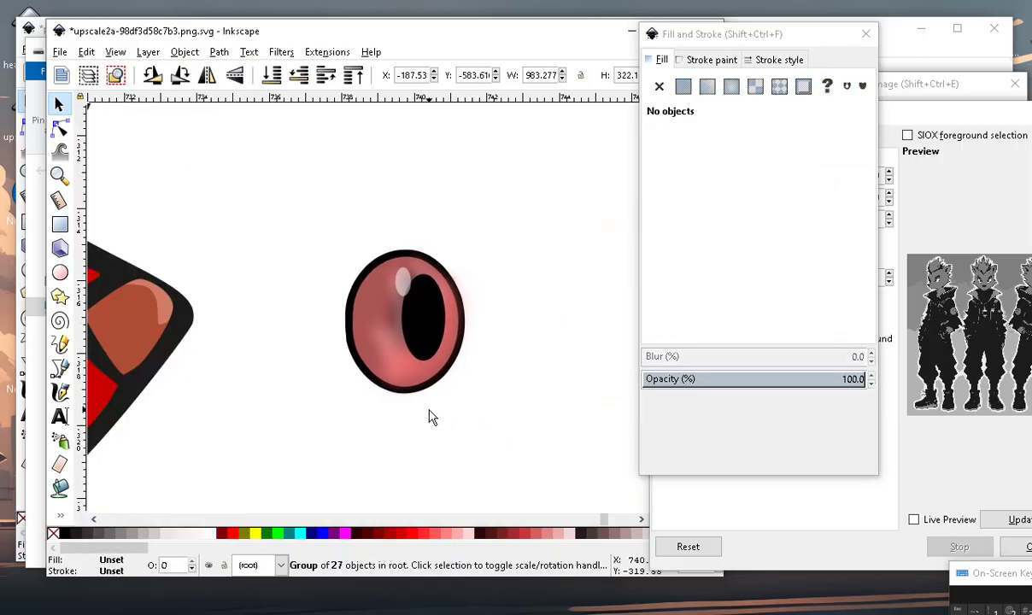
Inside the eye group, move the pupil aside and raise the blurred black ellipse above the highlight.
double_click(432, 309)
click(423, 309)
mouse_move(423, 309)
mouse_down()
mouse_move(478, 317)
mouse_move(215, 259)
mouse_move(342, 316)
mouse_up()
click(419, 327)
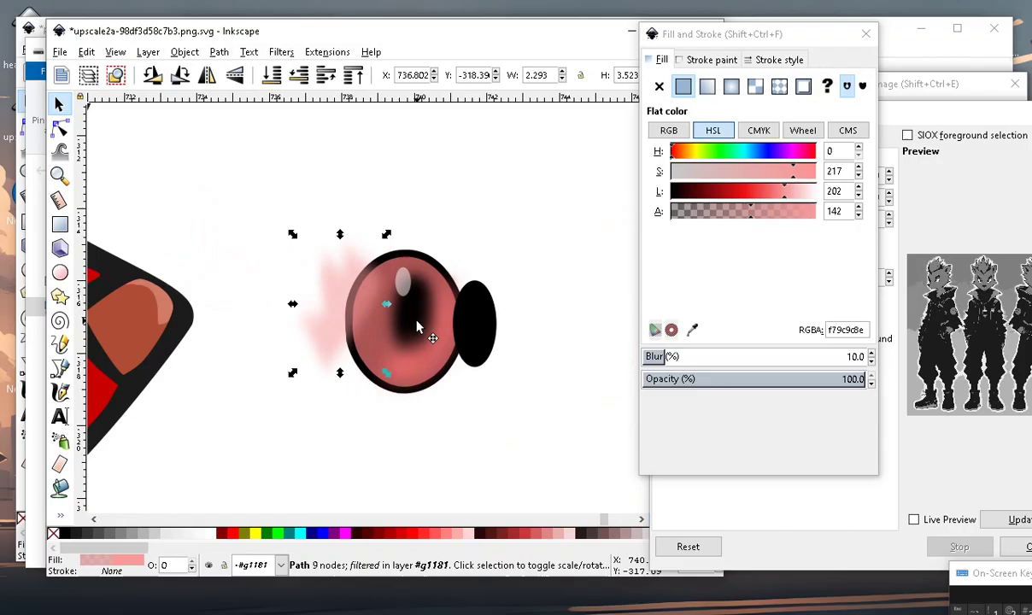
click(393, 302)
click(339, 75)
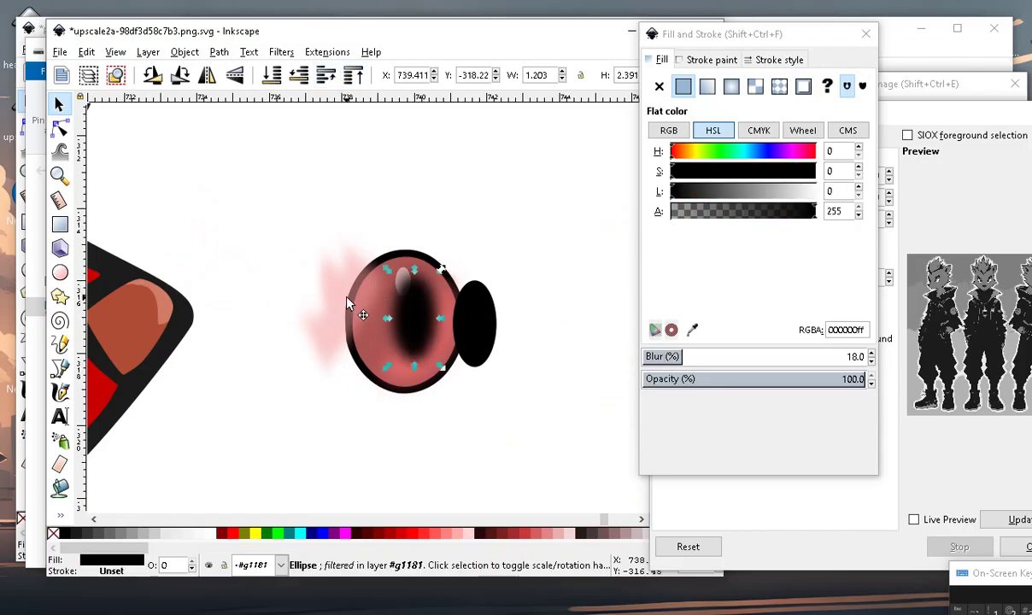
Return the pink shading into the eye and darken its lightness to 170.
drag(349, 303, 417, 318)
drag(398, 318, 404, 319)
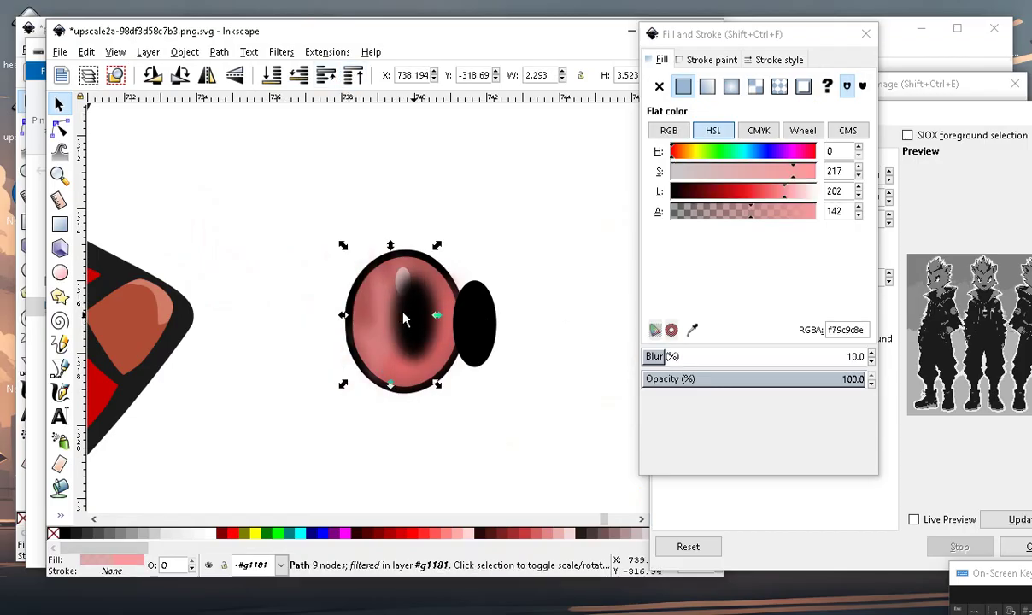
drag(784, 199, 769, 198)
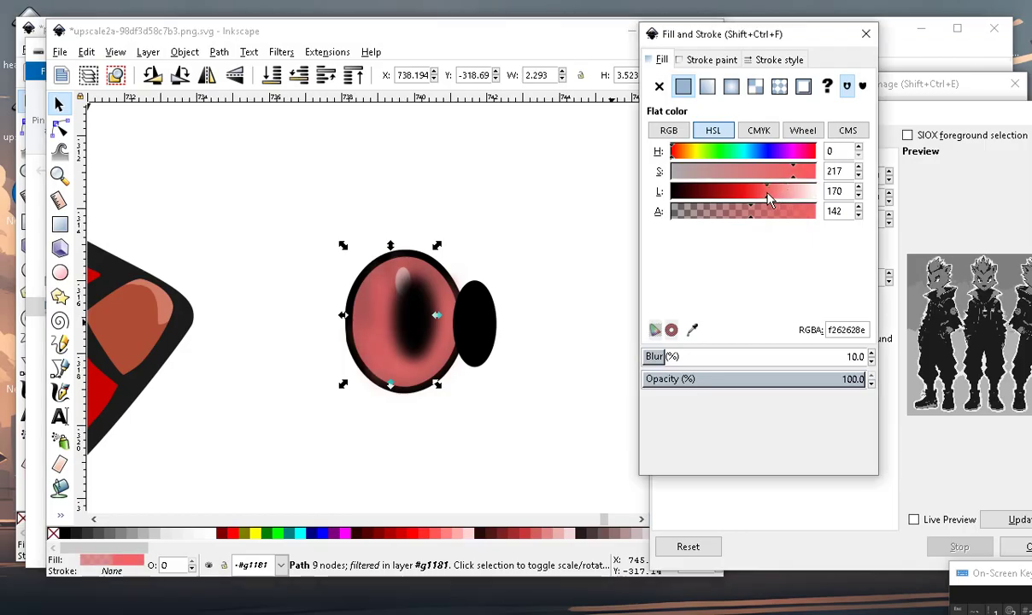
Move the black pupil back over the eye and raise the white highlight above it.
click(507, 362)
drag(479, 333, 422, 323)
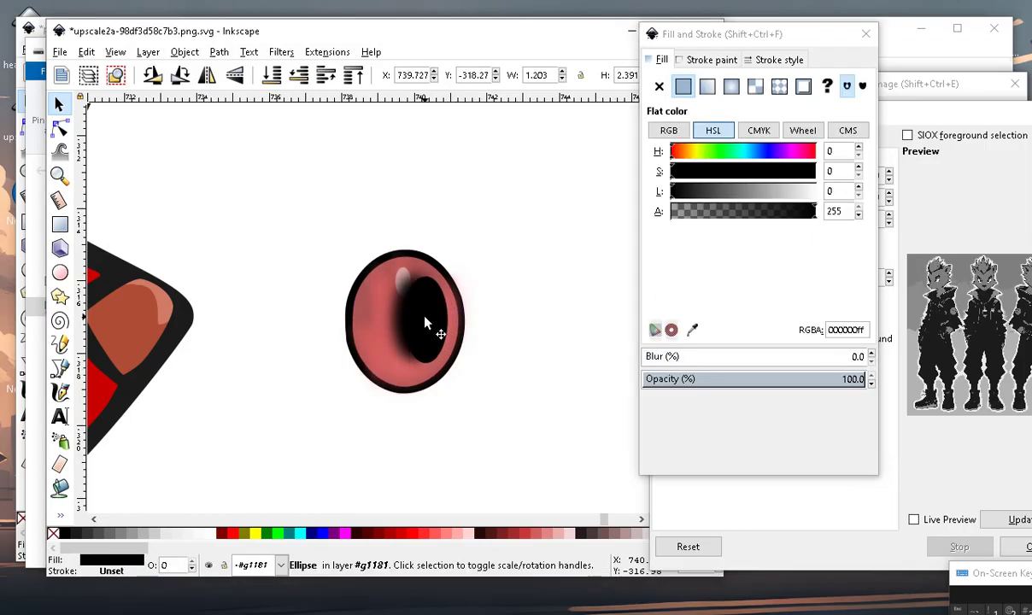
ctrl+scroll(403, 282, up, 3)
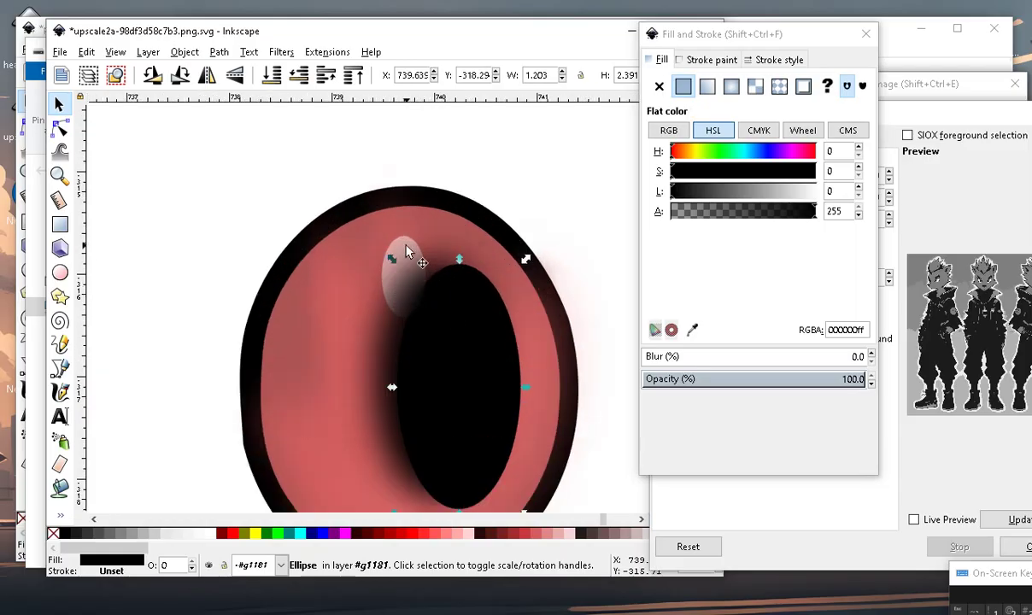
click(396, 243)
click(325, 75)
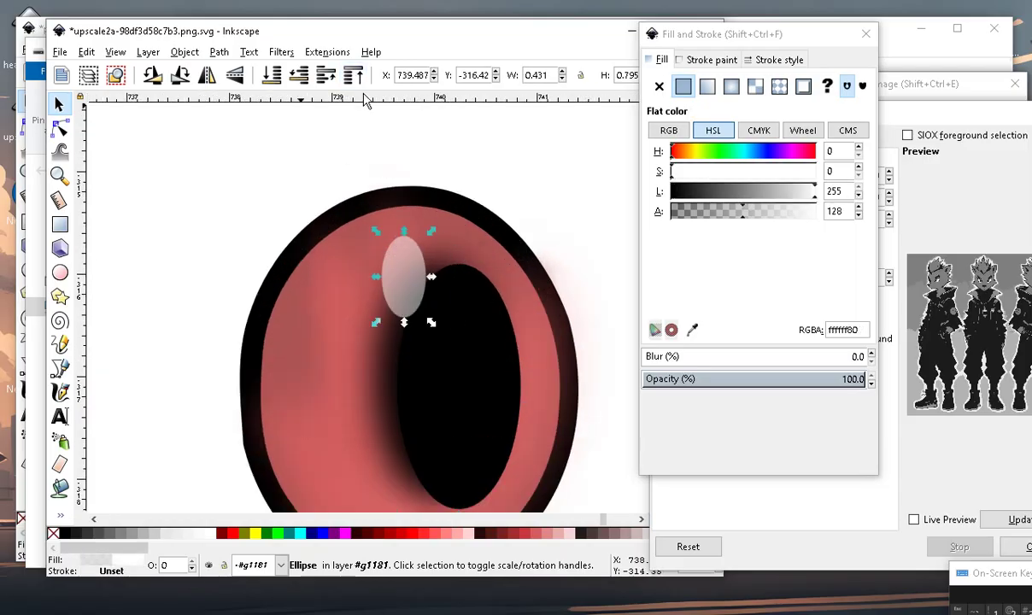
ctrl+scroll(410, 327, down, 5)
click(463, 376)
ctrl+scroll(444, 376, up, 2)
ctrl+scroll(446, 359, up, 3)
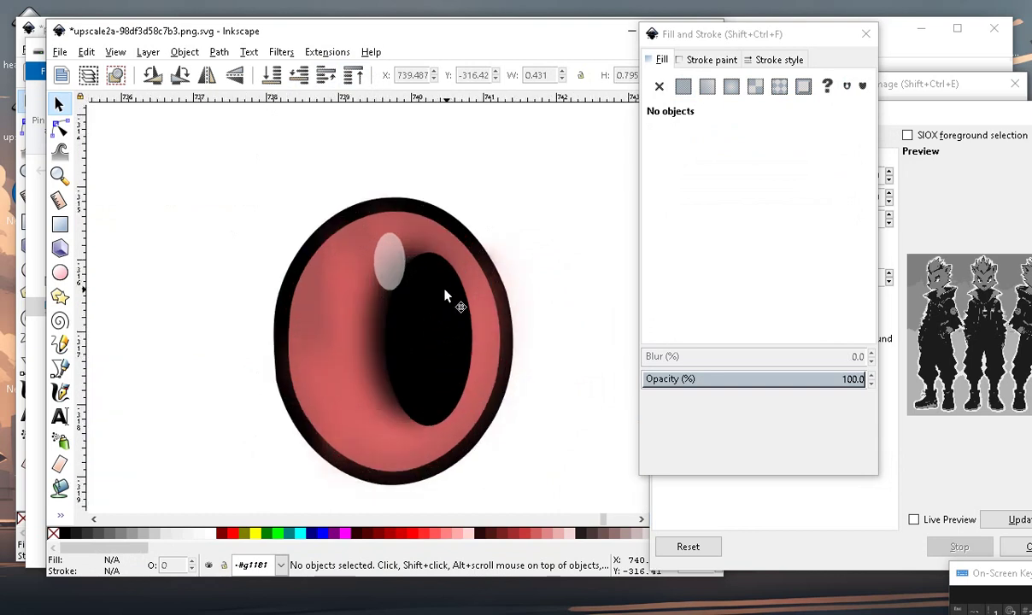
ctrl+scroll(436, 316, down, 3)
click(456, 347)
Move the pupil aside, make the blurred ellipse translucent grey, and place it on the eye's right.
drag(455, 347, 522, 345)
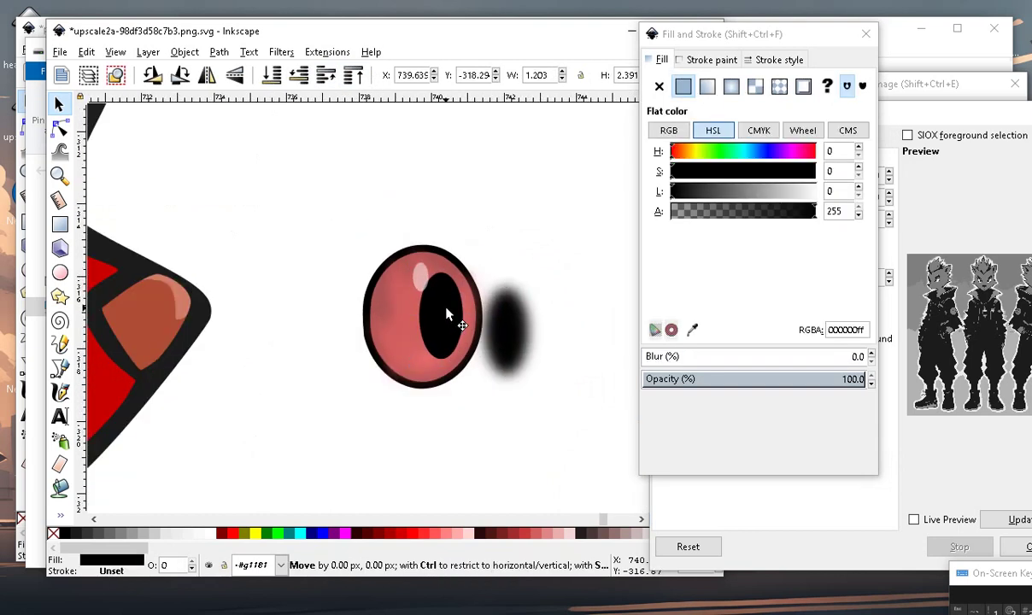
drag(449, 323, 476, 240)
click(526, 346)
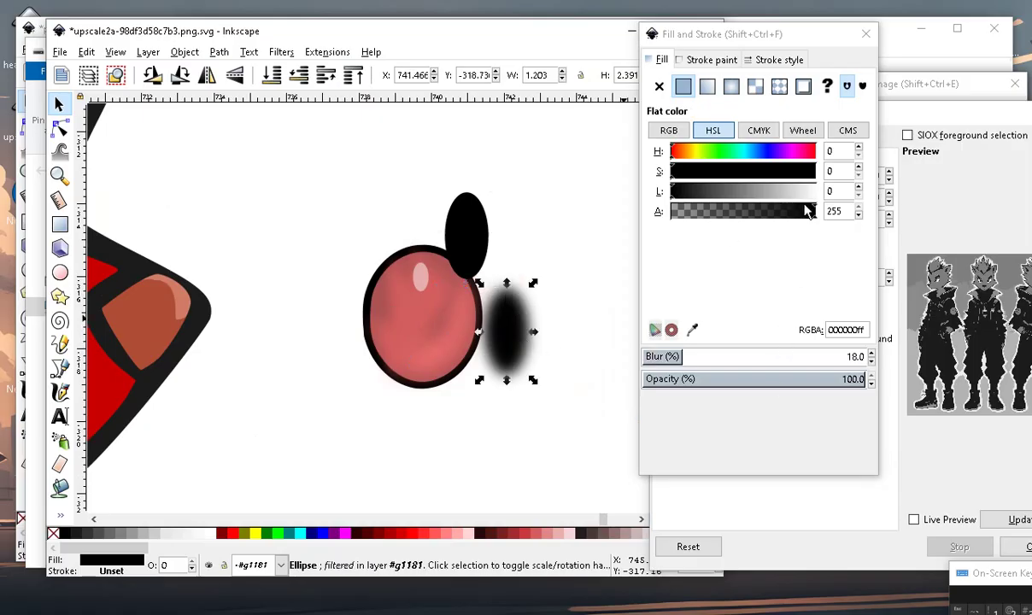
drag(794, 220, 770, 222)
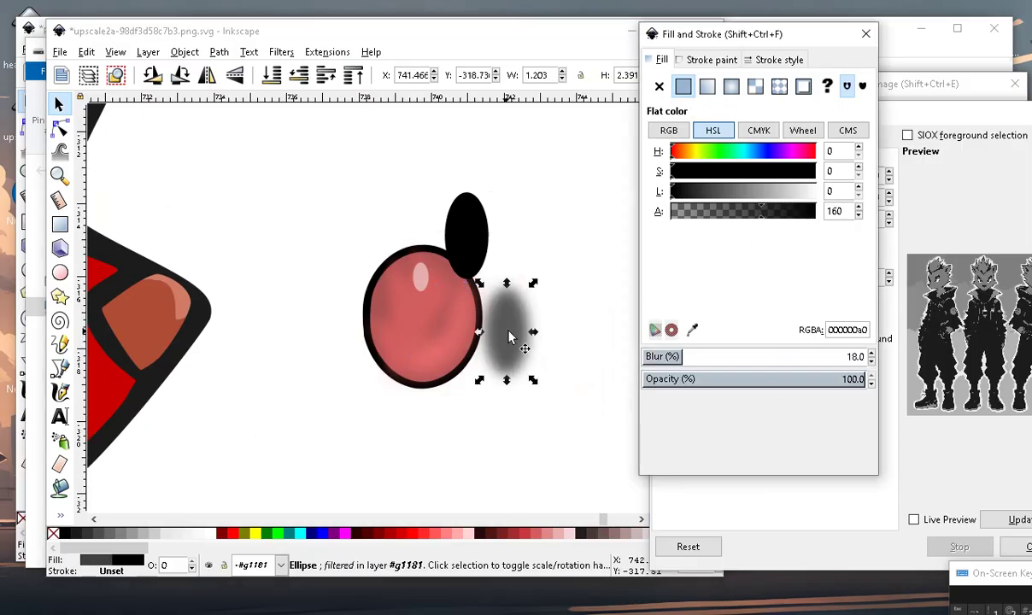
drag(483, 346, 438, 334)
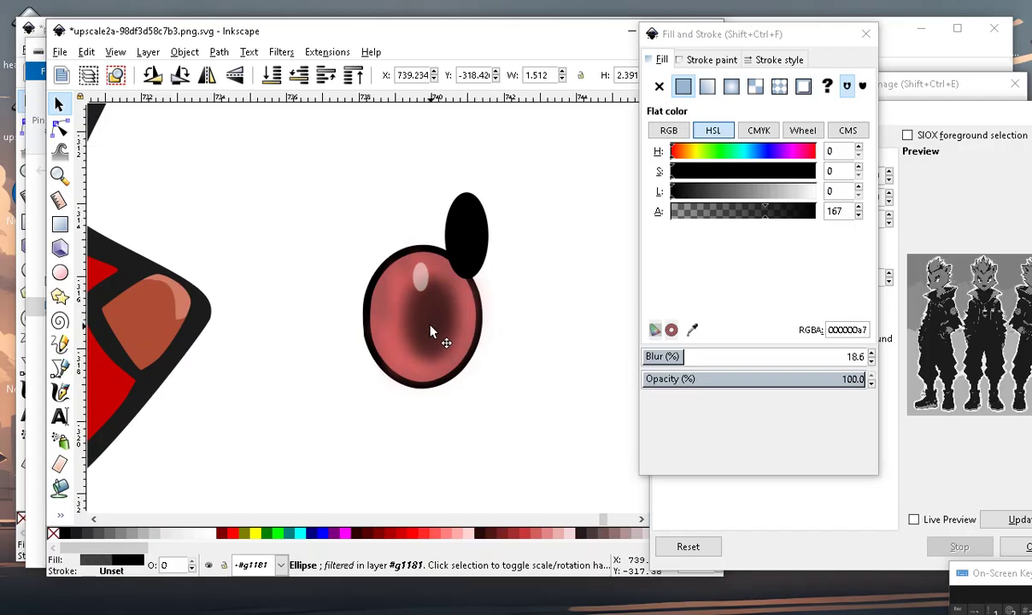
Center the black pupil in the eye with the blurred dark shading against its left side.
click(483, 210)
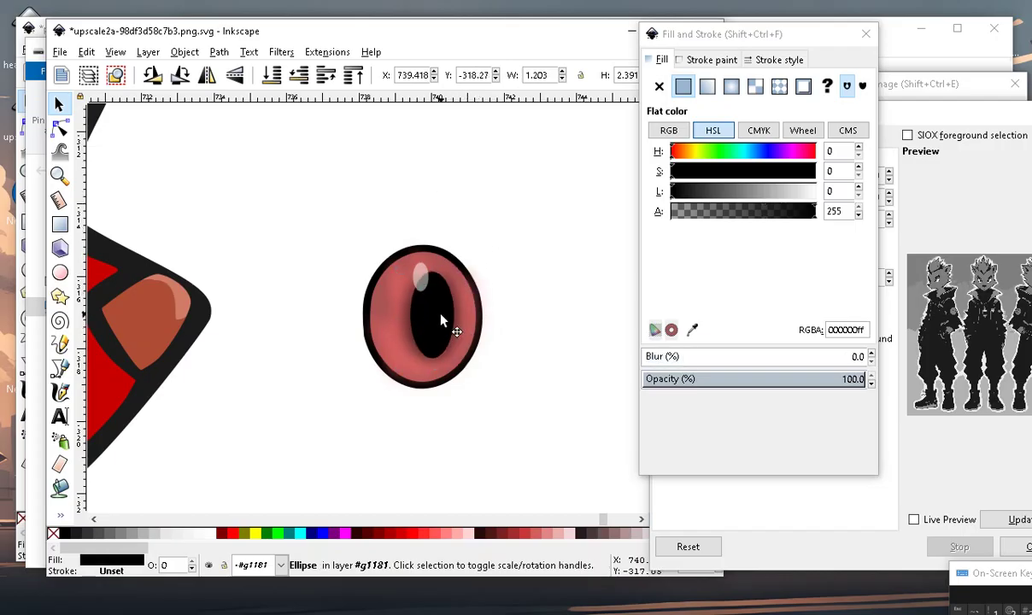
drag(475, 237, 448, 323)
scroll(466, 329, up, 2)
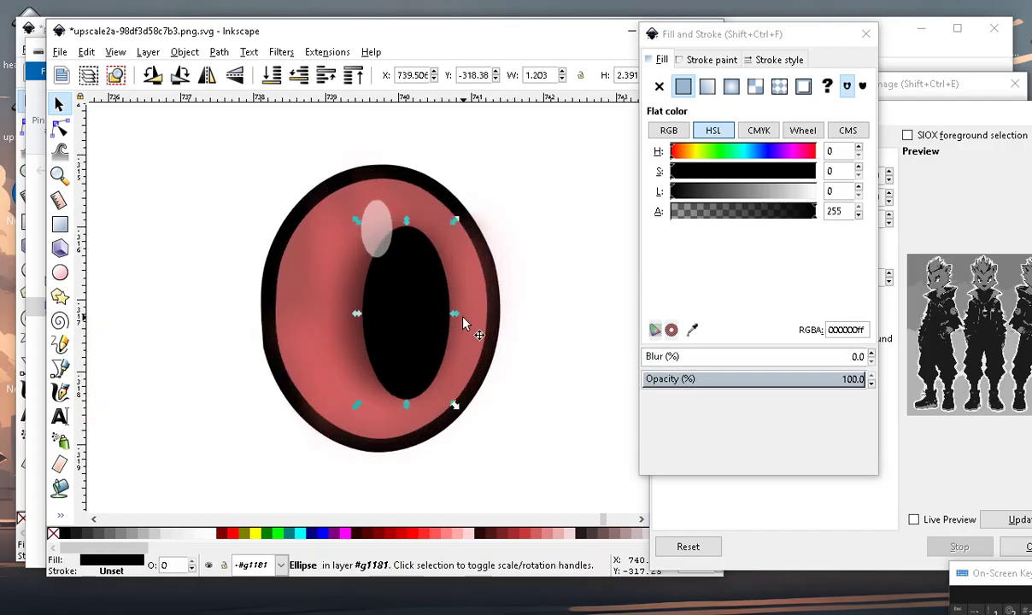
drag(384, 311, 368, 315)
click(368, 315)
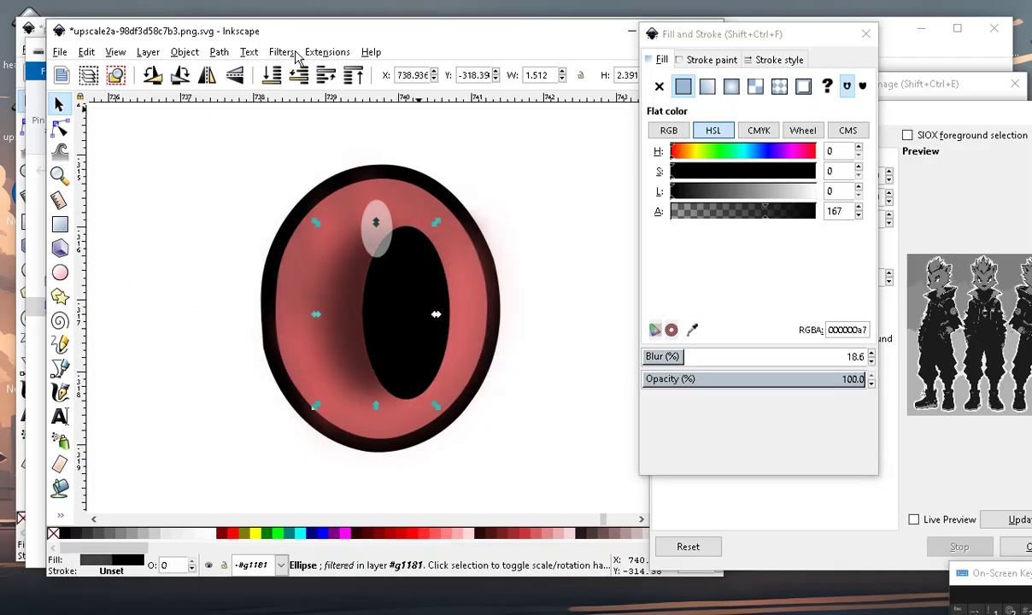
Lower the blurred shading two levels and raise it one, placing it behind the pupil.
click(304, 76)
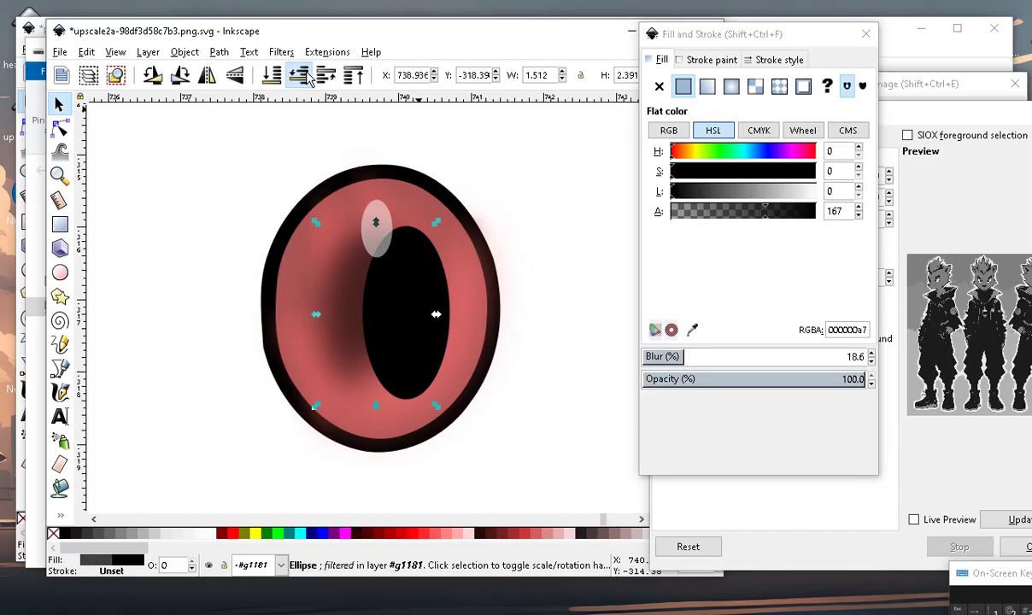
click(307, 76)
click(328, 76)
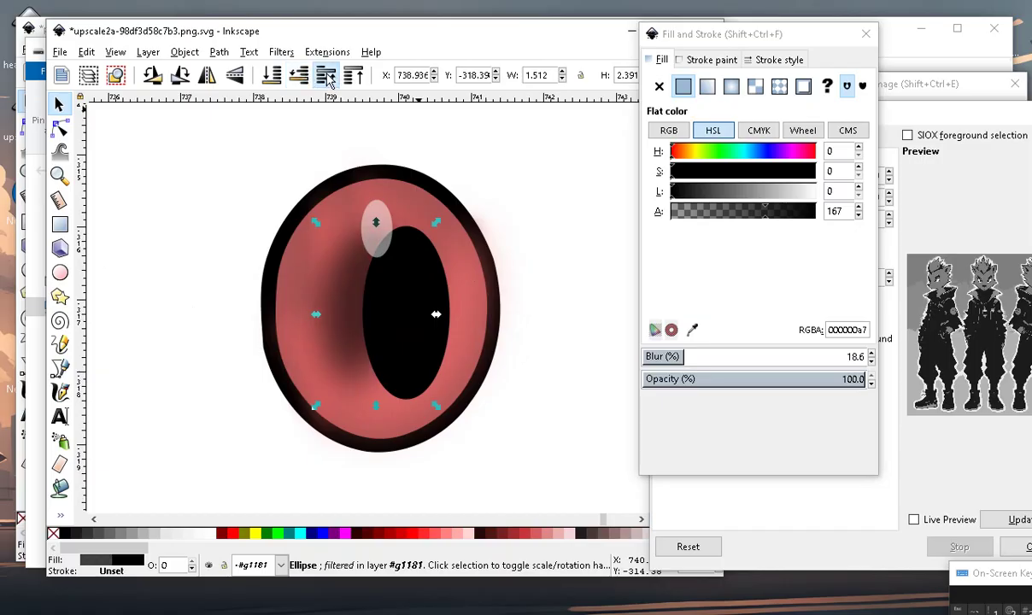
scroll(419, 270, down, 2)
key(Escape)
scroll(418, 290, up, 2)
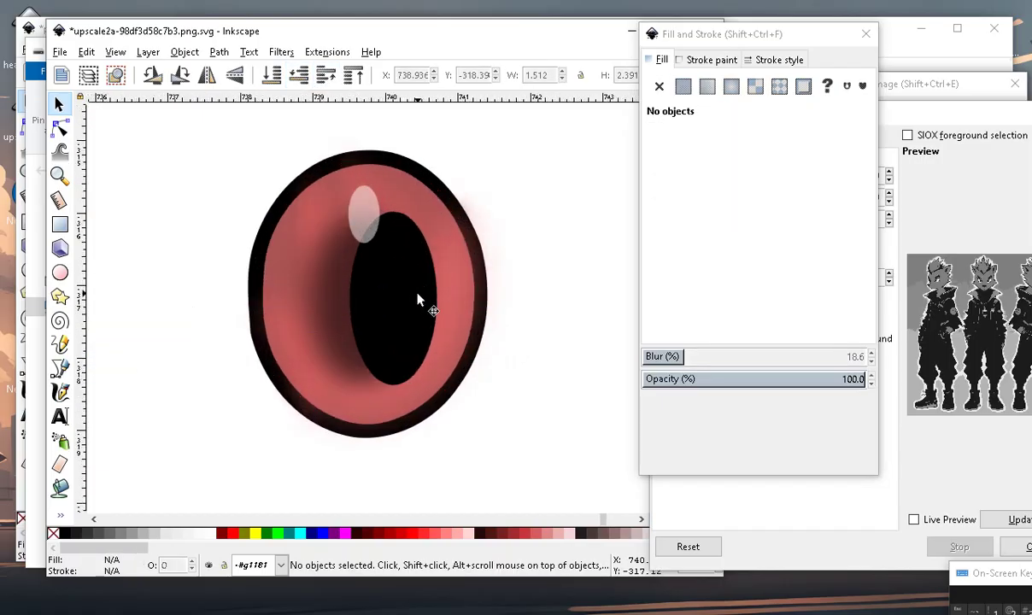
click(418, 297)
Nudge the pupil right and move the pale highlight onto the pupil's top edge.
mouse_move(411, 295)
mouse_down()
mouse_move(306, 284)
mouse_move(437, 307)
mouse_move(408, 299)
mouse_up()
click(364, 205)
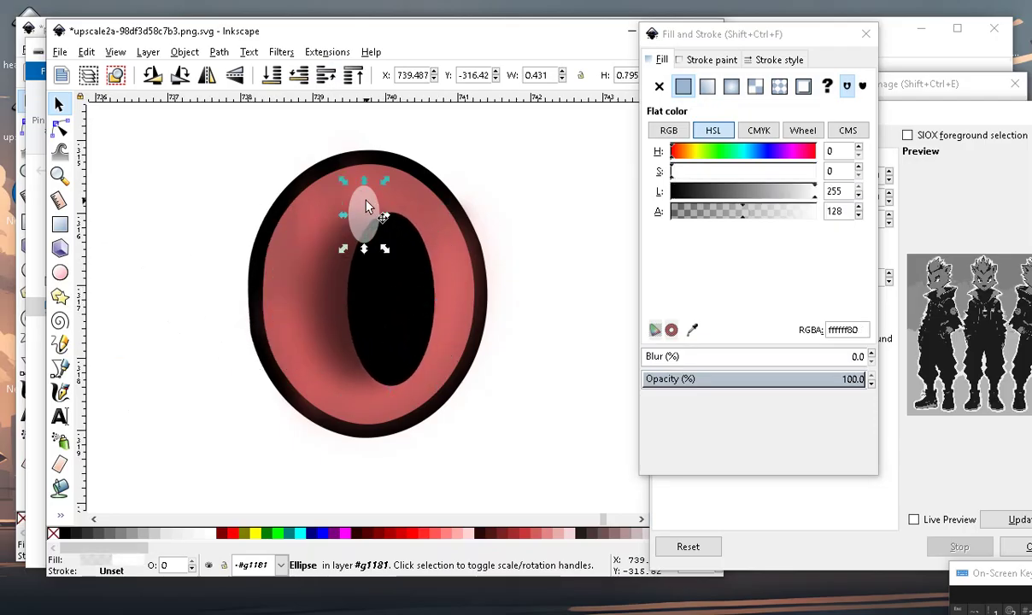
drag(366, 206, 419, 213)
Narrow the blurred dark shading ellipse behind the pupil.
click(314, 299)
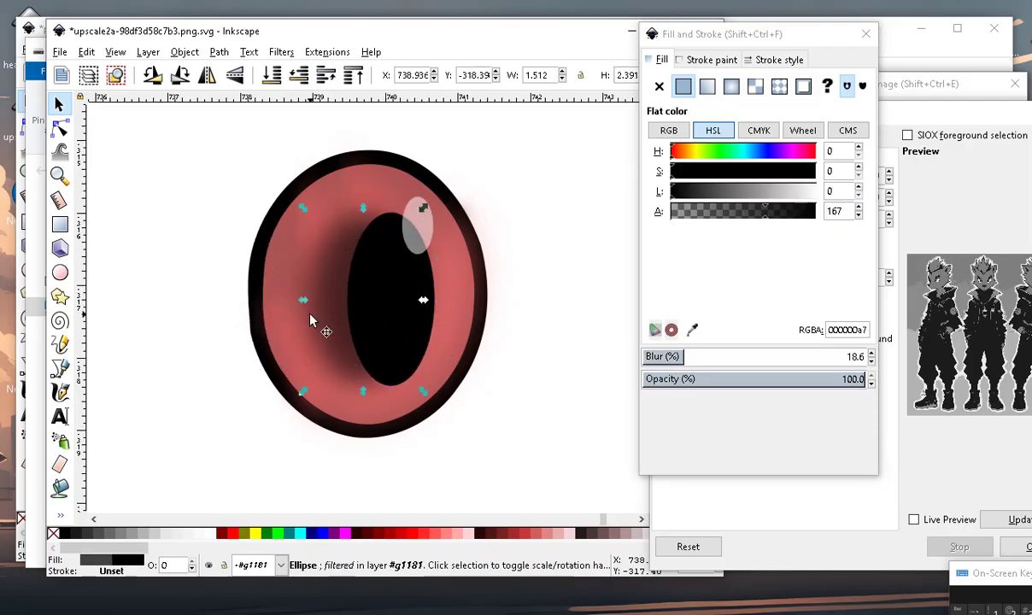
drag(304, 300, 319, 312)
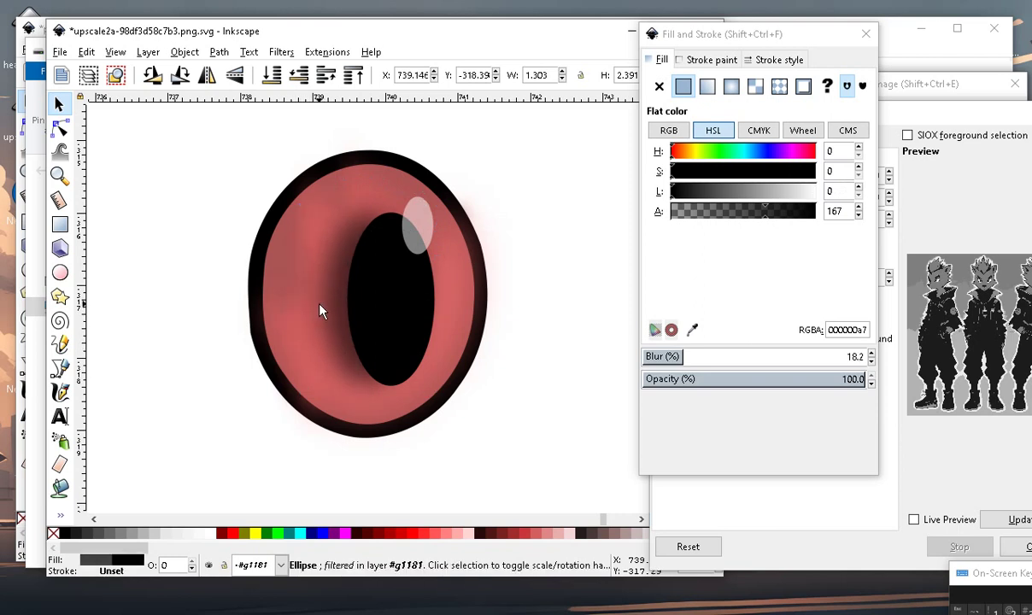
ctrl+scroll(458, 310, down, 3)
click(418, 421)
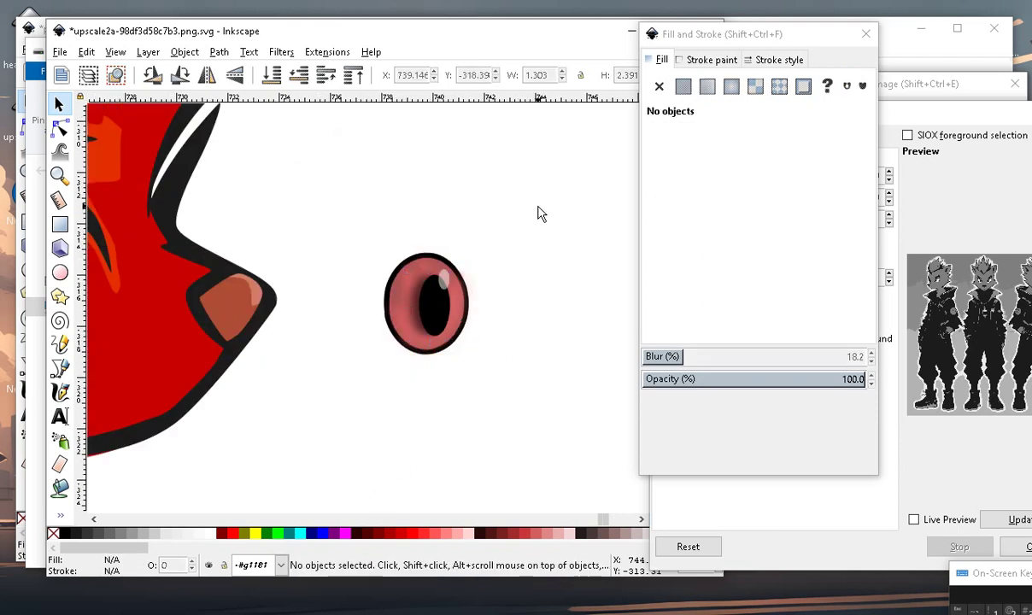
ctrl+scroll(427, 282, up, 2)
ctrl+scroll(434, 248, up, 2)
Shorten the white highlight from its top and widen the black pupil to width 1.358.
click(444, 258)
ctrl+scroll(457, 266, up, 1)
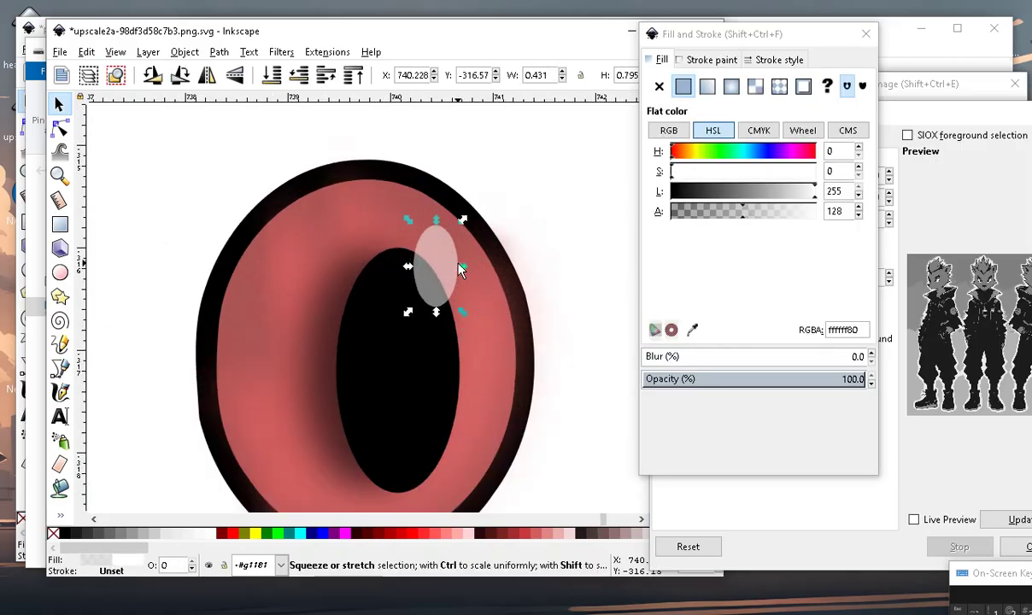
drag(437, 224, 438, 239)
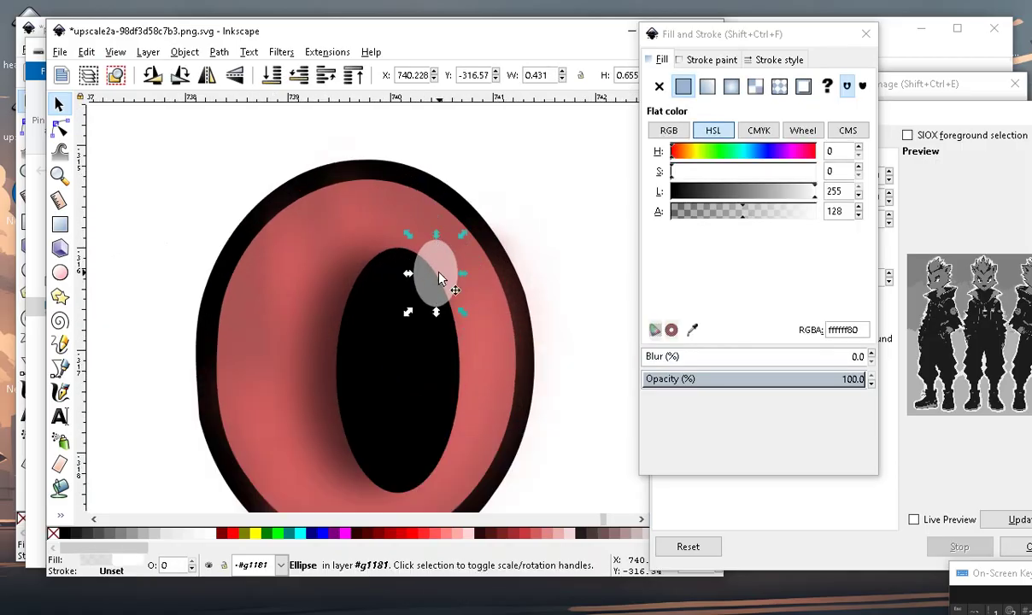
ctrl+scroll(354, 365, down, 3)
ctrl+scroll(357, 363, up, 2)
click(396, 408)
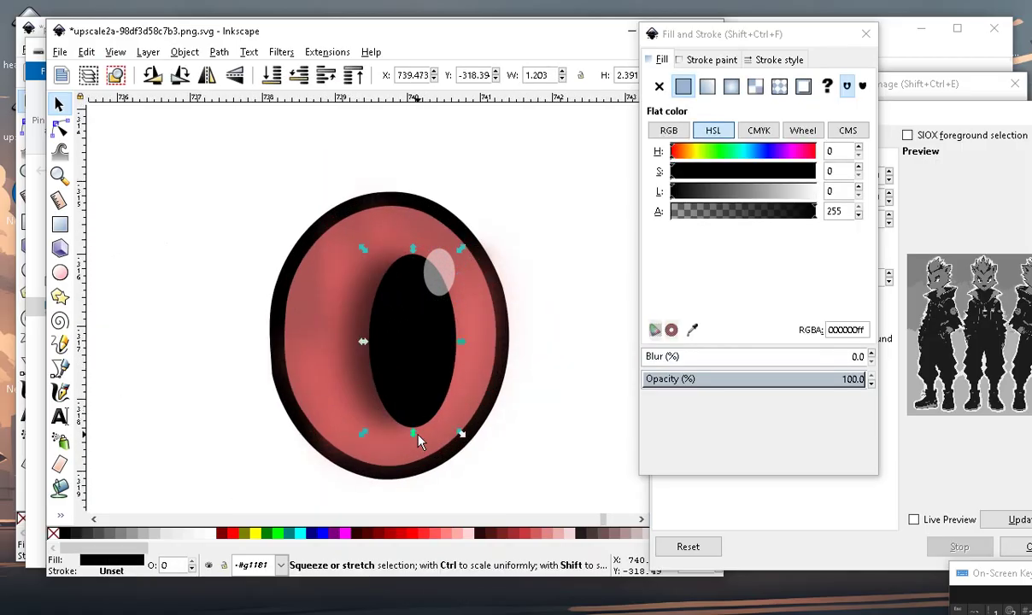
drag(366, 341, 353, 341)
ctrl+scroll(391, 329, down, 6)
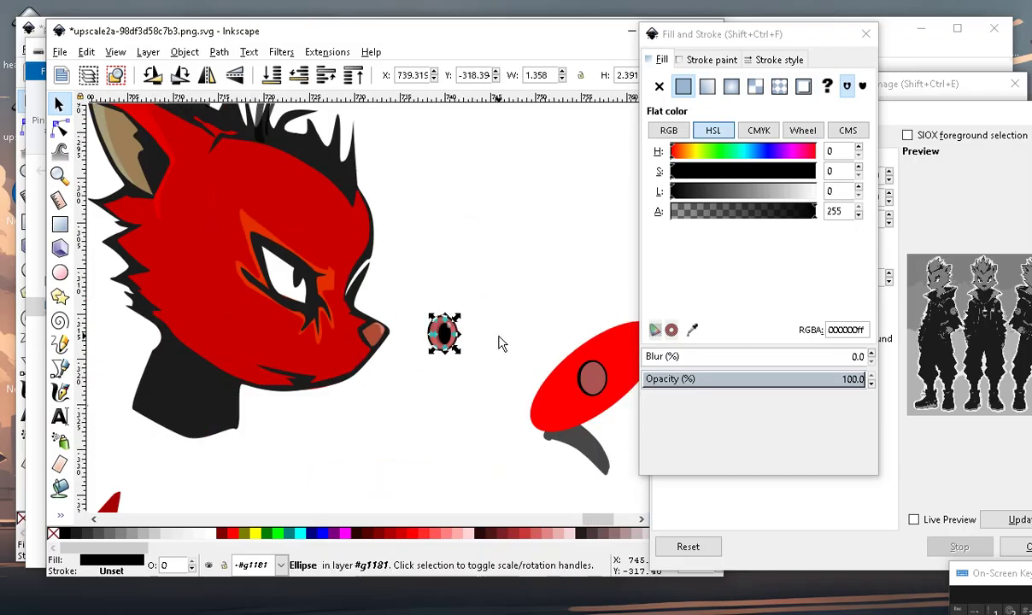
Rubber-band select all nine eye parts and drag them into the wolf's eye socket.
click(483, 370)
mouse_move(488, 241)
mouse_down()
mouse_move(449, 391)
mouse_move(417, 387)
mouse_up()
ctrl+scroll(436, 333, up, 1)
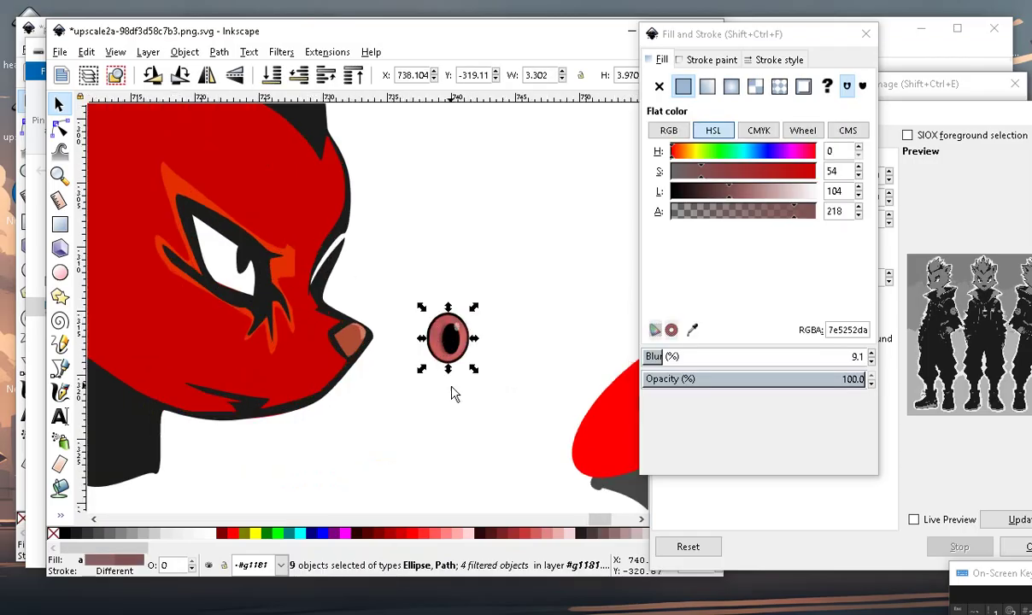
mouse_move(443, 334)
mouse_down()
mouse_move(485, 387)
mouse_move(234, 287)
mouse_move(239, 244)
mouse_move(228, 267)
mouse_move(241, 296)
mouse_up()
ctrl+scroll(228, 267, up, 3)
Nudge the assembled eye slightly left so it fits the socket.
drag(315, 299, 298, 301)
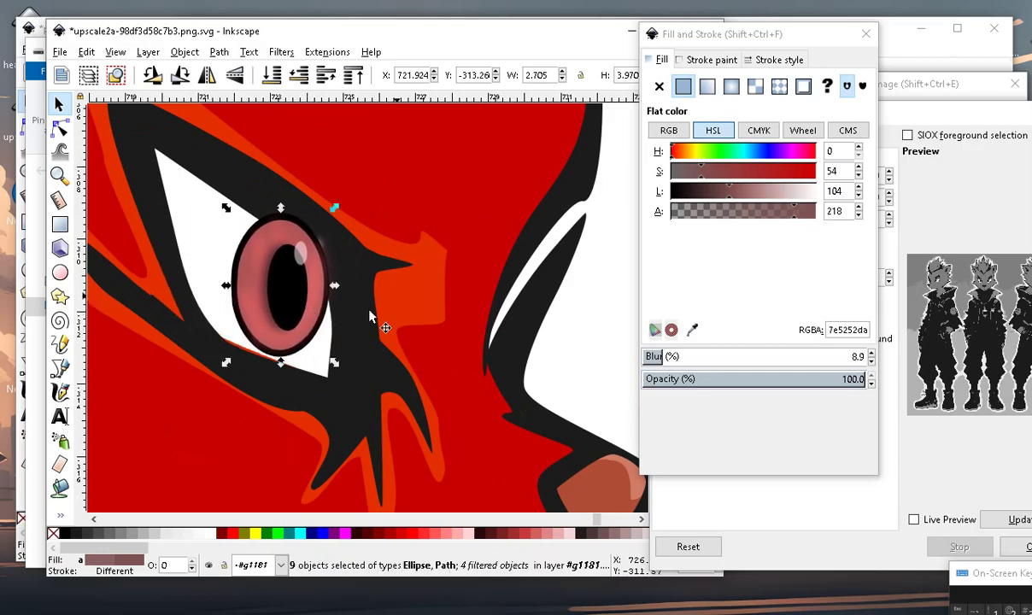
ctrl+scroll(388, 395, down, 4)
ctrl+scroll(342, 213, up, 3)
ctrl+scroll(331, 187, up, 2)
ctrl+scroll(330, 187, up, 3)
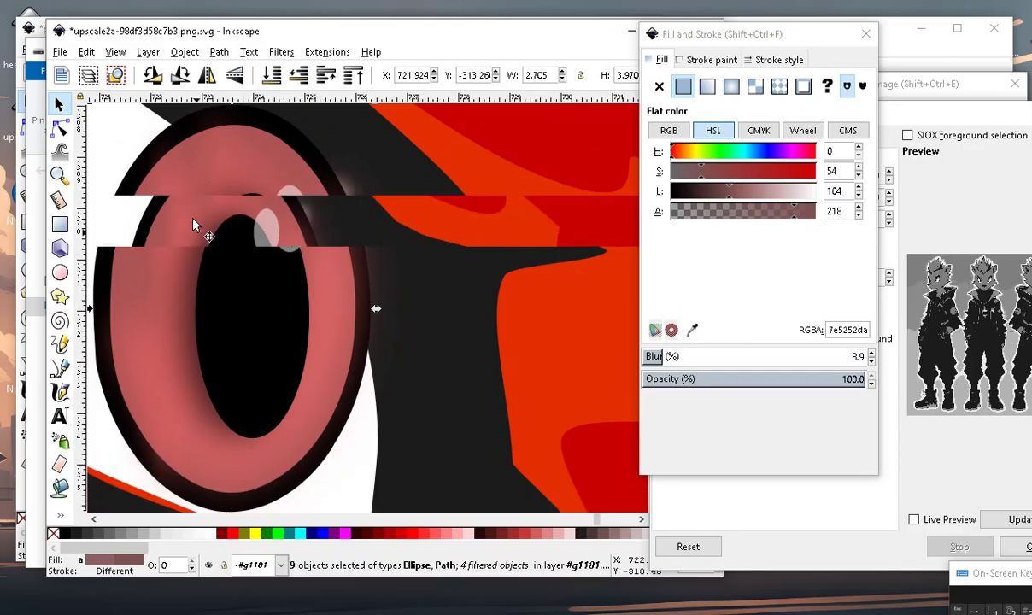
ctrl+scroll(197, 224, down, 3)
ctrl+scroll(258, 179, up, 3)
ctrl+scroll(244, 281, down, 4)
ctrl+scroll(291, 299, down, 2)
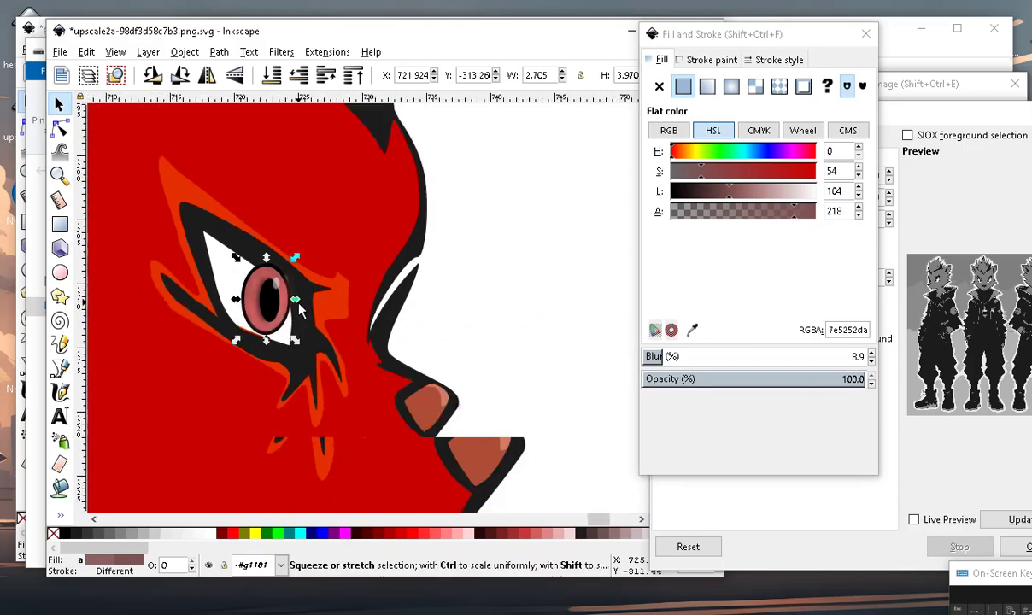
ctrl+scroll(282, 325, up, 2)
ctrl+scroll(315, 417, up, 2)
ctrl+scroll(245, 277, up, 2)
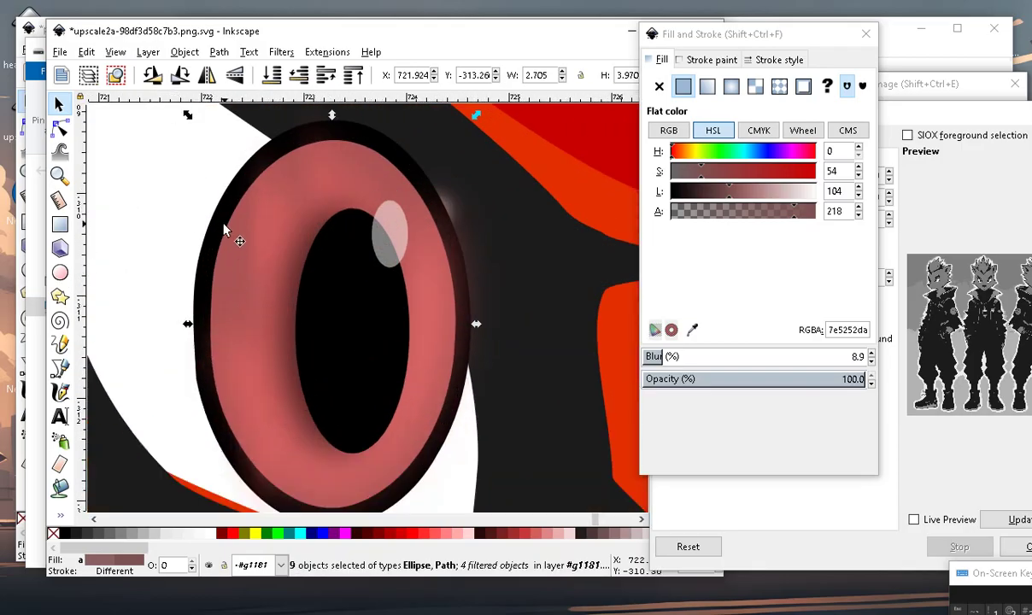
Darken the colour of a blurred shape inside the eye.
key(e)
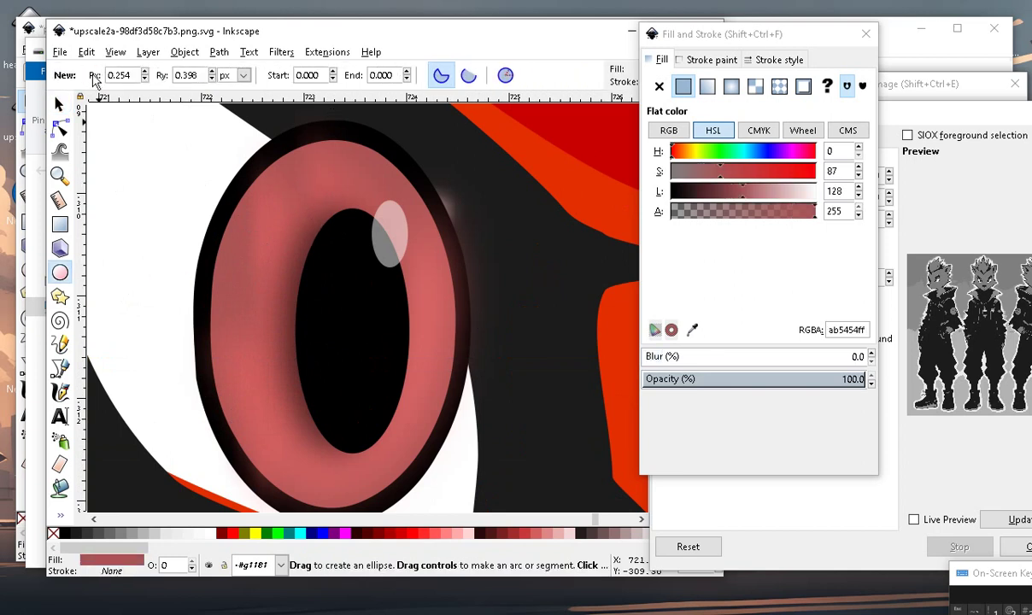
click(60, 127)
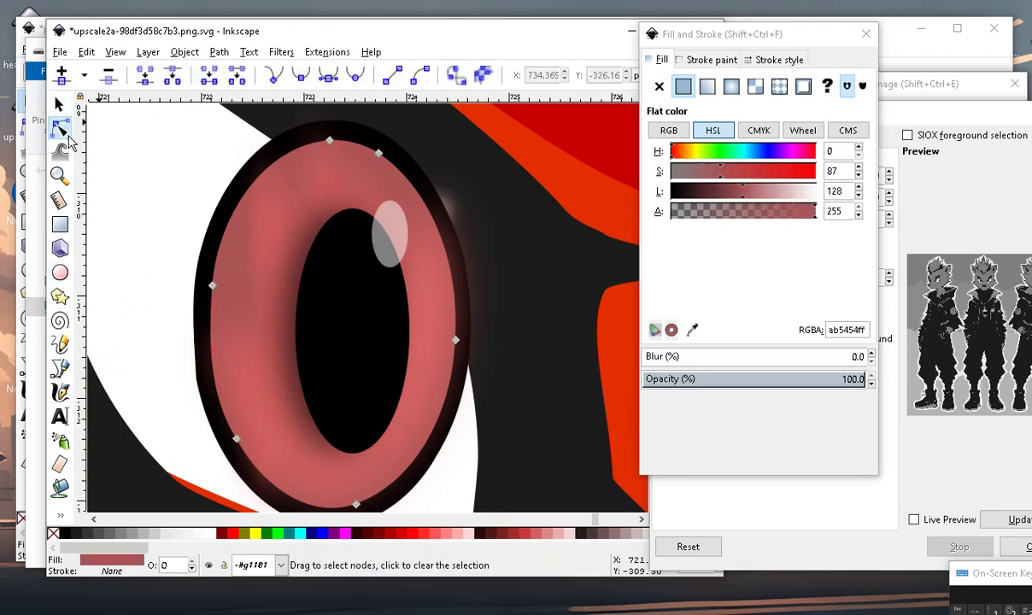
click(227, 330)
drag(769, 191, 750, 192)
ctrl+scroll(456, 329, down, 3)
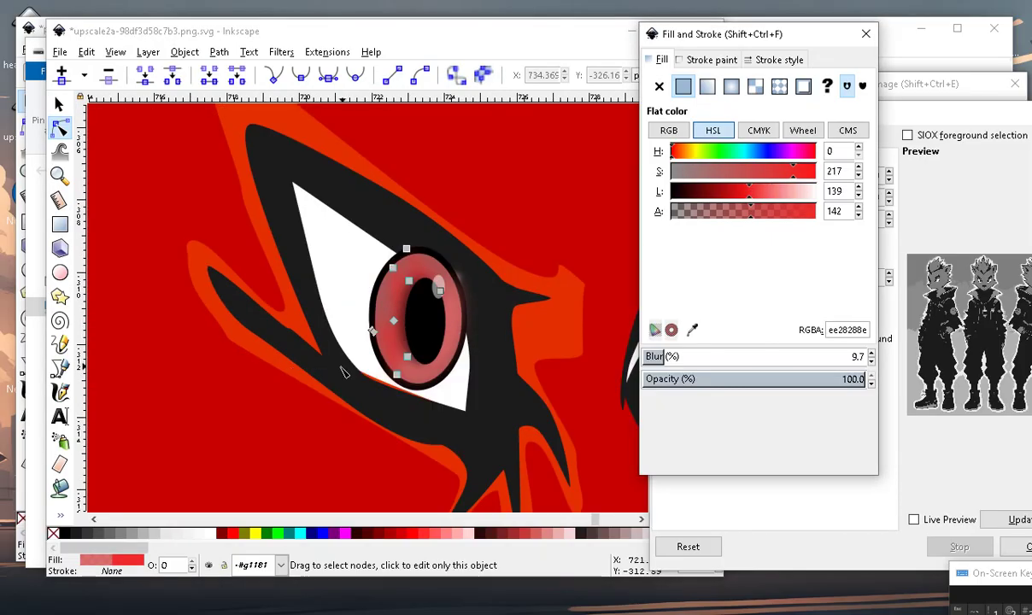
click(341, 361)
ctrl+scroll(341, 361, down, 3)
ctrl+scroll(348, 317, up, 2)
ctrl+scroll(348, 316, up, 2)
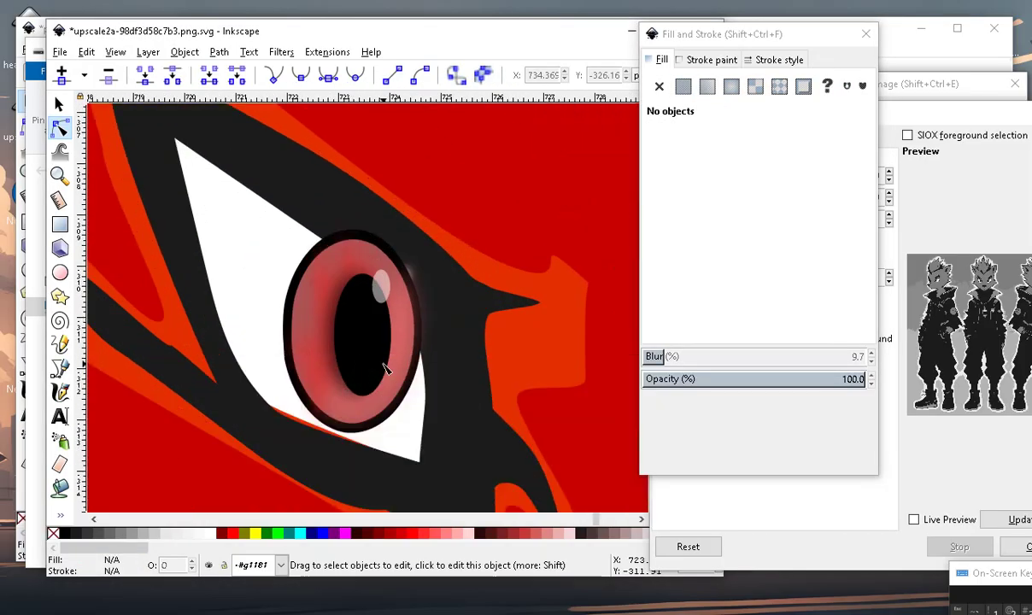
ctrl+scroll(385, 364, down, 2)
ctrl+scroll(435, 335, down, 1)
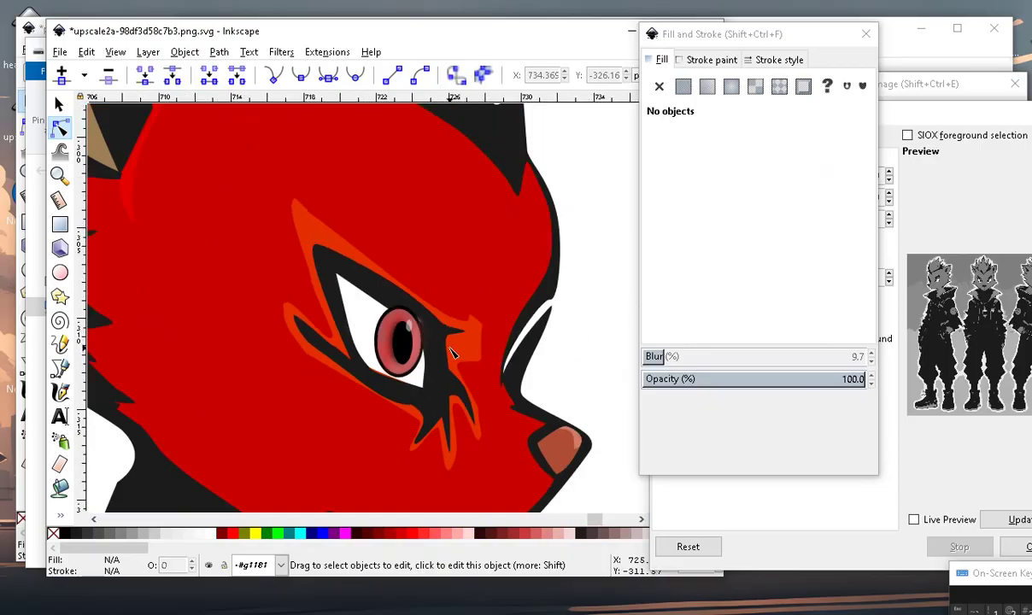
ctrl+scroll(409, 342, up, 4)
ctrl+scroll(387, 341, down, 1)
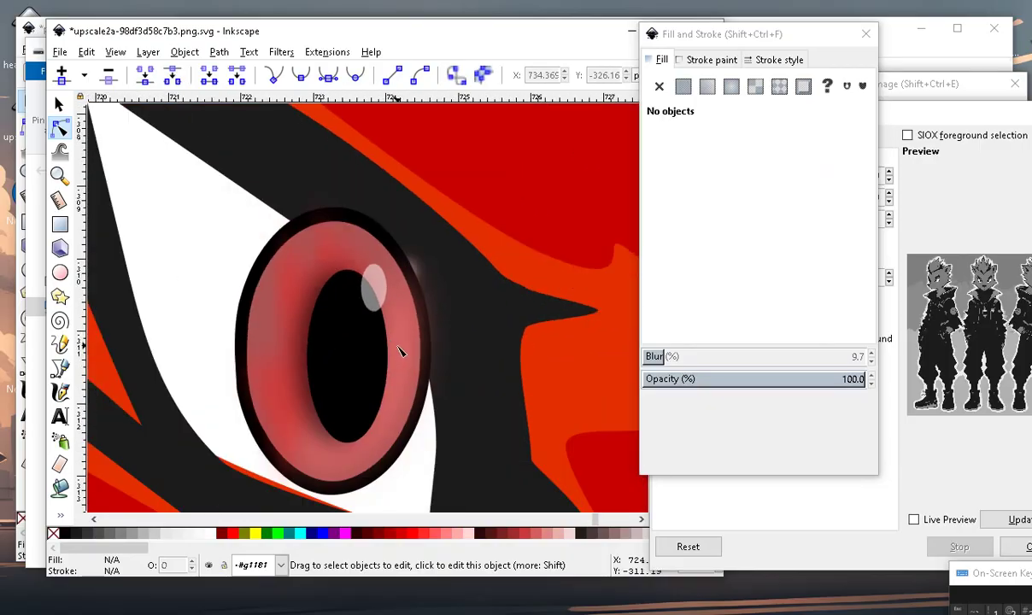
Recolour the blurred layer inside the eye from red to green.
click(413, 323)
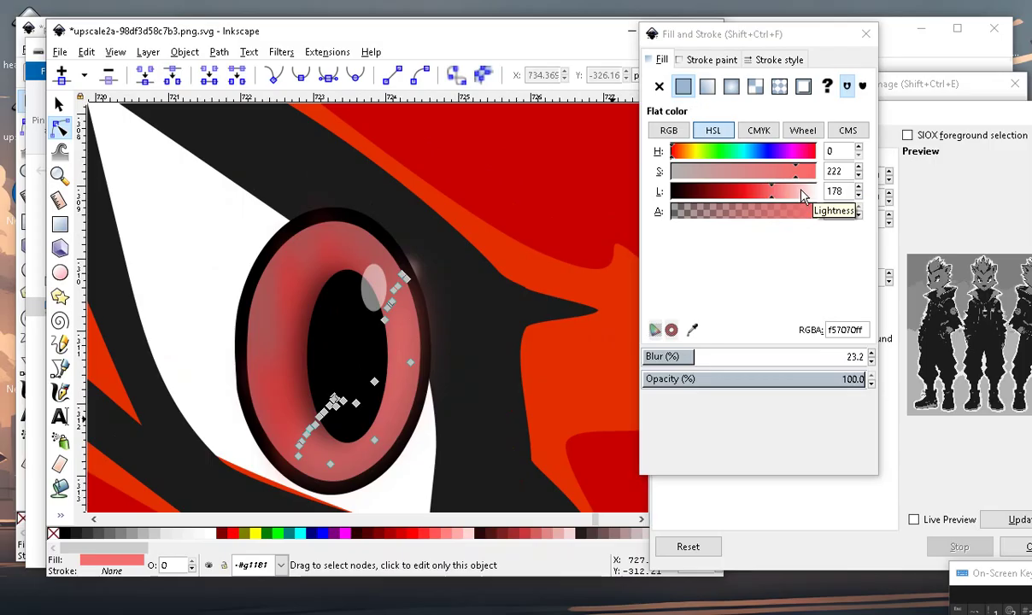
click(728, 153)
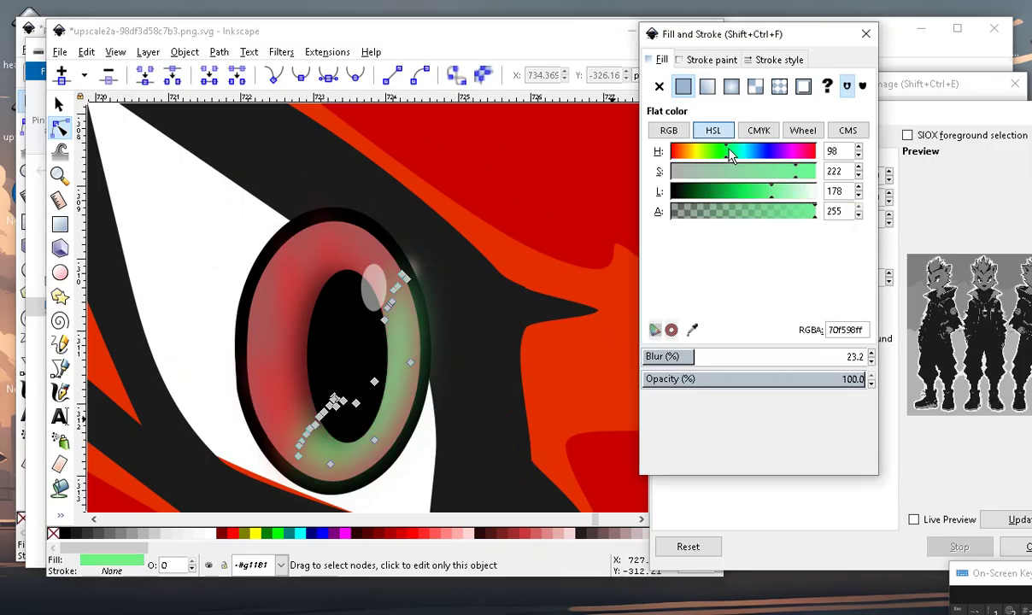
scroll(287, 292, down, 3)
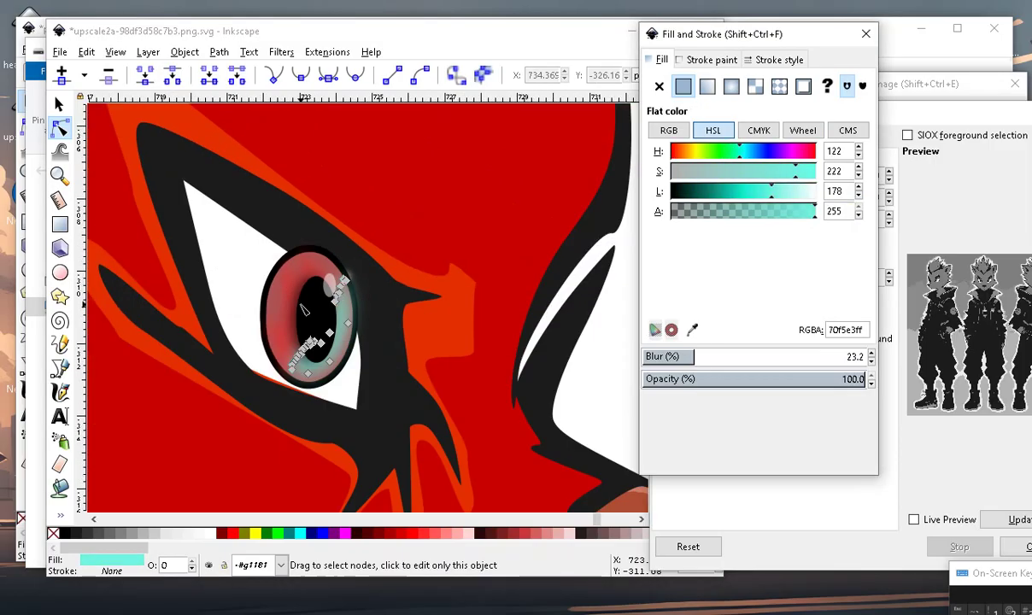
click(543, 397)
scroll(305, 359, down, 1)
scroll(305, 359, up, 2)
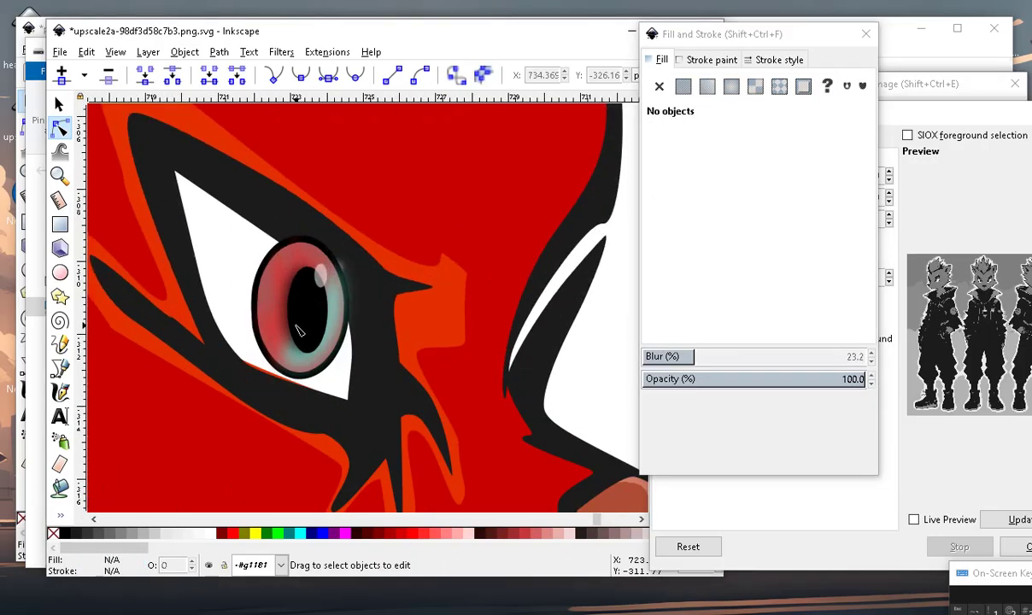
scroll(333, 308, up, 3)
scroll(355, 259, up, 1)
scroll(418, 294, down, 3)
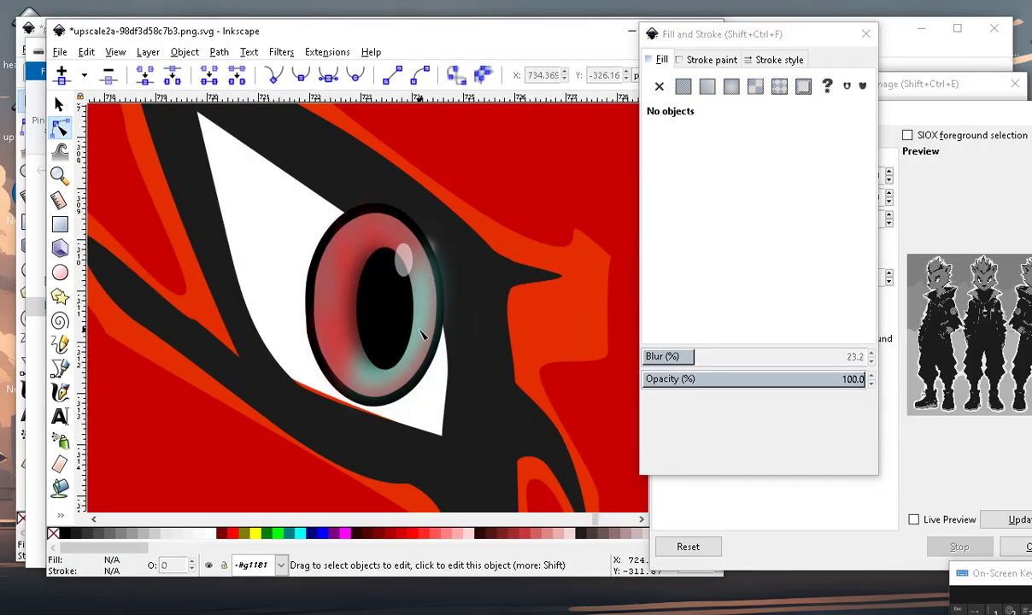
scroll(376, 329, up, 1)
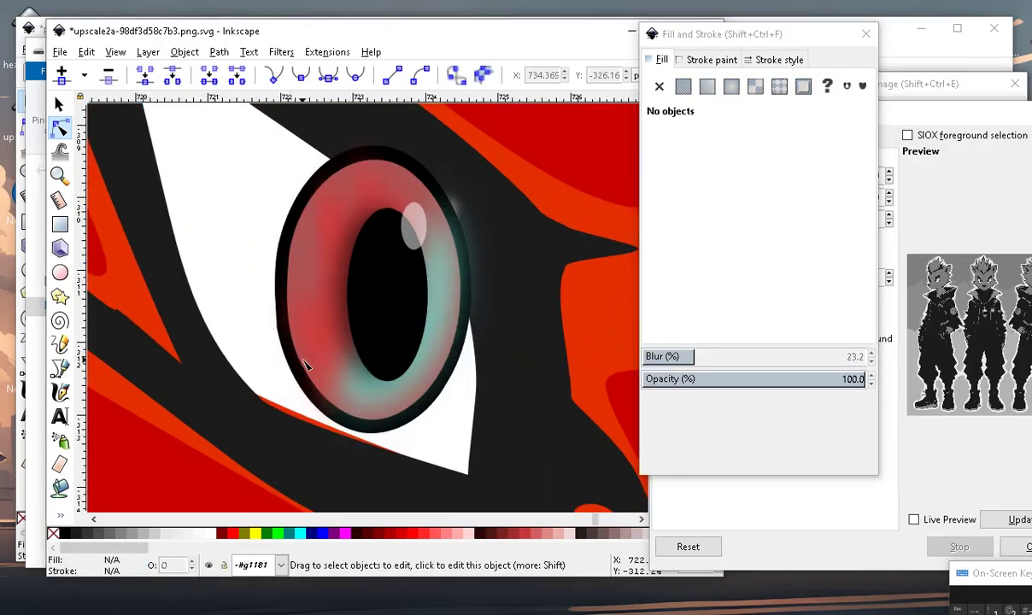
Shift the iris colour layer's hue toward teal.
click(310, 310)
mouse_move(705, 158)
mouse_down()
mouse_move(754, 160)
mouse_move(738, 159)
mouse_up()
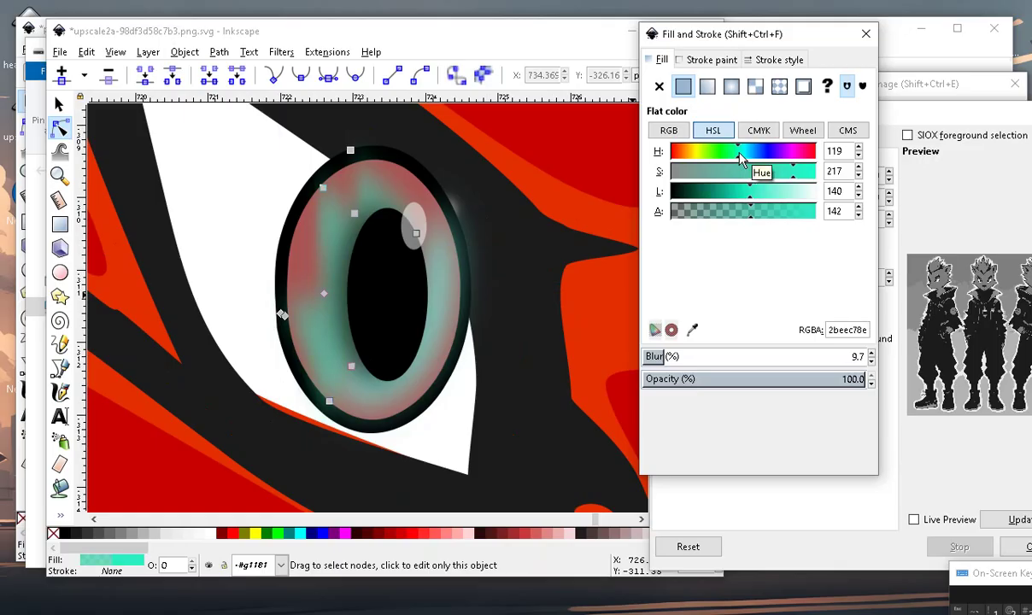
drag(736, 160, 736, 160)
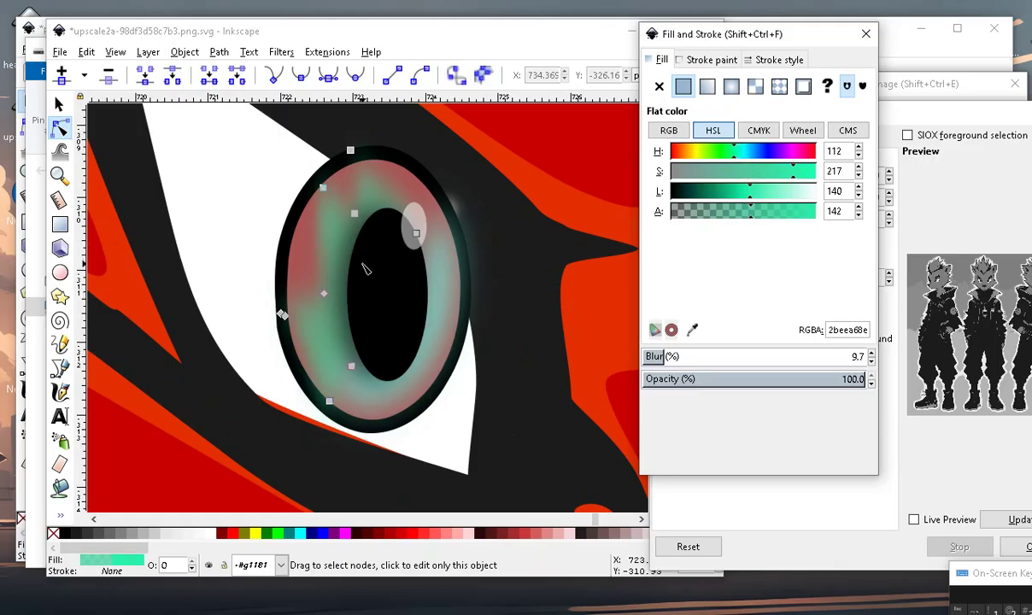
scroll(357, 265, down, 3)
click(589, 346)
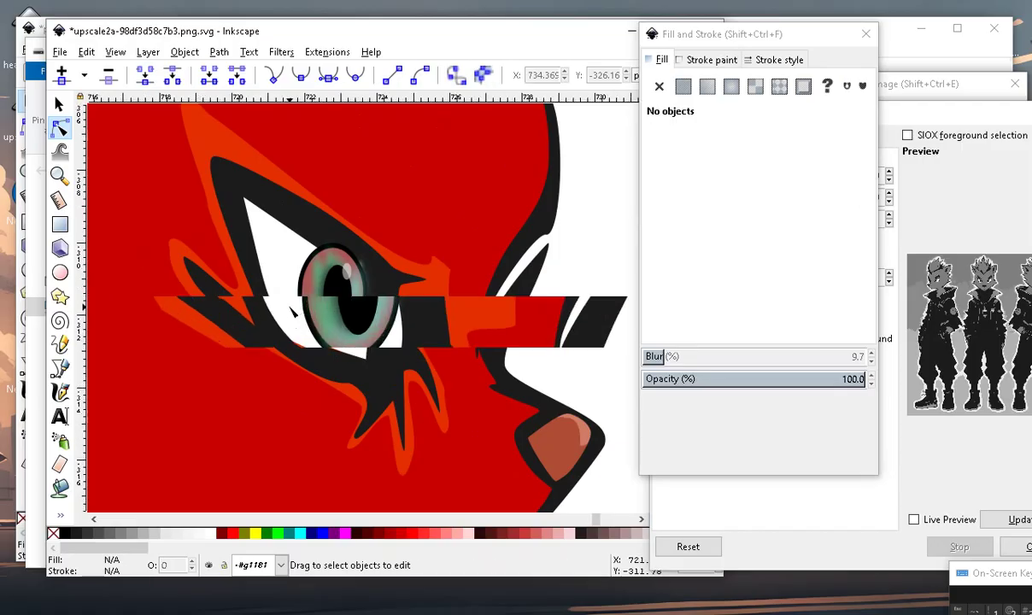
scroll(392, 288, up, 4)
scroll(361, 333, down, 2)
scroll(373, 265, up, 2)
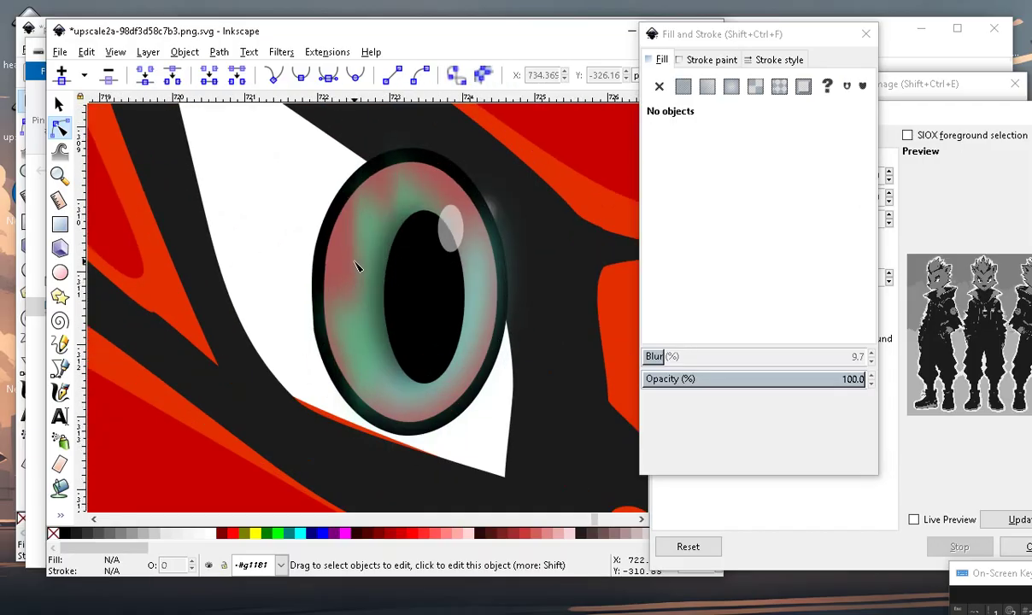
Raise the HSL lightness of the pink iris base.
click(345, 259)
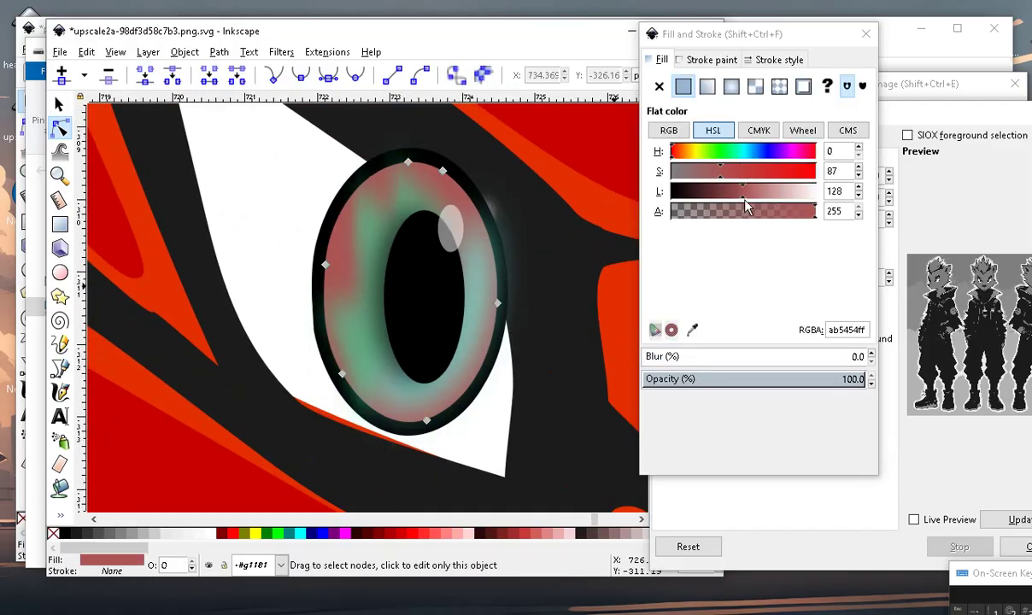
mouse_move(745, 199)
mouse_down()
mouse_move(806, 202)
mouse_move(731, 196)
mouse_move(781, 198)
mouse_up()
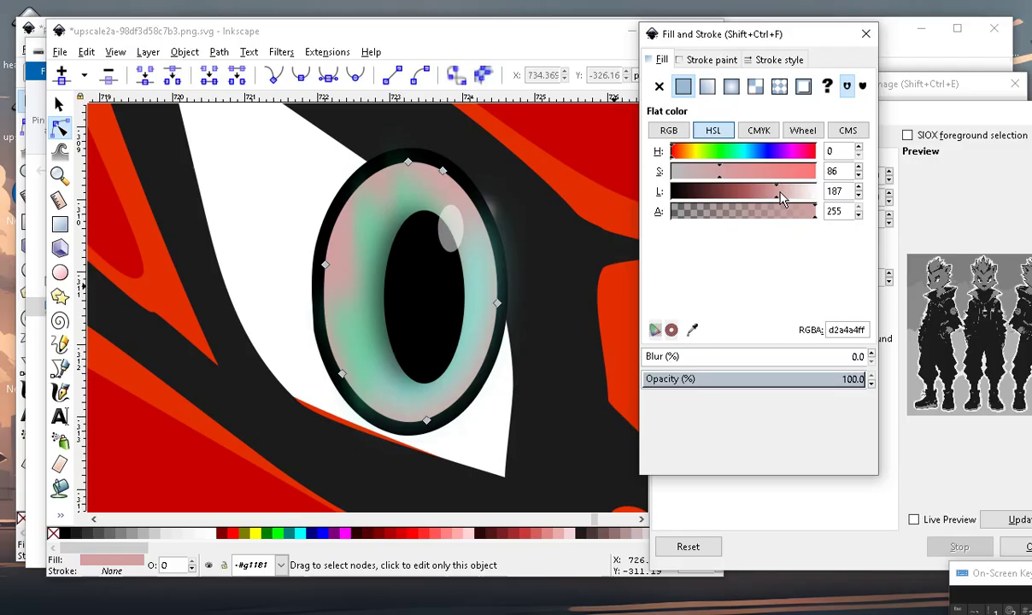
ctrl+scroll(344, 289, down, 2)
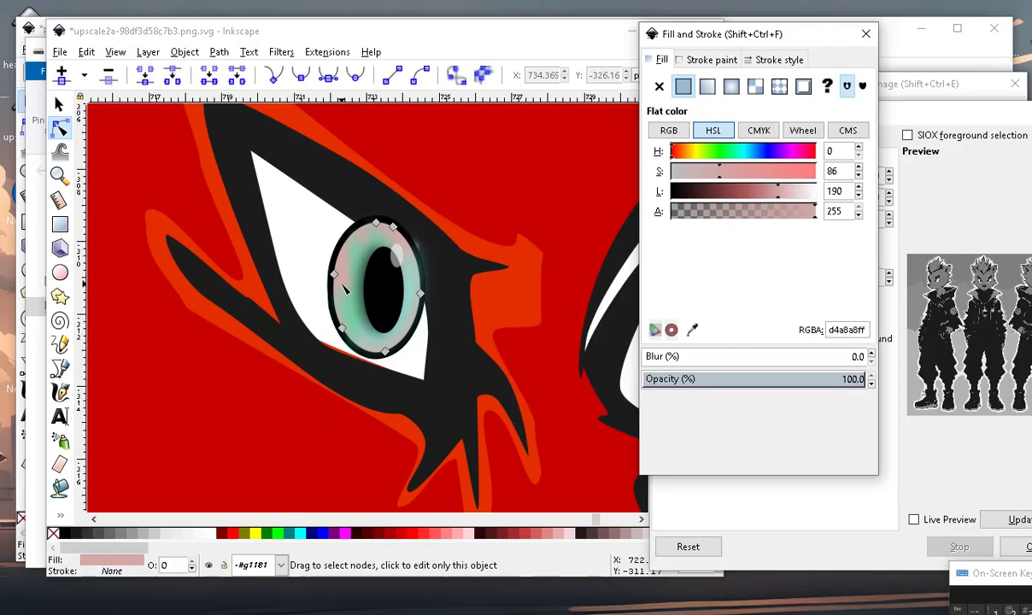
ctrl+scroll(399, 309, down, 3)
click(549, 322)
ctrl+scroll(342, 273, up, 2)
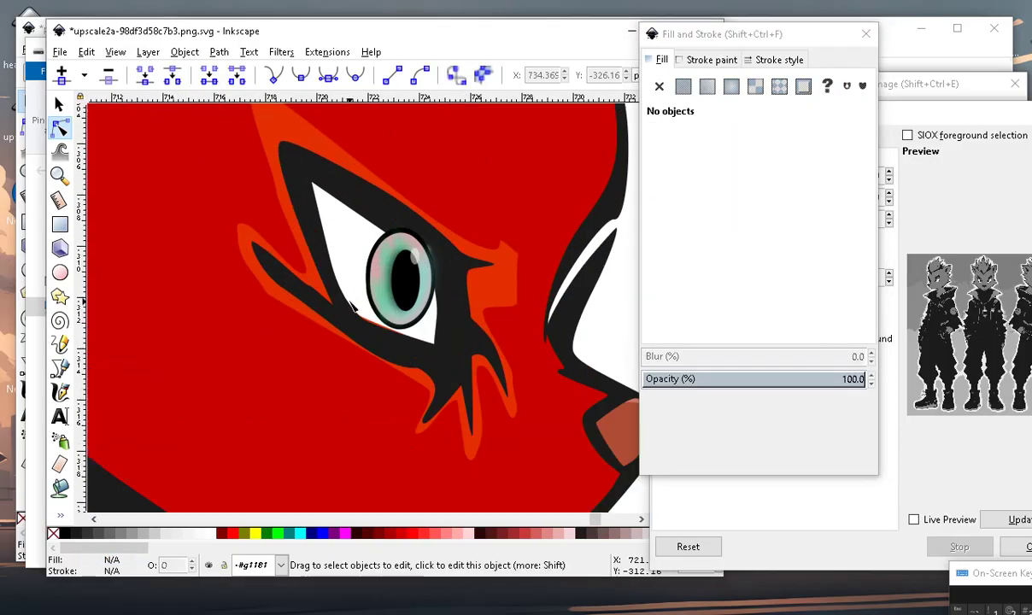
ctrl+scroll(434, 333, up, 3)
ctrl+scroll(416, 203, up, 3)
ctrl+scroll(388, 304, down, 2)
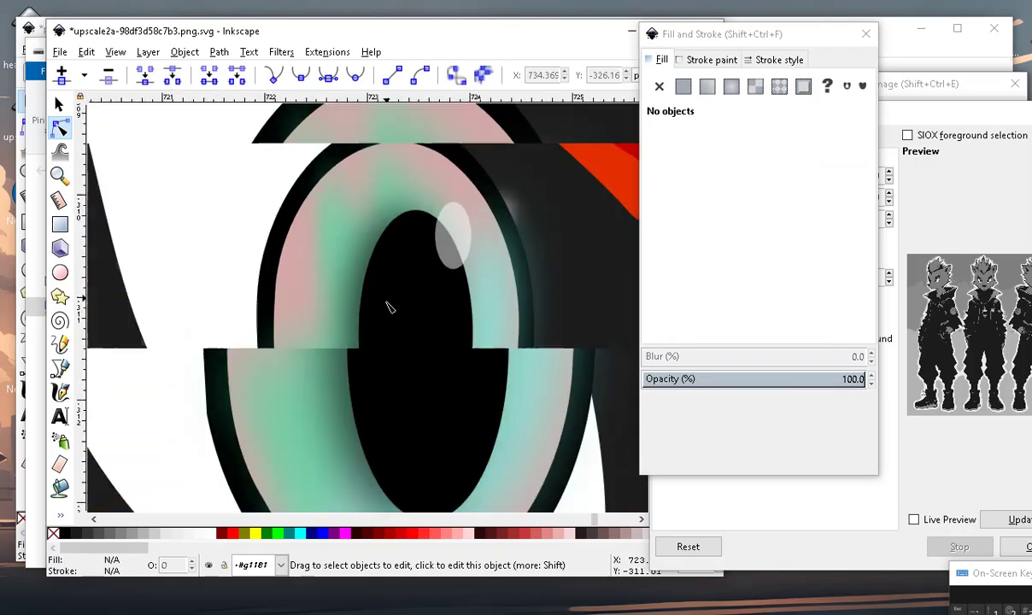
Adjust the blurred teal iris layer's alpha and shift its hue from green-teal to cyan.
click(339, 231)
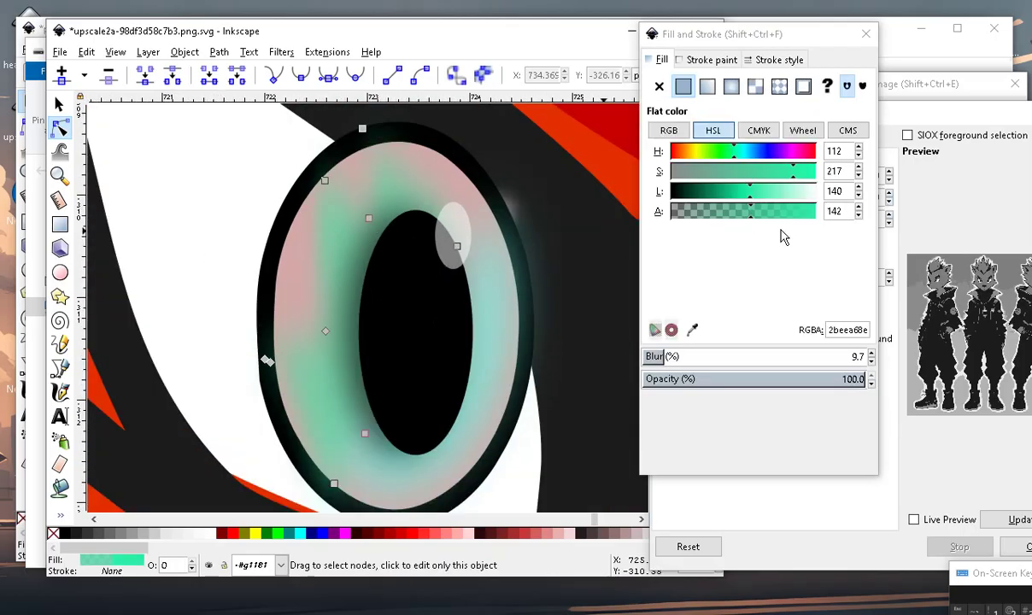
mouse_move(754, 216)
mouse_down()
mouse_move(718, 213)
mouse_move(771, 214)
mouse_up()
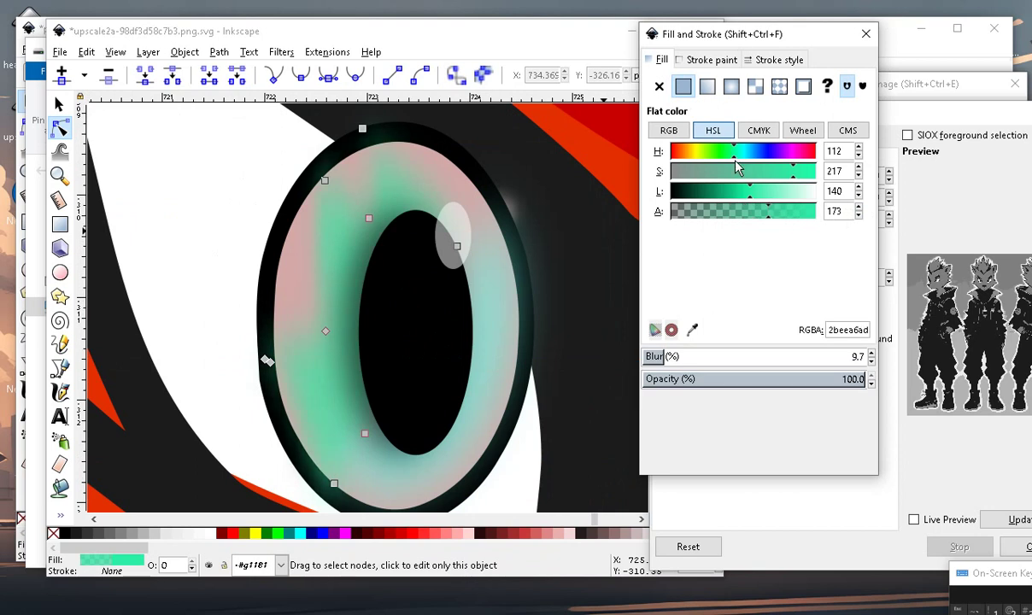
drag(736, 155, 742, 156)
scroll(343, 312, down, 1)
scroll(299, 358, up, 1)
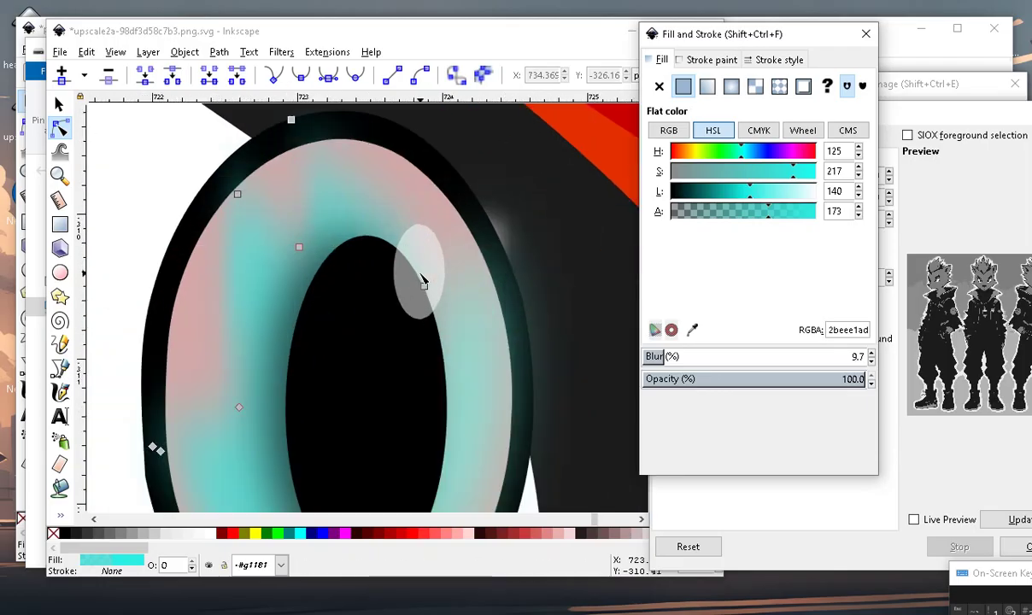
scroll(391, 376, down, 6)
scroll(416, 346, down, 2)
click(511, 437)
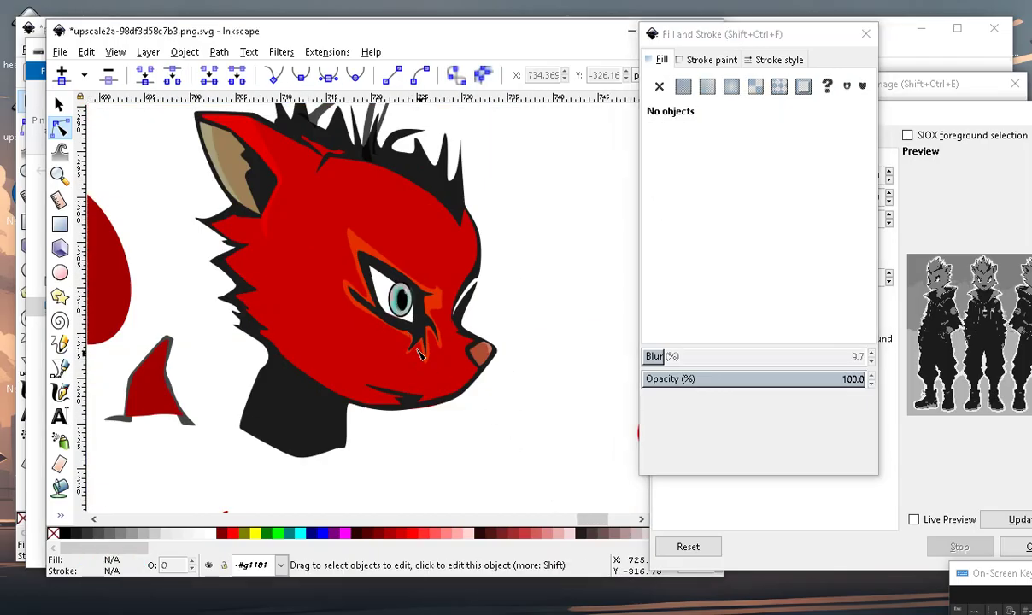
Blur the orange eye band to 9.4 and darken it to a deep red.
scroll(391, 357, up, 3)
scroll(468, 372, down, 3)
scroll(402, 320, up, 2)
click(380, 320)
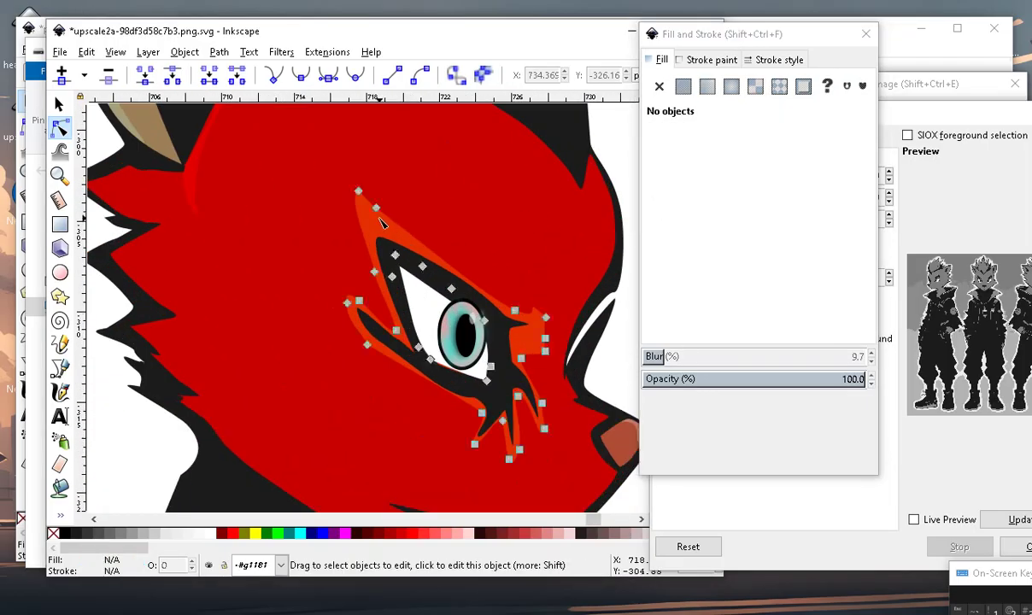
click(664, 358)
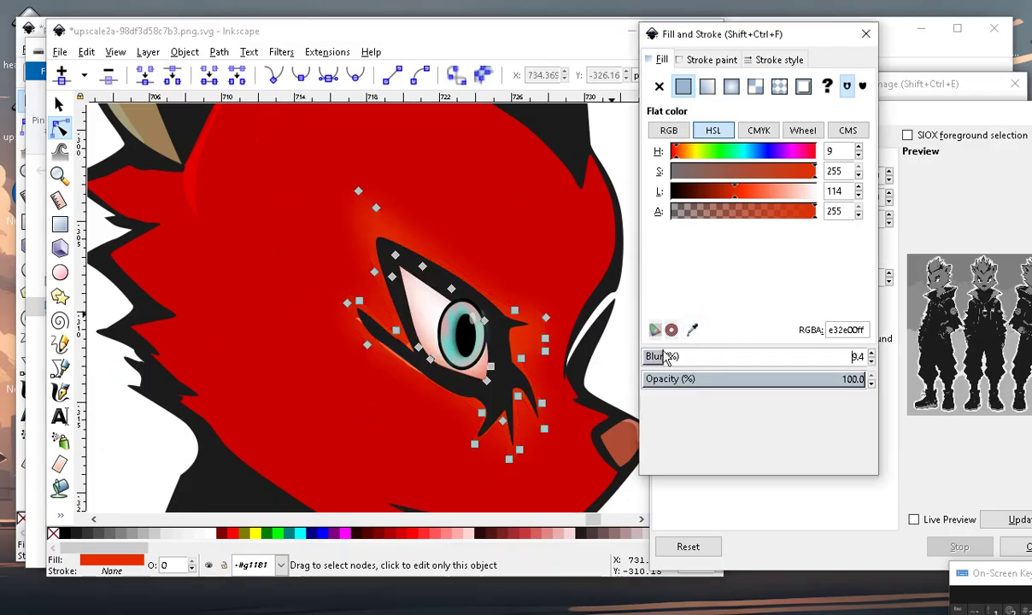
drag(725, 197, 708, 202)
ctrl+scroll(396, 237, down, 2)
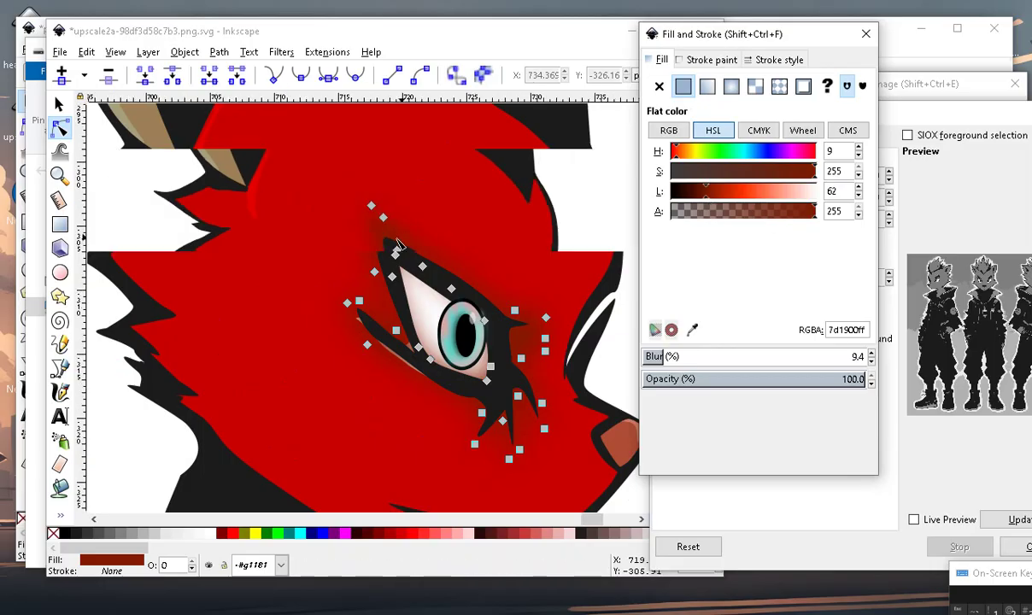
click(513, 351)
ctrl+scroll(513, 350, up, 3)
ctrl+scroll(513, 350, up, 2)
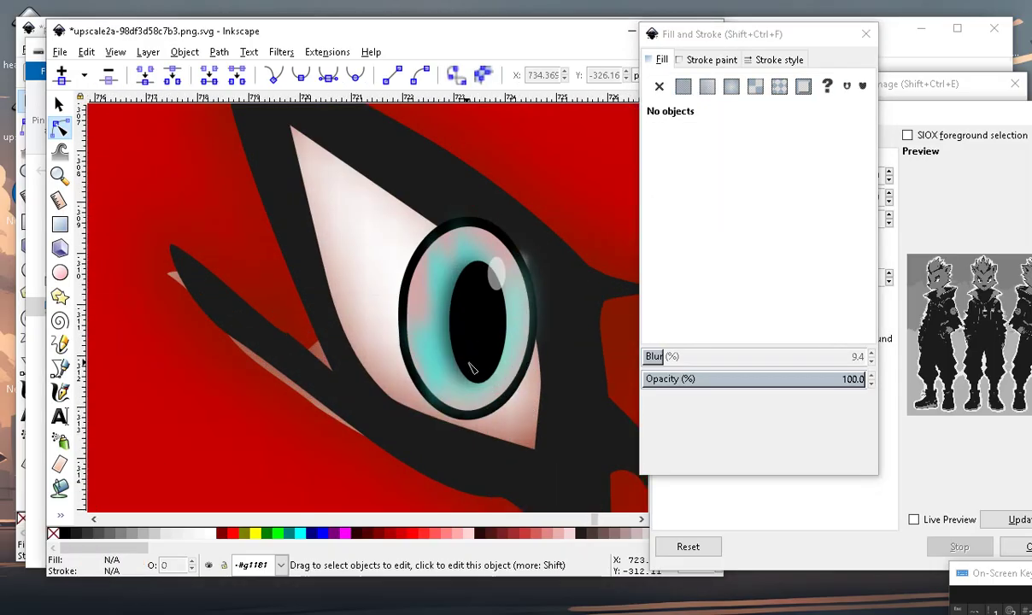
ctrl+scroll(504, 427, down, 5)
ctrl+scroll(357, 376, up, 2)
ctrl+scroll(328, 278, up, 1)
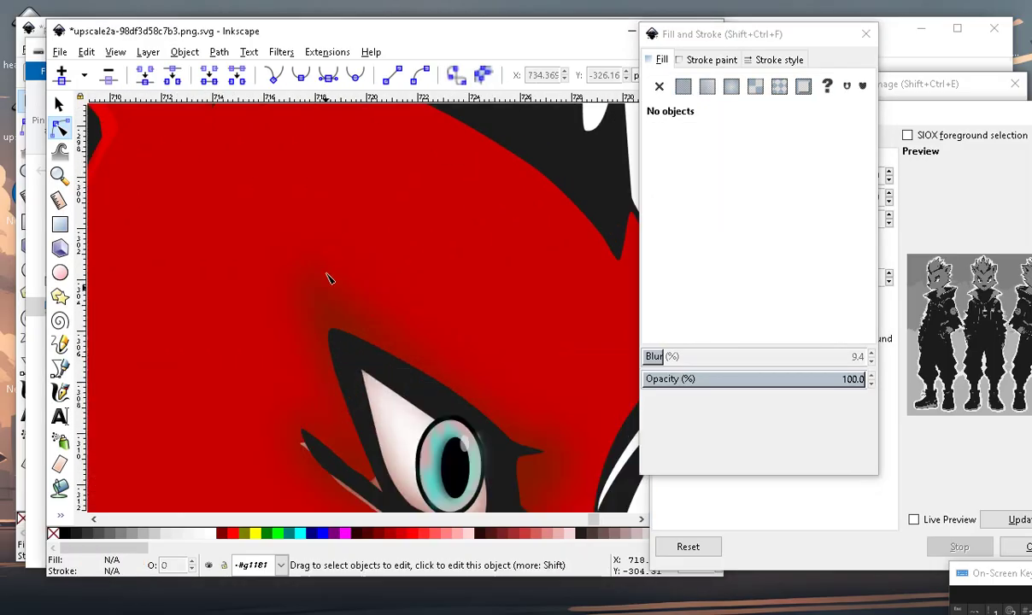
Lower the dark red eye shading's alpha so it becomes translucent (821a00b7).
click(329, 304)
ctrl+scroll(410, 292, down, 1)
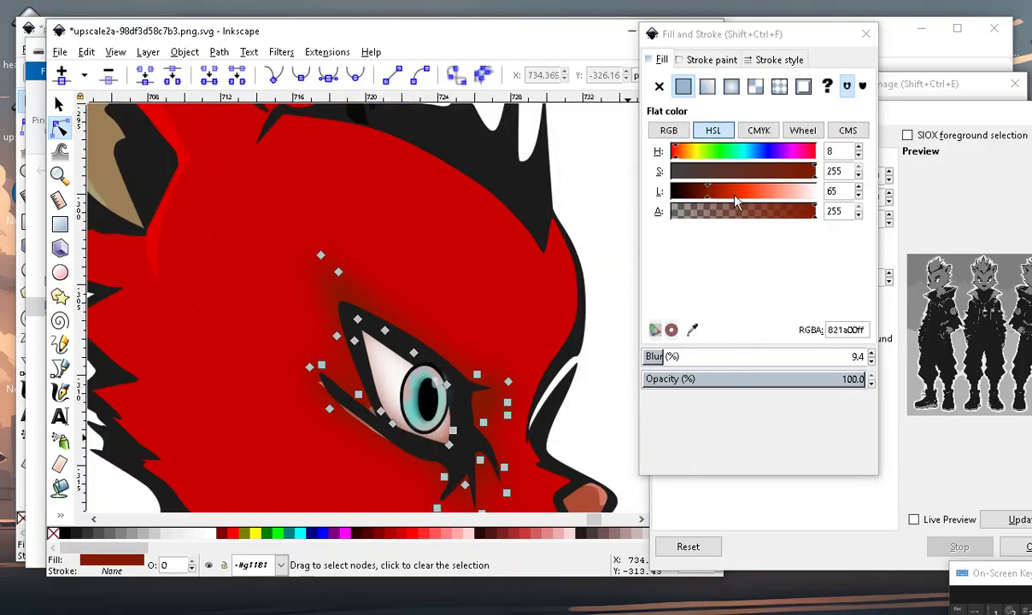
drag(746, 217, 768, 221)
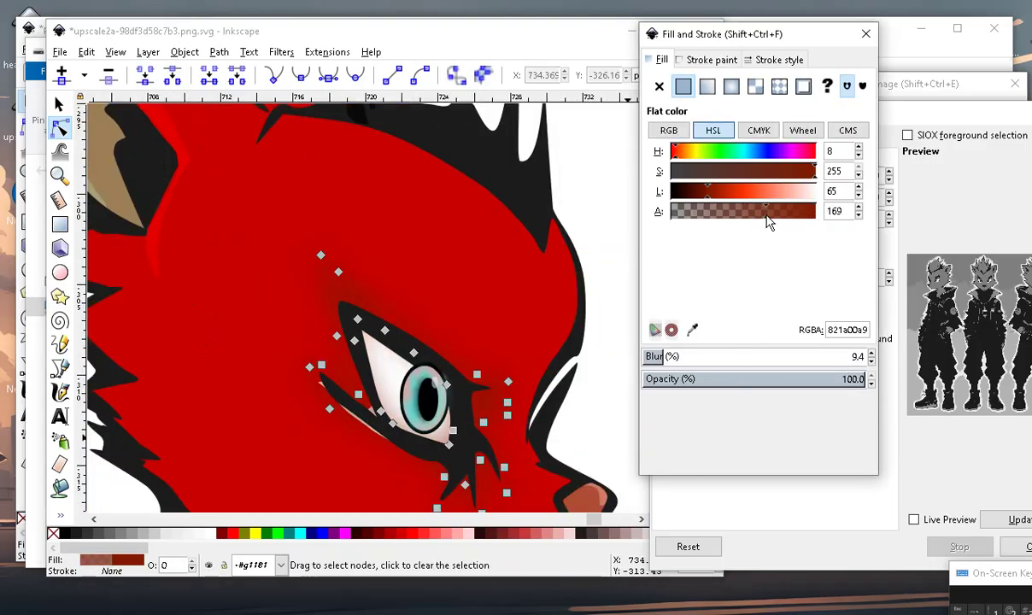
ctrl+scroll(478, 282, down, 2)
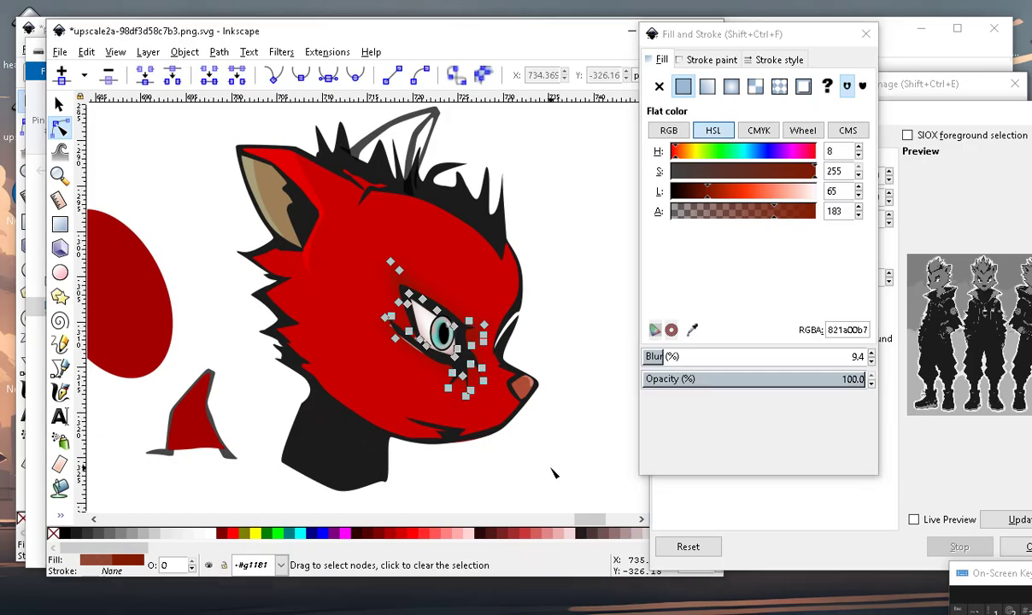
key(Escape)
ctrl+scroll(480, 374, up, 4)
ctrl+scroll(481, 374, down, 2)
ctrl+scroll(480, 373, down, 1)
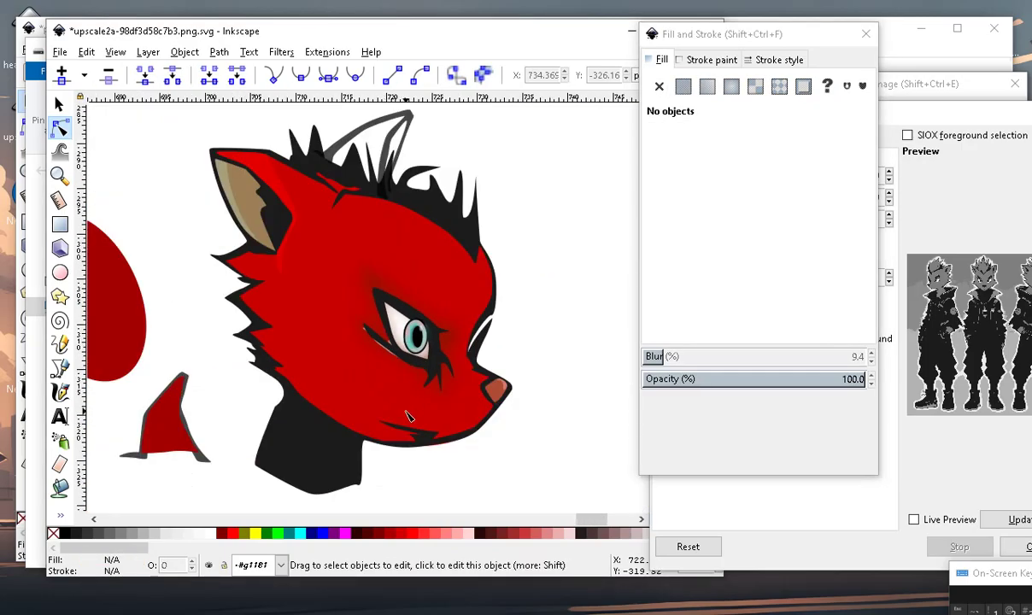
ctrl+scroll(384, 349, up, 2)
ctrl+scroll(384, 348, up, 1)
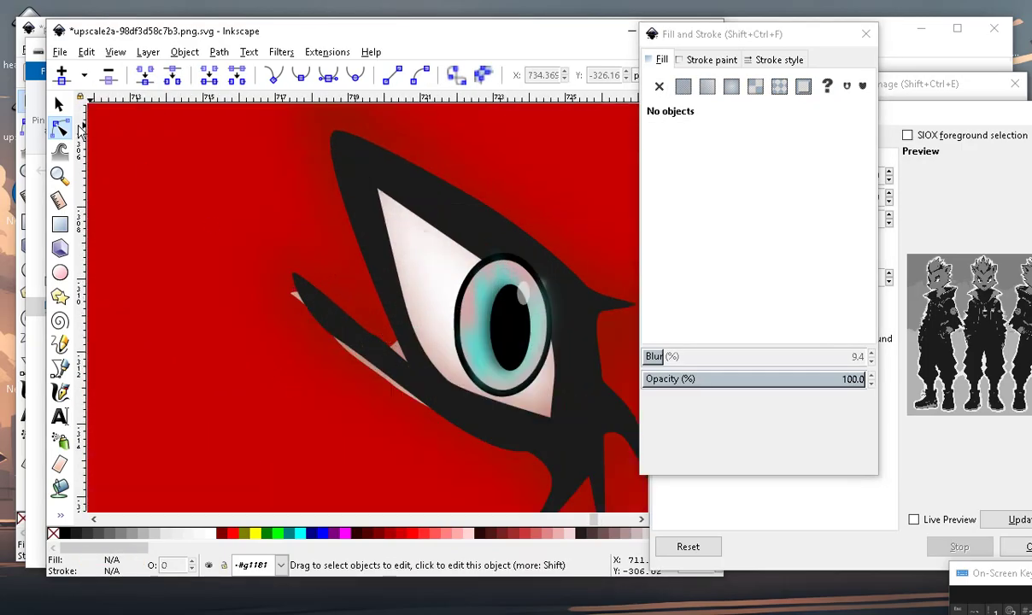
Reshape the red face edge beside the eye marking and add a node below the eye.
click(293, 389)
ctrl+scroll(389, 397, up, 3)
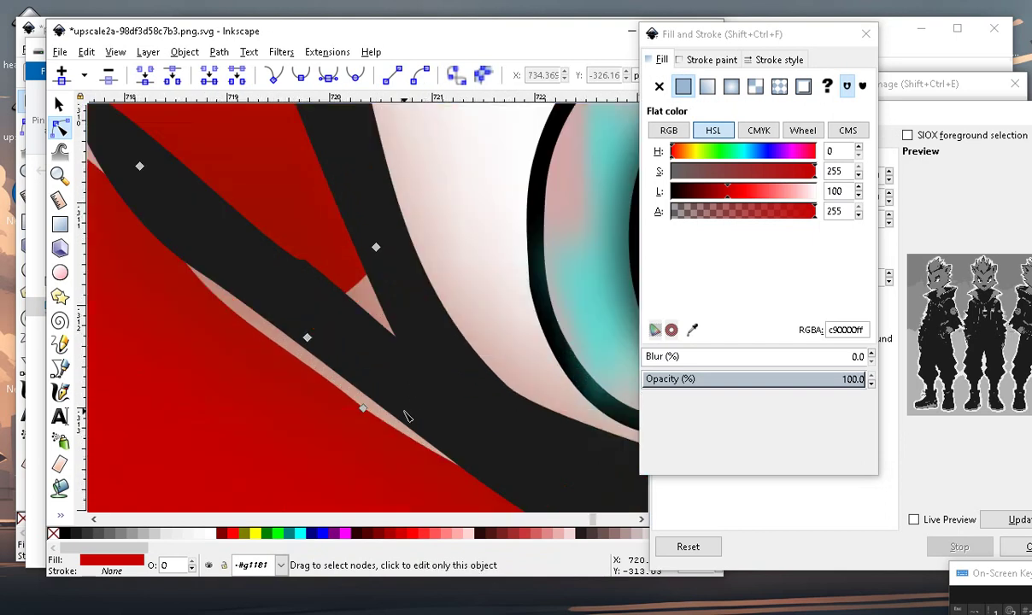
drag(363, 408, 399, 378)
ctrl+scroll(337, 380, down, 3)
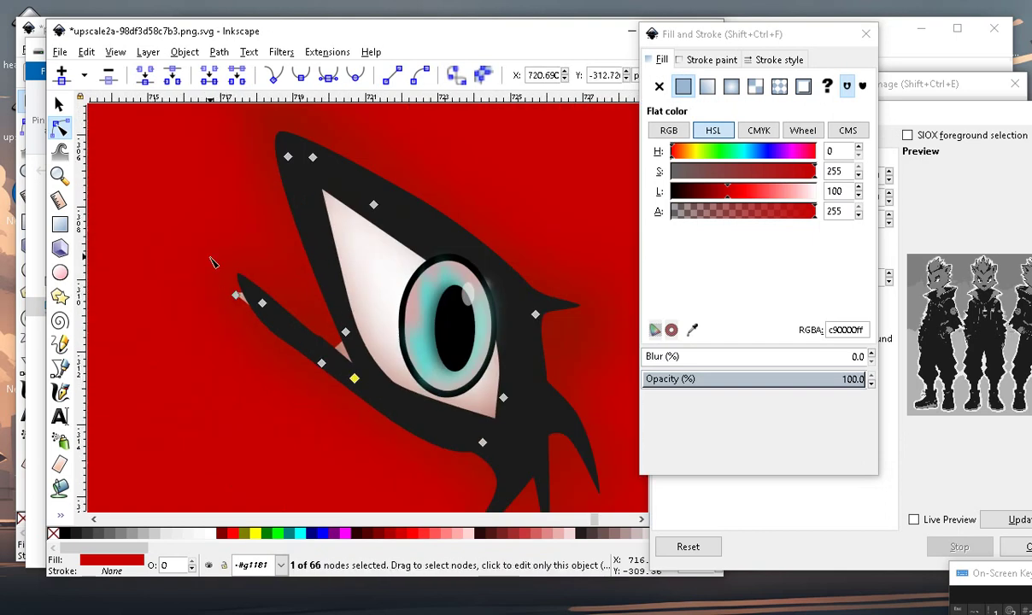
ctrl+scroll(213, 263, up, 1)
drag(225, 287, 283, 319)
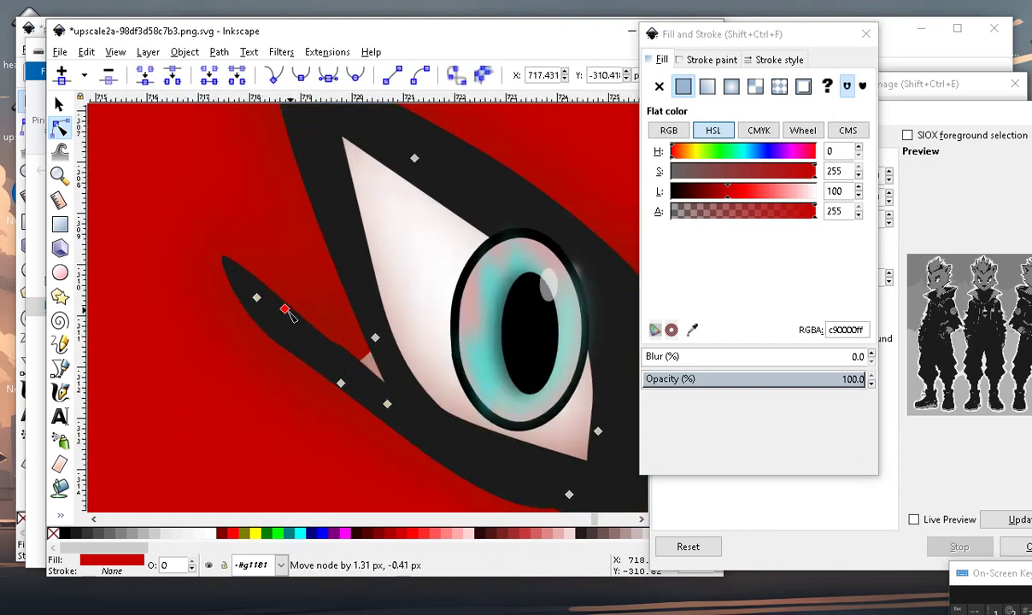
double_click(365, 357)
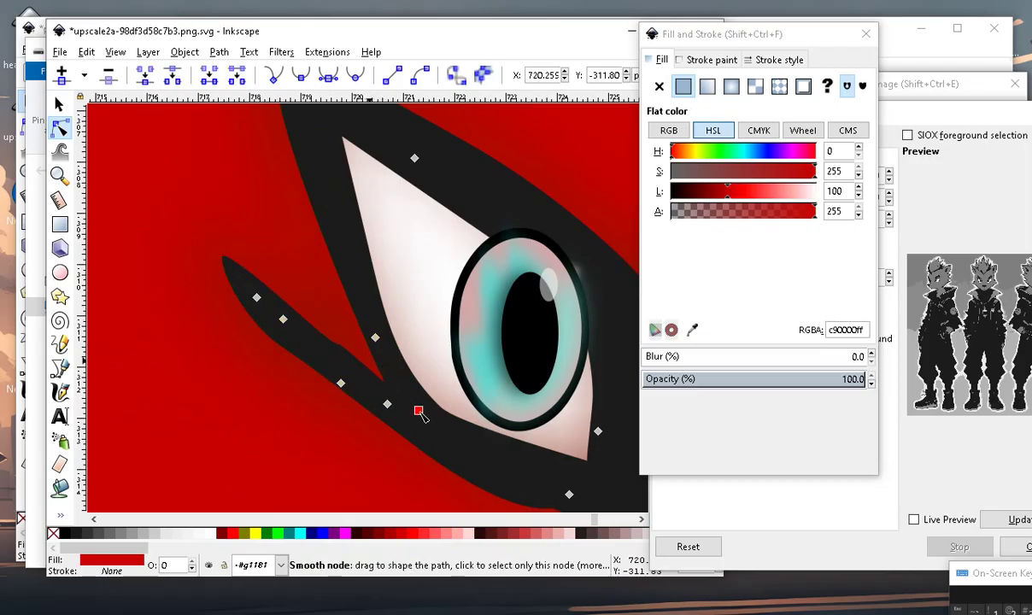
ctrl+scroll(273, 338, down, 4)
click(538, 342)
click(554, 358)
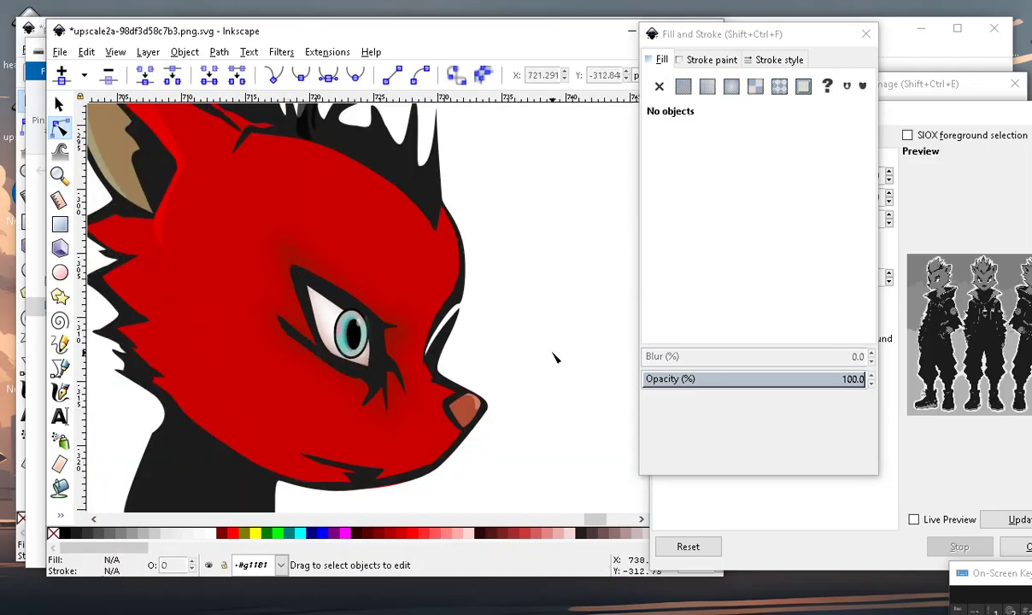
ctrl+scroll(444, 271, up, 2)
On the blurred shading path, drag the nodes below and beside the eye down-left.
click(248, 218)
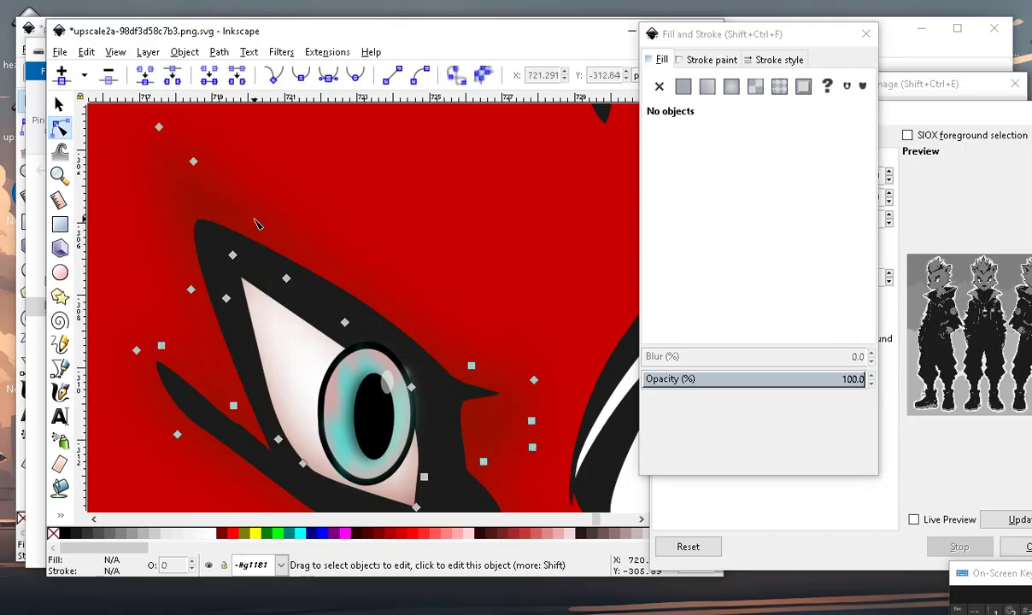
drag(226, 298, 152, 298)
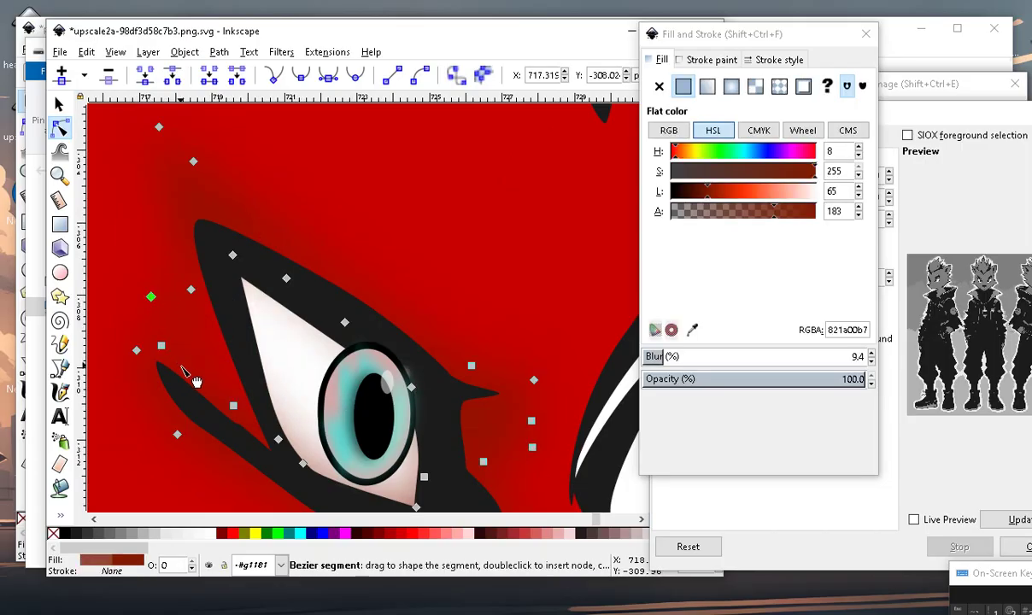
drag(409, 247, 410, 233)
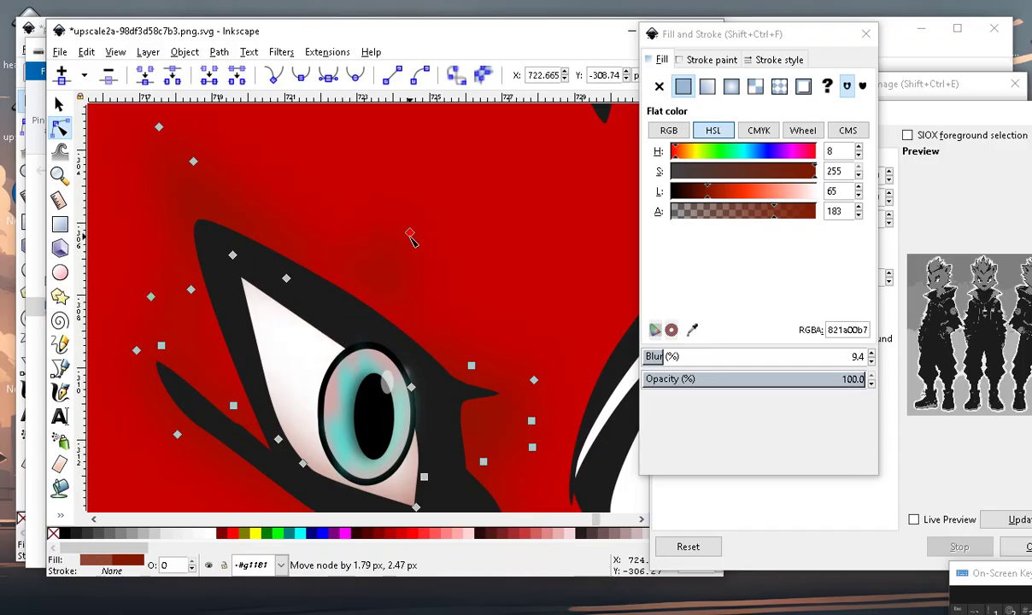
scroll(396, 484, down, 5)
scroll(322, 332, up, 4)
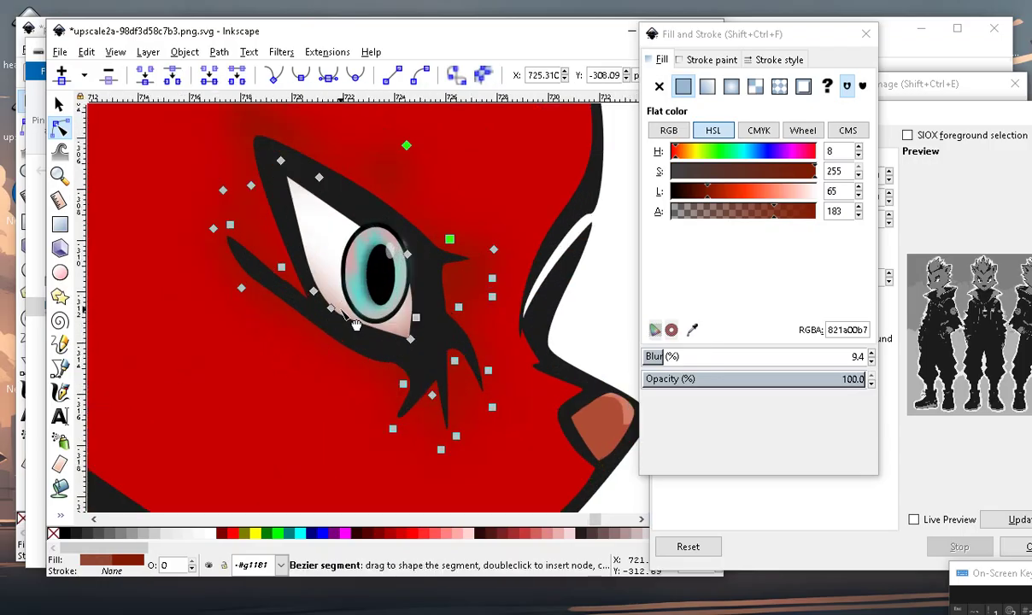
mouse_move(331, 309)
mouse_down()
mouse_move(257, 459)
mouse_move(280, 464)
mouse_up()
drag(314, 293, 241, 319)
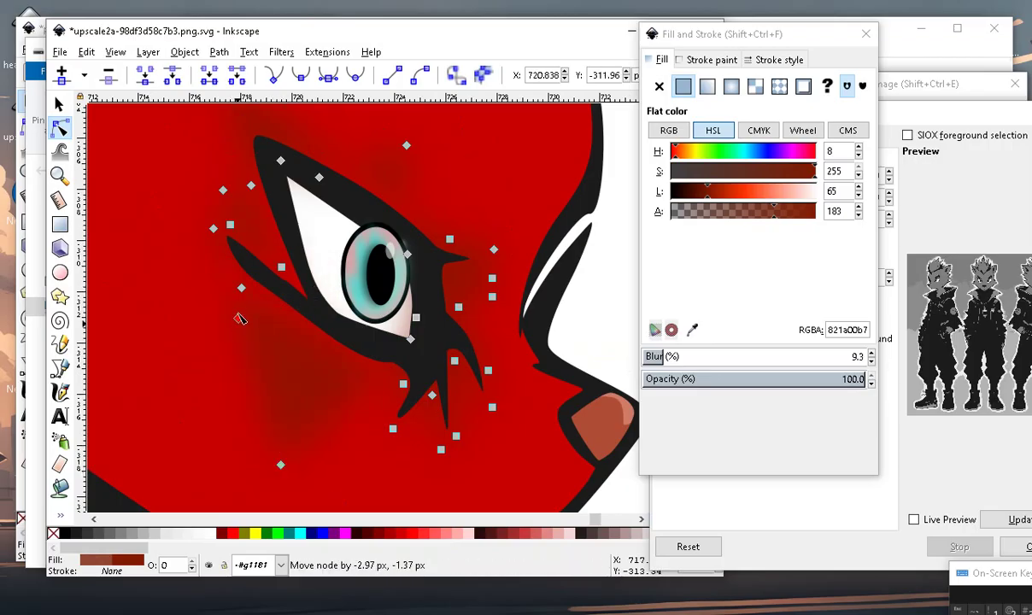
scroll(300, 330, down, 3)
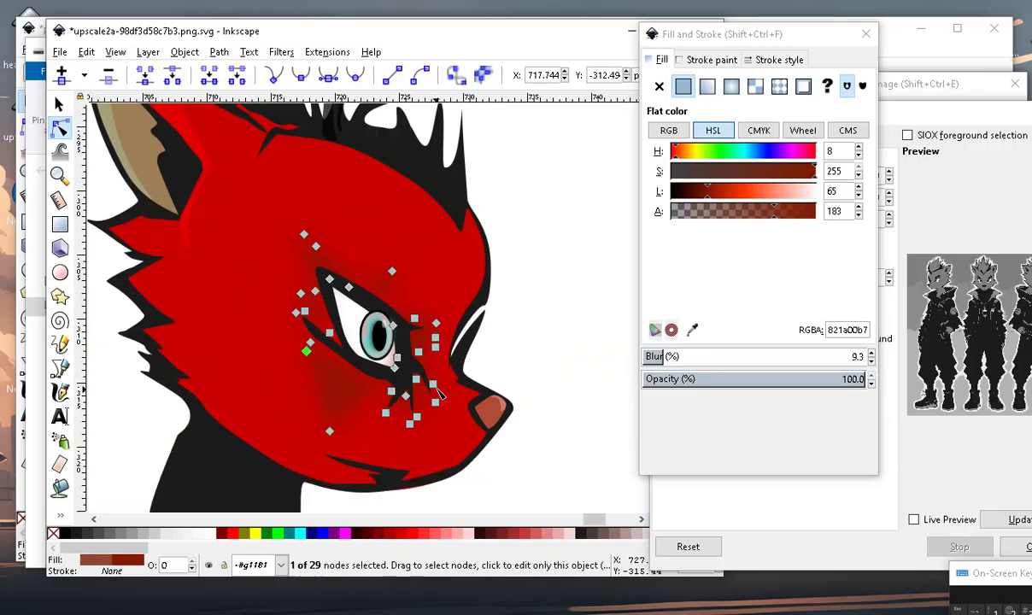
scroll(368, 342, up, 3)
scroll(386, 352, up, 1)
drag(389, 345, 502, 395)
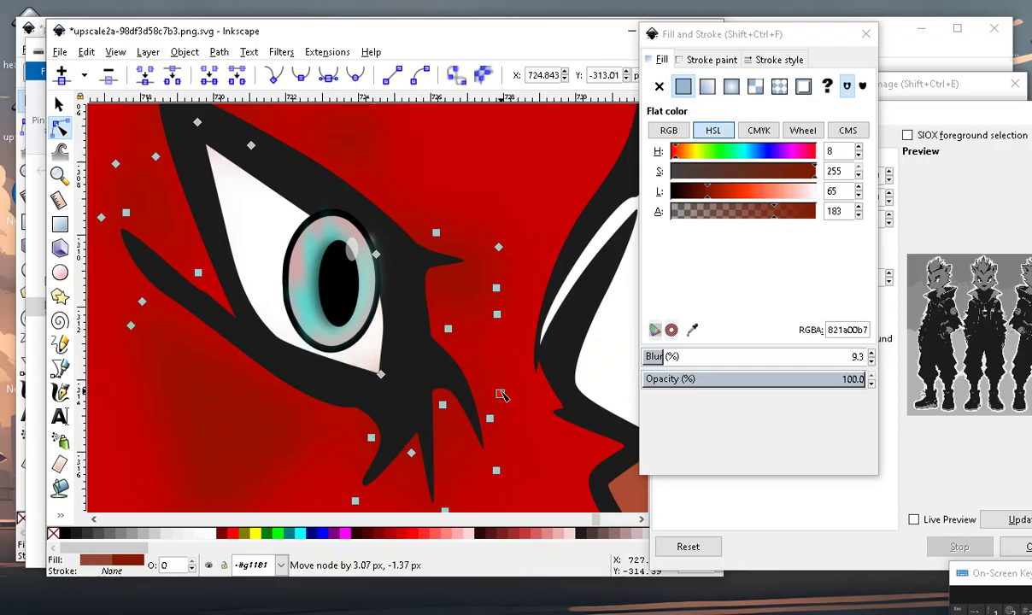
drag(431, 365, 433, 367)
Reposition the shading nodes above the eye, pulling one up toward the brow.
click(551, 181)
scroll(289, 374, down, 3)
scroll(317, 297, up, 1)
scroll(316, 297, up, 1)
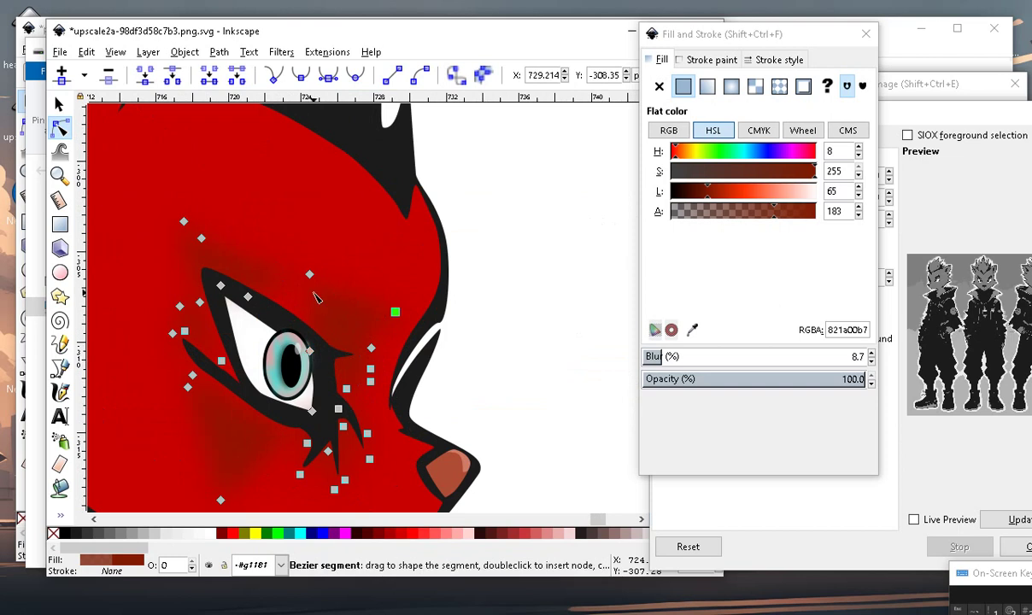
click(310, 317)
drag(259, 285, 265, 269)
mouse_move(318, 356)
mouse_down()
mouse_move(357, 331)
mouse_move(354, 360)
mouse_up()
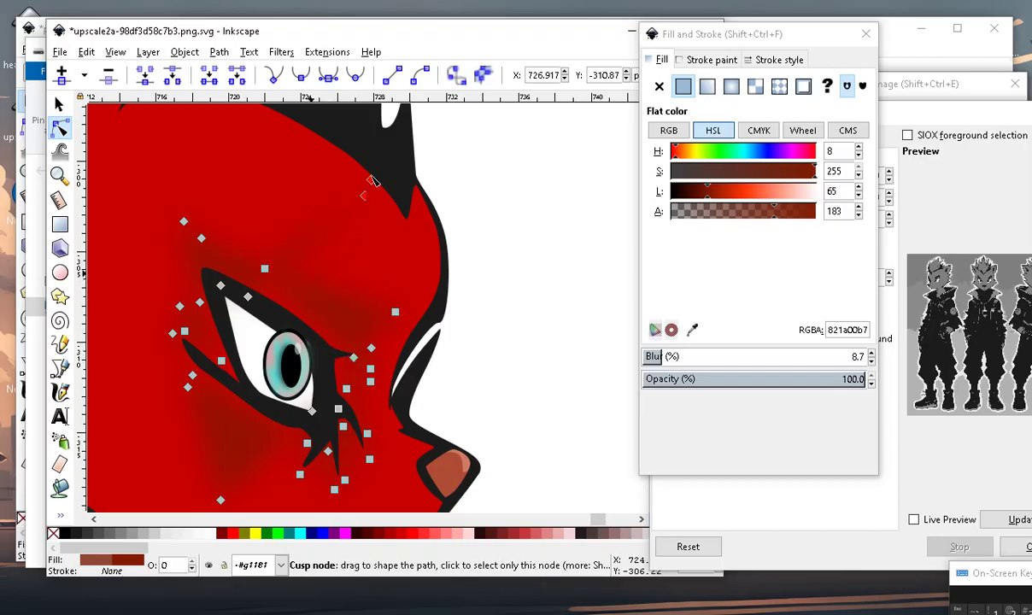
drag(219, 181, 157, 169)
drag(316, 239, 323, 280)
drag(299, 189, 272, 181)
drag(292, 303, 273, 280)
drag(413, 240, 414, 242)
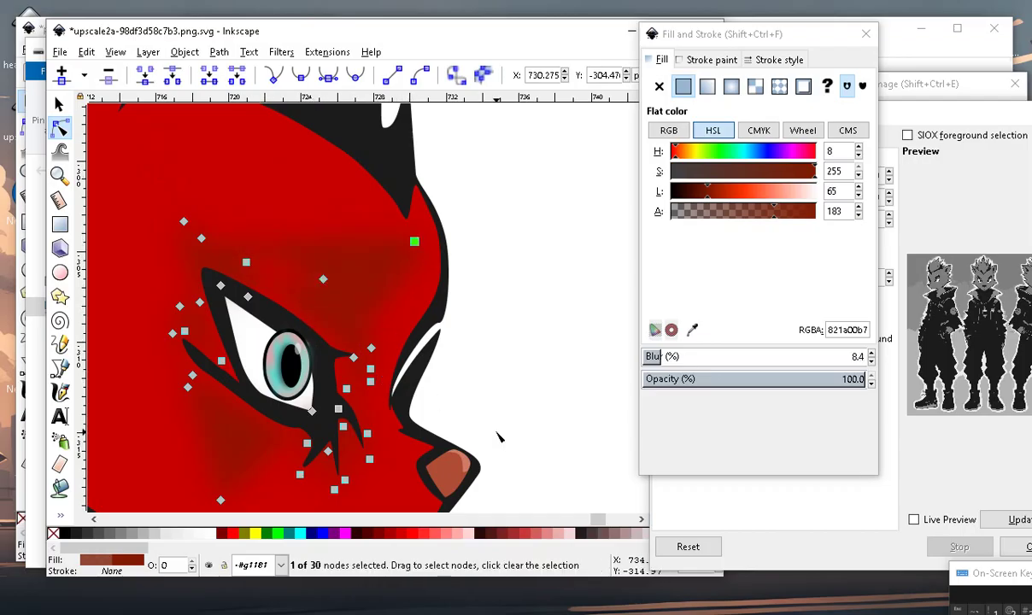
scroll(461, 367, down, 2)
scroll(399, 295, up, 1)
Pull the cheek shading node up-left and stretch the shading down toward the jaw.
click(376, 309)
drag(376, 310, 283, 224)
scroll(299, 353, down, 1)
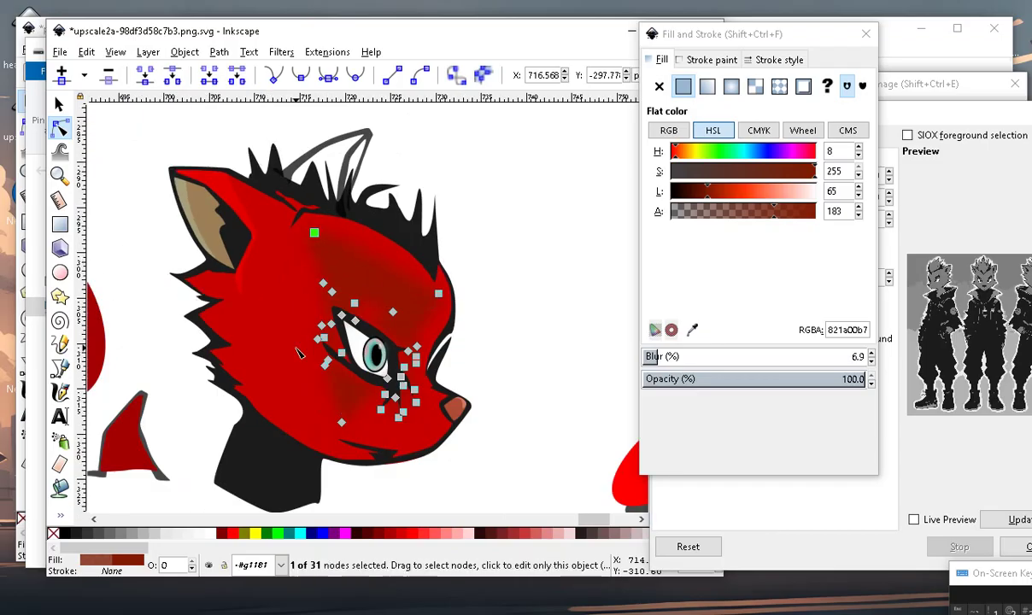
scroll(300, 353, up, 2)
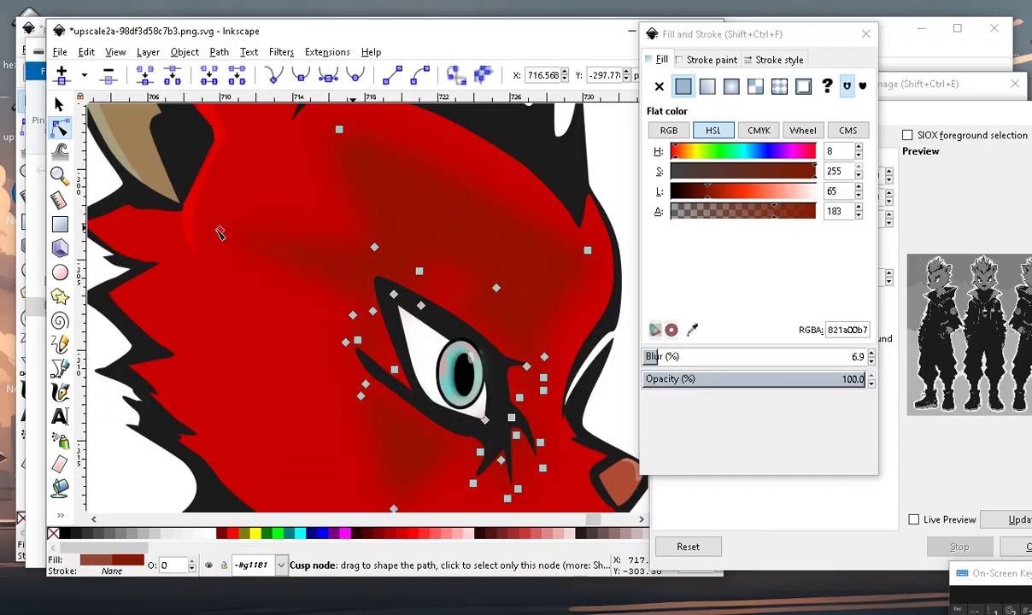
drag(219, 233, 244, 247)
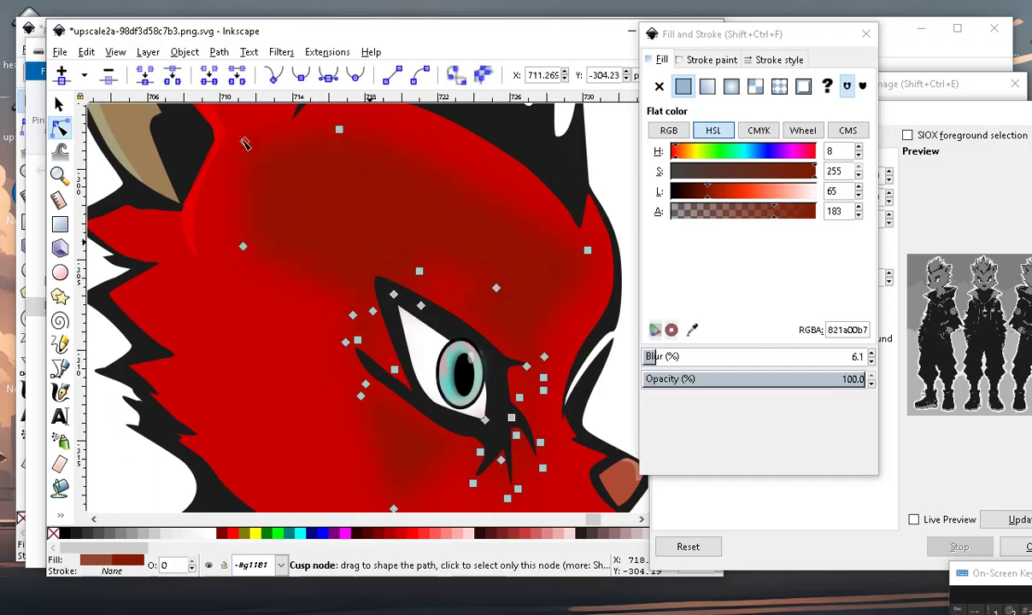
scroll(318, 201, down, 1)
scroll(276, 307, up, 1)
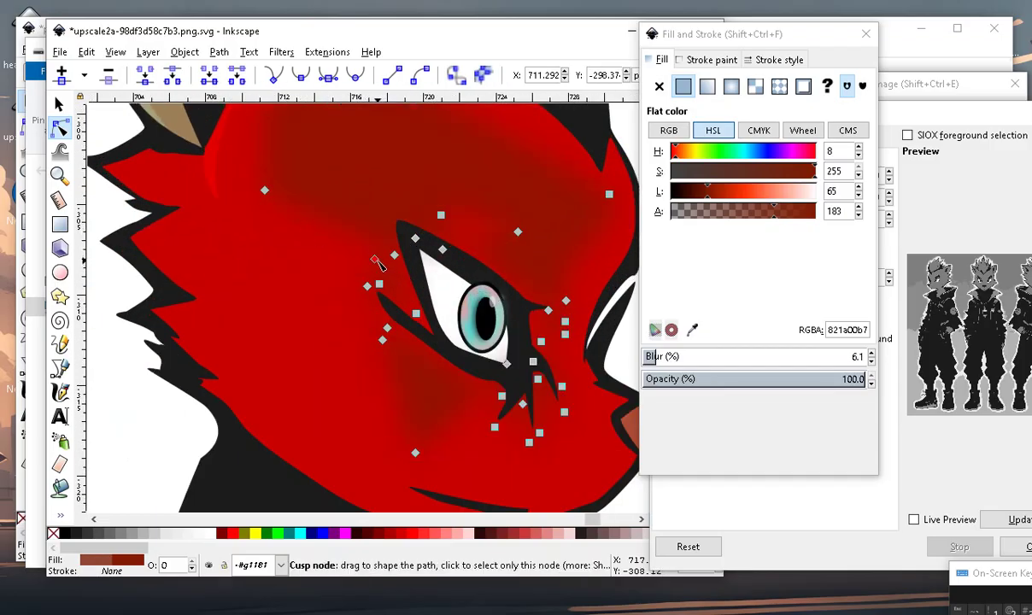
drag(310, 400, 309, 384)
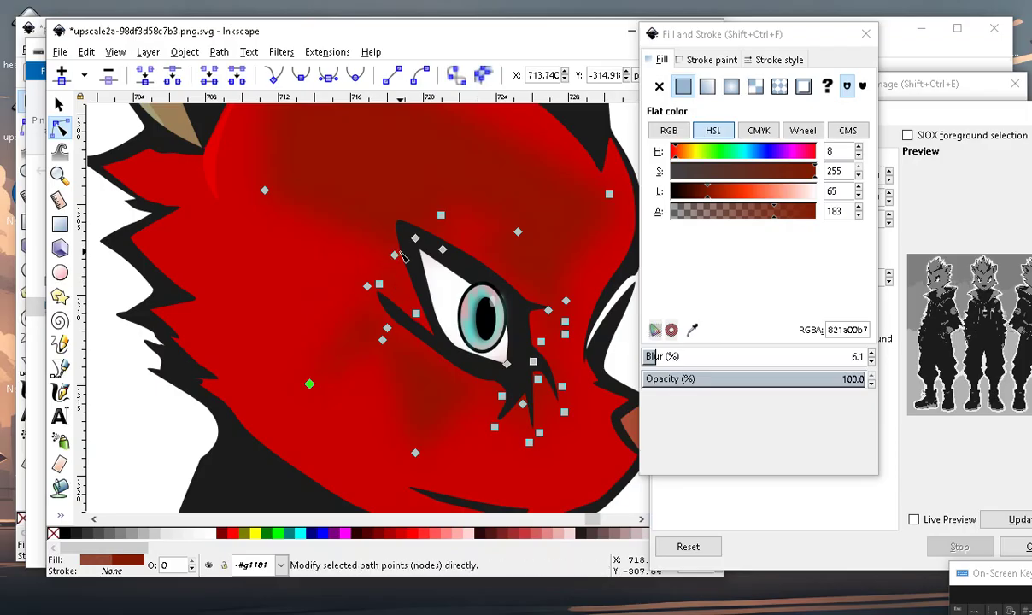
scroll(205, 342, down, 2)
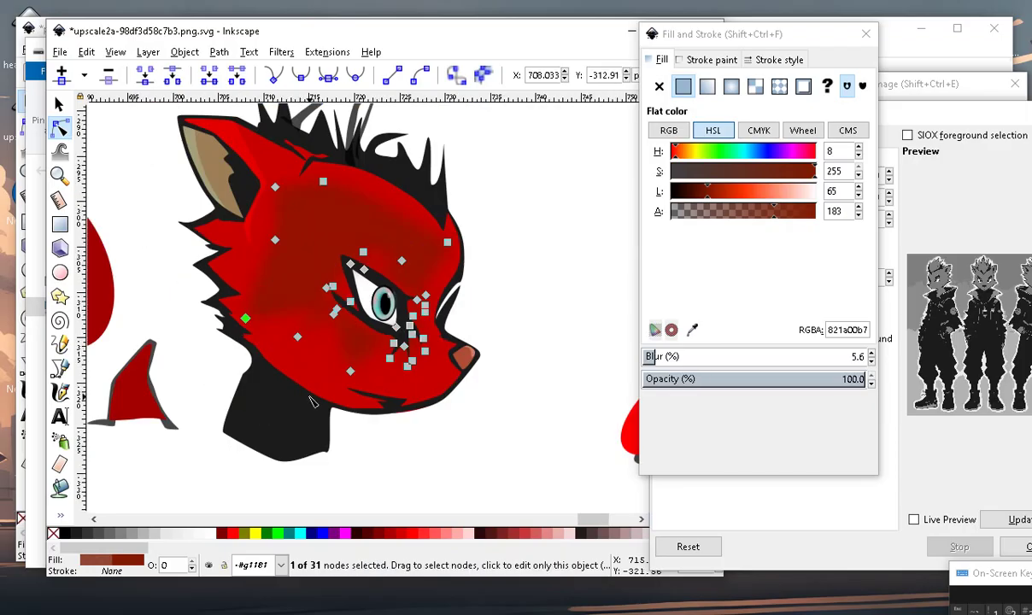
scroll(342, 271, up, 1)
drag(333, 260, 498, 434)
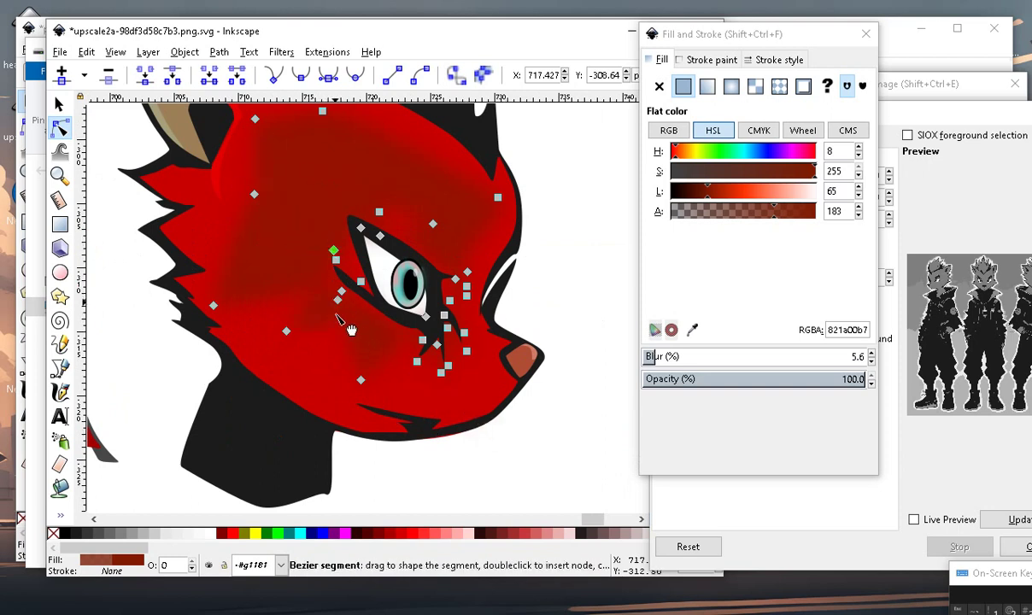
scroll(310, 379, down, 1)
scroll(310, 380, up, 1)
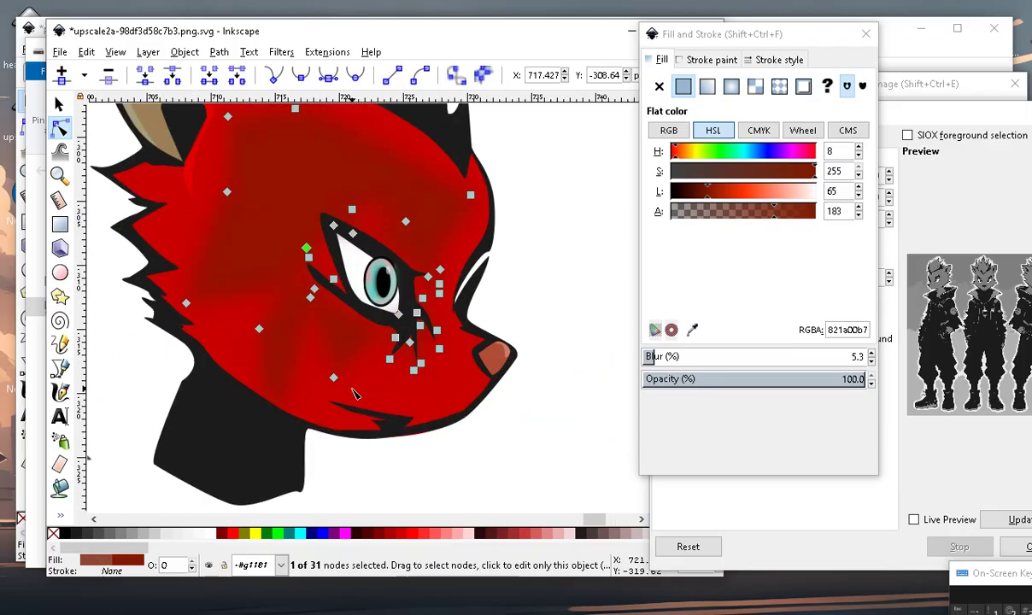
scroll(342, 350, up, 2)
Add a node to the shading outline on the upper head, drag it outward, then deselect.
click(353, 334)
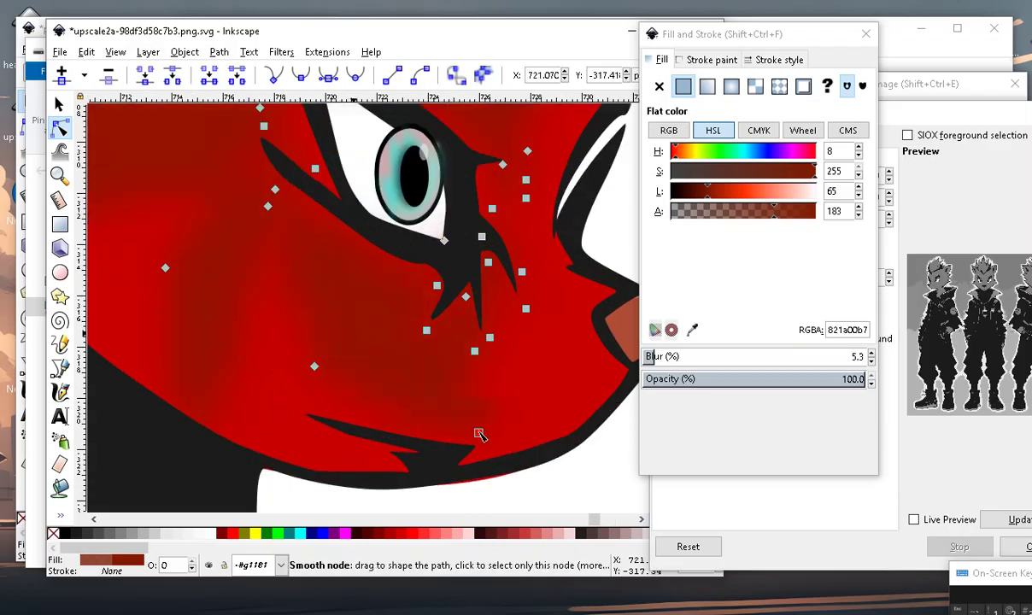
scroll(479, 435, down, 3)
scroll(312, 361, up, 2)
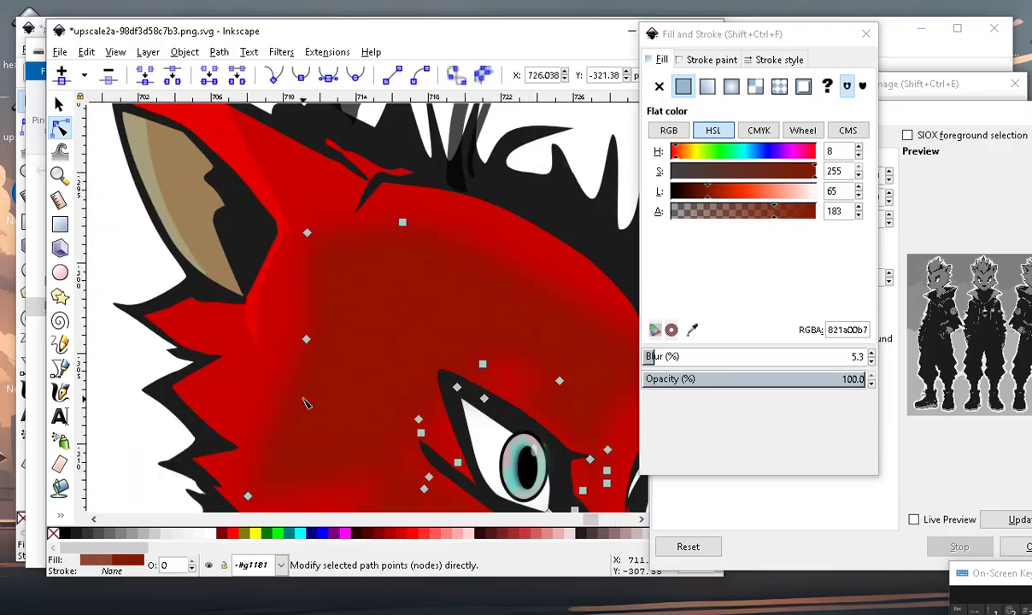
click(291, 399)
double_click(281, 388)
drag(281, 387, 226, 376)
scroll(316, 349, down, 2)
scroll(425, 267, down, 2)
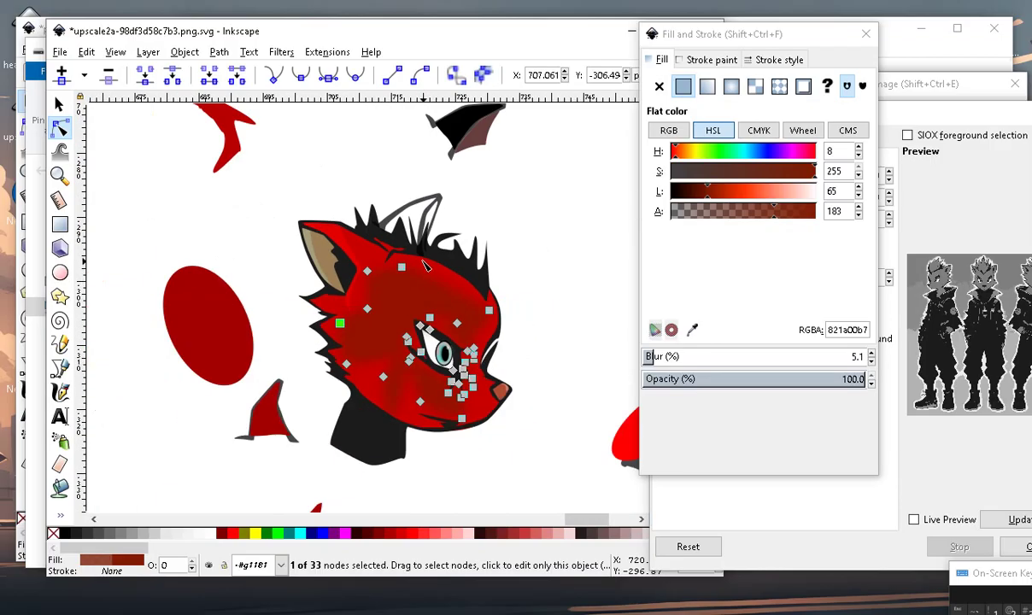
scroll(469, 292, up, 2)
key(Escape)
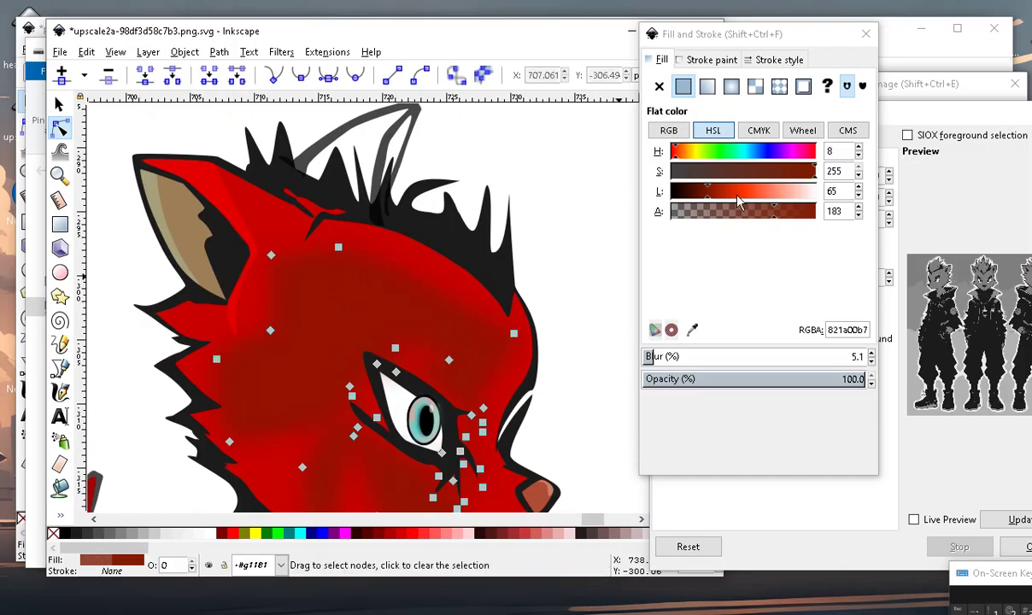
Lighten the shading's red colour slightly and inspect the head without a selection.
drag(718, 196, 739, 197)
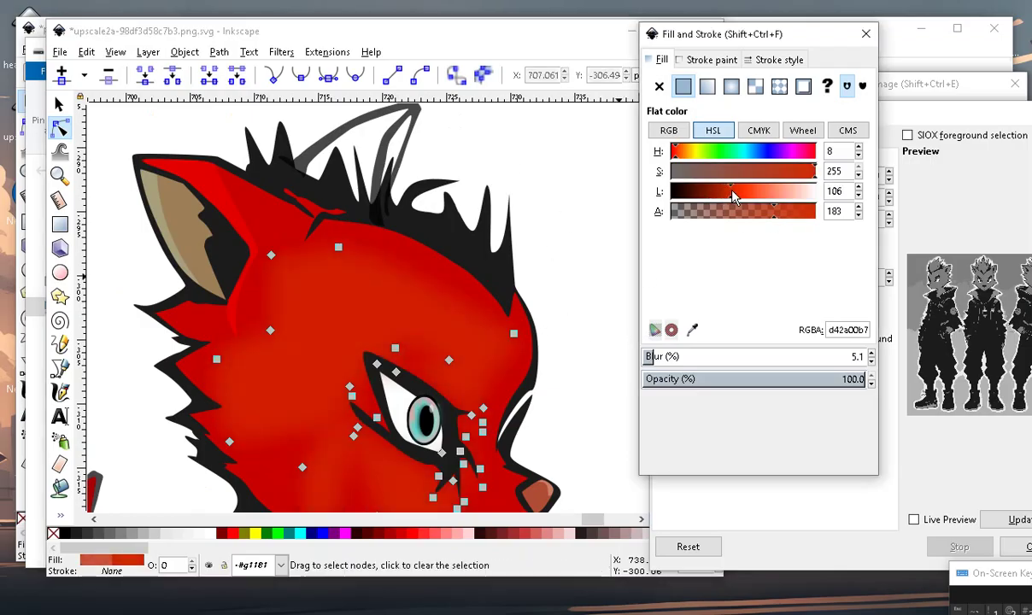
click(739, 196)
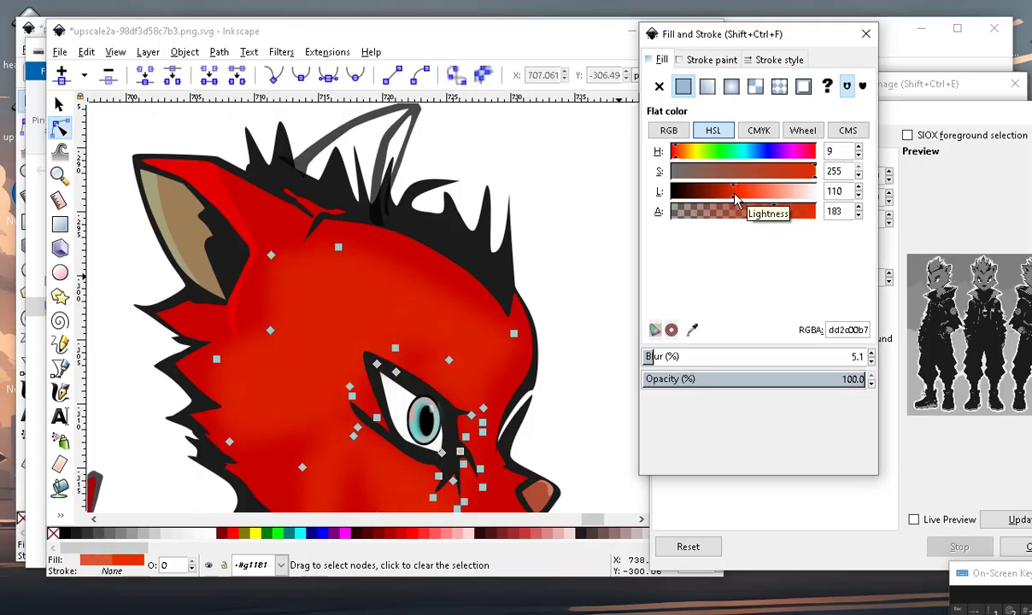
drag(736, 199, 740, 198)
scroll(541, 178, down, 2)
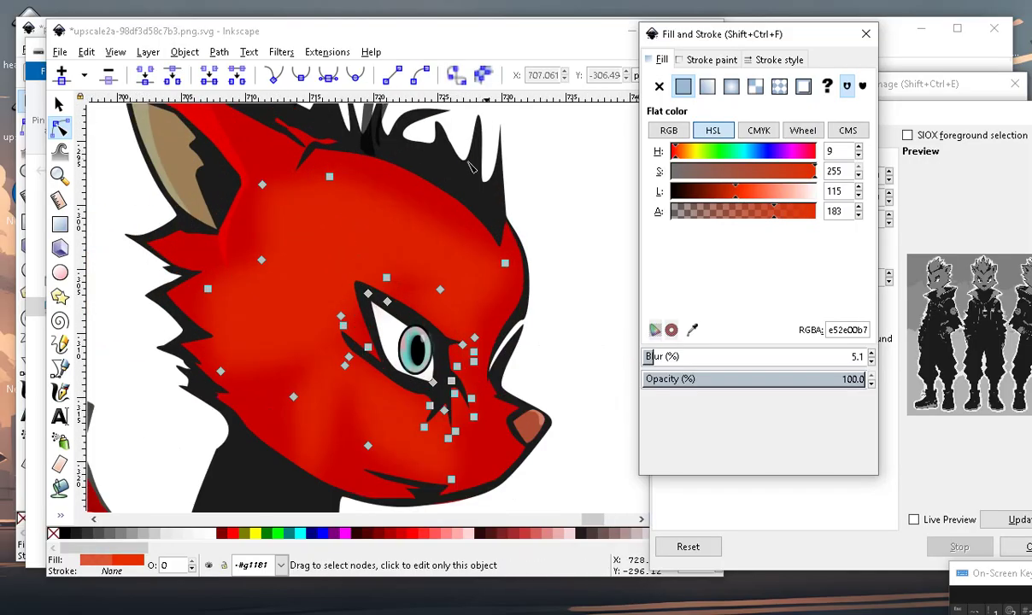
click(541, 177)
scroll(541, 178, down, 2)
scroll(300, 296, up, 3)
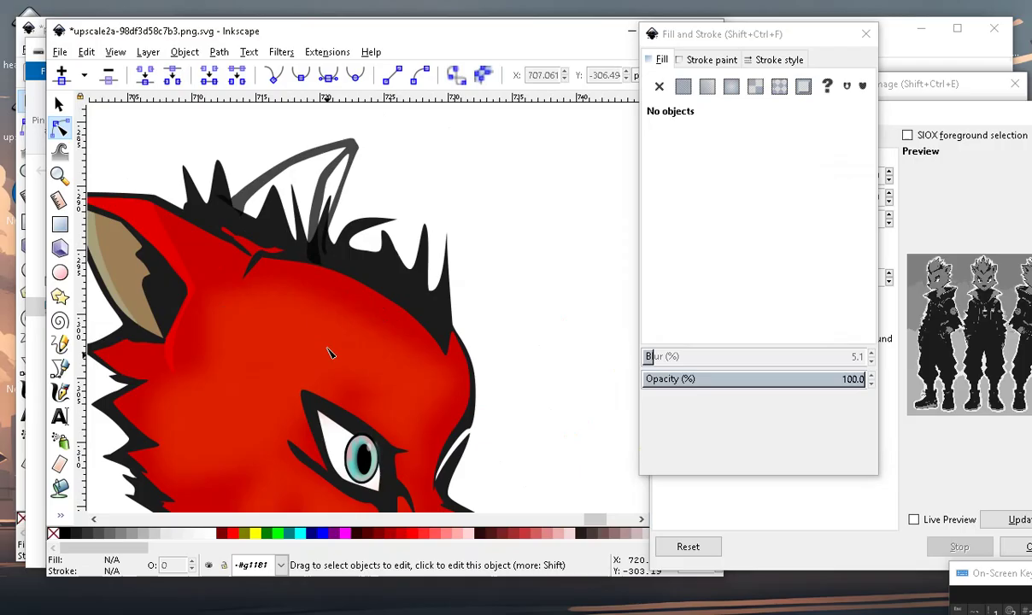
scroll(299, 296, down, 2)
scroll(390, 334, up, 3)
scroll(251, 224, up, 2)
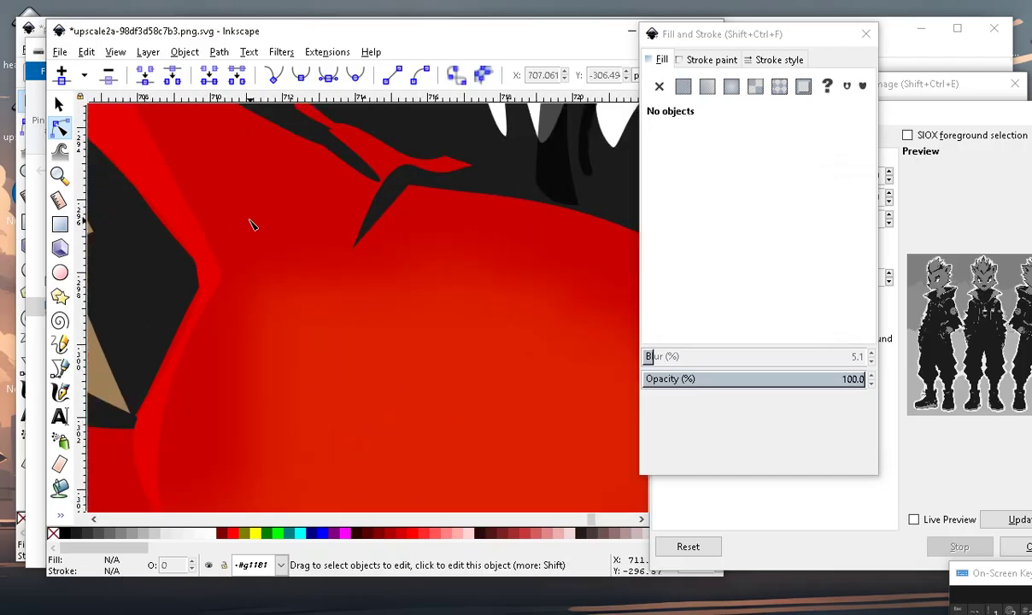
scroll(297, 299, down, 4)
scroll(387, 338, up, 3)
scroll(387, 338, down, 4)
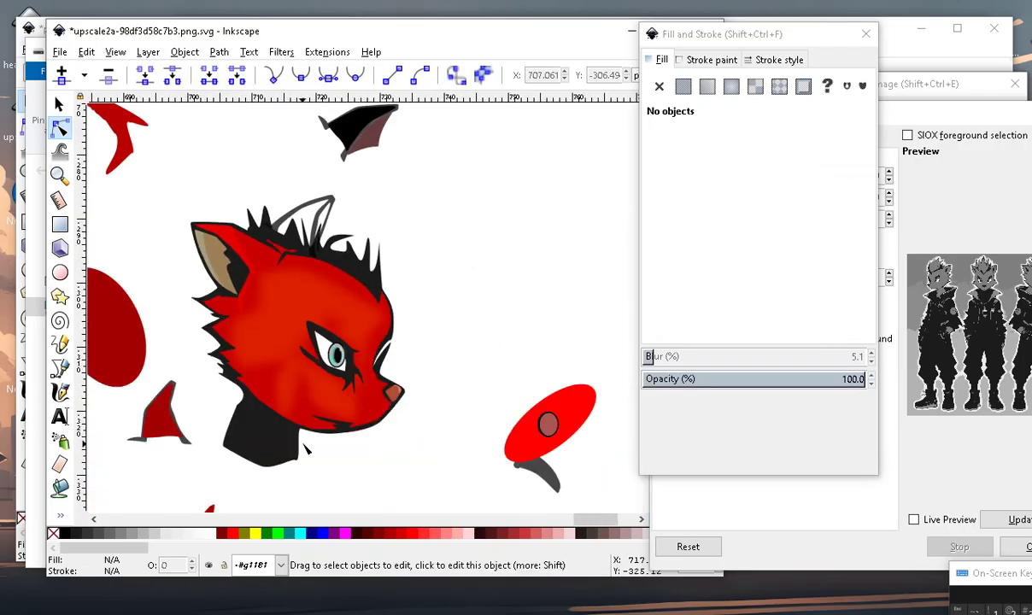
scroll(387, 369, up, 3)
scroll(419, 325, up, 2)
scroll(475, 299, down, 4)
scroll(475, 299, down, 1)
scroll(475, 299, up, 2)
scroll(473, 297, up, 3)
scroll(414, 379, down, 1)
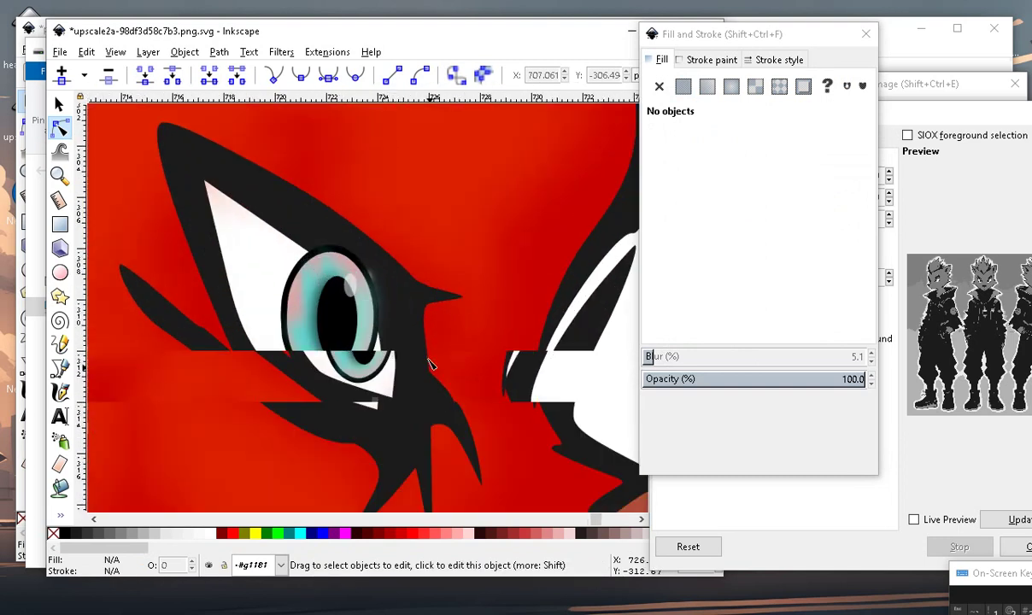
scroll(414, 380, down, 2)
scroll(436, 322, down, 3)
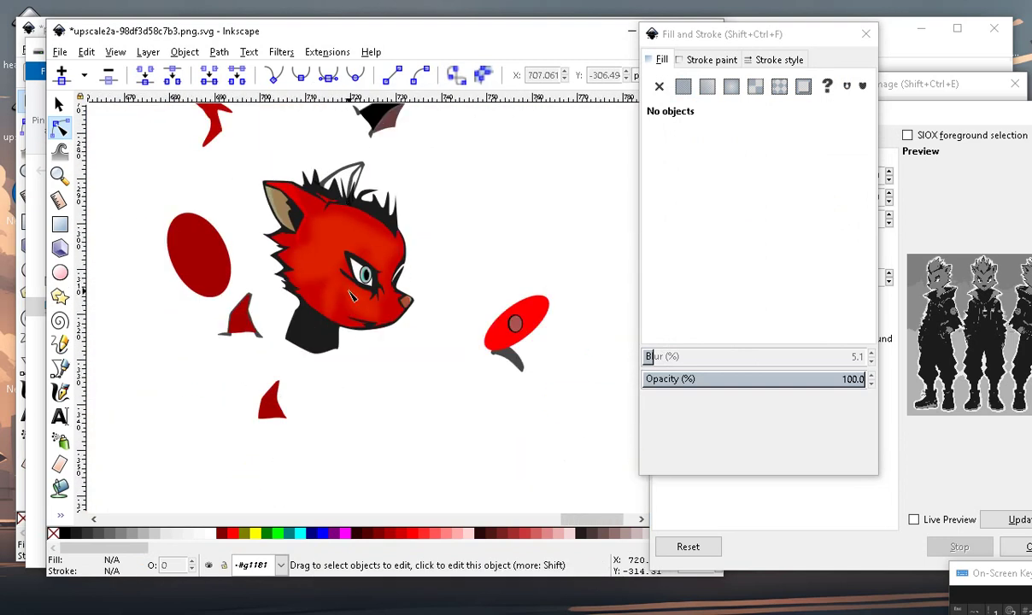
scroll(353, 295, up, 3)
scroll(276, 452, down, 2)
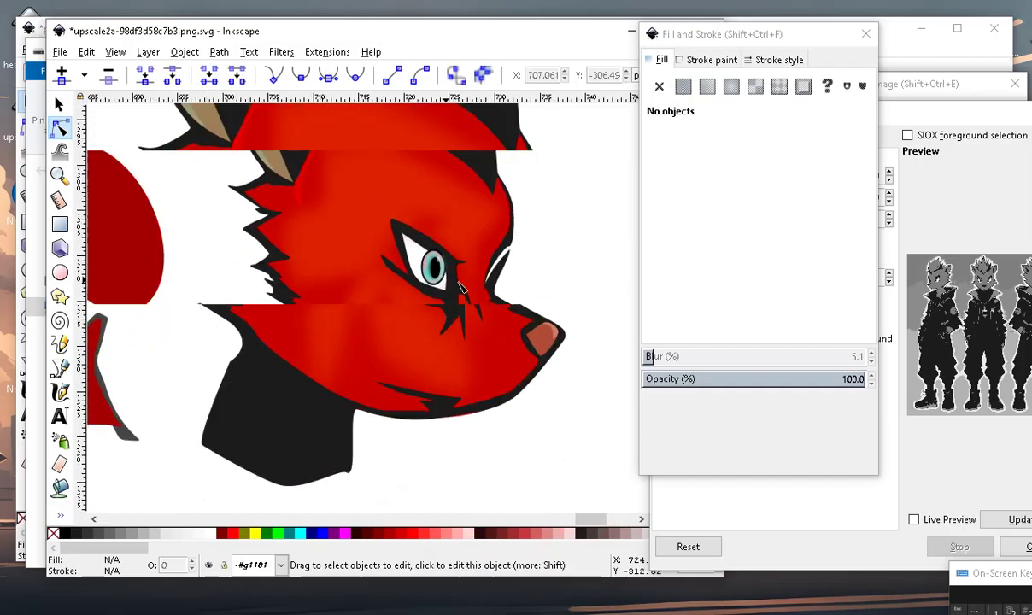
scroll(339, 258, up, 3)
scroll(290, 164, up, 1)
Raise the red shading path's blur from 5.1 to 7.9% and review the softer edges.
click(352, 426)
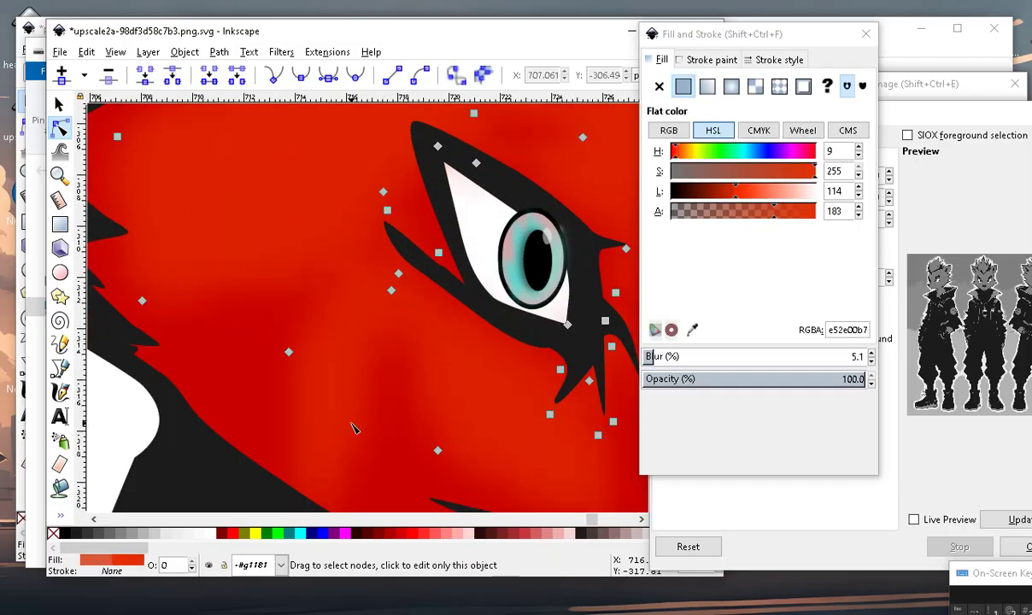
scroll(376, 379, down, 4)
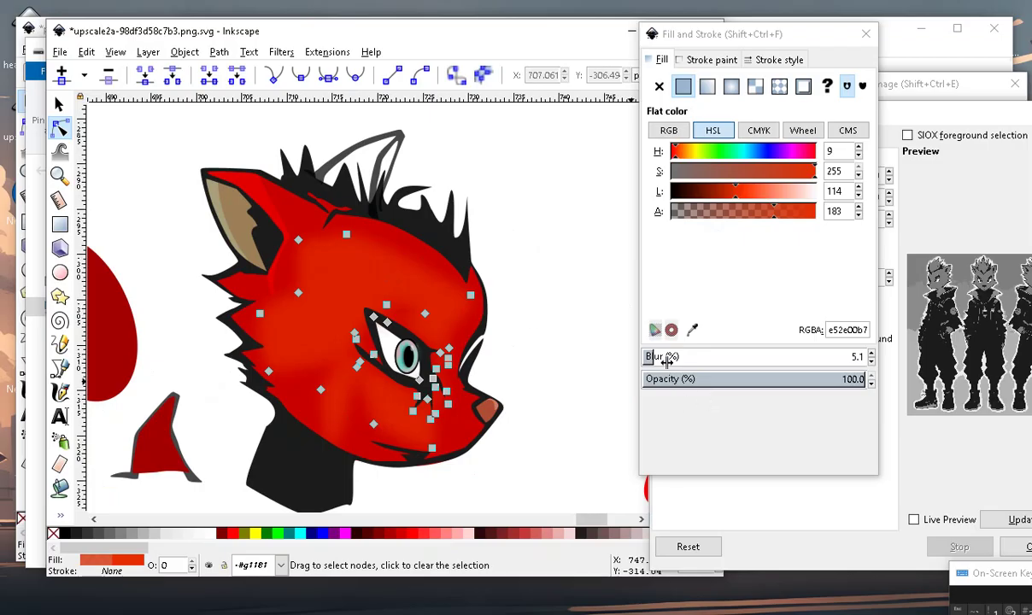
drag(649, 357, 652, 357)
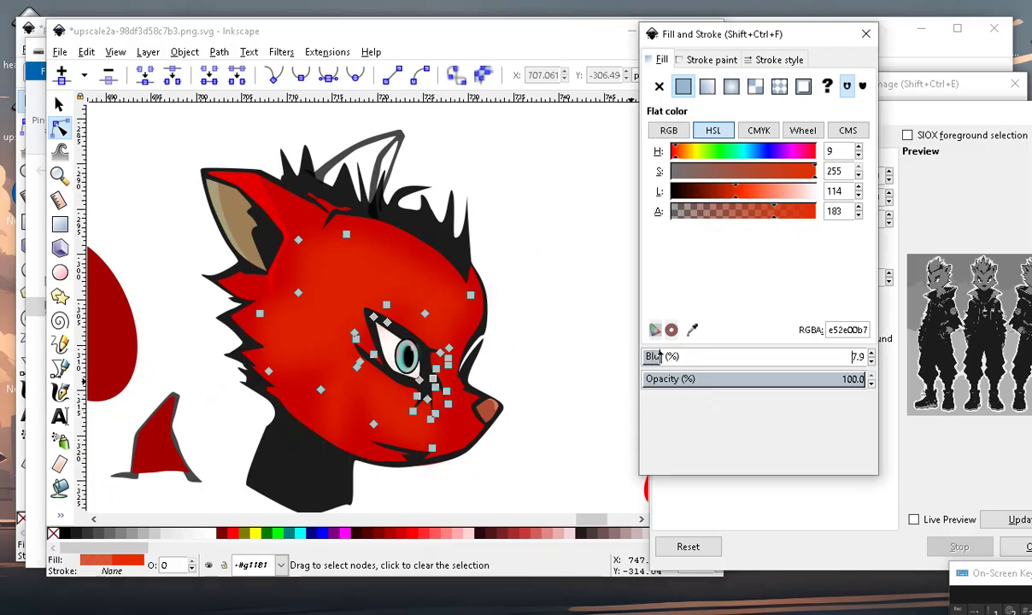
click(534, 386)
scroll(410, 359, up, 3)
scroll(396, 362, up, 3)
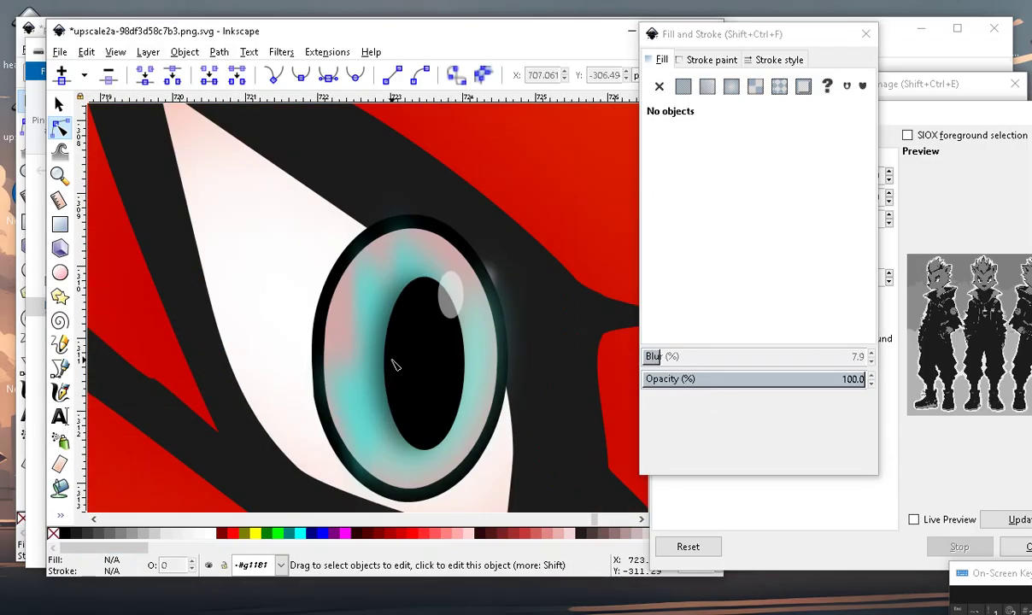
scroll(444, 317, down, 3)
scroll(414, 341, down, 3)
scroll(412, 350, up, 3)
scroll(410, 359, up, 1)
scroll(408, 376, down, 3)
scroll(408, 376, down, 3)
scroll(398, 359, up, 3)
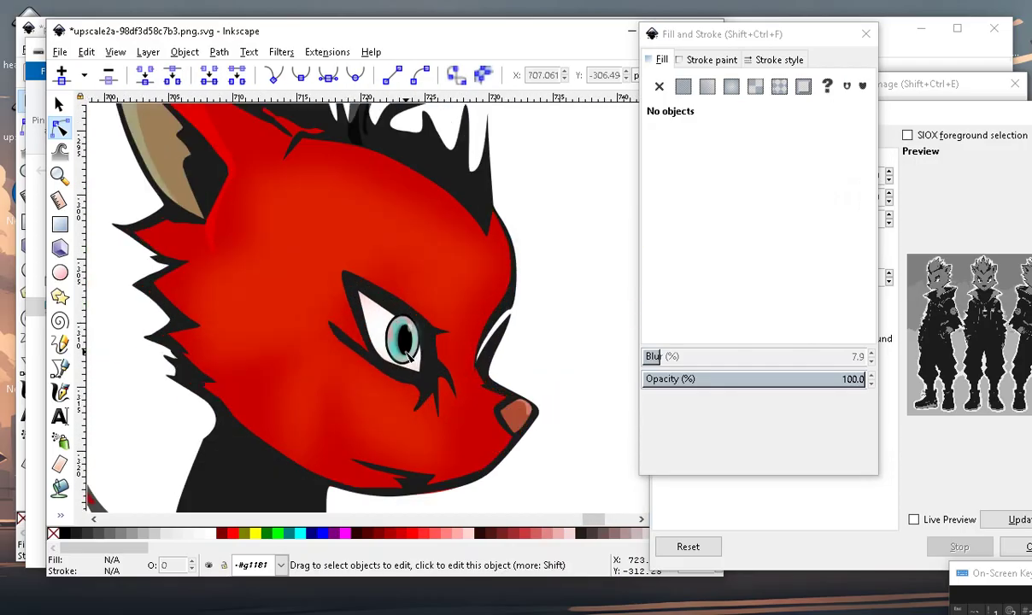
scroll(389, 273, up, 2)
scroll(358, 254, up, 2)
Pull the black eye marking's upper edge down toward the eye.
click(359, 243)
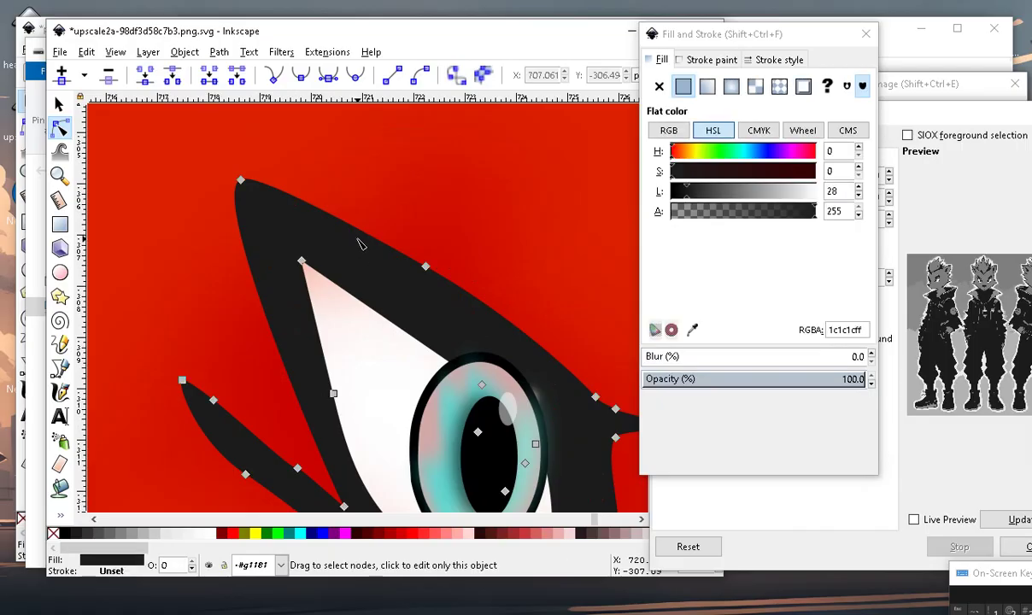
drag(426, 269, 440, 332)
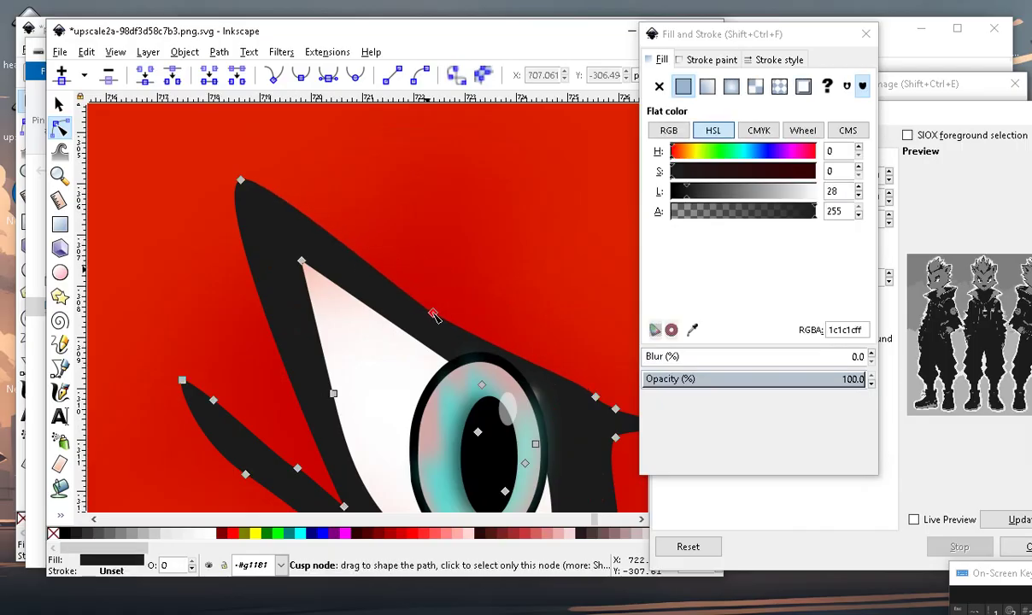
scroll(442, 331, down, 2)
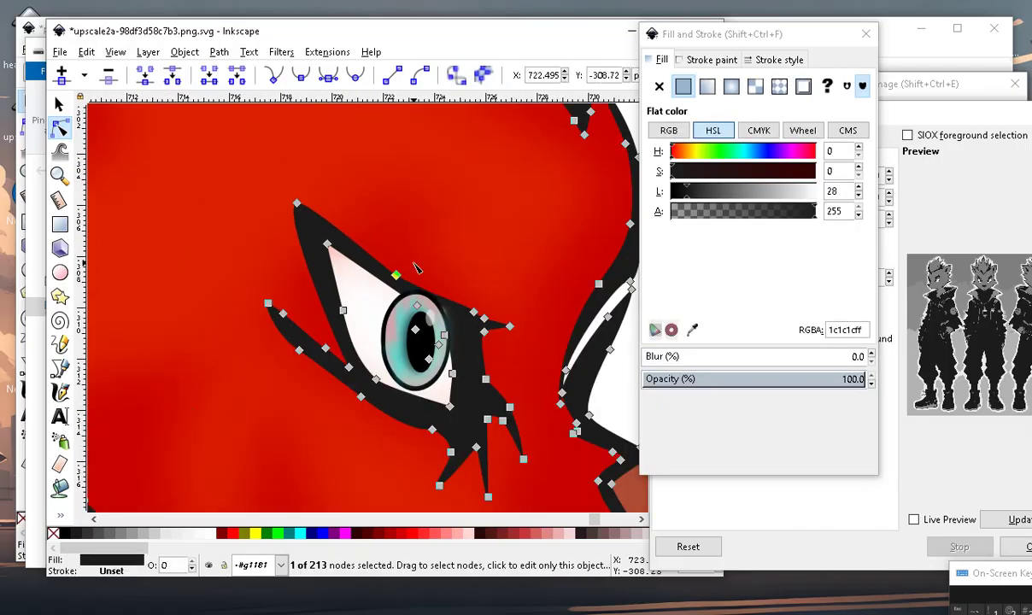
scroll(513, 308, down, 2)
click(575, 290)
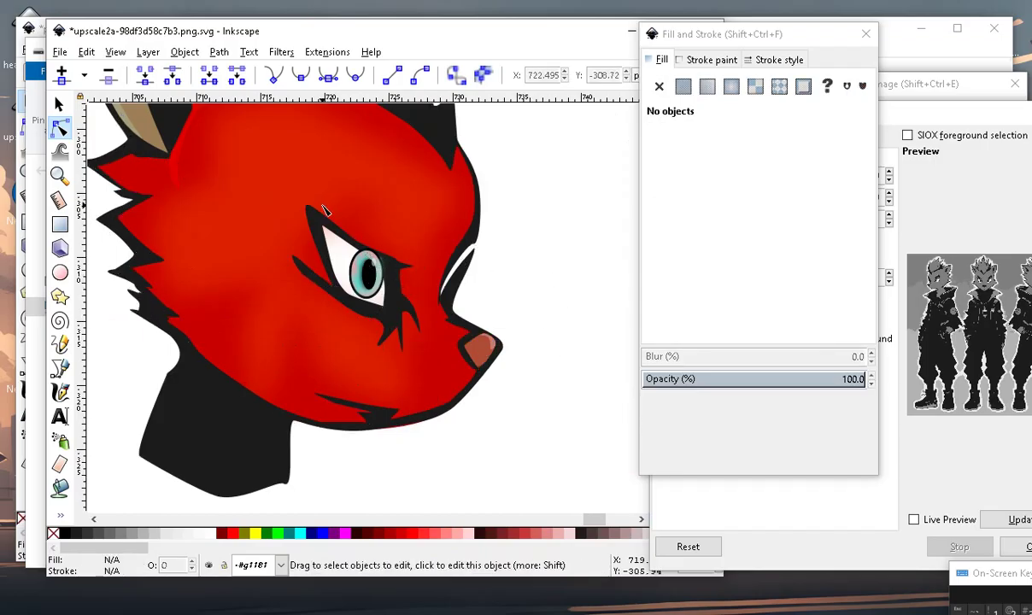
scroll(325, 210, up, 2)
scroll(336, 212, up, 1)
Lower the black marking's top tip and review the head.
click(226, 205)
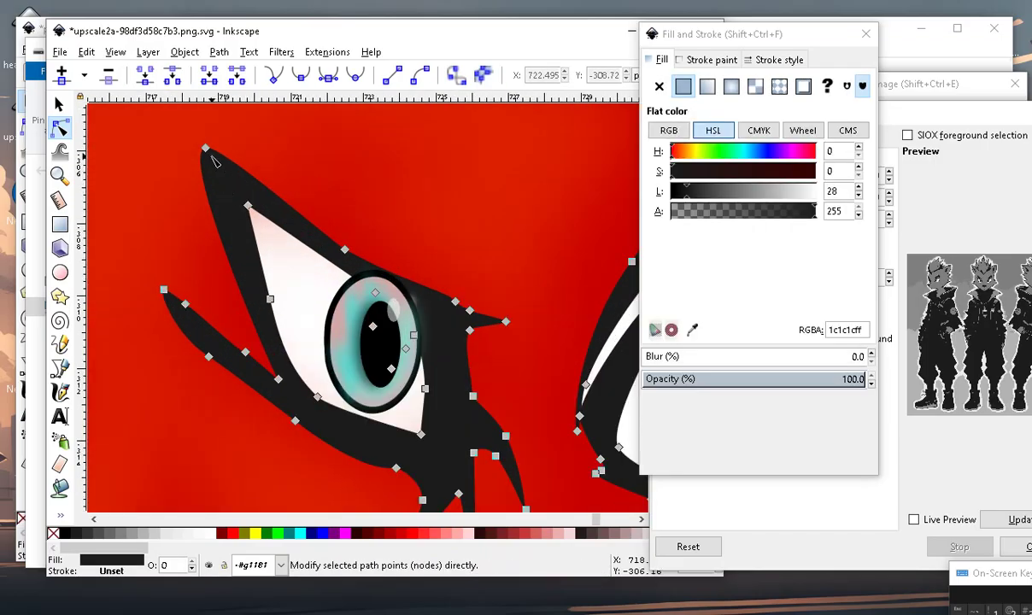
drag(214, 162, 235, 199)
click(221, 188)
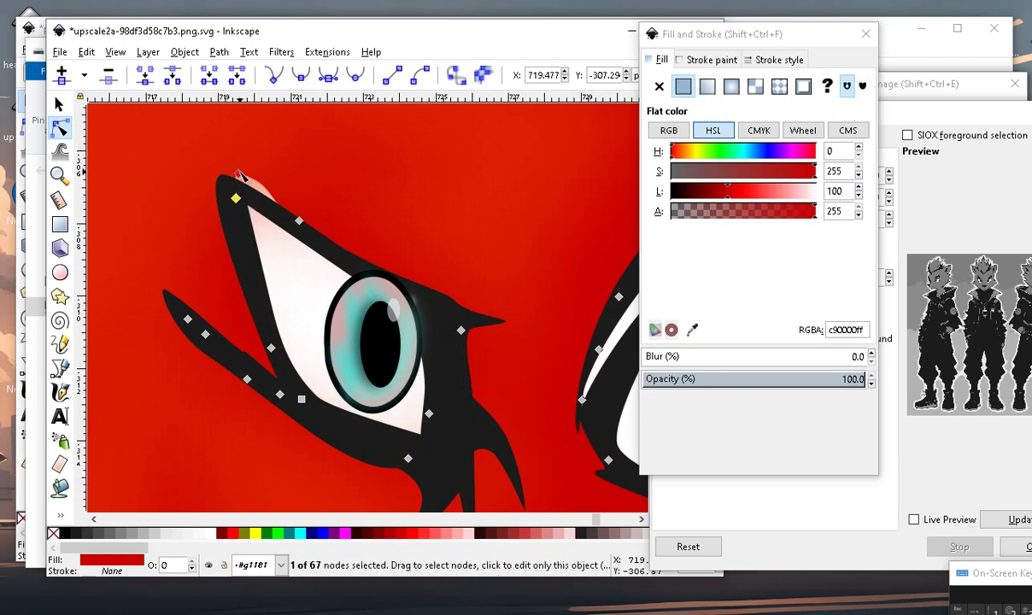
key(Escape)
scroll(284, 209, down, 3)
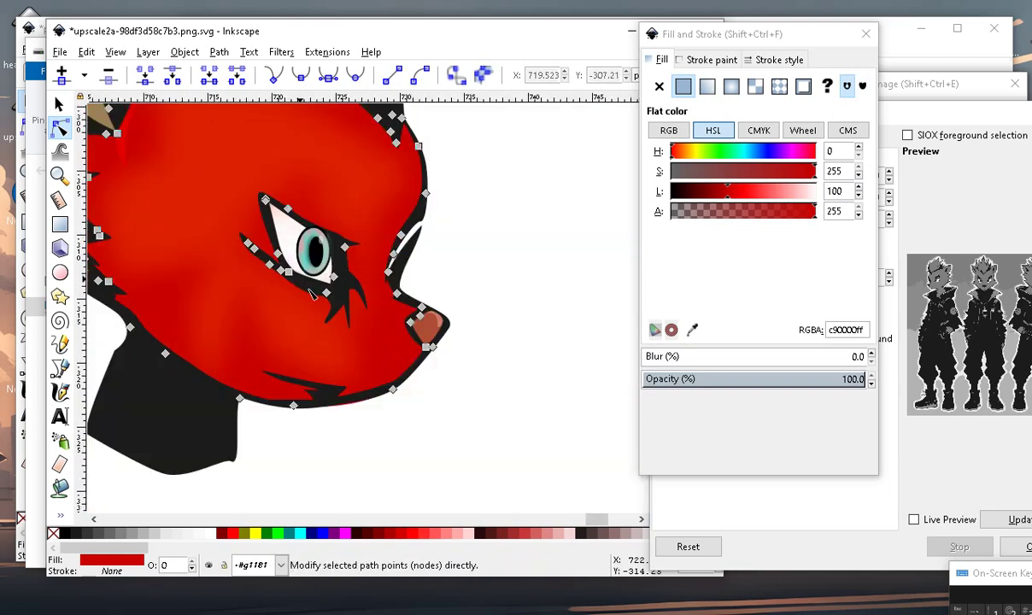
click(476, 274)
scroll(414, 272, up, 3)
scroll(413, 271, down, 3)
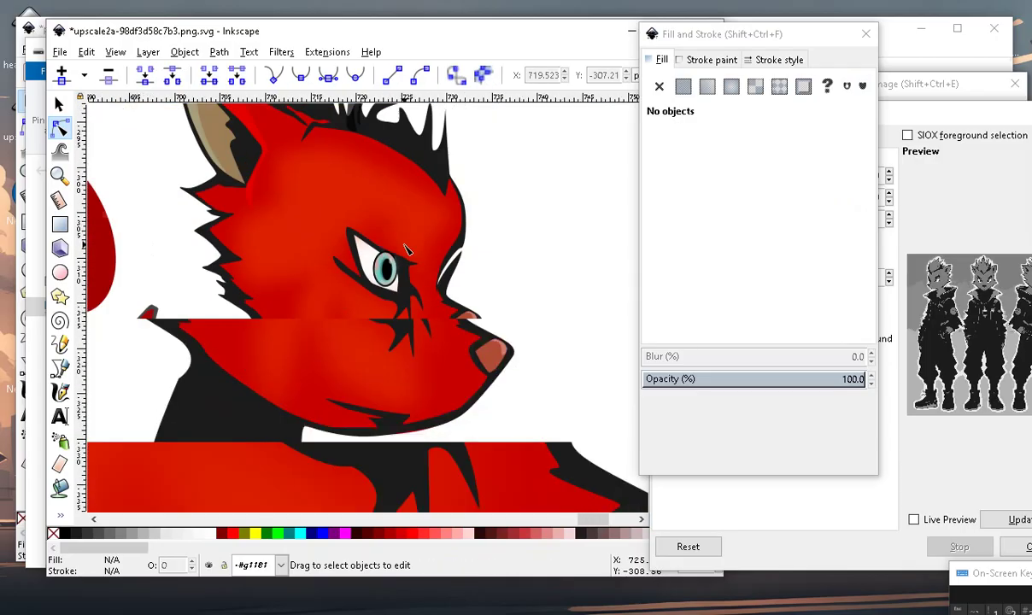
scroll(413, 271, up, 1)
scroll(409, 309, up, 2)
scroll(428, 282, down, 2)
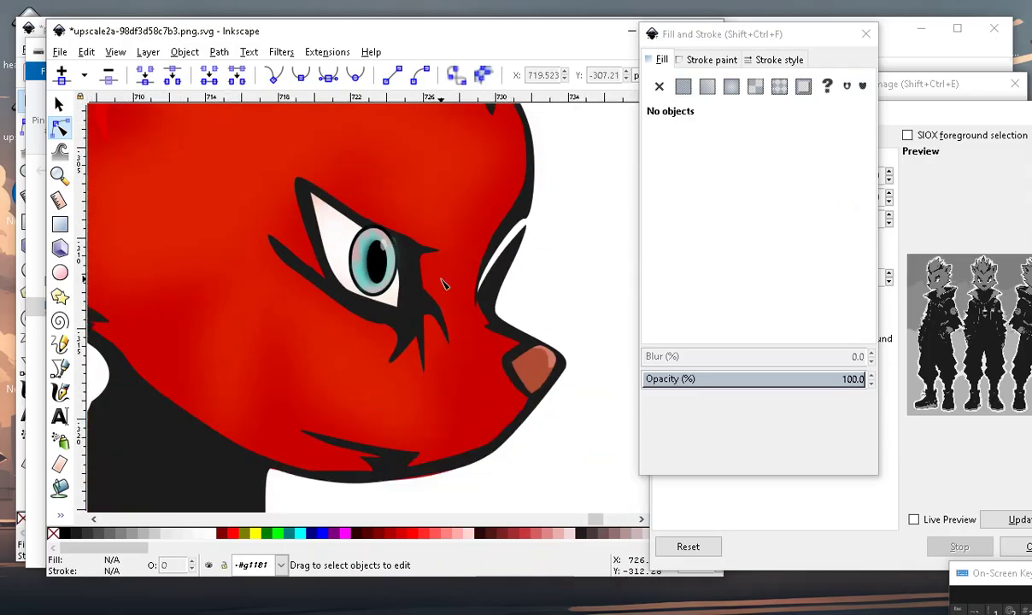
scroll(294, 269, up, 1)
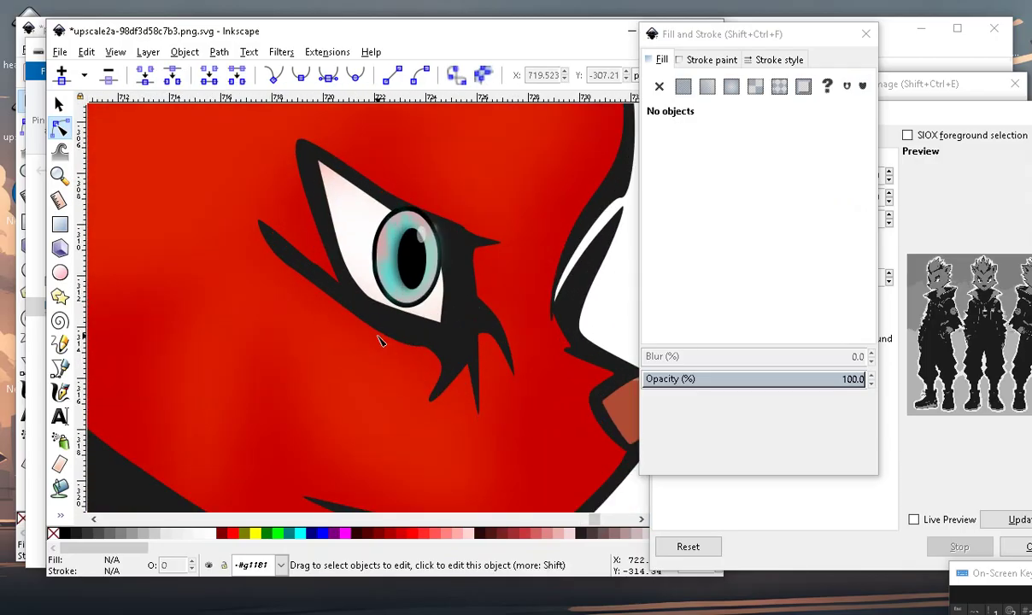
scroll(380, 341, down, 4)
scroll(367, 333, up, 3)
scroll(357, 324, up, 2)
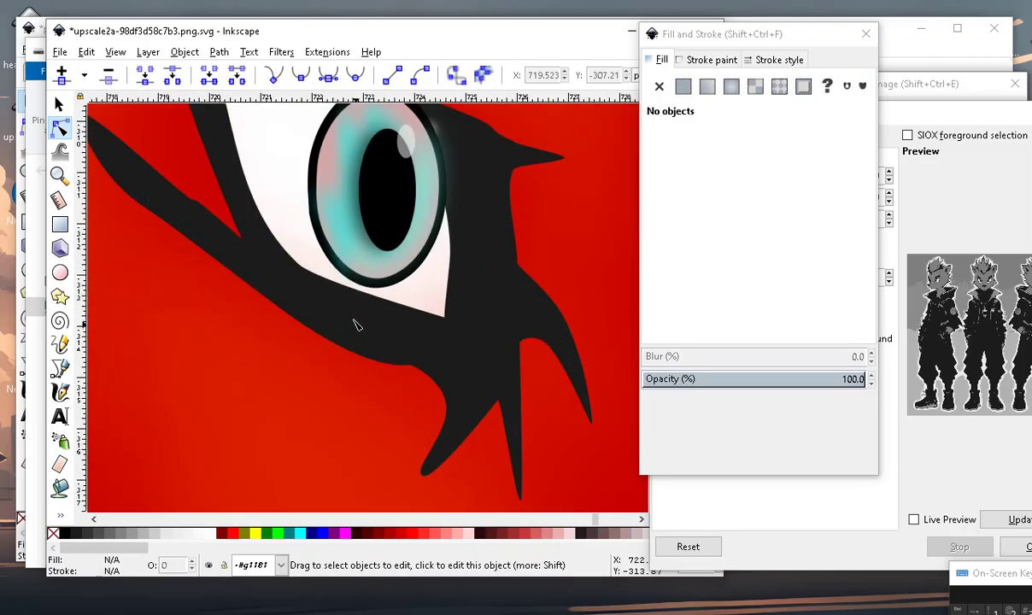
Pull the marking's lower-edge nodes toward the eye, adding a node to reshape the eye white.
click(393, 339)
scroll(393, 340, down, 1)
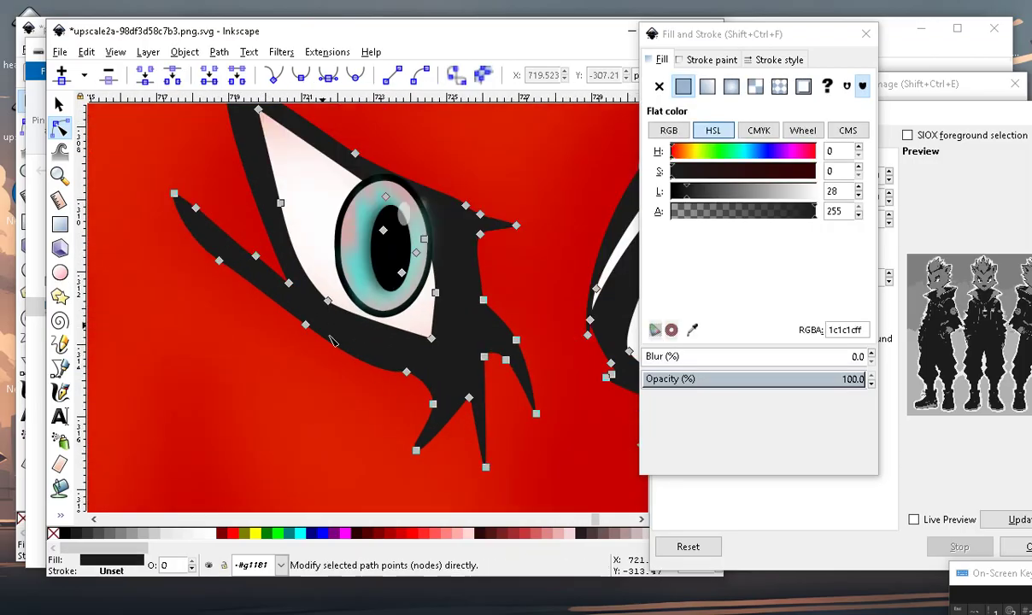
click(258, 270)
drag(274, 282, 273, 280)
mouse_move(310, 310)
mouse_down()
mouse_move(289, 291)
mouse_move(380, 353)
mouse_up()
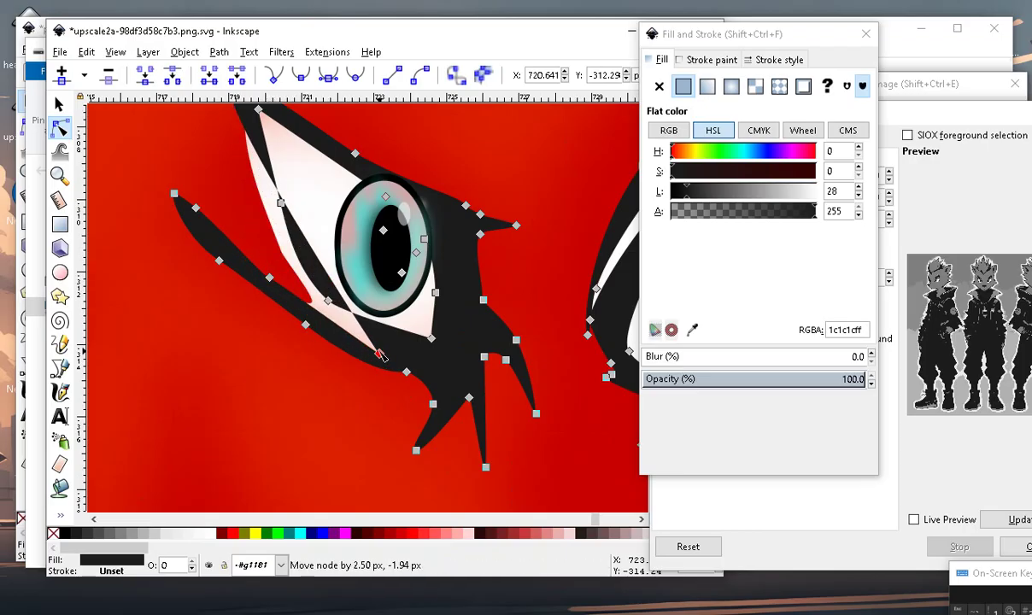
double_click(306, 240)
mouse_move(306, 239)
mouse_down()
mouse_move(282, 270)
mouse_move(290, 281)
mouse_up()
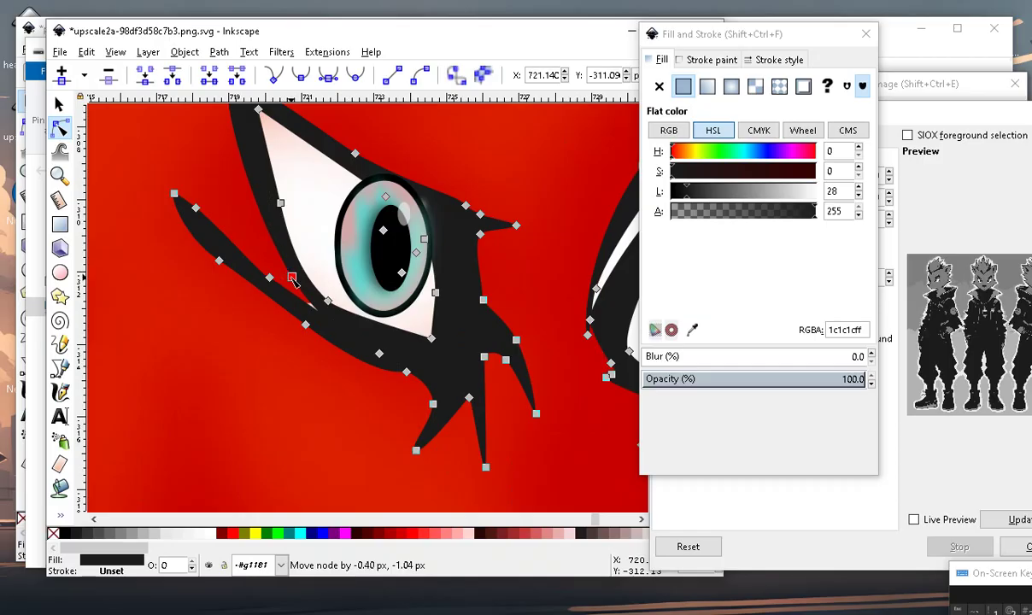
ctrl+scroll(282, 304, down, 2)
click(549, 291)
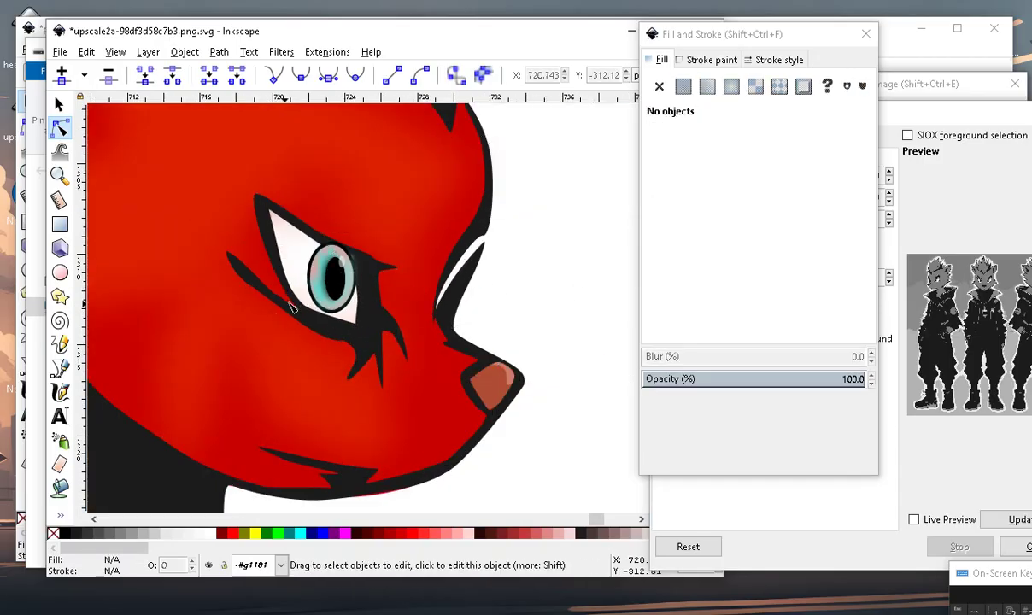
Refine the marking's lower stroke: shift its cusp node and add a node to smooth it.
ctrl+scroll(291, 308, down, 2)
ctrl+scroll(303, 300, up, 2)
ctrl+scroll(320, 316, up, 2)
ctrl+scroll(333, 333, down, 1)
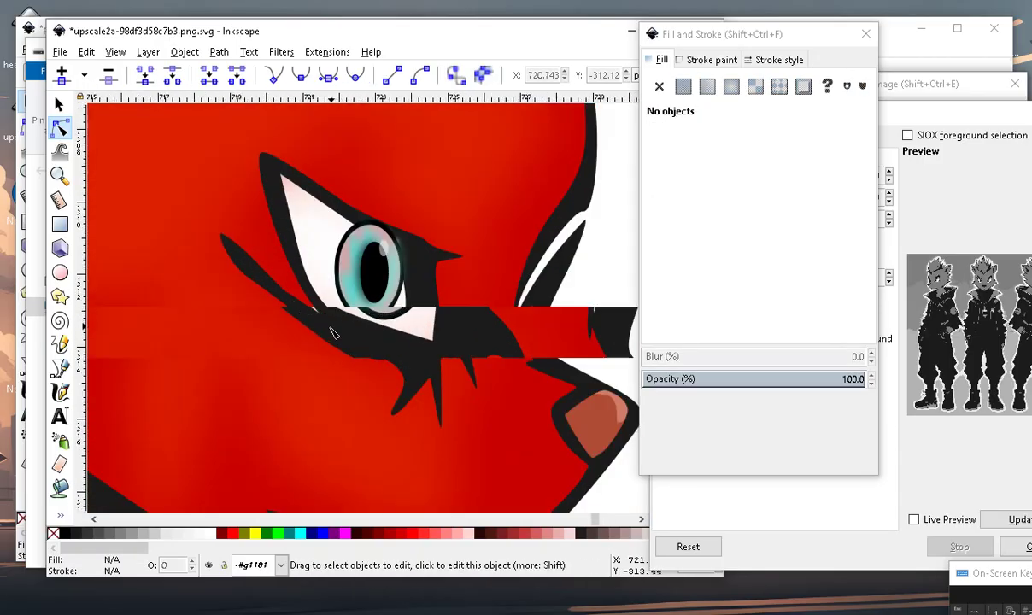
ctrl+scroll(333, 333, up, 1)
click(267, 247)
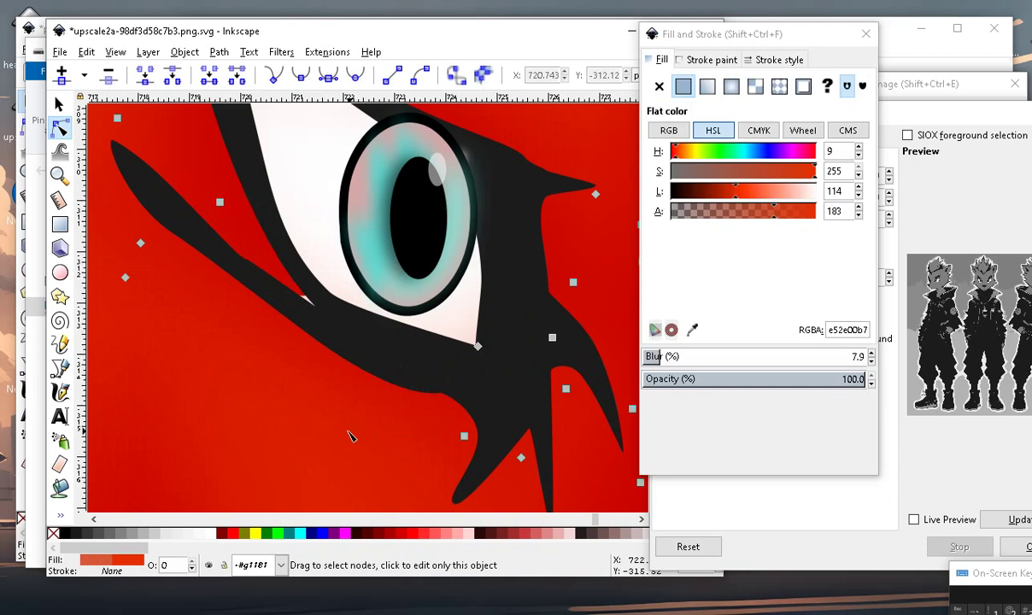
click(267, 243)
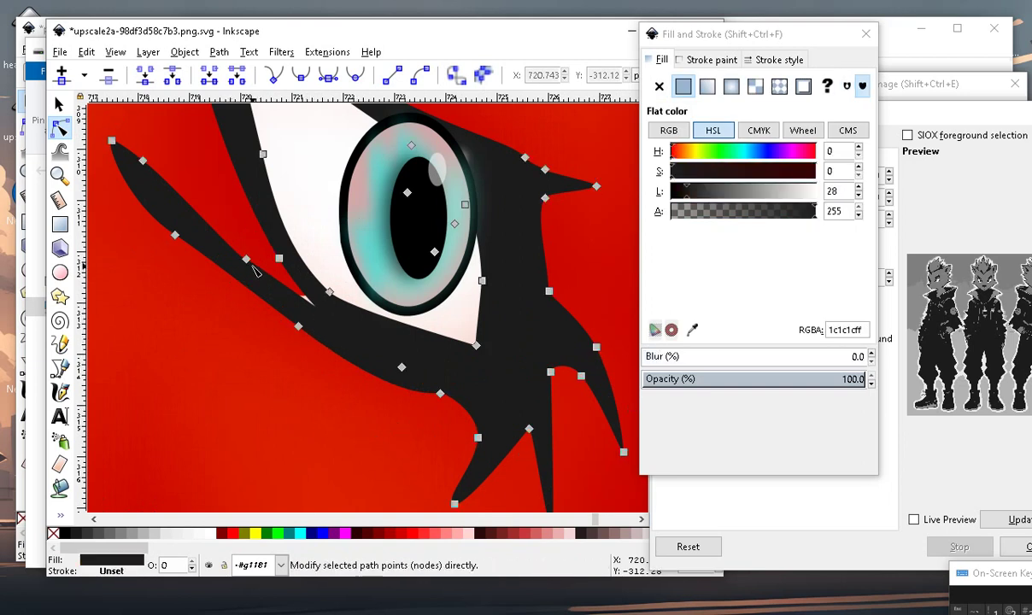
drag(298, 306, 382, 366)
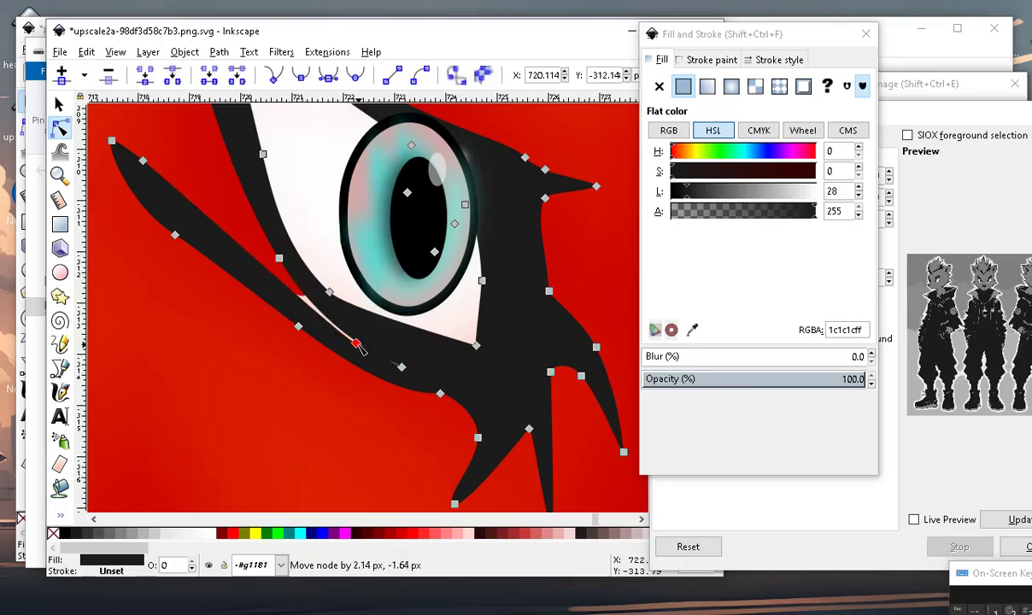
drag(365, 355, 363, 354)
double_click(202, 213)
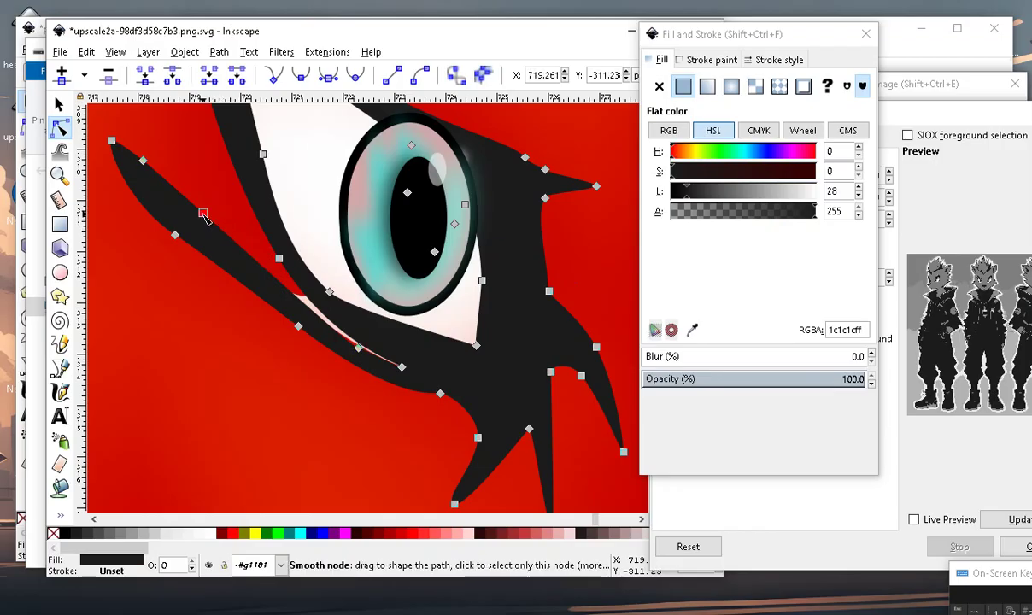
drag(203, 213, 203, 217)
Reshape the red shading curve and red sliver along the lower stroke below the eye.
click(248, 239)
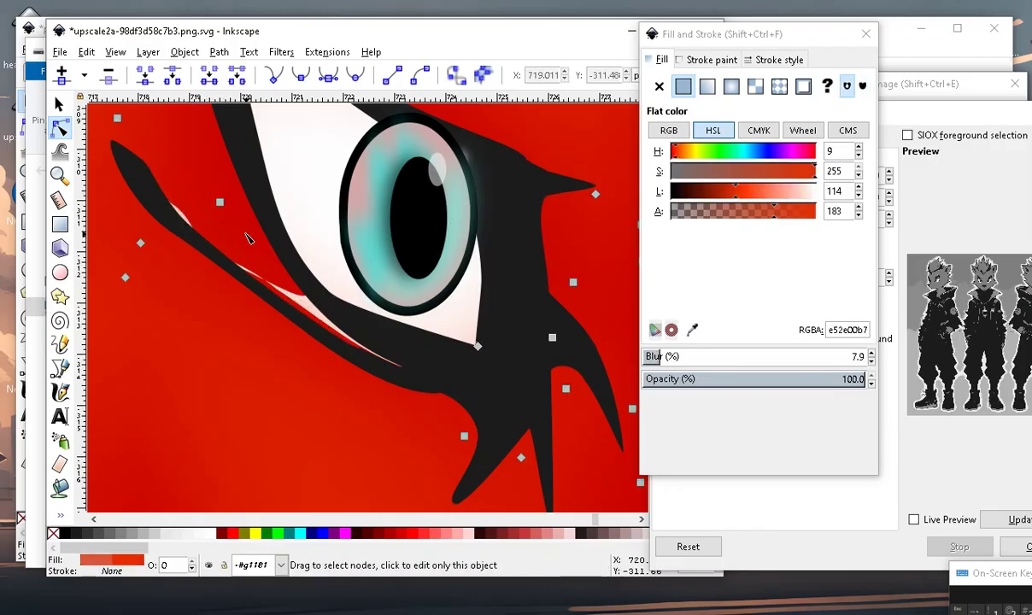
drag(284, 289, 237, 221)
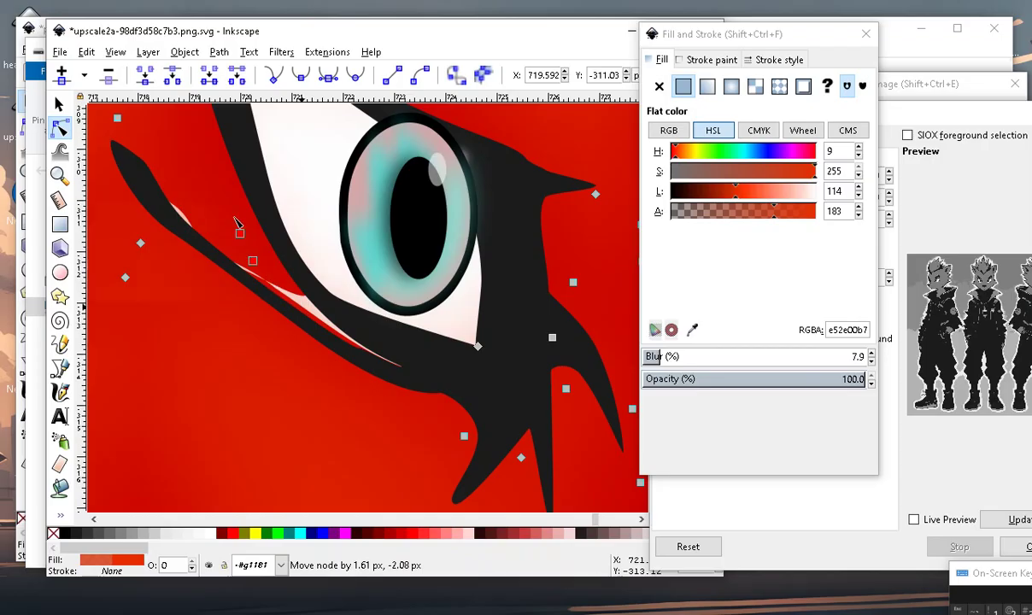
click(274, 283)
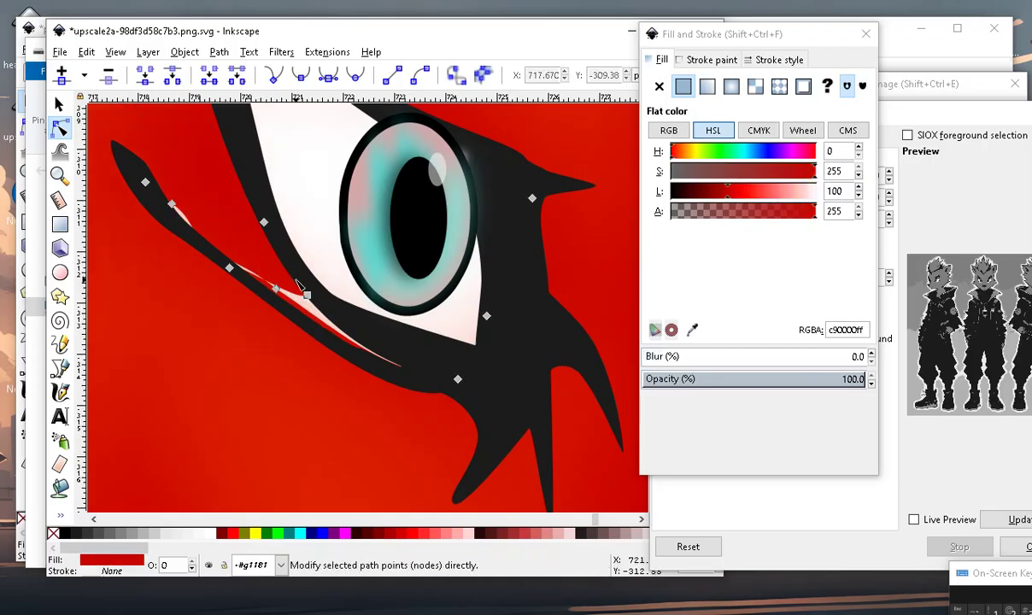
mouse_move(307, 296)
mouse_down()
mouse_move(434, 370)
mouse_move(410, 387)
mouse_move(321, 391)
mouse_move(248, 224)
mouse_move(174, 147)
mouse_move(404, 427)
mouse_move(278, 350)
mouse_move(219, 215)
mouse_move(274, 229)
mouse_move(221, 173)
mouse_up()
Reshape the white sliver's nodes beside the eye, adding a node on its lower edge.
mouse_move(229, 267)
mouse_down()
mouse_move(286, 261)
mouse_move(239, 227)
mouse_up()
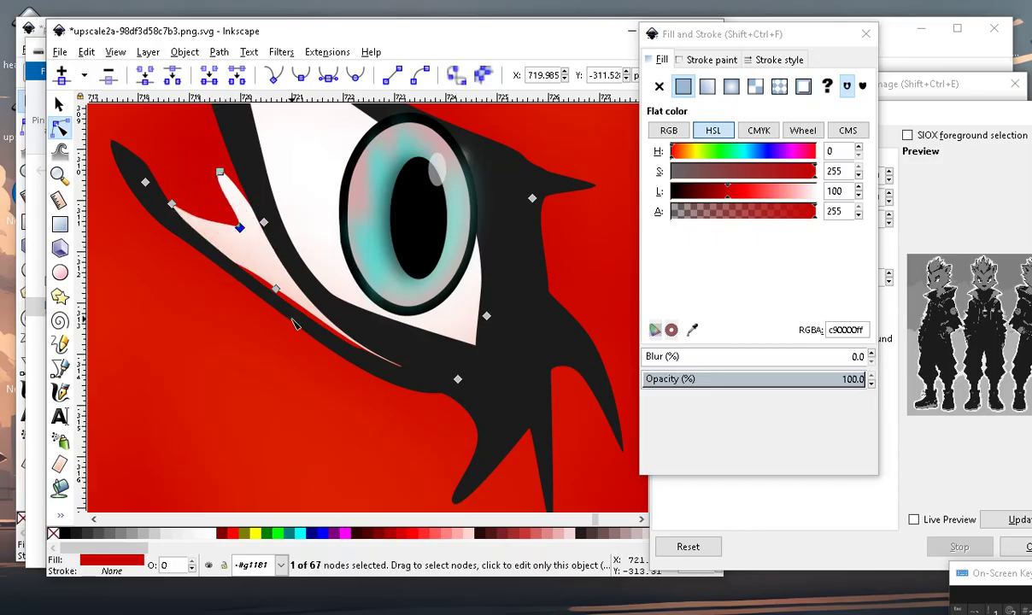
drag(276, 289, 303, 293)
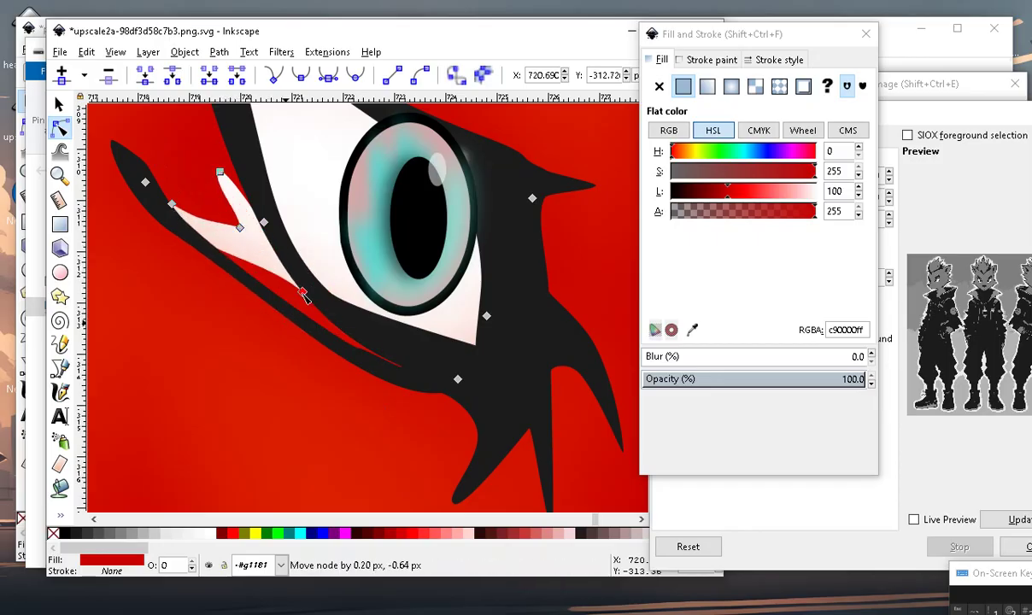
mouse_move(173, 205)
mouse_down()
mouse_move(262, 257)
mouse_move(151, 116)
mouse_up()
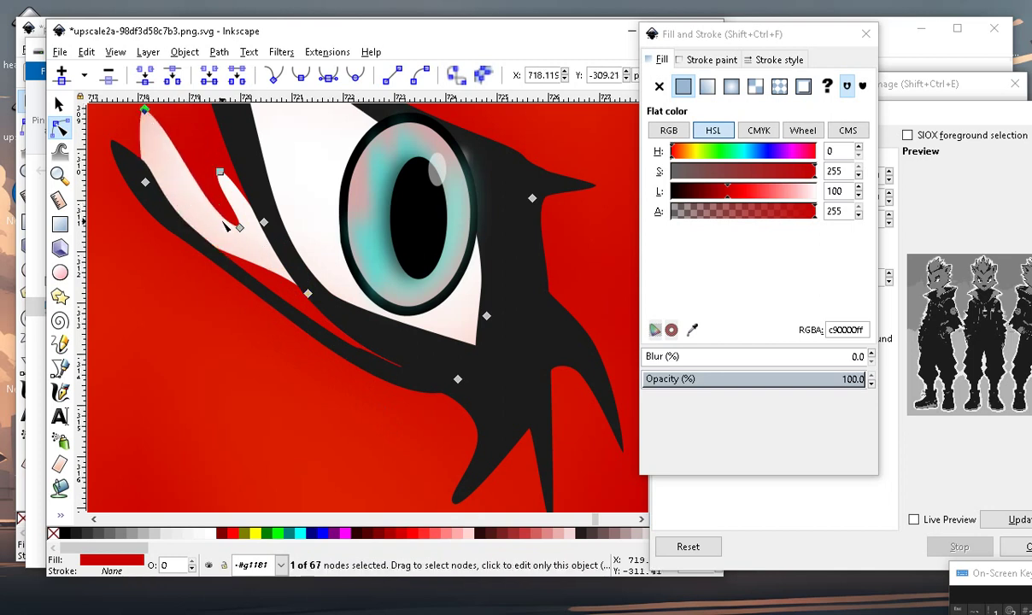
drag(146, 182, 219, 224)
click(218, 226)
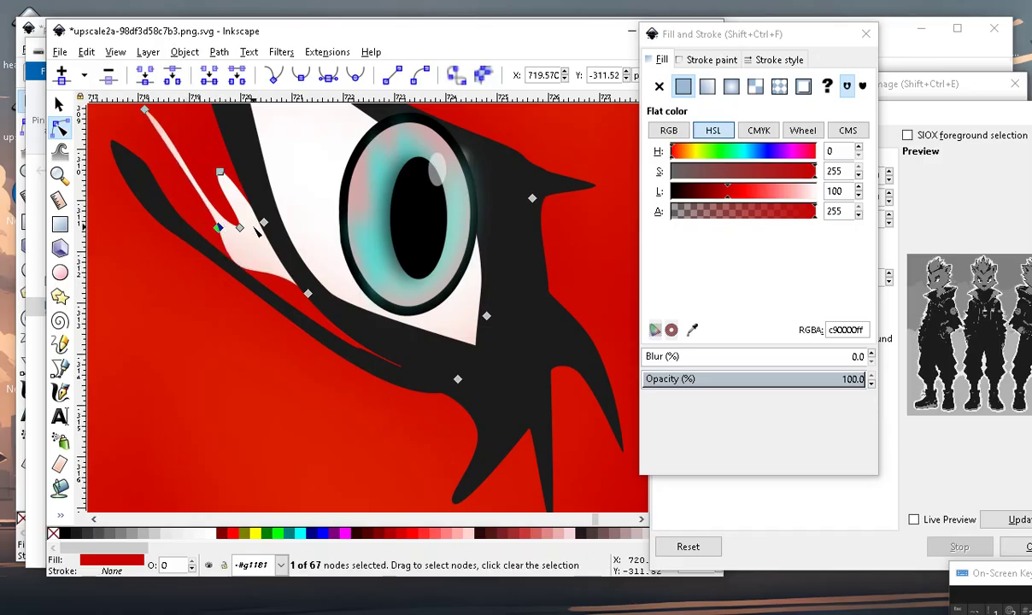
drag(220, 180, 203, 127)
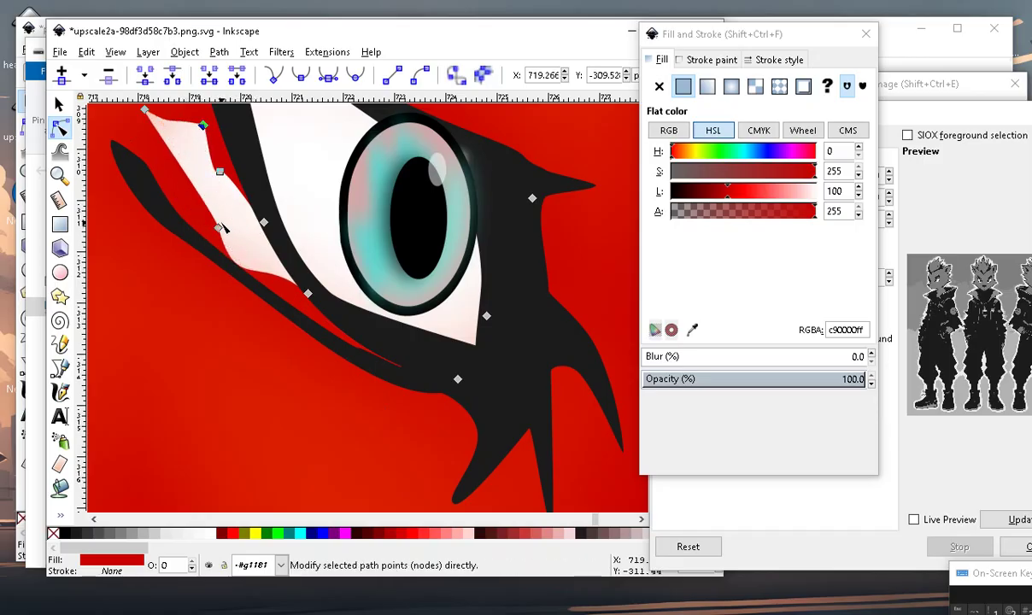
mouse_move(218, 228)
mouse_down()
mouse_move(253, 212)
mouse_move(222, 207)
mouse_up()
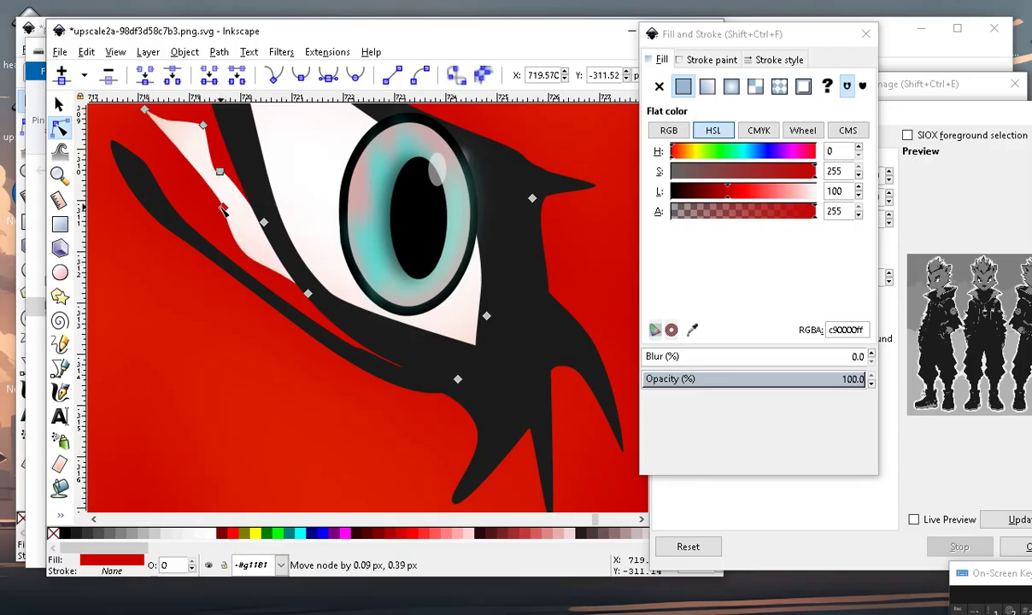
double_click(254, 261)
drag(254, 261, 265, 244)
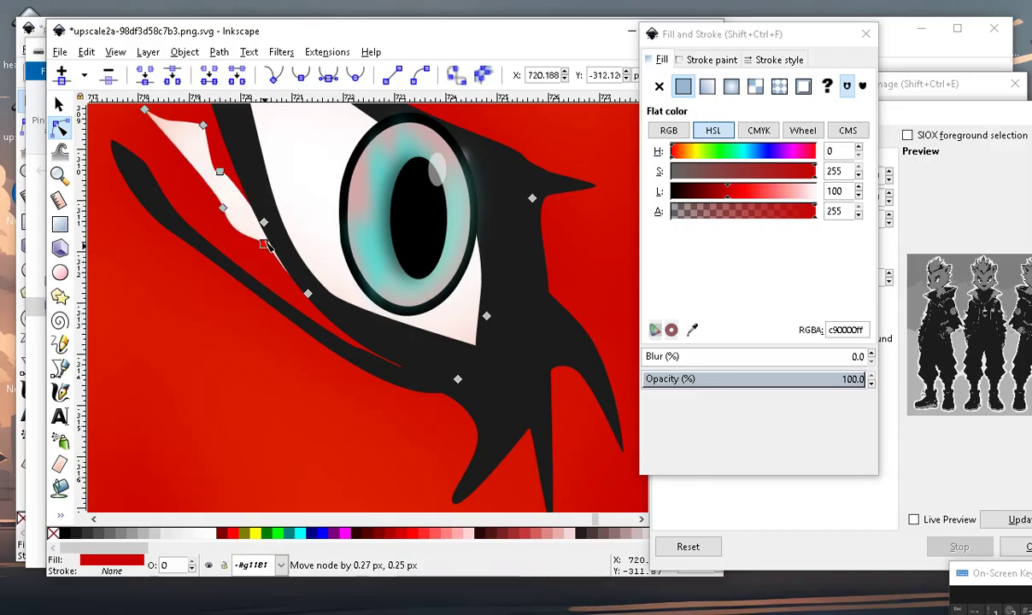
Narrow the white sliver and tuck its remaining points under the black stripe.
scroll(286, 254, up, 1)
scroll(256, 290, down, 2)
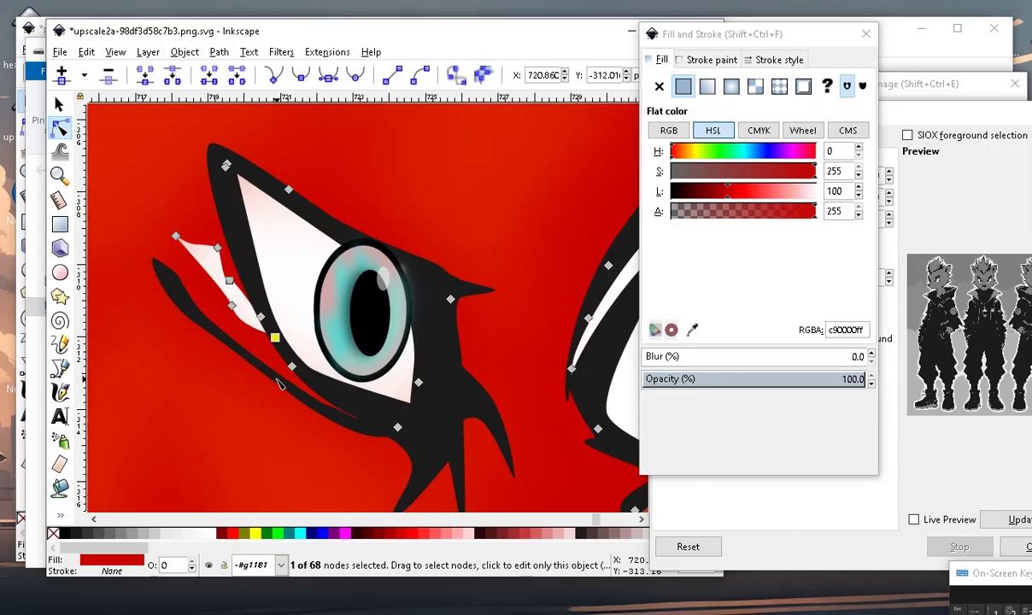
scroll(238, 318, up, 2)
drag(219, 297, 259, 296)
drag(190, 180, 194, 126)
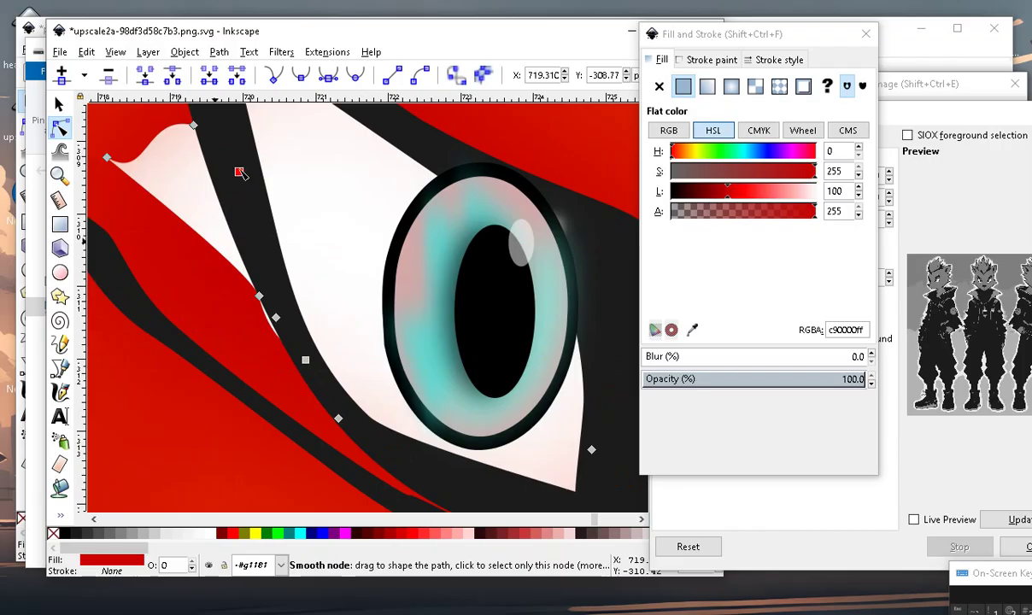
drag(215, 248, 240, 220)
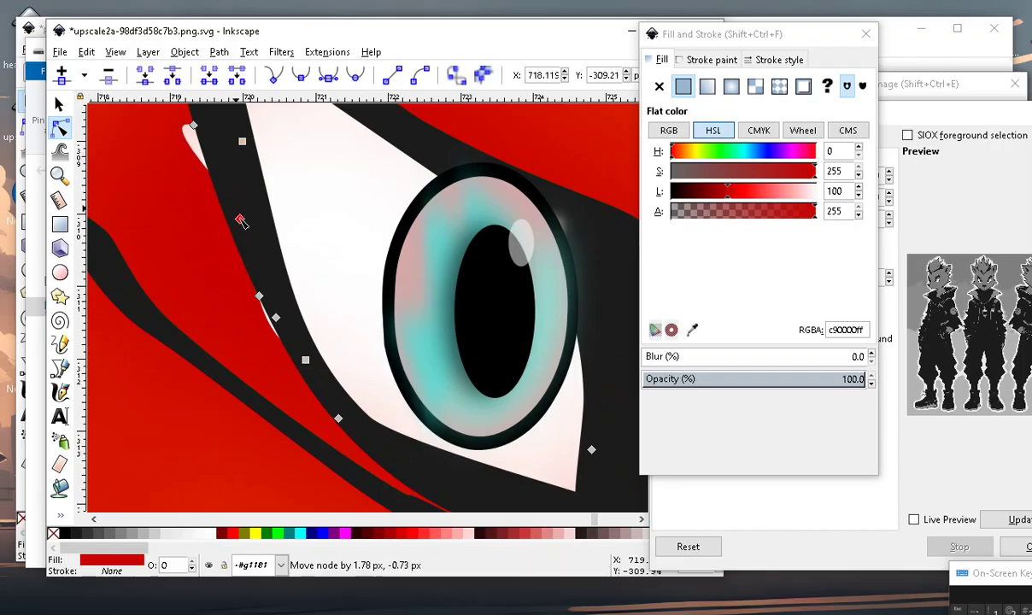
drag(268, 299, 270, 292)
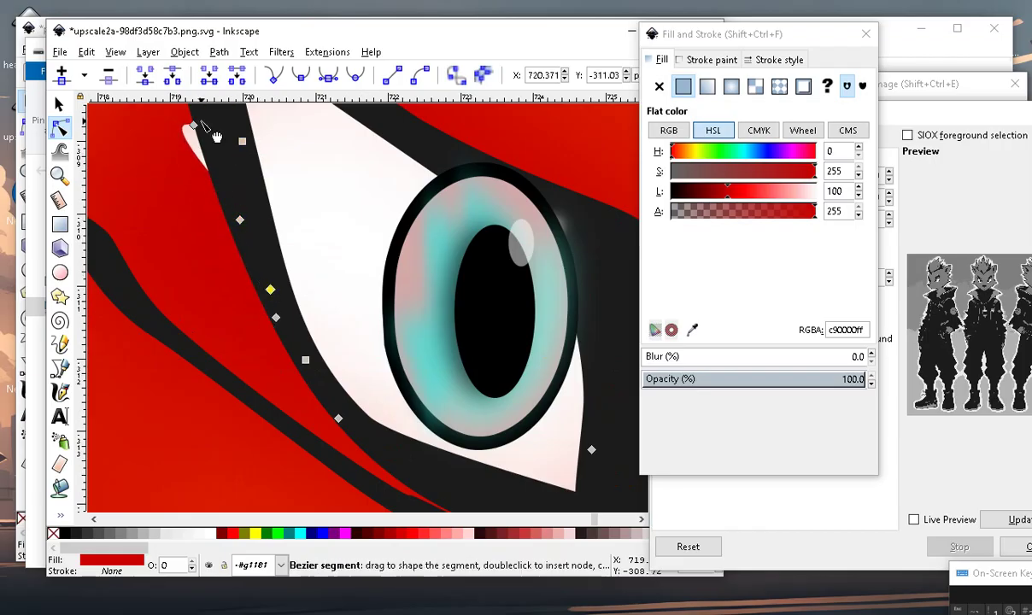
scroll(205, 245, down, 2)
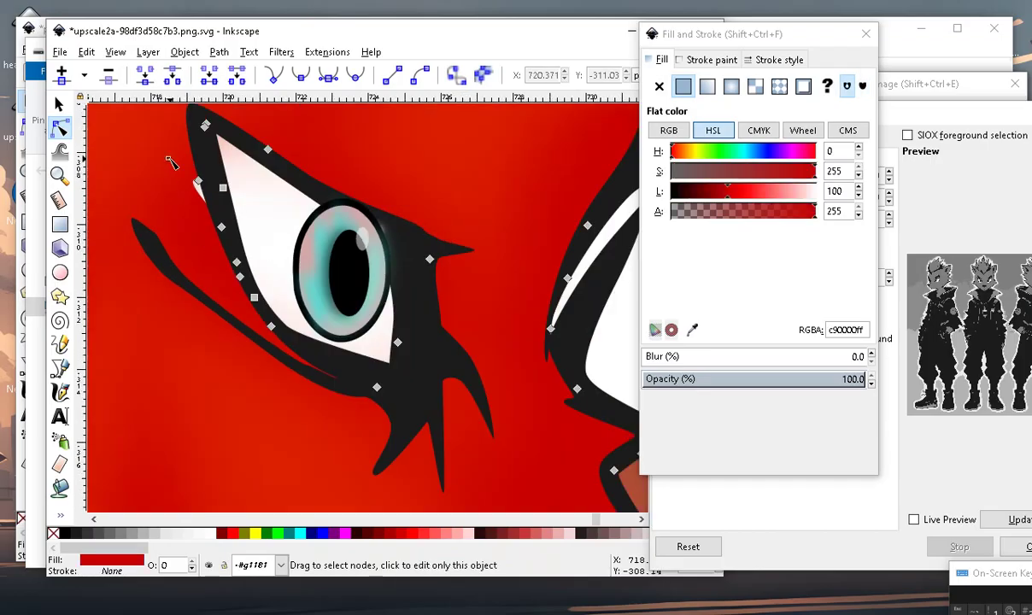
drag(168, 159, 210, 228)
Make the blurred face shading lighter and more translucent, RGBA ff5a306d.
scroll(286, 312, down, 1)
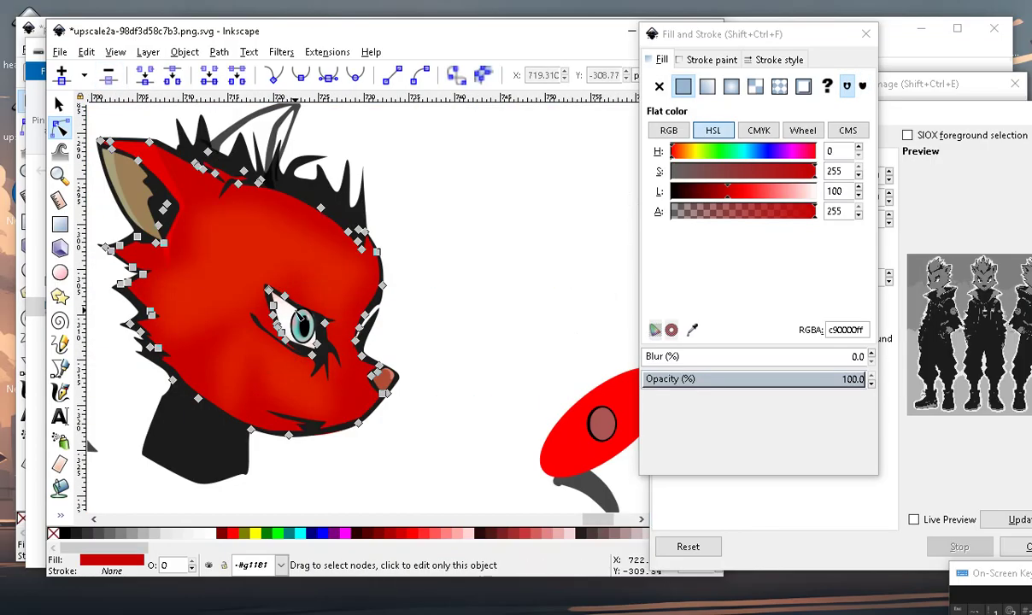
scroll(286, 311, down, 3)
scroll(286, 311, down, 2)
click(348, 377)
scroll(277, 330, up, 3)
scroll(311, 357, up, 2)
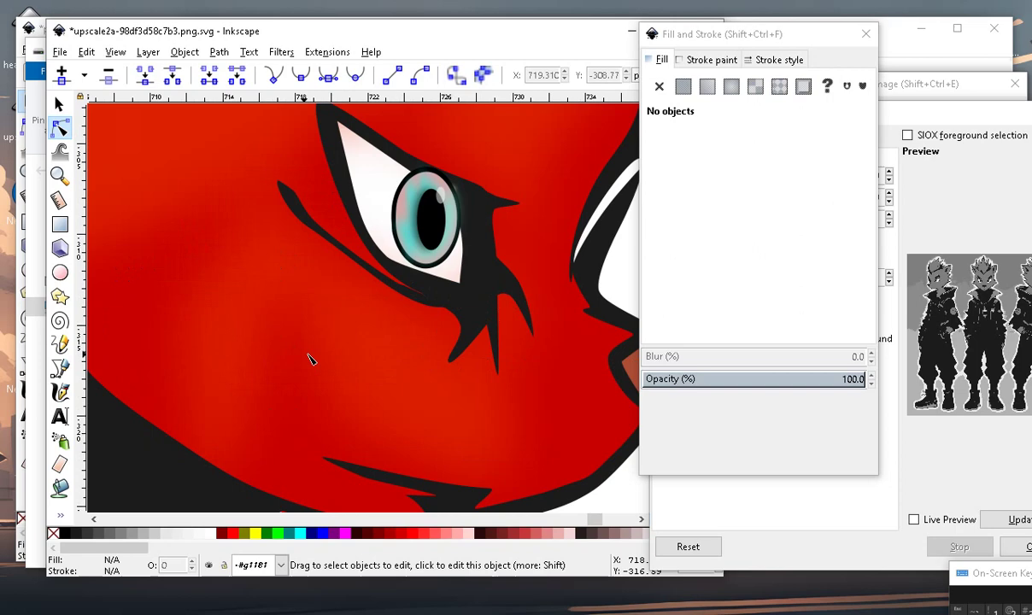
scroll(242, 281, down, 2)
scroll(337, 393, up, 2)
scroll(341, 405, down, 1)
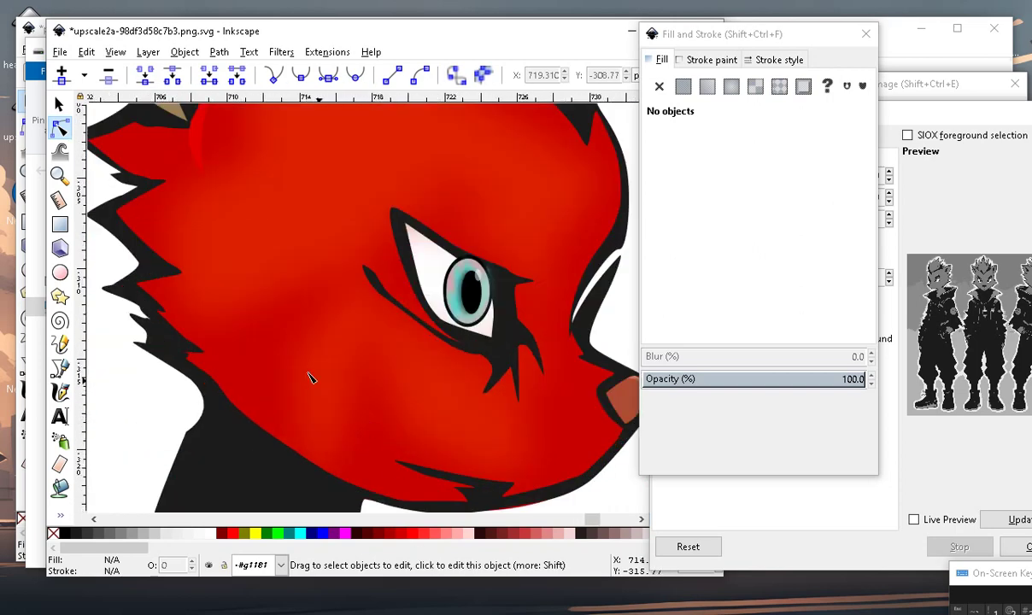
scroll(311, 376, down, 3)
scroll(440, 414, up, 1)
scroll(402, 376, up, 1)
click(269, 231)
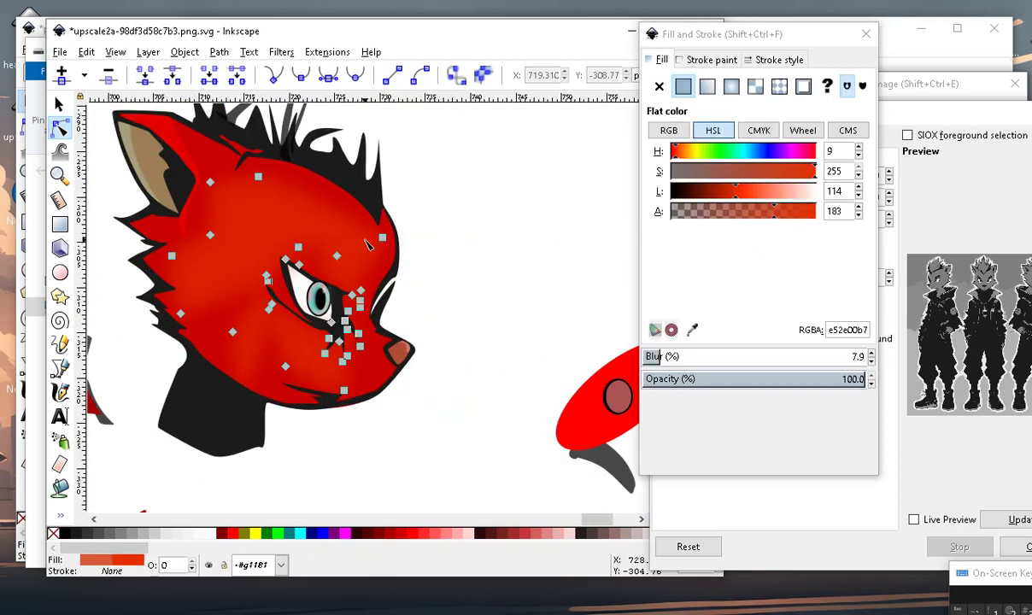
scroll(295, 279, up, 1)
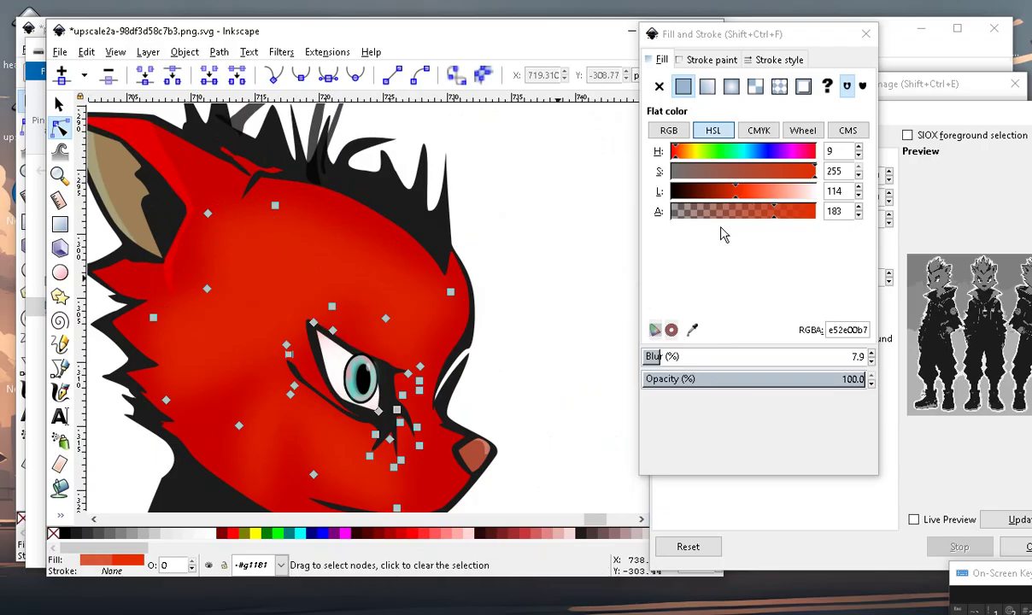
drag(708, 218, 701, 218)
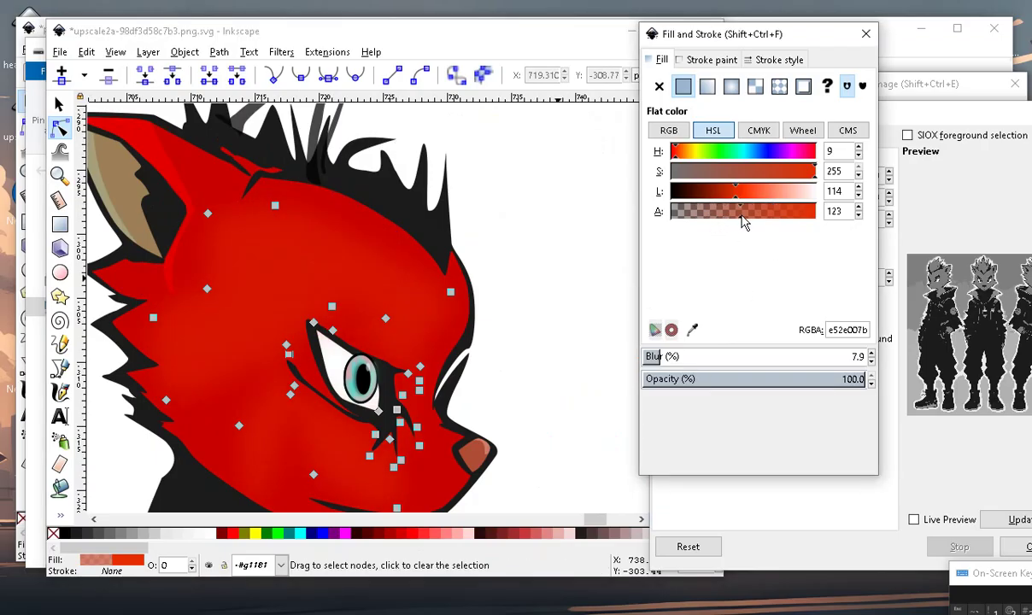
drag(743, 193, 763, 202)
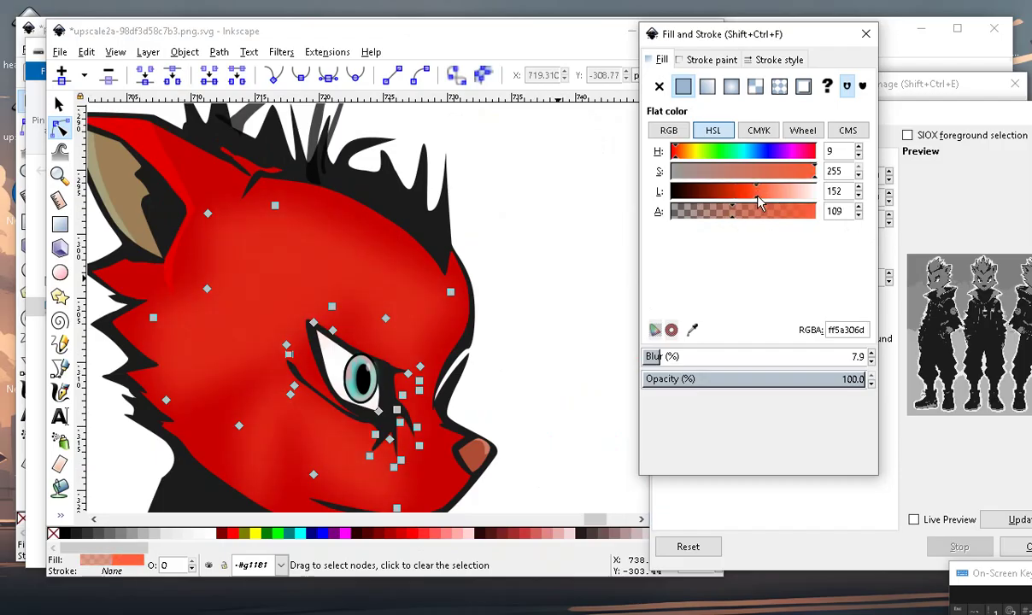
Zoom around the wolf head to review the translucent face shading.
scroll(376, 299, down, 2)
scroll(299, 306, up, 2)
scroll(427, 316, down, 2)
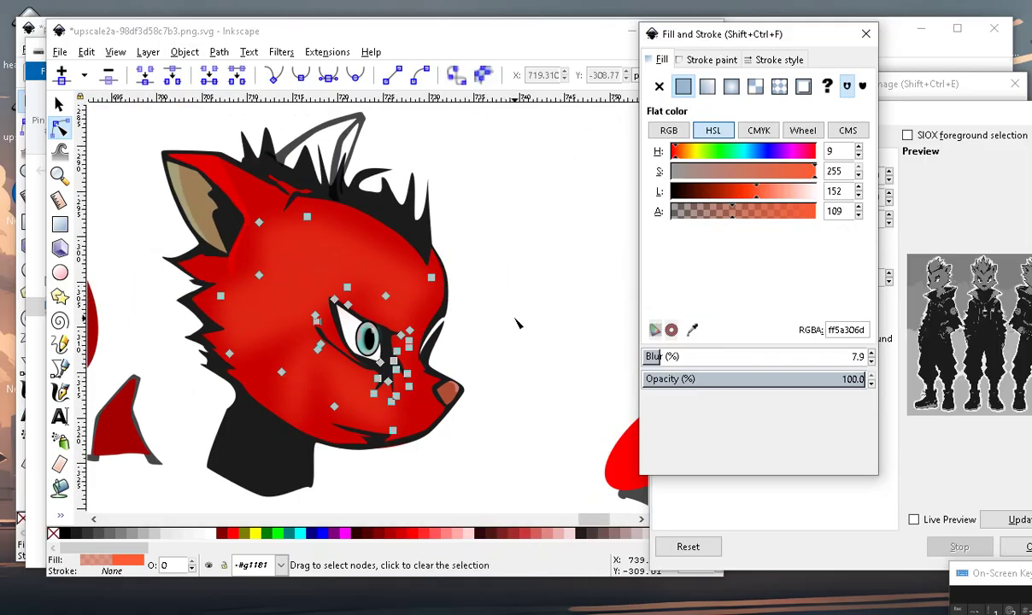
click(516, 323)
scroll(239, 397, up, 3)
scroll(256, 376, down, 3)
scroll(406, 327, down, 2)
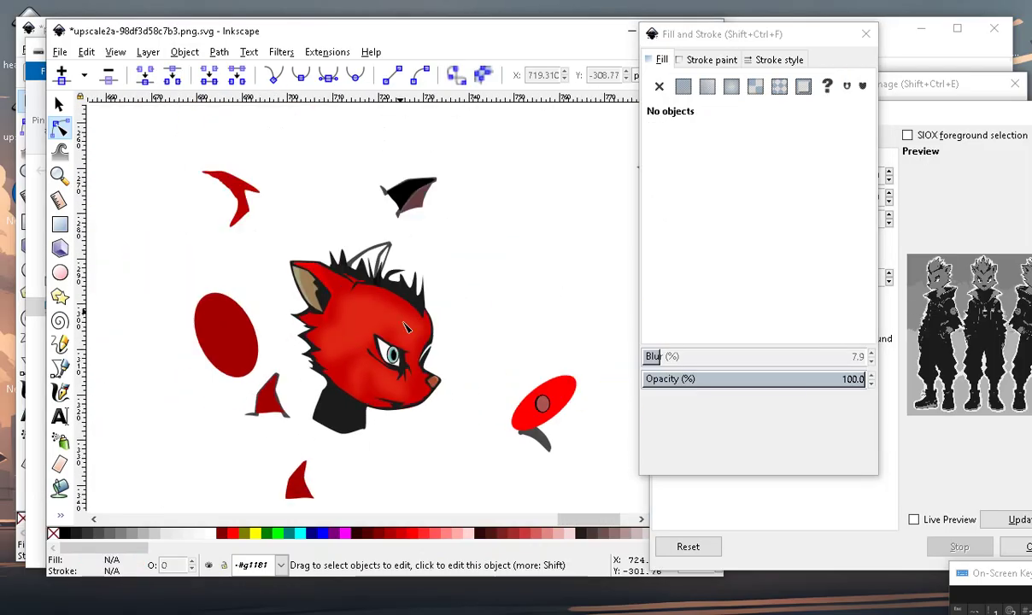
scroll(333, 308, up, 5)
scroll(253, 276, up, 1)
scroll(438, 354, up, 2)
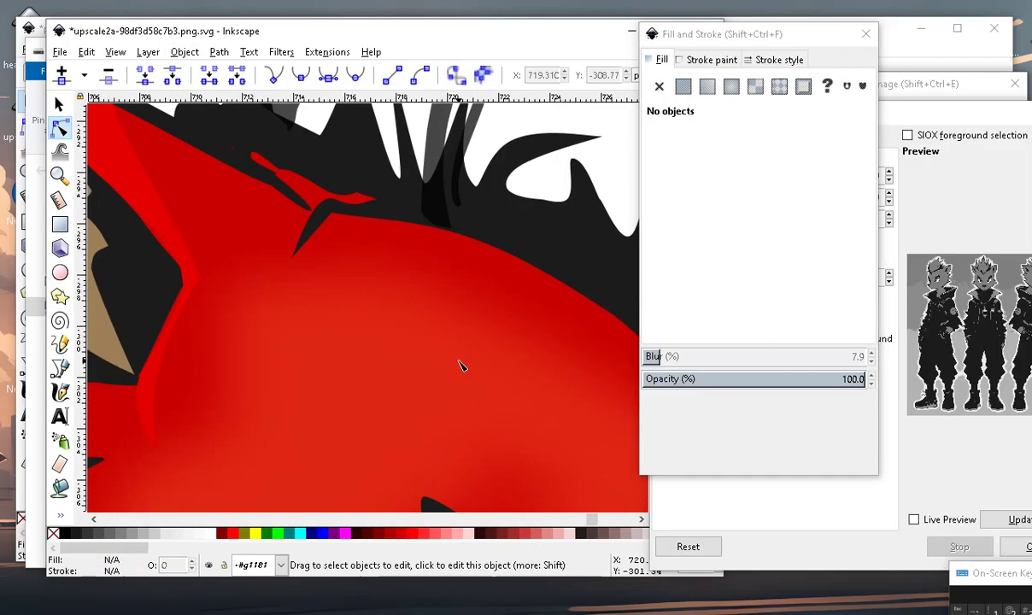
scroll(460, 364, down, 4)
scroll(307, 342, up, 3)
scroll(329, 404, down, 2)
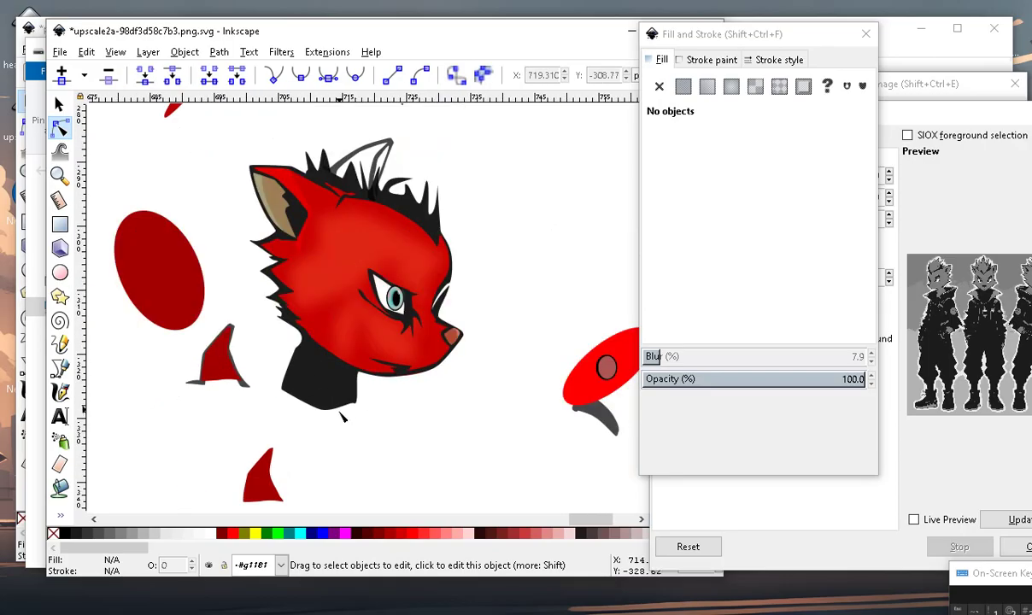
scroll(404, 316, up, 2)
scroll(354, 346, up, 2)
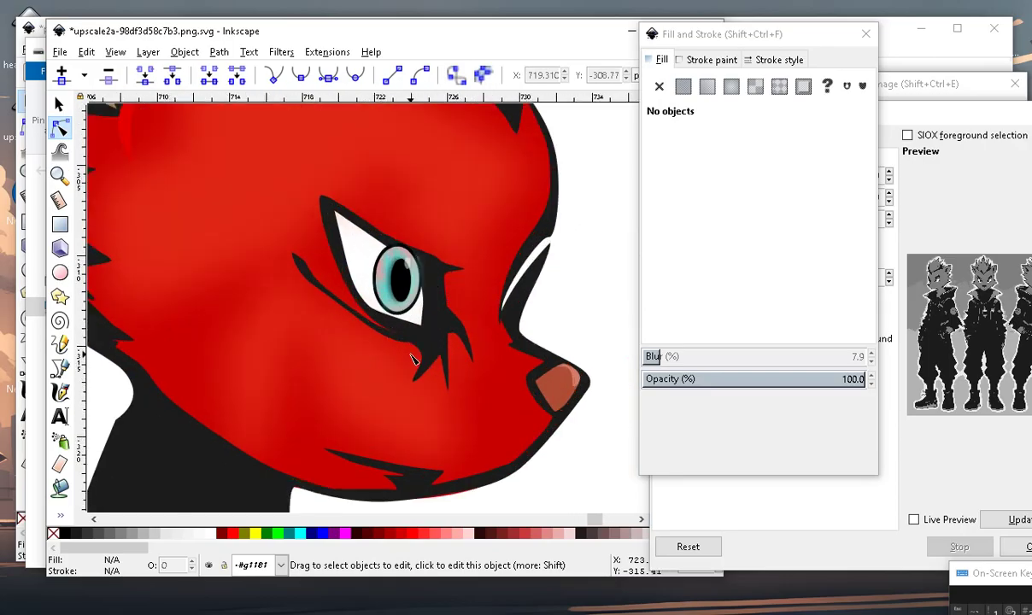
scroll(328, 292, up, 2)
scroll(395, 365, down, 2)
scroll(332, 419, up, 2)
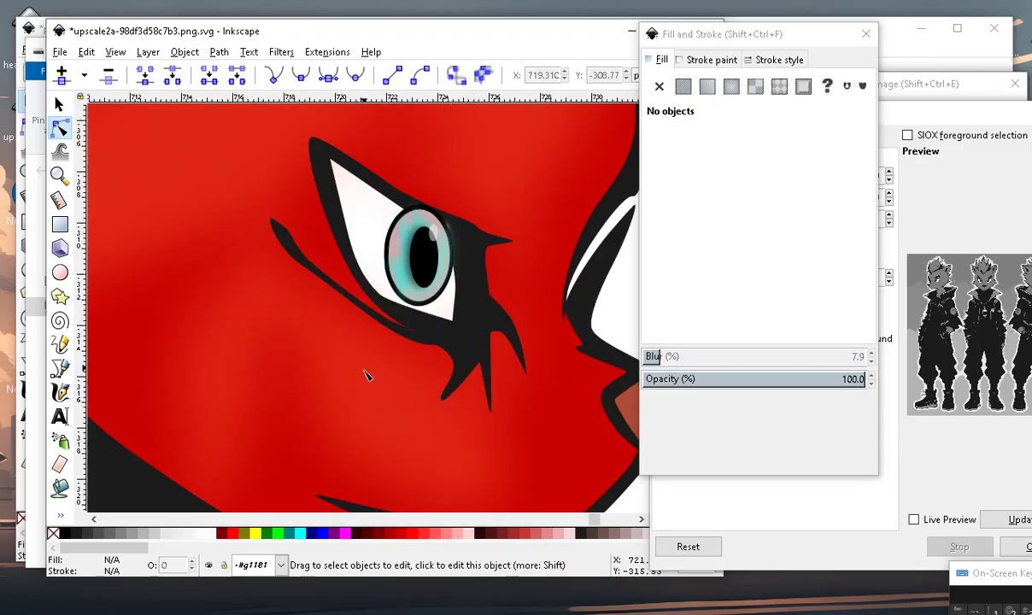
scroll(364, 374, up, 2)
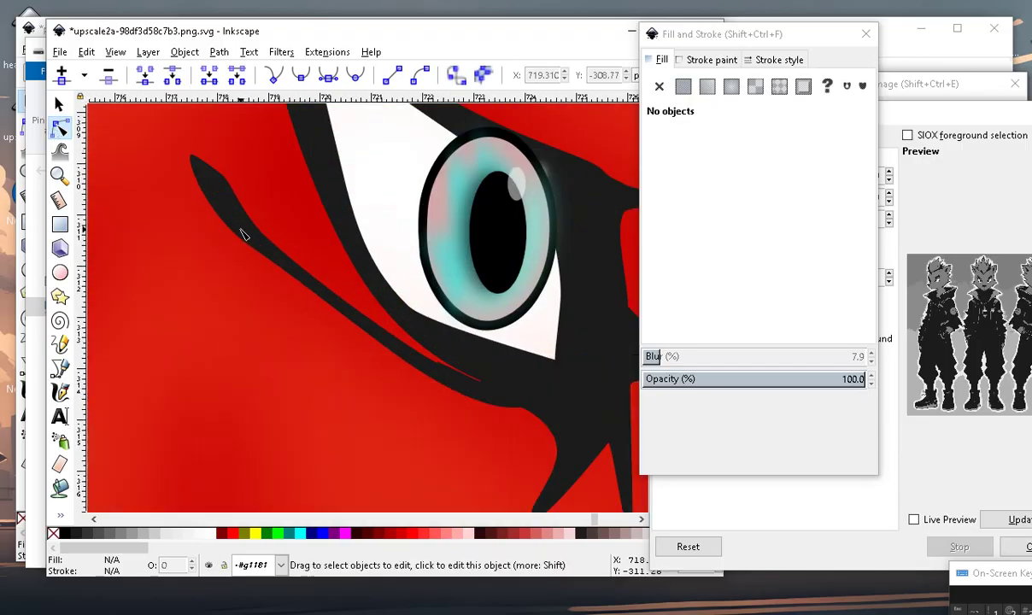
click(242, 231)
scroll(241, 231, up, 1)
Make one eye-marking node smooth and nudge the tip node to soften the curve.
drag(213, 226, 265, 329)
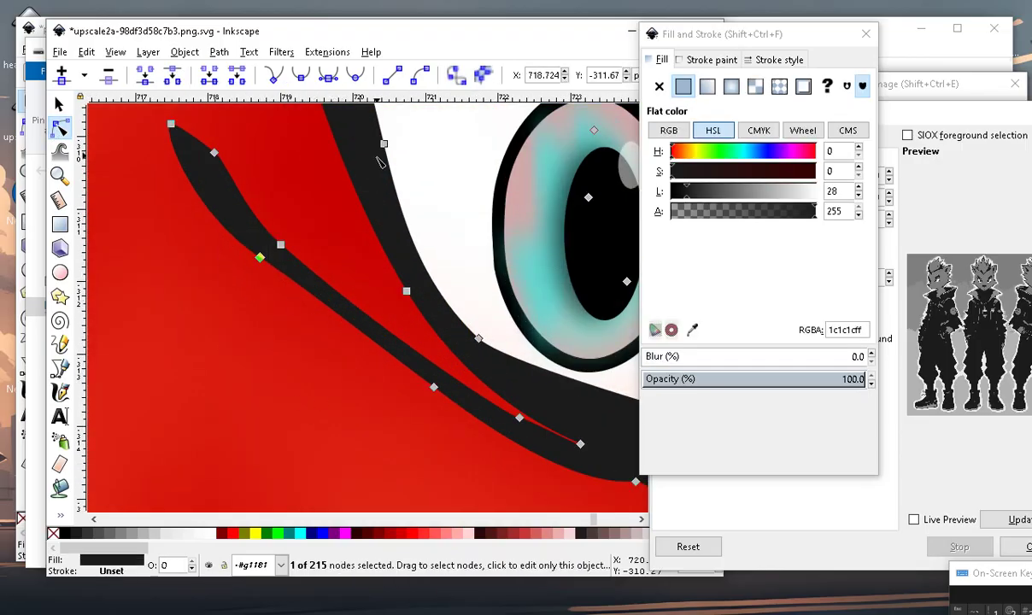
click(355, 75)
drag(368, 356, 436, 464)
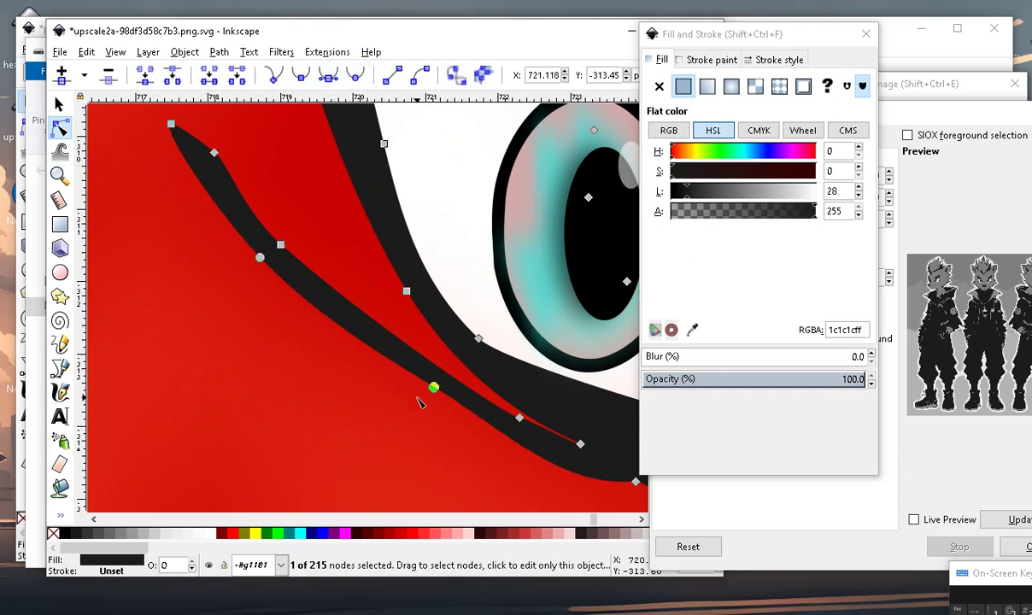
scroll(418, 401, down, 2)
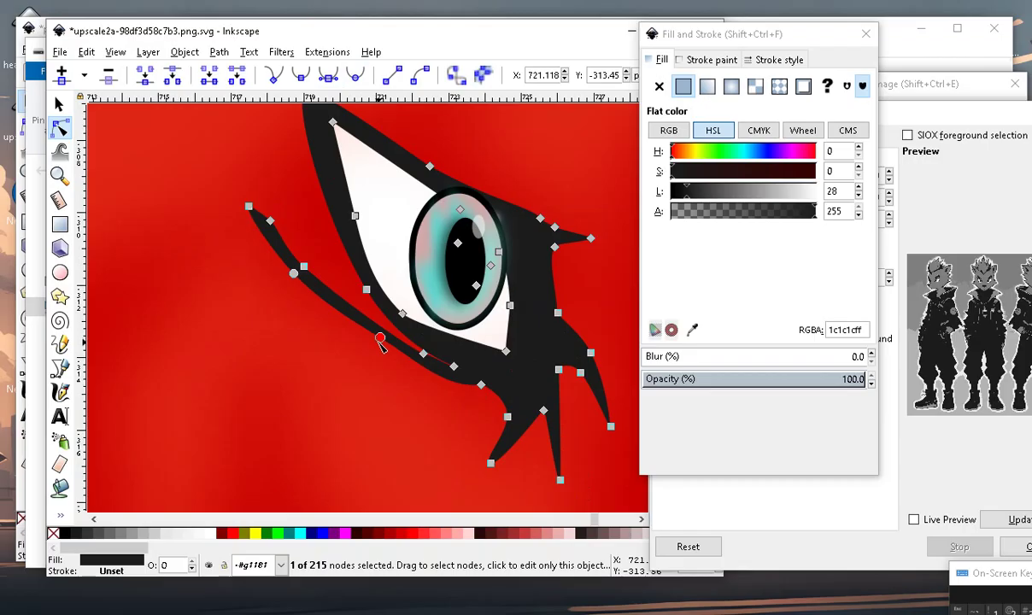
drag(381, 338, 384, 357)
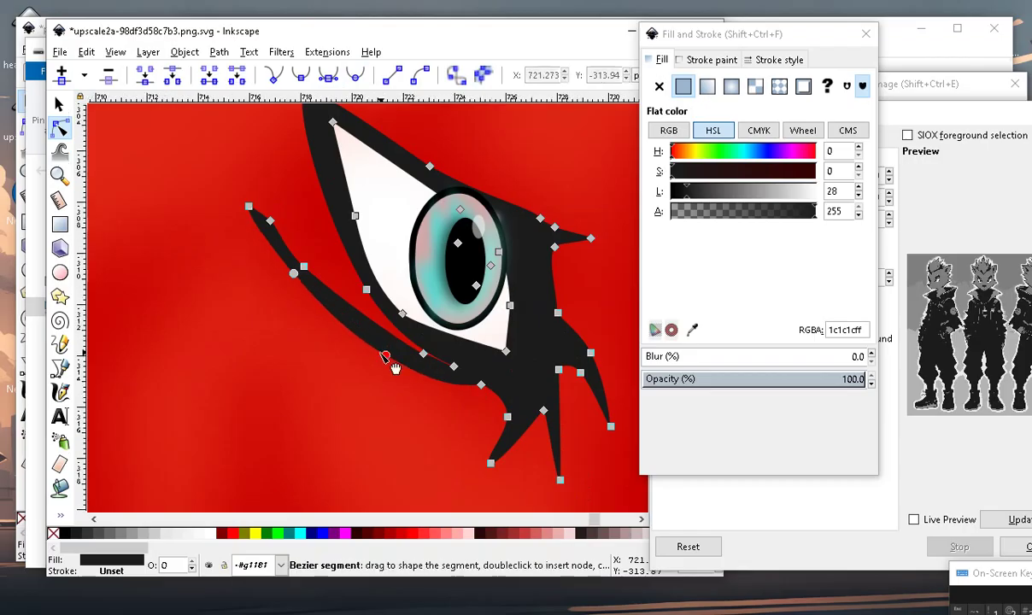
scroll(389, 359, down, 4)
key(Escape)
Nudge two nodes beside the eye to reshape the black marking.
scroll(380, 426, up, 2)
scroll(364, 417, up, 2)
scroll(368, 415, down, 3)
scroll(384, 442, down, 2)
scroll(383, 442, up, 2)
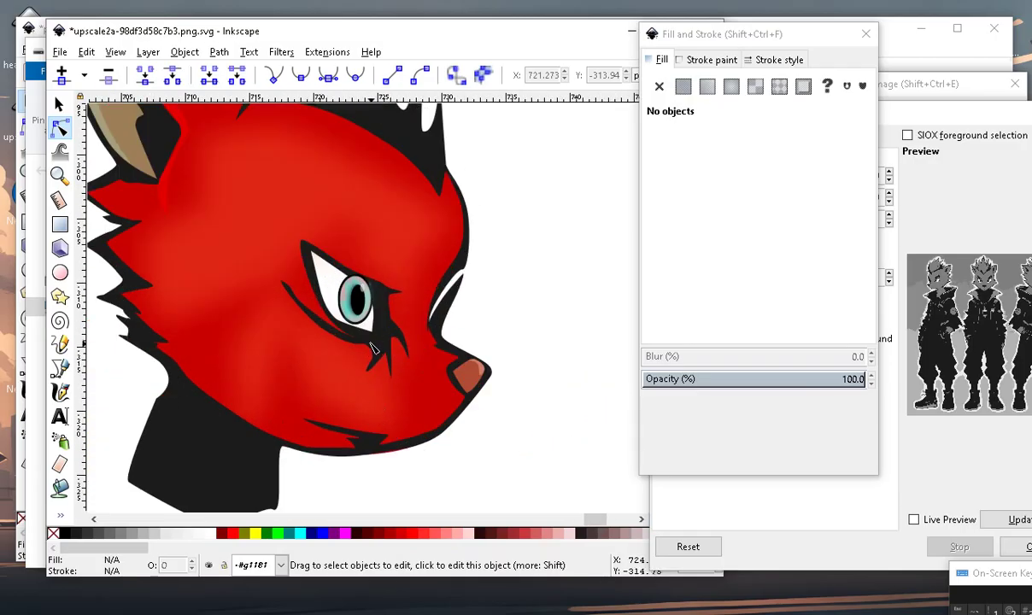
scroll(371, 346, up, 2)
scroll(374, 363, up, 2)
scroll(379, 339, down, 3)
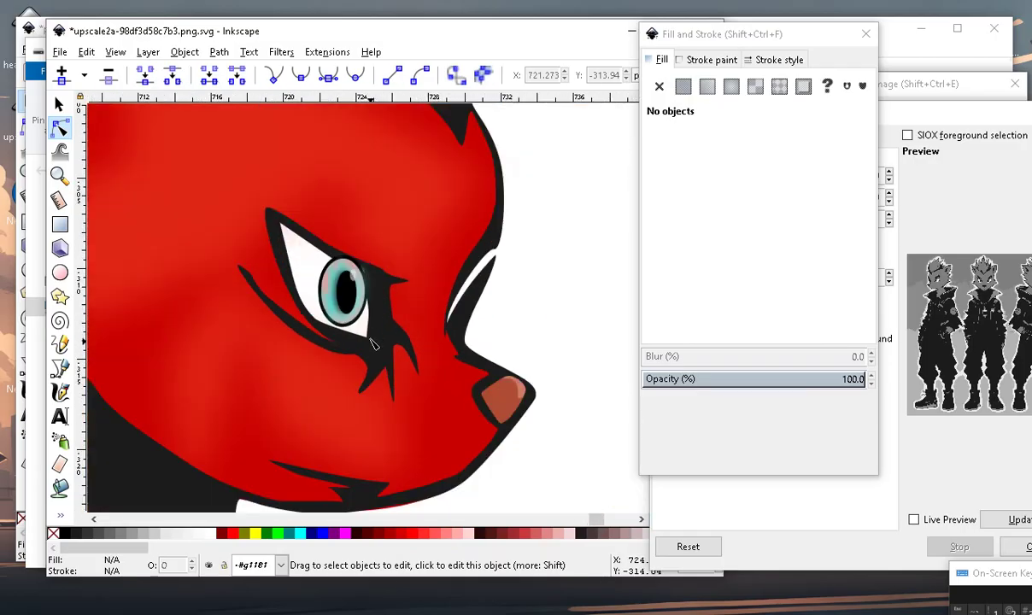
scroll(369, 342, up, 4)
click(375, 344)
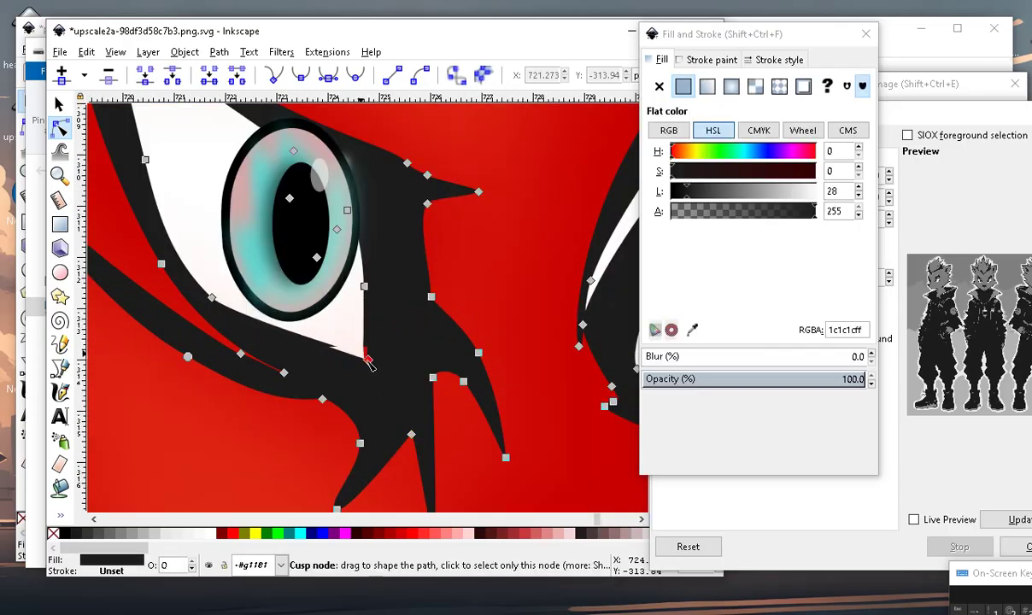
drag(369, 363, 370, 362)
scroll(363, 363, down, 2)
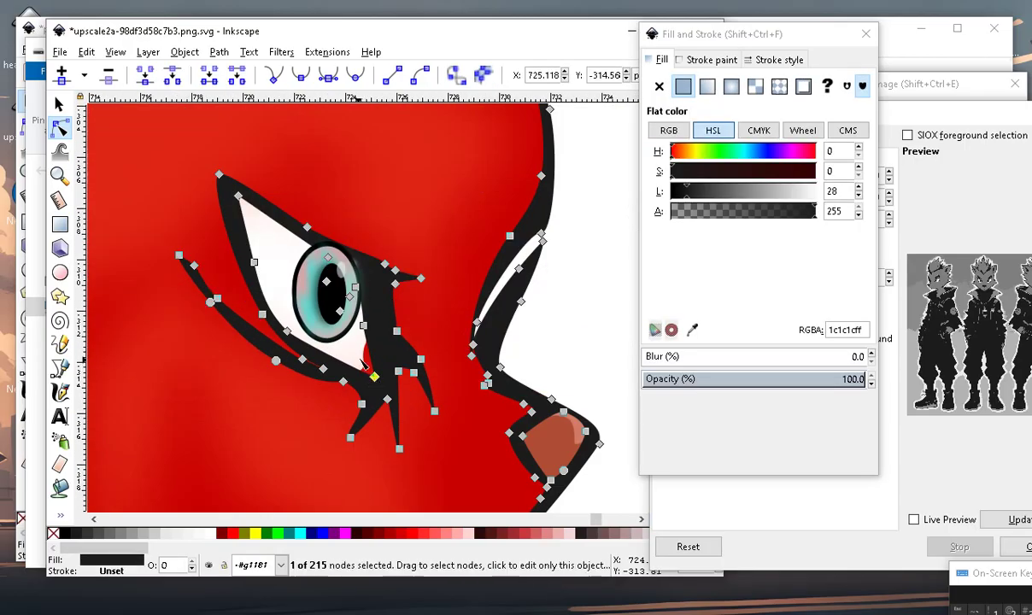
drag(364, 326, 384, 328)
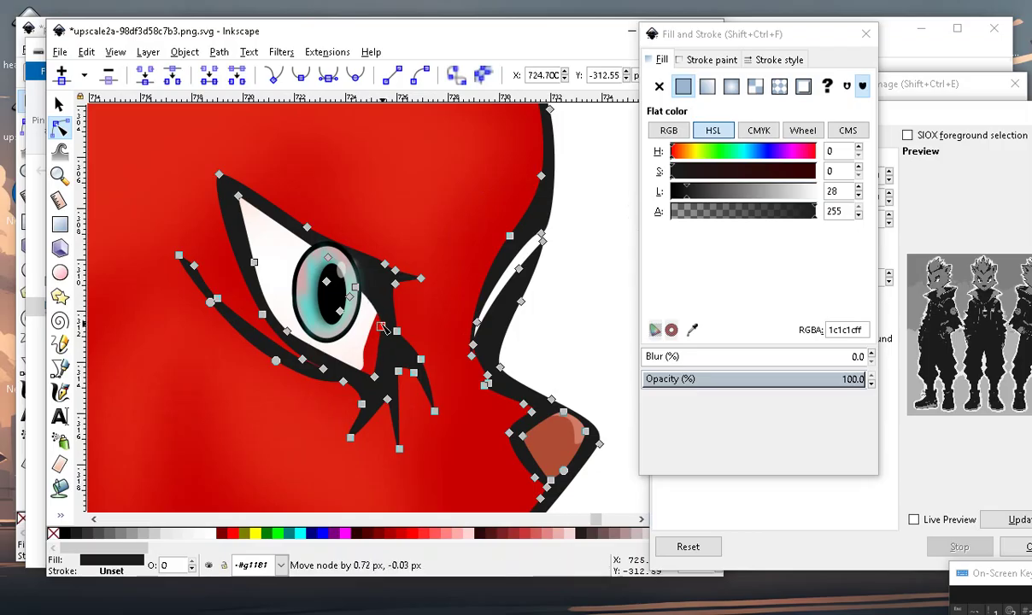
scroll(376, 323, down, 3)
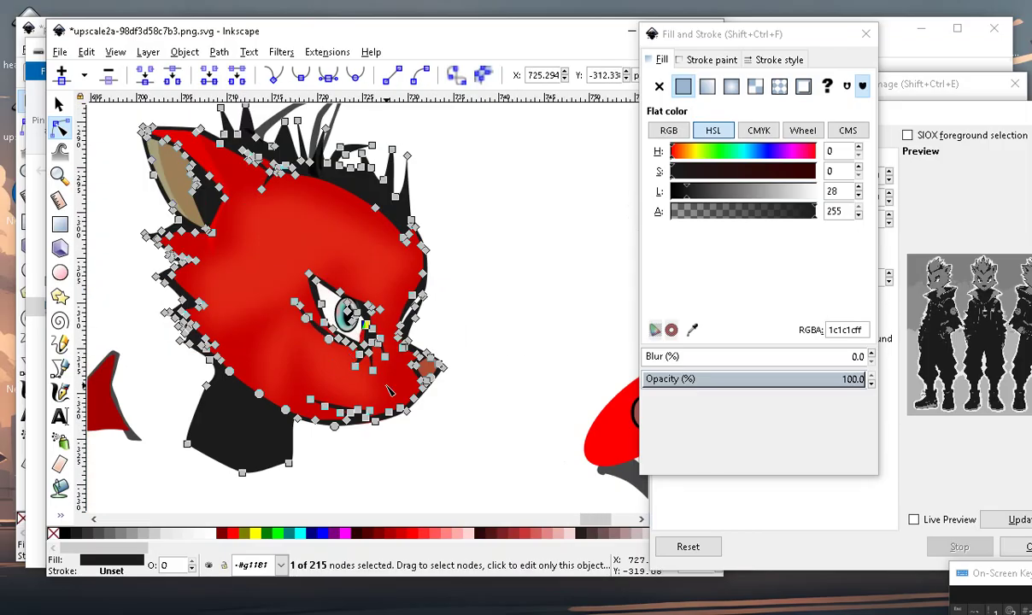
click(458, 335)
Nudge an upper node of the eye marking and select the five iris nodes together.
scroll(436, 301, up, 2)
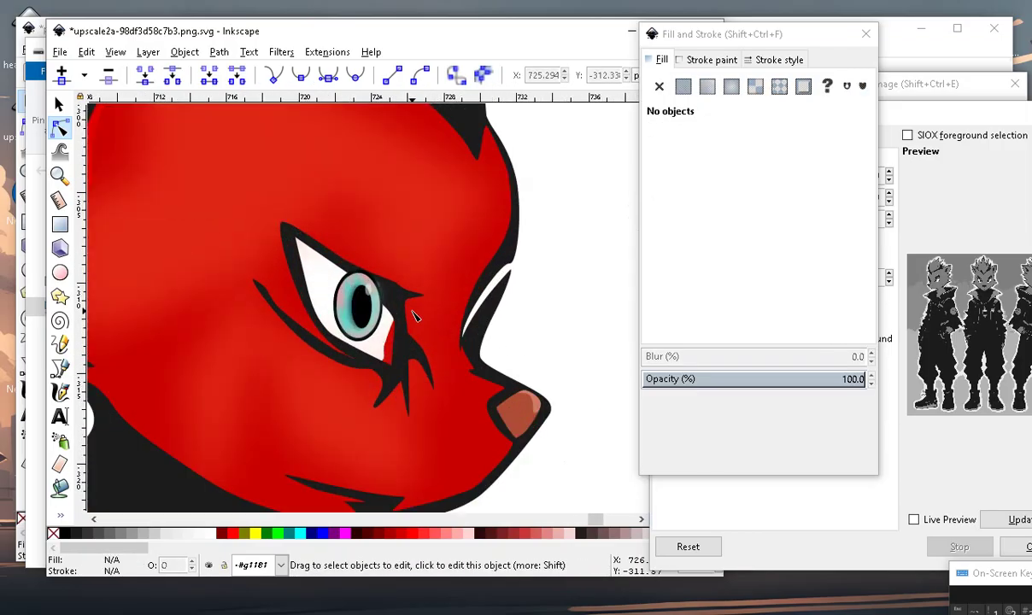
scroll(413, 317, up, 1)
click(382, 320)
drag(377, 282, 386, 305)
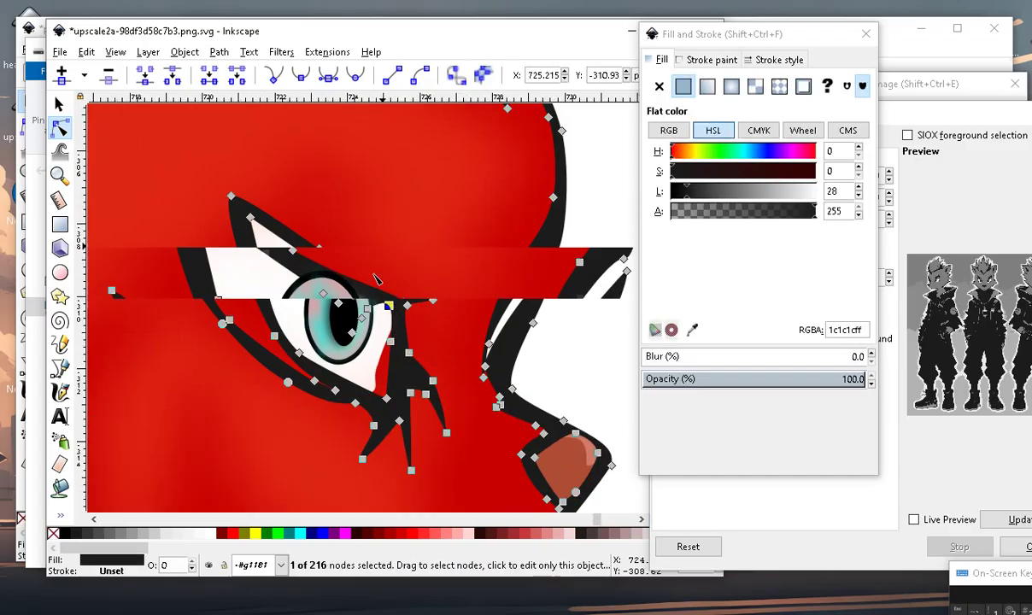
scroll(387, 238, up, 2)
drag(388, 239, 233, 484)
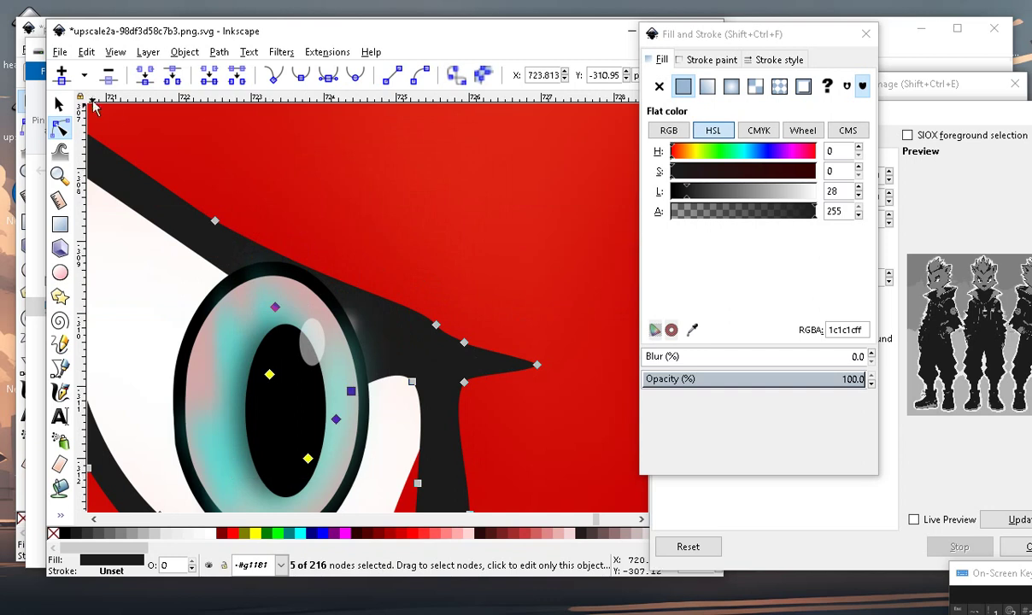
scroll(500, 384, down, 6)
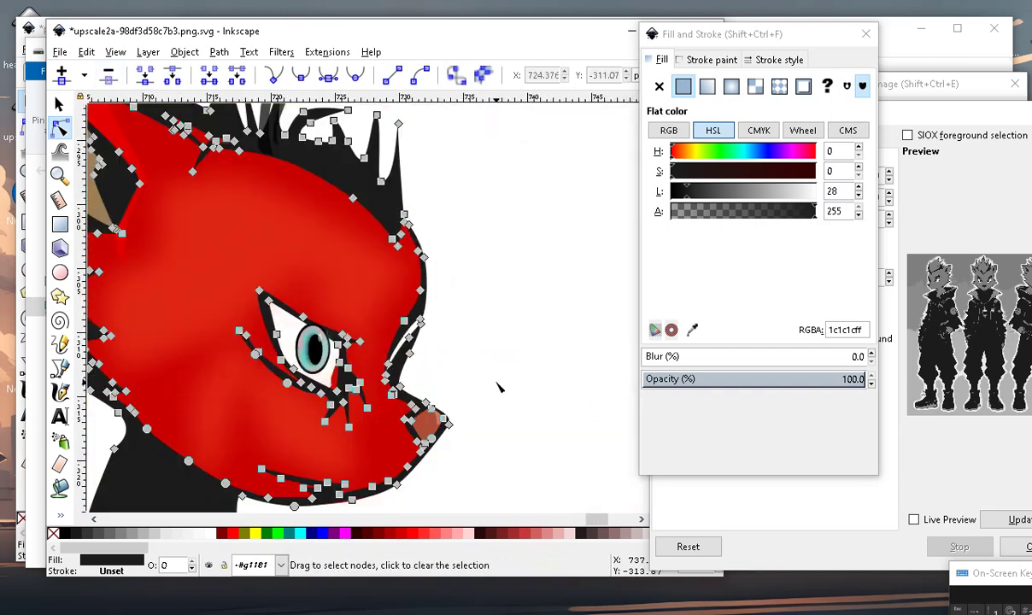
click(501, 387)
Pull the eye outline's lower-corner node down and to the right.
scroll(374, 397, up, 2)
scroll(456, 416, up, 1)
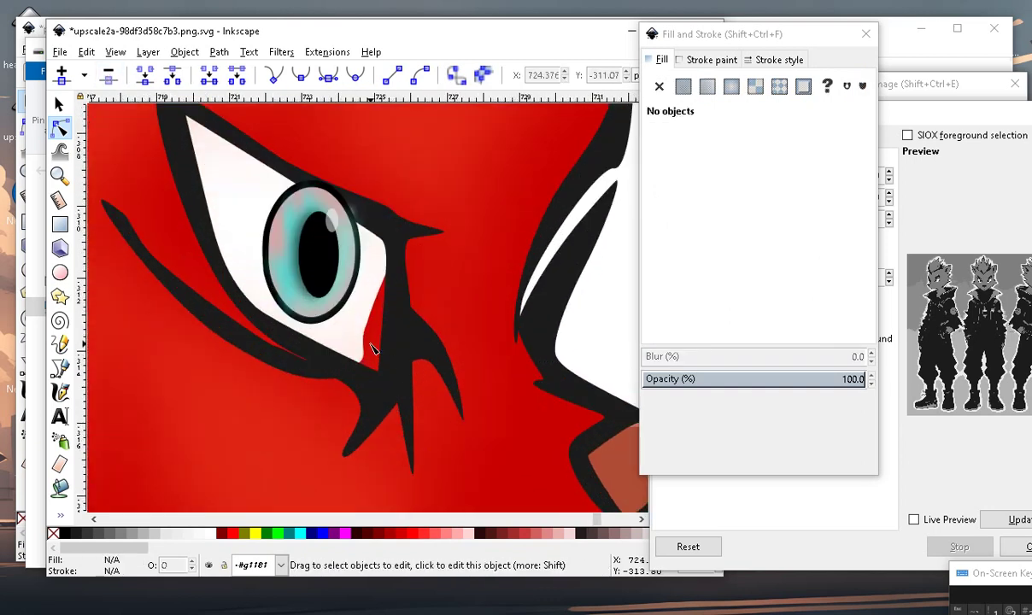
click(381, 348)
drag(367, 326, 398, 382)
scroll(398, 359, down, 2)
scroll(413, 336, down, 3)
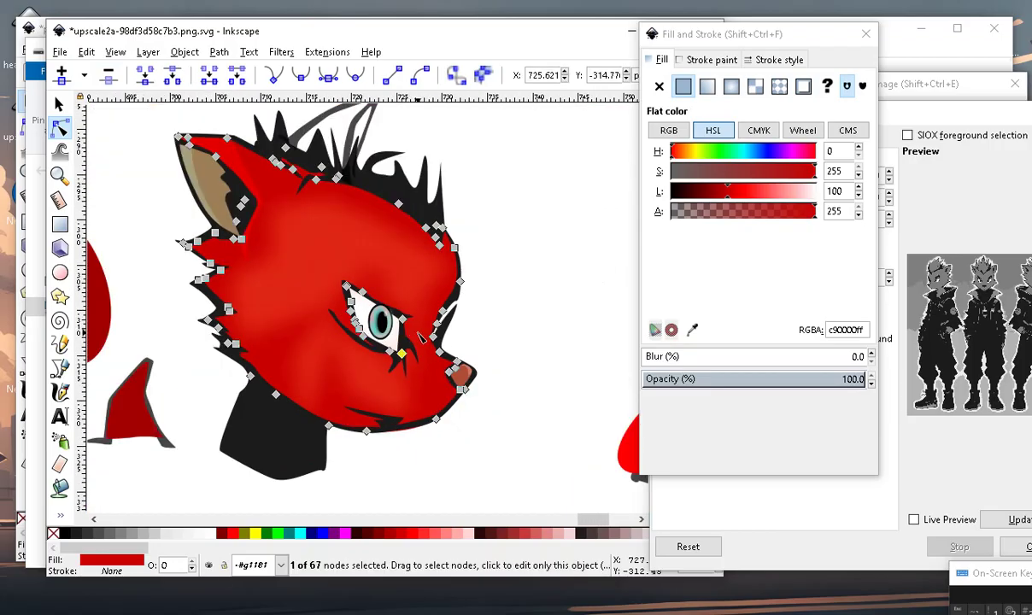
click(520, 307)
scroll(387, 367, up, 3)
scroll(351, 317, up, 2)
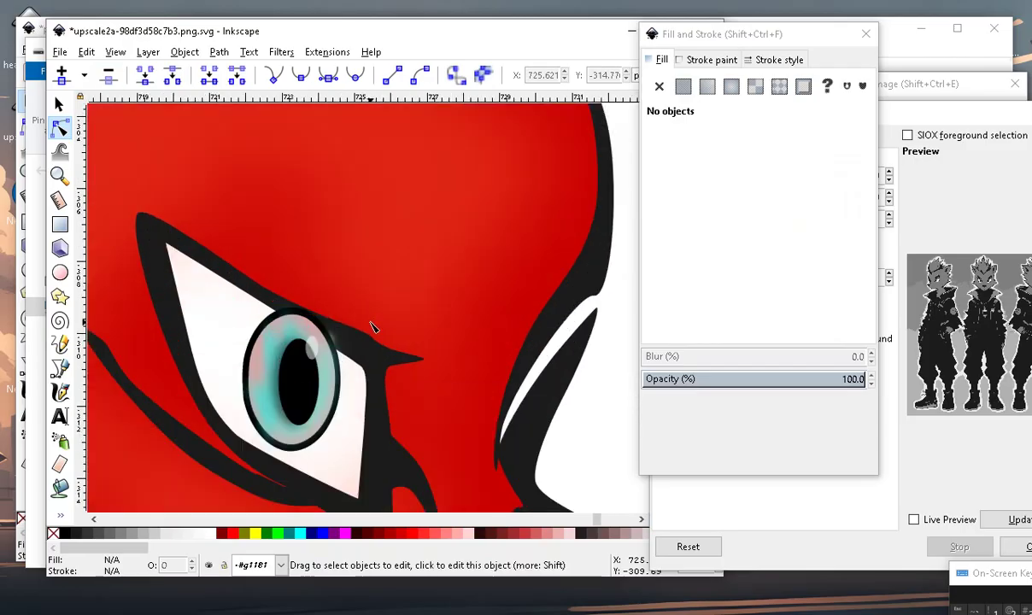
Extend the brow spike tip up and right, curving it with the node below.
click(387, 364)
mouse_move(429, 361)
mouse_down()
mouse_move(484, 352)
mouse_move(480, 319)
mouse_up()
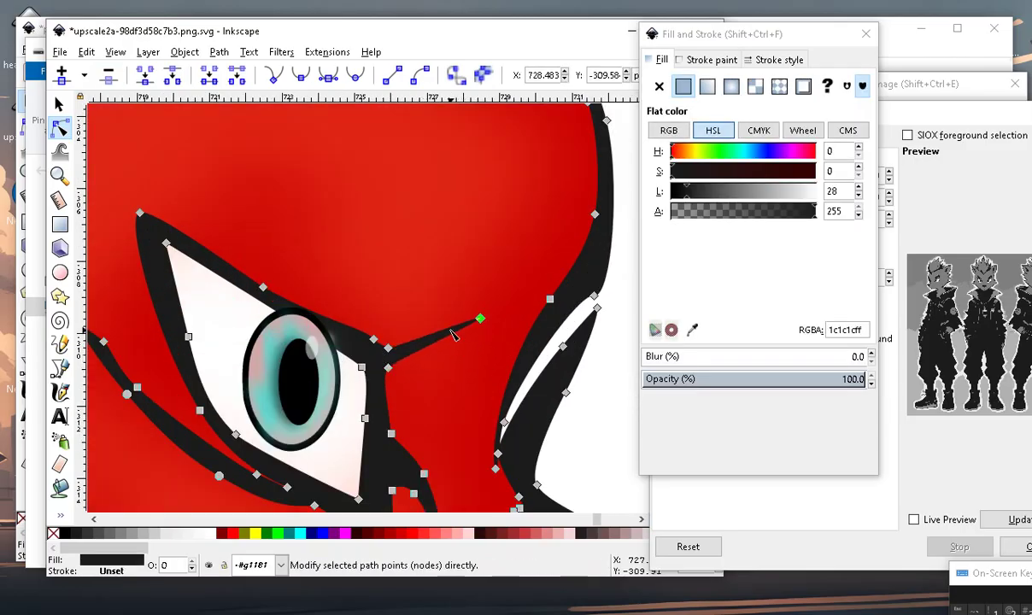
click(435, 347)
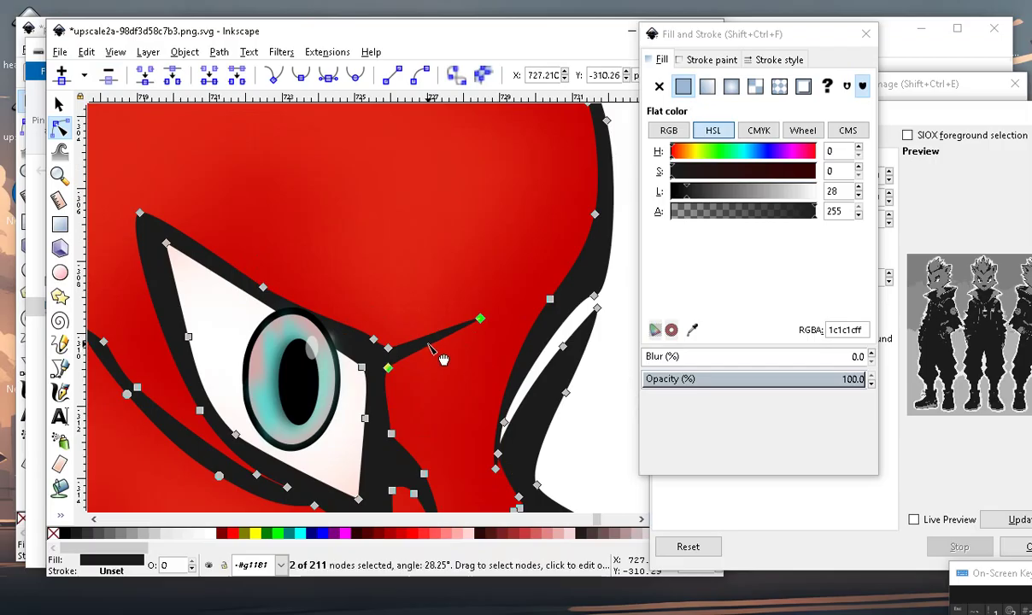
click(430, 347)
drag(430, 348, 439, 358)
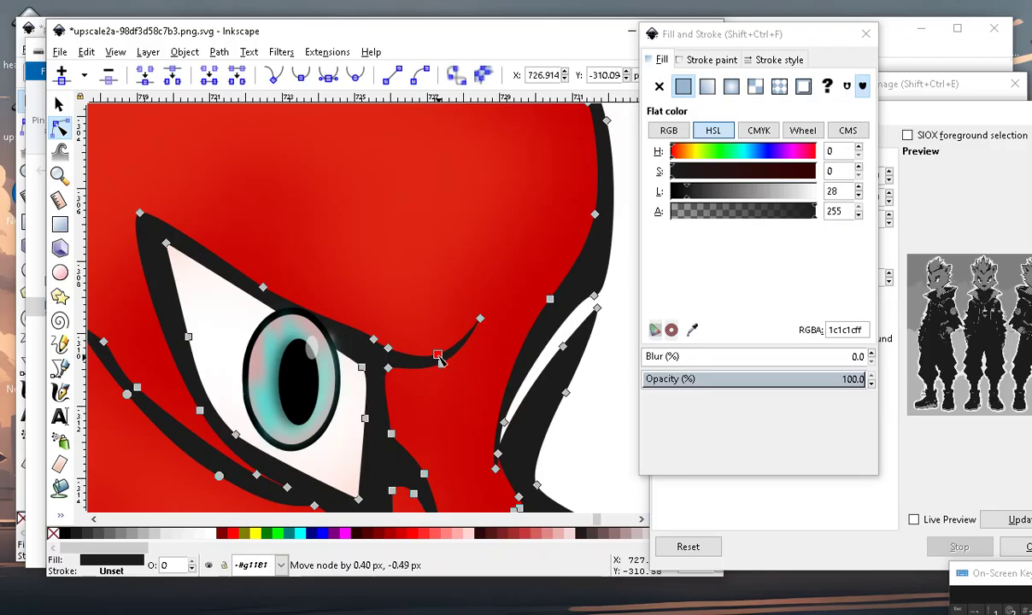
scroll(436, 357, down, 1)
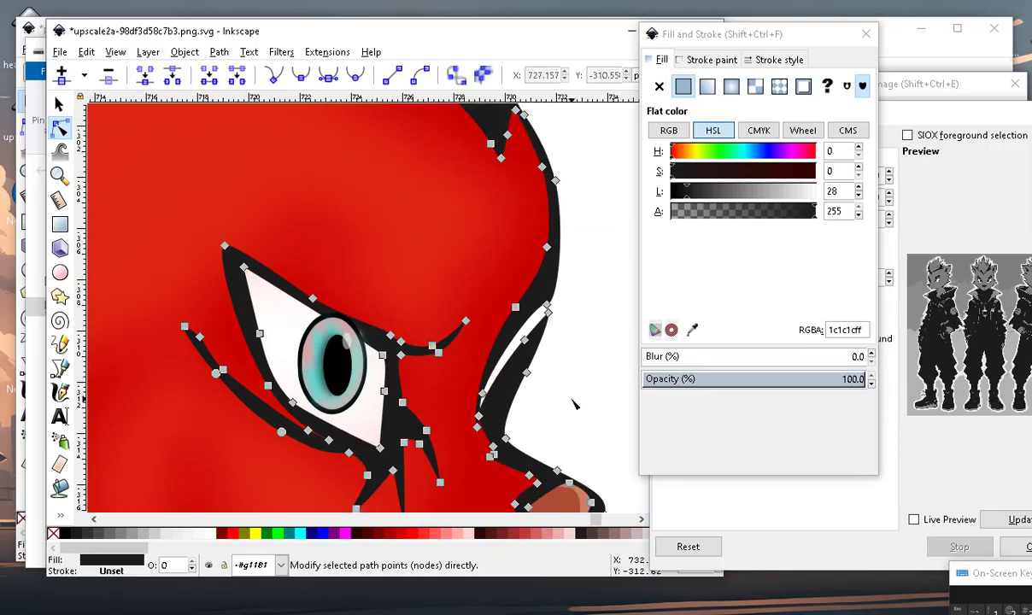
click(572, 403)
scroll(380, 417, down, 3)
scroll(279, 274, up, 2)
scroll(359, 367, up, 2)
Nudge a marking node near the eye up and left for a final refinement.
click(358, 367)
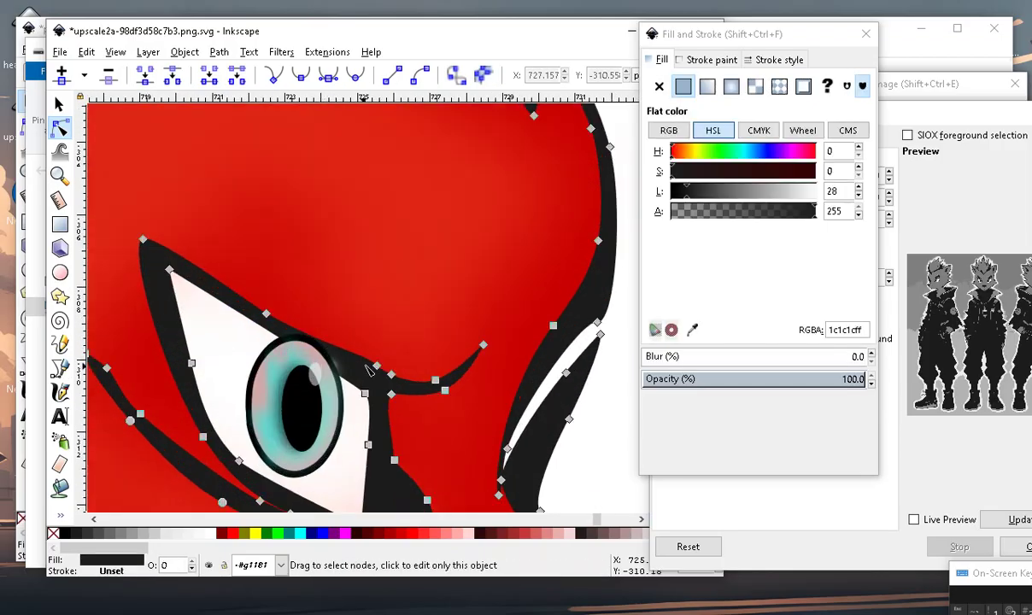
drag(353, 364, 338, 346)
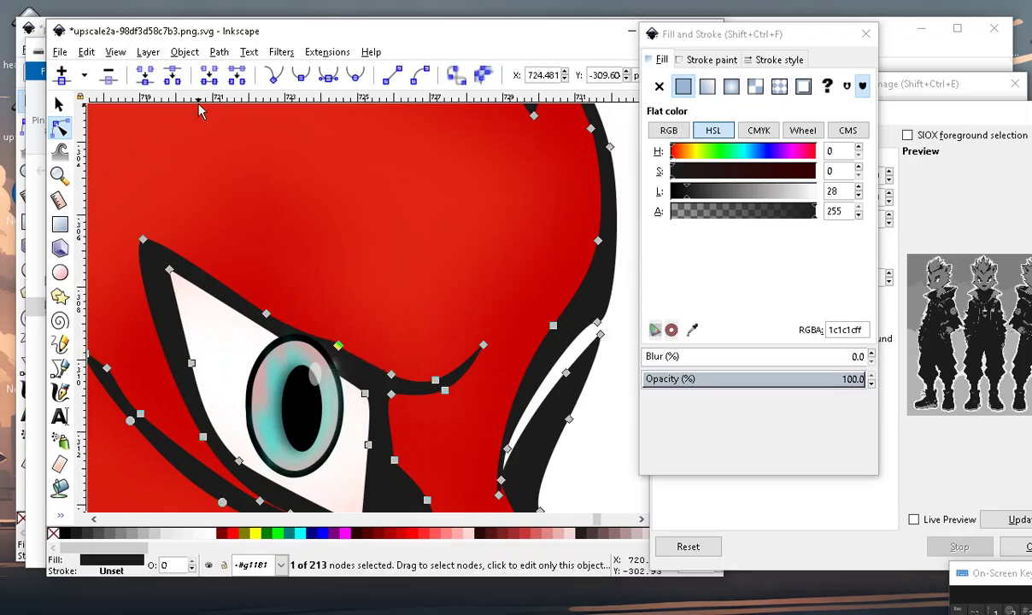
scroll(477, 305, down, 4)
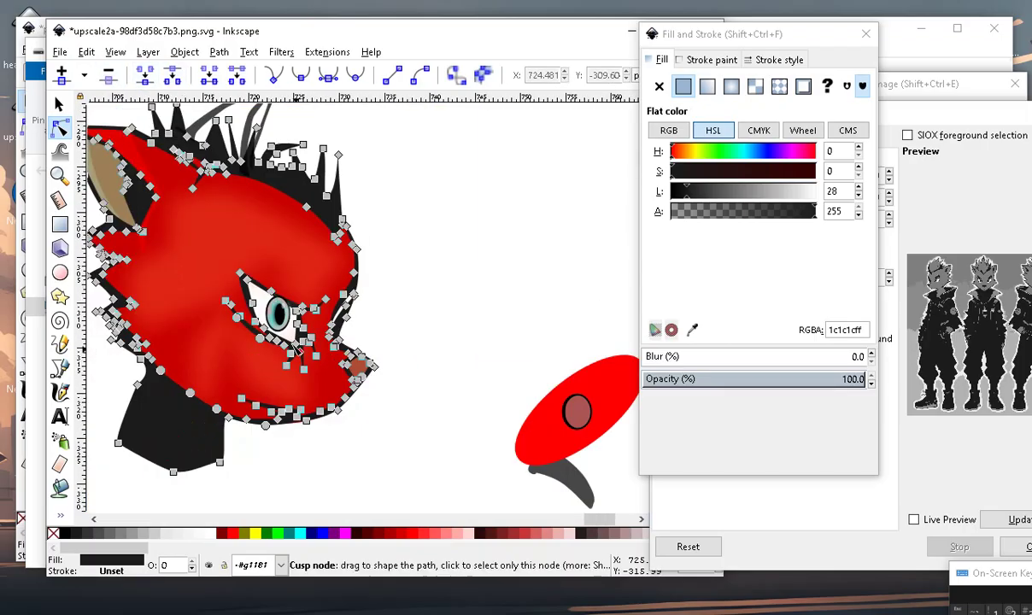
click(477, 305)
scroll(324, 342, down, 2)
scroll(346, 363, up, 2)
scroll(346, 363, up, 2)
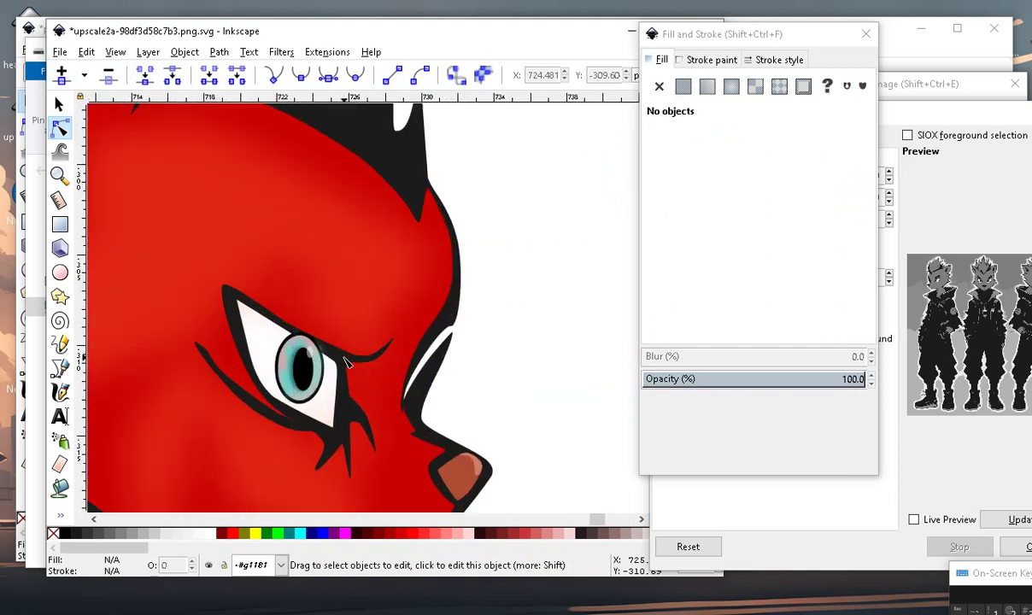
scroll(346, 364, down, 4)
scroll(461, 311, up, 1)
Move the dark red ellipse right of the head and shrink it to a small flat oval.
scroll(461, 310, down, 3)
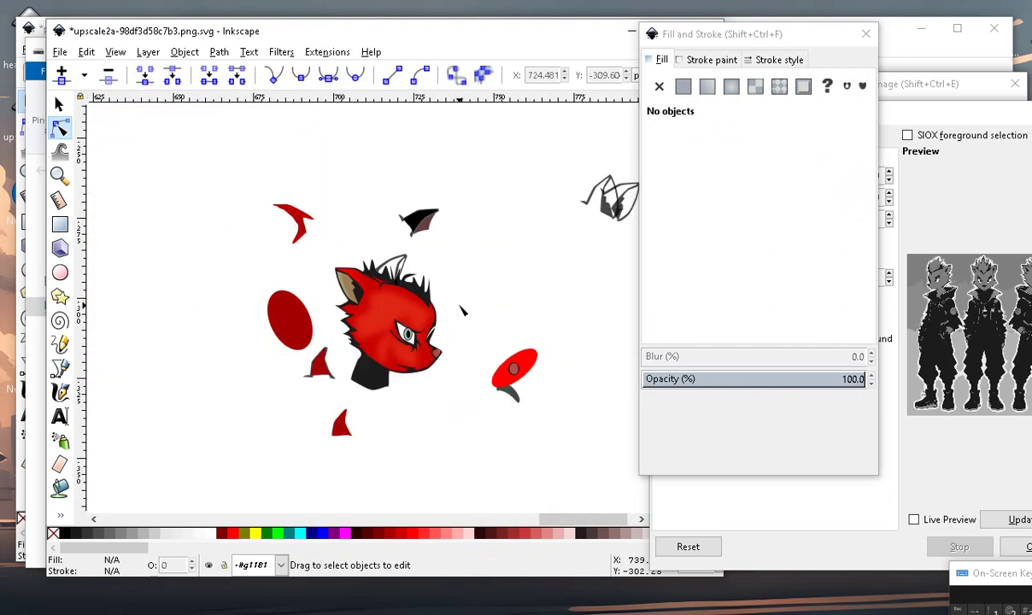
scroll(438, 347, up, 2)
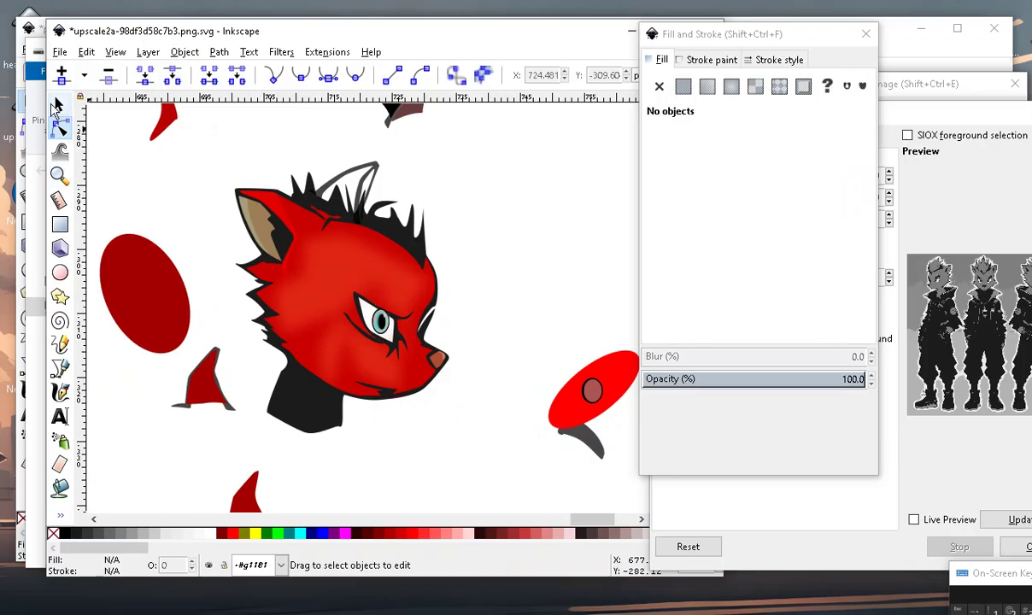
click(59, 104)
click(145, 287)
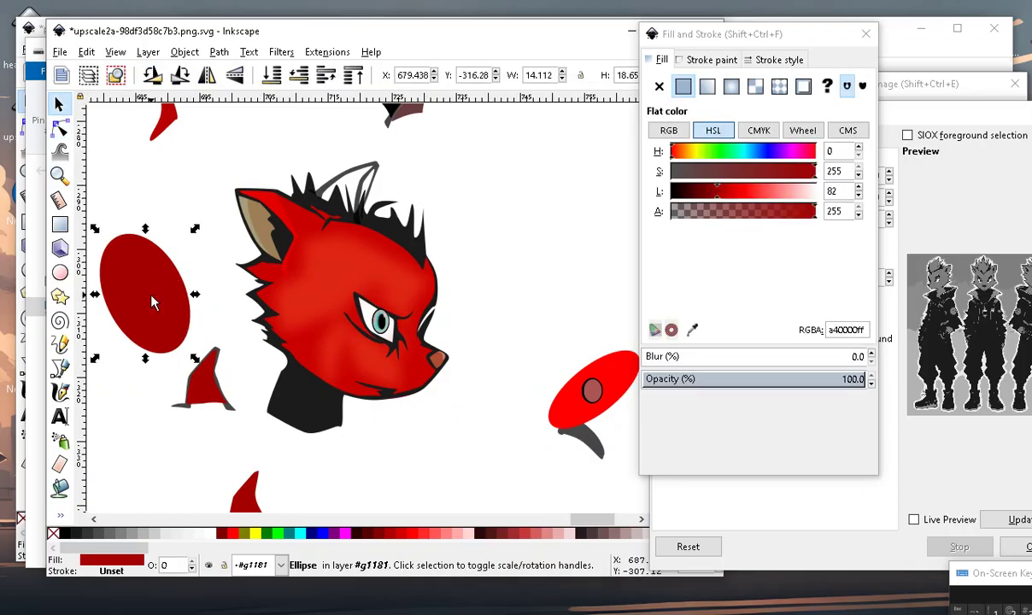
drag(133, 281, 491, 288)
scroll(513, 286, up, 1)
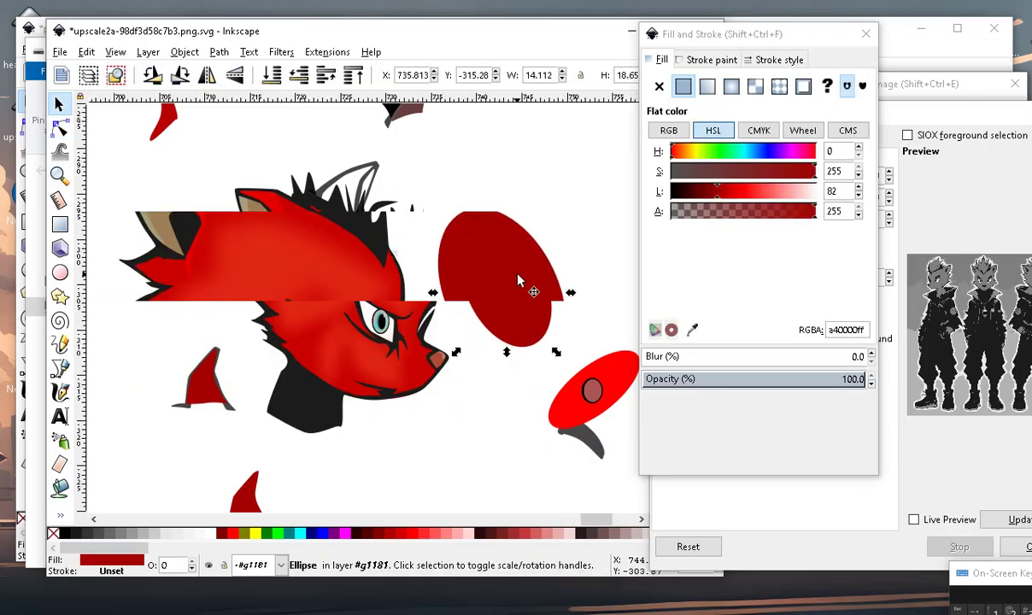
scroll(527, 285, up, 2)
mouse_move(618, 137)
mouse_down()
mouse_move(445, 440)
mouse_move(451, 455)
mouse_move(401, 413)
mouse_up()
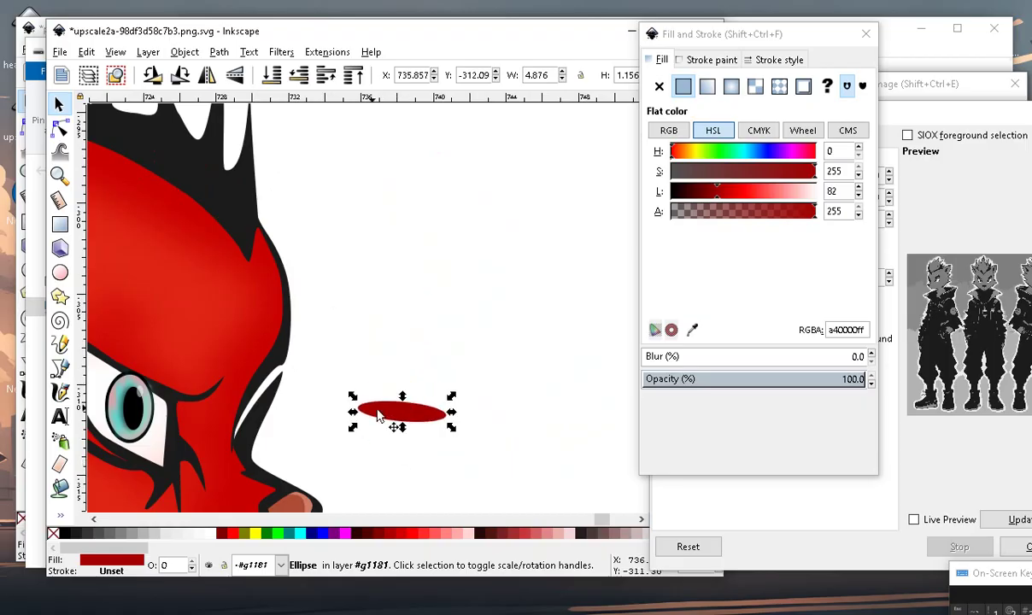
Bucket-fill the oval to create a translucent ff5c336d highlight shape.
key(shift+F7)
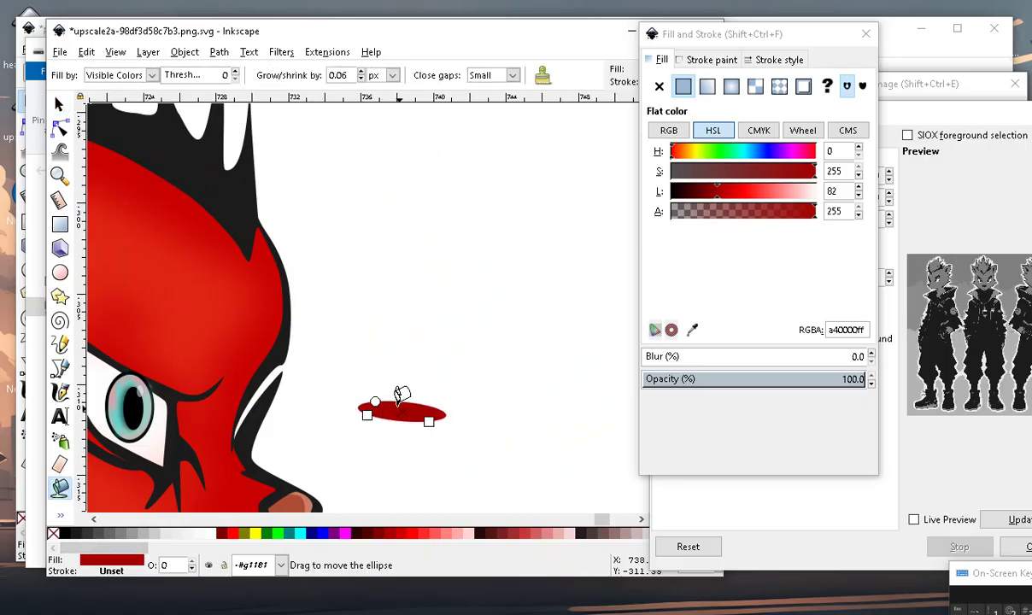
click(412, 395)
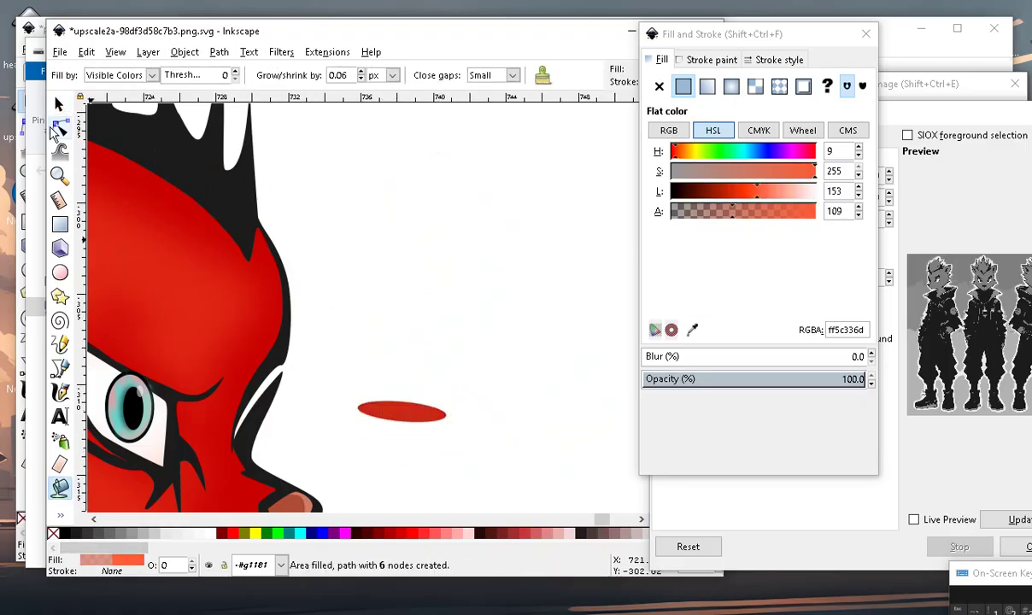
click(61, 104)
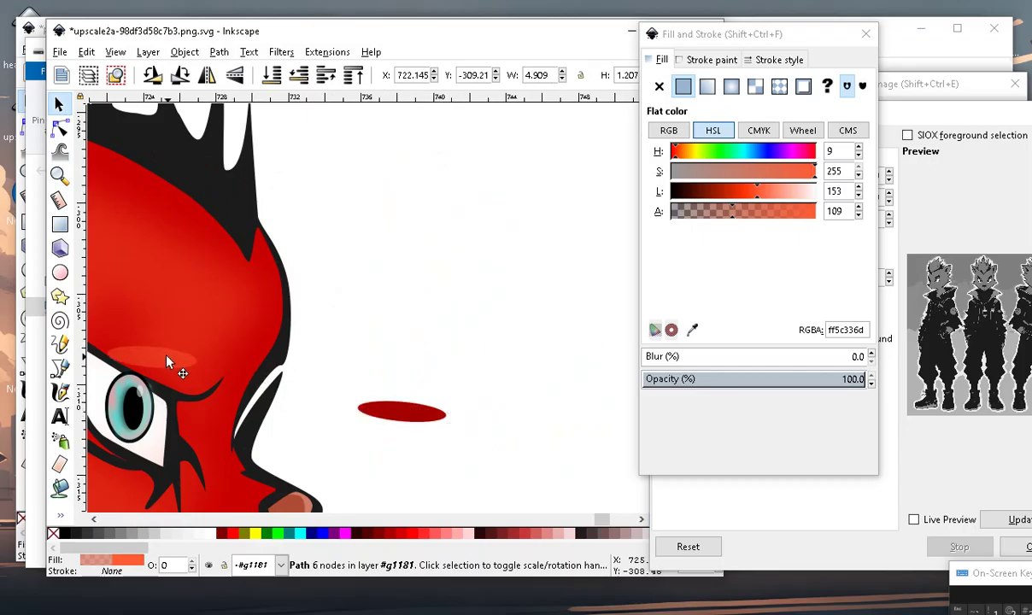
Rotate the highlight about 17° clockwise and move it down onto the eye outline.
scroll(342, 325, down, 2)
scroll(342, 325, up, 4)
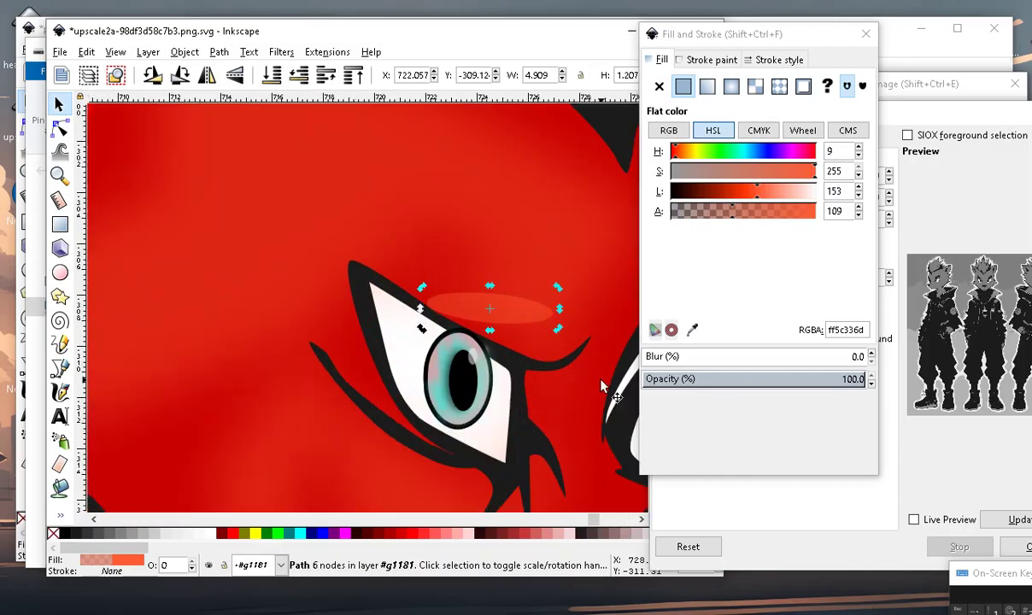
drag(560, 334, 559, 367)
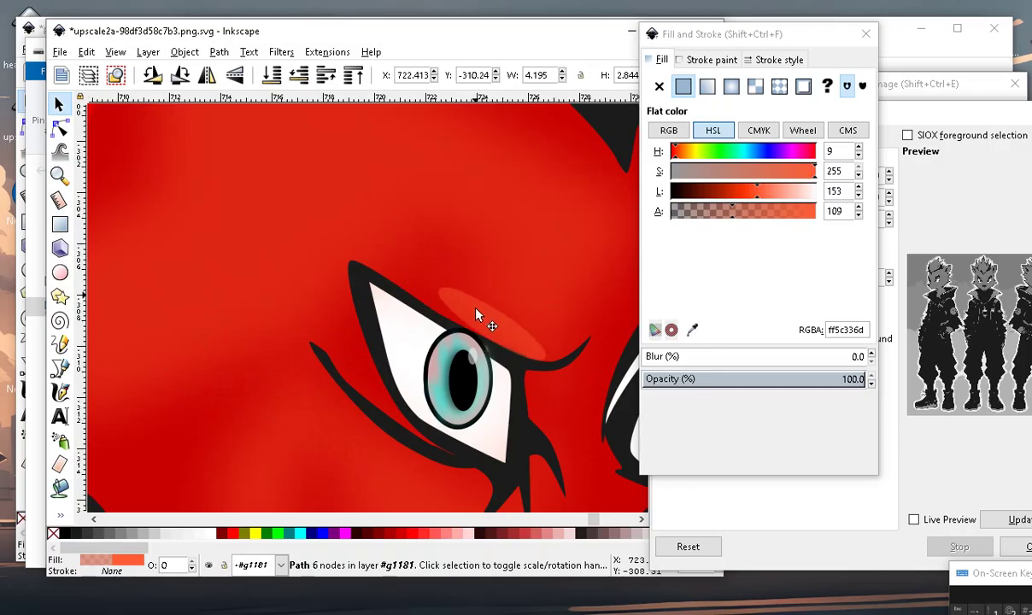
drag(477, 315, 491, 336)
scroll(387, 354, down, 1)
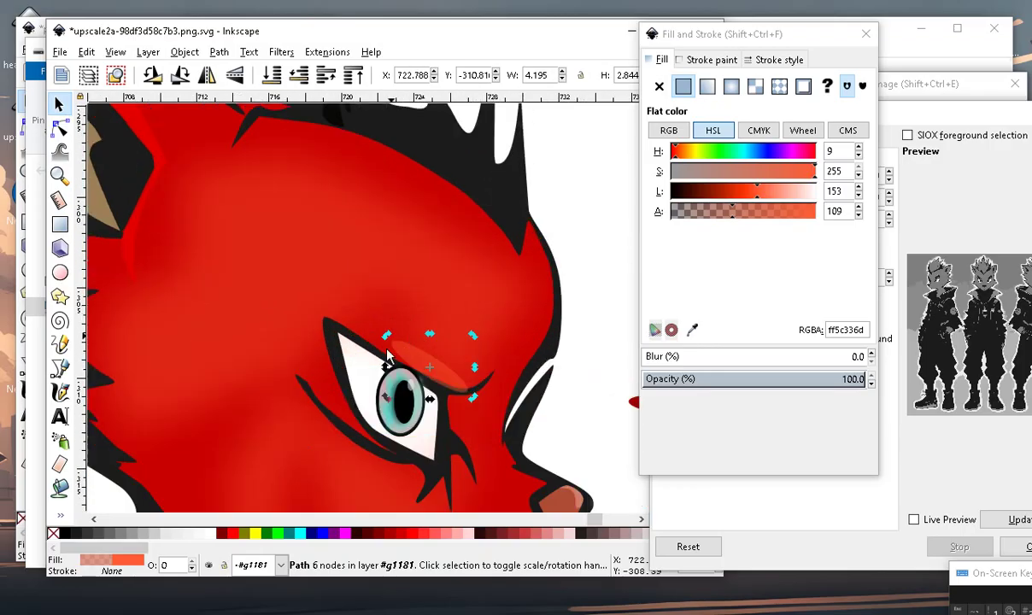
Stretch the highlight by pulling its left point up-left and extending its right end.
click(60, 127)
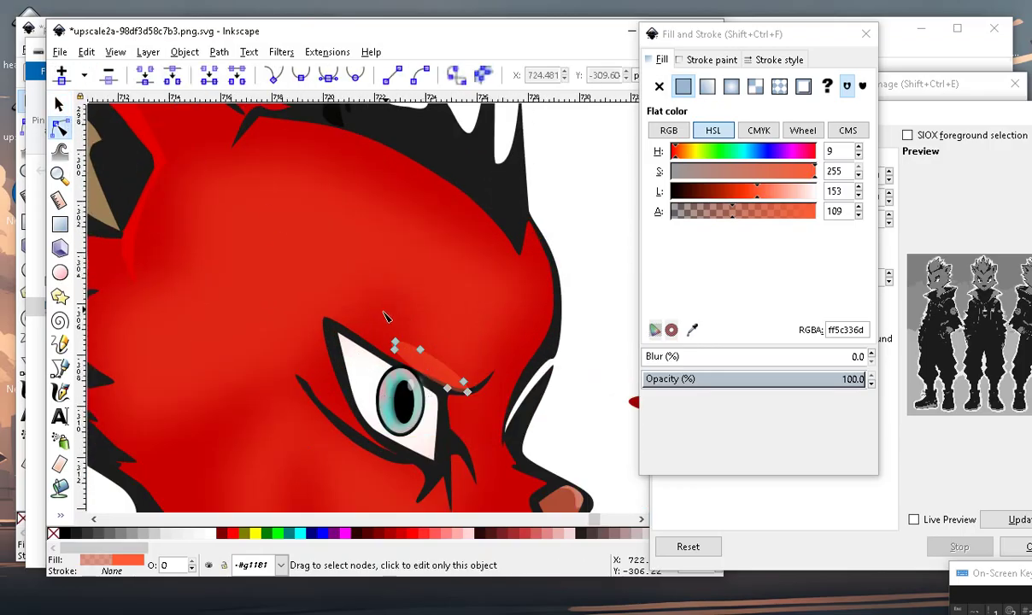
scroll(387, 318, up, 1)
drag(398, 357, 287, 301)
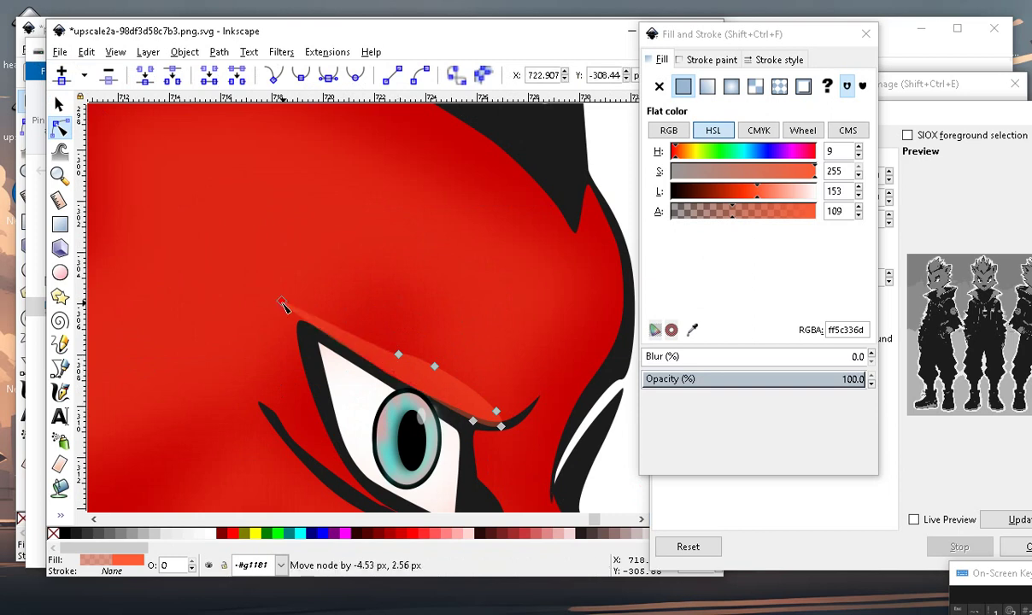
scroll(291, 304, down, 1)
scroll(440, 382, up, 1)
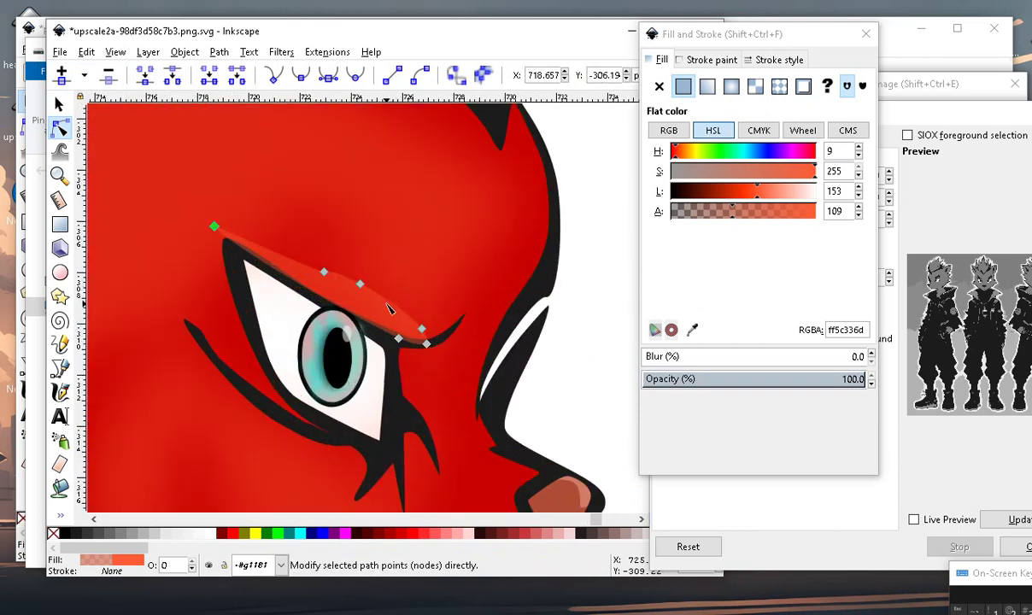
drag(421, 328, 475, 292)
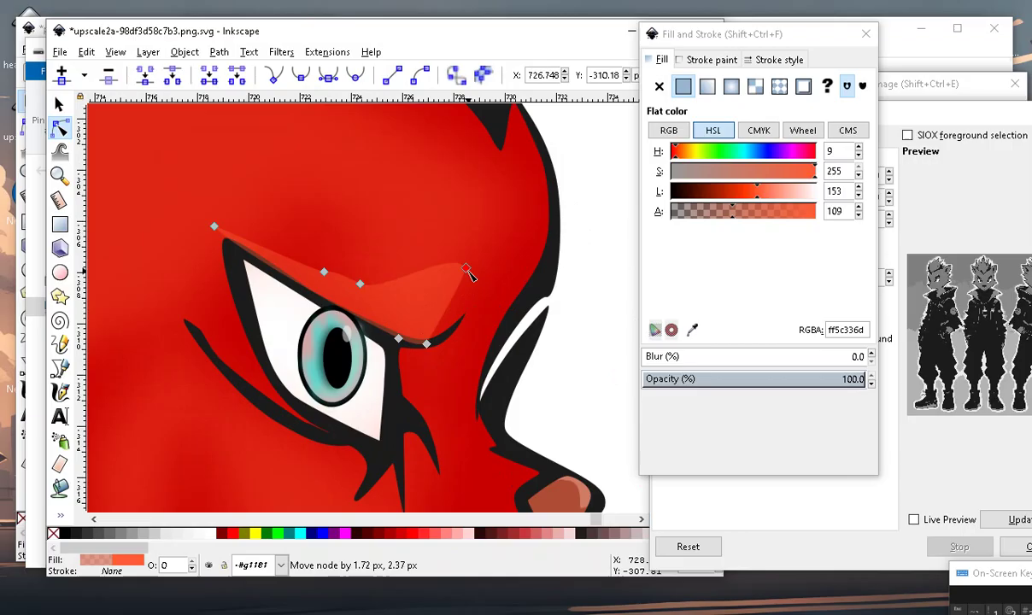
Bend the right brow segment downward and sharpen it into a hooked tip.
click(405, 296)
drag(406, 291, 438, 346)
click(415, 313)
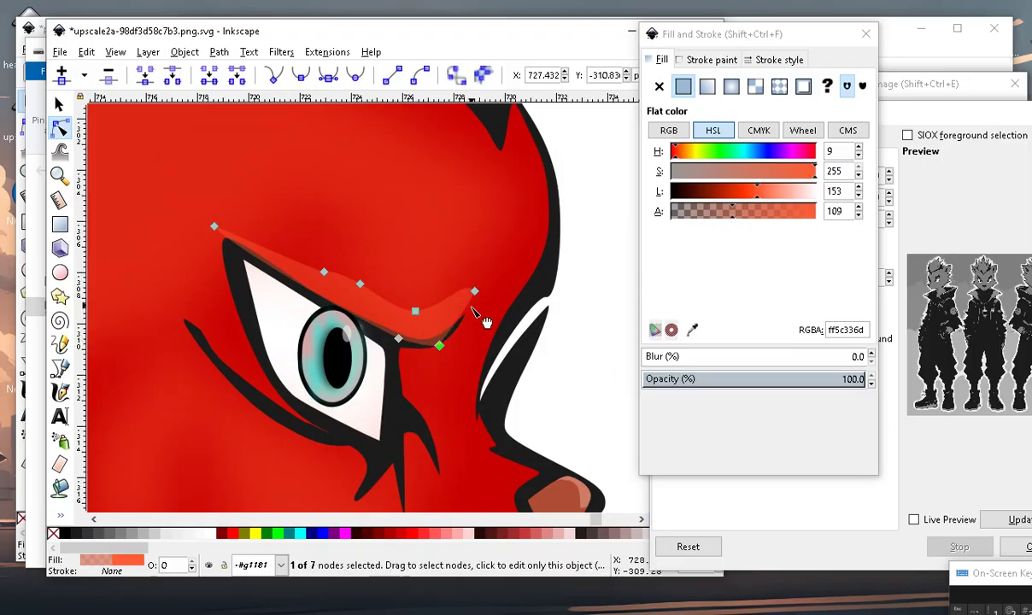
drag(476, 295, 477, 312)
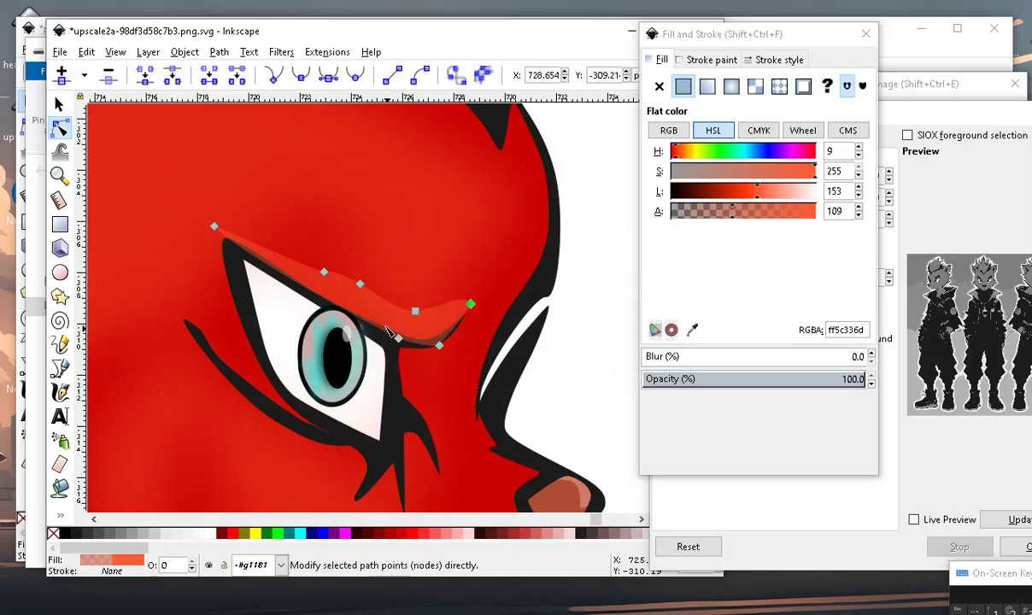
scroll(408, 303, down, 2)
scroll(436, 279, up, 1)
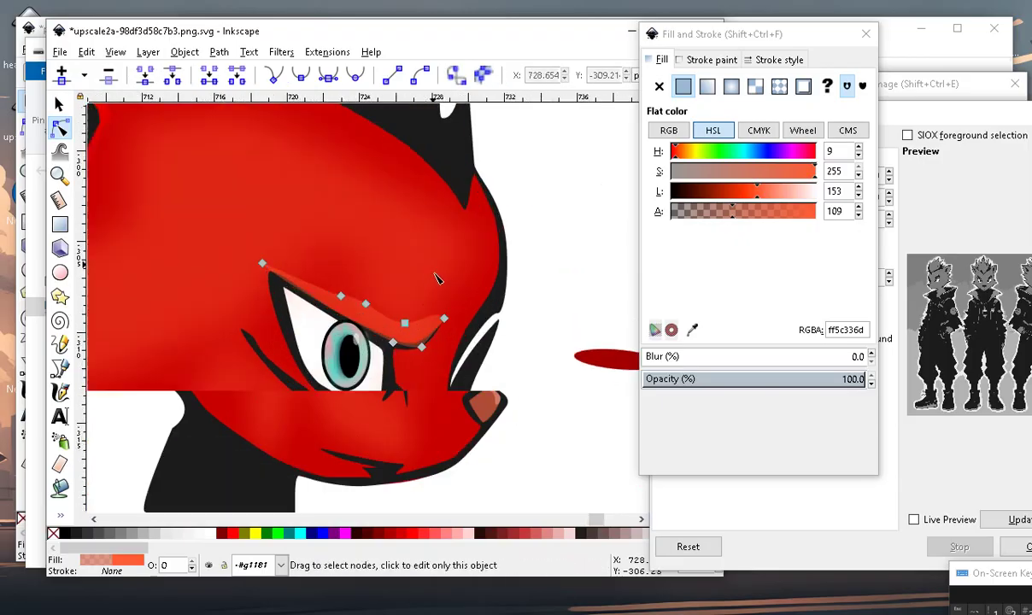
click(580, 249)
scroll(380, 286, down, 1)
scroll(376, 360, up, 2)
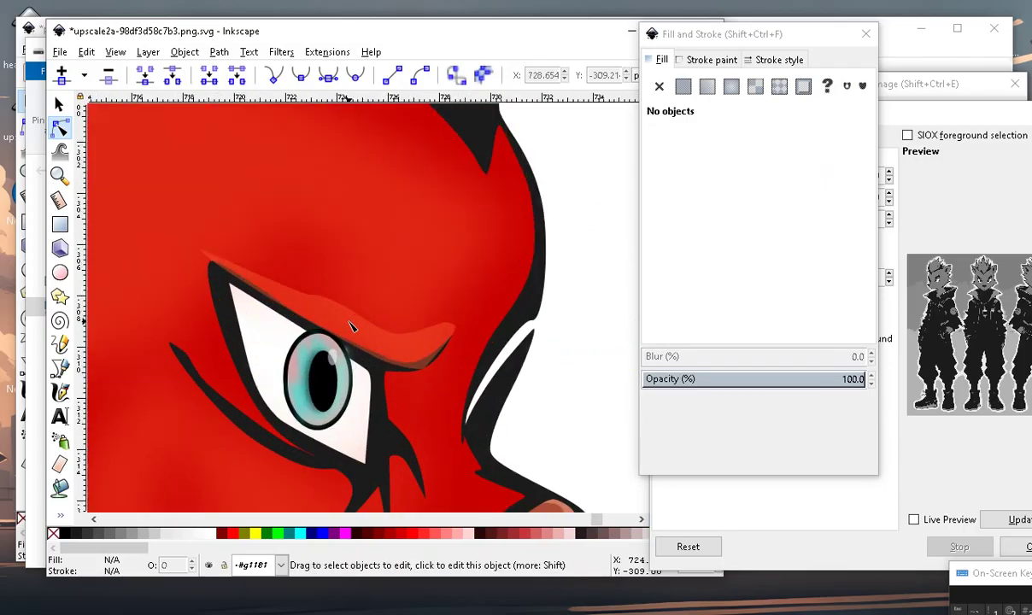
Pull a brow node up-left to reshape the arch of the highlight.
click(350, 327)
drag(349, 328, 351, 331)
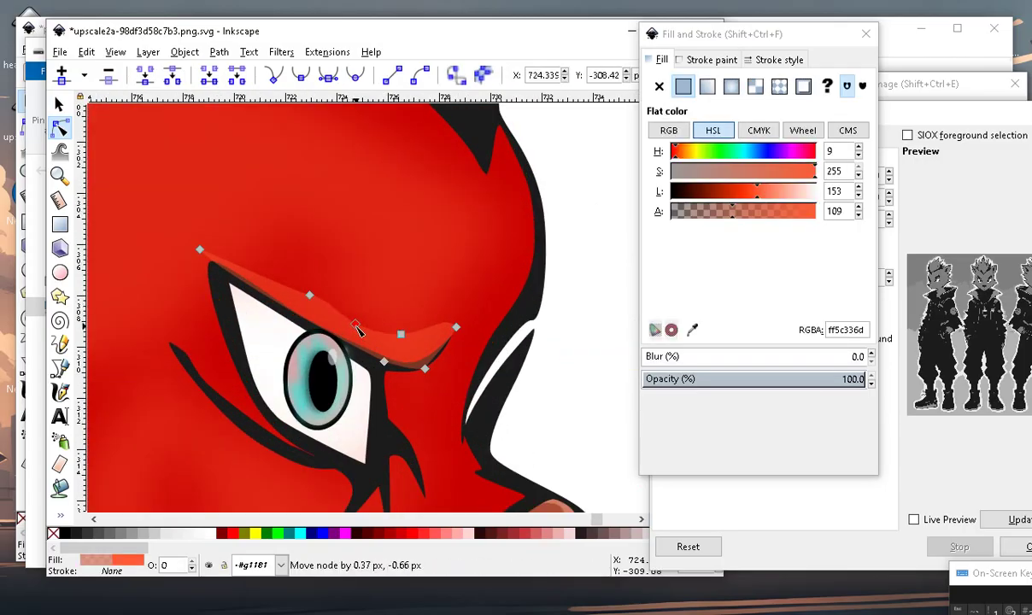
drag(309, 295, 282, 283)
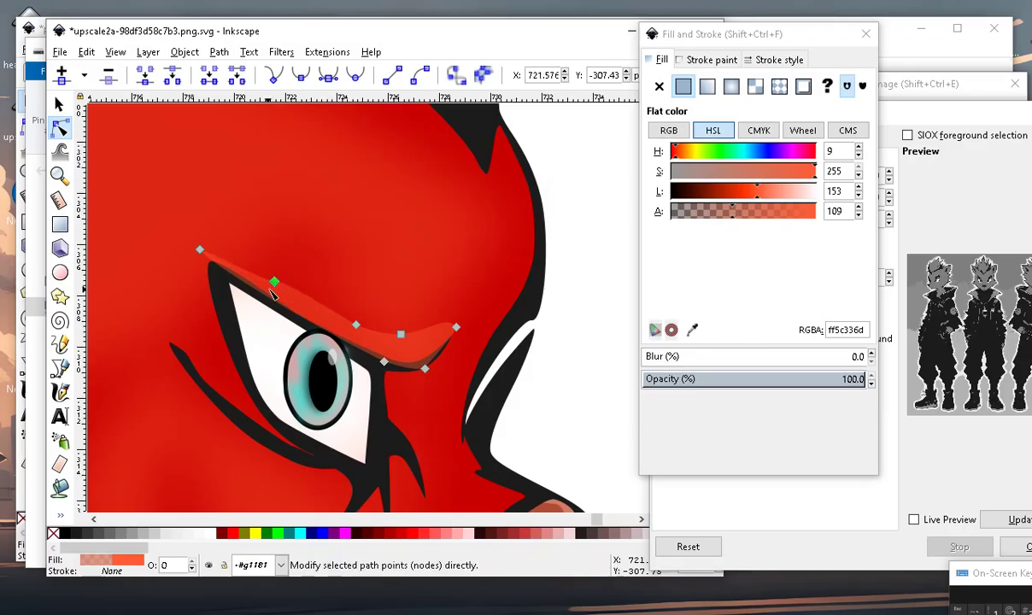
drag(158, 181, 318, 295)
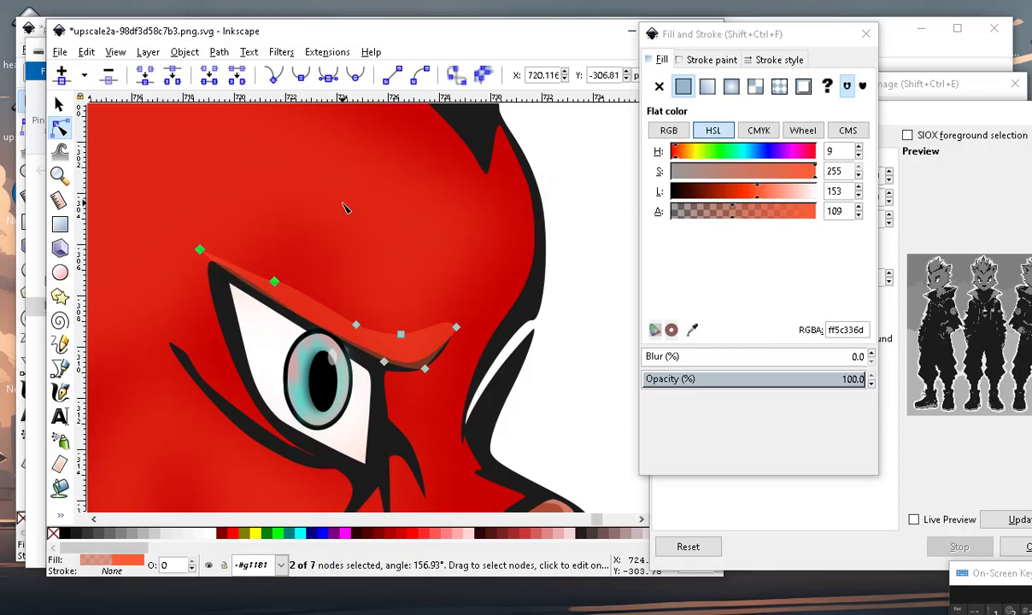
scroll(272, 319, down, 3)
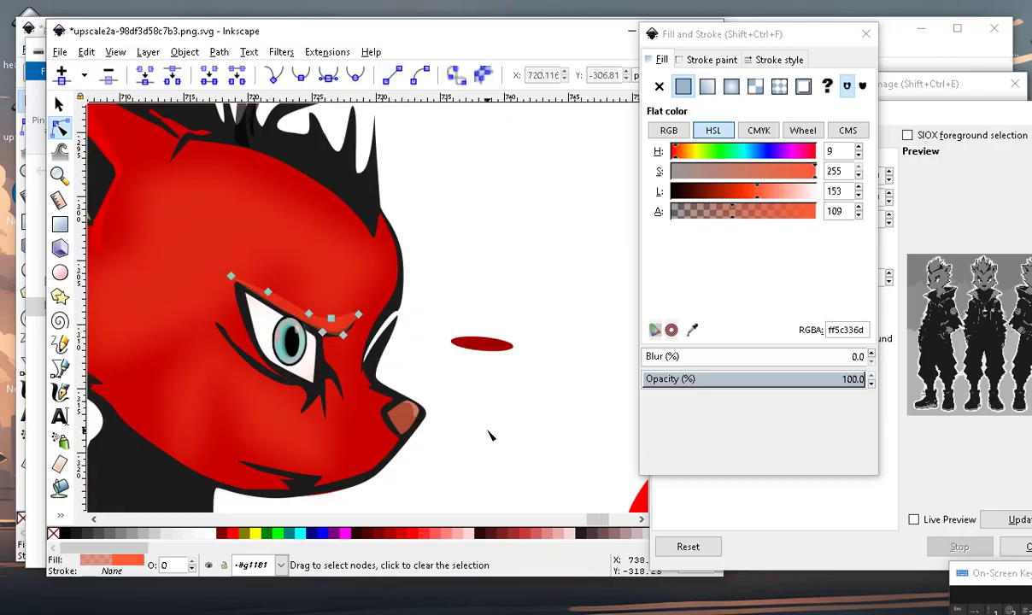
click(442, 324)
scroll(276, 302, up, 3)
Extend the top-left point further and add a node to curve the brow's left edge.
click(264, 301)
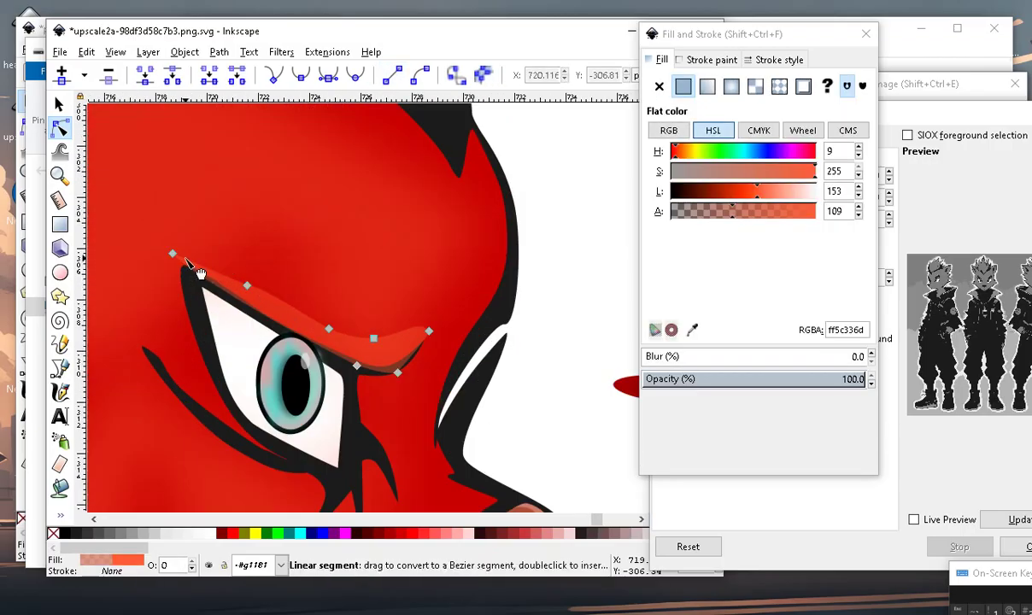
drag(176, 254, 125, 187)
double_click(203, 258)
drag(203, 259, 185, 262)
scroll(185, 262, down, 4)
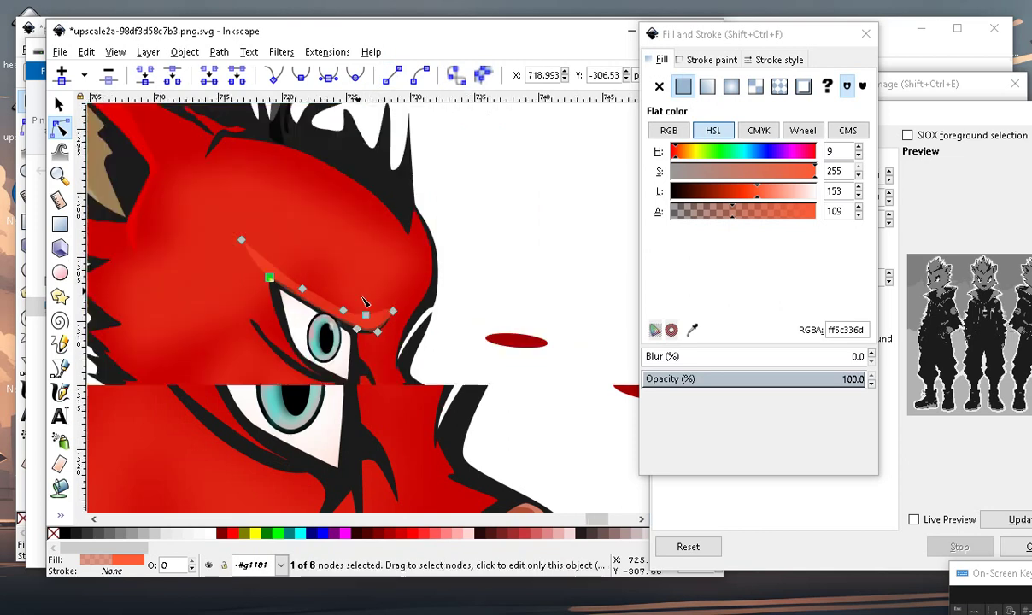
click(525, 427)
scroll(335, 327, down, 1)
scroll(335, 328, up, 3)
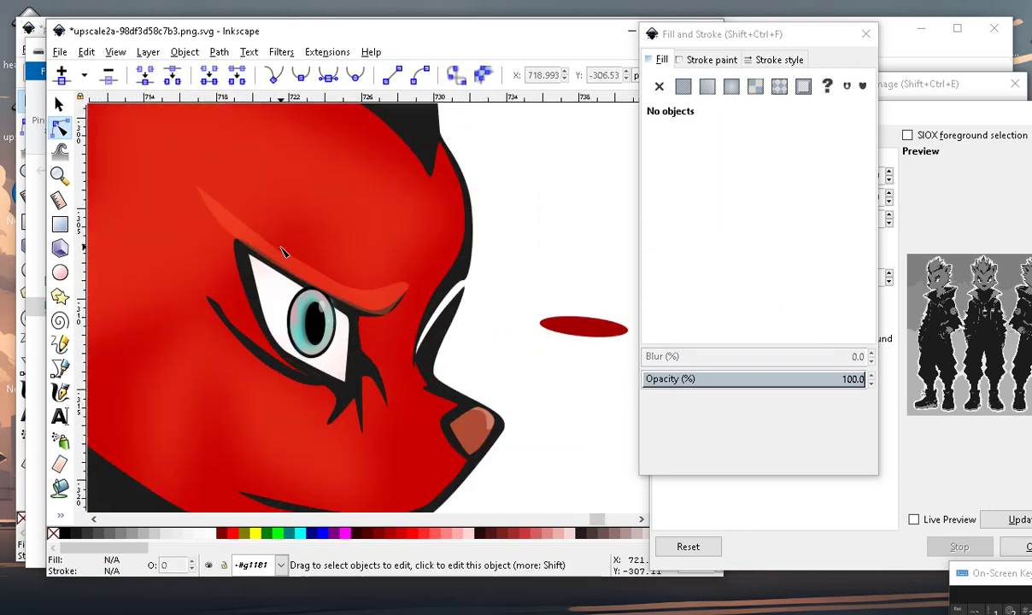
click(231, 224)
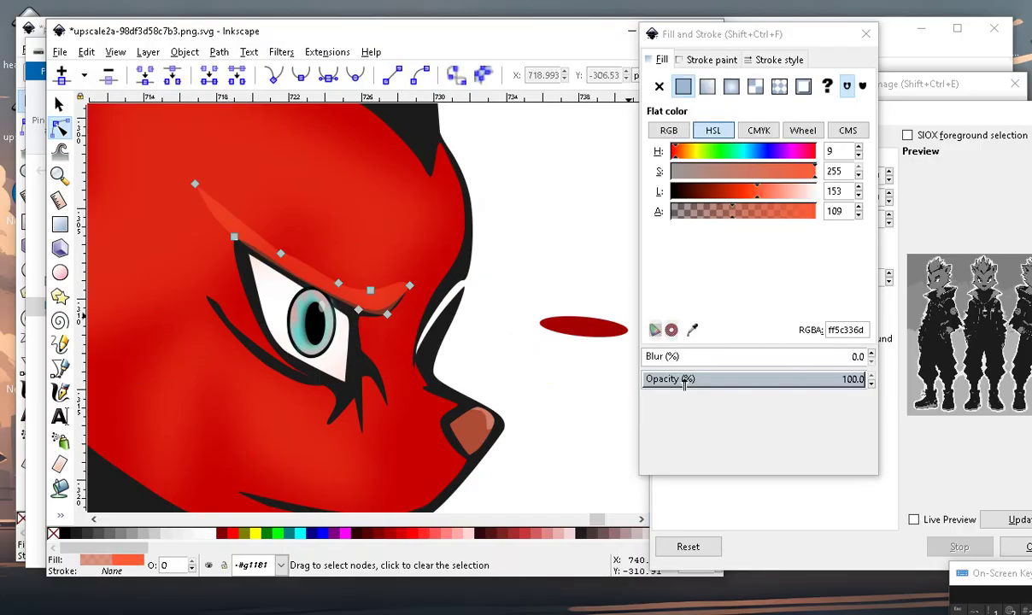
Set the brow highlight's Blur to 4% in Fill and Stroke, then inspect the softened result.
click(652, 357)
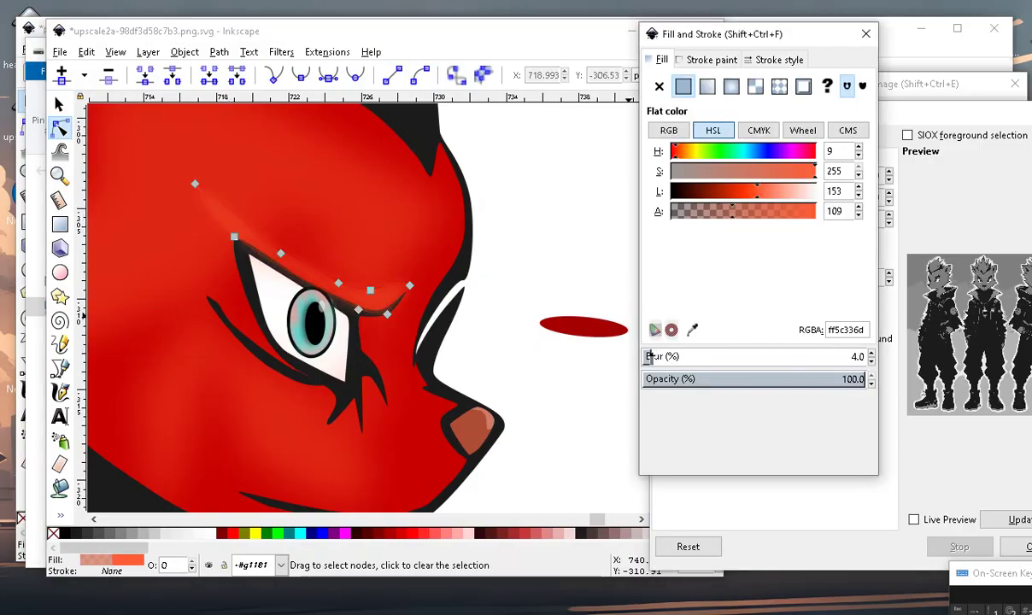
scroll(363, 350, down, 3)
click(564, 437)
scroll(346, 346, up, 3)
scroll(372, 276, down, 3)
scroll(372, 276, up, 2)
scroll(350, 359, up, 2)
scroll(348, 265, up, 1)
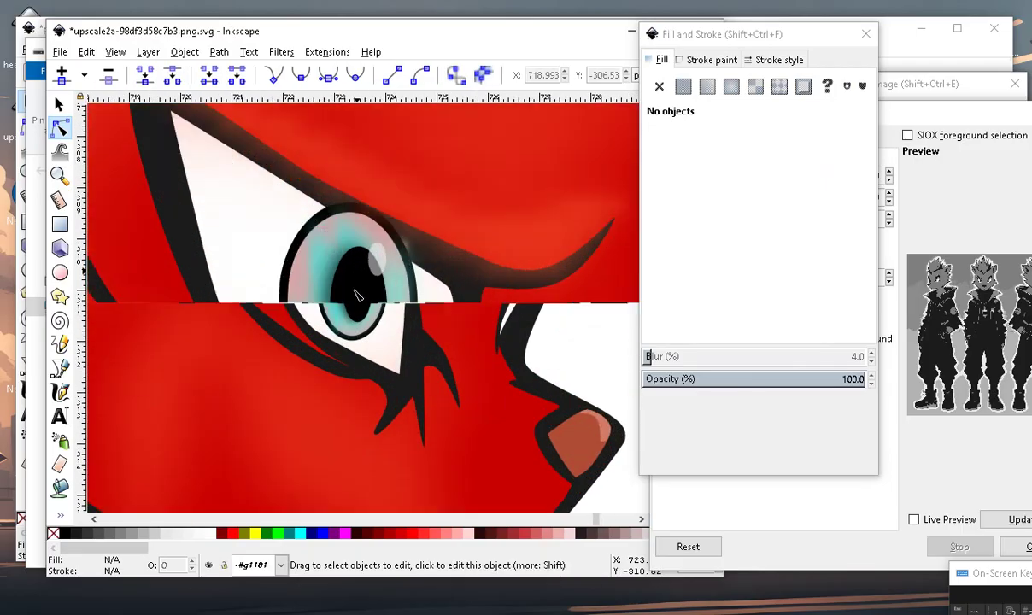
scroll(368, 325, down, 3)
scroll(384, 369, down, 1)
scroll(384, 369, up, 2)
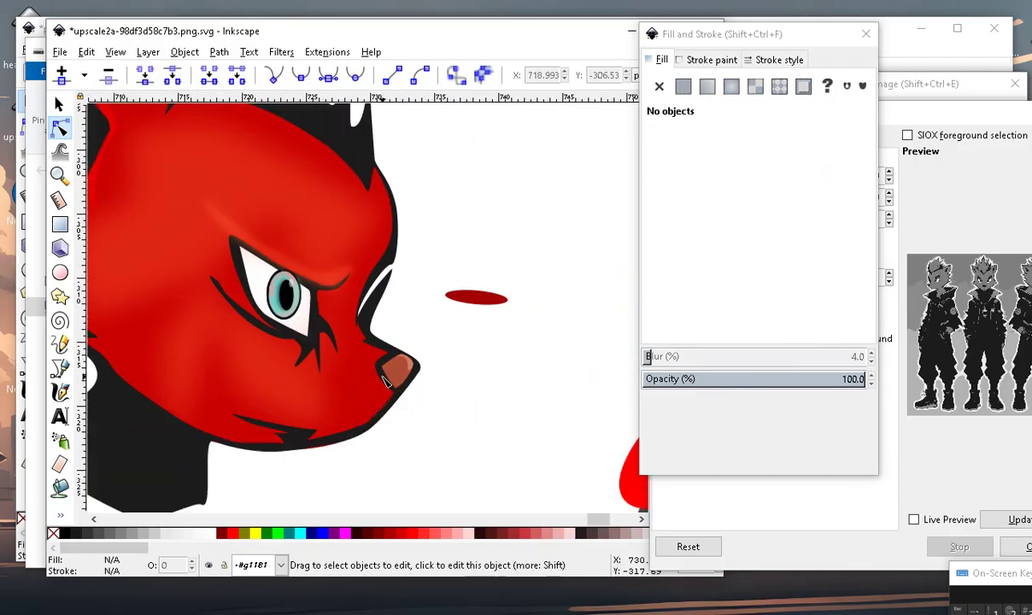
scroll(376, 367, down, 1)
scroll(368, 394, up, 1)
scroll(360, 418, up, 4)
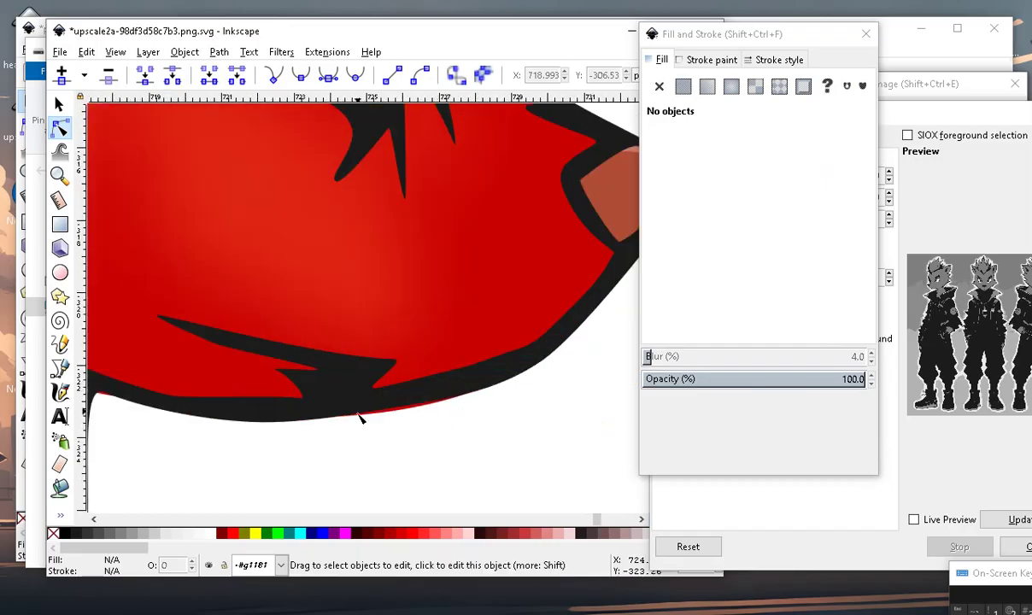
Select the black jaw outline and nudge one of its nodes slightly.
click(359, 368)
drag(350, 392, 355, 391)
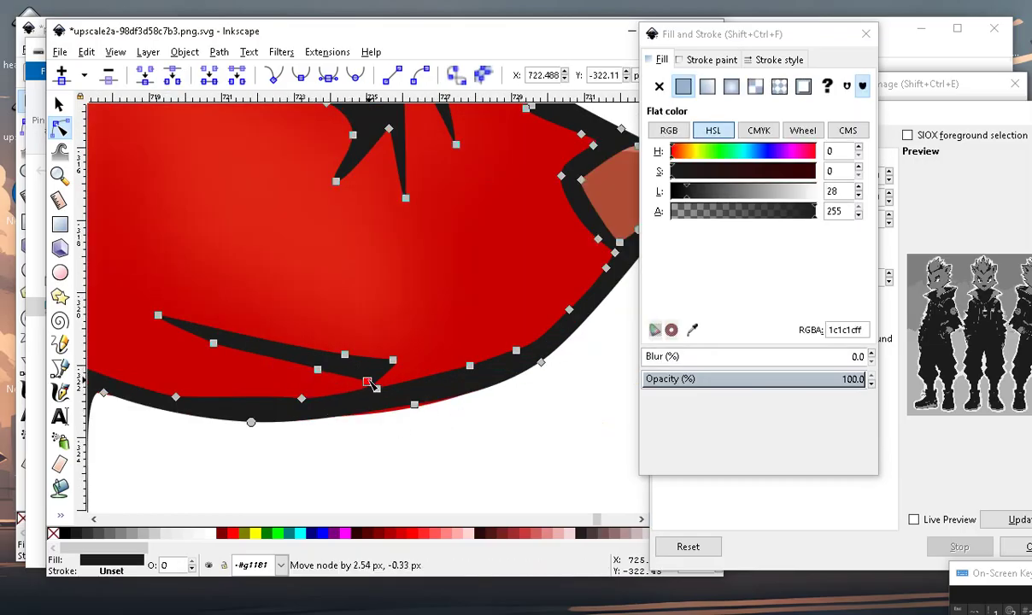
scroll(357, 500, down, 1)
scroll(391, 472, down, 1)
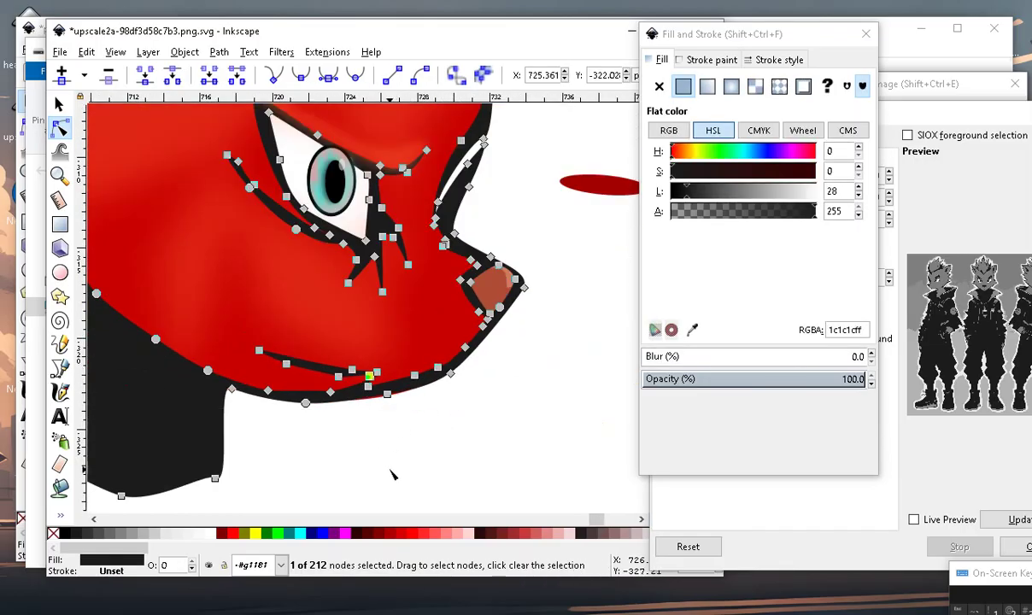
click(397, 440)
scroll(398, 441, down, 1)
scroll(322, 403, up, 2)
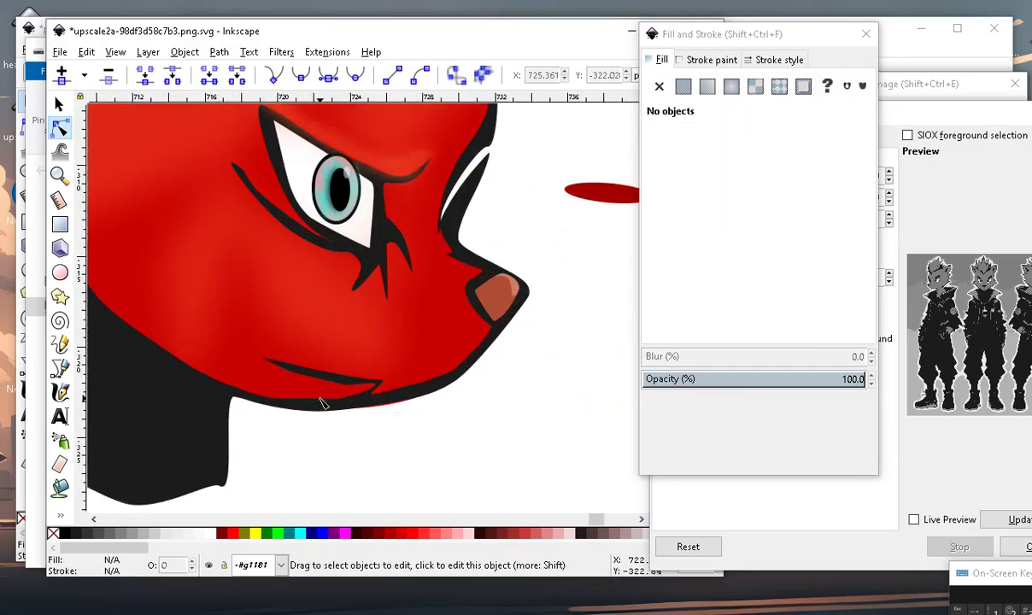
scroll(305, 380, up, 1)
Drag jaw outline nodes to reshape the curve and the inner jaw stroke's tip.
click(335, 389)
click(349, 408)
drag(352, 401, 302, 405)
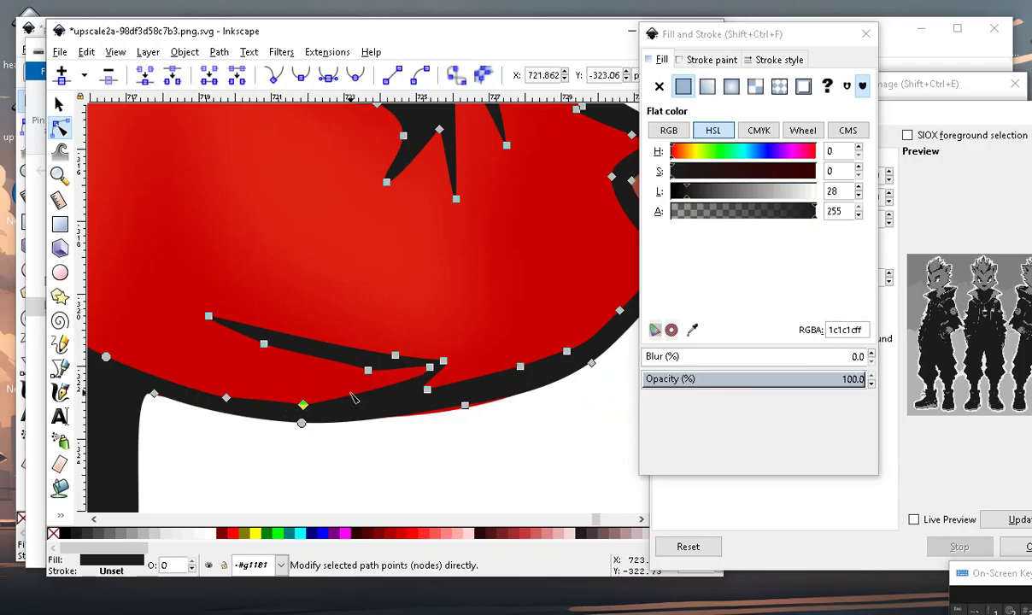
drag(368, 394, 403, 405)
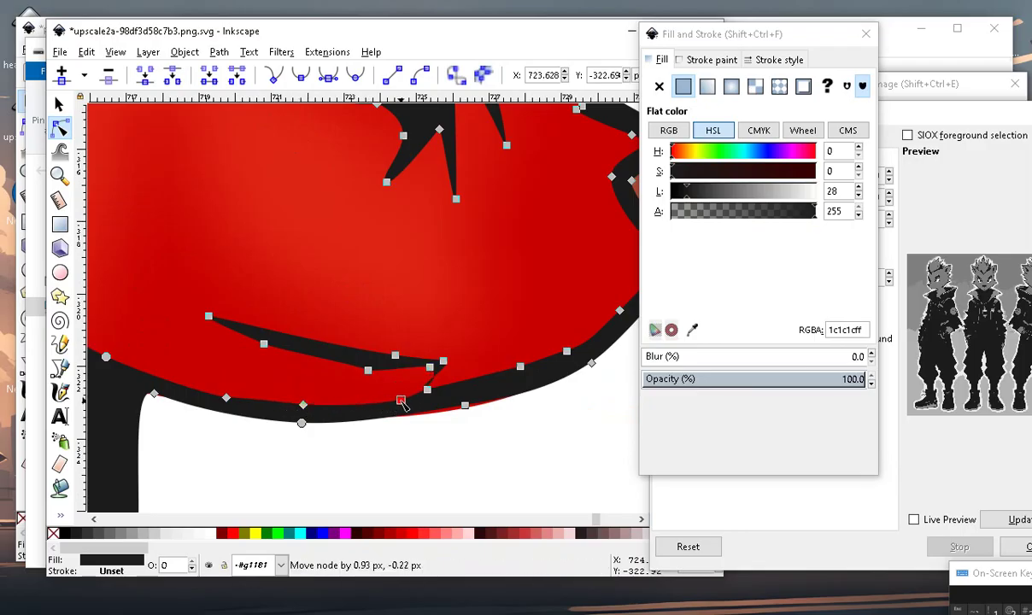
drag(430, 367, 443, 376)
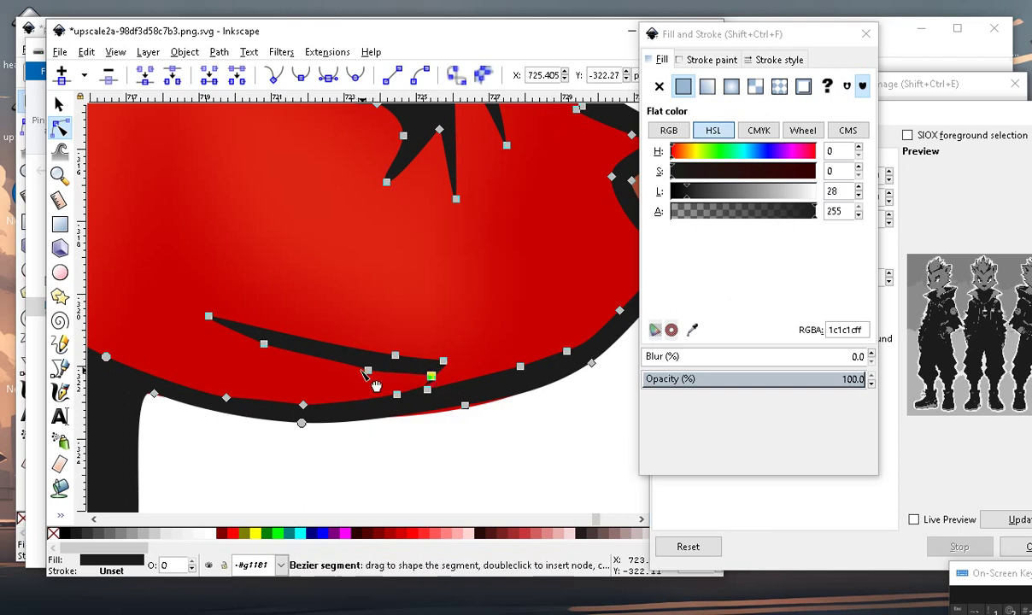
drag(368, 370, 373, 361)
scroll(402, 436, down, 1)
scroll(401, 436, down, 2)
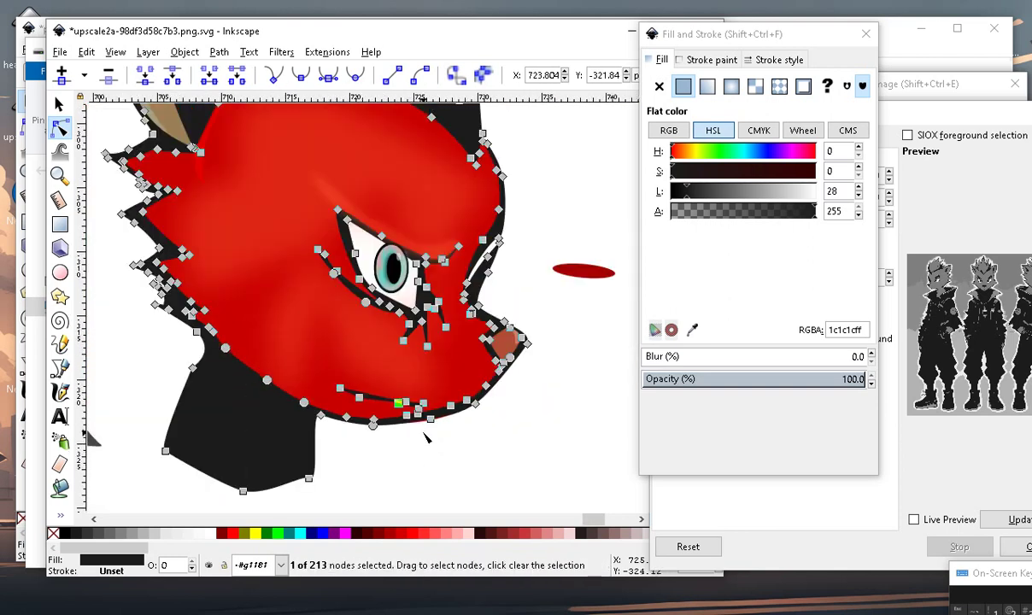
click(406, 442)
scroll(411, 448, down, 2)
scroll(389, 414, up, 5)
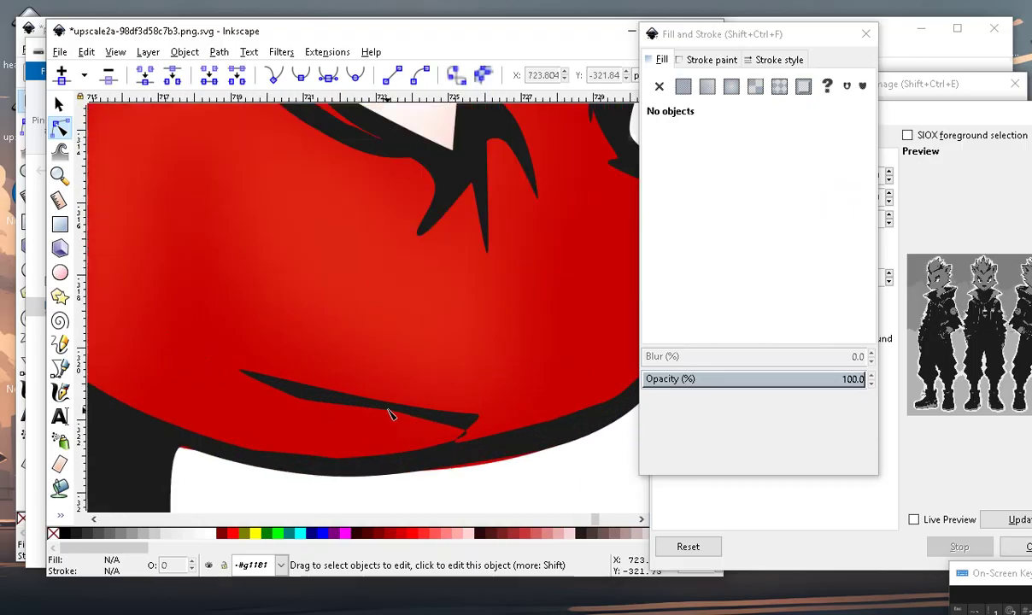
Move the spike's lower edge down-left and lengthen the jaw stroke's end rightward.
click(363, 419)
alt+click(379, 416)
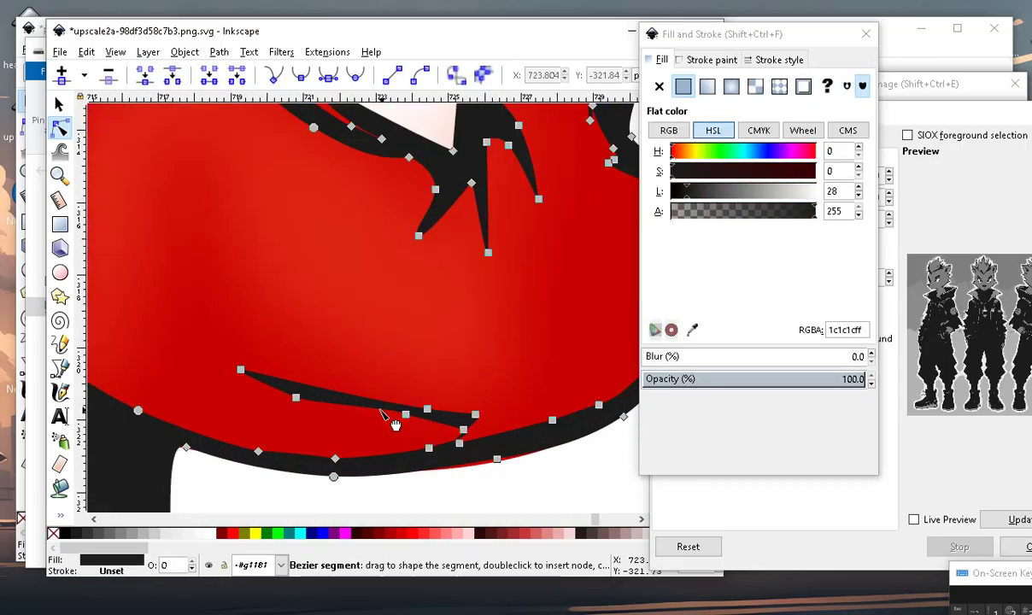
drag(409, 414, 373, 422)
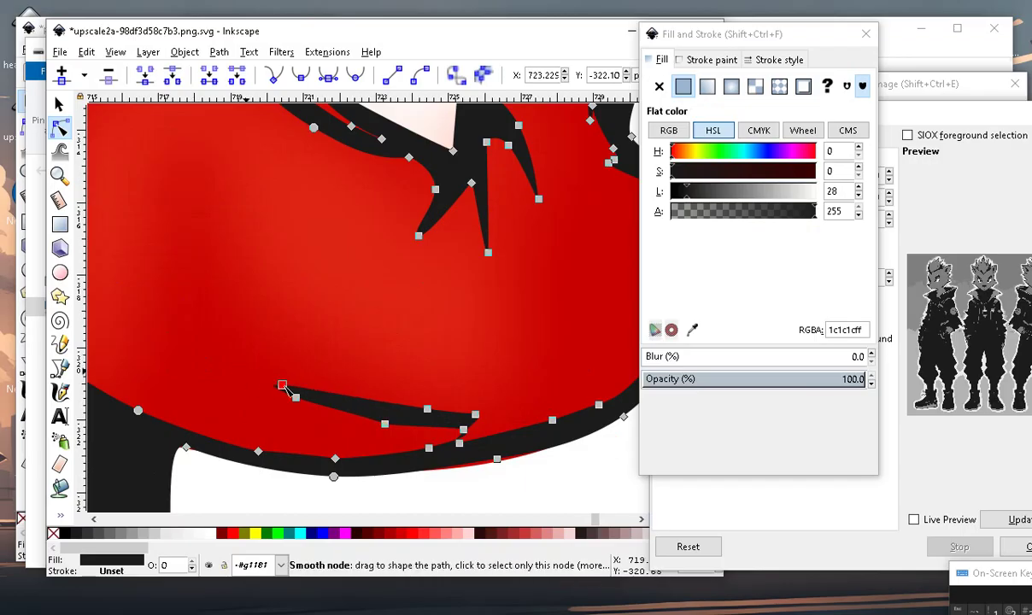
drag(284, 387, 314, 390)
scroll(367, 427, down, 3)
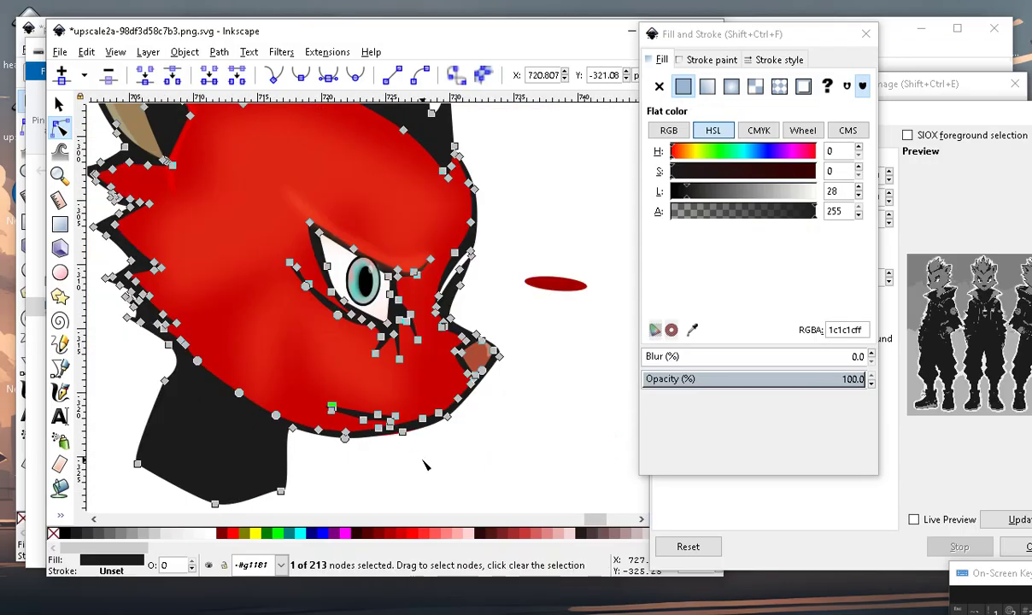
click(437, 477)
scroll(395, 437, down, 2)
scroll(351, 437, up, 2)
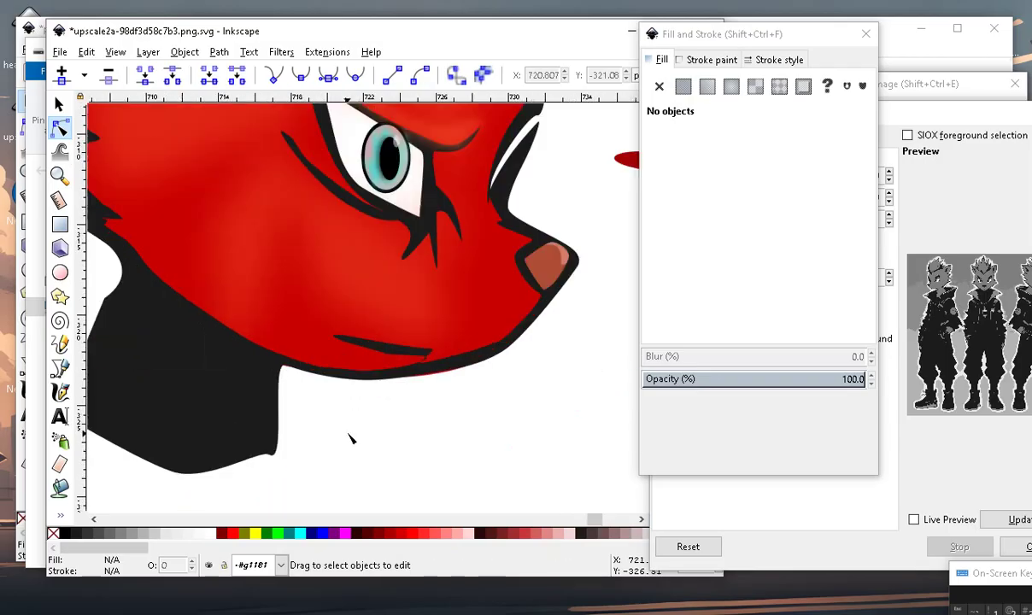
scroll(402, 349, up, 2)
Pull a mouth line node down-left, then zoom in and out to inspect the jaw.
click(386, 364)
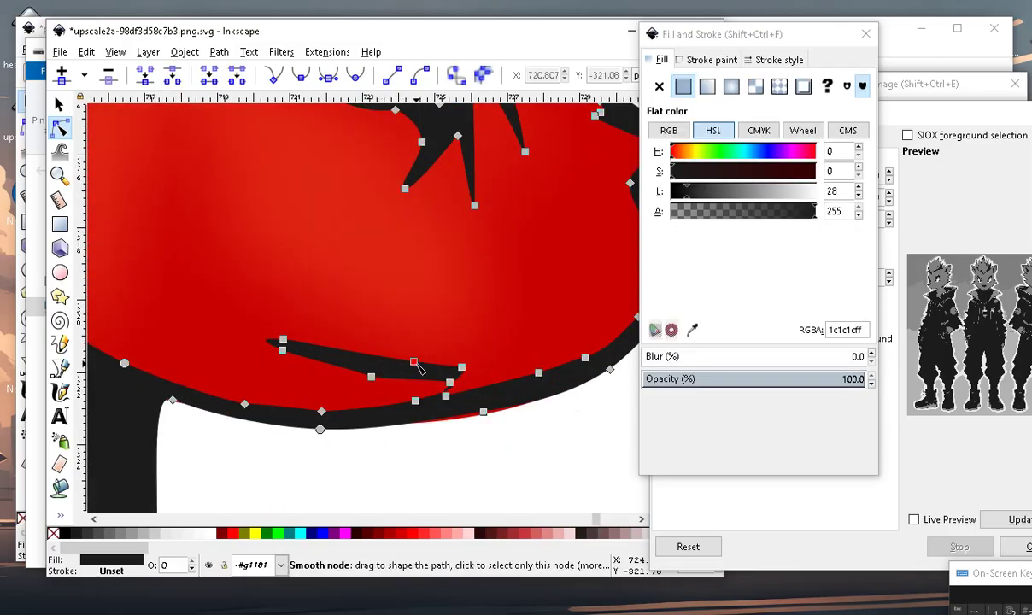
drag(414, 362, 387, 373)
scroll(393, 373, down, 3)
scroll(393, 374, down, 2)
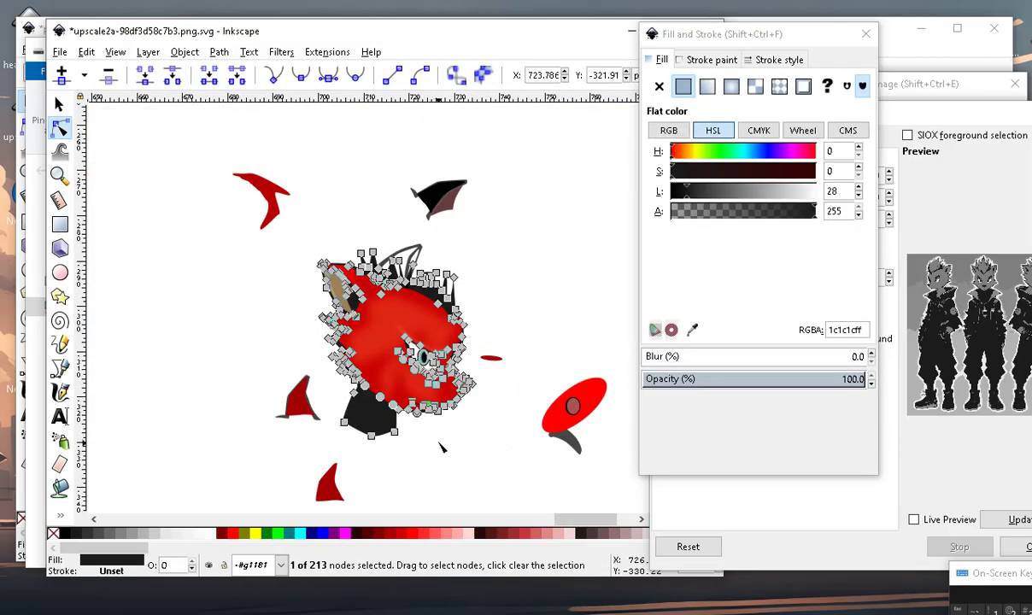
key(Escape)
scroll(433, 400, up, 1)
scroll(436, 419, up, 1)
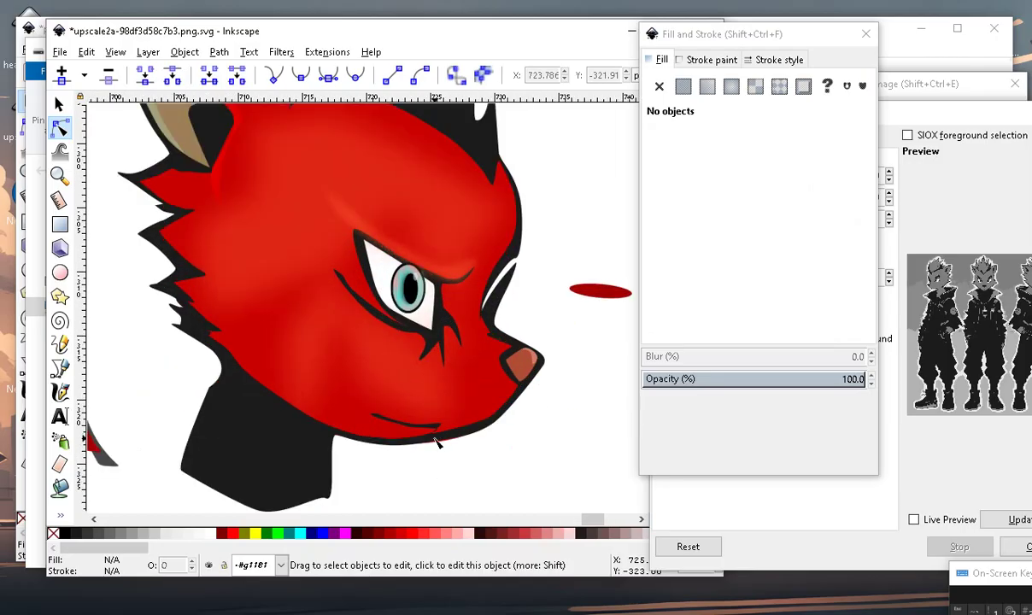
scroll(435, 440, down, 2)
scroll(423, 393, up, 3)
scroll(407, 341, up, 1)
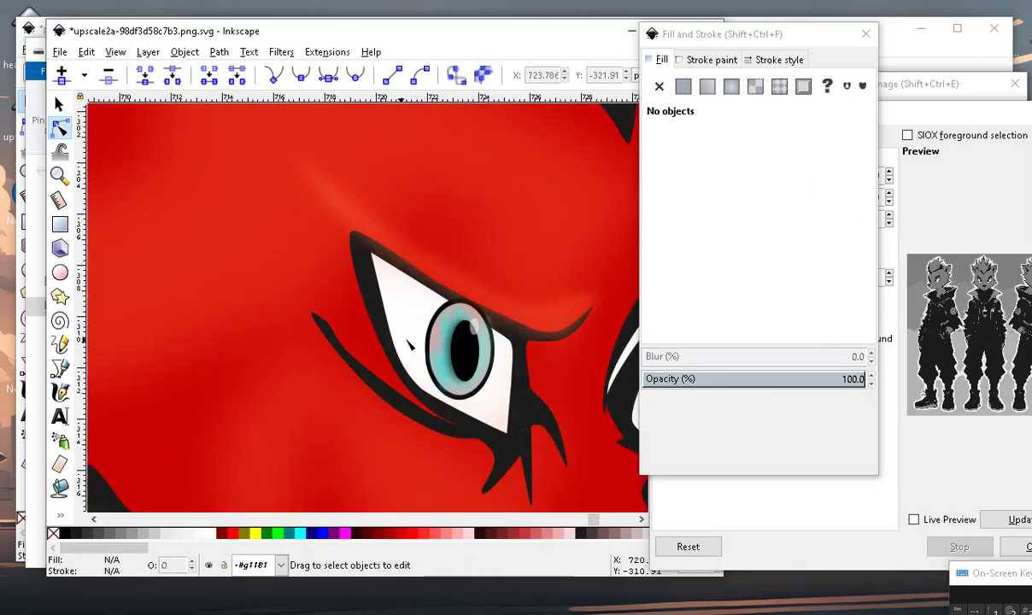
scroll(409, 343, down, 2)
scroll(393, 395, down, 1)
scroll(411, 479, up, 2)
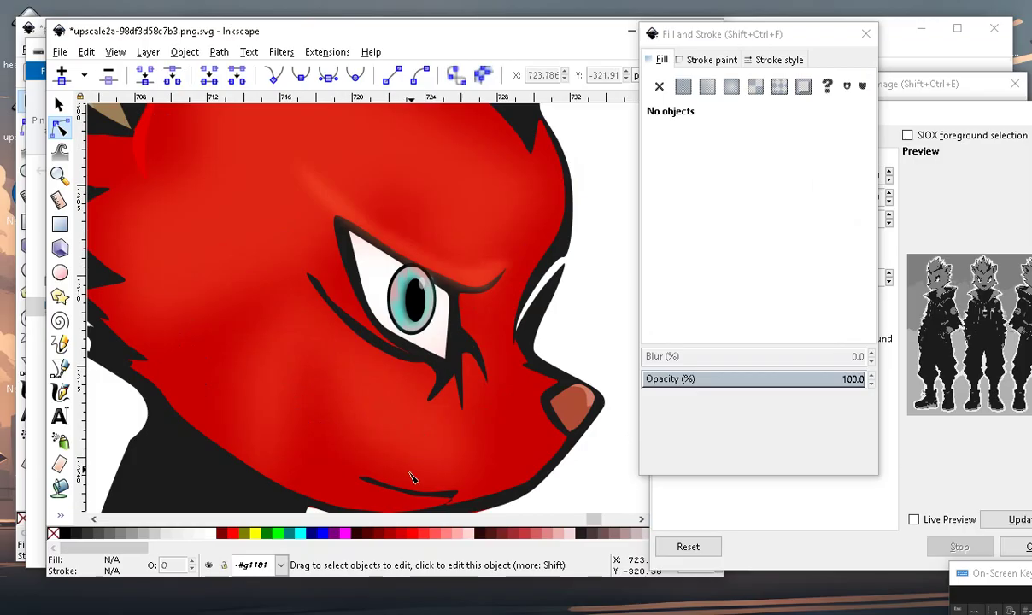
scroll(445, 418, up, 2)
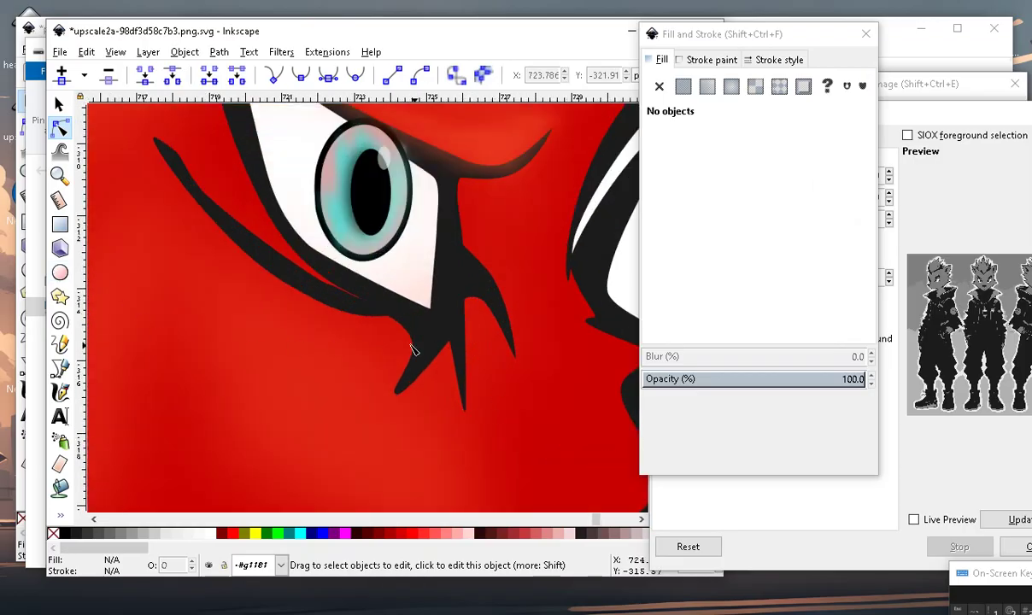
scroll(411, 349, down, 4)
scroll(559, 333, up, 2)
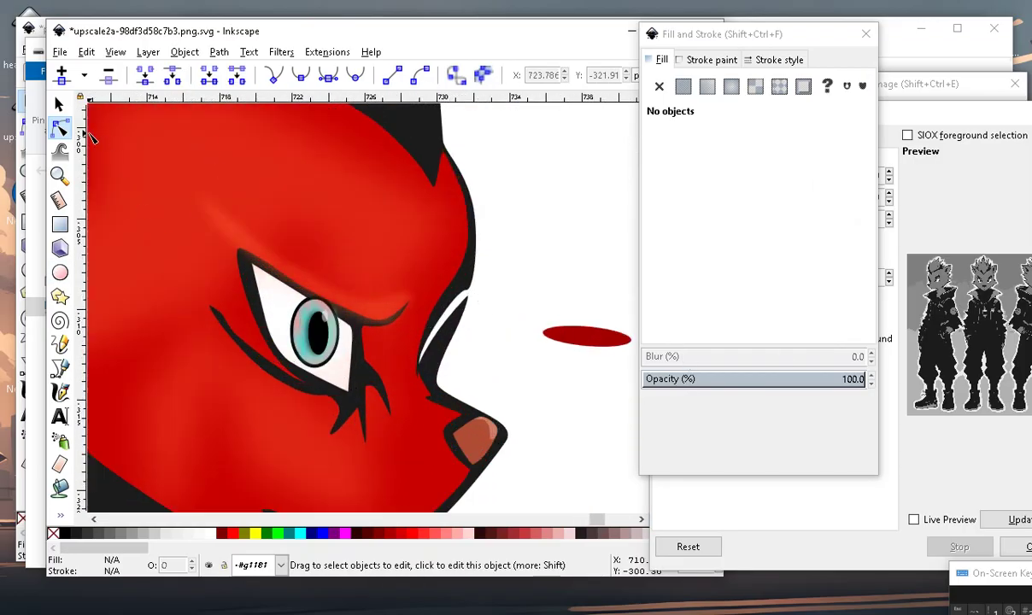
Move the dark red ellipse under the nose and rotate it to tilt along the cheek.
click(60, 104)
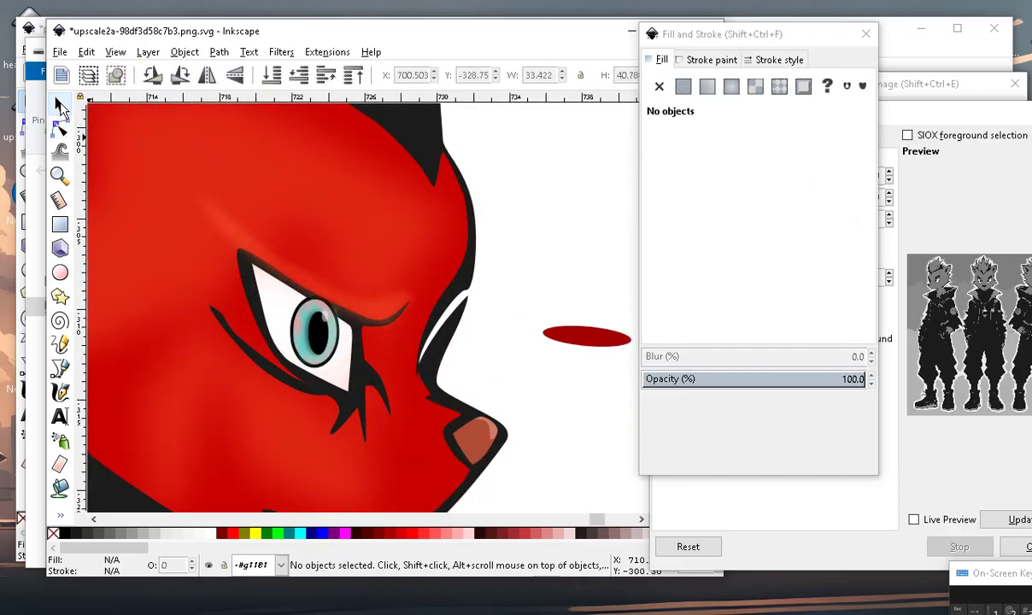
click(595, 346)
drag(604, 339, 441, 442)
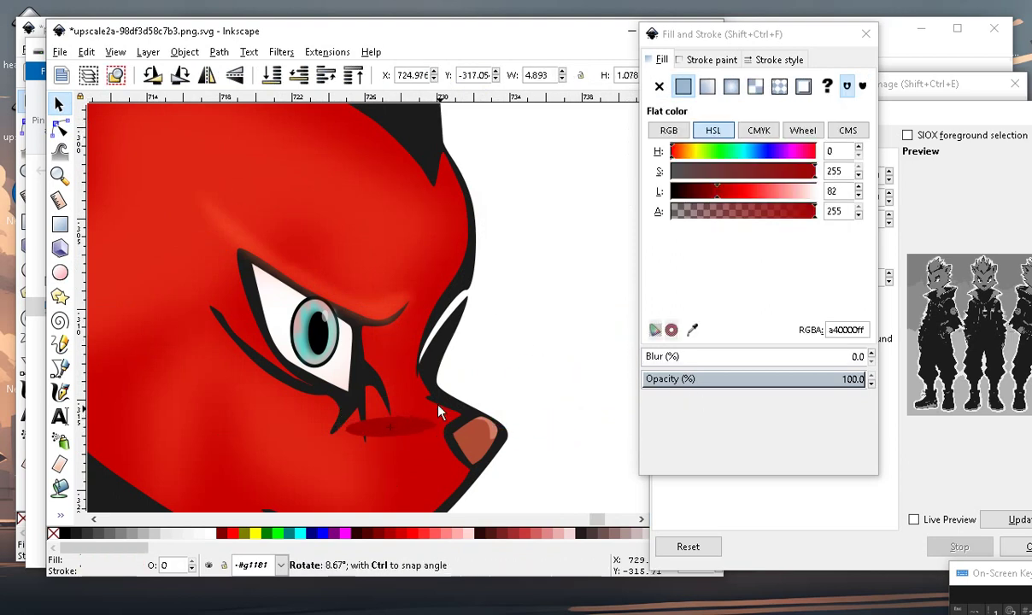
drag(440, 421, 400, 391)
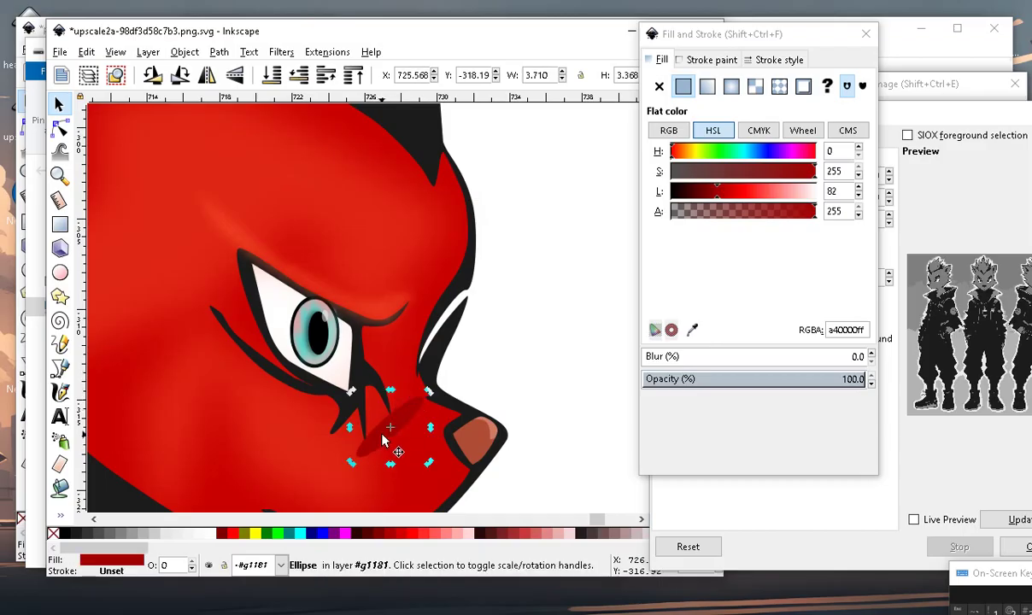
scroll(374, 440, up, 2)
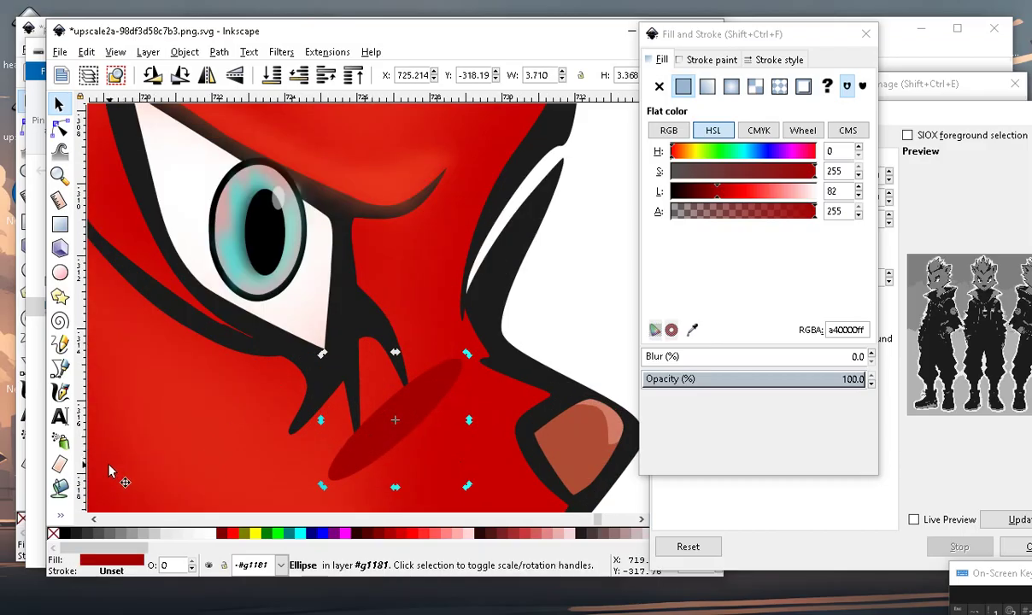
click(62, 489)
Bucket-fill the gap between the eye markings and lower its Saturation to 50.
click(373, 352)
scroll(398, 376, down, 2)
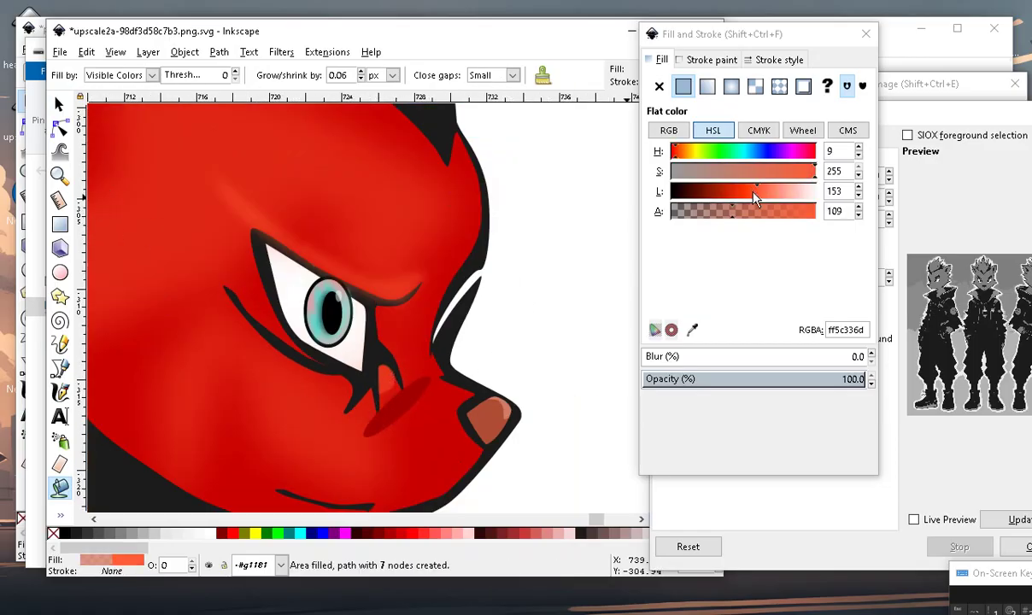
drag(774, 172, 720, 173)
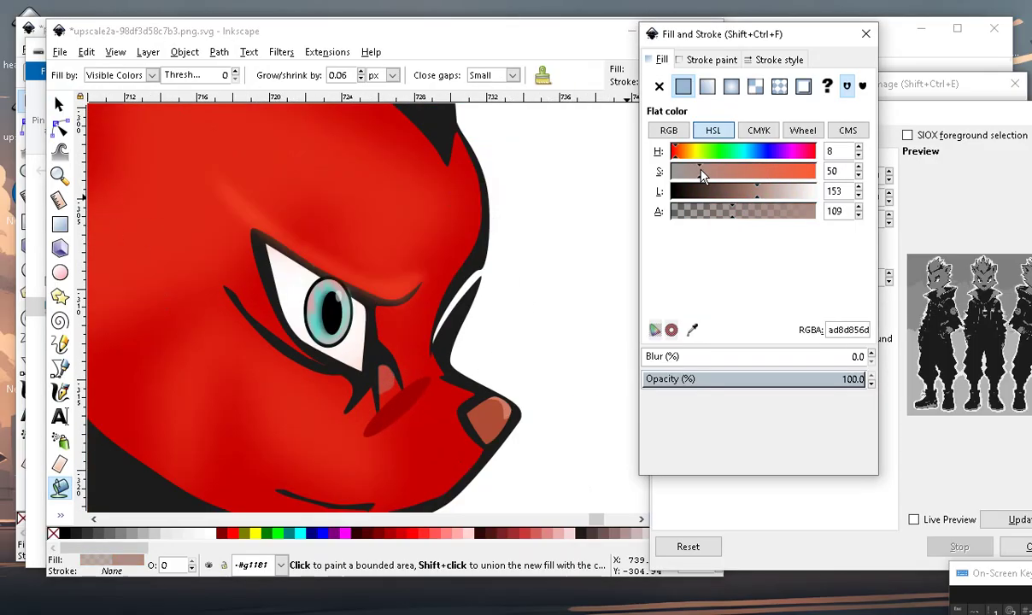
scroll(213, 325, down, 2)
scroll(299, 391, up, 2)
scroll(376, 380, up, 2)
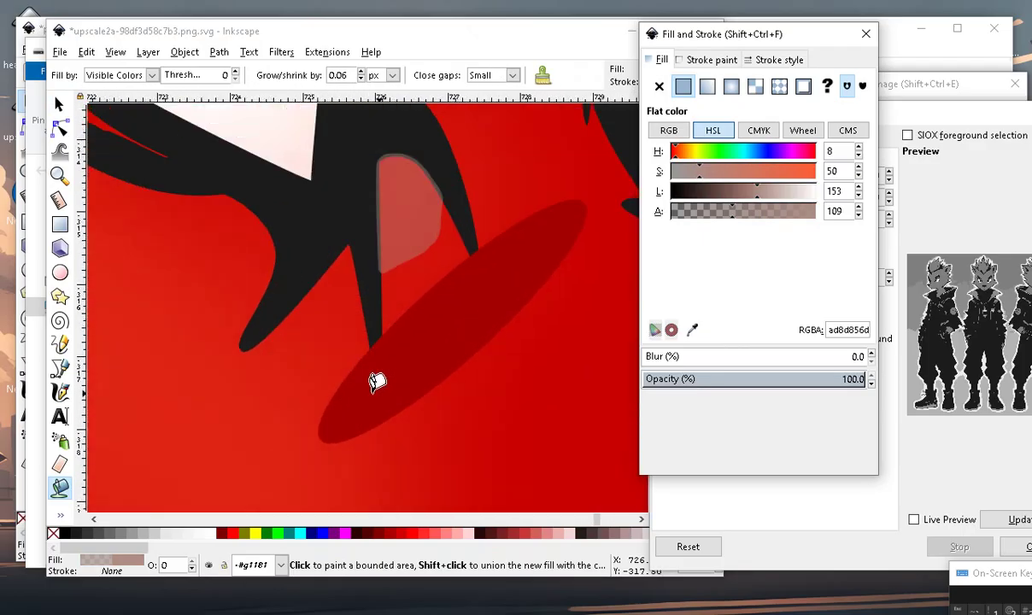
scroll(411, 371, down, 2)
Move the red ellipse aside, duplicate the pink patch and shift the copy down-left.
click(59, 103)
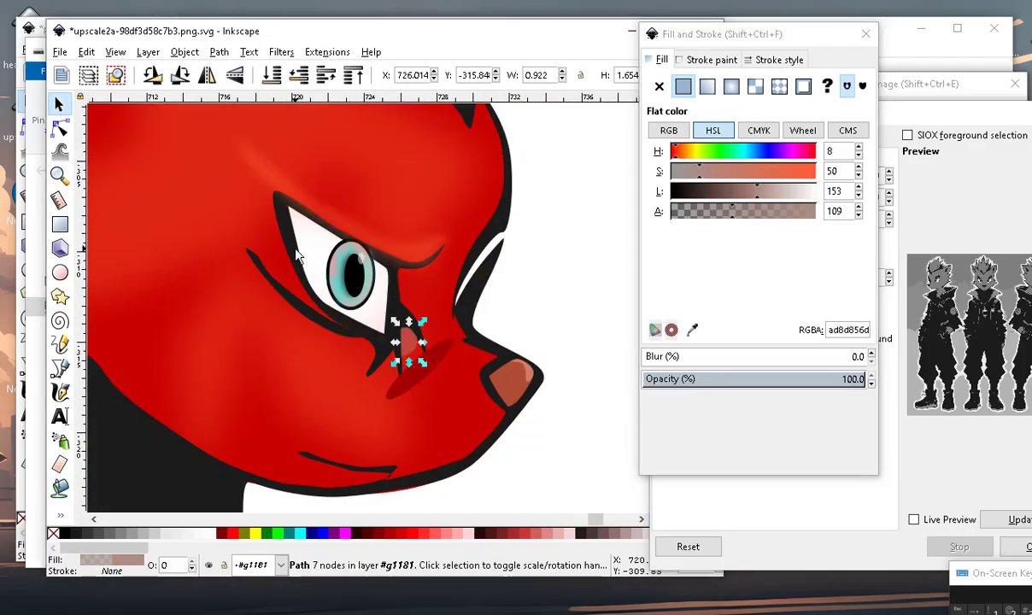
drag(425, 386, 603, 316)
scroll(416, 369, up, 1)
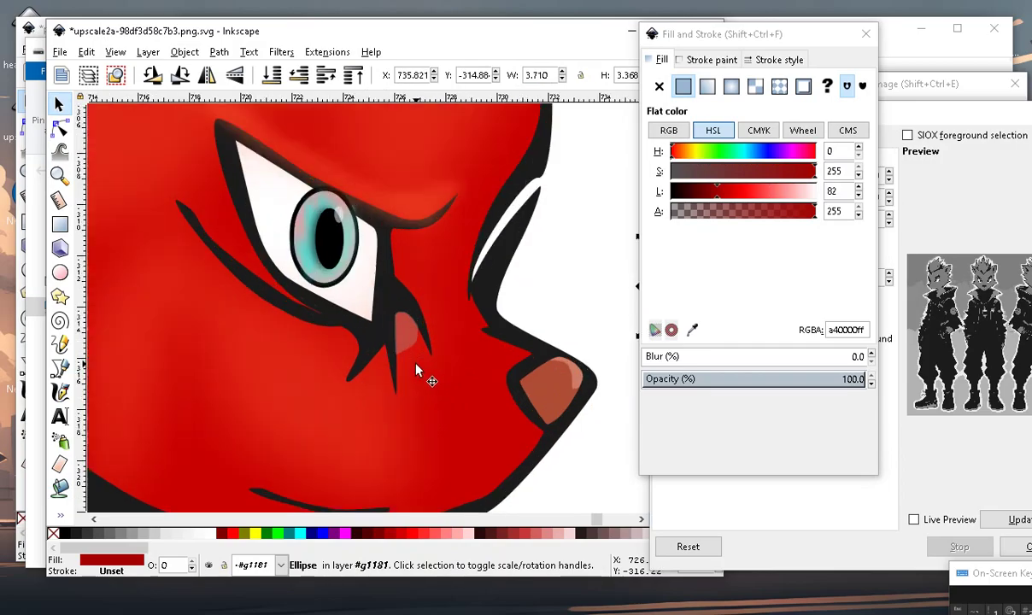
click(408, 330)
click(86, 52)
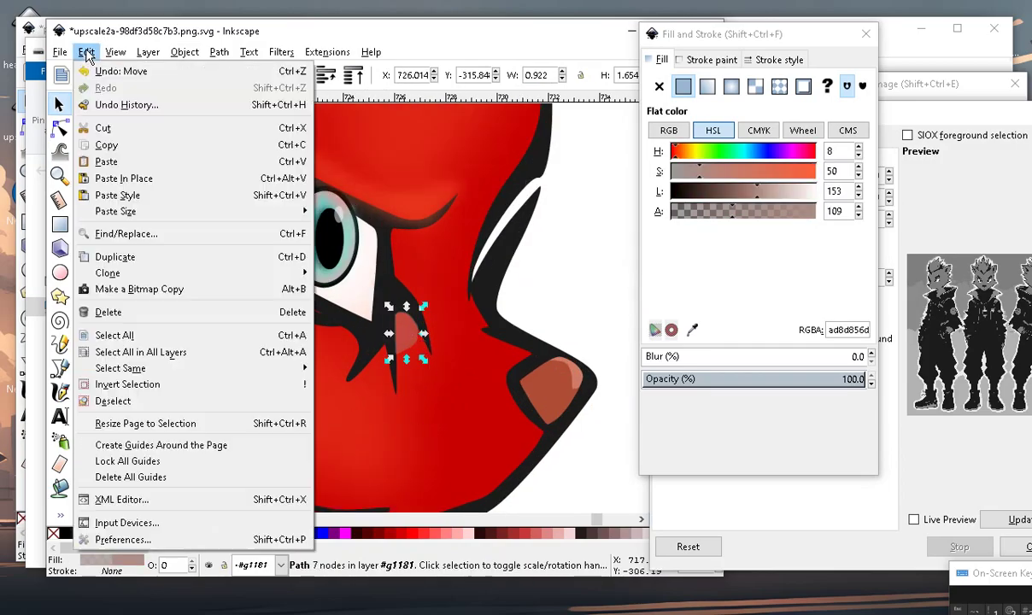
click(141, 259)
drag(411, 340, 387, 380)
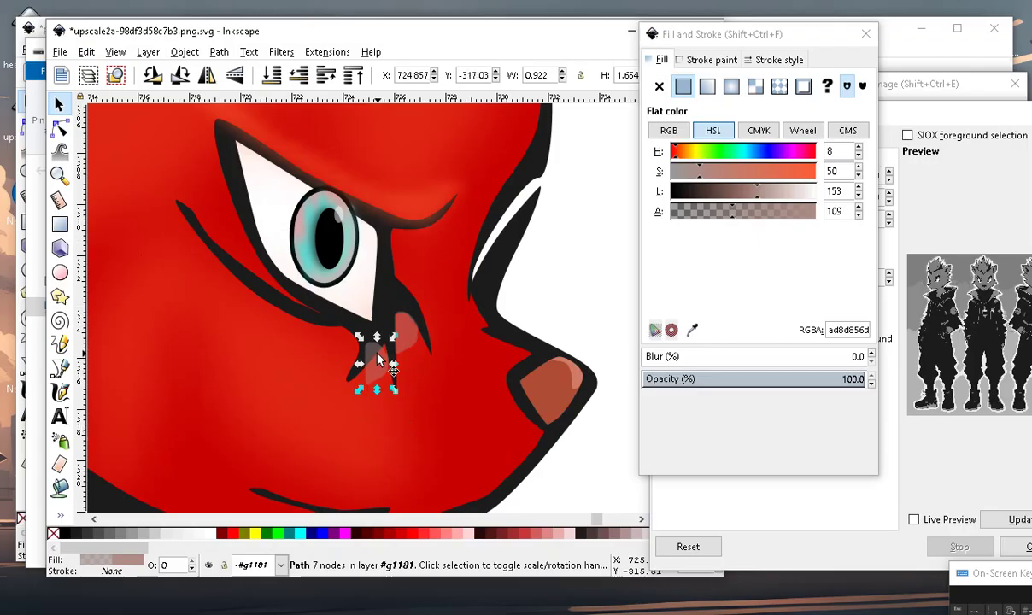
Drag the duplicate's nodes to stretch it up-left under the eye with a curved lower edge.
click(60, 129)
drag(357, 385, 301, 461)
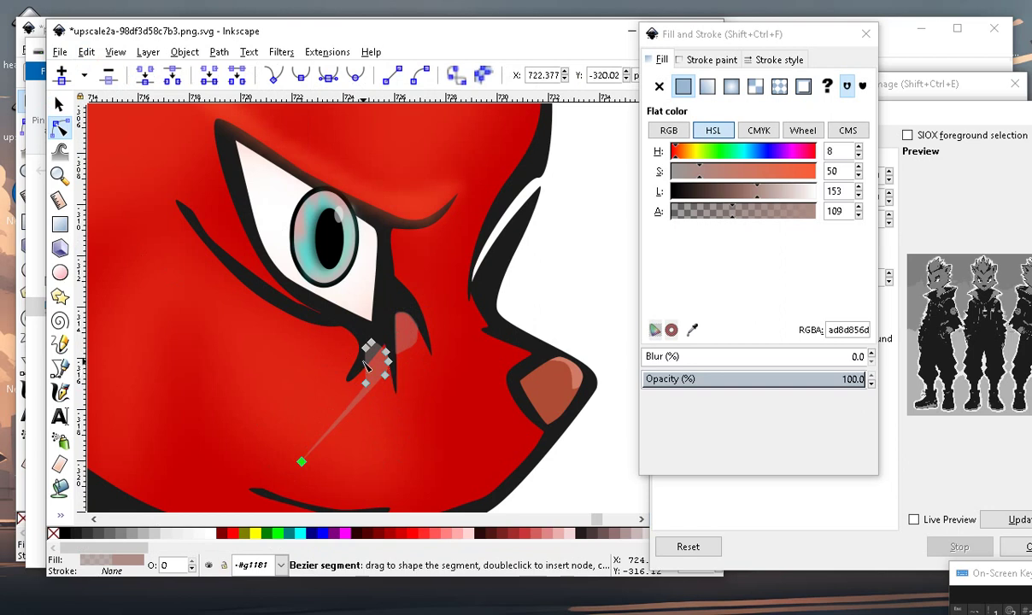
mouse_move(366, 348)
mouse_down()
mouse_move(244, 318)
mouse_move(171, 234)
mouse_up()
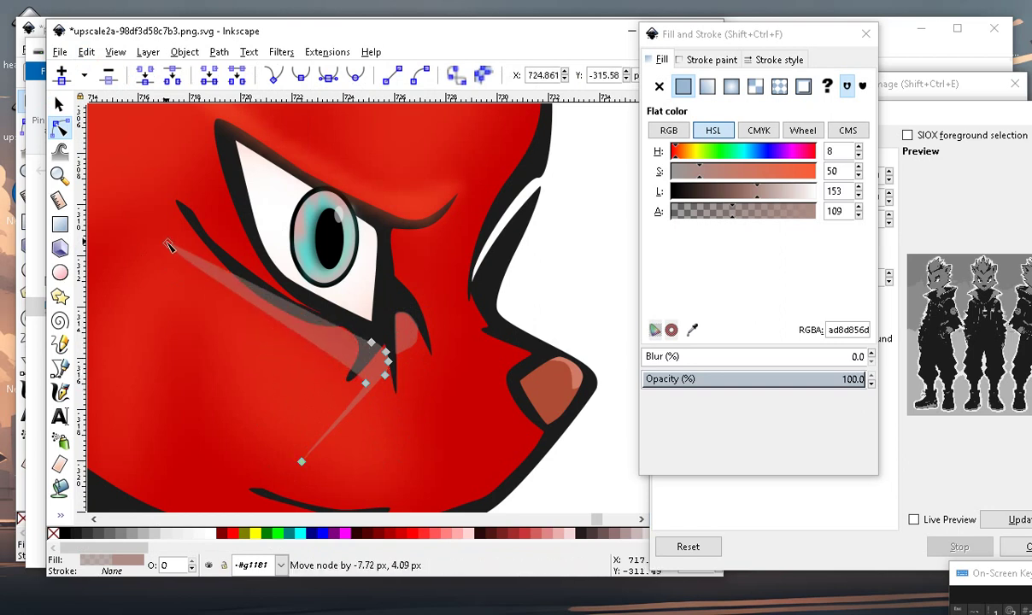
drag(314, 343, 236, 322)
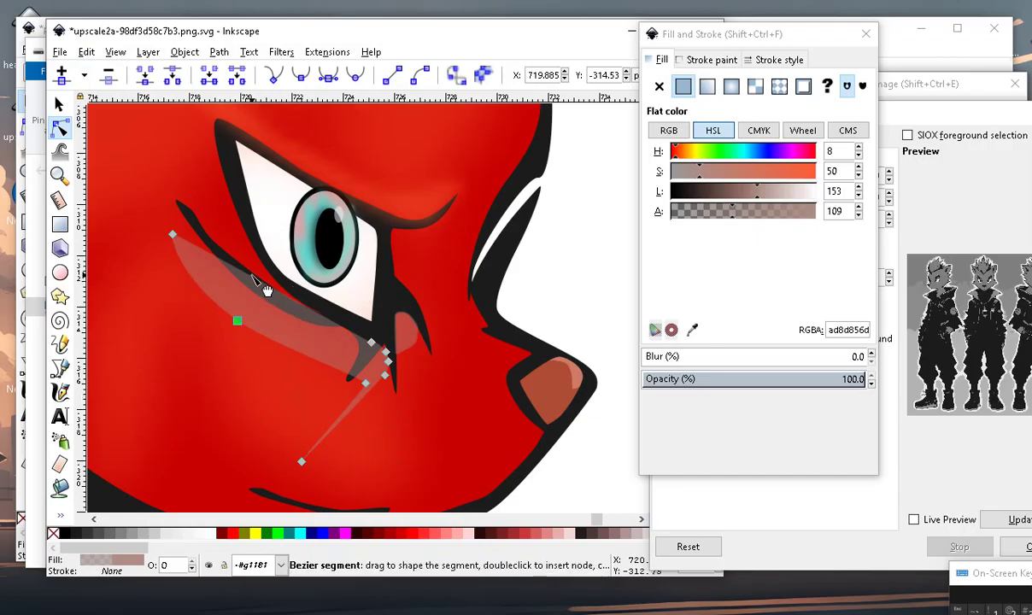
drag(255, 282, 260, 277)
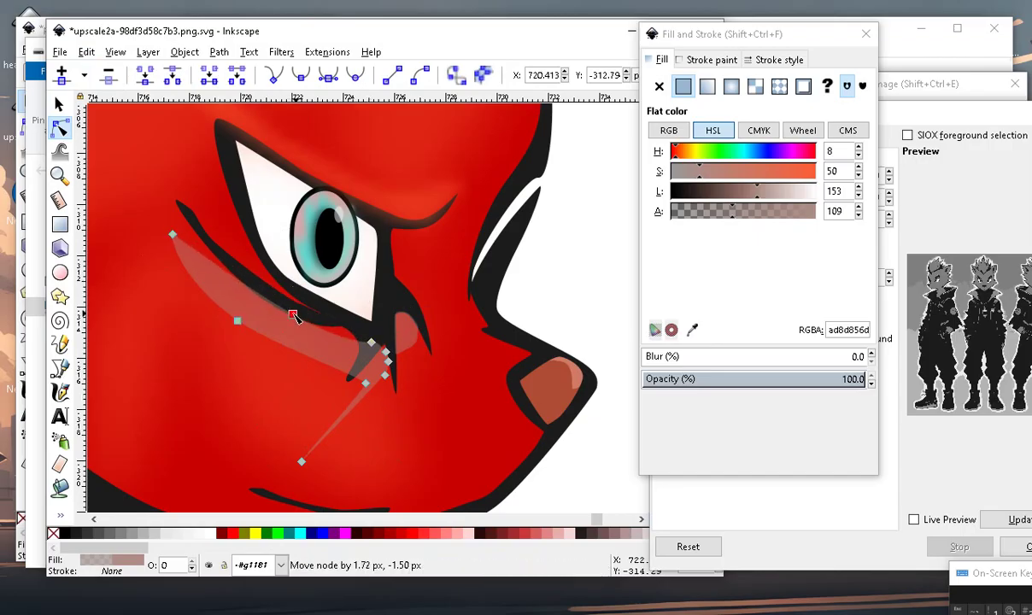
scroll(364, 415, down, 4)
scroll(366, 417, up, 4)
Widen the patch, pull its bottom toward the nose, and add a node to refine the edge.
drag(311, 364, 272, 314)
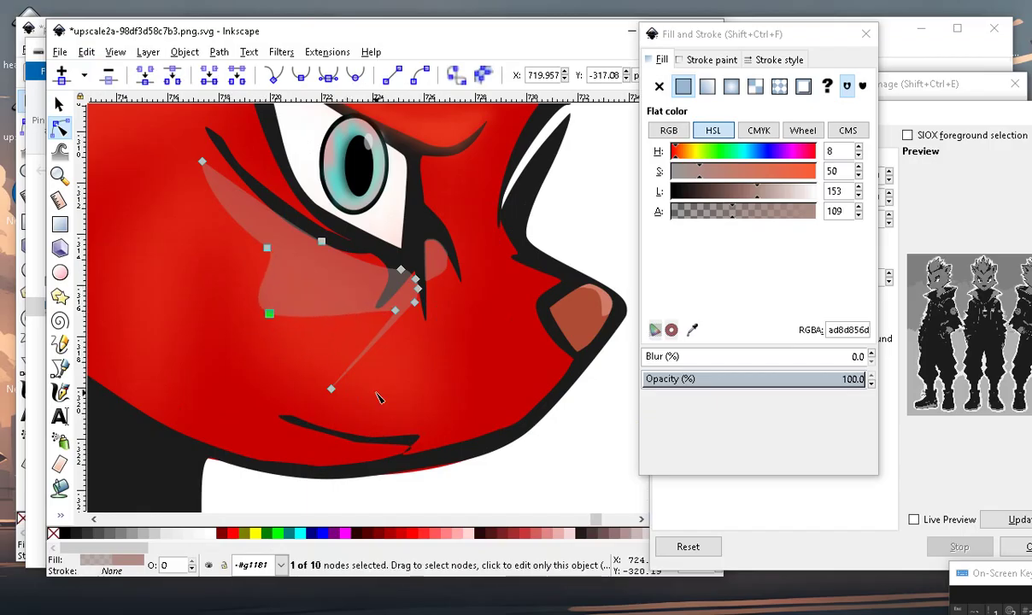
mouse_move(332, 393)
mouse_down()
mouse_move(455, 299)
mouse_move(376, 346)
mouse_up()
scroll(373, 386, down, 3)
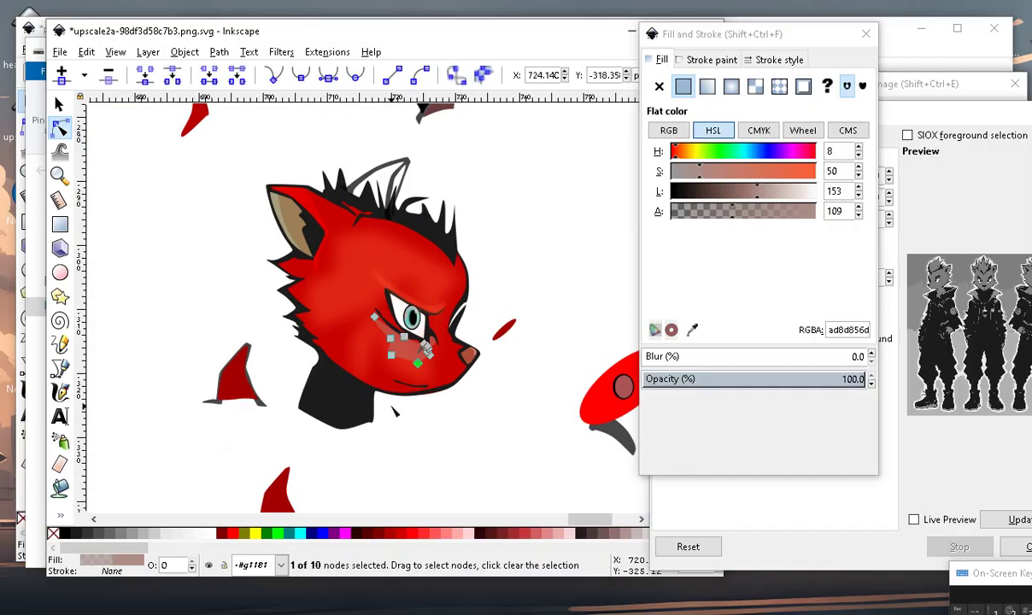
scroll(359, 393, up, 1)
scroll(332, 412, up, 3)
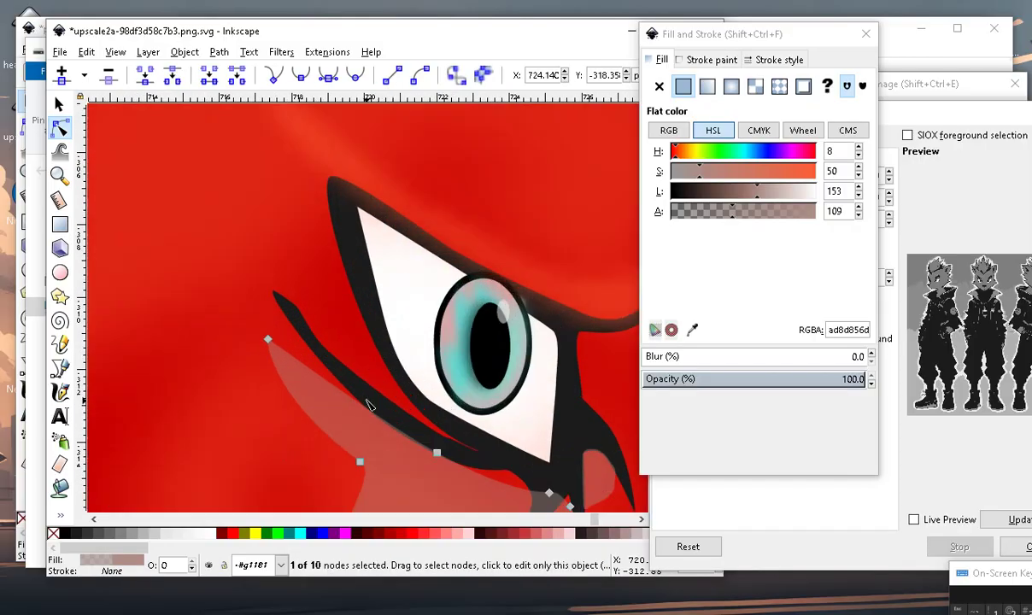
click(309, 376)
double_click(310, 376)
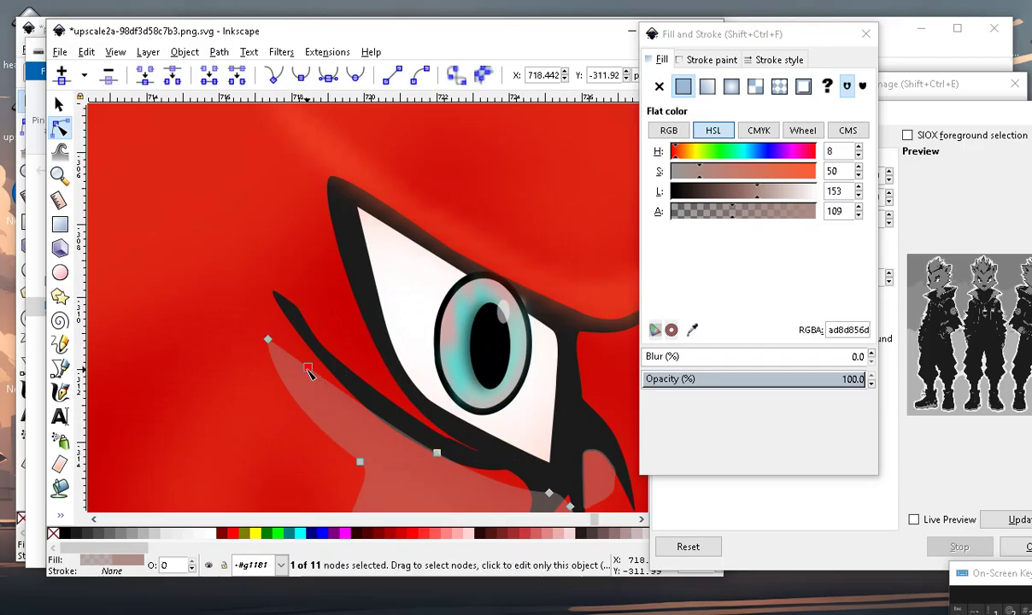
drag(269, 339, 340, 264)
scroll(329, 365, down, 3)
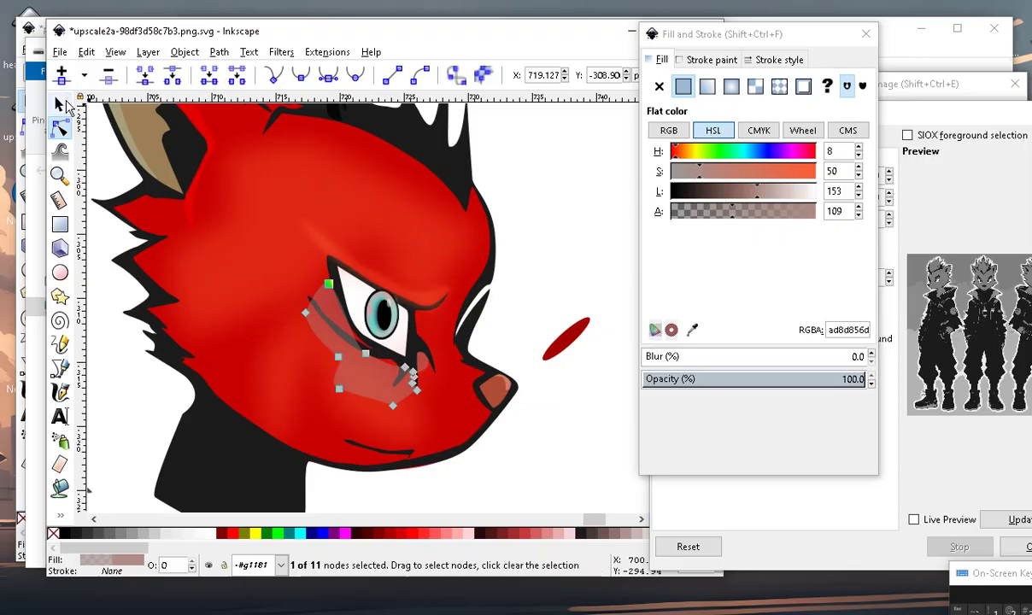
click(59, 105)
scroll(359, 276, up, 1)
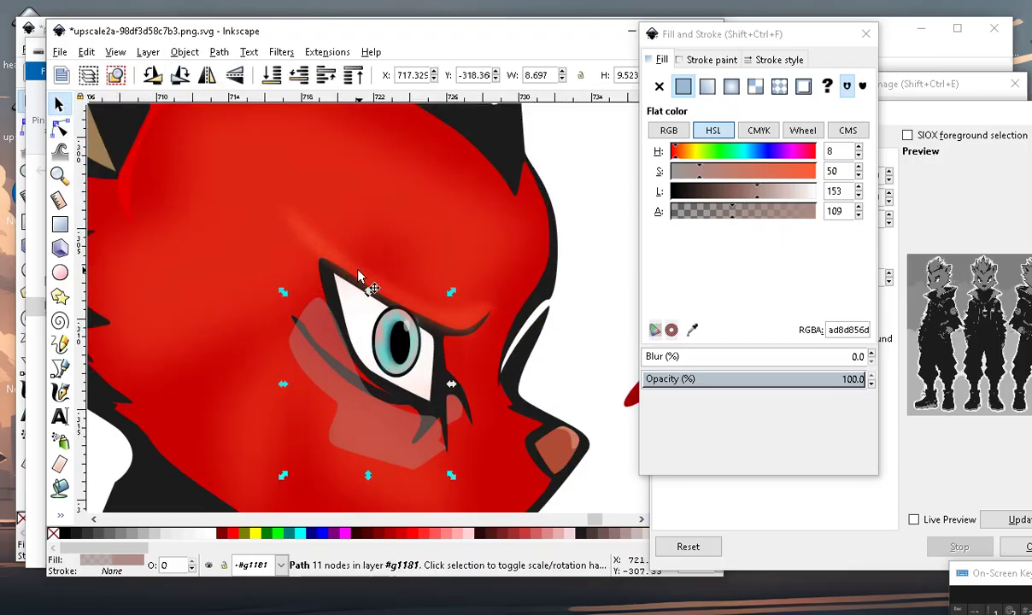
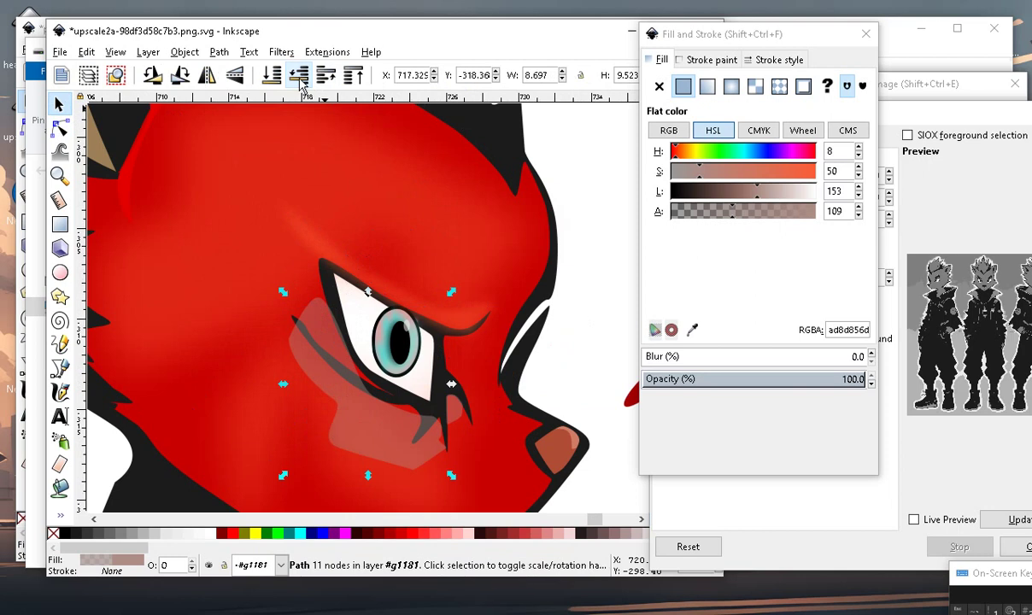
Lower the translucent cheek patch beneath the eye outlines with Page Down.
click(300, 78)
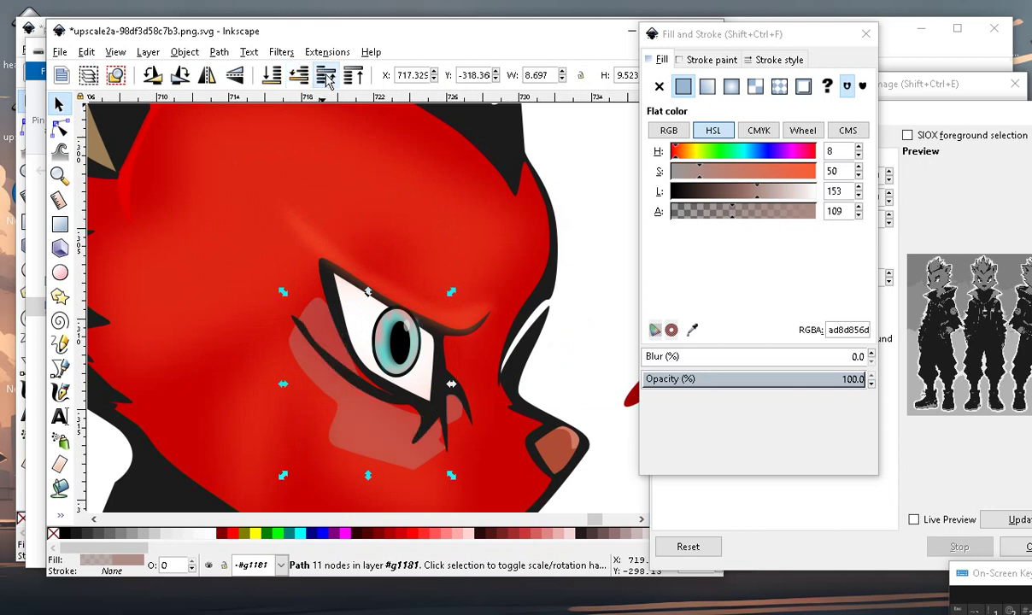
scroll(333, 256, down, 5)
scroll(339, 351, up, 4)
click(331, 381)
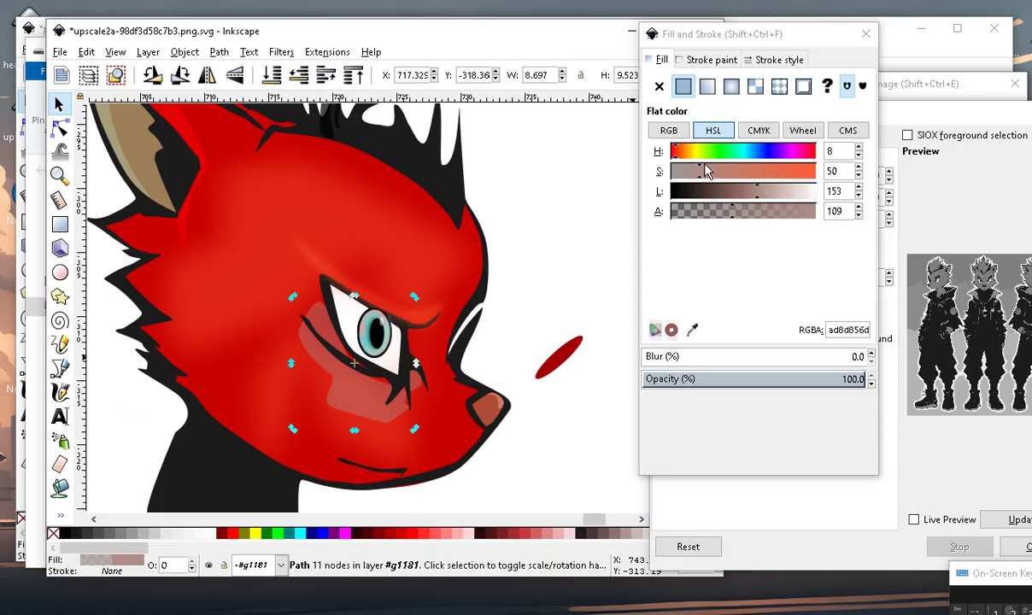
Raise the cheek patch's HSL saturation and reduce its lightness for a deeper red-brown.
click(708, 171)
click(737, 171)
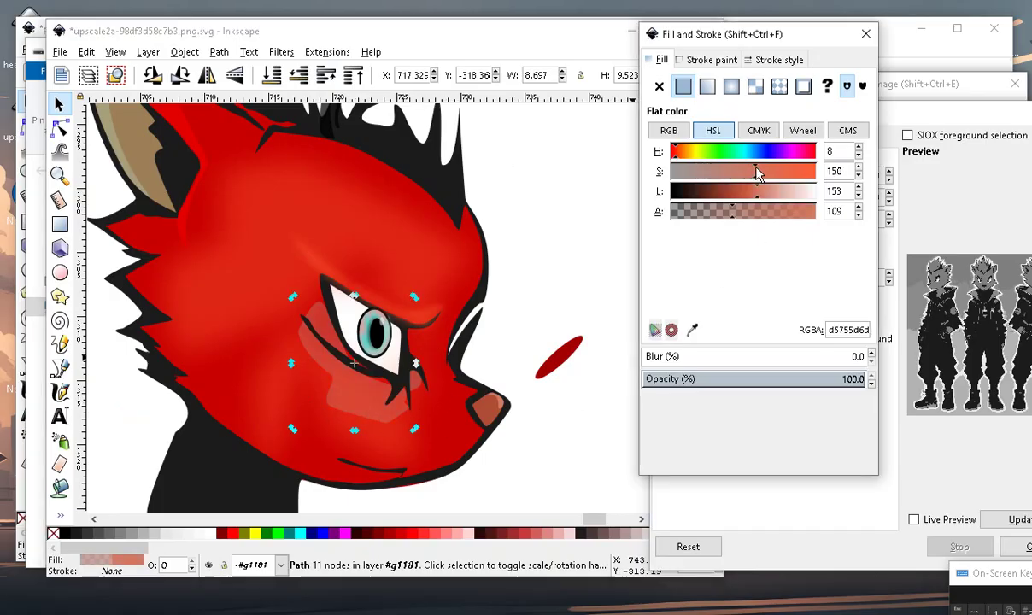
drag(757, 172, 789, 173)
drag(763, 196, 740, 203)
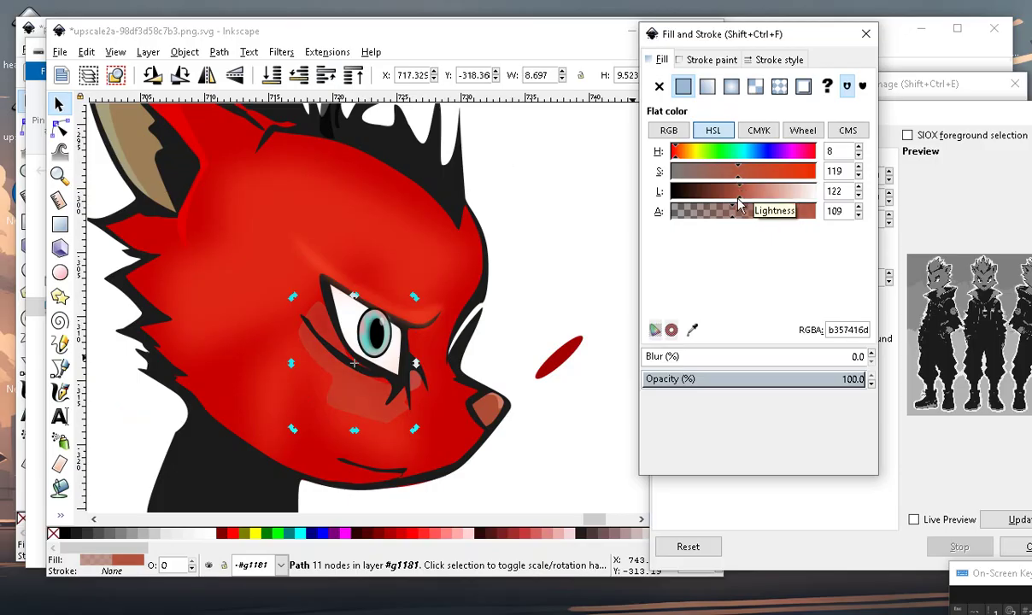
Blur the cheek patch to about 9.7 and darken it slightly more.
drag(661, 359, 665, 357)
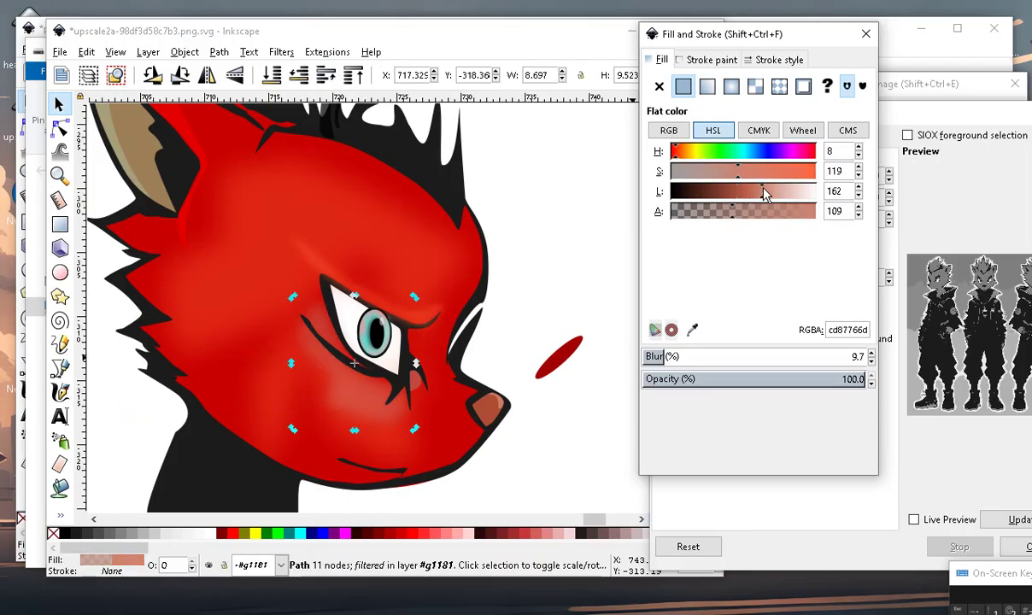
drag(759, 196, 739, 198)
scroll(325, 398, down, 2)
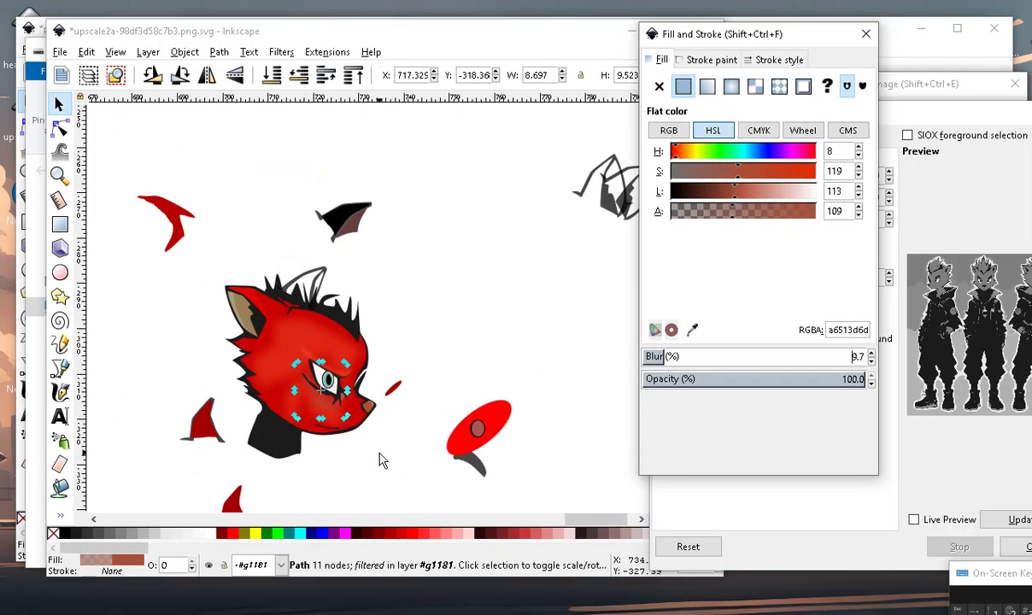
click(380, 461)
scroll(385, 390, up, 2)
Duplicate the eye pieces, move the iris copy beside the head and narrow it.
drag(473, 254, 282, 369)
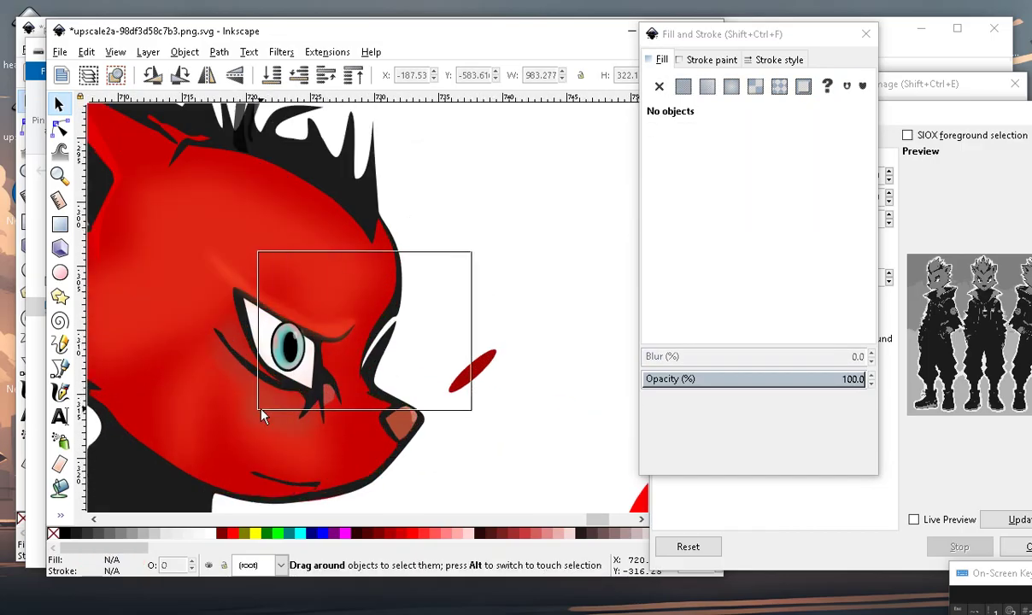
click(282, 359)
click(432, 276)
drag(457, 254, 268, 381)
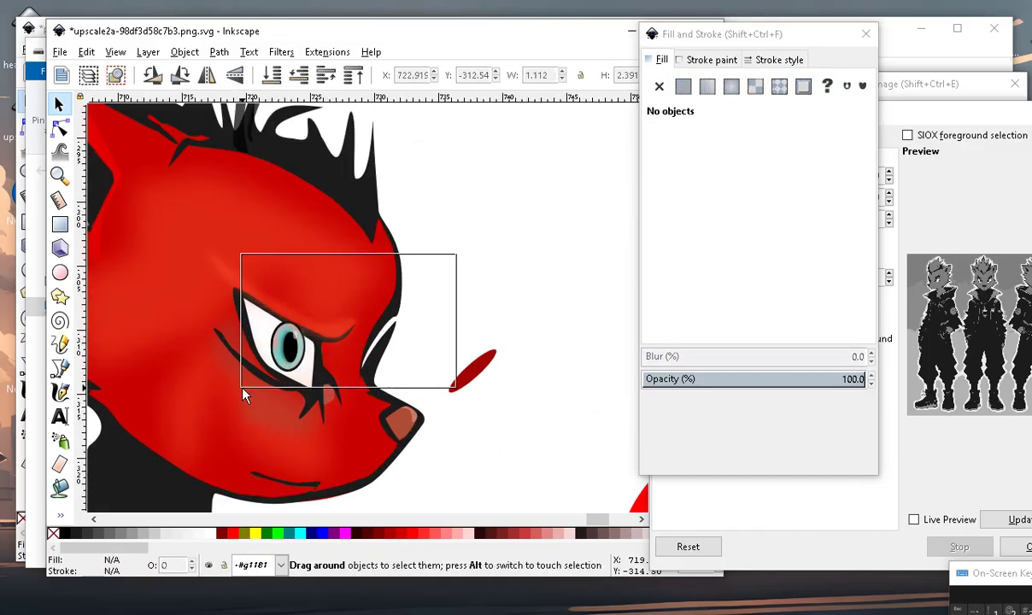
click(87, 52)
click(128, 258)
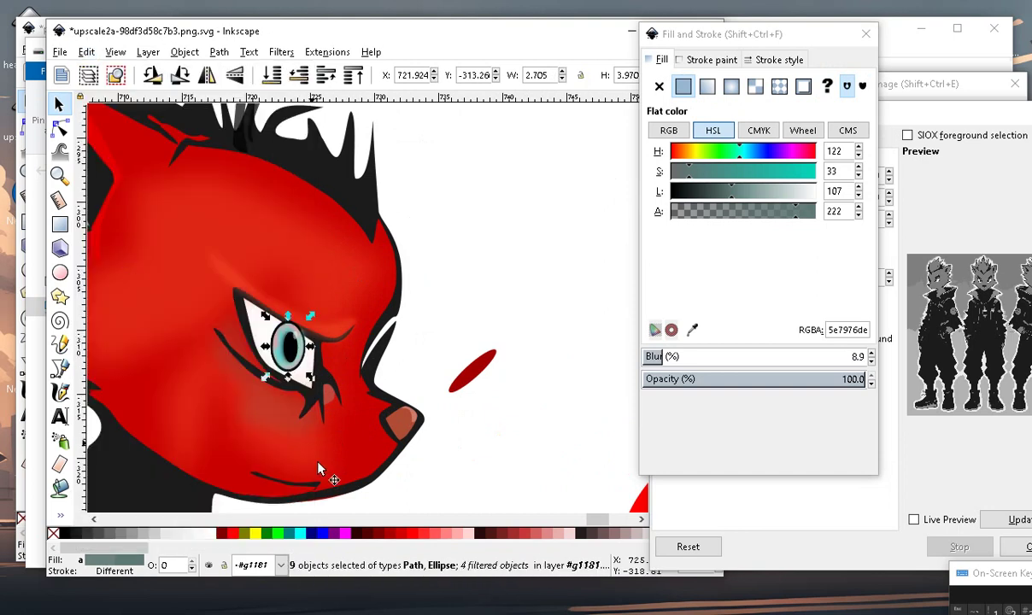
drag(290, 346, 507, 289)
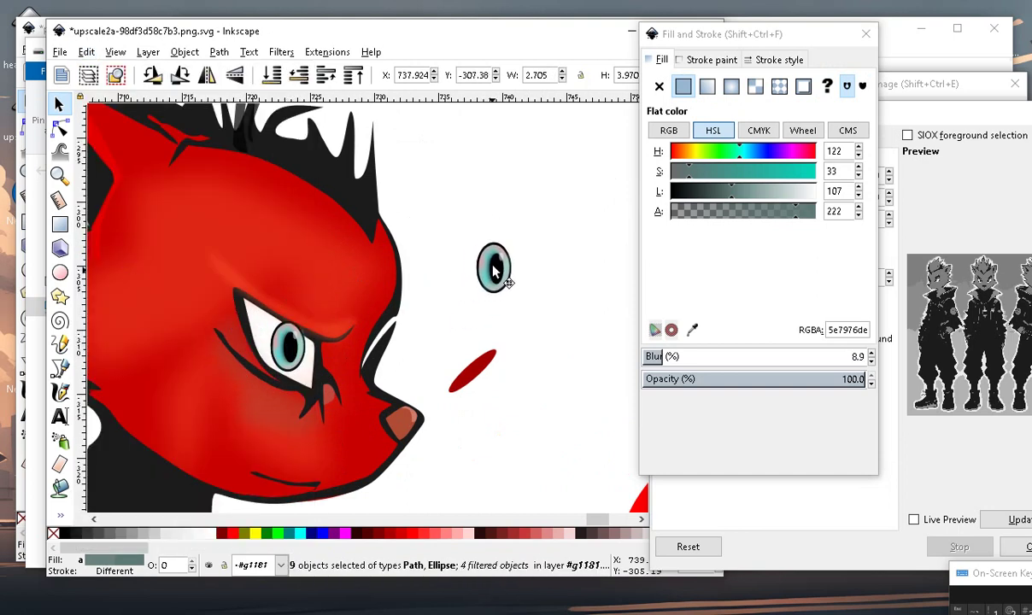
drag(481, 236, 490, 236)
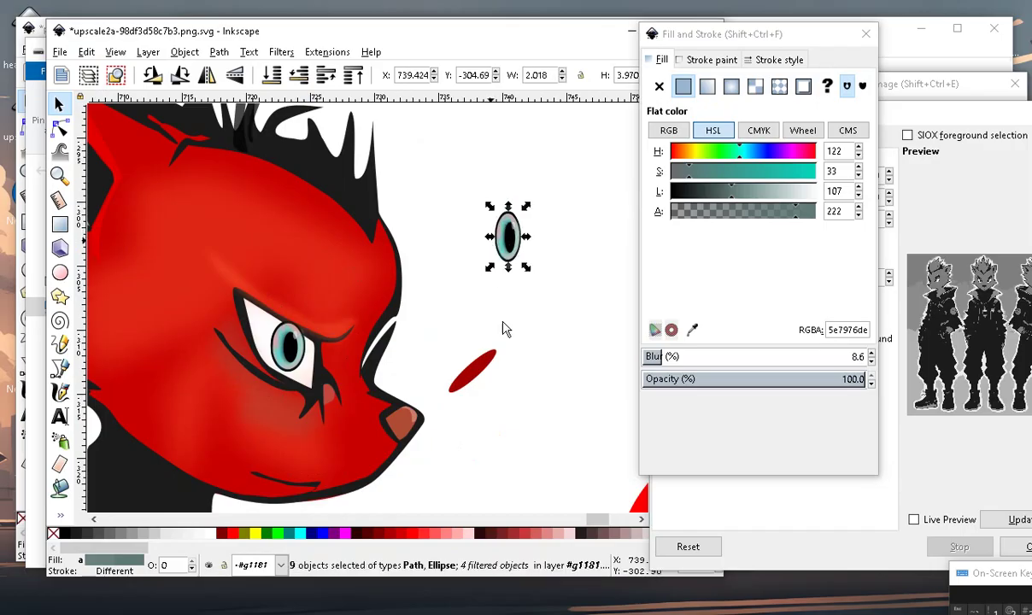
click(477, 422)
Move the small red ellipse further right of the snout.
key(e)
click(477, 377)
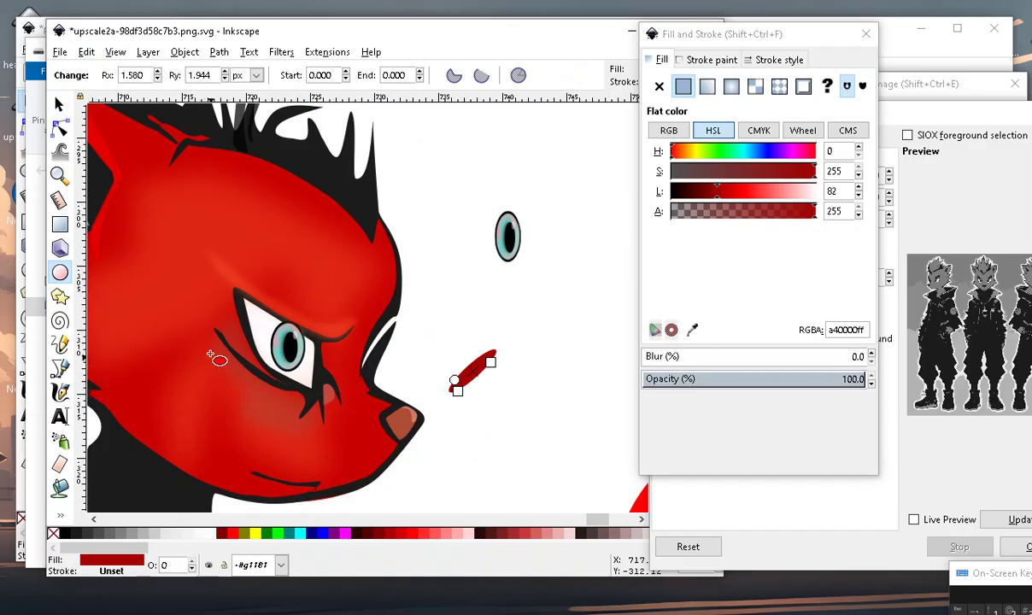
click(64, 103)
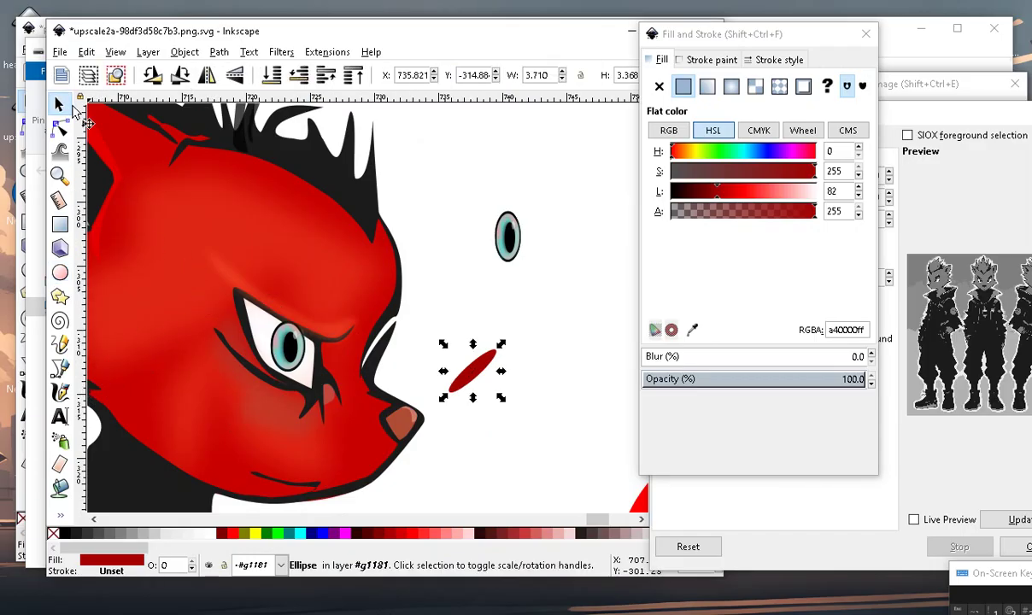
click(518, 388)
click(473, 366)
scroll(418, 324, down, 3)
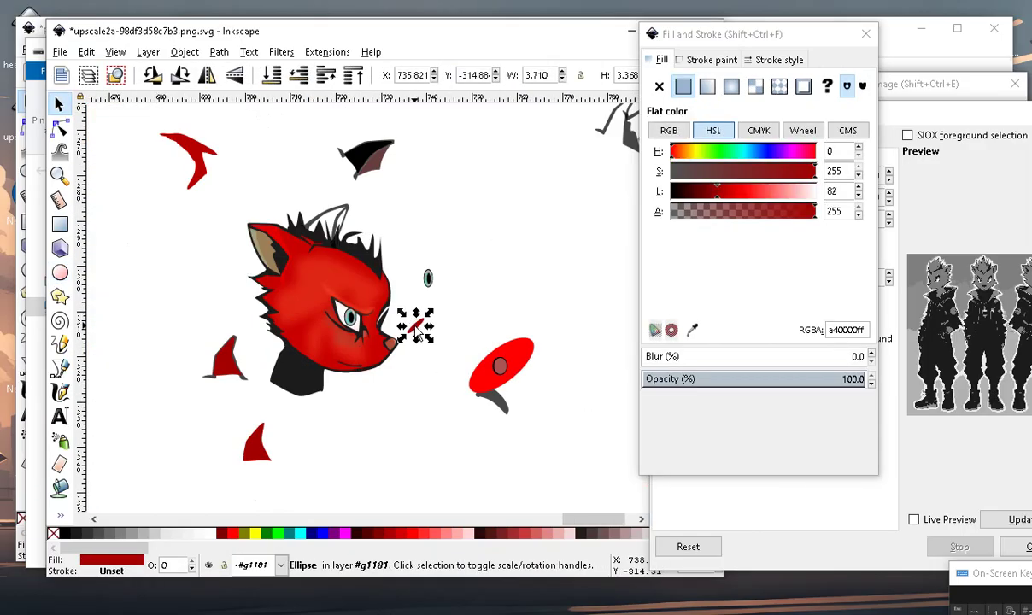
scroll(418, 323, up, 1)
mouse_move(419, 321)
mouse_down()
mouse_move(575, 285)
mouse_move(604, 329)
mouse_up()
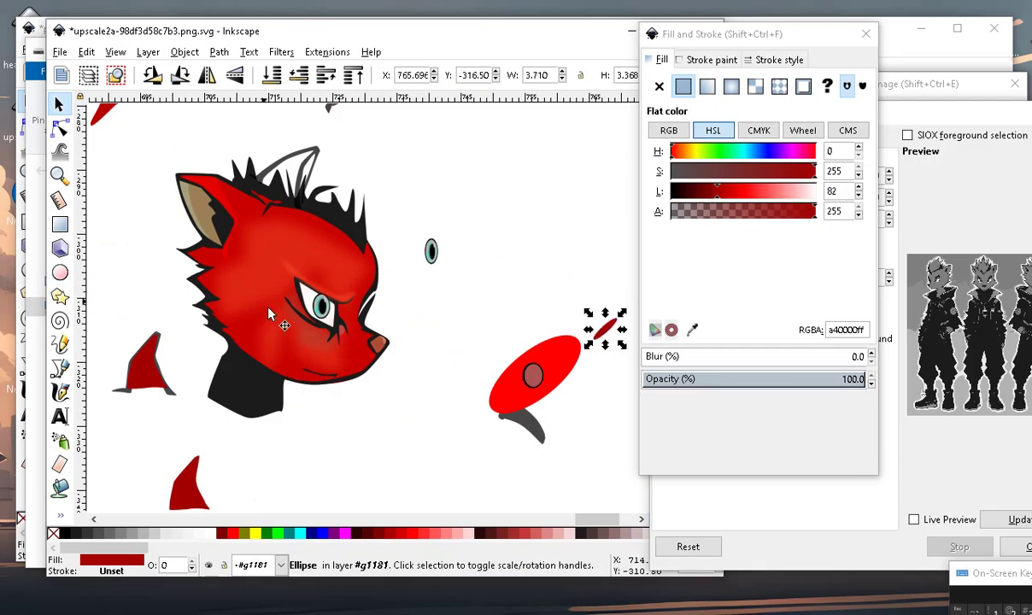
scroll(278, 216, up, 3)
scroll(401, 335, down, 3)
scroll(402, 461, up, 4)
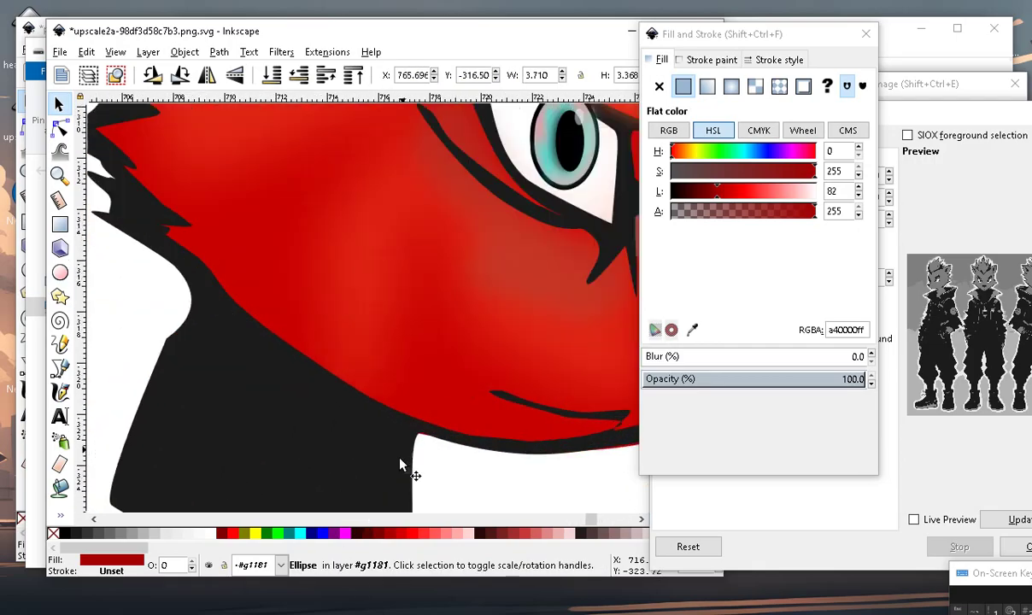
scroll(407, 368, down, 2)
scroll(397, 280, up, 3)
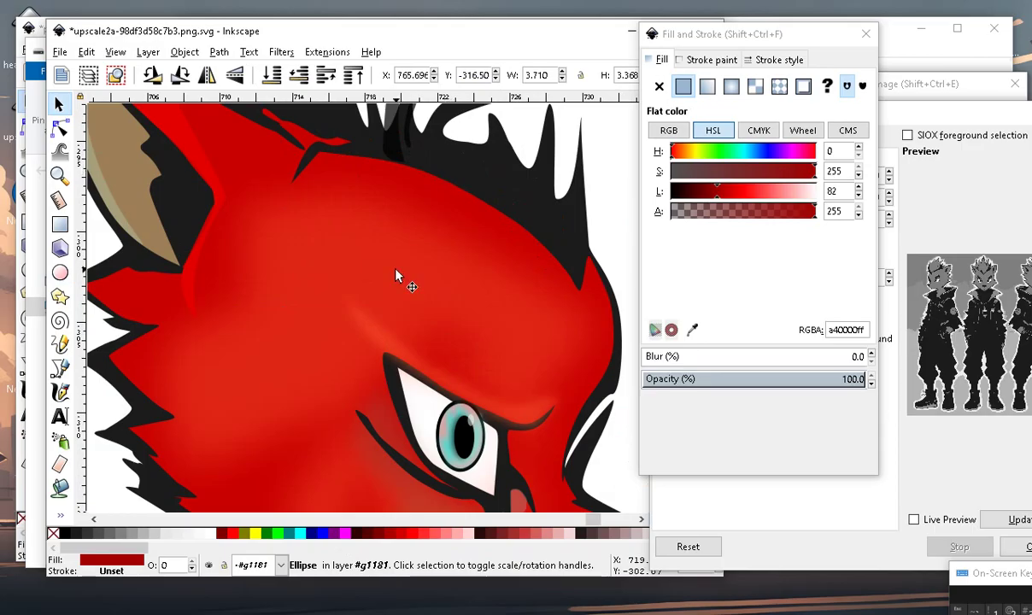
scroll(350, 327, down, 3)
scroll(395, 395, down, 1)
scroll(410, 260, up, 3)
scroll(478, 393, up, 1)
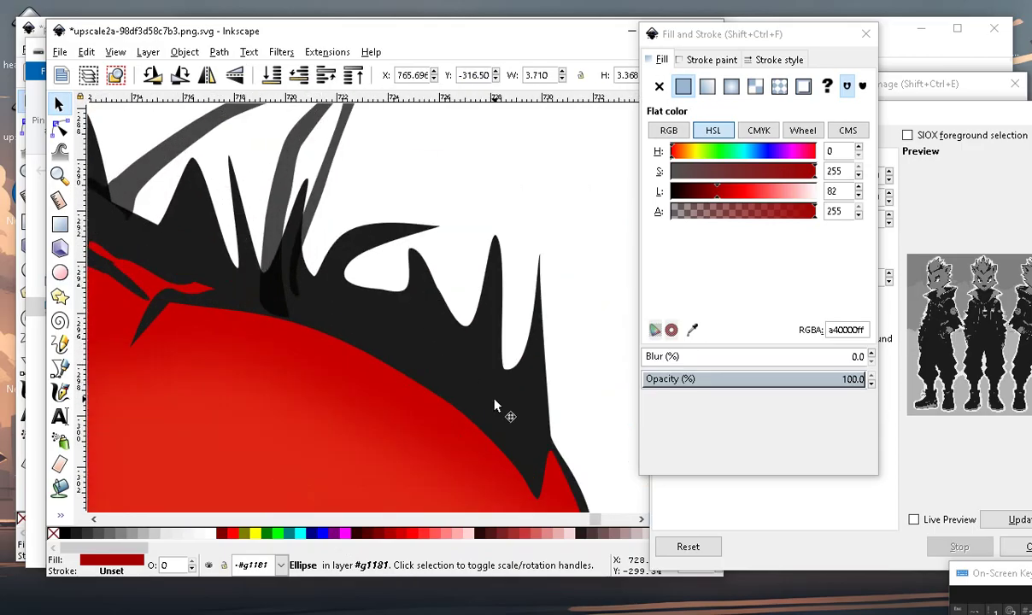
scroll(388, 286, down, 3)
scroll(407, 299, up, 3)
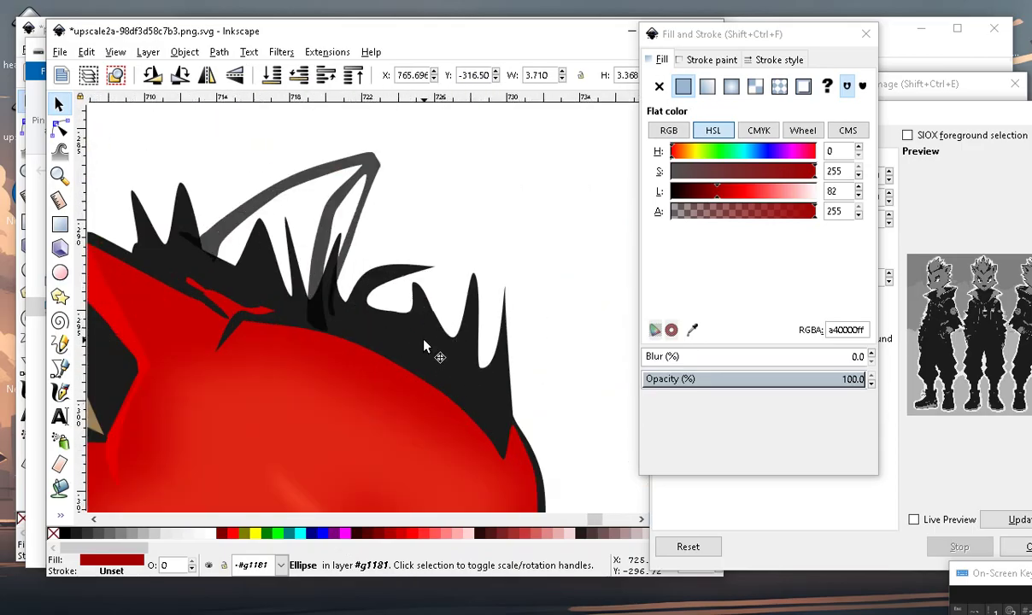
Flood-fill the black hair spikes region with the Paint Bucket.
click(60, 490)
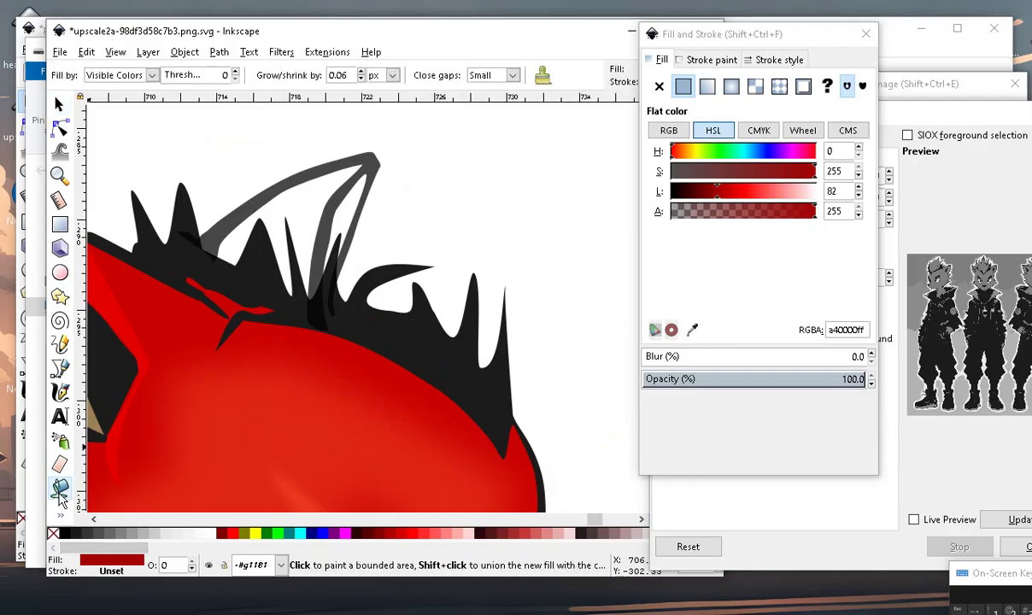
scroll(443, 309, up, 1)
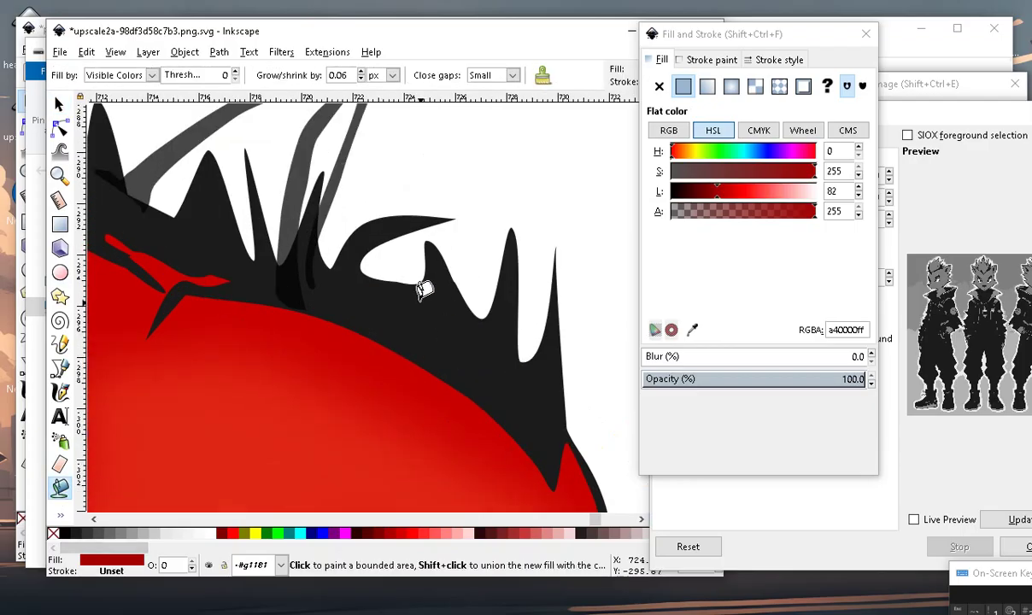
click(417, 292)
scroll(417, 288, down, 3)
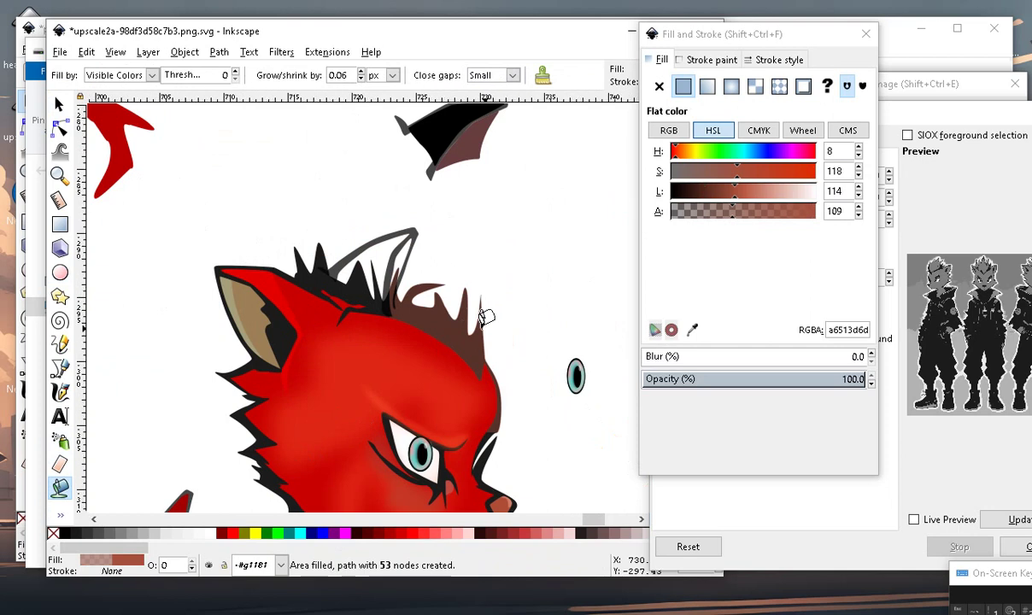
scroll(413, 318, up, 6)
scroll(414, 317, down, 3)
scroll(410, 264, up, 1)
scroll(408, 257, up, 2)
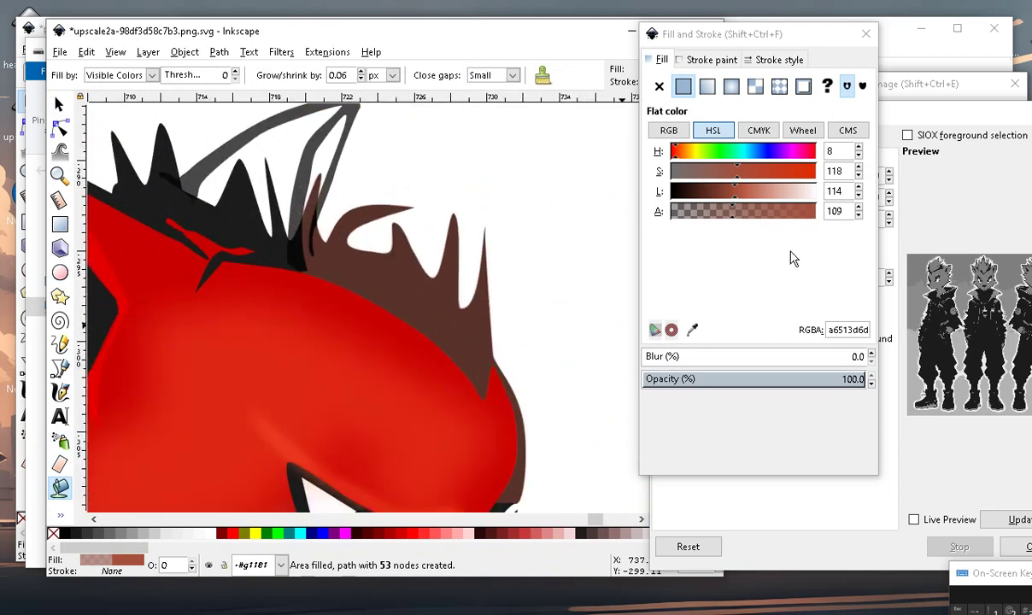
Change the fill colour from brown to teal.
drag(722, 151, 748, 151)
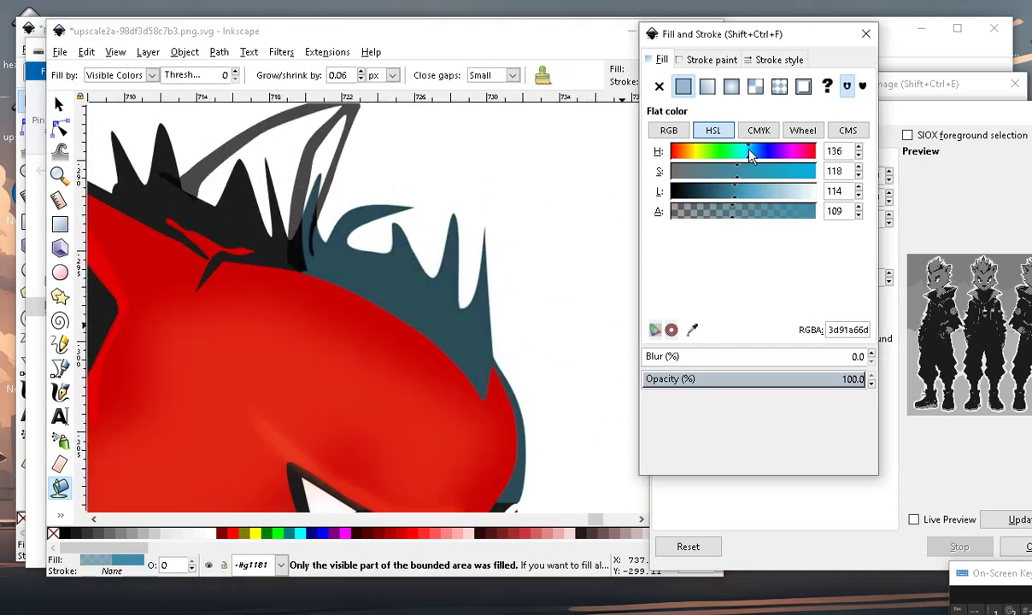
scroll(406, 229, down, 3)
scroll(405, 229, up, 2)
scroll(244, 261, up, 1)
scroll(526, 327, up, 1)
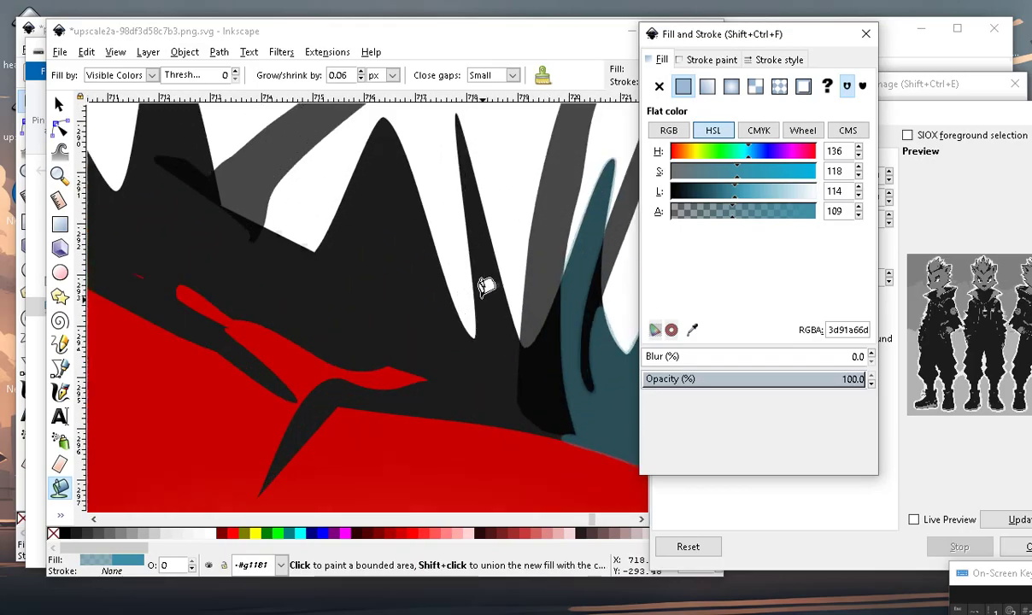
scroll(486, 286, up, 1)
scroll(229, 275, down, 3)
scroll(219, 311, up, 5)
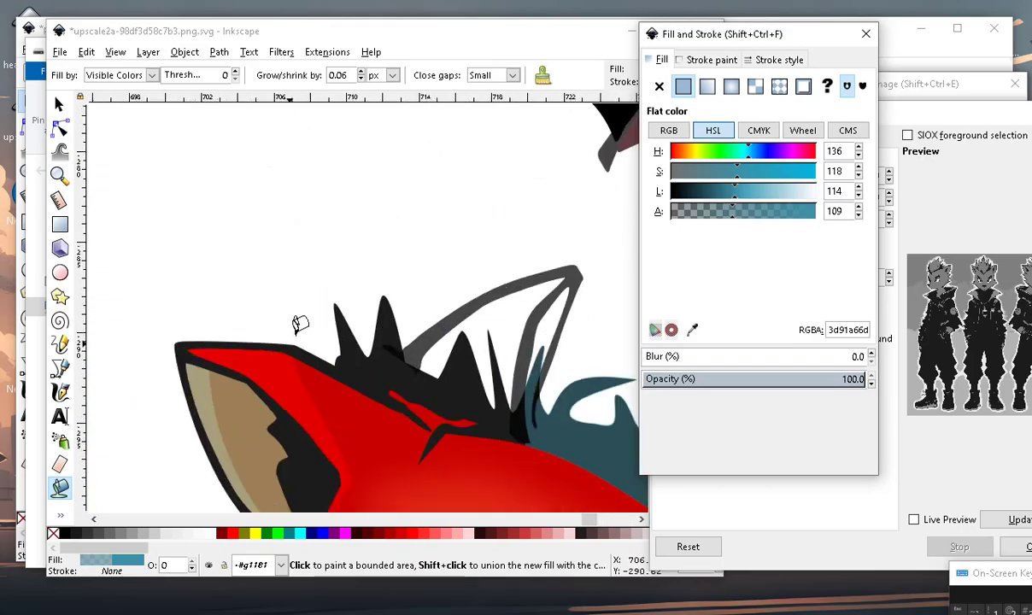
scroll(553, 474, up, 2)
scroll(294, 304, down, 2)
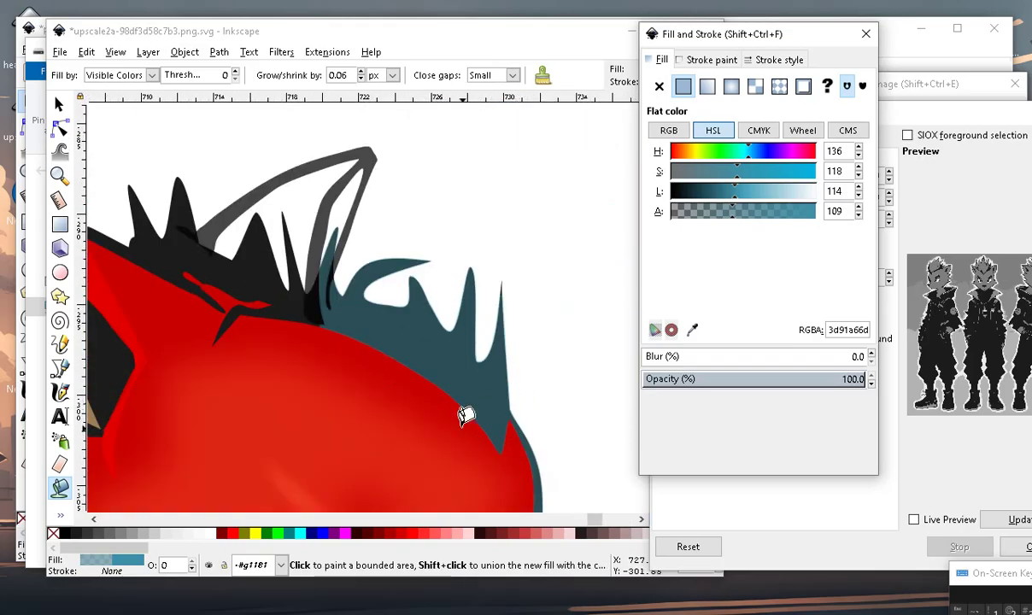
scroll(464, 416, down, 2)
scroll(460, 322, up, 2)
scroll(311, 329, up, 2)
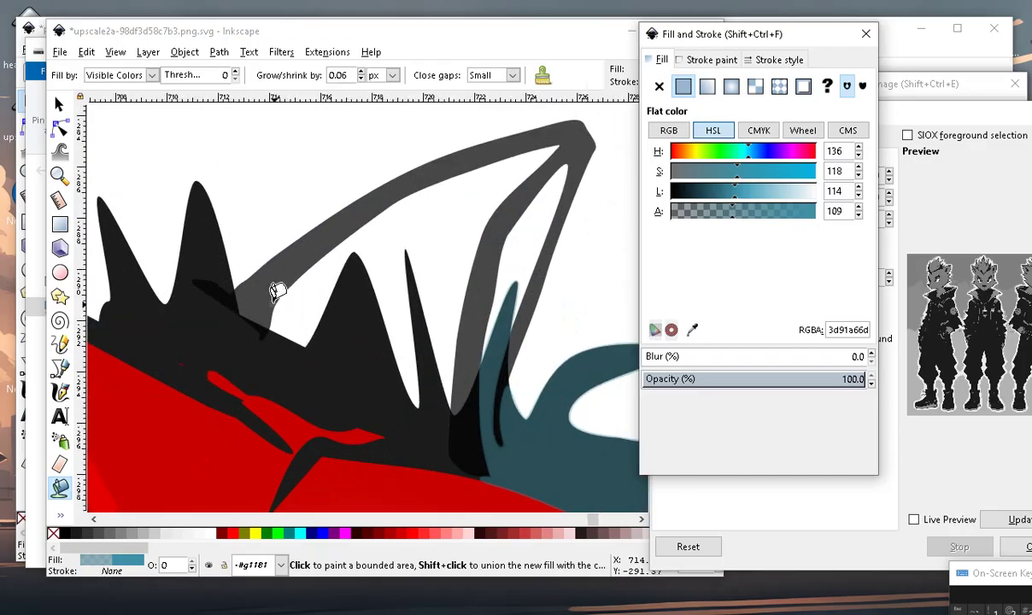
scroll(276, 292, down, 1)
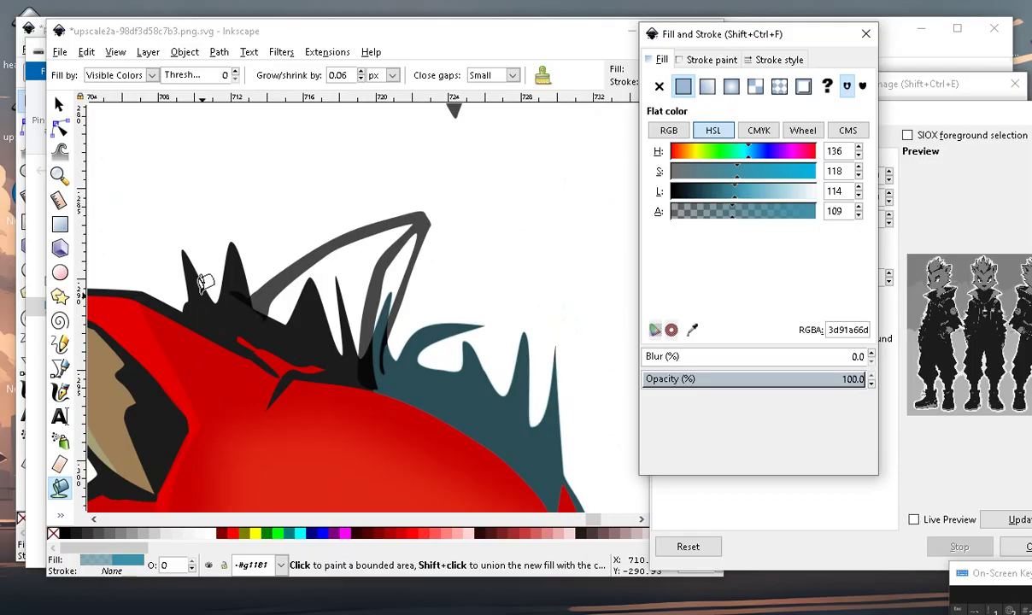
scroll(315, 361, down, 3)
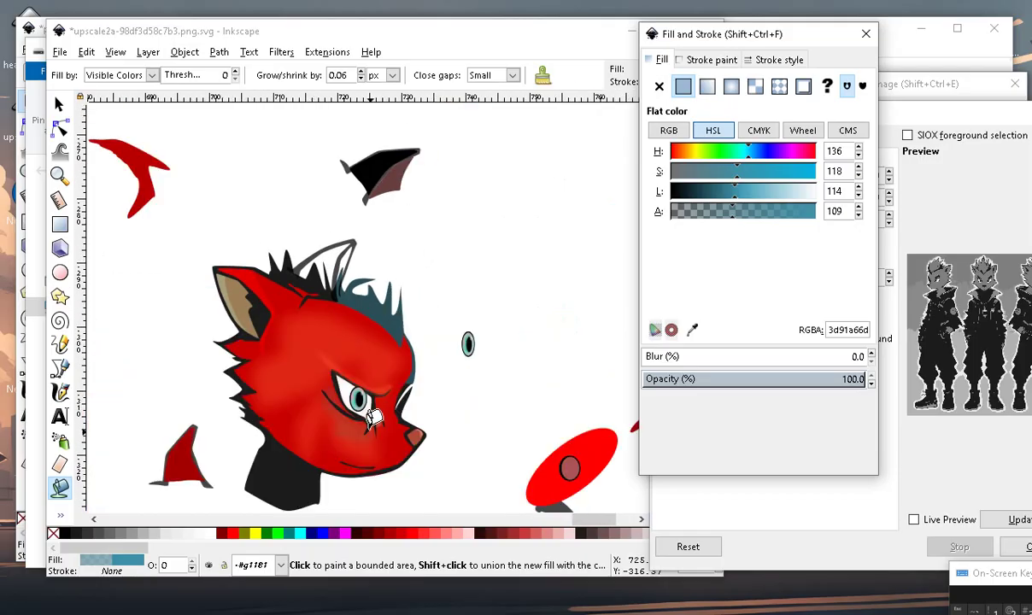
scroll(309, 272, up, 2)
scroll(309, 271, up, 2)
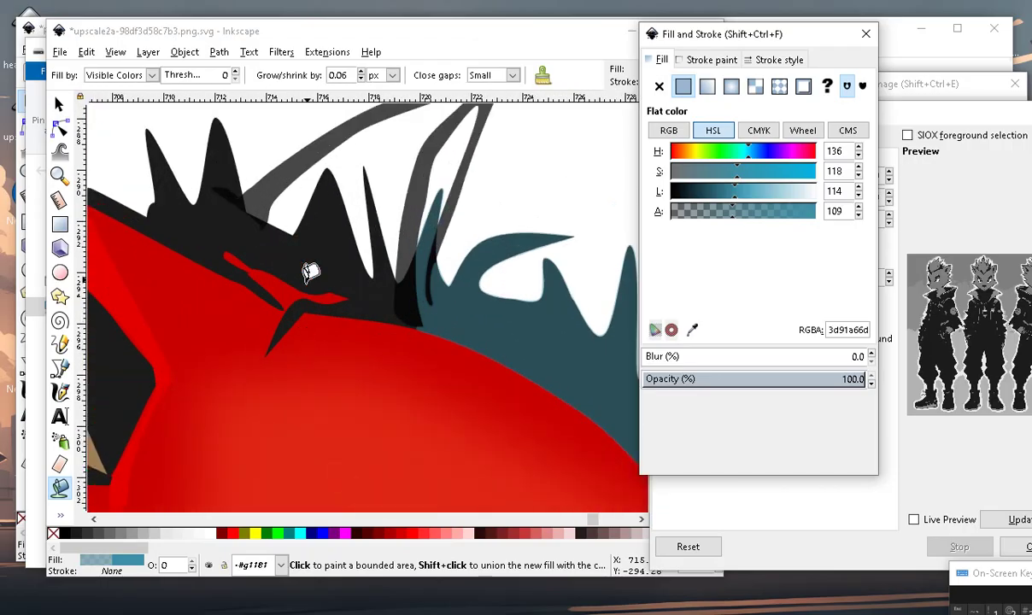
Flood-fill the black hair spikes again with the dark teal colour.
click(169, 175)
scroll(421, 321, down, 1)
scroll(421, 322, down, 3)
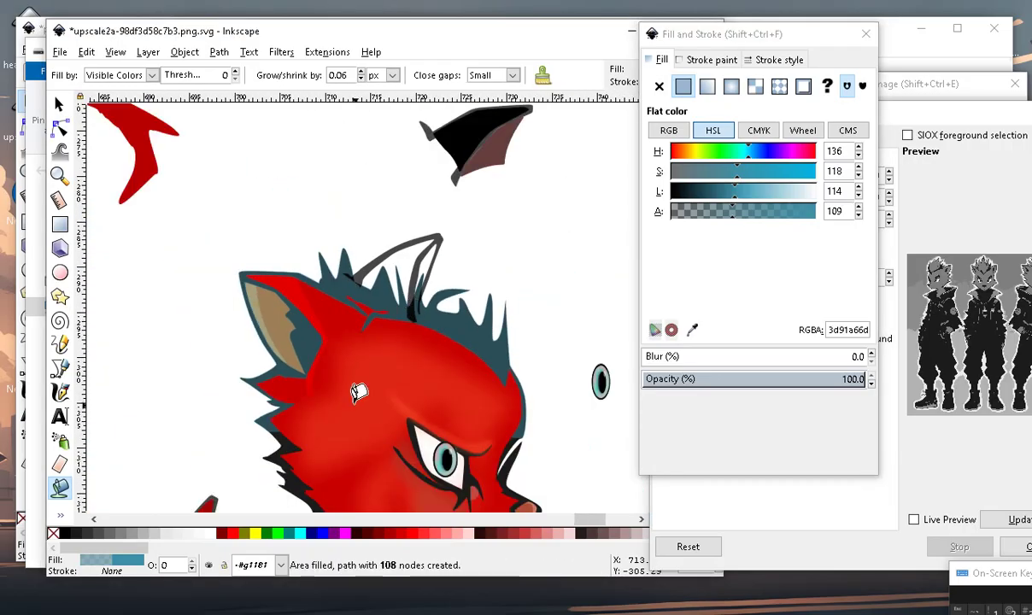
scroll(384, 214, up, 2)
scroll(367, 231, up, 1)
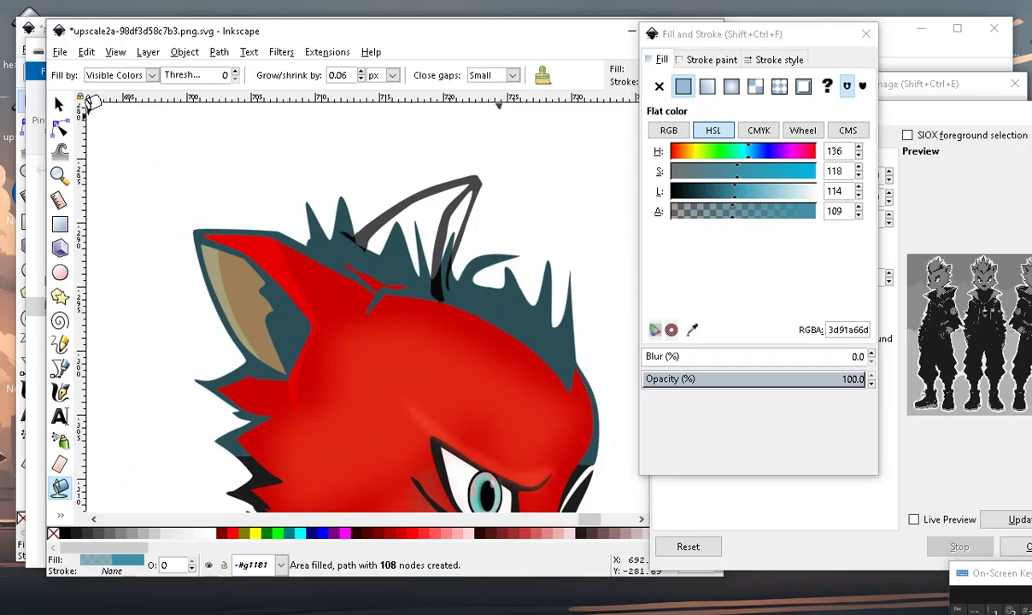
click(58, 104)
scroll(504, 295, down, 2)
Move the teal hair fill to the empty area left of the head.
drag(491, 296, 413, 254)
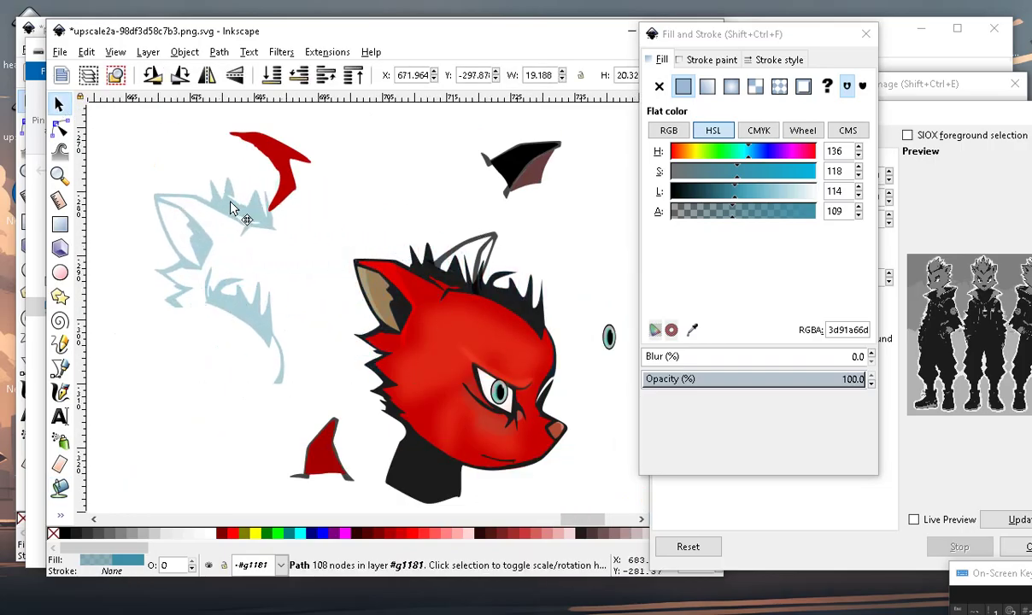
drag(413, 255, 157, 272)
scroll(349, 331, down, 3)
scroll(348, 332, up, 2)
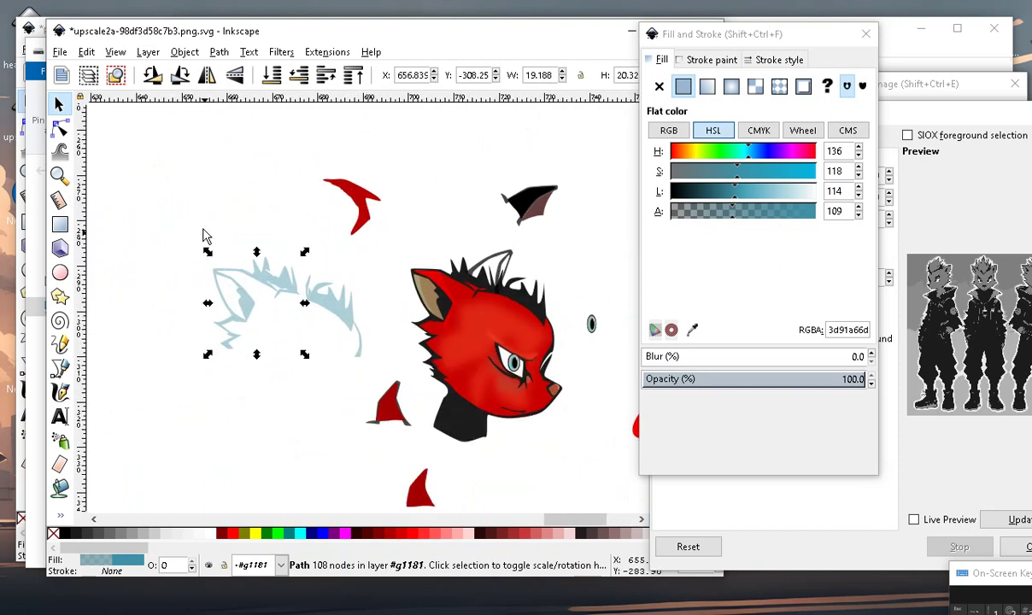
scroll(207, 237, up, 1)
scroll(254, 315, up, 1)
scroll(269, 295, up, 1)
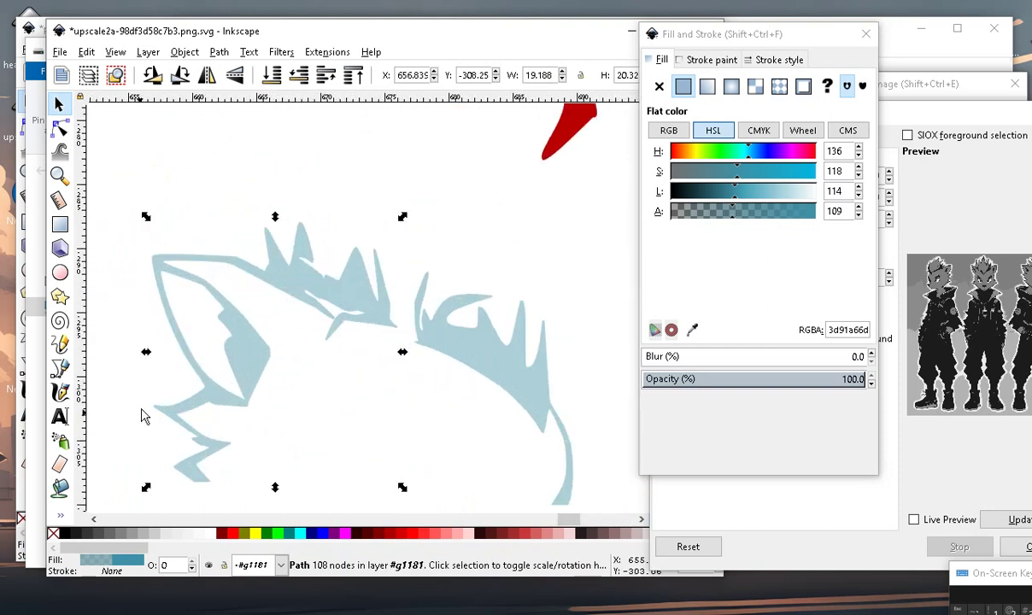
Cut the hair shape with the Eraser and delete the ear-outline nodes.
click(59, 464)
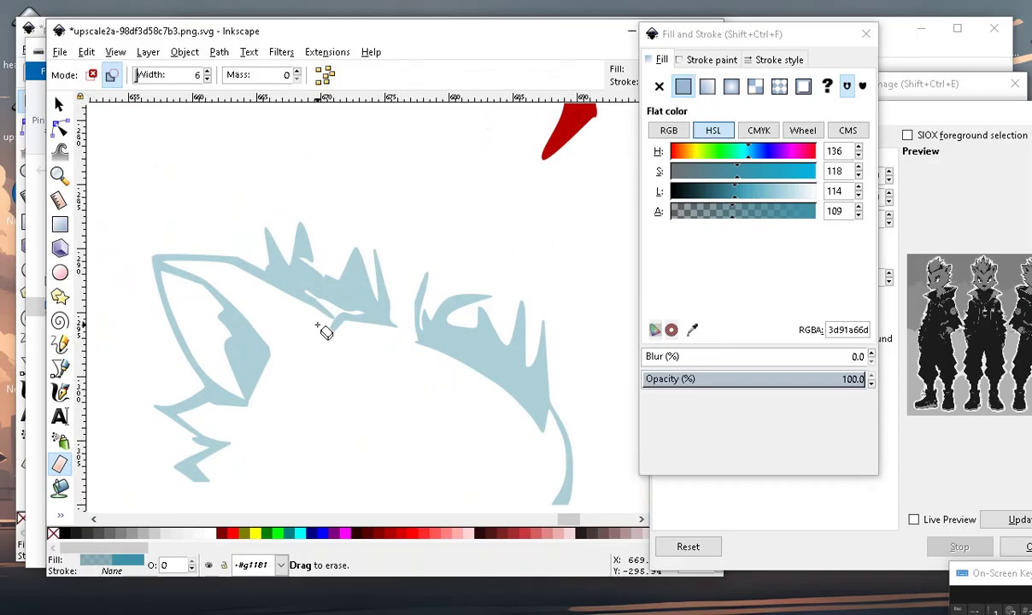
scroll(288, 322, up, 1)
drag(243, 213, 286, 432)
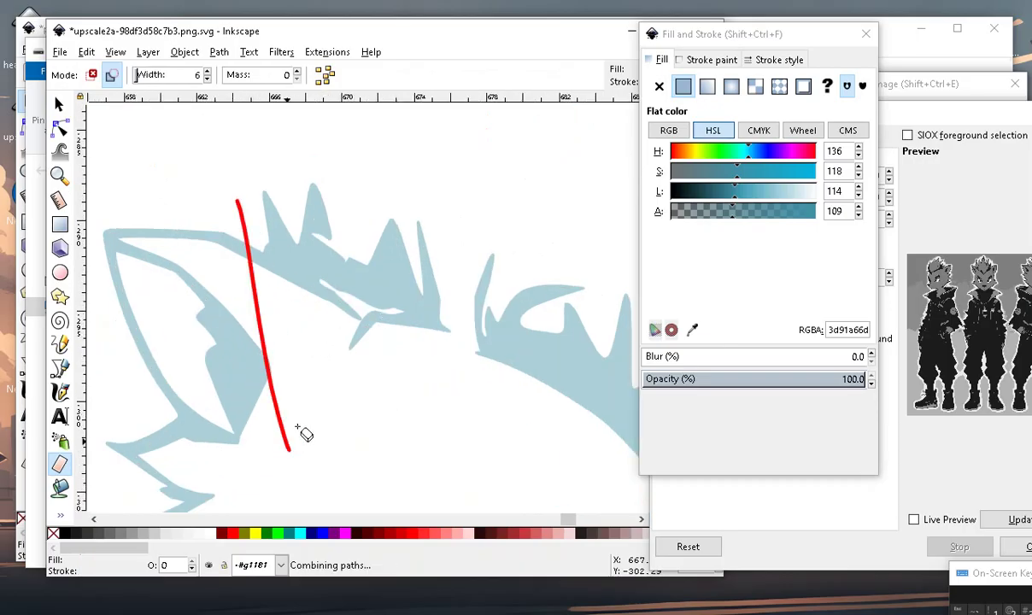
scroll(323, 335, down, 2)
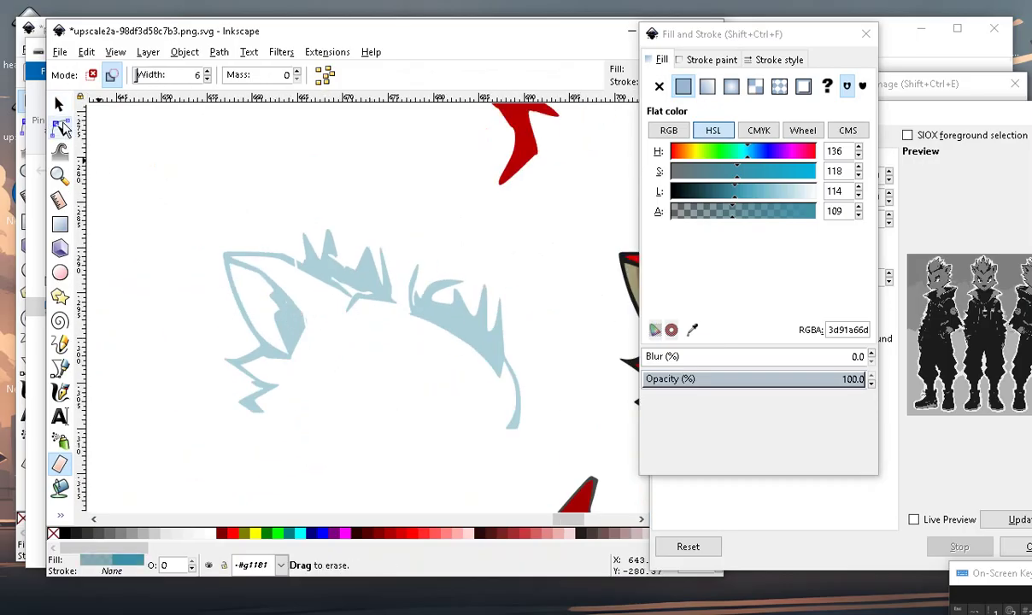
click(60, 128)
drag(187, 225, 278, 401)
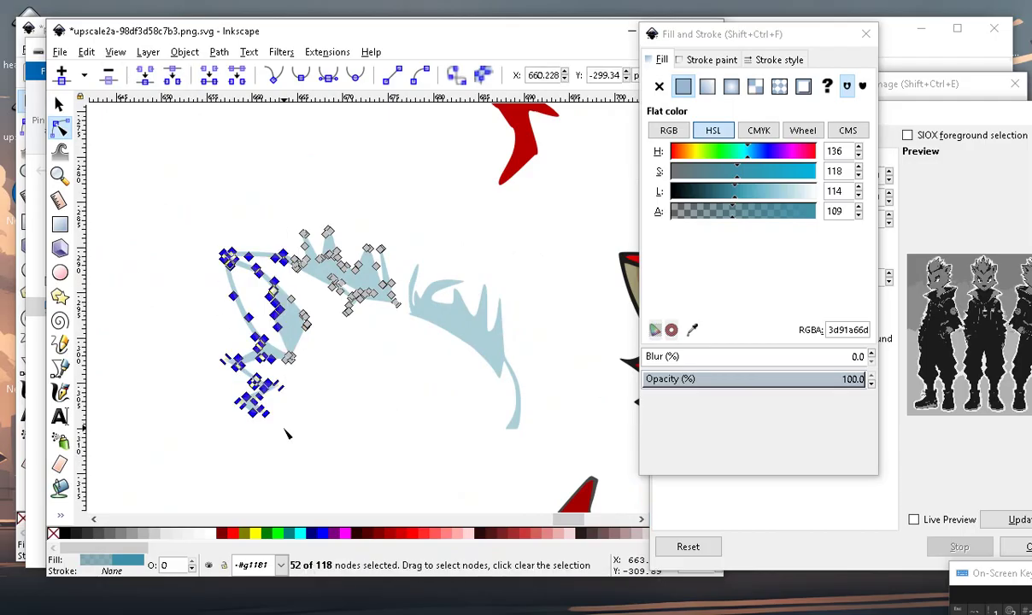
key(Delete)
Delete the lower-left piece and the curl's nodes from the hair shape.
scroll(298, 328, up, 2)
drag(213, 249, 347, 423)
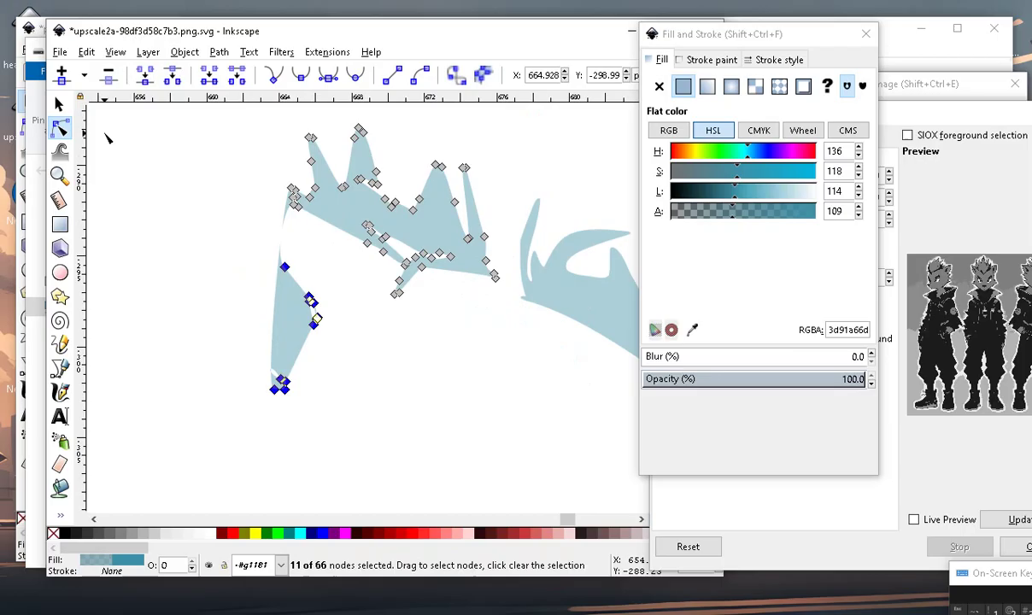
key(Delete)
scroll(272, 277, up, 4)
drag(187, 174, 291, 369)
key(Delete)
scroll(273, 316, down, 4)
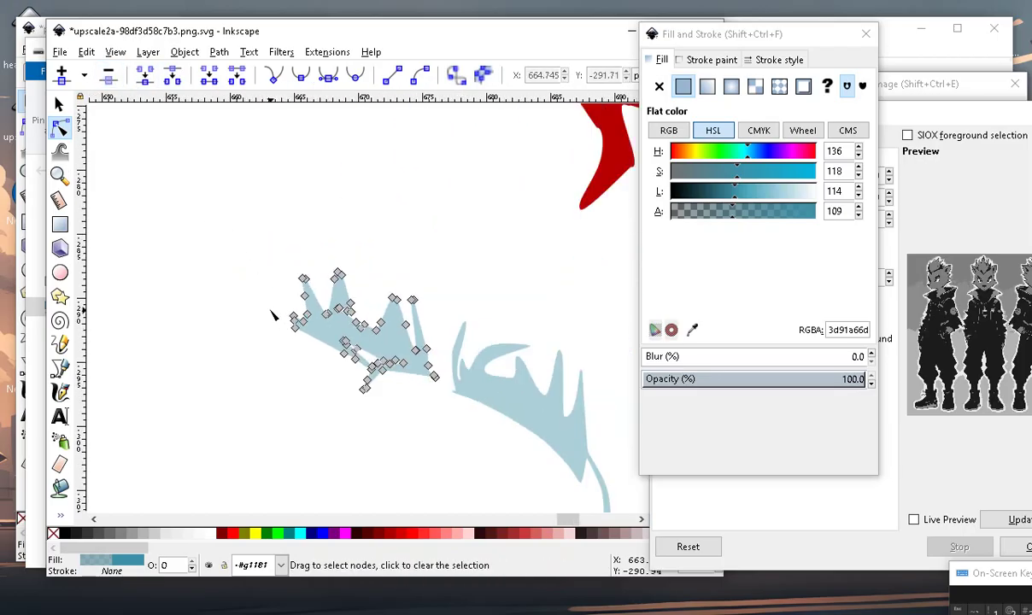
scroll(271, 316, down, 3)
scroll(256, 308, up, 3)
scroll(218, 299, up, 1)
scroll(257, 340, down, 4)
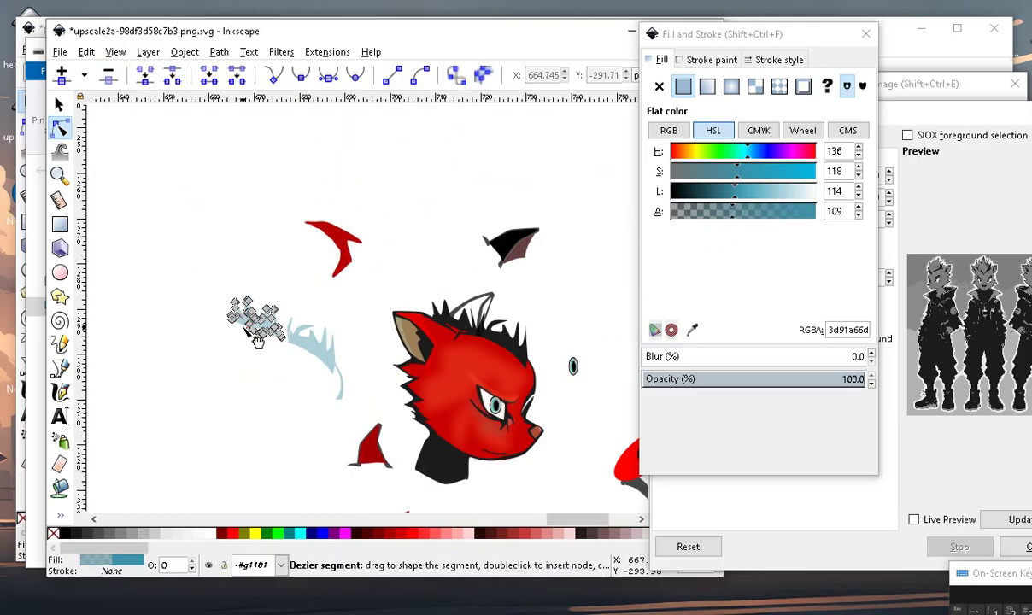
scroll(335, 378, up, 3)
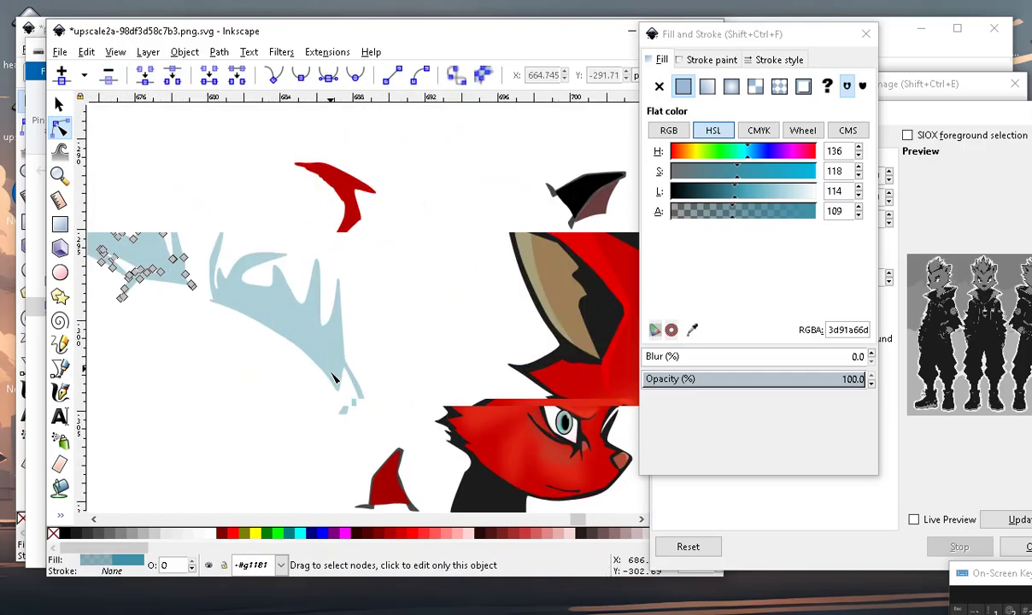
Remove the tail nodes from the right hair piece, leaving two spiky strands.
click(377, 417)
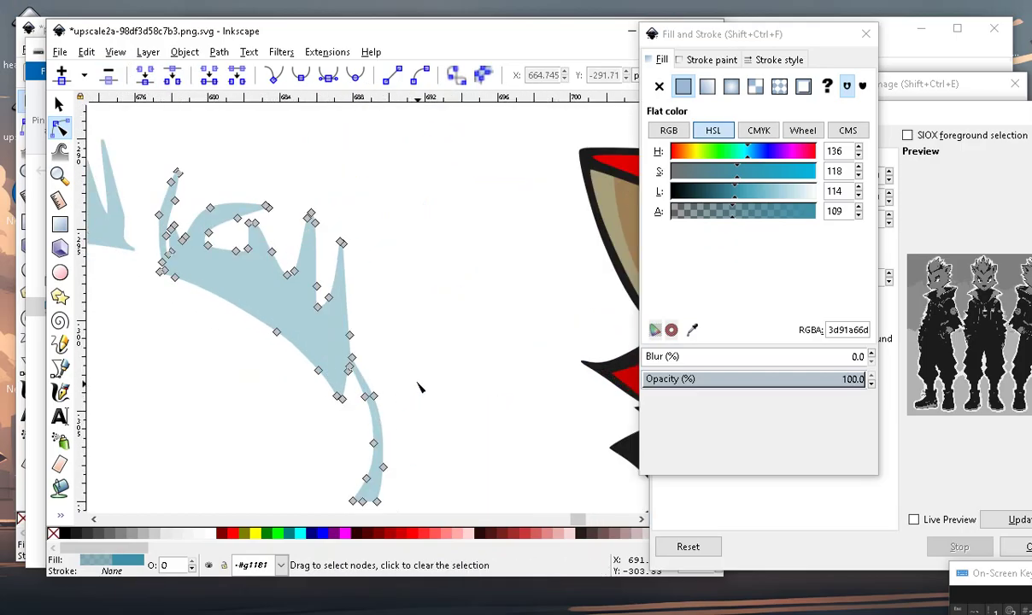
scroll(418, 388, down, 2)
drag(420, 408, 369, 433)
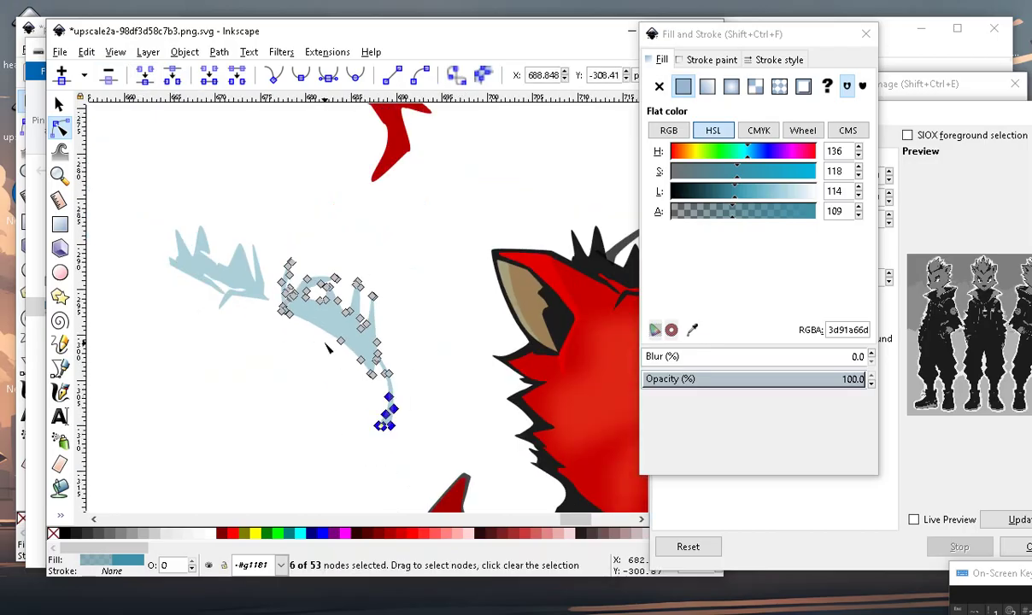
click(108, 75)
scroll(350, 365, up, 3)
drag(385, 368, 317, 446)
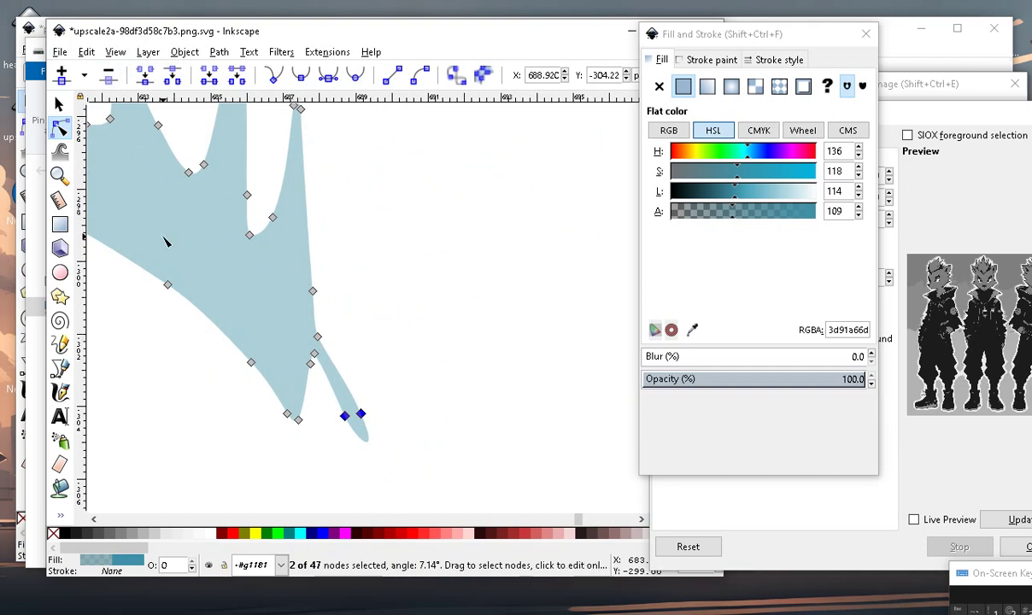
click(107, 75)
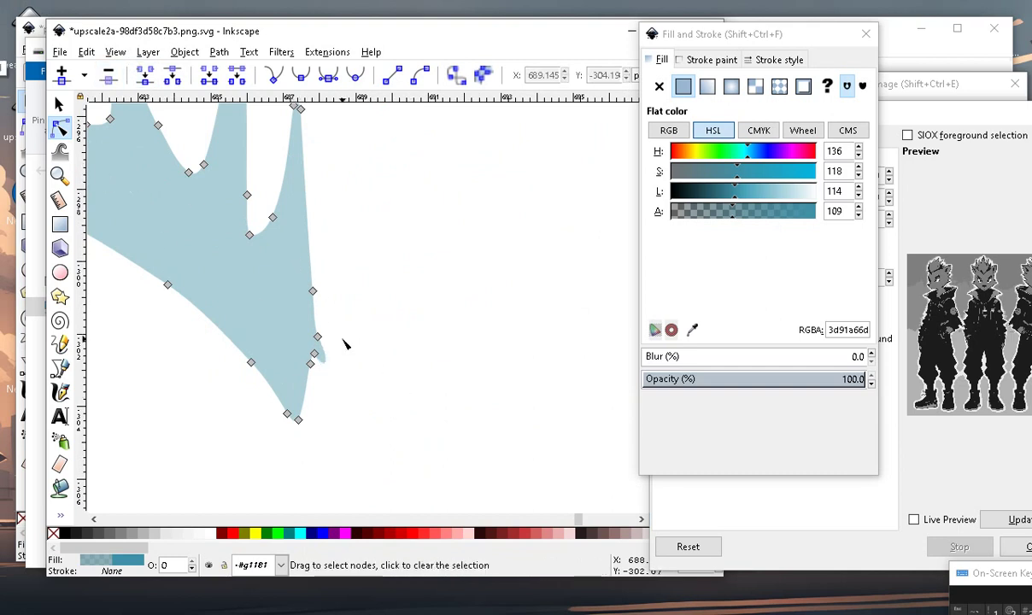
drag(321, 298, 274, 368)
click(145, 76)
ctrl+scroll(427, 401, down, 2)
ctrl+scroll(214, 282, down, 2)
click(190, 319)
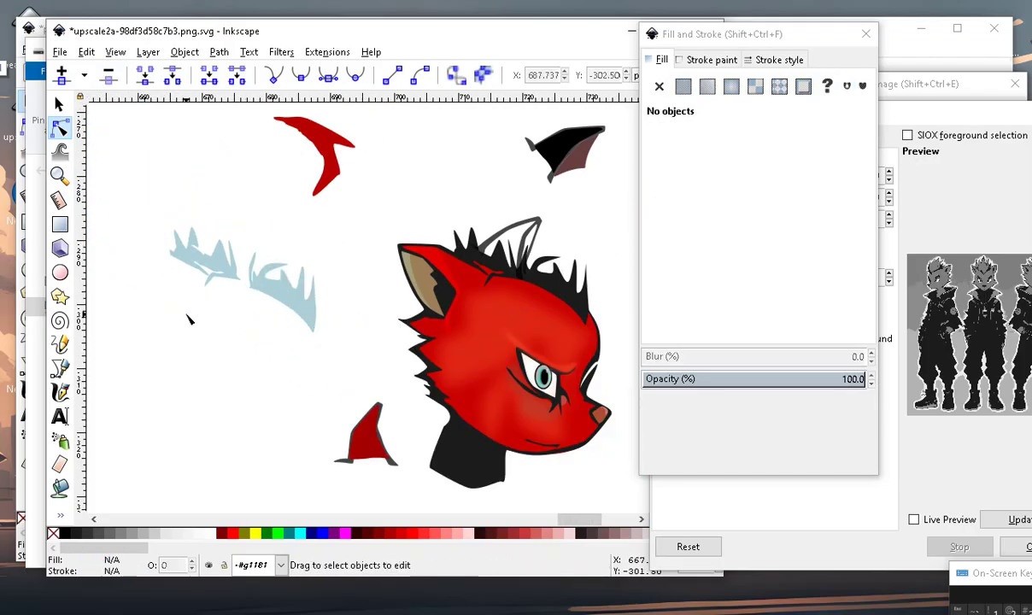
click(60, 104)
Make the hair piece opaque light blue (L 205, A 255) and place it on the head's top-right.
click(319, 316)
mouse_move(303, 329)
mouse_down()
mouse_move(579, 295)
mouse_move(318, 314)
mouse_up()
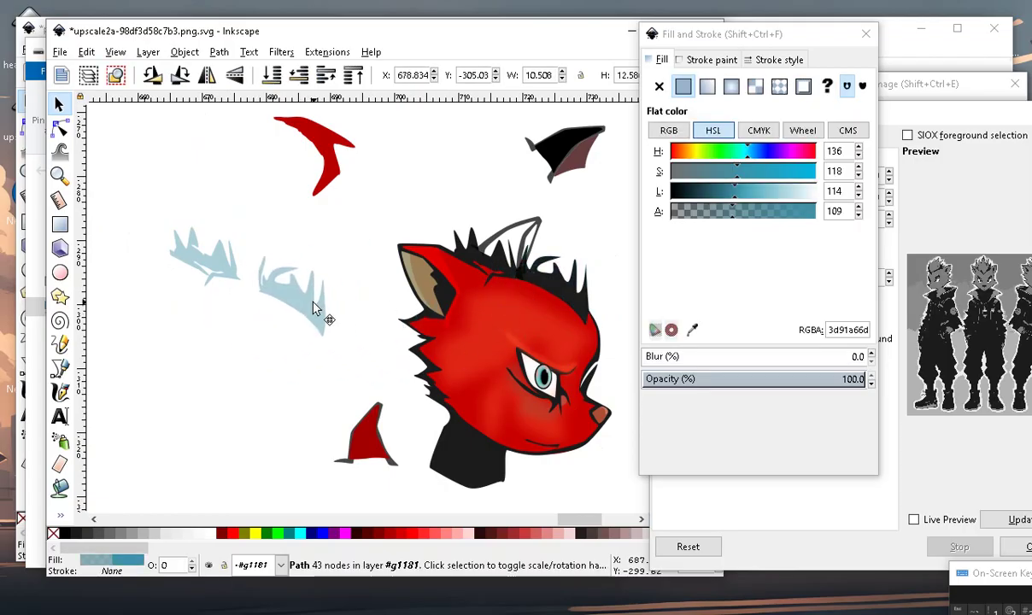
drag(763, 196, 836, 213)
drag(290, 306, 563, 295)
scroll(563, 295, up, 3)
drag(531, 313, 537, 317)
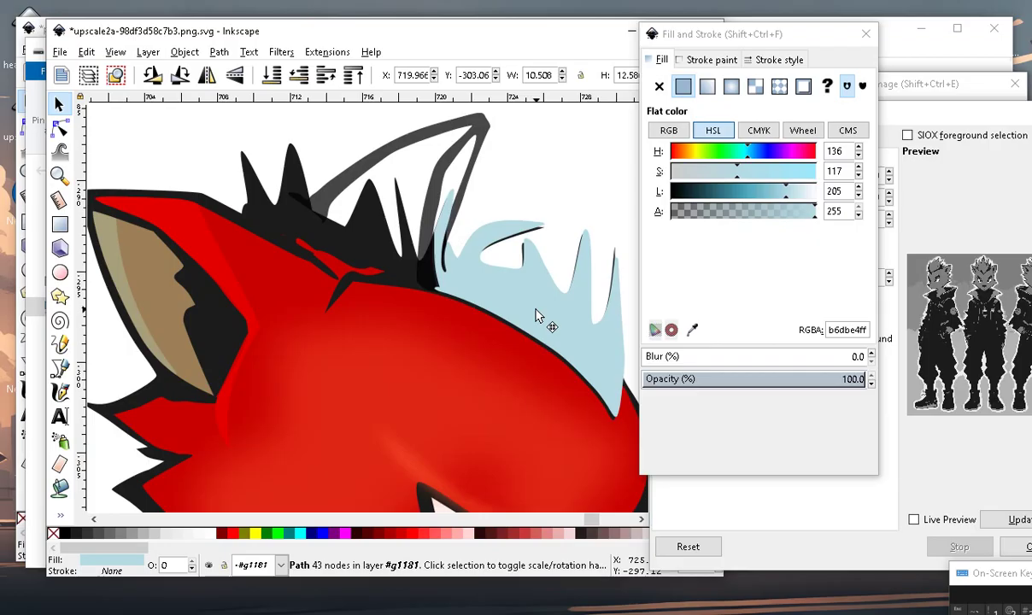
ctrl+scroll(537, 316, down, 3)
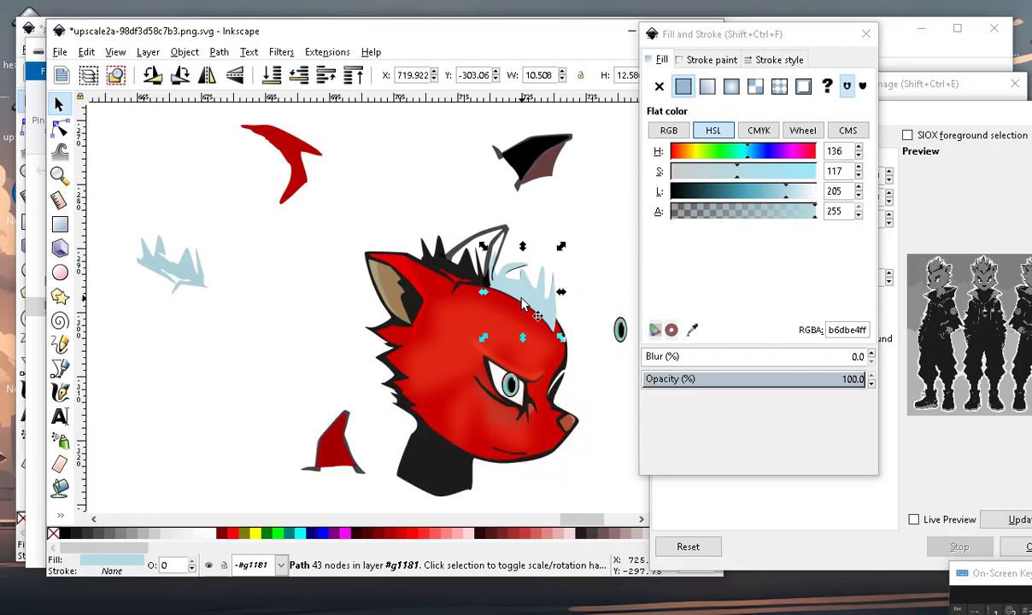
ctrl+scroll(317, 276, up, 2)
ctrl+scroll(317, 276, down, 2)
ctrl+scroll(342, 291, up, 1)
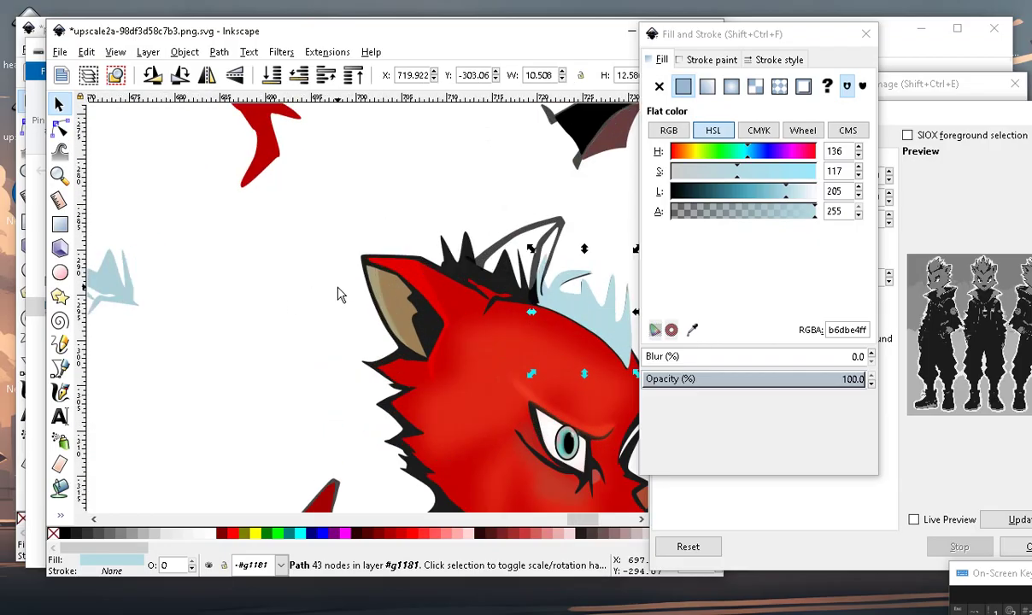
Recolour the other hair shard light blue using the Dropper on the first piece.
click(120, 295)
drag(133, 295, 519, 287)
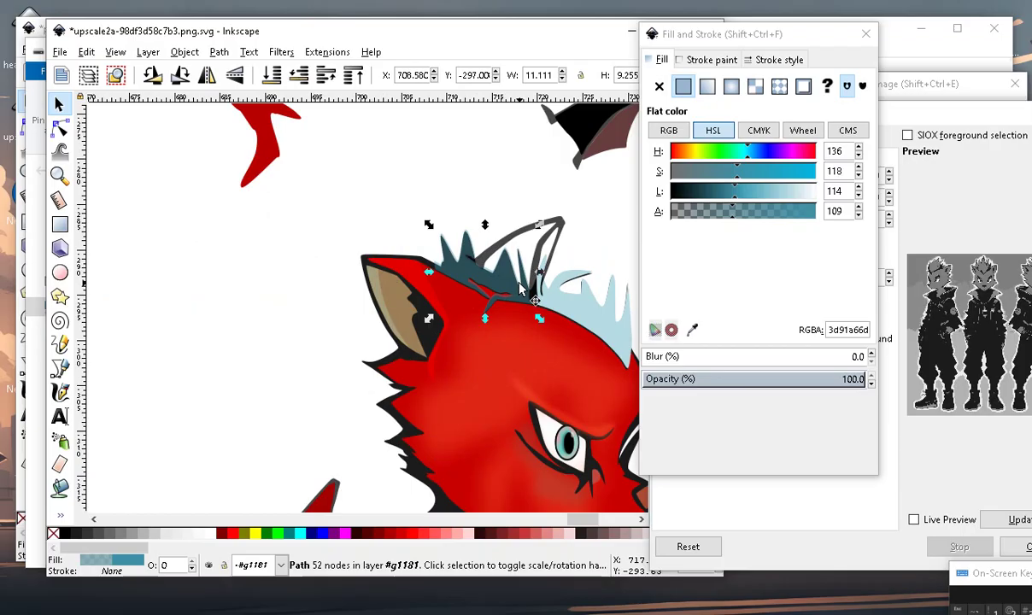
click(60, 514)
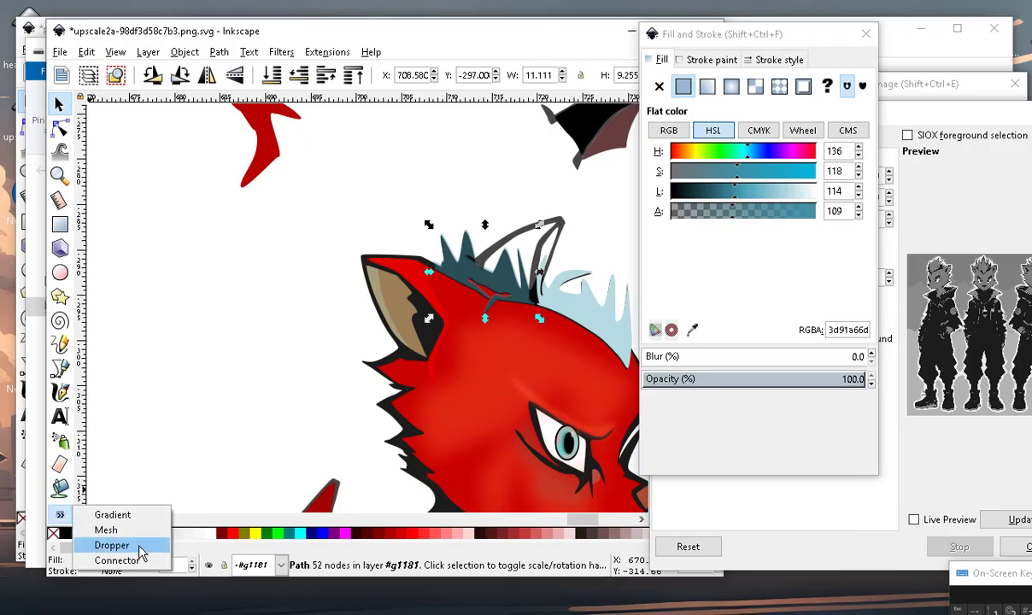
click(112, 546)
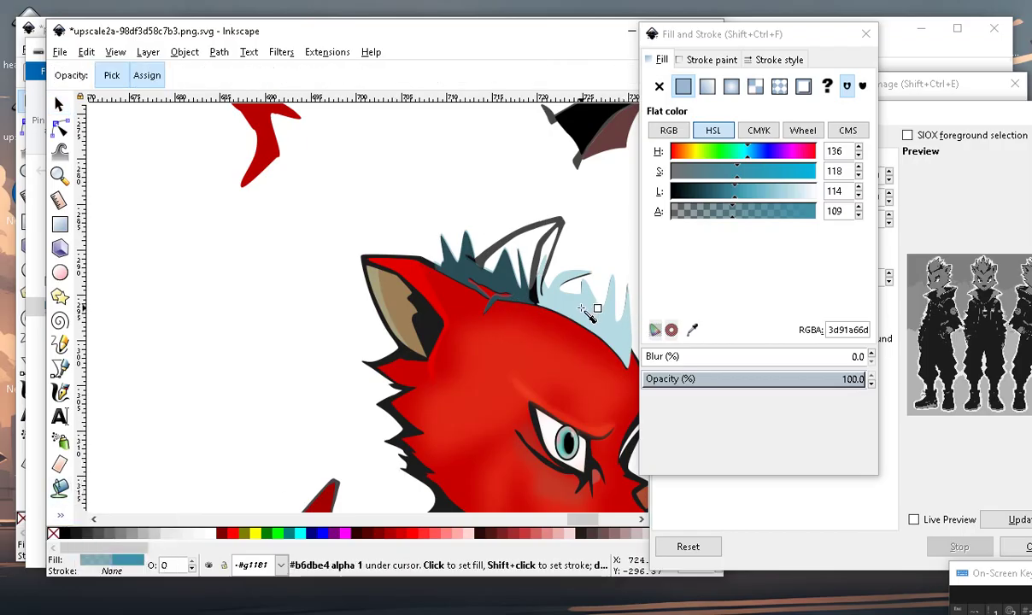
click(558, 295)
click(60, 104)
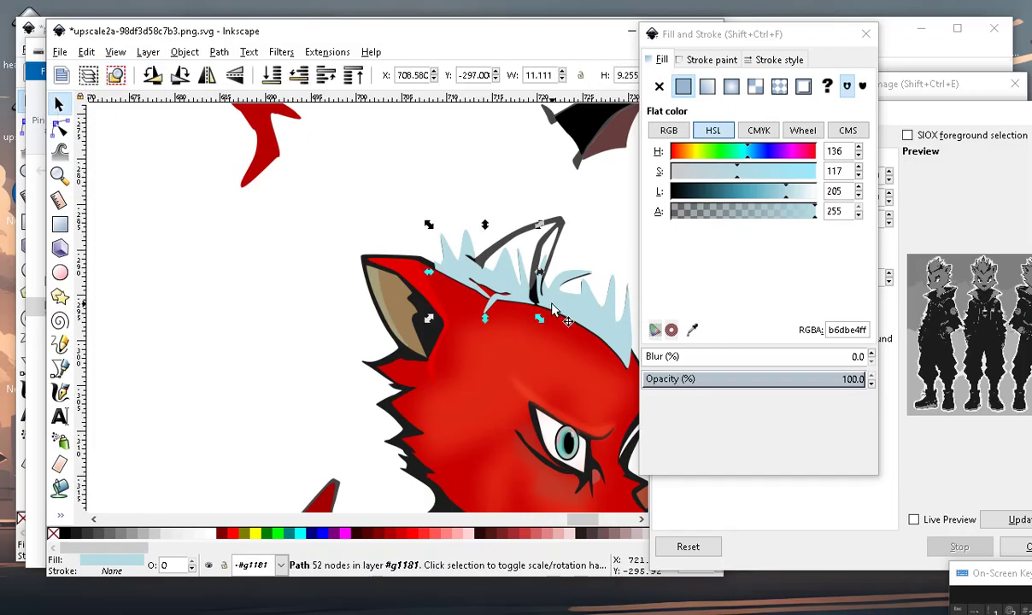
Move the recoloured shard back off the head to the left.
scroll(530, 318, up, 1)
scroll(530, 318, down, 1)
drag(461, 275, 243, 270)
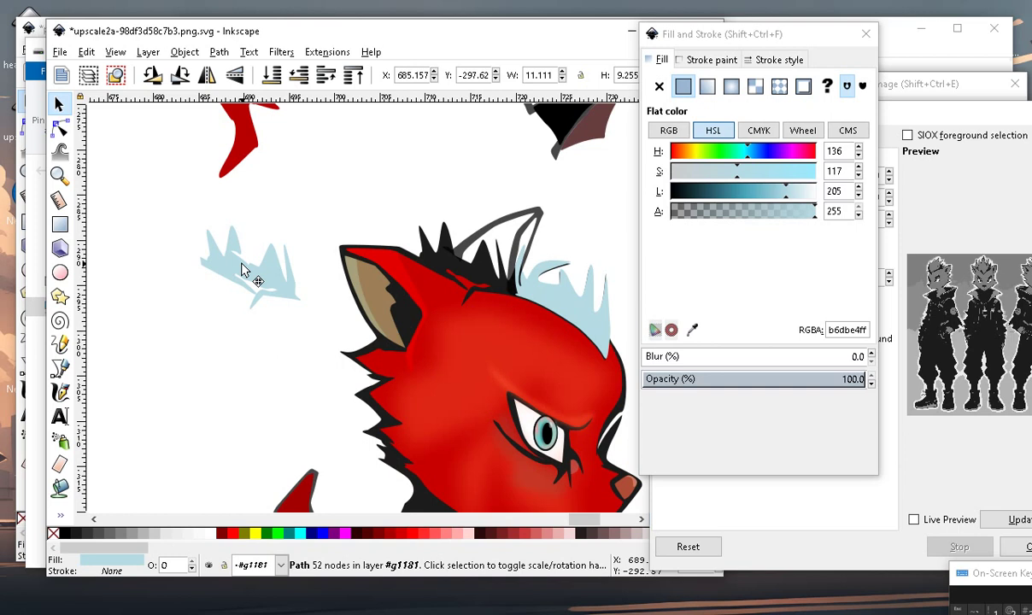
drag(242, 269, 242, 272)
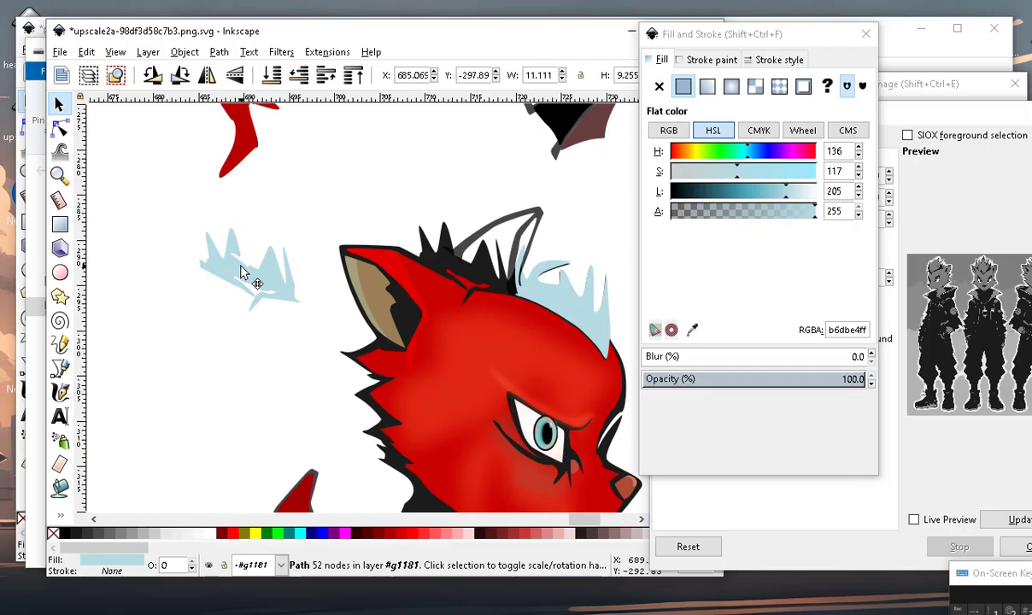
Select nodes around the blue hair piece's narrow inner sliver with the Node tool.
ctrl+scroll(242, 272, up, 5)
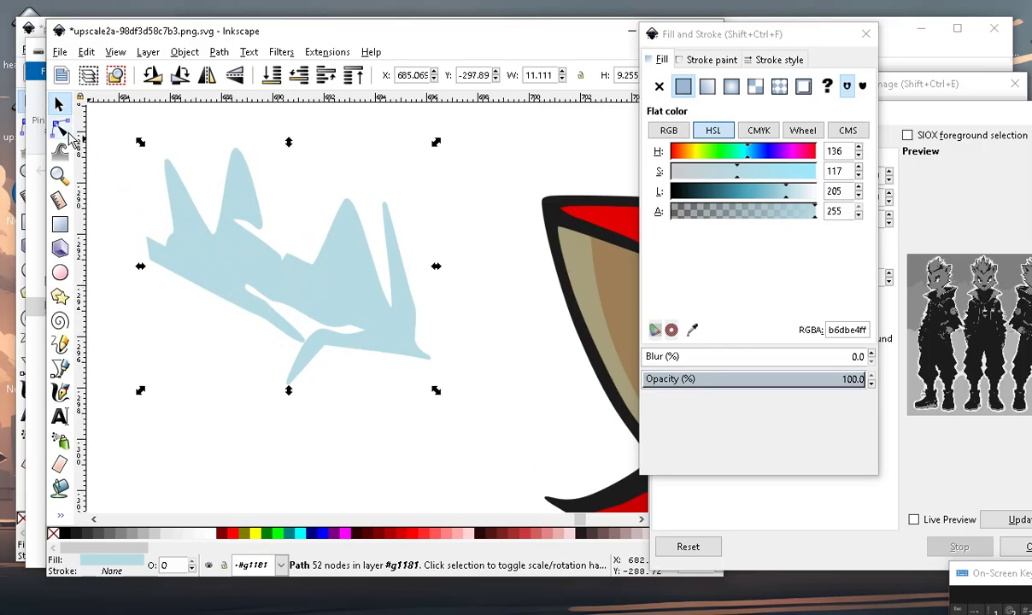
click(59, 127)
ctrl+scroll(321, 347, up, 1)
ctrl+scroll(291, 362, down, 4)
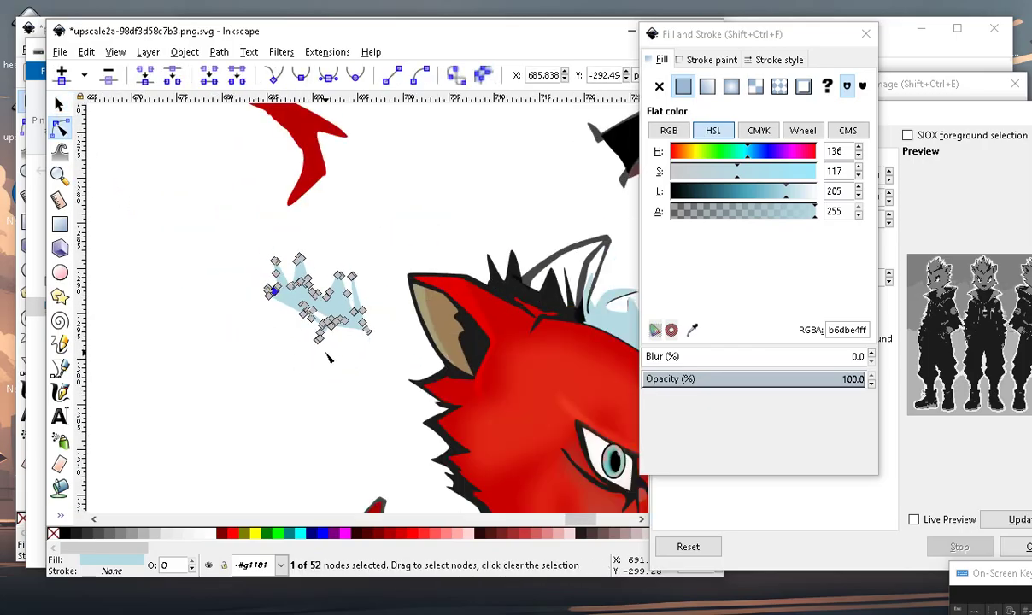
ctrl+scroll(337, 338, up, 1)
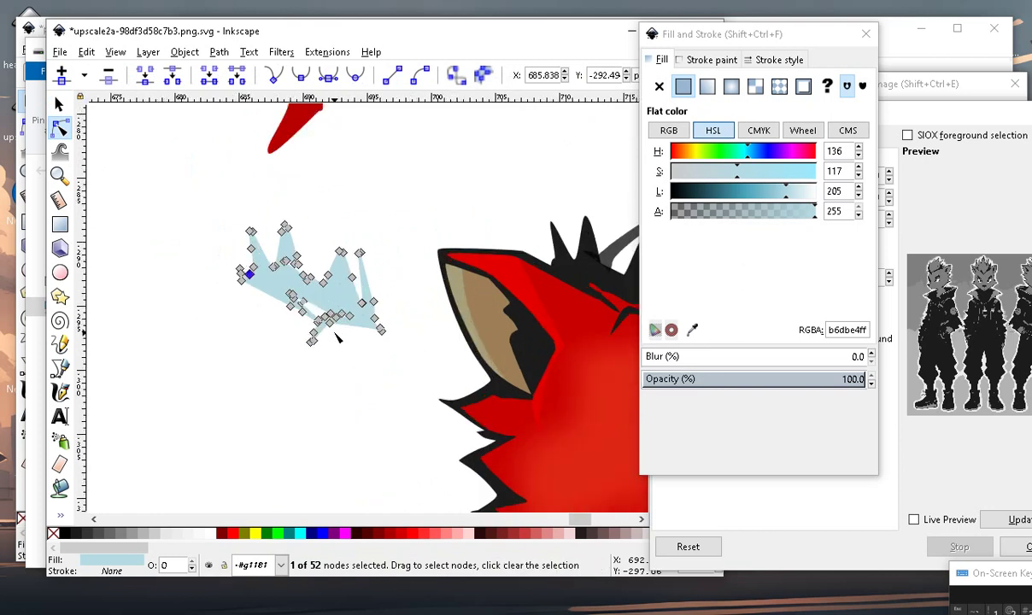
ctrl+scroll(290, 362, down, 1)
ctrl+scroll(282, 339, up, 3)
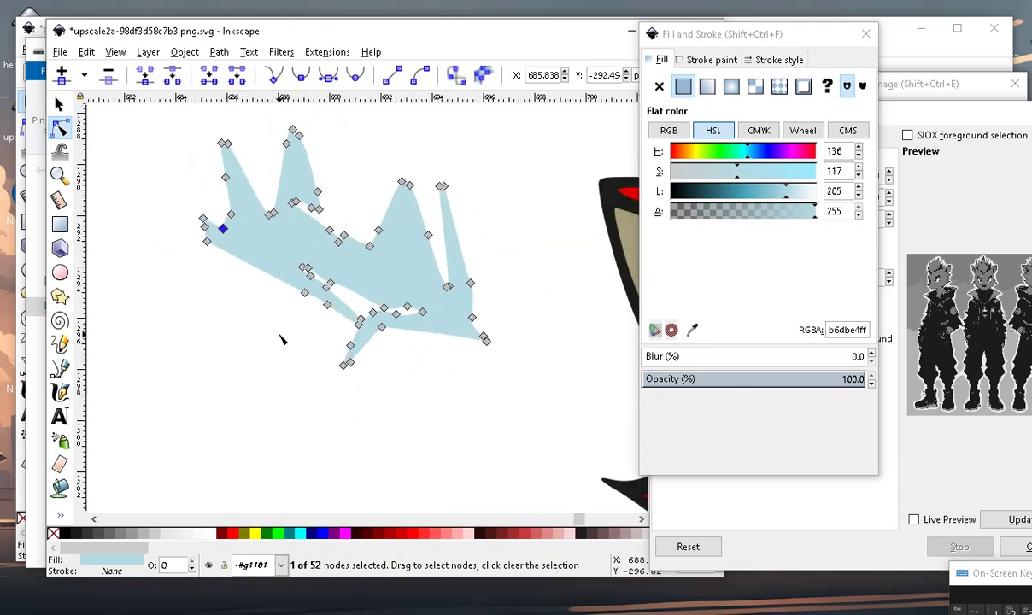
ctrl+scroll(282, 339, down, 3)
shift+click(274, 290)
ctrl+scroll(265, 304, up, 3)
ctrl+scroll(265, 303, up, 1)
ctrl+scroll(367, 400, up, 2)
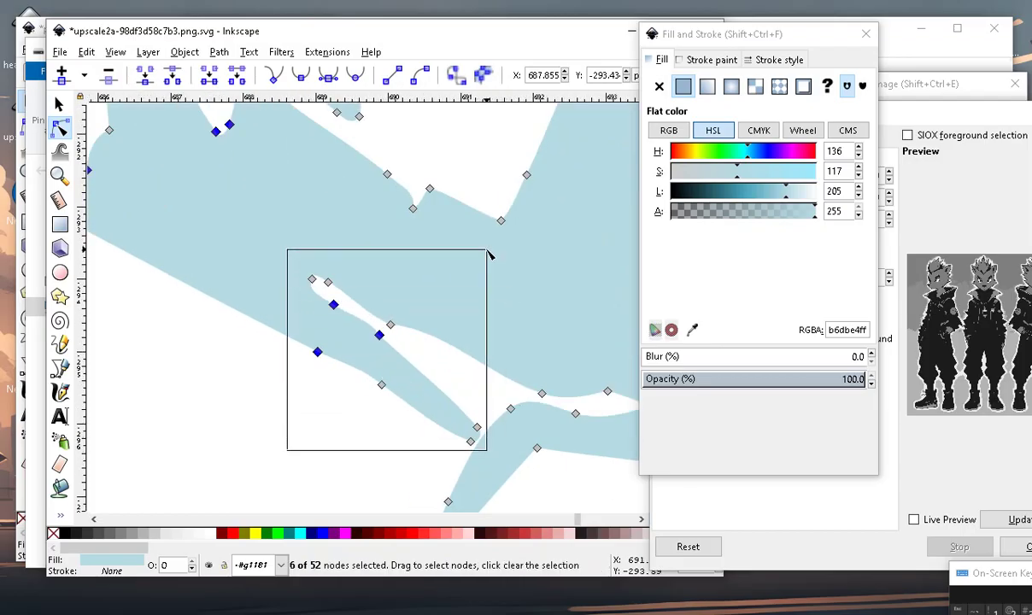
drag(286, 450, 487, 249)
ctrl+scroll(339, 431, down, 2)
ctrl+scroll(338, 431, down, 2)
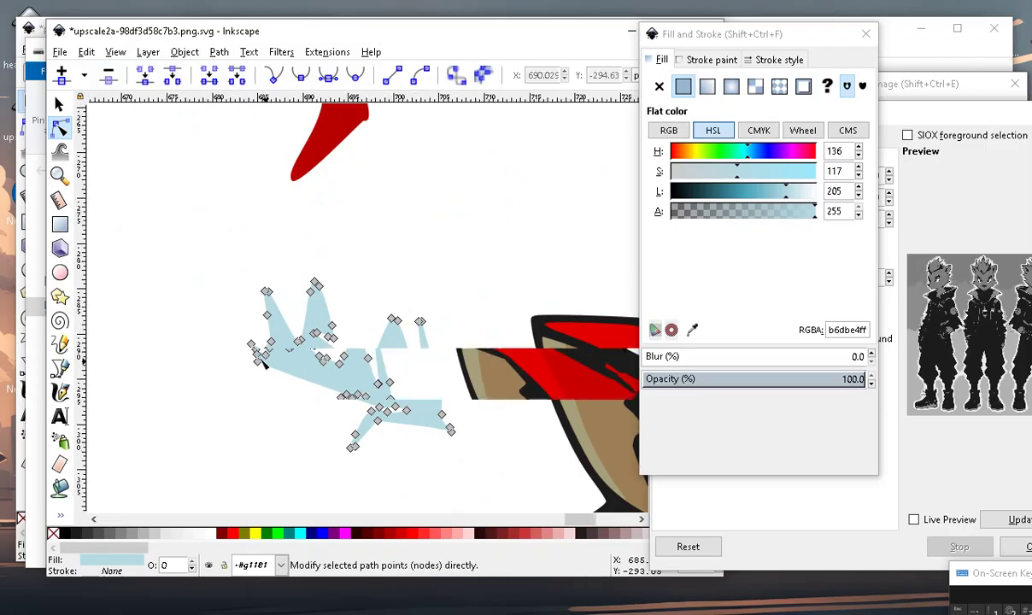
ctrl+scroll(342, 388, down, 3)
click(295, 374)
ctrl+scroll(263, 387, up, 2)
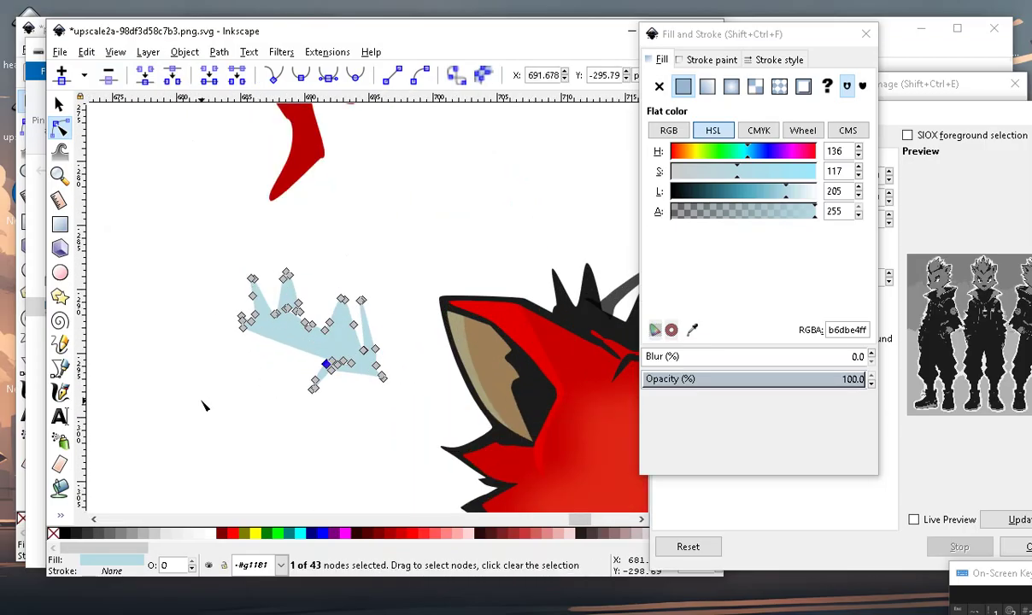
click(224, 379)
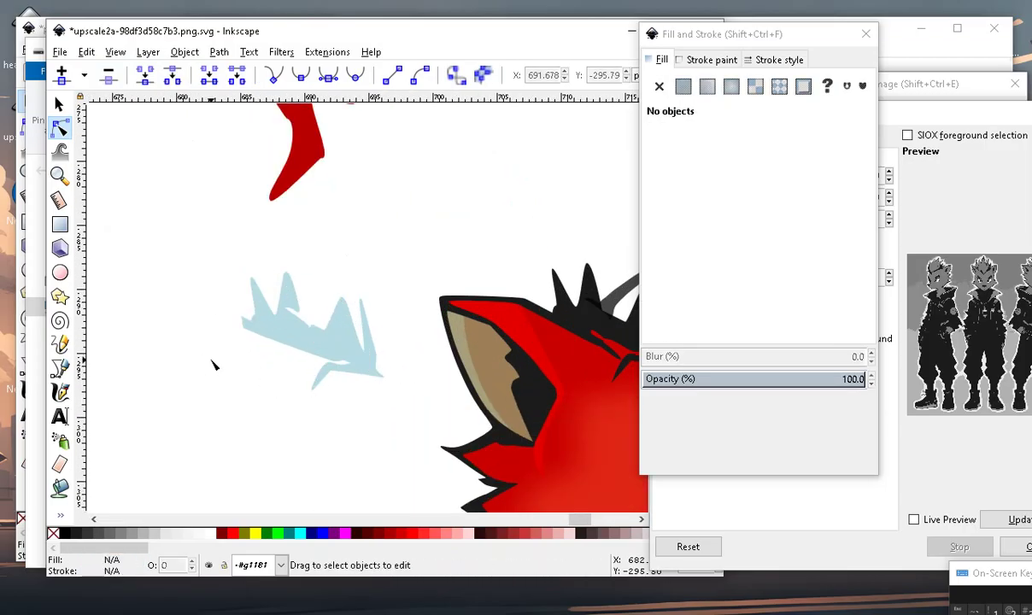
Delete the node at the tip of the blue hair's inner sliver.
ctrl+scroll(158, 305, down, 1)
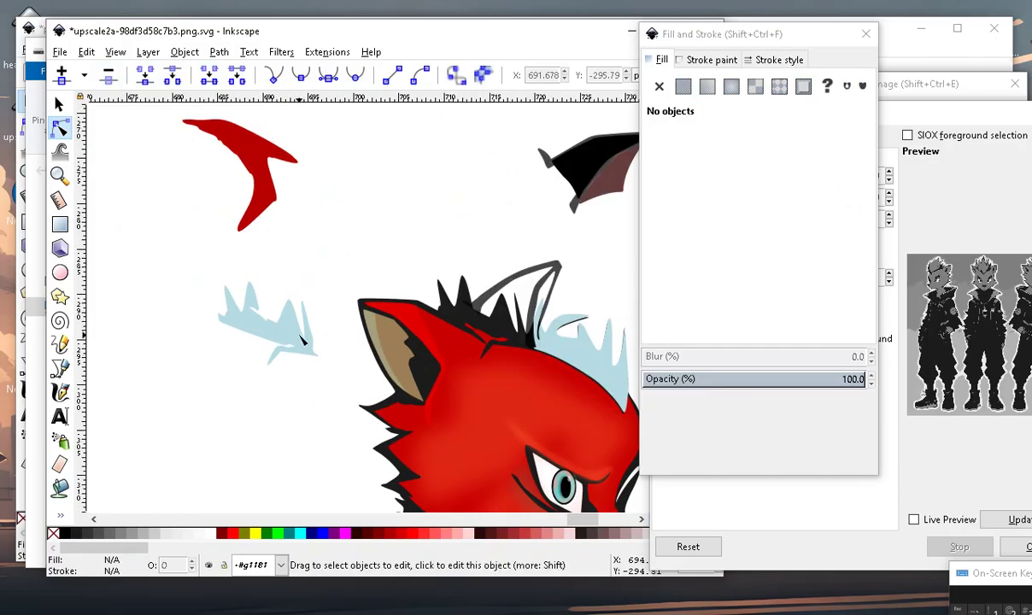
ctrl+scroll(329, 366, up, 1)
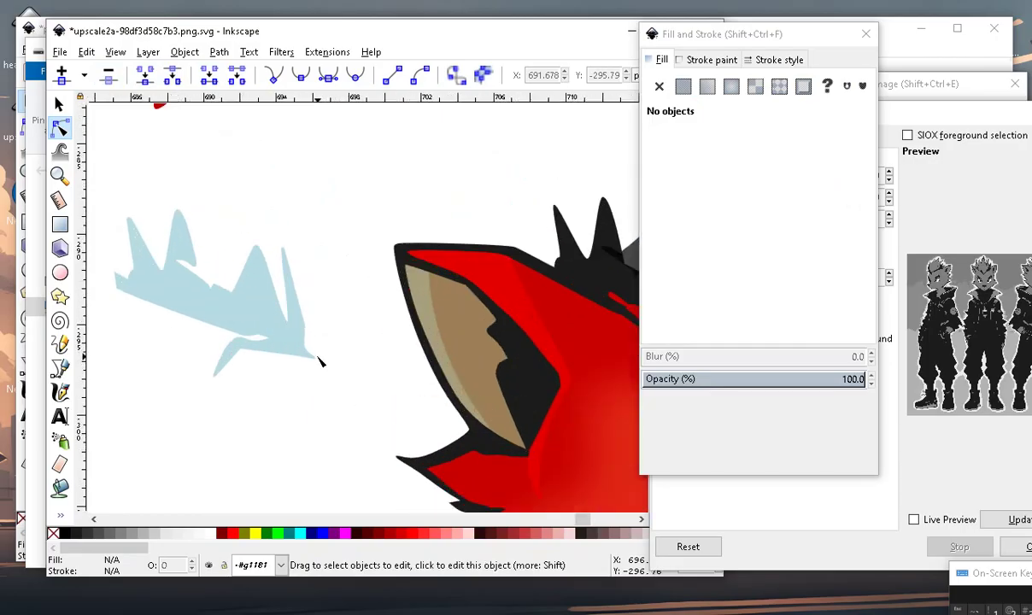
ctrl+scroll(321, 342, up, 1)
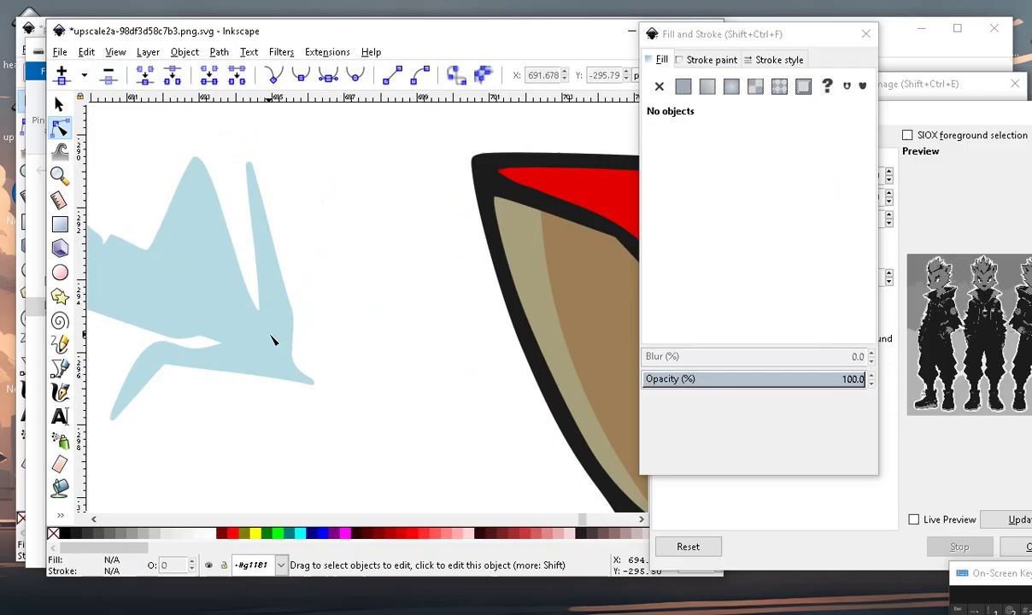
ctrl+scroll(265, 346, down, 1)
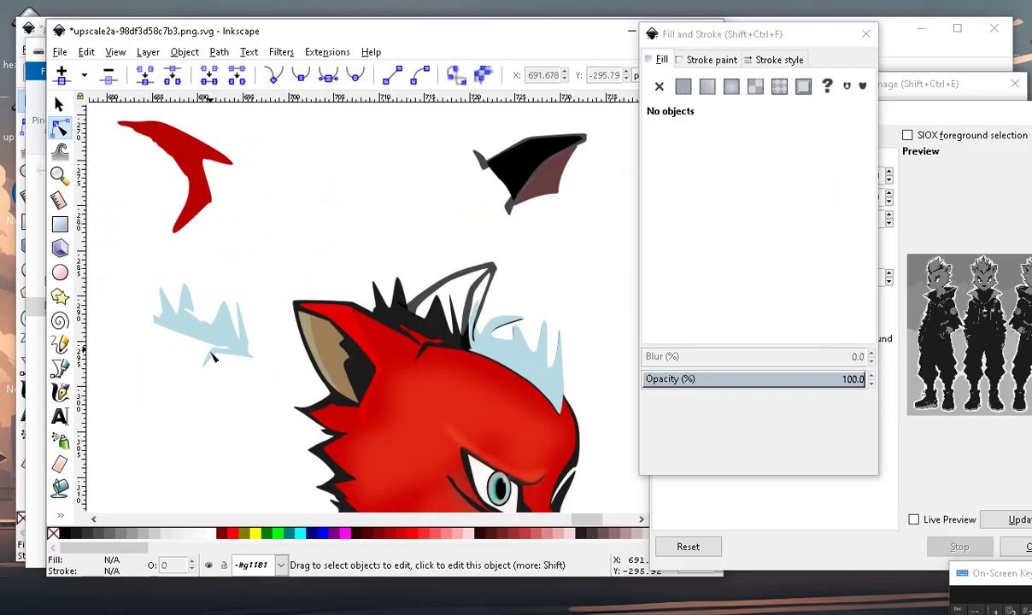
ctrl+scroll(250, 387, up, 1)
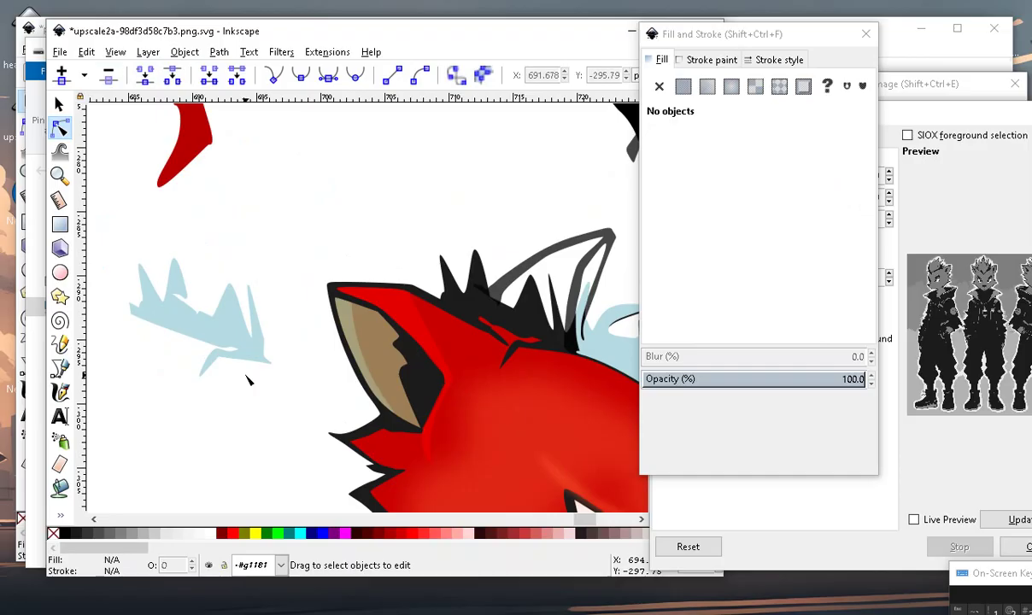
ctrl+scroll(242, 363, up, 1)
ctrl+scroll(239, 352, up, 1)
click(247, 352)
ctrl+scroll(241, 381, up, 2)
ctrl+scroll(239, 408, down, 2)
ctrl+scroll(299, 389, up, 2)
drag(244, 407, 309, 296)
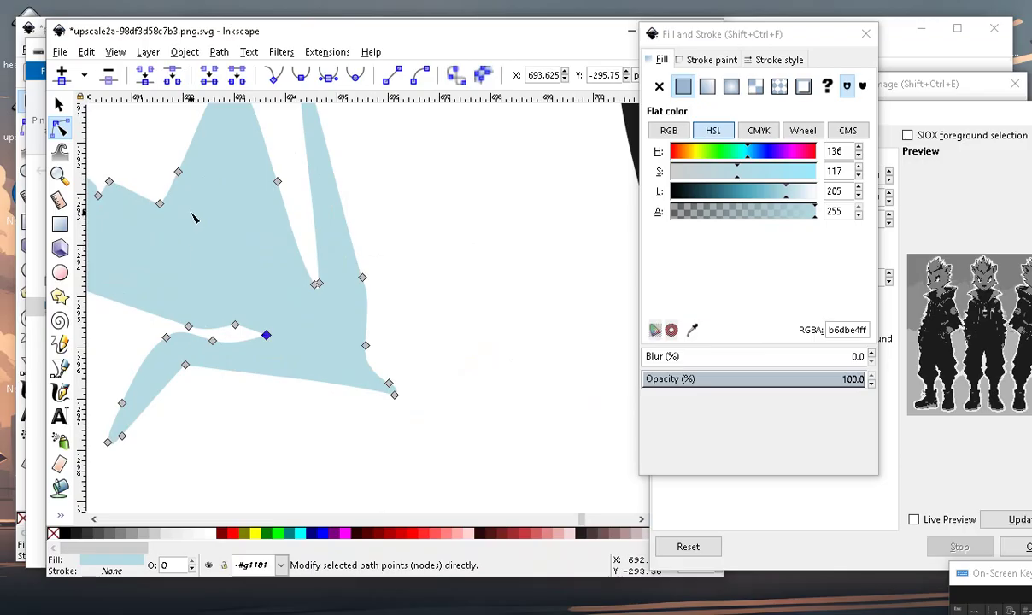
click(108, 75)
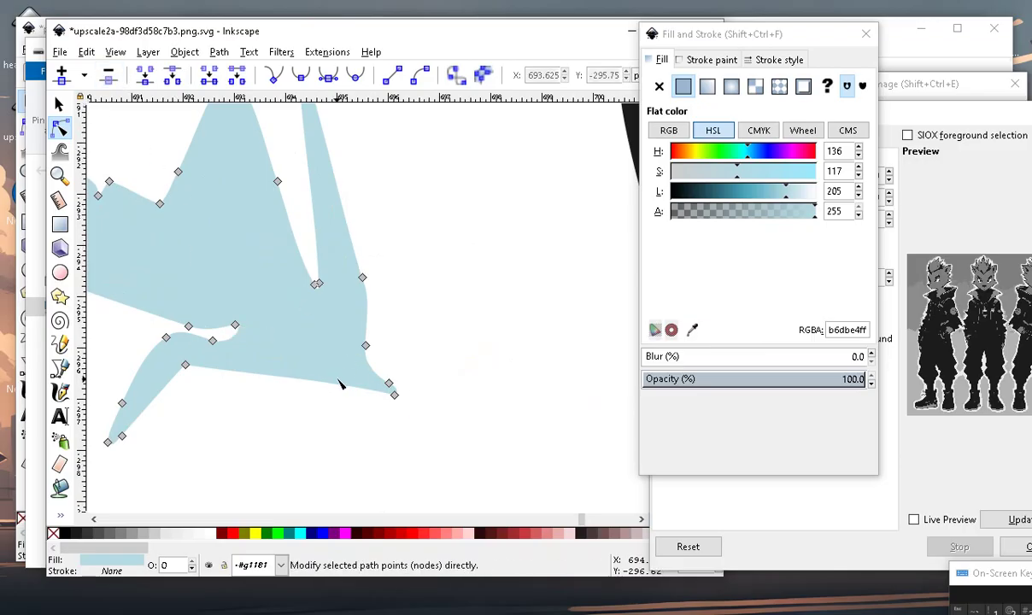
Delete the hair piece's lower-left nodes, leaving a 36-node path, and deselect it.
ctrl+scroll(339, 376, down, 1)
mouse_move(128, 451)
mouse_down()
mouse_move(238, 386)
mouse_move(265, 342)
mouse_up()
click(108, 75)
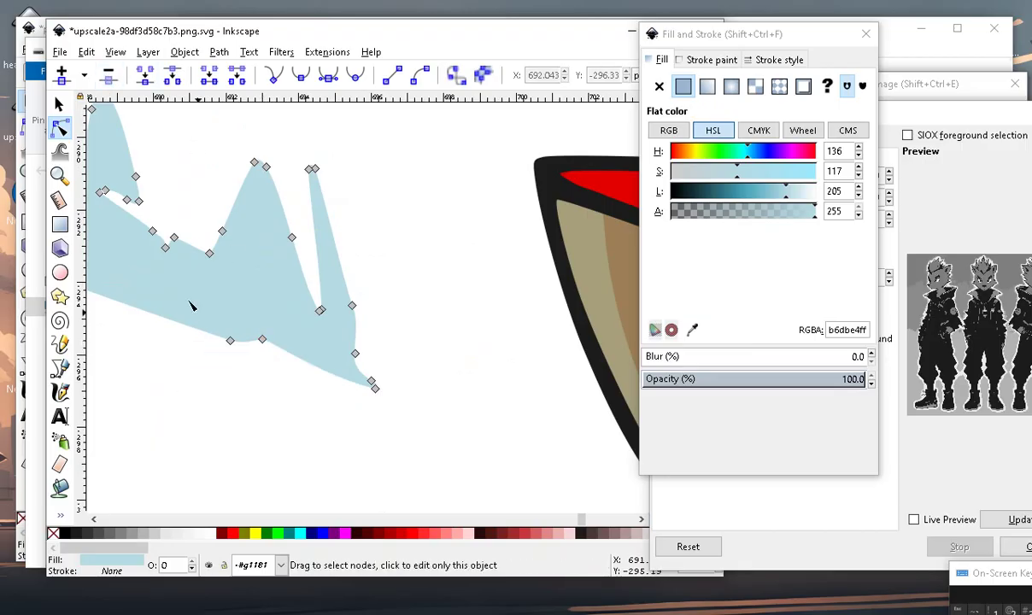
ctrl+scroll(282, 341, down, 1)
ctrl+scroll(376, 380, down, 2)
key(Escape)
ctrl+scroll(260, 403, down, 1)
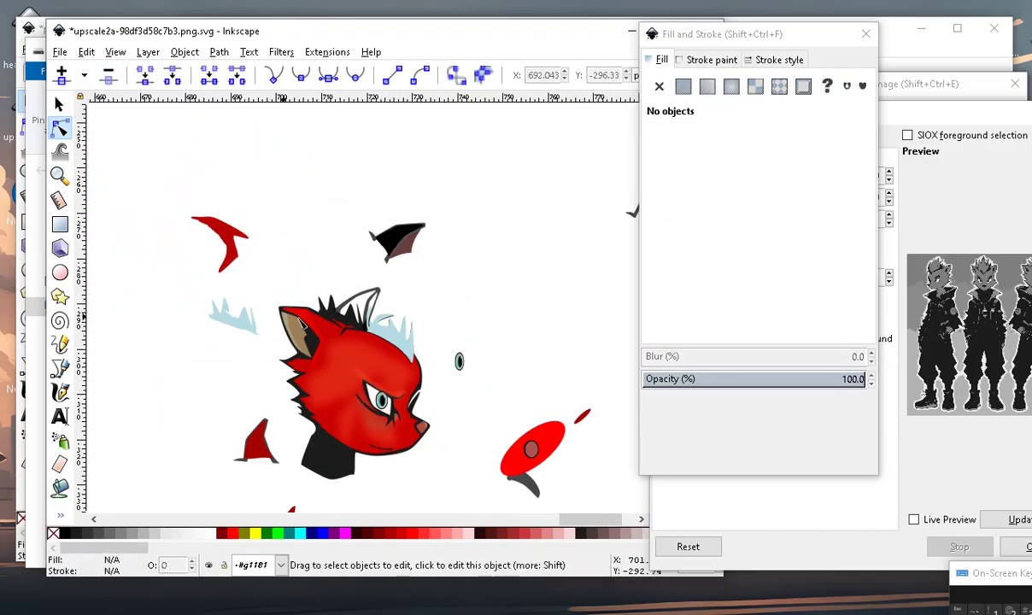
ctrl+scroll(301, 325, up, 2)
click(59, 103)
Move the trimmed blue spiky hair onto the top of the red head.
mouse_move(226, 323)
mouse_down()
mouse_move(498, 335)
mouse_move(446, 321)
mouse_up()
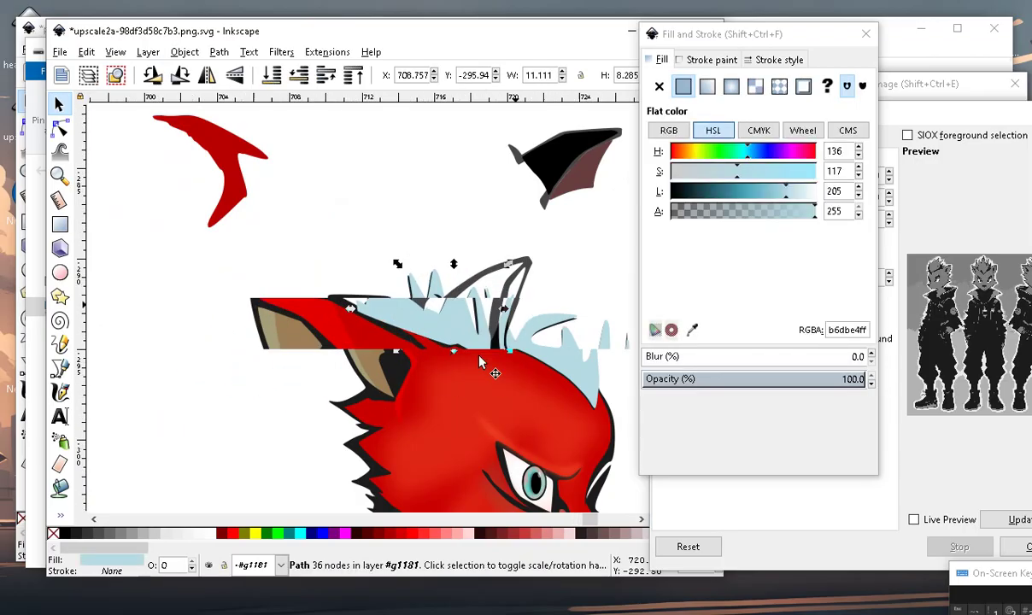
ctrl+scroll(427, 325, up, 2)
ctrl+scroll(395, 336, up, 1)
ctrl+scroll(396, 336, down, 1)
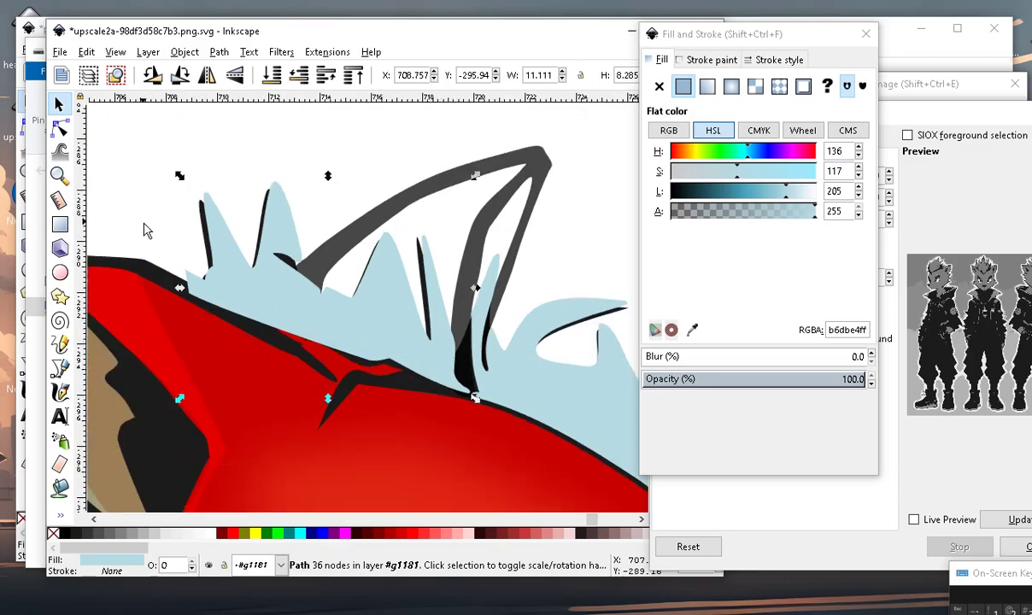
Nudge two base nodes of the hair right to follow the head outline, then deselect.
click(60, 126)
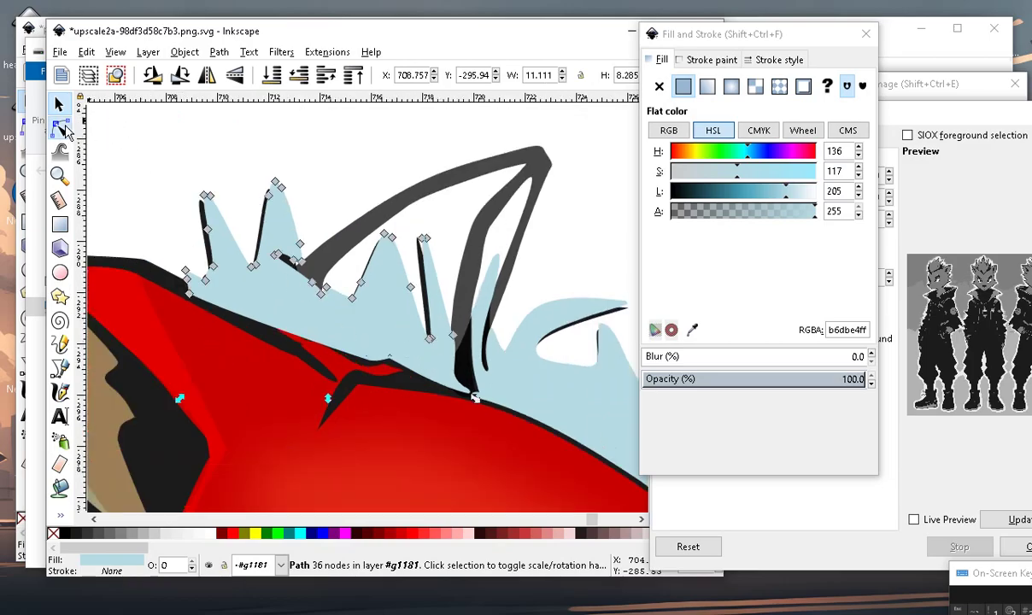
ctrl+scroll(391, 410, down, 1)
ctrl+scroll(450, 402, up, 2)
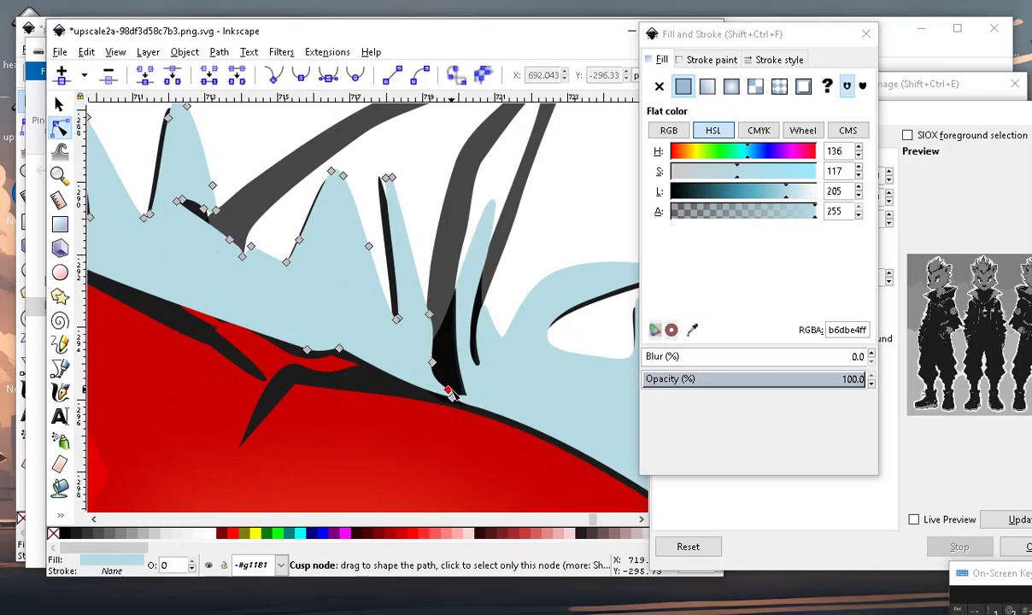
drag(447, 392, 513, 412)
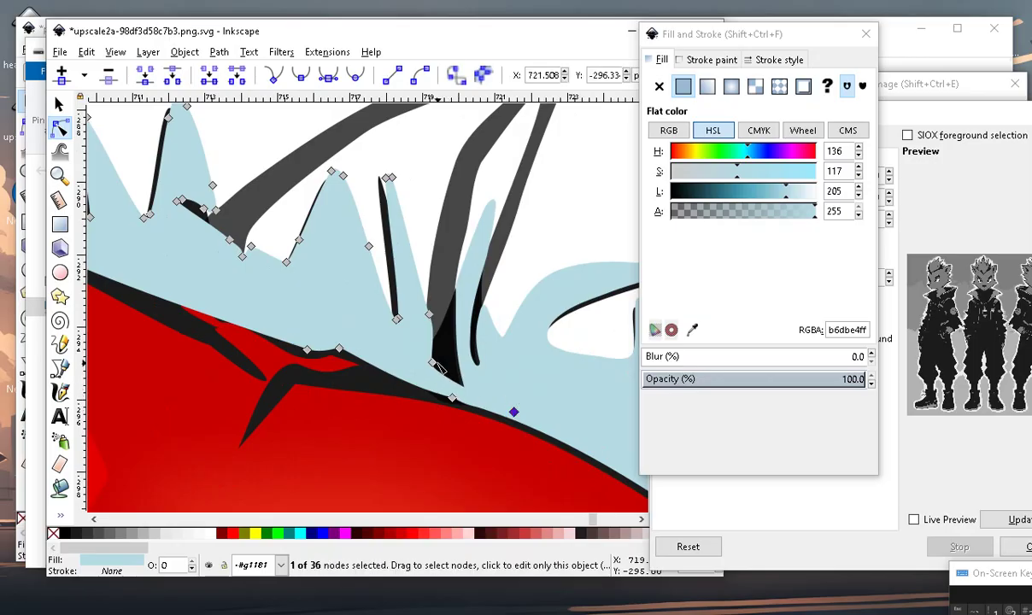
ctrl+scroll(443, 367, down, 2)
ctrl+scroll(423, 361, up, 1)
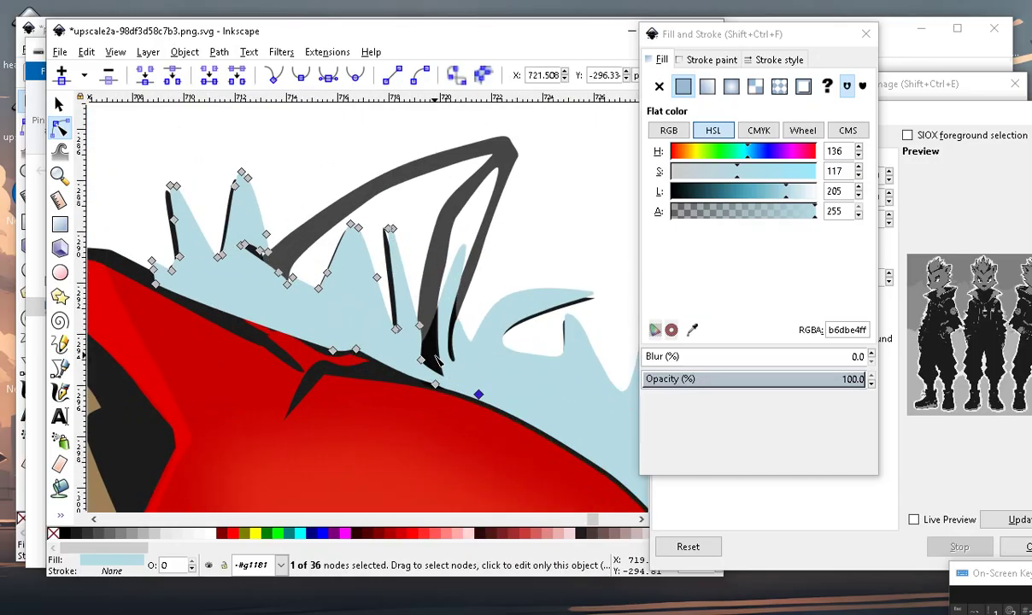
drag(421, 361, 468, 371)
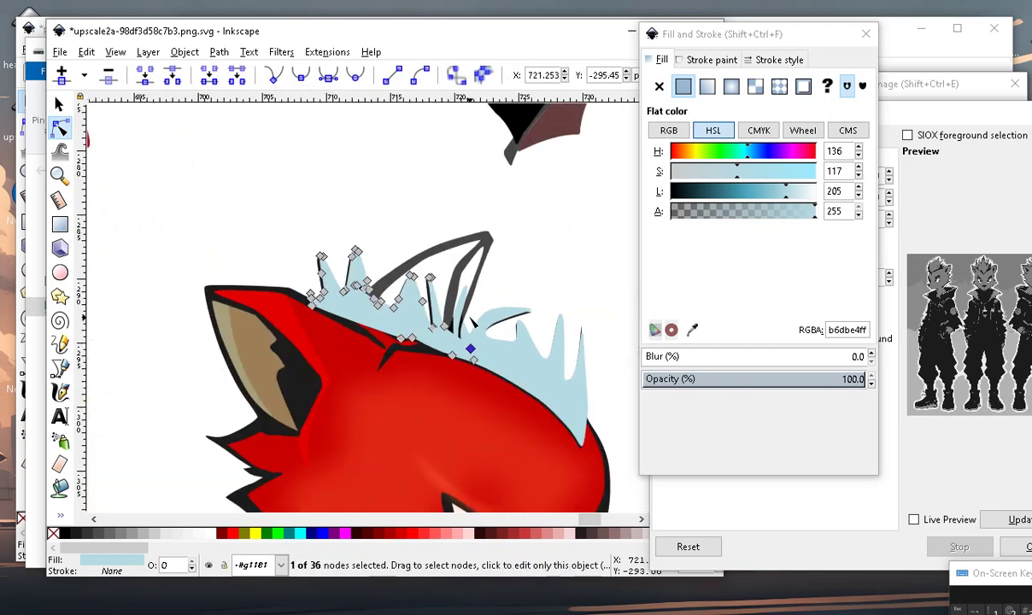
ctrl+scroll(473, 374, down, 2)
ctrl+scroll(530, 367, down, 2)
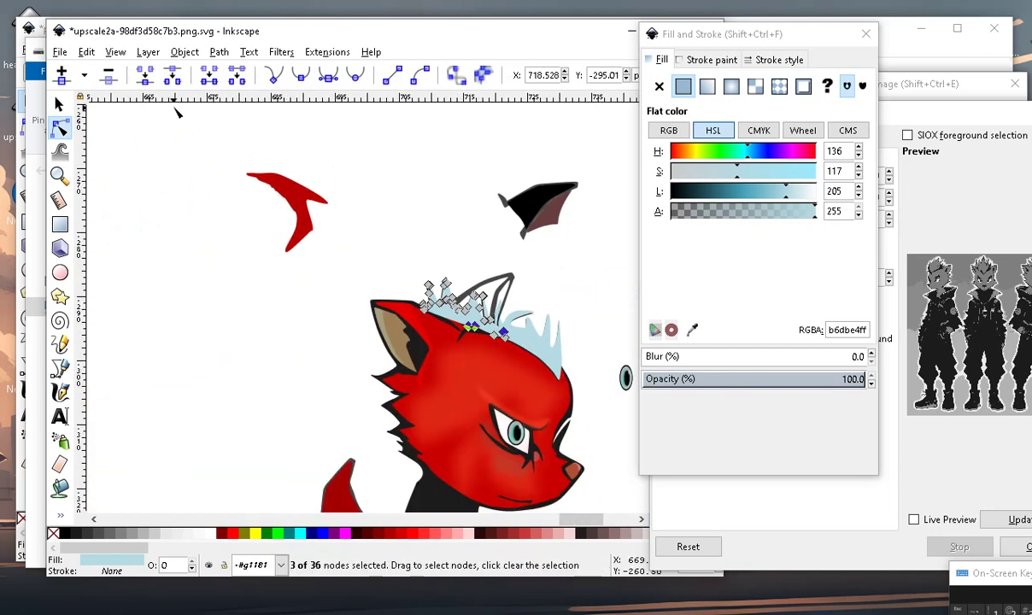
click(61, 103)
ctrl+scroll(396, 357, down, 2)
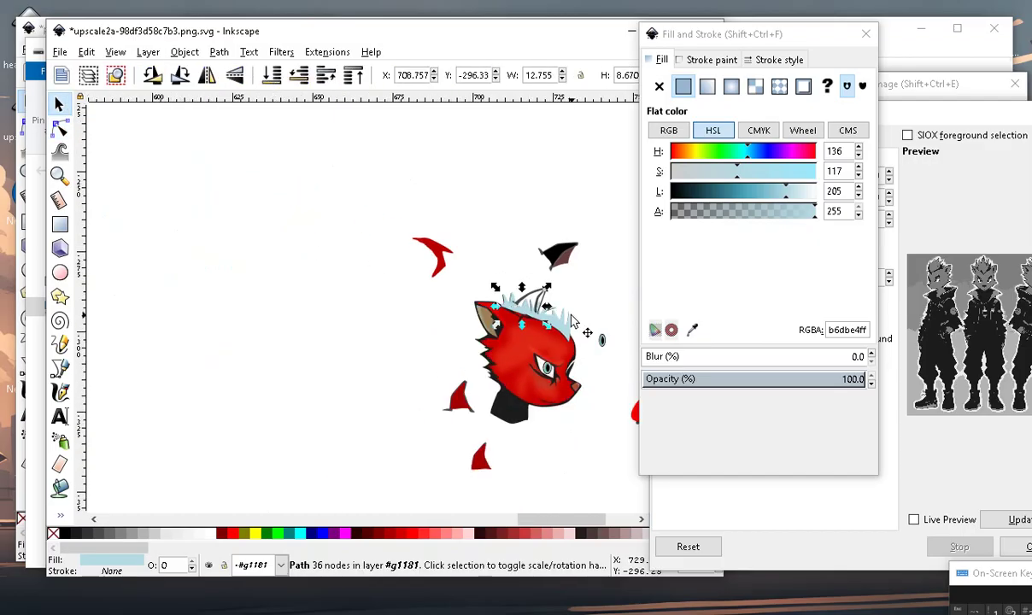
click(396, 358)
ctrl+scroll(513, 307, up, 2)
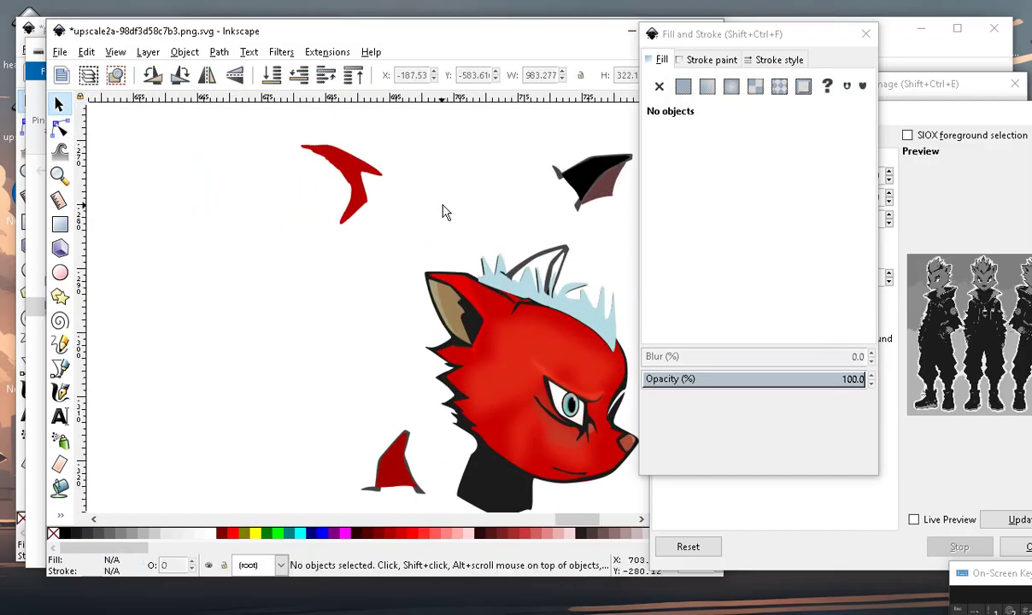
Select both light-blue hair paths and duplicate them via the Edit menu.
drag(467, 244, 634, 361)
click(574, 312)
click(397, 325)
drag(417, 216, 617, 352)
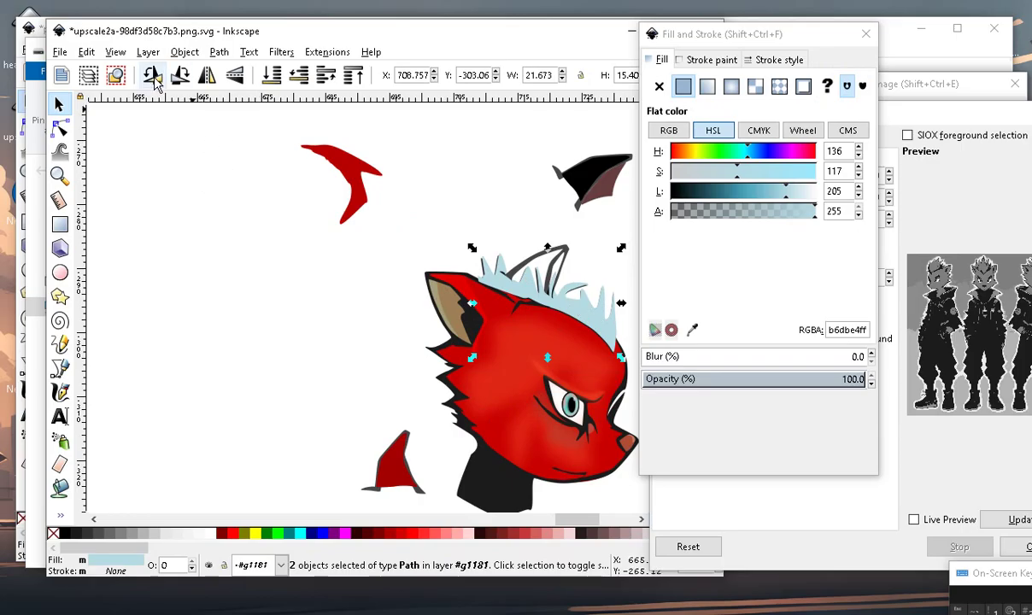
click(87, 53)
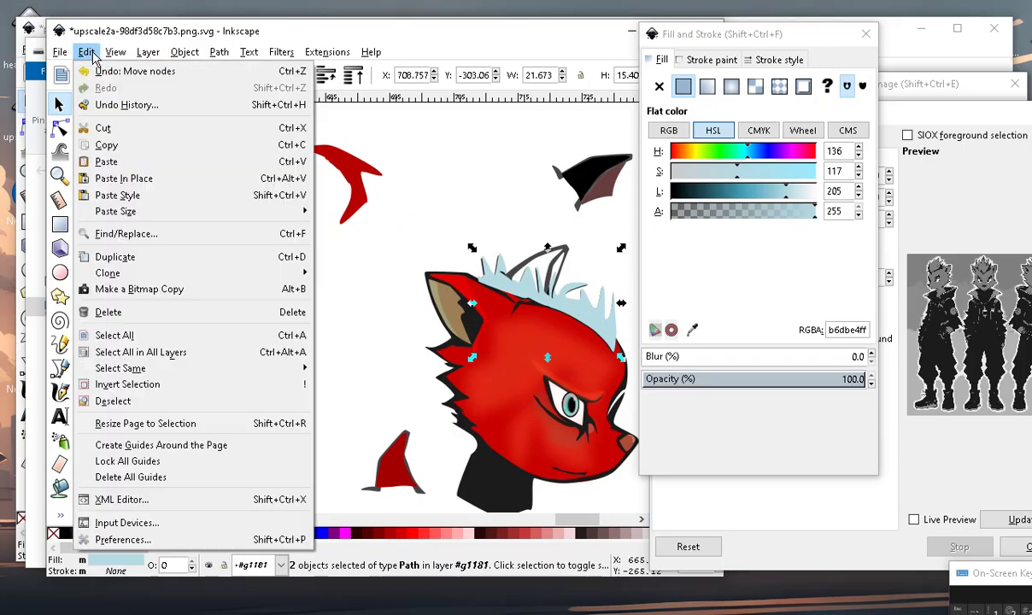
click(151, 260)
Move the blue hair pieces off the head to the left, beside the red shape.
drag(544, 282, 212, 278)
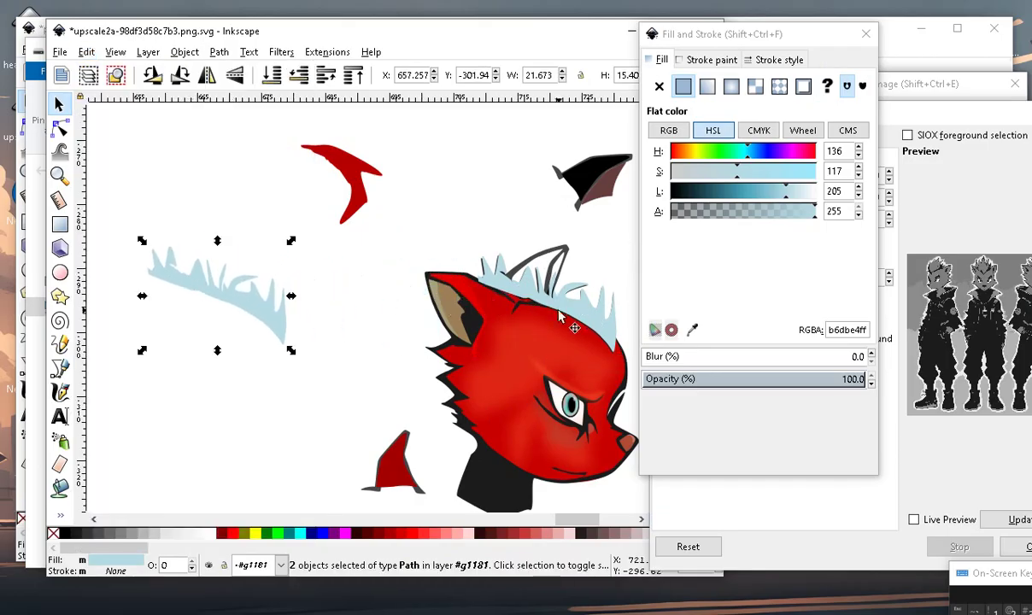
click(588, 314)
mouse_move(588, 314)
mouse_down()
mouse_move(415, 205)
mouse_move(367, 145)
mouse_up()
click(500, 269)
mouse_move(500, 269)
mouse_down()
mouse_move(208, 79)
mouse_move(207, 299)
mouse_up()
scroll(222, 333, up, 2)
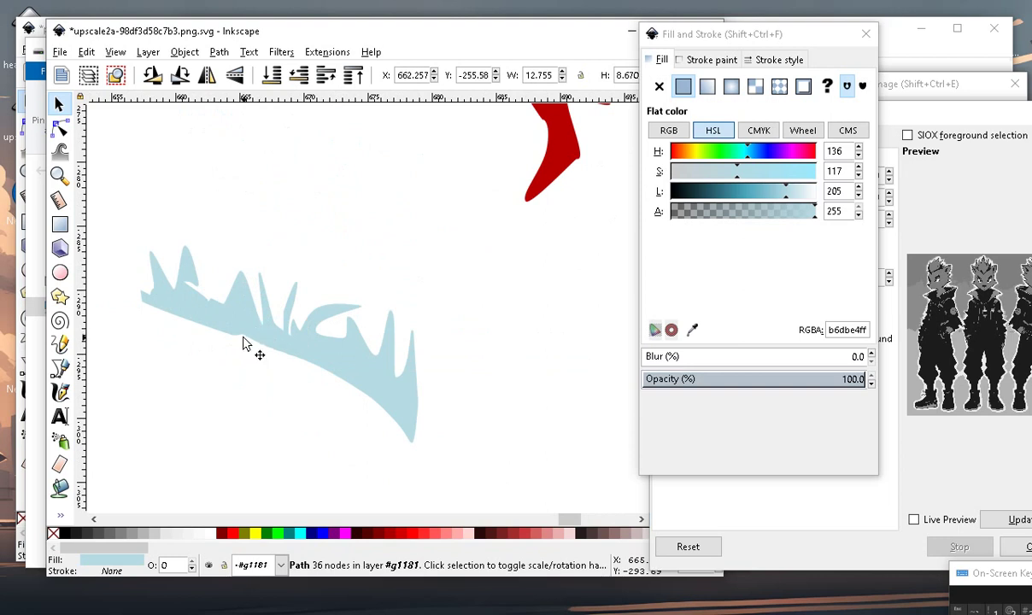
scroll(241, 345, up, 2)
scroll(325, 350, down, 4)
Fill the blue spiky fur area with the Paint Bucket to create a new path.
click(292, 395)
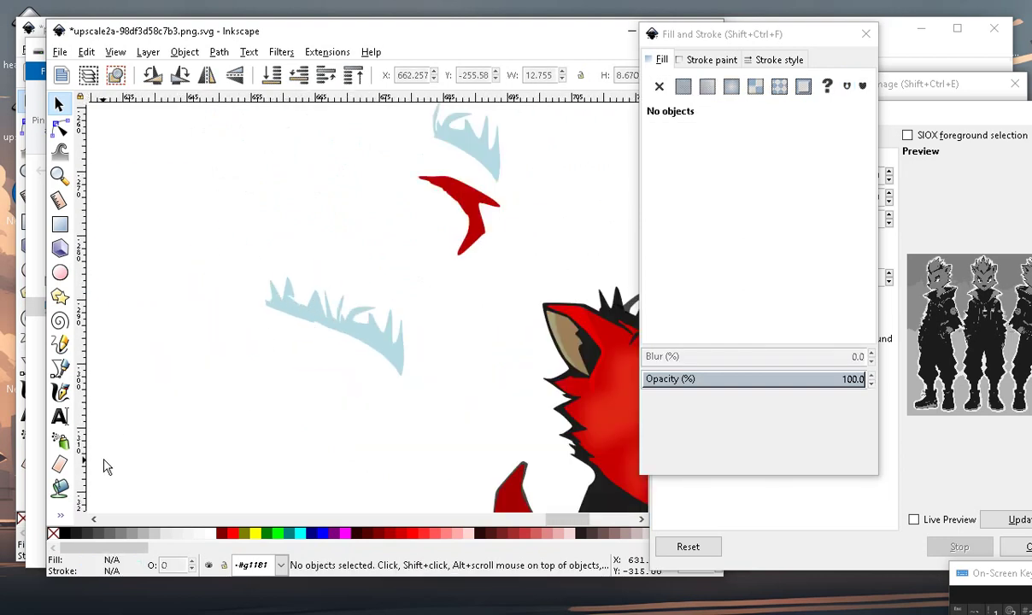
click(59, 488)
scroll(325, 342, up, 2)
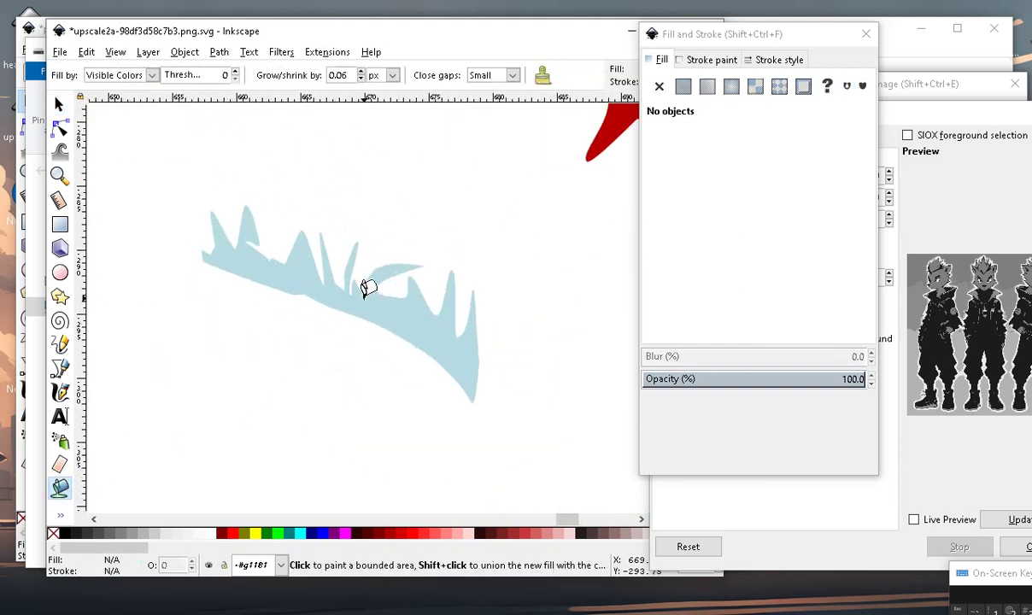
click(243, 242)
scroll(167, 283, down, 4)
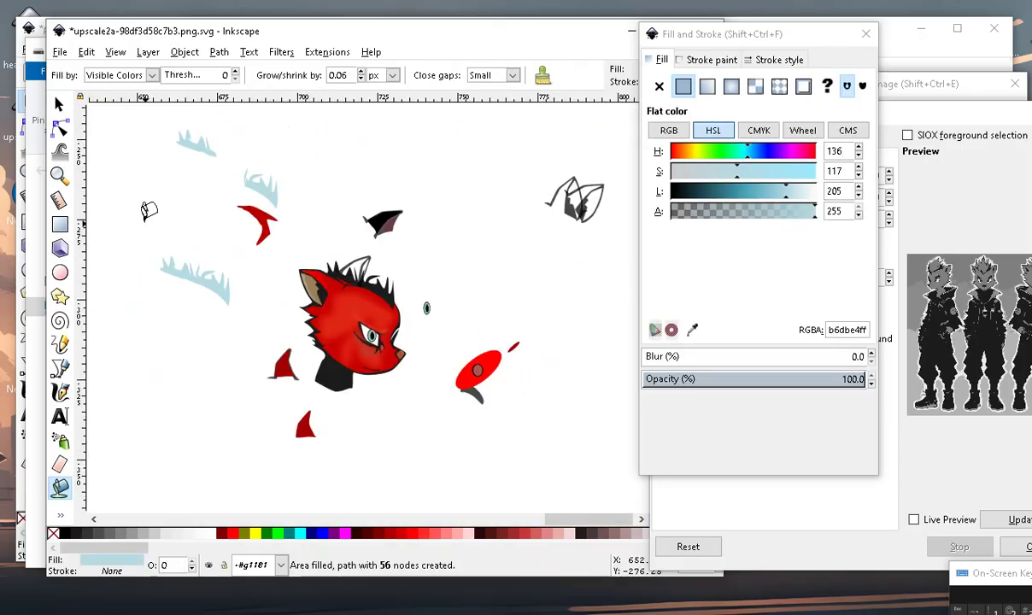
Position the new 56-node light-blue fur path along the top of the fox head.
click(59, 104)
drag(222, 305, 307, 352)
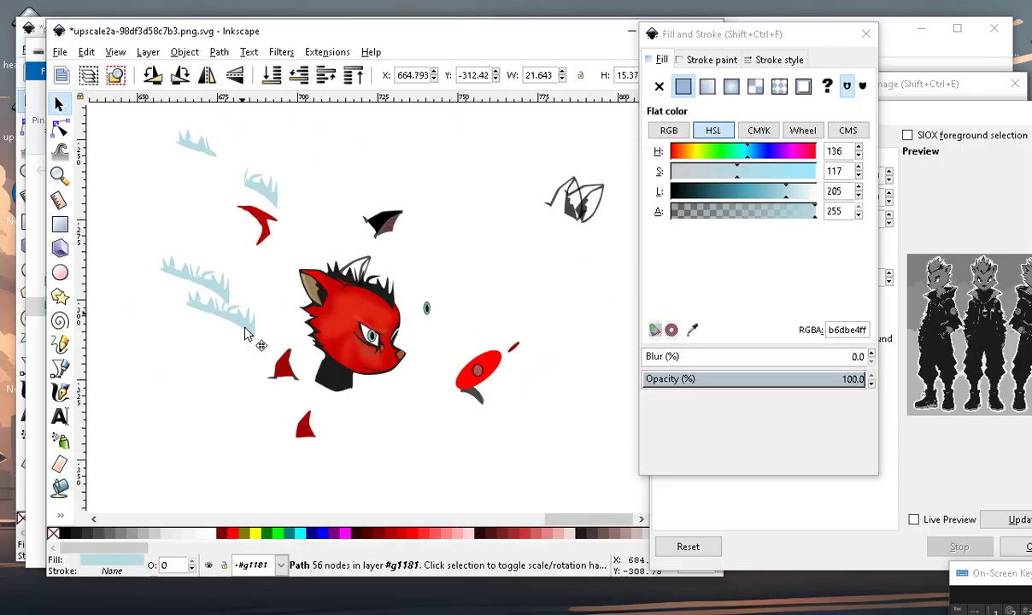
scroll(342, 316, up, 2)
mouse_move(222, 338)
mouse_down()
mouse_move(406, 248)
mouse_move(401, 286)
mouse_up()
scroll(406, 248, up, 1)
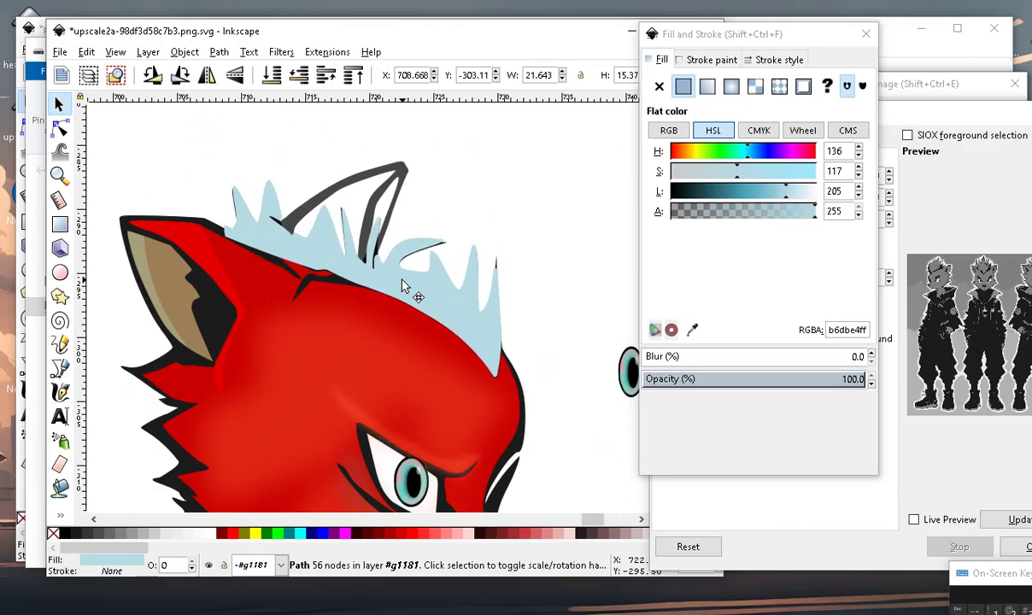
drag(402, 286, 405, 289)
scroll(407, 299, down, 1)
scroll(311, 180, down, 1)
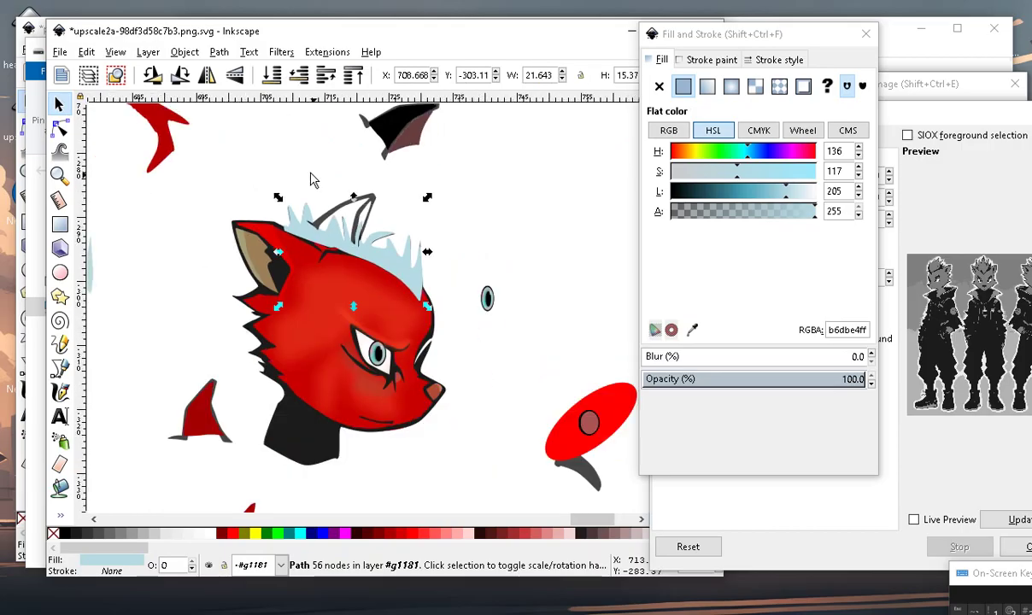
scroll(391, 258, up, 2)
scroll(375, 263, up, 1)
Drag several spike nodes of the blue hair to match the dark spike tips beneath.
click(60, 127)
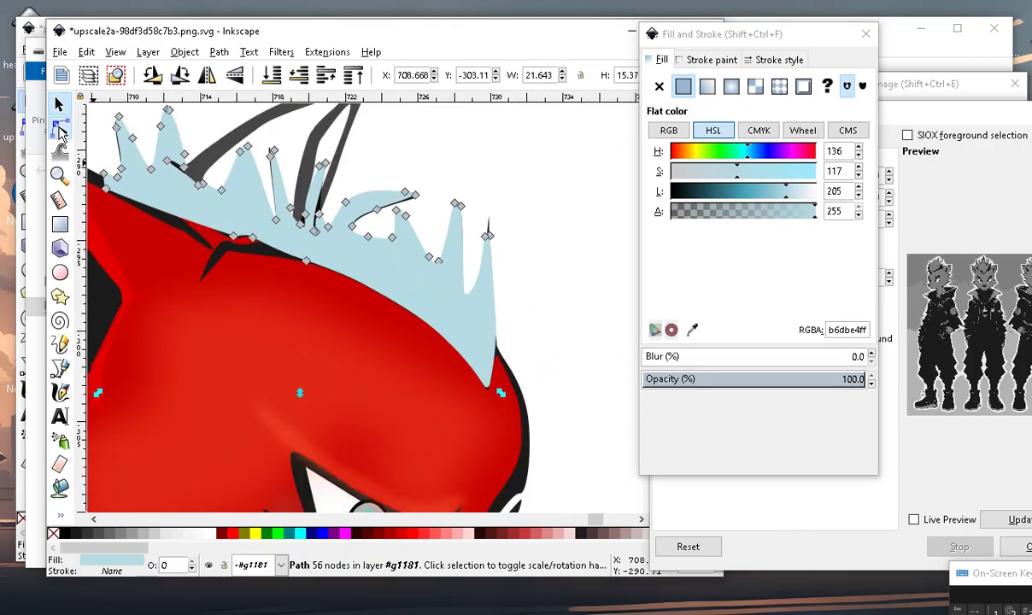
mouse_move(487, 387)
mouse_down()
mouse_move(465, 343)
mouse_move(433, 321)
mouse_up()
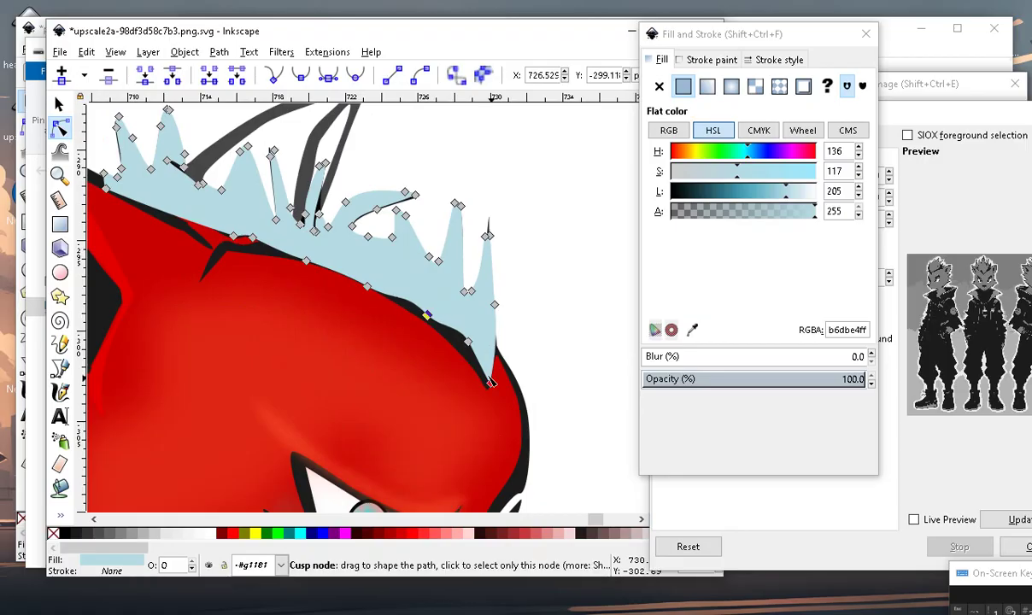
scroll(470, 349, up, 1)
drag(464, 344, 445, 326)
drag(492, 394, 491, 378)
drag(500, 282, 476, 308)
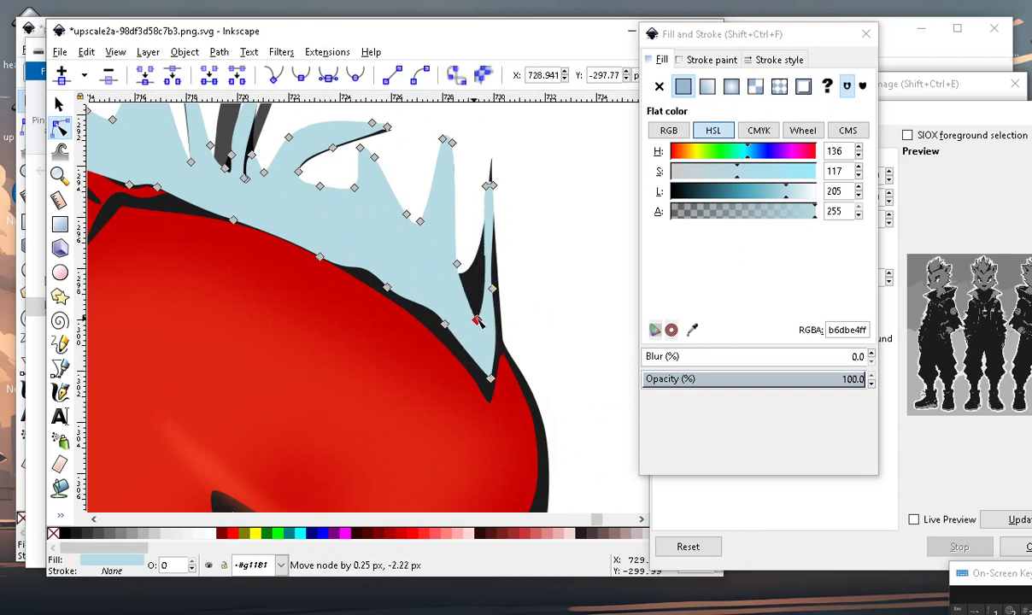
drag(488, 190, 488, 246)
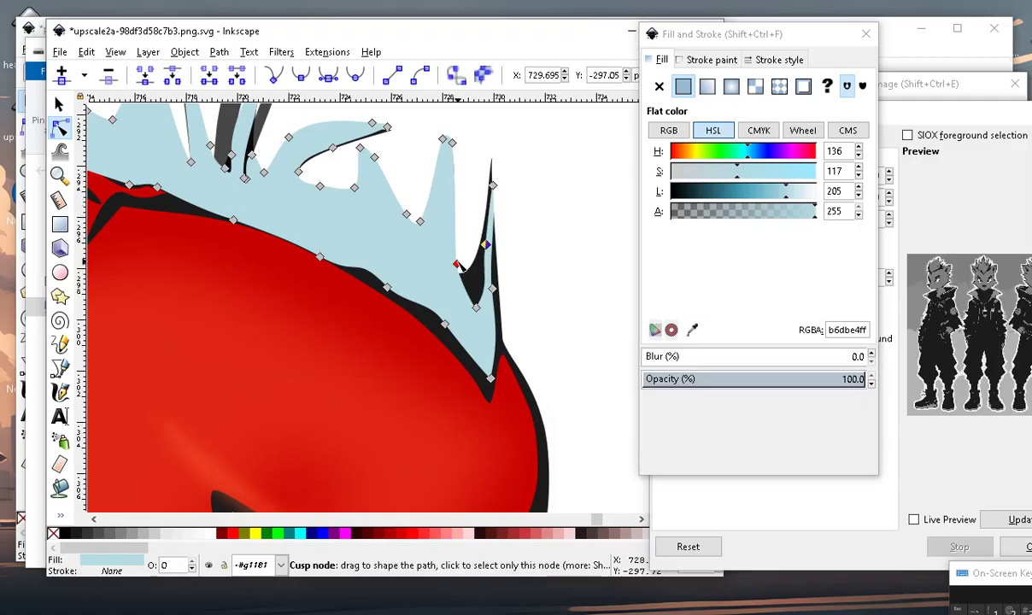
drag(457, 265, 443, 272)
mouse_move(425, 225)
mouse_down()
mouse_move(428, 259)
mouse_move(424, 249)
mouse_up()
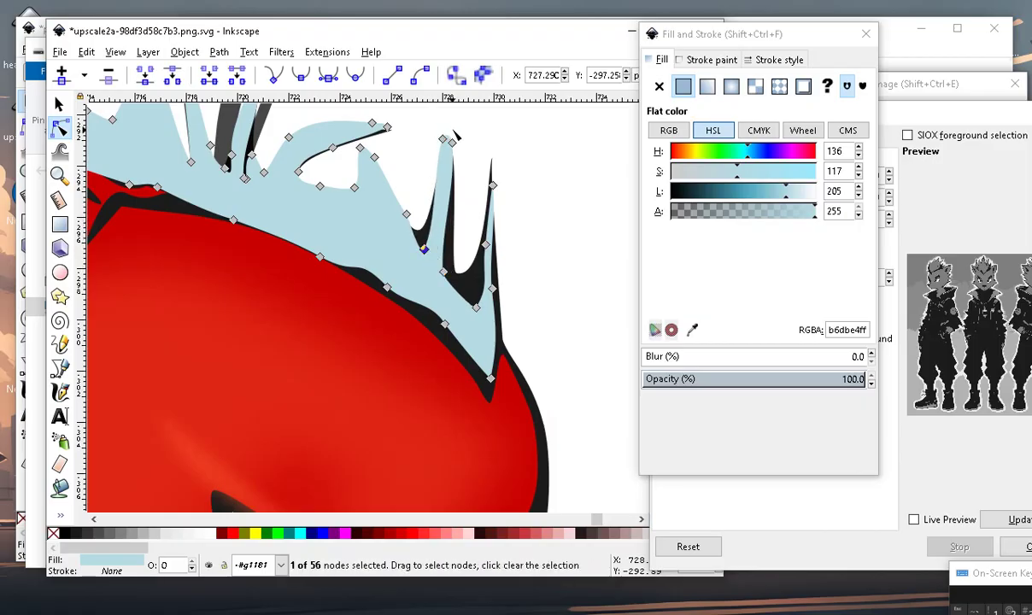
drag(438, 167, 449, 186)
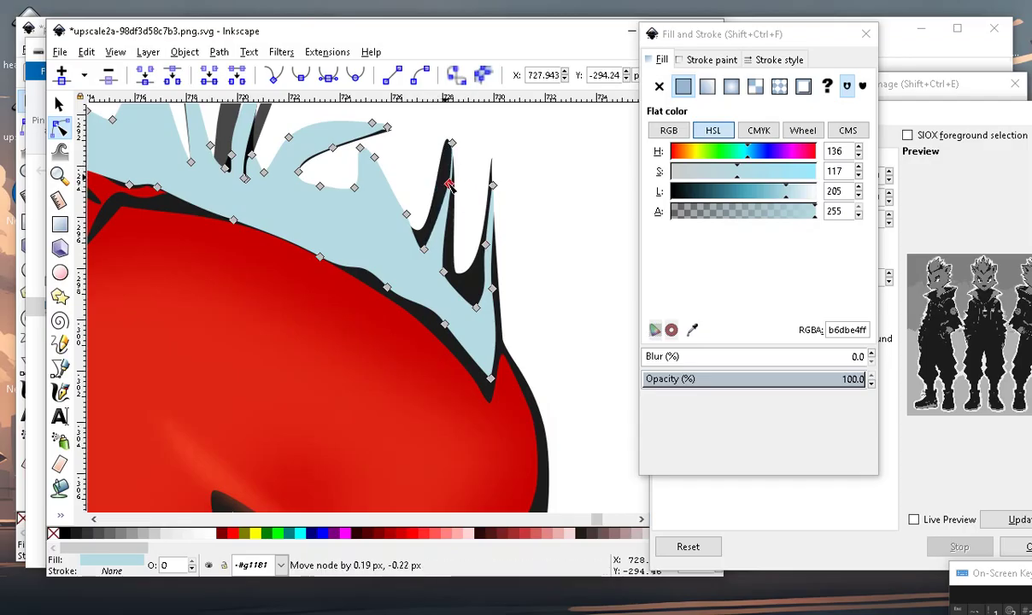
scroll(453, 256, down, 5)
scroll(453, 273, up, 5)
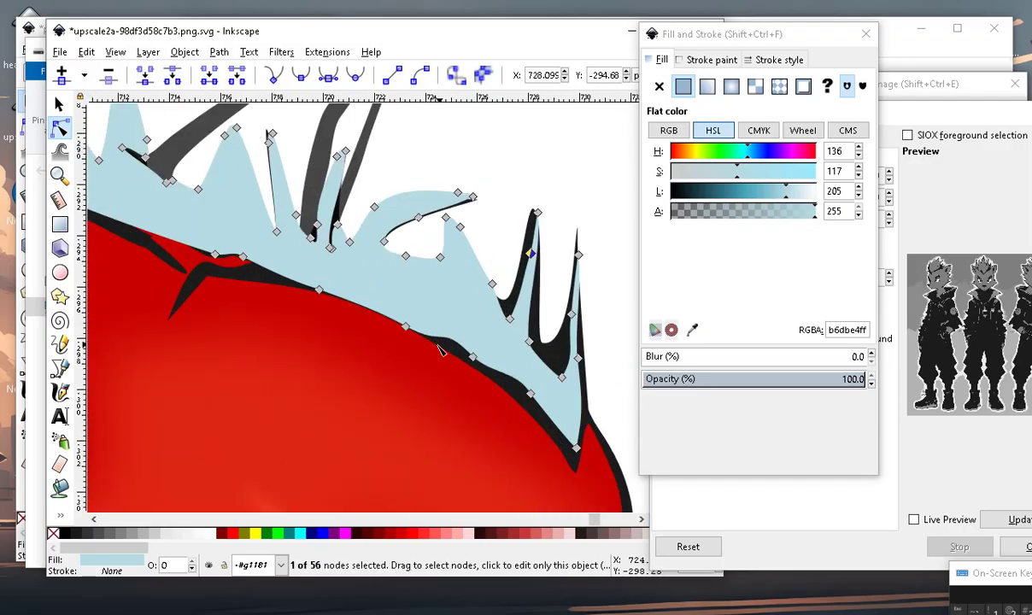
scroll(455, 291, up, 1)
scroll(456, 291, up, 1)
Round the spike tops and deepen the notches so the hair hugs the black outlines.
mouse_move(430, 228)
mouse_down()
mouse_move(444, 238)
mouse_move(450, 270)
mouse_move(447, 261)
mouse_up()
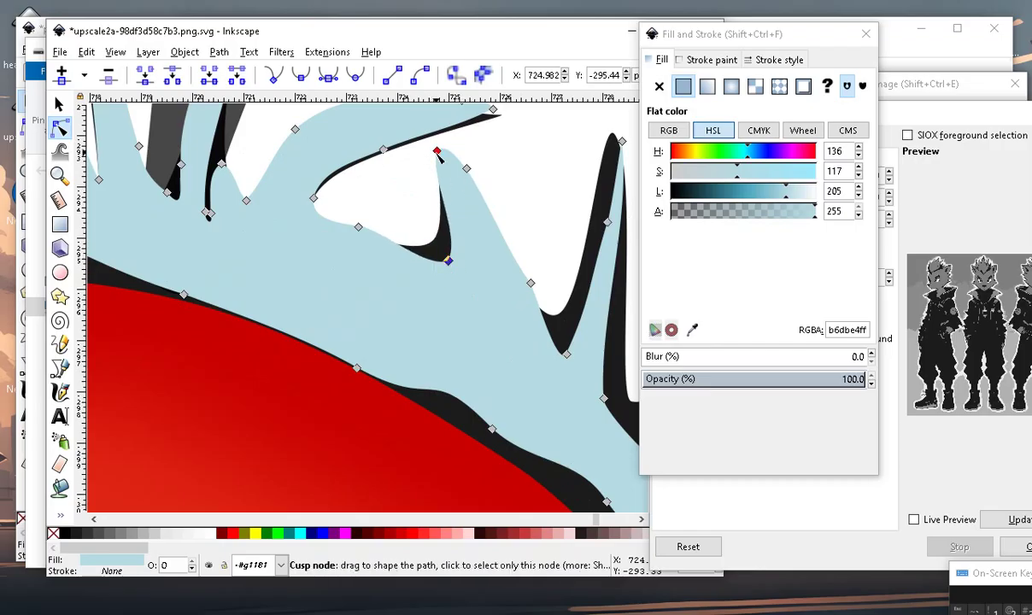
drag(437, 153, 481, 235)
click(466, 169)
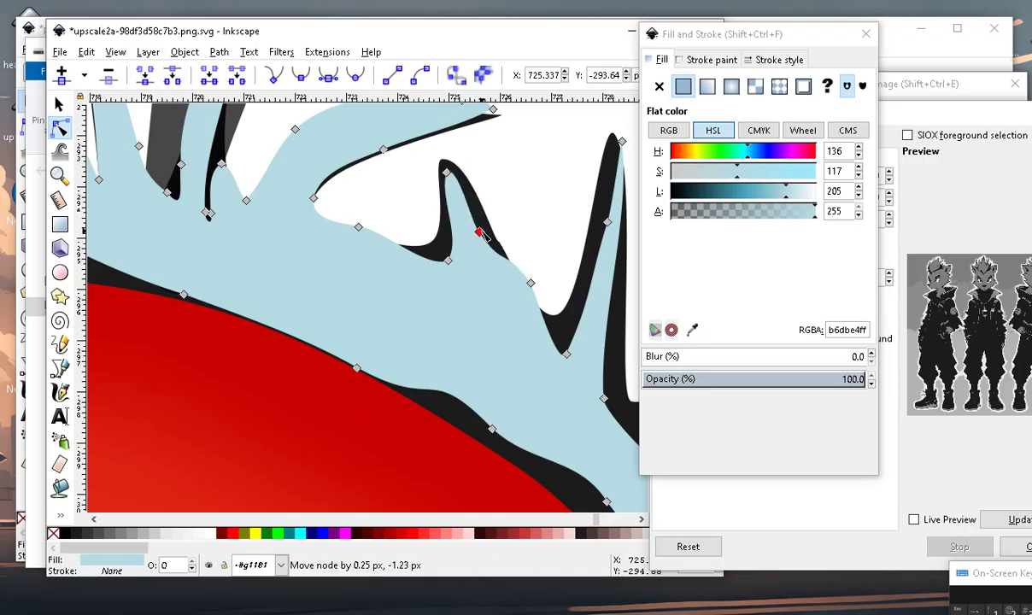
drag(531, 285, 533, 333)
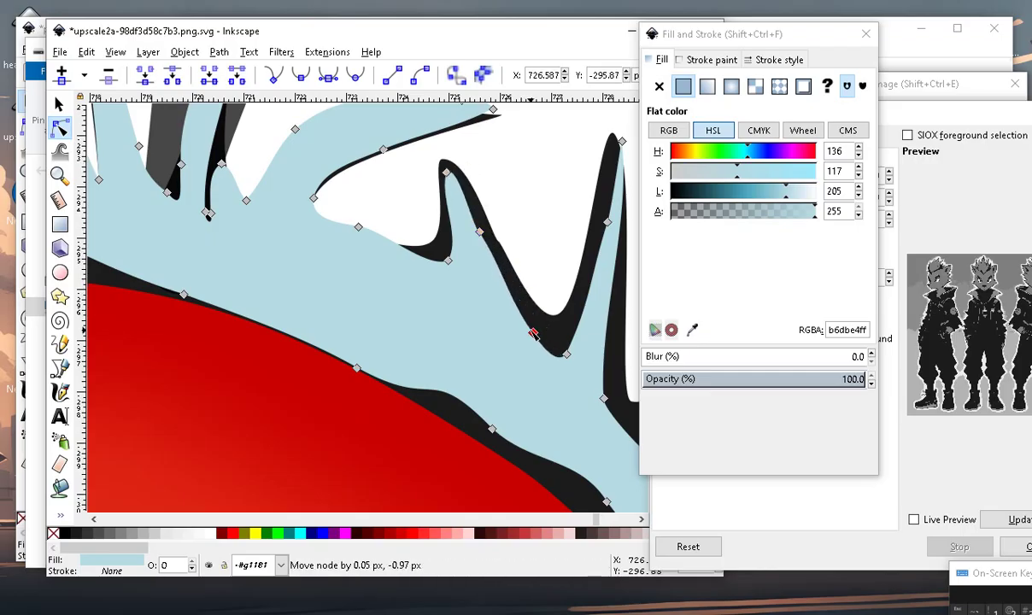
scroll(533, 335, down, 3)
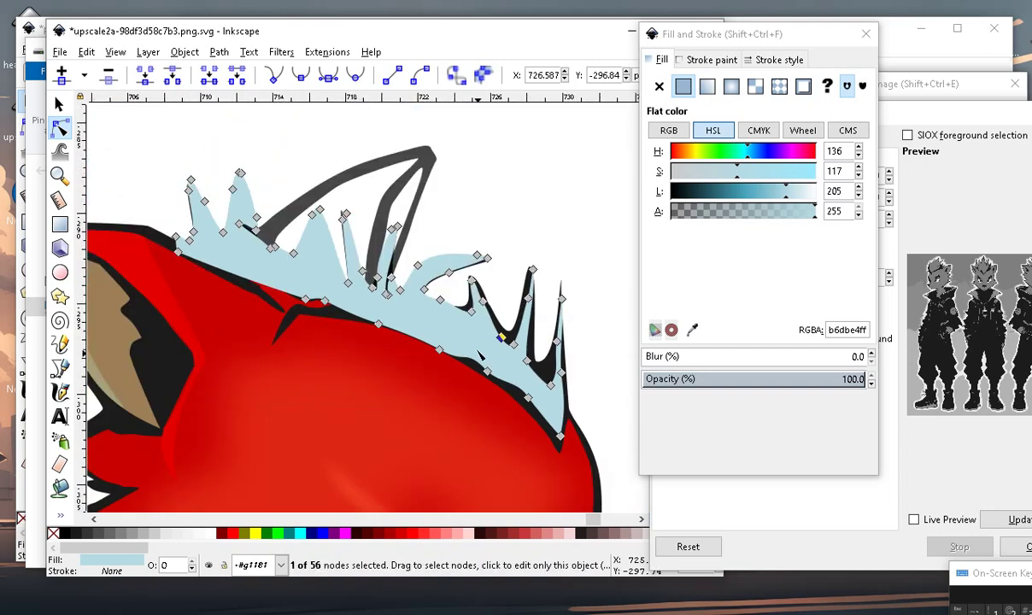
scroll(422, 292, up, 2)
click(422, 293)
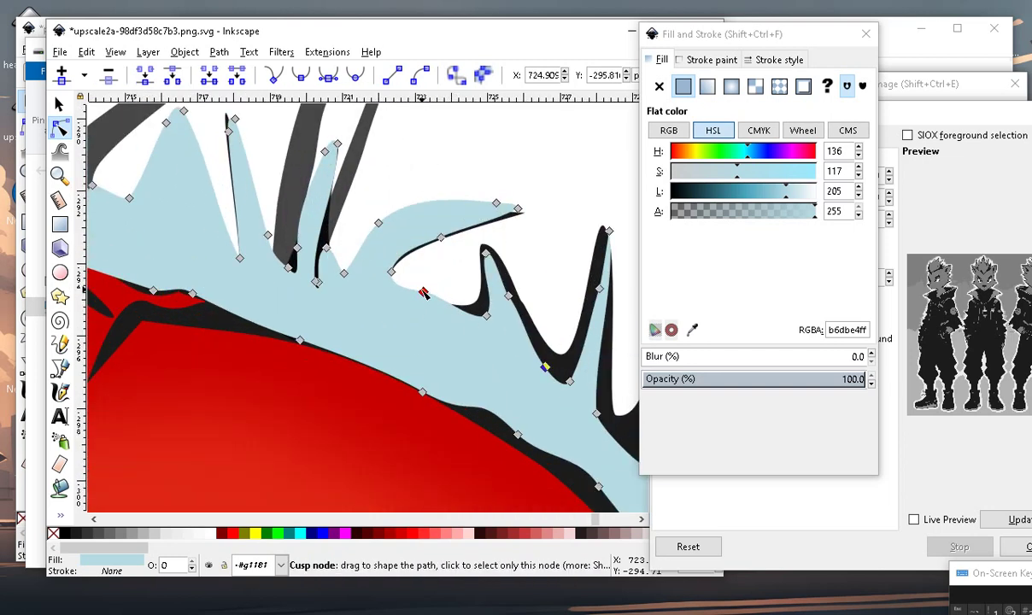
drag(422, 292, 422, 303)
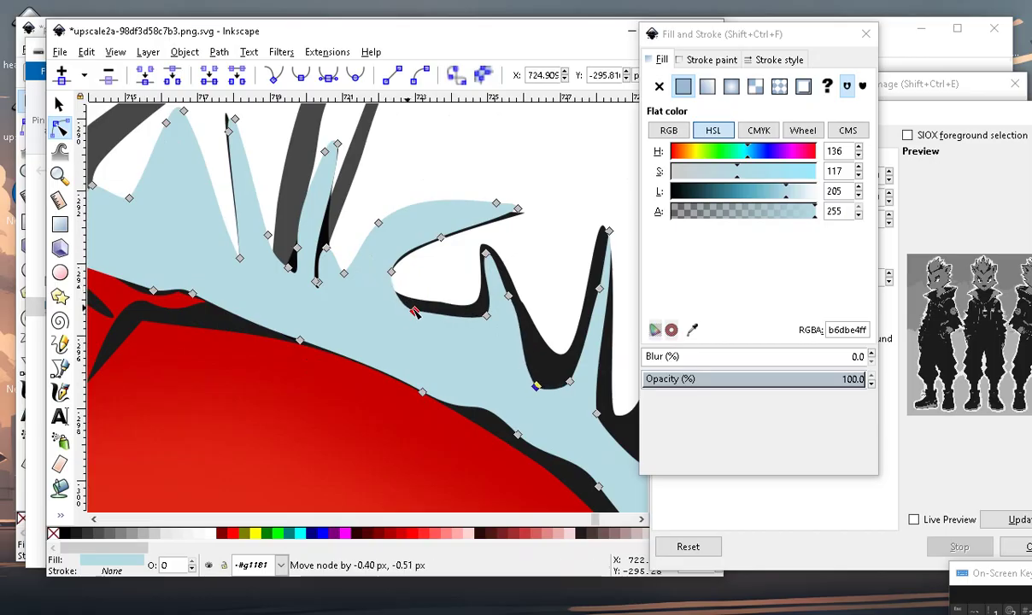
click(544, 276)
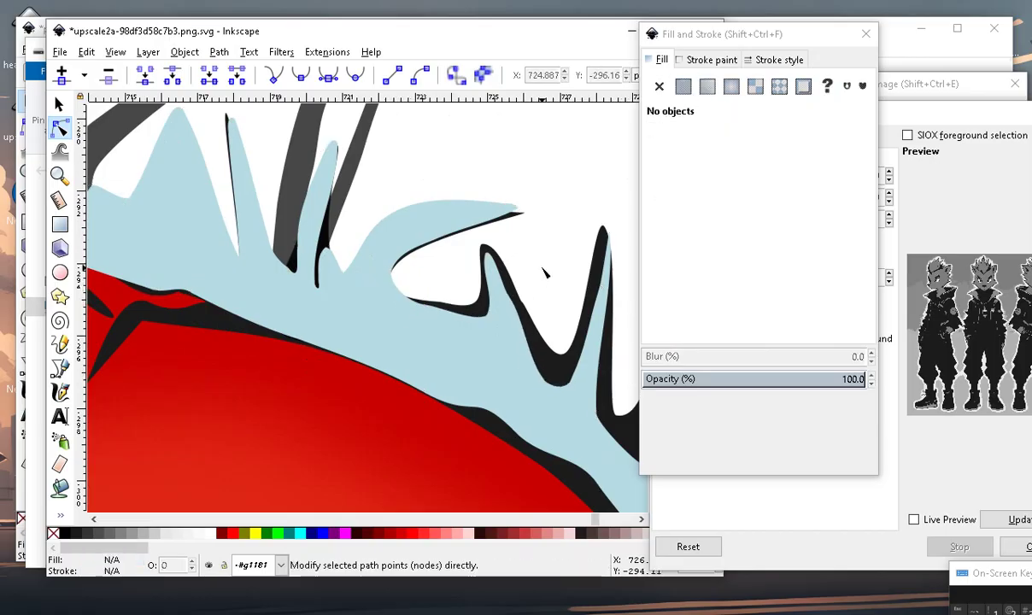
scroll(530, 359, down, 3)
scroll(521, 393, up, 3)
click(513, 416)
scroll(505, 401, up, 2)
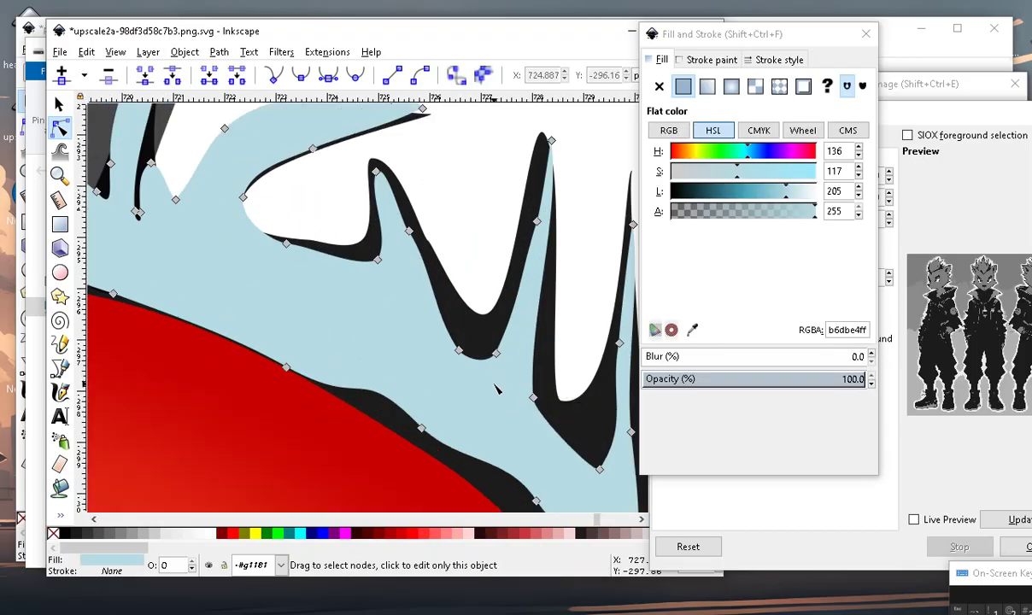
drag(458, 350, 472, 341)
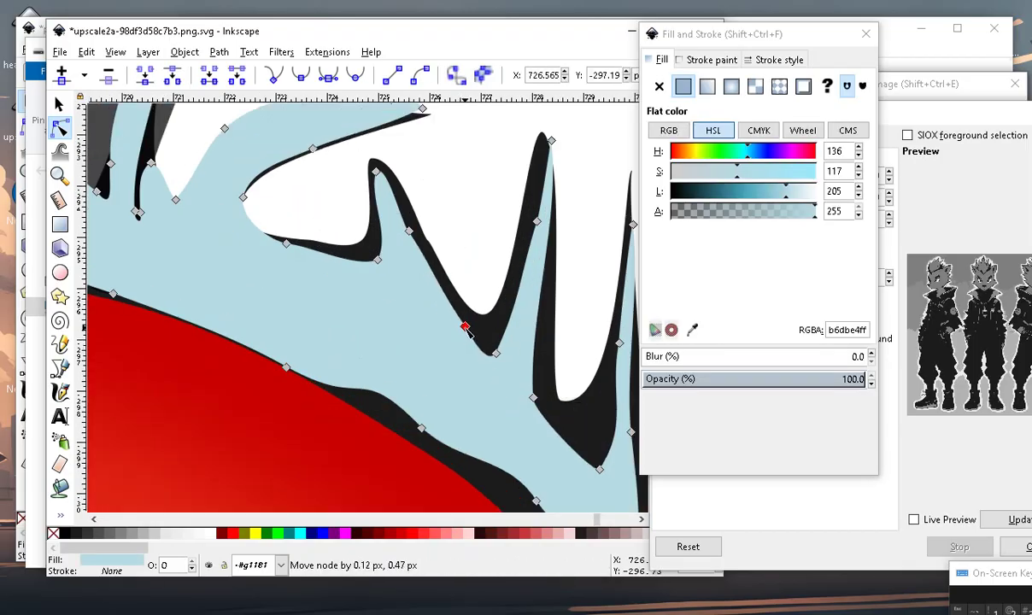
scroll(466, 329, down, 3)
drag(419, 364, 359, 327)
Delete the two middle nodes on the red-edge side of the light-blue hair path.
scroll(365, 331, down, 3)
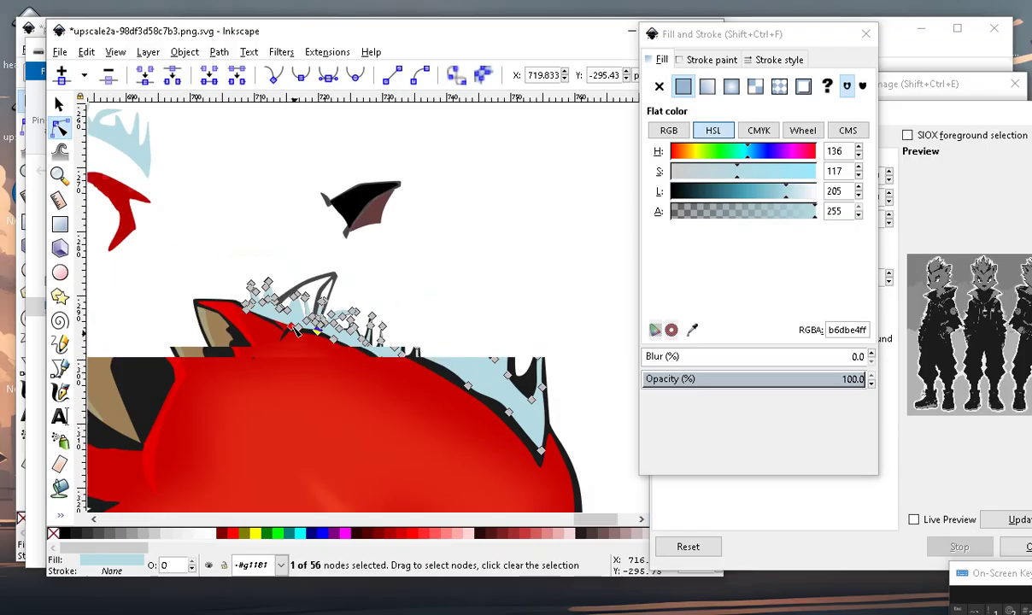
scroll(300, 300, up, 3)
scroll(355, 353, up, 2)
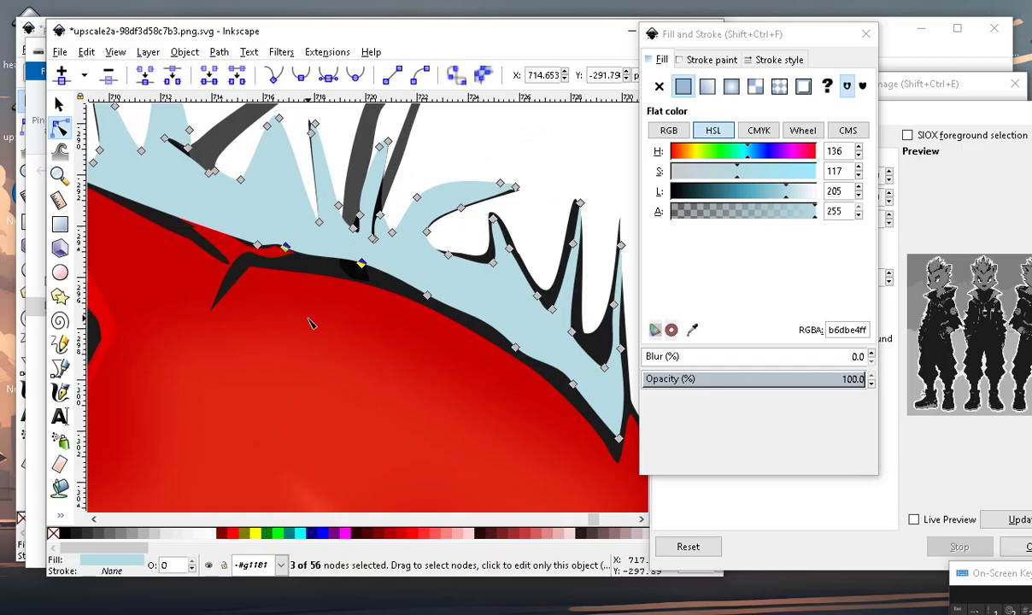
scroll(316, 325, down, 3)
scroll(377, 364, down, 1)
scroll(495, 393, up, 3)
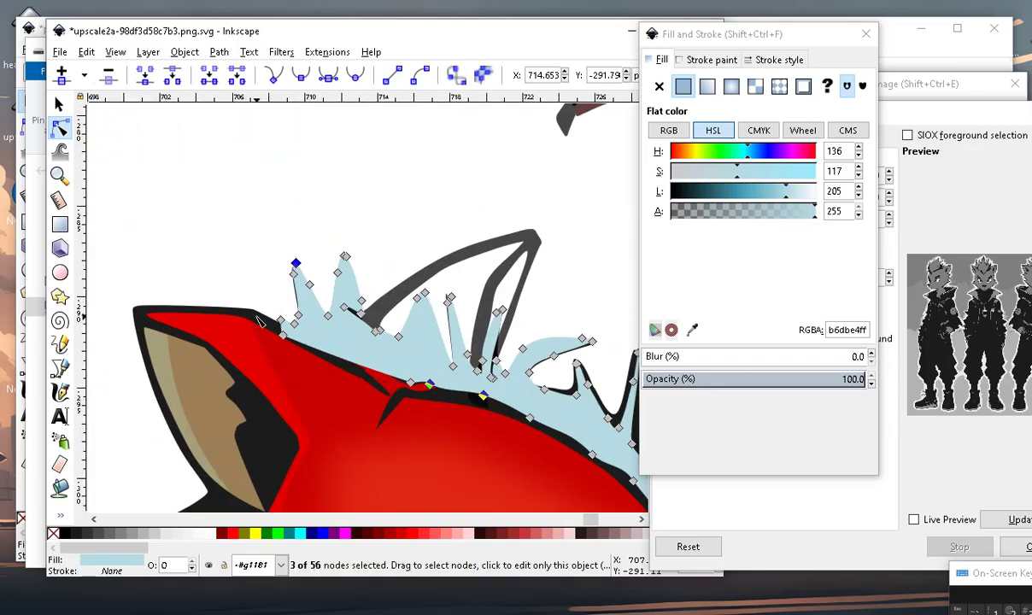
scroll(603, 414, up, 1)
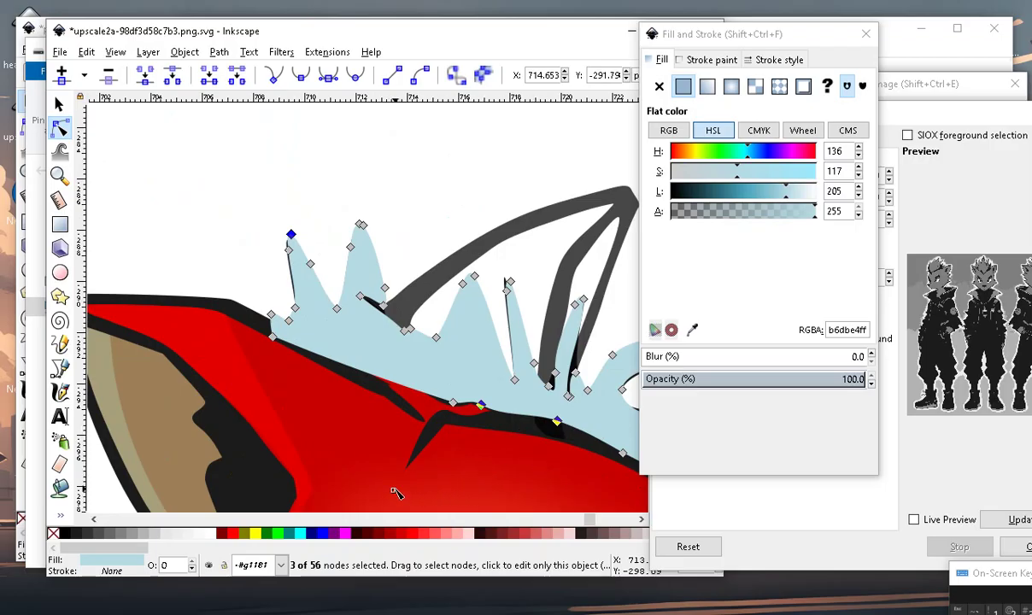
drag(393, 492, 493, 377)
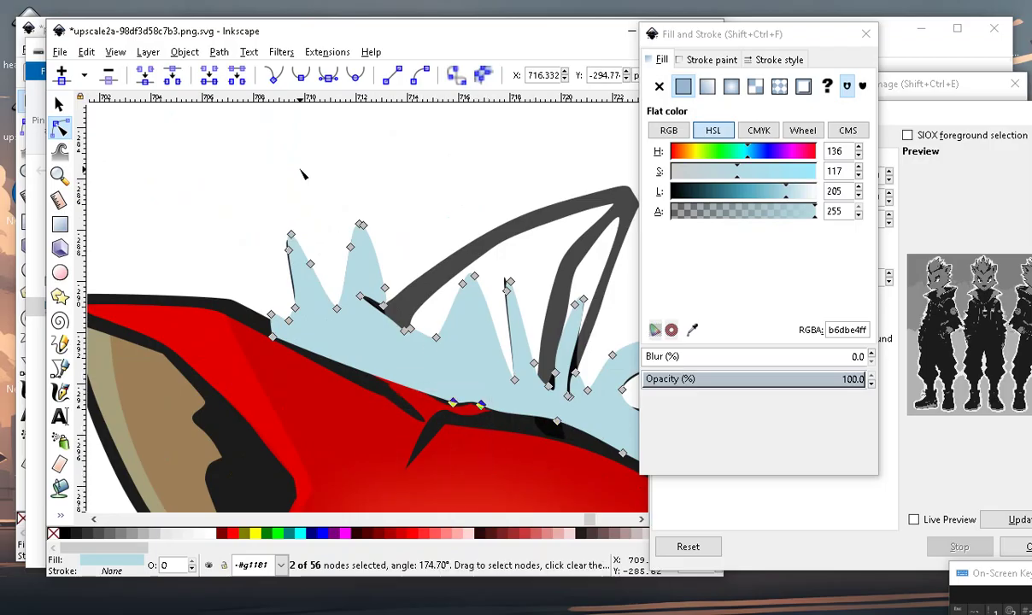
click(116, 78)
Shift a base node right and reshape the narrow spike's notch, top and bottom points.
scroll(323, 411, down, 3)
scroll(380, 359, up, 3)
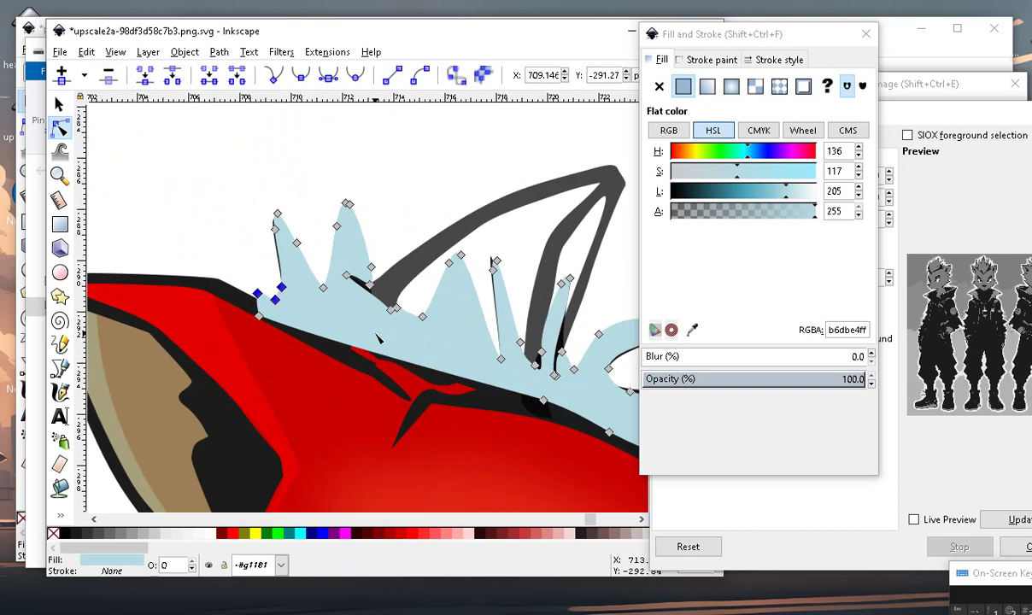
scroll(379, 339, up, 2)
drag(152, 316, 205, 313)
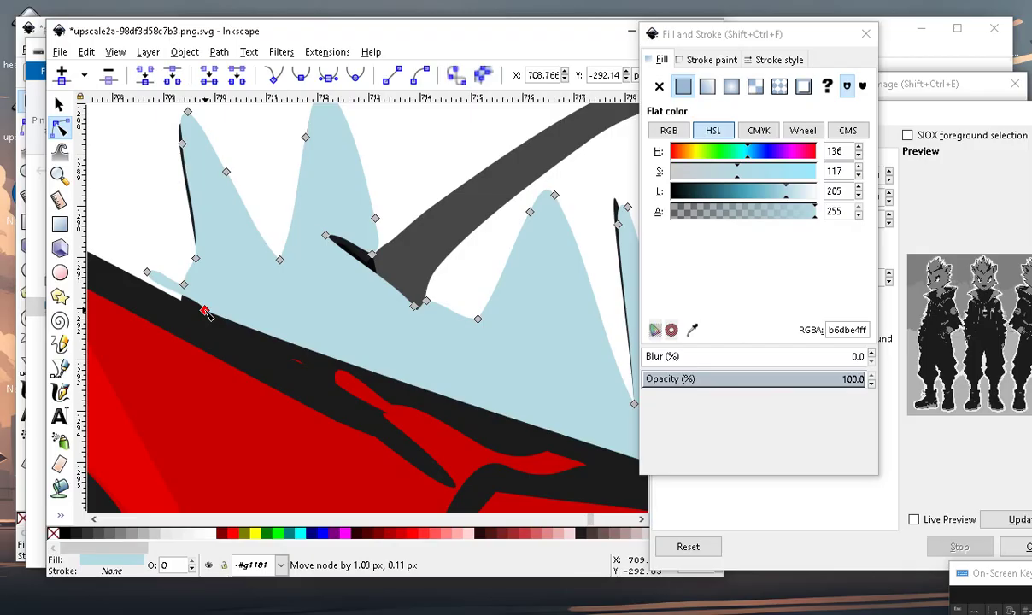
scroll(205, 313, down, 5)
scroll(403, 369, up, 2)
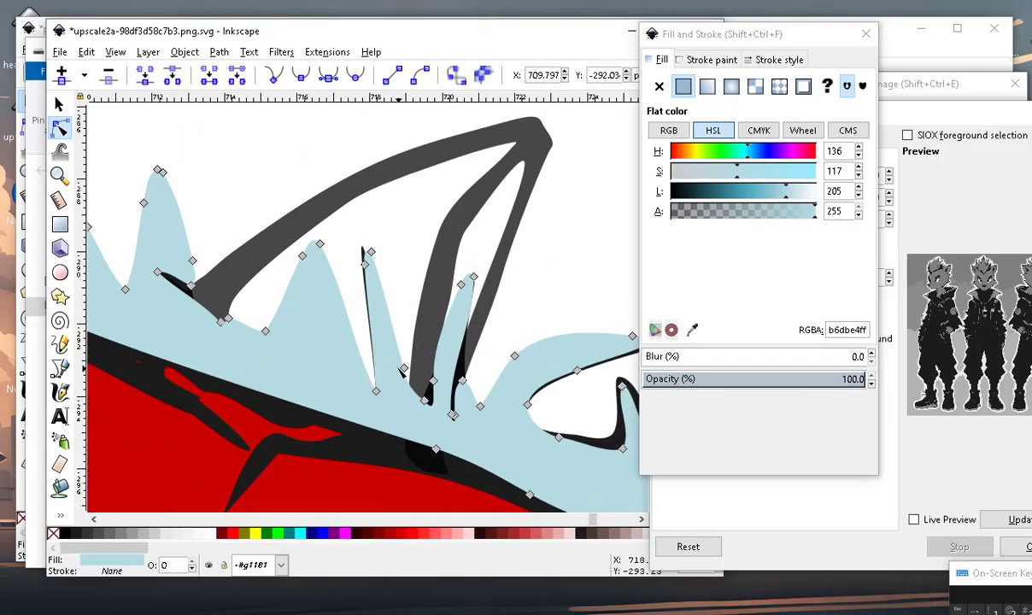
scroll(403, 369, up, 1)
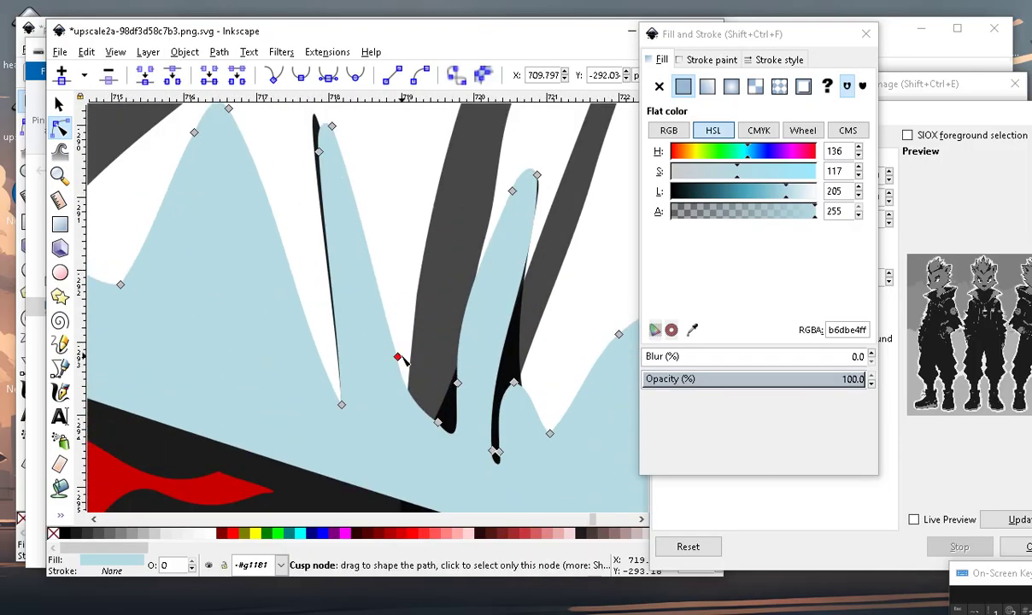
drag(398, 358, 377, 423)
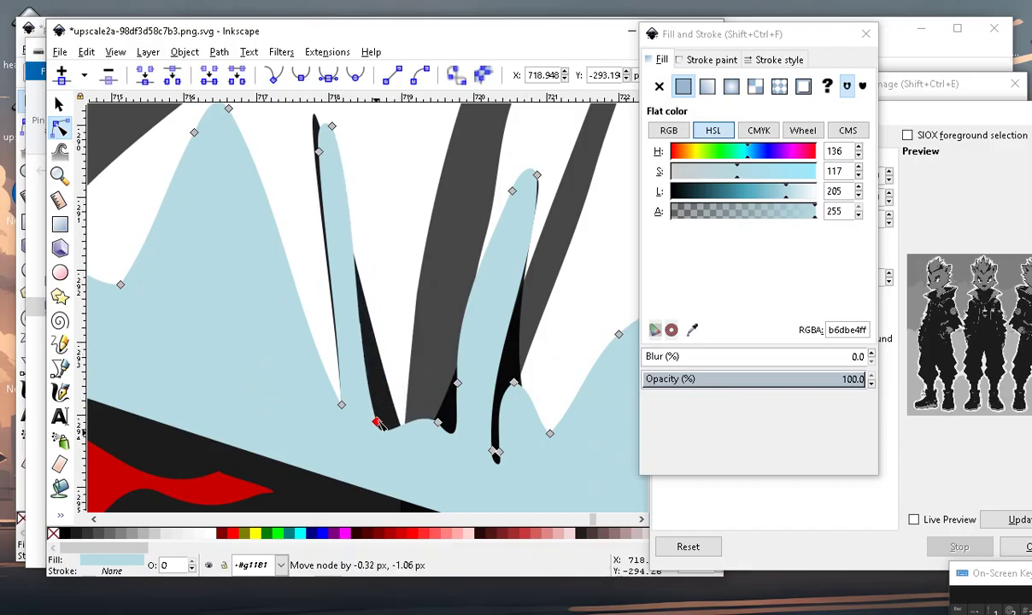
drag(331, 126, 337, 202)
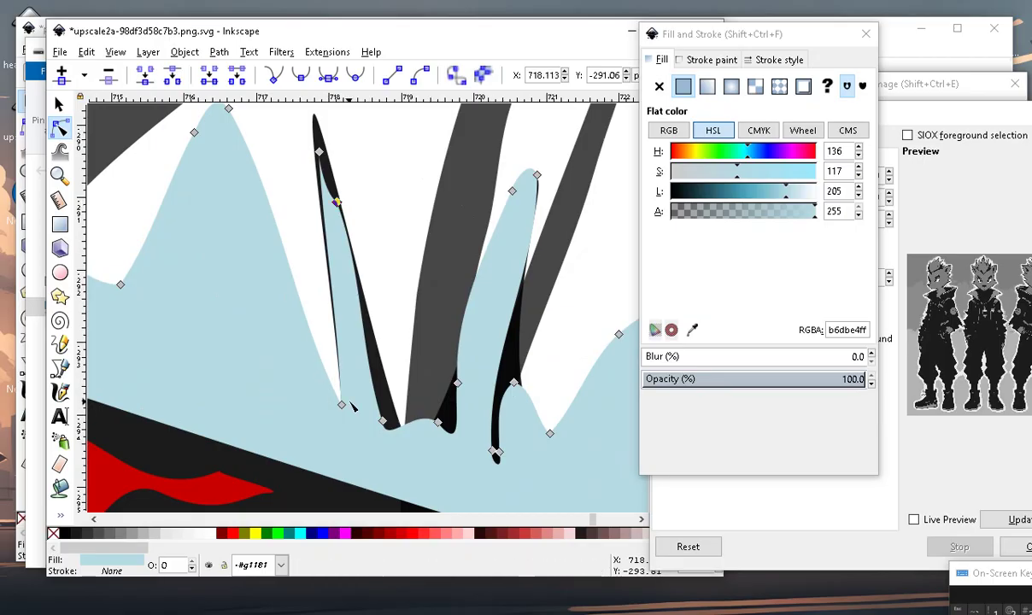
drag(343, 405, 357, 453)
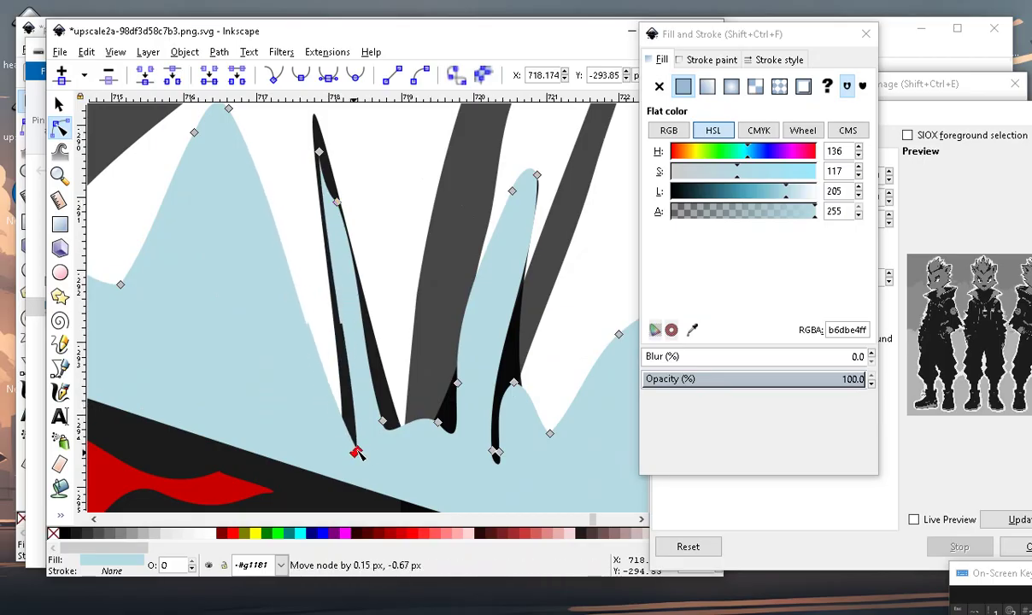
drag(276, 231, 248, 280)
Add a node on the sliver's edge, undo pulling it down, then deselect the hair.
double_click(290, 350)
mouse_move(288, 381)
mouse_down()
mouse_move(322, 445)
mouse_move(364, 457)
mouse_up()
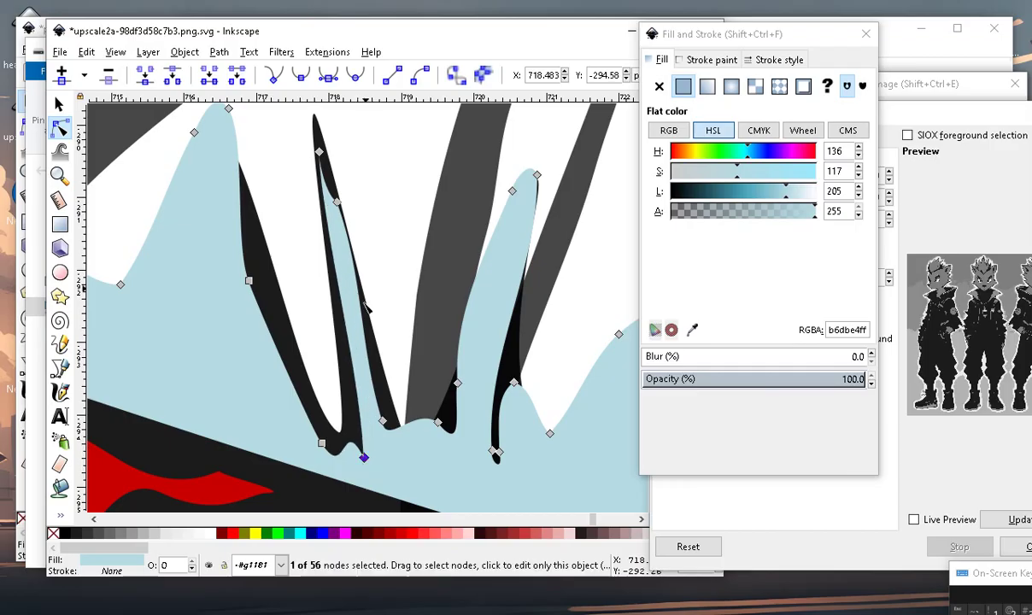
key(ctrl+z)
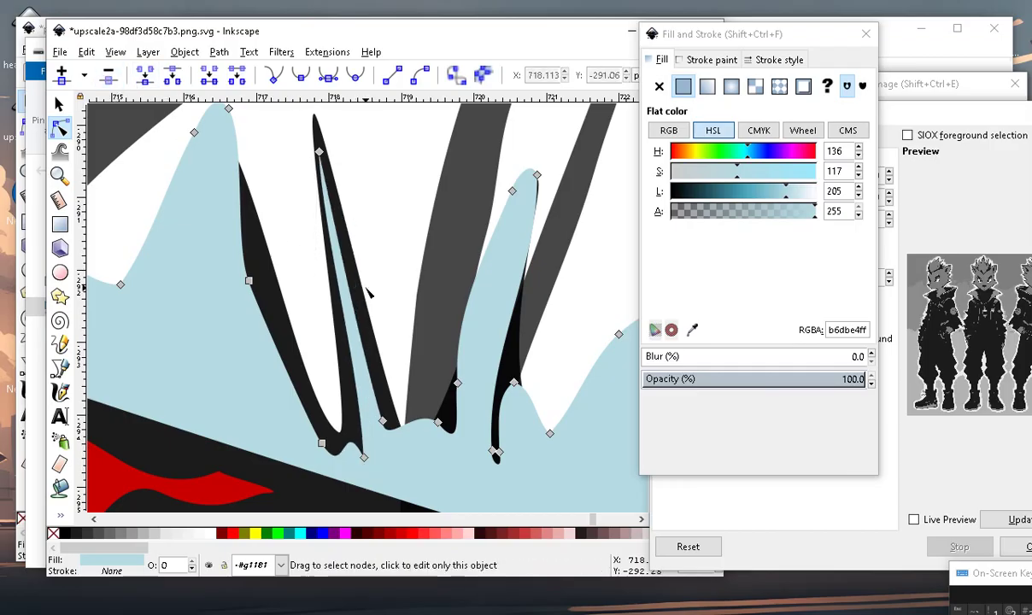
ctrl+scroll(370, 293, down, 2)
ctrl+scroll(476, 342, up, 4)
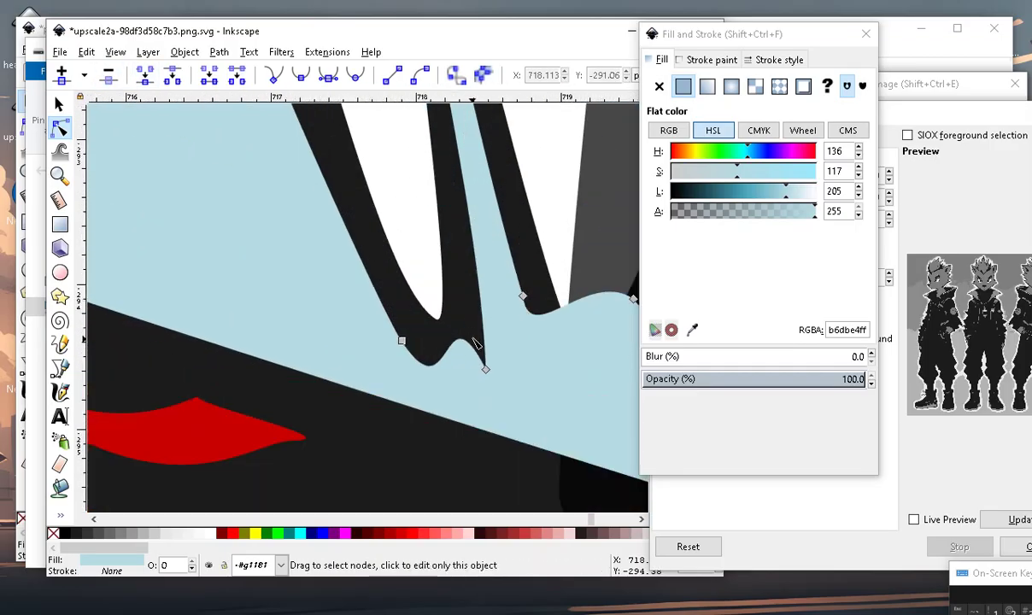
ctrl+scroll(476, 342, down, 2)
ctrl+scroll(491, 288, down, 2)
click(501, 269)
ctrl+scroll(360, 275, down, 1)
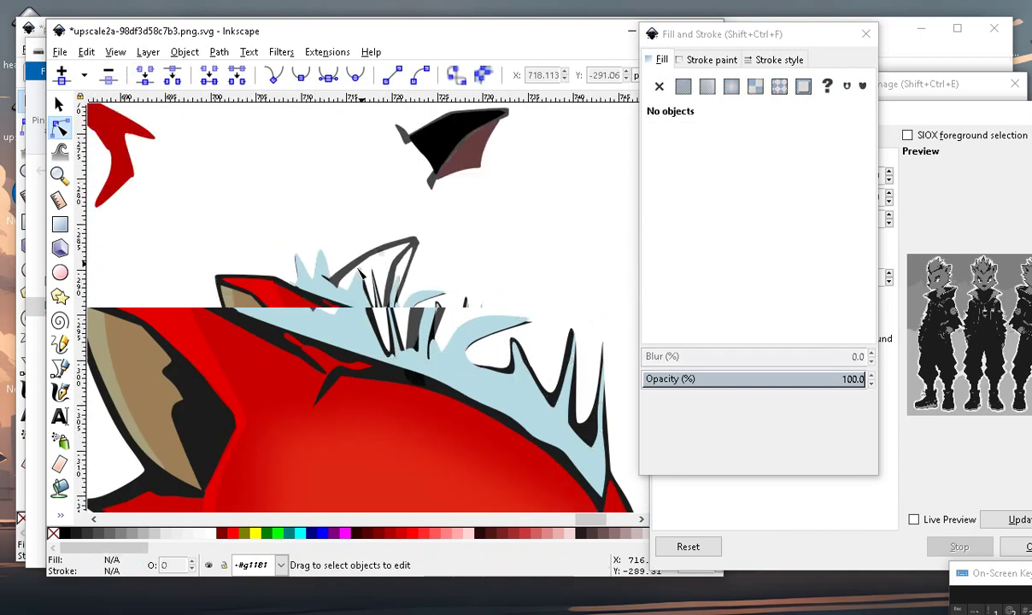
ctrl+scroll(359, 272, down, 1)
ctrl+scroll(357, 375, up, 3)
ctrl+scroll(357, 374, down, 1)
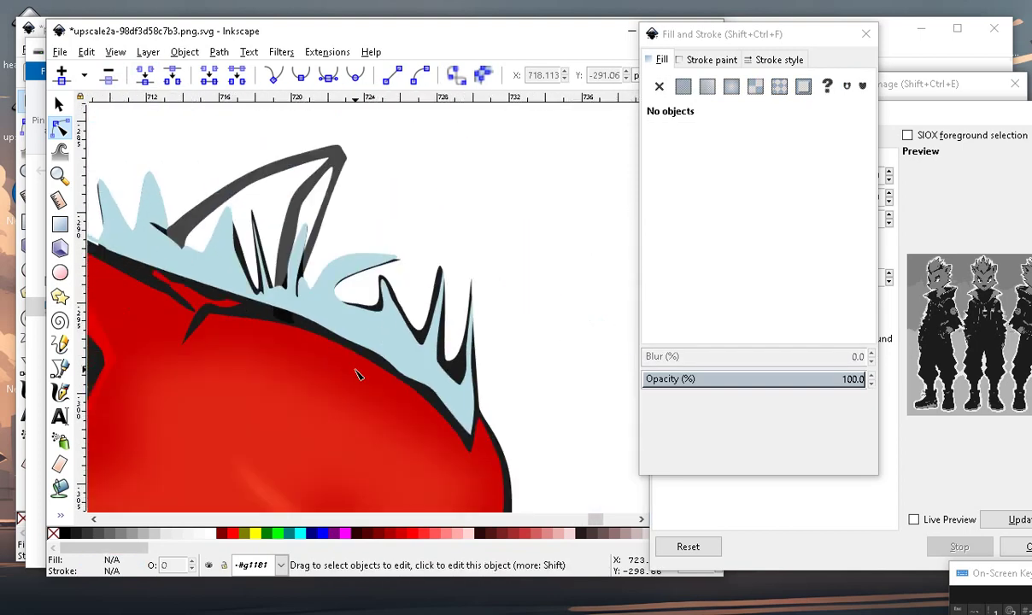
ctrl+scroll(357, 367, down, 1)
ctrl+scroll(359, 366, up, 2)
ctrl+scroll(291, 313, up, 1)
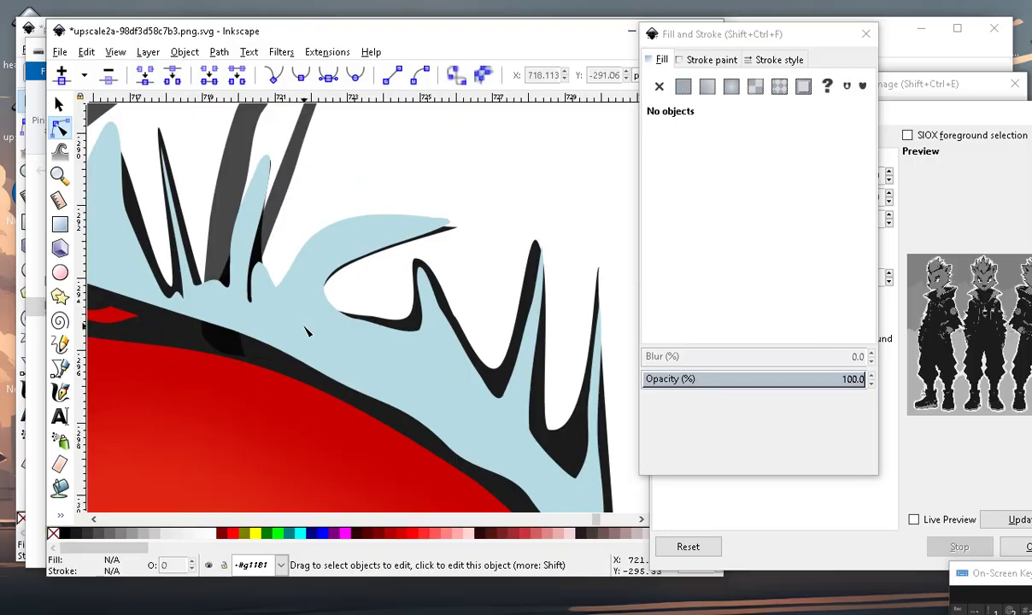
click(263, 322)
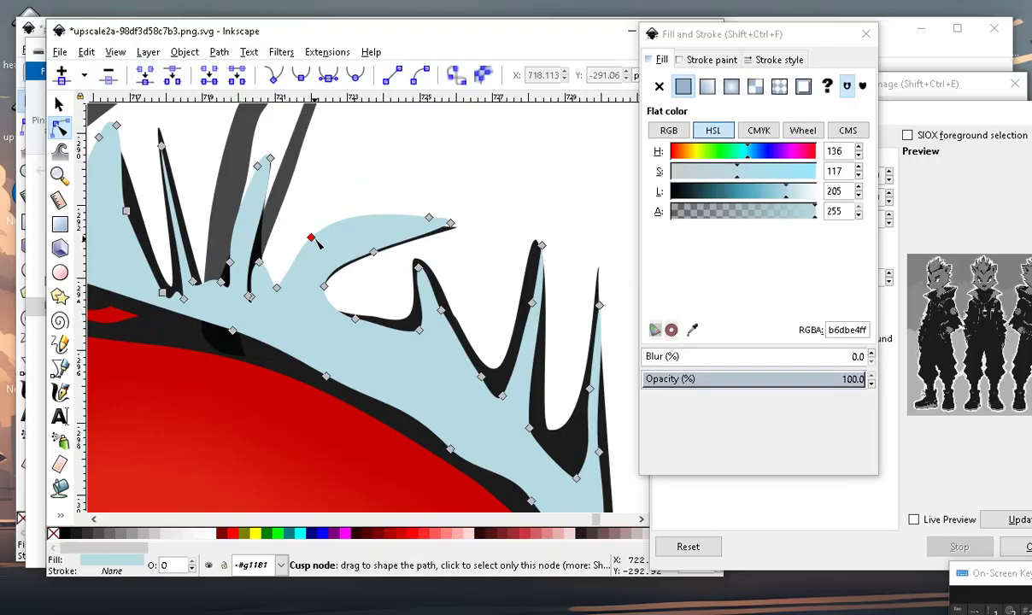
mouse_move(311, 239)
mouse_down()
mouse_move(275, 306)
mouse_move(294, 318)
mouse_move(286, 317)
mouse_up()
ctrl+scroll(275, 305, up, 1)
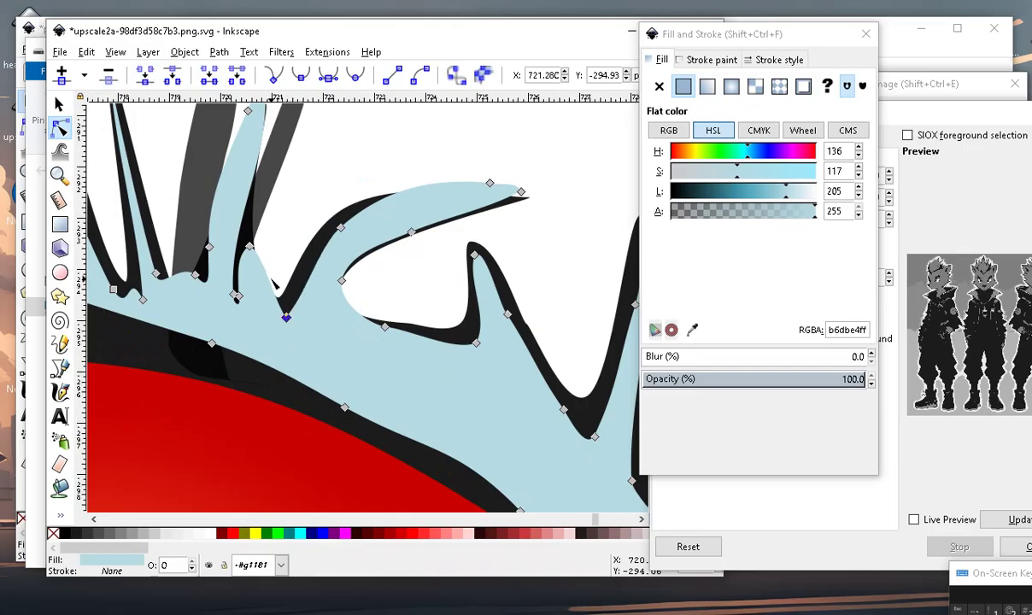
drag(246, 246, 258, 313)
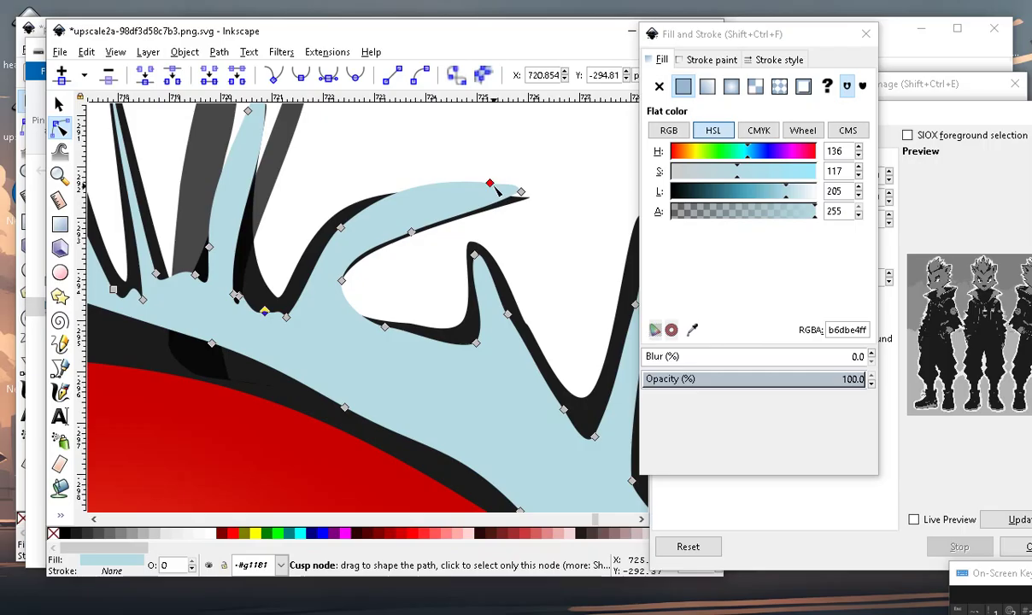
drag(490, 186, 489, 207)
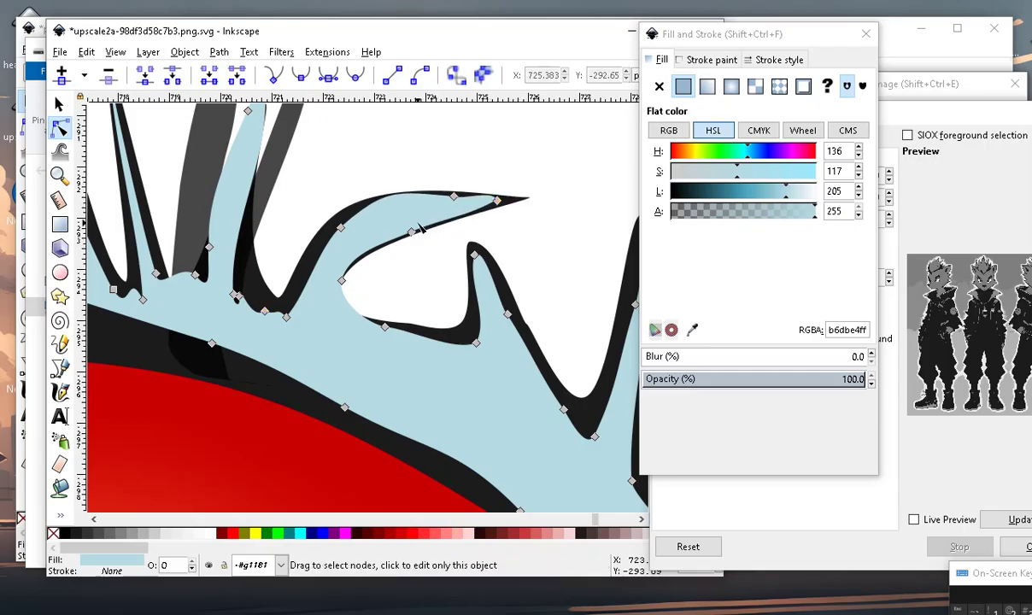
drag(415, 231, 396, 234)
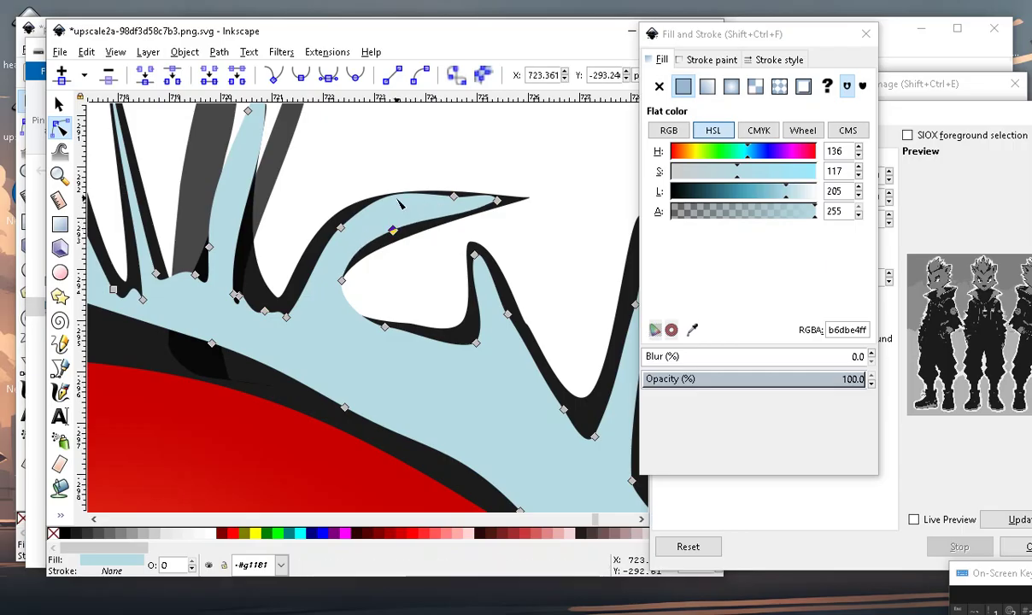
drag(299, 160, 352, 244)
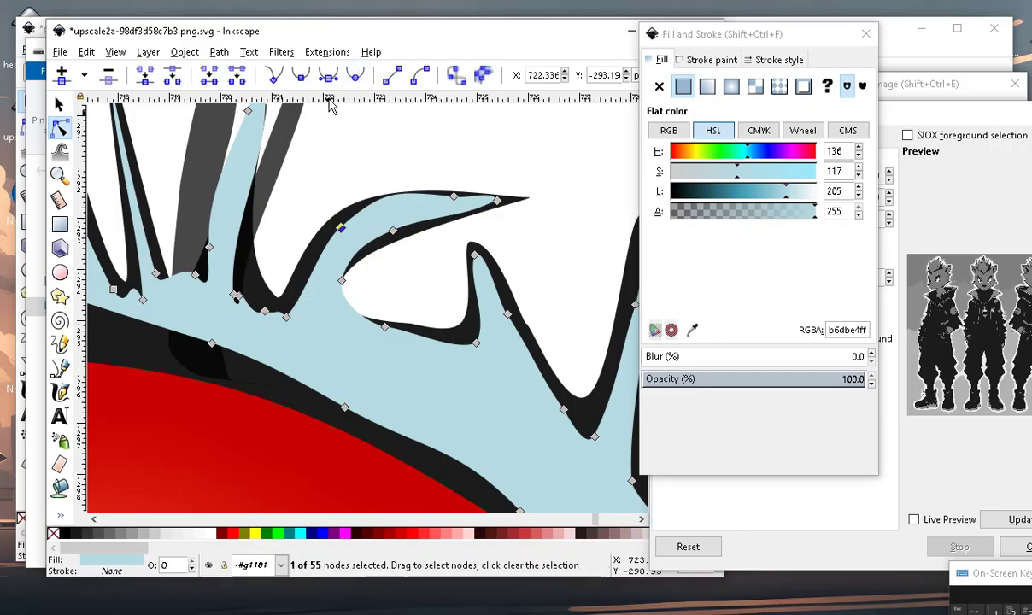
click(357, 76)
drag(453, 198, 418, 197)
click(393, 231)
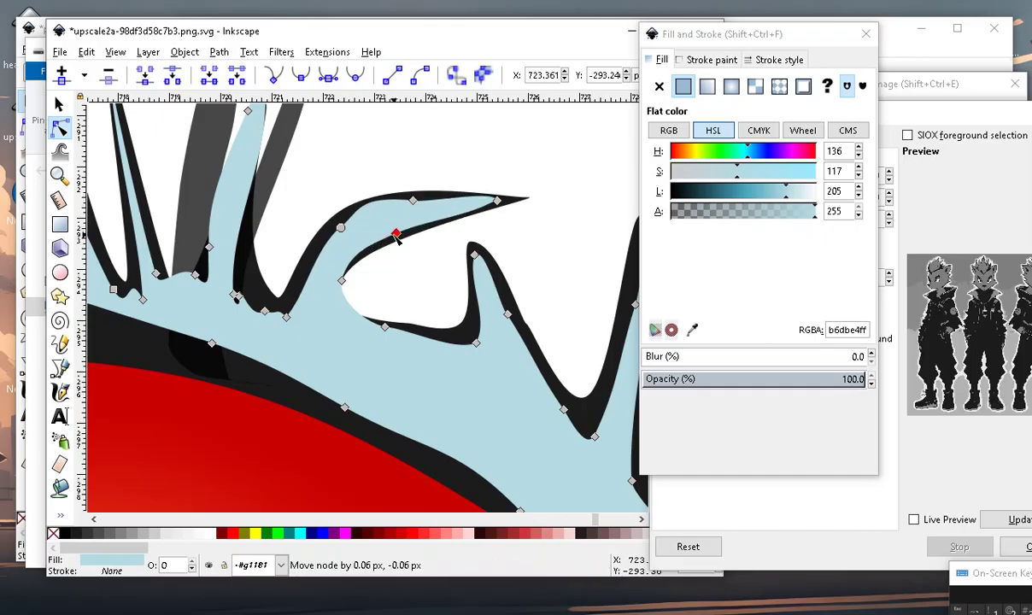
drag(341, 282, 325, 292)
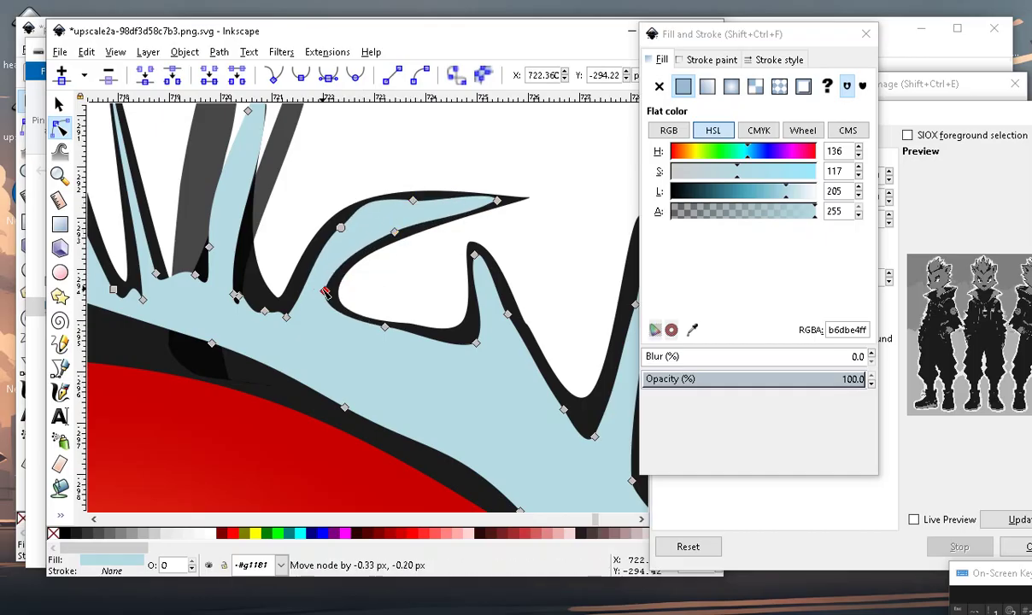
drag(386, 331, 391, 338)
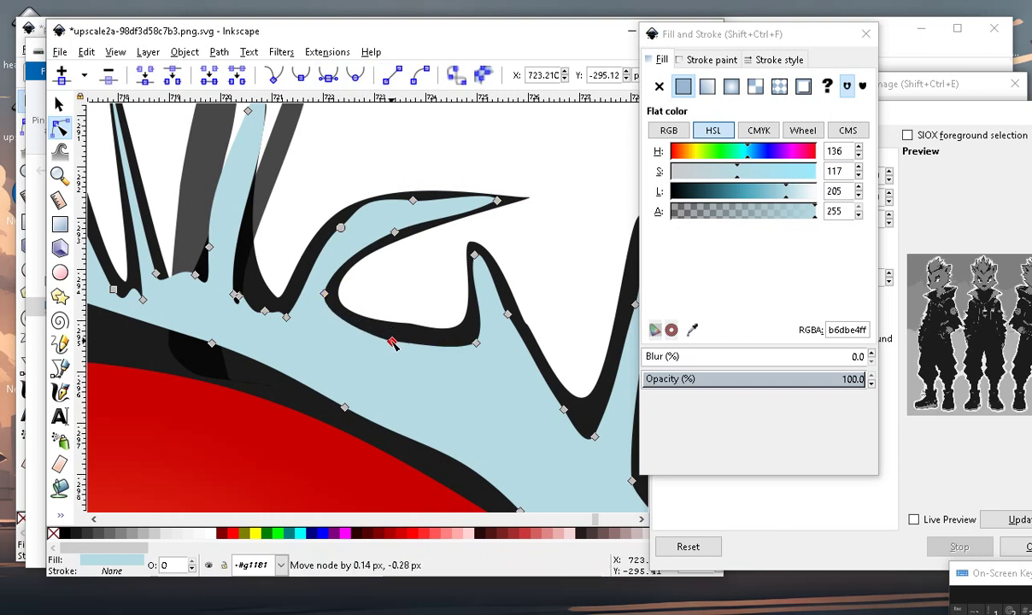
scroll(396, 339, down, 2)
scroll(397, 339, down, 4)
click(537, 260)
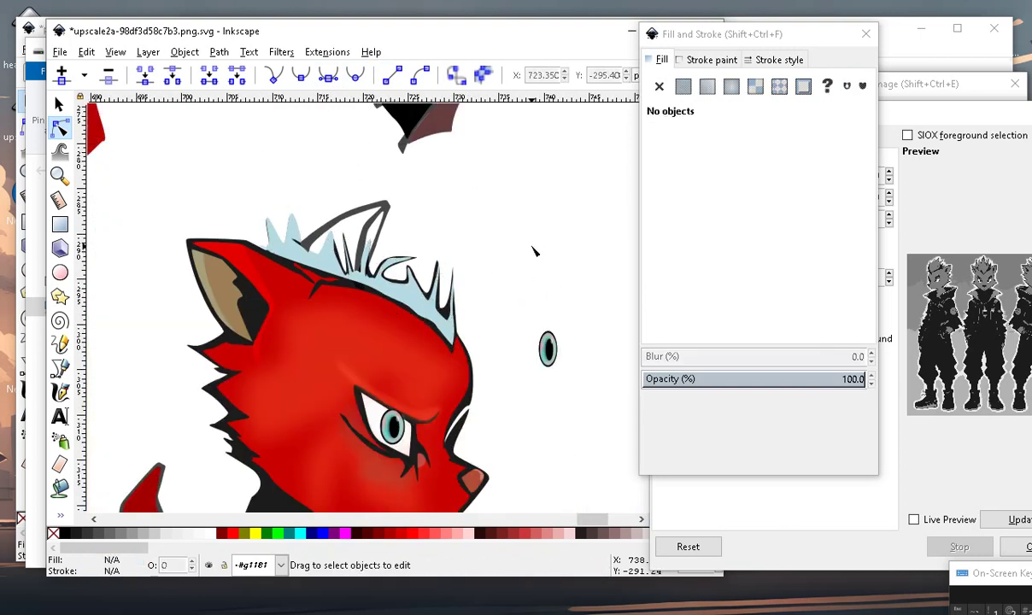
scroll(346, 270, down, 2)
scroll(346, 269, up, 3)
scroll(346, 269, up, 2)
scroll(403, 361, down, 3)
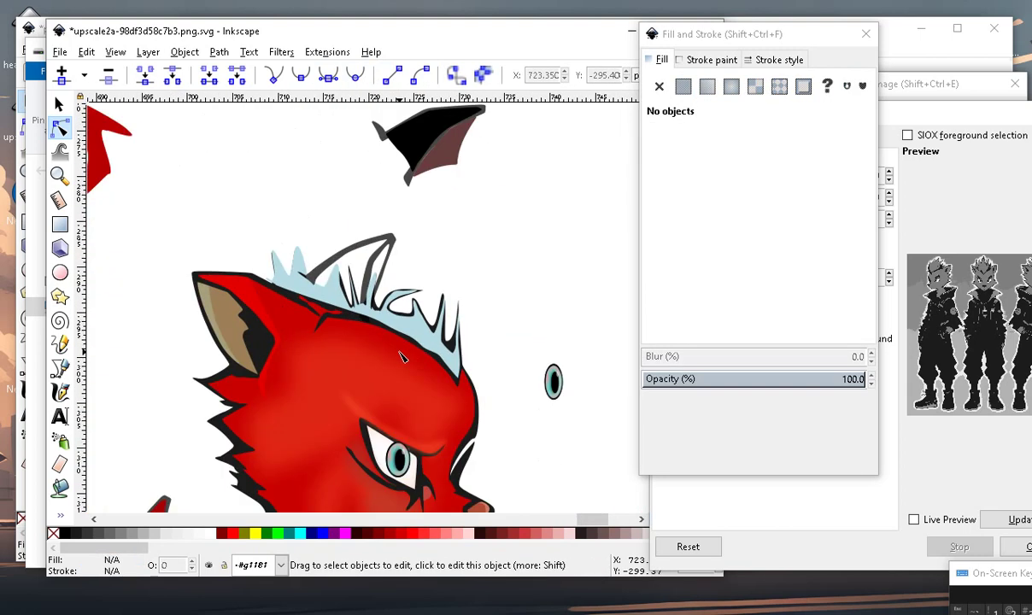
scroll(371, 189, up, 3)
scroll(371, 189, up, 2)
scroll(371, 190, down, 3)
scroll(466, 322, up, 3)
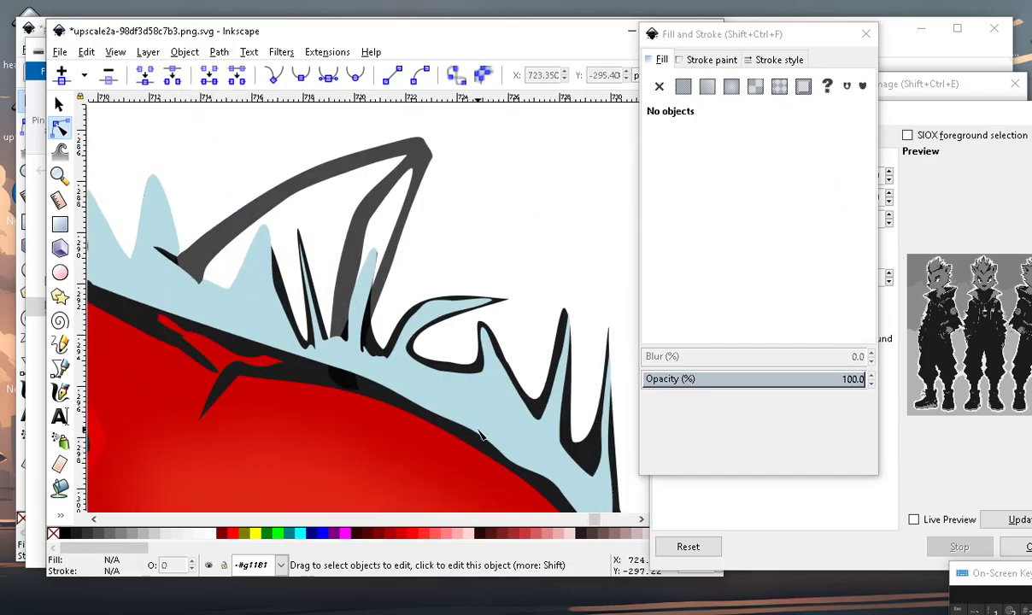
scroll(465, 322, up, 1)
scroll(466, 322, up, 2)
click(413, 280)
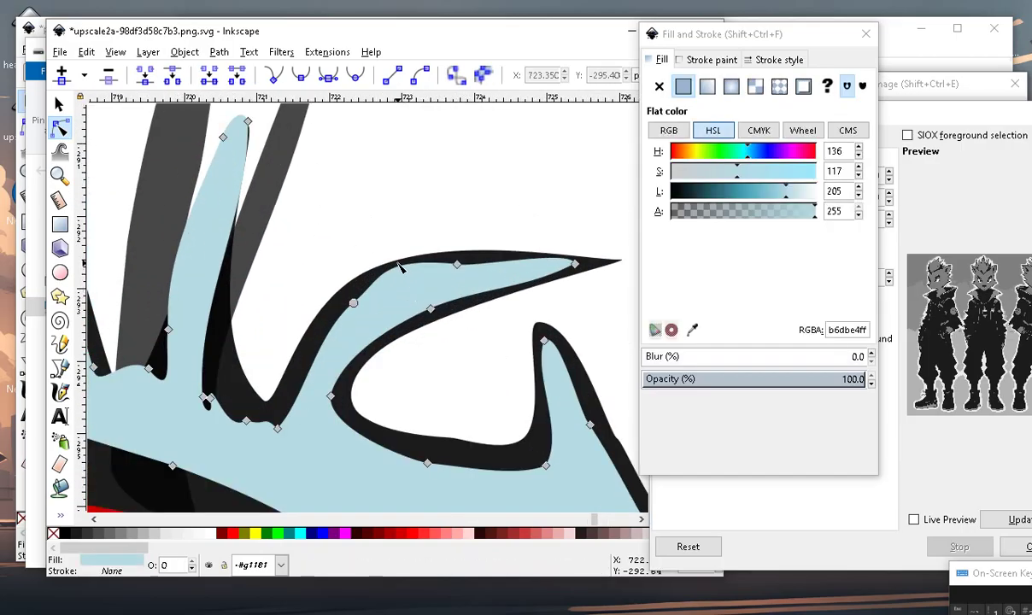
click(398, 267)
drag(398, 267, 403, 271)
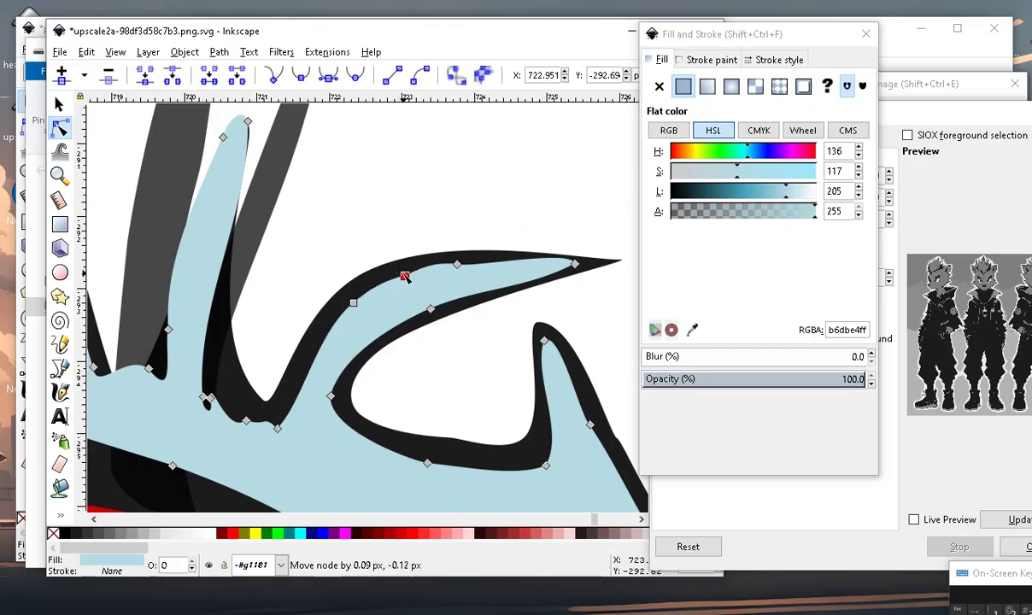
scroll(476, 218, down, 3)
scroll(475, 218, down, 2)
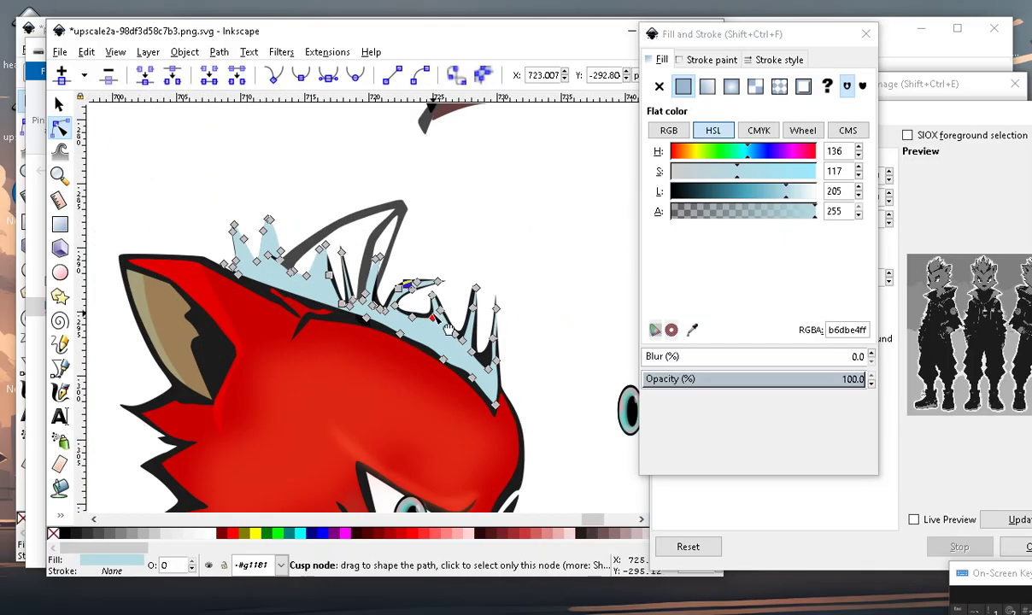
scroll(437, 330, up, 4)
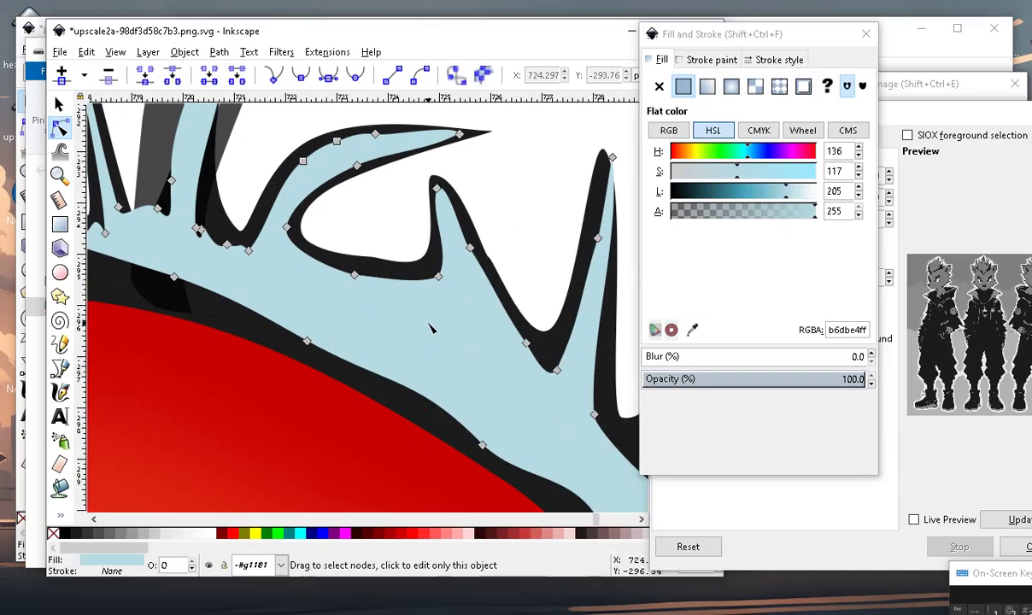
drag(355, 276, 444, 328)
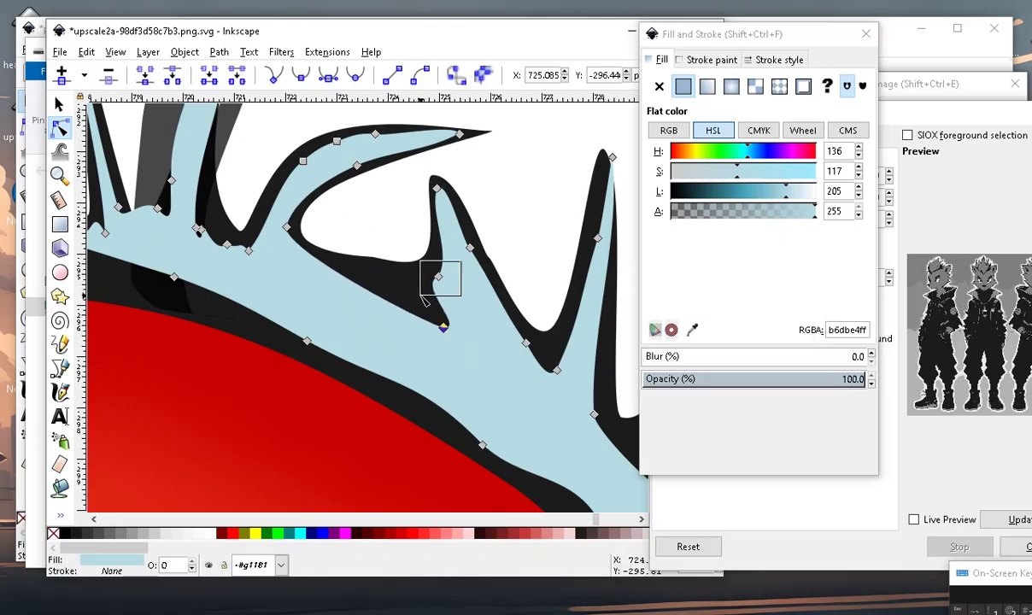
scroll(453, 247, down, 4)
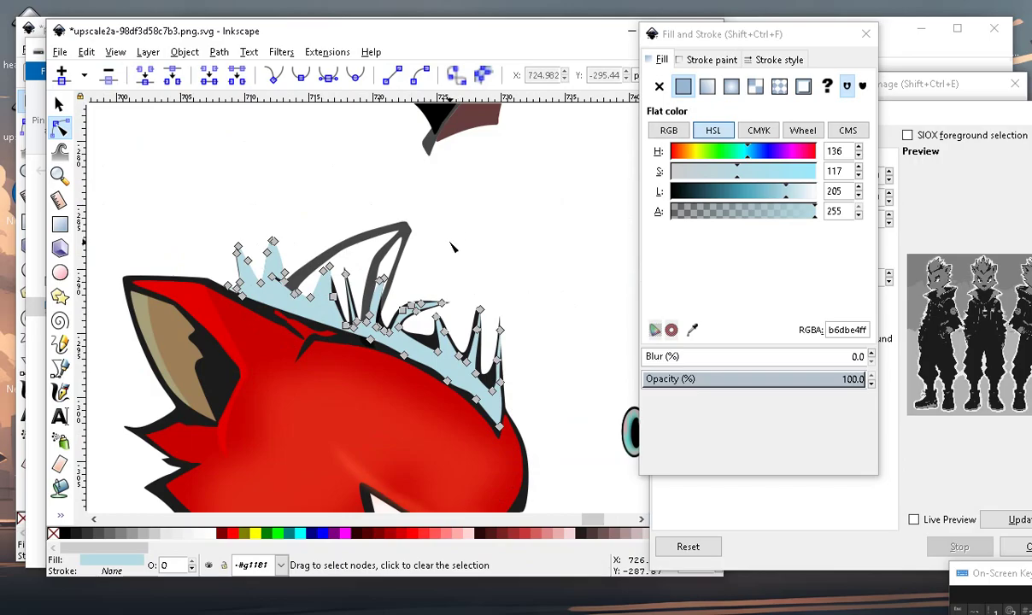
click(453, 247)
scroll(479, 307, up, 1)
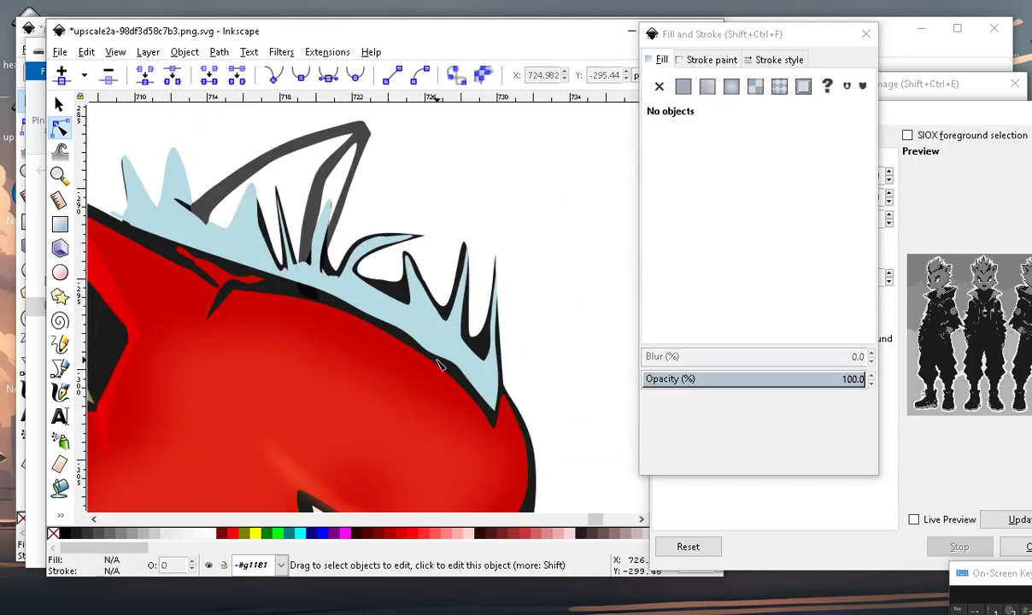
click(437, 365)
scroll(438, 367, up, 2)
drag(421, 312, 420, 308)
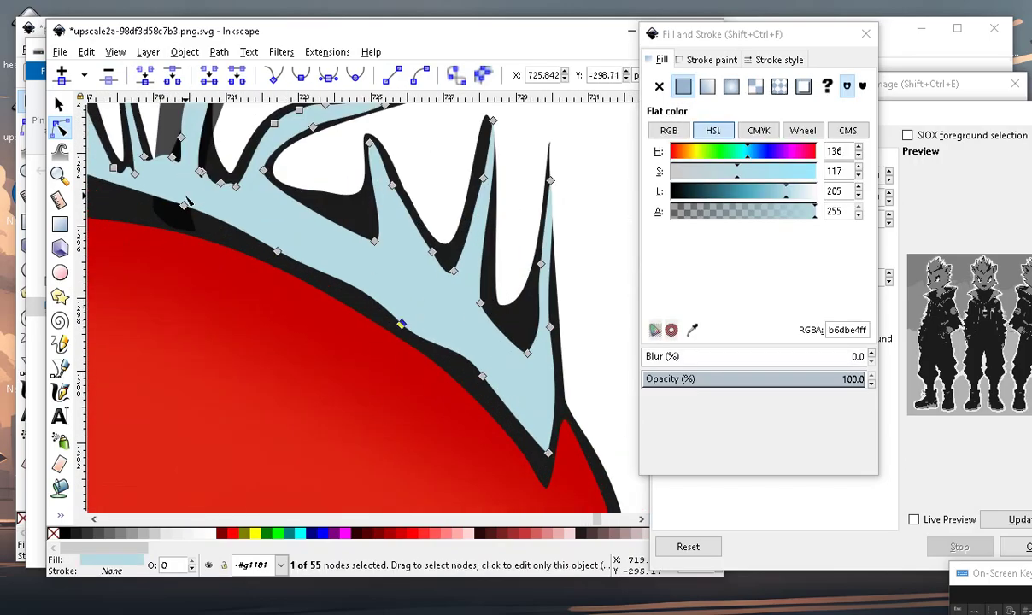
scroll(429, 387, down, 4)
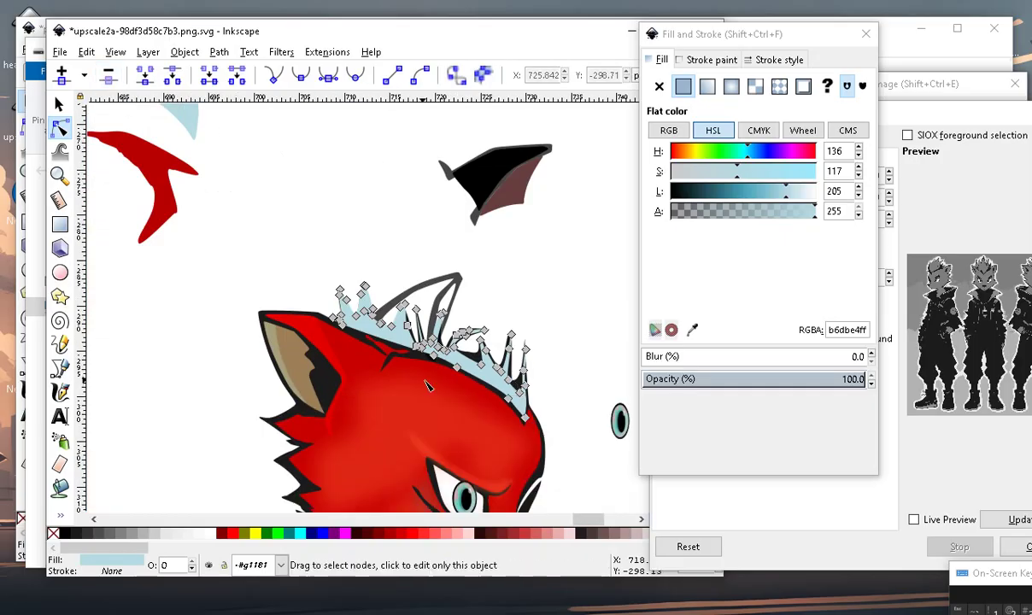
click(502, 271)
scroll(350, 300, up, 3)
scroll(350, 300, down, 3)
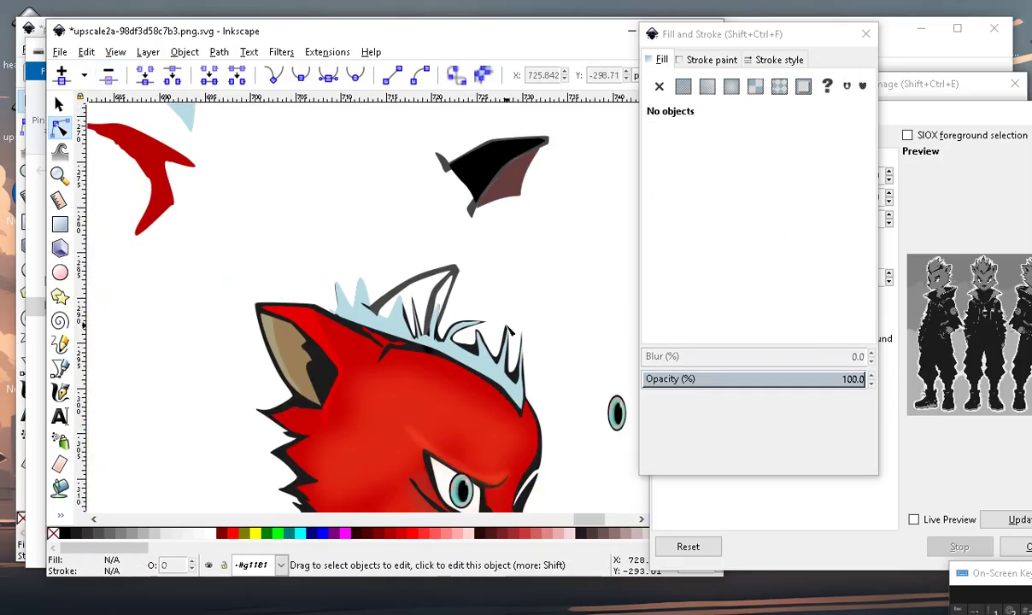
scroll(346, 299, up, 2)
scroll(346, 299, up, 1)
scroll(254, 345, down, 2)
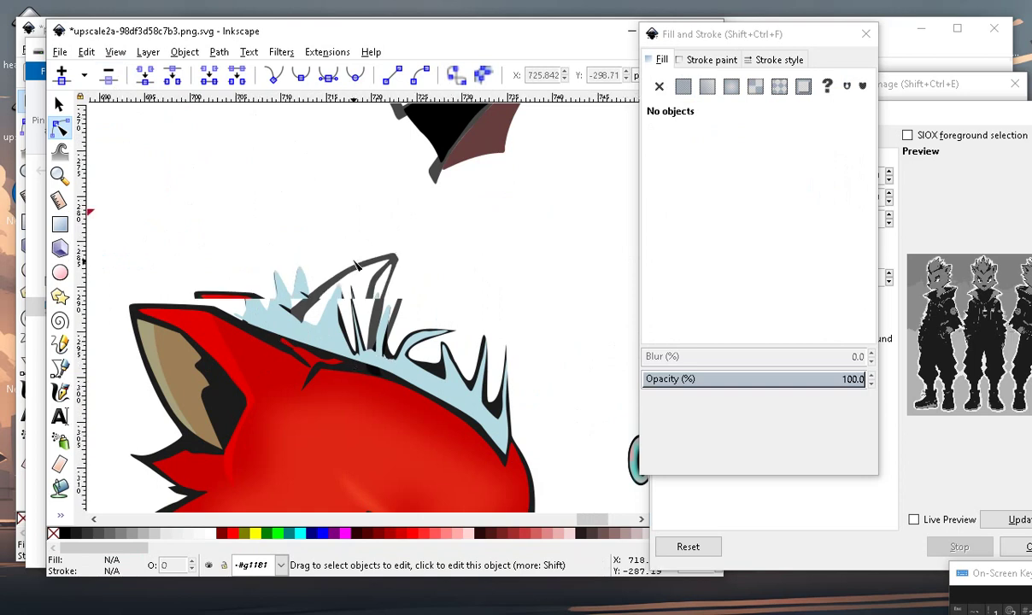
scroll(372, 351, down, 1)
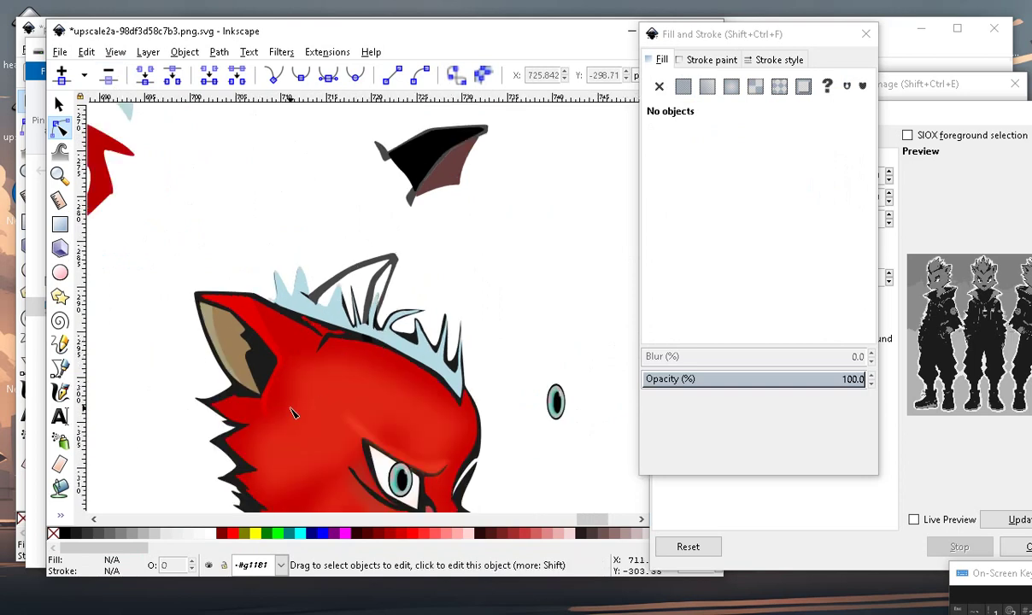
scroll(322, 335, up, 3)
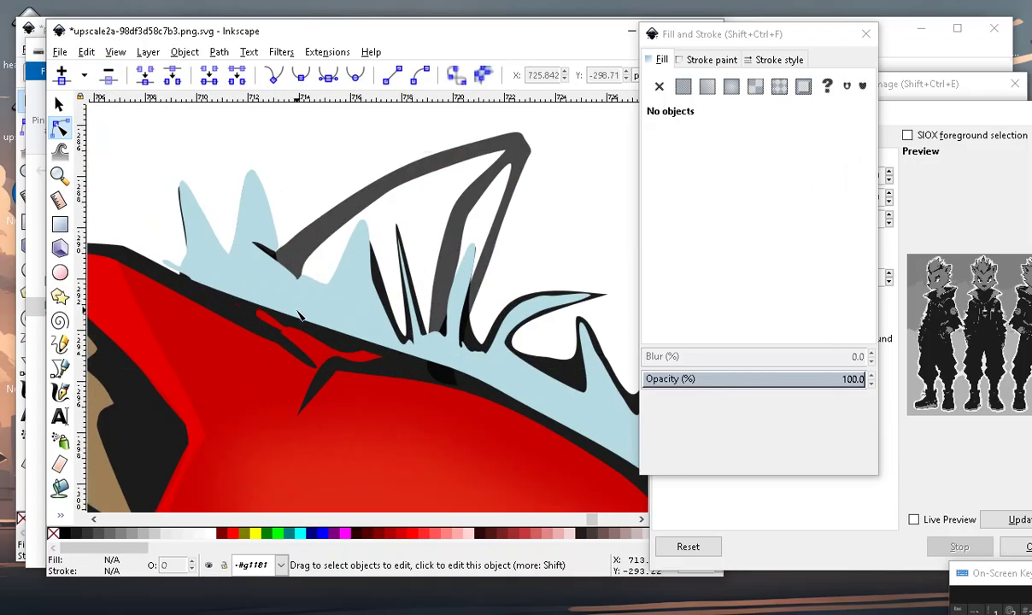
scroll(299, 316, down, 2)
scroll(393, 382, up, 3)
Nudge a few nodes on the light-blue hair path to begin fitting the spikes.
click(316, 330)
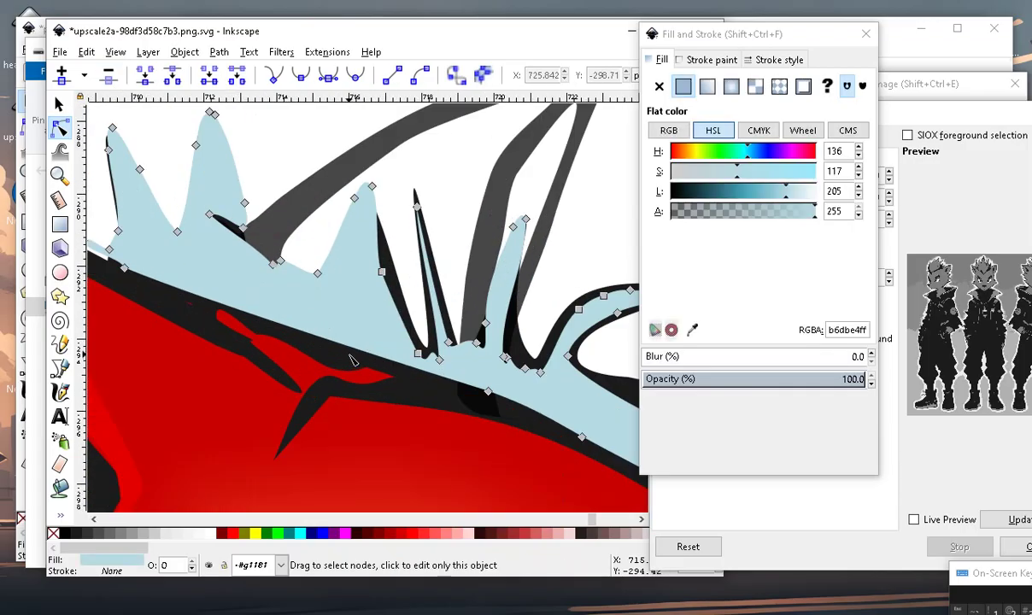
scroll(316, 330, down, 2)
scroll(316, 330, up, 2)
click(376, 282)
drag(376, 274, 382, 280)
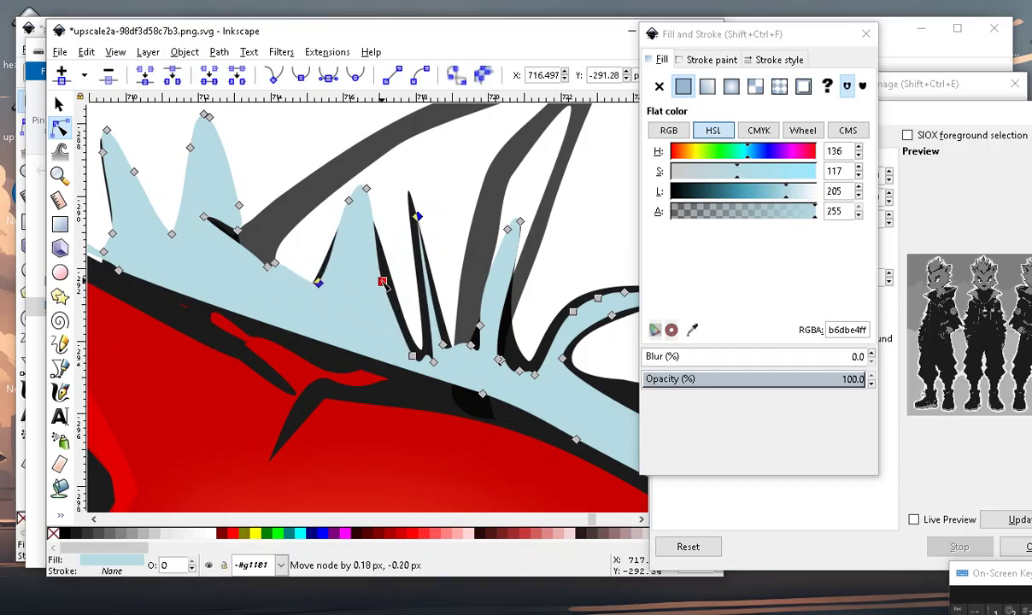
key(Escape)
Pull the cusp and valley nodes down and lower the left spike's peak and tip.
click(308, 284)
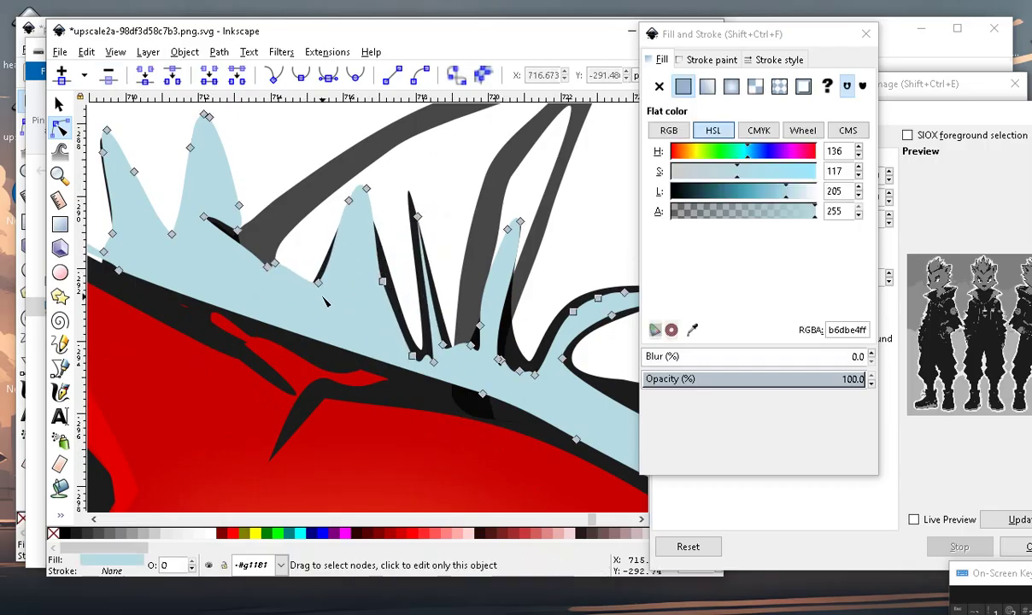
drag(274, 264, 312, 325)
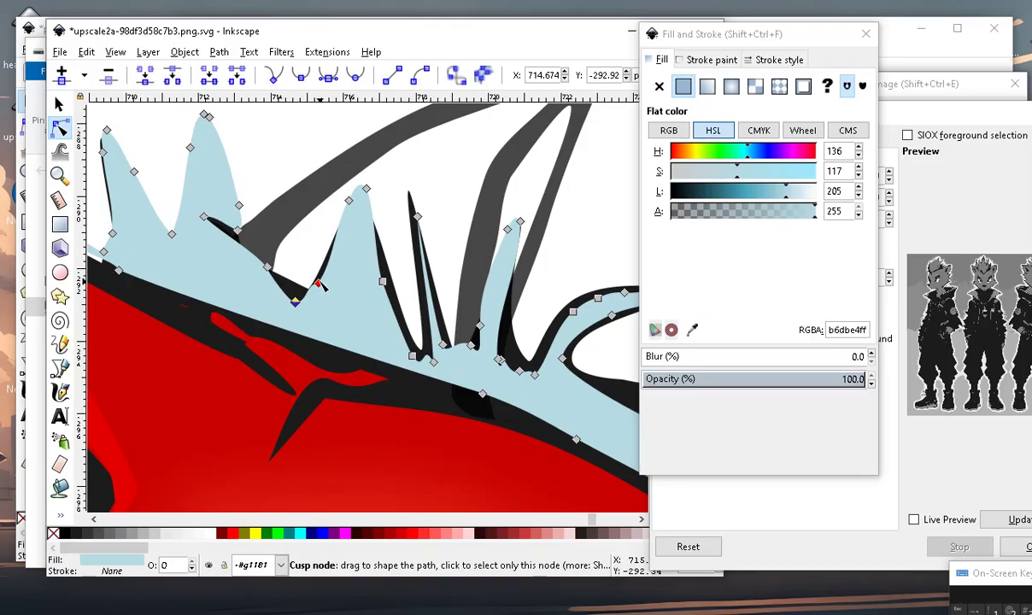
drag(323, 294, 315, 315)
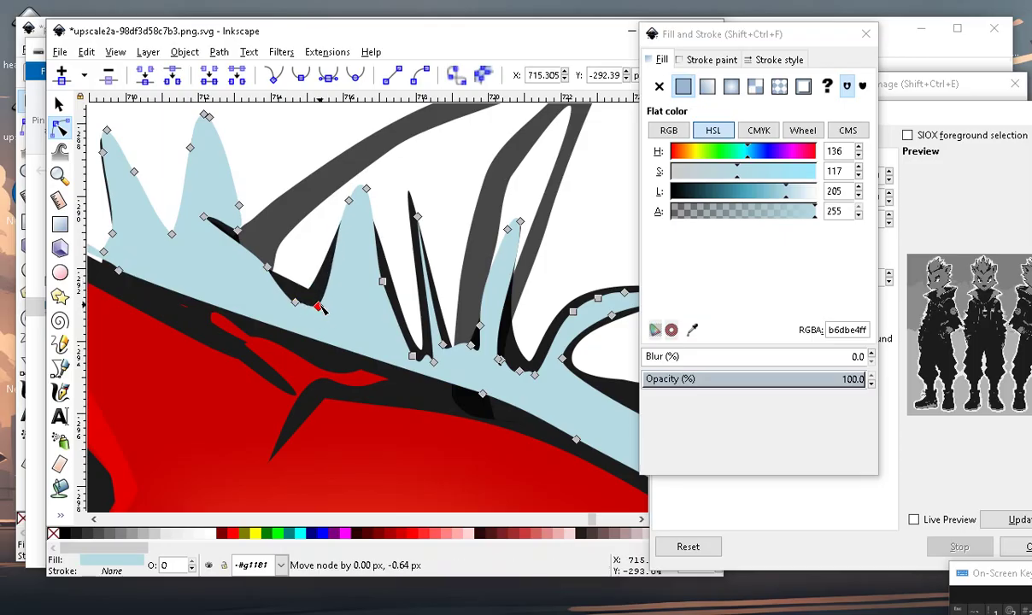
drag(348, 201, 350, 239)
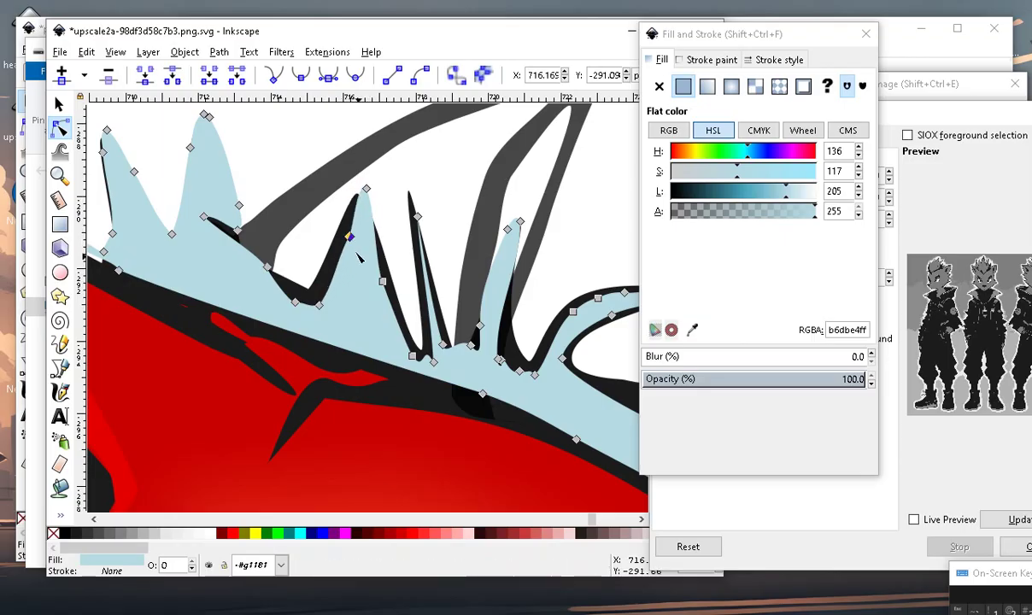
mouse_move(366, 189)
mouse_down()
mouse_move(356, 230)
mouse_move(364, 219)
mouse_up()
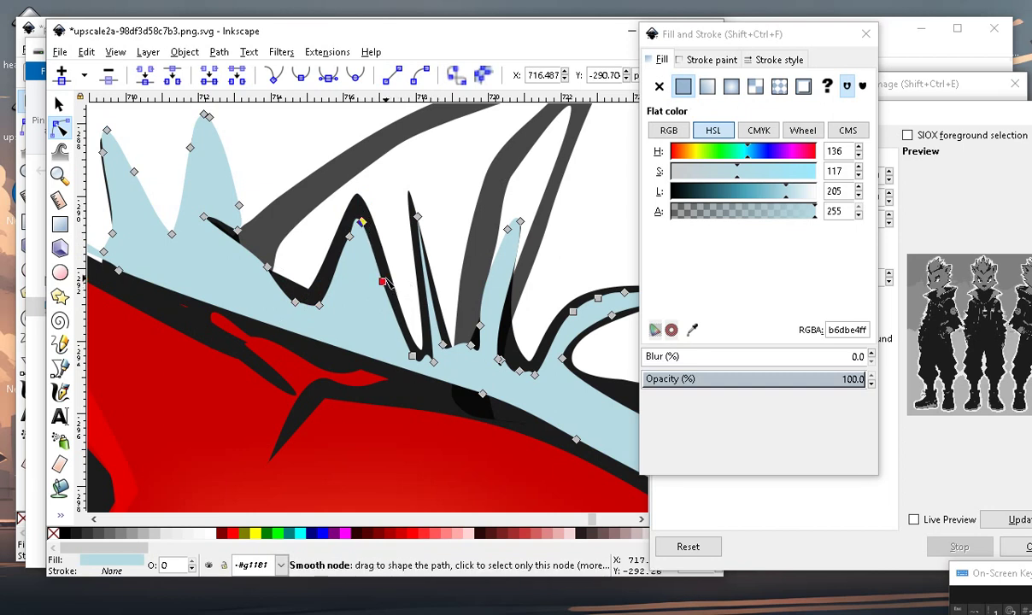
drag(384, 284, 381, 293)
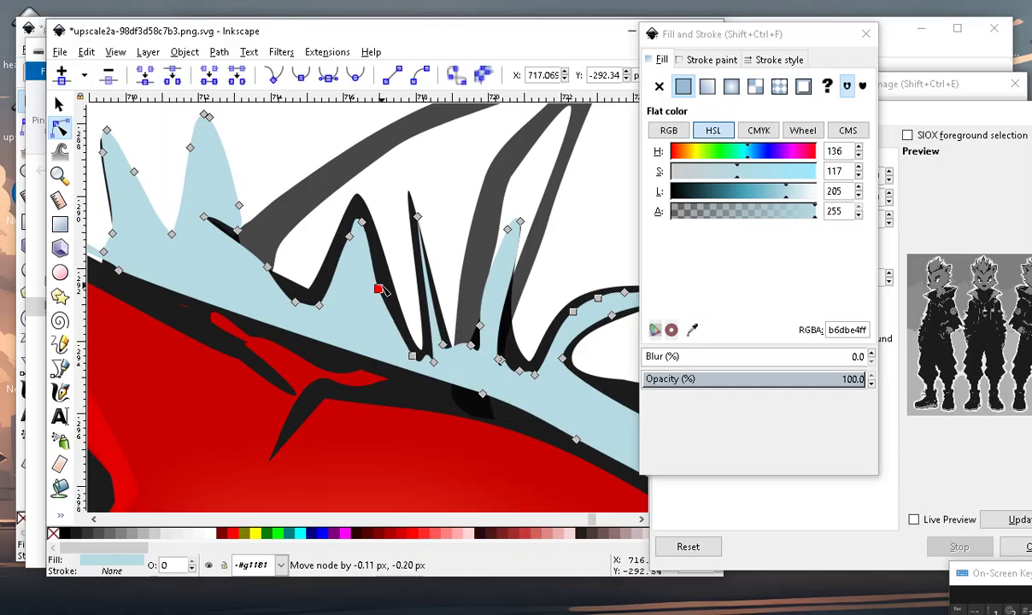
Shift edge and cusp nodes so the hair hugs the curved black spike, then deselect.
scroll(382, 290, down, 3)
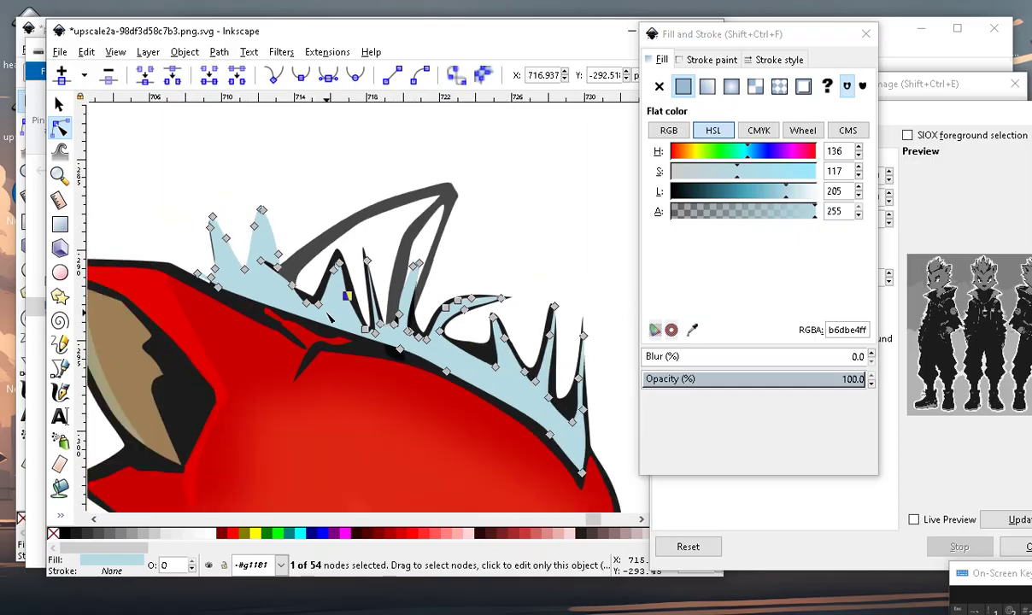
scroll(292, 308, up, 2)
scroll(293, 308, up, 1)
scroll(292, 308, up, 1)
drag(345, 316, 330, 329)
drag(388, 366, 385, 355)
drag(362, 395, 363, 395)
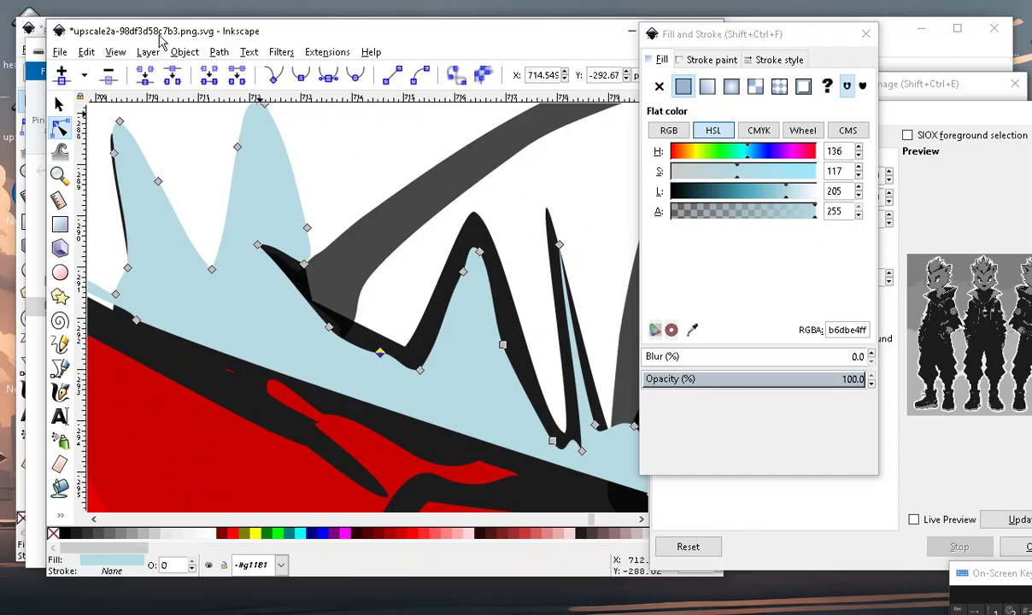
ctrl+scroll(316, 260, down, 4)
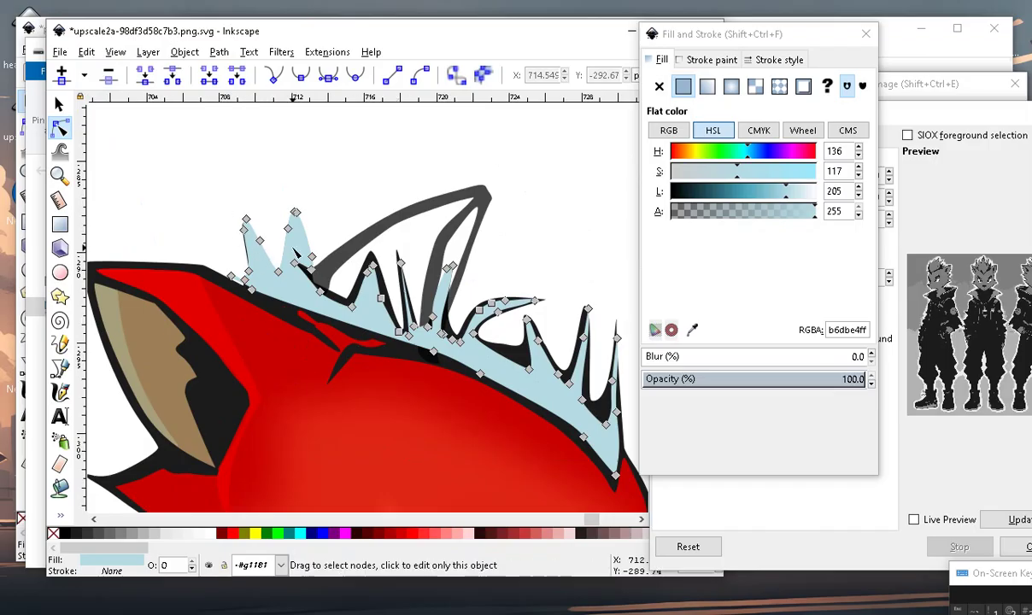
ctrl+scroll(276, 260, up, 4)
ctrl+scroll(297, 253, down, 3)
ctrl+scroll(296, 253, down, 3)
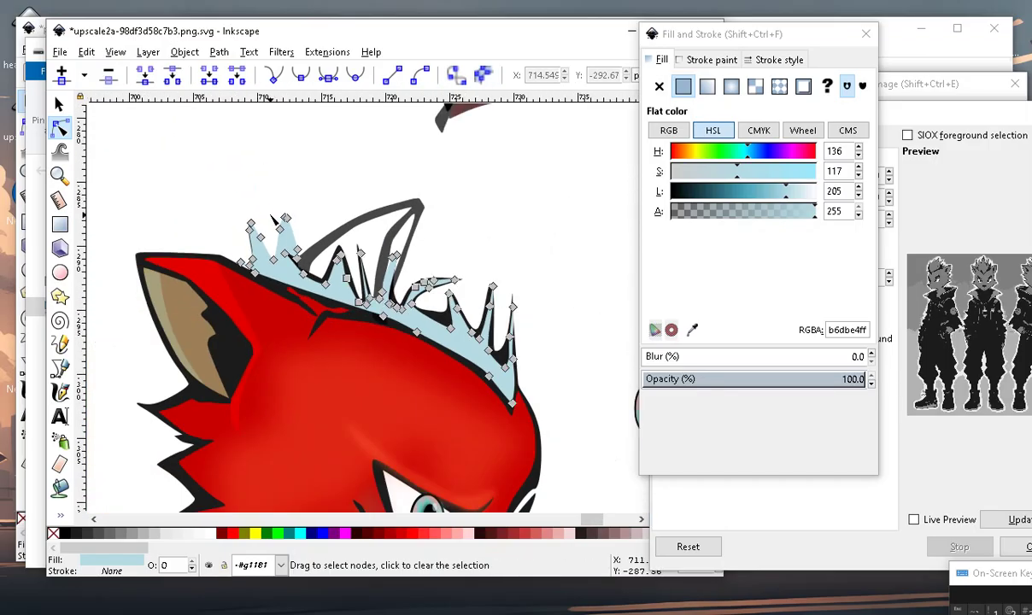
click(208, 185)
ctrl+scroll(417, 390, up, 4)
Move the narrow spike's base cusp node and pull its tip downward.
ctrl+scroll(356, 285, down, 2)
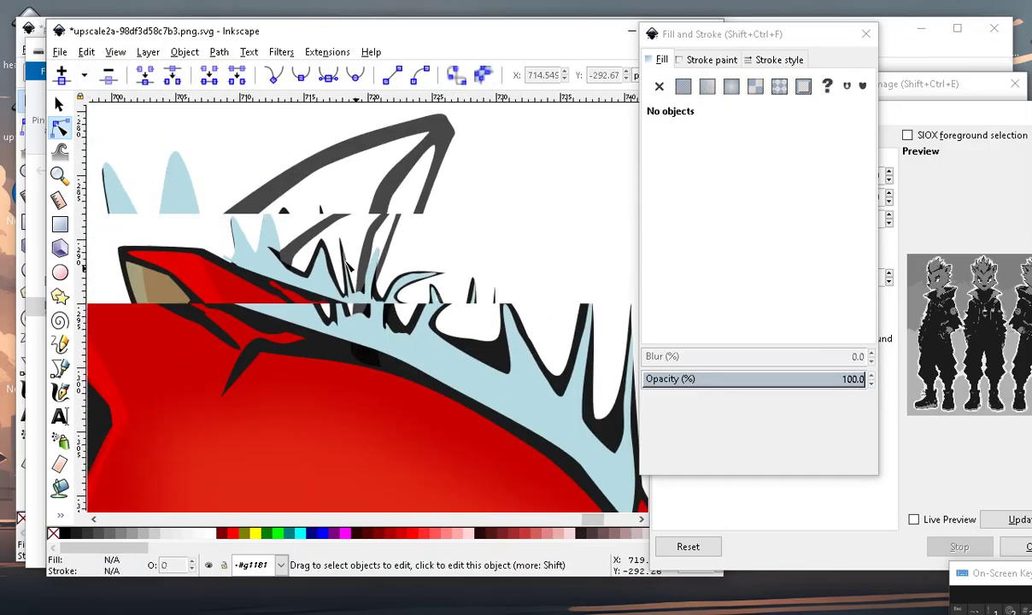
ctrl+scroll(356, 285, up, 3)
ctrl+scroll(356, 285, up, 1)
click(357, 263)
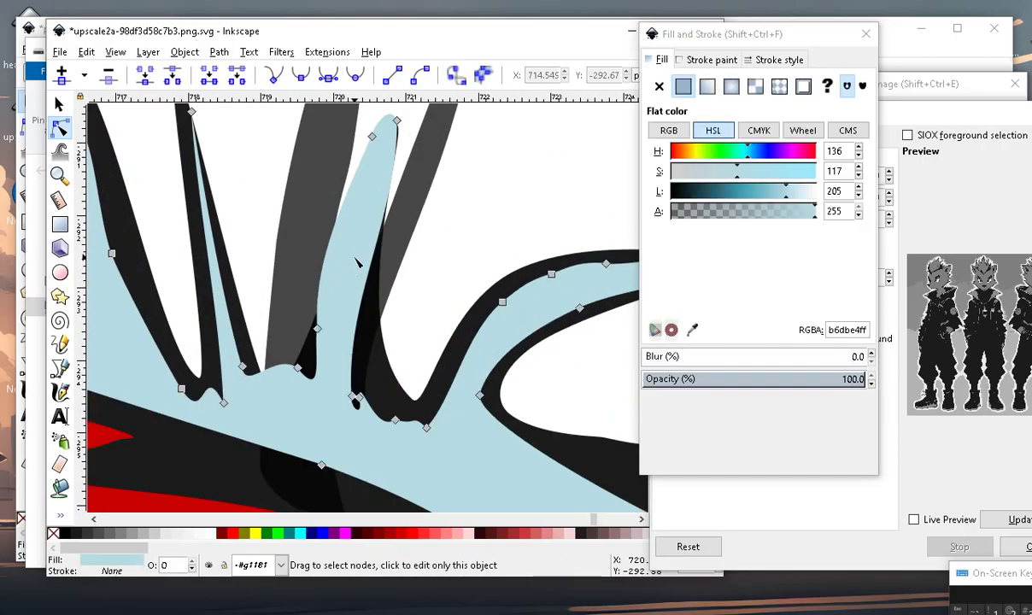
drag(317, 328, 327, 340)
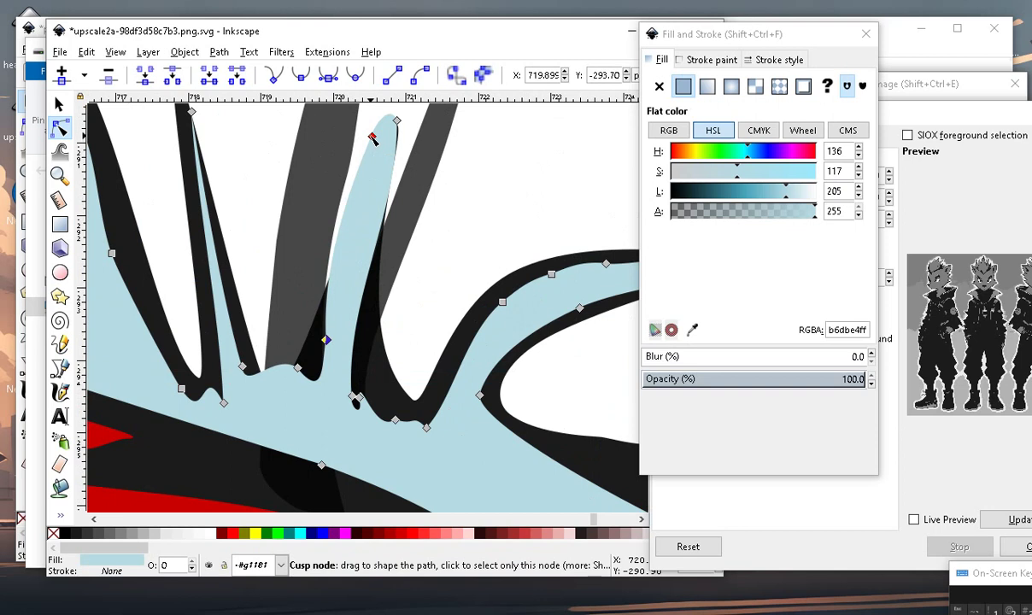
drag(373, 137, 365, 207)
Nudge the narrow spike's upper nodes so its tip tucks inside the black outline.
drag(222, 158, 393, 245)
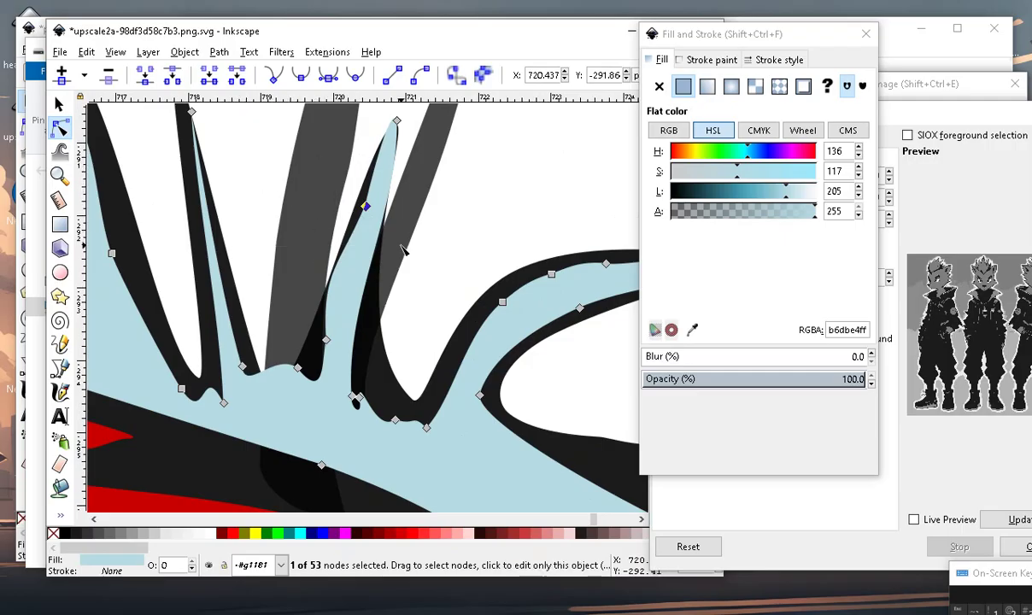
mouse_move(275, 292)
mouse_down()
mouse_move(357, 357)
mouse_move(318, 339)
mouse_up()
ctrl+scroll(308, 343, down, 3)
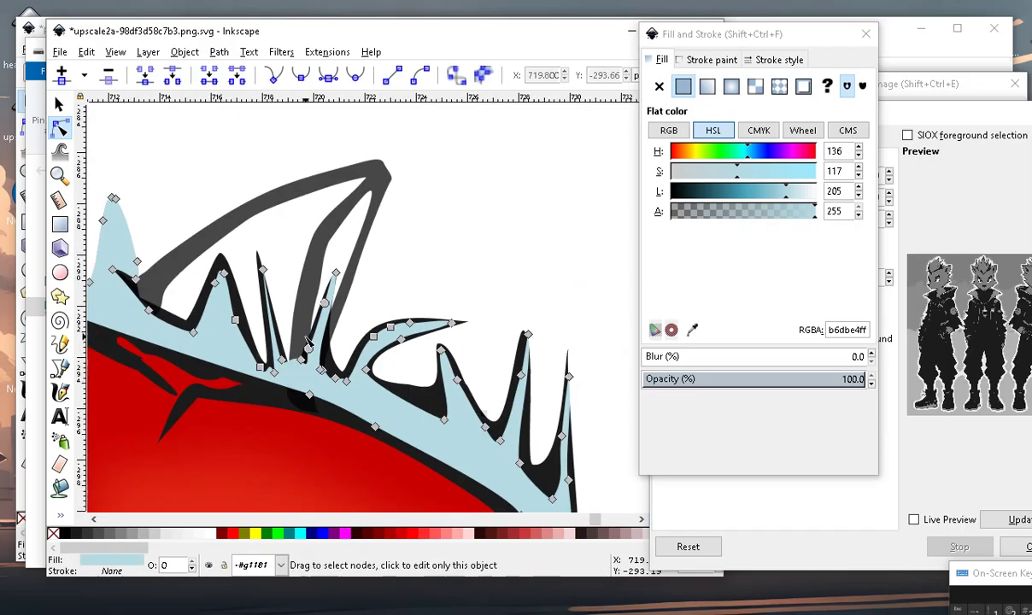
scroll(308, 342, up, 3)
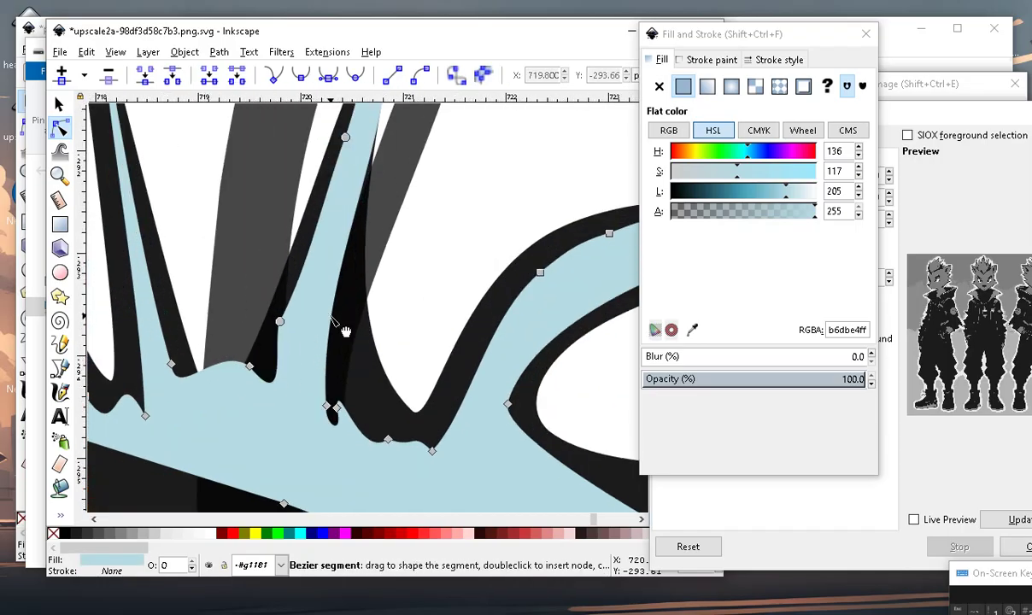
drag(334, 316, 322, 320)
scroll(333, 367, down, 3)
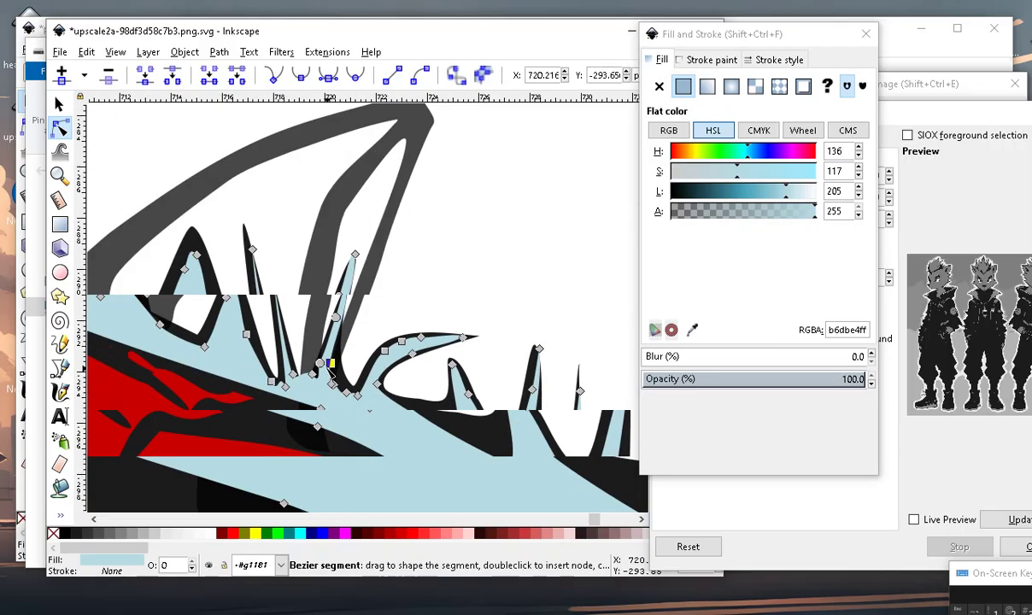
ctrl+scroll(324, 334, up, 2)
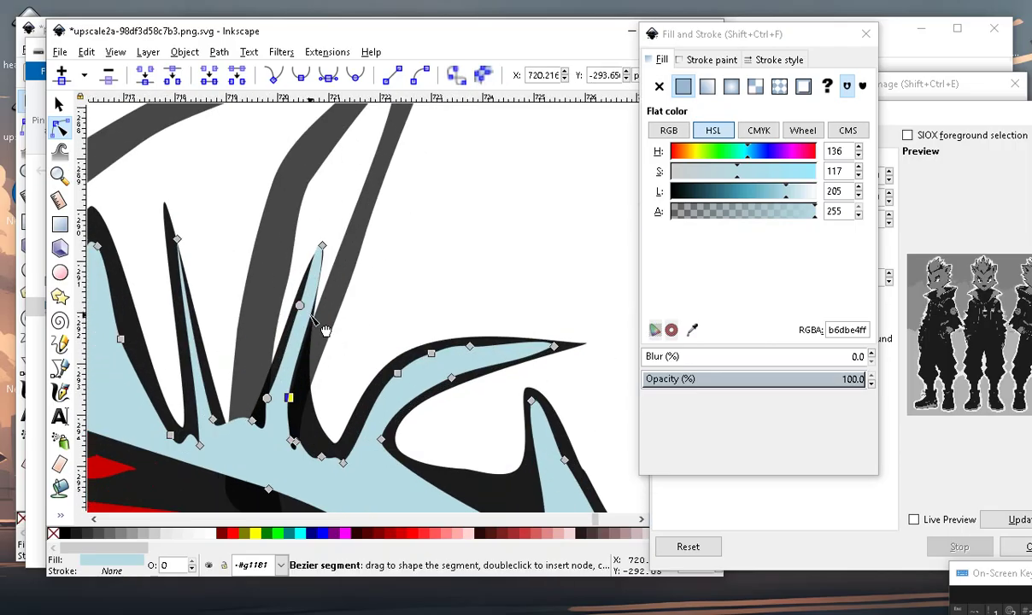
drag(308, 321, 307, 321)
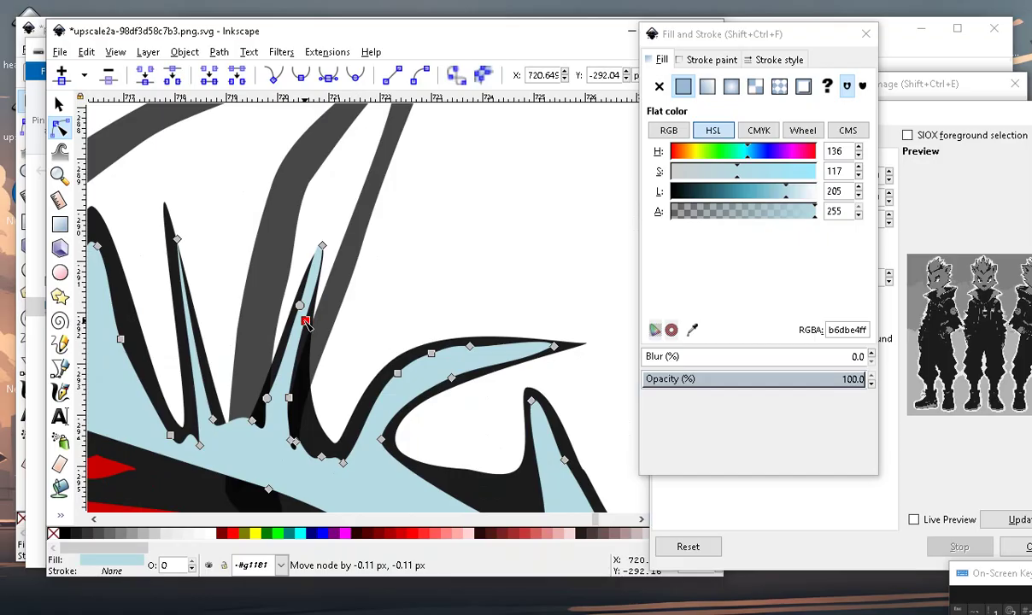
drag(323, 247, 316, 265)
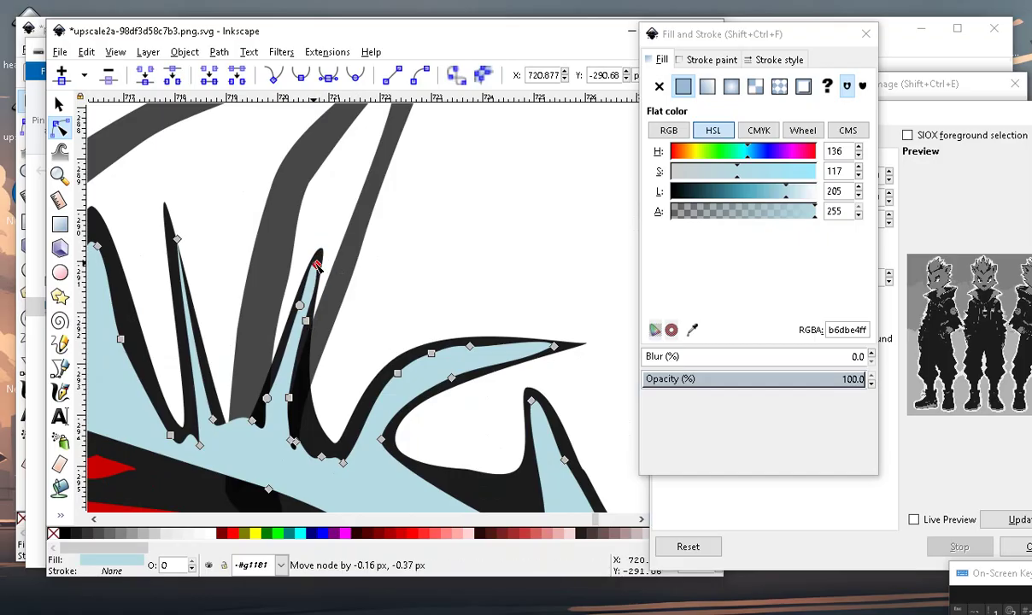
scroll(216, 282, down, 3)
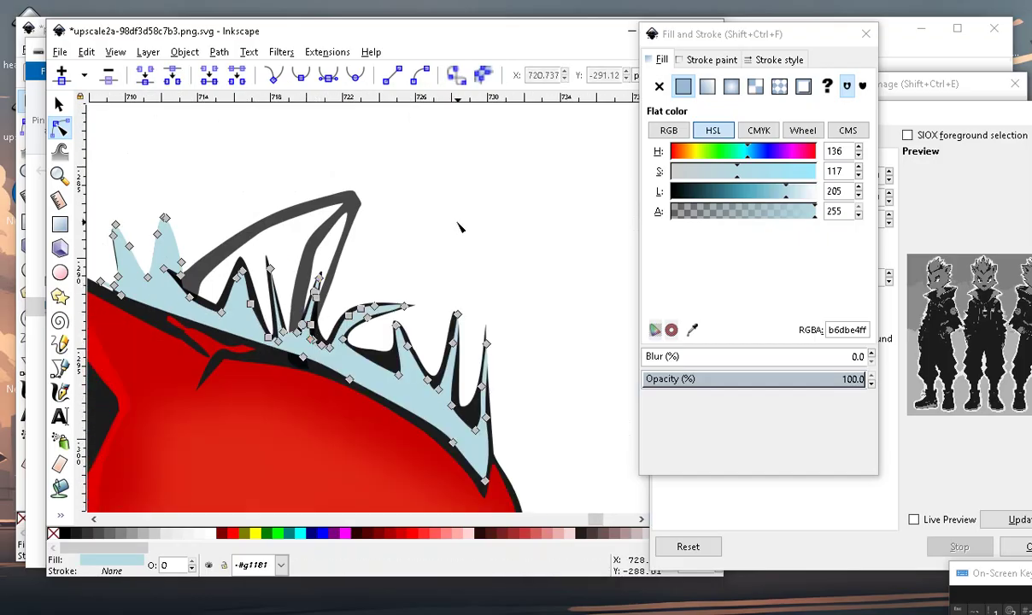
key(Escape)
scroll(389, 282, down, 2)
scroll(402, 307, up, 2)
scroll(415, 333, up, 1)
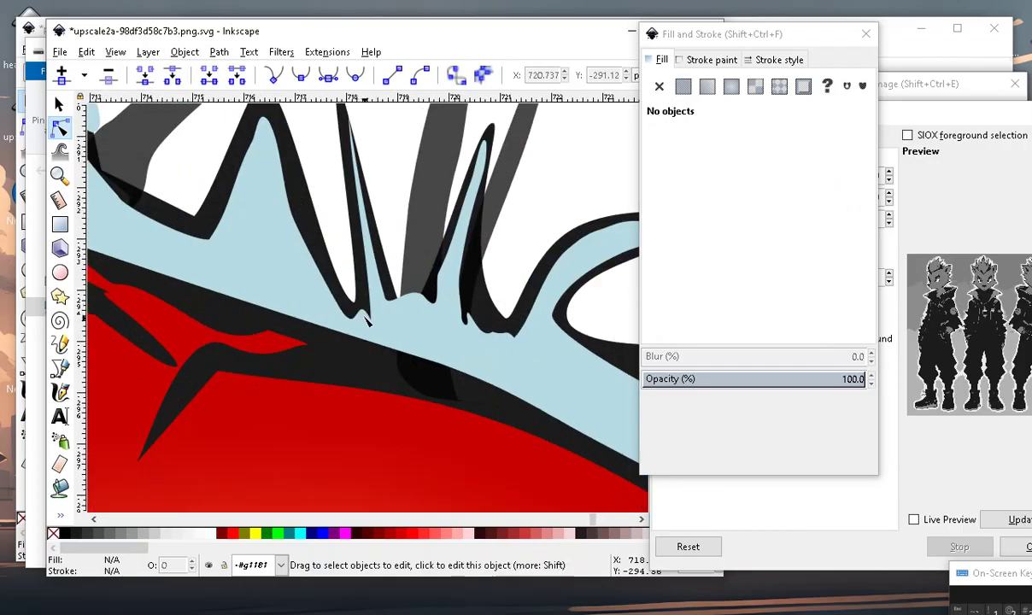
scroll(421, 344, down, 1)
scroll(394, 336, up, 2)
scroll(395, 336, up, 2)
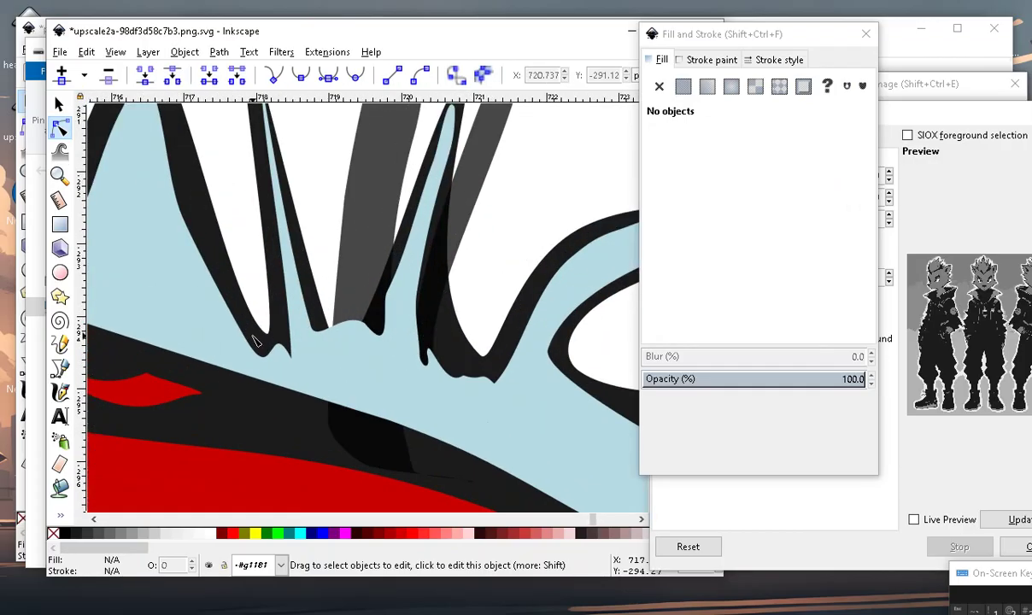
scroll(395, 335, down, 5)
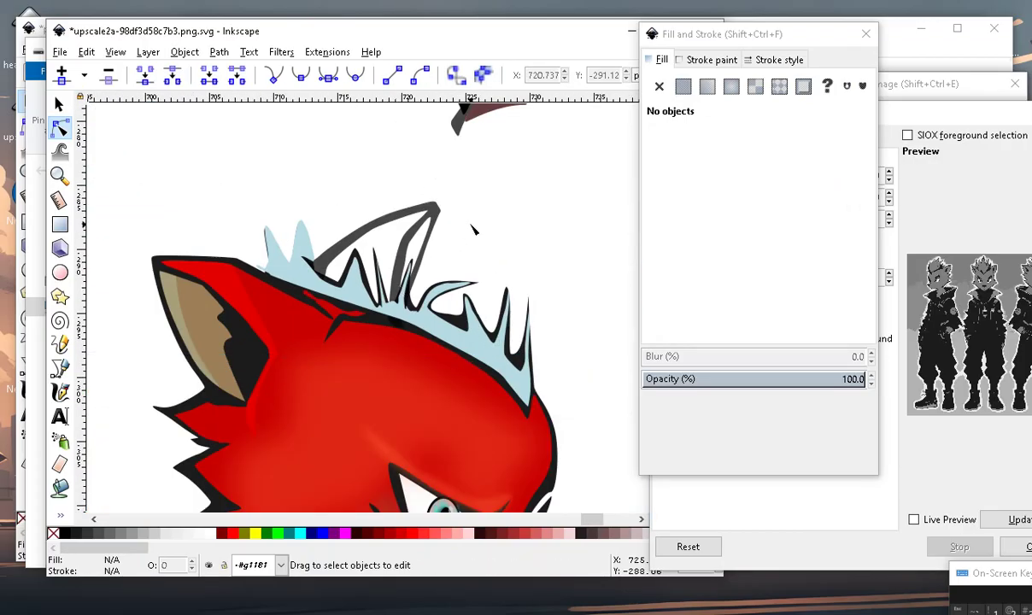
scroll(388, 310, down, 2)
scroll(400, 301, up, 2)
scroll(418, 288, up, 2)
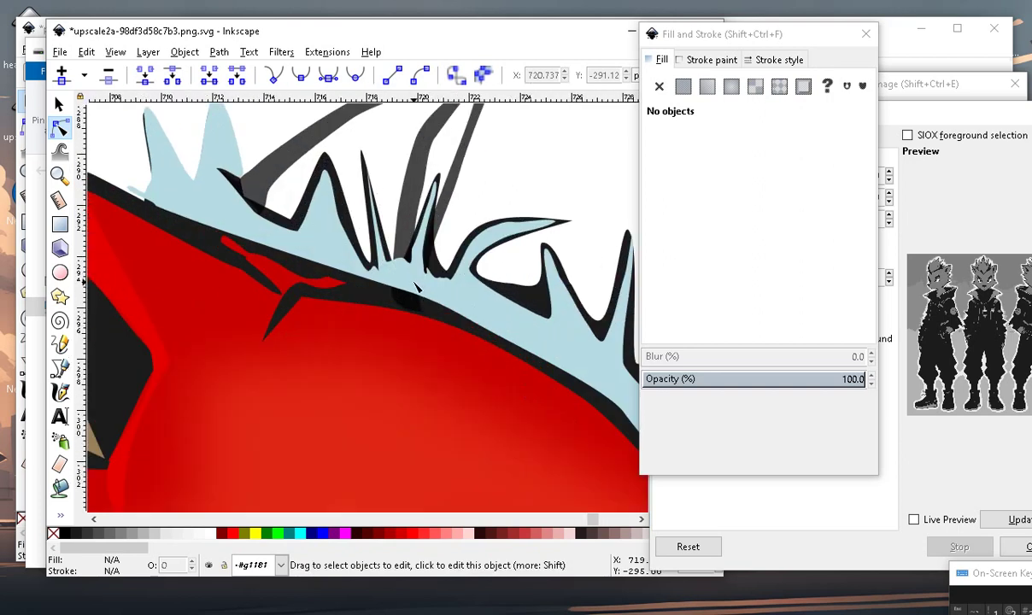
scroll(373, 265, up, 1)
scroll(419, 320, down, 2)
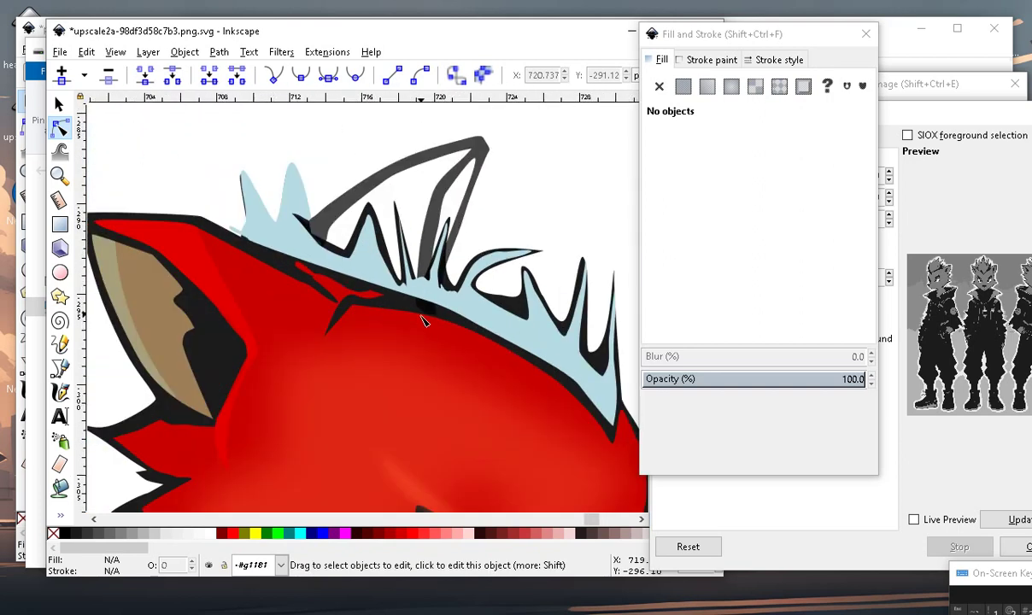
scroll(432, 313, down, 2)
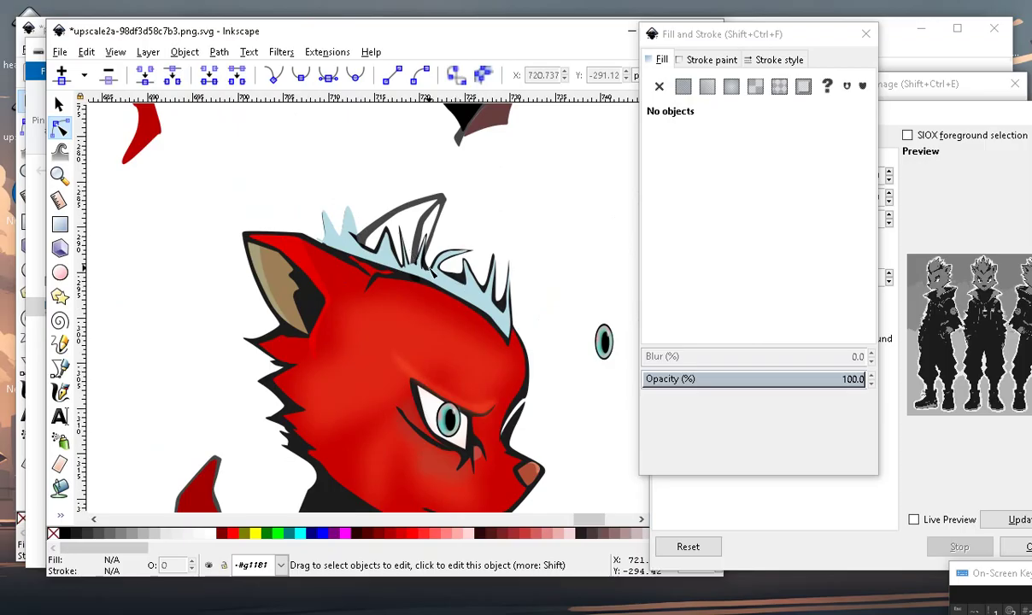
scroll(427, 272, up, 3)
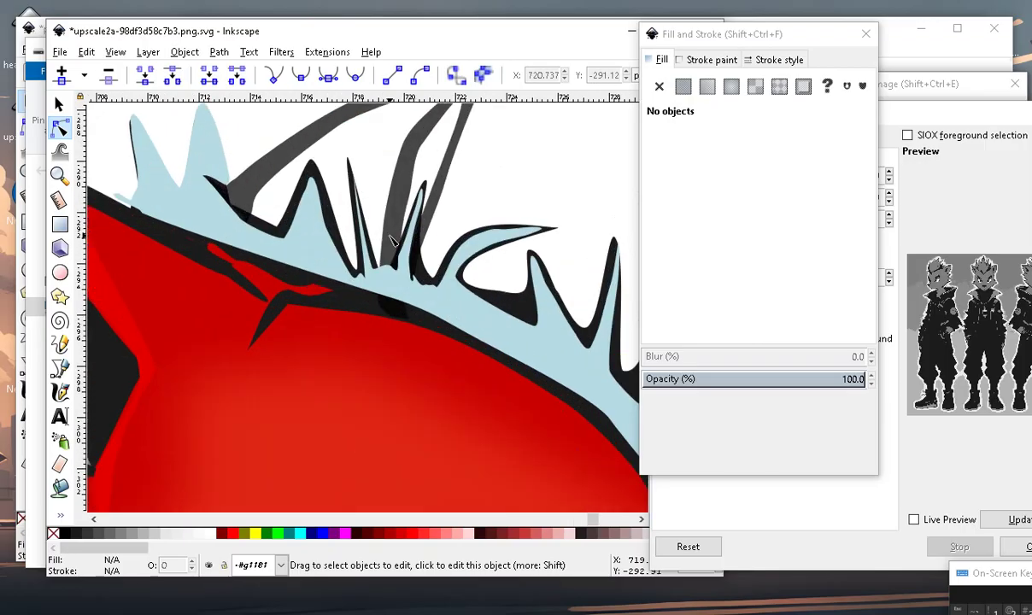
scroll(390, 240, down, 1)
scroll(392, 281, down, 2)
scroll(377, 227, up, 3)
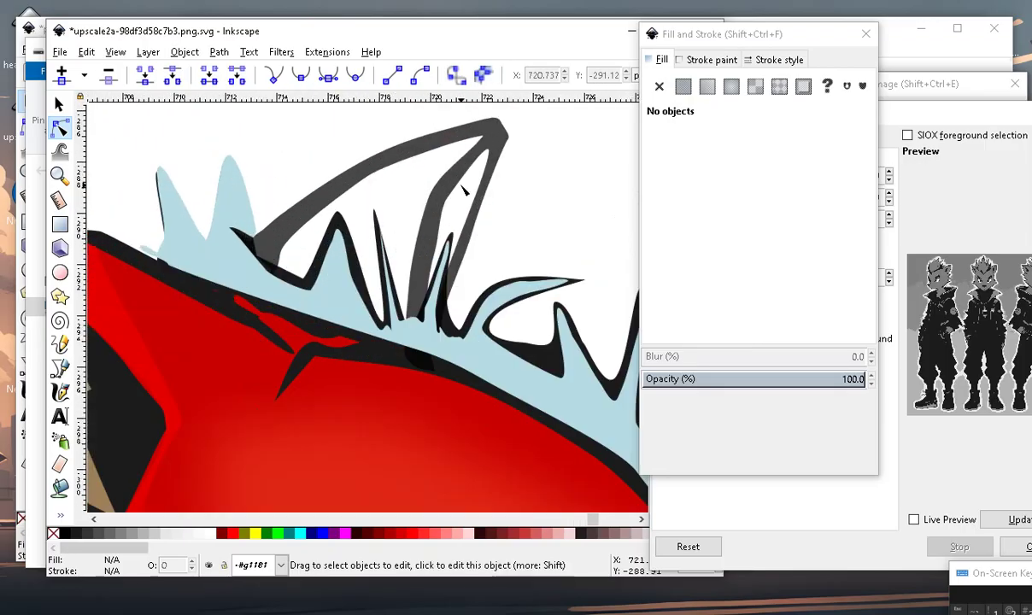
Fill the gap between the hair spikes light blue with the Paint Bucket.
click(62, 490)
click(295, 230)
scroll(295, 230, down, 3)
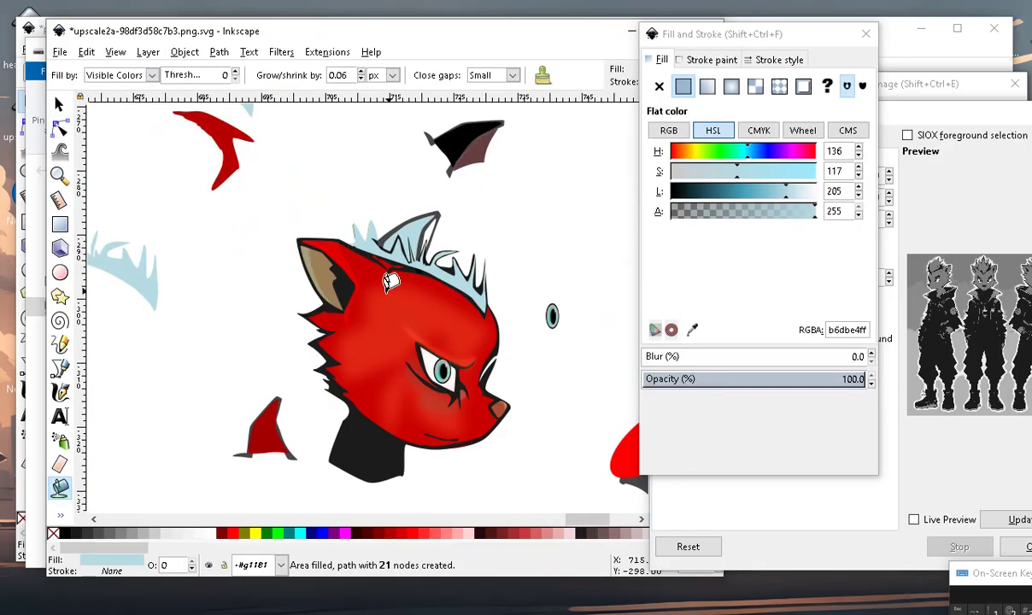
scroll(383, 248, up, 2)
Pick up the fox's red fur colour with the Dropper.
right_click(61, 492)
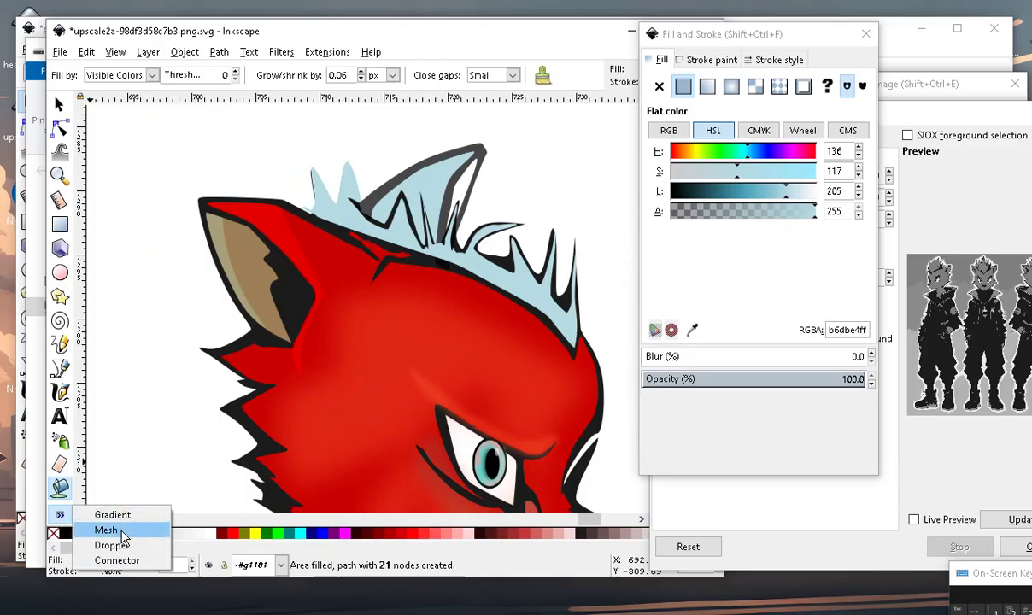
click(124, 544)
click(311, 279)
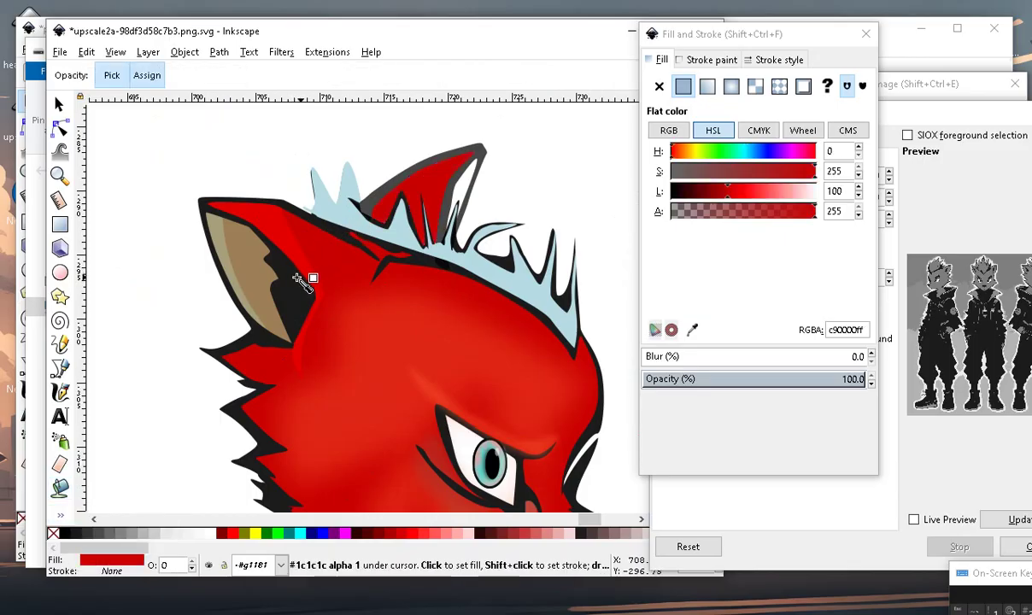
scroll(366, 202, down, 2)
scroll(366, 201, up, 3)
scroll(434, 202, down, 1)
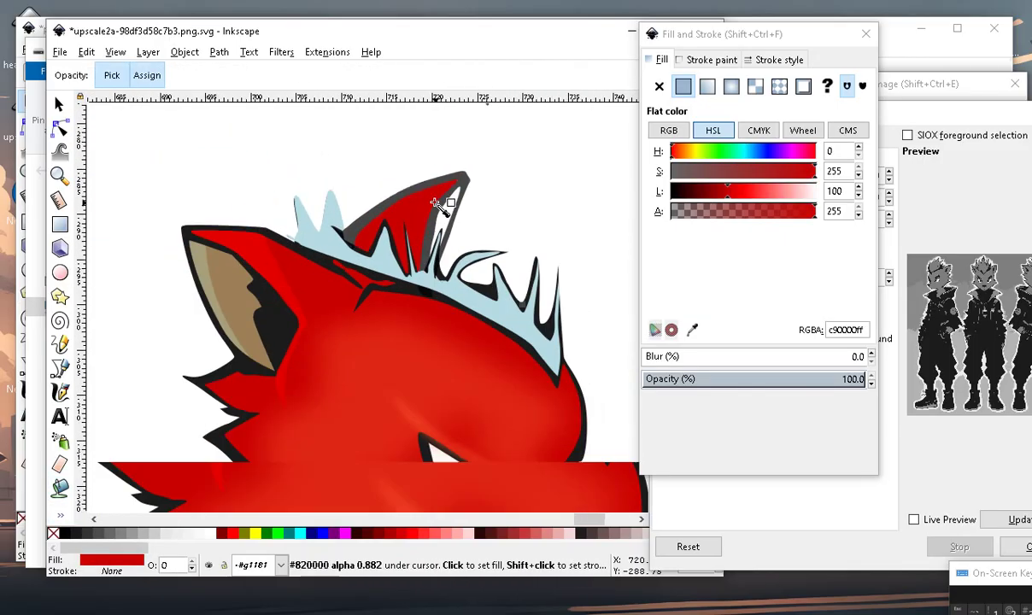
scroll(419, 291, down, 1)
scroll(417, 295, up, 3)
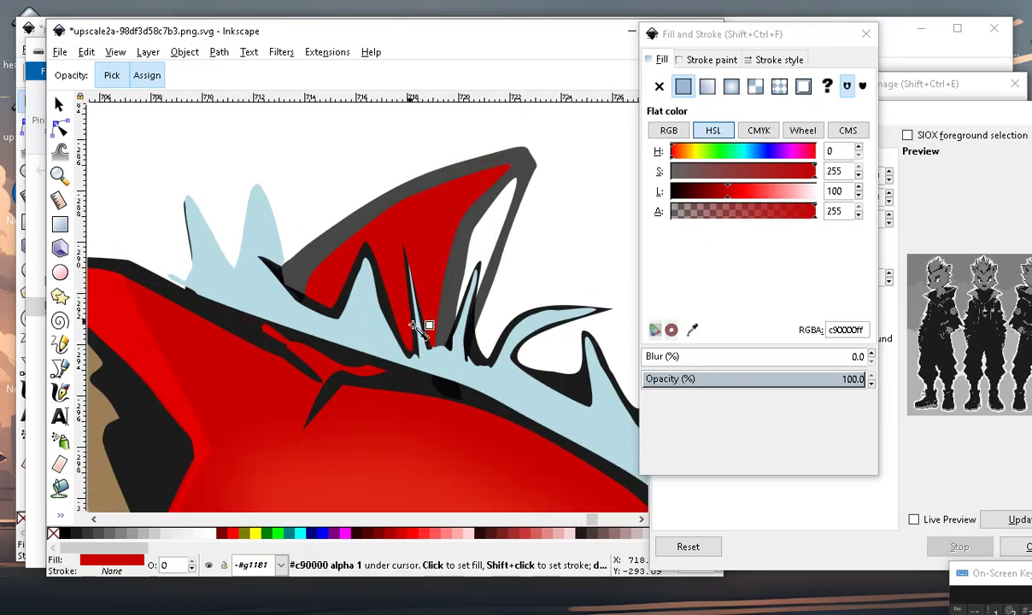
Paint-bucket fill the empty area inside the tuft on top of the head.
click(60, 488)
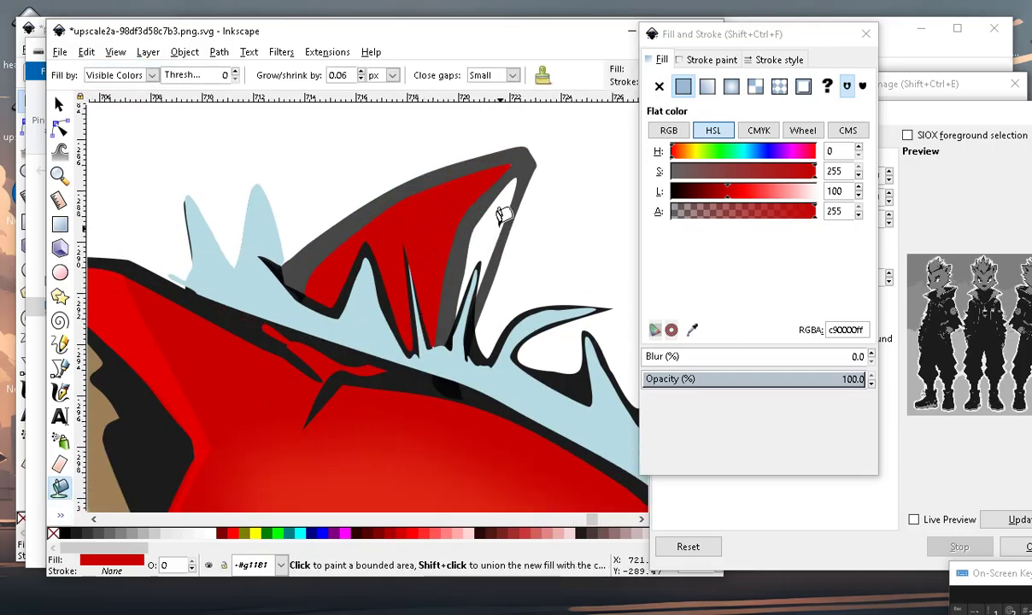
click(489, 210)
scroll(478, 209, down, 5)
scroll(453, 197, up, 3)
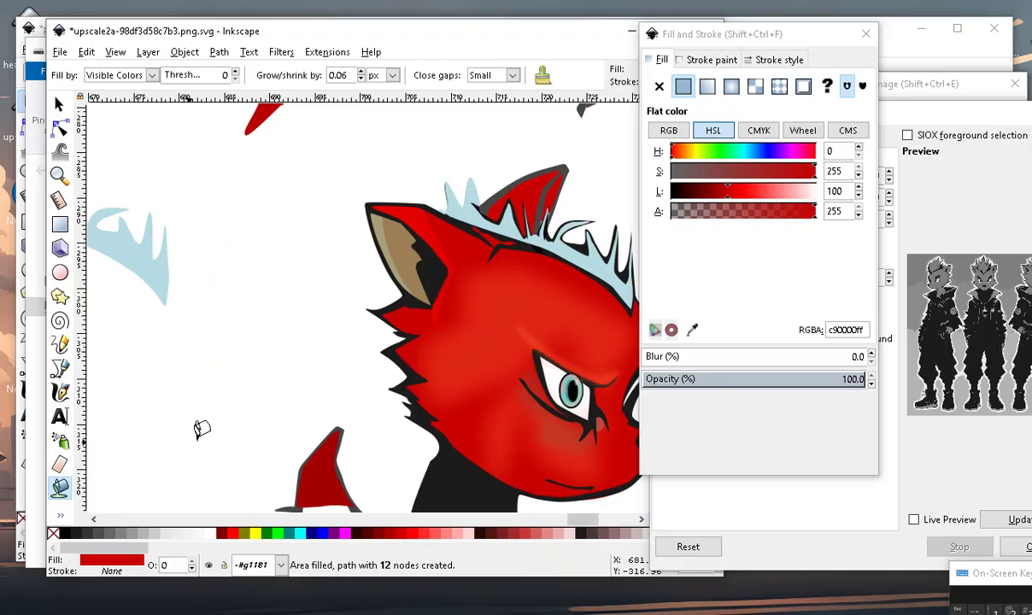
Give the new tuft fill the front ear's tan colour, 9d7f56ff, using the Dropper.
click(58, 517)
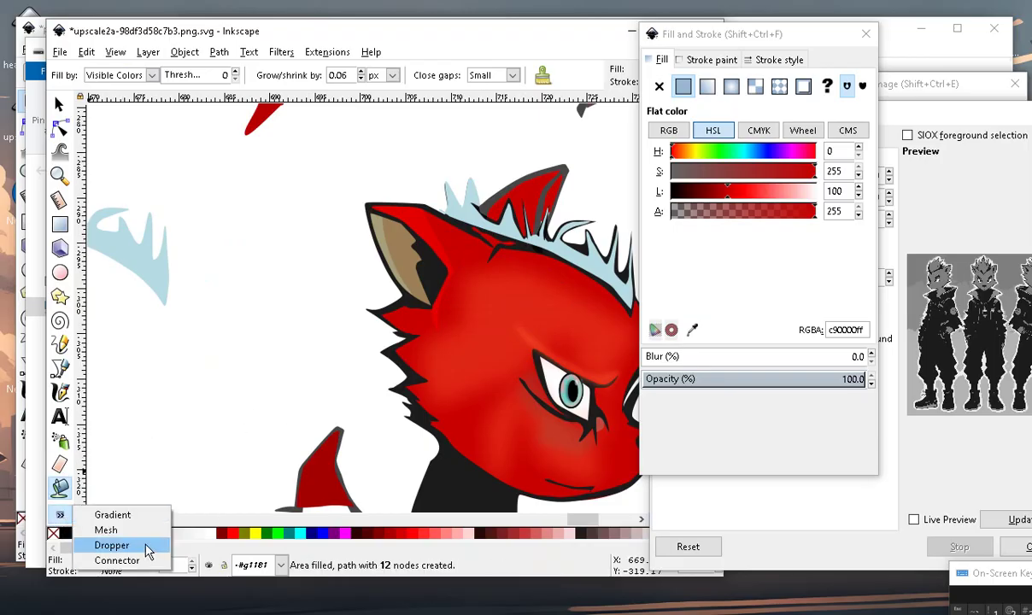
click(120, 546)
scroll(444, 316, up, 3)
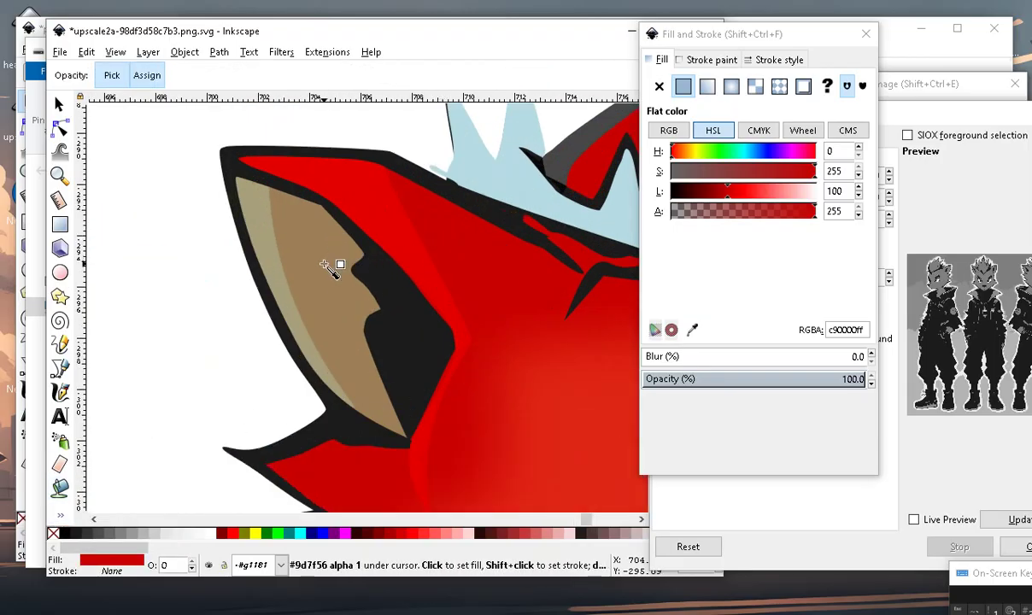
click(329, 267)
scroll(329, 267, down, 3)
scroll(479, 322, up, 3)
scroll(462, 214, down, 3)
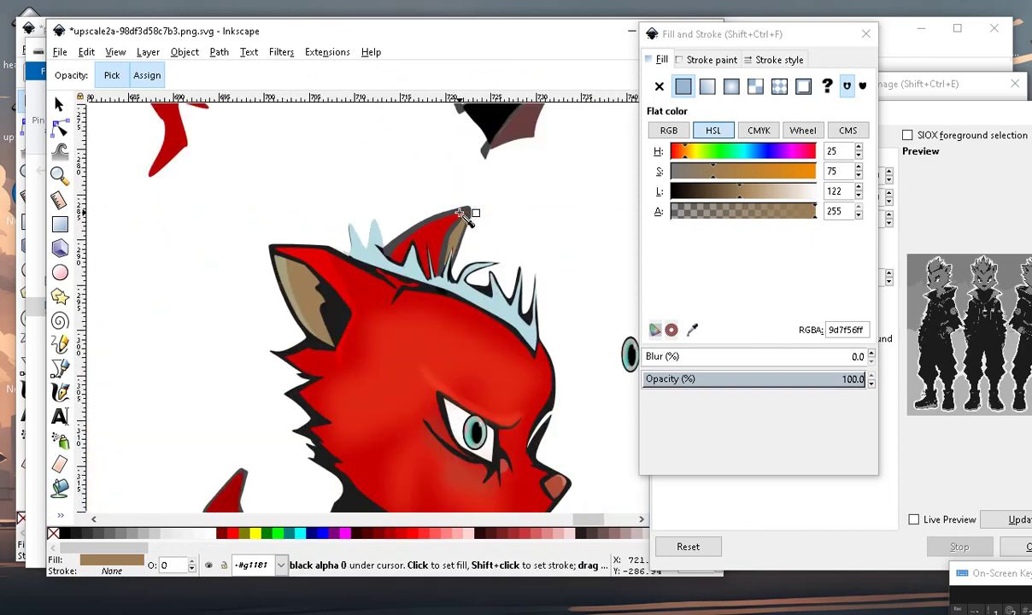
scroll(449, 240, up, 2)
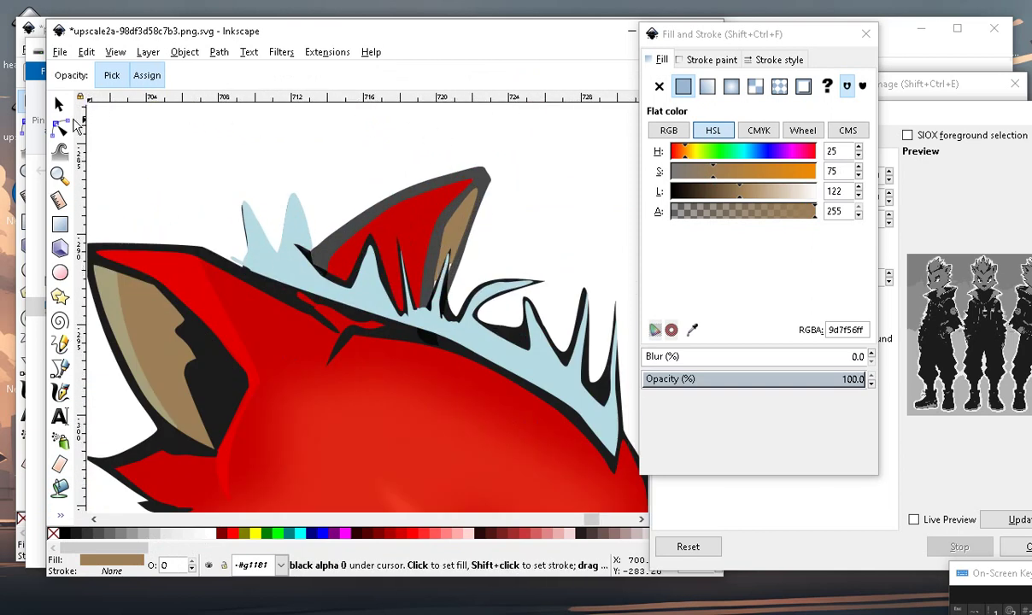
Select the tan tuft shape's nodes with the Node tool.
click(60, 126)
click(416, 262)
scroll(436, 247, up, 2)
scroll(455, 304, up, 2)
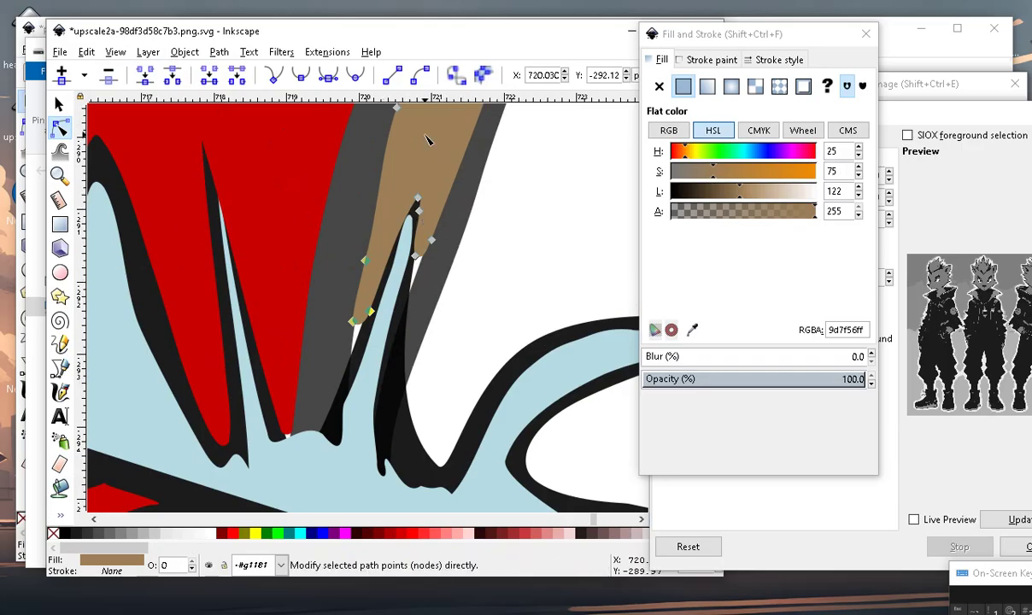
Drag the tan shape's lower edge and cusp nodes down to fit the tuft.
drag(354, 333, 343, 372)
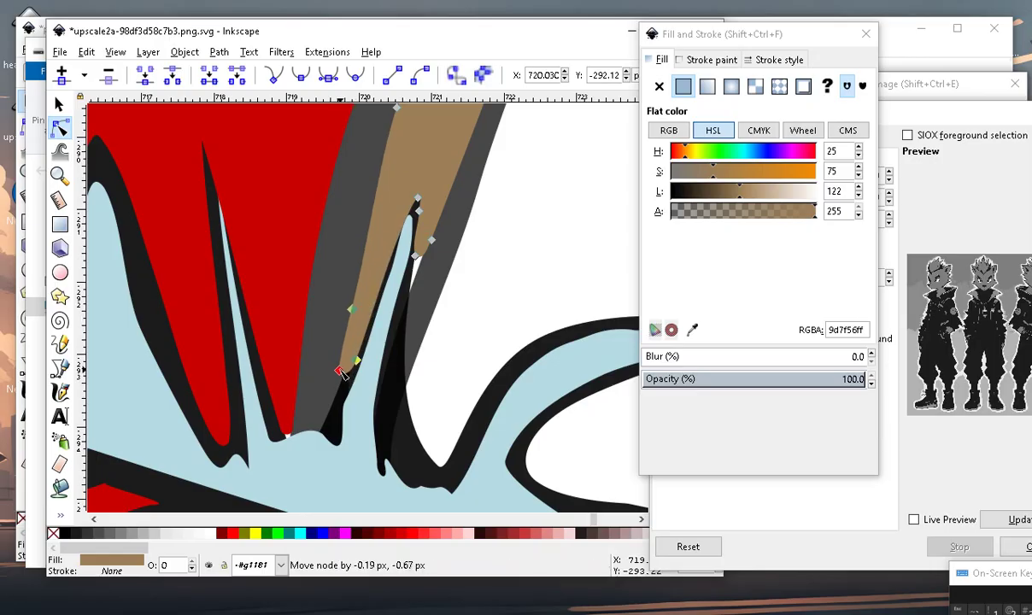
drag(414, 274, 407, 303)
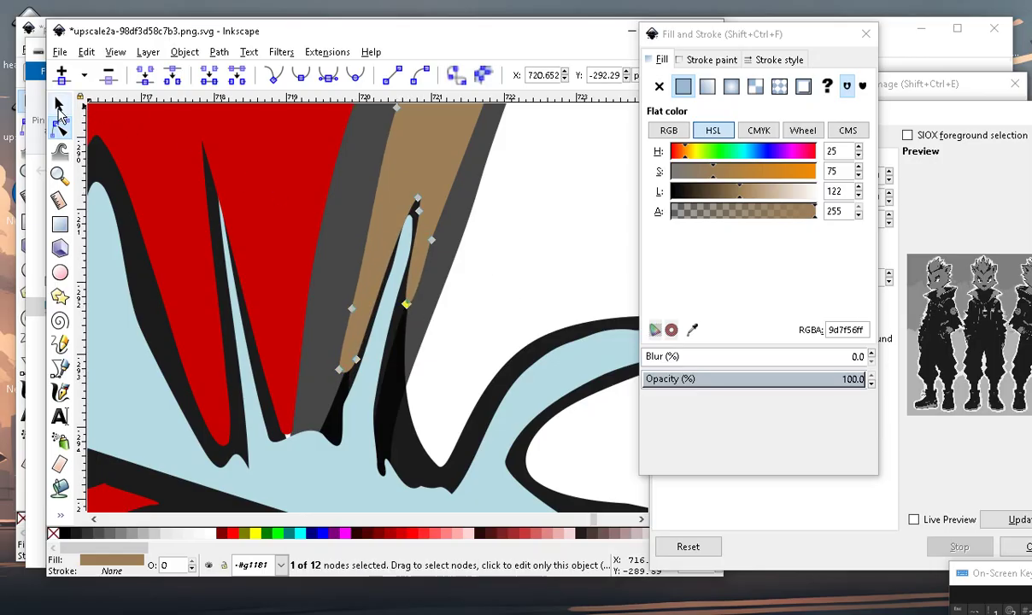
click(59, 103)
scroll(416, 329, down, 2)
click(481, 228)
Lower the tan inner-ear shape one step in stacking order, then clear the selection.
click(424, 235)
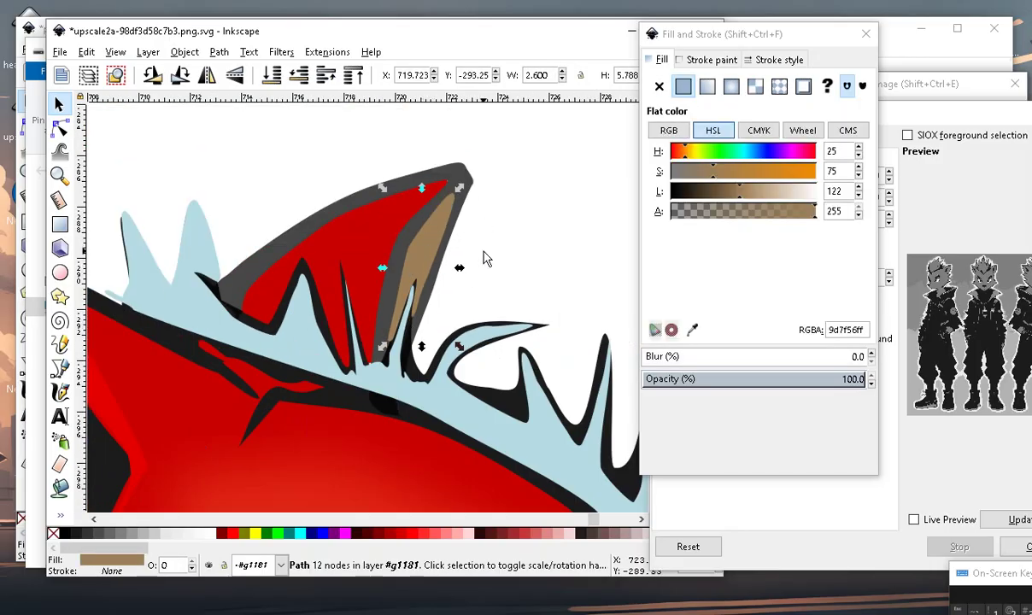
click(306, 77)
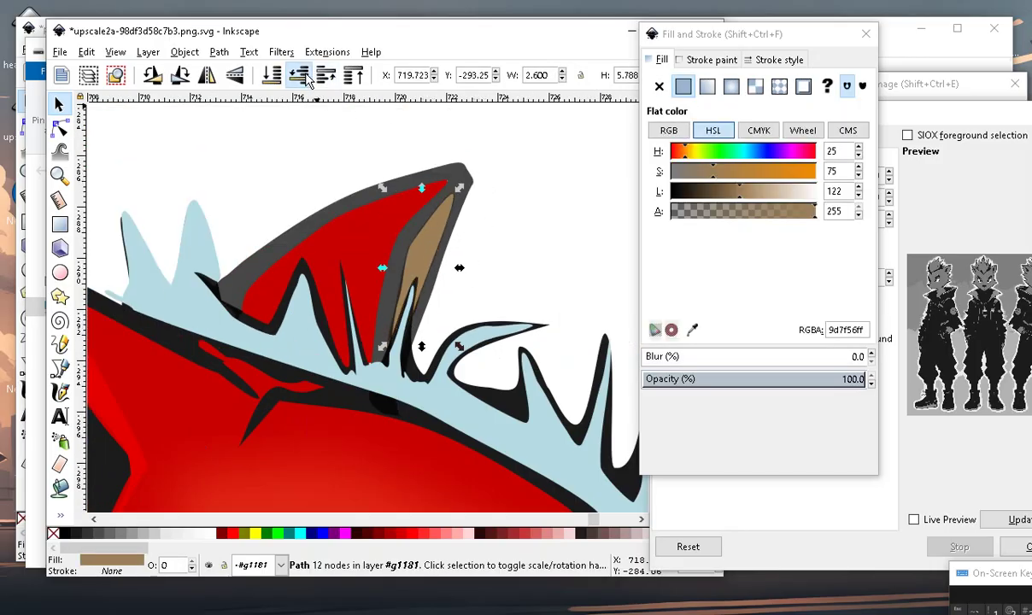
scroll(449, 195, down, 3)
click(430, 214)
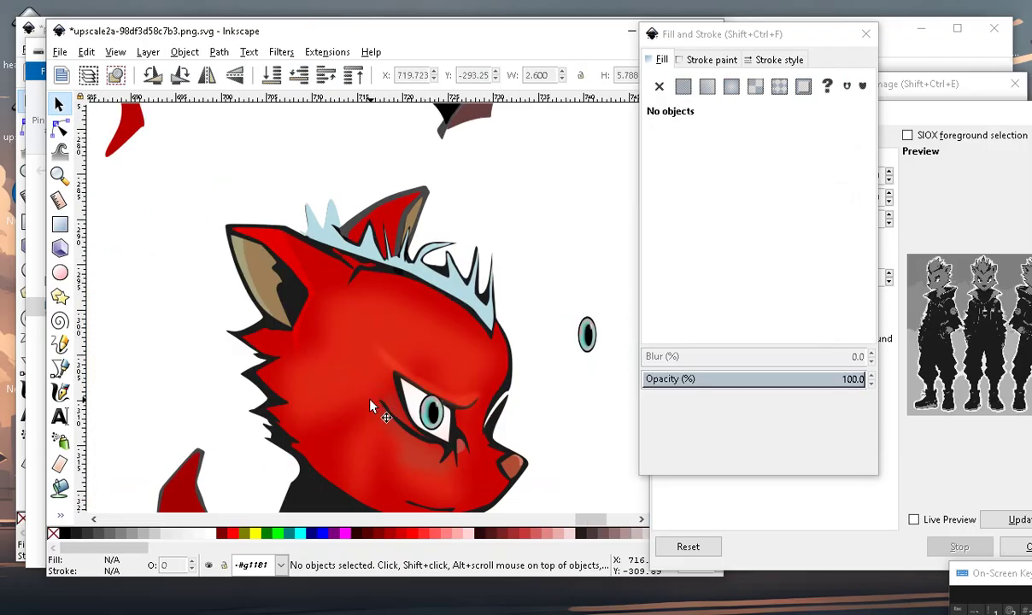
Zoom around to inspect the finished head, then select the red ellipse.
scroll(332, 237, down, 2)
scroll(377, 275, up, 2)
scroll(377, 275, up, 1)
scroll(368, 265, down, 2)
scroll(470, 306, up, 2)
scroll(445, 331, up, 2)
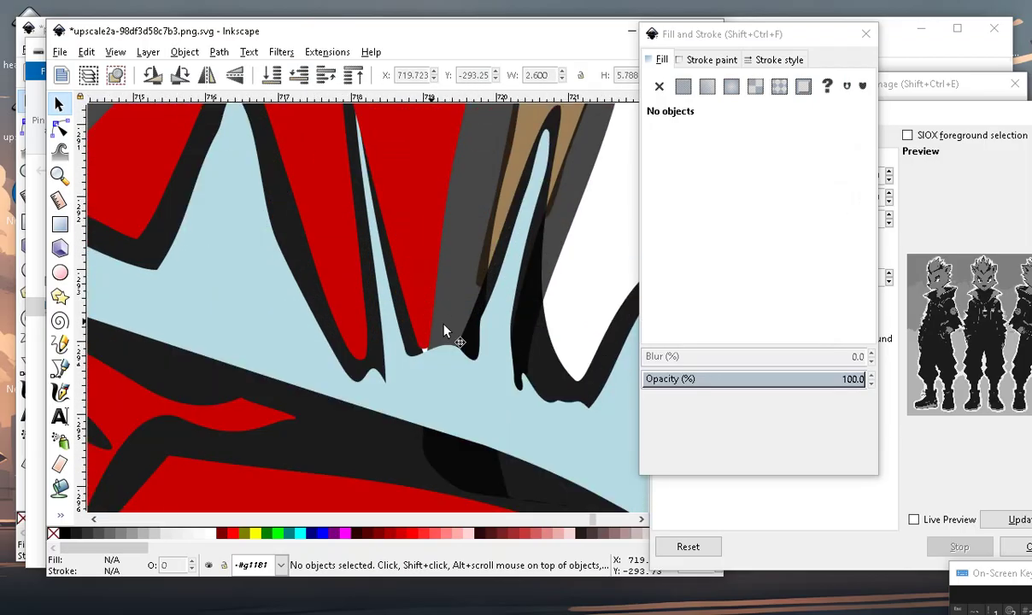
scroll(376, 322, down, 5)
scroll(422, 231, down, 1)
scroll(456, 208, down, 2)
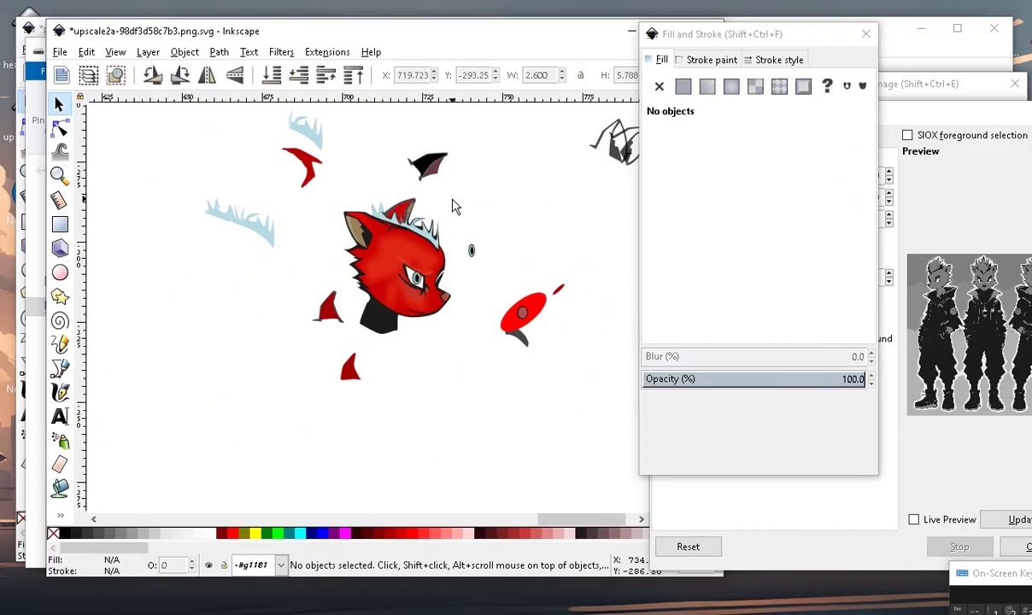
scroll(412, 245, up, 2)
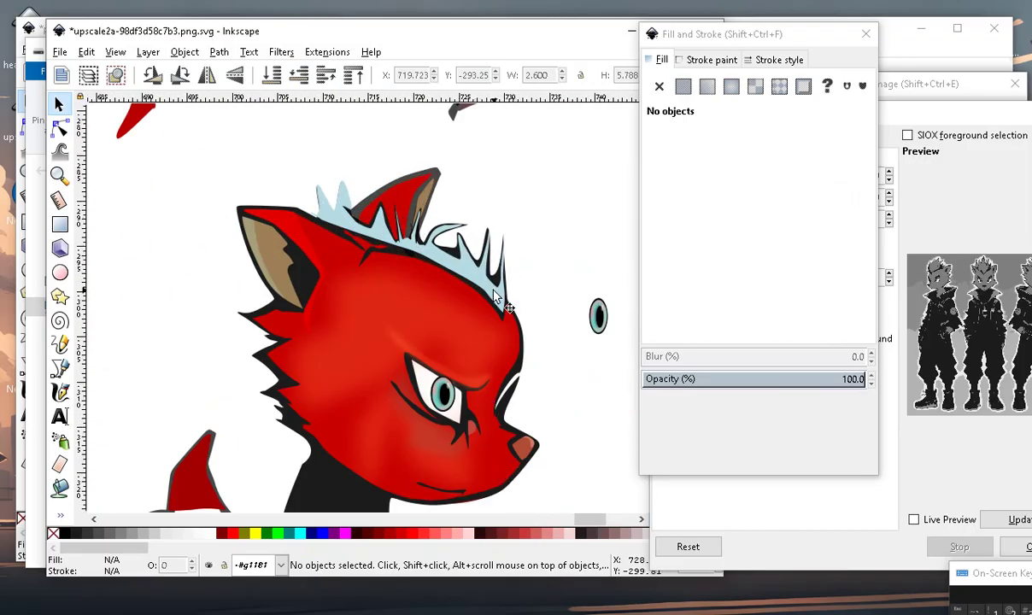
scroll(439, 224, up, 3)
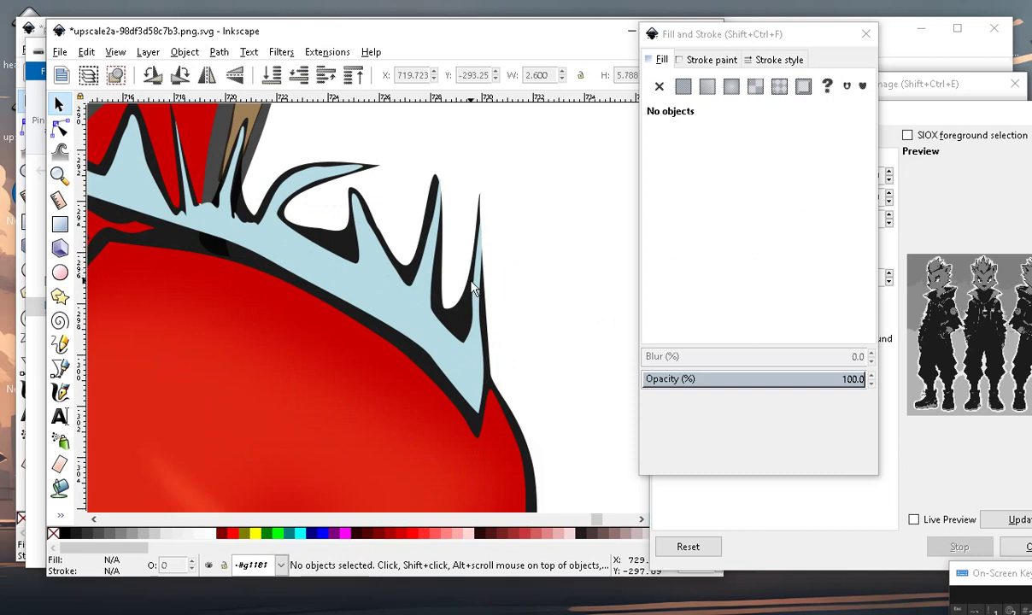
scroll(496, 311, down, 5)
scroll(476, 240, up, 2)
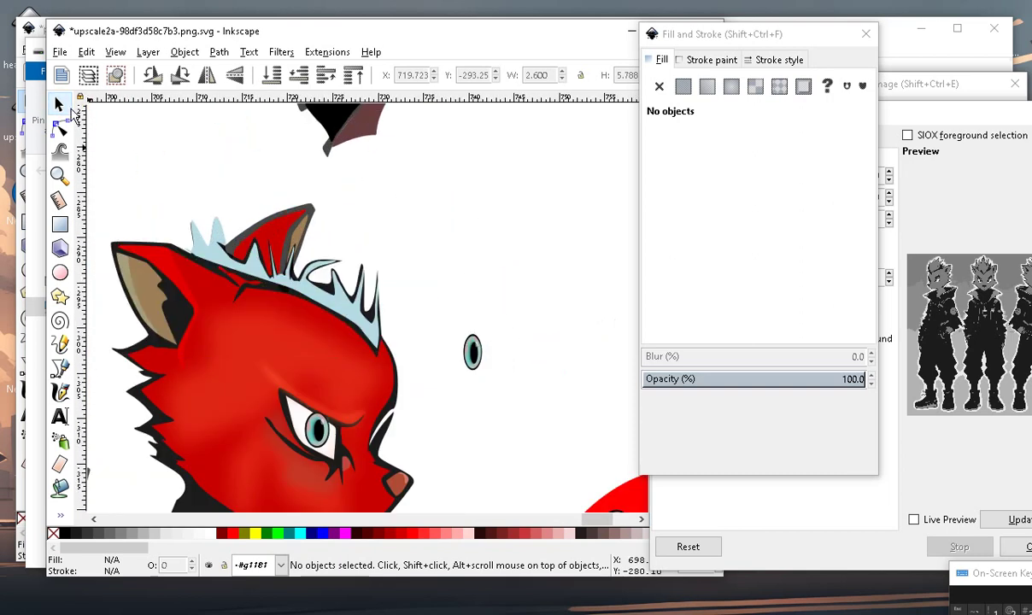
scroll(528, 389, down, 3)
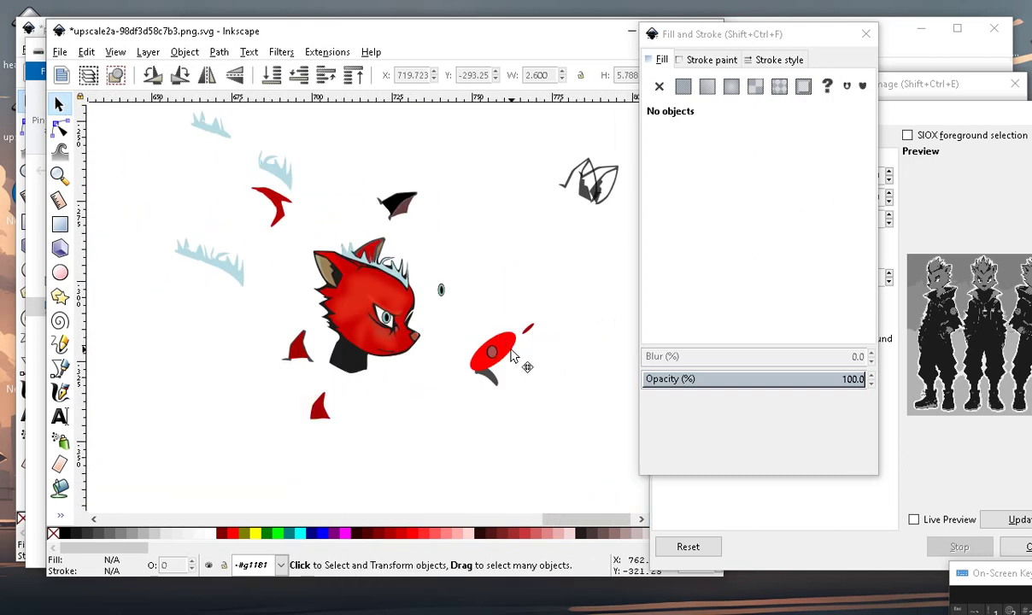
click(512, 358)
scroll(386, 265, up, 2)
Move the red ellipse onto the snout, rotate it shallower, and shift it up-left over the head.
mouse_move(598, 435)
mouse_down()
mouse_move(501, 397)
mouse_move(425, 279)
mouse_up()
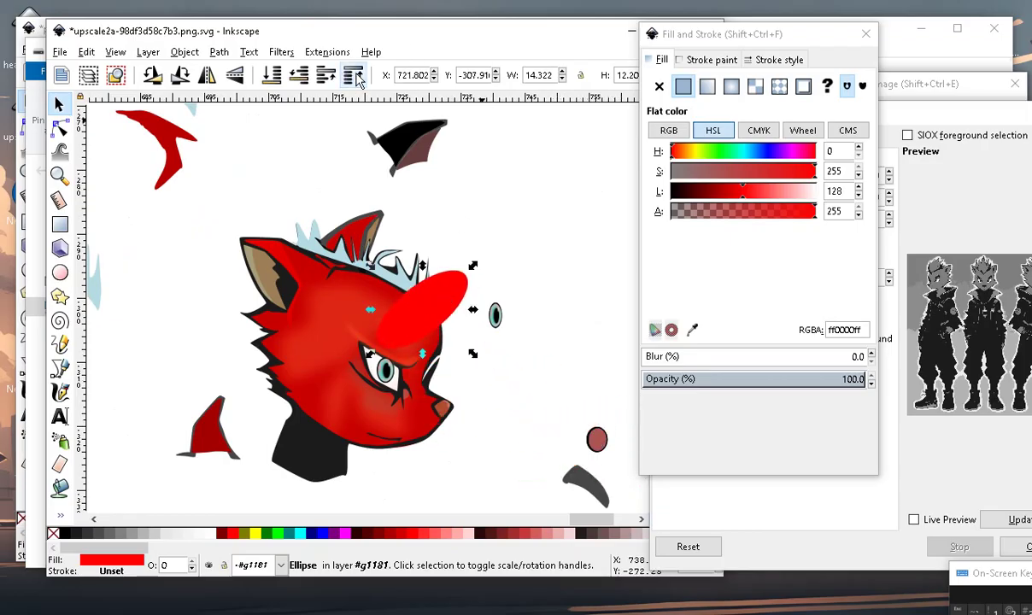
scroll(410, 236, up, 3)
drag(576, 316, 592, 422)
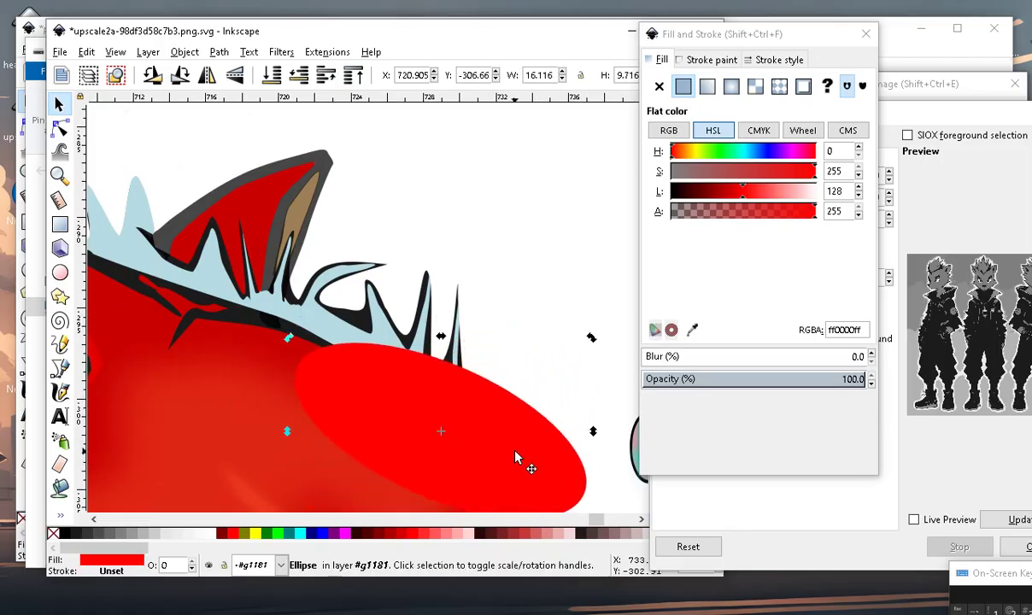
drag(516, 459, 439, 402)
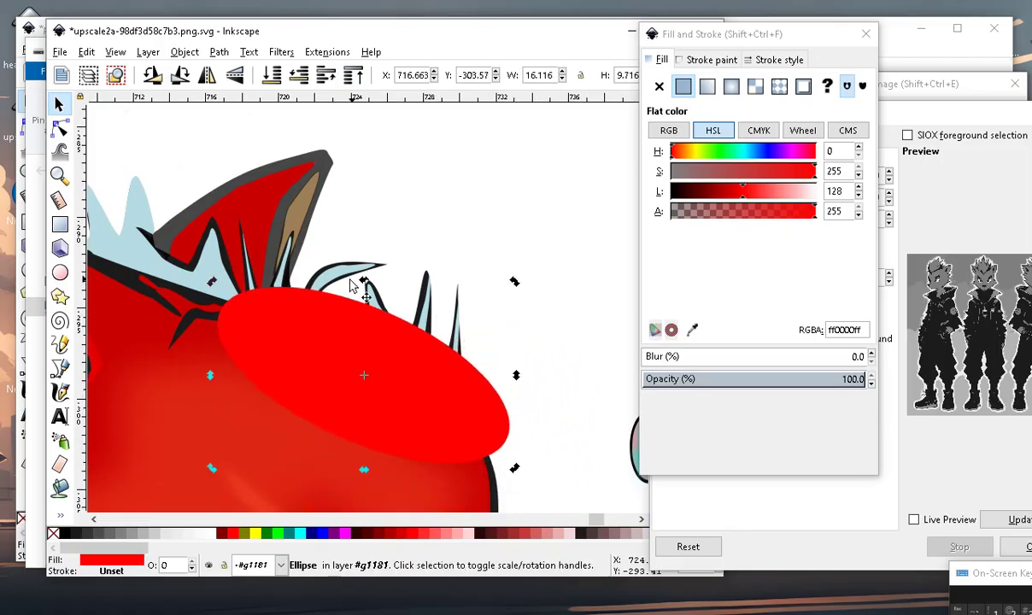
scroll(351, 285, up, 1)
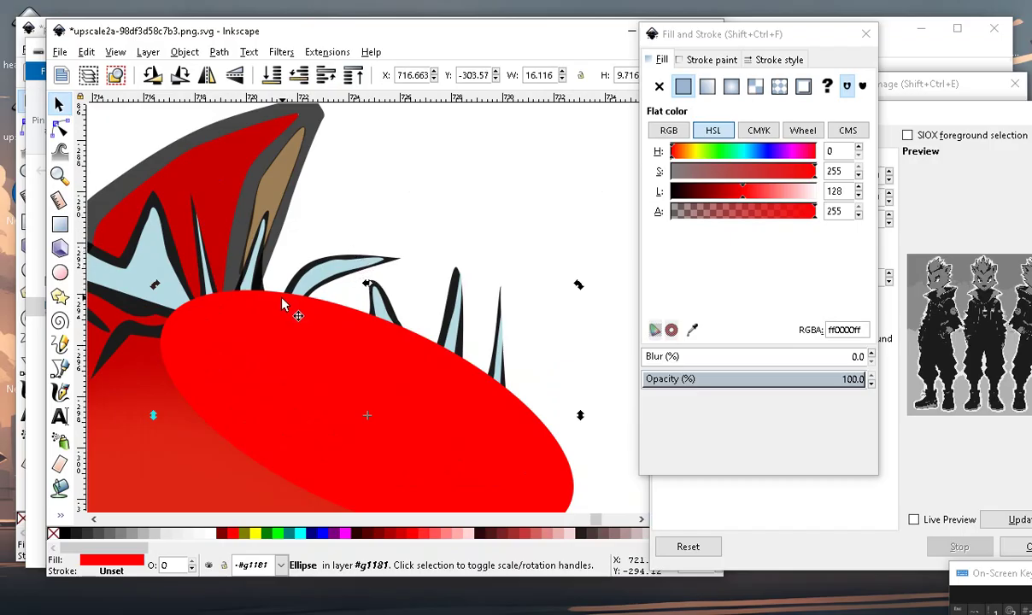
Paint-bucket fill a light-blue hair spike and change the new fill's hue to blue.
click(60, 489)
scroll(352, 269, up, 1)
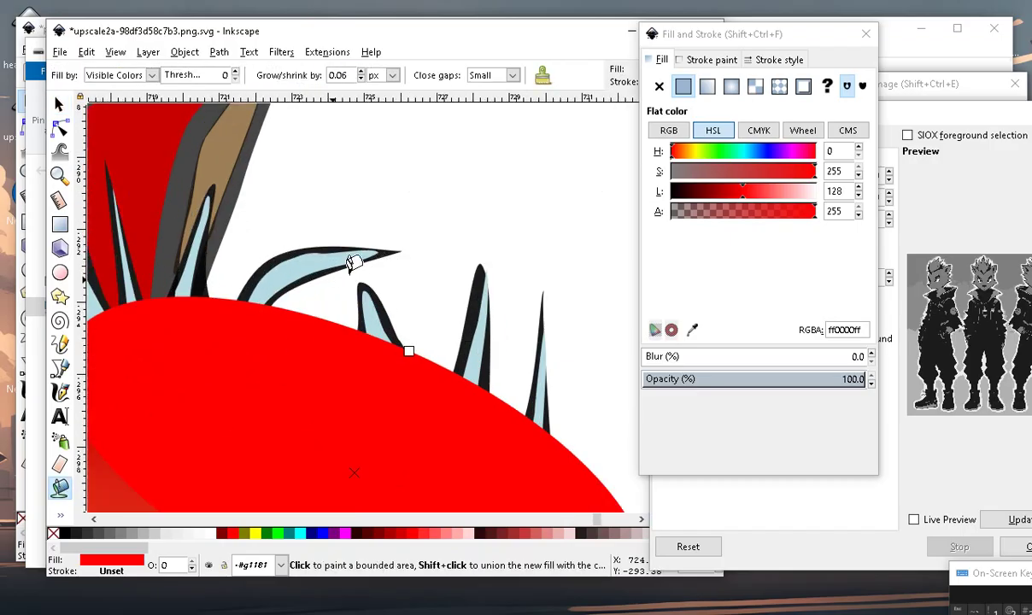
scroll(352, 269, up, 1)
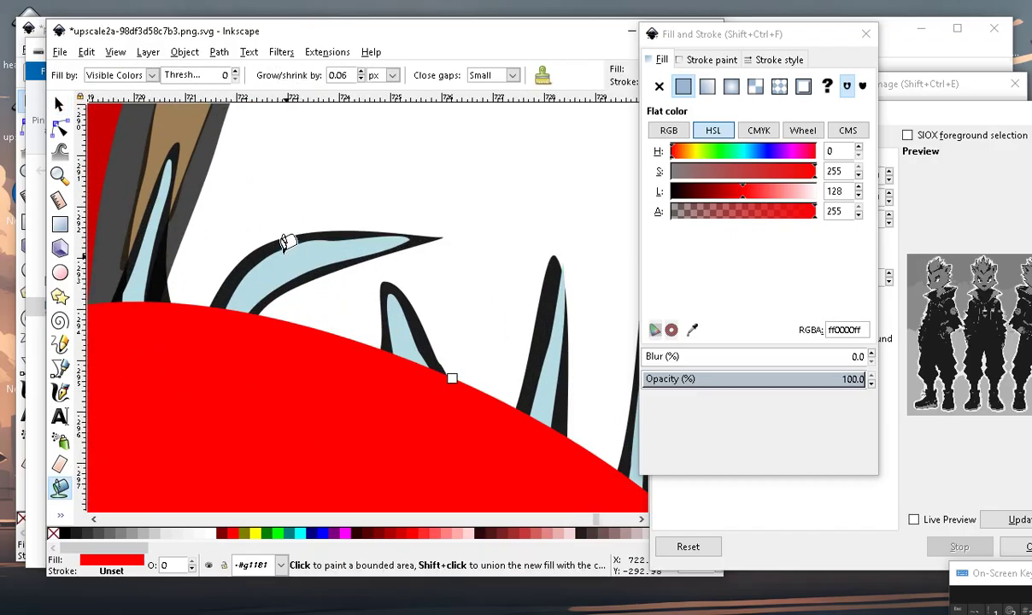
click(286, 243)
scroll(359, 235, down, 1)
scroll(359, 277, up, 1)
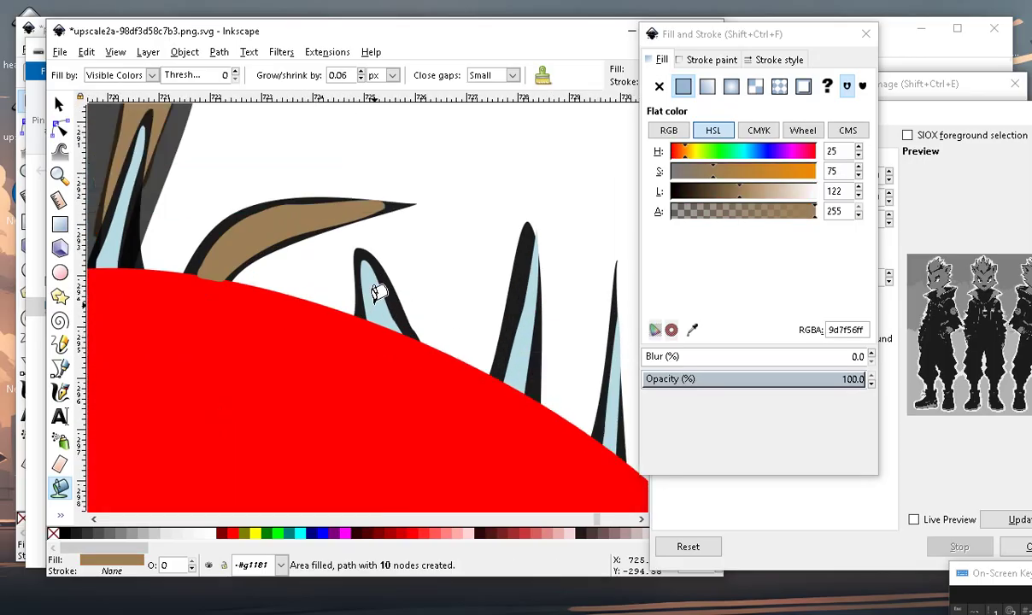
drag(747, 151, 757, 151)
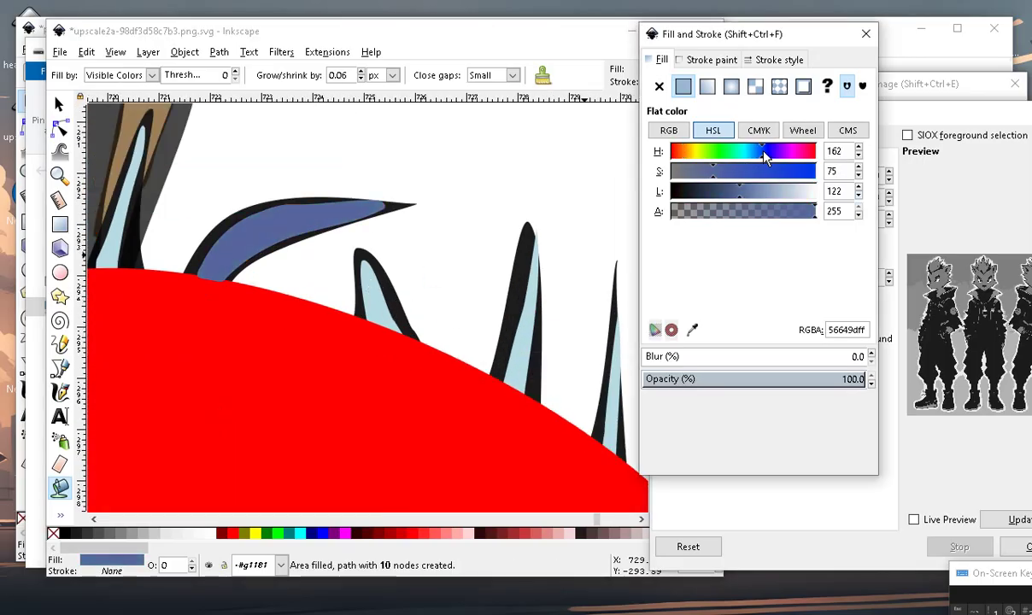
Fill the middle hair spike and one more spike with the darker blue shading.
click(365, 280)
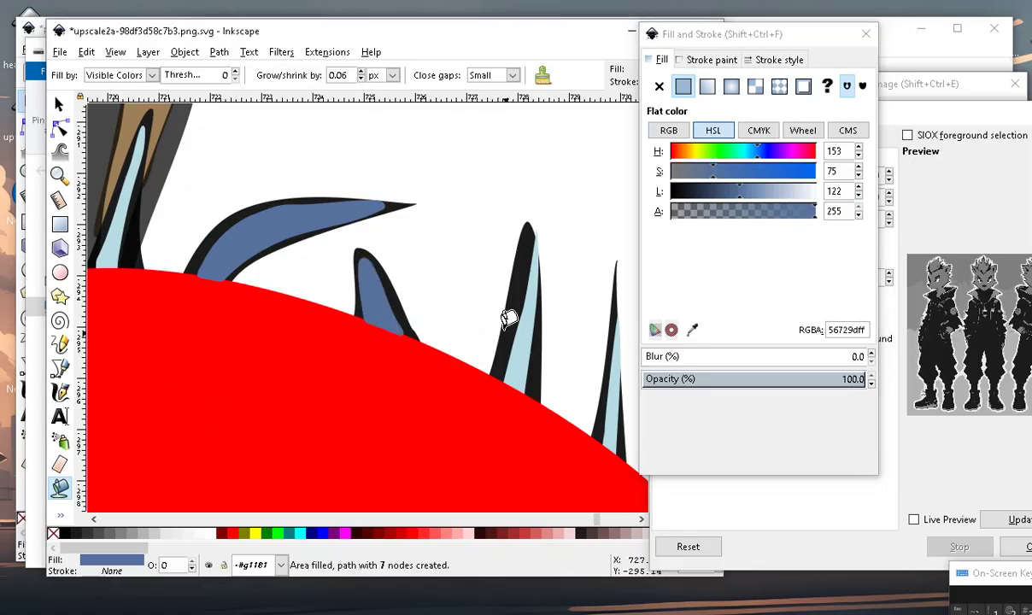
click(523, 349)
scroll(450, 289, down, 3)
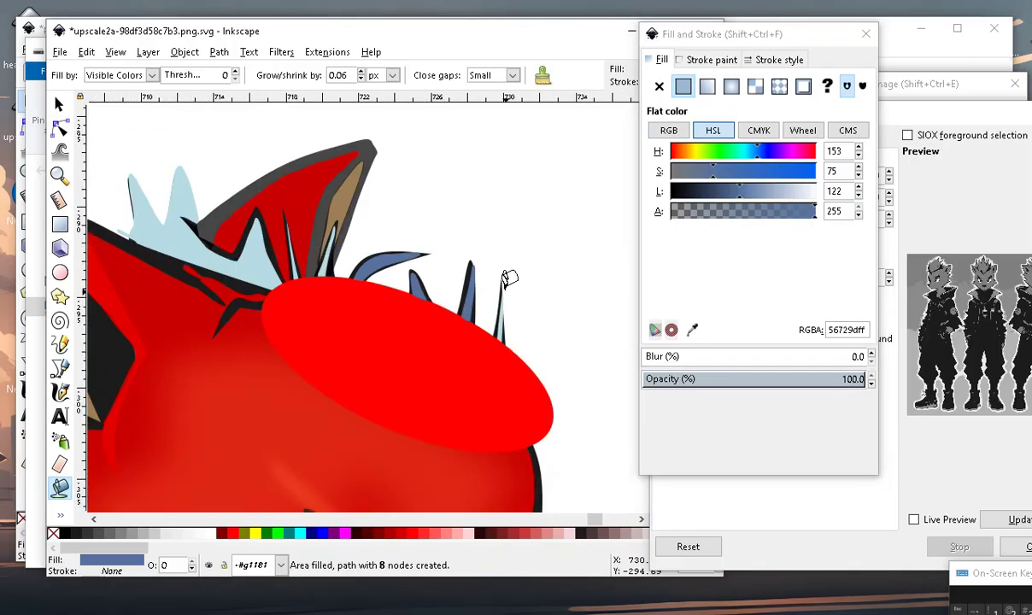
scroll(507, 316, up, 4)
scroll(504, 257, down, 3)
scroll(376, 367, down, 2)
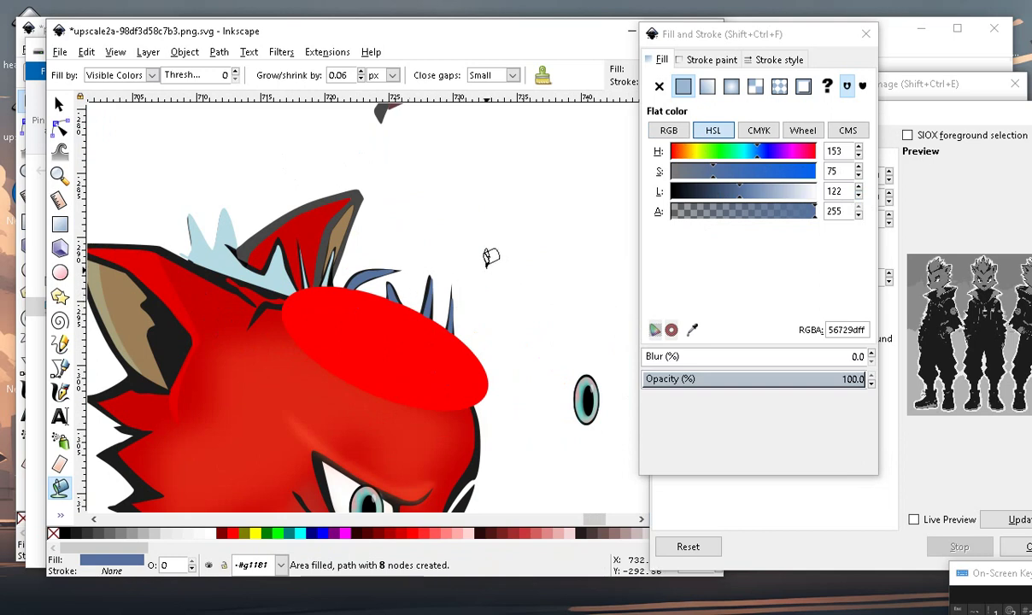
click(59, 103)
Move the red ellipse off the head to the upper right.
key(Escape)
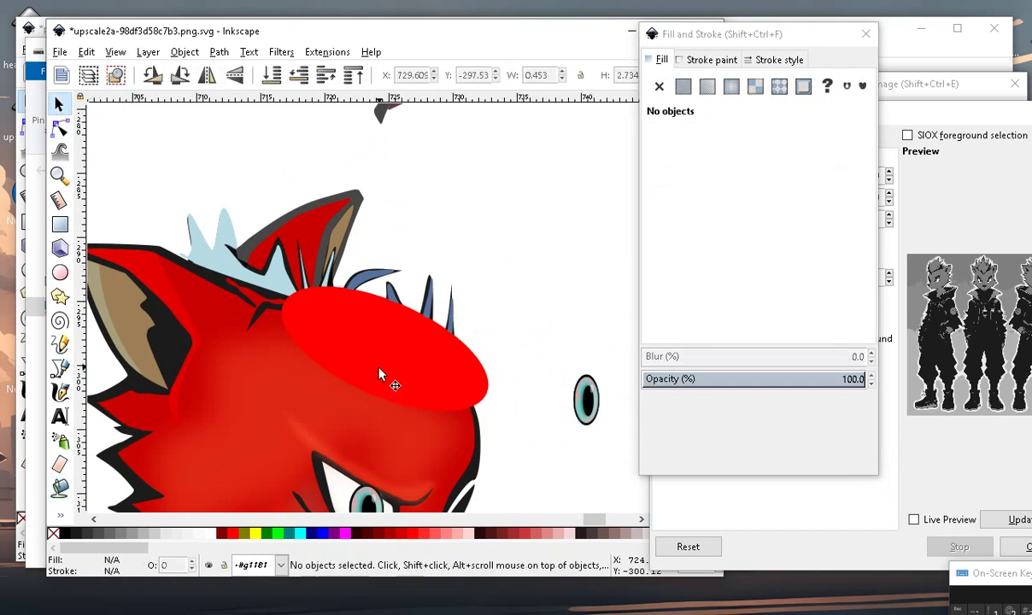
click(370, 355)
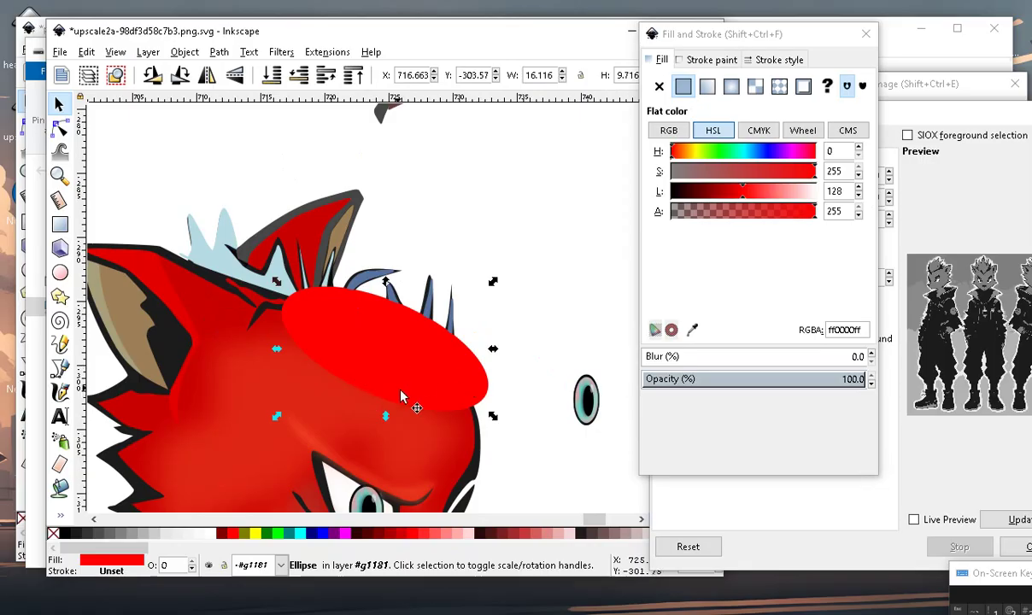
drag(401, 397, 598, 222)
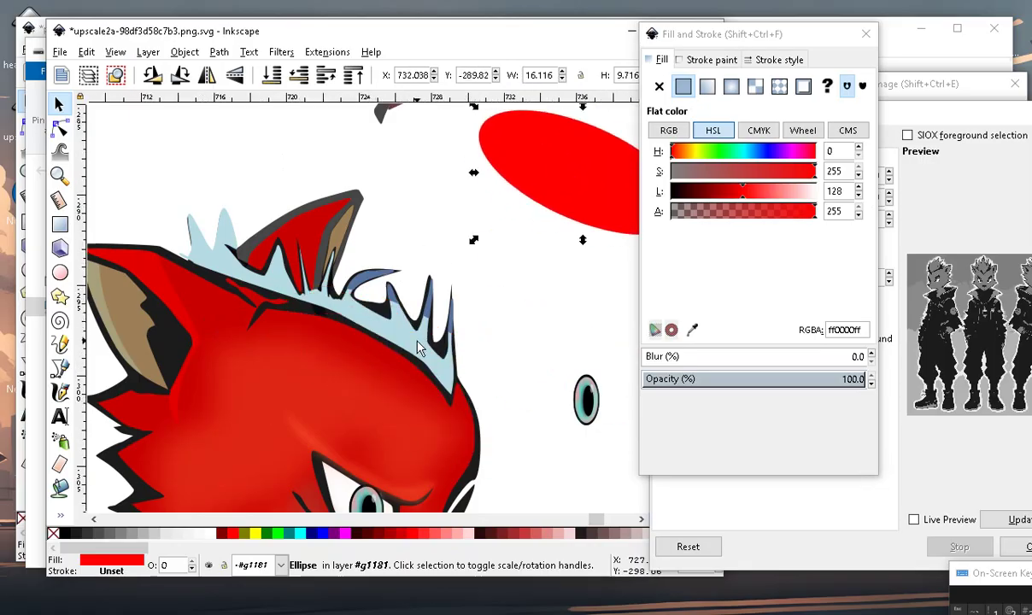
scroll(418, 346, up, 2)
scroll(432, 287, down, 2)
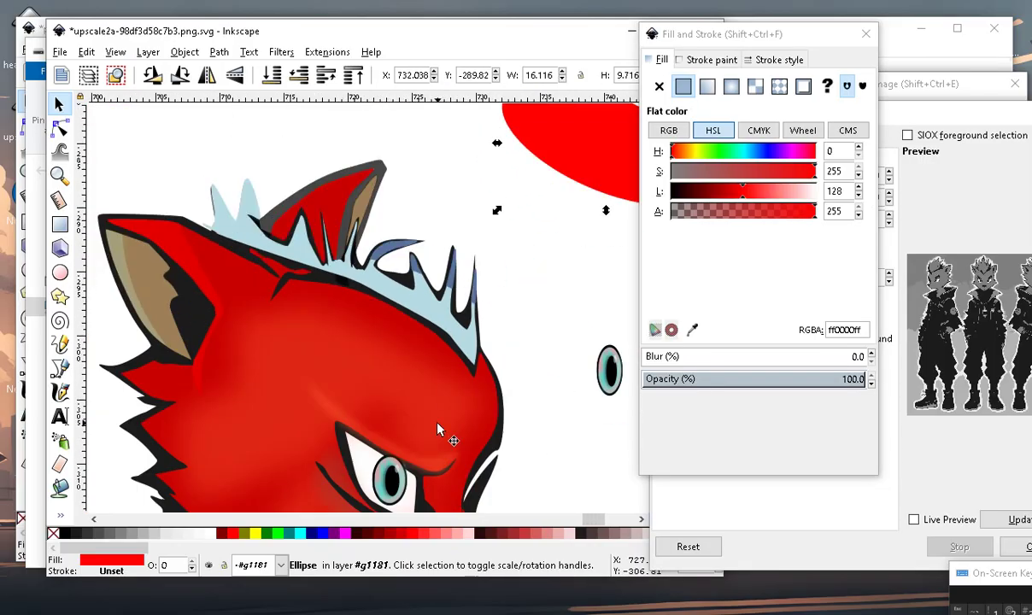
scroll(423, 258, up, 2)
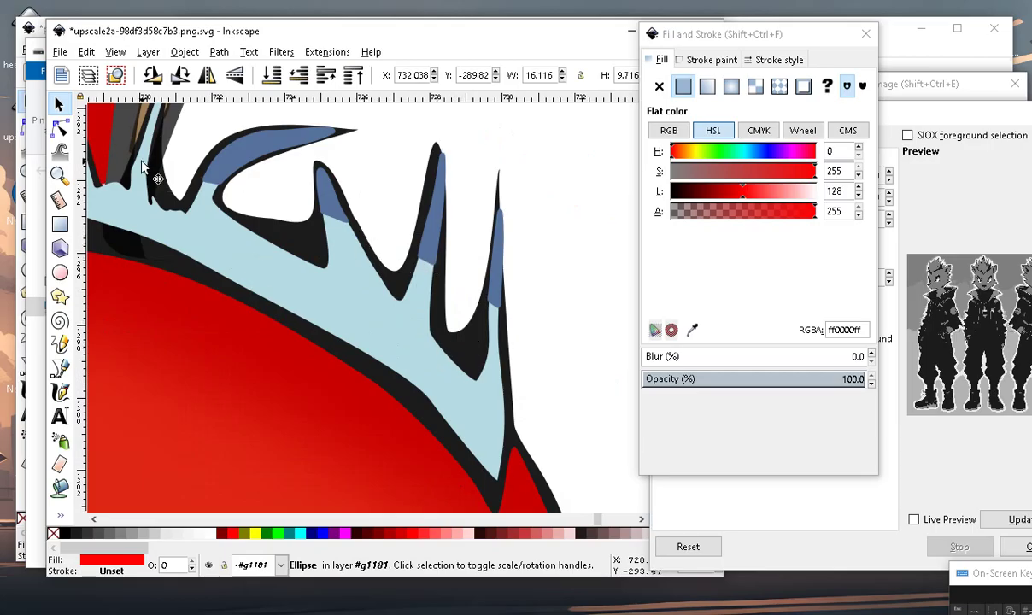
Lower the blue spike shading behind the light-blue hair, then raise it back above.
click(434, 257)
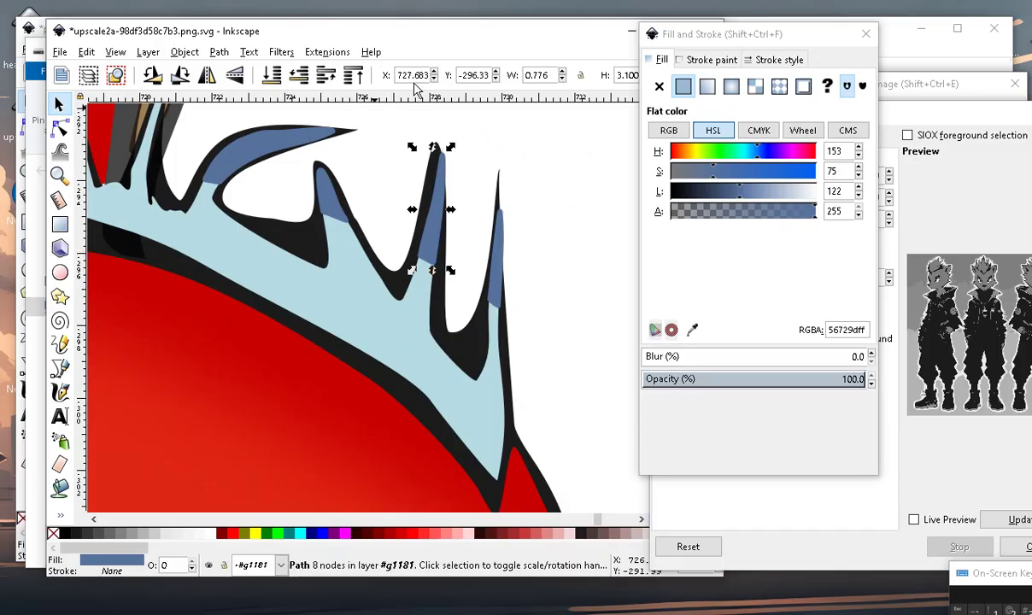
click(272, 75)
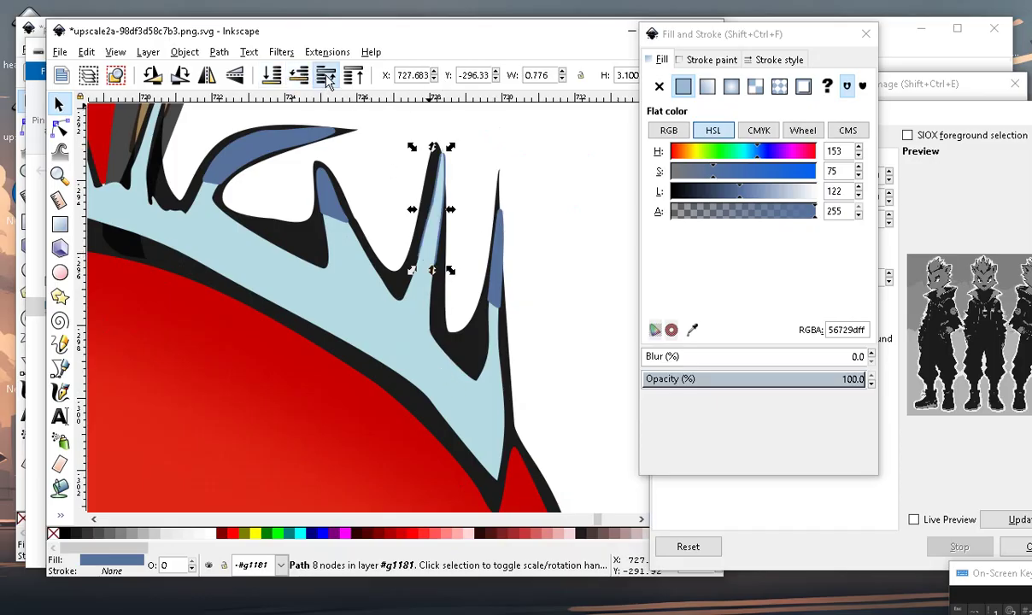
click(326, 77)
Reshape the shading's nodes down the spike and move the light-blue fill's tip node down-left.
click(60, 126)
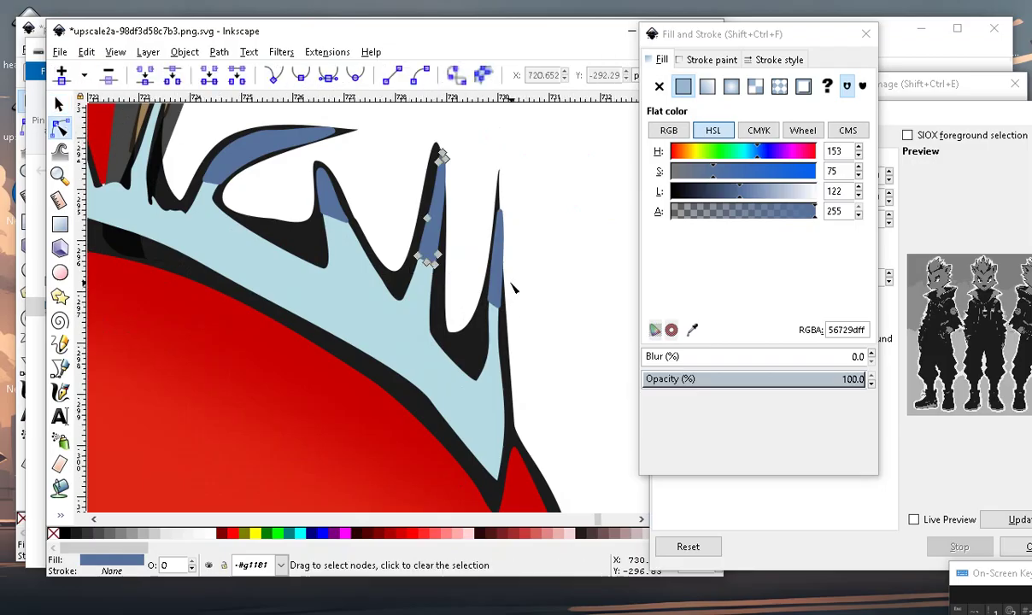
scroll(345, 258, up, 2)
drag(342, 235, 332, 409)
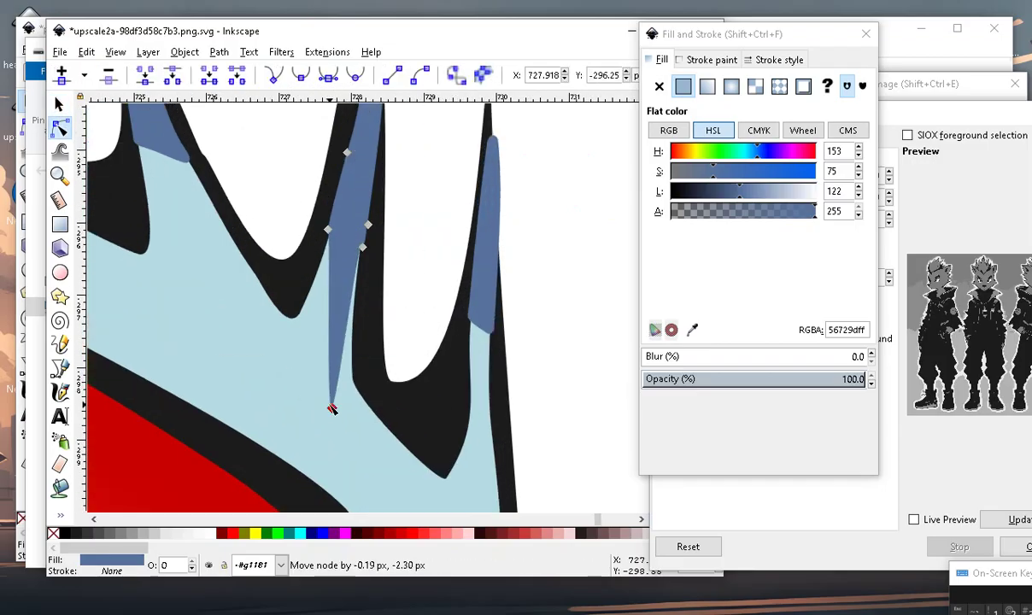
scroll(334, 342, up, 5)
drag(415, 155, 346, 235)
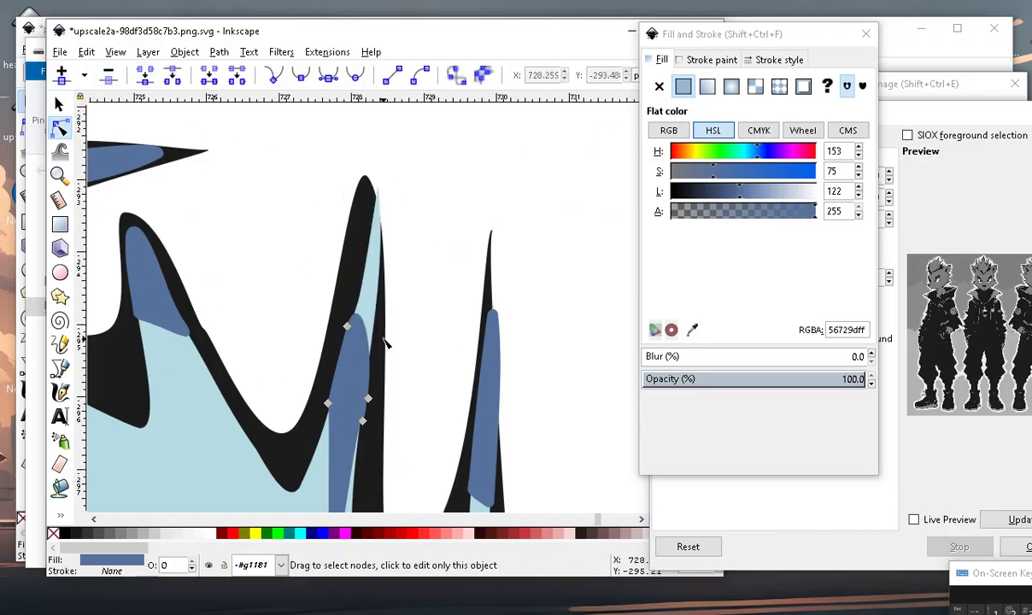
click(377, 195)
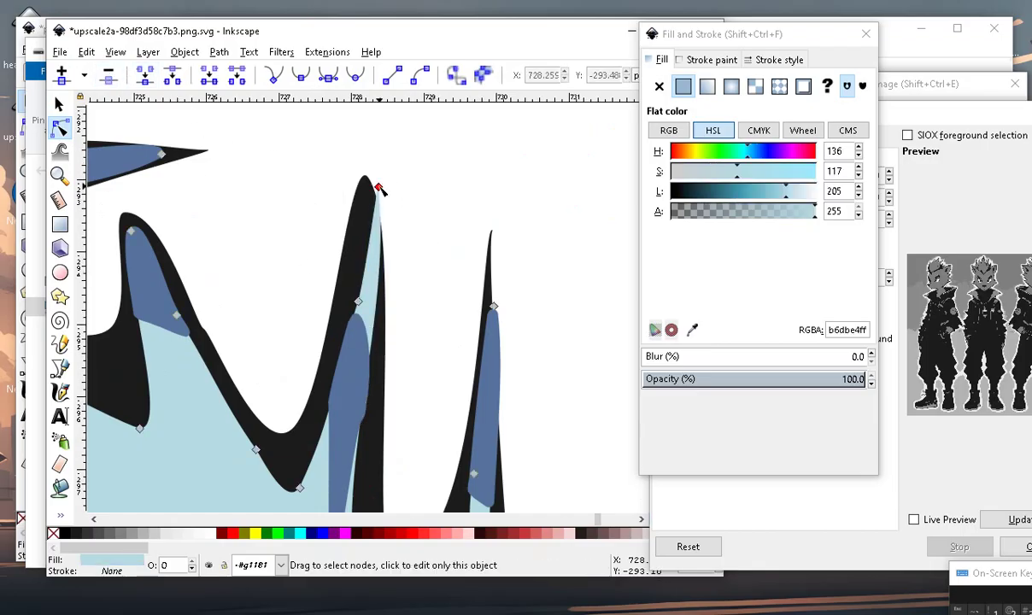
drag(379, 188, 369, 202)
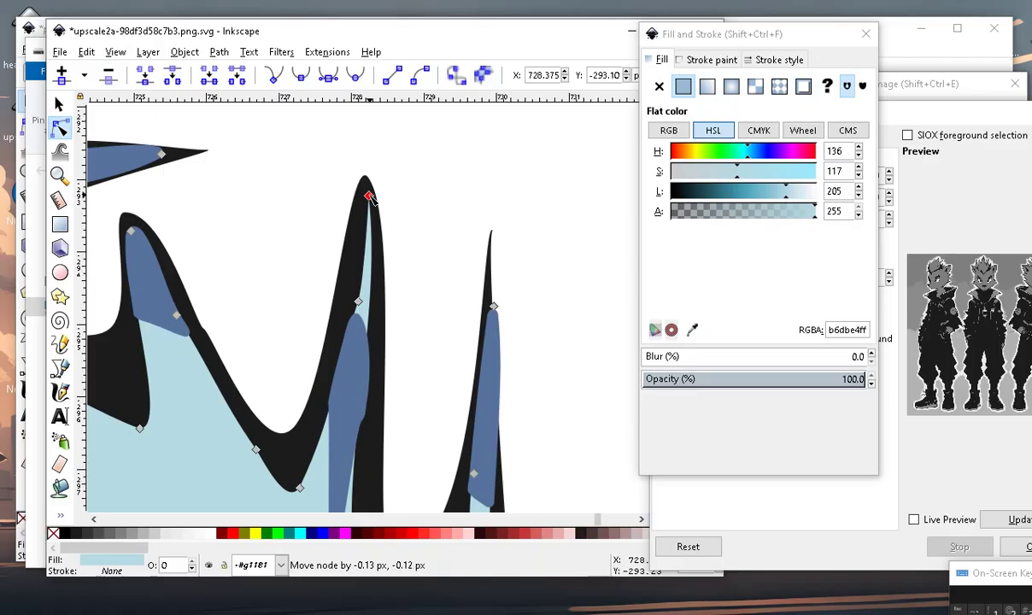
Nudge the hair spike's top point left and select the dark-blue shading inside it.
drag(370, 198, 366, 197)
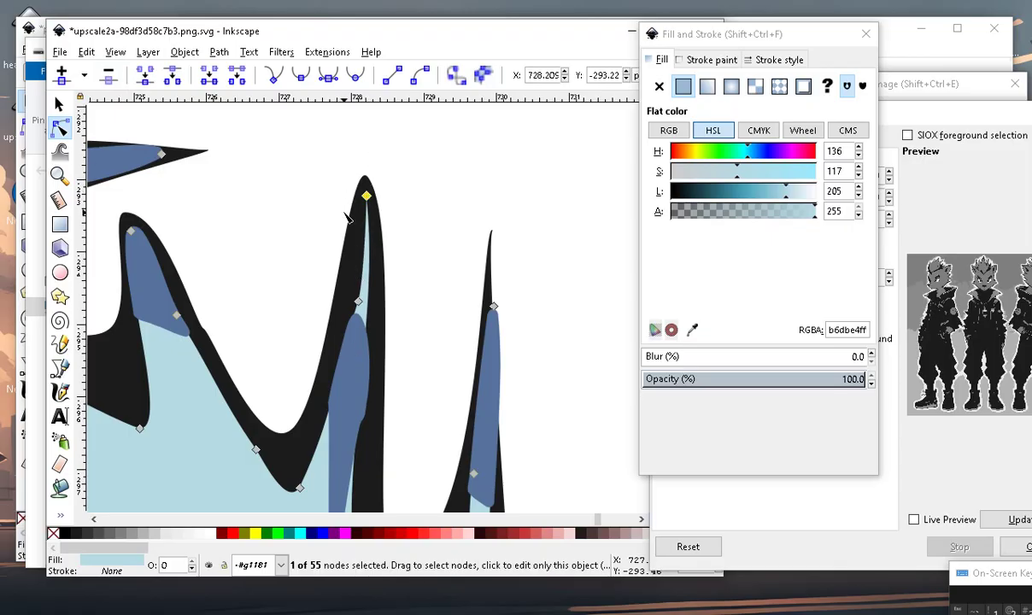
scroll(354, 199, down, 3)
scroll(369, 219, up, 2)
scroll(393, 239, up, 1)
click(416, 194)
click(342, 295)
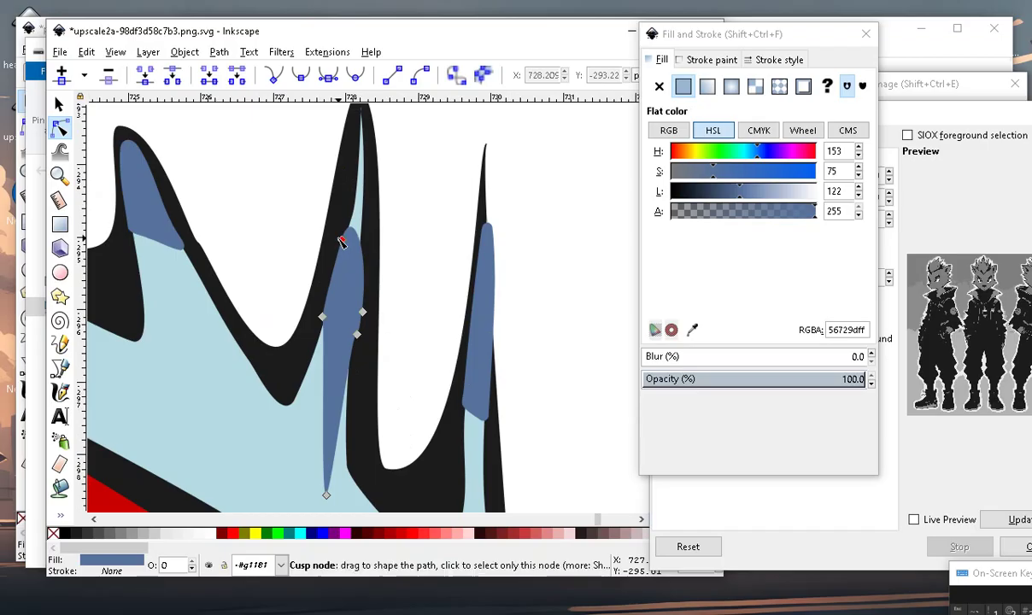
Stretch the shading's top up to the spike tip and raise its bottom point.
drag(342, 232, 364, 145)
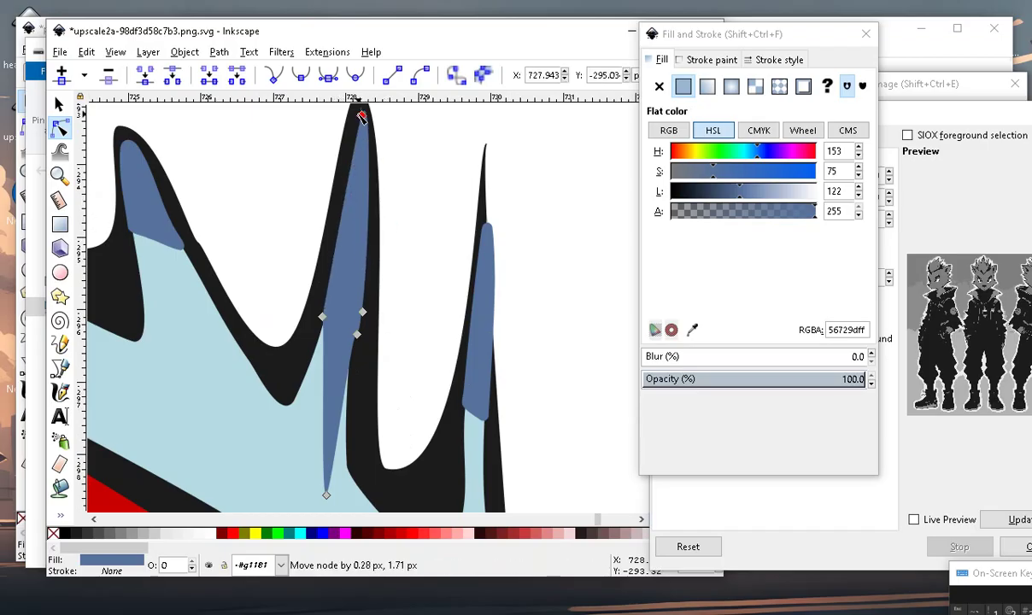
drag(363, 145, 357, 118)
ctrl+scroll(372, 259, down, 1)
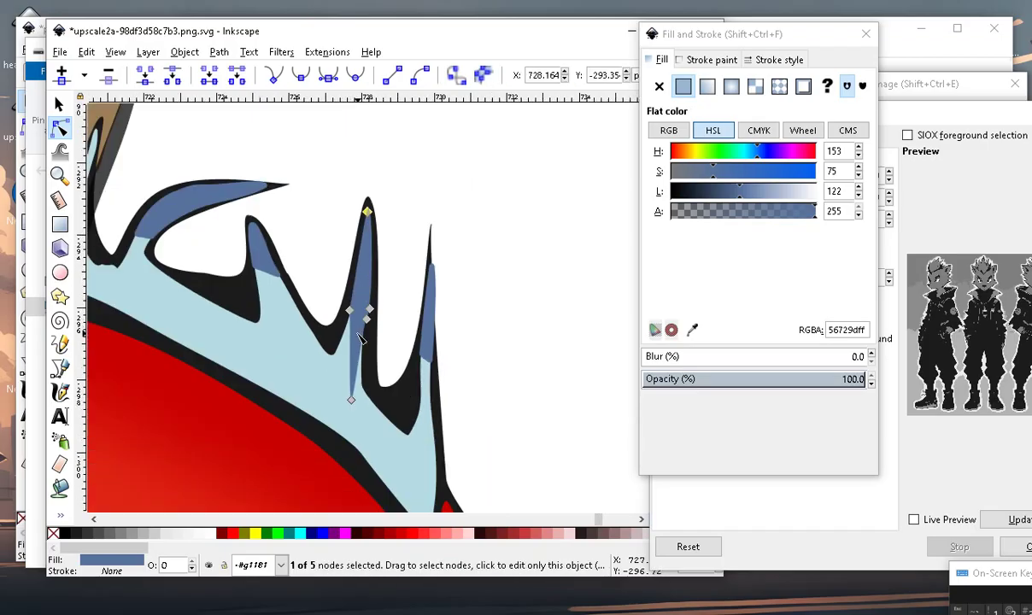
ctrl+scroll(359, 359, up, 1)
mouse_move(349, 433)
mouse_down()
mouse_move(351, 295)
mouse_move(368, 216)
mouse_move(318, 351)
mouse_move(357, 267)
mouse_move(357, 297)
mouse_up()
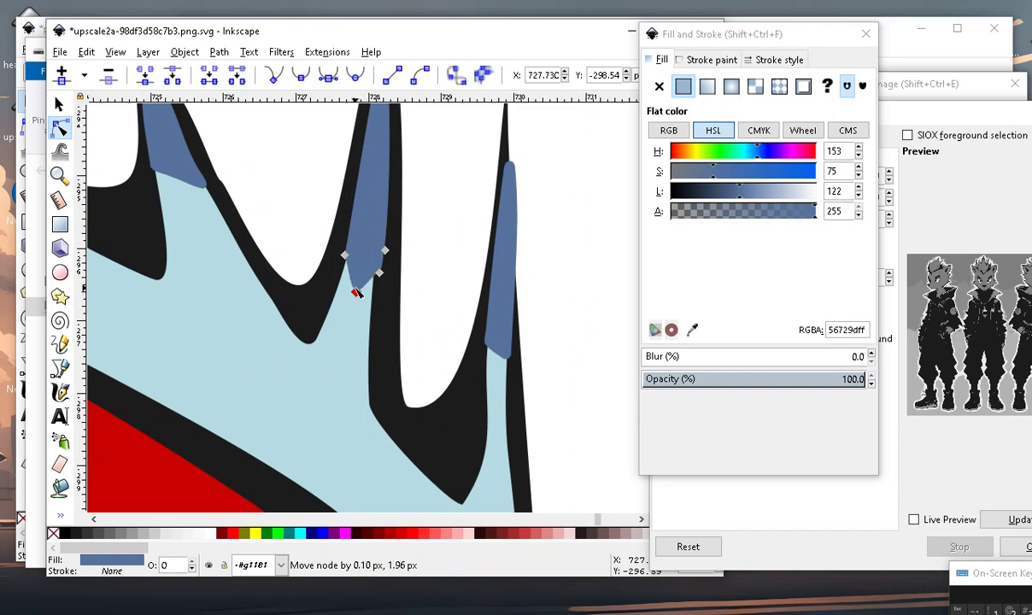
ctrl+scroll(357, 293, down, 2)
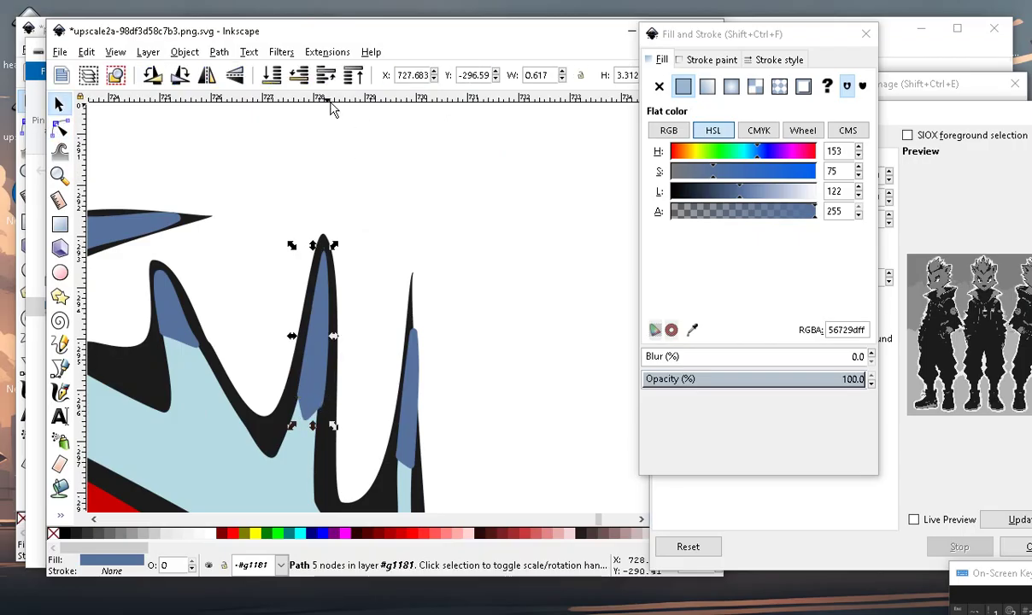
Lower the dark-blue shading several steps so it sits behind the light-blue hair fill.
click(306, 77)
click(328, 77)
ctrl+scroll(357, 143, down, 2)
click(456, 269)
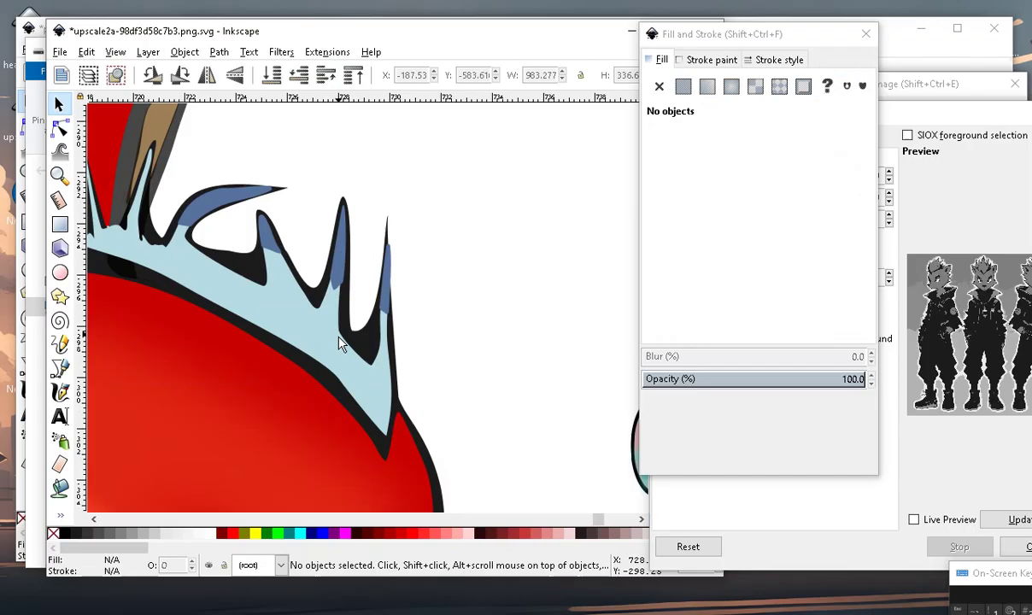
ctrl+scroll(339, 343, up, 2)
click(339, 345)
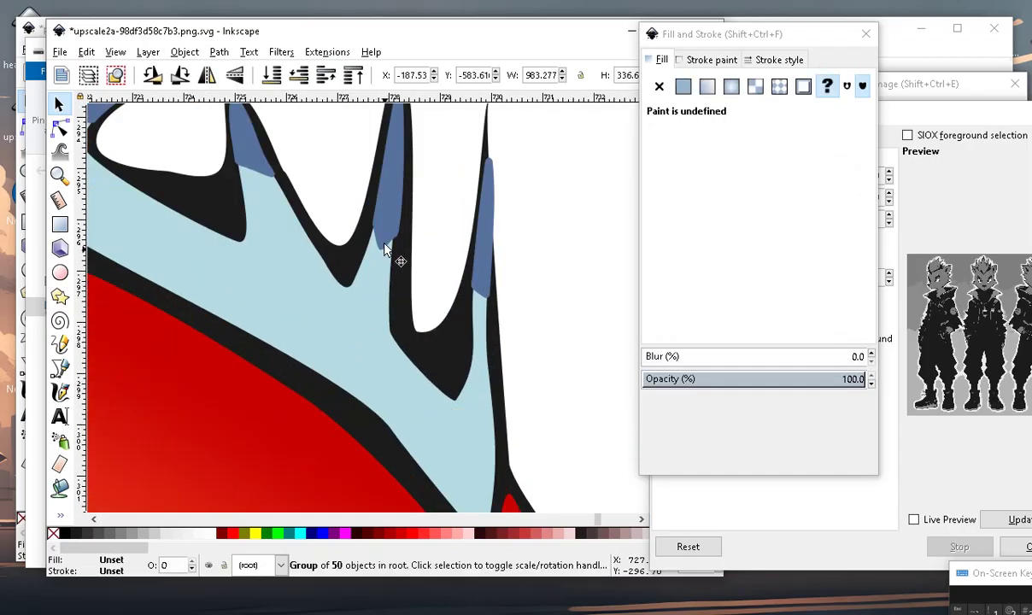
Enter the cat head group and select the light-blue hair fill shape.
double_click(366, 344)
scroll(435, 348, down, 2)
click(434, 349)
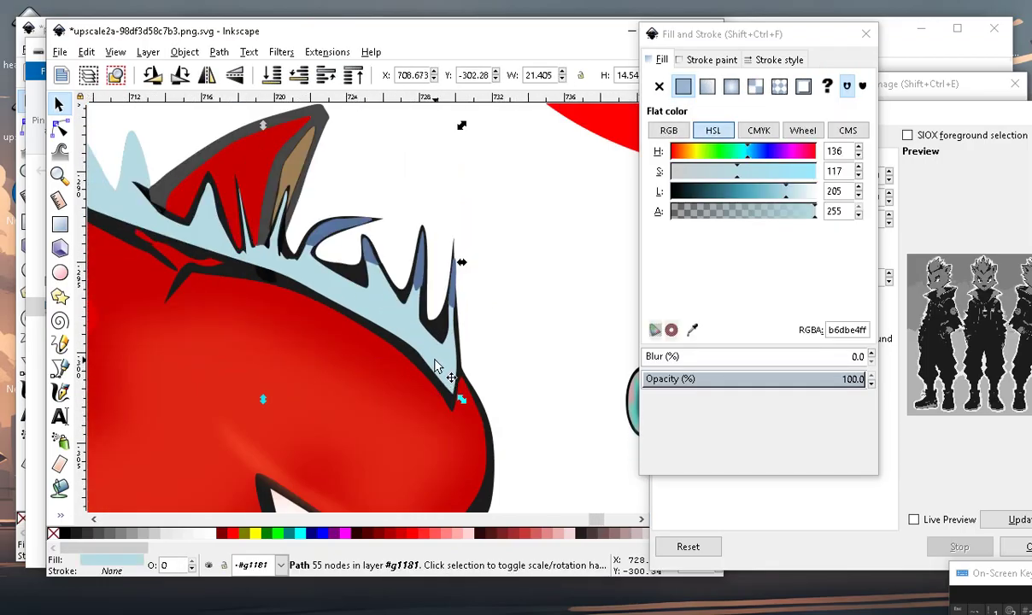
ctrl+scroll(443, 371, down, 4)
ctrl+scroll(429, 356, up, 3)
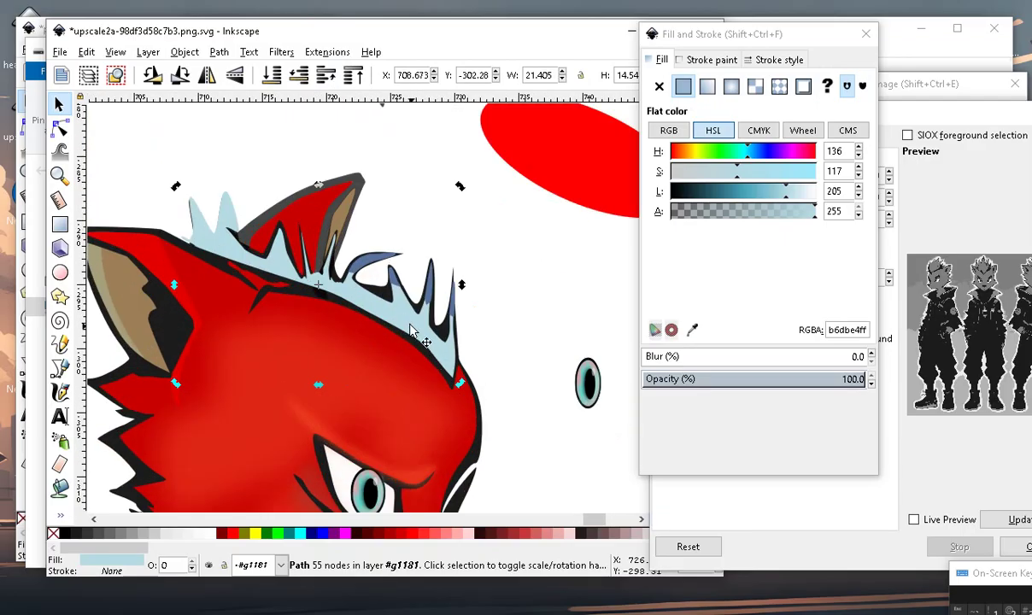
click(417, 333)
Lower the hair fill's HSL lightness to about 135, giving teal 4fa8beff.
mouse_move(779, 198)
mouse_down()
mouse_move(742, 205)
mouse_move(750, 205)
mouse_up()
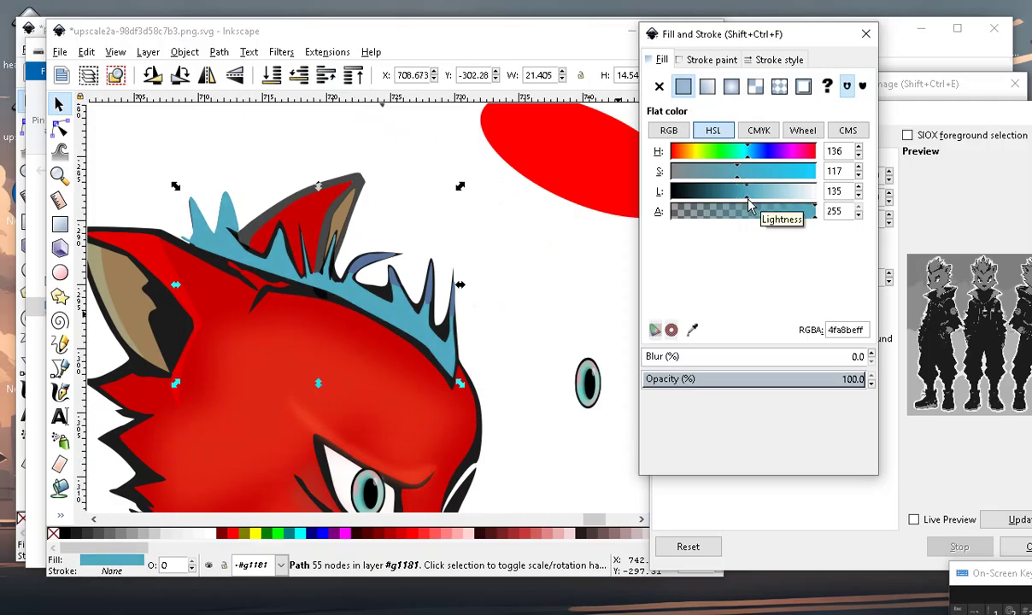
scroll(317, 293, down, 3)
click(333, 484)
scroll(298, 310, up, 2)
scroll(308, 317, up, 2)
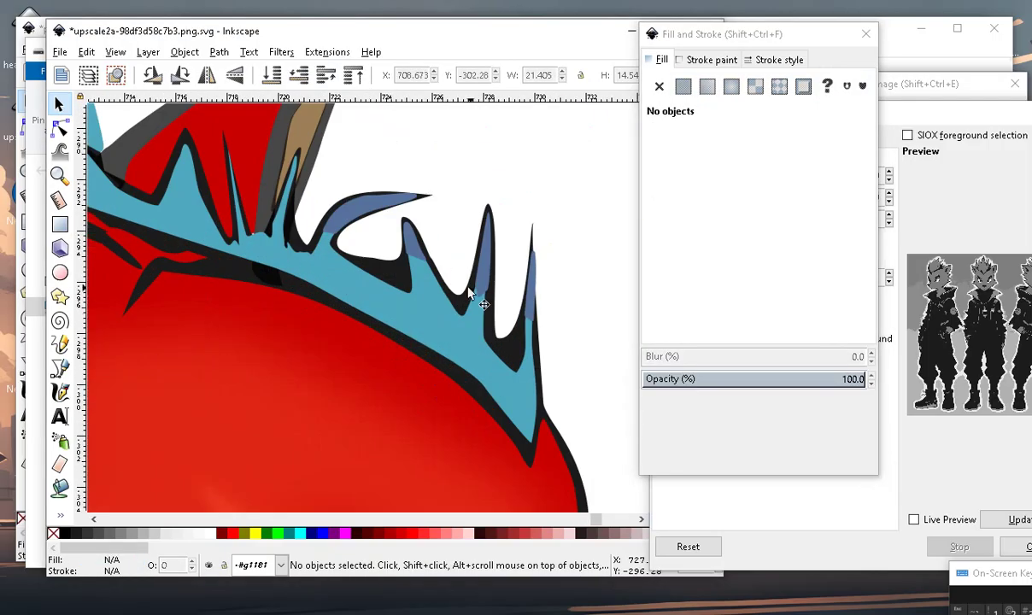
scroll(411, 286, down, 2)
scroll(461, 301, up, 3)
scroll(460, 299, up, 3)
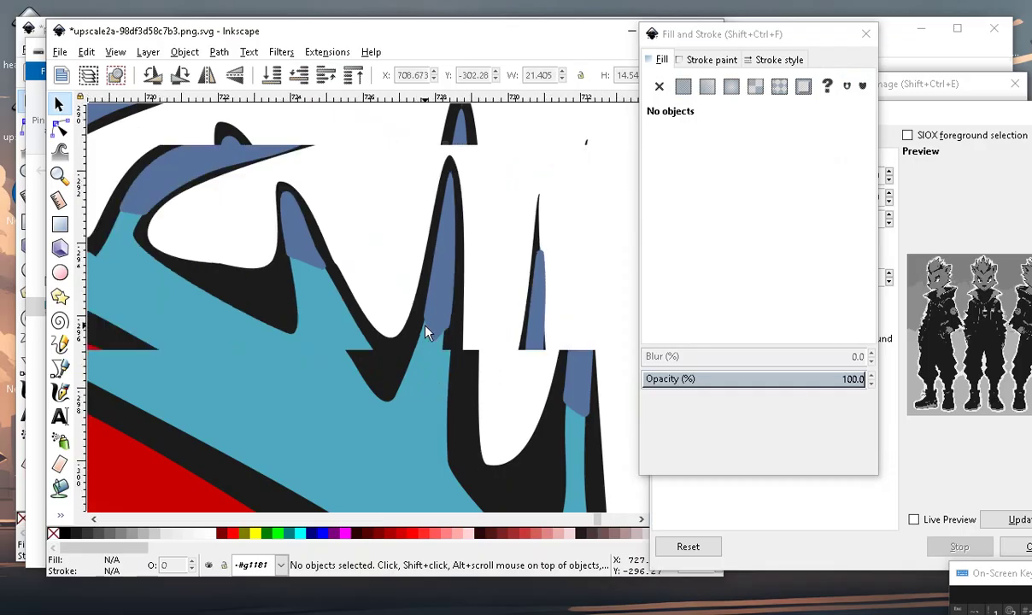
scroll(426, 329, down, 3)
scroll(365, 294, up, 3)
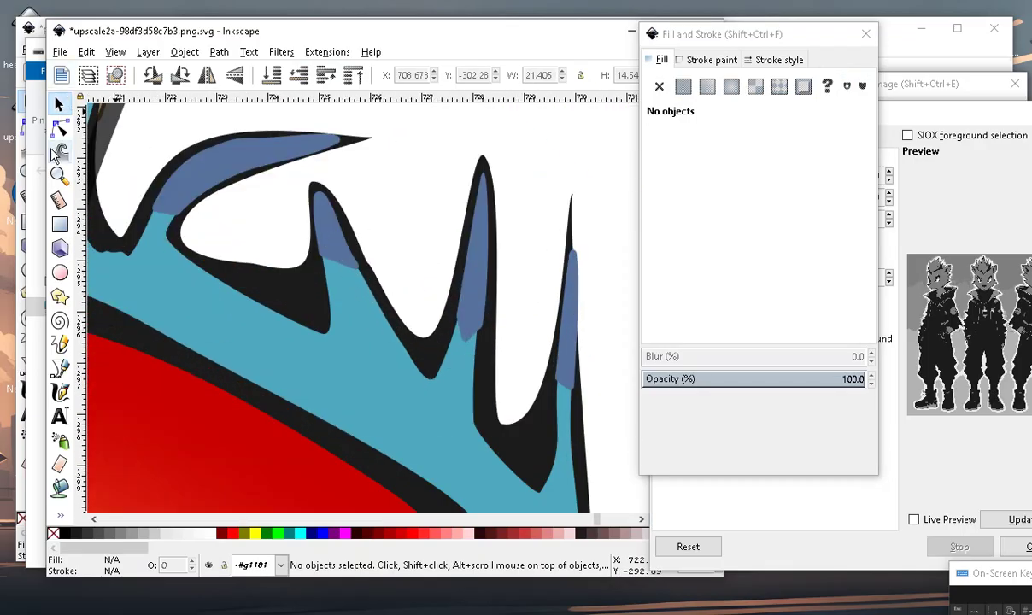
Pull the dark-blue shading's lower nodes toward the hair base and blur it 6.5%.
click(60, 127)
click(343, 257)
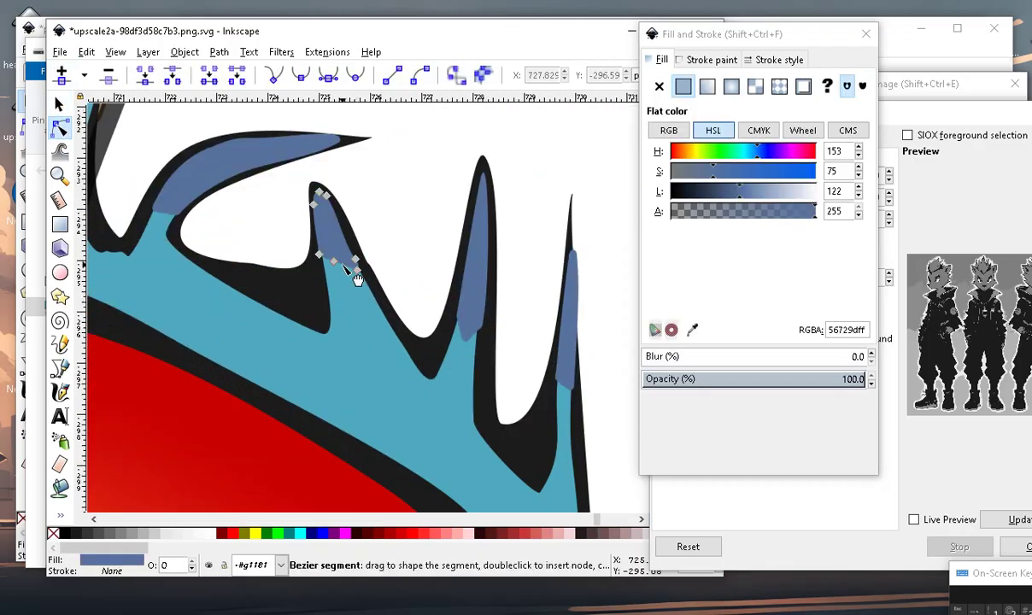
drag(335, 262, 407, 416)
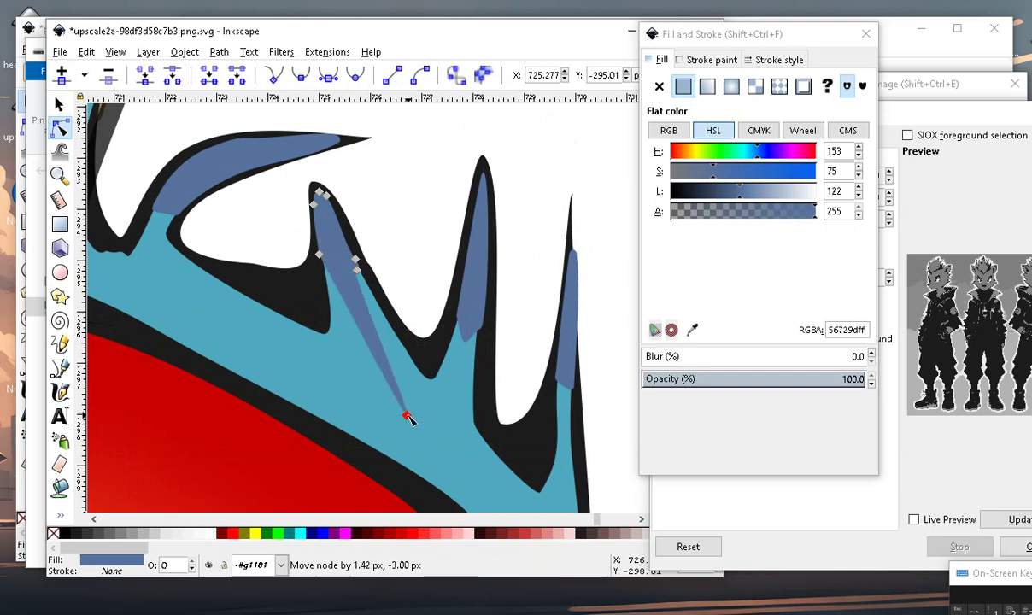
drag(357, 270, 406, 398)
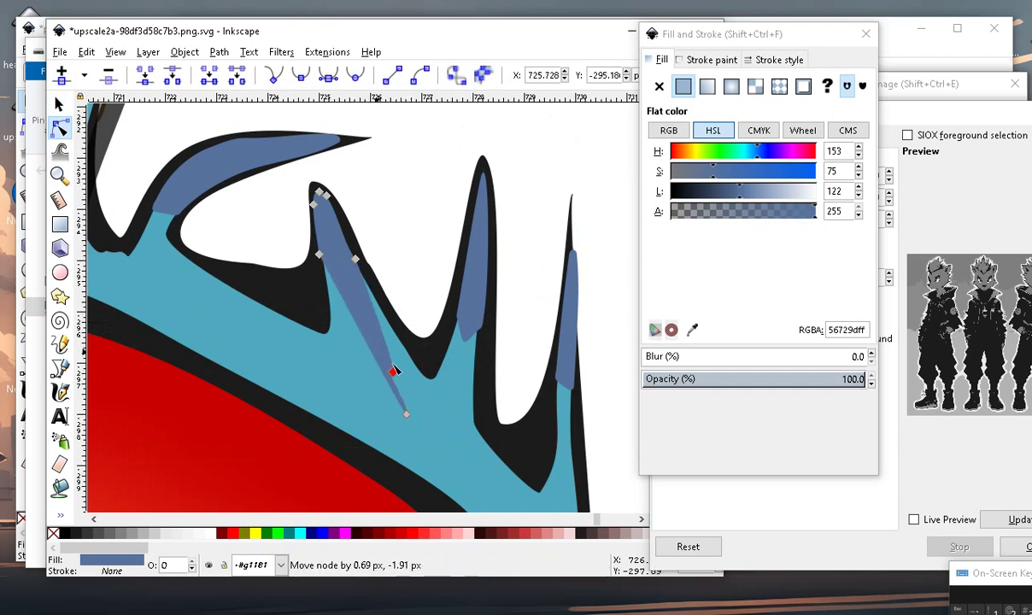
click(658, 358)
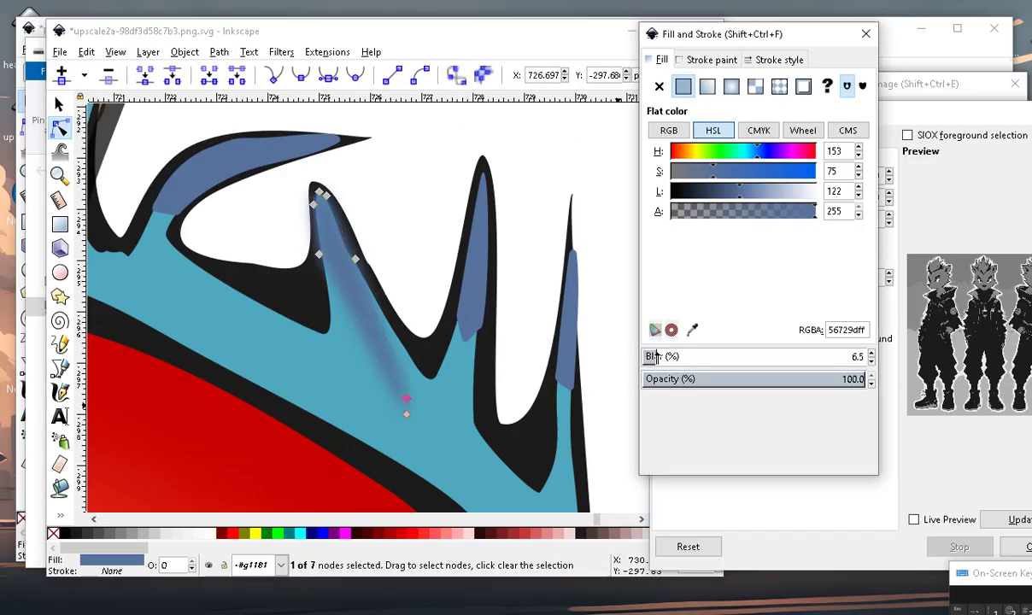
scroll(352, 379, down, 4)
scroll(342, 314, up, 4)
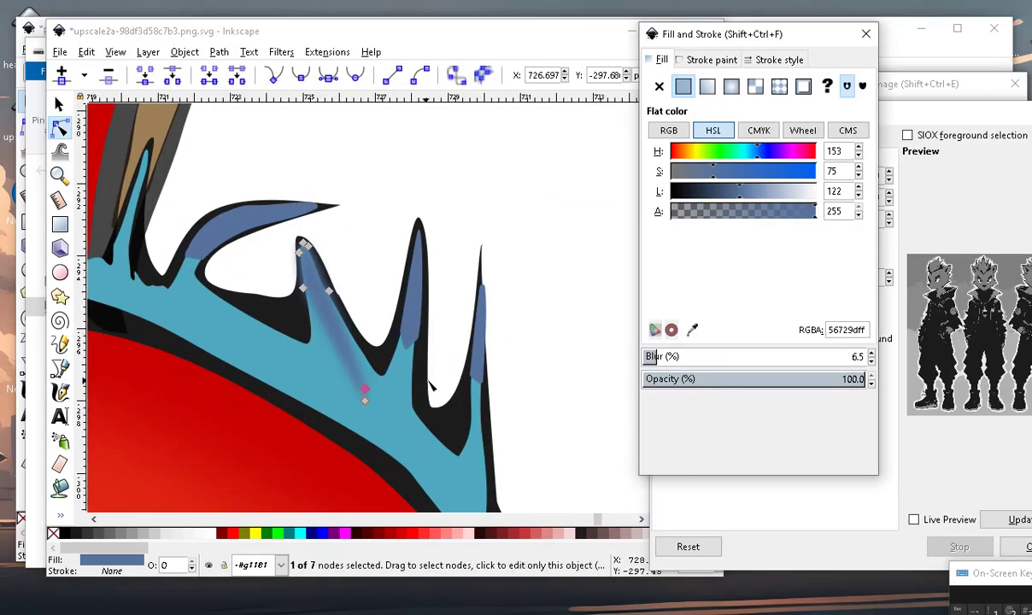
Add a node to the blurred shading's outline and reshape its lower corner.
click(341, 353)
double_click(344, 358)
mouse_move(345, 358)
mouse_down()
mouse_move(318, 373)
mouse_move(327, 389)
mouse_up()
drag(304, 289, 321, 313)
Check the neighbouring spike's shading, then reselect the blurred shading shape.
click(416, 339)
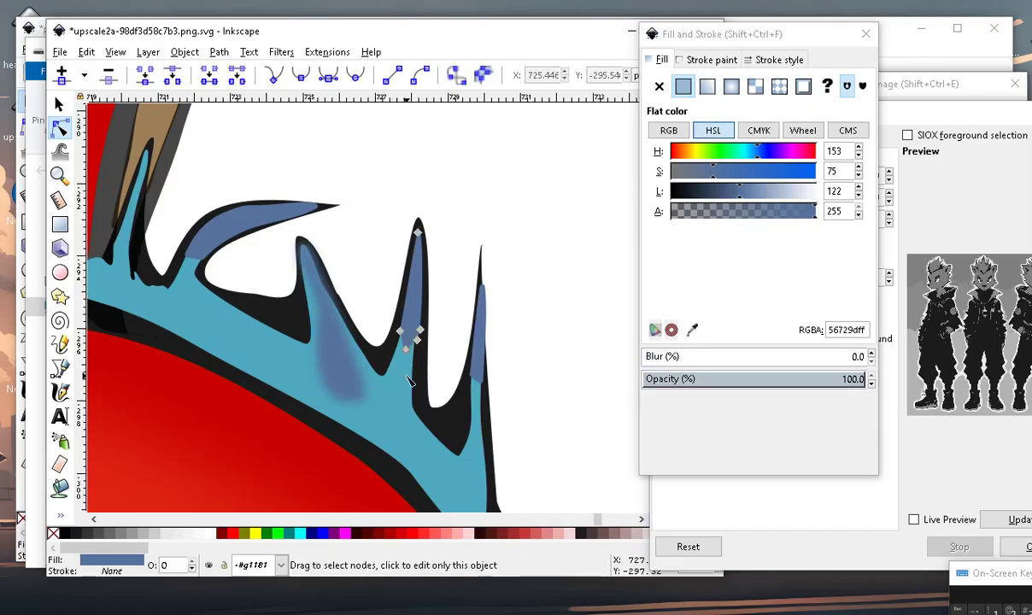
scroll(291, 214, down, 3)
scroll(341, 221, up, 4)
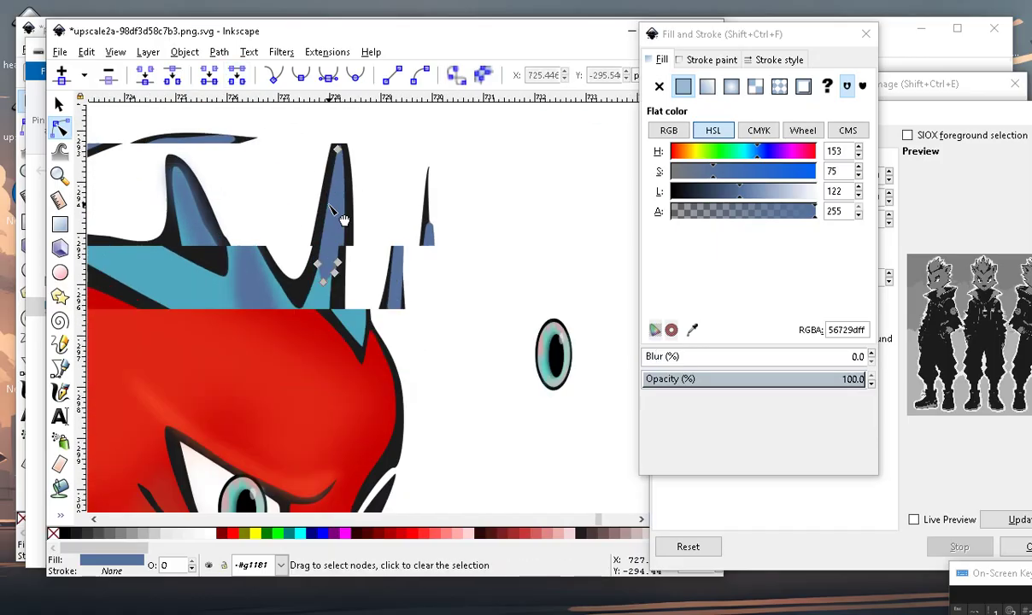
scroll(431, 290, down, 1)
click(549, 224)
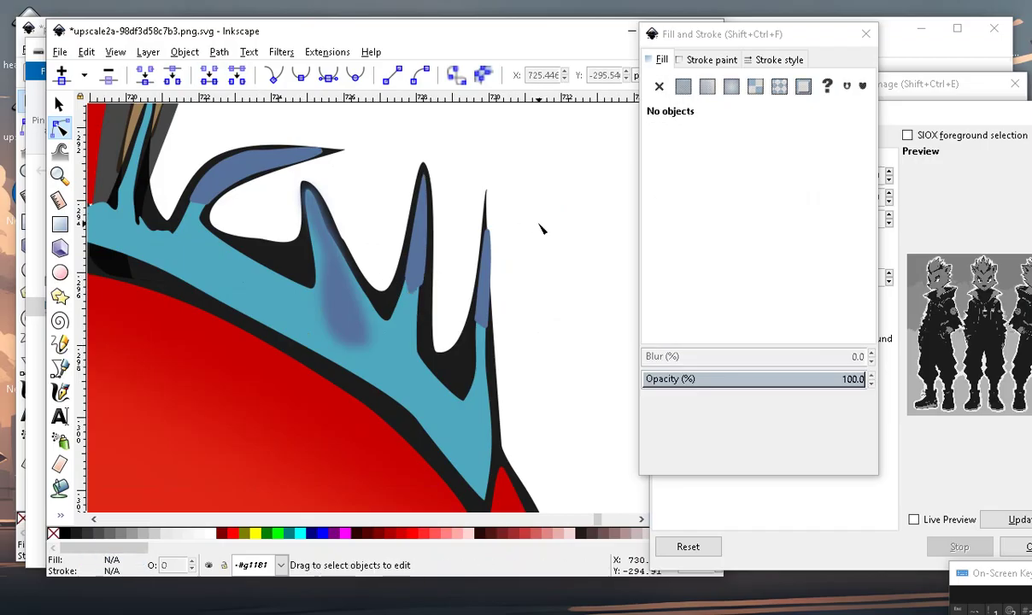
scroll(513, 248, down, 2)
scroll(362, 291, up, 2)
scroll(360, 265, up, 1)
click(360, 265)
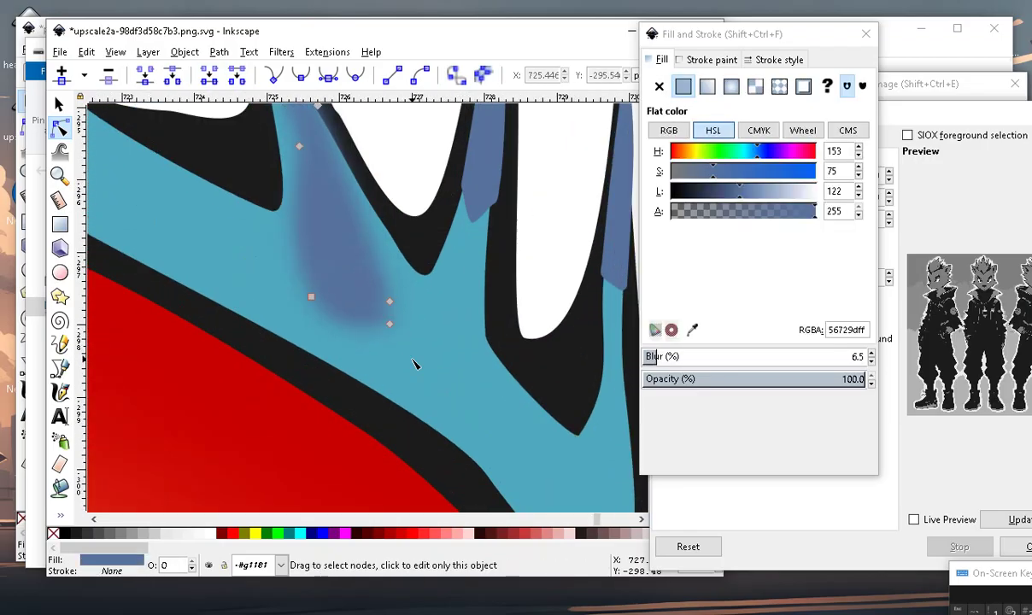
scroll(419, 362, down, 2)
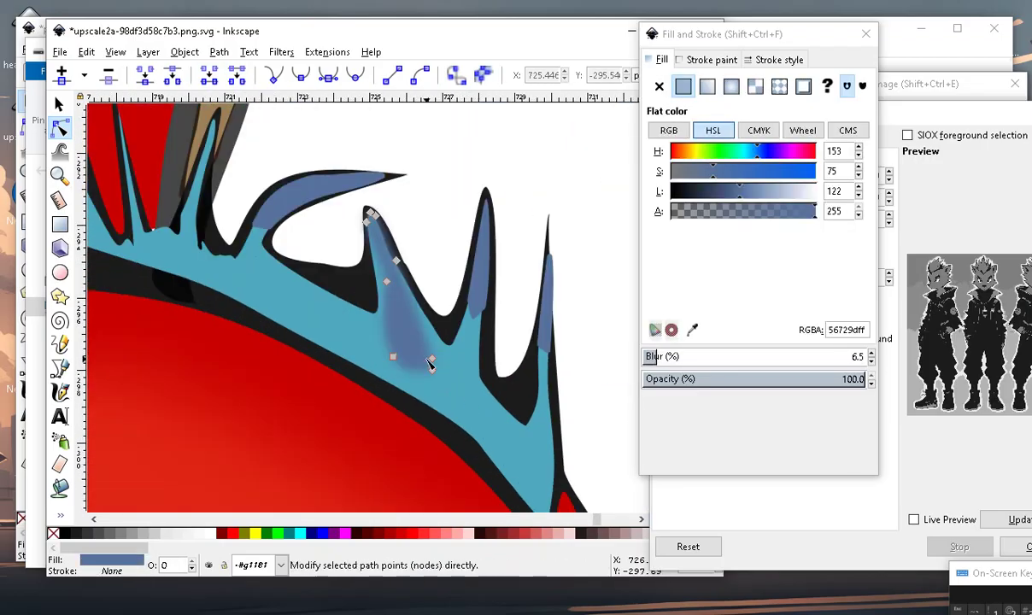
Darken the teal hair fill slightly further with the lightness slider.
click(462, 408)
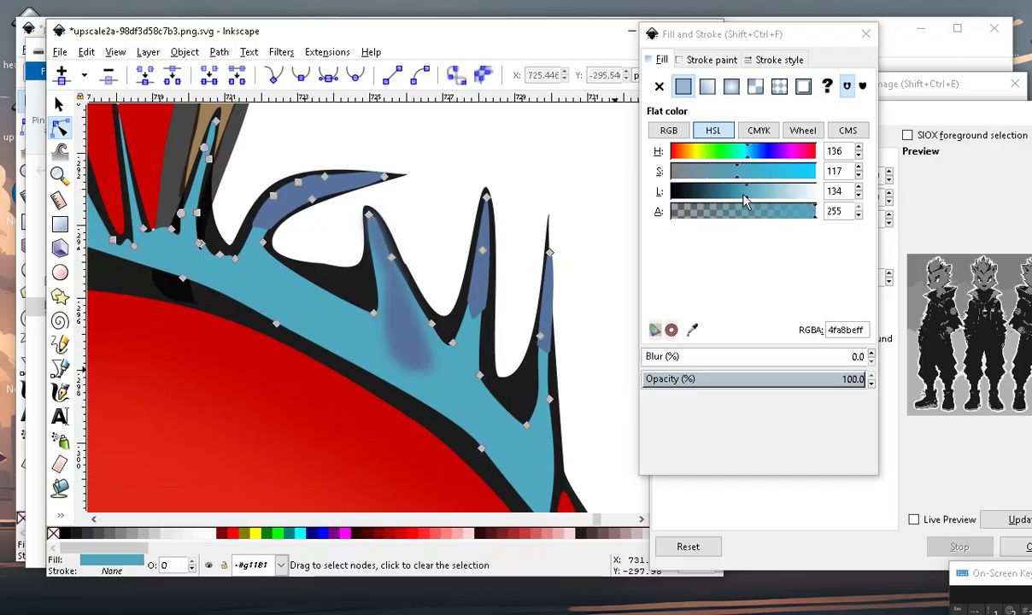
drag(746, 200, 730, 199)
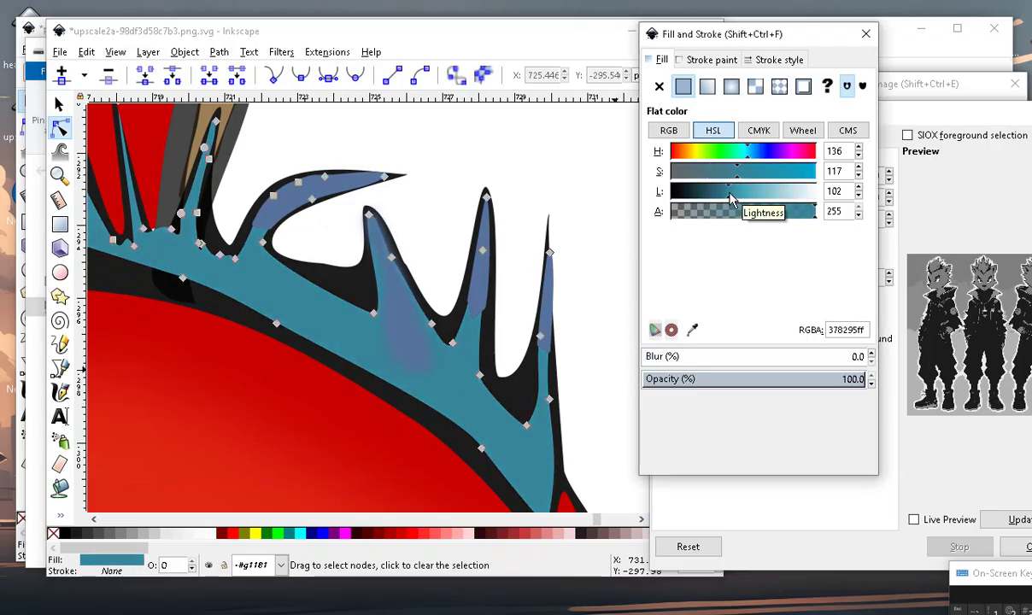
drag(738, 200, 733, 200)
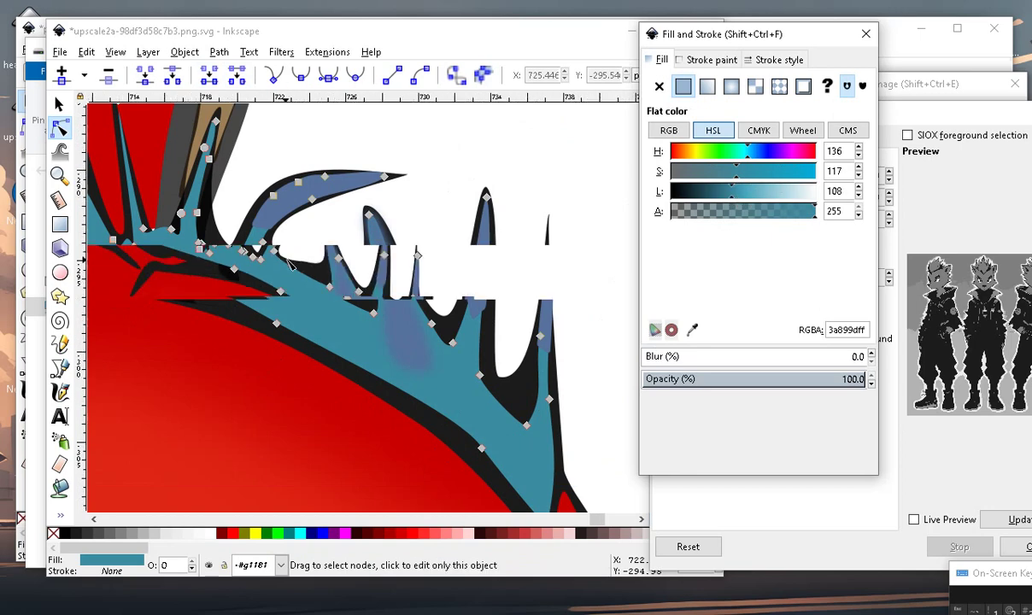
scroll(479, 315, down, 4)
click(479, 314)
scroll(474, 282, up, 3)
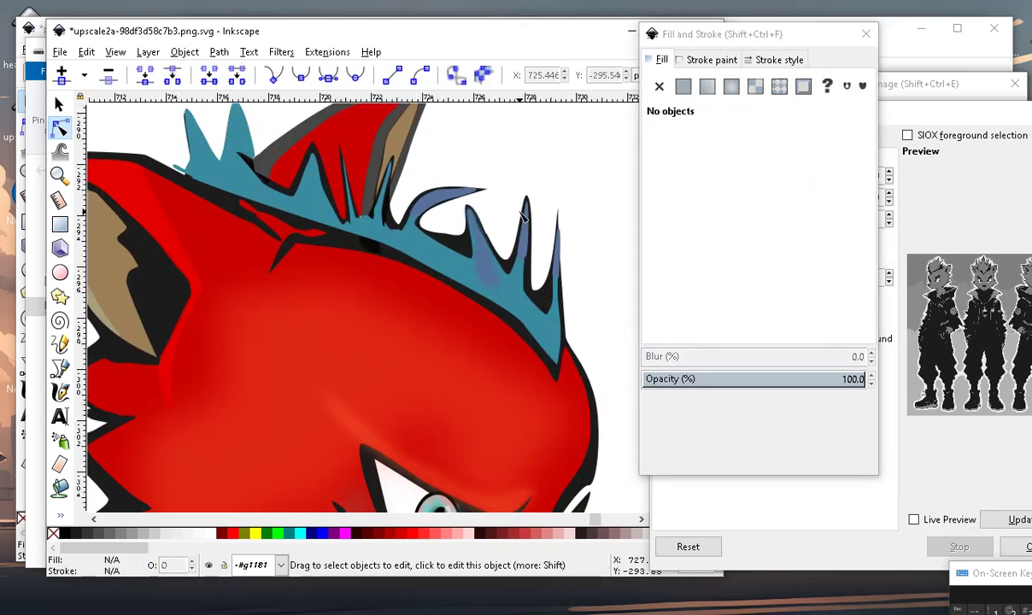
scroll(470, 274, up, 2)
scroll(469, 271, down, 4)
scroll(468, 271, up, 3)
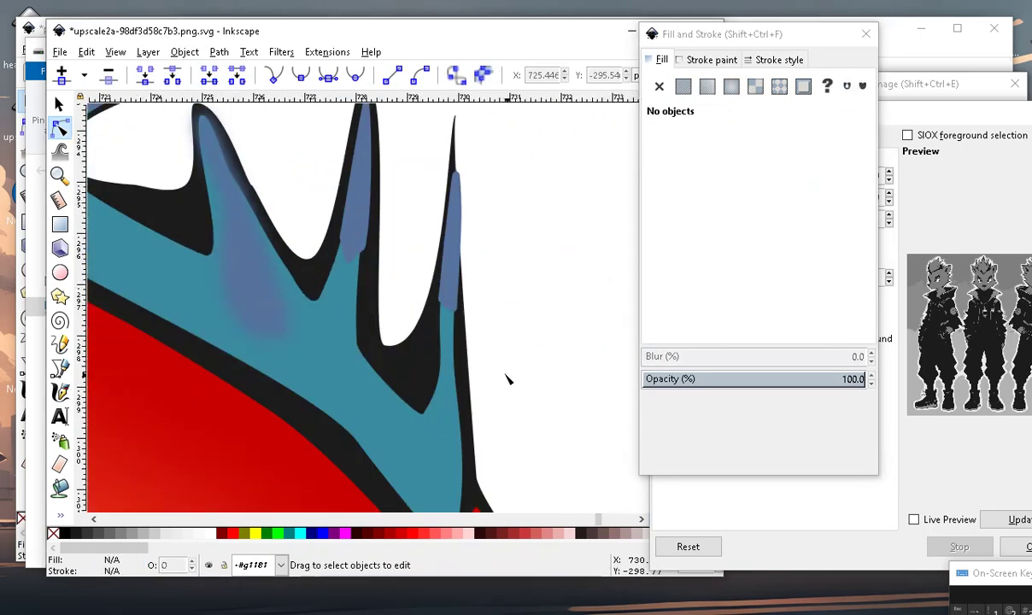
Adjust the hair outline's spike-edge point and shift a lower hair point left.
click(431, 429)
scroll(451, 312, up, 2)
drag(431, 272, 428, 269)
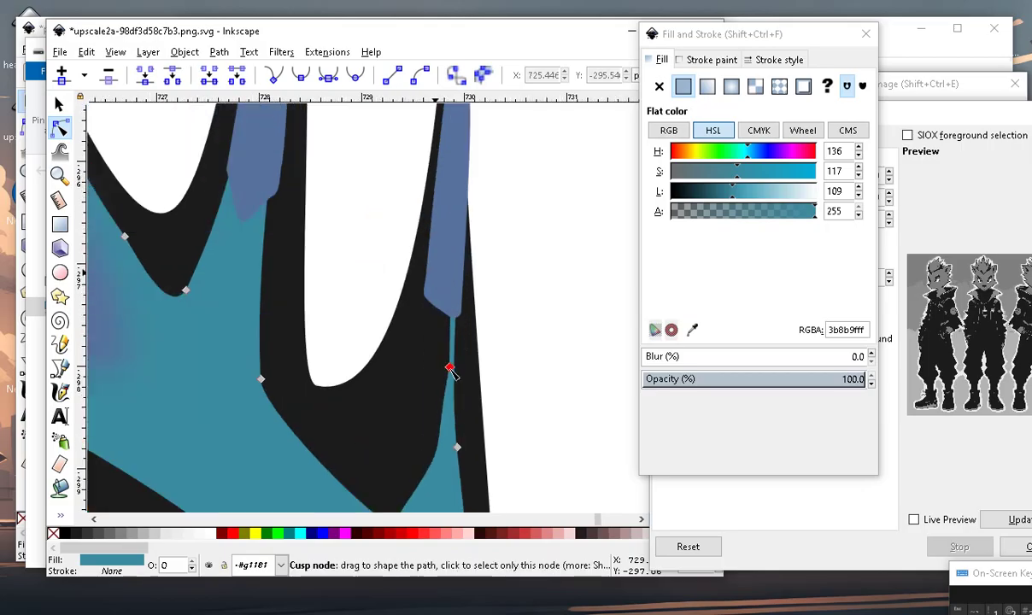
click(430, 443)
drag(425, 452, 378, 430)
scroll(408, 444, down, 2)
scroll(403, 438, up, 1)
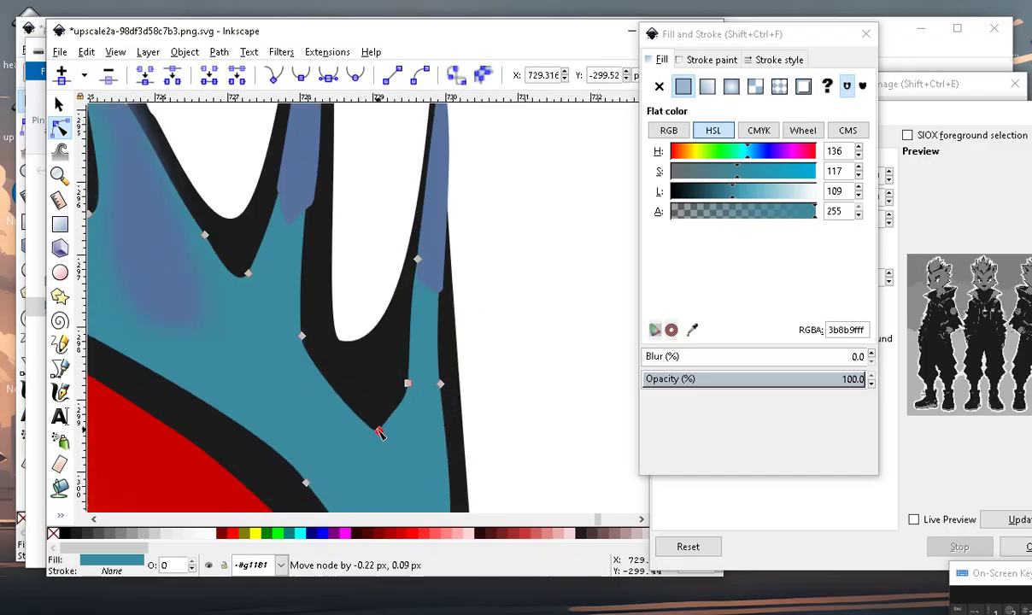
scroll(384, 435, down, 3)
scroll(427, 410, down, 2)
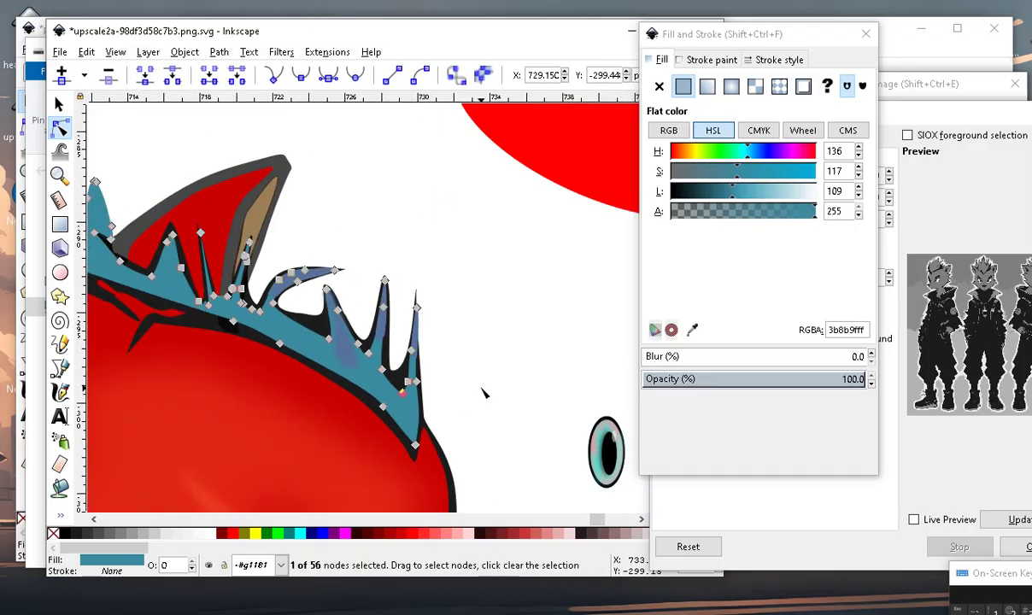
click(483, 392)
scroll(419, 436, down, 2)
scroll(419, 437, up, 3)
Nudge teal hair nodes into place and pull the hair's bottom tip further down.
scroll(398, 391, up, 2)
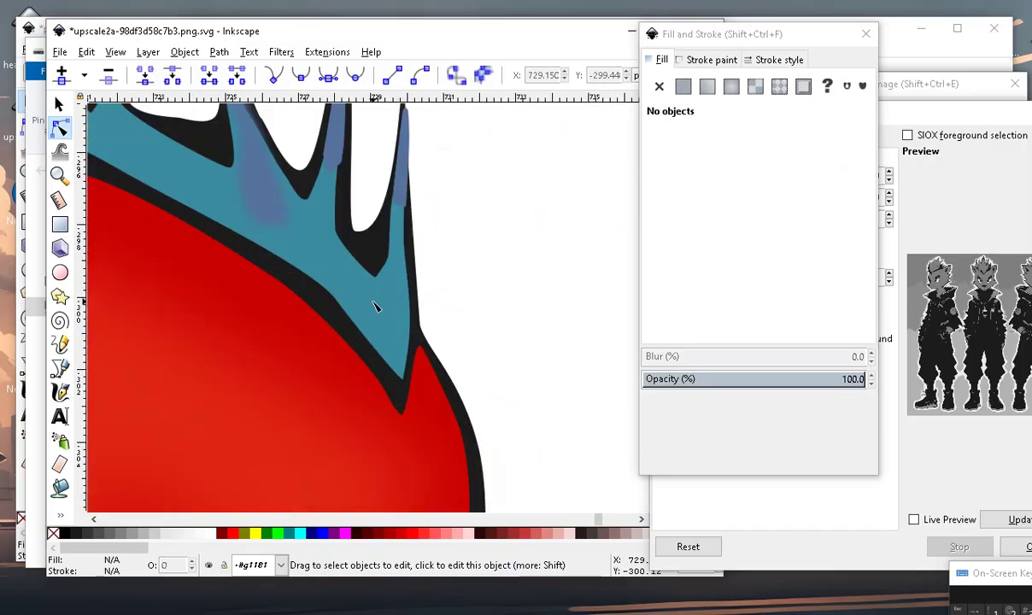
click(339, 306)
drag(338, 305, 324, 311)
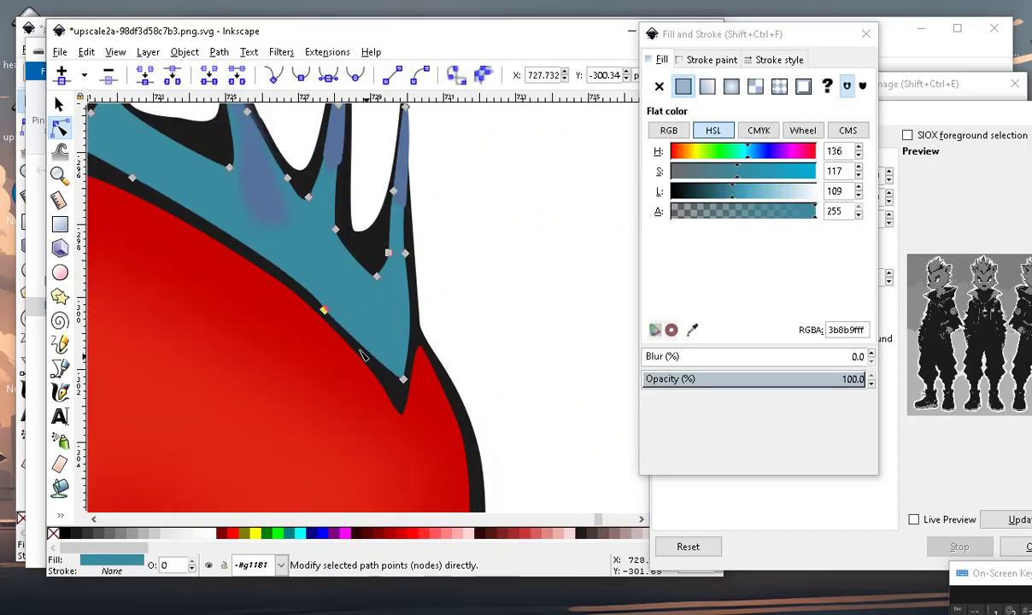
drag(403, 380, 405, 396)
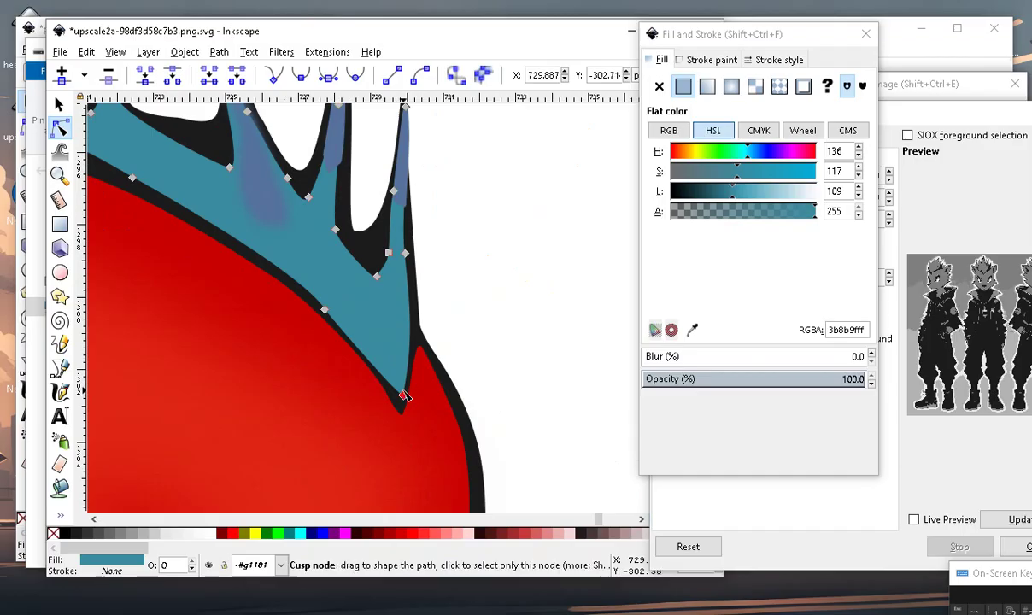
drag(341, 321, 342, 320)
scroll(427, 357, down, 2)
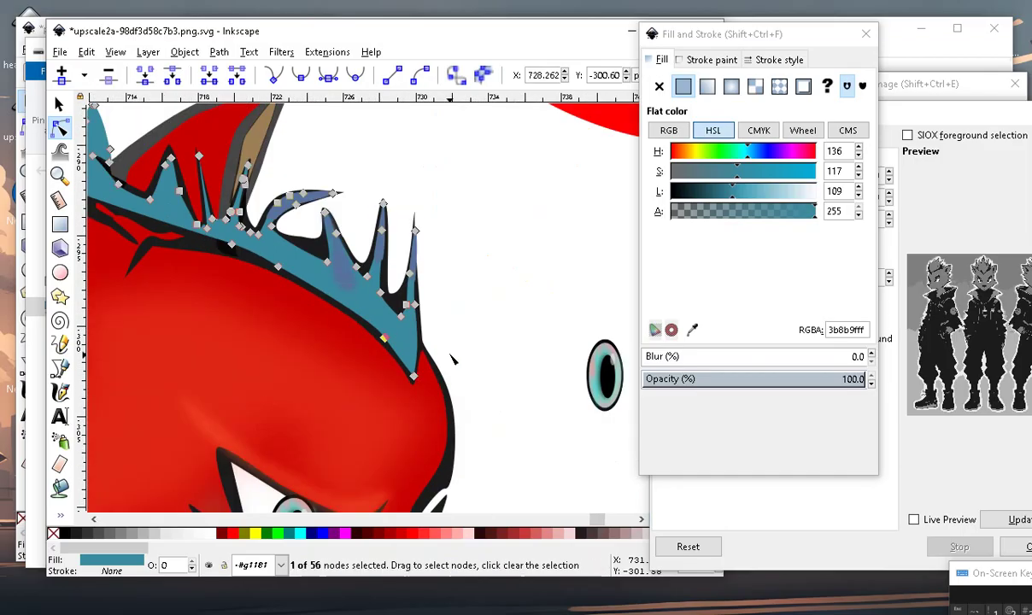
scroll(360, 342, up, 2)
Add a node on the black outline below the hair and drag it into a spike.
click(326, 310)
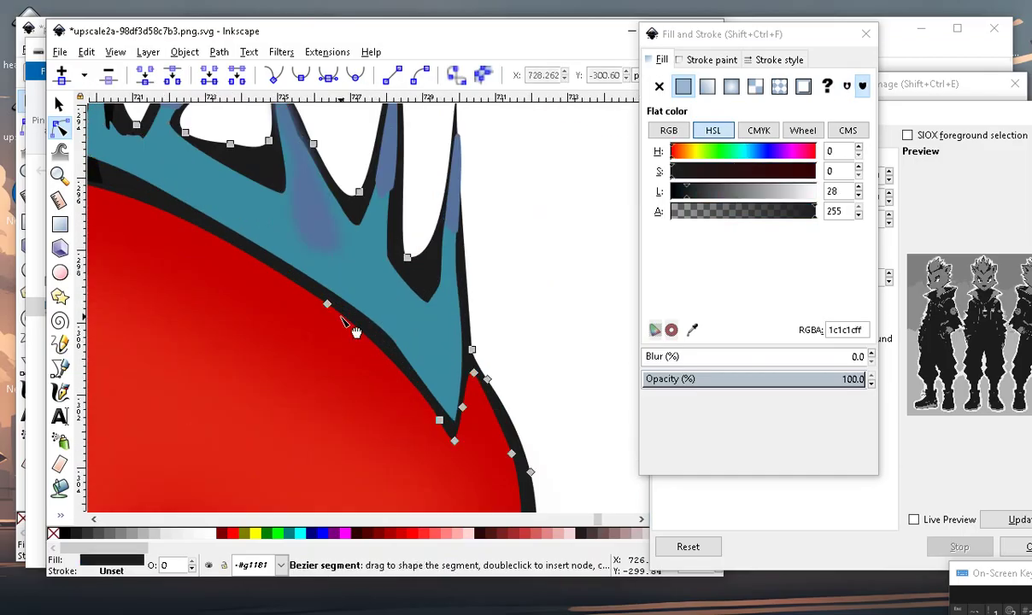
double_click(341, 316)
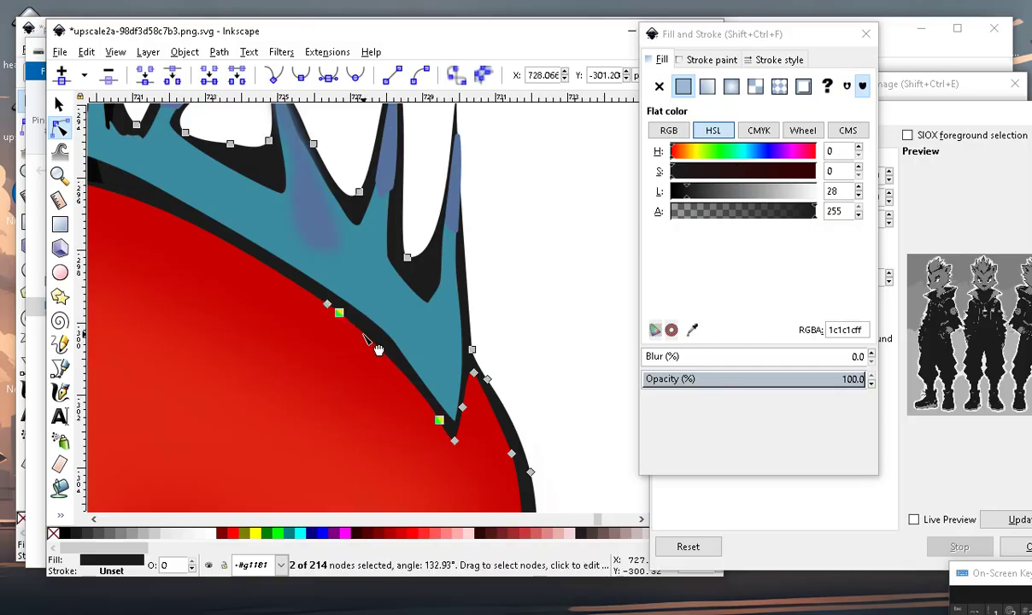
drag(339, 313, 378, 423)
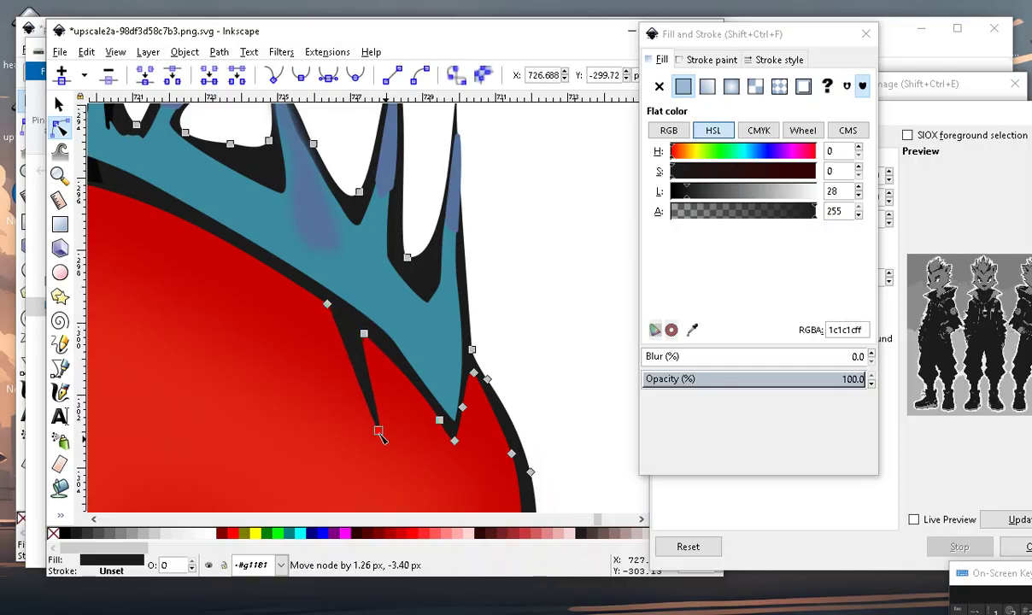
scroll(385, 401, down, 3)
scroll(453, 351, down, 3)
scroll(478, 300, up, 4)
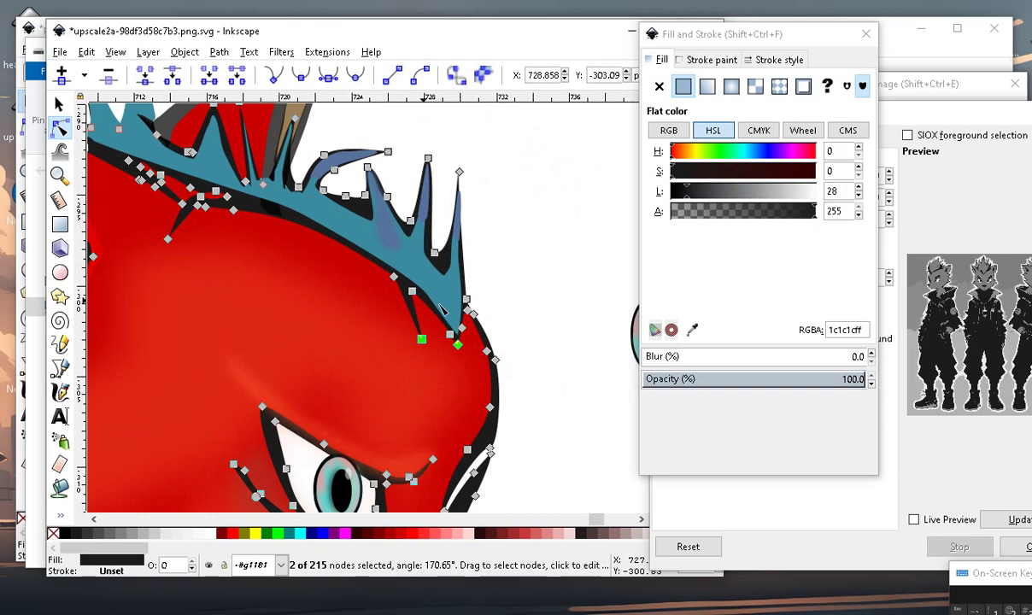
click(483, 292)
scroll(504, 289, down, 3)
scroll(392, 299, up, 2)
scroll(398, 263, up, 2)
scroll(393, 233, down, 4)
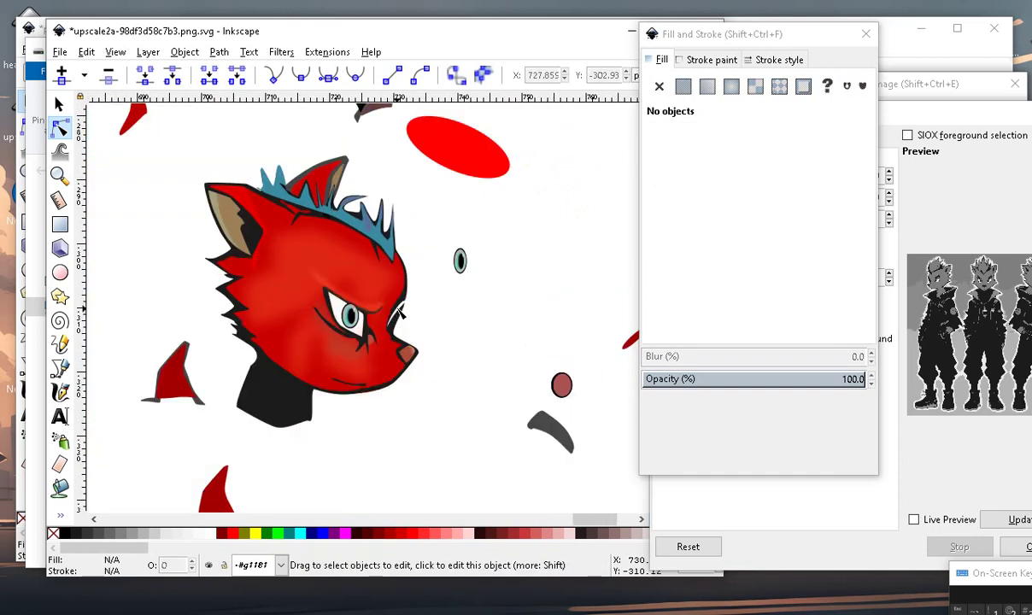
scroll(393, 256, up, 2)
scroll(410, 306, up, 4)
Add three more outline nodes and pull one down to deepen the notch between spikes.
click(462, 325)
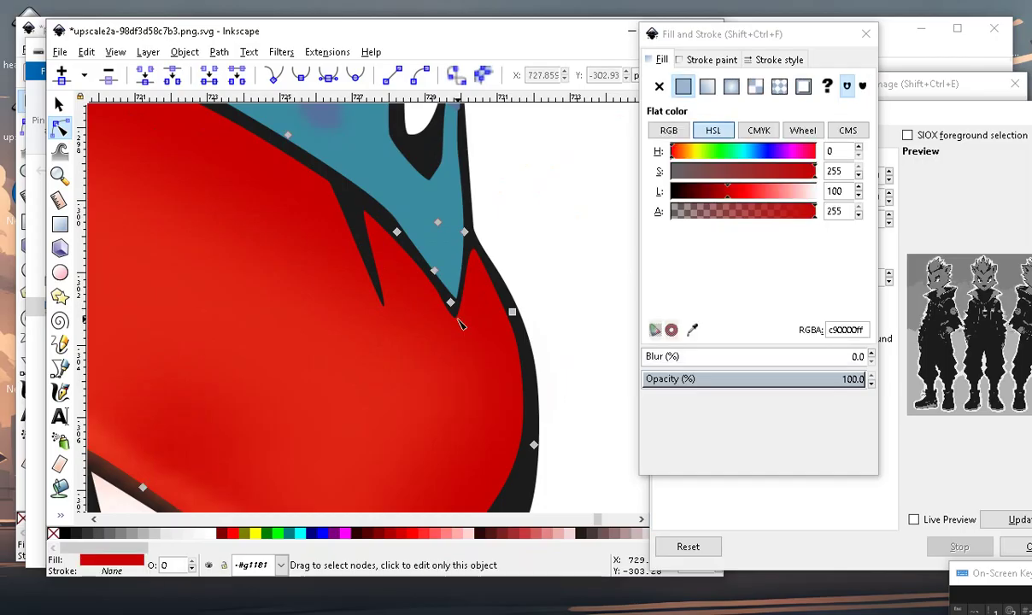
click(460, 324)
drag(463, 360, 461, 351)
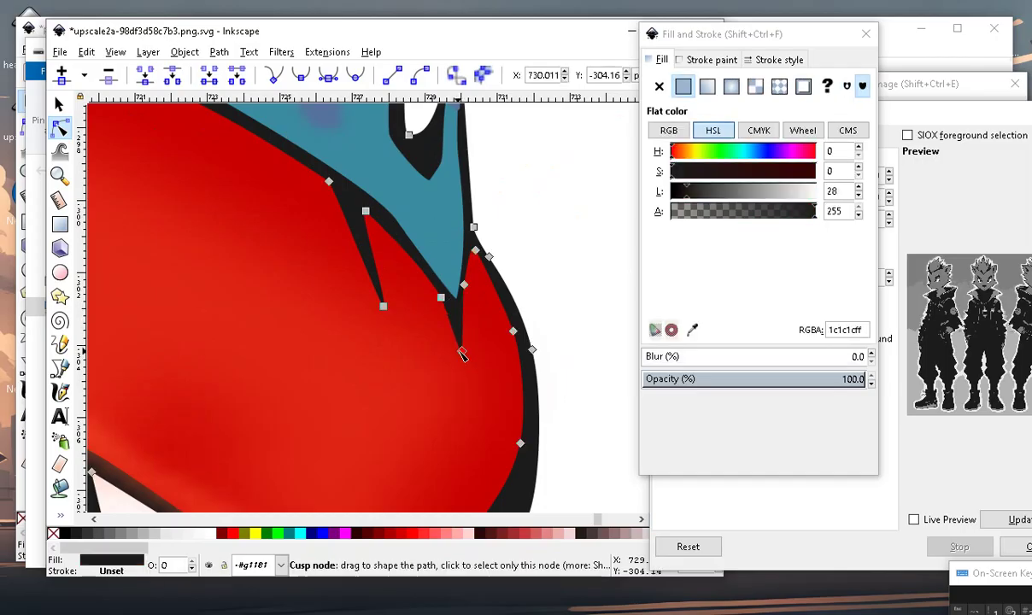
double_click(384, 228)
double_click(401, 247)
double_click(427, 277)
drag(401, 247, 412, 291)
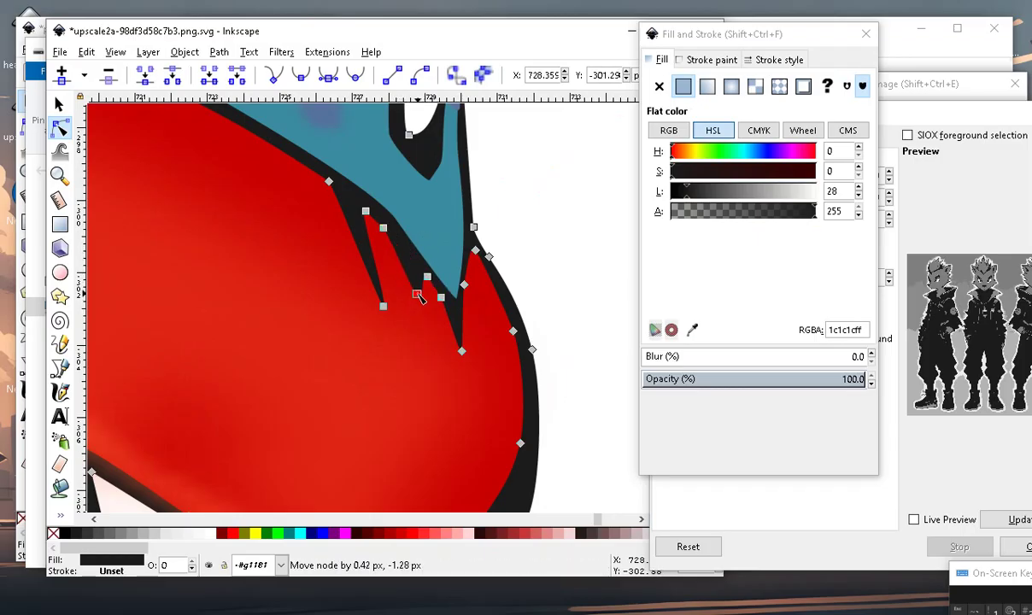
scroll(398, 293, down, 2)
key(Escape)
key(Escape)
Pull another black outline node down into a spike under the hair.
scroll(395, 294, down, 3)
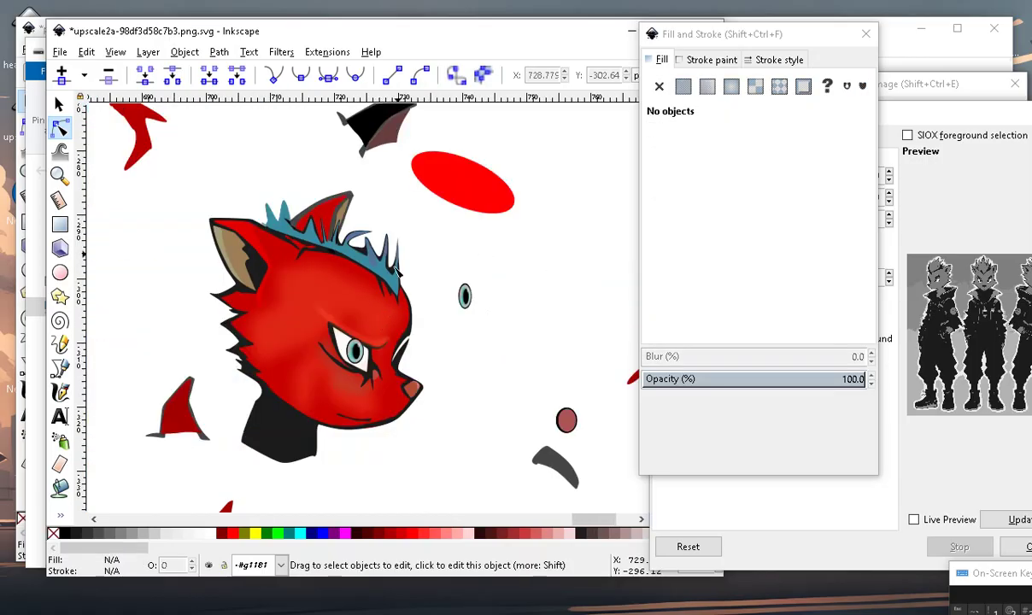
scroll(202, 334, up, 2)
scroll(421, 254, down, 2)
scroll(401, 327, up, 3)
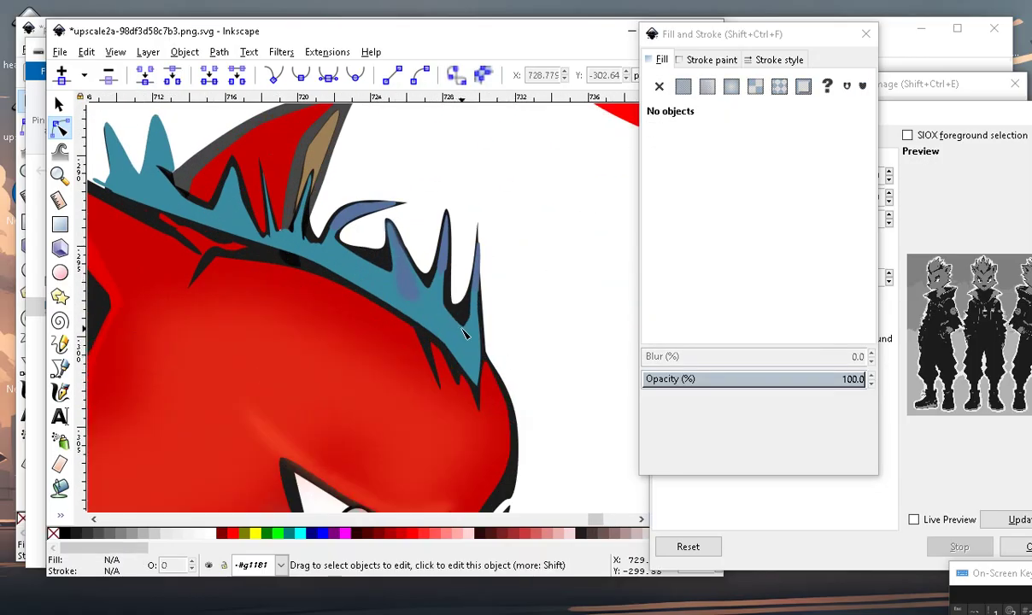
scroll(466, 335, down, 2)
scroll(478, 342, up, 2)
scroll(491, 329, down, 2)
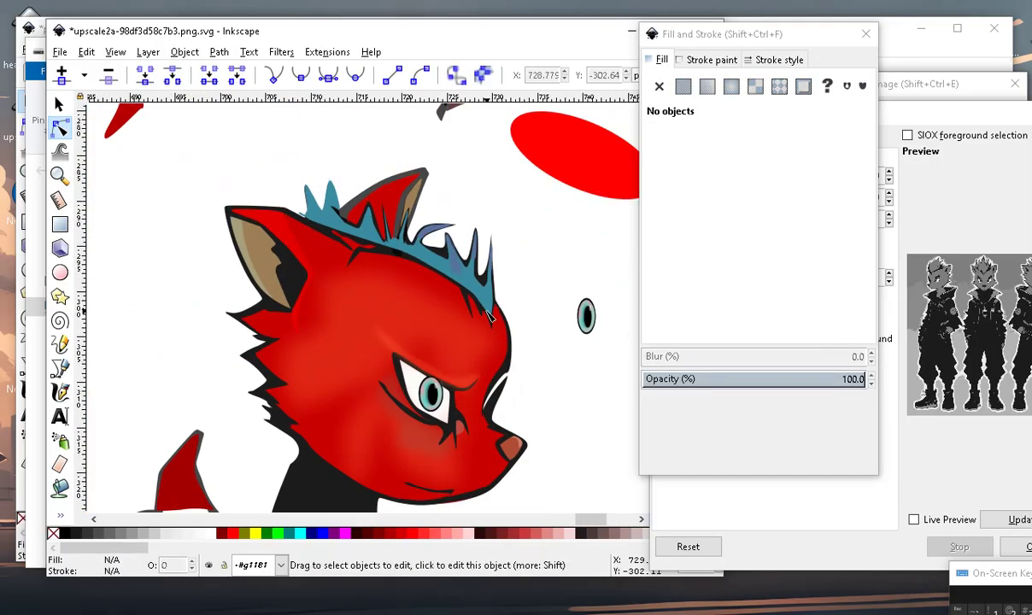
scroll(489, 316, up, 3)
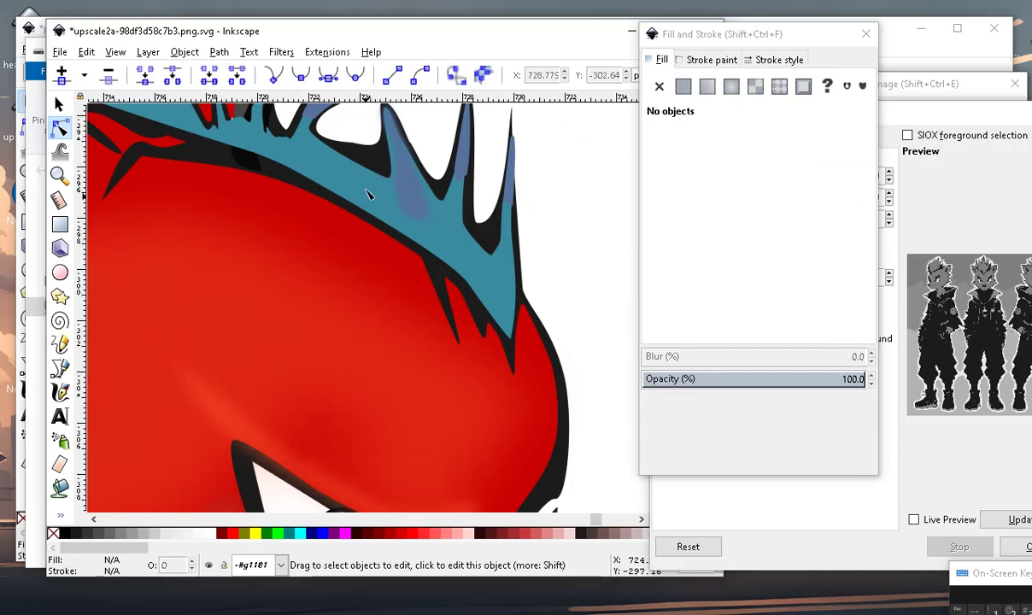
scroll(409, 353, down, 3)
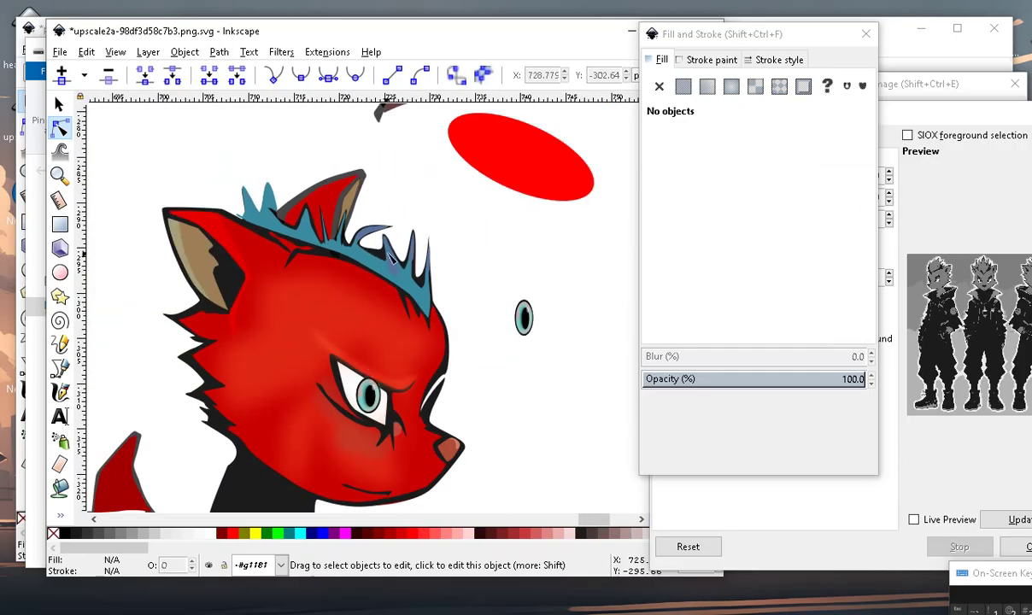
scroll(384, 255, up, 1)
scroll(362, 295, up, 1)
scroll(352, 303, up, 1)
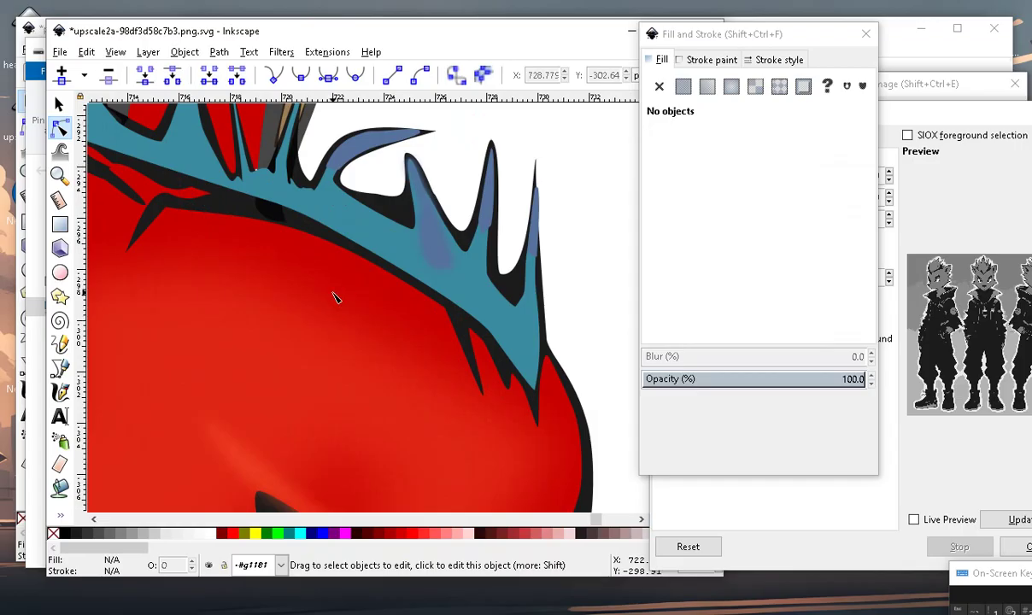
click(336, 298)
click(345, 247)
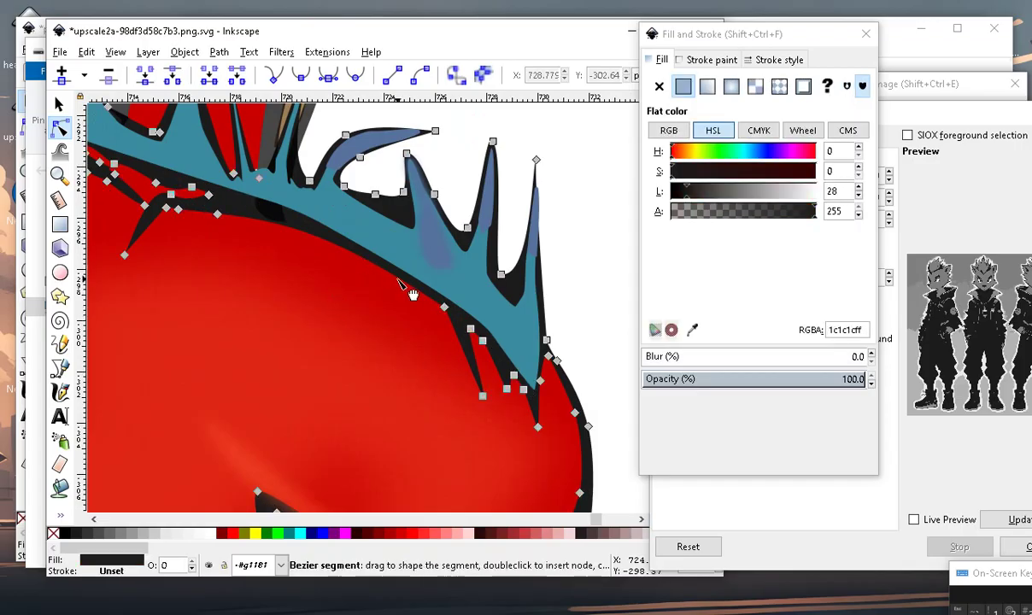
mouse_move(398, 280)
mouse_down()
mouse_move(422, 369)
mouse_move(422, 299)
mouse_up()
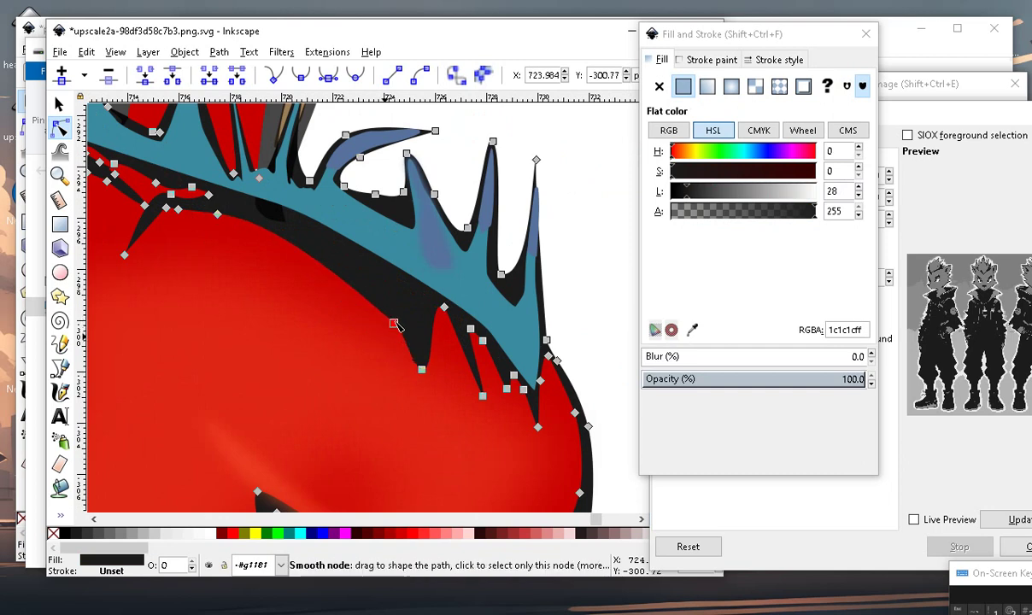
Shift an outline node right along the hair base and tuck a spike tip under the hair.
key(3)
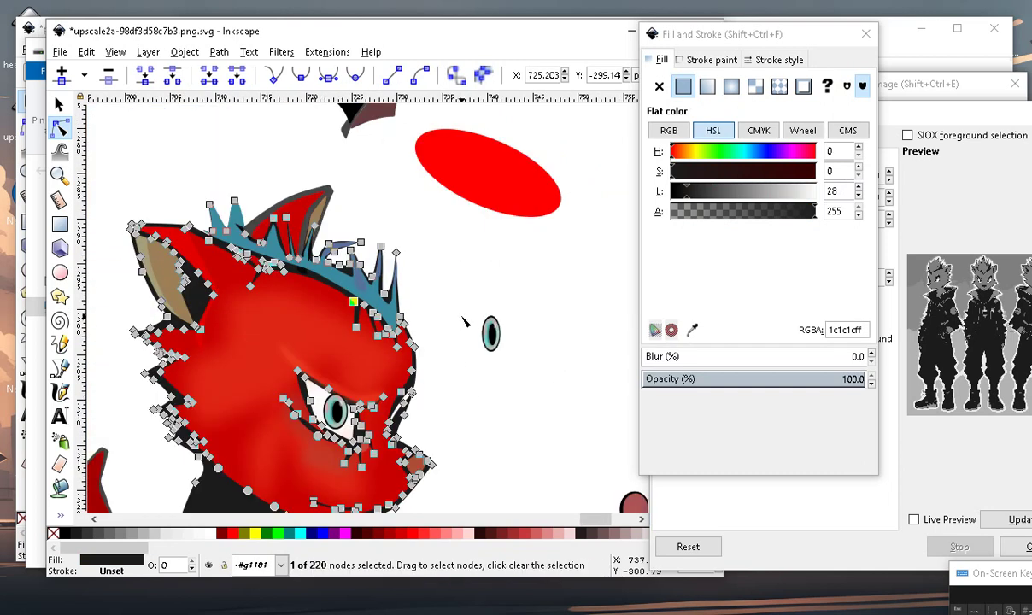
click(450, 281)
key(grave)
click(251, 276)
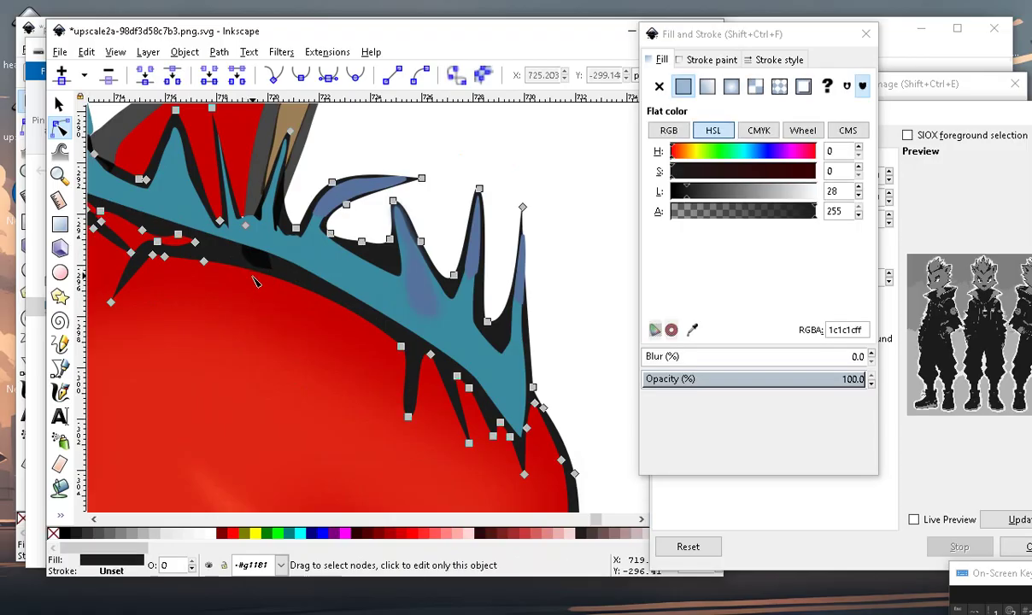
drag(205, 264, 225, 264)
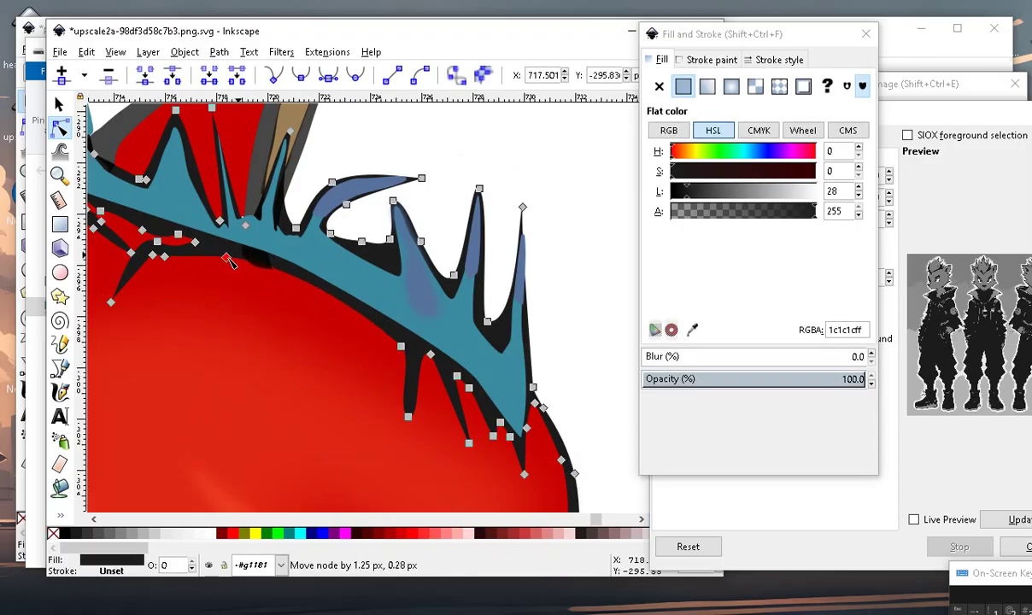
key(3)
key(grave)
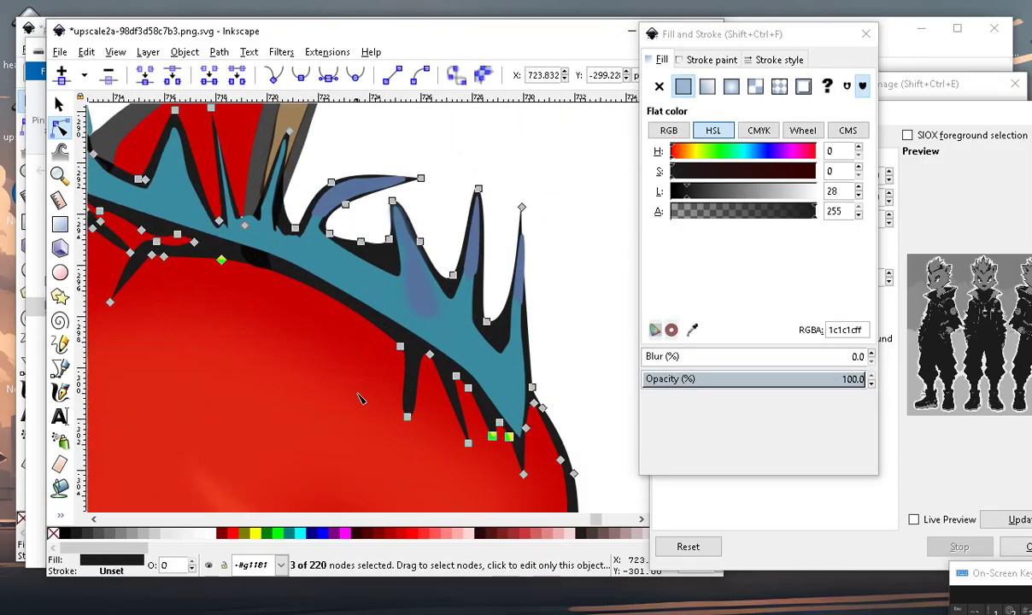
drag(408, 419, 413, 363)
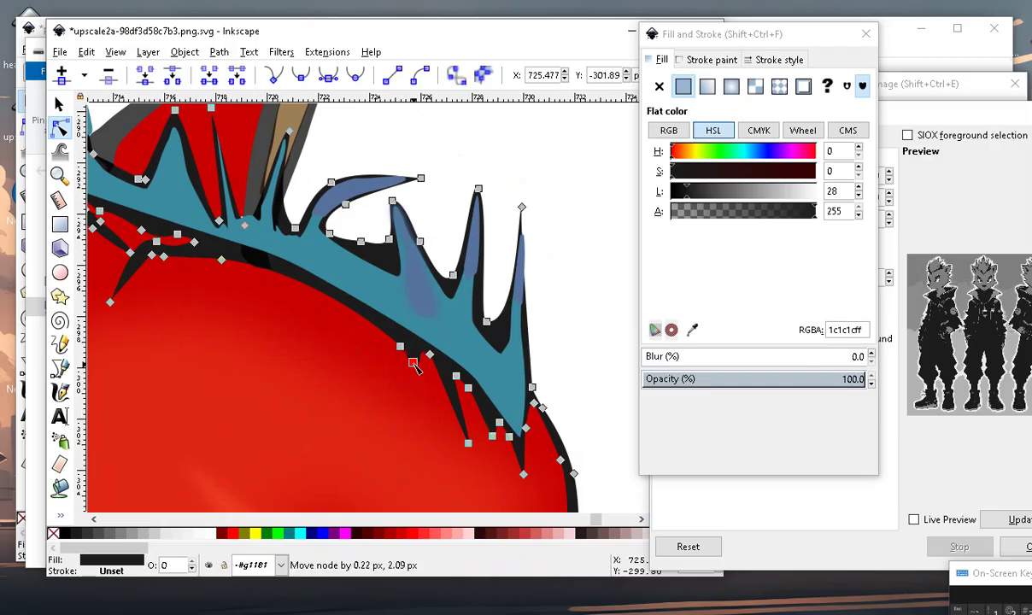
key(3)
key(Escape)
key(Escape)
key(4)
scroll(422, 332, up, 2)
scroll(421, 332, up, 2)
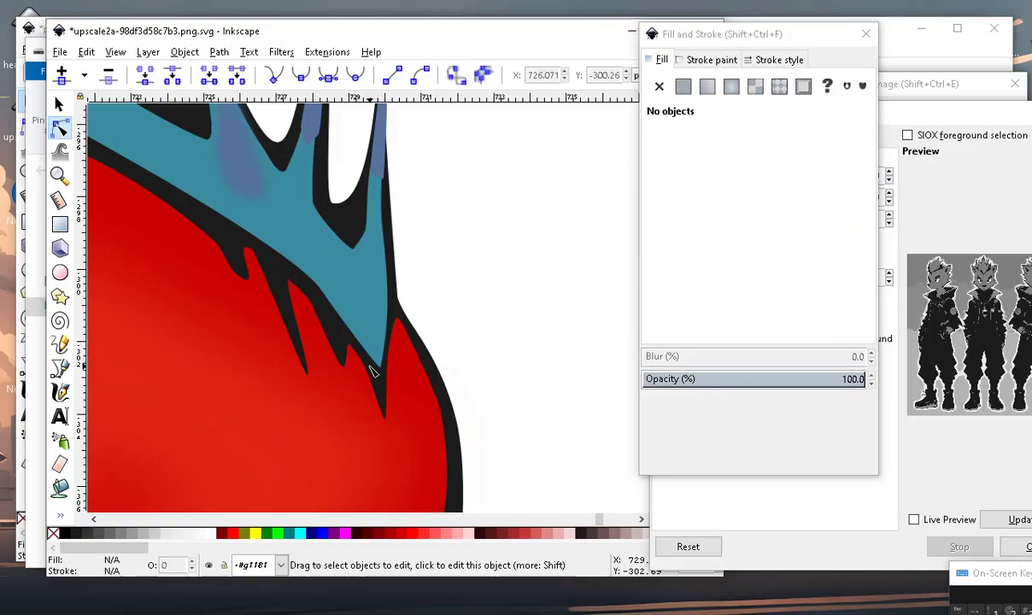
scroll(462, 350, down, 2)
scroll(519, 369, down, 1)
scroll(376, 291, up, 3)
scroll(376, 291, down, 3)
scroll(392, 248, up, 2)
scroll(531, 324, down, 3)
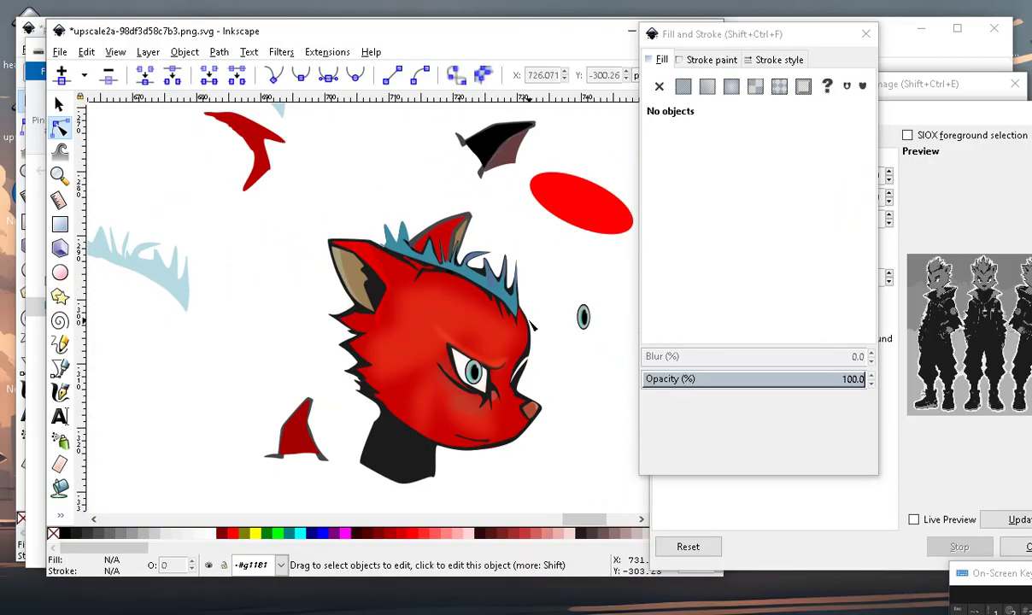
scroll(496, 342, up, 2)
scroll(453, 358, down, 1)
scroll(384, 352, up, 1)
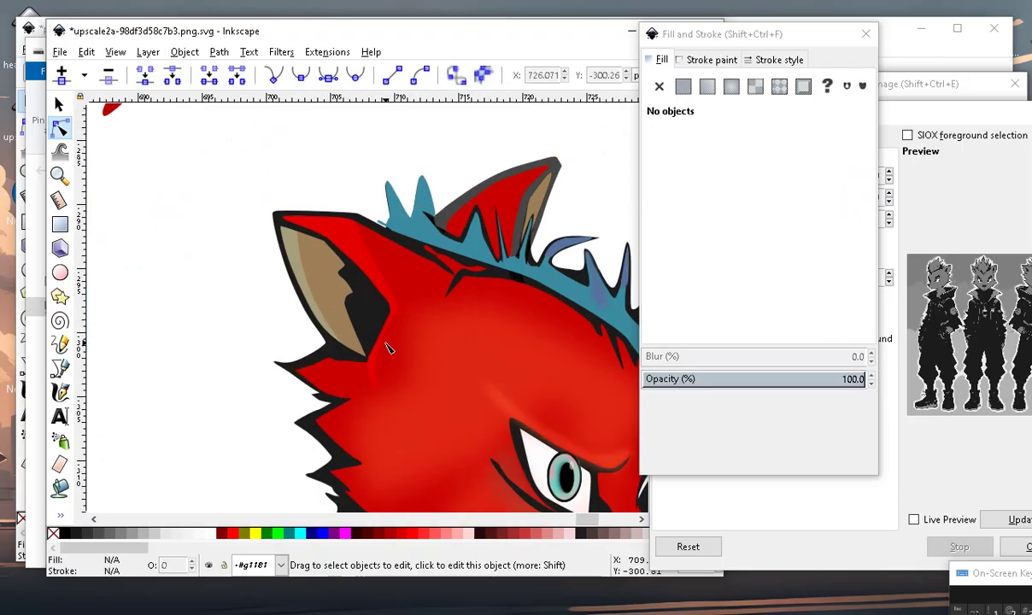
scroll(406, 295, down, 1)
scroll(387, 281, up, 2)
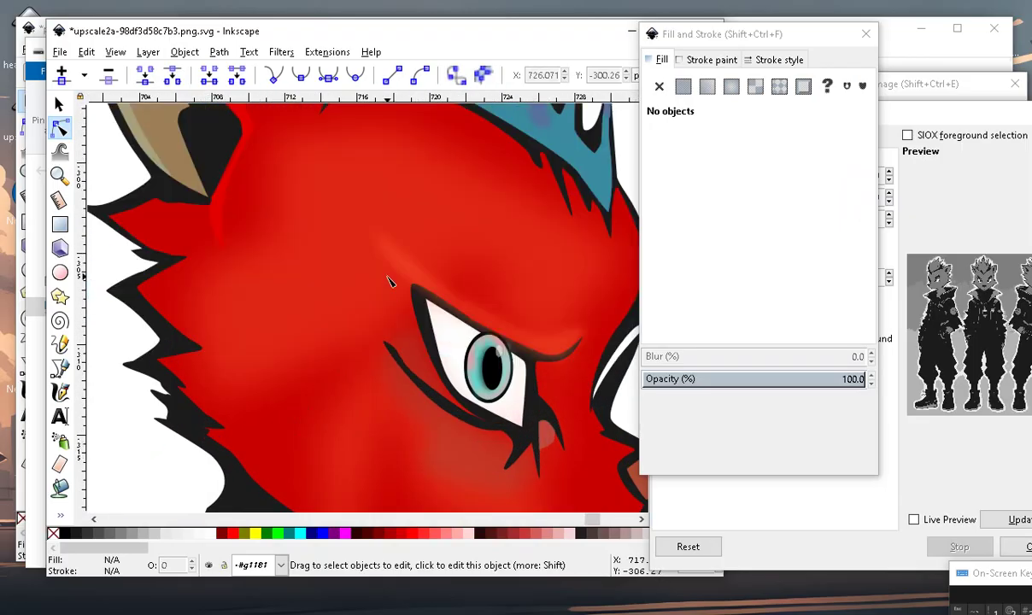
scroll(464, 427, down, 3)
scroll(457, 359, up, 3)
scroll(465, 342, up, 2)
scroll(466, 342, down, 3)
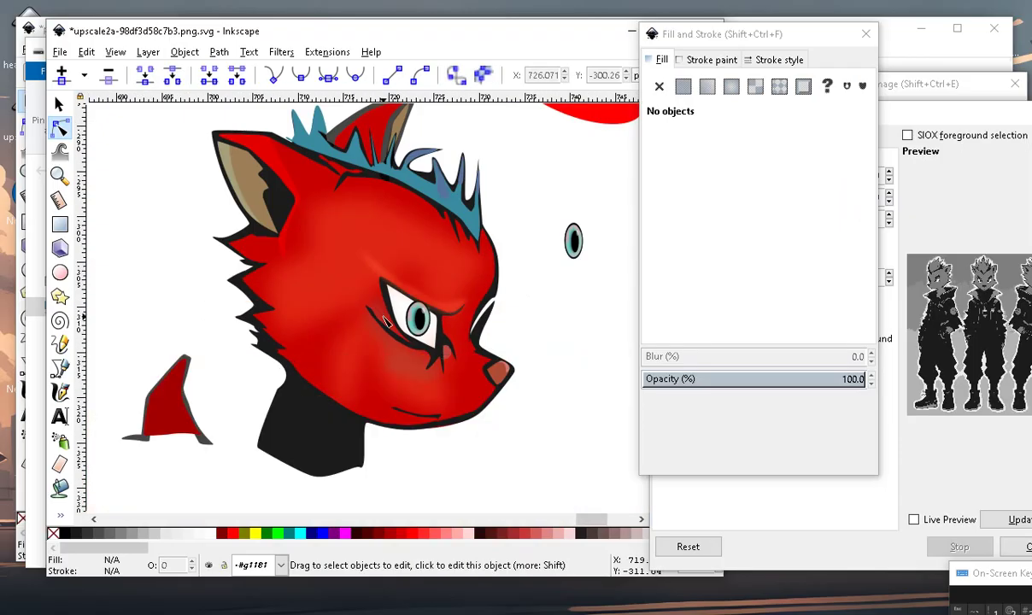
scroll(409, 386, down, 3)
scroll(410, 381, up, 1)
scroll(359, 262, up, 1)
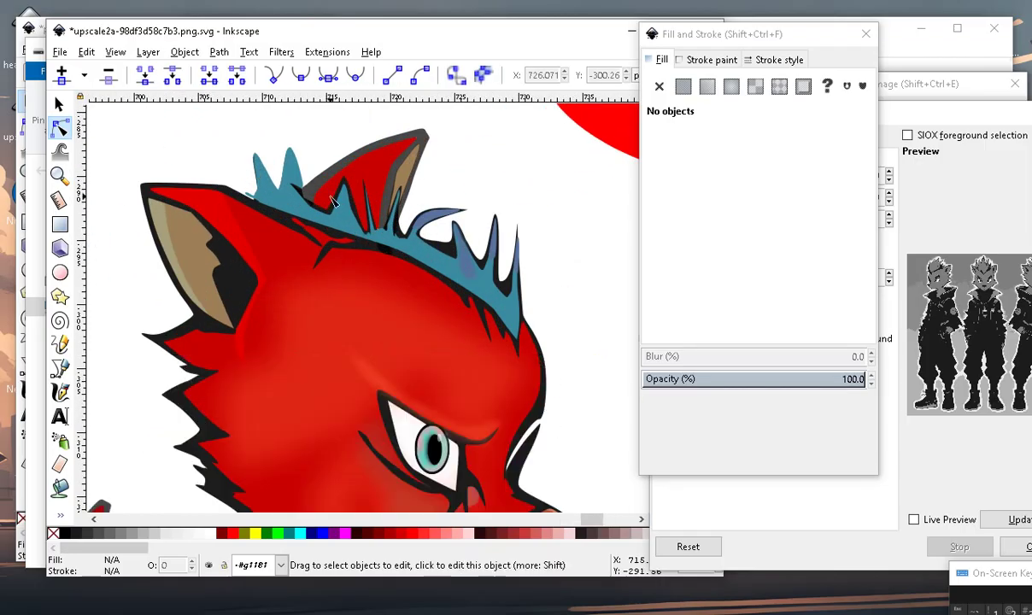
scroll(389, 239, up, 1)
scroll(418, 213, up, 1)
scroll(418, 214, down, 3)
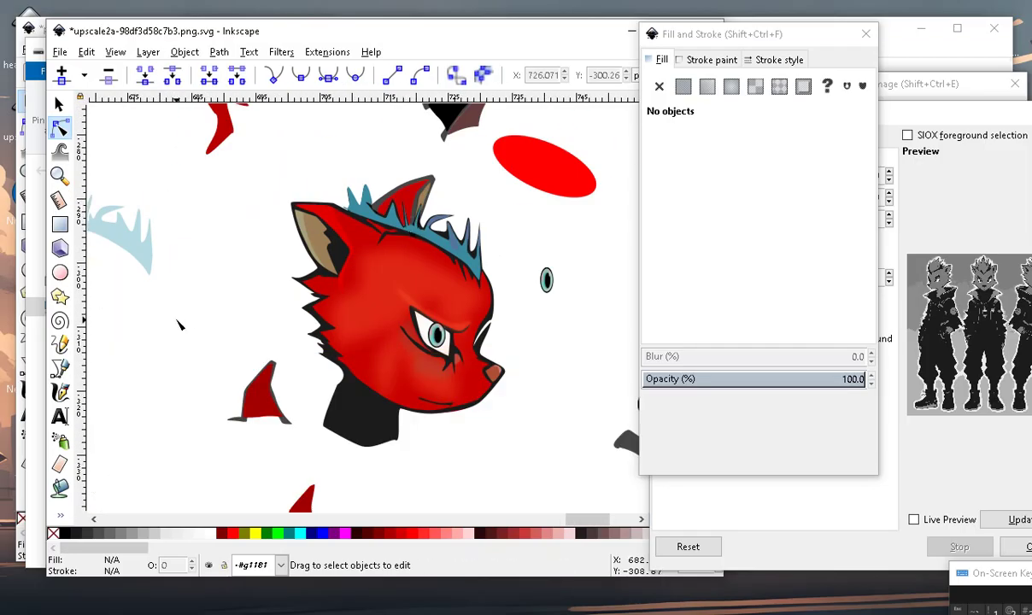
scroll(421, 184, up, 3)
scroll(516, 239, up, 1)
scroll(529, 210, down, 2)
scroll(410, 226, down, 2)
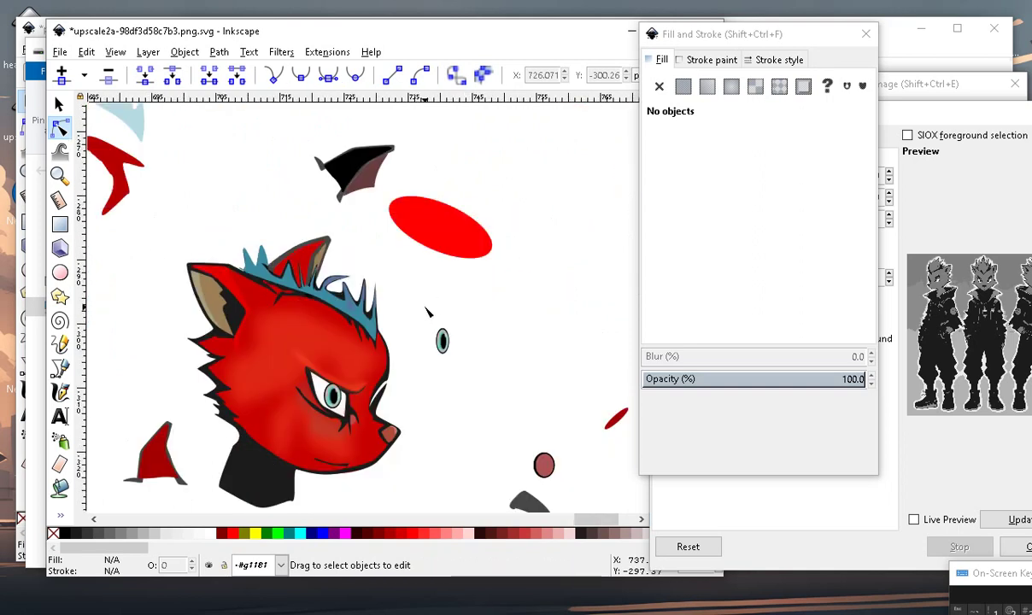
scroll(285, 241, up, 4)
Place the red ellipse over the hair spikes to close the gap in the ear.
click(61, 102)
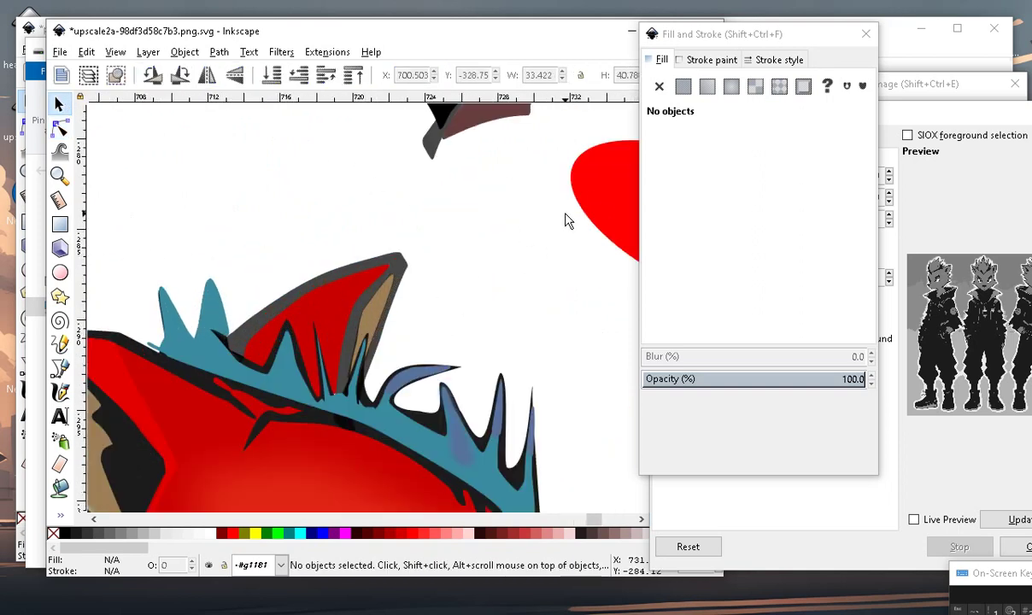
click(590, 192)
drag(590, 193, 267, 327)
Paint-bucket fill the empty area inside the ear and adjust its HSL to bright red.
click(60, 488)
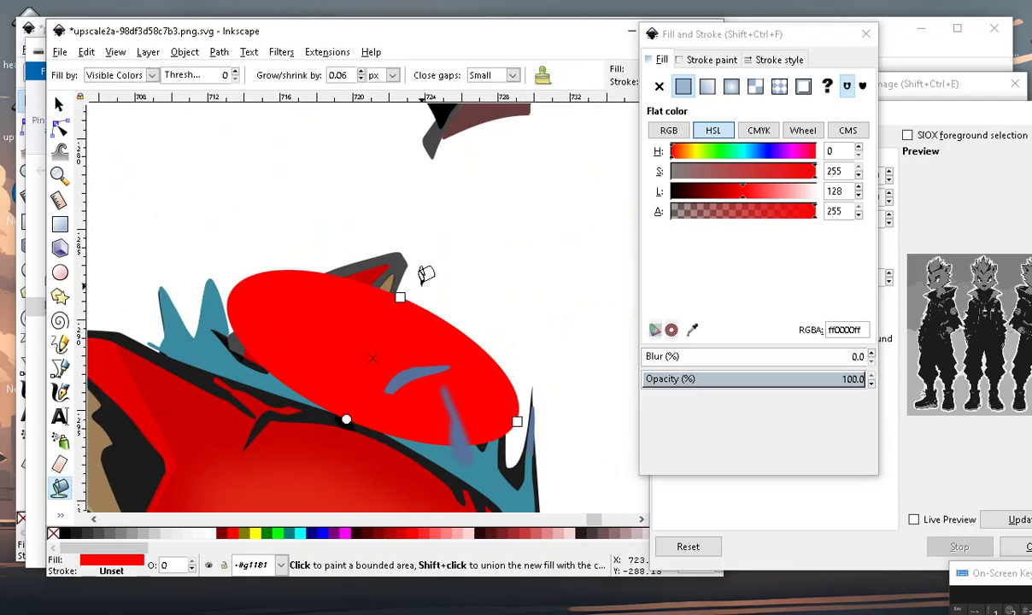
click(376, 261)
scroll(436, 258, down, 3)
scroll(435, 259, up, 2)
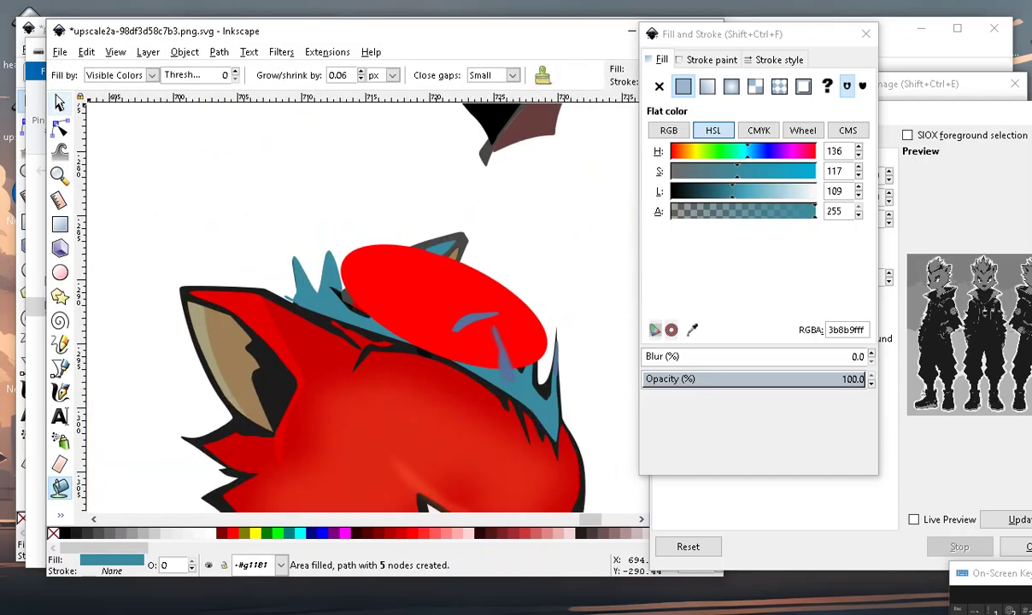
drag(781, 161, 859, 151)
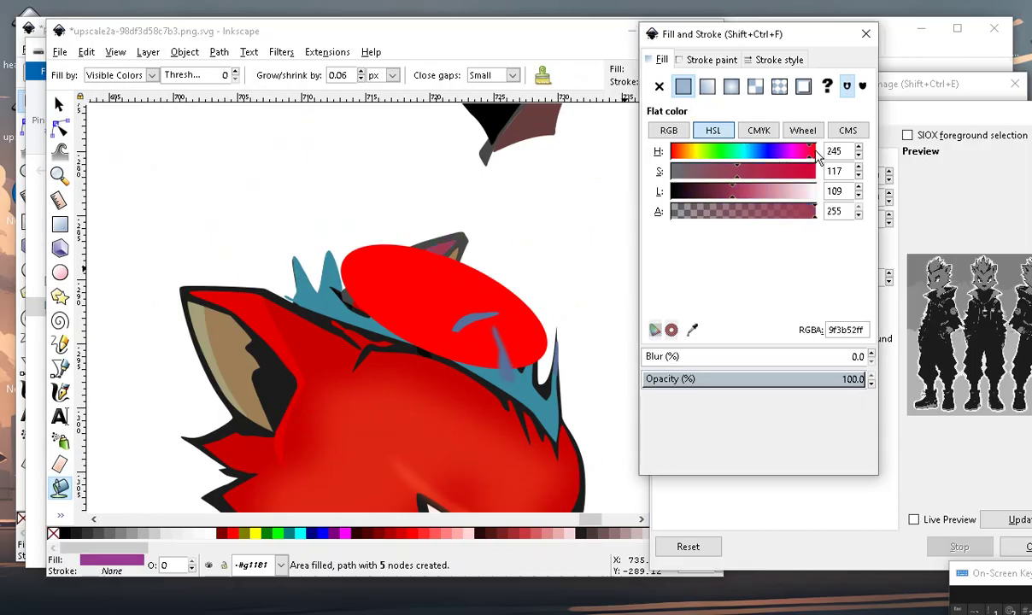
drag(689, 155, 665, 151)
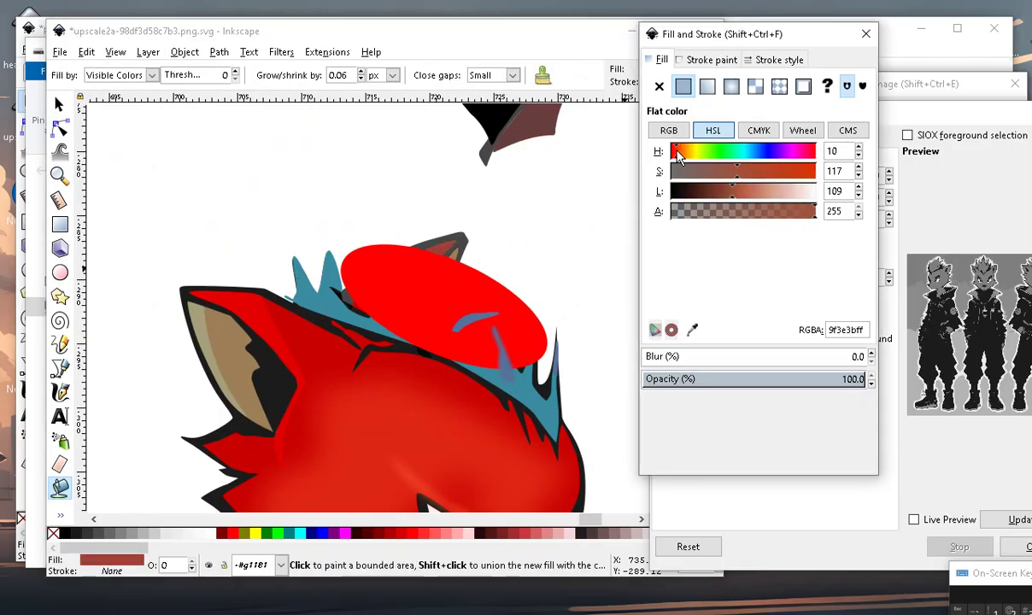
drag(807, 177, 816, 175)
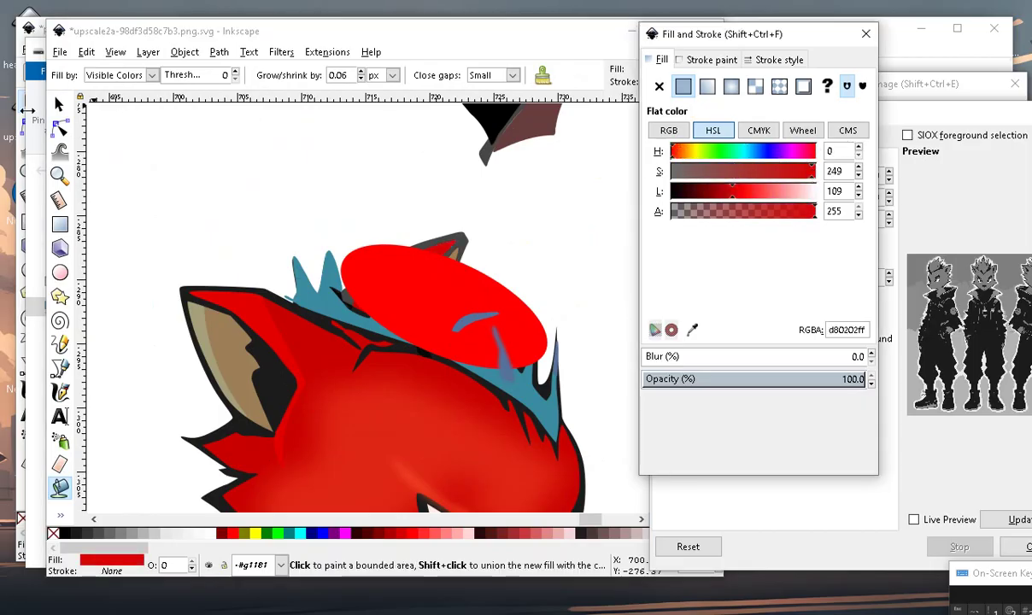
Move the red ellipse away from the ear.
click(60, 105)
drag(456, 288, 149, 138)
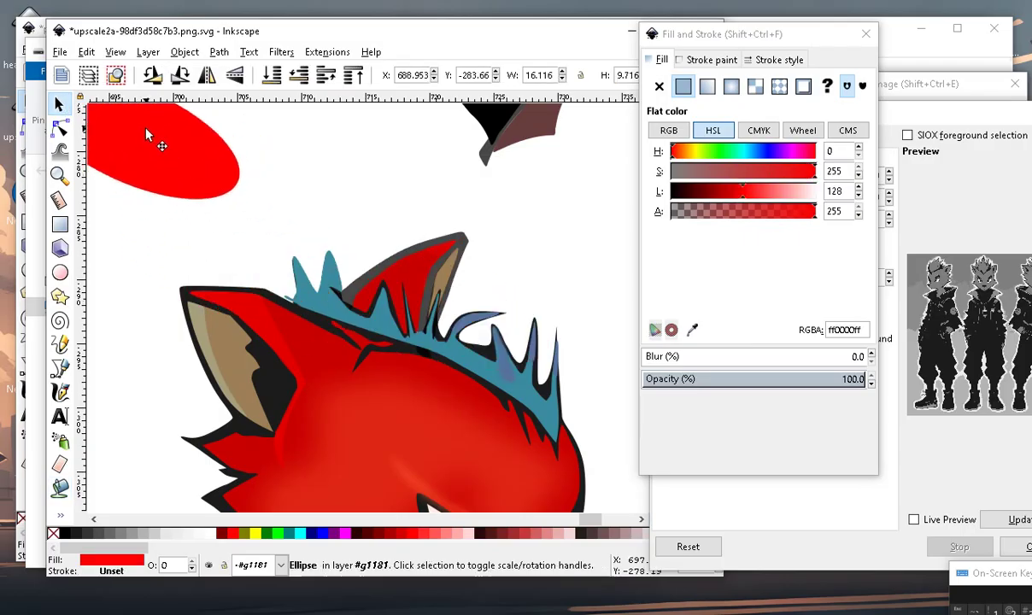
scroll(364, 304, up, 2)
scroll(428, 282, up, 1)
scroll(495, 261, down, 3)
scroll(491, 290, up, 3)
scroll(504, 256, down, 1)
scroll(478, 230, down, 3)
scroll(433, 242, up, 3)
scroll(534, 163, up, 1)
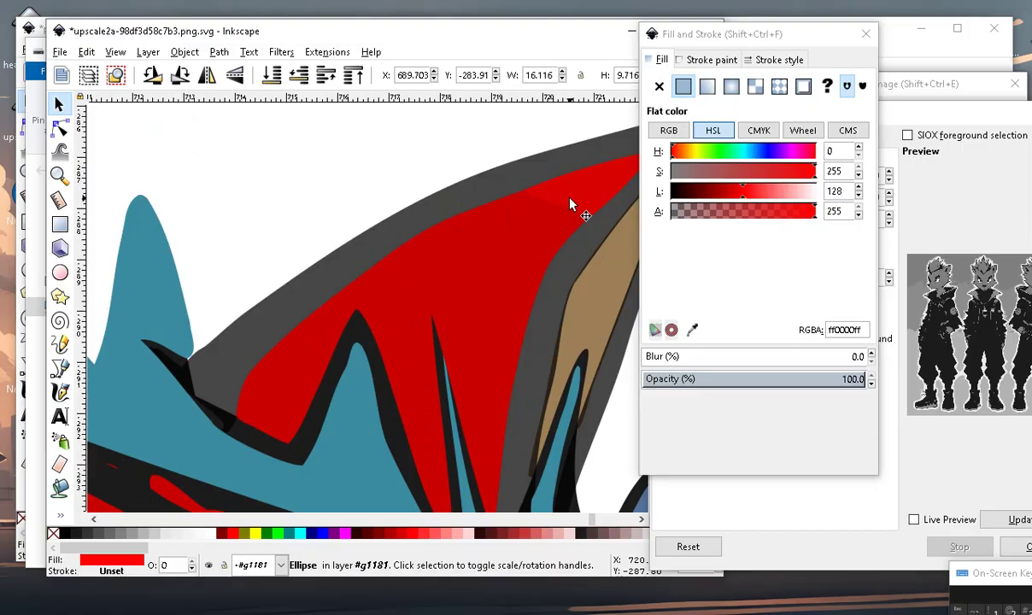
Adjust a node on the ear fill's upper edge and soften the fill with 4.7 blur.
click(540, 188)
click(60, 128)
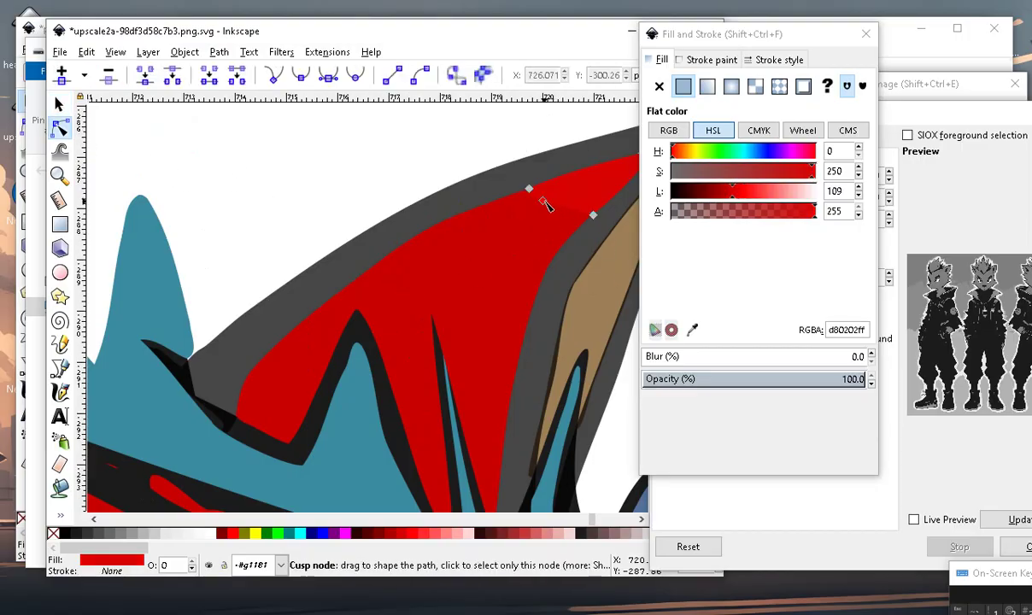
drag(369, 281, 370, 287)
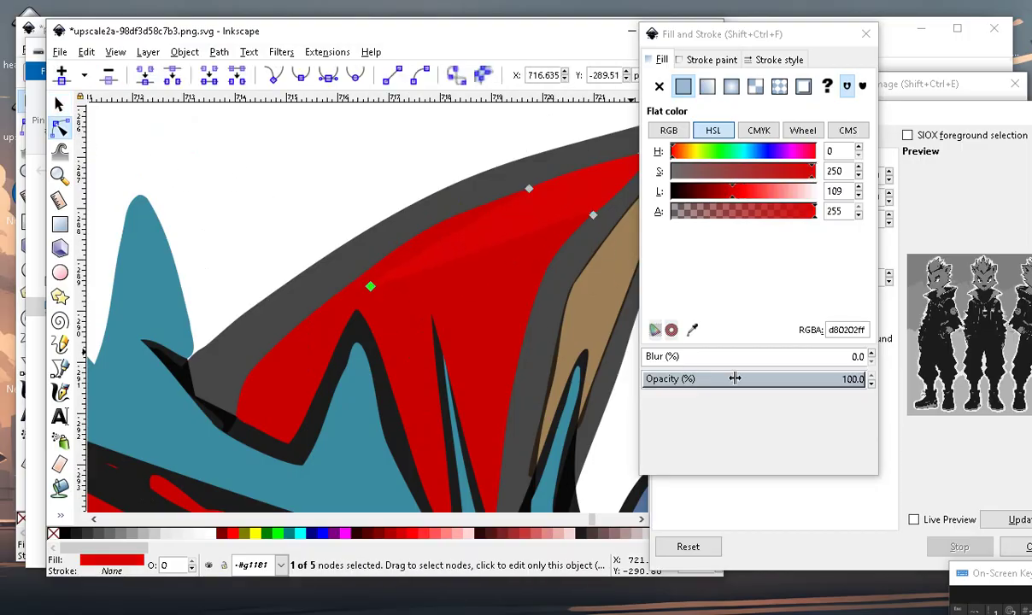
click(654, 356)
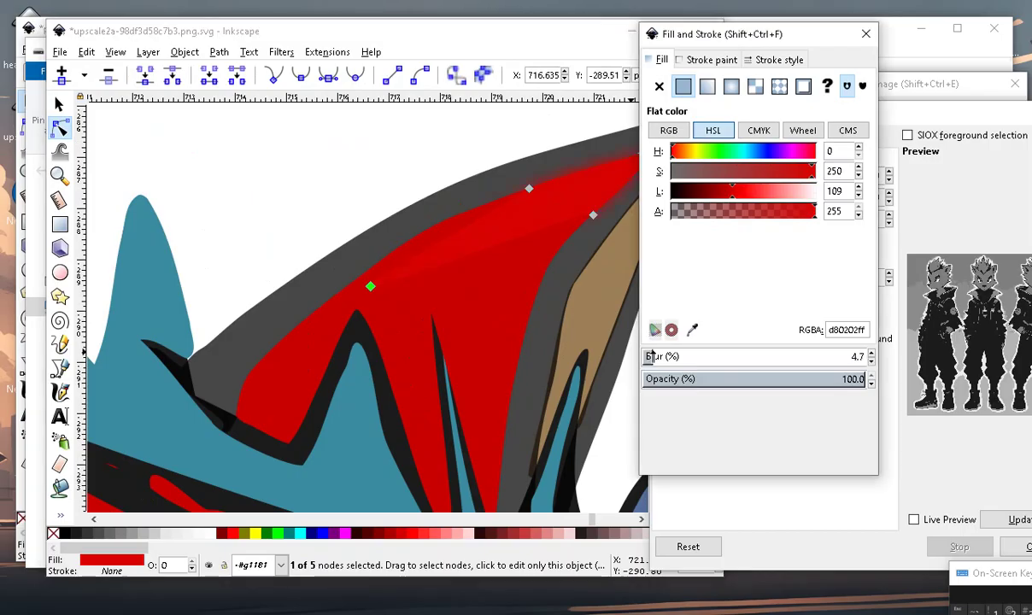
scroll(354, 214, down, 3)
click(352, 211)
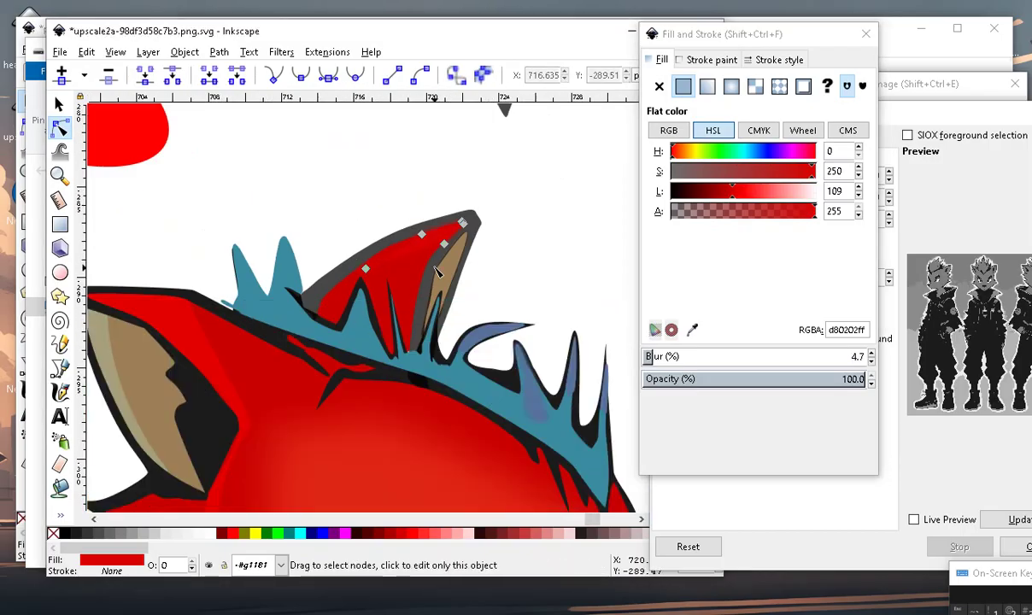
click(548, 251)
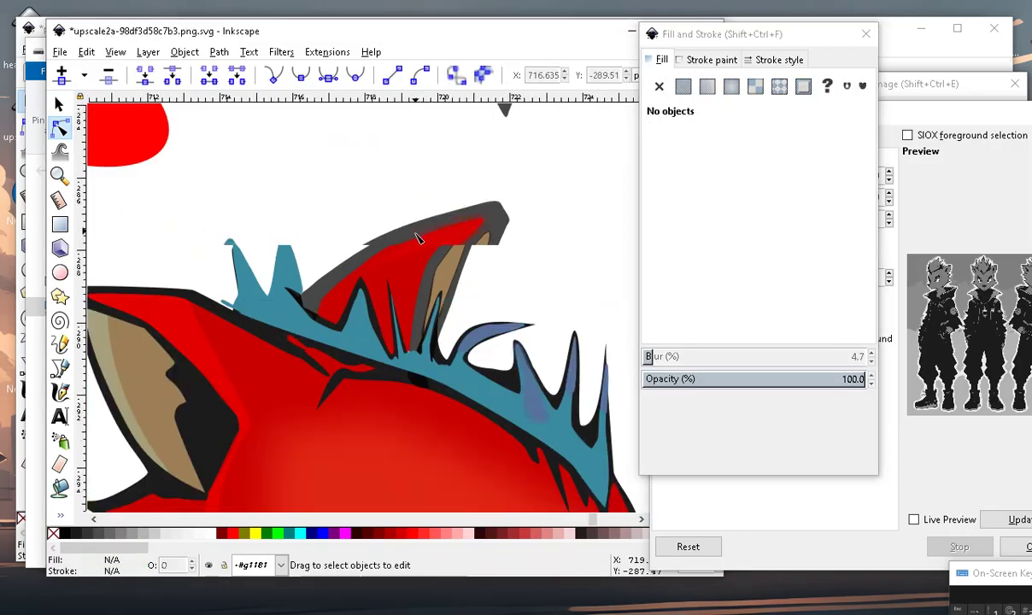
Reshape the black outline around a spike, deleting one node and nudging the spike-tip node.
scroll(417, 232, up, 1)
scroll(504, 149, down, 3)
scroll(539, 288, up, 3)
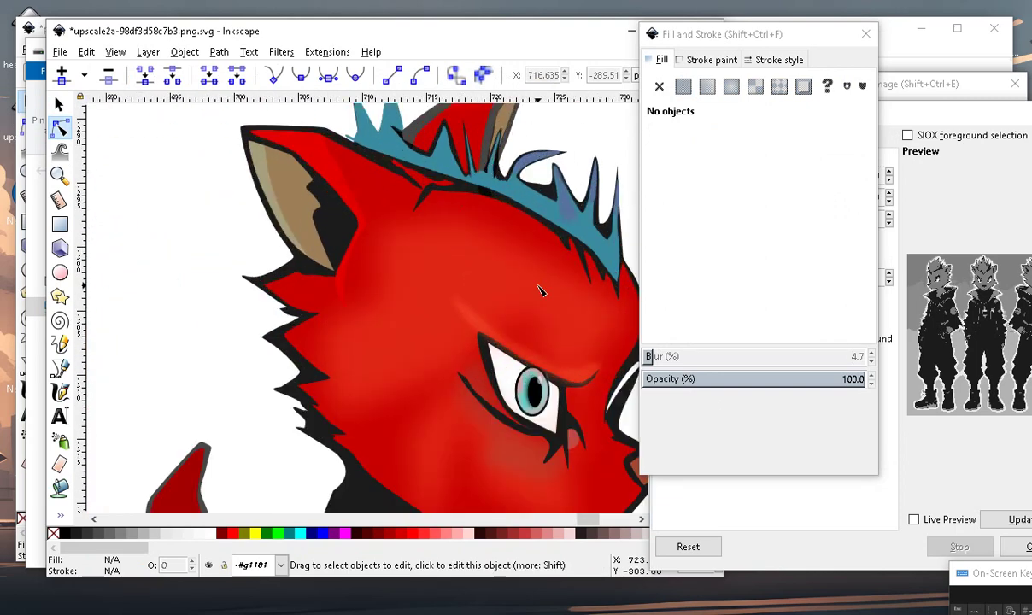
scroll(539, 288, up, 2)
scroll(171, 293, down, 5)
scroll(523, 277, up, 2)
scroll(513, 265, up, 1)
scroll(536, 259, up, 1)
scroll(484, 345, down, 2)
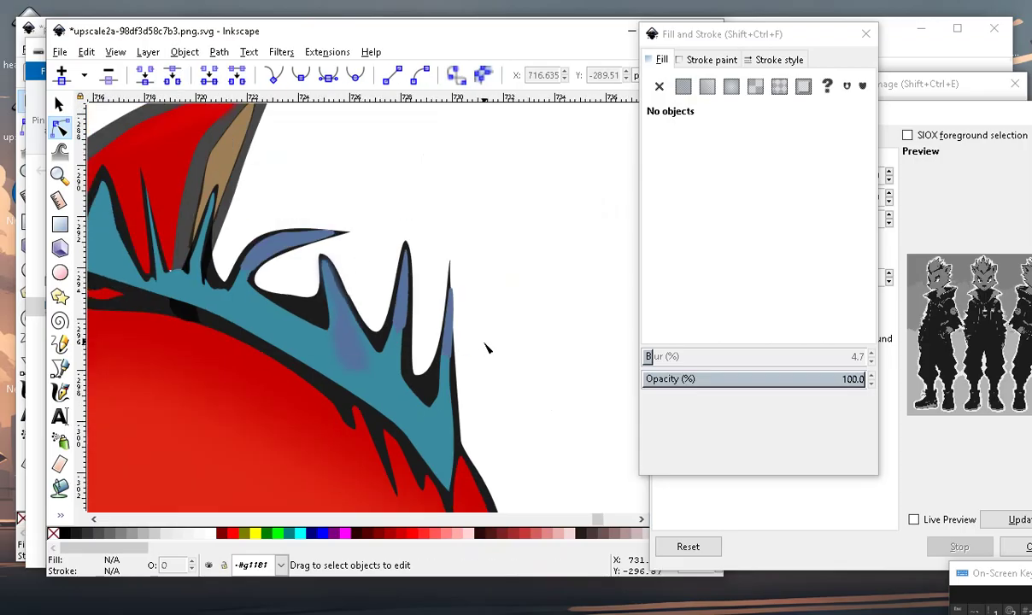
scroll(284, 307, up, 3)
click(318, 318)
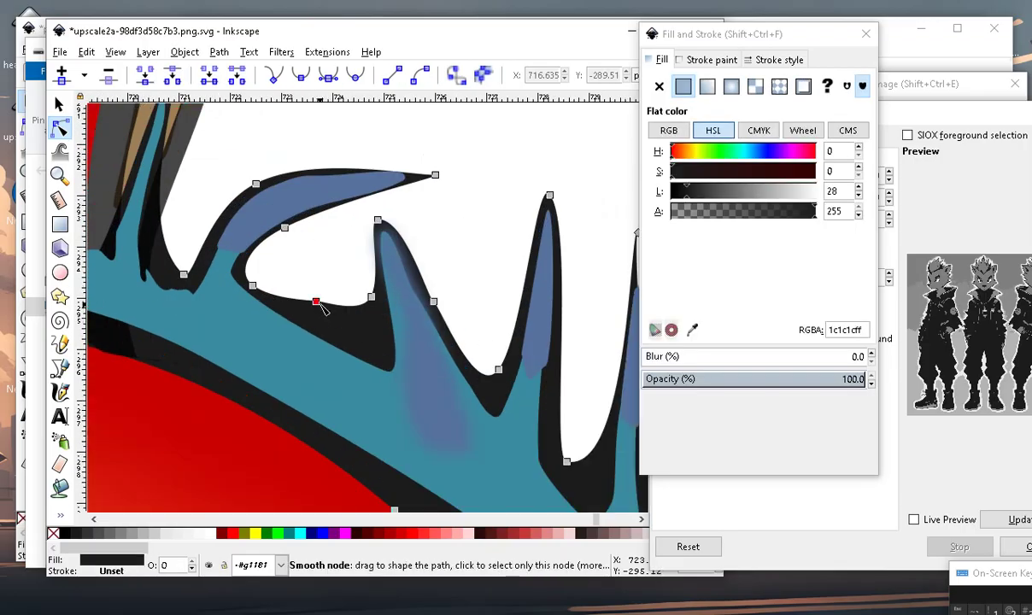
mouse_move(348, 323)
mouse_down()
mouse_move(367, 345)
mouse_move(402, 332)
mouse_up()
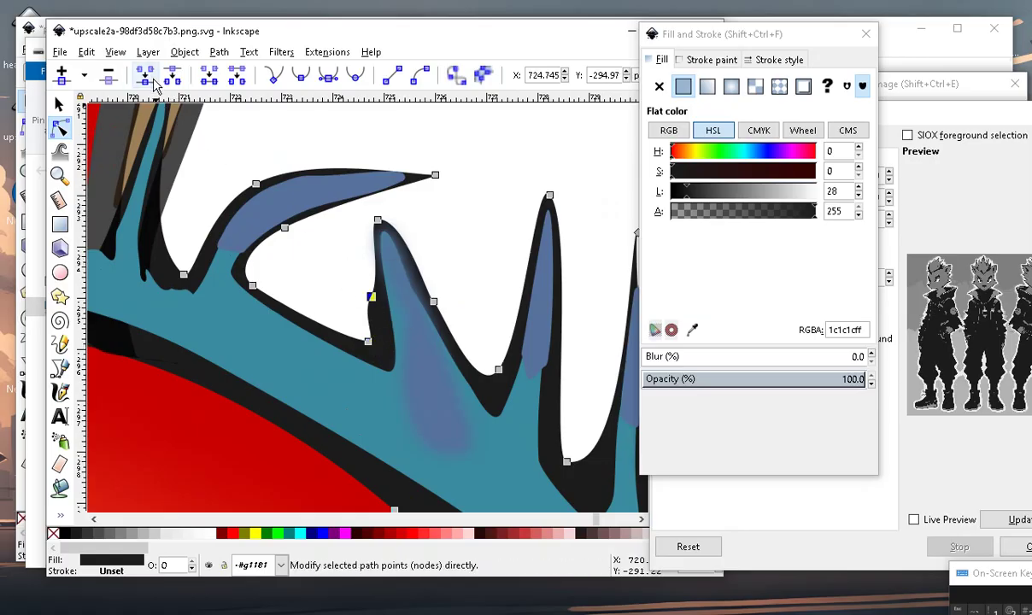
click(108, 76)
ctrl+scroll(453, 293, down, 3)
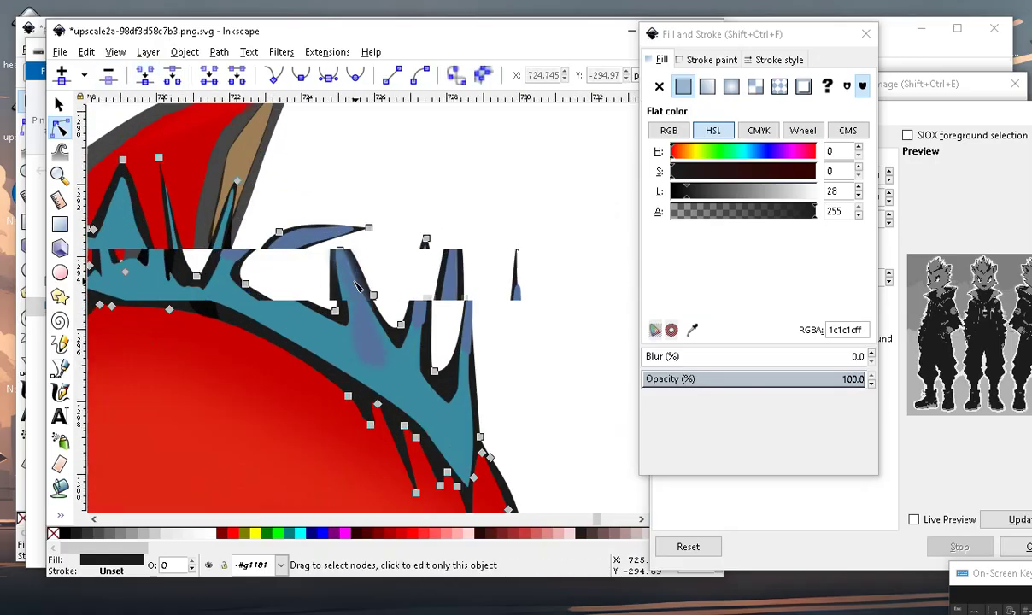
ctrl+scroll(345, 255, up, 4)
ctrl+scroll(332, 242, down, 2)
drag(330, 200, 329, 200)
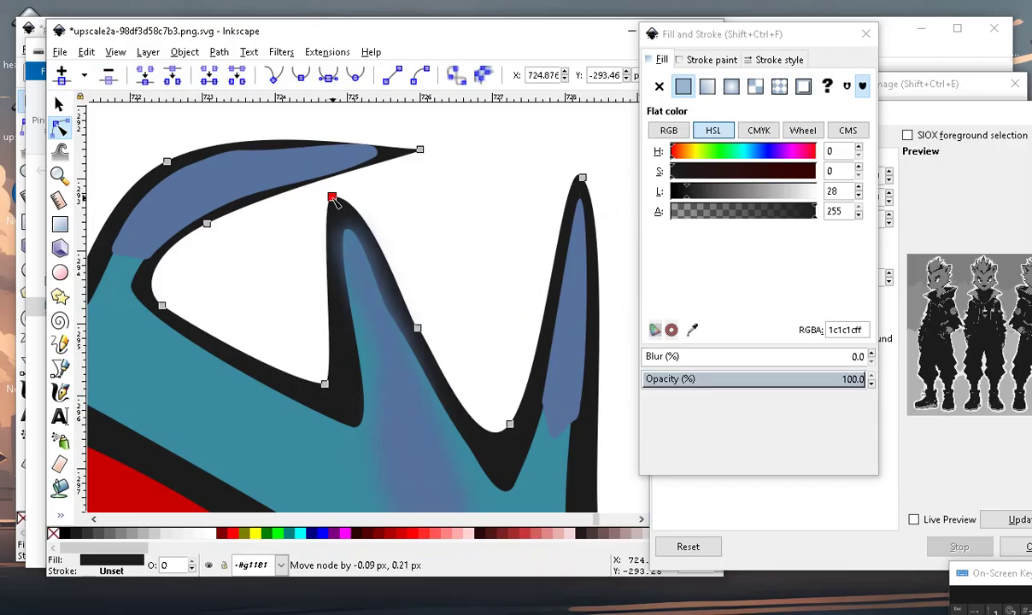
ctrl+scroll(472, 241, down, 2)
click(468, 169)
Pull another black outline node up so it fits the spike.
ctrl+scroll(480, 223, down, 1)
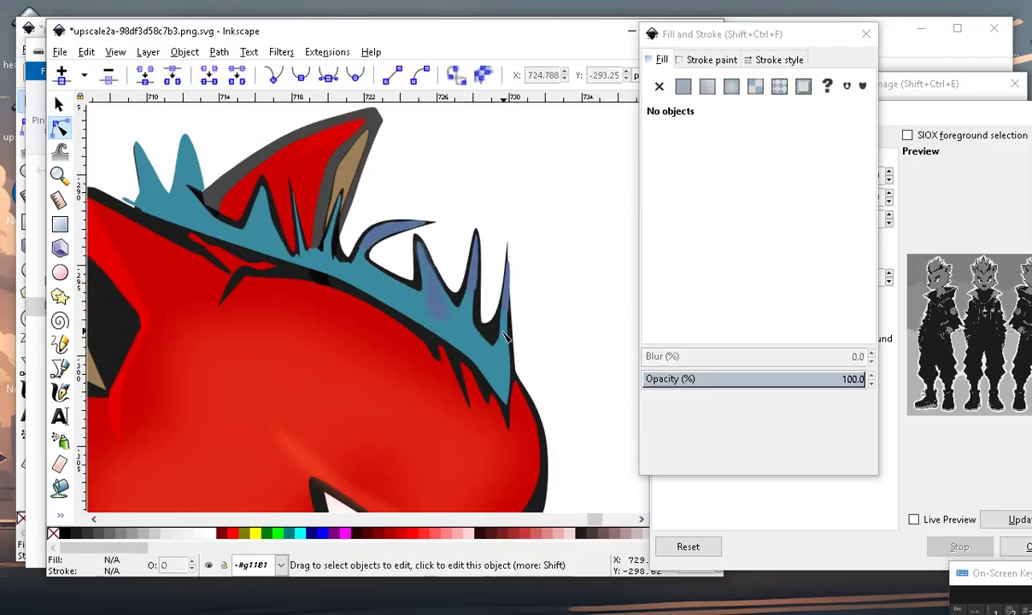
ctrl+scroll(507, 348, down, 1)
ctrl+scroll(444, 342, up, 2)
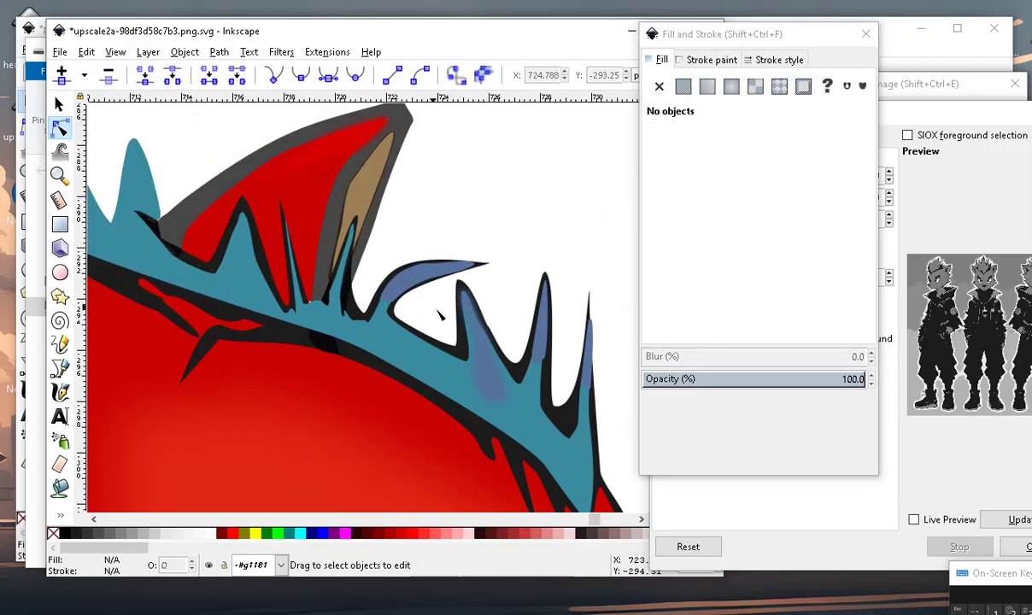
ctrl+scroll(388, 339, down, 2)
ctrl+scroll(389, 339, up, 2)
ctrl+scroll(362, 293, up, 2)
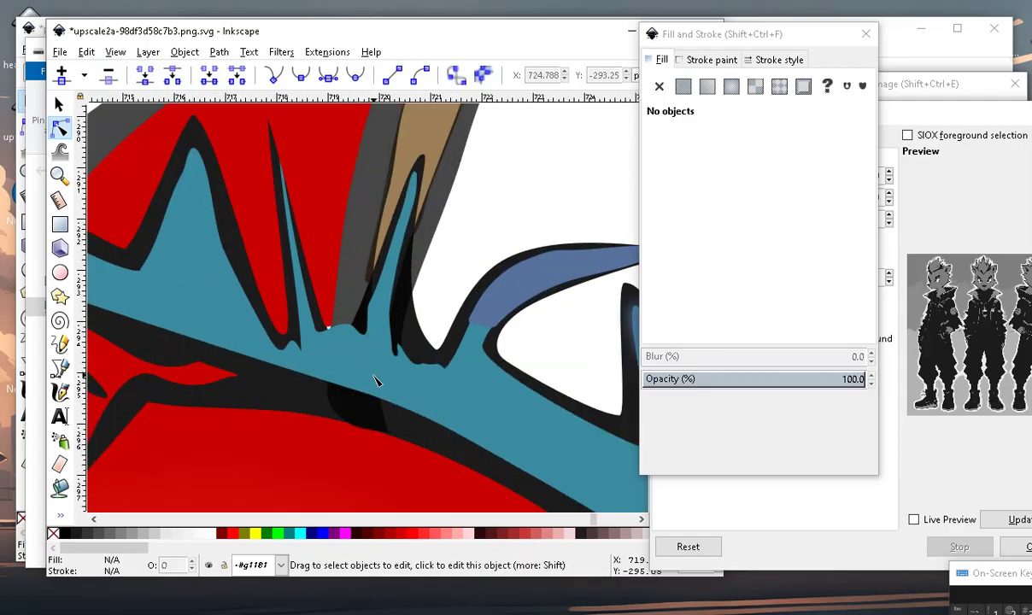
click(357, 359)
click(402, 323)
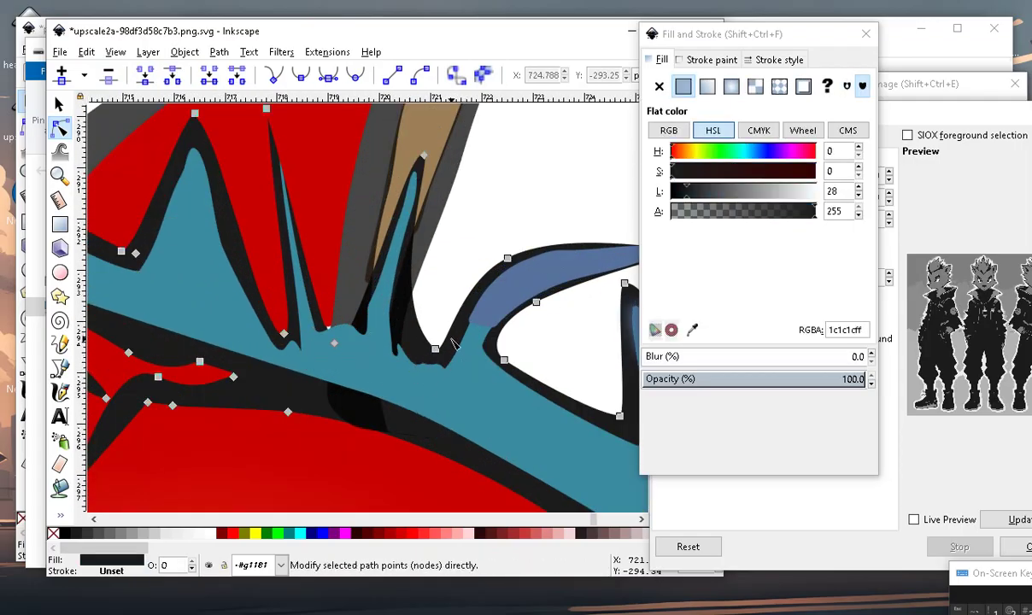
ctrl+scroll(402, 276, down, 3)
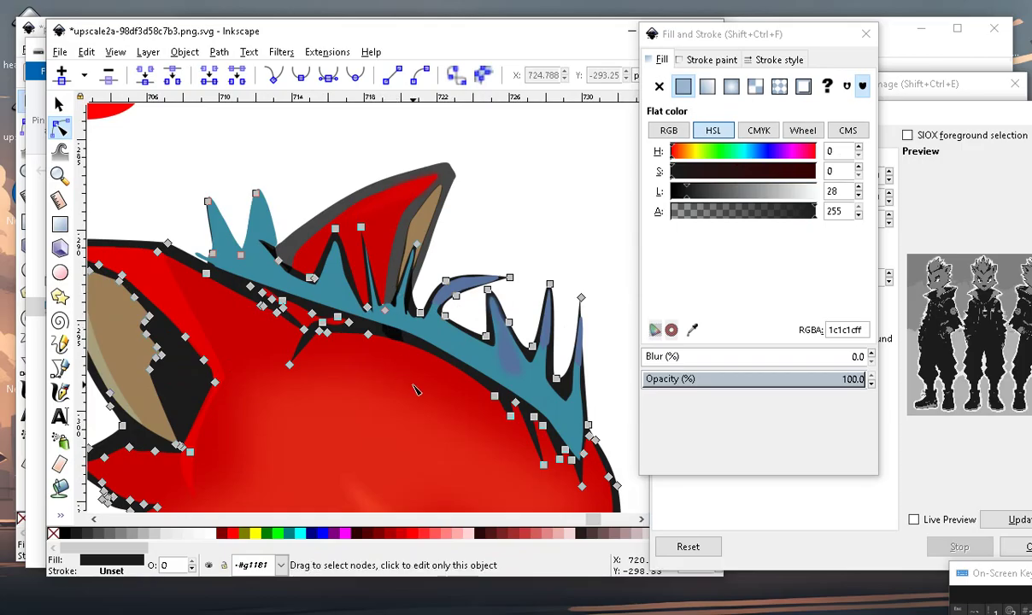
ctrl+scroll(417, 393, up, 2)
ctrl+scroll(419, 409, up, 2)
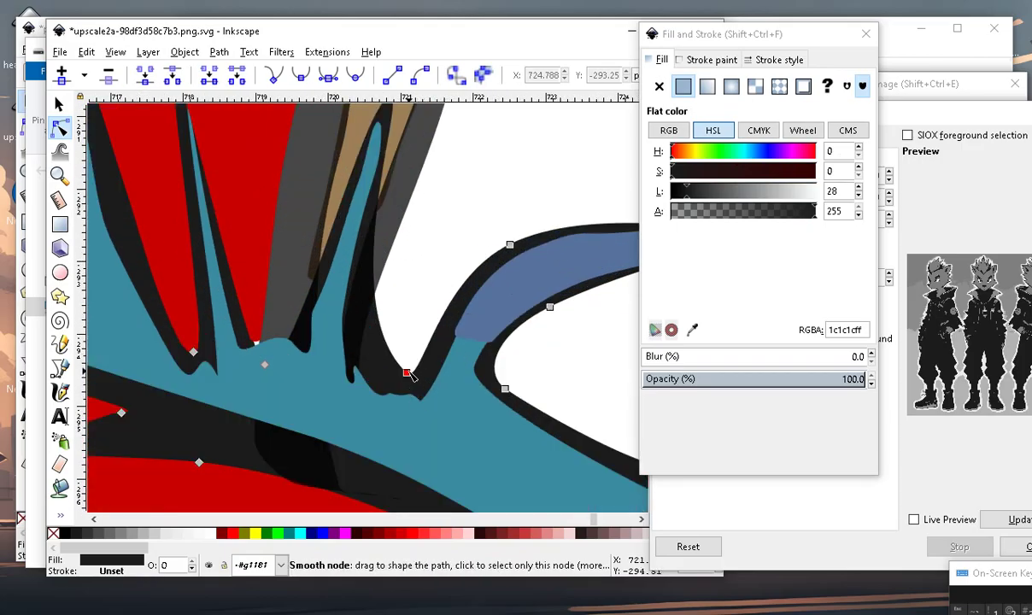
drag(407, 373, 415, 325)
Replace five teal hair nodes in the notch with one smooth node pulled down between spikes.
click(370, 374)
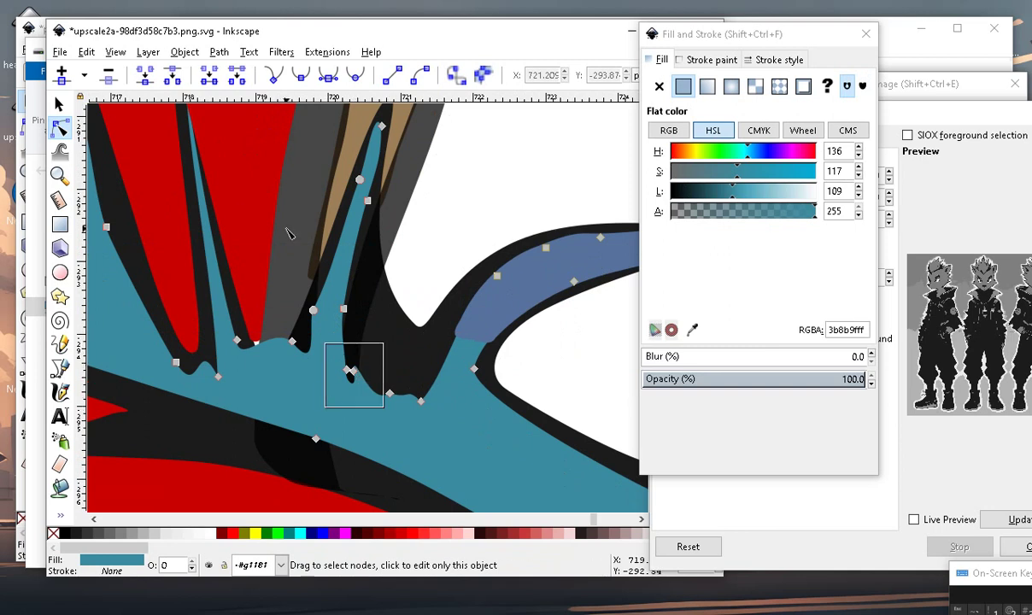
click(442, 209)
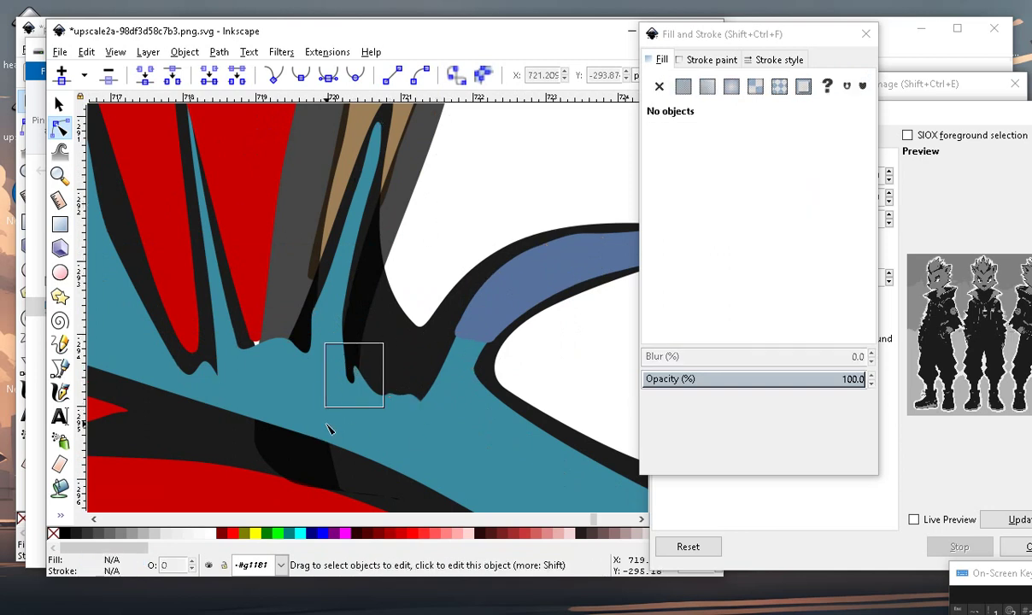
click(467, 460)
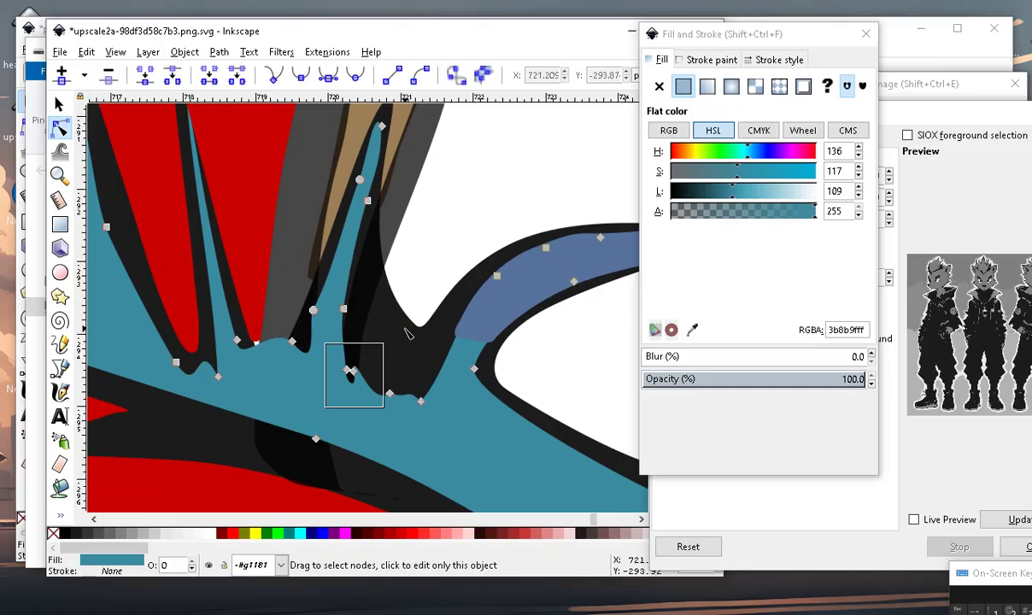
drag(425, 287, 361, 293)
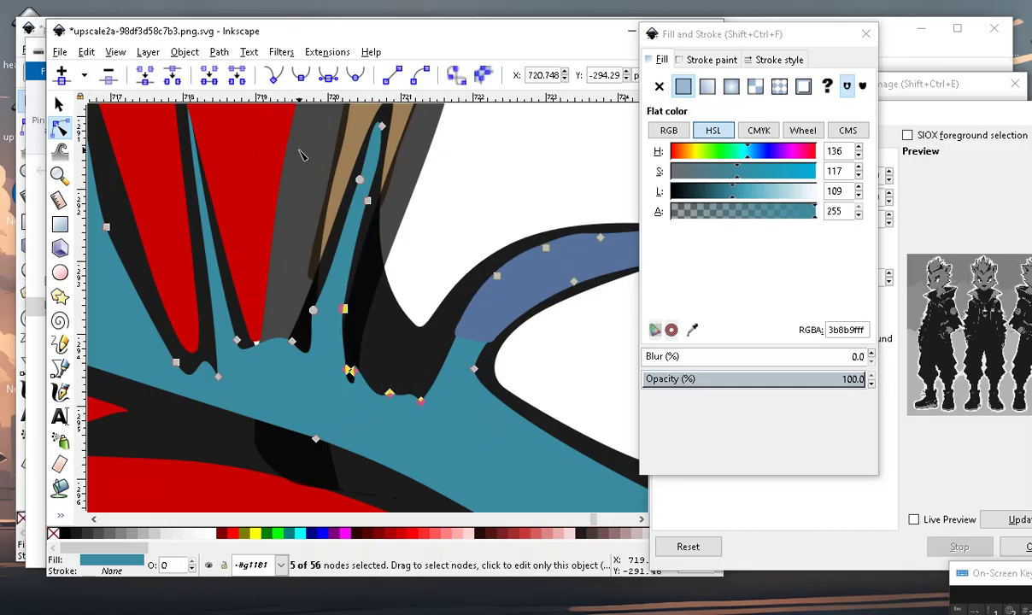
click(108, 79)
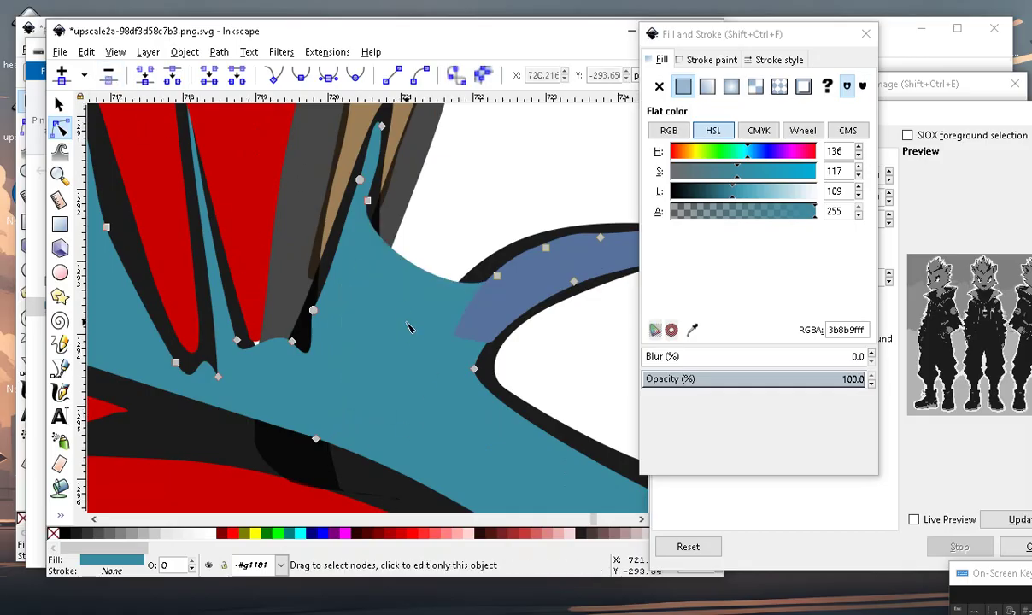
double_click(411, 264)
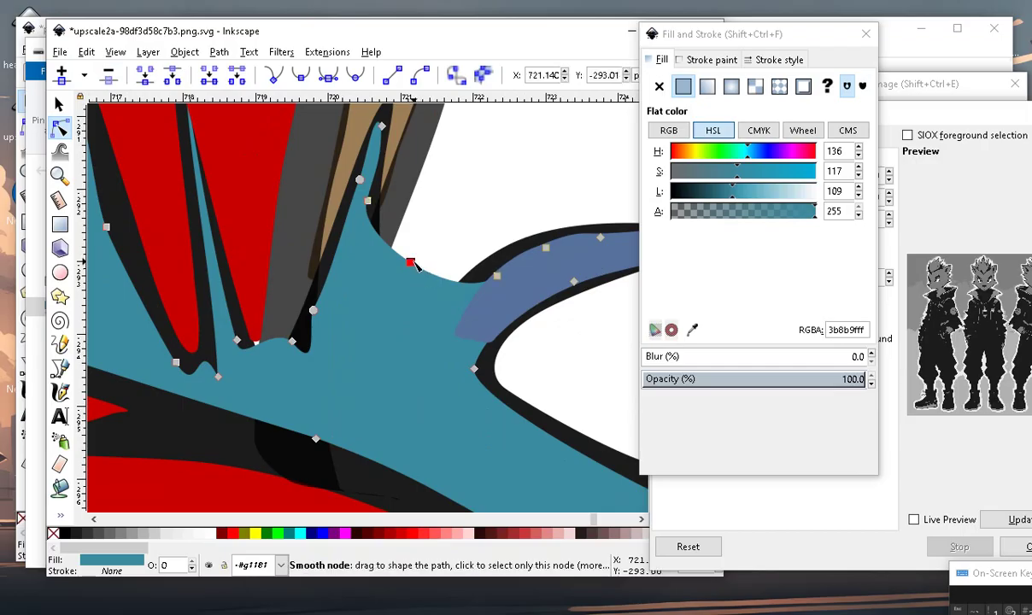
drag(412, 265, 411, 348)
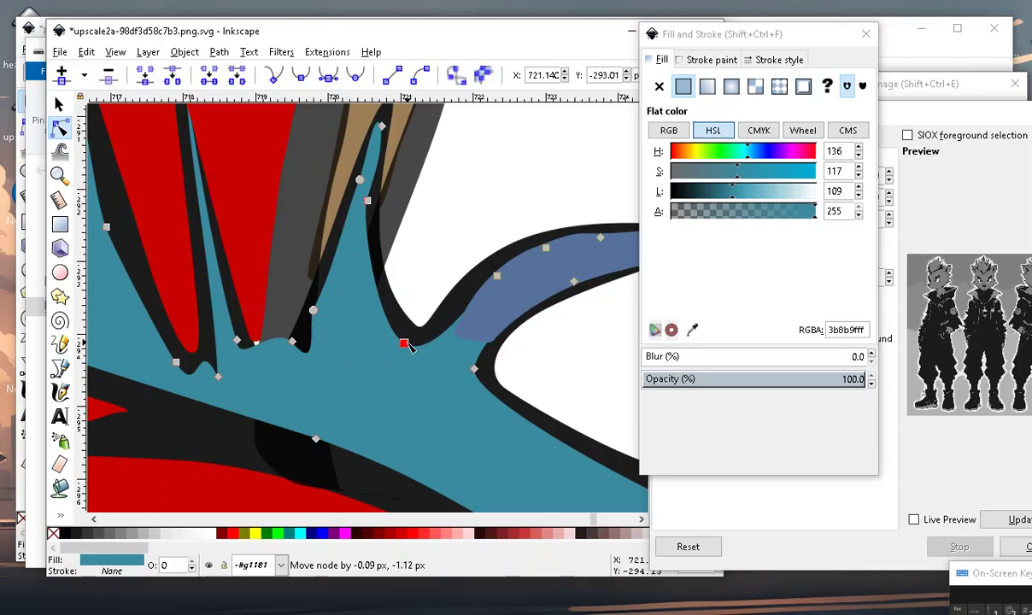
ctrl+scroll(314, 302, down, 2)
Stretch the slate-blue strip's ends up-right and down-left along the hair's inner edge.
click(503, 181)
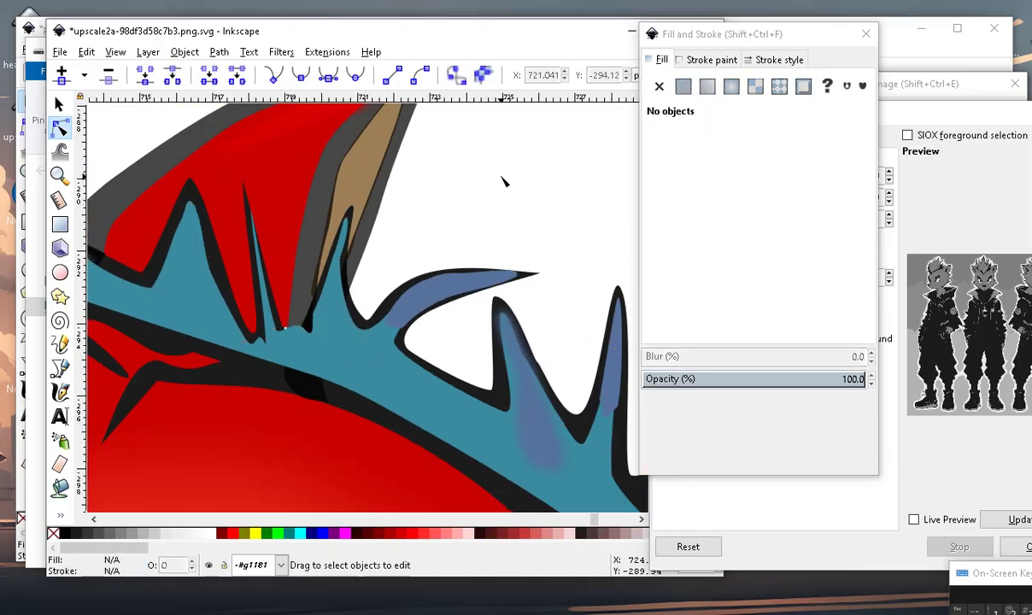
ctrl+scroll(503, 182, down, 4)
ctrl+scroll(414, 275, up, 3)
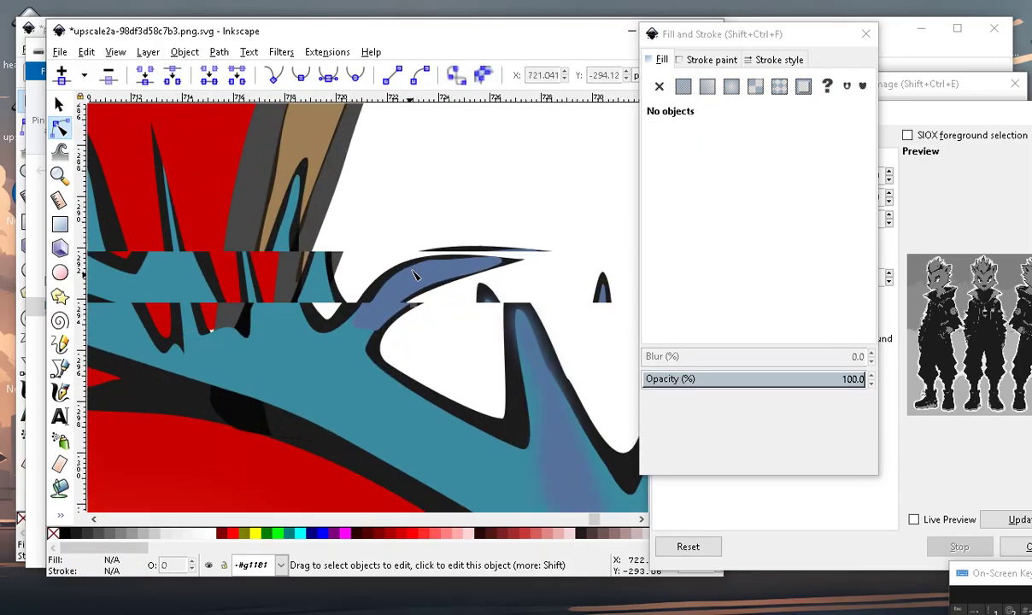
ctrl+scroll(414, 275, down, 2)
ctrl+scroll(402, 413, up, 4)
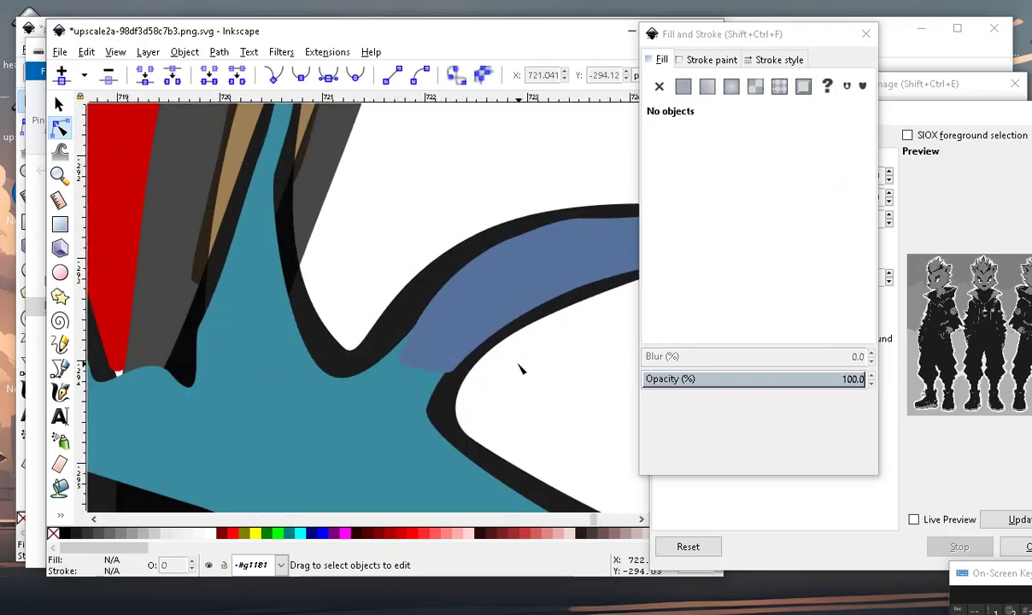
click(472, 341)
mouse_move(460, 362)
mouse_down()
mouse_move(519, 289)
mouse_move(603, 242)
mouse_up()
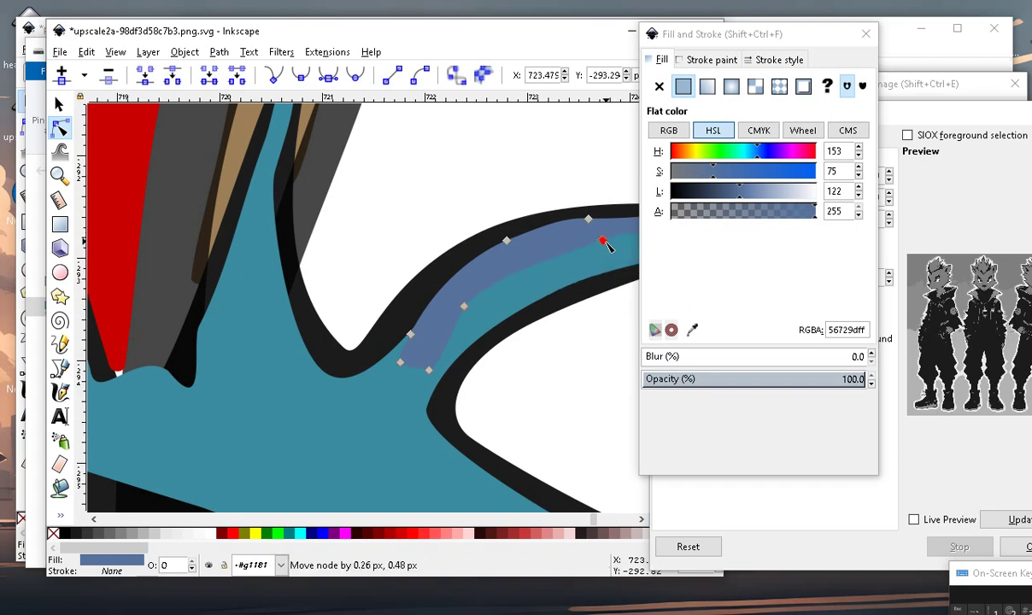
drag(402, 364, 314, 396)
scroll(507, 329, down, 2)
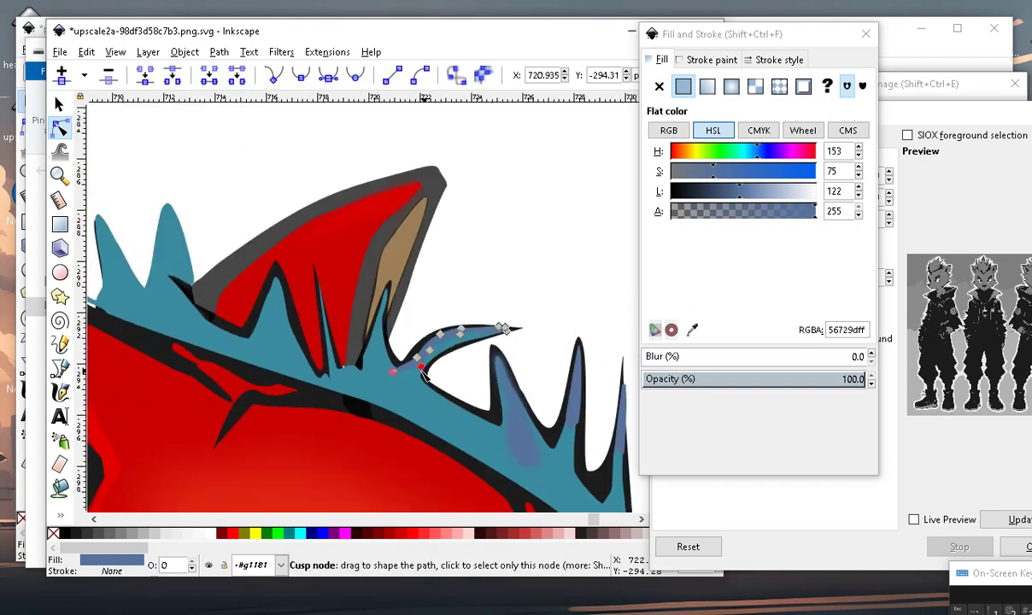
Deselect the highlight strip and zoom around to inspect the reshaped hair.
click(504, 282)
scroll(504, 282, down, 3)
scroll(277, 350, up, 3)
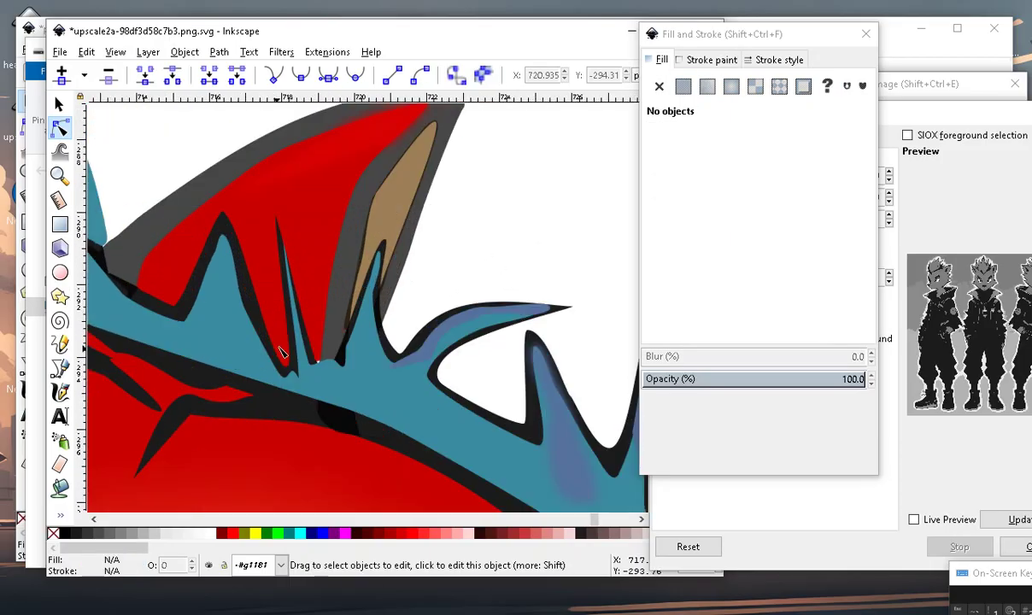
scroll(420, 387, up, 2)
scroll(382, 330, down, 2)
scroll(402, 359, up, 2)
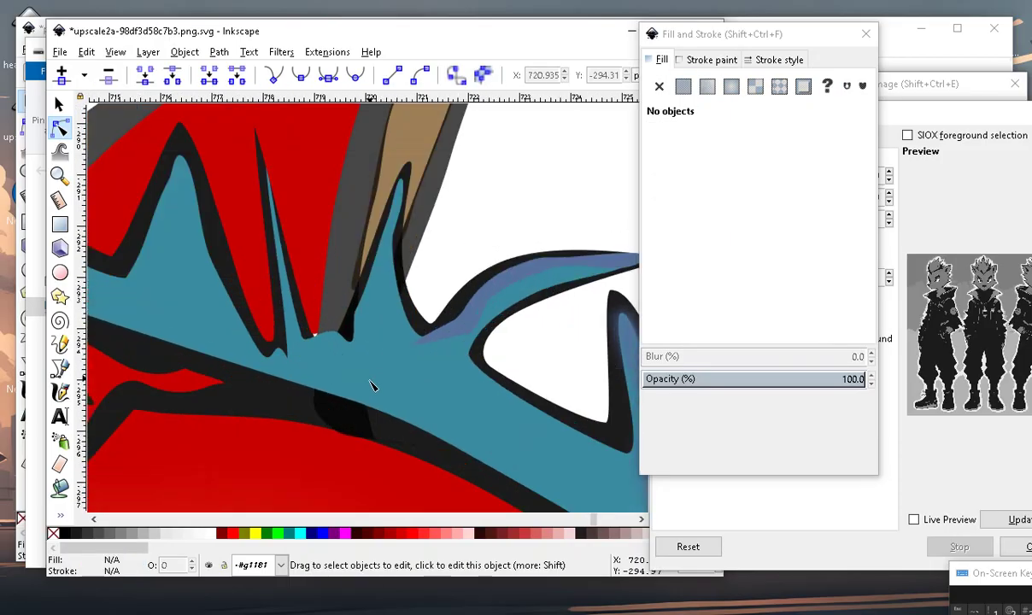
scroll(402, 359, down, 3)
scroll(436, 220, down, 3)
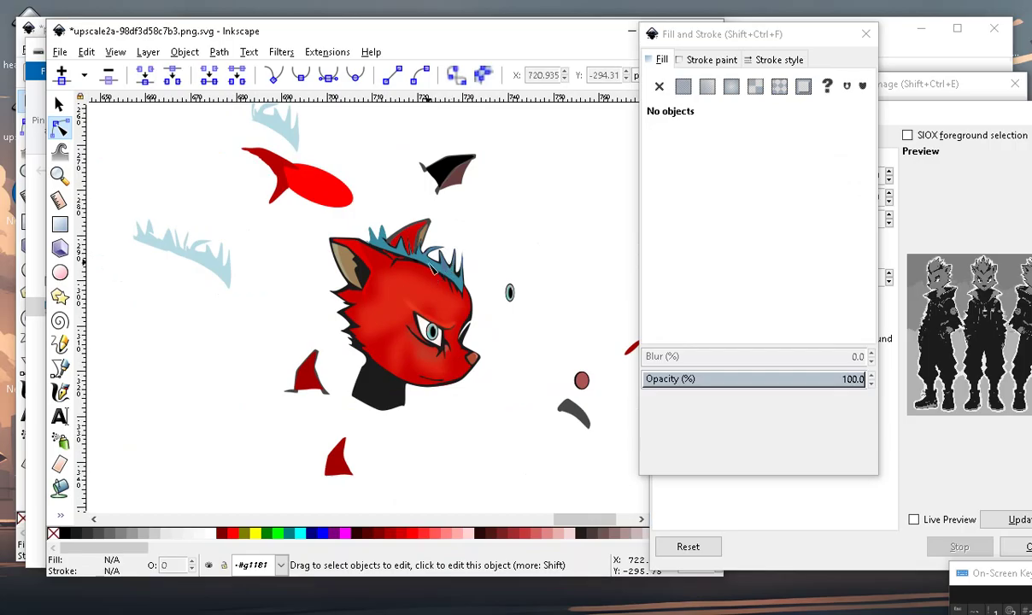
scroll(453, 274, up, 4)
scroll(470, 307, down, 2)
scroll(462, 255, up, 1)
scroll(462, 254, up, 3)
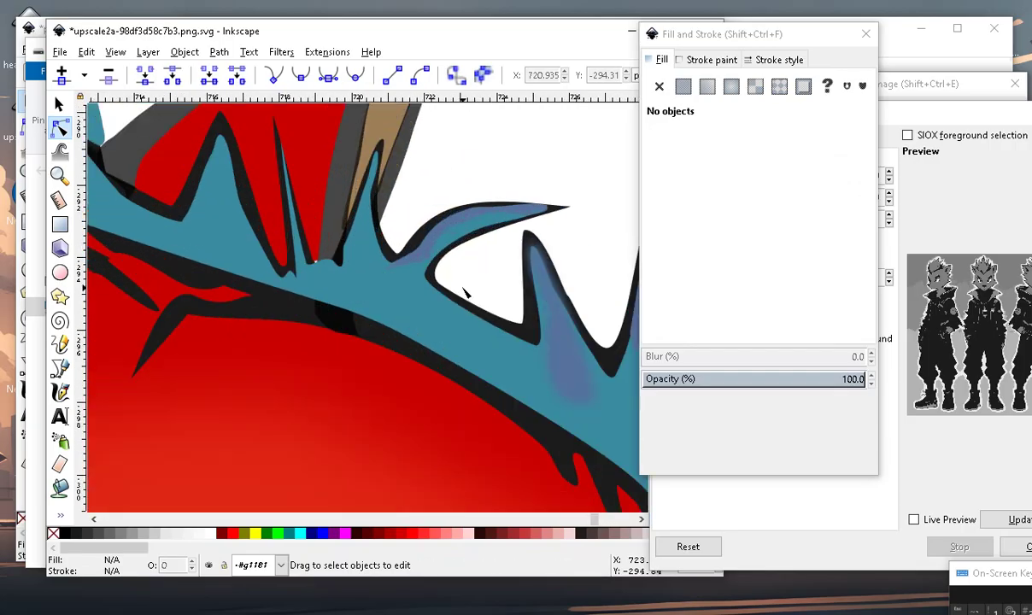
scroll(470, 292, up, 2)
Add a node on the black outline's lower edge and raise it into a peak.
click(524, 350)
double_click(500, 324)
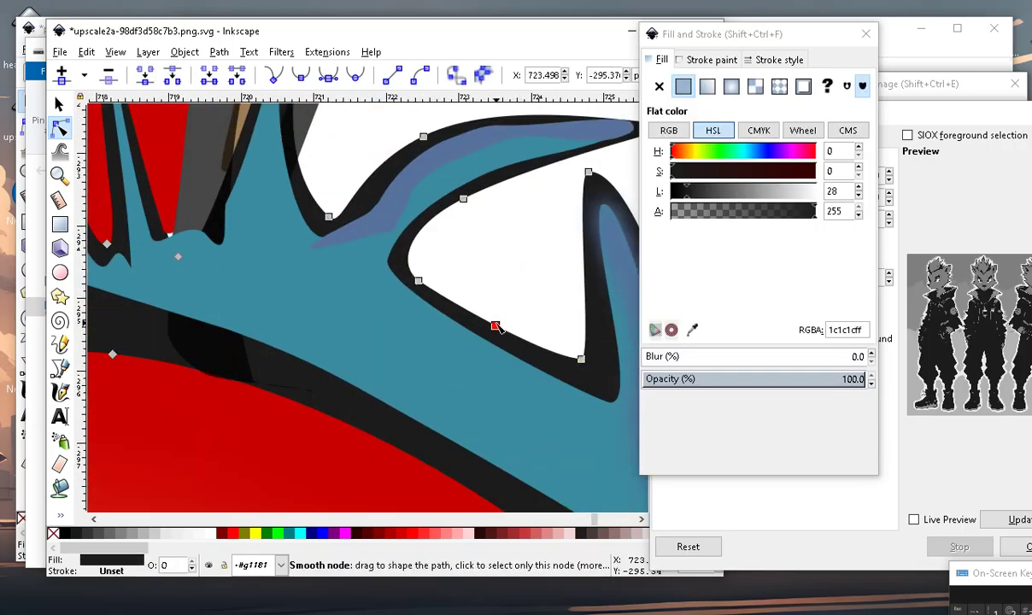
drag(495, 325, 516, 237)
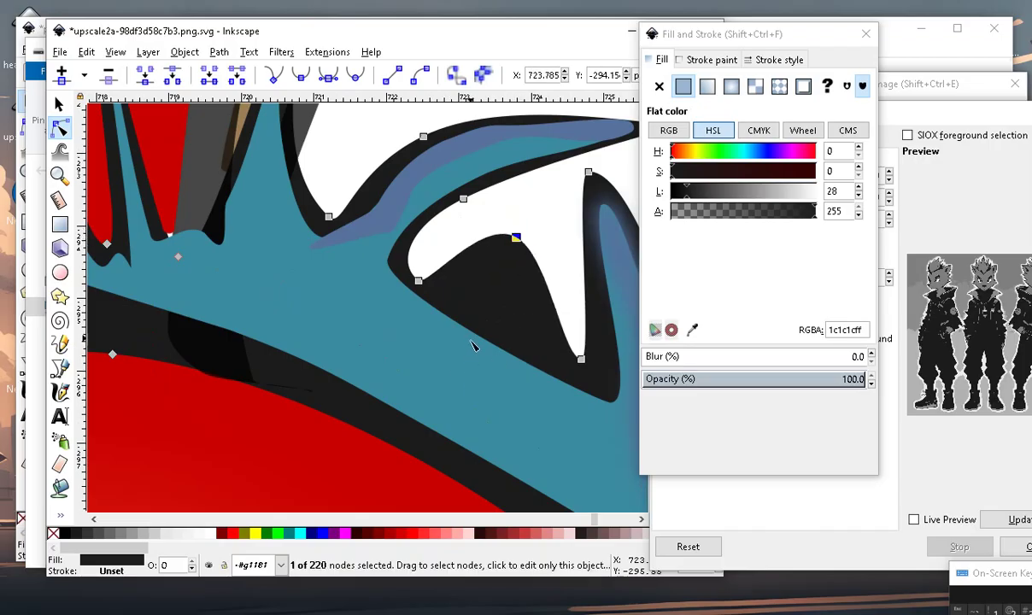
Add nodes on the teal hair's lower-right edge and raise one into a new spike.
click(443, 315)
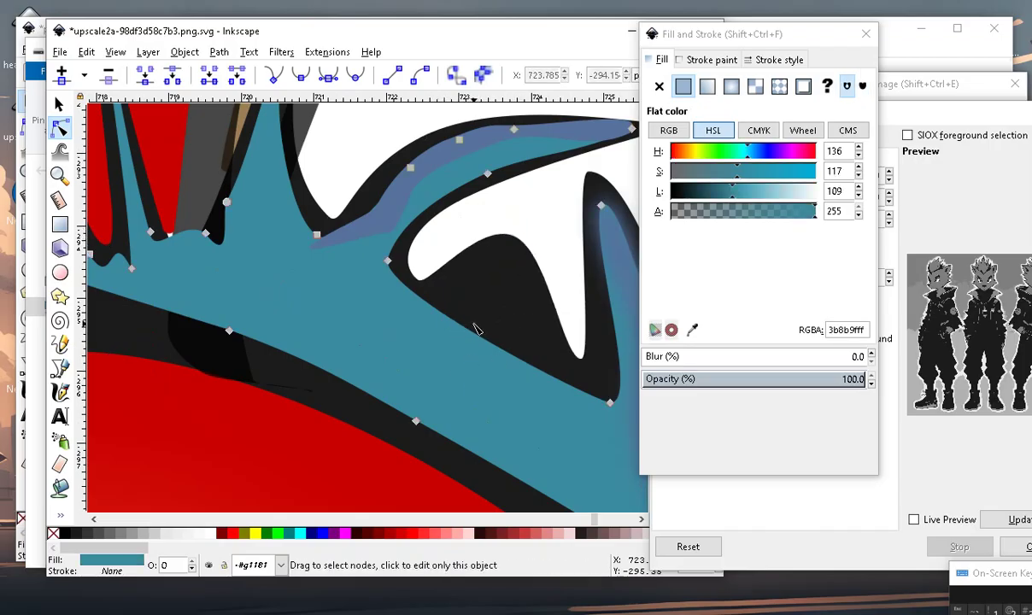
double_click(545, 373)
double_click(488, 342)
drag(489, 342, 504, 248)
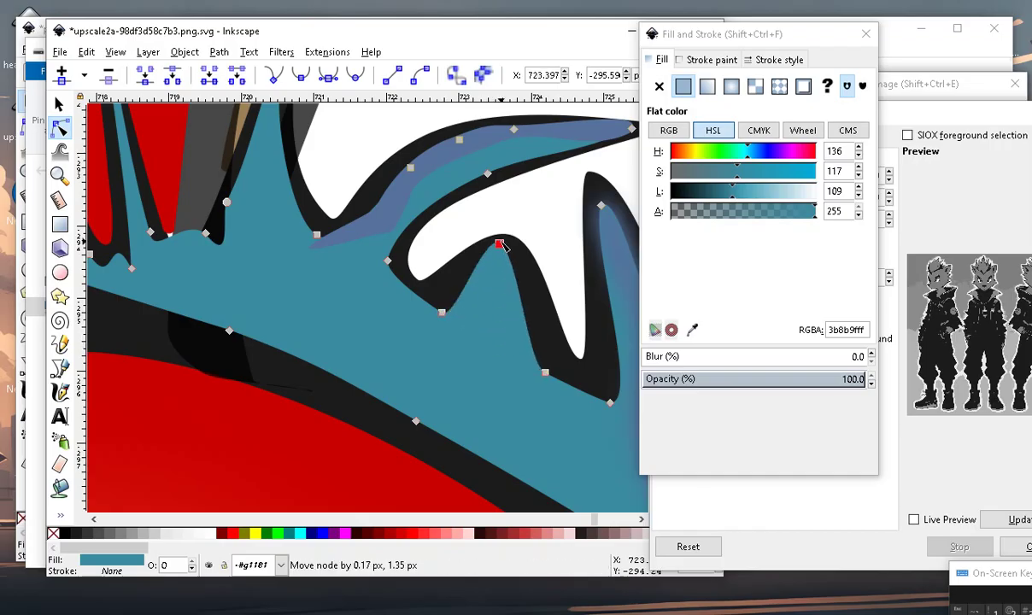
scroll(464, 353, down, 2)
scroll(464, 353, down, 1)
scroll(478, 329, up, 2)
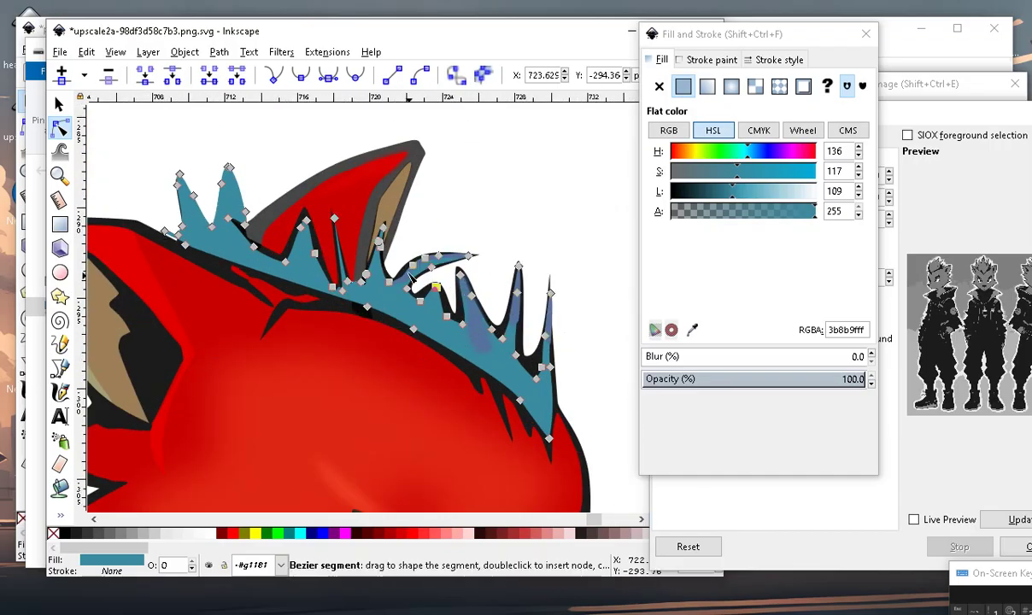
scroll(479, 322, up, 1)
drag(488, 322, 500, 323)
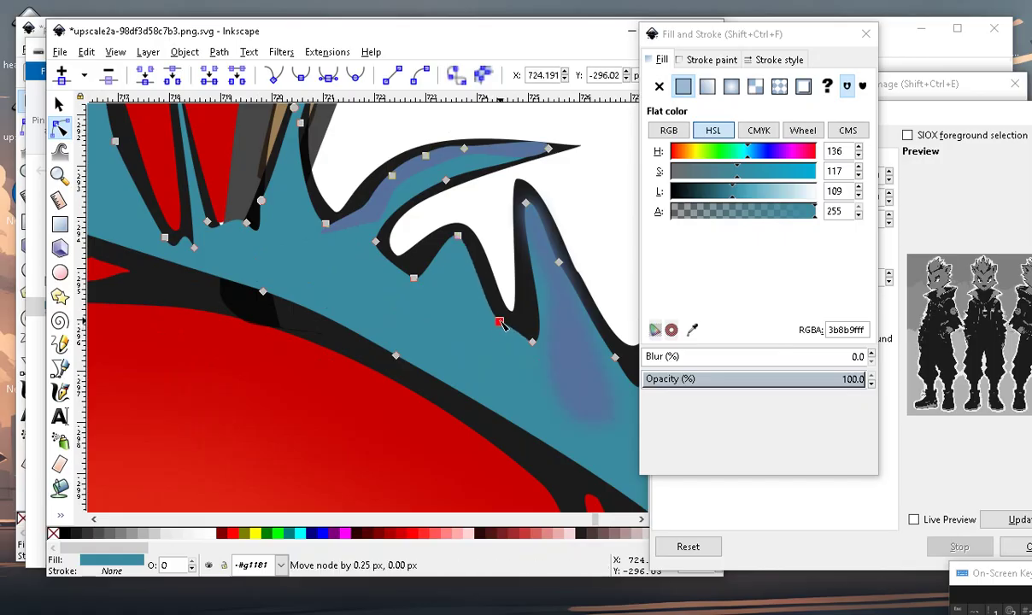
Raise the outline's peak higher around the spike and add a node just below it.
click(411, 257)
click(413, 263)
drag(416, 267, 417, 271)
drag(468, 229, 478, 199)
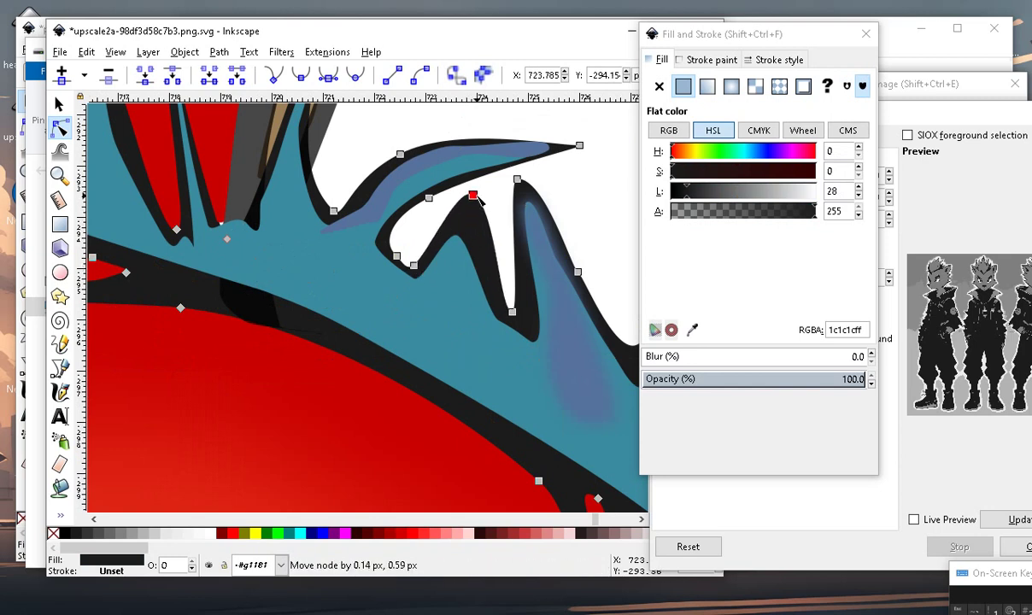
double_click(468, 219)
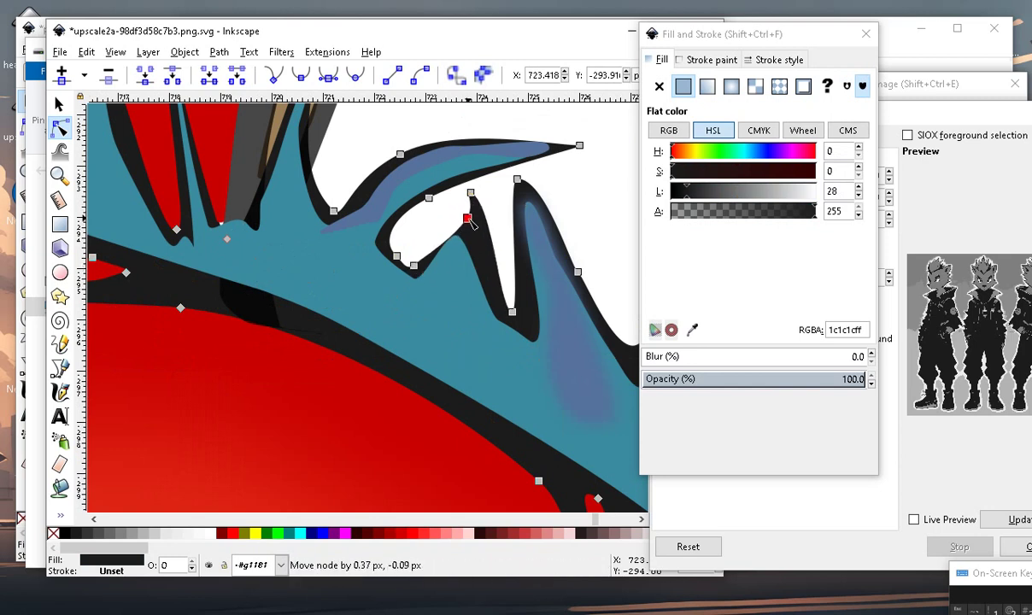
Fit the teal spike's edge inside the outline peak with a nudged and added node.
click(438, 244)
drag(473, 207, 474, 202)
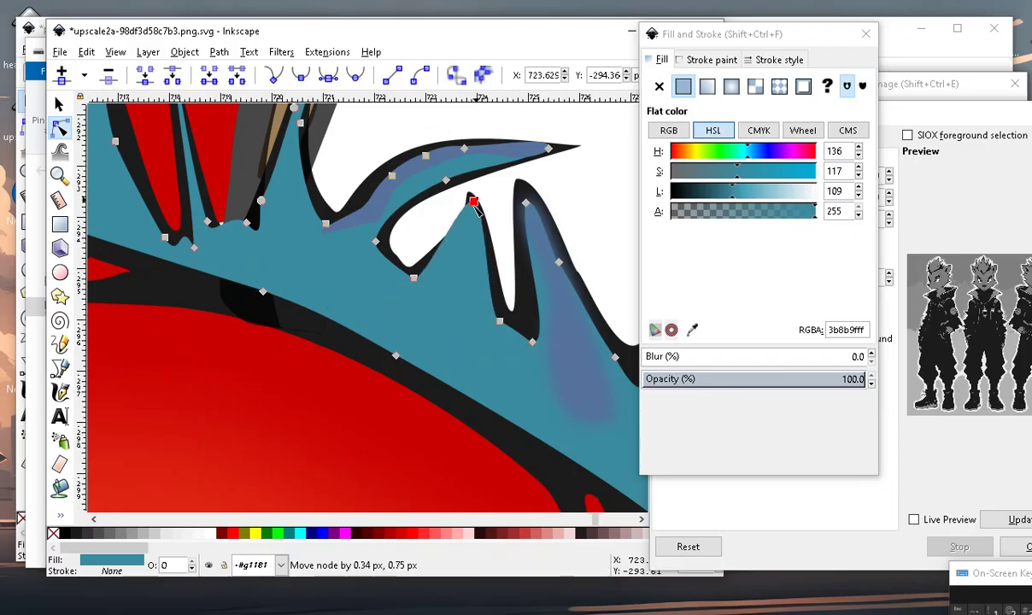
double_click(458, 244)
drag(458, 245, 458, 243)
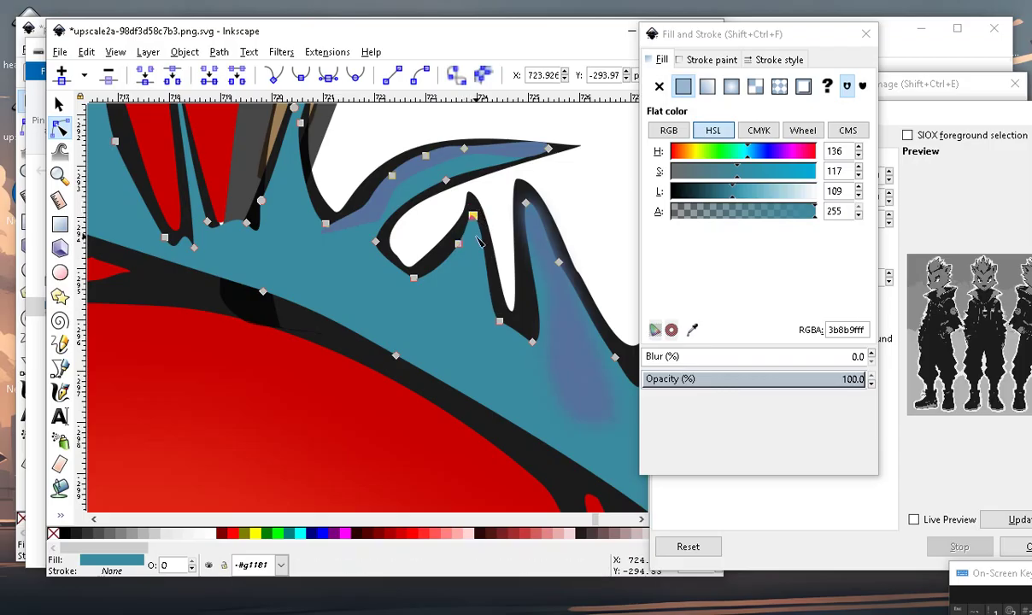
scroll(483, 285, down, 2)
Raise the black outline's node so it fits the base of the teal spike.
key(Escape)
key(Escape)
scroll(497, 257, down, 2)
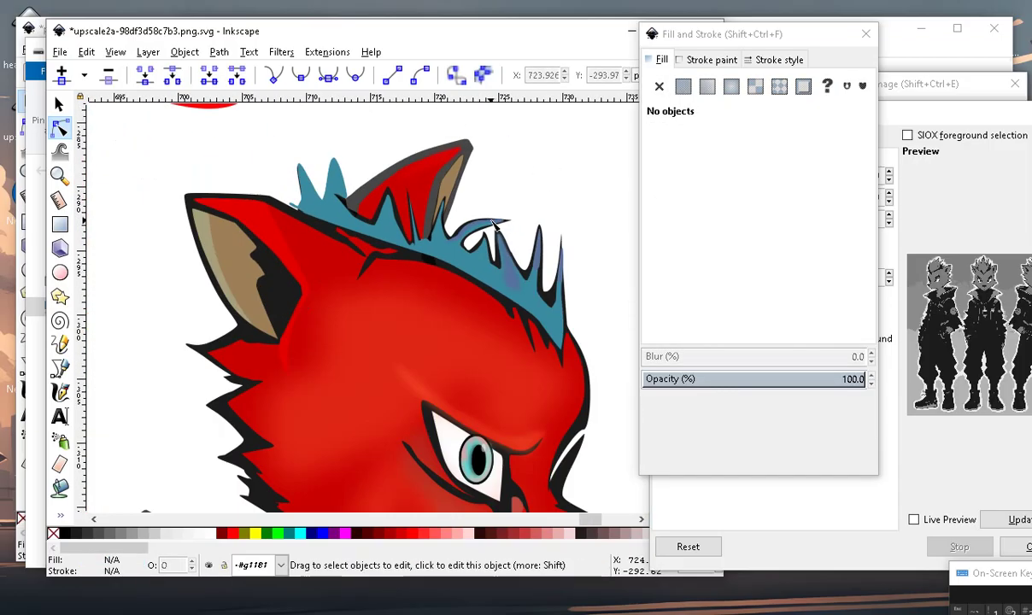
scroll(499, 259, up, 2)
scroll(395, 357, down, 3)
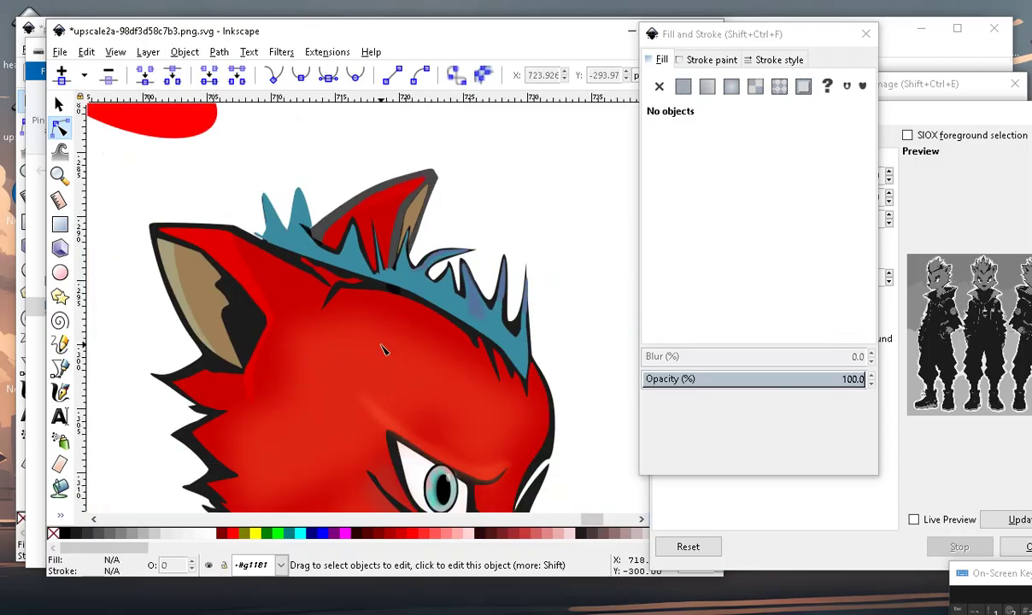
scroll(383, 345, up, 2)
scroll(418, 325, up, 1)
scroll(442, 296, down, 2)
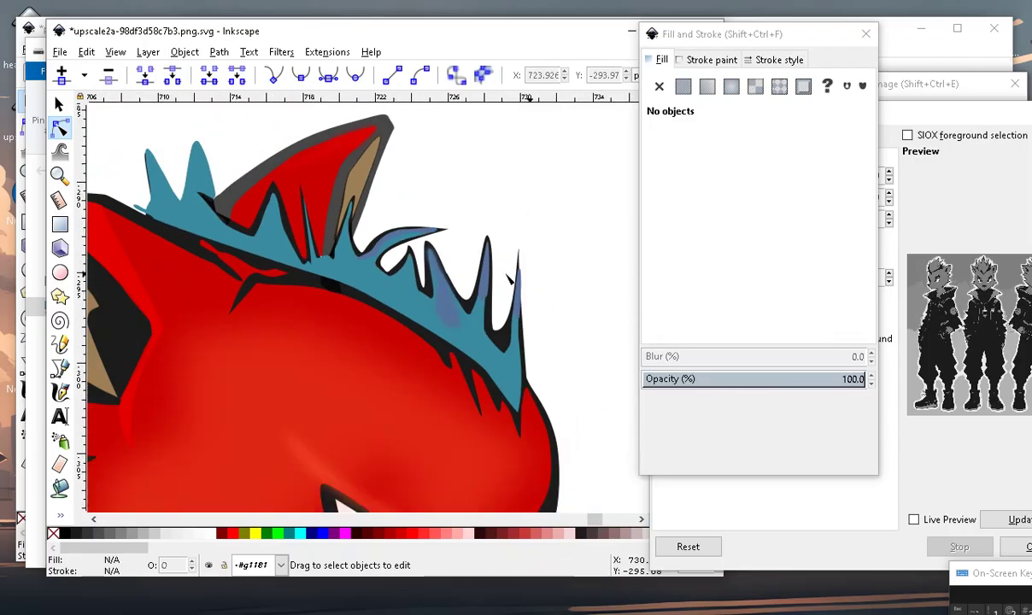
scroll(478, 257, up, 2)
scroll(530, 224, down, 2)
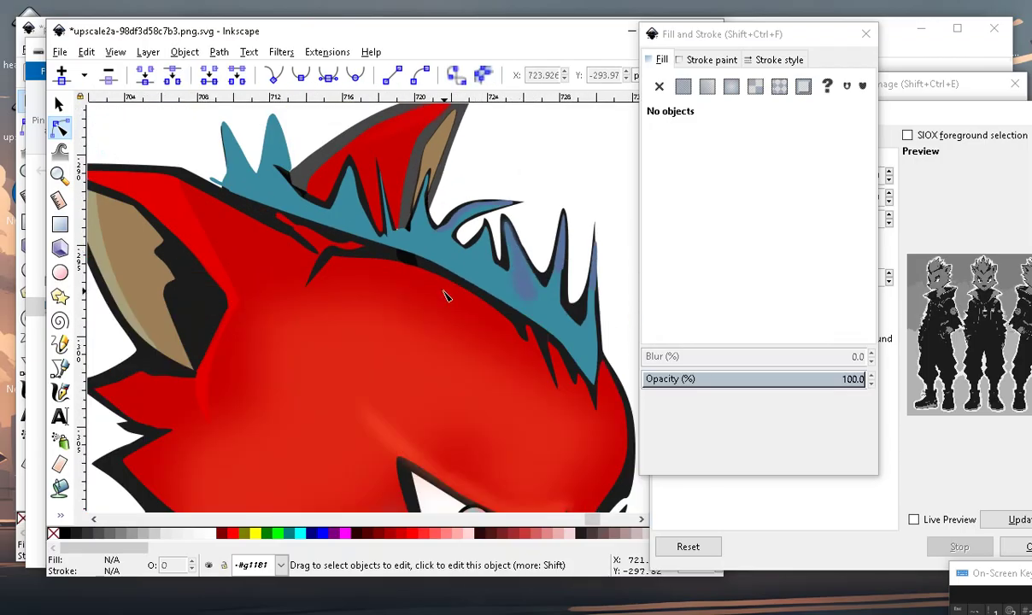
scroll(404, 216, down, 1)
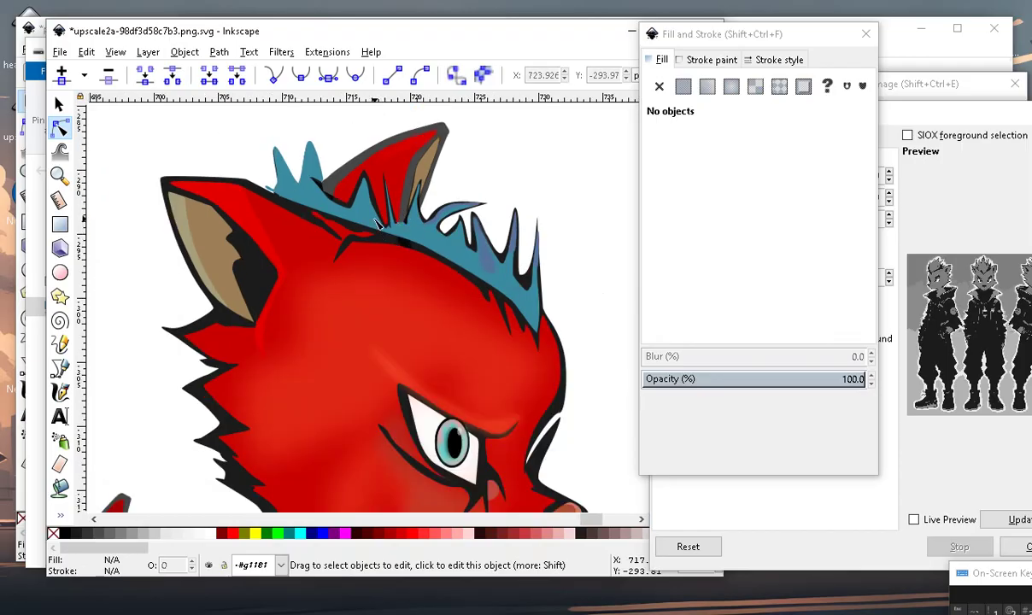
scroll(430, 202, up, 4)
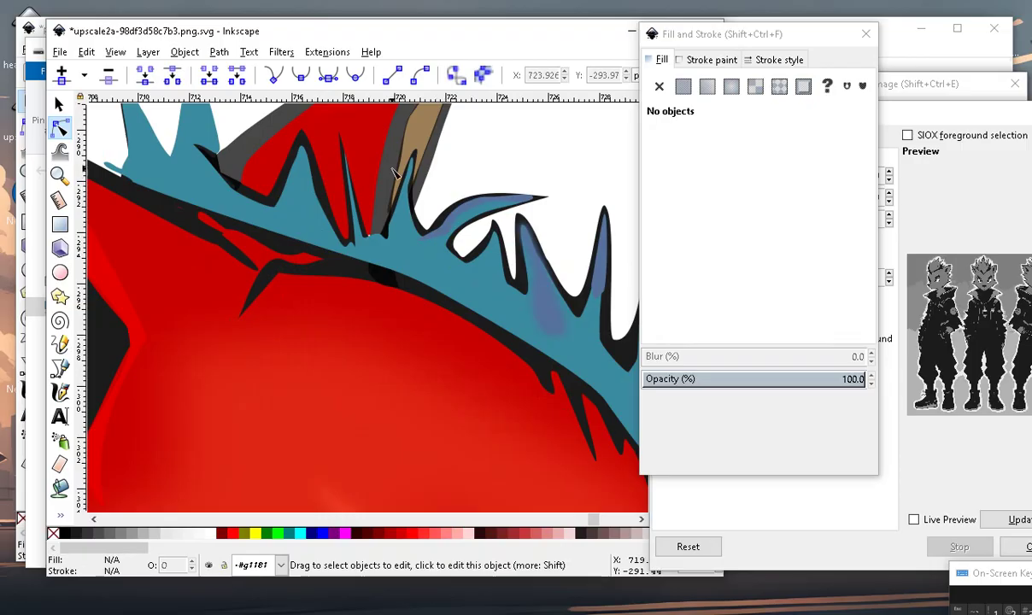
scroll(317, 206, down, 3)
scroll(313, 234, up, 2)
scroll(318, 219, up, 2)
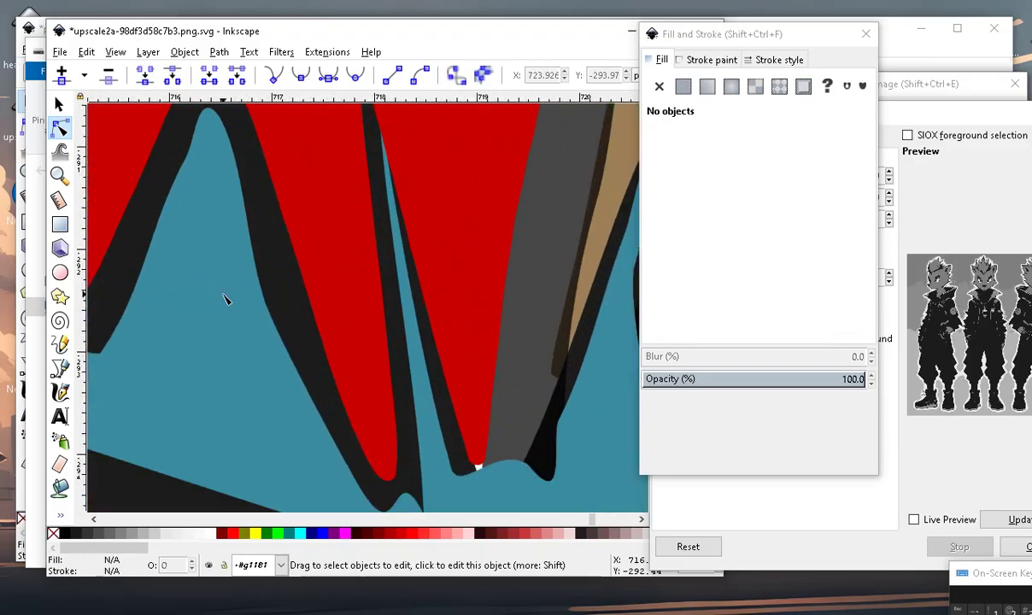
click(357, 242)
scroll(359, 256, down, 1)
scroll(363, 337, up, 3)
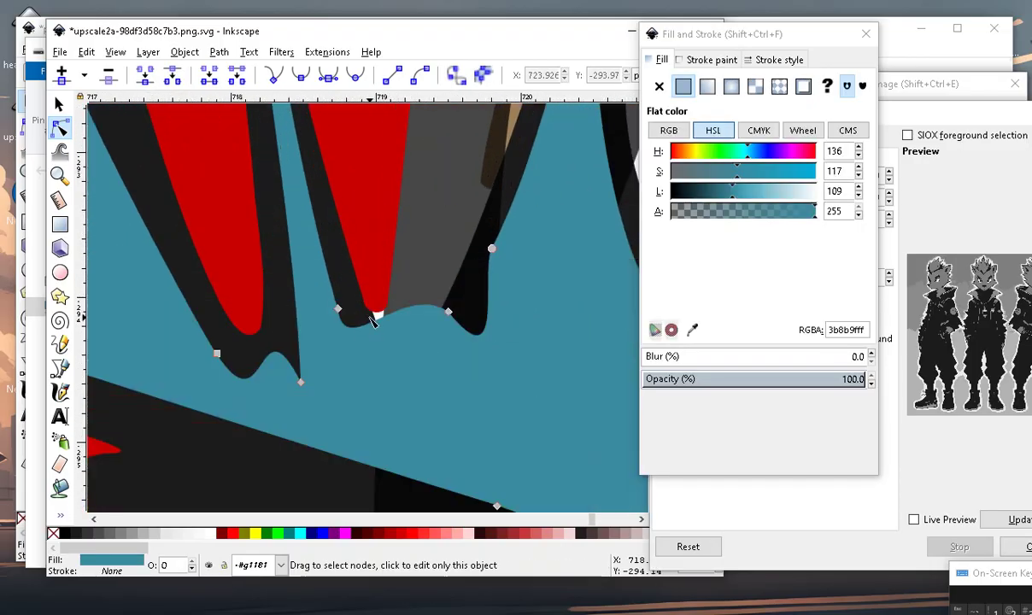
click(362, 283)
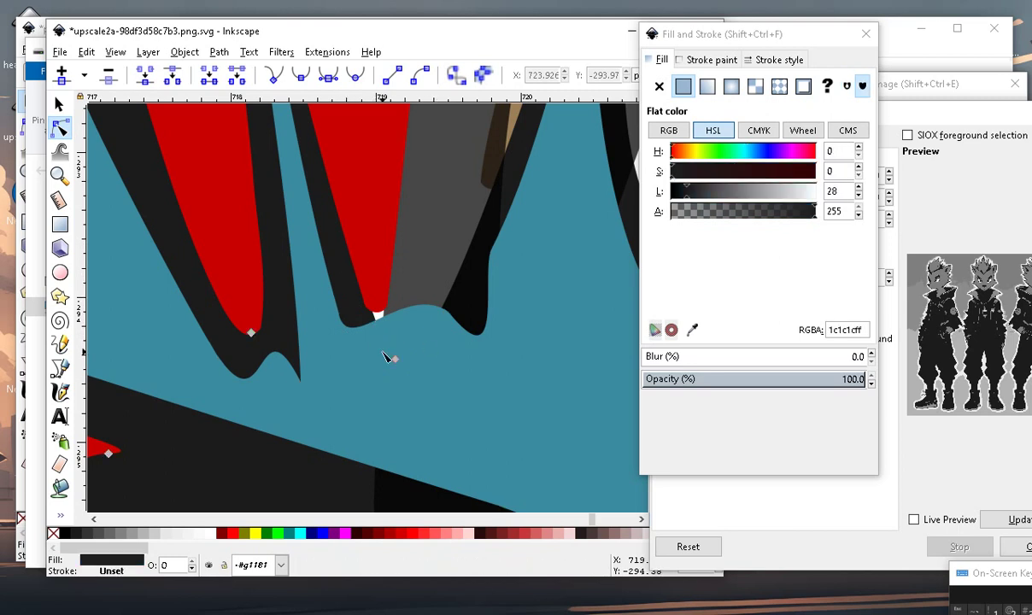
mouse_move(396, 360)
mouse_down()
mouse_move(405, 272)
mouse_move(419, 251)
mouse_move(422, 275)
mouse_up()
Pull the red inner ear's lower nodes upward between the spikes.
scroll(403, 330, down, 3)
scroll(384, 368, up, 1)
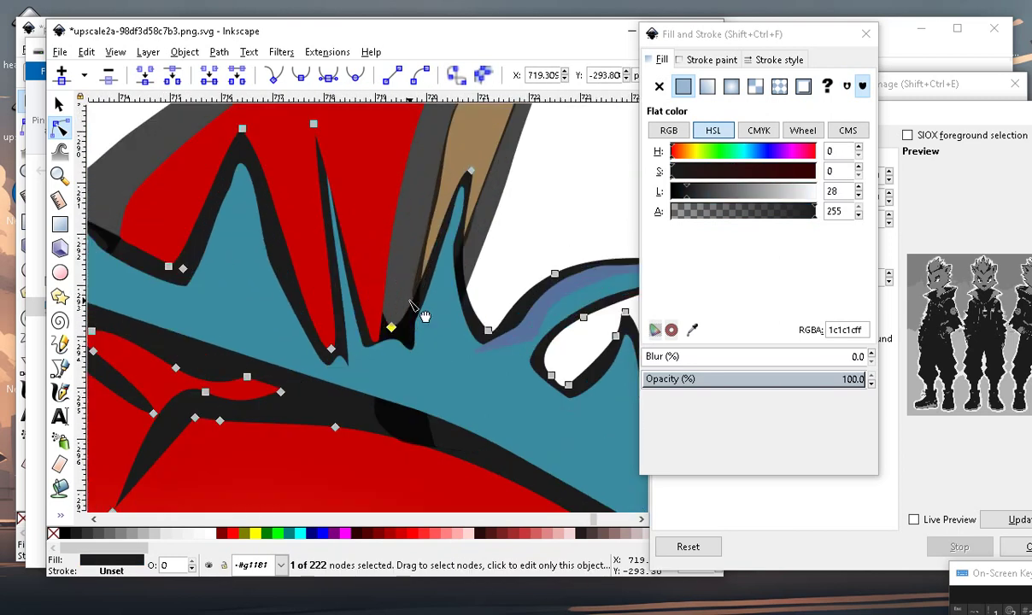
scroll(372, 398, up, 1)
click(371, 398)
click(341, 307)
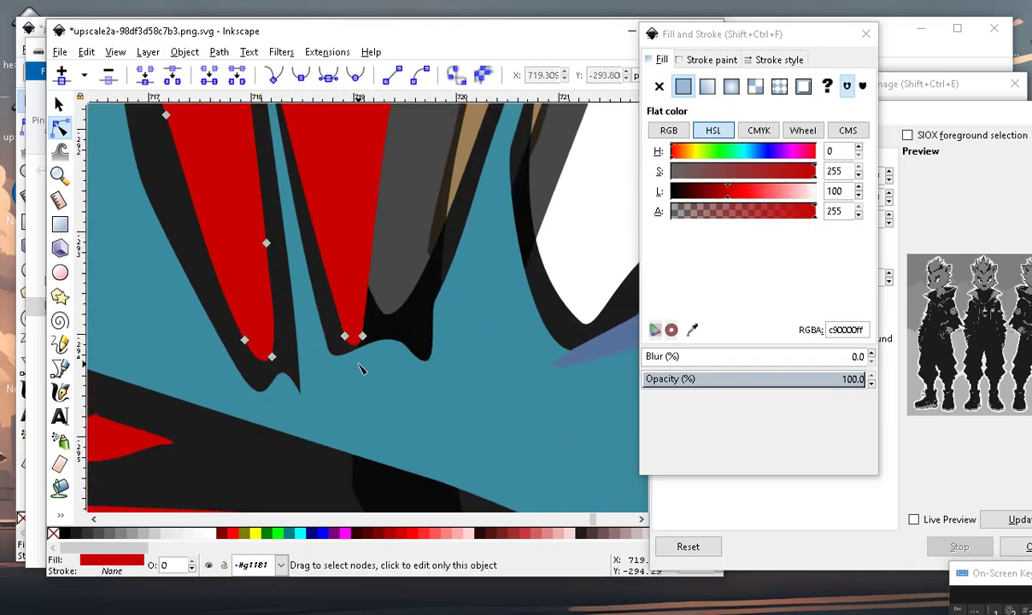
mouse_move(345, 336)
mouse_down()
mouse_move(352, 231)
mouse_move(336, 224)
mouse_up()
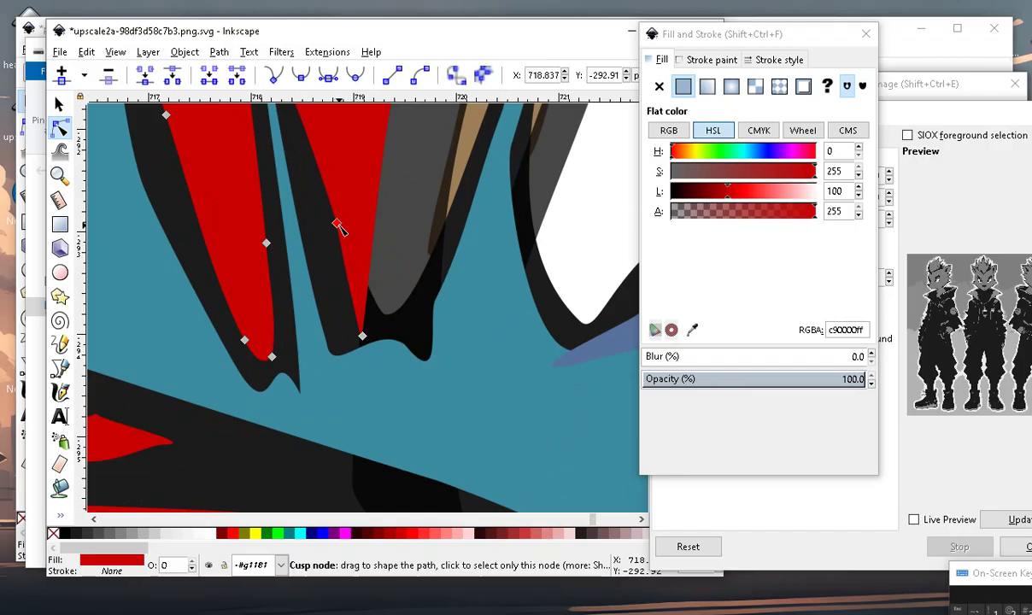
drag(359, 332, 355, 261)
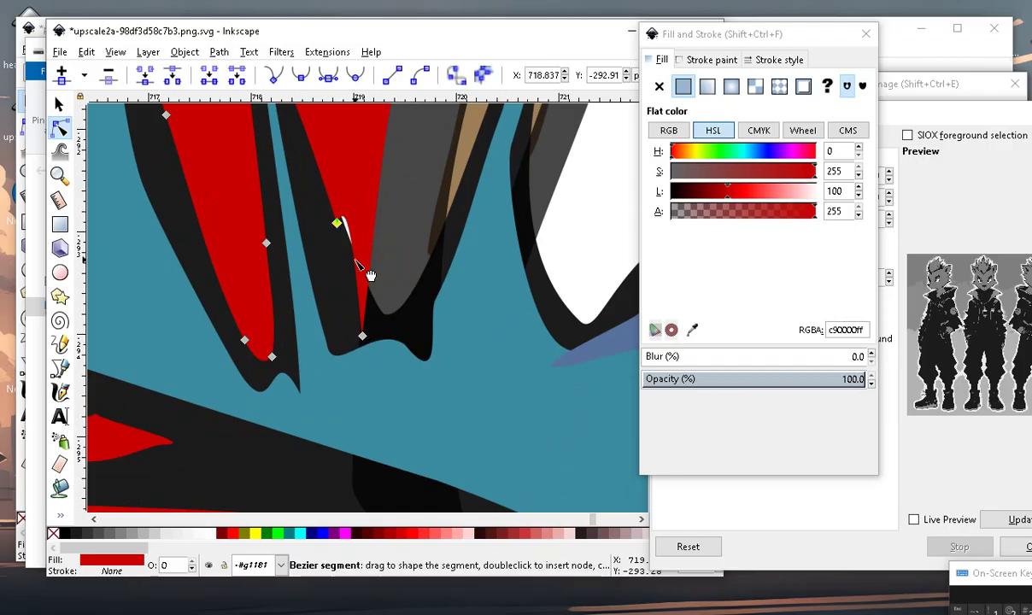
drag(363, 335, 367, 193)
Raise the black outline's point between the spikes.
scroll(367, 286, down, 2)
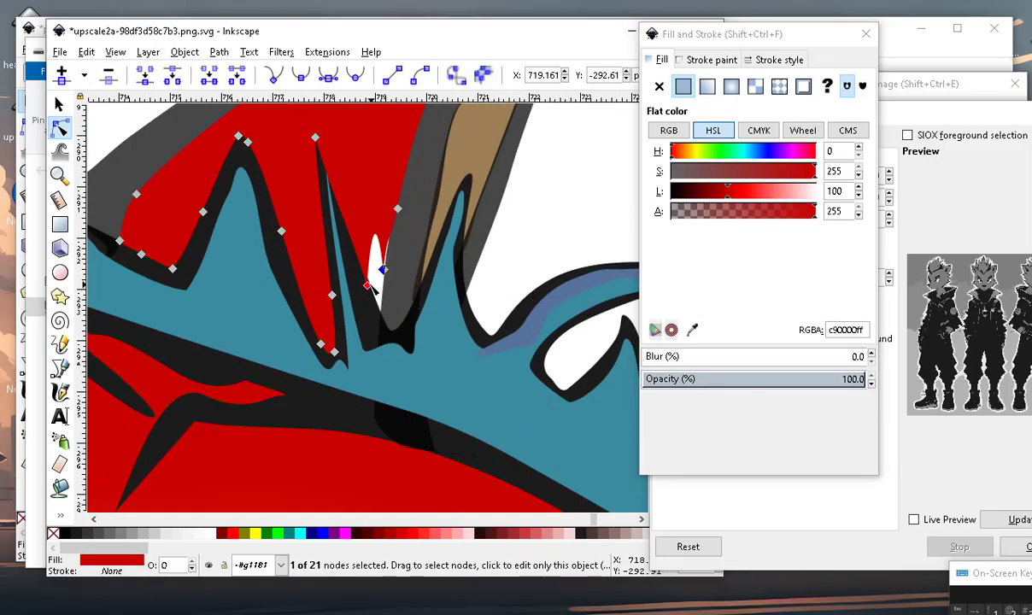
click(399, 384)
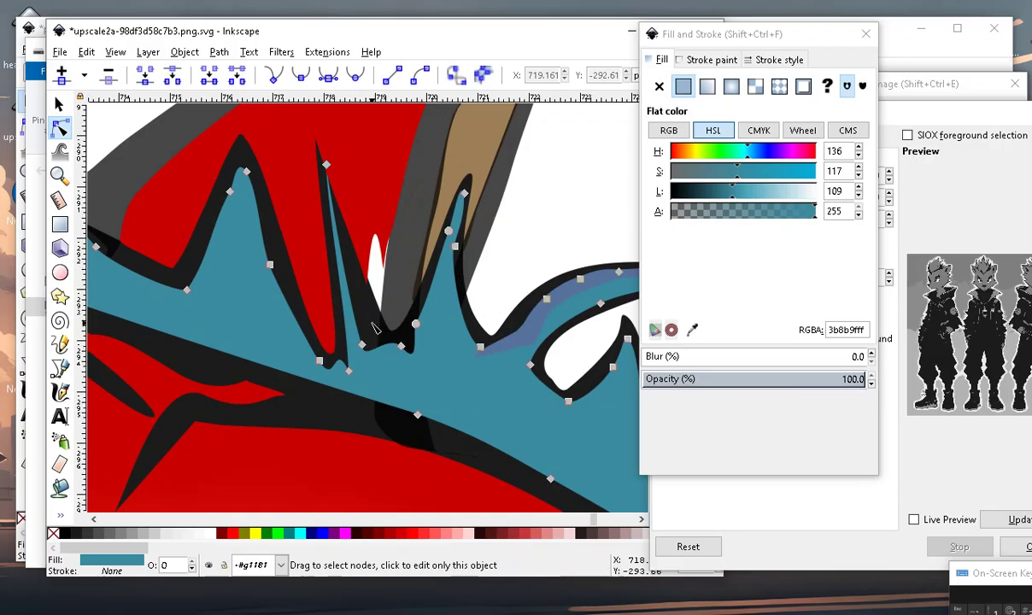
click(374, 327)
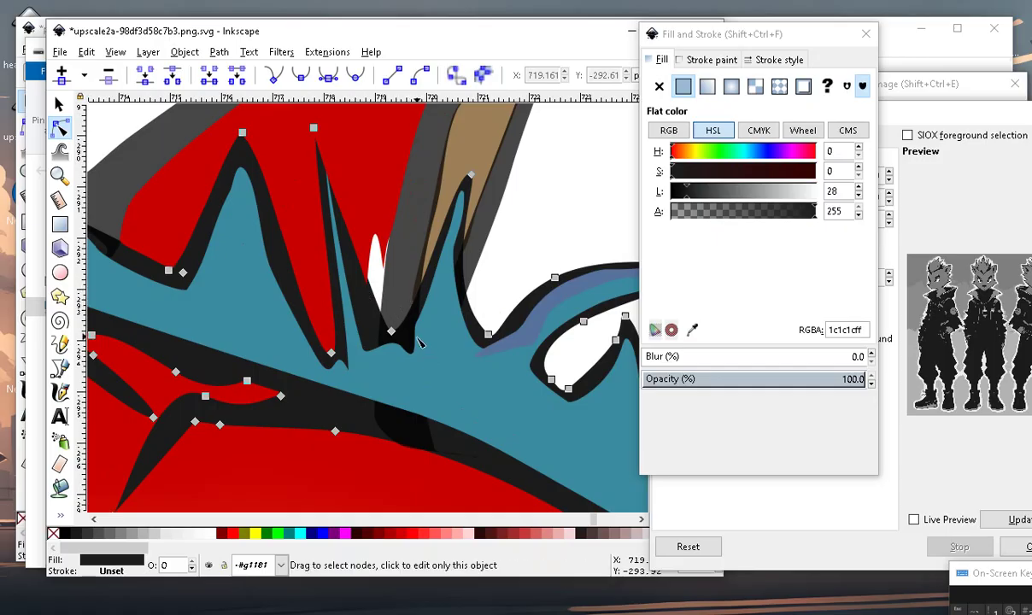
mouse_move(391, 333)
mouse_down()
mouse_move(400, 283)
mouse_move(397, 290)
mouse_up()
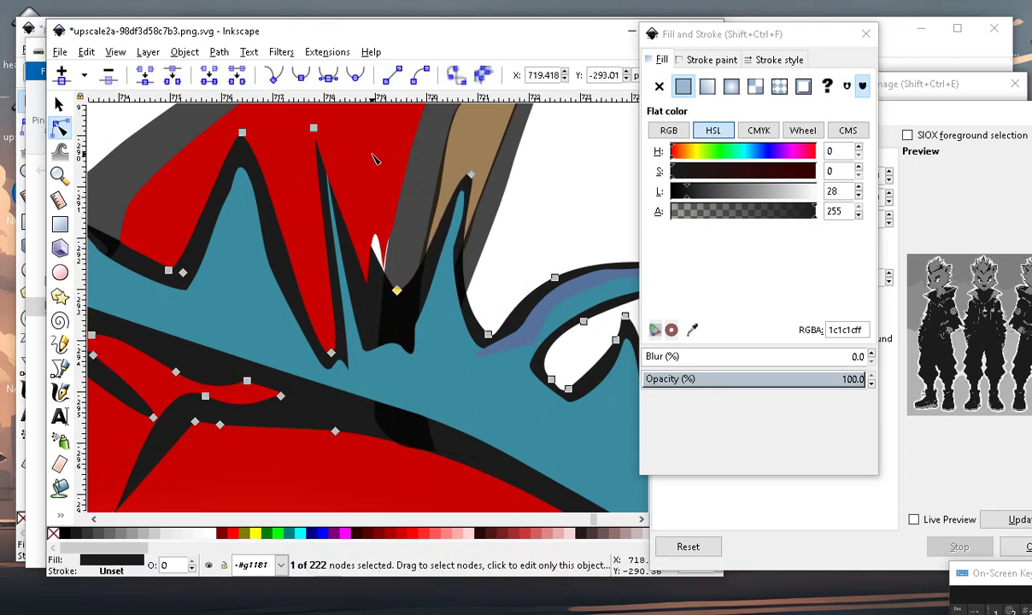
Tuck the red ear's lower point into the spike and extend the teal spike upward.
click(374, 159)
drag(368, 287, 358, 219)
click(423, 363)
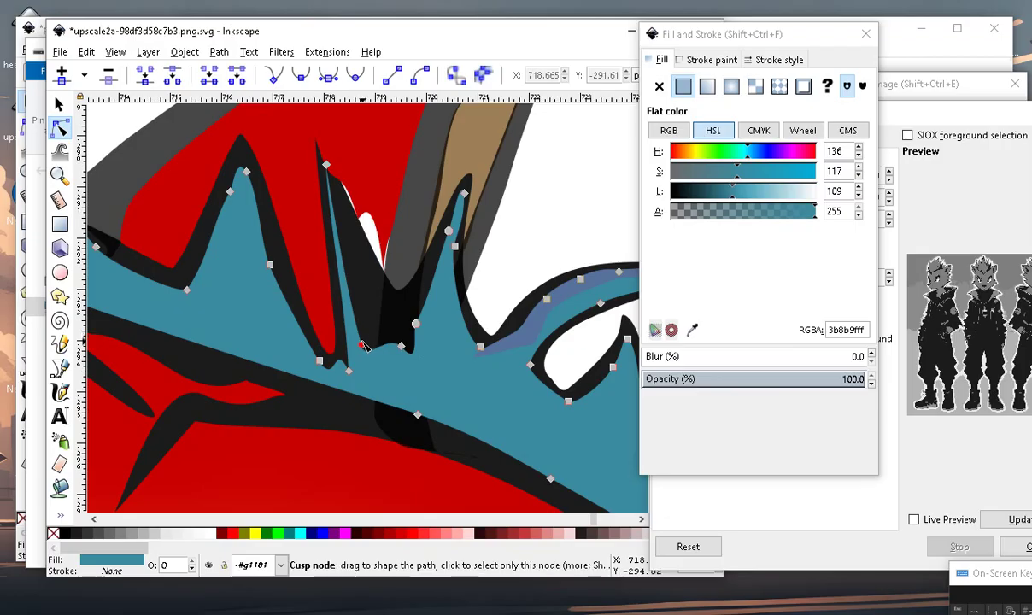
drag(361, 343, 383, 296)
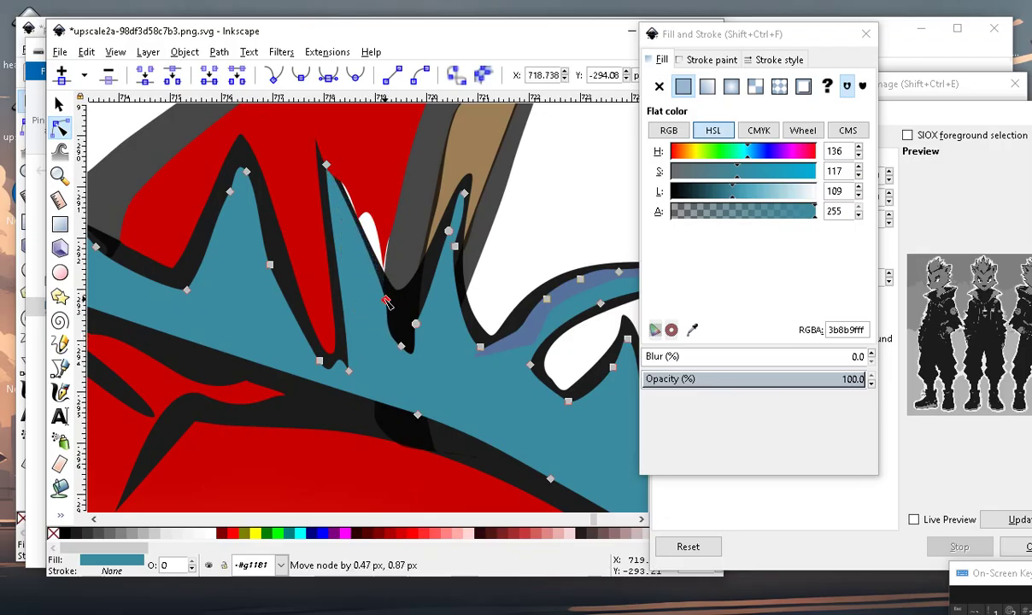
scroll(383, 296, down, 3)
click(530, 249)
Raise the tip of the teal hair spike beside the ear.
click(513, 256)
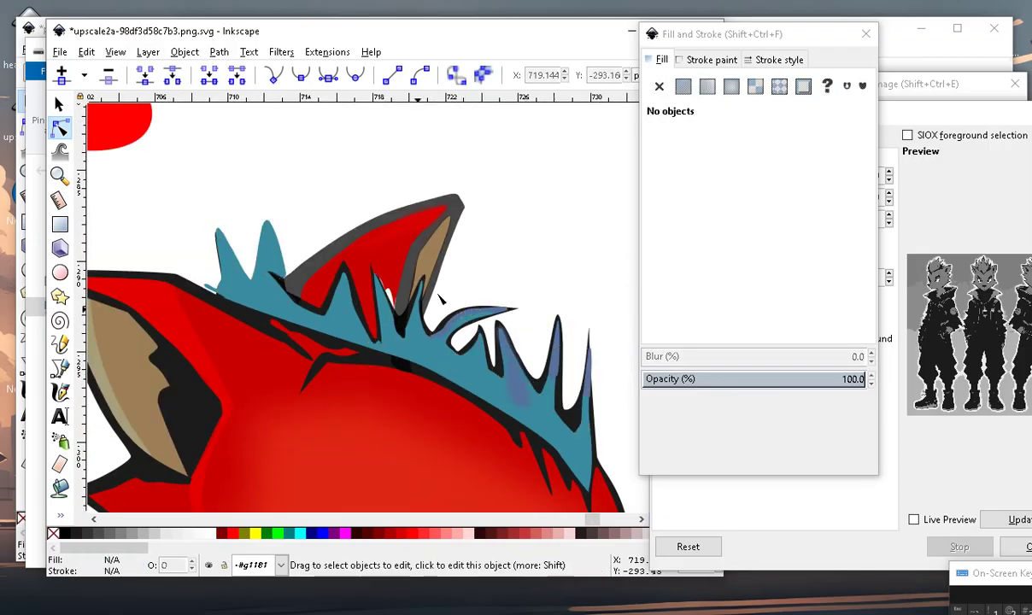
scroll(431, 342, up, 3)
scroll(455, 335, down, 3)
scroll(436, 367, up, 3)
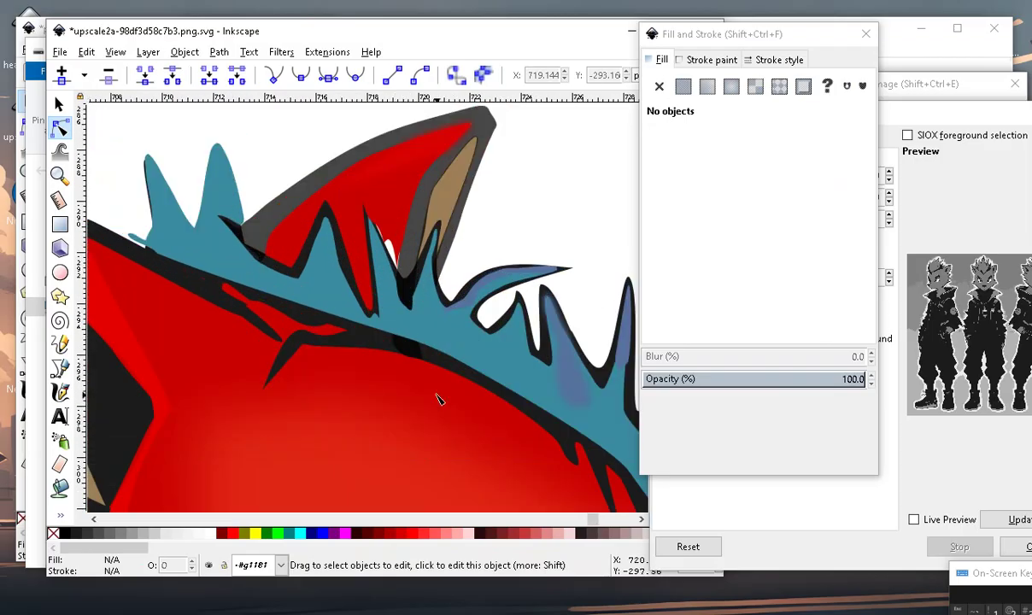
scroll(383, 281, down, 3)
scroll(381, 295, up, 3)
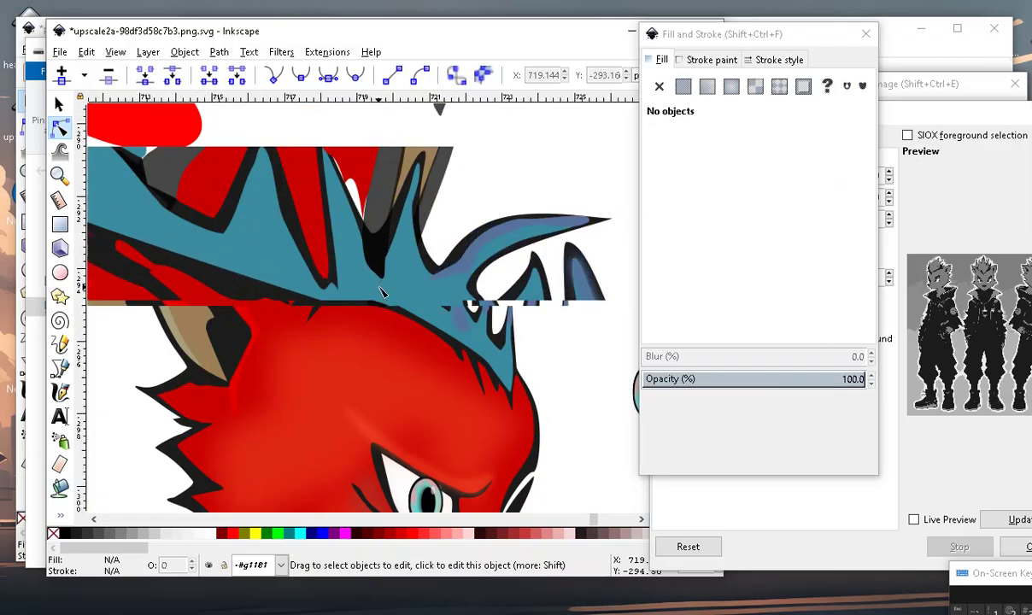
click(389, 249)
drag(374, 270, 381, 243)
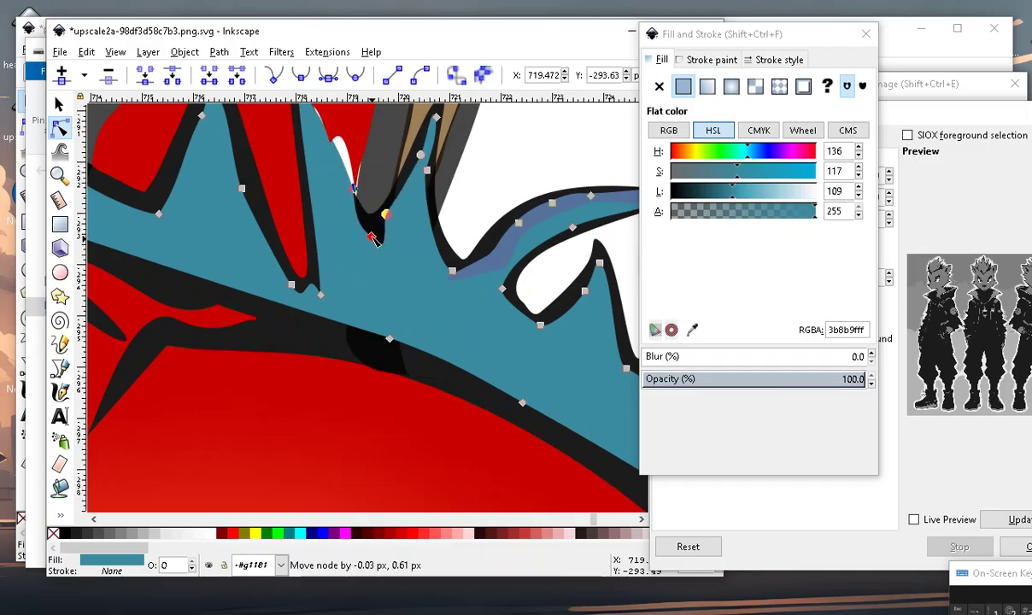
scroll(377, 240, down, 3)
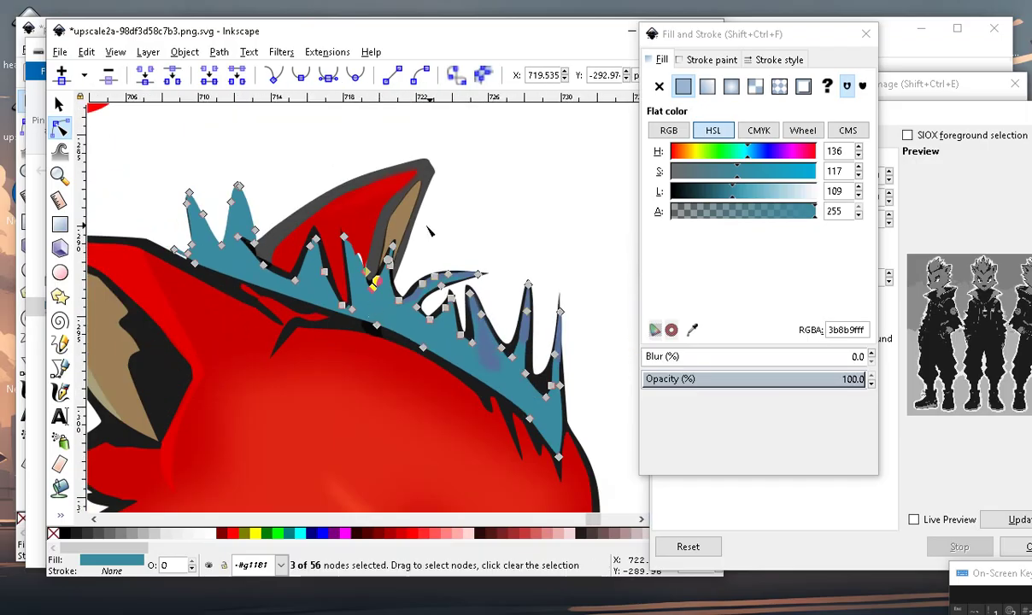
click(484, 201)
Move the outline point near the spike tip to close the white gap.
scroll(410, 282, down, 1)
scroll(345, 387, down, 1)
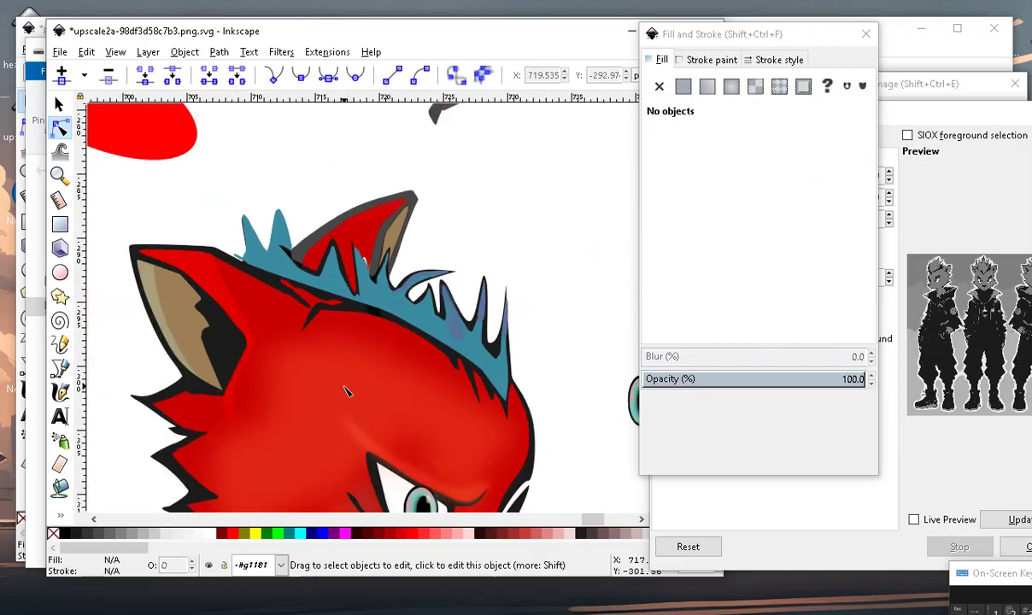
scroll(387, 273, up, 3)
click(231, 286)
scroll(253, 313, up, 1)
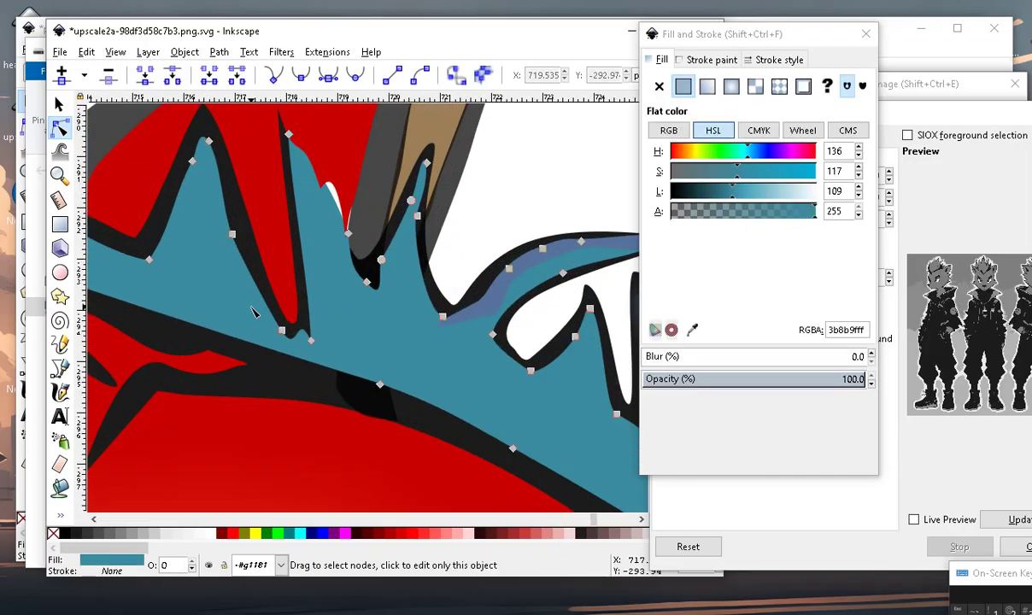
click(295, 326)
mouse_move(337, 278)
mouse_down()
mouse_move(284, 313)
mouse_move(279, 236)
mouse_up()
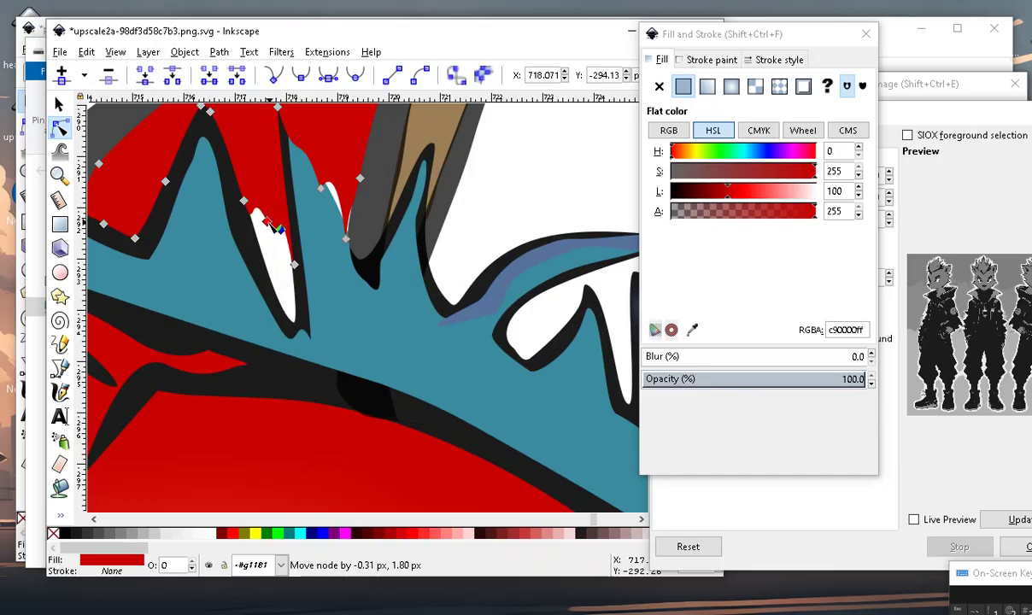
scroll(302, 261, down, 3)
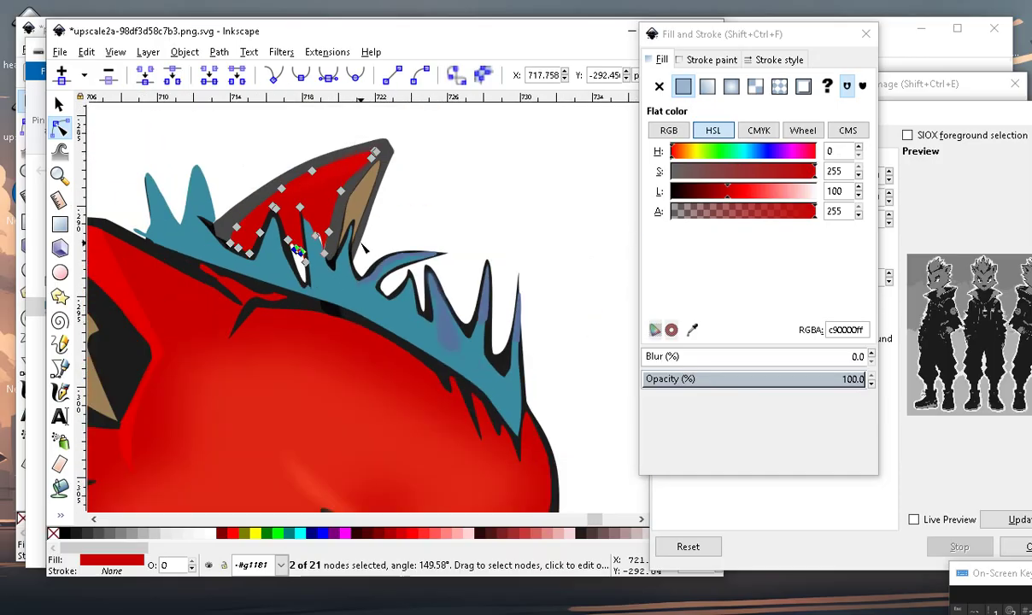
scroll(365, 247, up, 2)
scroll(254, 266, up, 3)
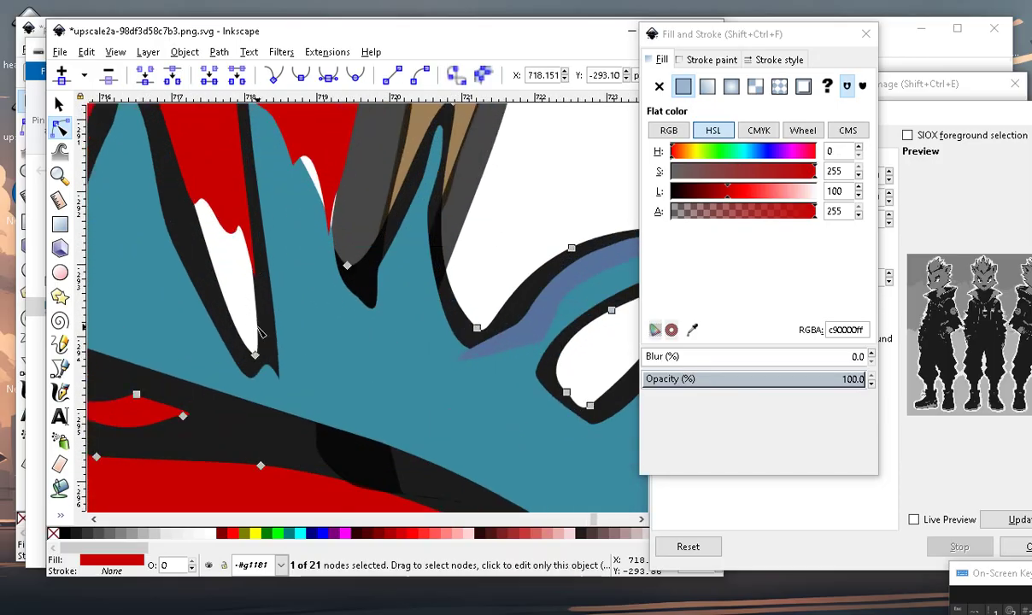
mouse_move(255, 352)
mouse_down()
mouse_move(230, 240)
mouse_move(220, 249)
mouse_up()
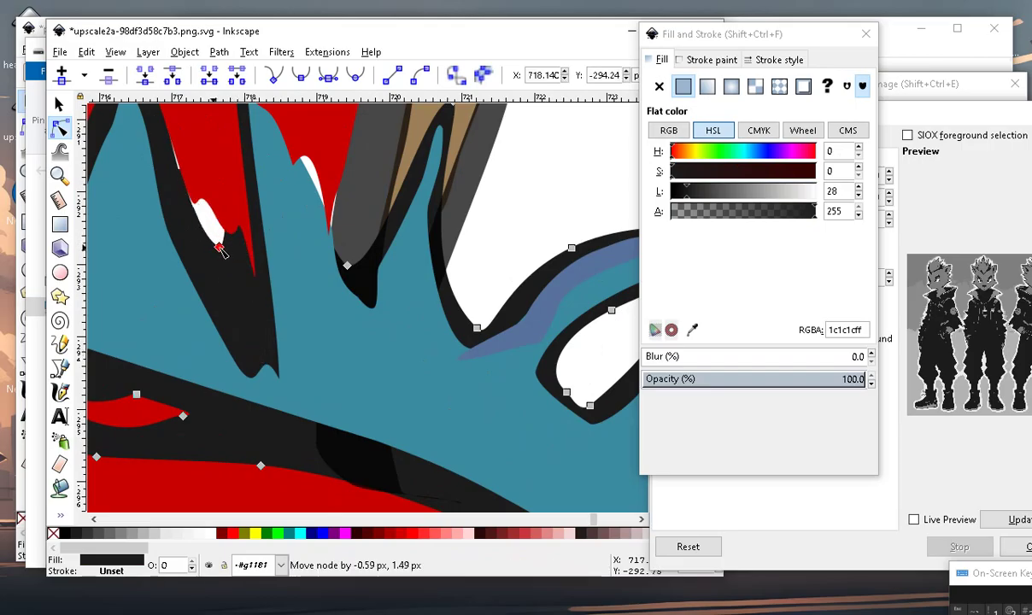
Move the teal spike's base node up and to the left.
click(241, 368)
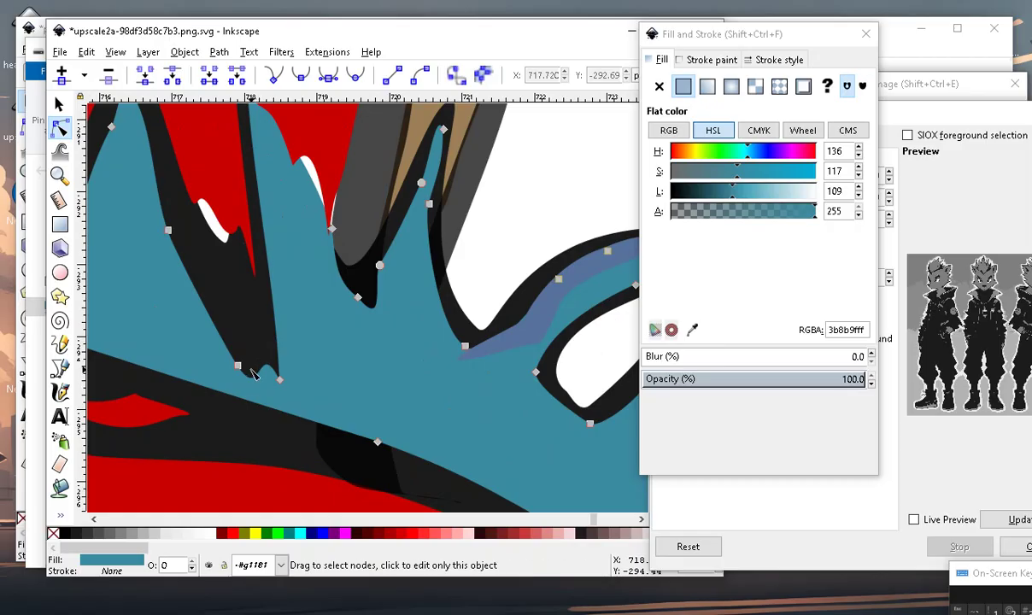
mouse_move(240, 367)
mouse_down()
mouse_move(209, 267)
mouse_move(209, 275)
mouse_up()
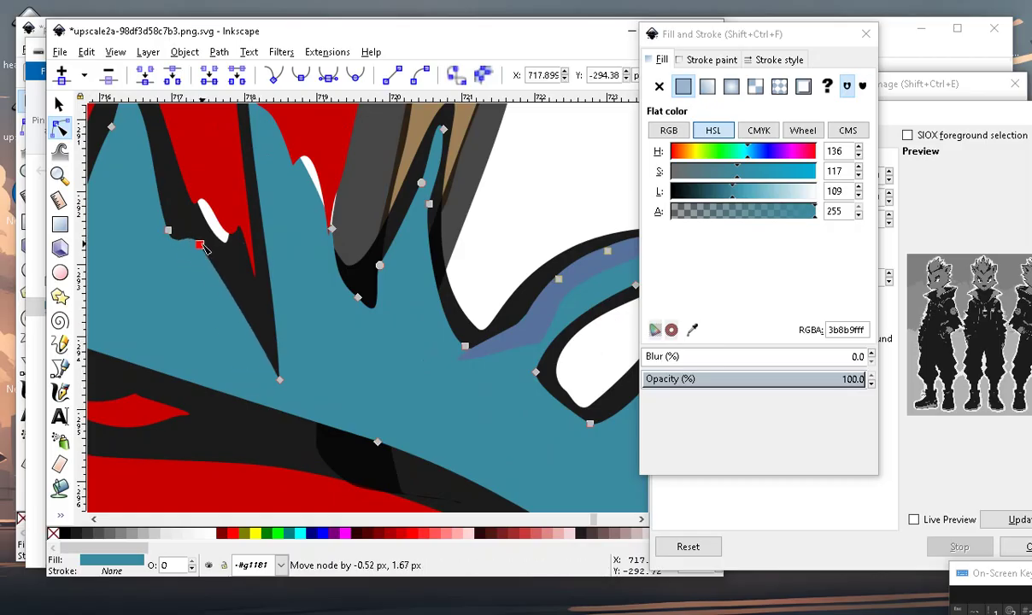
scroll(209, 275, down, 3)
click(512, 195)
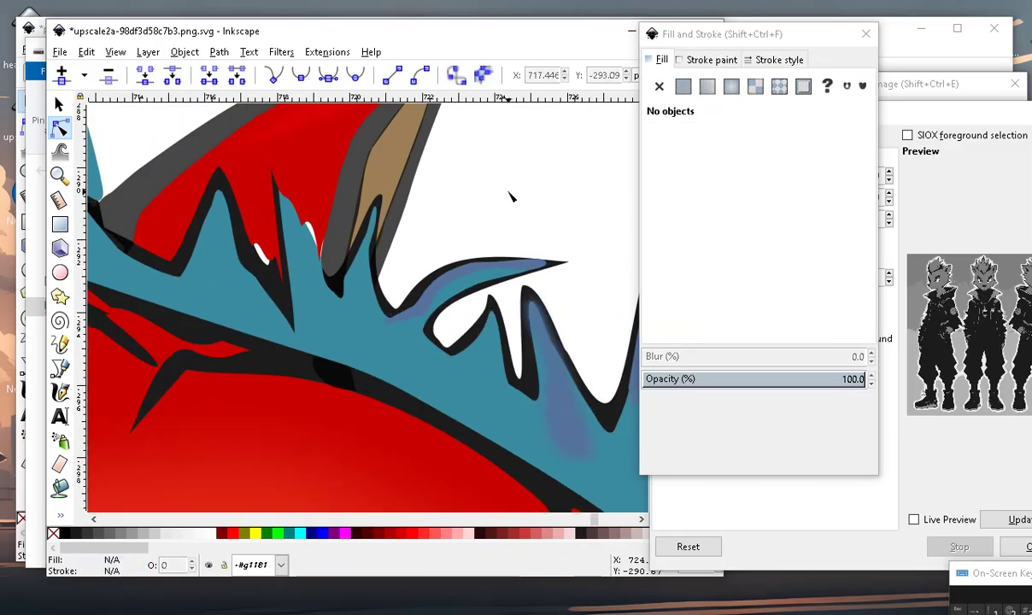
Nudge a lower teal spike node to sharpen the notch, then review the crest.
scroll(244, 447, down, 2)
scroll(251, 378, up, 1)
scroll(291, 314, up, 3)
scroll(299, 282, down, 5)
scroll(316, 295, up, 3)
scroll(316, 294, up, 2)
click(294, 376)
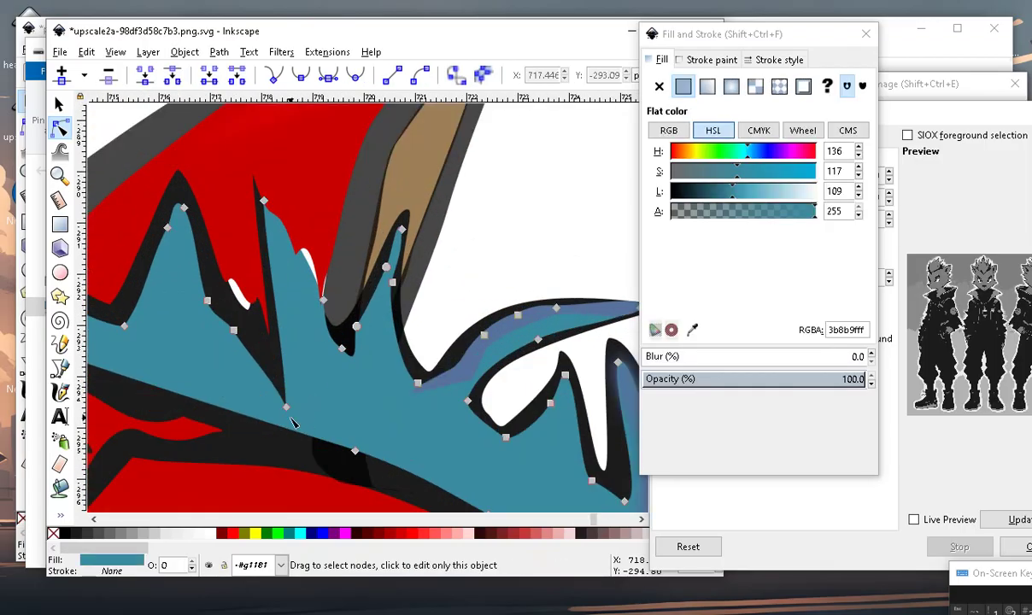
drag(285, 407, 282, 377)
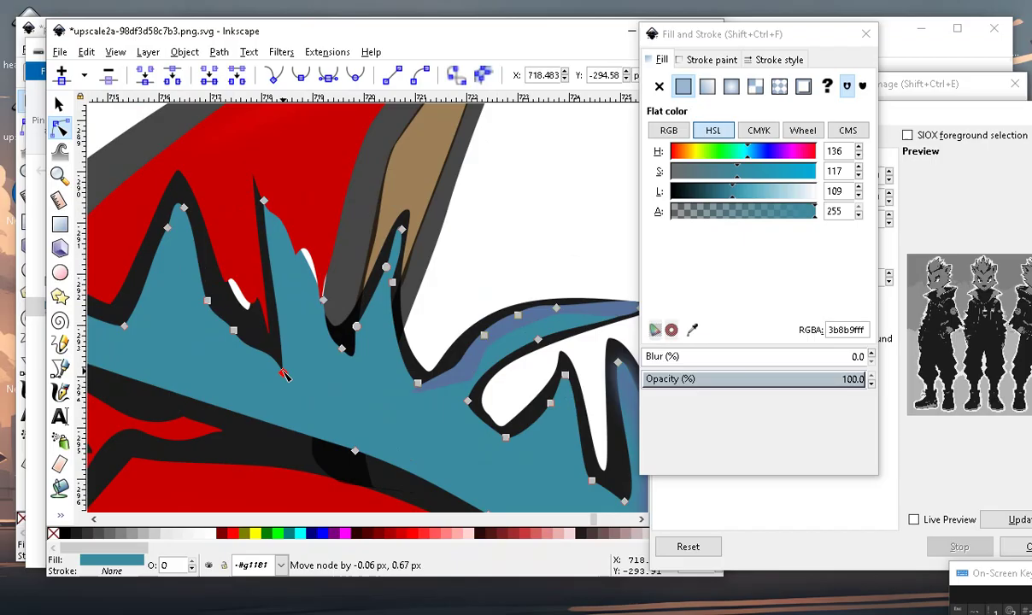
scroll(291, 374, down, 2)
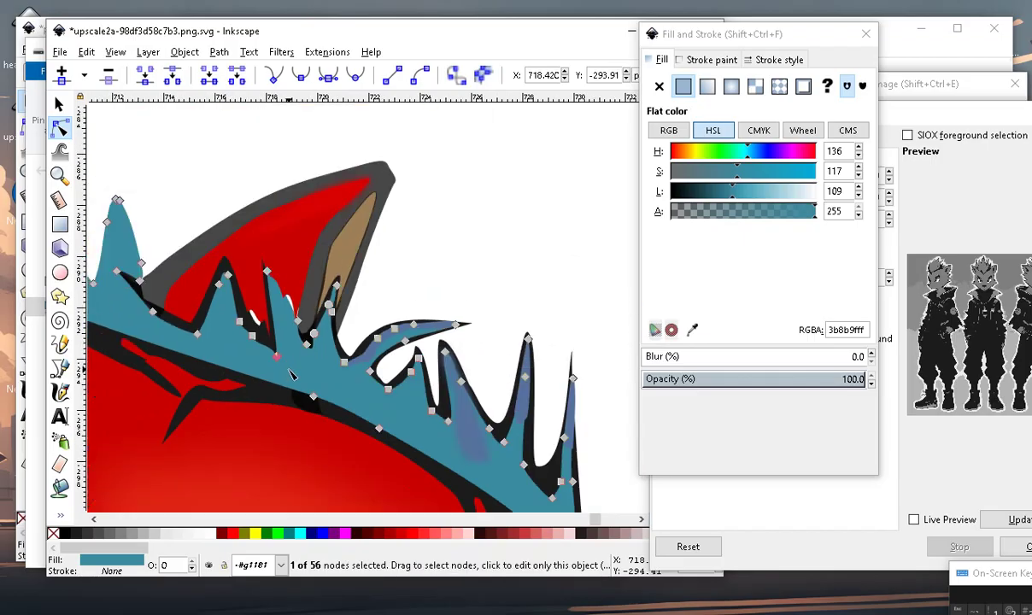
click(442, 237)
scroll(308, 324, down, 3)
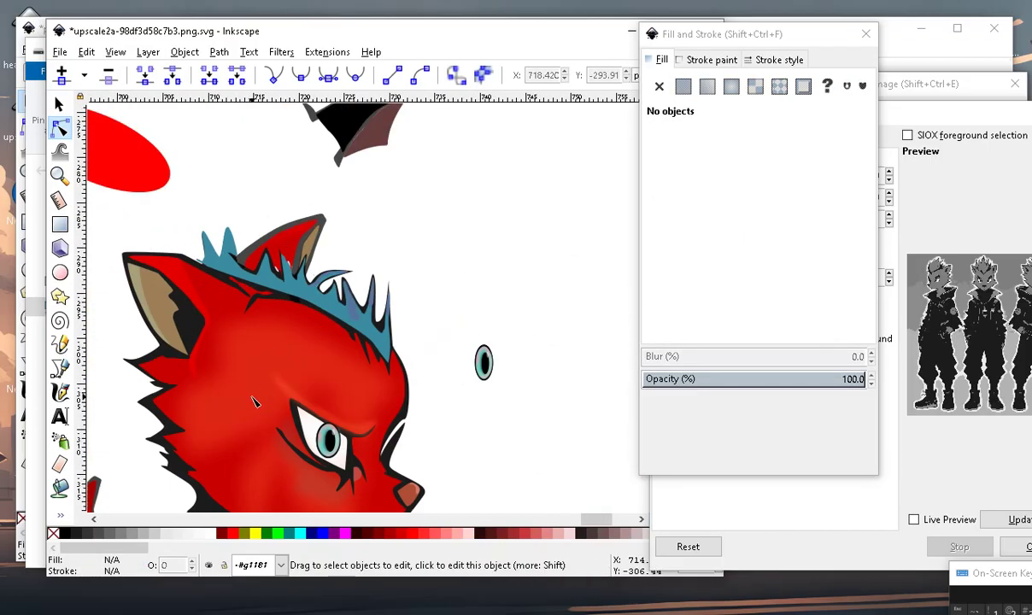
Pull one teal spike point upward and nudge another slightly right.
scroll(253, 402, up, 3)
scroll(364, 210, down, 1)
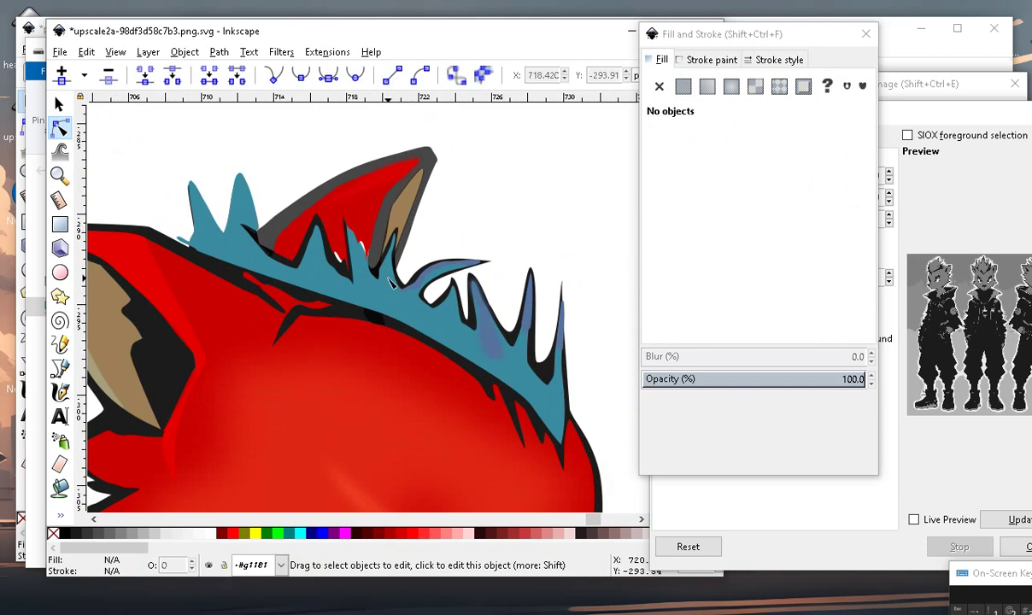
scroll(368, 325, up, 2)
scroll(357, 301, up, 2)
click(313, 204)
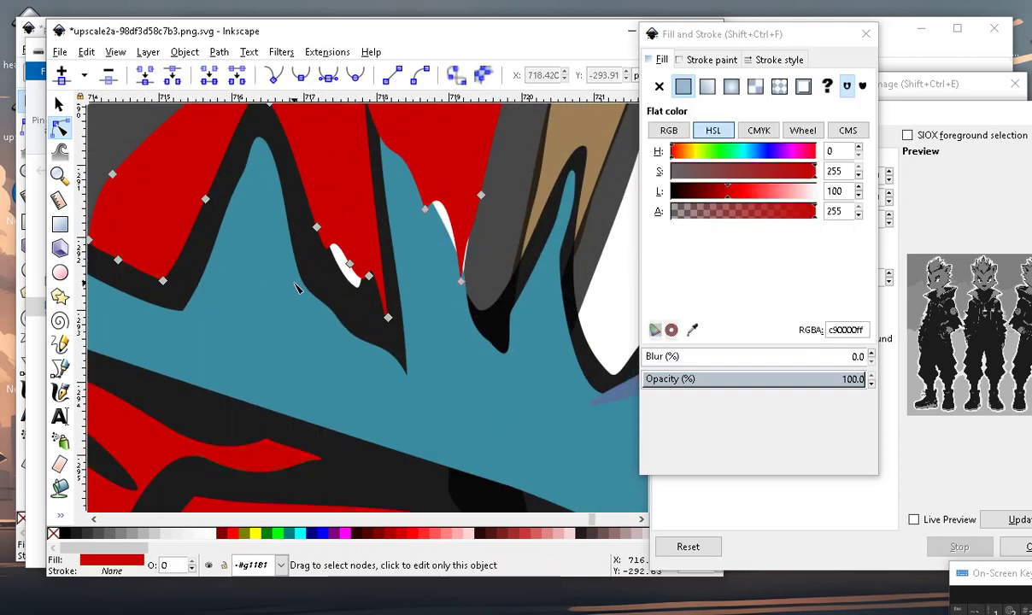
click(341, 369)
drag(301, 278, 304, 231)
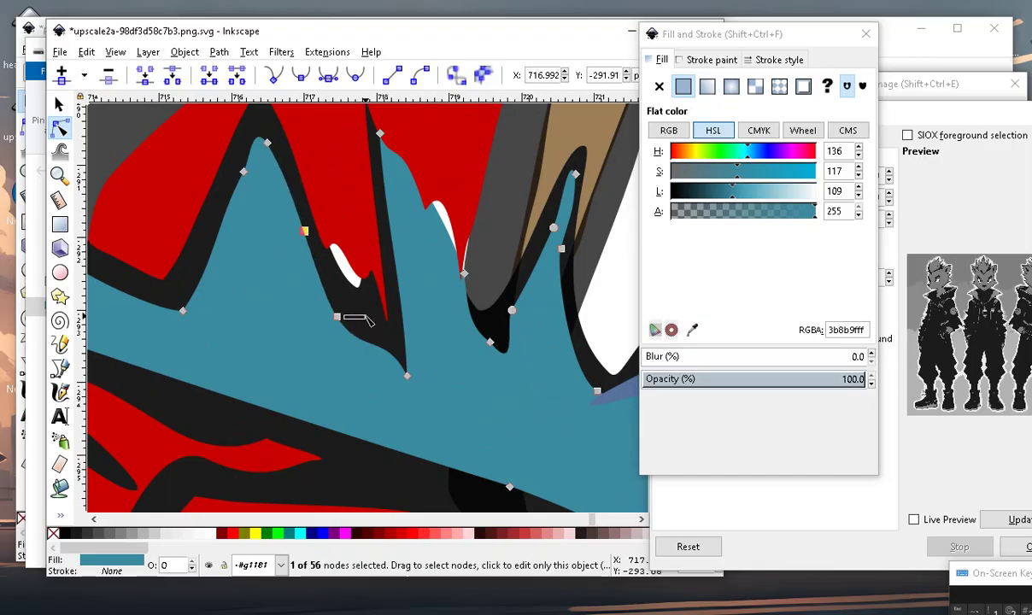
drag(338, 318, 347, 317)
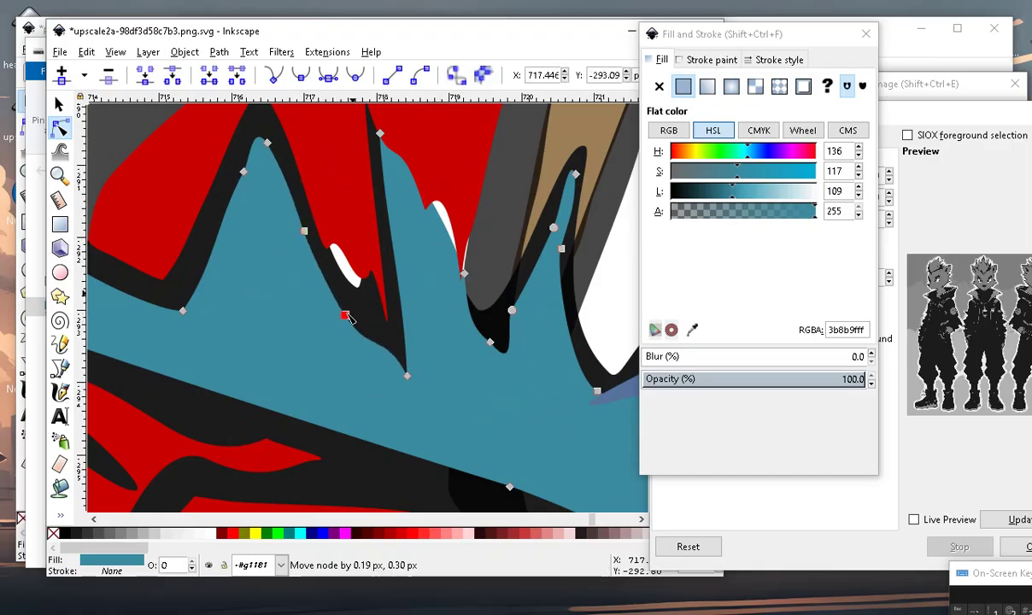
Nudge the red ear's sharp point right and reshape the red path around the white spike.
click(354, 309)
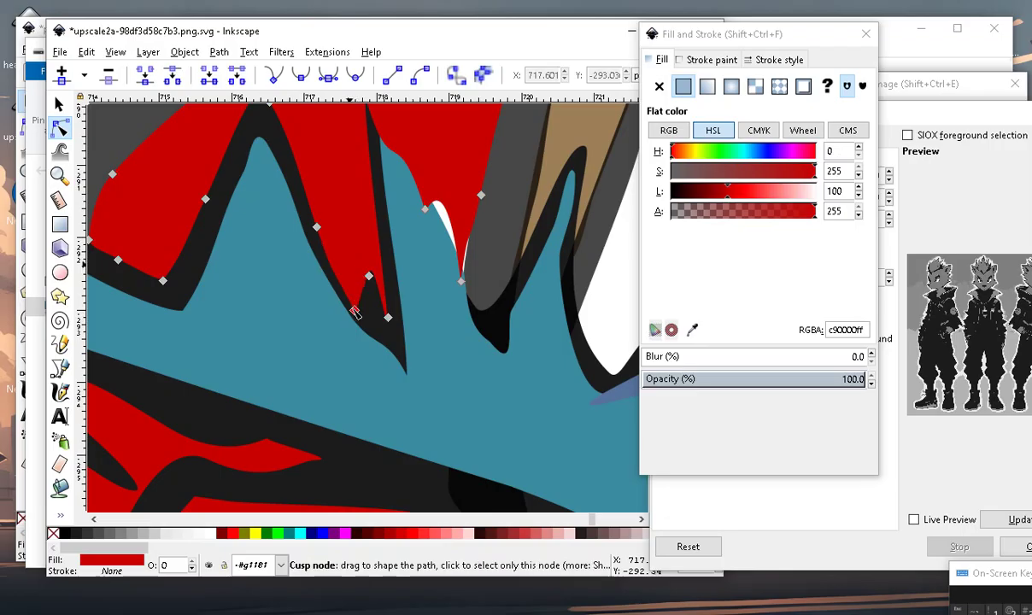
drag(354, 311, 361, 310)
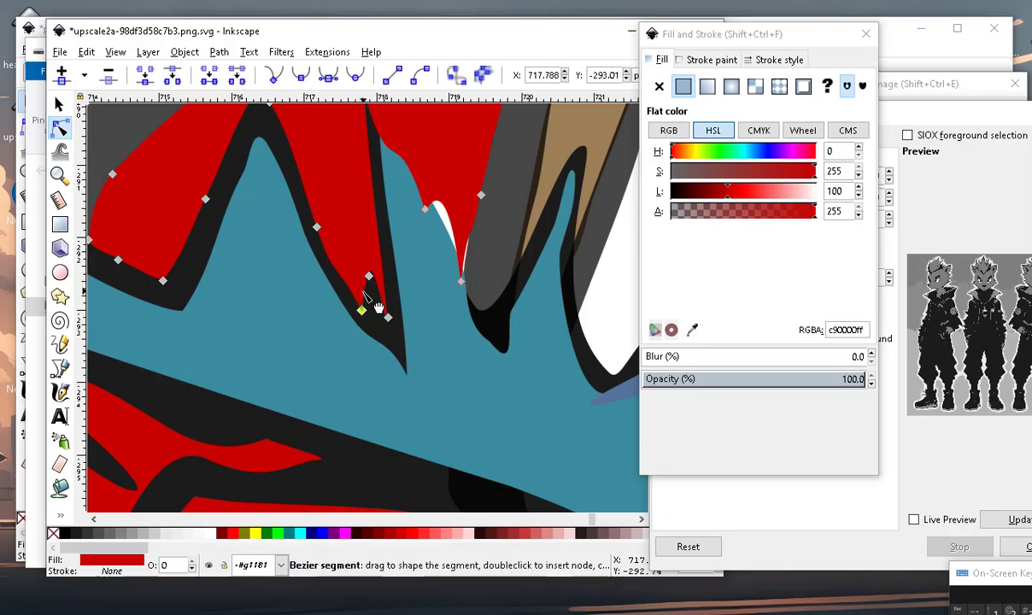
ctrl+scroll(401, 329, down, 5)
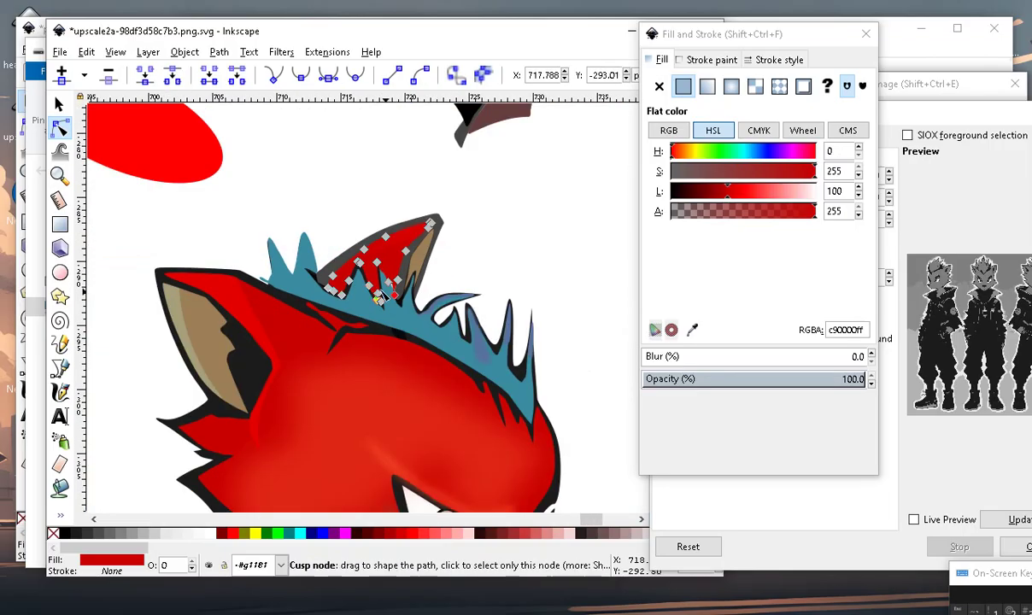
click(501, 242)
ctrl+scroll(484, 277, up, 4)
click(360, 196)
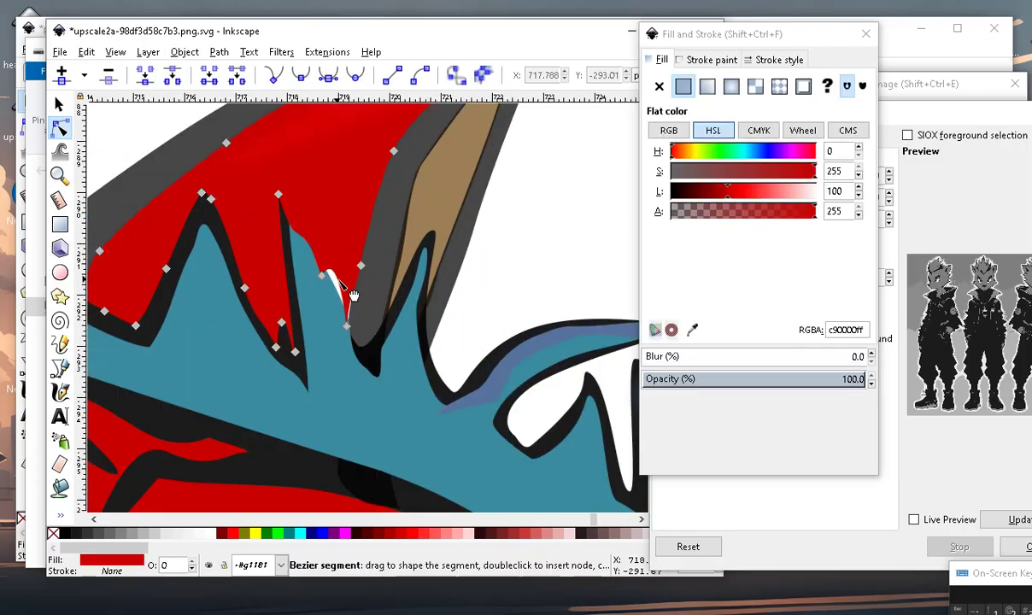
mouse_move(323, 277)
mouse_down()
mouse_move(339, 195)
mouse_move(306, 198)
mouse_move(221, 139)
mouse_move(204, 139)
mouse_up()
Add a node to the black outline and pull it up to extend the black spike.
ctrl+scroll(308, 201, up, 2)
click(264, 246)
click(267, 217)
double_click(271, 214)
drag(271, 214, 274, 169)
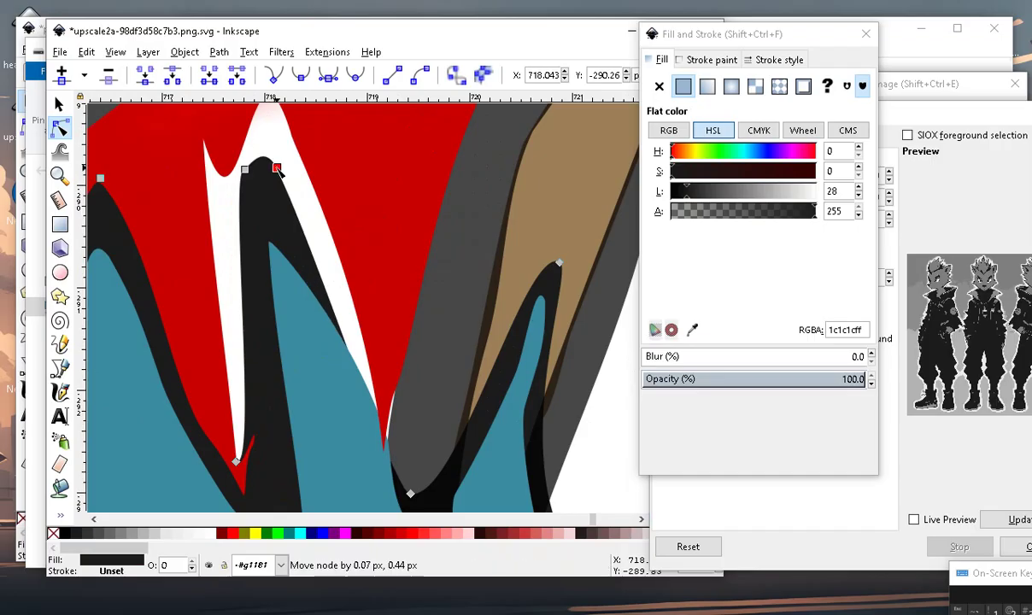
click(316, 272)
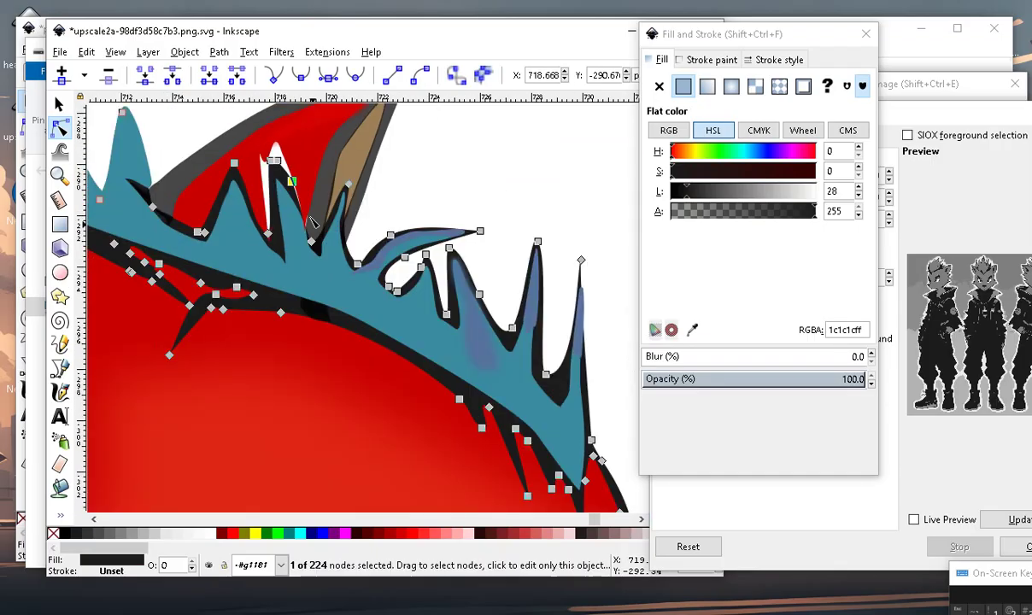
Move a teal hair node down to reshape the hair beside the ear.
scroll(300, 231, down, 2)
scroll(308, 278, up, 2)
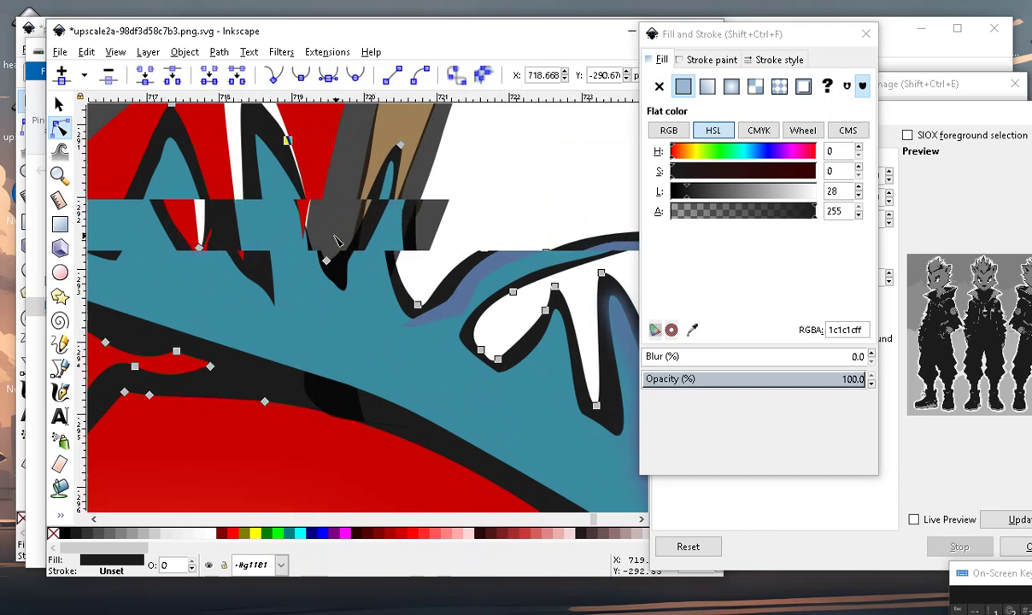
click(288, 256)
drag(278, 220, 252, 288)
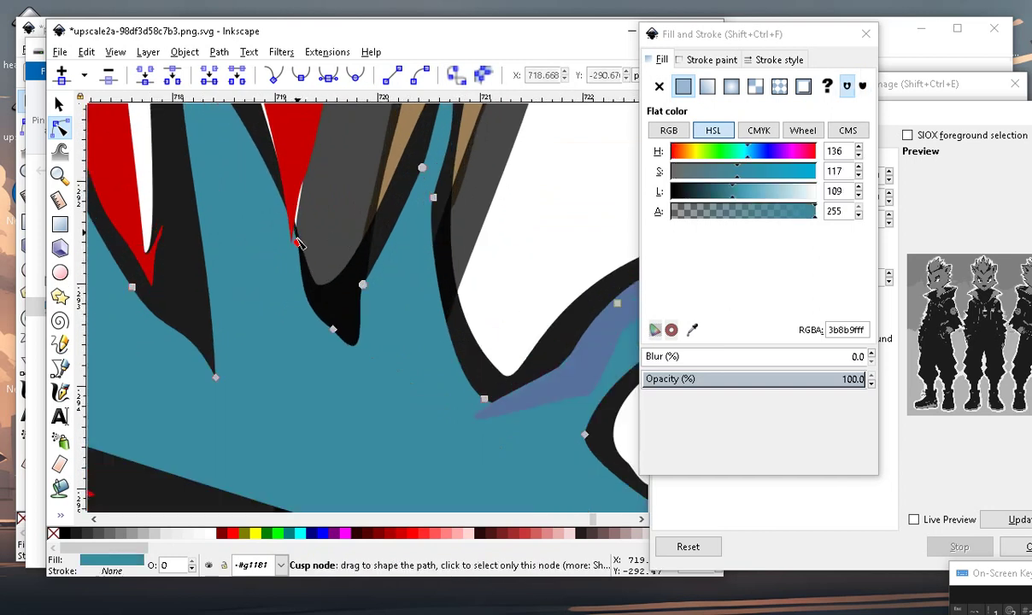
scroll(337, 311, down, 4)
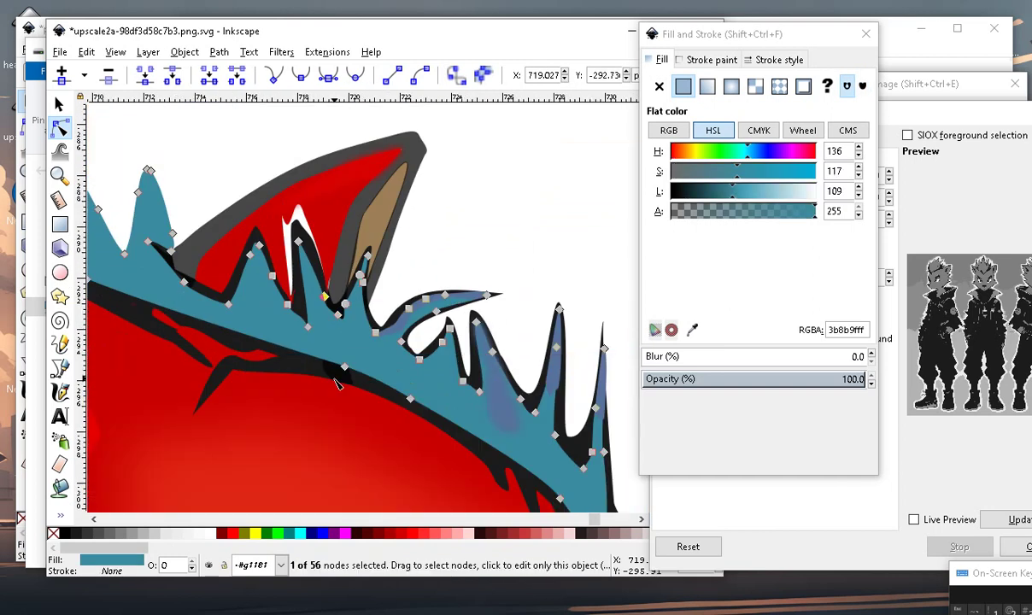
scroll(327, 322, up, 2)
Shrink the white gap with a red-path node and nudge a black outline node into place.
click(328, 151)
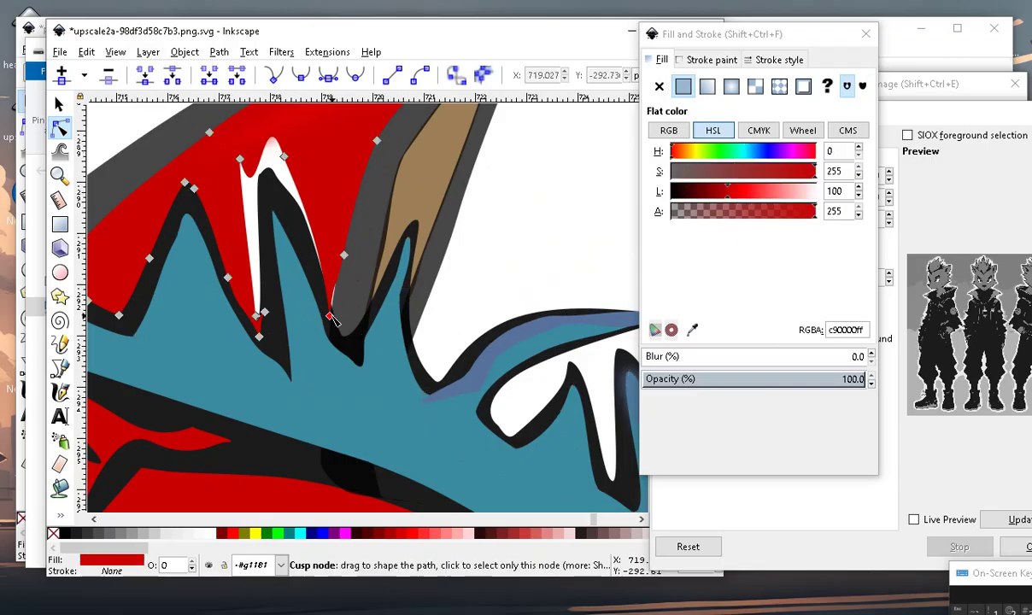
drag(338, 259, 325, 247)
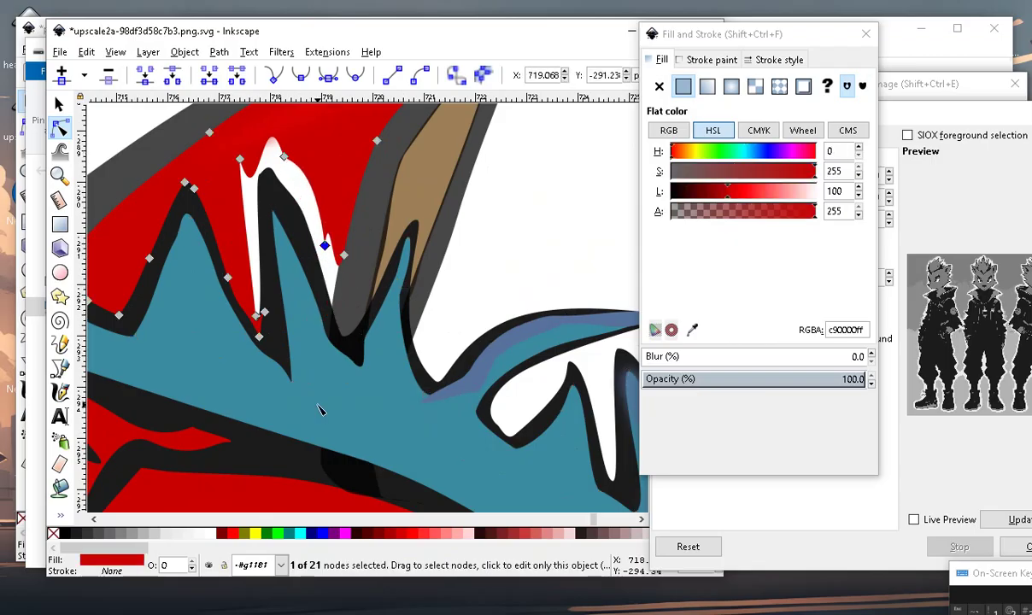
click(288, 208)
drag(339, 306, 339, 308)
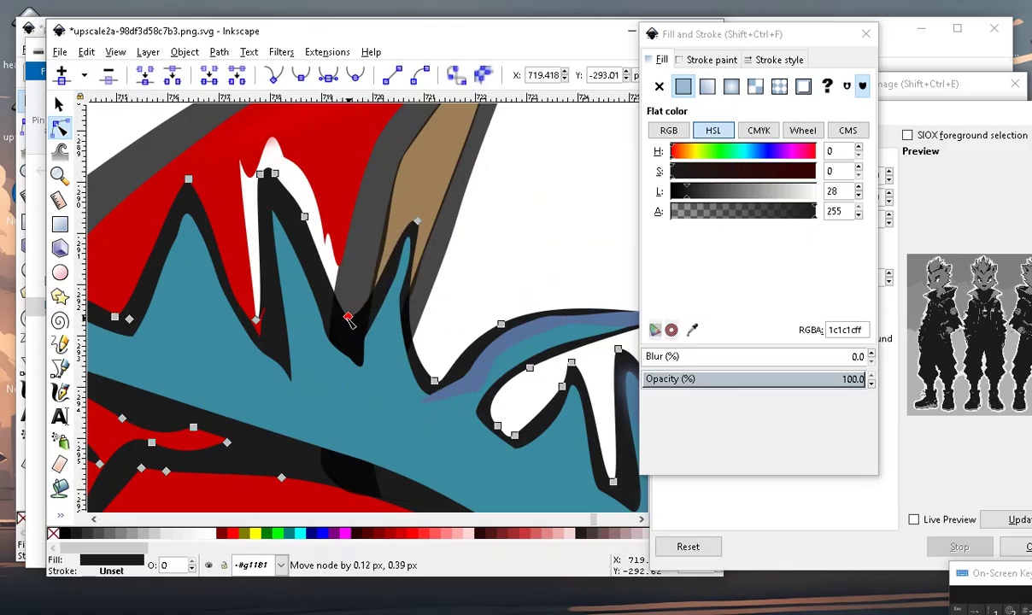
scroll(493, 261, down, 3)
click(493, 261)
scroll(389, 295, up, 2)
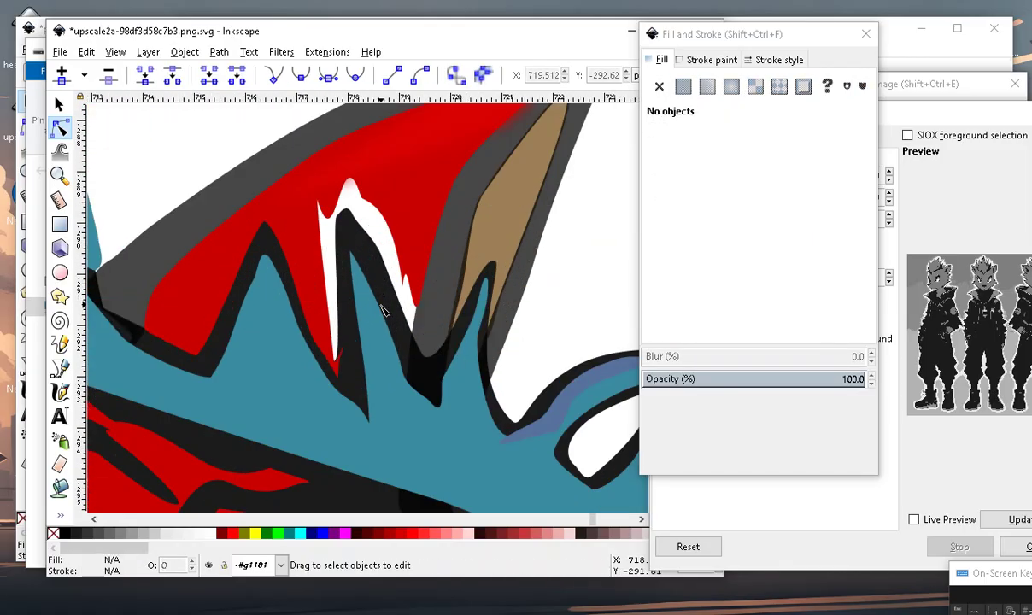
scroll(391, 269, down, 3)
scroll(392, 270, up, 2)
scroll(358, 232, down, 3)
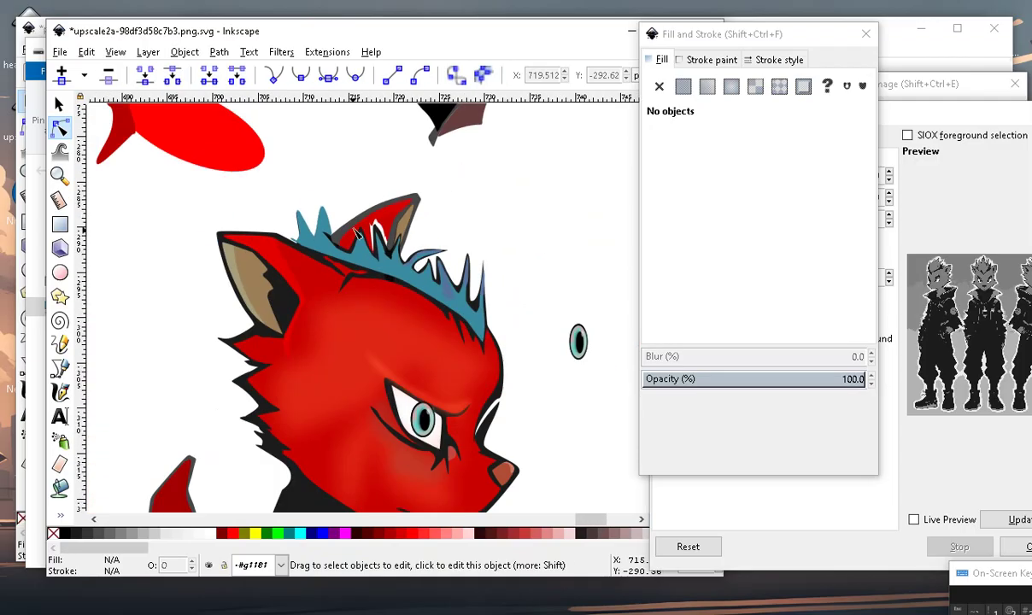
scroll(394, 233, up, 2)
scroll(471, 376, up, 2)
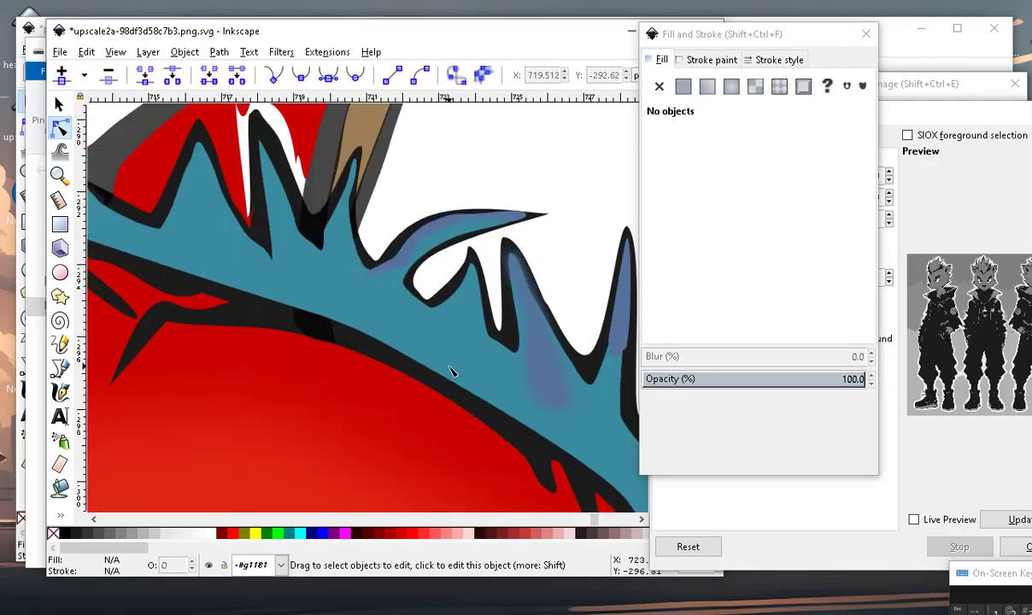
Add a node on the teal hair's edge, pull it down, and preview the result.
click(452, 340)
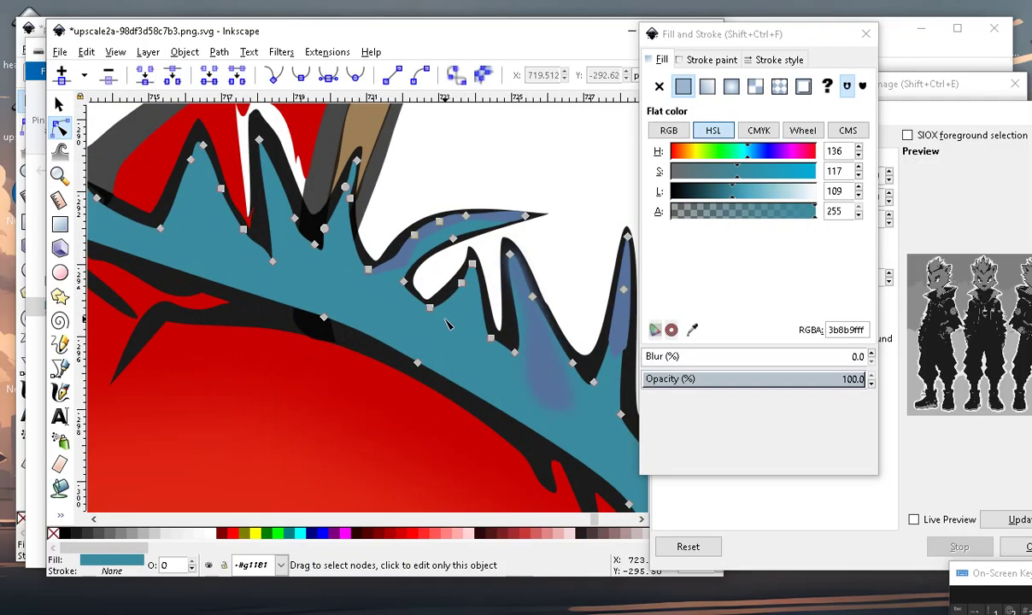
double_click(444, 327)
drag(445, 328, 445, 337)
click(417, 184)
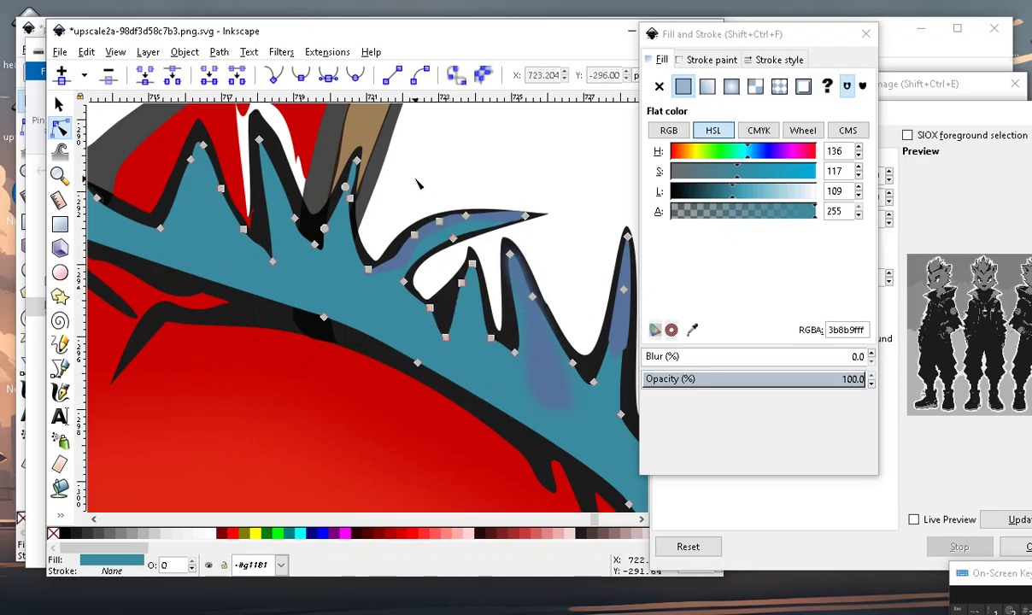
click(418, 184)
scroll(417, 184, down, 3)
scroll(304, 310, up, 3)
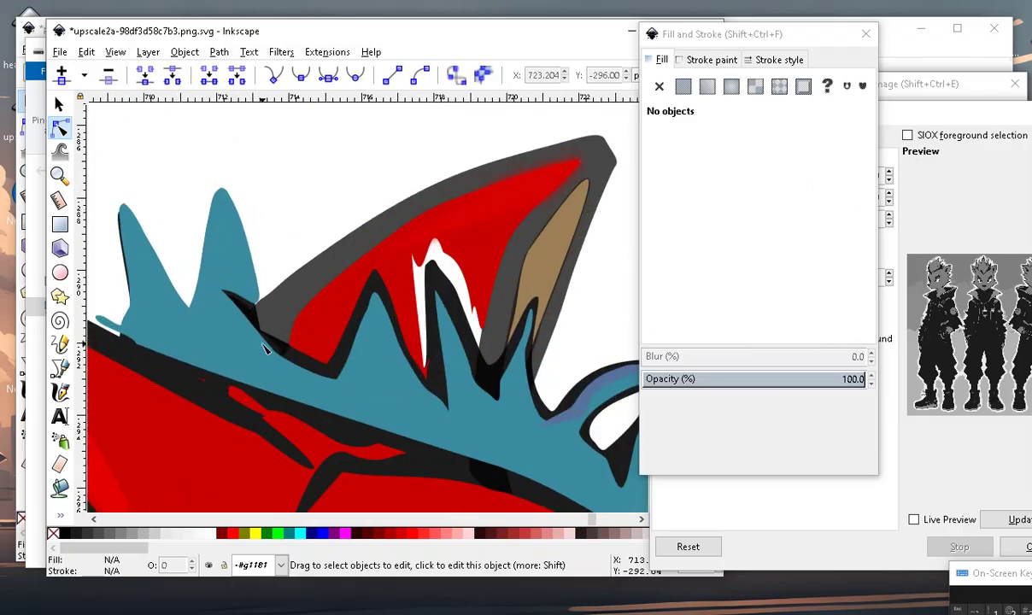
scroll(467, 339, down, 2)
scroll(401, 256, down, 2)
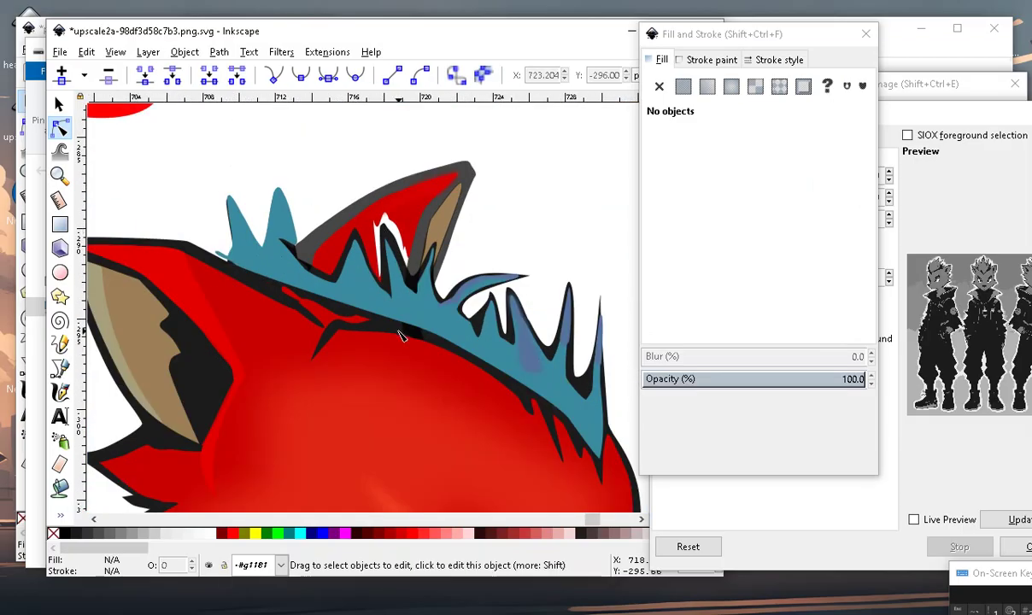
scroll(419, 308, down, 2)
scroll(383, 257, up, 2)
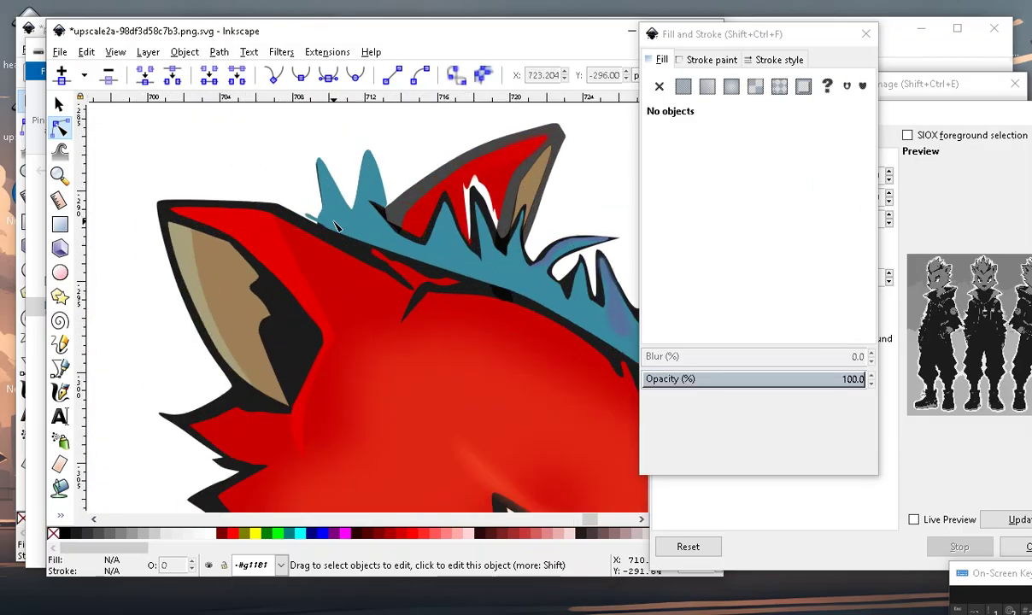
scroll(393, 207, down, 4)
scroll(393, 229, up, 3)
scroll(393, 229, up, 1)
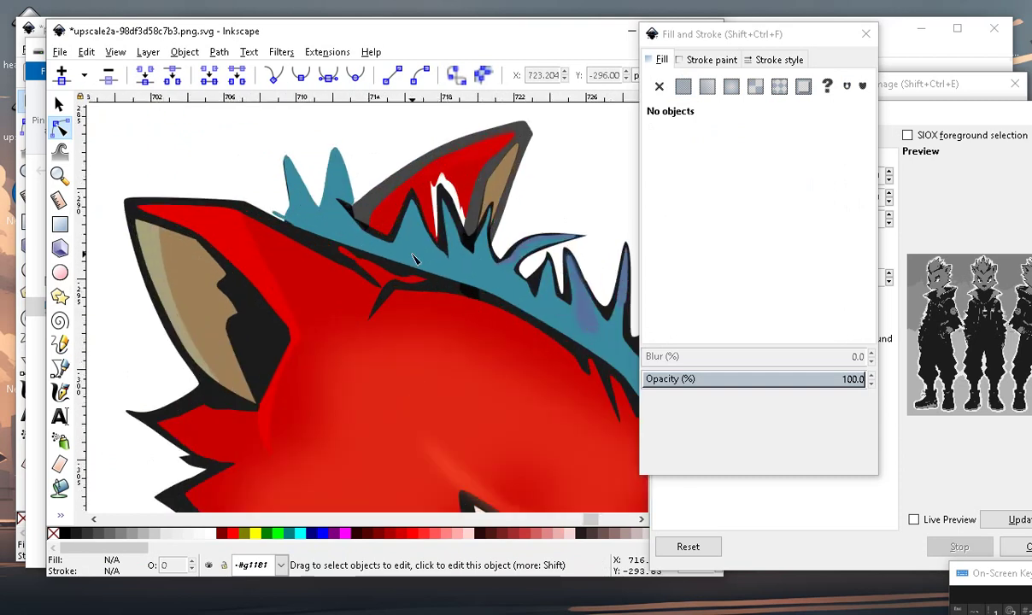
scroll(401, 240, up, 2)
Insert a node on the hair's lower edge and pull it down-left along the black outline.
click(406, 243)
double_click(376, 272)
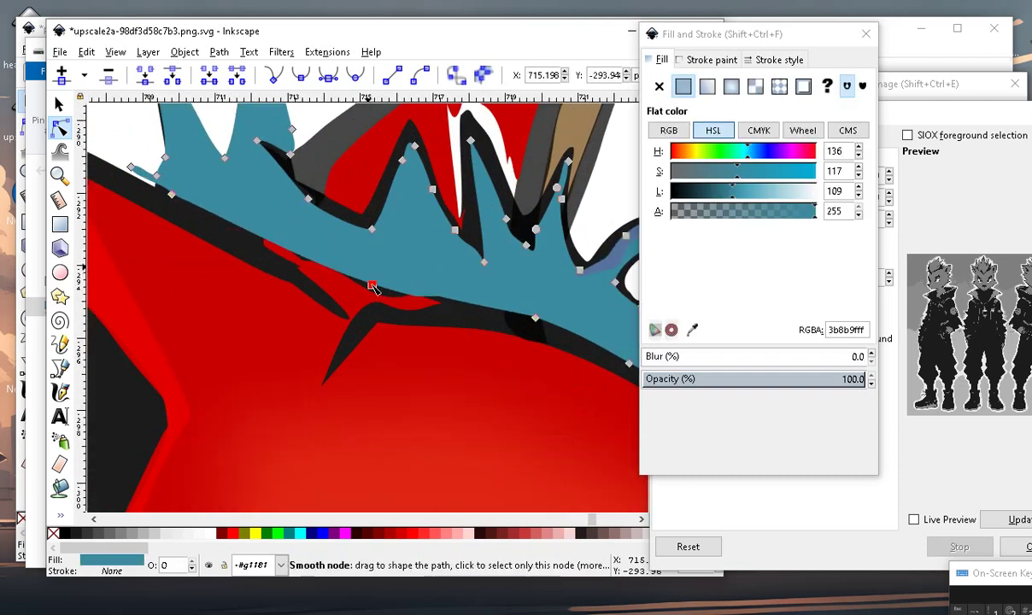
drag(369, 284, 346, 298)
scroll(346, 298, down, 3)
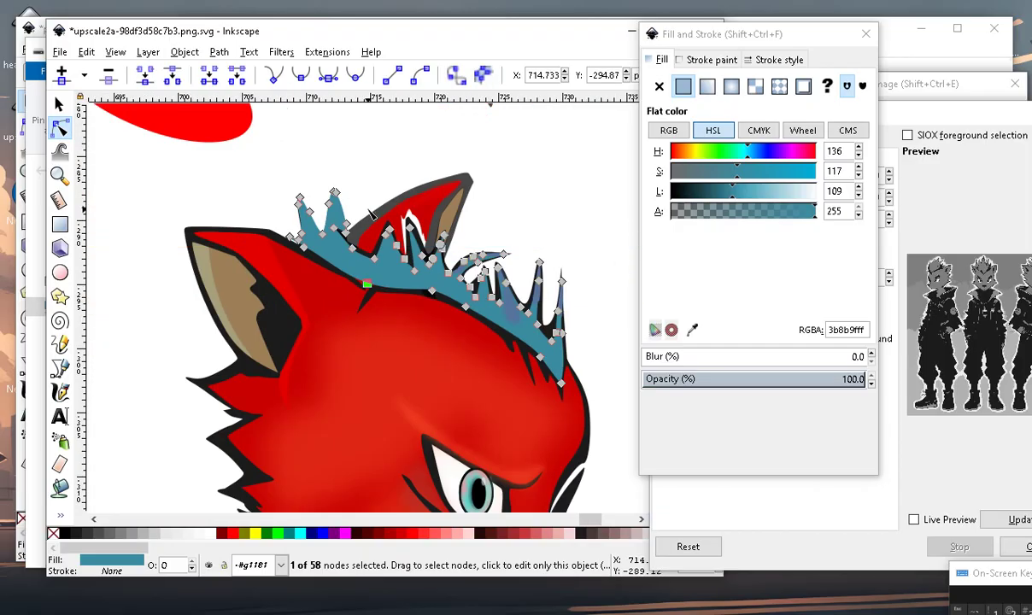
scroll(479, 222, down, 1)
click(517, 194)
scroll(419, 226, up, 2)
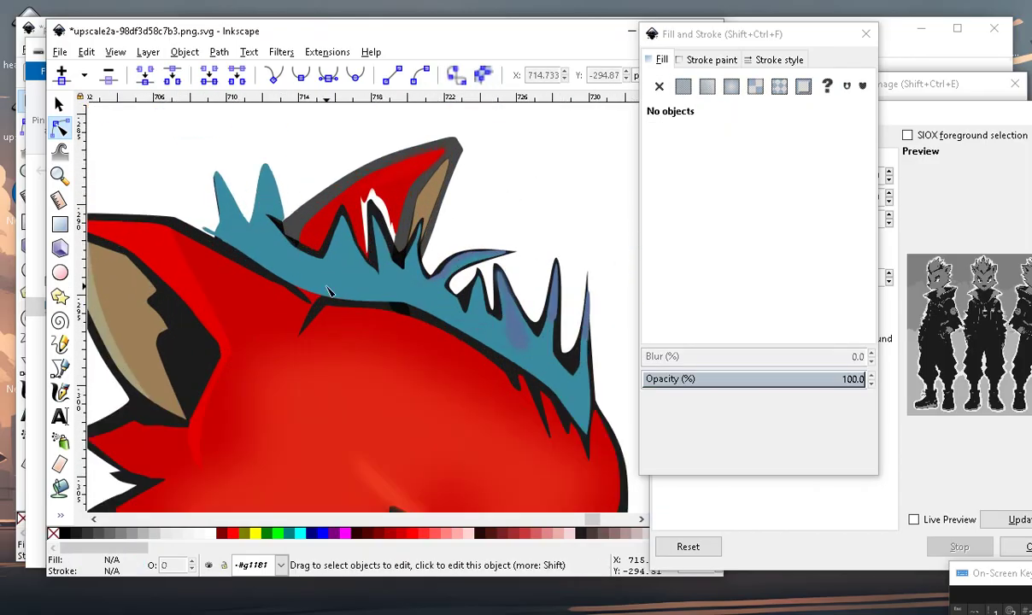
Refit the hair's lower-edge nodes, then box-select a cluster of black outline nodes.
click(336, 306)
mouse_move(313, 293)
mouse_down()
mouse_move(338, 305)
mouse_move(317, 300)
mouse_up()
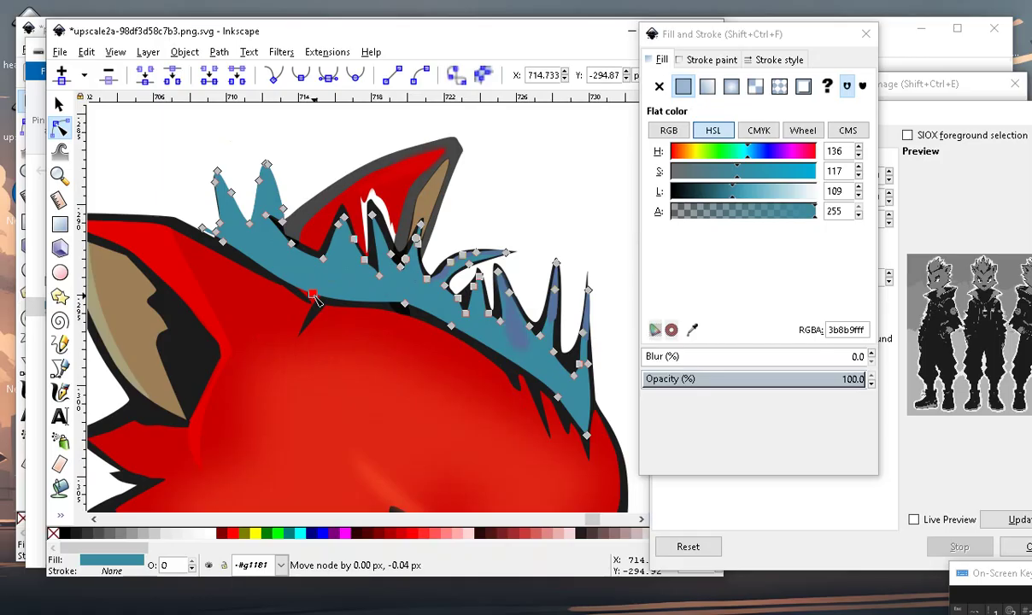
click(349, 306)
drag(353, 305, 323, 291)
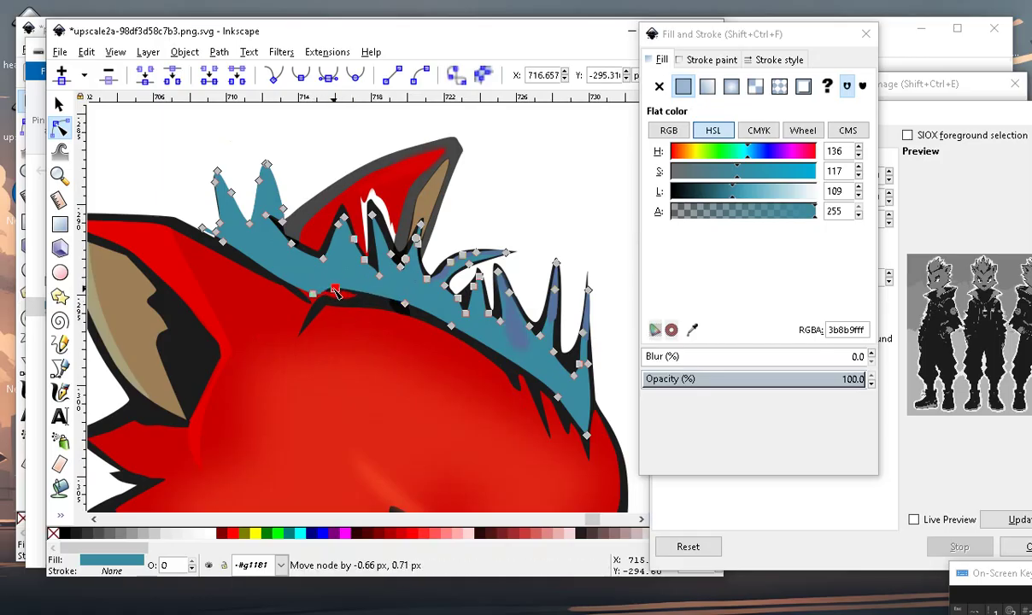
drag(332, 297, 323, 292)
ctrl+scroll(341, 295, up, 1)
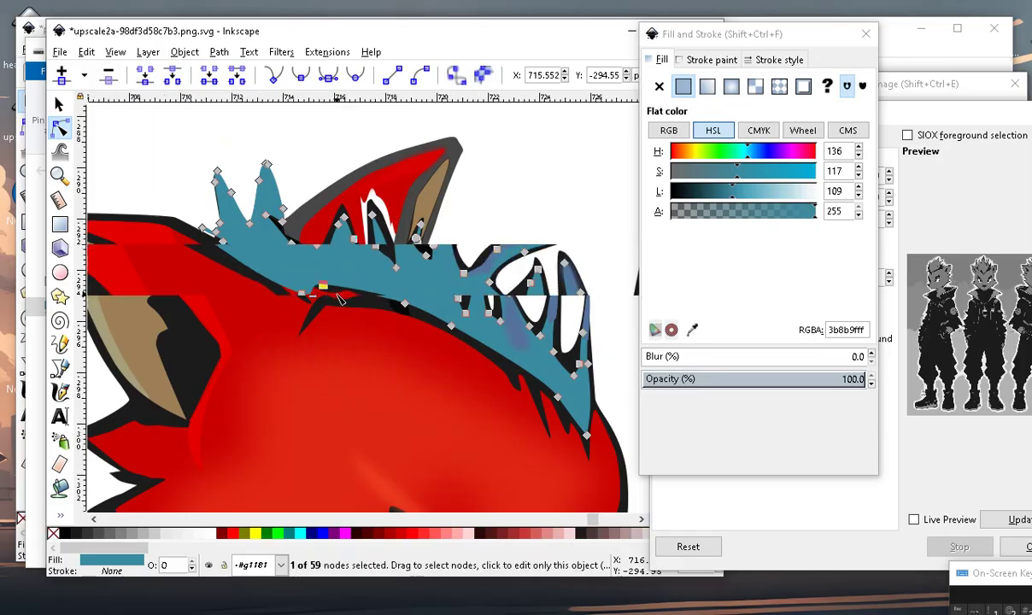
ctrl+scroll(359, 304, up, 1)
click(373, 305)
drag(393, 276, 304, 322)
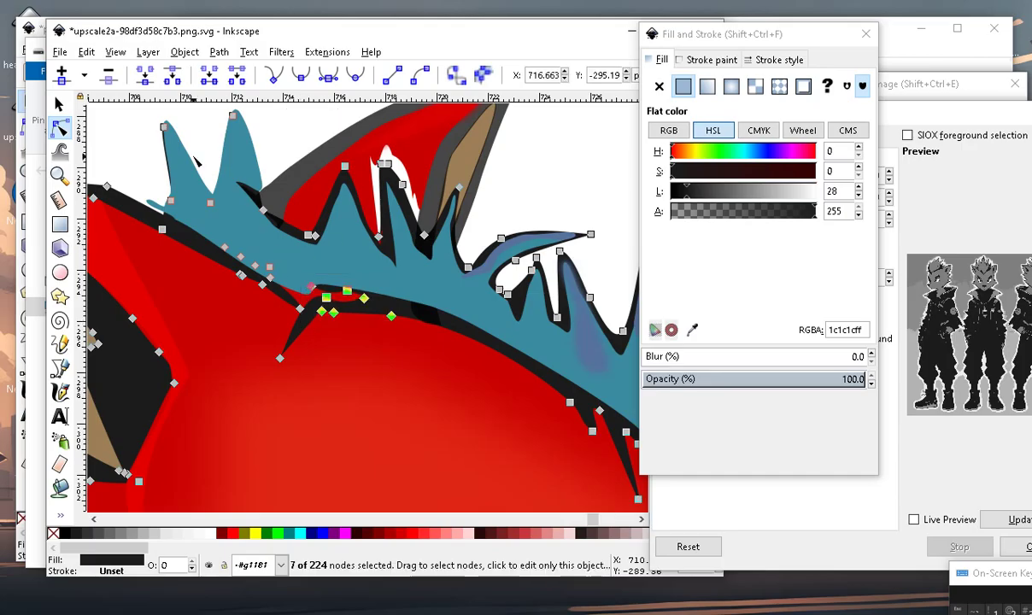
key(Delete)
scroll(314, 236, down, 5)
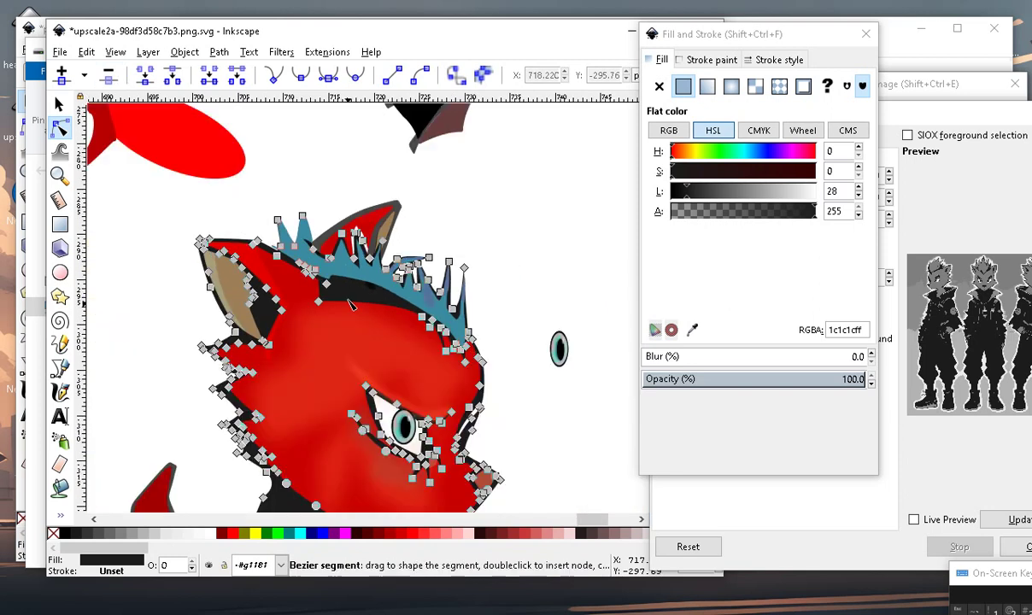
click(490, 253)
scroll(427, 354, up, 5)
scroll(427, 355, down, 5)
scroll(357, 277, up, 3)
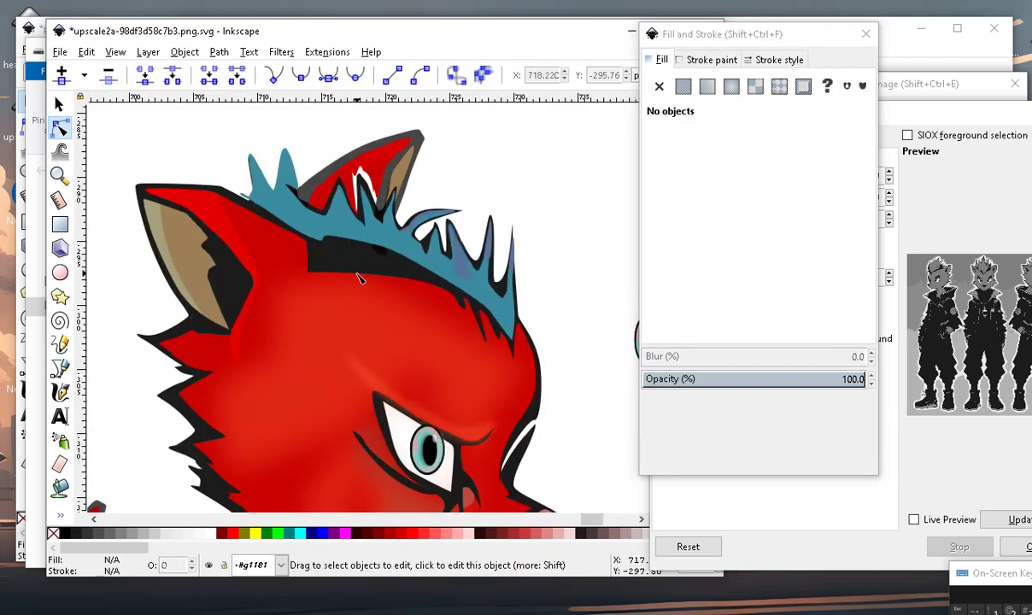
scroll(341, 265, up, 2)
click(329, 261)
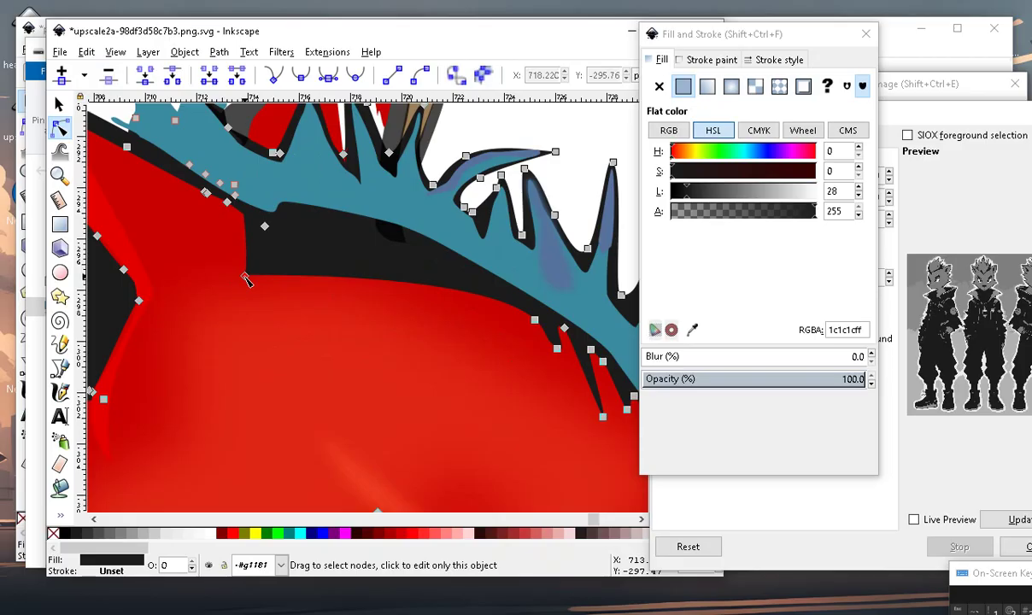
drag(245, 277, 255, 235)
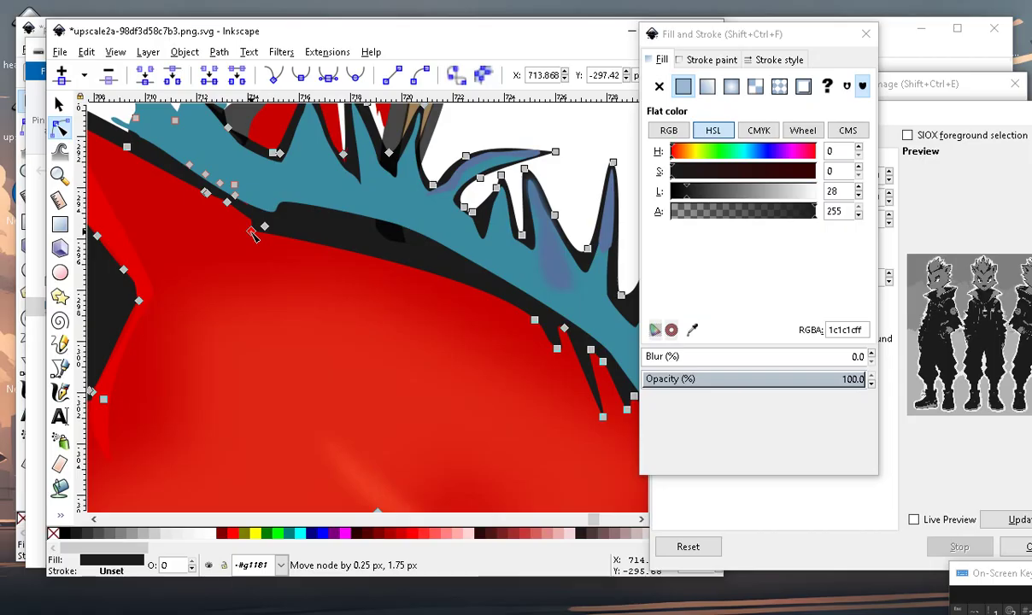
scroll(276, 283, down, 6)
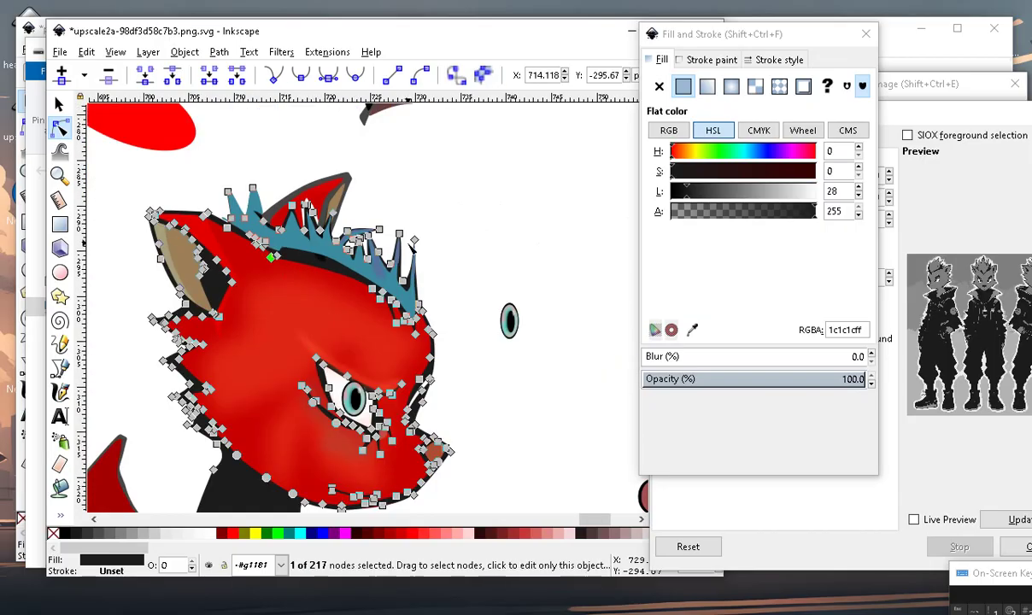
key(Escape)
key(Escape)
scroll(329, 223, down, 1)
scroll(316, 223, up, 2)
scroll(315, 227, down, 2)
scroll(333, 252, up, 2)
scroll(340, 250, down, 2)
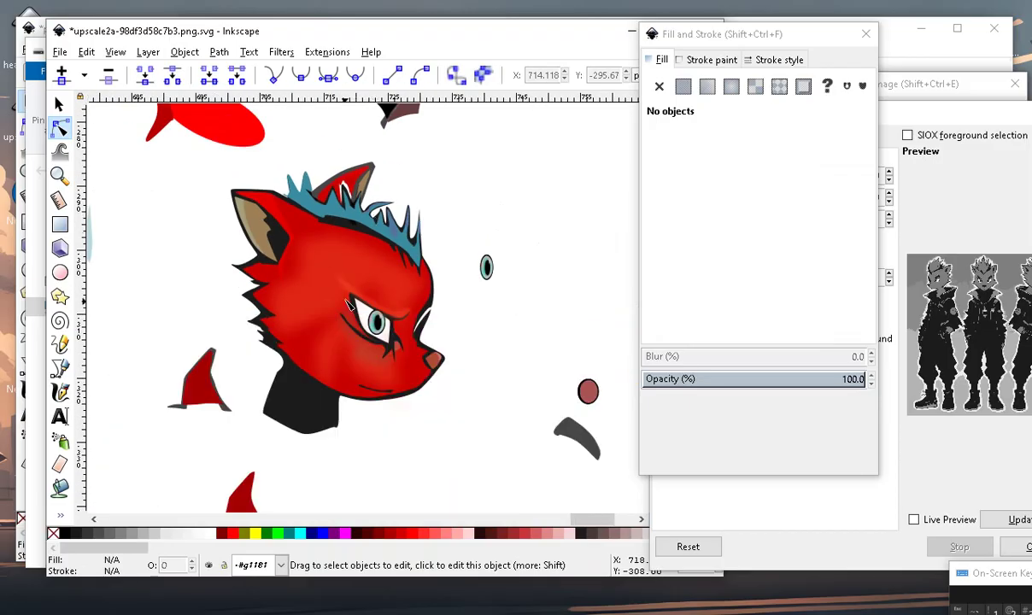
scroll(333, 237, up, 2)
scroll(333, 235, up, 1)
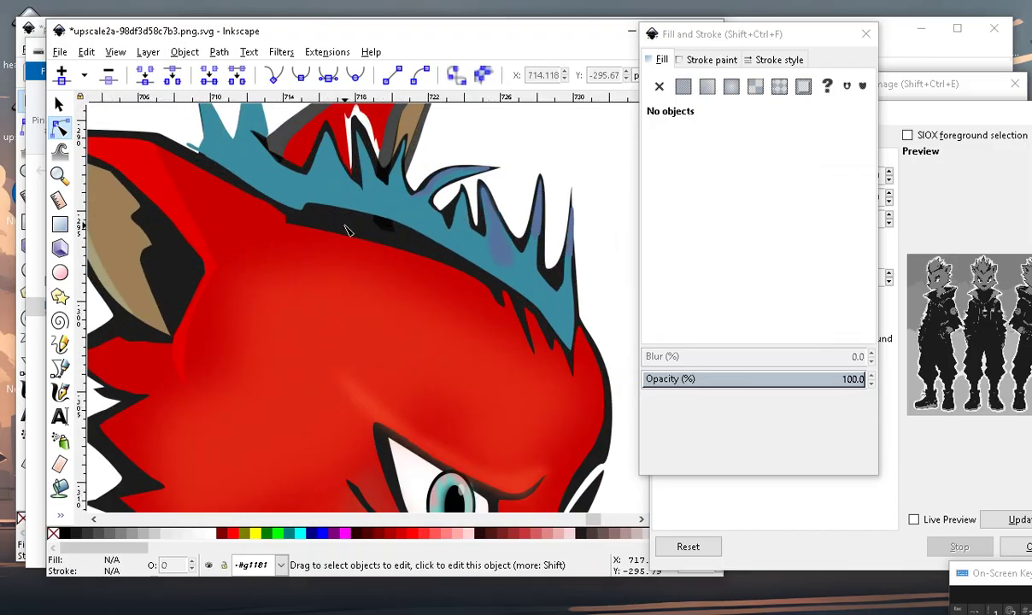
click(326, 183)
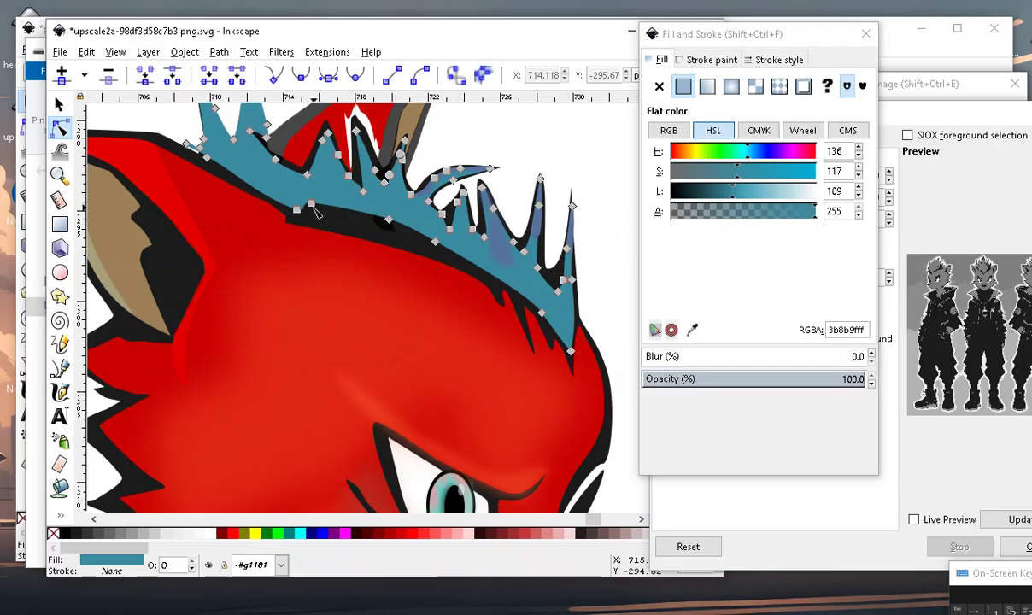
drag(332, 214, 353, 233)
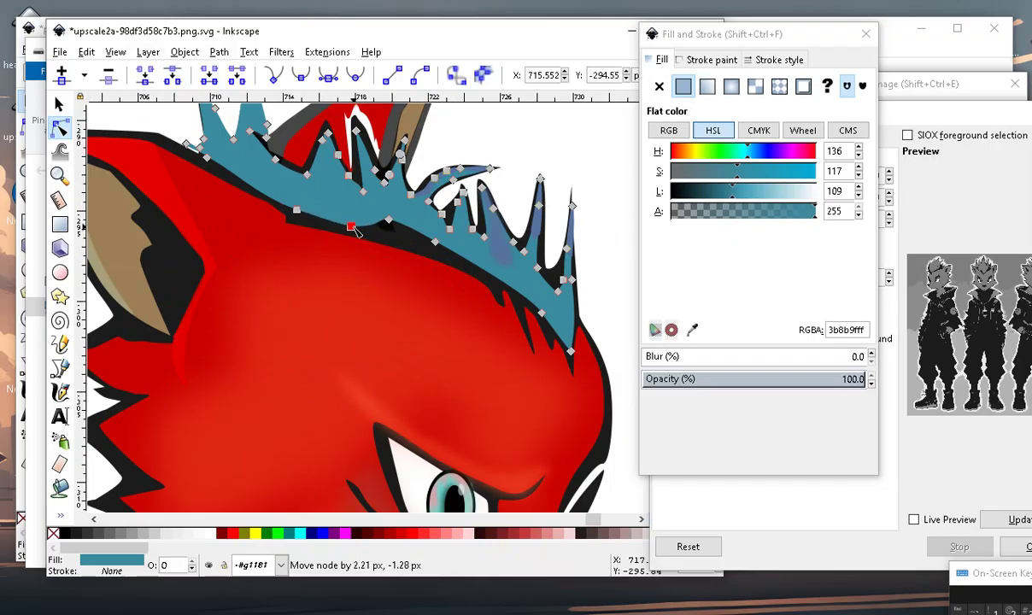
scroll(363, 256, down, 3)
key(Escape)
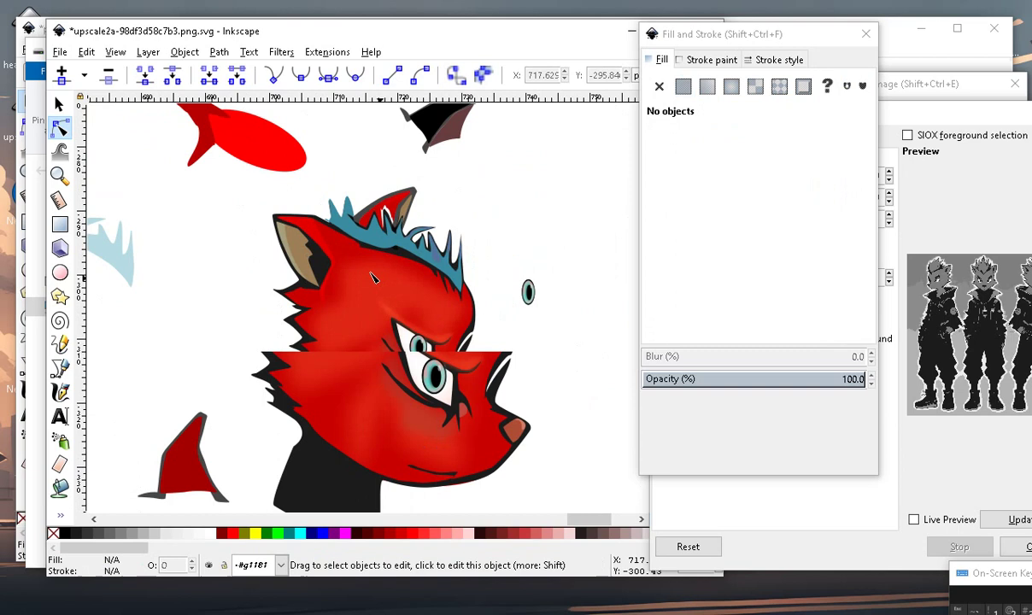
scroll(373, 277, up, 2)
scroll(407, 282, up, 3)
scroll(396, 252, down, 3)
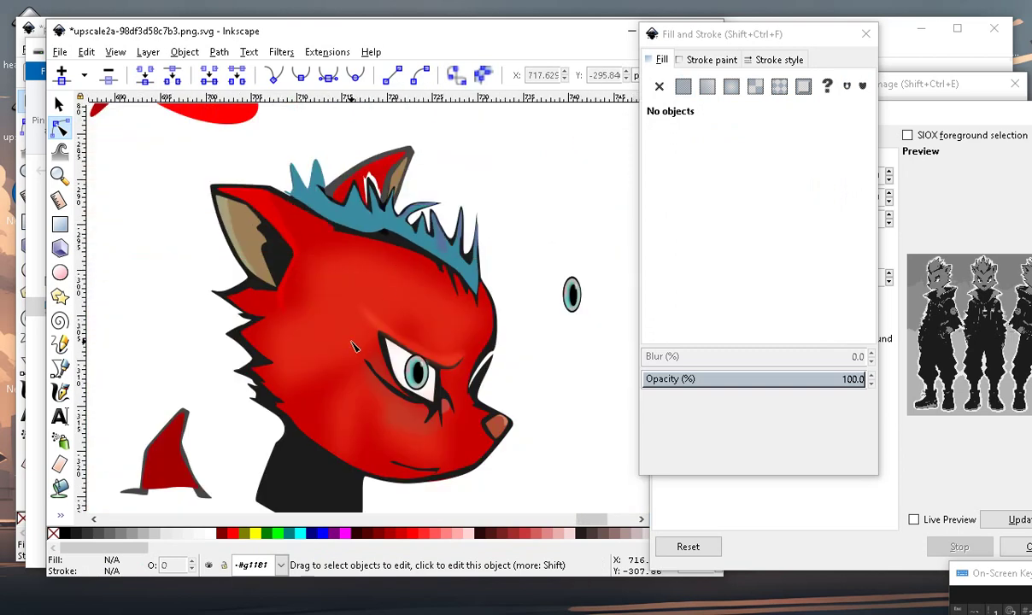
scroll(359, 282, up, 3)
click(413, 248)
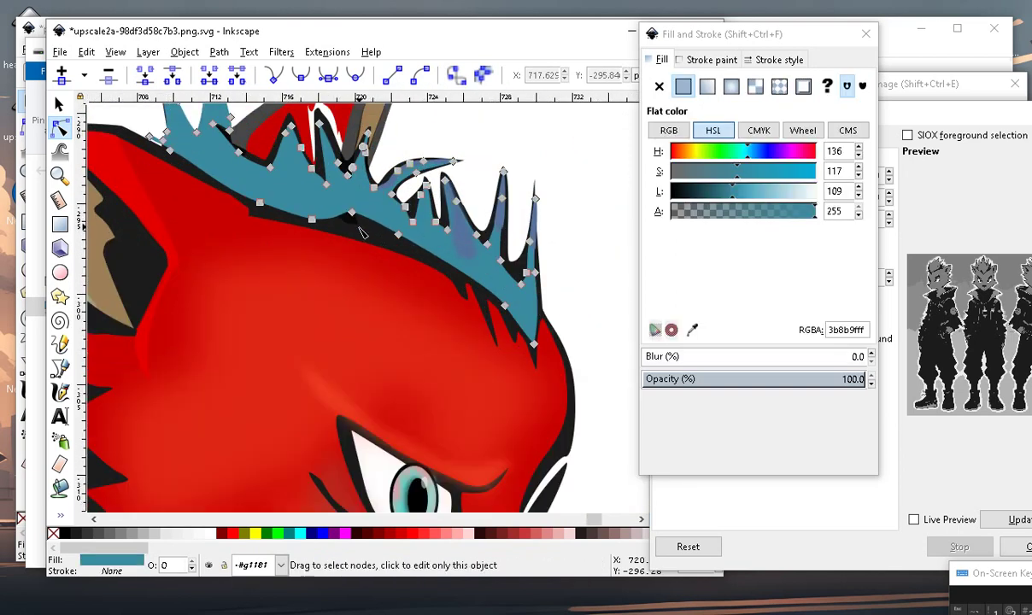
drag(351, 213, 352, 229)
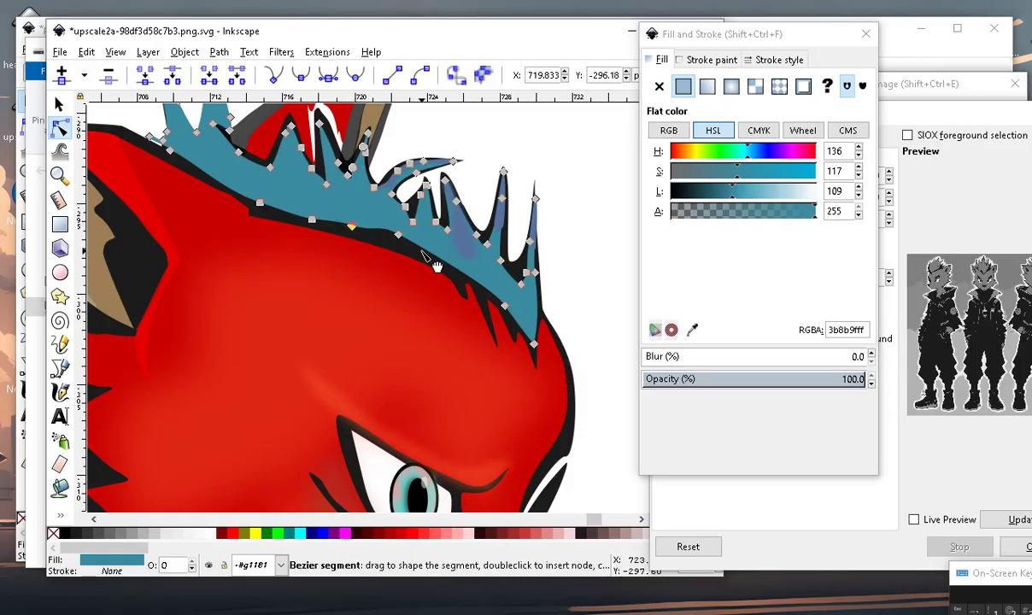
double_click(419, 252)
drag(418, 252, 419, 252)
ctrl+scroll(419, 256, down, 5)
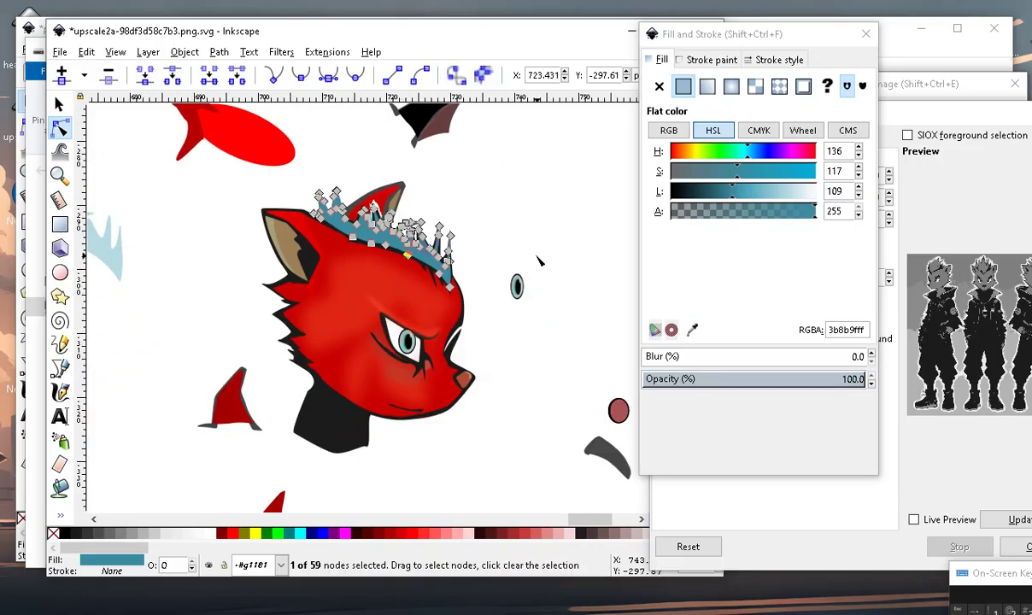
ctrl+scroll(411, 229, up, 1)
click(544, 168)
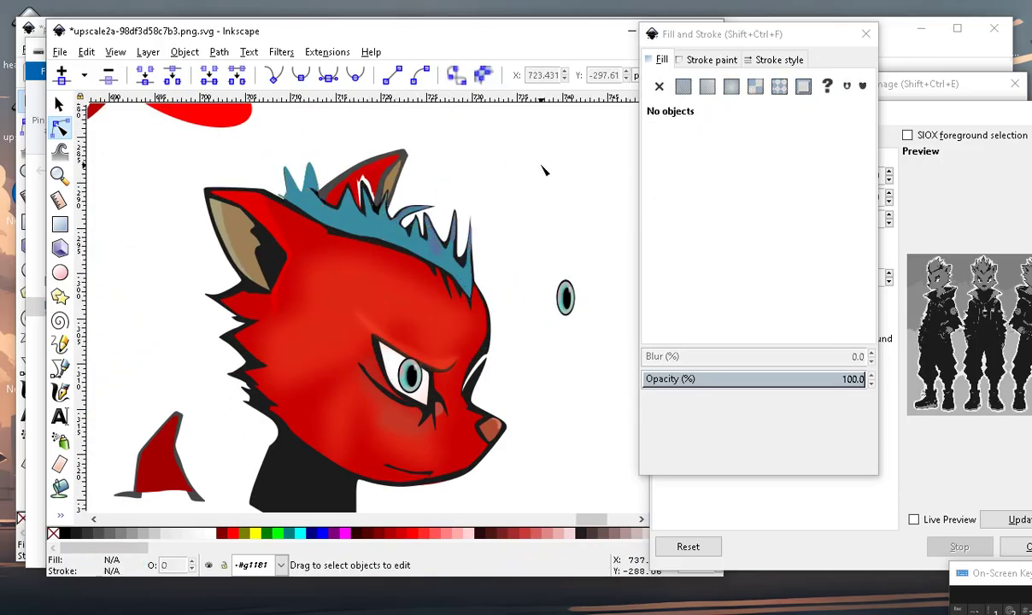
ctrl+scroll(427, 239, down, 2)
ctrl+scroll(382, 241, up, 2)
ctrl+scroll(380, 240, up, 1)
ctrl+scroll(359, 265, up, 3)
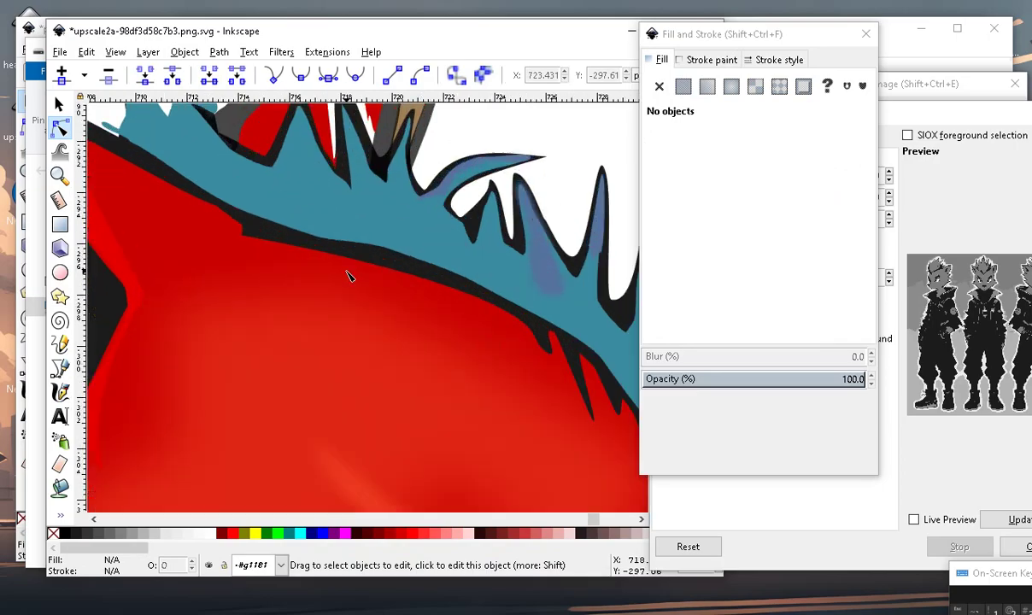
ctrl+scroll(389, 240, down, 2)
ctrl+scroll(366, 231, down, 3)
ctrl+scroll(376, 258, up, 3)
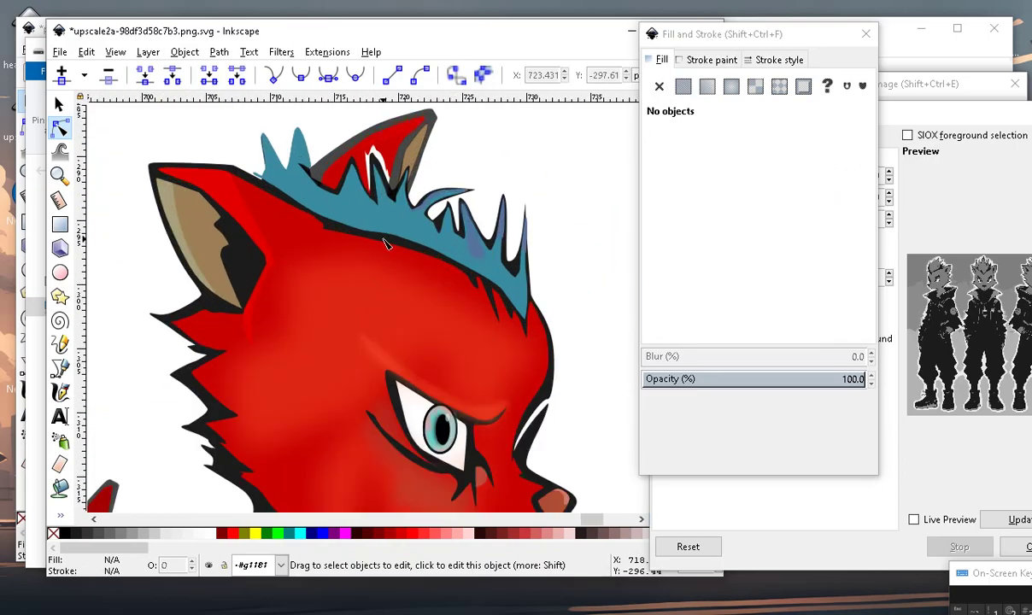
ctrl+scroll(384, 169, down, 2)
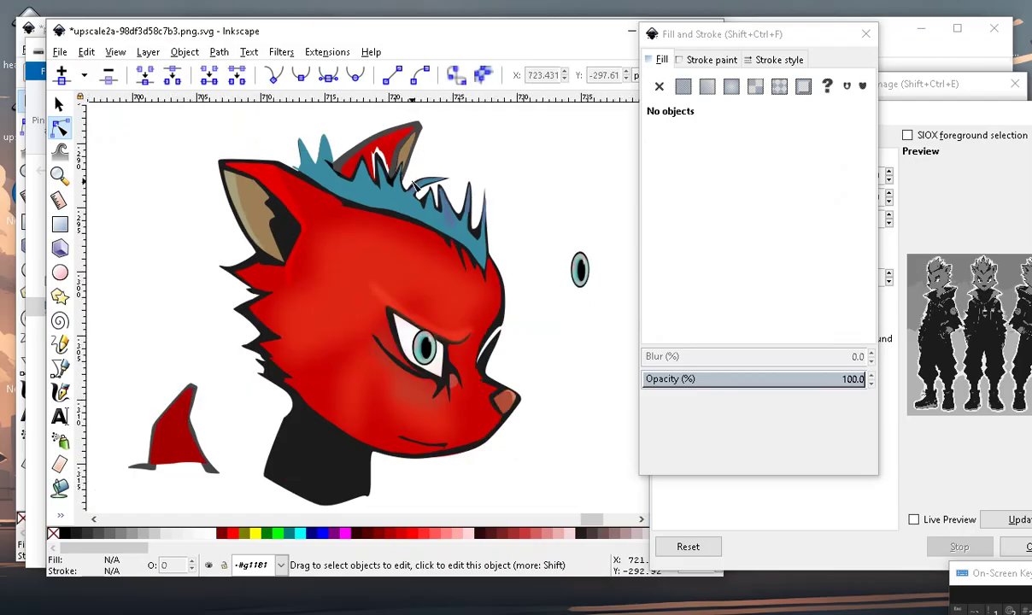
ctrl+scroll(384, 205, up, 3)
click(385, 241)
mouse_move(389, 240)
mouse_down()
mouse_move(402, 248)
mouse_move(393, 245)
mouse_up()
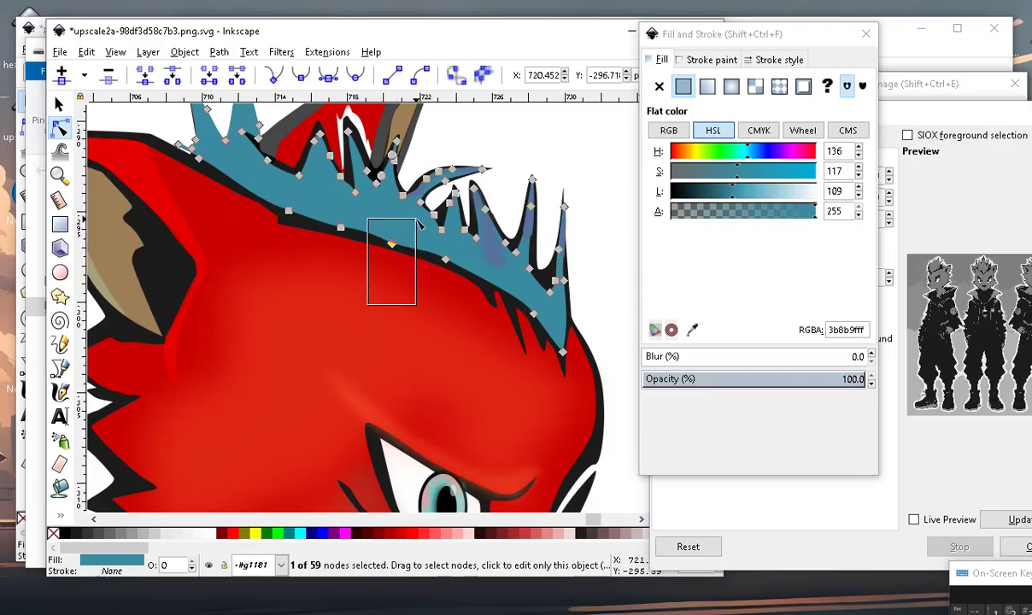
click(356, 78)
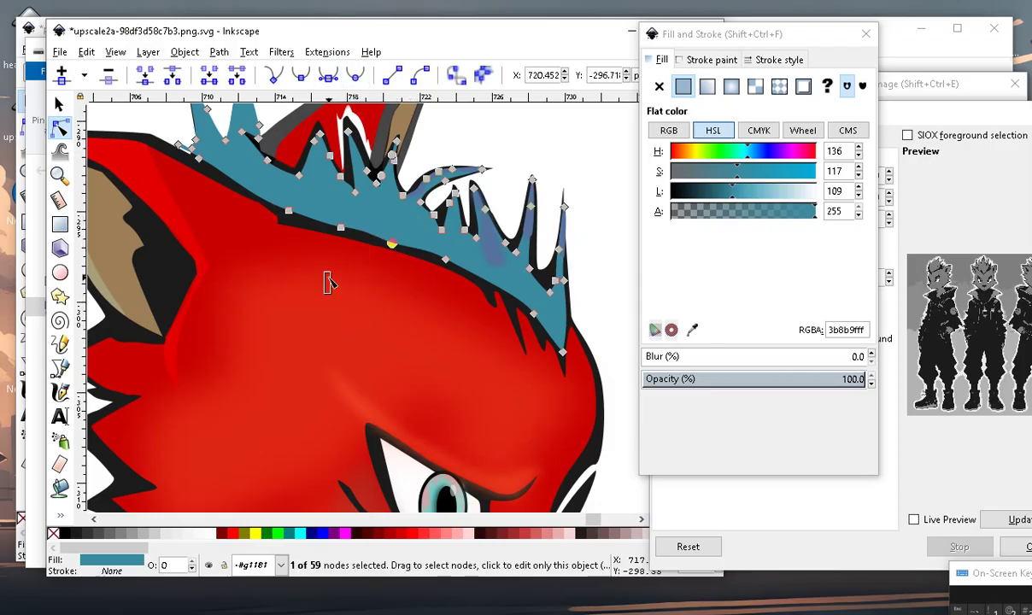
click(340, 227)
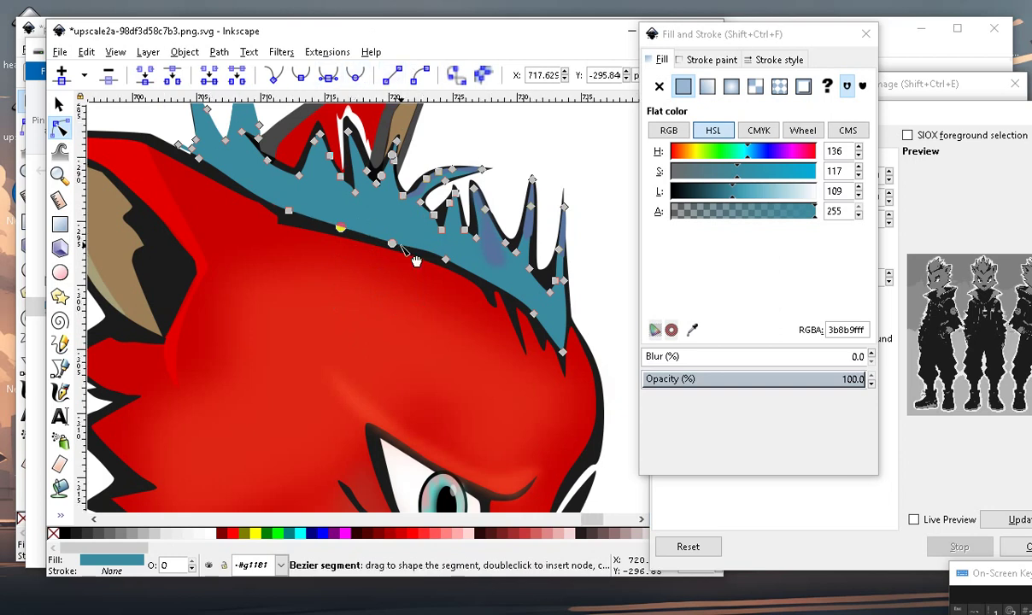
scroll(415, 260, down, 5)
key(Escape)
scroll(372, 237, up, 6)
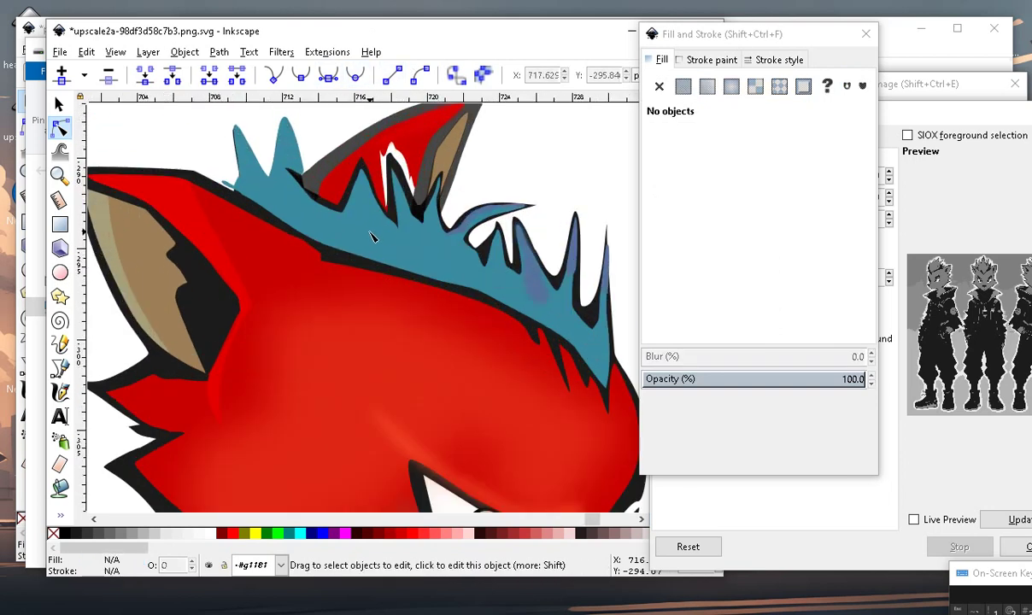
click(372, 237)
scroll(367, 275, up, 2)
click(374, 248)
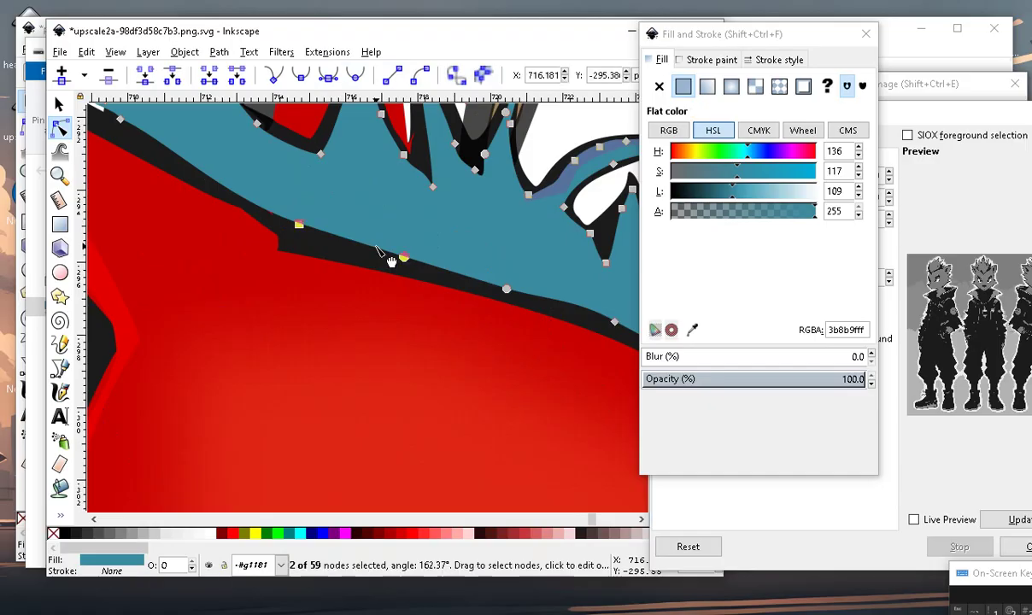
double_click(346, 239)
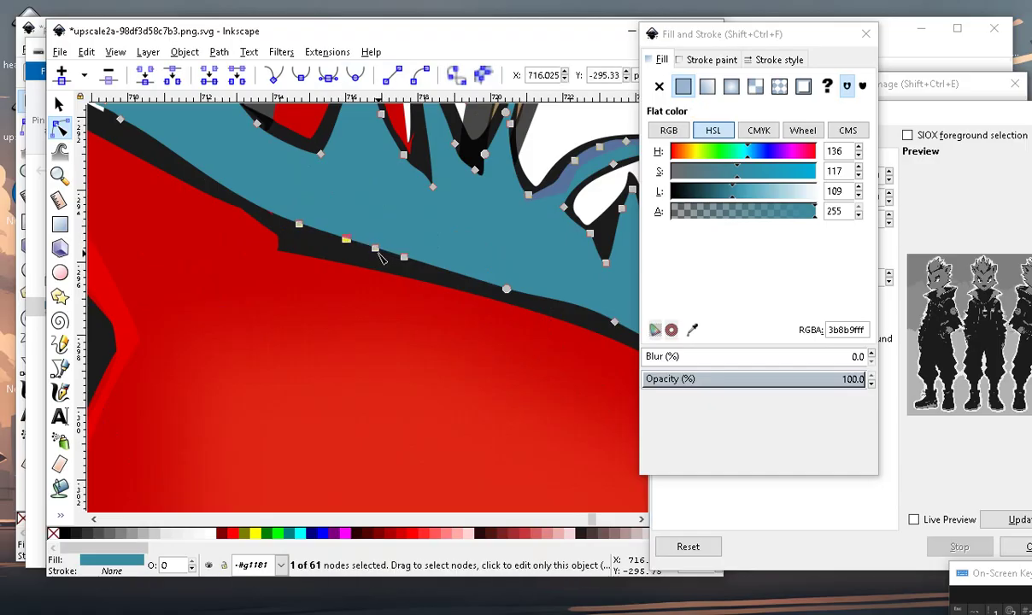
drag(332, 252, 299, 242)
scroll(344, 299, down, 3)
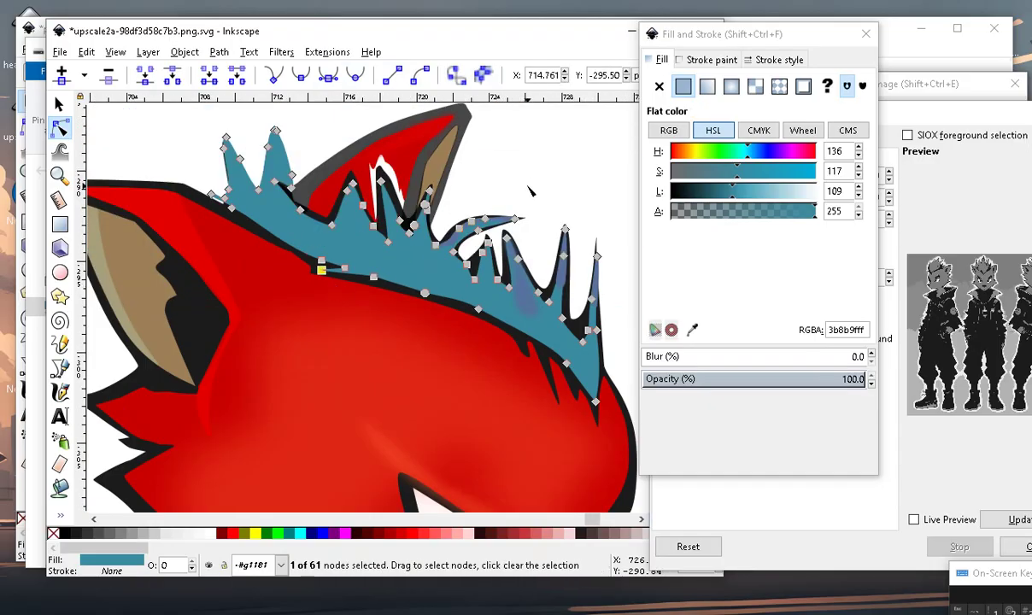
click(530, 190)
scroll(346, 128, down, 4)
scroll(346, 102, up, 2)
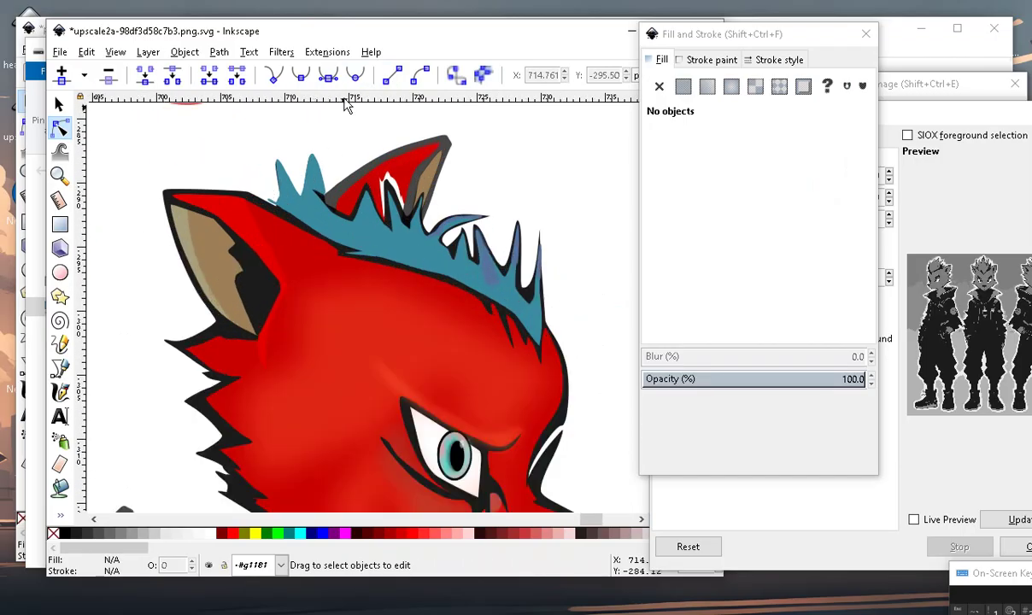
scroll(338, 169, up, 1)
scroll(272, 201, up, 1)
click(256, 241)
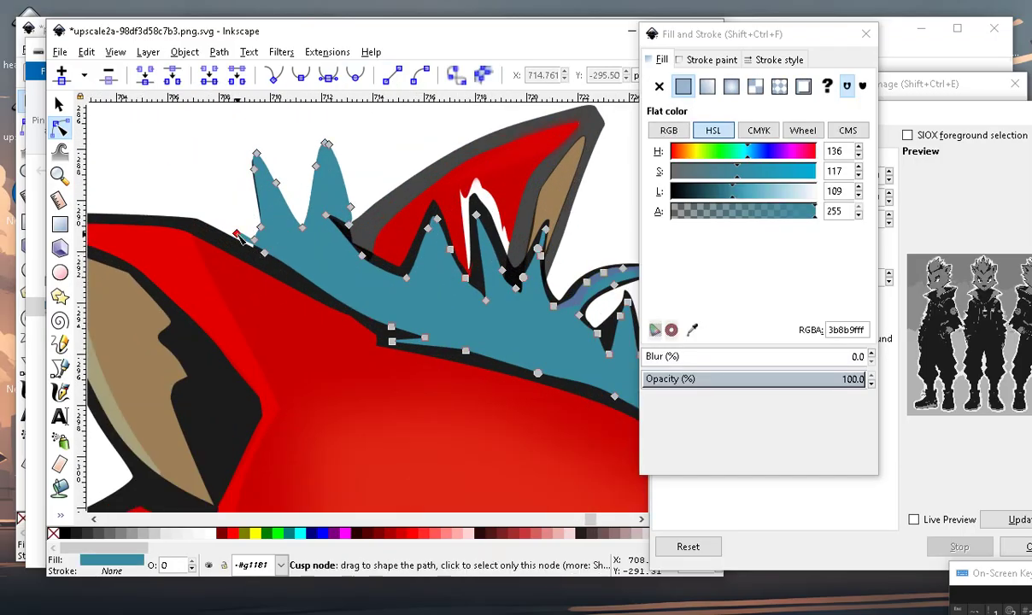
drag(189, 195, 268, 258)
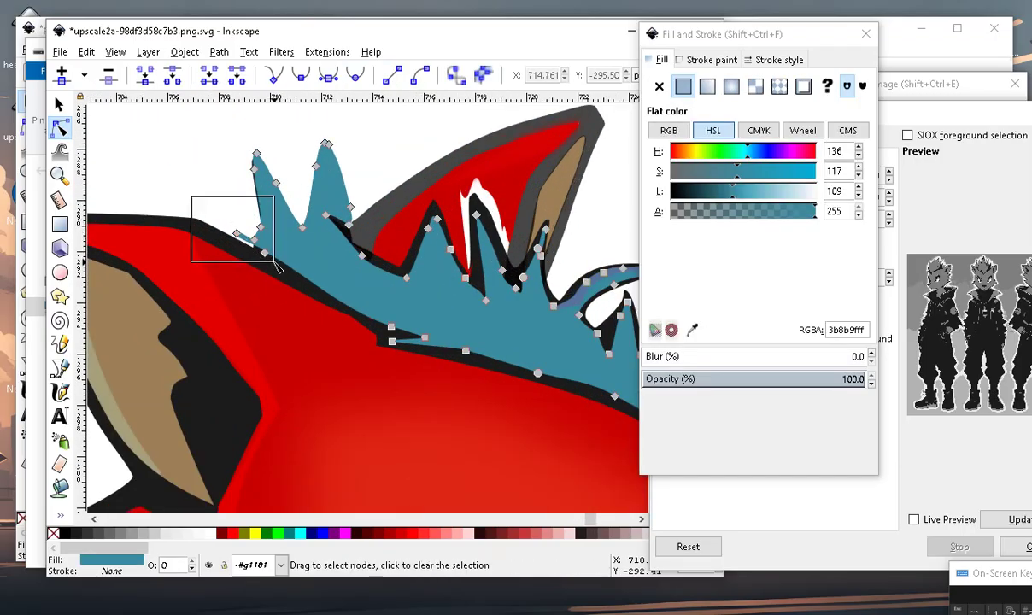
click(108, 76)
scroll(224, 268, down, 2)
scroll(254, 261, up, 2)
scroll(420, 143, down, 2)
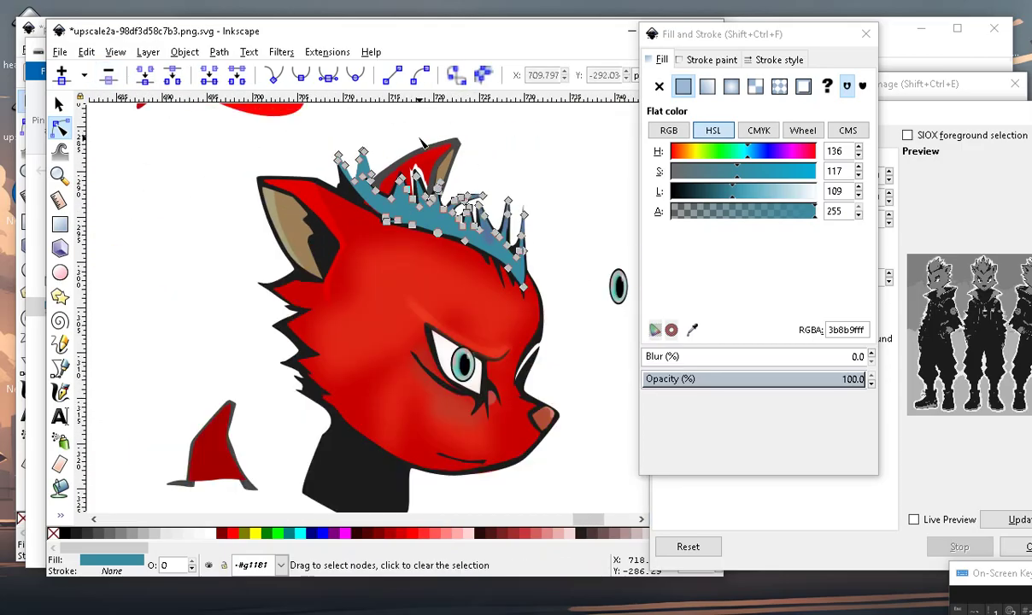
click(191, 285)
scroll(350, 173, up, 1)
scroll(385, 224, up, 1)
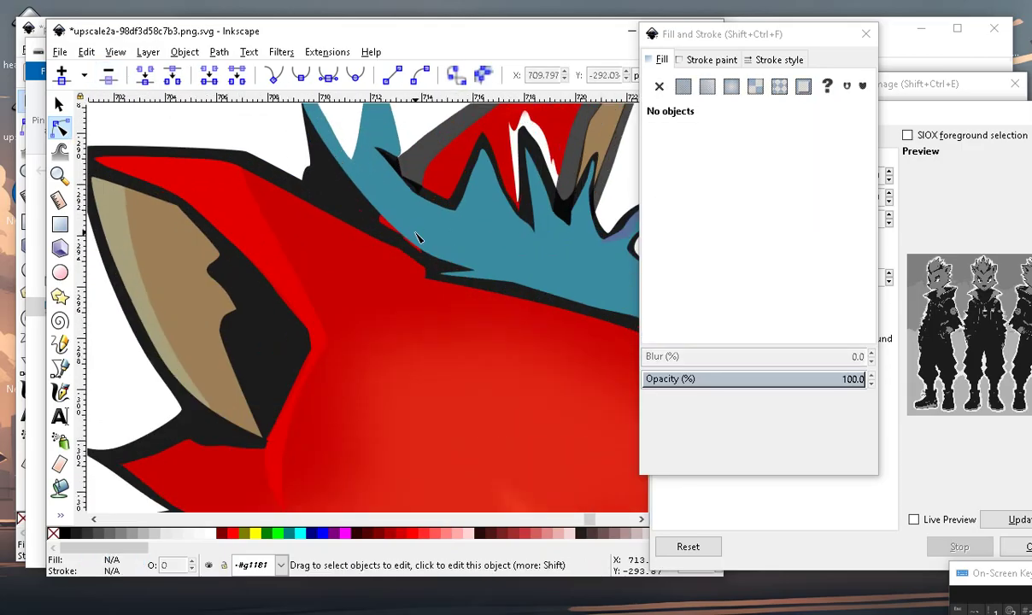
scroll(387, 254, down, 1)
scroll(416, 182, down, 2)
scroll(407, 214, up, 1)
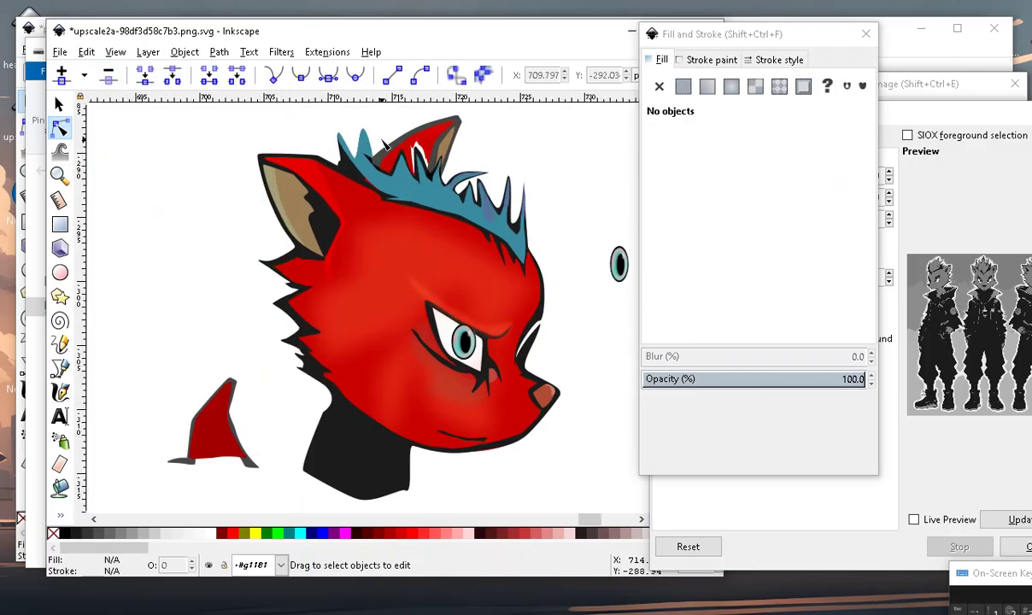
scroll(396, 225, up, 2)
click(330, 224)
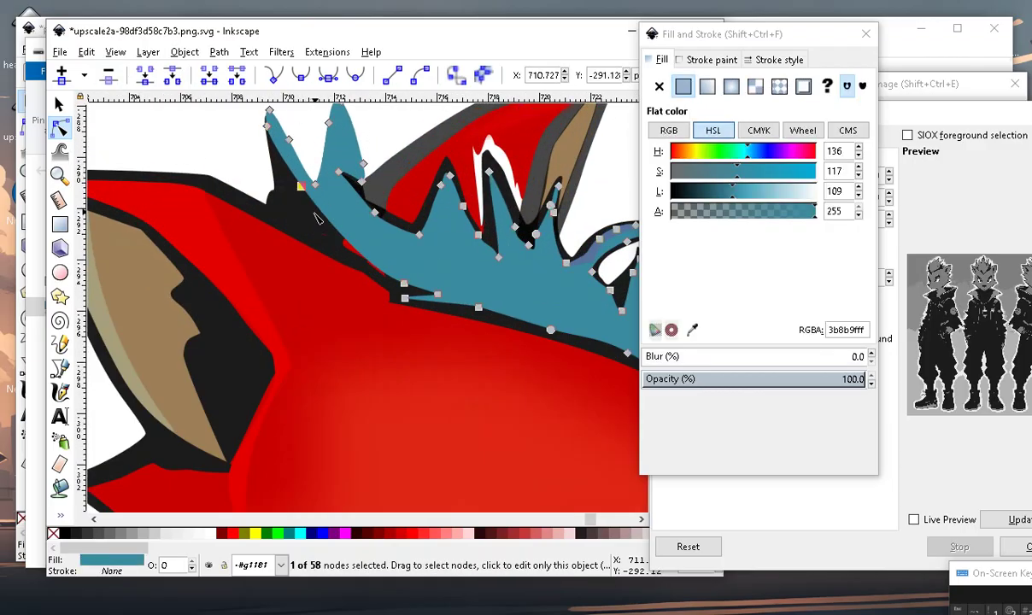
double_click(320, 210)
drag(321, 212, 283, 206)
key(minus)
key(minus)
key(minus)
click(499, 175)
scroll(341, 248, up, 3)
scroll(329, 256, down, 3)
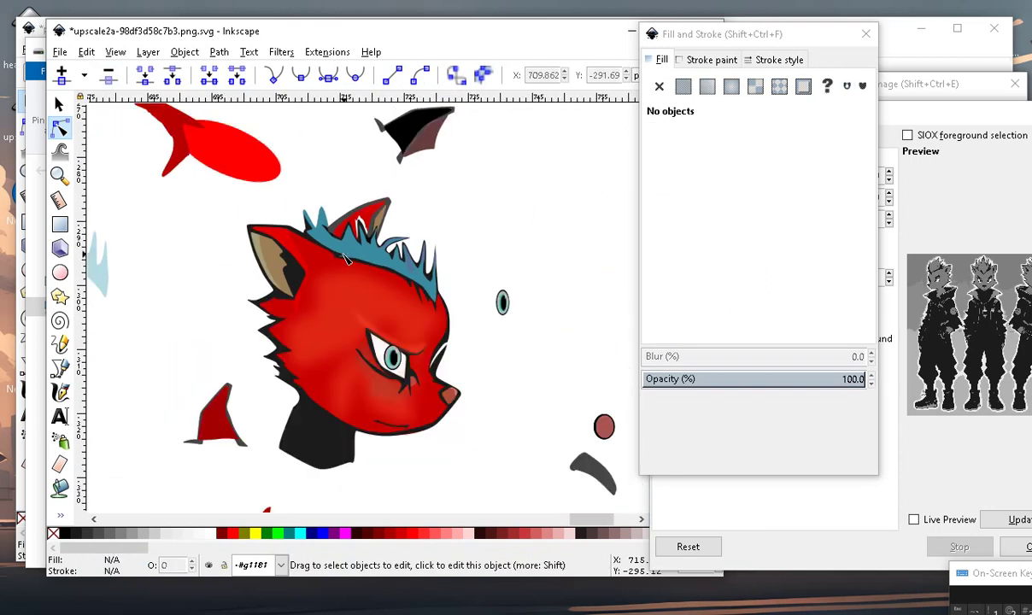
scroll(340, 282, up, 3)
scroll(340, 257, up, 1)
scroll(342, 248, down, 3)
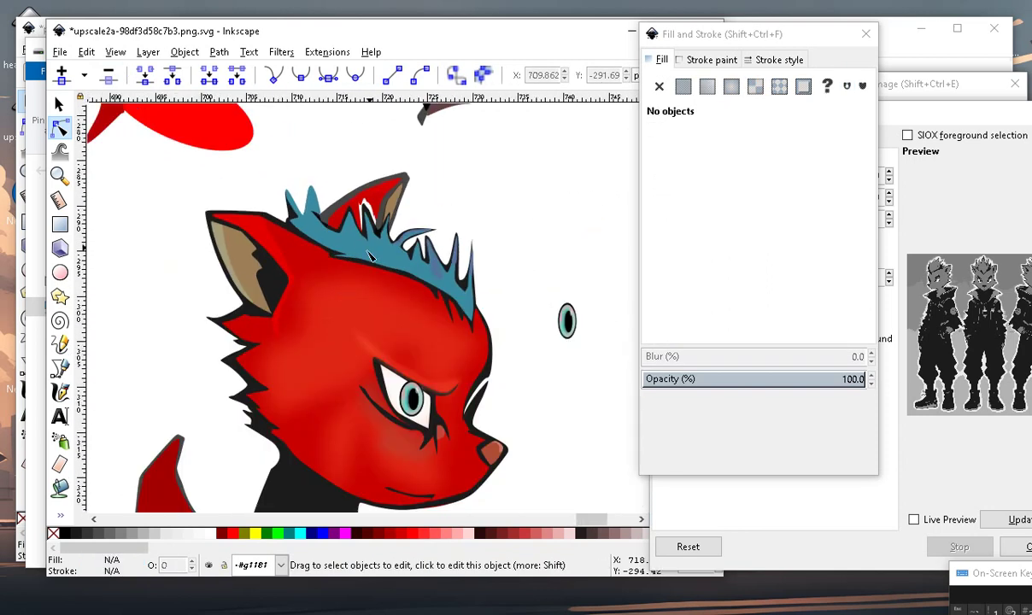
scroll(354, 282, up, 3)
scroll(376, 284, down, 1)
scroll(381, 284, up, 3)
scroll(327, 241, down, 3)
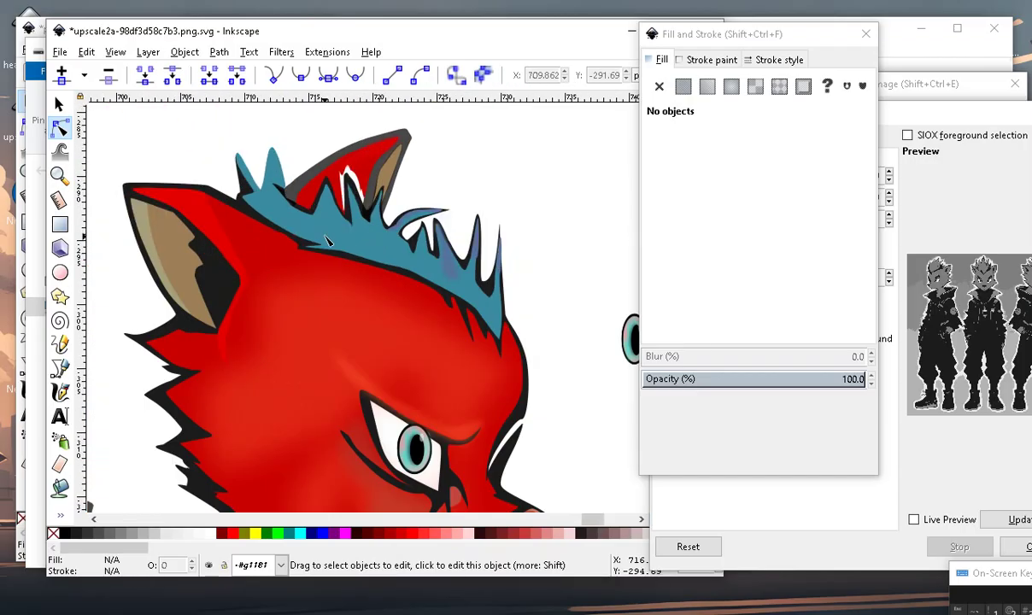
scroll(313, 214, up, 2)
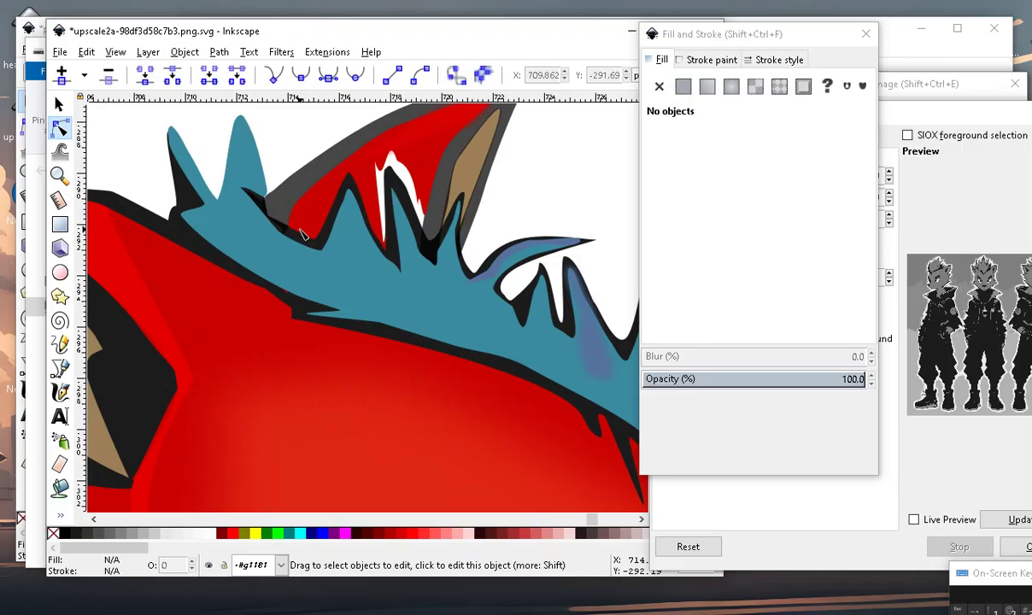
scroll(295, 231, down, 1)
scroll(282, 231, down, 2)
scroll(273, 257, up, 2)
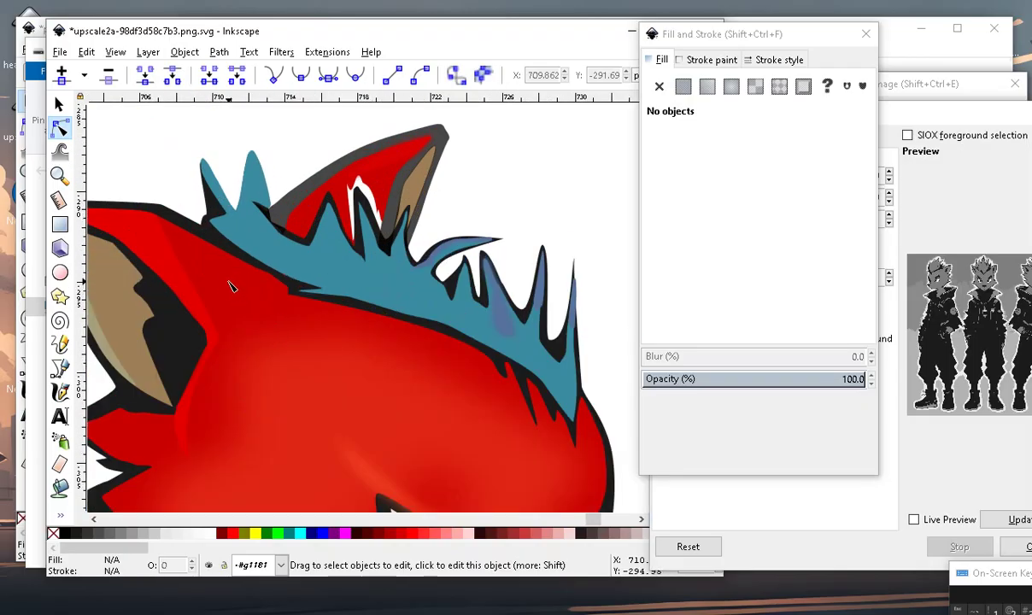
scroll(248, 265, down, 2)
scroll(216, 271, up, 2)
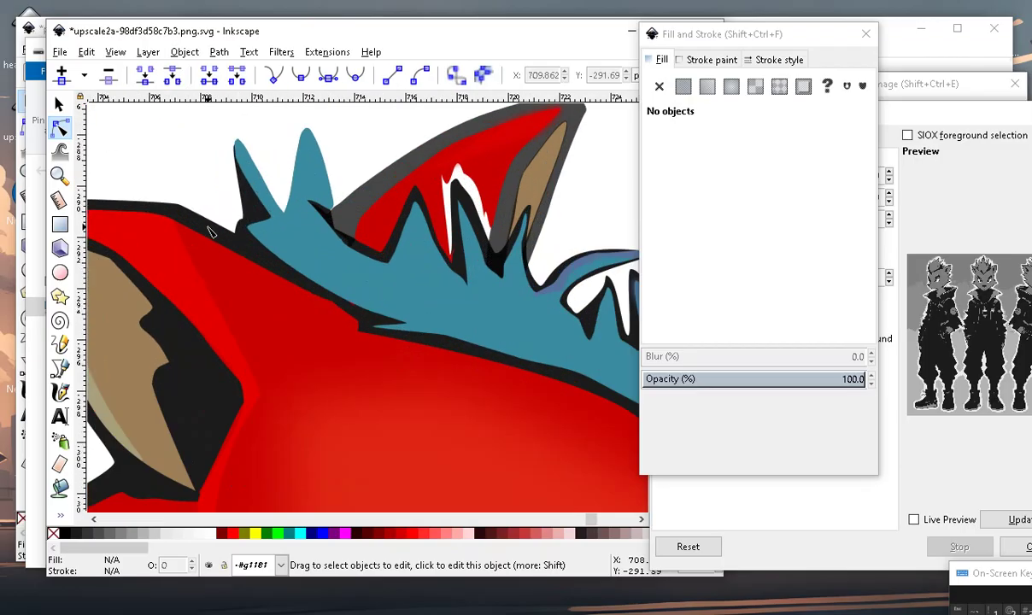
scroll(308, 248, down, 2)
scroll(342, 244, down, 2)
scroll(290, 239, up, 2)
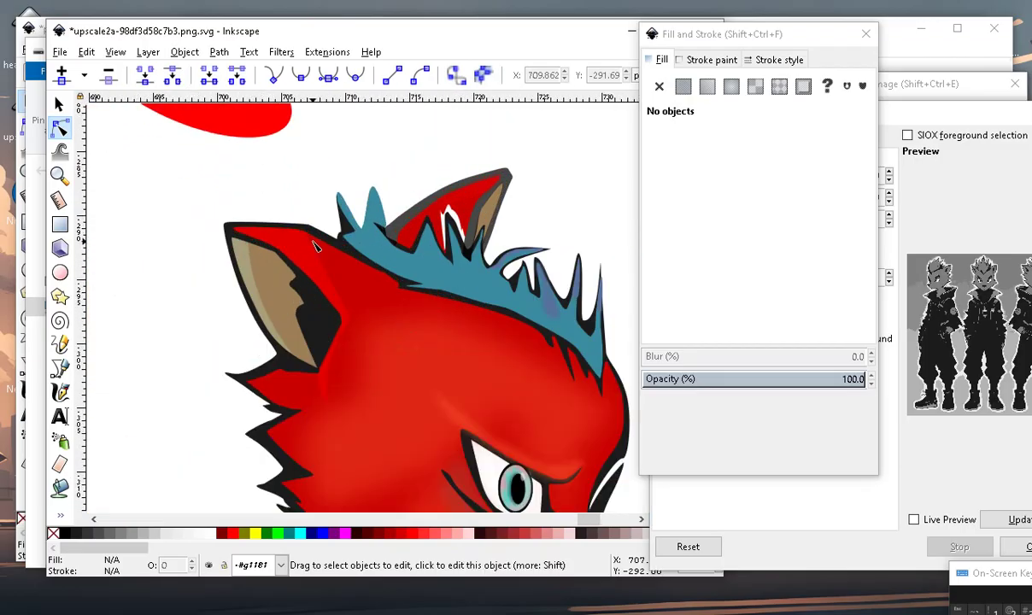
scroll(333, 248, up, 1)
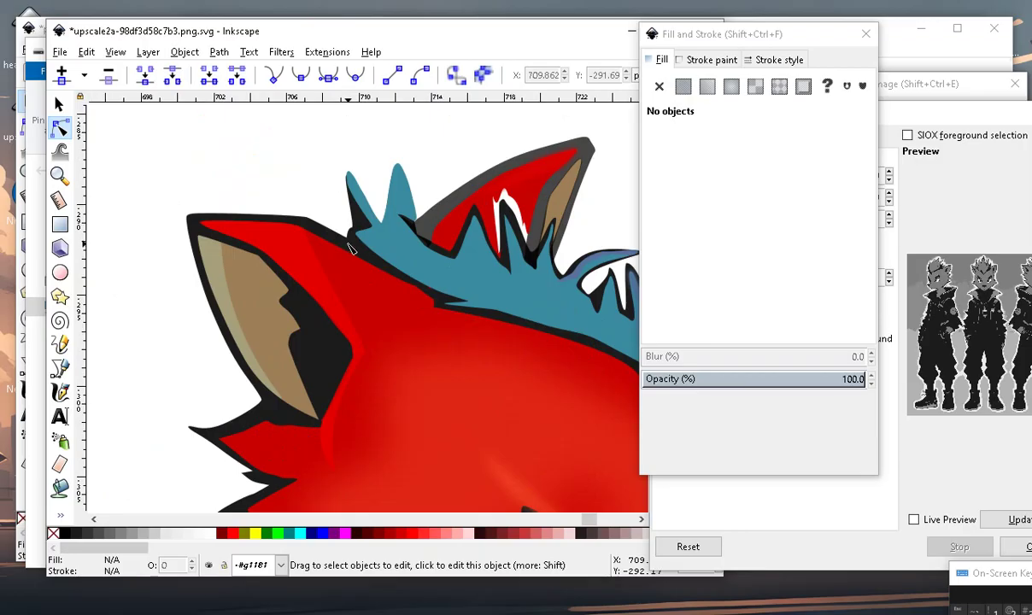
scroll(336, 245, down, 1)
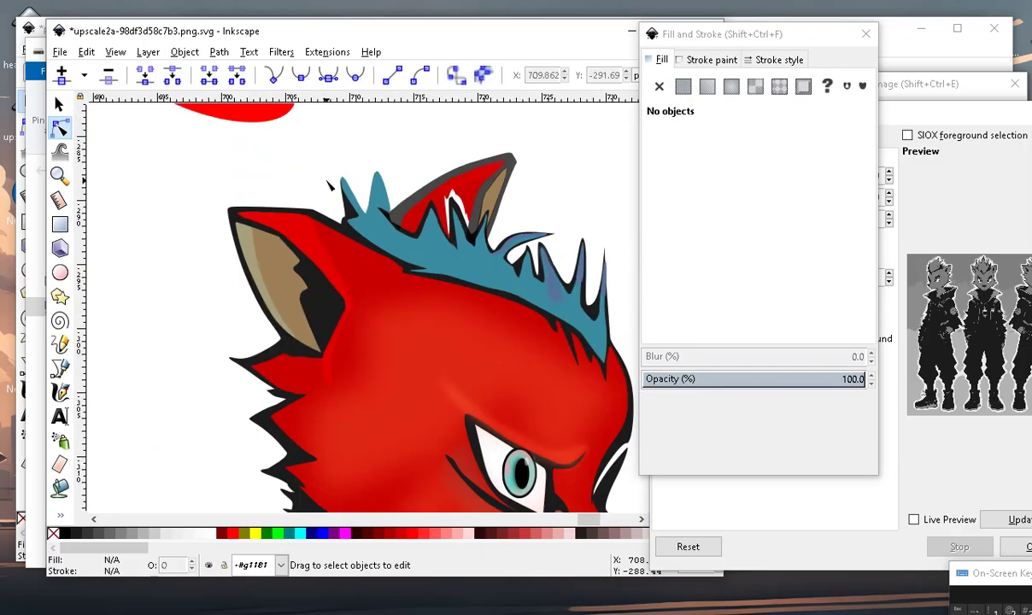
scroll(341, 291, down, 1)
scroll(336, 203, up, 2)
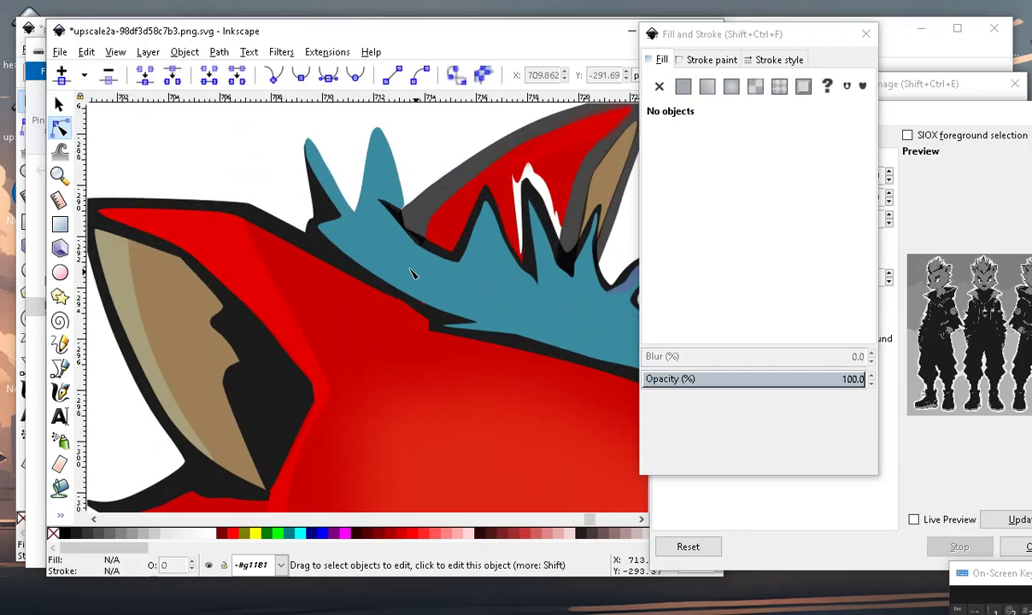
Reshape the teal hair spikes beside the ear and delete two hair nodes.
click(366, 251)
scroll(366, 251, up, 2)
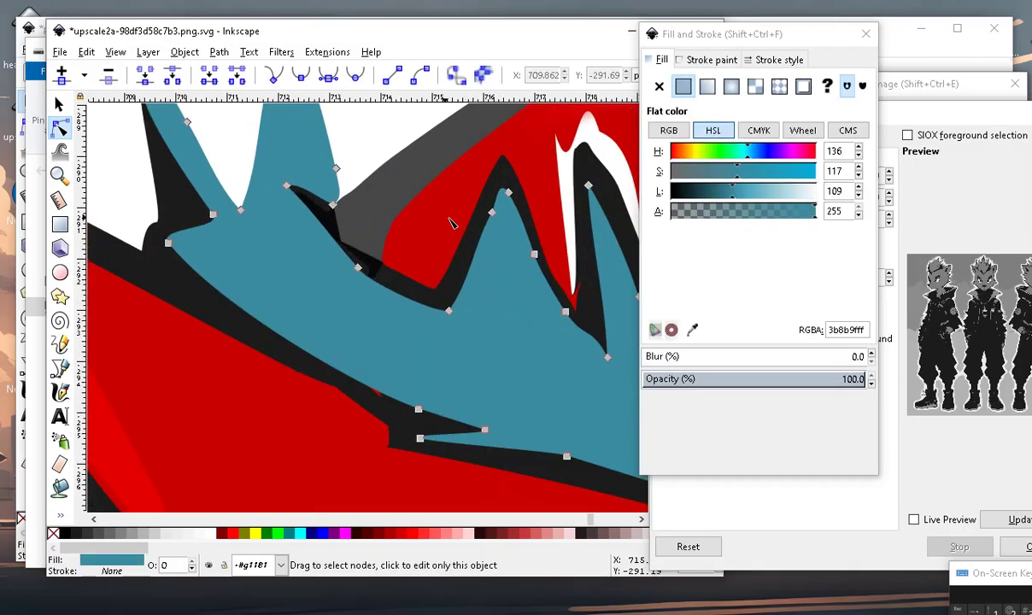
drag(291, 190, 312, 238)
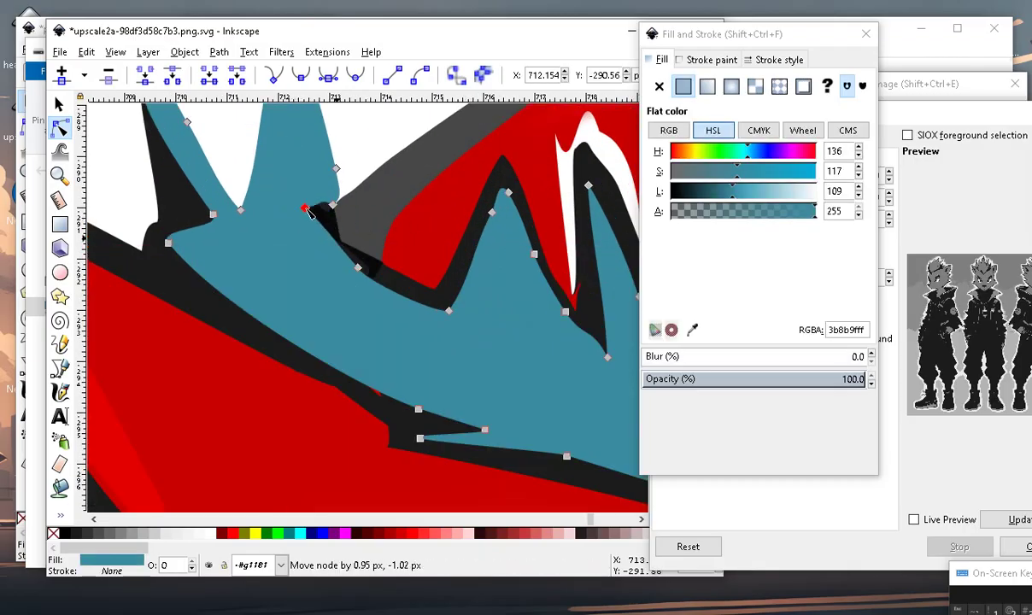
drag(335, 168, 313, 159)
drag(383, 180, 284, 241)
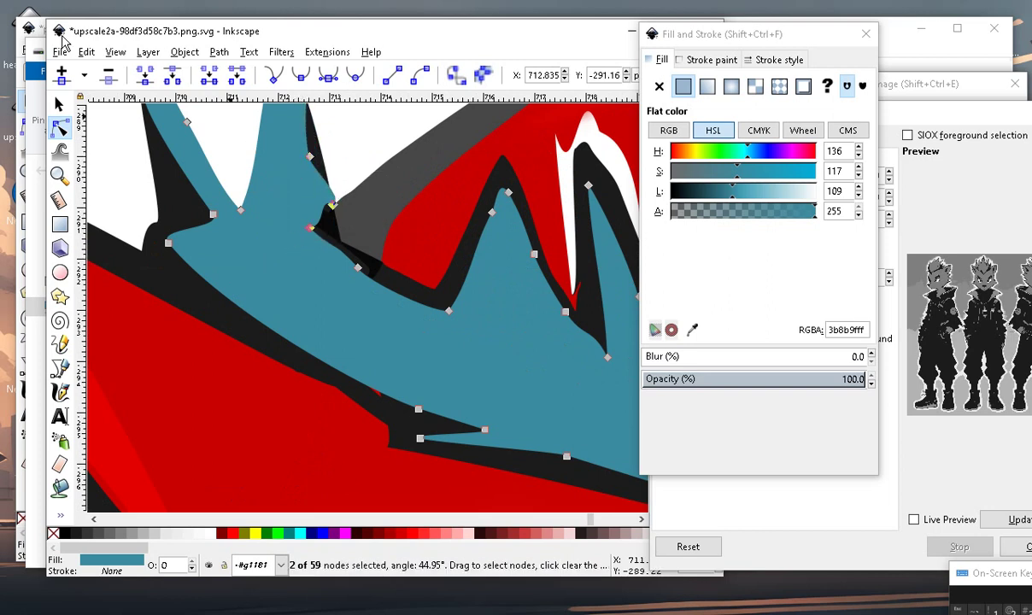
click(109, 76)
scroll(339, 187, down, 2)
scroll(339, 186, down, 3)
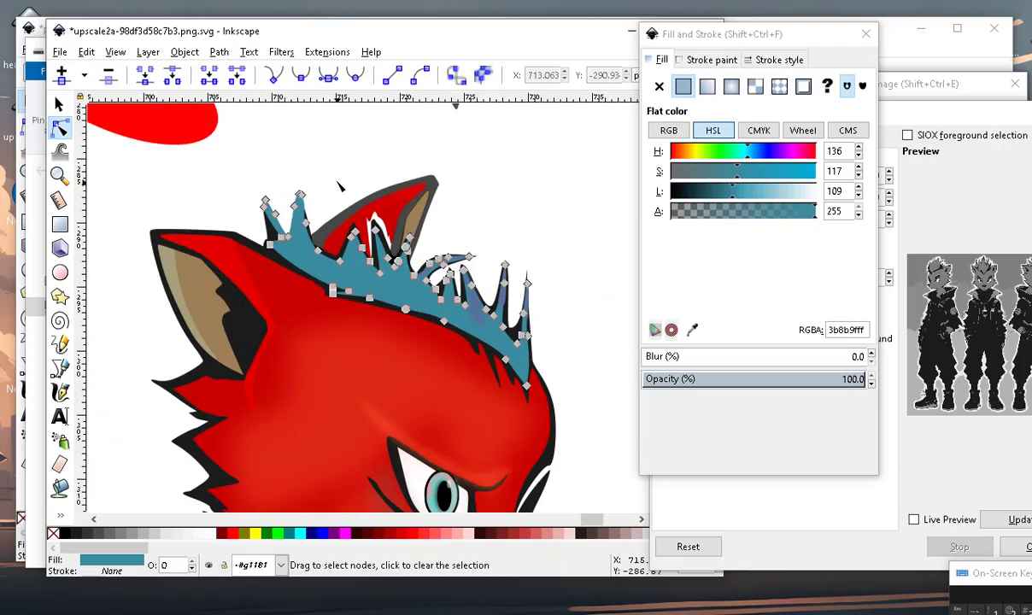
click(326, 181)
scroll(323, 181, down, 2)
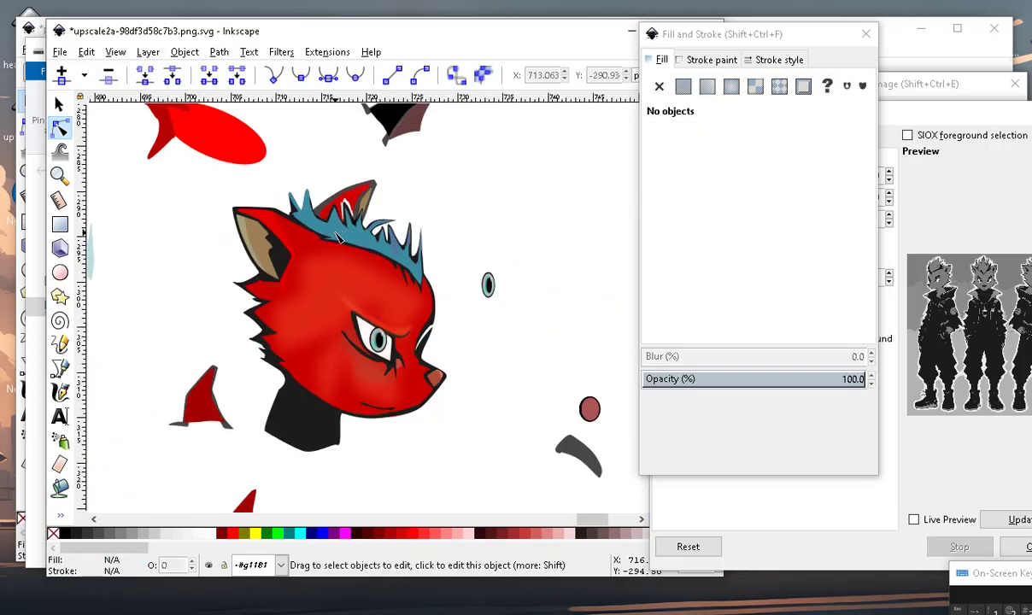
scroll(296, 239, up, 5)
scroll(296, 238, down, 3)
scroll(313, 220, up, 2)
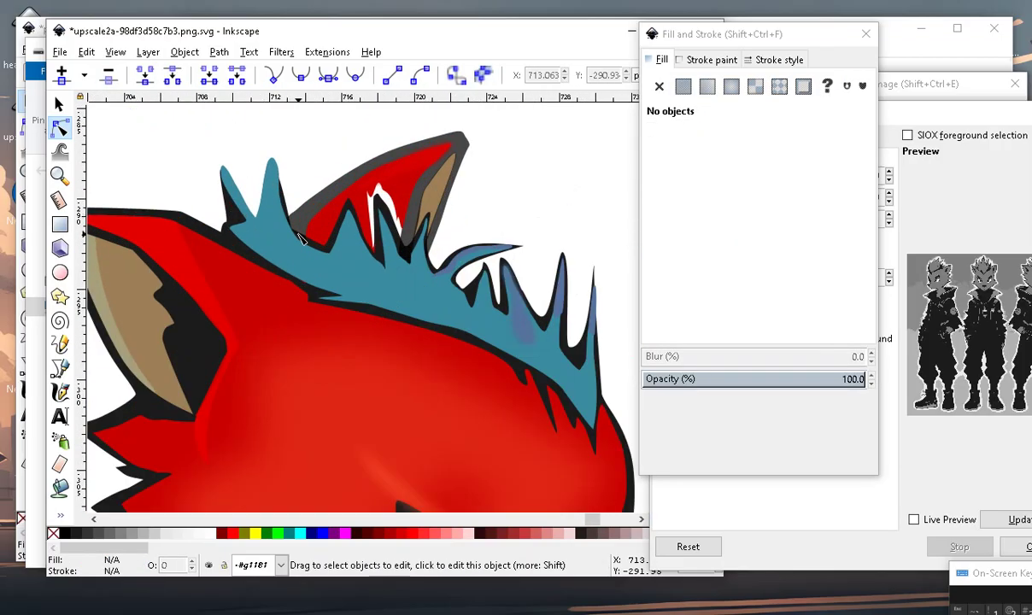
scroll(313, 219, up, 2)
scroll(313, 222, up, 1)
Raise matching nodes on the red path, black outline and hair to close the white gap.
click(353, 231)
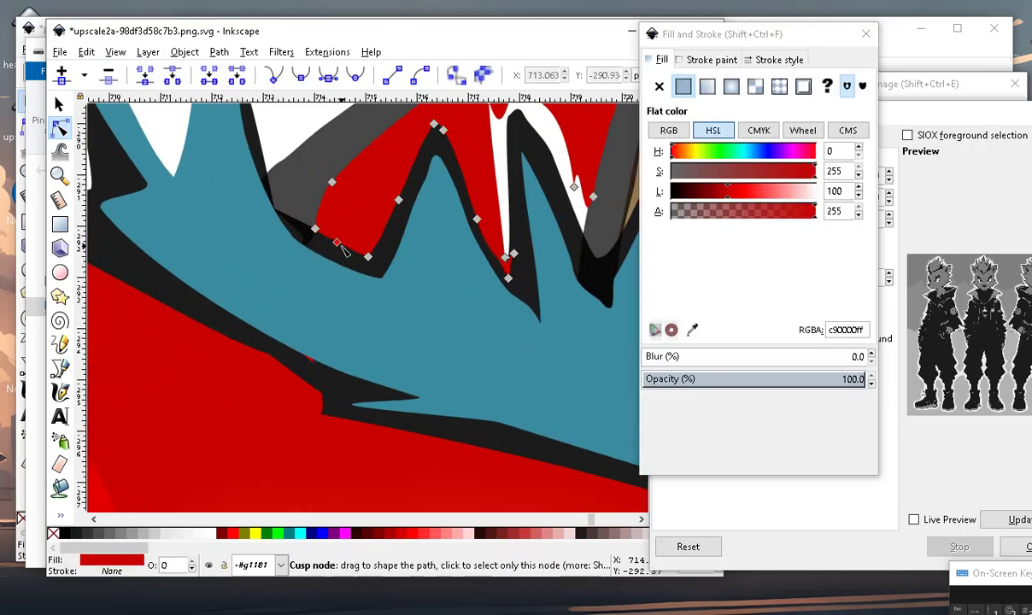
drag(337, 243, 374, 181)
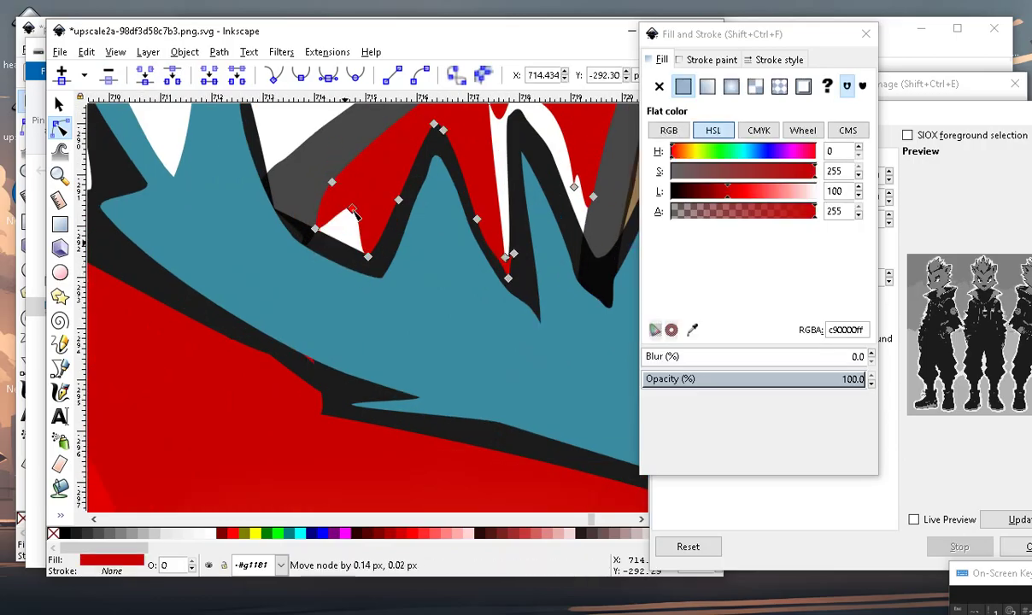
click(342, 248)
mouse_move(341, 238)
mouse_down()
mouse_move(350, 137)
mouse_move(366, 139)
mouse_up()
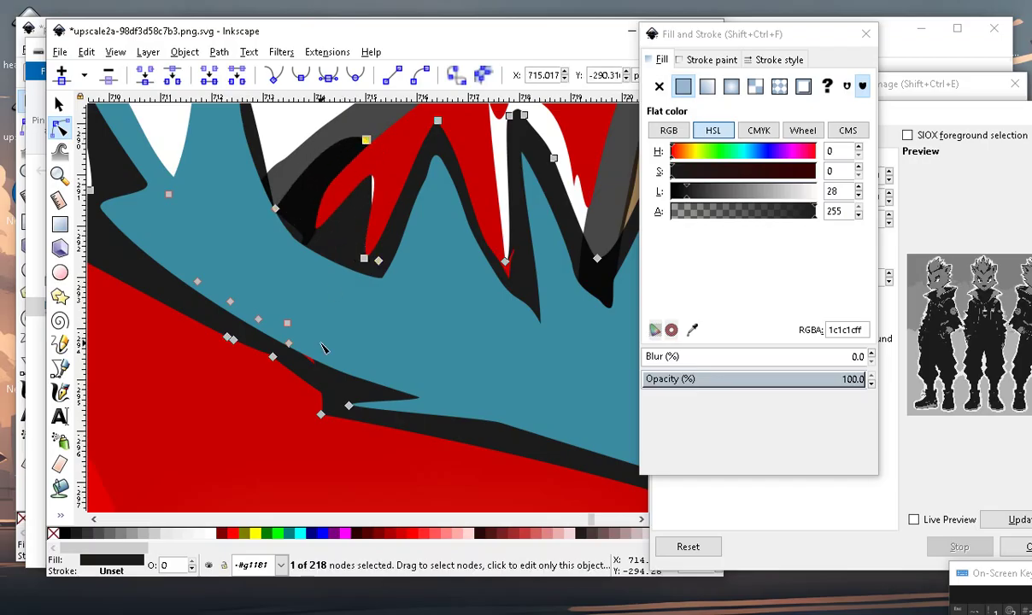
click(335, 272)
drag(334, 249, 361, 166)
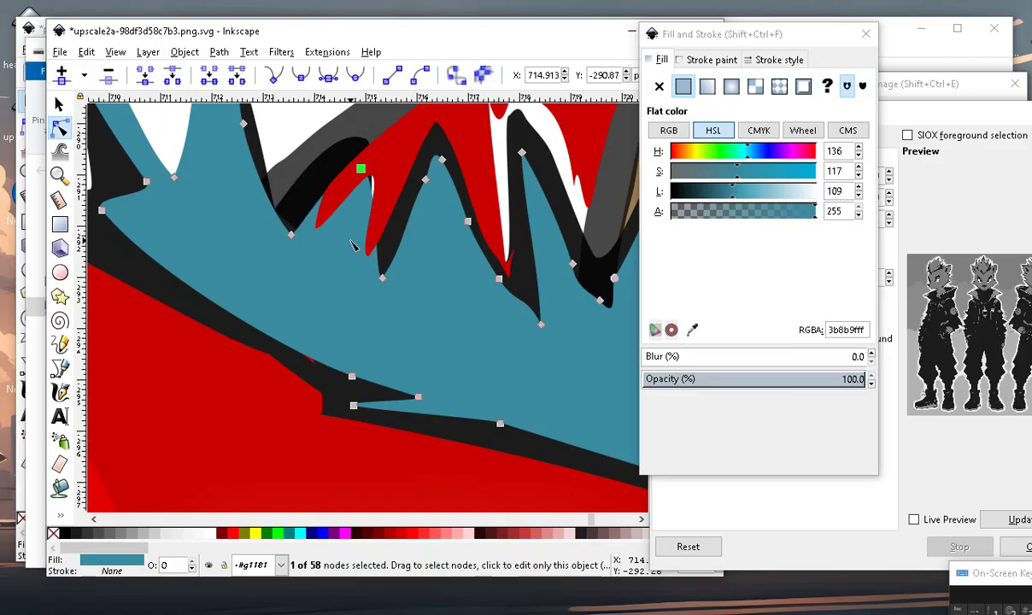
ctrl+scroll(361, 166, down, 4)
ctrl+scroll(354, 175, down, 2)
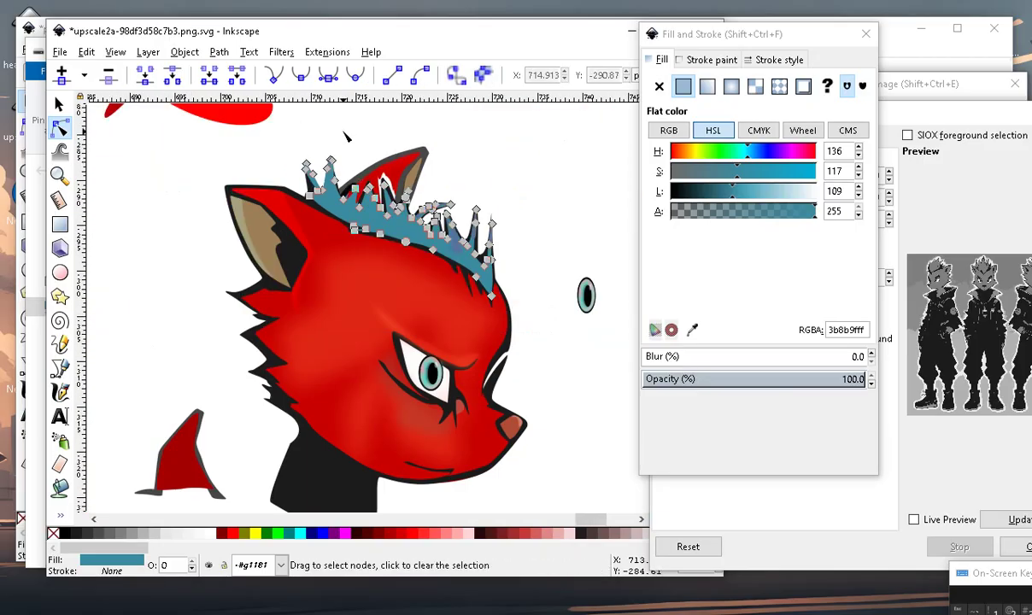
click(328, 135)
ctrl+scroll(342, 164, up, 3)
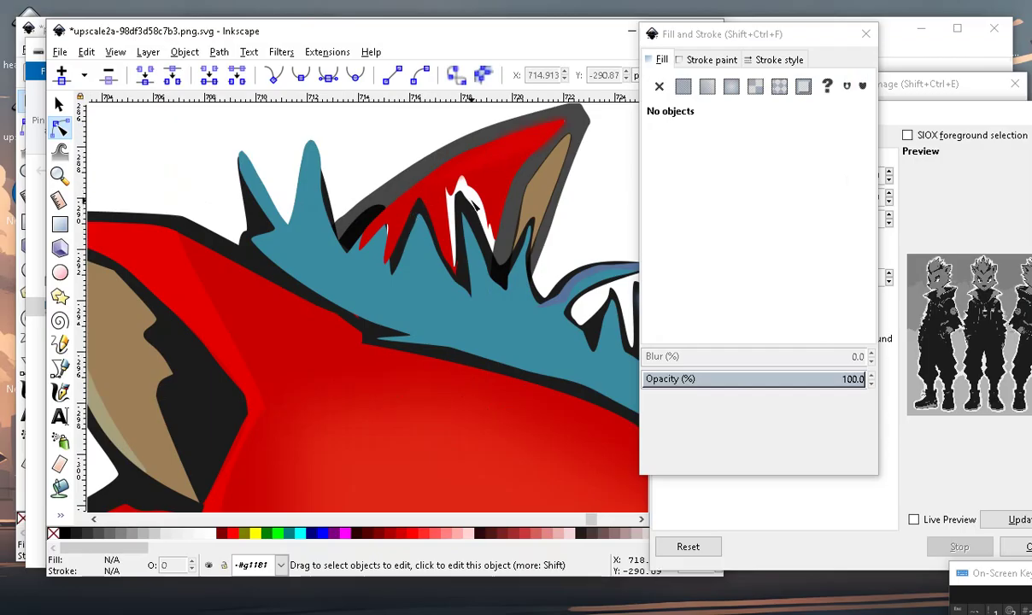
ctrl+scroll(475, 205, down, 3)
ctrl+scroll(444, 239, up, 3)
ctrl+scroll(411, 266, down, 3)
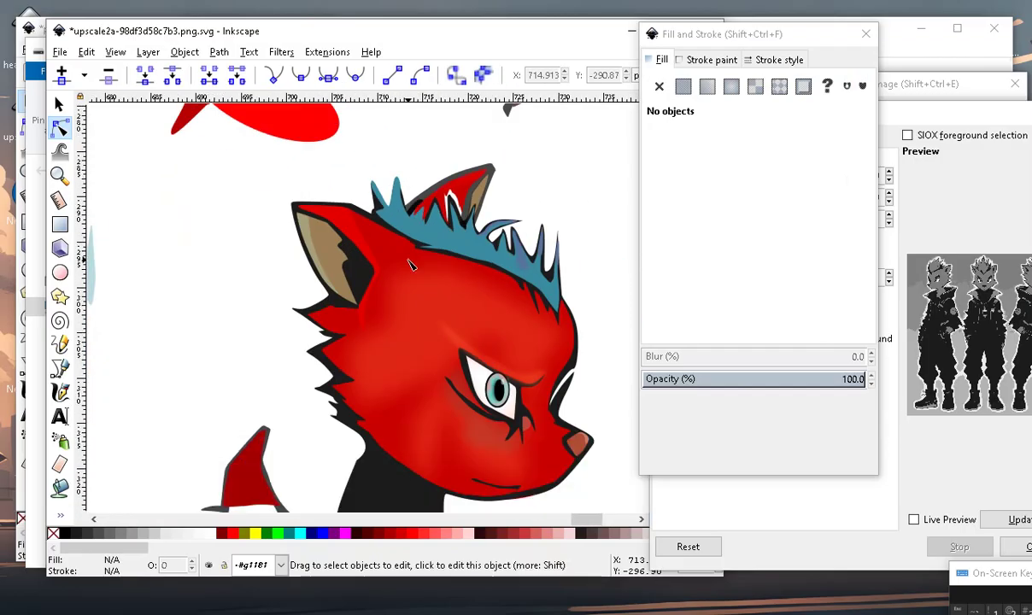
ctrl+scroll(410, 262, up, 3)
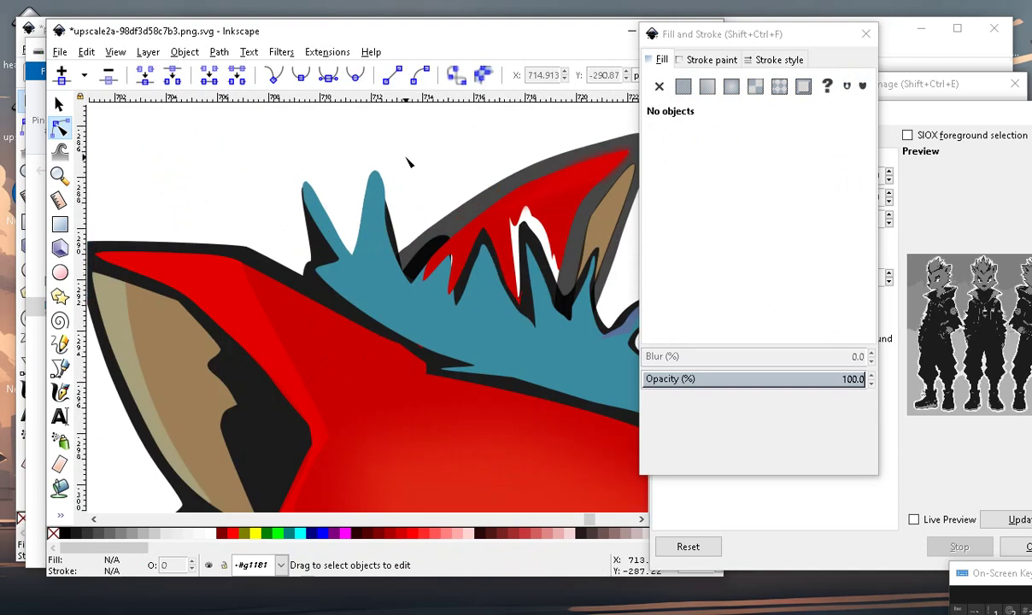
Drag the red inner-ear path's top, left and lower nodes up behind the teal spikes.
ctrl+scroll(428, 270, up, 2)
click(406, 330)
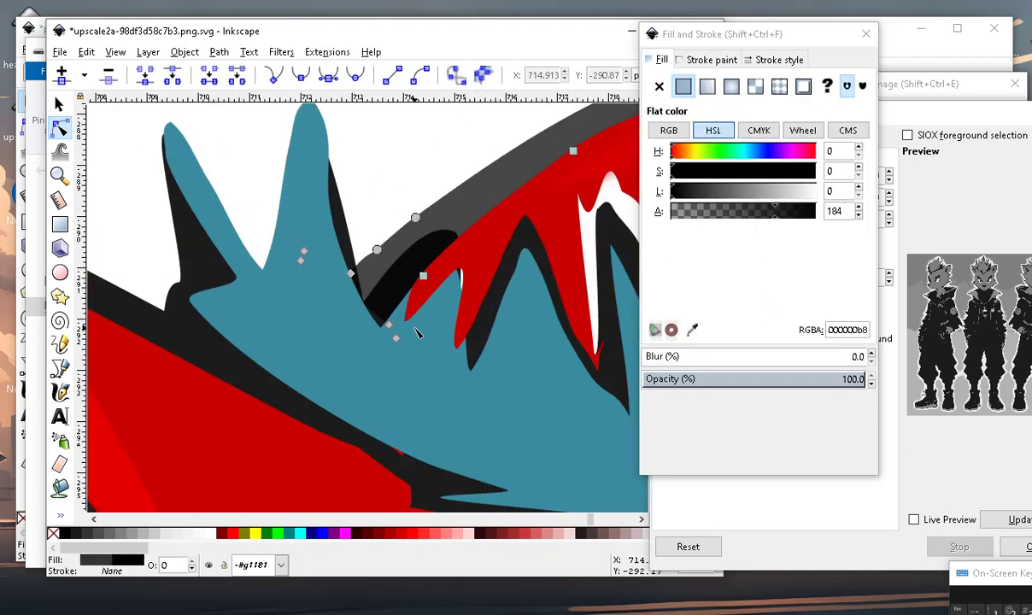
click(504, 231)
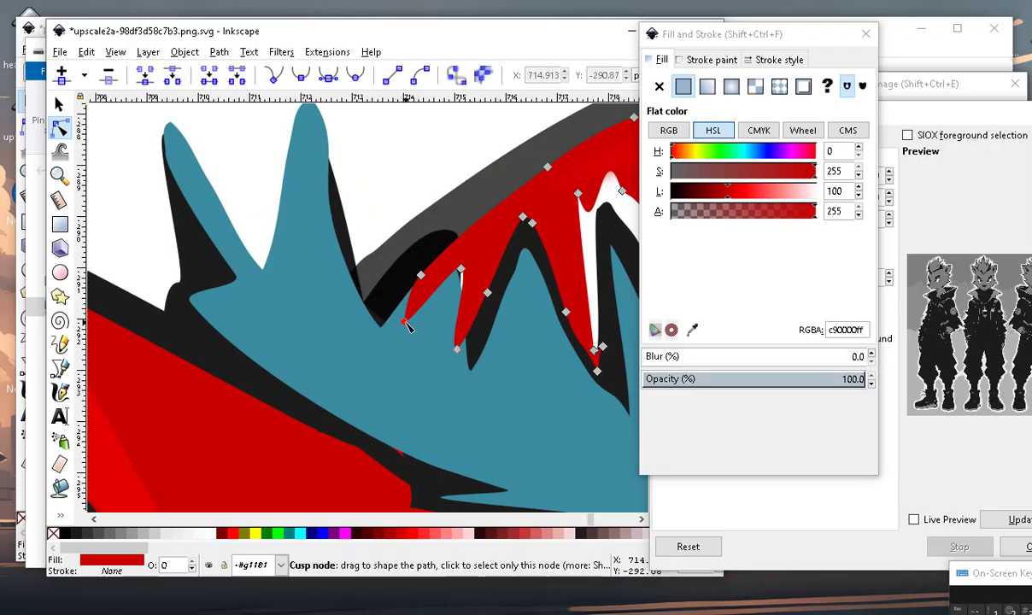
drag(407, 325, 475, 250)
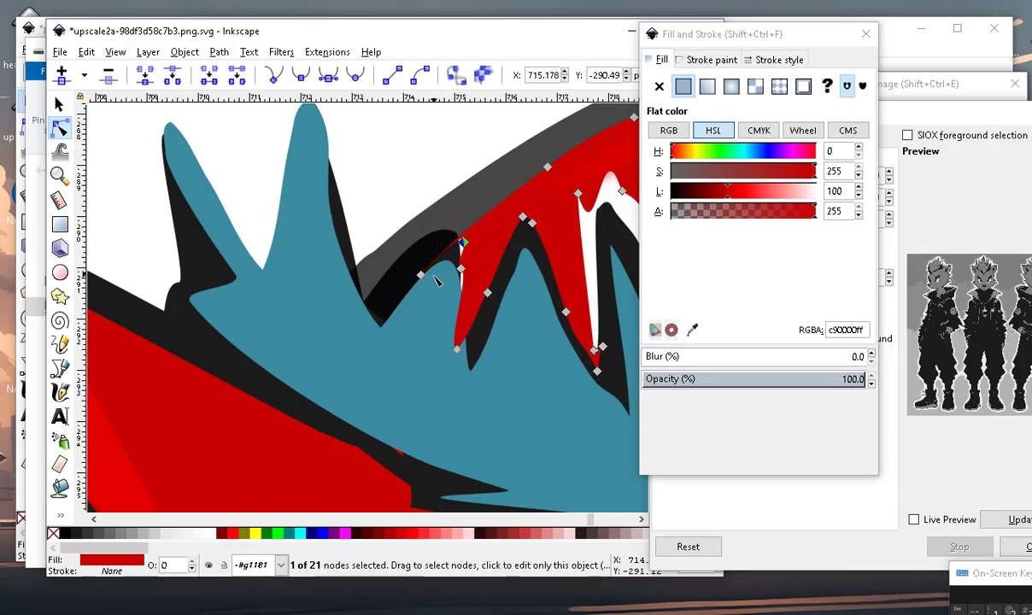
drag(462, 245, 483, 206)
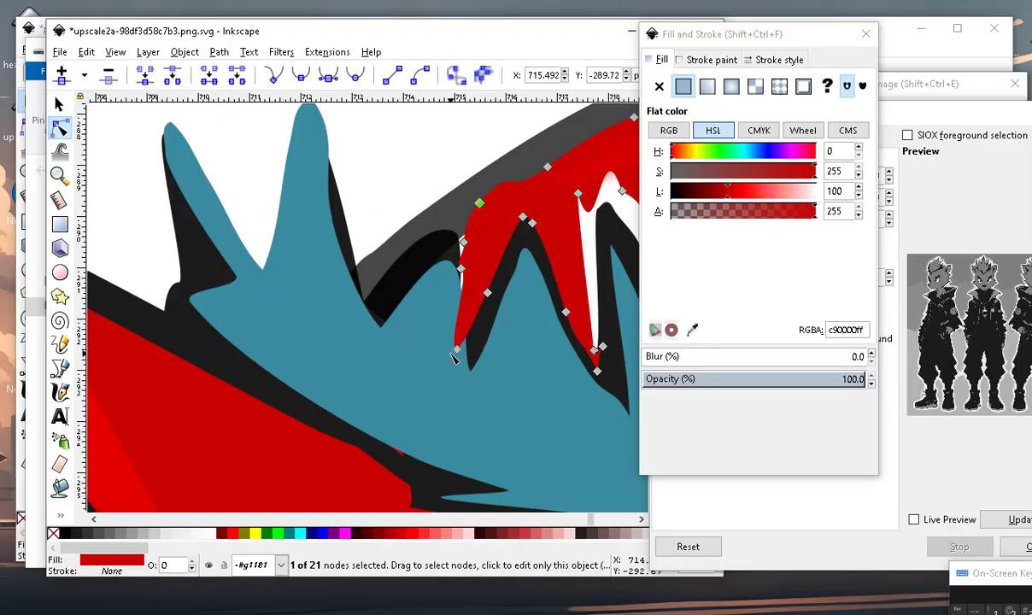
drag(489, 295, 494, 319)
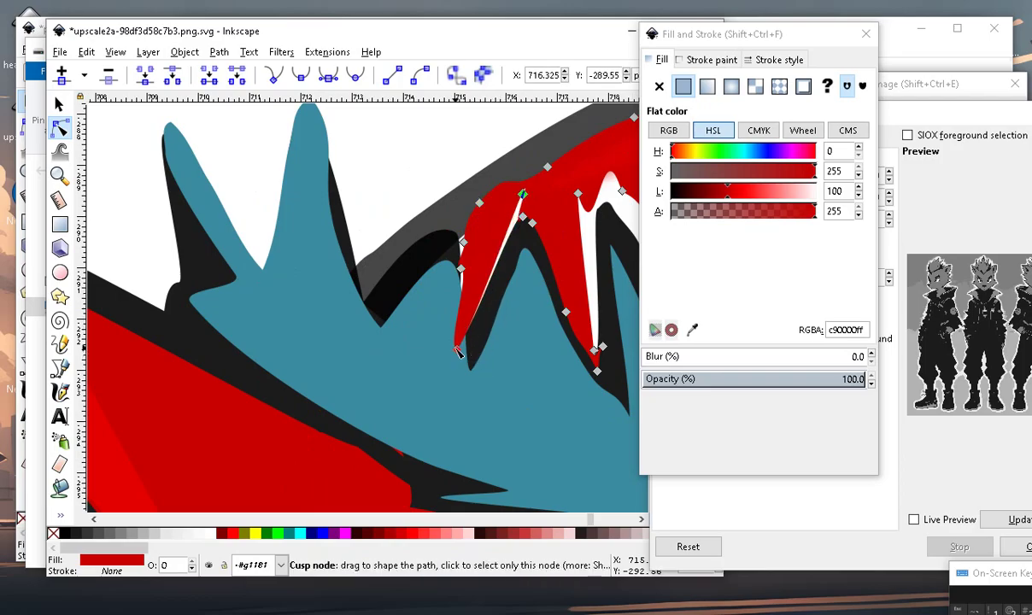
drag(458, 350, 496, 218)
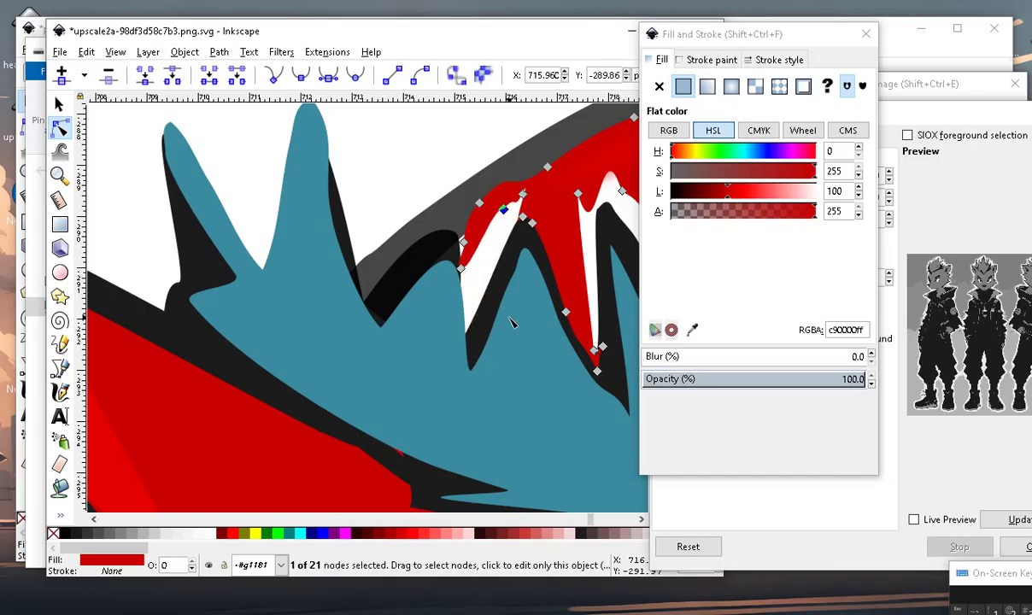
scroll(505, 315, down, 5)
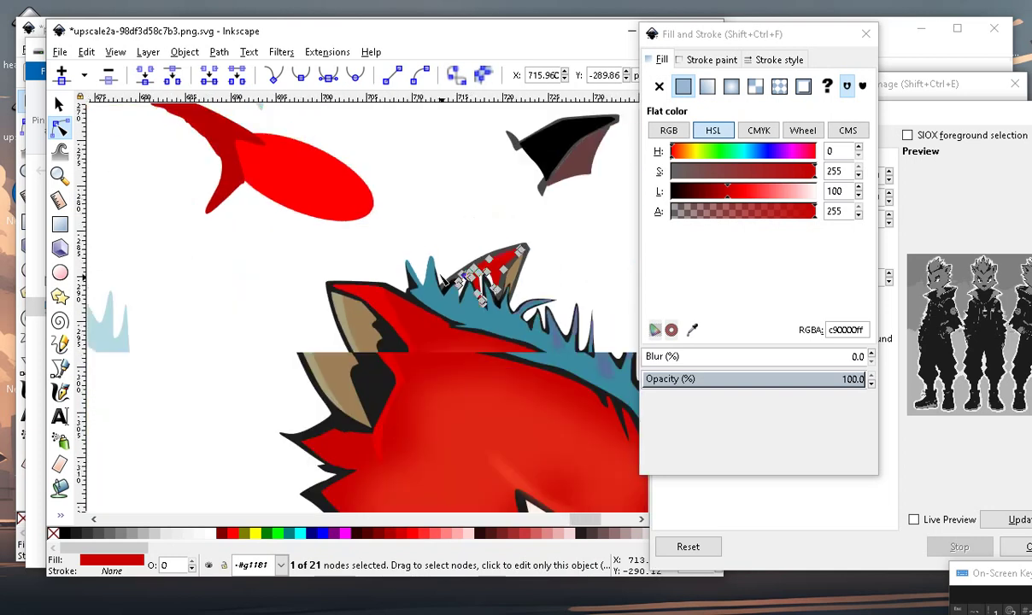
key(Escape)
scroll(512, 319, up, 5)
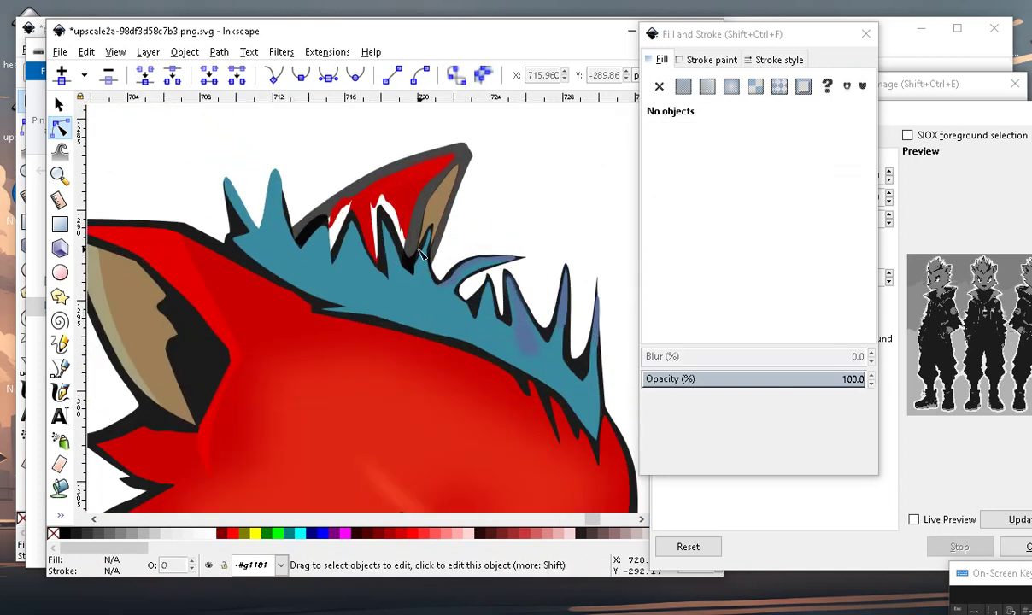
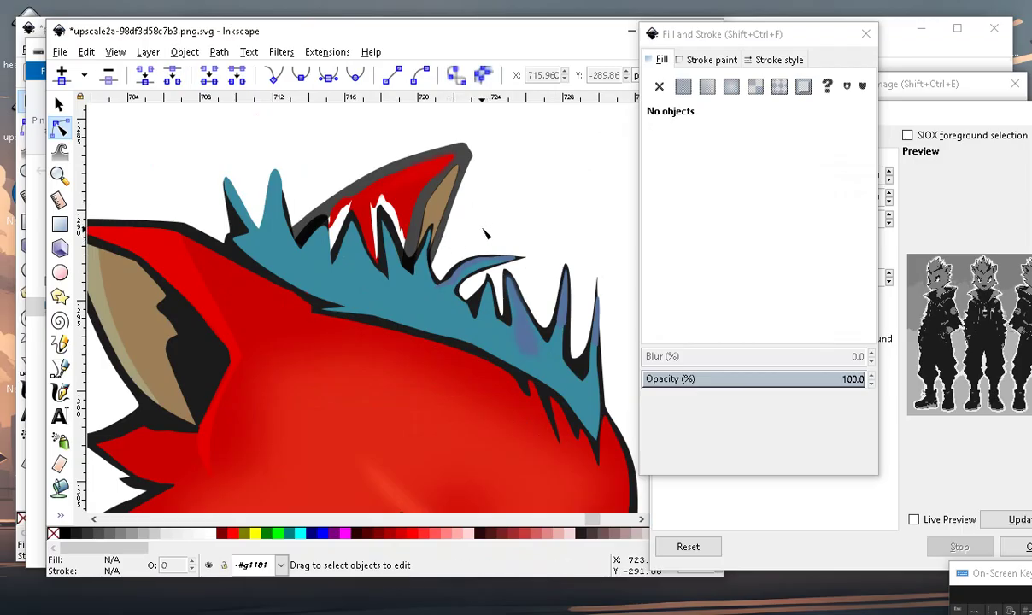
Shrink the red tip between the teal hair spikes by raising its lower node.
scroll(391, 244, down, 5)
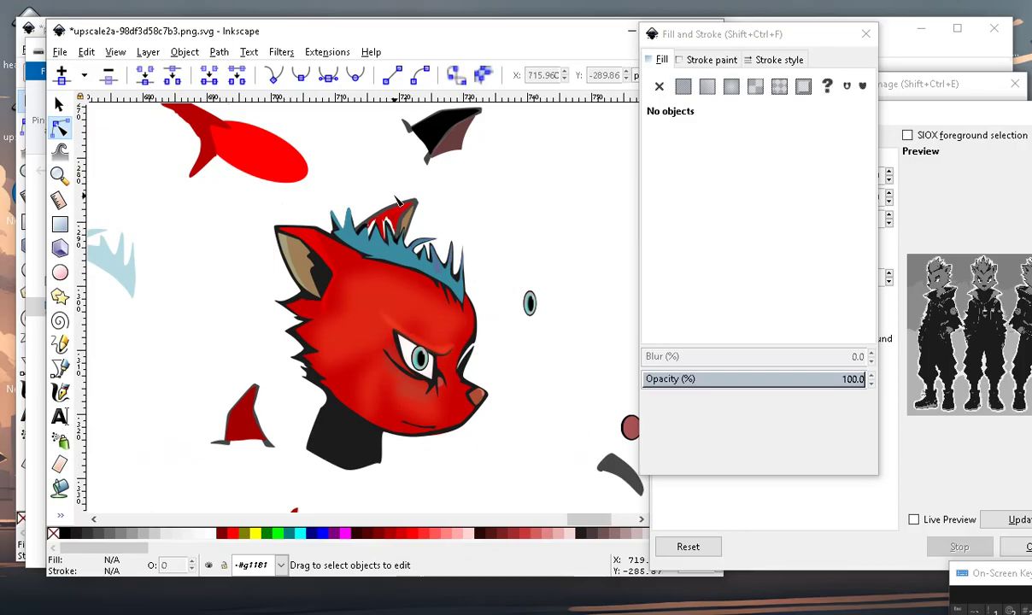
scroll(376, 231, up, 3)
scroll(363, 220, up, 2)
scroll(354, 214, up, 2)
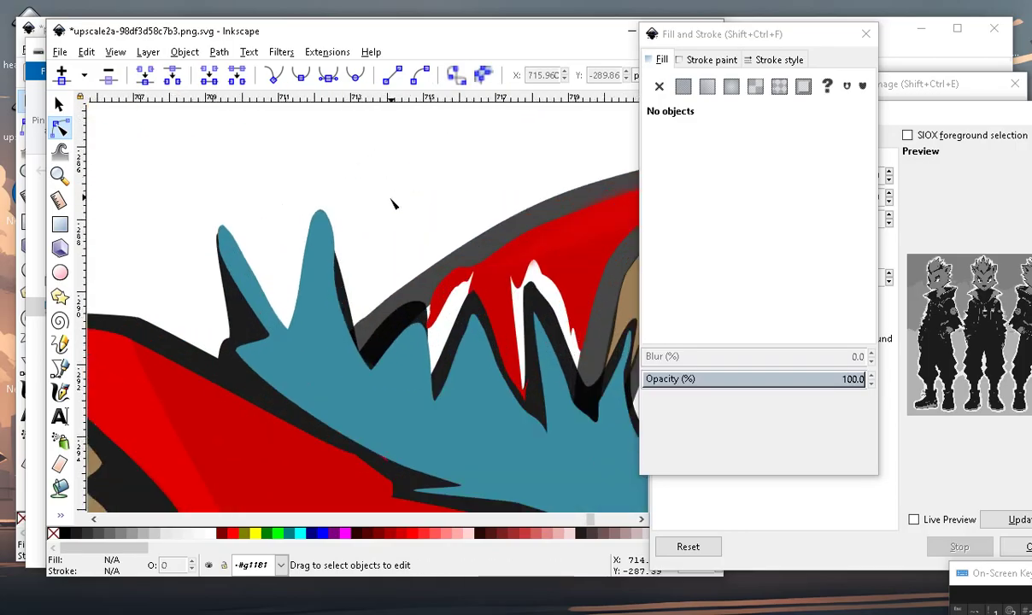
scroll(409, 178, down, 2)
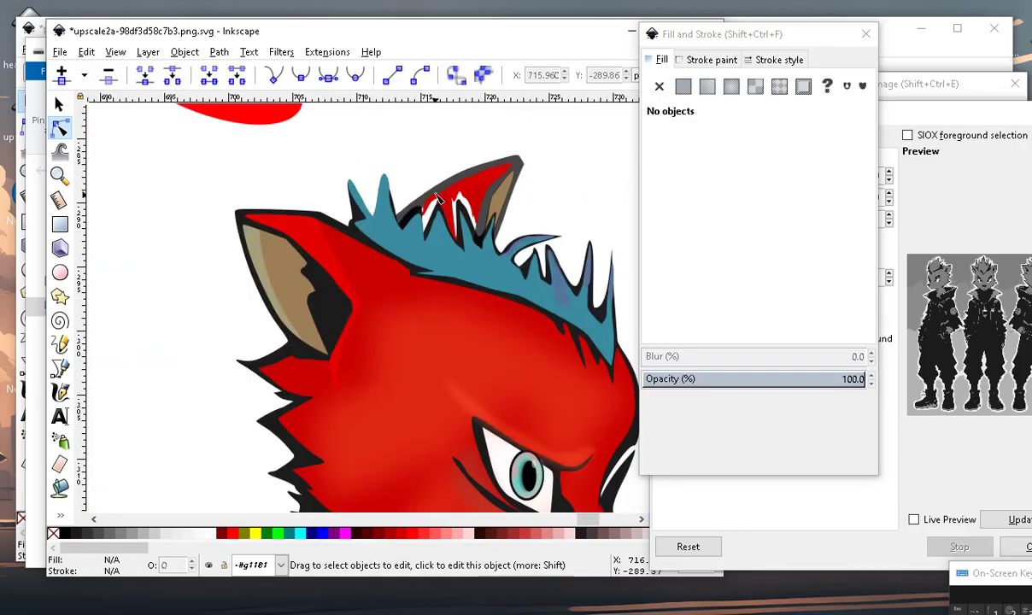
scroll(413, 238, up, 1)
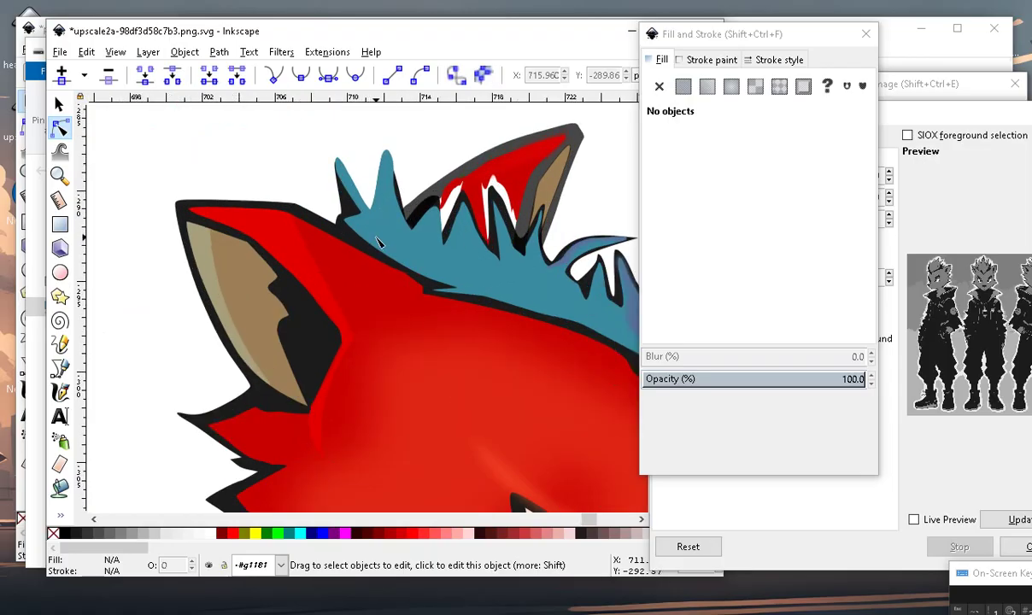
scroll(393, 232, up, 1)
scroll(374, 228, down, 3)
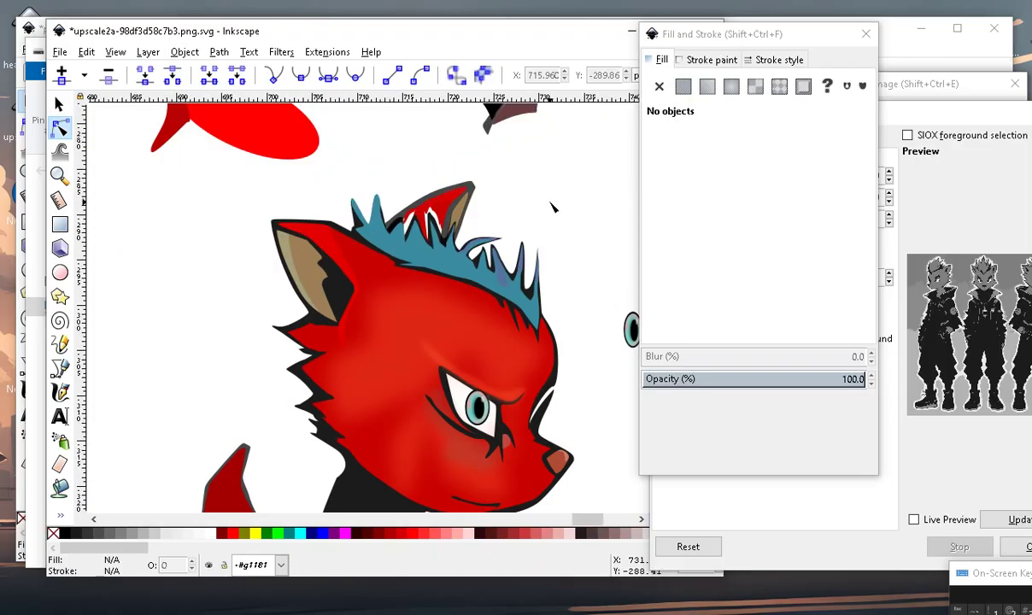
scroll(530, 222, up, 3)
scroll(444, 248, up, 3)
scroll(402, 256, down, 3)
scroll(368, 269, up, 2)
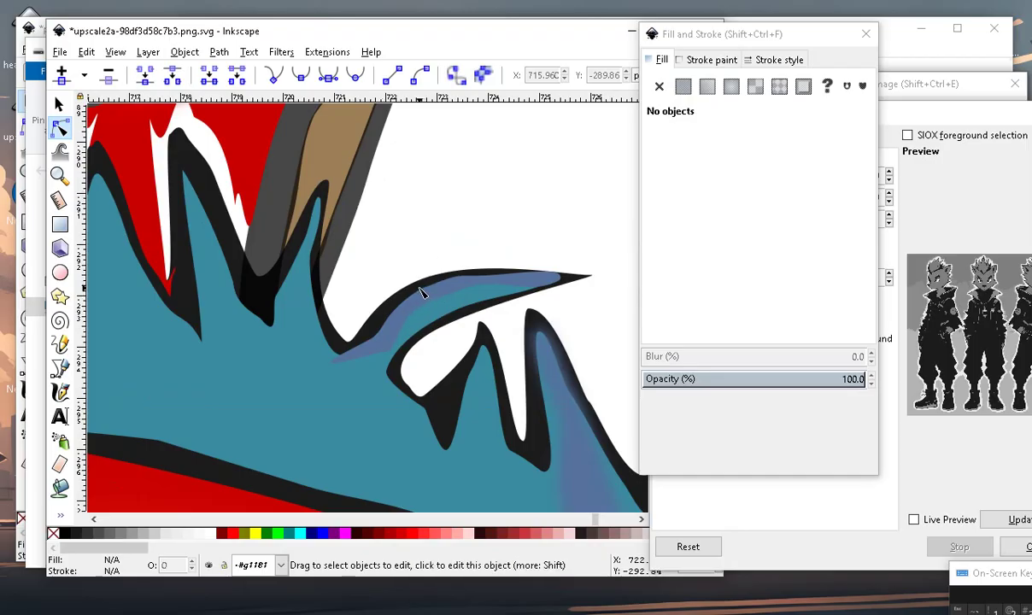
scroll(402, 286, down, 2)
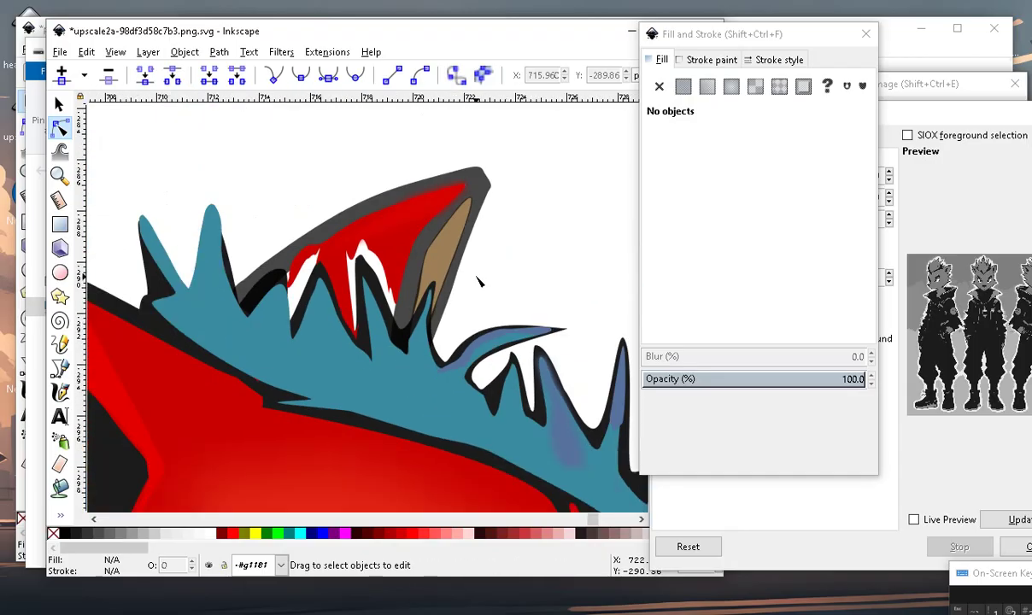
scroll(420, 345, up, 1)
scroll(401, 307, down, 3)
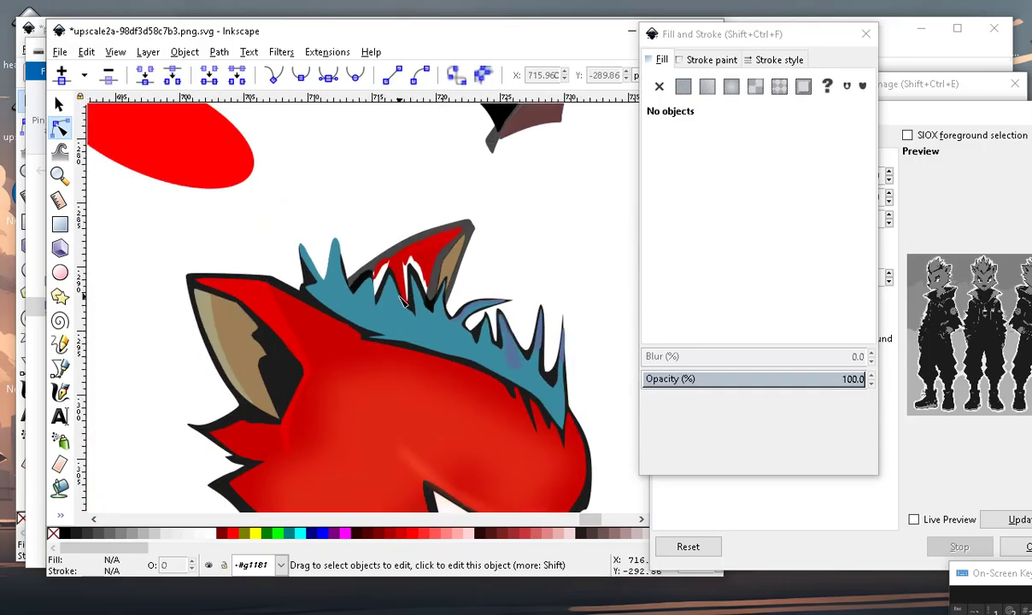
scroll(382, 274, up, 3)
scroll(382, 274, down, 3)
scroll(342, 248, up, 3)
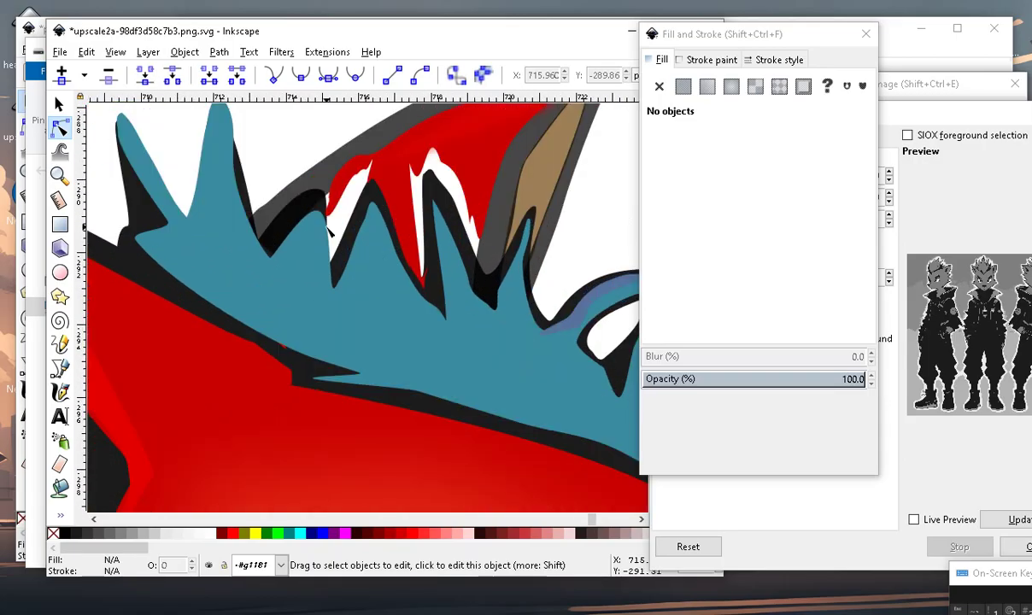
scroll(241, 199, up, 2)
click(242, 199)
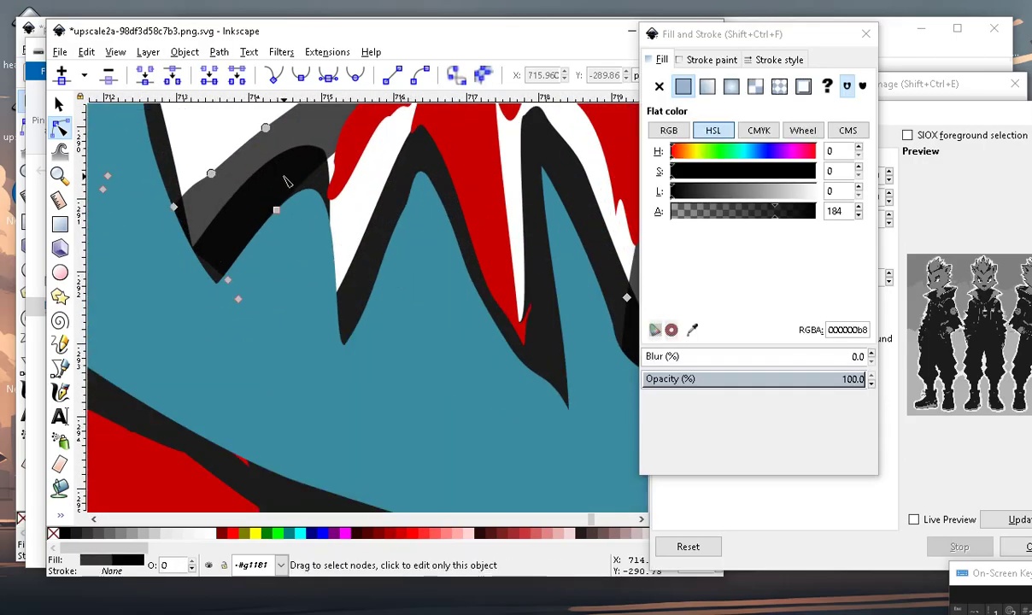
click(333, 178)
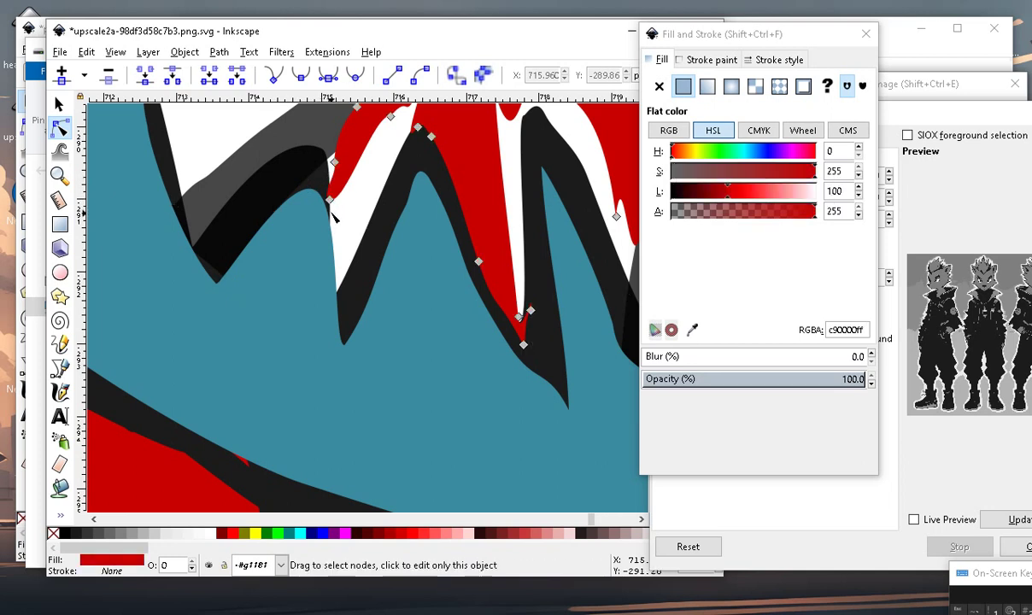
drag(330, 198, 384, 107)
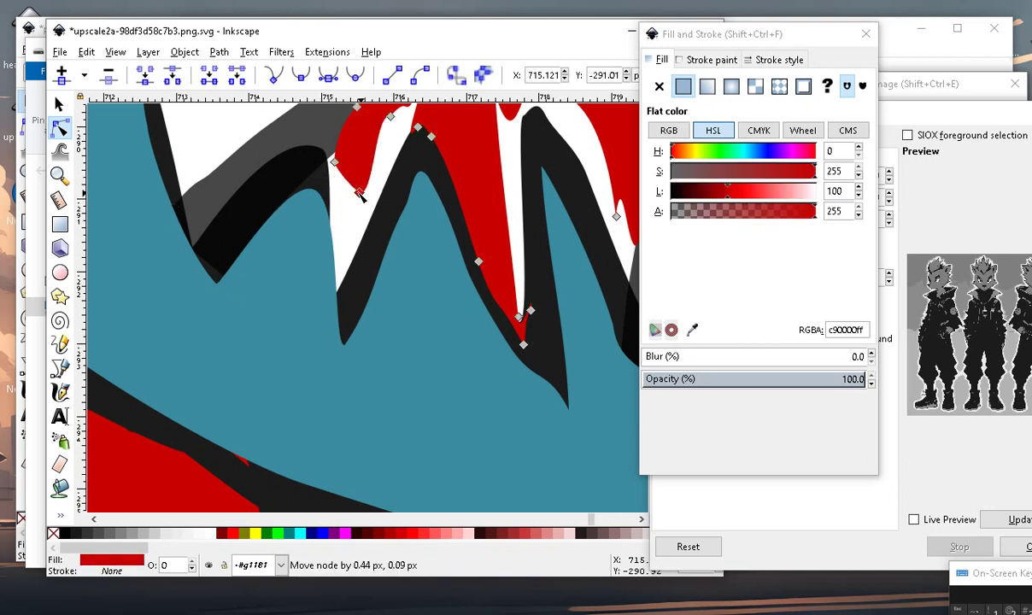
Reshape the black outline along the white spike by moving three of its nodes, then deselect.
click(369, 277)
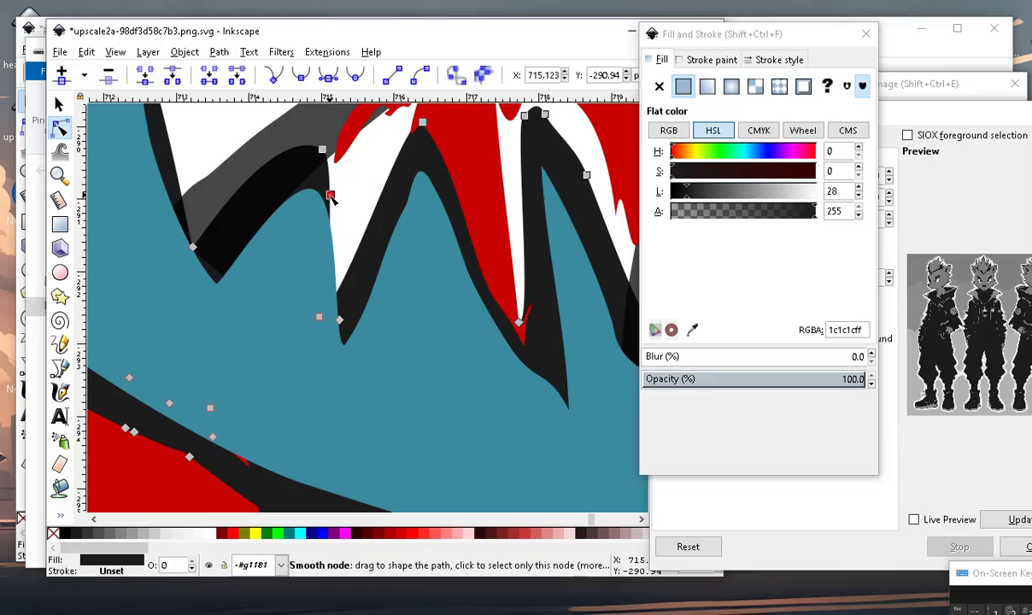
drag(331, 197, 352, 169)
drag(319, 318, 389, 196)
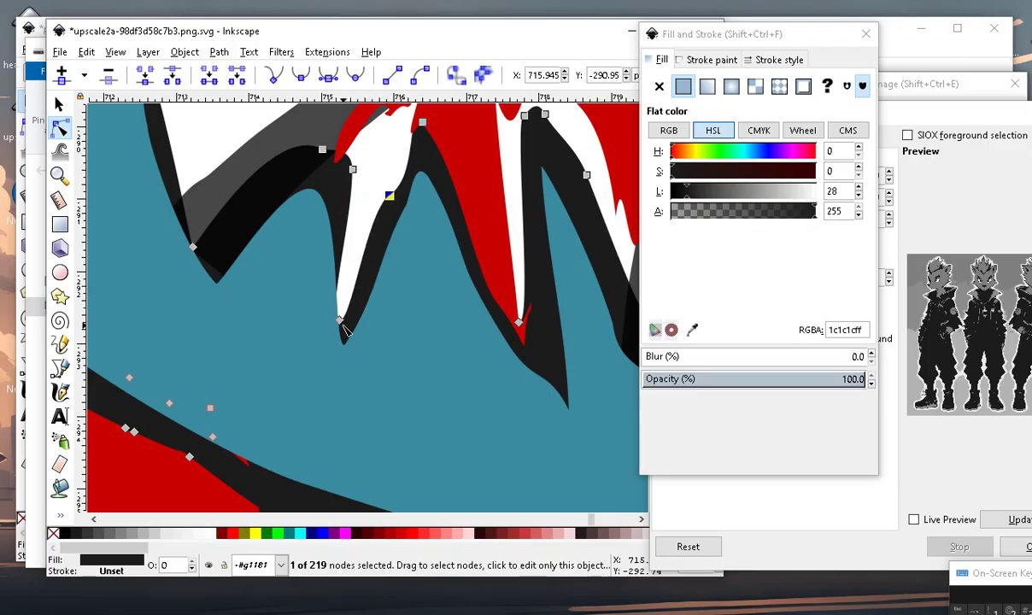
drag(346, 329, 357, 274)
scroll(391, 333, down, 3)
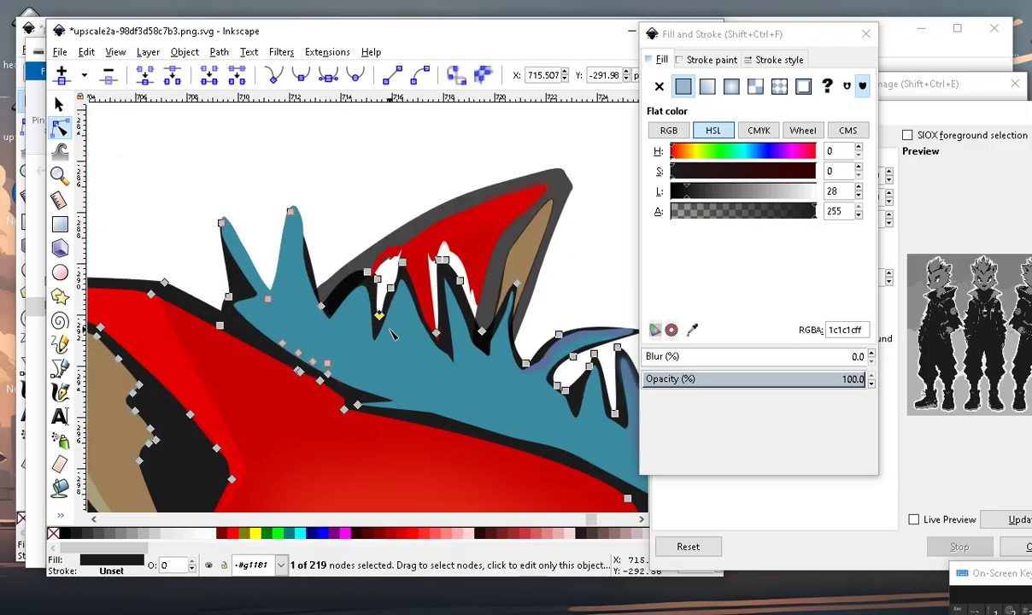
key(Escape)
scroll(381, 442, down, 3)
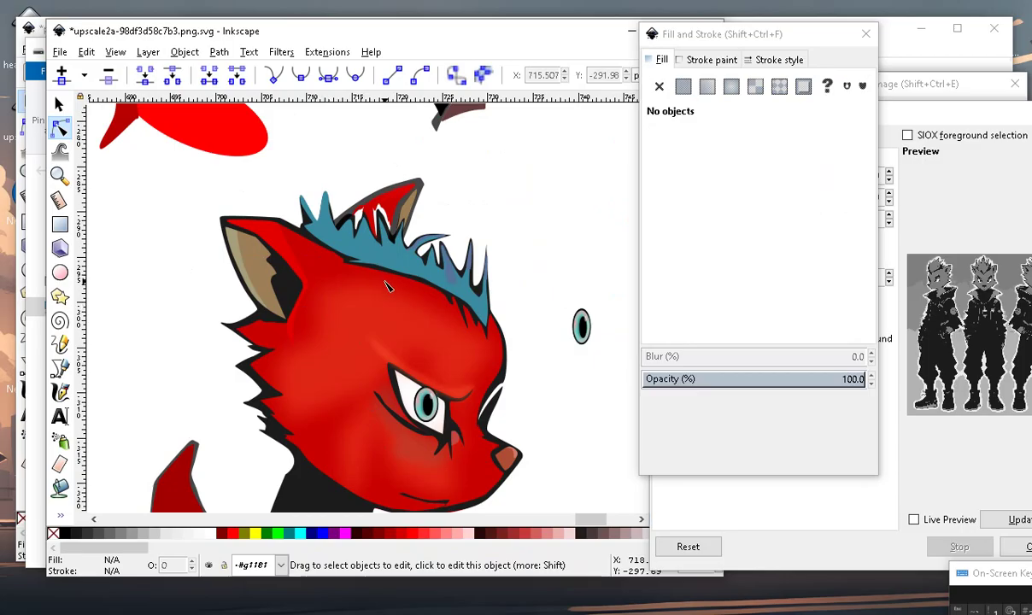
scroll(387, 286, up, 2)
scroll(399, 357, up, 2)
scroll(342, 325, up, 2)
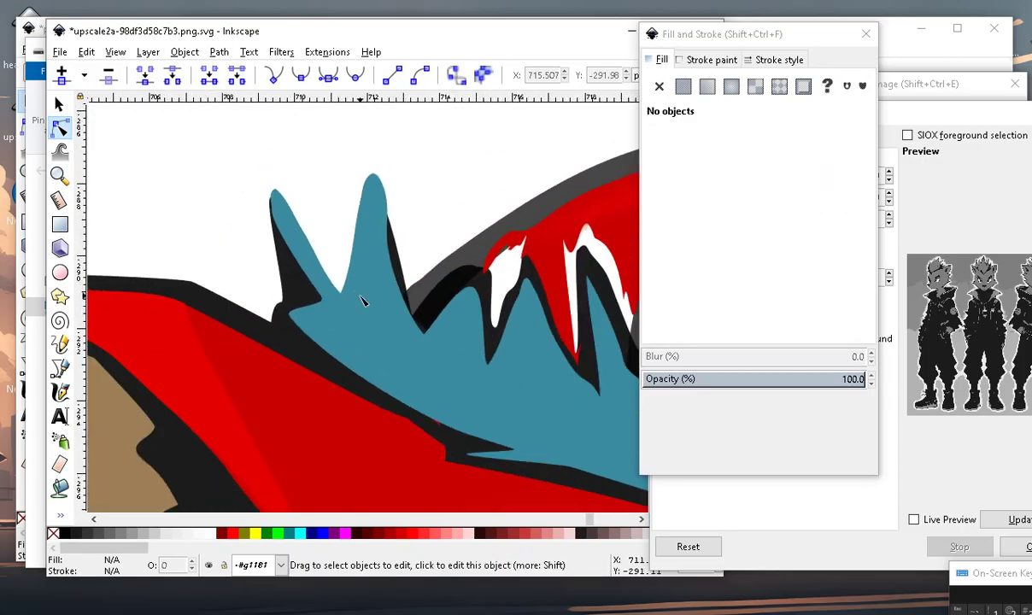
scroll(361, 299, down, 1)
scroll(358, 305, down, 2)
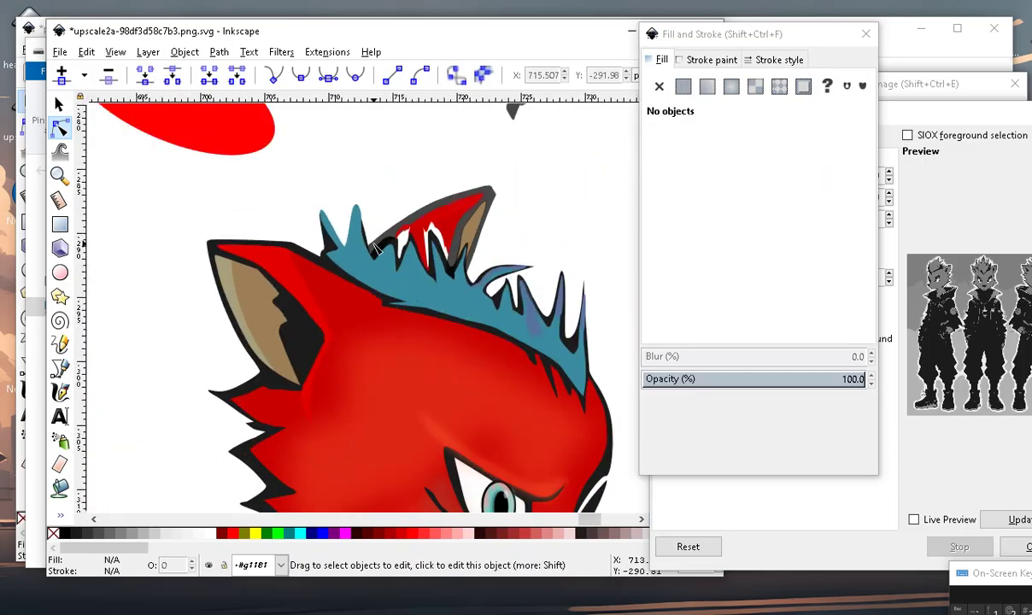
scroll(462, 307, up, 1)
scroll(384, 219, up, 1)
scroll(367, 210, down, 1)
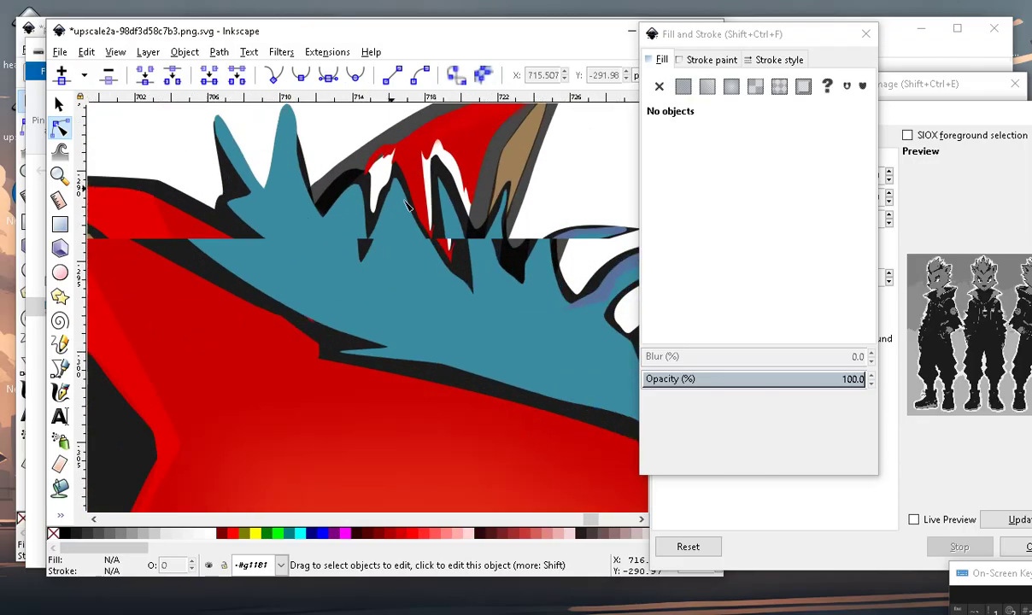
scroll(379, 338, down, 1)
Shift a teal spike's point left and add a curved node on its lower edge.
scroll(364, 261, up, 5)
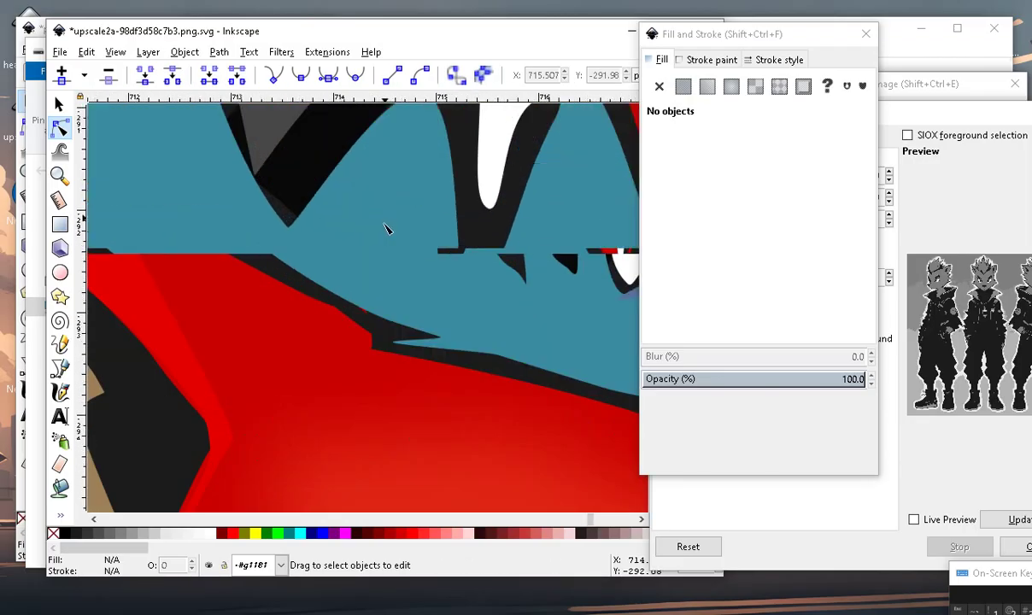
click(470, 304)
drag(468, 309, 376, 281)
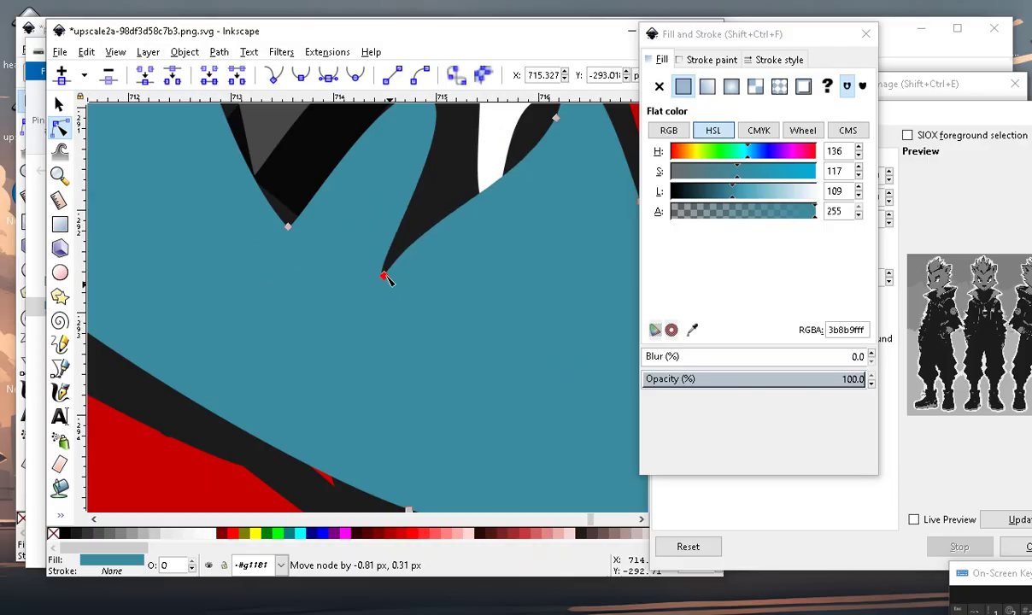
scroll(432, 230, up, 1)
double_click(431, 232)
mouse_move(431, 232)
mouse_down()
mouse_move(484, 338)
mouse_move(504, 323)
mouse_up()
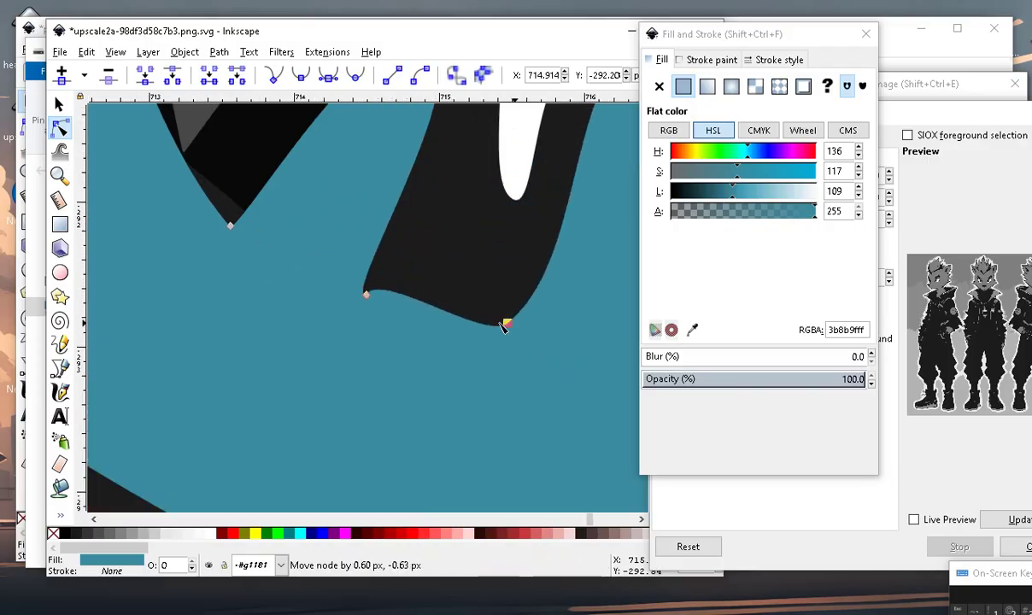
scroll(504, 323, down, 3)
scroll(445, 156, down, 4)
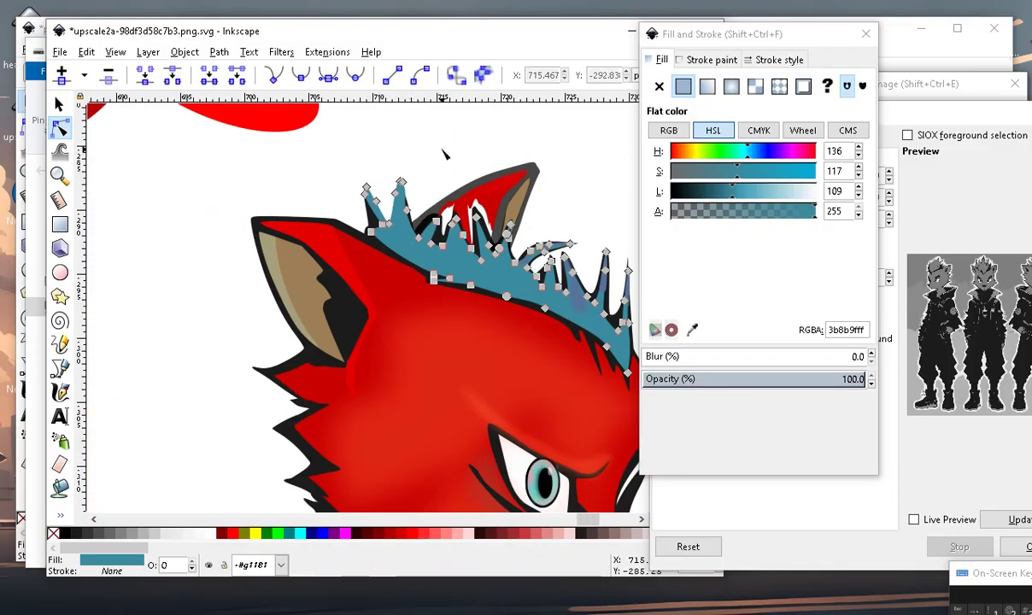
click(419, 147)
Nudge one node of the black hair outline slightly upward.
scroll(424, 202, up, 1)
scroll(430, 256, up, 1)
scroll(440, 248, up, 1)
scroll(421, 243, down, 2)
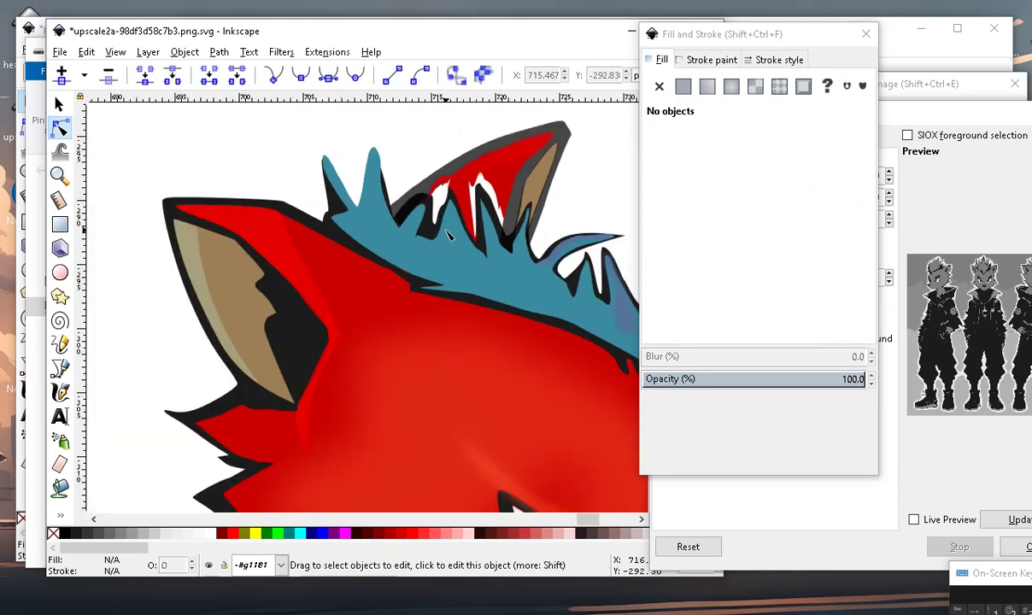
scroll(421, 180, down, 1)
scroll(420, 185, down, 1)
scroll(527, 184, up, 2)
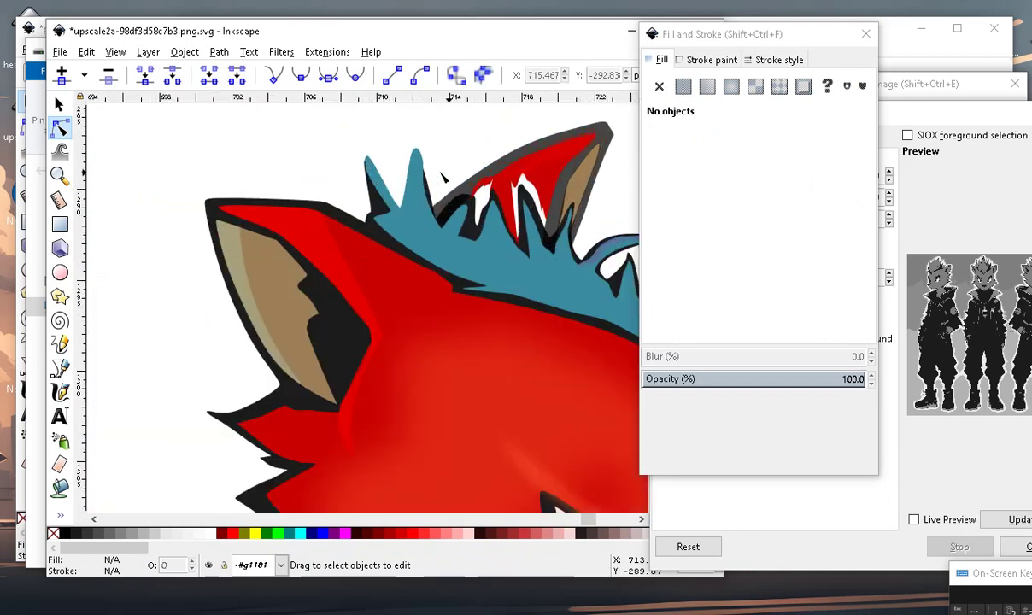
scroll(478, 205, up, 1)
scroll(433, 214, down, 2)
scroll(581, 270, up, 2)
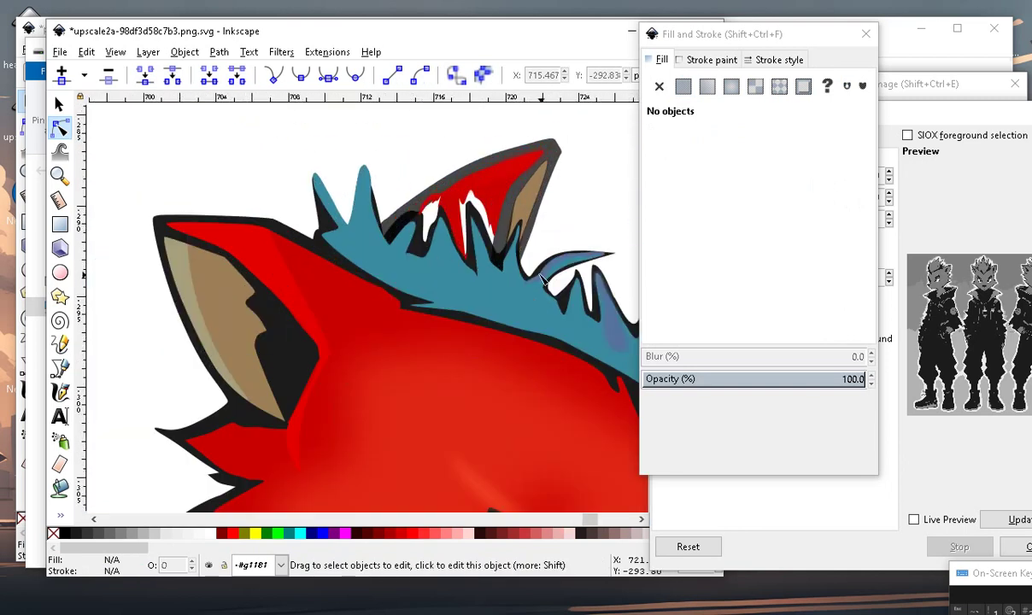
scroll(420, 229, down, 2)
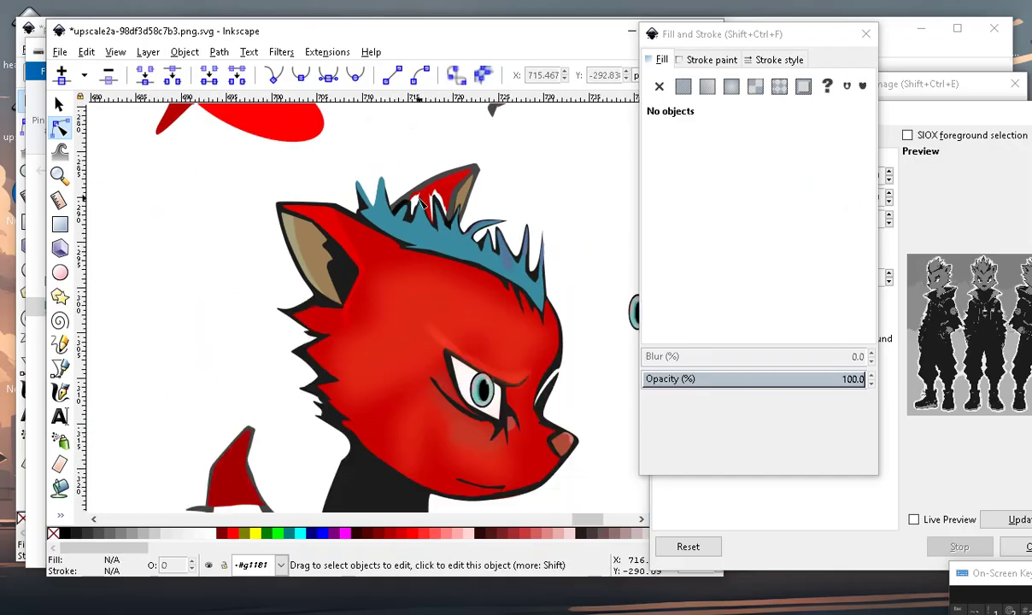
scroll(409, 243, up, 1)
scroll(402, 246, up, 1)
scroll(402, 246, up, 1)
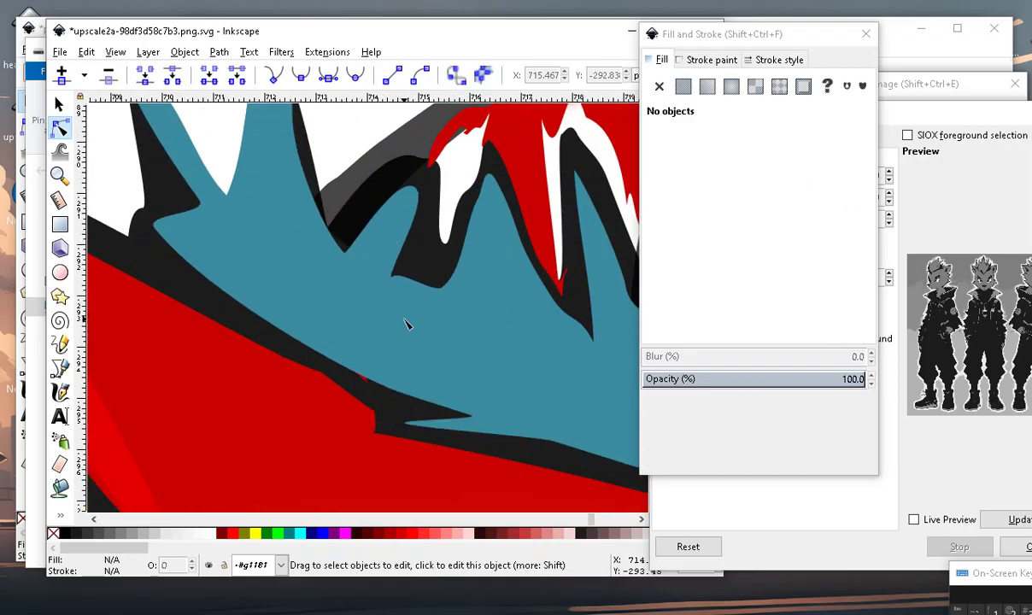
click(408, 322)
click(438, 177)
drag(448, 139, 436, 118)
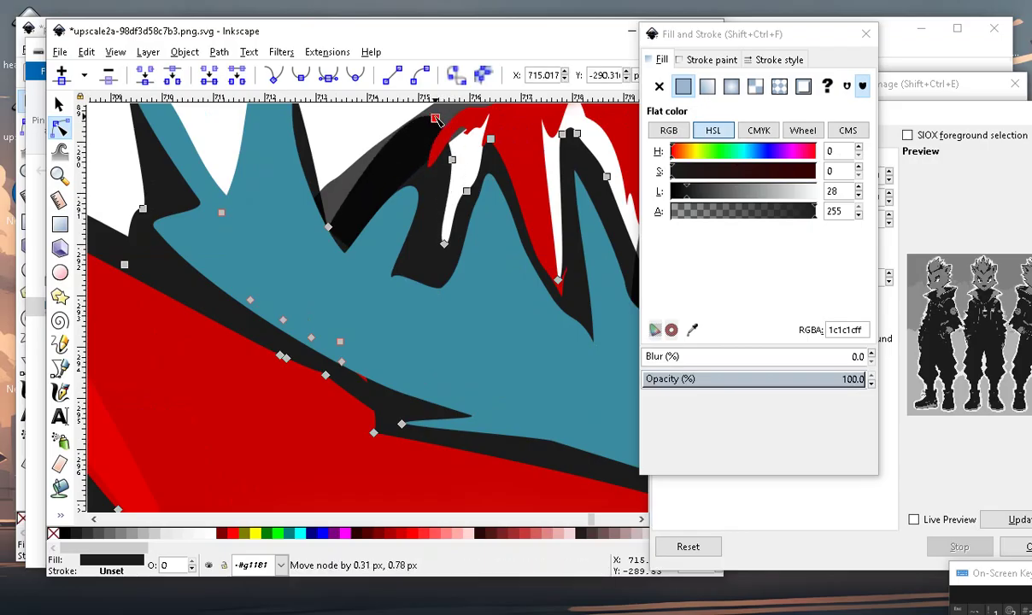
Nudge two teal hair nodes slightly to fit inside the black outline.
click(358, 266)
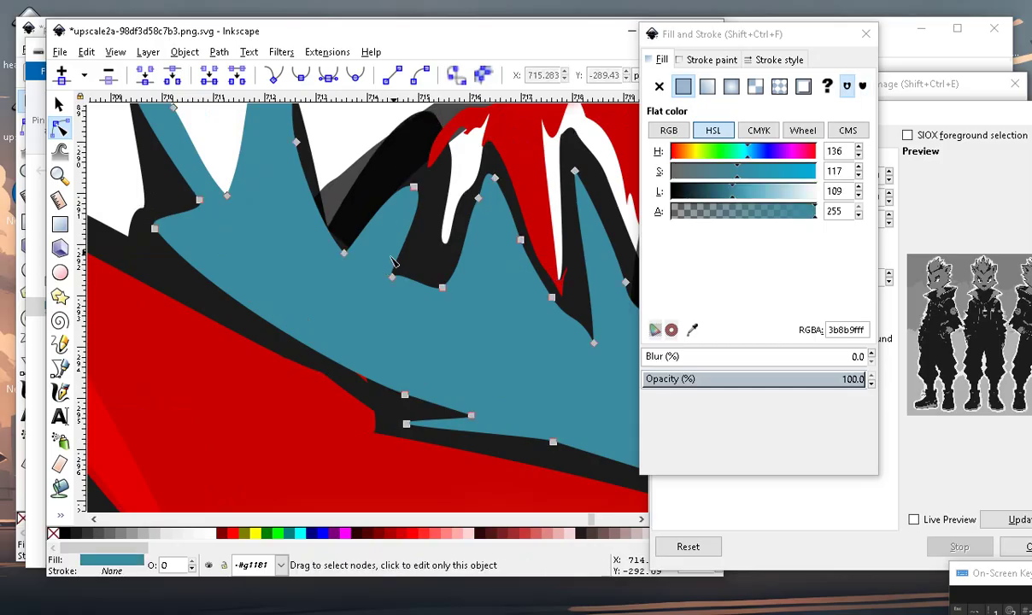
drag(422, 134, 413, 122)
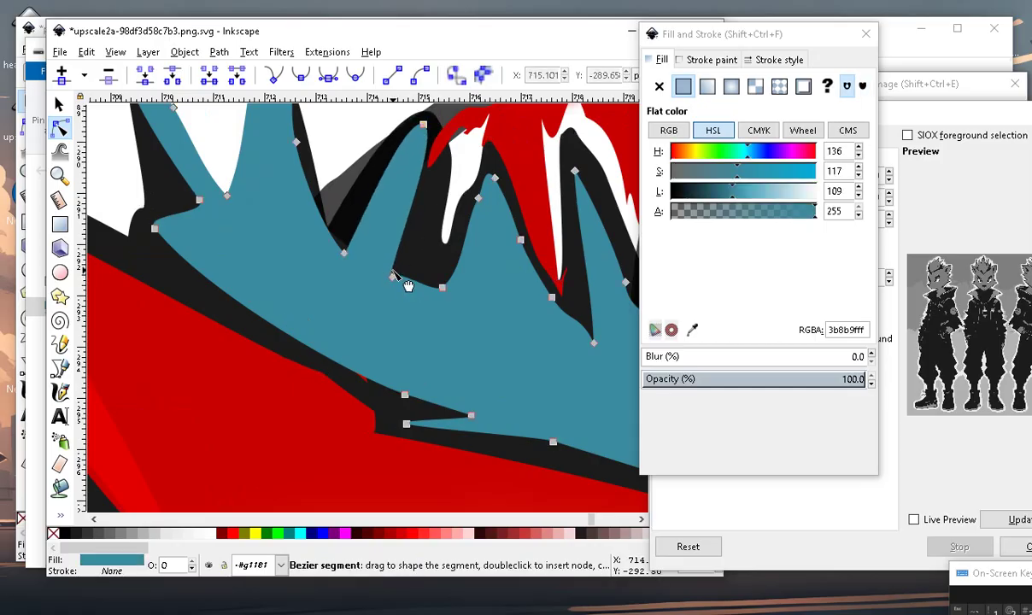
scroll(391, 279, down, 2)
scroll(391, 280, up, 2)
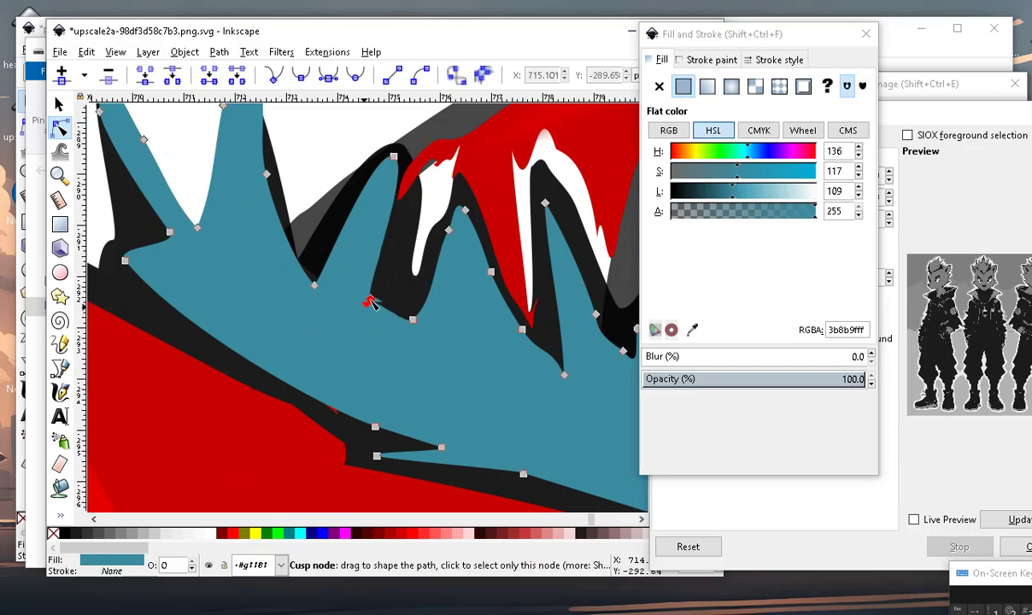
drag(390, 295, 393, 297)
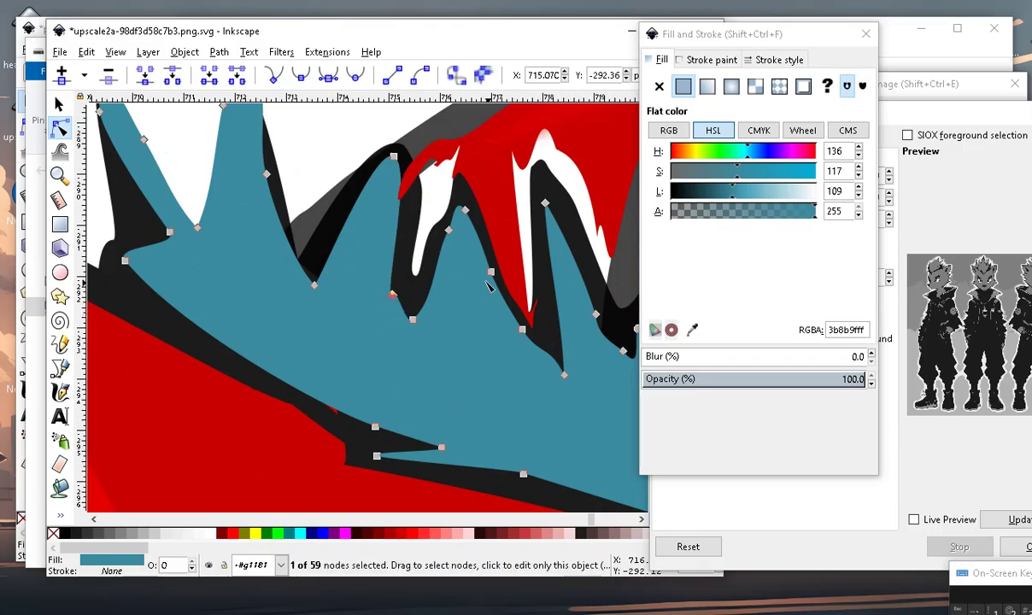
scroll(435, 282, down, 4)
click(417, 165)
scroll(342, 214, down, 2)
scroll(367, 257, up, 3)
scroll(393, 307, up, 2)
Pull a teal hair node up-left between the spikes to tighten the edge.
click(425, 305)
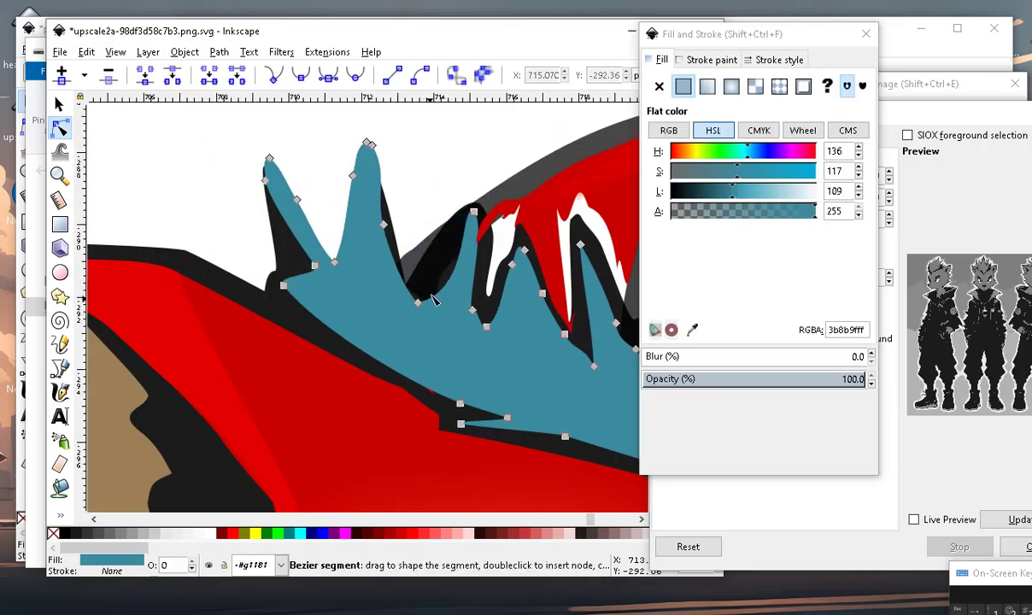
drag(419, 301, 397, 271)
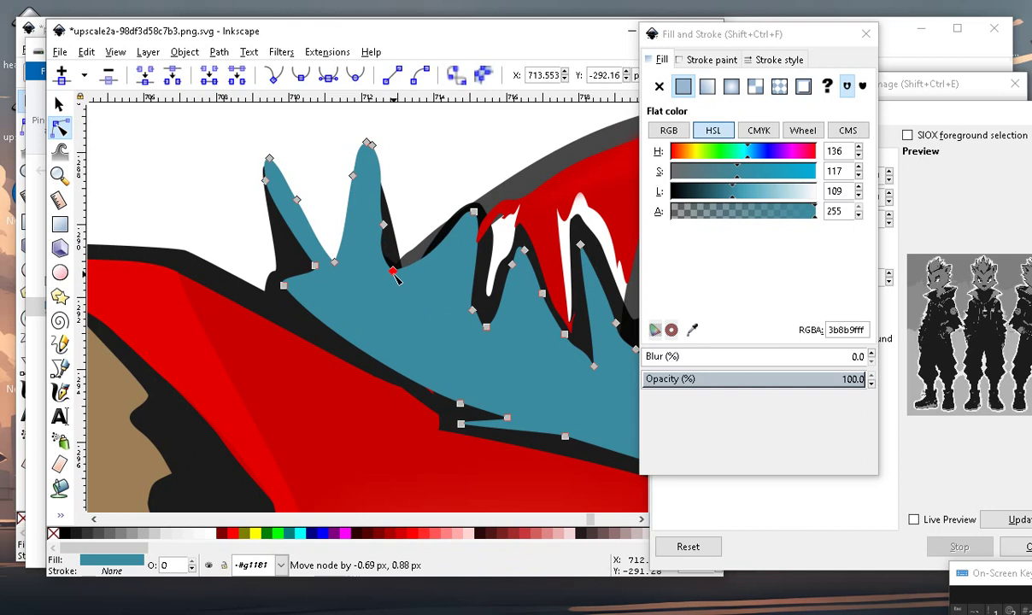
scroll(392, 247, down, 3)
scroll(385, 214, down, 2)
scroll(384, 214, up, 1)
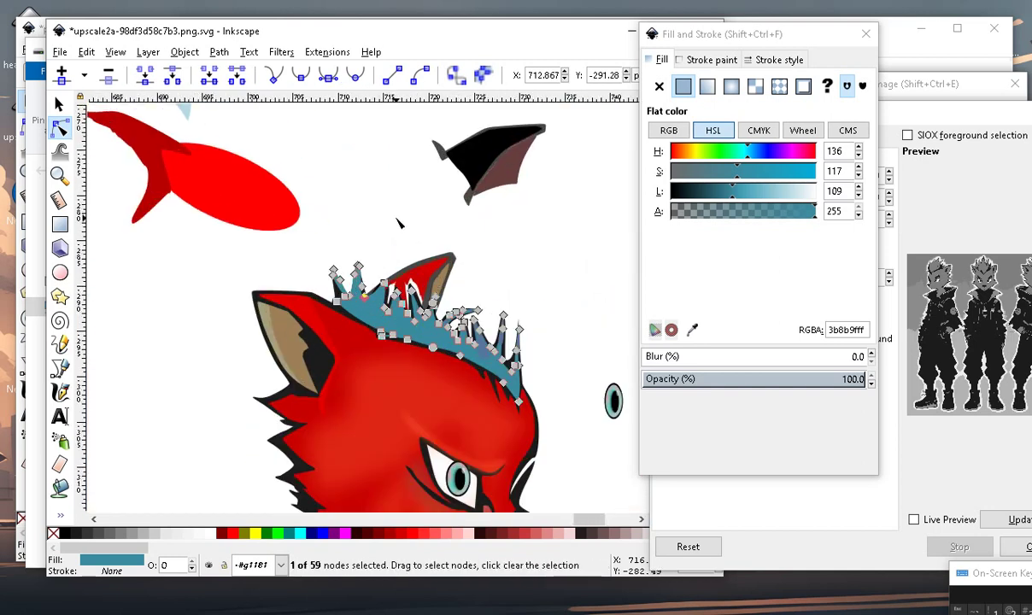
scroll(383, 231, up, 2)
click(383, 238)
scroll(384, 238, down, 2)
scroll(384, 238, up, 3)
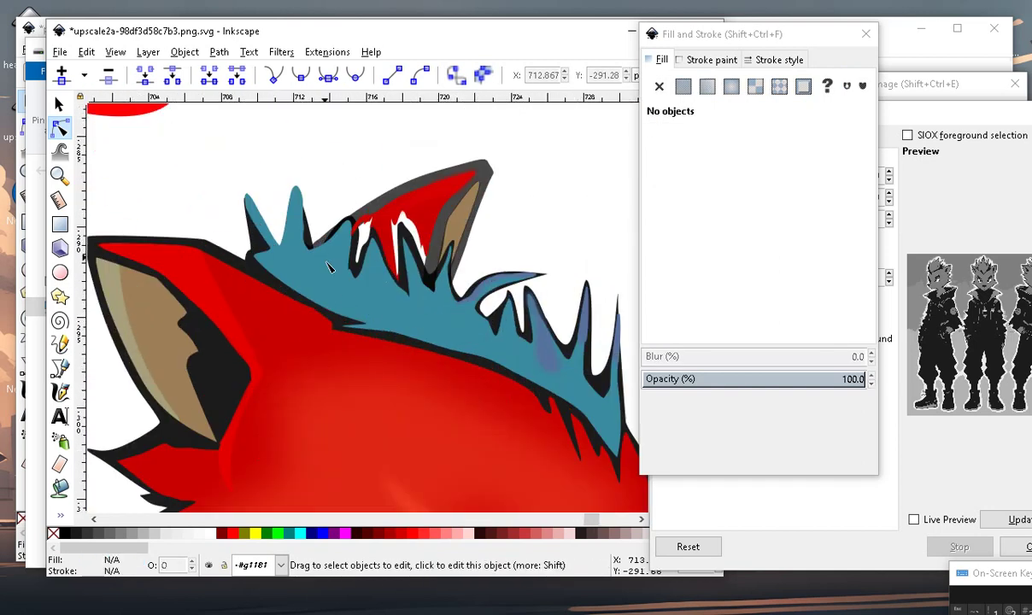
scroll(530, 181, up, 3)
Extend the red tip down between the spikes after a tiny teal hair node nudge.
click(386, 239)
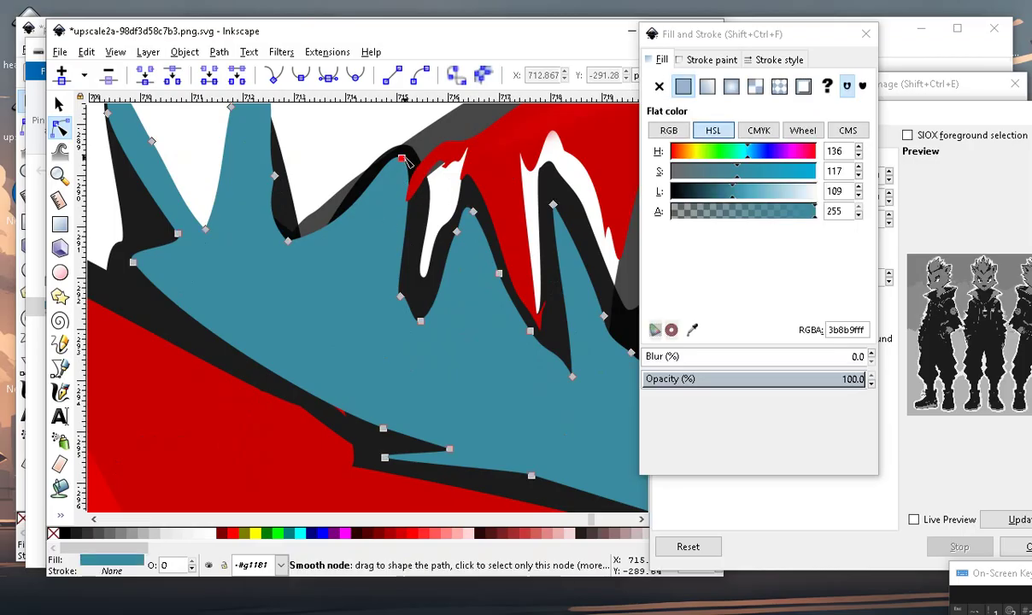
drag(409, 176, 410, 176)
click(487, 155)
scroll(462, 198, down, 1)
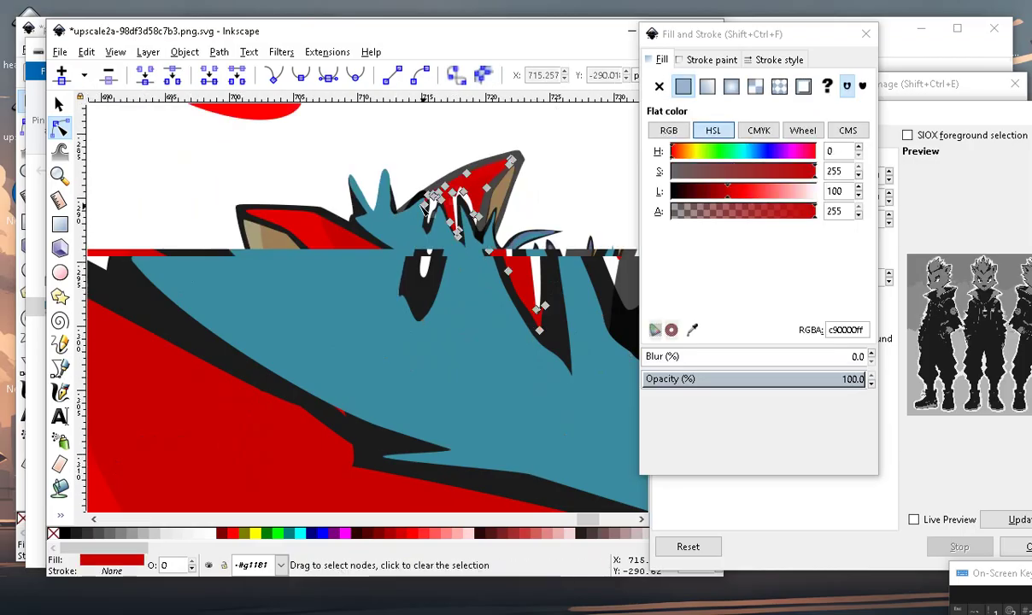
scroll(412, 204, up, 1)
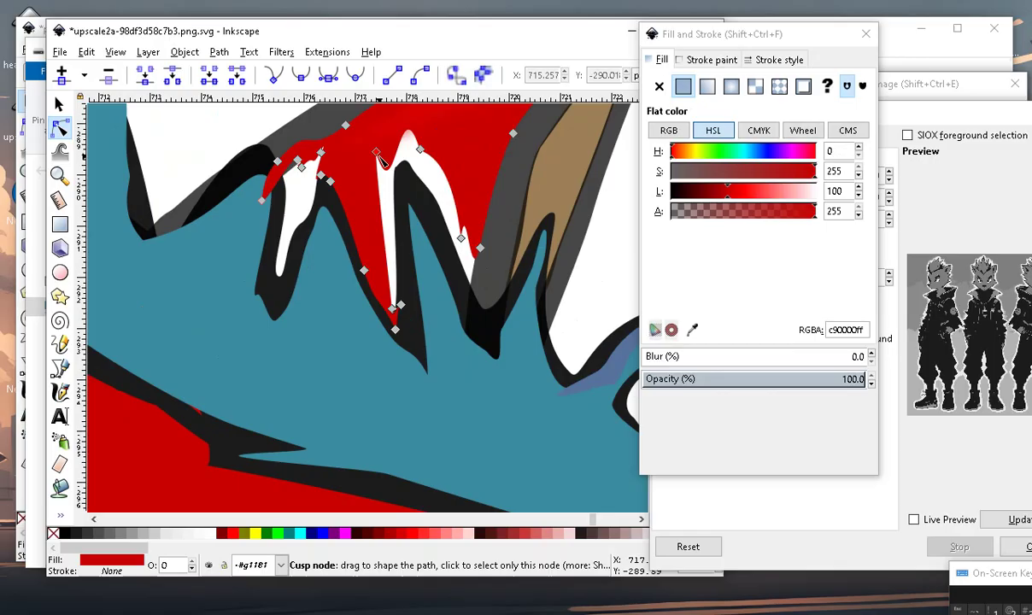
drag(378, 153, 396, 263)
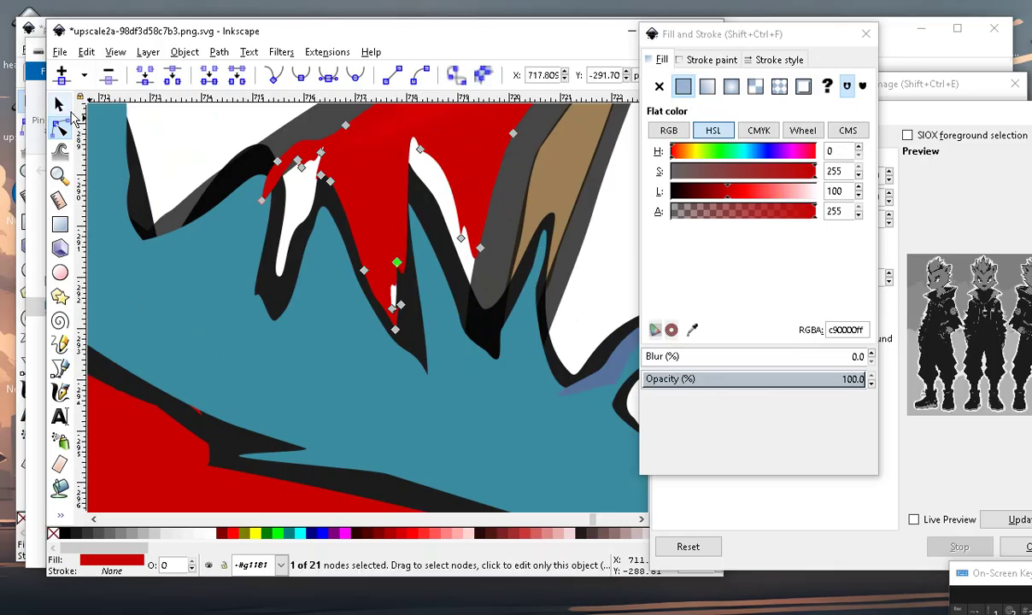
Lower the red shape behind the black and white outline strokes.
click(60, 105)
ctrl+scroll(367, 195, down, 1)
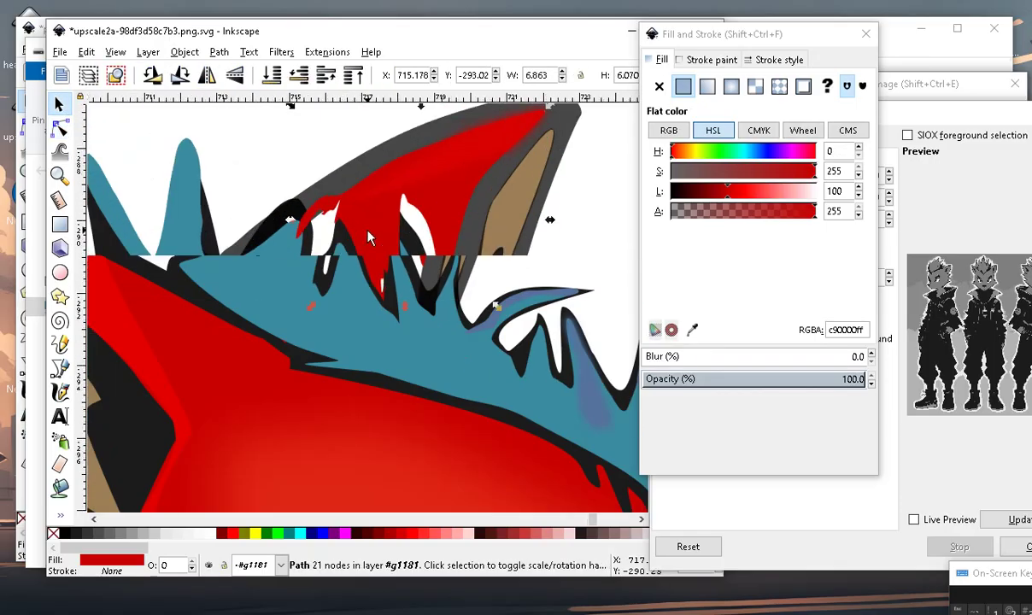
key(n)
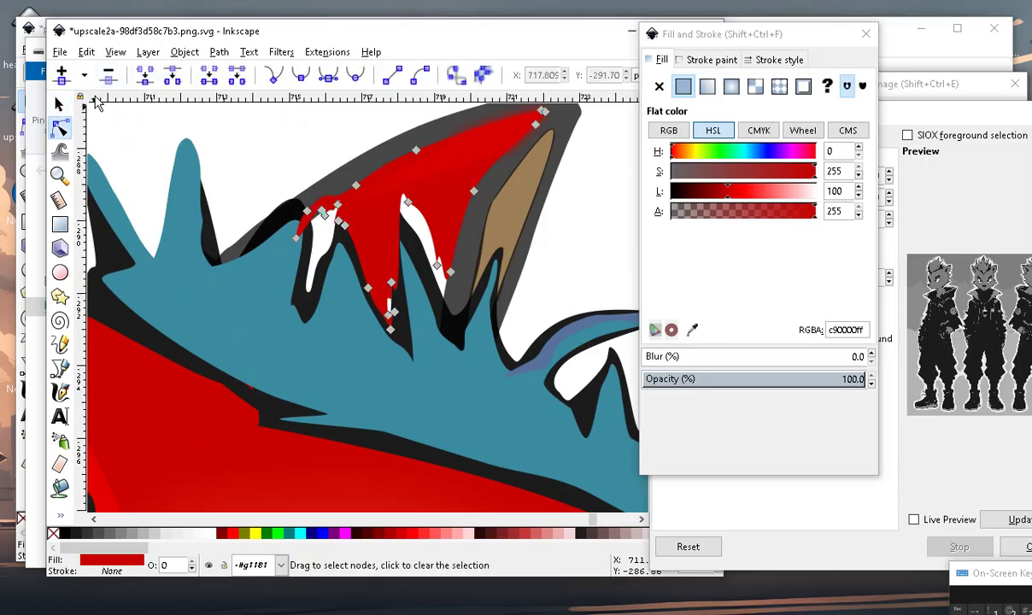
click(58, 104)
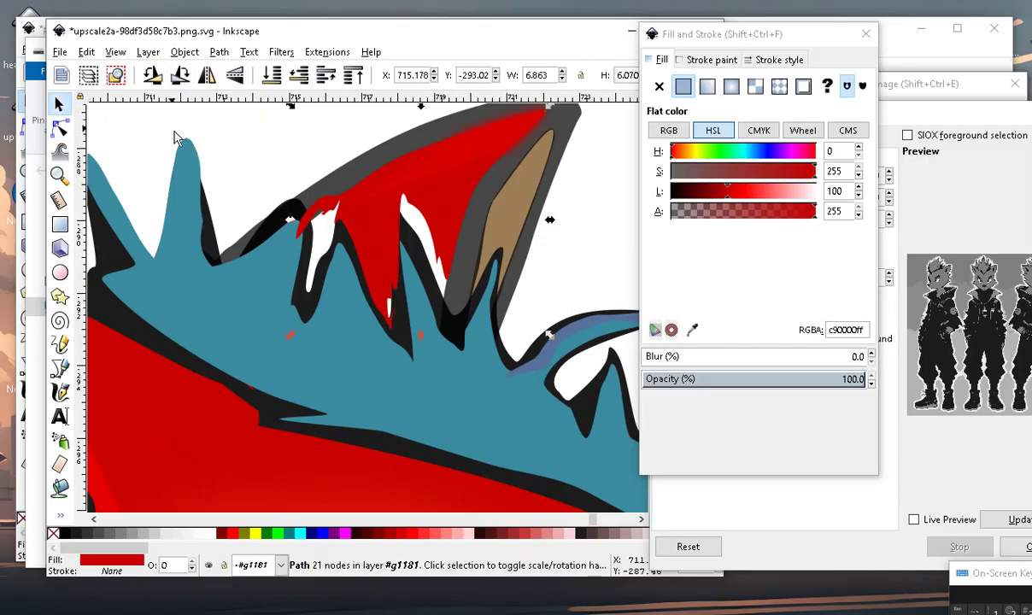
click(273, 81)
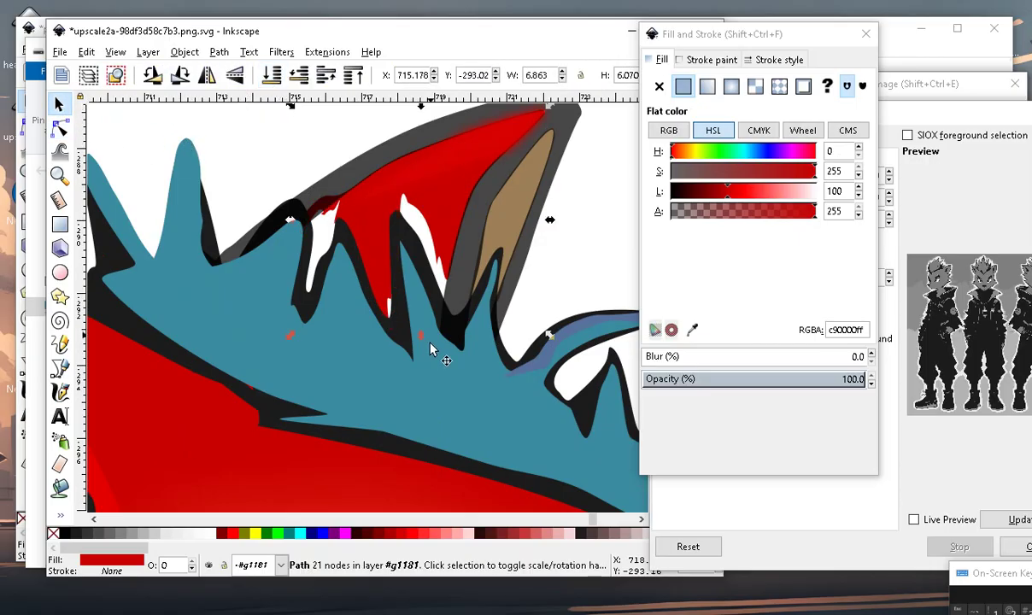
scroll(430, 348, down, 3)
scroll(429, 349, up, 3)
click(60, 121)
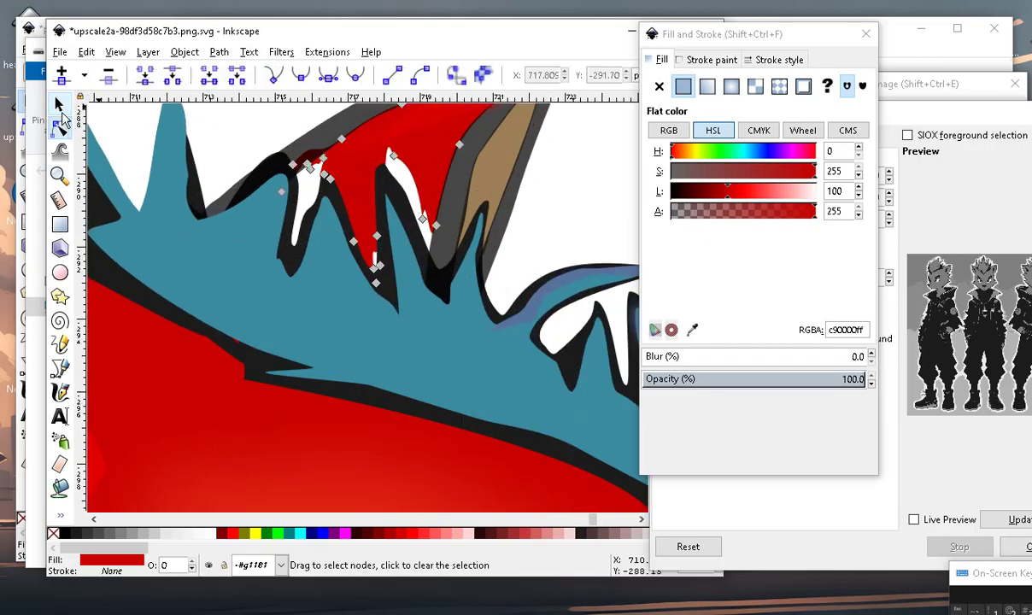
Reshape the red fill by moving six of its nodes around the spikes.
mouse_move(317, 198)
mouse_down()
mouse_move(285, 255)
mouse_move(305, 285)
mouse_up()
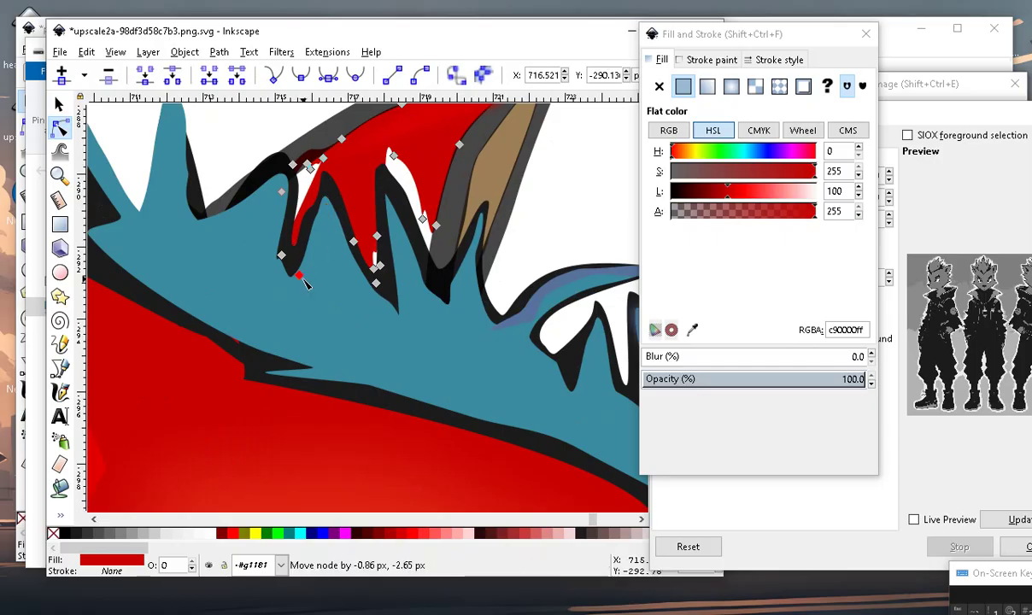
drag(408, 226, 409, 241)
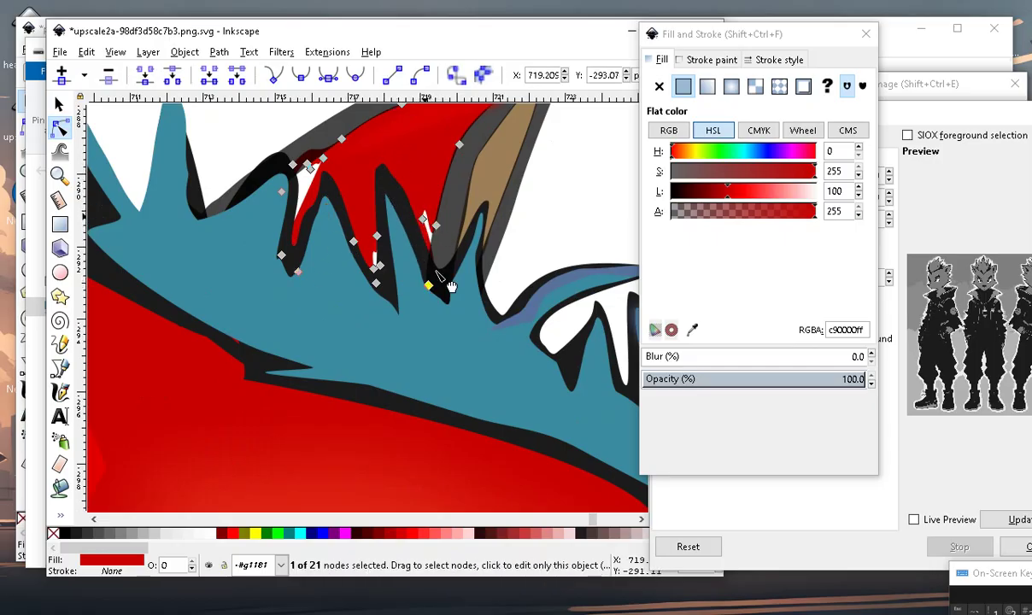
drag(438, 267, 444, 282)
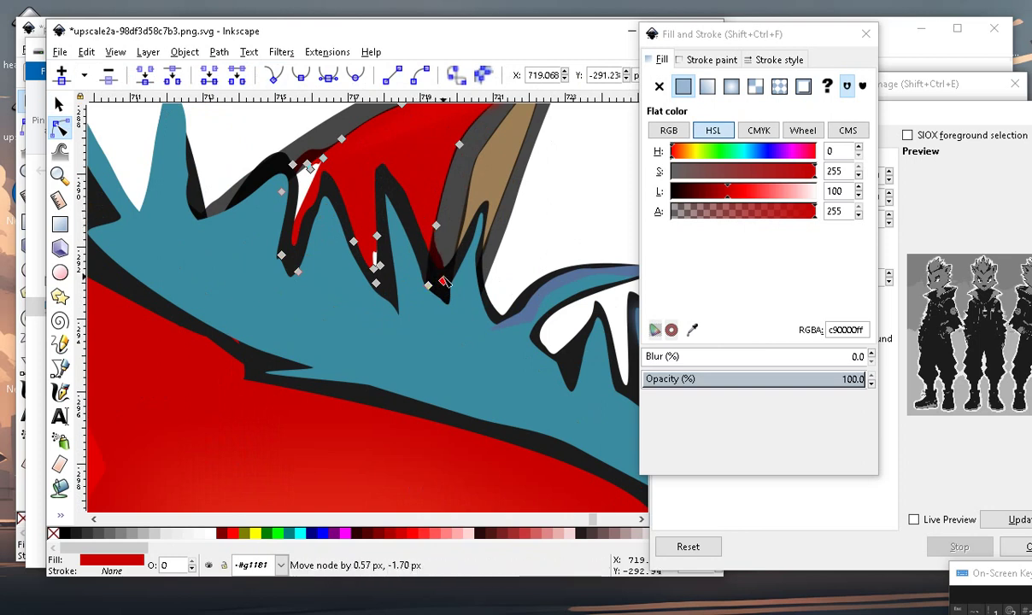
drag(375, 268, 392, 298)
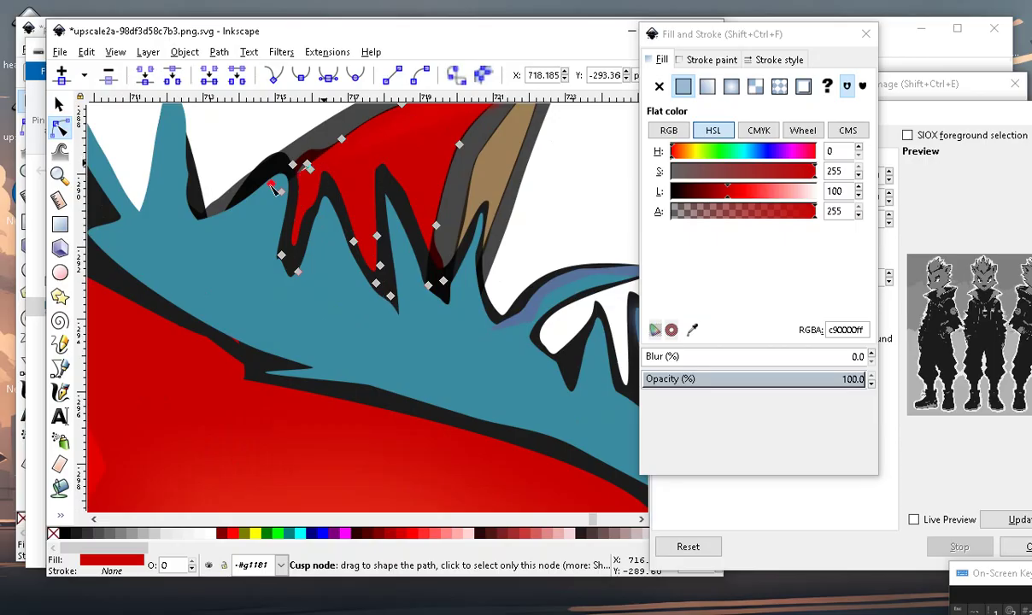
drag(272, 186, 243, 195)
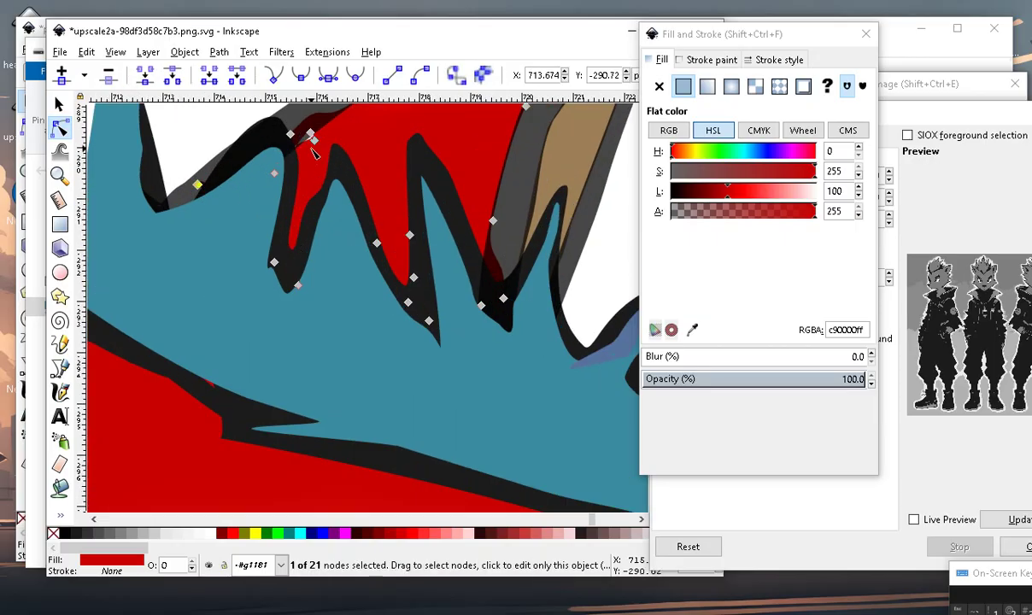
drag(277, 130, 279, 131)
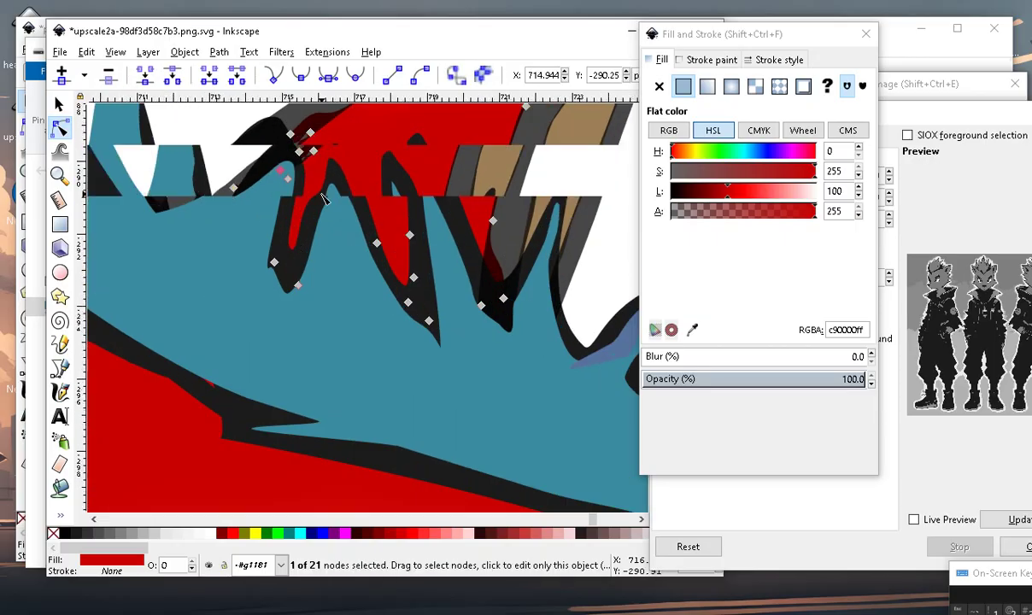
Select three nodes at the red tip and nudge a node near the ear.
scroll(270, 168, down, 3)
click(304, 184)
scroll(318, 183, up, 2)
scroll(317, 181, up, 1)
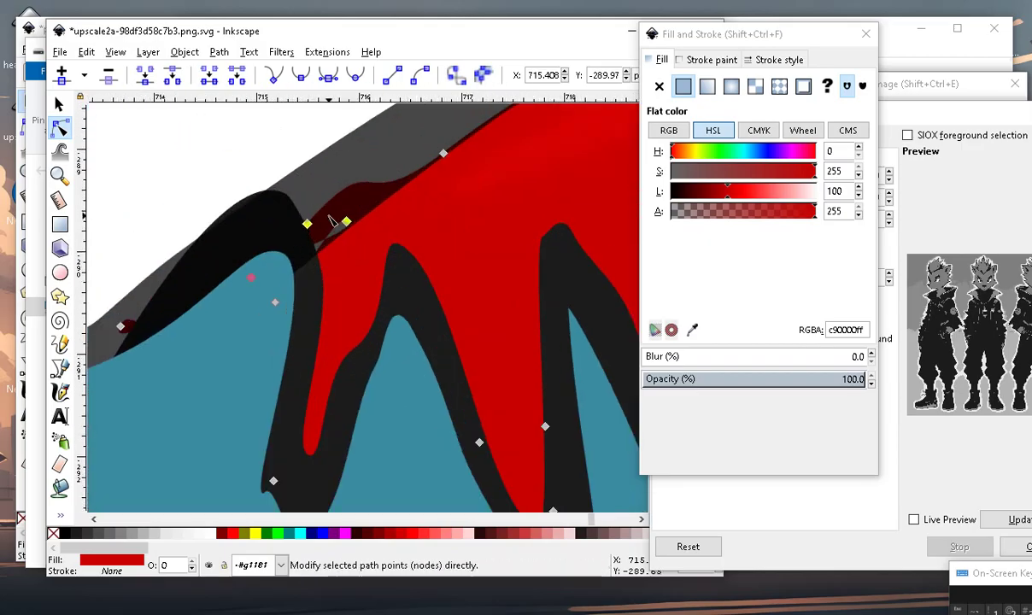
drag(325, 241, 327, 242)
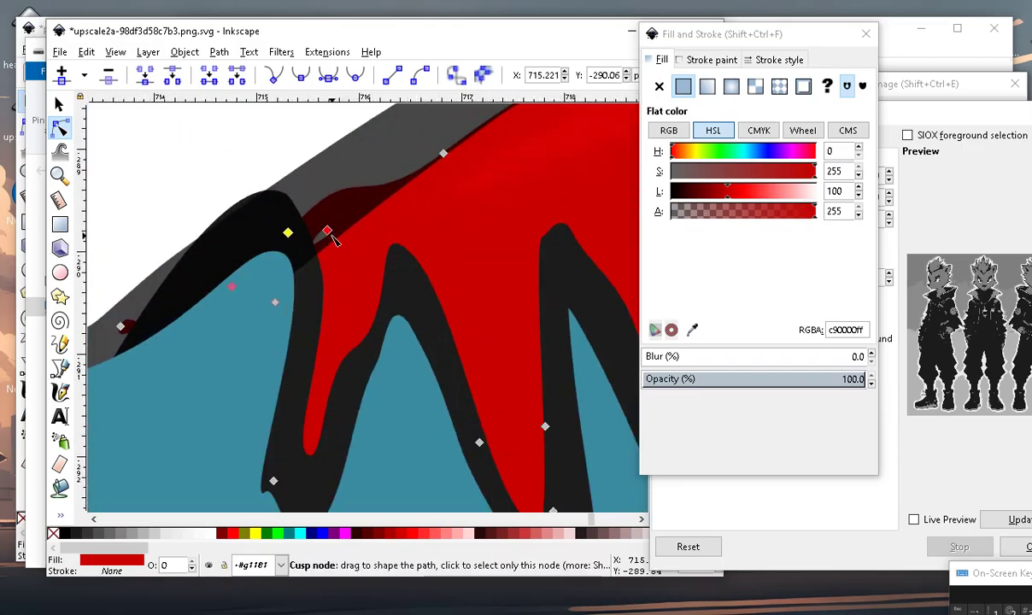
scroll(327, 243, down, 3)
scroll(342, 231, down, 4)
Add two nodes to the teal hair's lower edge and drag them along the black outline.
click(492, 198)
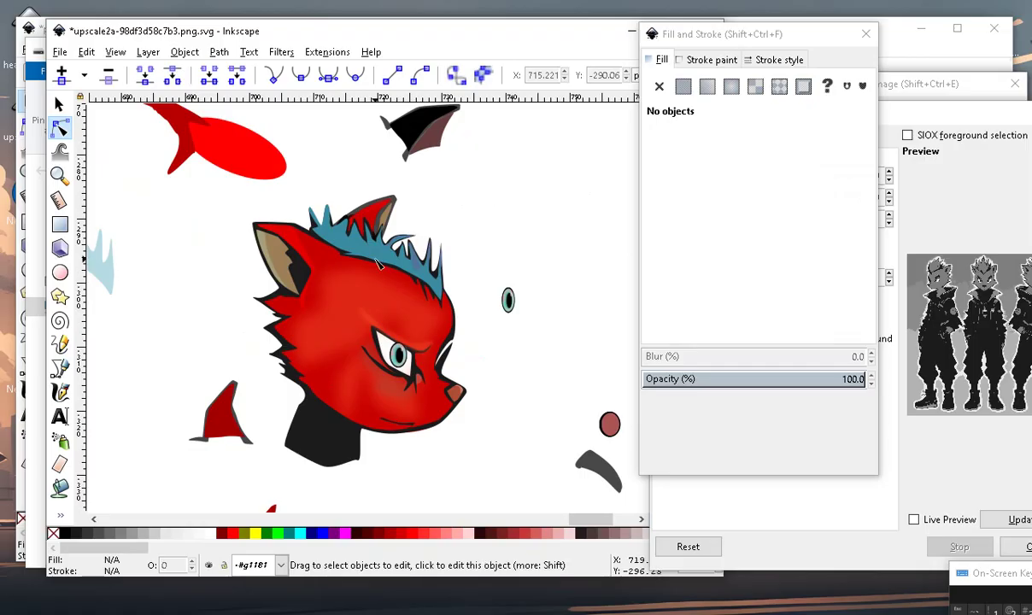
scroll(321, 227, up, 3)
scroll(314, 223, down, 2)
scroll(316, 224, down, 1)
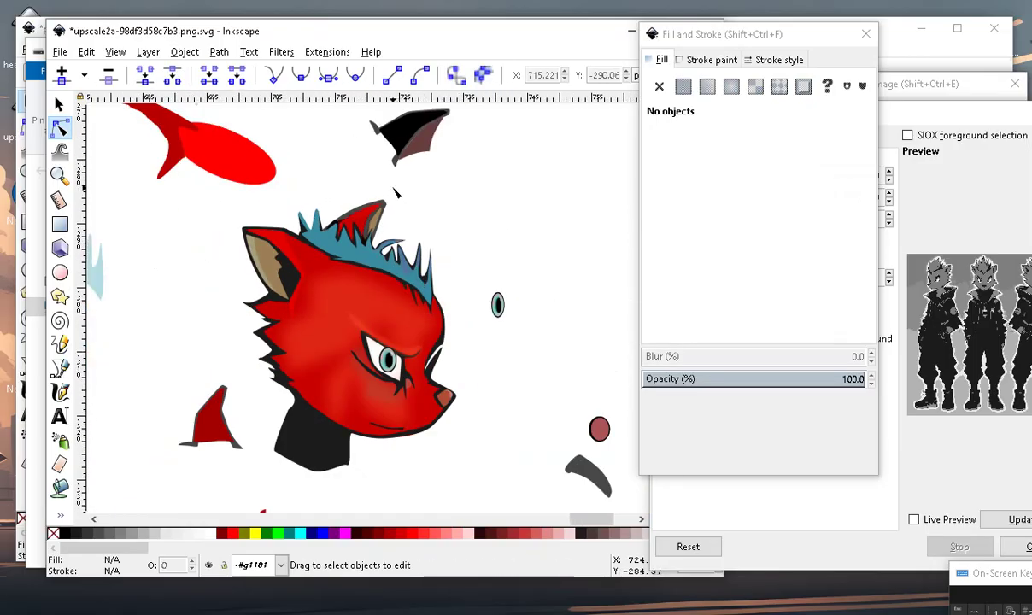
scroll(337, 256, up, 4)
scroll(344, 235, down, 2)
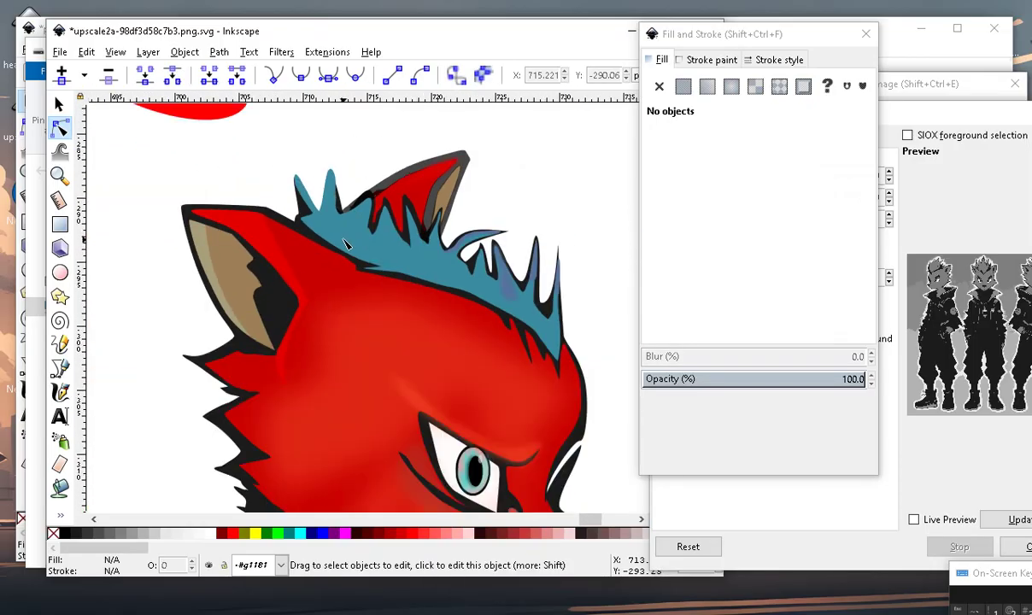
scroll(328, 224, up, 3)
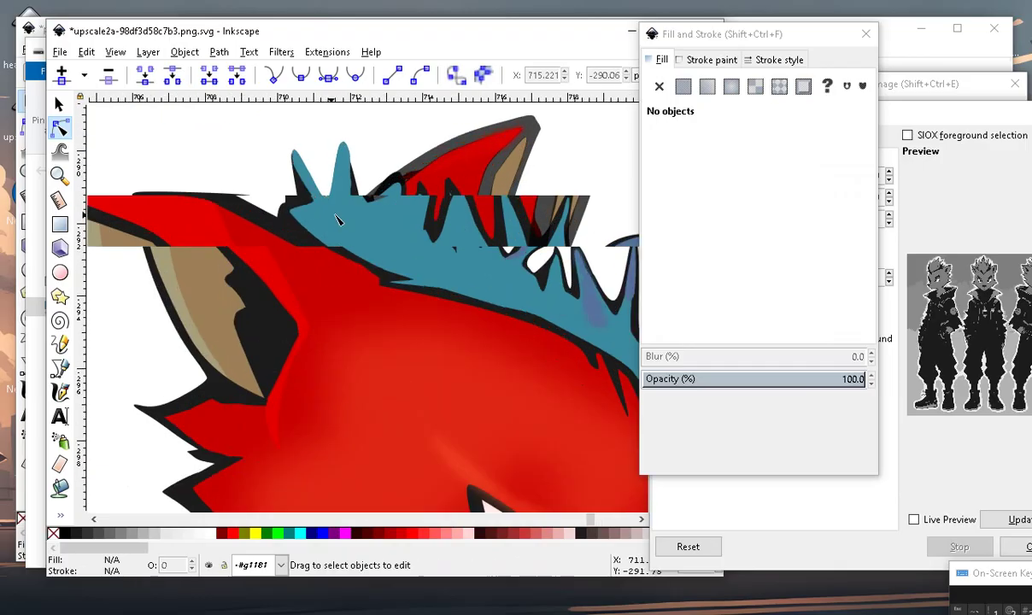
click(349, 233)
double_click(243, 211)
drag(244, 210, 232, 216)
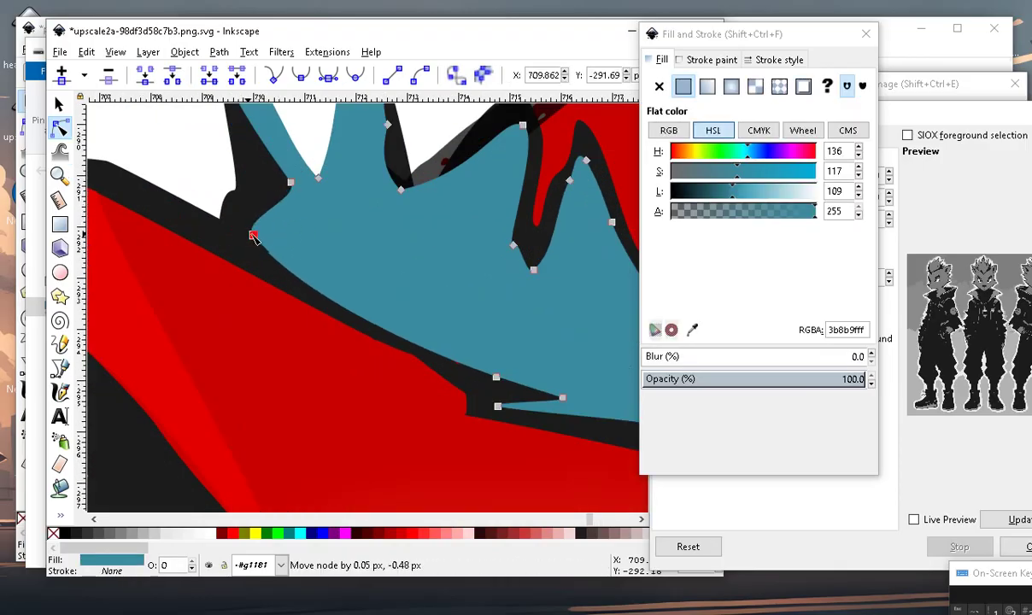
double_click(347, 297)
drag(347, 297, 358, 295)
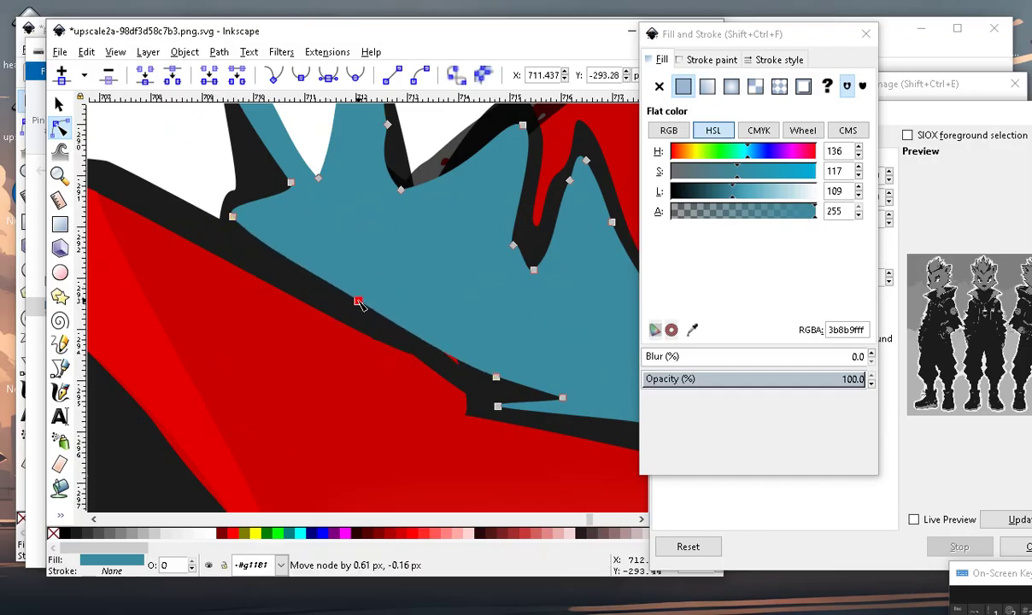
Cycle through the overlapping shapes at the spike to select a node on the black outline.
click(391, 427)
scroll(462, 376, up, 1)
click(500, 352)
click(483, 378)
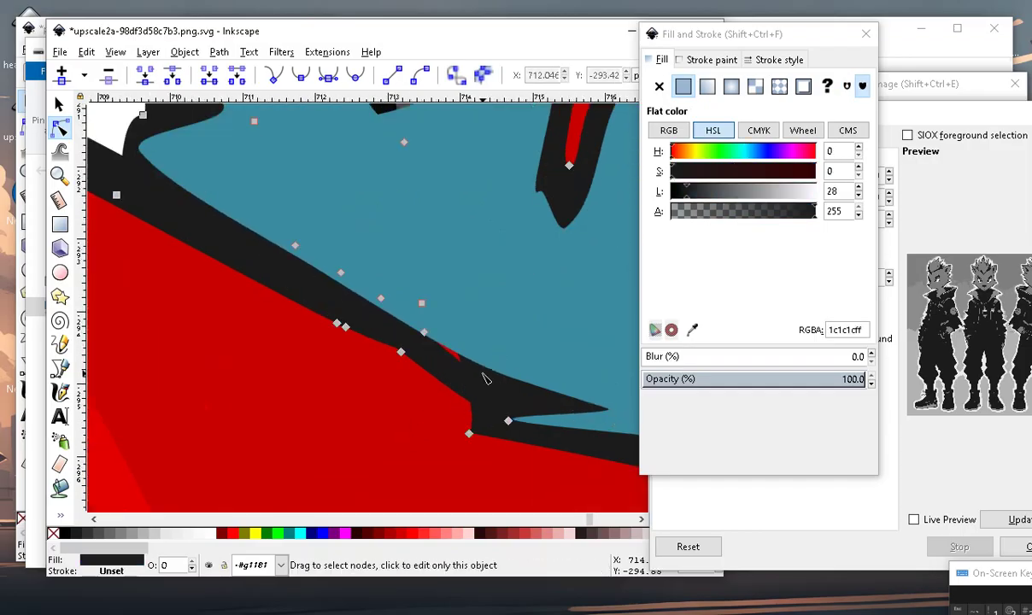
click(466, 358)
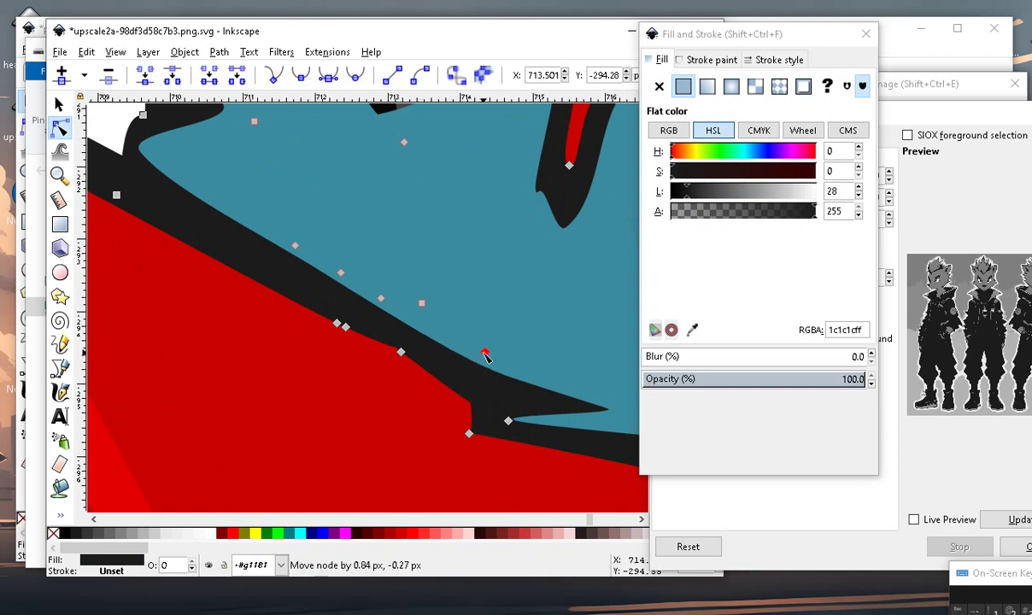
scroll(432, 341, down, 4)
scroll(432, 342, down, 1)
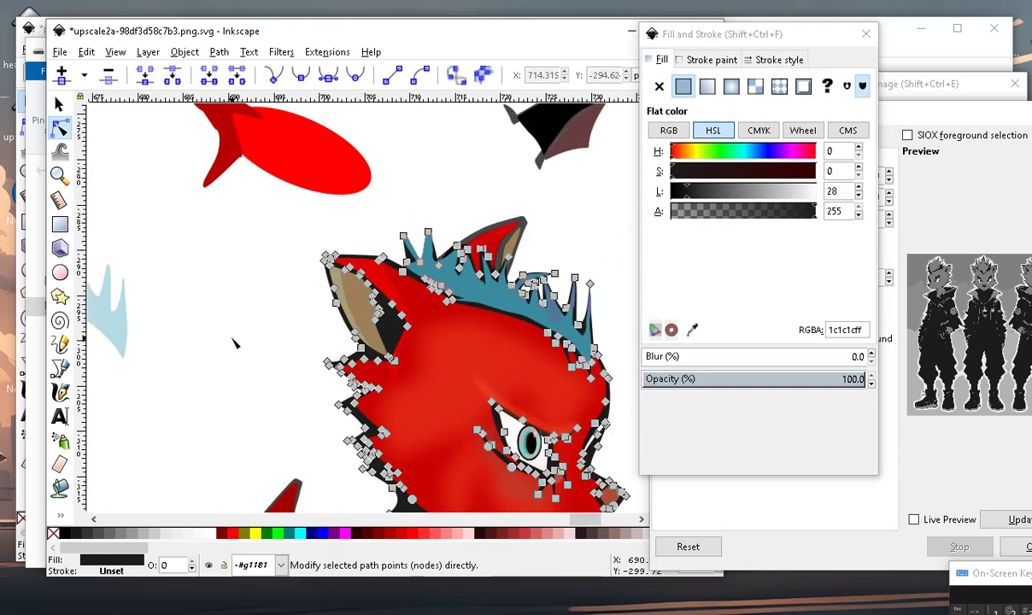
Deselect and zoom around the head to review the refitted hair edge, then reselect the teal hair.
click(229, 339)
scroll(393, 256, down, 2)
scroll(446, 272, up, 4)
scroll(446, 272, down, 1)
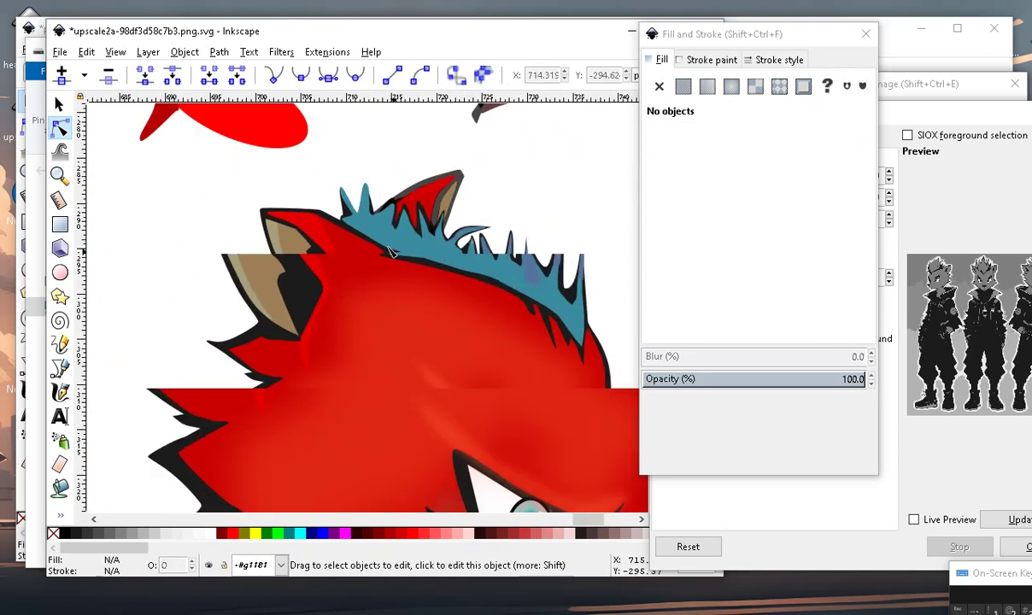
scroll(436, 256, down, 2)
scroll(425, 239, down, 2)
scroll(425, 240, up, 2)
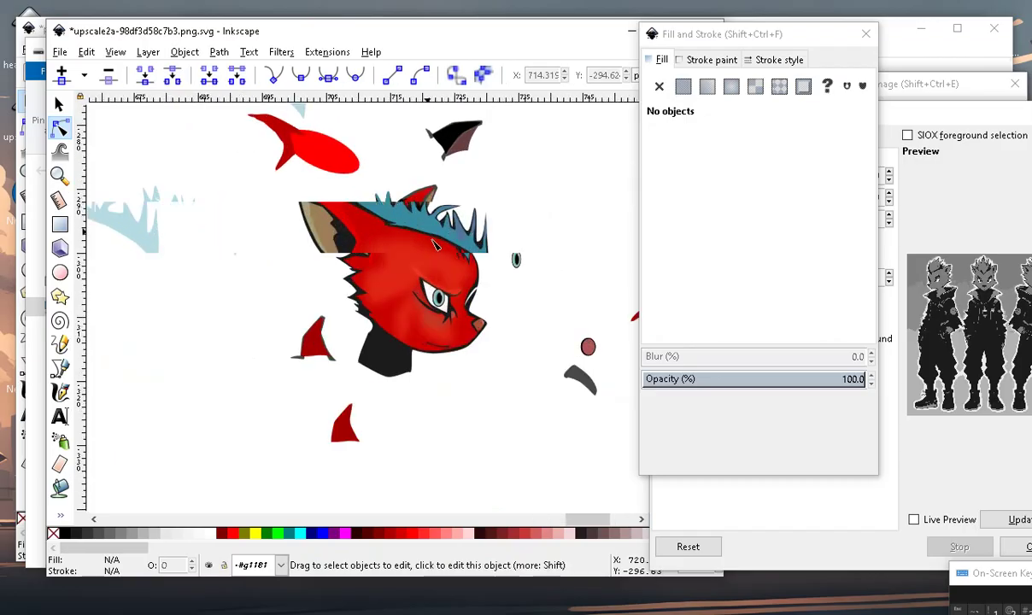
scroll(411, 265, up, 4)
scroll(396, 287, down, 2)
scroll(395, 288, down, 3)
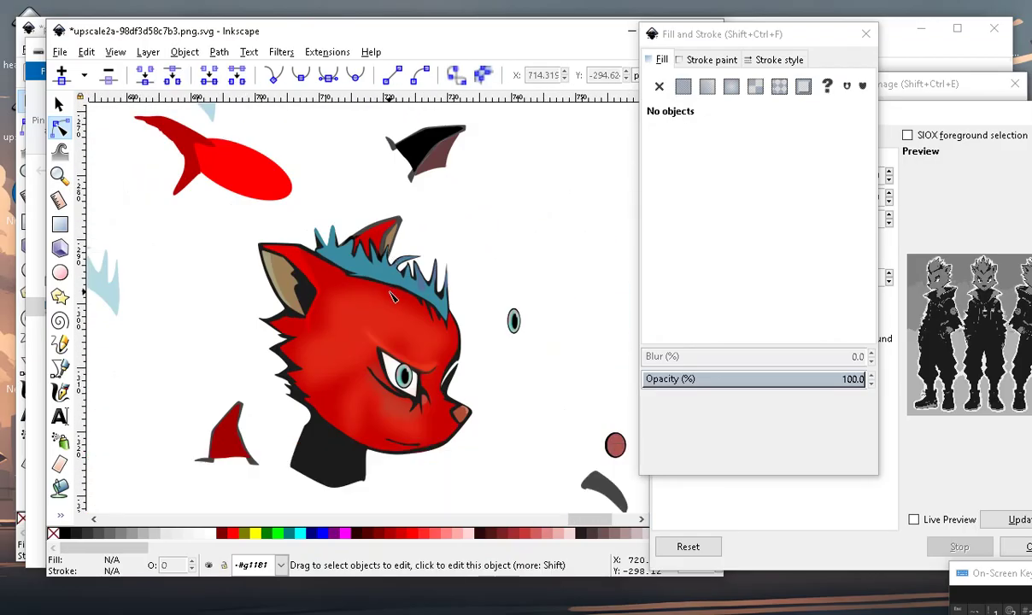
scroll(376, 282, up, 2)
scroll(367, 287, up, 1)
scroll(359, 282, down, 1)
scroll(360, 282, up, 2)
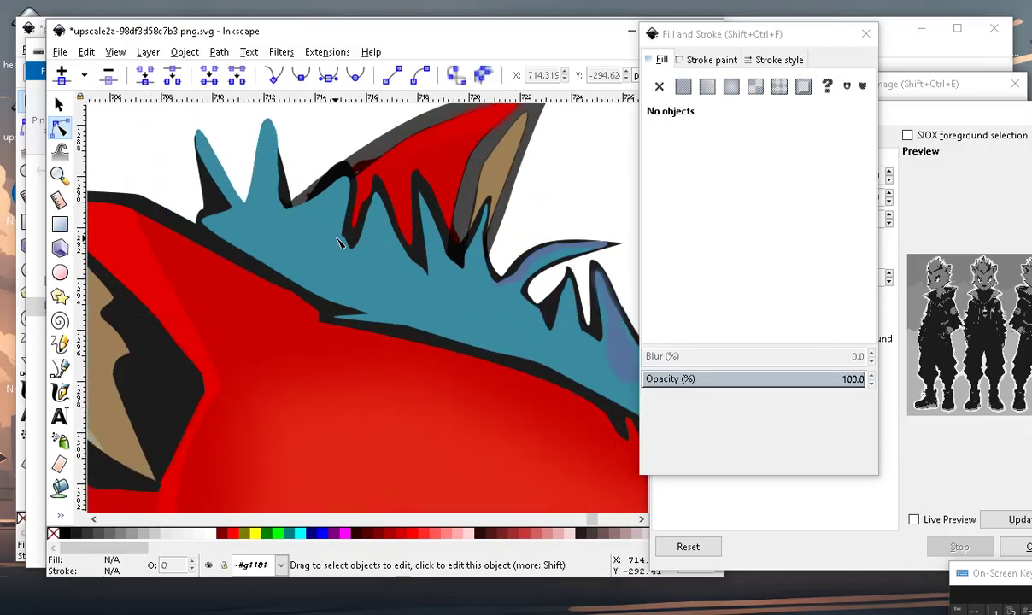
scroll(357, 205, down, 2)
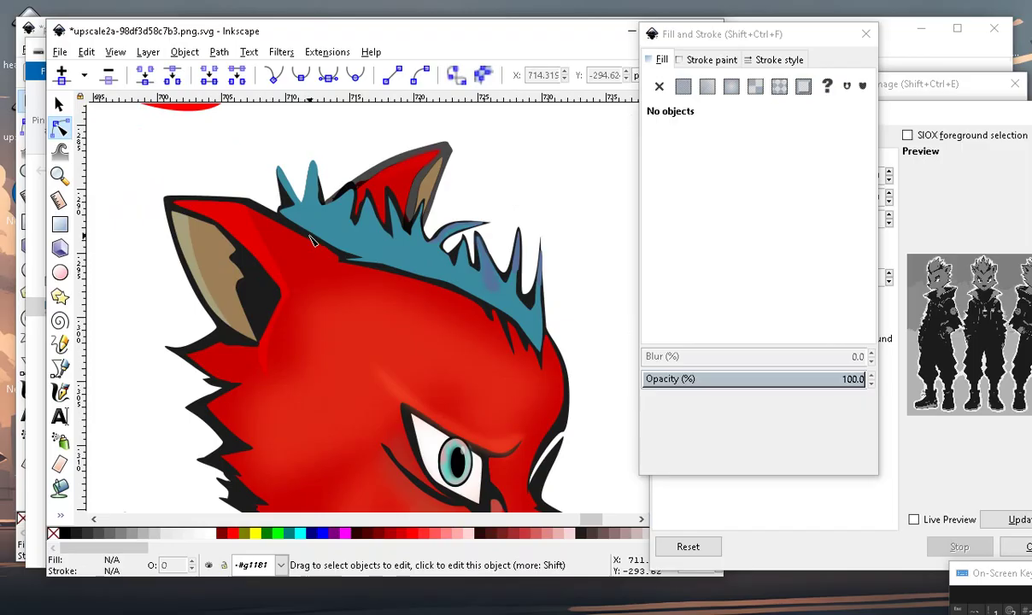
scroll(417, 181, up, 2)
scroll(323, 219, up, 2)
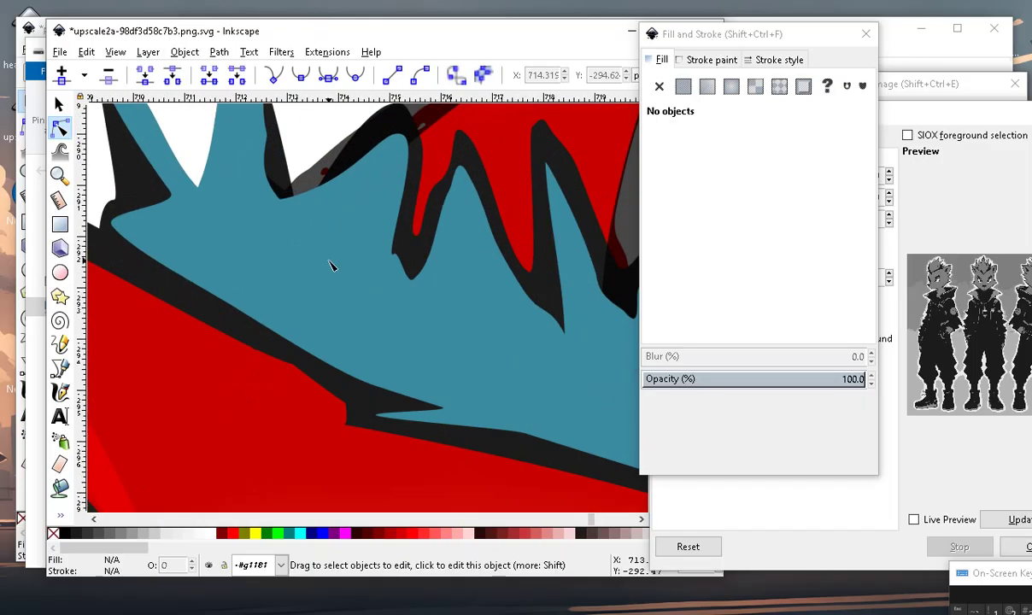
click(334, 265)
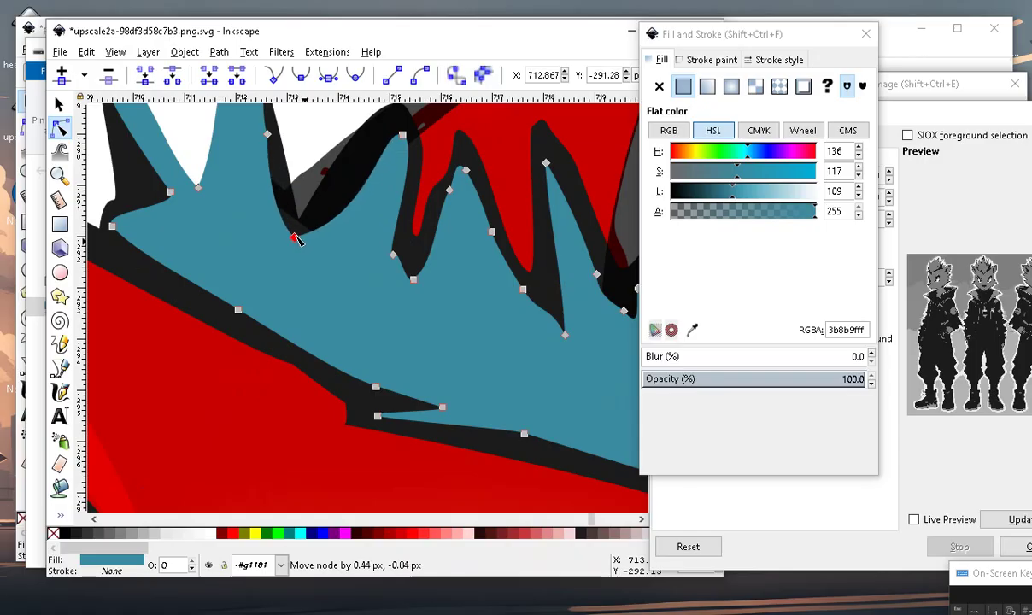
Move a hair notch node and pull another node up to form a new teal spike.
drag(285, 202, 288, 229)
scroll(438, 313, down, 3)
scroll(410, 299, up, 2)
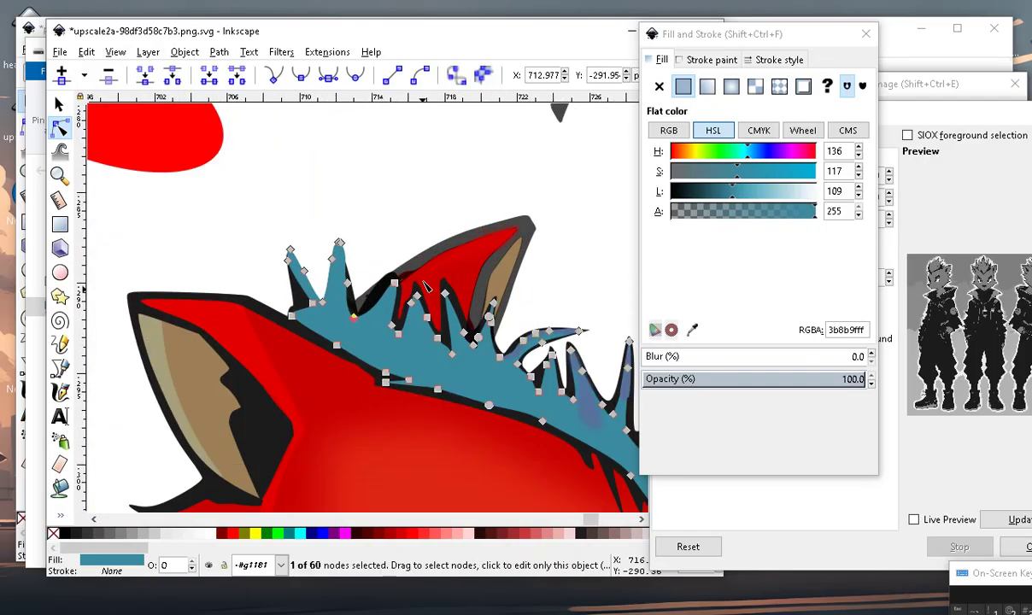
scroll(398, 256, up, 1)
scroll(384, 205, down, 3)
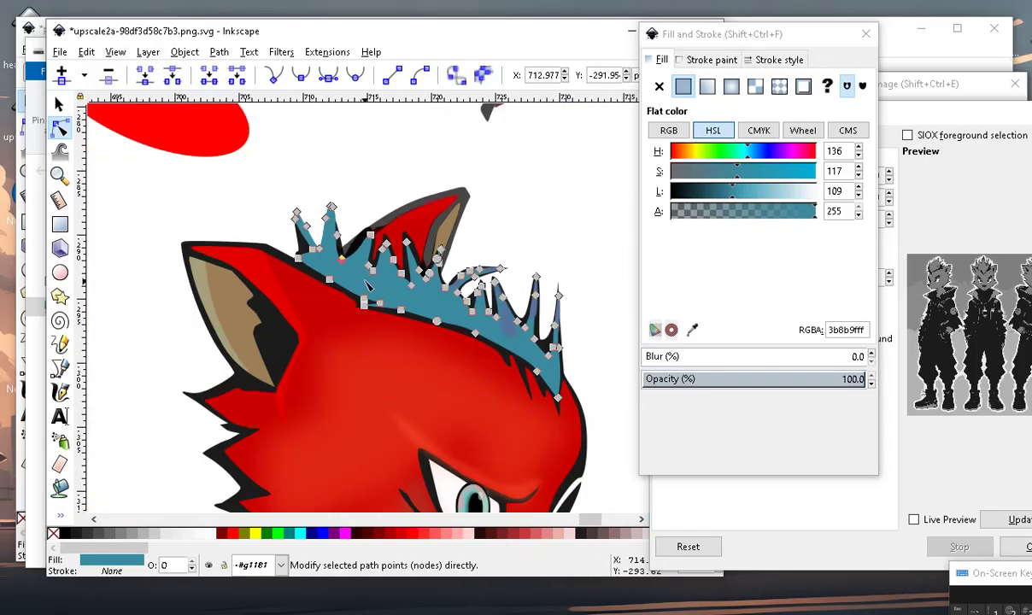
scroll(370, 255, up, 3)
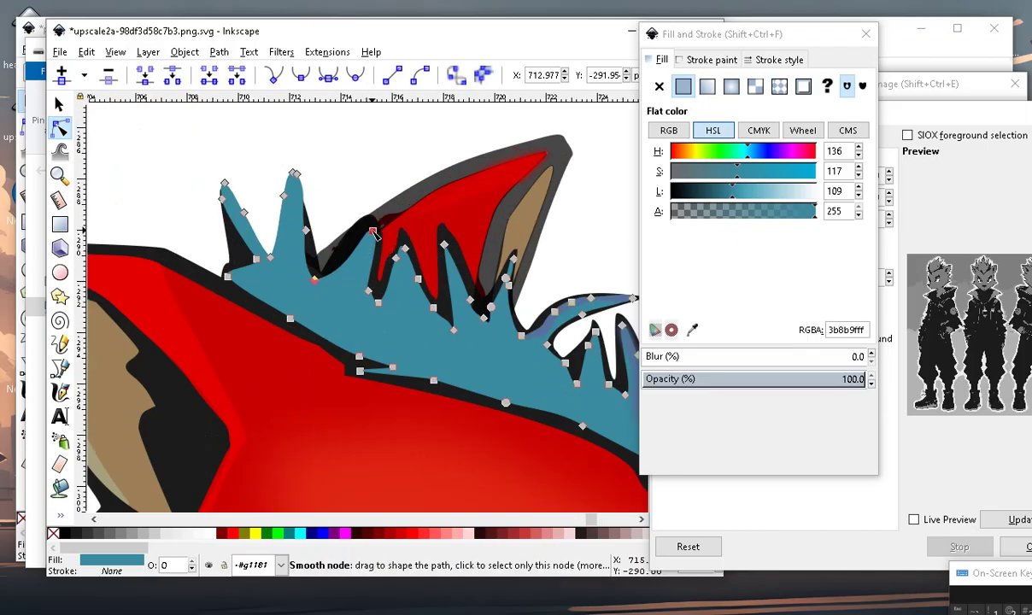
drag(372, 231, 341, 191)
scroll(351, 205, down, 3)
scroll(359, 231, up, 3)
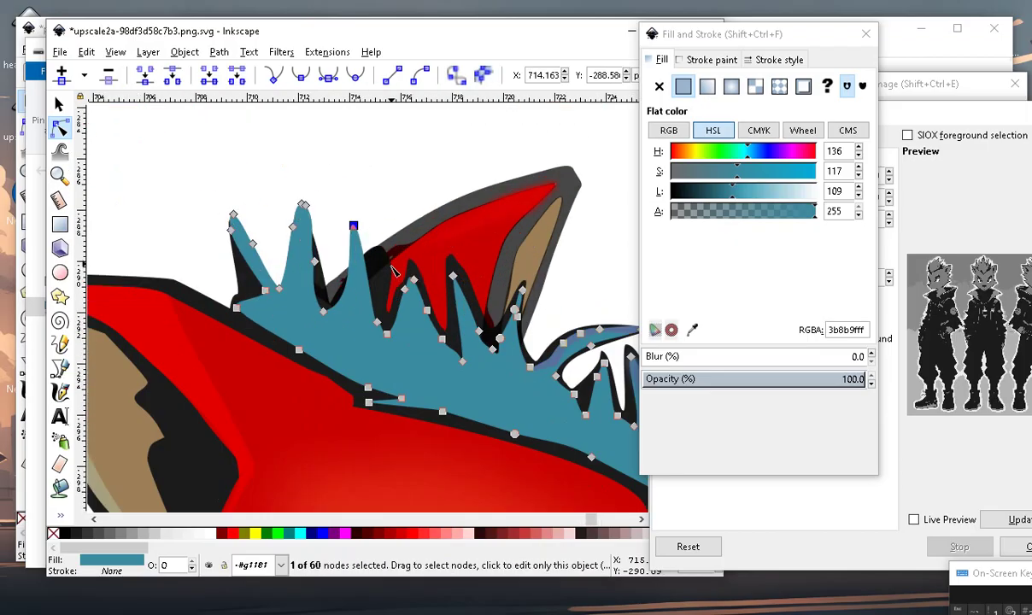
scroll(367, 252, up, 2)
Reshape the black outline's nodes so its edge hugs the teal spike tips and ridges.
click(374, 264)
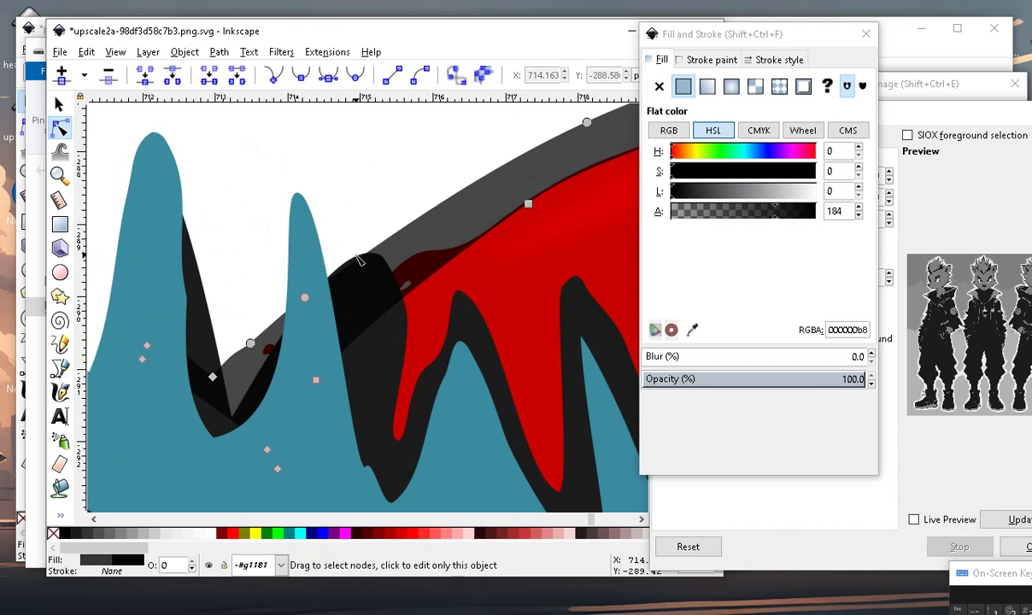
click(359, 259)
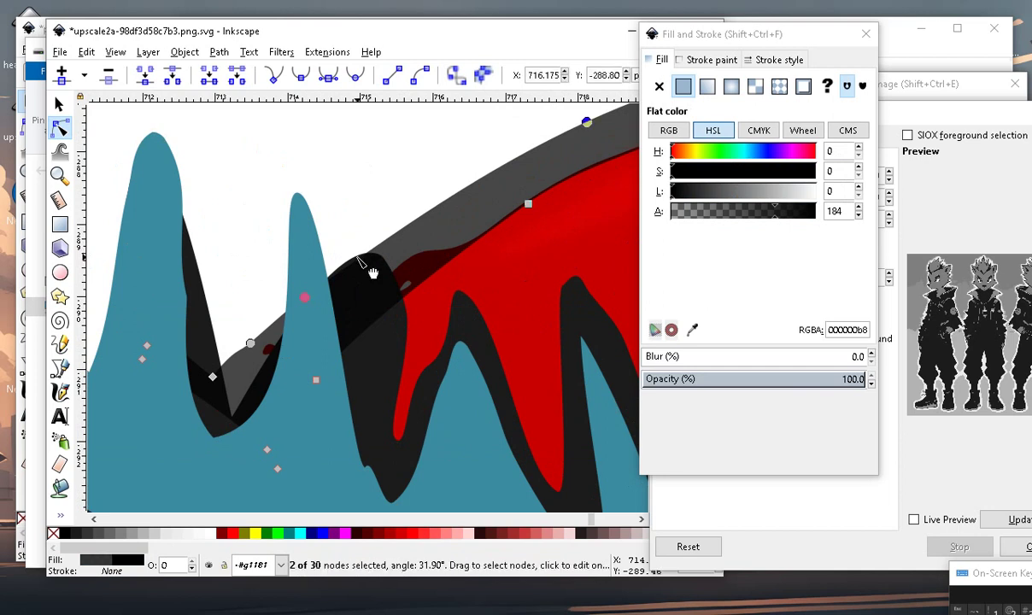
drag(358, 259, 412, 249)
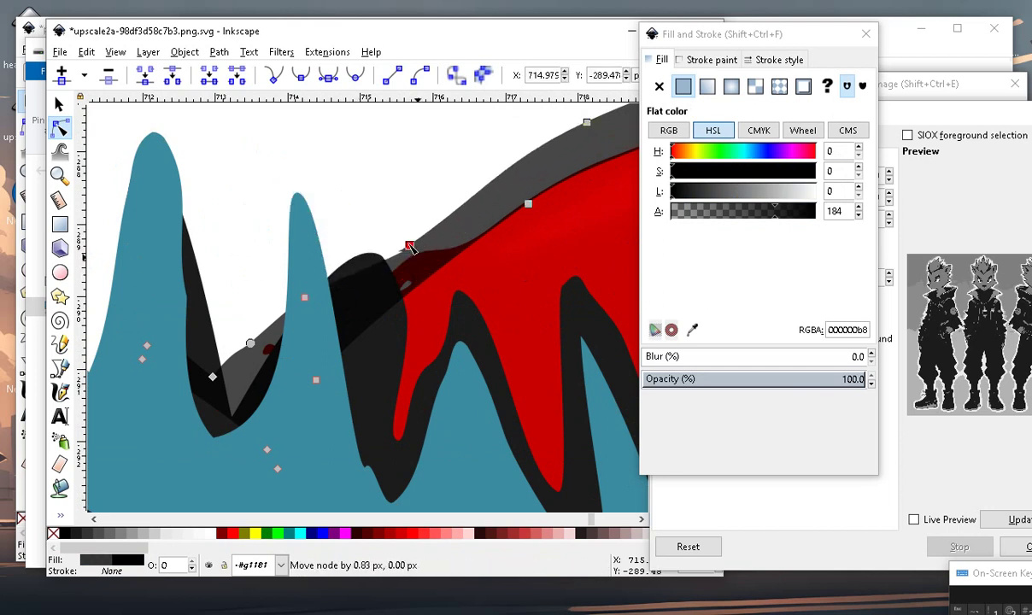
click(382, 262)
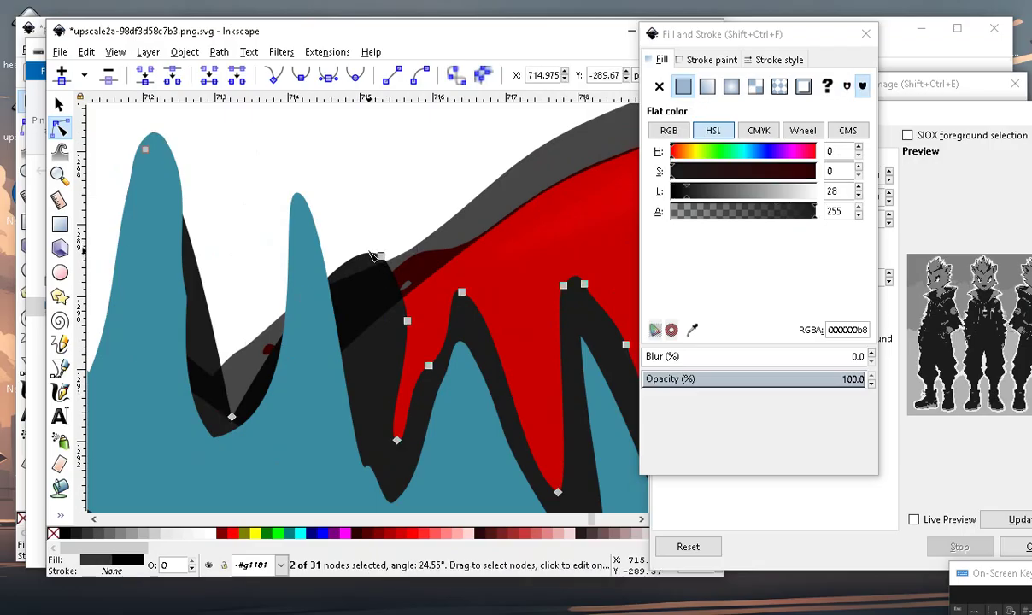
drag(380, 257, 301, 166)
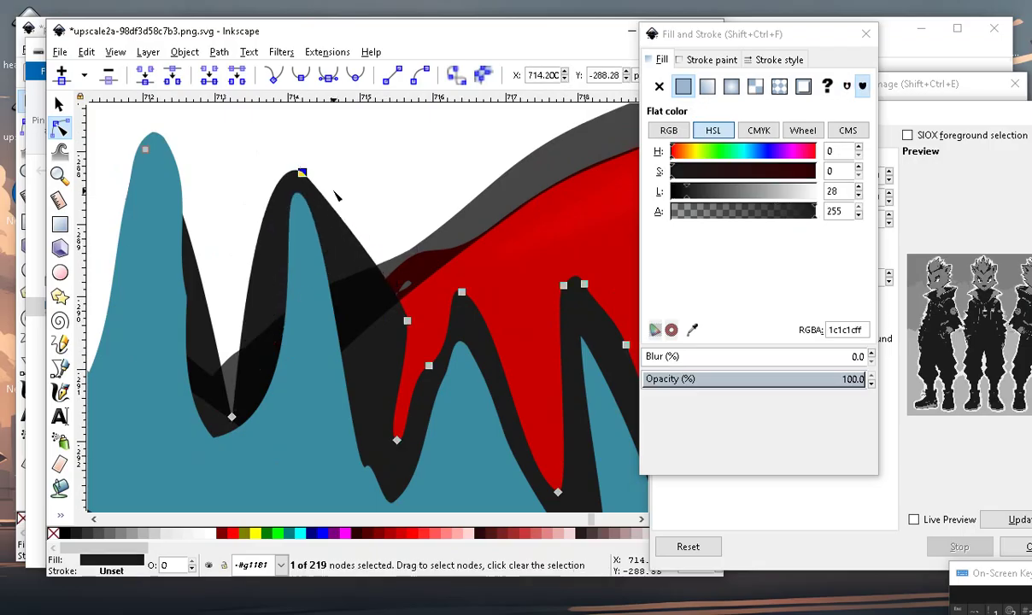
scroll(342, 214, down, 3)
scroll(345, 205, up, 1)
scroll(344, 206, up, 1)
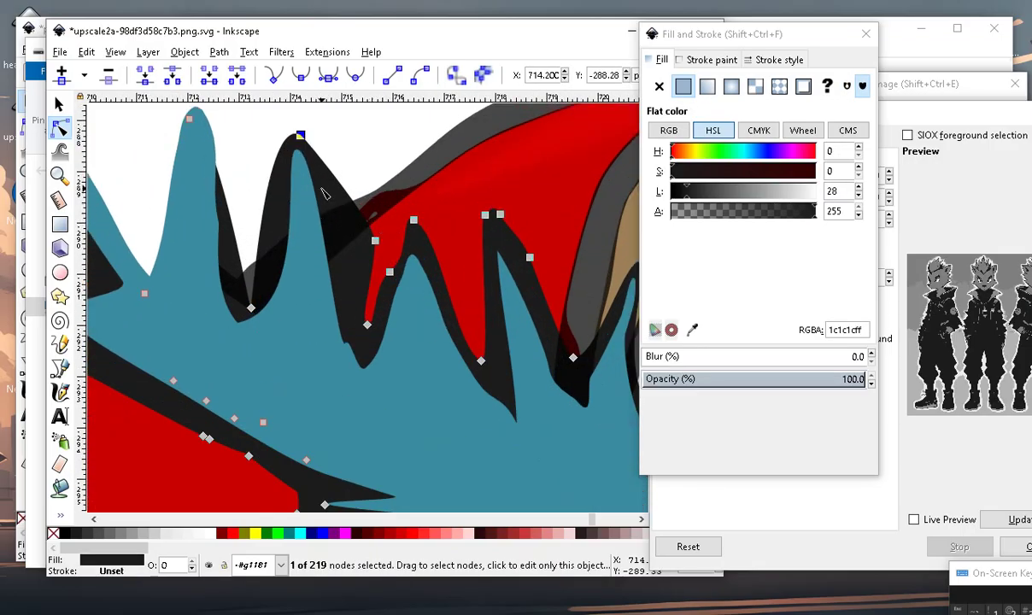
drag(334, 176, 332, 166)
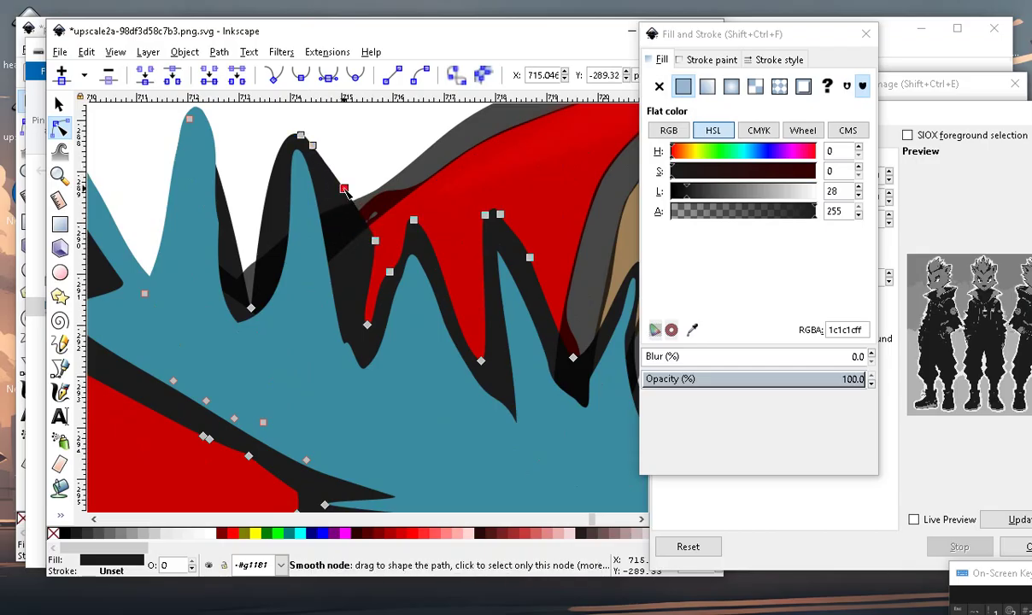
mouse_move(353, 282)
mouse_down()
mouse_move(357, 308)
mouse_move(361, 280)
mouse_up()
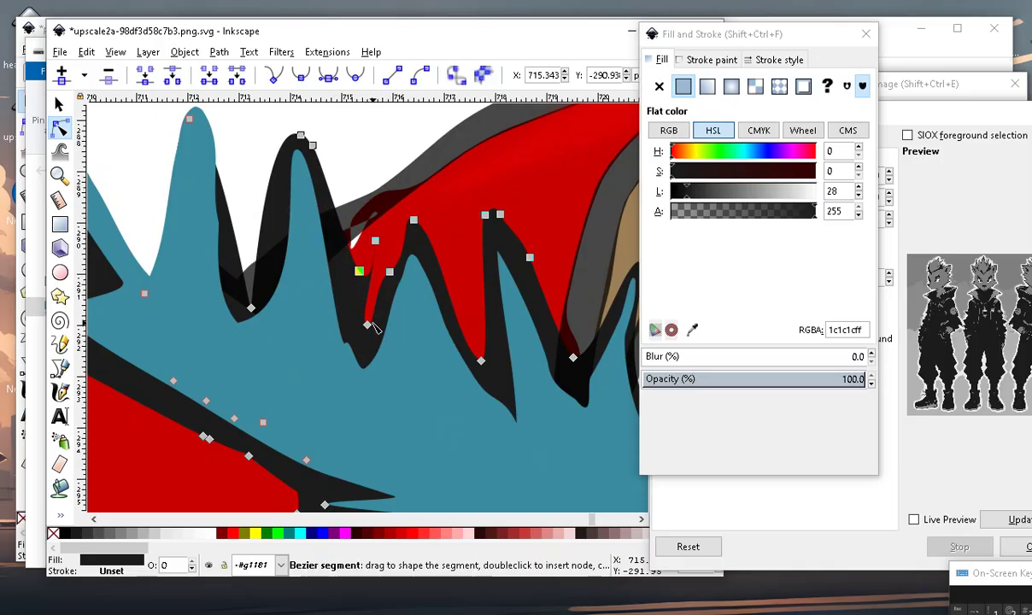
drag(367, 325, 376, 317)
drag(394, 270, 358, 322)
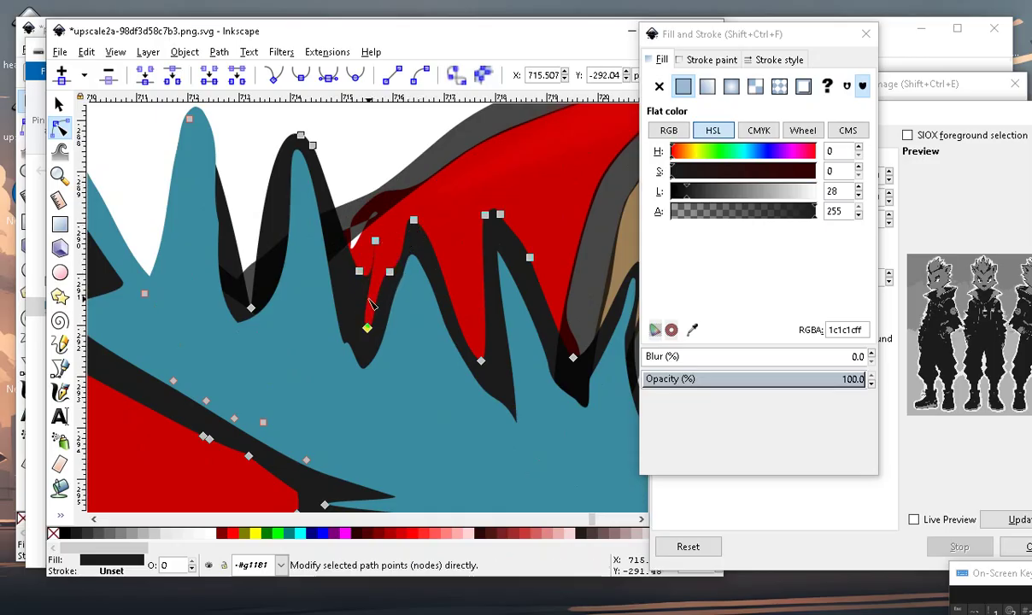
drag(397, 284, 352, 221)
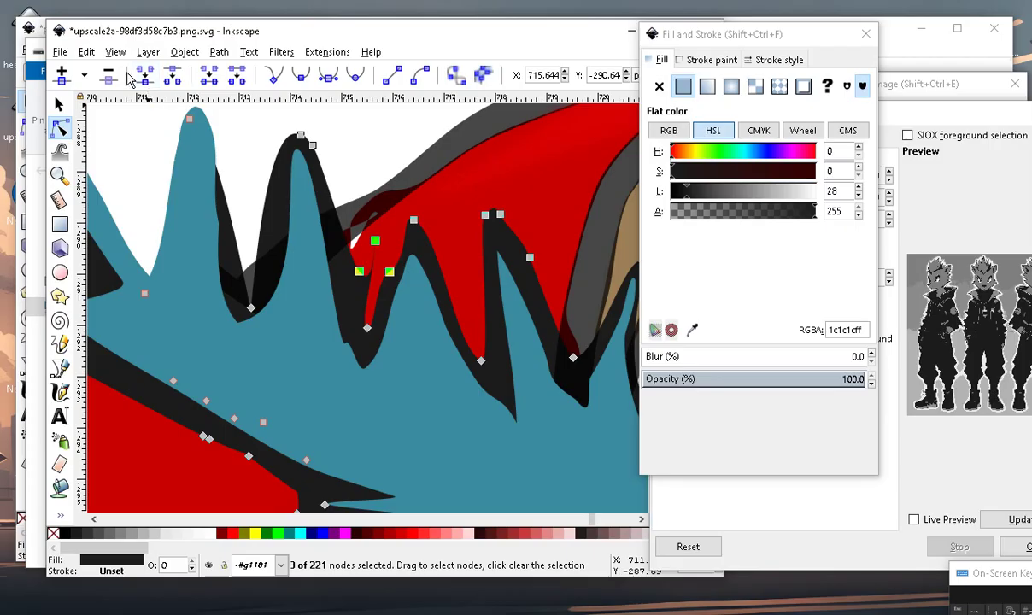
key(Escape)
Review the hair, then pull a teal hair node to refit the spike curve.
scroll(361, 202, down, 2)
click(358, 179)
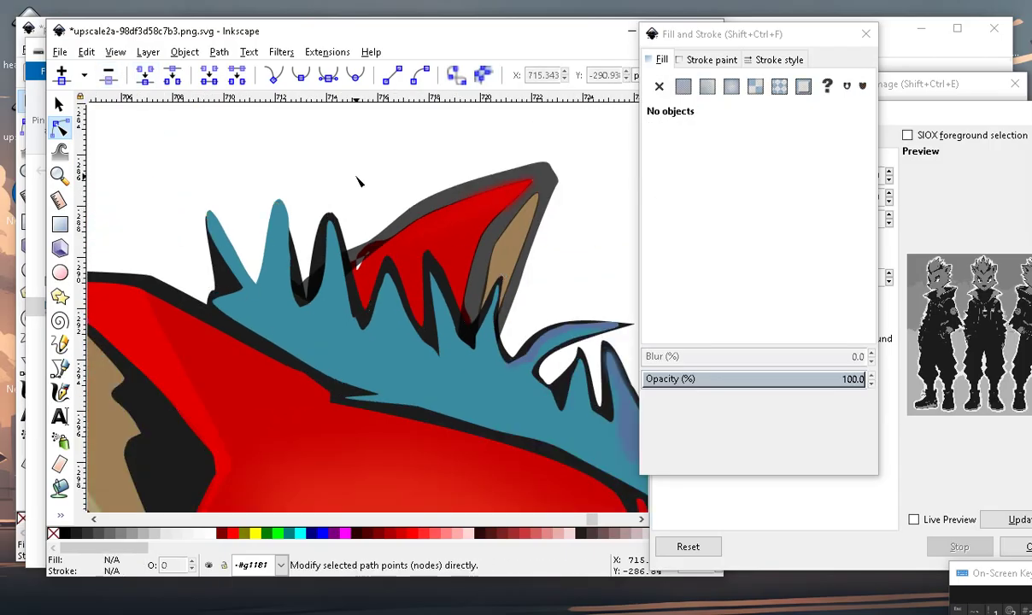
scroll(366, 295, down, 2)
scroll(365, 310, up, 2)
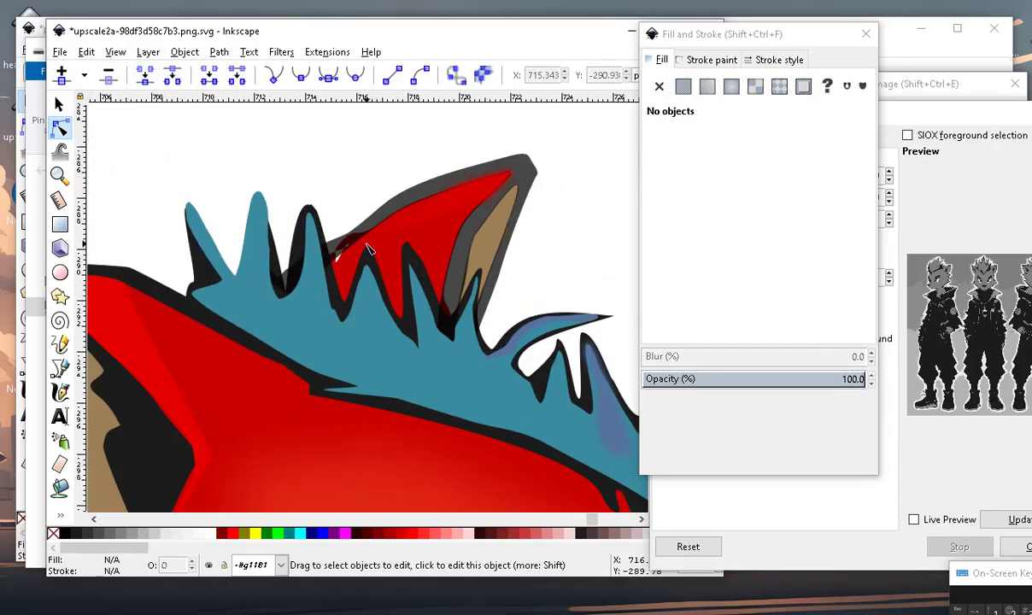
scroll(367, 247, down, 2)
scroll(359, 280, up, 3)
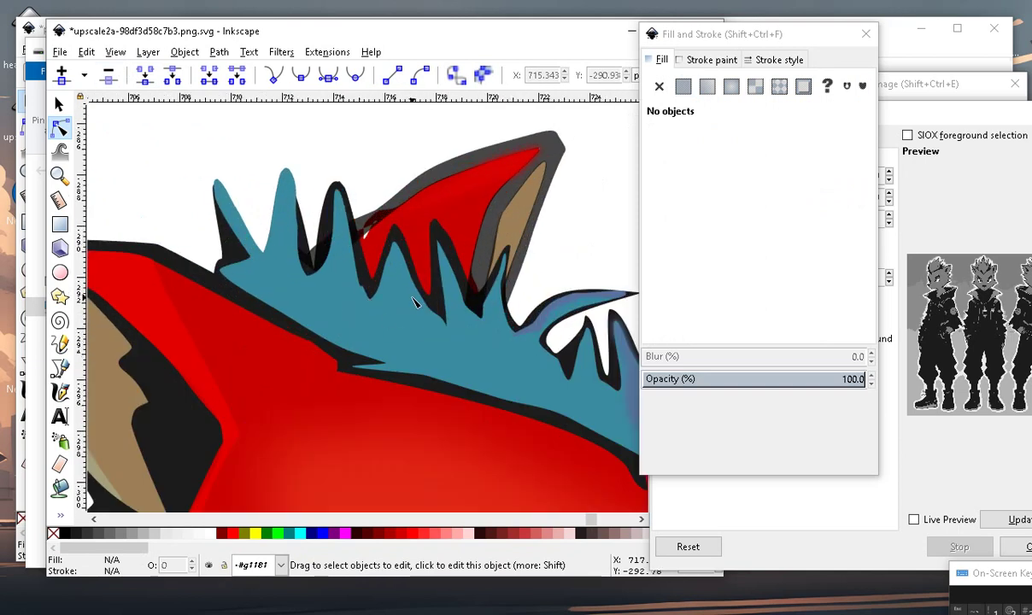
scroll(413, 301, down, 2)
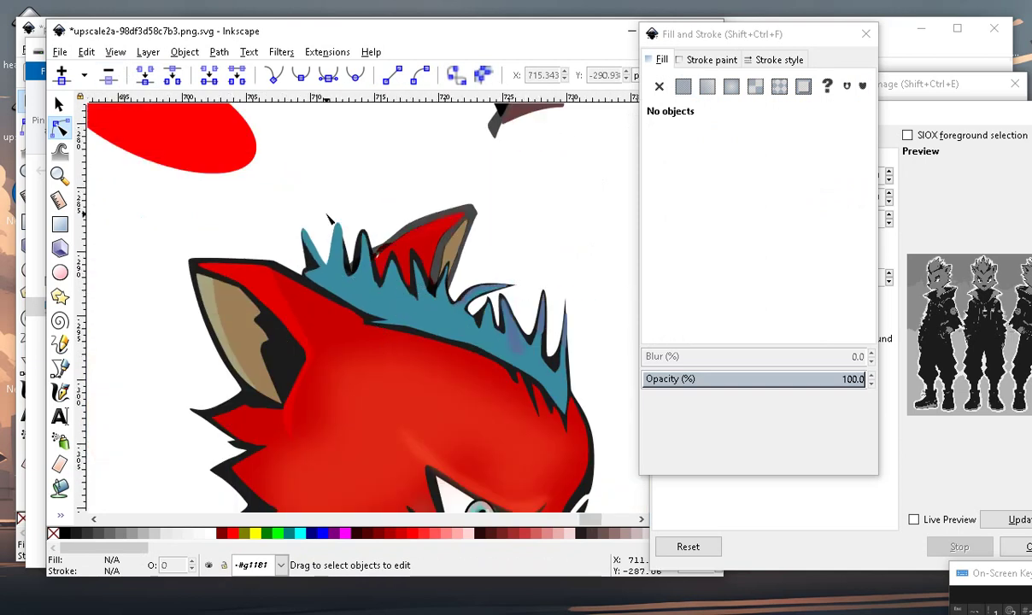
scroll(363, 297, up, 2)
click(419, 297)
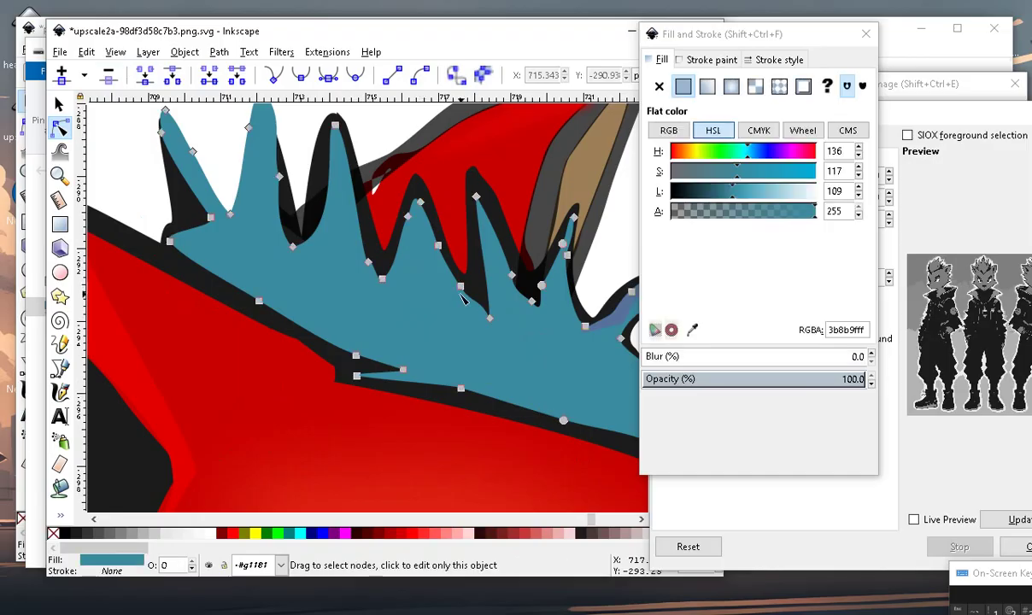
scroll(453, 286, up, 1)
drag(461, 287, 419, 261)
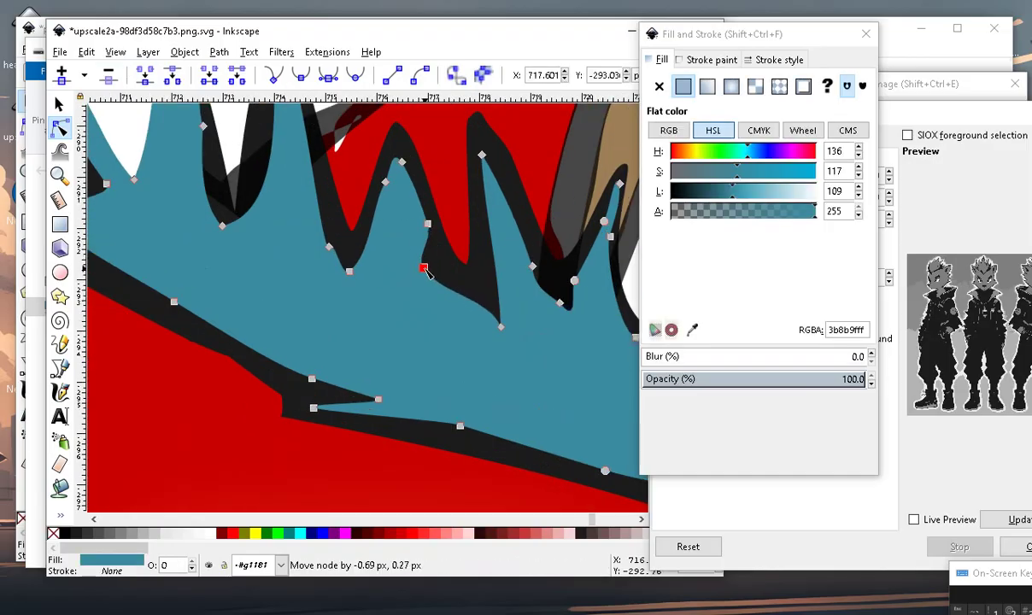
scroll(424, 272, down, 2)
scroll(418, 257, down, 1)
Pull the middle spike's nodes down and nudge its tip toward the black outline.
click(406, 184)
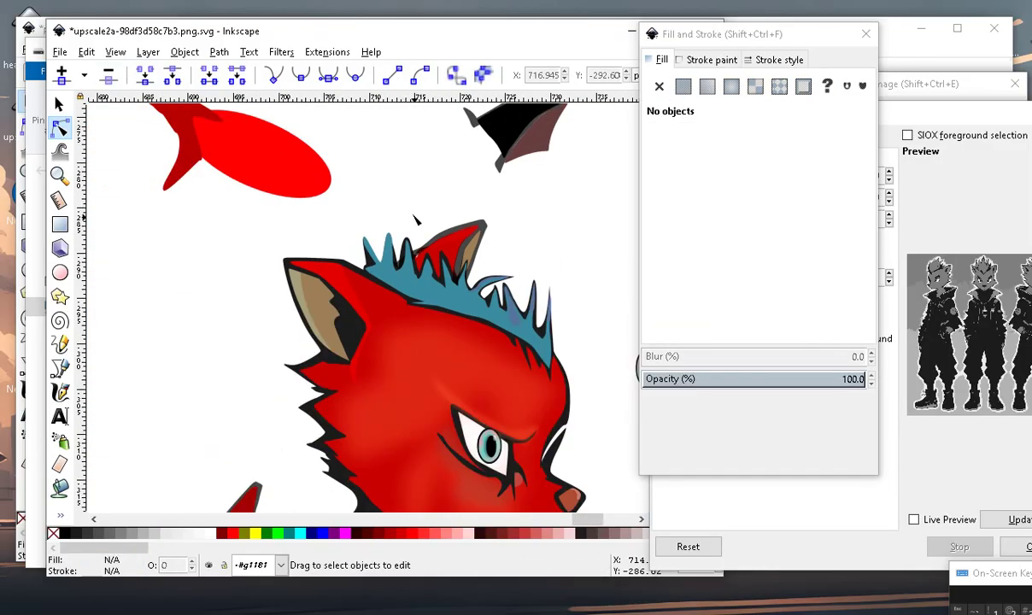
scroll(409, 282, up, 1)
scroll(410, 276, up, 1)
scroll(408, 265, down, 2)
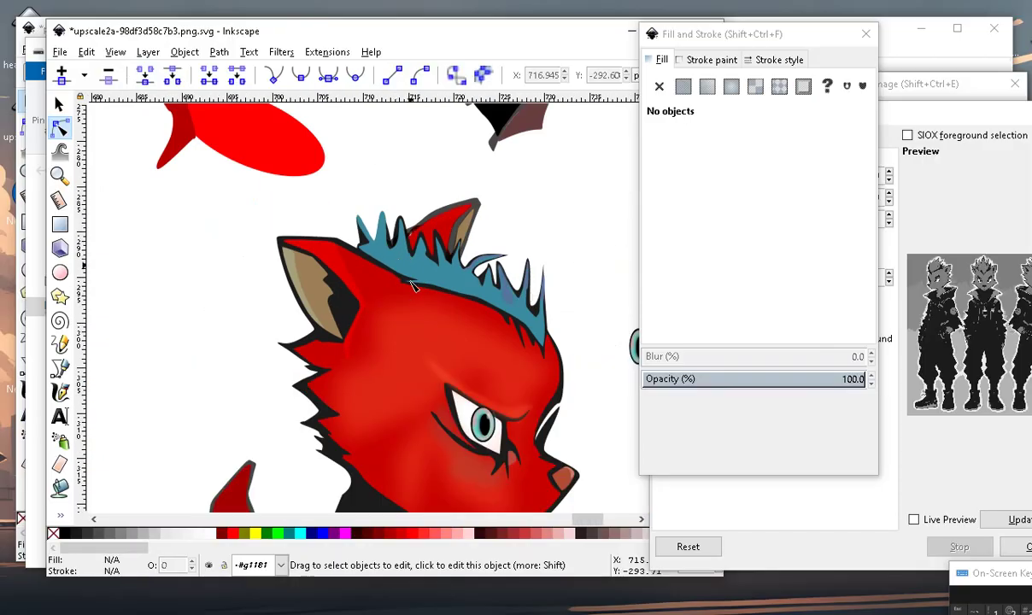
scroll(411, 286, up, 2)
scroll(339, 227, down, 2)
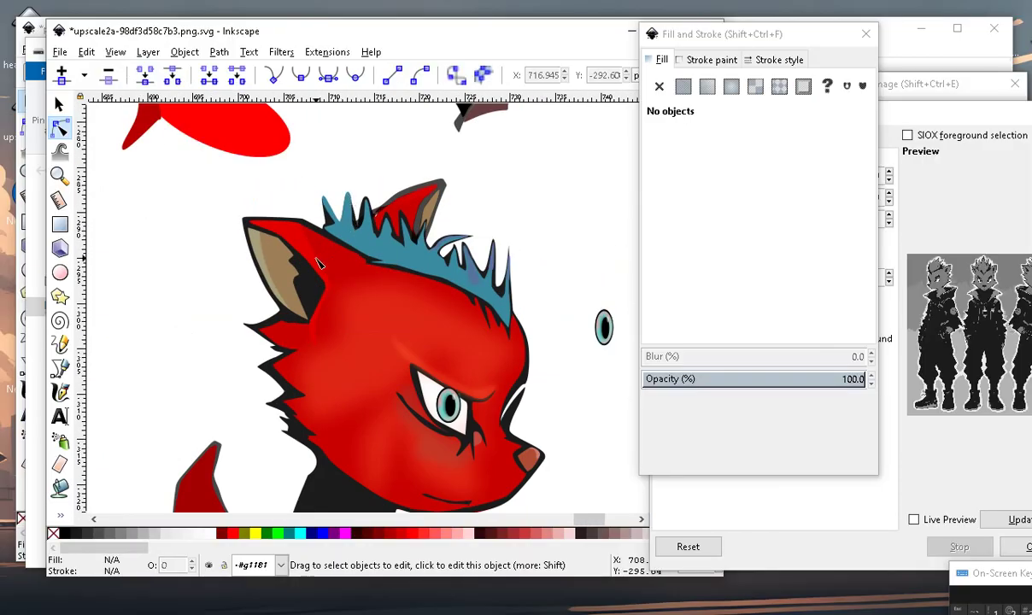
scroll(301, 247, up, 2)
click(348, 240)
scroll(363, 233, up, 2)
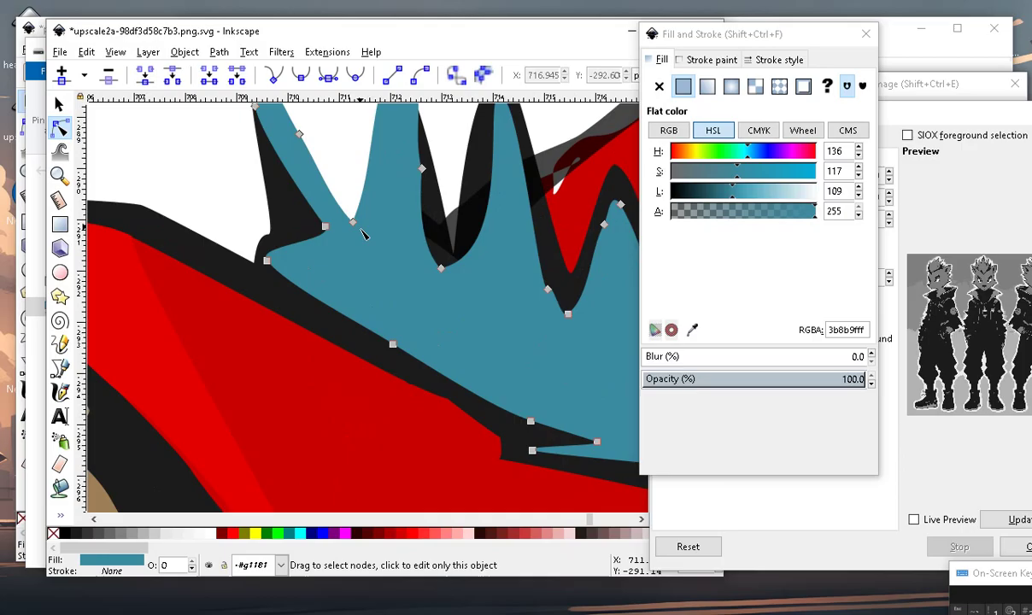
drag(353, 223, 363, 253)
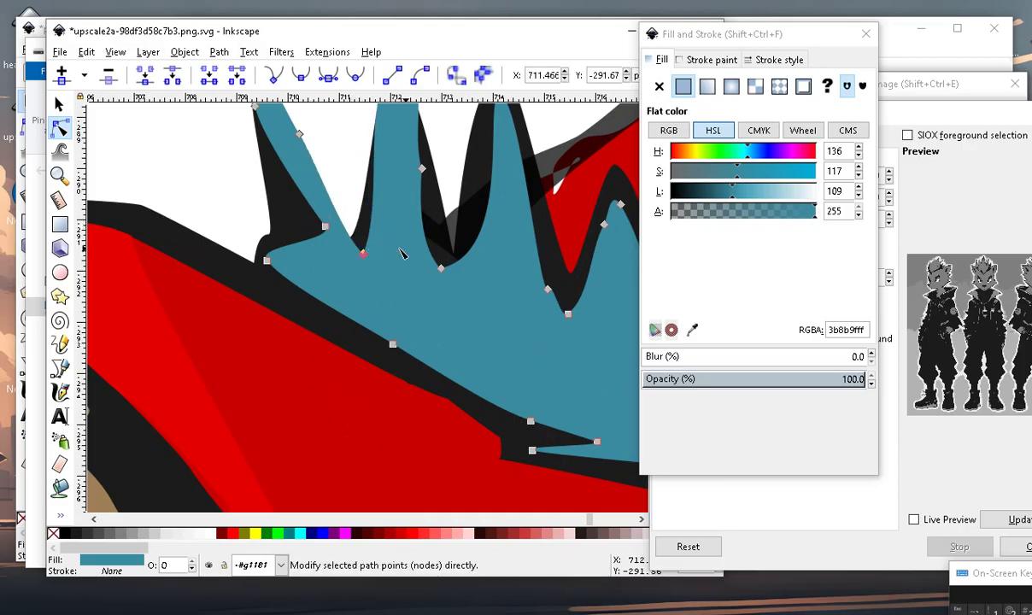
scroll(400, 252, down, 4)
scroll(373, 220, up, 2)
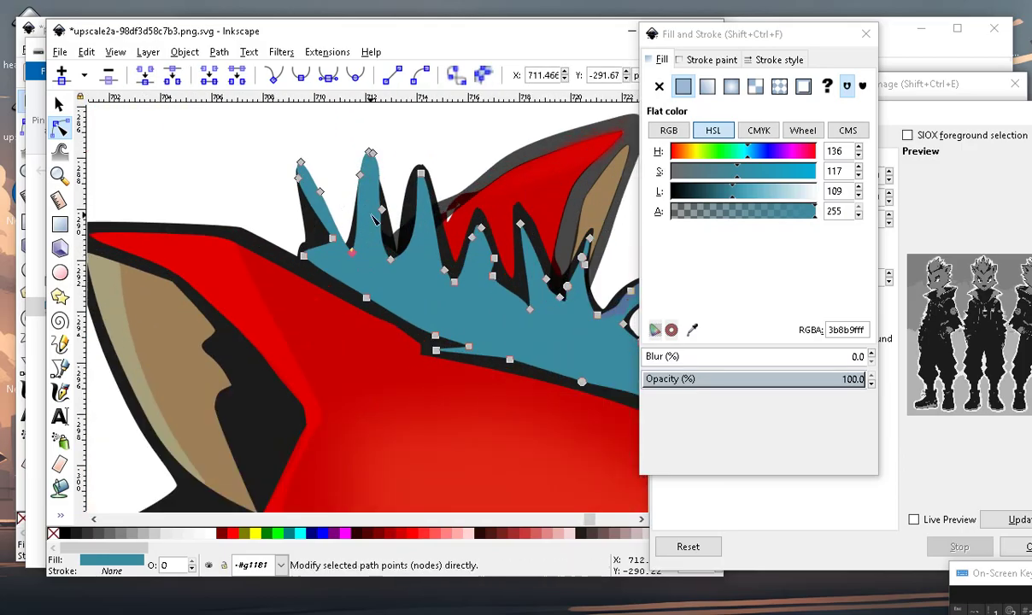
scroll(396, 277, down, 3)
scroll(374, 236, up, 3)
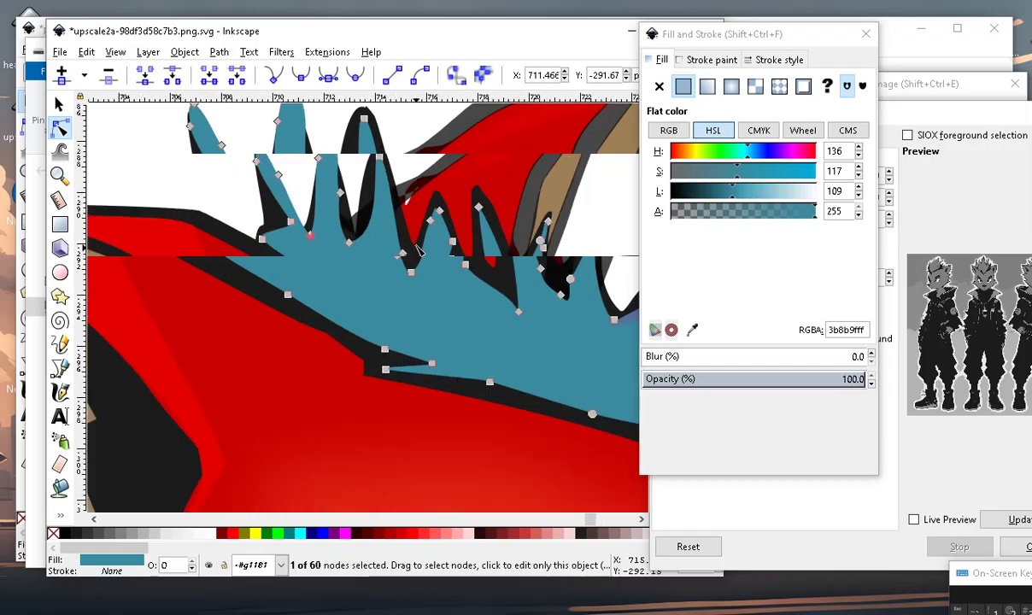
scroll(368, 205, up, 2)
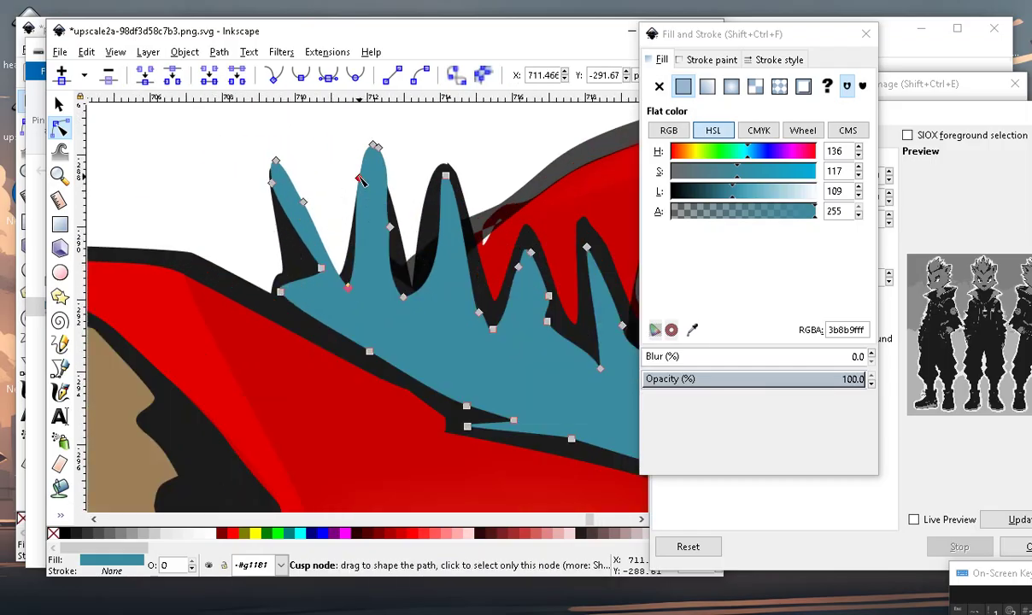
click(373, 191)
drag(376, 213, 371, 206)
Refit another spike node and delete the extra node at the spike tip.
drag(373, 146, 382, 175)
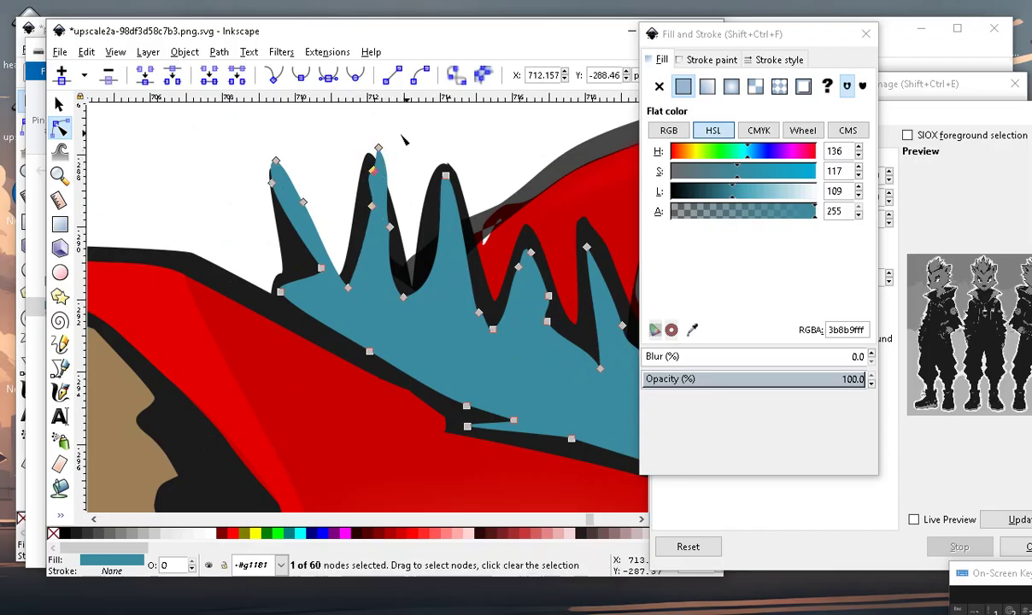
drag(331, 150, 321, 162)
click(108, 74)
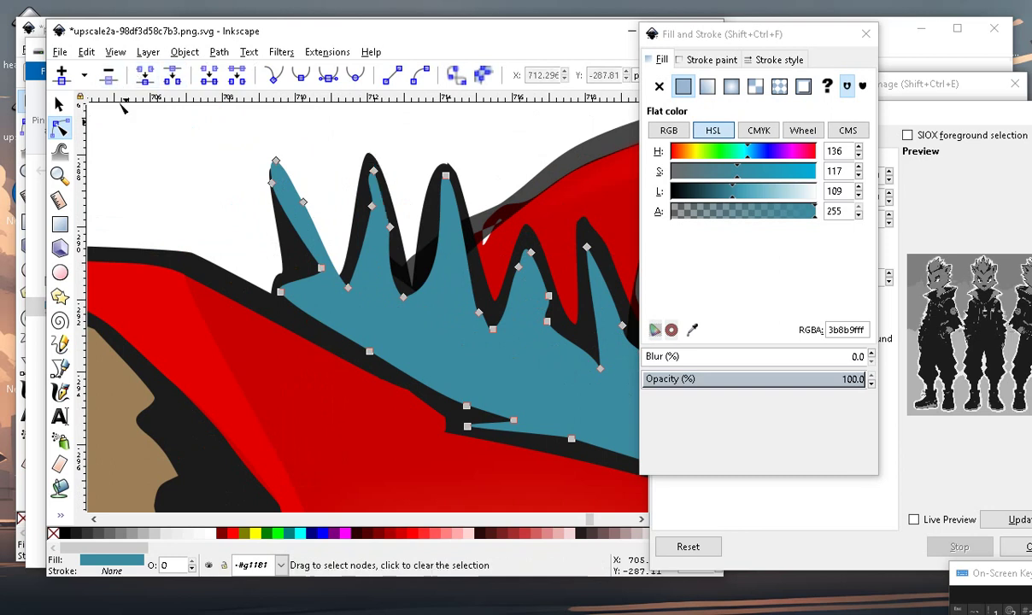
click(405, 296)
scroll(434, 209, down, 2)
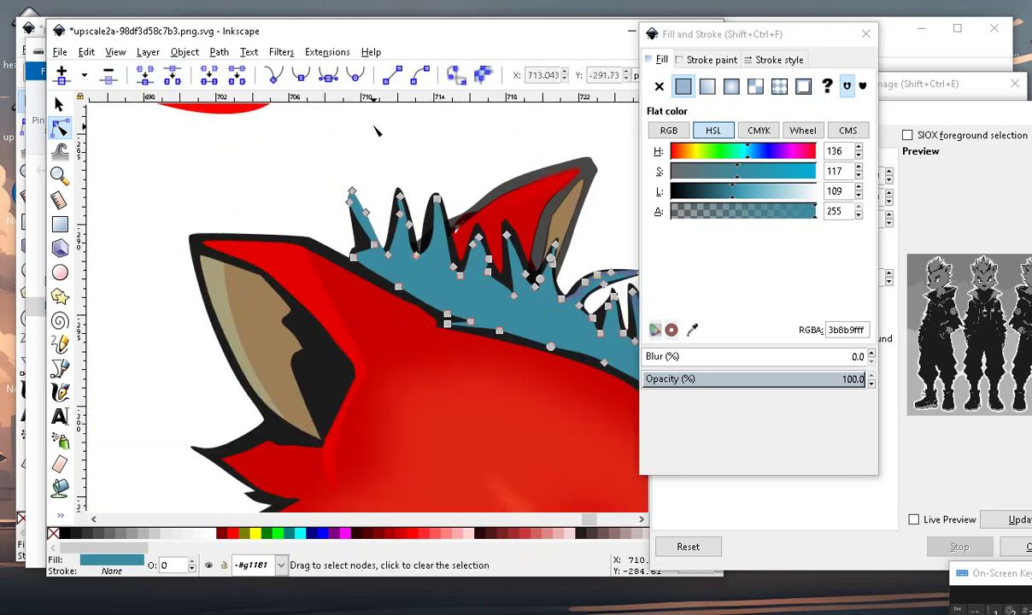
click(351, 155)
Move the red spike group up from below the head onto the black neck.
scroll(348, 159, down, 1)
scroll(502, 326, down, 2)
scroll(502, 325, up, 2)
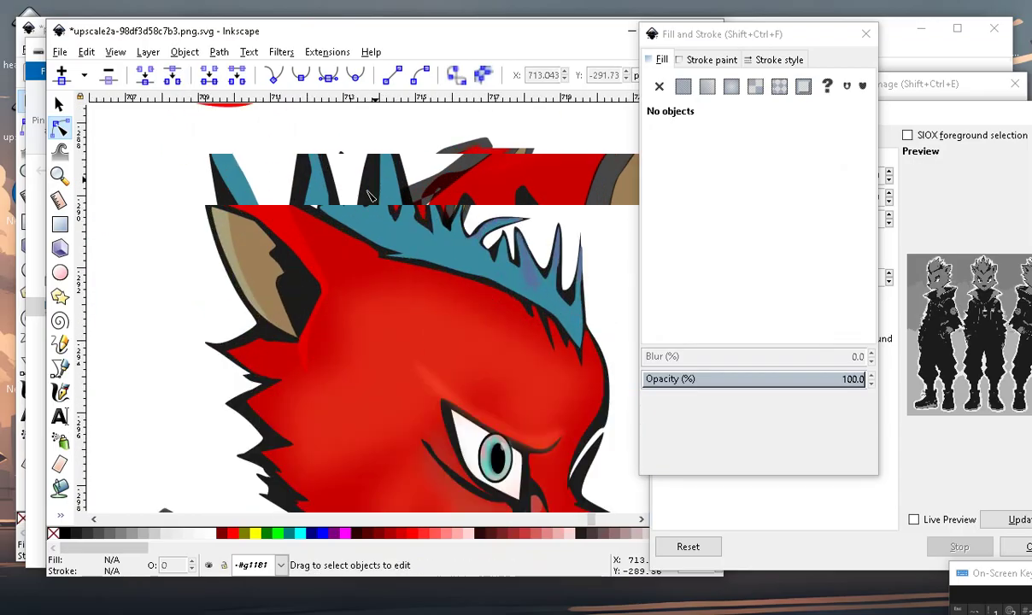
scroll(263, 215, up, 2)
scroll(289, 290, down, 3)
scroll(375, 361, up, 2)
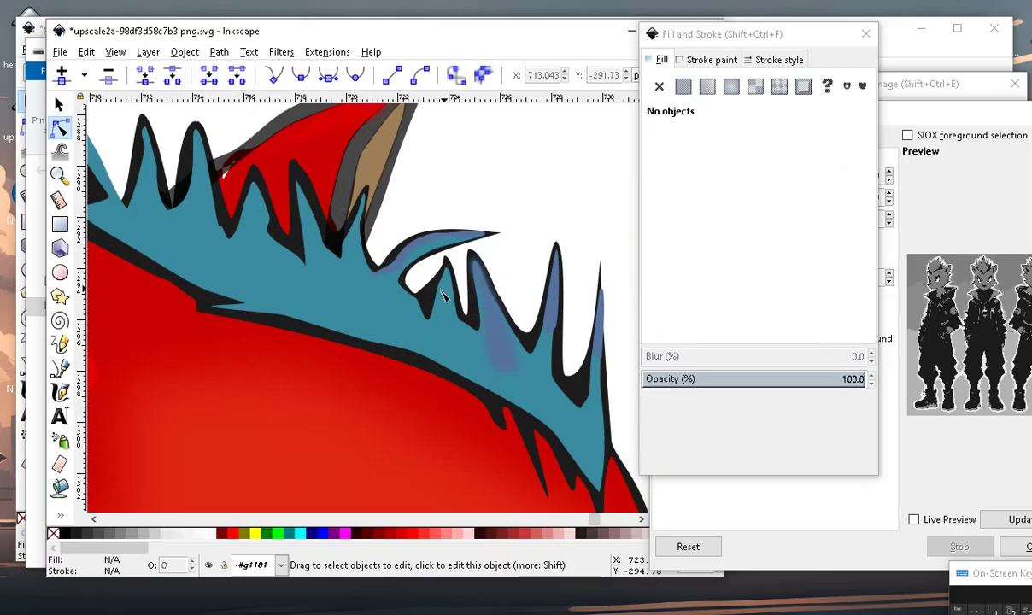
scroll(438, 292, up, 2)
scroll(424, 322, down, 1)
scroll(444, 267, up, 1)
scroll(474, 350, up, 2)
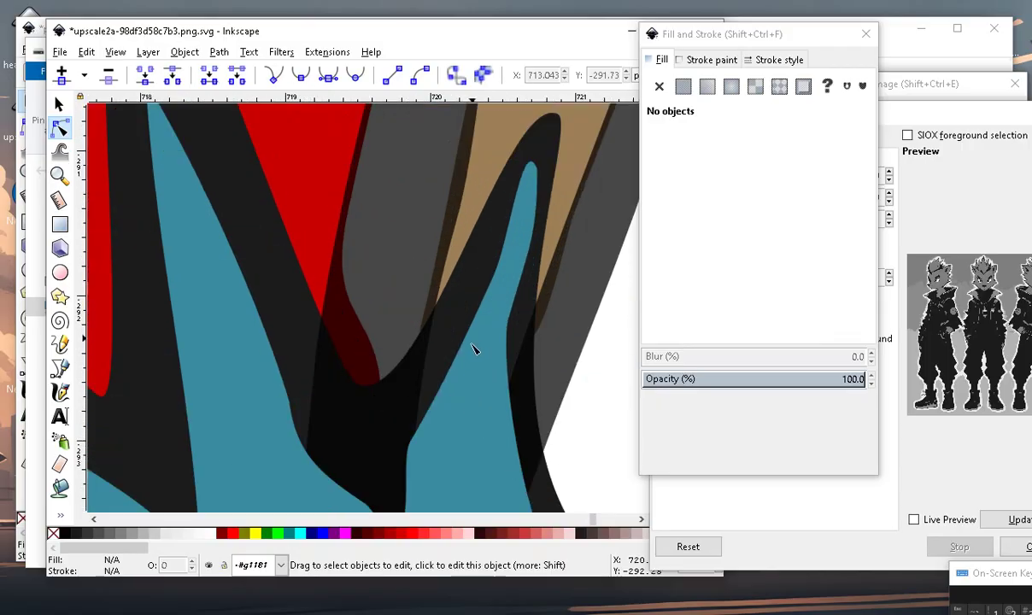
scroll(474, 342, down, 4)
scroll(483, 246, down, 2)
scroll(483, 248, down, 2)
scroll(496, 308, up, 1)
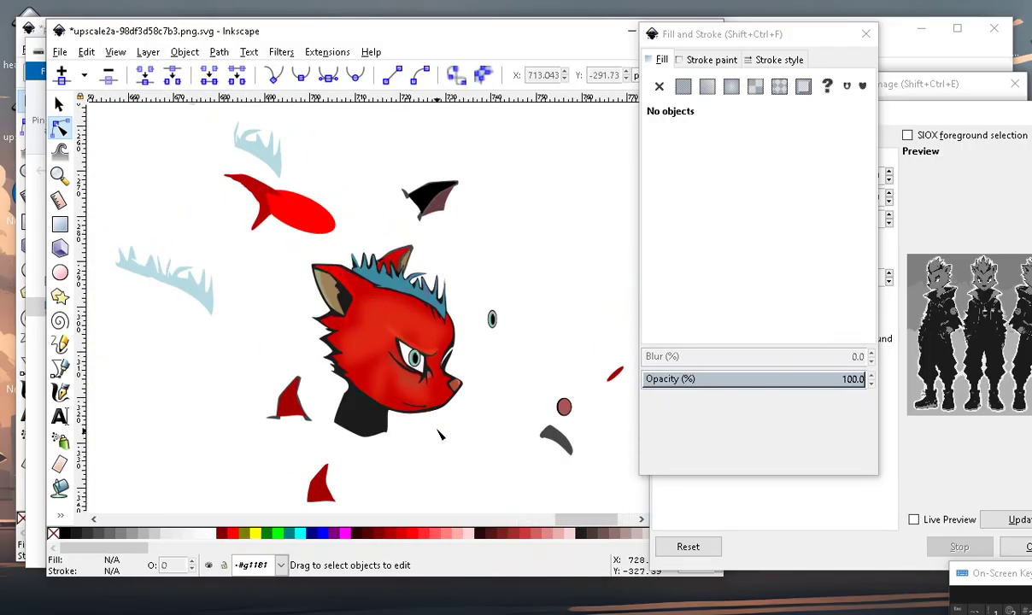
scroll(513, 358, up, 3)
scroll(514, 360, down, 1)
scroll(432, 373, down, 2)
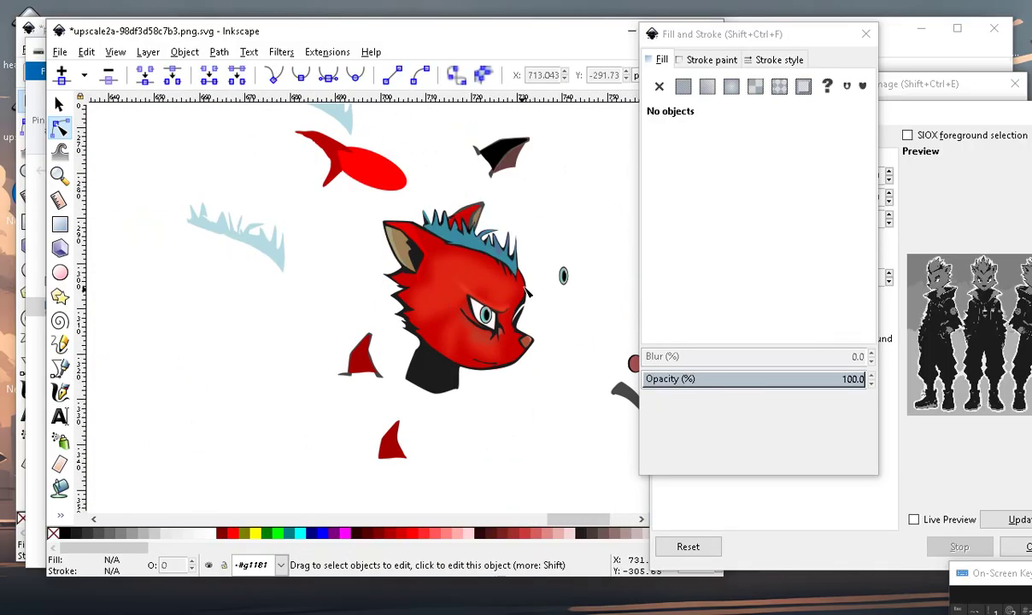
scroll(423, 397, up, 2)
scroll(396, 334, up, 1)
scroll(396, 333, down, 3)
scroll(407, 327, up, 2)
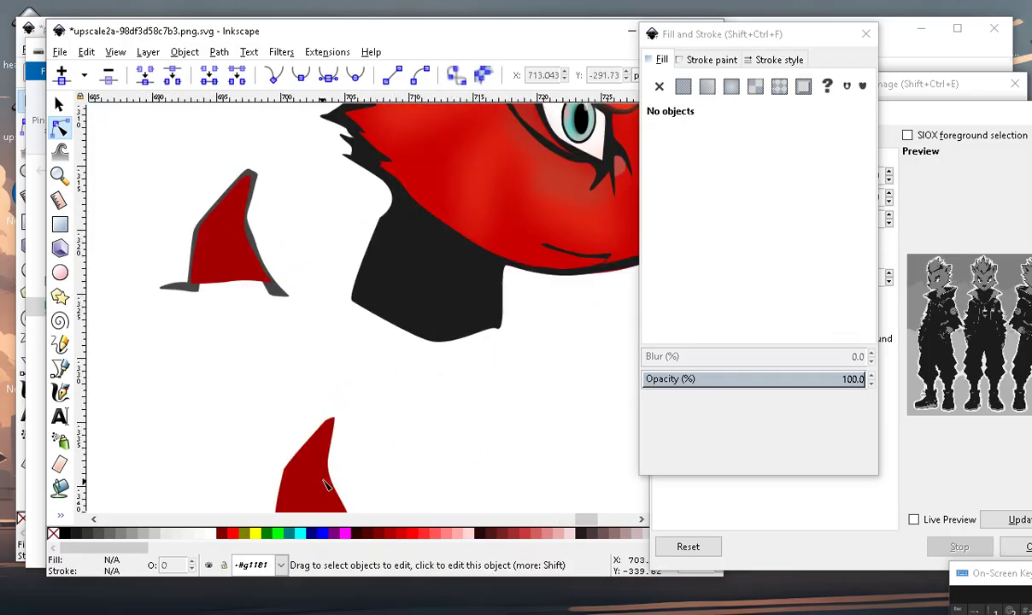
click(306, 460)
scroll(306, 460, up, 1)
click(59, 103)
scroll(260, 171, down, 2)
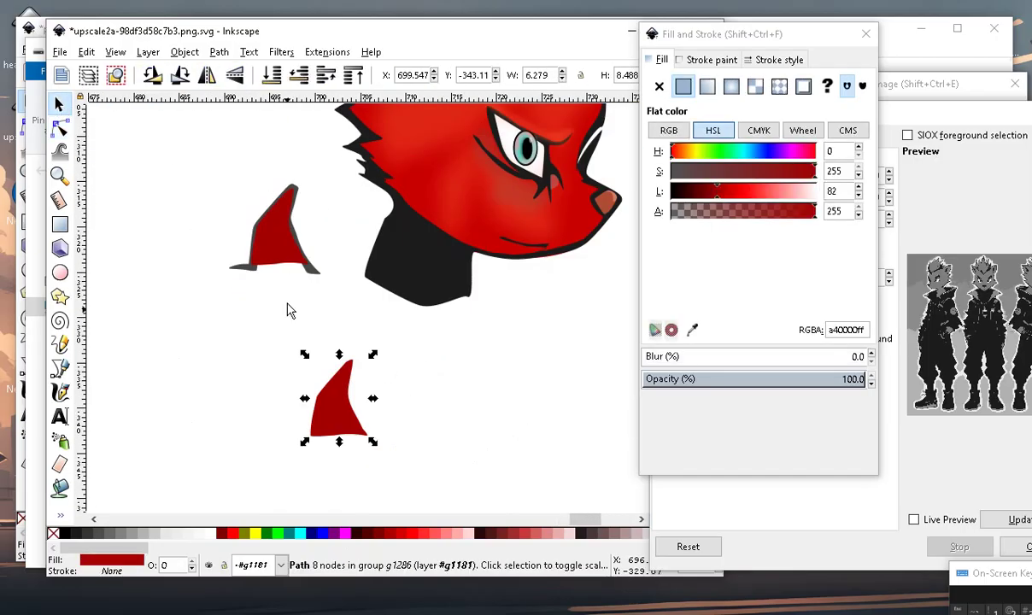
click(336, 412)
mouse_move(337, 426)
mouse_down()
mouse_move(382, 296)
mouse_move(406, 276)
mouse_up()
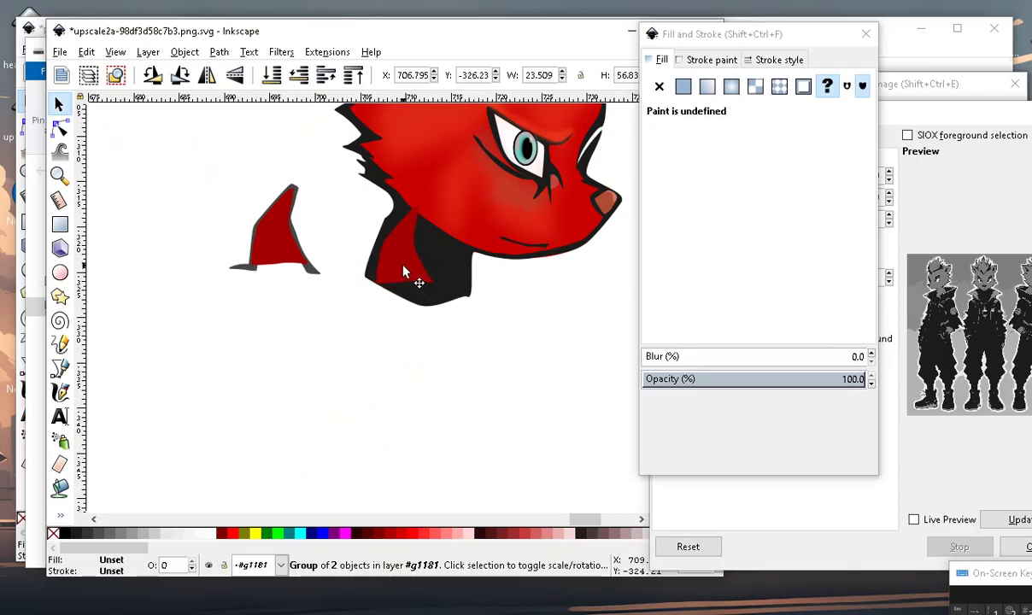
Fill the red spike piece with the head's bright red dc2011 using the Dropper.
click(60, 514)
click(62, 518)
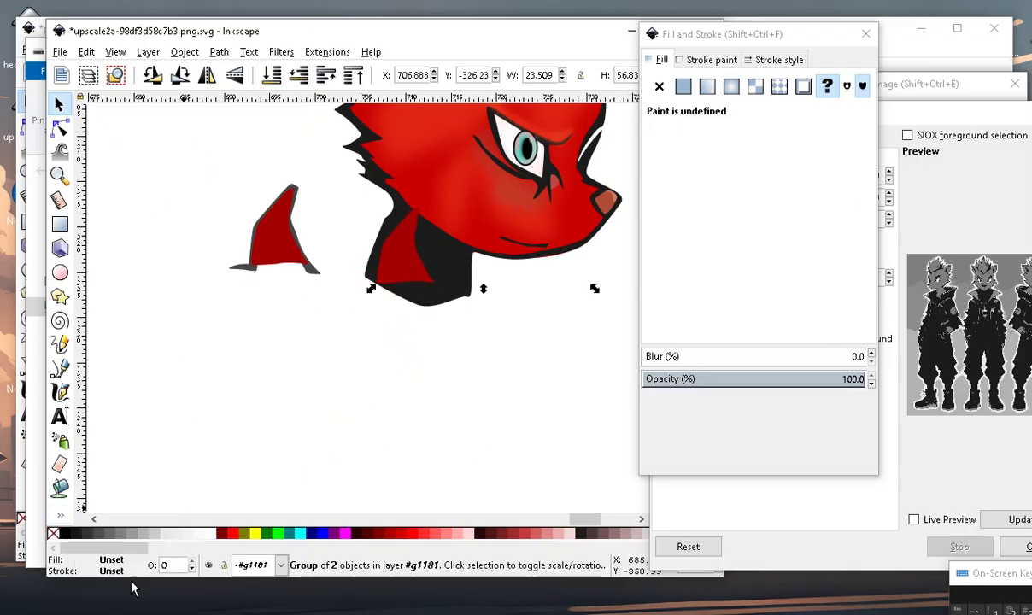
click(59, 517)
click(110, 544)
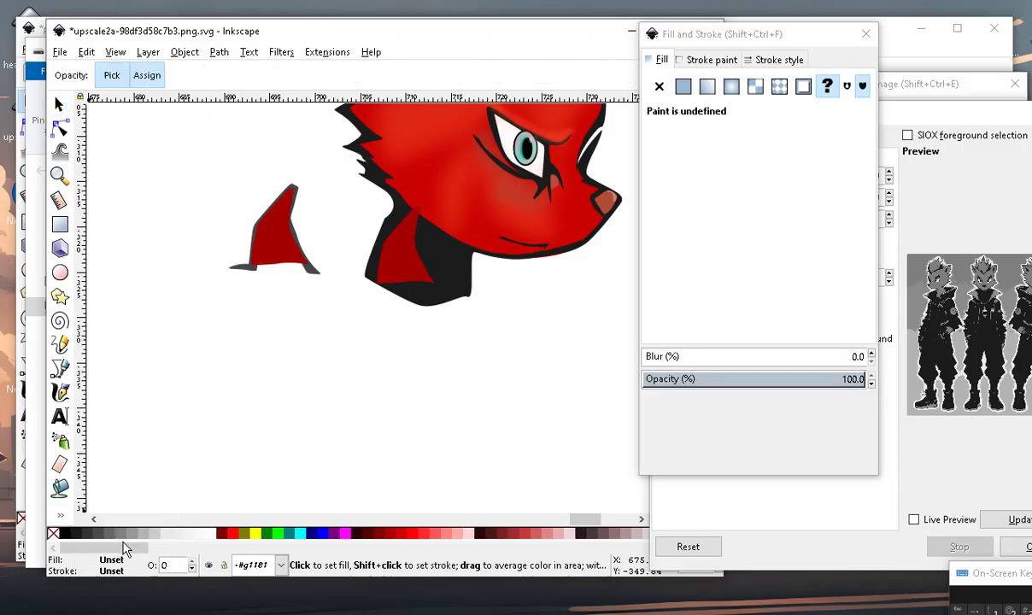
click(457, 185)
scroll(457, 186, down, 2)
scroll(385, 282, up, 3)
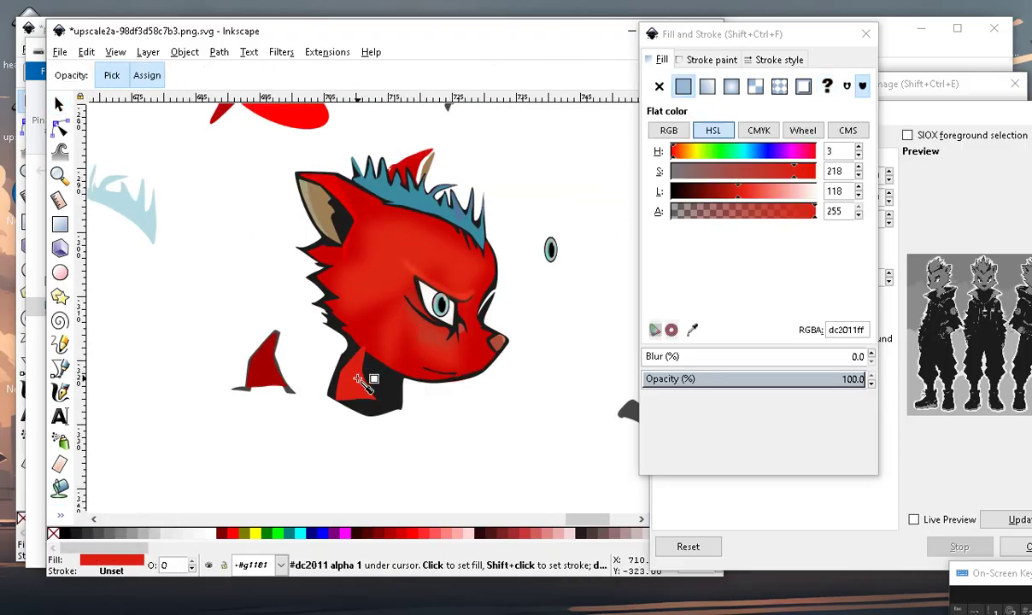
scroll(350, 402, up, 2)
Drag the red neck triangle's corner and edge nodes so its upper edge hugs the jaw's black outline.
click(61, 128)
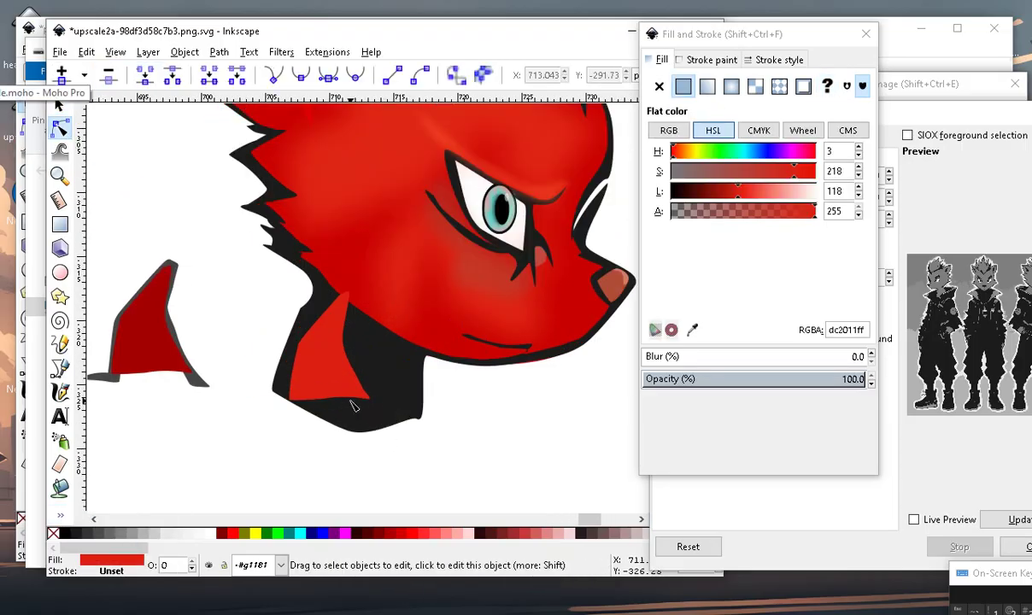
click(329, 364)
drag(371, 400, 417, 416)
mouse_move(364, 388)
mouse_down()
mouse_move(384, 384)
mouse_move(409, 358)
mouse_up()
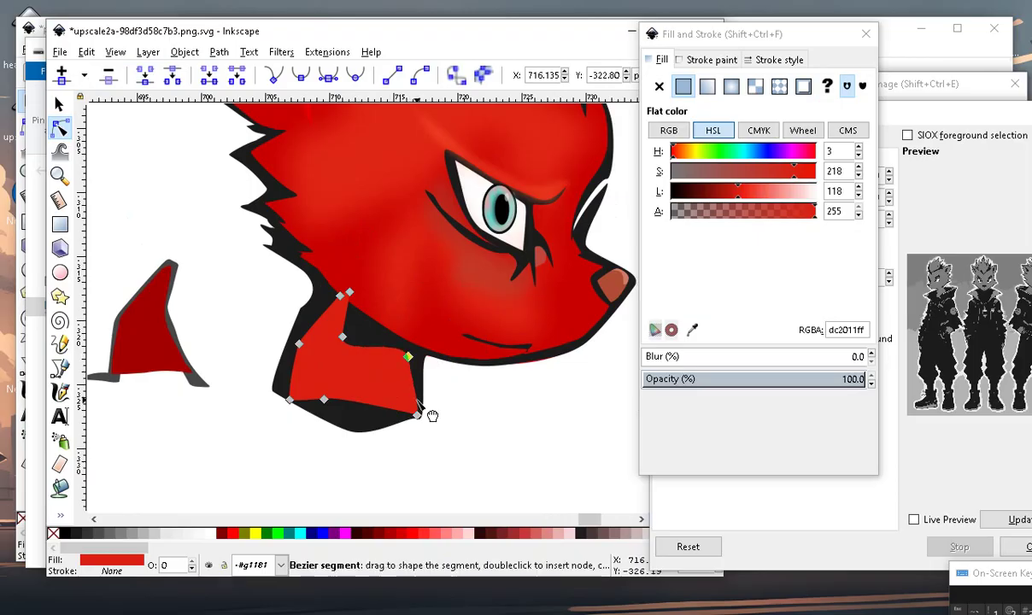
drag(416, 416, 410, 416)
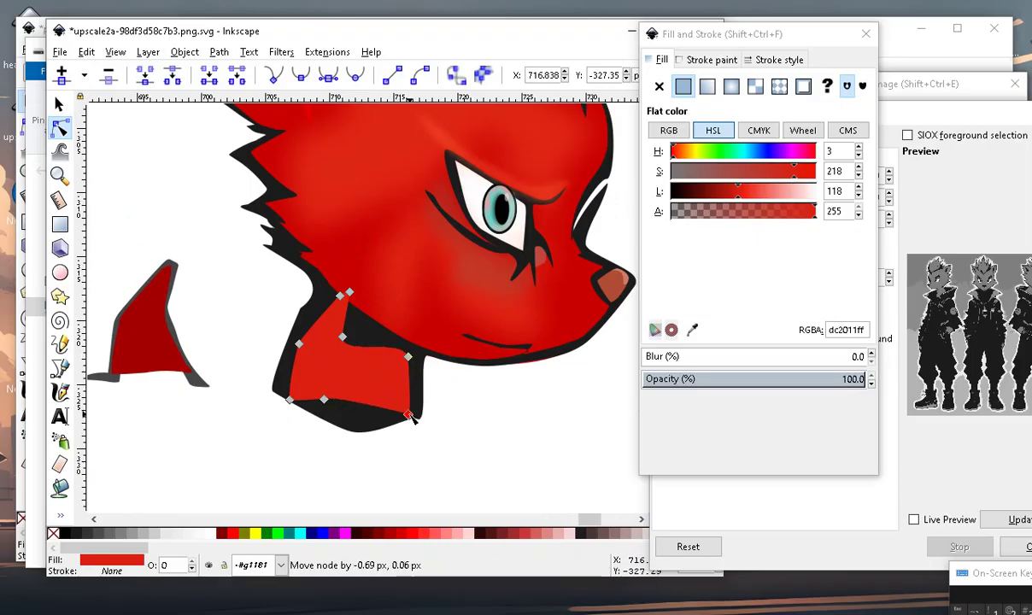
drag(326, 402, 360, 428)
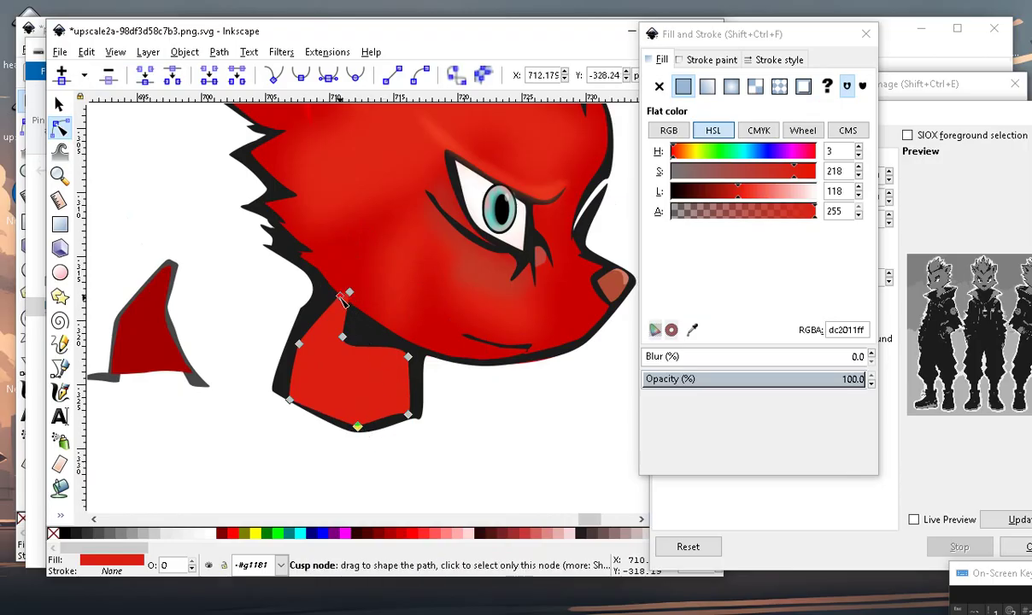
drag(343, 337, 385, 334)
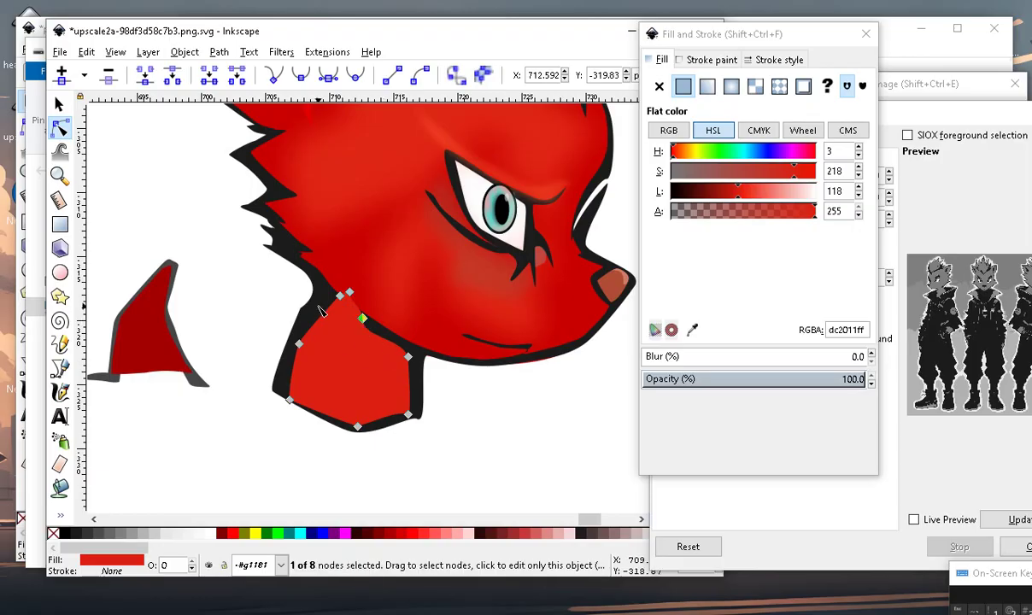
mouse_move(342, 296)
mouse_down()
mouse_move(332, 310)
mouse_move(352, 307)
mouse_up()
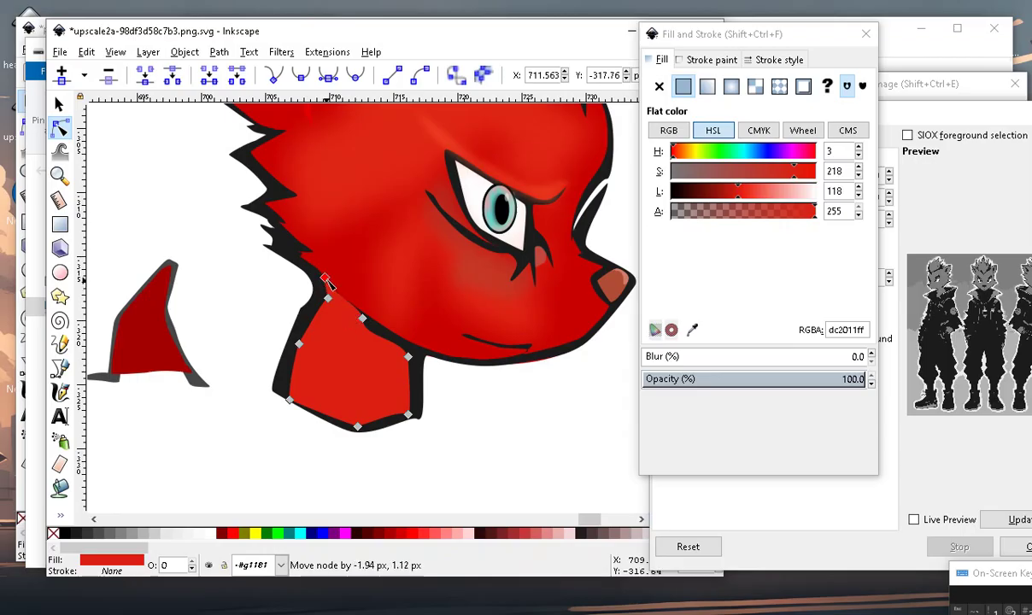
drag(336, 284, 335, 282)
drag(363, 320, 385, 331)
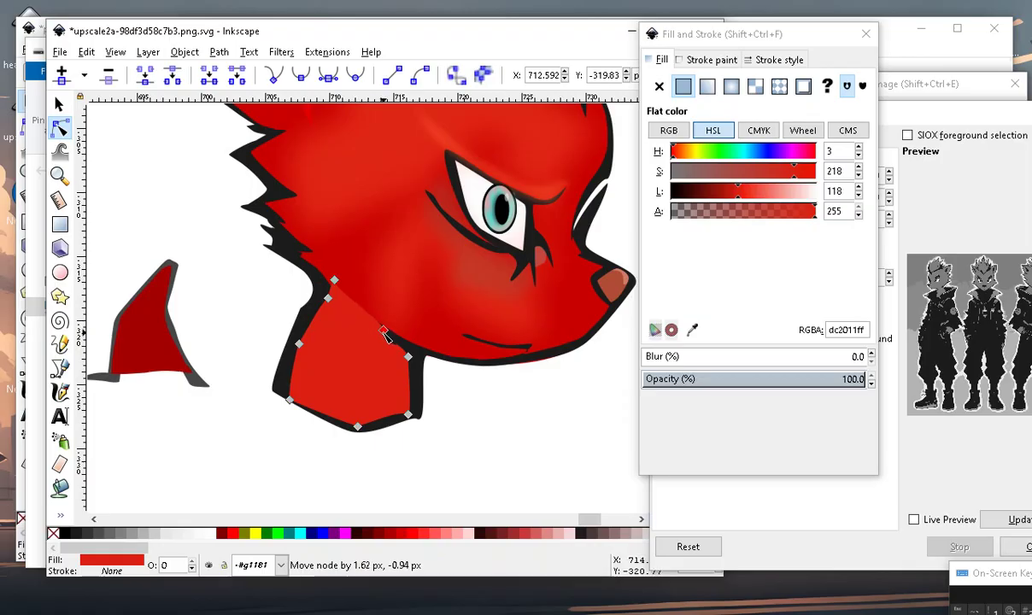
scroll(444, 432, down, 2)
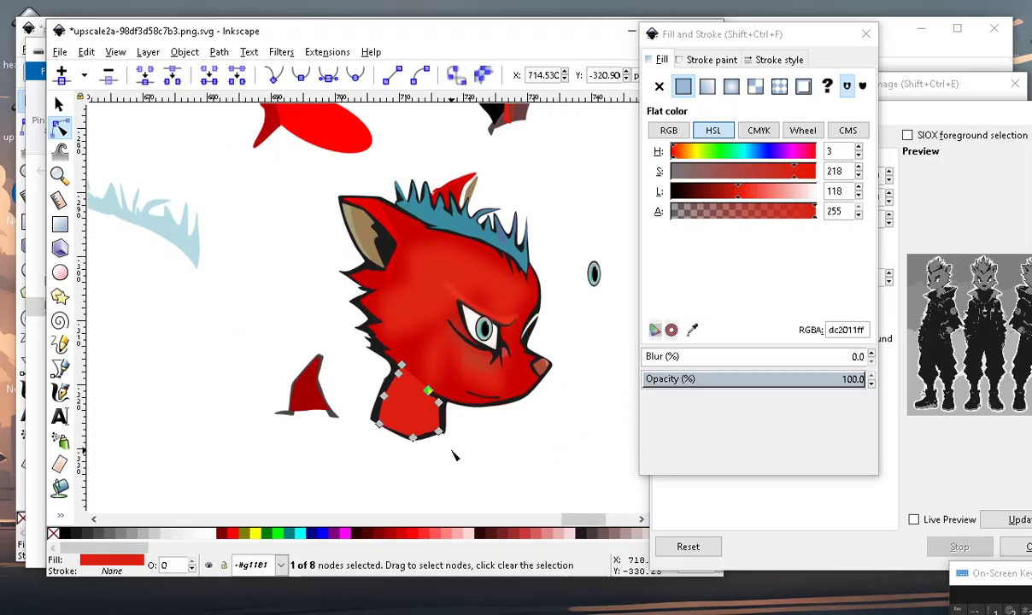
Select the neck outline and red fill, then pull the fill's corner node down-right.
click(452, 440)
scroll(452, 439, up, 3)
scroll(405, 410, down, 2)
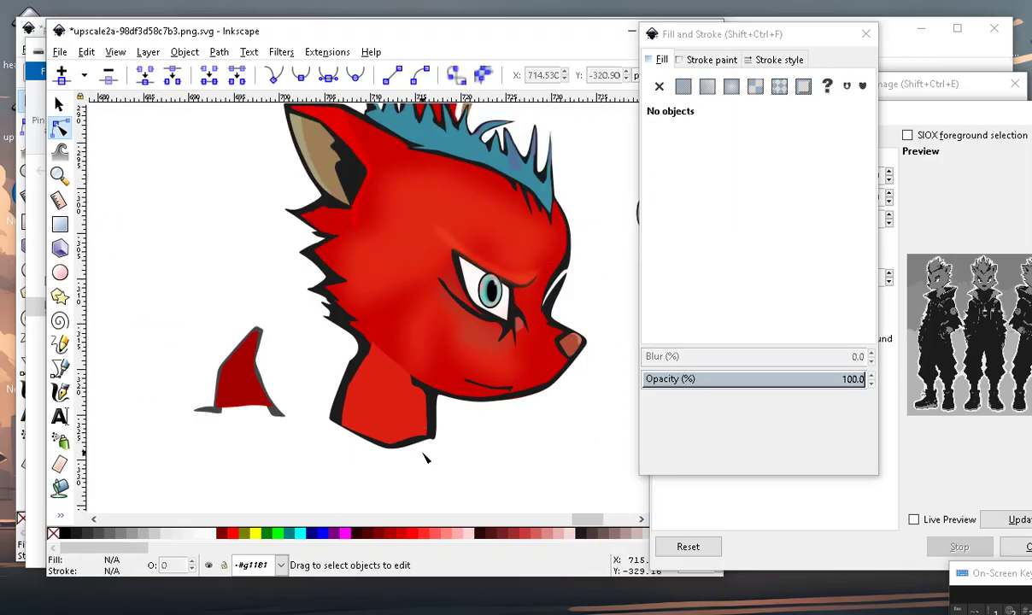
scroll(457, 386, down, 2)
scroll(352, 334, up, 3)
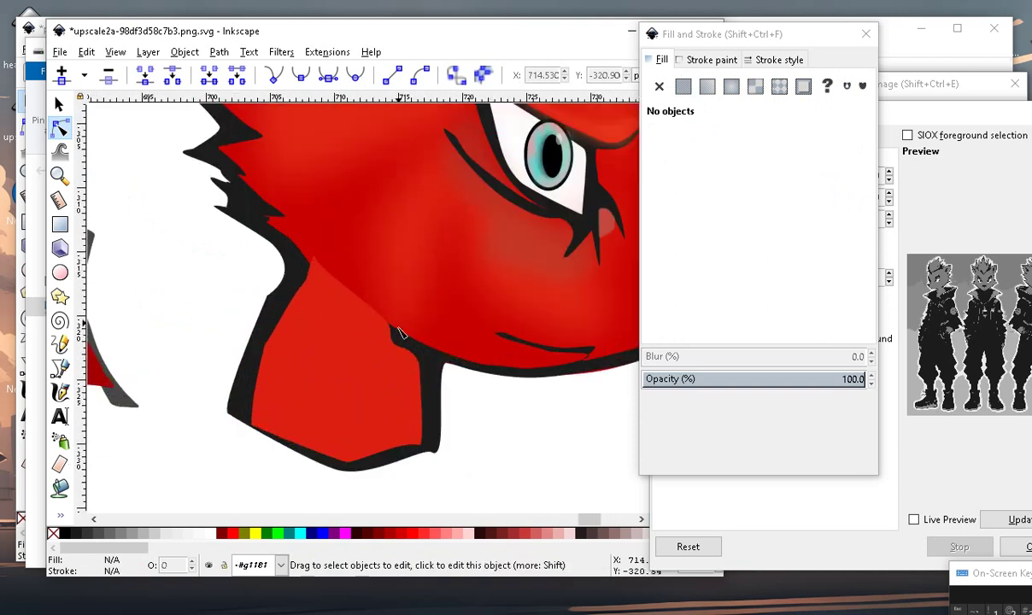
scroll(363, 329, down, 3)
scroll(381, 333, up, 2)
scroll(381, 333, up, 2)
click(352, 301)
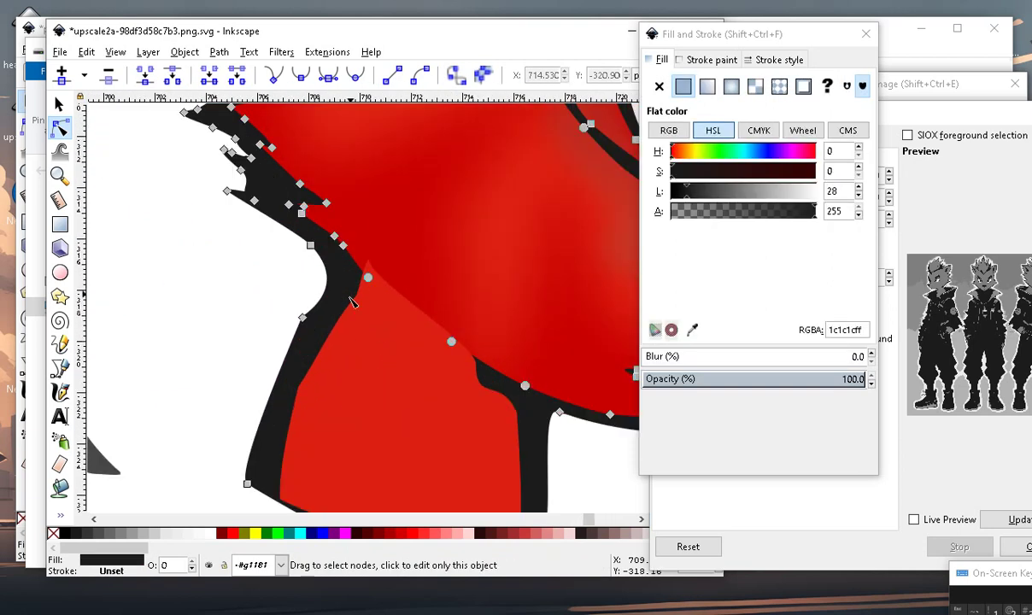
click(359, 301)
mouse_move(357, 299)
mouse_down()
mouse_move(392, 322)
mouse_move(346, 321)
mouse_move(354, 305)
mouse_up()
Add nodes along the red neck fill's edge and nudge them onto the outline.
double_click(363, 352)
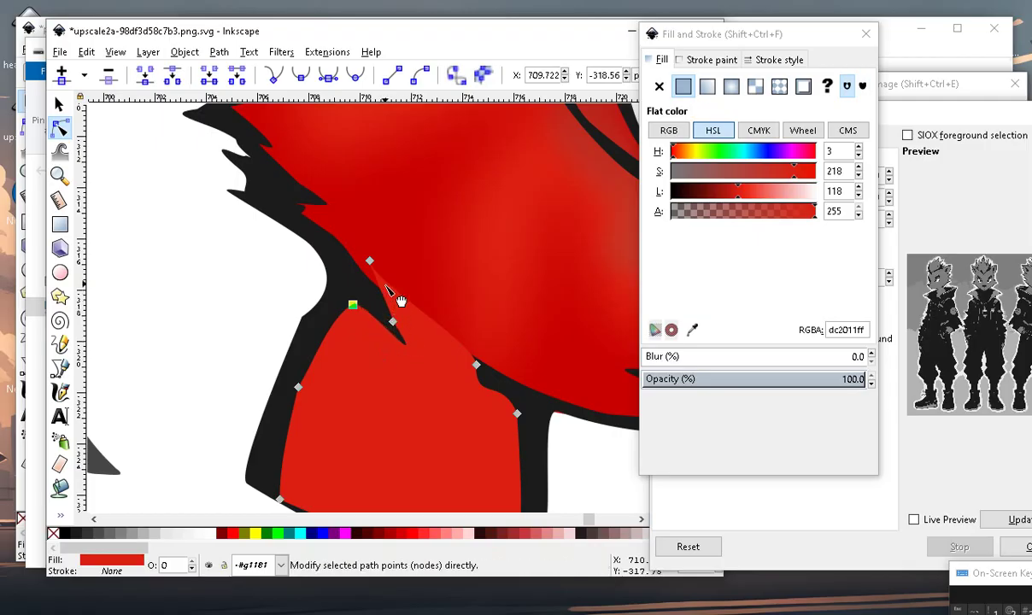
click(379, 286)
double_click(358, 271)
drag(358, 271, 358, 272)
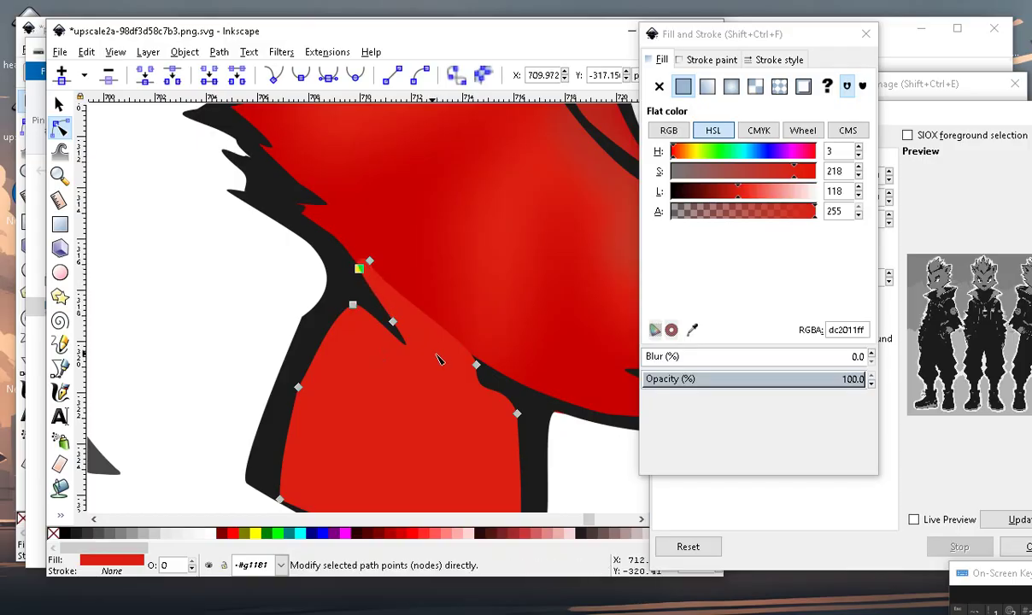
scroll(410, 359, down, 3)
click(345, 457)
scroll(373, 379, up, 2)
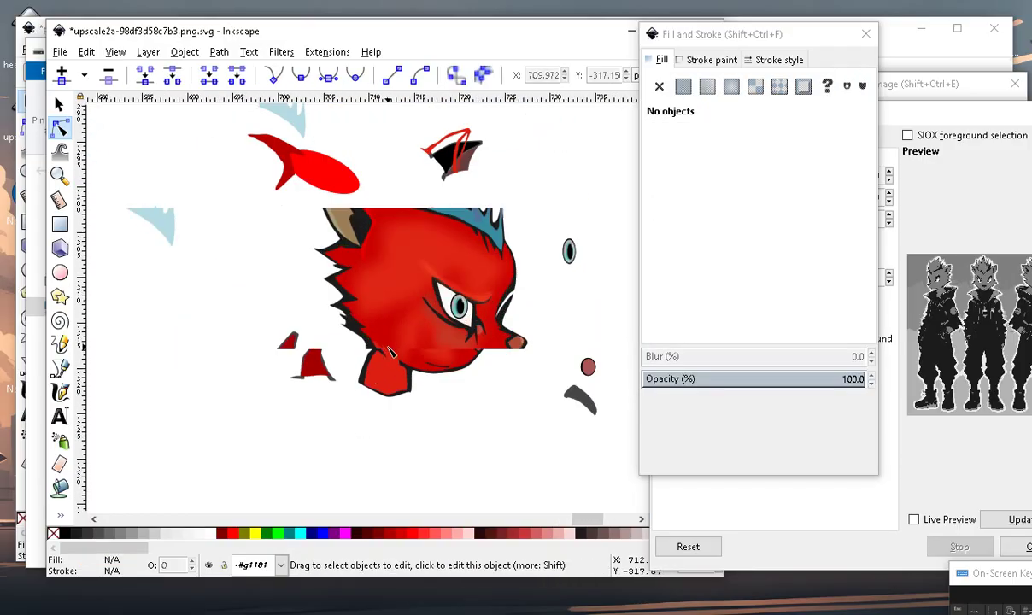
scroll(359, 359, down, 1)
scroll(324, 342, up, 2)
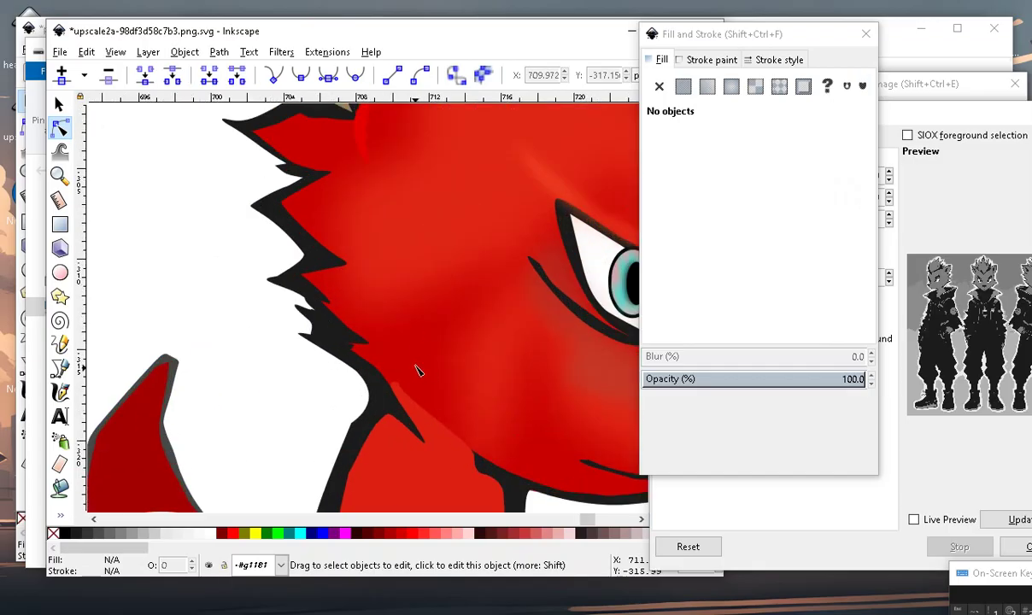
Move the black cheek outline's nodes up-left along the fur edge to close the gap.
click(366, 362)
click(331, 358)
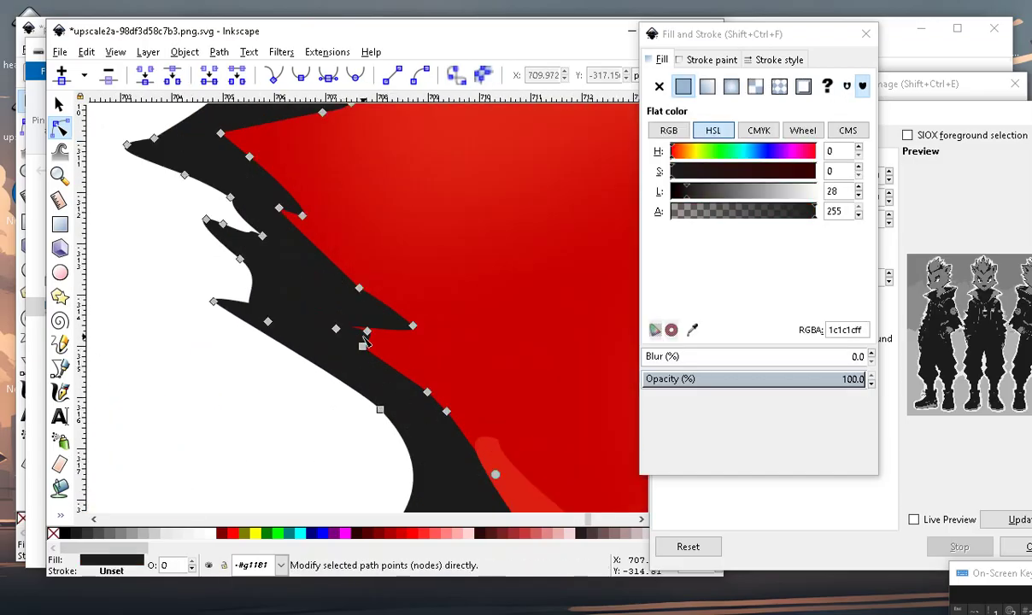
mouse_move(313, 327)
mouse_down()
mouse_move(272, 334)
mouse_move(270, 321)
mouse_up()
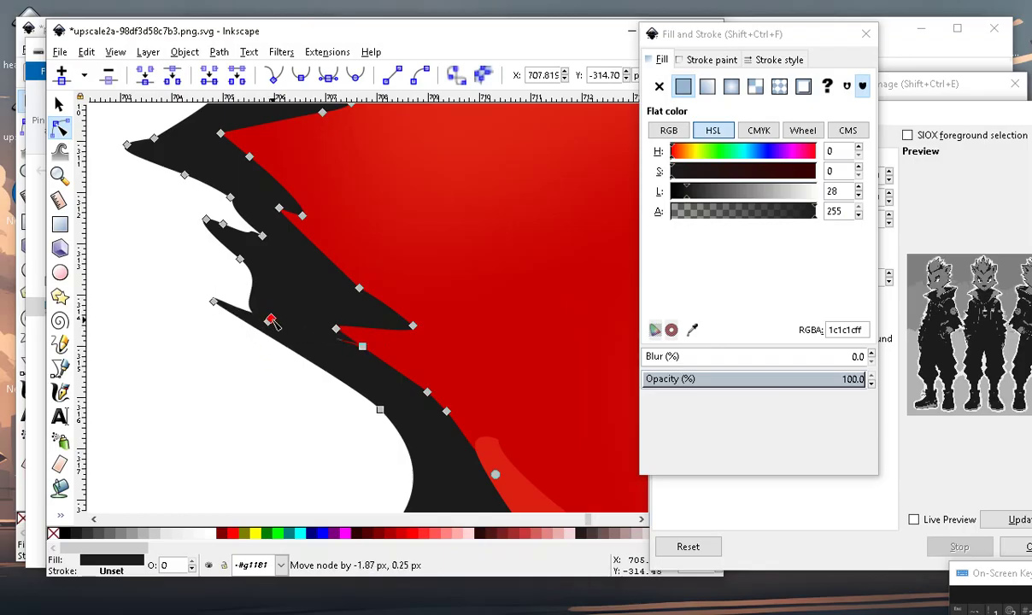
drag(338, 331, 275, 310)
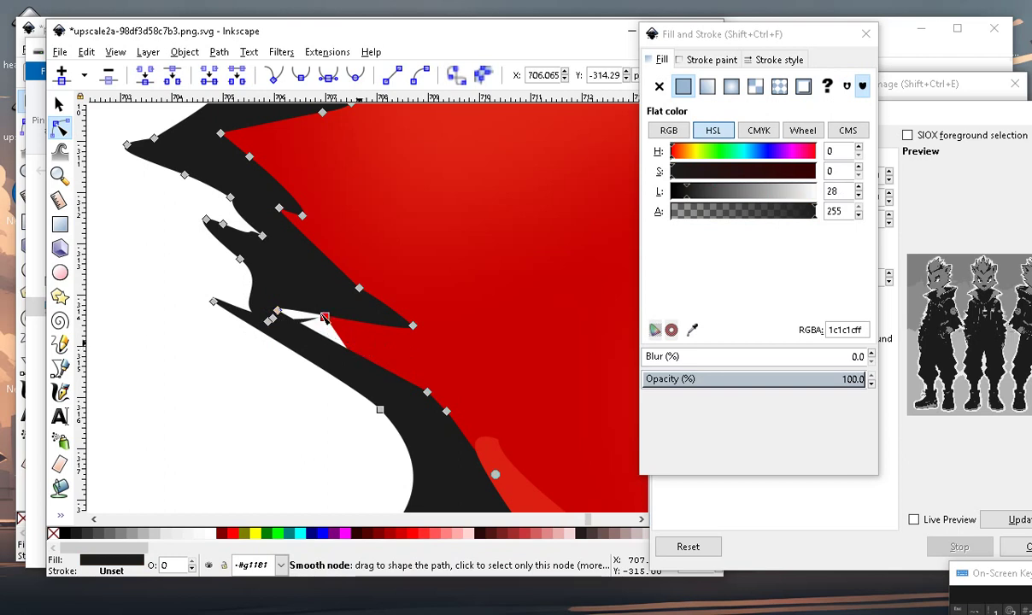
Tuck the red fur shape's tip under the black outline and add a node to its edge.
click(351, 343)
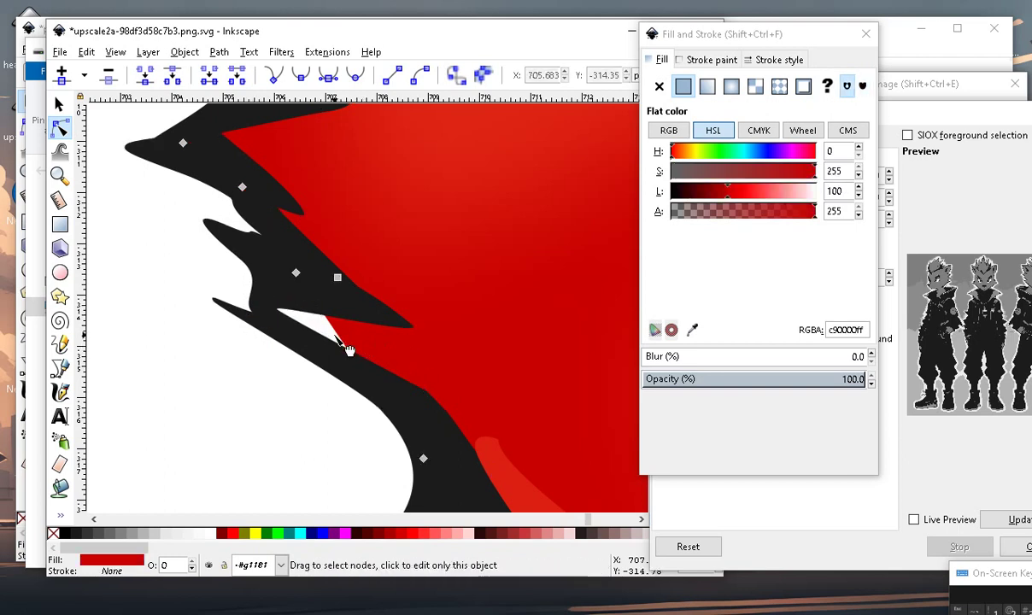
drag(342, 341, 263, 308)
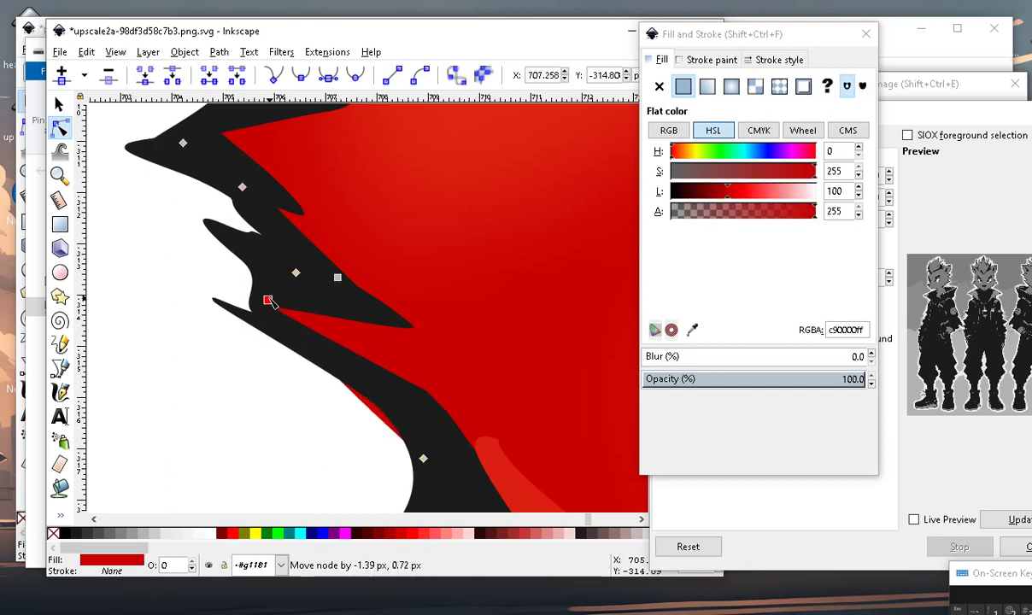
double_click(359, 399)
scroll(363, 395, down, 3)
scroll(363, 395, down, 2)
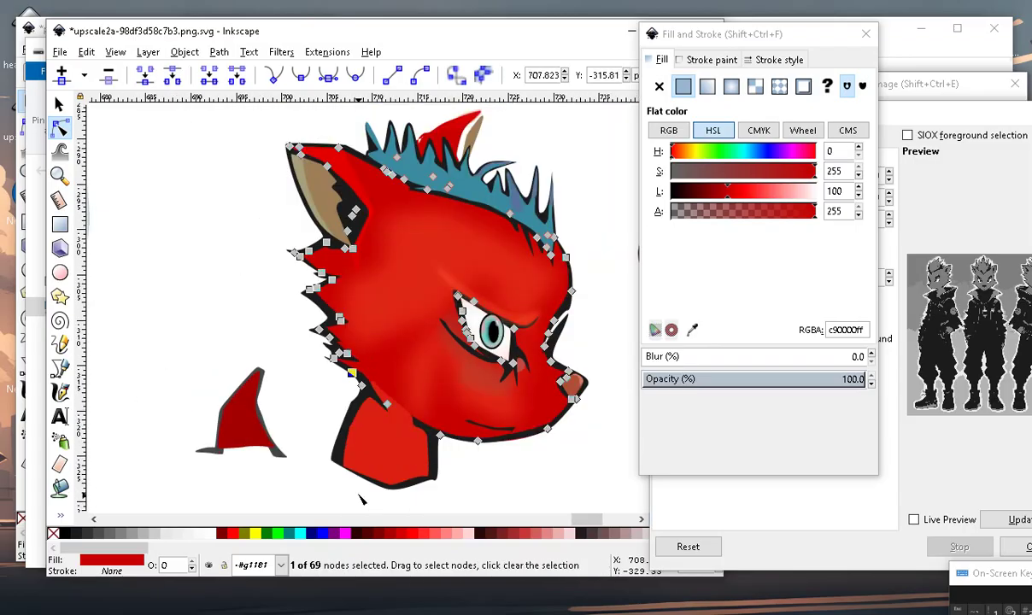
click(295, 411)
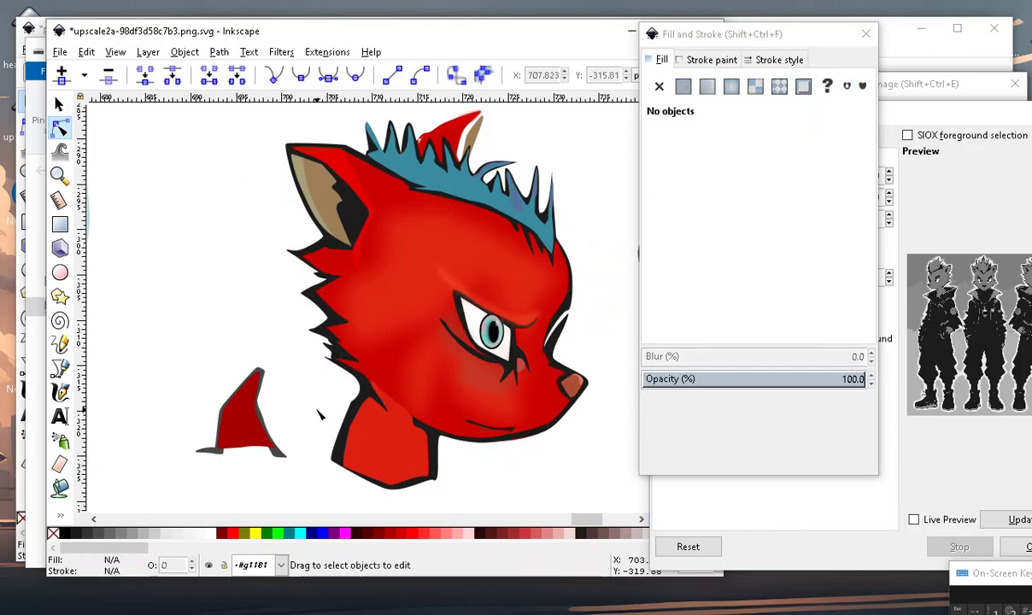
scroll(419, 360, down, 2)
scroll(421, 359, up, 1)
scroll(422, 384, up, 2)
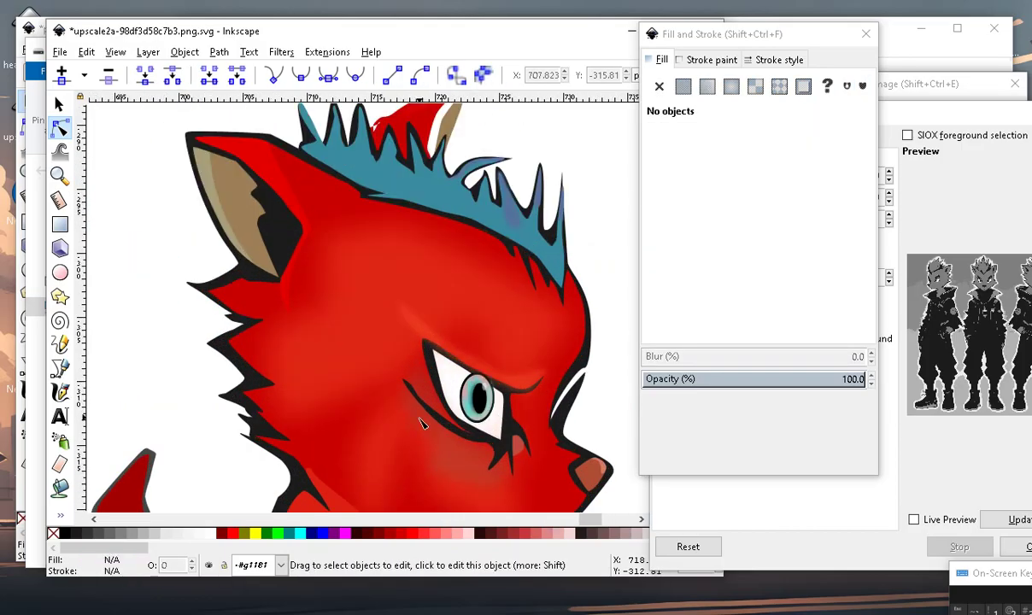
scroll(427, 286, down, 2)
scroll(402, 273, up, 2)
scroll(376, 261, down, 1)
scroll(342, 325, up, 2)
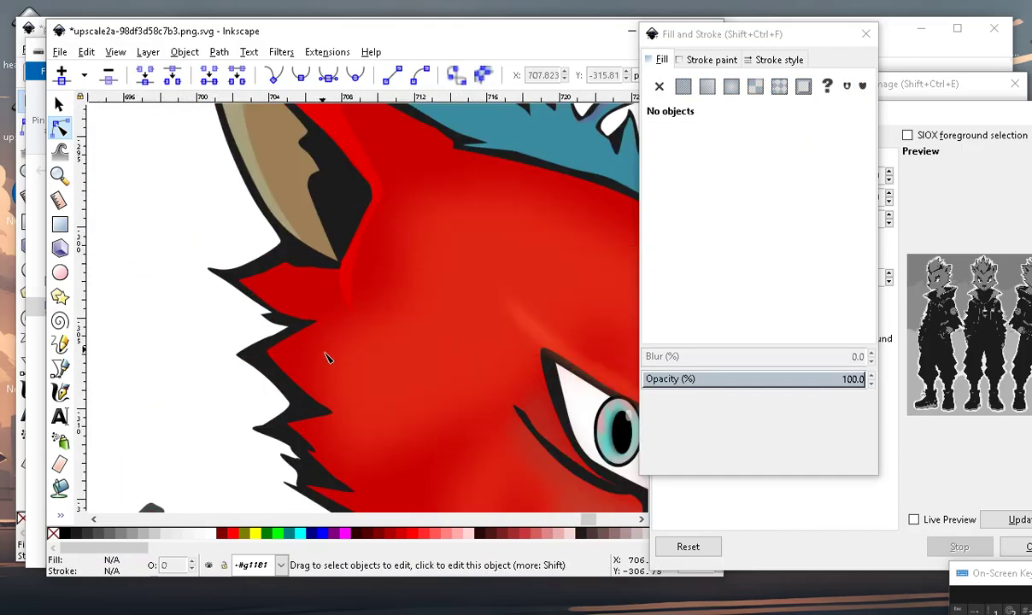
scroll(361, 318, down, 1)
scroll(364, 320, up, 2)
scroll(385, 333, down, 3)
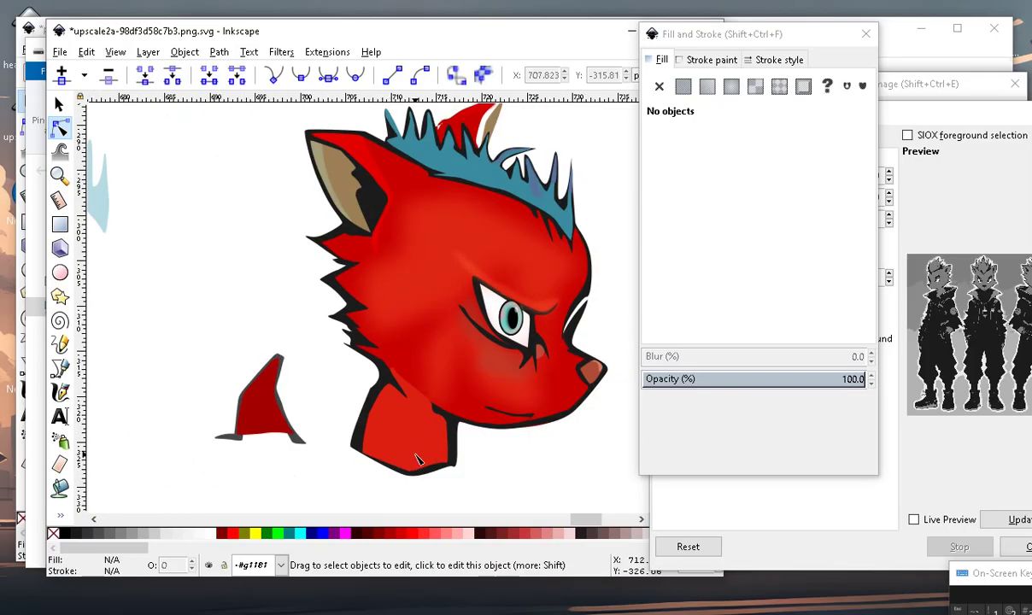
scroll(418, 460, up, 1)
scroll(410, 423, up, 2)
scroll(414, 424, down, 4)
scroll(404, 416, up, 1)
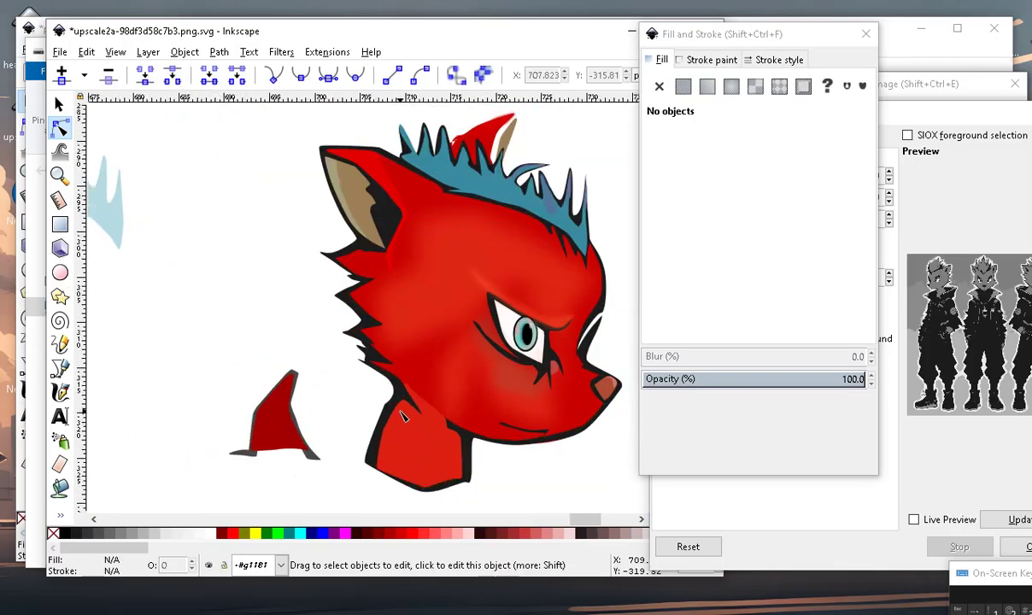
scroll(423, 440, up, 1)
scroll(457, 466, down, 1)
scroll(496, 470, down, 1)
scroll(598, 483, up, 1)
scroll(581, 470, up, 3)
scroll(530, 449, down, 5)
Draw a tall red rectangle left of the head and duplicate it.
scroll(425, 456, up, 2)
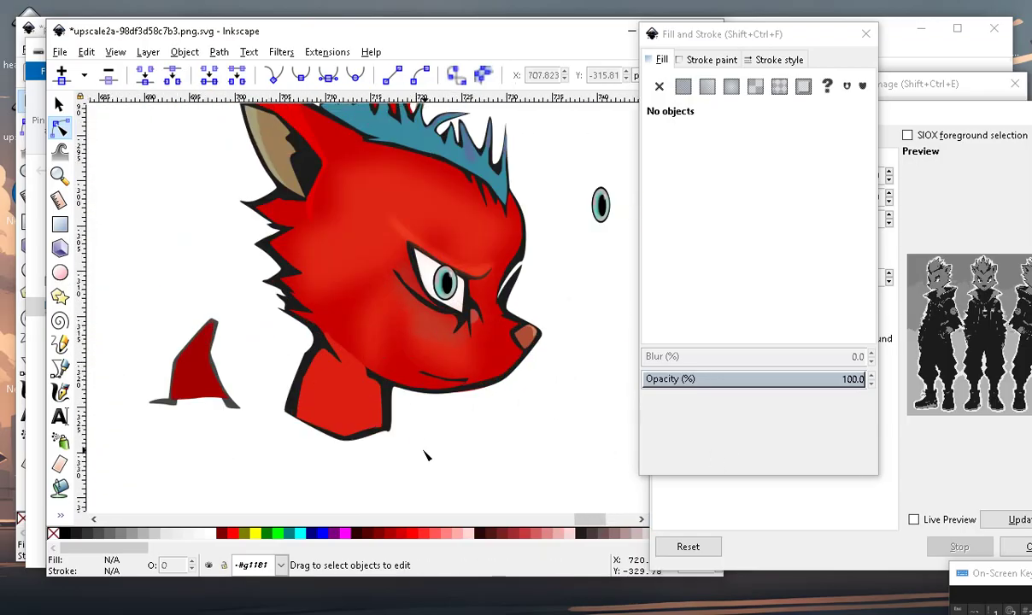
click(60, 225)
drag(159, 205, 187, 286)
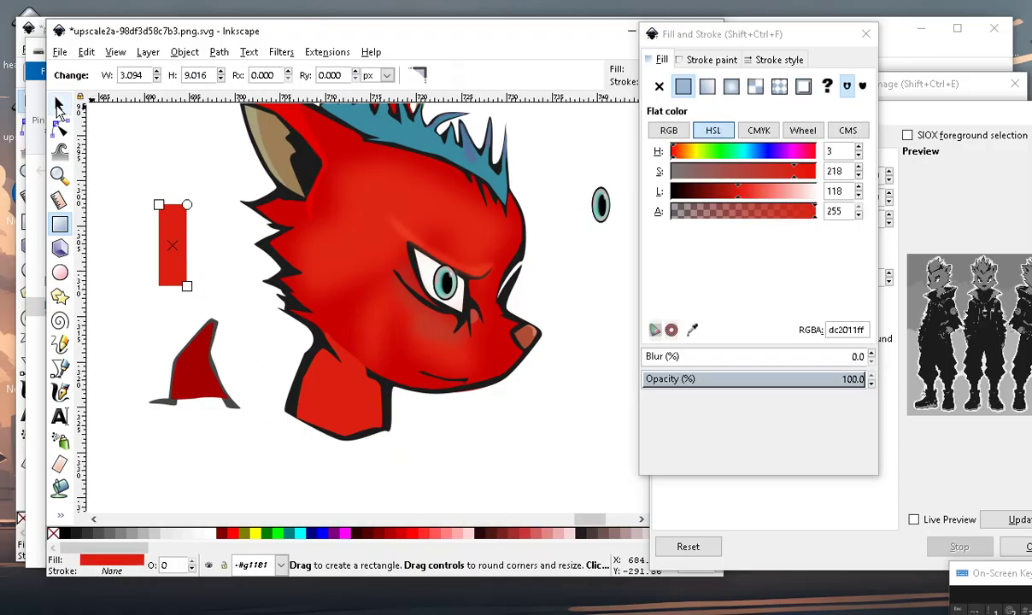
click(58, 104)
click(86, 51)
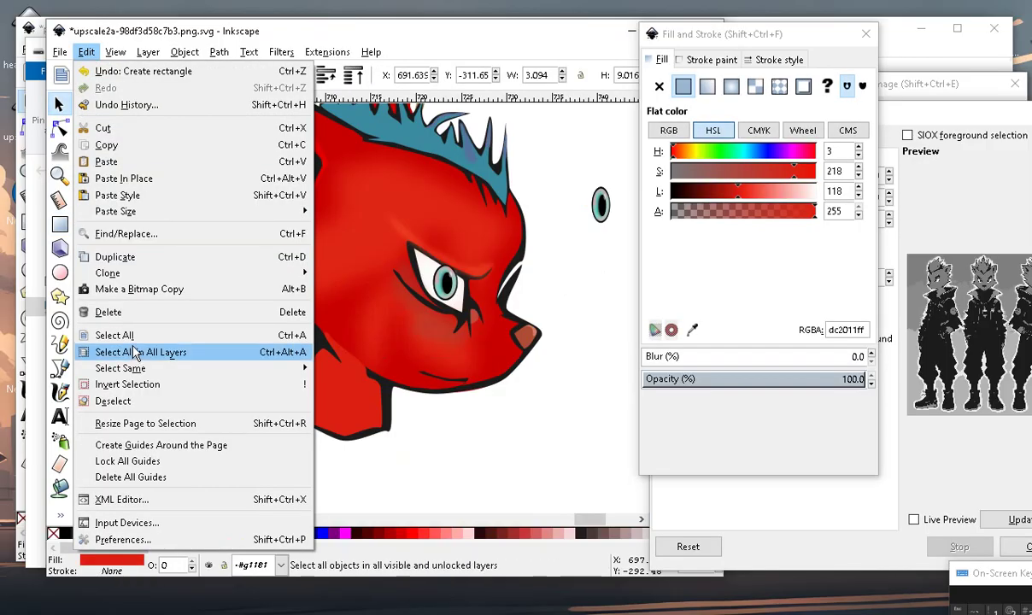
click(122, 256)
Rotate the duplicate to cross the original and shift its hue to purple.
click(166, 221)
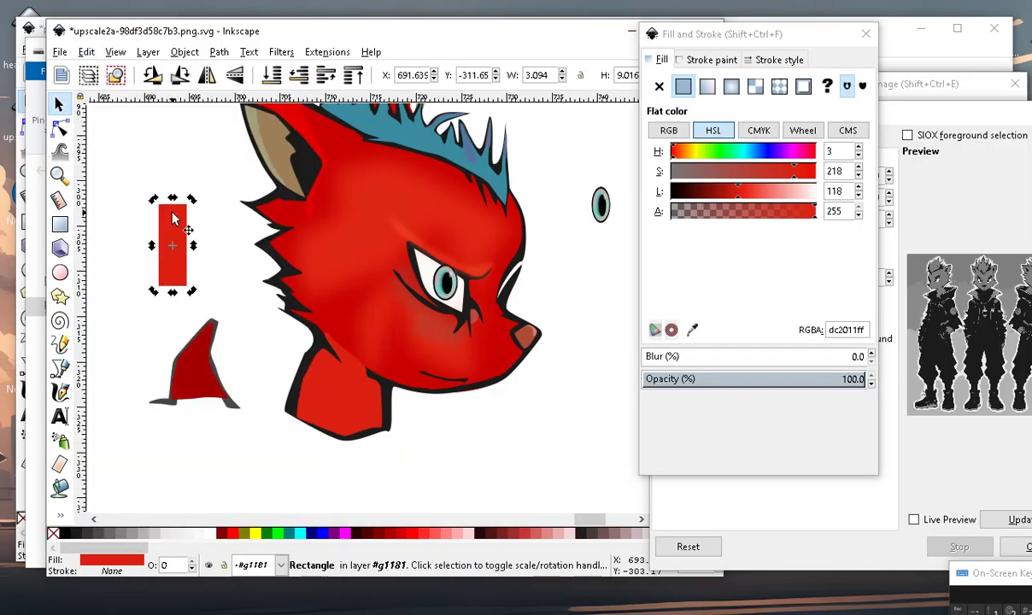
drag(190, 203, 216, 243)
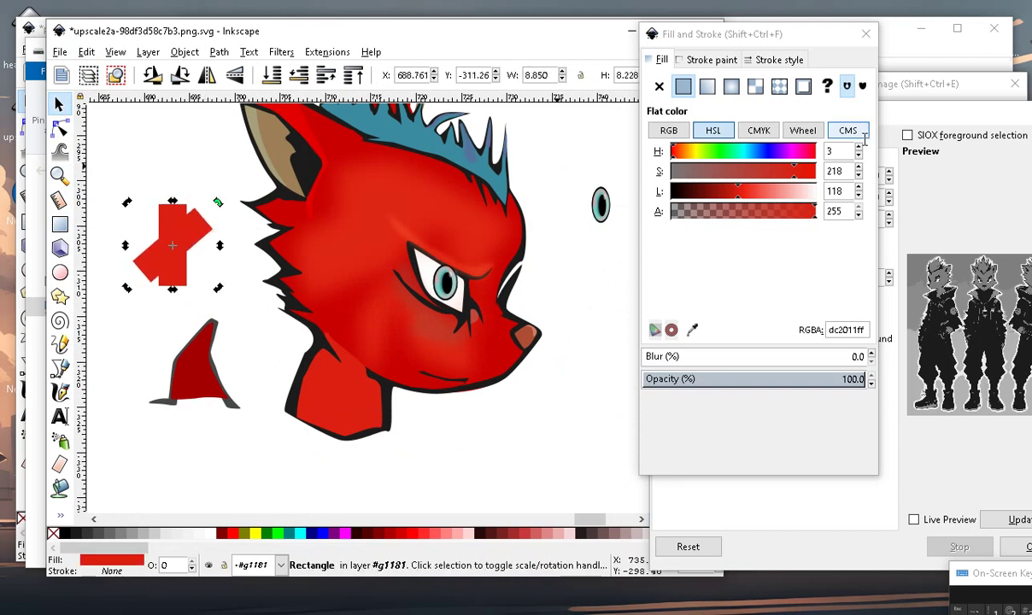
click(775, 154)
ctrl+scroll(160, 269, up, 1)
drag(147, 269, 154, 276)
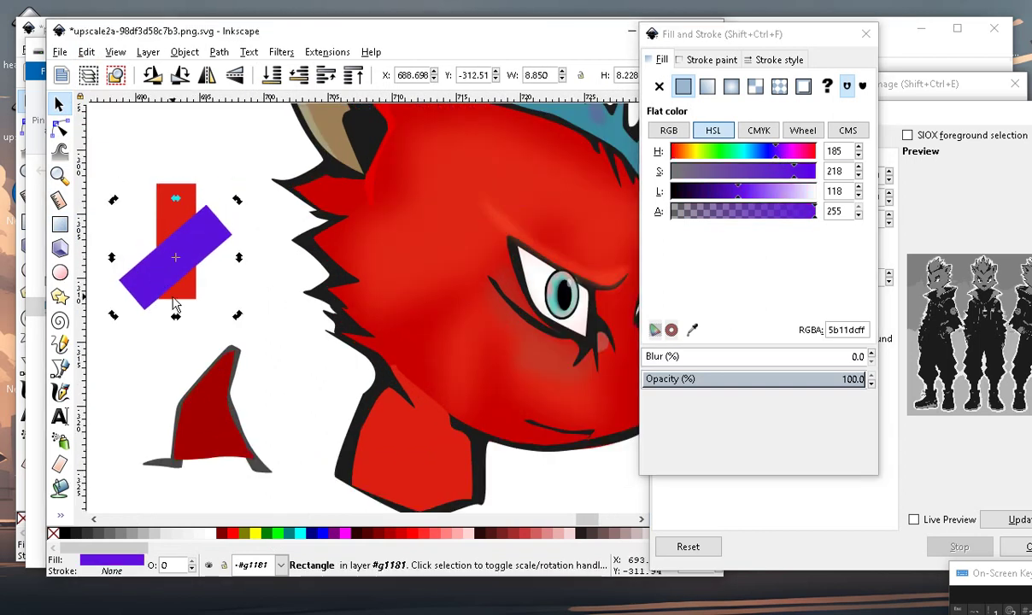
Paint-bucket fill the overlap to make a purple piece and move it onto the fox's face.
click(72, 483)
click(189, 274)
key(s)
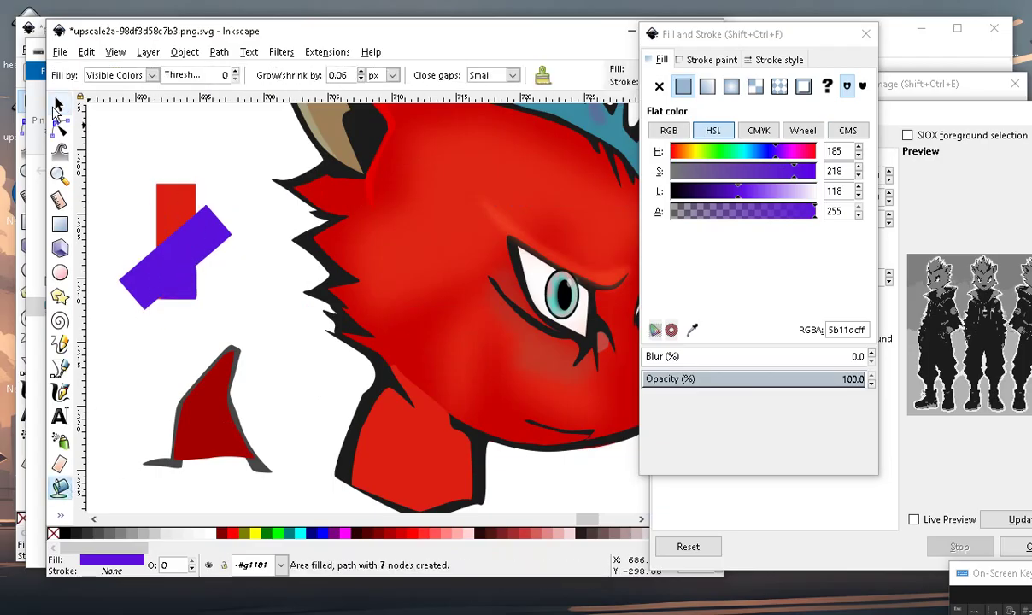
drag(186, 291, 482, 384)
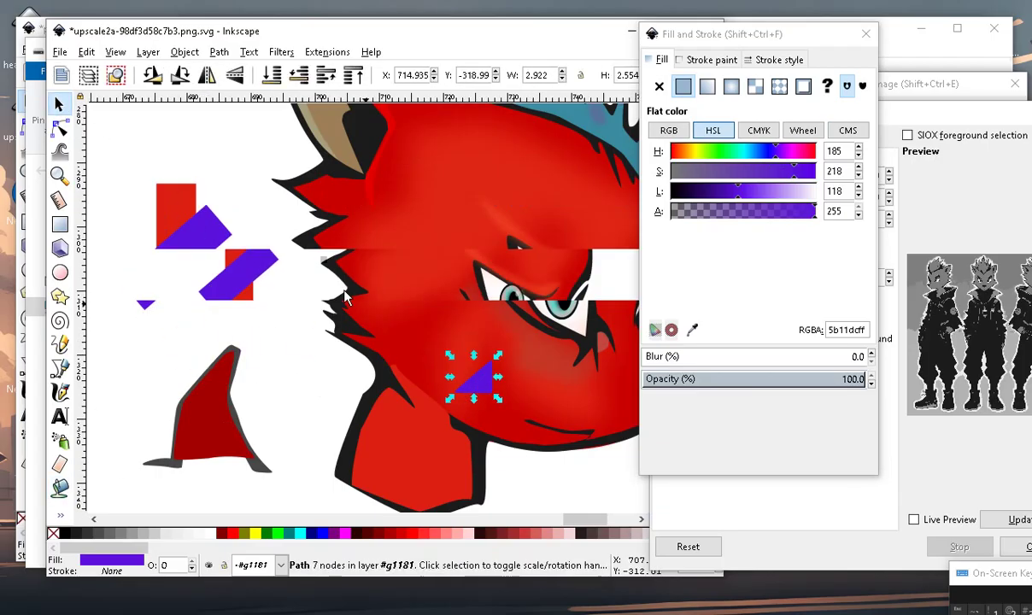
Squeeze the purple triangle into a thin sliver and flip it to point downward.
scroll(415, 335, down, 1)
scroll(421, 357, up, 2)
mouse_move(288, 312)
mouse_down()
mouse_move(346, 331)
mouse_move(365, 316)
mouse_up()
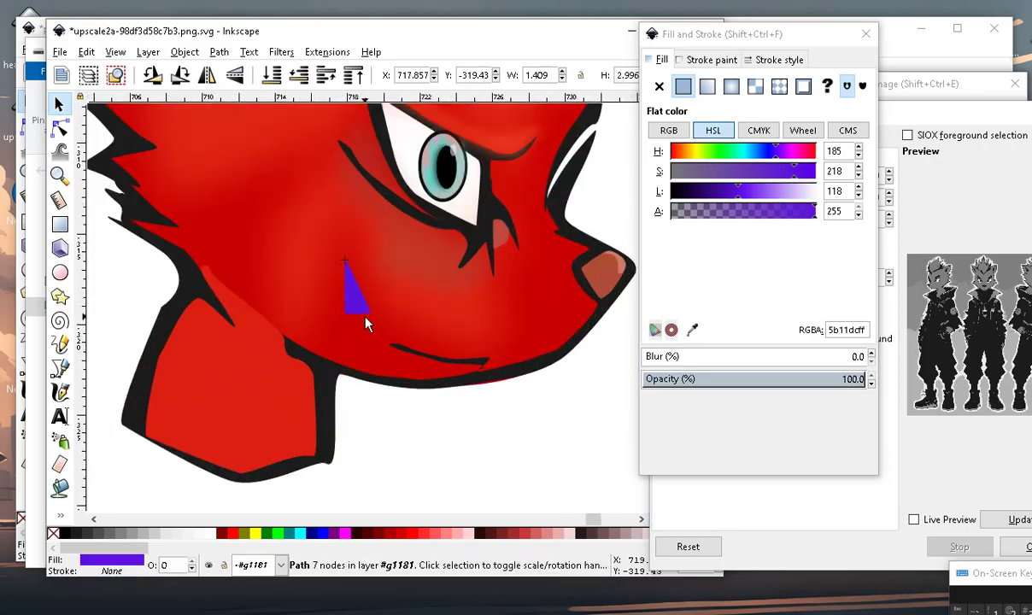
click(210, 77)
click(156, 76)
click(155, 75)
Place the purple triangle on the mouth line and tilt it about 11° clockwise.
drag(347, 266, 394, 347)
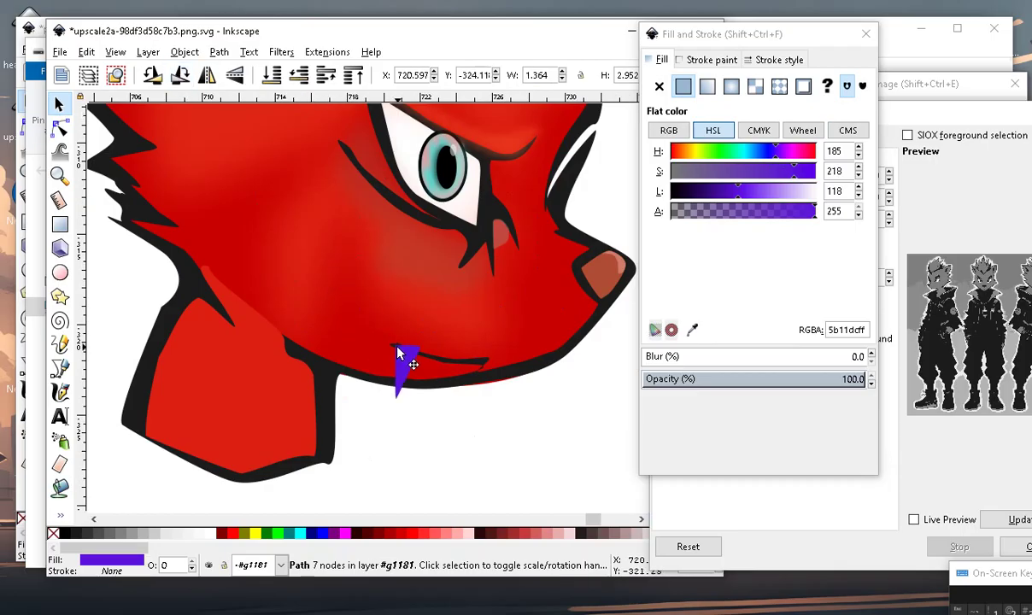
scroll(432, 385, up, 3)
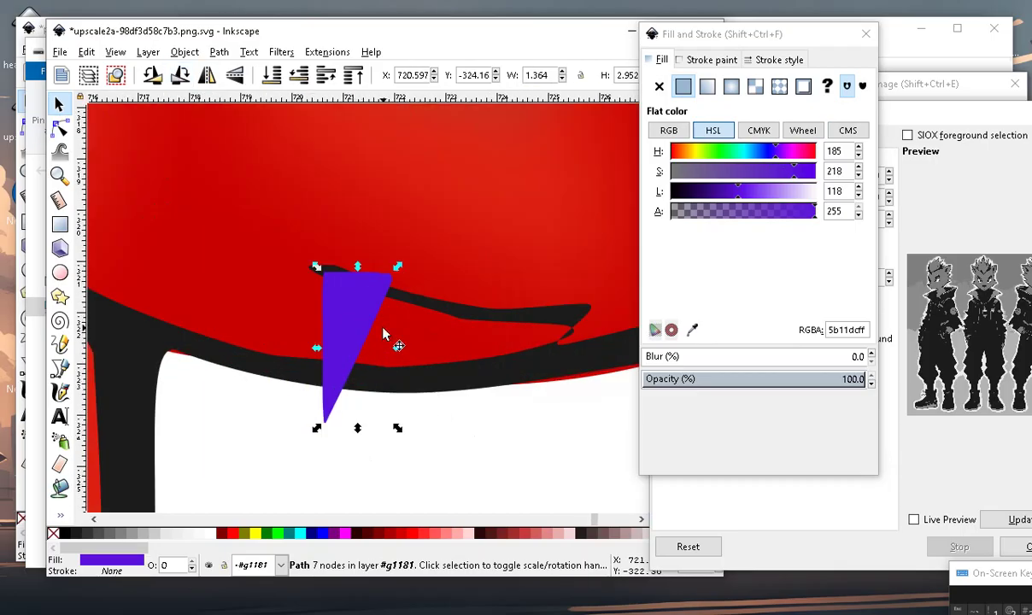
scroll(365, 419, down, 3)
scroll(420, 474, down, 2)
key(Escape)
scroll(345, 351, up, 3)
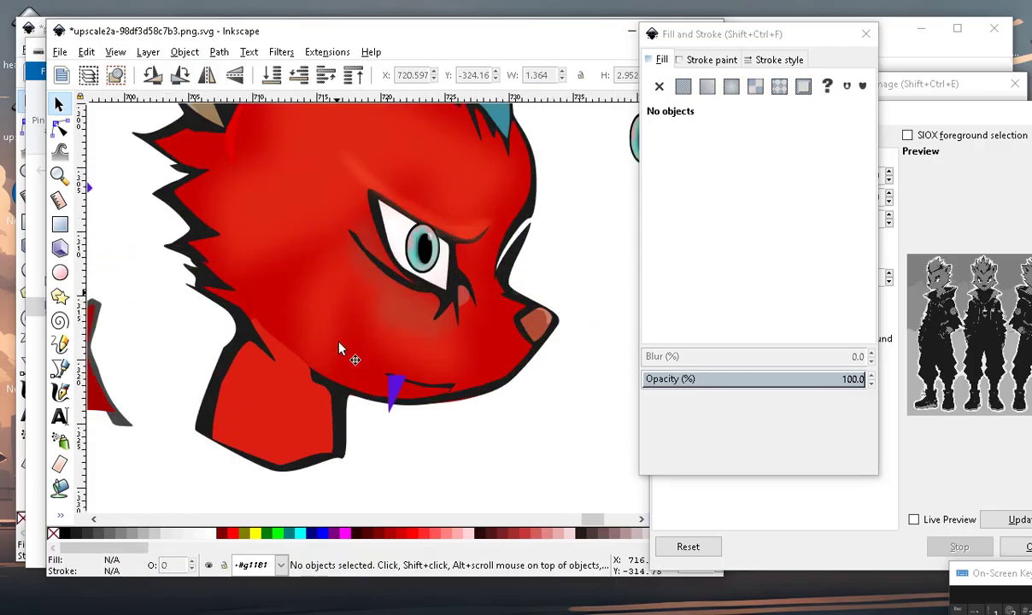
scroll(468, 474, up, 2)
mouse_move(390, 437)
mouse_down()
mouse_move(386, 468)
mouse_move(392, 451)
mouse_up()
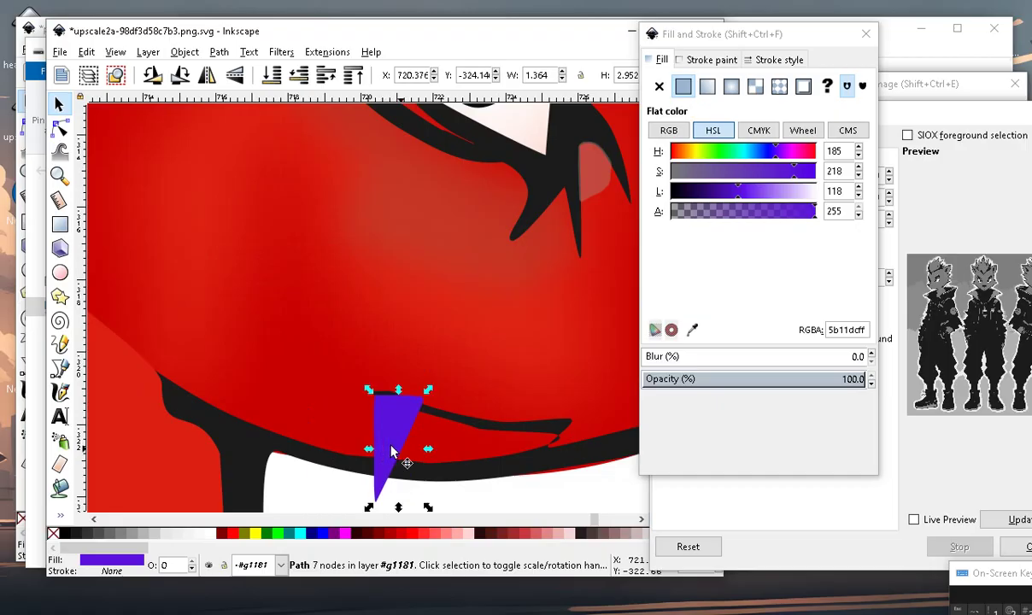
drag(428, 390, 434, 408)
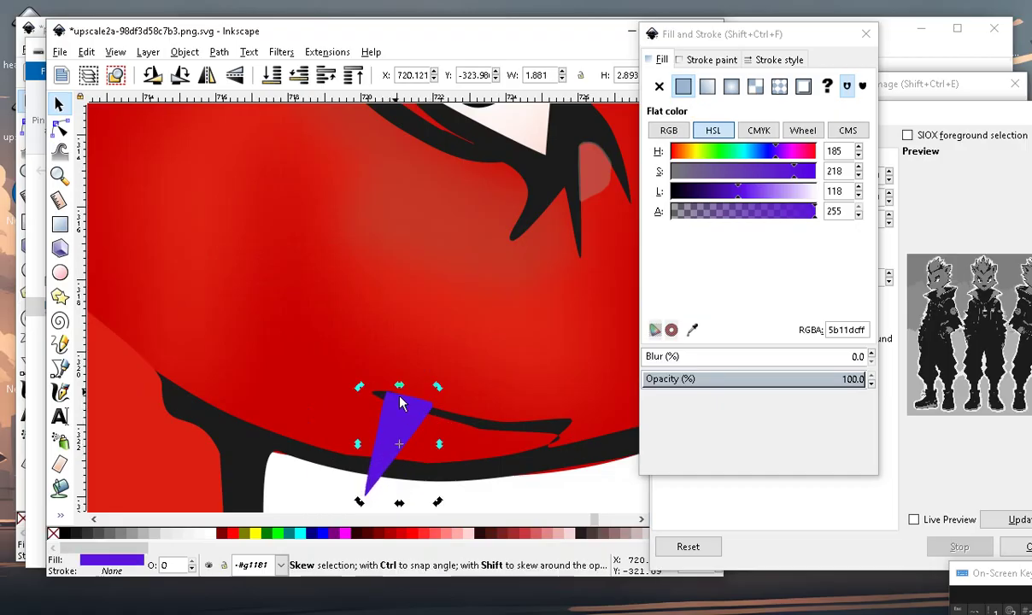
scroll(403, 406, down, 4)
key(Escape)
scroll(311, 357, down, 2)
Duplicate the purple triangle, lighten the copy to lavender and move it aside.
scroll(352, 423, up, 5)
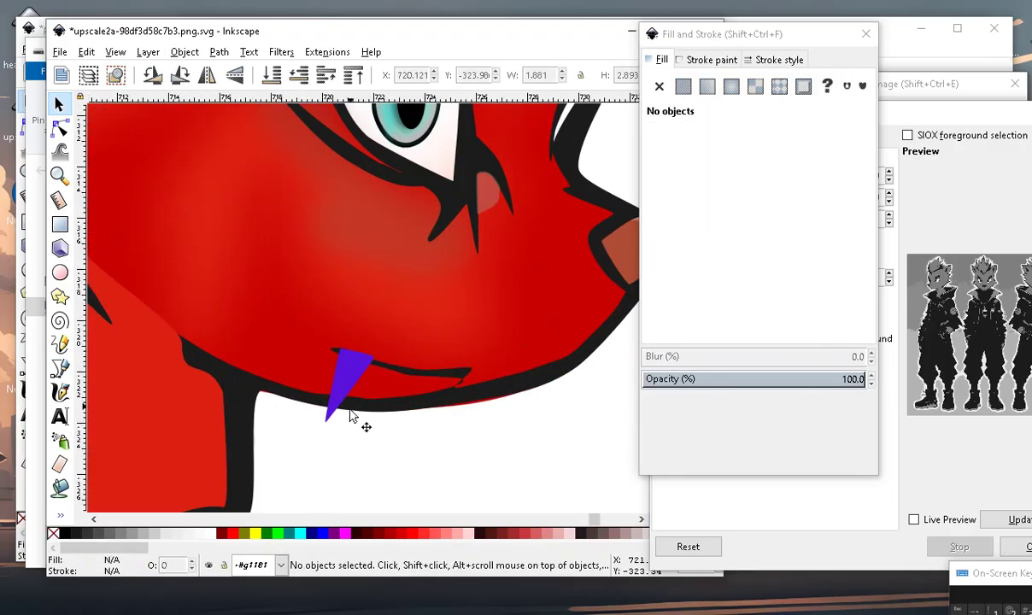
click(343, 393)
click(86, 52)
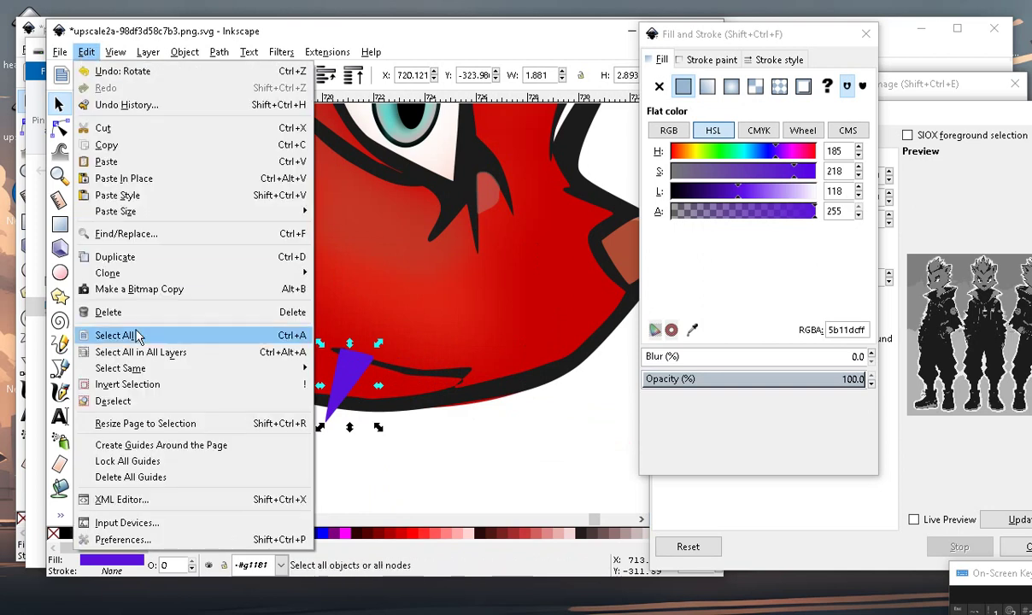
click(140, 242)
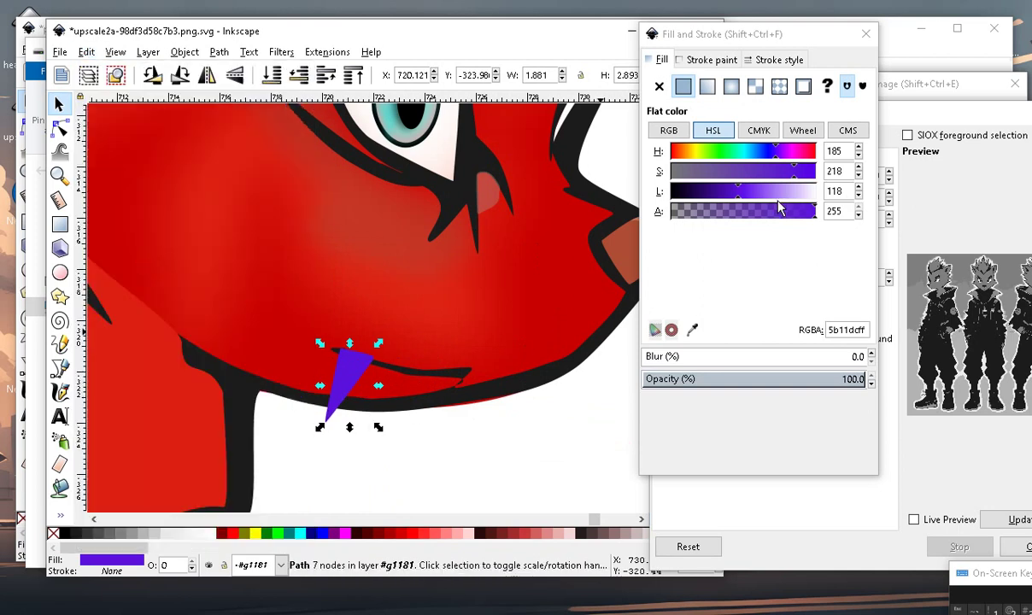
click(798, 193)
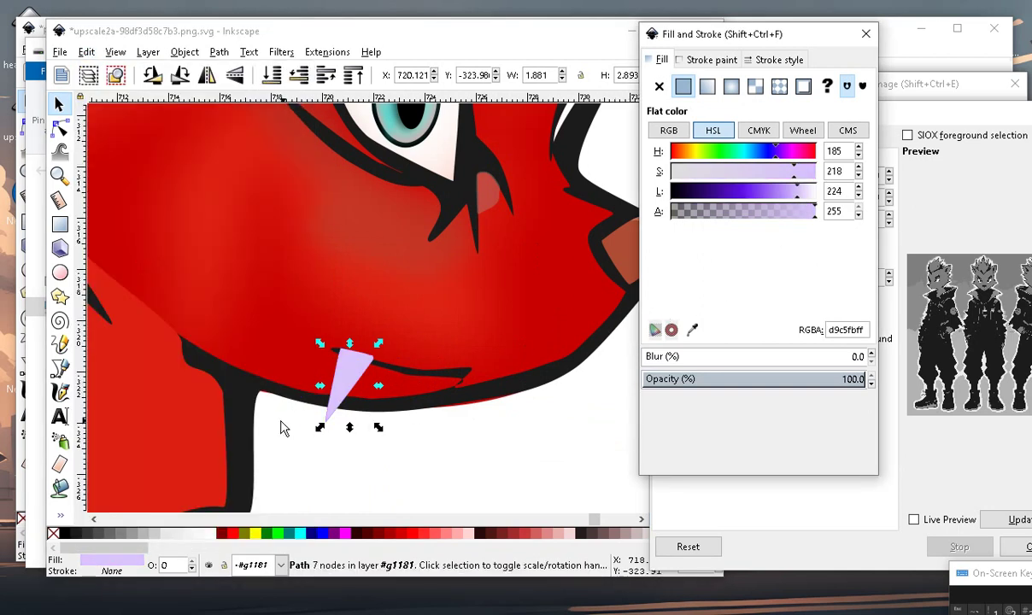
drag(348, 374, 410, 432)
Turn the original triangle black and place the lavender fang over it.
click(343, 361)
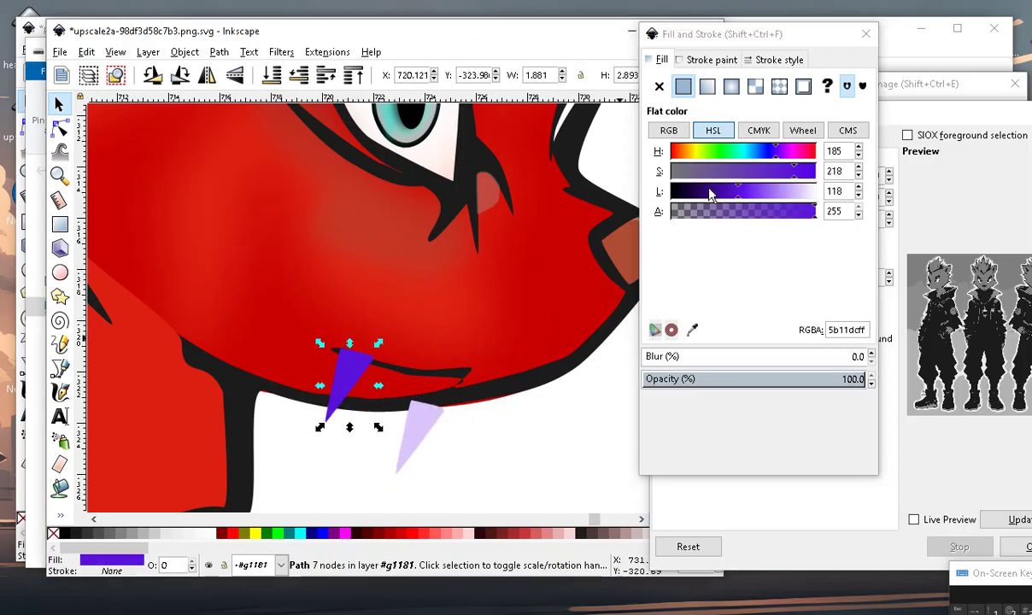
click(672, 172)
drag(702, 199, 640, 198)
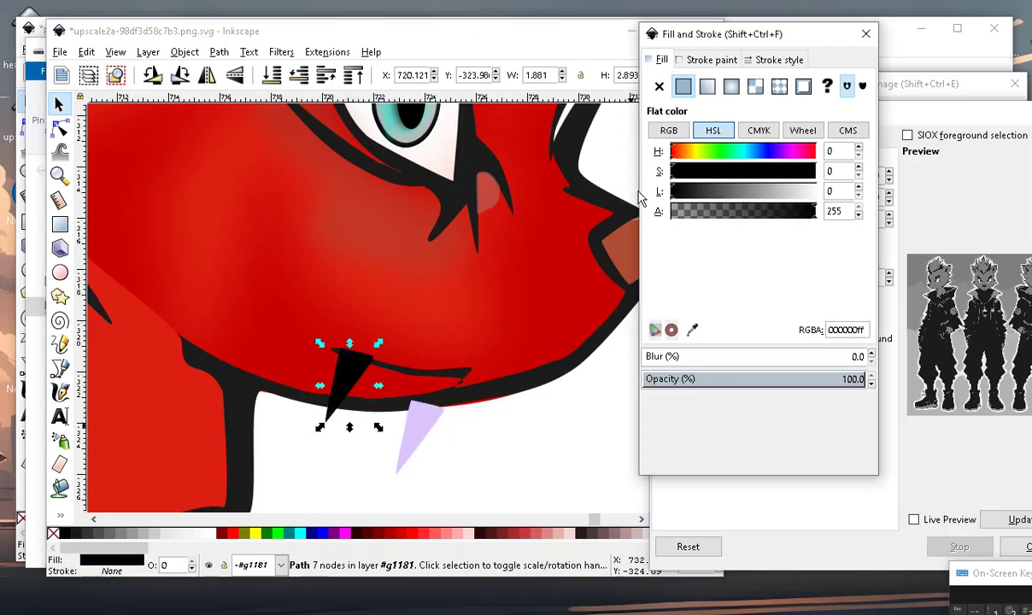
mouse_move(417, 433)
mouse_down()
mouse_move(366, 396)
mouse_move(398, 393)
mouse_up()
Shrink, narrow and rotate the lavender fang to sit inside the black outline.
ctrl+scroll(345, 391, up, 2)
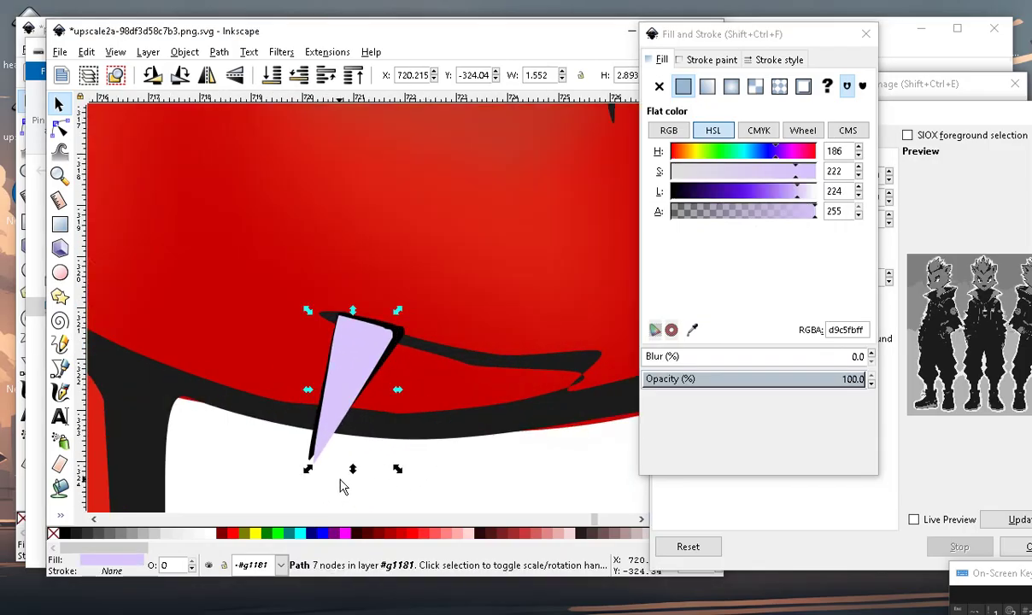
drag(306, 468, 310, 444)
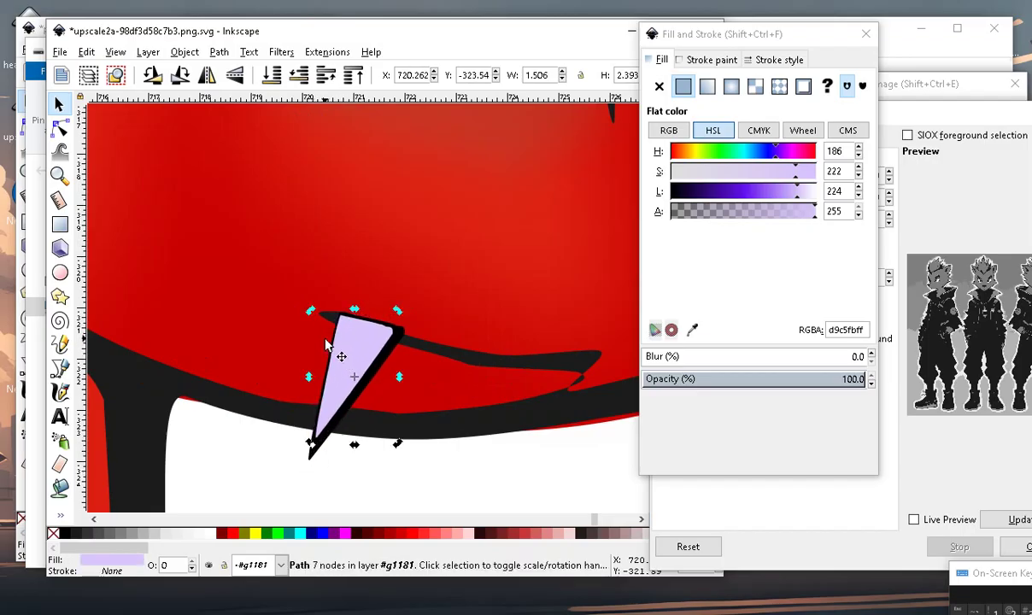
drag(310, 310, 316, 310)
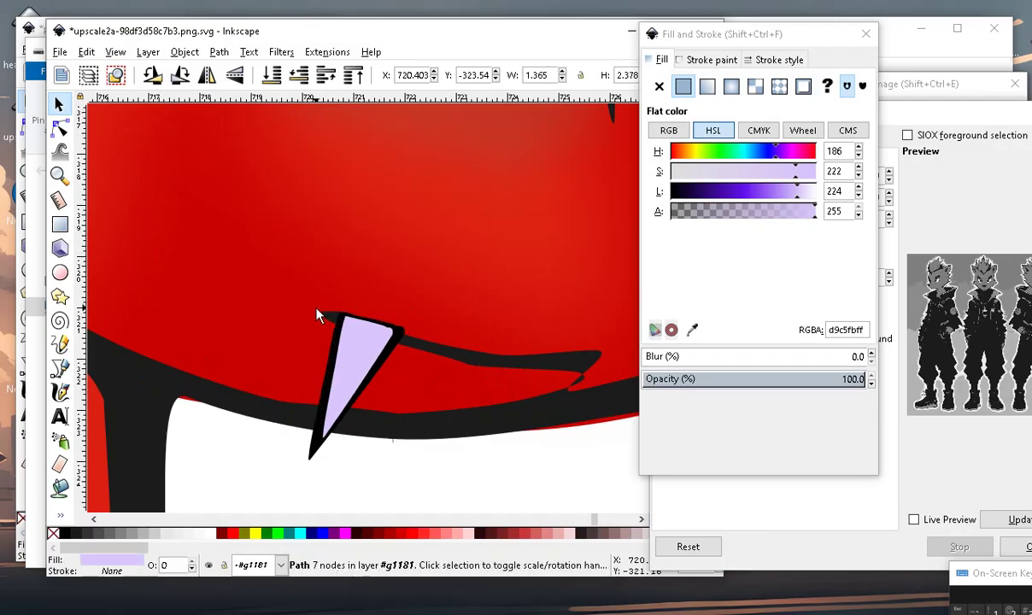
click(355, 350)
drag(398, 443, 401, 451)
click(386, 384)
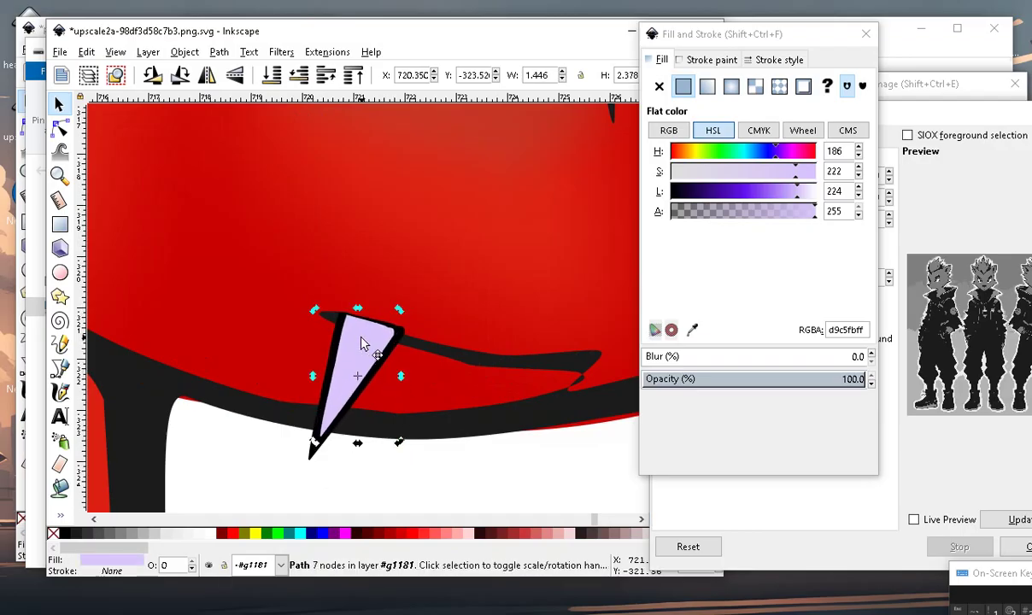
scroll(390, 402, down, 3)
scroll(390, 402, down, 2)
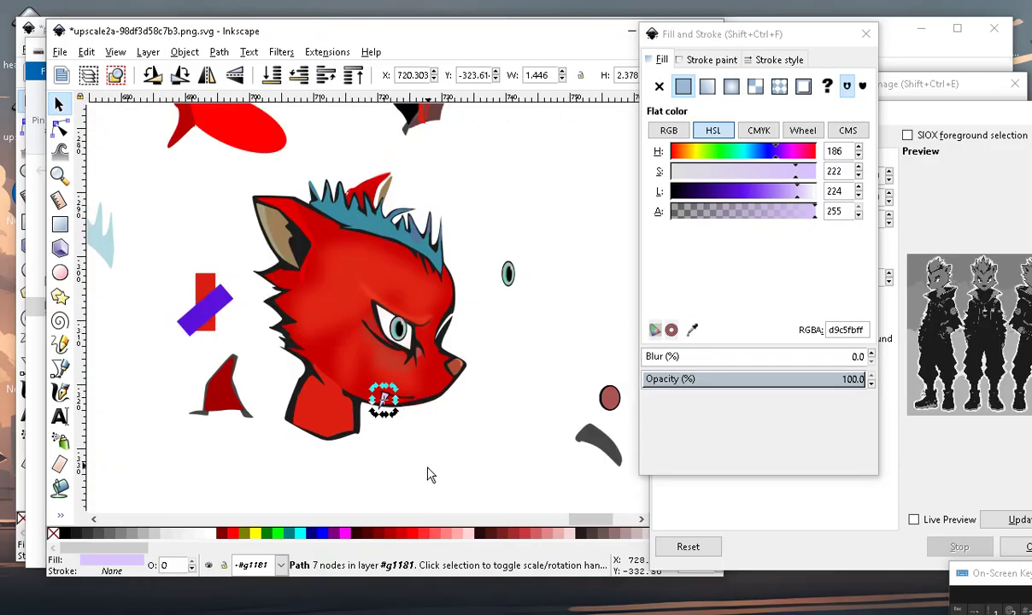
click(430, 475)
Make the lavender fang slightly narrower after inspecting it up close.
scroll(396, 414, up, 2)
scroll(454, 430, up, 1)
scroll(460, 397, down, 2)
scroll(448, 412, down, 1)
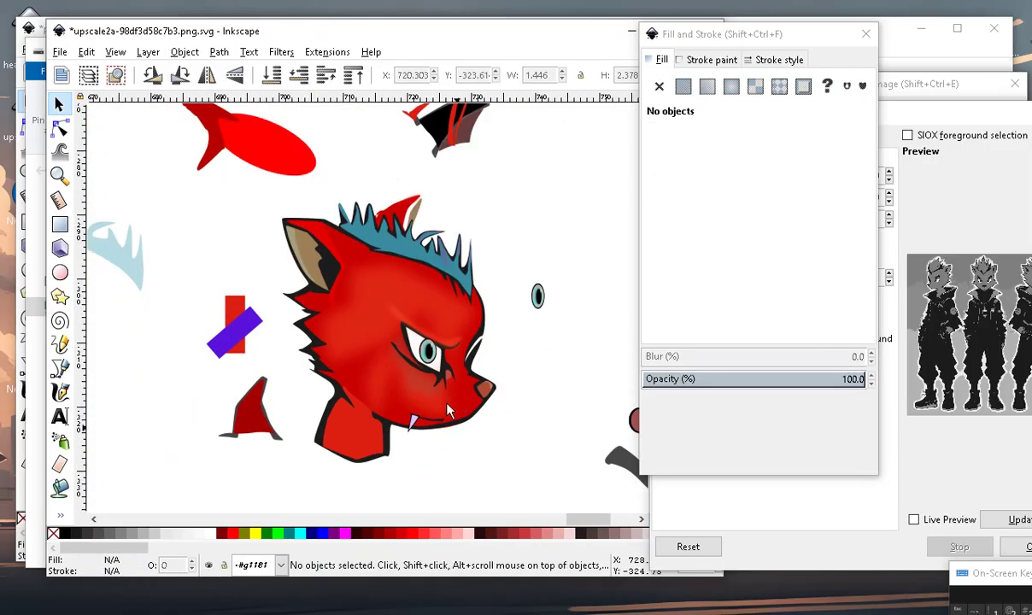
scroll(447, 410, up, 2)
scroll(419, 420, up, 2)
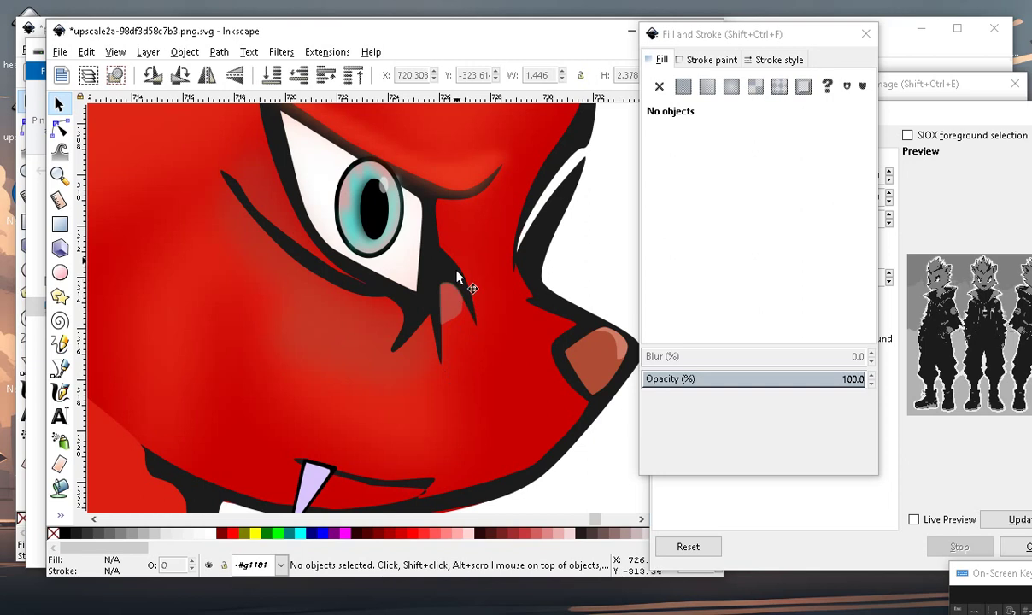
scroll(438, 426, down, 3)
scroll(428, 428, up, 3)
scroll(382, 392, up, 2)
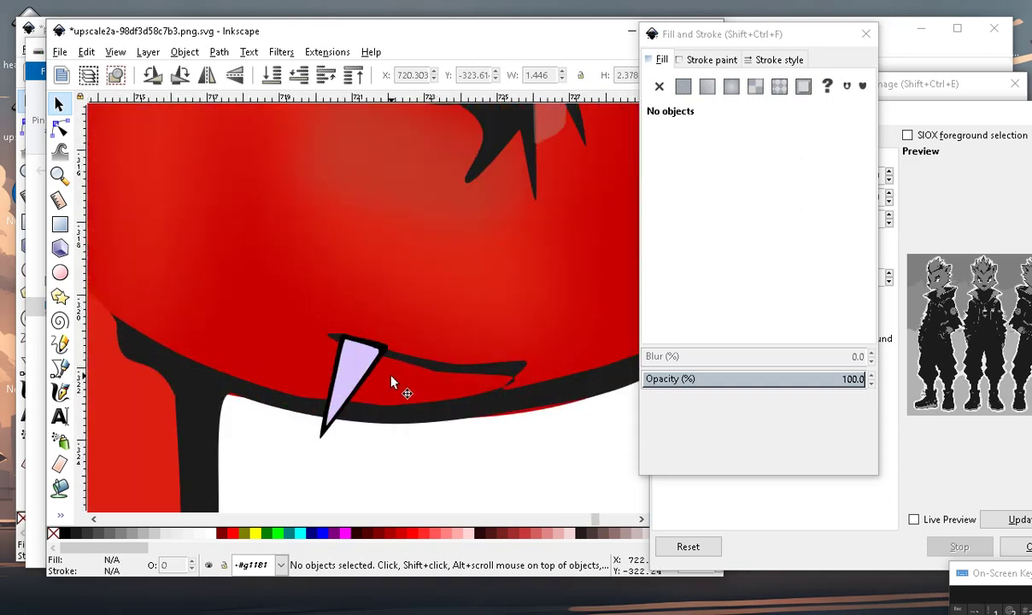
scroll(391, 382, up, 1)
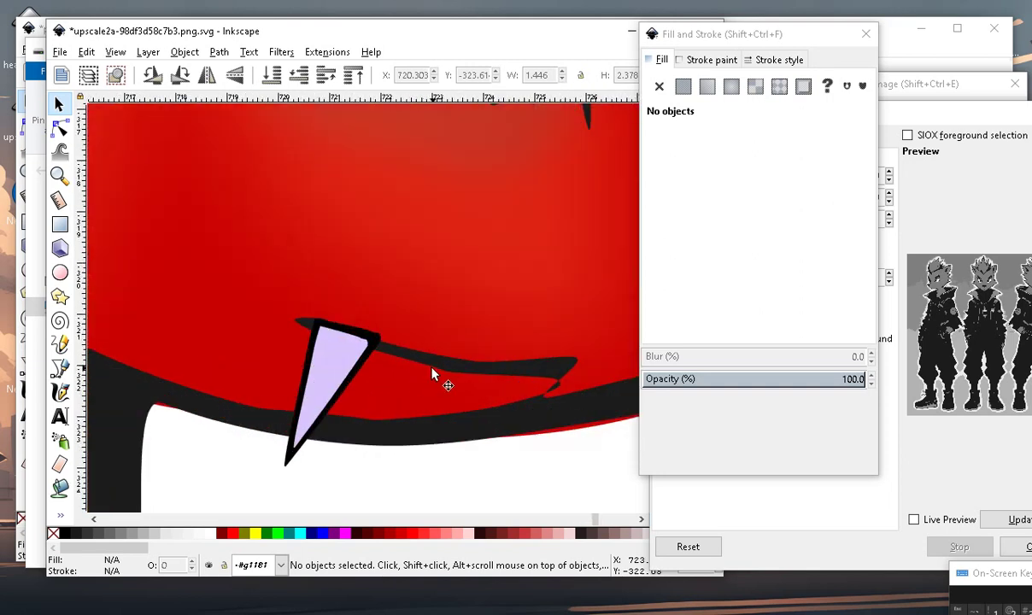
click(338, 379)
drag(376, 392, 370, 392)
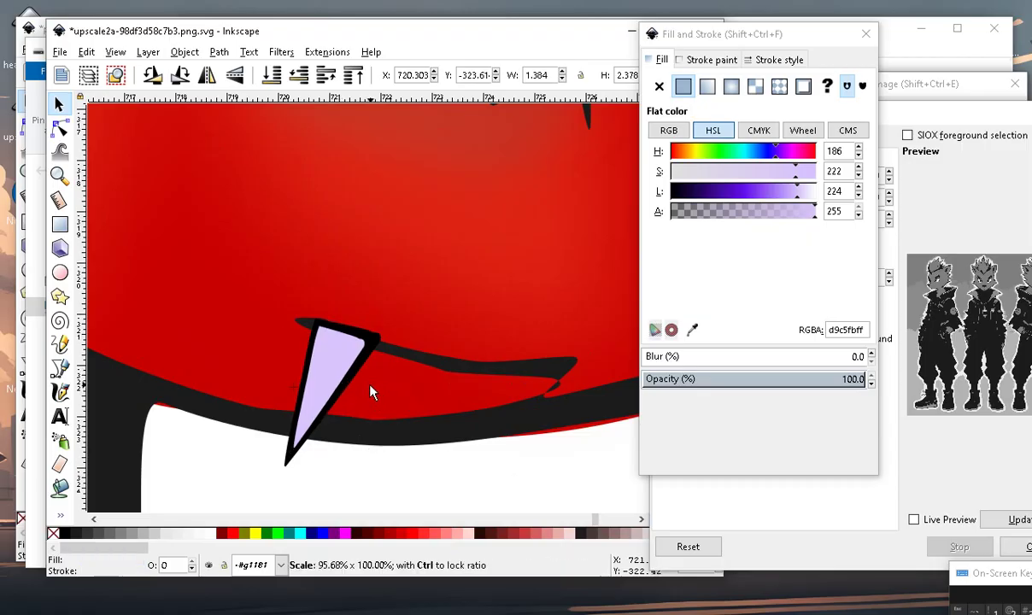
scroll(380, 396, down, 3)
click(452, 474)
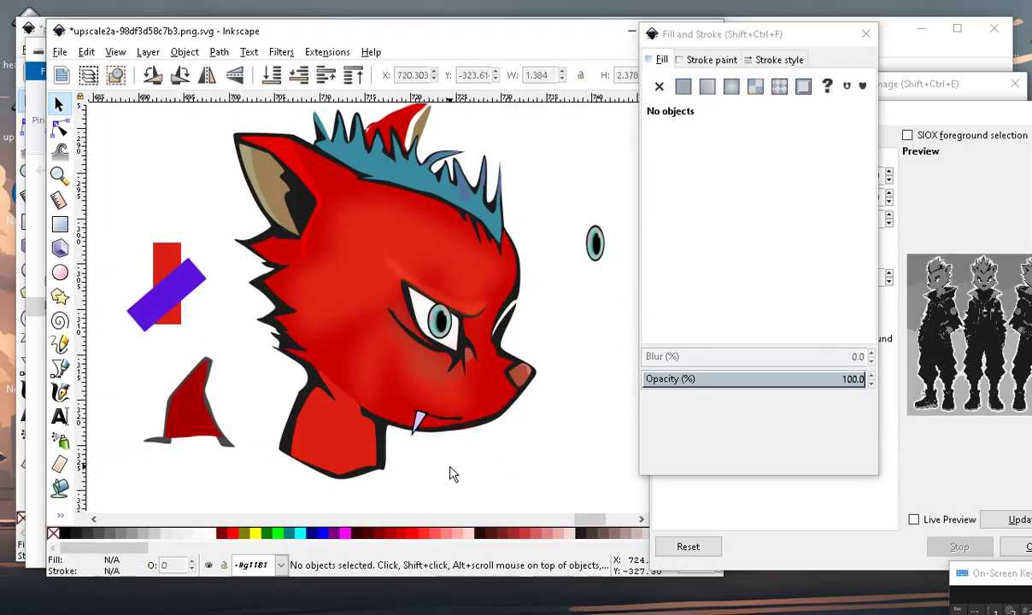
Inspect the head by selecting the red face fill and blurred cheek shading shapes, then deselect.
scroll(452, 453, up, 3)
scroll(480, 393, down, 3)
scroll(513, 445, up, 5)
scroll(468, 434, up, 3)
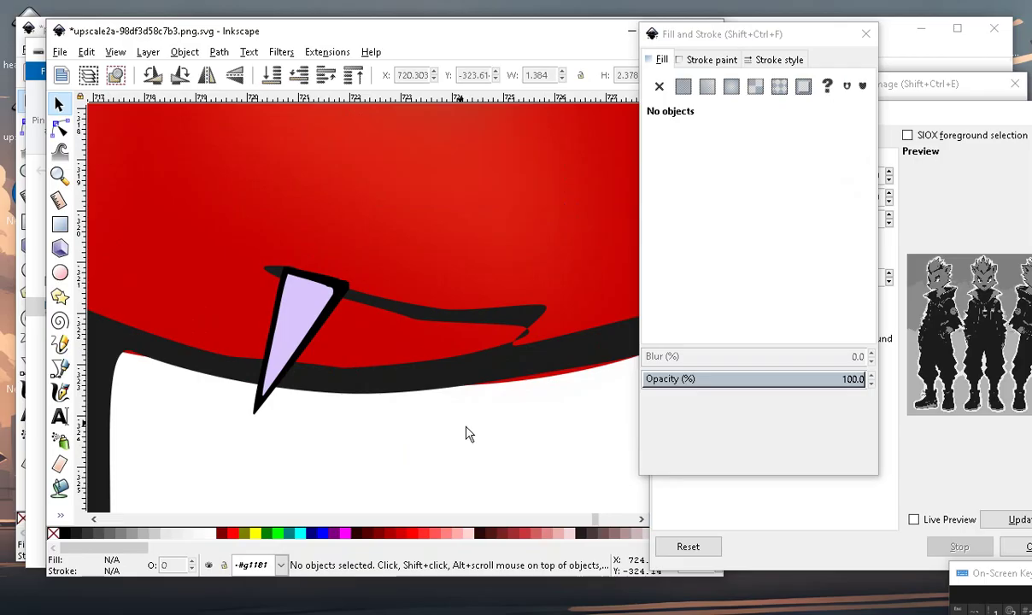
scroll(468, 434, down, 5)
scroll(410, 396, down, 2)
scroll(399, 404, up, 2)
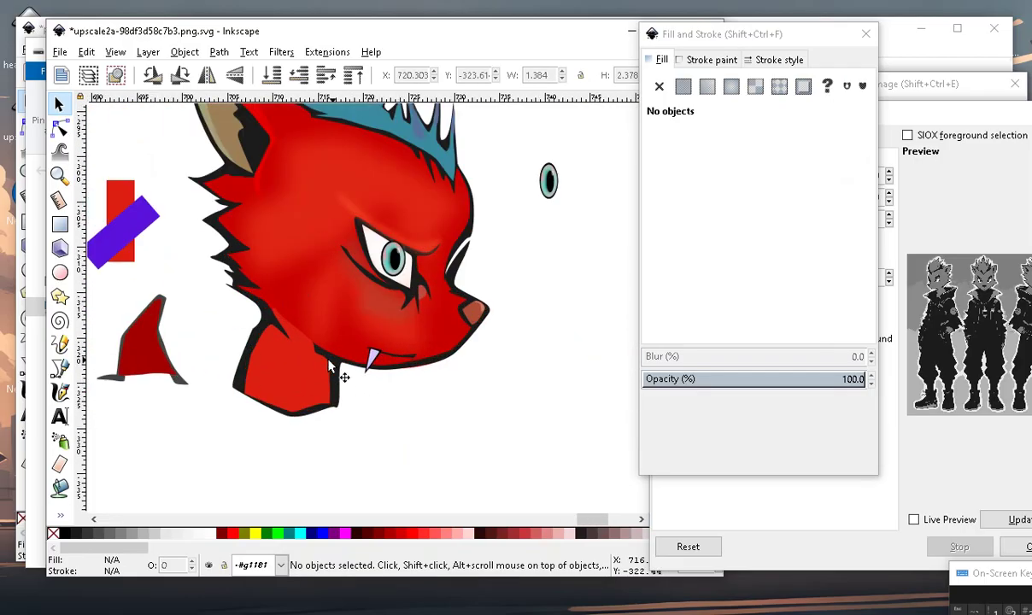
scroll(368, 380, up, 2)
scroll(386, 368, up, 2)
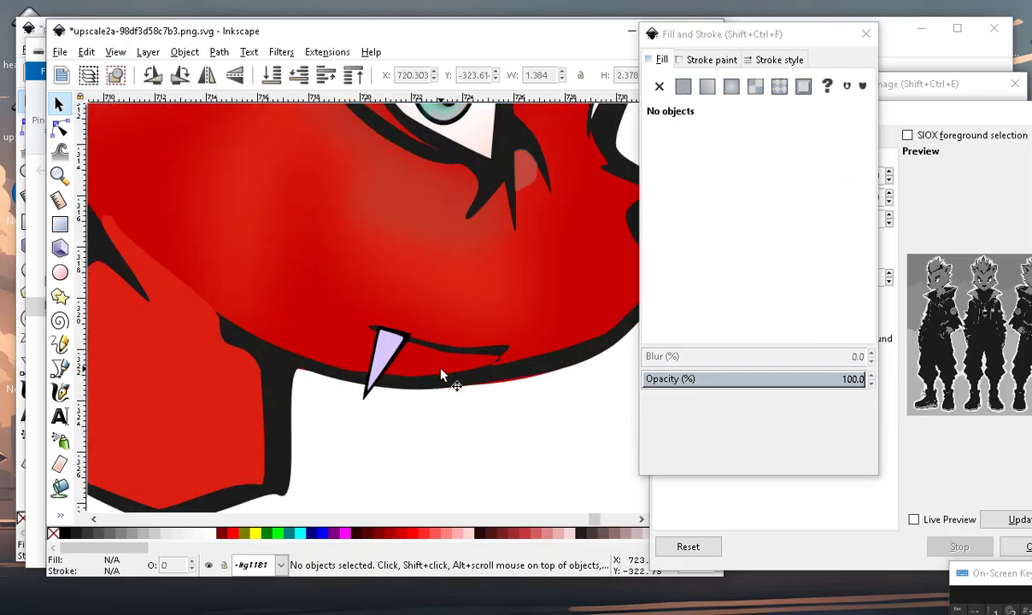
click(475, 375)
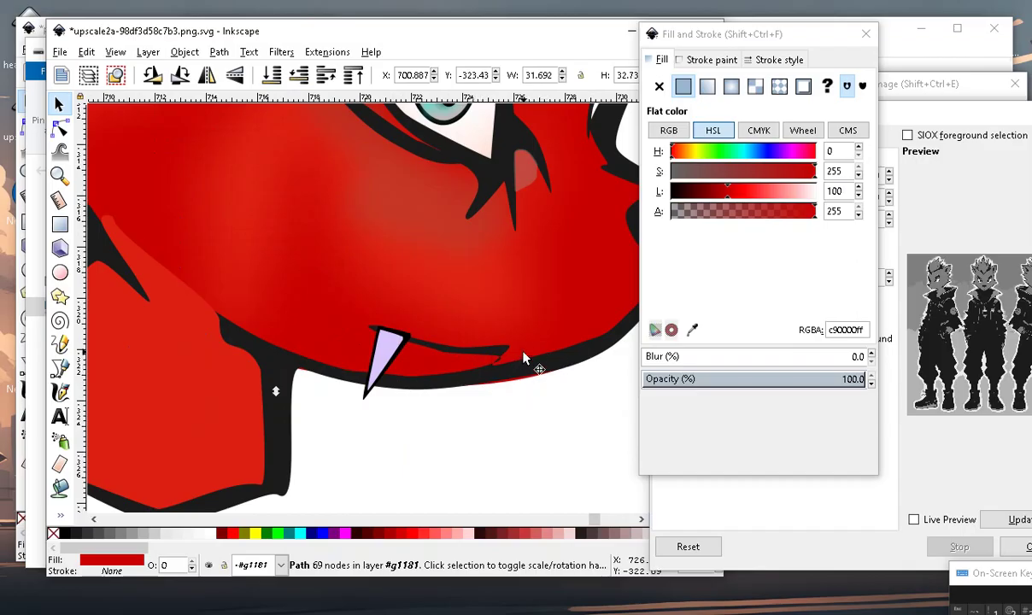
scroll(523, 358, down, 5)
click(506, 362)
scroll(506, 361, up, 5)
click(494, 407)
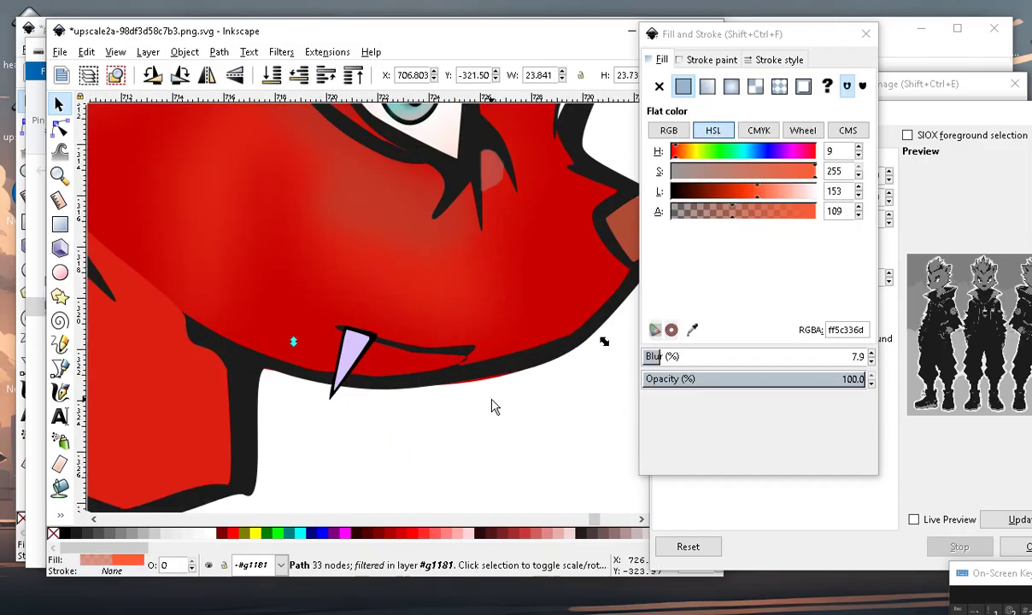
scroll(402, 344, down, 4)
click(437, 394)
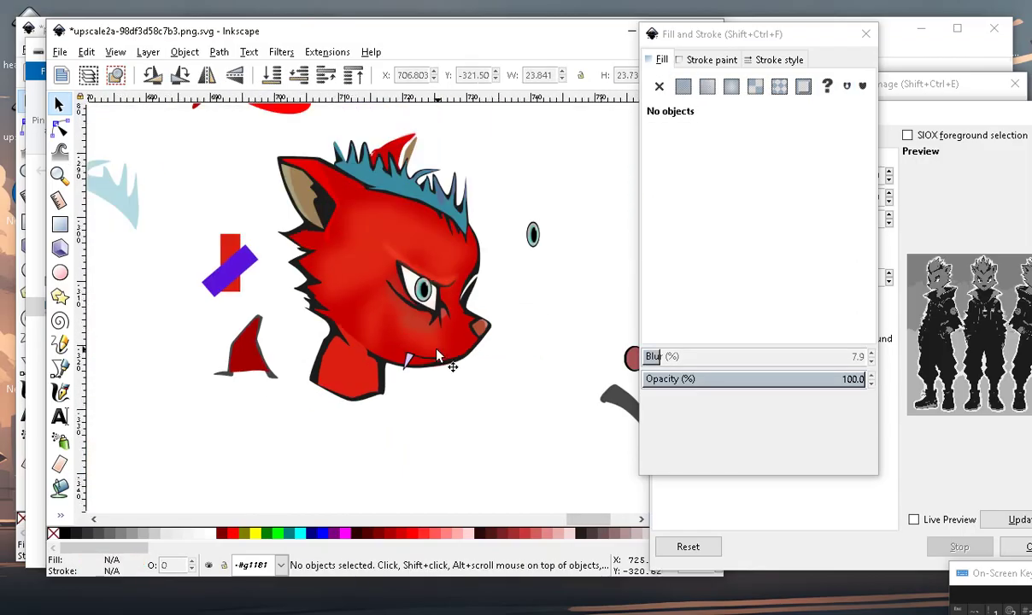
scroll(437, 355, up, 1)
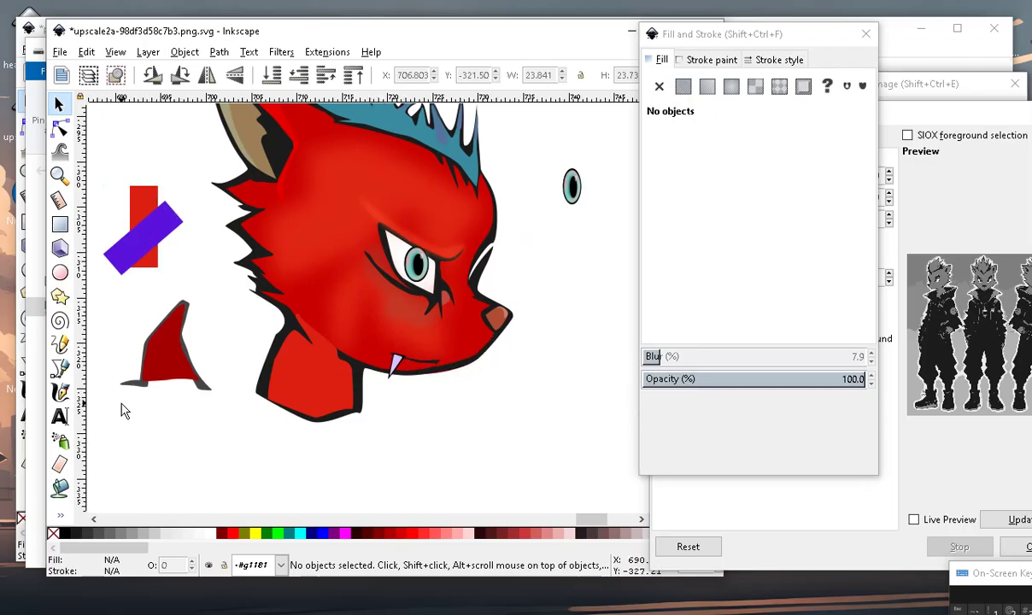
Create a new shape from the purple strip with Paint Bucket and colour it the ear's tan (9d7f56ff) with the Dropper.
click(60, 486)
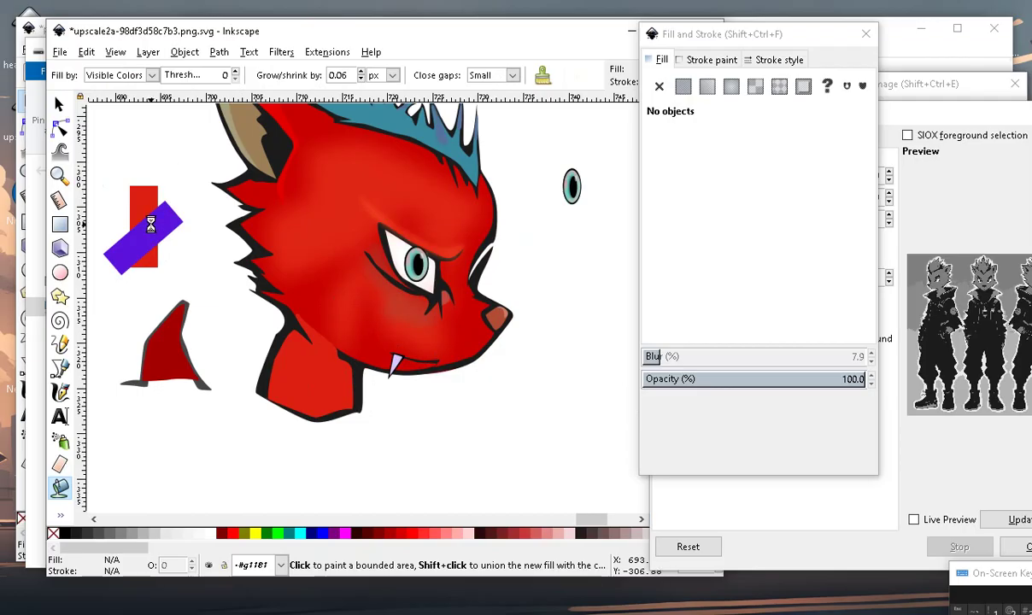
click(59, 105)
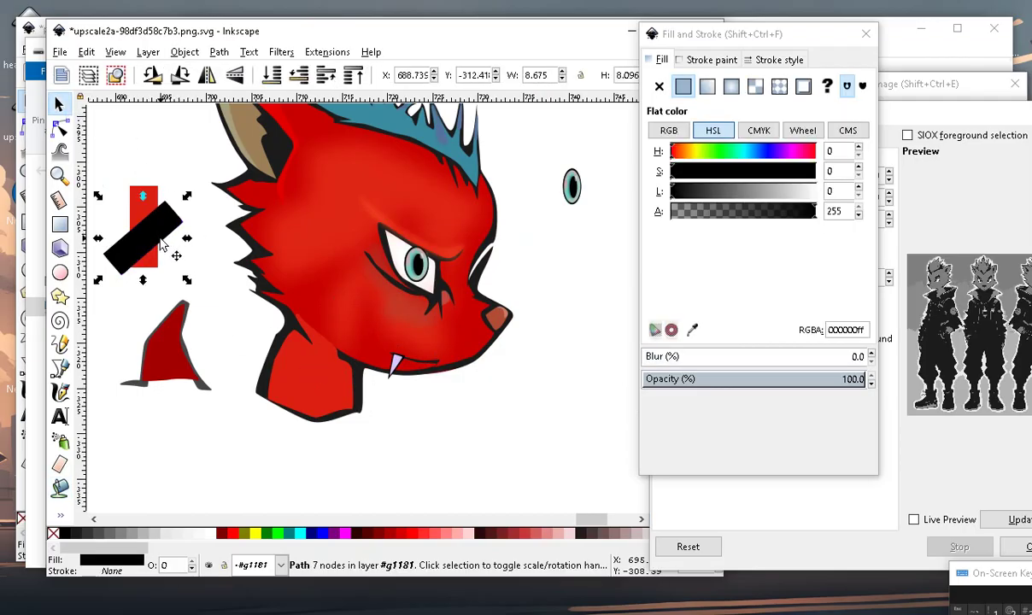
drag(152, 241, 194, 272)
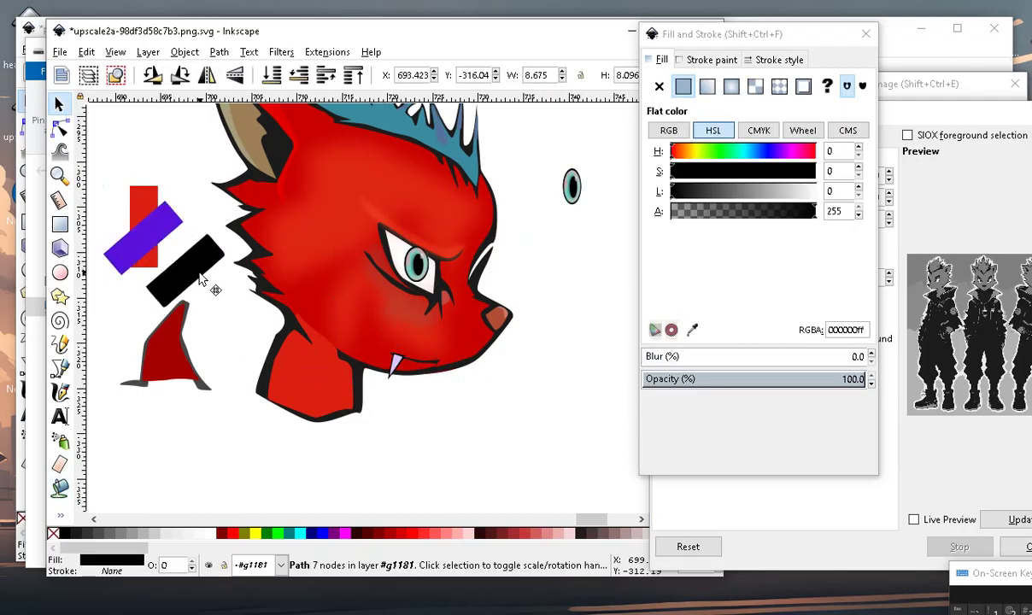
click(62, 513)
click(112, 545)
scroll(333, 470, down, 2)
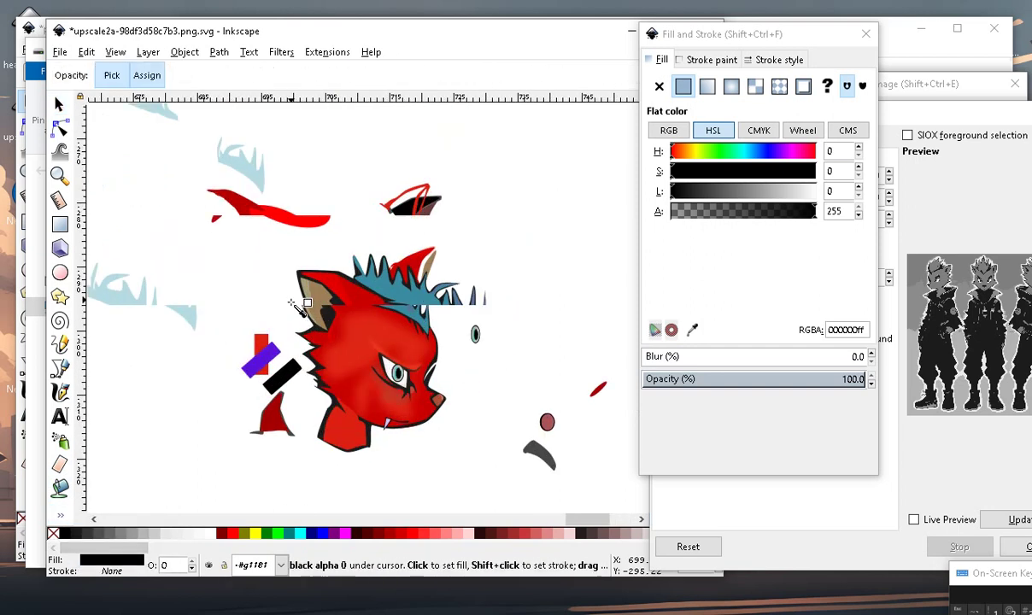
scroll(322, 316, up, 4)
click(299, 211)
scroll(196, 215, down, 2)
scroll(265, 466, up, 2)
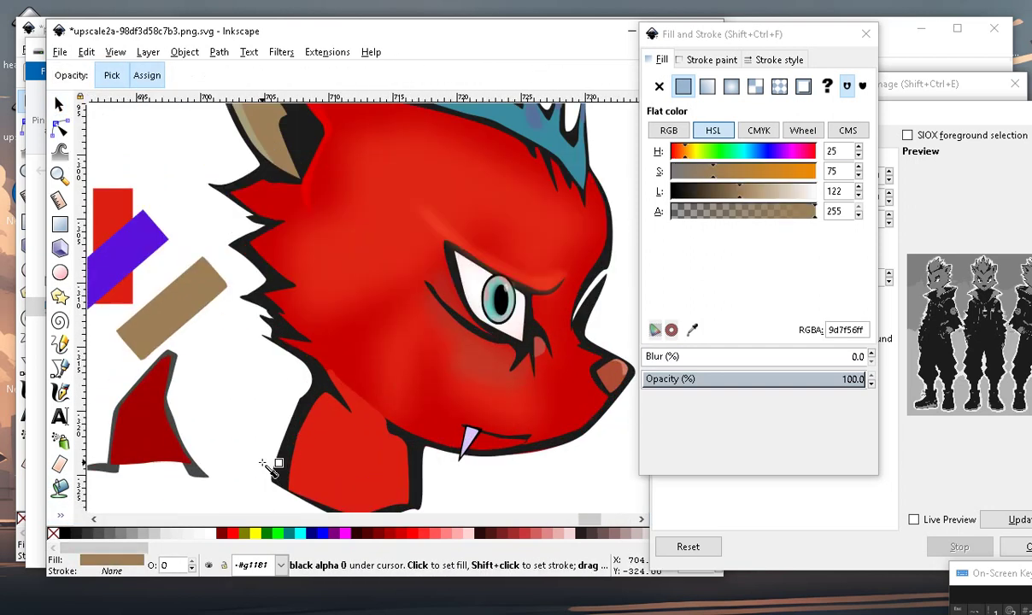
Move the tan bar onto the chin and lower it one step beneath the mouth line.
click(59, 104)
mouse_move(203, 328)
mouse_down()
mouse_move(551, 494)
mouse_move(474, 427)
mouse_up()
scroll(475, 427, down, 2)
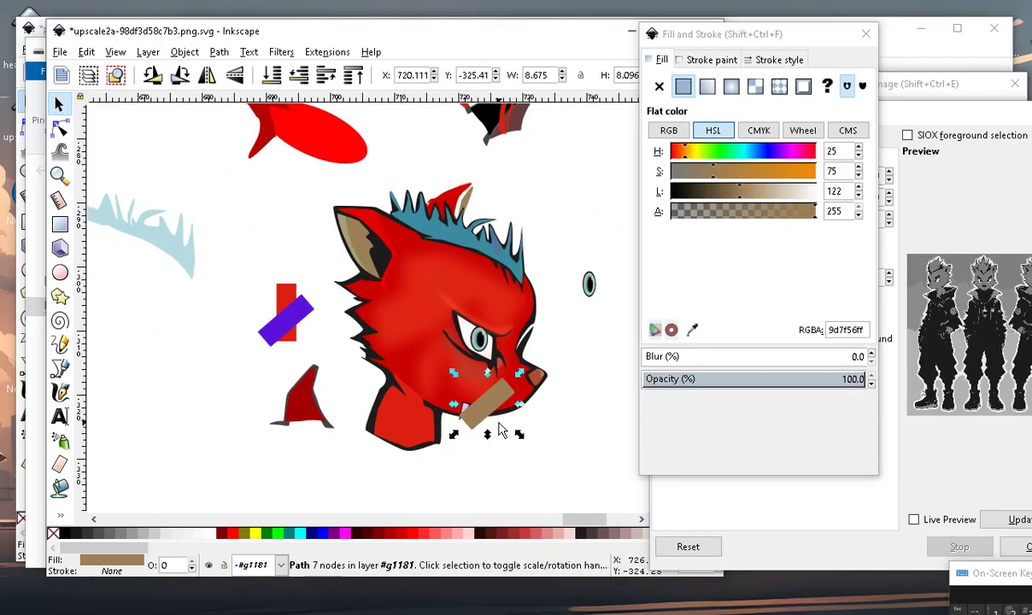
scroll(477, 427, up, 2)
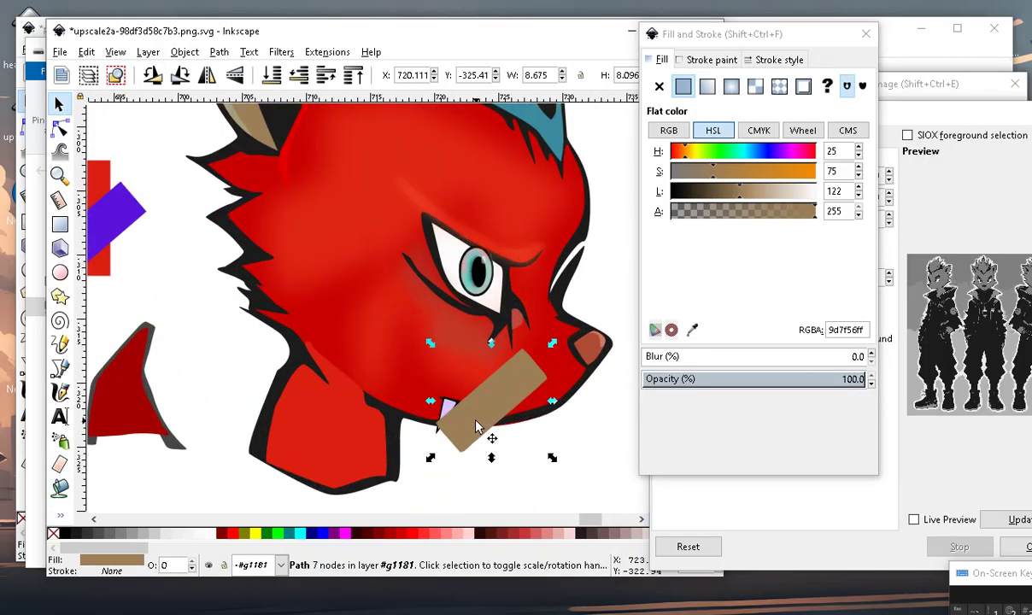
click(299, 76)
scroll(490, 459, down, 1)
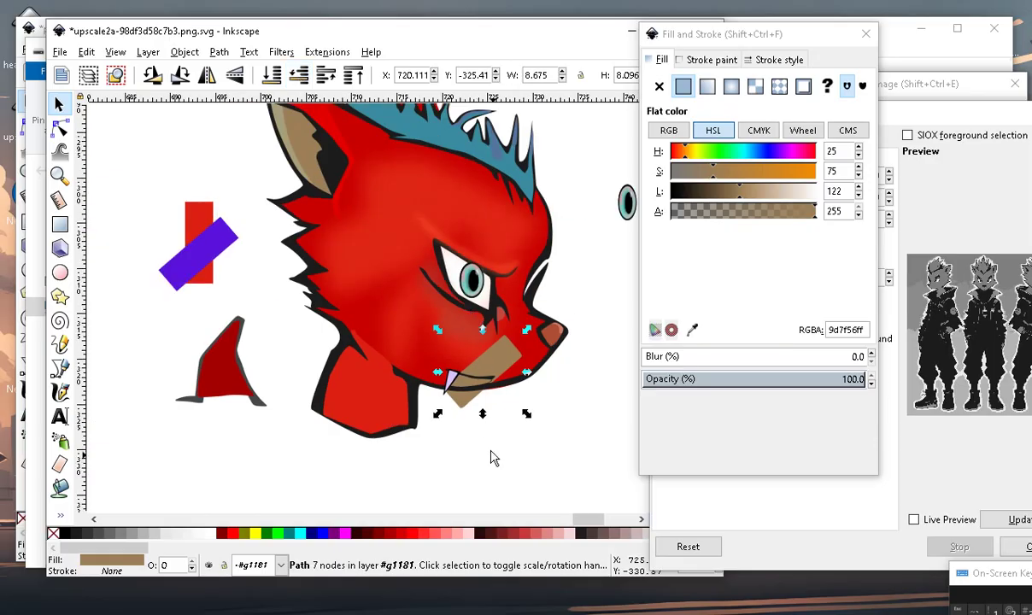
scroll(489, 469, up, 1)
Pull the tan patch's right corners toward the nose and add a reshaped node on its lower edge.
click(61, 130)
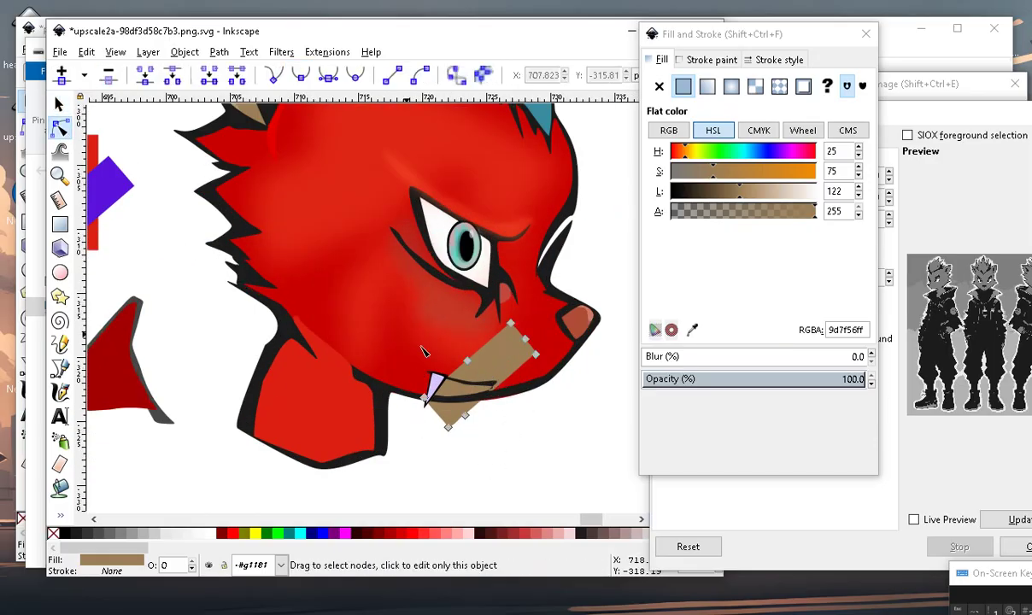
scroll(421, 350, up, 1)
mouse_move(592, 363)
mouse_down()
mouse_move(604, 390)
mouse_move(637, 362)
mouse_up()
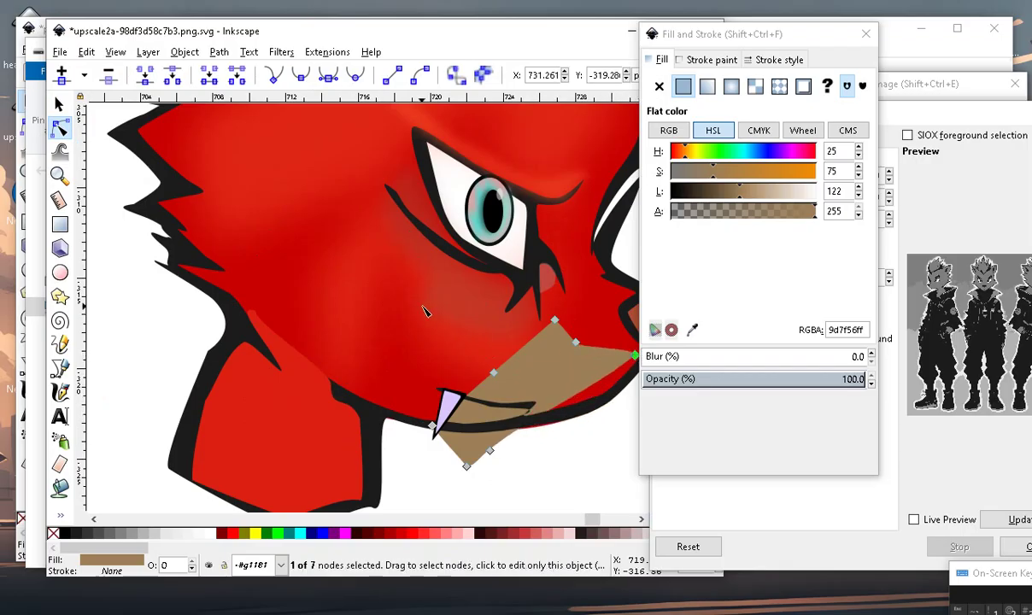
scroll(636, 359, down, 1)
scroll(547, 335, up, 1)
drag(548, 332, 565, 319)
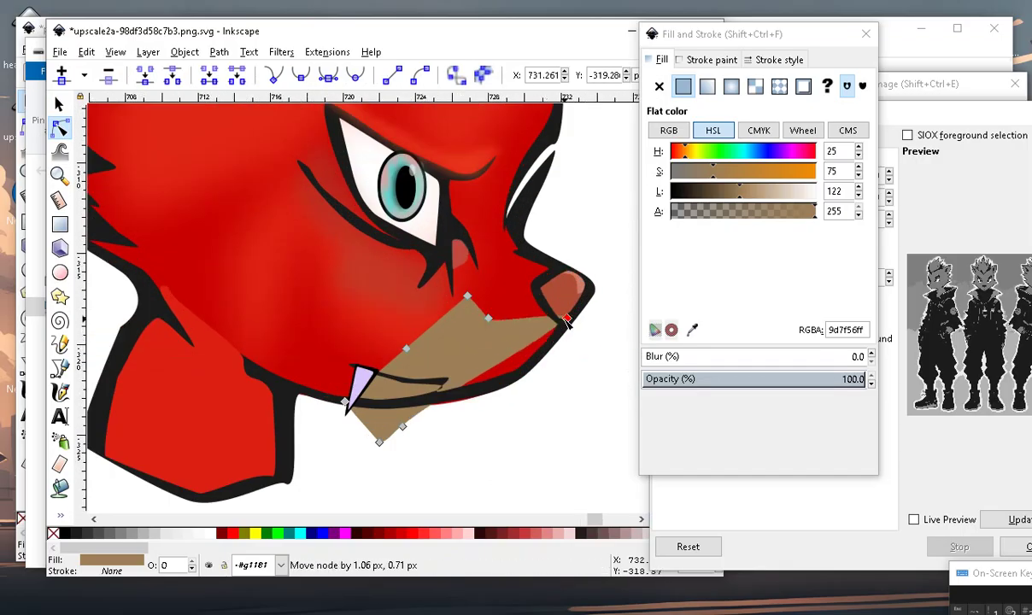
double_click(501, 363)
drag(501, 362, 518, 377)
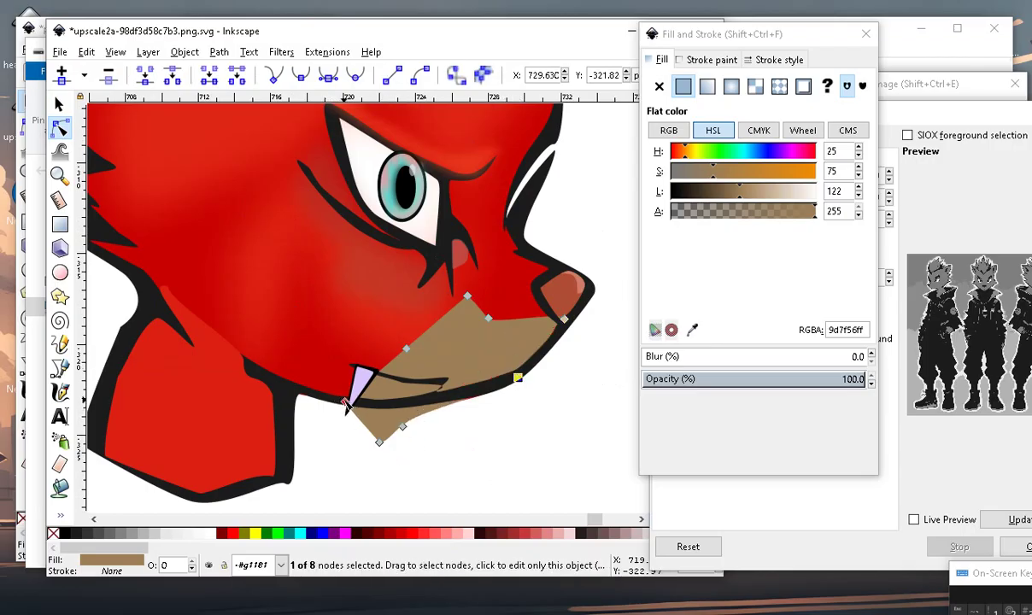
Move the tan patch's left corner, top and lower nodes to follow the mouth and jaw to the cheek.
drag(346, 406, 288, 375)
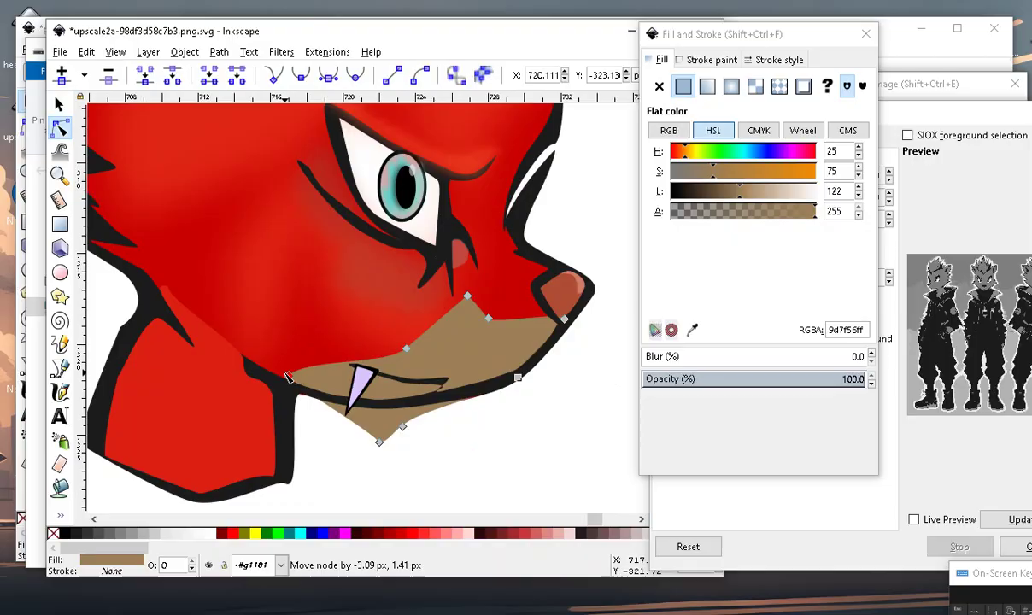
mouse_move(469, 300)
mouse_down()
mouse_move(492, 363)
mouse_move(404, 308)
mouse_up()
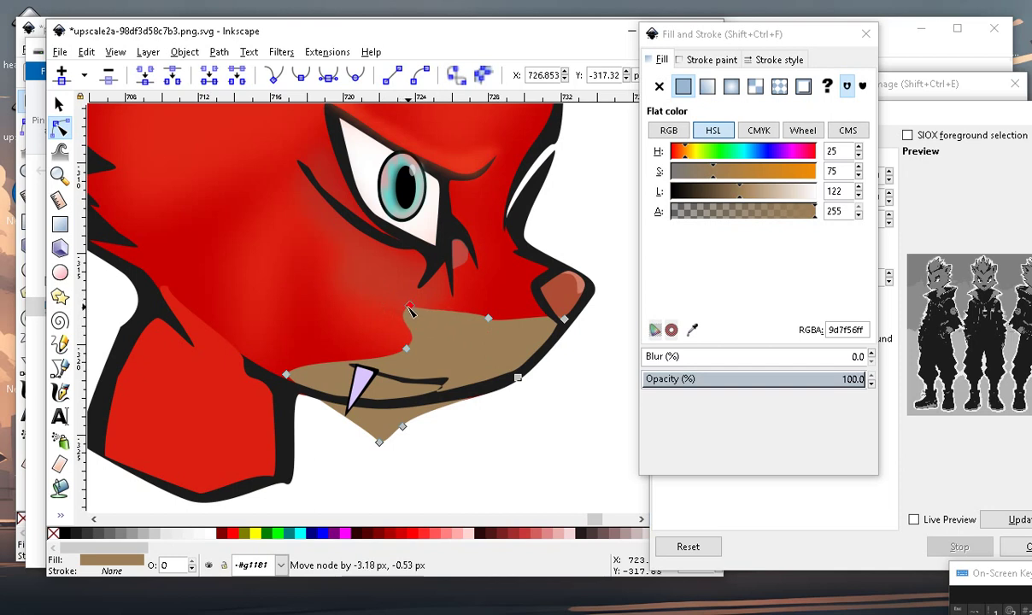
mouse_move(421, 320)
mouse_down()
mouse_move(329, 359)
mouse_move(361, 346)
mouse_up()
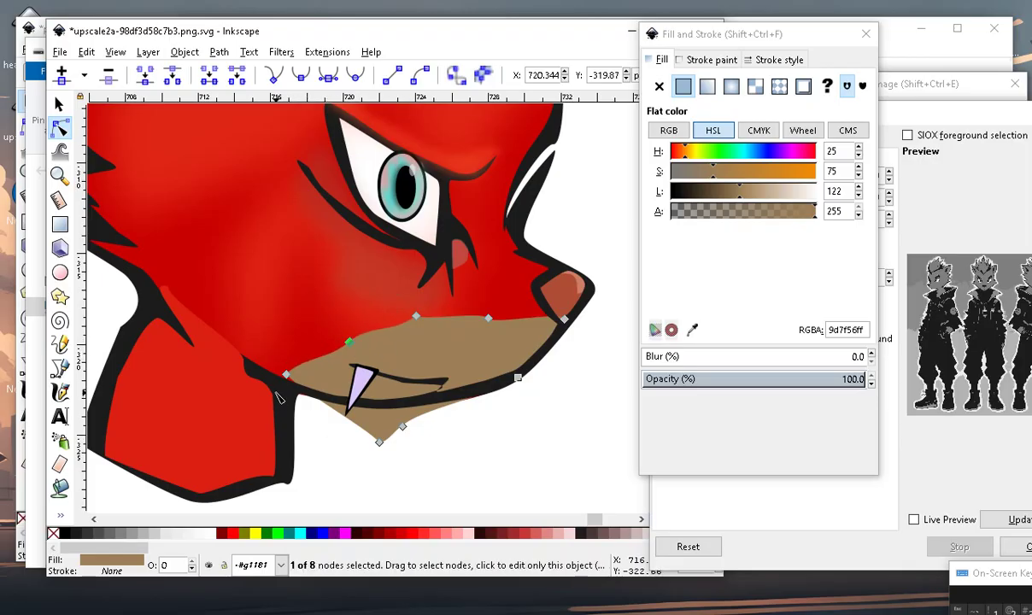
drag(290, 377, 286, 377)
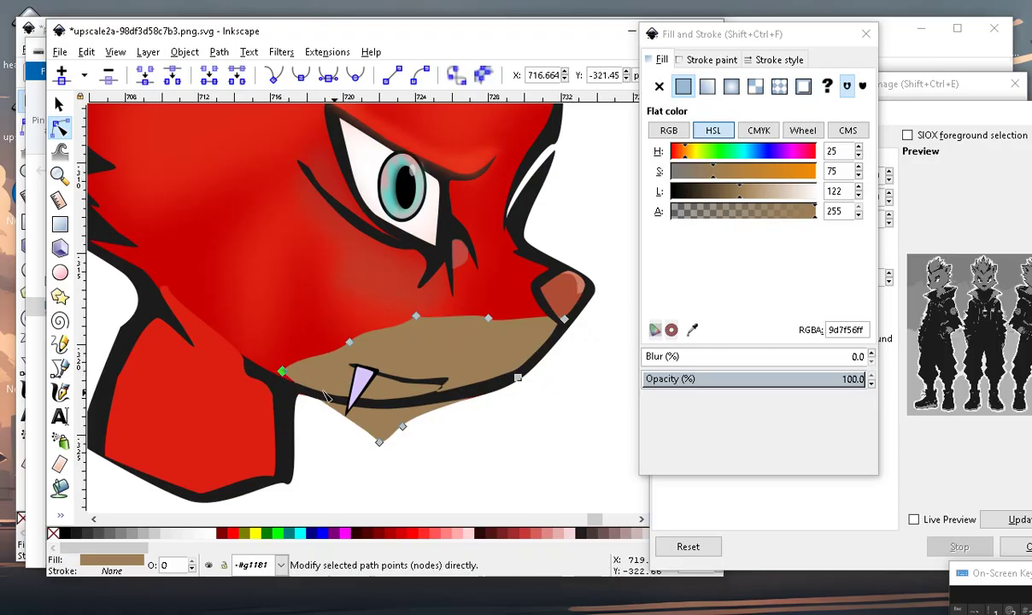
ctrl+scroll(461, 410, down, 2)
ctrl+scroll(461, 410, up, 2)
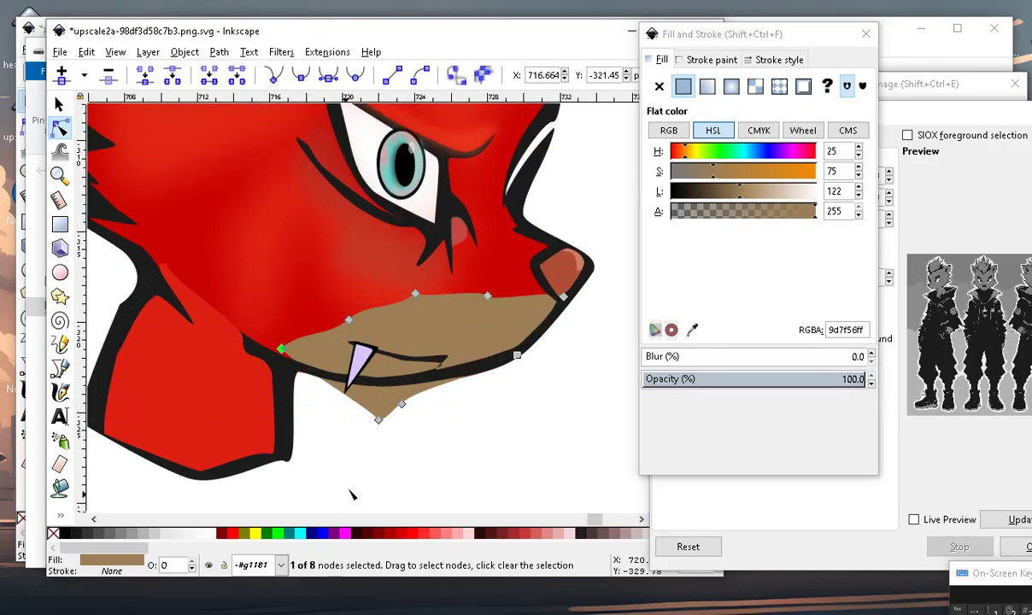
Delete the patch's two bottom nodes and pull the node by the fang down-left.
mouse_move(362, 490)
mouse_down()
mouse_move(443, 409)
mouse_move(427, 423)
mouse_up()
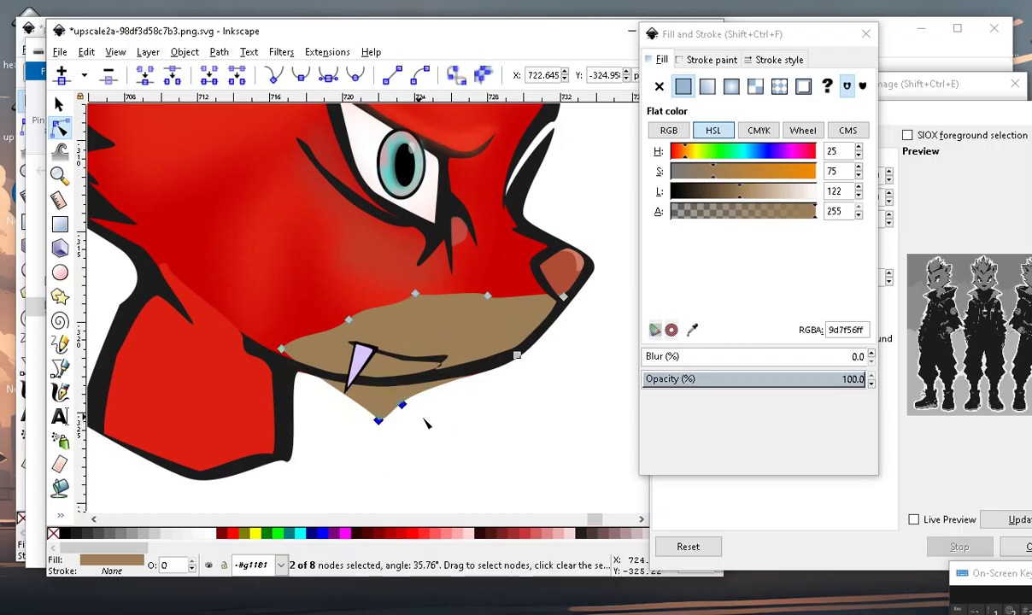
click(108, 76)
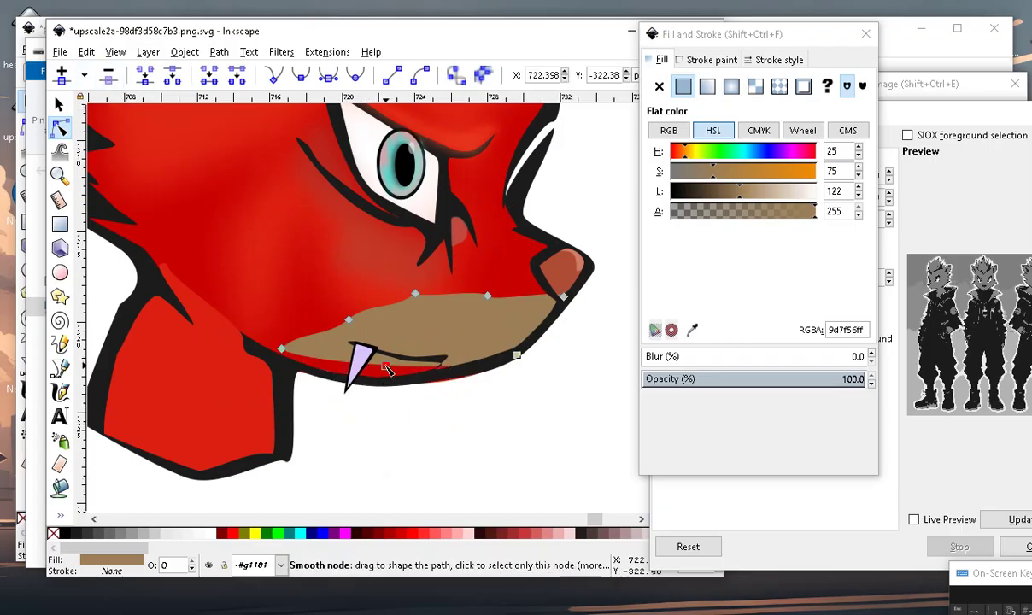
drag(386, 366, 348, 383)
Add a node on the muzzle's upper edge, lower the top, and make the two top nodes smooth.
scroll(349, 385, down, 5)
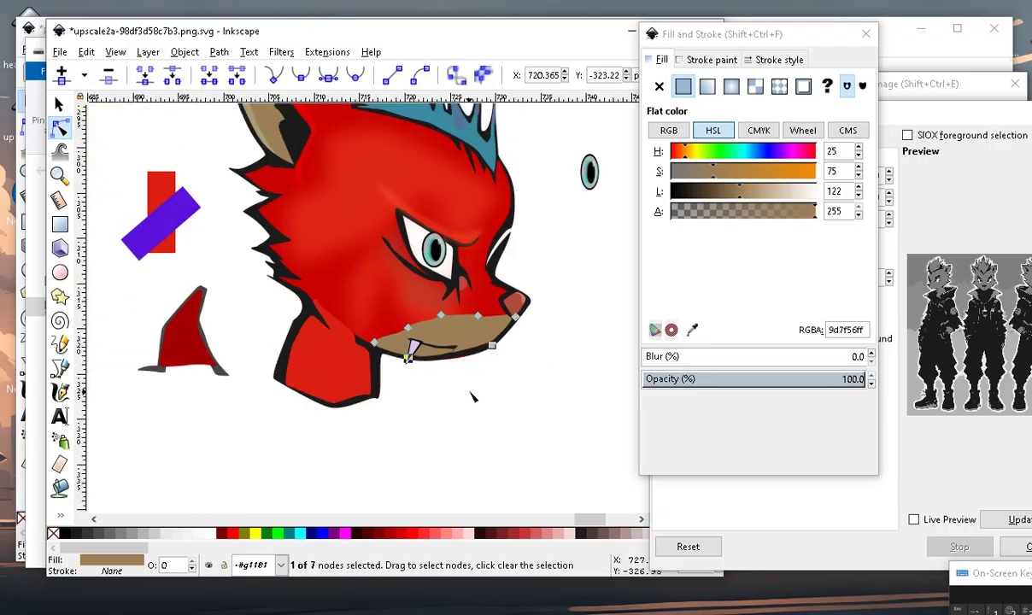
scroll(493, 329, up, 5)
double_click(519, 295)
drag(518, 297, 517, 333)
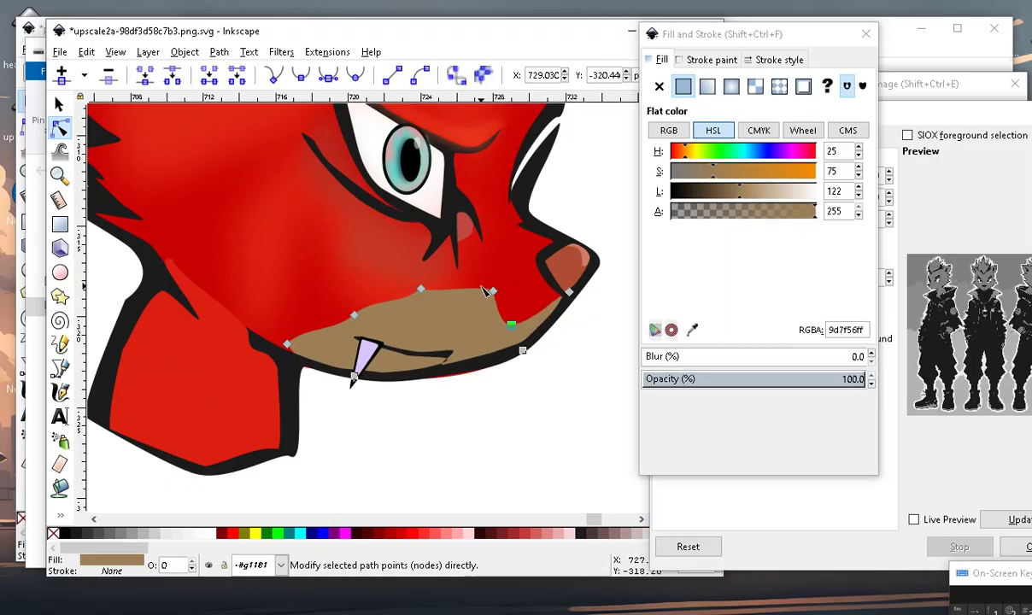
drag(493, 292, 455, 313)
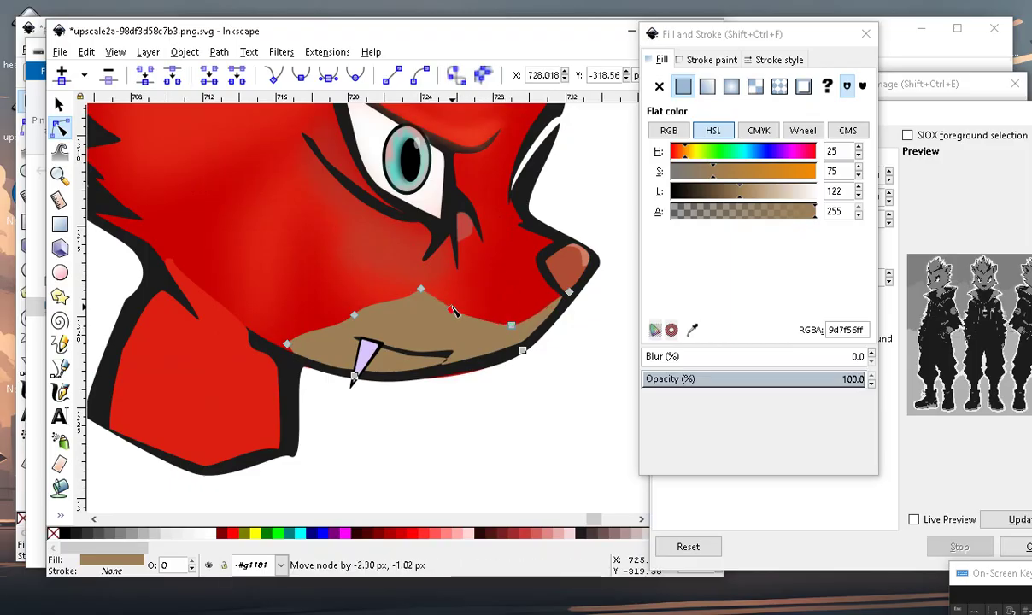
drag(453, 263, 367, 318)
click(356, 83)
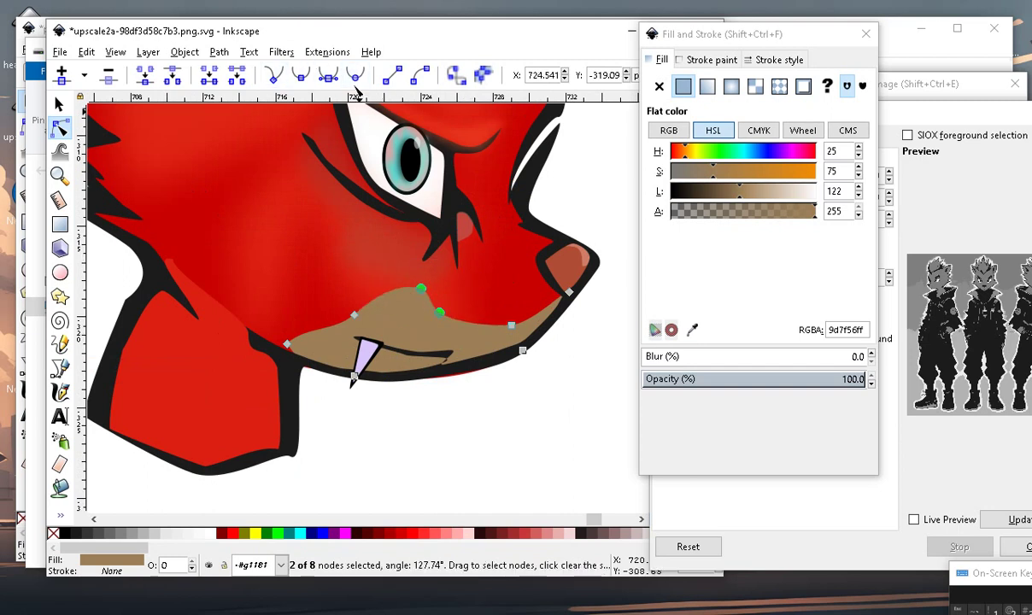
Move a tan muzzle node down-right so it follows the jaw line.
drag(311, 255, 380, 326)
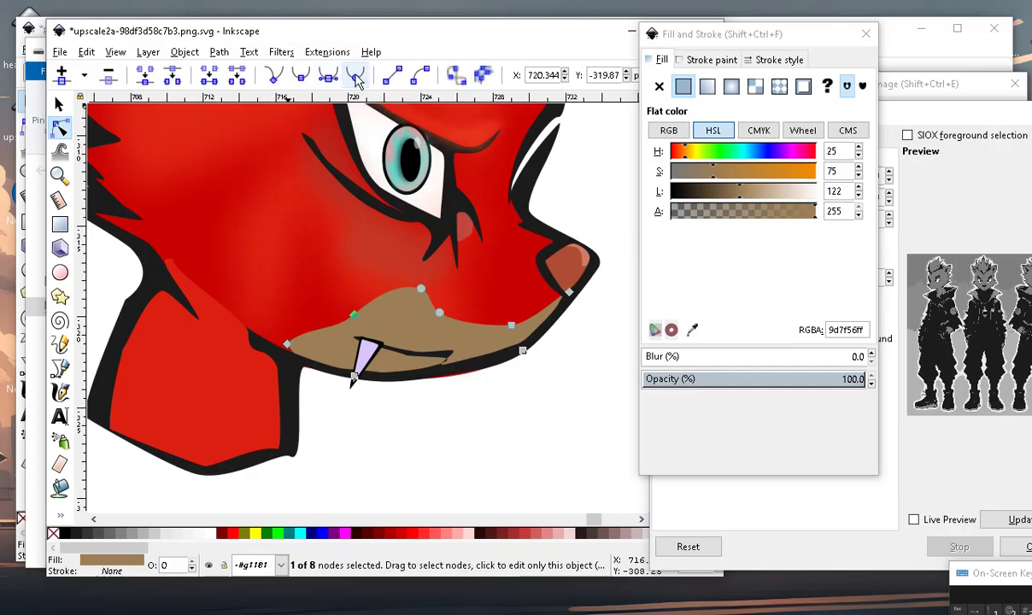
scroll(385, 401, down, 2)
scroll(442, 460, down, 3)
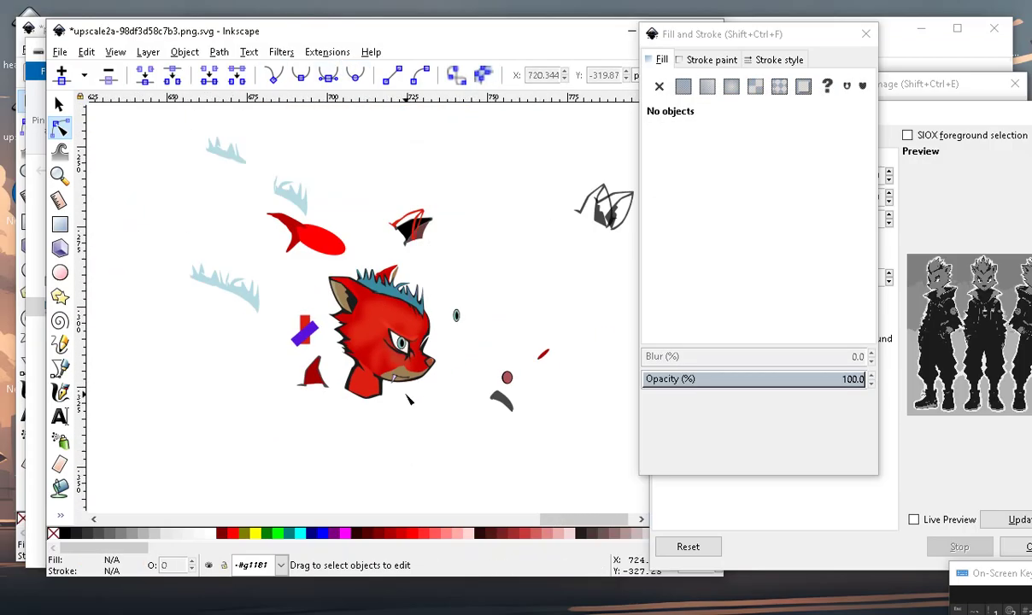
scroll(385, 427, up, 3)
scroll(354, 407, up, 3)
scroll(354, 407, down, 2)
scroll(354, 407, down, 3)
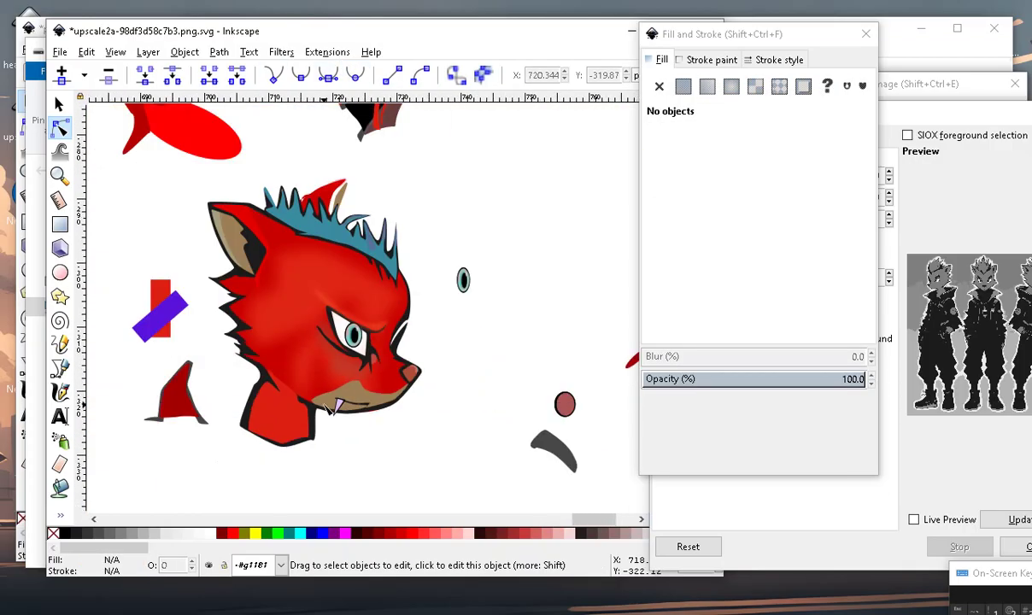
scroll(308, 393, up, 3)
click(303, 402)
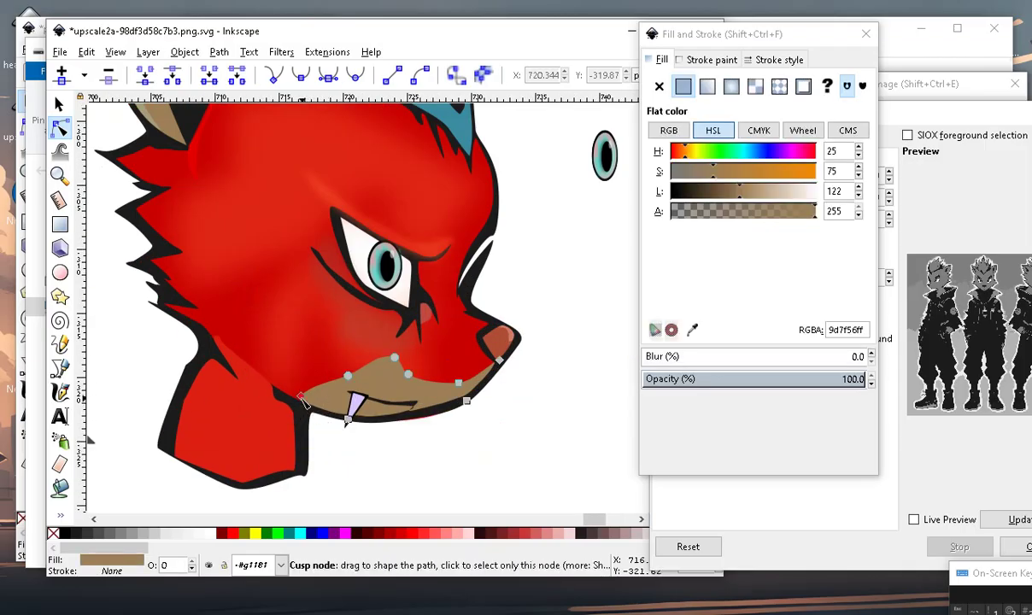
drag(302, 398, 332, 408)
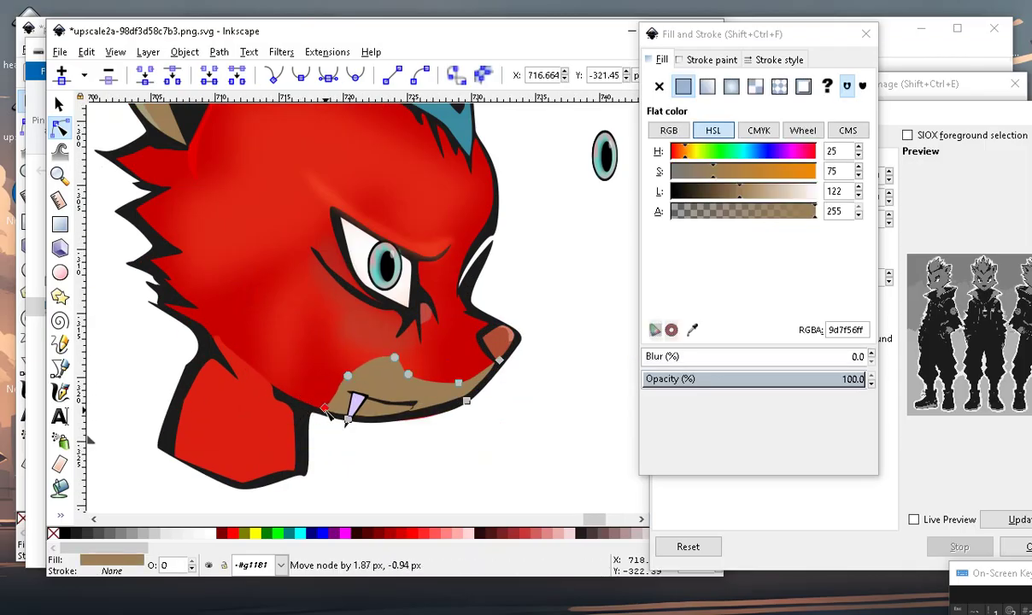
Nudge another muzzle node to fit snugly against the jaw outline.
scroll(322, 410, down, 2)
click(415, 436)
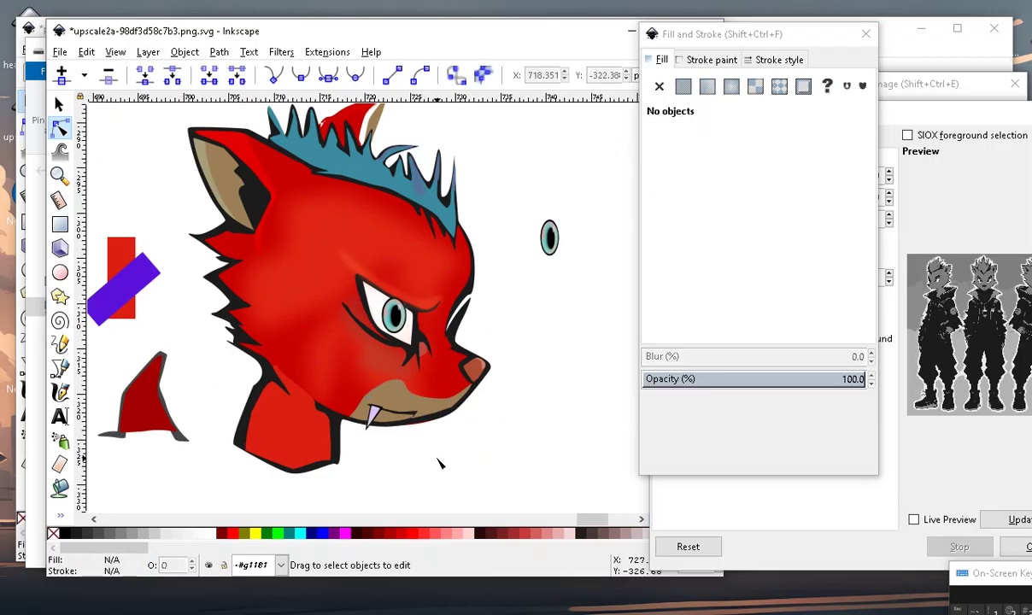
scroll(410, 412, up, 3)
click(381, 382)
drag(424, 367, 427, 368)
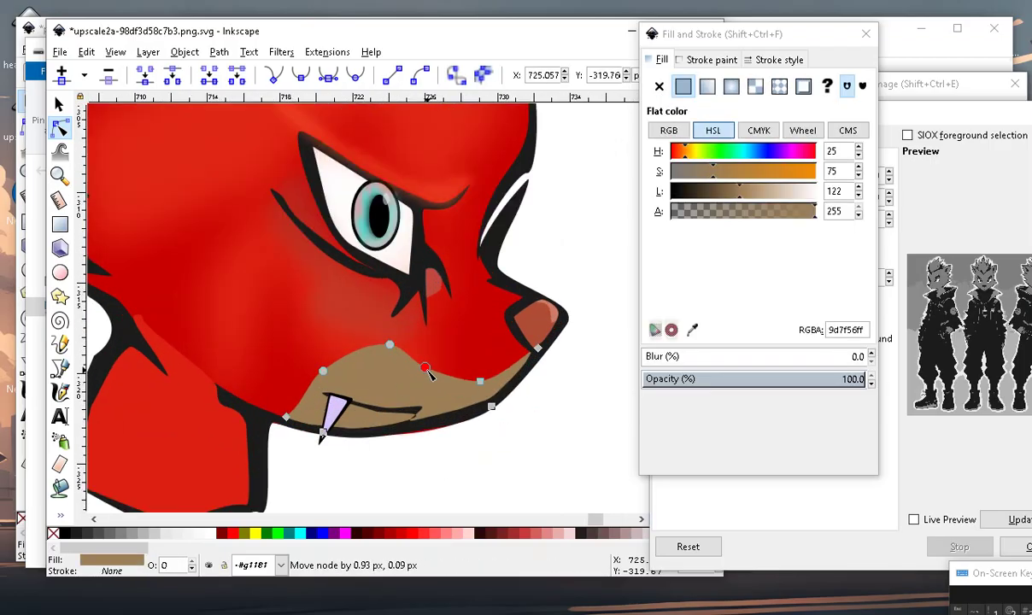
scroll(430, 373, down, 2)
click(453, 454)
scroll(429, 396, down, 1)
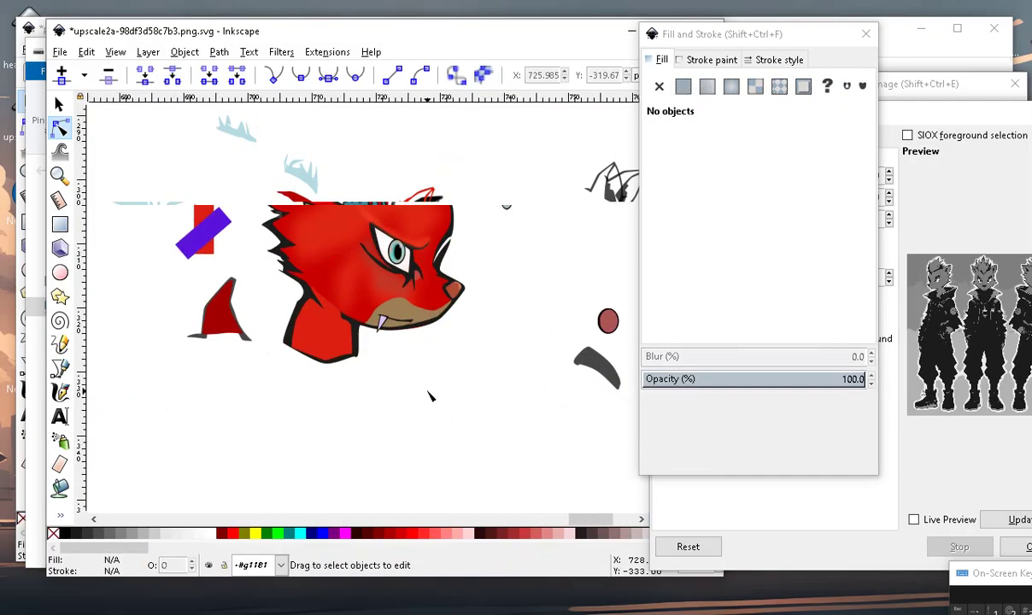
scroll(432, 402, up, 3)
scroll(410, 265, down, 3)
scroll(538, 453, up, 1)
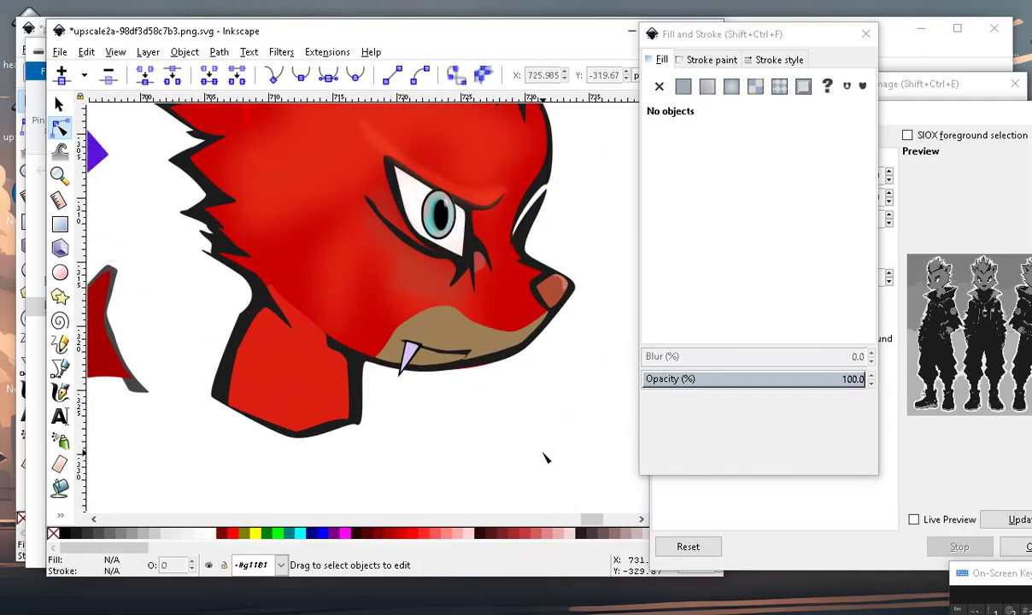
Draw a tiny narrow ellipse dot below the fox's chin.
click(60, 272)
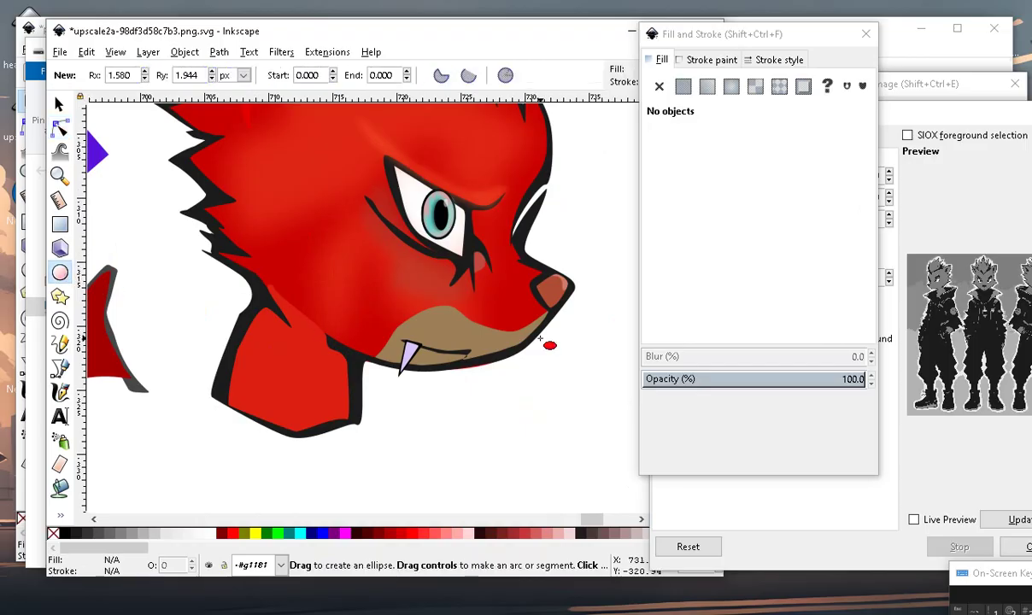
scroll(537, 339, down, 2)
scroll(449, 294, up, 2)
scroll(398, 349, down, 1)
drag(405, 357, 411, 363)
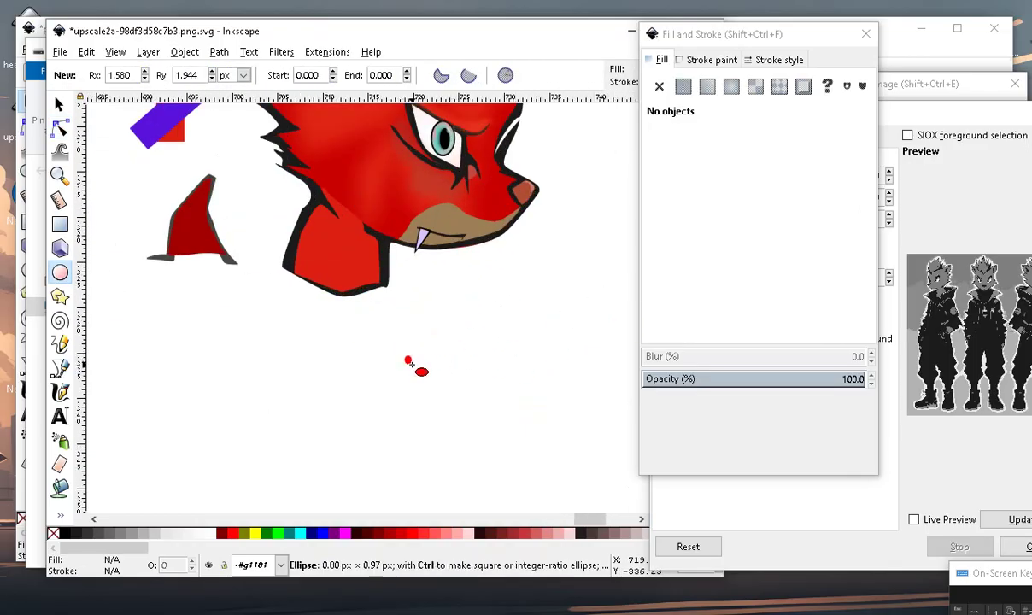
scroll(415, 380, up, 4)
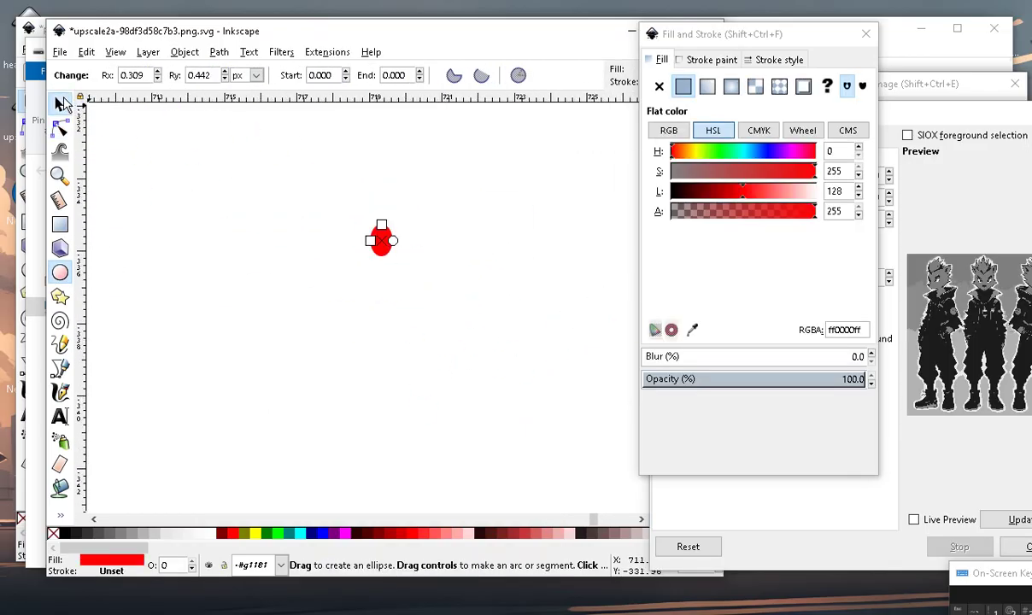
click(59, 104)
drag(407, 259, 338, 282)
scroll(325, 346, down, 3)
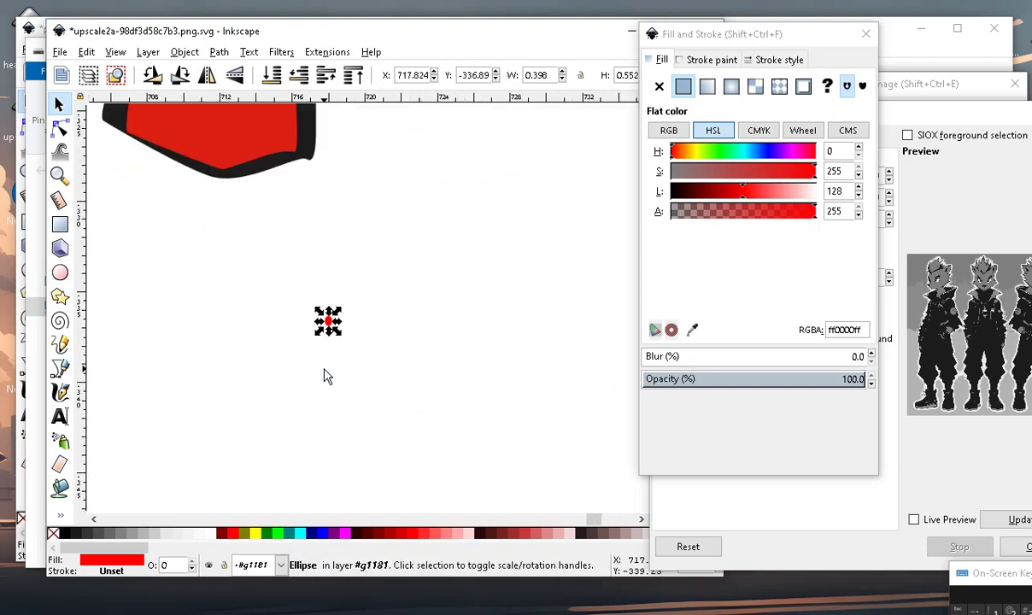
Duplicate the dot into four scattered dots, with the copied pair slightly rotated.
click(86, 52)
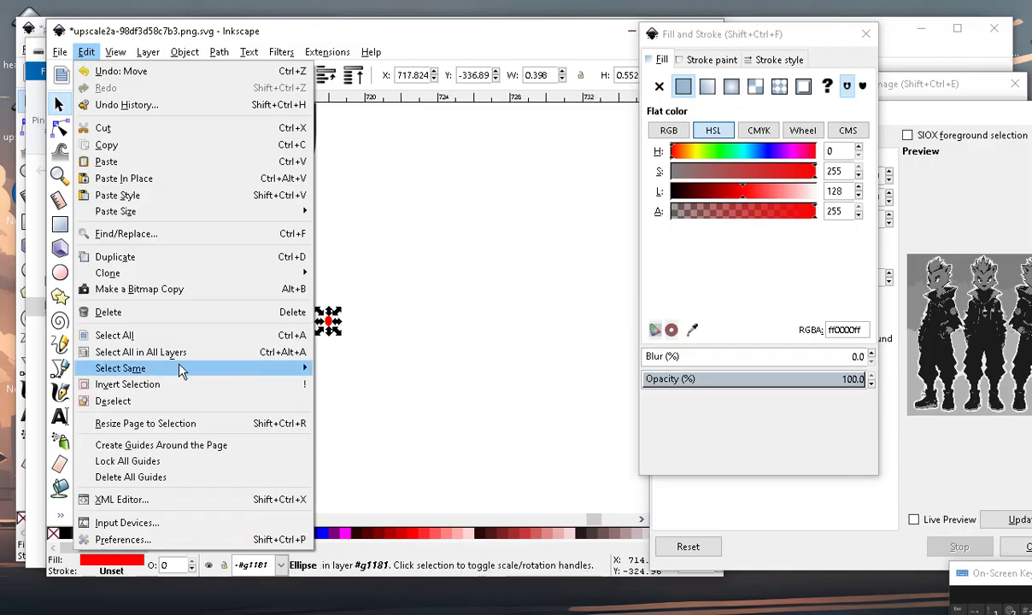
click(189, 256)
scroll(327, 357, up, 1)
mouse_move(325, 318)
mouse_down()
mouse_move(337, 344)
mouse_move(367, 363)
mouse_move(350, 370)
mouse_up()
click(350, 369)
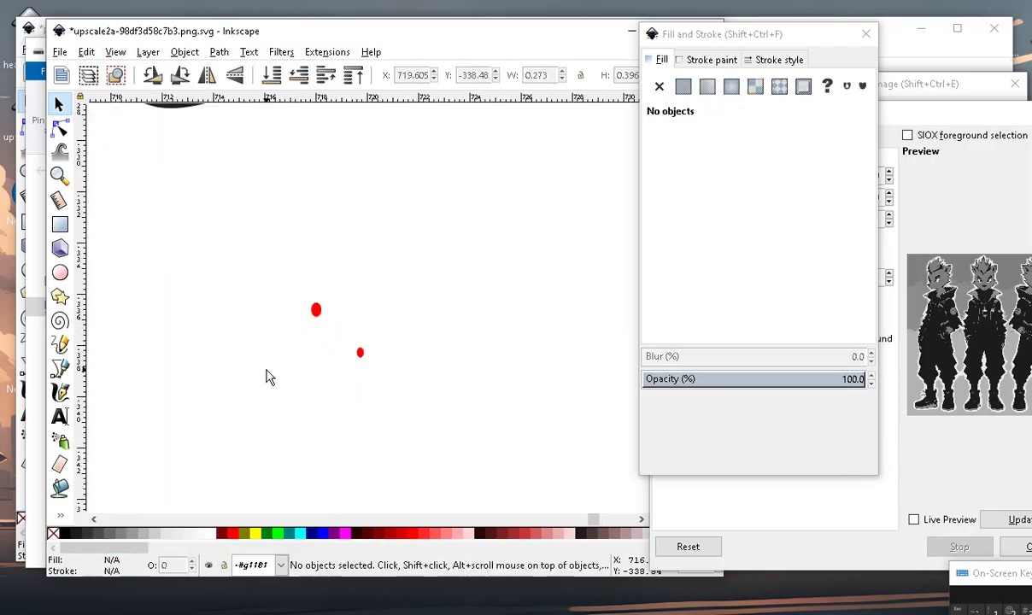
drag(248, 248, 459, 401)
click(86, 52)
click(171, 257)
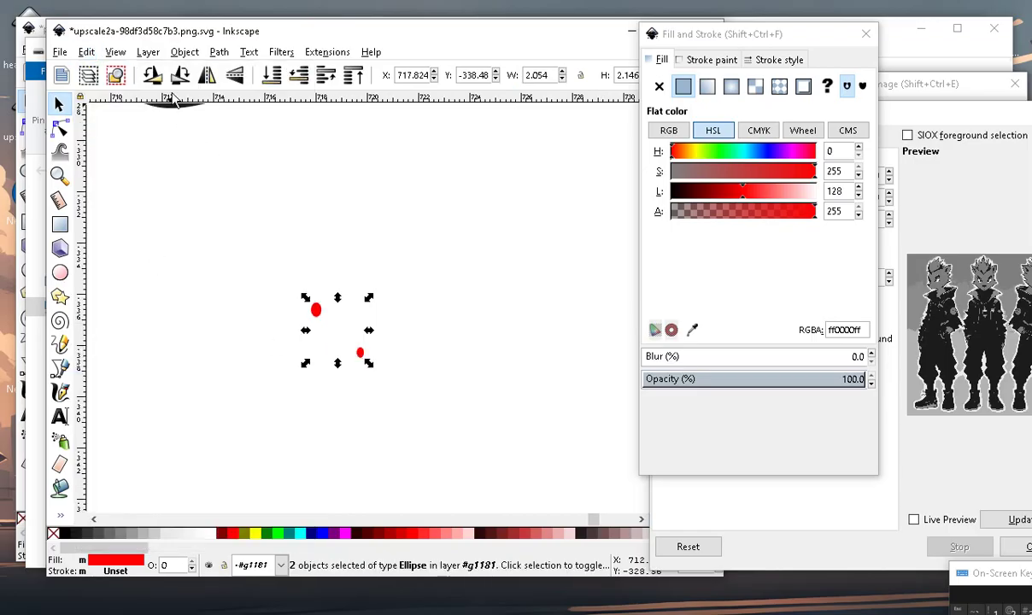
key(alt+bracketleft)
drag(328, 309, 276, 306)
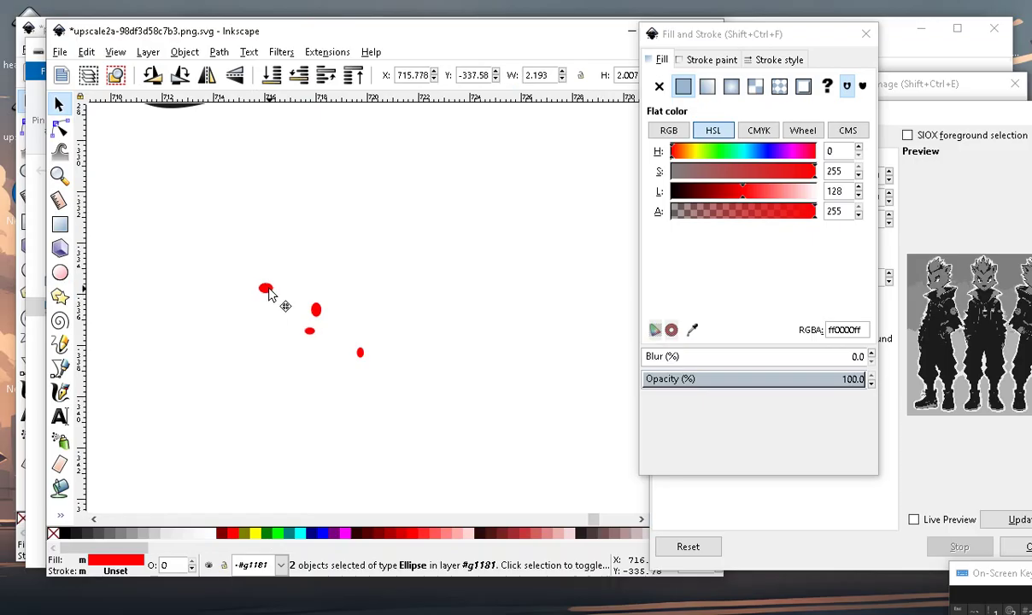
click(248, 407)
Duplicate the four dots into eight and arrange them into a loose cluster.
drag(182, 237, 426, 421)
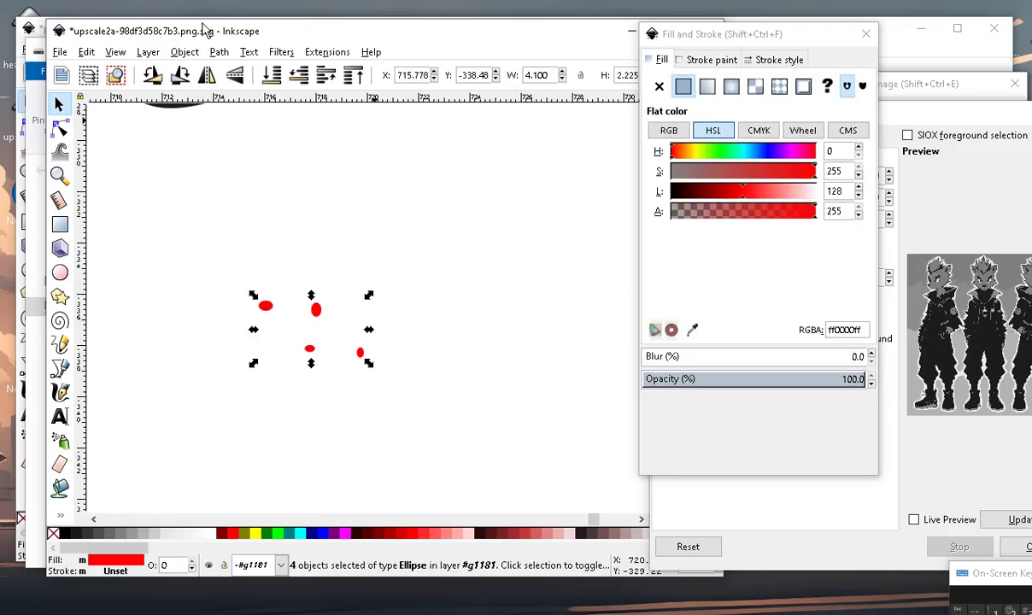
click(89, 52)
click(128, 255)
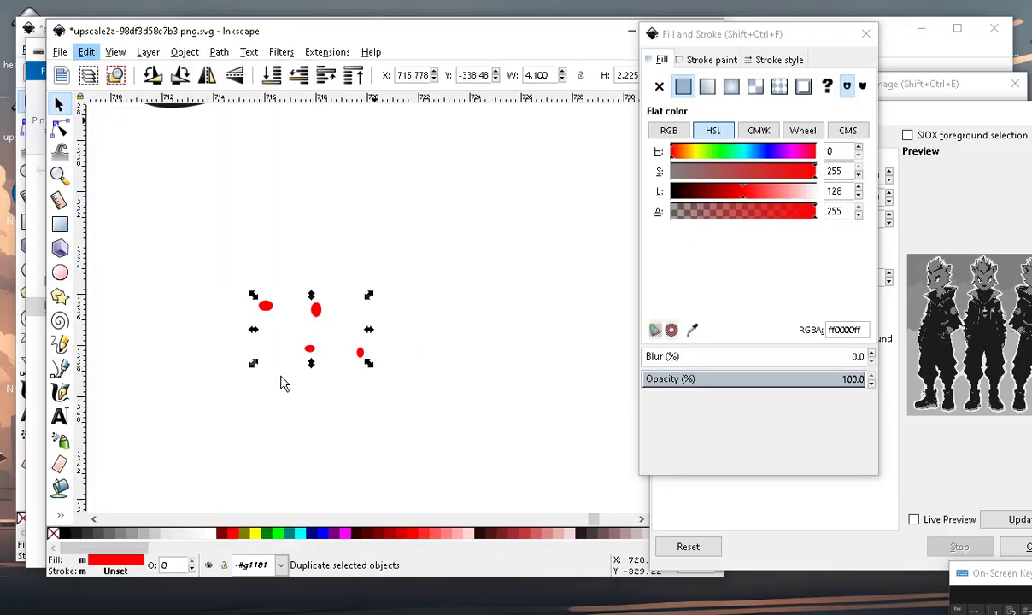
mouse_move(316, 309)
mouse_down()
mouse_move(328, 382)
mouse_move(366, 340)
mouse_up()
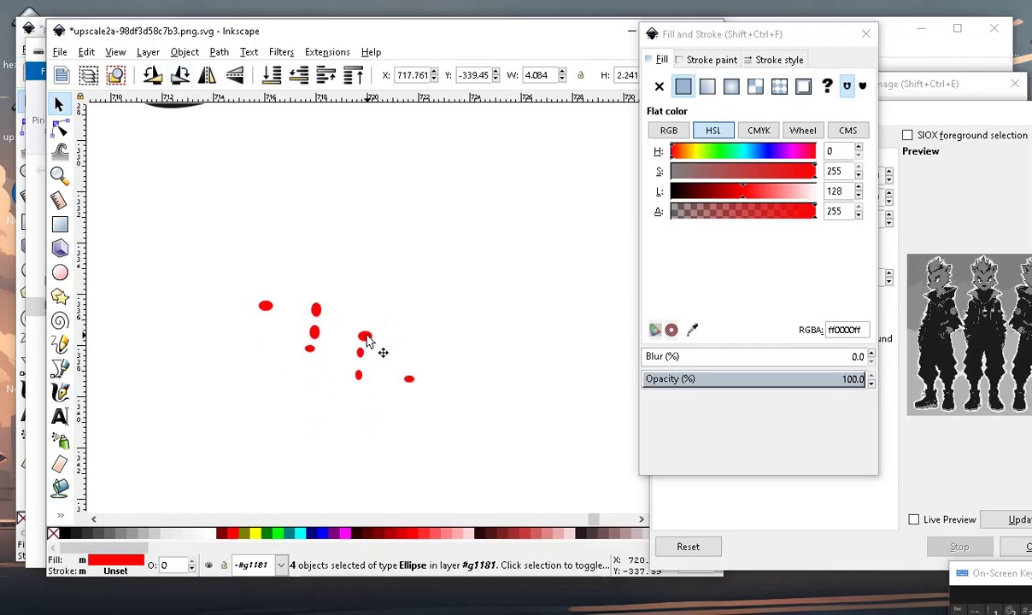
click(333, 417)
click(359, 376)
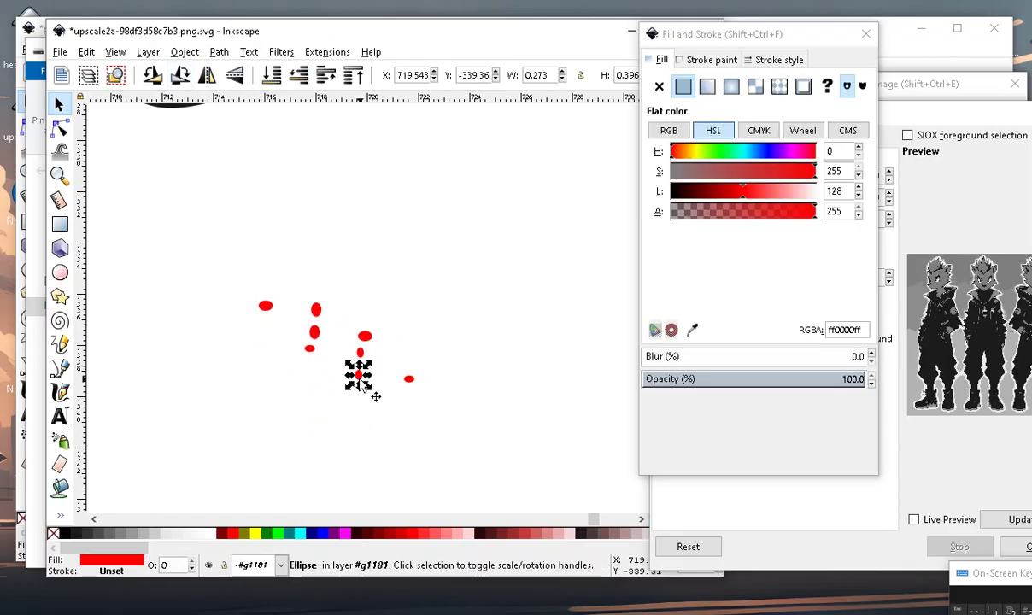
drag(361, 378, 279, 339)
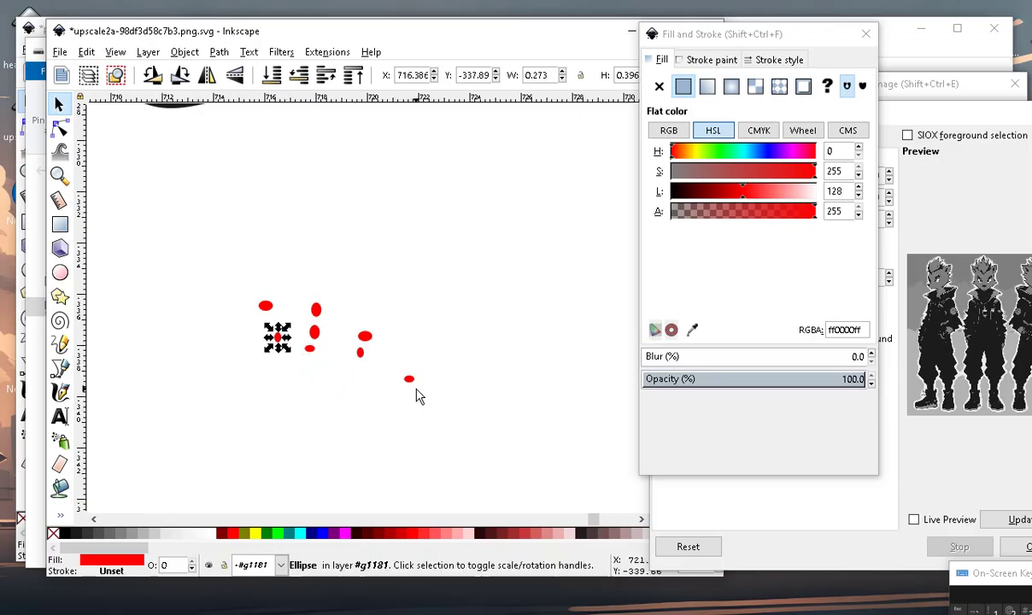
drag(410, 381, 336, 280)
mouse_move(315, 331)
mouse_down()
mouse_move(340, 360)
mouse_move(345, 330)
mouse_up()
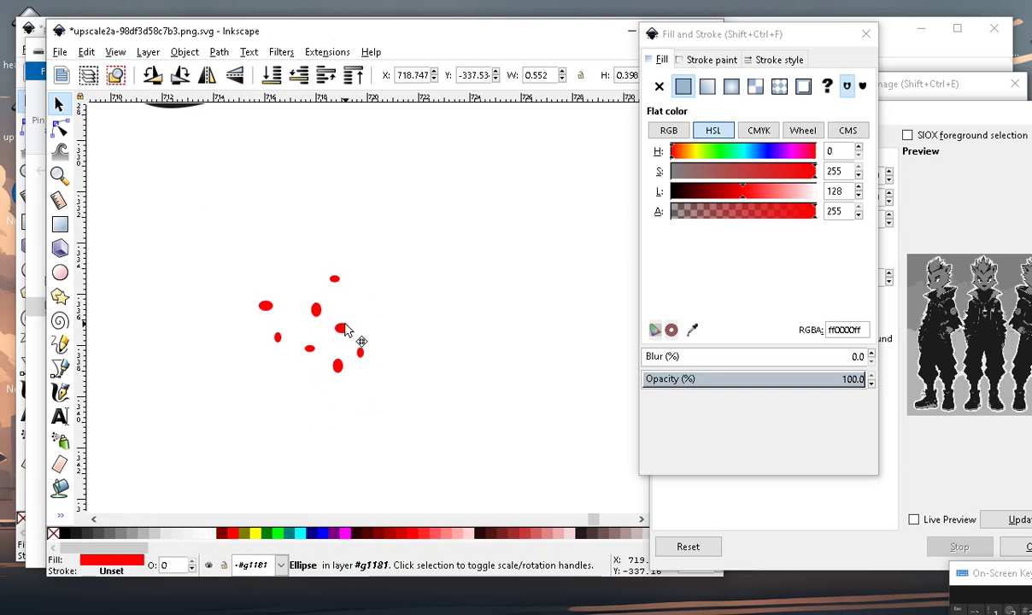
Turn all eight dots gray (827d7dff) and move them up under the chin.
ctrl+scroll(345, 331, down, 2)
click(271, 319)
drag(272, 288, 442, 415)
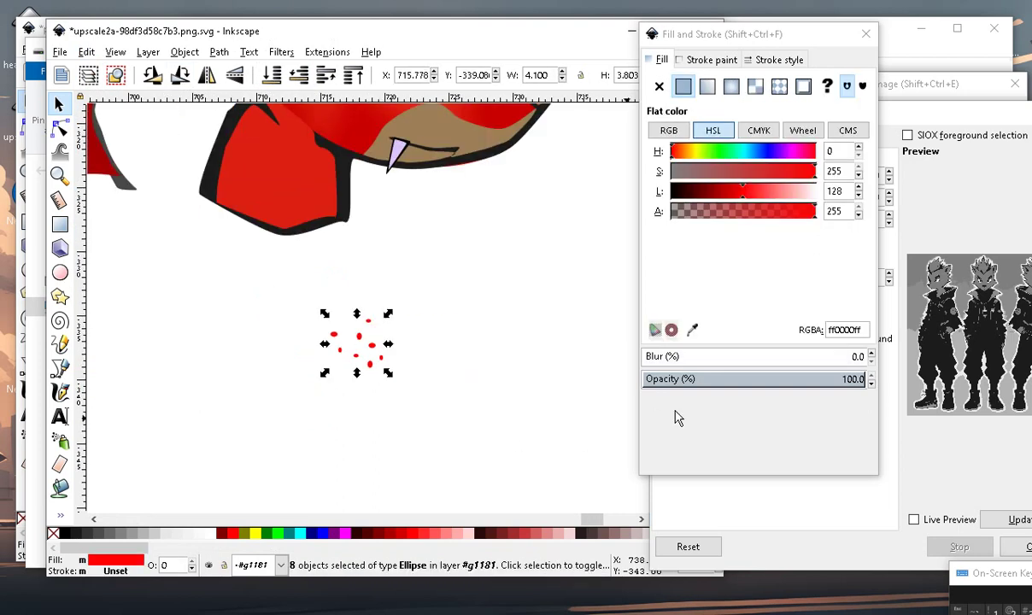
drag(682, 168, 672, 174)
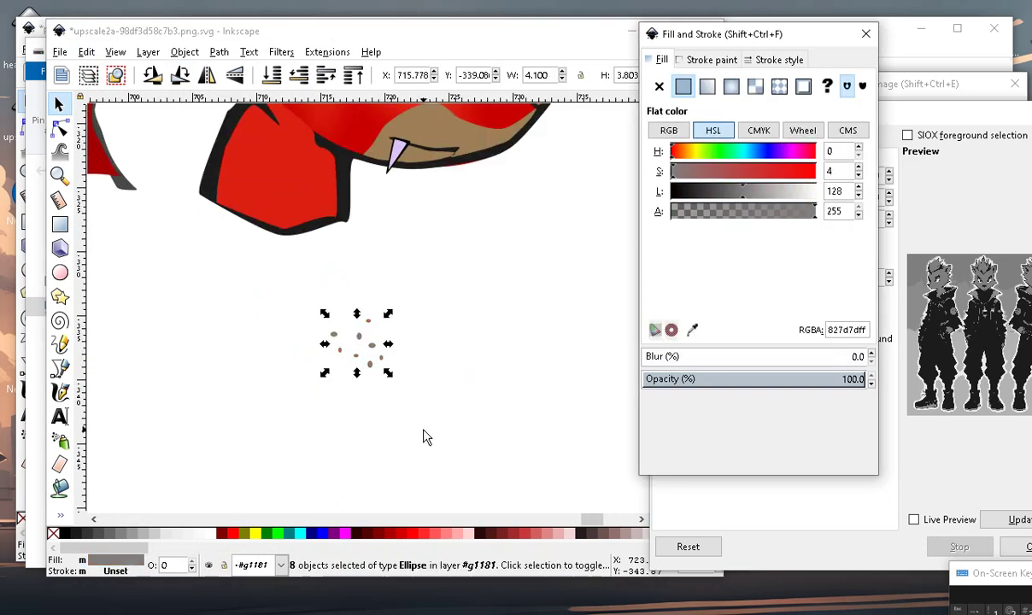
ctrl+scroll(426, 437, down, 1)
ctrl+scroll(372, 372, up, 2)
ctrl+scroll(371, 405, down, 2)
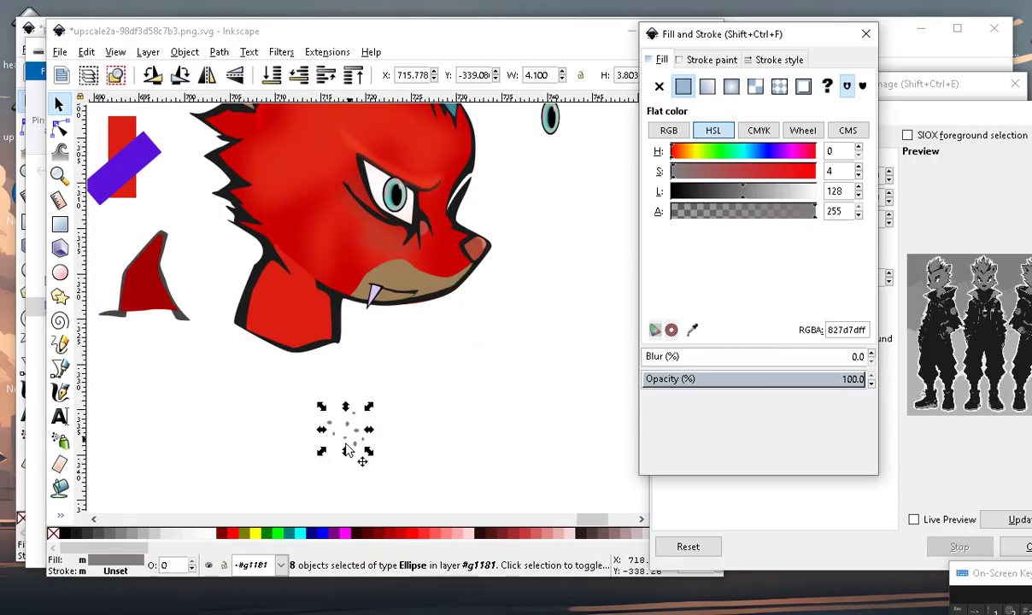
drag(353, 430, 407, 398)
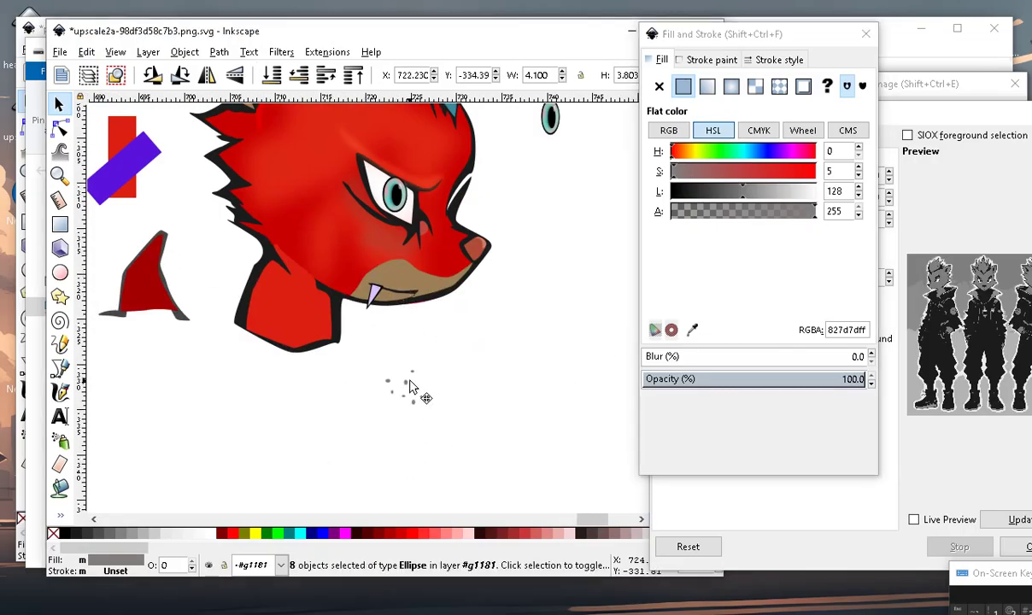
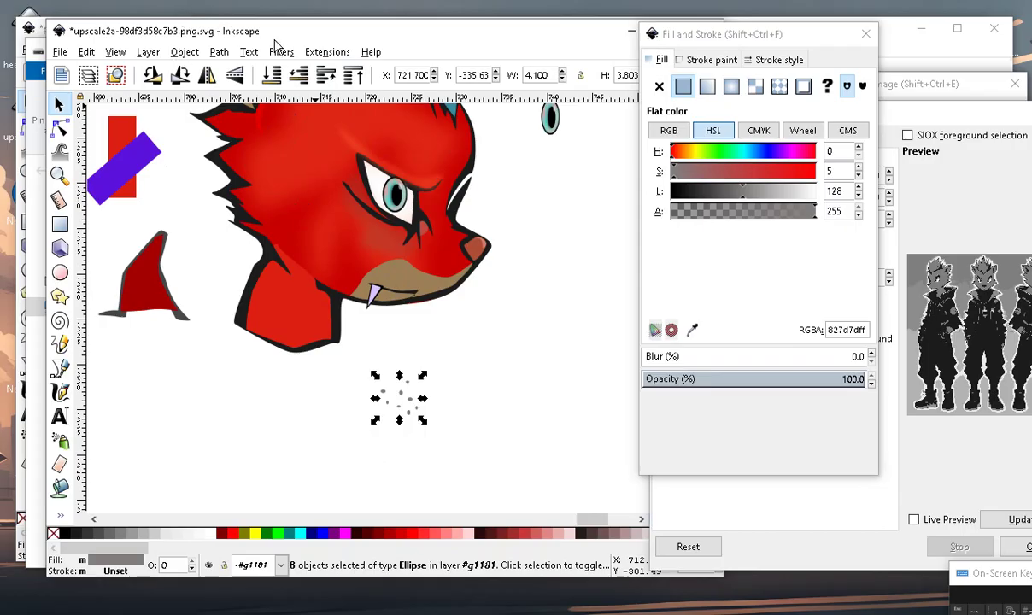
Group the eight grey spots and move the group onto the tan muzzle above the fang.
click(185, 53)
click(243, 174)
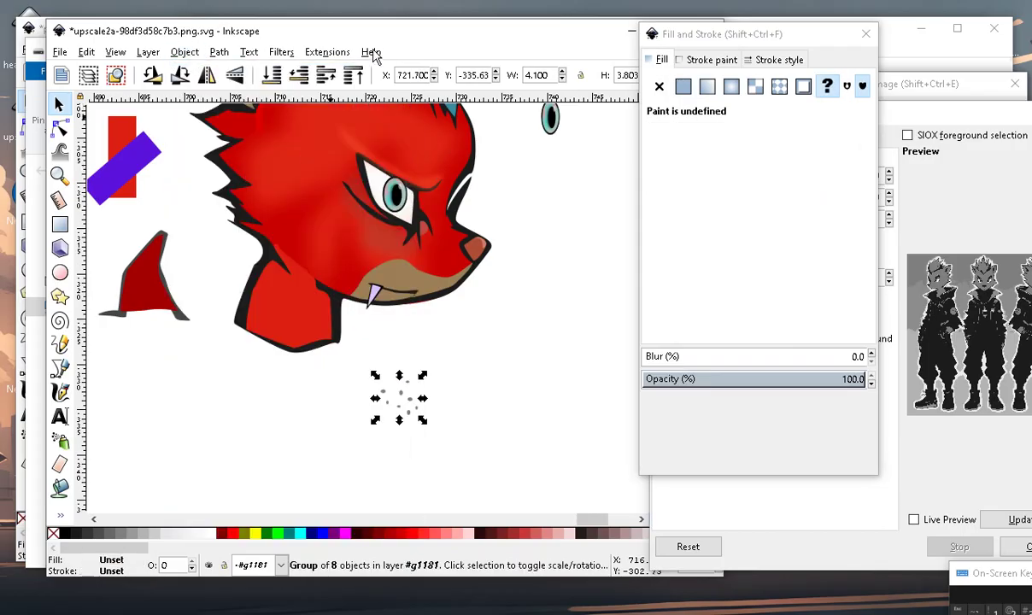
ctrl+scroll(409, 441, up, 3)
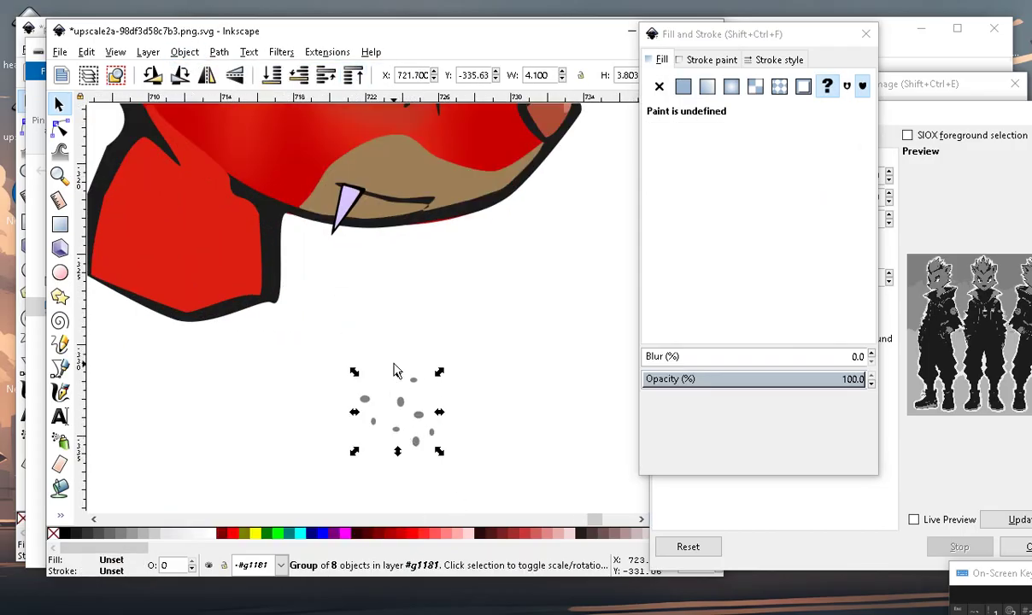
drag(393, 403, 390, 176)
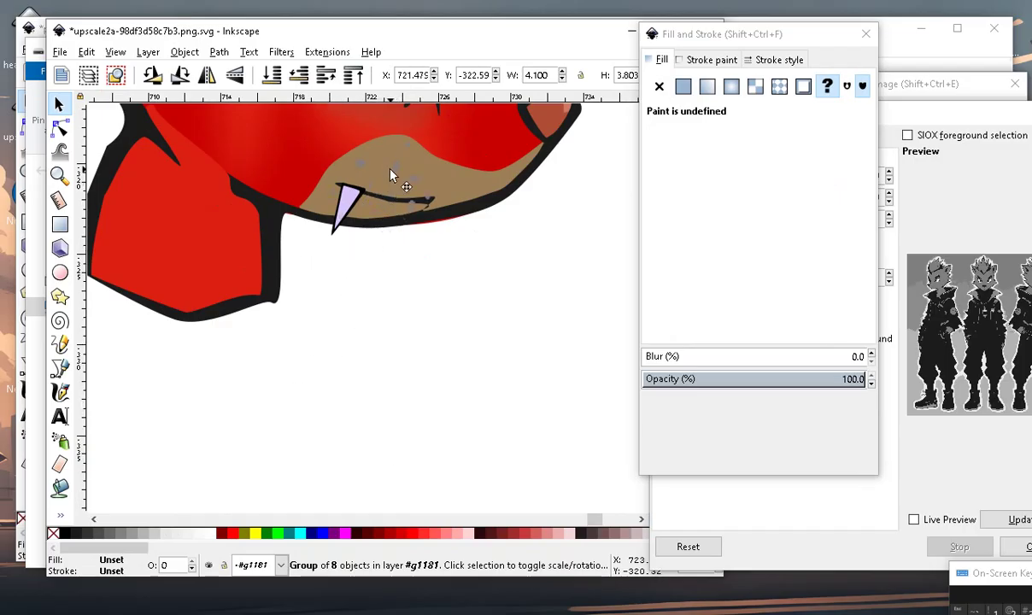
ctrl+scroll(399, 338, down, 2)
ctrl+scroll(403, 258, up, 2)
ctrl+scroll(438, 484, up, 3)
ctrl+scroll(411, 348, down, 1)
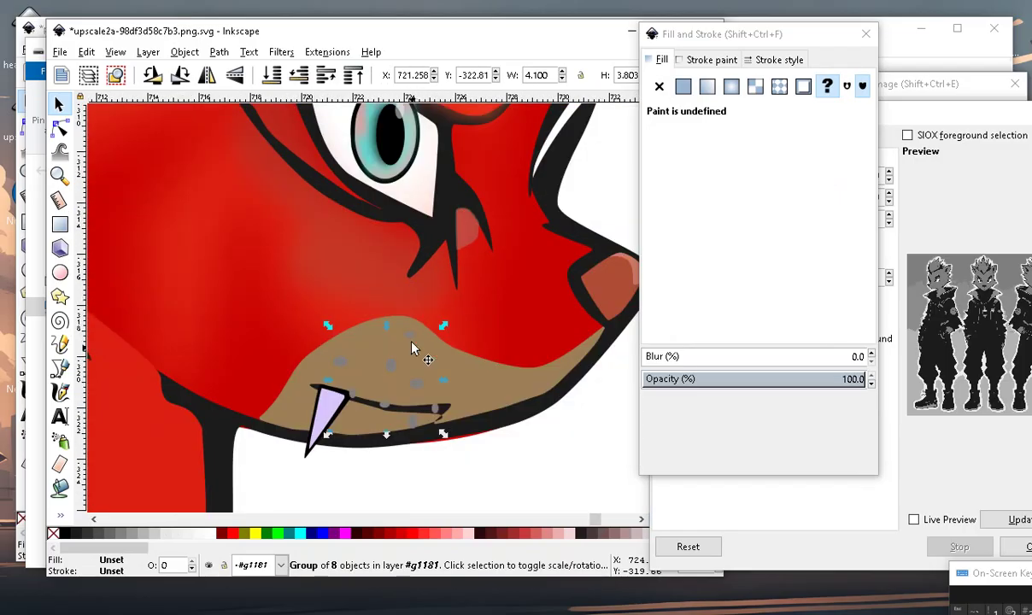
ctrl+scroll(381, 376, up, 2)
mouse_move(387, 351)
mouse_down()
mouse_move(376, 224)
mouse_move(385, 270)
mouse_up()
Squash the spot group down to about 3.522 × 2.444 so it fits the muzzle.
drag(384, 198, 382, 235)
drag(492, 318, 462, 318)
drag(366, 411, 367, 370)
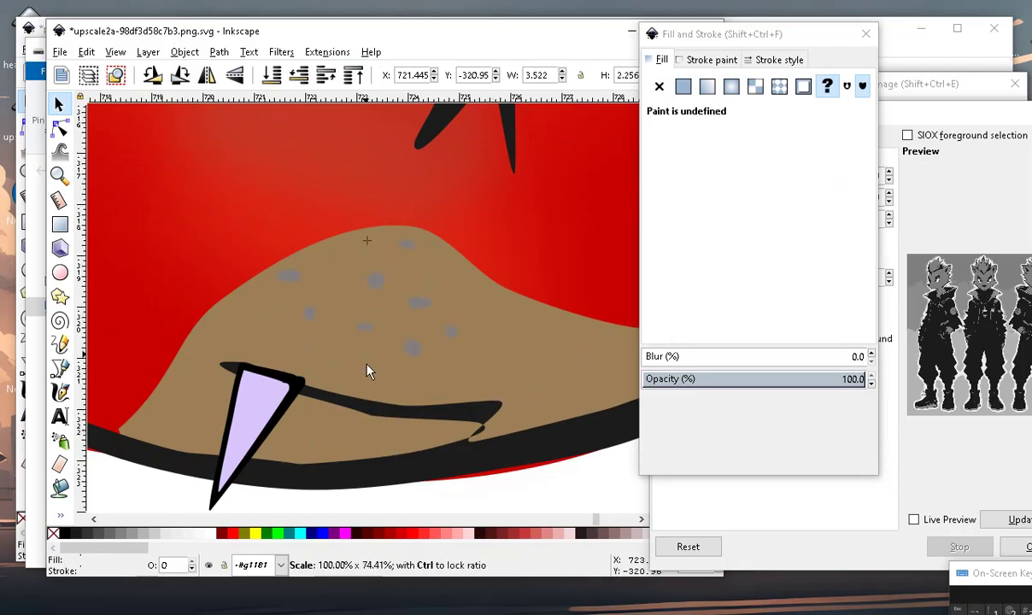
scroll(503, 342, down, 2)
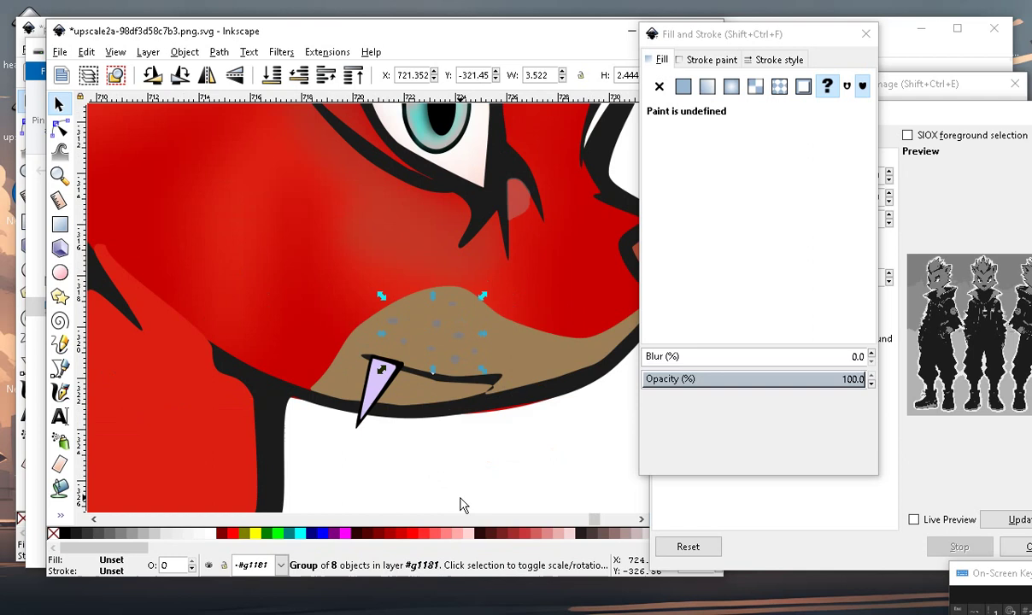
Fill the spot group pale cream efefd0a9: saturation about 128, lightness about 224, alpha 169.
click(254, 534)
scroll(342, 334, down, 5)
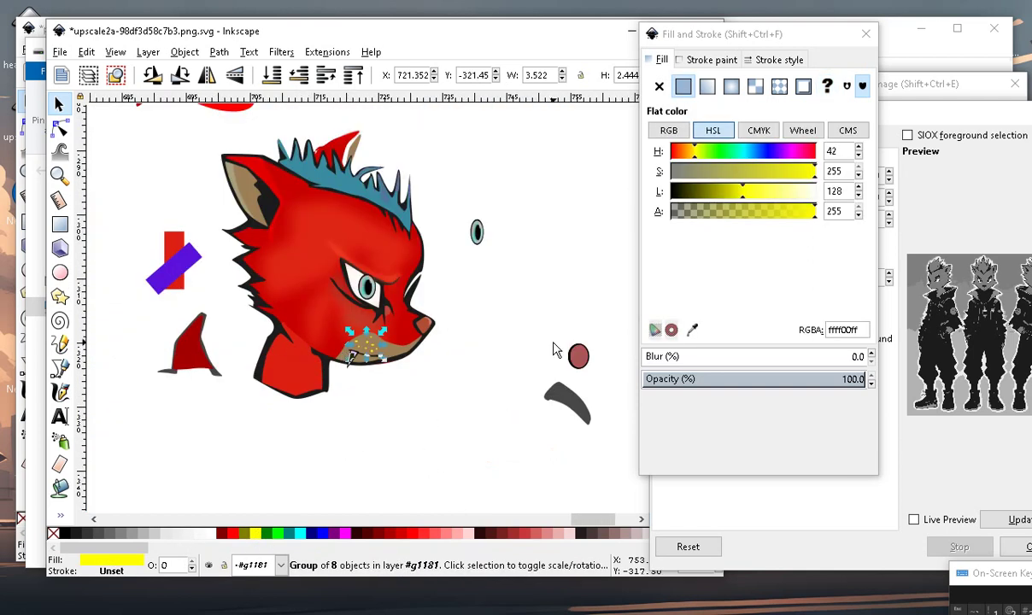
scroll(551, 351, up, 1)
drag(788, 177, 742, 172)
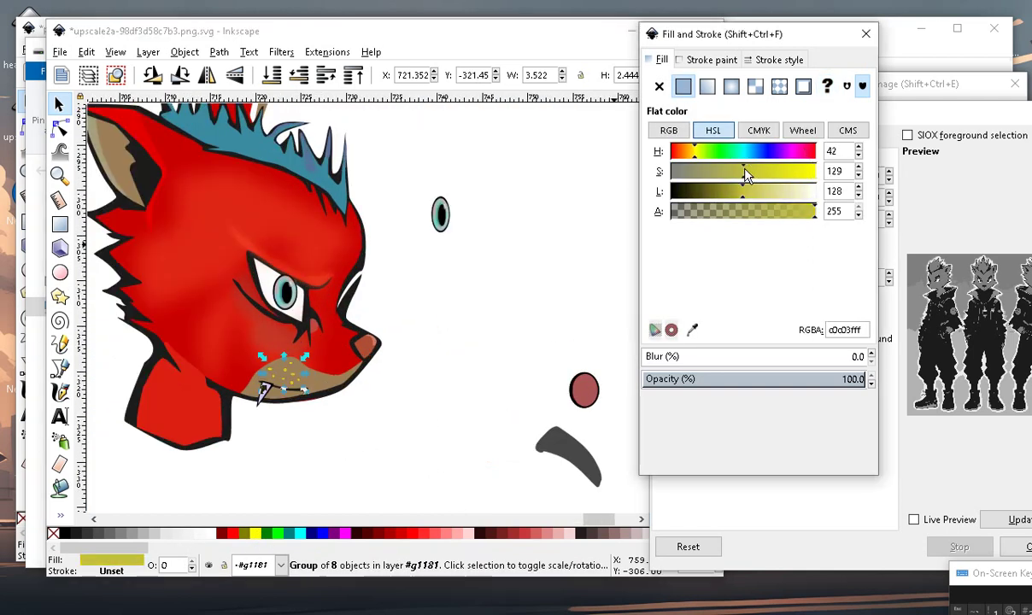
scroll(299, 342, up, 3)
scroll(307, 393, down, 2)
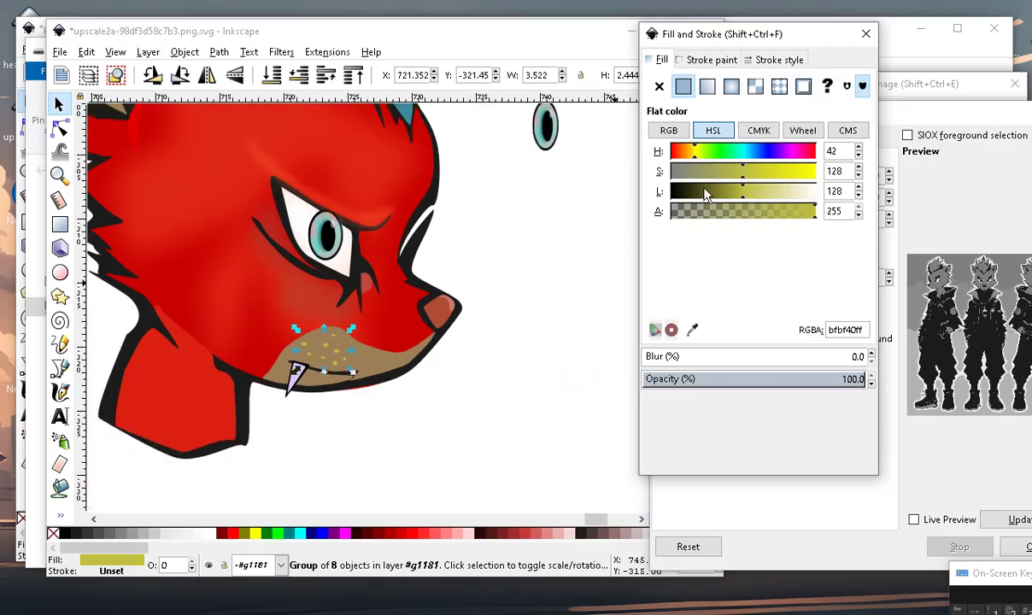
mouse_move(742, 191)
mouse_down()
mouse_move(803, 199)
mouse_move(772, 221)
mouse_up()
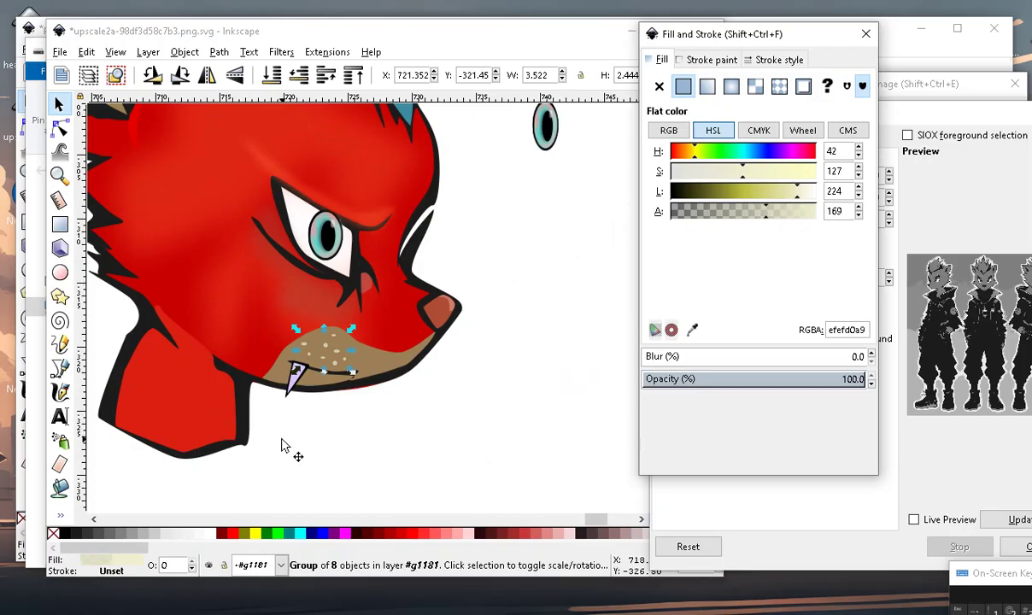
scroll(284, 445, up, 2)
scroll(410, 398, down, 1)
Deselect the spot group and select the dark outline path by the mouth.
click(405, 433)
scroll(405, 433, down, 2)
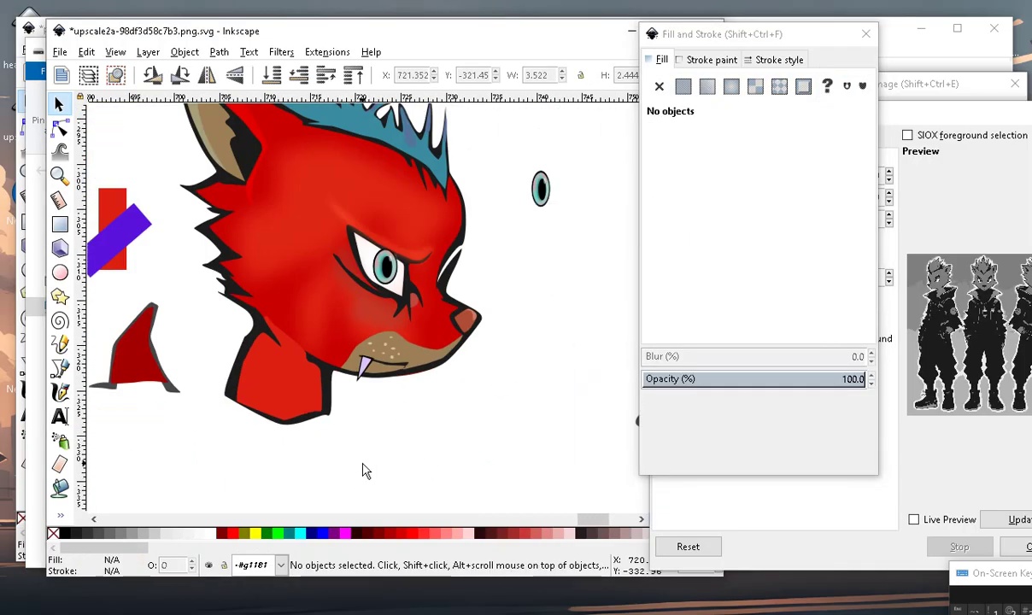
scroll(368, 385, up, 2)
scroll(382, 317, up, 2)
scroll(344, 299, down, 1)
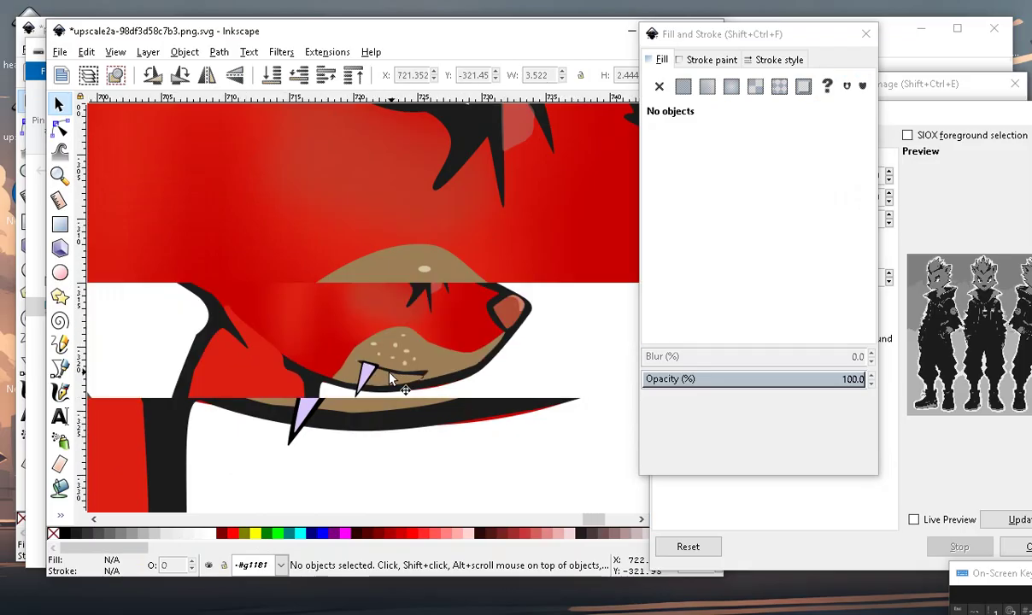
scroll(386, 373, down, 1)
scroll(410, 359, up, 2)
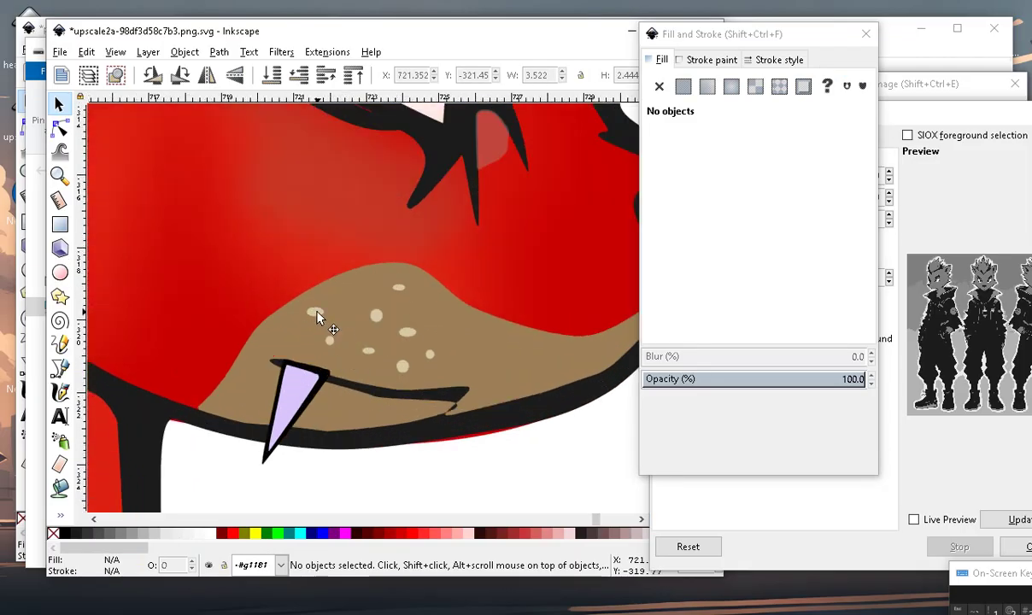
click(322, 330)
Enter the spot group and make one individual spot more saturated.
click(330, 340)
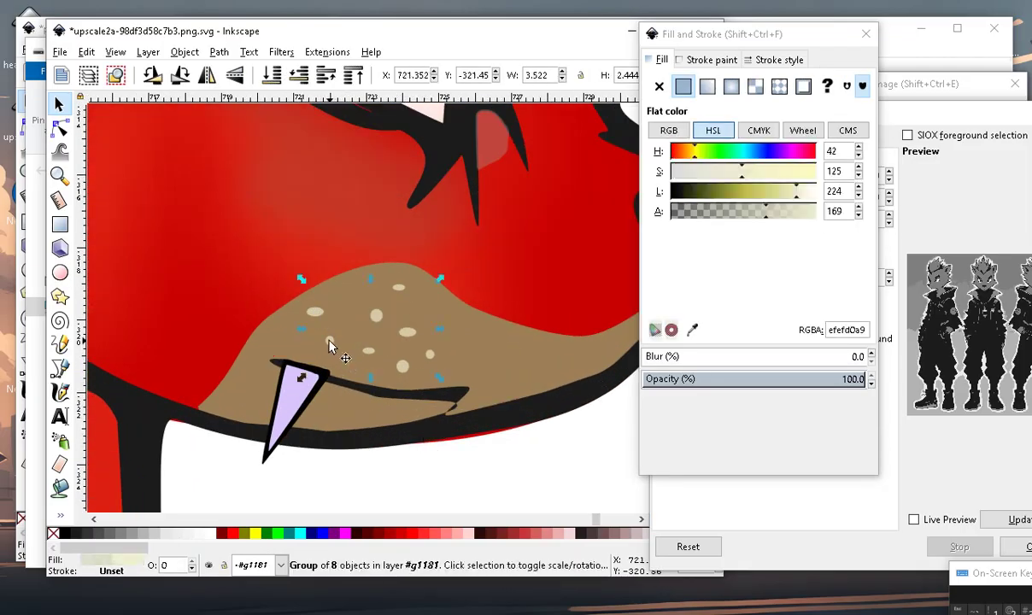
double_click(330, 340)
click(330, 339)
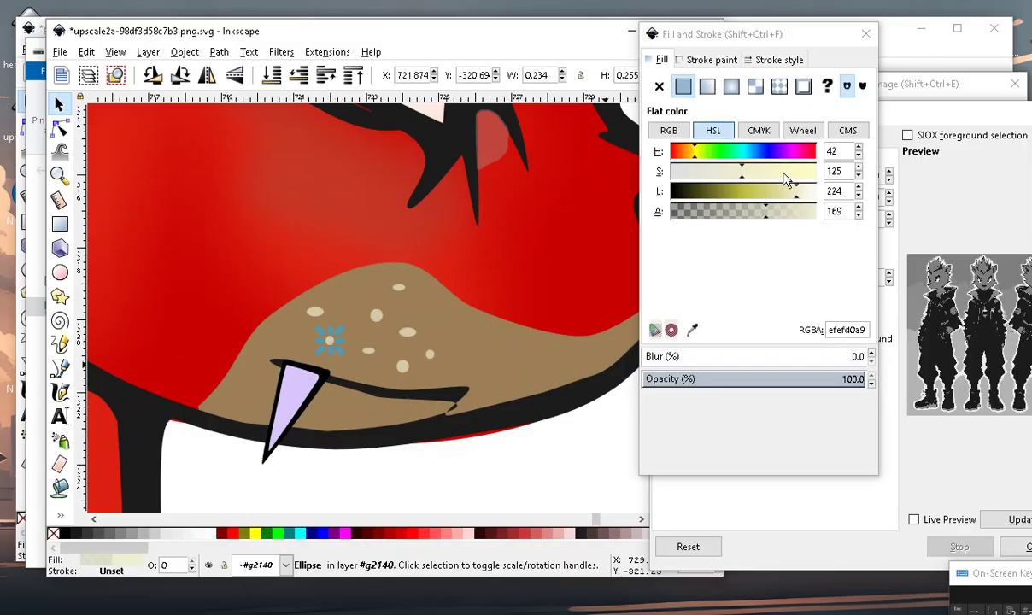
drag(786, 179, 799, 177)
key(Escape)
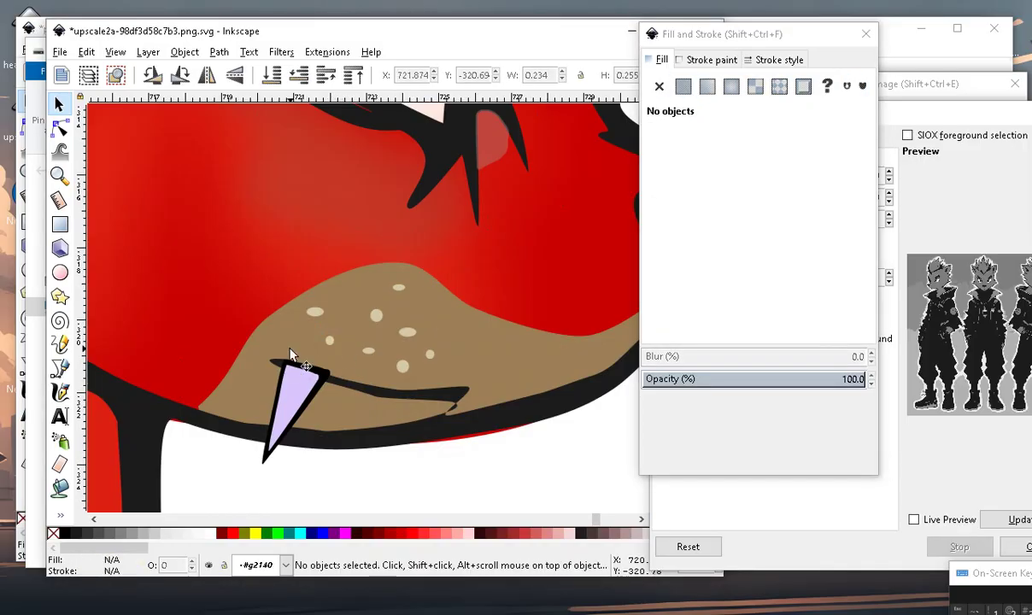
scroll(294, 342, down, 4)
scroll(372, 311, up, 6)
Move one muzzle spot to a new place, darken it, and darken the small top spot yellowish.
click(409, 275)
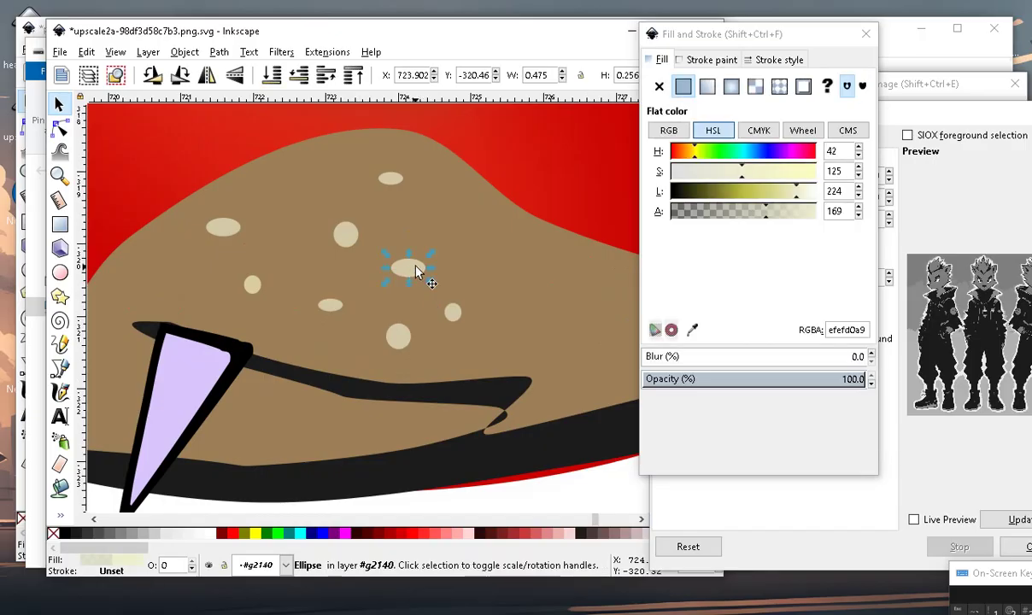
drag(409, 275, 482, 254)
mouse_move(786, 200)
mouse_down()
mouse_move(749, 198)
mouse_move(773, 198)
mouse_up()
click(389, 181)
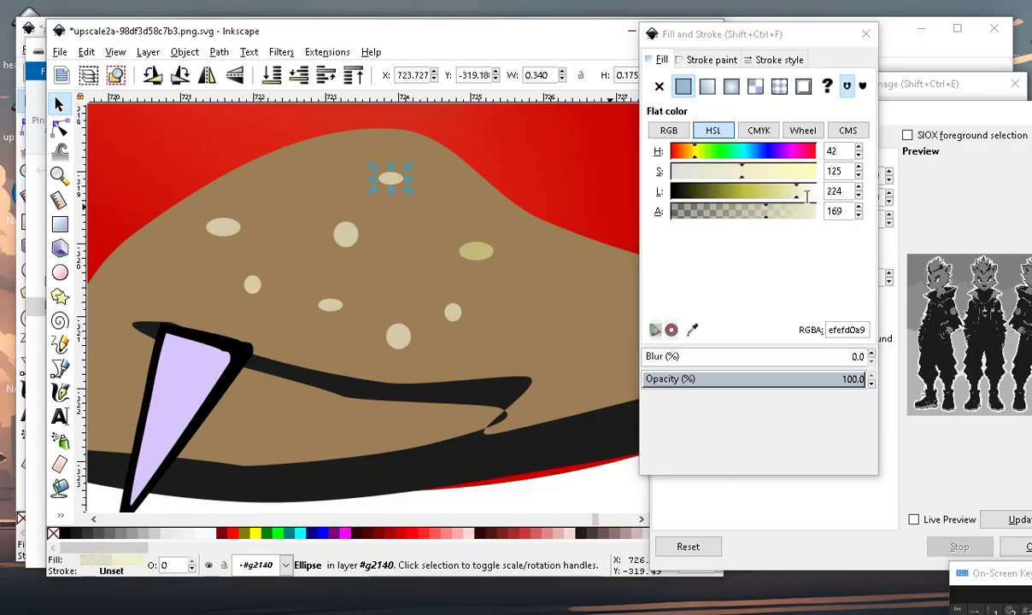
drag(767, 195, 759, 198)
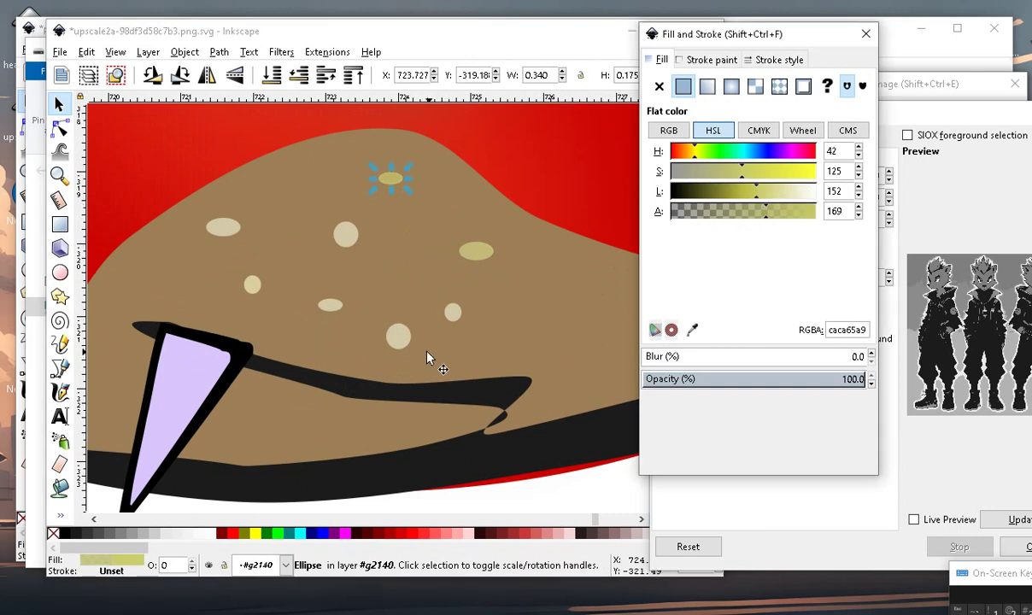
Desaturate and slightly darken the spot on the right of the muzzle.
click(453, 313)
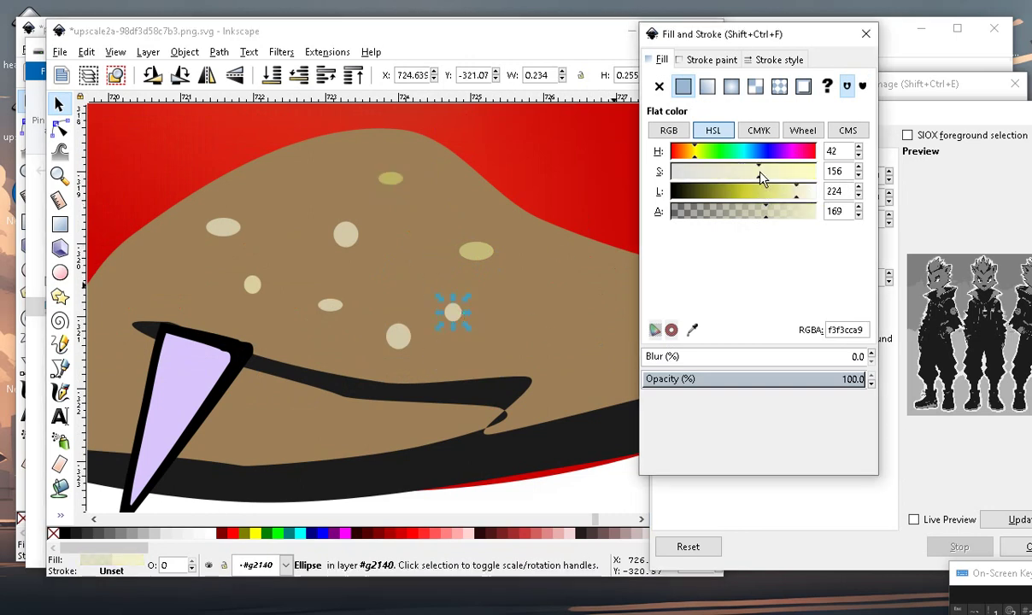
drag(770, 177, 706, 172)
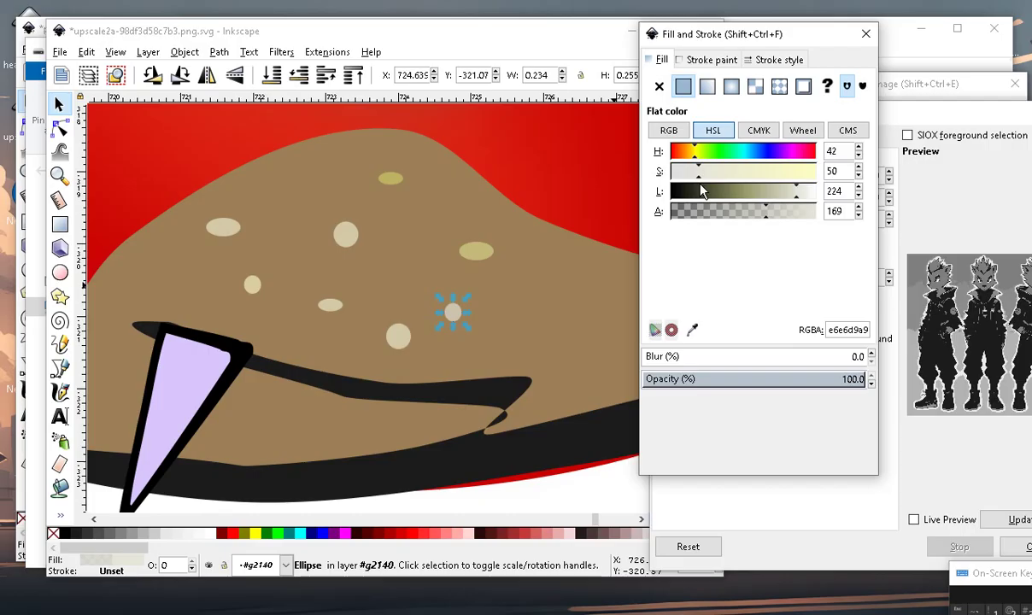
click(785, 195)
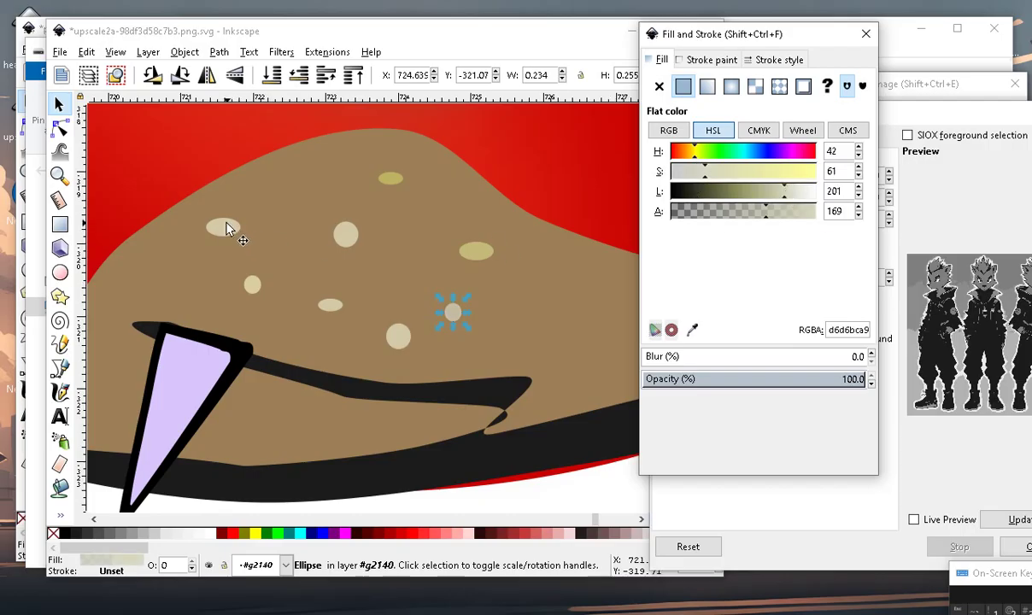
scroll(339, 252, down, 5)
key(Escape)
scroll(463, 276, up, 3)
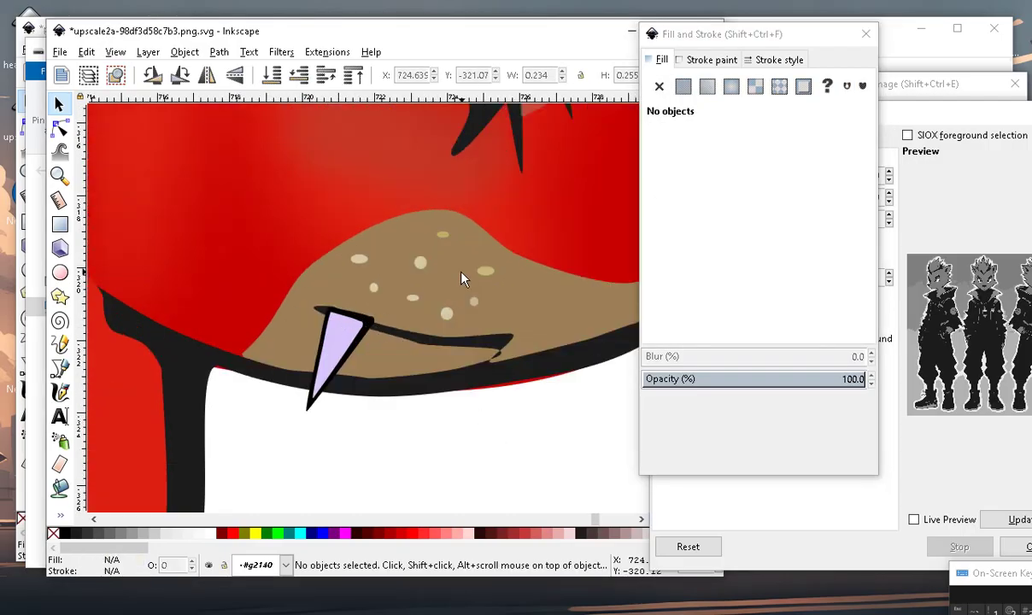
scroll(391, 275, up, 2)
Darken another pale spot to a deeper yellow.
click(380, 254)
mouse_move(788, 196)
mouse_down()
mouse_move(748, 193)
mouse_move(714, 173)
mouse_up()
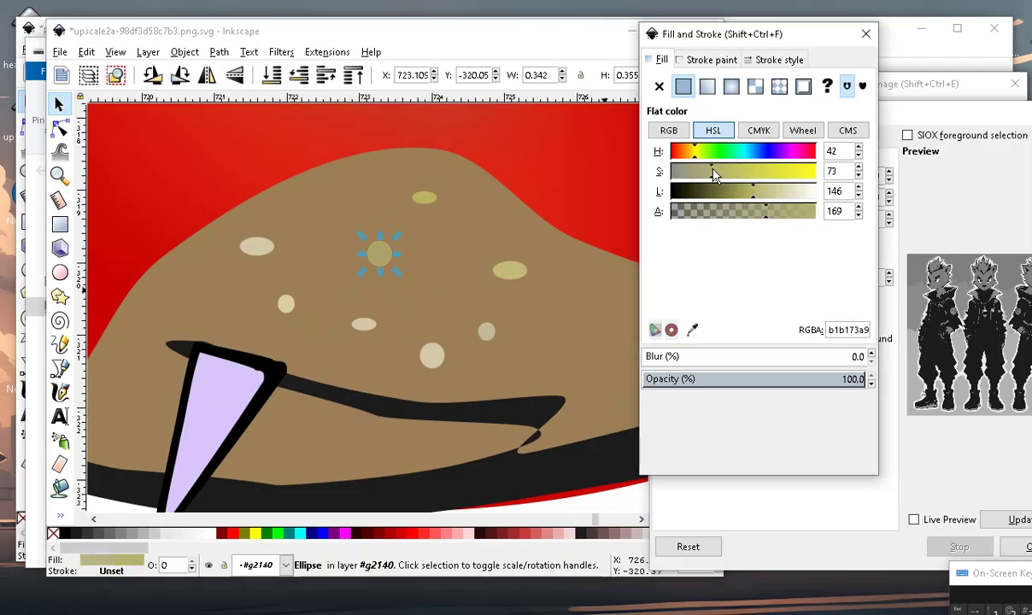
scroll(357, 243, down, 3)
click(431, 447)
scroll(431, 447, down, 2)
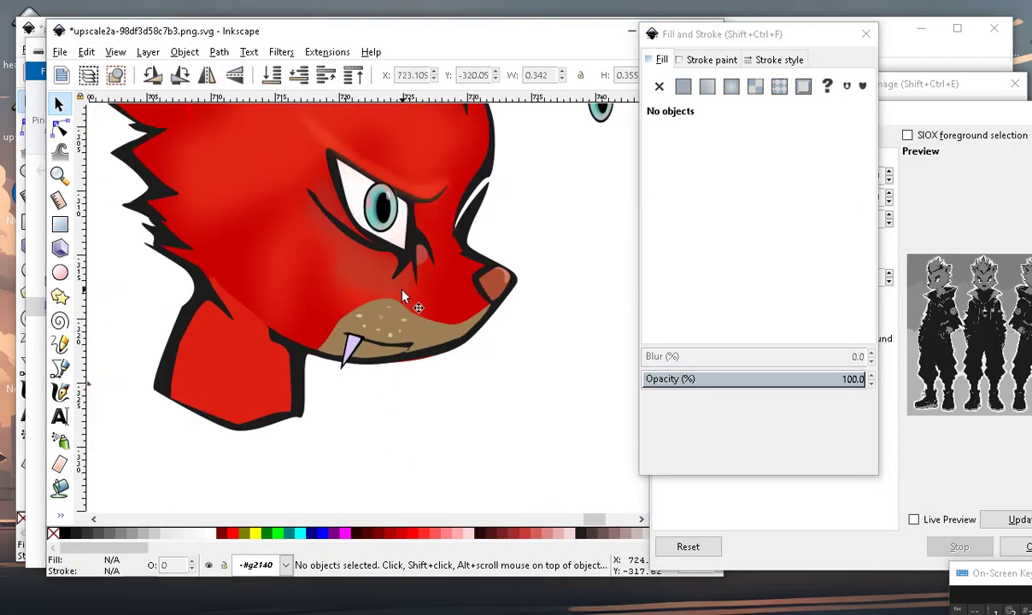
scroll(380, 423, up, 3)
scroll(363, 408, up, 1)
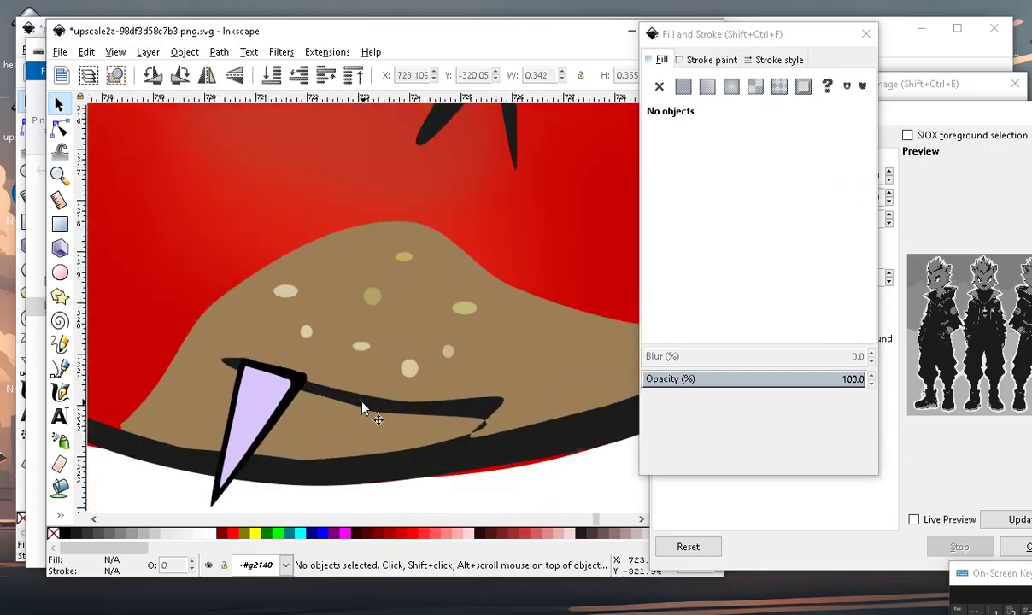
Recolour the spot near the fang bright yellow and desaturate the upper-left pale spot.
click(308, 332)
click(755, 196)
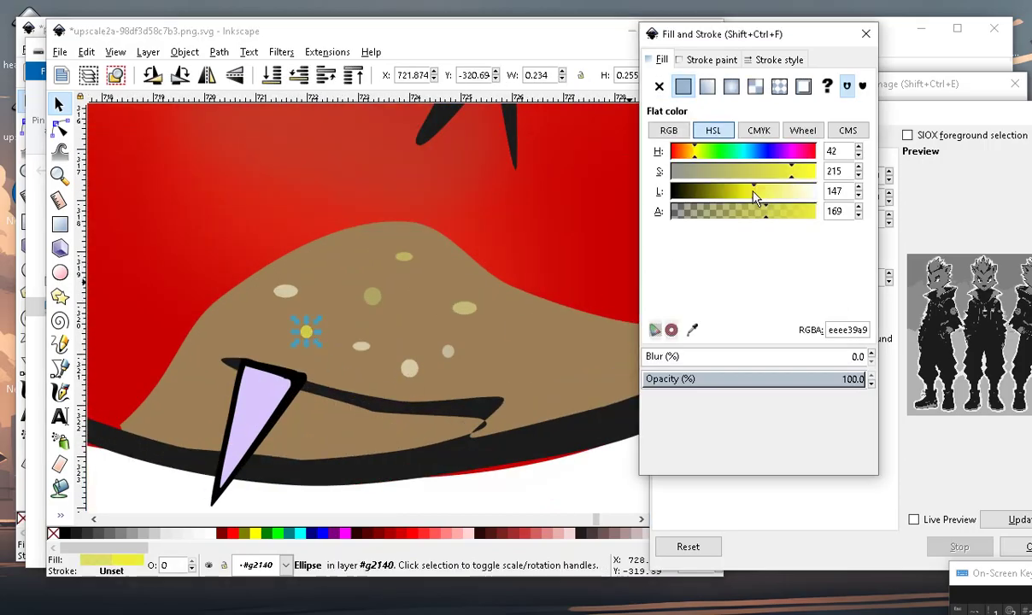
click(288, 292)
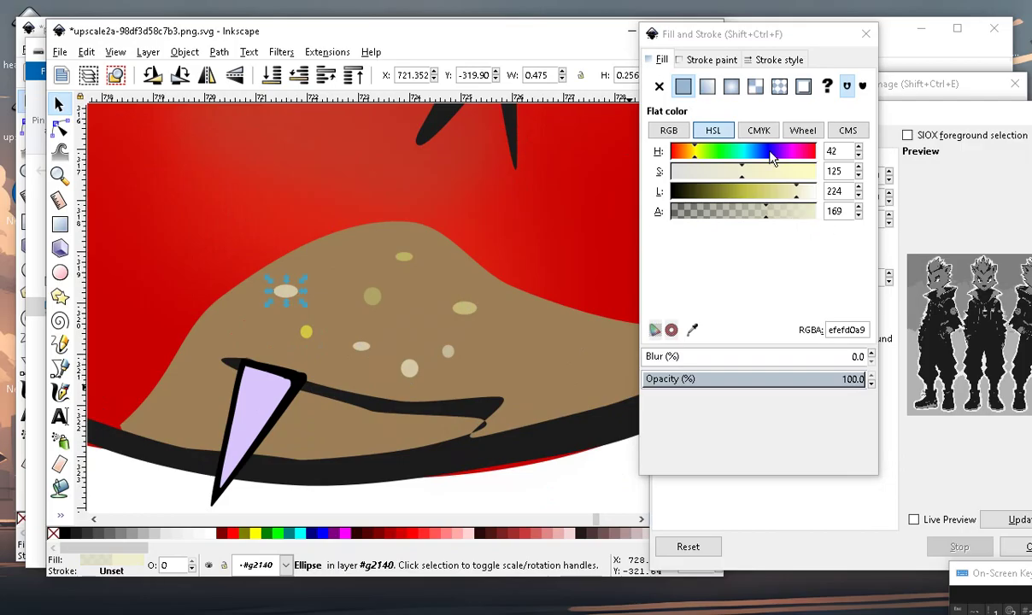
click(719, 174)
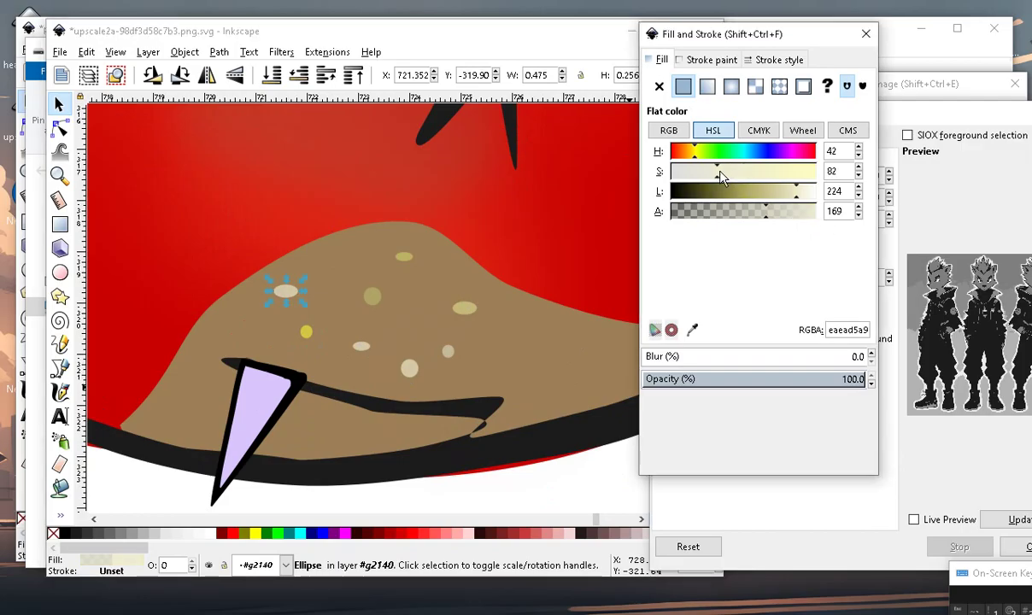
click(757, 195)
scroll(338, 337, down, 3)
click(428, 421)
scroll(402, 359, down, 2)
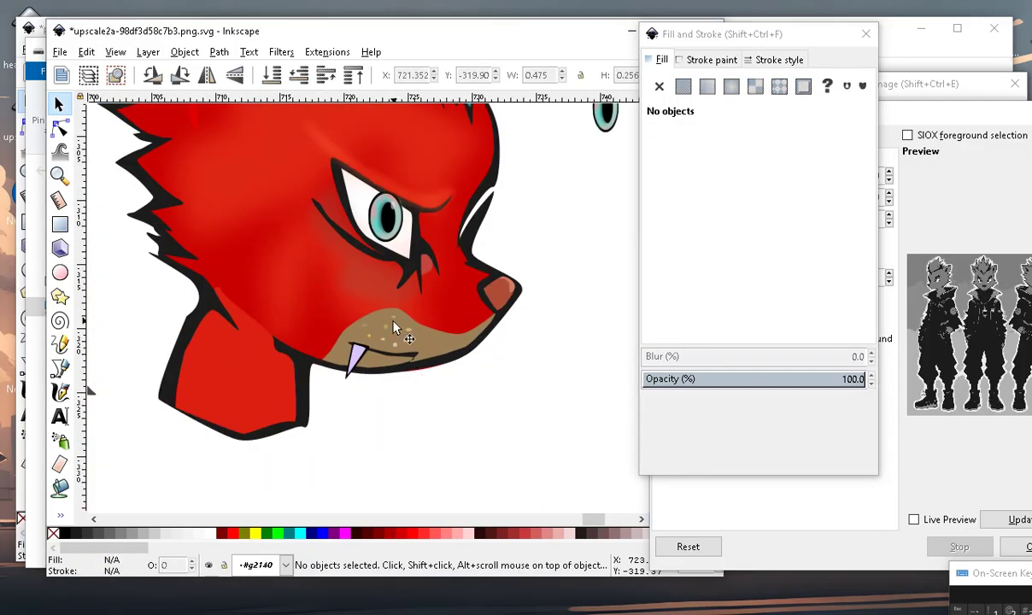
scroll(394, 327, up, 4)
Recolour another pale spot to a muted, slightly darkened green.
click(420, 344)
mouse_move(760, 200)
mouse_down()
mouse_move(733, 194)
mouse_move(758, 173)
mouse_move(696, 192)
mouse_move(710, 152)
mouse_up()
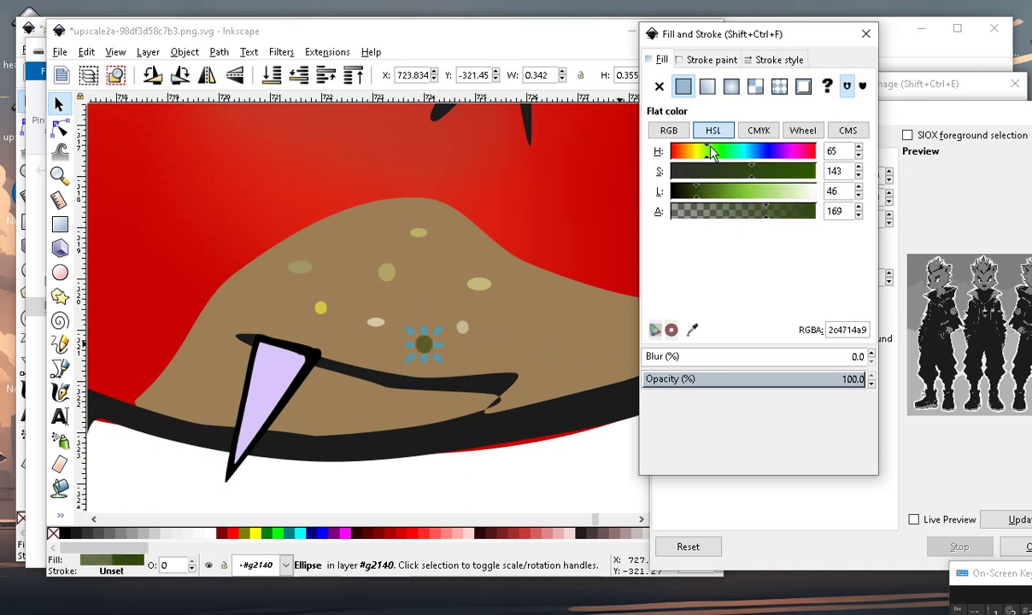
click(801, 196)
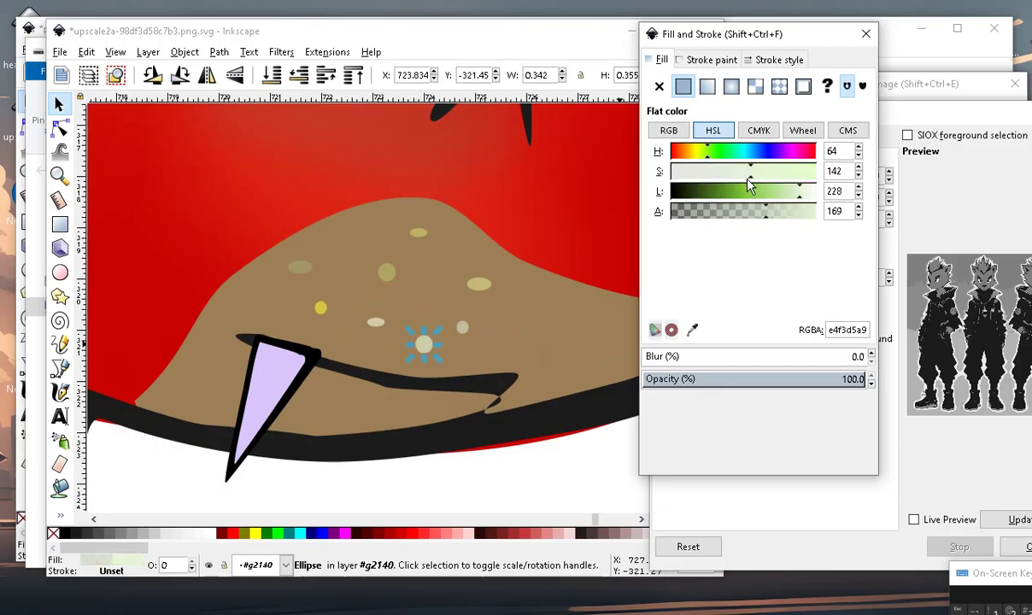
drag(746, 182, 716, 173)
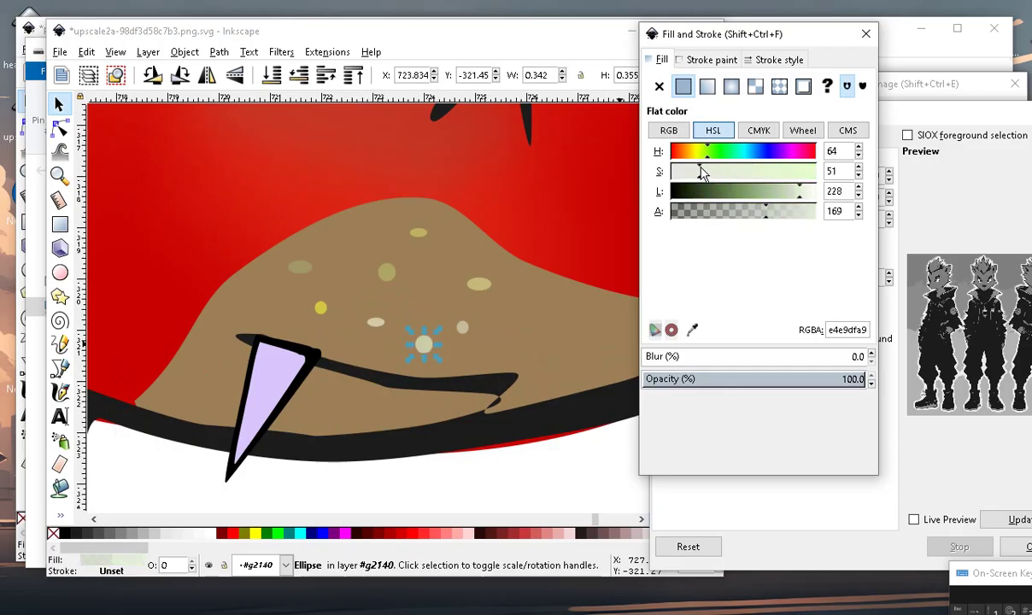
drag(793, 201, 767, 199)
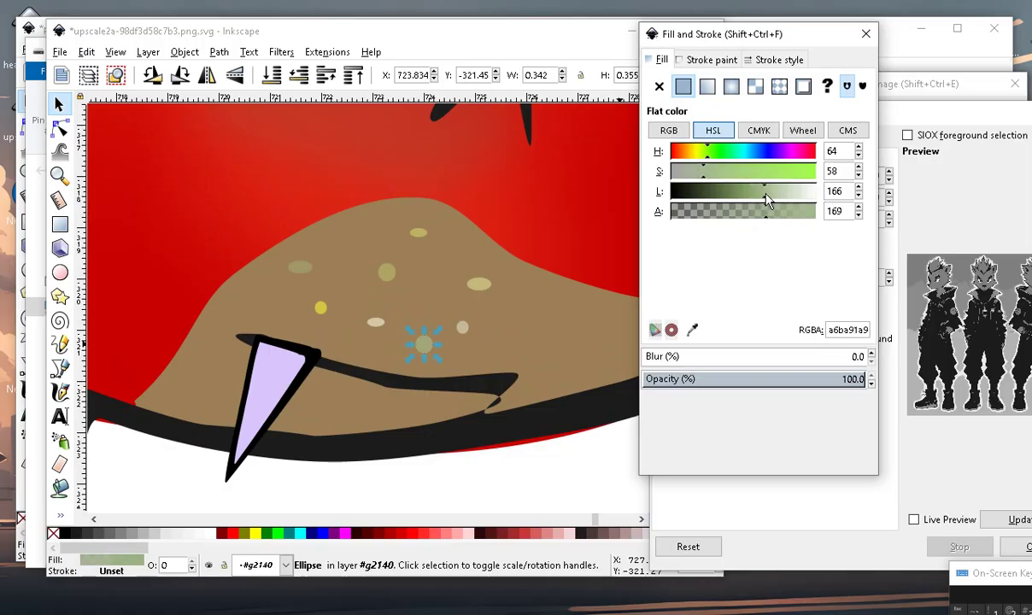
scroll(364, 443, down, 3)
click(364, 427)
scroll(357, 376, down, 2)
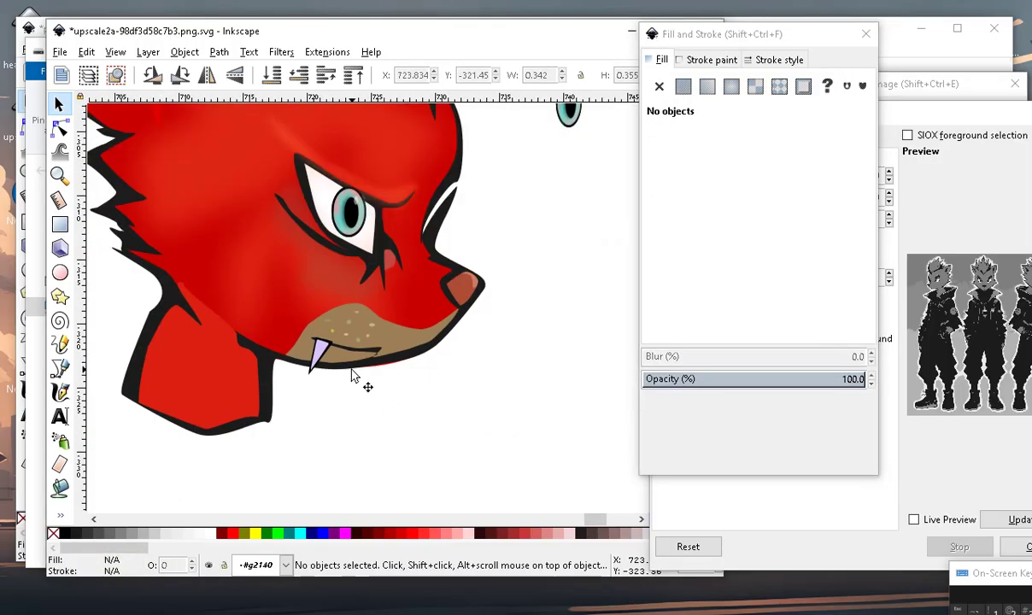
scroll(345, 351, up, 5)
scroll(345, 351, up, 1)
scroll(440, 352, down, 3)
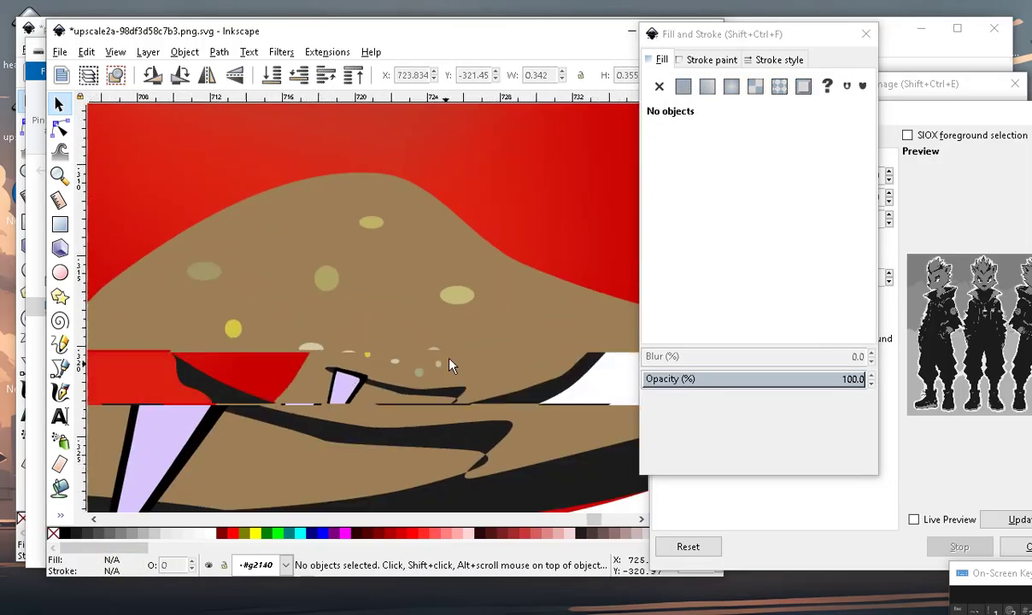
scroll(444, 444, down, 2)
scroll(439, 417, up, 3)
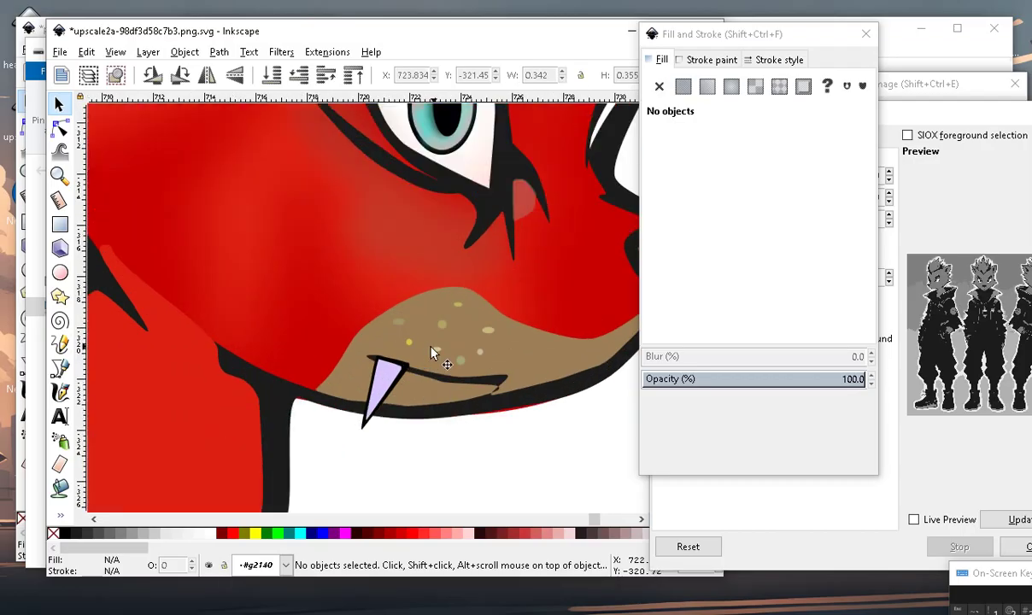
scroll(446, 350, up, 2)
Darken a small muzzle speckle and turn the yellow speckle olive.
click(400, 328)
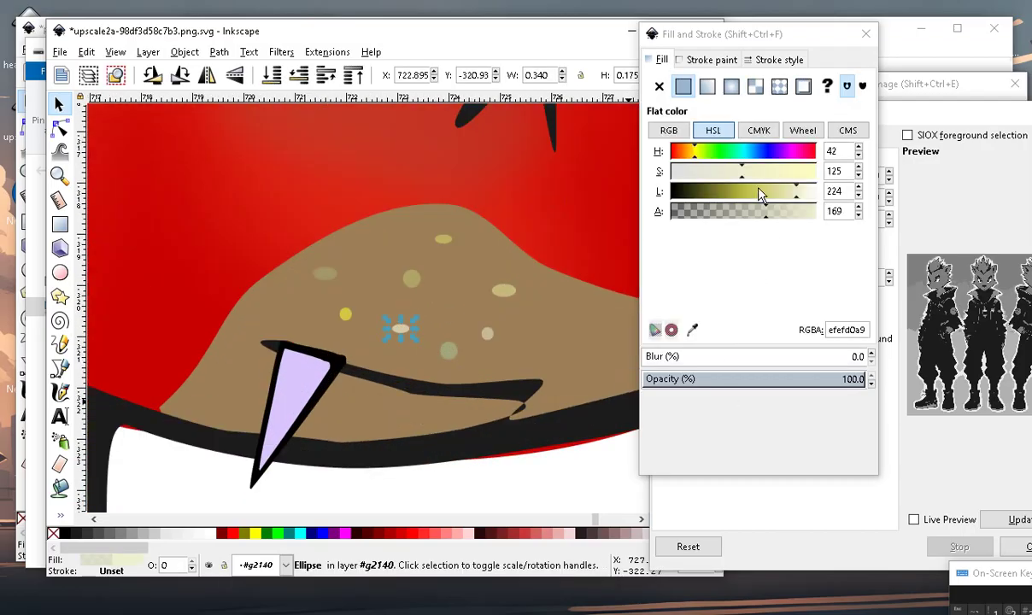
drag(760, 193, 720, 192)
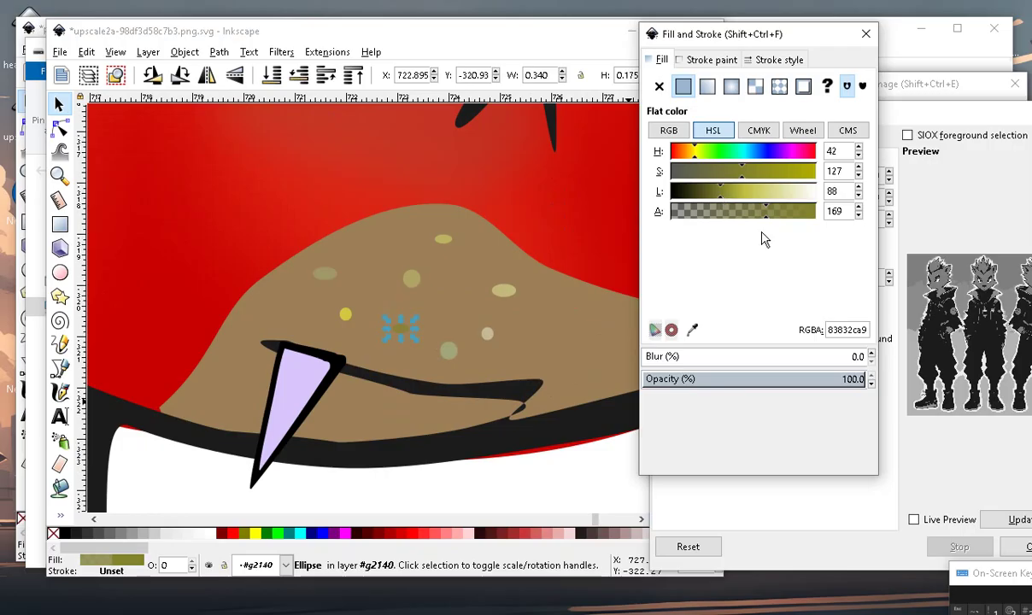
key(Escape)
scroll(437, 380, down, 1)
scroll(385, 392, up, 2)
scroll(293, 327, up, 1)
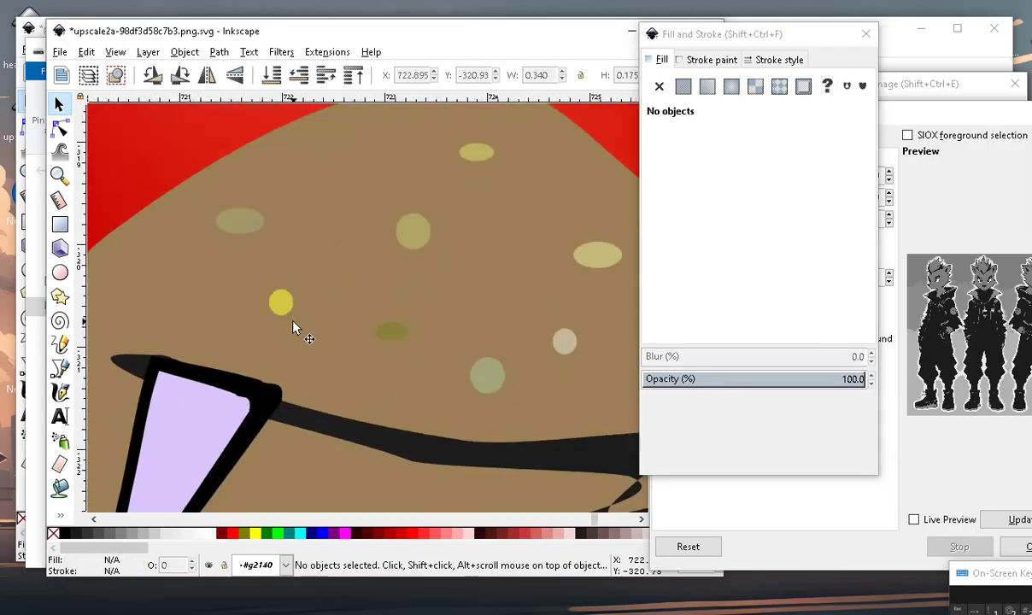
click(282, 302)
scroll(375, 332, down, 2)
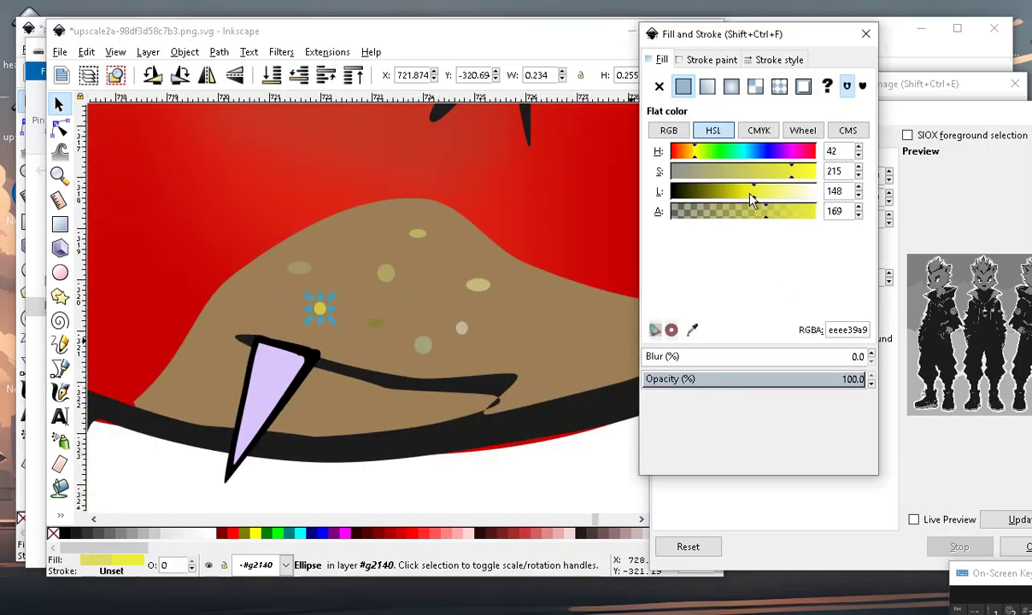
drag(740, 193, 714, 192)
scroll(410, 423, down, 2)
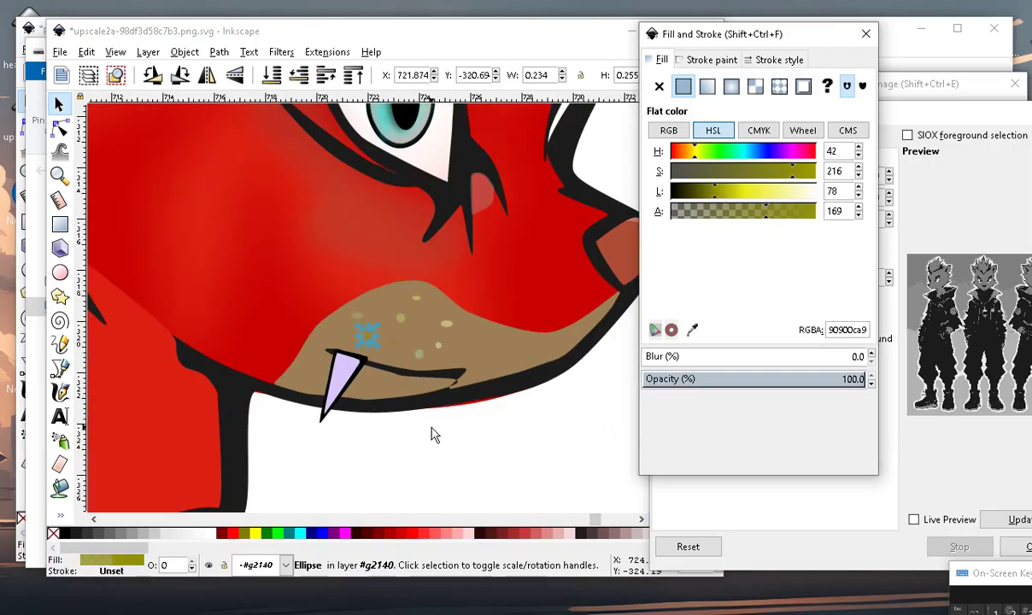
key(Escape)
scroll(462, 385, up, 2)
scroll(365, 349, up, 1)
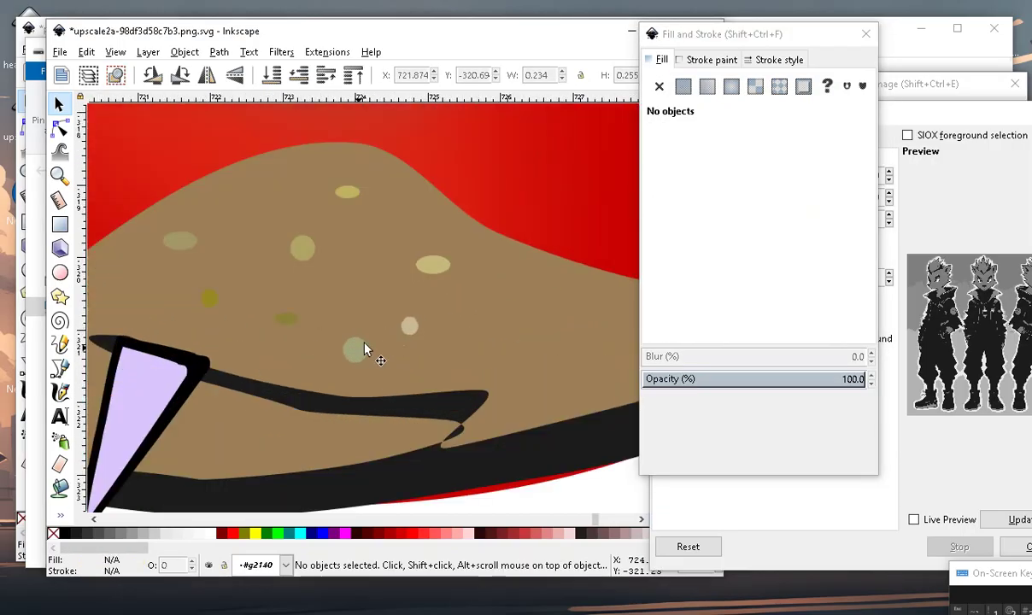
Darken the small olive speckle further.
click(213, 301)
mouse_move(734, 195)
mouse_down()
mouse_move(711, 196)
mouse_move(793, 213)
mouse_up()
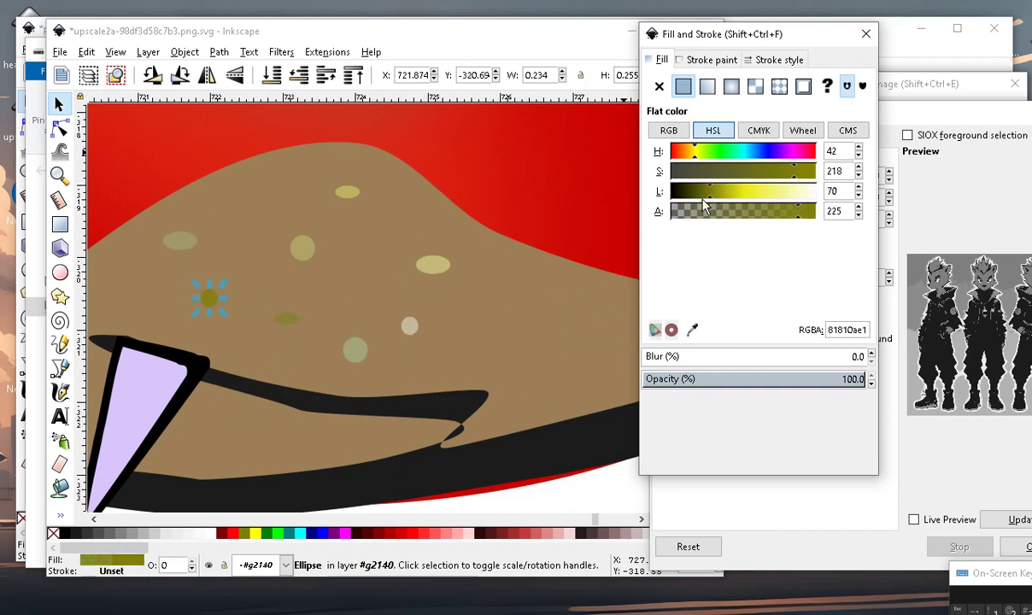
drag(706, 205, 697, 191)
scroll(390, 331, down, 5)
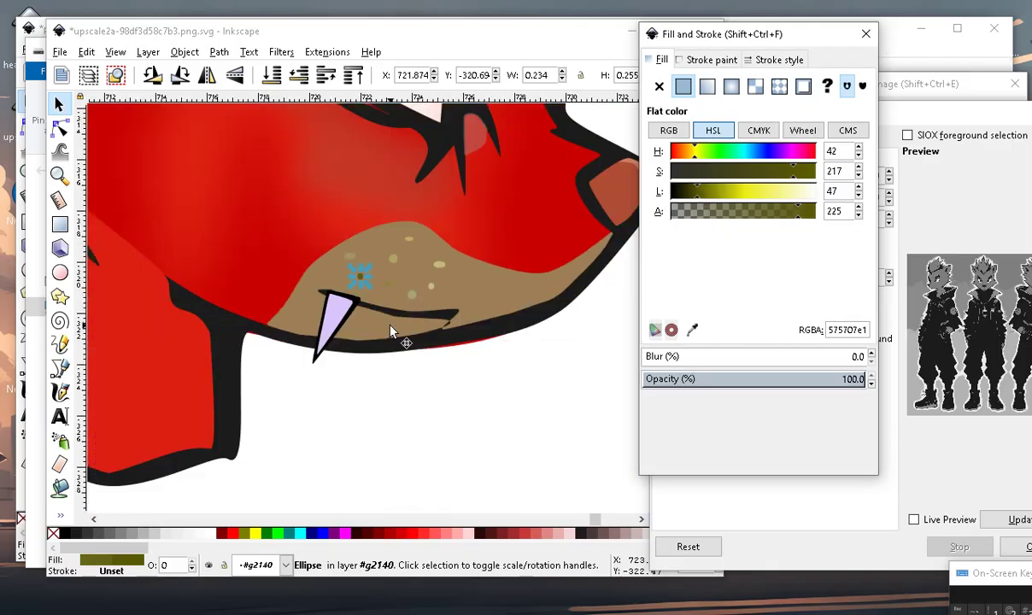
click(443, 410)
scroll(428, 265, up, 3)
scroll(356, 357, down, 2)
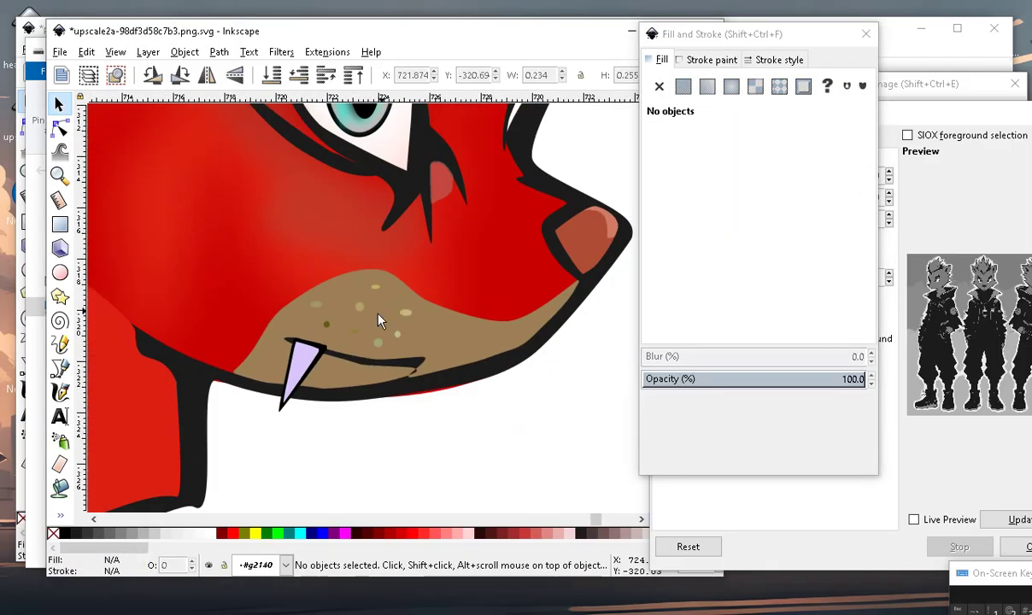
scroll(419, 364, up, 2)
scroll(444, 385, down, 3)
scroll(414, 402, up, 3)
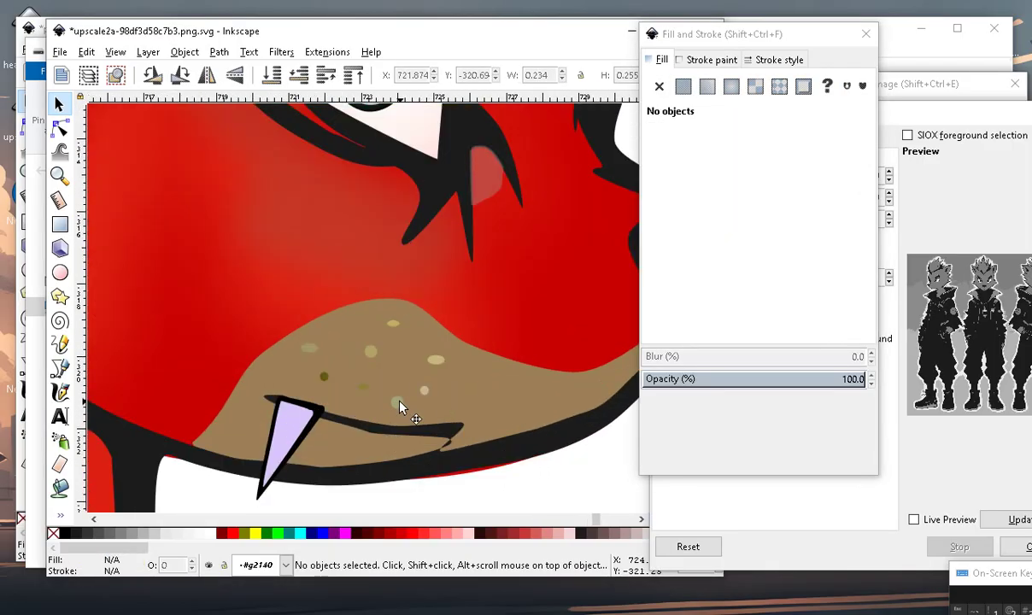
Select another muzzle speckle, then clear the selection and review the recoloured spots.
click(399, 401)
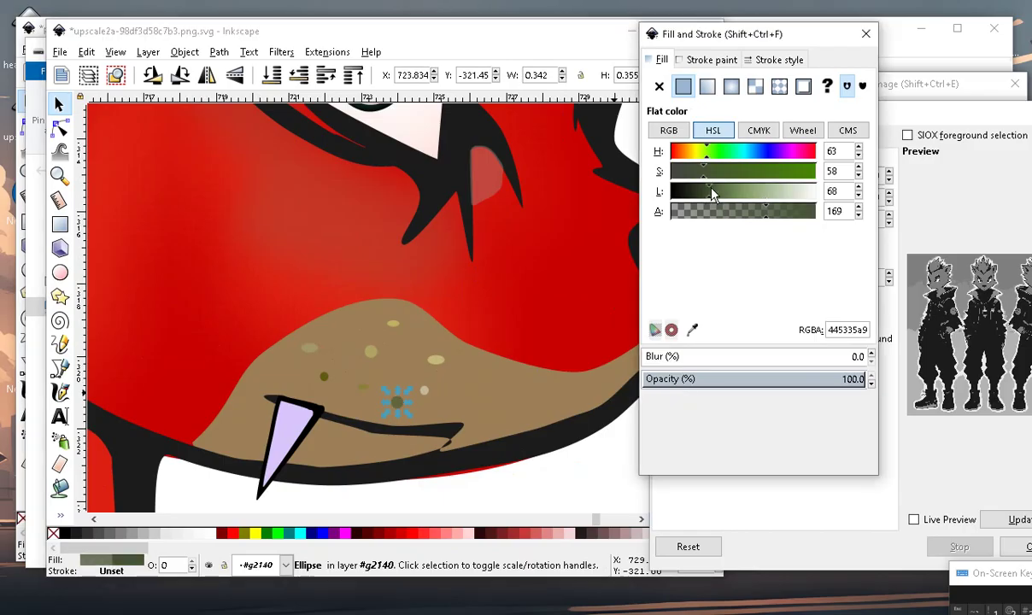
click(576, 500)
key(minus)
scroll(402, 419, up, 1)
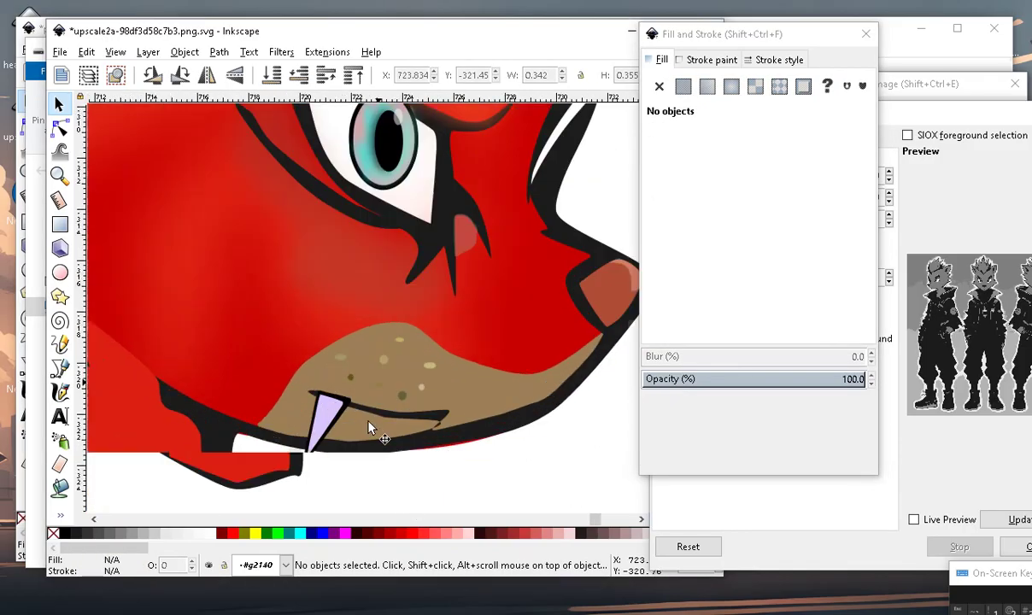
scroll(440, 388, up, 1)
scroll(460, 426, down, 3)
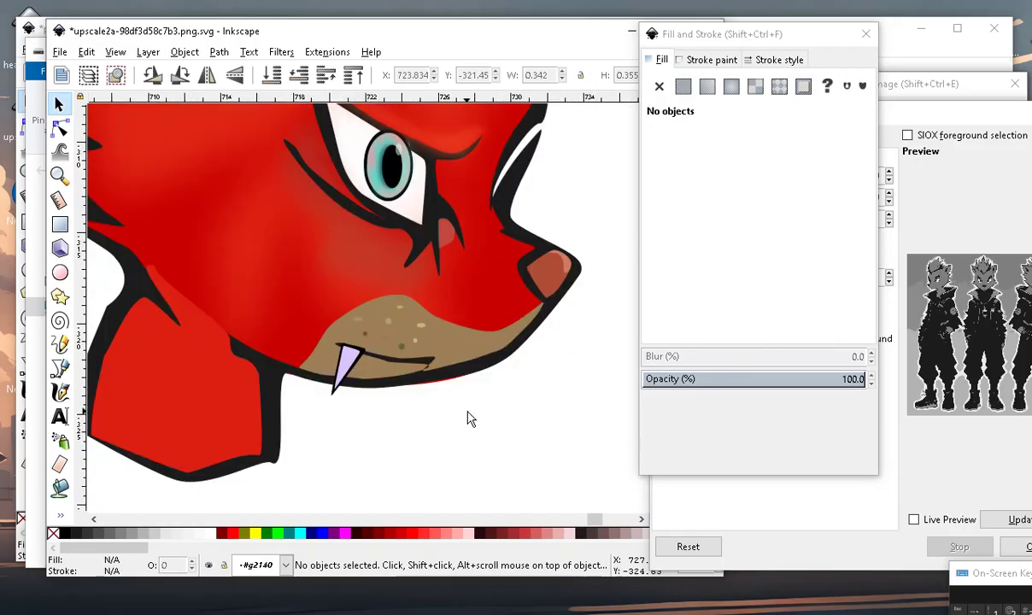
scroll(468, 417, down, 2)
scroll(456, 428, up, 3)
scroll(434, 483, up, 2)
scroll(432, 428, down, 3)
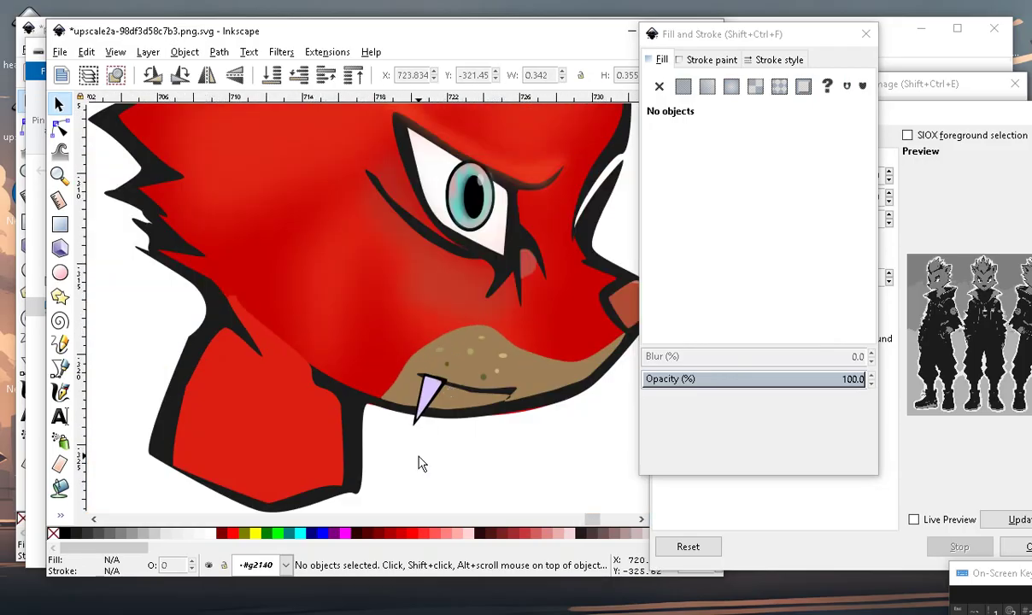
scroll(419, 460, down, 2)
scroll(431, 419, up, 3)
scroll(401, 494, down, 3)
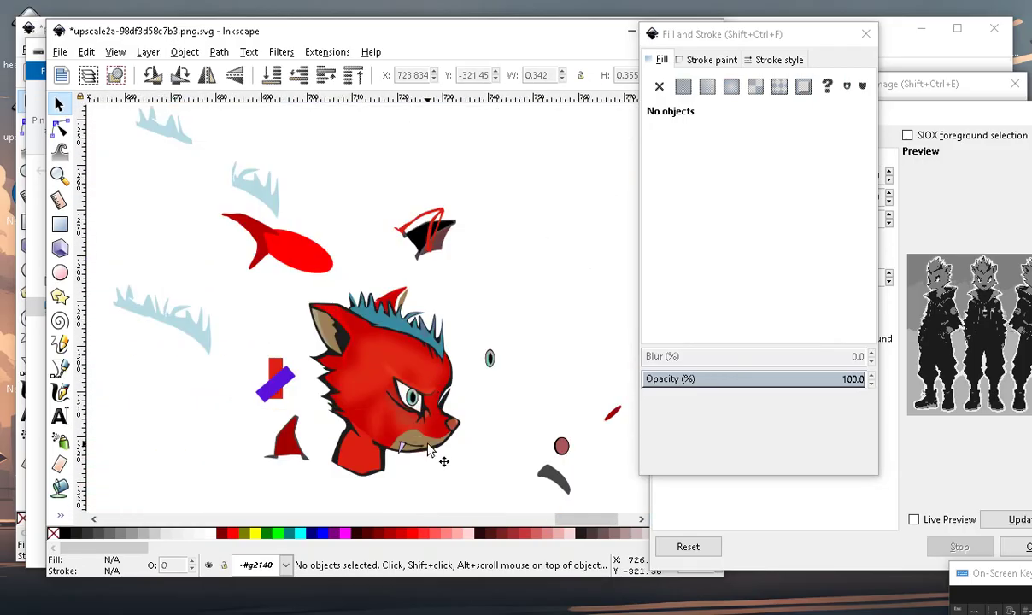
scroll(438, 459, up, 3)
scroll(396, 473, up, 1)
scroll(391, 451, up, 1)
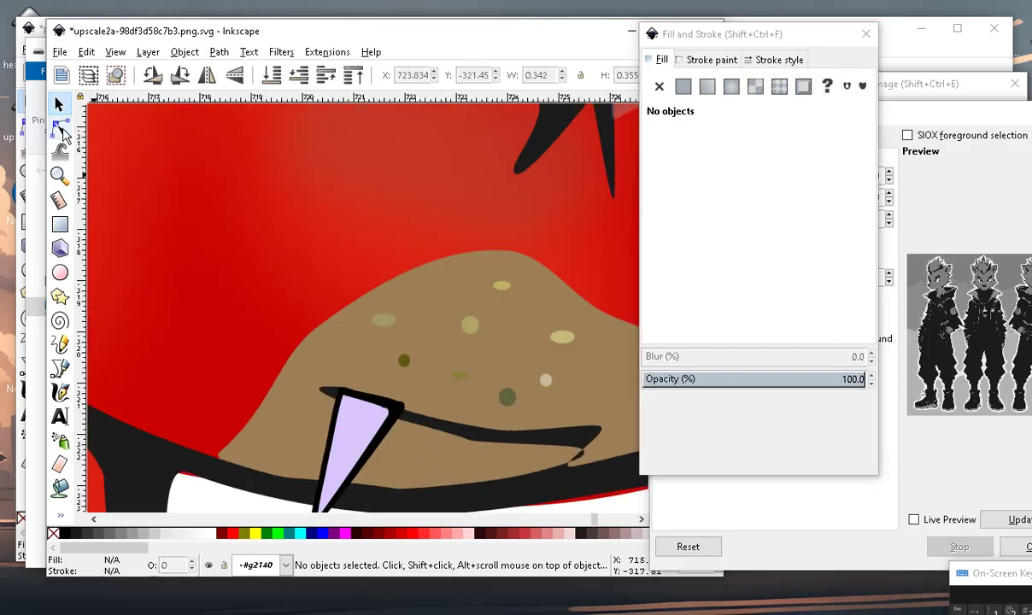
With the Node tool, drag the mouth outline's node beside the fang downward to reshape the join.
click(60, 128)
scroll(384, 414, up, 2)
click(410, 404)
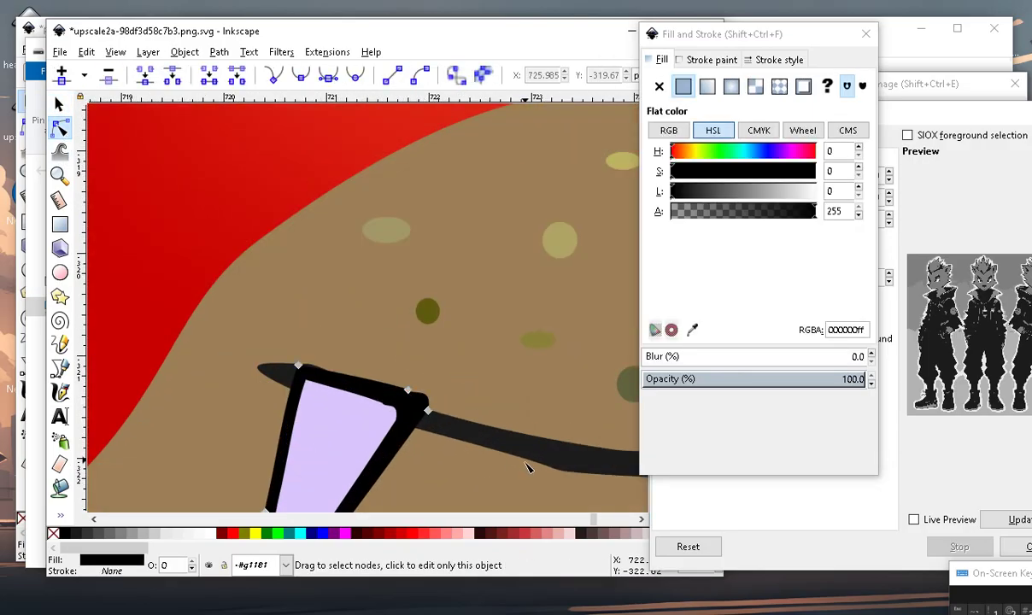
drag(428, 414, 410, 436)
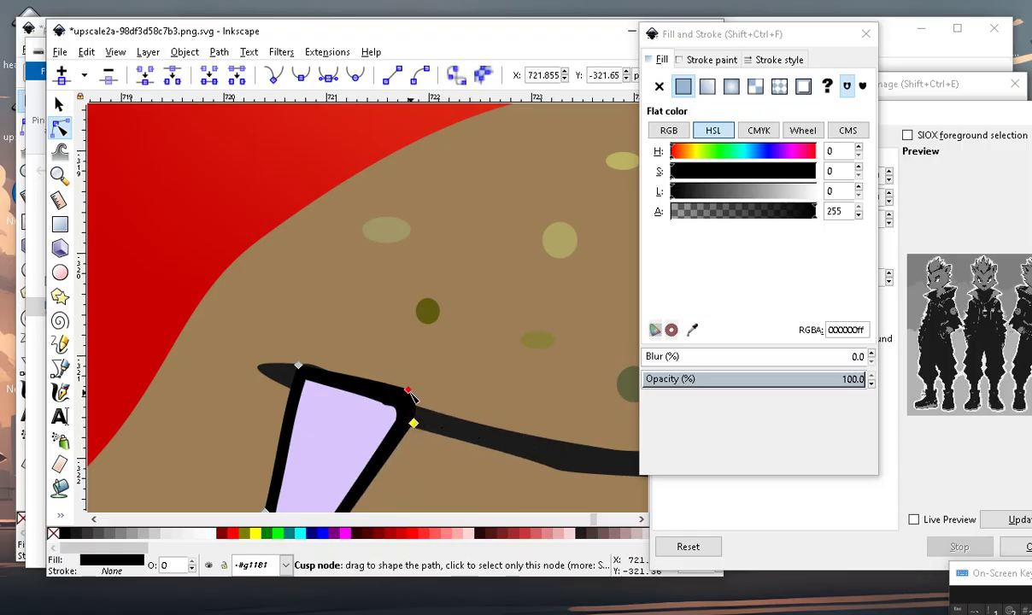
drag(411, 395, 411, 421)
scroll(409, 410, down, 2)
scroll(396, 437, down, 2)
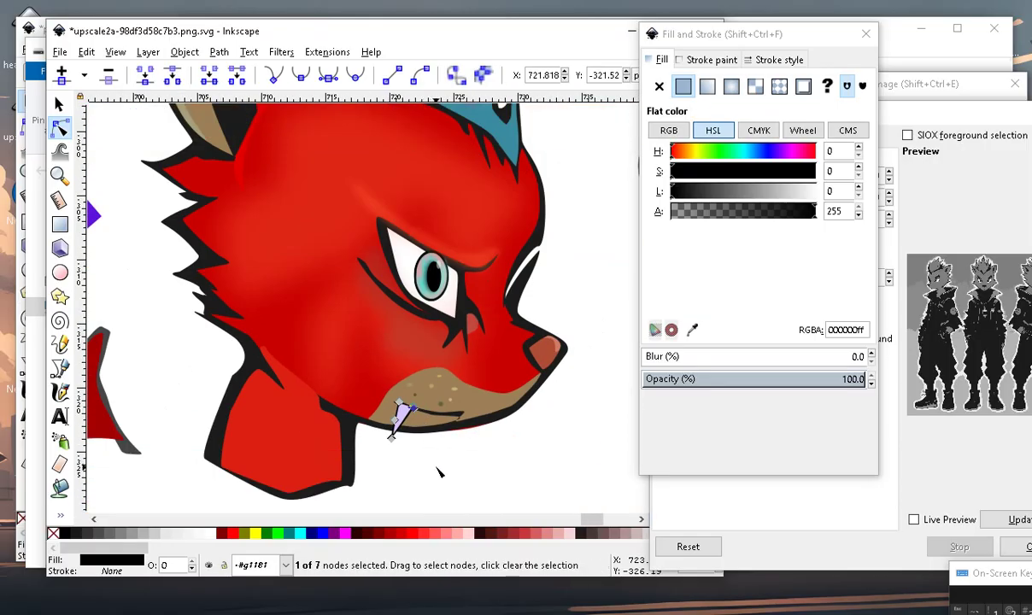
key(Escape)
scroll(397, 454, up, 2)
scroll(397, 455, up, 1)
scroll(410, 428, down, 3)
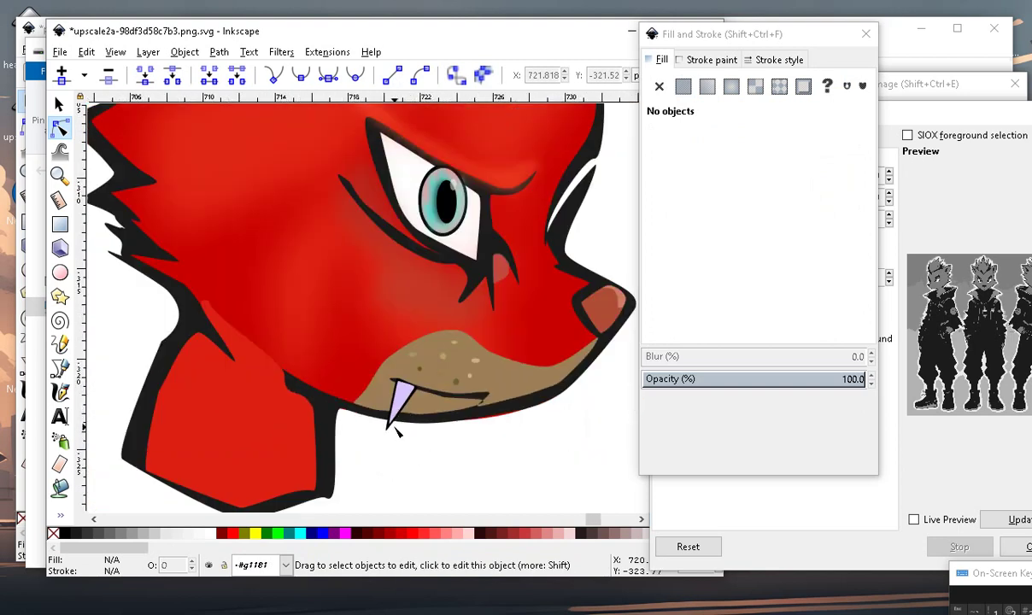
scroll(410, 423, down, 3)
scroll(462, 315, up, 4)
scroll(411, 460, up, 2)
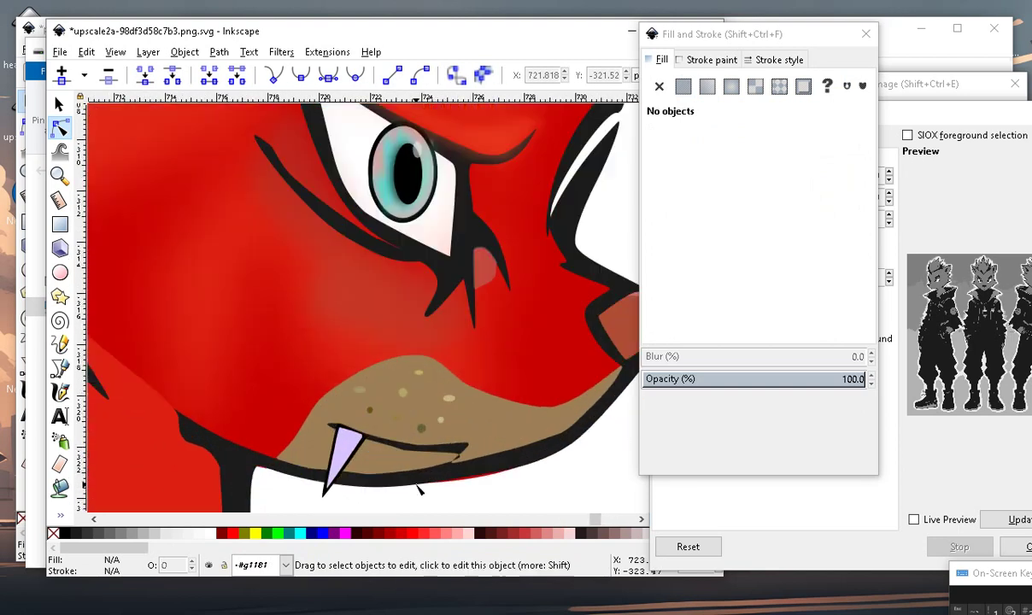
scroll(427, 492, down, 1)
scroll(494, 478, up, 1)
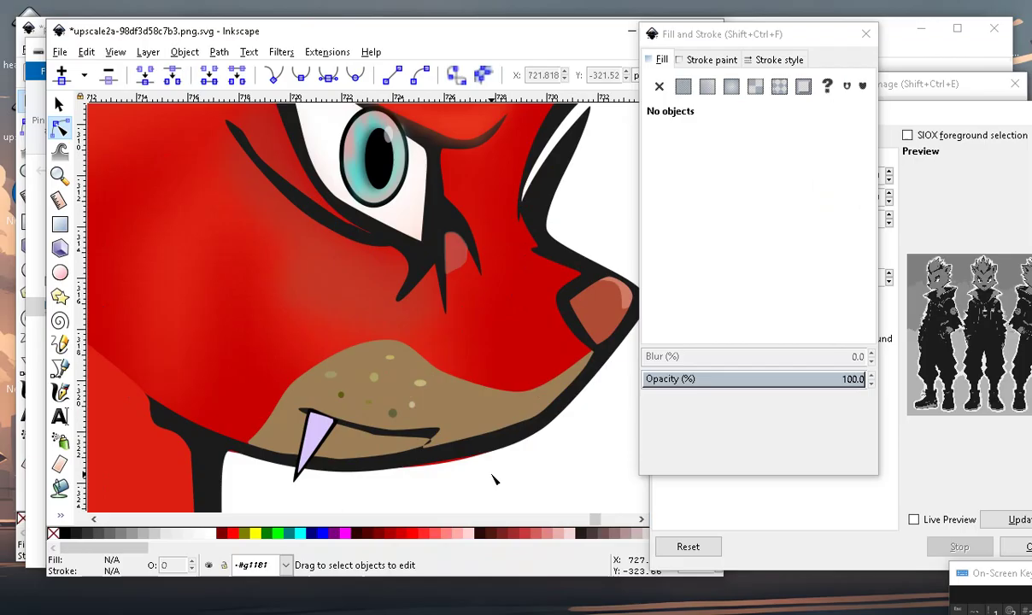
click(420, 422)
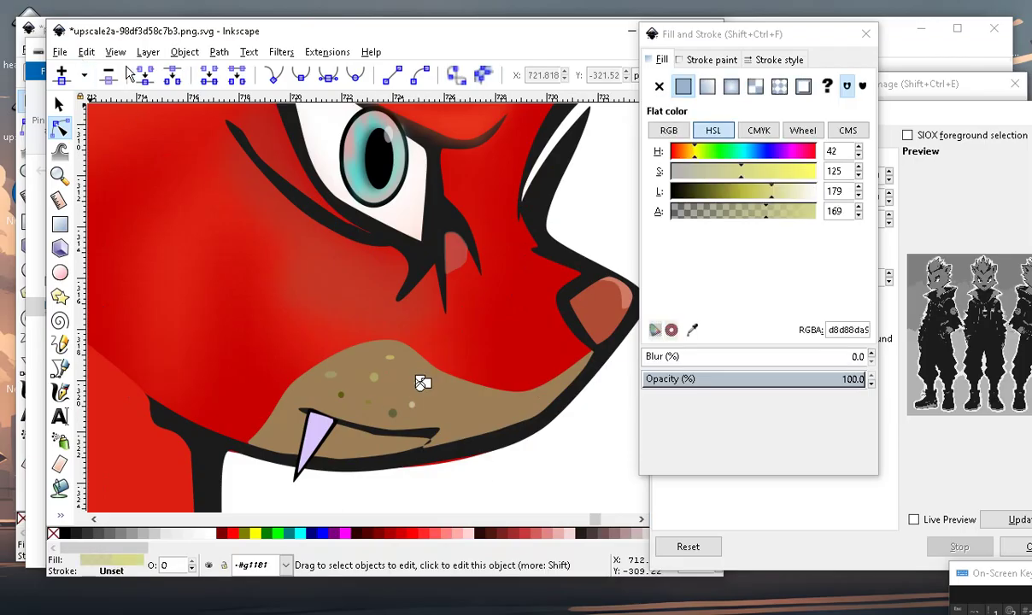
click(85, 53)
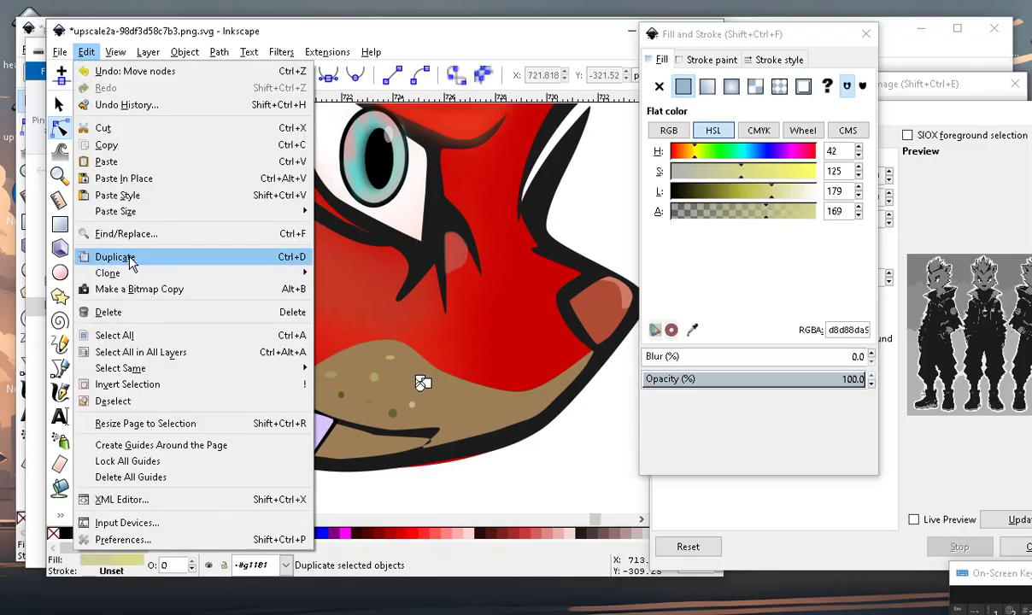
click(128, 258)
scroll(493, 458, up, 2)
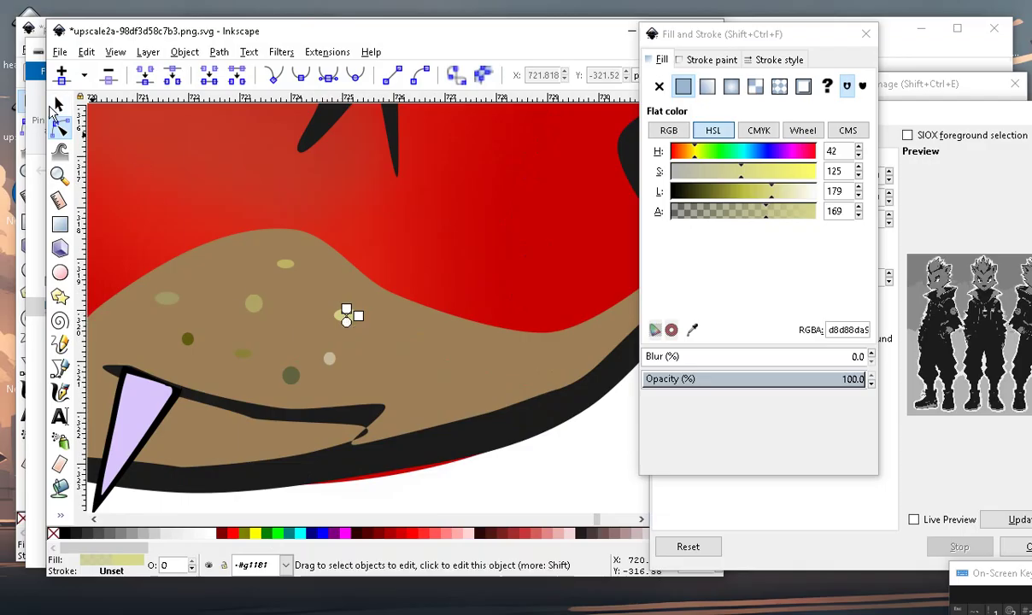
click(56, 104)
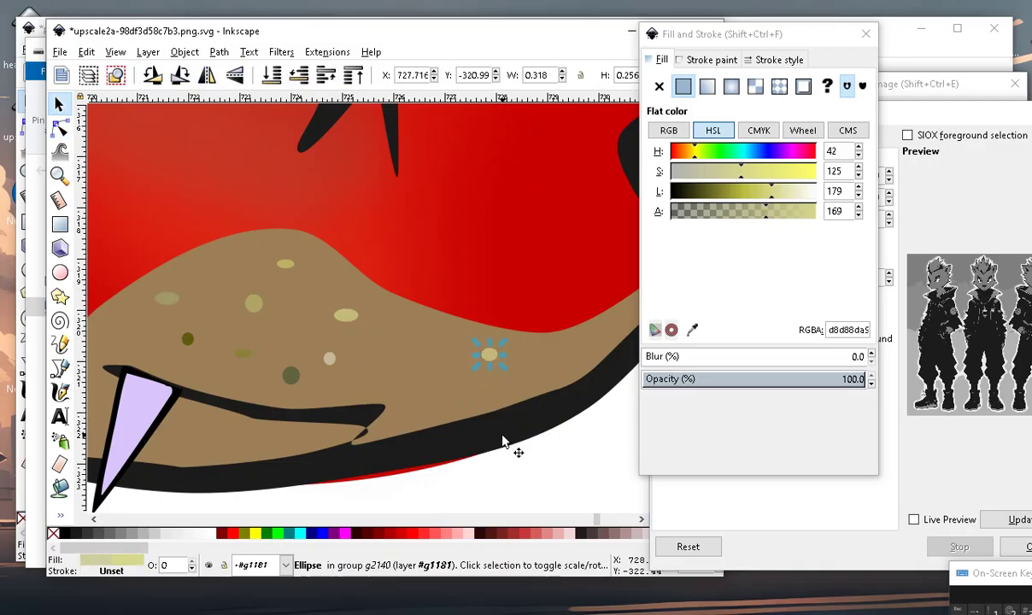
scroll(516, 450, down, 3)
key(Escape)
scroll(264, 364, down, 2)
scroll(348, 343, up, 3)
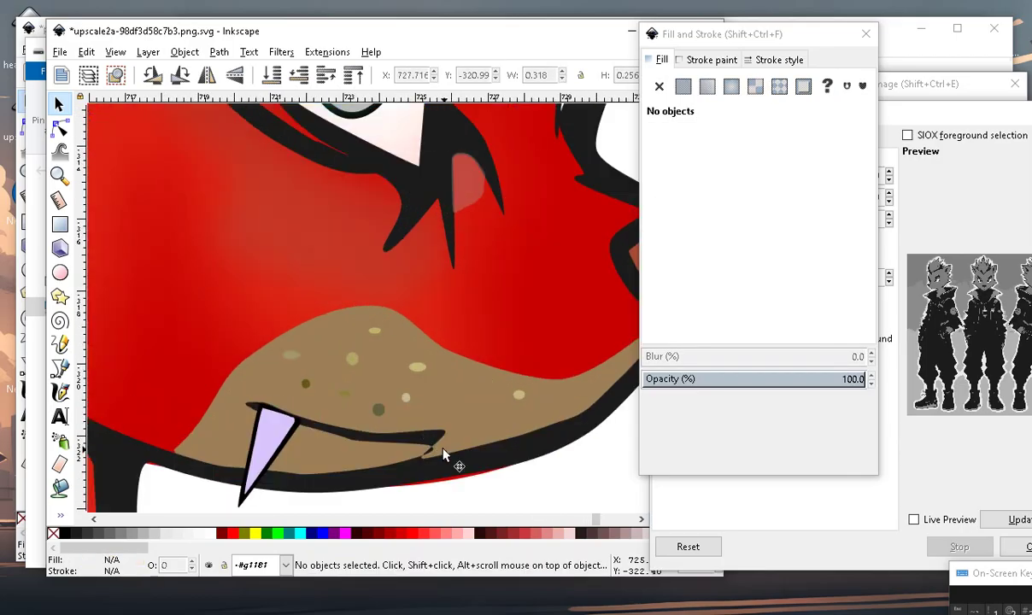
scroll(417, 423, down, 4)
scroll(442, 363, up, 2)
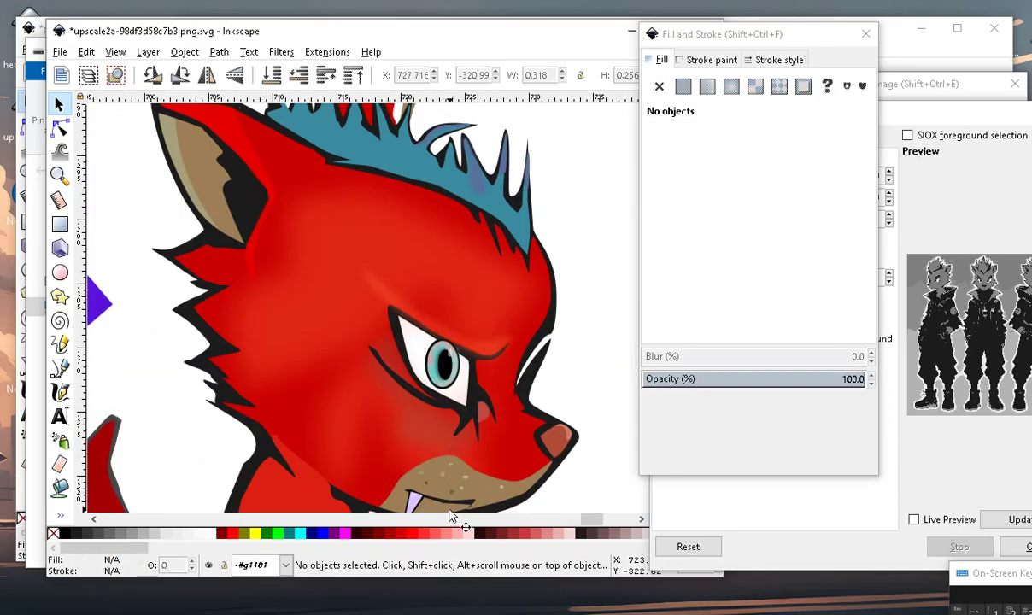
scroll(442, 421, down, 1)
scroll(435, 462, up, 2)
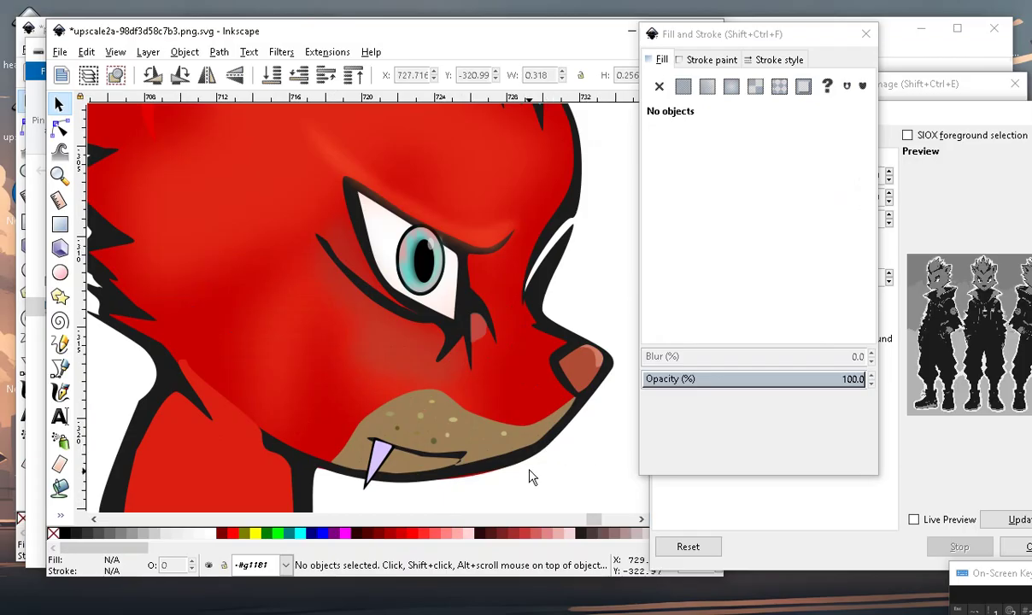
scroll(507, 504, down, 3)
scroll(529, 502, up, 3)
scroll(452, 392, down, 2)
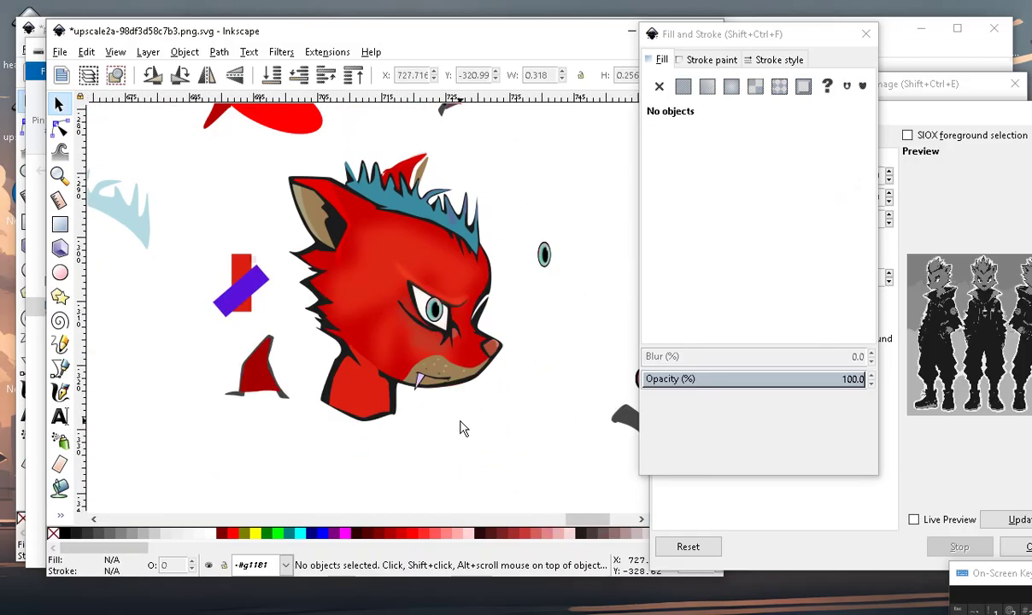
scroll(477, 397, up, 3)
scroll(477, 397, down, 3)
scroll(436, 418, up, 2)
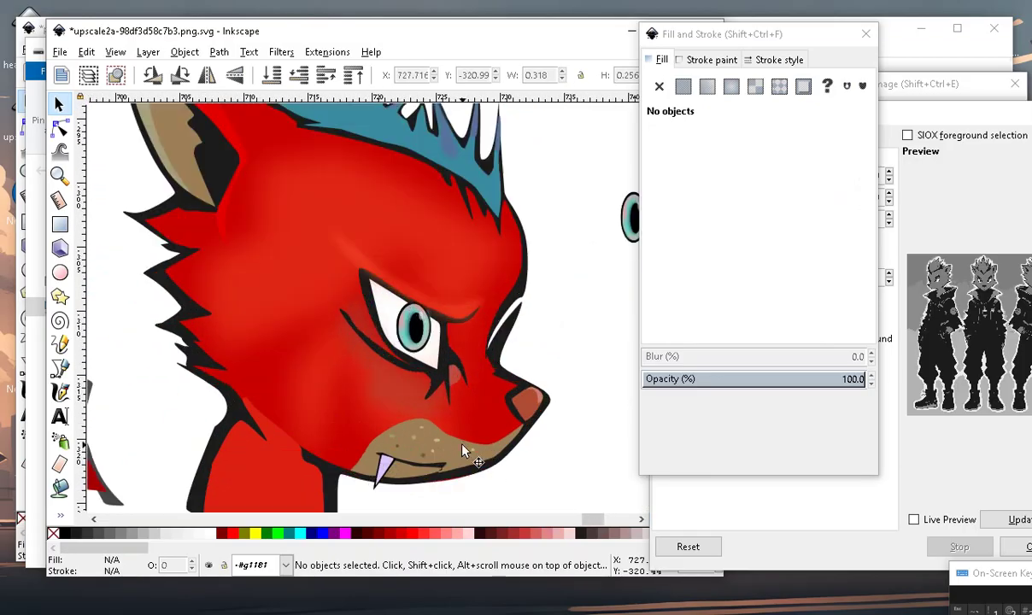
scroll(470, 458, down, 5)
scroll(401, 410, up, 3)
scroll(330, 332, up, 2)
scroll(265, 391, down, 4)
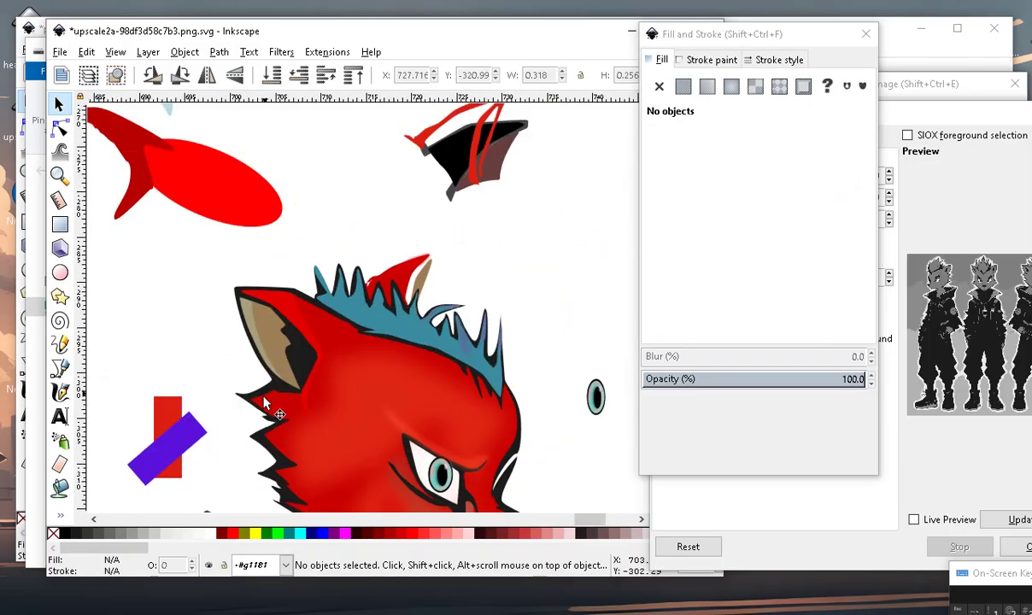
scroll(416, 315, down, 1)
scroll(325, 255, up, 3)
scroll(589, 333, up, 2)
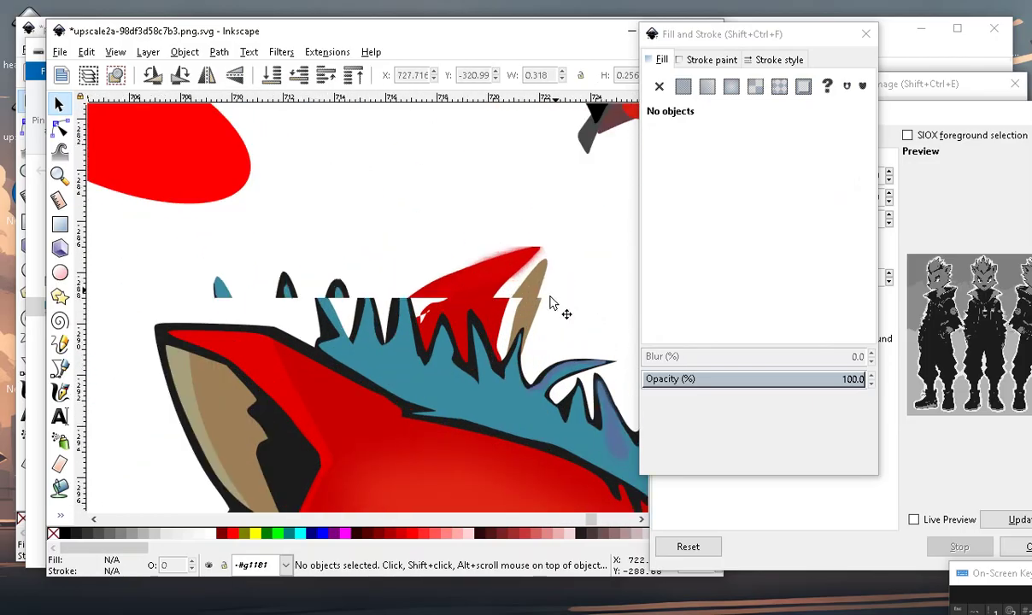
scroll(479, 342, up, 3)
scroll(477, 277, down, 3)
scroll(599, 379, down, 3)
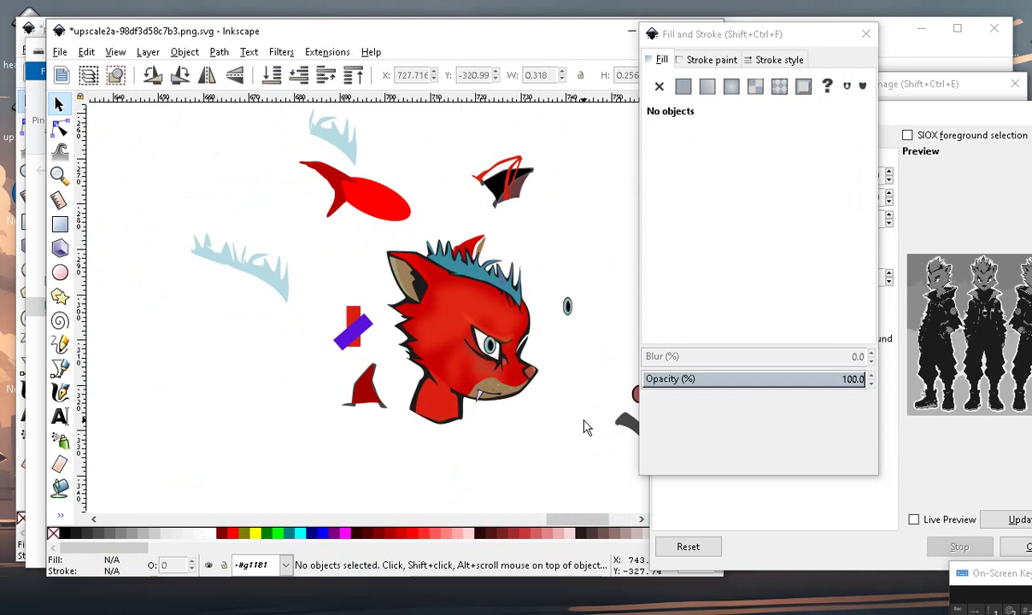
scroll(500, 177, up, 3)
Separate the red stroke from the black wing, recolour it black, and lay it on the red spike.
click(521, 141)
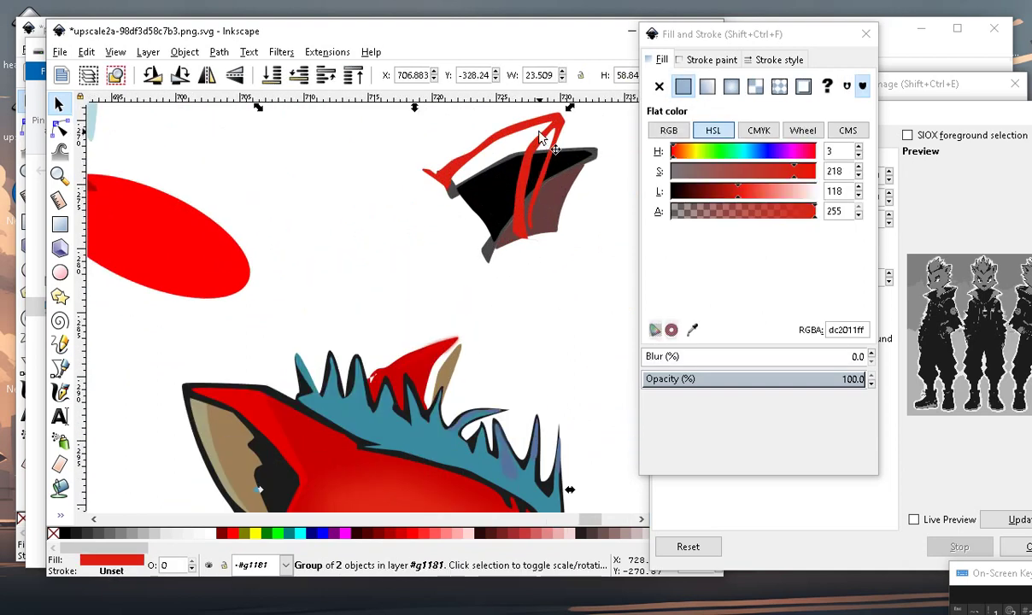
drag(521, 141, 384, 203)
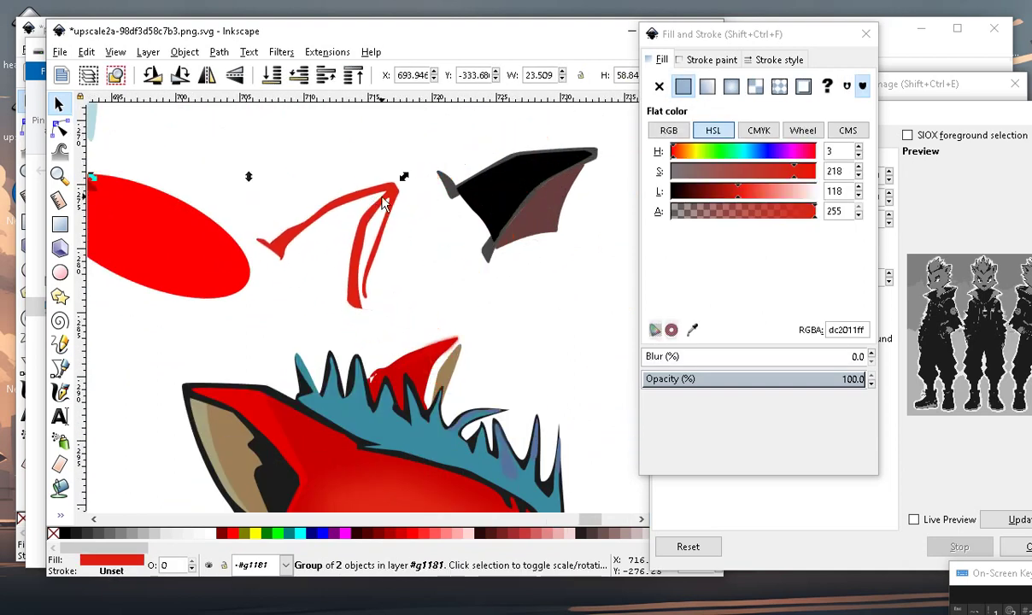
drag(681, 195, 632, 205)
drag(365, 227, 452, 364)
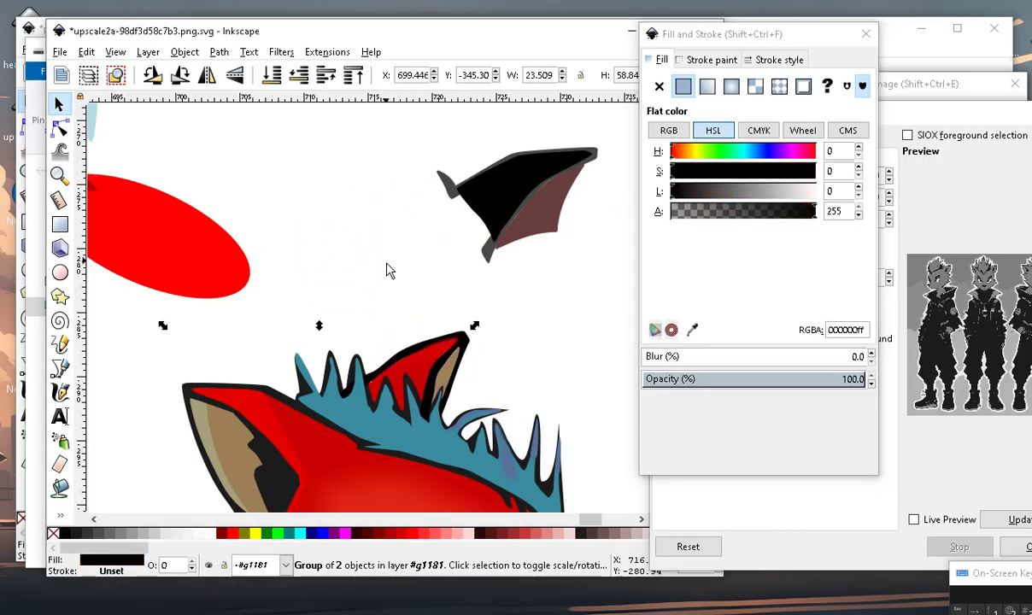
scroll(386, 270, down, 5)
scroll(417, 417, up, 3)
scroll(402, 188, up, 3)
mouse_move(415, 189)
mouse_down()
mouse_move(404, 185)
mouse_move(414, 188)
mouse_up()
key(ctrl+z)
Move the black collar group under the head far to the left.
scroll(488, 342, down, 4)
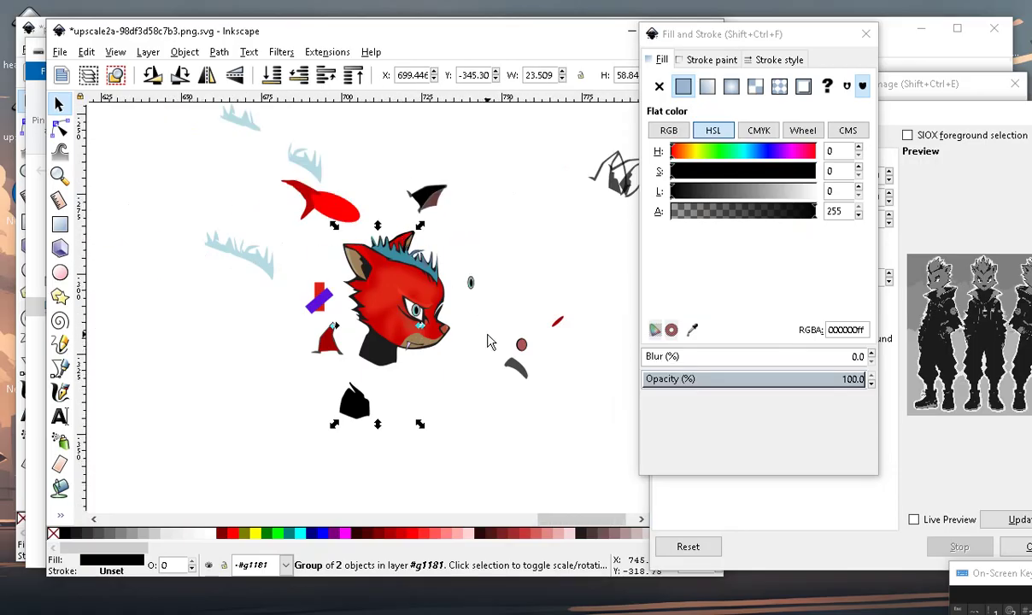
click(469, 385)
scroll(368, 421, up, 3)
scroll(355, 416, up, 3)
scroll(354, 417, down, 7)
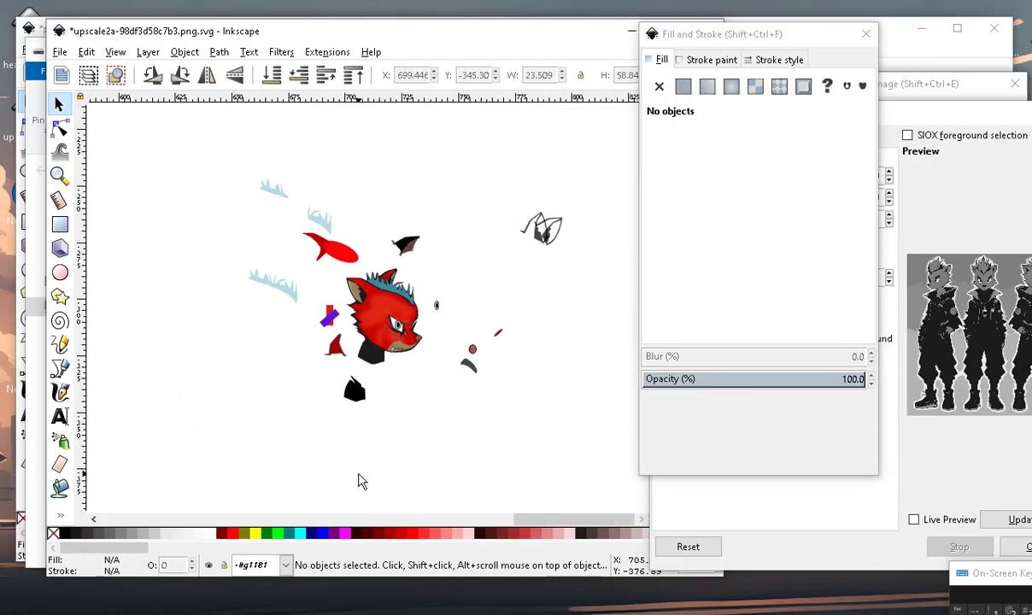
scroll(417, 269, up, 4)
scroll(392, 318, up, 2)
scroll(360, 385, down, 3)
scroll(348, 344, up, 3)
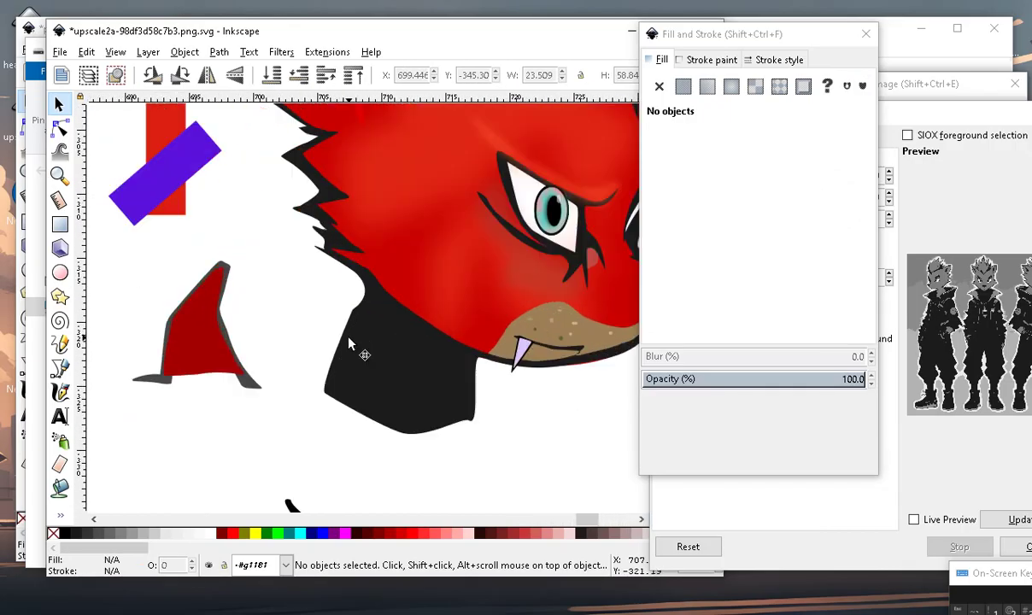
scroll(216, 381, down, 5)
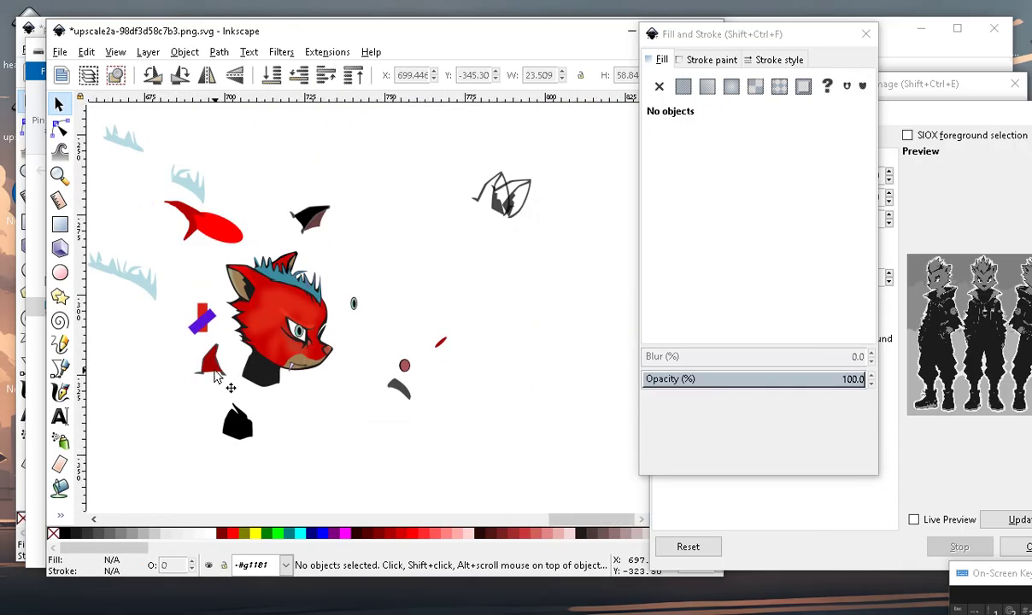
scroll(215, 376, up, 3)
click(332, 457)
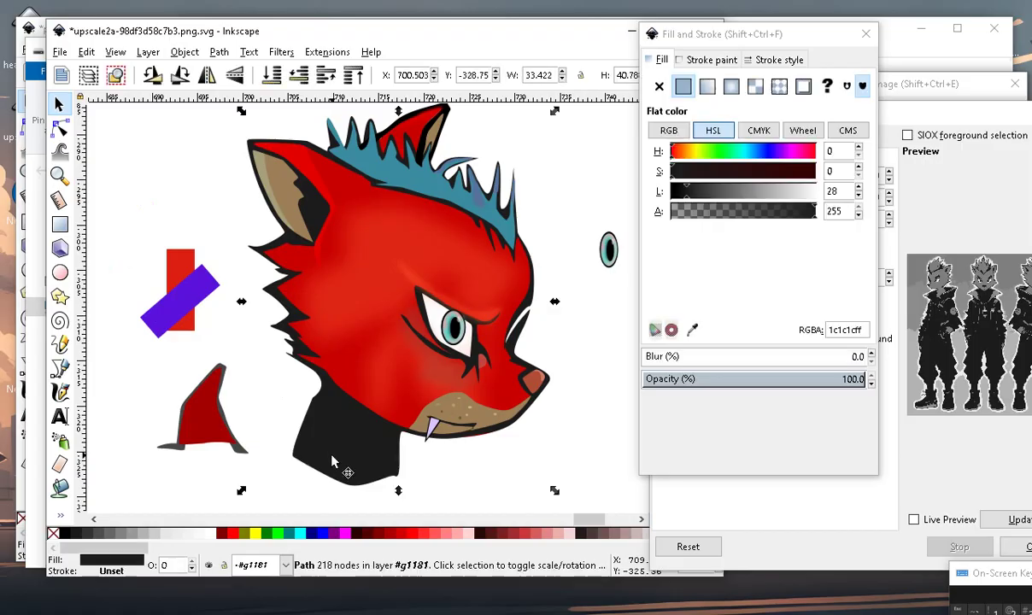
scroll(334, 445, down, 5)
scroll(334, 431, up, 5)
click(341, 397)
drag(341, 397, 175, 418)
Move the loose red spike piece downward.
scroll(334, 457, down, 3)
scroll(316, 385, up, 5)
scroll(414, 392, down, 1)
scroll(342, 376, down, 2)
click(273, 352)
drag(274, 352, 269, 434)
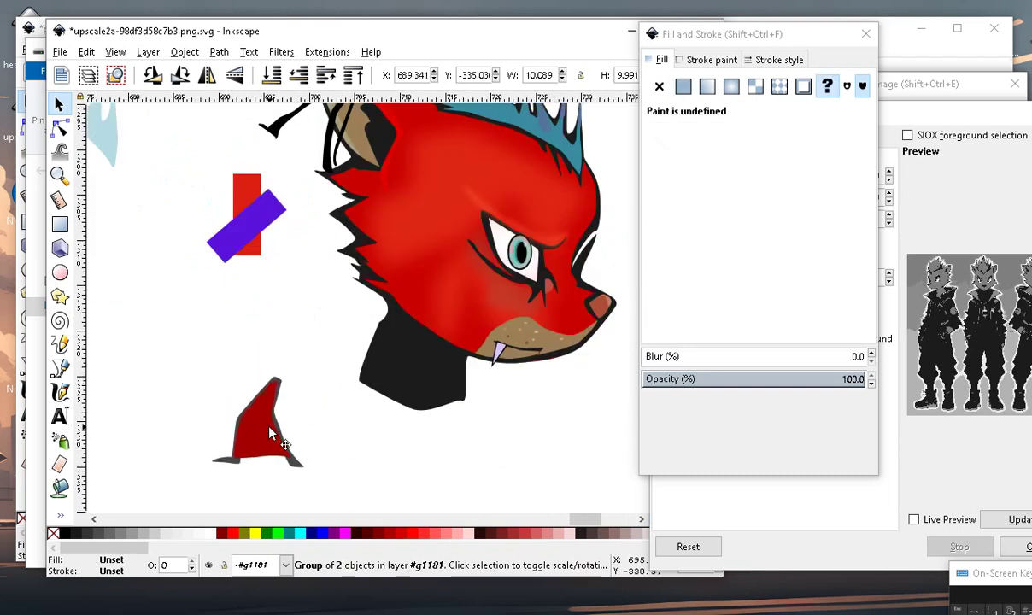
scroll(286, 358, down, 2)
scroll(353, 222, up, 2)
scroll(311, 345, up, 3)
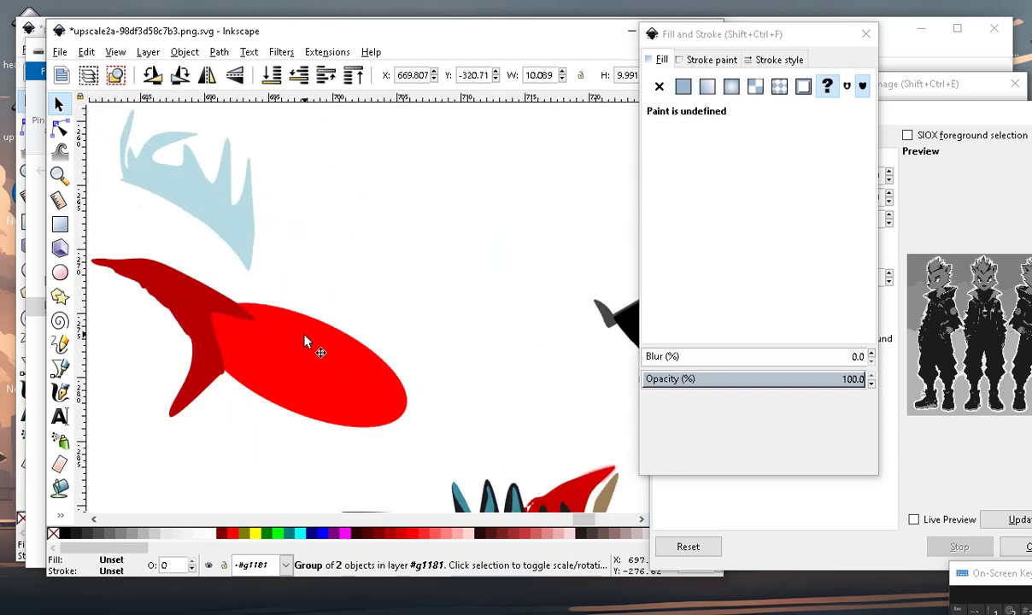
scroll(459, 303, down, 6)
scroll(435, 286, down, 2)
scroll(419, 271, up, 3)
scroll(427, 267, up, 2)
scroll(432, 264, up, 2)
scroll(427, 264, down, 7)
scroll(396, 261, up, 1)
scroll(388, 259, up, 1)
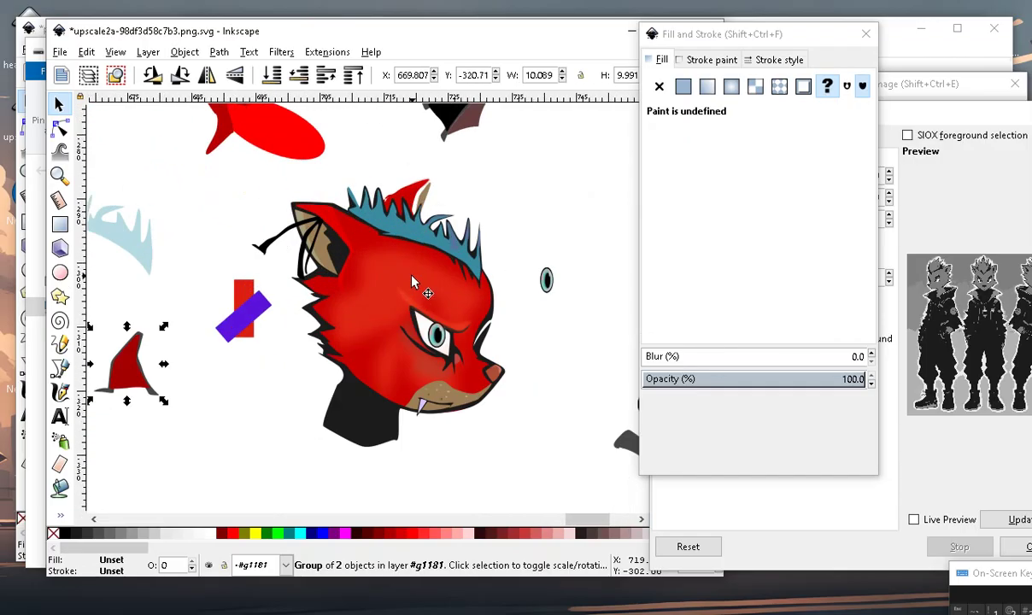
scroll(359, 316, down, 4)
scroll(336, 363, up, 3)
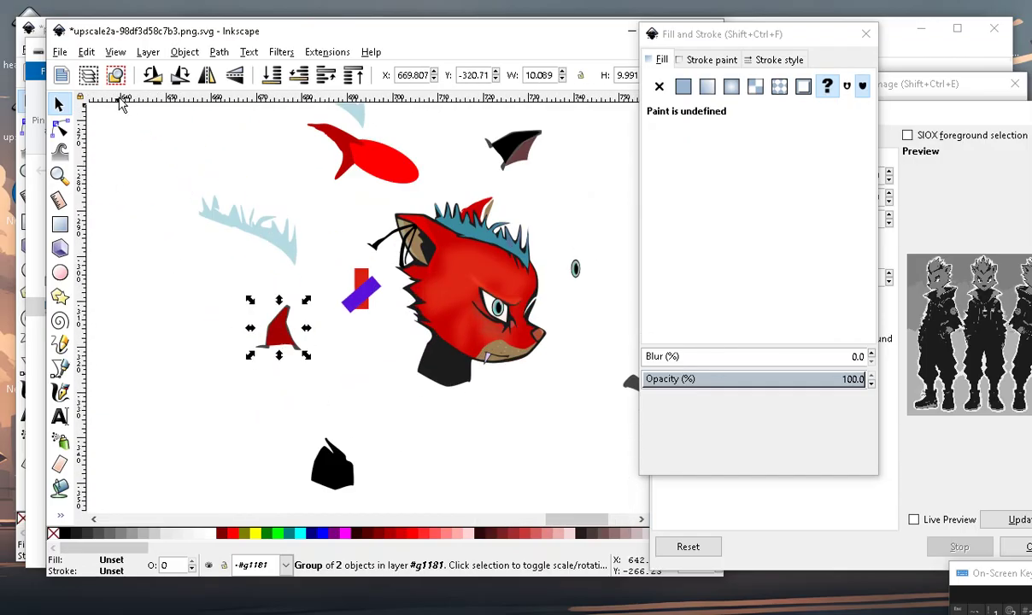
Undo the recent moves and the stroke's colour change from the Edit menu.
click(86, 52)
click(92, 70)
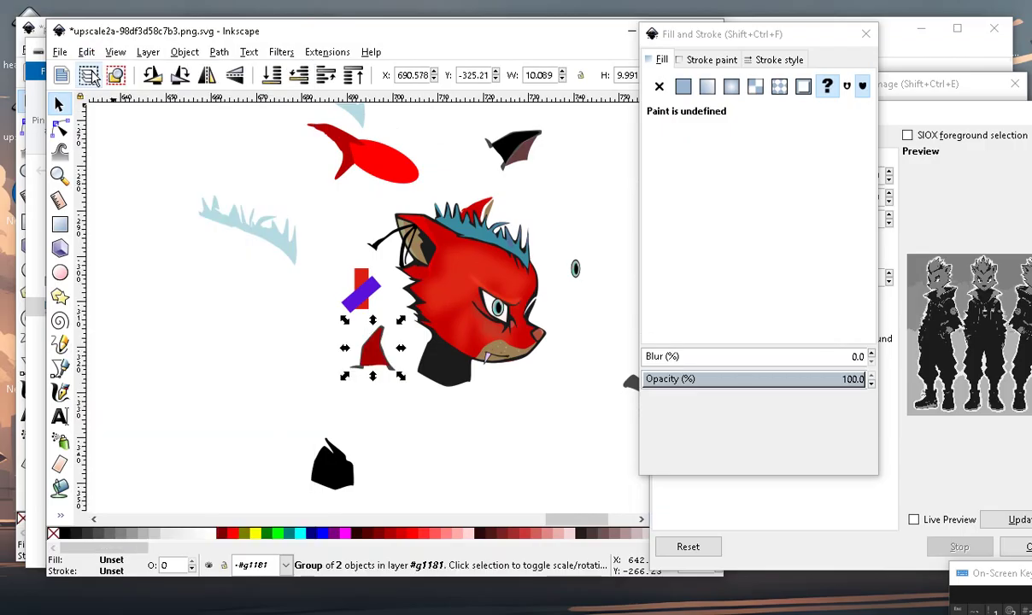
click(87, 52)
click(92, 70)
click(86, 52)
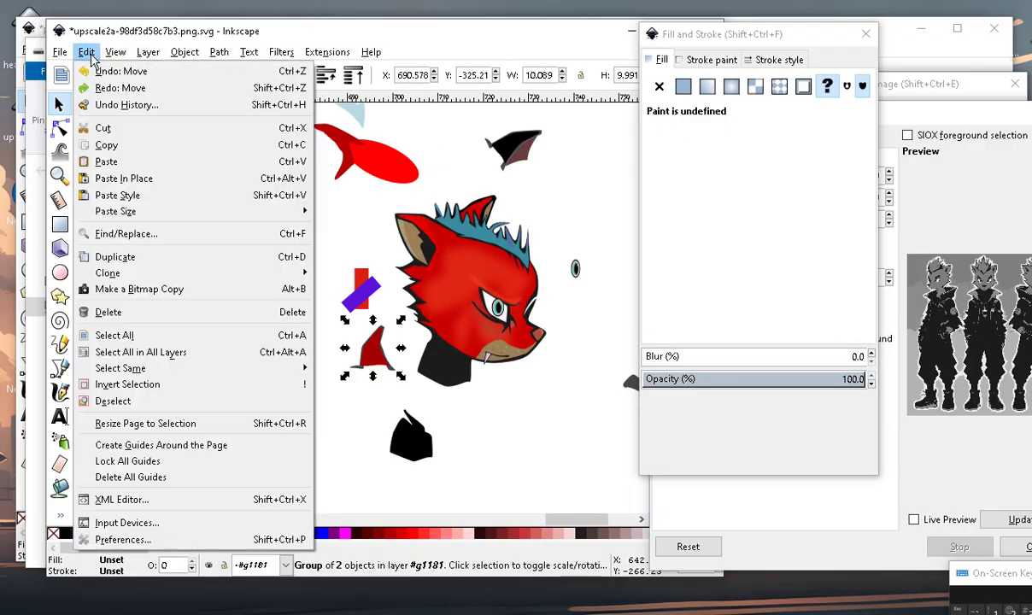
click(95, 75)
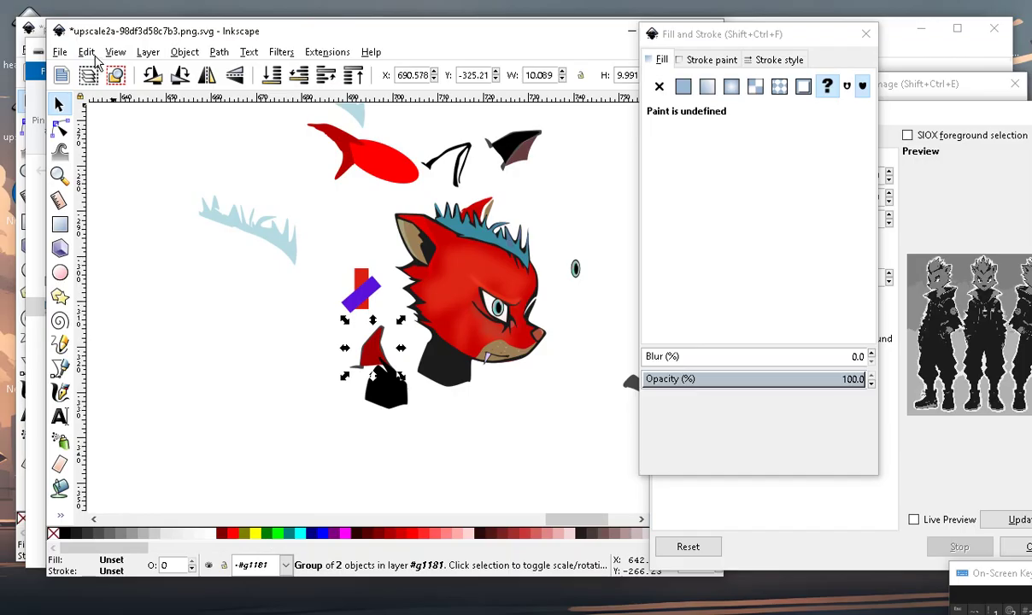
click(89, 53)
click(96, 72)
click(89, 53)
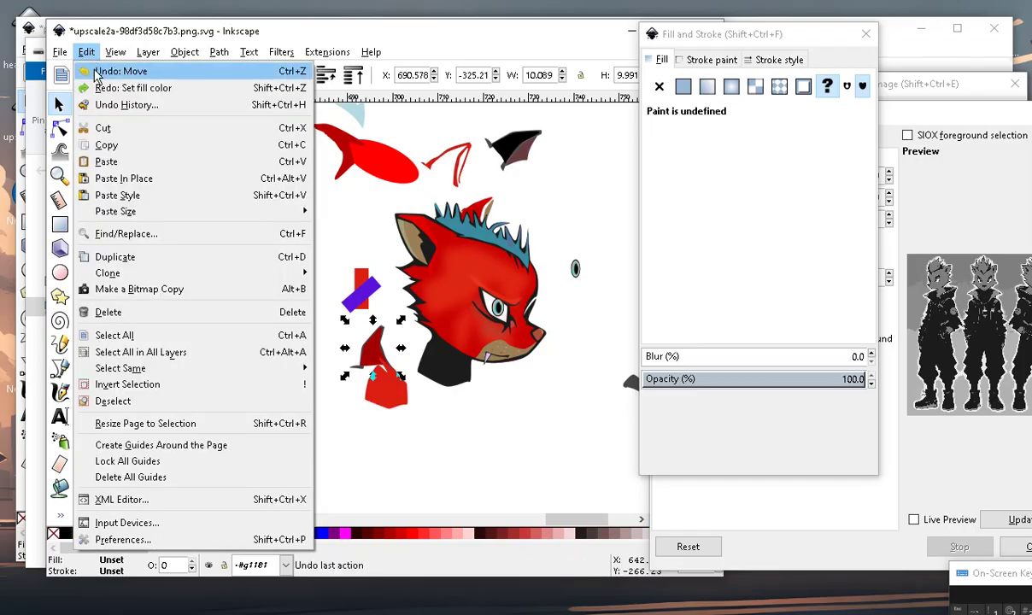
click(96, 75)
Cut the red and purple rectangles out of the drawing.
ctrl+scroll(383, 394, down, 2)
click(410, 437)
ctrl+scroll(440, 314, up, 3)
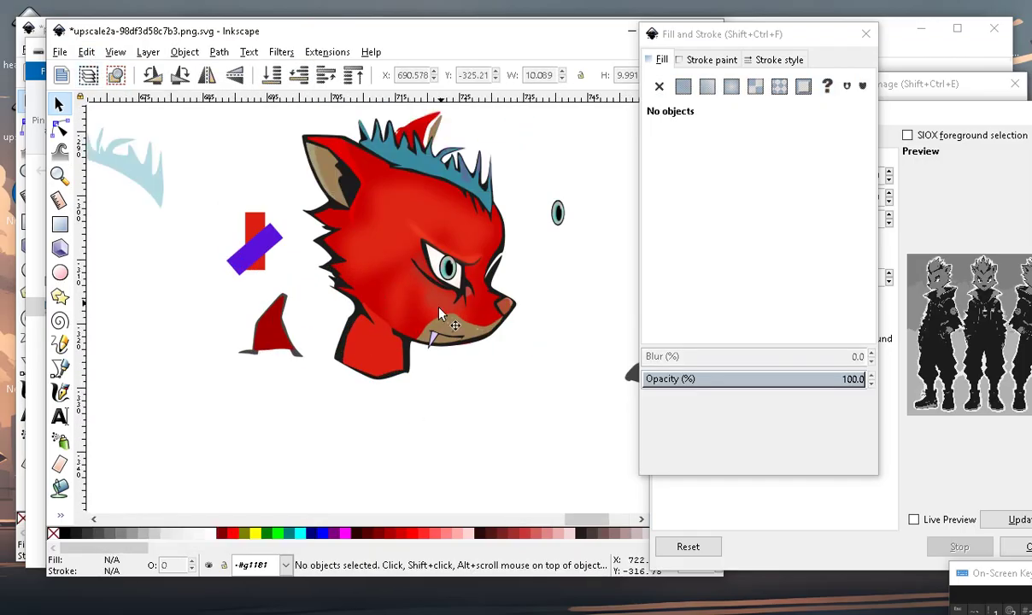
ctrl+scroll(440, 314, up, 3)
ctrl+scroll(421, 470, down, 2)
ctrl+scroll(392, 468, down, 3)
ctrl+scroll(389, 402, up, 3)
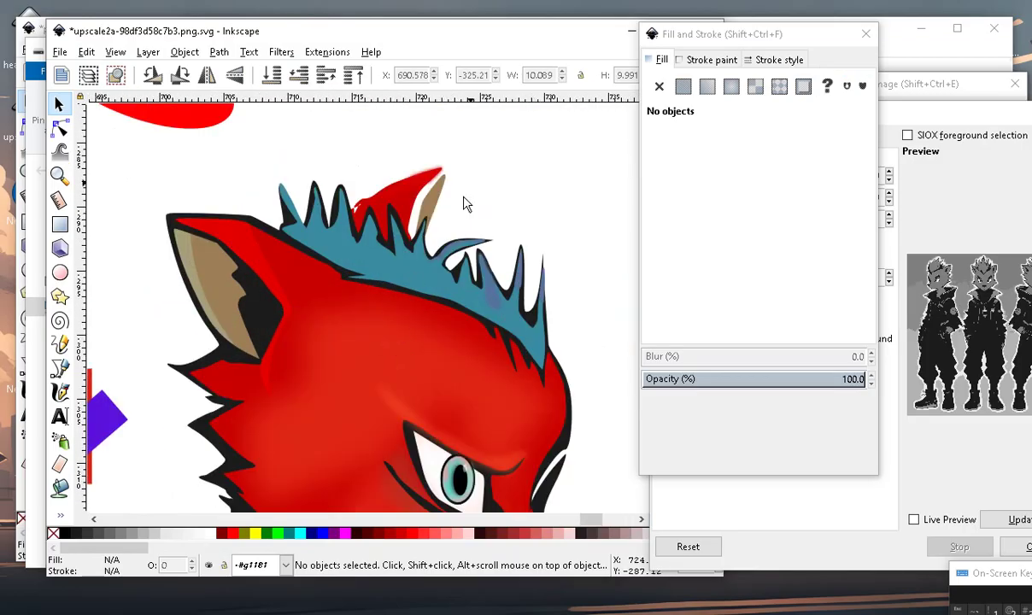
ctrl+scroll(419, 225, down, 3)
ctrl+scroll(336, 306, up, 1)
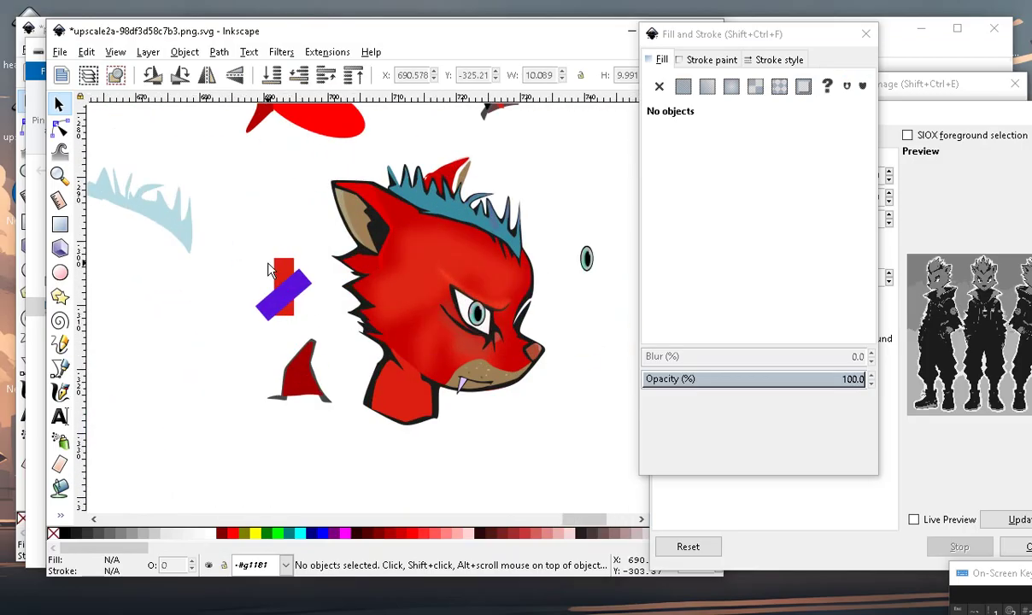
click(290, 289)
click(225, 364)
drag(231, 246, 318, 417)
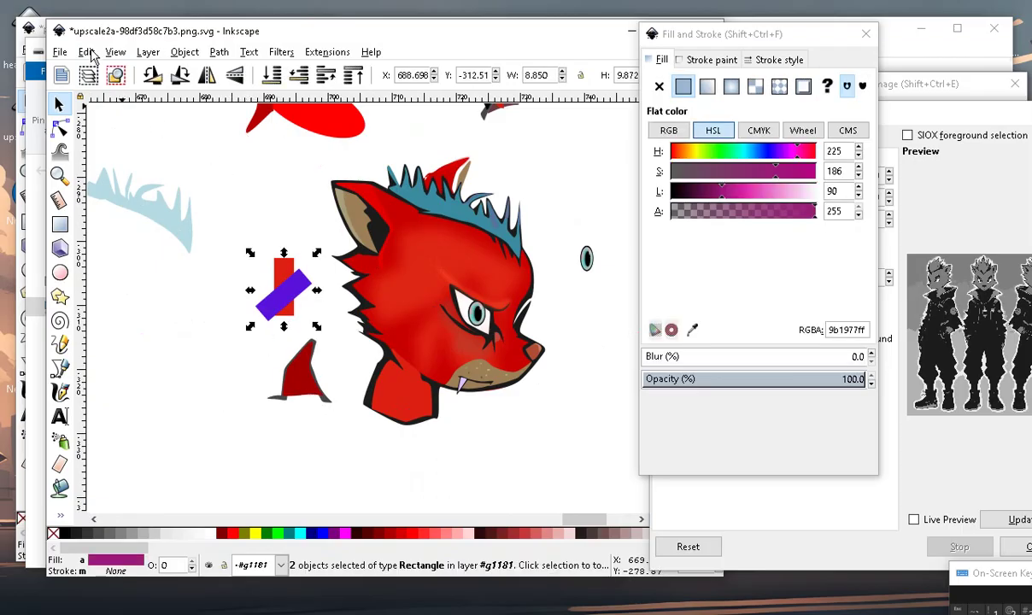
click(89, 53)
click(94, 127)
Rubber-band select the three stray red pieces and cut them.
ctrl+scroll(392, 453, down, 5)
ctrl+scroll(355, 384, up, 5)
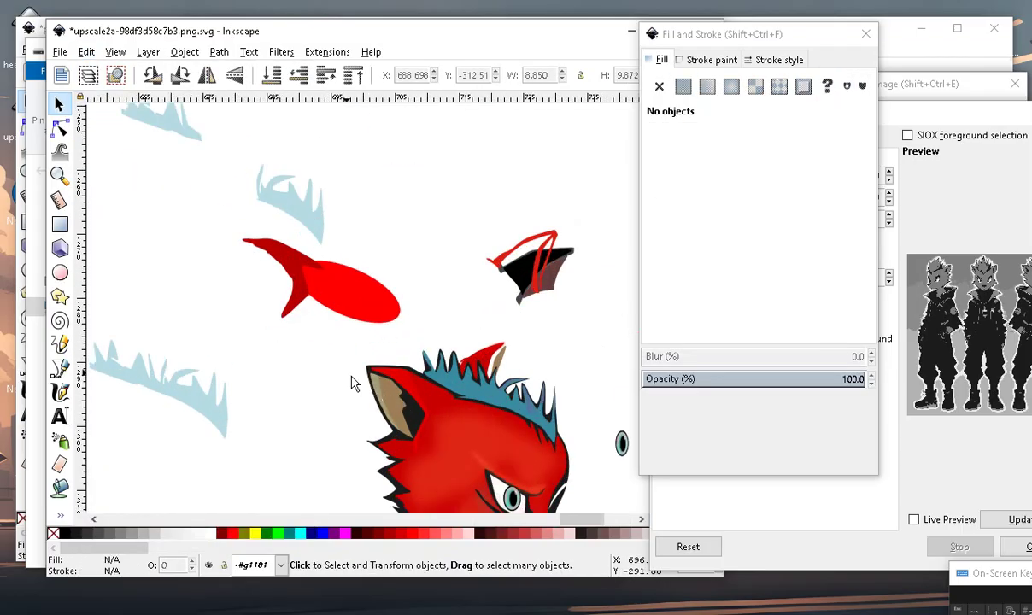
drag(165, 163, 395, 351)
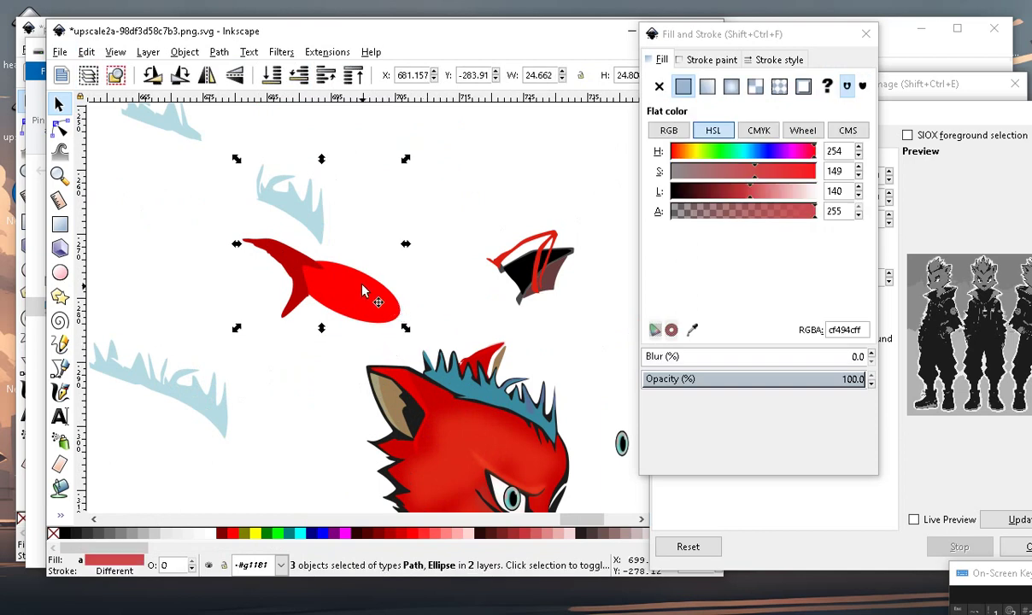
click(89, 53)
click(94, 124)
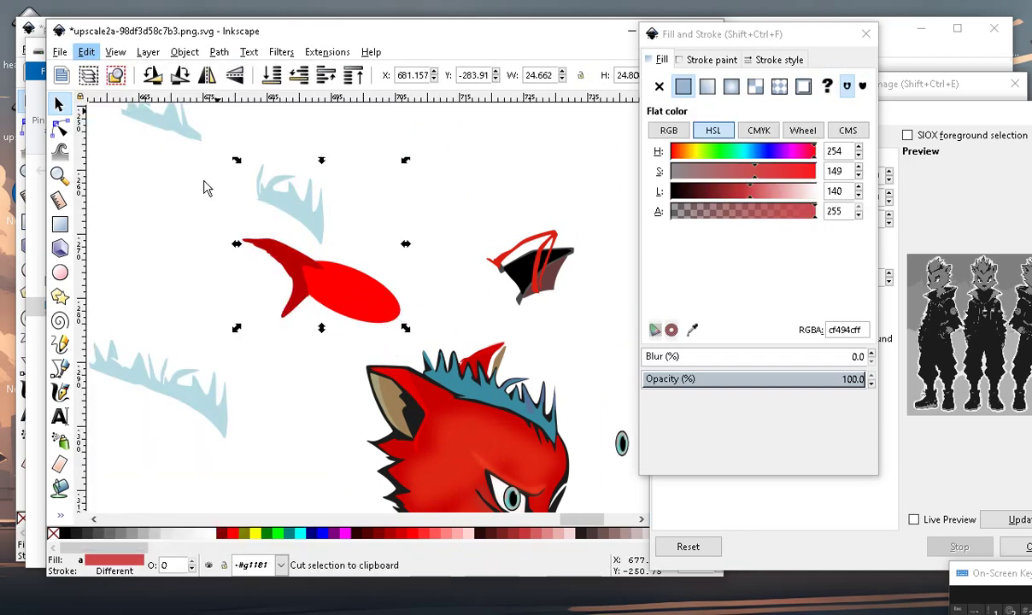
Cut the small blue spike stroke from the drawing.
ctrl+scroll(387, 294, down, 3)
drag(374, 228, 268, 259)
click(314, 243)
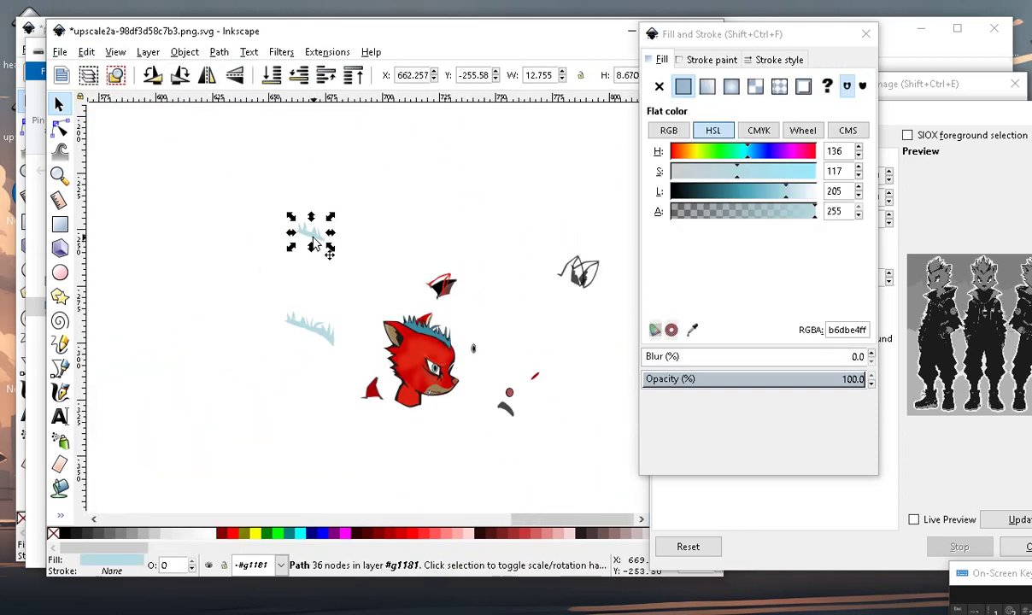
click(87, 53)
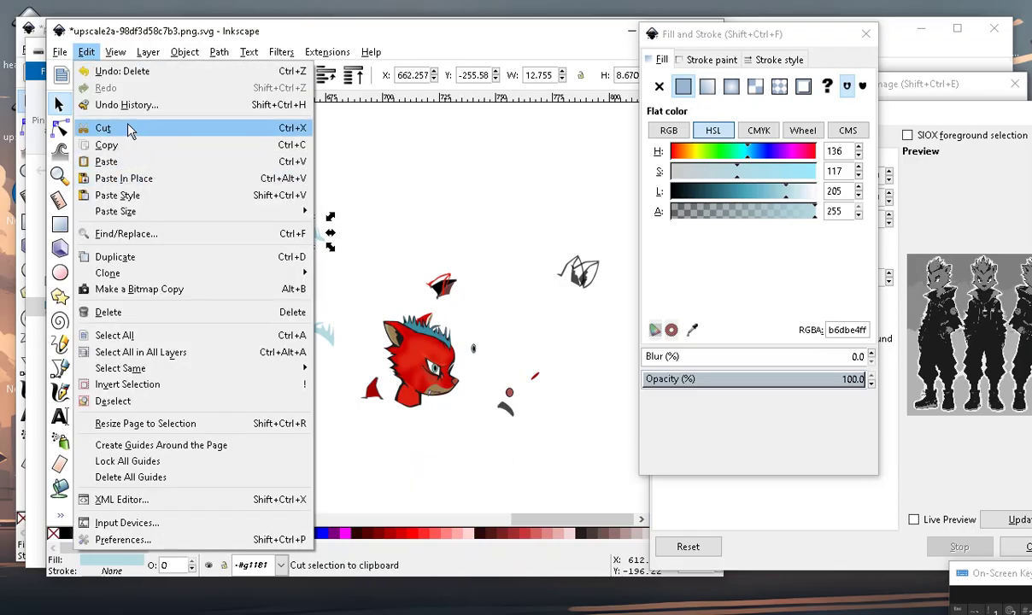
click(94, 128)
ctrl+scroll(432, 364, up, 4)
ctrl+scroll(432, 363, down, 2)
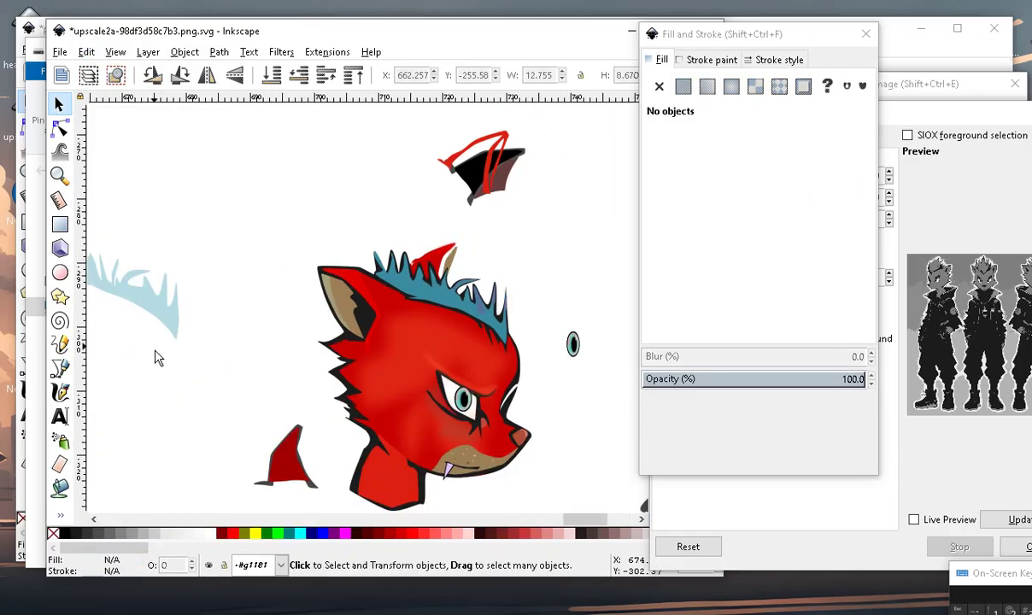
click(171, 335)
ctrl+scroll(282, 300, down, 3)
ctrl+scroll(333, 313, up, 4)
ctrl+scroll(334, 314, up, 3)
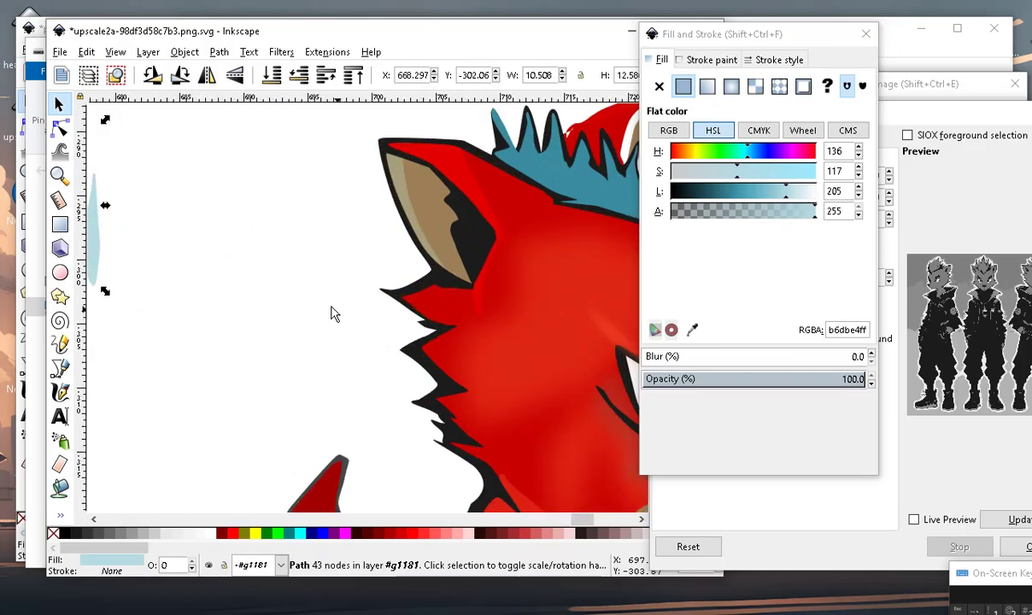
ctrl+scroll(333, 314, down, 3)
ctrl+scroll(239, 282, up, 3)
click(225, 361)
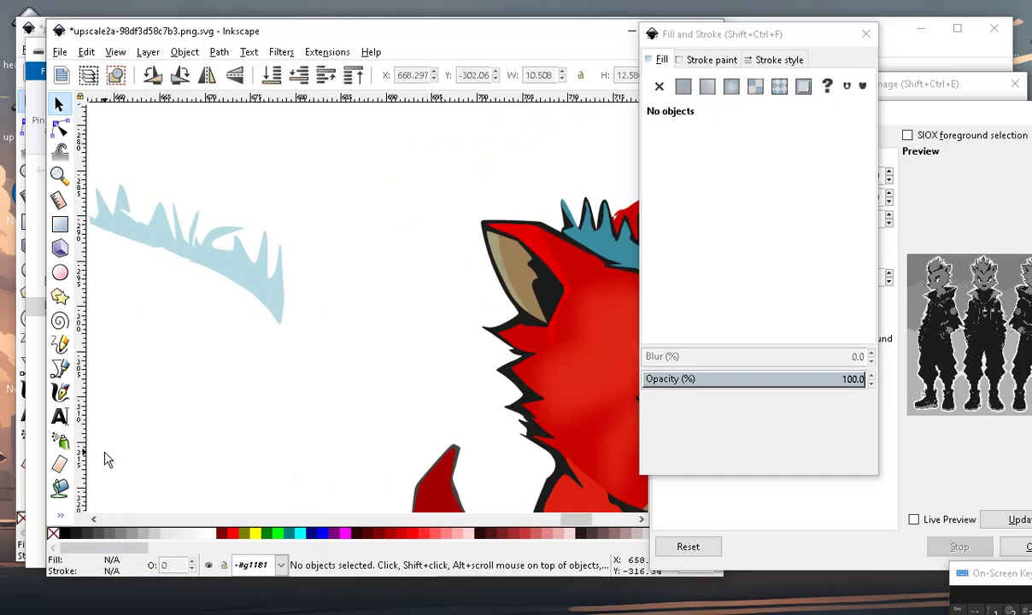
Paint Bucket-fill the blue spike shape and lighten the new path to pale grey (Lightness 242).
click(67, 489)
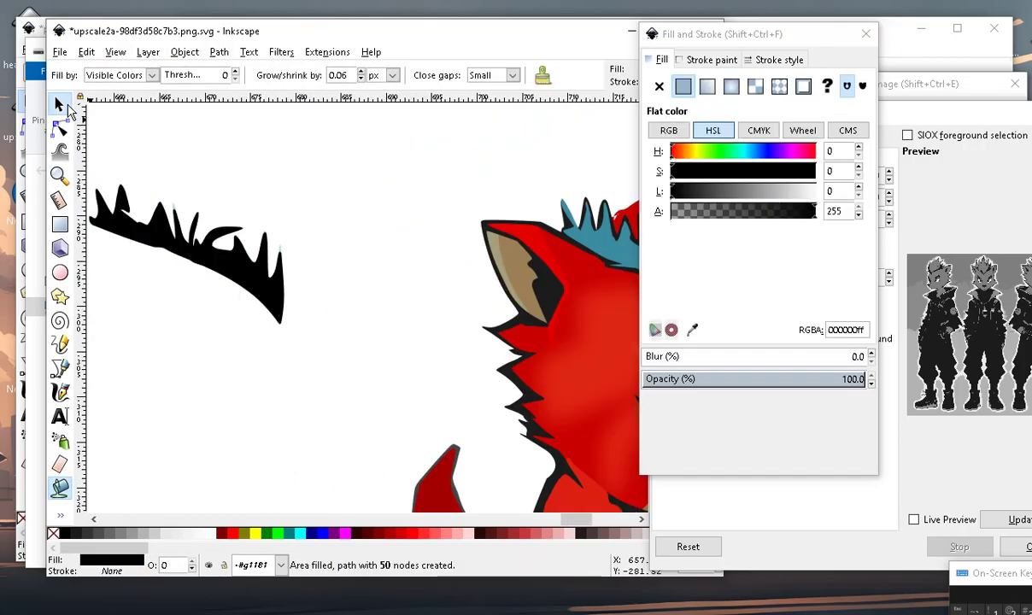
click(60, 104)
drag(278, 287, 376, 423)
drag(756, 191, 809, 198)
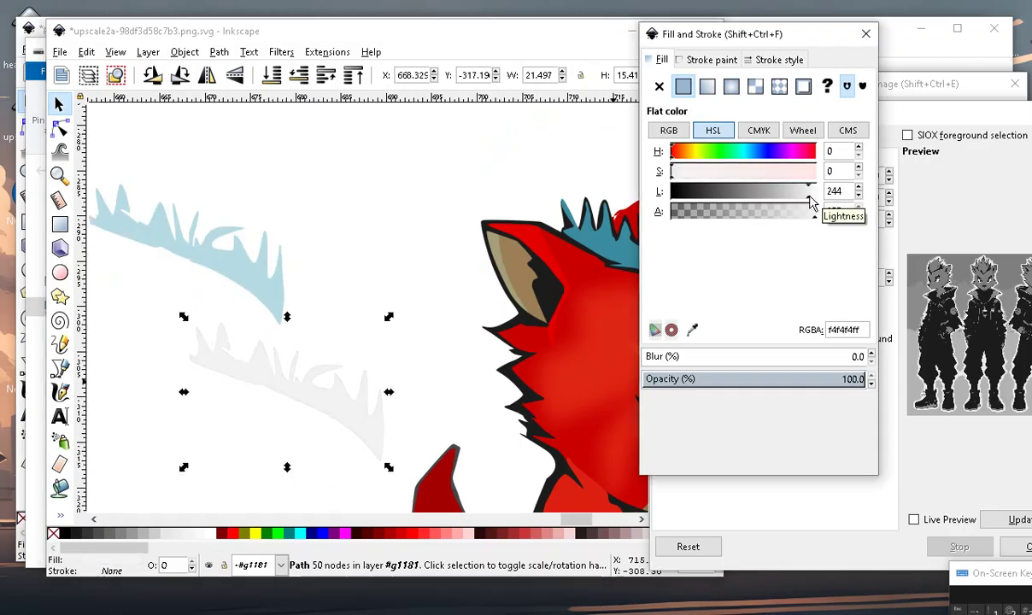
ctrl+scroll(327, 329, down, 3)
ctrl+scroll(536, 335, up, 2)
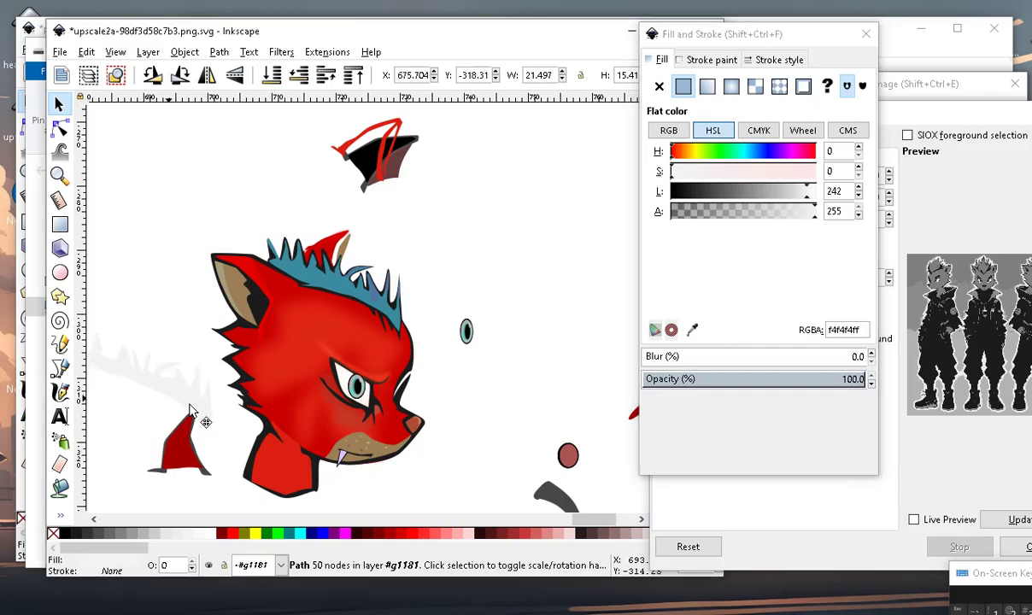
Make the grey path semi-transparent and align it over the wolf's blue hair.
drag(107, 411, 384, 326)
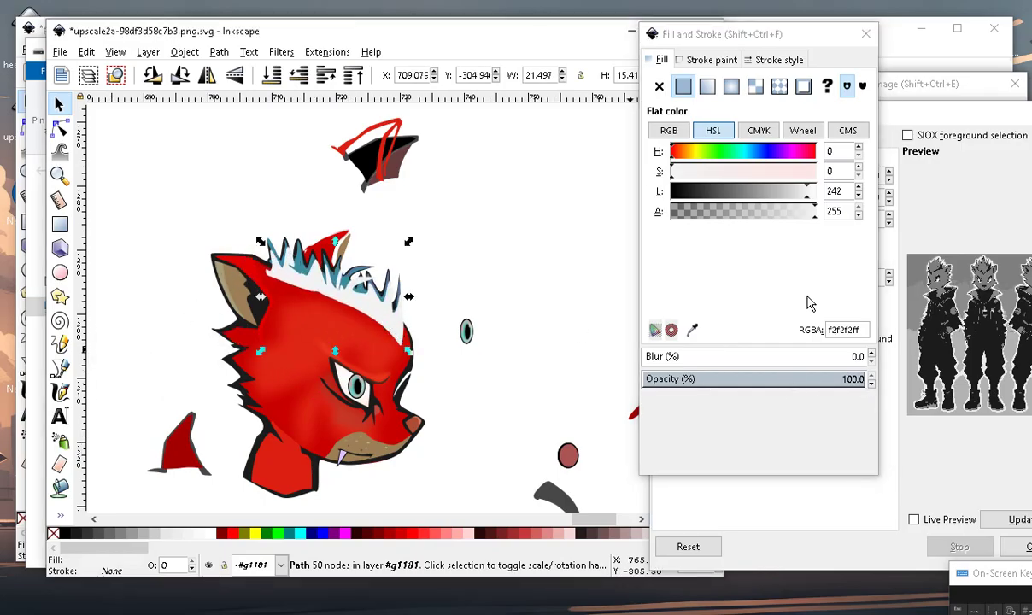
drag(768, 217, 714, 219)
ctrl+scroll(309, 286, up, 2)
ctrl+scroll(310, 287, up, 2)
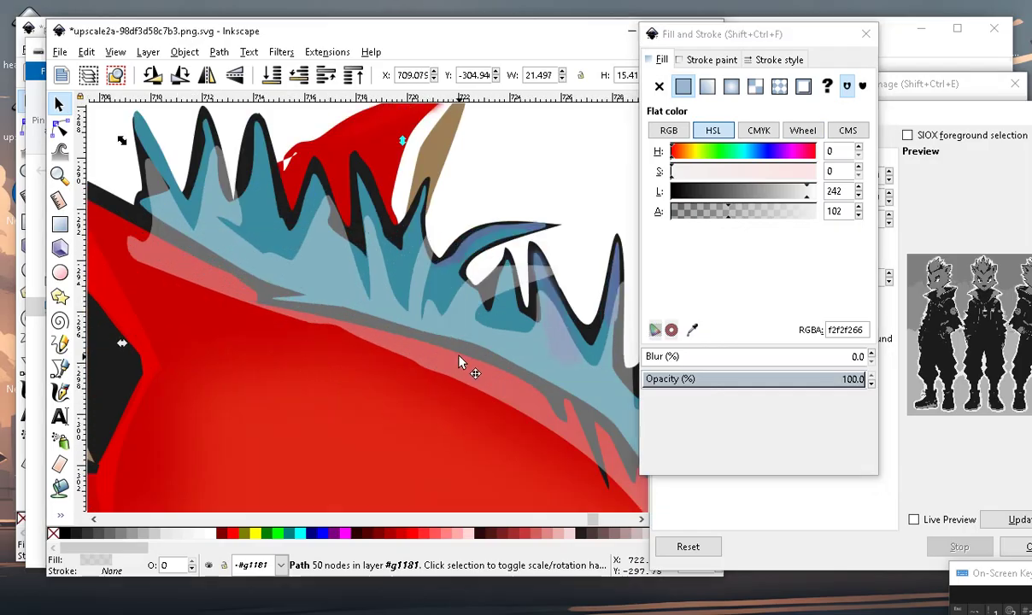
mouse_move(421, 445)
mouse_down()
mouse_move(463, 325)
mouse_move(461, 341)
mouse_up()
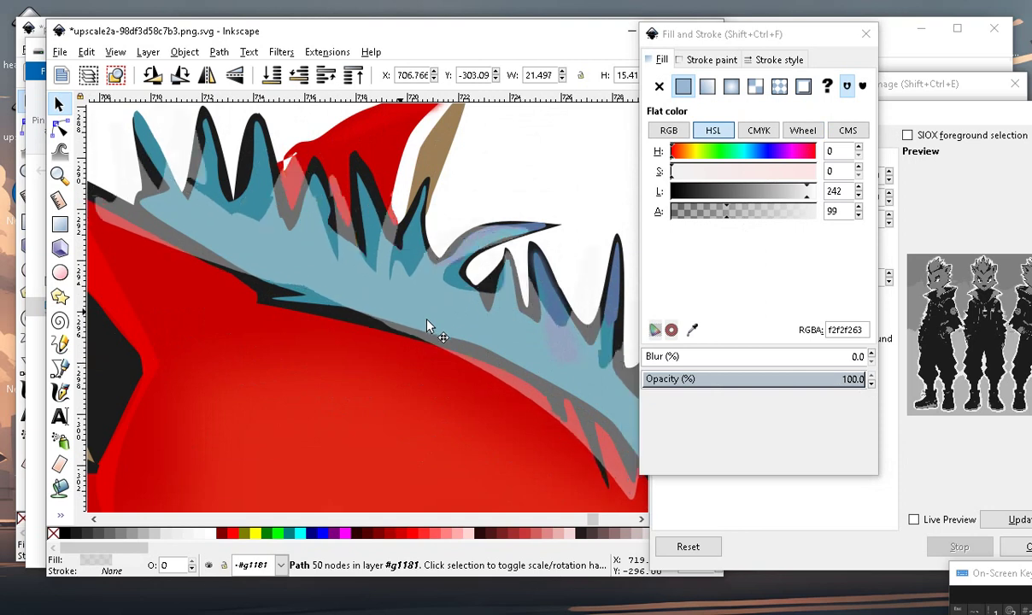
drag(461, 340, 454, 325)
scroll(453, 327, down, 2)
scroll(609, 420, up, 2)
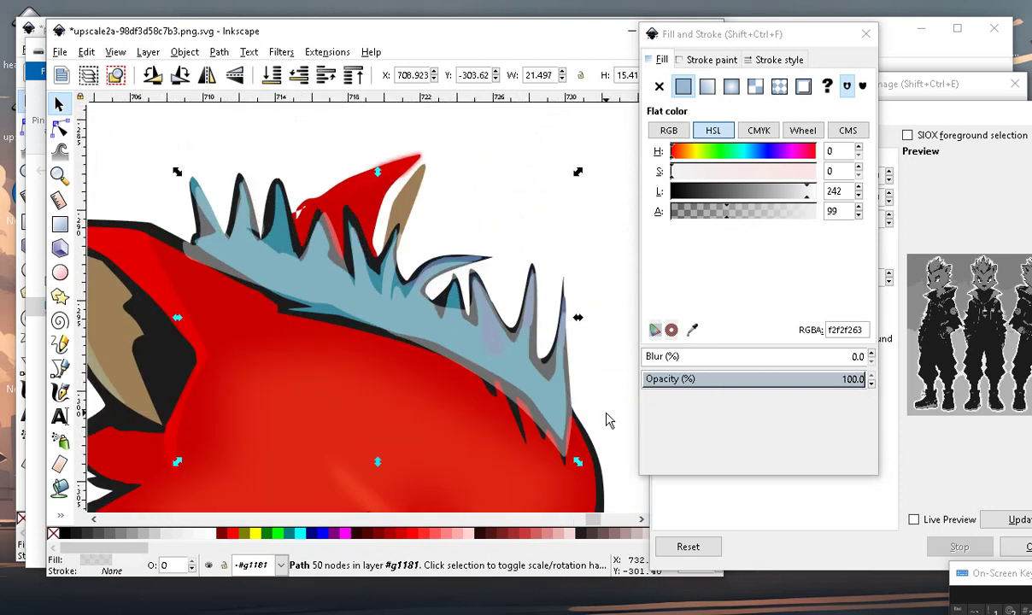
Lower the hair overlay's Alpha to 42, giving fill f2f2f22b.
drag(726, 214, 708, 220)
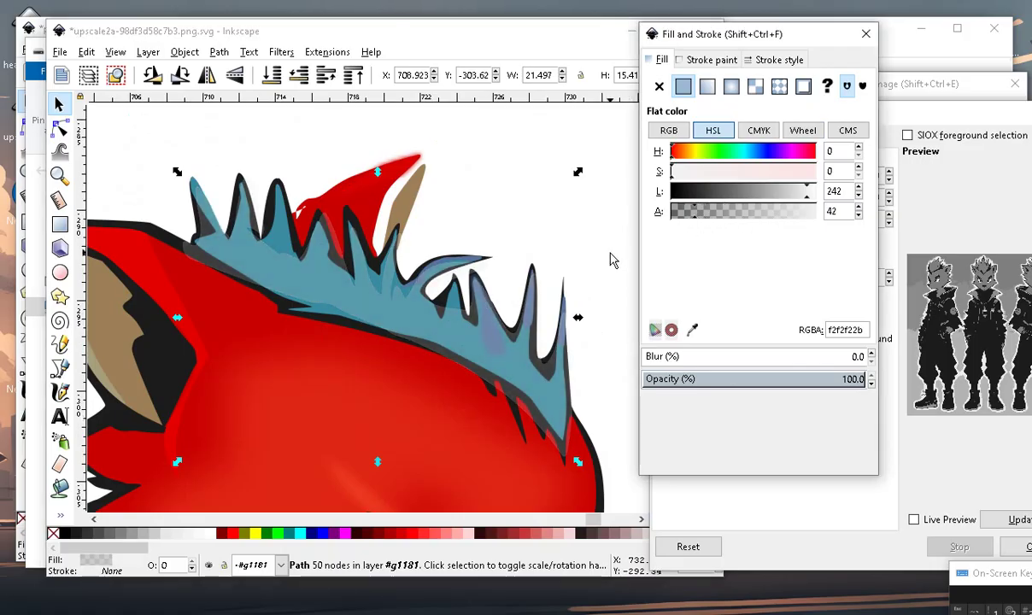
scroll(391, 323, up, 2)
scroll(365, 249, down, 3)
scroll(479, 214, down, 3)
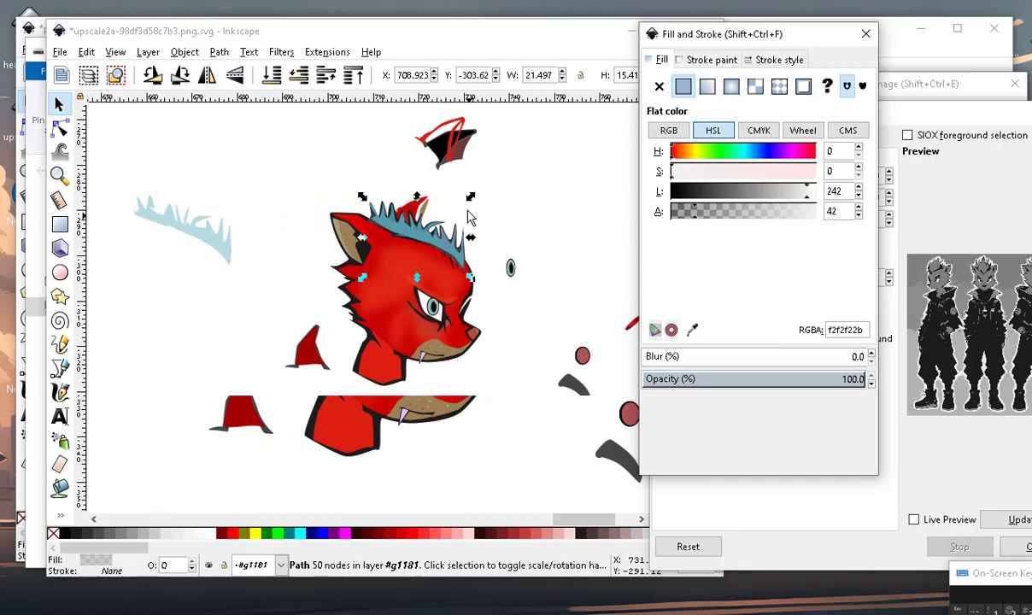
click(511, 272)
scroll(521, 299, up, 3)
key(Escape)
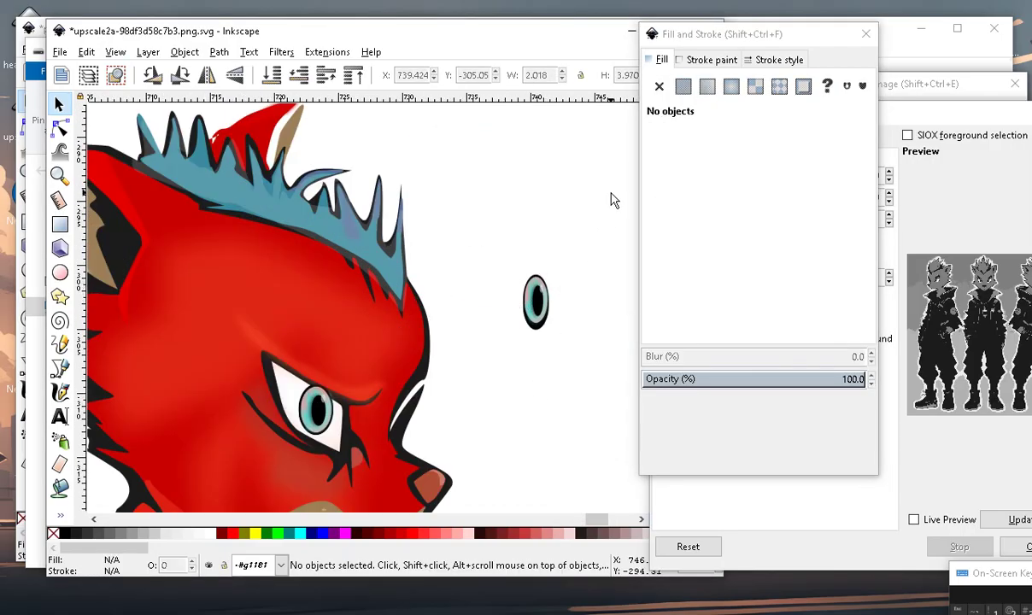
Move the loose eye pieces up and to the right, then deselect.
drag(612, 199, 516, 390)
drag(544, 316, 589, 150)
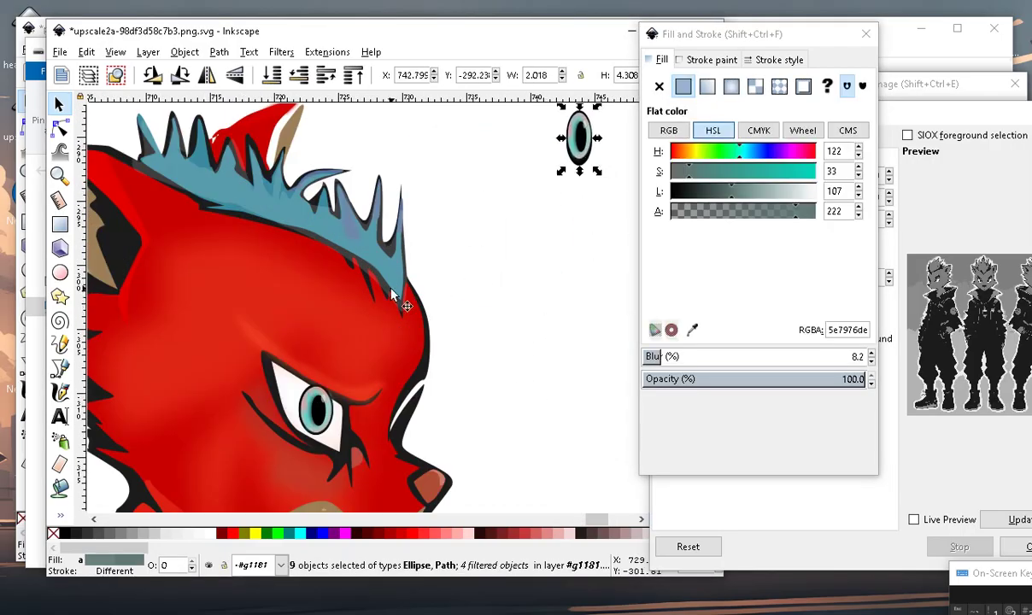
scroll(391, 295, down, 2)
scroll(330, 322, up, 4)
scroll(405, 322, up, 2)
scroll(368, 350, down, 2)
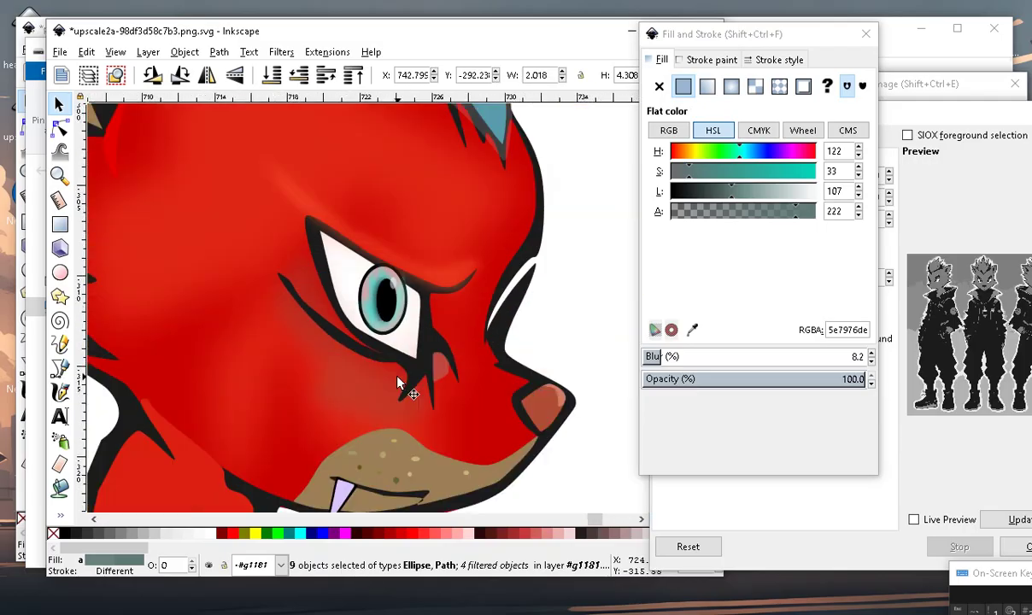
scroll(403, 402, down, 3)
click(391, 501)
scroll(315, 359, up, 3)
scroll(248, 238, up, 2)
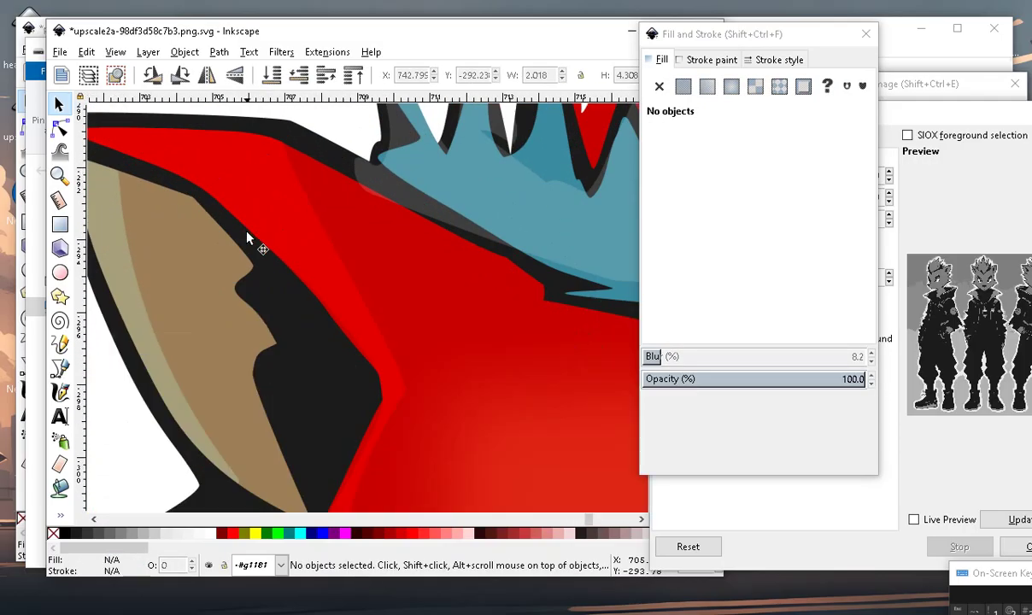
scroll(317, 326, down, 4)
scroll(475, 394, down, 1)
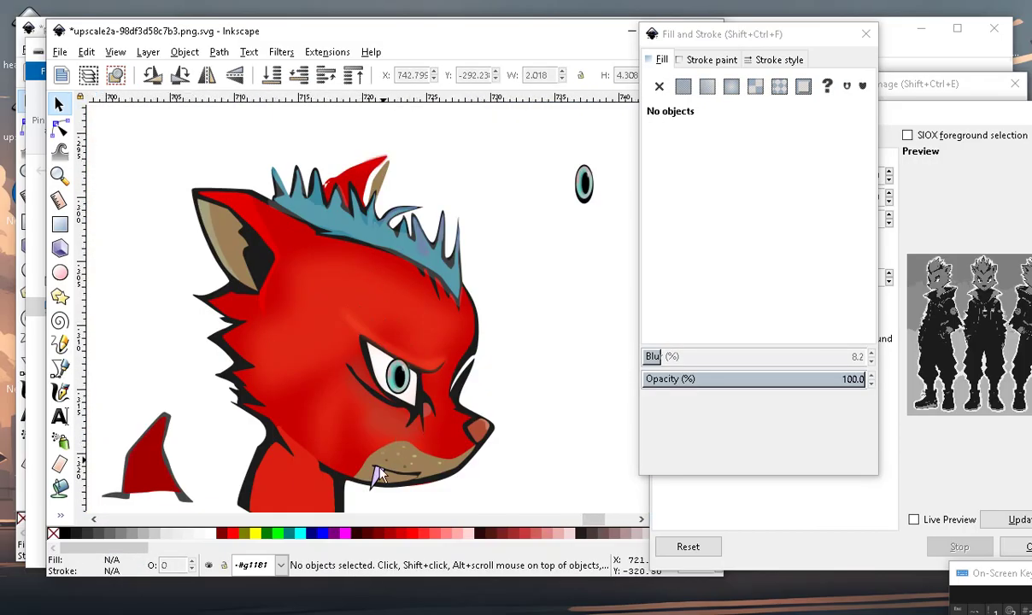
scroll(490, 292, up, 1)
scroll(395, 419, up, 3)
scroll(396, 425, up, 1)
scroll(445, 267, down, 2)
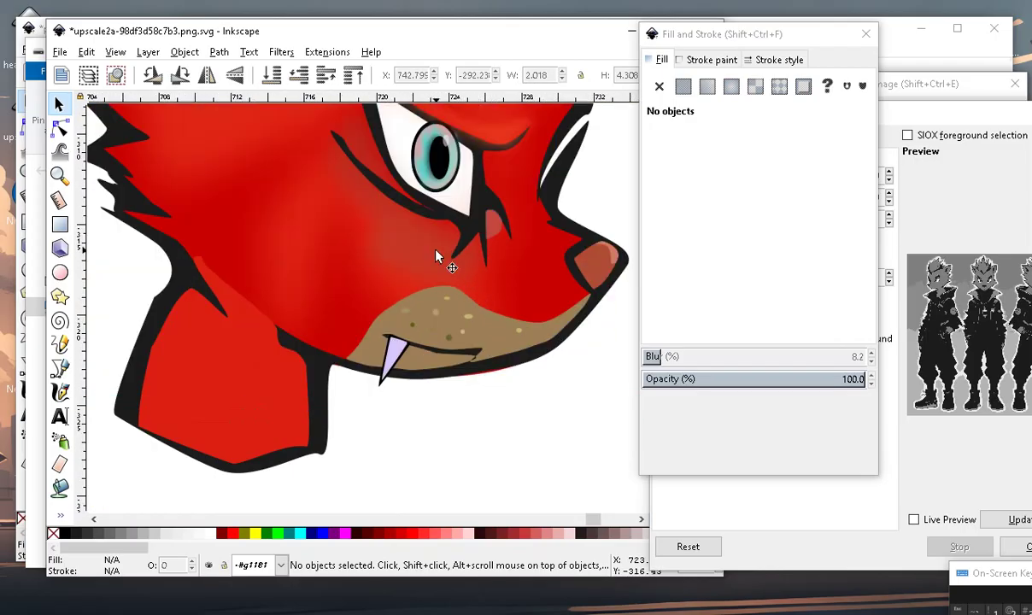
scroll(401, 342, down, 2)
scroll(376, 372, up, 4)
scroll(397, 355, down, 3)
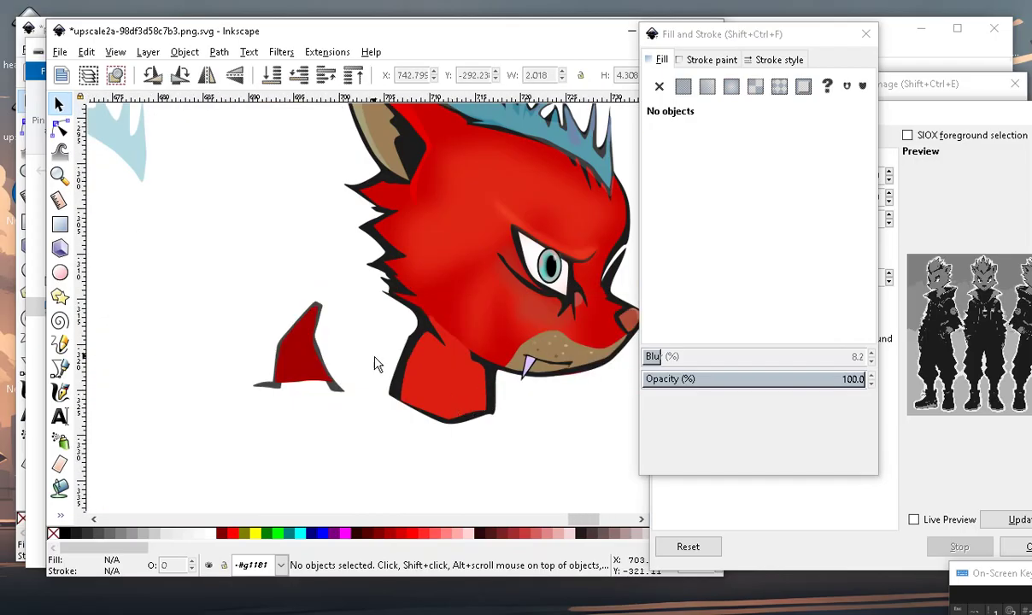
Move the red spike piece down-left and stack the two light-blue spikes together.
click(299, 361)
drag(311, 380, 254, 417)
scroll(380, 421, down, 4)
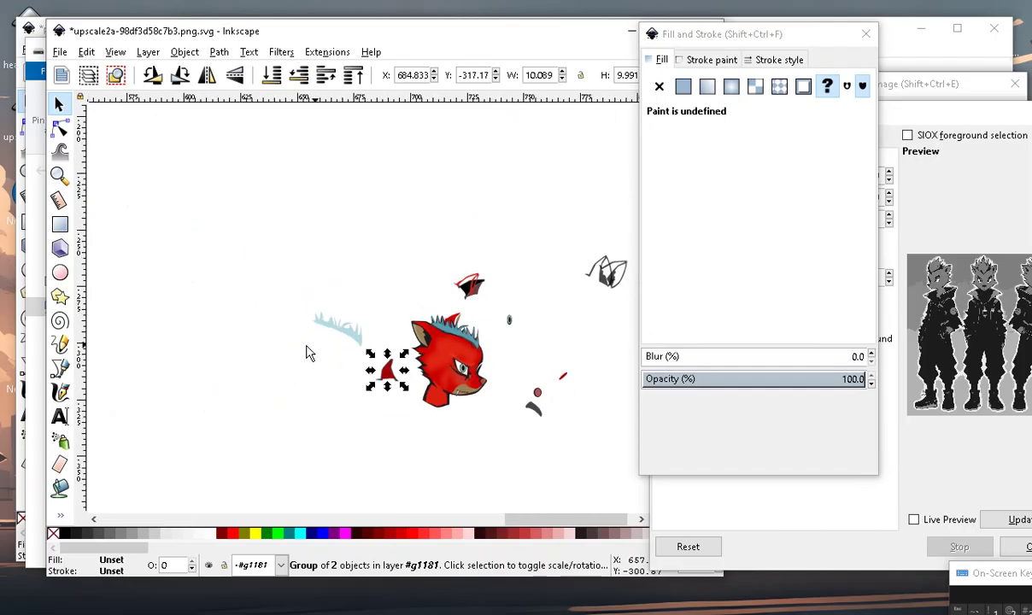
scroll(309, 353, up, 3)
click(401, 316)
mouse_move(401, 316)
mouse_down()
mouse_move(316, 249)
mouse_move(194, 183)
mouse_up()
mouse_move(359, 270)
mouse_down()
mouse_move(191, 187)
mouse_move(146, 348)
mouse_up()
scroll(316, 282, down, 2)
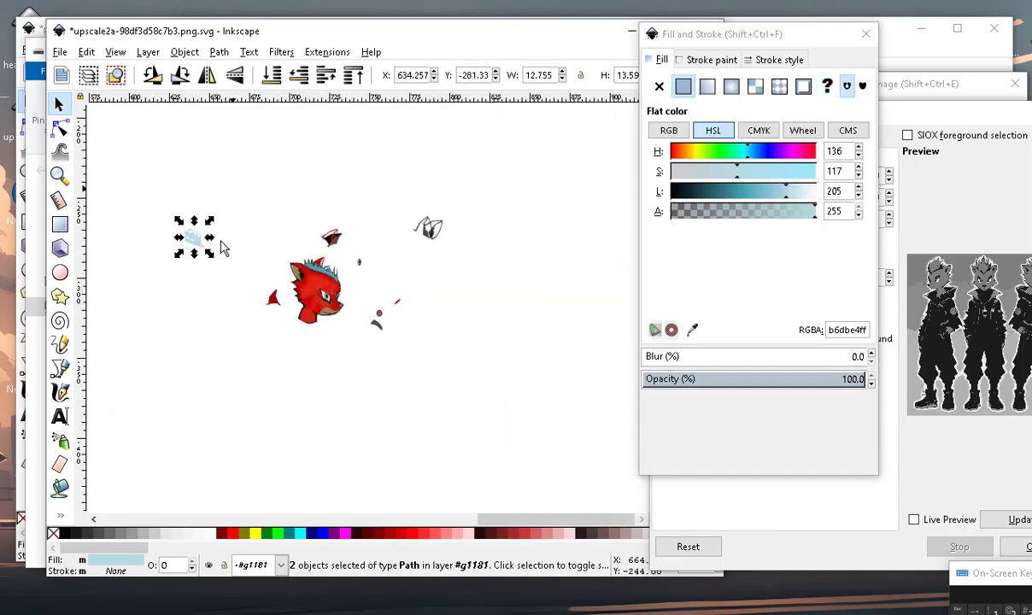
Cut both light-blue spike paths from the drawing via the Edit menu.
drag(256, 157, 190, 261)
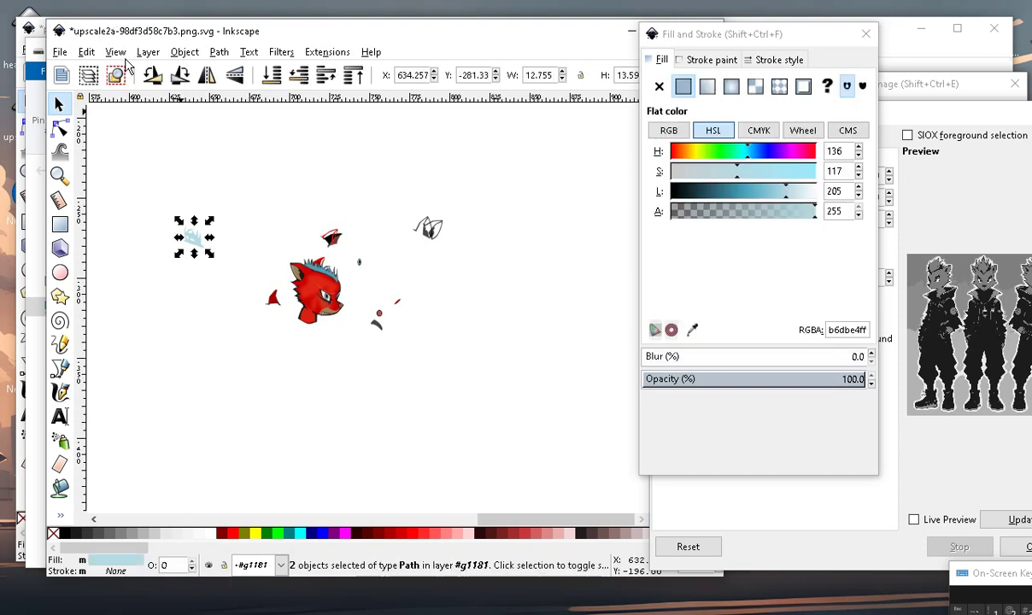
click(86, 53)
click(95, 127)
scroll(286, 310, up, 2)
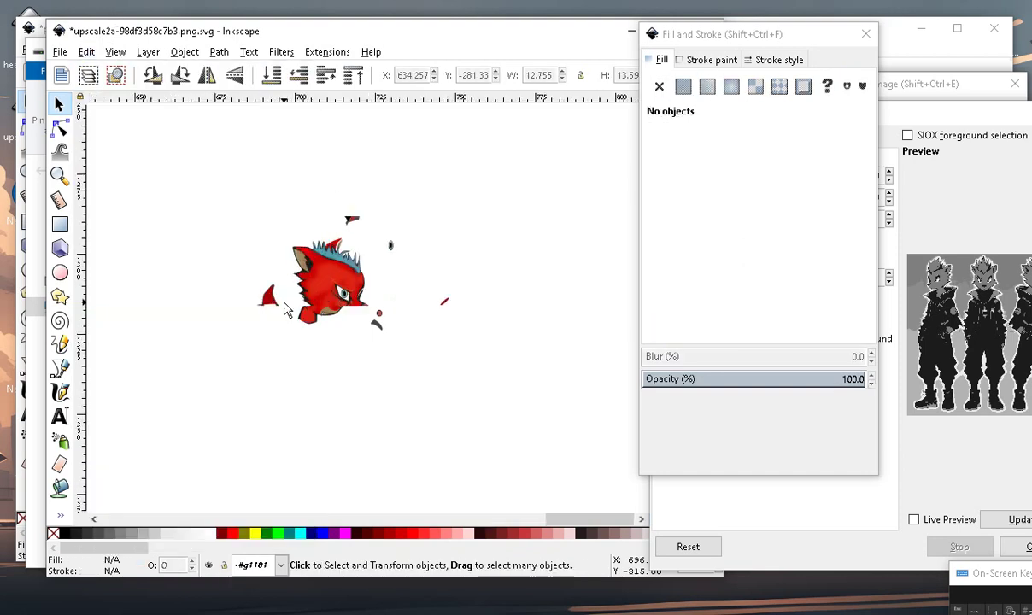
scroll(287, 311, up, 5)
scroll(351, 392, down, 4)
scroll(414, 350, up, 3)
scroll(410, 314, down, 5)
scroll(461, 281, up, 2)
scroll(504, 216, down, 2)
scroll(504, 216, up, 4)
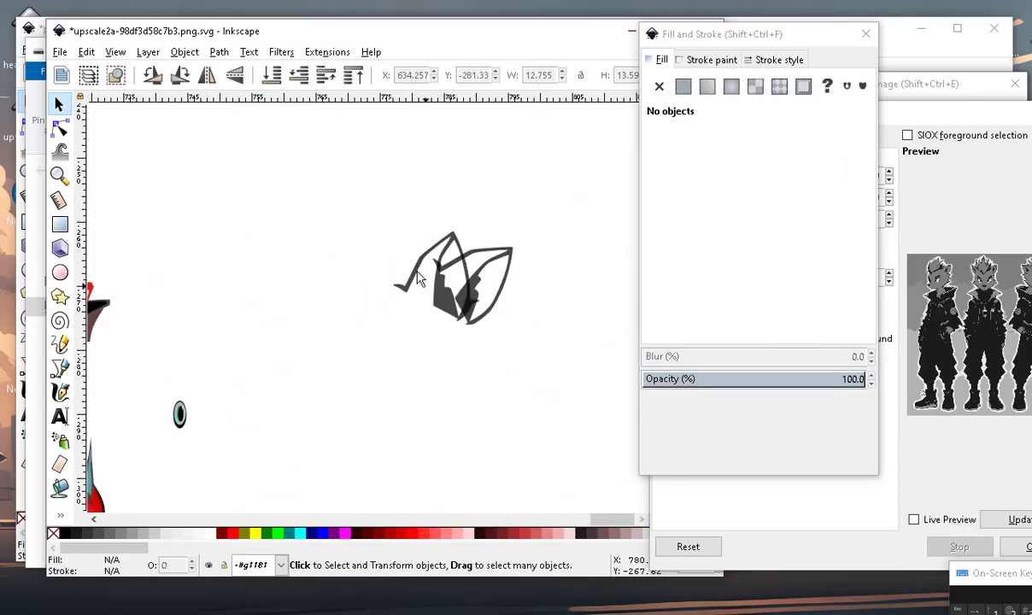
Pull the sketch outline away from its dark fill.
click(468, 299)
drag(469, 299, 261, 173)
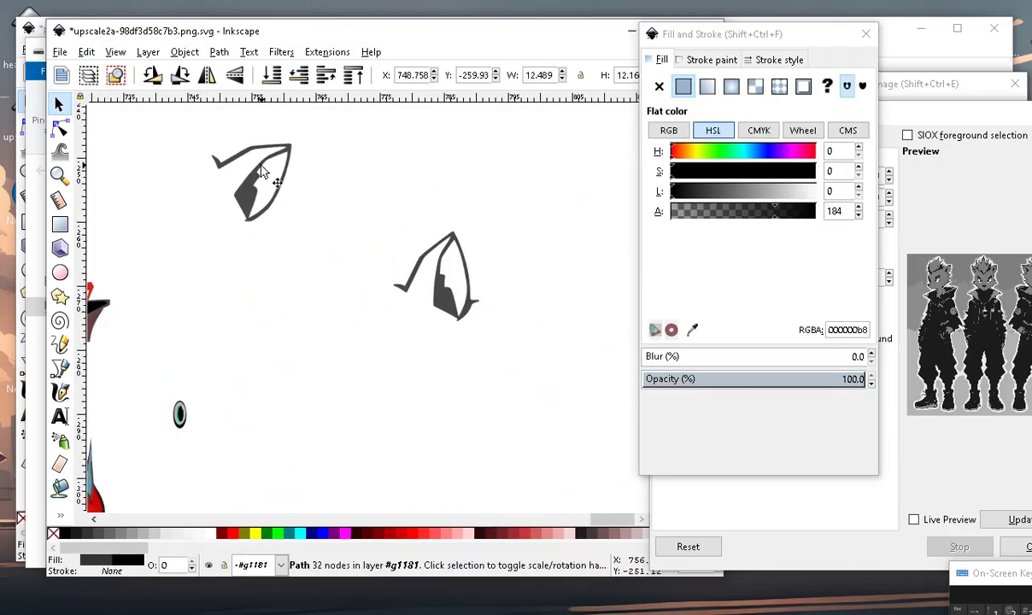
scroll(333, 331, down, 4)
scroll(333, 332, up, 2)
scroll(427, 249, up, 3)
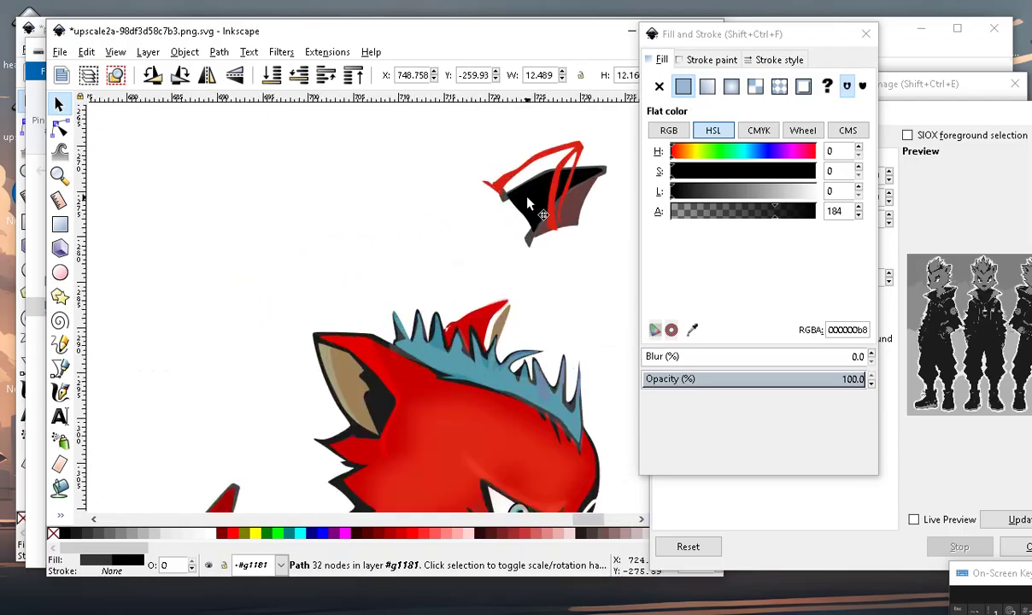
scroll(527, 203, down, 3)
scroll(317, 166, up, 3)
click(334, 172)
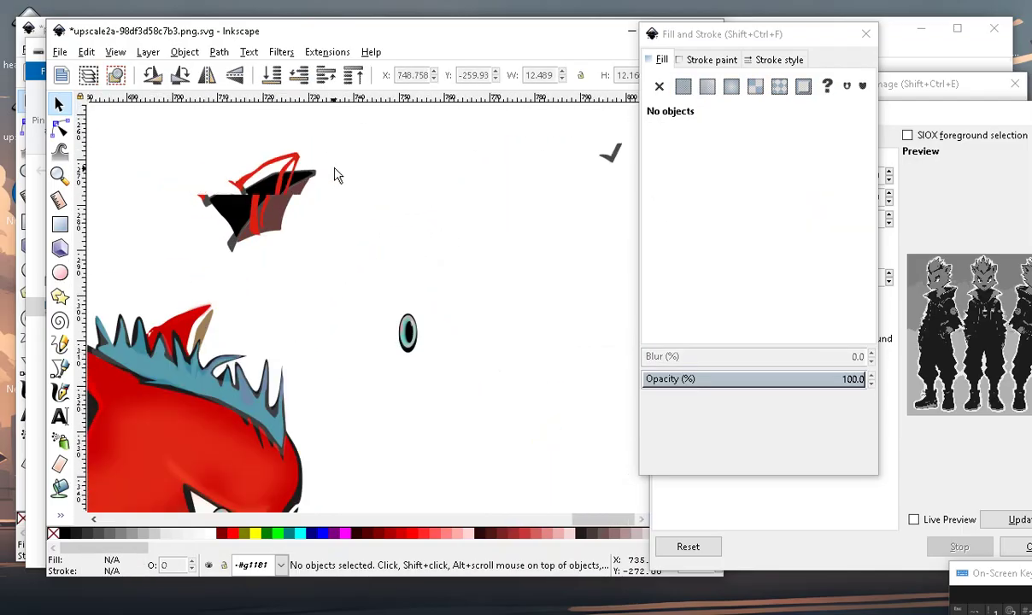
scroll(266, 194, left, 4)
scroll(266, 193, down, 1)
Separate the red stroke from the wing group and move the brown piece aside.
click(418, 149)
double_click(418, 150)
mouse_move(418, 150)
mouse_down()
mouse_move(223, 164)
mouse_move(229, 159)
mouse_up()
click(399, 153)
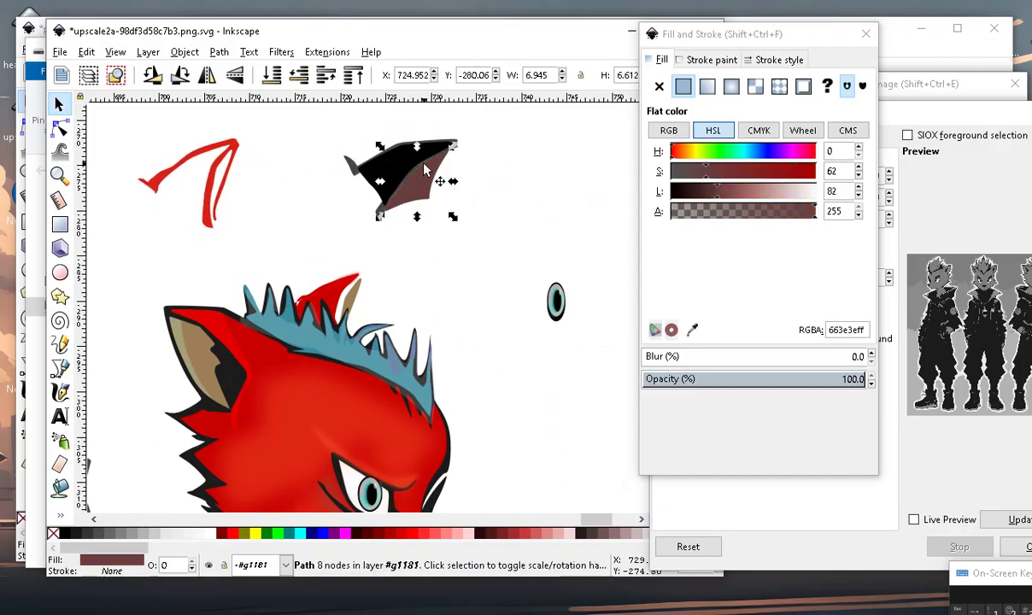
scroll(399, 152, down, 3)
scroll(366, 285, up, 3)
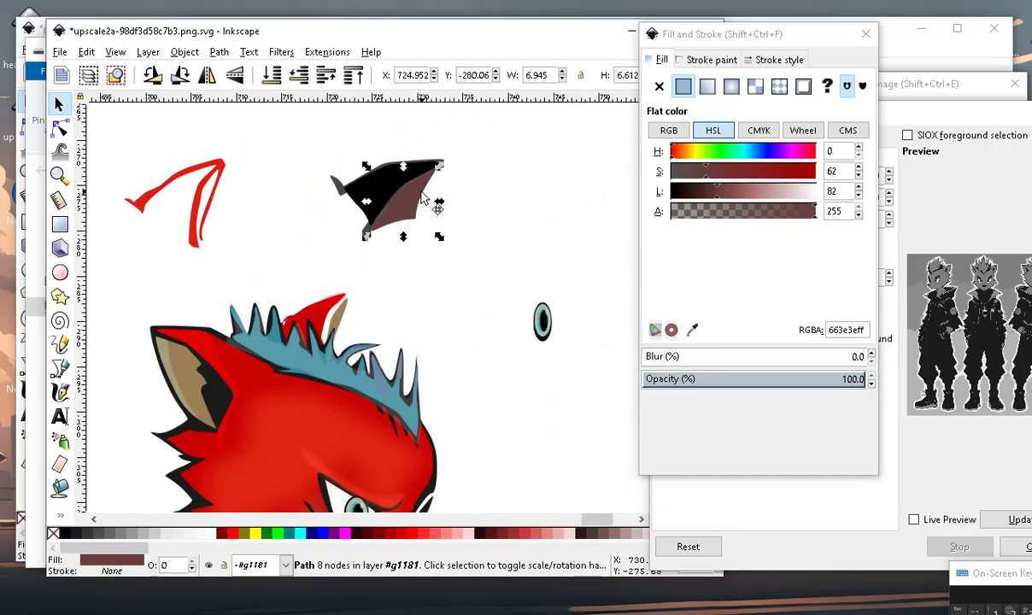
drag(425, 205, 568, 175)
mouse_move(382, 192)
mouse_down()
mouse_move(493, 269)
mouse_move(530, 254)
mouse_up()
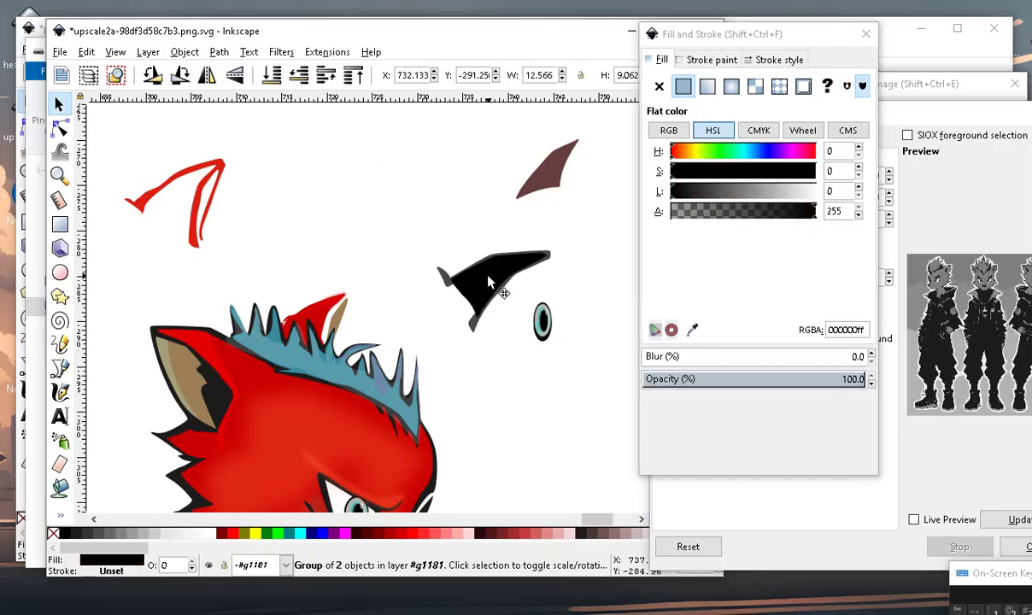
Recolour the red stroke black and fit it around the red ear tip.
click(199, 219)
drag(680, 198, 612, 205)
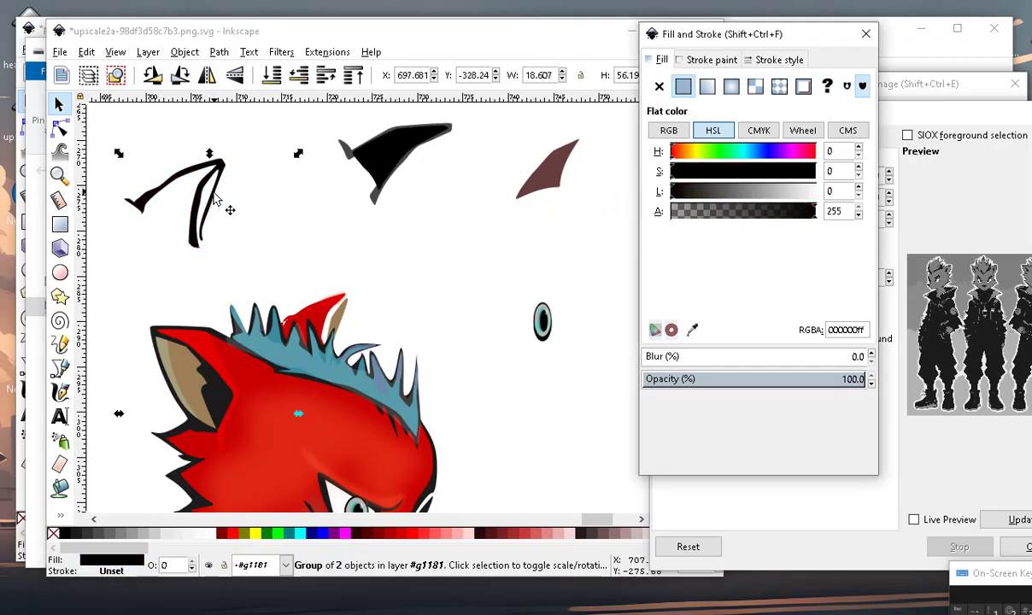
drag(207, 177, 338, 303)
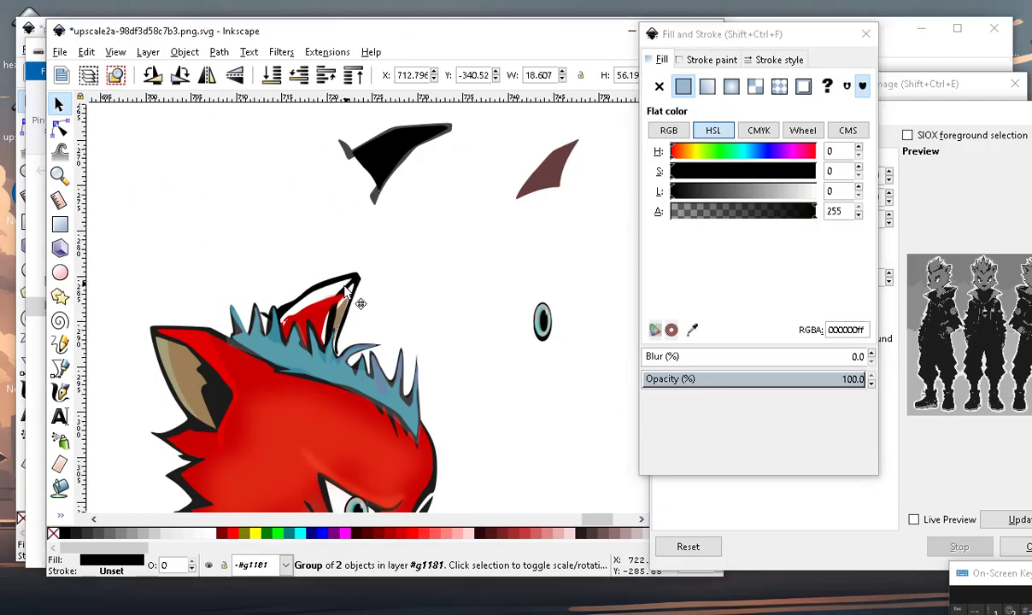
ctrl+scroll(335, 312, up, 4)
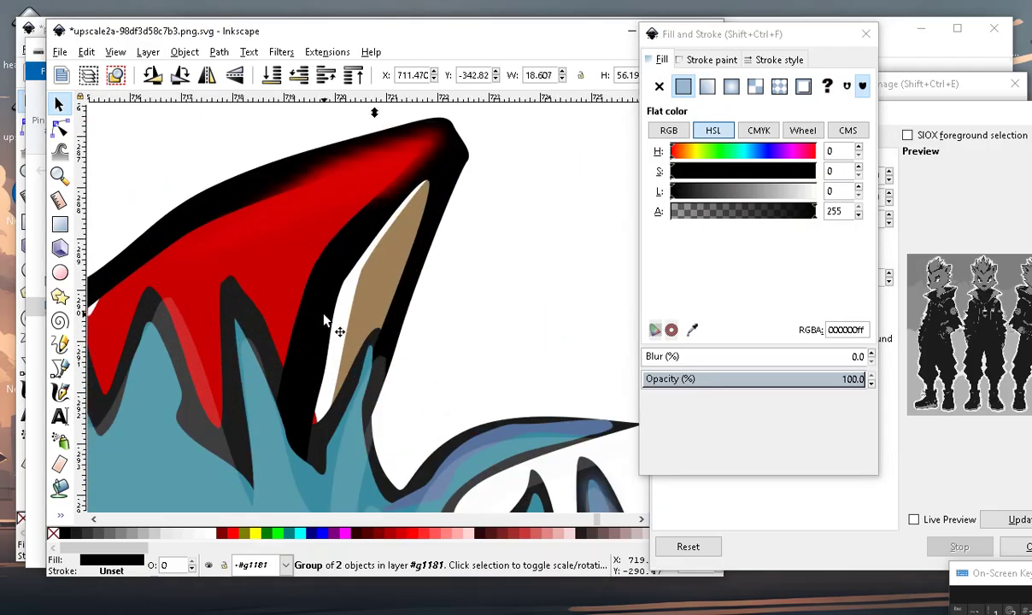
mouse_move(239, 202)
mouse_down()
mouse_move(273, 215)
mouse_move(259, 177)
mouse_move(259, 186)
mouse_up()
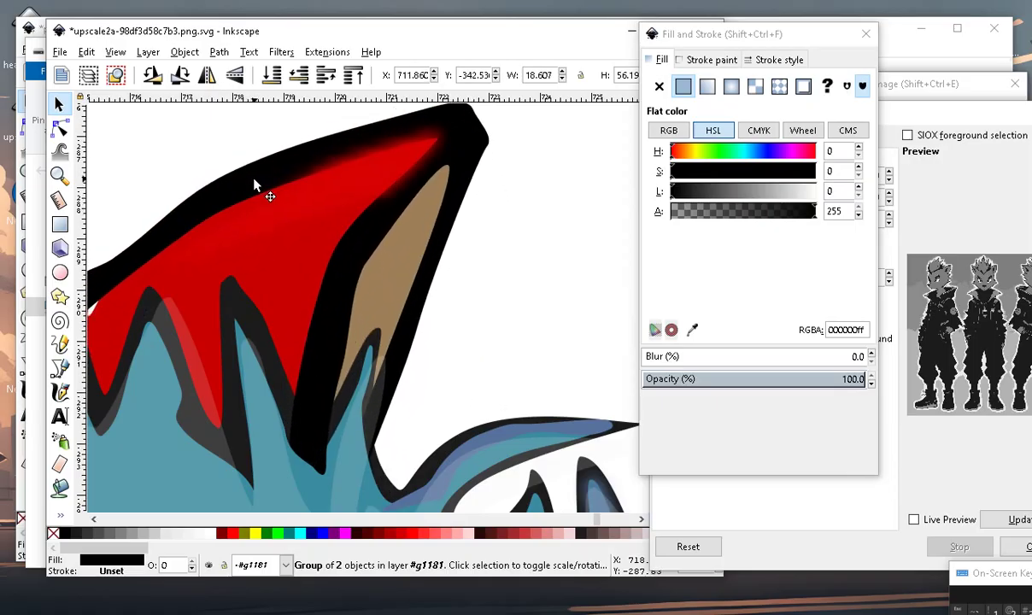
scroll(289, 227, down, 2)
scroll(289, 227, up, 2)
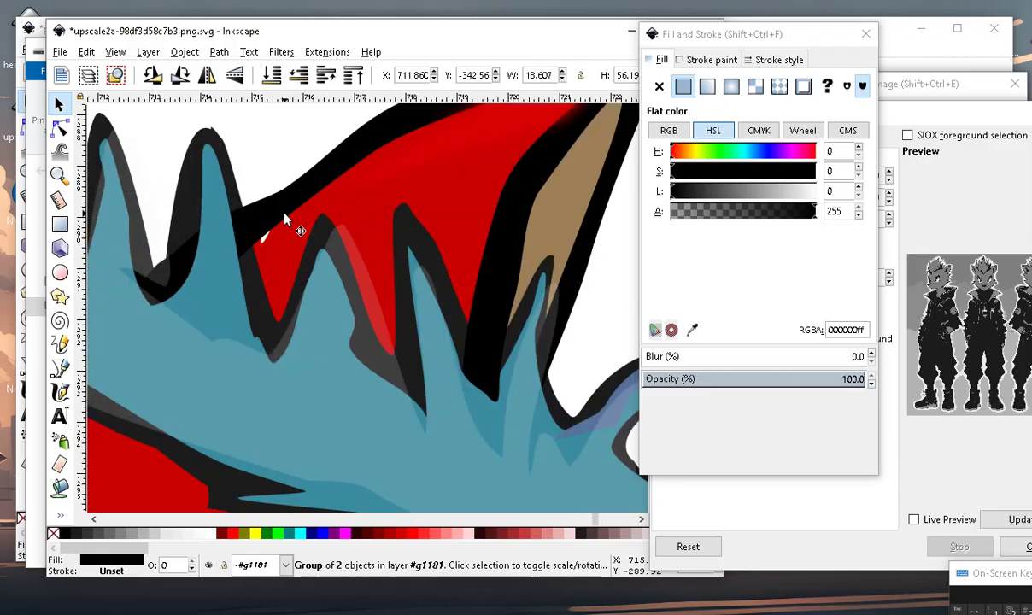
scroll(277, 222, down, 2)
scroll(282, 218, down, 1)
scroll(427, 282, up, 2)
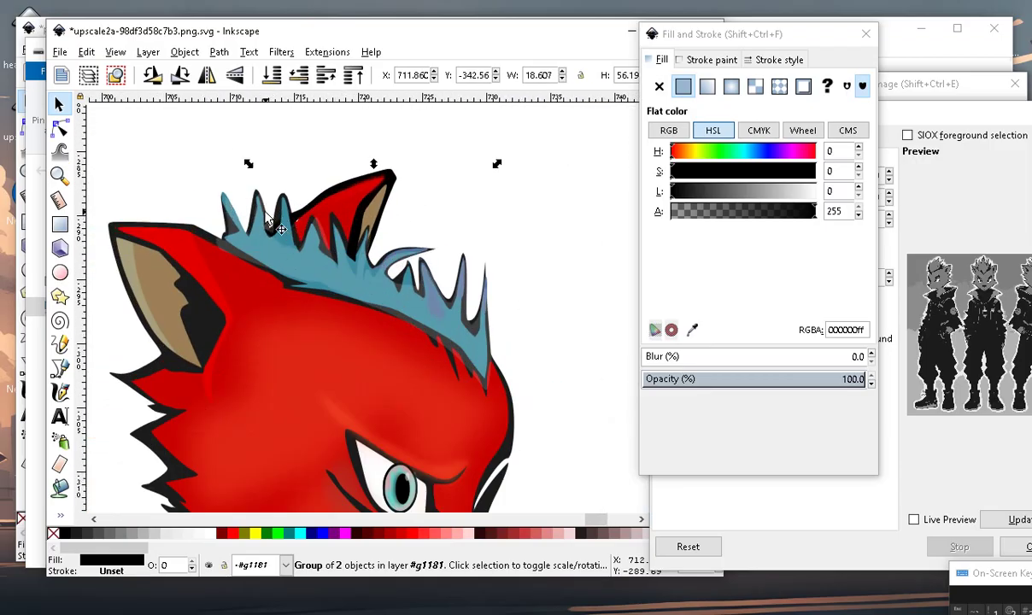
scroll(474, 312, up, 1)
scroll(444, 320, down, 3)
scroll(418, 278, up, 2)
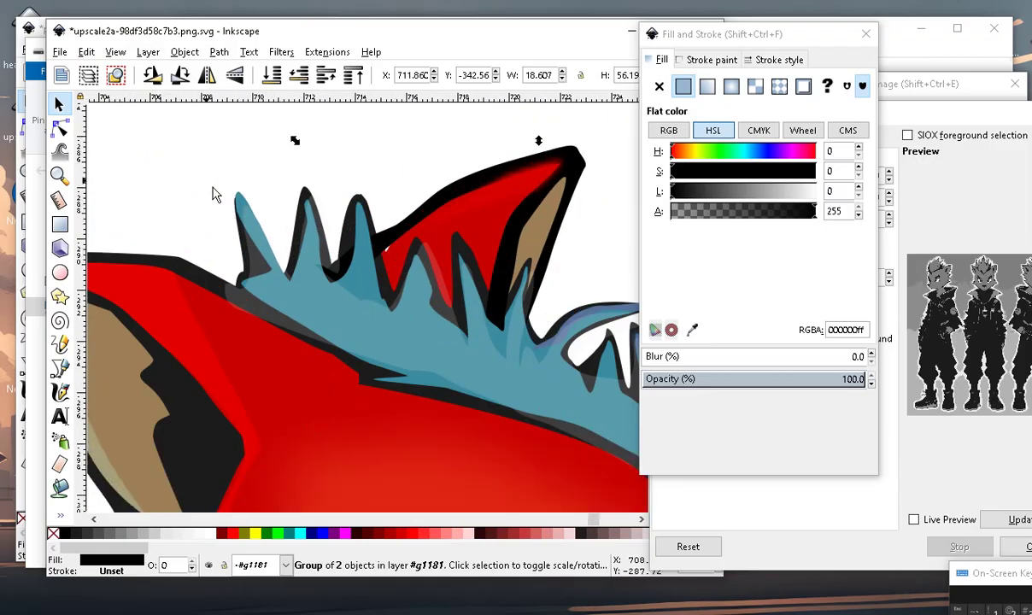
click(59, 128)
scroll(410, 272, up, 1)
scroll(376, 255, up, 2)
Pull a node of the red ear path upward with the Node tool.
click(357, 224)
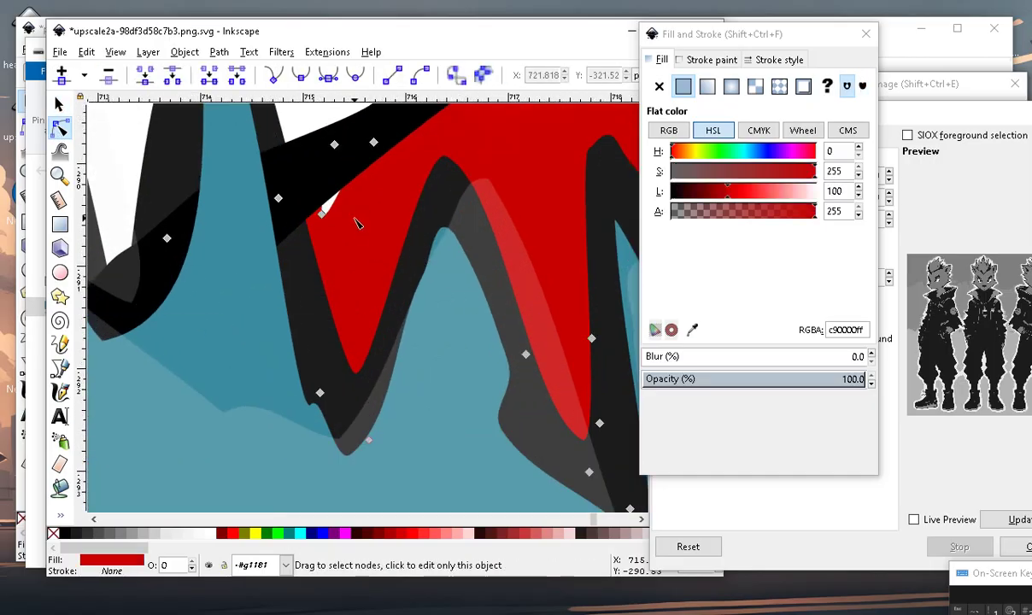
drag(322, 212, 323, 176)
scroll(357, 230, down, 6)
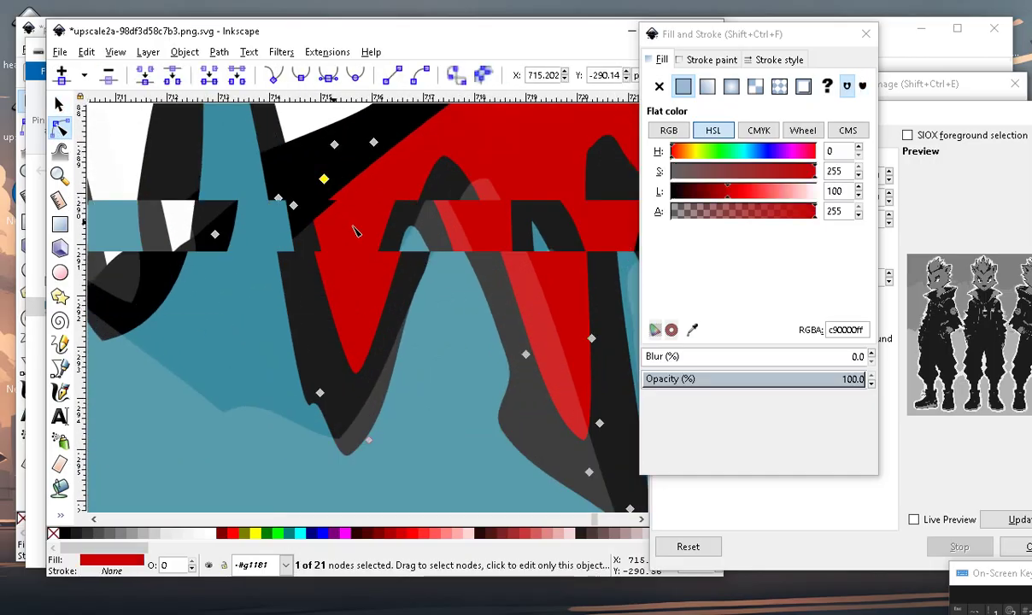
click(530, 218)
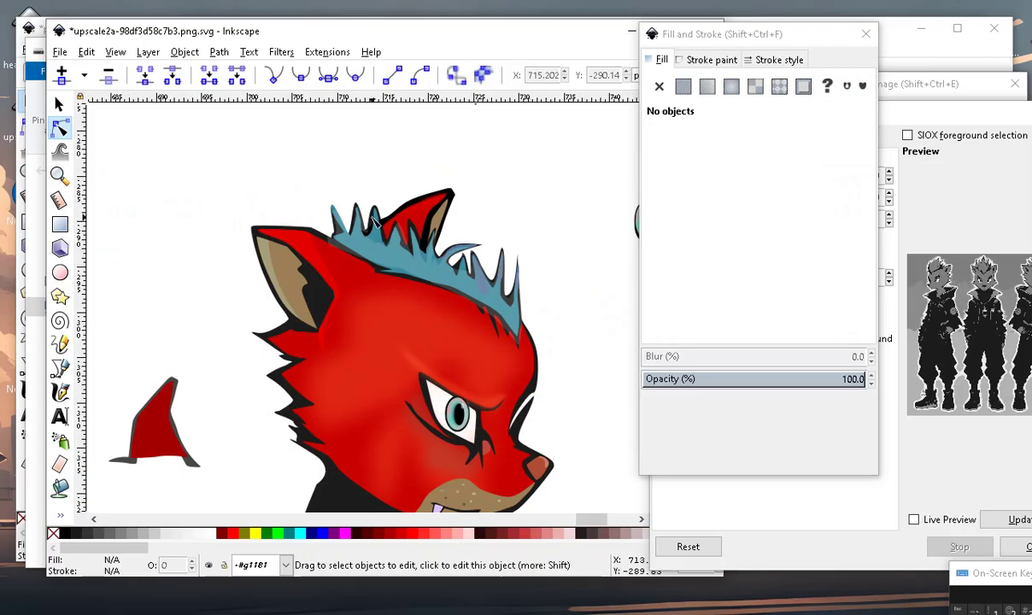
scroll(408, 253, down, 2)
scroll(406, 252, up, 4)
scroll(334, 166, down, 2)
scroll(334, 166, down, 1)
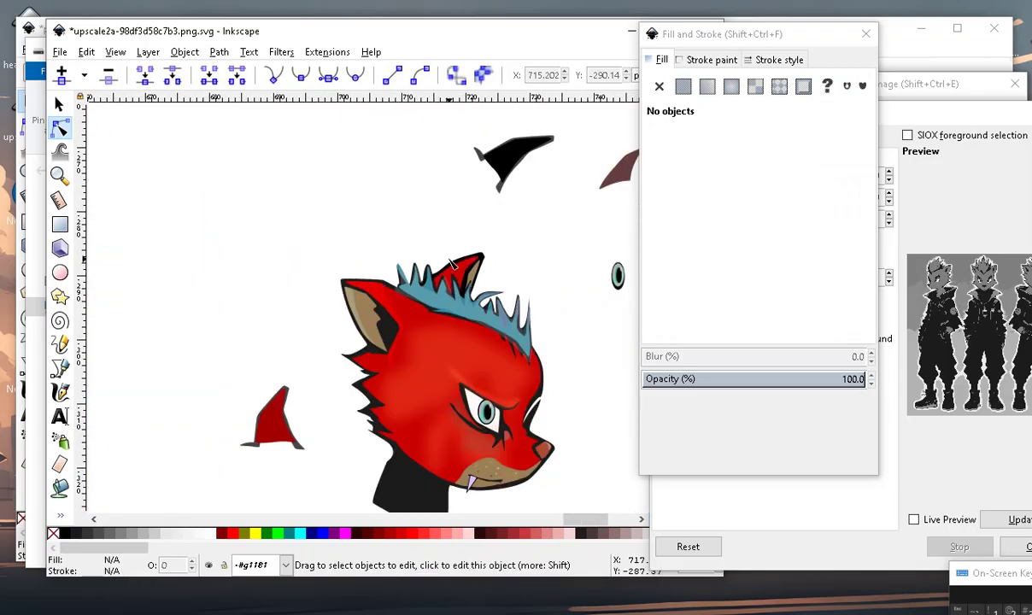
Draw a red ellipse over the ear spikes with the Ellipse tool.
click(60, 271)
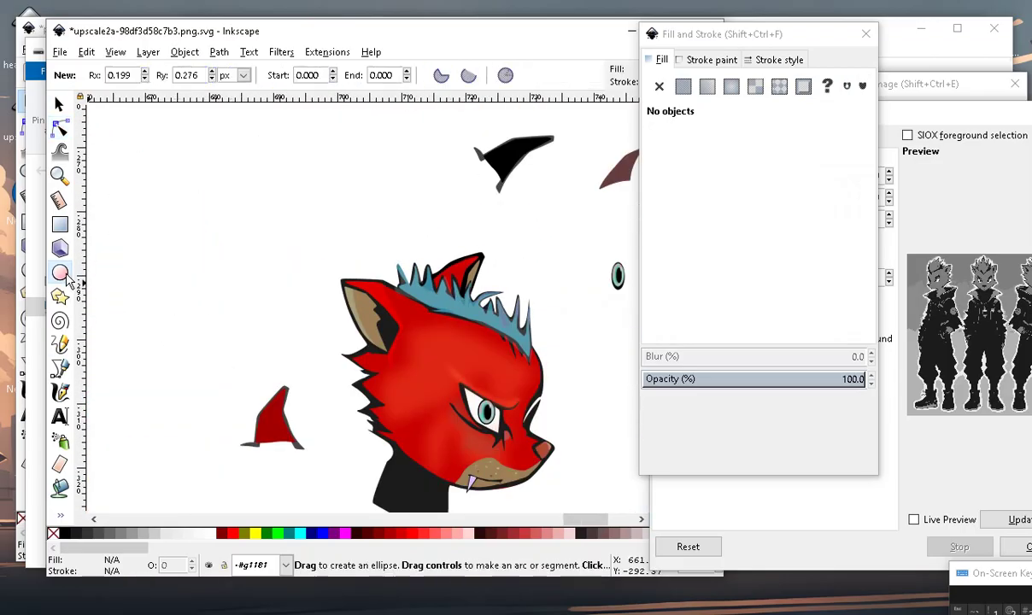
scroll(527, 274, up, 3)
scroll(291, 216, up, 2)
mouse_move(197, 158)
mouse_down()
mouse_move(604, 313)
mouse_move(608, 331)
mouse_up()
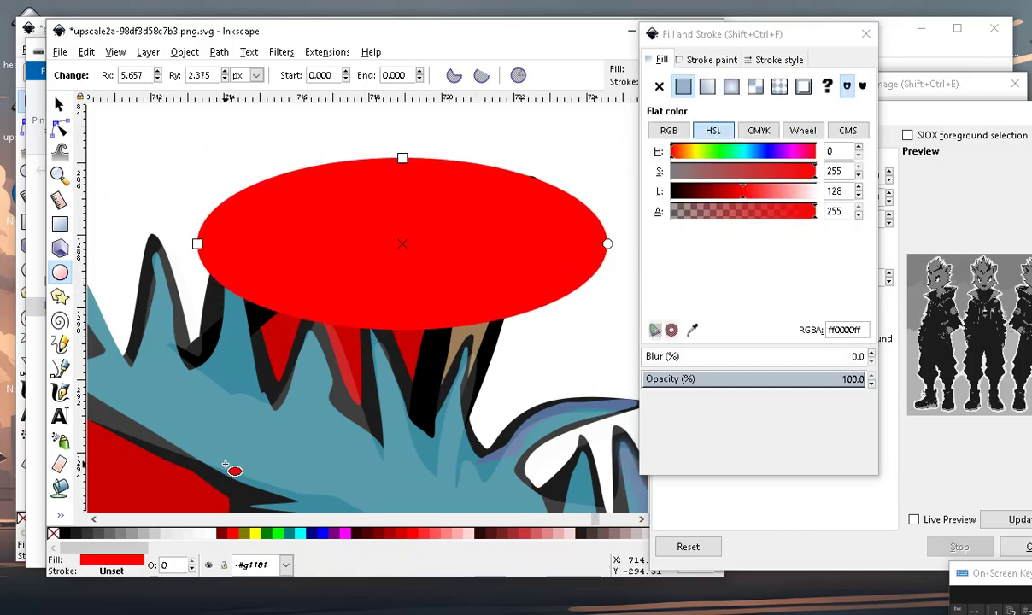
Paint-bucket fill two red gaps between the hair spikes with black.
click(60, 489)
click(283, 328)
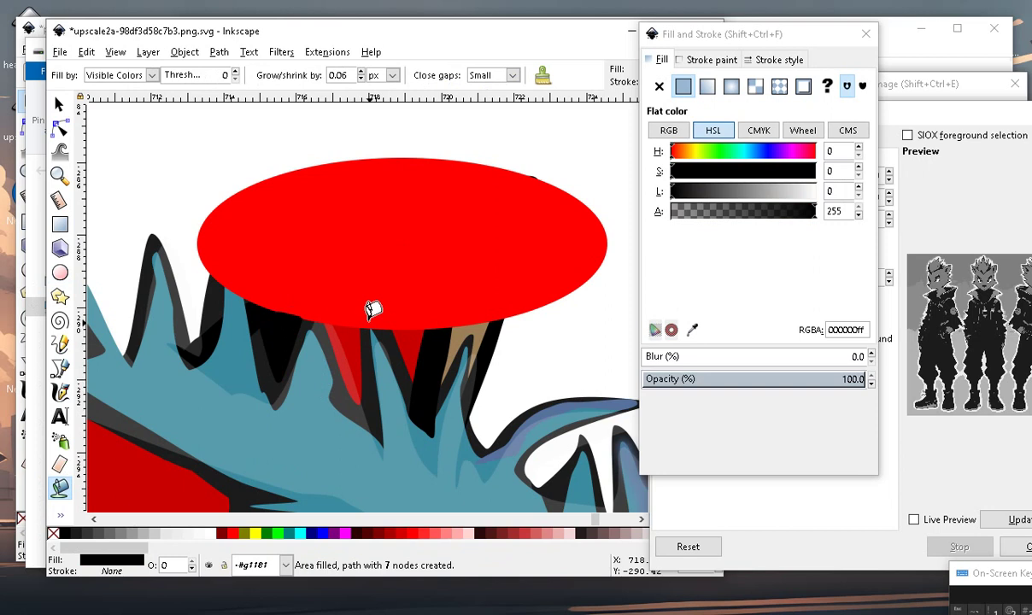
click(349, 333)
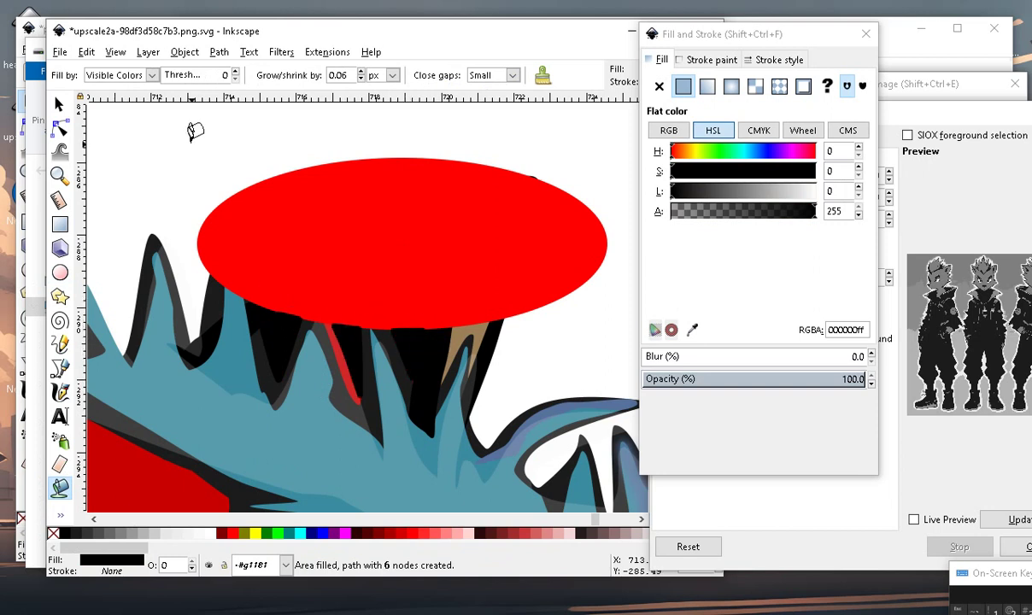
click(61, 104)
scroll(421, 345, down, 3)
click(281, 118)
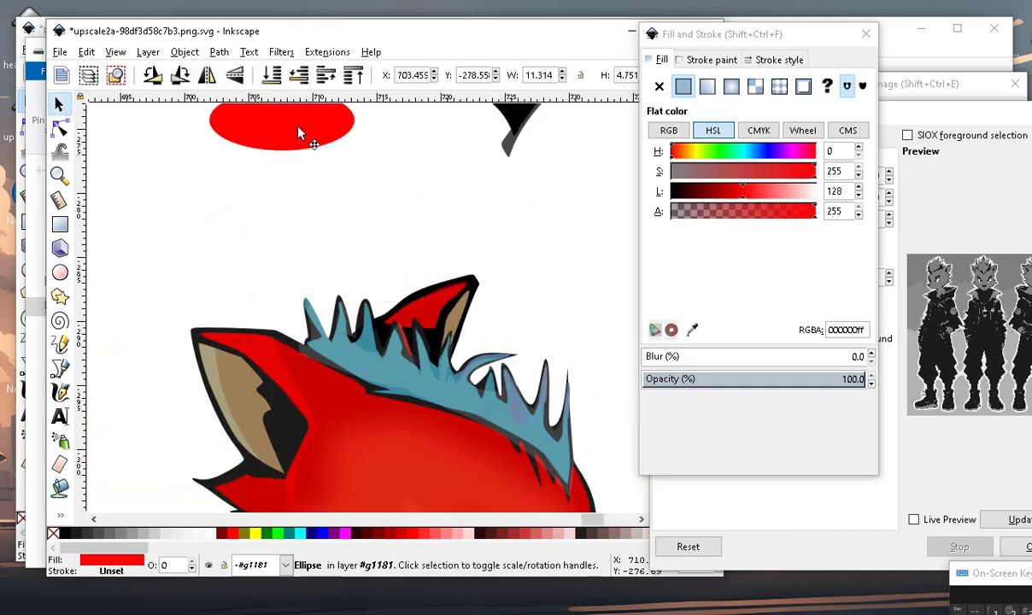
scroll(473, 352, up, 3)
scroll(331, 345, up, 2)
click(291, 316)
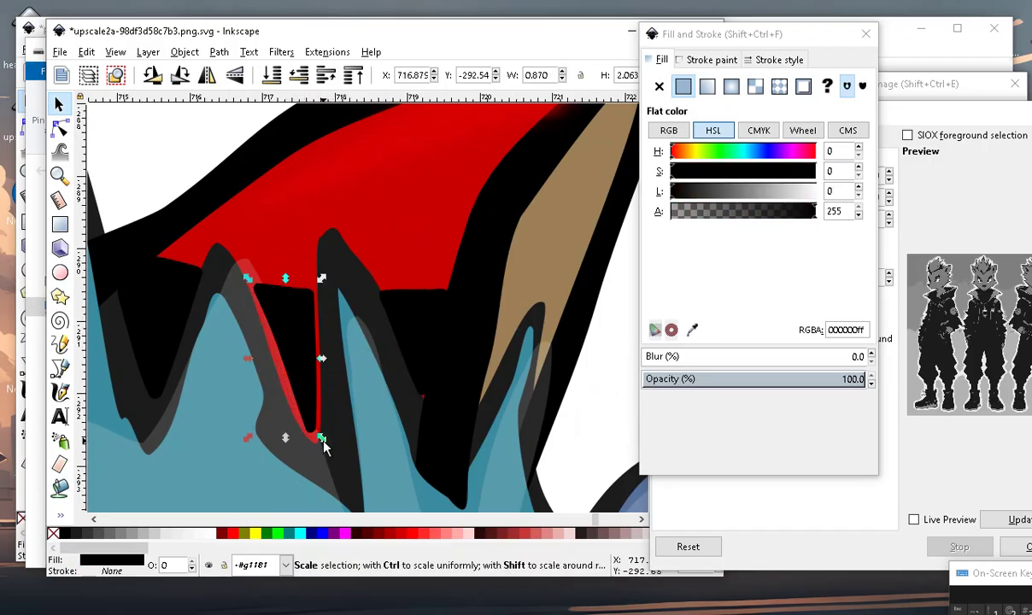
Reshape the first black gap patch and make it semi-transparent.
drag(322, 438, 338, 463)
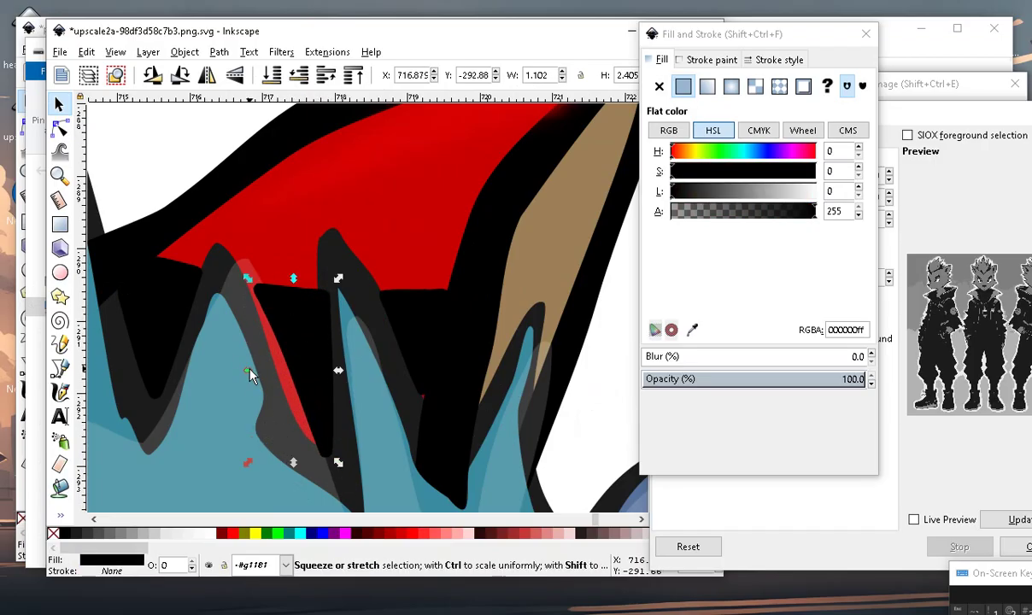
drag(247, 373, 209, 372)
scroll(273, 408, down, 3)
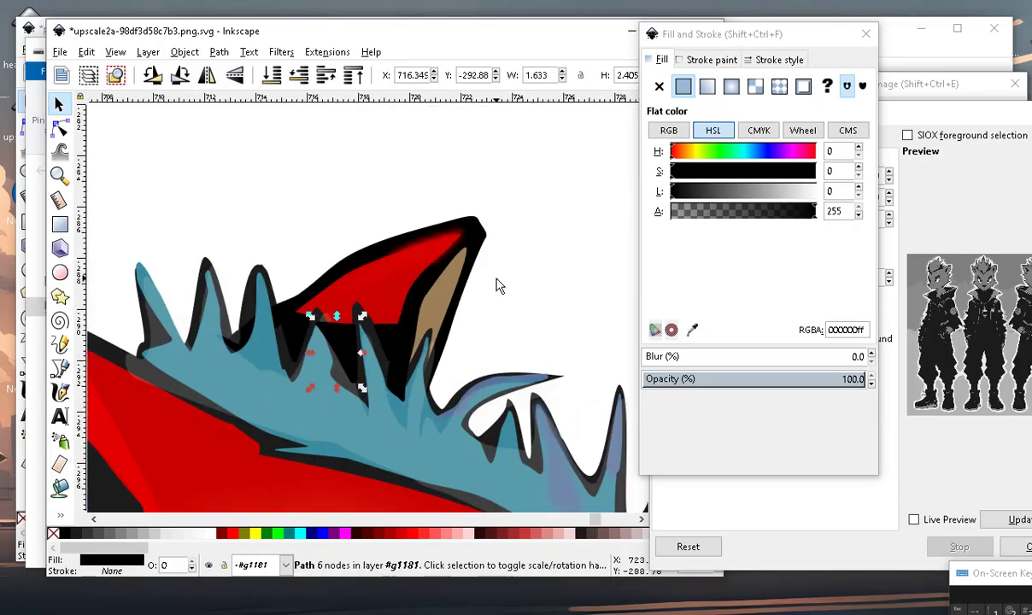
scroll(392, 383, up, 3)
mouse_move(256, 339)
mouse_down()
mouse_move(296, 280)
mouse_move(345, 296)
mouse_up()
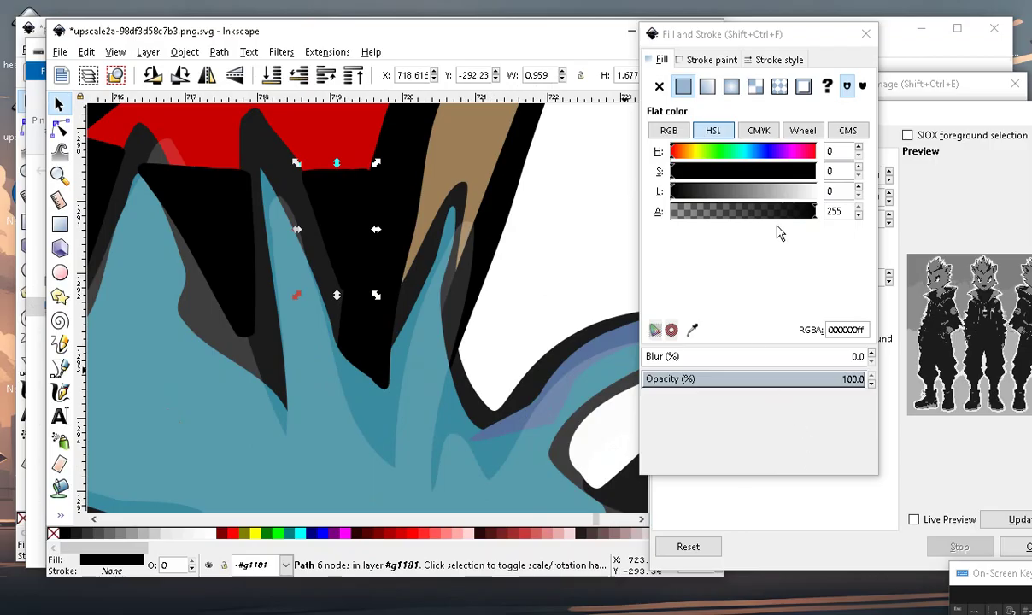
drag(740, 211, 731, 221)
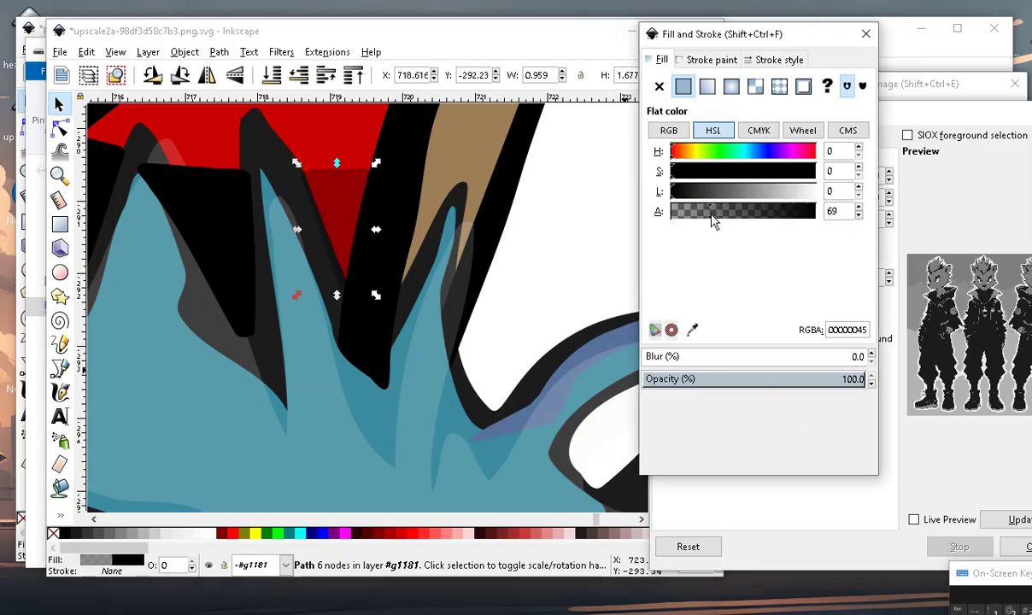
Lower the alpha of two more black gap patches to about 72–81.
scroll(499, 353, down, 3)
scroll(467, 247, up, 3)
scroll(372, 248, down, 3)
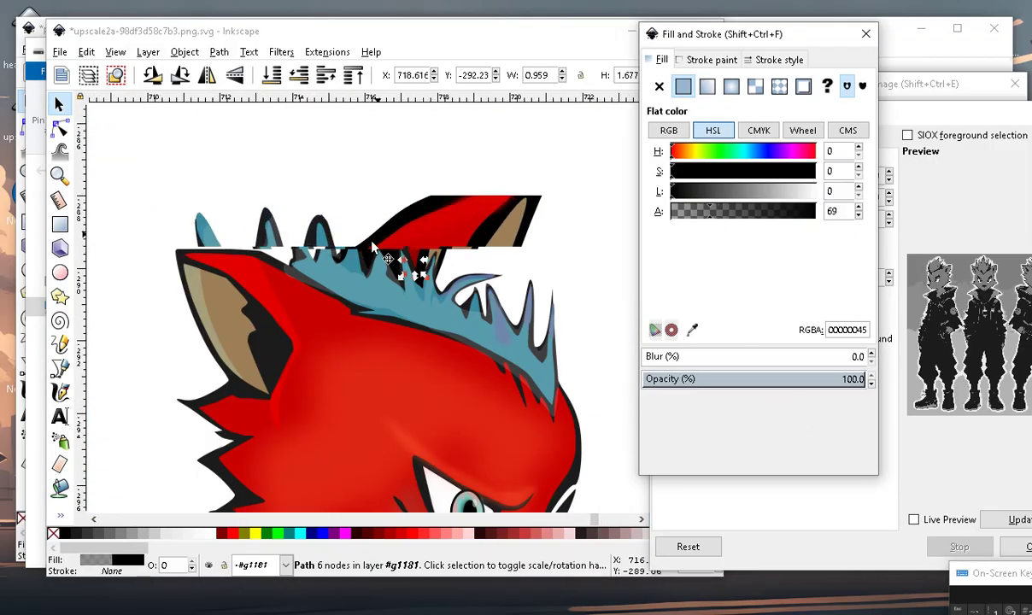
scroll(372, 247, up, 3)
click(411, 318)
mouse_move(799, 222)
mouse_down()
mouse_move(694, 223)
mouse_move(719, 220)
mouse_up()
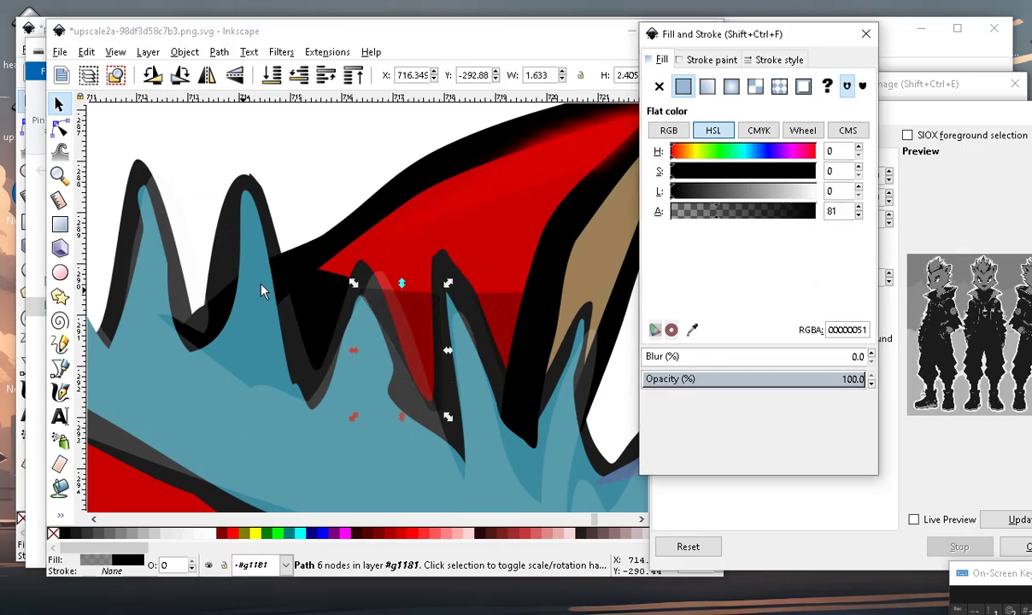
scroll(256, 291, up, 2)
click(373, 264)
mouse_move(759, 214)
mouse_down()
mouse_move(672, 214)
mouse_move(714, 217)
mouse_up()
Zoom in on the hair spikes and select the small dark shading shape.
scroll(422, 276, down, 4)
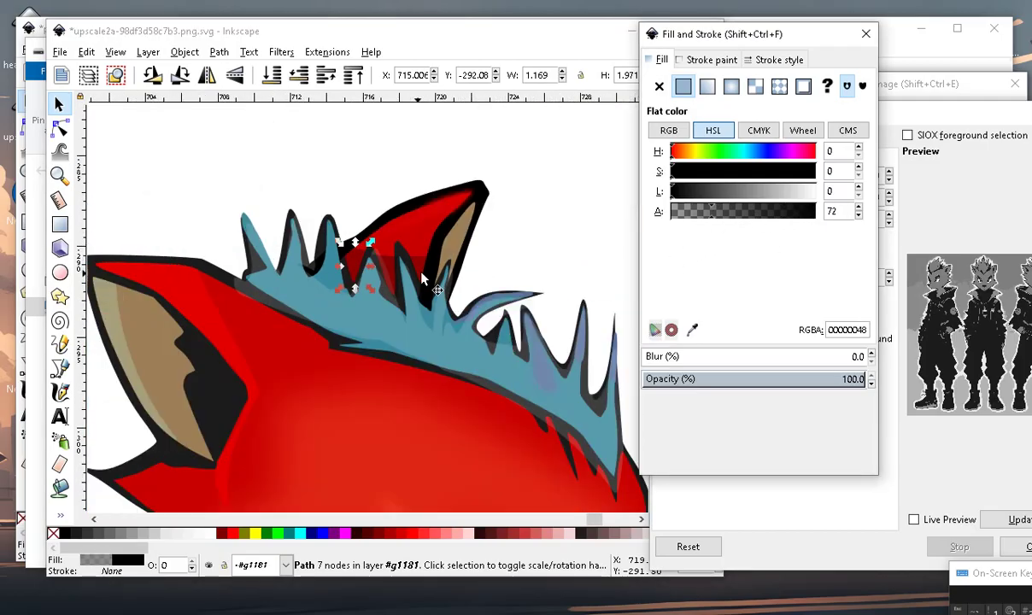
scroll(422, 276, down, 3)
click(535, 238)
scroll(517, 309, up, 3)
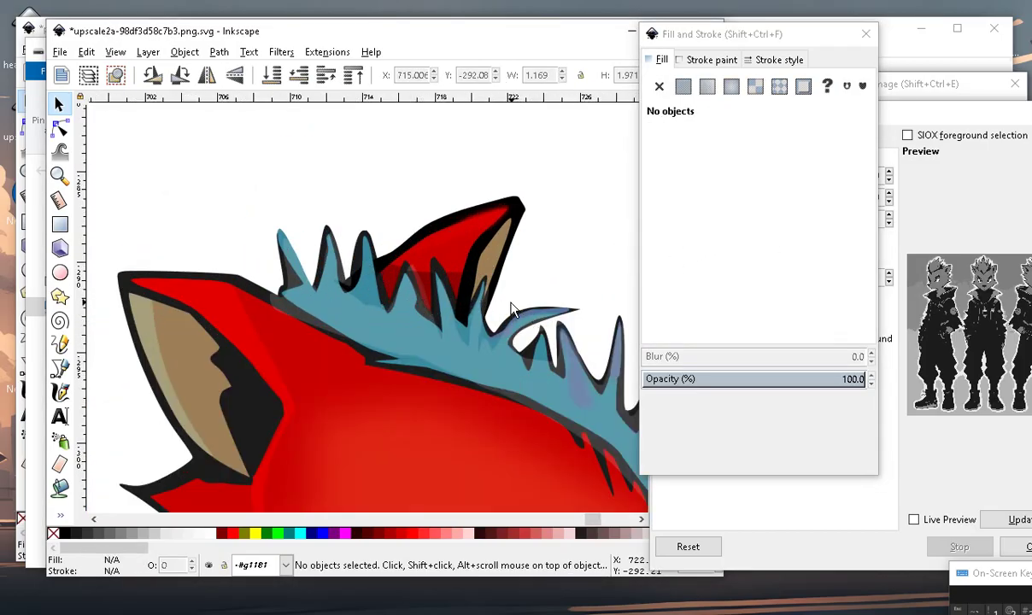
scroll(513, 309, down, 3)
scroll(436, 299, up, 2)
scroll(427, 350, up, 2)
scroll(423, 344, down, 2)
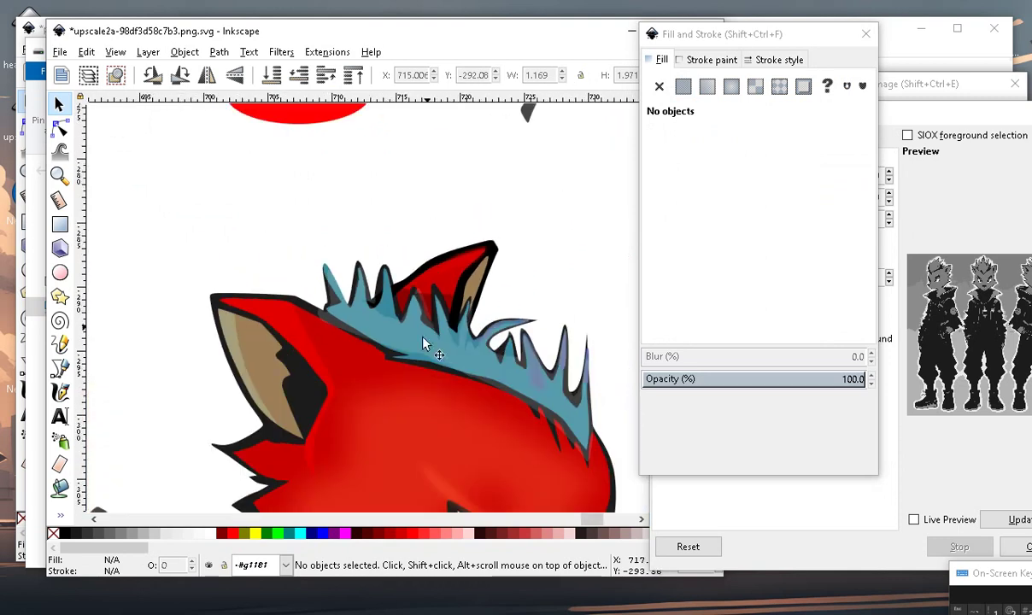
scroll(445, 324, up, 2)
scroll(487, 289, down, 3)
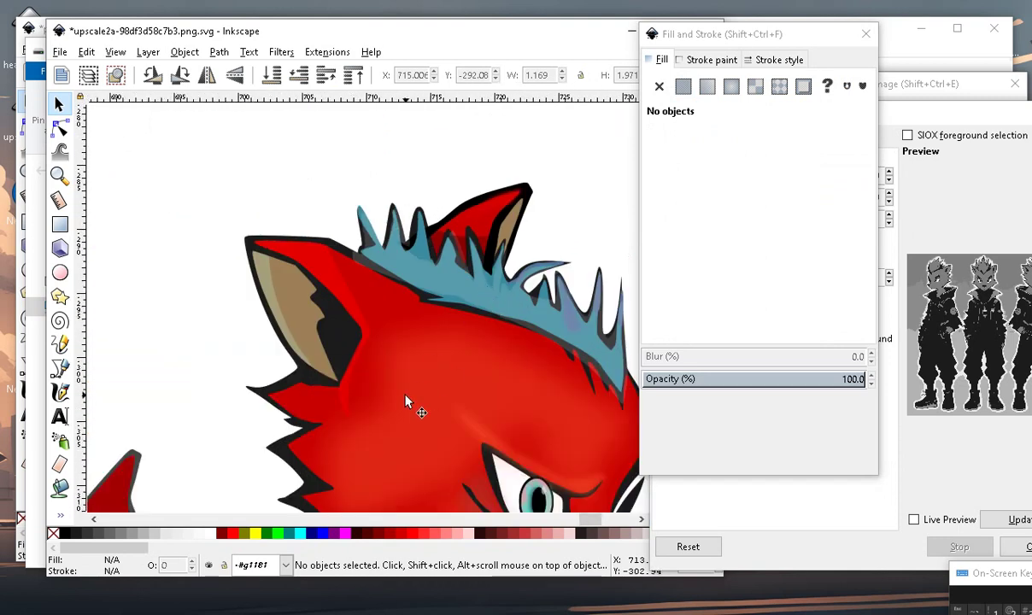
scroll(427, 299, down, 1)
scroll(410, 261, up, 1)
scroll(385, 333, down, 1)
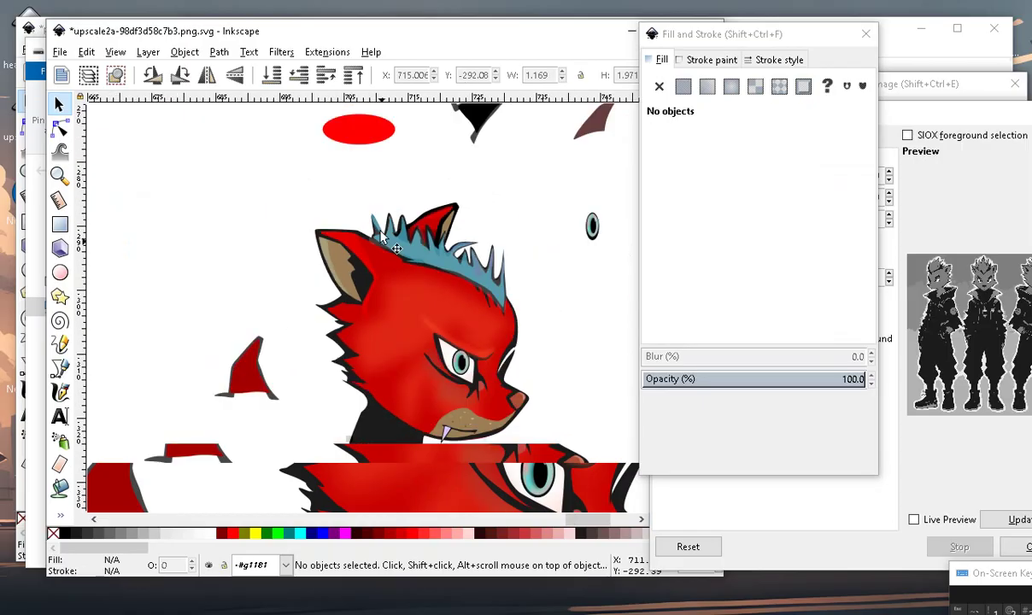
scroll(434, 257, up, 1)
scroll(389, 188, up, 2)
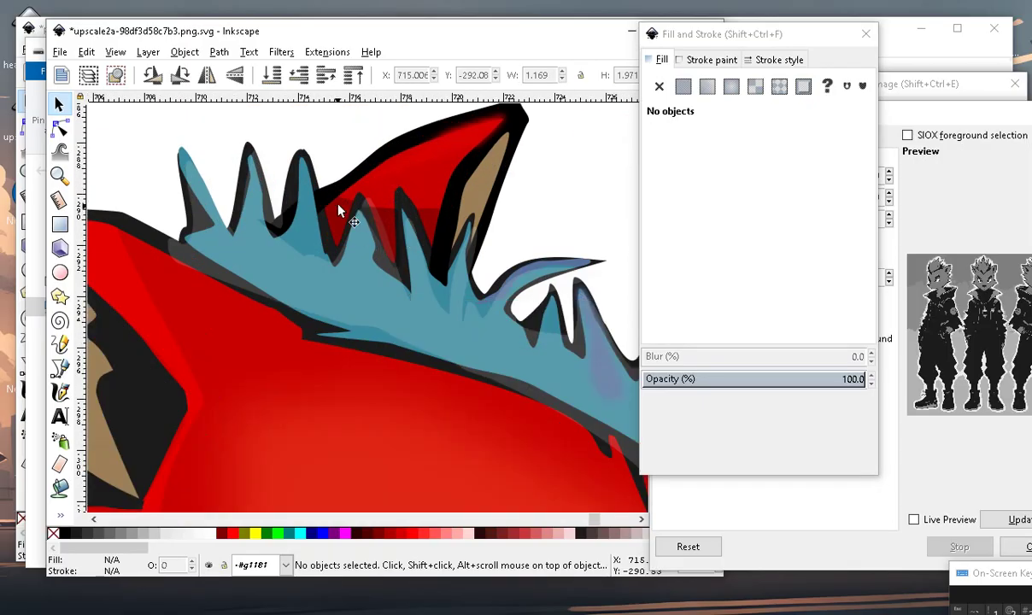
click(338, 217)
Duplicate the small dark shading shape, stretch it wide and rotate it under the hair's lower edge.
click(87, 52)
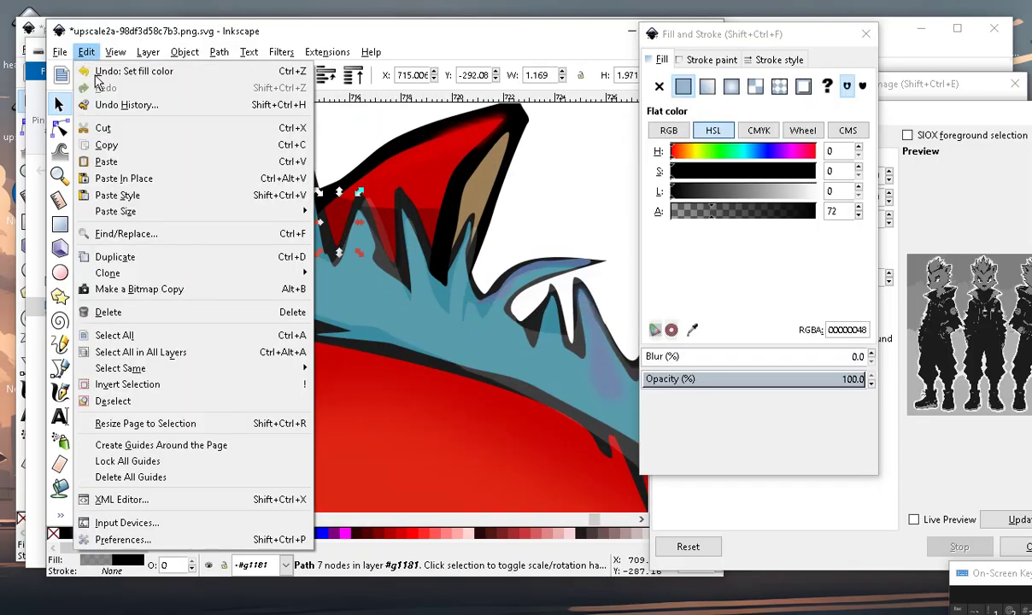
click(126, 247)
mouse_move(336, 227)
mouse_down()
mouse_move(309, 332)
mouse_move(287, 323)
mouse_up()
scroll(287, 323, down, 3)
scroll(261, 368, up, 3)
scroll(273, 376, down, 3)
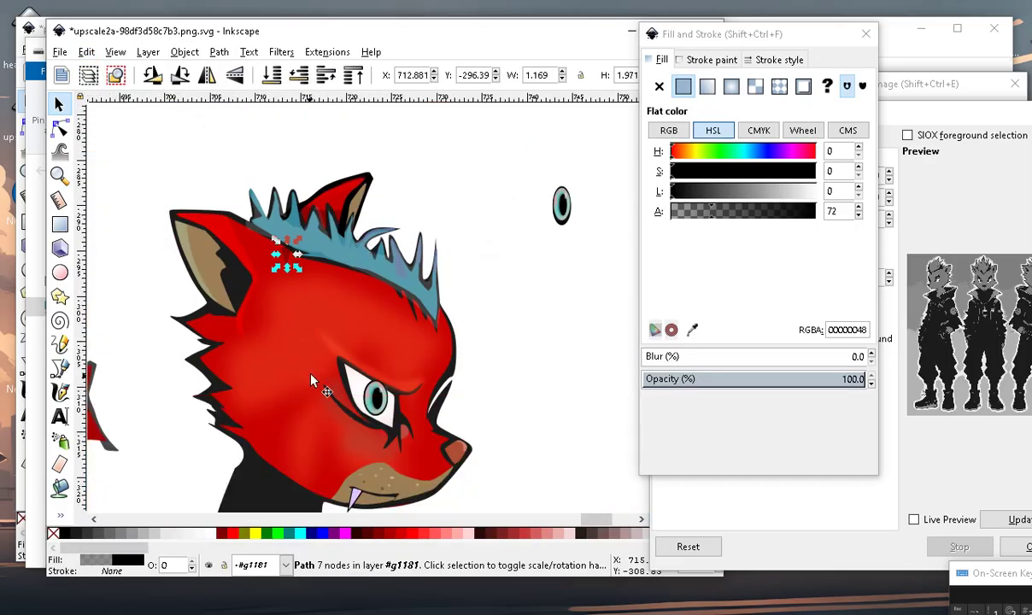
scroll(316, 270, up, 2)
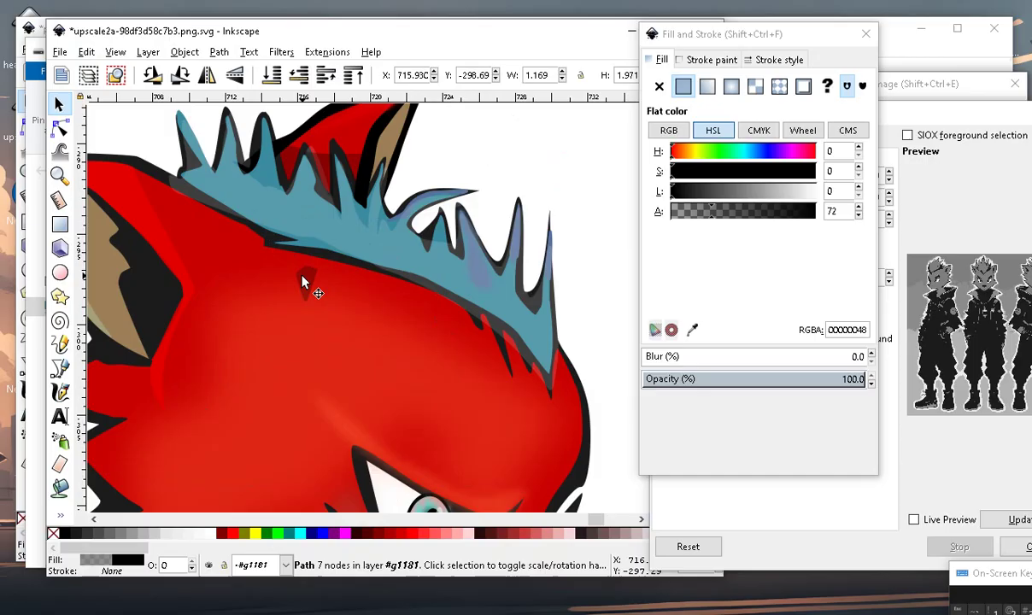
drag(324, 283, 492, 284)
mouse_move(405, 270)
mouse_down()
mouse_move(336, 386)
mouse_move(354, 349)
mouse_up()
click(453, 342)
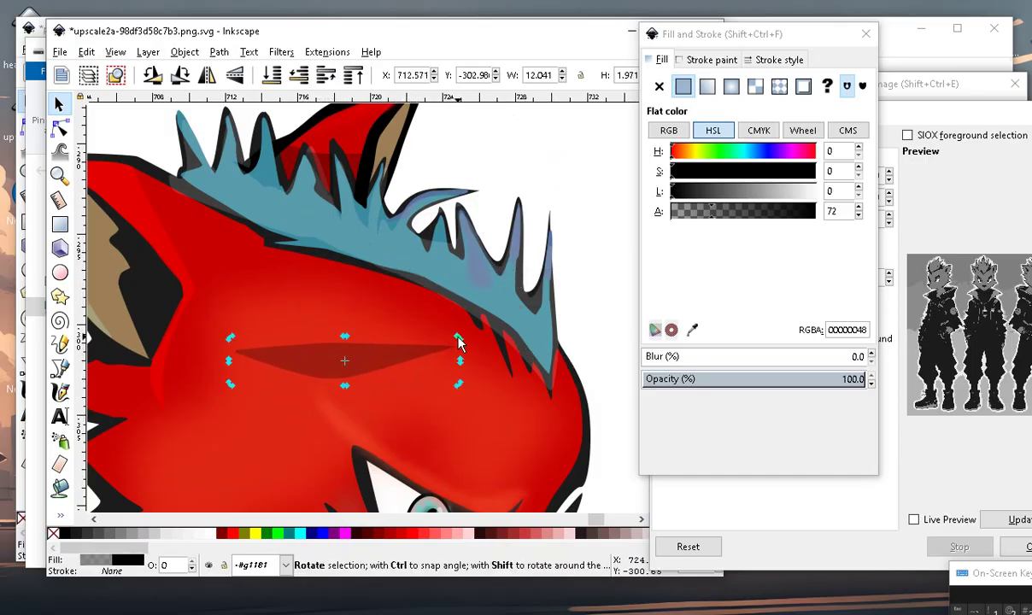
drag(457, 338, 468, 363)
mouse_move(300, 359)
mouse_down()
mouse_move(310, 384)
mouse_move(287, 257)
mouse_move(301, 246)
mouse_up()
scroll(301, 246, down, 1)
scroll(188, 269, up, 1)
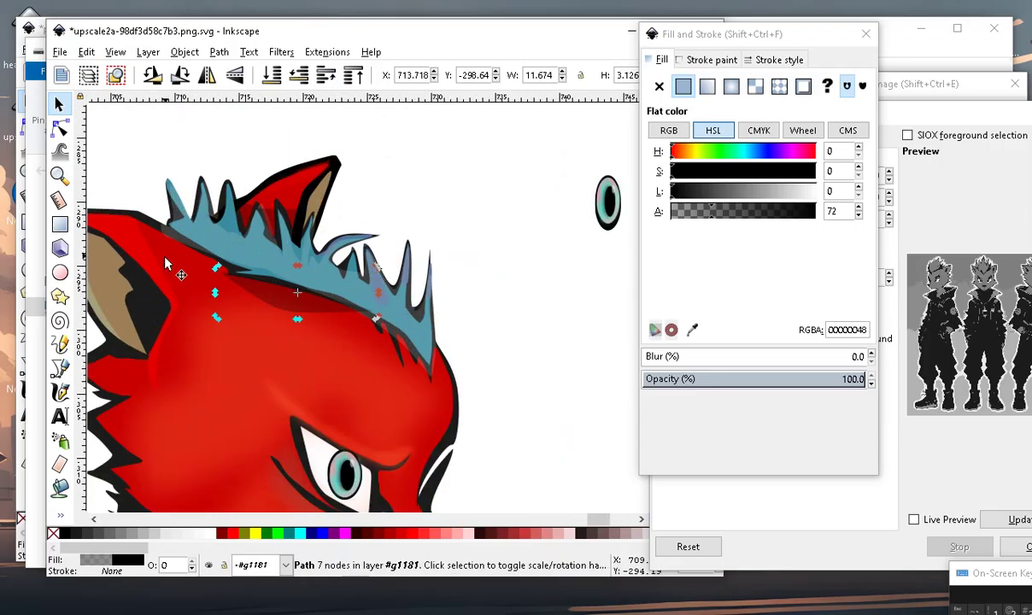
scroll(349, 285, down, 3)
scroll(370, 283, up, 5)
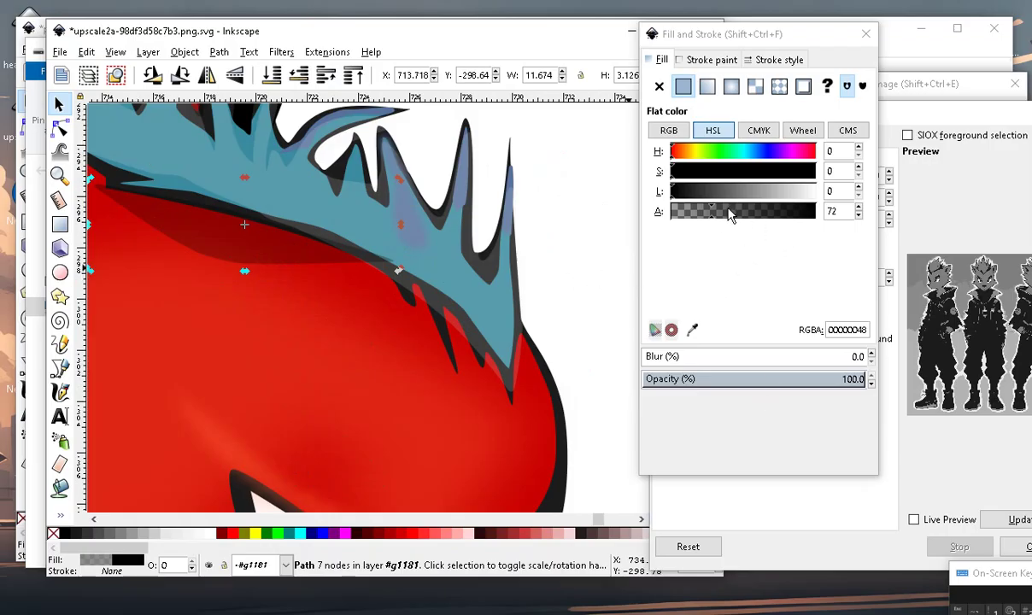
Lower the shadow's fill alpha to 37 so it becomes faint.
drag(716, 217, 691, 217)
scroll(410, 325, down, 3)
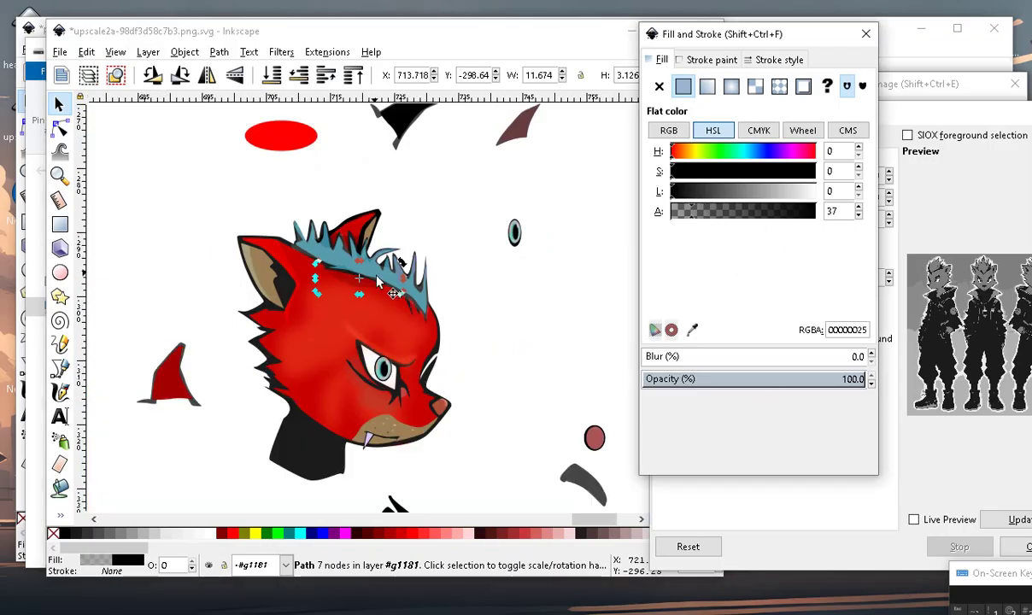
scroll(413, 331, up, 2)
Reshape the shadow's nodes so its outline hugs the blue hairline.
click(59, 127)
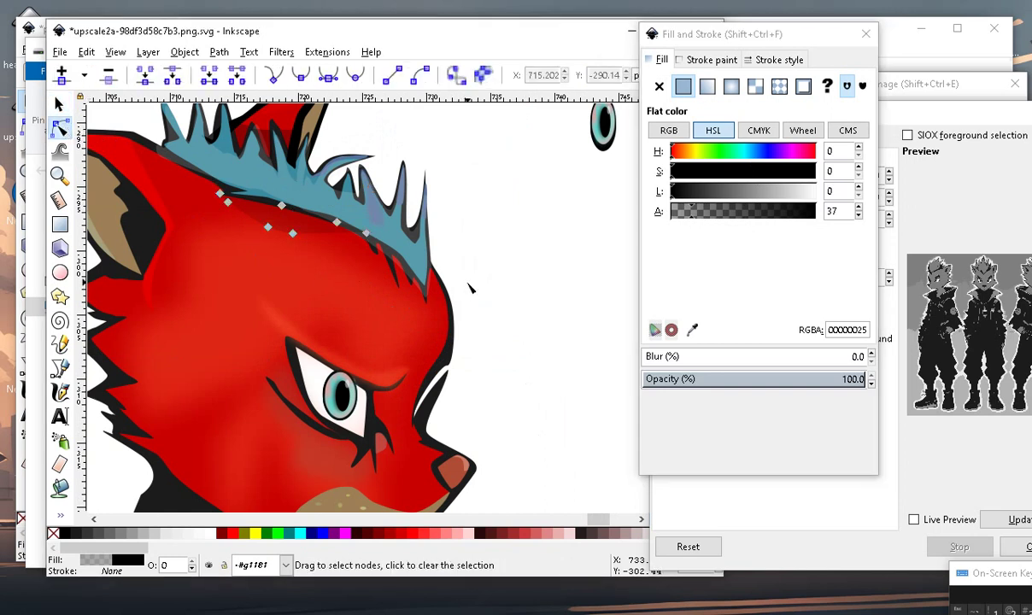
scroll(369, 324, up, 2)
drag(266, 190, 404, 340)
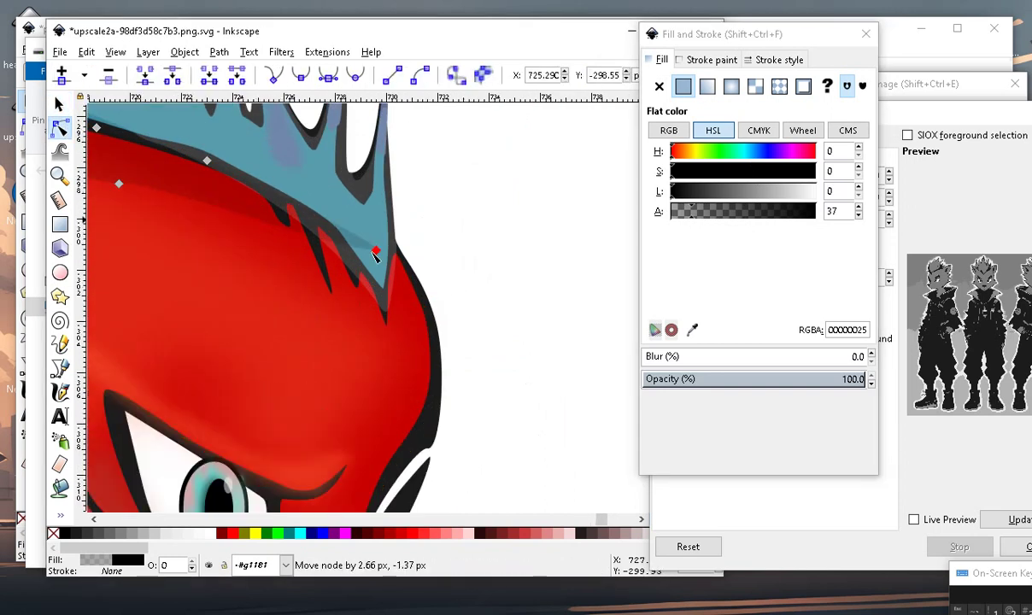
scroll(398, 342, down, 2)
scroll(385, 333, down, 2)
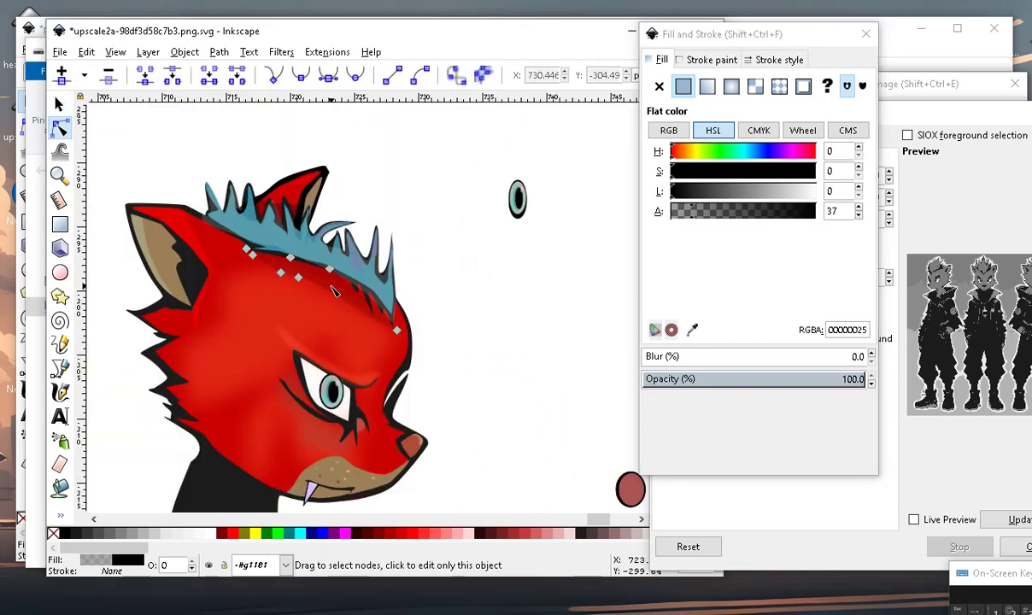
scroll(361, 307, up, 3)
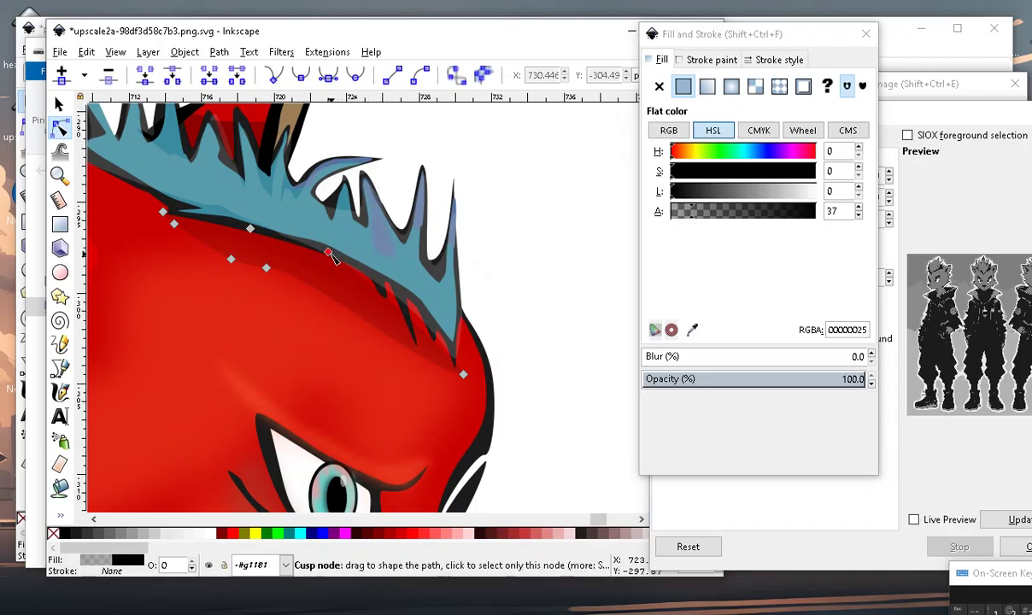
drag(405, 299, 383, 285)
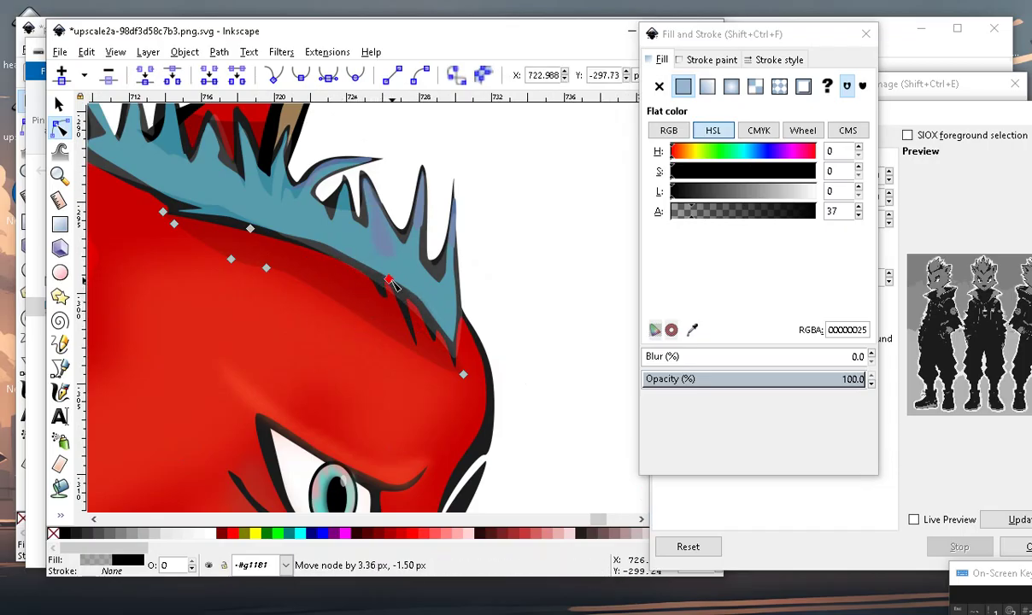
scroll(391, 284, down, 2)
scroll(335, 275, up, 2)
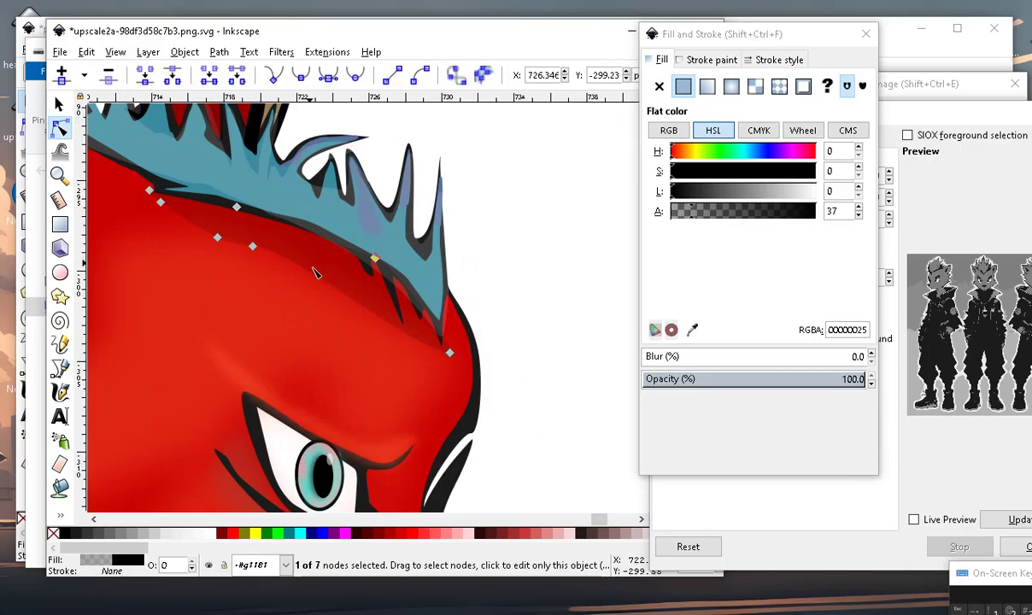
click(419, 343)
drag(417, 359, 453, 408)
drag(450, 352, 460, 309)
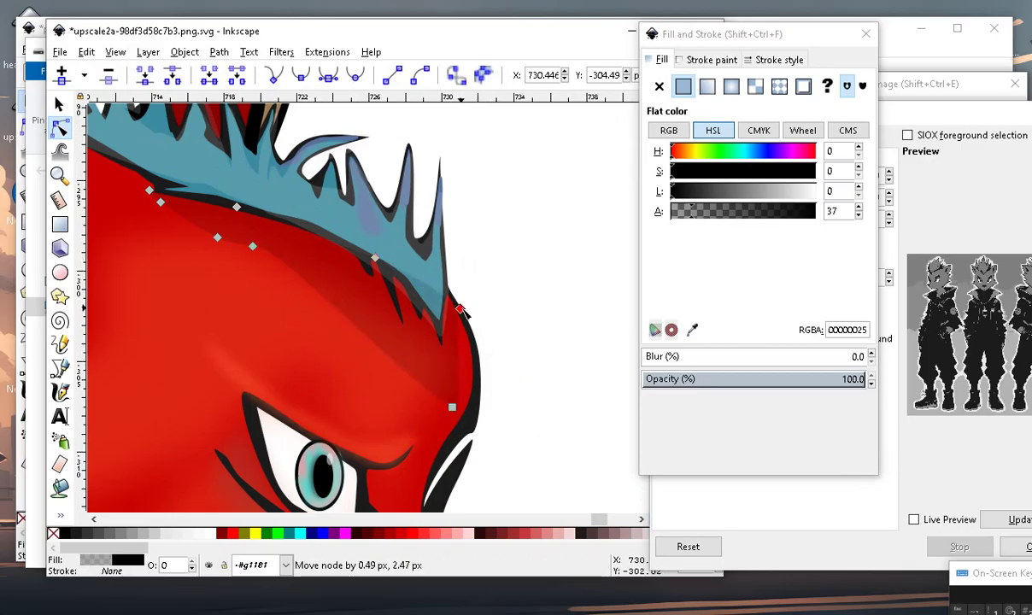
drag(462, 352, 469, 357)
scroll(467, 357, down, 6)
Add a node to the shadow outline and drag it down the head toward the brow.
key(Escape)
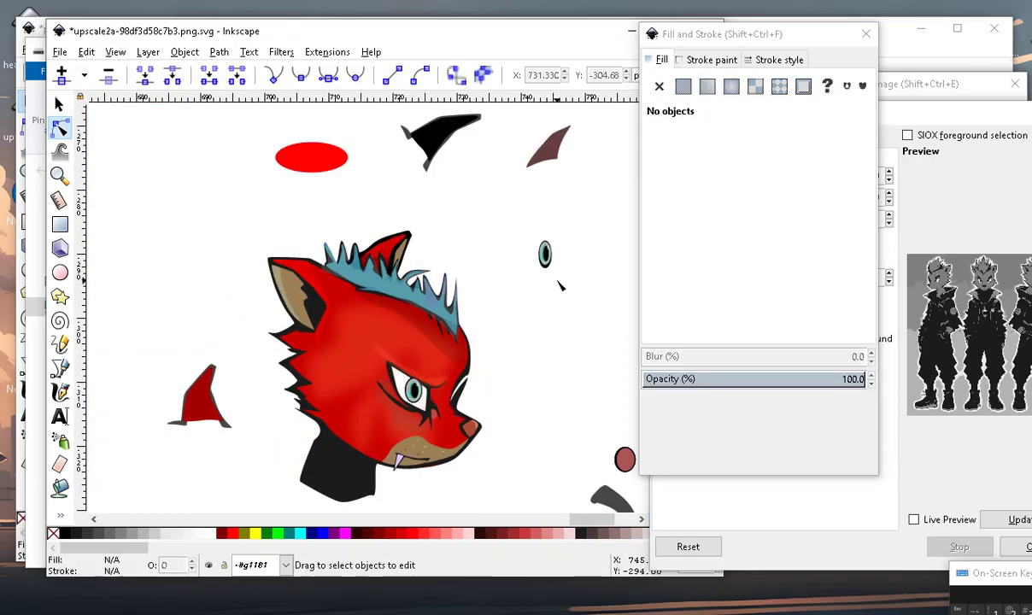
scroll(467, 299, up, 6)
scroll(468, 300, down, 5)
scroll(513, 298, up, 4)
scroll(461, 302, up, 2)
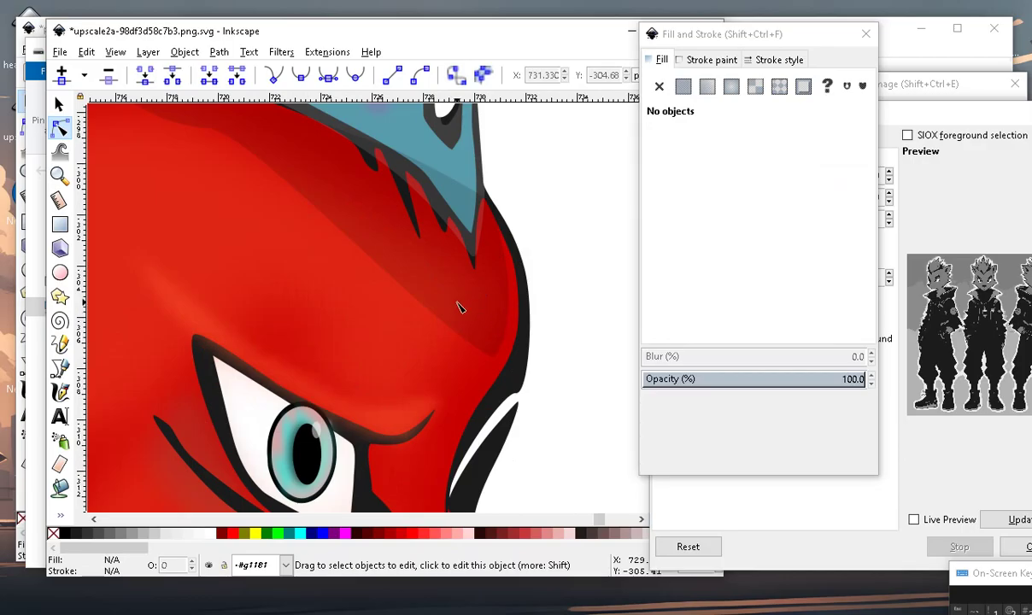
scroll(479, 338, down, 3)
scroll(478, 338, up, 2)
click(472, 300)
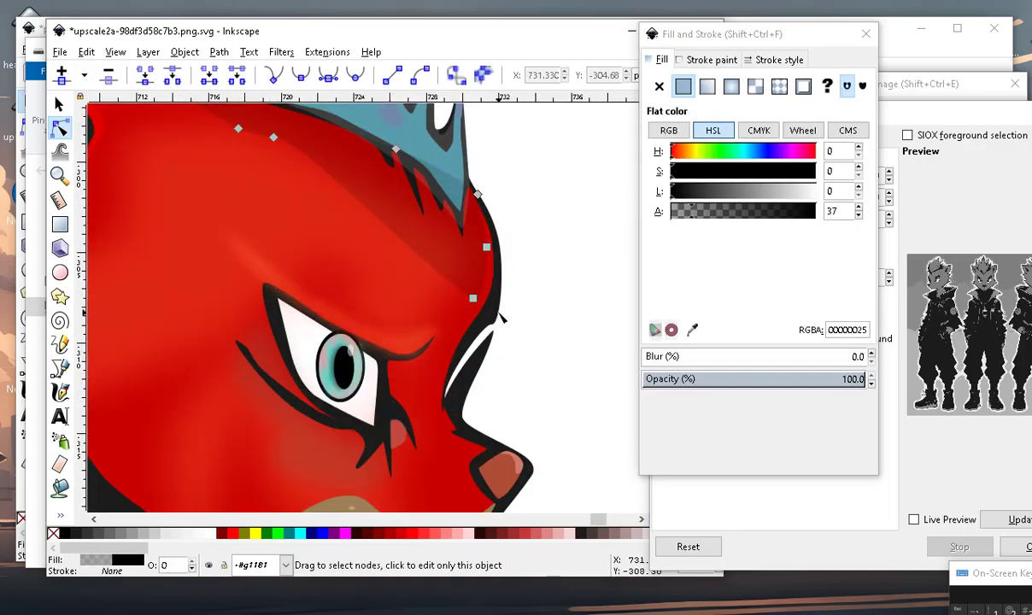
drag(474, 301, 493, 313)
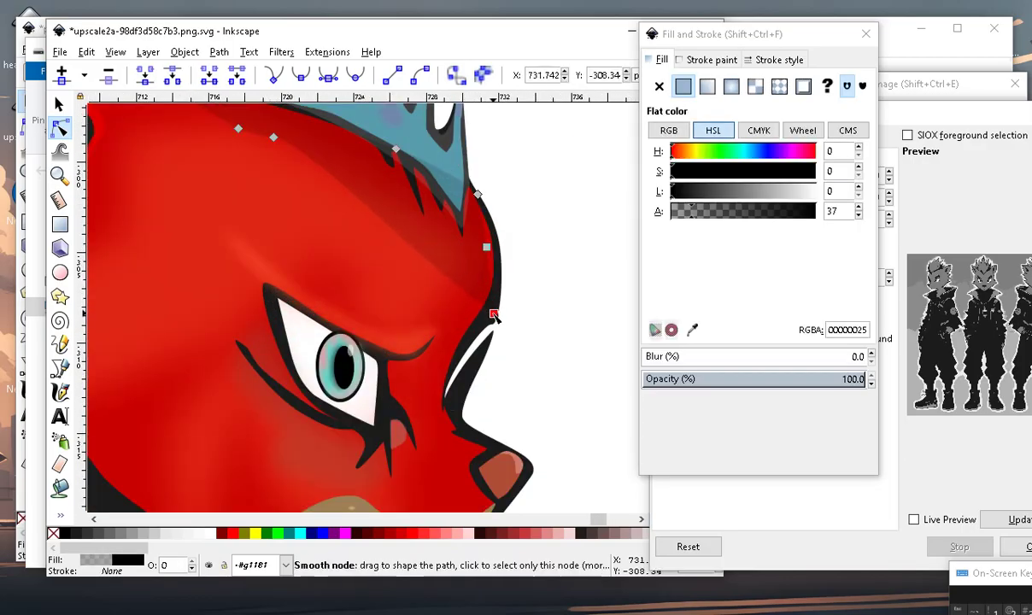
double_click(451, 282)
mouse_move(451, 282)
mouse_down()
mouse_move(435, 382)
mouse_move(405, 383)
mouse_move(452, 376)
mouse_up()
scroll(424, 346, down, 3)
scroll(415, 327, up, 3)
Reshape the shadow's curve above the brow, widening the shading.
click(368, 315)
drag(396, 369, 464, 340)
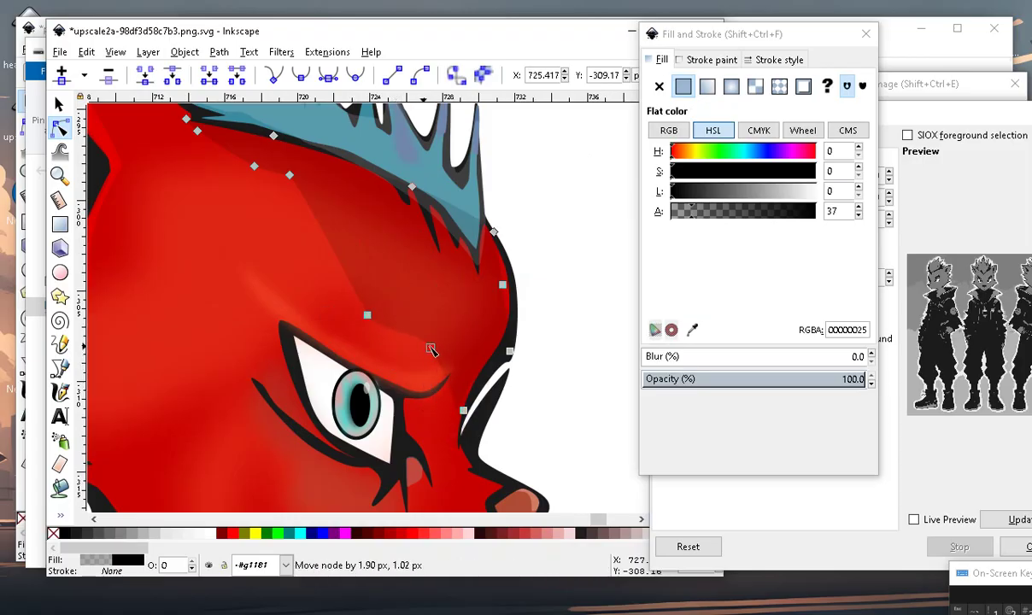
scroll(431, 350, down, 3)
scroll(410, 338, up, 3)
drag(384, 321, 317, 254)
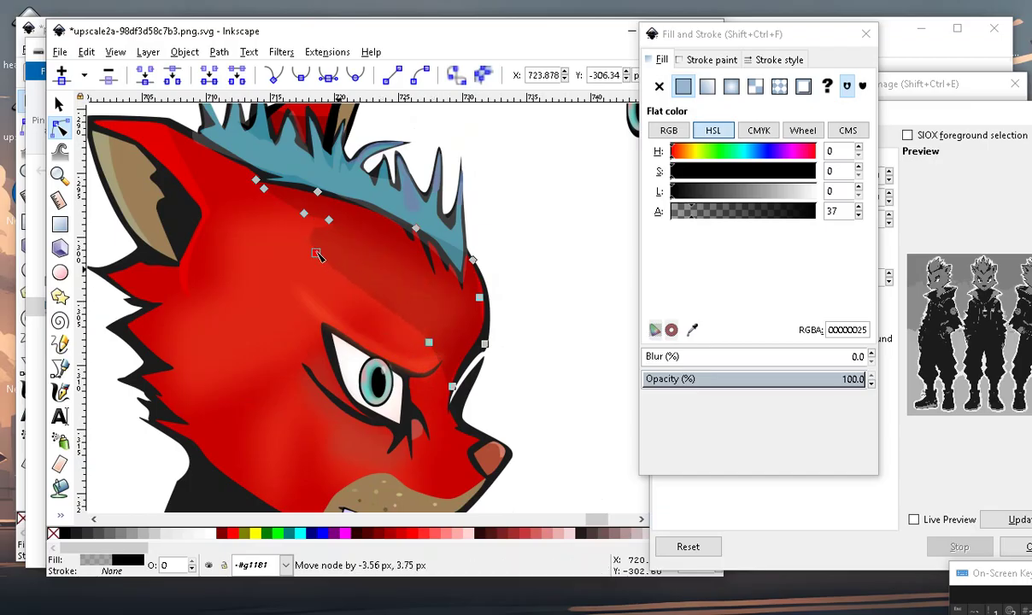
mouse_move(316, 254)
mouse_down()
mouse_move(405, 273)
mouse_move(436, 294)
mouse_up()
drag(329, 219, 369, 231)
shift+click(430, 343)
drag(430, 344, 453, 349)
scroll(454, 348, down, 2)
key(Escape)
Lower and extend shadow nodes along the head's edge to refine the shading.
scroll(444, 305, up, 2)
scroll(443, 305, down, 2)
scroll(424, 263, up, 2)
click(450, 238)
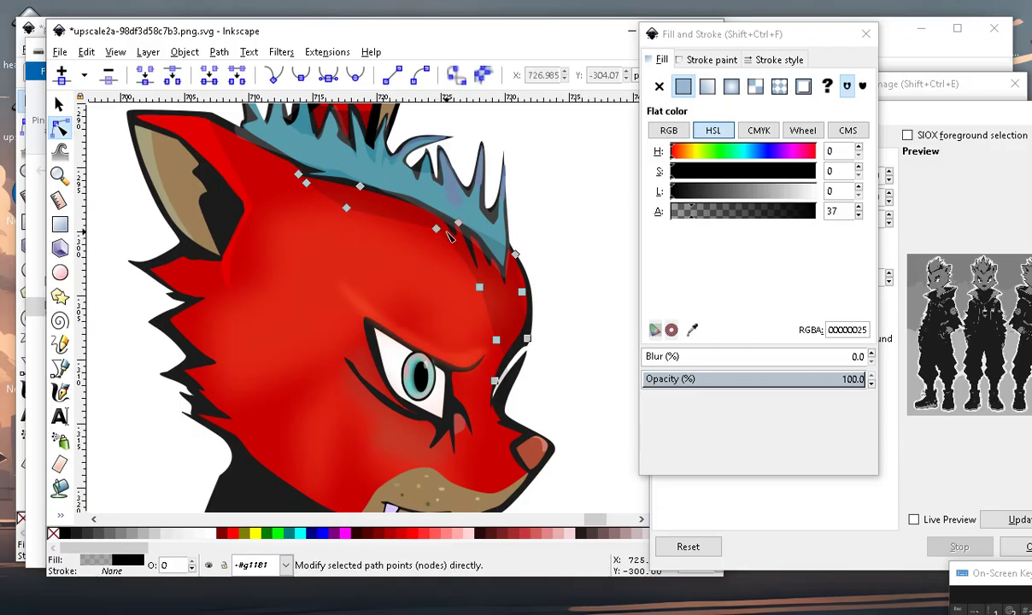
drag(435, 229, 443, 254)
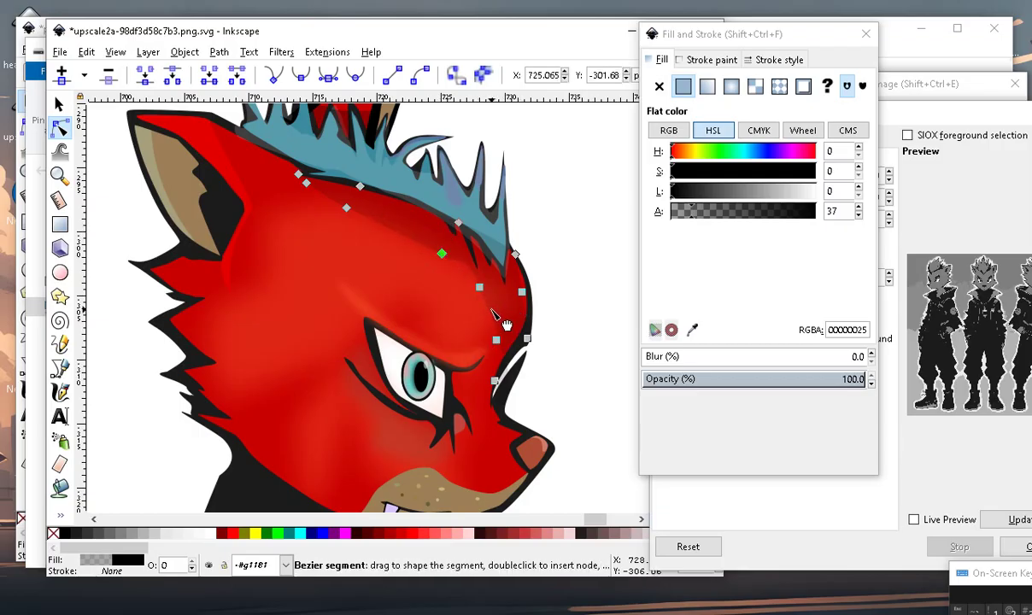
drag(479, 287, 483, 312)
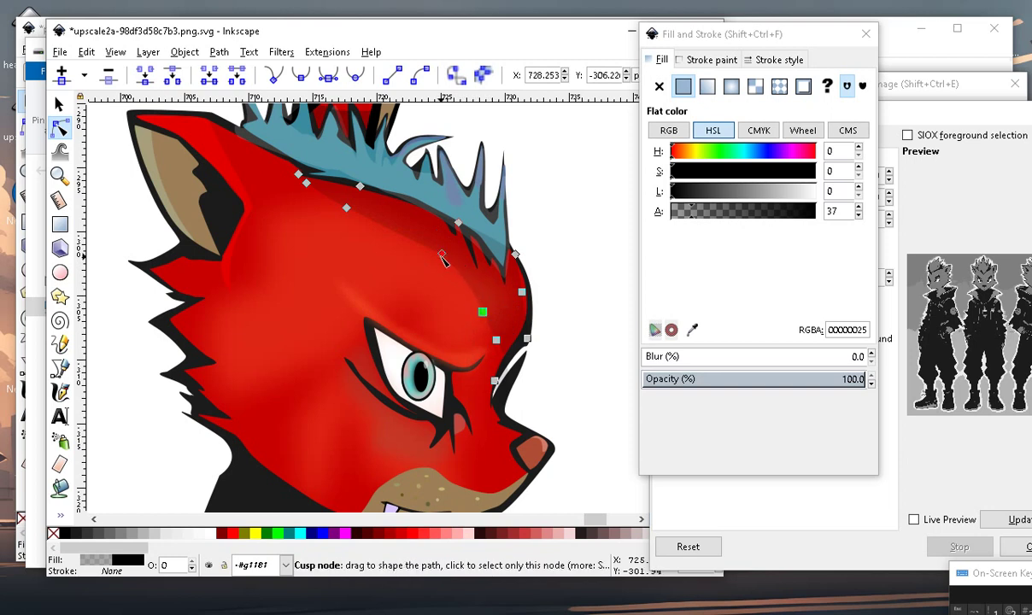
mouse_move(444, 262)
mouse_down()
mouse_move(431, 264)
mouse_move(438, 257)
mouse_up()
Lower the shadow's fill alpha to 20.
mouse_move(708, 222)
mouse_down()
mouse_move(718, 219)
mouse_move(675, 212)
mouse_move(683, 214)
mouse_up()
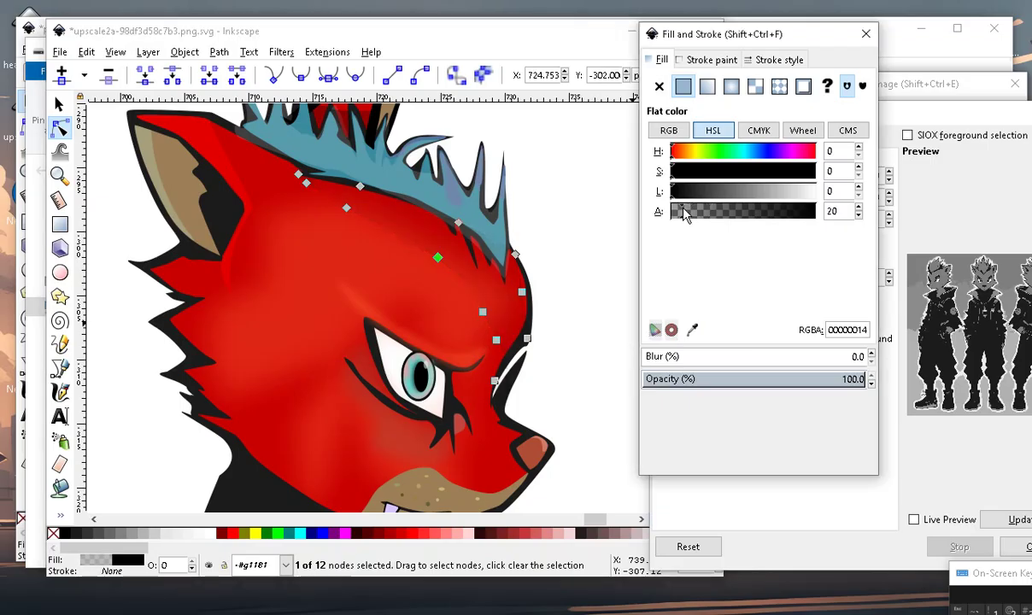
scroll(327, 282, down, 2)
click(437, 324)
Bucket-fill the eyebrow area to create a new eyebrow shape.
click(437, 324)
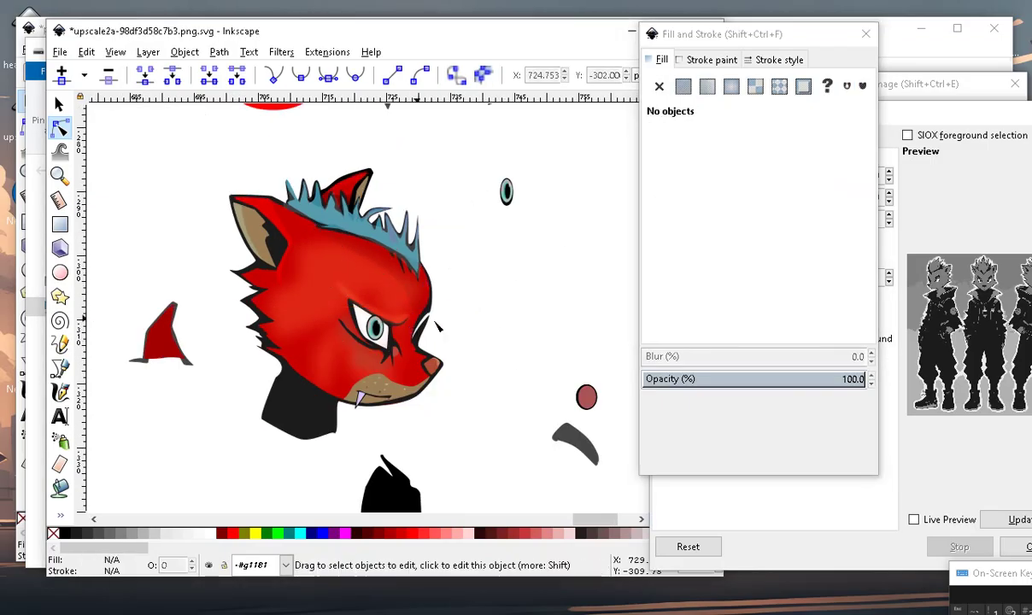
scroll(436, 325, up, 3)
scroll(396, 461, down, 3)
scroll(444, 411, up, 4)
scroll(430, 349, down, 2)
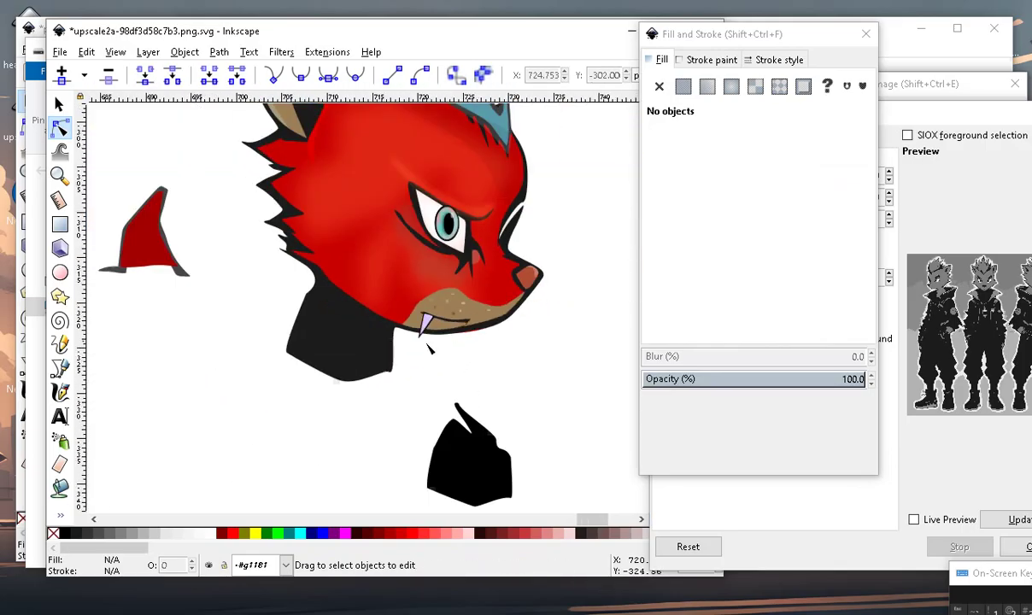
scroll(430, 349, down, 3)
scroll(416, 265, up, 1)
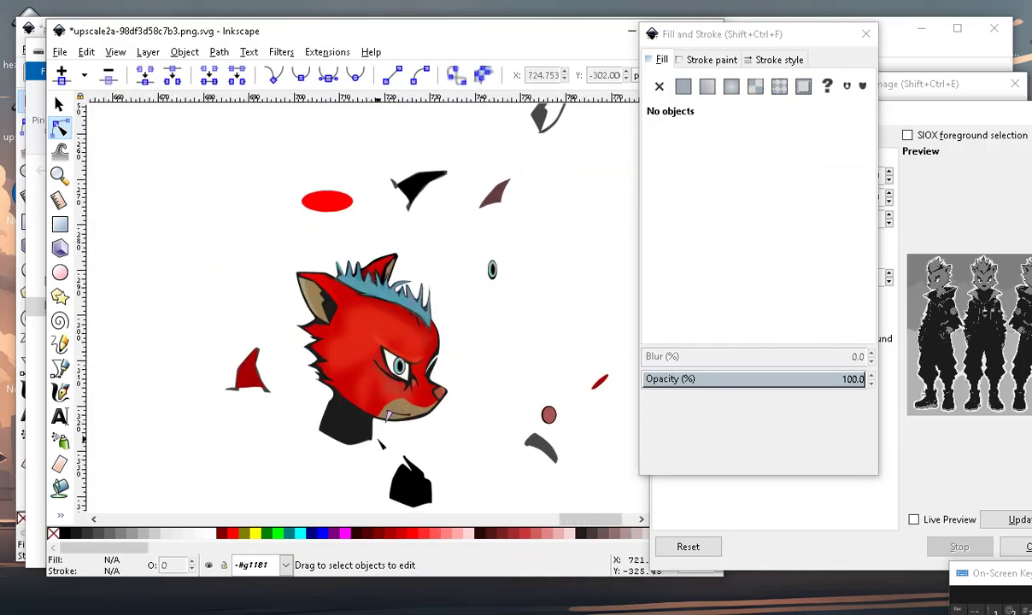
scroll(381, 443, up, 3)
scroll(317, 286, up, 1)
scroll(409, 320, down, 2)
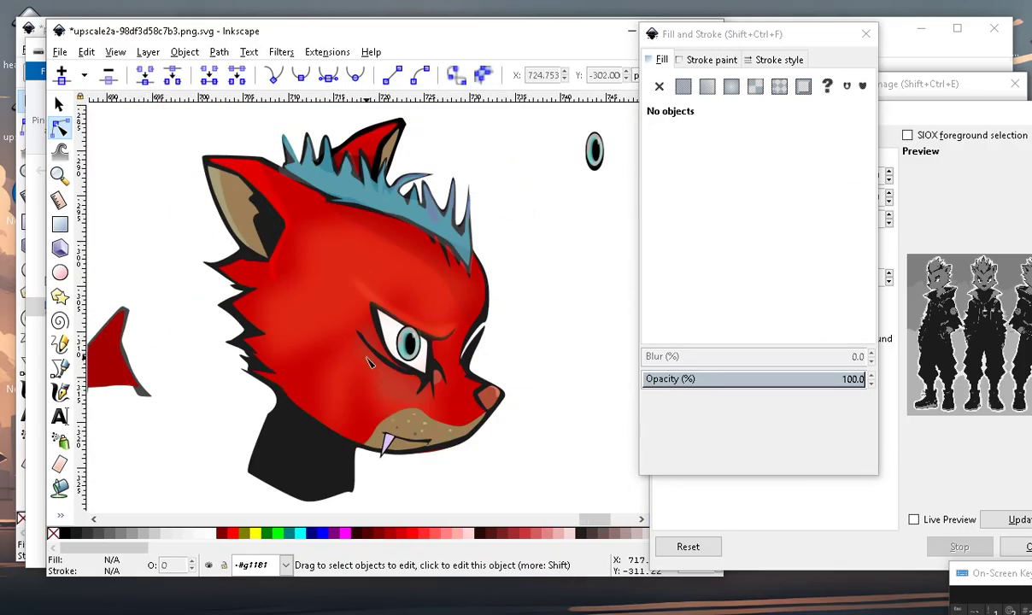
scroll(467, 265, up, 3)
scroll(341, 239, down, 3)
scroll(433, 240, up, 2)
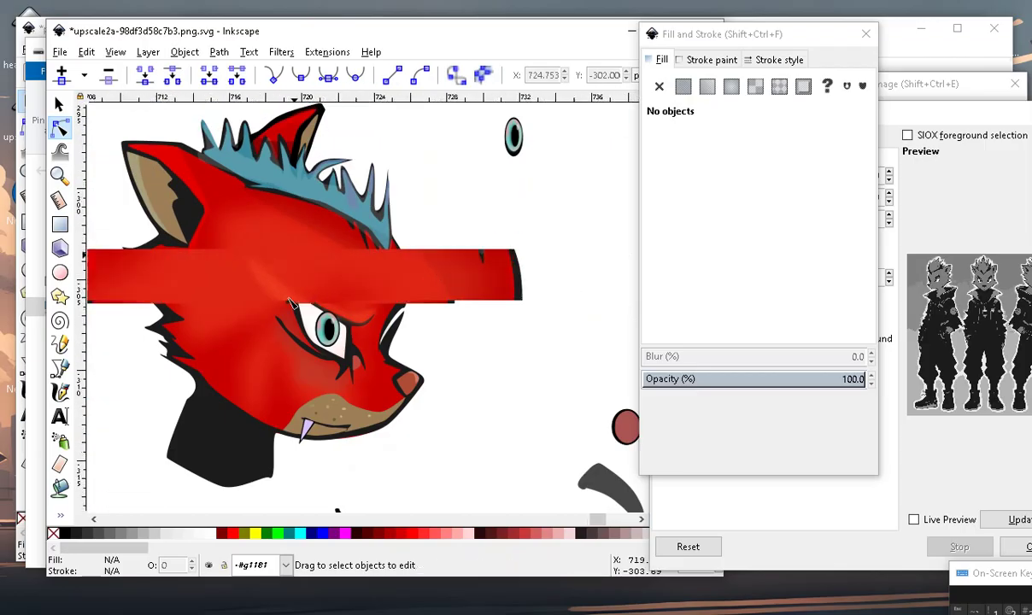
scroll(432, 240, down, 2)
scroll(513, 257, down, 2)
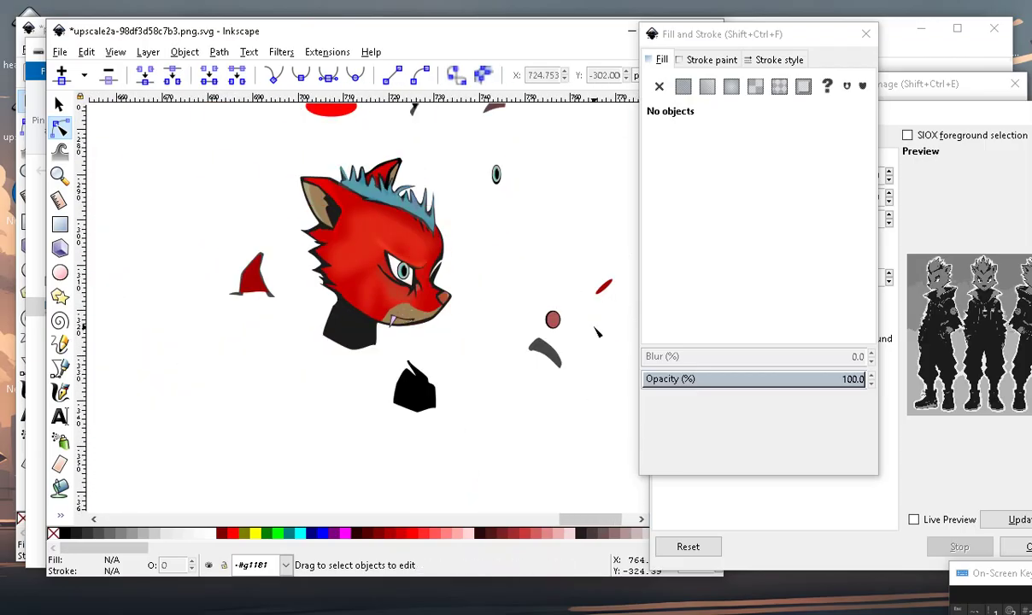
scroll(615, 265, down, 1)
scroll(594, 261, up, 3)
scroll(512, 444, up, 1)
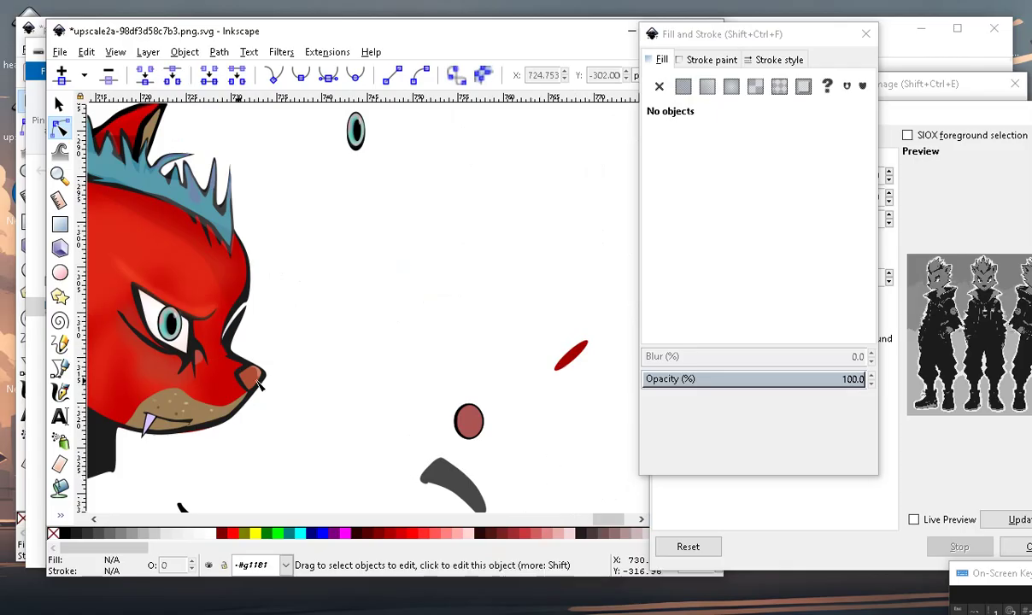
click(60, 489)
scroll(489, 348, up, 3)
scroll(491, 350, down, 5)
scroll(513, 338, up, 4)
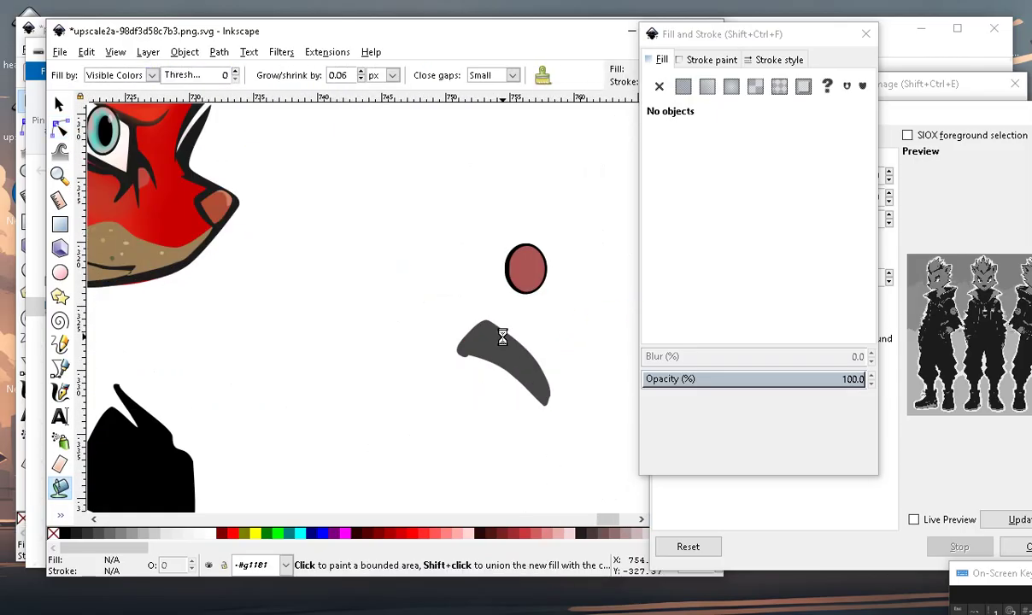
scroll(556, 376, down, 2)
Move the filled eyebrow shape off the face and raise its alpha to 255 for solid black.
click(58, 105)
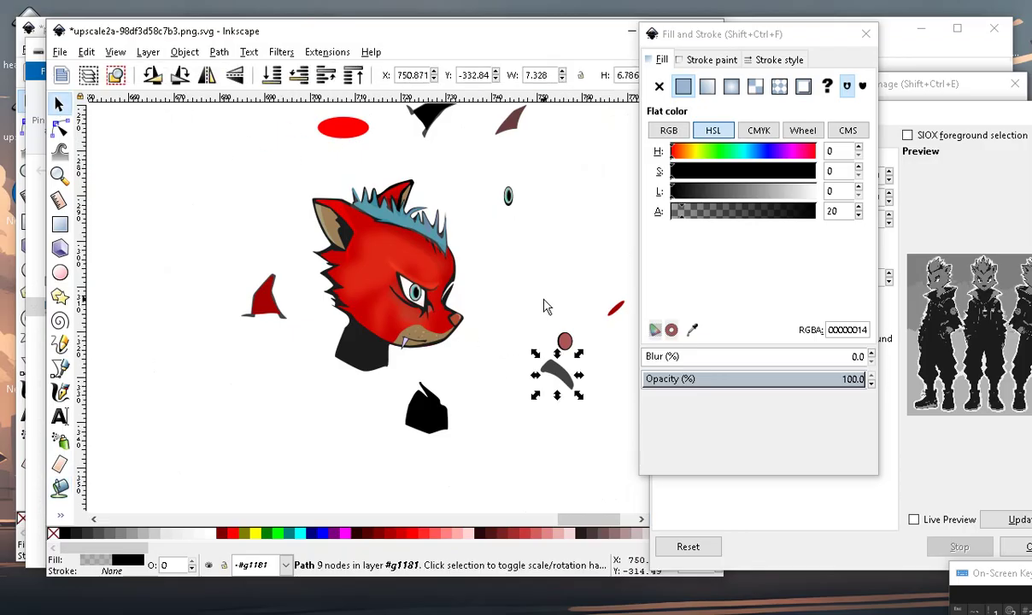
drag(553, 371, 393, 259)
drag(432, 309, 496, 376)
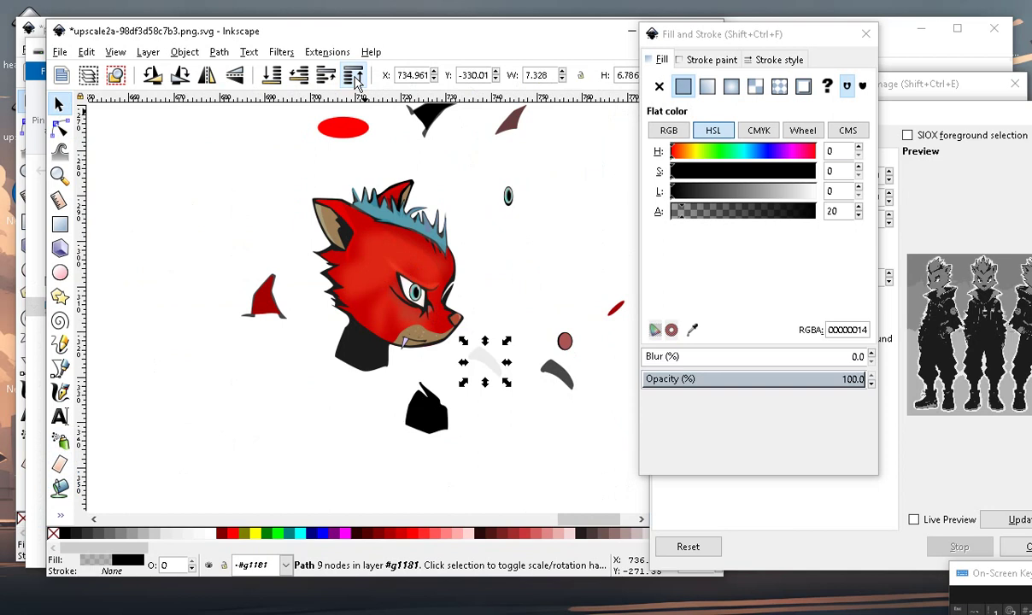
drag(717, 211, 816, 211)
Place the black shape above the eye, rotating it and adjusting its width and height.
scroll(479, 301, up, 2)
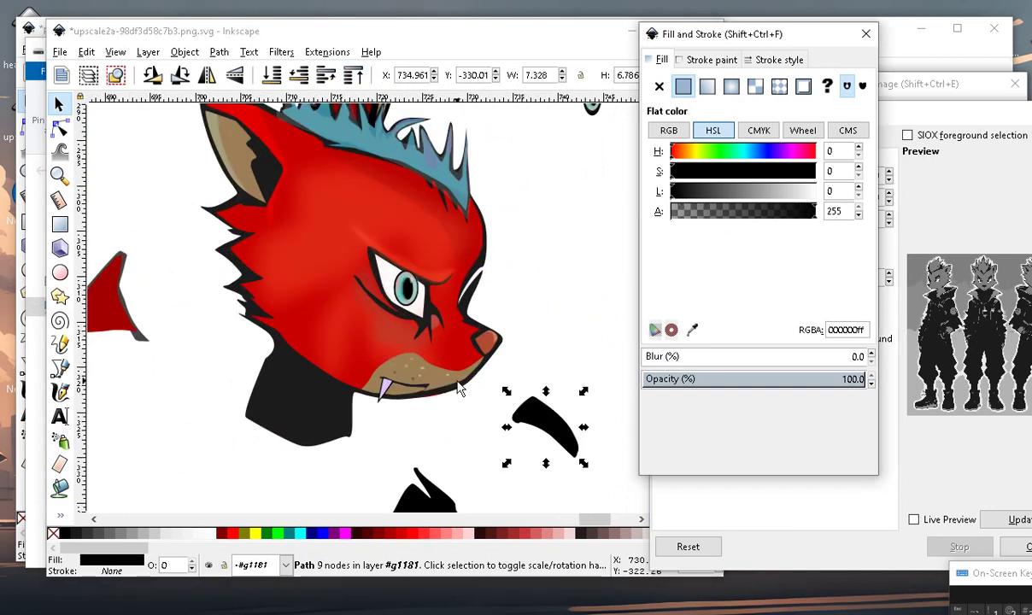
mouse_move(537, 422)
mouse_down()
mouse_move(395, 242)
mouse_move(409, 211)
mouse_up()
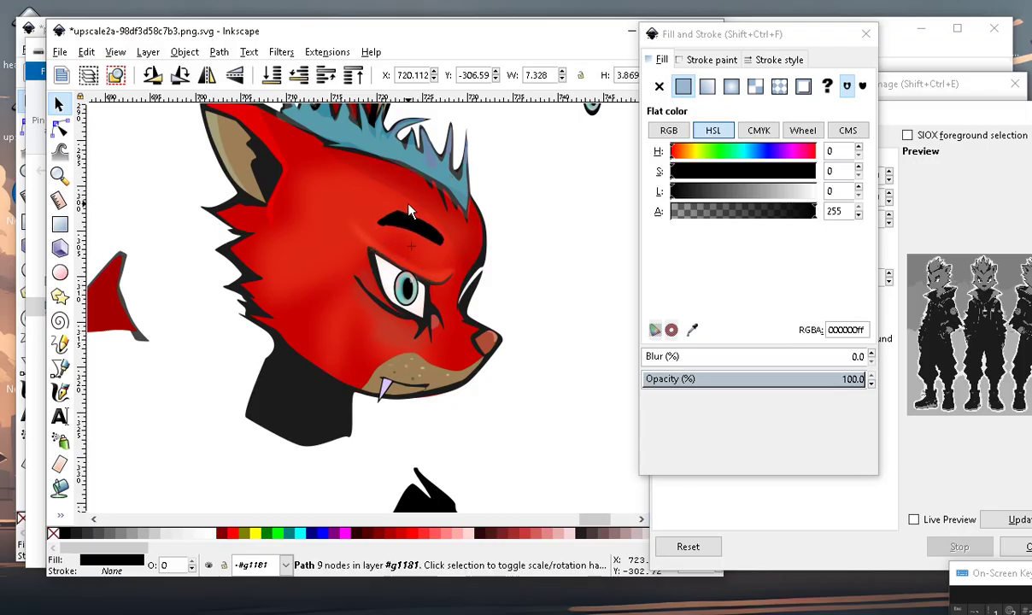
scroll(394, 219, up, 2)
drag(411, 256, 415, 264)
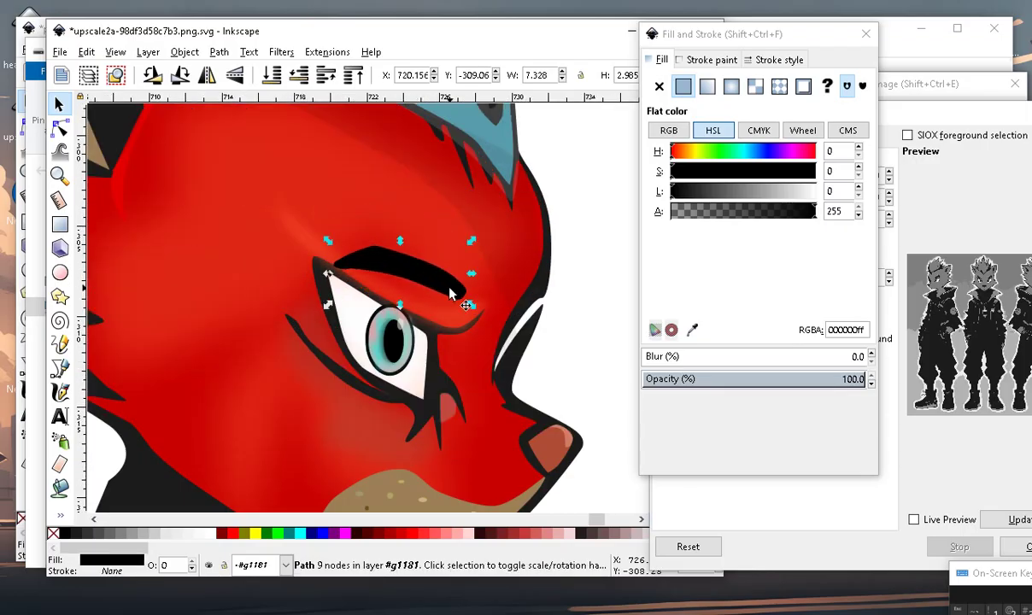
click(179, 75)
click(179, 75)
drag(405, 283, 408, 279)
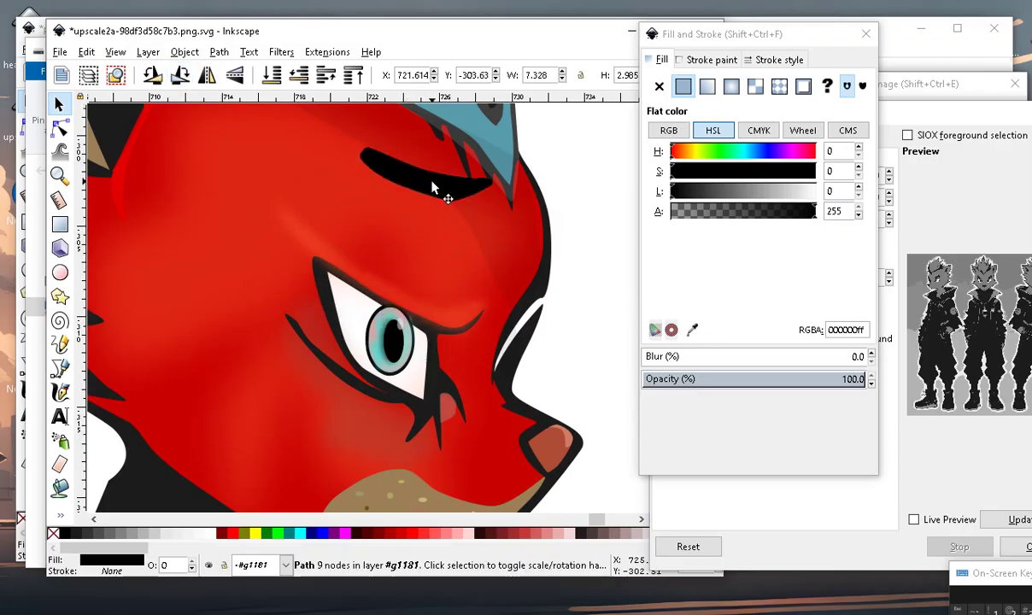
scroll(407, 278, down, 4)
scroll(409, 275, up, 4)
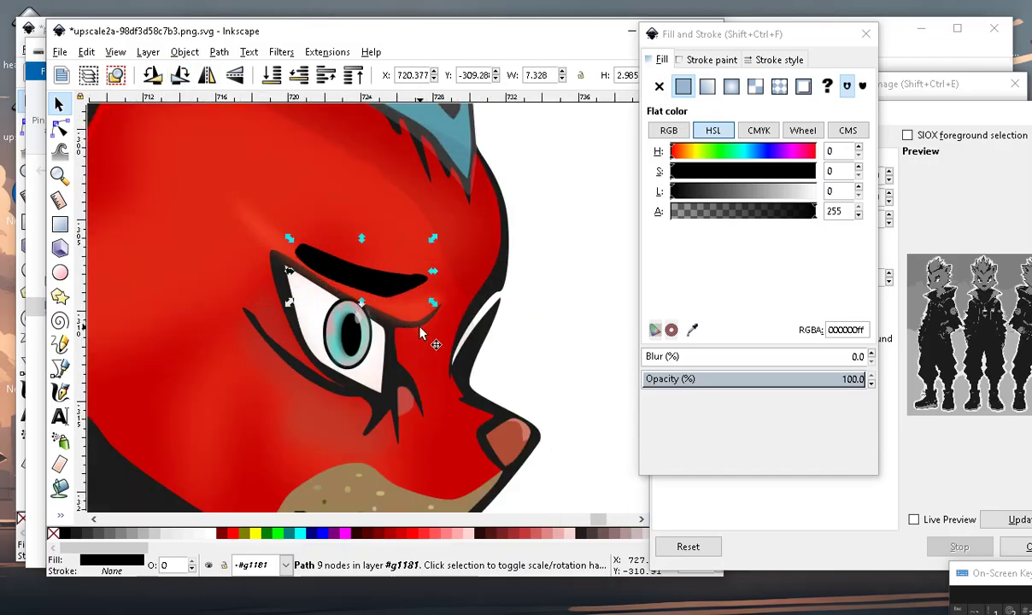
drag(360, 284, 350, 239)
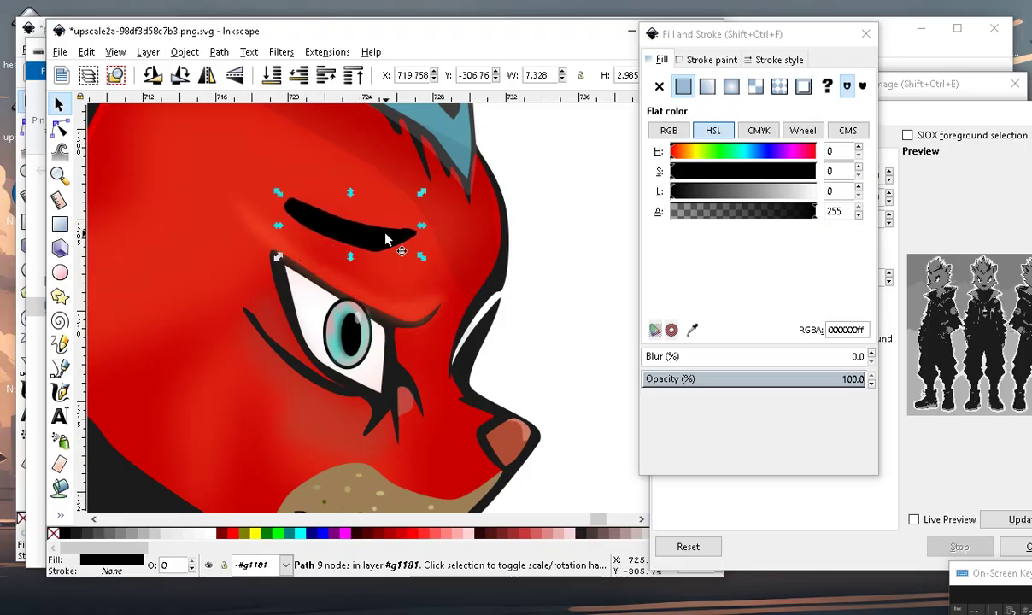
drag(427, 264, 453, 271)
mouse_move(359, 266)
mouse_down()
mouse_move(370, 259)
mouse_move(383, 280)
mouse_up()
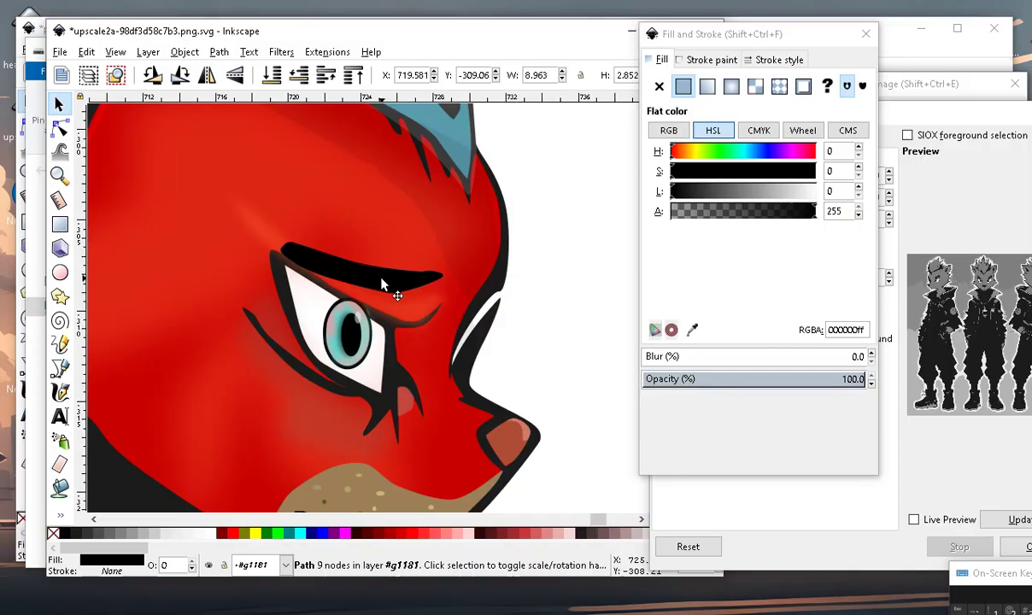
scroll(383, 280, down, 5)
scroll(411, 290, up, 5)
Tilt the eyebrow to match the eye, enlarge it to 10.315 × 5.753, and drag it right of the head.
click(420, 280)
mouse_move(469, 308)
mouse_down()
mouse_move(453, 329)
mouse_move(275, 224)
mouse_move(266, 184)
mouse_up()
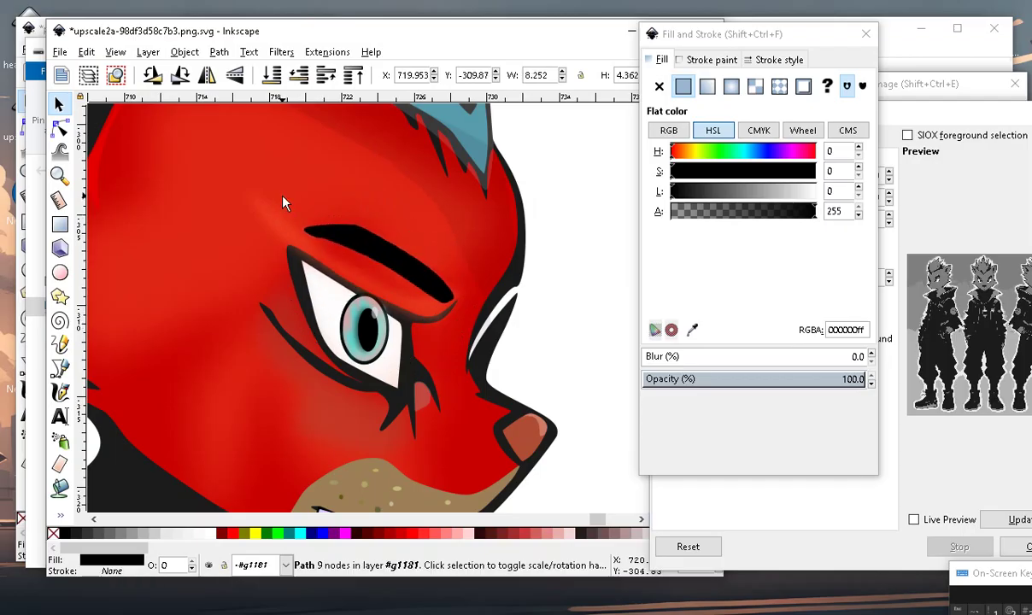
mouse_move(400, 254)
mouse_down()
mouse_move(415, 280)
mouse_move(377, 282)
mouse_move(390, 295)
mouse_move(392, 242)
mouse_move(387, 294)
mouse_up()
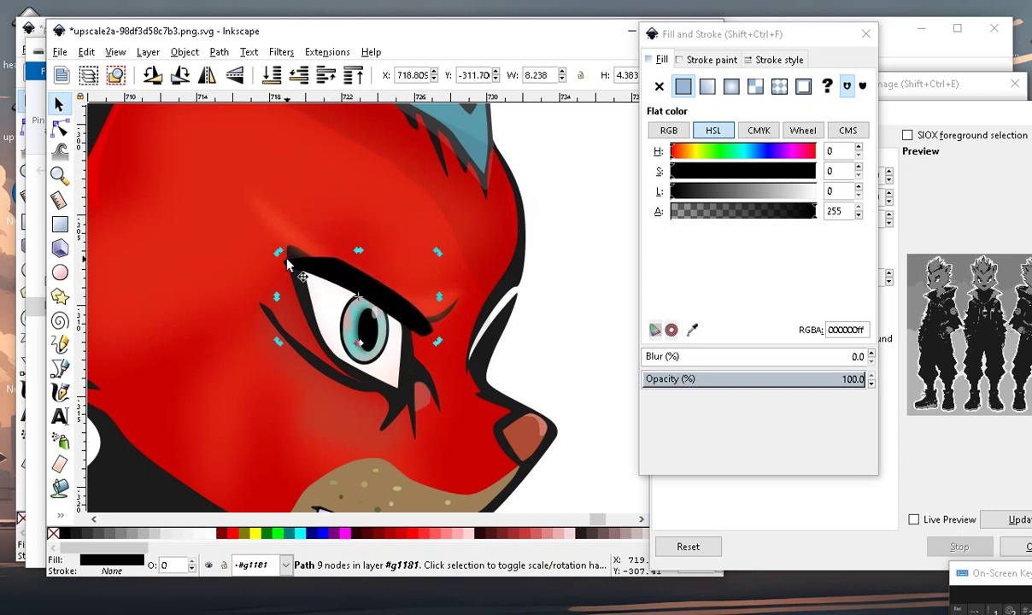
drag(278, 251, 246, 228)
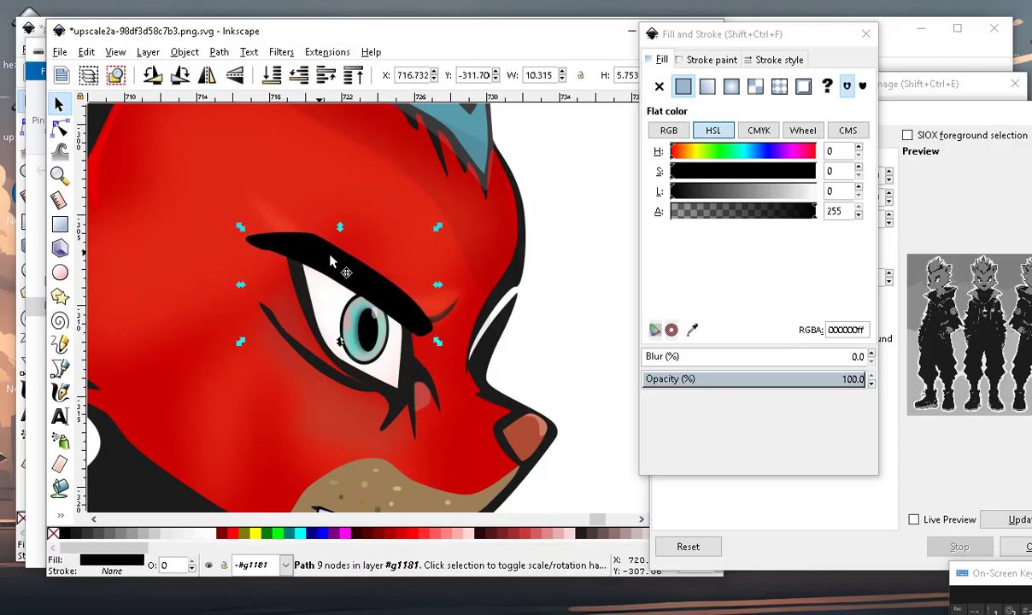
scroll(275, 250, down, 4)
scroll(324, 293, up, 2)
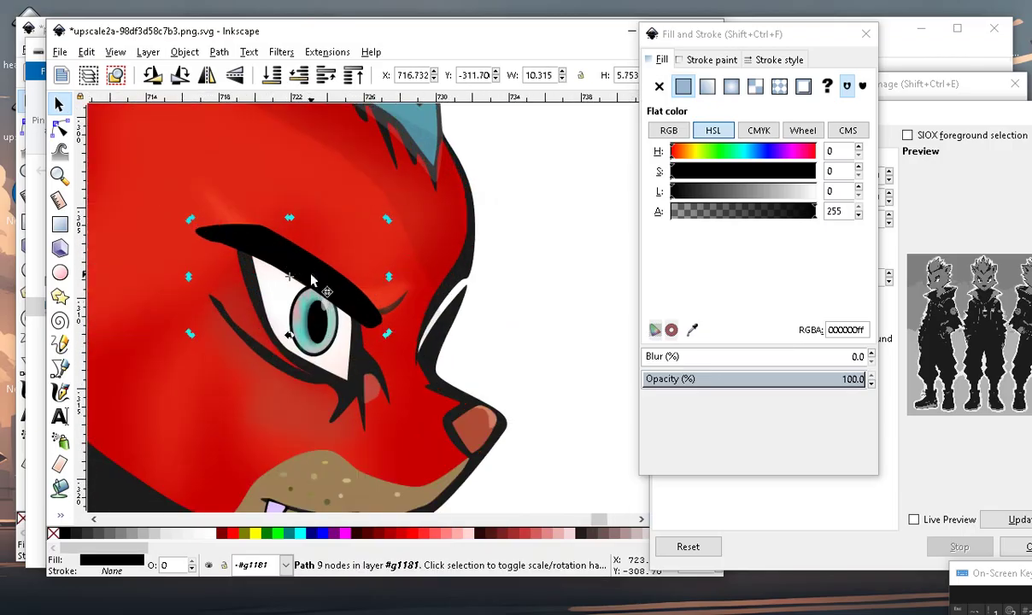
scroll(225, 249, down, 3)
scroll(225, 249, up, 1)
drag(234, 233, 429, 273)
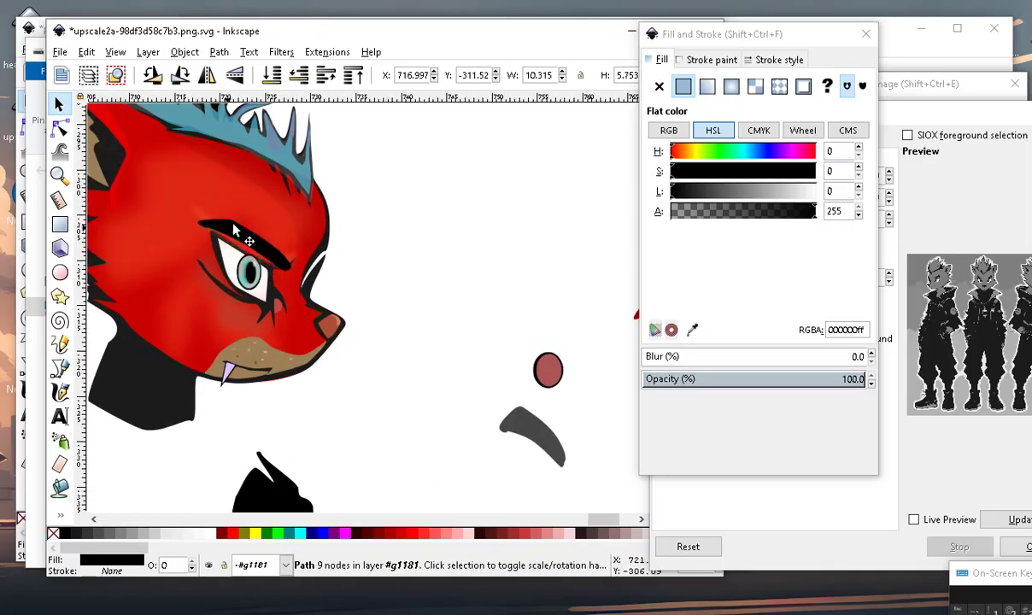
scroll(429, 273, up, 2)
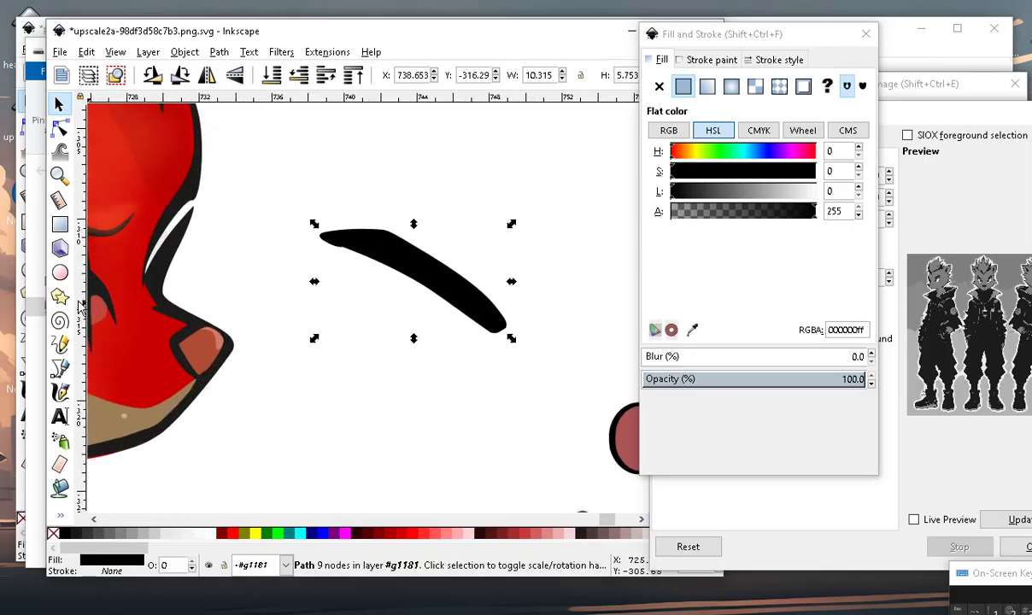
Erase a thin slit into the black eyebrow shape with the Eraser.
click(58, 467)
scroll(512, 273, up, 1)
scroll(445, 299, up, 1)
drag(295, 231, 368, 272)
scroll(475, 389, down, 1)
scroll(103, 171, up, 2)
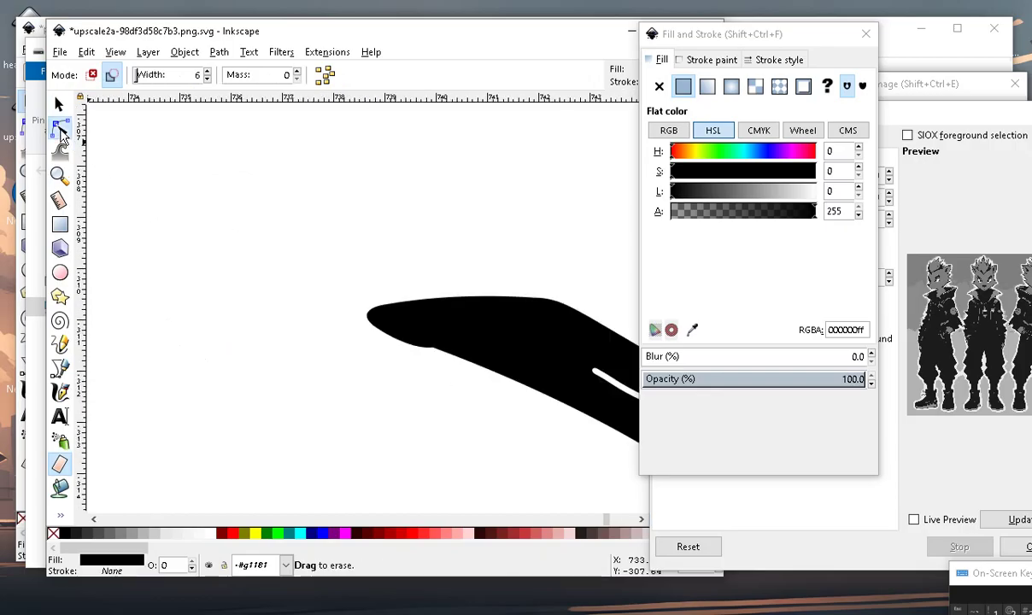
Delete the slit's nodes and drag the cut open into a wide gap toward the eyebrow tip.
click(60, 128)
scroll(277, 245, down, 3)
scroll(468, 355, up, 3)
scroll(192, 173, down, 1)
drag(402, 138, 258, 231)
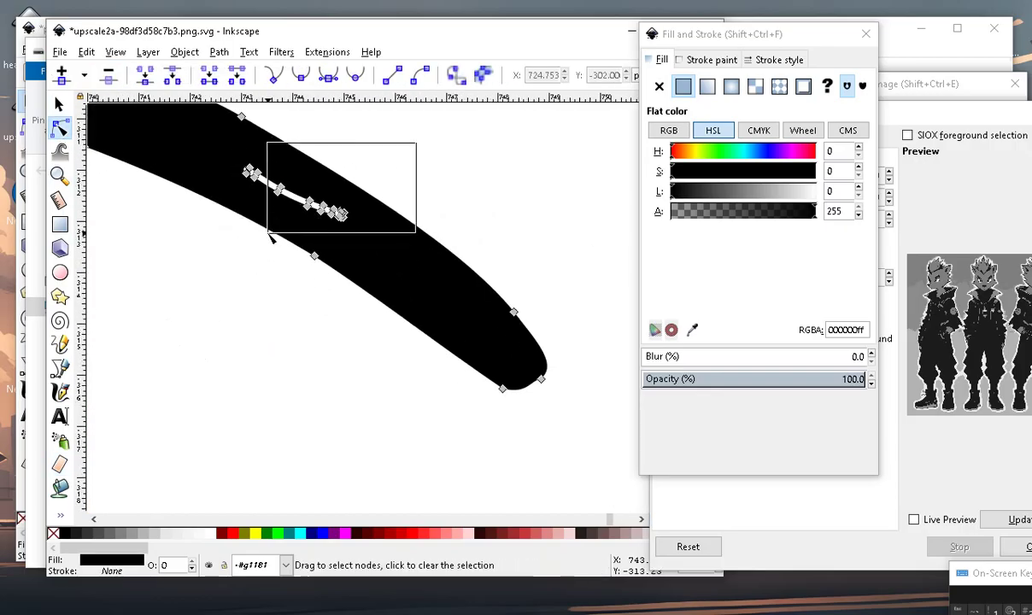
click(114, 73)
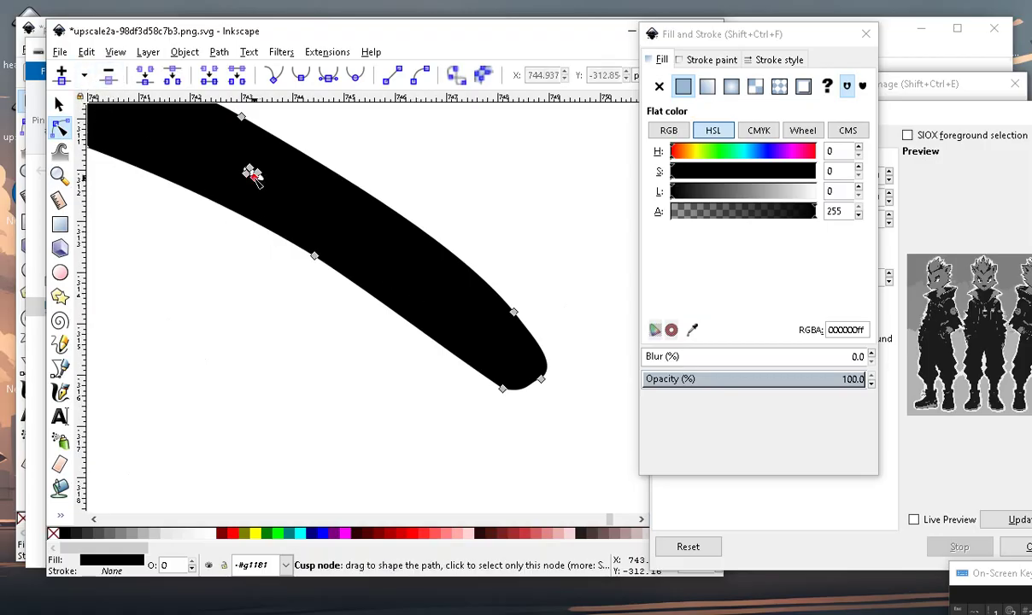
drag(361, 253, 474, 339)
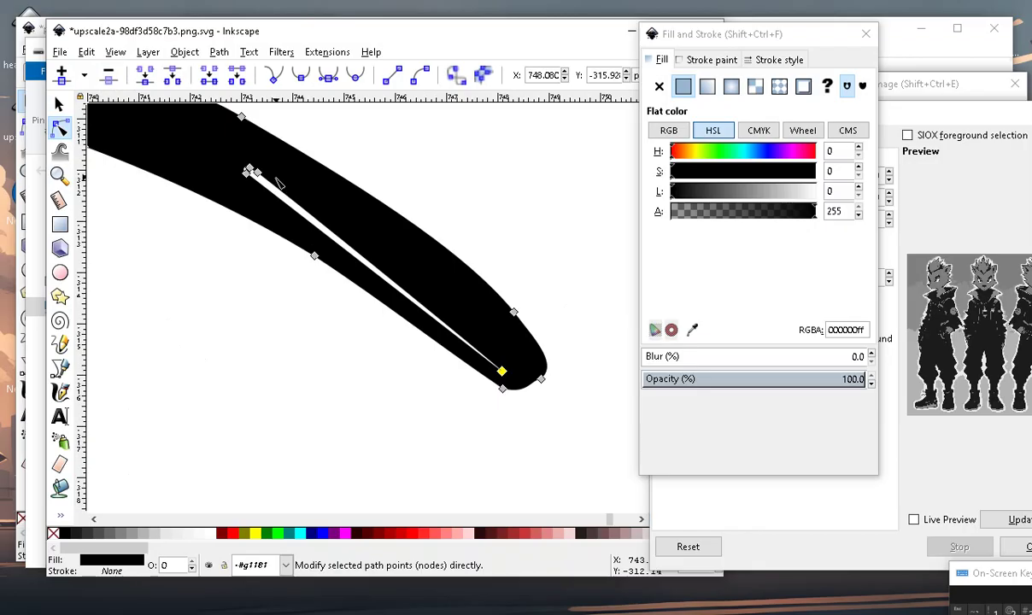
drag(257, 174, 527, 349)
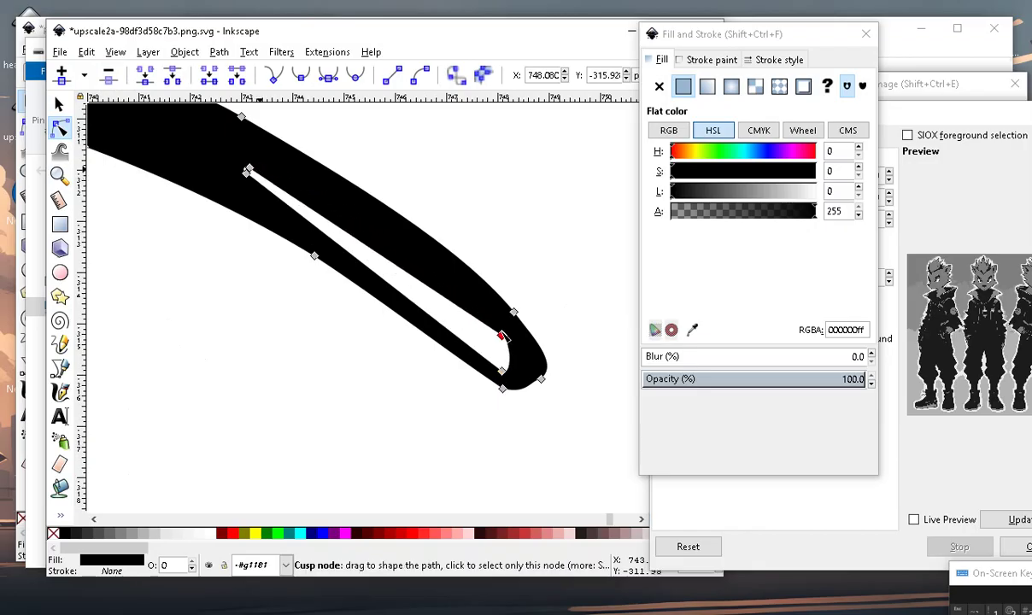
scroll(299, 208, down, 2)
scroll(299, 211, up, 4)
drag(397, 241, 116, 170)
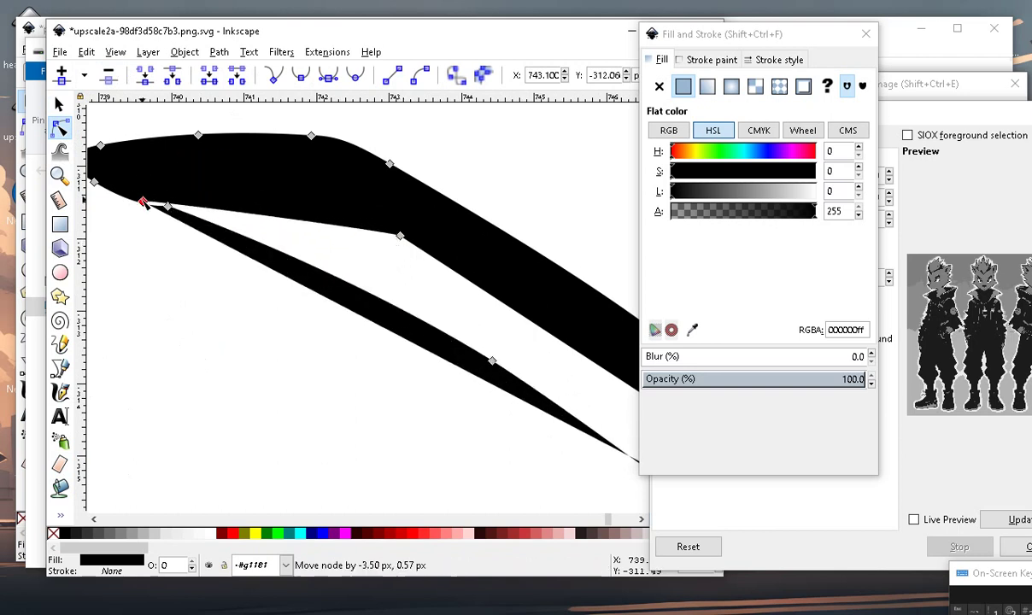
Add nodes along the outline's lower edge and drag them to even its thickness.
double_click(332, 291)
mouse_move(323, 284)
mouse_down()
mouse_move(347, 249)
mouse_move(332, 159)
mouse_up()
ctrl+scroll(341, 205, down, 2)
ctrl+scroll(367, 223, down, 2)
ctrl+scroll(376, 240, up, 2)
double_click(384, 234)
drag(385, 234, 408, 240)
ctrl+scroll(419, 342, down, 3)
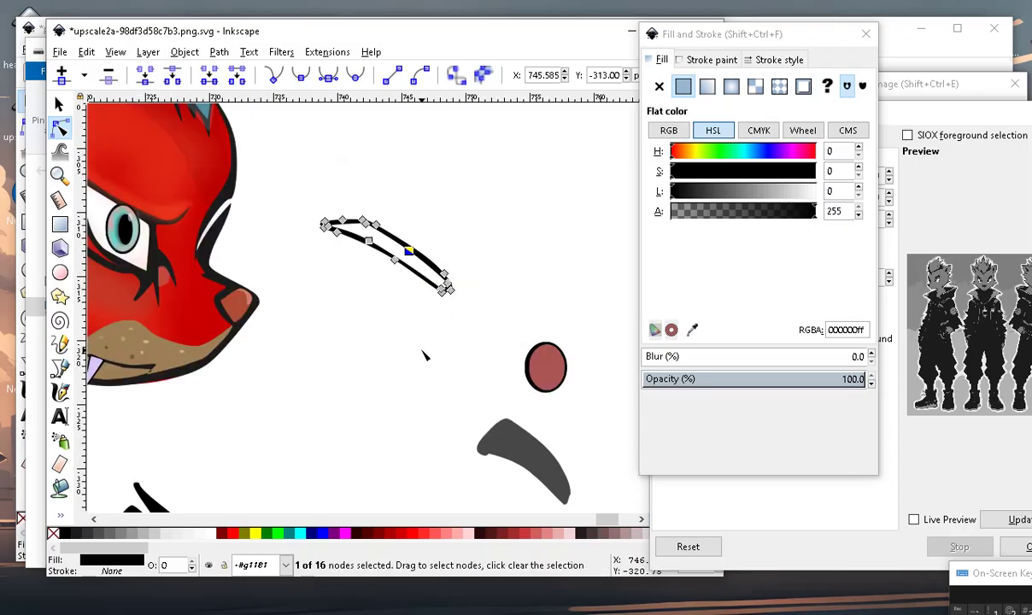
click(425, 355)
ctrl+scroll(424, 355, down, 3)
ctrl+scroll(276, 481, up, 4)
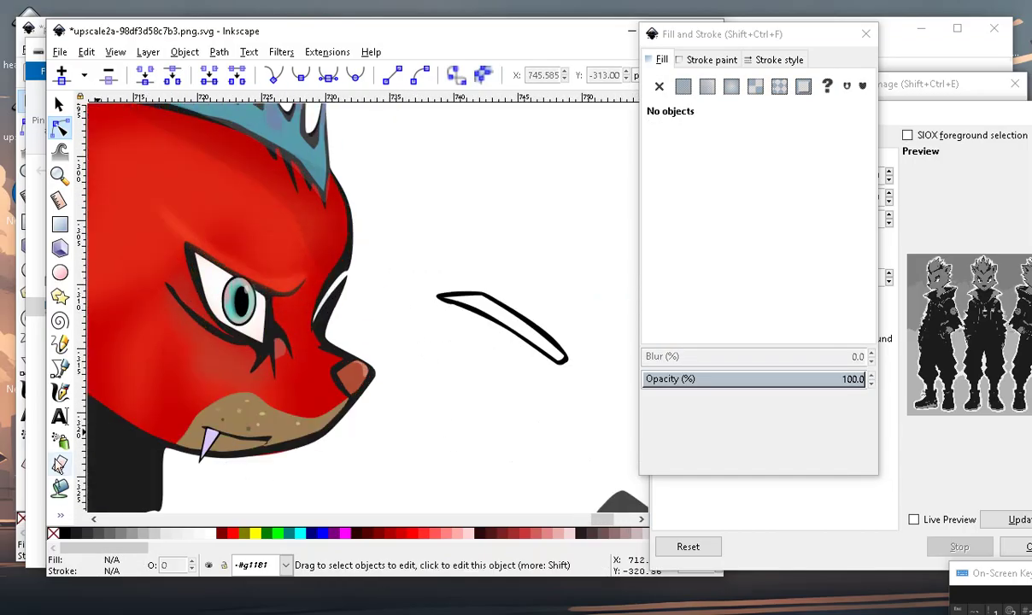
Paint-bucket fill the inside of the eyebrow outline.
click(60, 488)
ctrl+scroll(444, 316, up, 1)
ctrl+scroll(546, 275, up, 1)
click(546, 274)
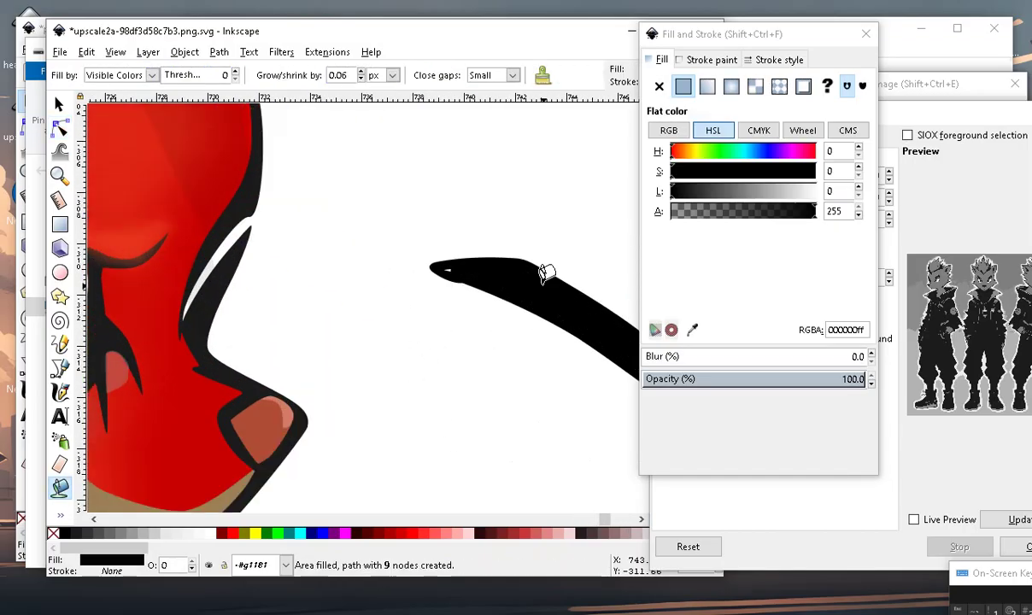
ctrl+scroll(326, 294, down, 4)
ctrl+scroll(326, 294, up, 2)
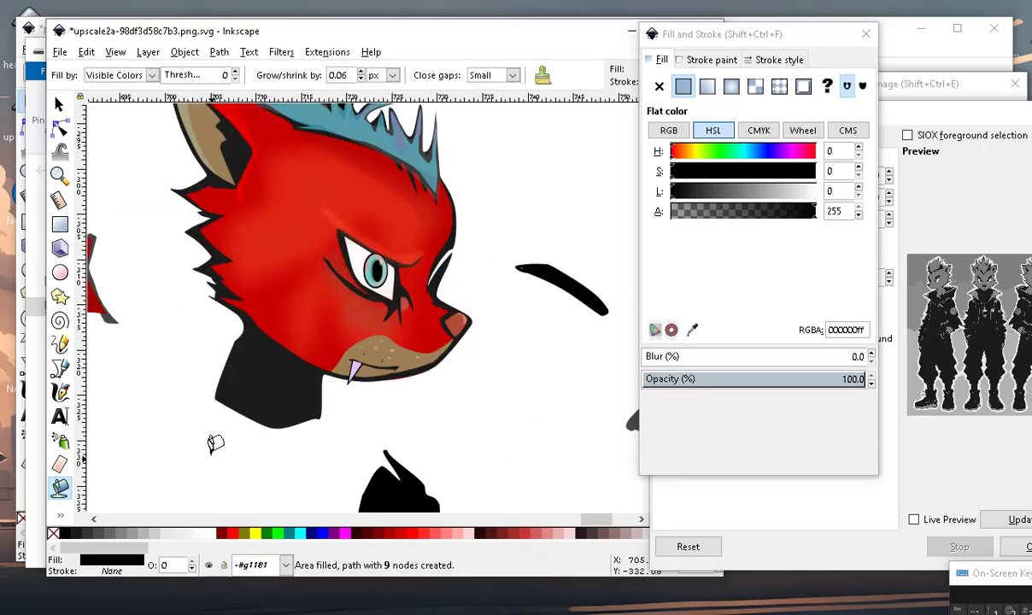
Copy the head's red onto the eyebrow fill with the Dropper.
click(62, 517)
click(137, 544)
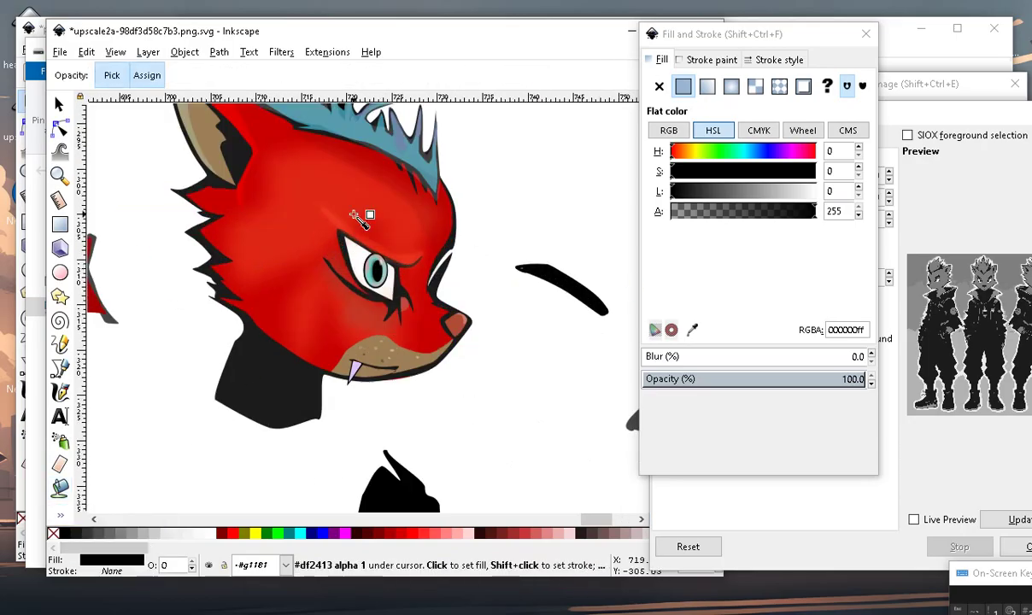
click(374, 165)
scroll(477, 380, up, 1)
Position the red fill inside the black outline and lower it beneath the outline.
key(s)
scroll(476, 380, down, 3)
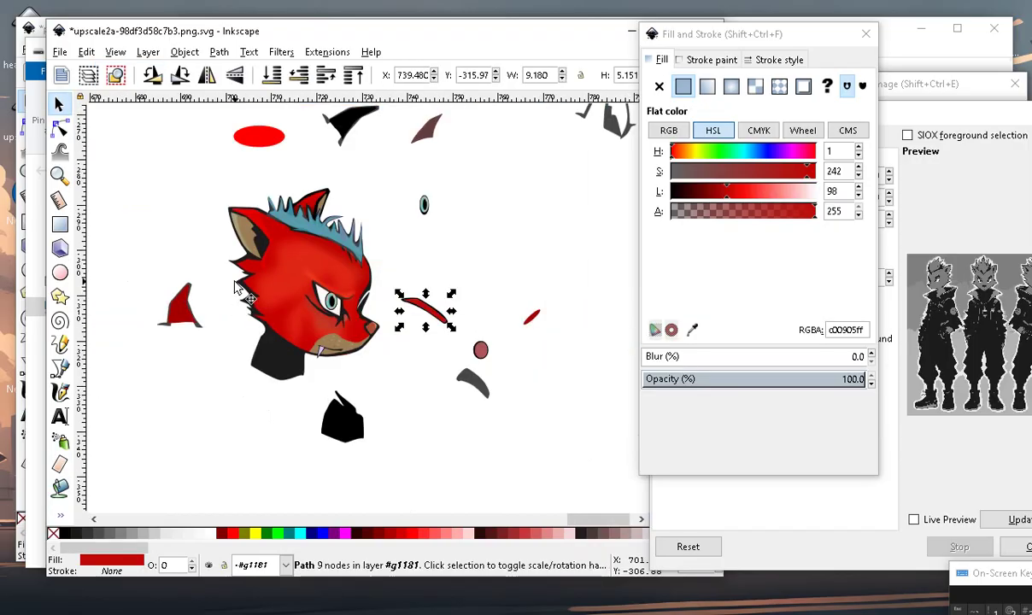
scroll(477, 381, up, 3)
scroll(477, 380, up, 3)
scroll(433, 218, up, 2)
drag(295, 260, 322, 281)
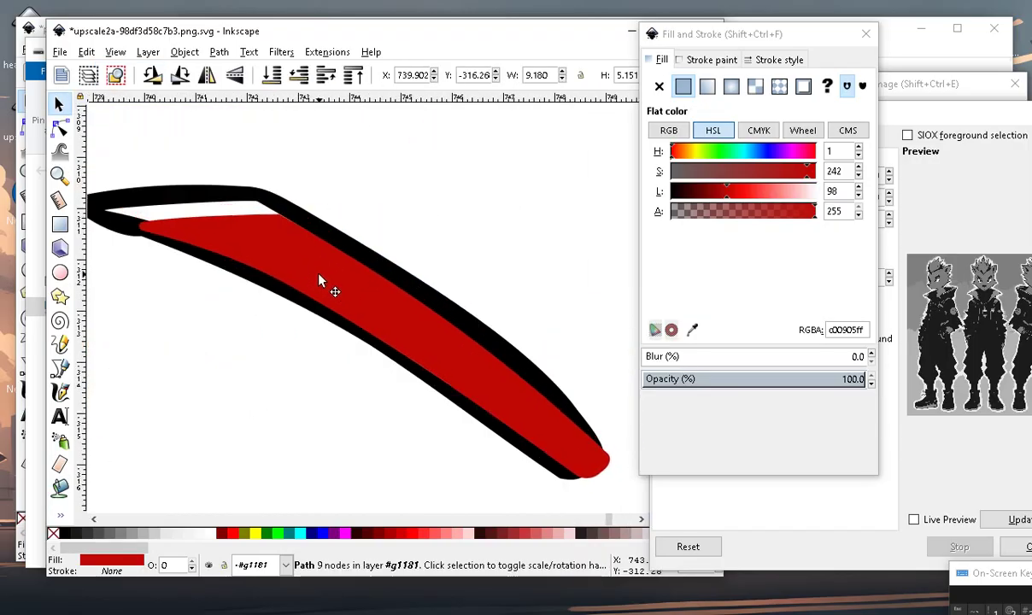
click(308, 83)
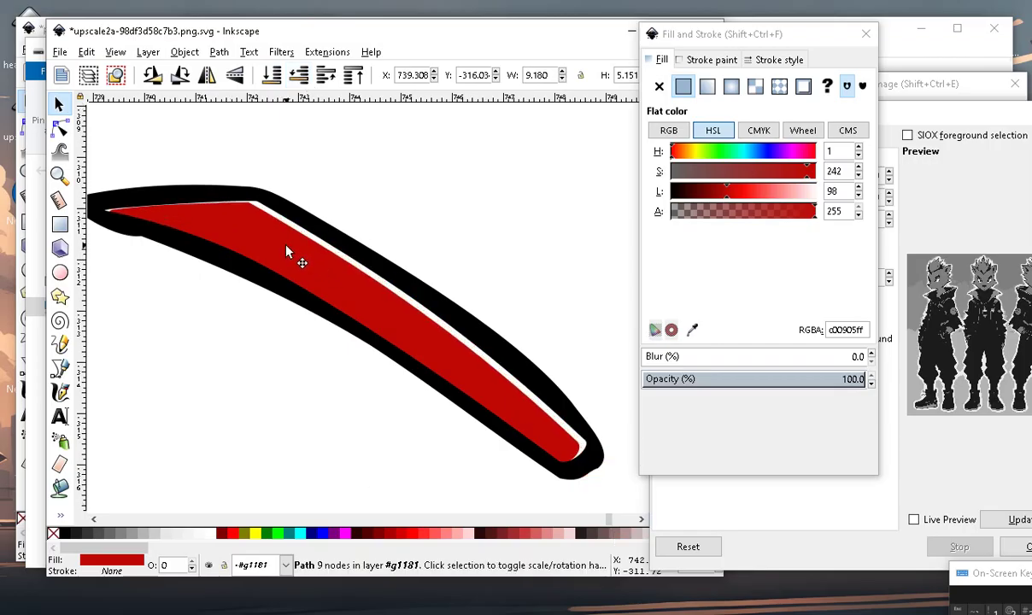
drag(319, 266, 275, 250)
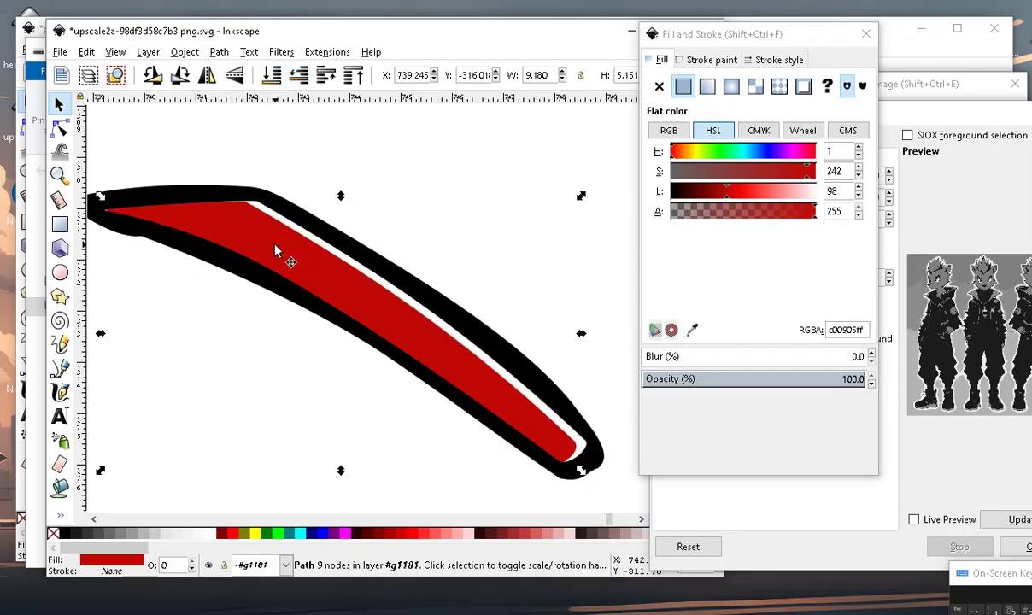
Fill the remaining white gap with the Paint Bucket and raise its HSL lightness to 118.
click(60, 127)
click(384, 415)
scroll(587, 430, up, 2)
scroll(519, 408, down, 4)
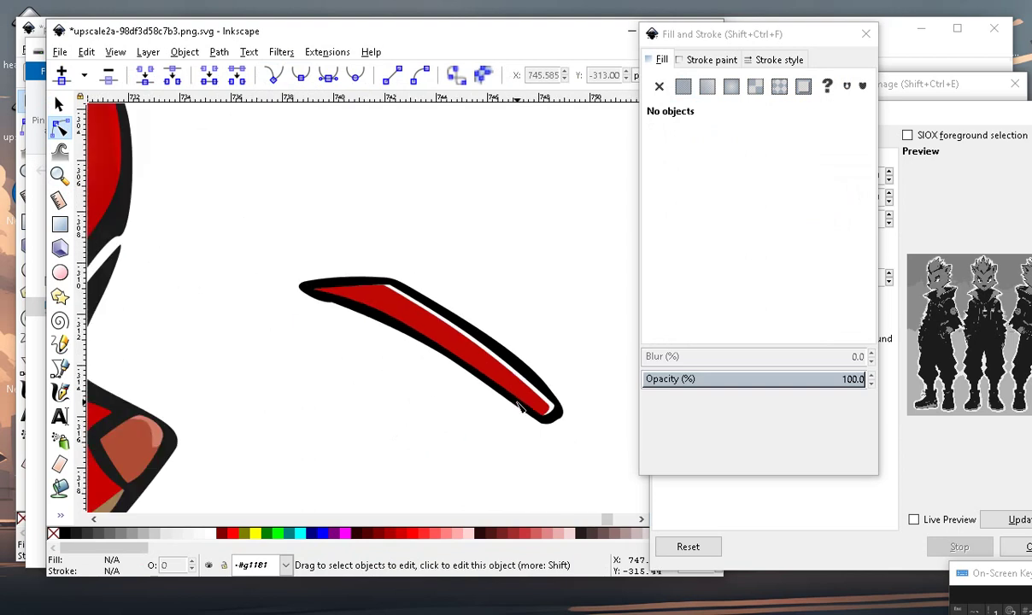
scroll(519, 408, up, 1)
click(58, 488)
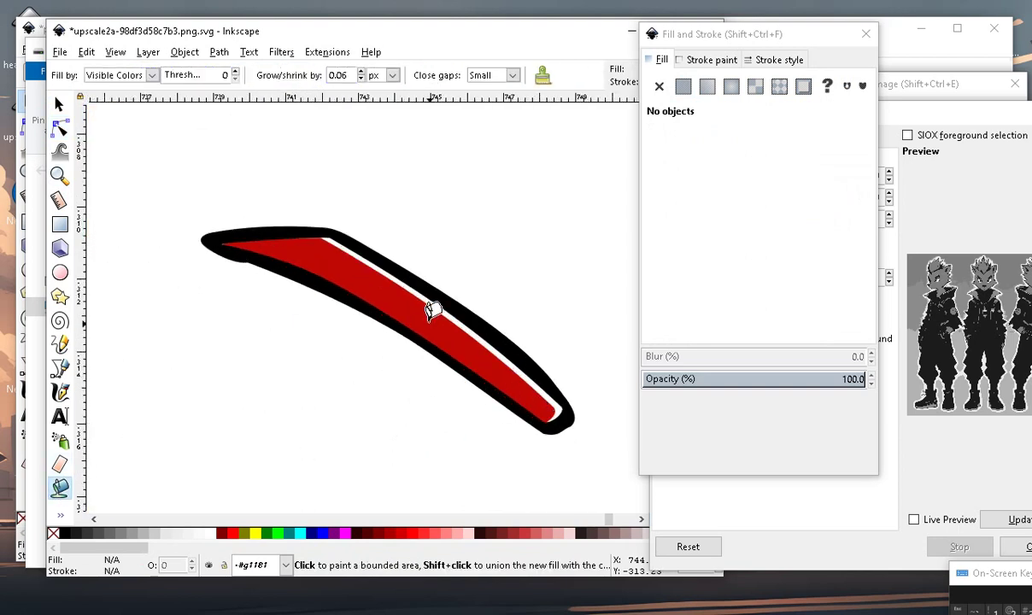
scroll(427, 303, up, 2)
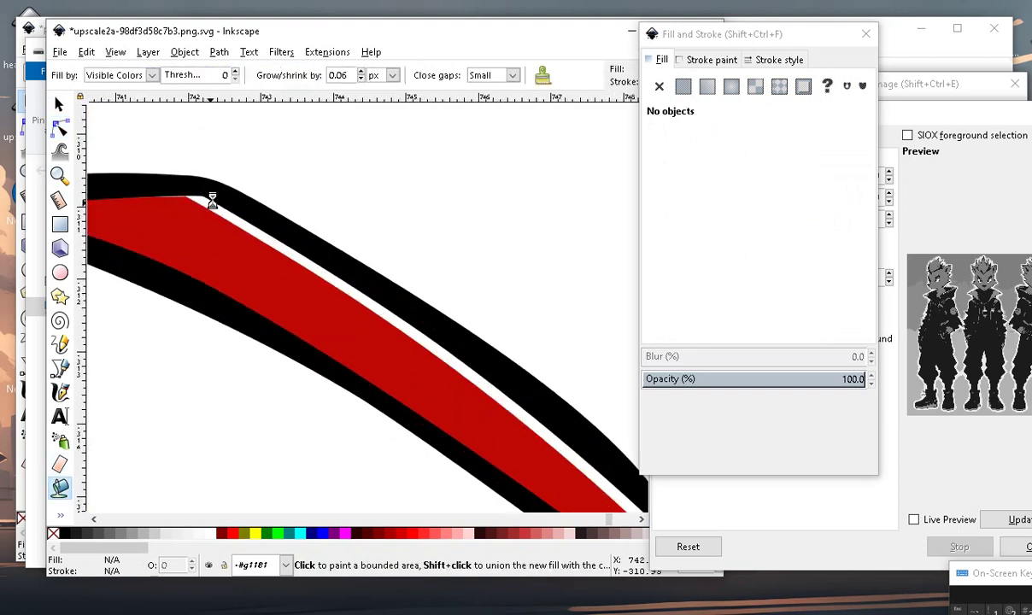
scroll(212, 200, down, 2)
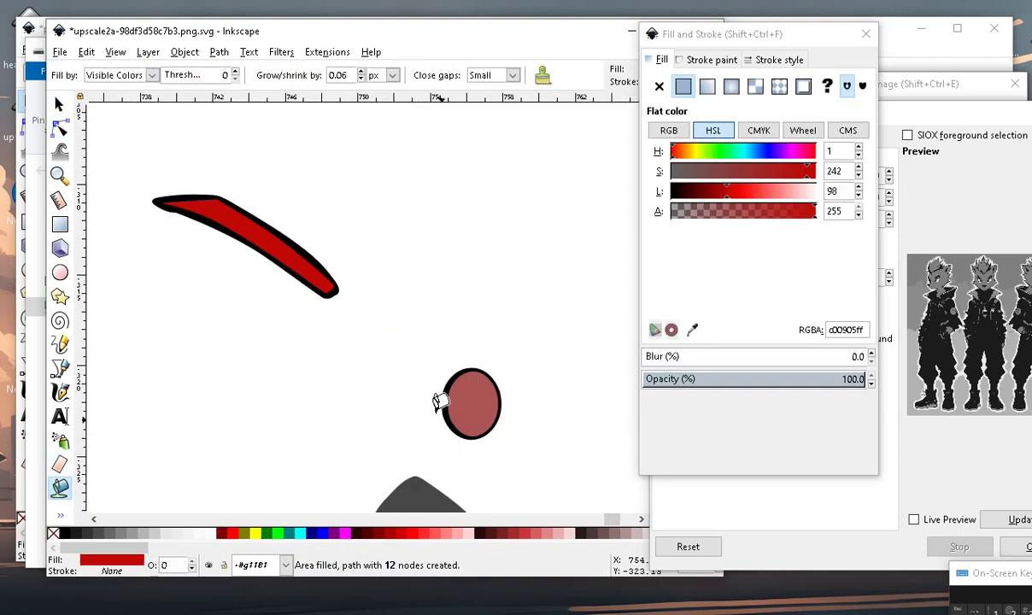
click(738, 192)
scroll(420, 368, down, 2)
scroll(305, 363, up, 3)
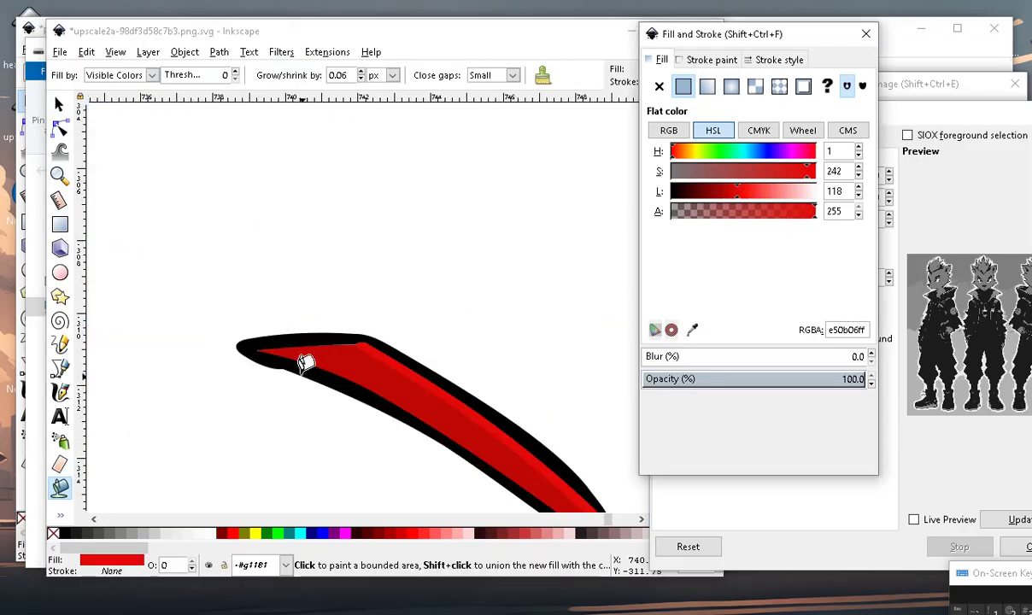
scroll(422, 214, down, 4)
Enlarge the red eyebrow stroke slightly, then clear the selection.
click(60, 104)
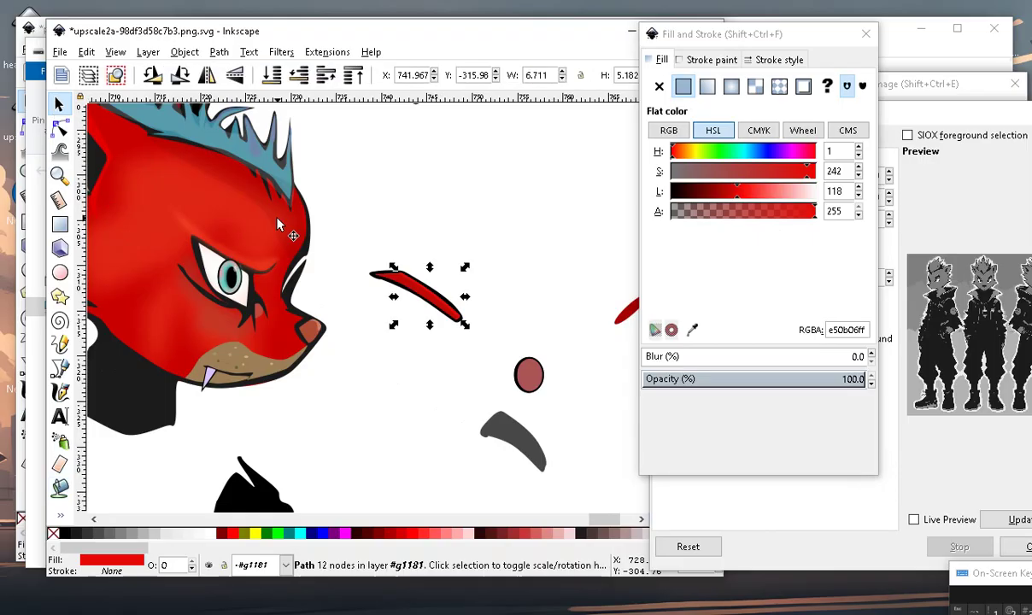
scroll(392, 265, up, 1)
scroll(415, 284, up, 5)
scroll(294, 254, down, 3)
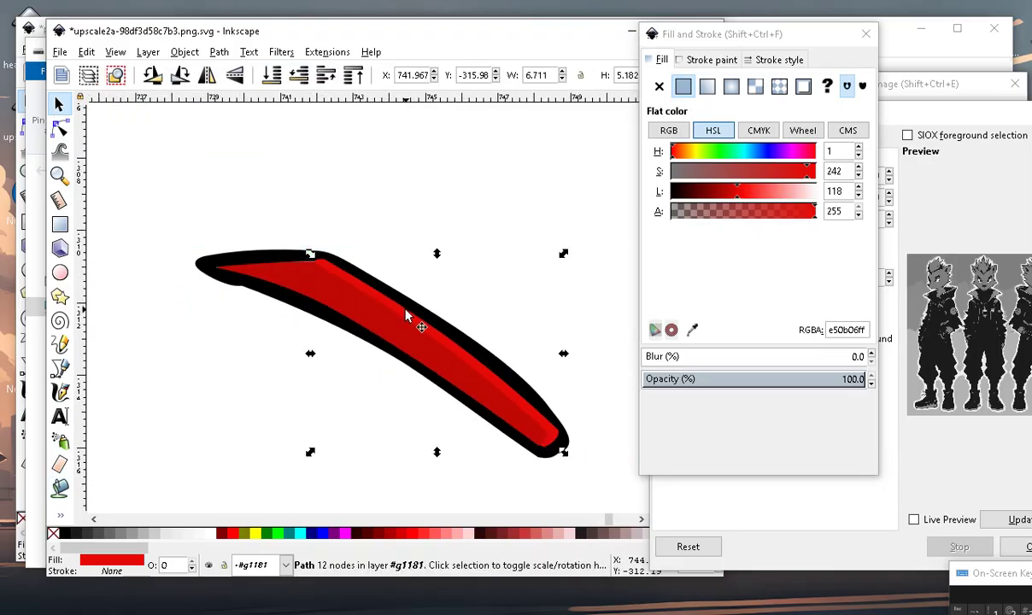
scroll(293, 241, up, 4)
drag(140, 166, 117, 162)
scroll(333, 209, down, 3)
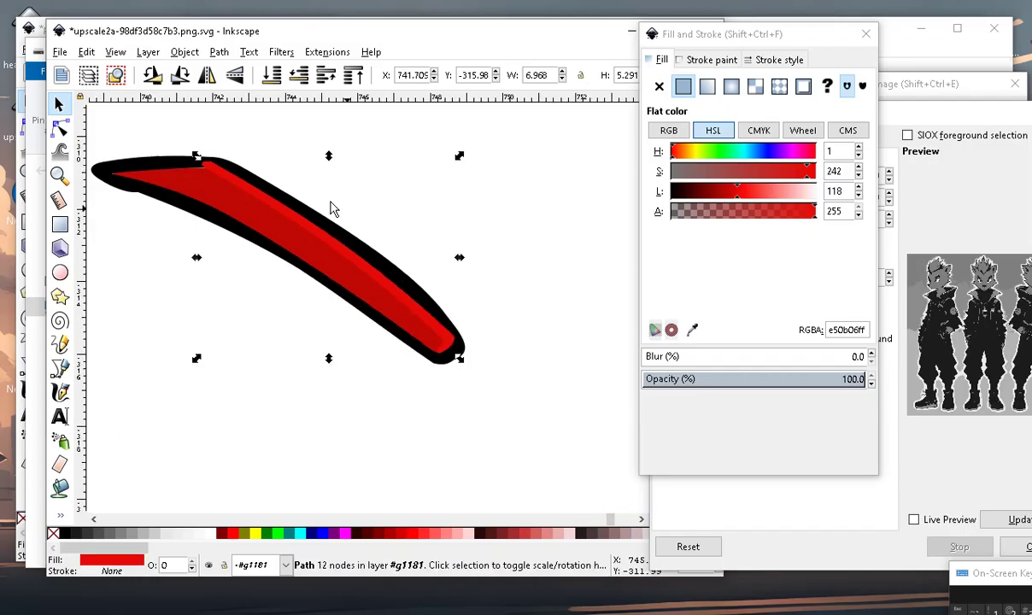
scroll(479, 419, up, 3)
scroll(444, 411, down, 3)
scroll(257, 257, up, 1)
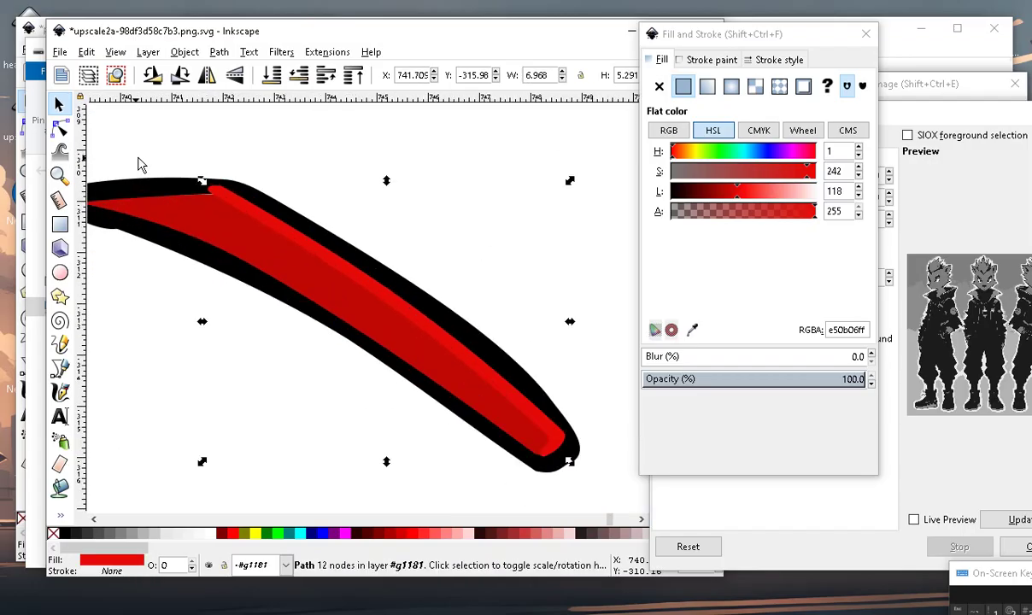
scroll(473, 294, down, 3)
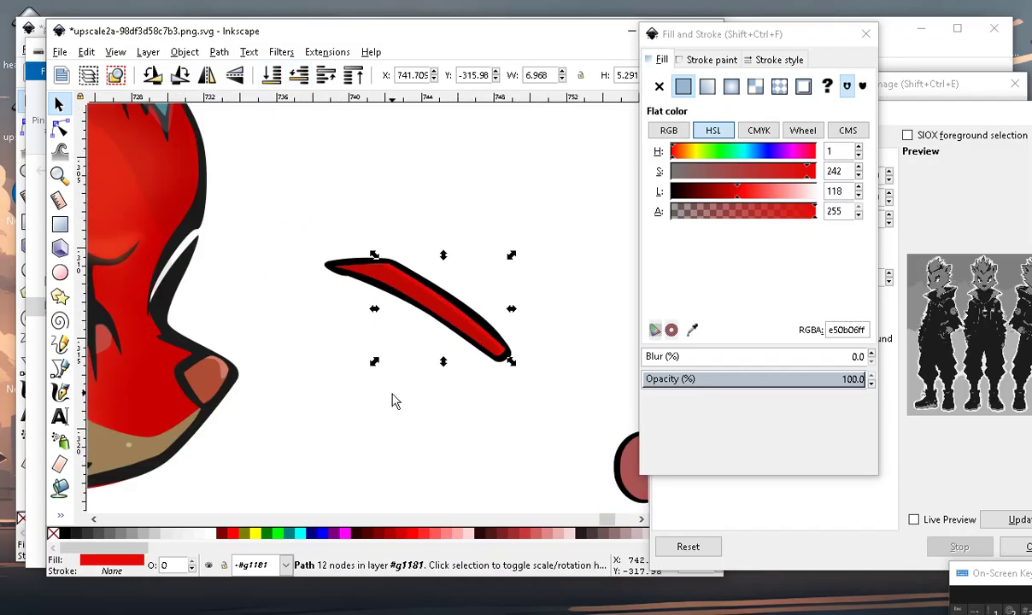
click(374, 380)
Box-select the three eyebrow paths inside their group and nudge them down-left.
drag(295, 209, 492, 349)
scroll(513, 359, down, 3)
scroll(496, 338, down, 2)
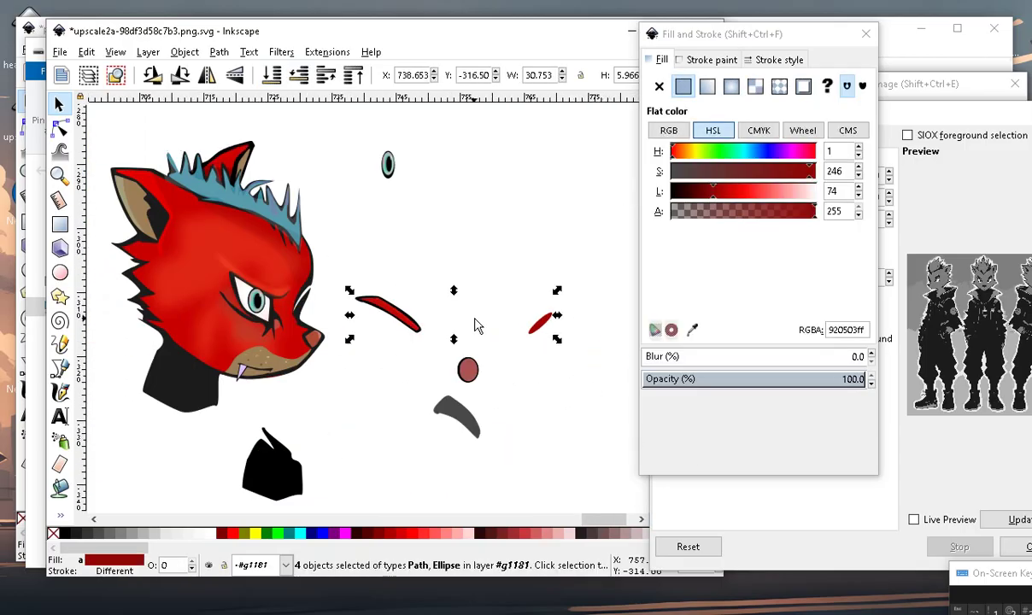
click(428, 363)
drag(337, 266, 453, 364)
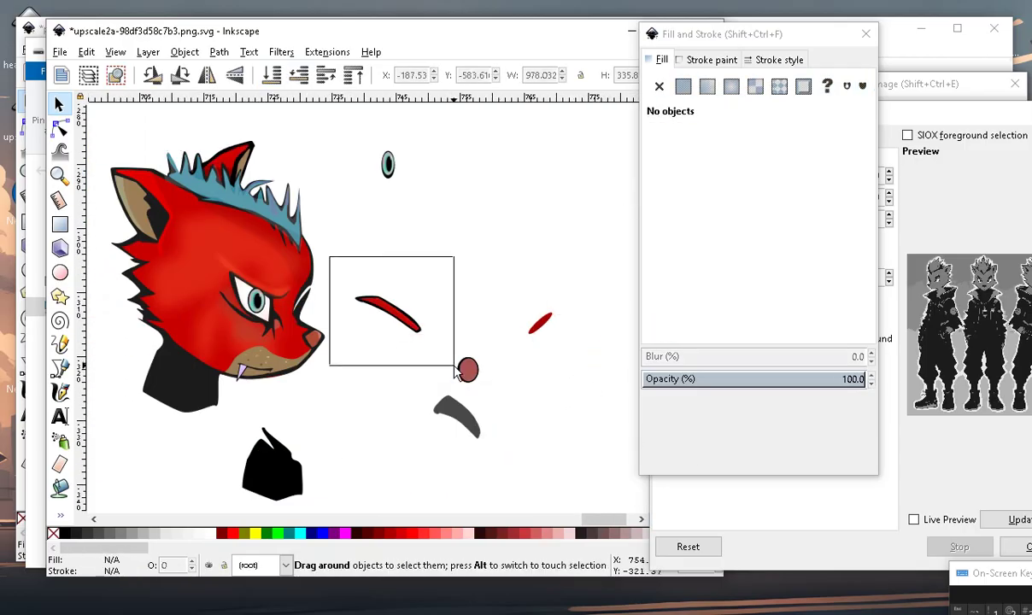
scroll(366, 377, up, 1)
scroll(350, 376, up, 1)
click(434, 254)
click(412, 373)
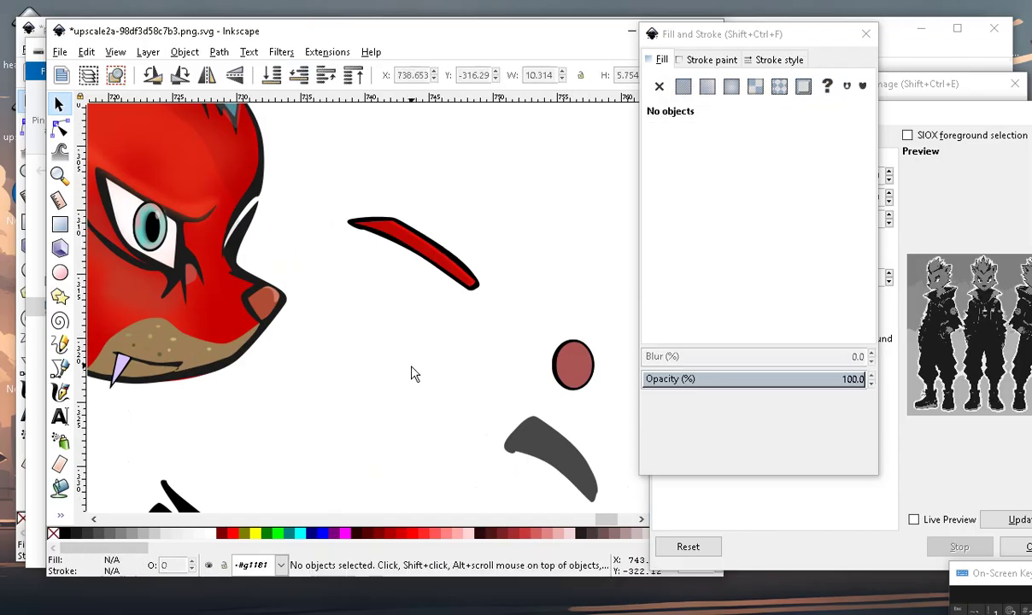
drag(323, 175, 516, 350)
drag(438, 265, 407, 273)
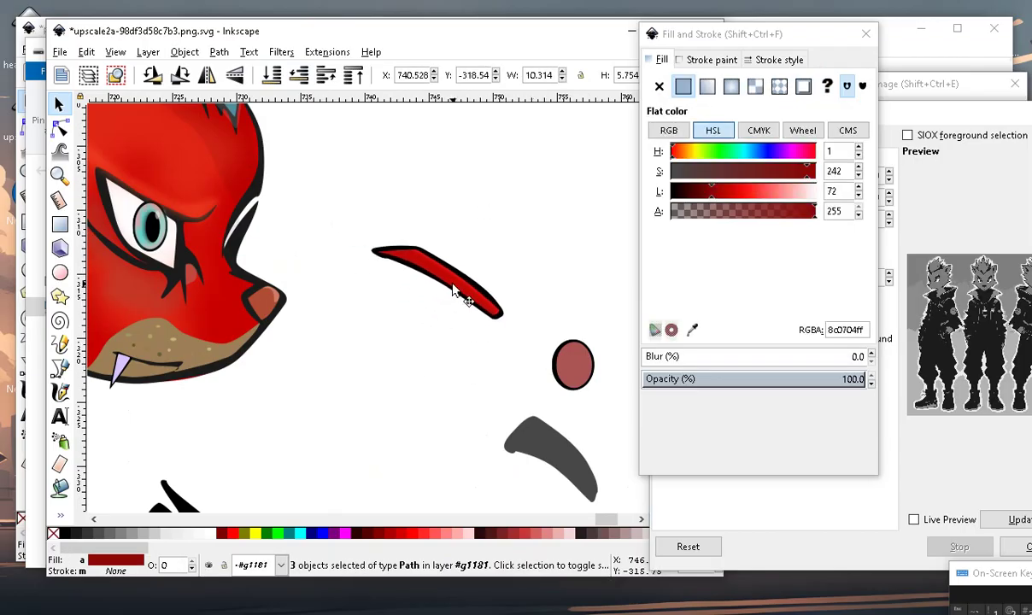
Group the three eyebrow paths and position the group just above the wolf's eye.
click(188, 51)
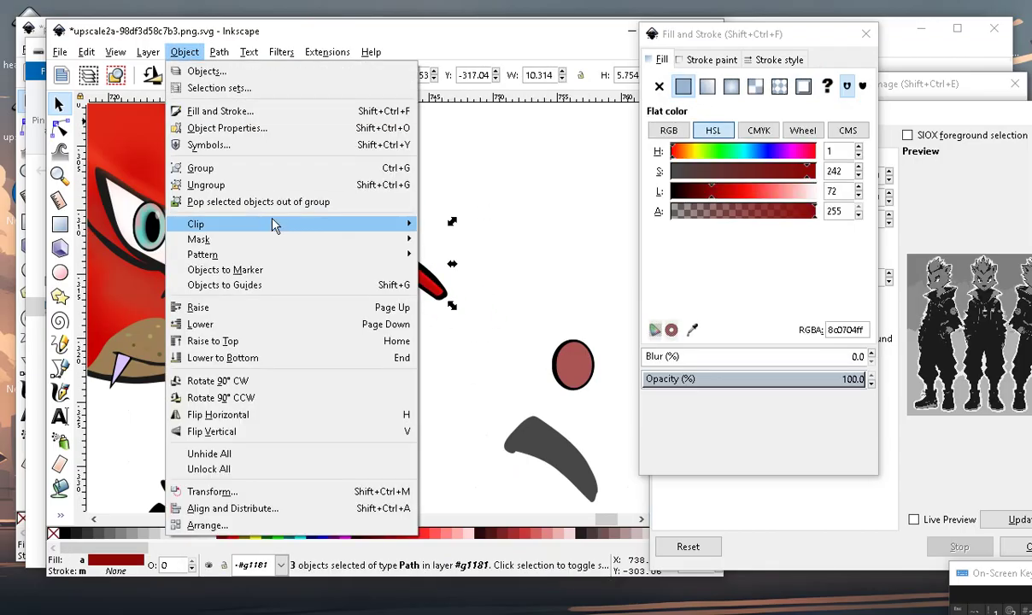
click(256, 162)
scroll(592, 365, down, 3)
scroll(547, 389, up, 3)
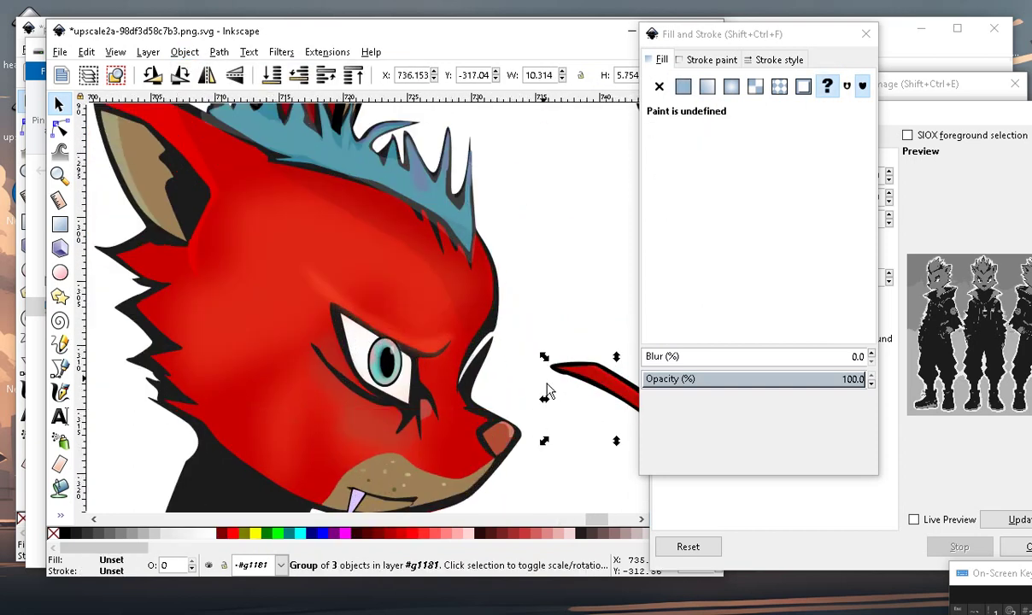
drag(521, 346, 345, 291)
scroll(404, 321, up, 2)
drag(237, 266, 247, 293)
Duplicate the eyebrow group with Edit > Duplicate.
scroll(376, 269, down, 2)
scroll(586, 305, up, 3)
scroll(585, 308, down, 2)
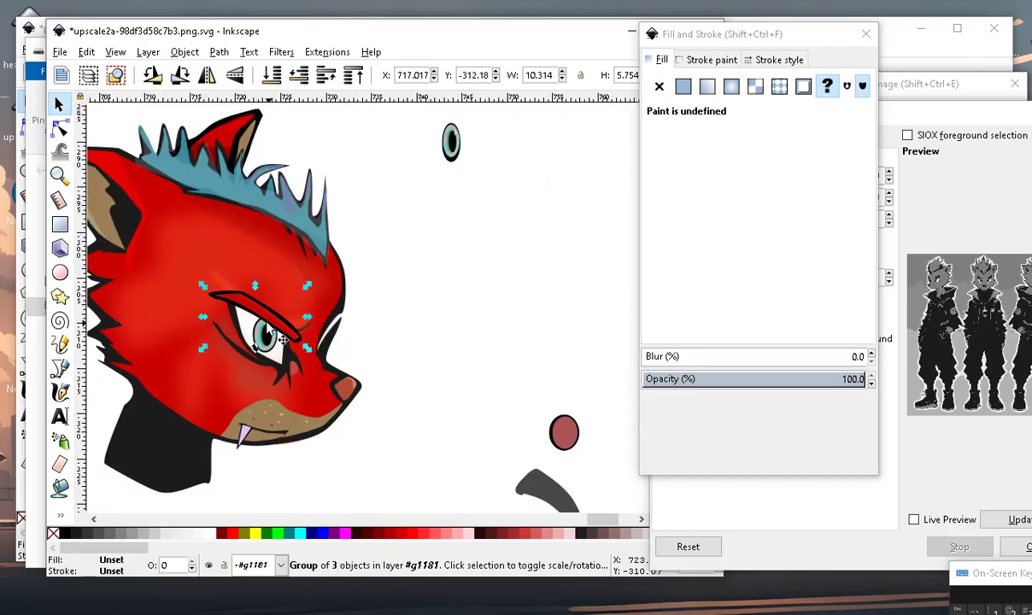
scroll(231, 380, up, 2)
scroll(229, 220, up, 1)
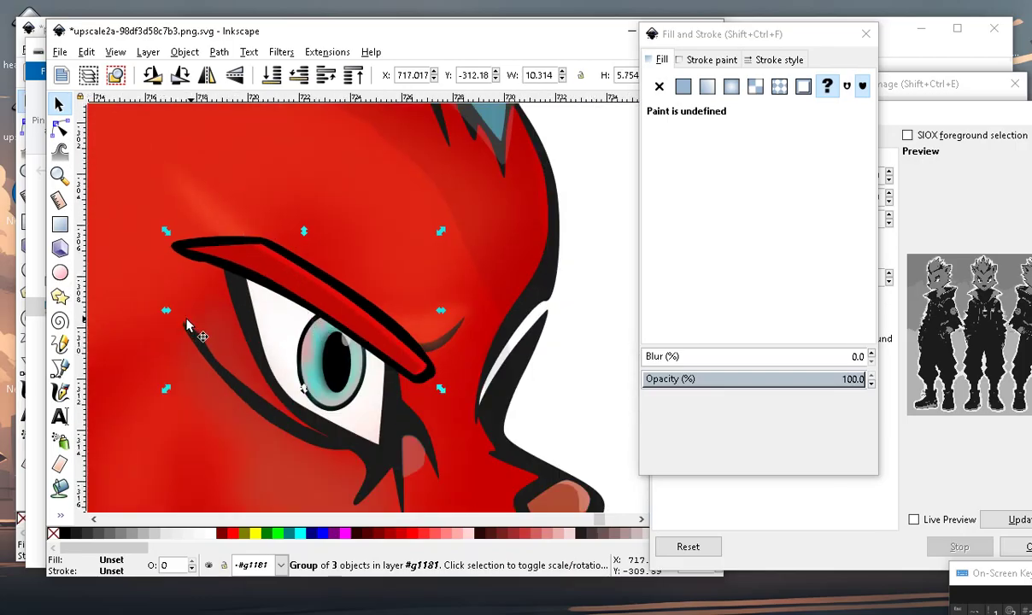
click(86, 52)
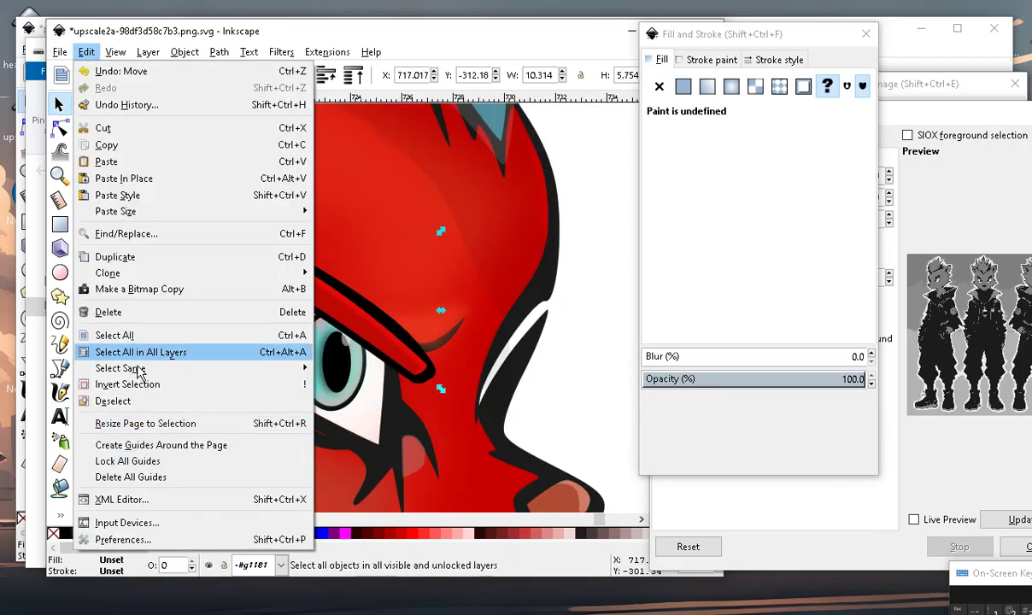
click(126, 256)
scroll(286, 413, down, 3)
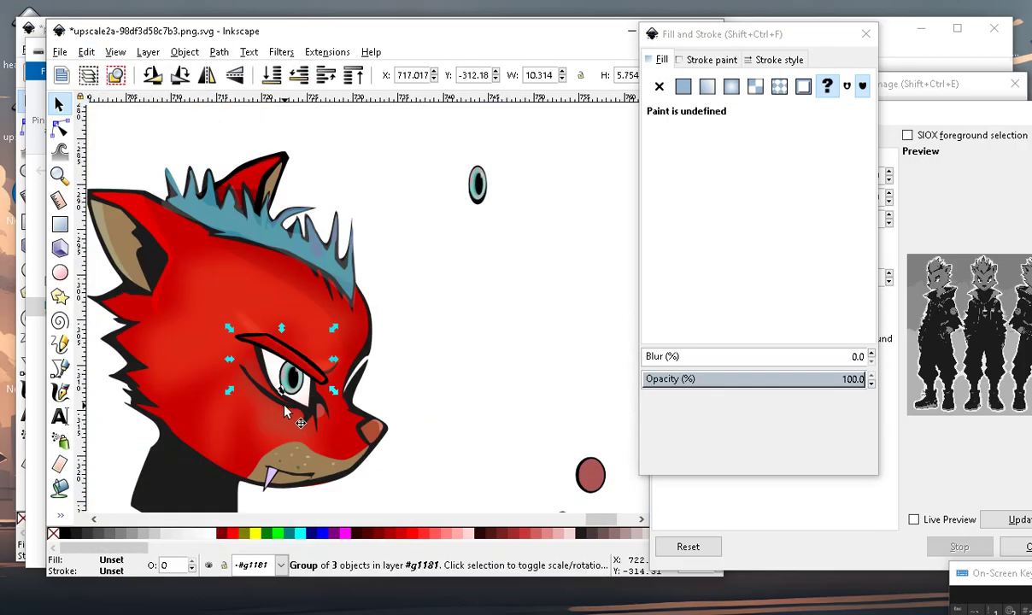
Mirror the copied eyebrow horizontally, move it to the snout edge and shrink it.
click(209, 78)
drag(271, 353, 381, 356)
scroll(384, 389, up, 2)
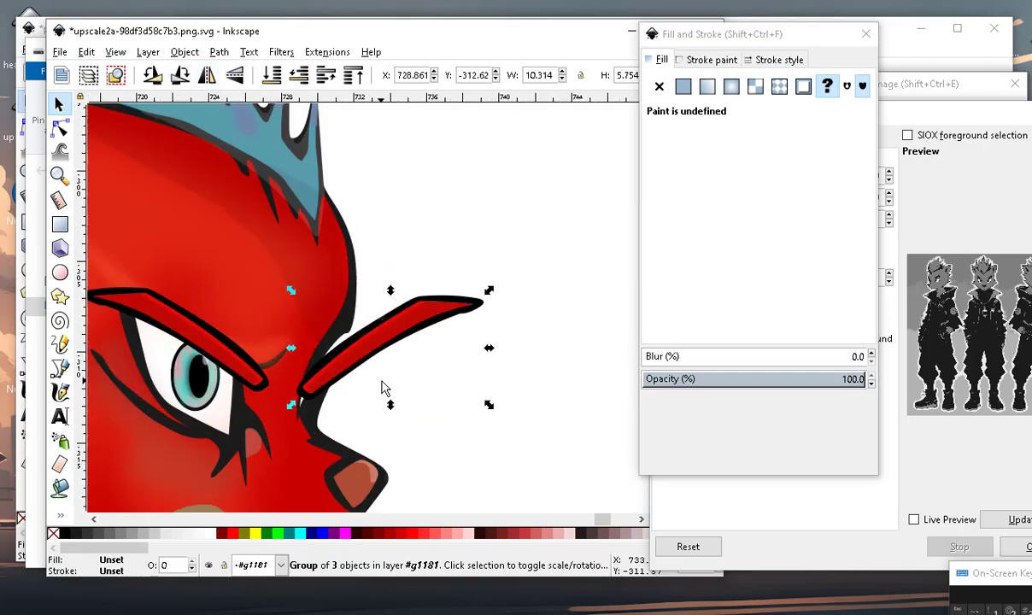
mouse_move(489, 291)
mouse_down()
mouse_move(379, 325)
mouse_move(383, 334)
mouse_up()
drag(318, 367, 330, 345)
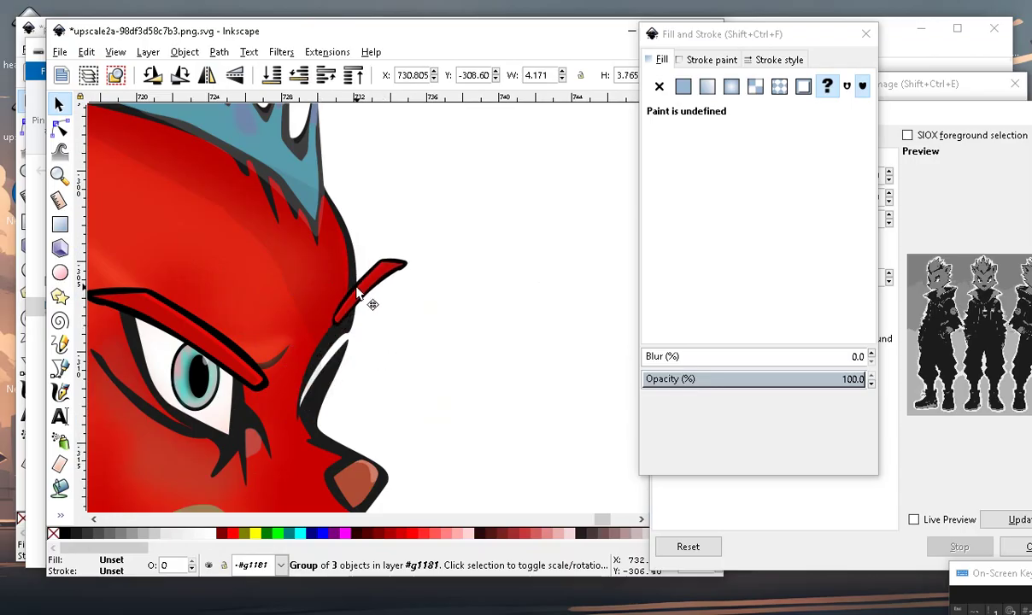
scroll(376, 358, down, 5)
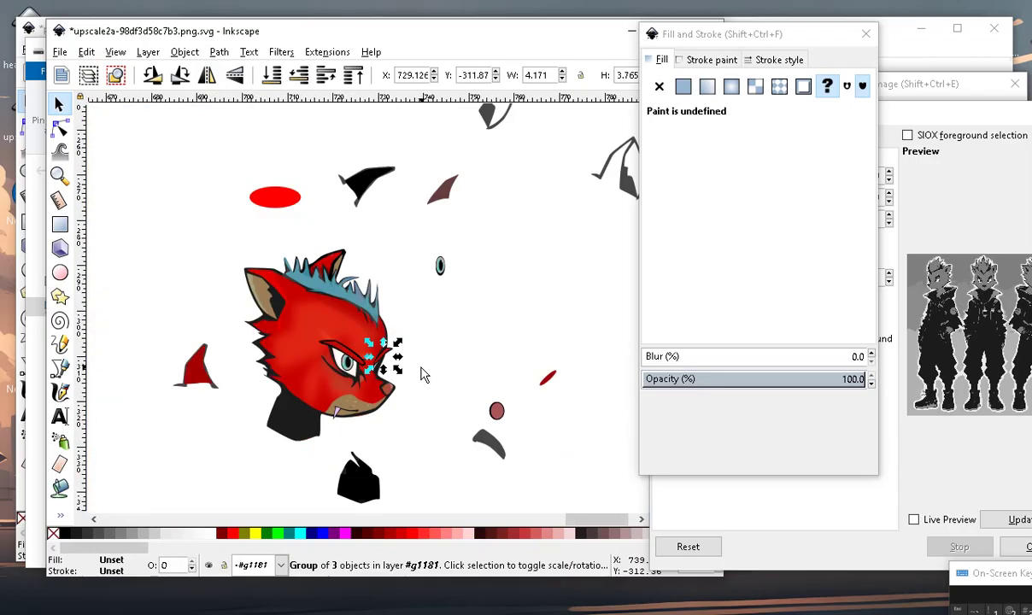
scroll(421, 371, up, 3)
scroll(453, 330, up, 2)
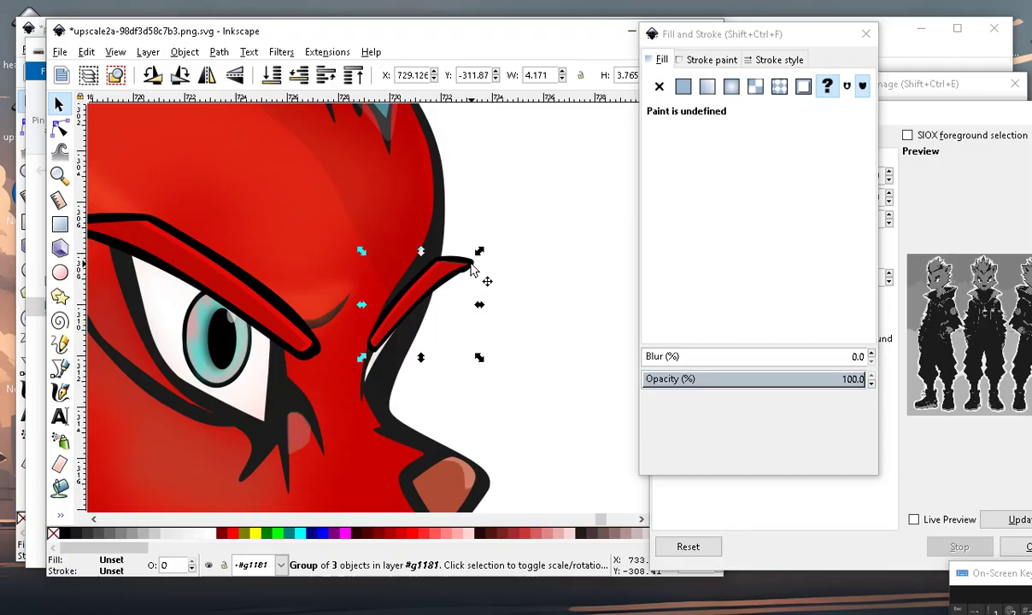
Flip the small eyebrow vertically, rotate it about 50° counter-clockwise, and narrow it over the far eye.
drag(417, 365, 415, 190)
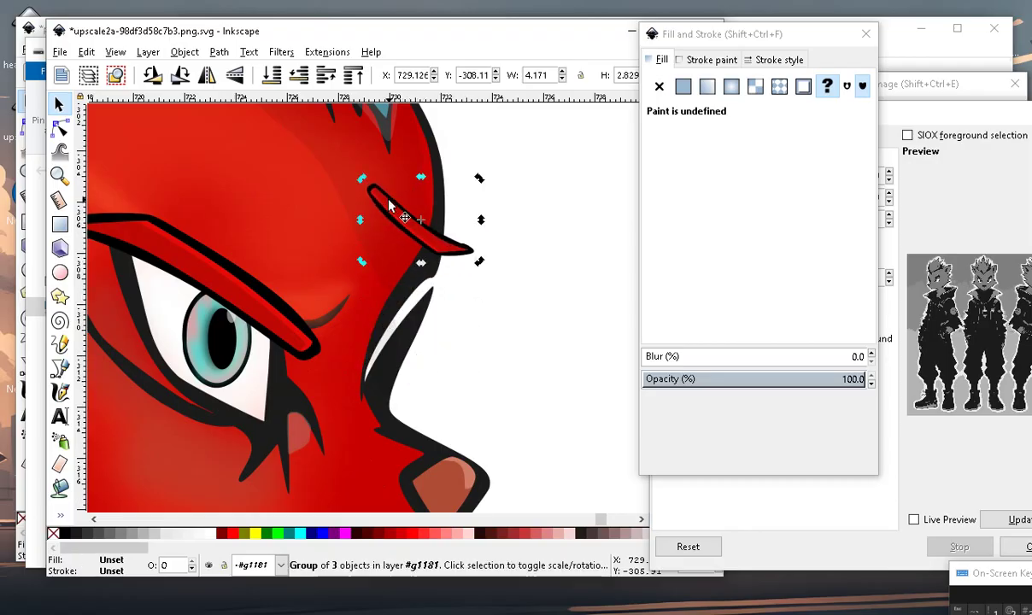
drag(362, 178, 354, 238)
mouse_move(443, 220)
mouse_down()
mouse_move(416, 298)
mouse_move(432, 290)
mouse_up()
scroll(415, 380, down, 1)
scroll(414, 380, down, 2)
scroll(381, 316, up, 3)
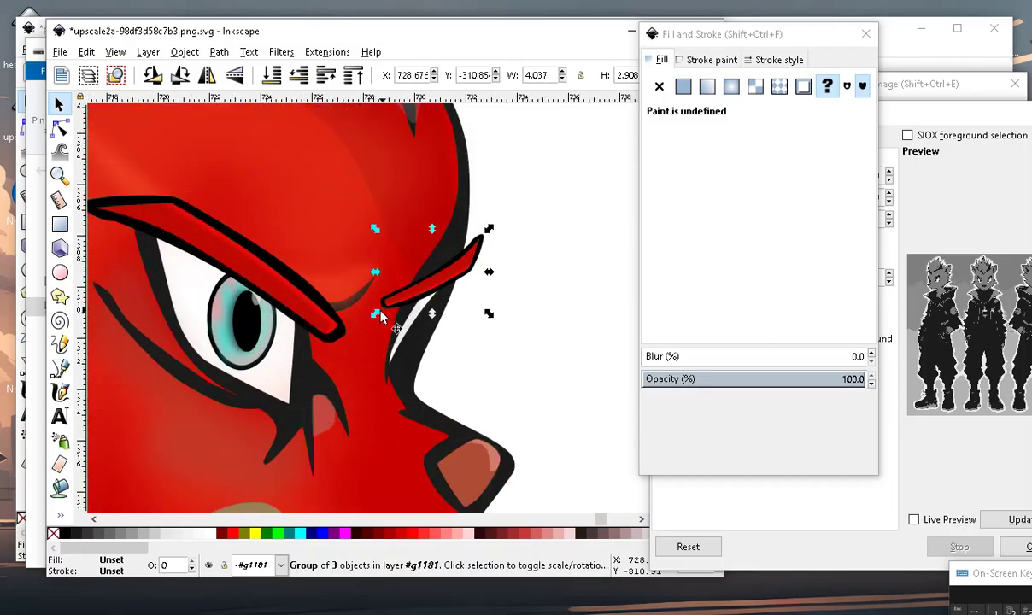
drag(374, 272, 410, 272)
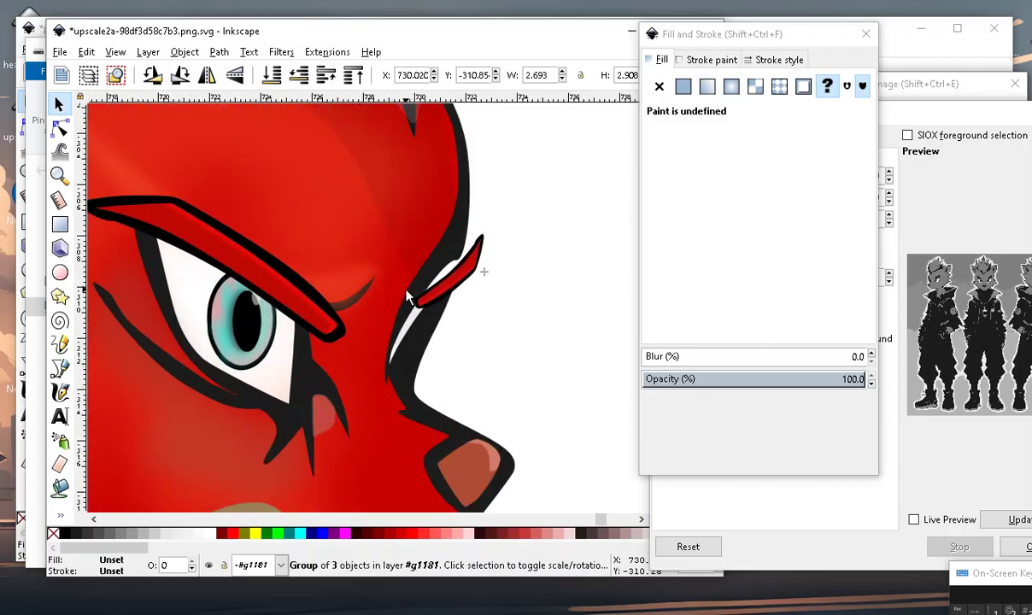
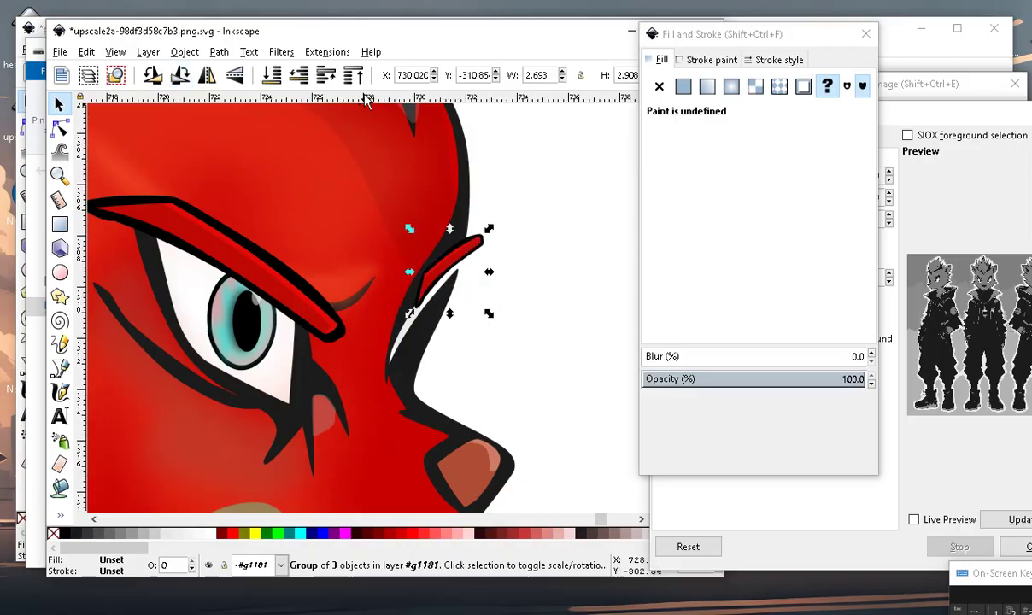
Mirror the far eyebrow horizontally, rotate it near-horizontal and shift it down-left.
click(212, 83)
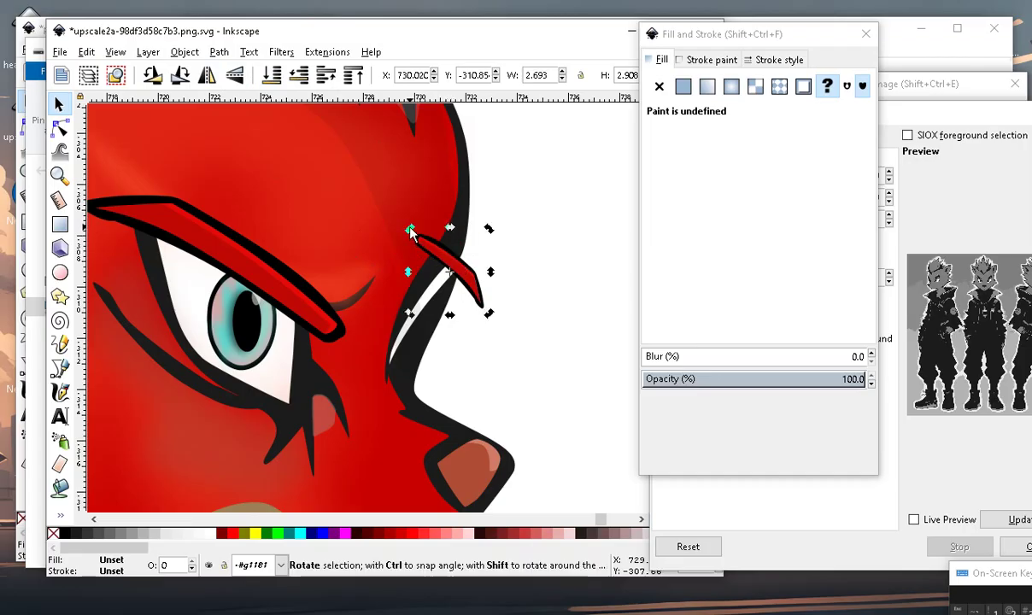
drag(411, 232, 393, 289)
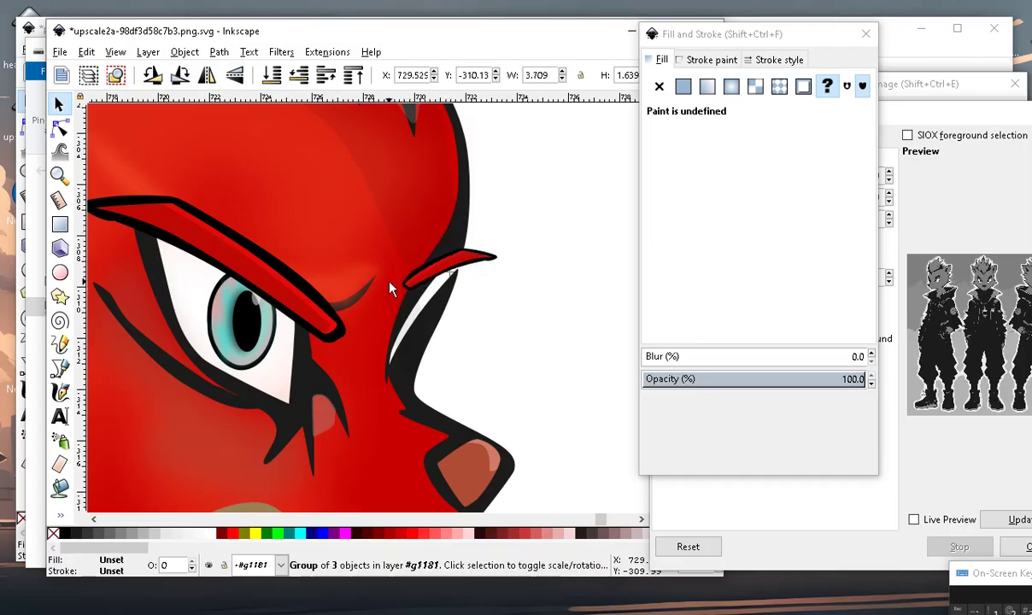
mouse_move(489, 264)
mouse_down()
mouse_move(453, 287)
mouse_move(511, 254)
mouse_up()
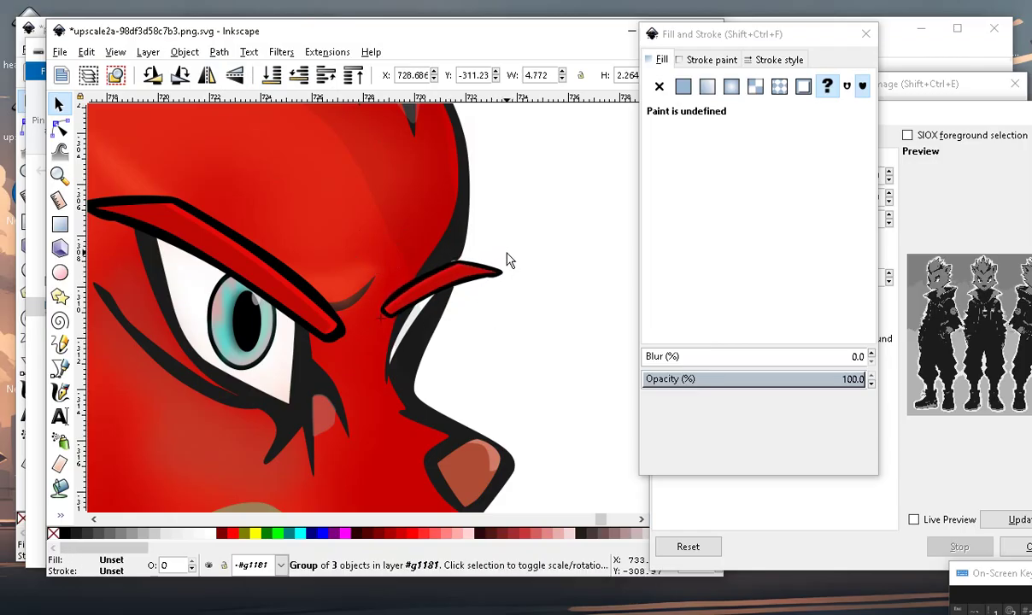
scroll(504, 257, down, 3)
scroll(487, 272, up, 3)
mouse_move(534, 233)
mouse_down()
mouse_move(526, 239)
mouse_move(570, 215)
mouse_up()
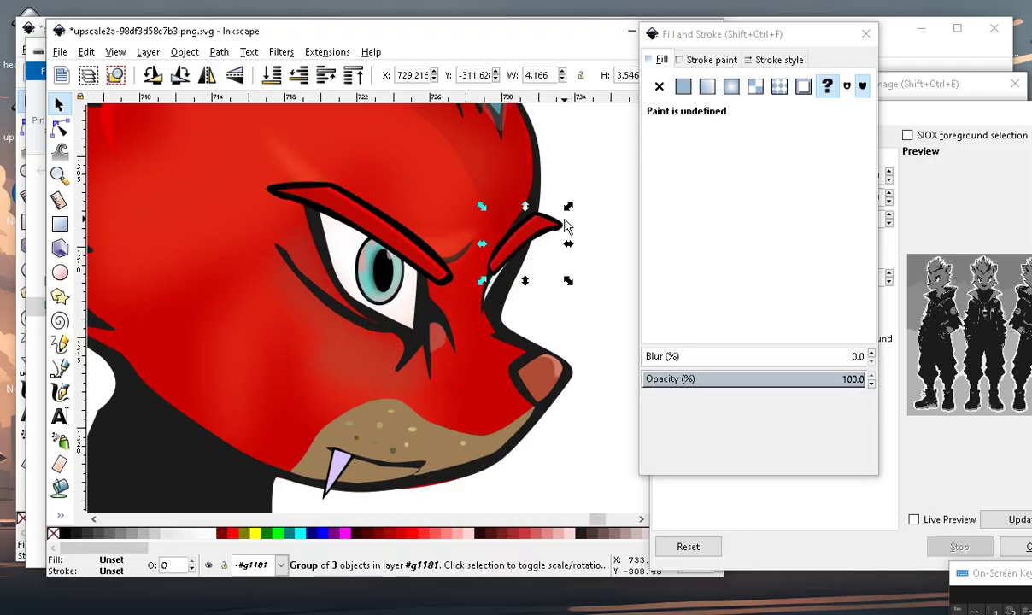
scroll(564, 226, down, 2)
scroll(511, 312, up, 2)
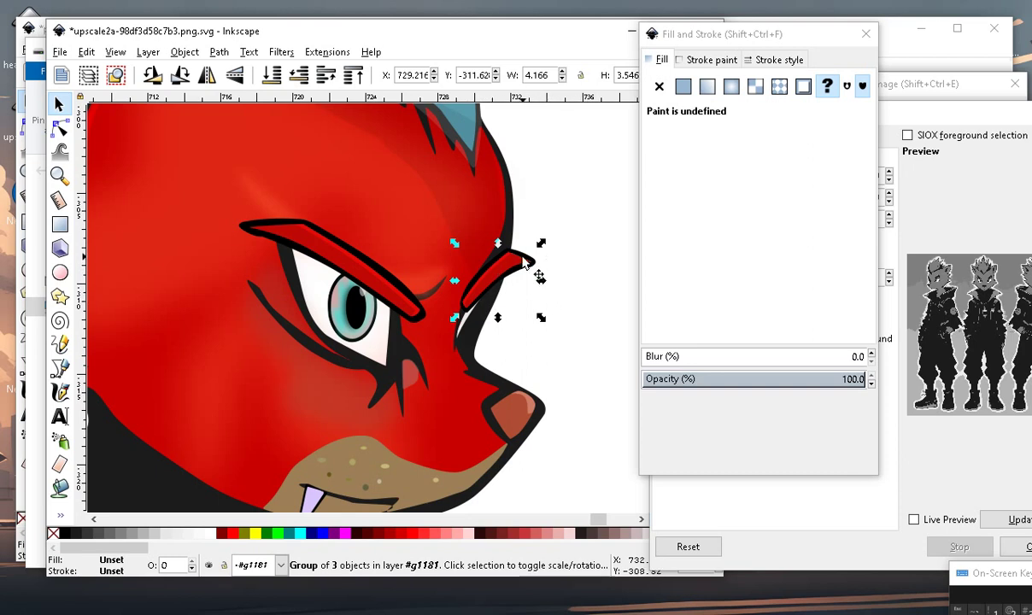
Re-angle the eyebrow, tilting it about 5° around a pivot moved toward its tip.
mouse_move(454, 243)
mouse_down()
mouse_move(468, 238)
mouse_move(442, 246)
mouse_up()
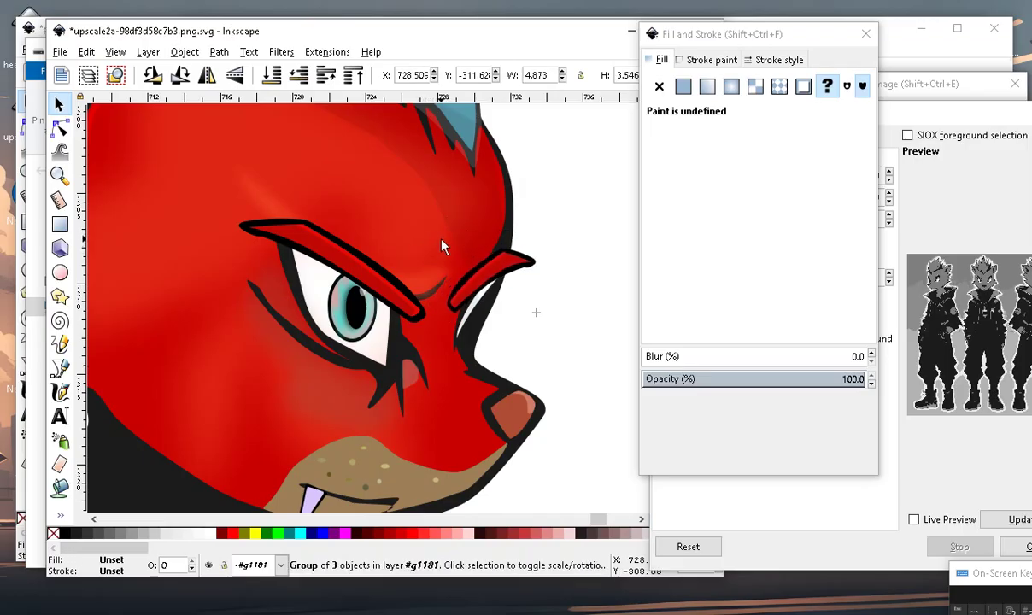
scroll(551, 334, down, 3)
scroll(538, 312, up, 3)
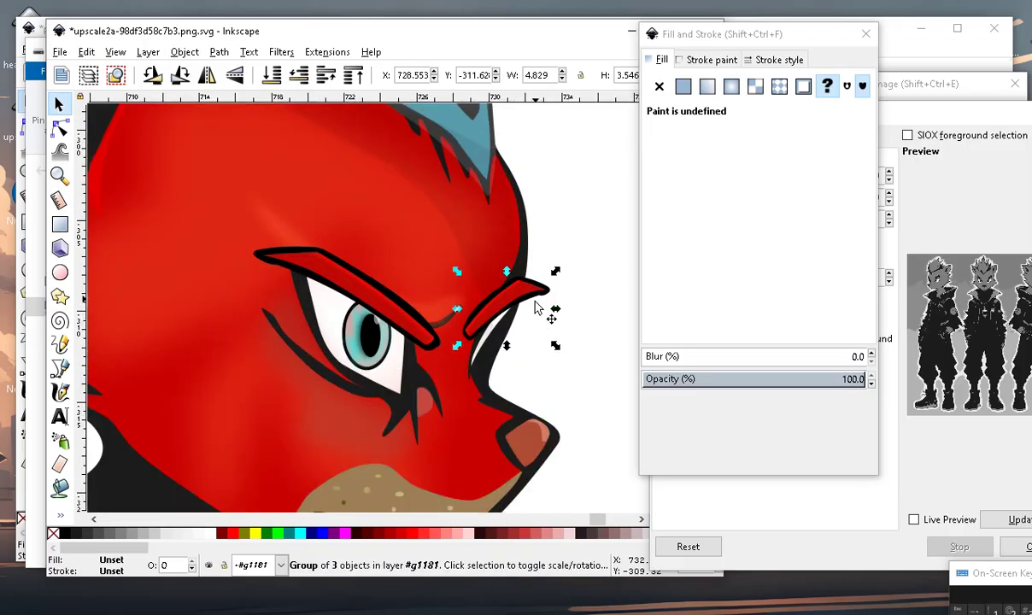
click(519, 303)
drag(506, 308, 468, 330)
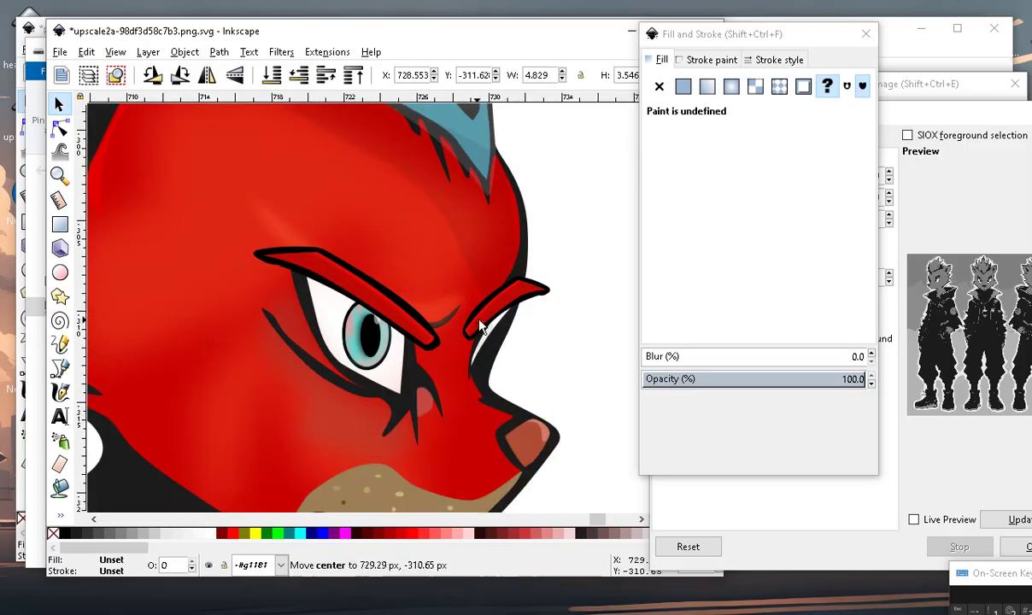
mouse_move(560, 285)
mouse_down()
mouse_move(567, 292)
mouse_move(560, 285)
mouse_up()
scroll(513, 325, down, 2)
scroll(505, 329, up, 2)
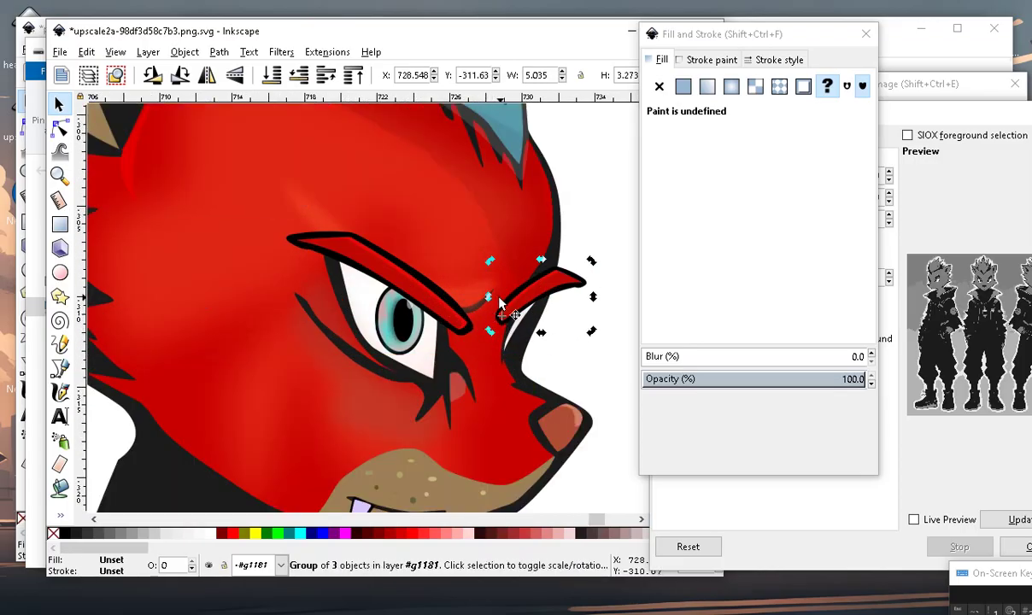
Narrow the eyebrow group from its left side, then deselect it.
click(528, 306)
drag(489, 297, 500, 278)
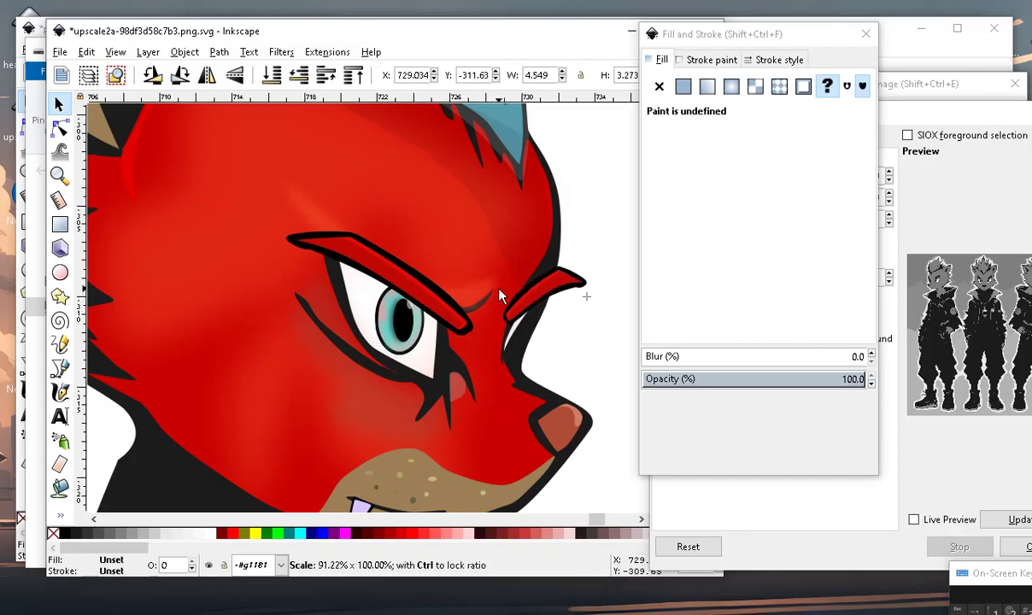
scroll(500, 278, down, 2)
click(502, 414)
scroll(455, 387, up, 2)
scroll(476, 387, down, 2)
scroll(478, 389, up, 2)
scroll(511, 398, down, 2)
scroll(490, 336, up, 1)
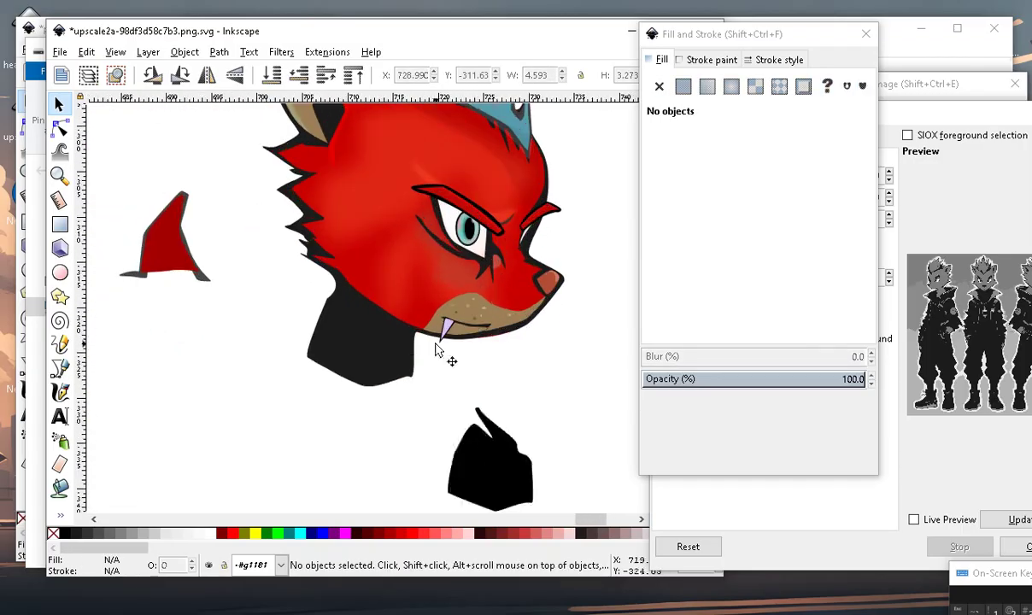
scroll(462, 316, down, 4)
scroll(540, 223, up, 3)
Rubber-band select all nine parts of the loose eye and make it narrower.
click(555, 176)
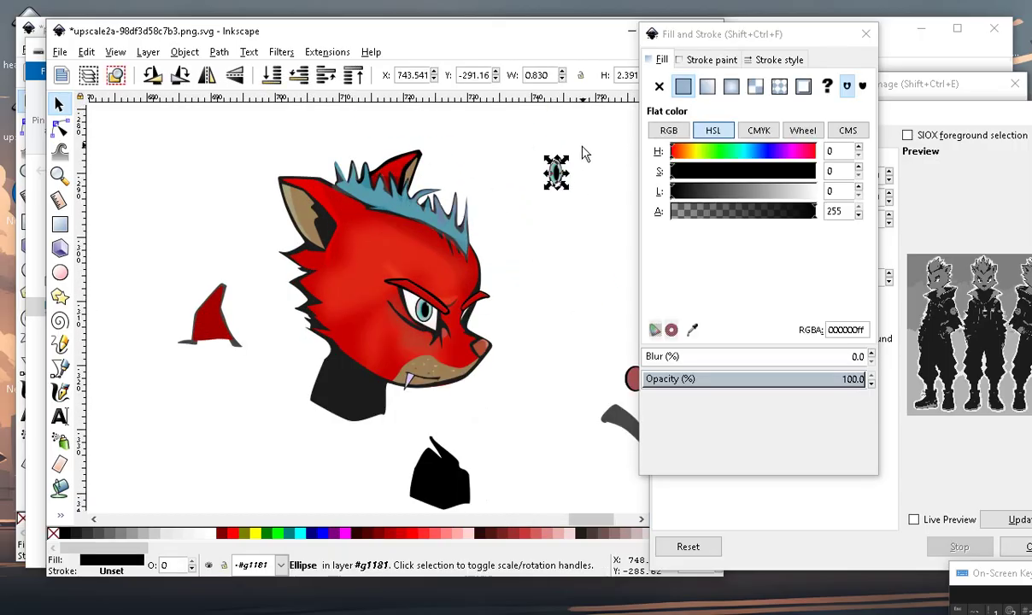
mouse_move(508, 128)
mouse_down()
mouse_move(569, 202)
mouse_move(509, 301)
mouse_up()
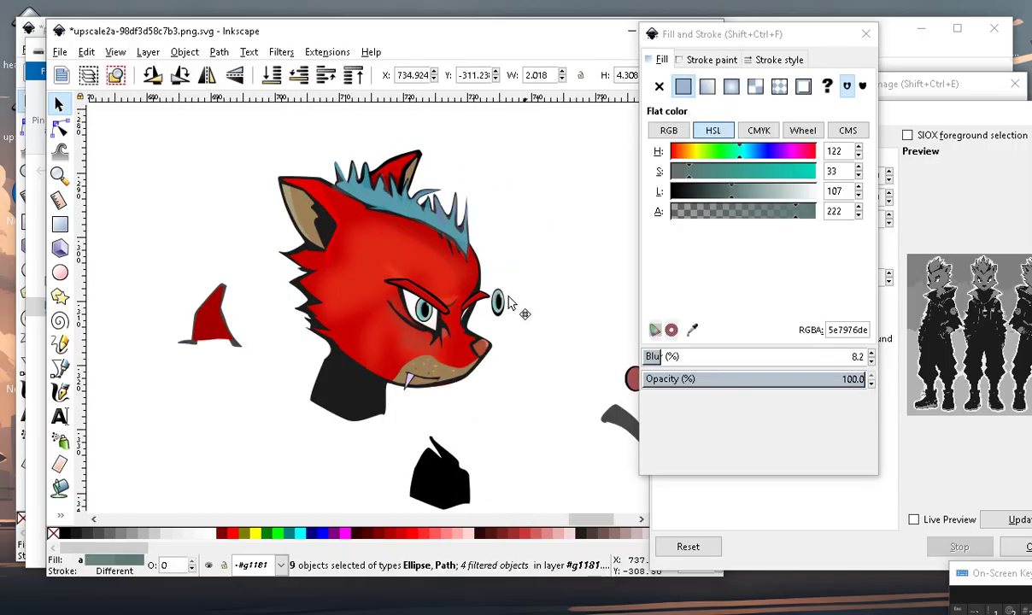
scroll(511, 318, up, 1)
scroll(511, 318, up, 2)
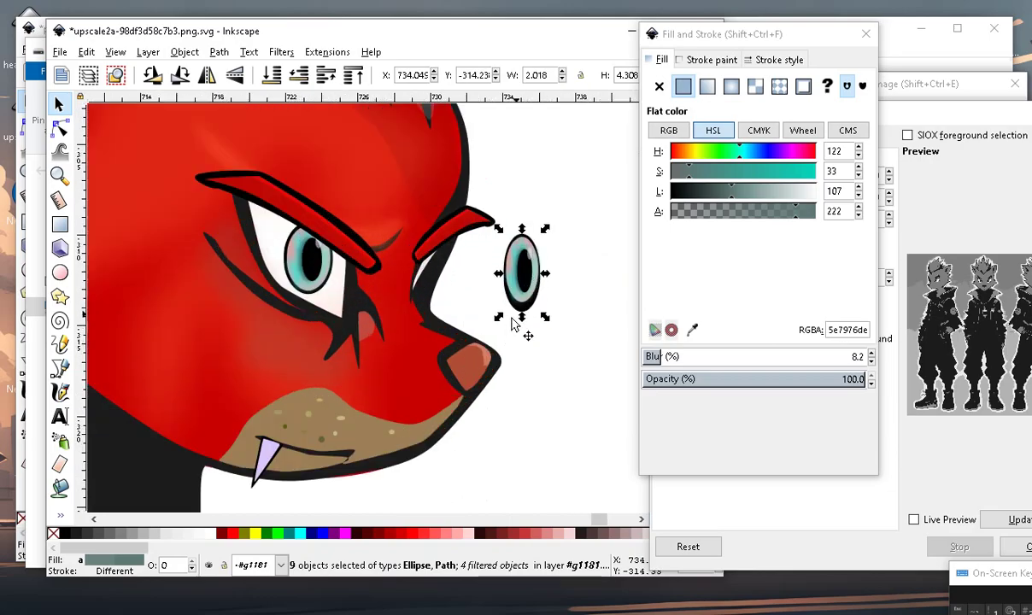
drag(499, 274, 516, 274)
Tilt the eye about 20° clockwise and tuck it under the far eyebrow by the snout.
click(536, 248)
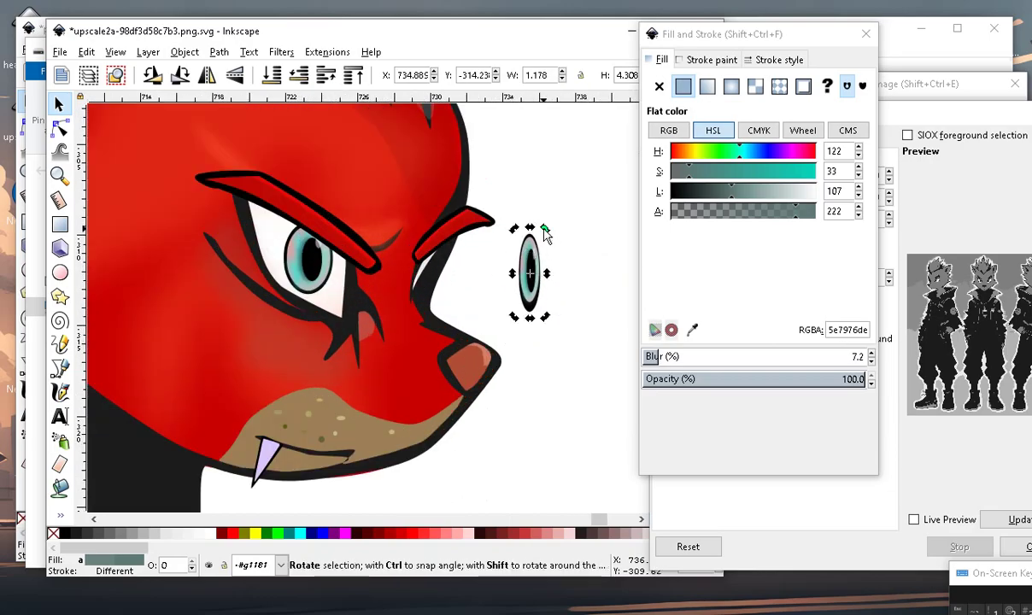
drag(546, 229, 556, 239)
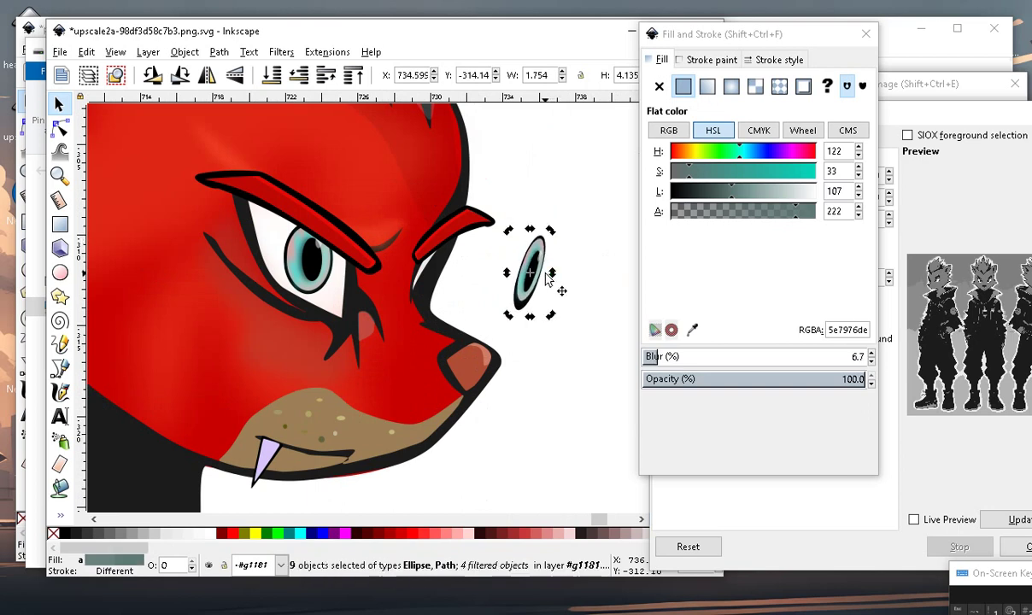
drag(547, 281, 433, 261)
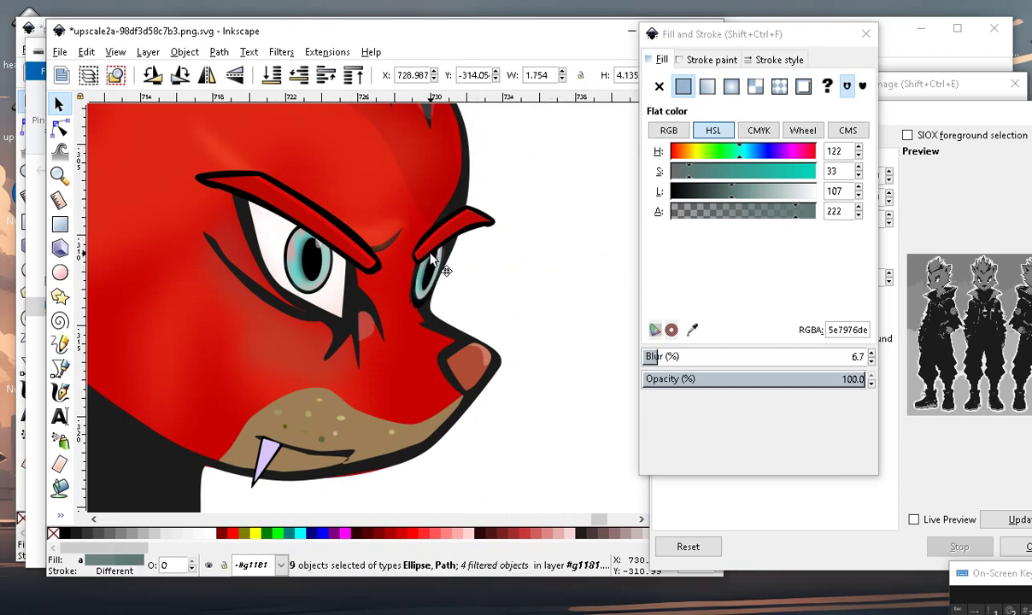
scroll(444, 273, down, 3)
scroll(466, 282, up, 2)
scroll(513, 248, up, 2)
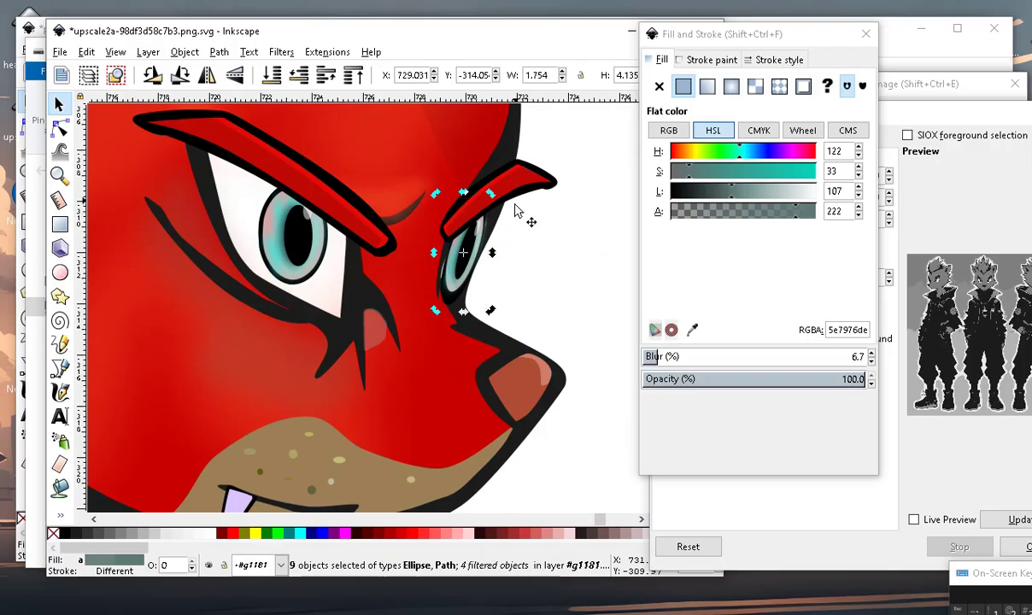
scroll(550, 311, down, 3)
scroll(536, 322, up, 3)
click(525, 293)
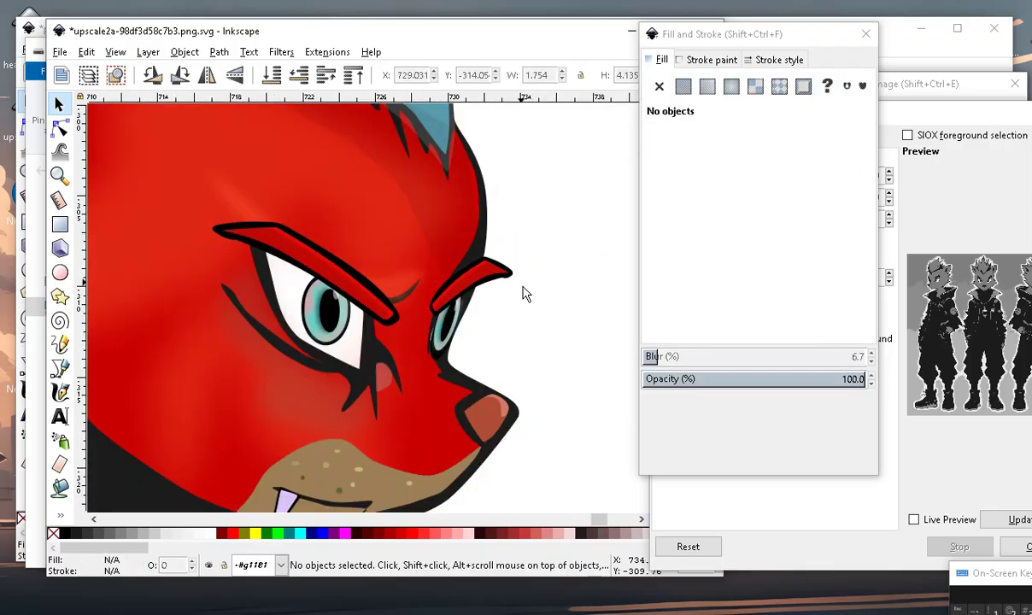
scroll(494, 309, down, 1)
scroll(494, 310, up, 2)
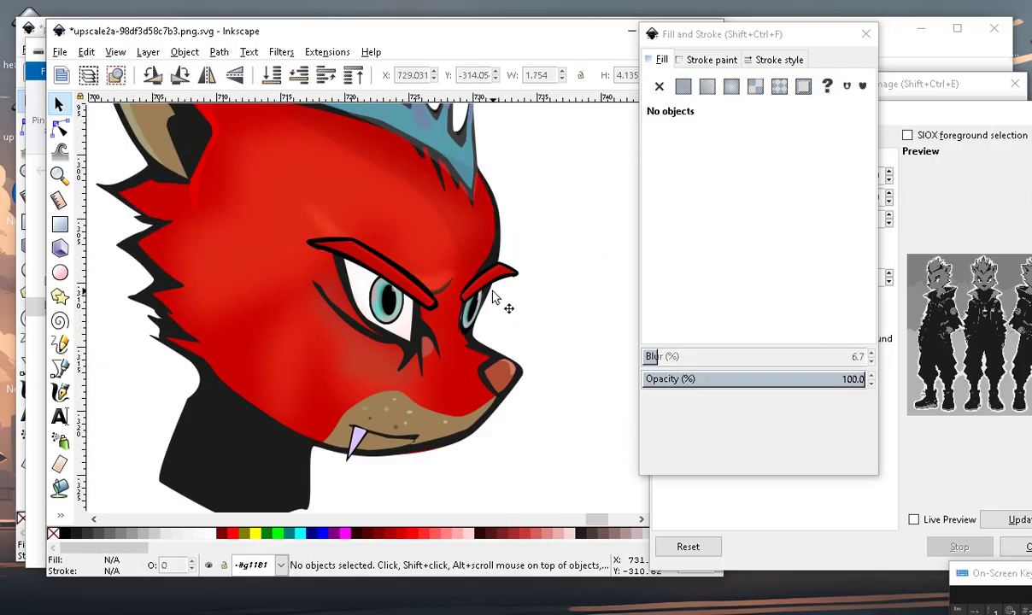
scroll(492, 296, up, 2)
Squeeze the far eyebrow group from width 4.593 to 3.687 and nudge it slightly right.
click(519, 266)
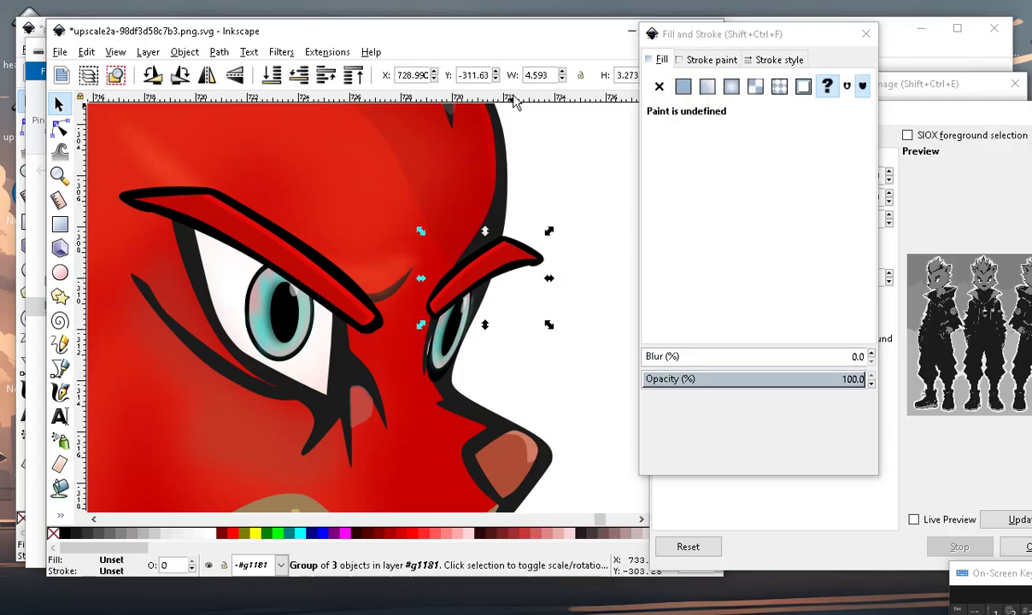
drag(548, 279, 531, 284)
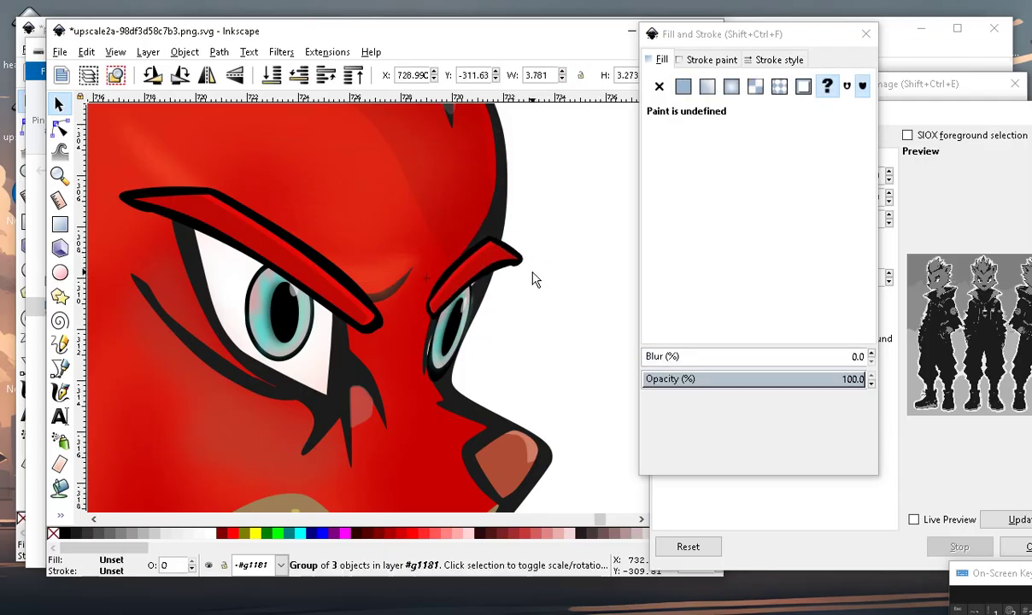
scroll(521, 289, down, 3)
key(Escape)
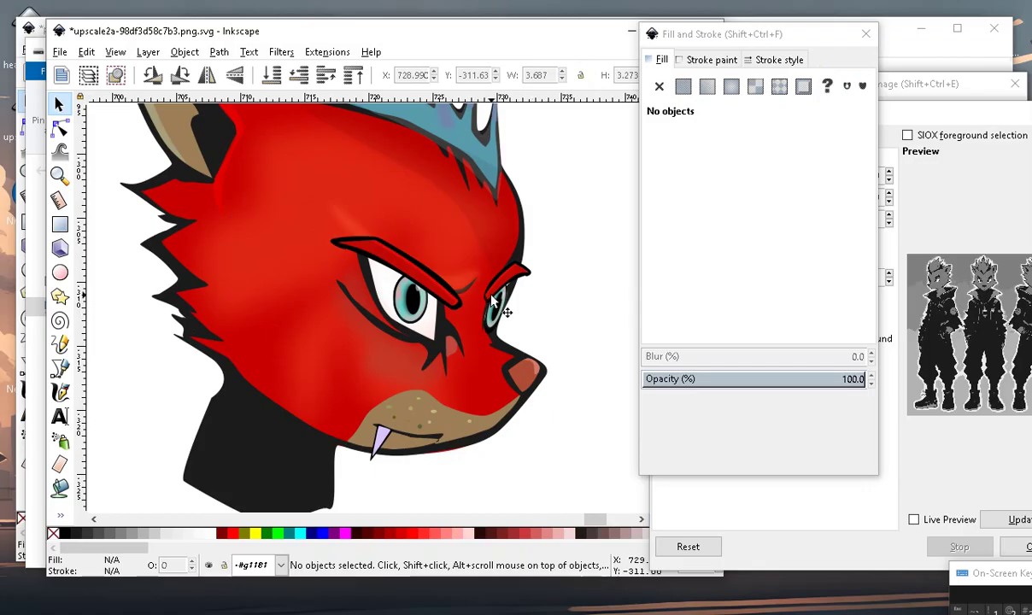
scroll(491, 297, down, 3)
scroll(485, 297, up, 2)
scroll(485, 297, up, 3)
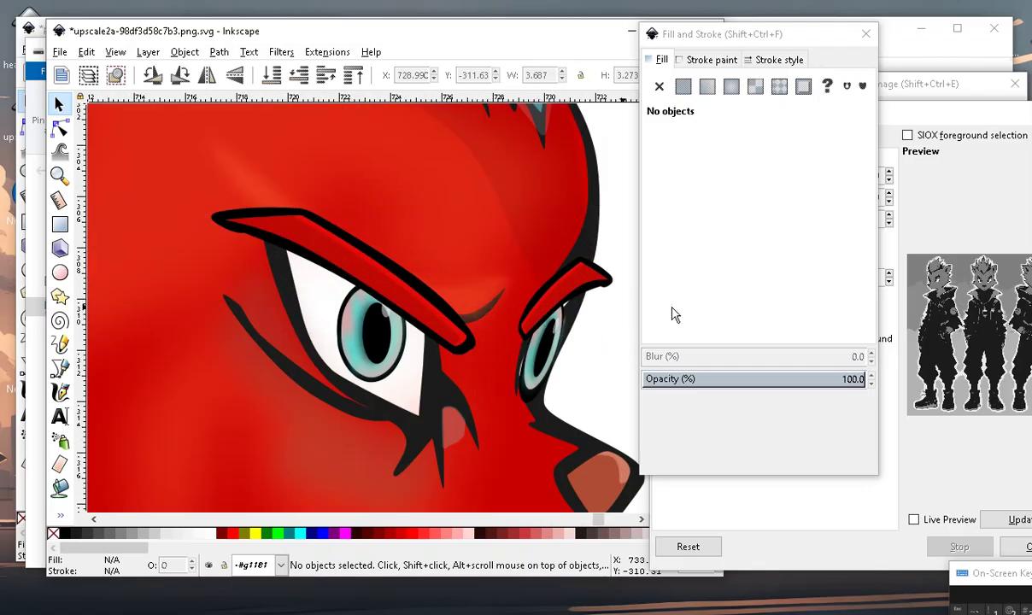
click(565, 295)
drag(565, 295, 574, 299)
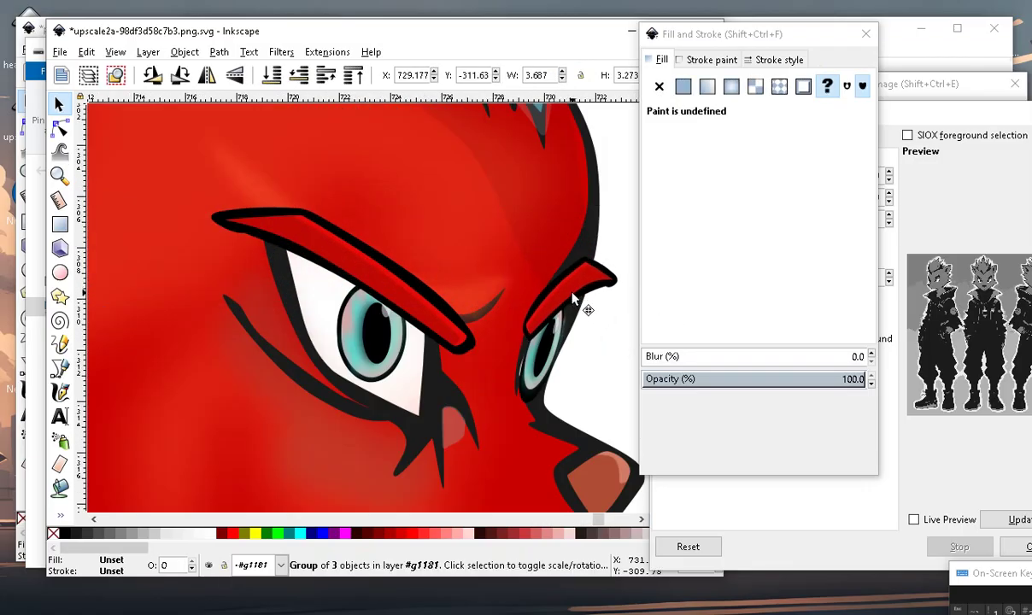
scroll(573, 299, down, 3)
Deselect the eyebrow and check the black neck shape under the jaw.
click(521, 439)
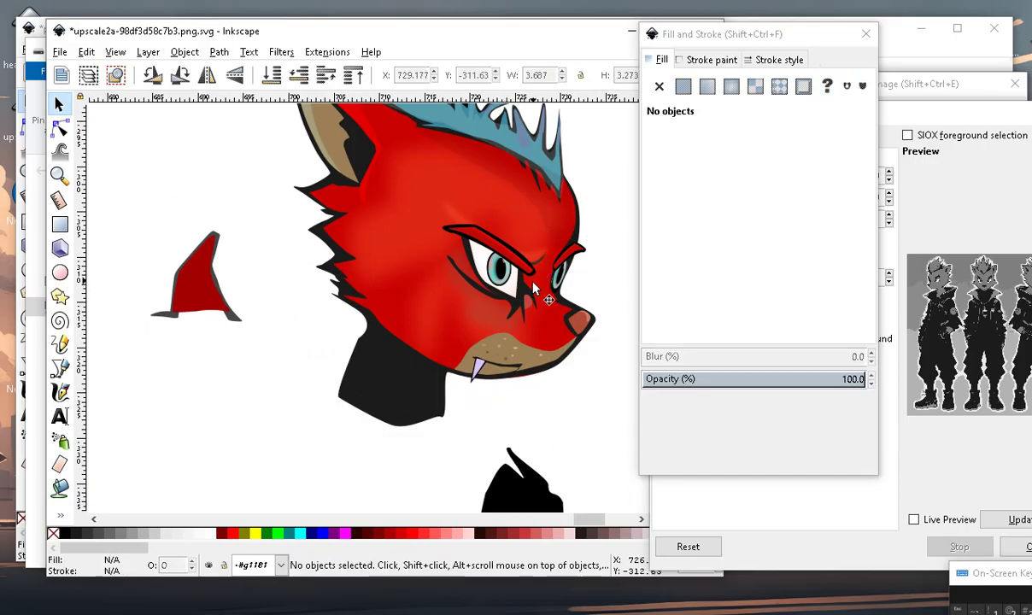
scroll(533, 288, up, 3)
scroll(479, 359, down, 4)
scroll(461, 420, up, 3)
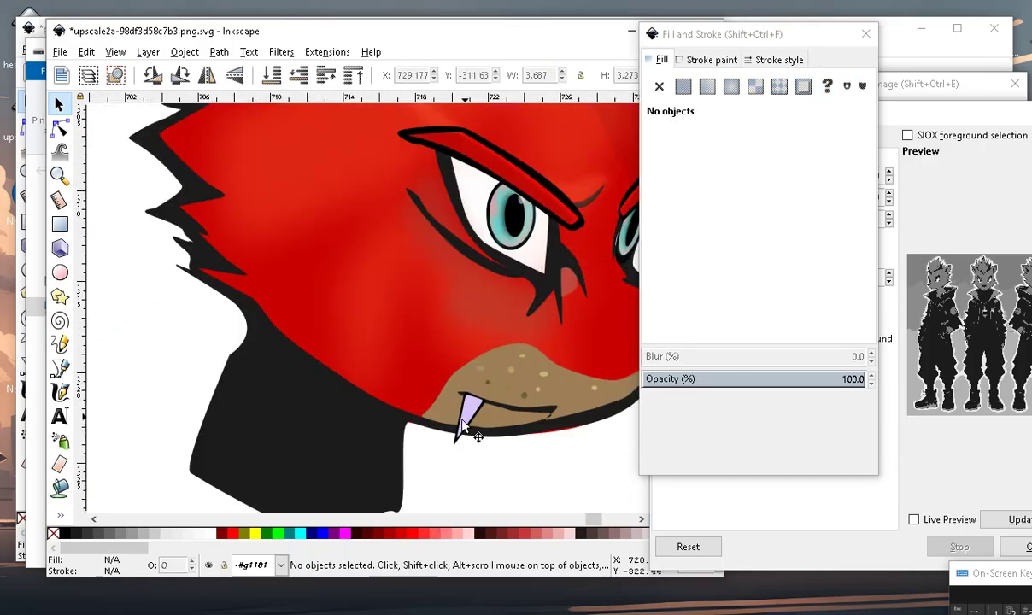
scroll(461, 424, down, 4)
scroll(470, 450, up, 2)
scroll(444, 374, up, 1)
scroll(430, 361, down, 4)
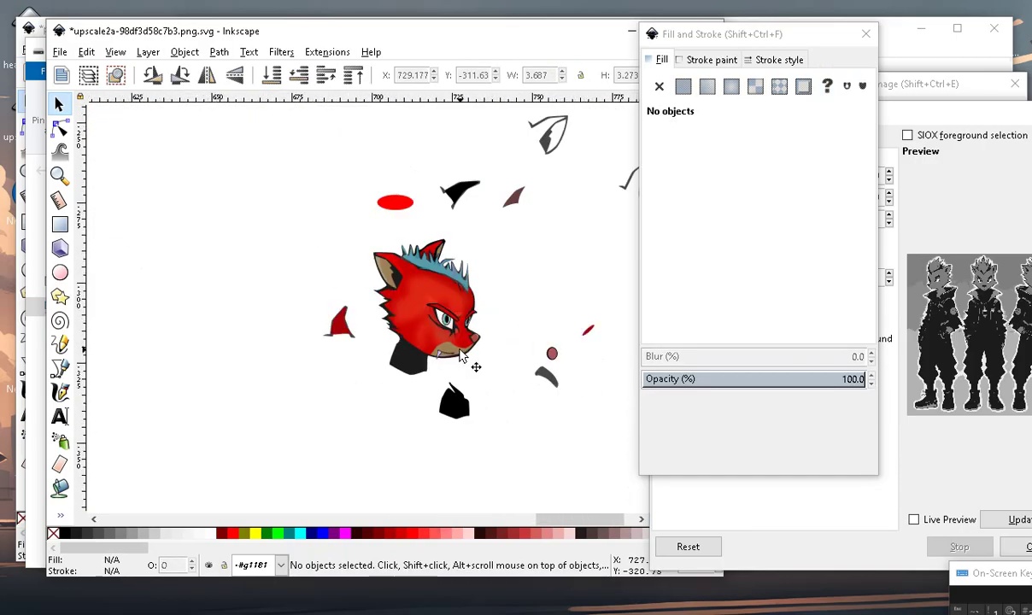
scroll(411, 329, up, 4)
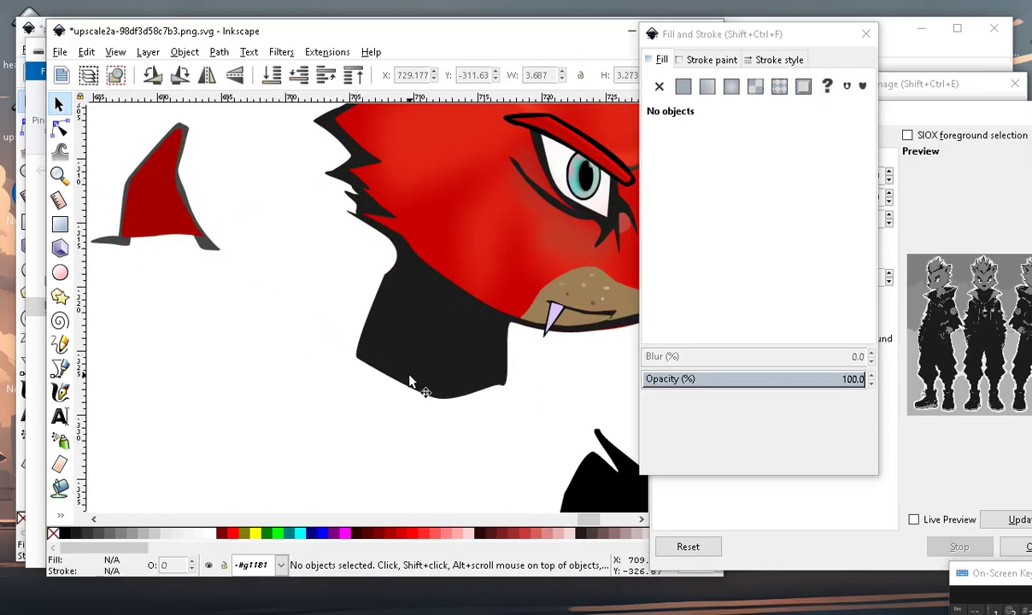
scroll(414, 316, down, 3)
scroll(419, 338, up, 3)
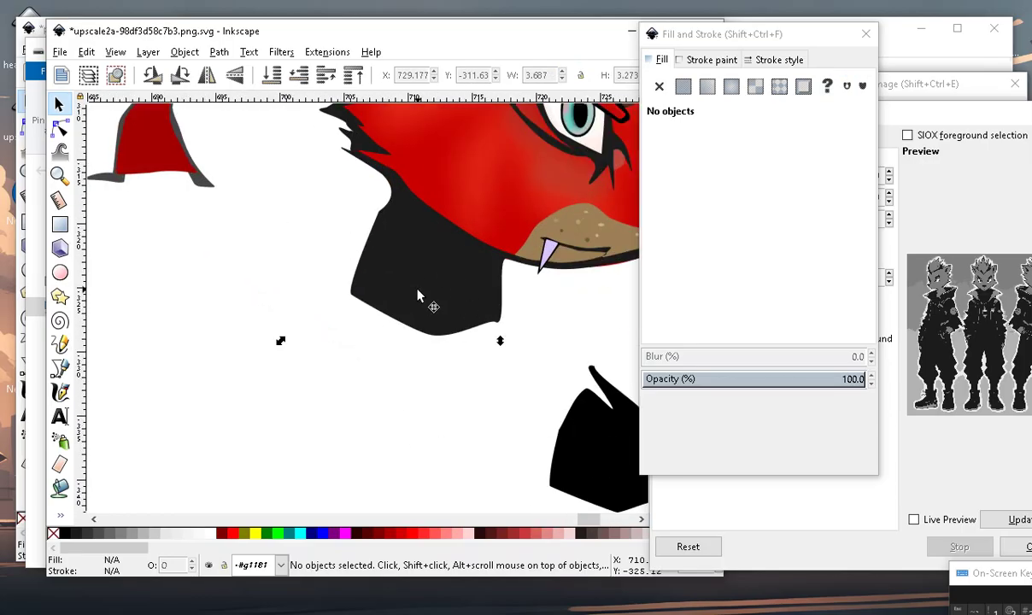
double_click(419, 295)
click(387, 394)
scroll(387, 395, down, 3)
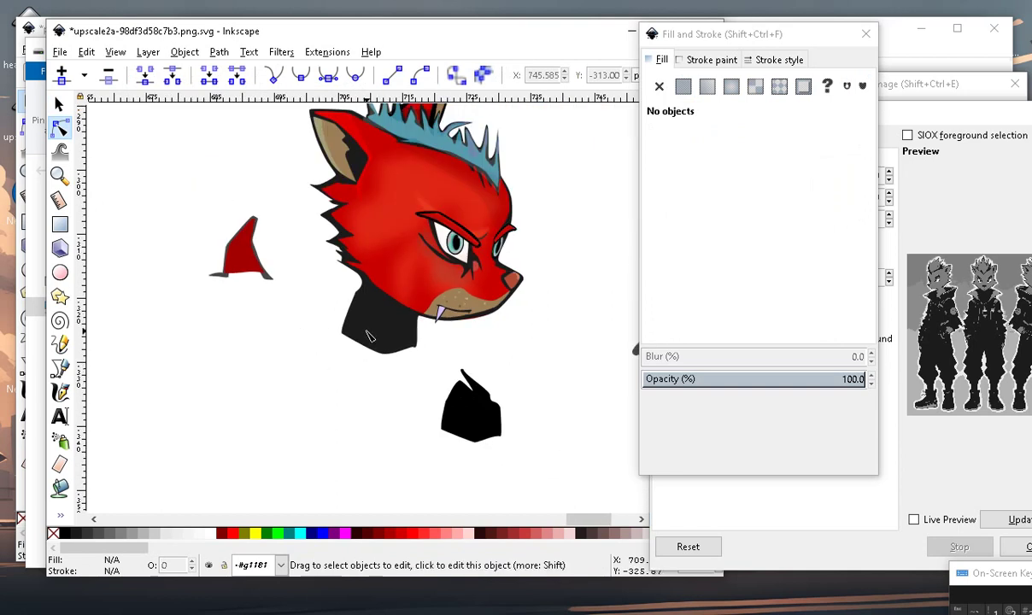
scroll(487, 414, up, 3)
Fill the stray black fragment bright red (ff0000) and move it onto the black neck.
click(486, 391)
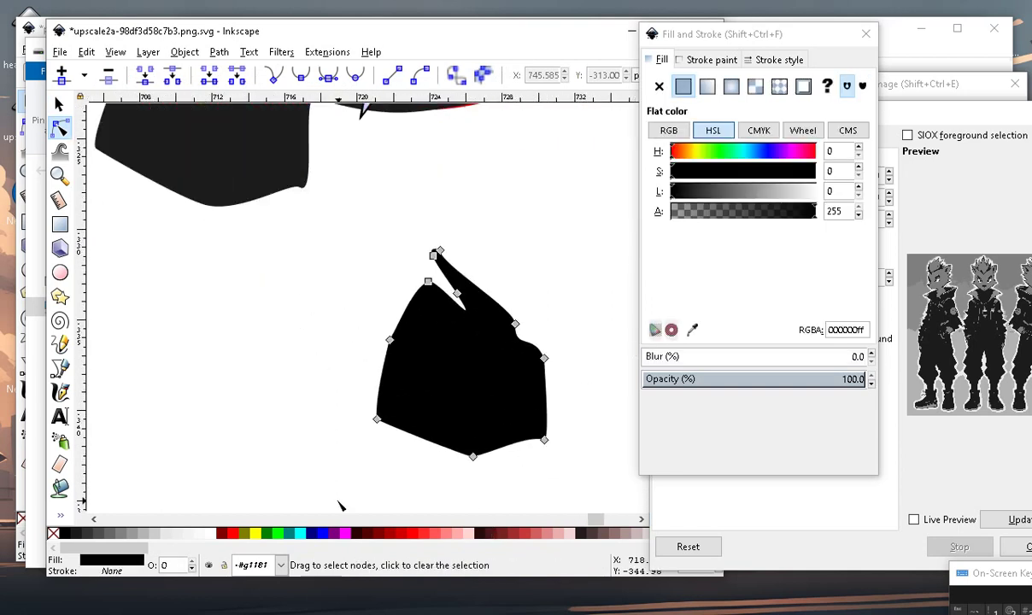
click(224, 534)
scroll(478, 478, down, 2)
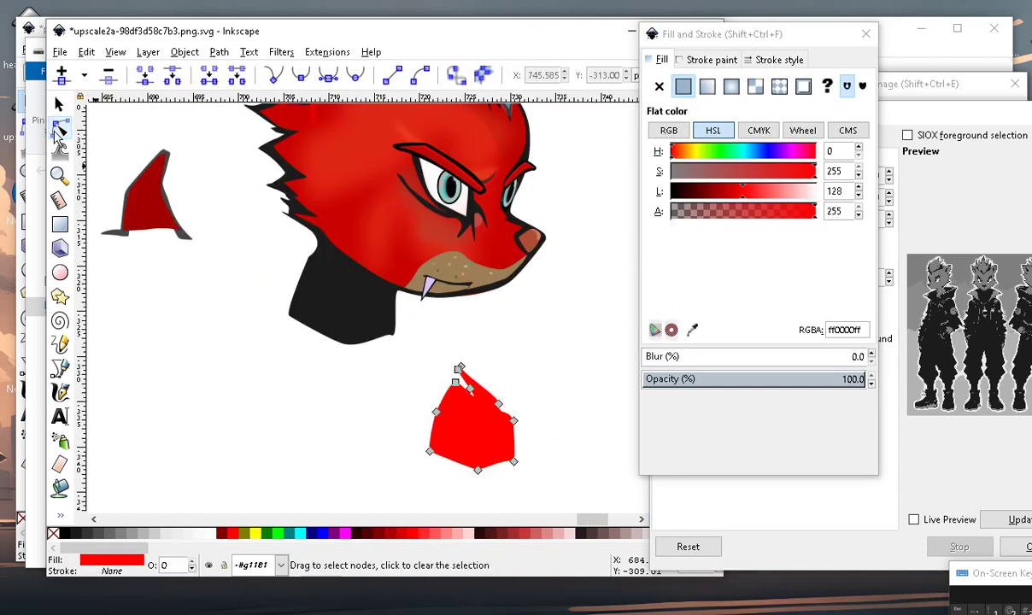
click(63, 108)
drag(489, 453, 355, 311)
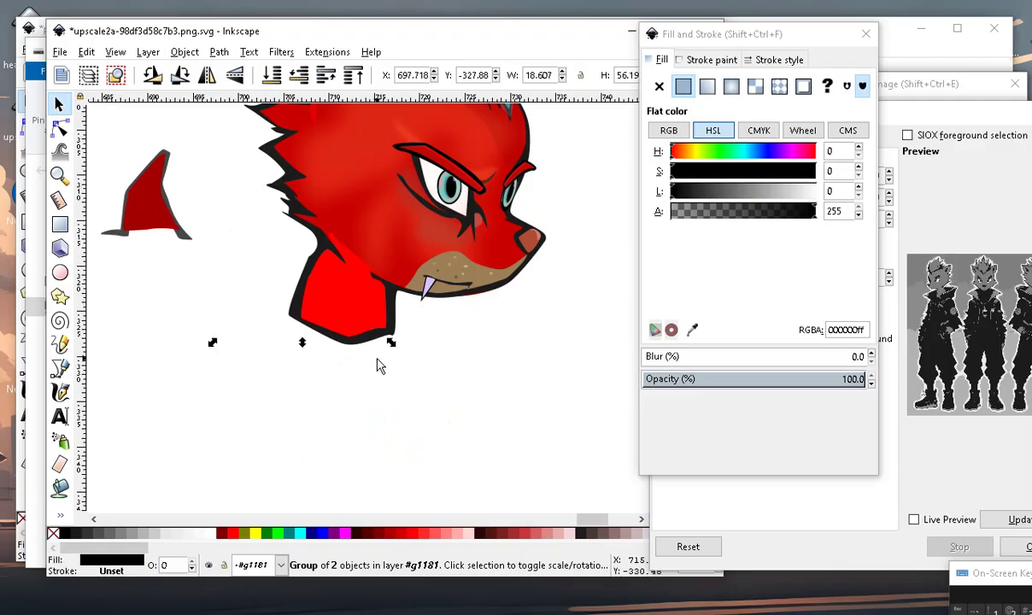
ctrl+scroll(355, 310, down, 2)
ctrl+scroll(349, 307, up, 2)
ctrl+scroll(314, 391, up, 1)
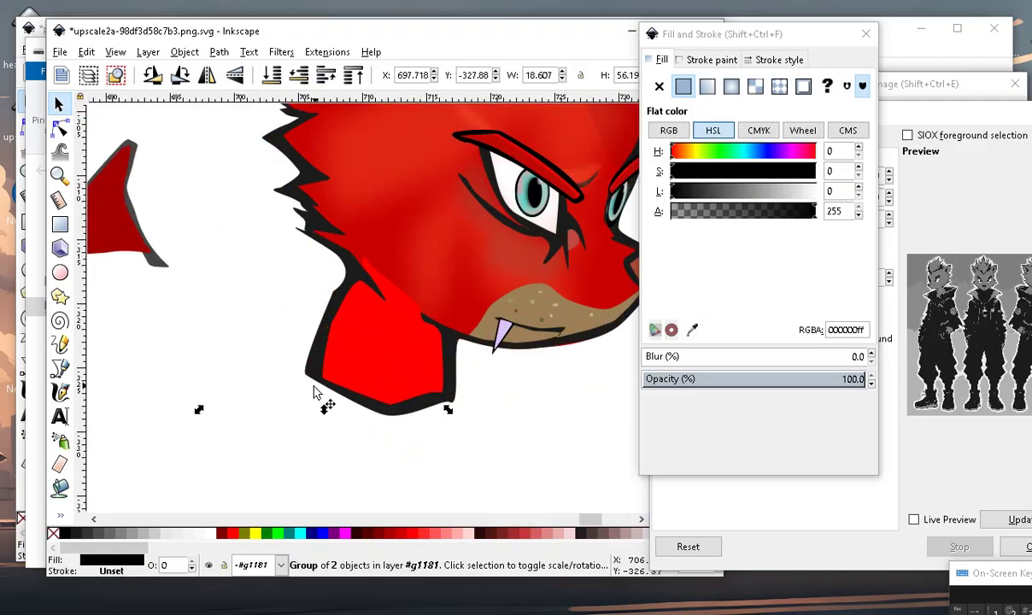
Use the Dropper to copy the head's red (cc0402) onto the neck patch.
click(60, 517)
click(110, 545)
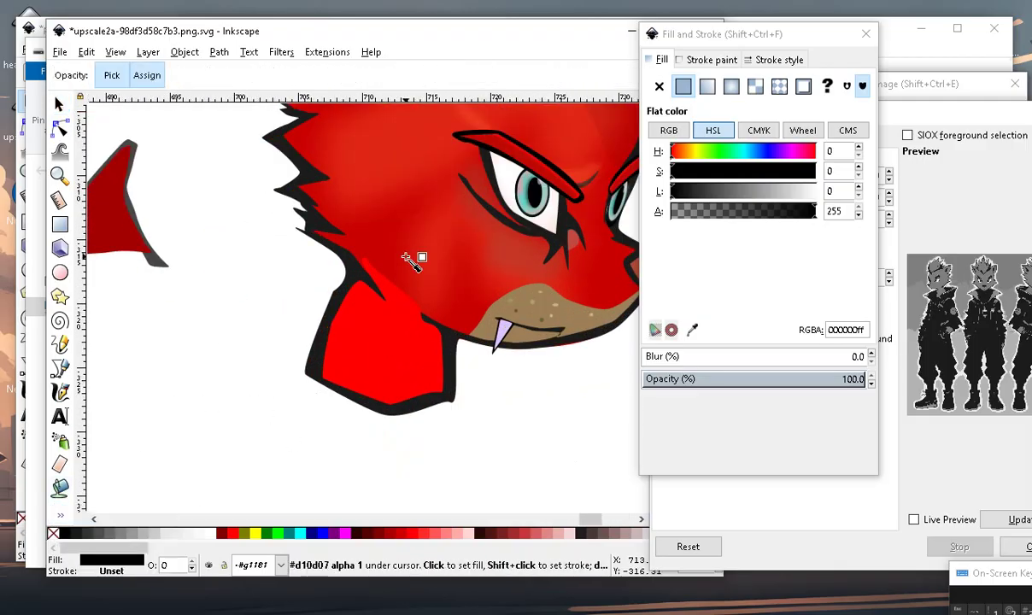
click(419, 246)
ctrl+scroll(285, 375, down, 3)
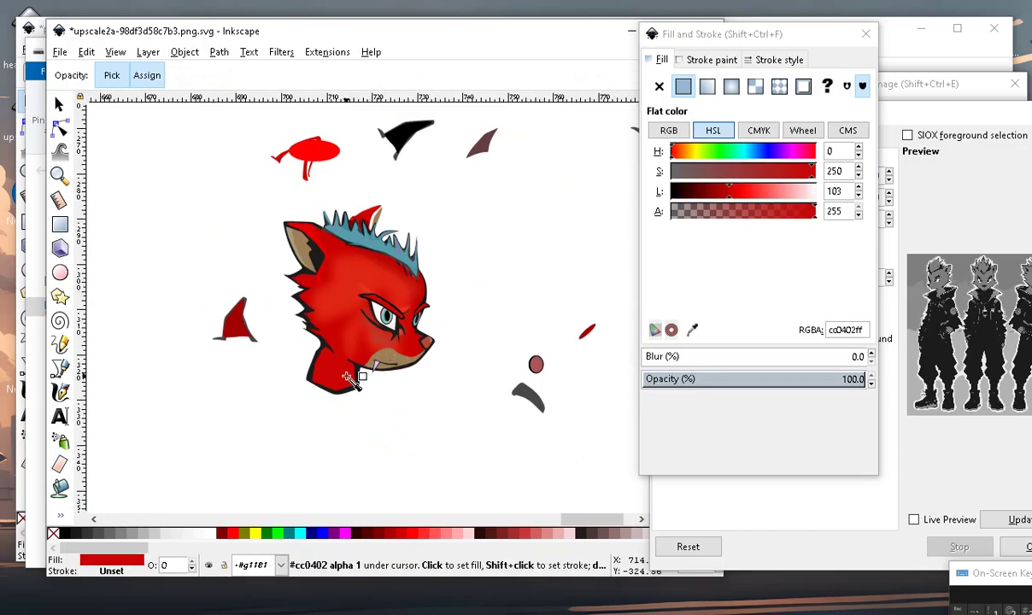
ctrl+scroll(355, 402, up, 4)
ctrl+scroll(402, 440, up, 2)
ctrl+scroll(437, 478, down, 4)
ctrl+scroll(507, 265, up, 4)
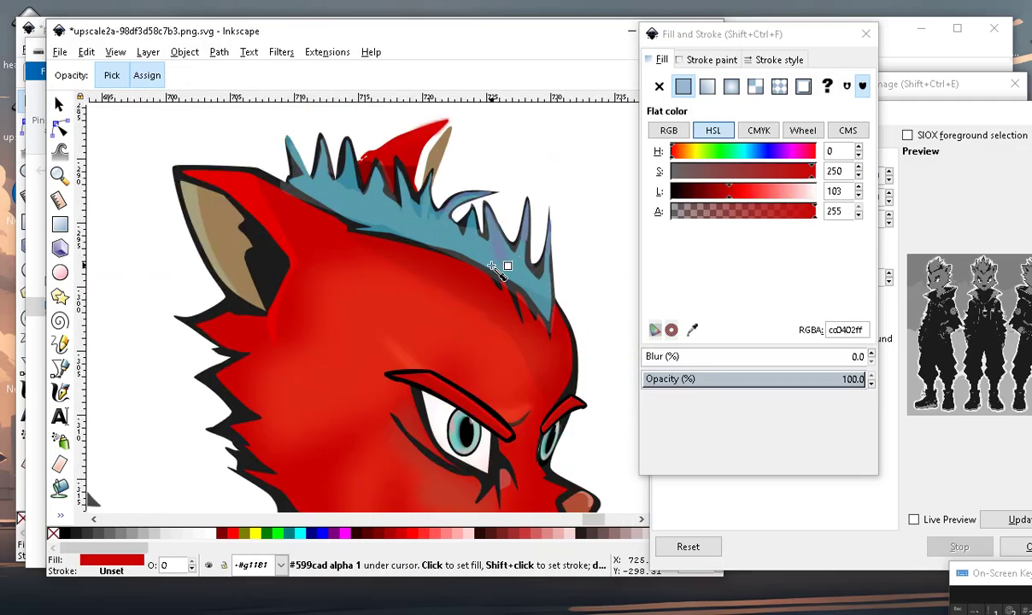
ctrl+scroll(504, 243, down, 1)
ctrl+scroll(564, 393, down, 1)
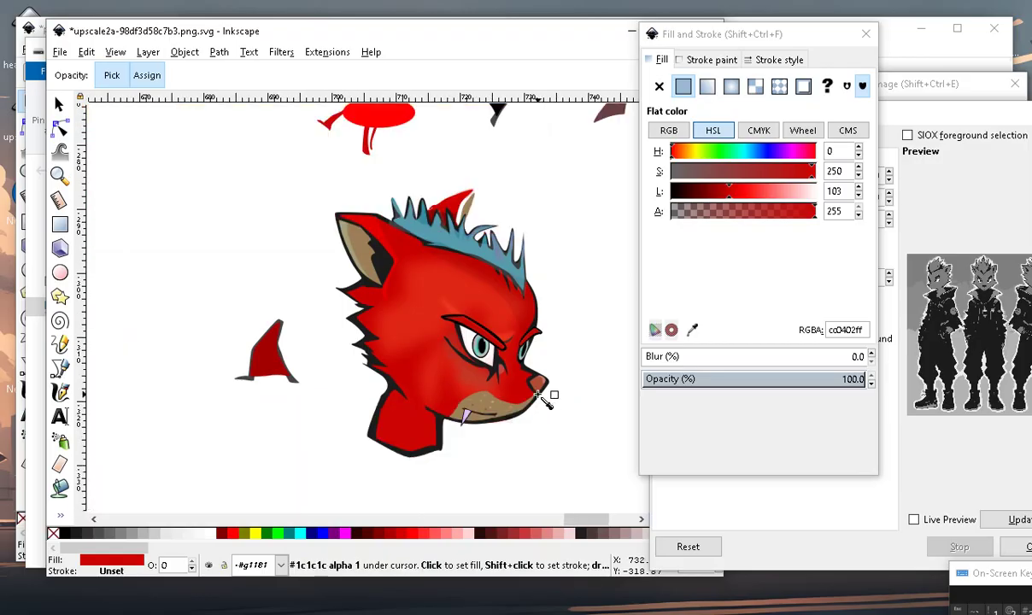
ctrl+scroll(391, 357, up, 3)
ctrl+scroll(530, 376, down, 1)
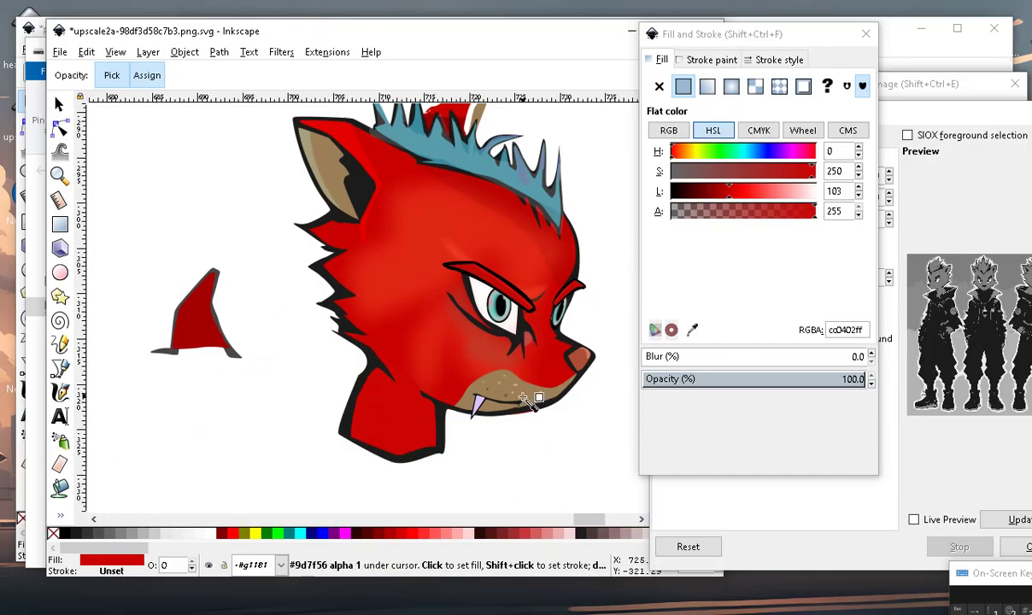
ctrl+scroll(520, 324, down, 2)
ctrl+scroll(513, 318, up, 2)
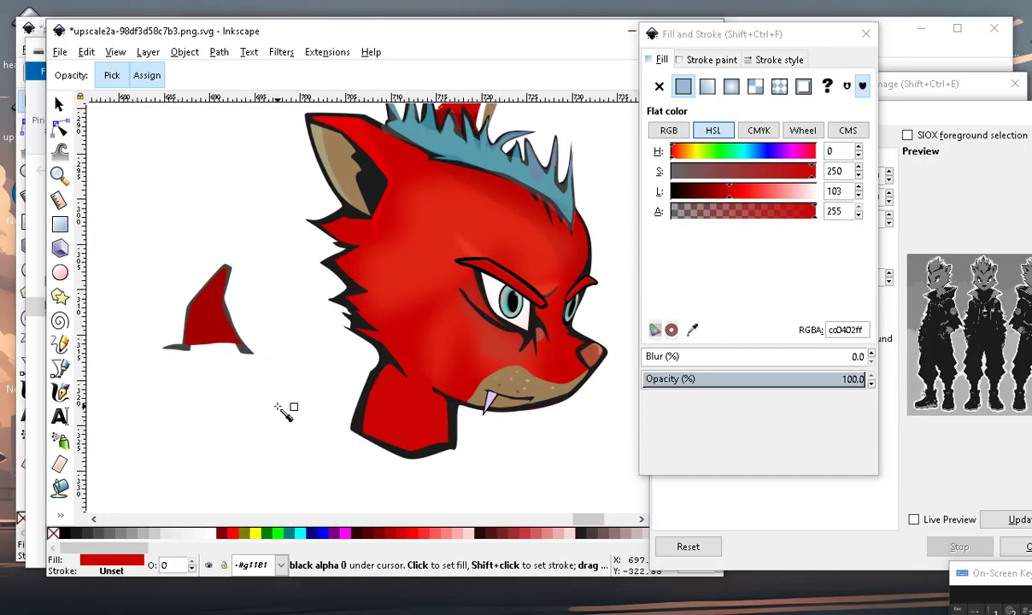
ctrl+scroll(546, 427, up, 2)
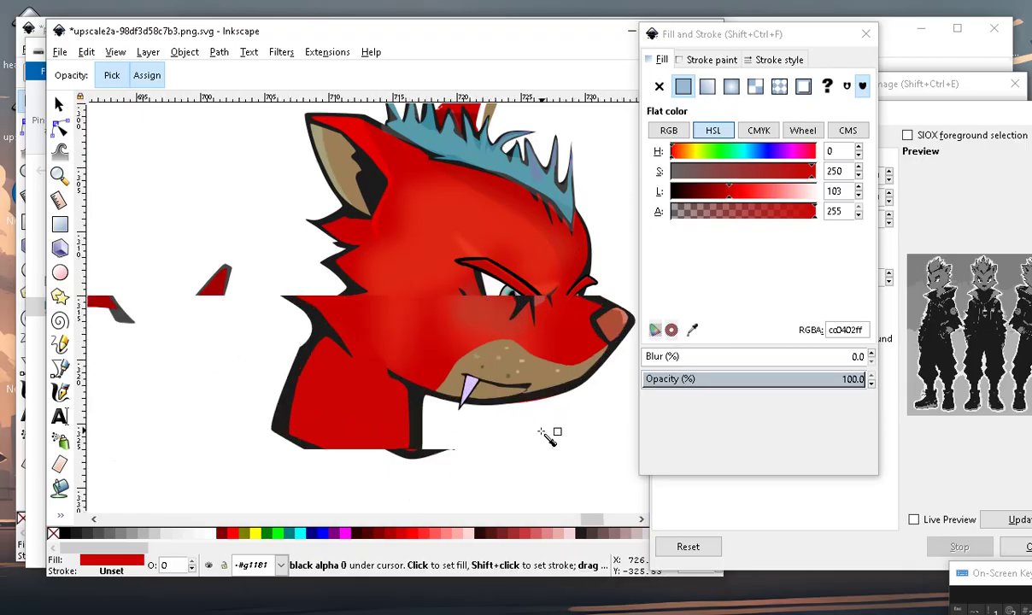
ctrl+scroll(478, 389, down, 3)
ctrl+scroll(509, 392, up, 2)
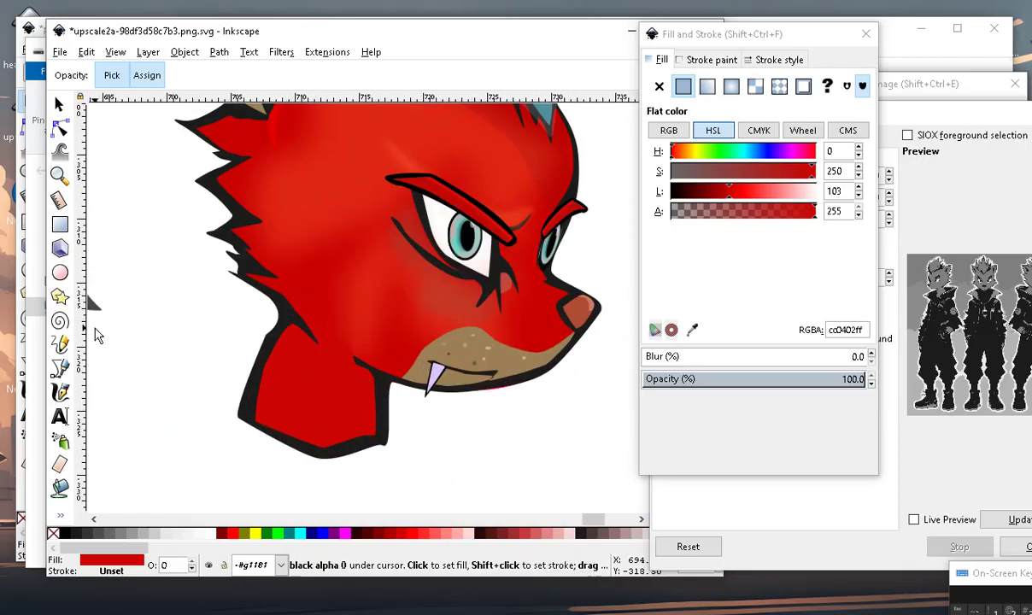
ctrl+scroll(557, 317, up, 3)
ctrl+scroll(385, 367, down, 3)
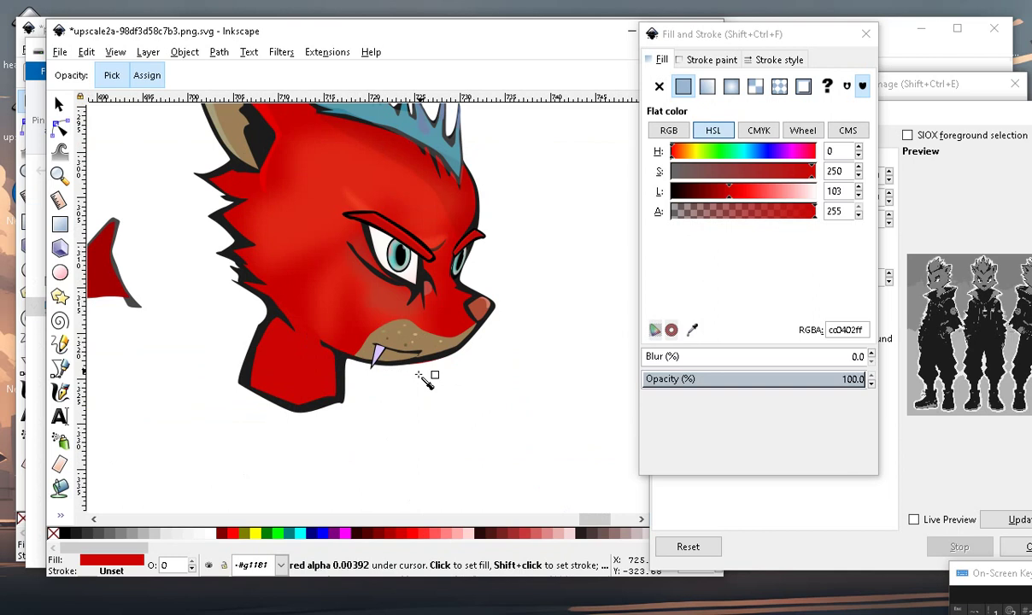
ctrl+scroll(249, 368, up, 1)
Bucket-fill the muzzle and lighten the new fill to translucent pale pink (ffc7c6a7).
key(shift+F7)
ctrl+scroll(270, 294, up, 1)
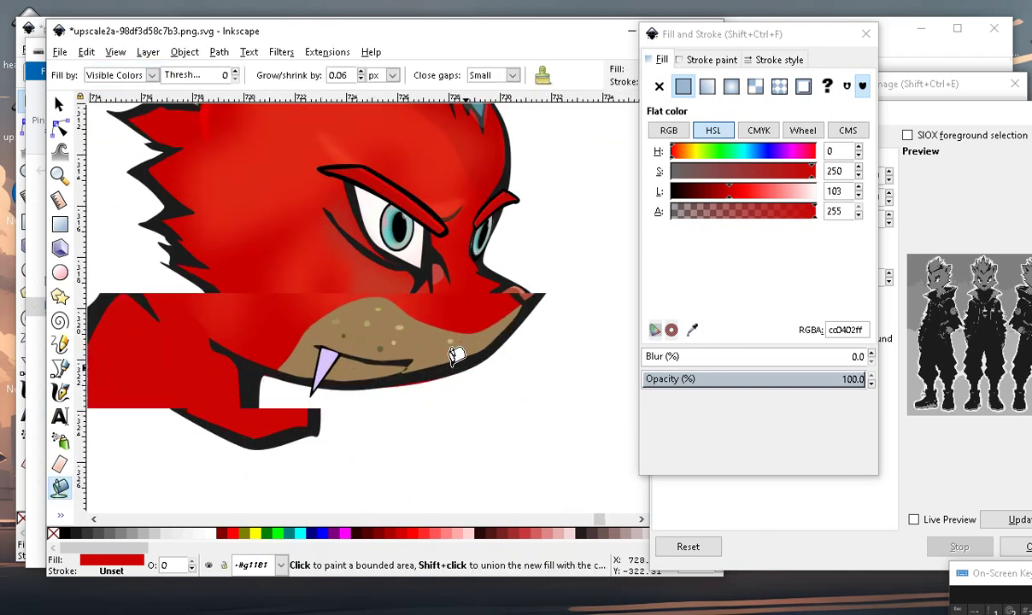
ctrl+scroll(505, 333, down, 4)
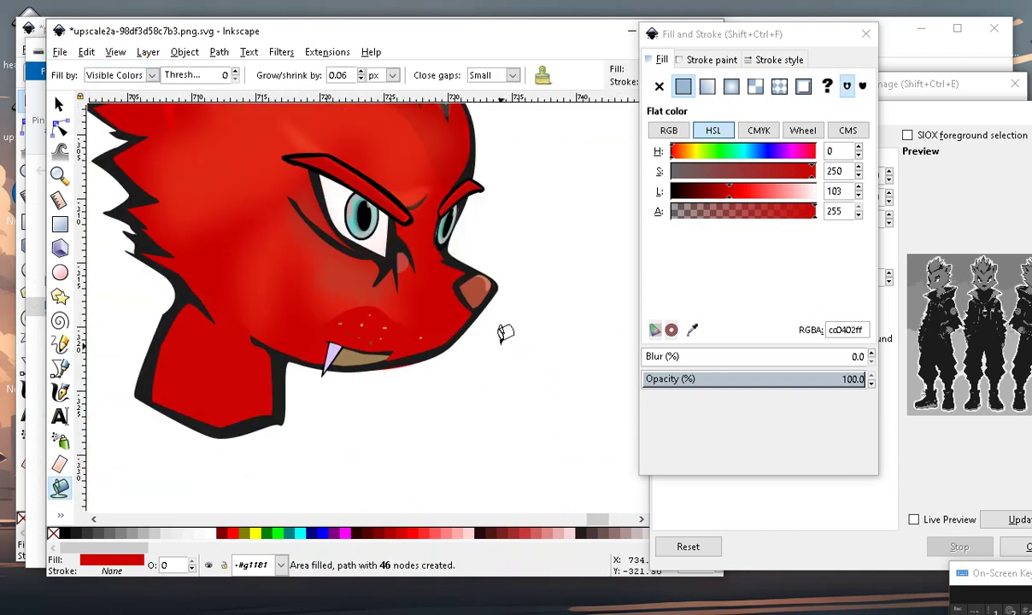
ctrl+scroll(529, 373, up, 1)
mouse_move(760, 194)
mouse_down()
mouse_move(801, 192)
mouse_move(784, 212)
mouse_move(765, 214)
mouse_up()
ctrl+scroll(425, 345, up, 1)
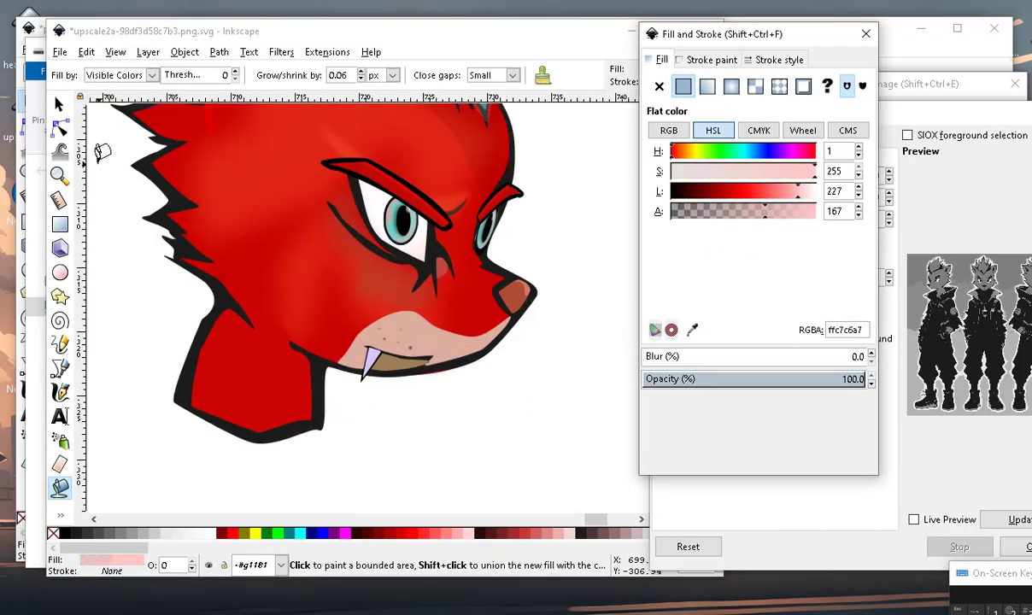
Shift the pink muzzle fill slightly below the muzzle.
click(60, 104)
ctrl+scroll(438, 335, up, 3)
mouse_move(459, 337)
mouse_down()
mouse_move(453, 375)
mouse_move(424, 339)
mouse_up()
ctrl+scroll(464, 230, down, 4)
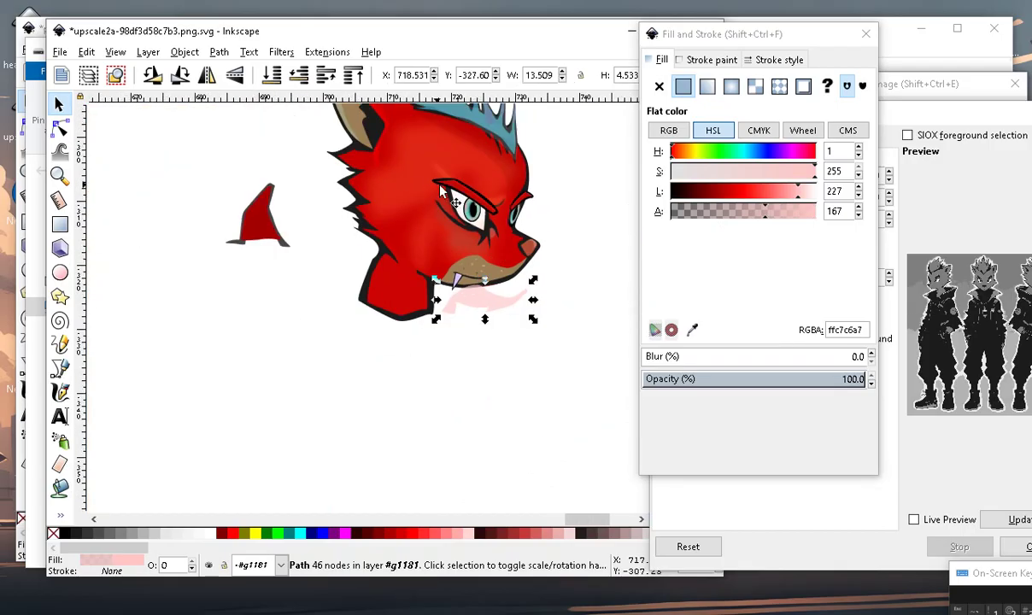
Undo the move and lower the pink fill's alpha to about 65.
click(86, 53)
click(99, 70)
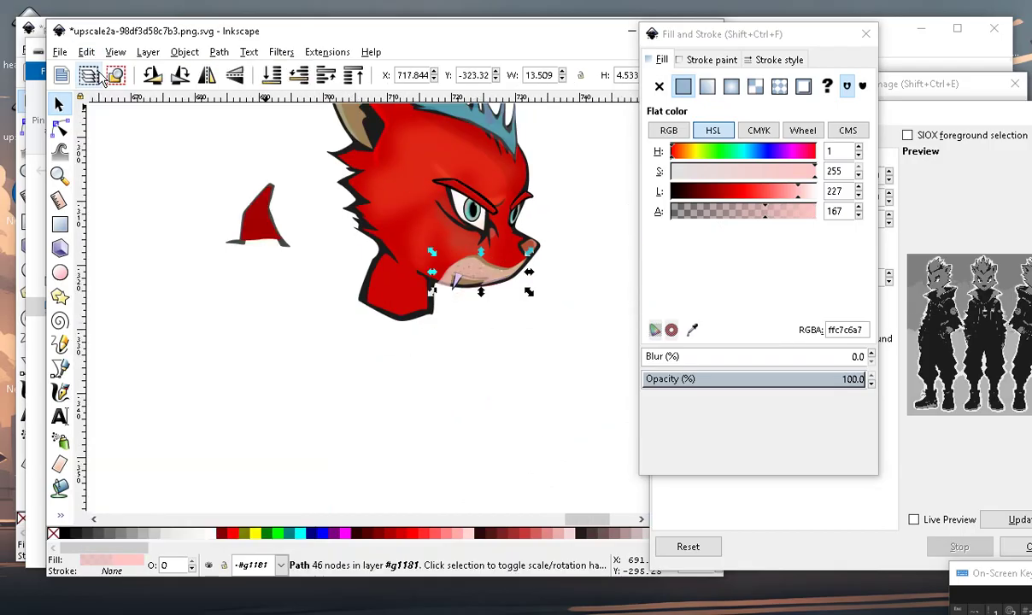
ctrl+scroll(495, 271, up, 2)
ctrl+scroll(495, 272, up, 3)
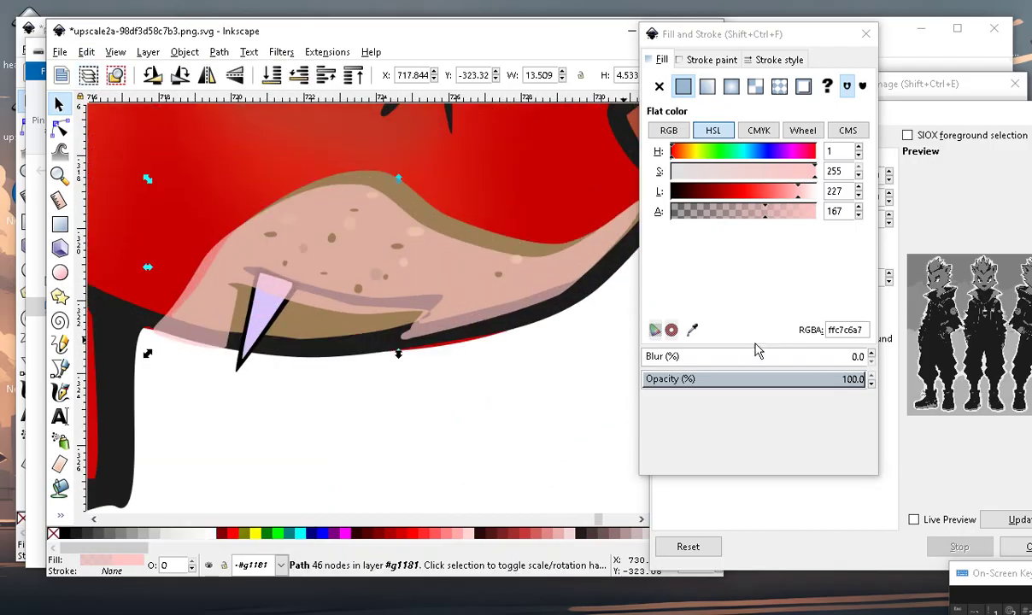
drag(779, 220, 708, 217)
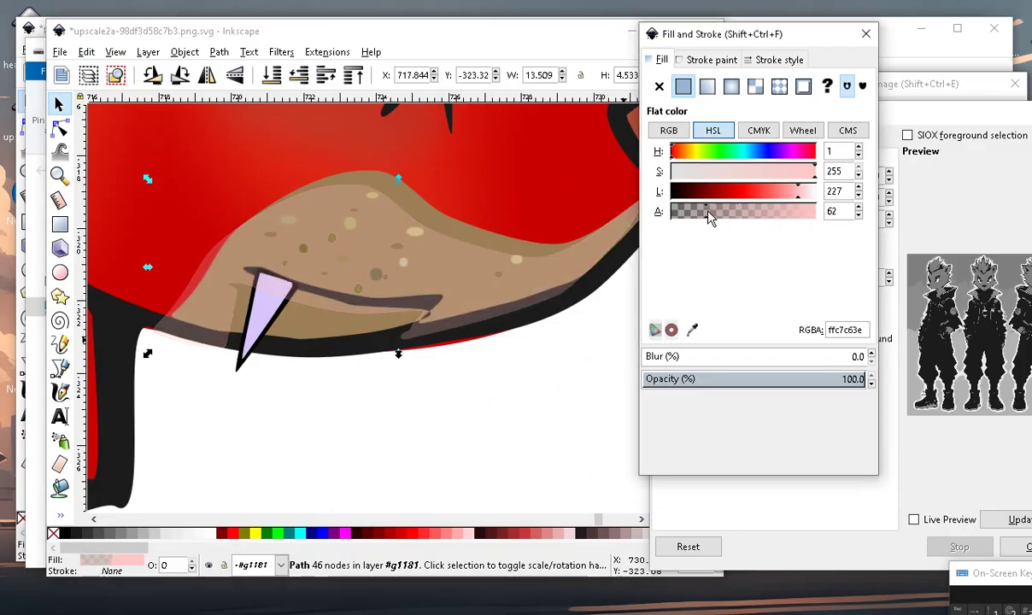
ctrl+scroll(451, 386, down, 5)
ctrl+scroll(385, 323, up, 5)
Trim the pink muzzle highlight narrower and shorter, to 12.104 × 2.939.
drag(219, 326, 293, 318)
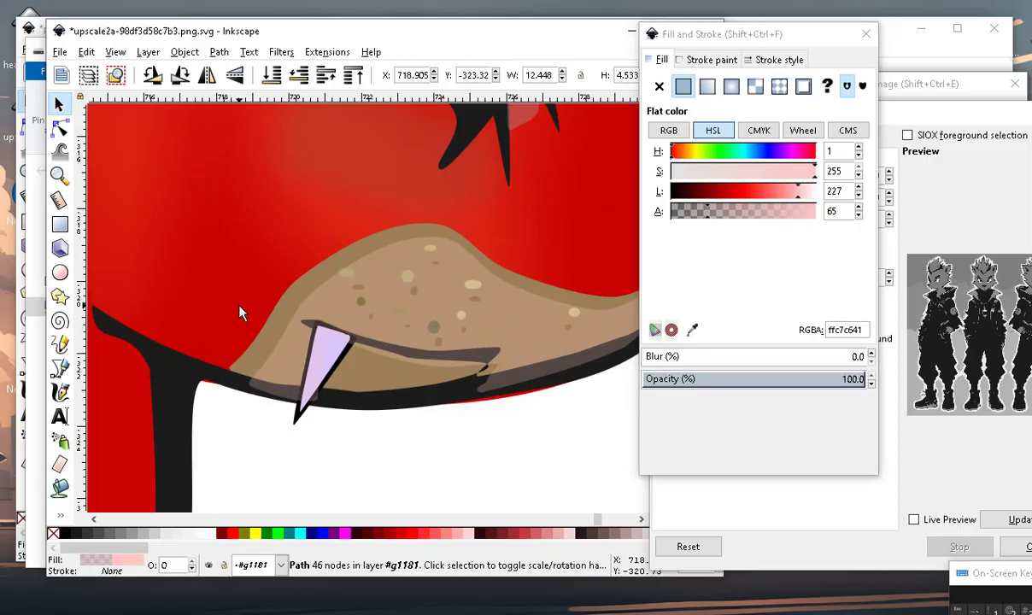
ctrl+scroll(391, 490, down, 3)
ctrl+scroll(410, 453, down, 2)
ctrl+scroll(391, 461, up, 3)
ctrl+scroll(387, 425, up, 2)
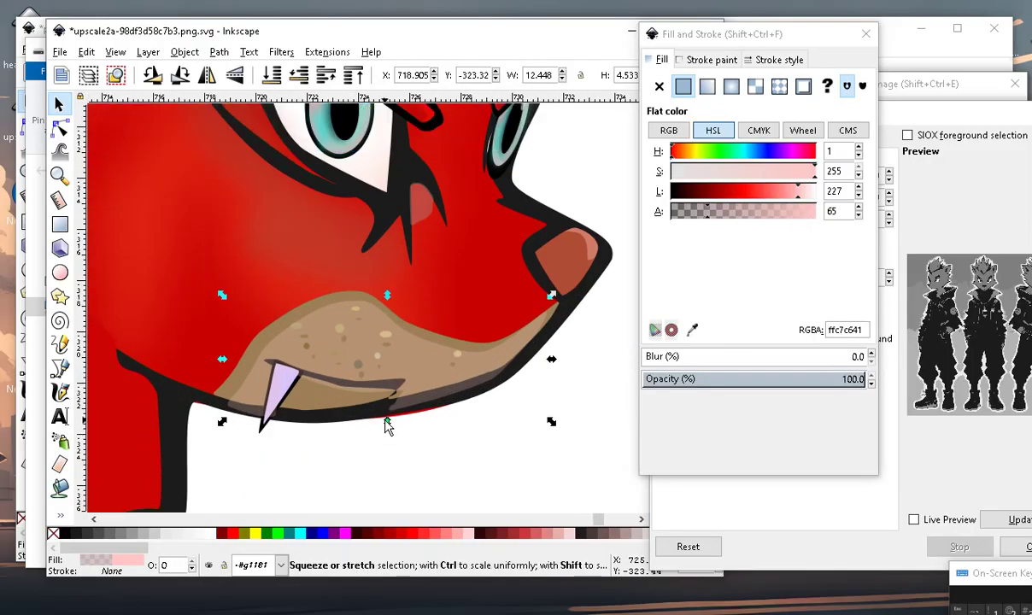
drag(386, 422, 386, 387)
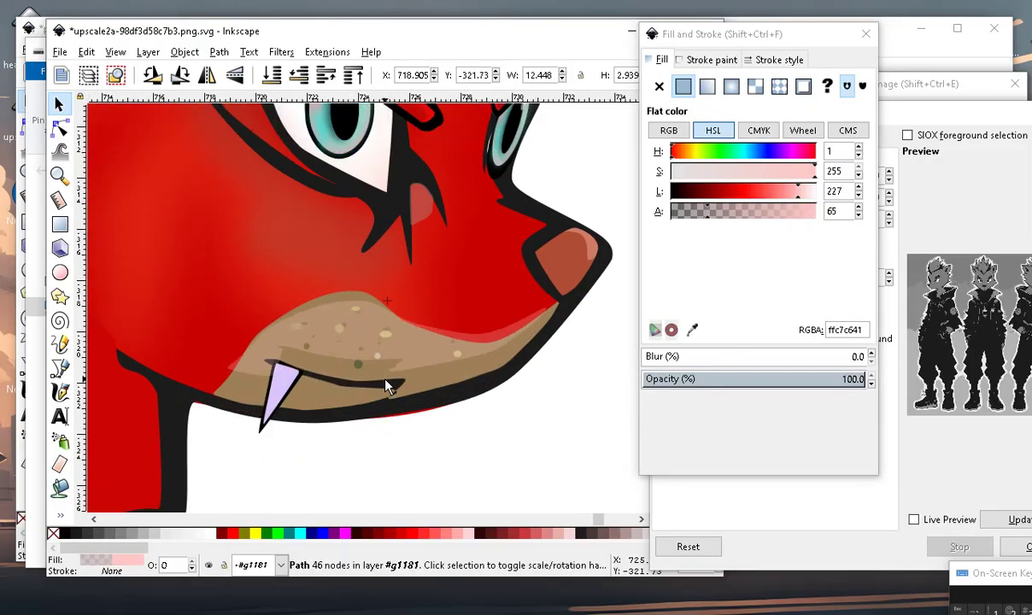
ctrl+scroll(367, 303, up, 2)
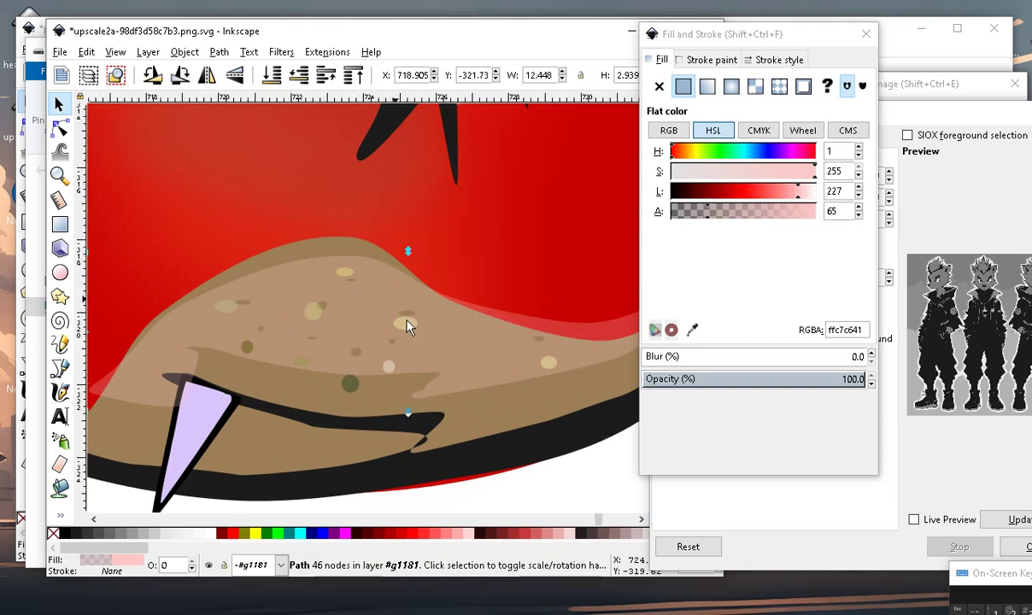
ctrl+scroll(411, 323, down, 2)
ctrl+scroll(483, 414, down, 1)
ctrl+scroll(496, 381, up, 2)
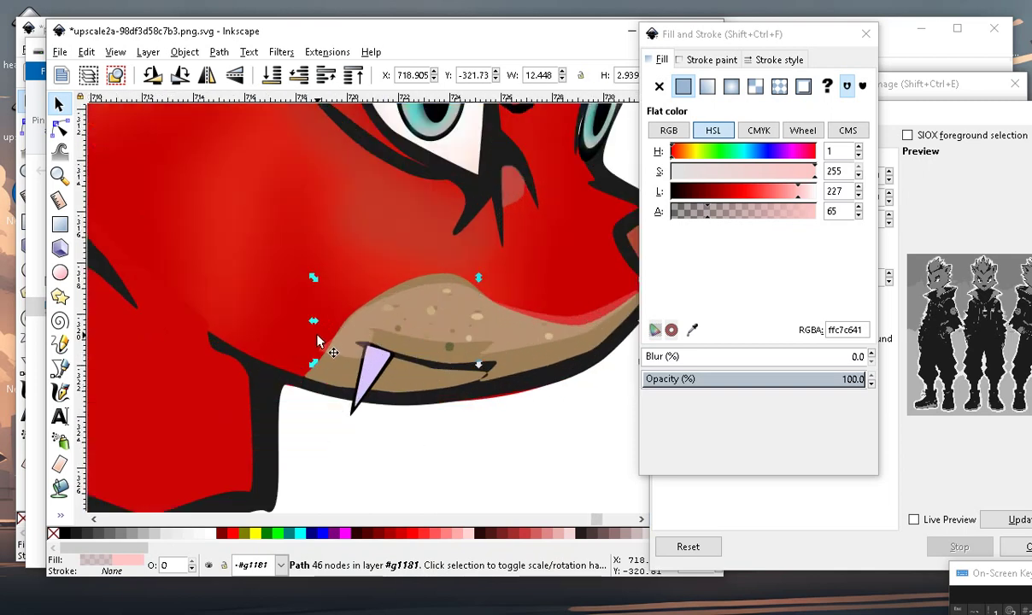
drag(297, 304, 320, 327)
With the Node tool, reshape the brown muzzle's top edge and pull its left corner down-left.
key(n)
click(57, 126)
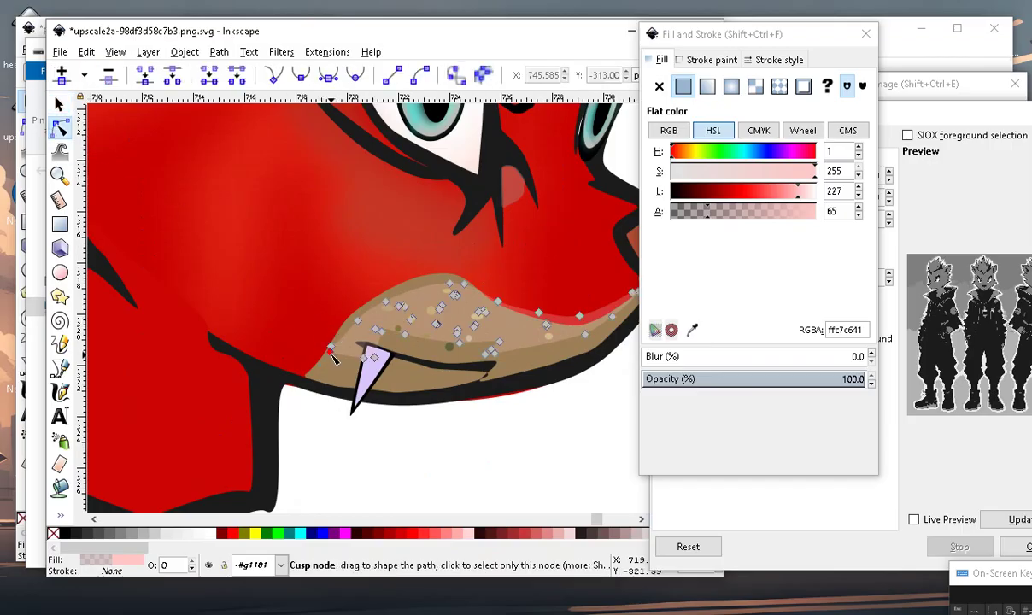
drag(398, 305, 438, 337)
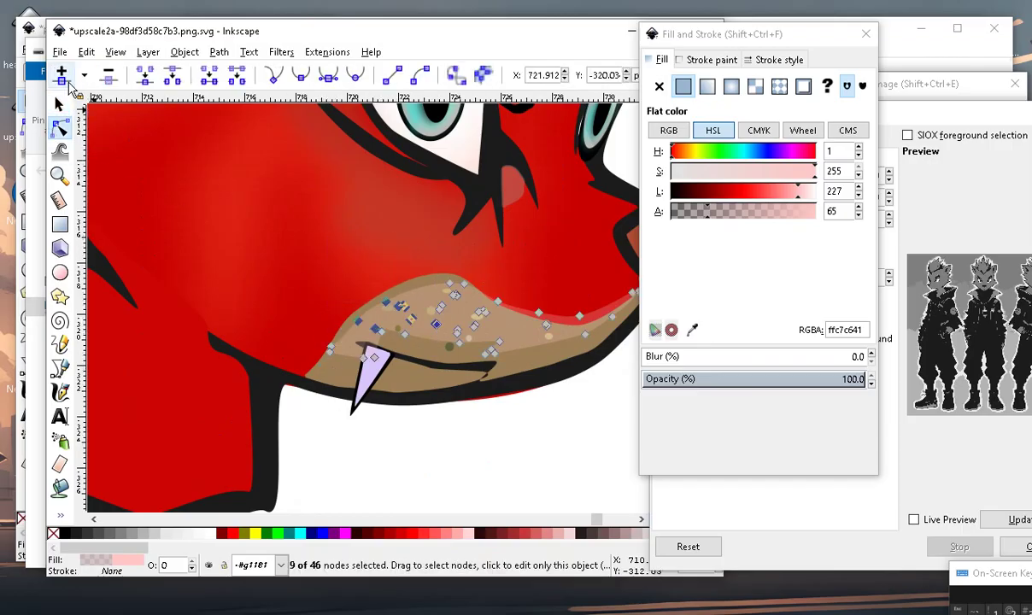
key(Escape)
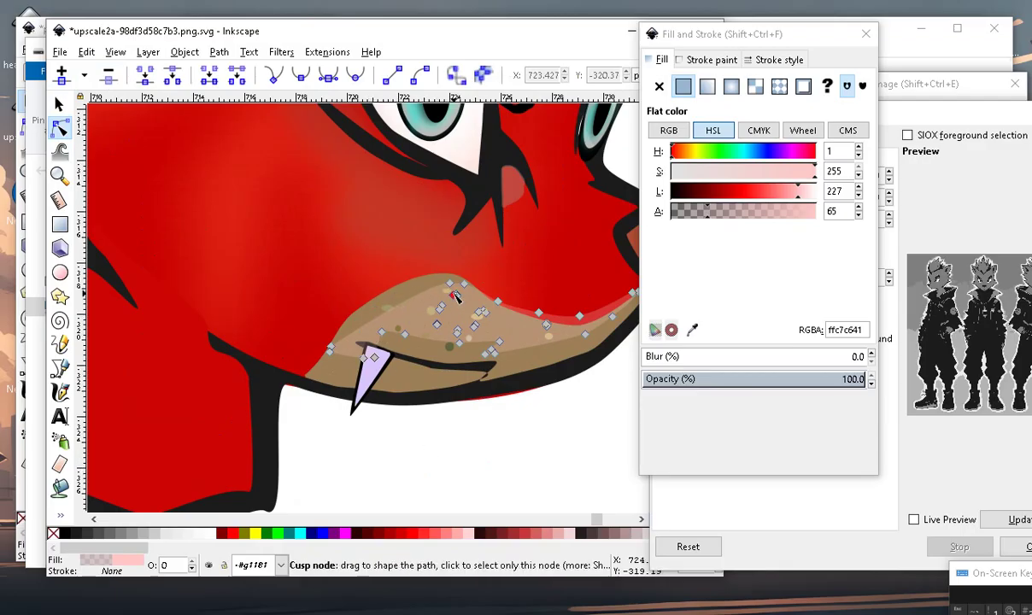
mouse_move(450, 286)
mouse_down()
mouse_move(414, 278)
mouse_move(345, 314)
mouse_up()
mouse_move(427, 264)
mouse_down()
mouse_move(410, 273)
mouse_move(472, 267)
mouse_move(460, 272)
mouse_up()
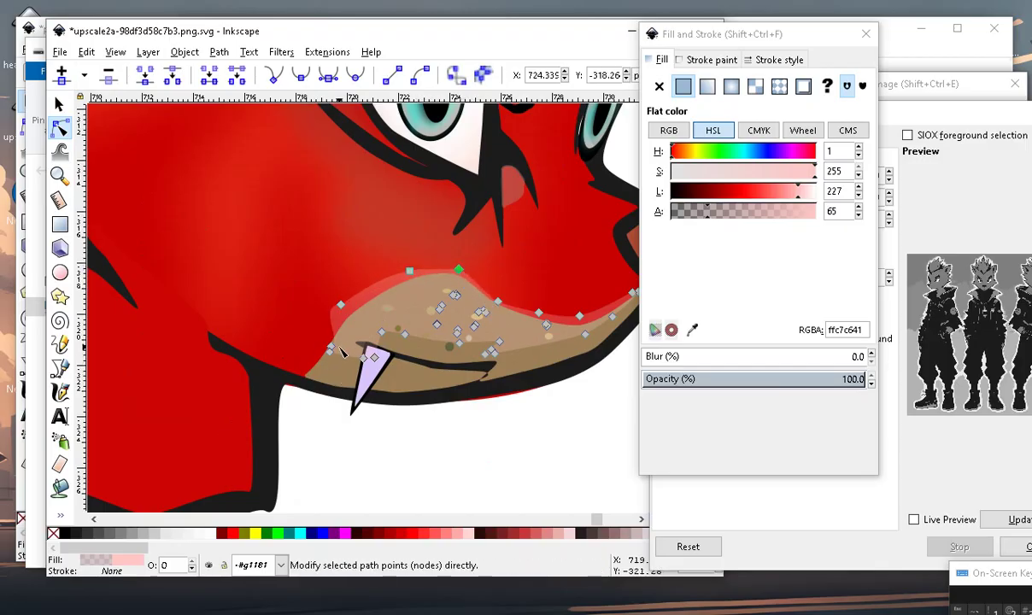
drag(336, 351, 317, 361)
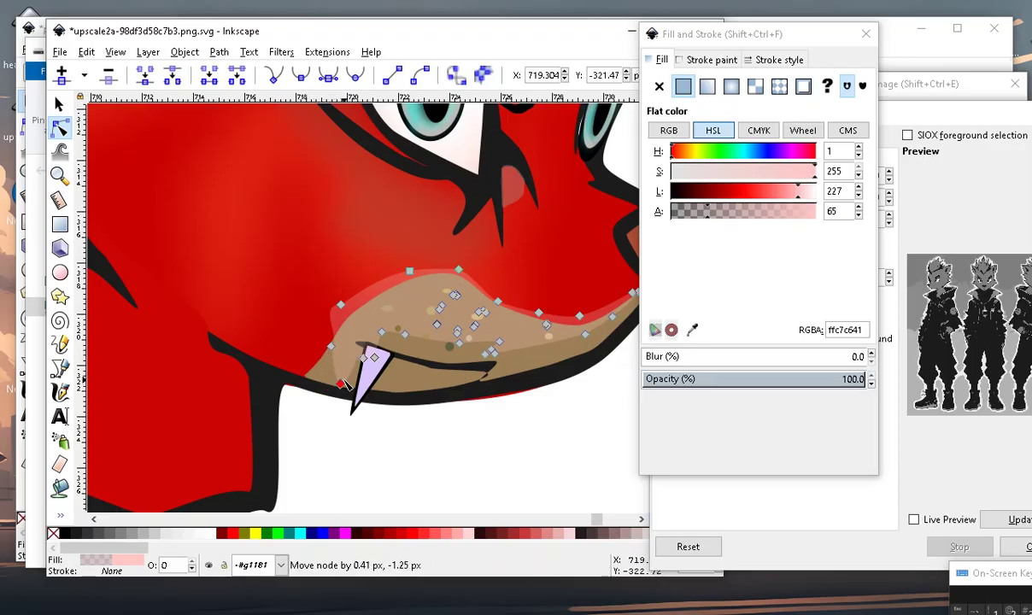
drag(360, 358, 360, 358)
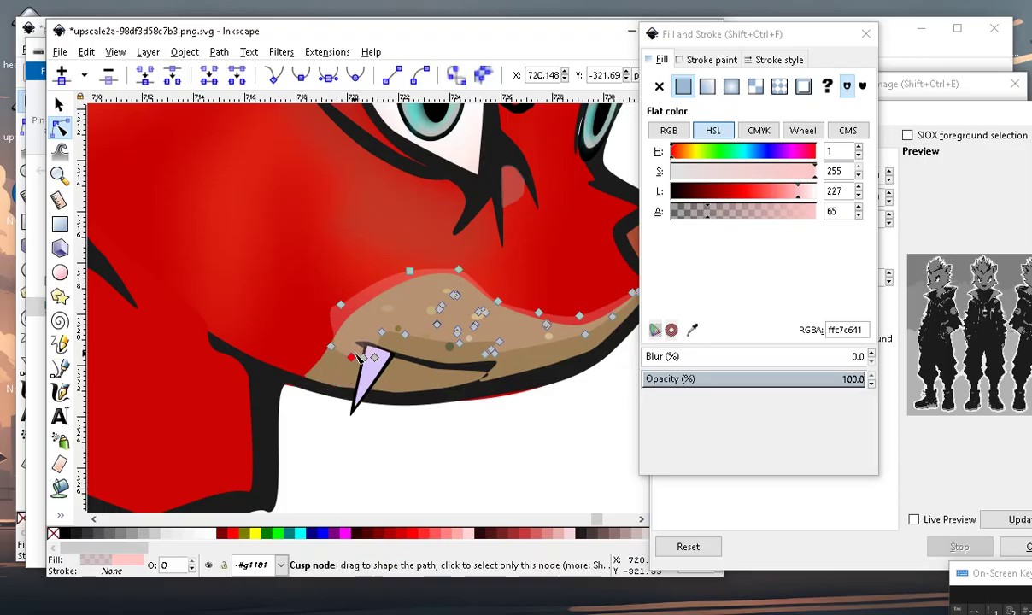
ctrl+scroll(473, 361, down, 3)
click(490, 431)
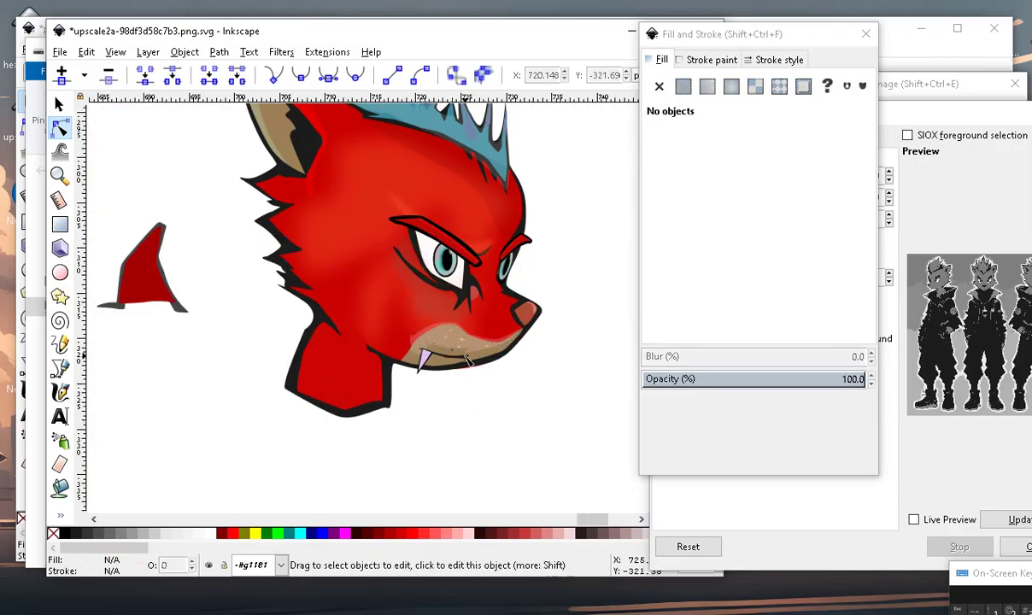
Stretch the pink highlight above the muzzle so its left end reaches further down-left.
ctrl+scroll(516, 467, up, 2)
ctrl+scroll(461, 410, down, 1)
ctrl+scroll(405, 370, up, 1)
ctrl+scroll(401, 367, down, 3)
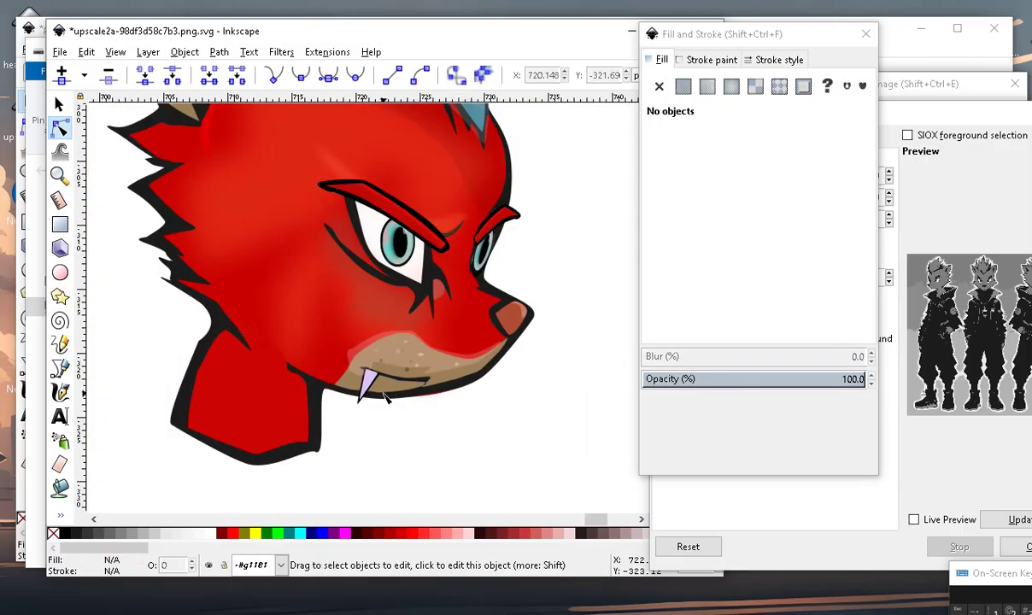
ctrl+scroll(384, 364, down, 1)
ctrl+scroll(350, 354, up, 3)
ctrl+scroll(333, 349, up, 2)
click(333, 349)
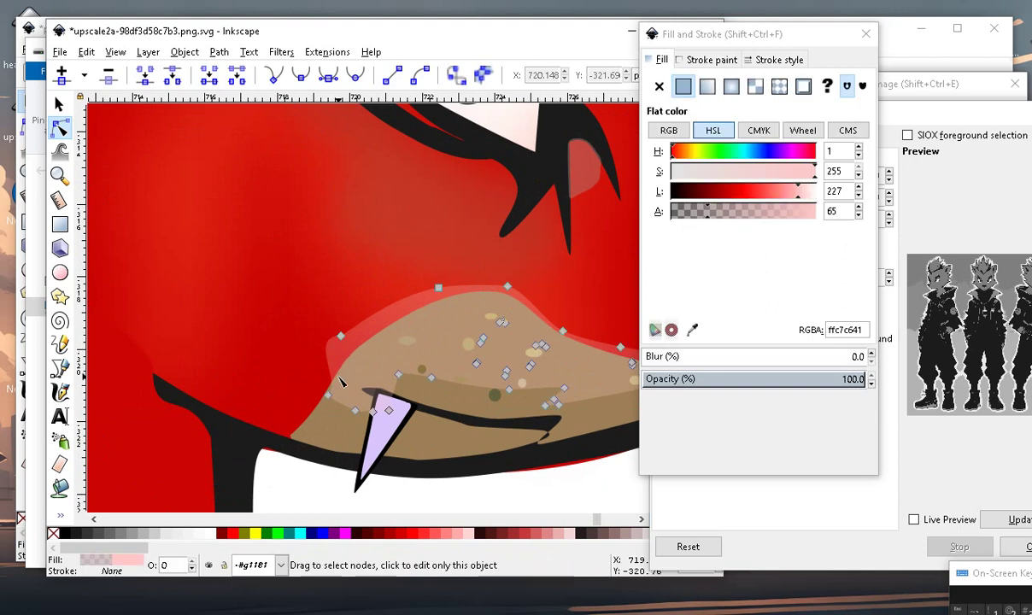
mouse_move(342, 338)
mouse_down()
mouse_move(272, 405)
mouse_move(324, 372)
mouse_up()
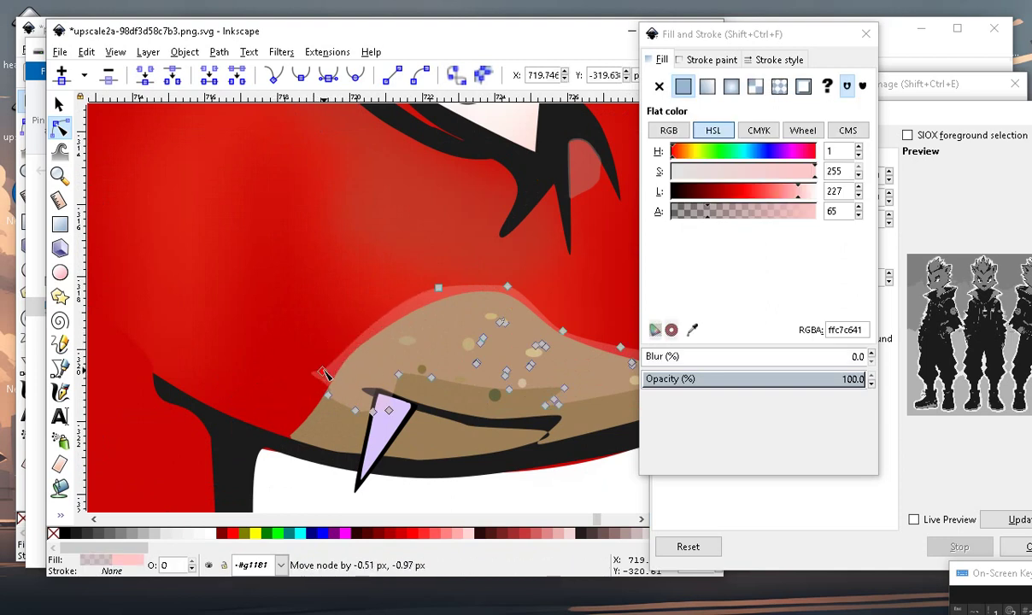
scroll(453, 476, down, 3)
scroll(483, 477, down, 2)
click(484, 480)
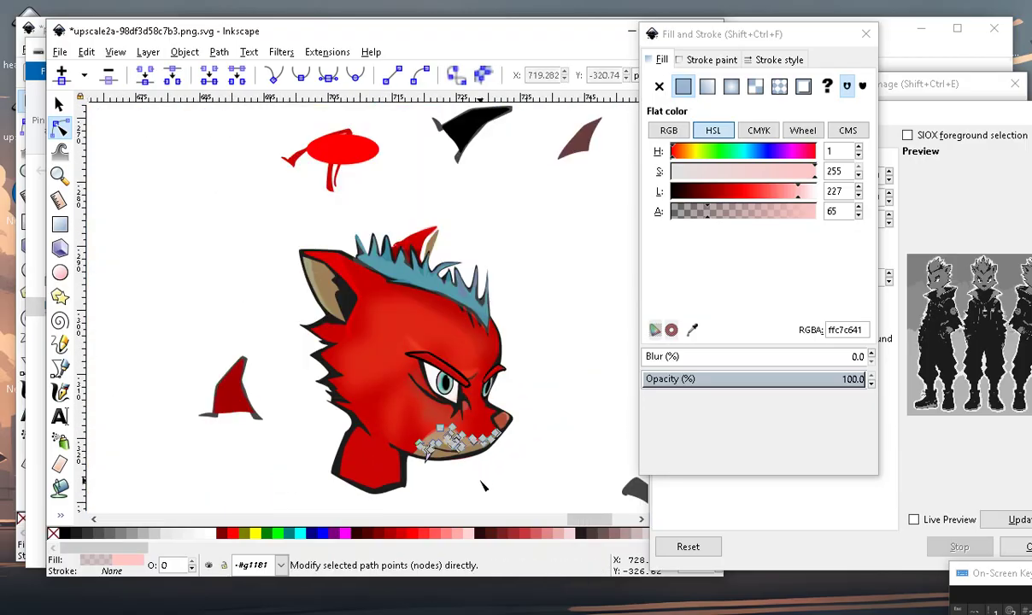
Select the stray red fin-shaped fragment.
scroll(465, 441, up, 2)
scroll(464, 441, up, 1)
scroll(431, 432, down, 3)
scroll(419, 359, up, 1)
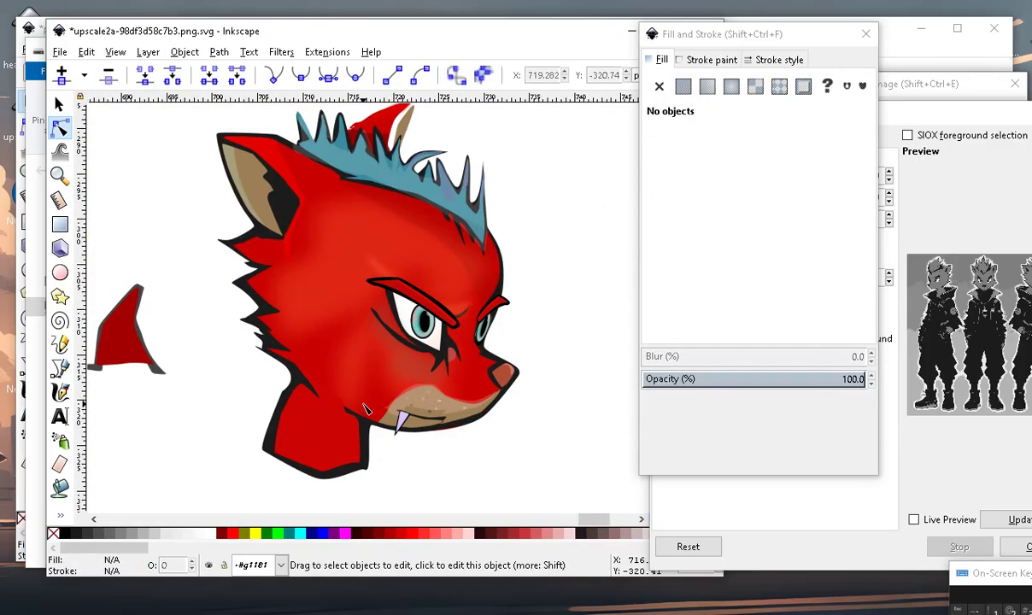
scroll(386, 252, down, 2)
click(318, 198)
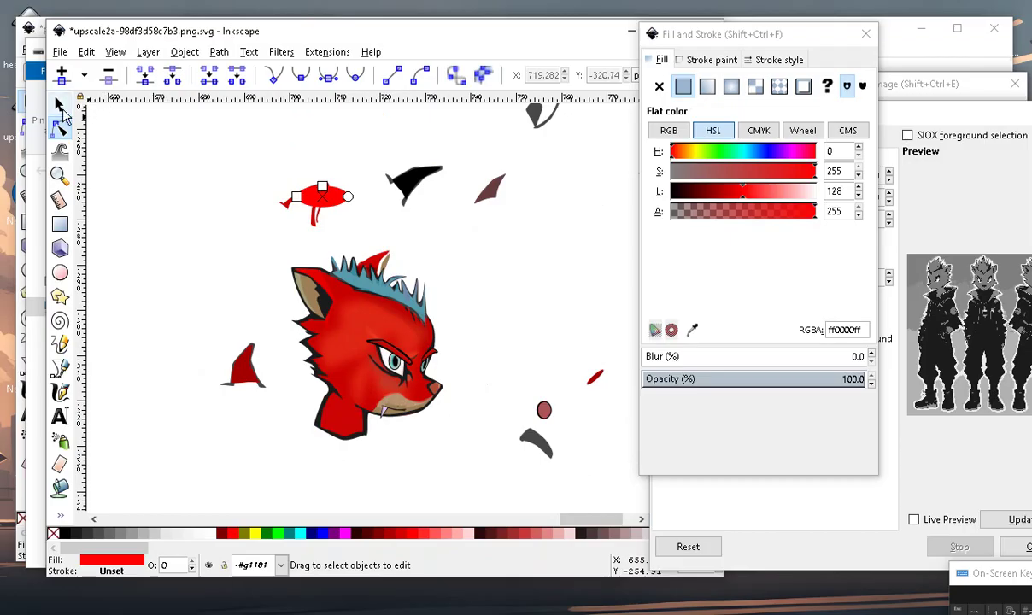
Squash the red fragment into a thin flipped streak and move it onto the snout.
click(58, 104)
mouse_move(317, 178)
mouse_down()
mouse_move(453, 216)
mouse_move(305, 237)
mouse_move(448, 372)
mouse_up()
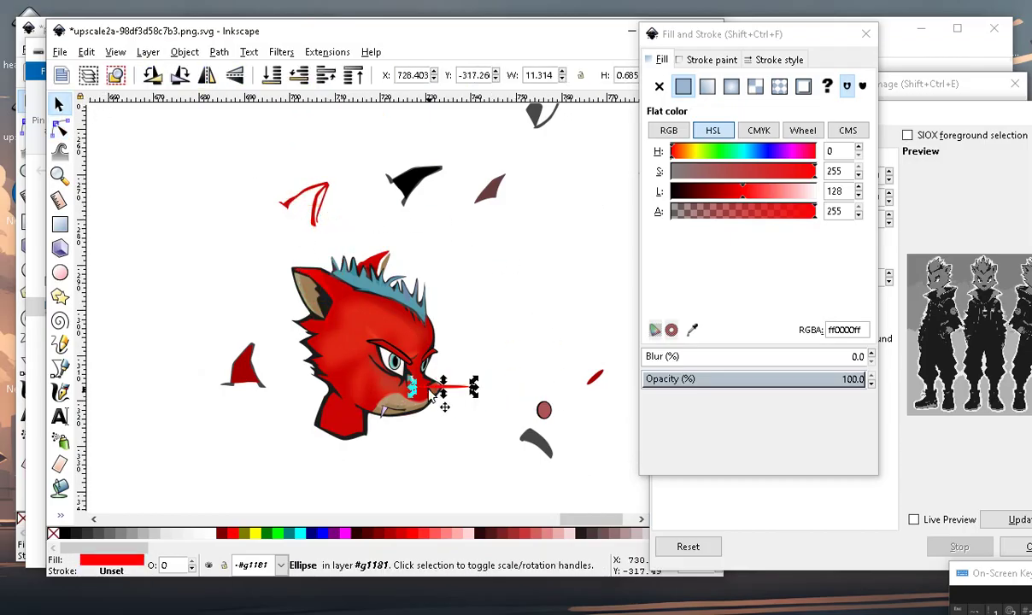
scroll(411, 367, up, 4)
mouse_move(516, 386)
mouse_down()
mouse_move(559, 397)
mouse_move(560, 430)
mouse_move(457, 370)
mouse_up()
click(564, 366)
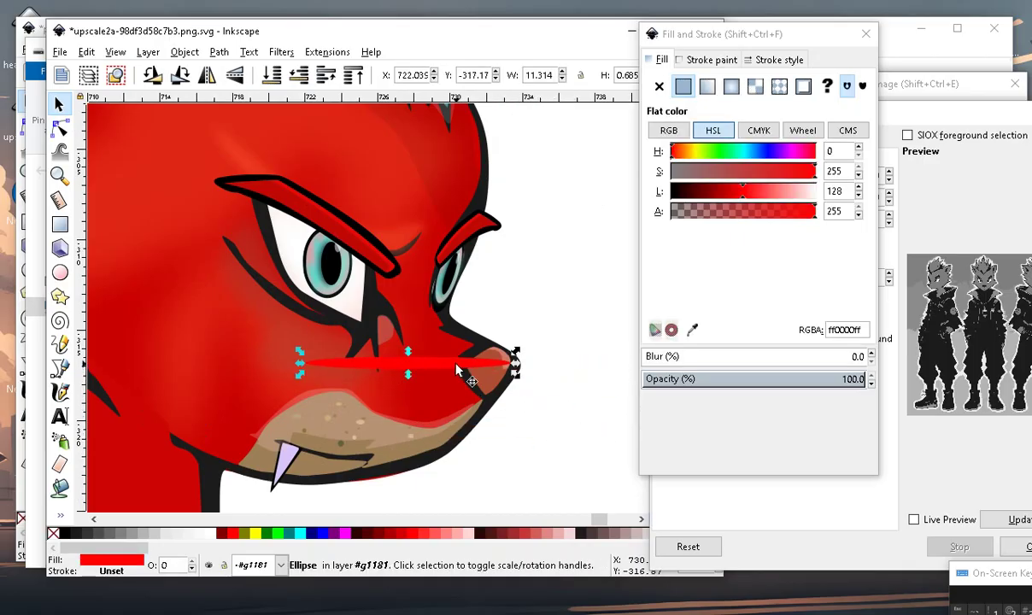
Paint Bucket-fill two small areas beside the nose bridge with translucent pink.
click(59, 488)
scroll(376, 376, up, 2)
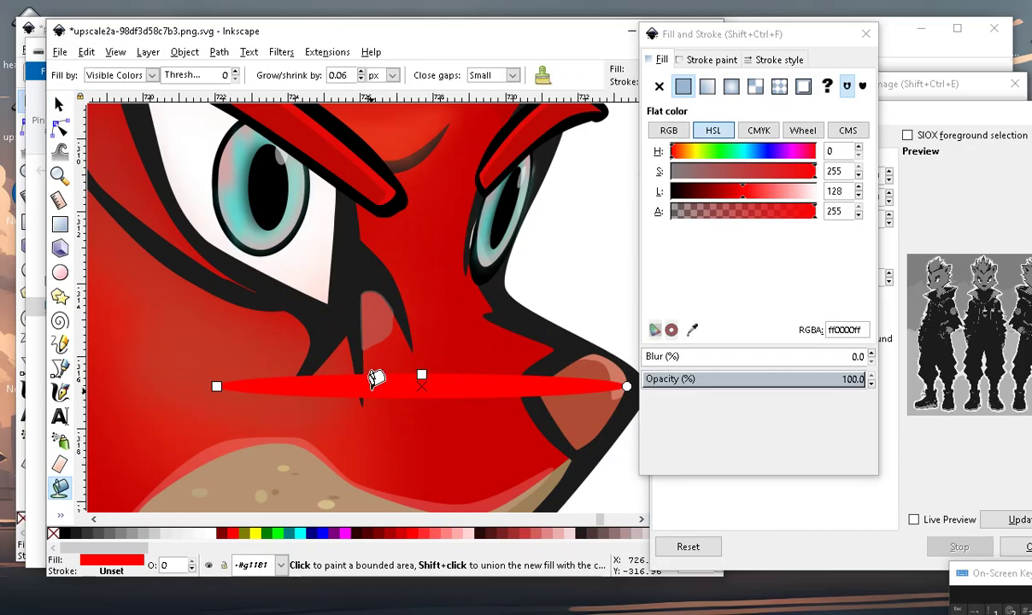
scroll(334, 334, up, 1)
click(370, 374)
scroll(370, 375, down, 2)
scroll(357, 385, down, 1)
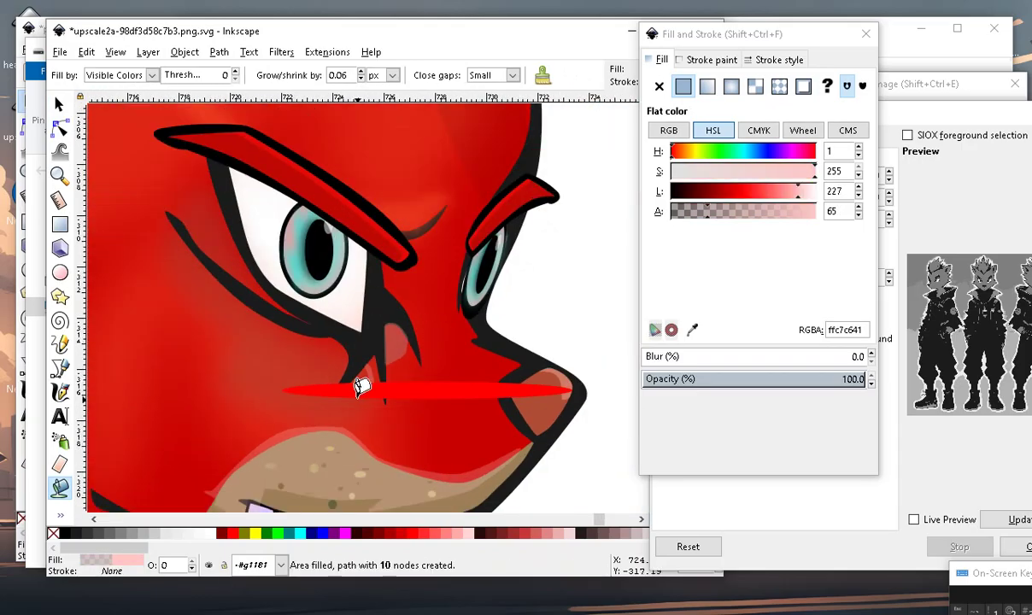
scroll(393, 427, up, 3)
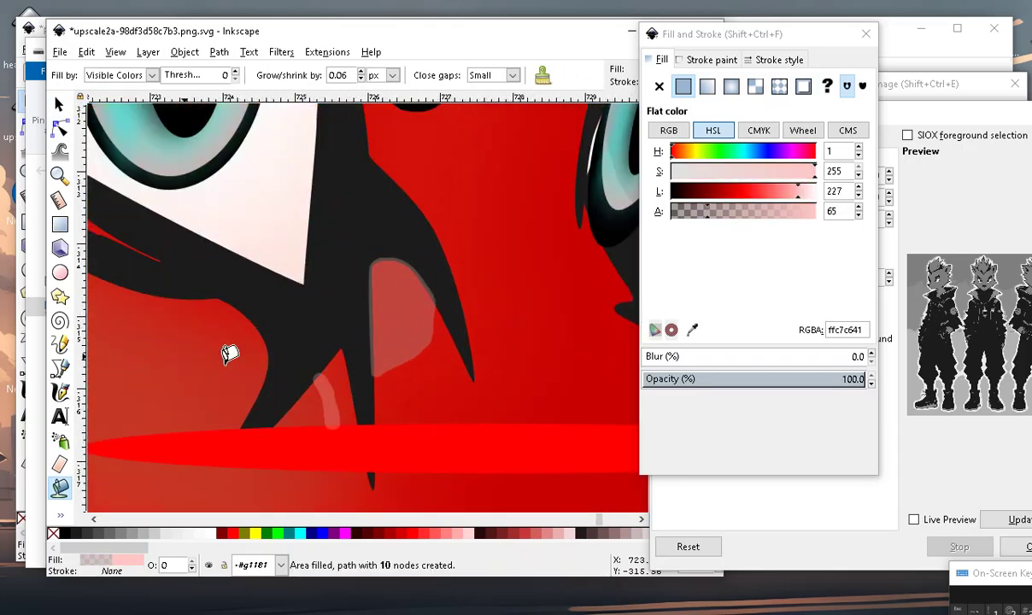
click(299, 380)
scroll(276, 341, down, 2)
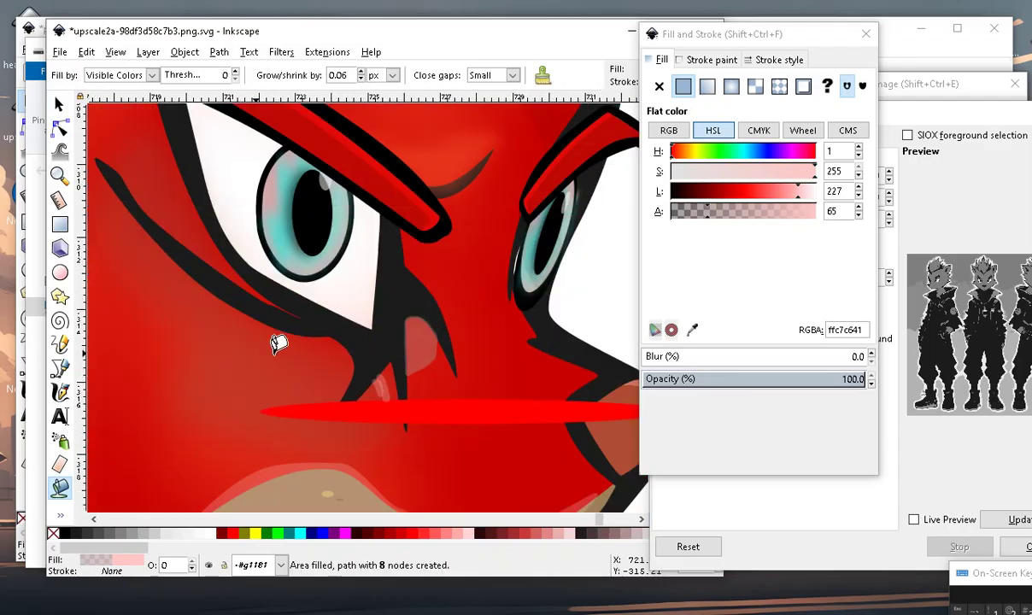
scroll(492, 303, down, 2)
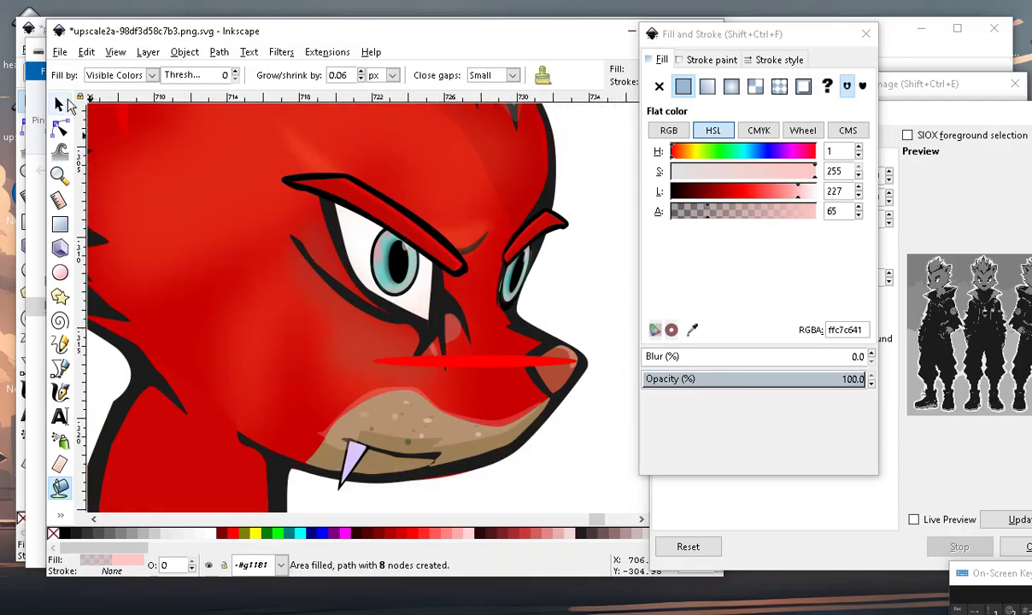
Move the red streak toward the mouth, then enlarge the tiny pink fill and place it over the eye.
key(s)
drag(471, 374, 581, 490)
scroll(466, 365, up, 2)
click(313, 289)
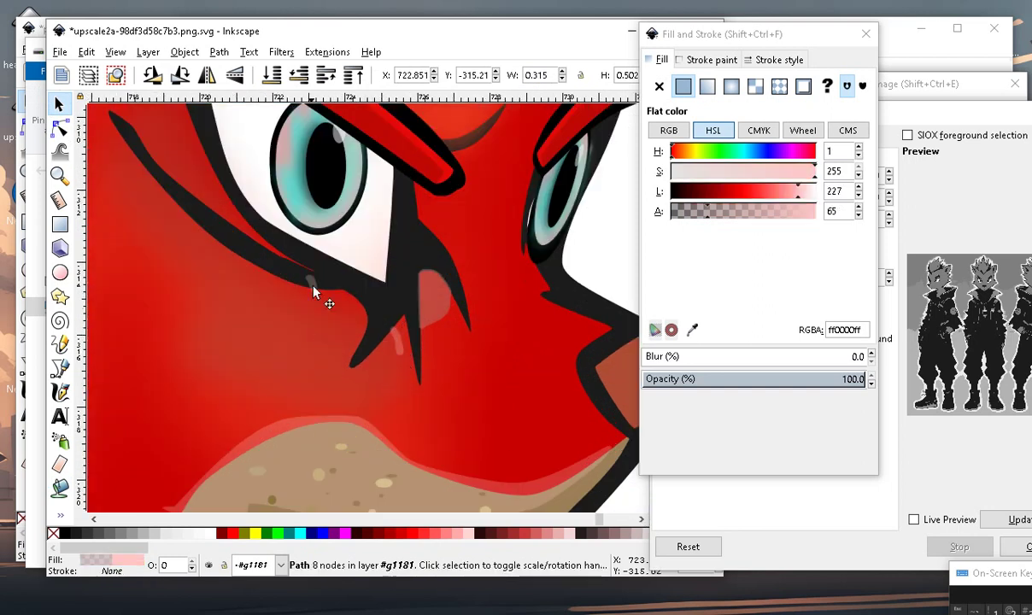
mouse_move(330, 240)
mouse_down()
mouse_move(429, 382)
mouse_move(401, 335)
mouse_up()
drag(368, 290, 258, 147)
scroll(475, 408, down, 2)
scroll(352, 239, up, 1)
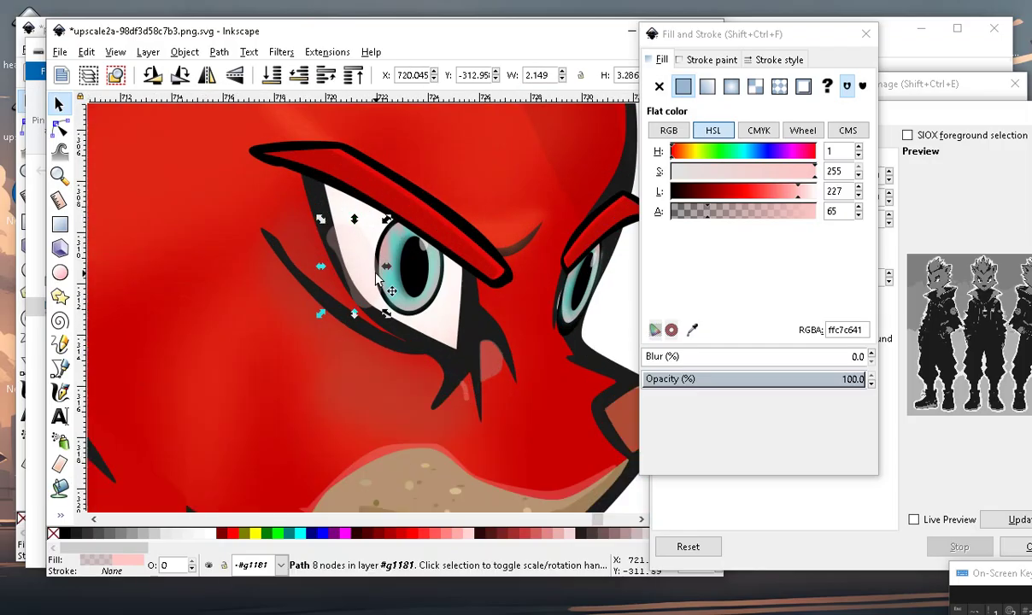
drag(347, 253, 329, 219)
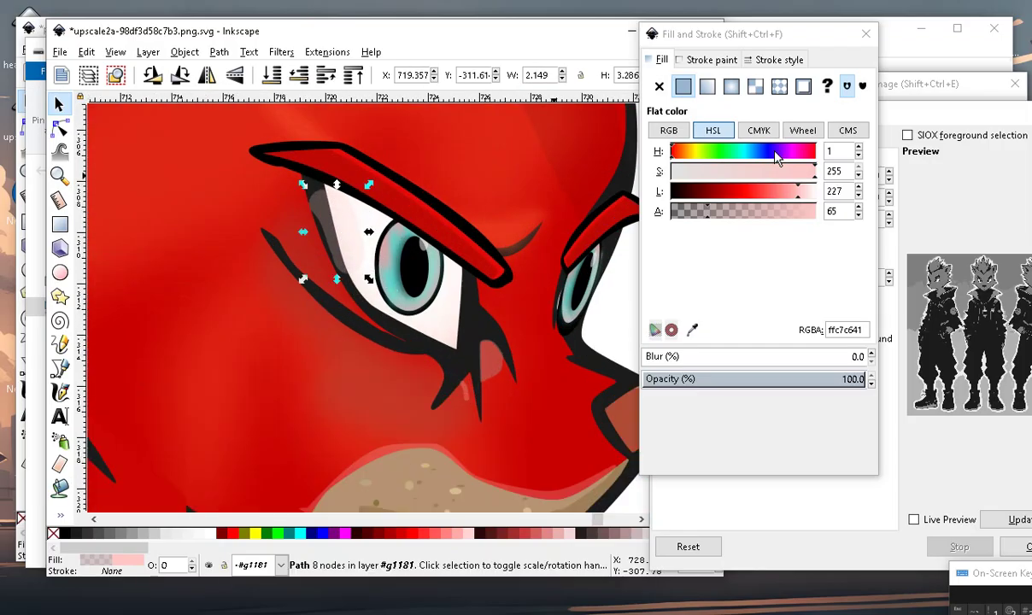
Make the eye shape's fill a translucent near-black (06060623).
drag(803, 196, 677, 198)
mouse_move(803, 218)
mouse_down()
mouse_move(671, 215)
mouse_move(689, 220)
mouse_up()
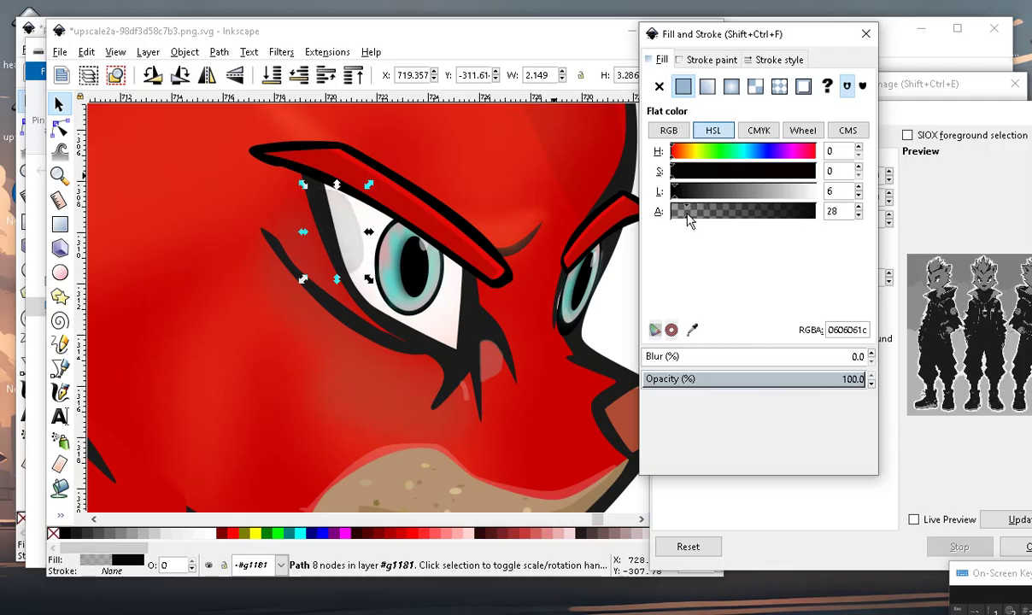
ctrl+scroll(221, 180, down, 2)
ctrl+scroll(220, 180, up, 2)
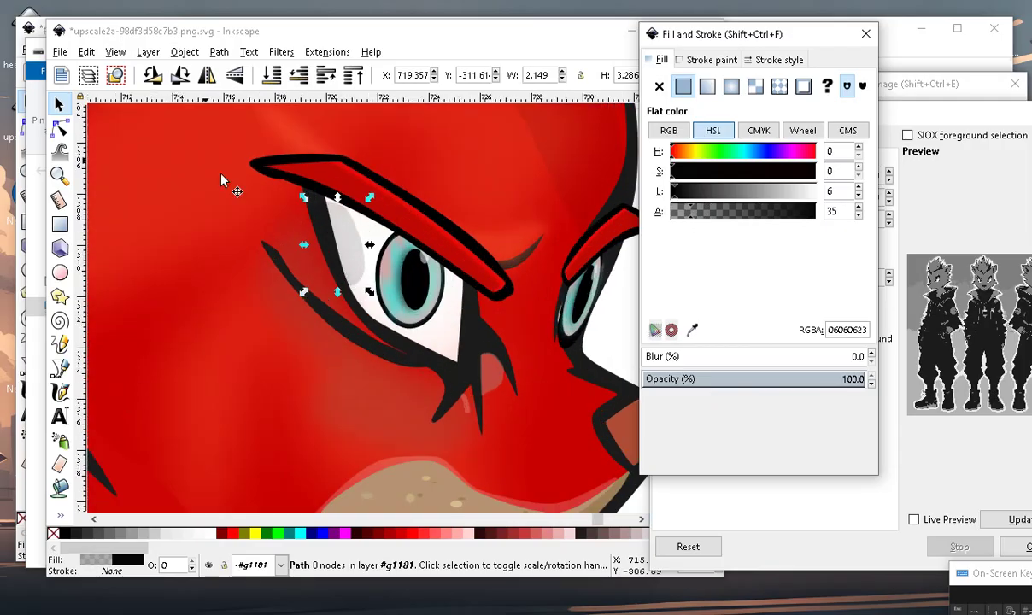
Reshape the eye shadow's nodes to follow the eyelid and lower eye edge.
click(56, 128)
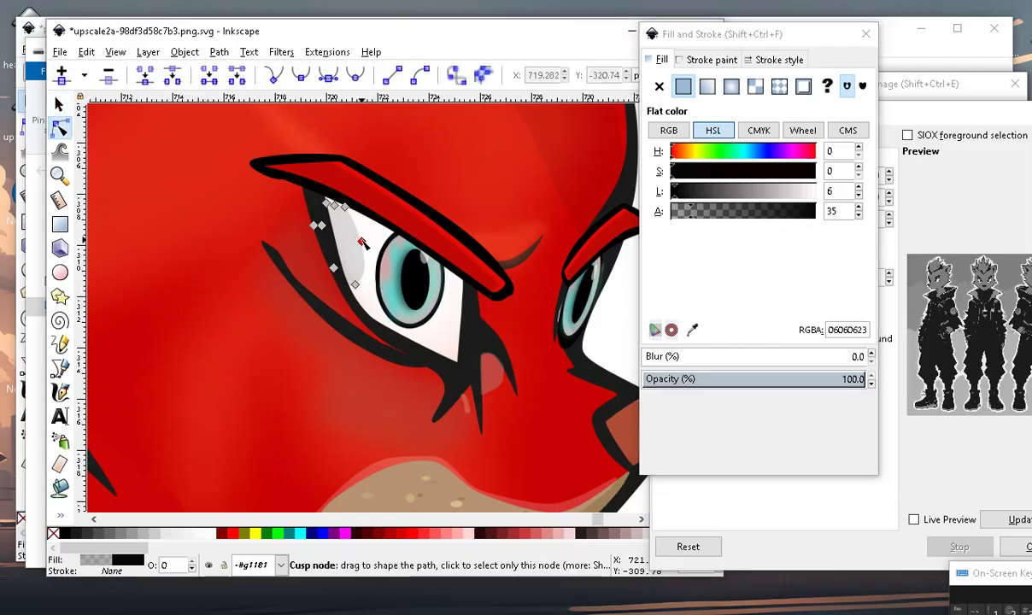
drag(362, 244, 472, 283)
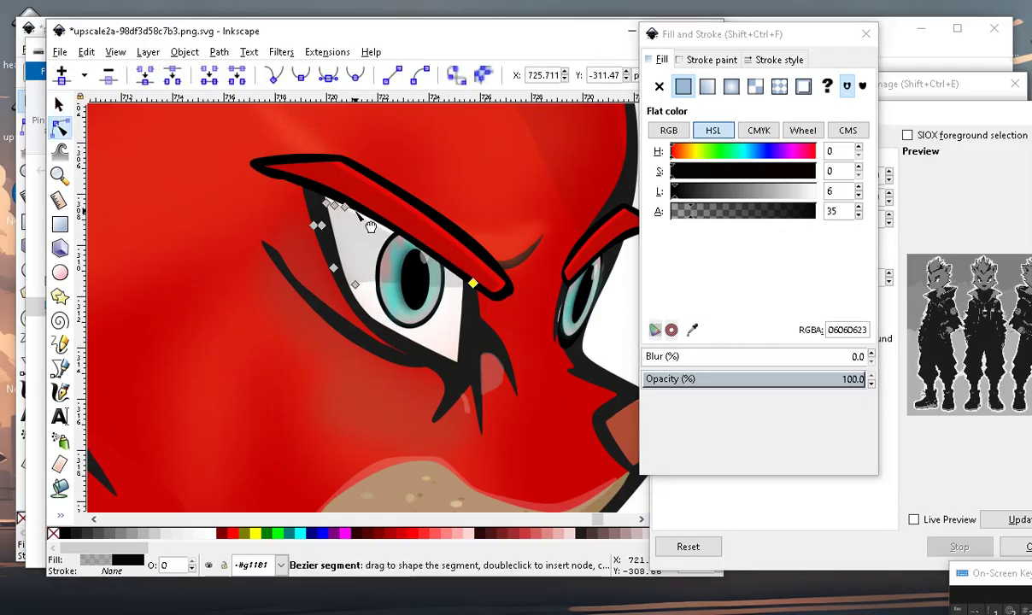
drag(343, 205, 346, 202)
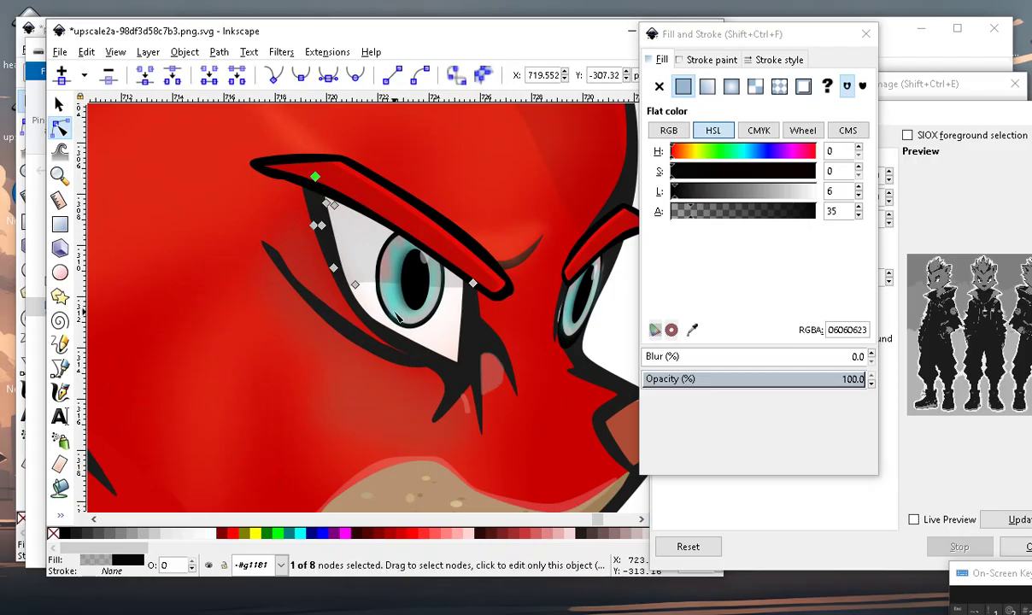
scroll(410, 338, down, 4)
scroll(416, 343, up, 4)
scroll(419, 275, up, 1)
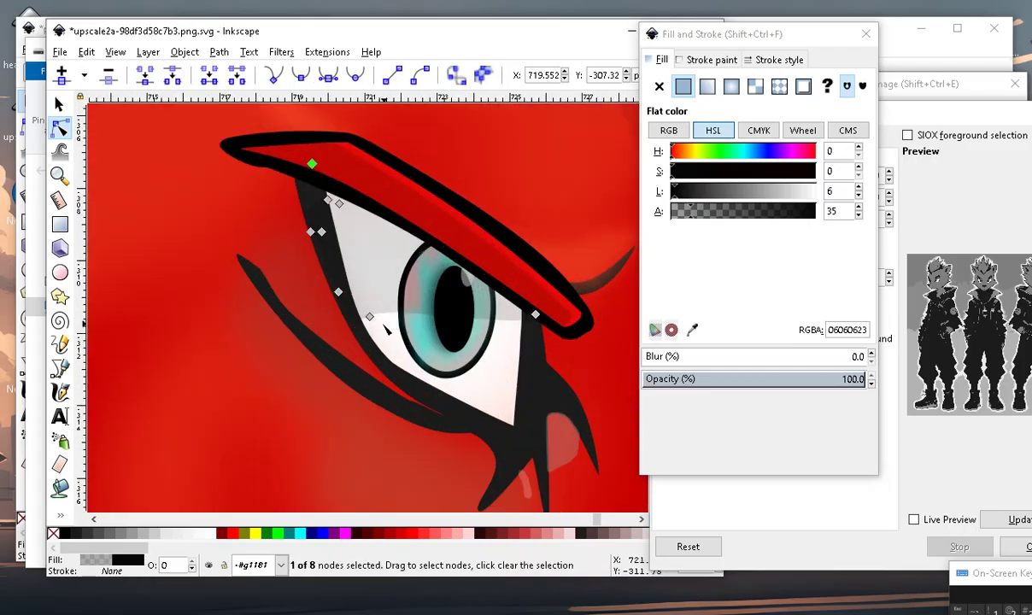
click(372, 299)
drag(387, 285, 376, 233)
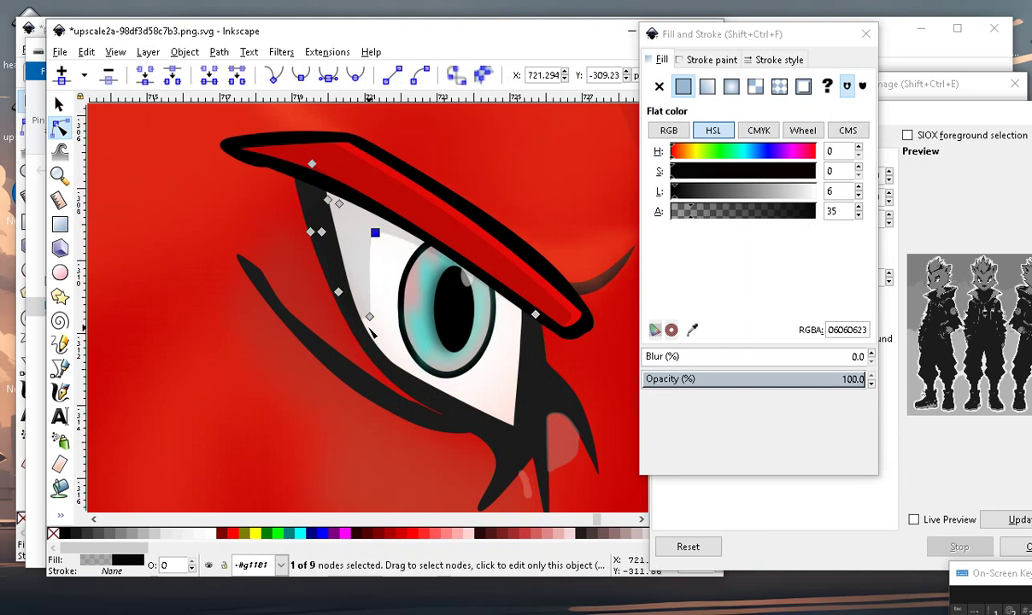
drag(369, 316, 413, 381)
Add a node on the eye-corner shading's edge and pull it down.
double_click(379, 282)
drag(379, 282, 376, 295)
scroll(377, 296, down, 5)
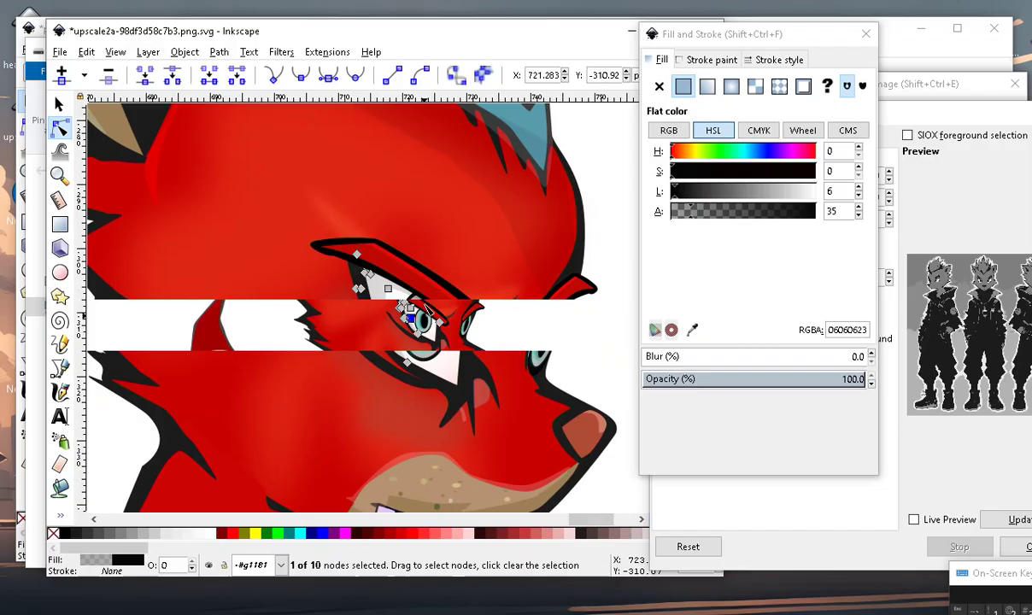
click(502, 443)
scroll(446, 359, up, 3)
scroll(446, 359, up, 3)
scroll(432, 355, down, 3)
scroll(427, 353, up, 3)
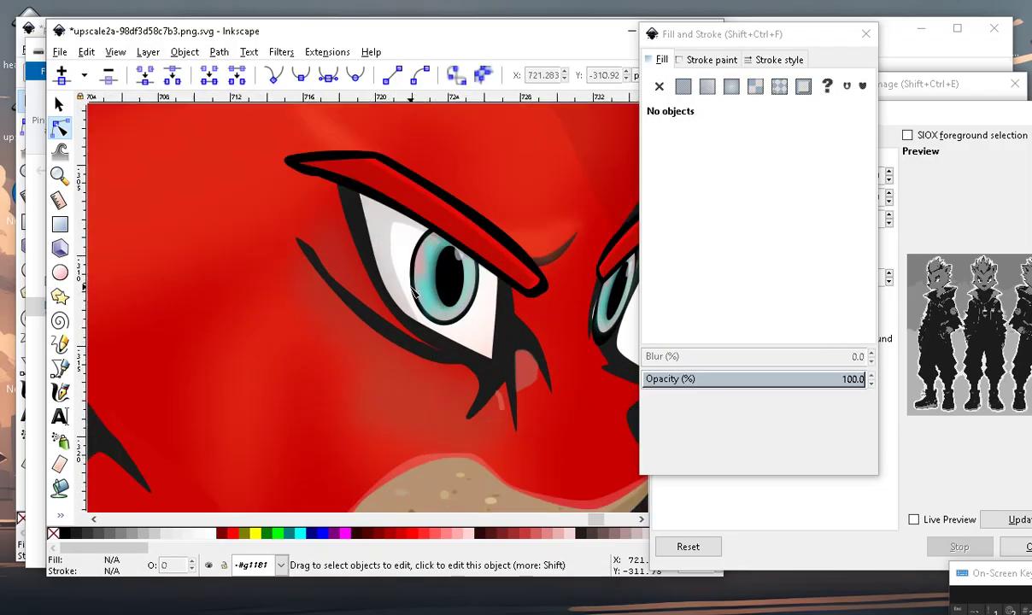
scroll(394, 282, down, 3)
scroll(504, 419, down, 2)
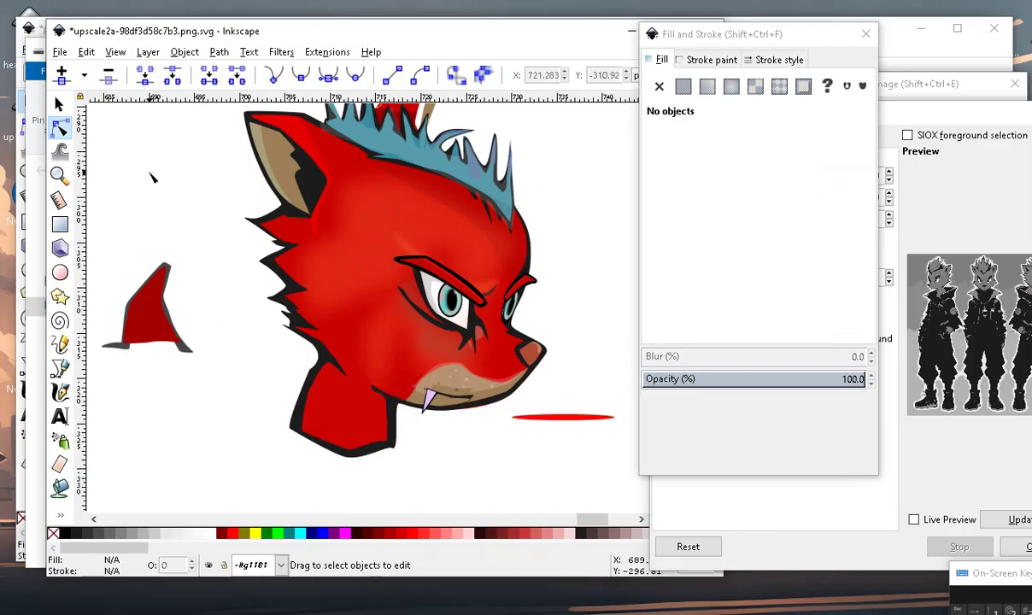
Rotate the red ellipse to nearly vertical and move it over the eye.
click(62, 104)
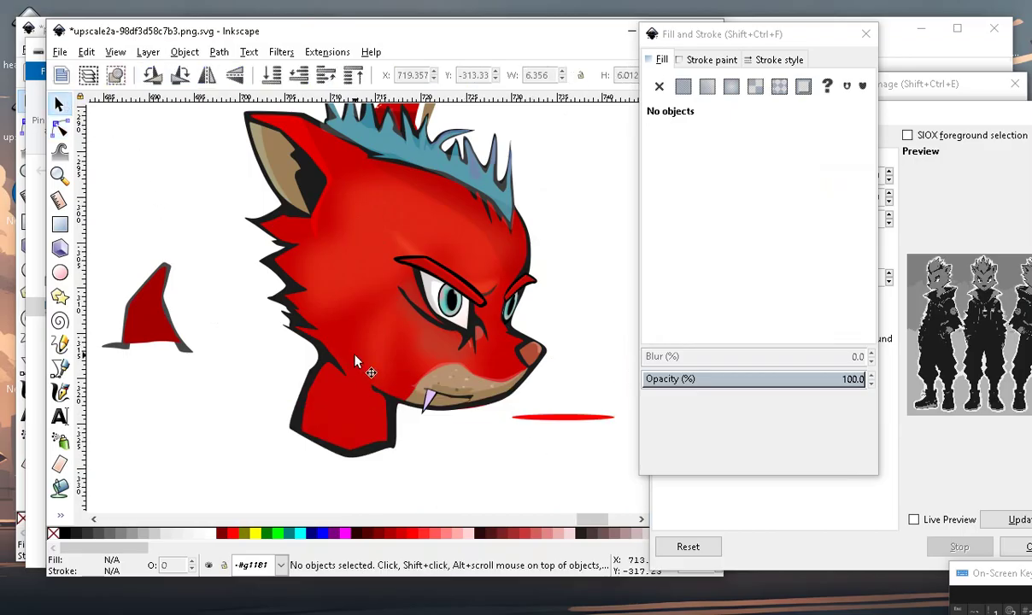
click(564, 418)
double_click(564, 418)
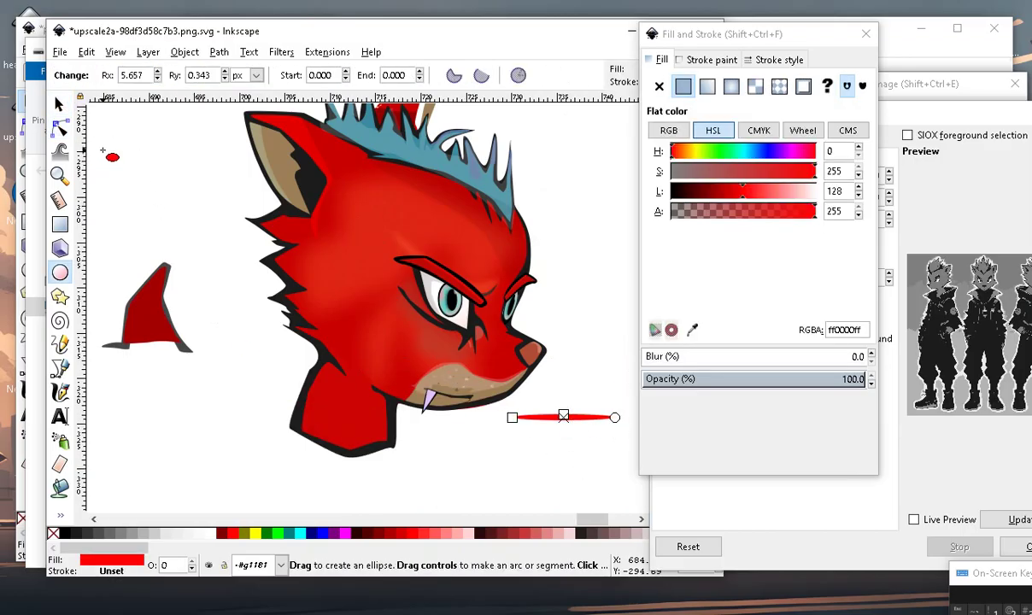
click(60, 103)
click(571, 418)
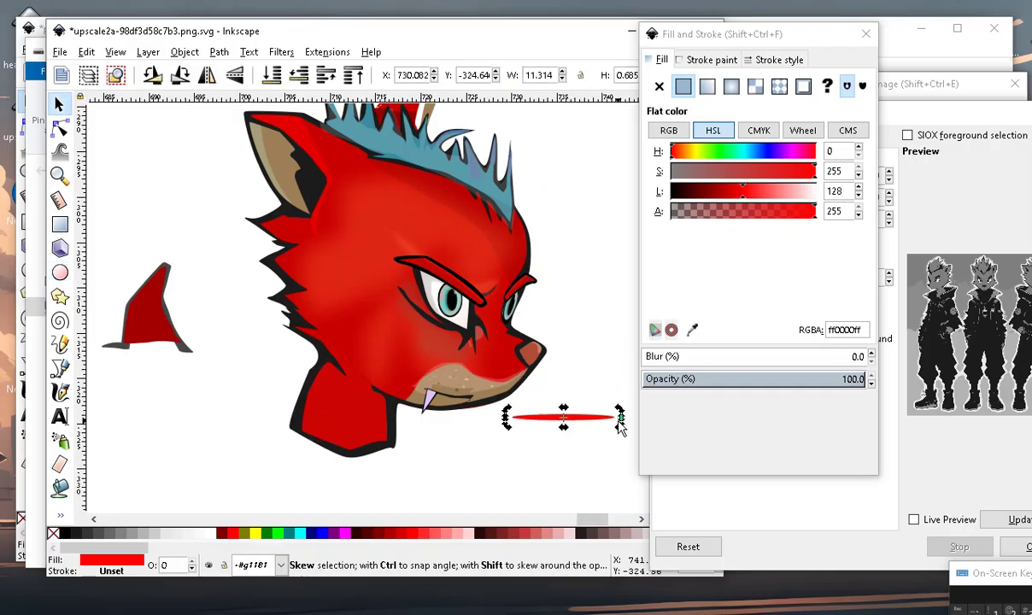
drag(620, 411, 559, 358)
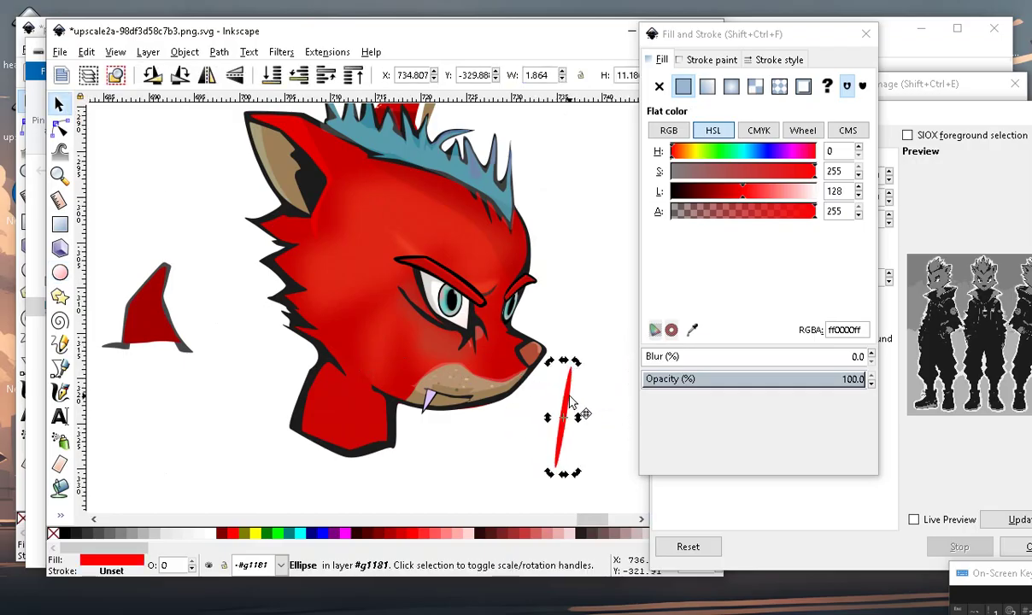
drag(571, 402, 466, 305)
Bucket-fill the eye-corner area beside the ellipse, then move the ellipse back beside the snout.
scroll(468, 307, up, 2)
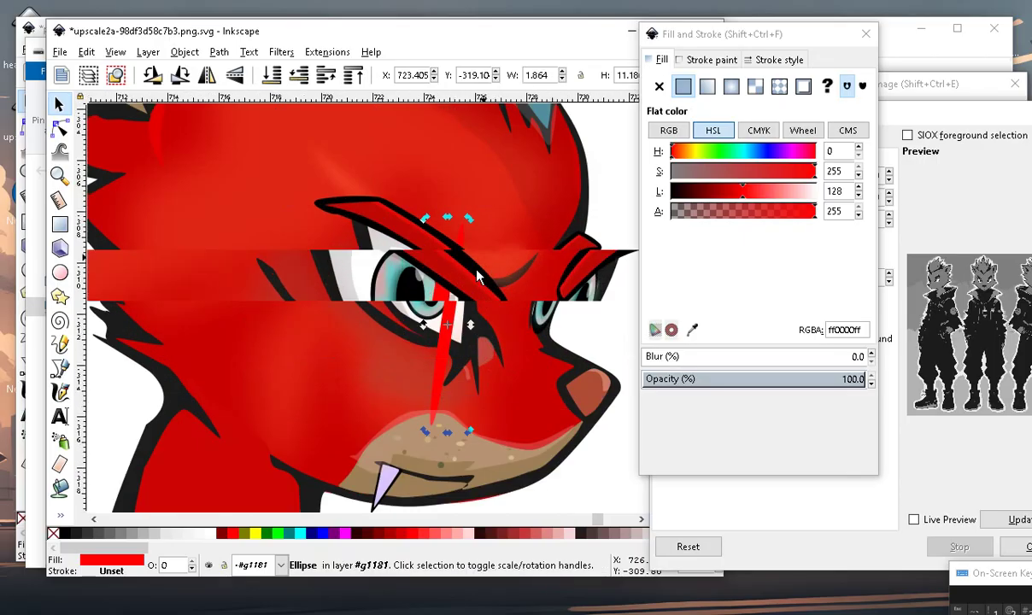
scroll(449, 252, up, 2)
click(68, 485)
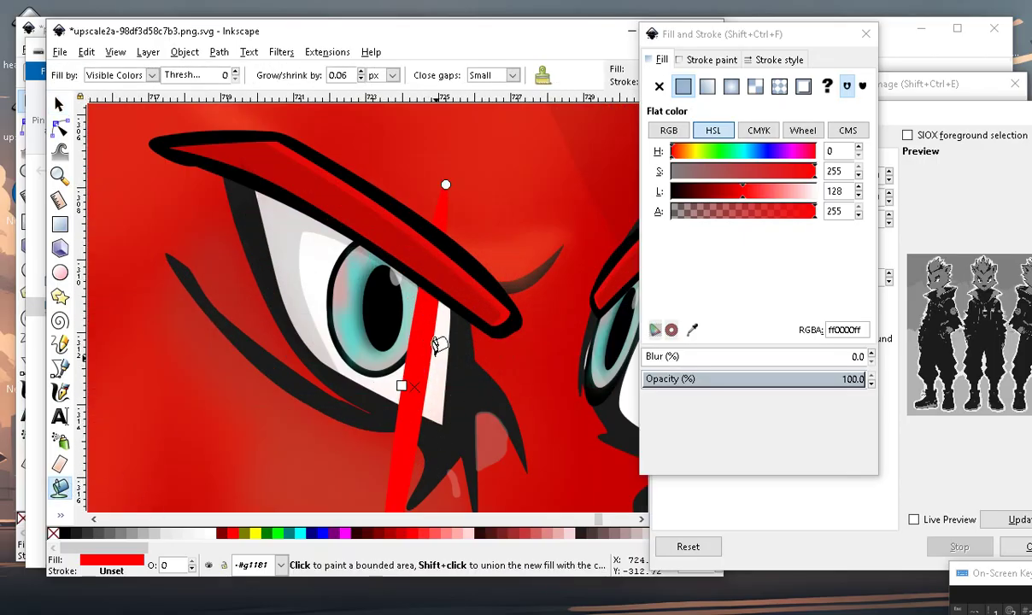
scroll(450, 335, down, 1)
click(60, 104)
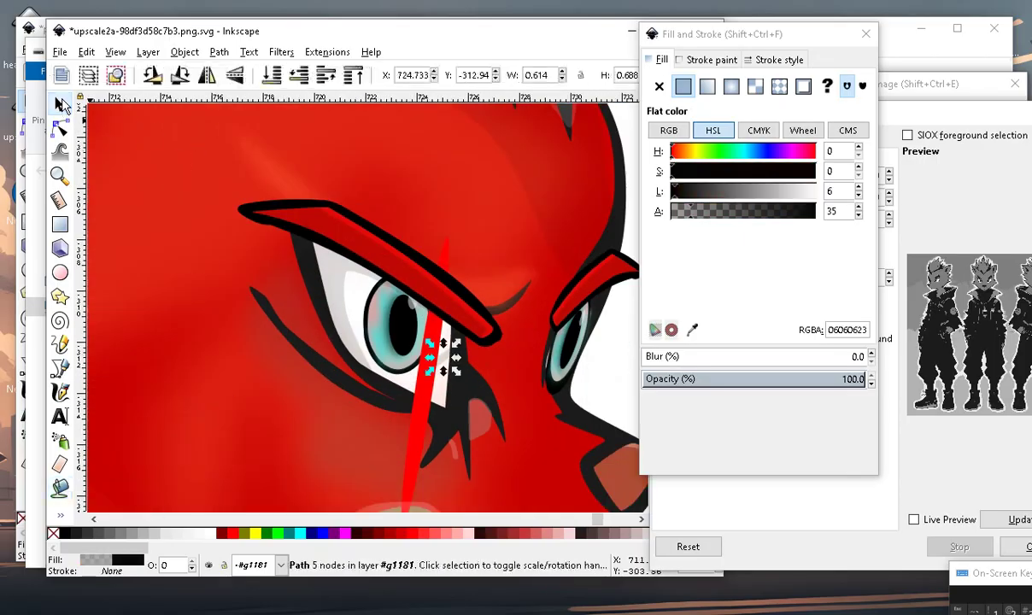
scroll(407, 391, down, 2)
drag(389, 331, 504, 402)
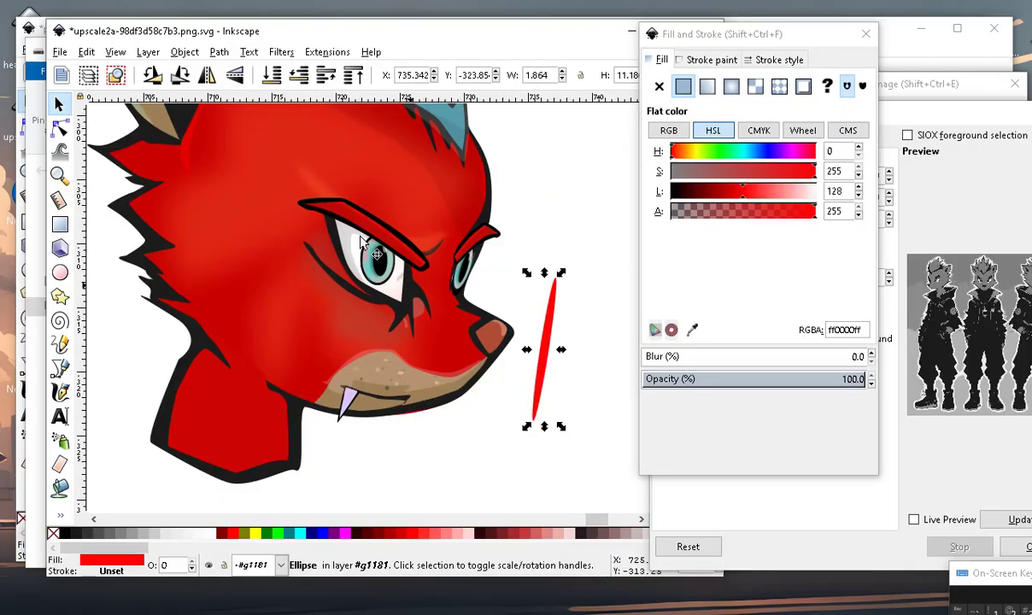
scroll(413, 321, up, 5)
click(60, 126)
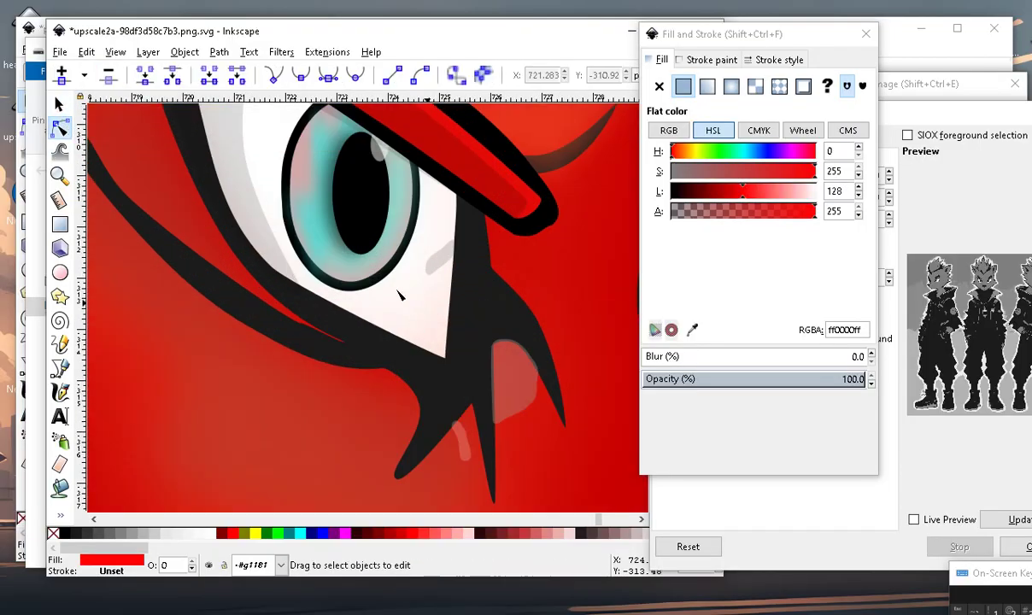
Reshape the small dark eye-corner shape, stretching it to the brow and adding a lower-edge node.
click(439, 260)
drag(434, 283, 445, 364)
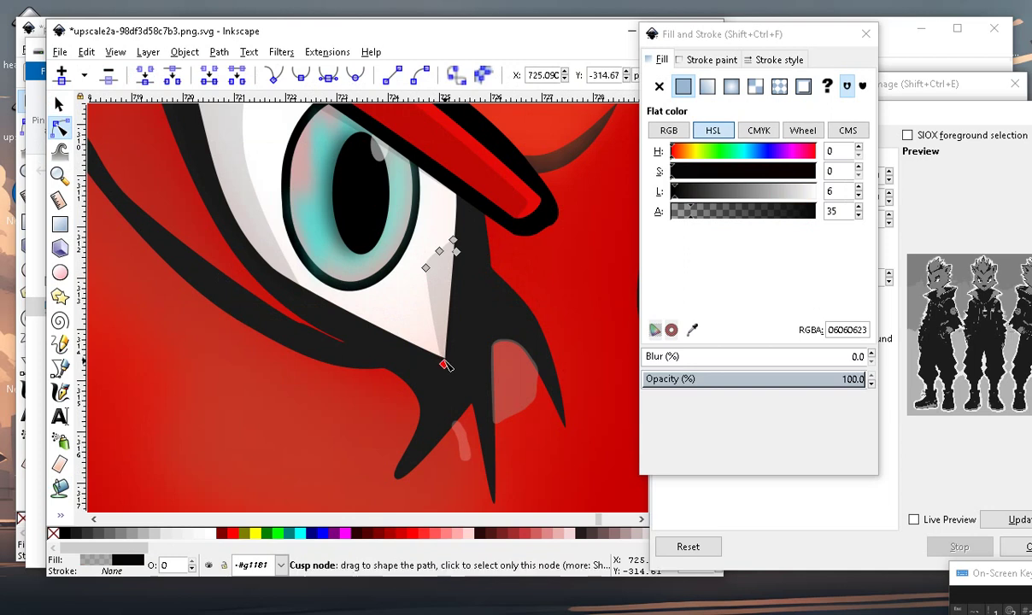
drag(454, 241, 453, 187)
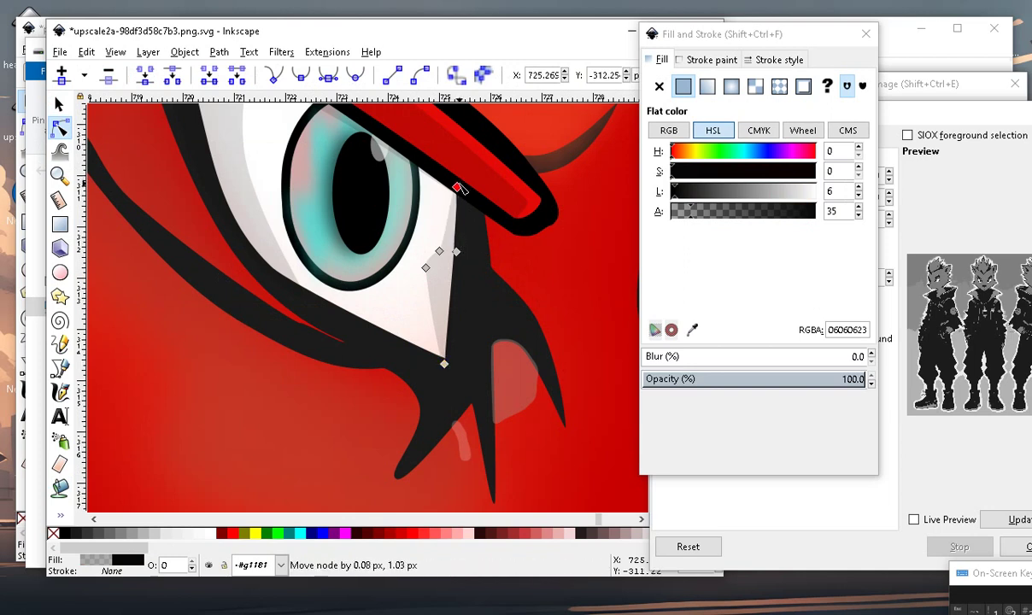
mouse_move(426, 268)
mouse_down()
mouse_move(427, 327)
mouse_move(357, 318)
mouse_up()
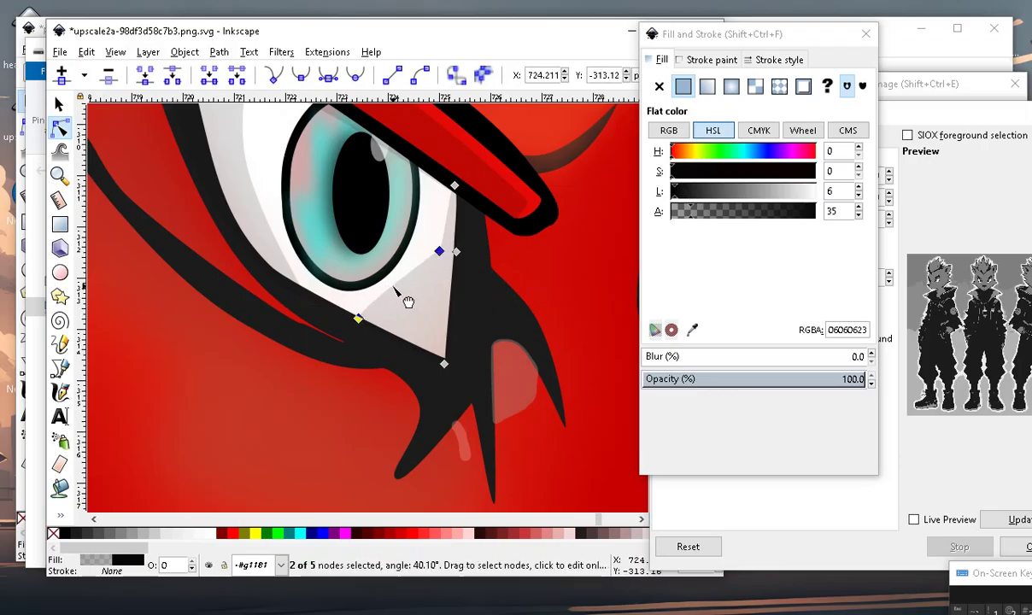
double_click(427, 333)
drag(427, 333, 431, 332)
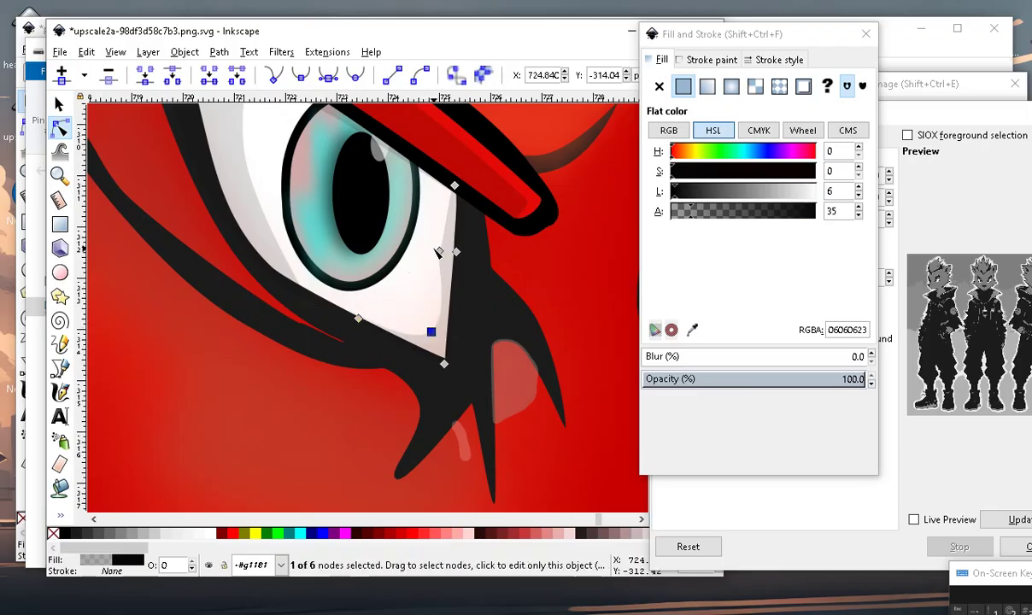
mouse_move(455, 185)
mouse_down()
mouse_move(445, 174)
mouse_move(459, 196)
mouse_up()
click(468, 222)
Blur the eye-corner shading to 5.4%.
scroll(491, 385, down, 2)
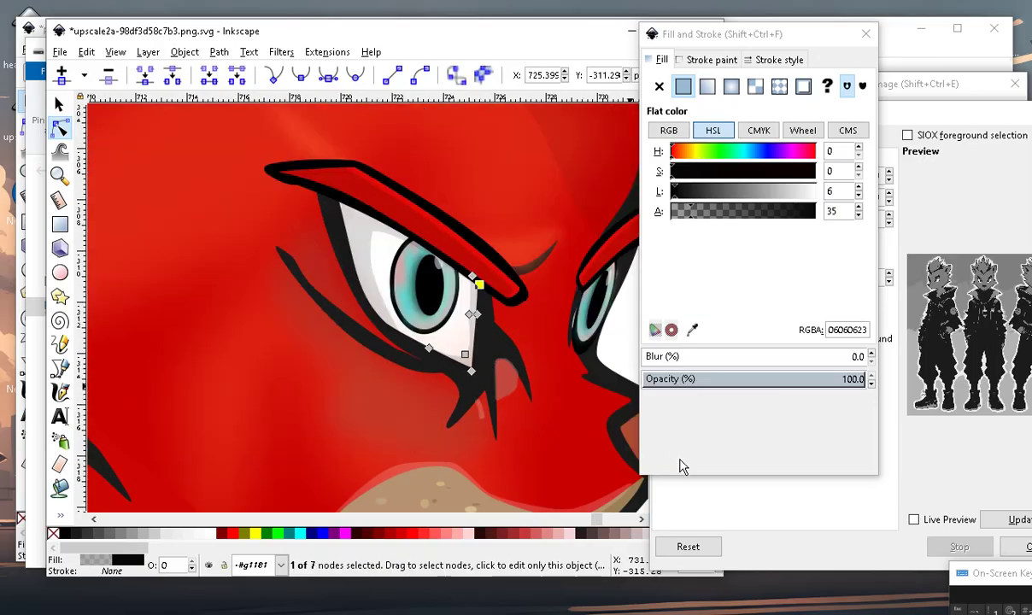
click(652, 358)
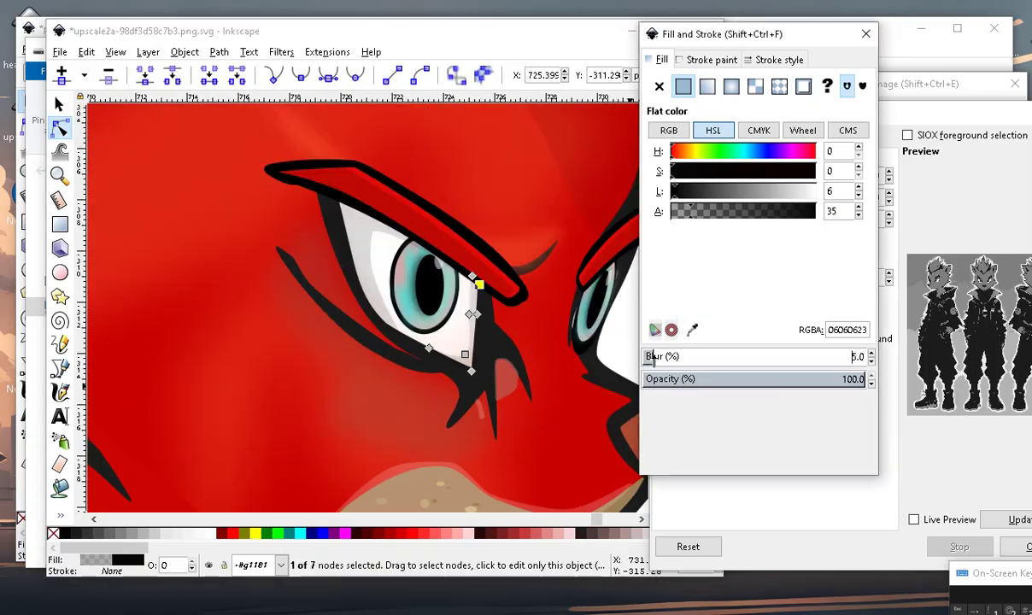
key(minus)
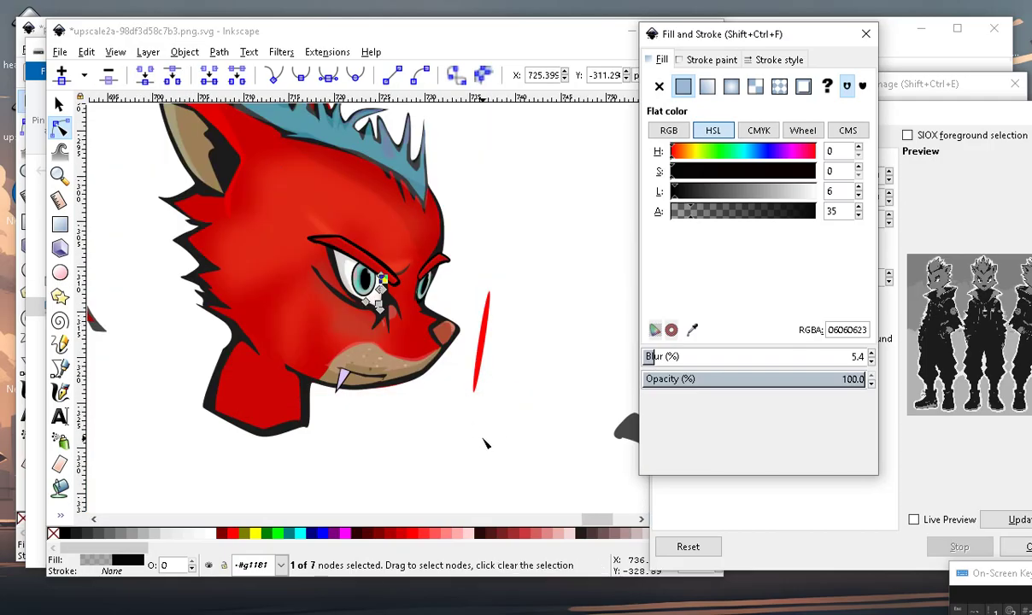
click(528, 227)
Blur the other dark eye shadow path to 6.5%.
scroll(404, 306, up, 3)
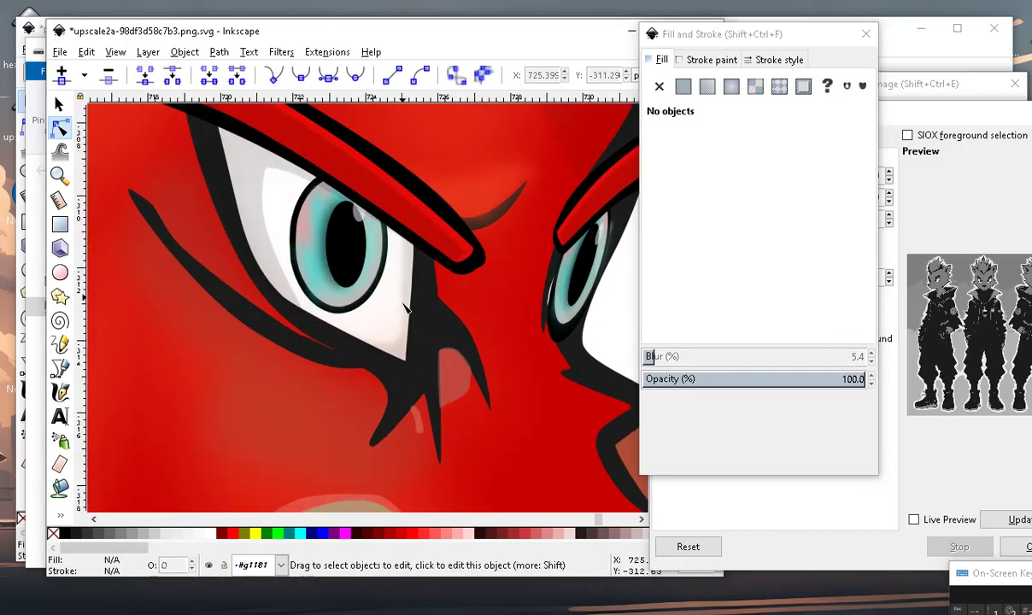
click(257, 180)
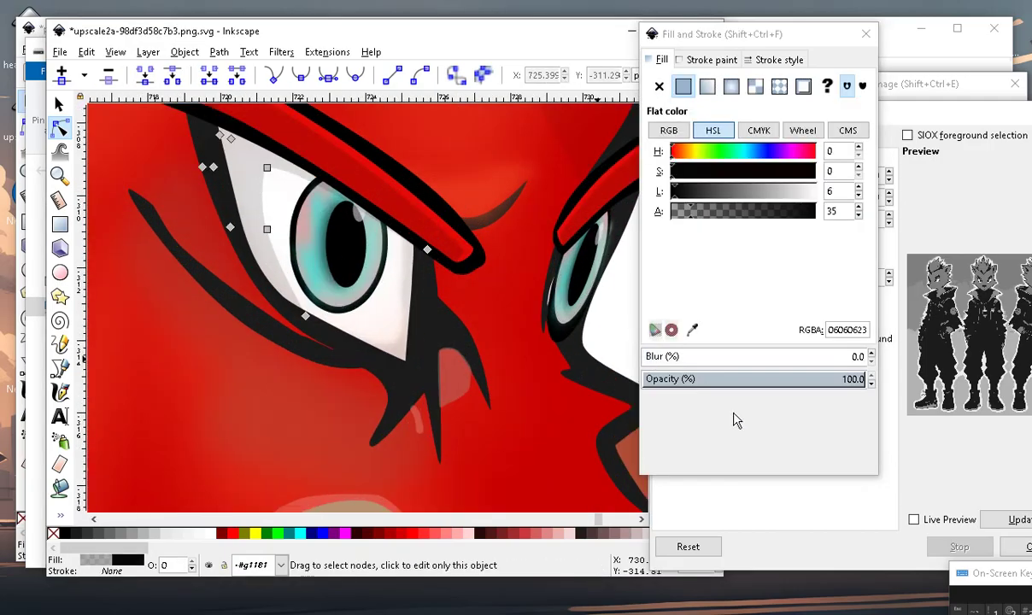
click(650, 357)
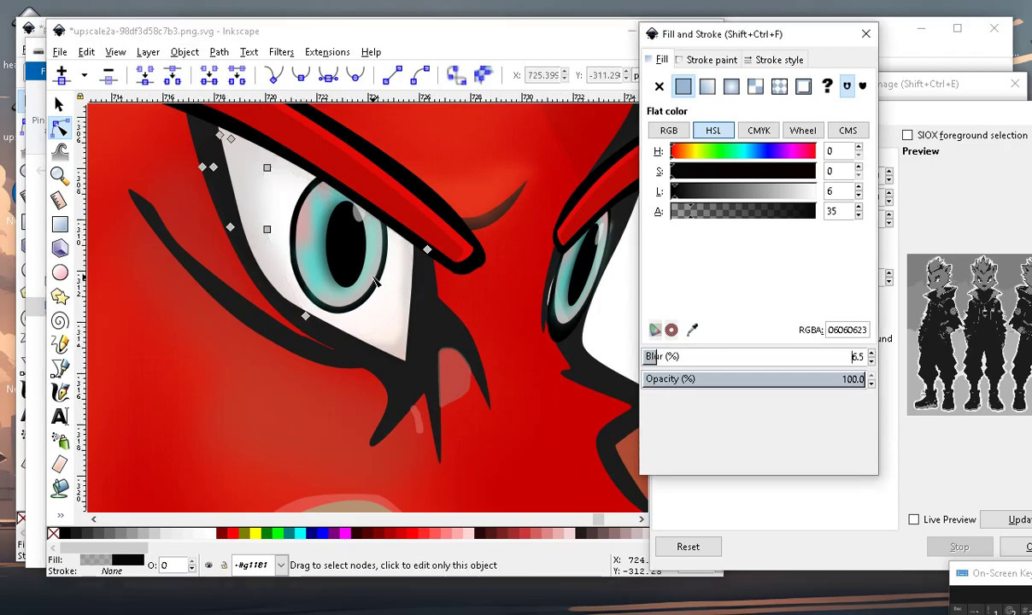
scroll(595, 299, down, 3)
click(595, 299)
scroll(383, 215, up, 3)
scroll(383, 216, down, 3)
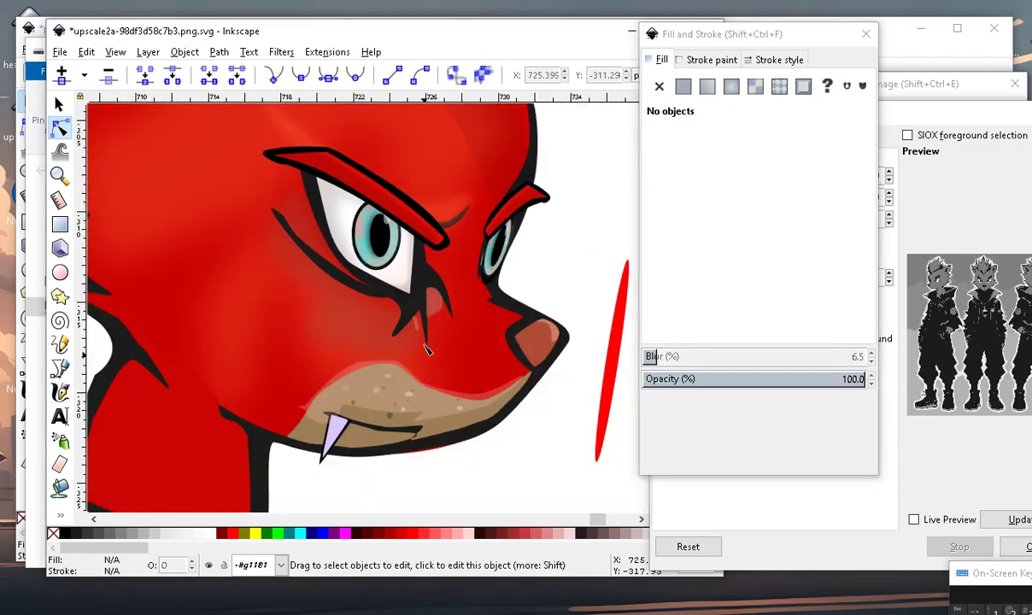
scroll(363, 438, up, 3)
Blur the tan muzzle shape to 6.5.
click(469, 392)
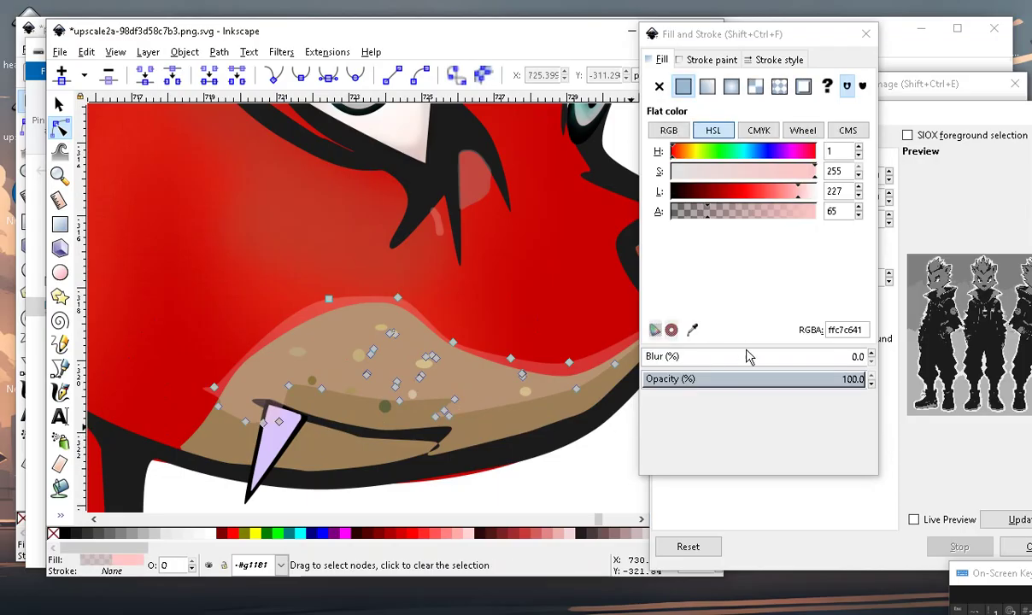
click(656, 356)
scroll(484, 393, down, 3)
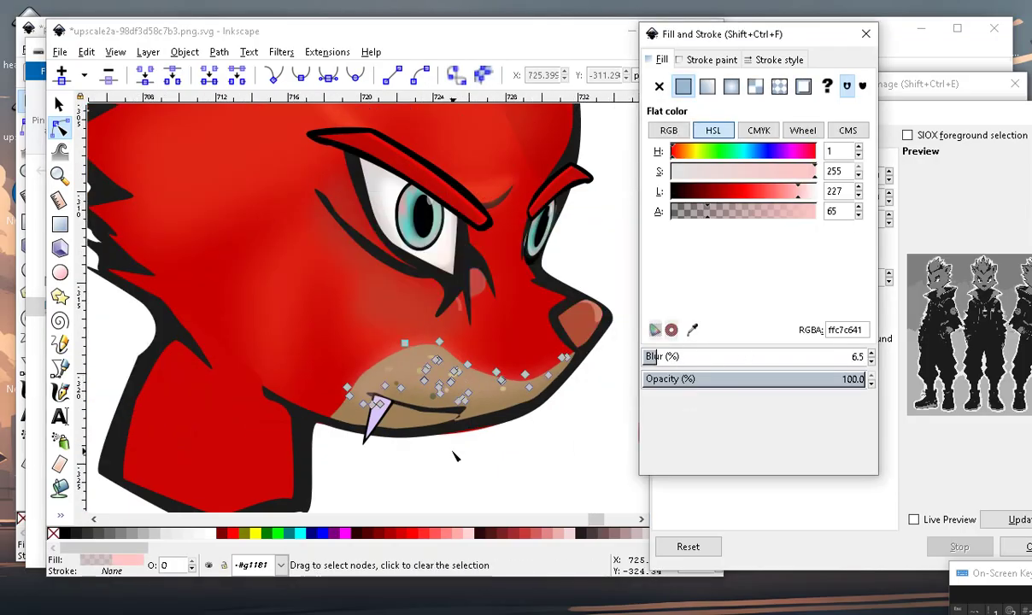
click(454, 454)
scroll(432, 388, down, 2)
scroll(449, 421, up, 2)
scroll(466, 440, down, 2)
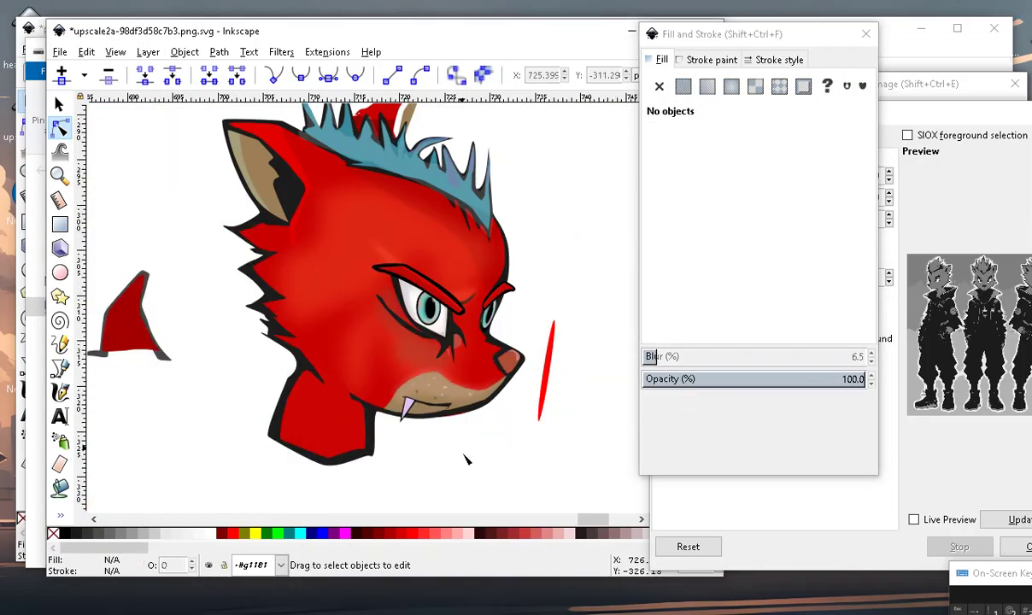
scroll(460, 456, down, 2)
scroll(461, 456, up, 3)
scroll(383, 364, up, 3)
scroll(403, 387, down, 2)
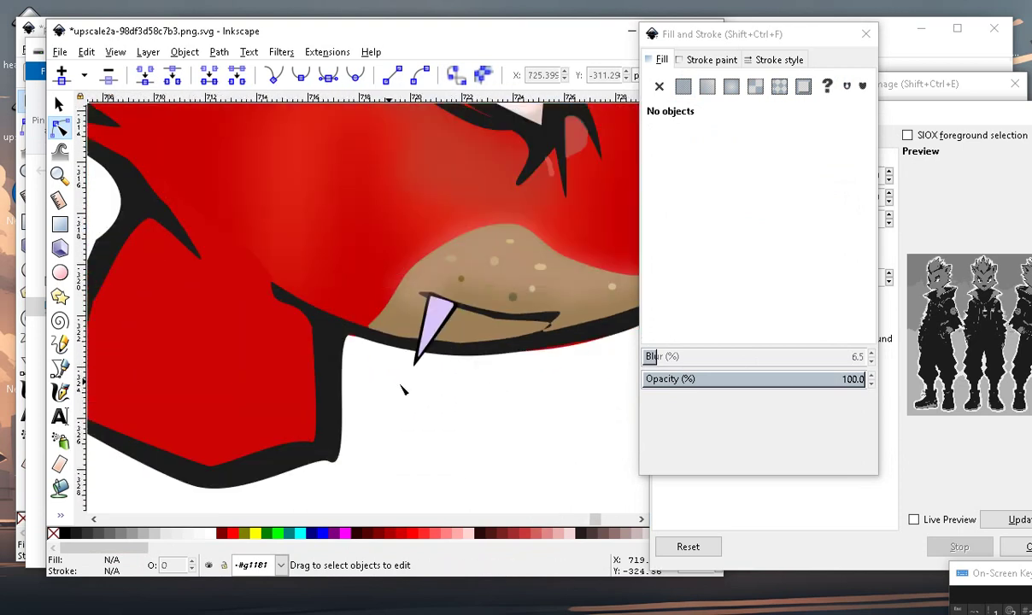
scroll(337, 340, down, 2)
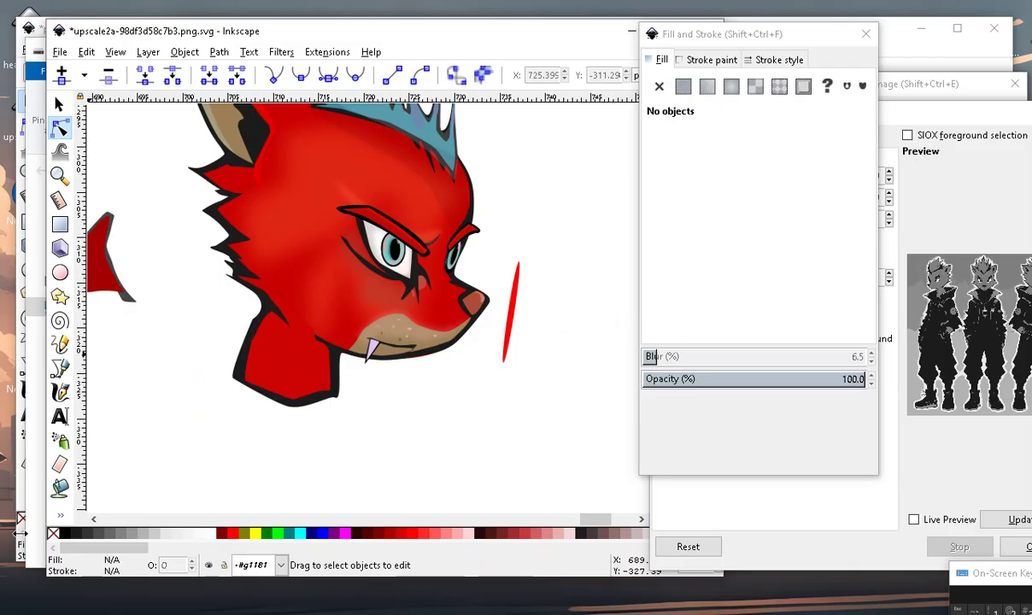
Paint Bucket-fill the area beside the small red stroke, creating a 6-node translucent dark shape.
click(60, 488)
scroll(394, 195, down, 3)
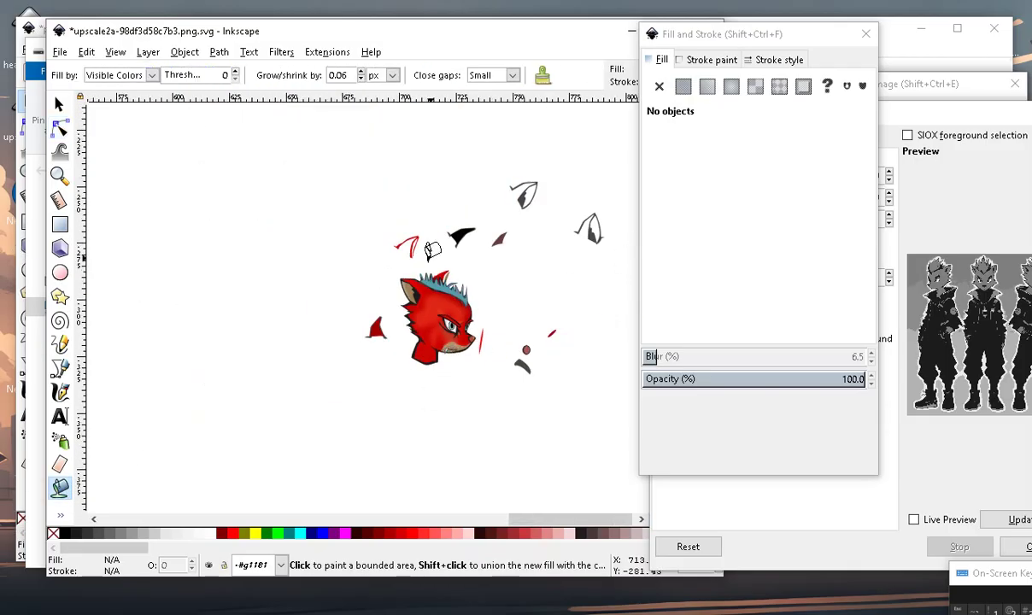
scroll(394, 196, up, 3)
scroll(365, 218, up, 2)
scroll(278, 260, down, 3)
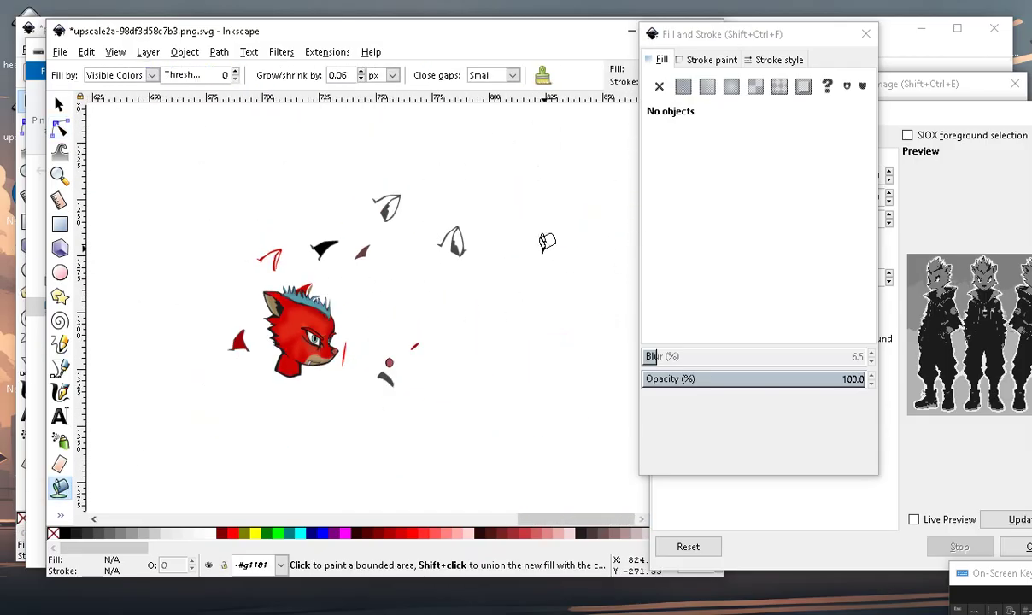
scroll(341, 188, up, 2)
scroll(377, 109, up, 1)
scroll(455, 266, down, 3)
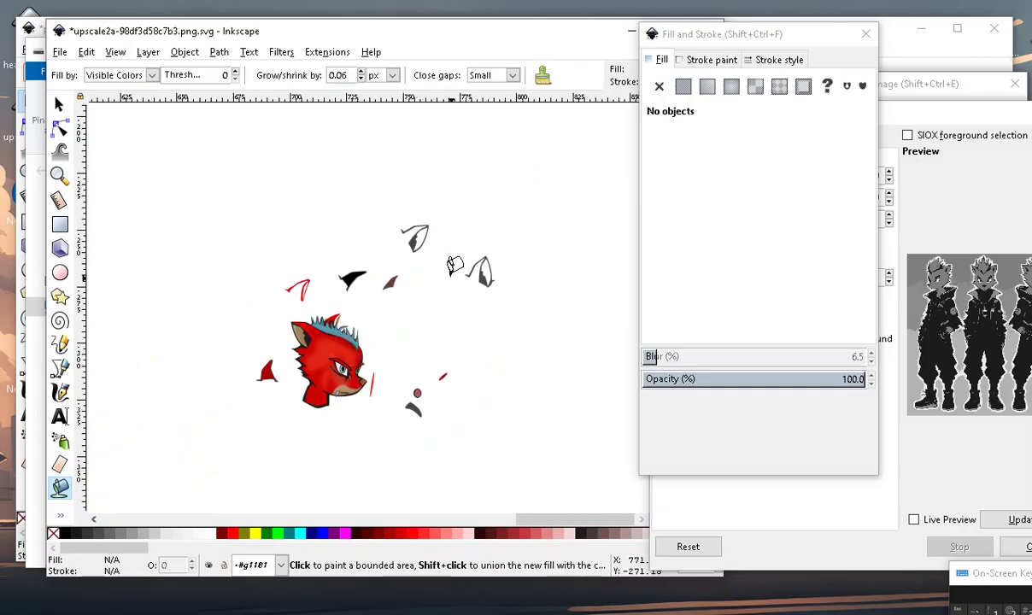
scroll(442, 410, up, 4)
scroll(468, 314, up, 1)
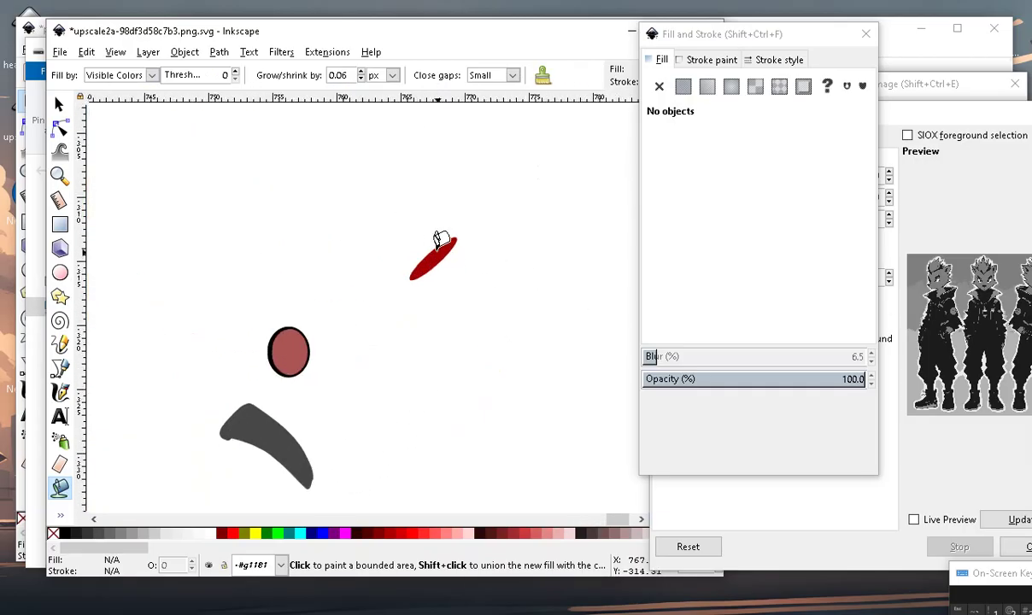
click(437, 241)
scroll(527, 224, down, 2)
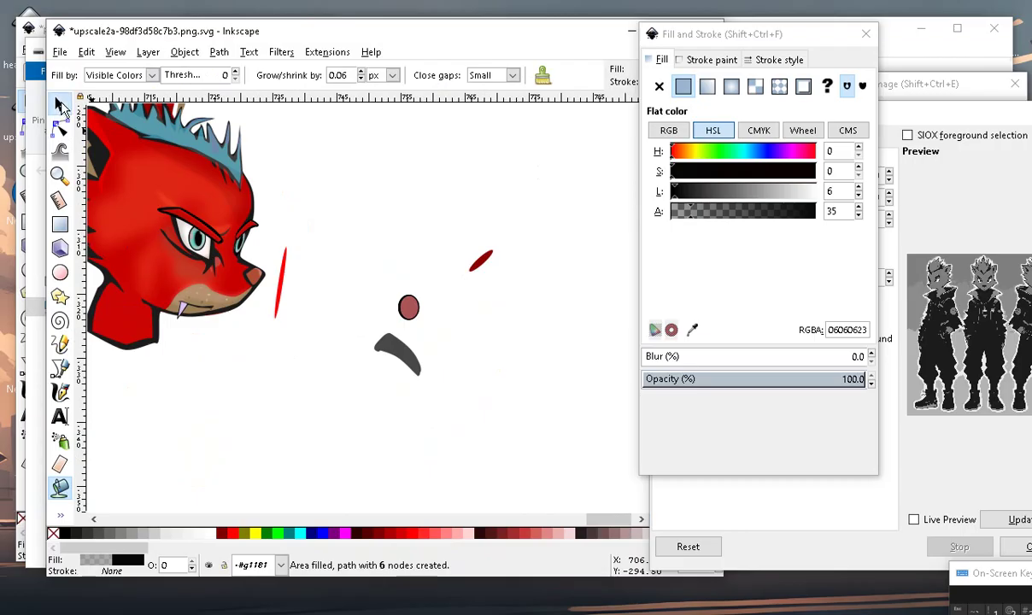
Move the new translucent fill shape below the fang and shrink it into a thin sliver.
click(60, 104)
click(481, 270)
drag(484, 267, 172, 329)
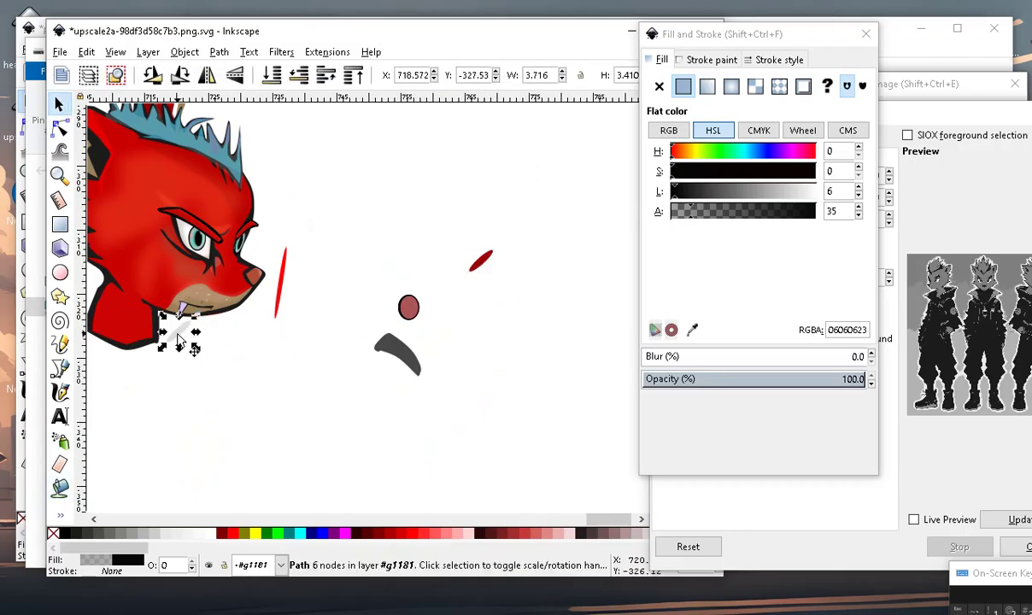
scroll(171, 338, up, 2)
scroll(301, 275, up, 2)
mouse_move(306, 250)
mouse_down()
mouse_move(189, 310)
mouse_move(200, 308)
mouse_up()
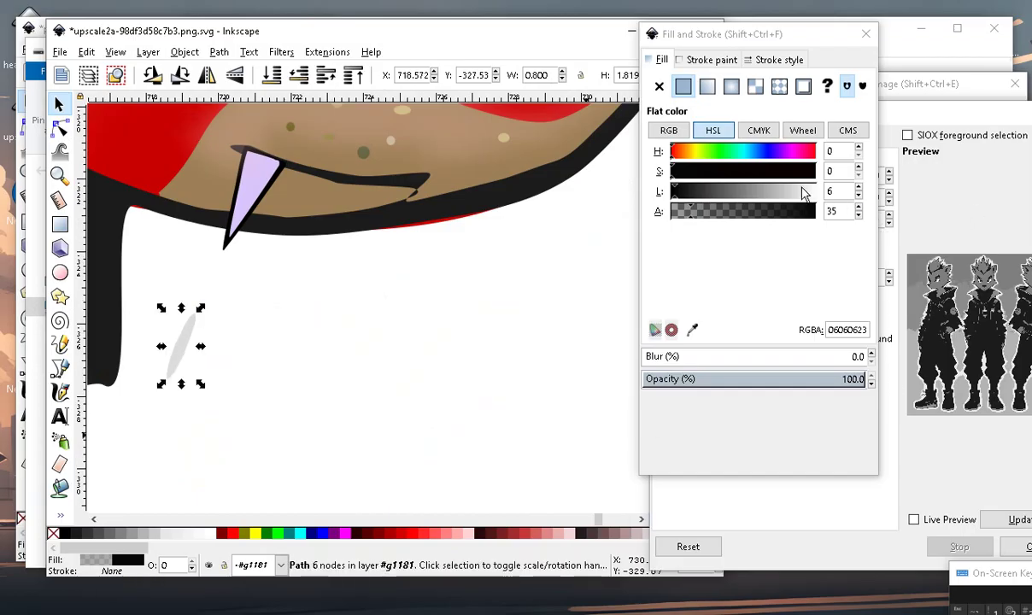
Make the sliver white, lay it over the fang, and raise its opacity.
drag(803, 194, 835, 183)
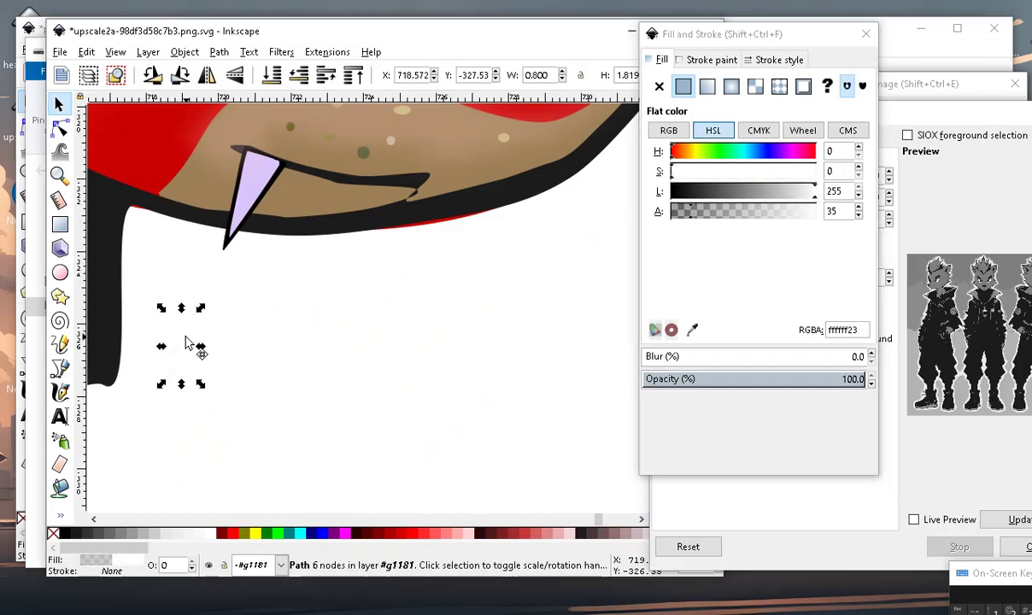
drag(191, 342, 310, 206)
scroll(271, 177, up, 3)
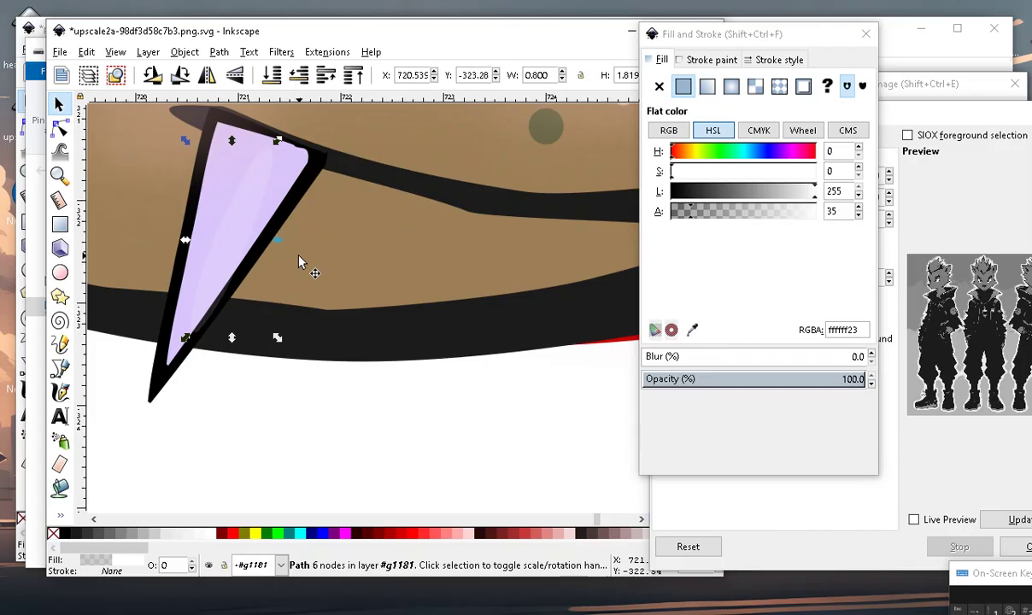
scroll(266, 312, down, 2)
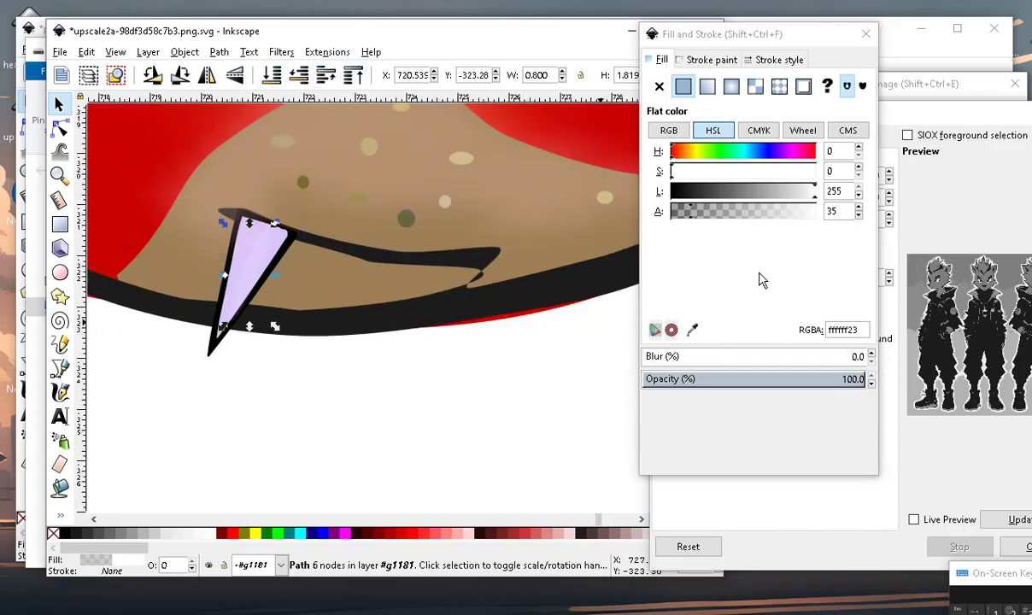
drag(731, 213, 741, 213)
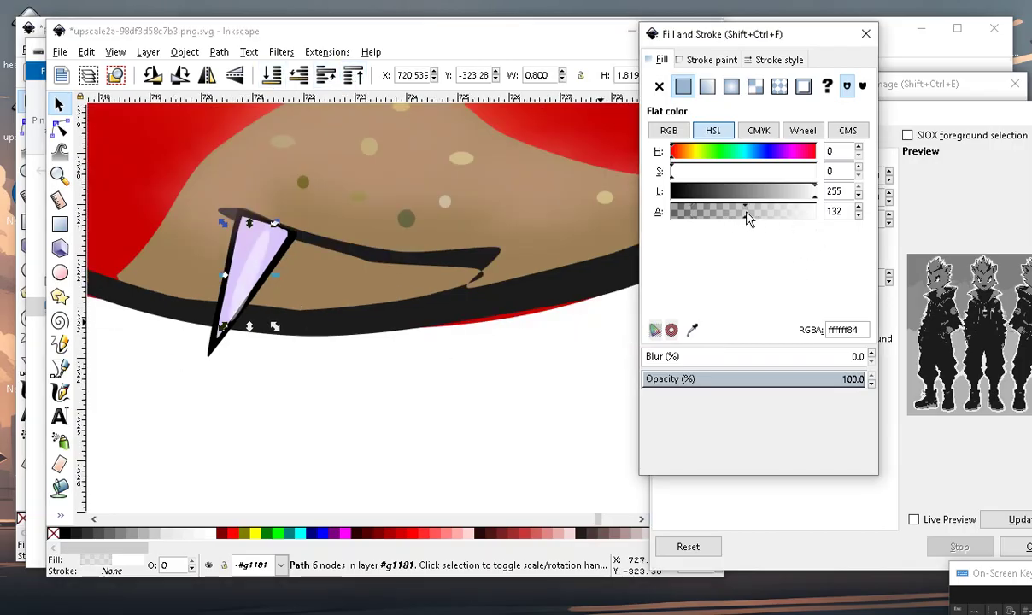
scroll(254, 248, up, 1)
click(299, 437)
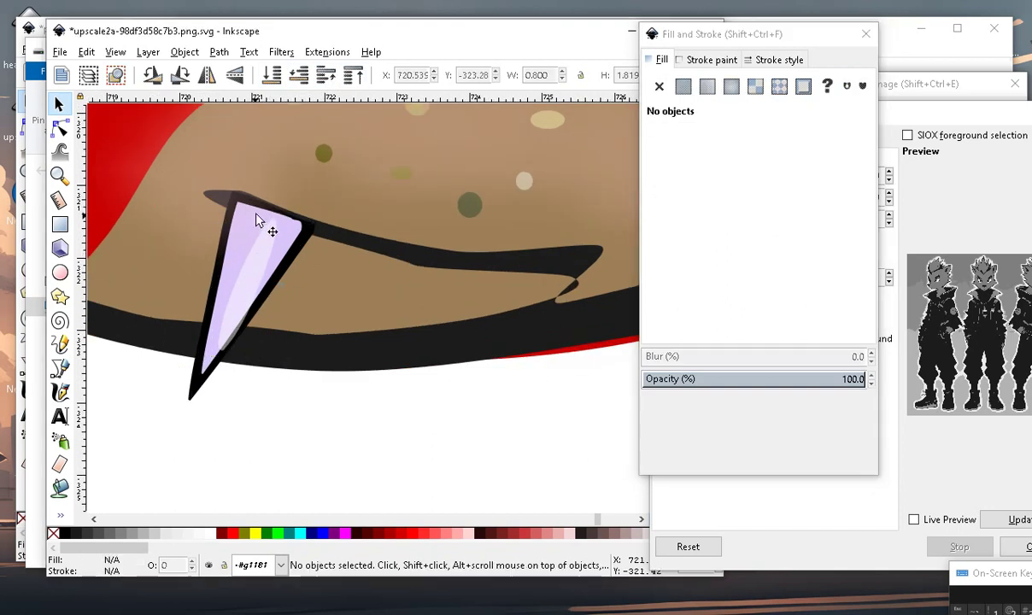
Inspect the nodes of the blurred pink glow shape inside the fang group.
click(248, 229)
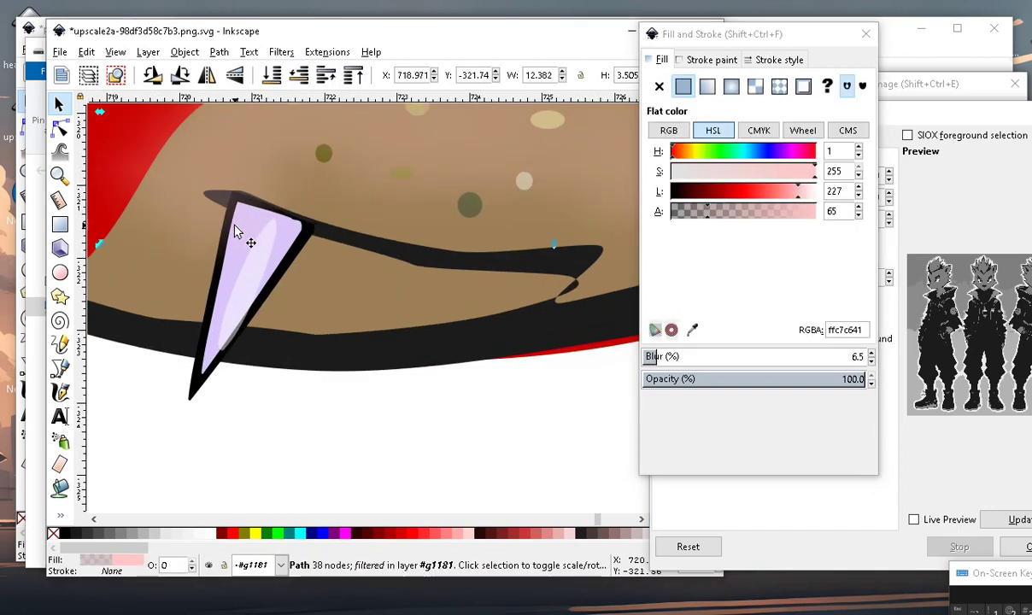
key(n)
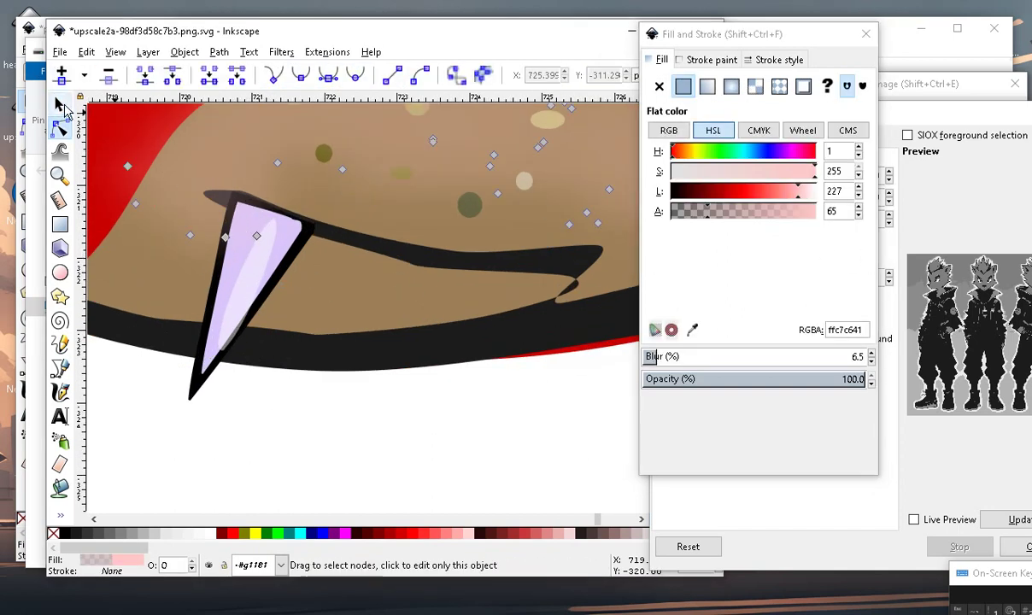
click(59, 104)
click(373, 472)
click(246, 232)
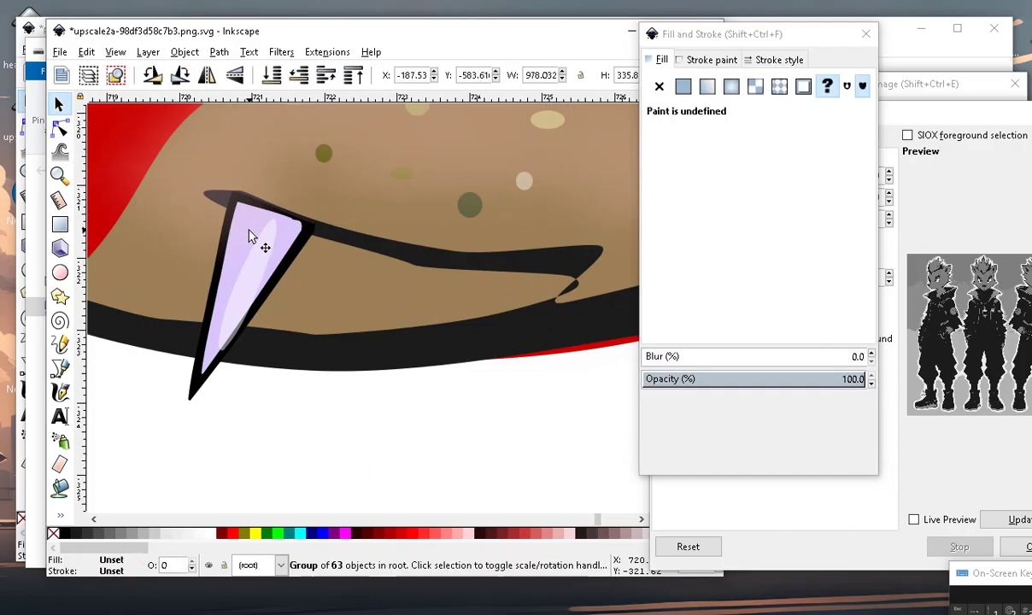
ctrl+click(246, 233)
key(n)
scroll(228, 324, up, 2)
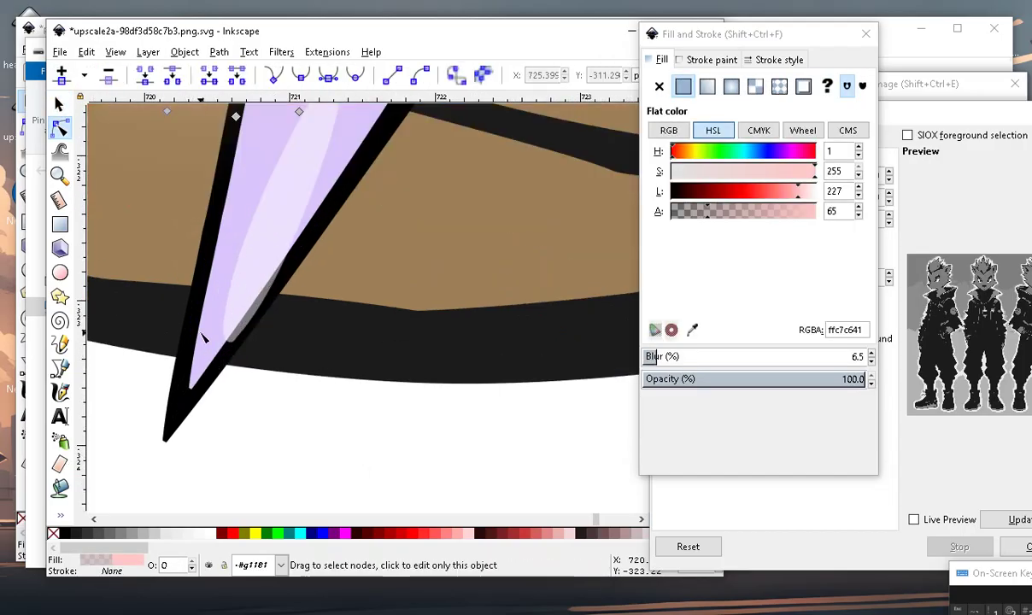
Lighten the lilac fill of the lower fang.
click(204, 359)
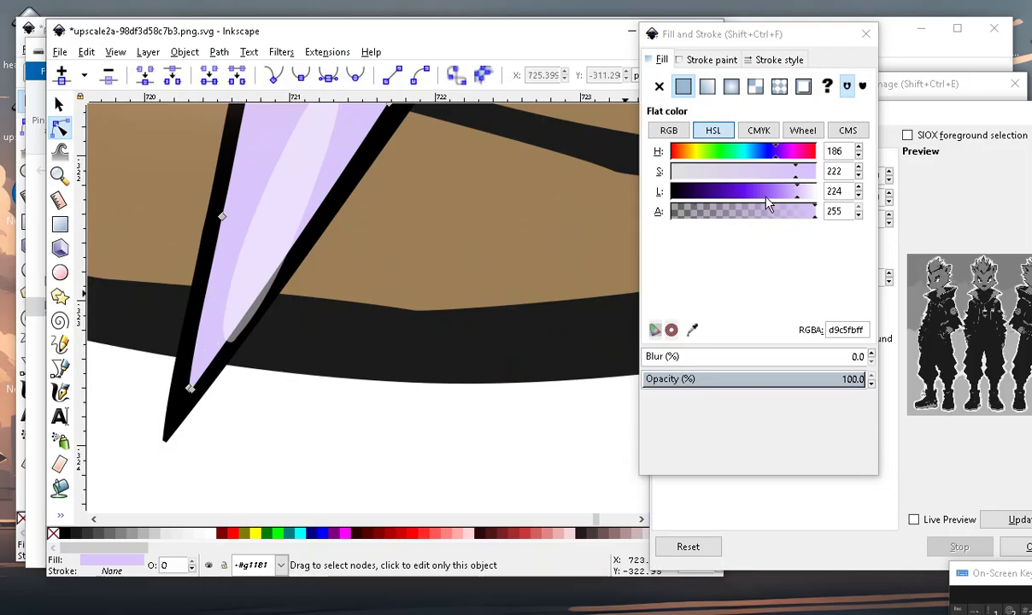
drag(801, 201, 809, 199)
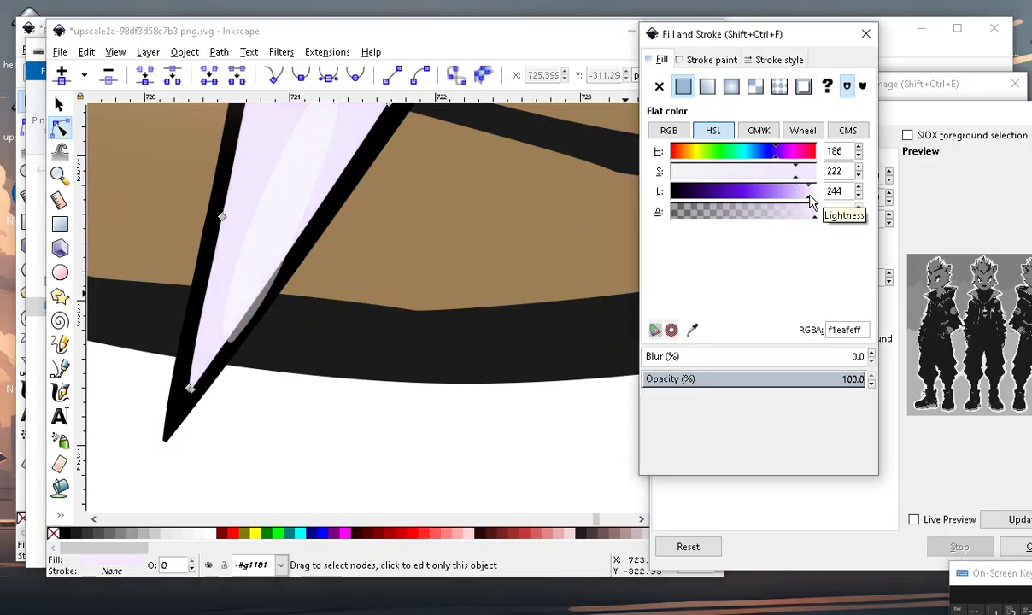
scroll(406, 336, down, 2)
scroll(405, 336, down, 2)
scroll(406, 336, up, 2)
scroll(406, 336, up, 2)
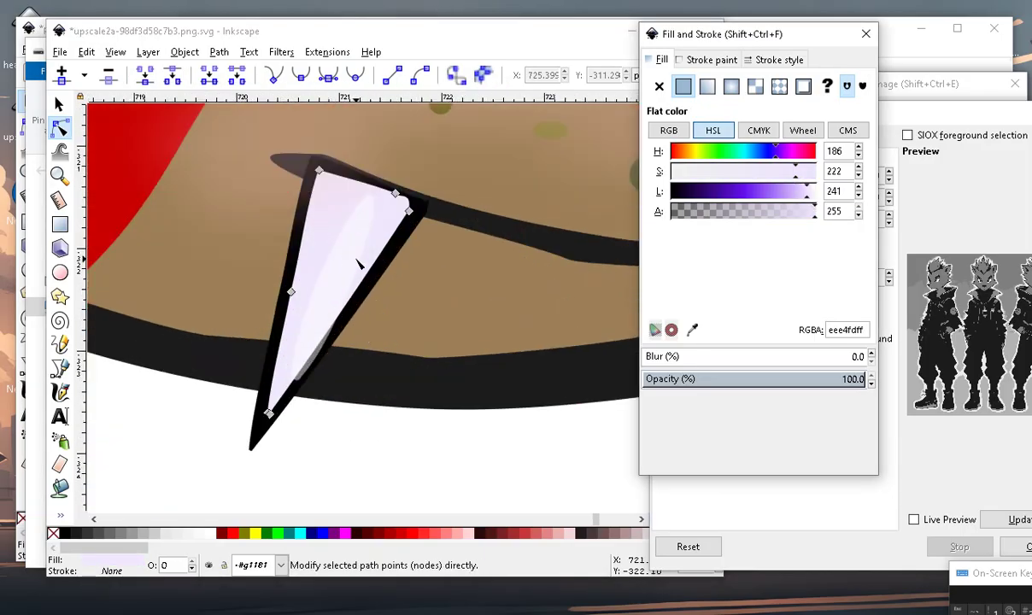
Make the white fang highlight nearly opaque (ffffffe8).
click(409, 300)
click(811, 199)
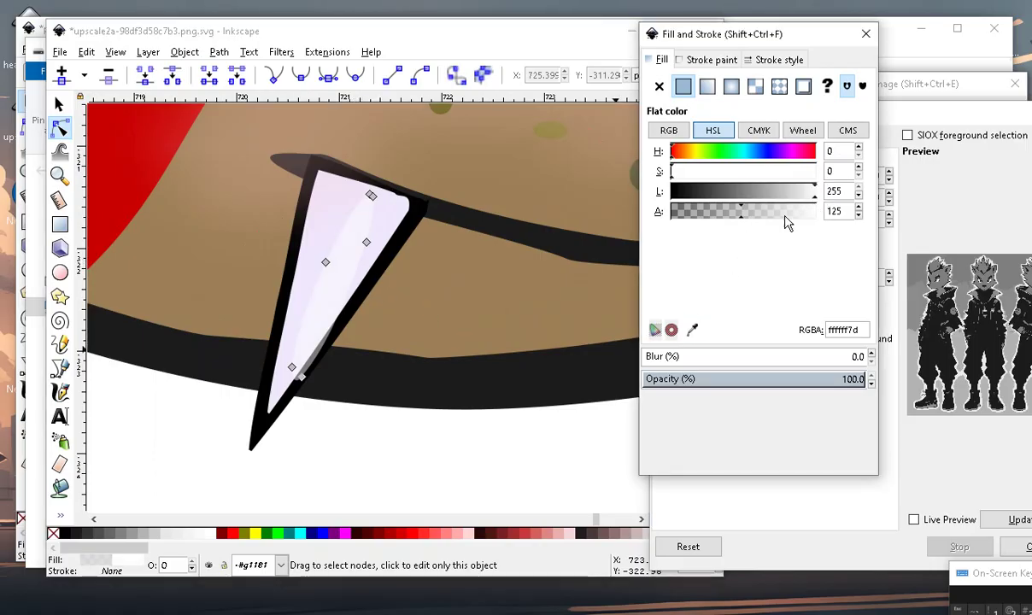
drag(743, 214, 800, 209)
scroll(357, 403, down, 1)
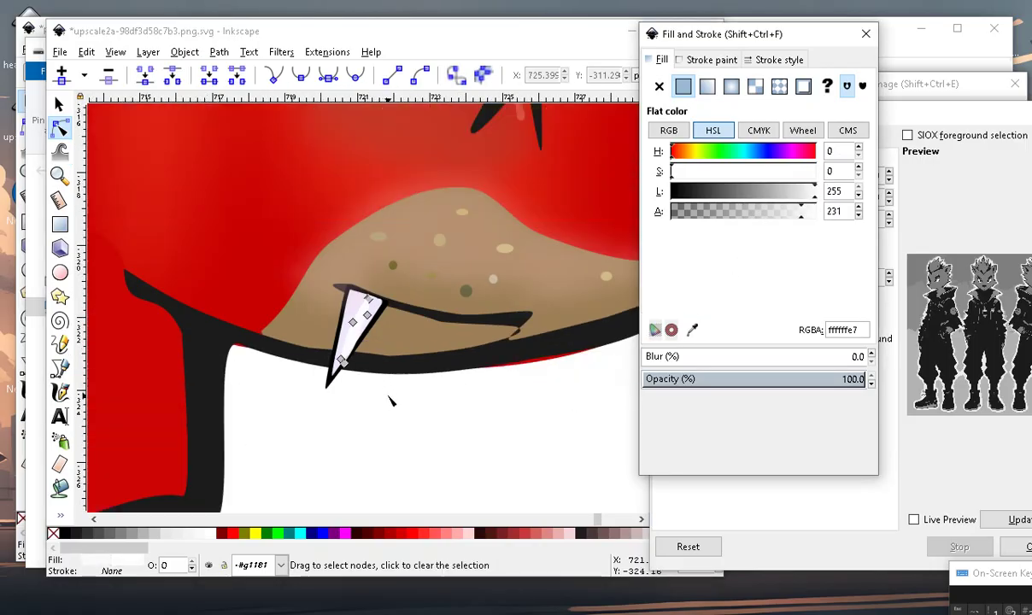
scroll(381, 428, down, 1)
click(376, 426)
scroll(368, 423, up, 2)
scroll(367, 423, down, 1)
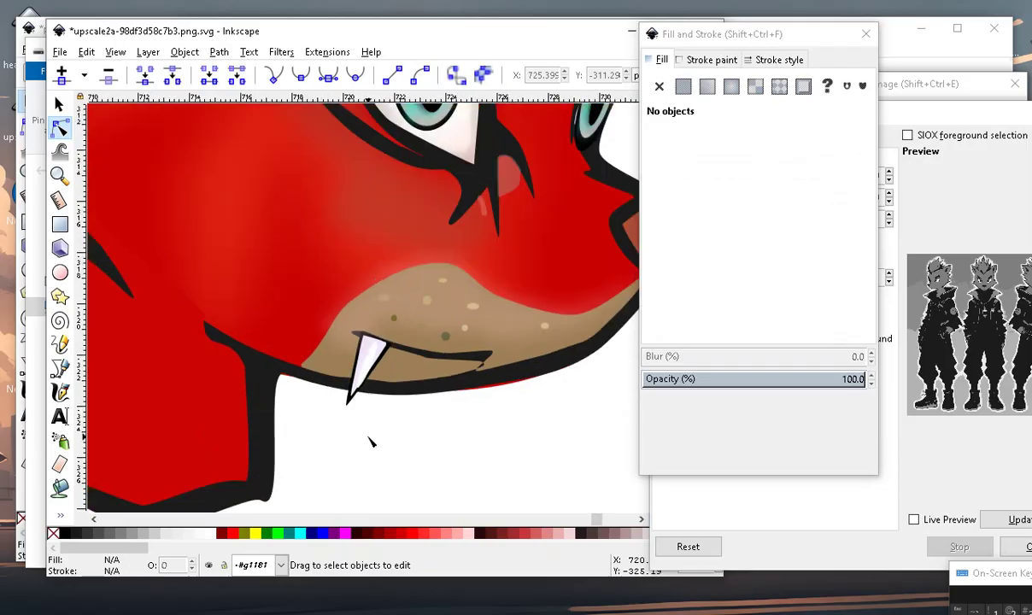
Tilt the highlight sliver slightly and nudge it up and right along the fang.
click(58, 107)
scroll(272, 341, up, 2)
scroll(417, 355, up, 2)
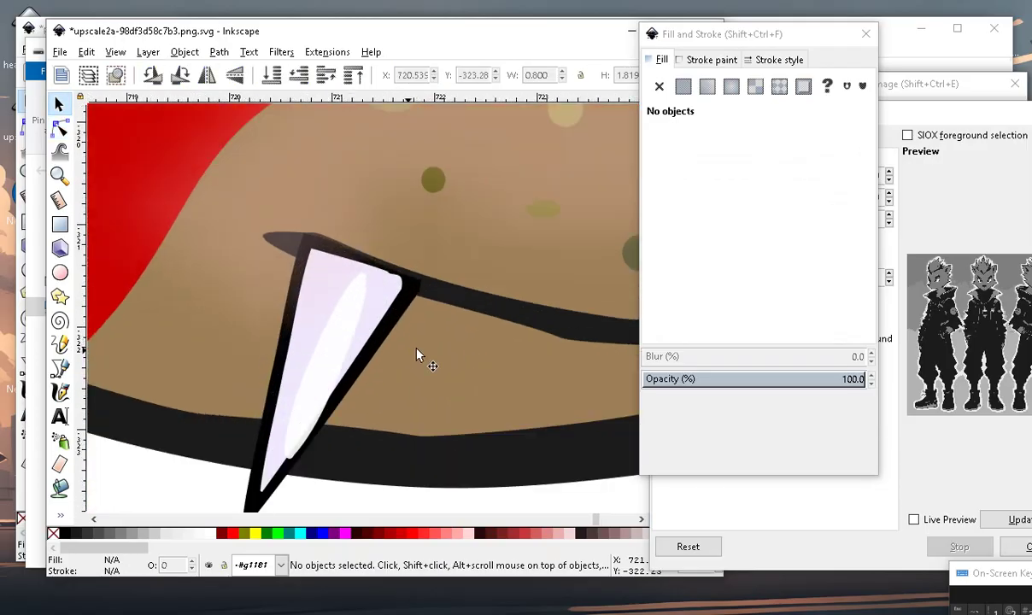
click(346, 339)
click(329, 316)
drag(376, 269, 391, 290)
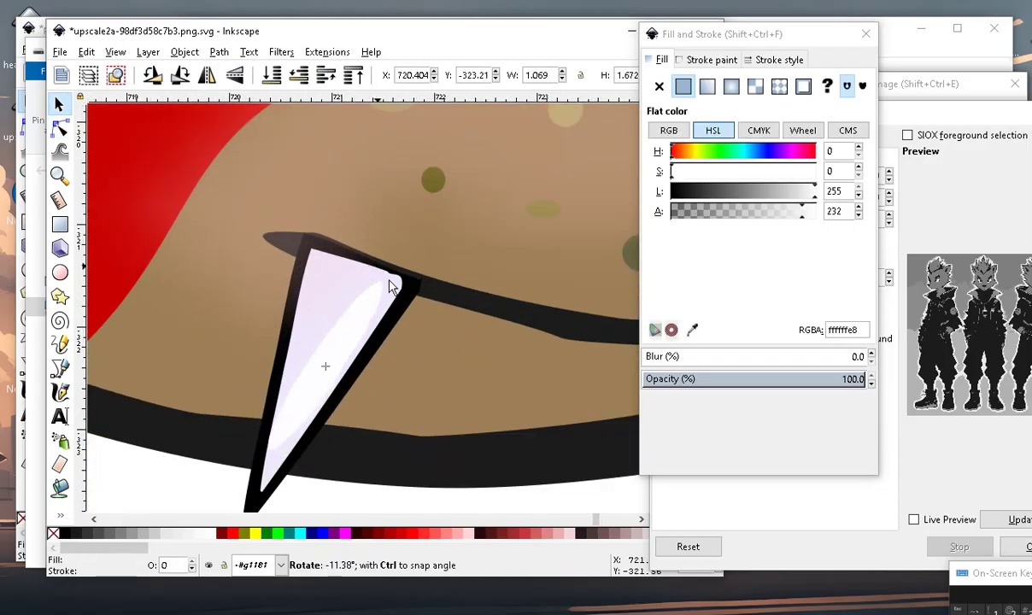
drag(345, 346, 363, 337)
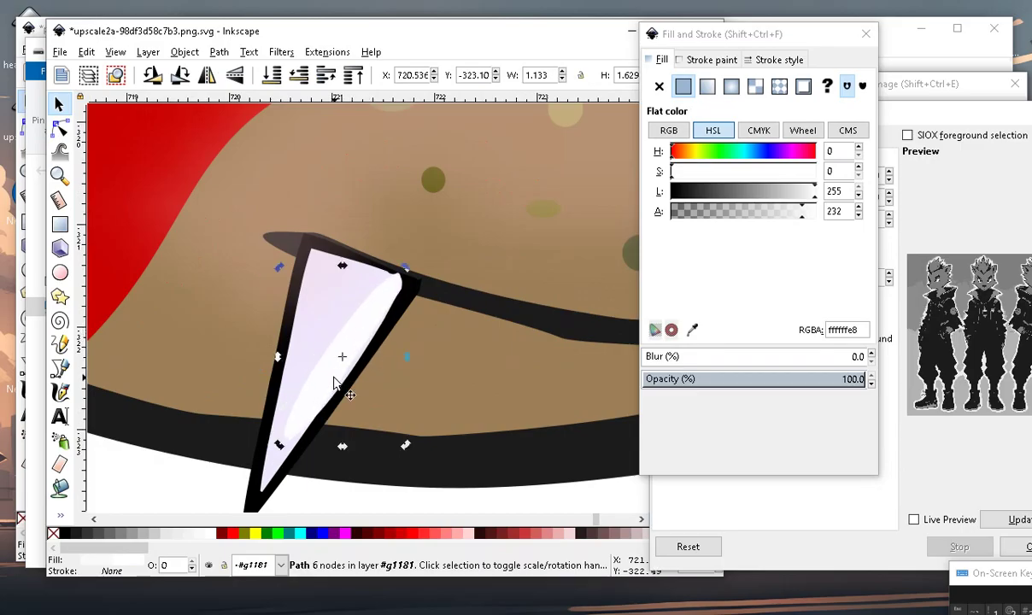
scroll(380, 385, down, 5)
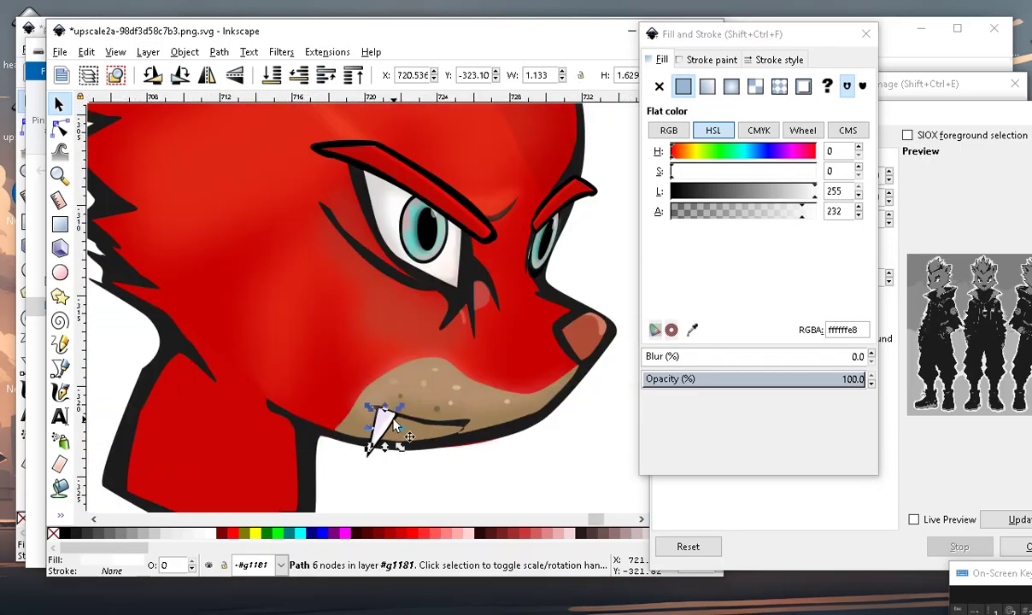
scroll(402, 453, down, 2)
click(429, 454)
scroll(379, 242, up, 3)
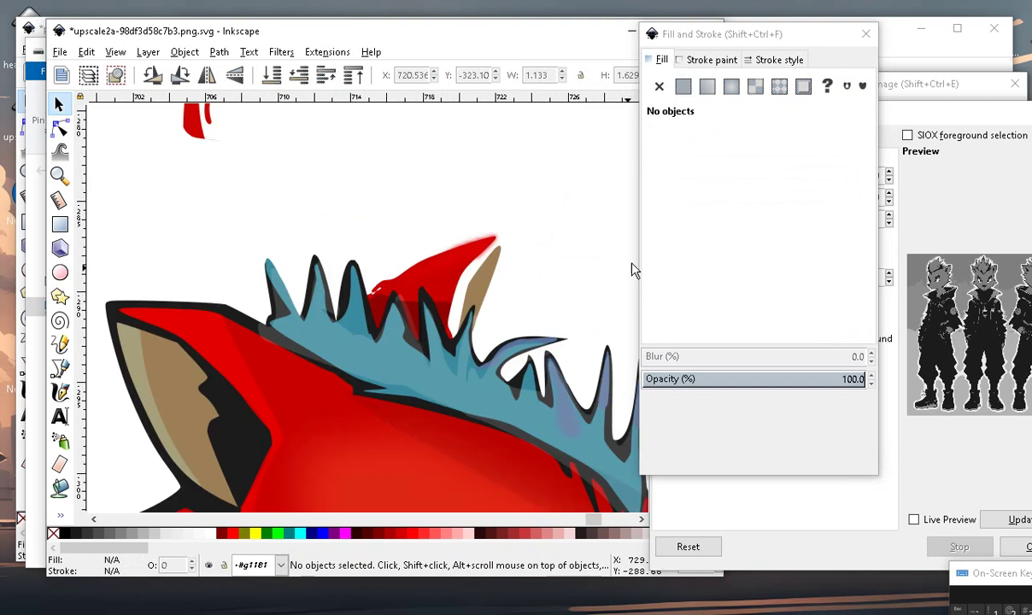
scroll(395, 288, down, 2)
Move the thin red guide ellipse into the hair spikes and rotate it to a steeper angle.
click(446, 466)
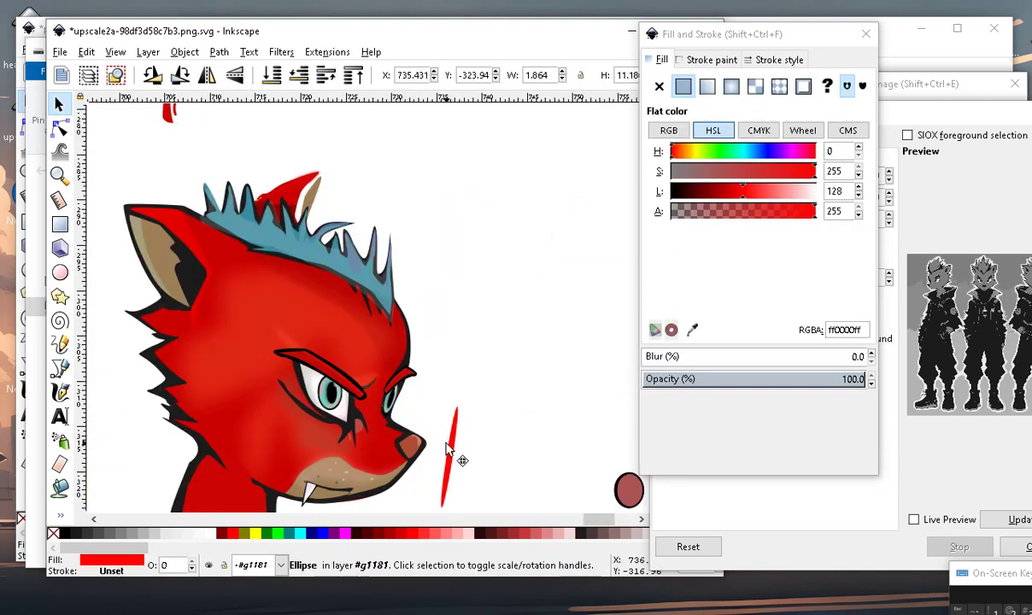
mouse_move(446, 466)
mouse_down()
mouse_move(369, 266)
mouse_move(241, 222)
mouse_up()
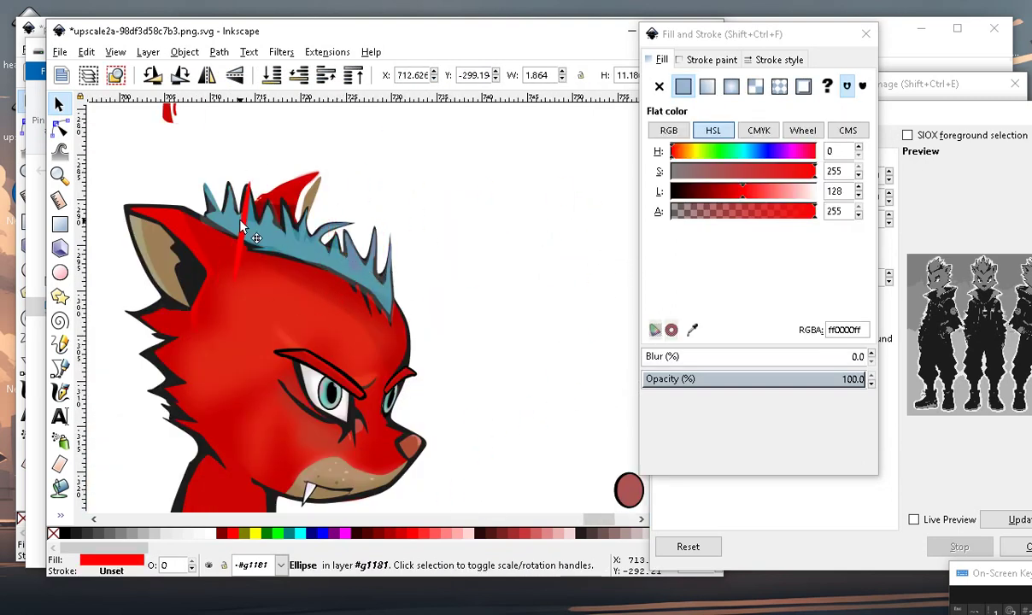
scroll(217, 208, up, 2)
scroll(226, 218, up, 1)
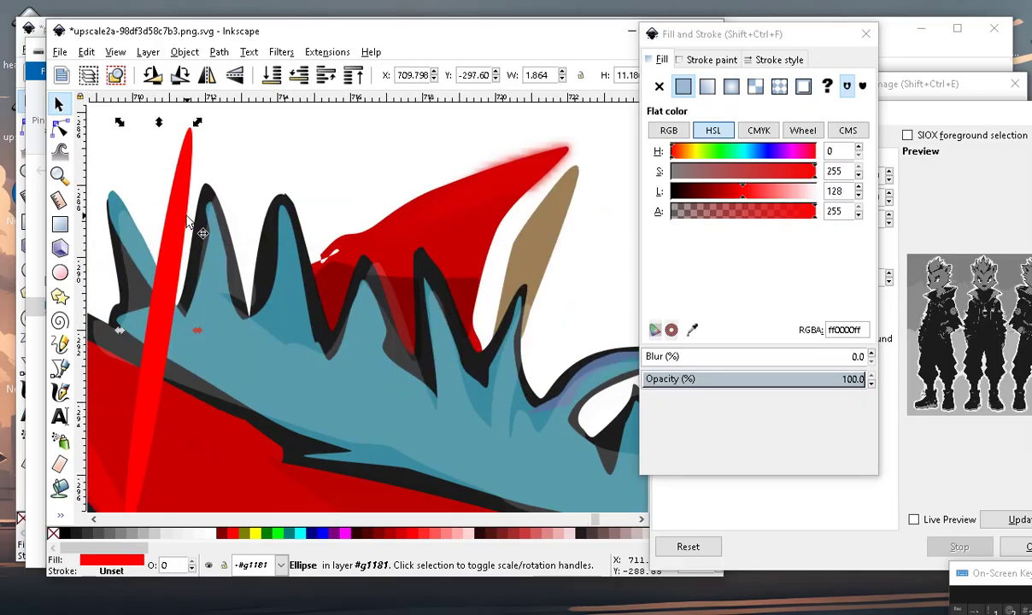
drag(288, 228, 241, 227)
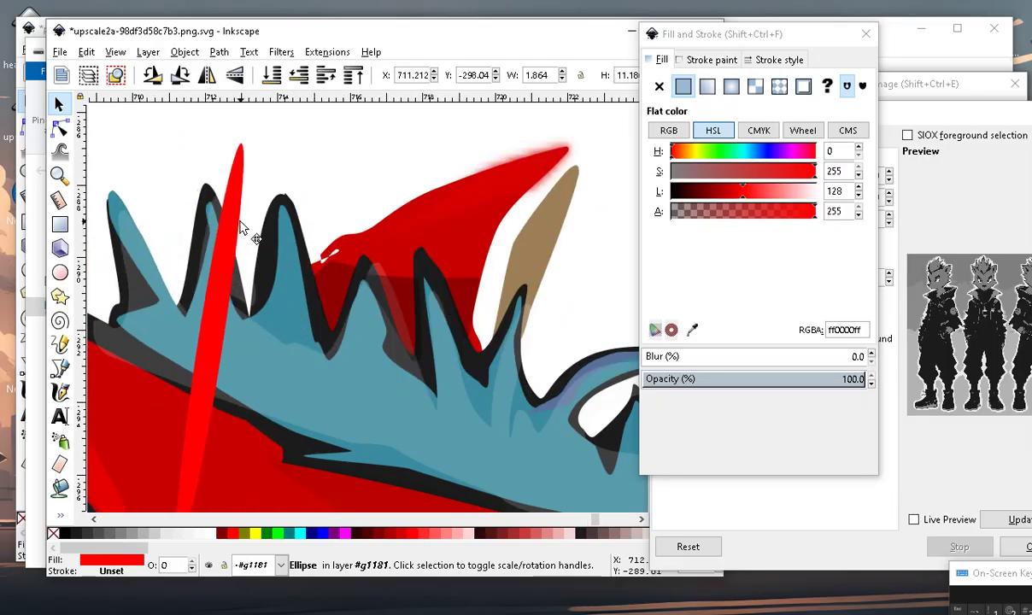
click(222, 361)
scroll(222, 361, down, 2)
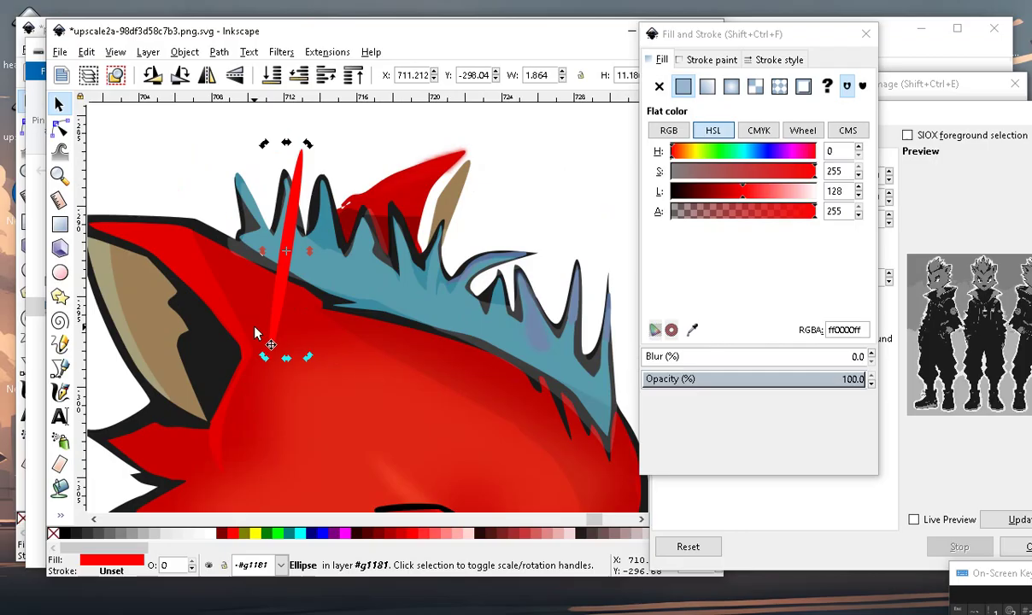
mouse_move(261, 357)
mouse_down()
mouse_move(204, 341)
mouse_move(202, 309)
mouse_up()
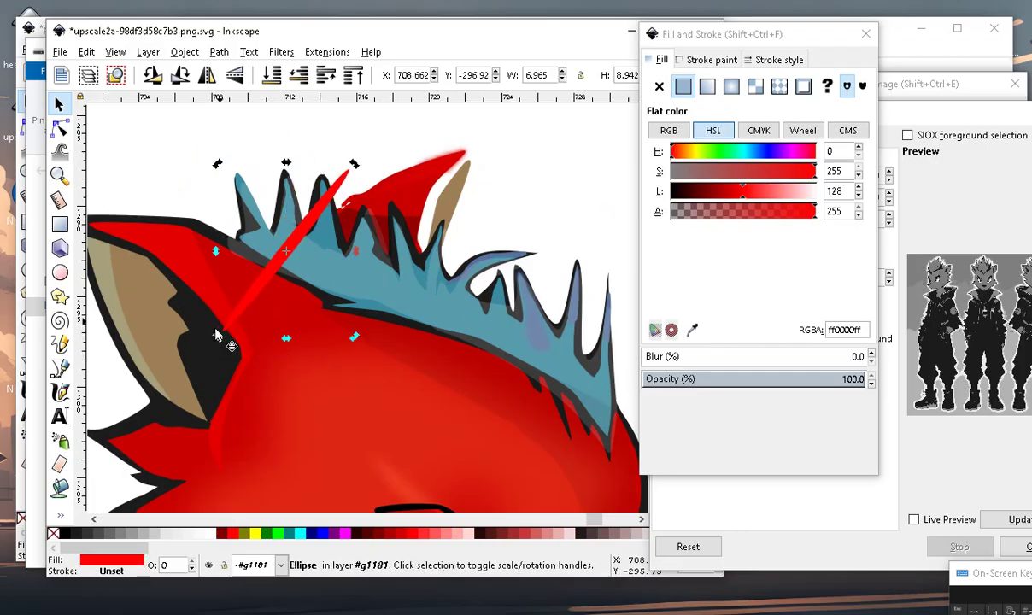
scroll(310, 275, up, 1)
drag(284, 256, 260, 240)
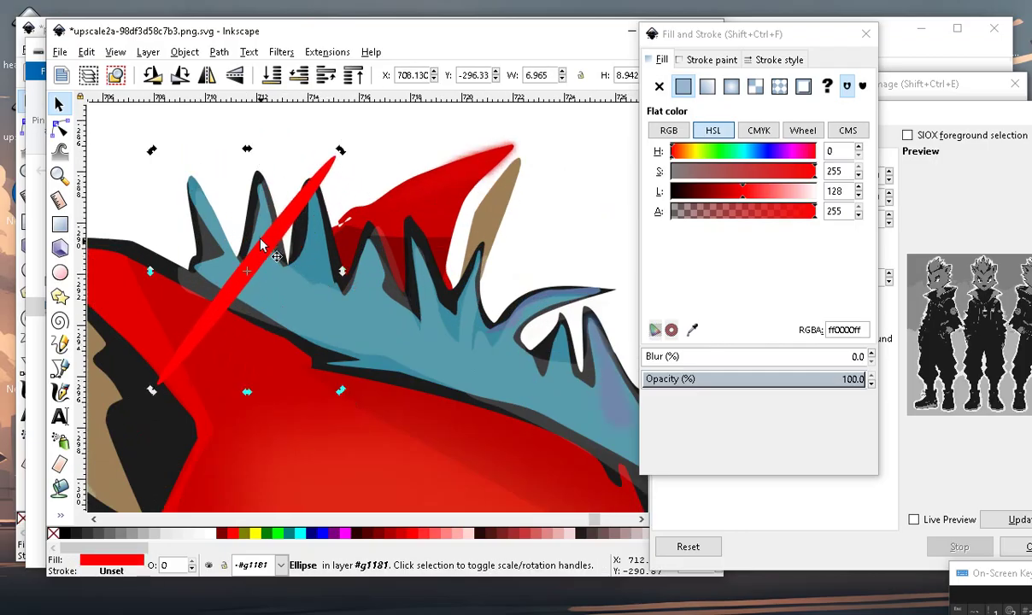
Reposition the red guide sliver across the next spike as a fill boundary.
click(60, 489)
scroll(257, 231, up, 2)
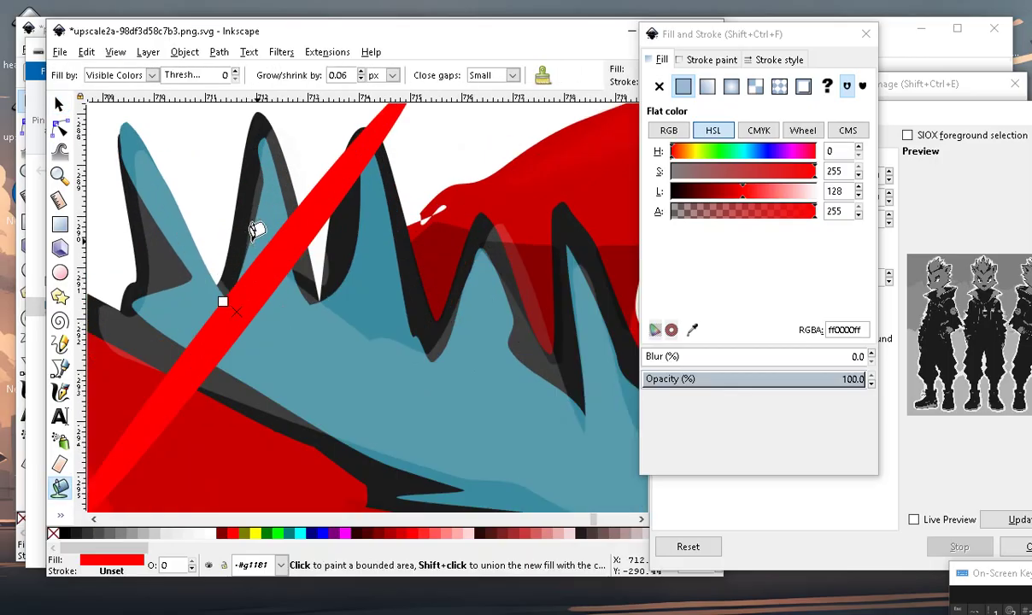
scroll(223, 301, down, 2)
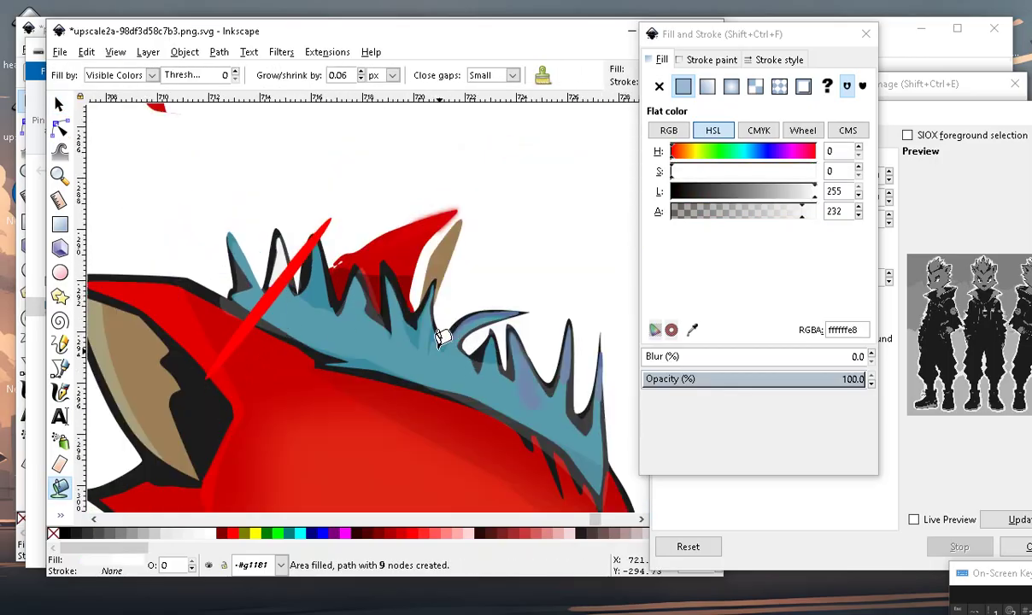
click(60, 104)
mouse_move(193, 295)
mouse_down()
mouse_move(224, 295)
mouse_move(332, 355)
mouse_up()
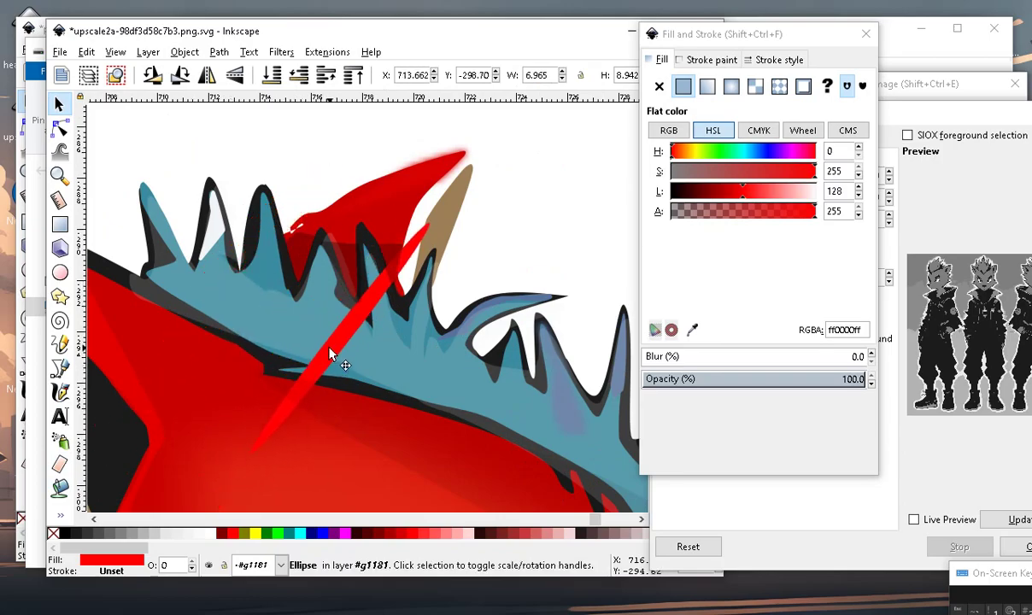
mouse_move(332, 354)
mouse_down()
mouse_move(143, 288)
mouse_move(362, 363)
mouse_move(323, 306)
mouse_move(290, 334)
mouse_up()
scroll(293, 329, up, 2)
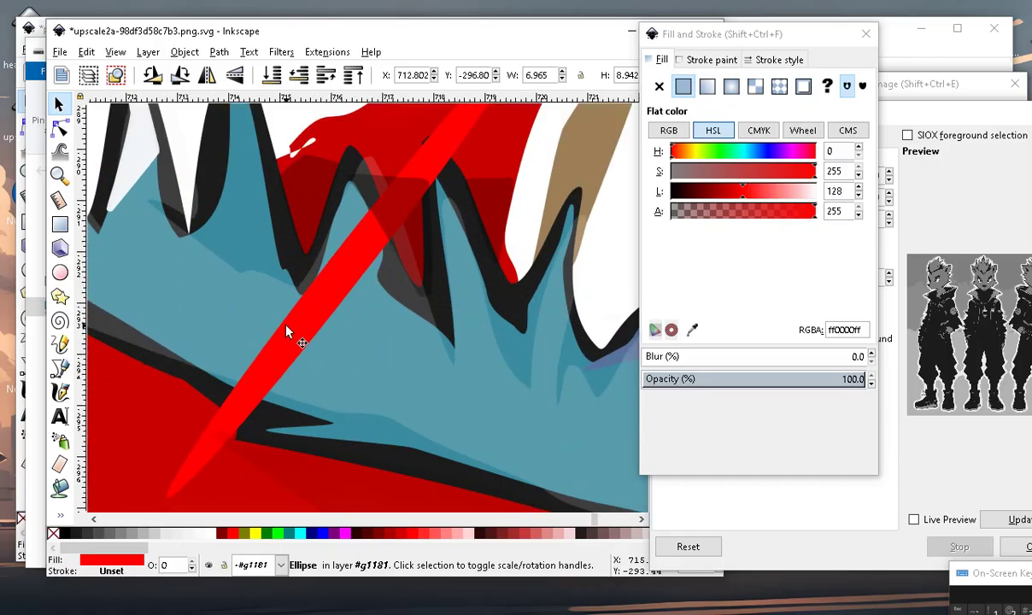
Paint Bucket-fill the spike area beside the sliver with white at alpha 112.
click(60, 488)
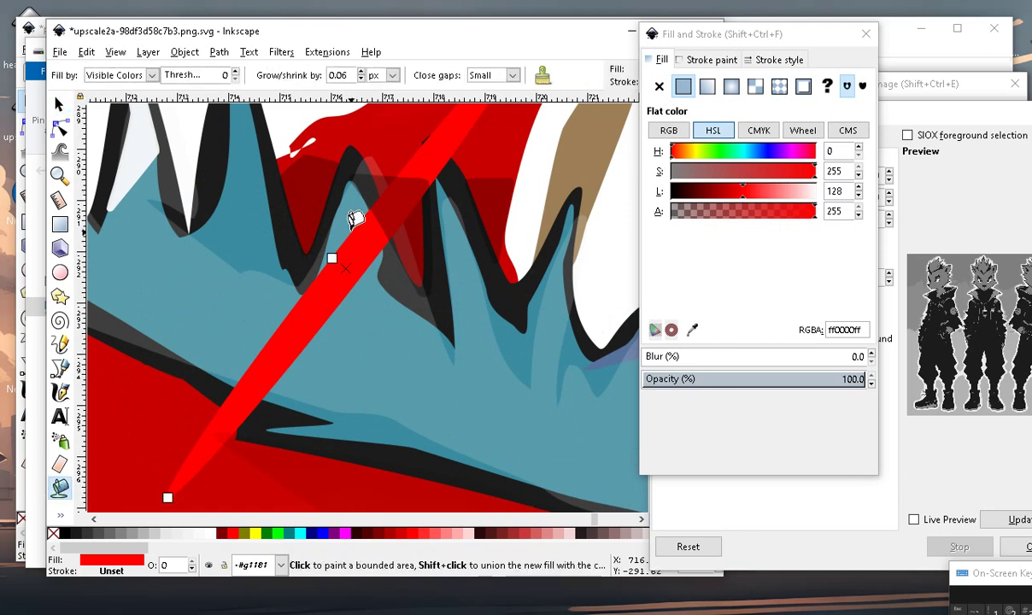
click(344, 184)
scroll(363, 310, down, 2)
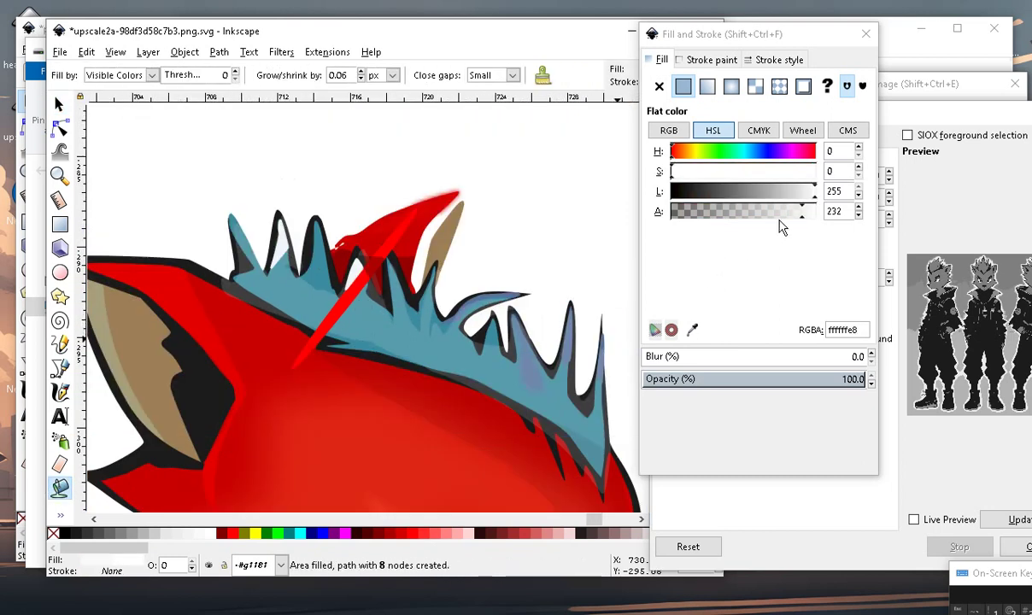
drag(783, 226, 737, 221)
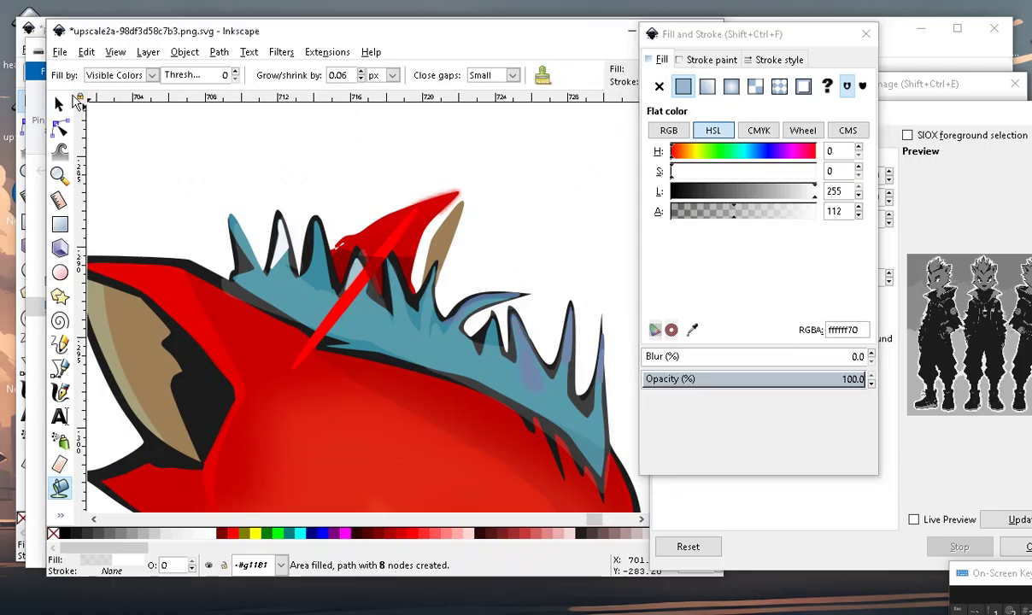
Move the red guide sliver out of the way above the head.
click(59, 103)
mouse_move(337, 293)
mouse_down()
mouse_move(223, 361)
mouse_move(154, 180)
mouse_up()
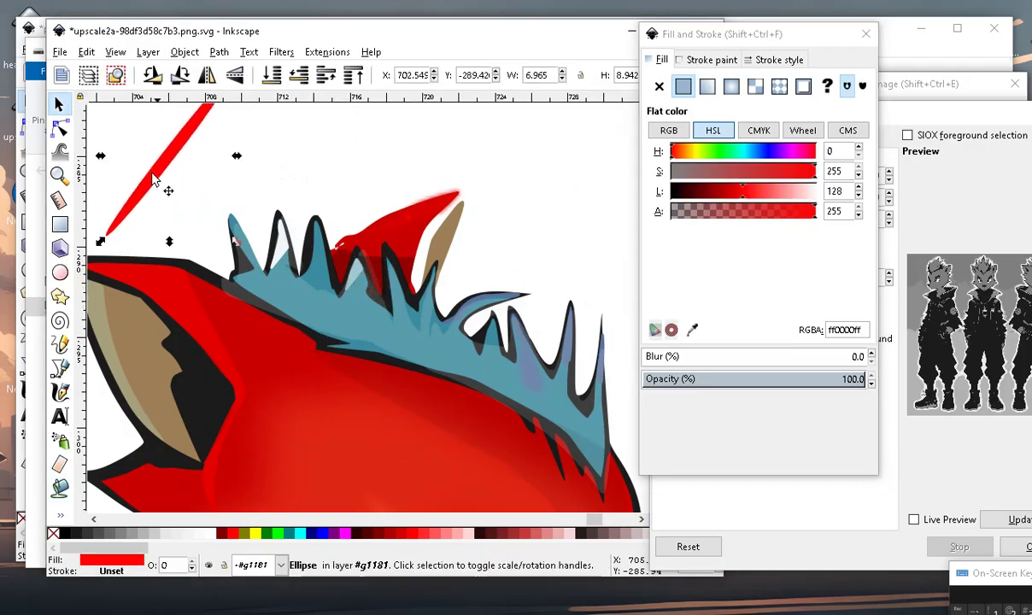
scroll(196, 210, up, 1)
scroll(232, 238, up, 1)
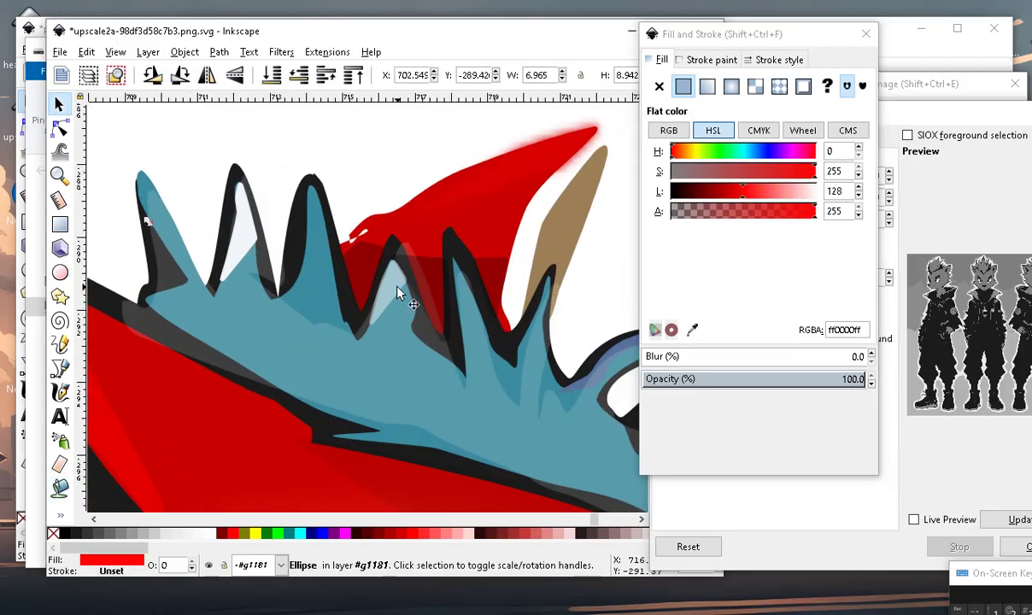
scroll(397, 293, down, 3)
scroll(364, 421, up, 3)
scroll(470, 333, up, 2)
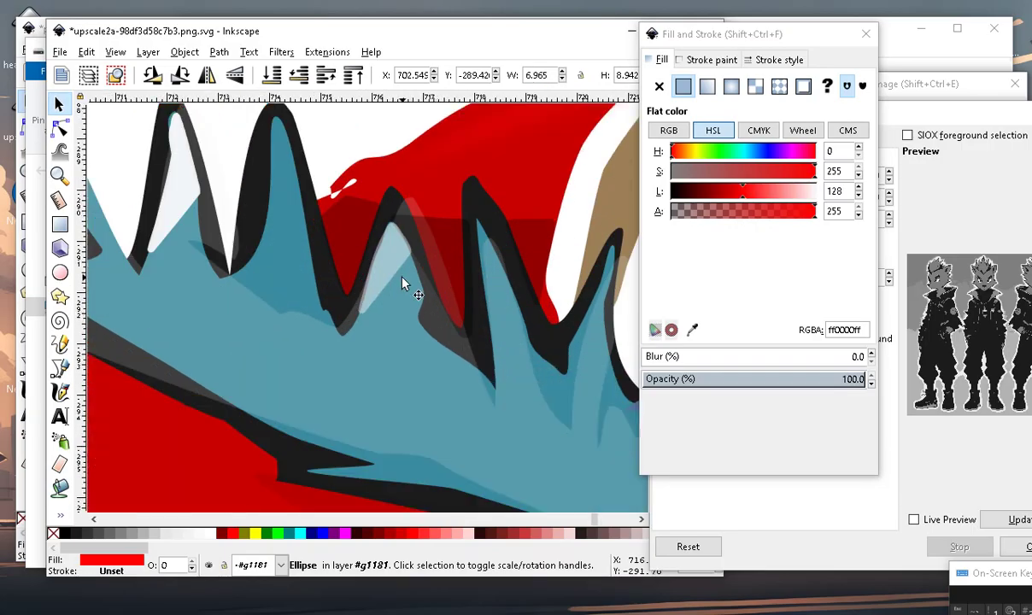
Lower the white spike highlight's alpha to 55.
click(417, 282)
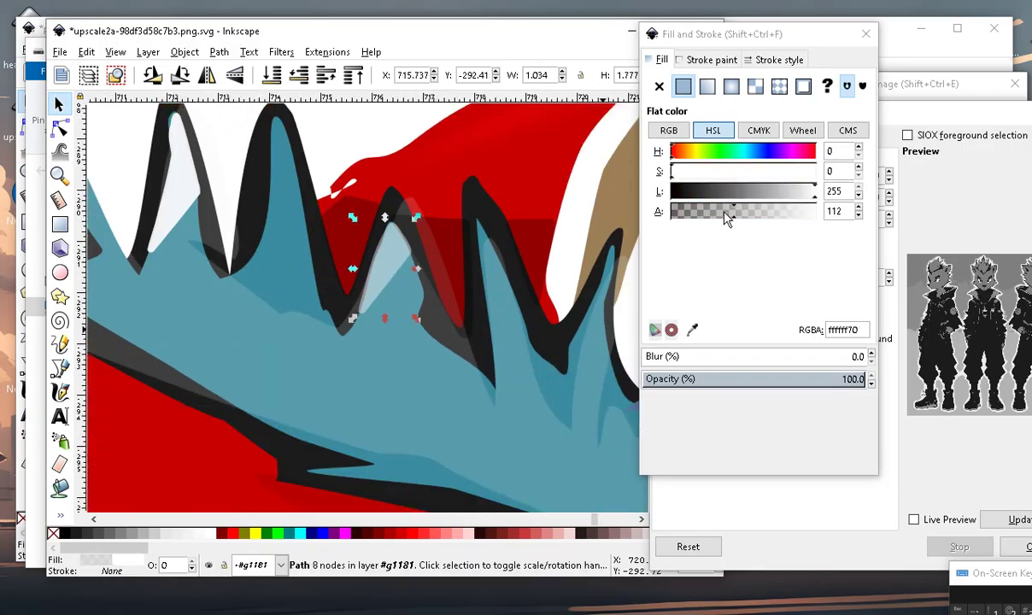
drag(725, 217, 704, 213)
scroll(277, 219, down, 3)
click(277, 219)
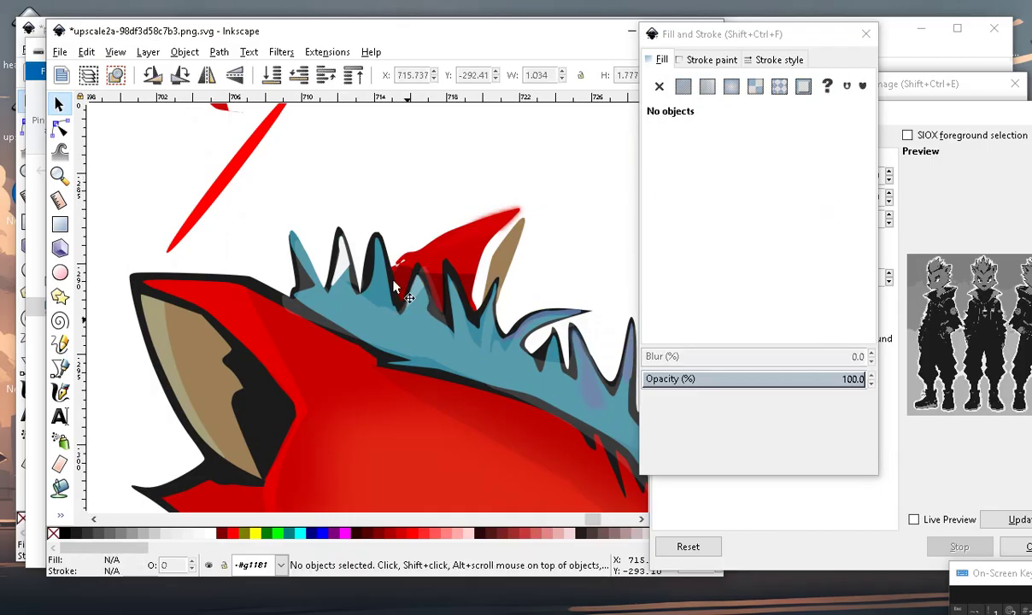
scroll(398, 347, up, 3)
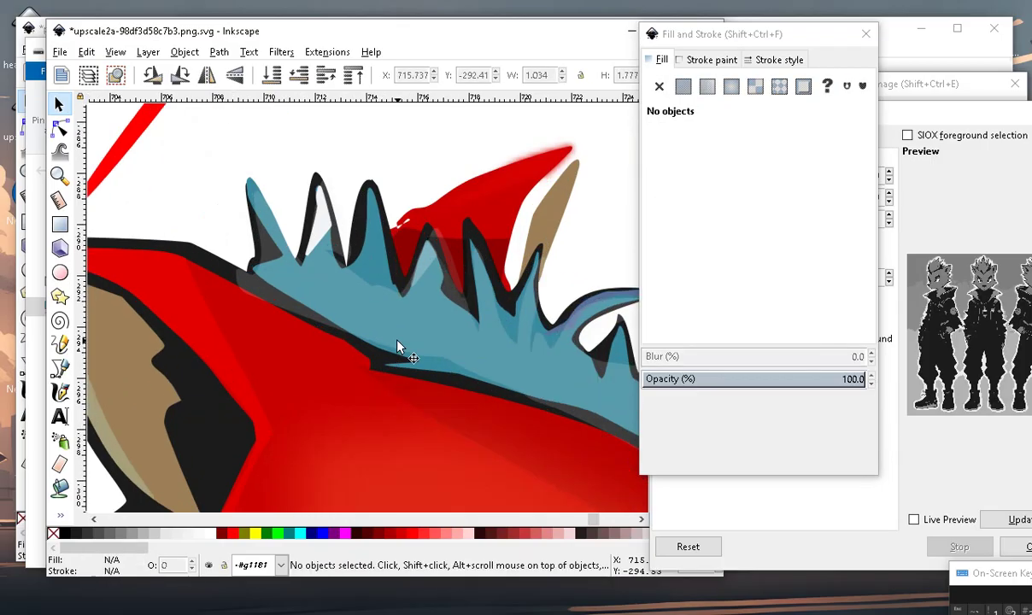
Recolour the left spike's highlight to the hair blue 7fb3c0 with the Dropper.
click(315, 229)
click(65, 512)
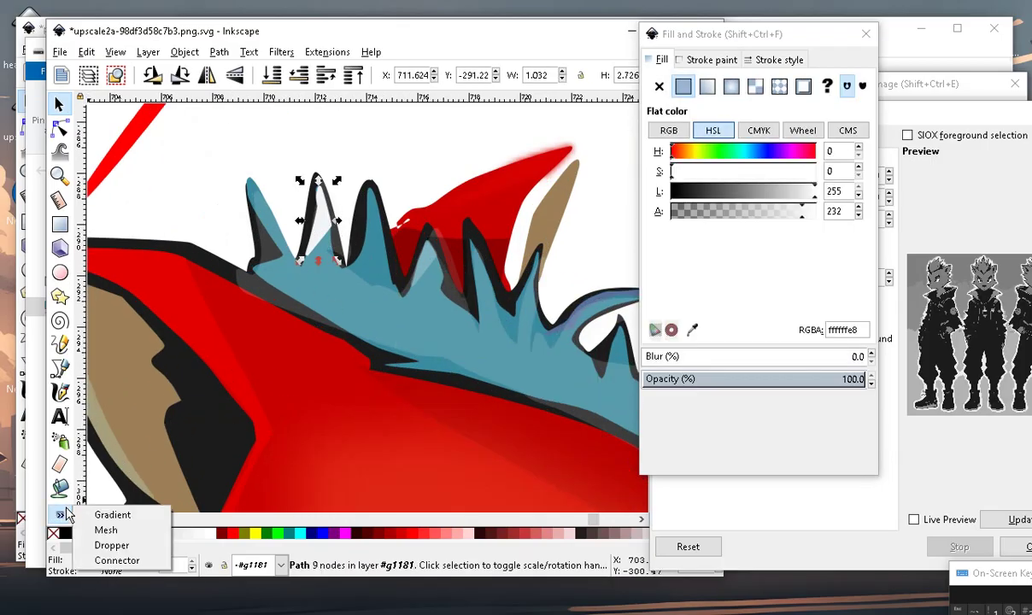
click(112, 545)
scroll(461, 304, up, 3)
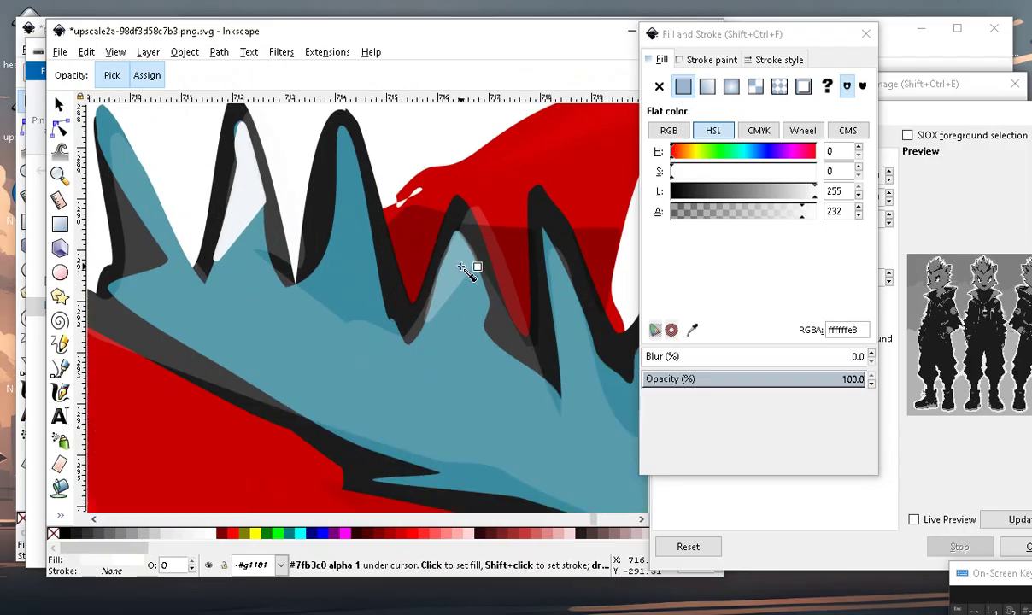
click(361, 267)
scroll(361, 267, down, 1)
scroll(295, 258, up, 1)
scroll(222, 253, down, 1)
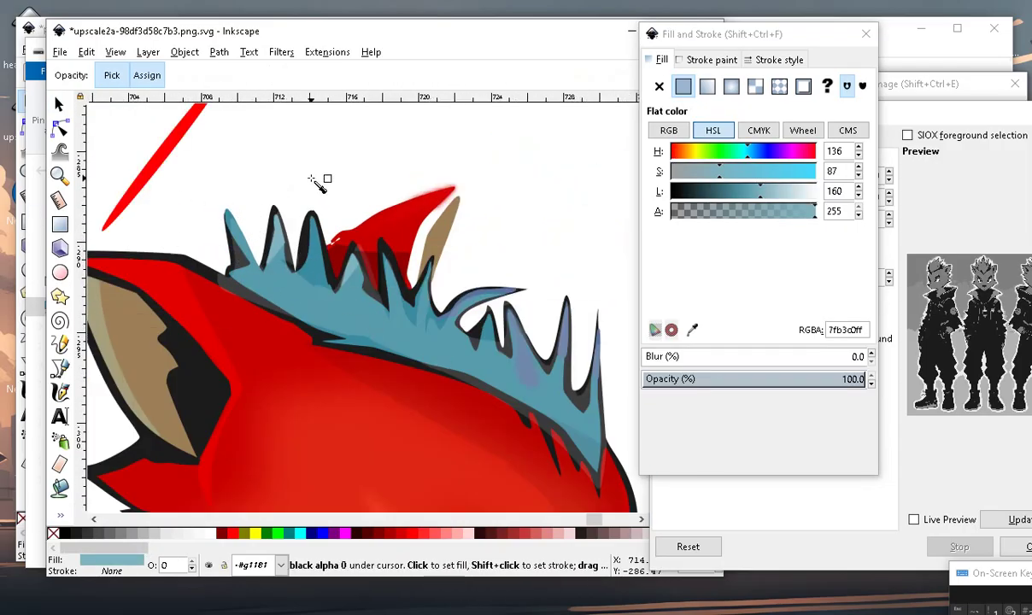
scroll(299, 193, up, 2)
Nudge one of the highlight's nodes slightly down-left with the Node tool.
click(60, 104)
click(247, 320)
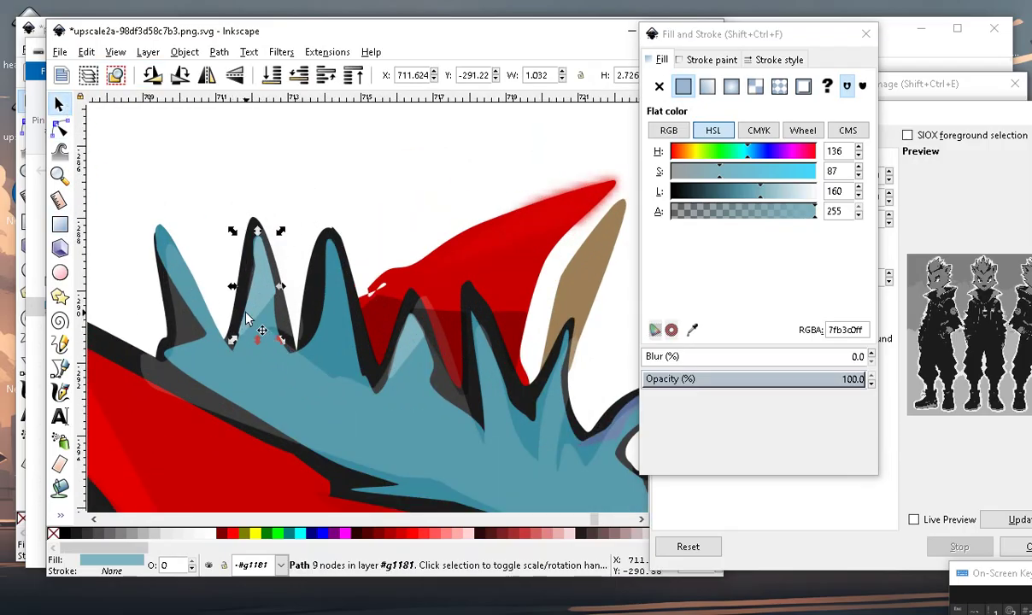
click(266, 295)
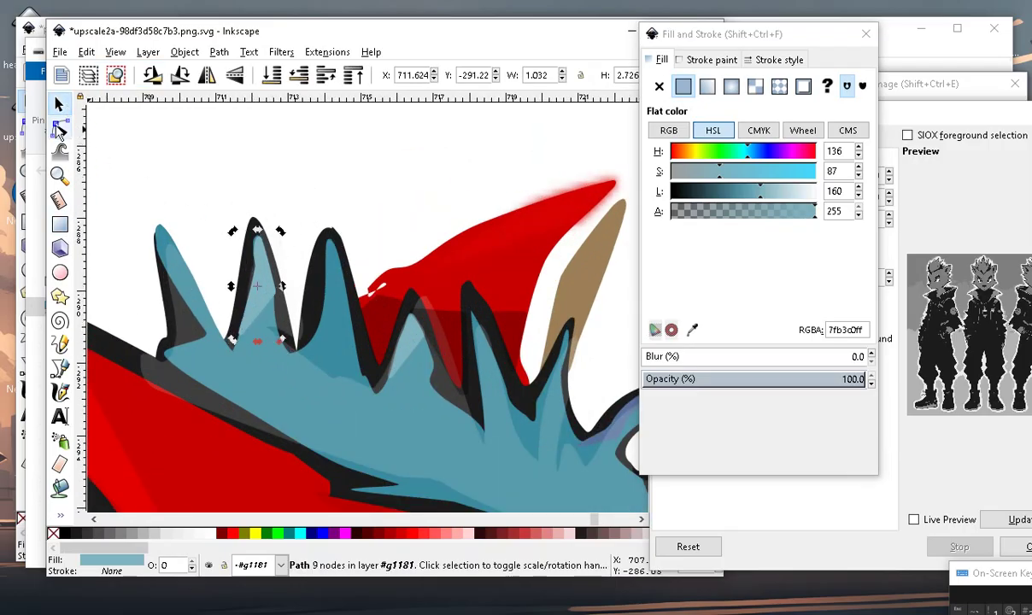
click(59, 129)
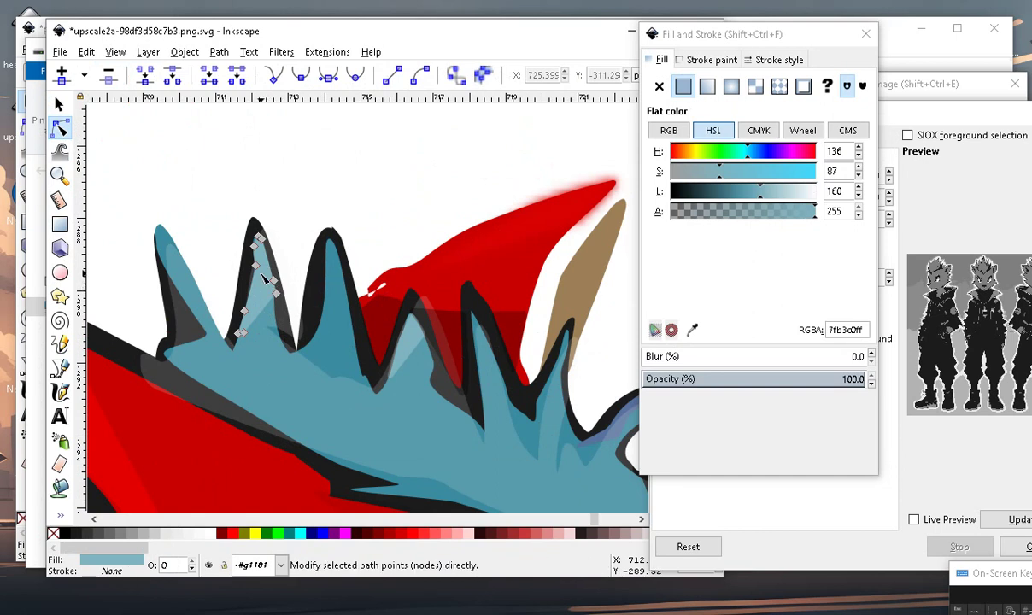
drag(255, 265, 242, 285)
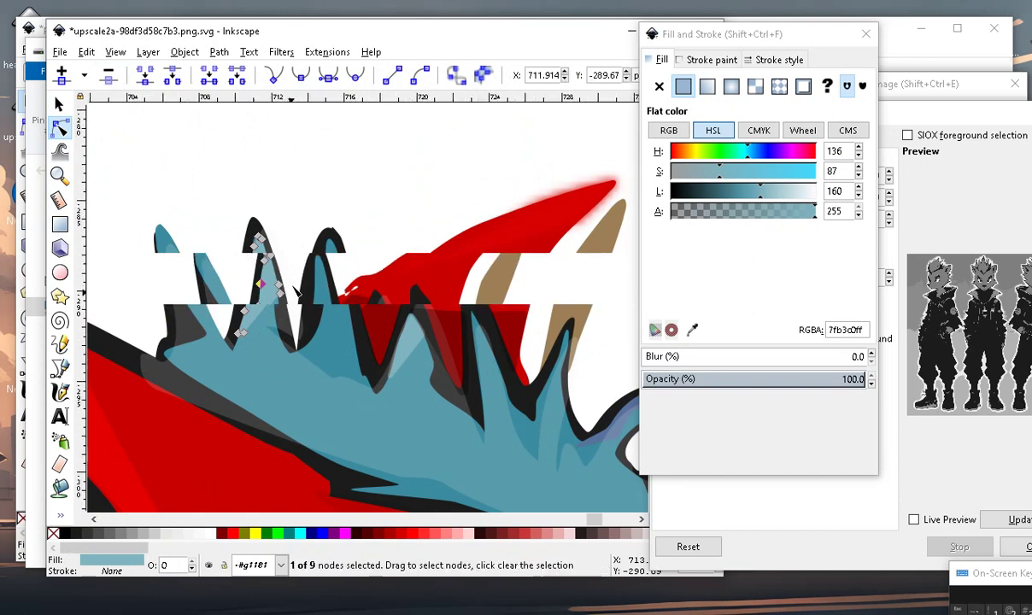
scroll(412, 301, down, 6)
click(374, 417)
scroll(384, 217, up, 3)
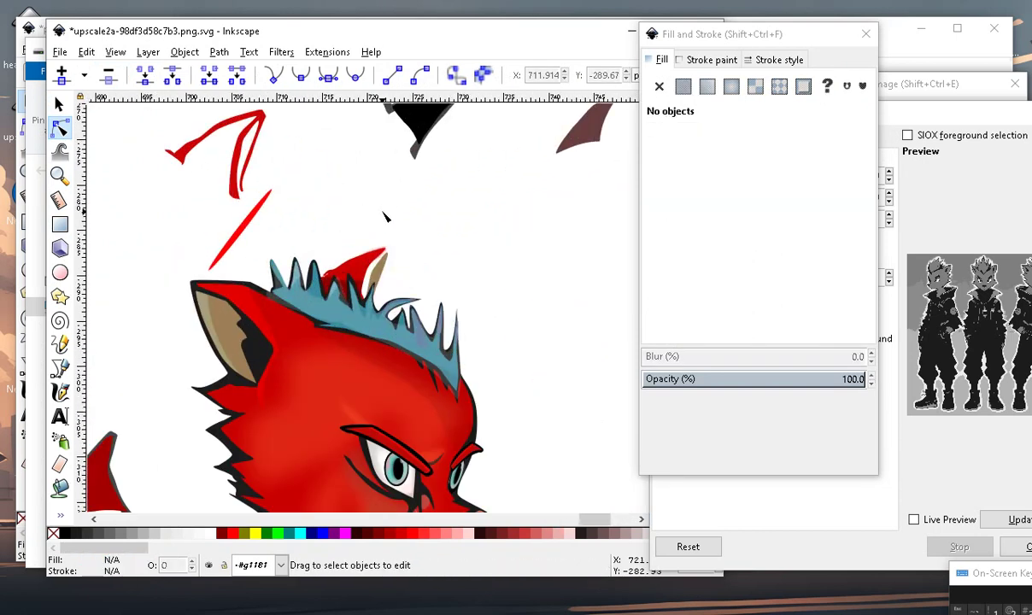
scroll(380, 220, down, 4)
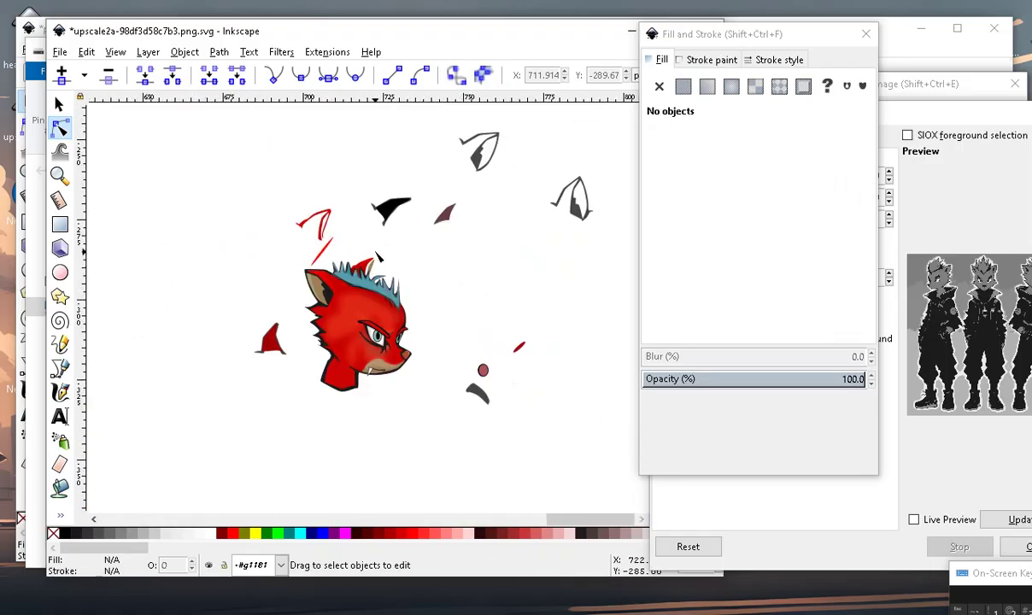
scroll(347, 289, up, 3)
scroll(346, 289, up, 3)
Select the stray black fragment, then the stray red stroke fragment, with the Selector.
click(341, 233)
scroll(395, 216, down, 4)
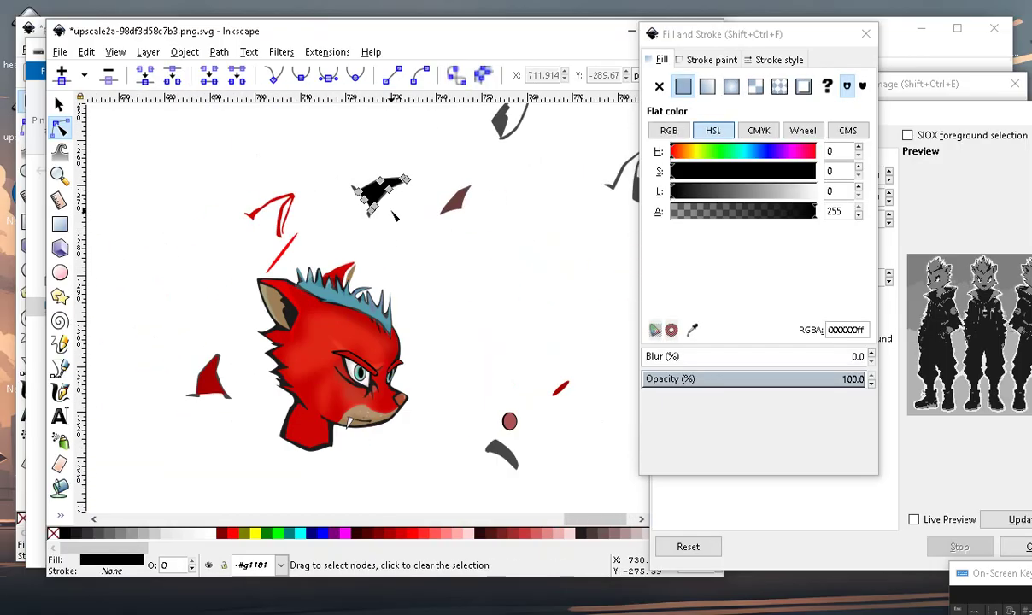
scroll(229, 446, up, 2)
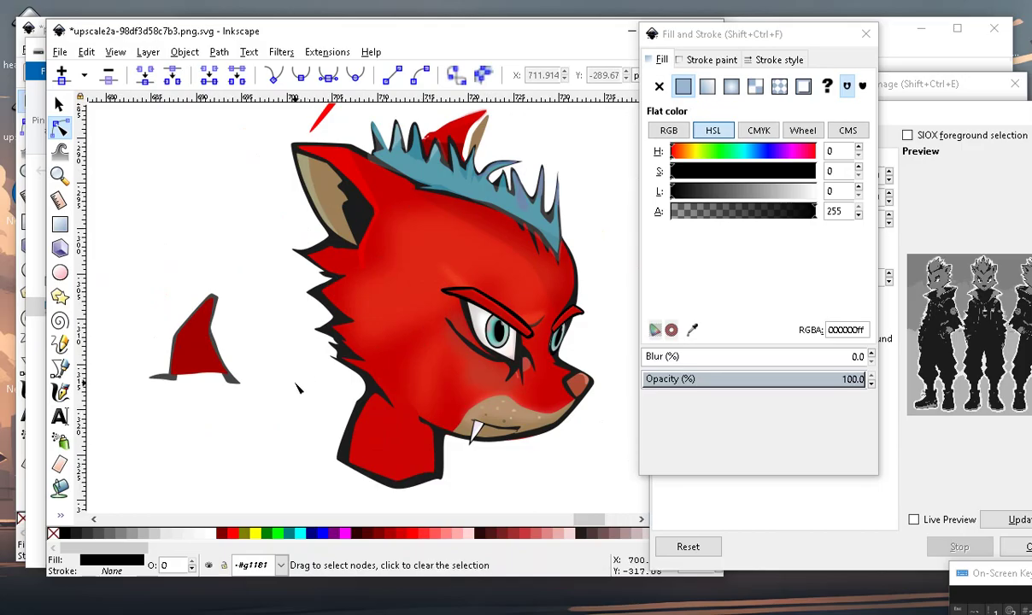
scroll(299, 389, down, 4)
scroll(305, 283, up, 3)
click(162, 253)
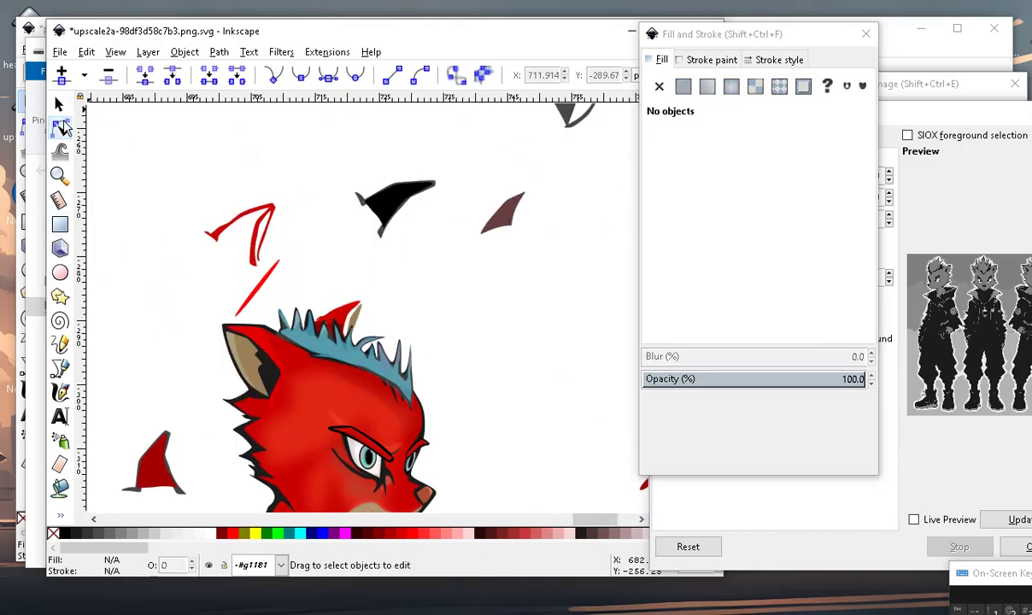
click(59, 104)
click(261, 248)
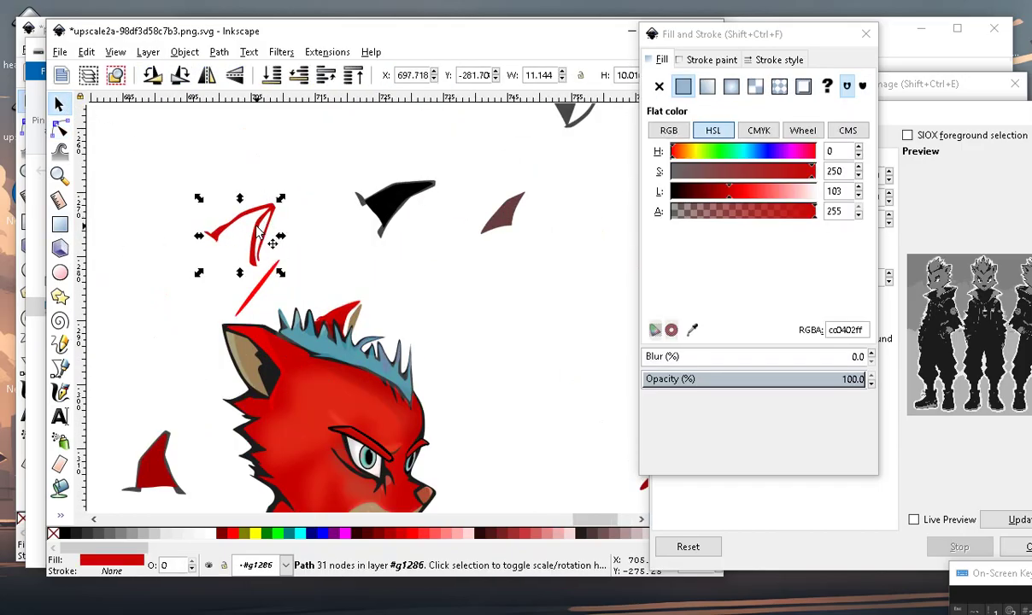
Move the red fragment toward the head and turn its fill black with Lightness 0.
drag(271, 244, 475, 327)
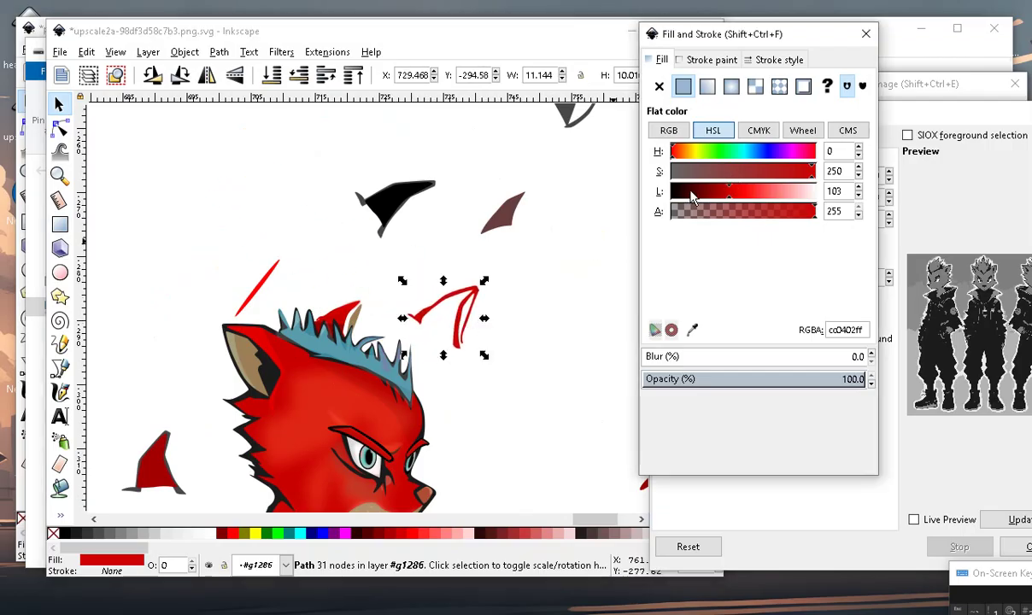
drag(693, 197, 658, 198)
ctrl+scroll(346, 329, up, 2)
Place the black fragment along the edge of the ear tuft on top of the head.
drag(585, 310, 346, 328)
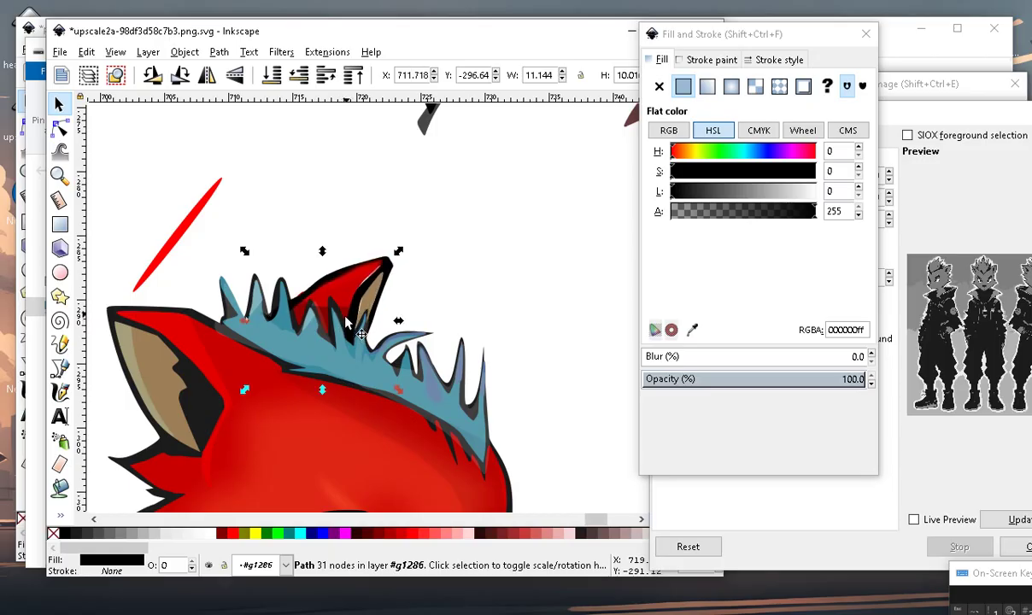
ctrl+scroll(346, 327, up, 5)
mouse_move(346, 327)
mouse_down()
mouse_move(369, 262)
mouse_move(391, 249)
mouse_up()
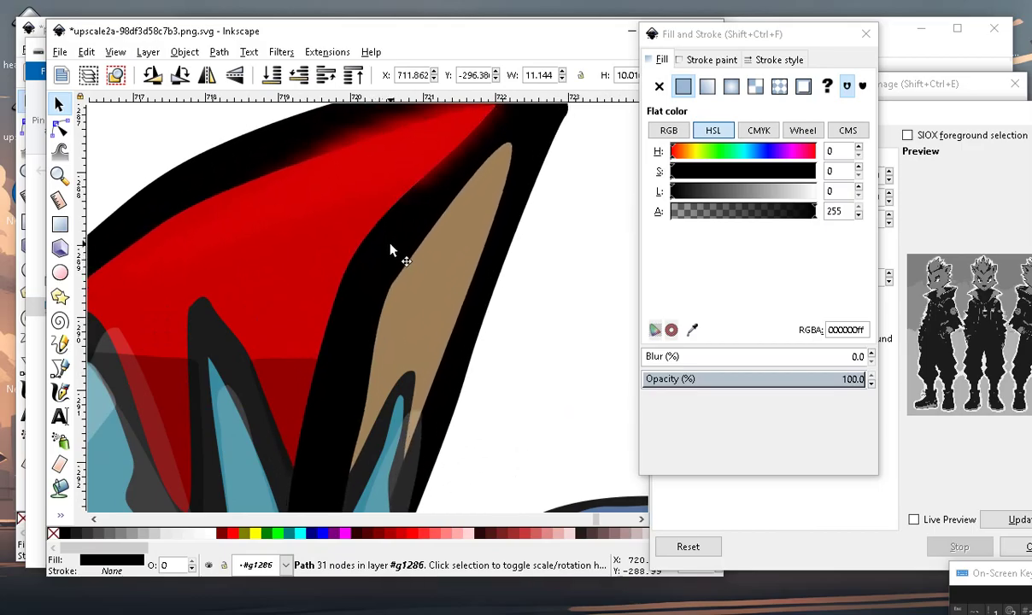
ctrl+scroll(427, 299, down, 3)
ctrl+scroll(435, 320, down, 4)
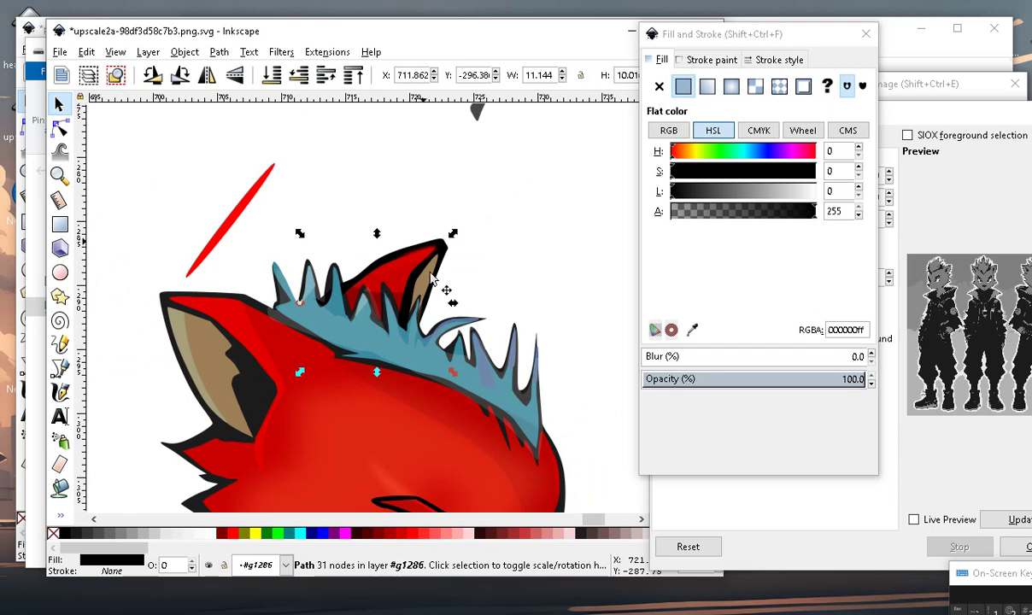
ctrl+scroll(434, 295, down, 4)
ctrl+scroll(425, 281, up, 3)
ctrl+scroll(390, 408, up, 3)
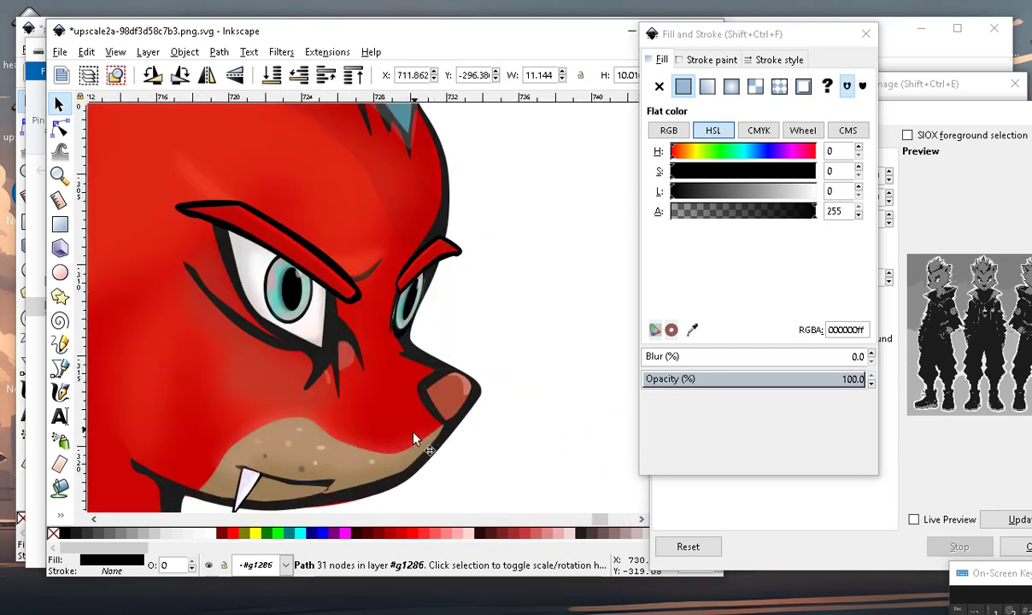
ctrl+scroll(402, 459, down, 5)
ctrl+scroll(280, 232, up, 3)
ctrl+scroll(347, 309, up, 4)
ctrl+scroll(346, 282, down, 2)
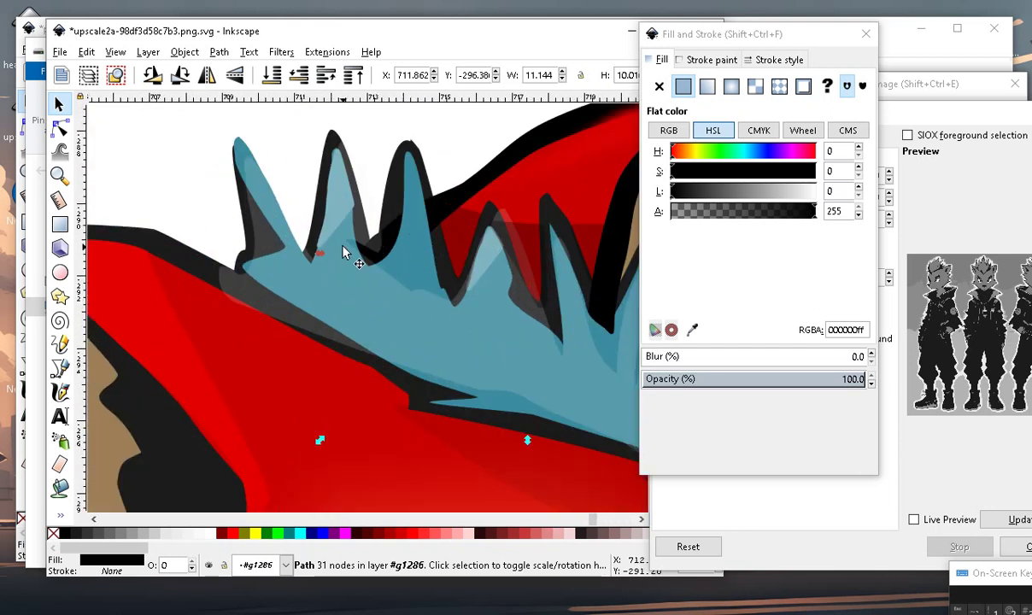
ctrl+scroll(367, 299, down, 3)
ctrl+scroll(462, 342, down, 2)
click(482, 292)
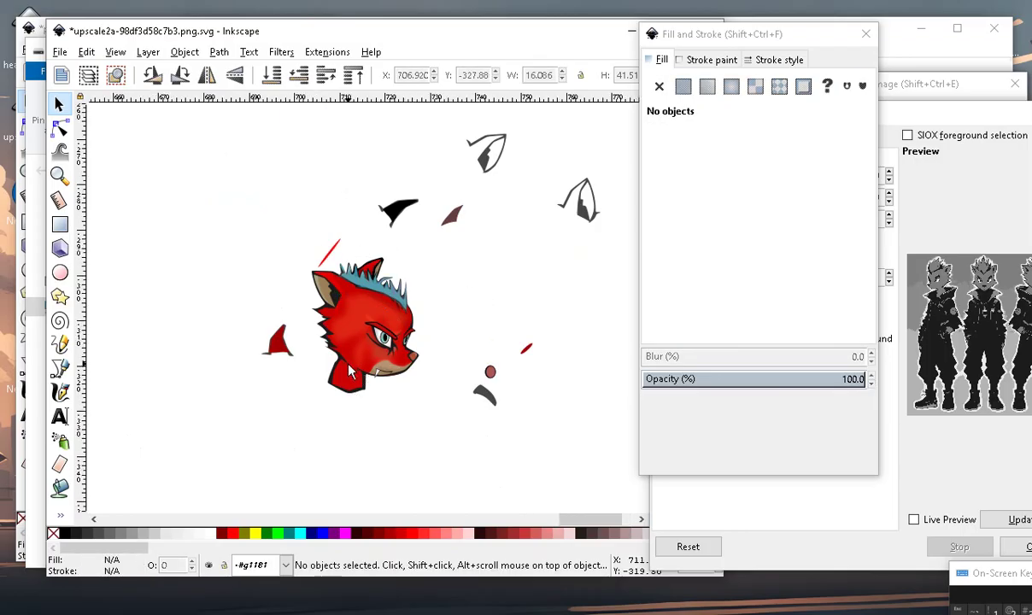
ctrl+scroll(406, 378, up, 5)
ctrl+scroll(373, 436, down, 2)
ctrl+scroll(350, 464, down, 2)
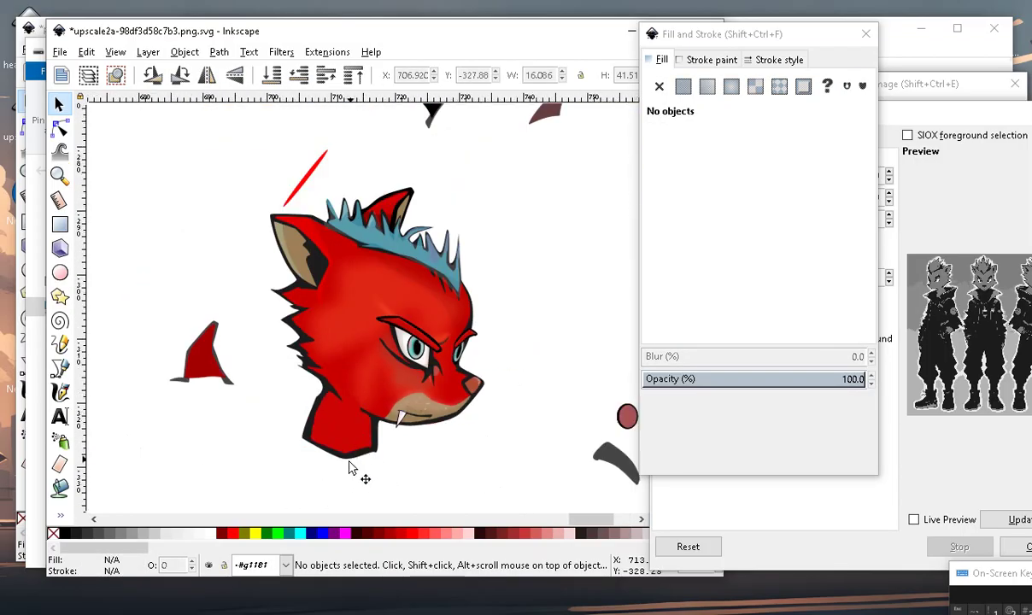
ctrl+scroll(358, 461, up, 3)
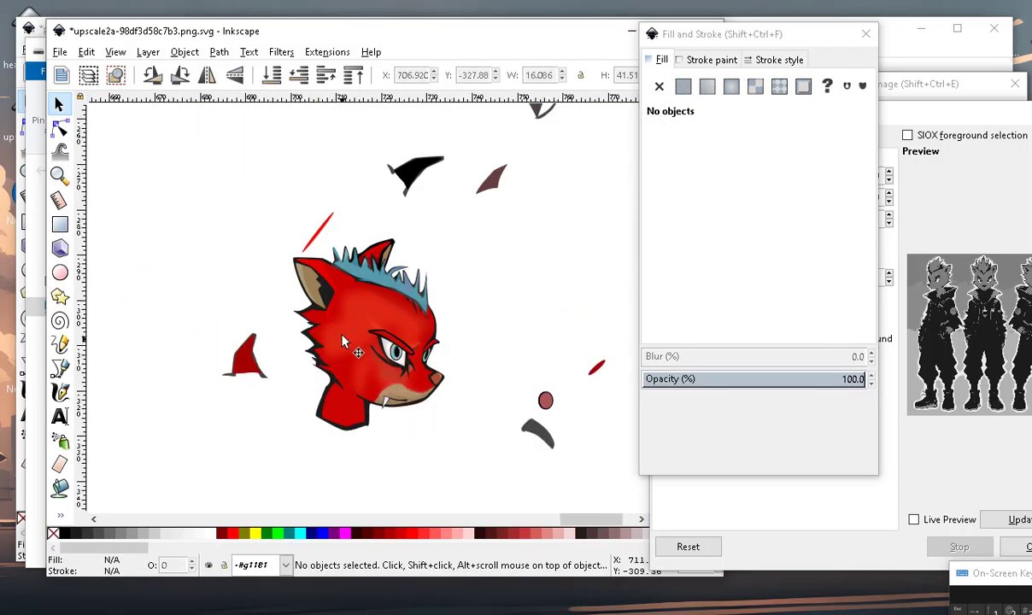
scroll(345, 428, up, 2)
scroll(375, 477, up, 1)
scroll(387, 426, up, 1)
scroll(346, 429, down, 4)
scroll(394, 426, up, 3)
scroll(487, 417, down, 3)
scroll(530, 401, up, 2)
Move the dark grey shape onto the neck and make it much more transparent.
click(566, 462)
mouse_move(565, 462)
mouse_down()
mouse_move(182, 403)
mouse_move(170, 382)
mouse_up()
drag(764, 218, 706, 221)
ctrl+scroll(96, 439, up, 1)
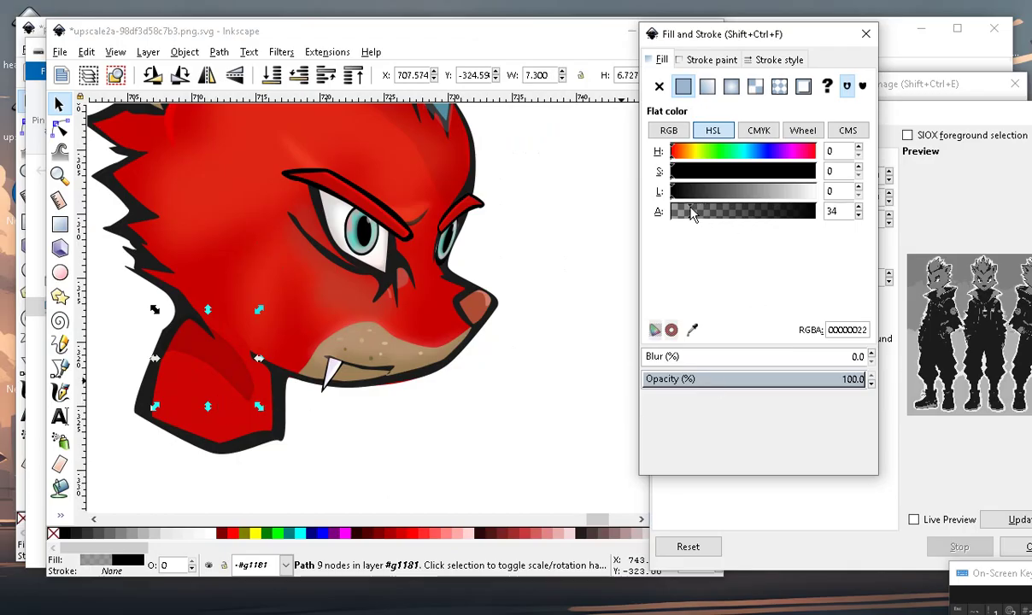
Reshape the neck shadow's outline down the neck with the Node tool and soften it with 7.2% blur.
click(60, 127)
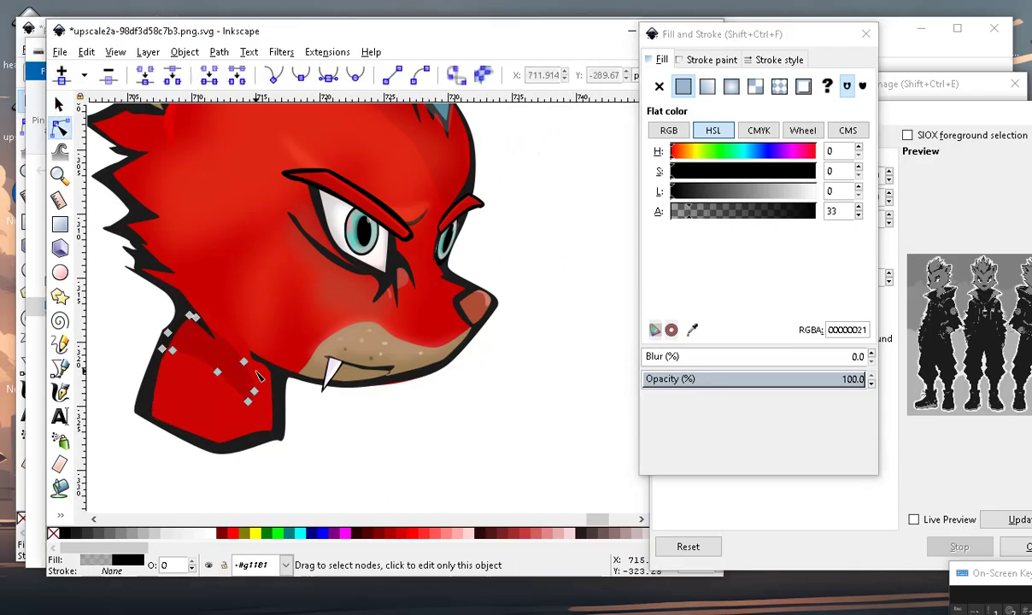
drag(249, 399, 265, 439)
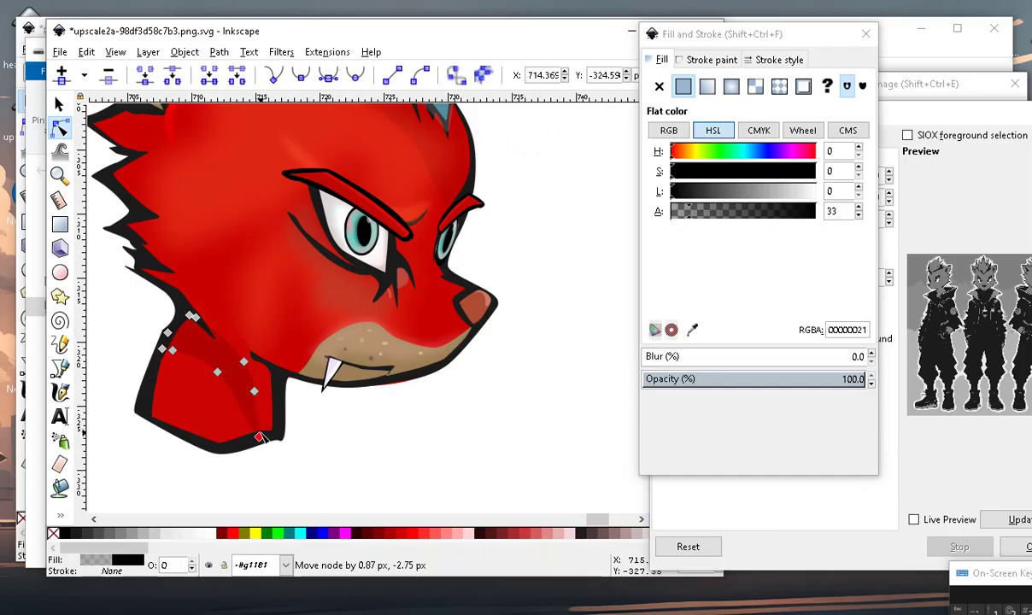
drag(254, 391, 267, 403)
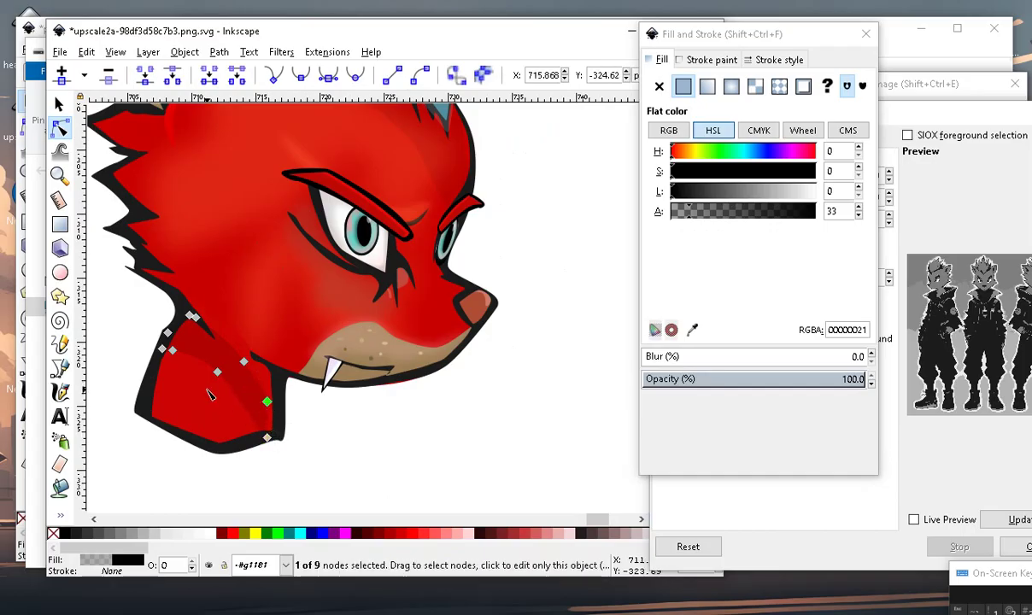
mouse_move(218, 376)
mouse_down()
mouse_move(219, 410)
mouse_move(201, 332)
mouse_move(201, 355)
mouse_up()
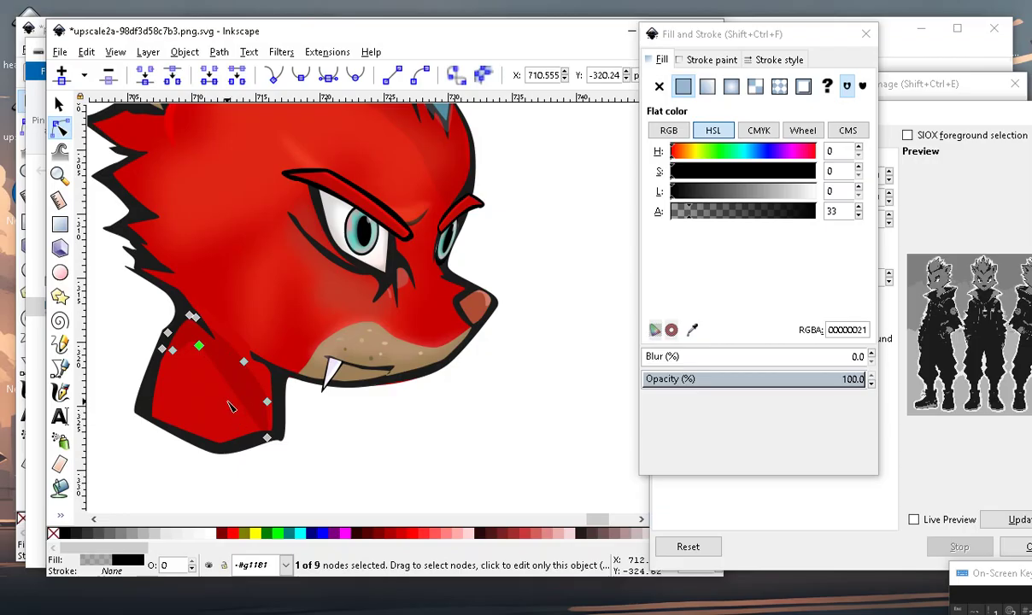
click(654, 358)
scroll(636, 357, down, 3)
scroll(306, 427, up, 4)
scroll(311, 419, down, 2)
click(436, 486)
click(387, 429)
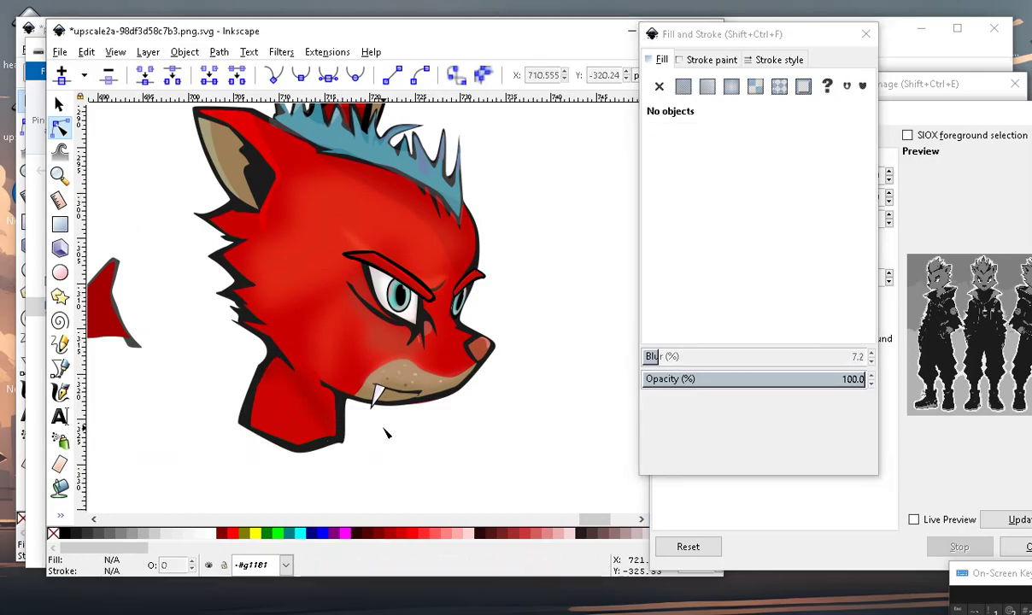
Make the white fang fully opaque by setting its alpha to 255.
scroll(368, 425, up, 3)
scroll(397, 376, up, 3)
scroll(397, 375, up, 2)
click(387, 361)
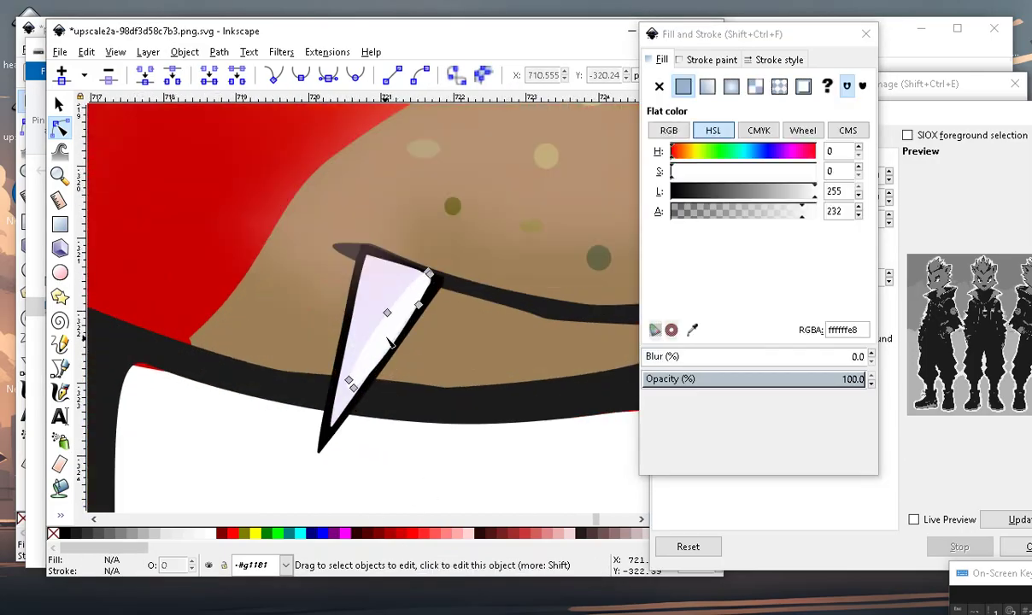
scroll(403, 411, down, 3)
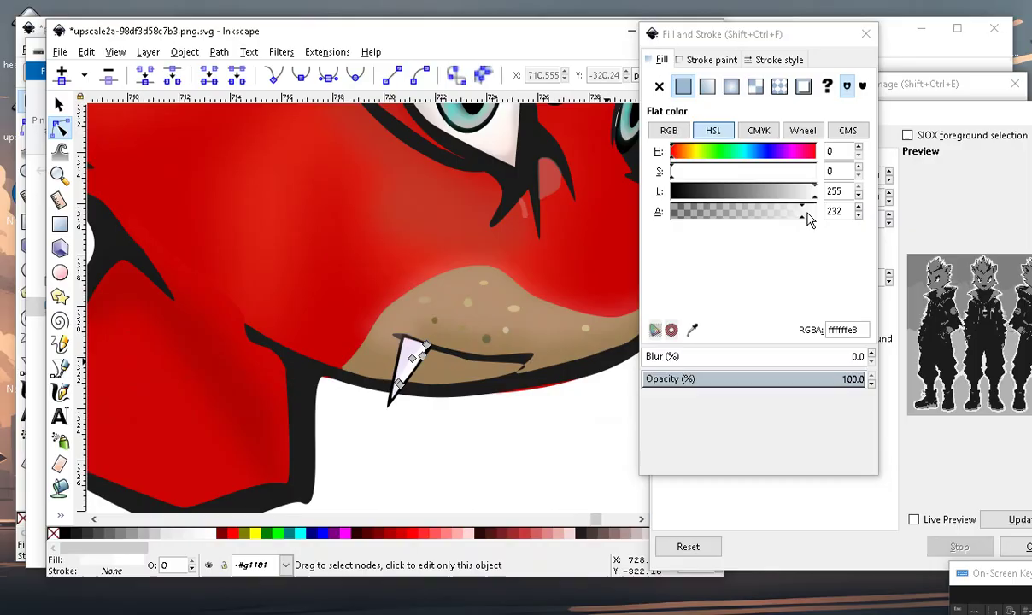
drag(807, 214, 822, 212)
click(429, 483)
Create a white filled sliver from the stray red line using the Paint Bucket.
scroll(395, 497, down, 4)
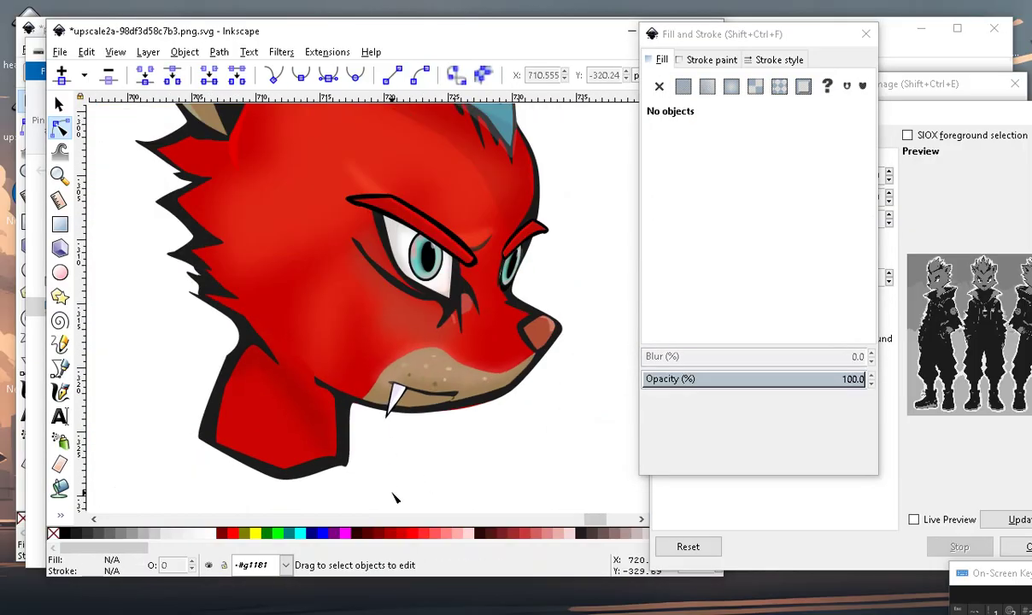
scroll(395, 487, up, 2)
scroll(402, 428, down, 2)
scroll(410, 384, down, 2)
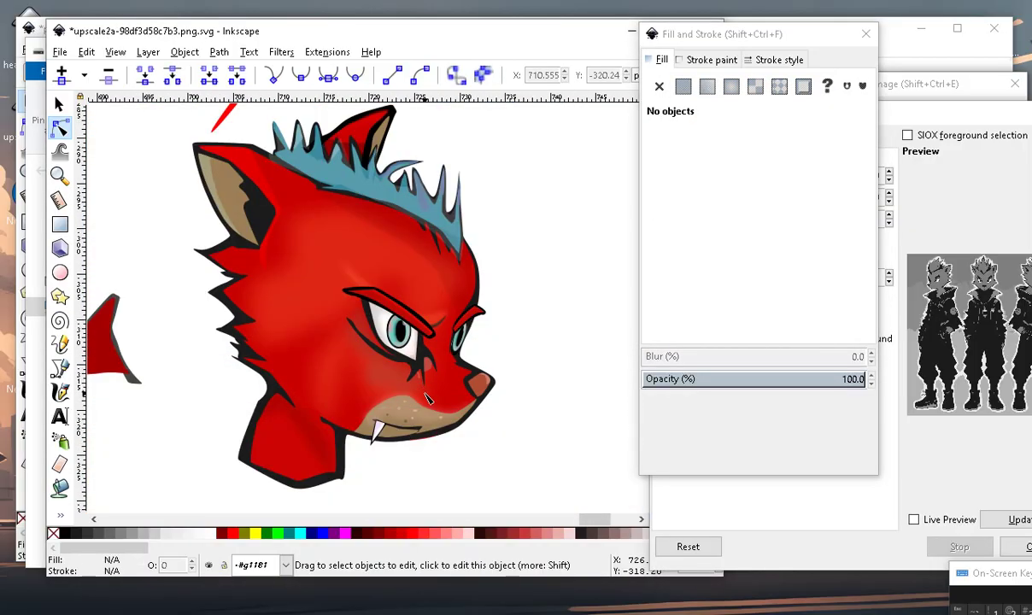
scroll(421, 355, down, 1)
scroll(422, 354, down, 4)
scroll(419, 353, up, 4)
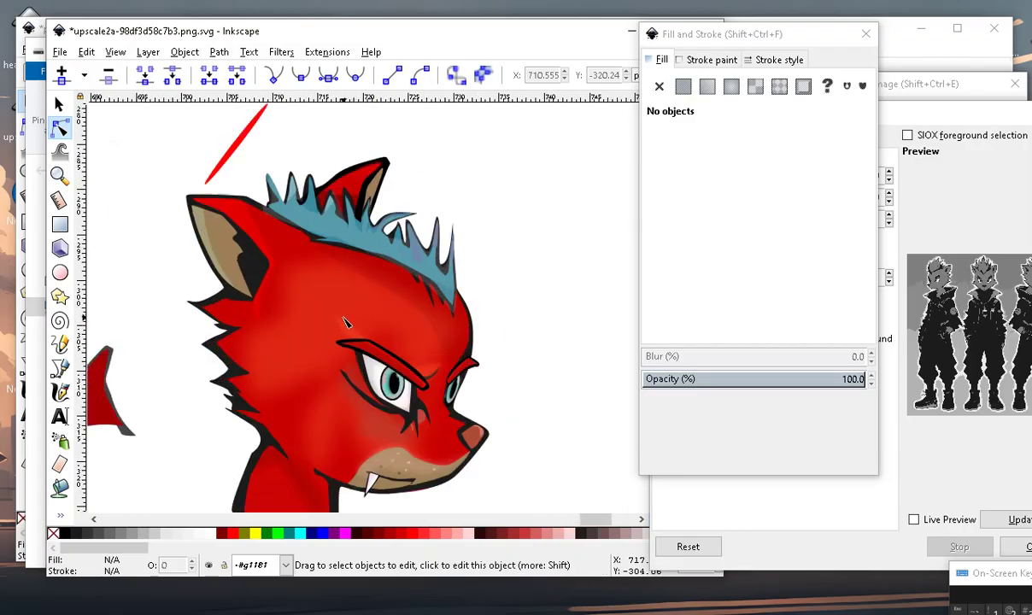
scroll(418, 351, down, 4)
scroll(401, 335, up, 2)
scroll(427, 350, up, 2)
scroll(434, 357, down, 2)
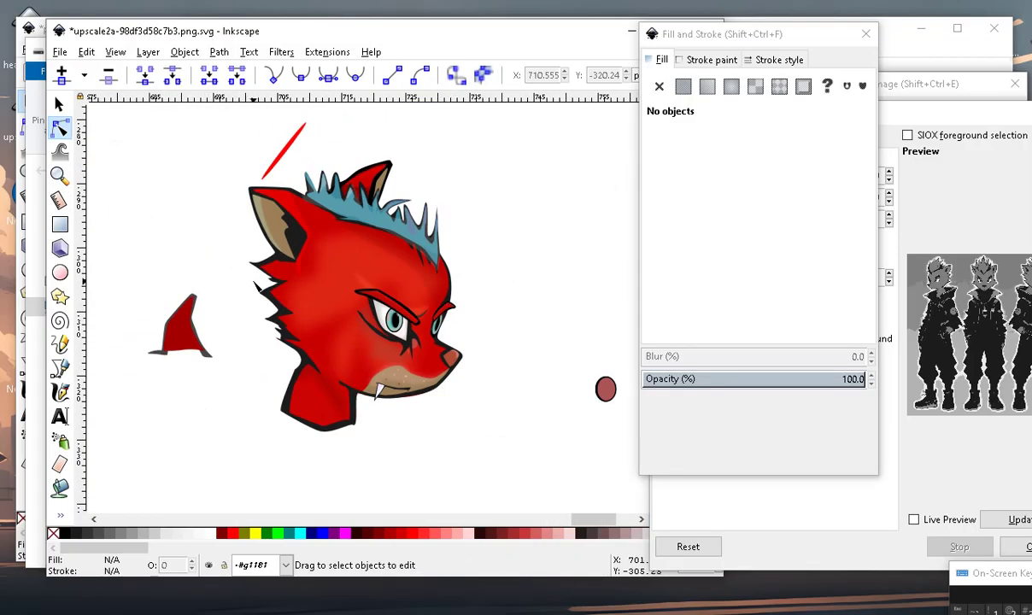
scroll(431, 376, up, 2)
scroll(419, 325, down, 5)
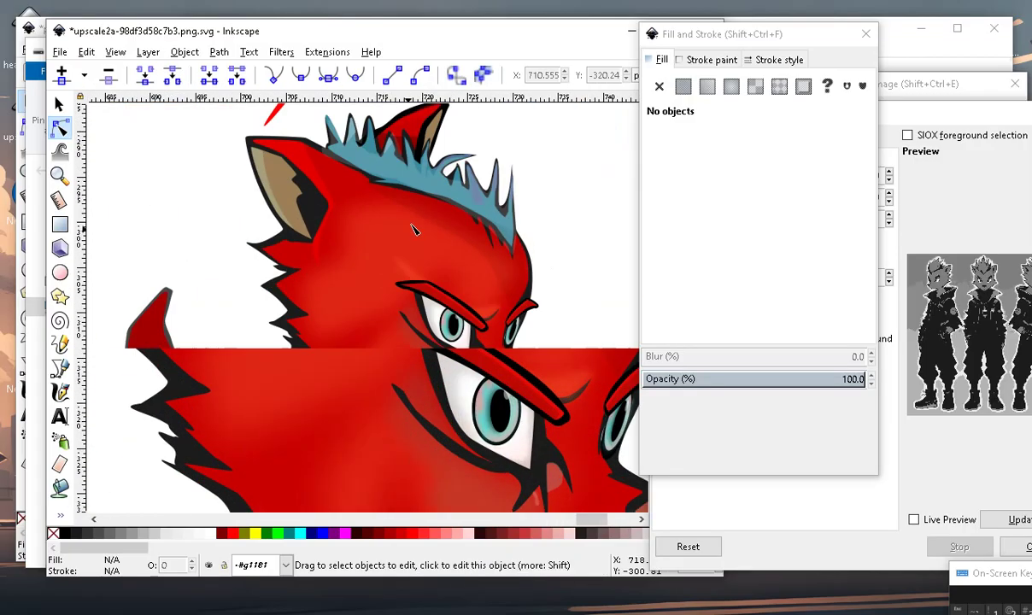
scroll(419, 307, down, 2)
scroll(389, 427, up, 3)
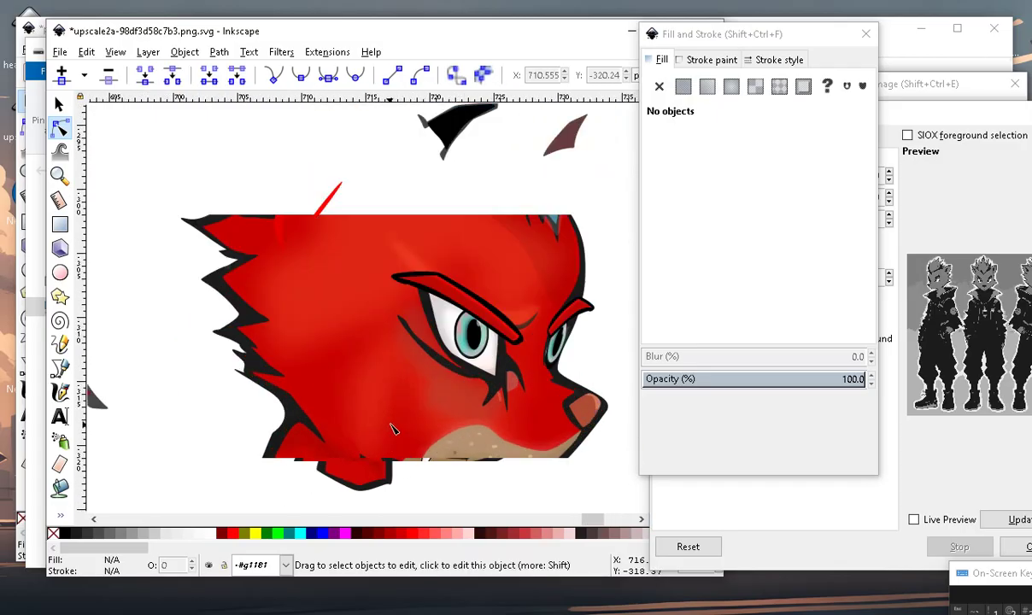
scroll(475, 429, down, 2)
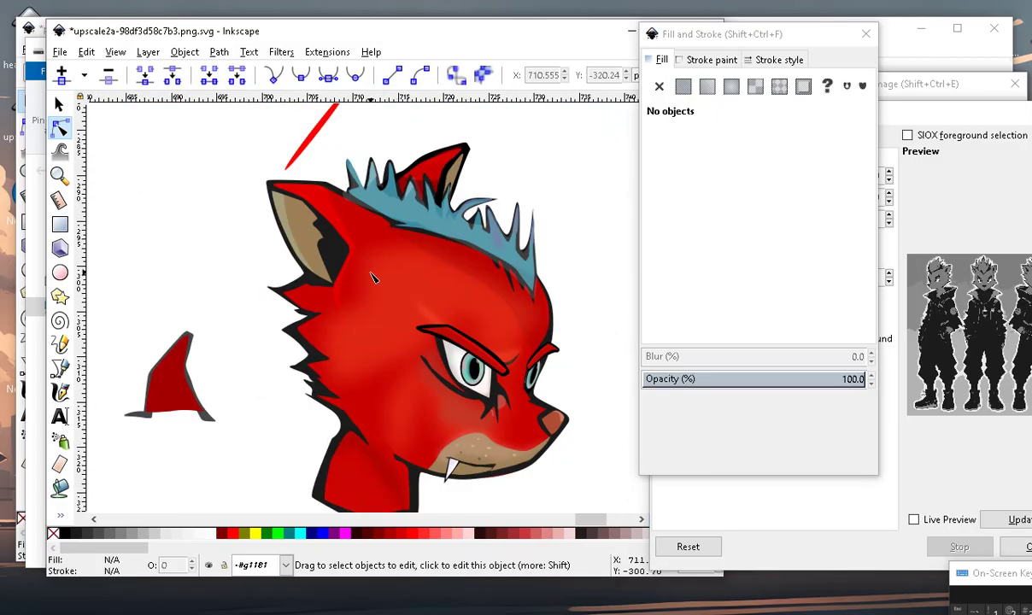
click(311, 132)
click(60, 489)
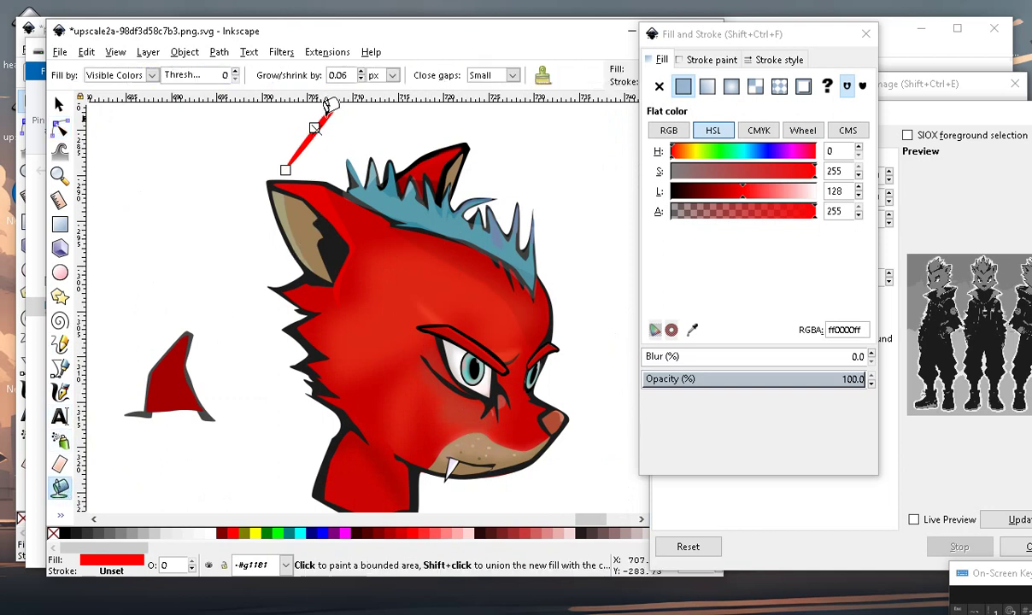
click(327, 101)
Move the white sliver onto the head, rotate it vertical, and shift it toward the cheek.
click(60, 102)
mouse_move(329, 130)
mouse_down()
mouse_move(315, 168)
mouse_move(393, 318)
mouse_move(377, 300)
mouse_up()
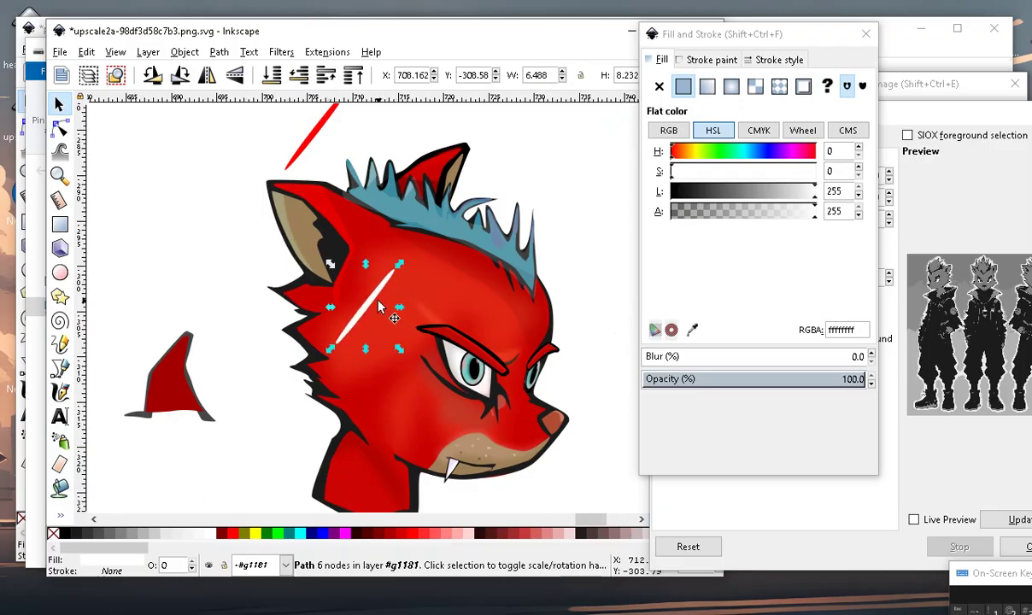
scroll(379, 300, up, 1)
click(354, 274)
mouse_move(387, 233)
mouse_down()
mouse_move(388, 282)
mouse_move(327, 317)
mouse_move(338, 322)
mouse_move(214, 277)
mouse_move(379, 321)
mouse_move(368, 324)
mouse_up()
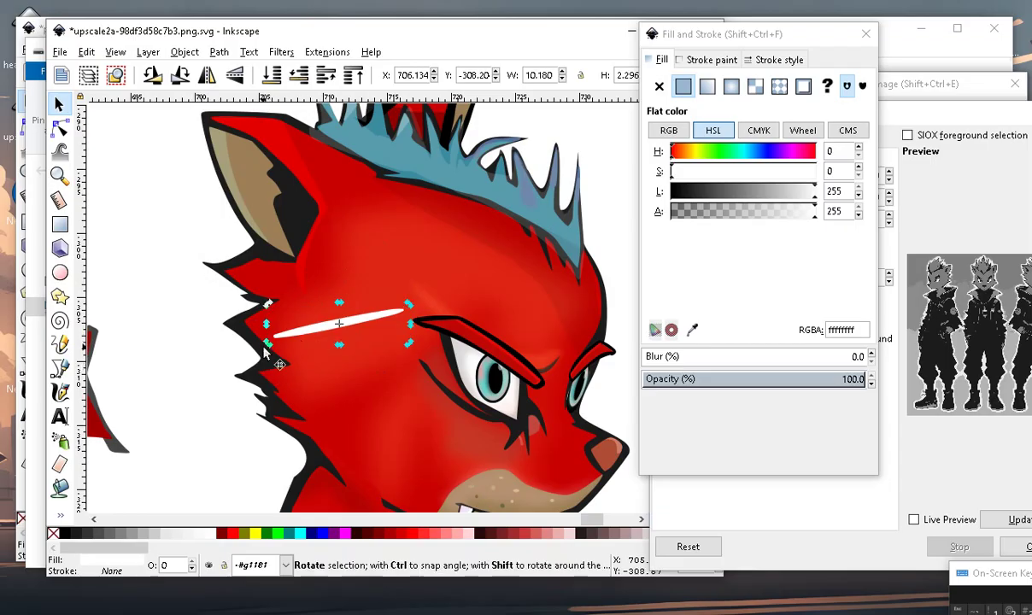
drag(264, 349, 368, 333)
drag(340, 299, 303, 364)
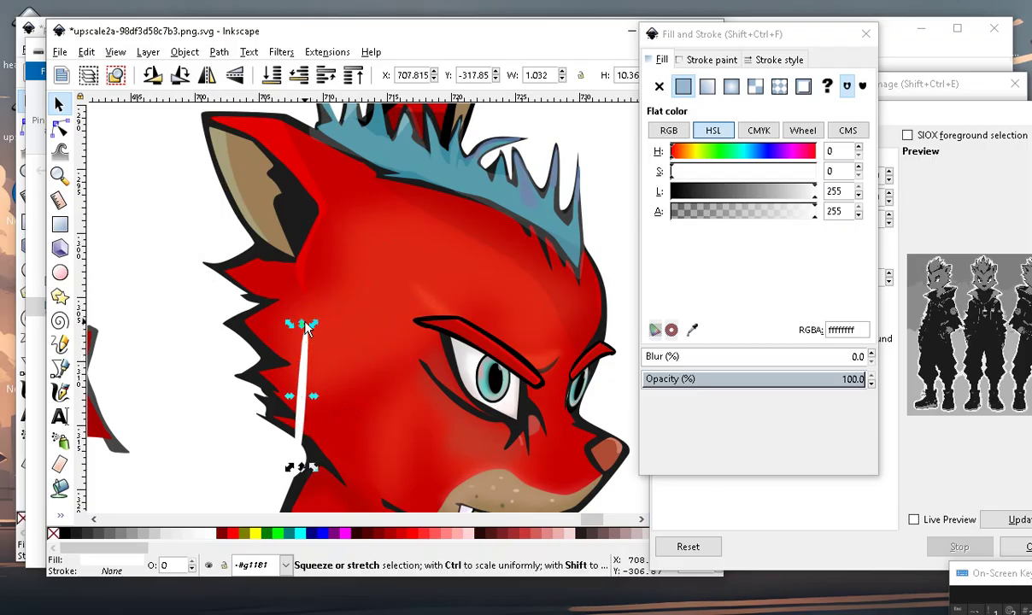
Undo the accidental move of the red shading shape and nudge the ear's white stripe up-left.
click(280, 301)
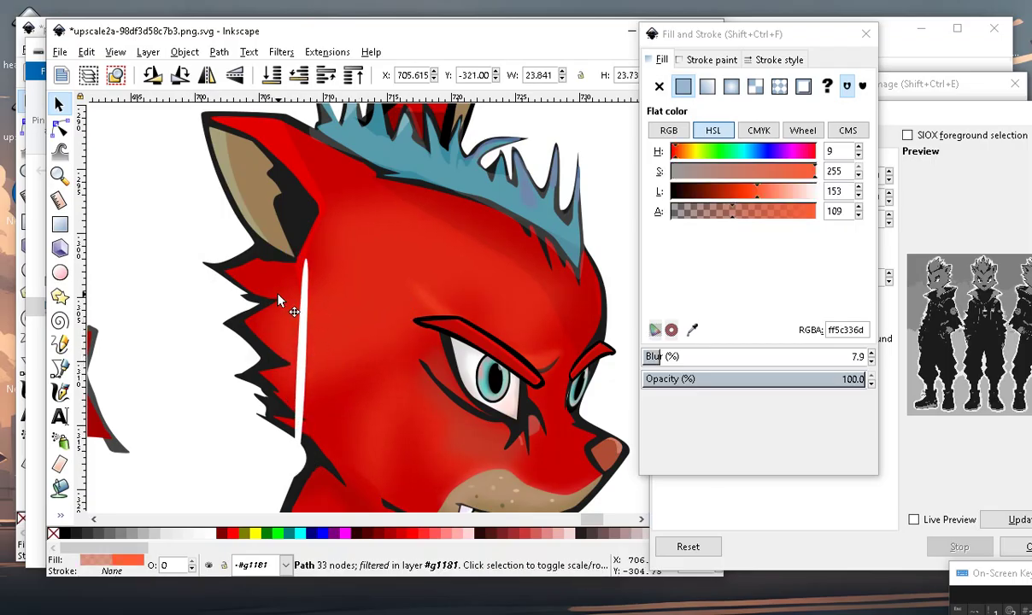
click(89, 54)
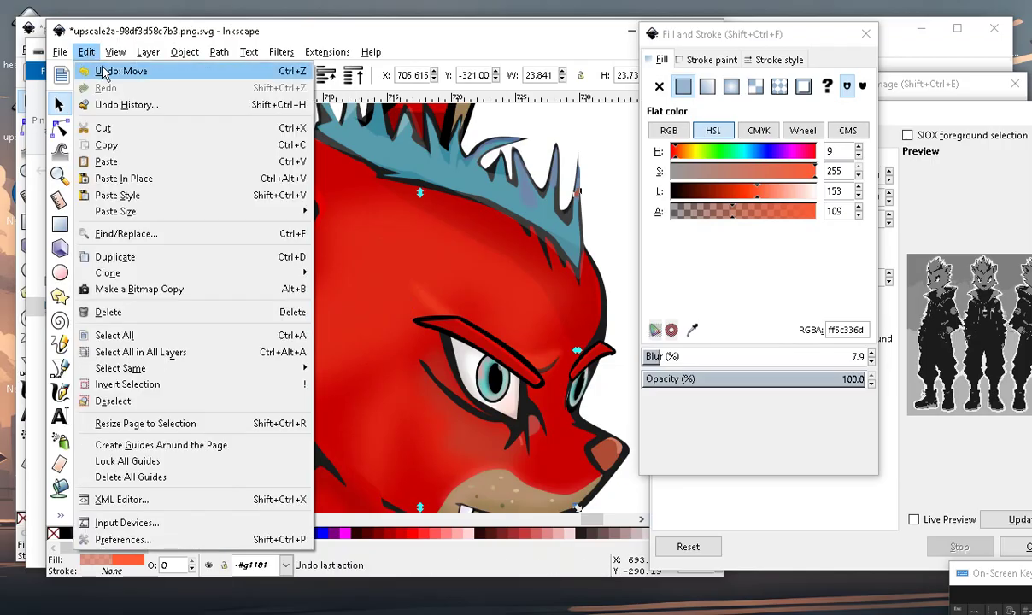
click(103, 72)
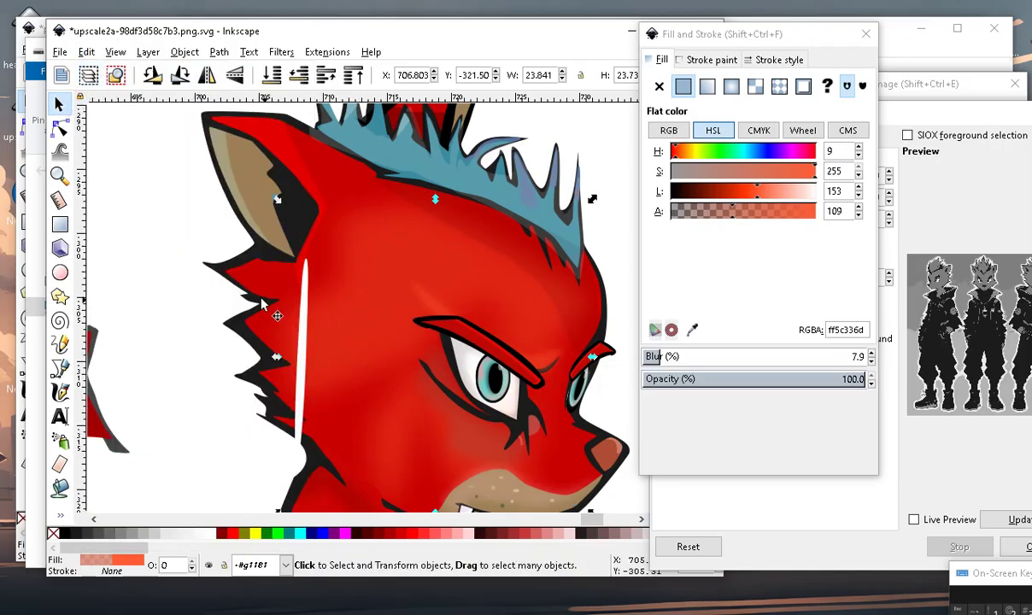
click(303, 329)
drag(303, 329, 294, 309)
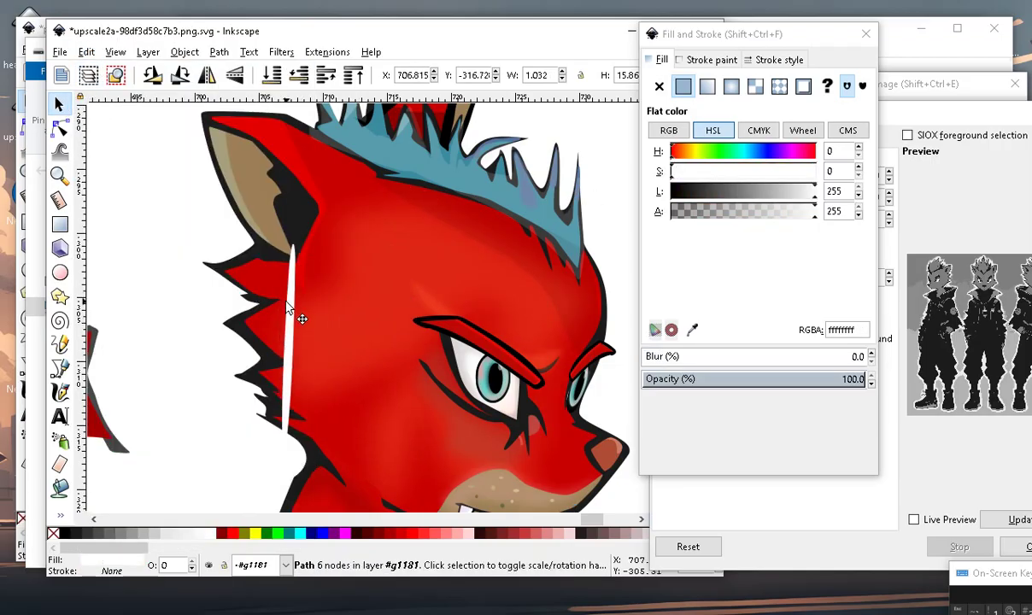
Fill four gaps beside the white ear stripe with white using the Paint Bucket.
click(60, 489)
ctrl+scroll(281, 242, up, 1)
click(260, 260)
click(270, 342)
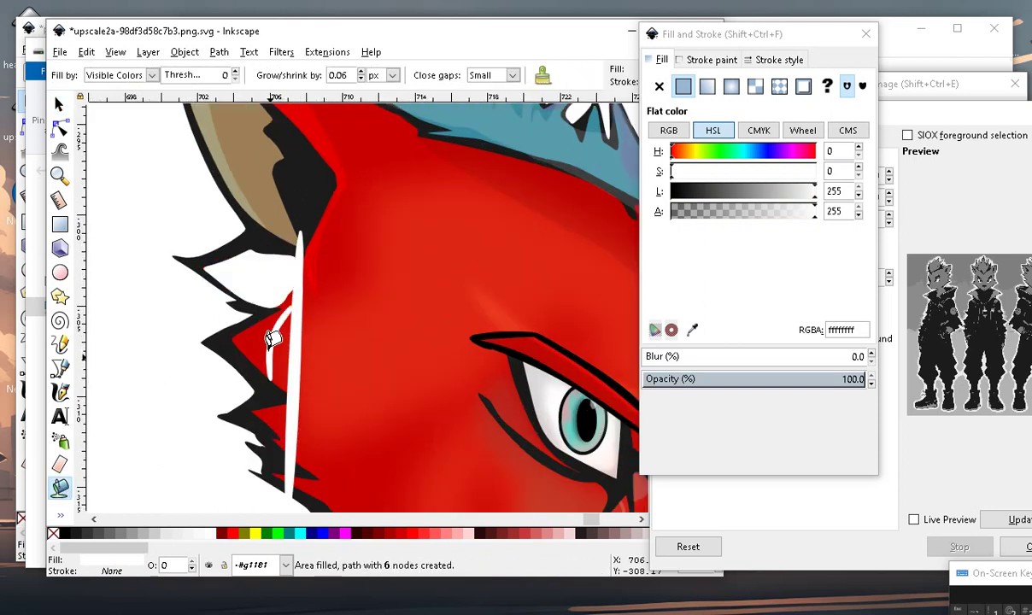
ctrl+scroll(299, 349, down, 1)
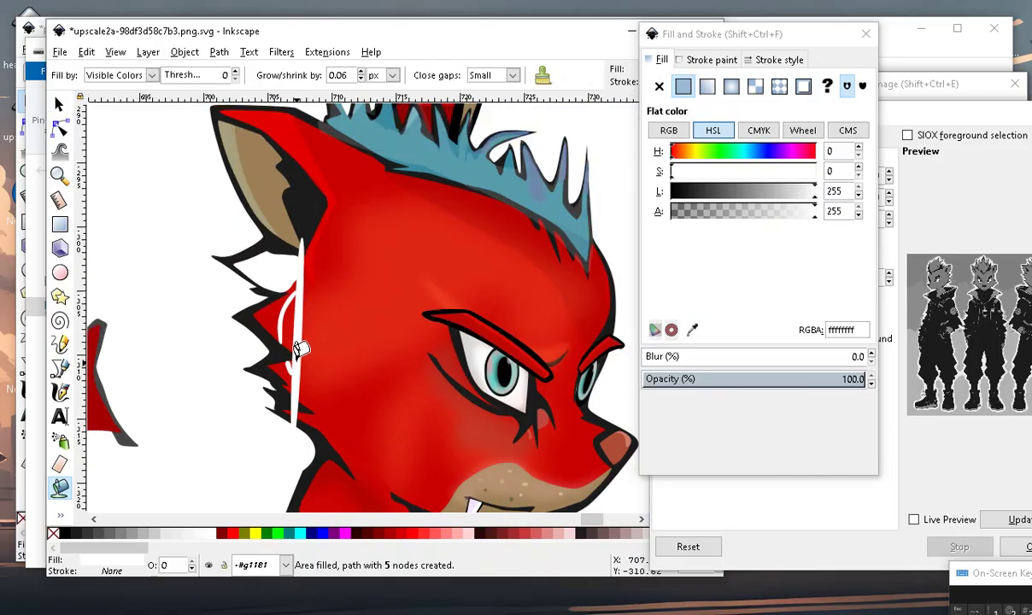
click(267, 308)
ctrl+scroll(291, 423, up, 1)
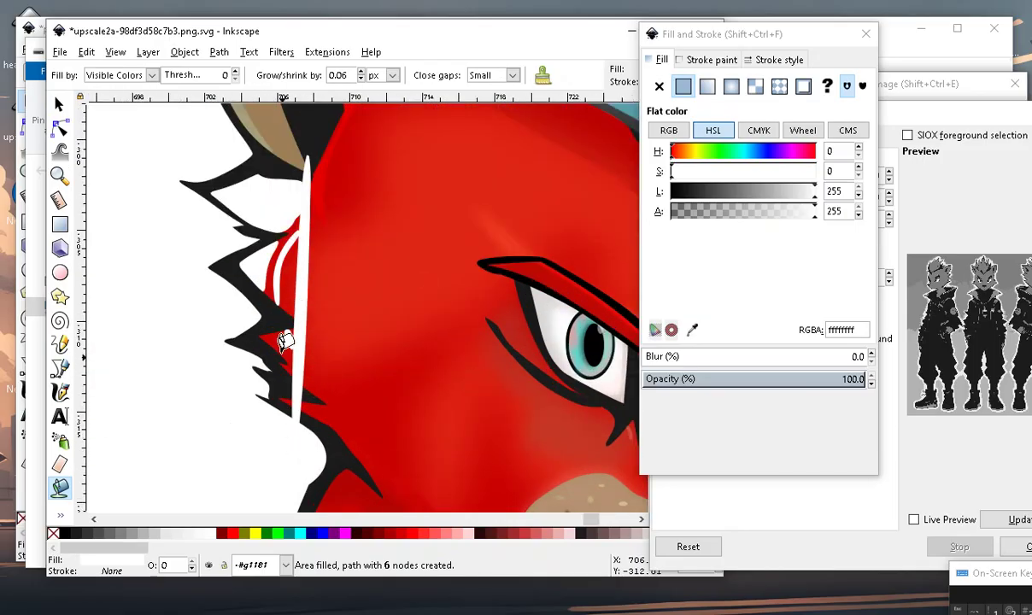
click(281, 329)
ctrl+scroll(327, 336, down, 2)
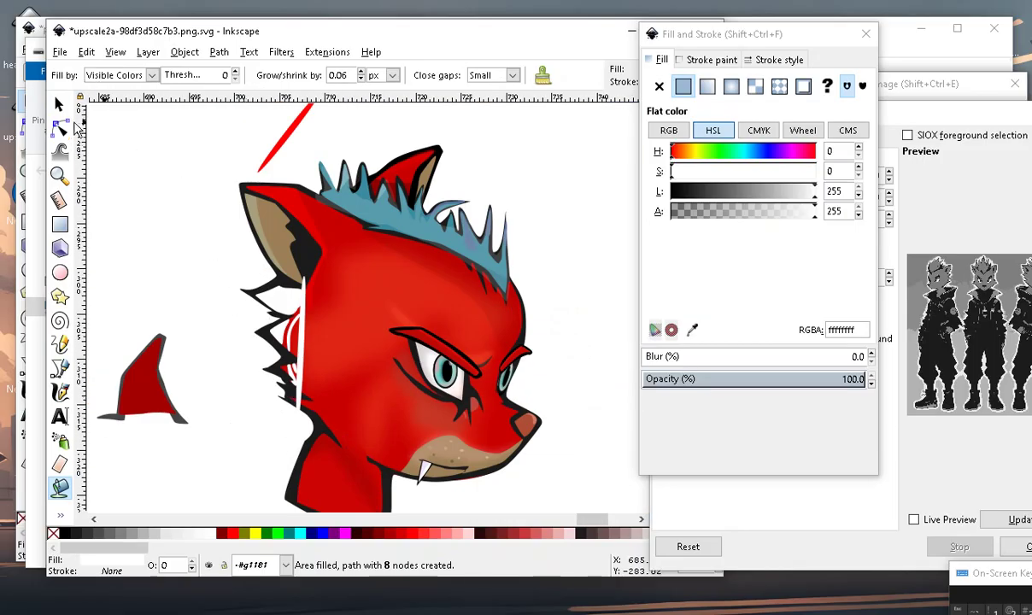
Move the newest white fill off the head, then make the cheek fill semi-transparent and flatter.
click(61, 104)
drag(314, 329, 171, 260)
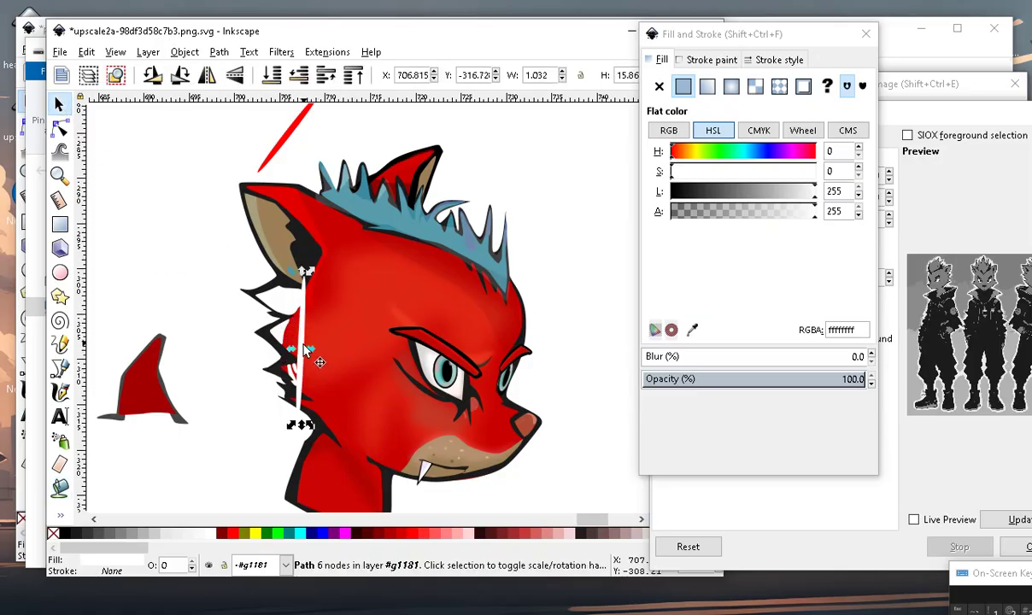
ctrl+scroll(291, 362, up, 2)
click(273, 258)
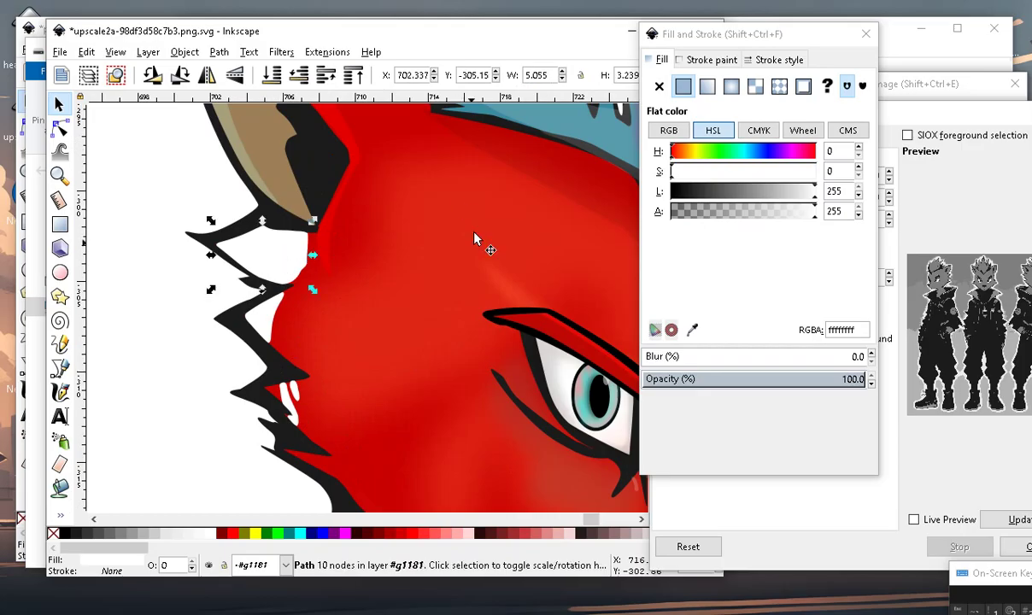
drag(787, 220, 730, 216)
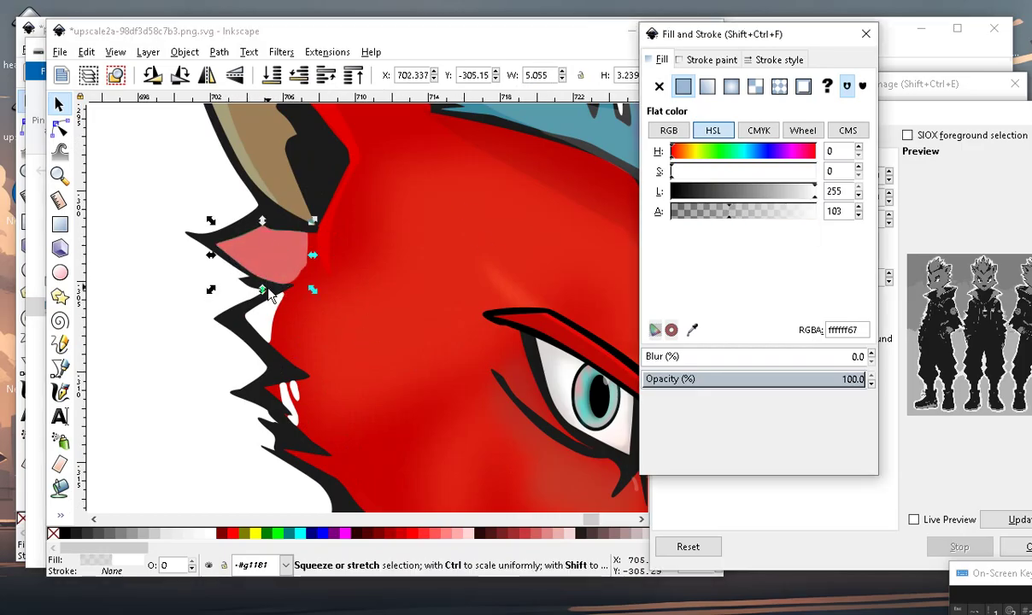
drag(262, 220, 260, 236)
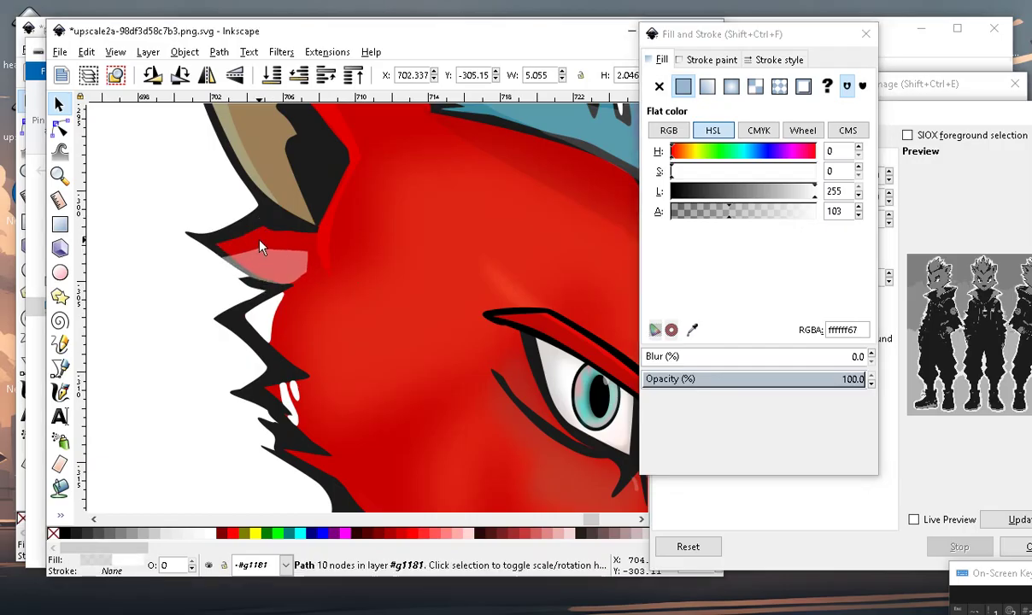
Make the lower white fill semi-transparent and squash it to about 77% height.
click(261, 307)
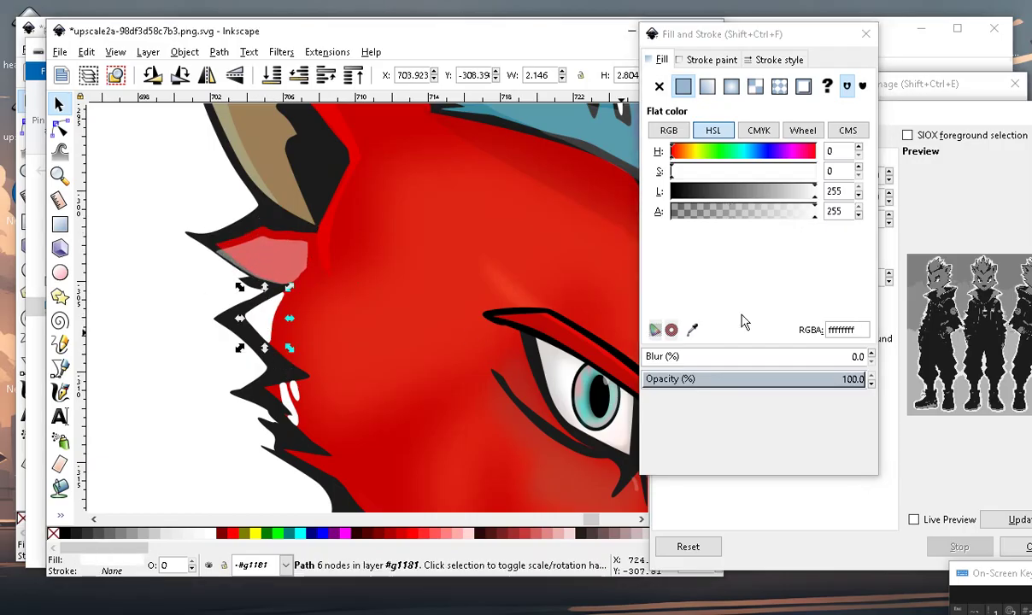
click(731, 216)
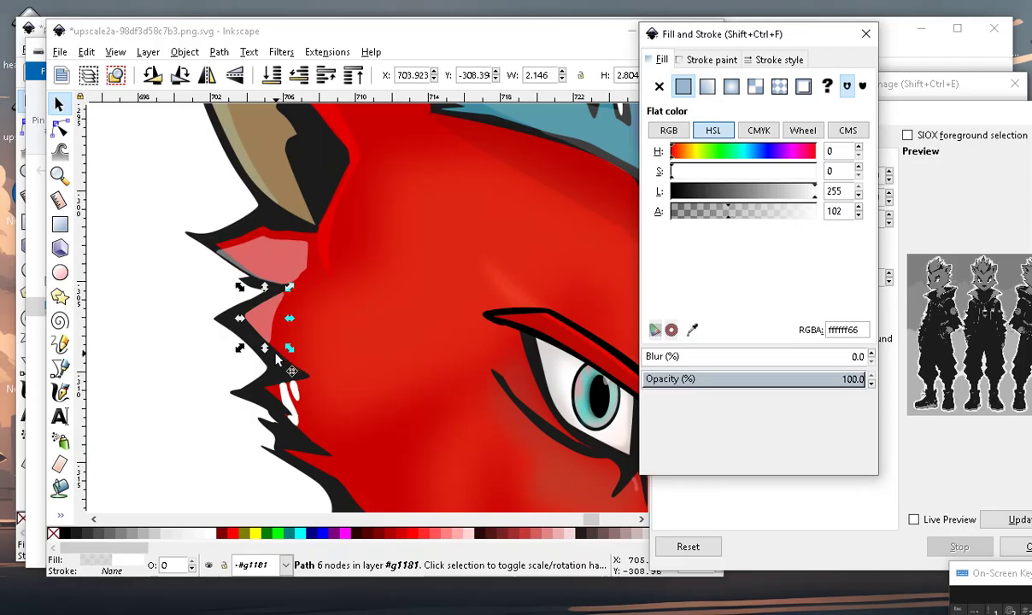
drag(265, 286, 261, 304)
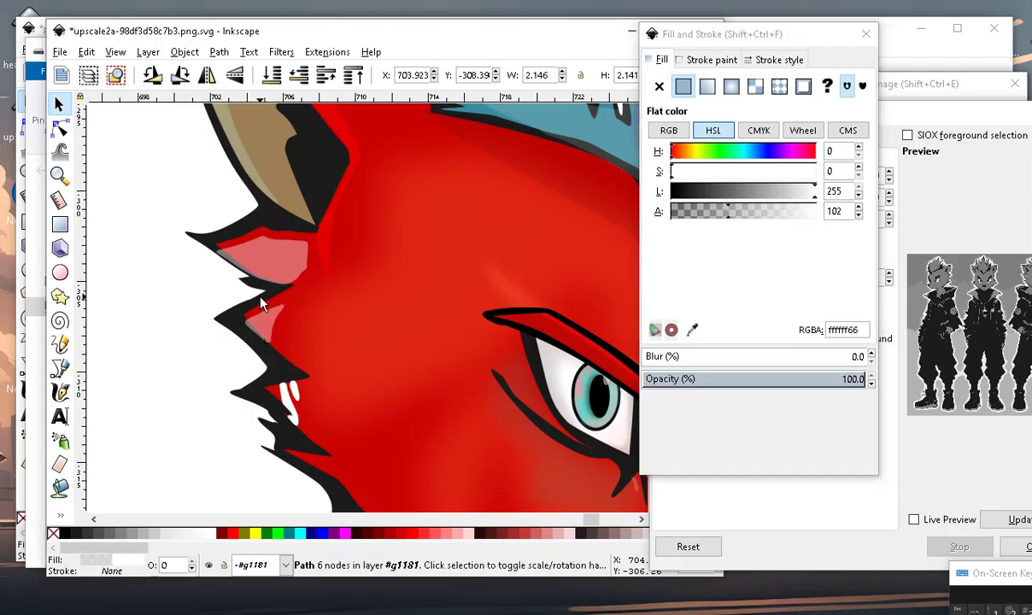
scroll(262, 303, down, 5)
scroll(257, 342, up, 2)
key(Escape)
Lower the opacity of the small pale, upper pale and cheek-fur white highlights.
scroll(323, 256, up, 2)
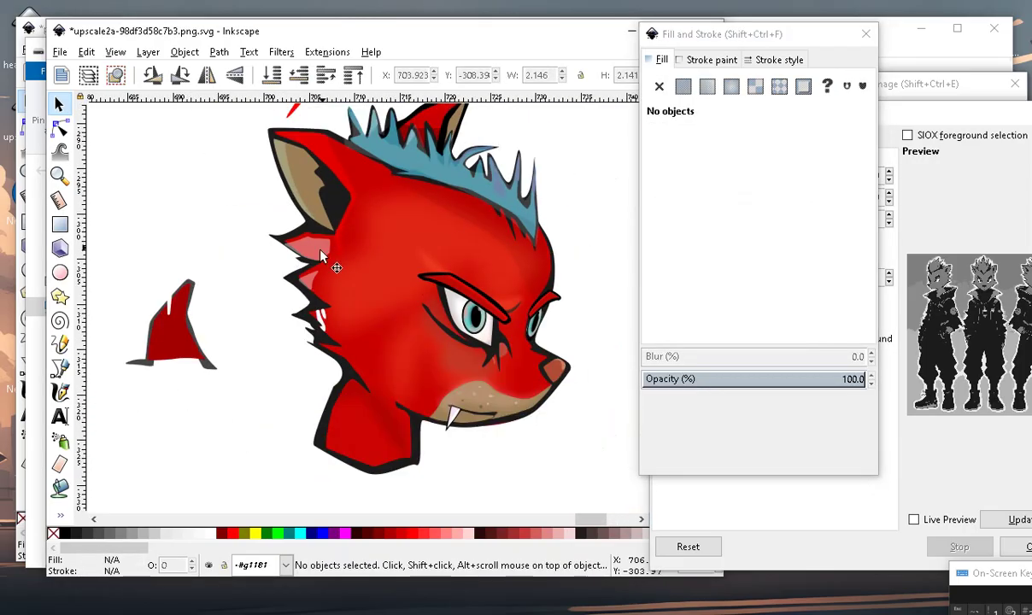
scroll(321, 256, up, 2)
click(291, 259)
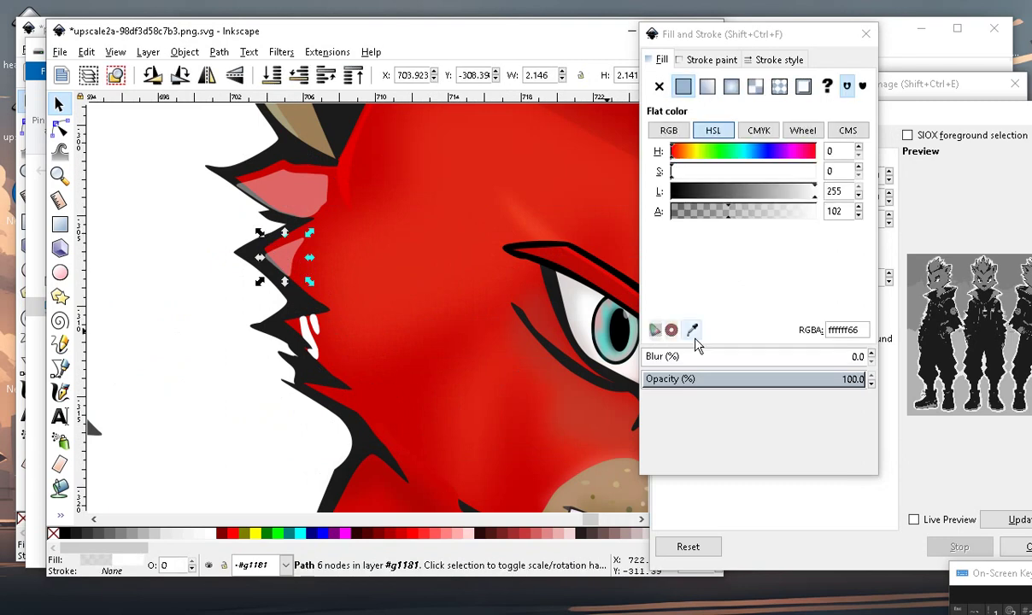
drag(702, 219, 715, 219)
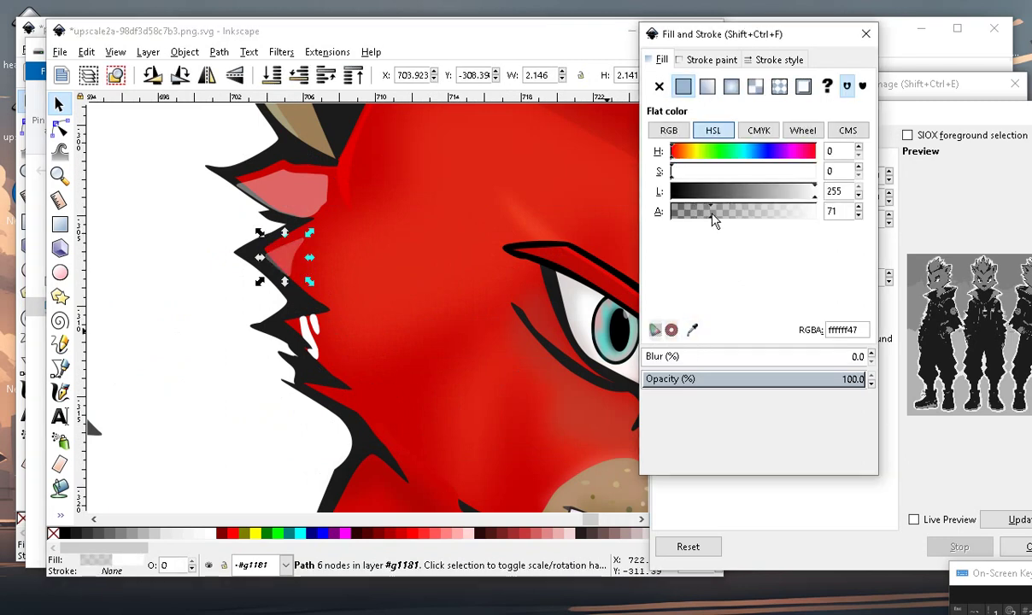
click(298, 195)
drag(717, 219, 709, 218)
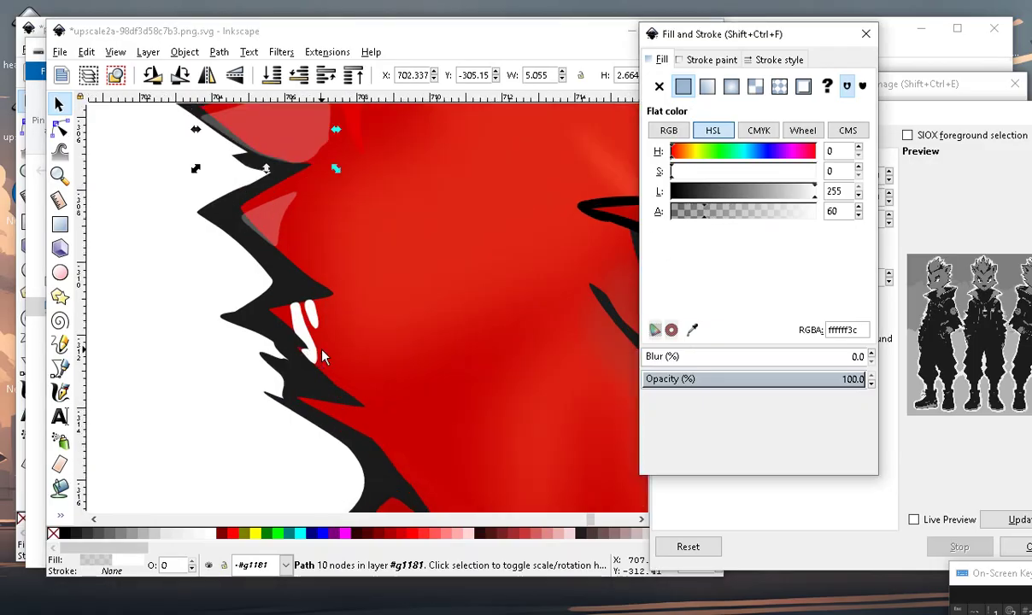
scroll(306, 331, up, 2)
click(308, 332)
drag(706, 218, 721, 219)
scroll(274, 342, down, 2)
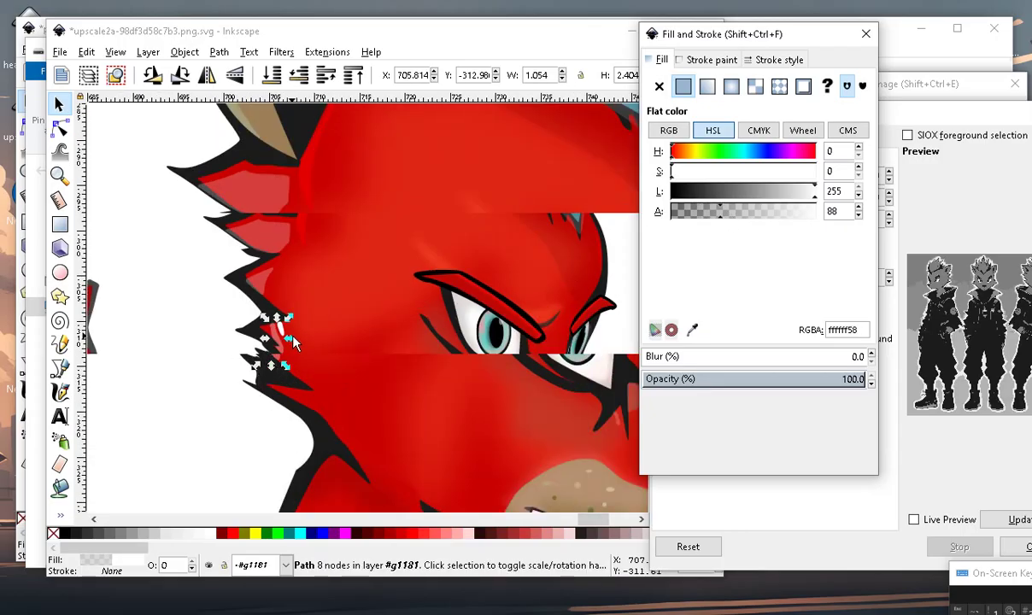
scroll(282, 340, up, 2)
scroll(267, 343, up, 2)
Move the small white fleck onto the cheek below the eye.
click(239, 288)
drag(239, 290, 568, 401)
scroll(241, 406, down, 3)
scroll(241, 406, down, 1)
scroll(252, 319, up, 3)
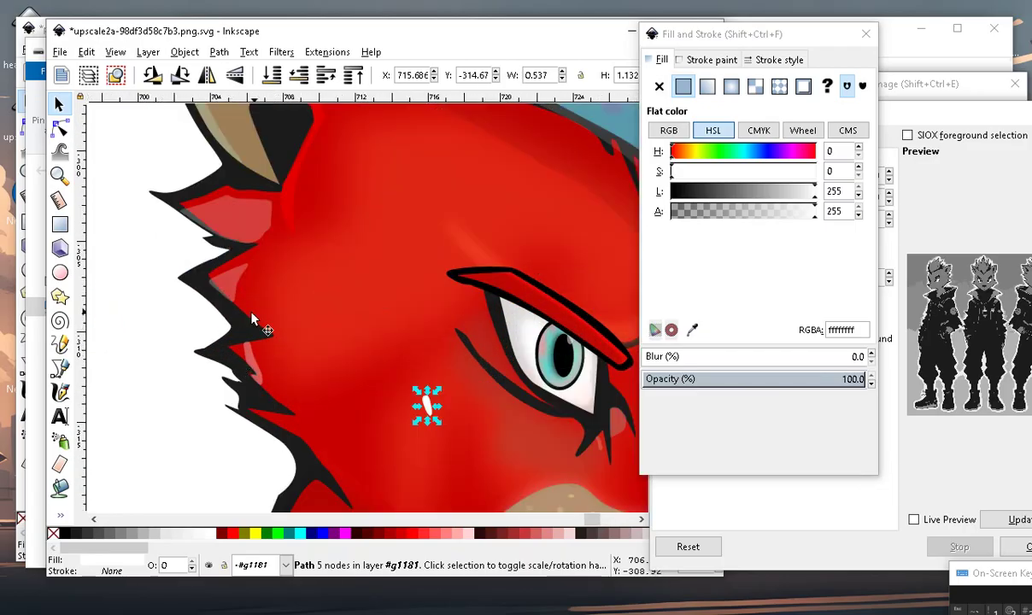
scroll(252, 319, up, 2)
Widen the translucent highlight by dragging one of its corner nodes with the Node tool.
click(61, 128)
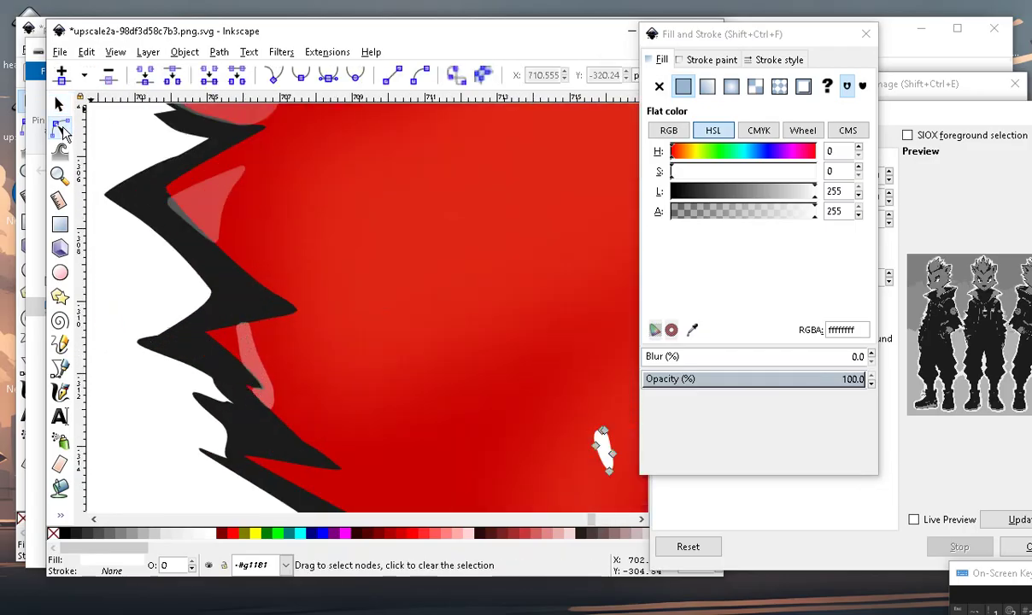
click(242, 339)
mouse_move(240, 332)
mouse_down()
mouse_move(207, 335)
mouse_move(318, 318)
mouse_up()
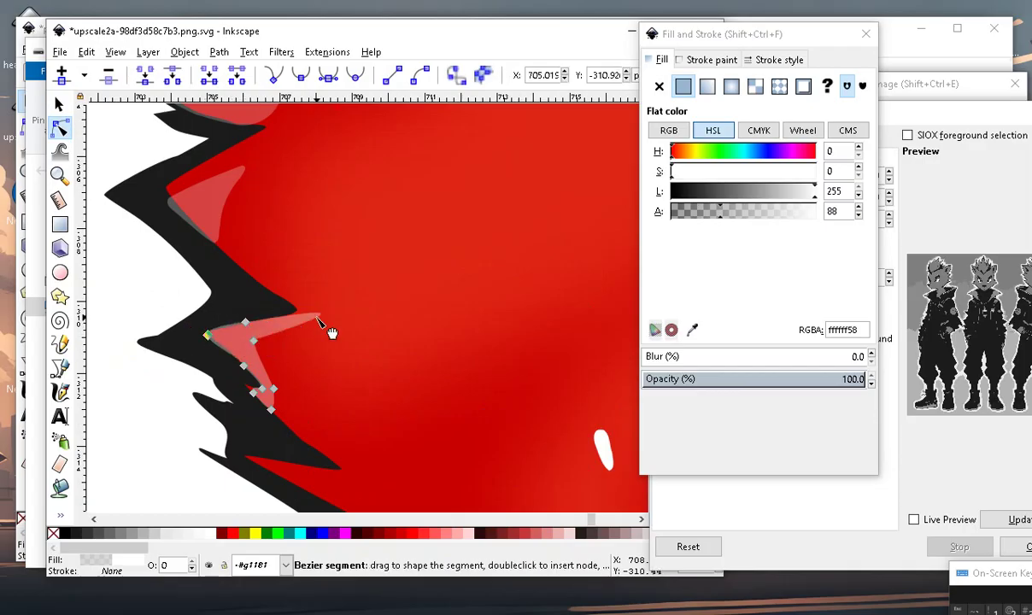
scroll(288, 339, down, 5)
Move the white fleck onto the cheek's dark edge and lower its alpha to 88.
click(288, 338)
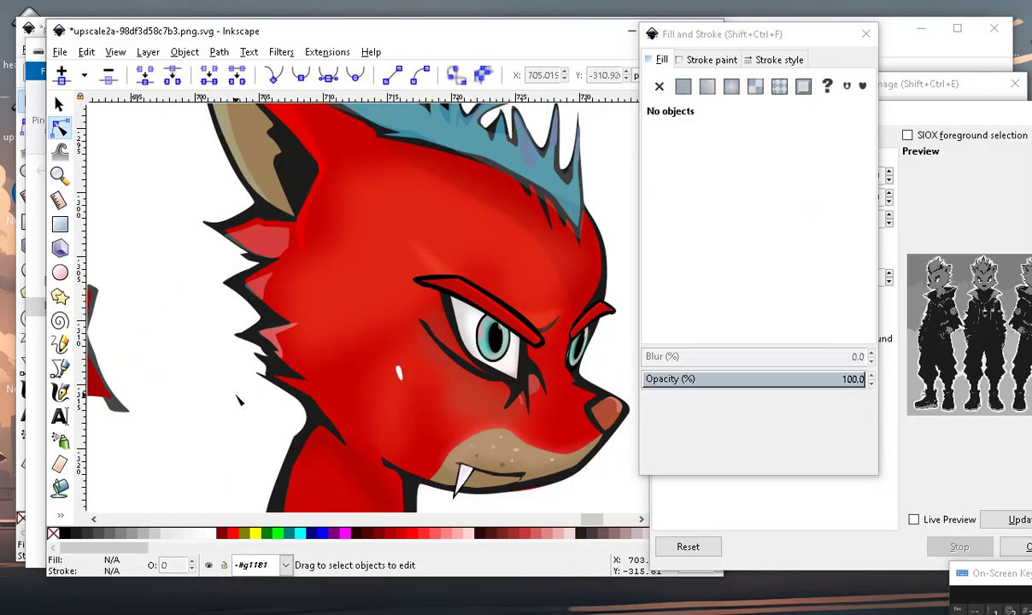
scroll(290, 359, up, 5)
scroll(305, 466, down, 3)
scroll(397, 288, up, 1)
scroll(294, 373, up, 1)
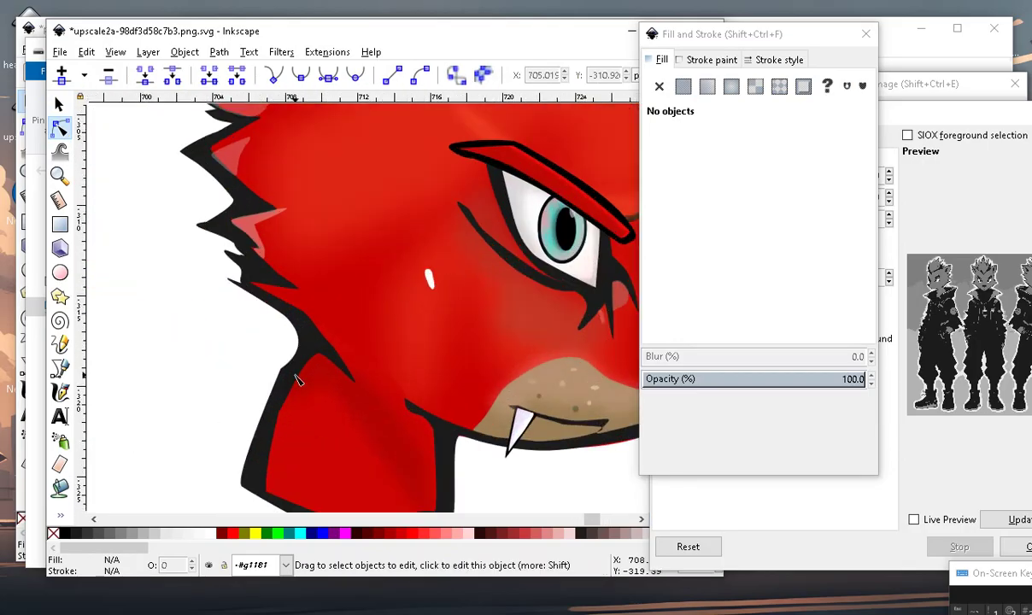
click(60, 105)
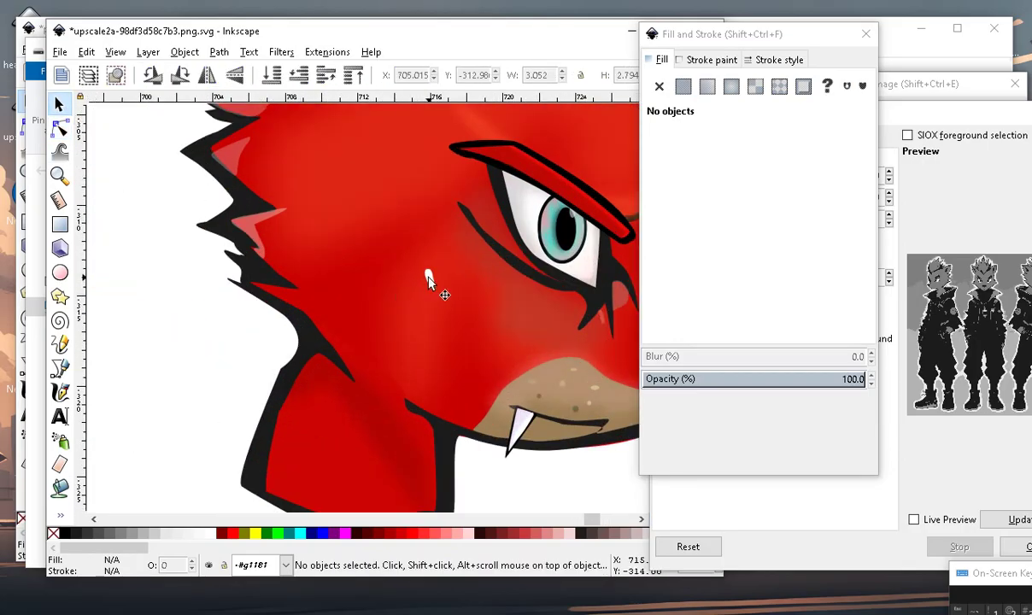
click(429, 280)
drag(428, 299, 278, 295)
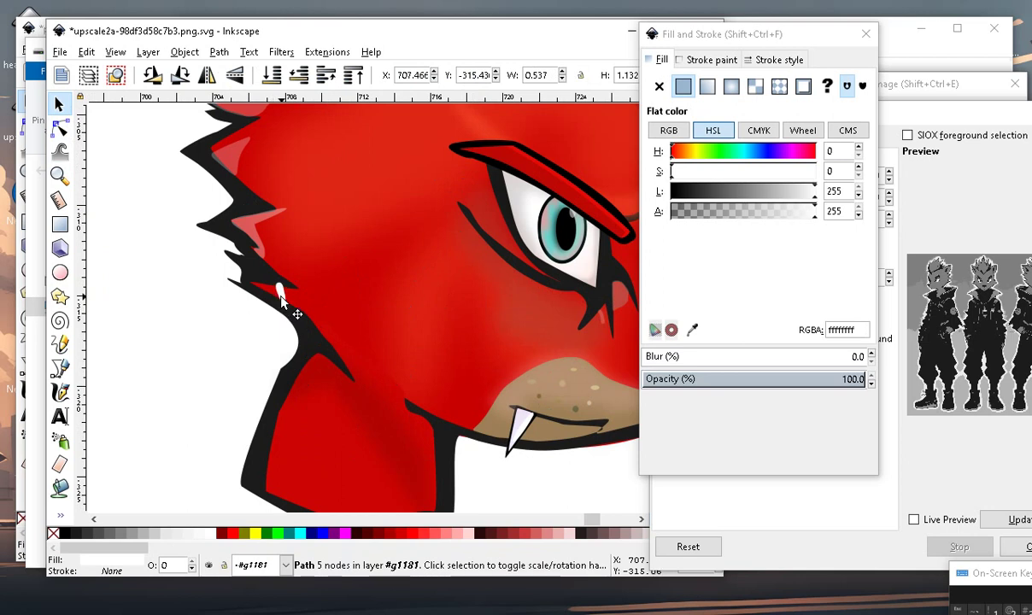
scroll(278, 299, down, 5)
scroll(278, 291, up, 5)
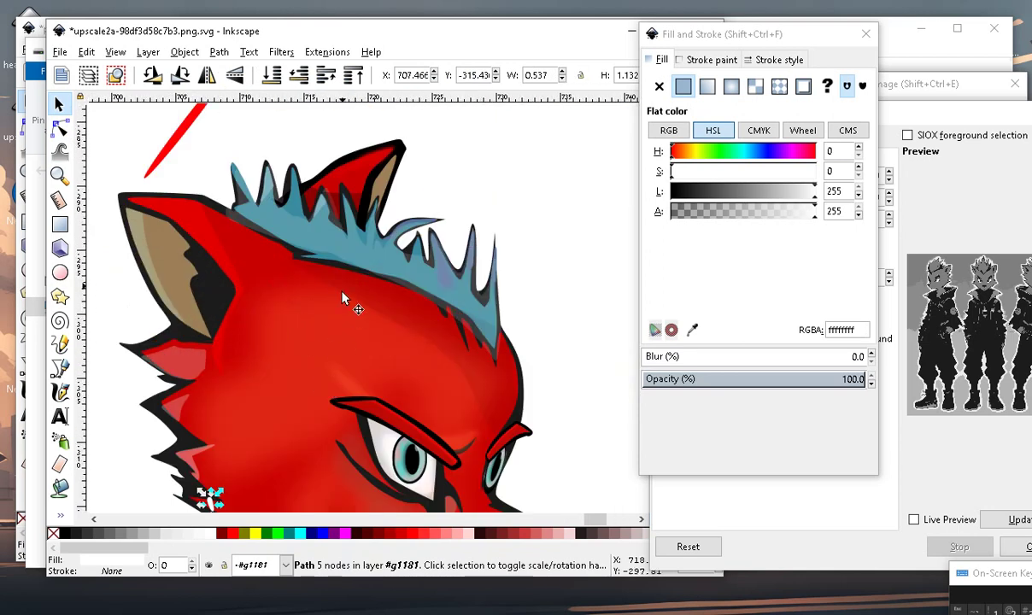
scroll(293, 178, down, 1)
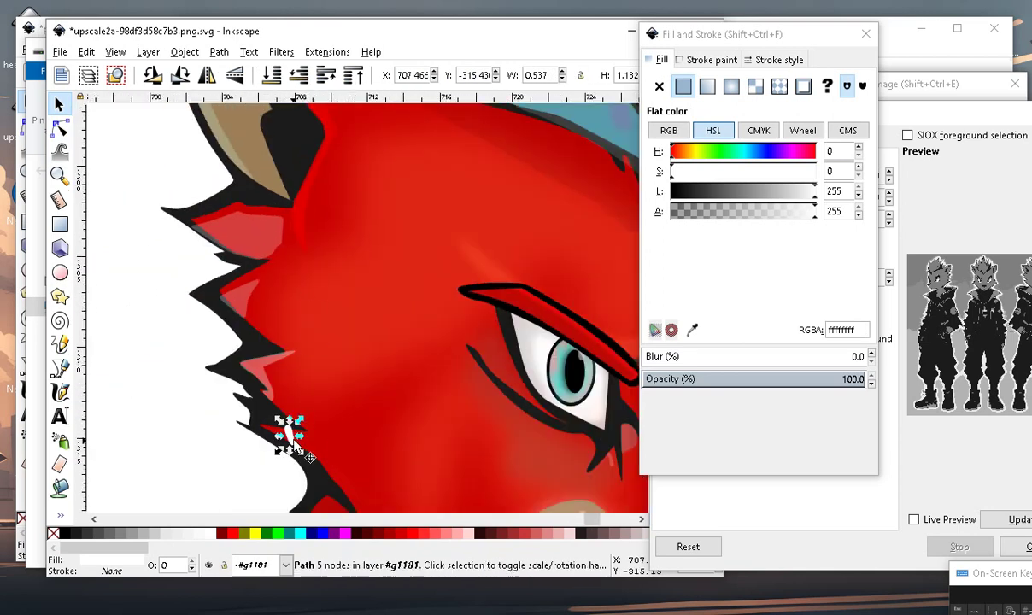
scroll(288, 469, up, 1)
scroll(287, 468, up, 1)
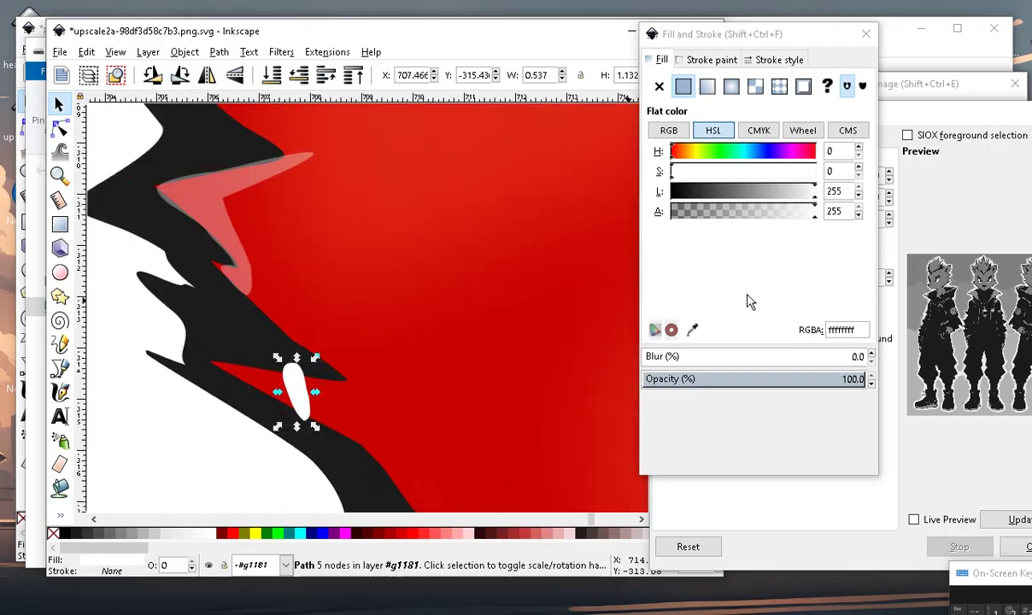
mouse_move(689, 215)
mouse_down()
mouse_move(773, 214)
mouse_move(721, 216)
mouse_up()
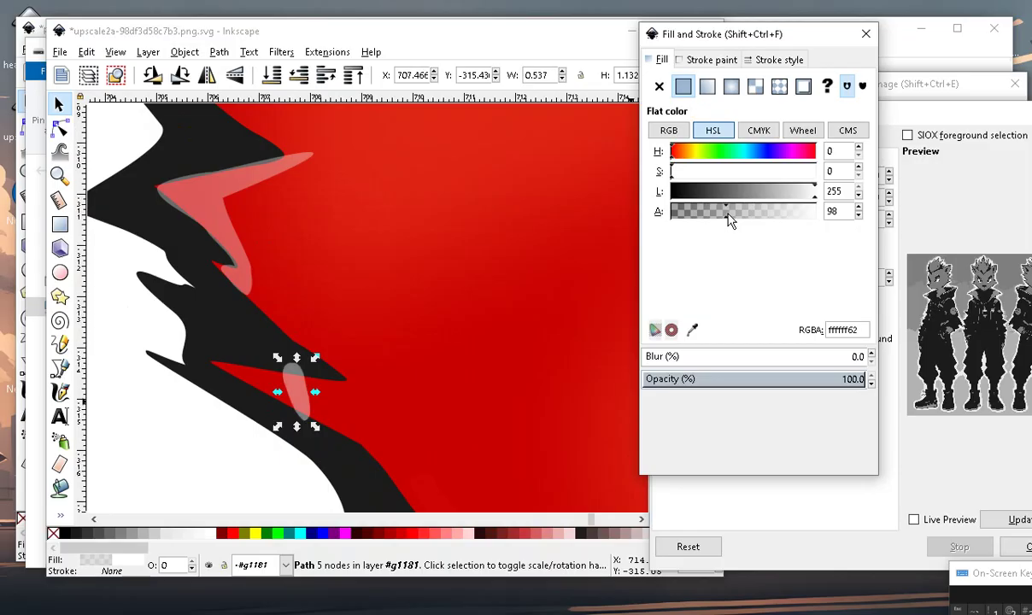
Tilt the highlight about 42° and stretch it into a long thin streak, 2.983 × 0.580.
click(295, 376)
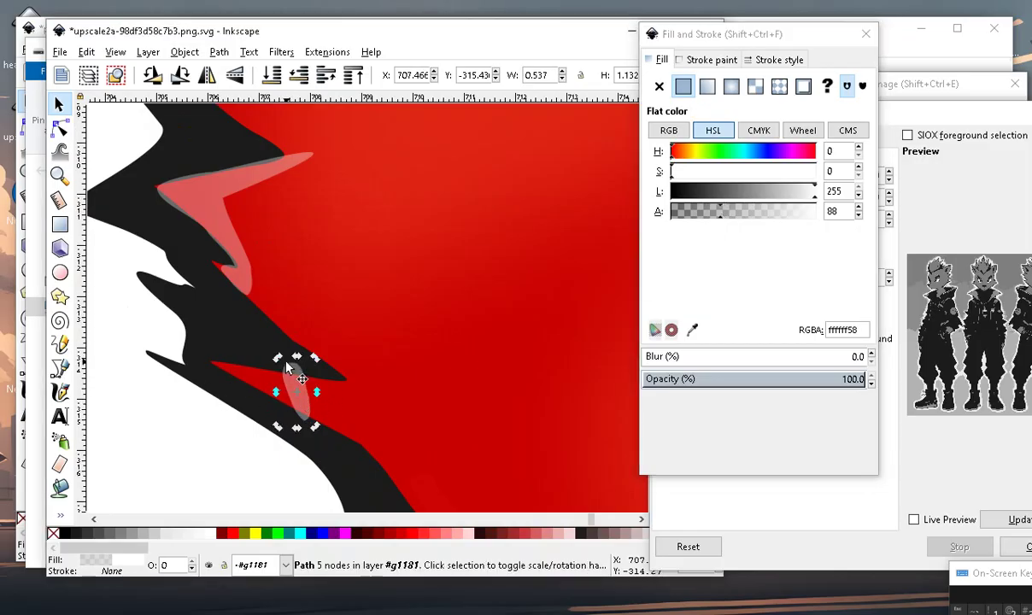
mouse_move(271, 350)
mouse_down()
mouse_move(265, 379)
mouse_move(237, 372)
mouse_up()
click(249, 382)
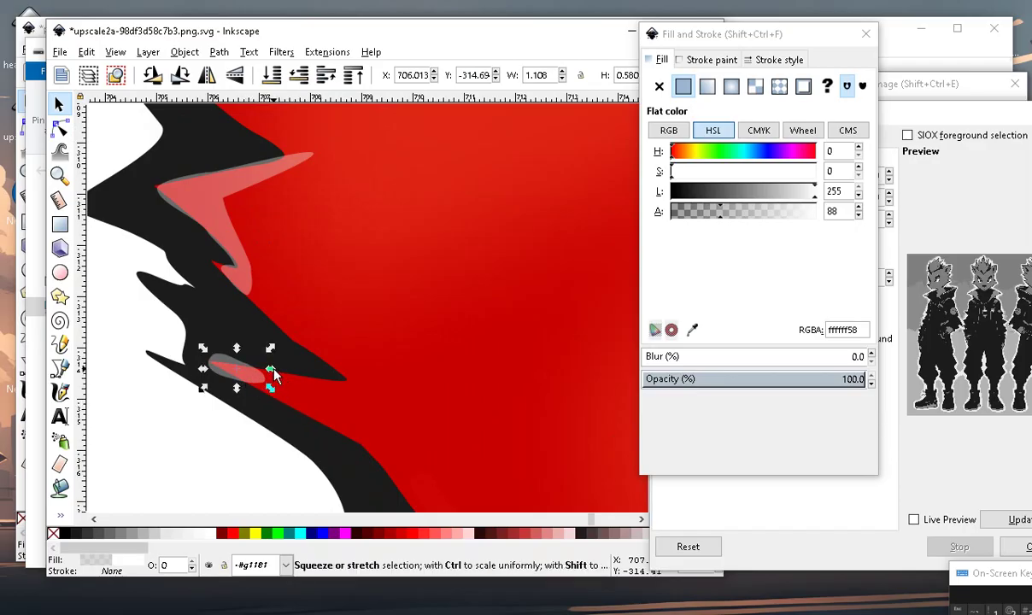
drag(272, 368, 366, 369)
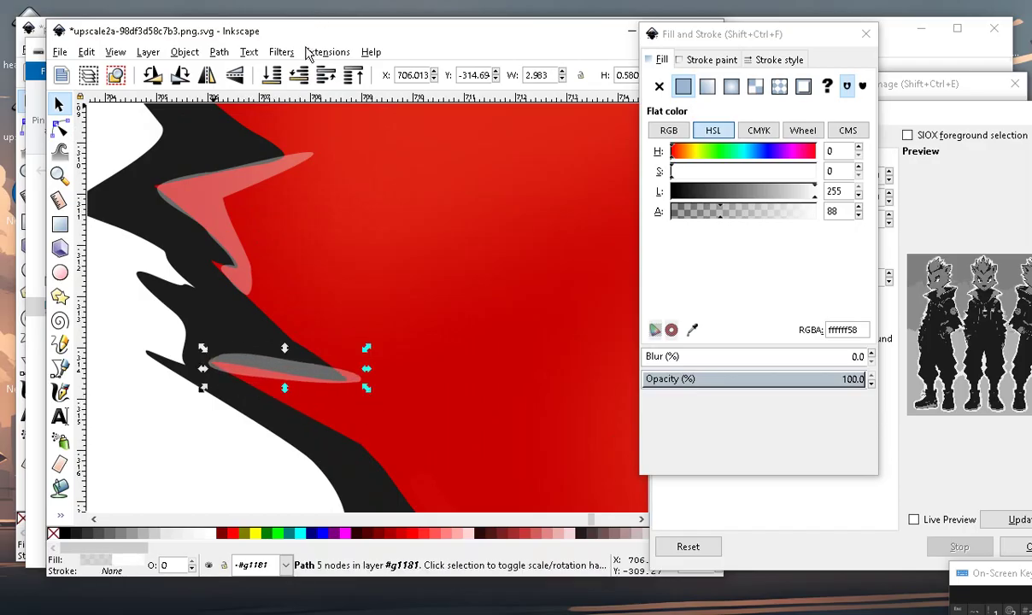
scroll(282, 351, down, 3)
click(226, 433)
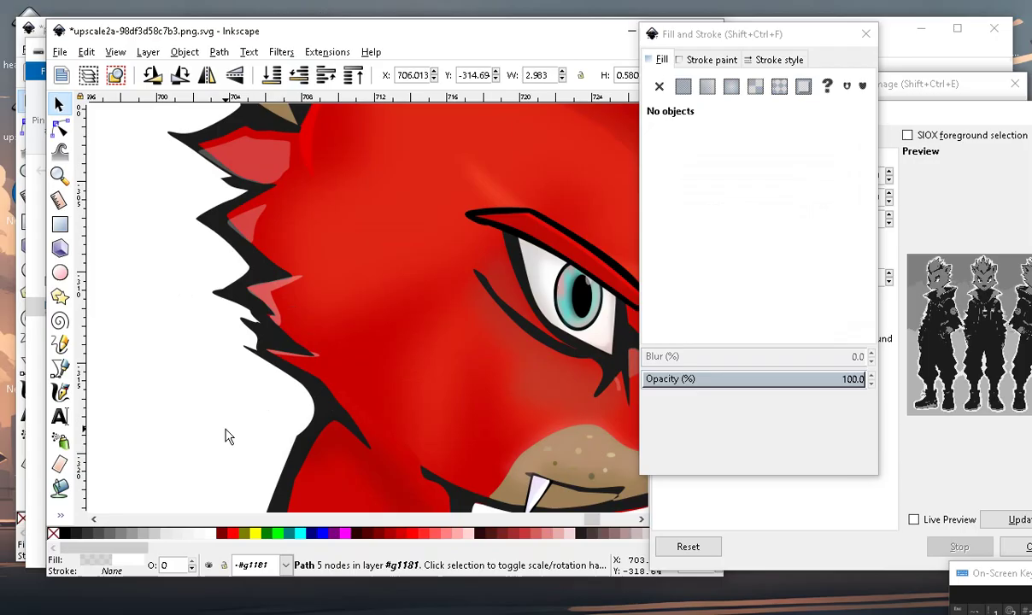
scroll(316, 451, down, 2)
scroll(317, 451, down, 1)
scroll(368, 433, up, 2)
scroll(431, 447, up, 2)
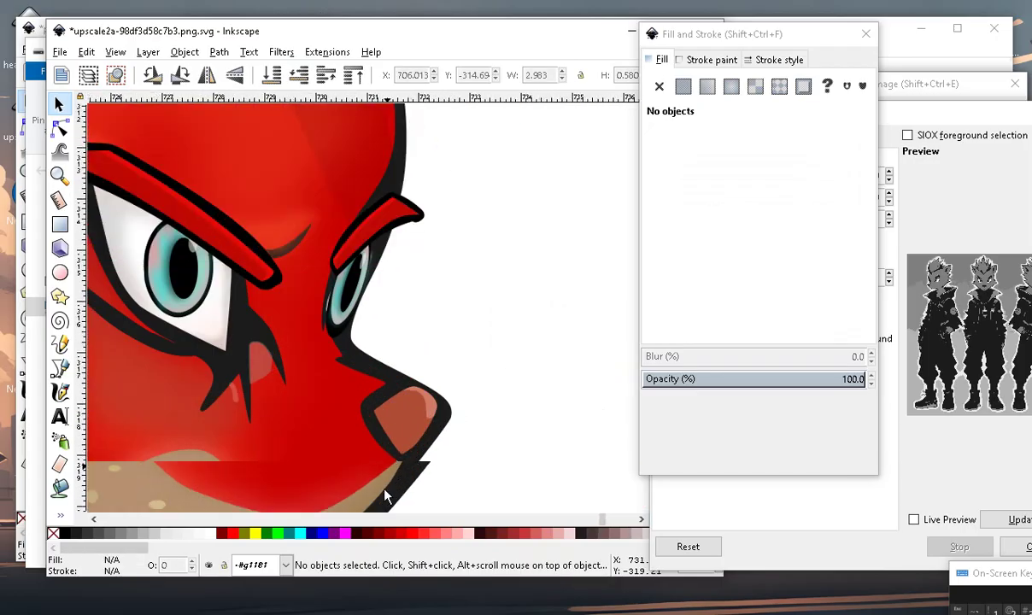
scroll(479, 418, up, 1)
scroll(478, 419, down, 1)
scroll(486, 438, up, 2)
scroll(473, 341, down, 2)
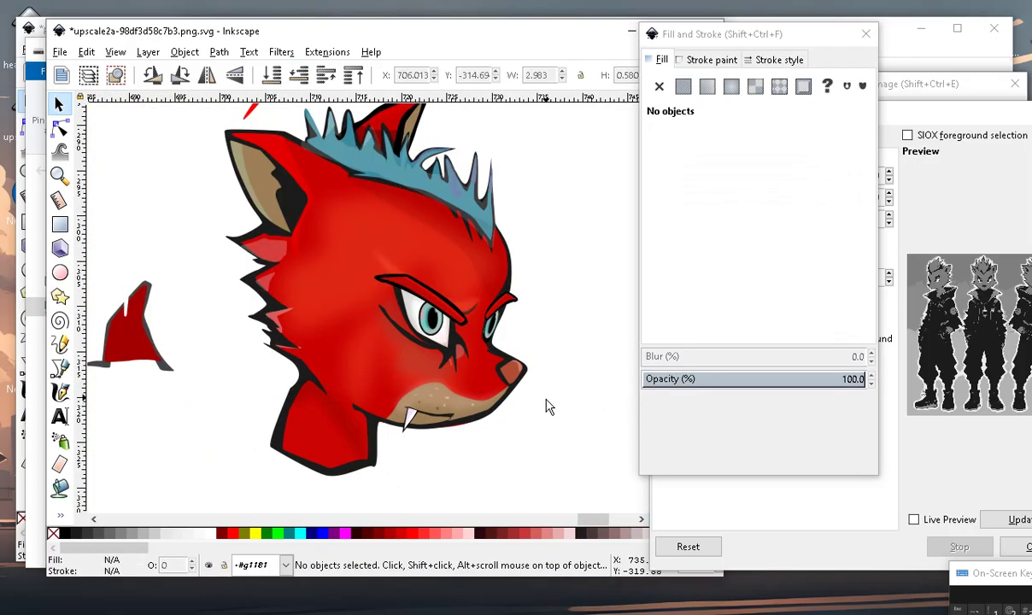
scroll(330, 392, up, 2)
scroll(248, 306, up, 2)
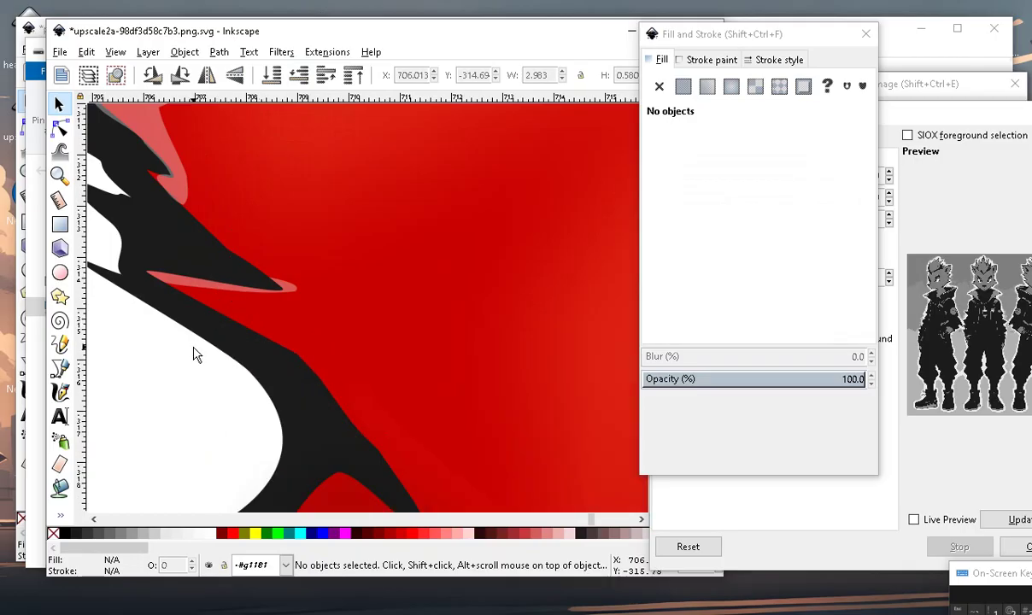
Duplicate the cheek highlight and place the copy on the muzzle bridge.
click(188, 291)
click(86, 51)
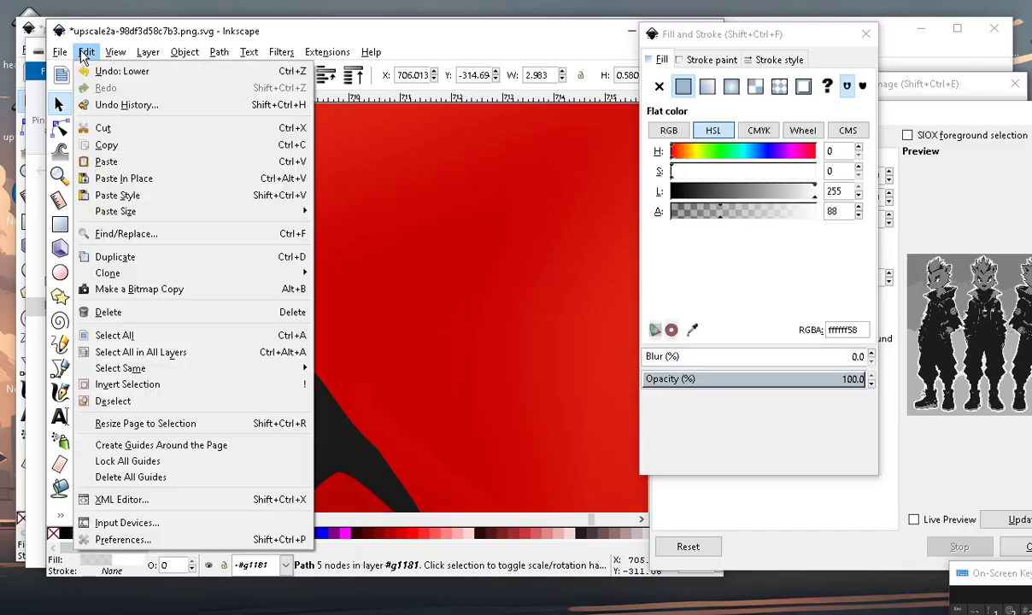
click(98, 255)
scroll(192, 412, down, 2)
scroll(192, 412, down, 3)
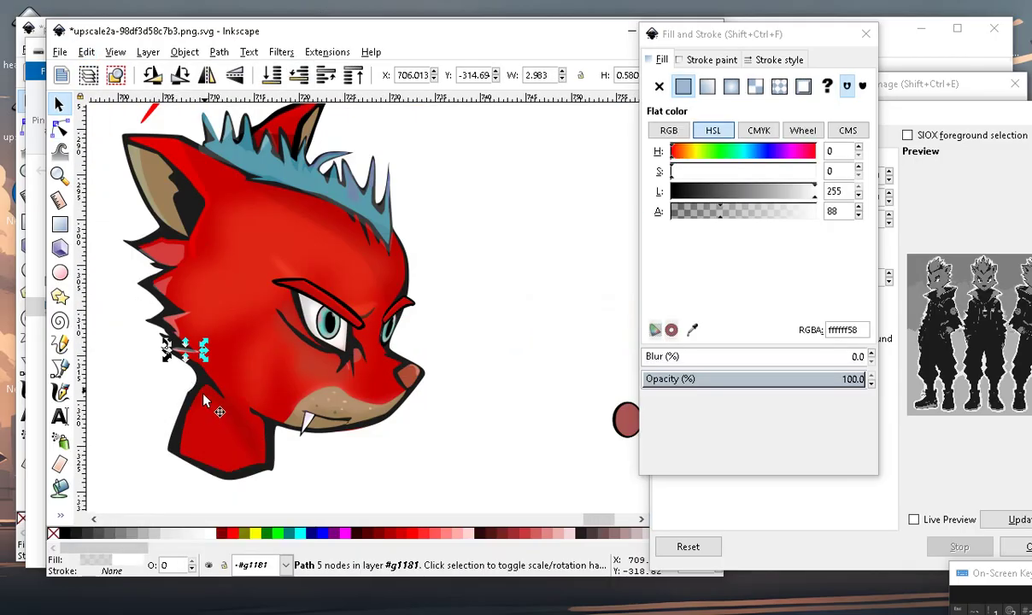
scroll(180, 359, up, 1)
drag(170, 345, 315, 406)
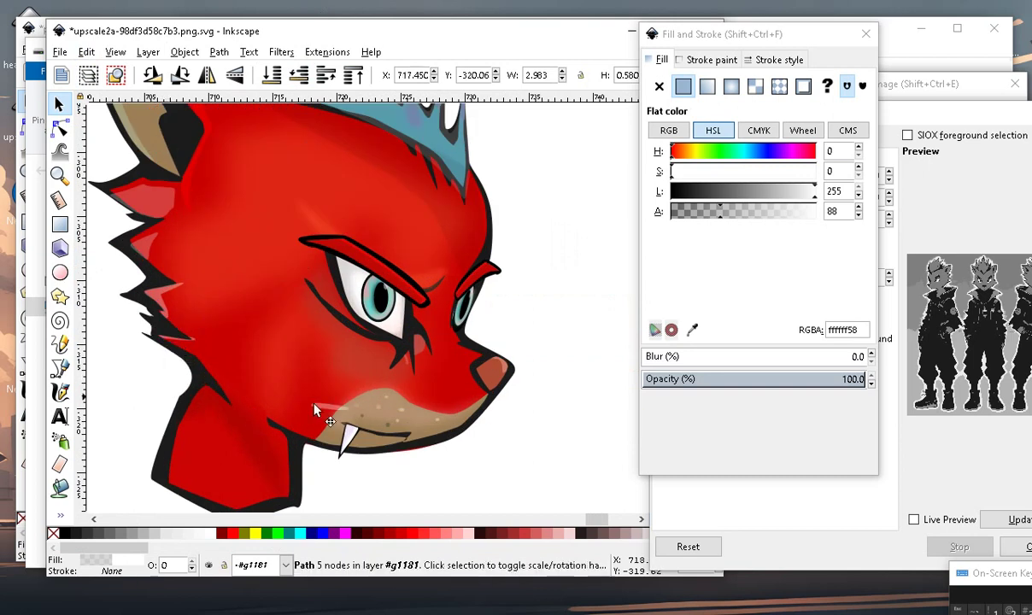
drag(457, 361, 459, 359)
scroll(459, 359, up, 1)
scroll(453, 350, up, 3)
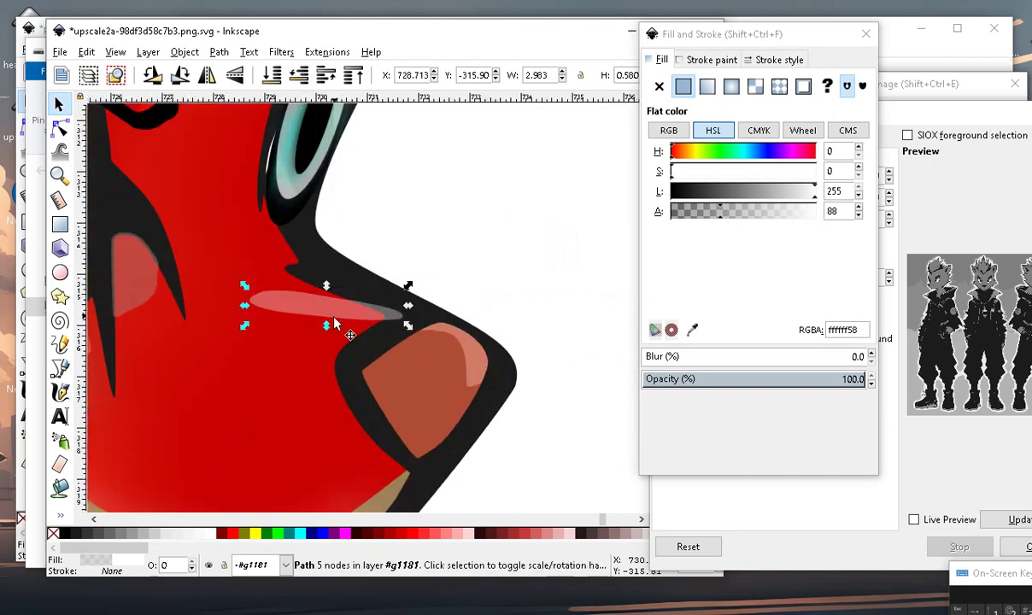
Tilt the copied highlight to follow the slope of the muzzle.
drag(245, 286, 284, 286)
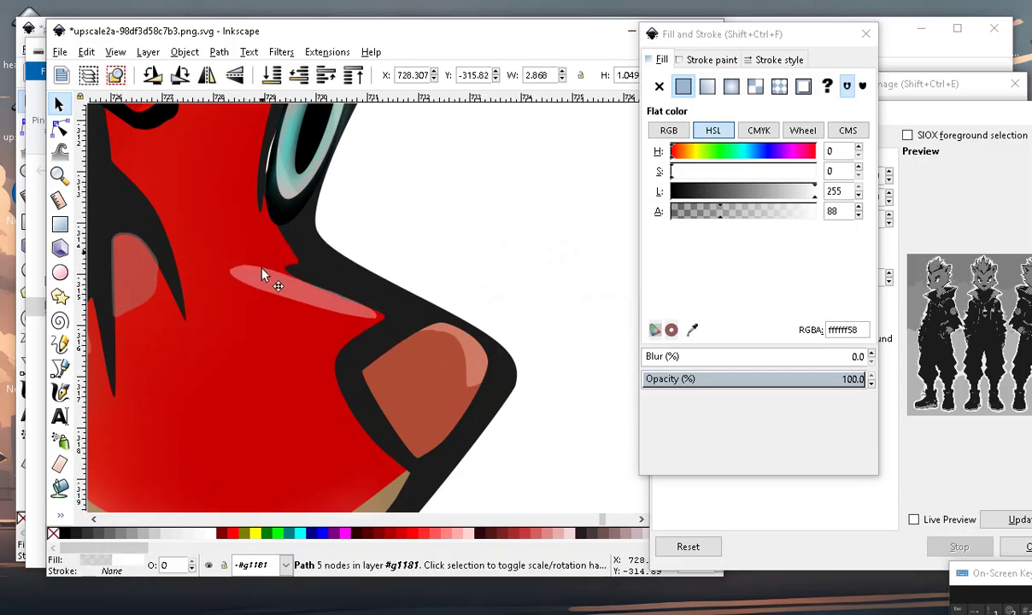
scroll(284, 286, down, 3)
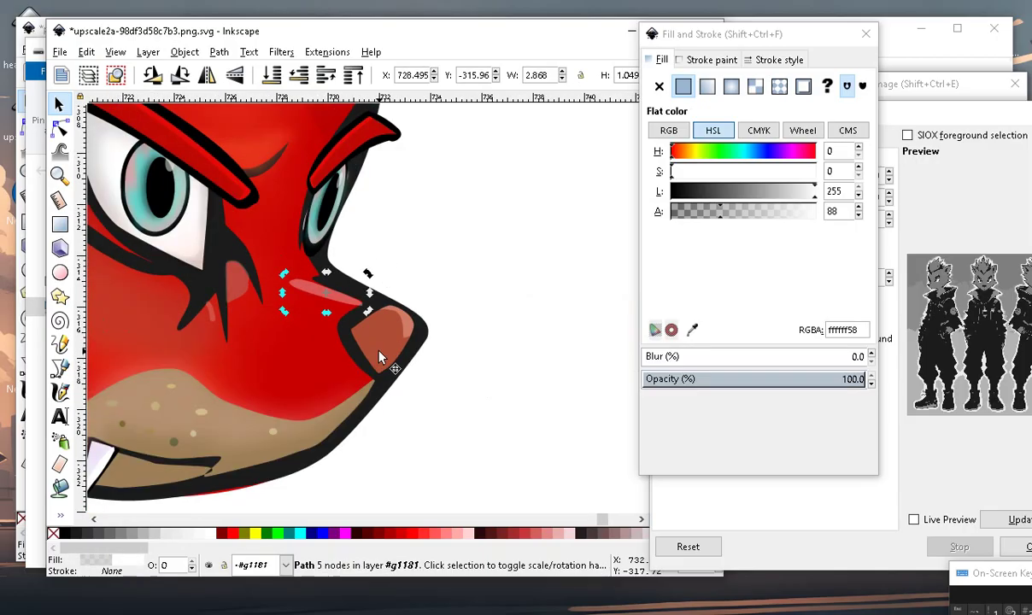
click(428, 456)
scroll(340, 325, up, 3)
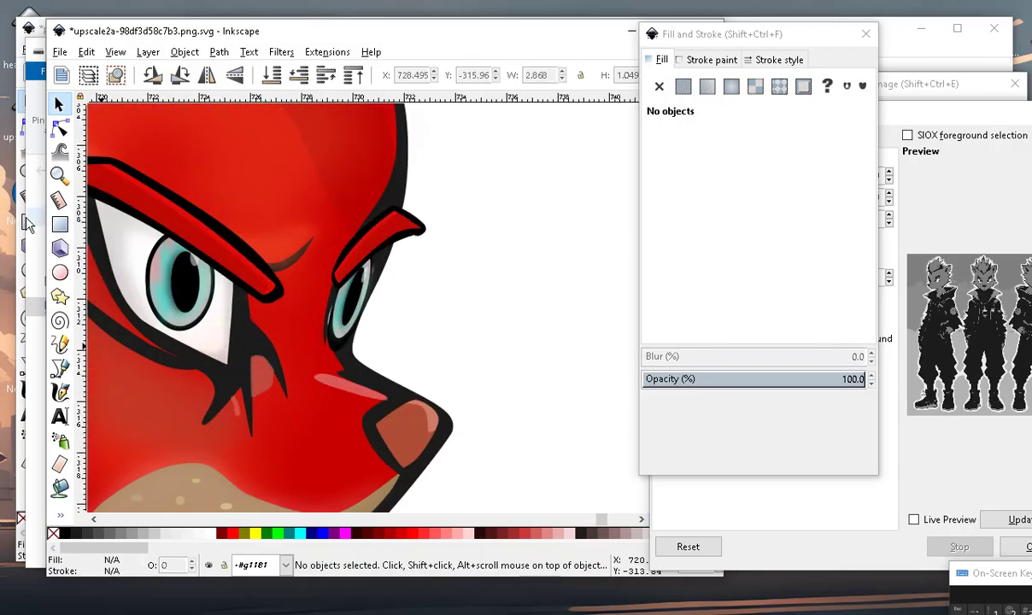
Edit the highlight's nodes, pulling its tip toward the brow and curving its end near the nose.
click(60, 127)
scroll(265, 376, up, 2)
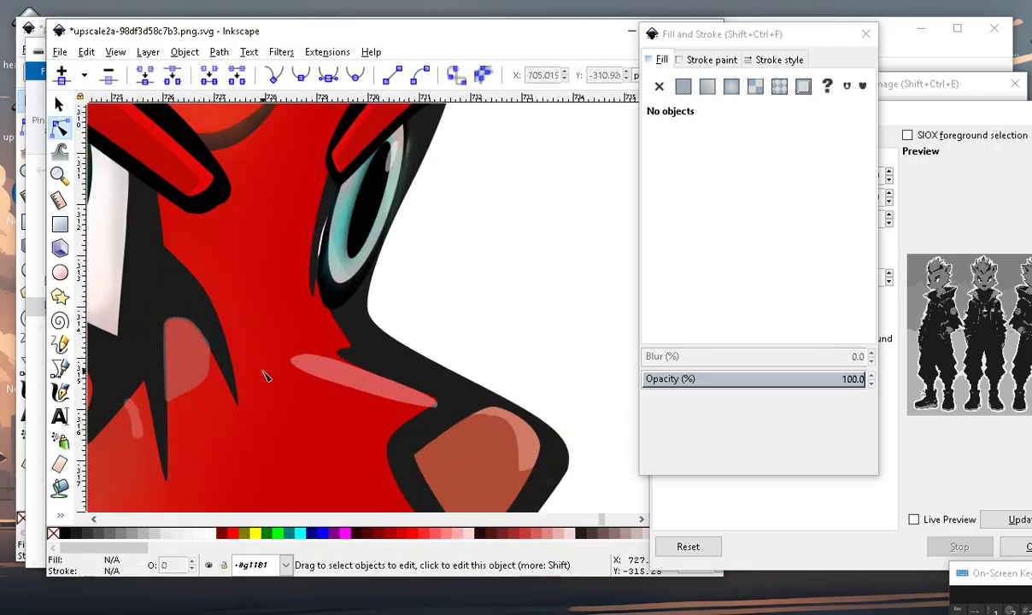
click(318, 369)
drag(297, 357, 257, 199)
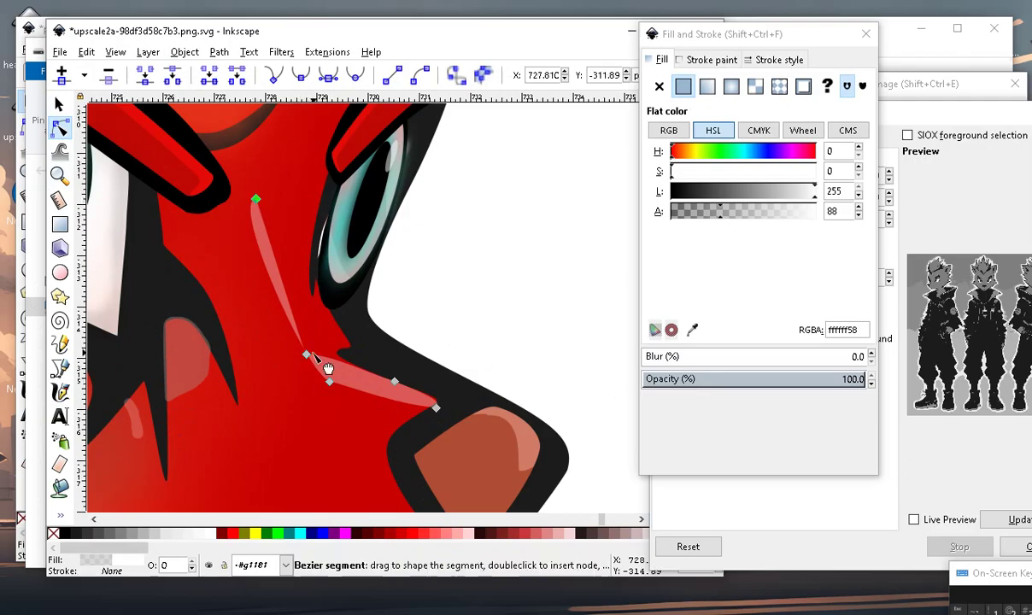
drag(305, 355, 276, 236)
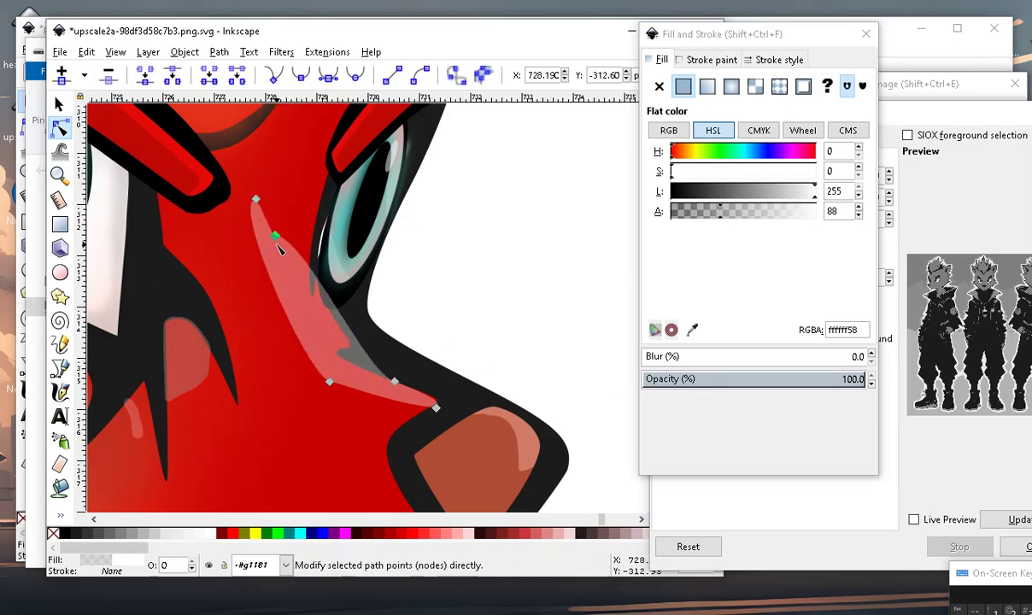
mouse_move(291, 250)
mouse_down()
mouse_move(330, 361)
mouse_move(310, 321)
mouse_up()
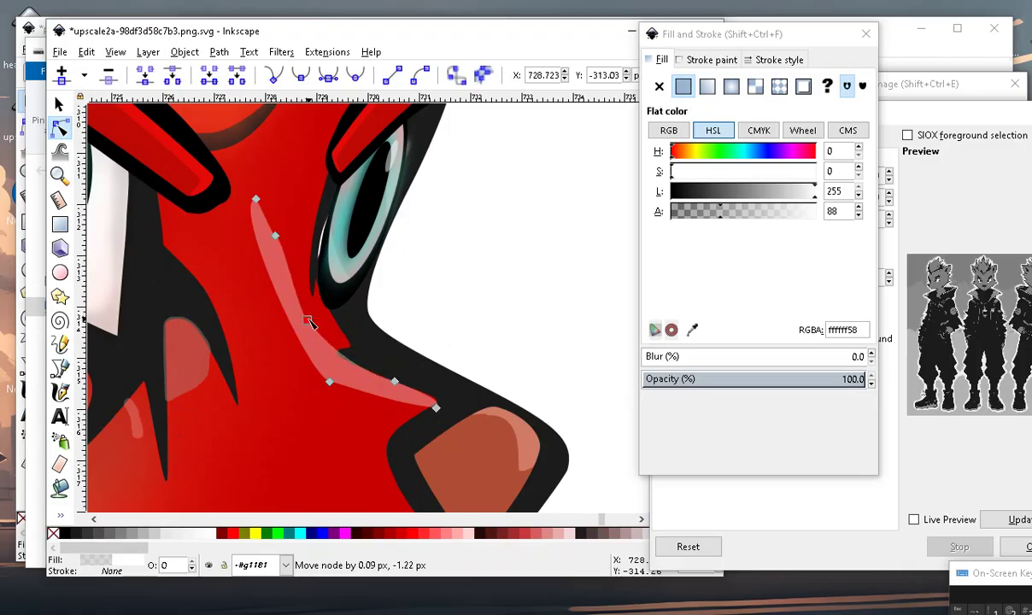
scroll(384, 367, down, 1)
scroll(444, 393, down, 3)
scroll(444, 387, up, 2)
scroll(434, 345, up, 2)
drag(434, 345, 421, 334)
Adjust the highlight's top node near the brow and shift the highlight up and right.
scroll(424, 331, down, 3)
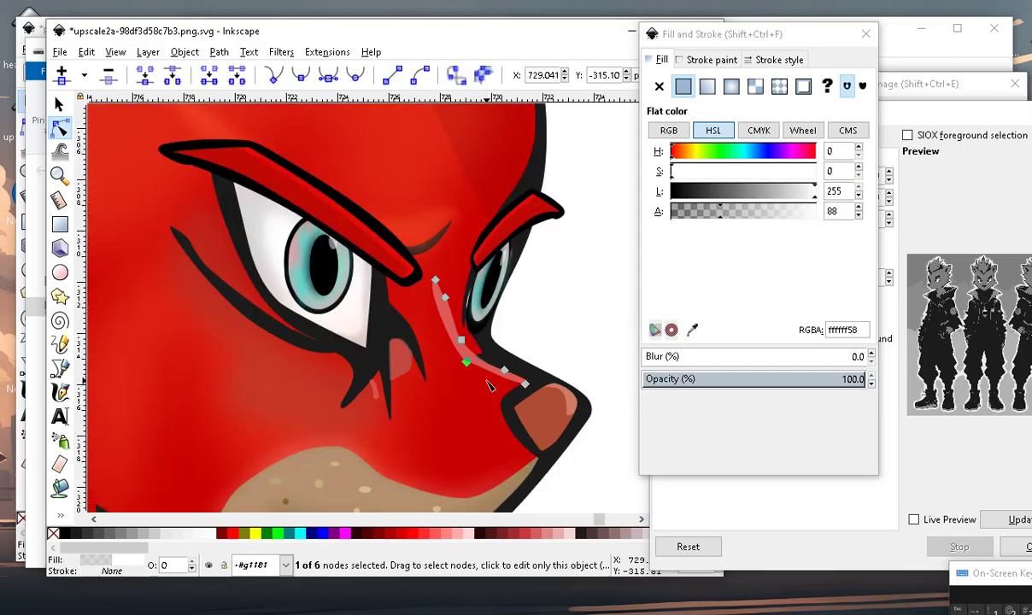
click(572, 451)
click(504, 382)
scroll(504, 382, up, 4)
scroll(544, 396, down, 2)
scroll(543, 396, down, 3)
scroll(480, 363, up, 3)
click(480, 363)
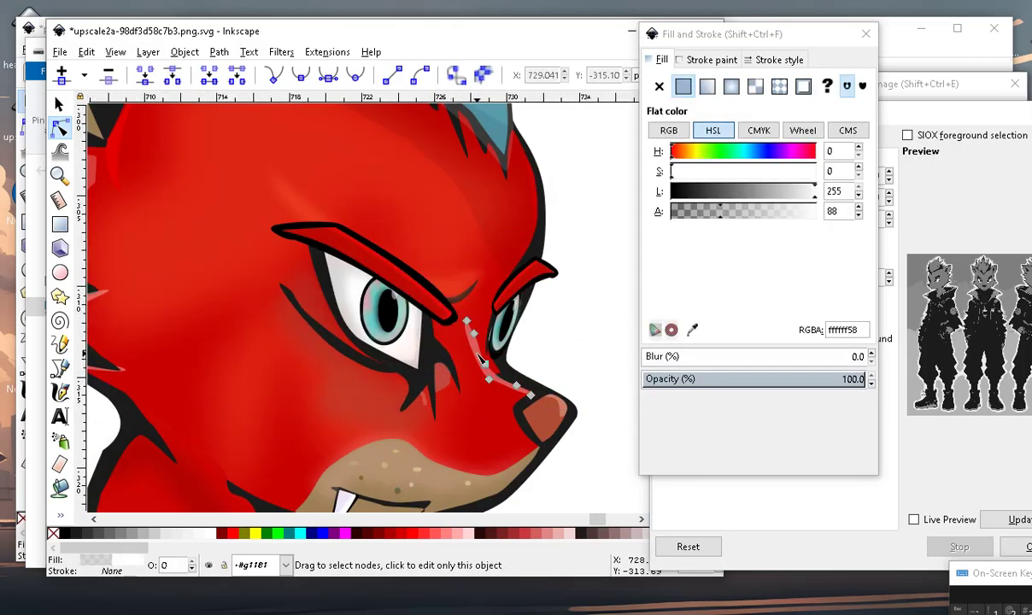
drag(467, 291, 466, 304)
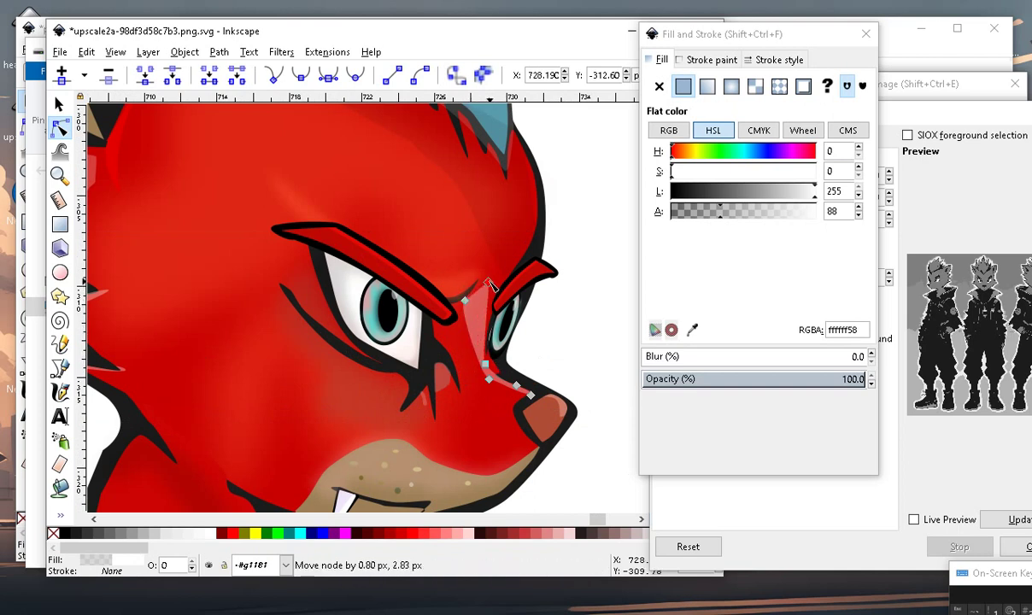
scroll(485, 305, down, 2)
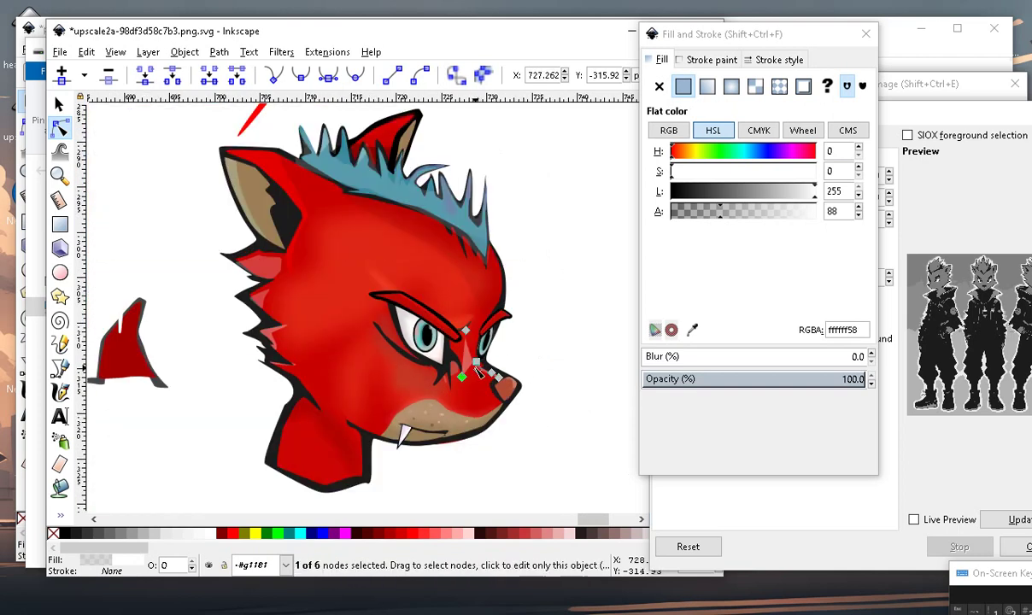
scroll(473, 391, up, 3)
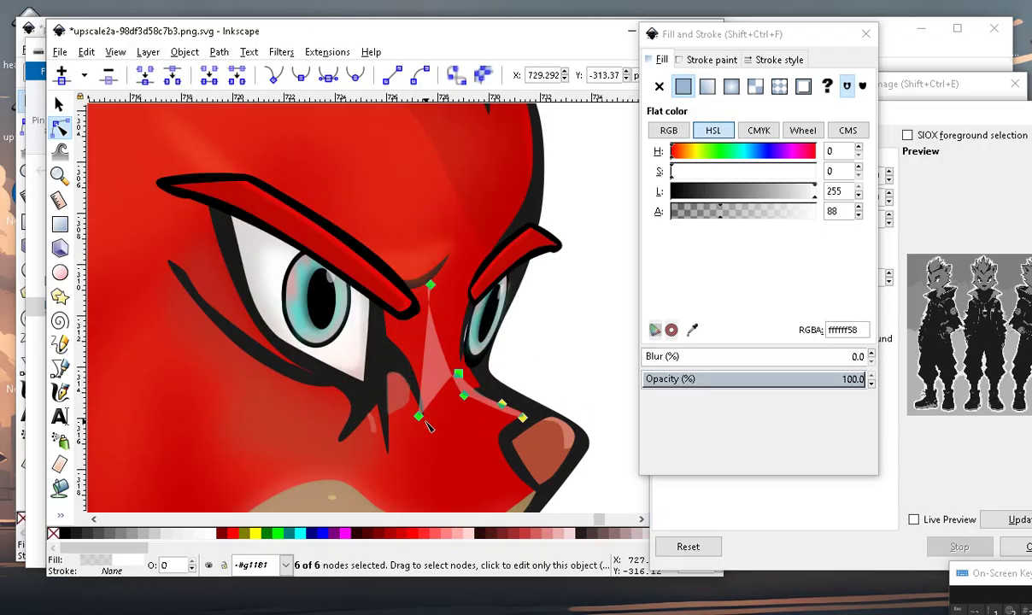
drag(428, 427, 469, 405)
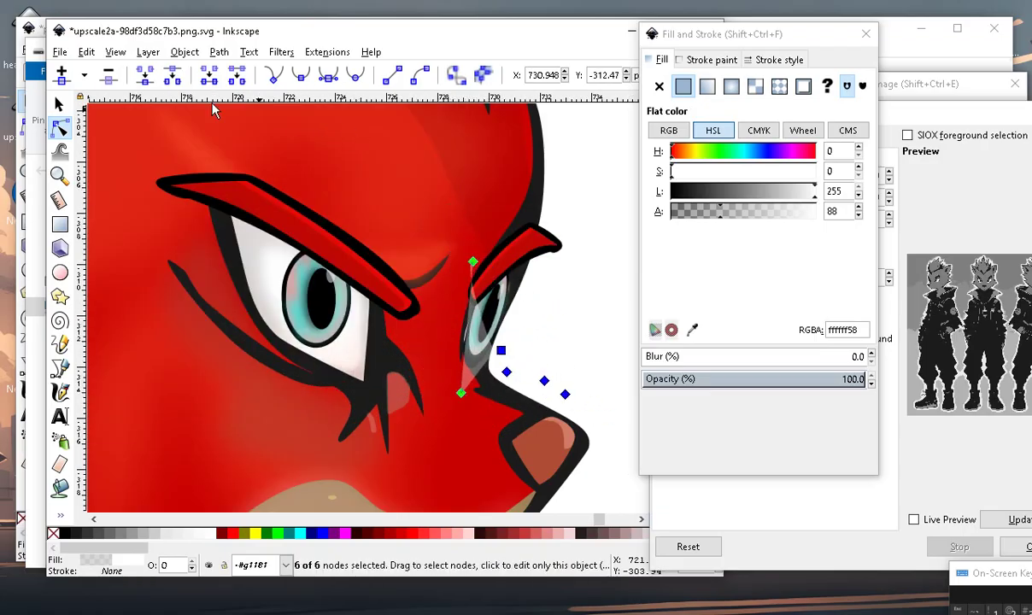
Undo the last two highlight changes and refine the curve of its edge.
click(86, 51)
click(111, 69)
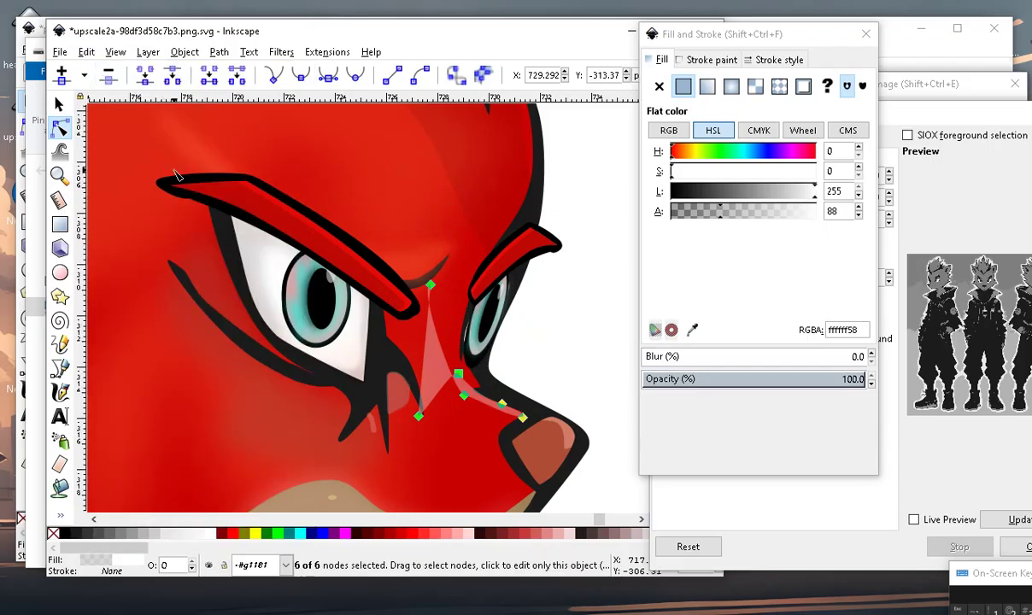
click(88, 52)
click(109, 70)
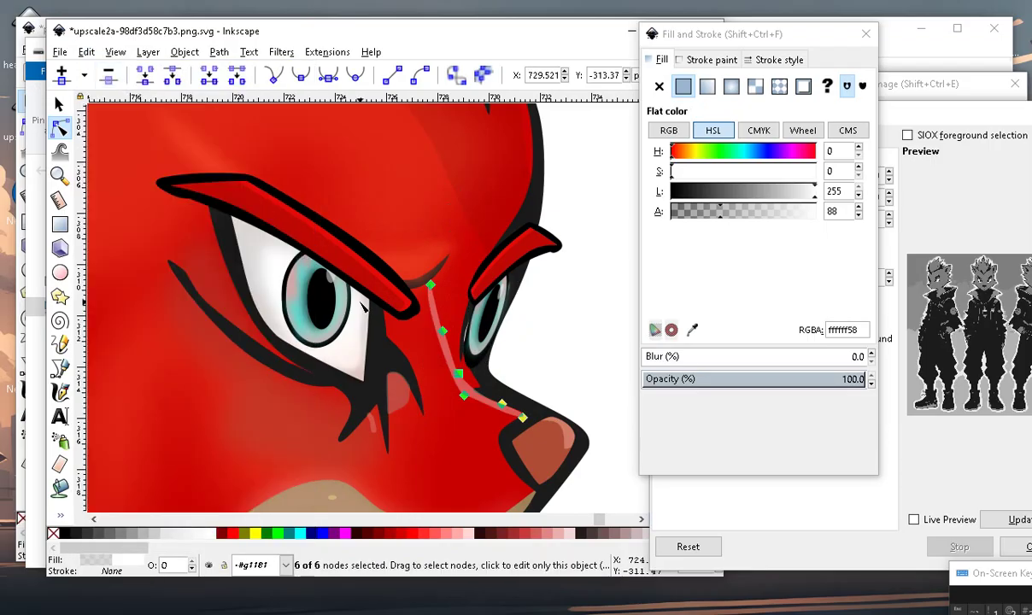
drag(448, 334, 450, 334)
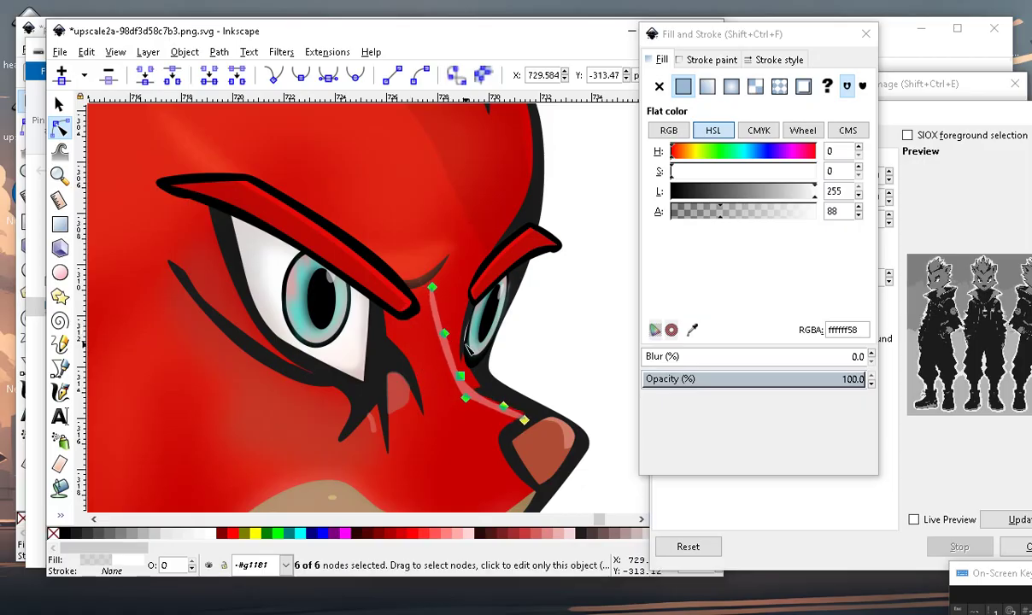
Bend the highlight's edge and extend its top point wider toward the far eyebrow.
click(595, 307)
scroll(460, 378, up, 1)
scroll(459, 363, up, 1)
click(457, 348)
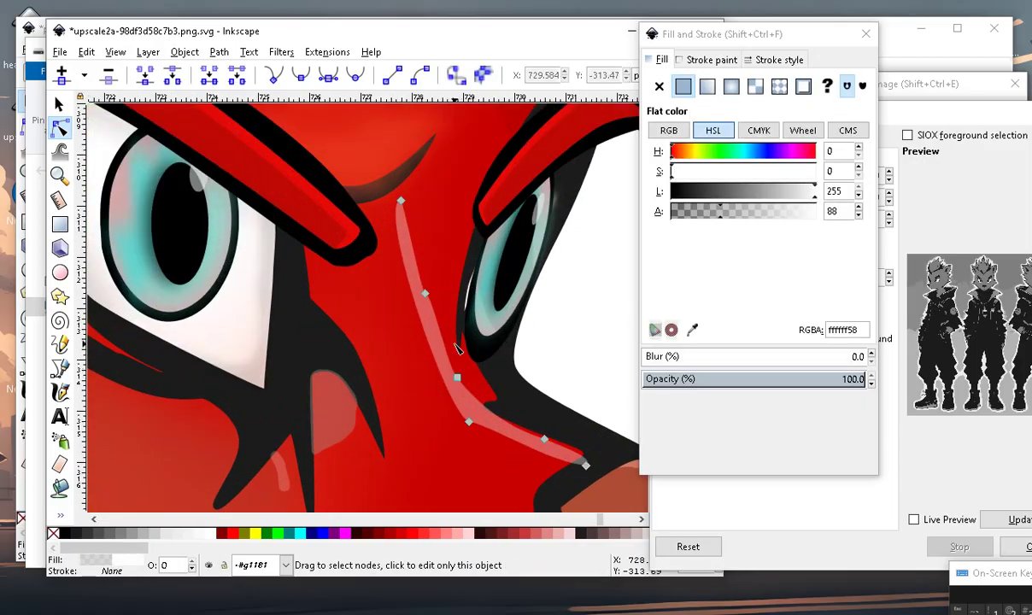
drag(427, 295, 431, 299)
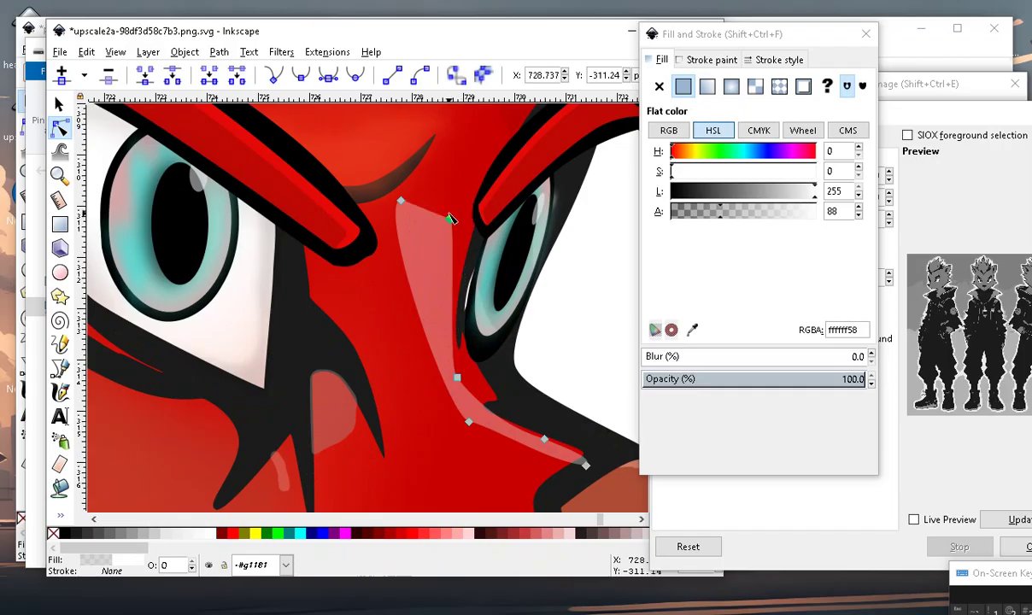
scroll(464, 227, down, 4)
scroll(443, 319, up, 2)
scroll(446, 298, up, 2)
drag(473, 256, 494, 206)
scroll(477, 322, down, 2)
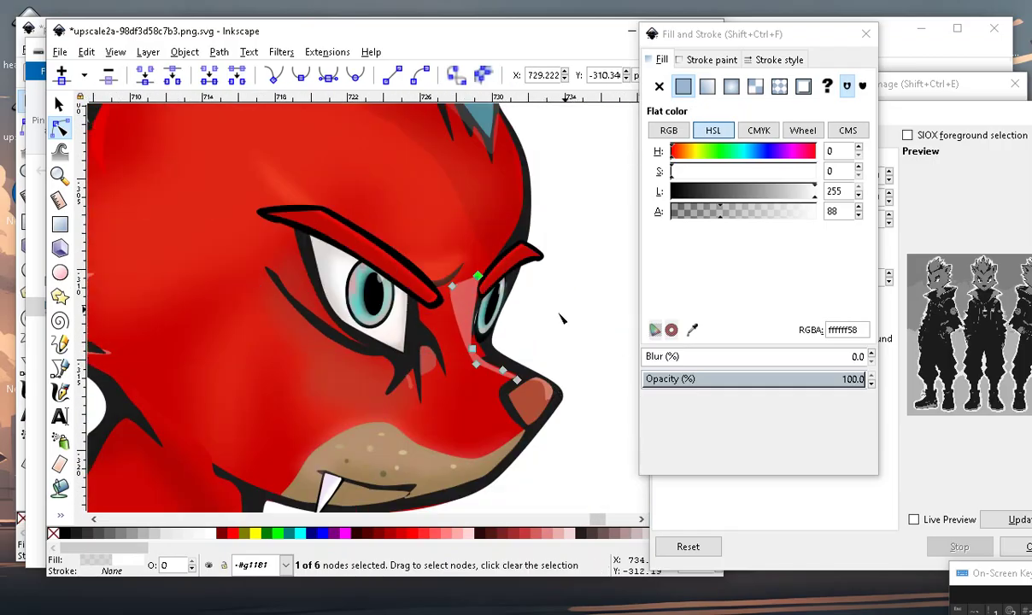
scroll(458, 297, up, 2)
mouse_move(473, 272)
mouse_down()
mouse_move(476, 320)
mouse_move(474, 282)
mouse_up()
scroll(478, 287, down, 2)
Lower the highlight's bottom node and reduce its fill alpha to 76.
click(566, 357)
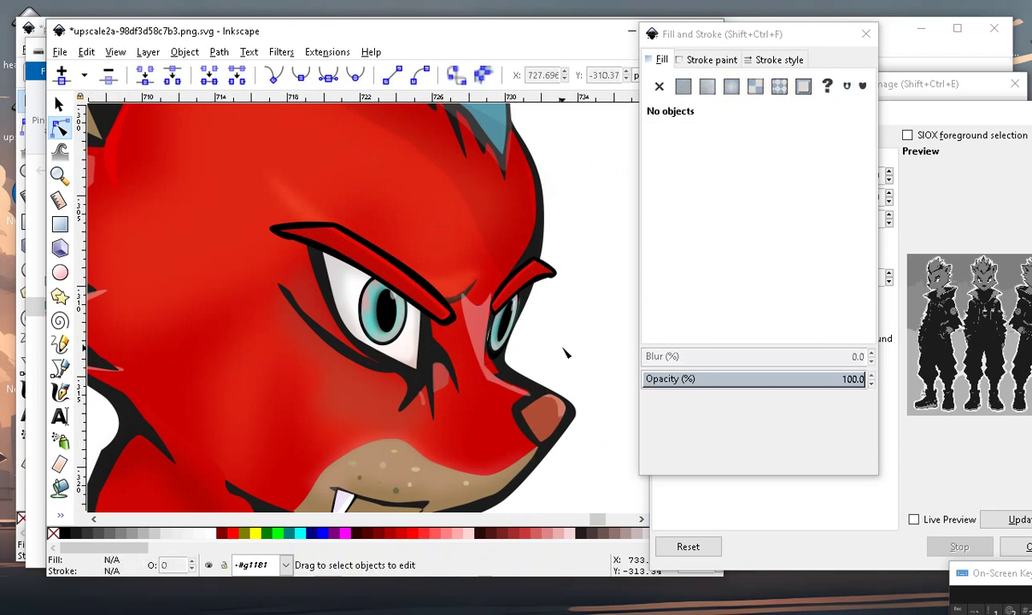
scroll(418, 299, down, 2)
scroll(419, 299, up, 2)
scroll(419, 299, down, 2)
scroll(473, 351, up, 1)
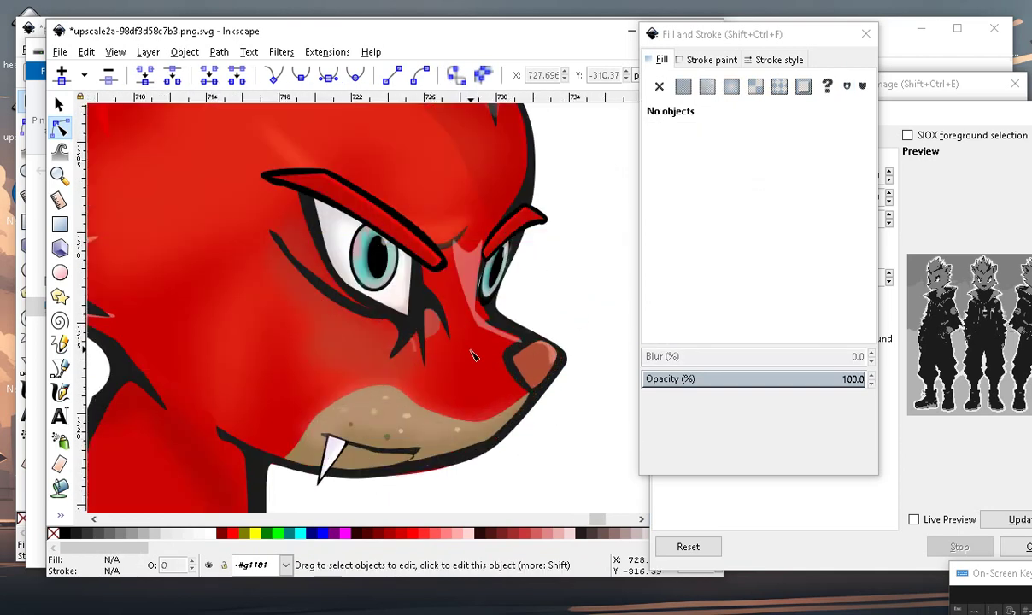
scroll(472, 351, up, 2)
click(509, 357)
drag(486, 321, 492, 330)
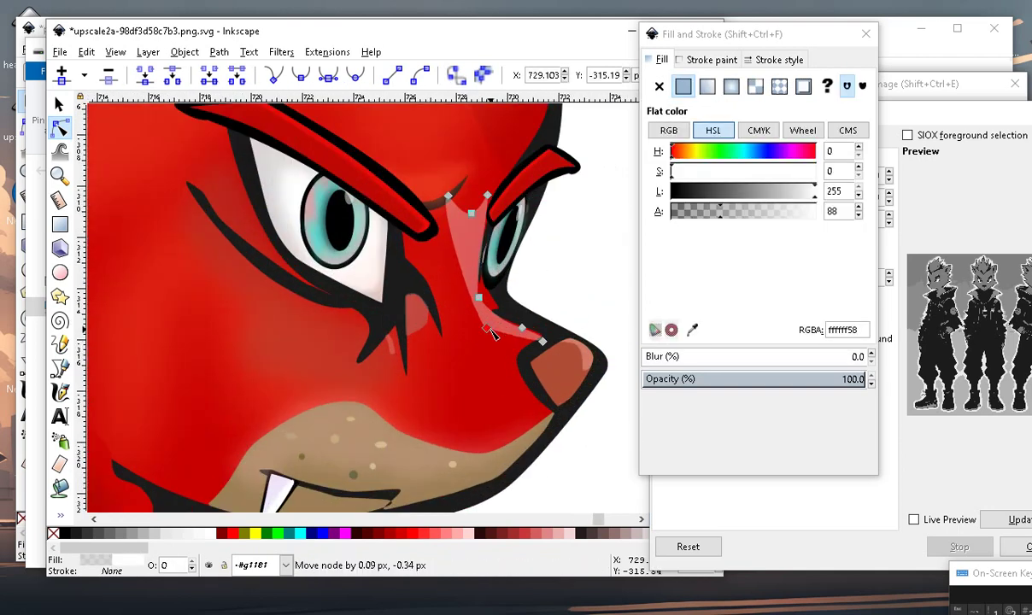
mouse_move(794, 217)
mouse_down()
mouse_move(714, 229)
mouse_move(728, 229)
mouse_up()
scroll(554, 301, down, 5)
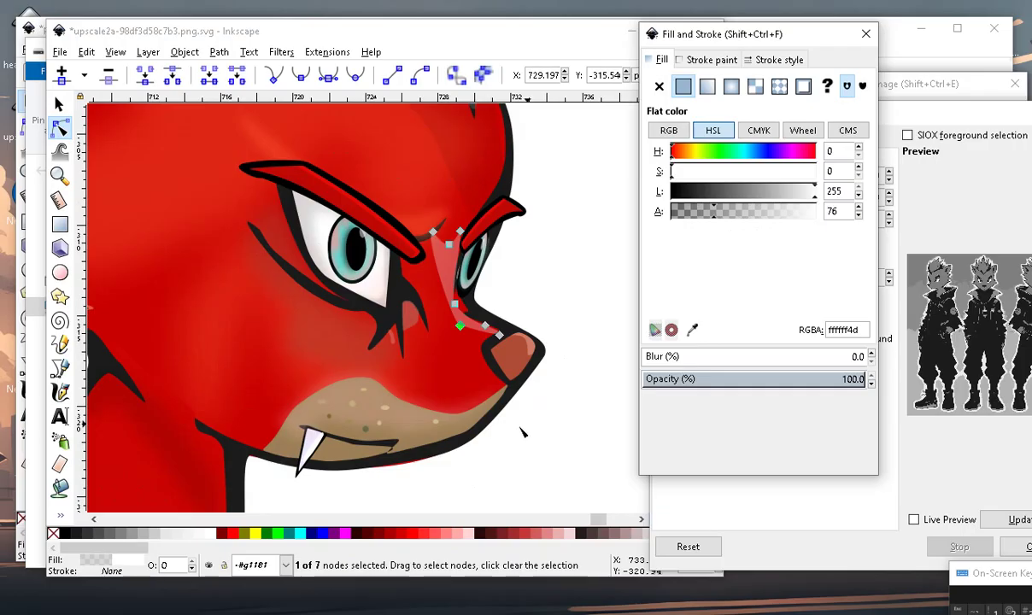
Add two nodes on the highlight's snout edge and drag them down around the nose.
click(555, 438)
scroll(445, 305, up, 3)
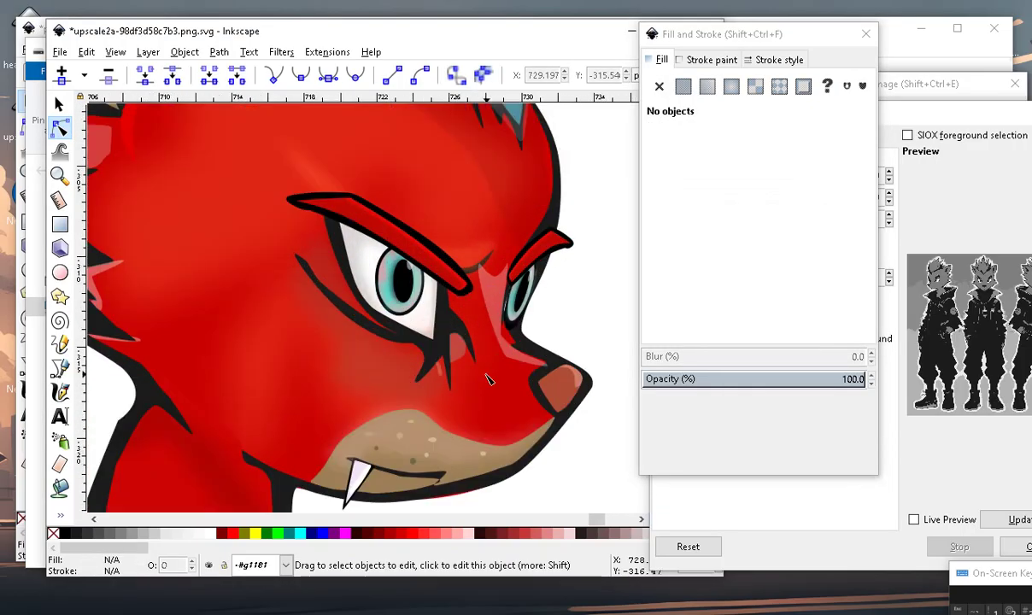
scroll(540, 377, down, 2)
scroll(549, 413, up, 4)
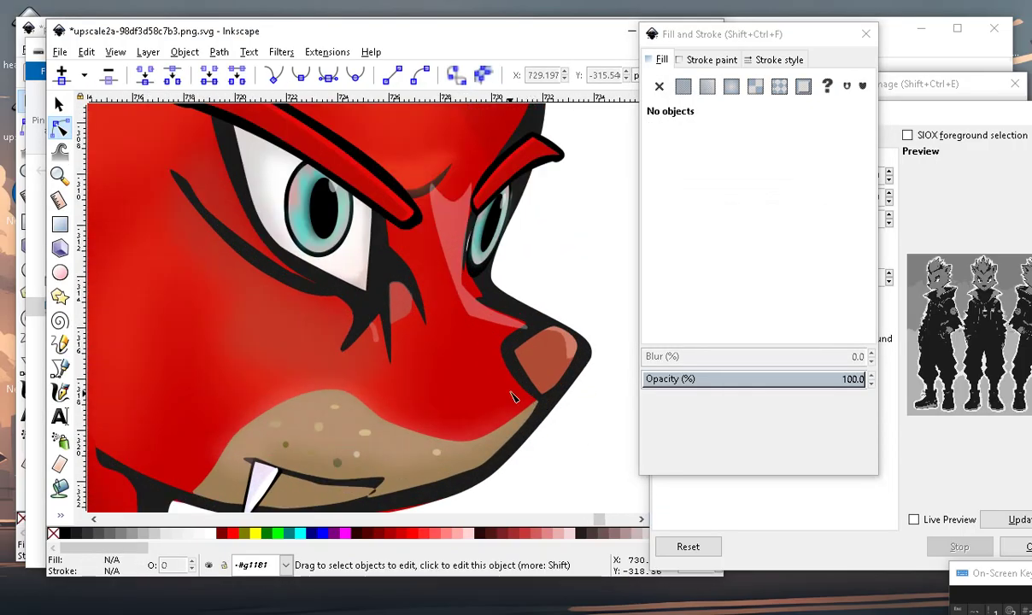
click(504, 328)
double_click(520, 337)
drag(520, 337, 522, 408)
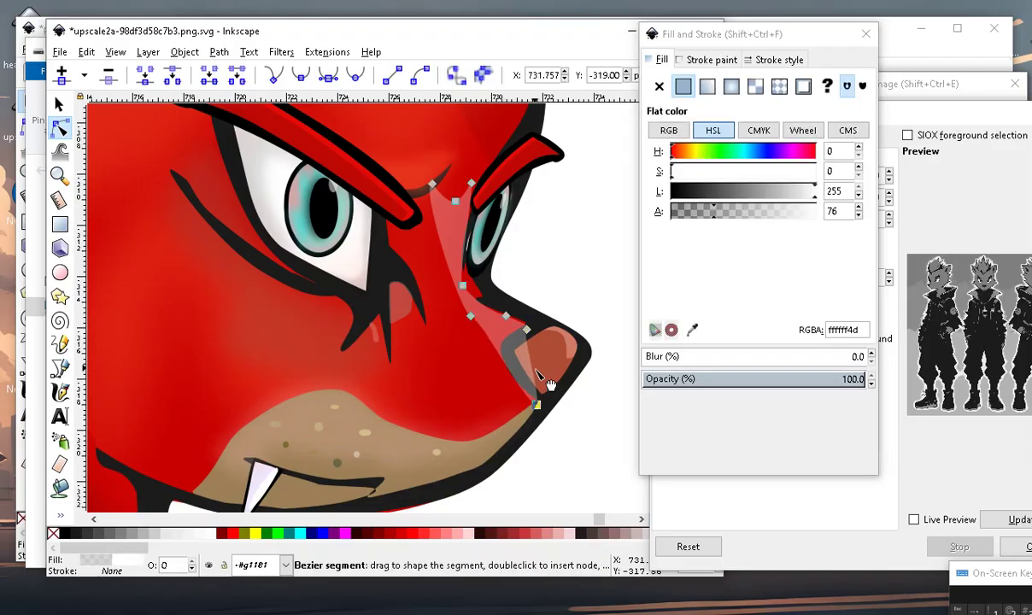
double_click(517, 341)
drag(517, 342, 499, 351)
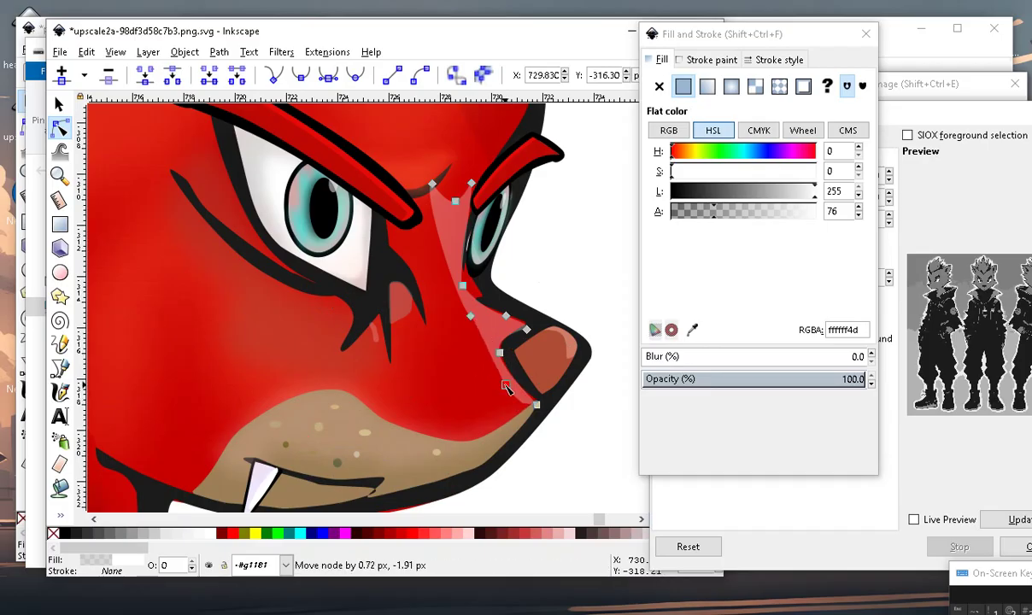
mouse_move(479, 330)
mouse_down()
mouse_move(495, 340)
mouse_move(507, 325)
mouse_move(479, 347)
mouse_up()
Zoom out and move the black and dark-red fragments up and to the right, away from the head.
scroll(493, 356, down, 2)
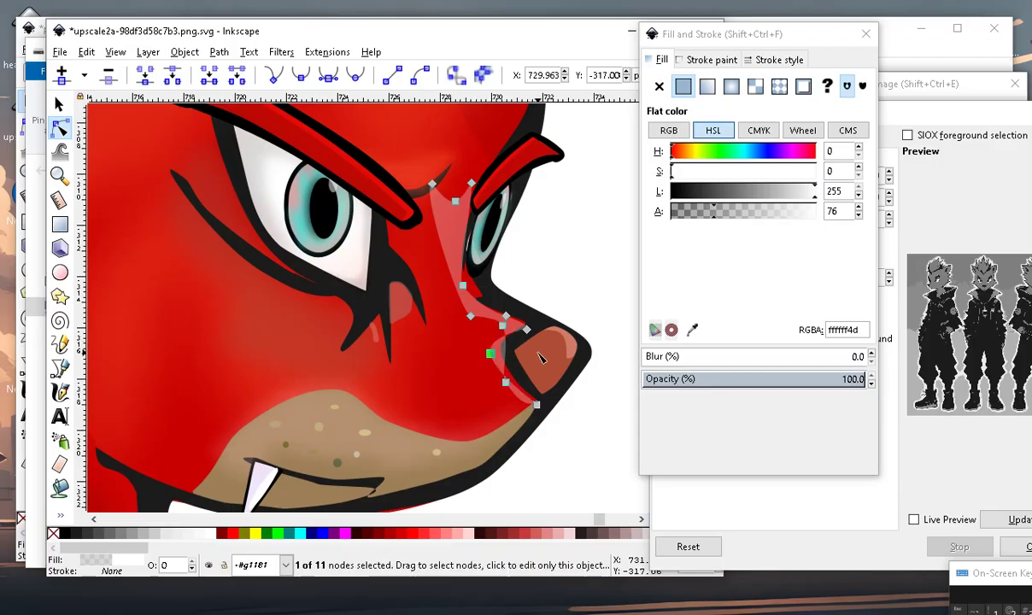
scroll(535, 358, down, 2)
click(549, 449)
scroll(548, 449, down, 2)
scroll(523, 434, up, 3)
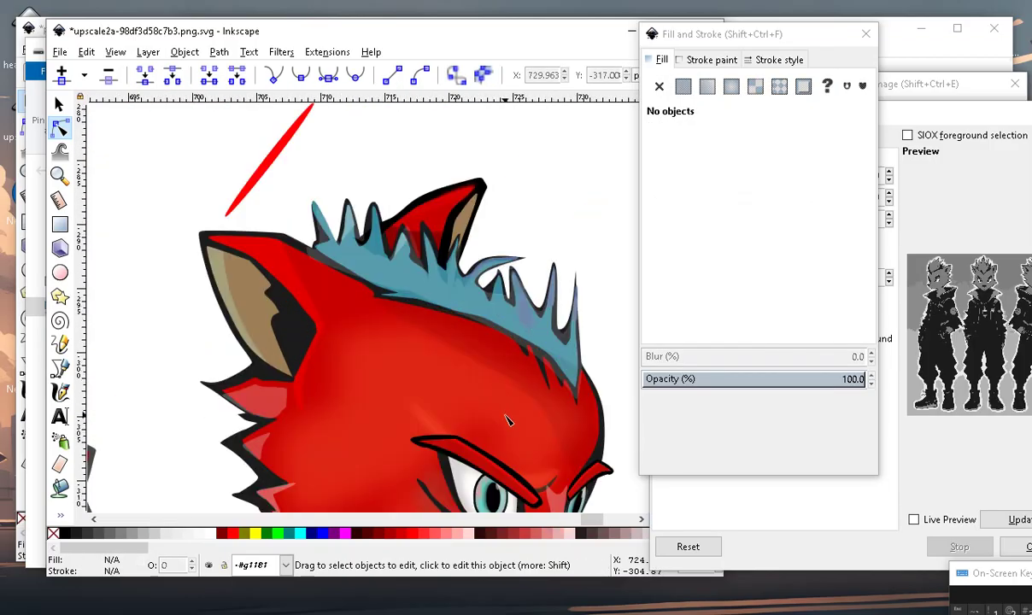
scroll(454, 299, down, 2)
scroll(430, 203, up, 3)
scroll(429, 203, down, 1)
scroll(384, 342, down, 2)
scroll(349, 474, up, 3)
scroll(349, 474, down, 6)
scroll(410, 342, down, 1)
scroll(410, 325, up, 2)
scroll(515, 249, down, 5)
scroll(350, 383, down, 1)
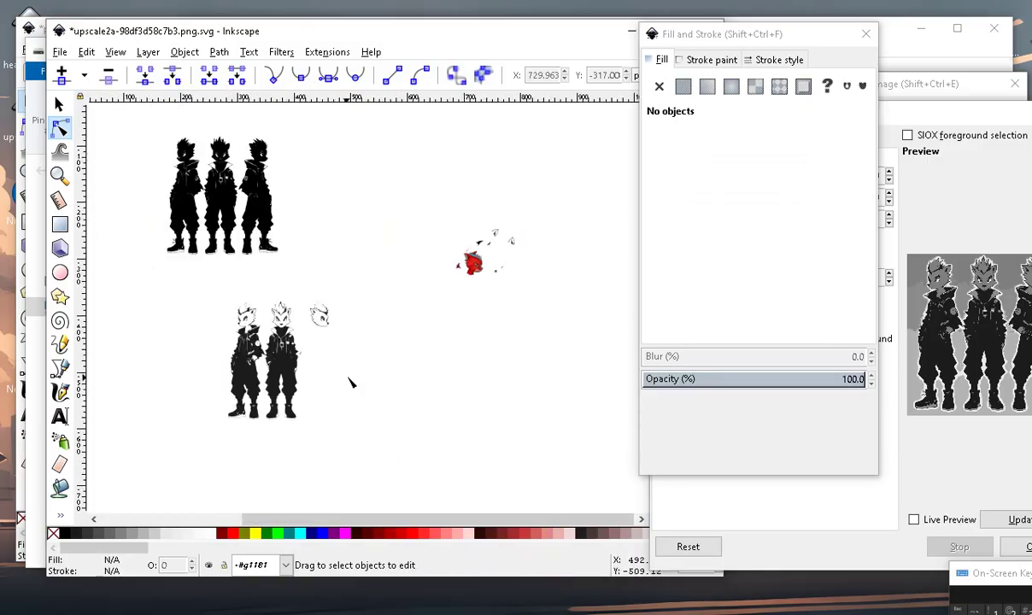
scroll(370, 331, up, 2)
scroll(428, 351, down, 4)
scroll(411, 351, up, 1)
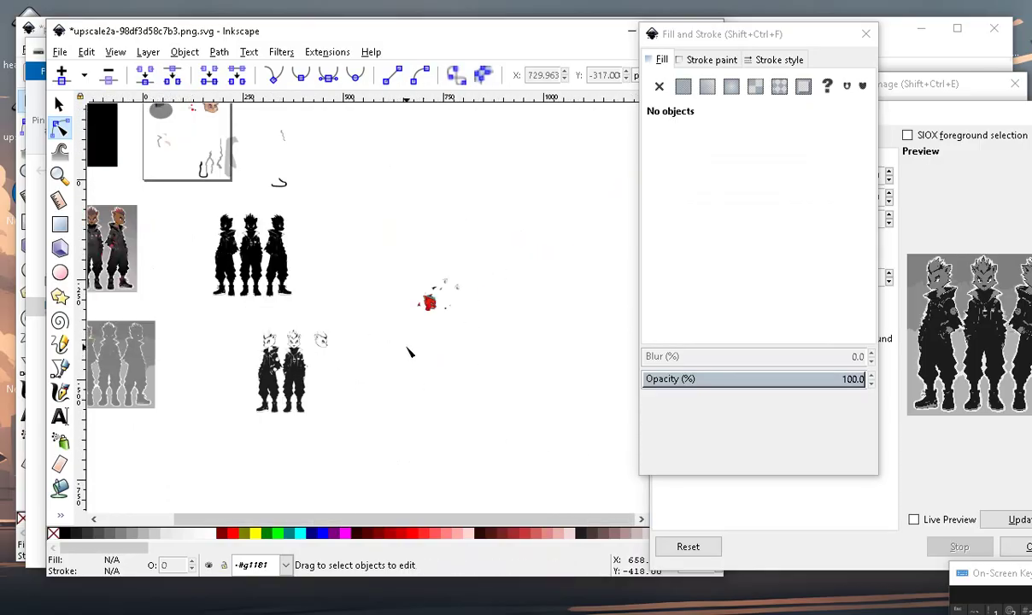
scroll(419, 325, up, 1)
scroll(393, 406, up, 1)
scroll(394, 407, up, 2)
scroll(333, 325, up, 2)
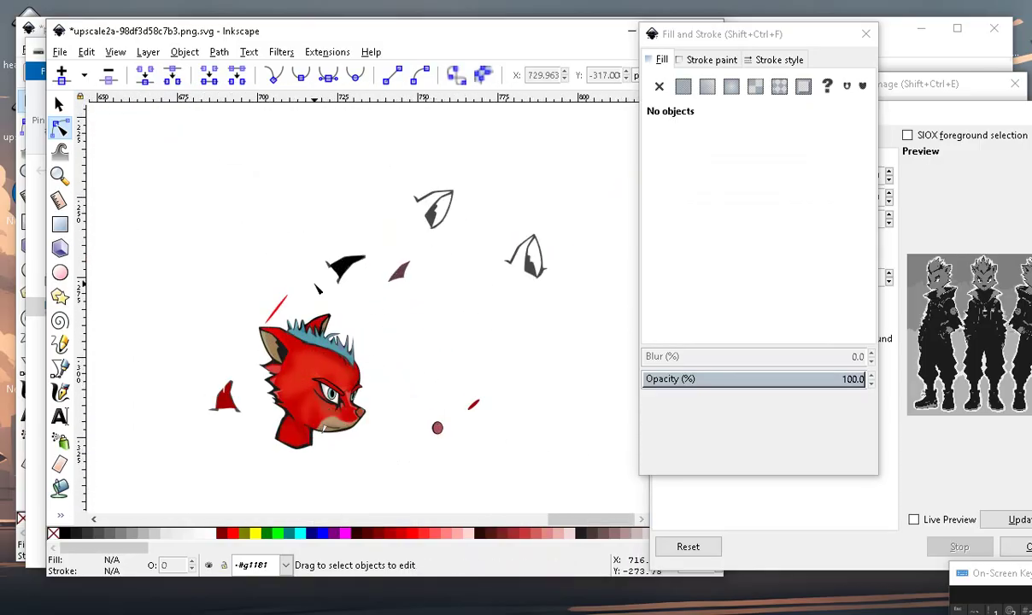
click(346, 270)
key(s)
scroll(333, 256, up, 1)
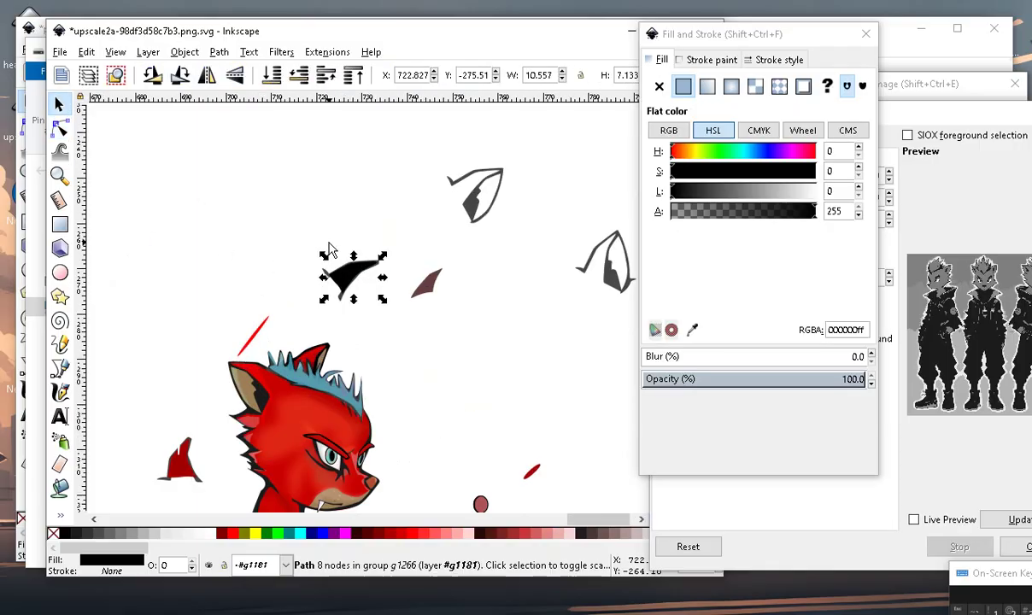
click(357, 284)
drag(360, 278, 584, 131)
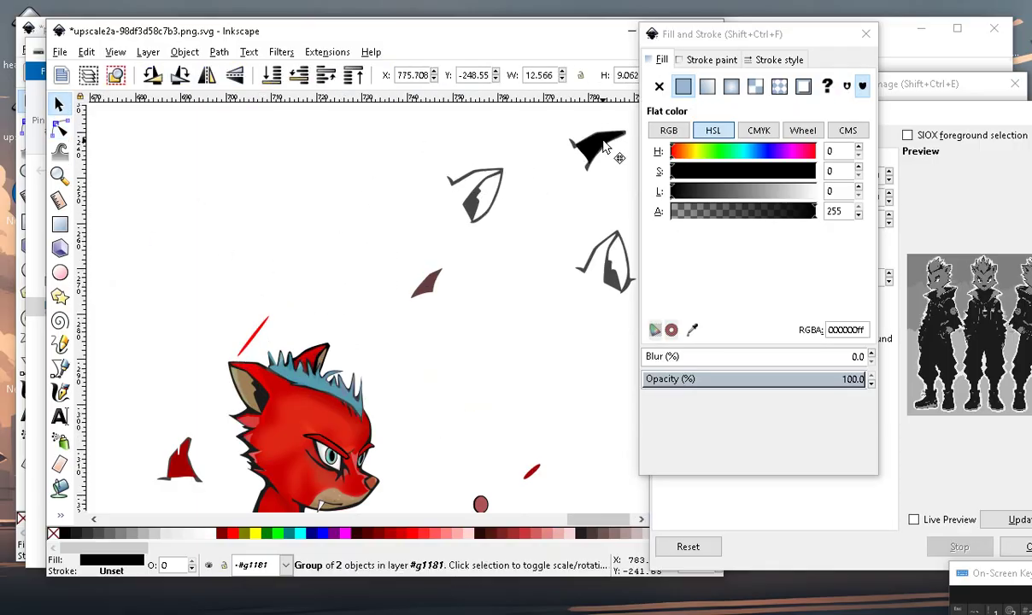
click(426, 282)
drag(438, 278, 477, 264)
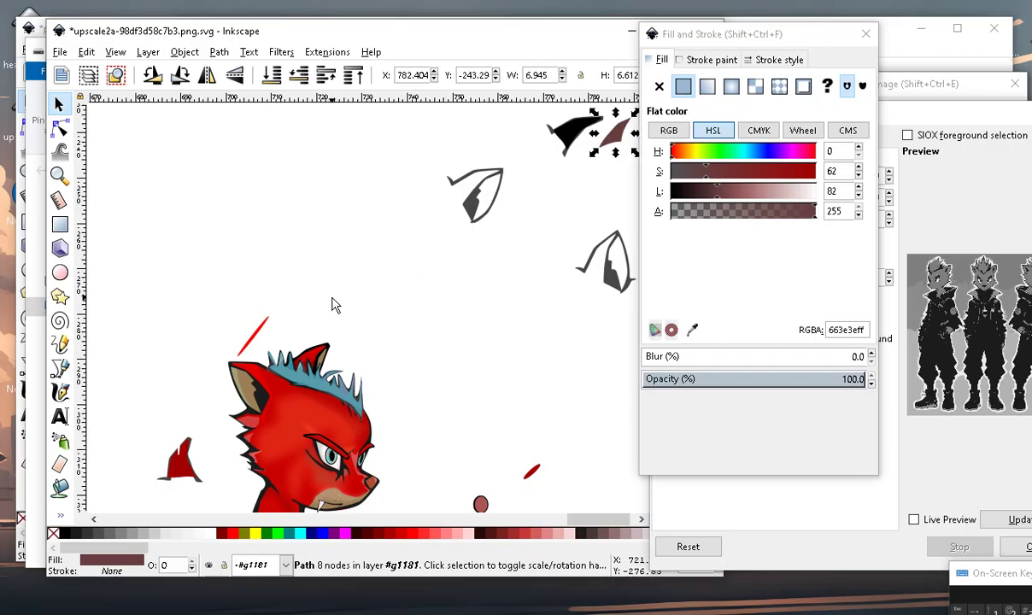
Move the red piece at lower left out of its group to the upper right.
click(253, 337)
key(e)
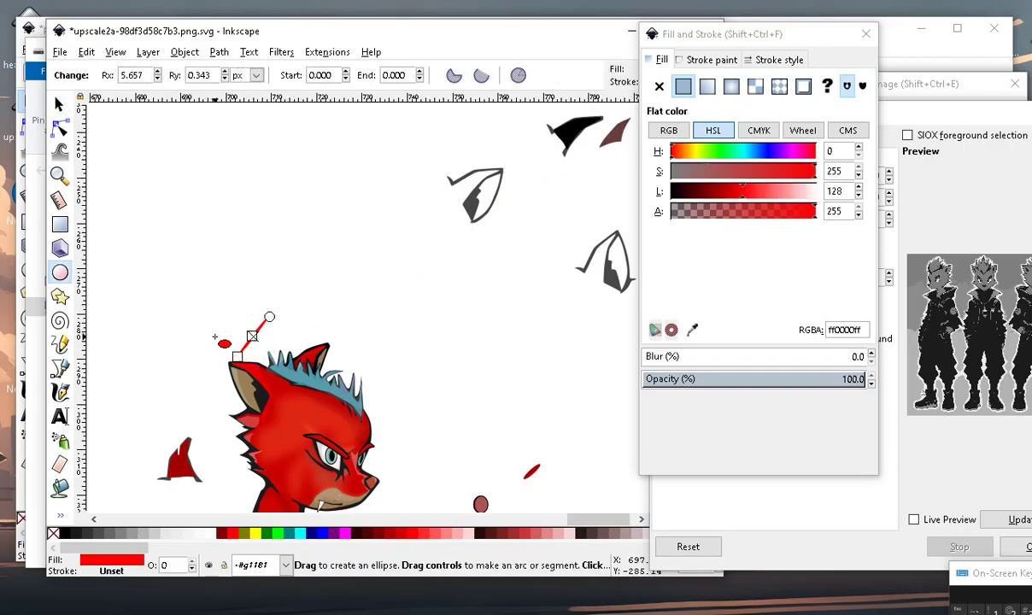
click(60, 103)
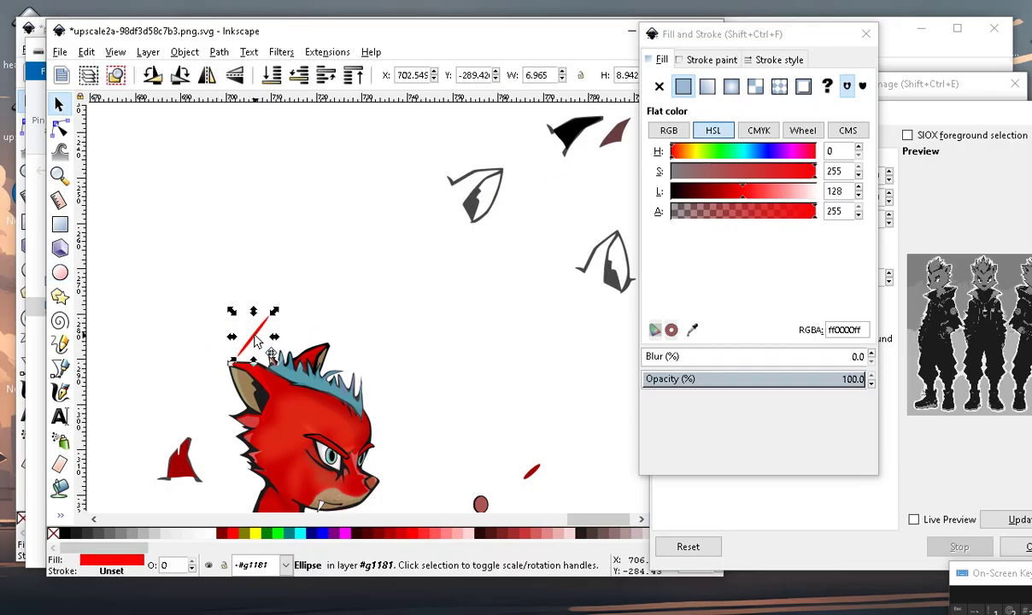
click(193, 457)
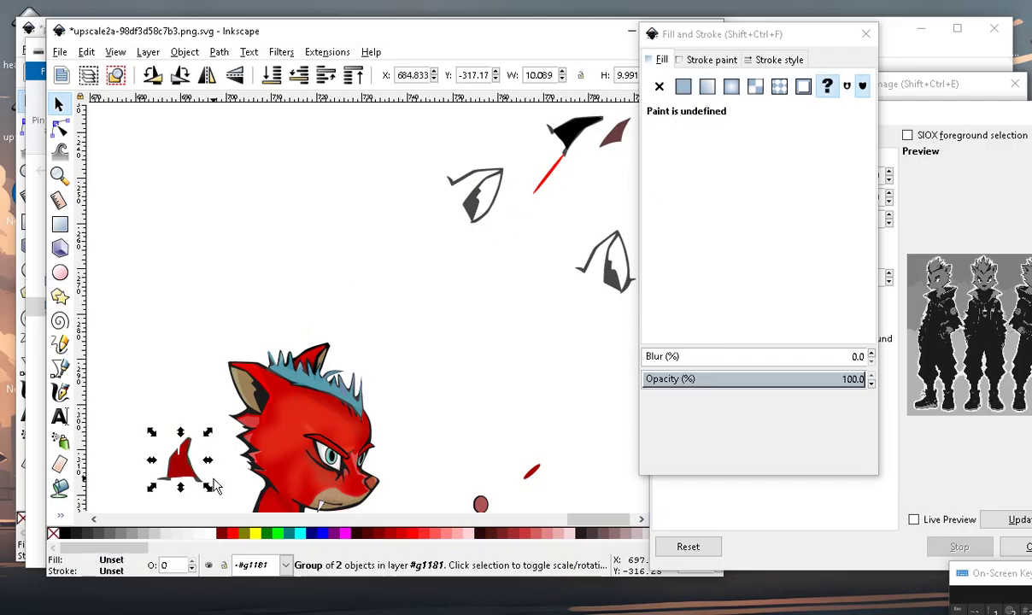
double_click(181, 465)
drag(182, 470, 188, 366)
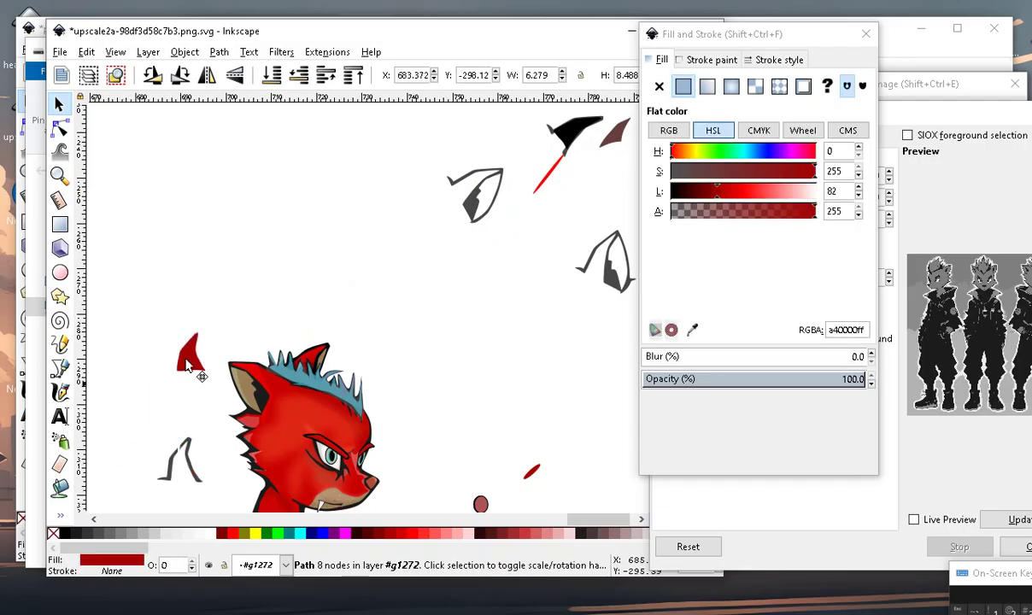
drag(190, 462, 468, 163)
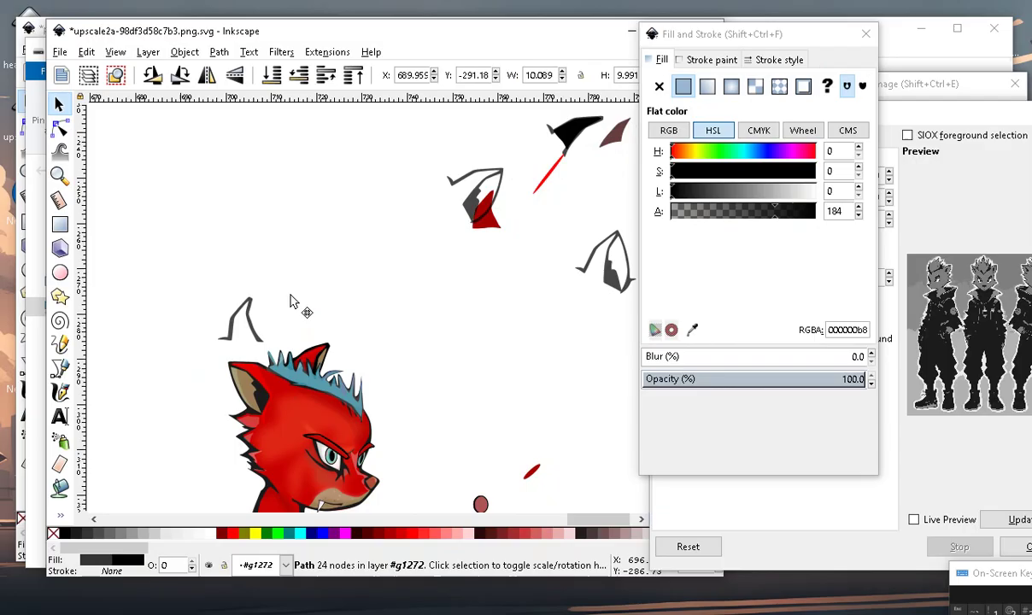
Move the small red oval and black dot up near the other fragments, then select the red sliver.
scroll(500, 393, down, 4)
click(489, 356)
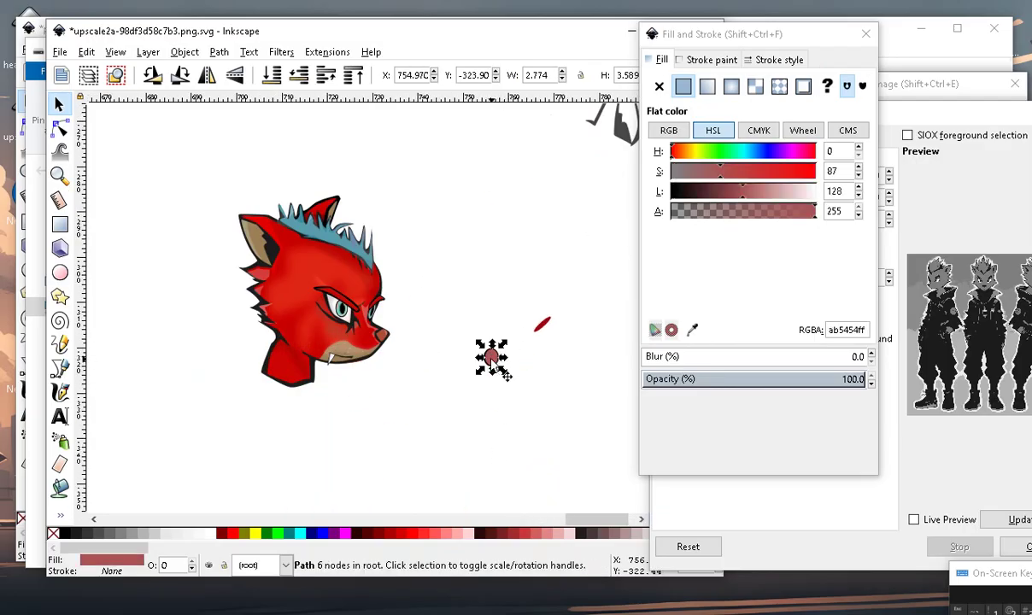
drag(478, 294, 511, 376)
scroll(426, 444, down, 2)
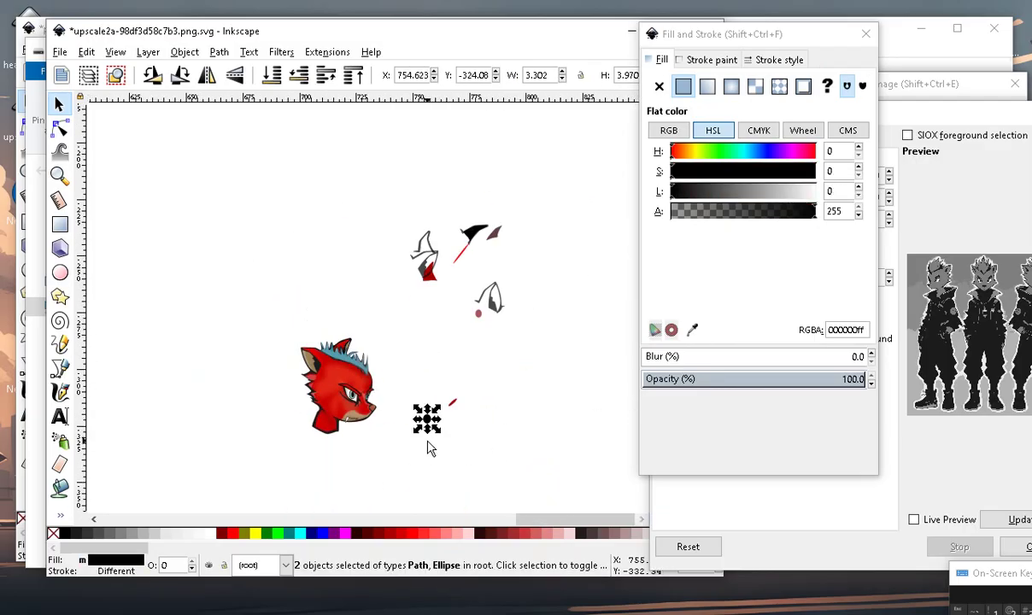
scroll(426, 444, up, 2)
drag(421, 422, 487, 256)
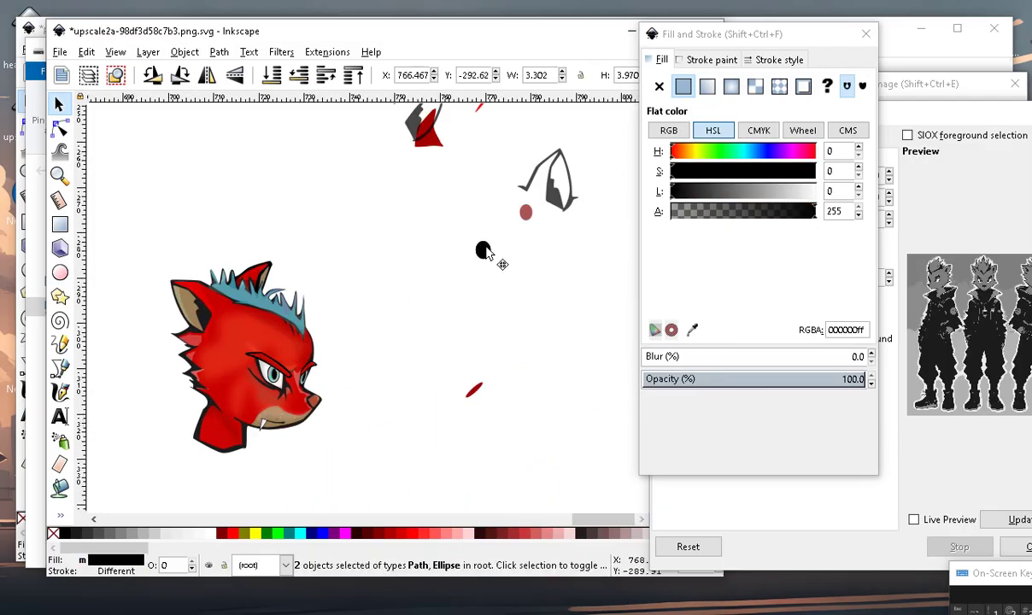
click(476, 391)
double_click(476, 393)
click(475, 392)
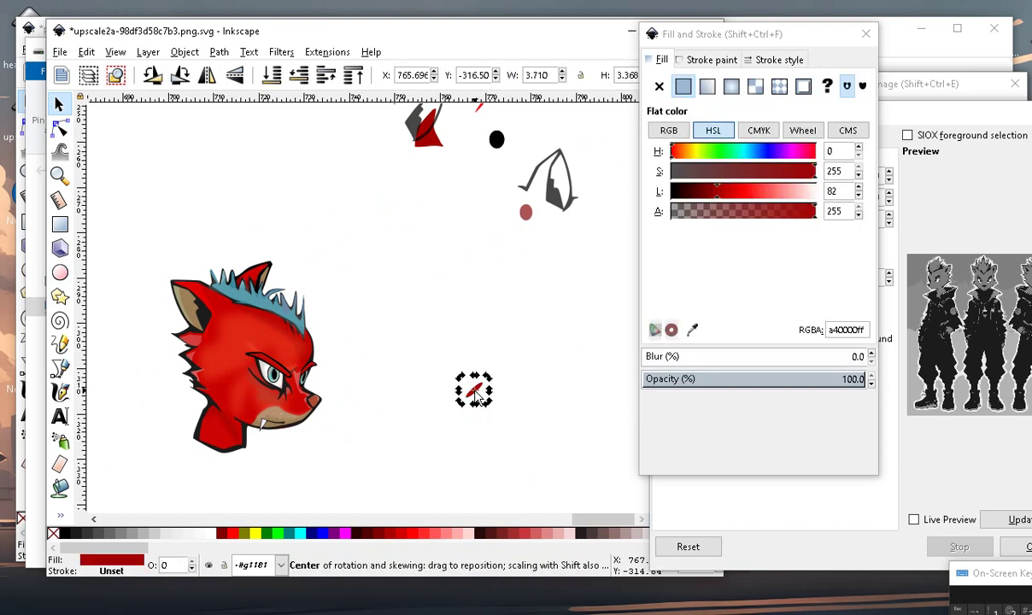
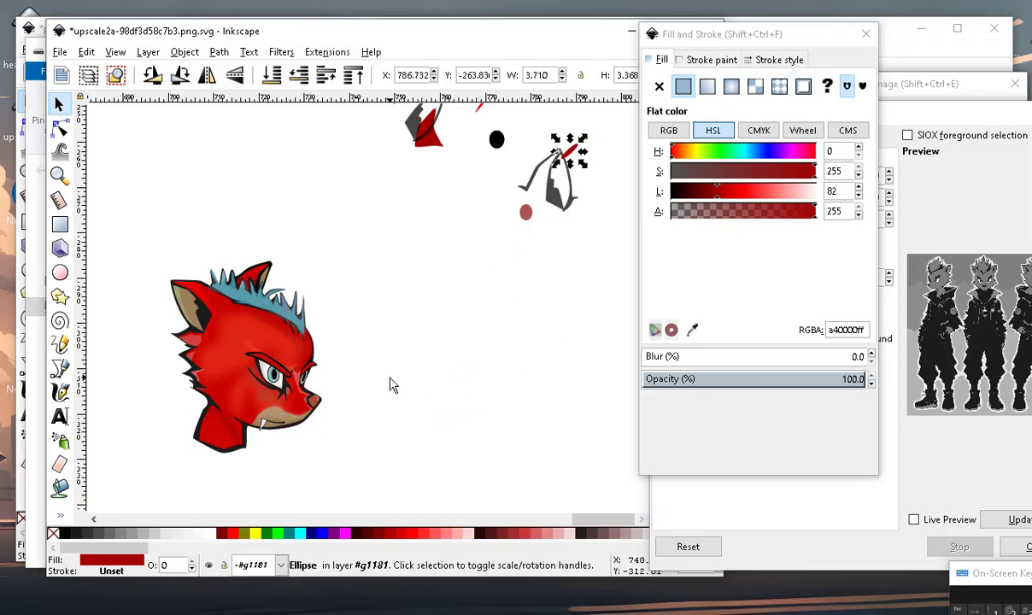
Rubber-band select the red fox head pieces, nudge them up-left, and group them.
scroll(390, 385, up, 4)
scroll(410, 324, down, 5)
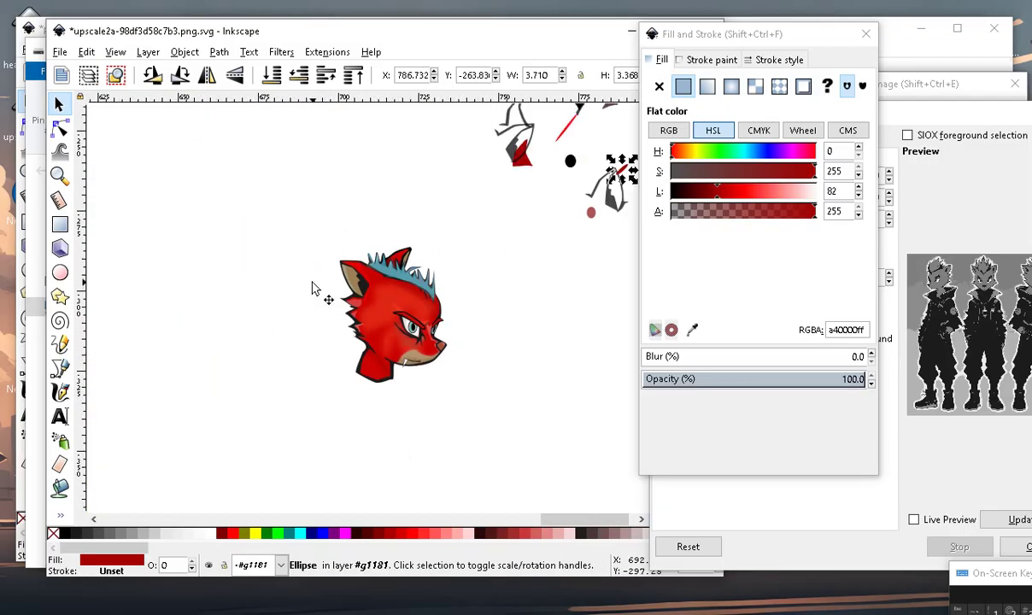
click(288, 220)
drag(288, 214, 562, 470)
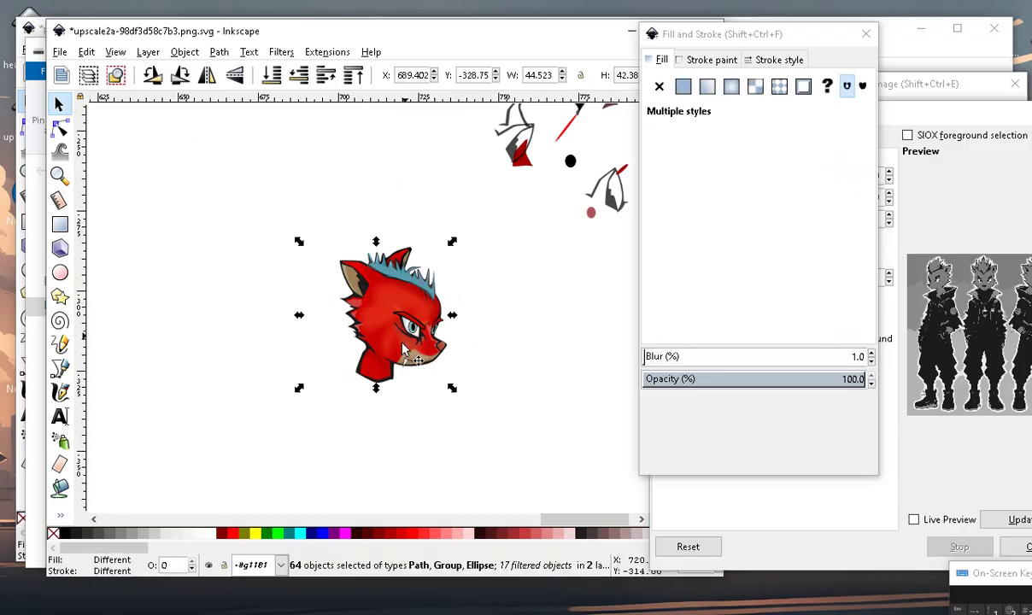
drag(402, 351, 357, 367)
scroll(523, 389, down, 1)
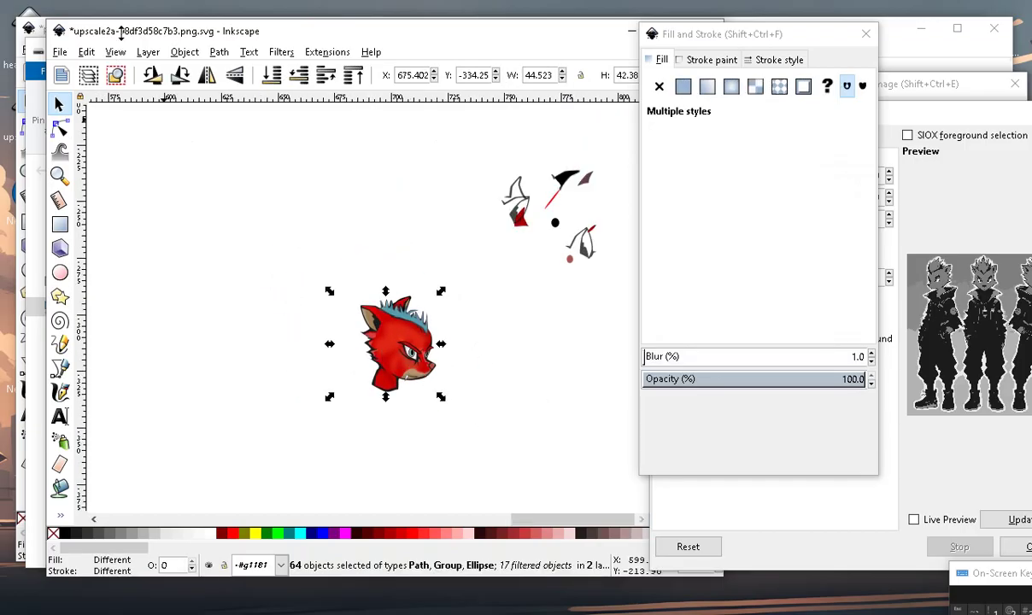
click(196, 56)
click(242, 168)
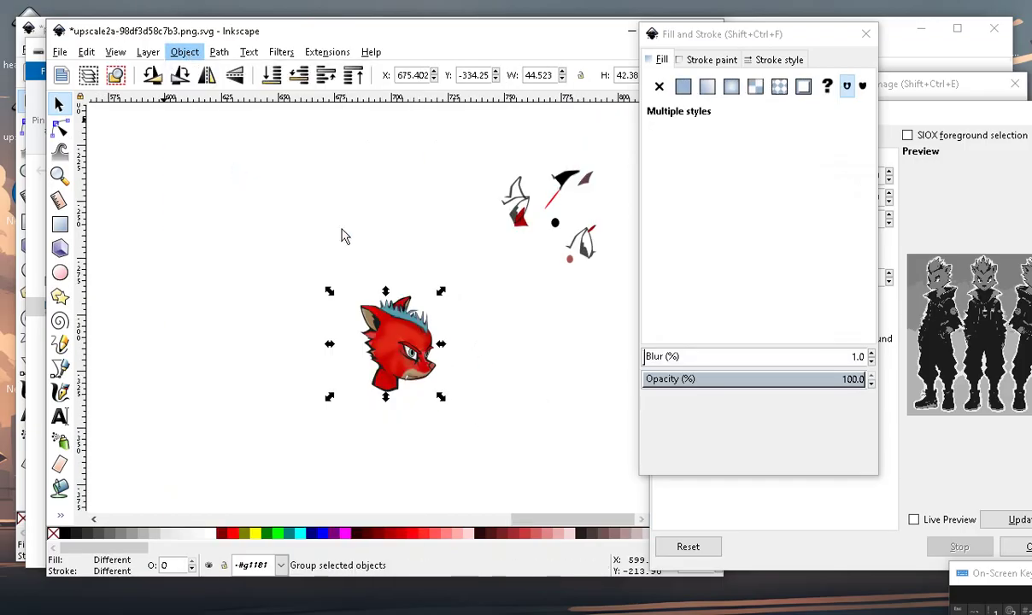
Try the red head over a black figure, then leave it beside the third silhouette.
scroll(513, 376, down, 2)
scroll(598, 413, down, 2)
scroll(556, 399, up, 1)
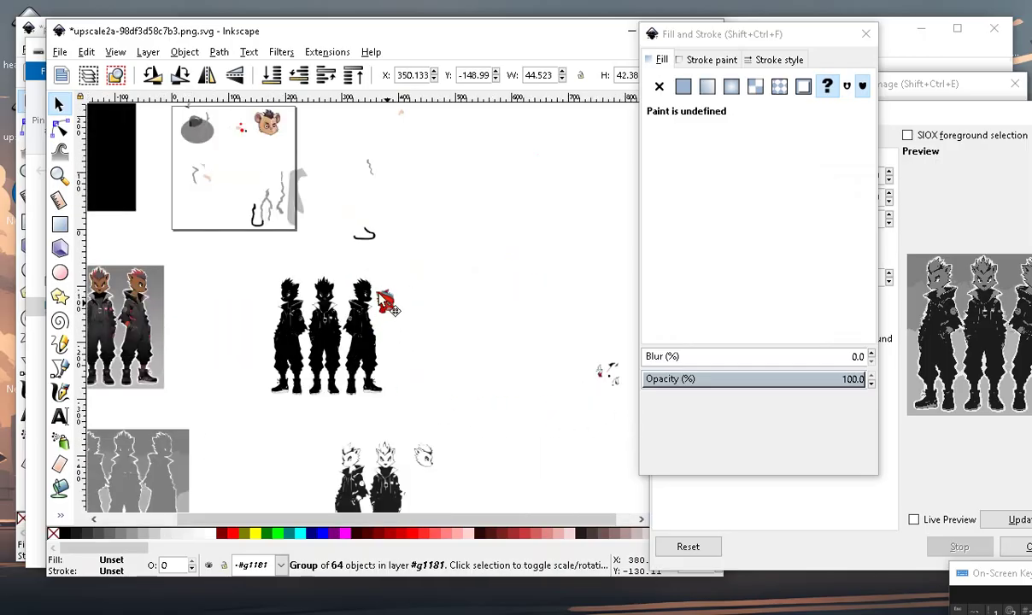
scroll(386, 299, up, 3)
scroll(367, 380, up, 3)
drag(432, 366, 342, 336)
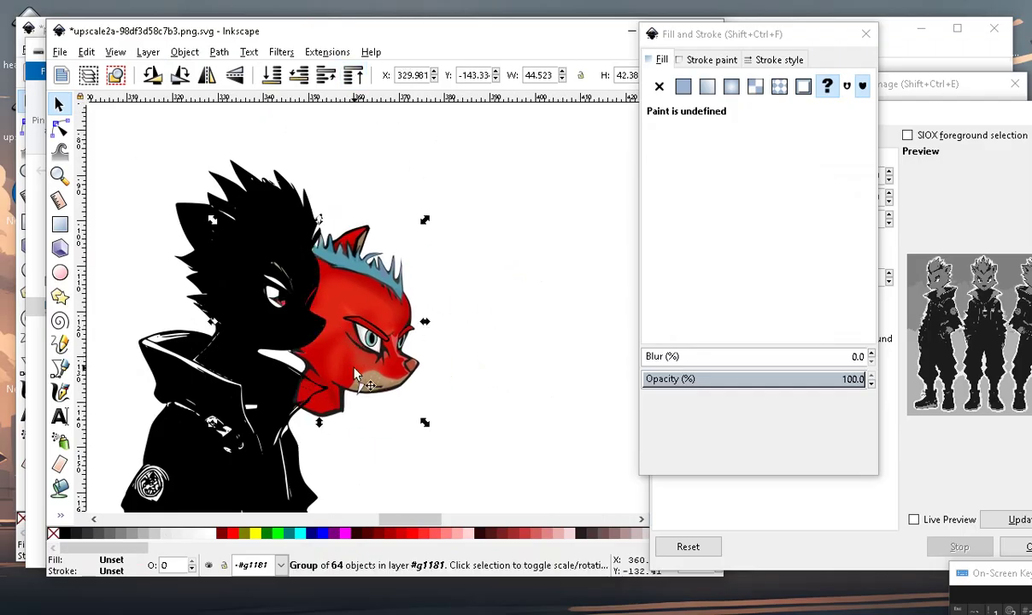
drag(342, 372, 435, 338)
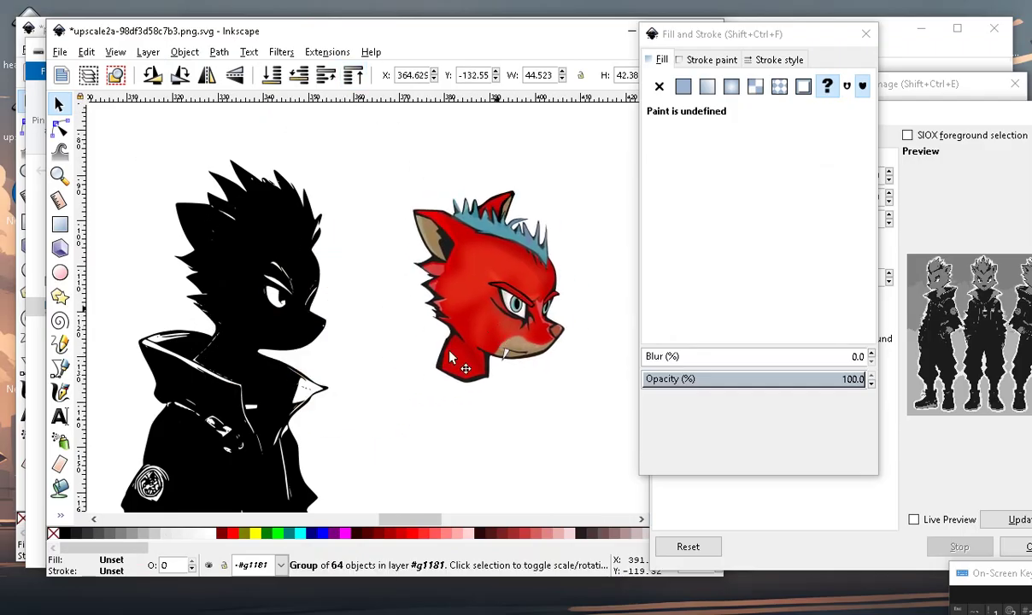
scroll(370, 350, down, 2)
scroll(370, 350, up, 2)
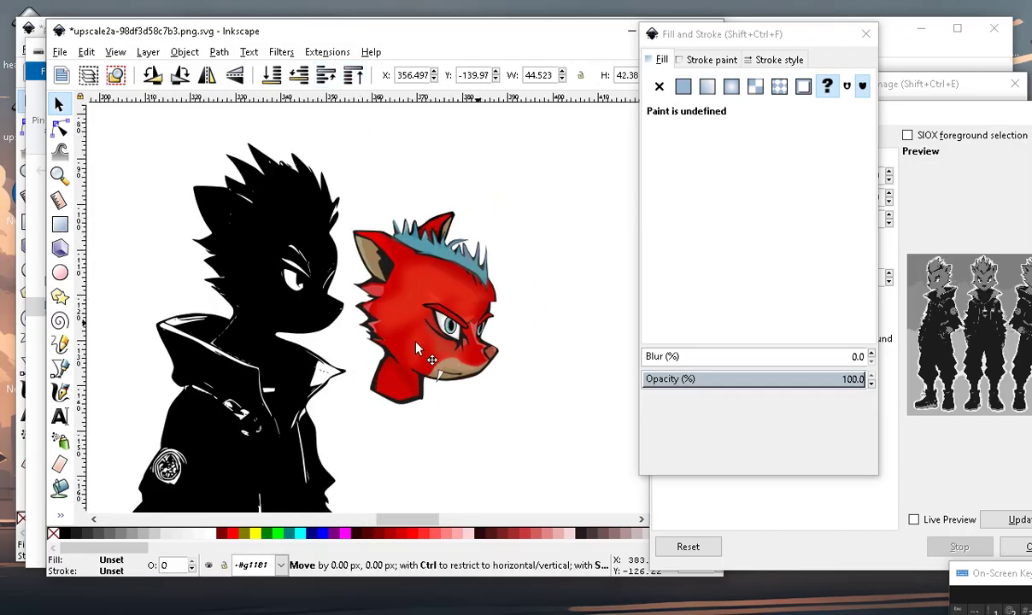
drag(446, 293, 448, 287)
scroll(468, 387, down, 1)
scroll(468, 387, down, 4)
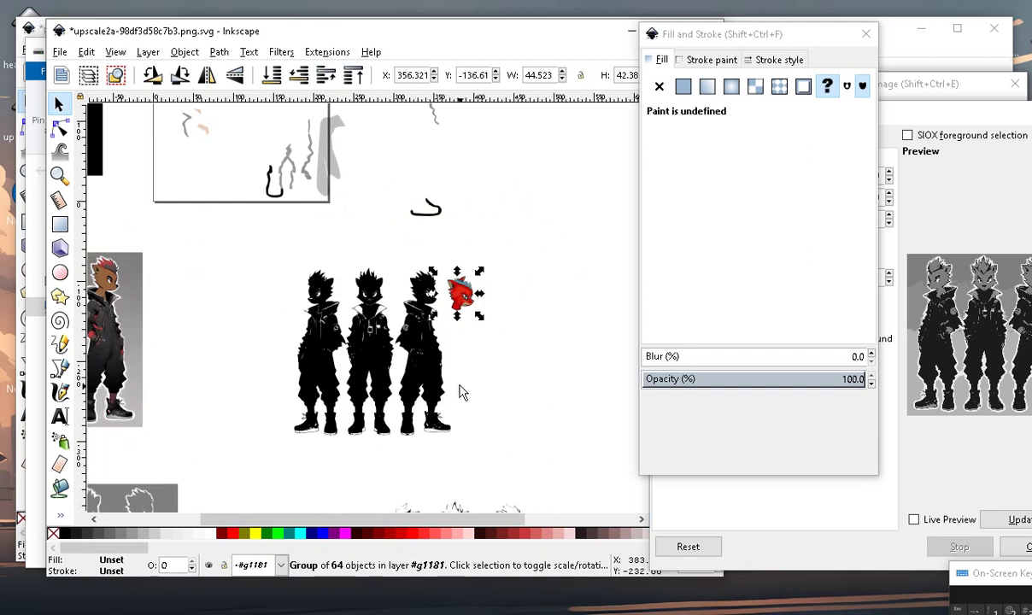
click(481, 387)
scroll(501, 313, up, 1)
Select the black figure silhouettes, briefly trying node editing before returning to the selector.
click(405, 384)
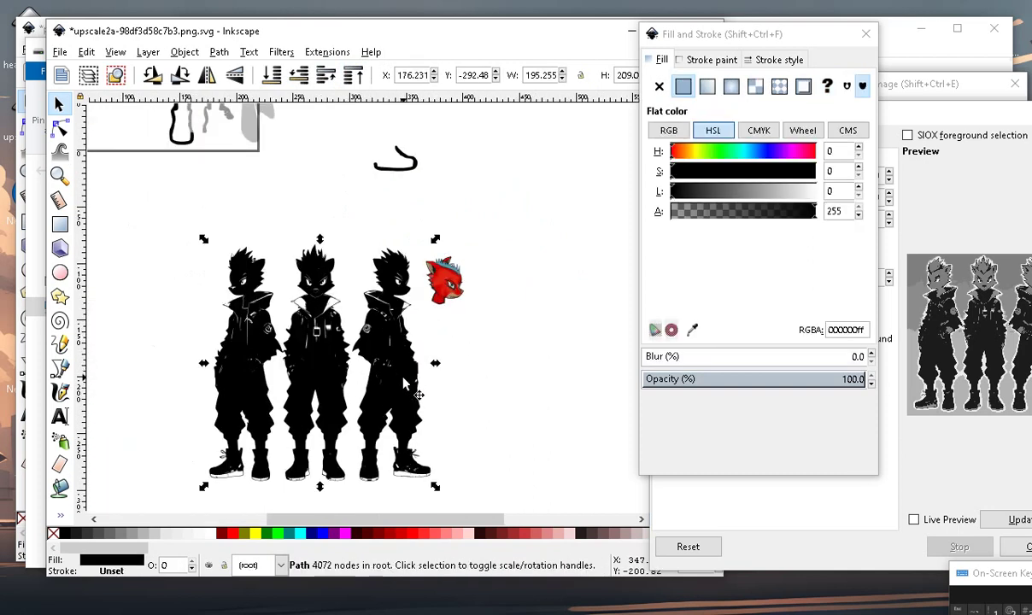
key(n)
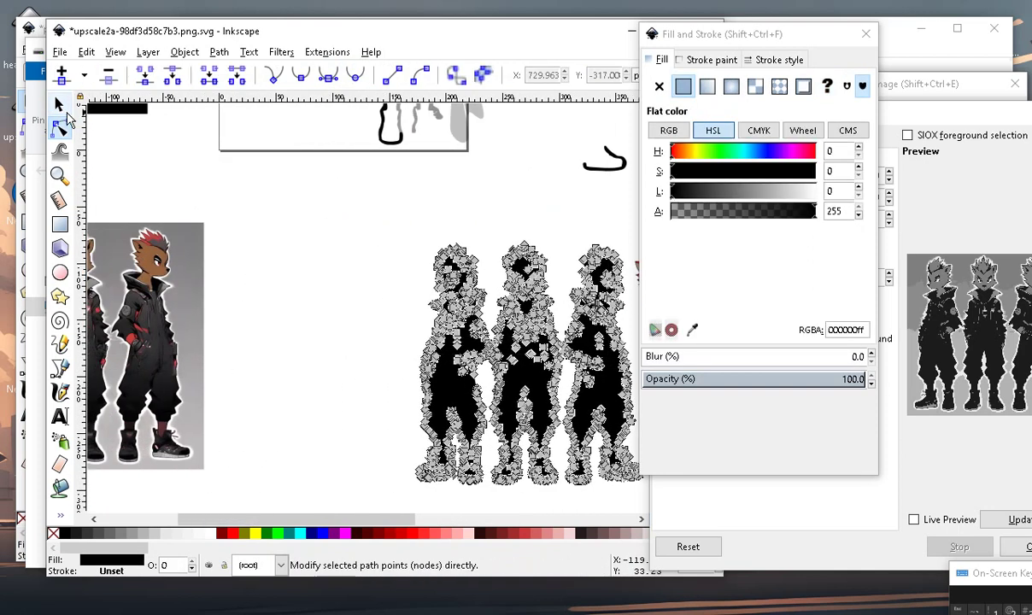
scroll(614, 380, down, 3)
scroll(583, 391, up, 4)
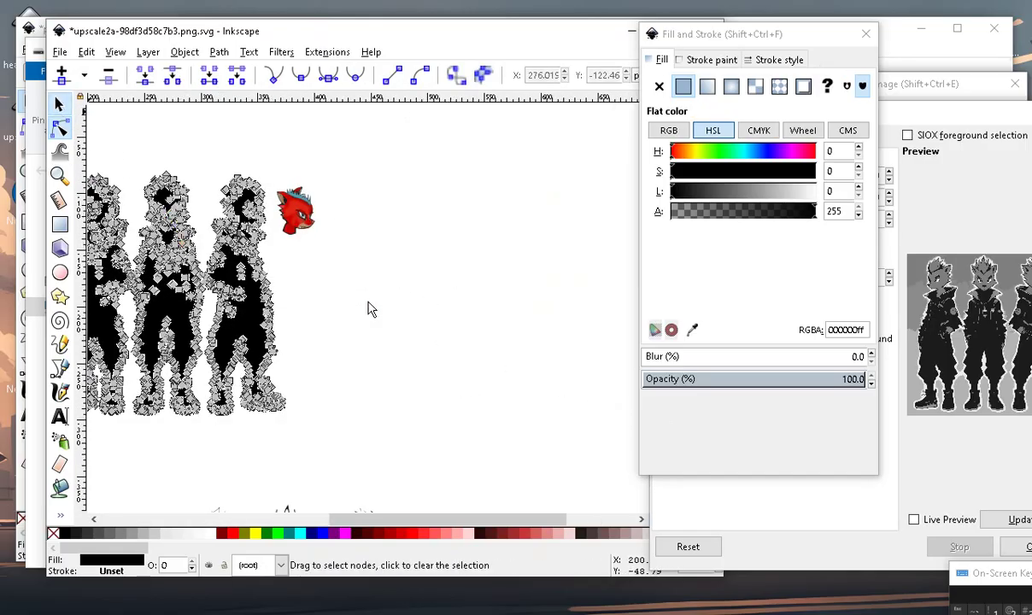
key(s)
key(ctrl+shift+p)
click(706, 29)
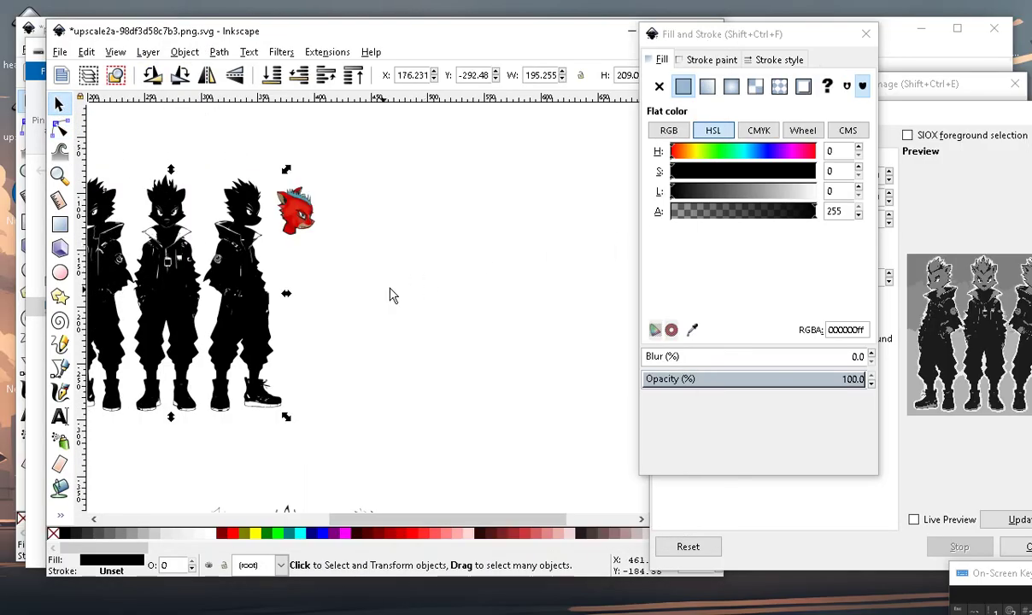
scroll(371, 278, up, 2)
Shift the black silhouettes path slightly left and copy it.
click(450, 370)
click(277, 350)
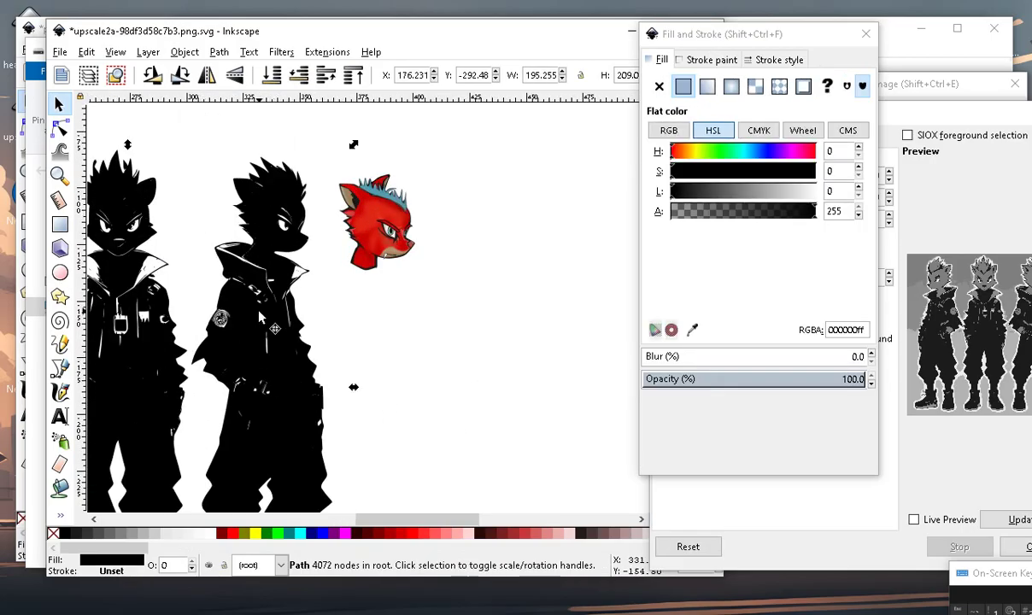
drag(260, 317, 181, 327)
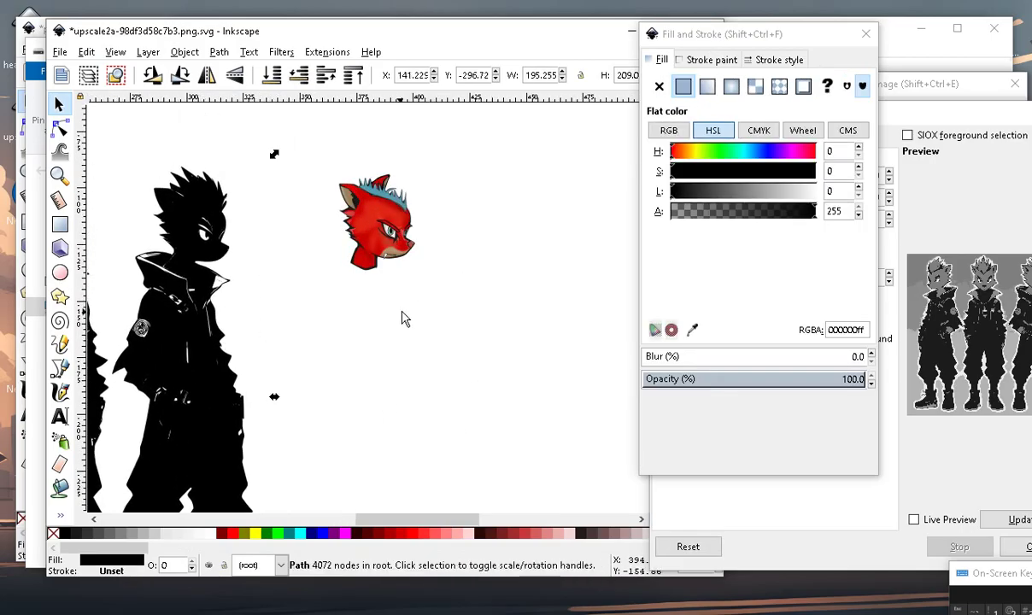
click(87, 52)
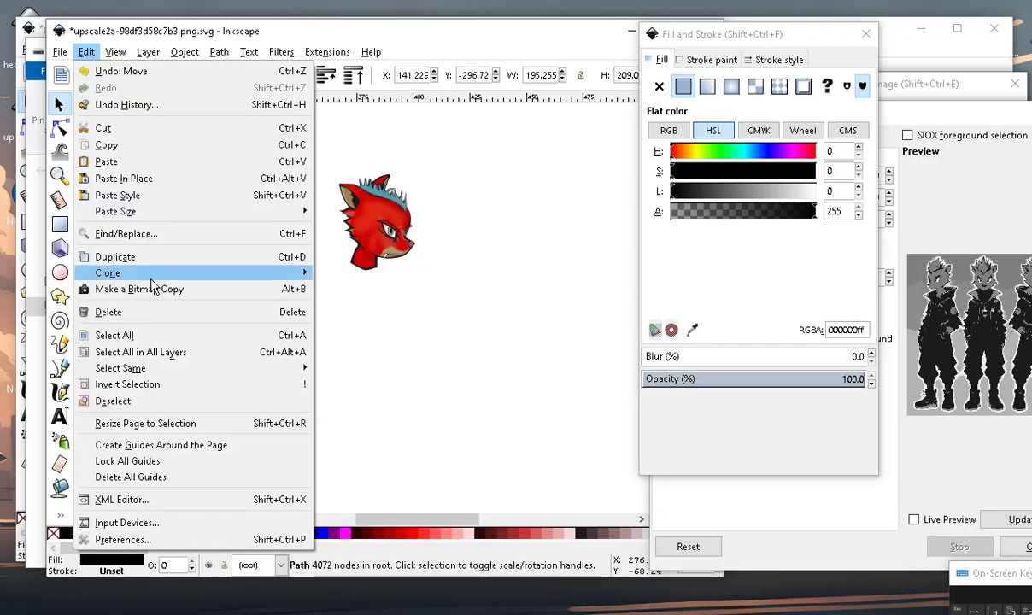
click(102, 147)
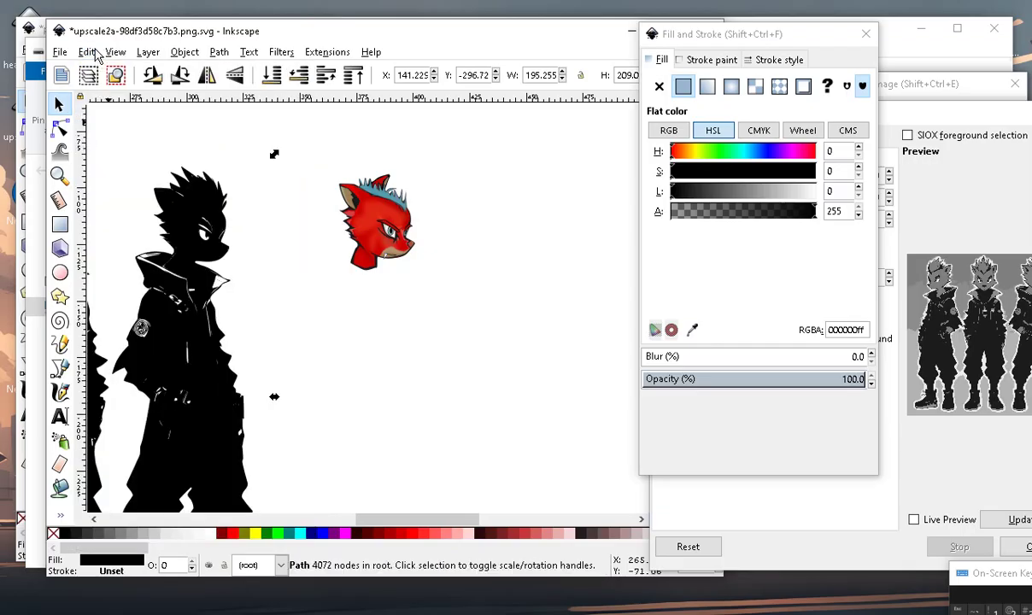
click(92, 52)
click(143, 149)
Paste a copy of the black silhouettes and move it down beside the original row.
scroll(352, 362, down, 3)
click(406, 405)
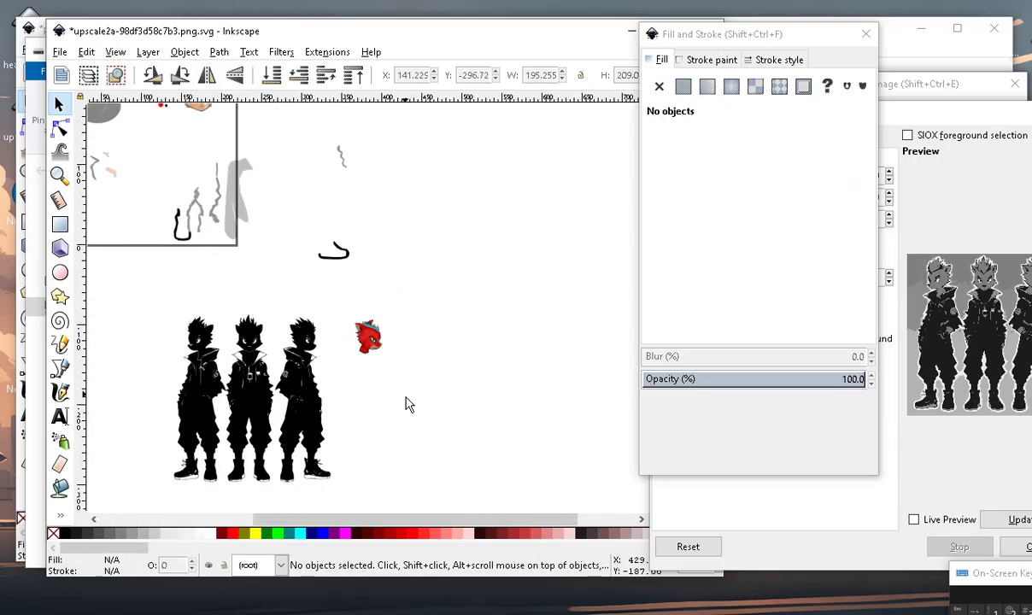
scroll(387, 363, up, 3)
click(346, 290)
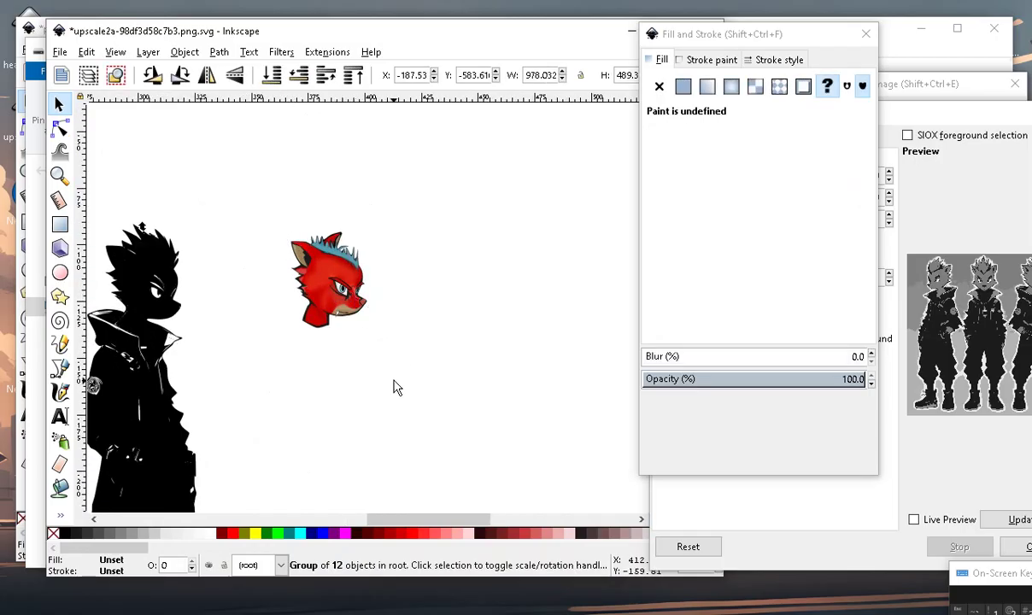
double_click(307, 266)
drag(229, 154, 457, 409)
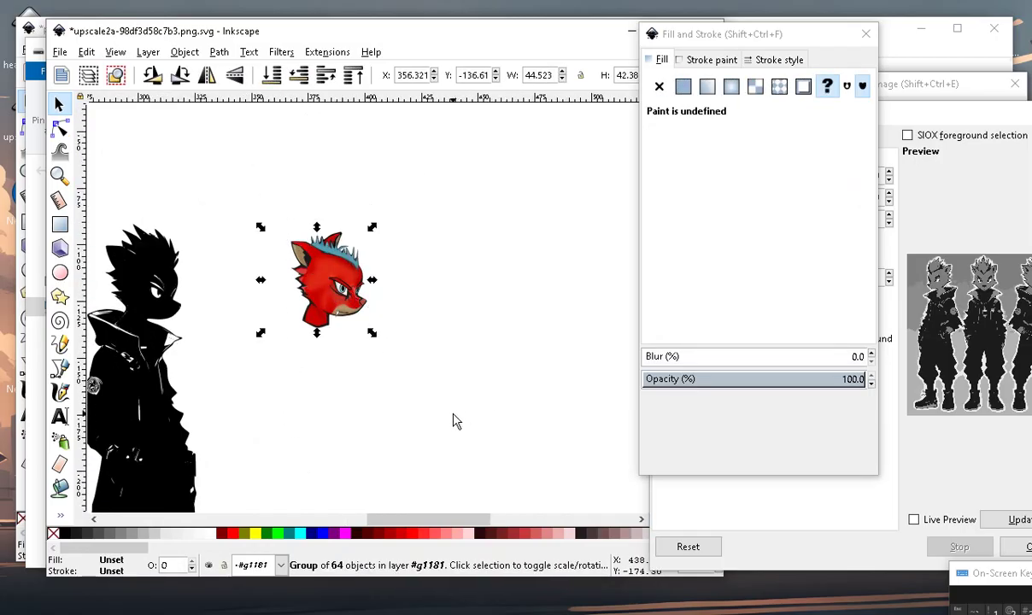
click(87, 52)
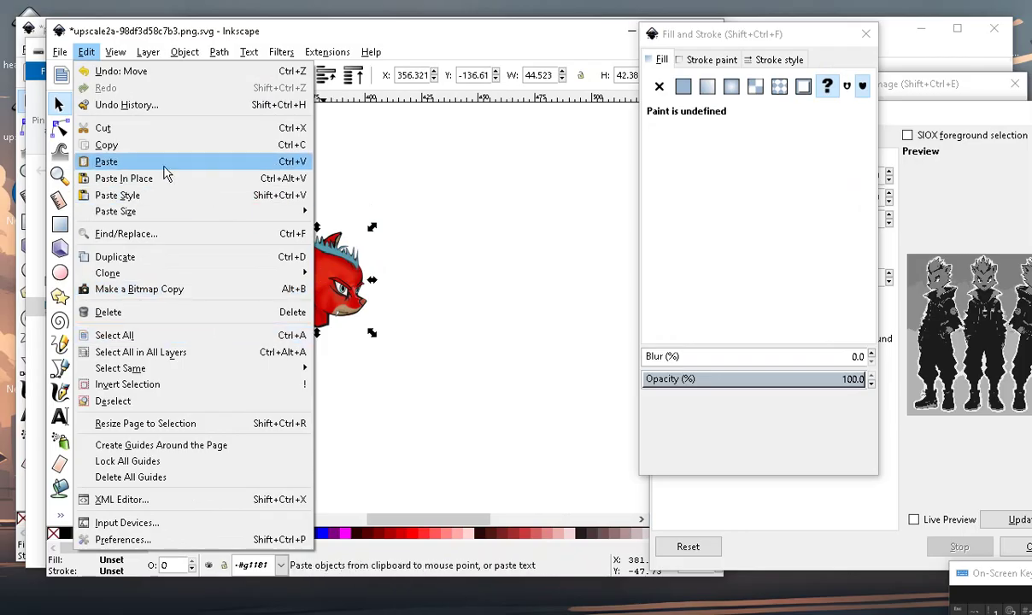
click(164, 161)
scroll(483, 342, down, 3)
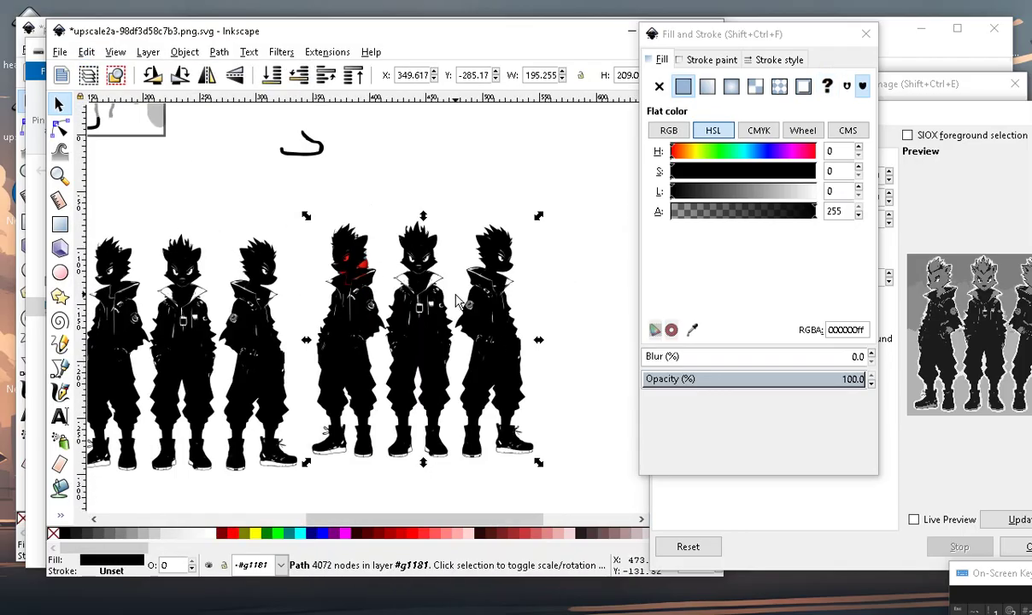
scroll(483, 342, up, 2)
drag(477, 342, 468, 376)
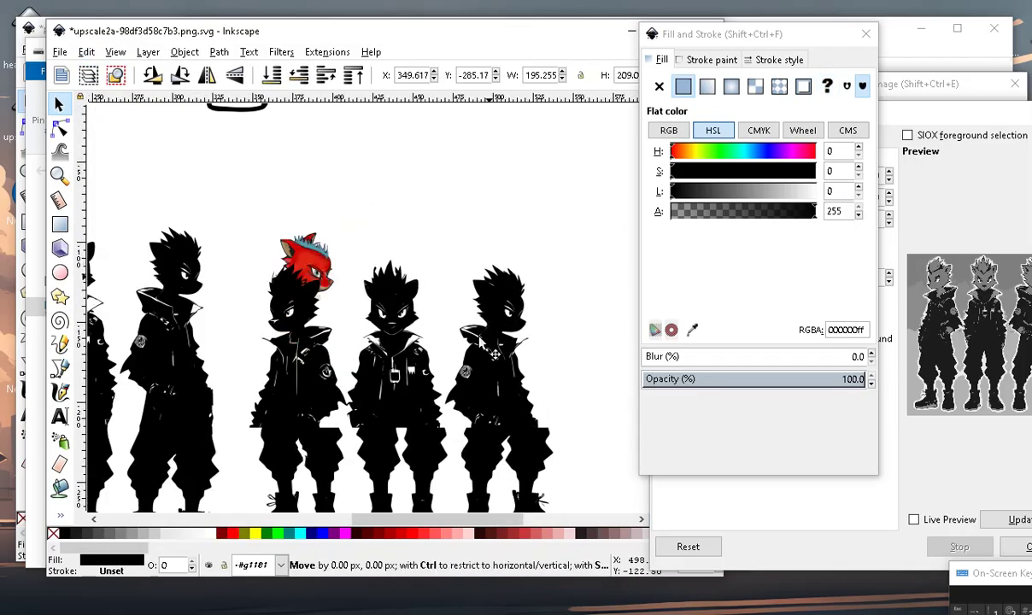
Select the red head group and drag it onto the right figure's head.
click(359, 205)
drag(376, 189, 248, 339)
drag(306, 273, 513, 340)
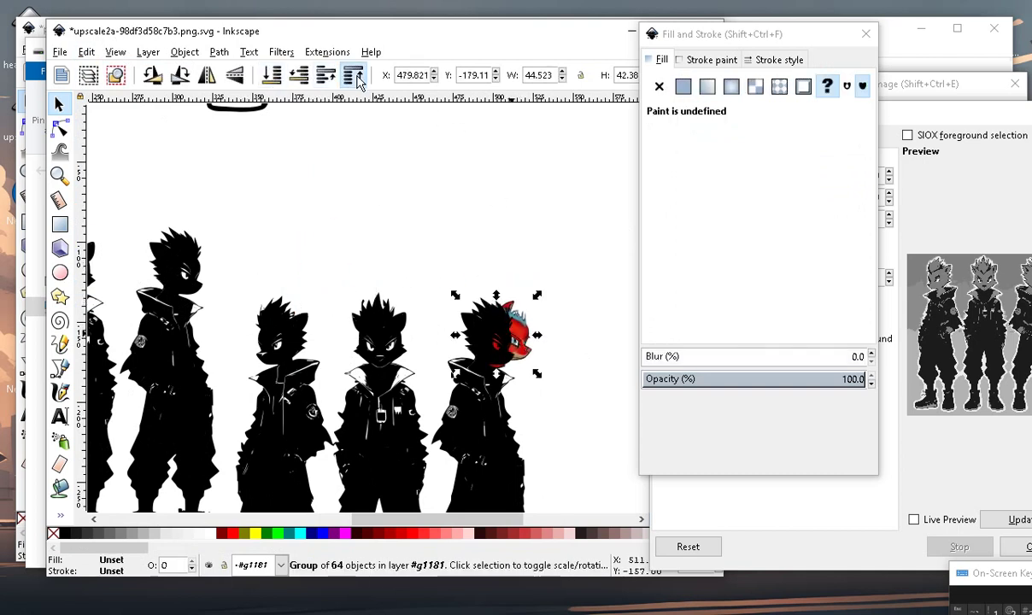
scroll(487, 316, up, 3)
mouse_move(547, 387)
mouse_down()
mouse_move(527, 294)
mouse_move(471, 391)
mouse_move(489, 403)
mouse_up()
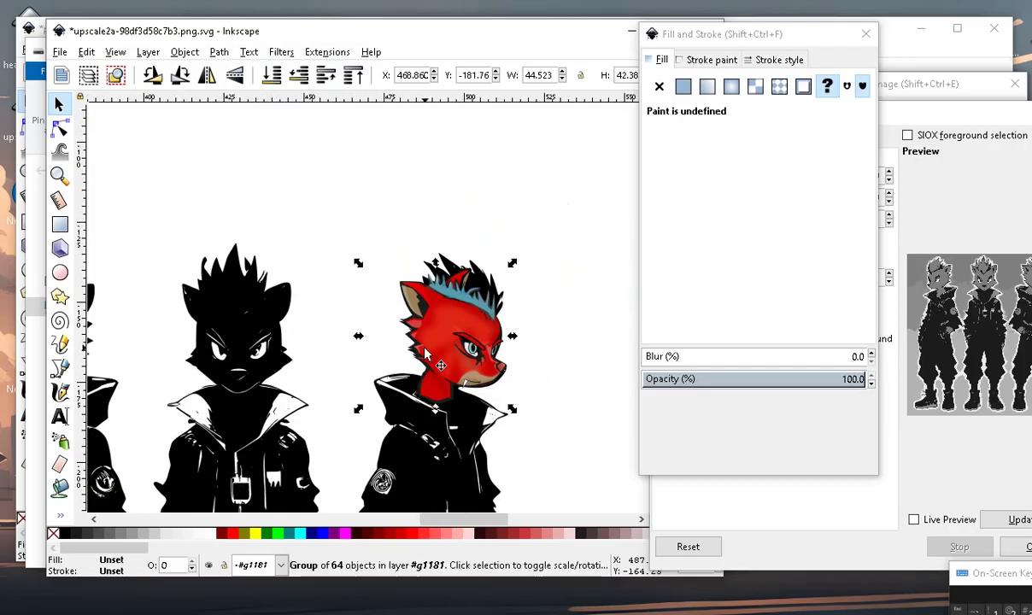
Fine-tune the red head's position so it sits on the right figure's neck.
scroll(456, 391, up, 3)
scroll(412, 374, down, 3)
scroll(427, 265, up, 3)
scroll(460, 334, down, 3)
scroll(513, 342, up, 3)
scroll(486, 274, up, 2)
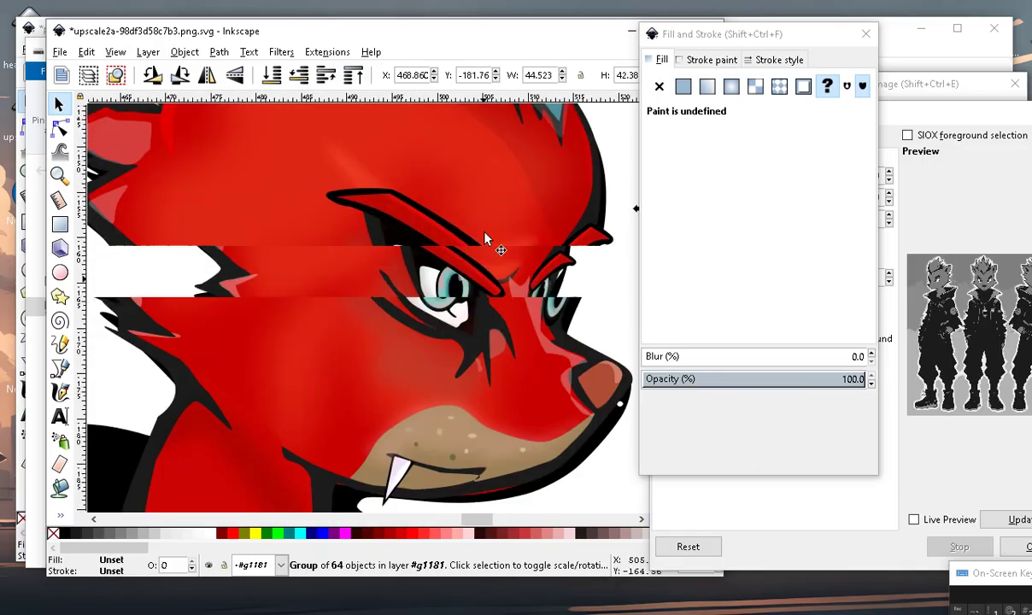
scroll(456, 218, down, 3)
scroll(456, 342, up, 1)
scroll(455, 386, down, 2)
scroll(456, 387, up, 2)
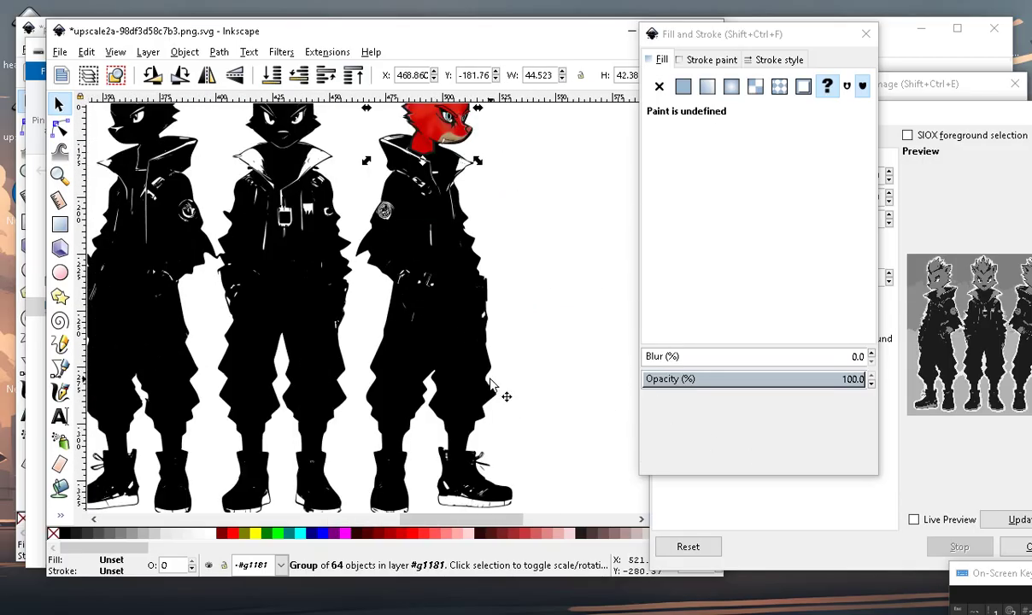
scroll(405, 450, up, 2)
scroll(405, 451, down, 3)
scroll(438, 227, up, 3)
scroll(431, 183, up, 1)
scroll(430, 183, down, 1)
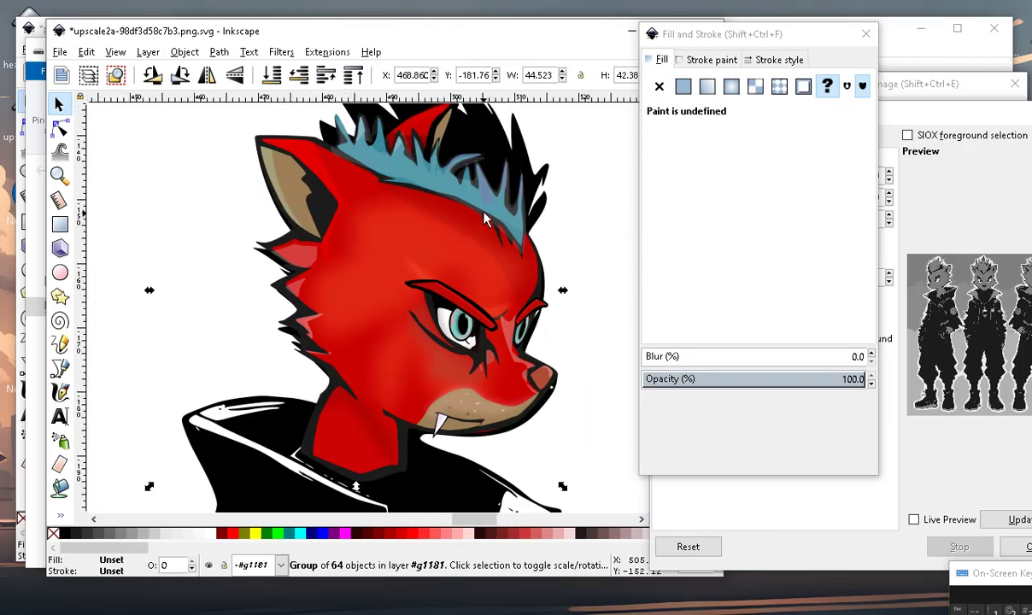
scroll(455, 199, down, 2)
scroll(429, 309, up, 2)
scroll(602, 347, down, 1)
scroll(602, 348, up, 1)
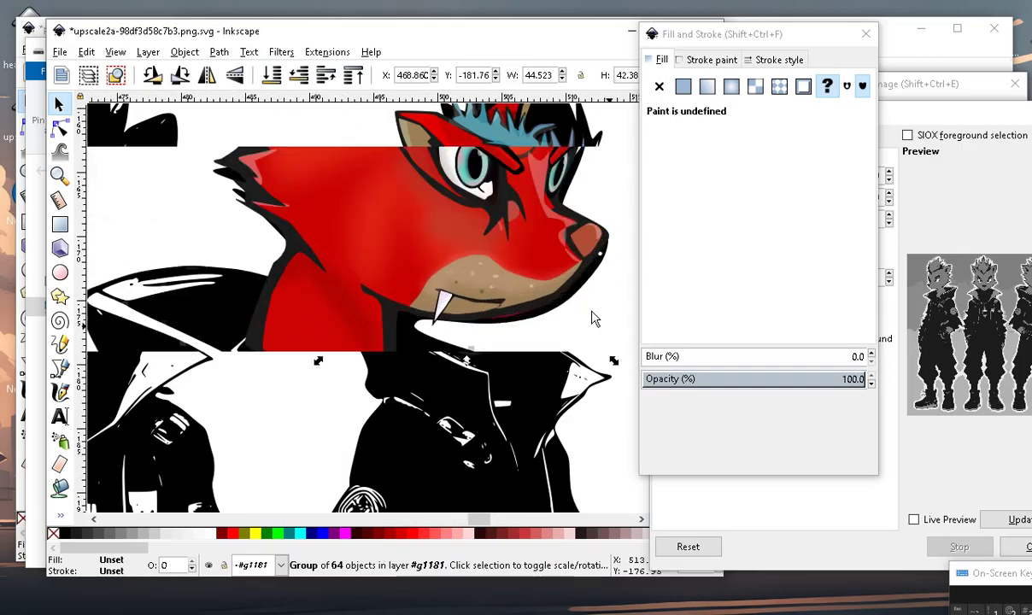
scroll(604, 401, down, 1)
scroll(485, 413, down, 2)
scroll(482, 412, up, 2)
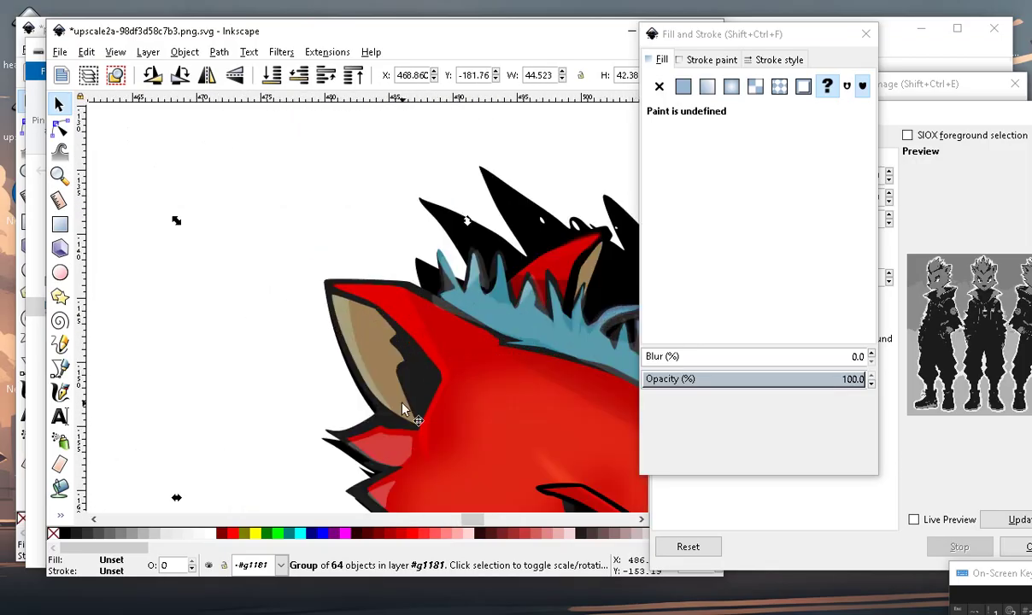
scroll(380, 380, down, 2)
scroll(340, 259, up, 1)
scroll(318, 178, down, 2)
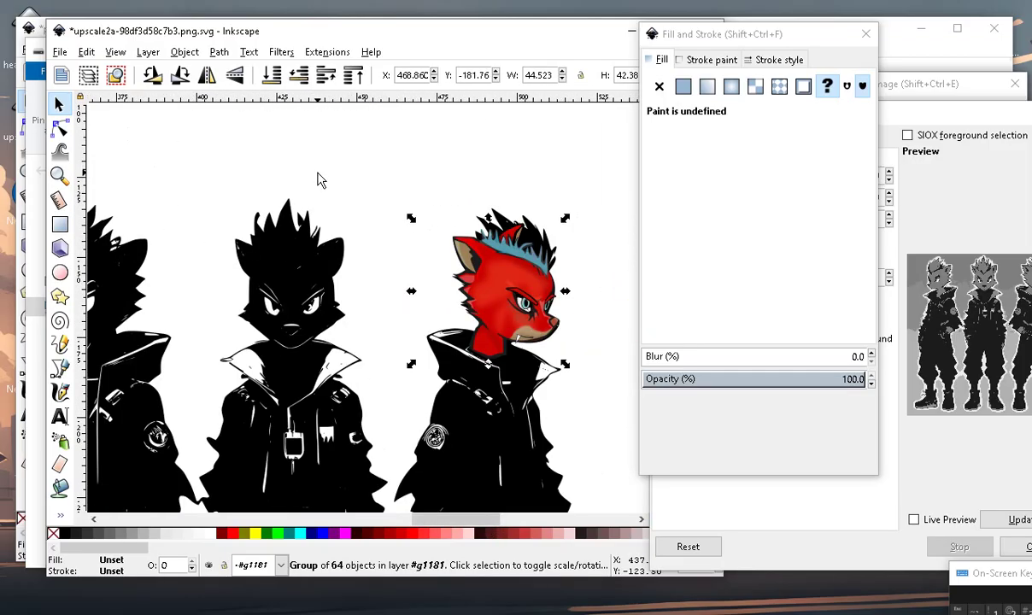
scroll(325, 256, up, 2)
scroll(359, 325, down, 1)
scroll(372, 348, down, 1)
scroll(413, 291, up, 2)
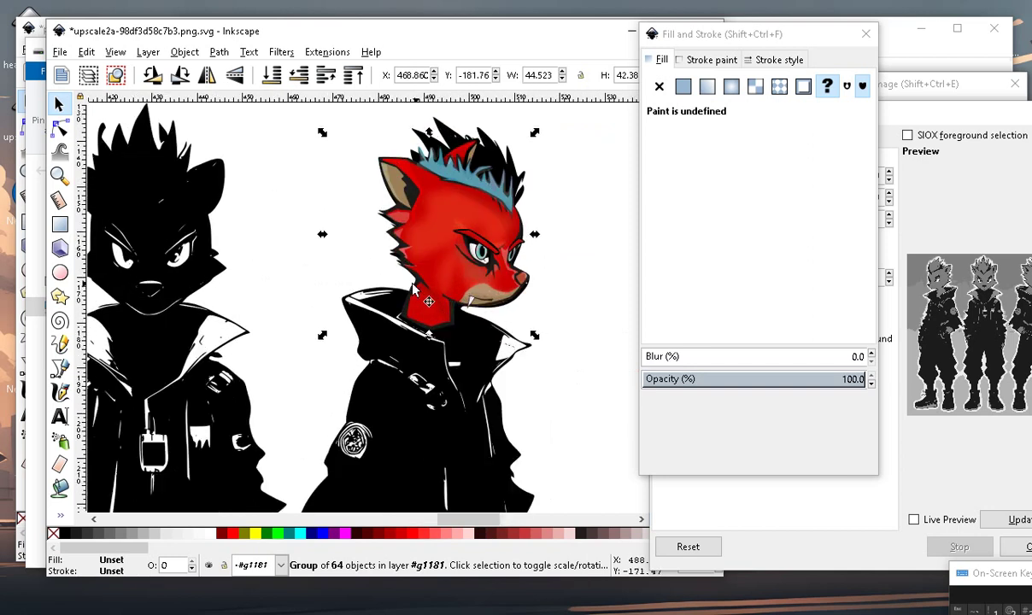
mouse_move(453, 218)
mouse_down()
mouse_move(301, 196)
mouse_move(466, 138)
mouse_move(482, 175)
mouse_move(431, 218)
mouse_move(453, 225)
mouse_up()
drag(452, 221, 453, 221)
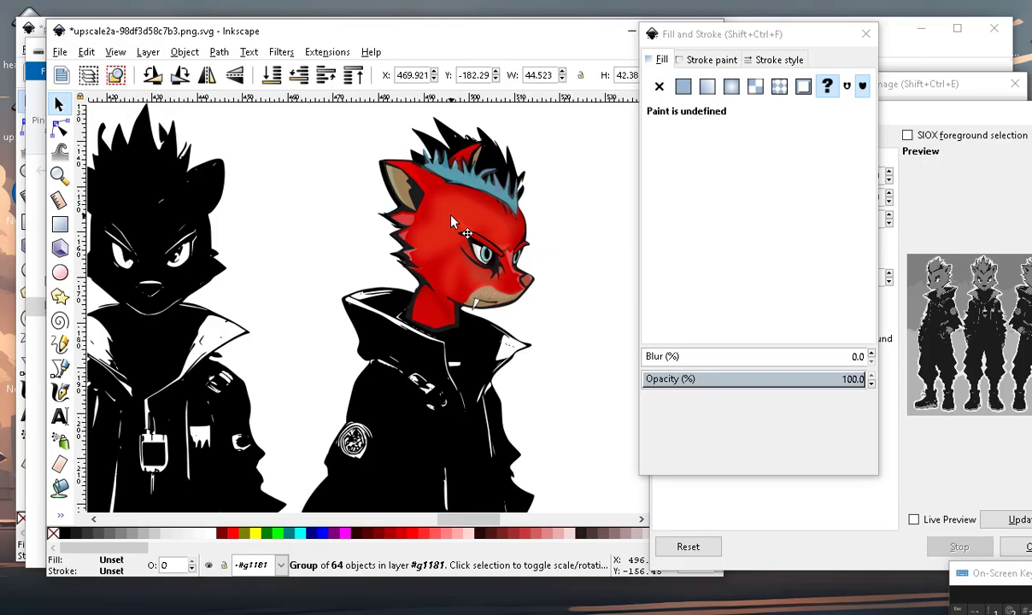
scroll(452, 221, up, 2)
scroll(441, 282, down, 3)
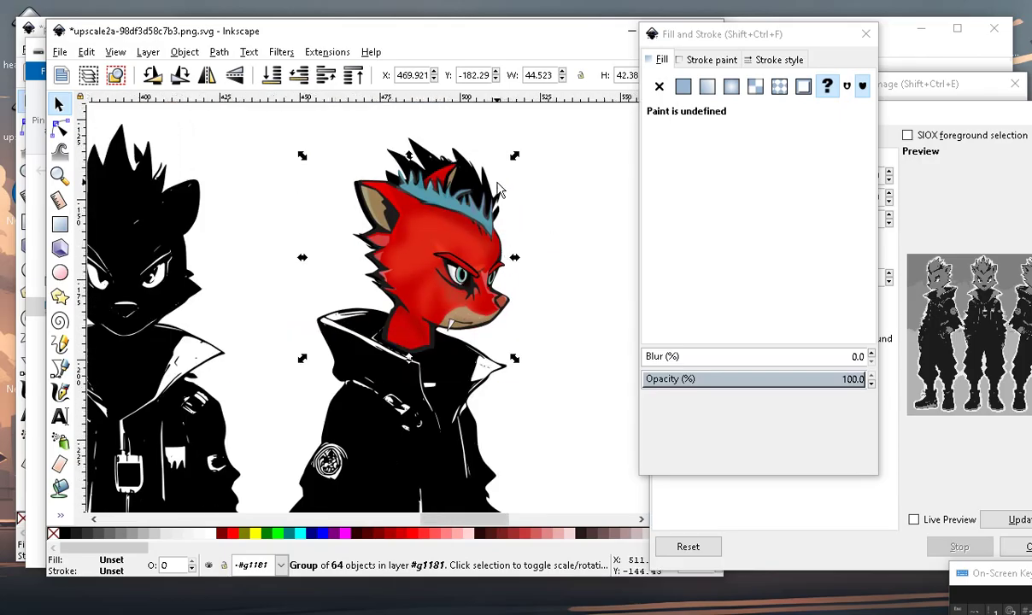
scroll(430, 341, down, 1)
scroll(430, 341, up, 1)
scroll(449, 325, down, 4)
scroll(473, 293, up, 2)
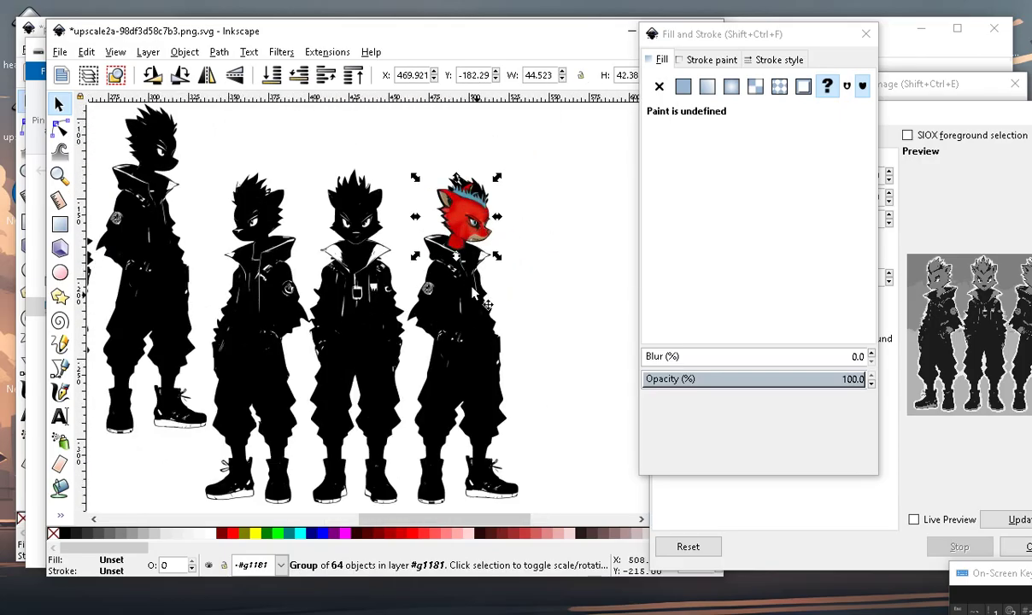
Deselect the head and start a text line beside the red-headed figure.
click(578, 410)
scroll(530, 369, up, 3)
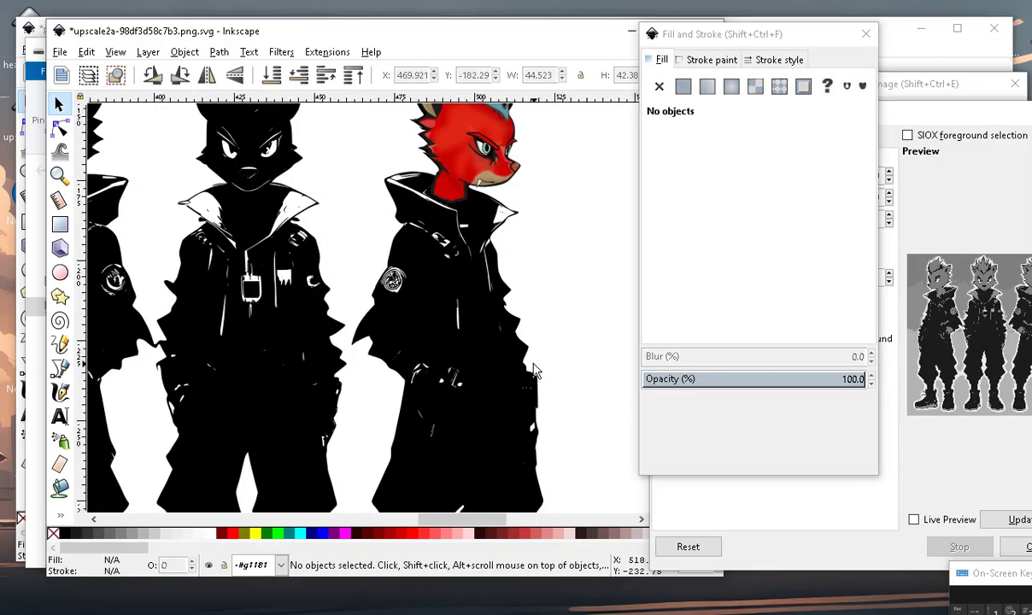
scroll(535, 330, down, 2)
scroll(463, 267, up, 1)
scroll(450, 269, down, 1)
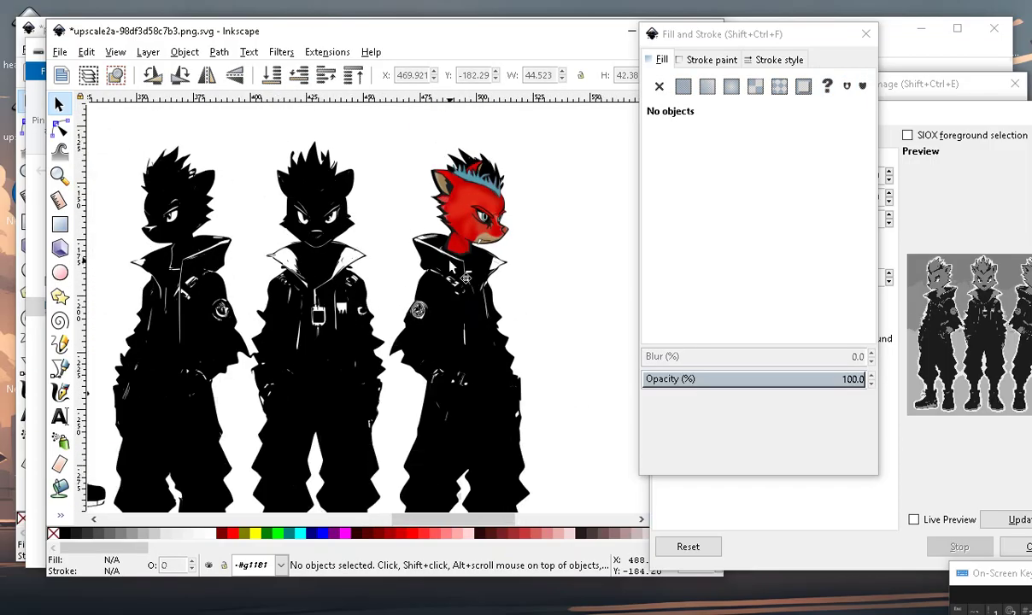
scroll(509, 218, up, 3)
scroll(500, 204, down, 1)
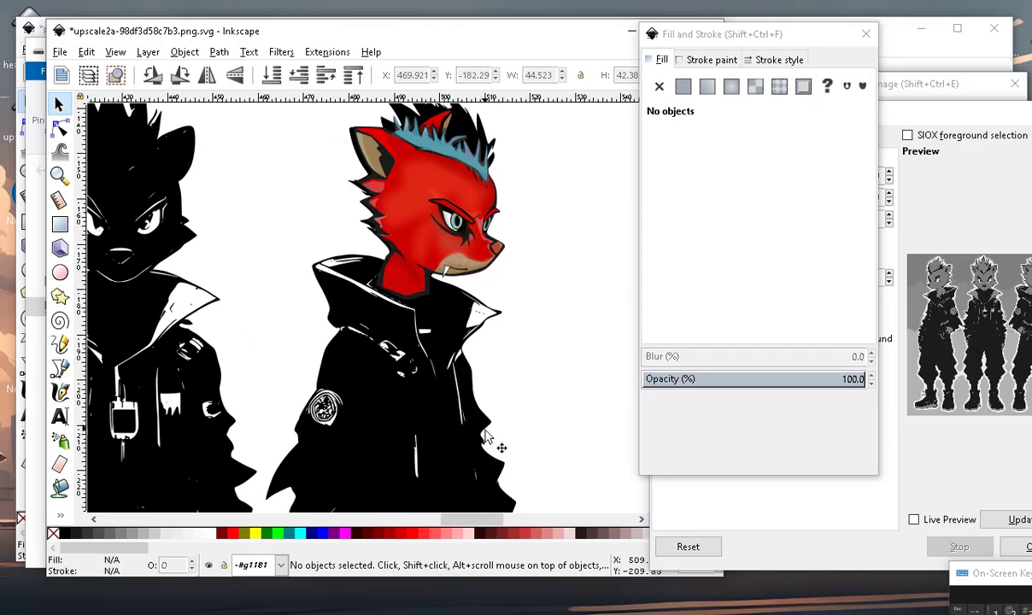
scroll(456, 224, up, 1)
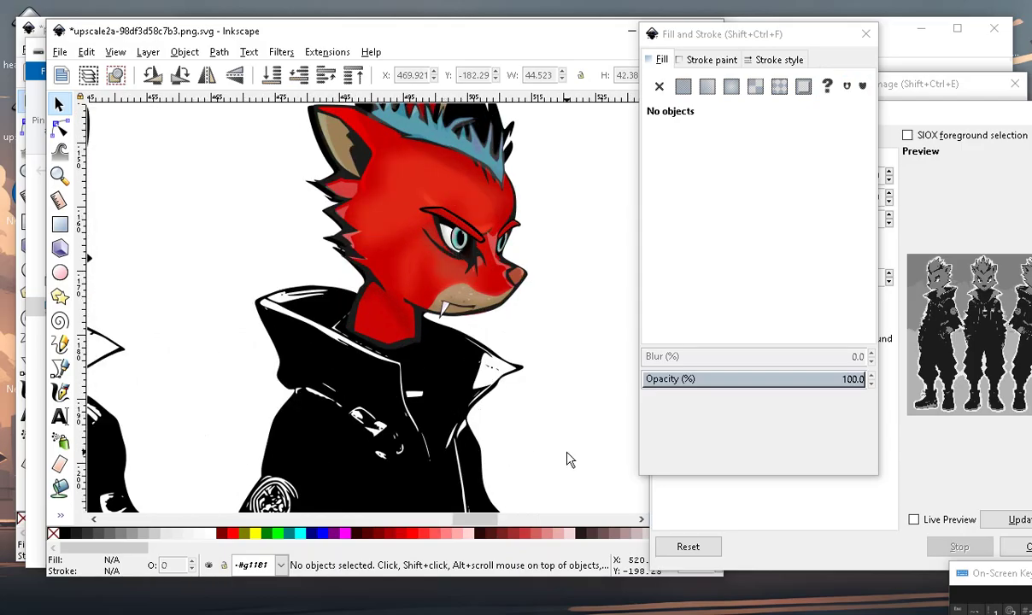
scroll(588, 246, down, 1)
scroll(528, 445, down, 2)
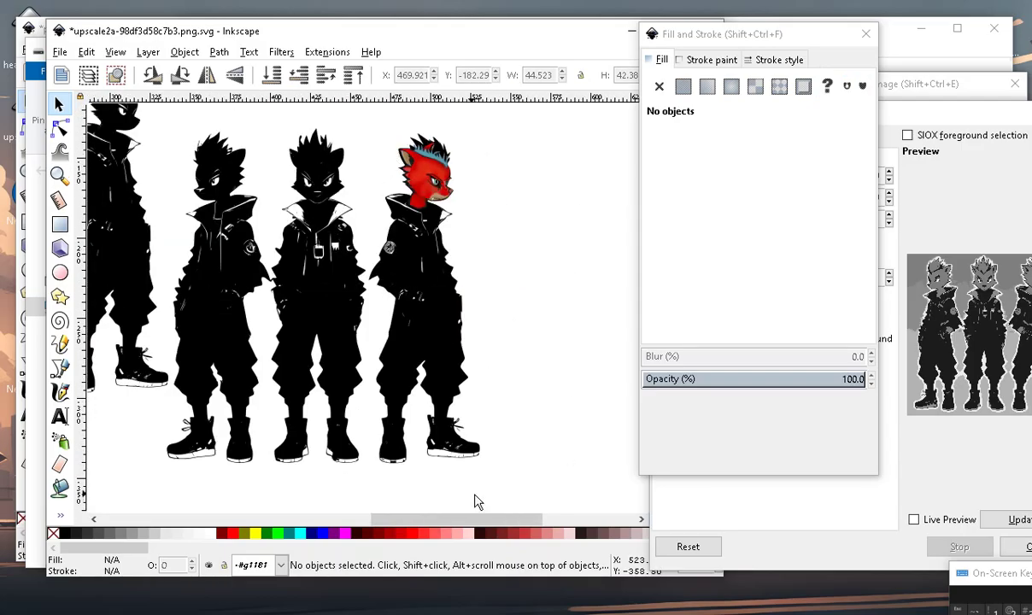
scroll(477, 503, down, 1)
scroll(488, 295, up, 1)
scroll(502, 391, up, 3)
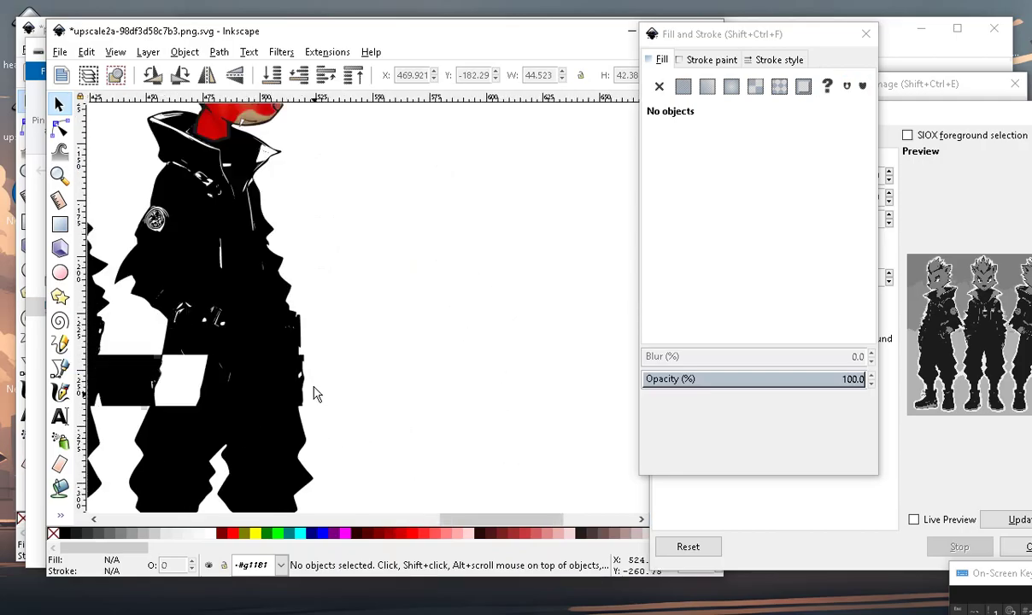
scroll(311, 300, down, 1)
scroll(302, 222, up, 1)
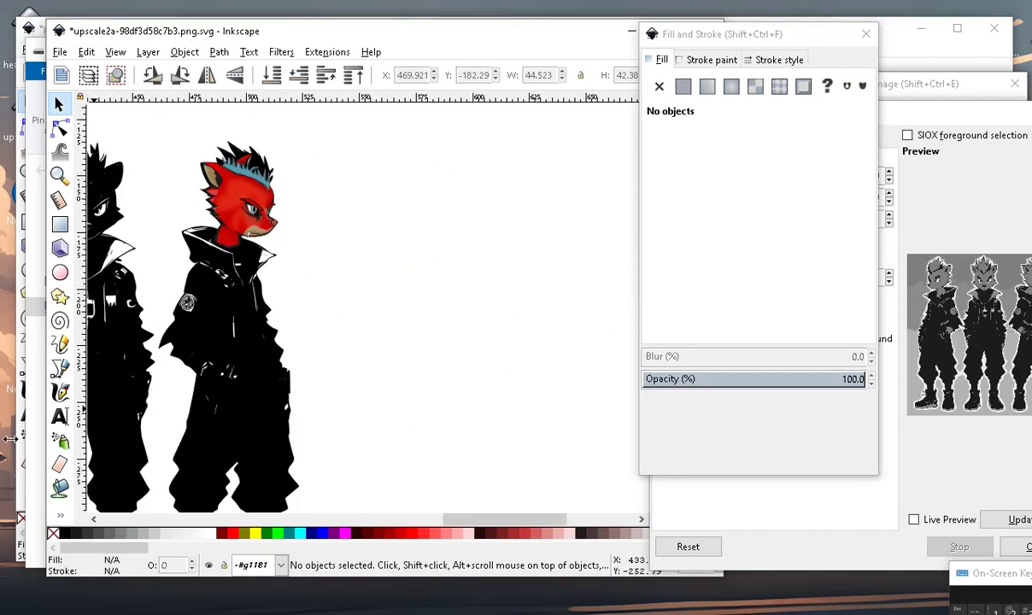
click(67, 418)
click(355, 272)
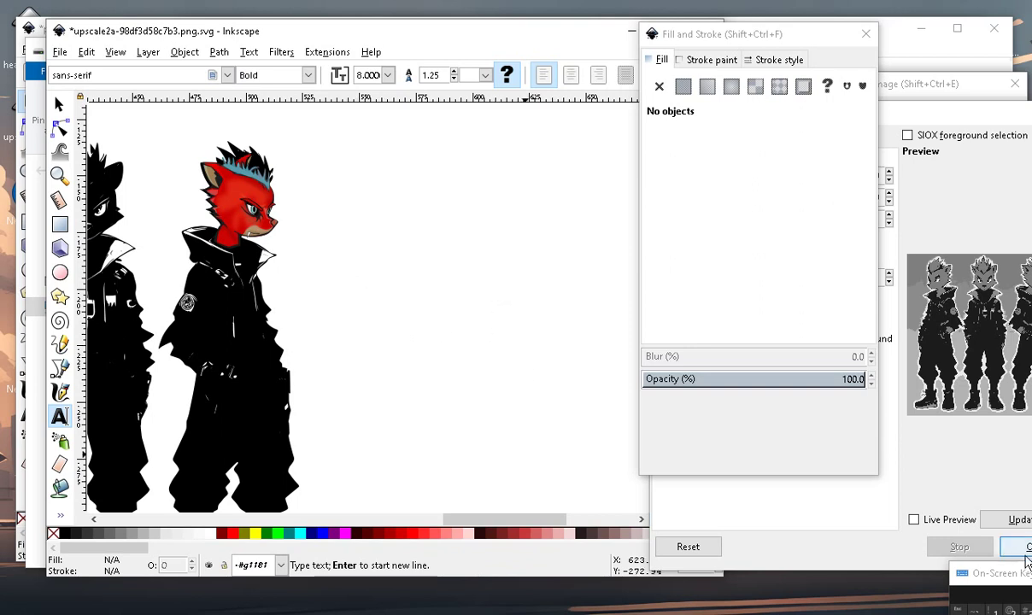
Type 'HAVE FUN DRAWING' and 'THANKS FOR WATCHING' as two lines of text.
text(F)
key(BackSpace)
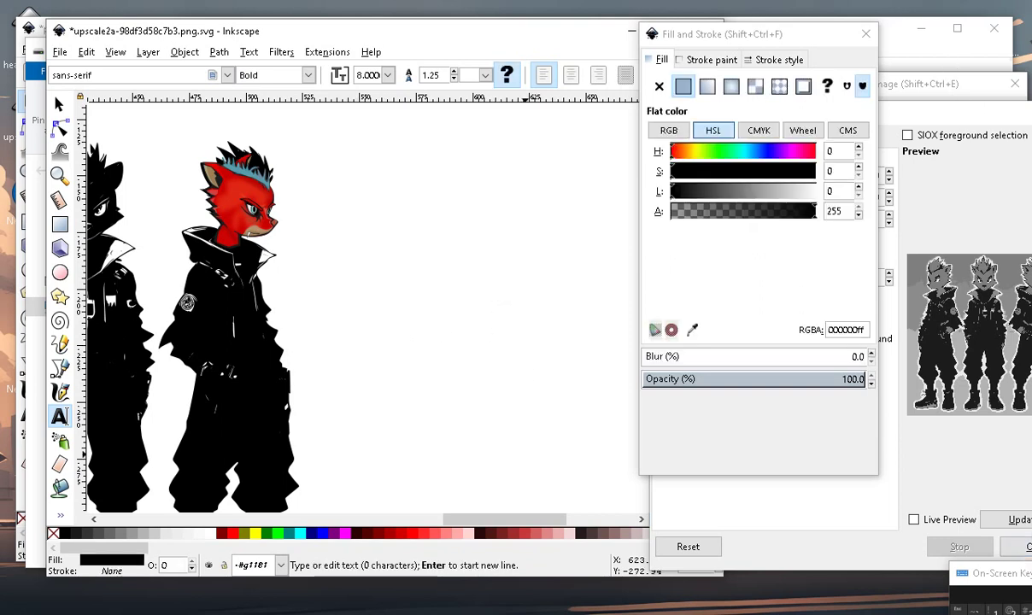
text(HAVE F)
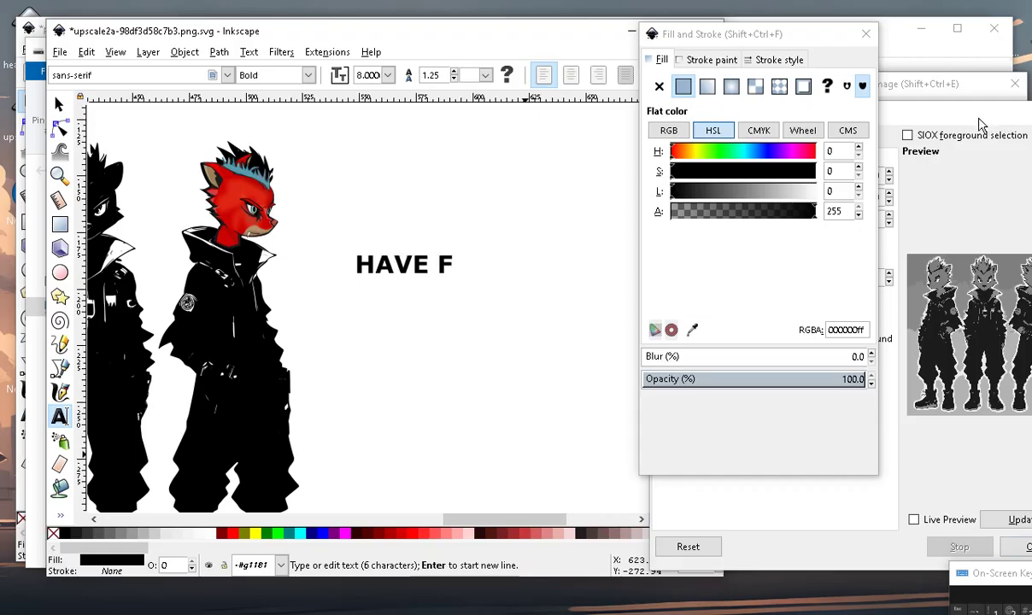
text(UN DRA)
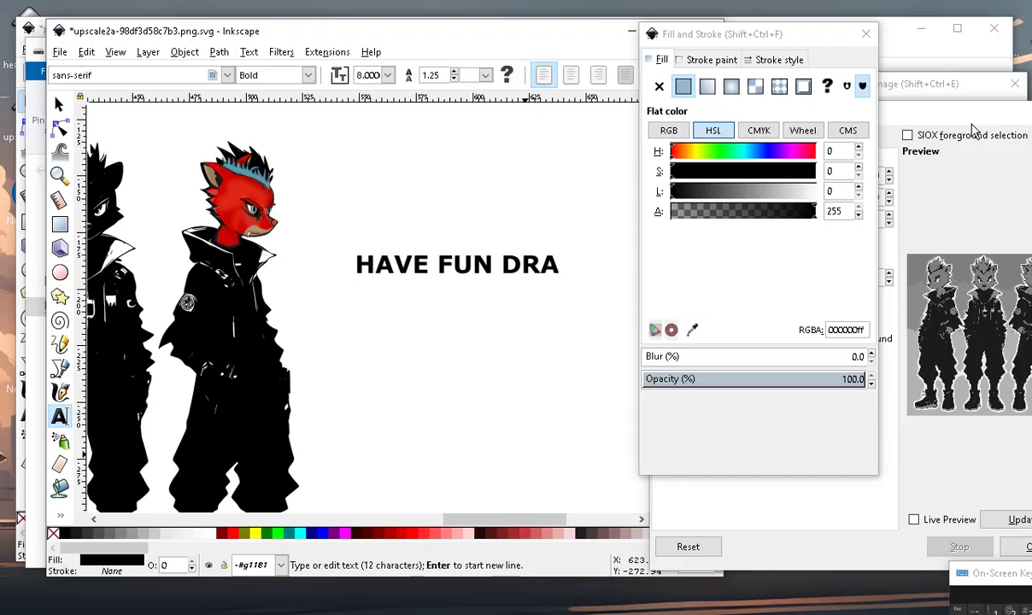
text(WING )
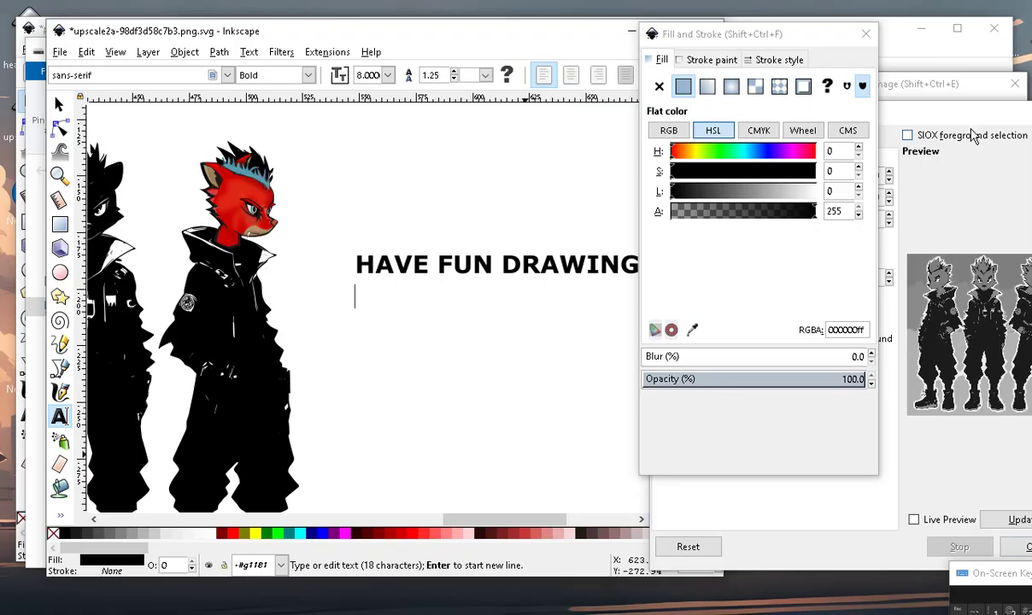
text(THANKS FOR)
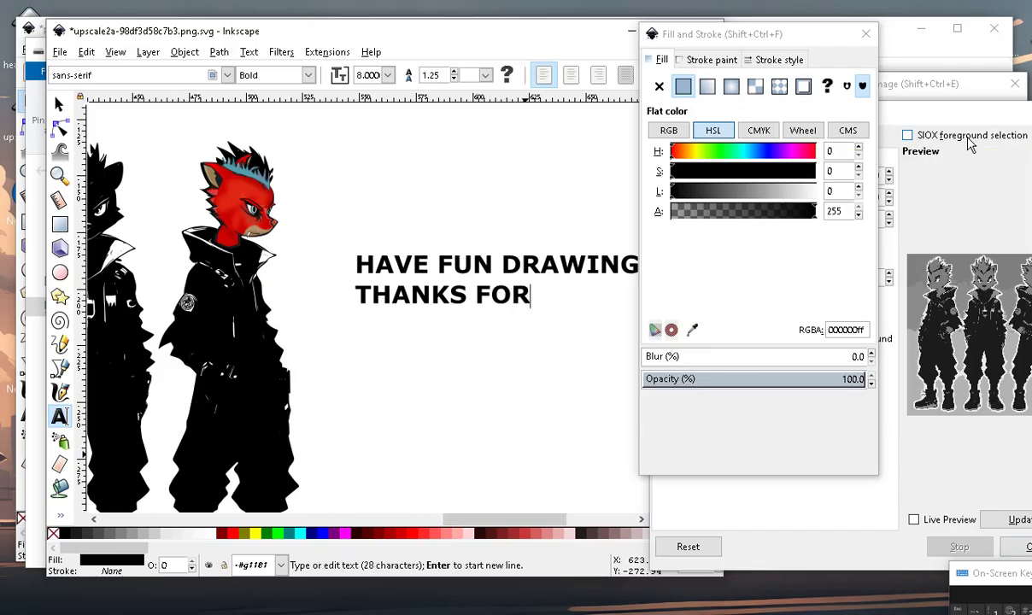
text( WATCHI)
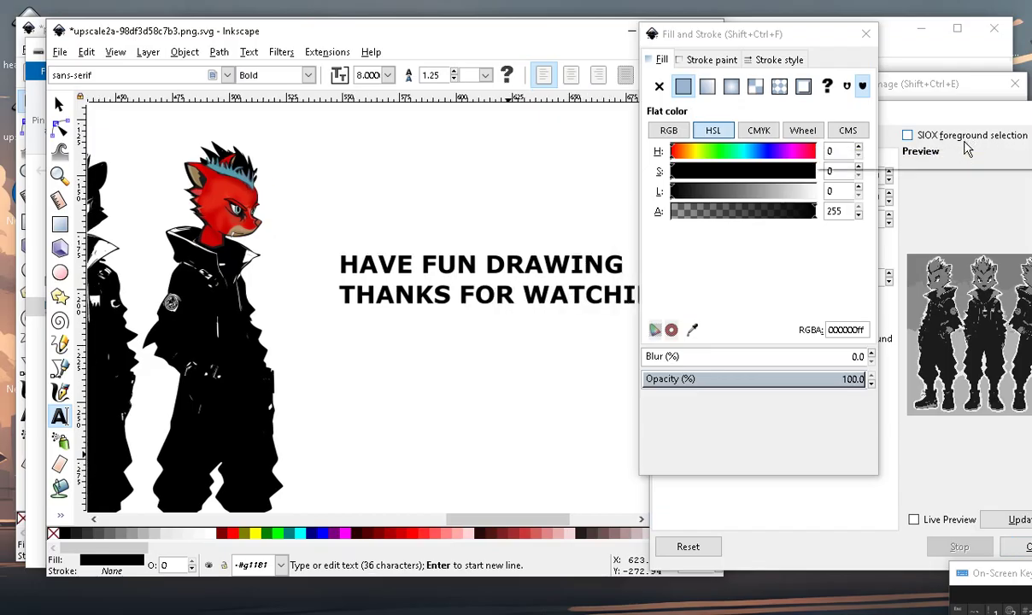
text(NG)
Move the Fill and Stroke dialog aside to reveal the Trace Bitmap settings.
scroll(456, 308, down, 3)
scroll(544, 291, up, 3)
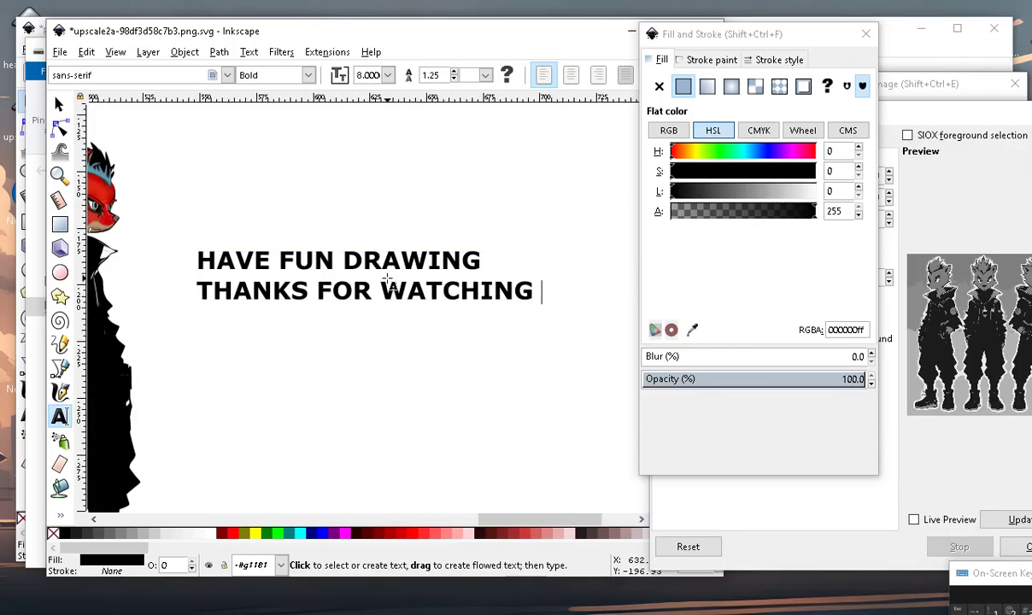
scroll(345, 258, down, 2)
scroll(248, 231, up, 2)
scroll(299, 244, up, 3)
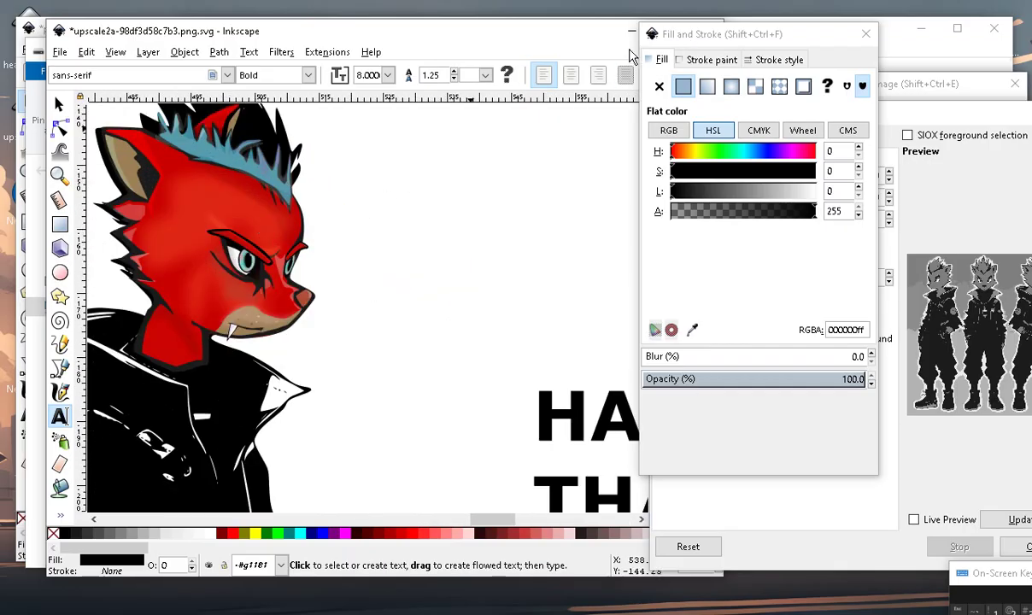
drag(651, 33, 857, 10)
Select the 4072-node traced figure path and switch to the Eraser tool.
scroll(546, 323, down, 2)
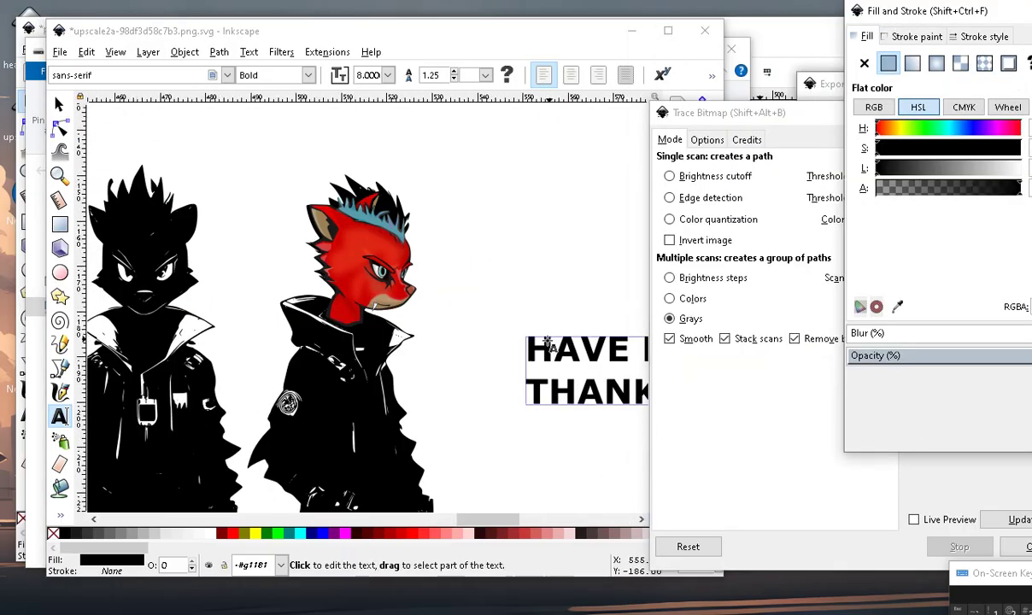
scroll(259, 246, up, 2)
scroll(437, 258, down, 2)
scroll(442, 243, down, 2)
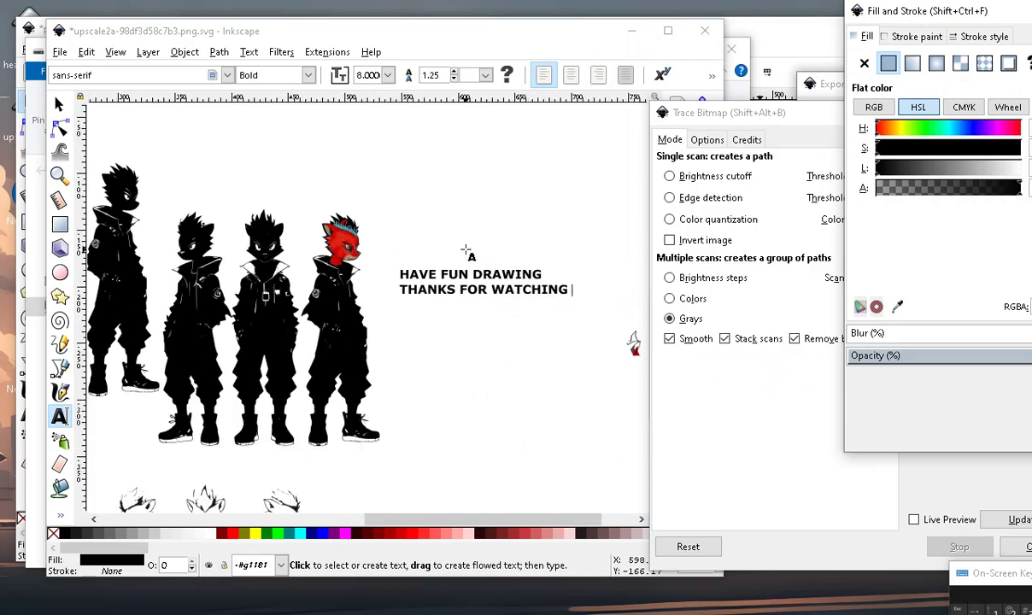
scroll(219, 264, up, 3)
click(535, 306)
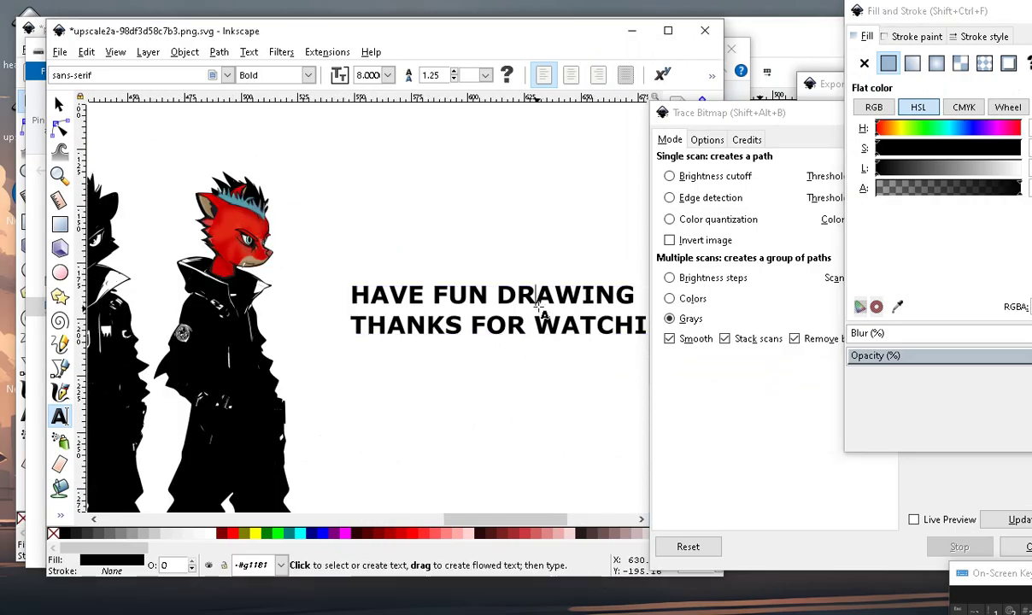
click(70, 108)
scroll(392, 196, down, 1)
scroll(391, 205, down, 2)
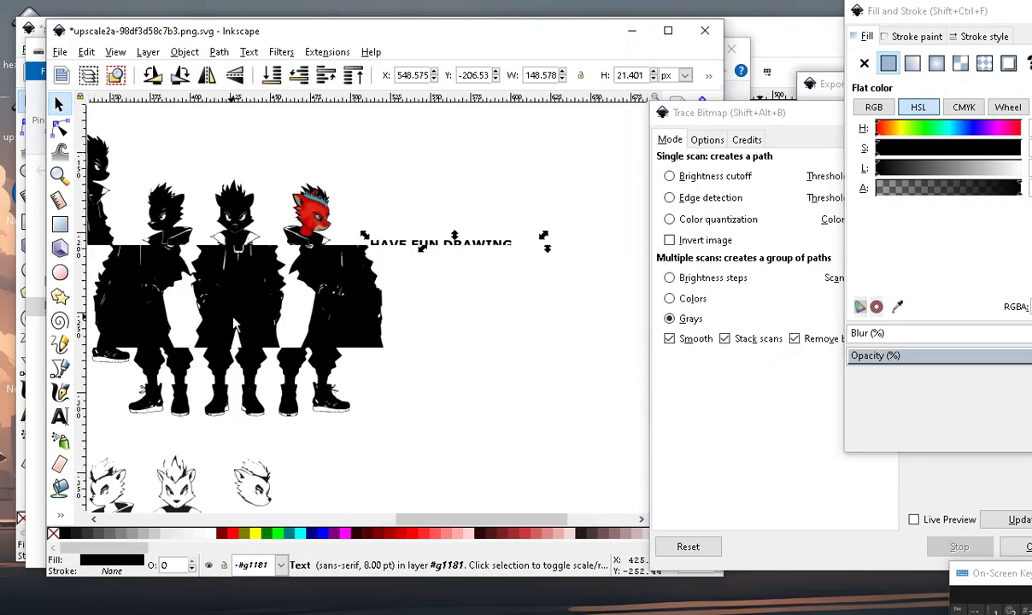
scroll(445, 282, up, 4)
click(119, 202)
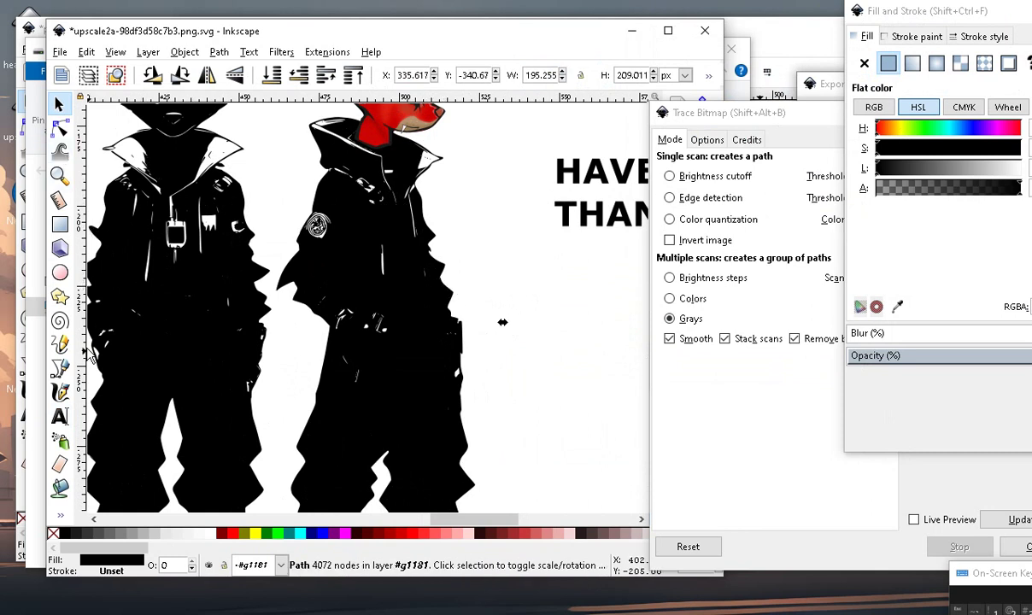
click(59, 464)
scroll(354, 388, up, 1)
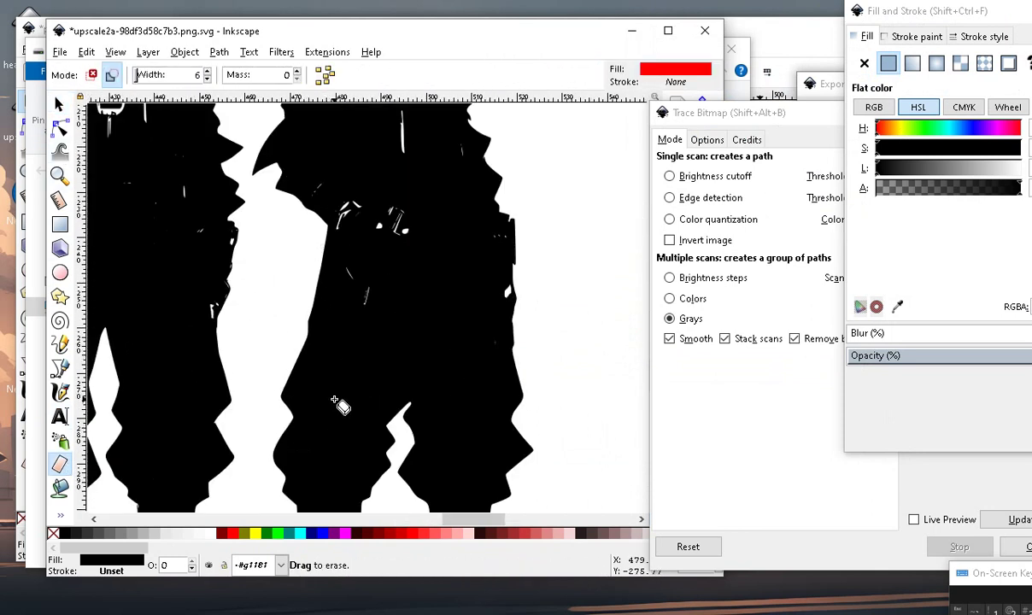
Erase thin white lines down both legs of the second figure.
drag(345, 346, 333, 503)
key(5)
scroll(444, 385, up, 5)
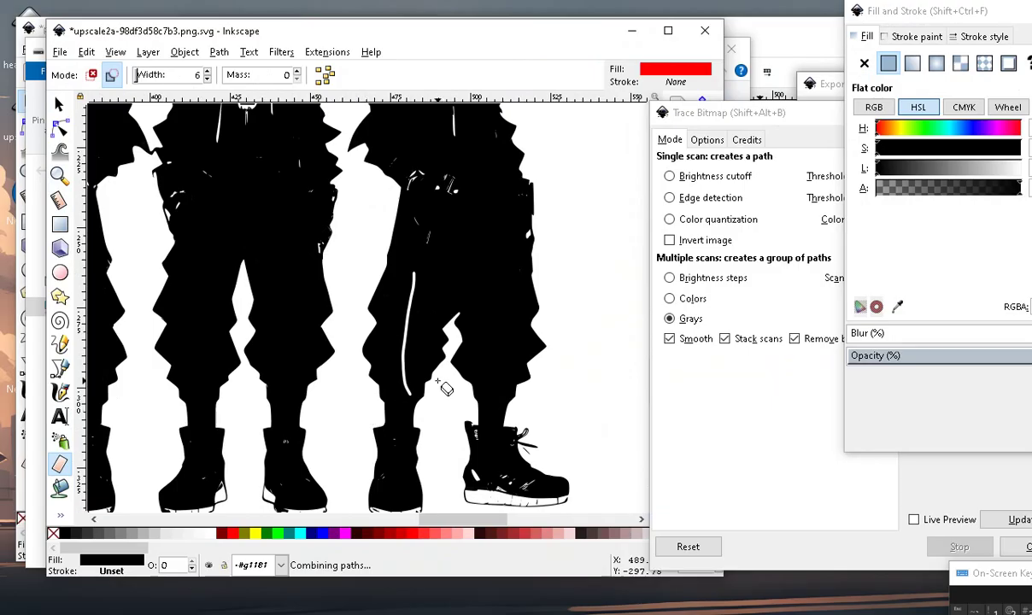
scroll(445, 384, up, 2)
drag(528, 208, 517, 460)
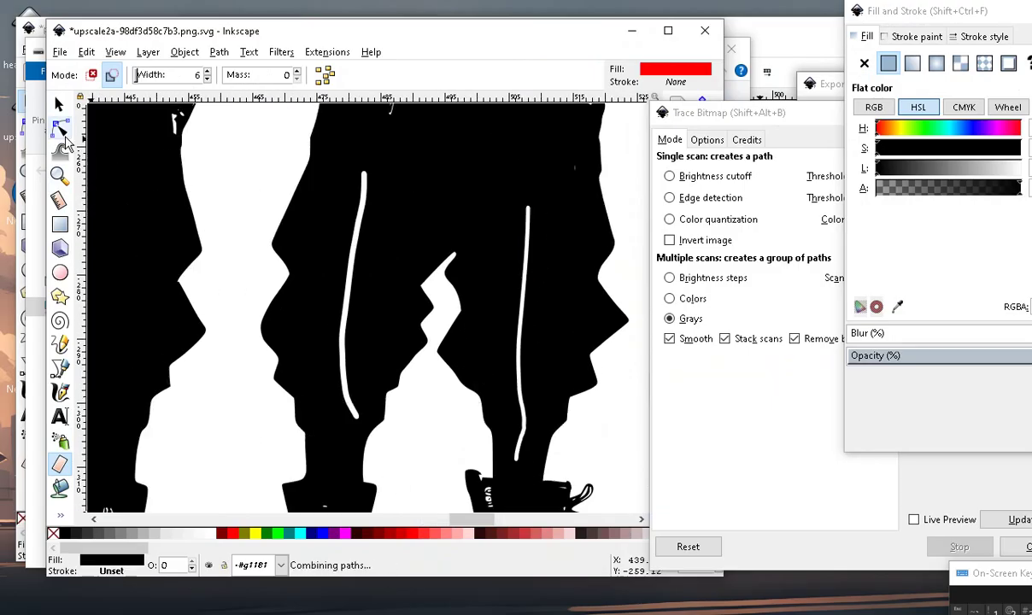
Drag path nodes to widen the erased white gap into an angular thigh patch.
key(n)
drag(323, 202, 456, 170)
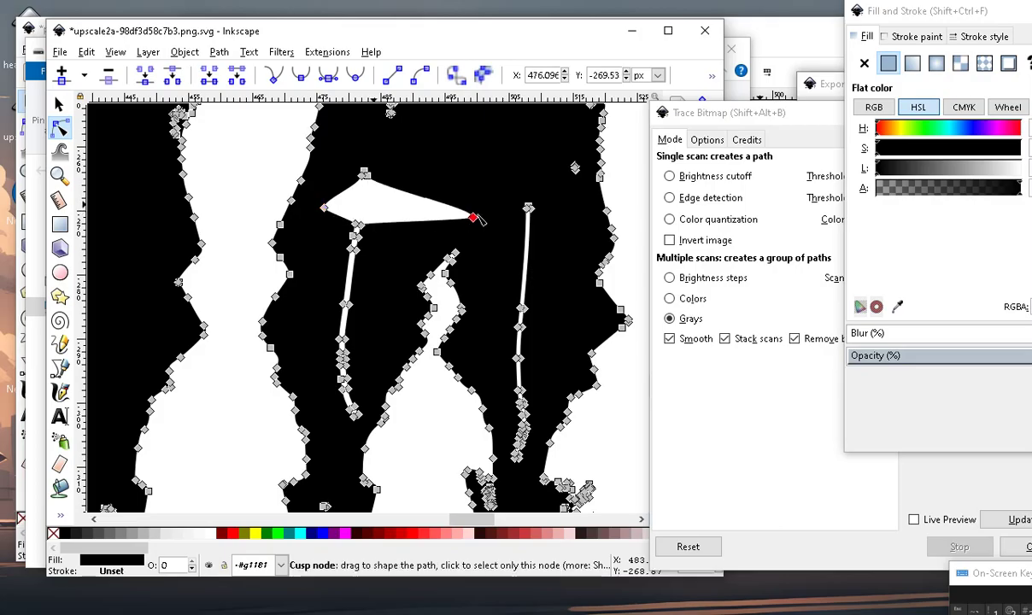
mouse_move(359, 222)
mouse_down()
mouse_move(439, 248)
mouse_move(345, 304)
mouse_up()
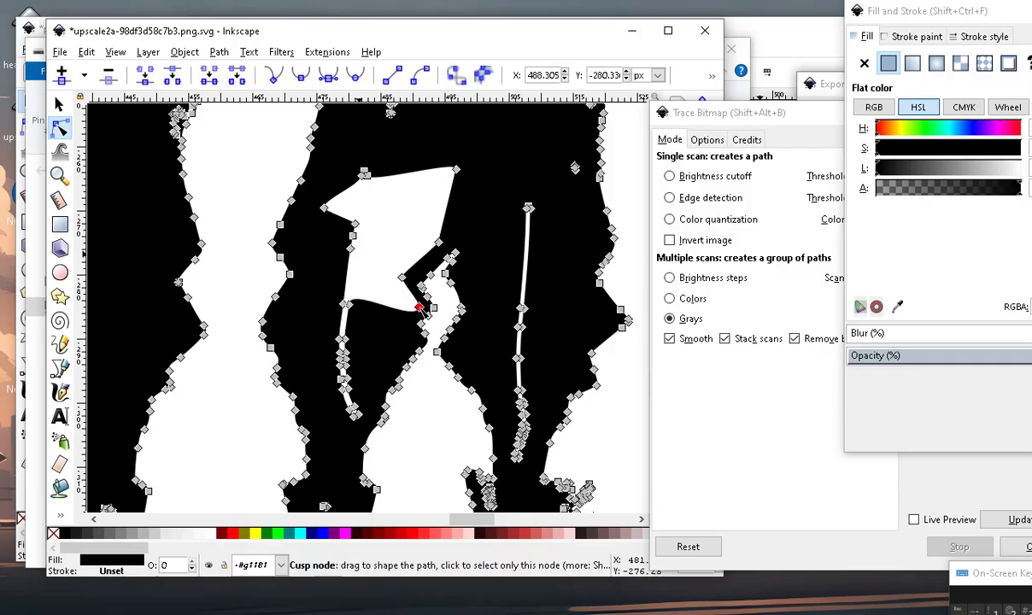
drag(394, 352, 391, 345)
scroll(391, 346, down, 5)
scroll(392, 346, up, 2)
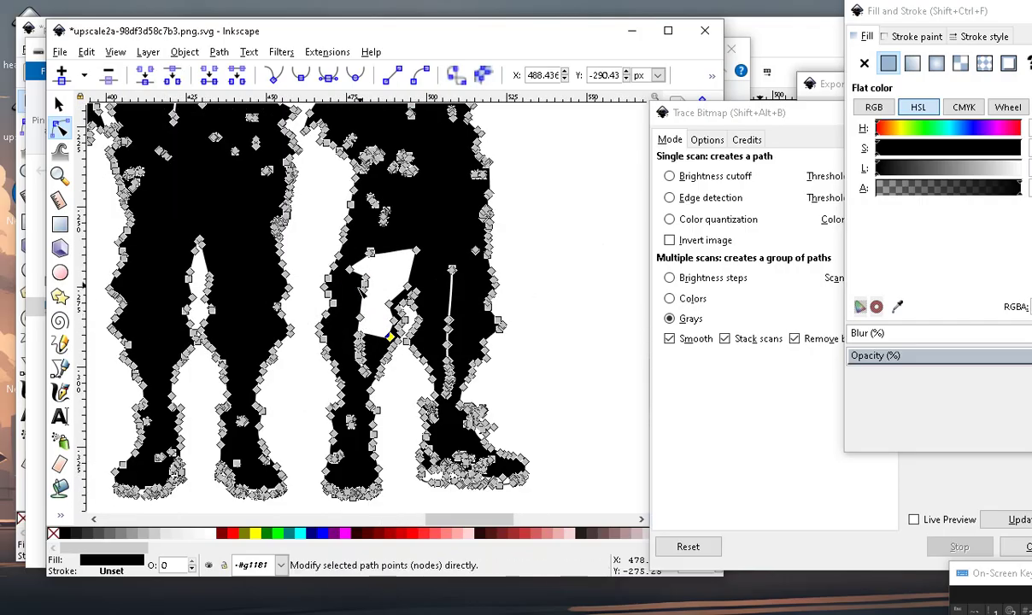
drag(338, 327, 334, 324)
drag(365, 283, 341, 281)
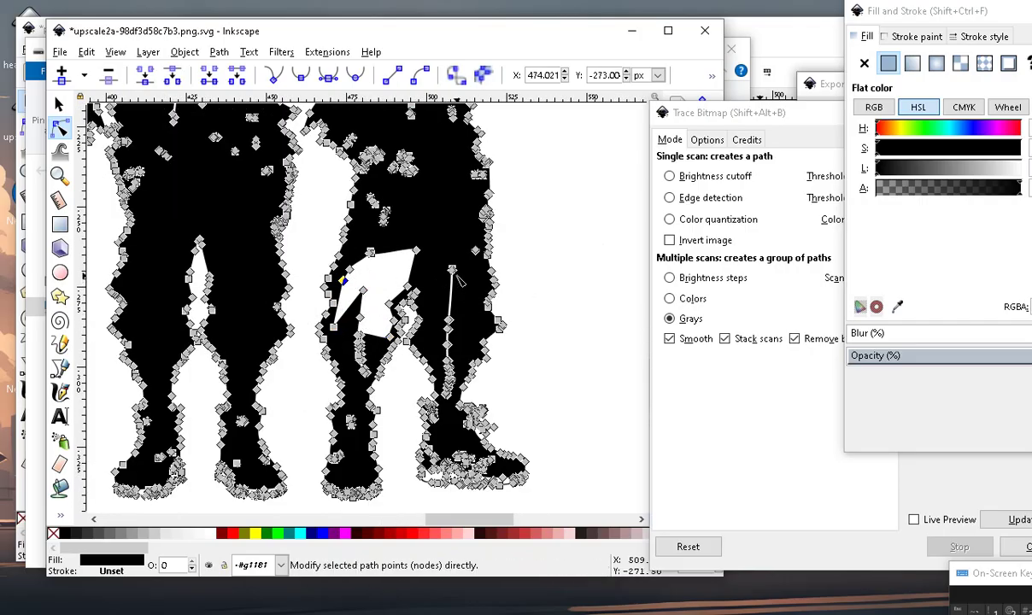
drag(344, 350, 342, 328)
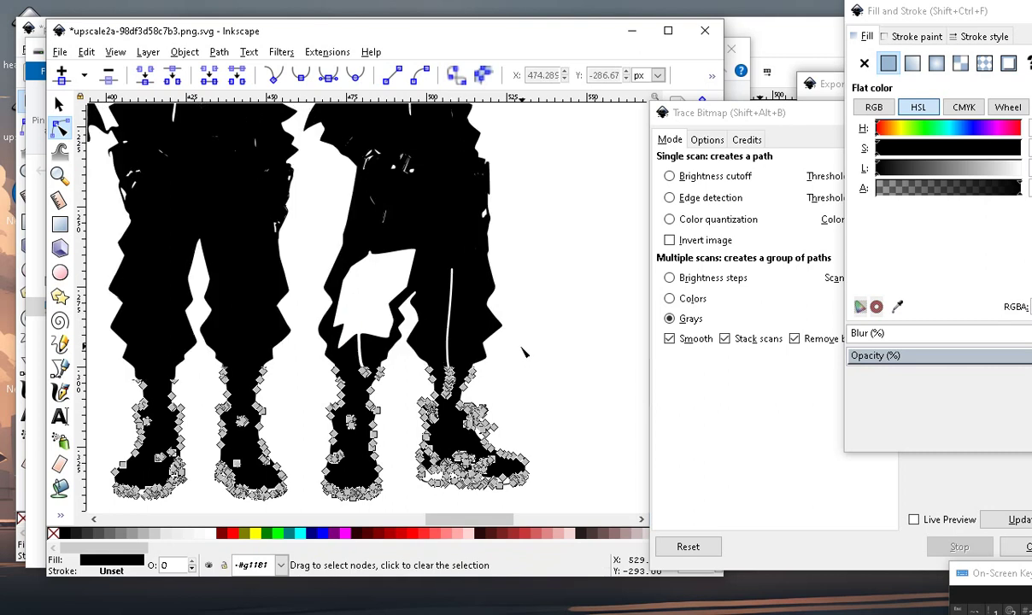
click(525, 352)
scroll(479, 324, down, 3)
scroll(411, 285, up, 5)
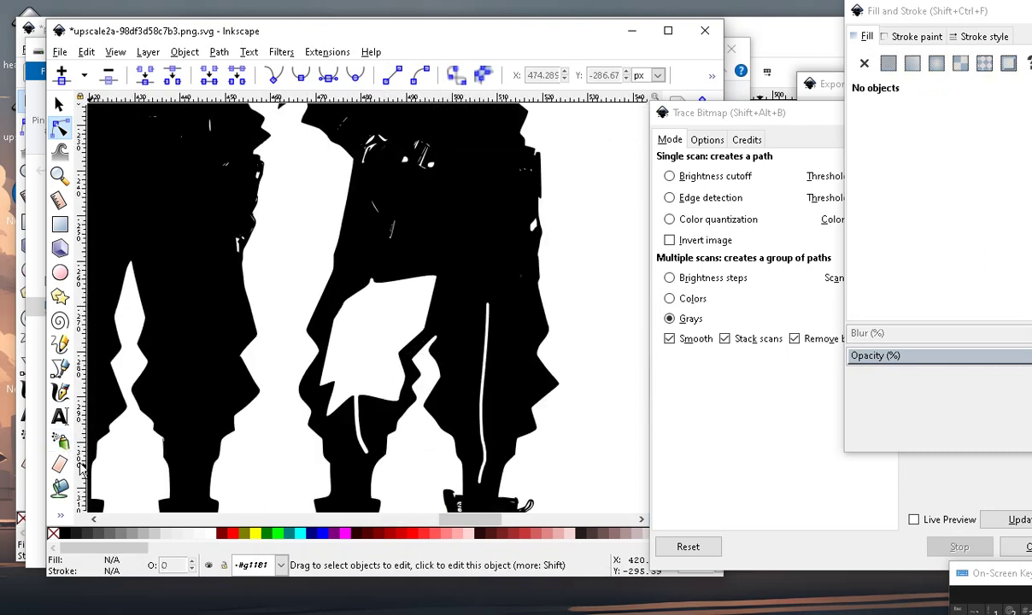
Bucket-fill the white leg gap with a new shape, adjusting lightness and making it fully opaque.
click(60, 492)
click(372, 332)
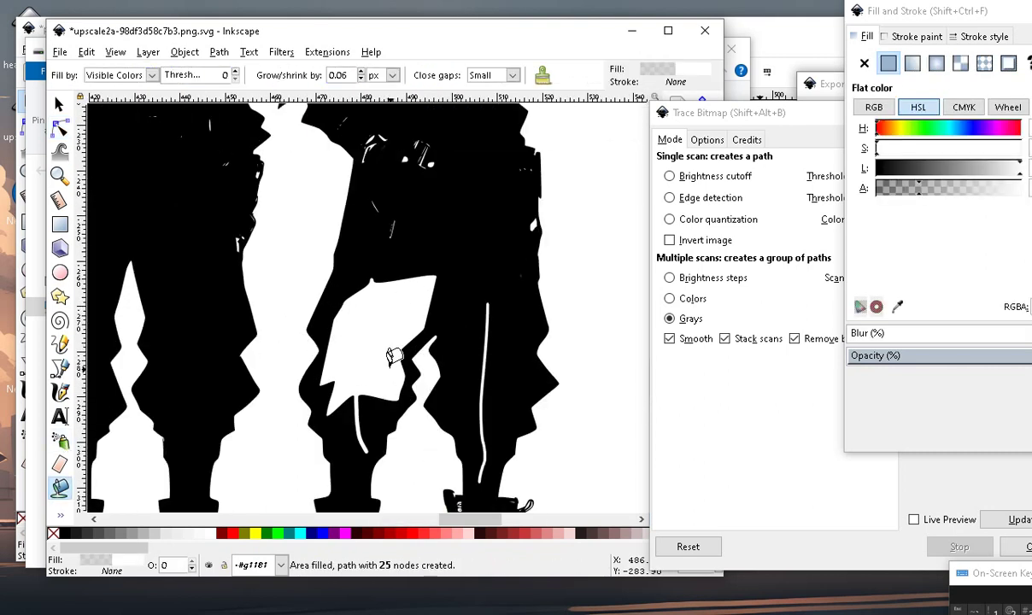
drag(935, 177, 983, 168)
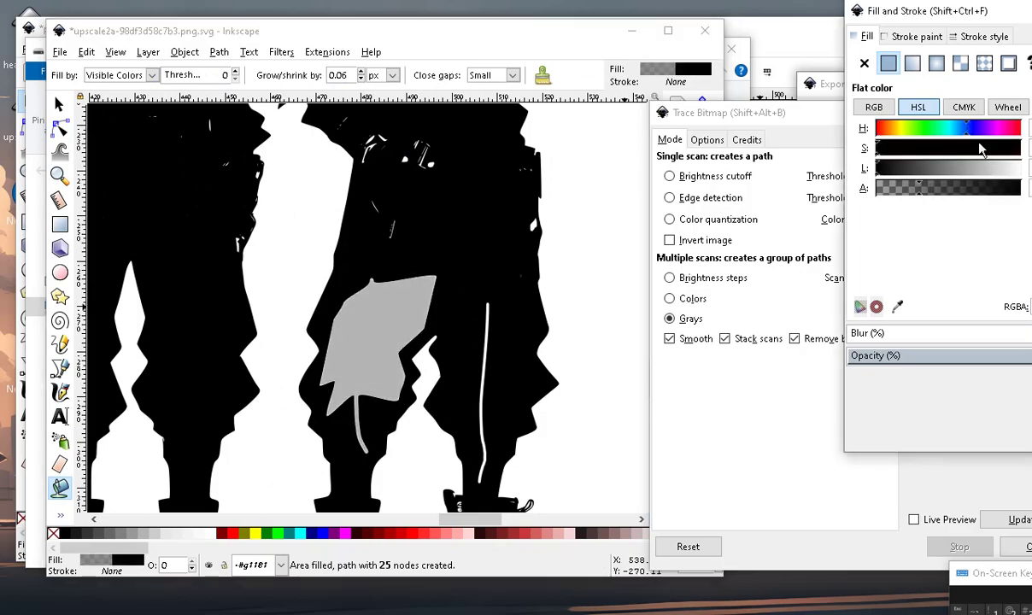
drag(971, 188, 1025, 188)
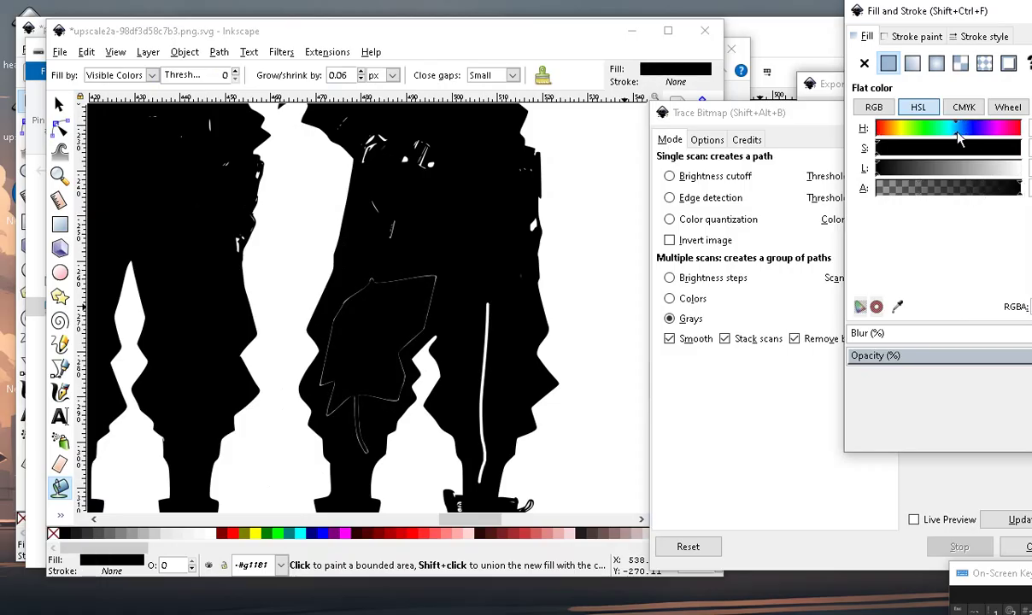
Shift the patch's hue to blue and darken it to a deep navy.
click(998, 173)
drag(921, 133, 989, 128)
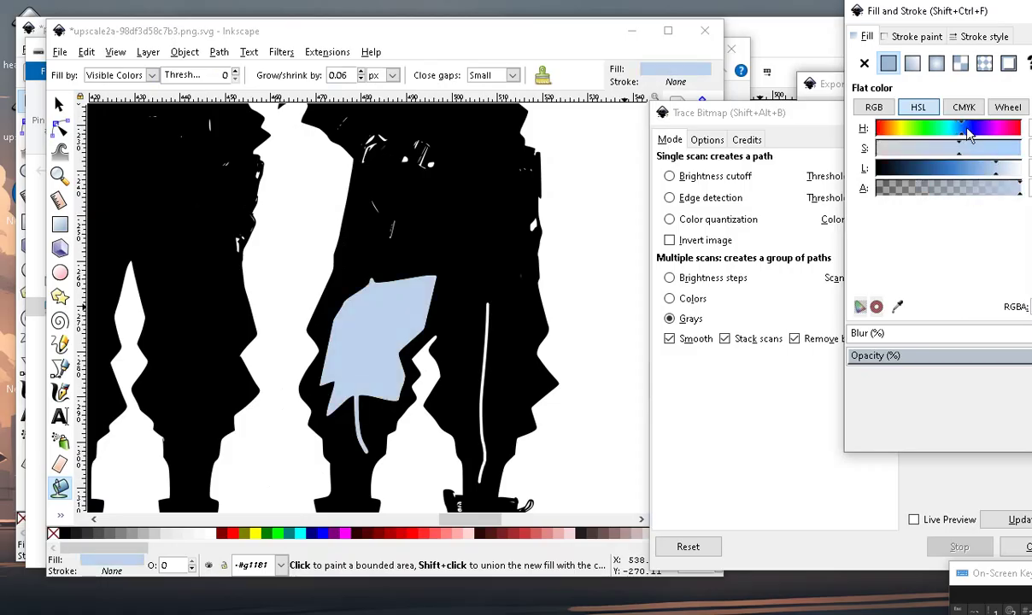
mouse_move(968, 173)
mouse_down()
mouse_move(923, 174)
mouse_move(890, 150)
mouse_move(958, 139)
mouse_up()
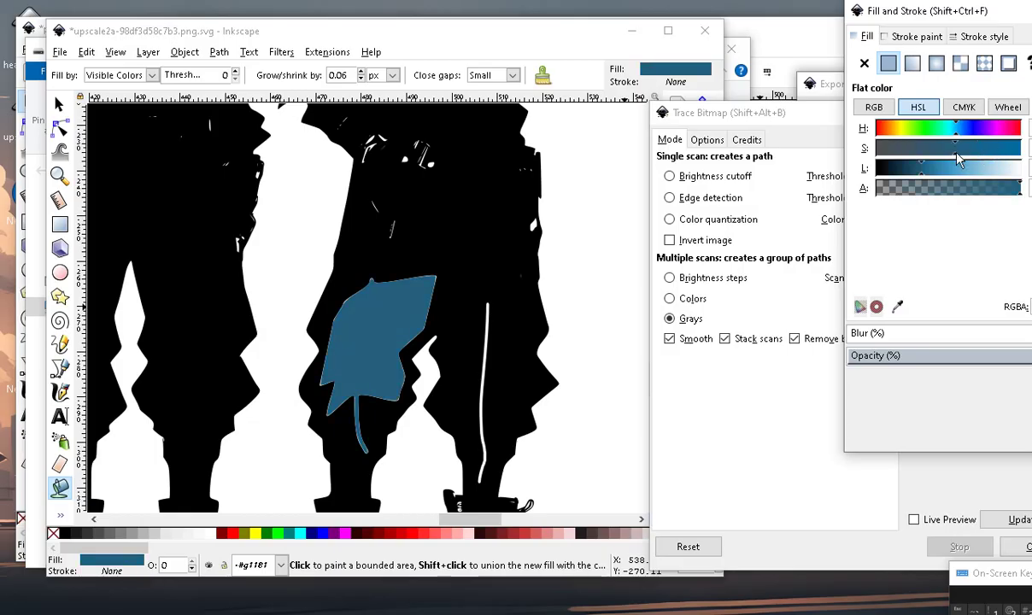
drag(874, 169, 894, 173)
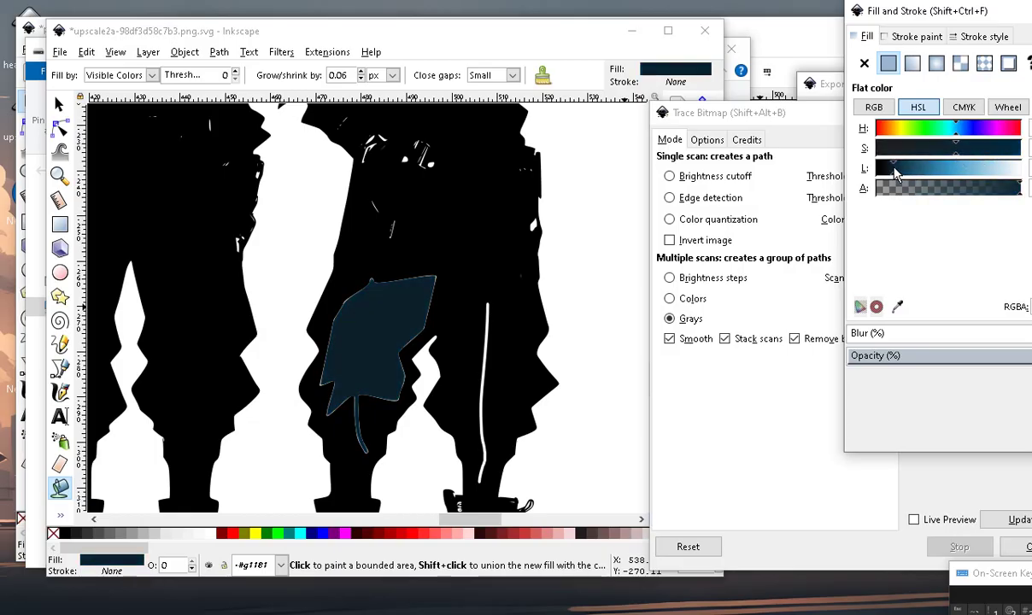
ctrl+scroll(295, 329, down, 3)
ctrl+scroll(295, 329, down, 2)
ctrl+scroll(376, 376, up, 5)
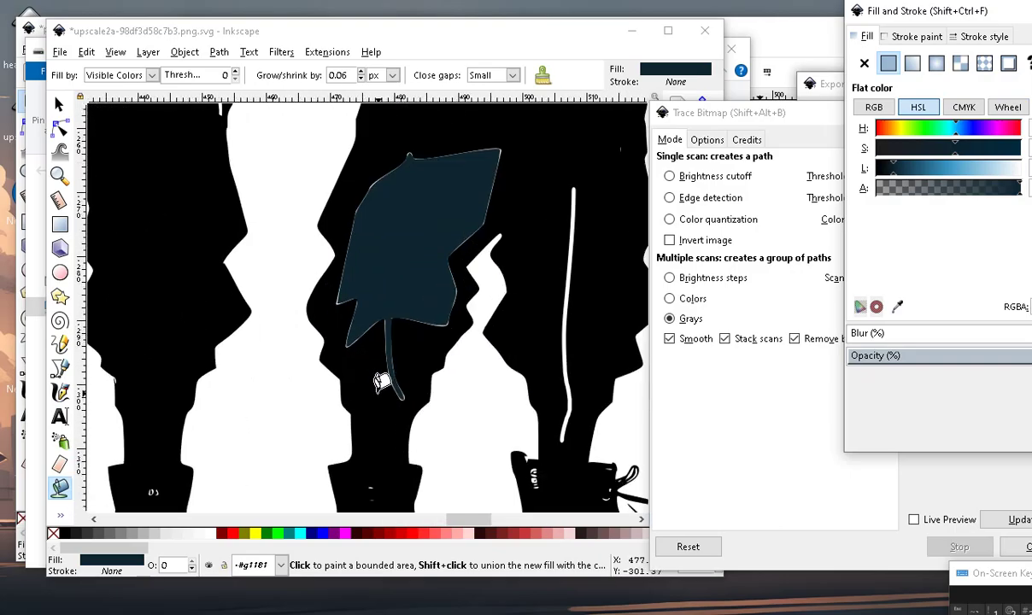
ctrl+scroll(400, 369, down, 2)
ctrl+scroll(399, 369, down, 3)
ctrl+scroll(389, 384, up, 5)
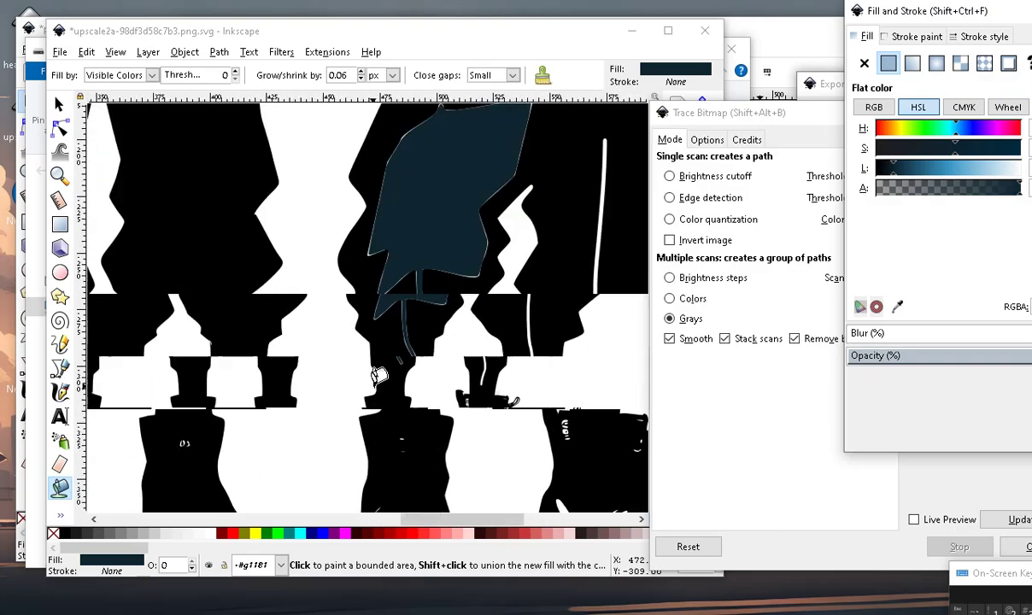
ctrl+scroll(377, 344, down, 2)
ctrl+scroll(377, 344, up, 2)
ctrl+scroll(445, 333, down, 3)
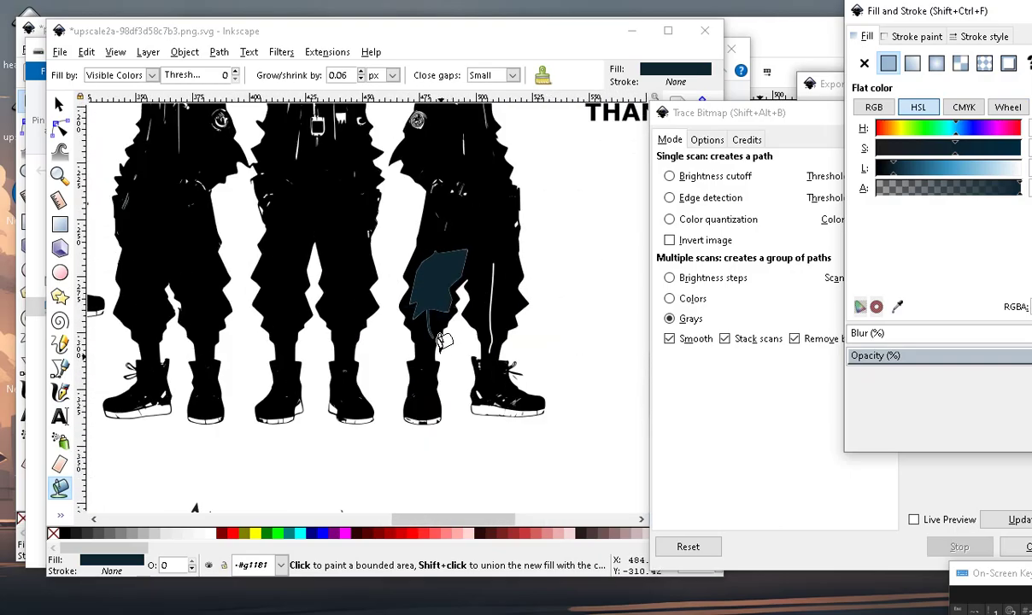
Select the navy leg patch with the Node tool to show its nodes.
ctrl+scroll(402, 342, up, 2)
click(59, 126)
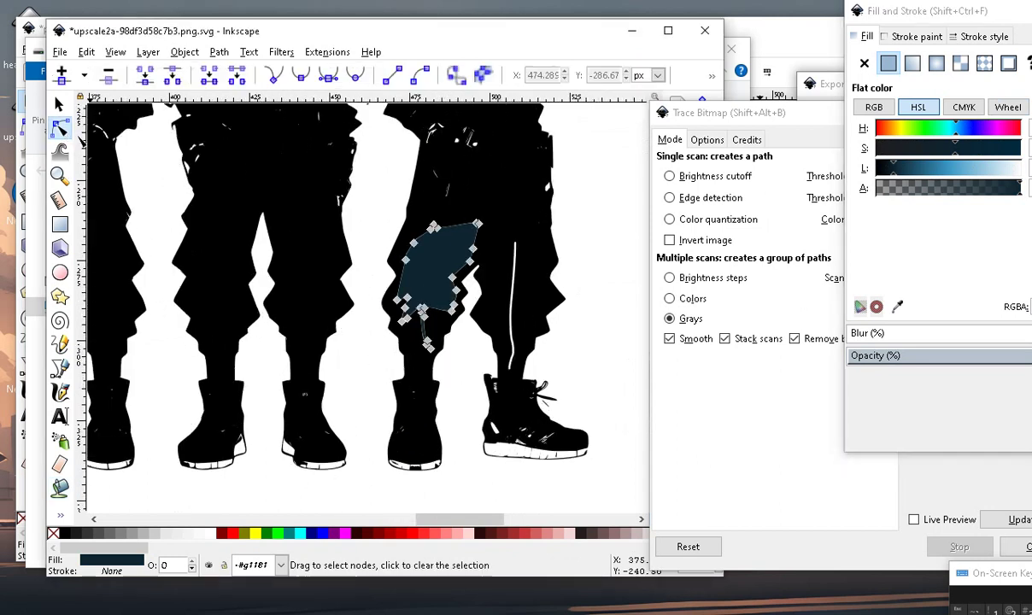
ctrl+scroll(453, 299, up, 2)
ctrl+scroll(462, 308, up, 2)
ctrl+scroll(473, 317, up, 2)
ctrl+scroll(466, 317, down, 3)
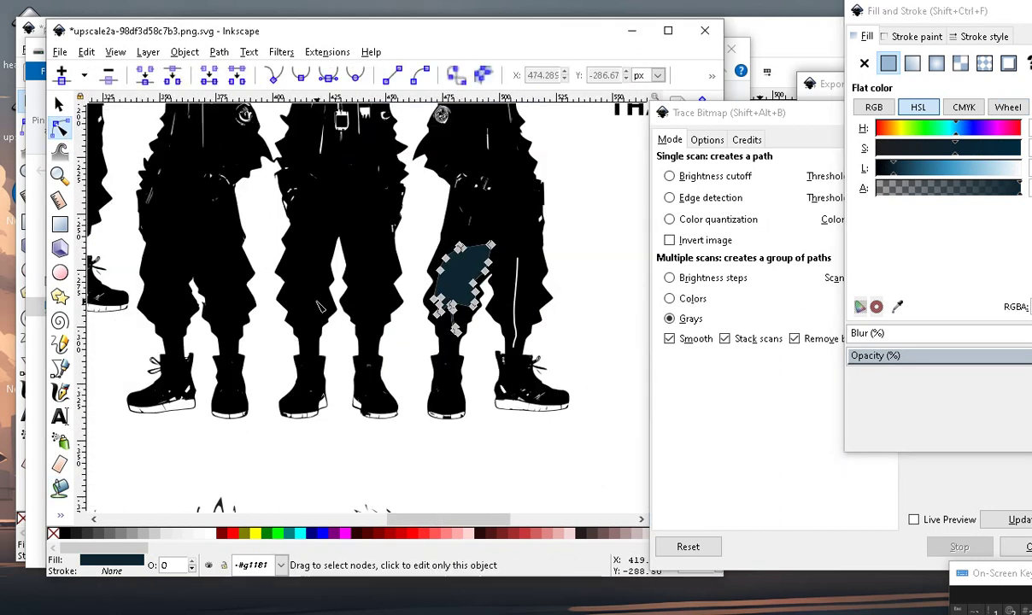
ctrl+scroll(340, 344, down, 2)
ctrl+scroll(282, 333, up, 1)
ctrl+scroll(214, 321, down, 2)
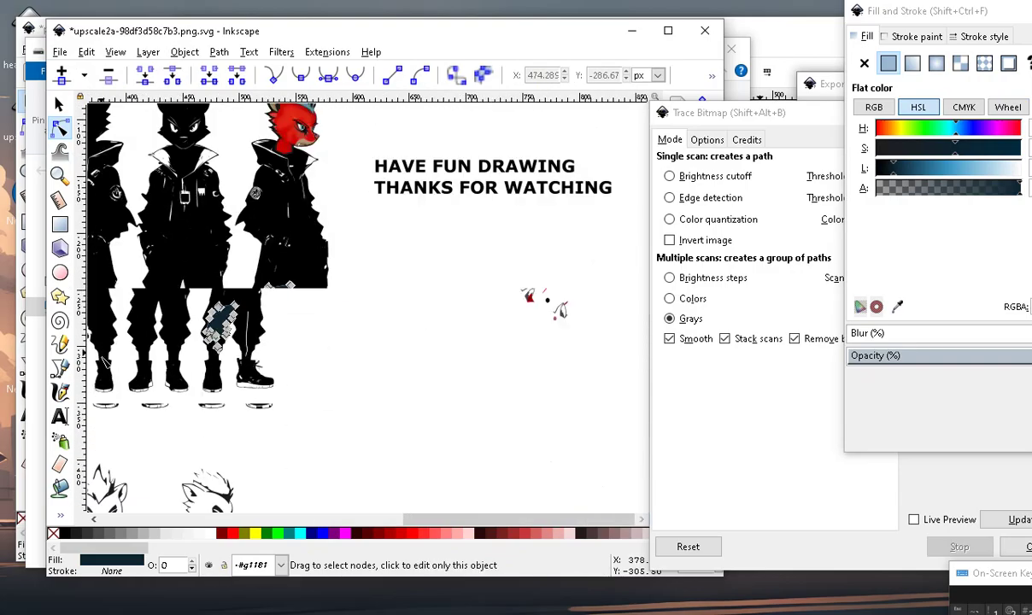
ctrl+scroll(158, 311, down, 2)
ctrl+scroll(158, 305, up, 2)
ctrl+scroll(158, 305, up, 1)
ctrl+scroll(158, 306, up, 2)
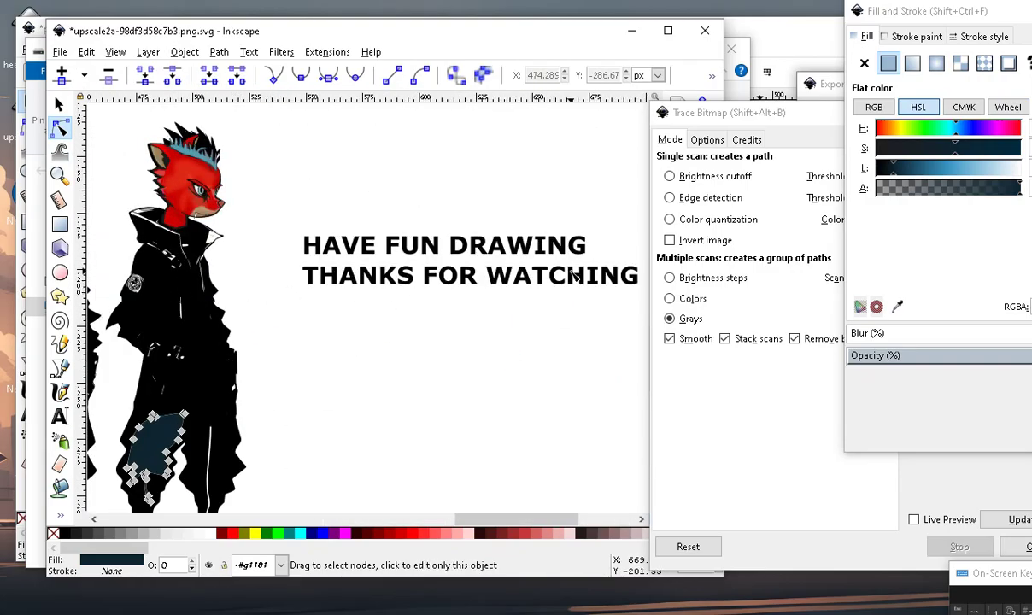
Undock the Trace Bitmap dialog into a larger floating window with the traced preview.
drag(701, 123, 553, 178)
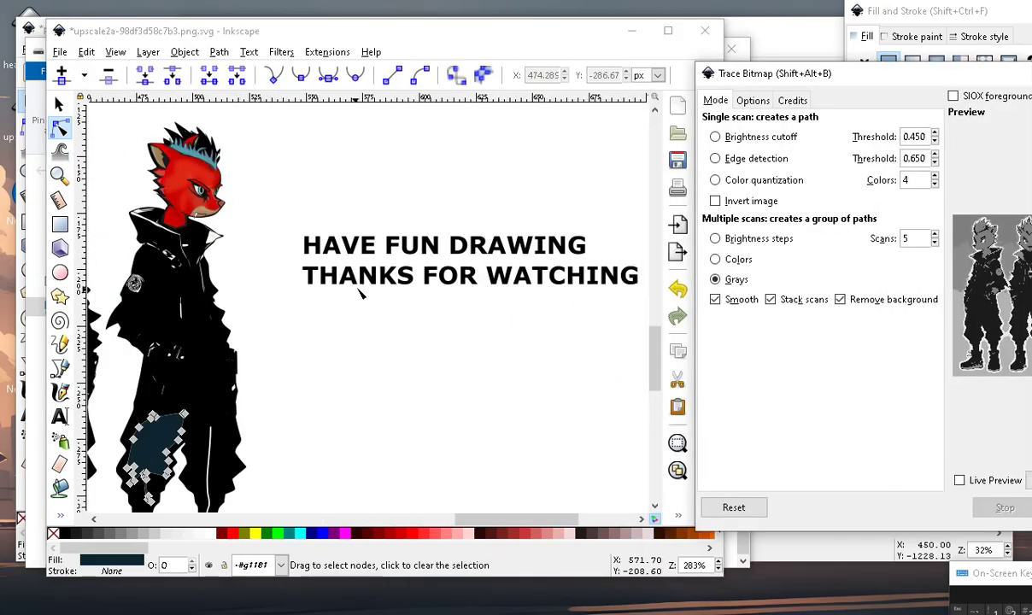
ctrl+scroll(124, 141, up, 2)
ctrl+scroll(266, 218, down, 2)
ctrl+scroll(332, 268, up, 2)
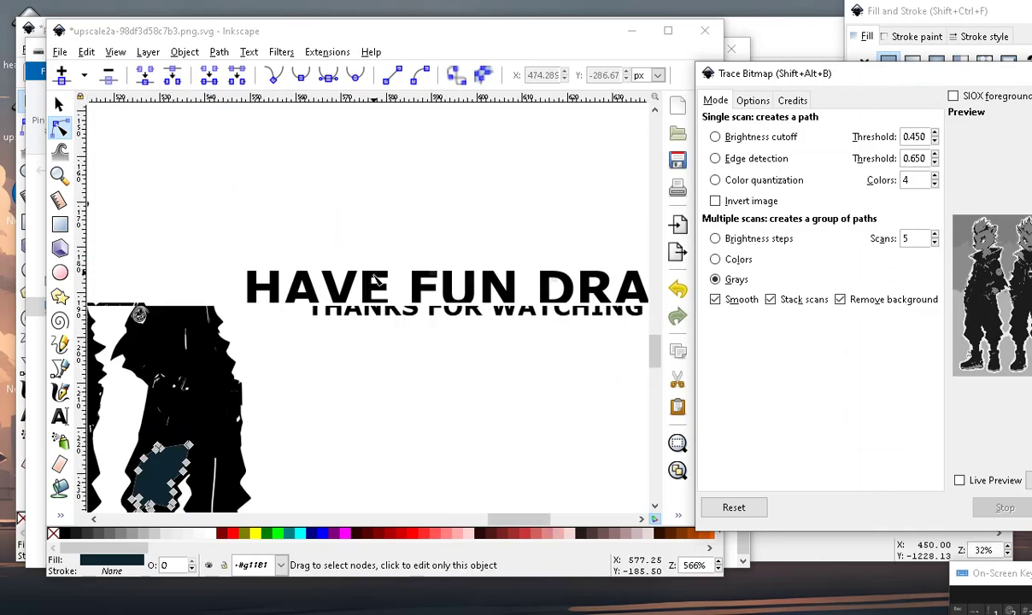
ctrl+scroll(419, 212, down, 2)
ctrl+scroll(420, 212, down, 1)
ctrl+scroll(489, 306, up, 1)
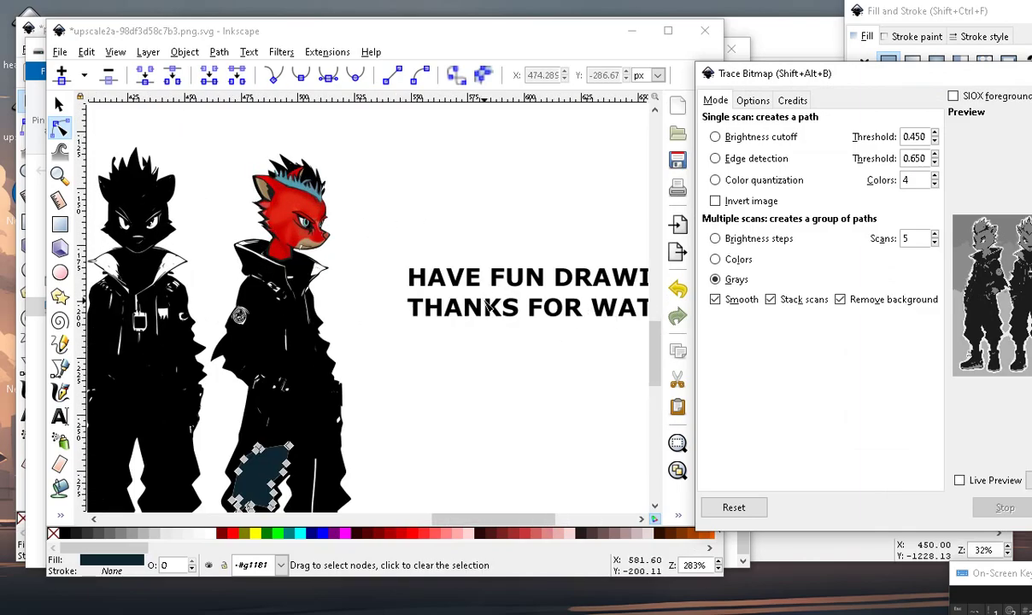